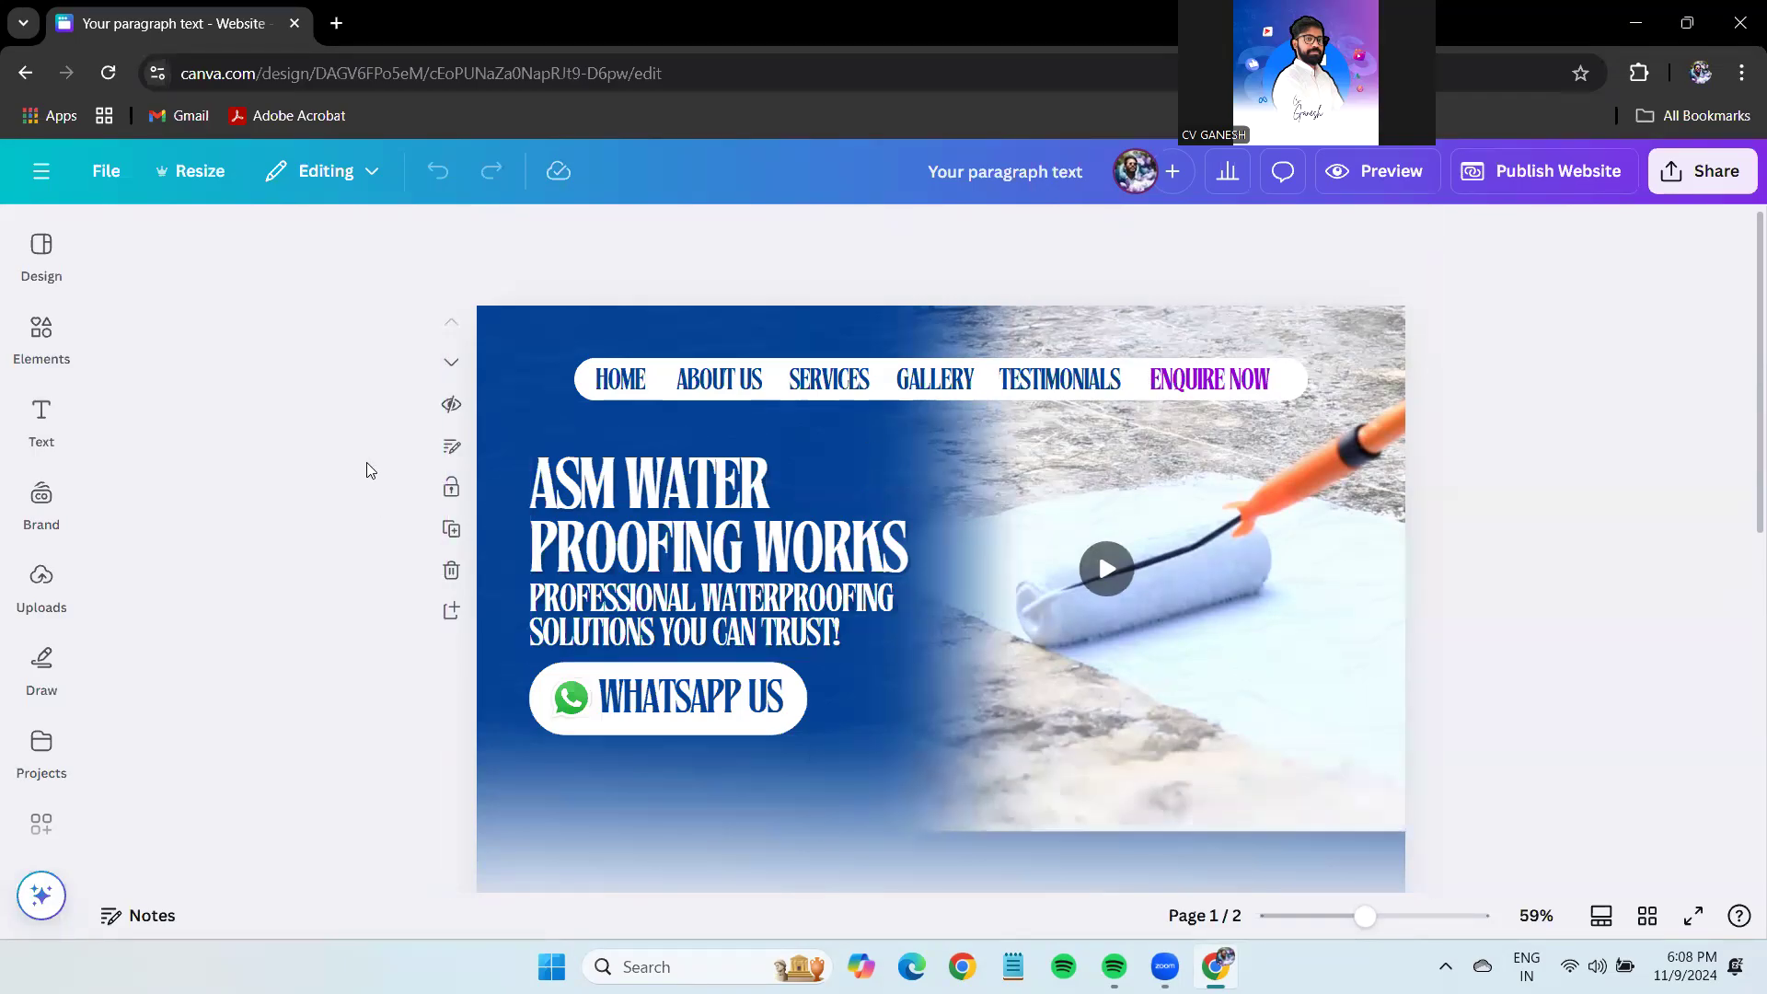
Find and select the element spilling past the bottom of page one.
{"action": "scroll", "coordinate": [1500, 543], "scroll_direction": "down", "scroll_amount": 1}
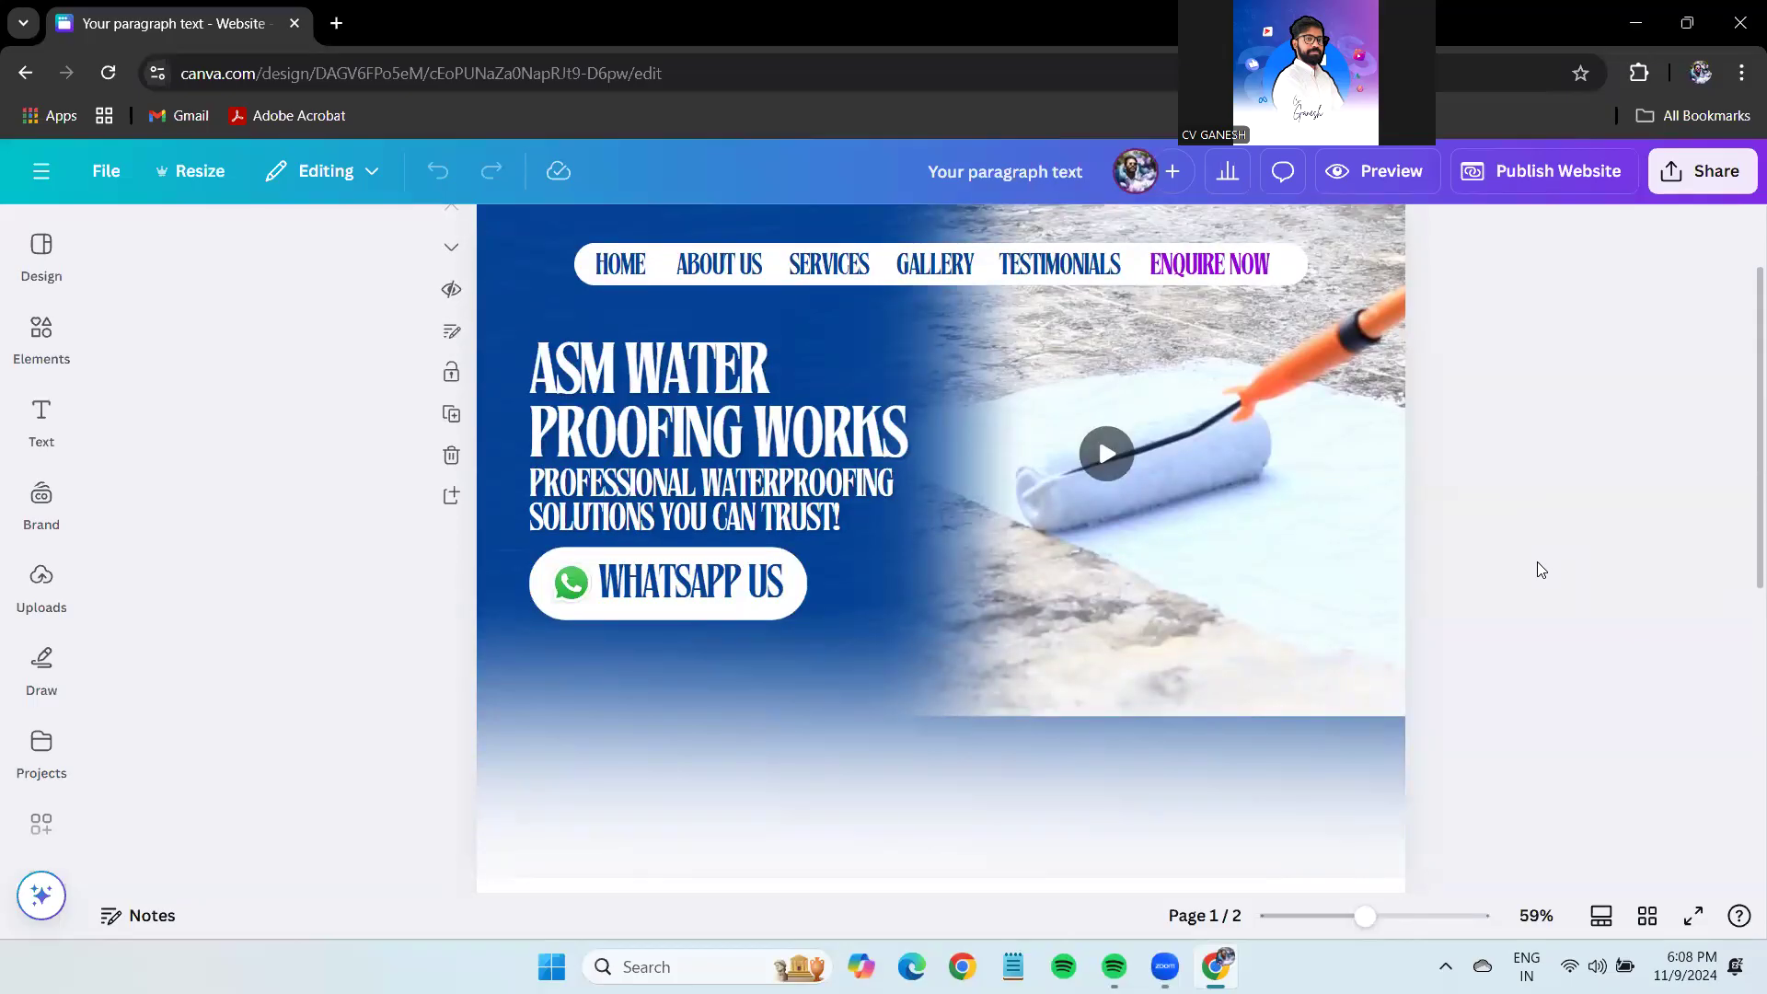
{"action": "scroll", "coordinate": [475, 412], "scroll_direction": "down", "scroll_amount": 1}
{"action": "scroll", "coordinate": [395, 438], "scroll_direction": "up", "scroll_amount": 2}
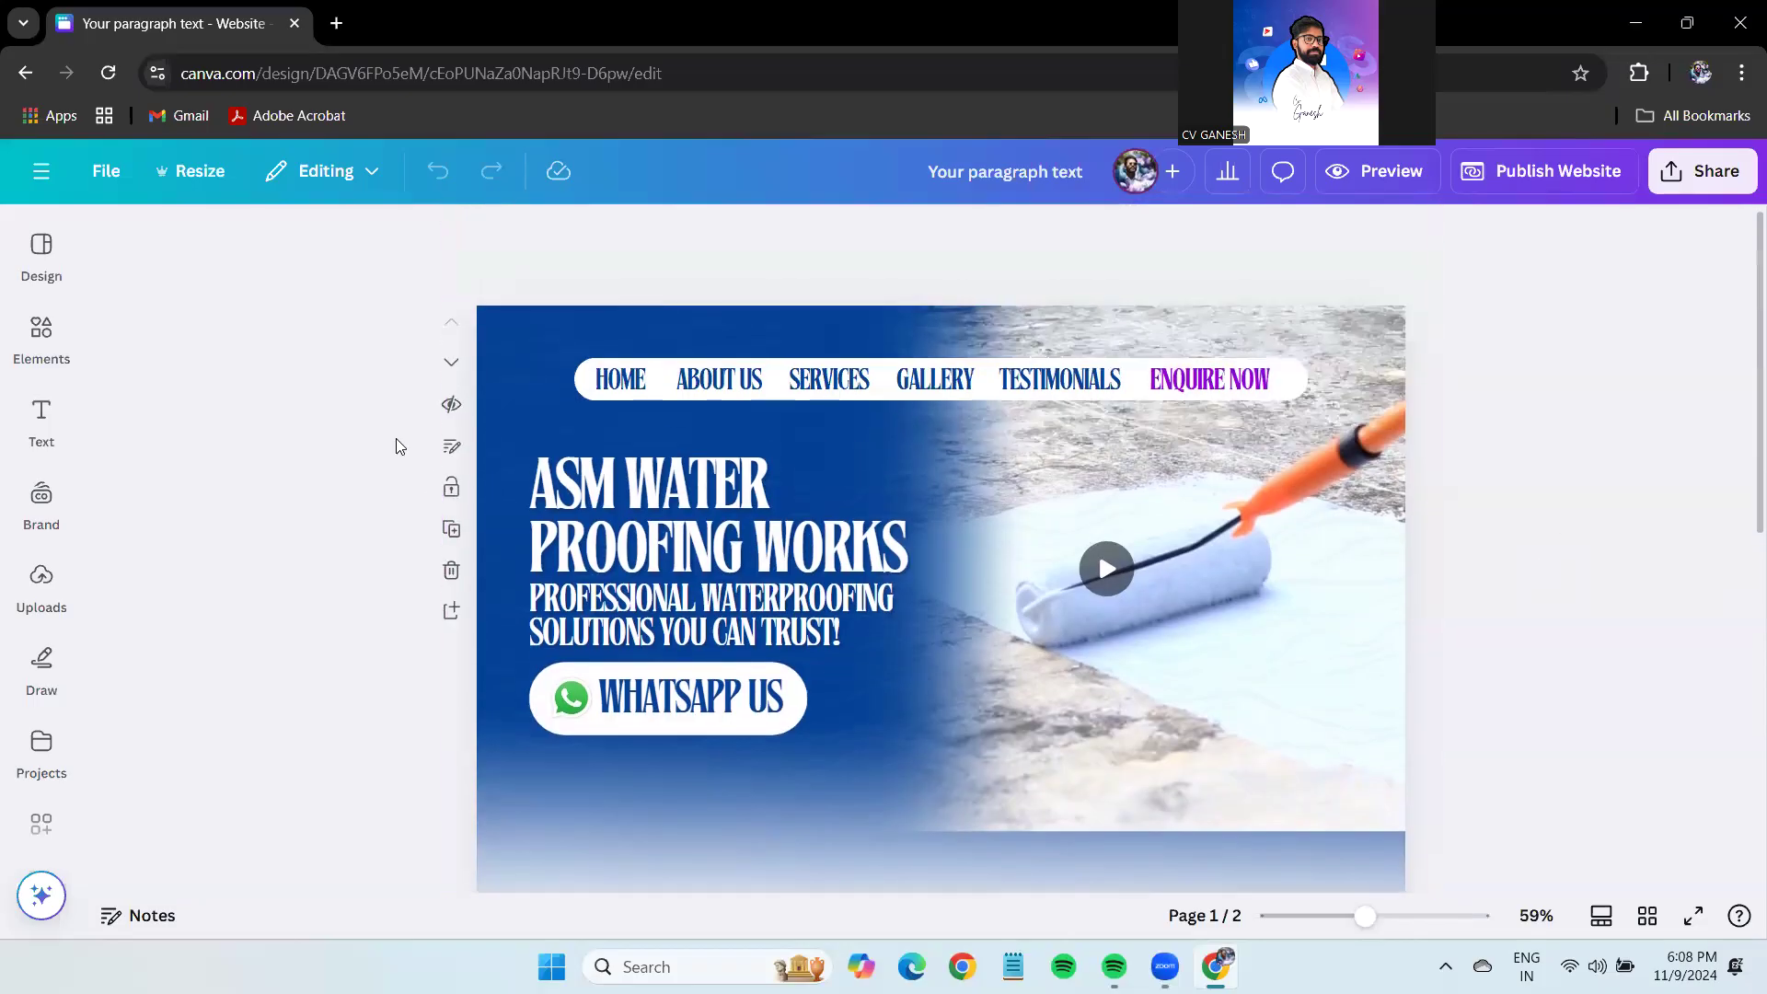
{"action": "scroll", "coordinate": [1602, 654], "scroll_direction": "down", "scroll_amount": 5}
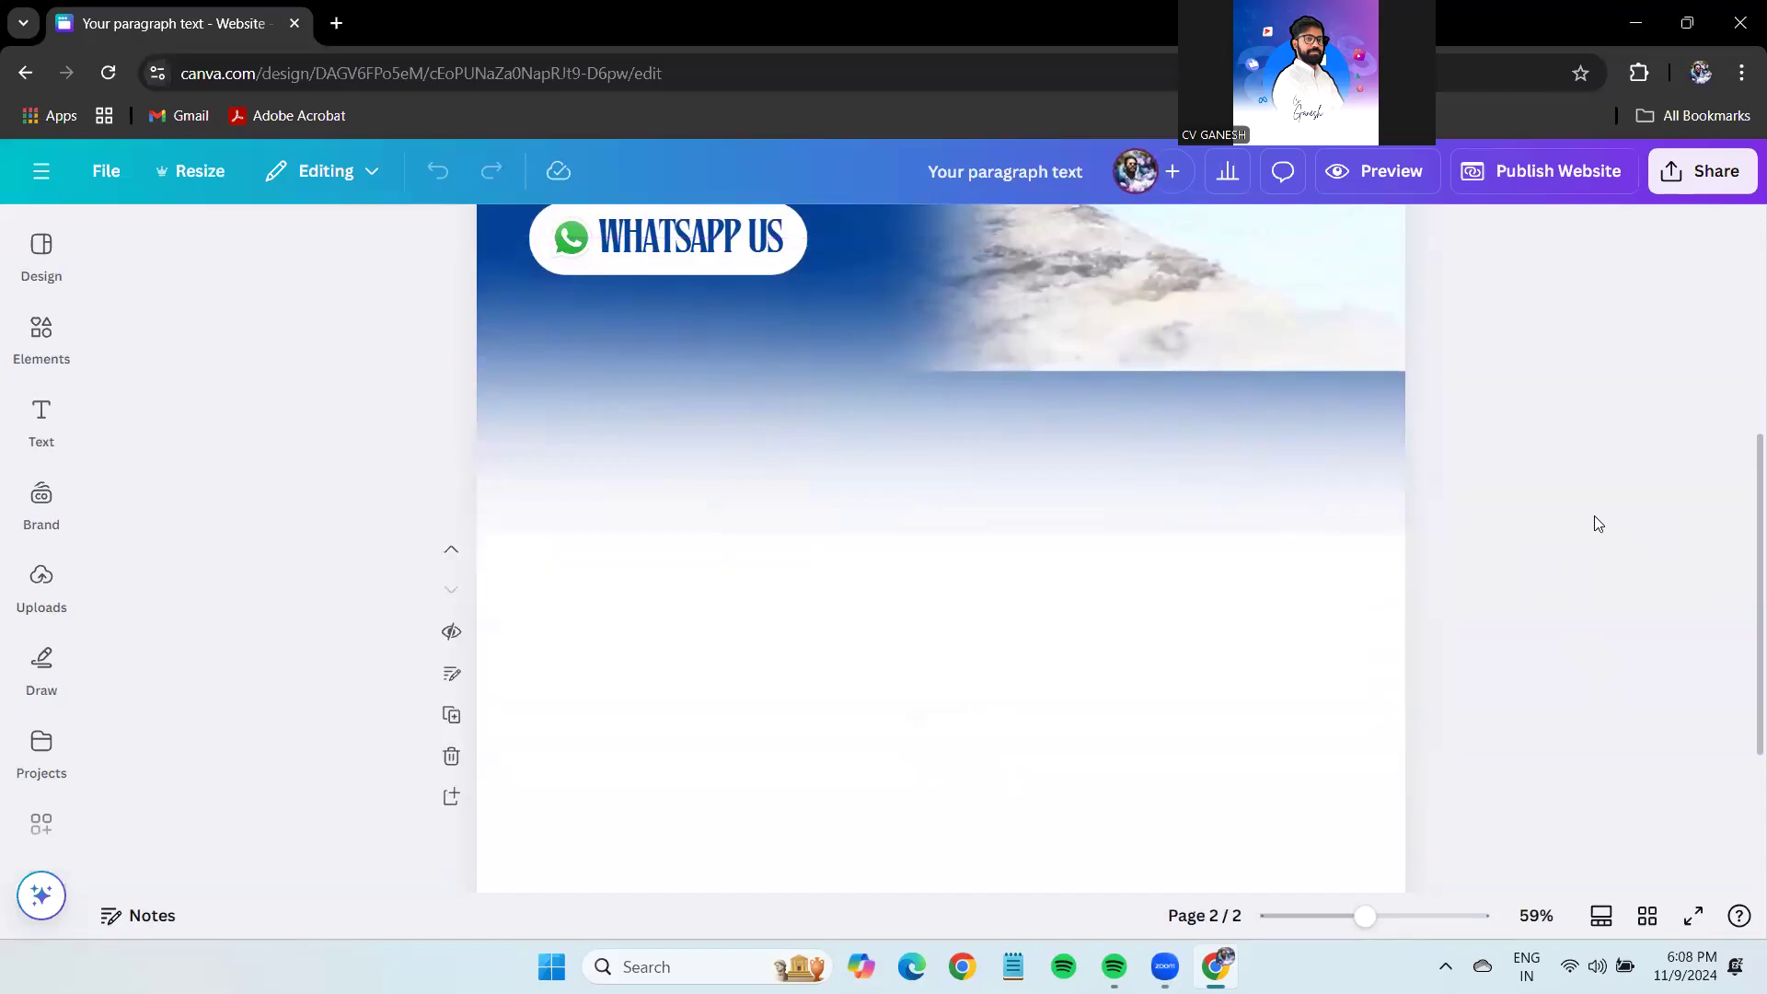
{"action": "scroll", "coordinate": [1594, 515], "scroll_direction": "down", "scroll_amount": 1}
{"action": "left_click", "coordinate": [1242, 379]}
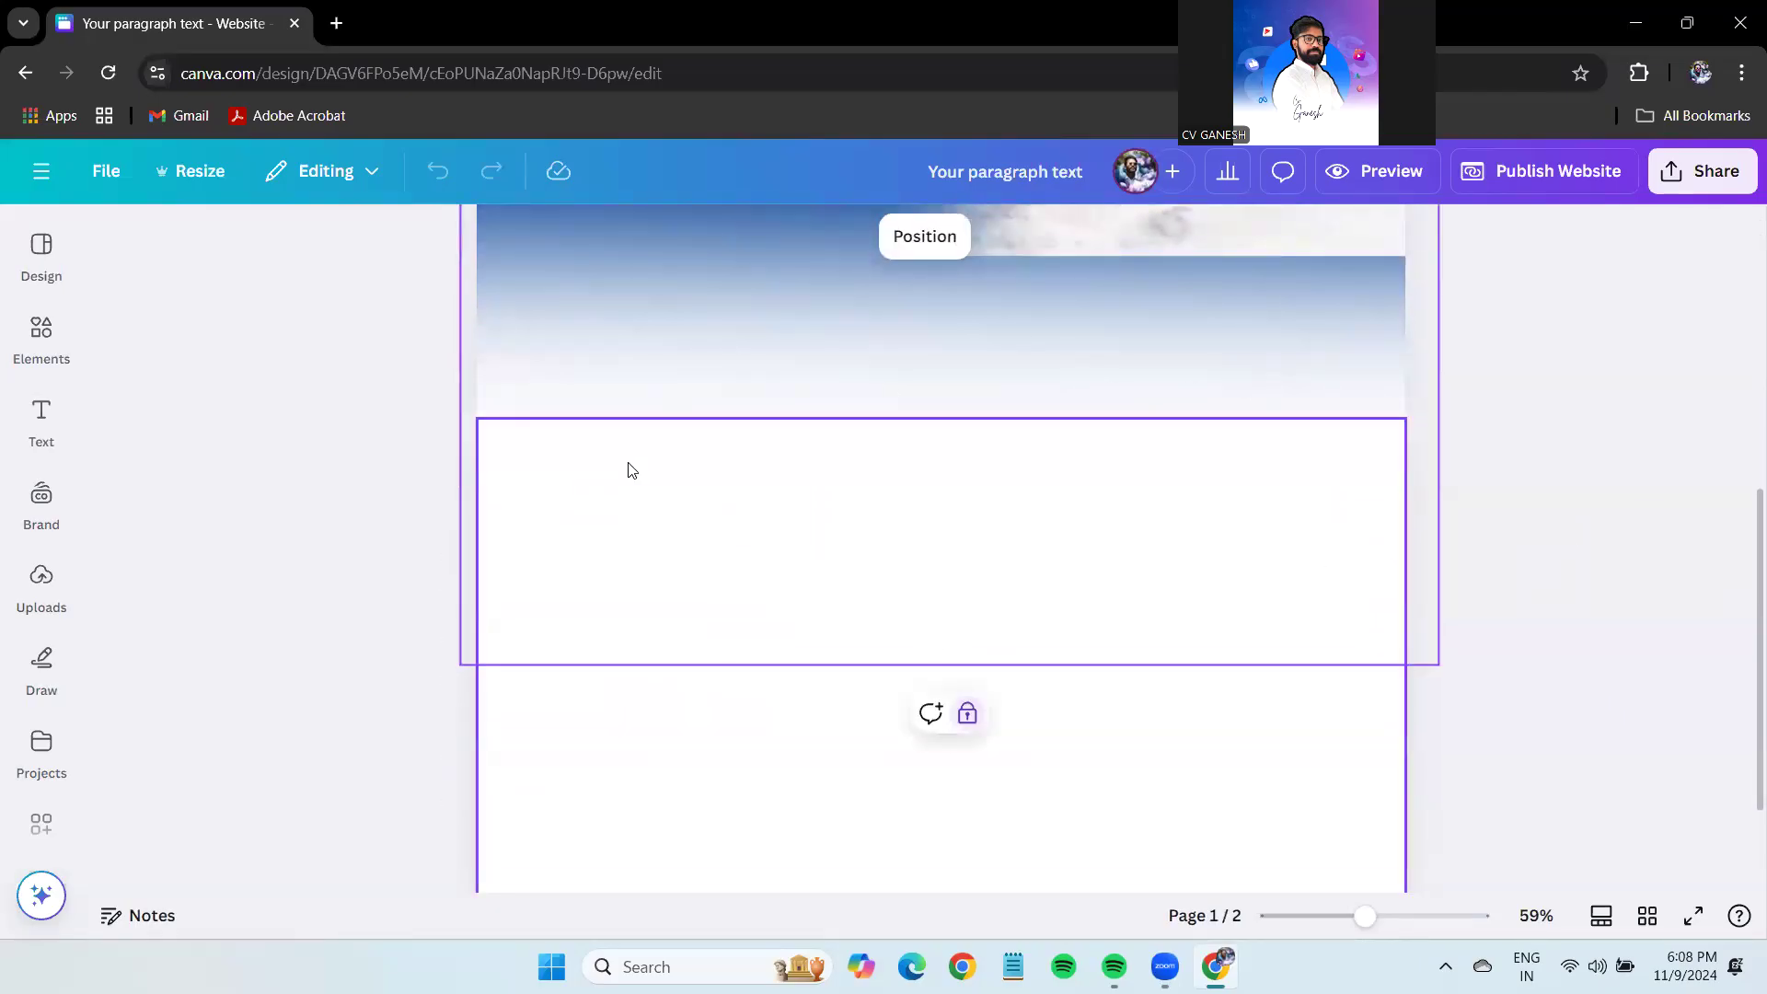
{"action": "scroll", "coordinate": [1187, 379], "scroll_direction": "up", "scroll_amount": 3}
{"action": "scroll", "coordinate": [635, 326], "scroll_direction": "up", "scroll_amount": 3}
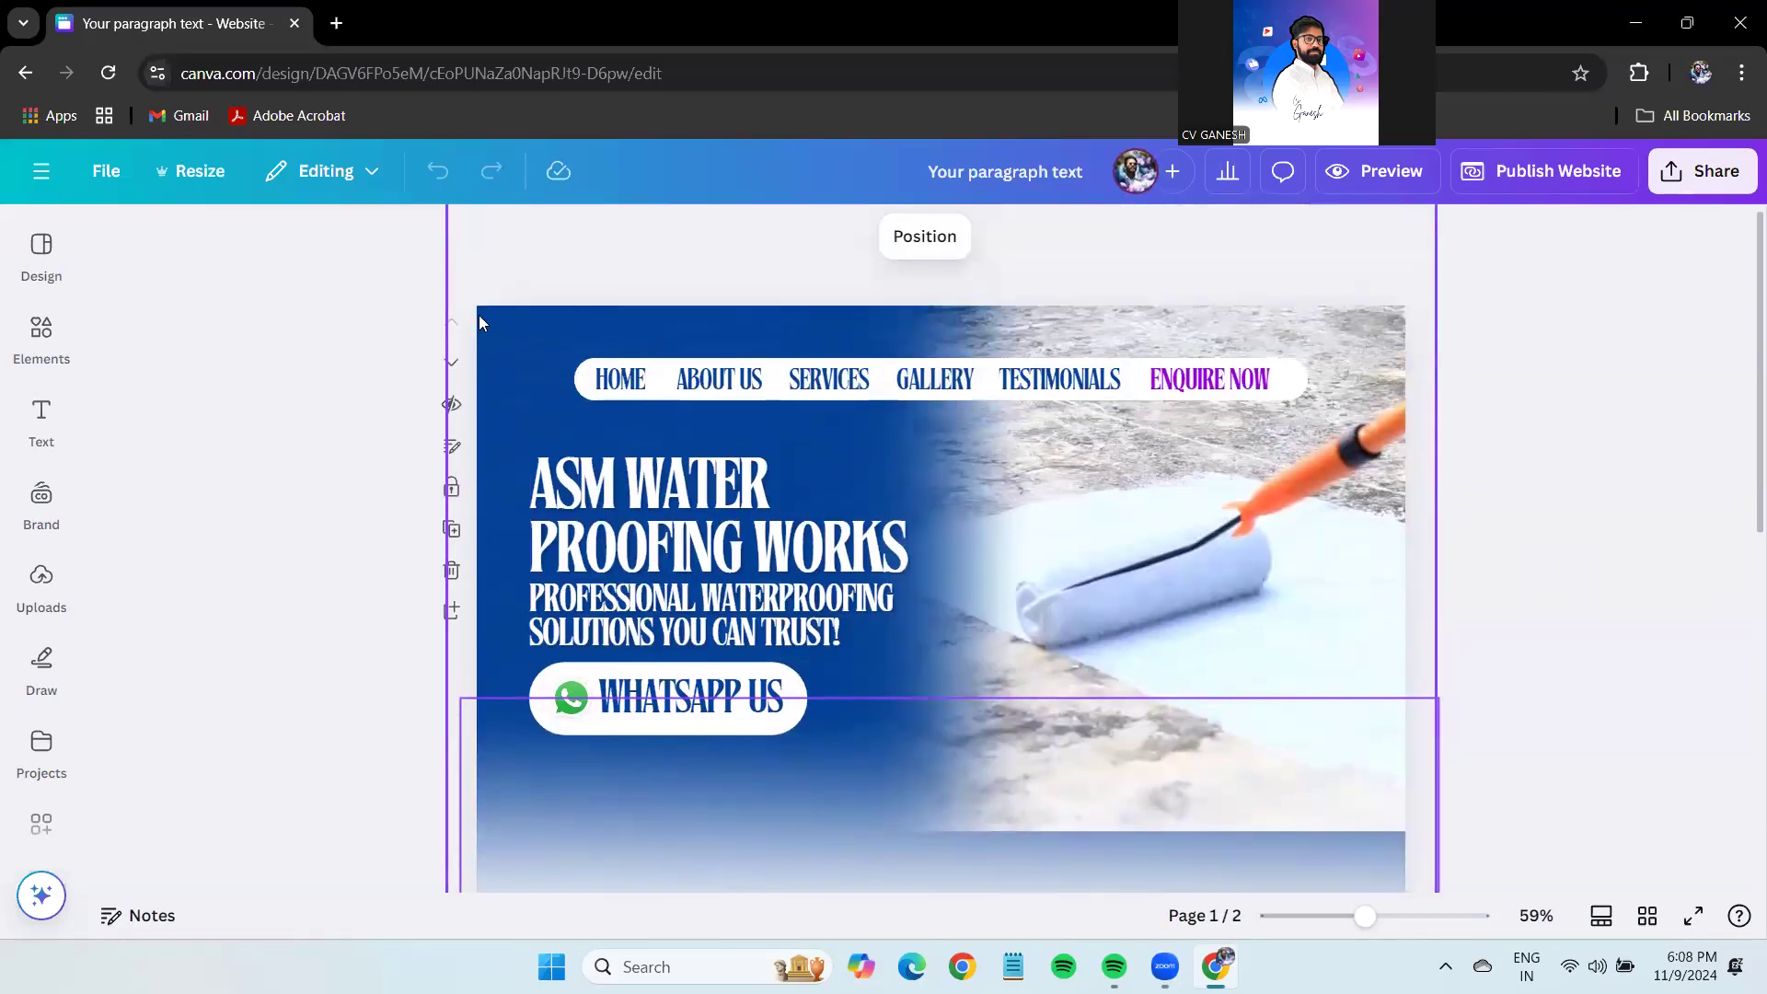
Shorten page one's height to 753 pixels.
{"action": "left_click", "coordinate": [488, 346]}
{"action": "scroll", "coordinate": [491, 348], "scroll_direction": "down", "scroll_amount": 3}
{"action": "left_click_drag", "start_coordinate": [940, 762], "coordinate": [938, 679]}
{"action": "left_click", "coordinate": [1527, 517]}
{"action": "scroll", "coordinate": [1530, 543], "scroll_direction": "up", "scroll_amount": 5}
{"action": "left_click", "coordinate": [727, 317]}
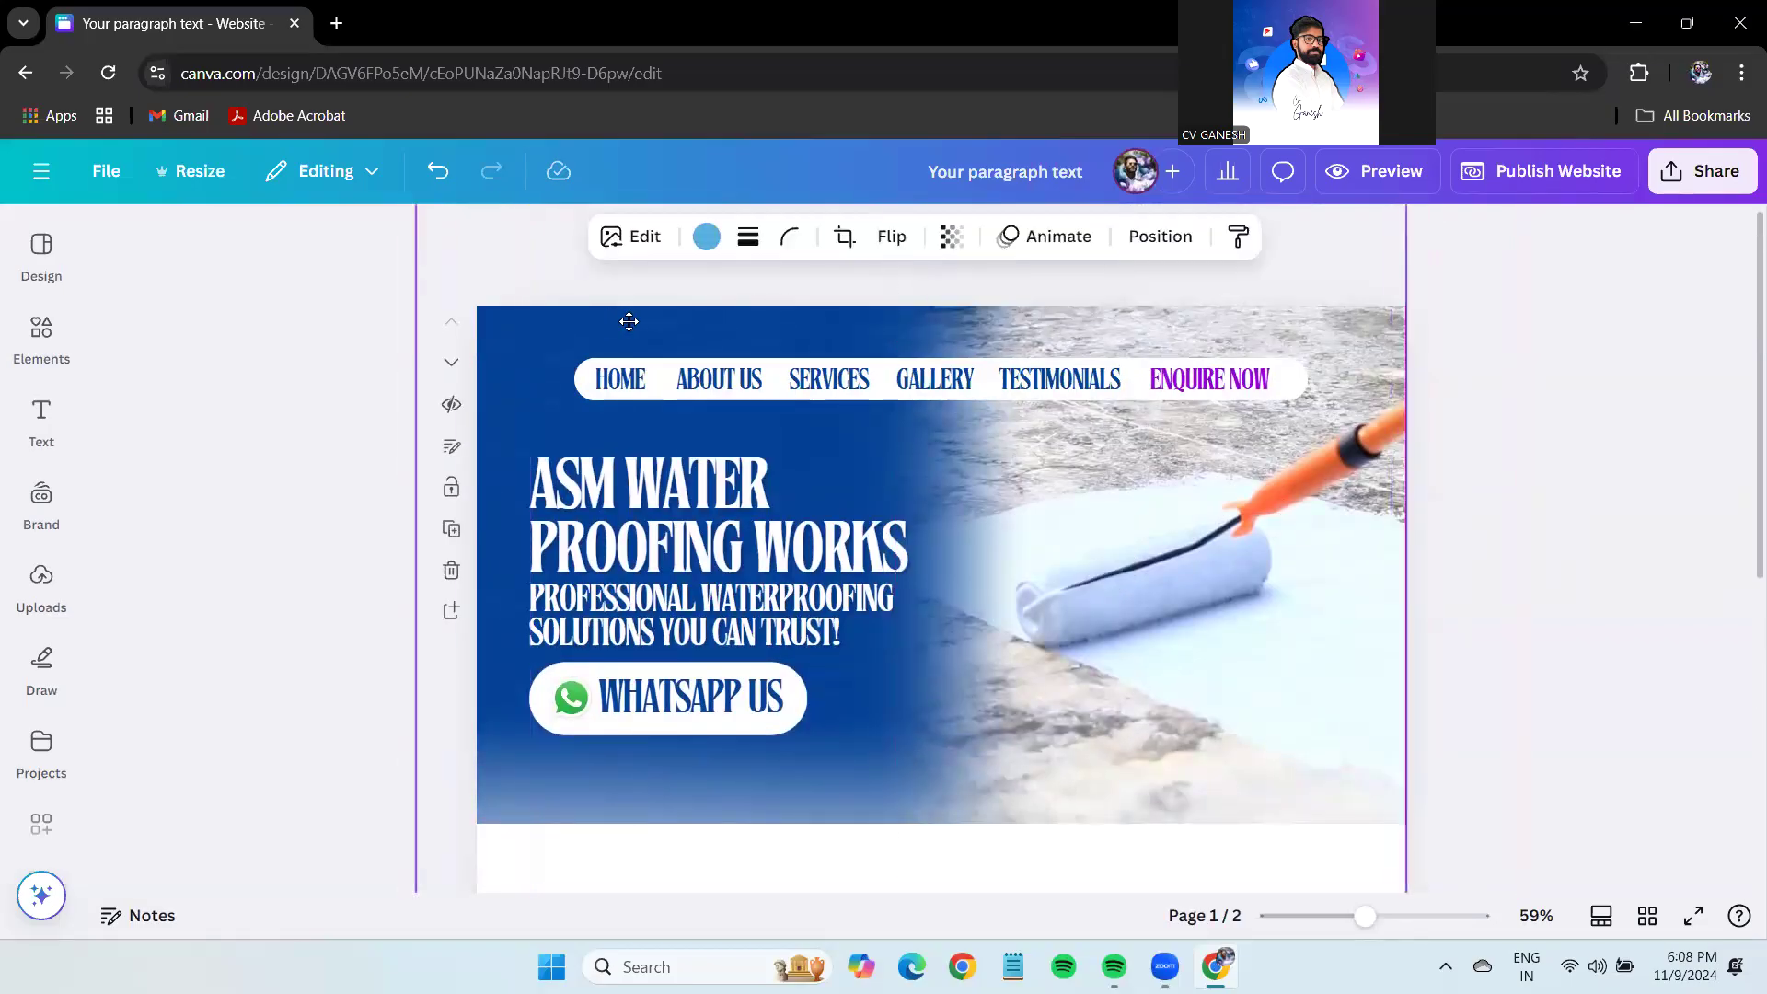
{"action": "left_click", "coordinate": [516, 258]}
Load chatgpt.com in a new browser tab.
{"action": "left_click", "coordinate": [340, 23]}
{"action": "type", "text": "ch"}
{"action": "key", "text": "Return"}
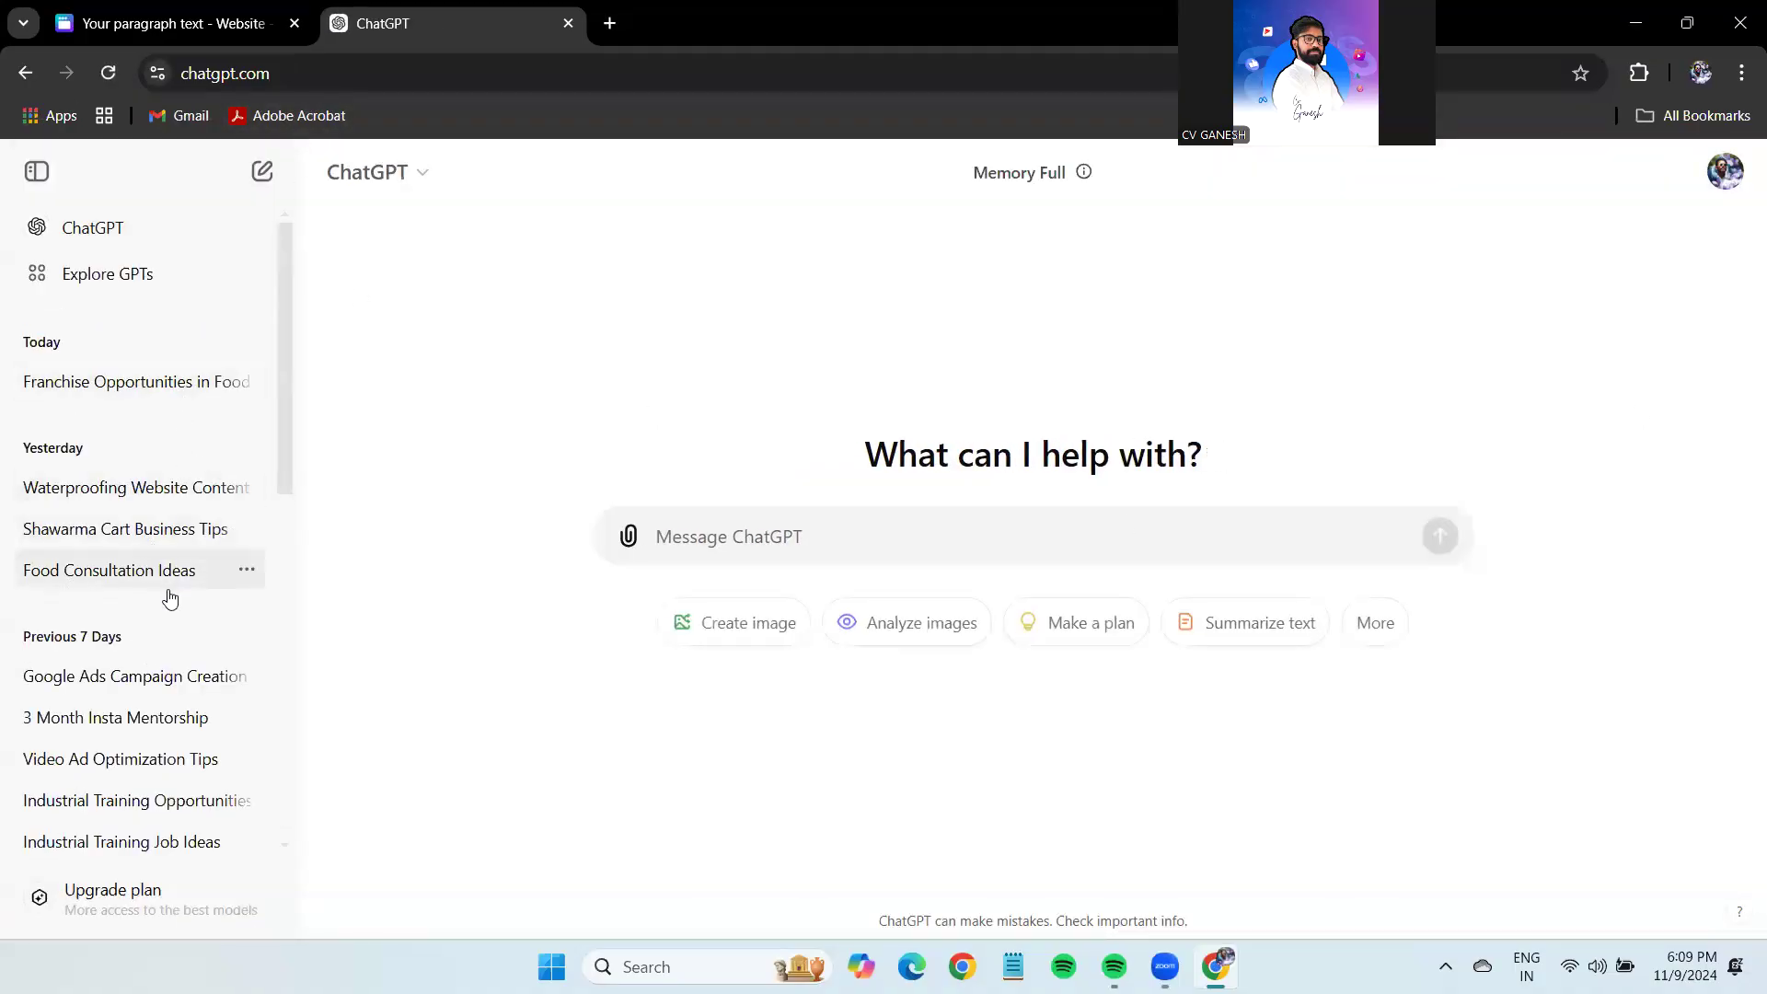
Dismiss the AIPRM account prompt and open the Waterproofing Website Content chat.
{"action": "scroll", "coordinate": [169, 660], "scroll_direction": "down", "scroll_amount": 1}
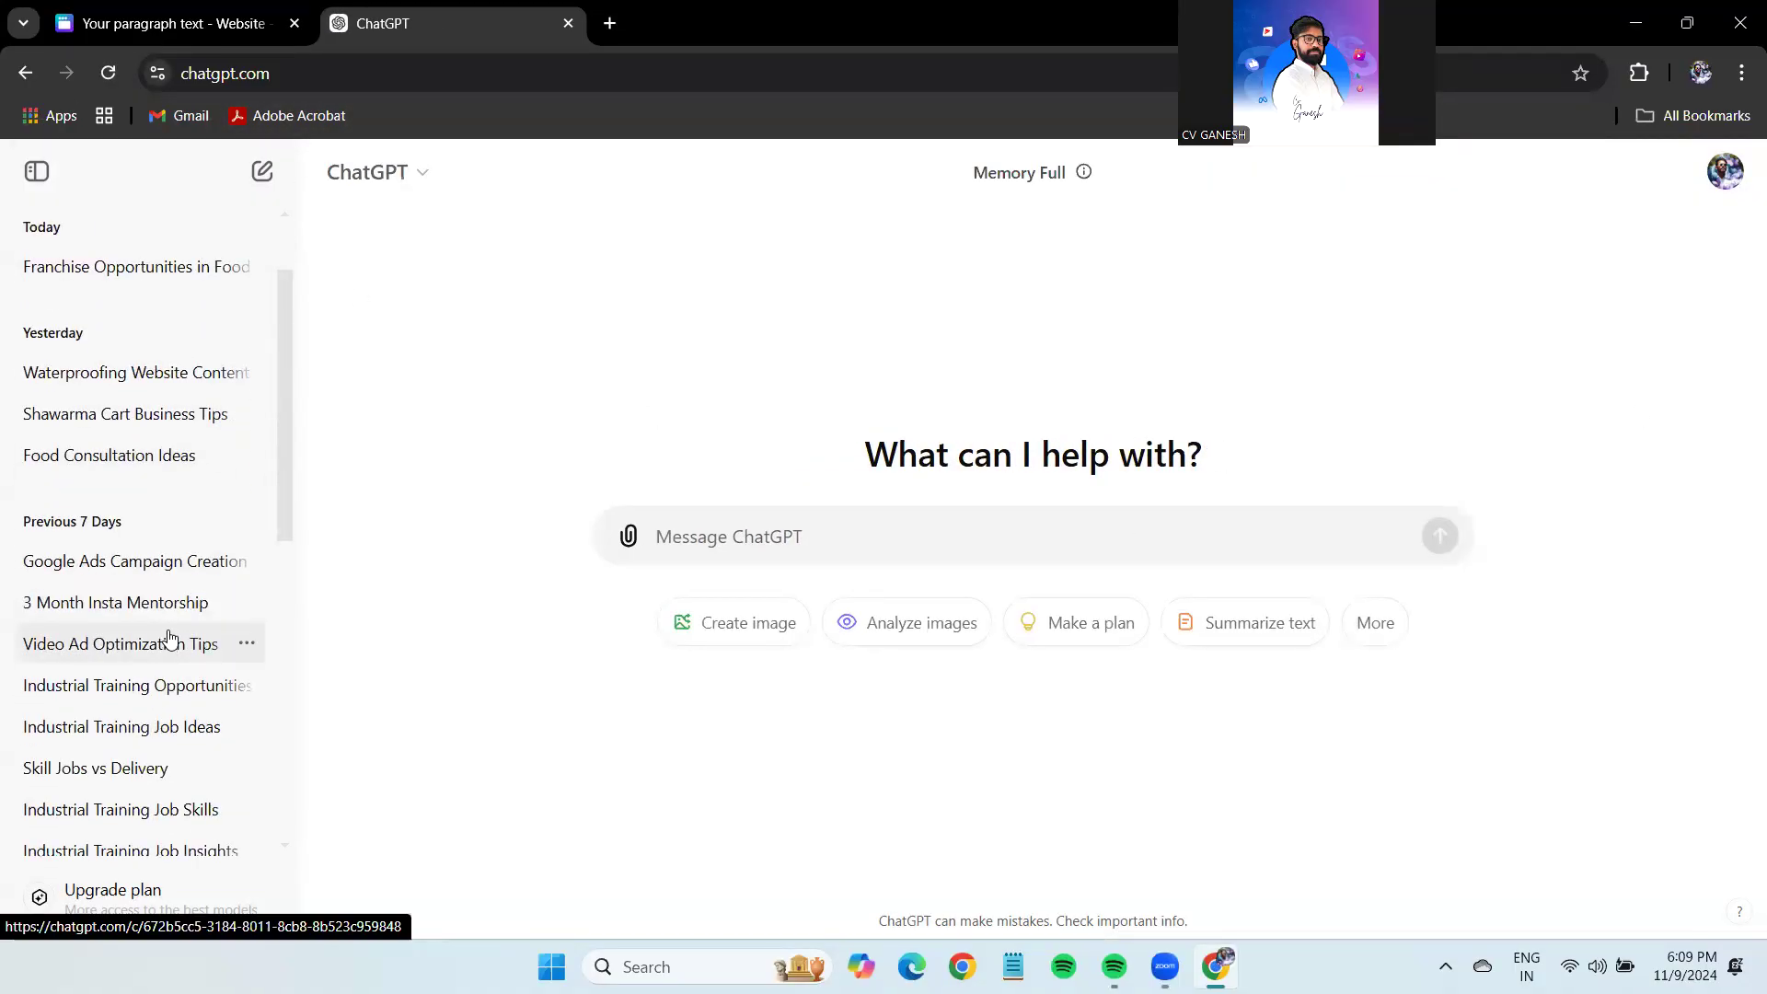
{"action": "scroll", "coordinate": [168, 635], "scroll_direction": "down", "scroll_amount": 1}
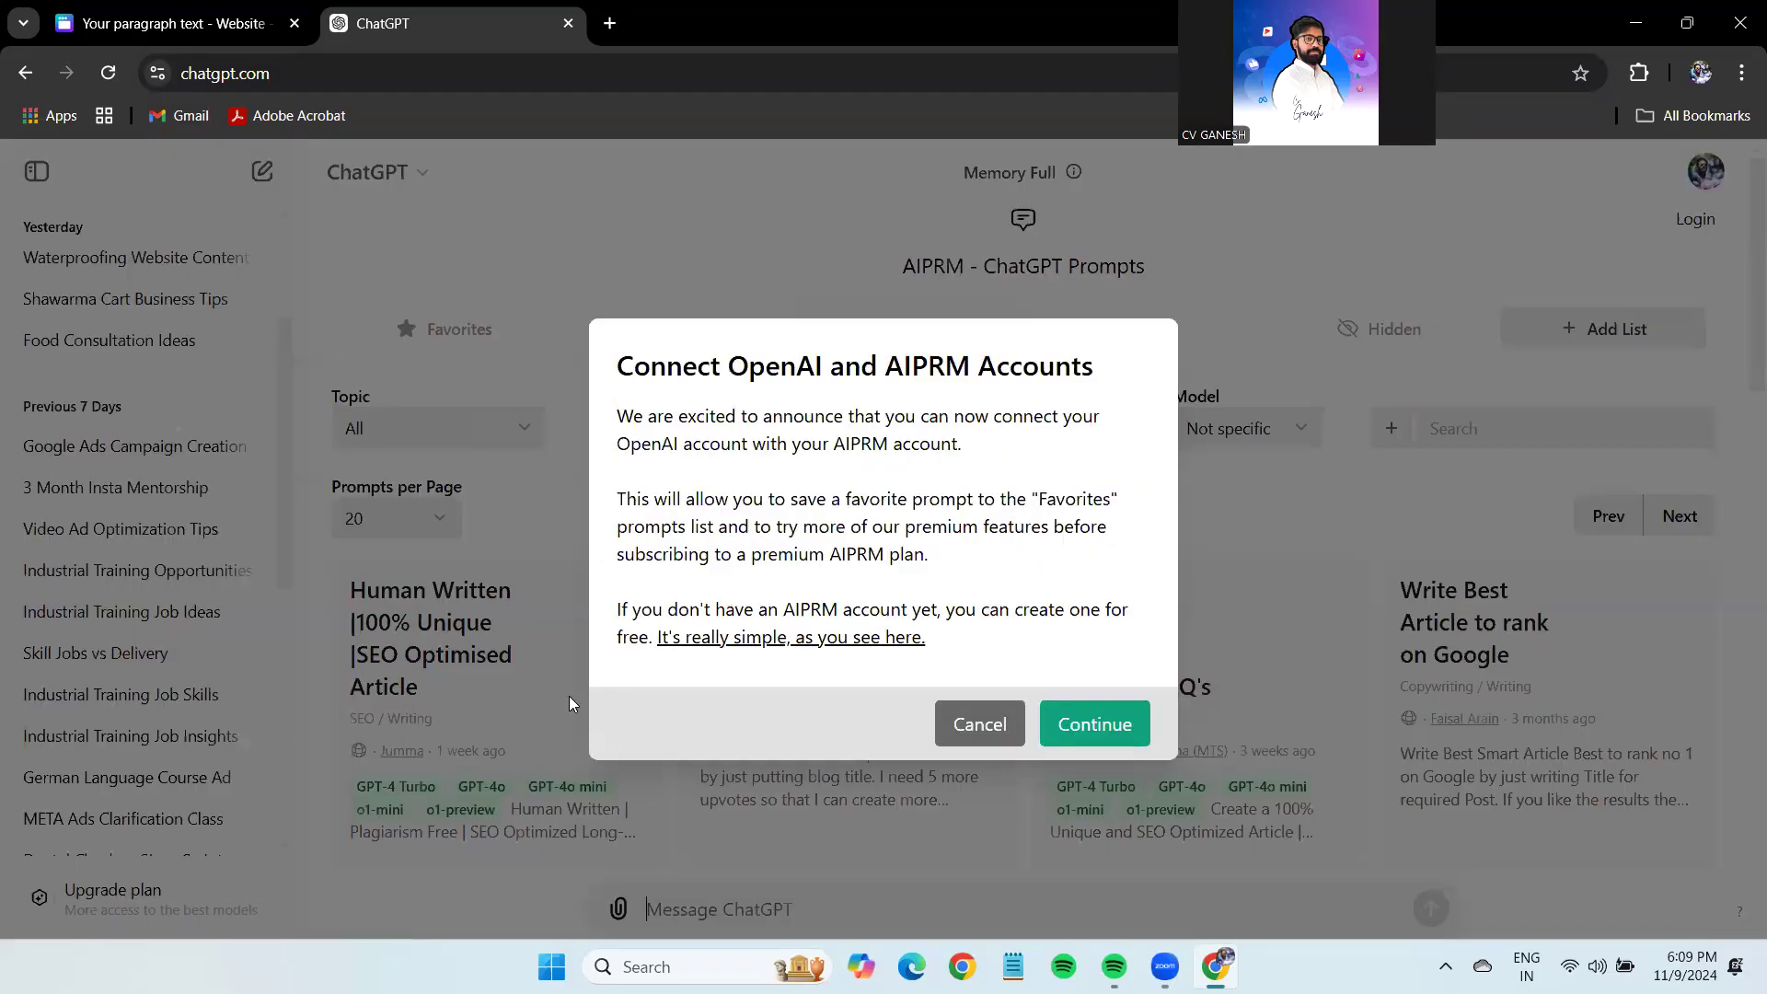
{"action": "left_click", "coordinate": [974, 722]}
{"action": "scroll", "coordinate": [131, 388], "scroll_direction": "up", "scroll_amount": 1}
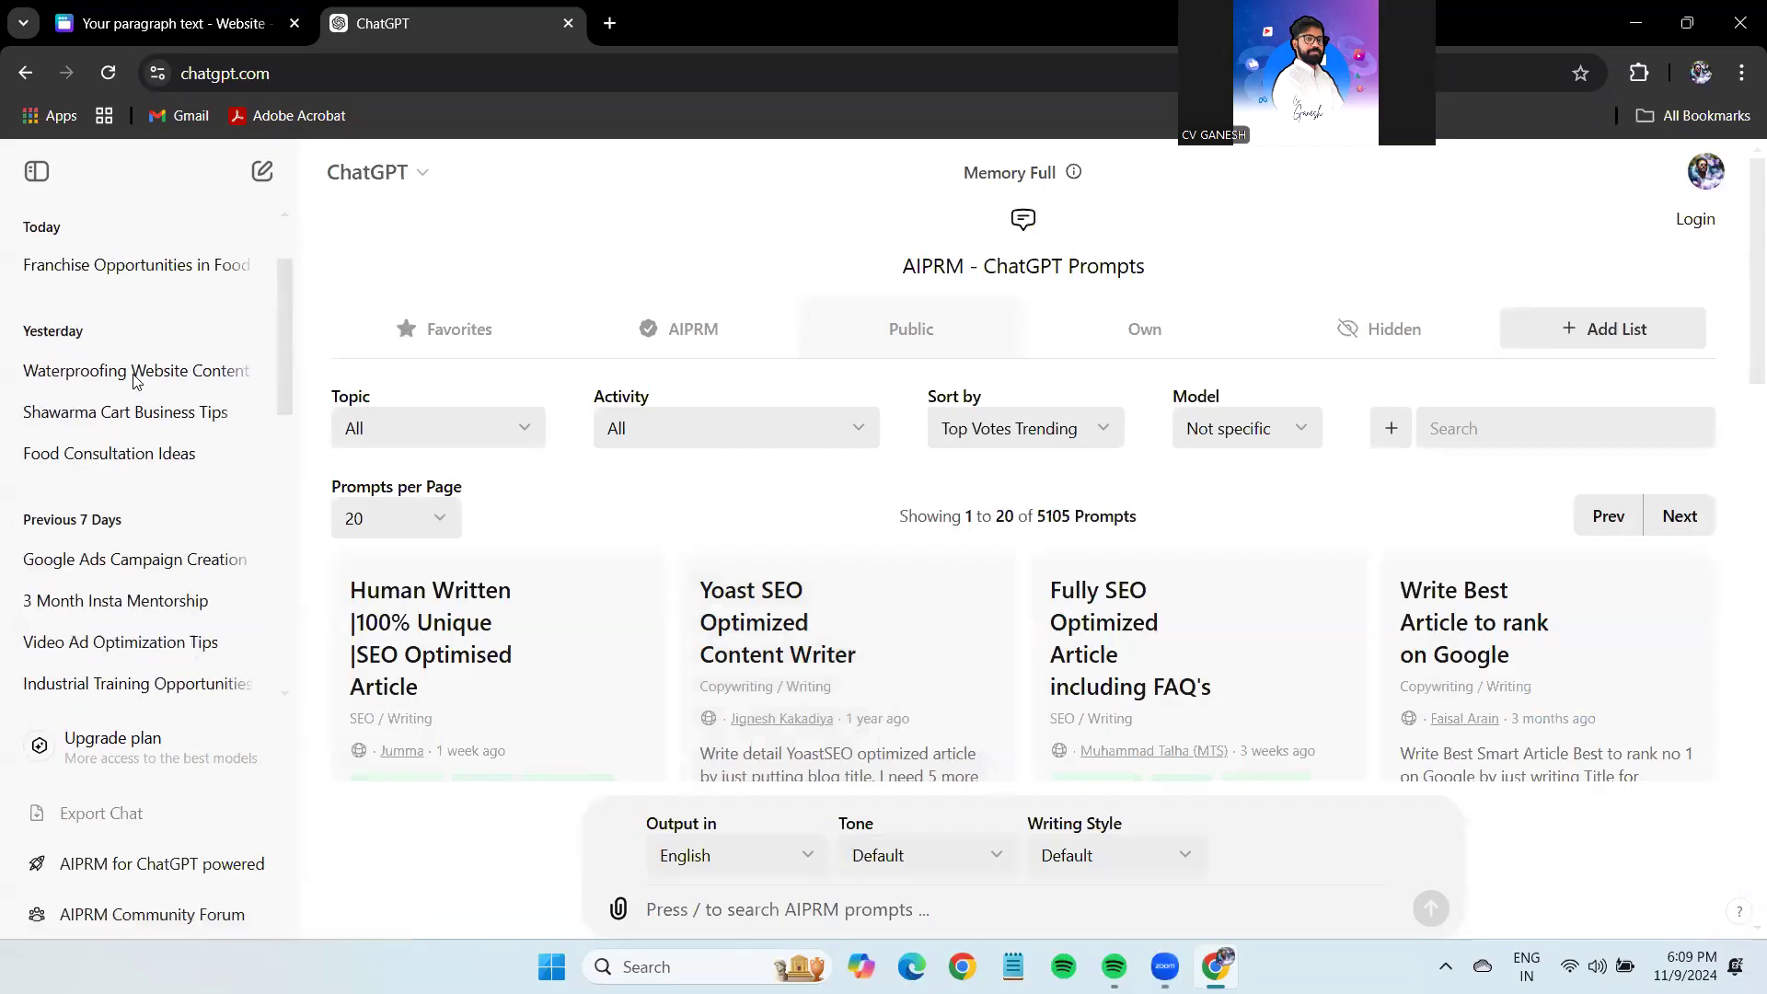
{"action": "left_click", "coordinate": [136, 377]}
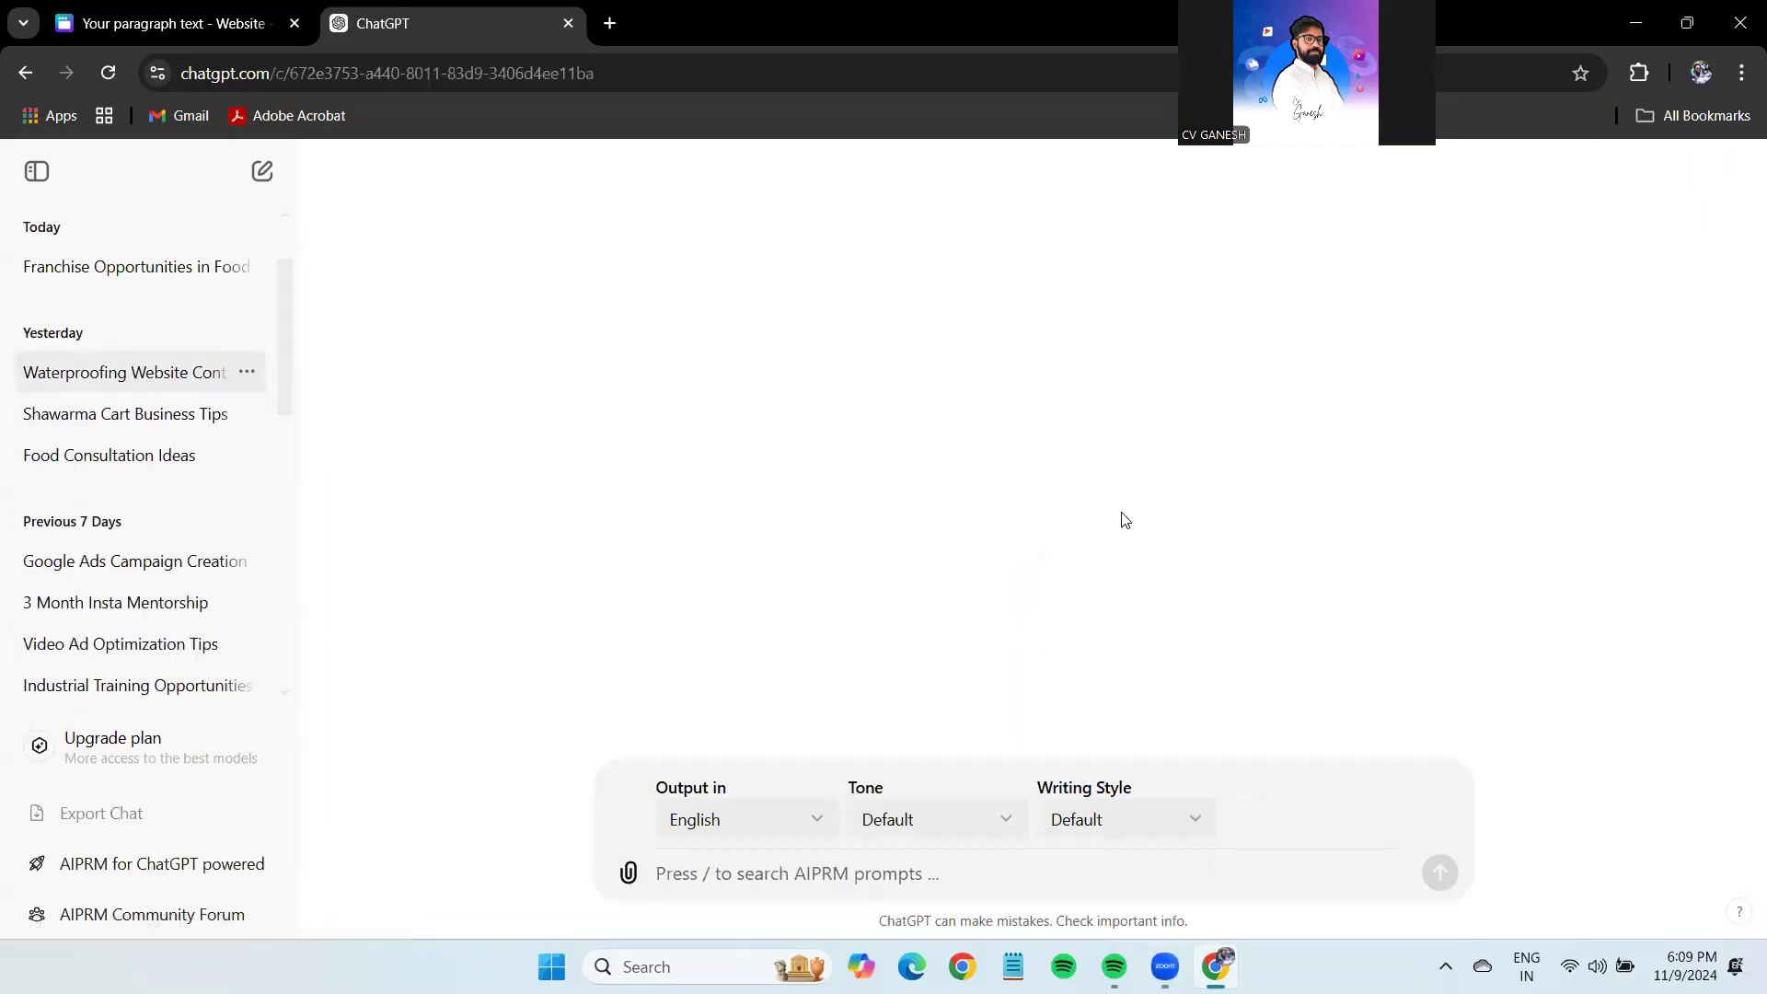
Read through the Home and About Us copy, then return to the Canva design.
{"action": "scroll", "coordinate": [1095, 529], "scroll_direction": "down", "scroll_amount": 10}
{"action": "scroll", "coordinate": [1093, 536], "scroll_direction": "up", "scroll_amount": 15}
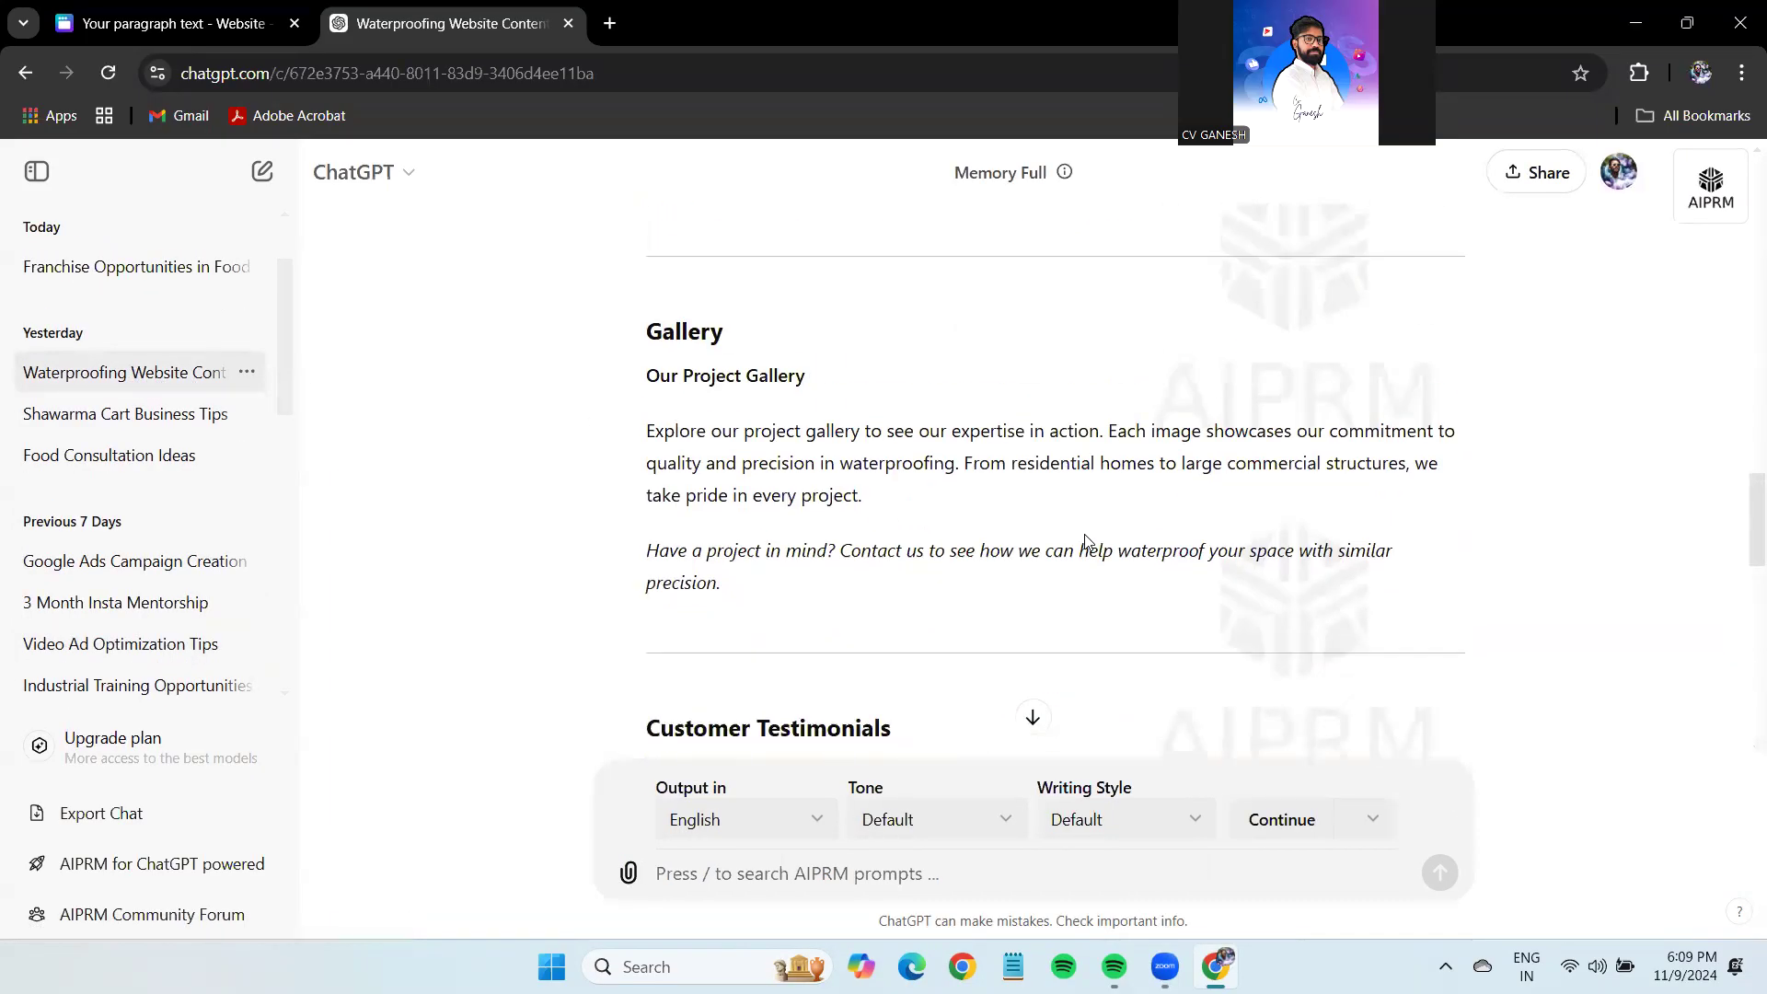
{"action": "scroll", "coordinate": [1089, 544], "scroll_direction": "down", "scroll_amount": 4}
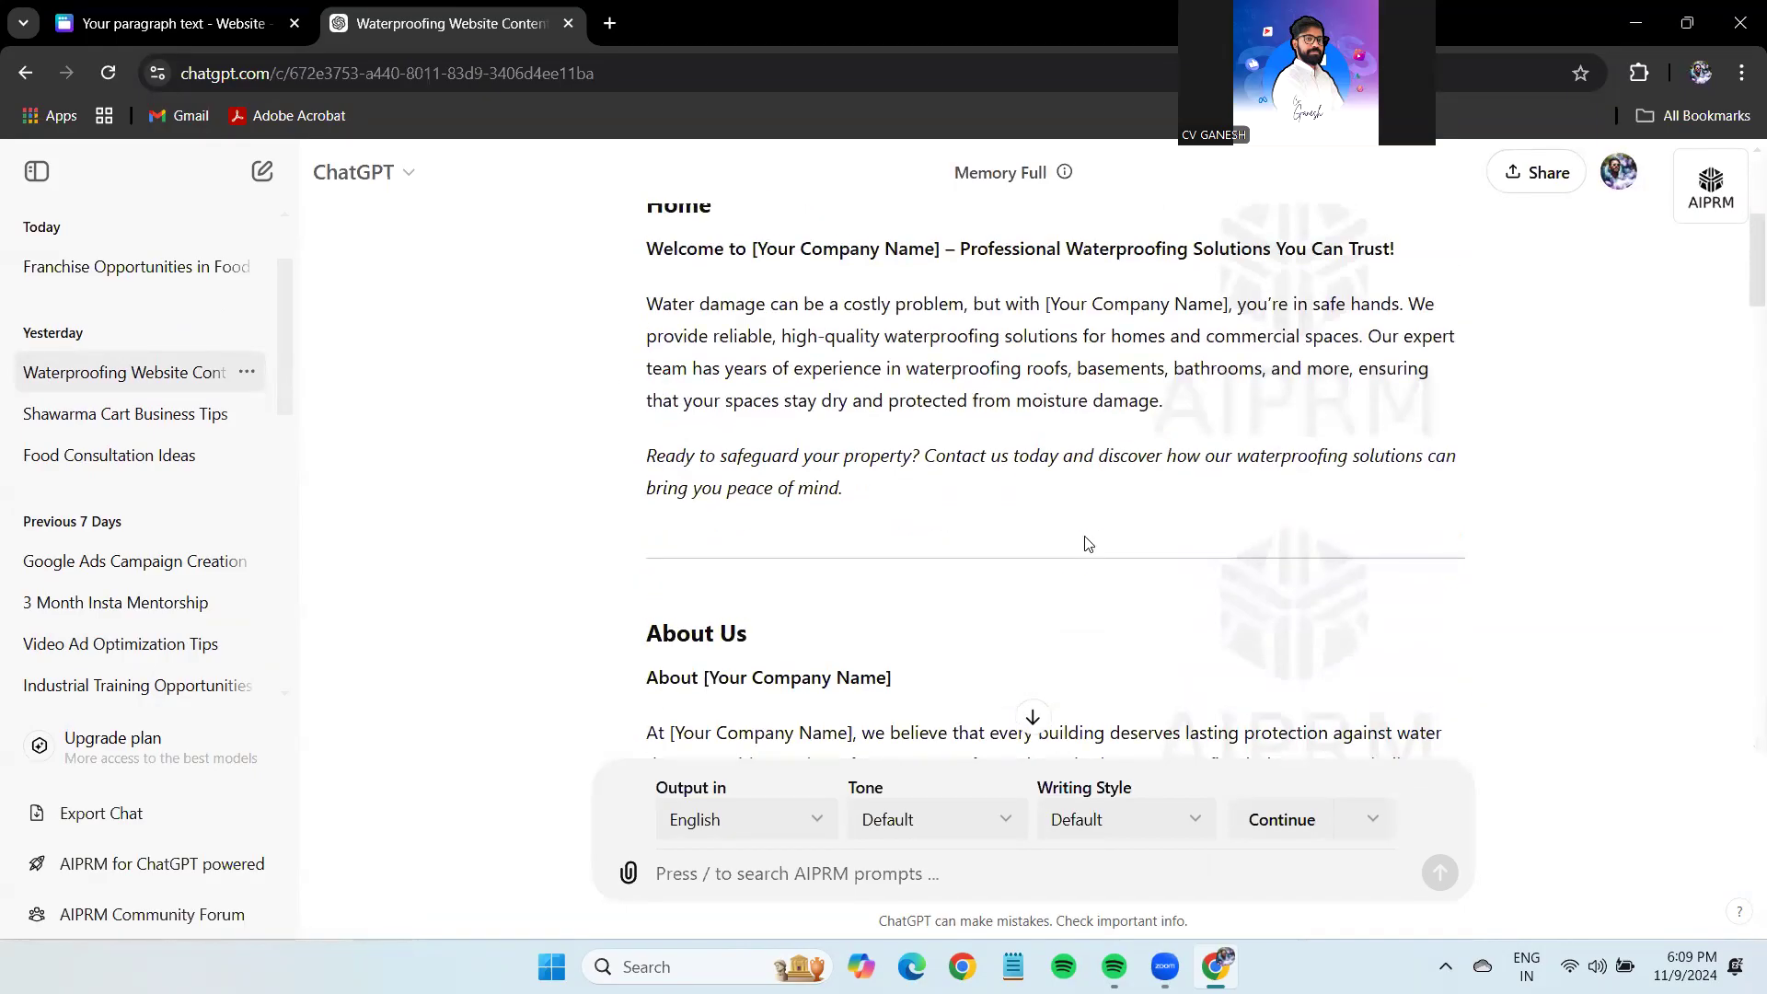
{"action": "scroll", "coordinate": [1089, 544], "scroll_direction": "up", "scroll_amount": 1}
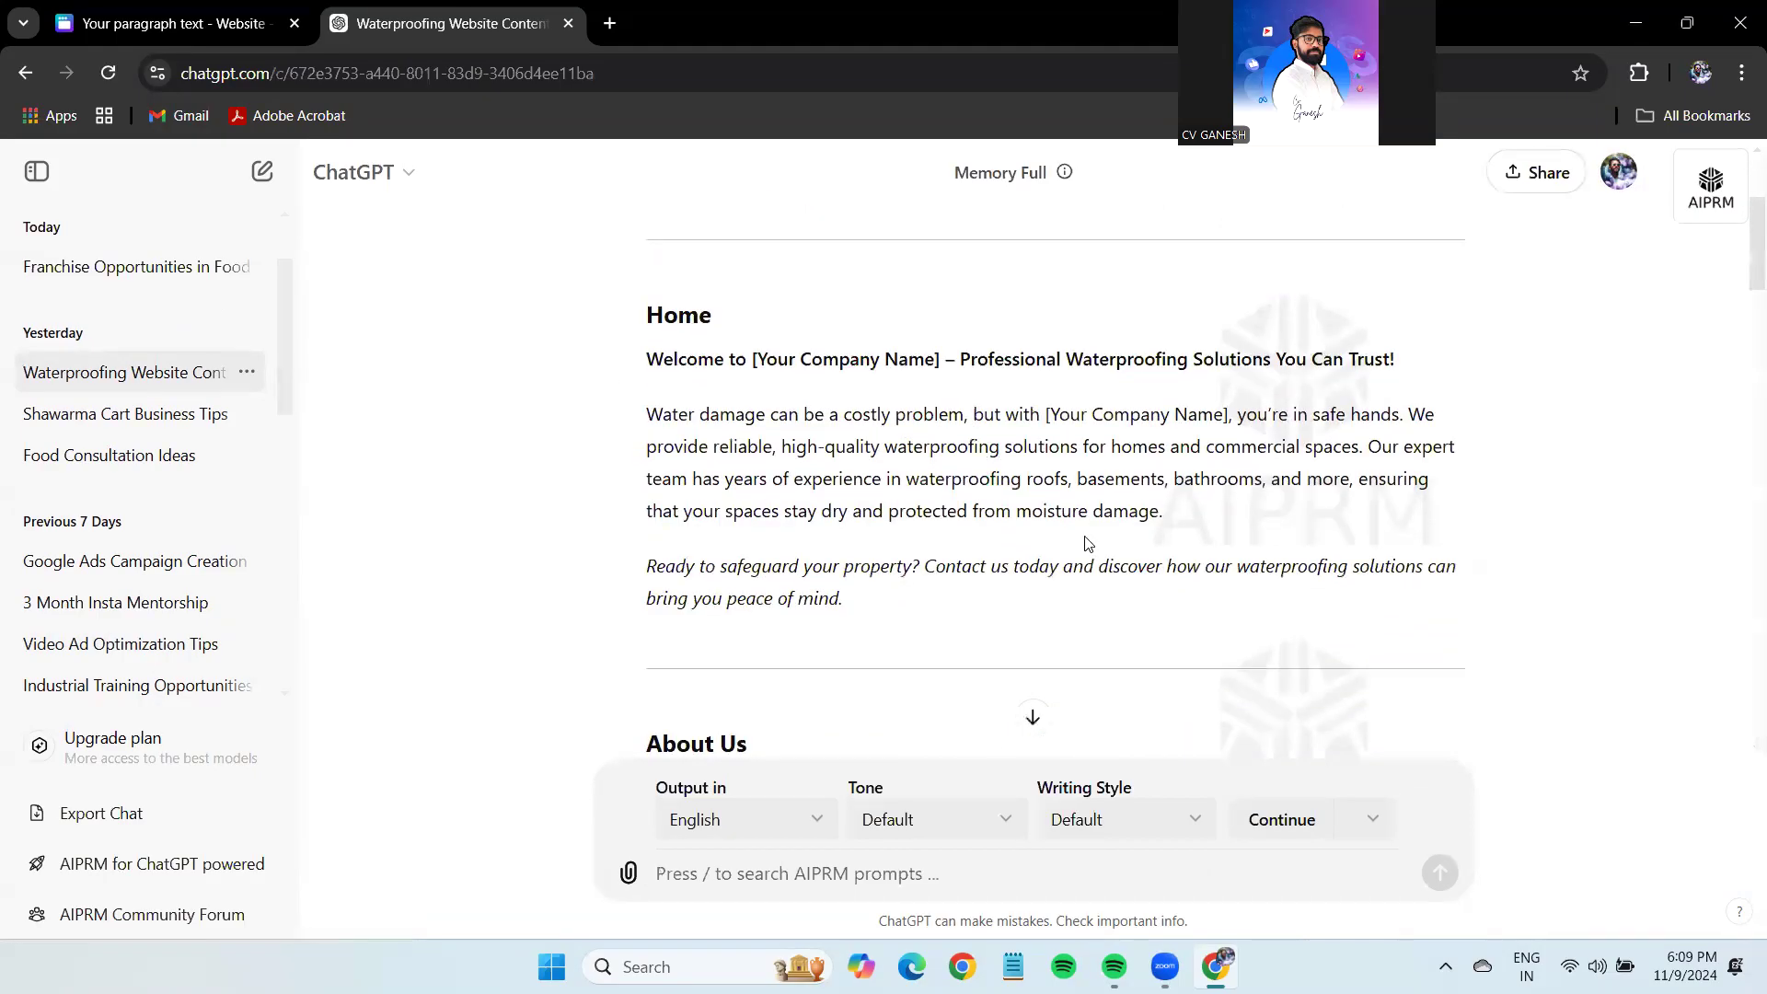
{"action": "scroll", "coordinate": [1070, 537], "scroll_direction": "down", "scroll_amount": 2}
{"action": "scroll", "coordinate": [1072, 536], "scroll_direction": "down", "scroll_amount": 2}
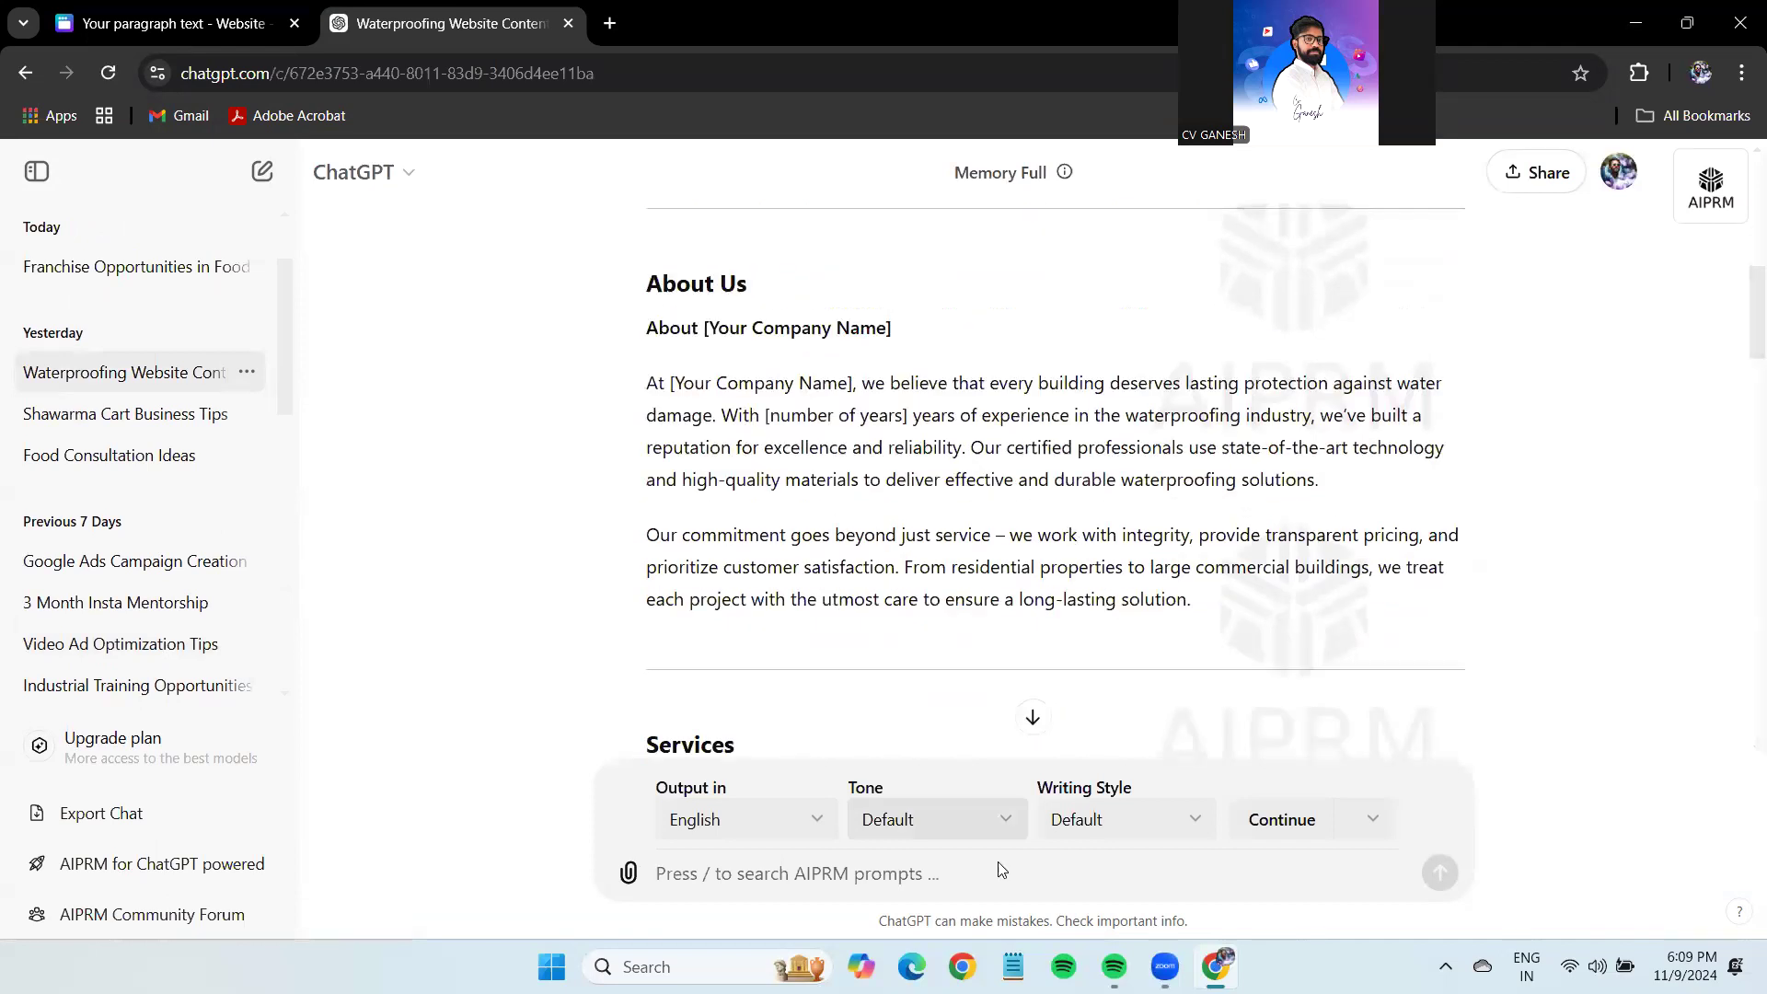
{"action": "key", "text": "ctrl+Tab"}
{"action": "scroll", "coordinate": [1671, 633], "scroll_direction": "down", "scroll_amount": 5}
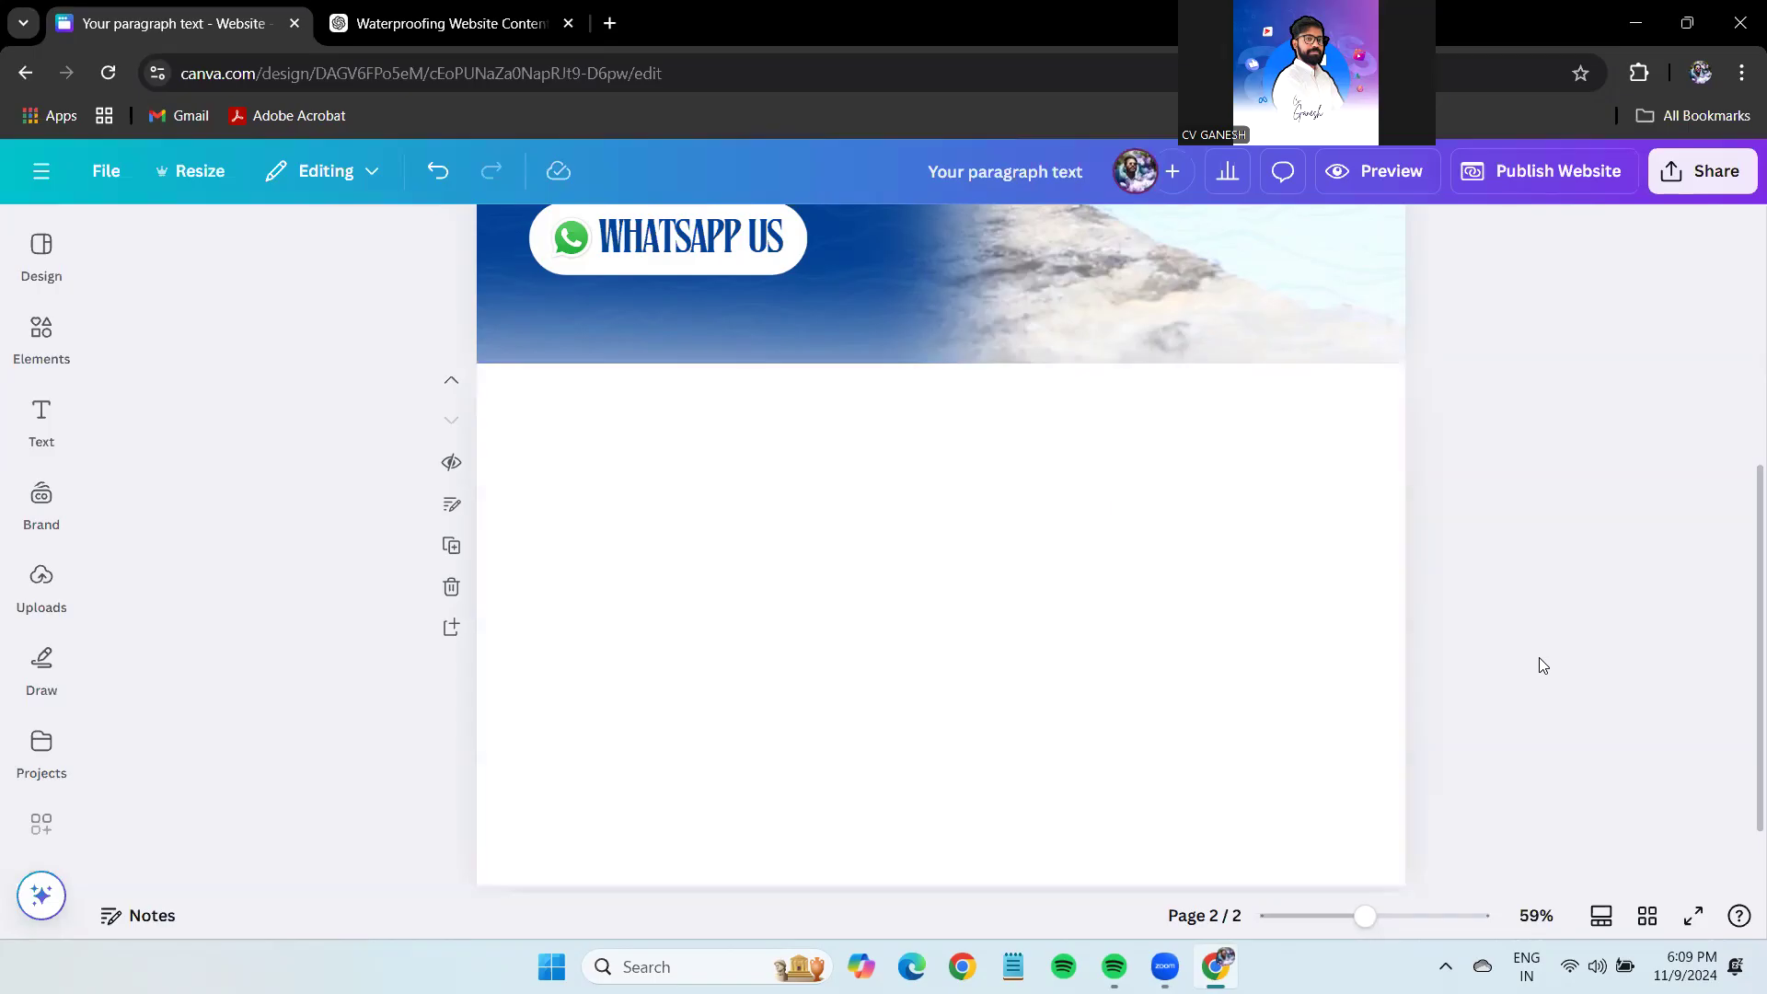
Load canva.com in a new tab and move the ChatGPT tab after it.
{"action": "key", "text": "ctrl+t"}
{"action": "type", "text": "canva.com"}
{"action": "key", "text": "Return"}
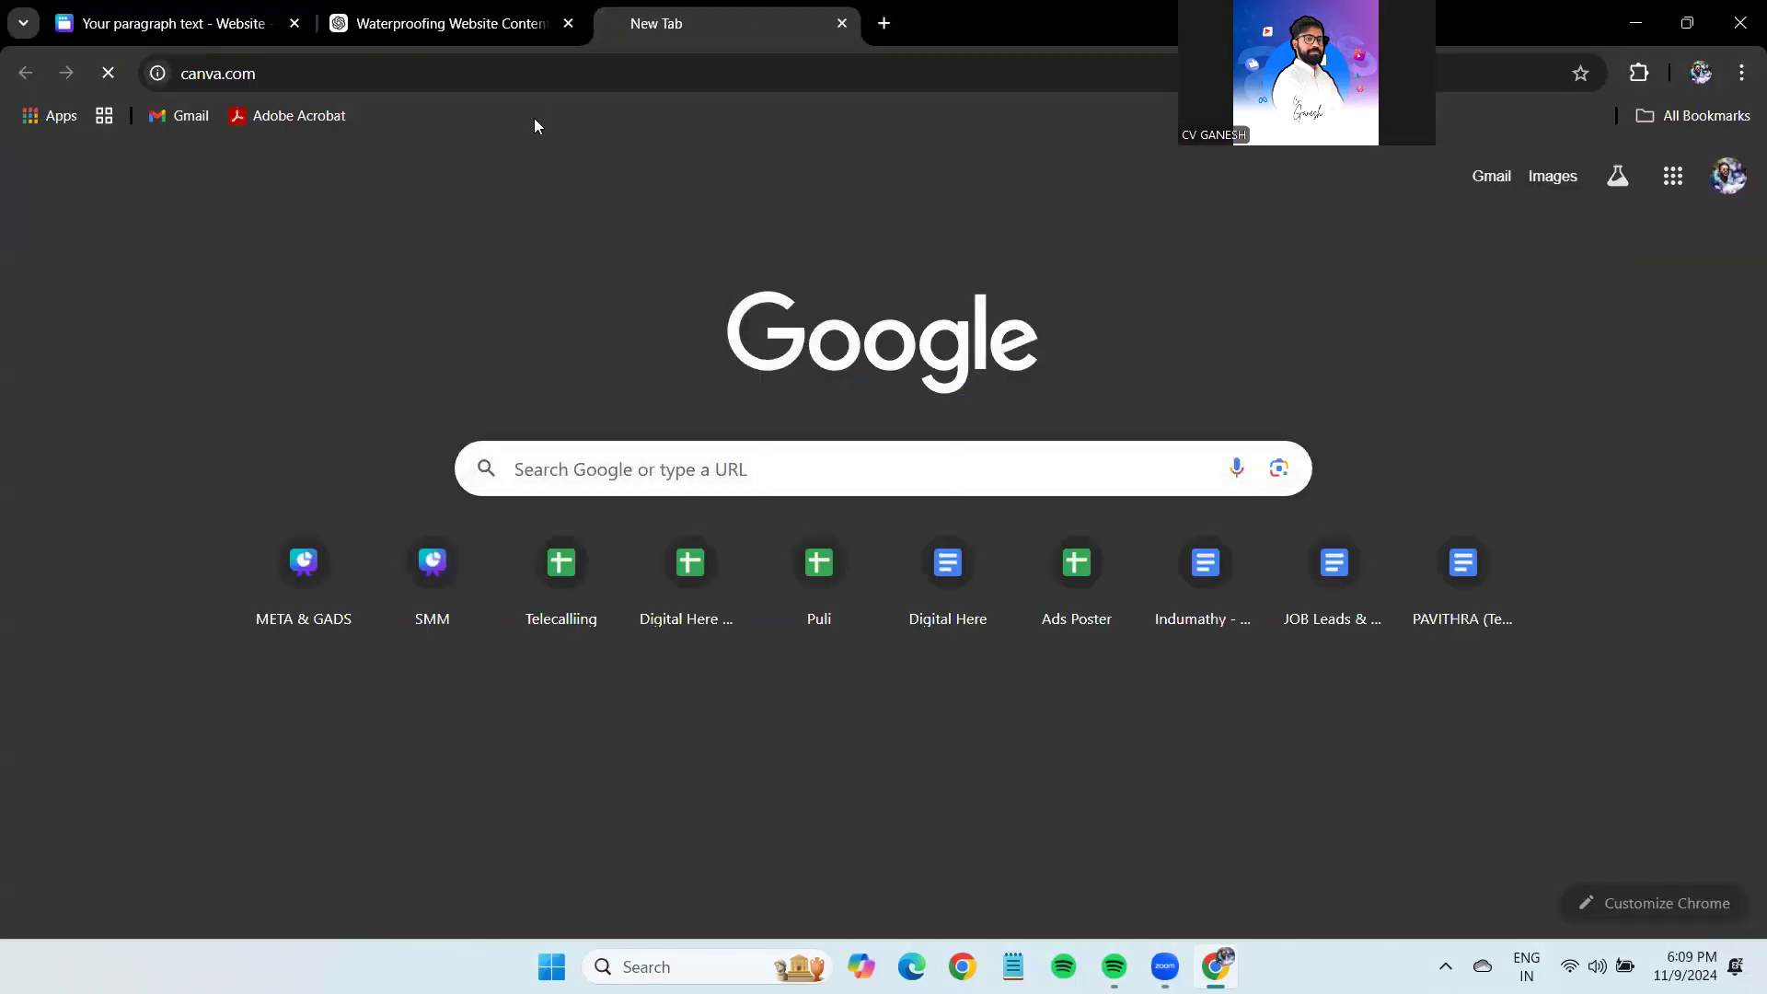
{"action": "left_click_drag", "start_coordinate": [528, 8], "coordinate": [727, 24]}
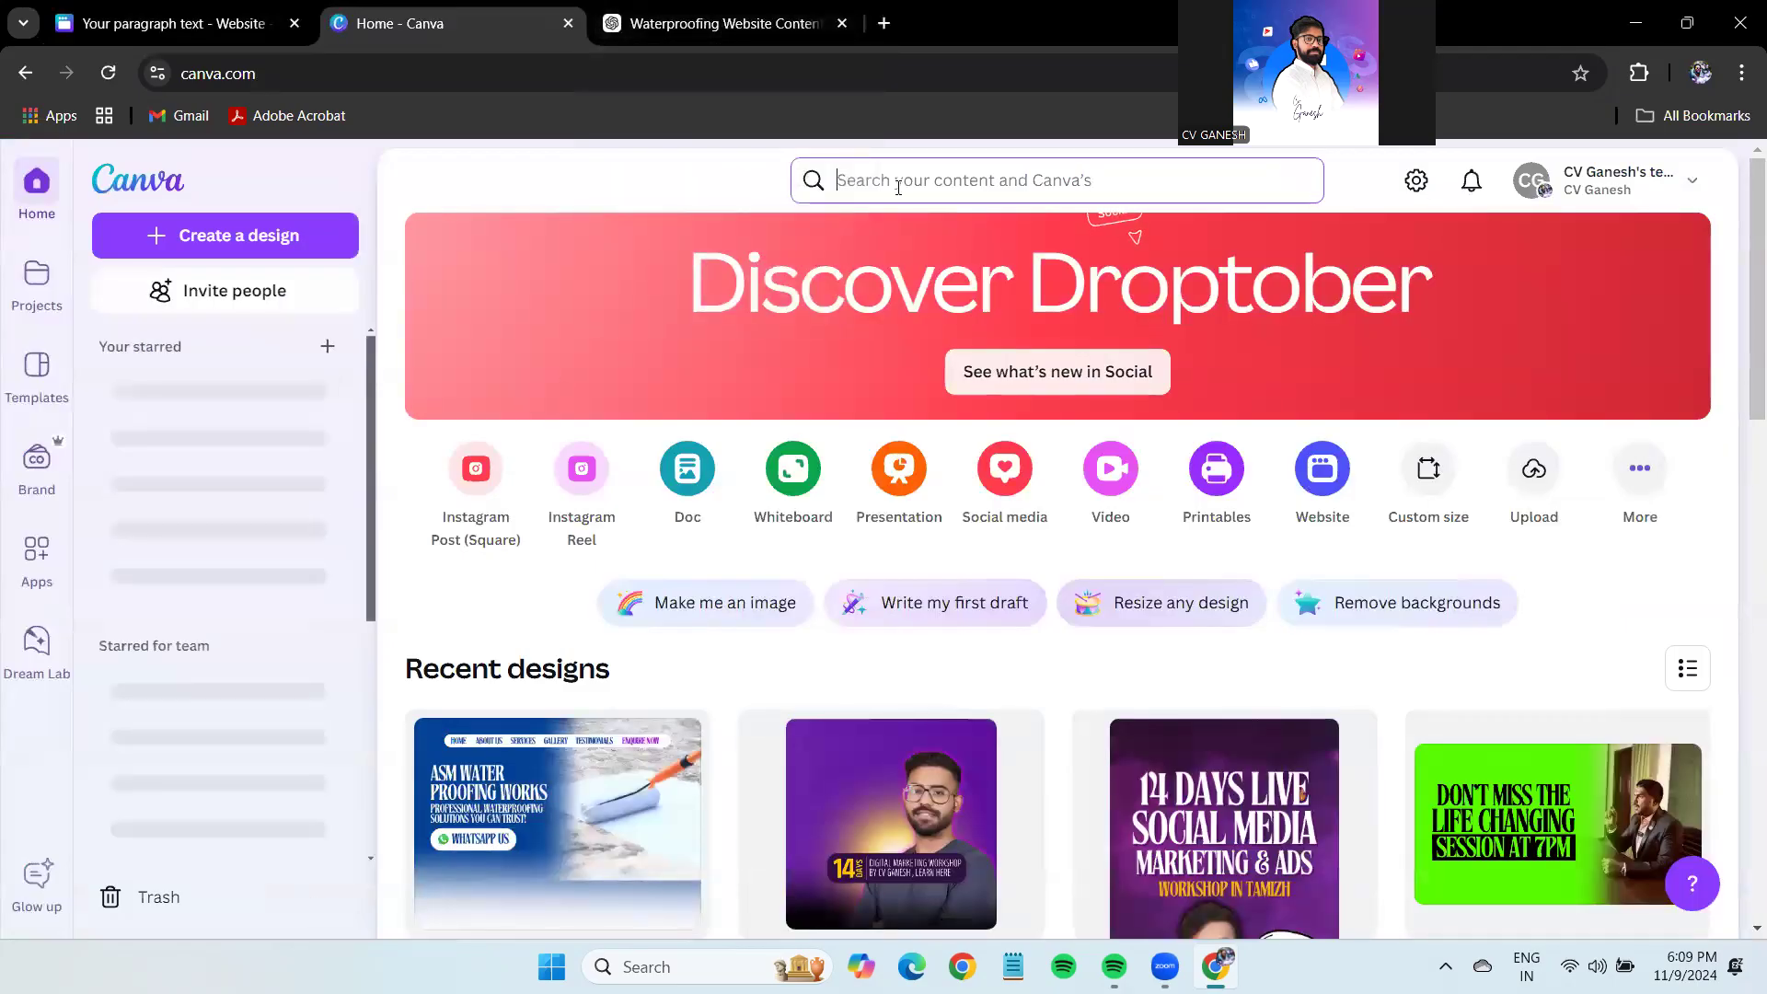
Search Canva for 'venugopal', browse the VENU's One Stop Solutions design, then return to ASM.
{"action": "left_click", "coordinate": [893, 178]}
{"action": "type", "text": "venugopal"}
{"action": "key", "text": "Return"}
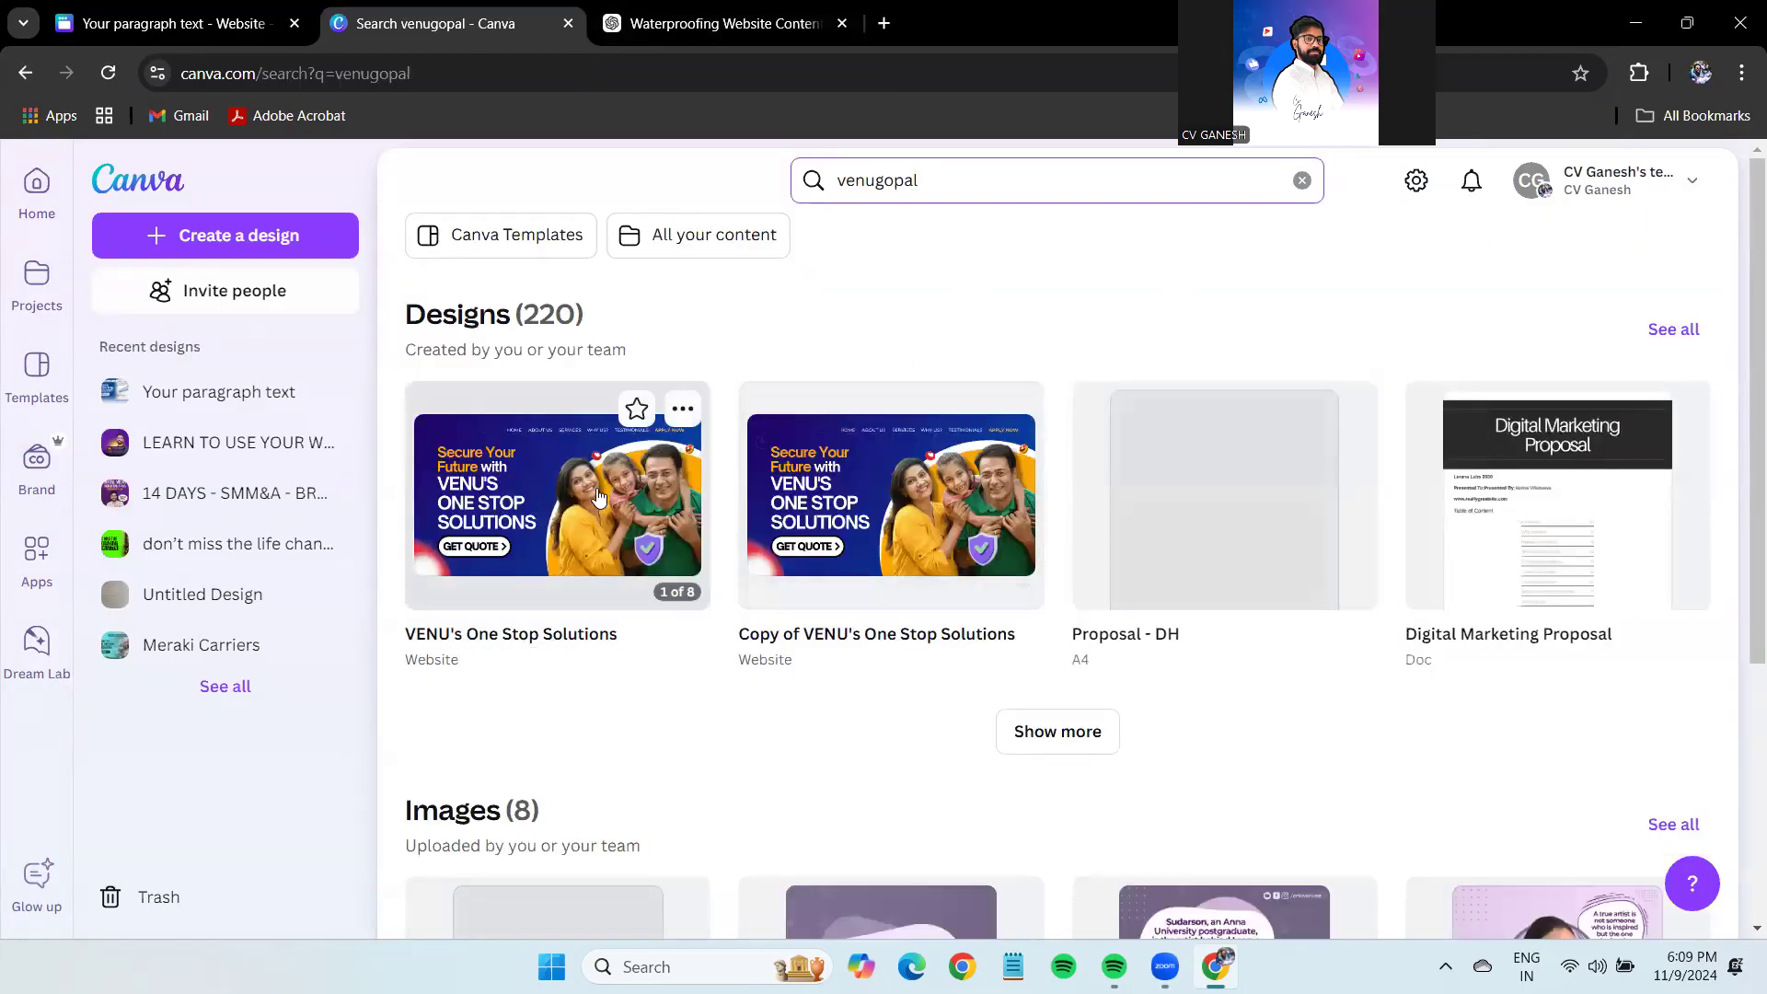
{"action": "left_click", "coordinate": [604, 512]}
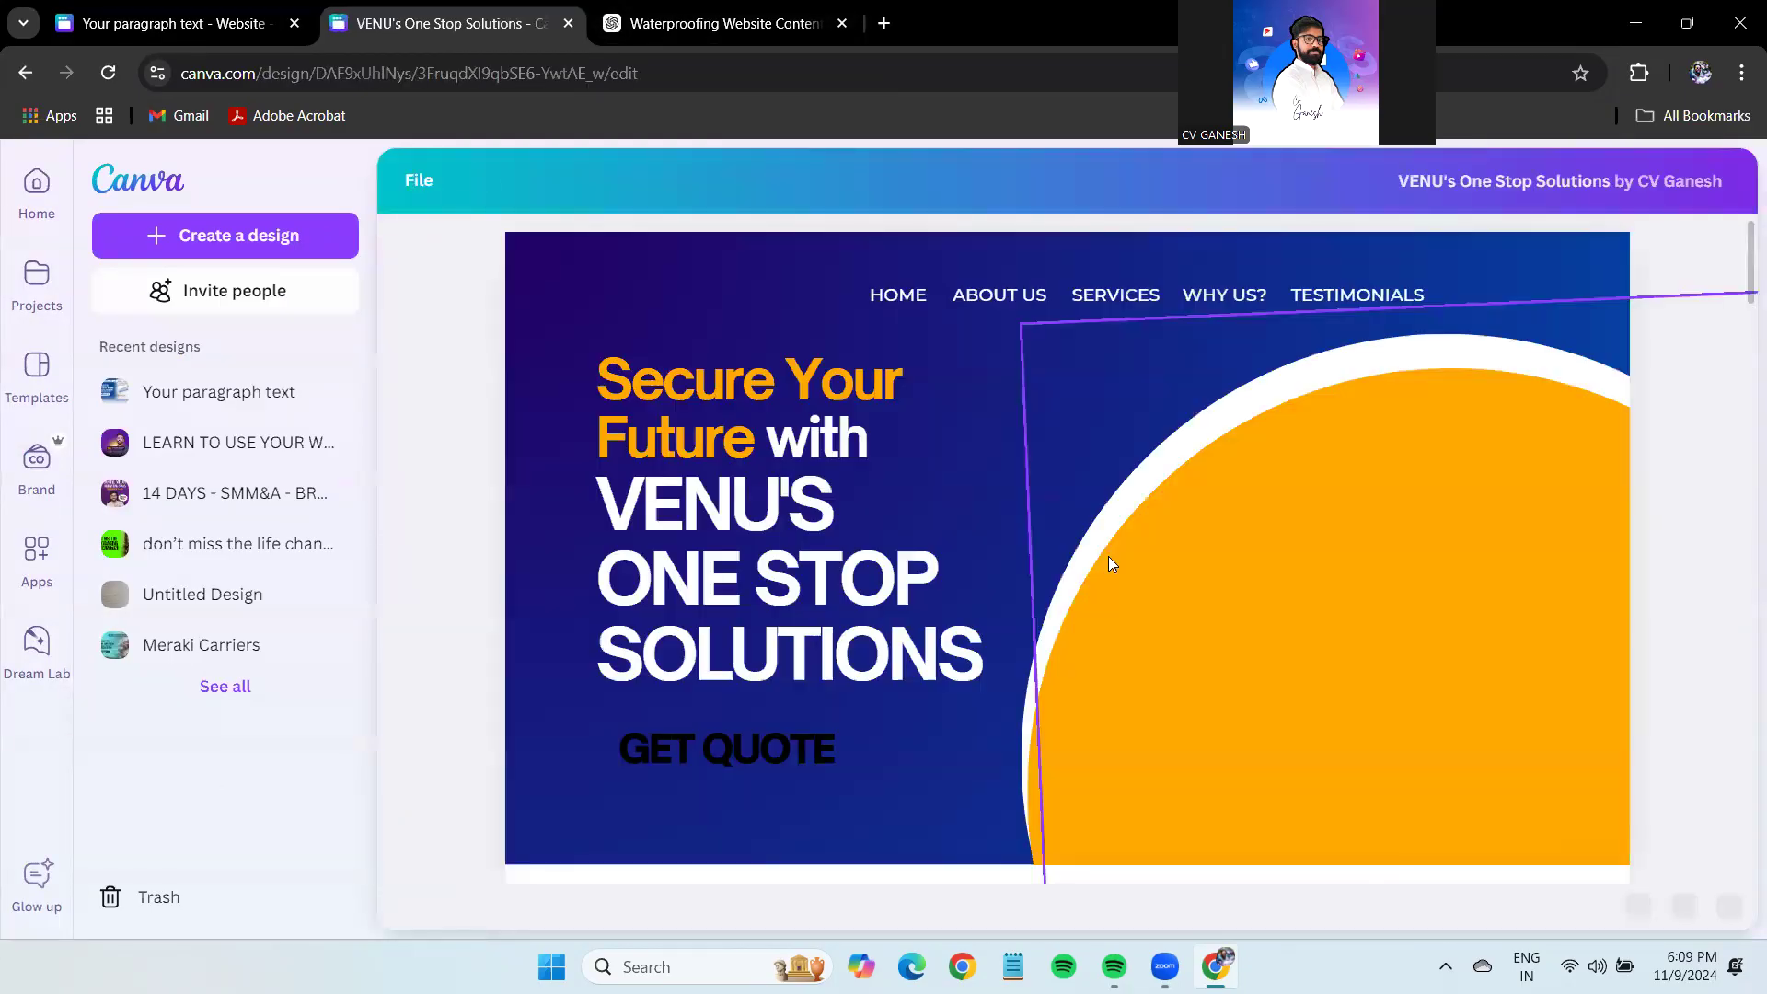
{"action": "scroll", "coordinate": [1108, 556], "scroll_direction": "down", "scroll_amount": 5}
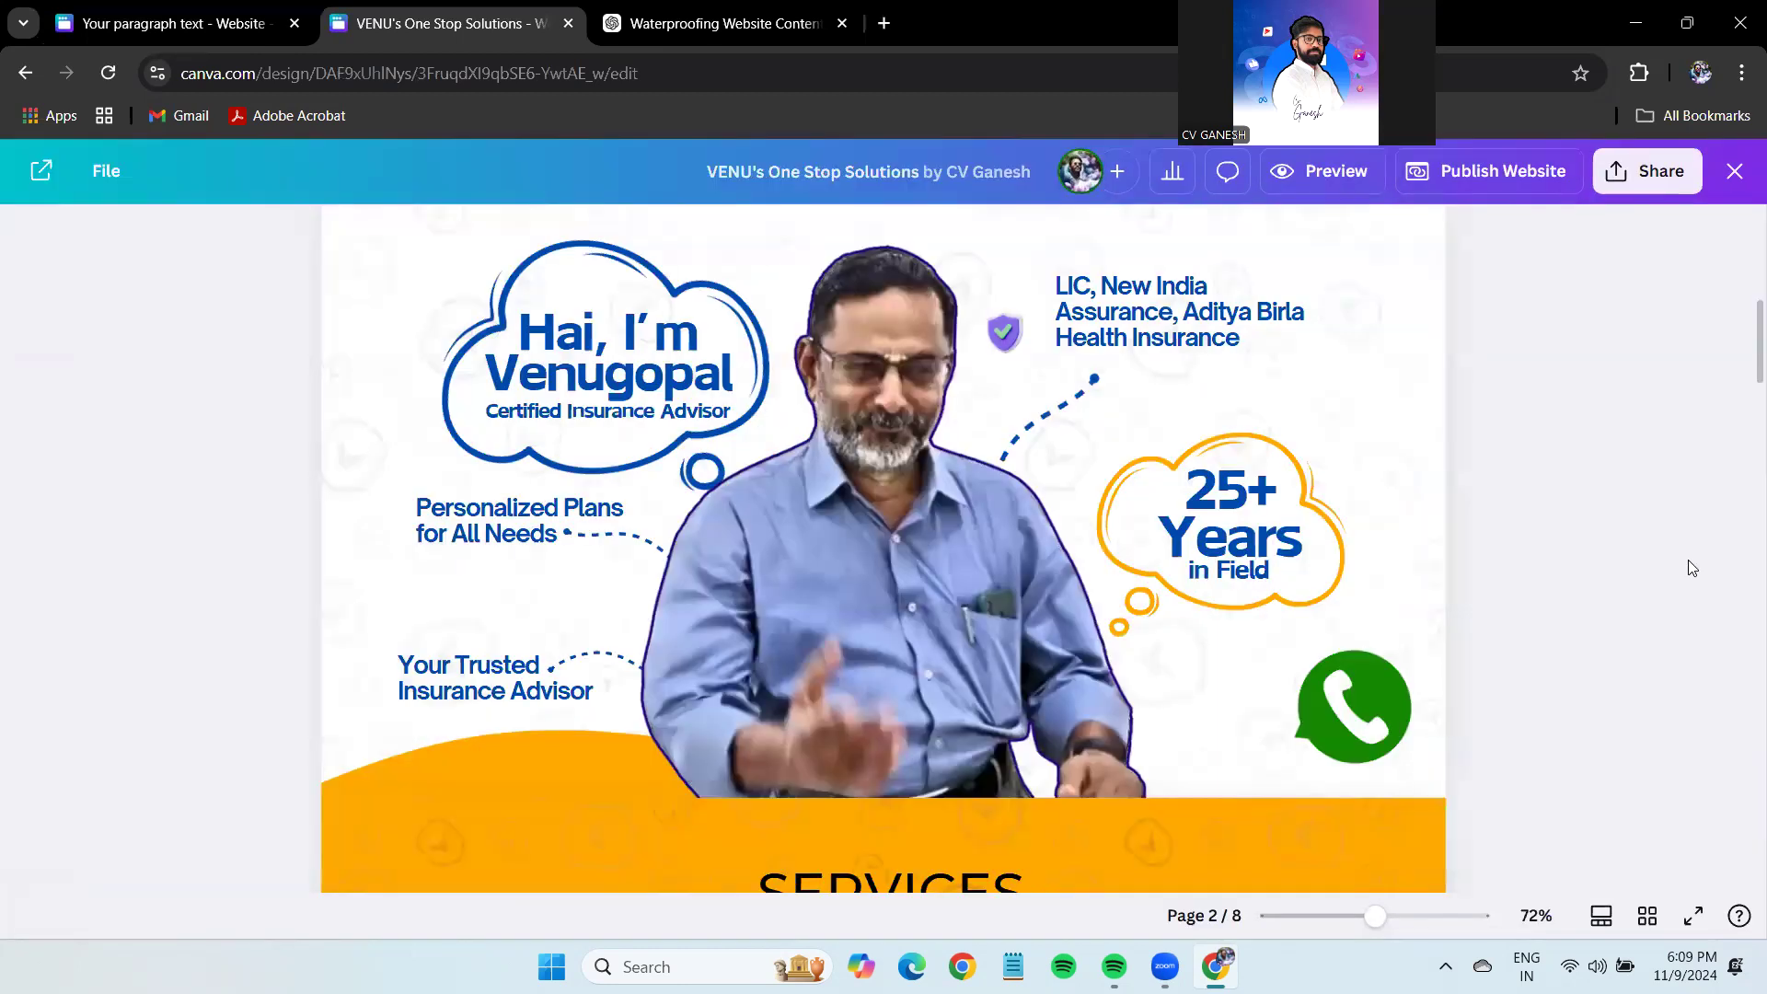
{"action": "scroll", "coordinate": [1643, 663], "scroll_direction": "down", "scroll_amount": 2}
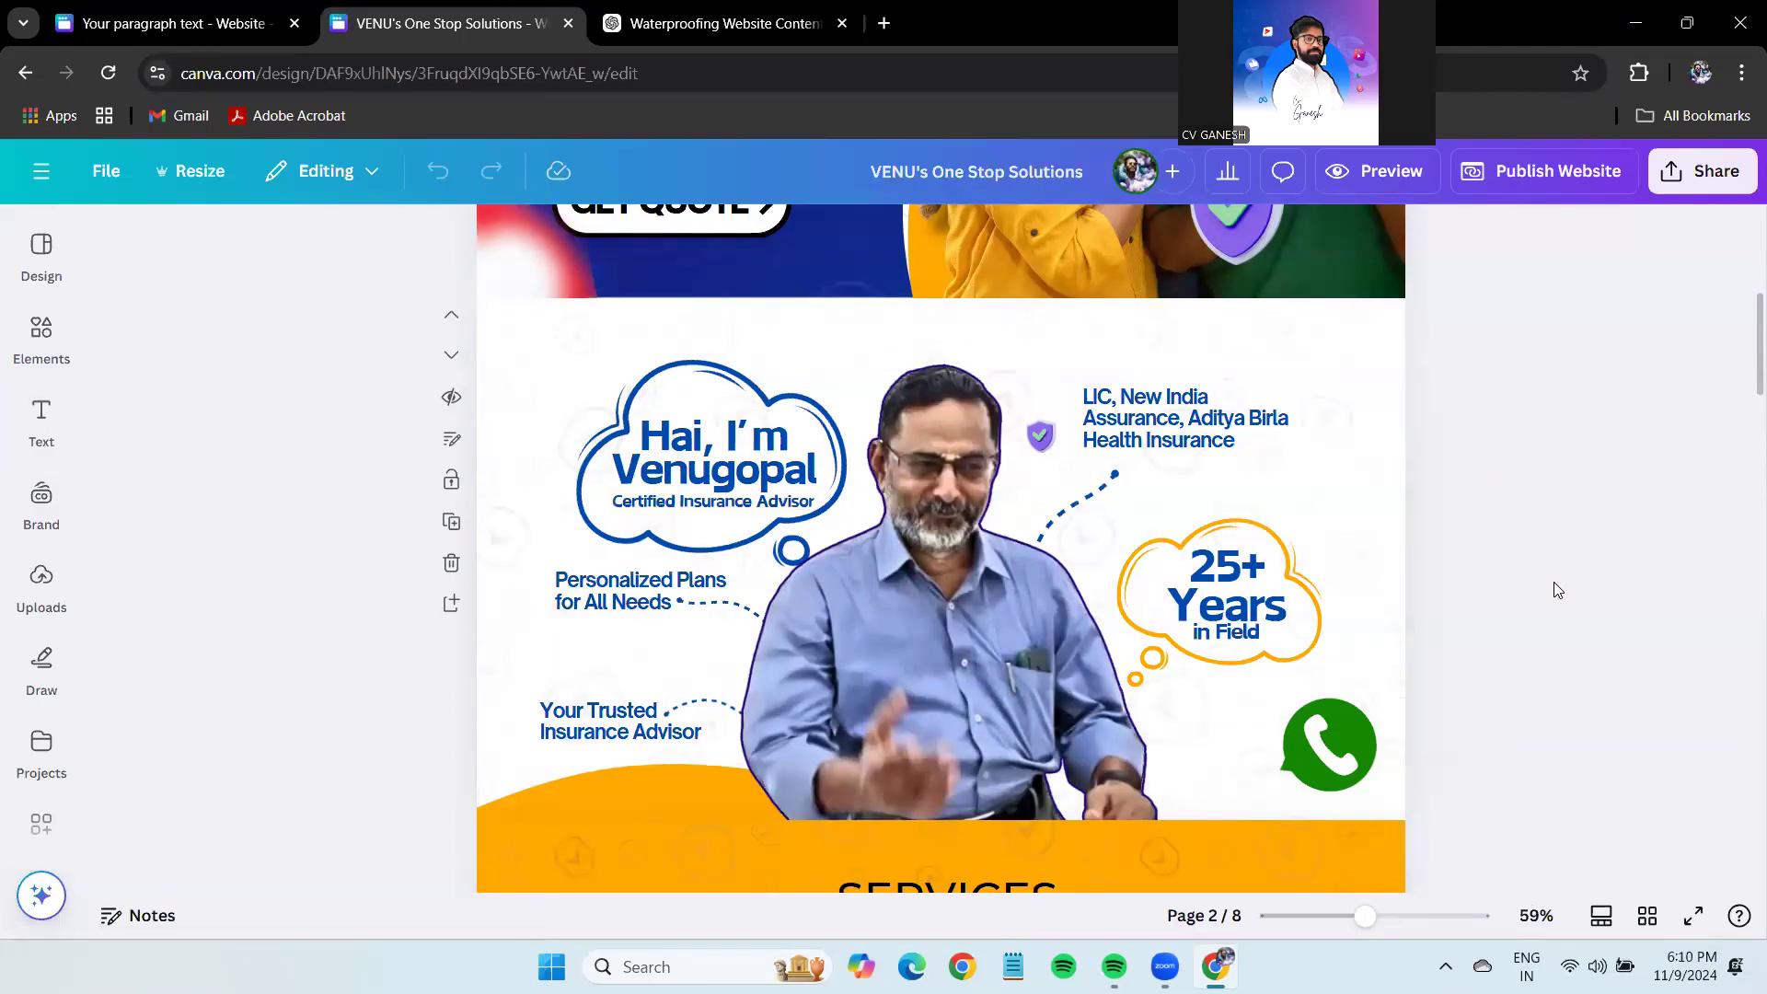
{"action": "scroll", "coordinate": [1631, 598], "scroll_direction": "up", "scroll_amount": 5}
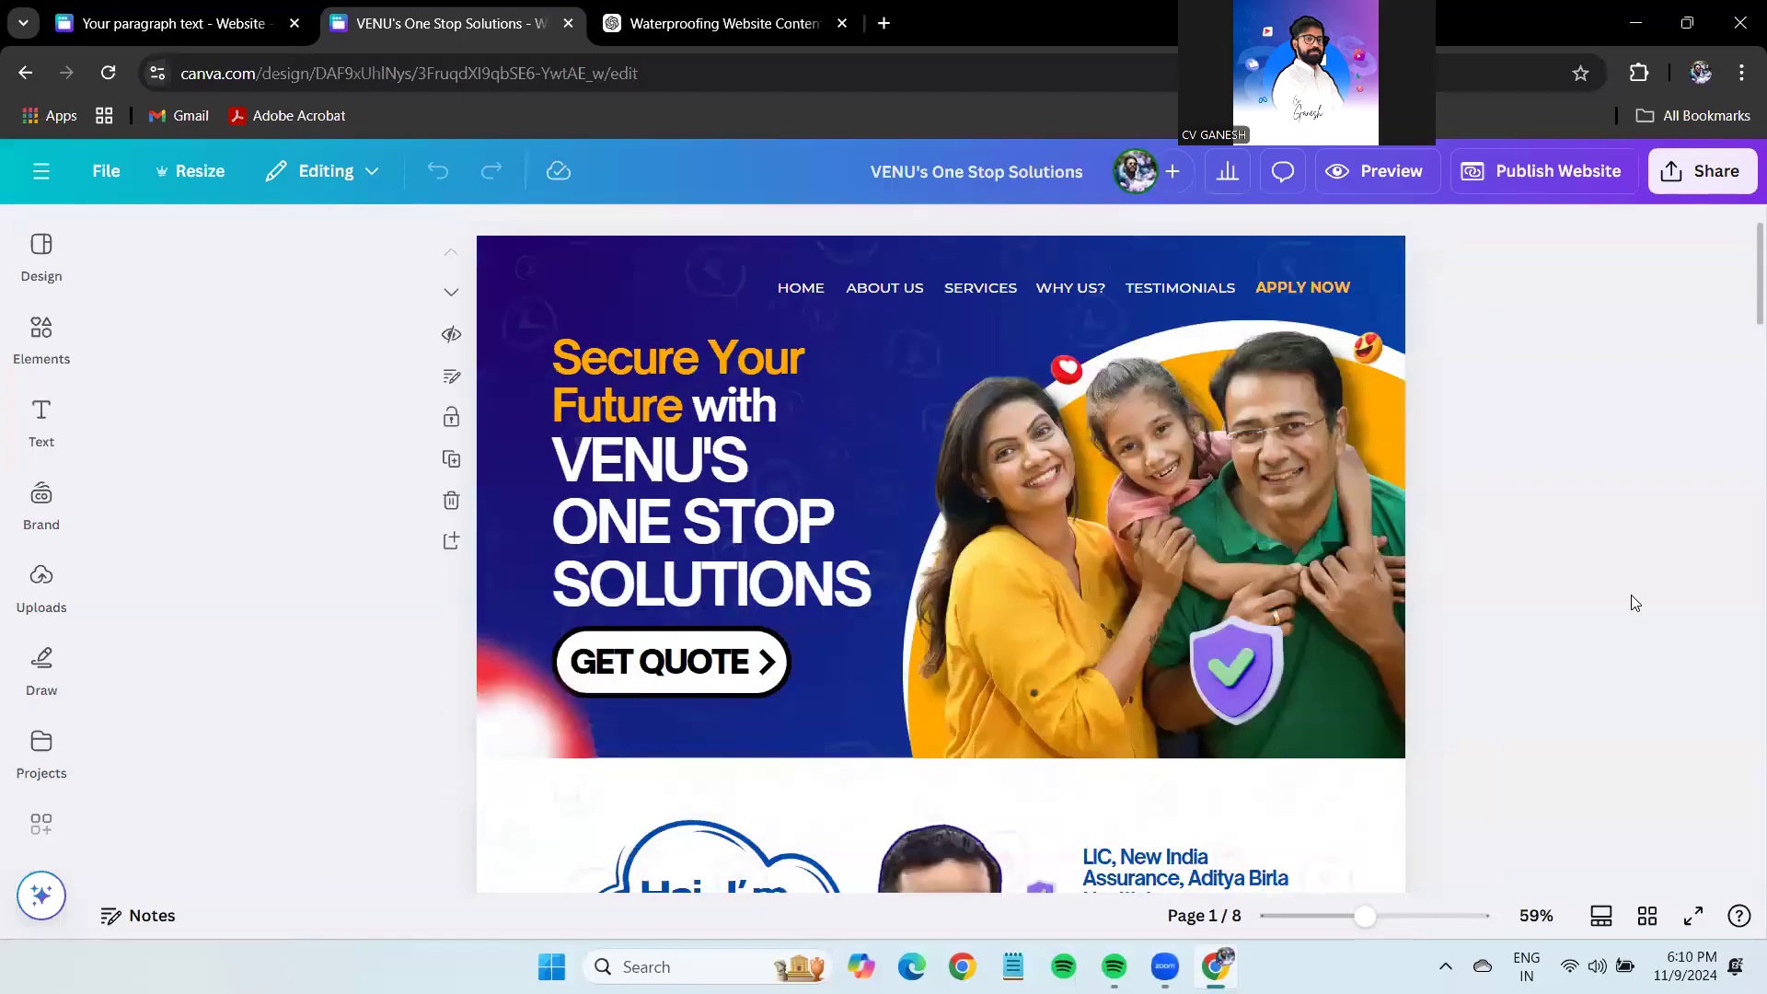
{"action": "key", "text": "ctrl+shift+Tab"}
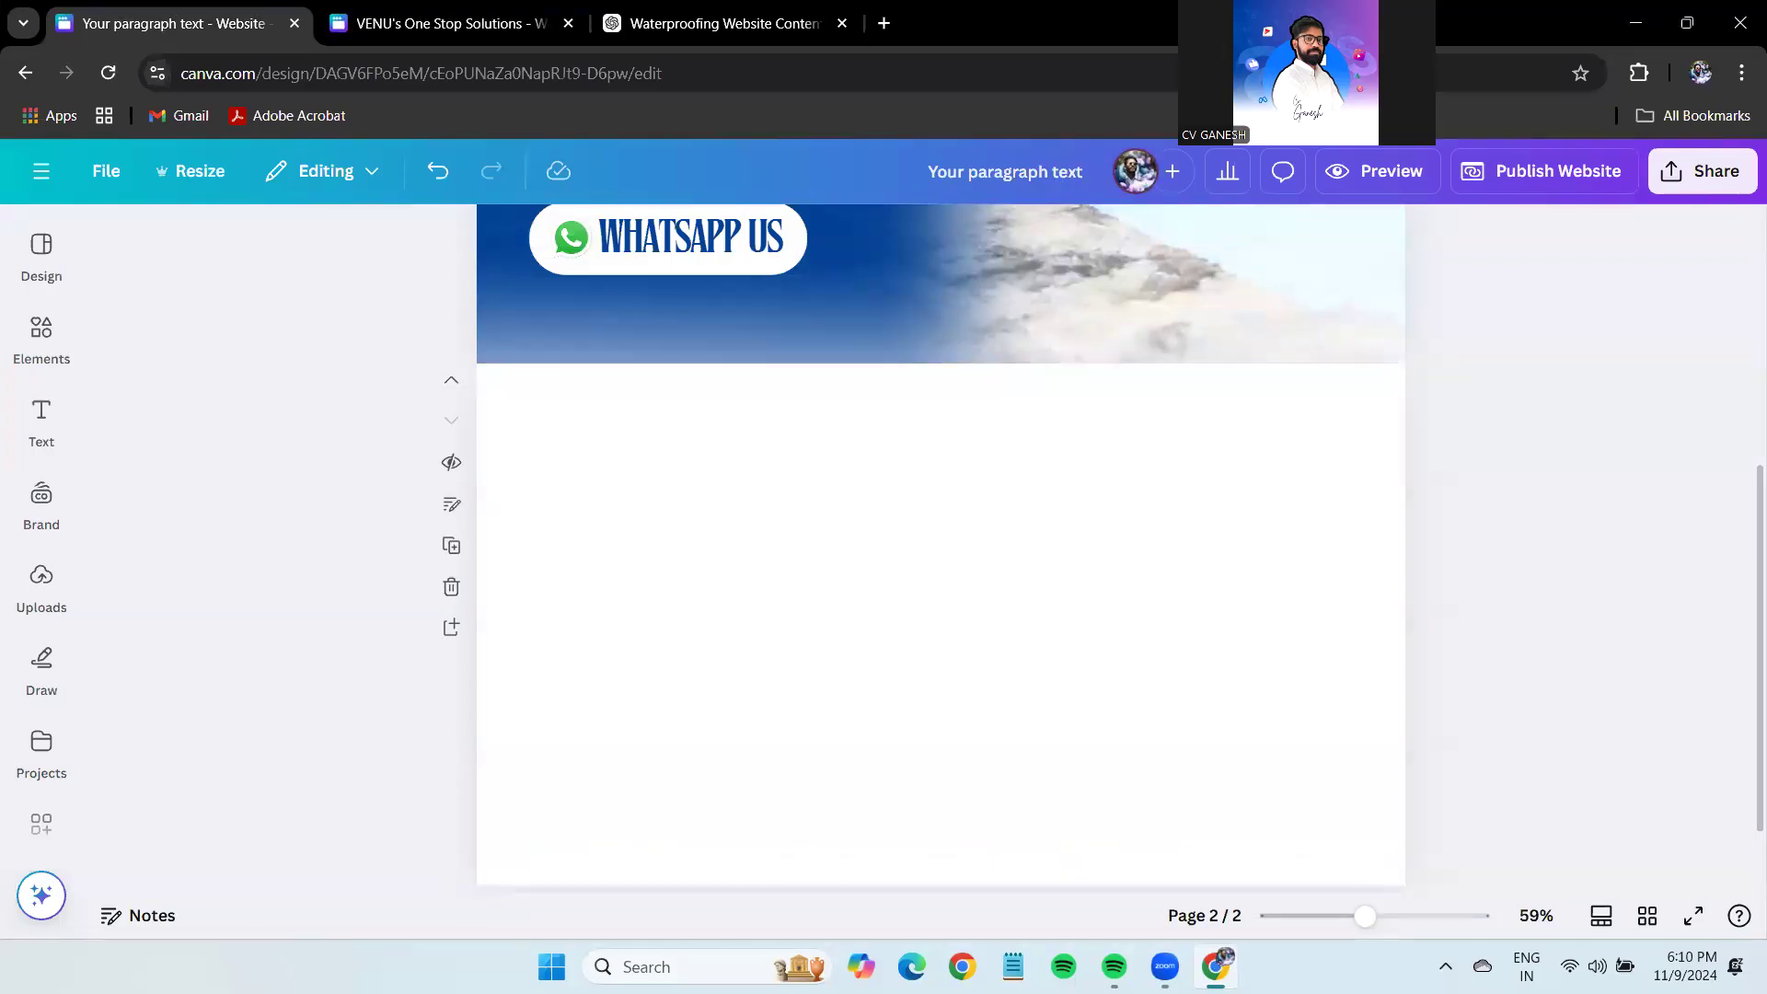
Search the web for Freepik and go to the Freepik home page.
{"action": "left_click", "coordinate": [883, 23]}
{"action": "type", "text": "free"}
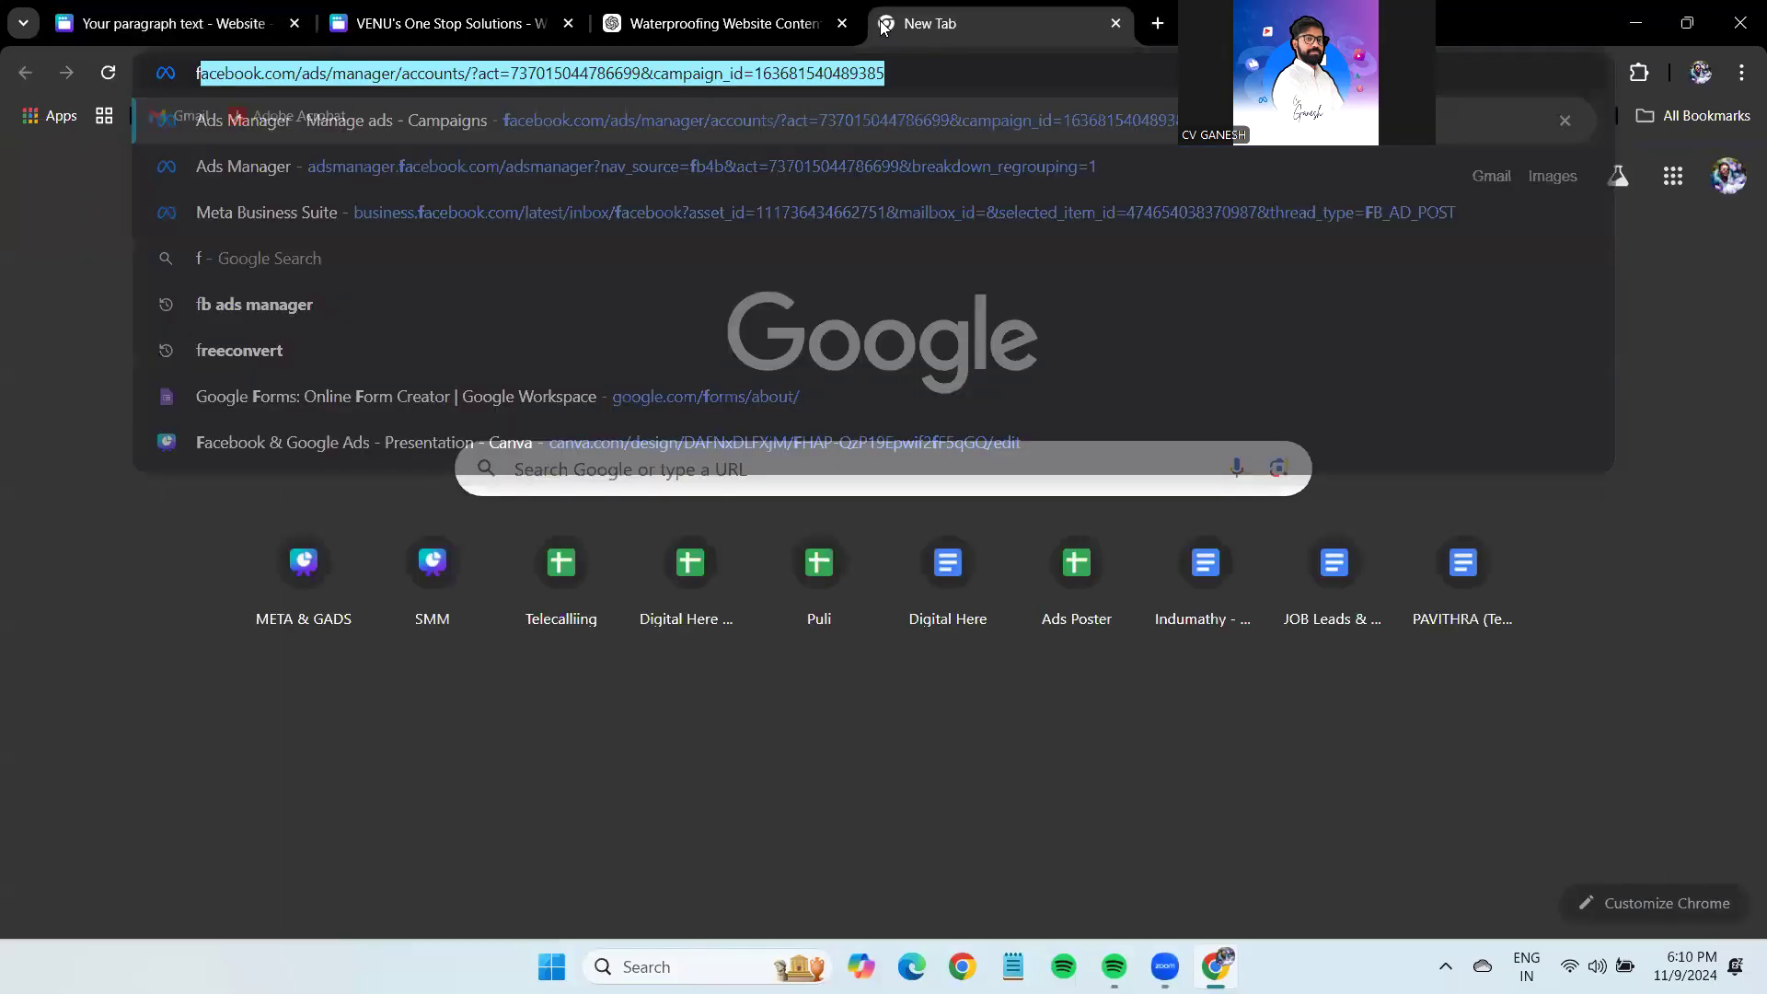
{"action": "type", "text": "pix"}
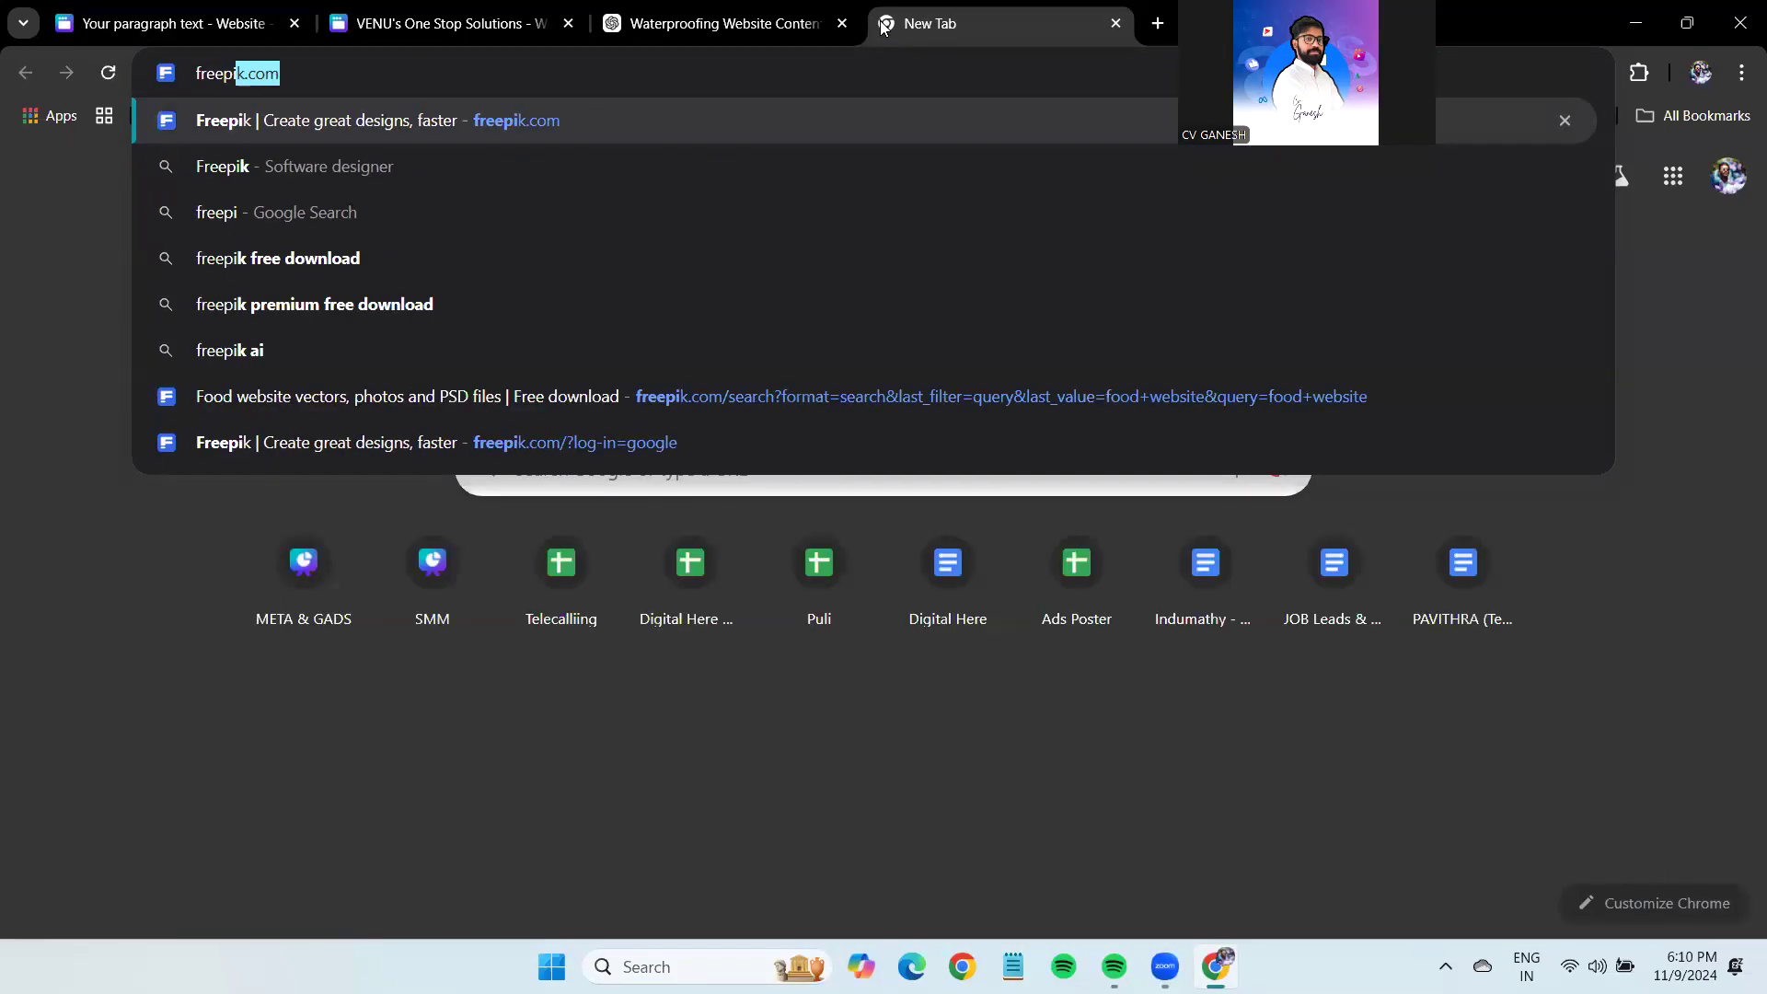
{"action": "key", "text": "Return"}
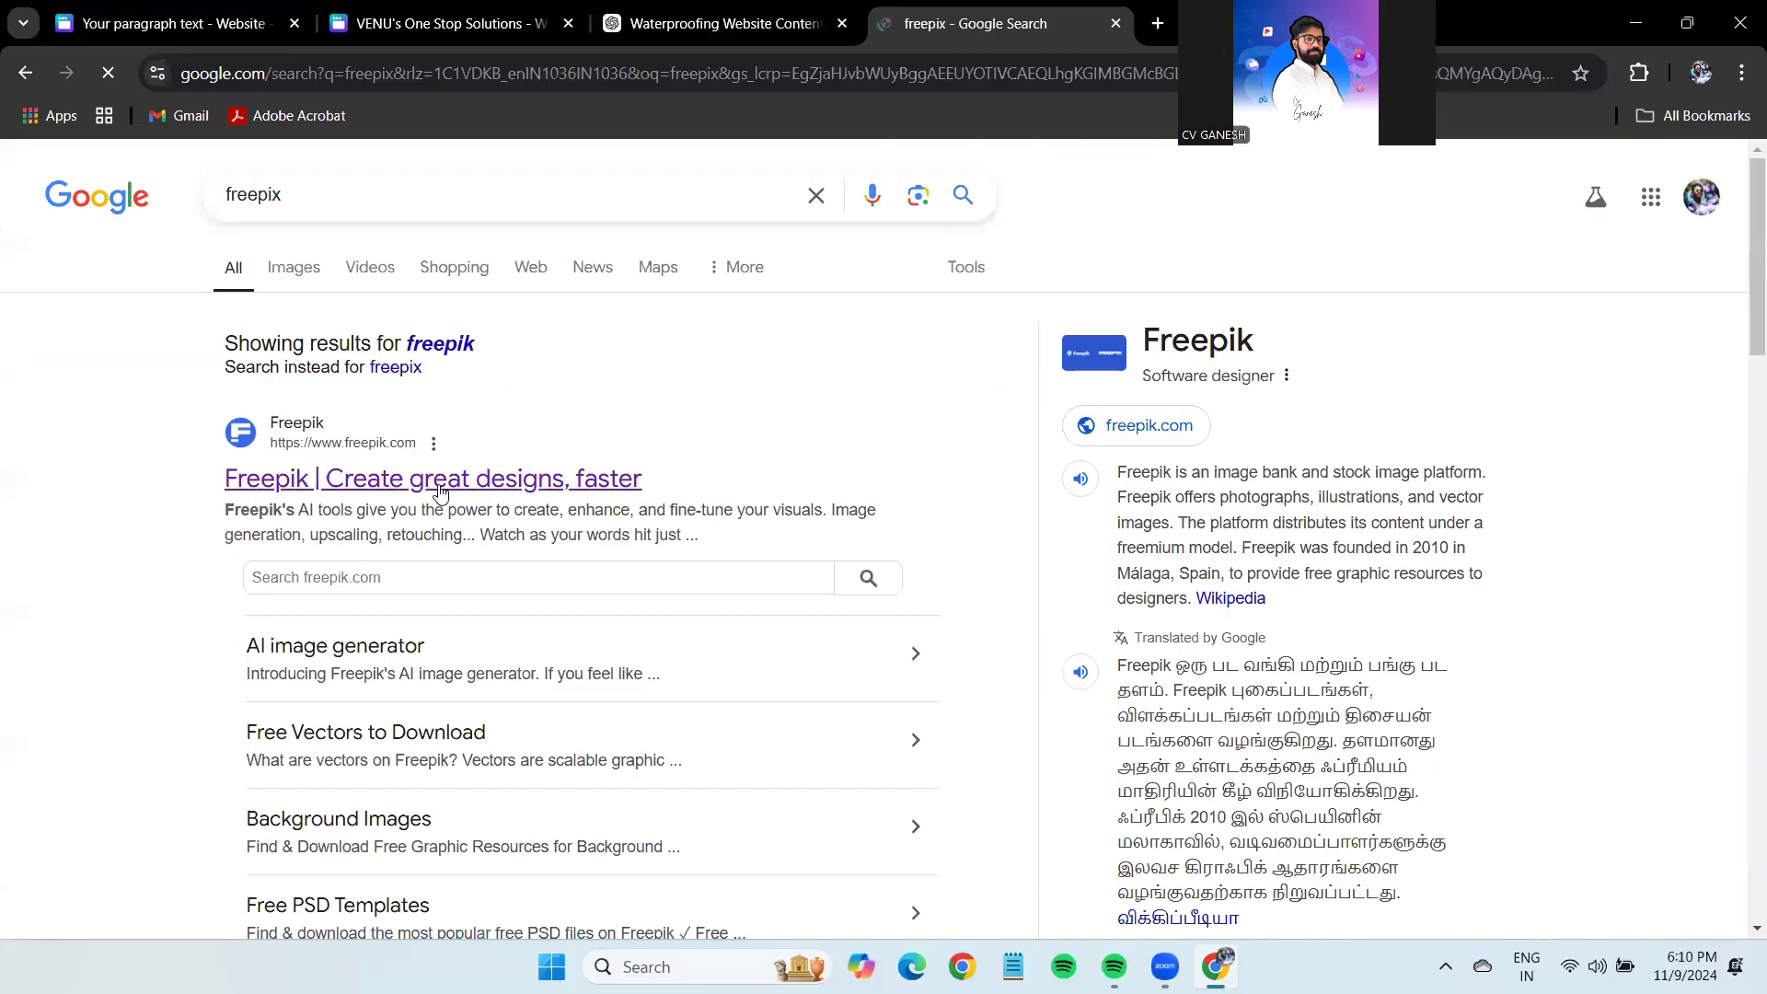
{"action": "left_click", "coordinate": [440, 486]}
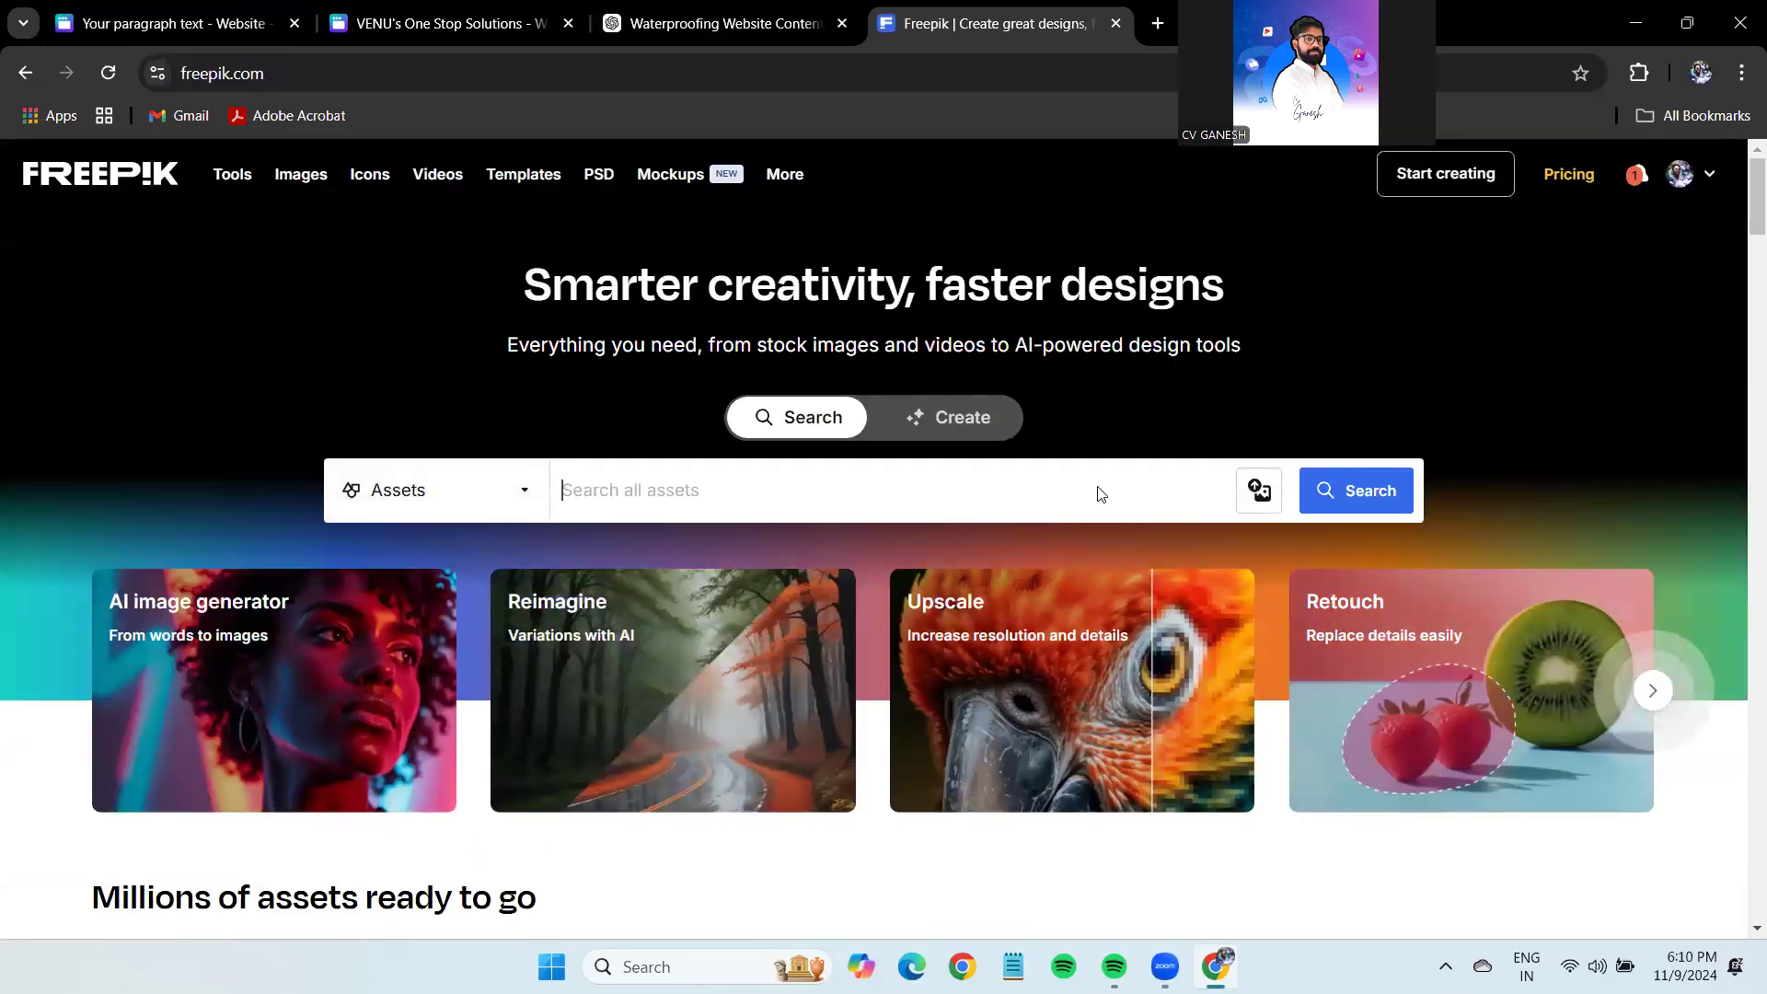
Search Freepik for 'about us website', browse the results, and return to Canva.
{"action": "type", "text": "abst"}
{"action": "key", "text": "BackSpace"}
{"action": "key", "text": "BackSpace"}
{"action": "type", "text": "out us website"}
{"action": "key", "text": "Return"}
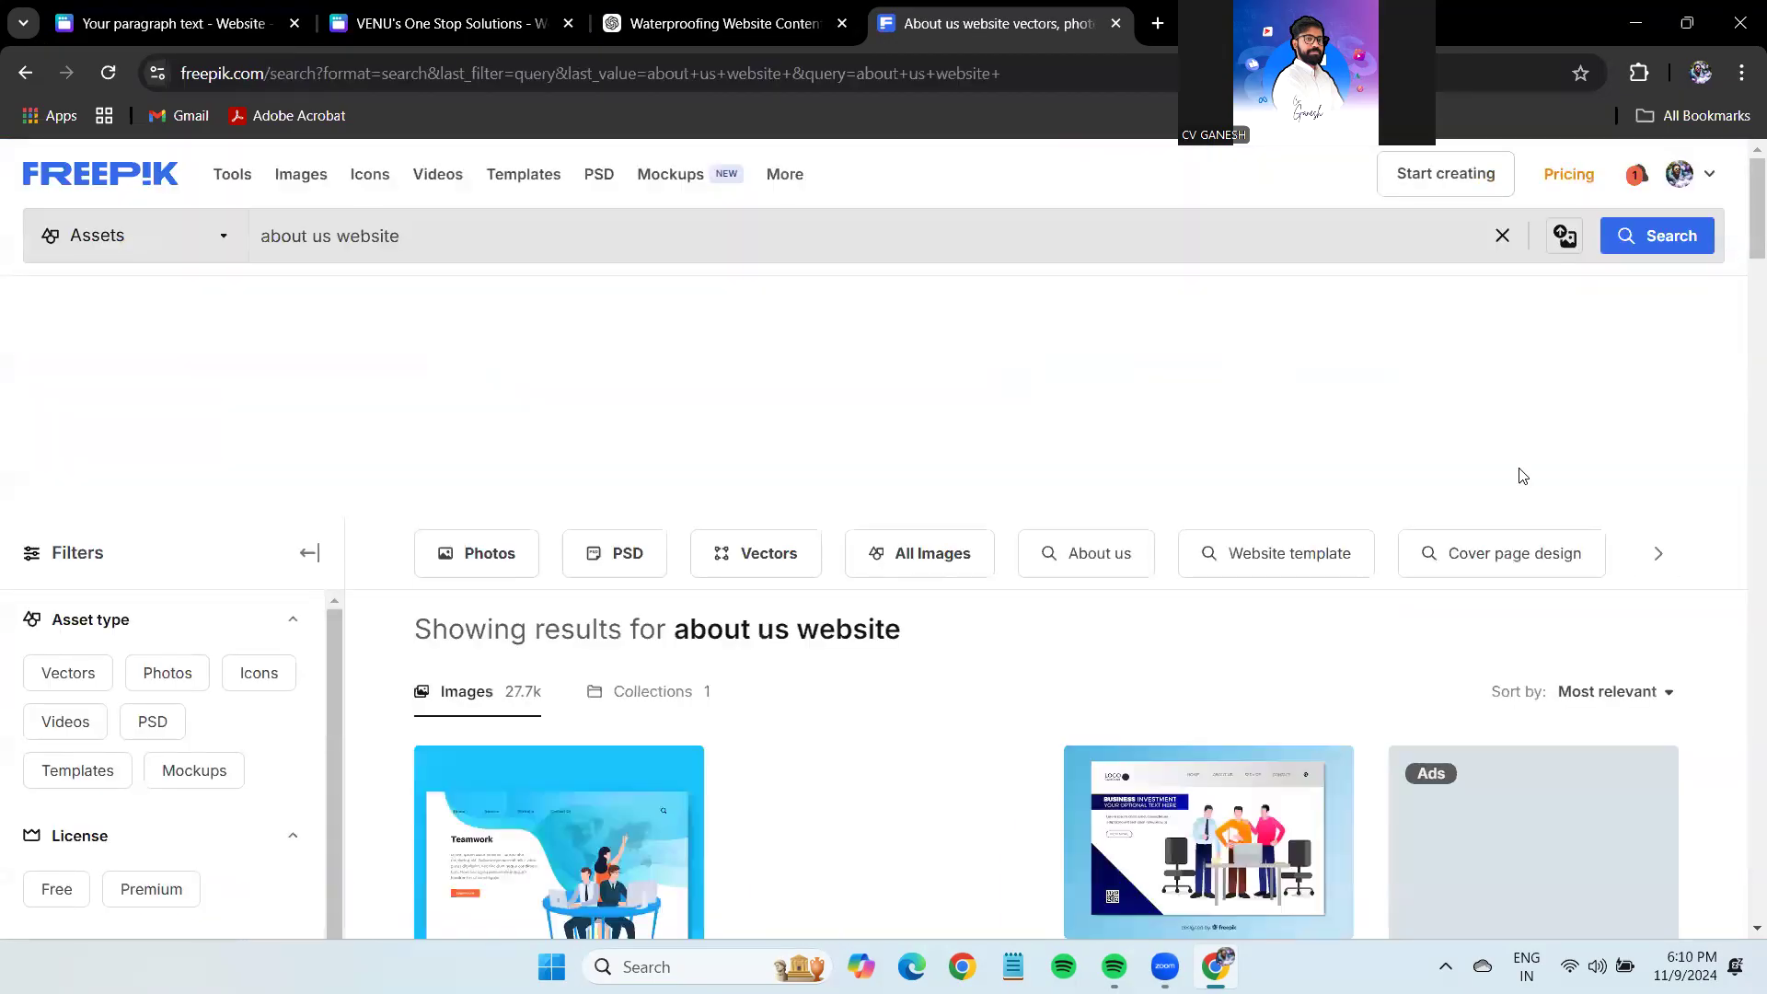
{"action": "scroll", "coordinate": [1229, 552], "scroll_direction": "down", "scroll_amount": 4}
{"action": "scroll", "coordinate": [1224, 501], "scroll_direction": "down", "scroll_amount": 4}
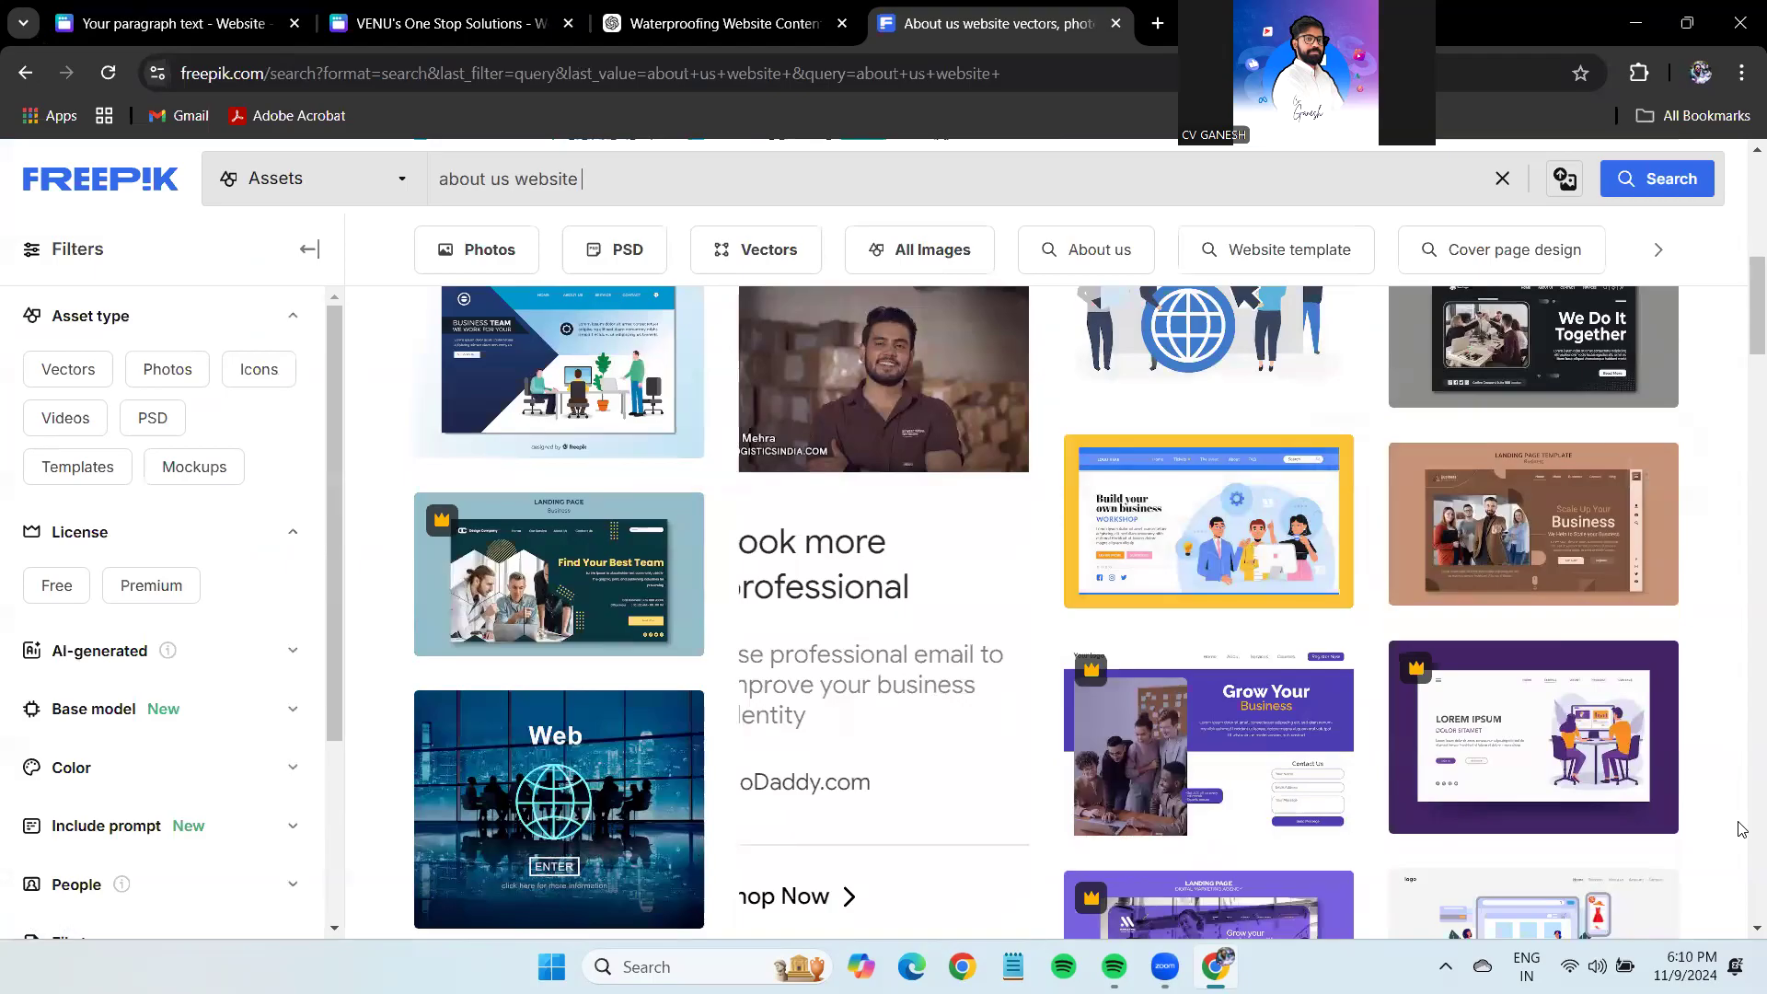
{"action": "left_click", "coordinate": [166, 23]}
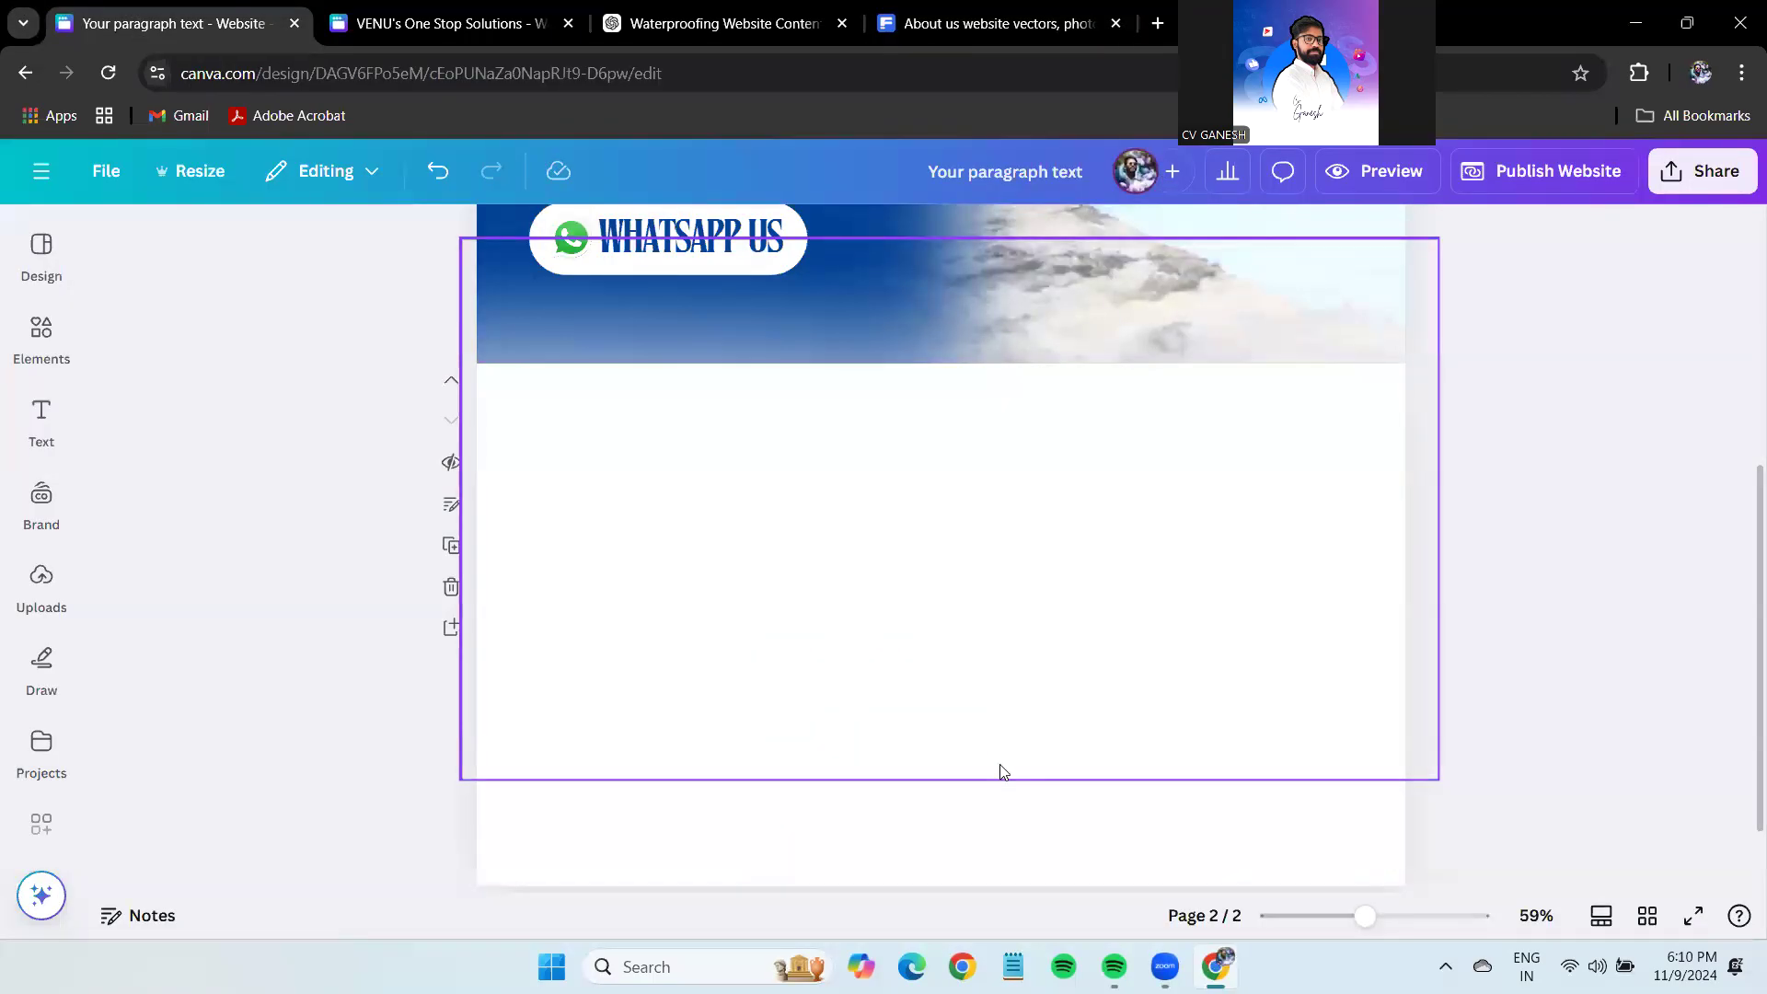
Switch to the VENU's One Stop Solutions design and place the ChatGPT tab beside it.
{"action": "scroll", "coordinate": [1472, 571], "scroll_direction": "up", "scroll_amount": 4}
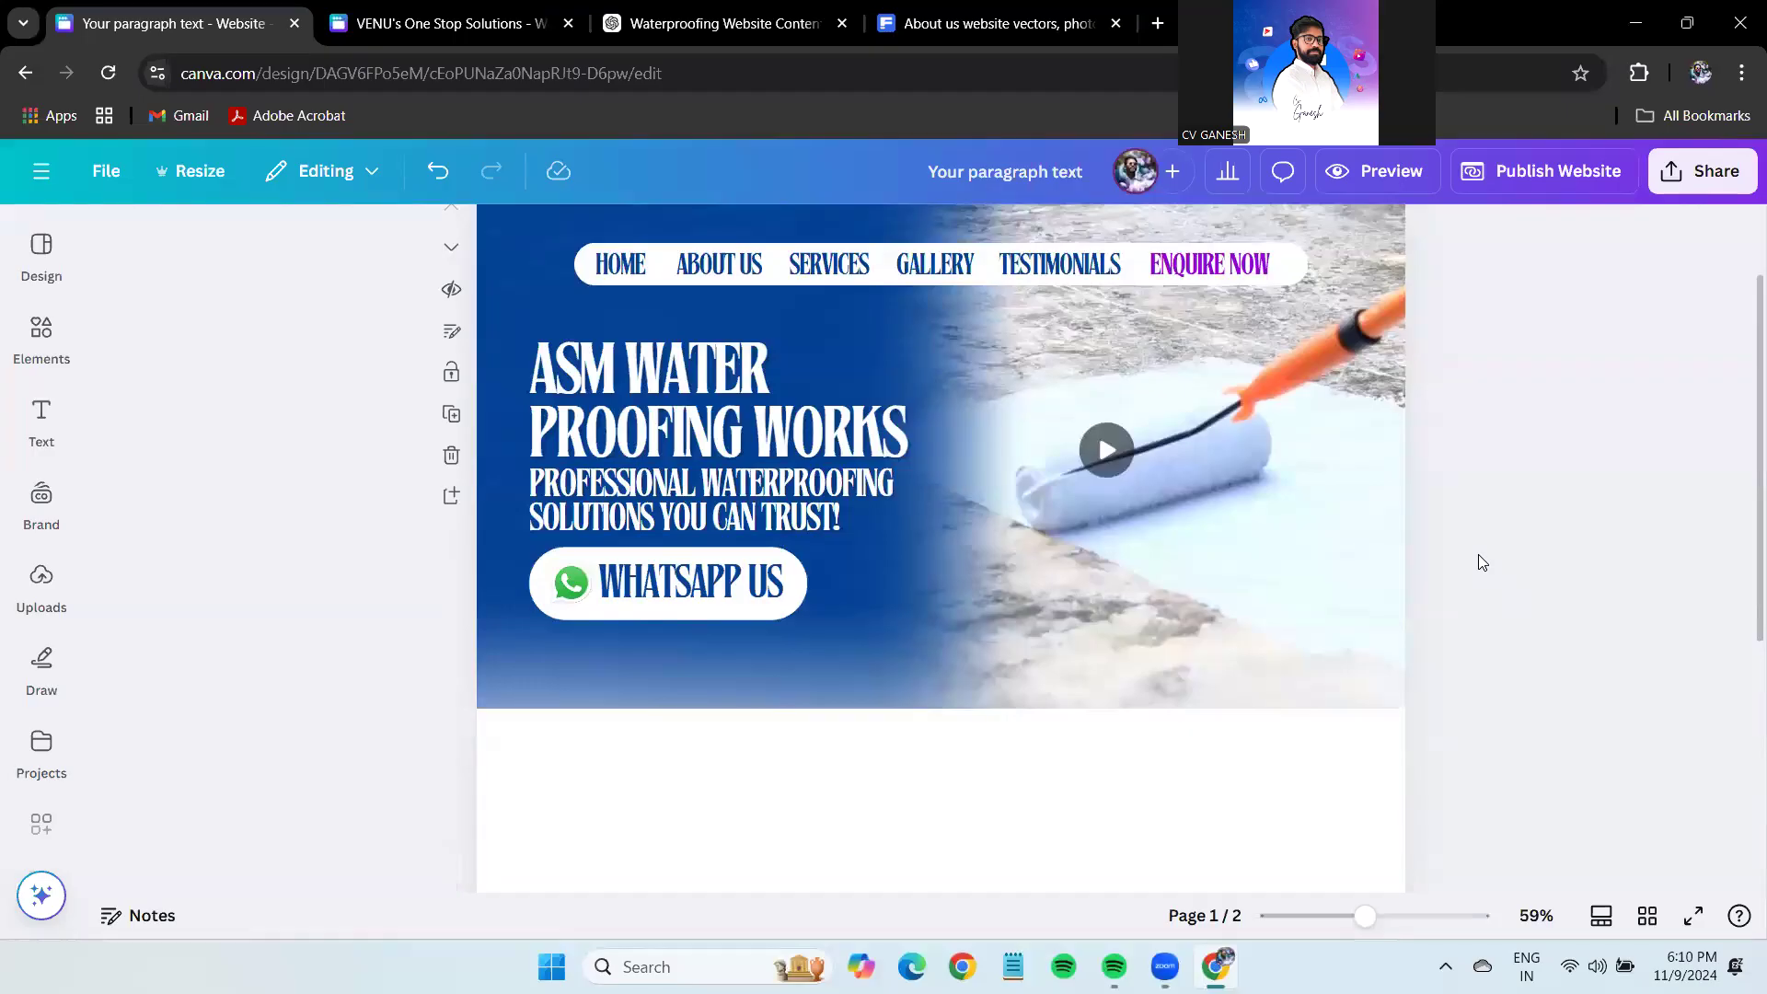
{"action": "scroll", "coordinate": [1482, 563], "scroll_direction": "down", "scroll_amount": 4}
{"action": "left_click", "coordinate": [442, 25]}
{"action": "left_click_drag", "start_coordinate": [709, 23], "coordinate": [432, 23]}
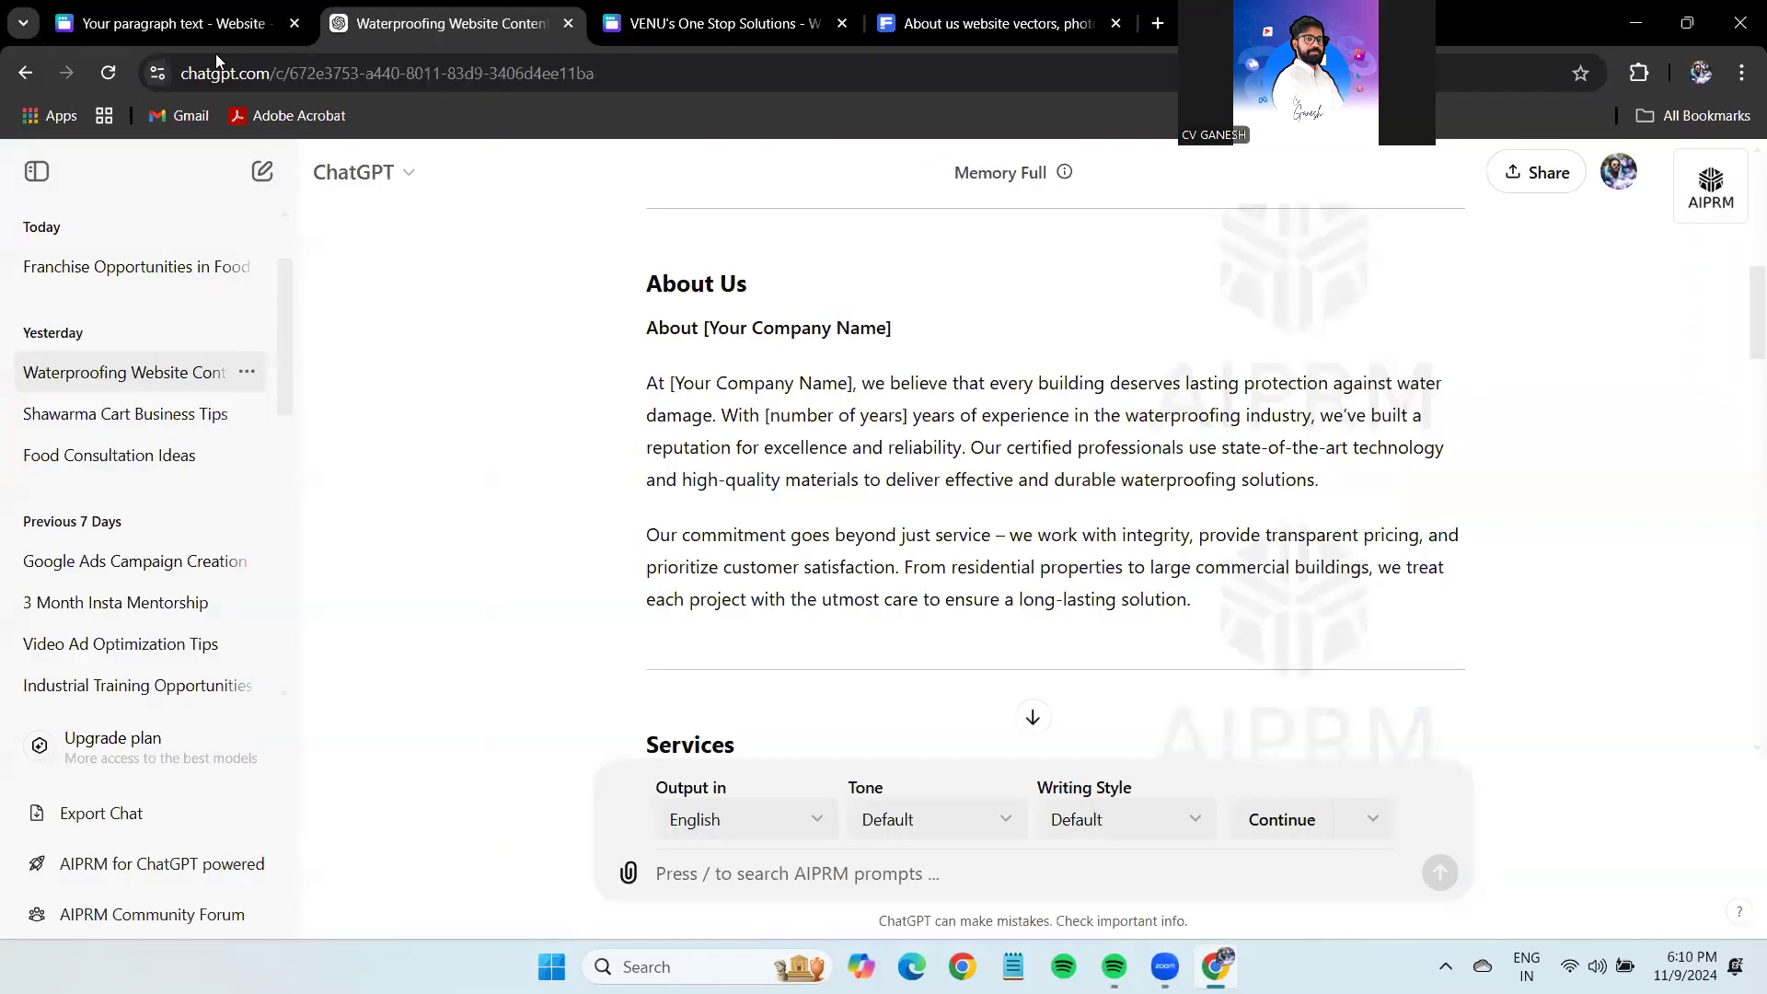
Select and review ChatGPT's About Us heading and paragraphs, then return to the Canva draft.
{"action": "left_click", "coordinate": [218, 23]}
{"action": "left_click", "coordinate": [433, 23]}
{"action": "mouse_move", "coordinate": [646, 304]}
{"action": "left_mouse_down"}
{"action": "mouse_move", "coordinate": [727, 328]}
{"action": "mouse_move", "coordinate": [1261, 631]}
{"action": "mouse_move", "coordinate": [629, 286]}
{"action": "left_mouse_up"}
{"action": "left_click", "coordinate": [1322, 596]}
{"action": "key", "text": "ctrl+1"}
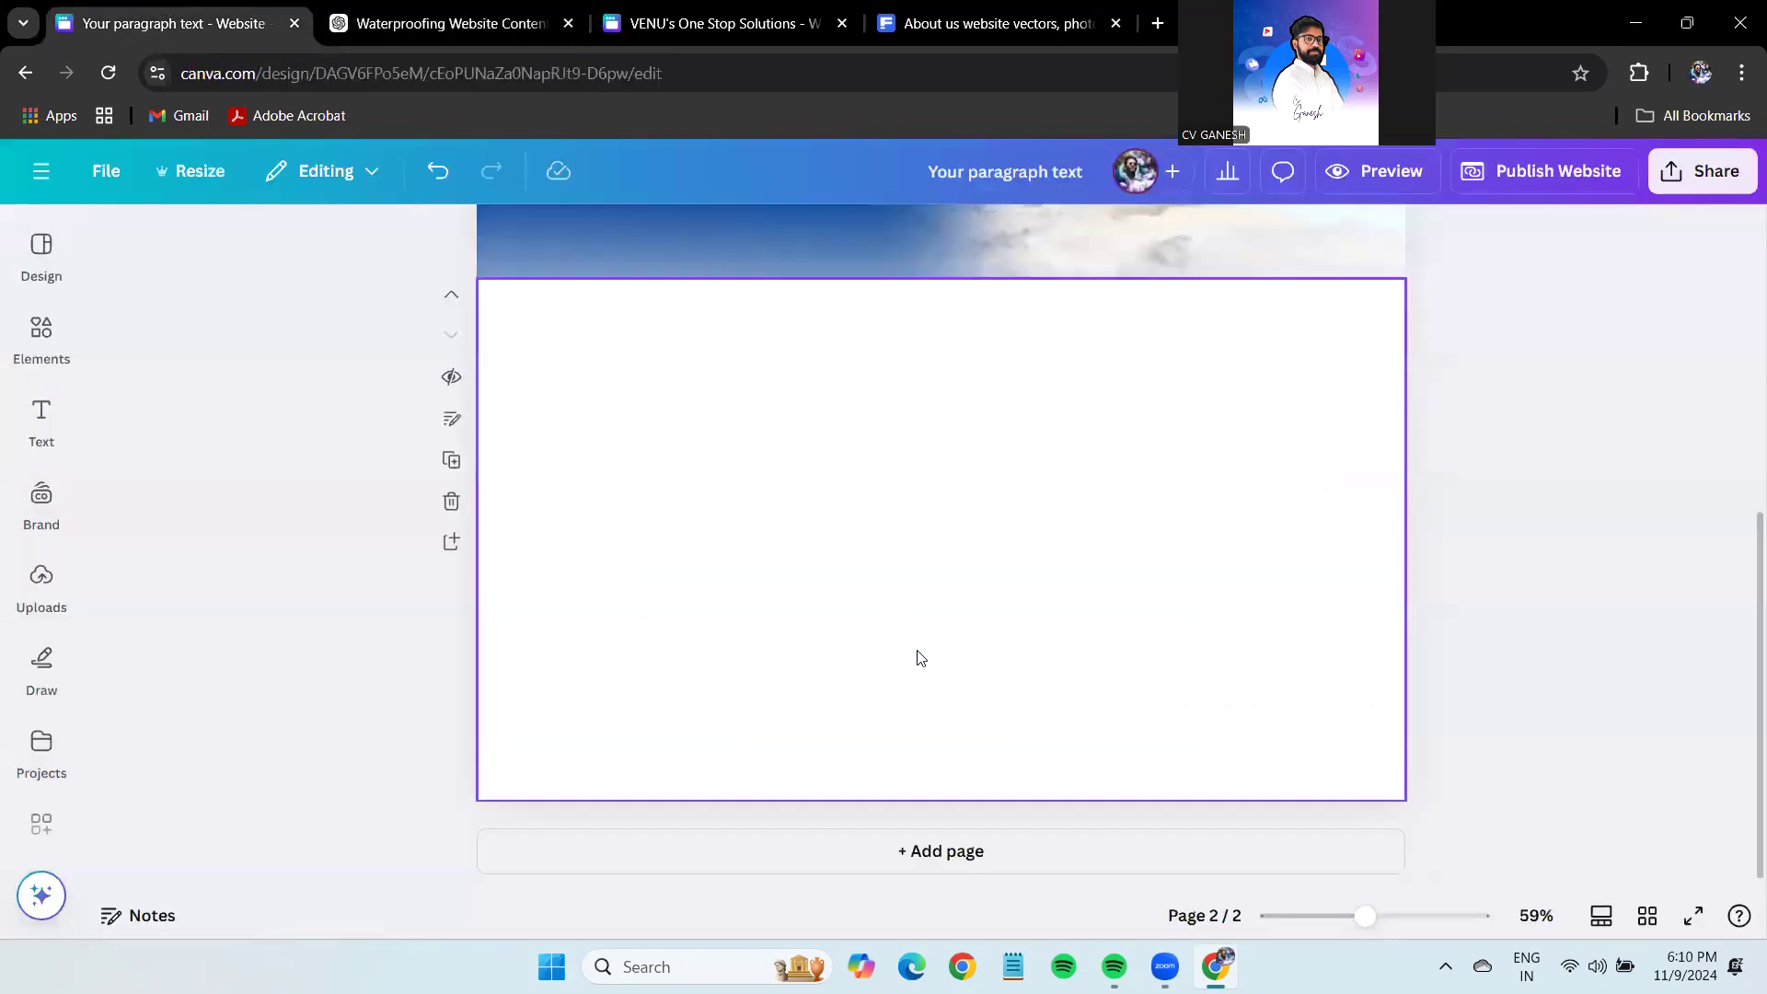
Paste a copy of page one's hero heading onto page 2.
{"action": "scroll", "coordinate": [935, 679], "scroll_direction": "up", "scroll_amount": 5}
{"action": "scroll", "coordinate": [935, 678], "scroll_direction": "down", "scroll_amount": 3}
{"action": "scroll", "coordinate": [784, 509], "scroll_direction": "up", "scroll_amount": 3}
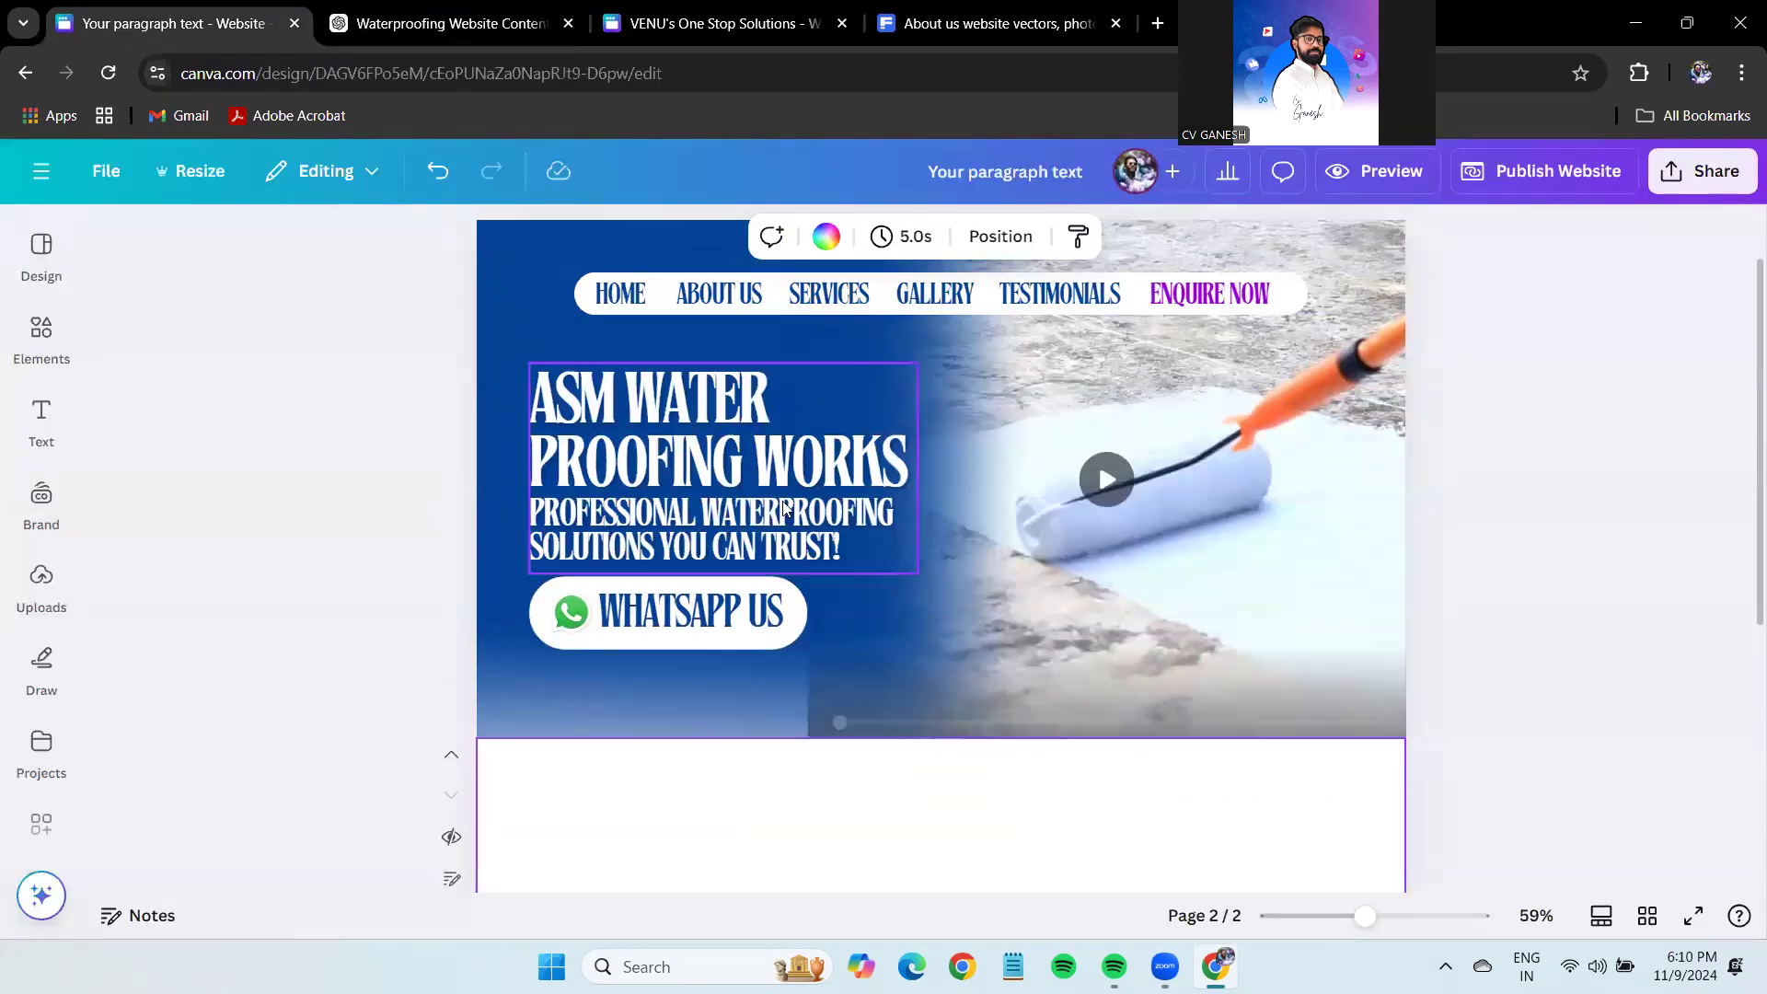
{"action": "scroll", "coordinate": [794, 842], "scroll_direction": "down", "scroll_amount": 3}
{"action": "scroll", "coordinate": [806, 662], "scroll_direction": "up", "scroll_amount": 3}
{"action": "left_click", "coordinate": [802, 543]}
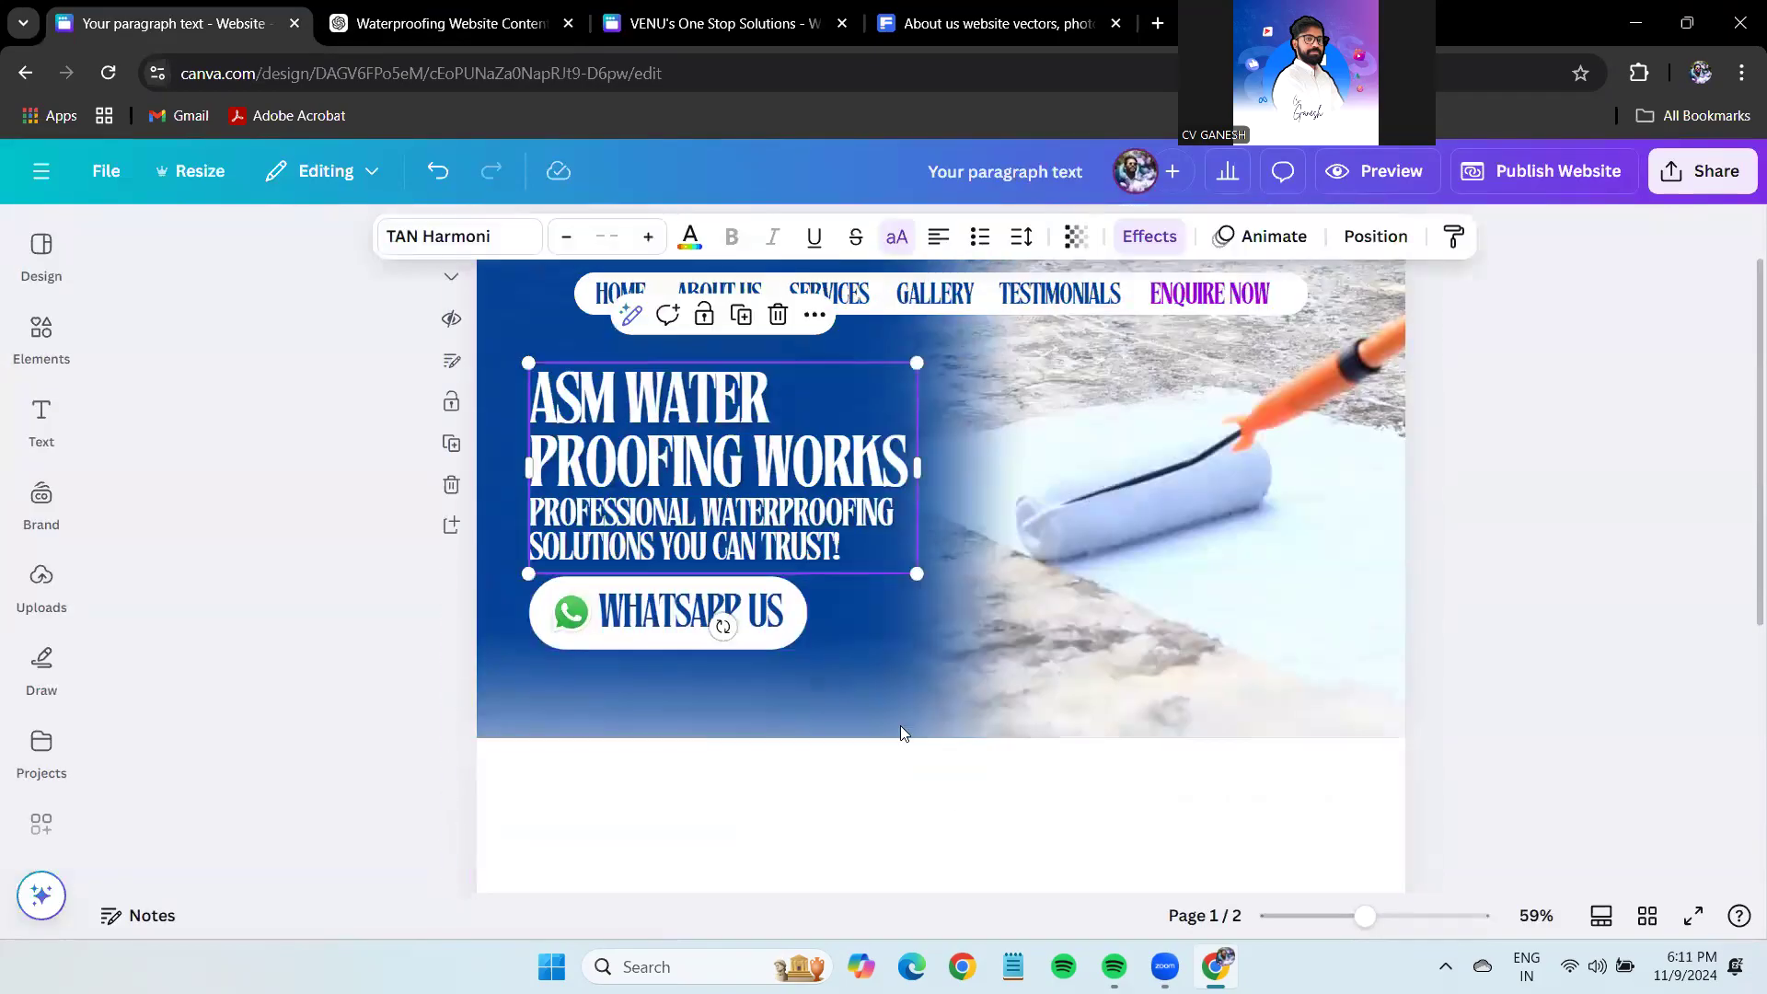
{"action": "scroll", "coordinate": [893, 699], "scroll_direction": "down", "scroll_amount": 3}
{"action": "scroll", "coordinate": [895, 355], "scroll_direction": "down", "scroll_amount": 3}
{"action": "key", "text": "ctrl+v"}
Replace the copied heading's text with the website content from ChatGPT.
{"action": "left_click", "coordinate": [451, 23]}
{"action": "key", "text": "ctrl+c"}
{"action": "key", "text": "ctrl+shift+Tab"}
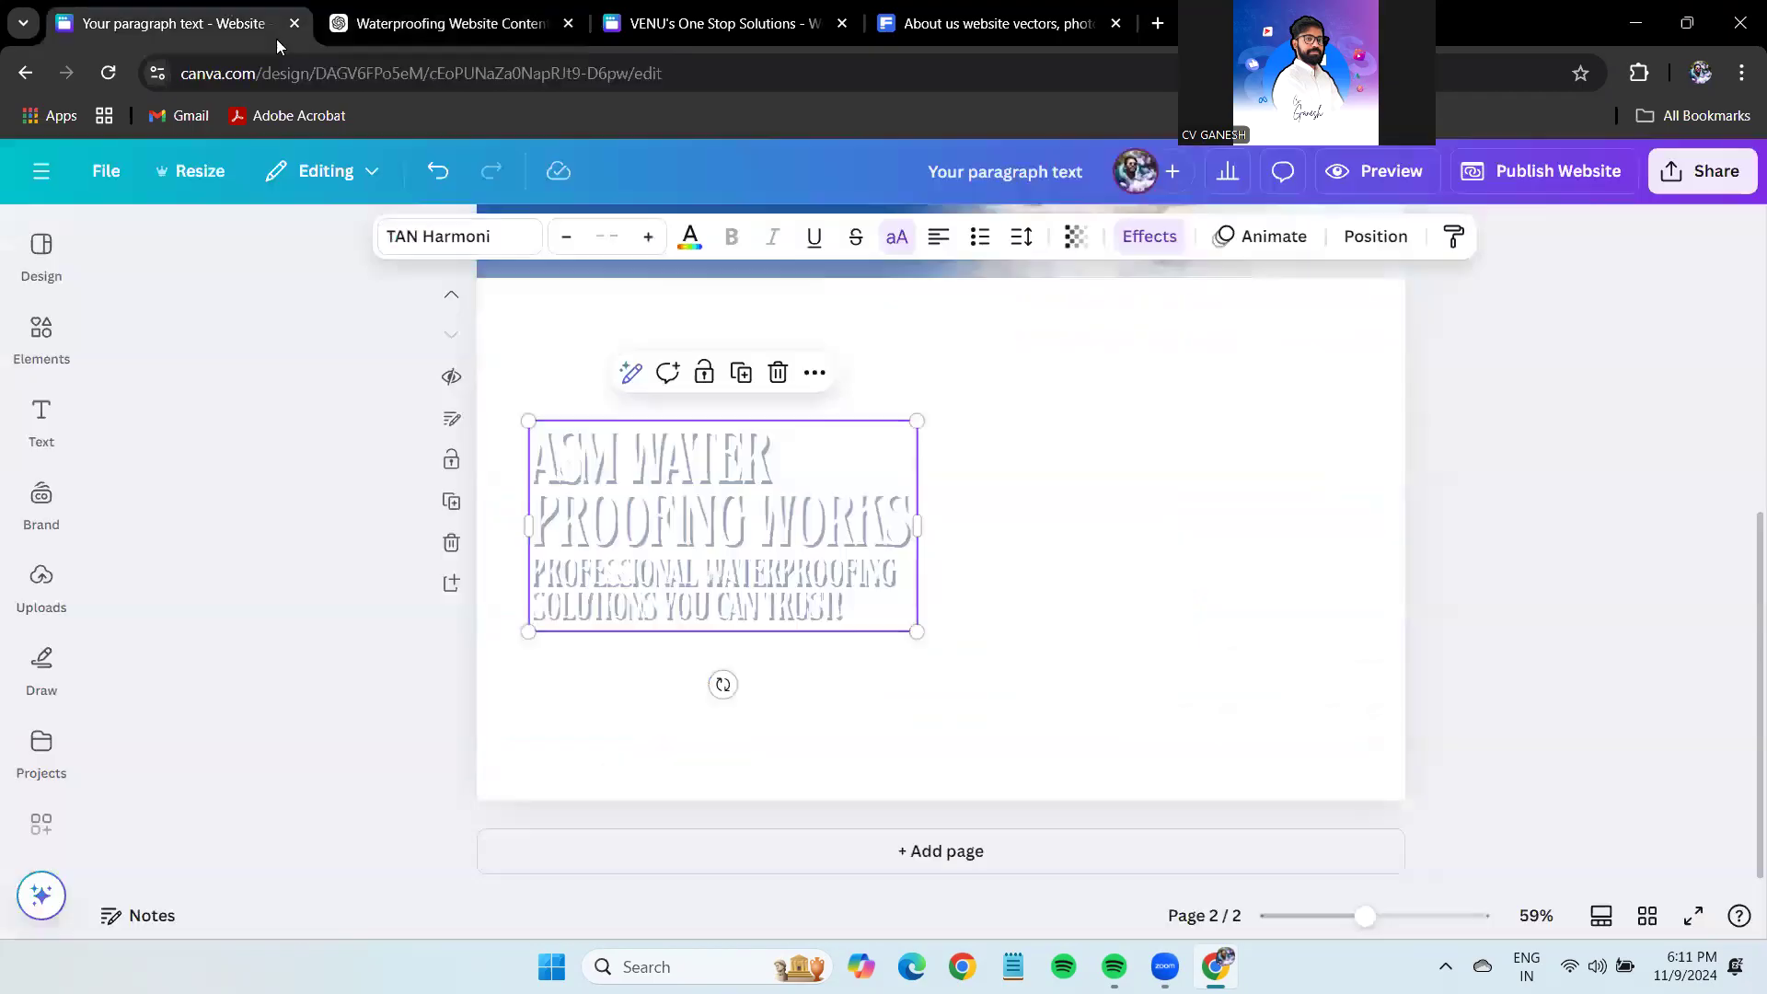
{"action": "key", "text": "Return"}
{"action": "key", "text": "ctrl+v"}
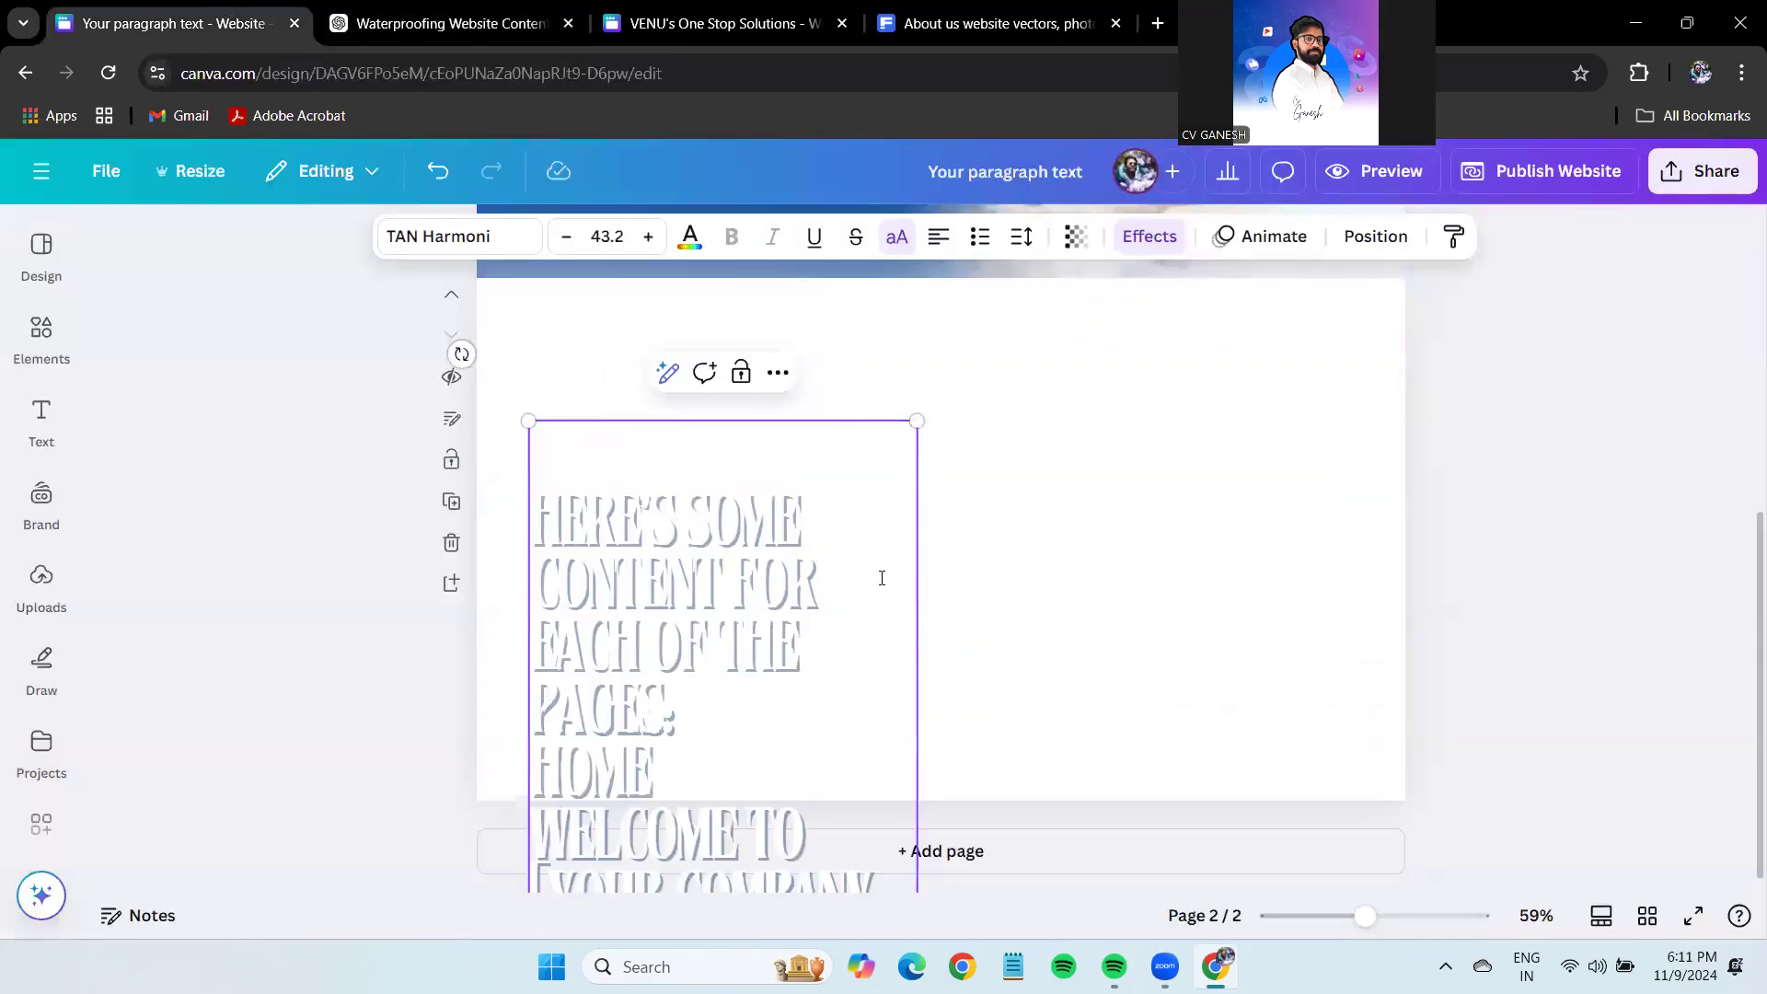
{"action": "left_click", "coordinate": [1530, 561]}
{"action": "left_click", "coordinate": [718, 644]}
Turn off all-caps, remove the shadow effect, and make the pasted text dark blue.
{"action": "left_click", "coordinate": [896, 236]}
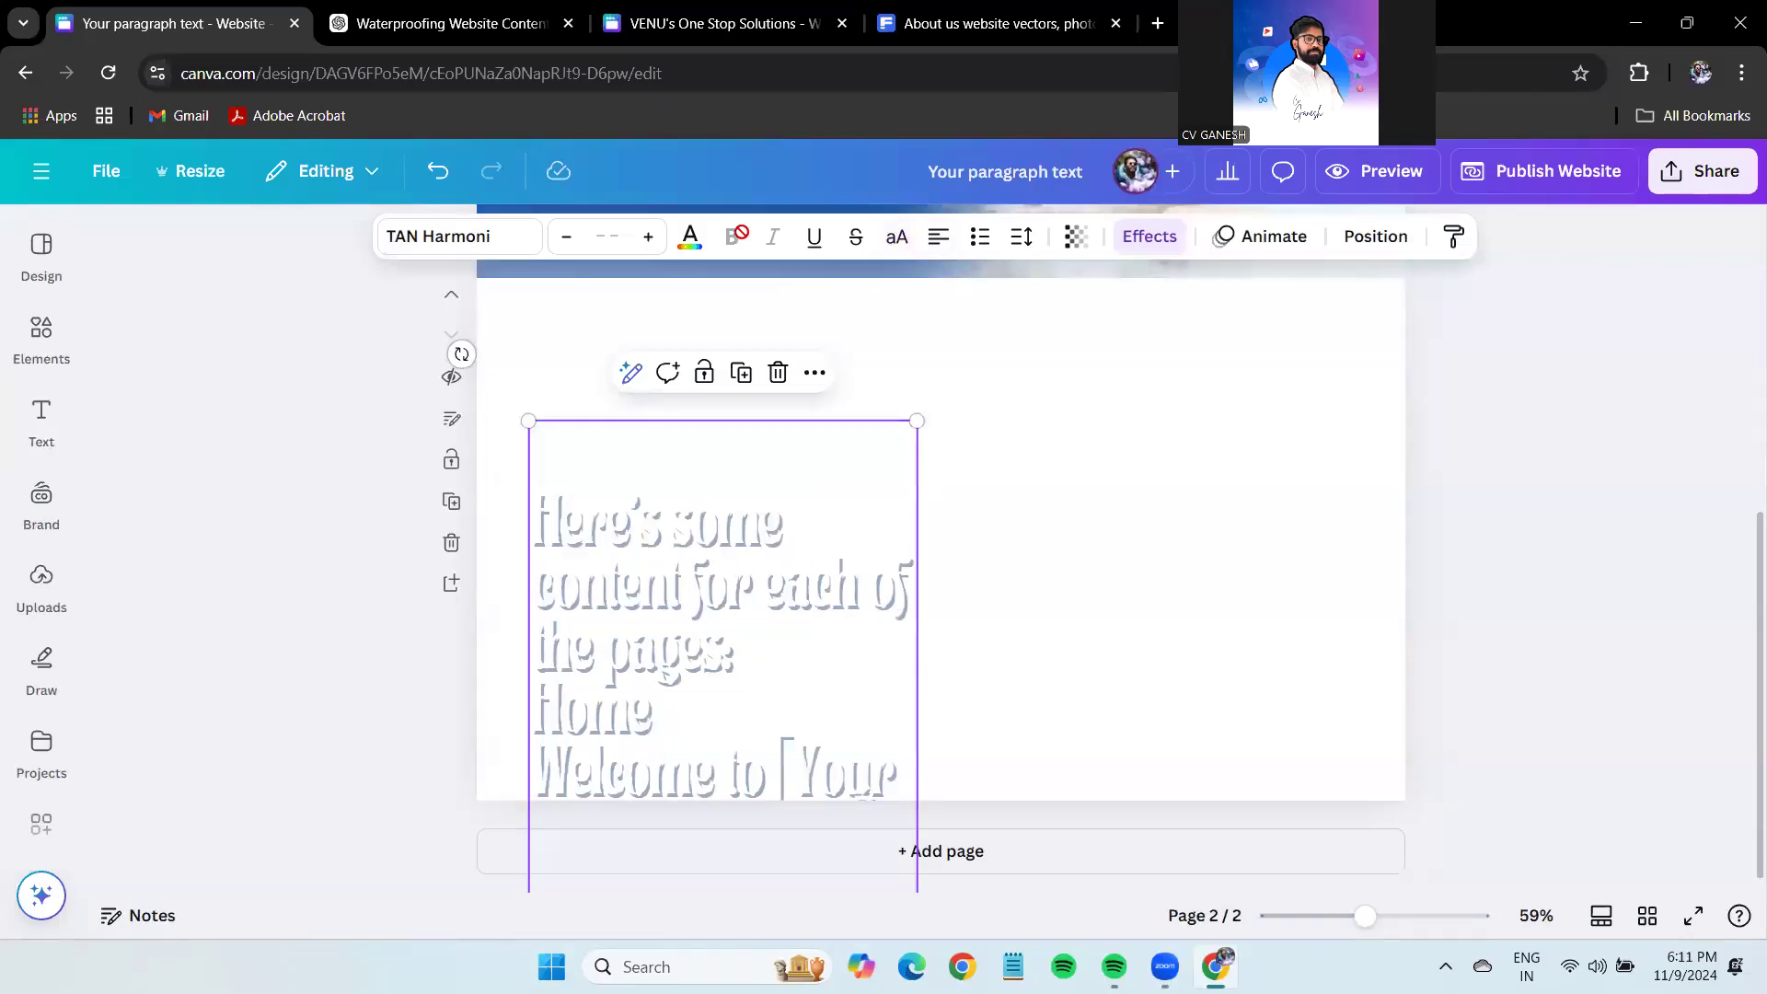
{"action": "left_click", "coordinate": [1150, 237]}
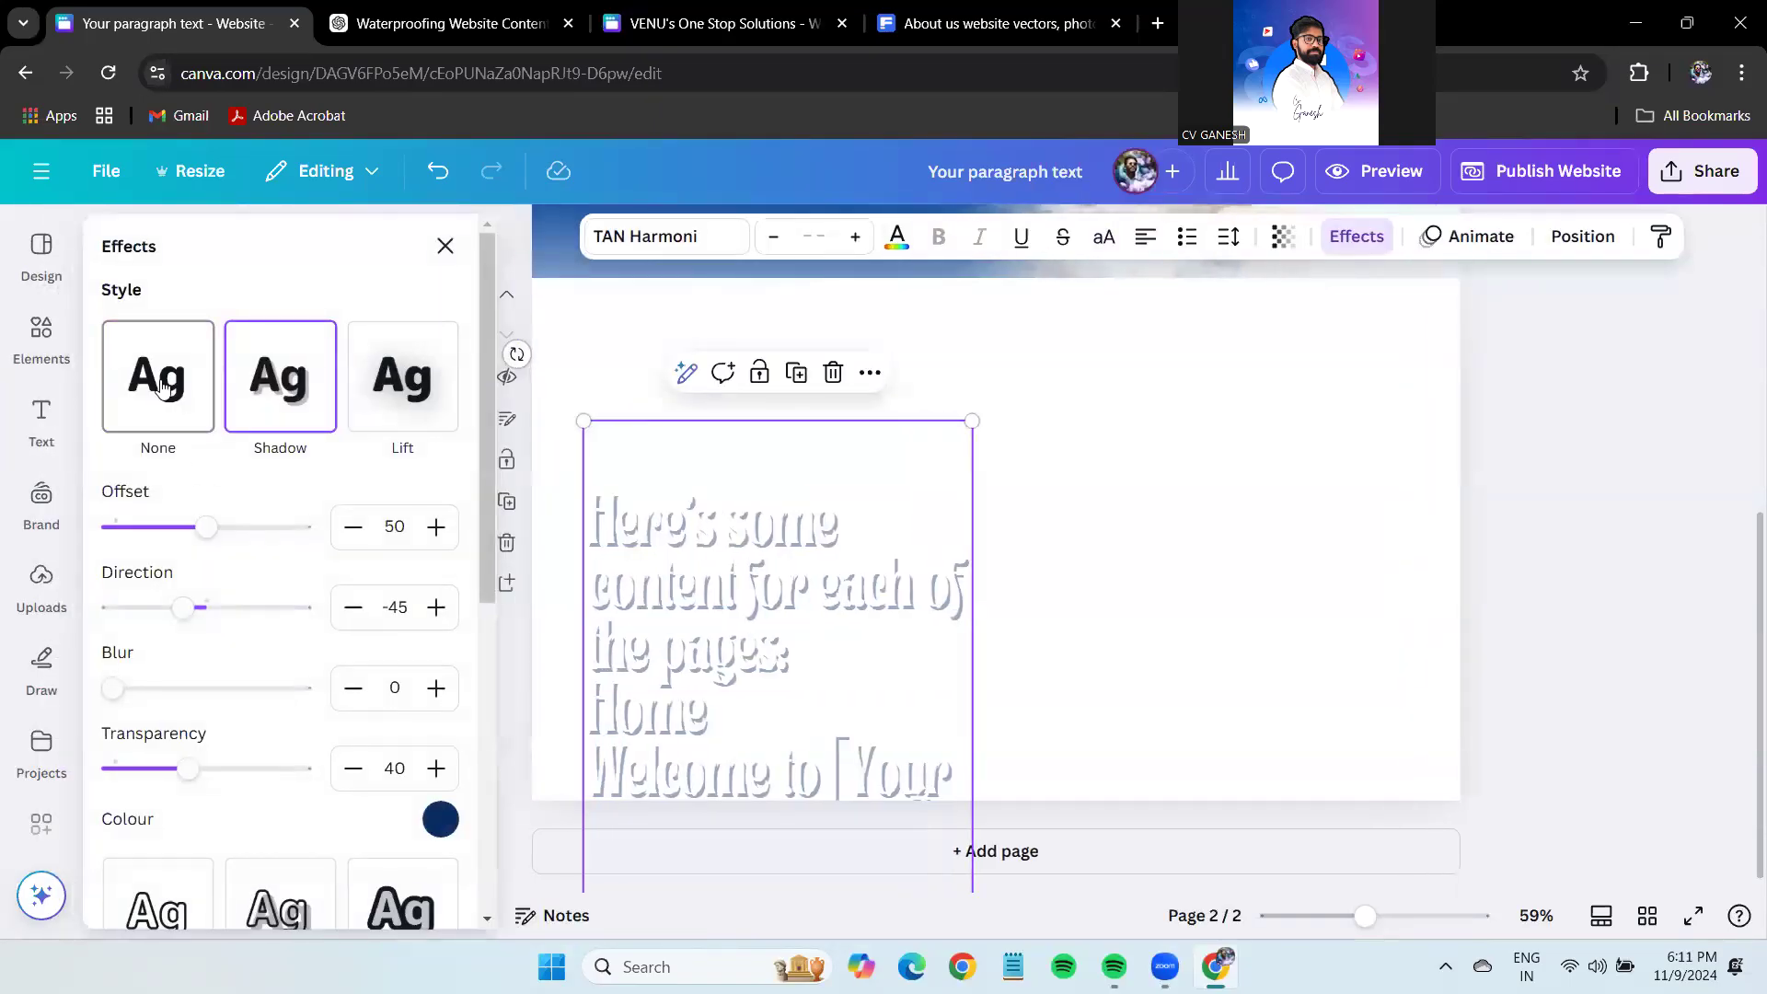
{"action": "left_click", "coordinate": [114, 378]}
{"action": "left_click", "coordinate": [897, 237]}
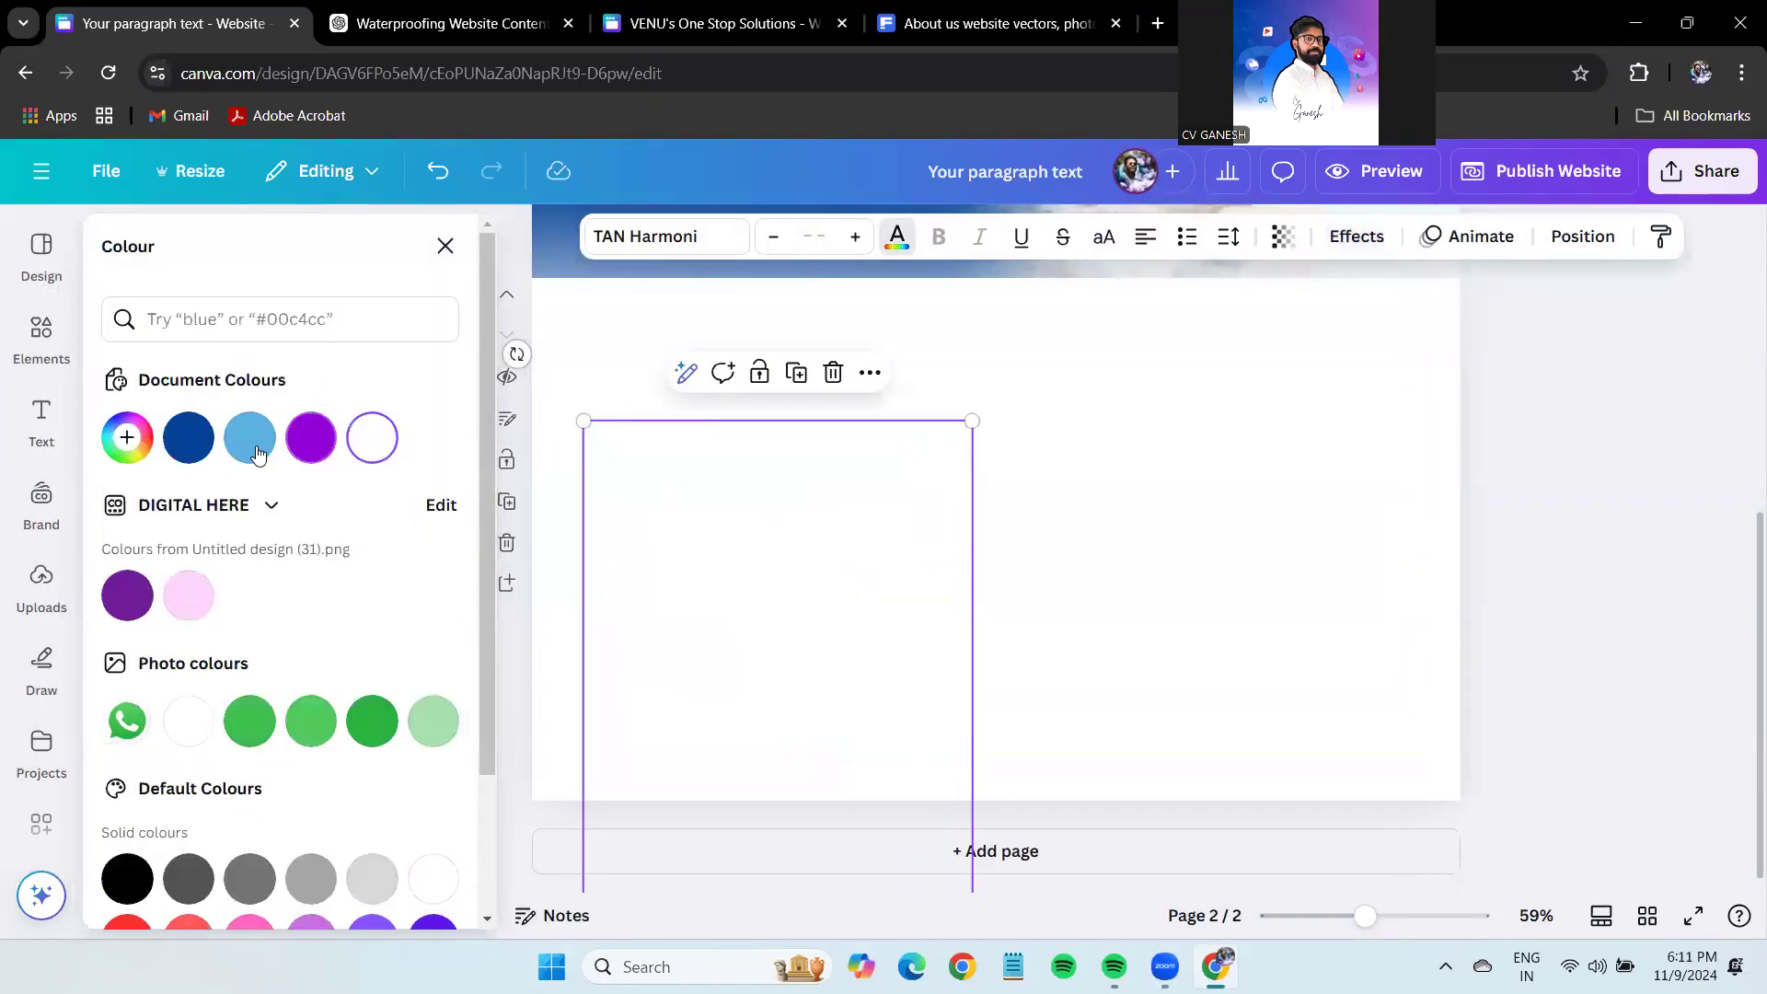
{"action": "left_click", "coordinate": [188, 438]}
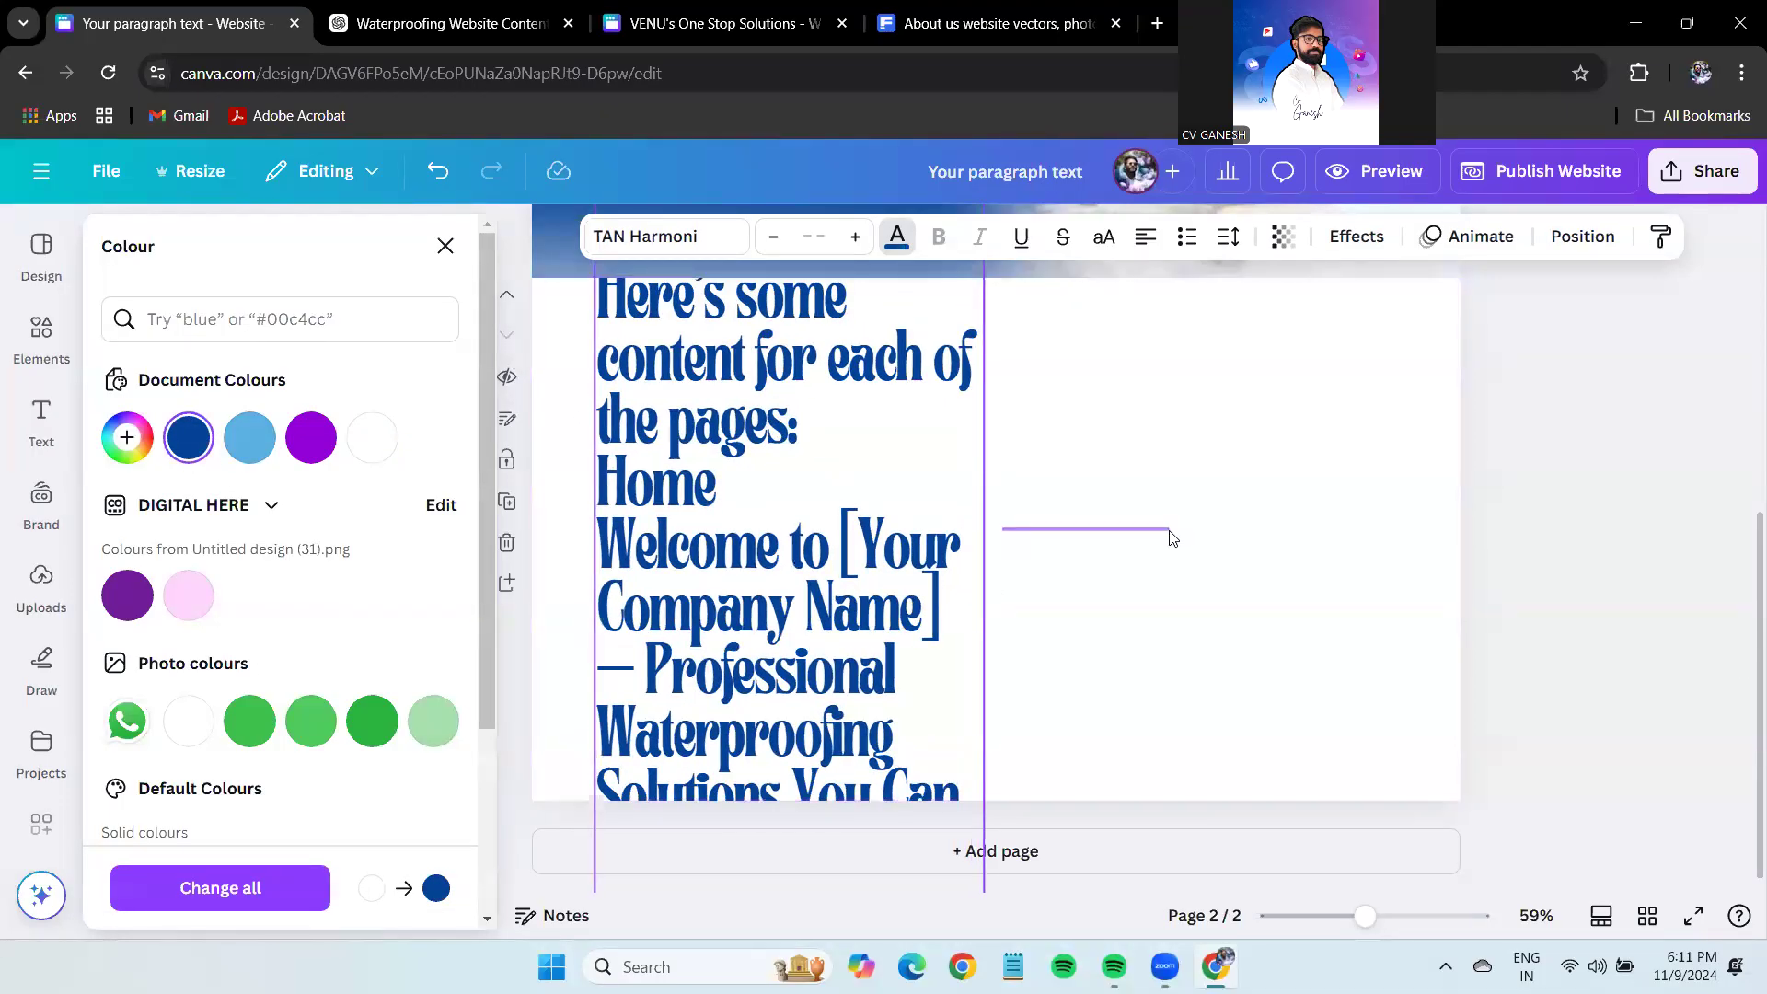
{"action": "left_click", "coordinate": [445, 245]}
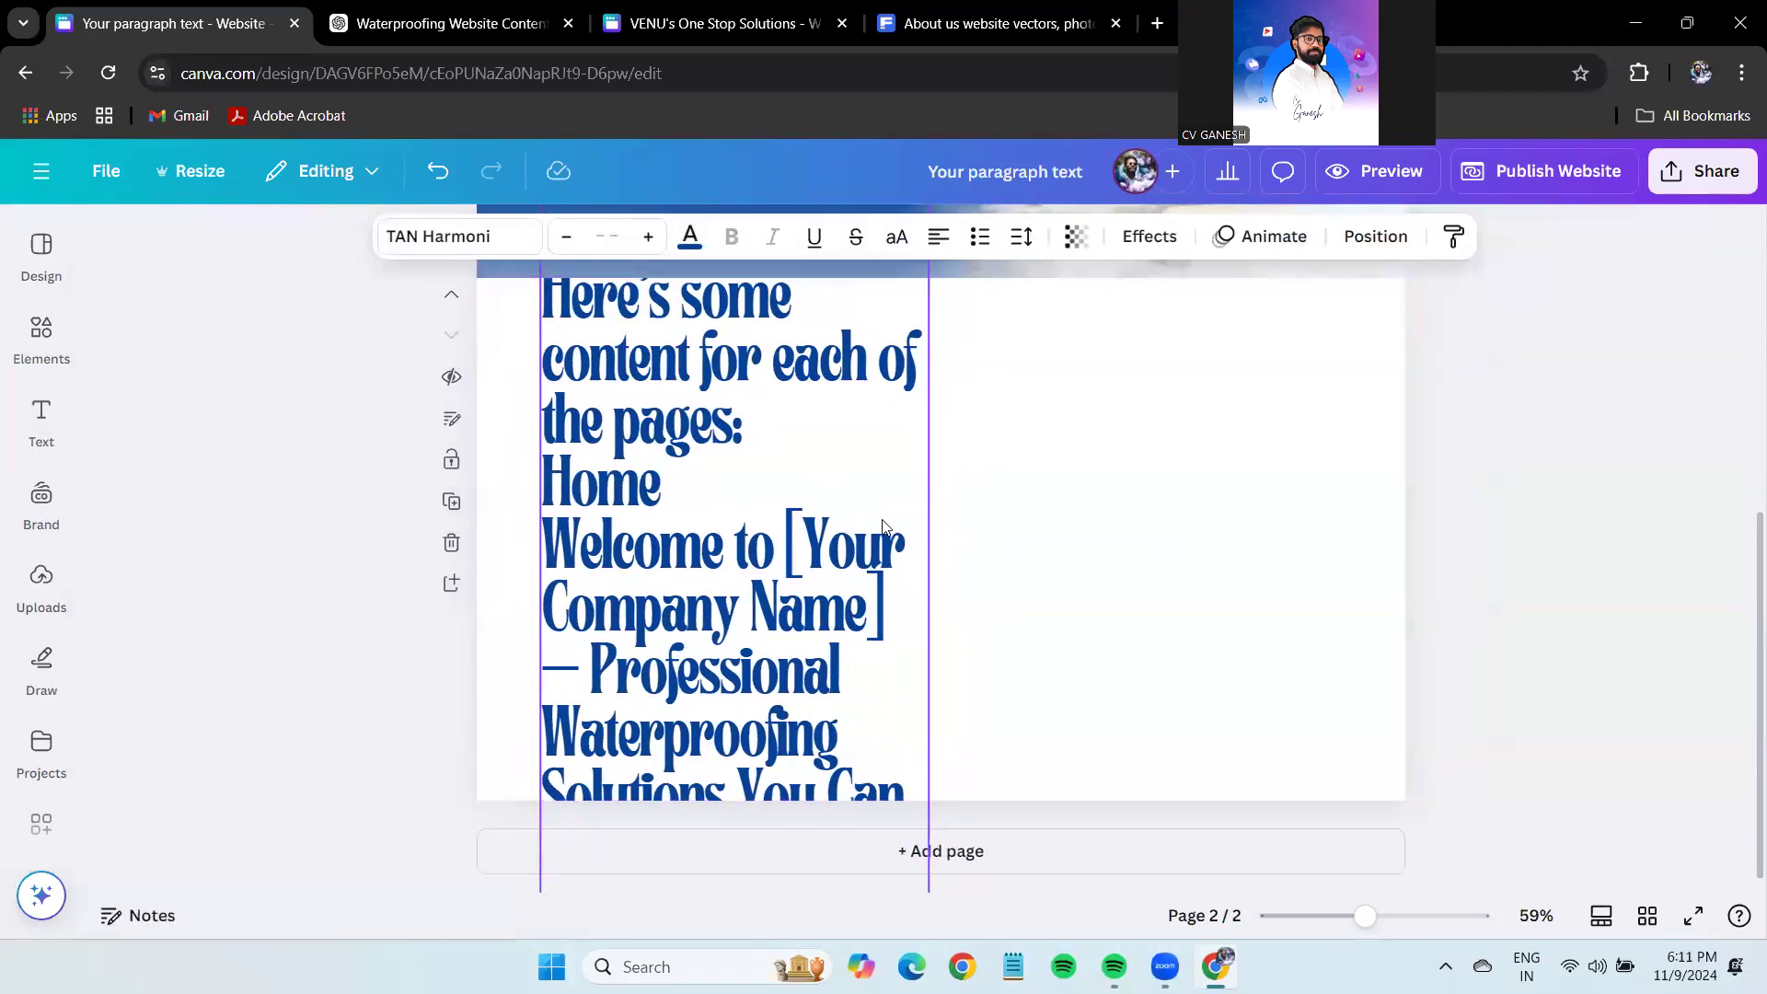
Delete the introductory line and resize the text box to fit page 2.
{"action": "double_click", "coordinate": [642, 537]}
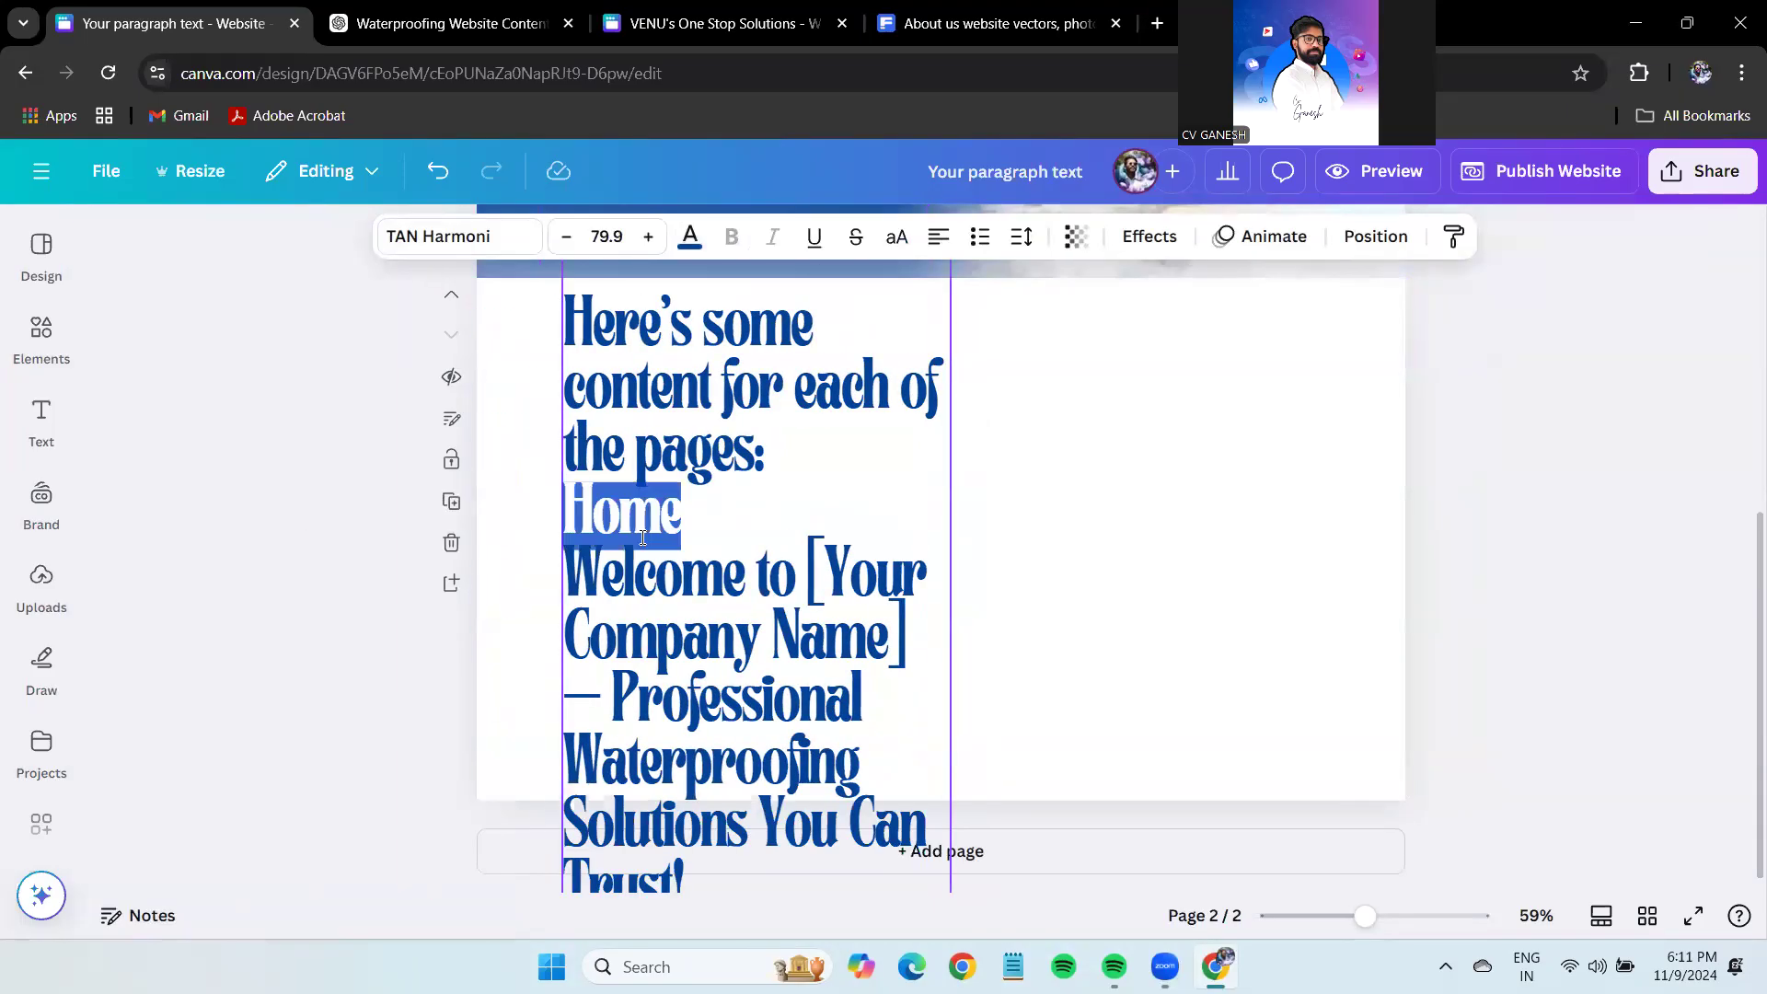
{"action": "triple_click", "coordinate": [636, 422]}
{"action": "key", "text": "BackSpace"}
{"action": "left_click_drag", "start_coordinate": [950, 658], "coordinate": [1606, 660]}
{"action": "left_click_drag", "start_coordinate": [1606, 221], "coordinate": [1132, 806]}
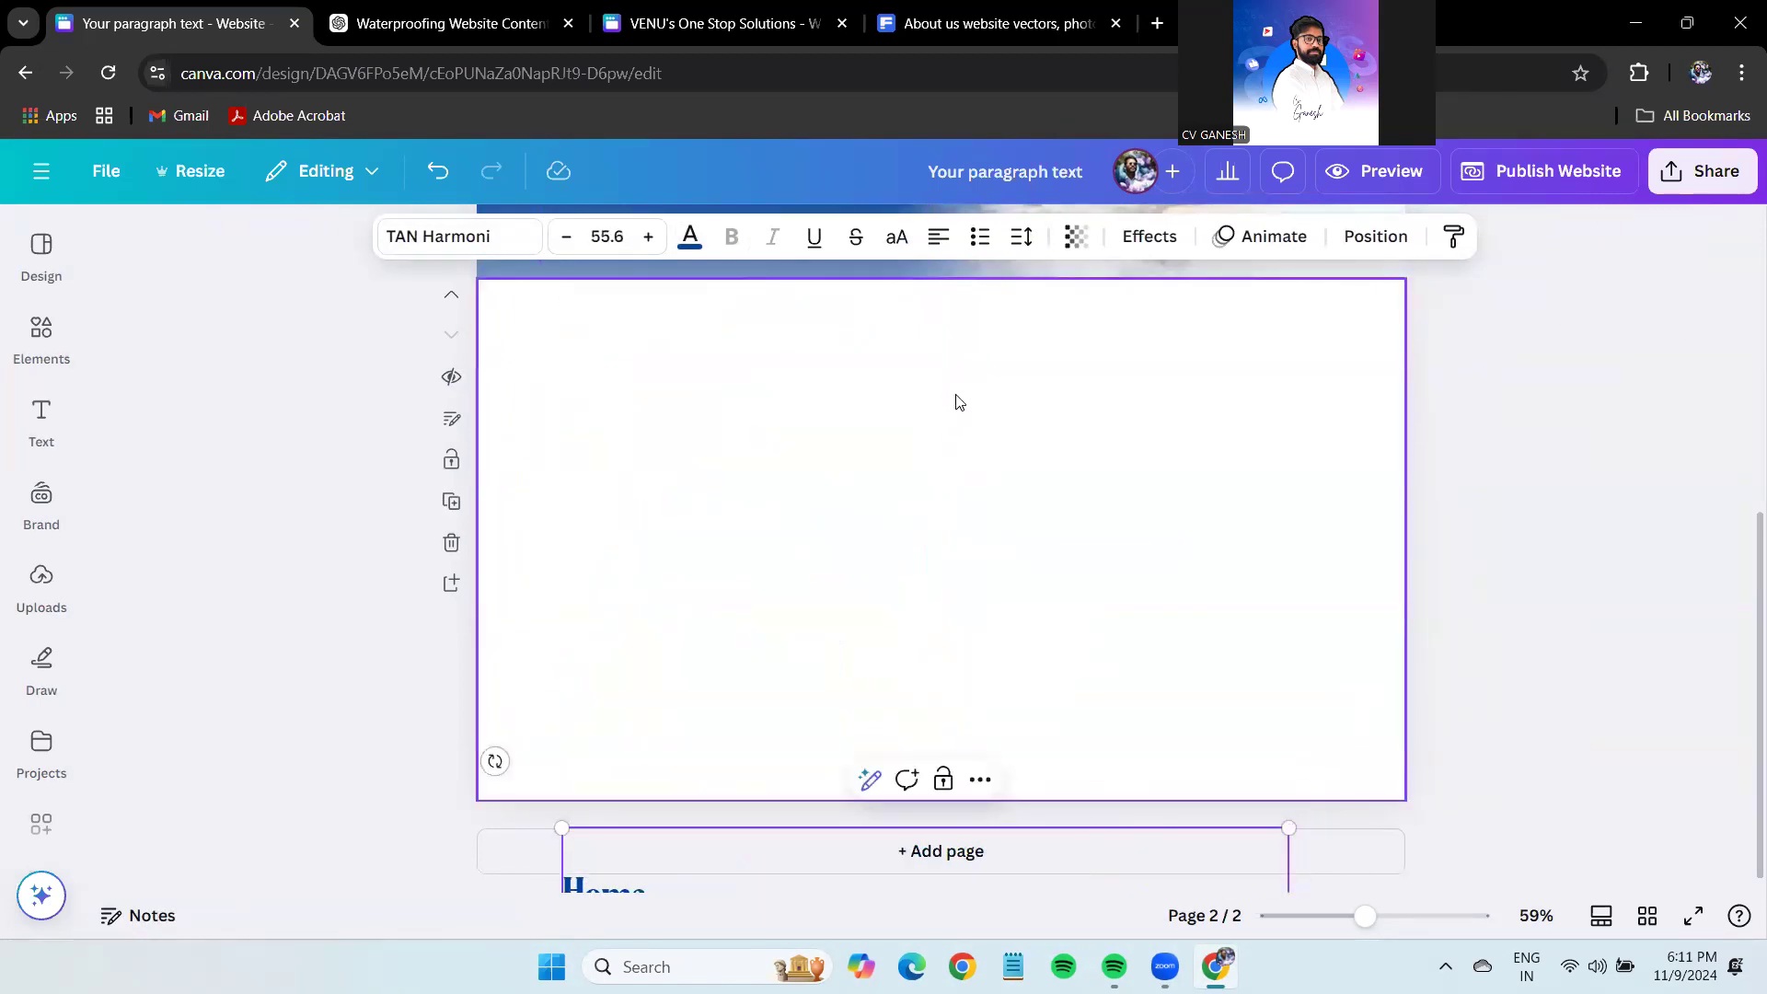
{"action": "left_click", "coordinate": [385, 631]}
Select more text in the waterproofing content chat, then return to Canva.
{"action": "left_click", "coordinate": [580, 11]}
{"action": "scroll", "coordinate": [803, 520], "scroll_direction": "up", "scroll_amount": 4}
{"action": "scroll", "coordinate": [1032, 717], "scroll_direction": "down", "scroll_amount": 4}
{"action": "left_click_drag", "start_coordinate": [1261, 632], "coordinate": [657, 278]}
{"action": "left_click", "coordinate": [74, 13]}
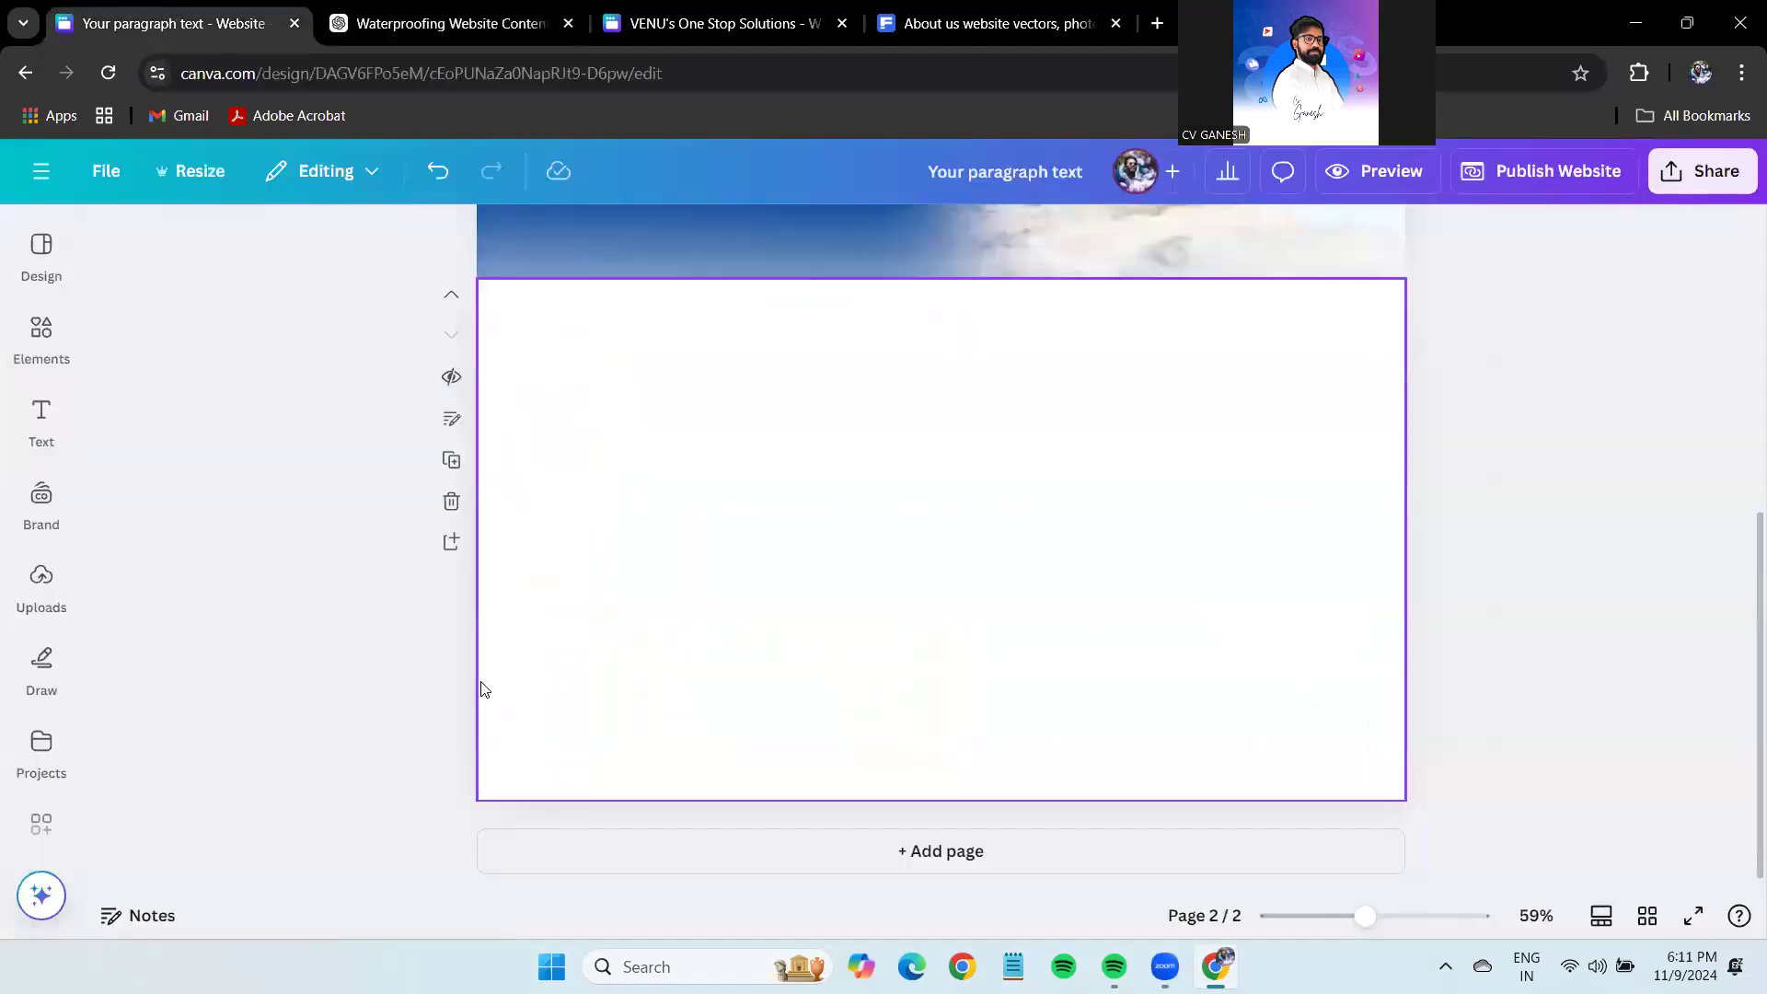
Copy the ASM WATER PROOFING WORKS heading from page one onto page 2.
{"action": "scroll", "coordinate": [408, 668], "scroll_direction": "up", "scroll_amount": 5}
{"action": "left_click", "coordinate": [688, 370]}
{"action": "key", "text": "ctrl+c"}
{"action": "scroll", "coordinate": [910, 793], "scroll_direction": "down", "scroll_amount": 5}
{"action": "key", "text": "ctrl+v"}
Make the copied heading dark blue with no shadow and retype it as 'ABOUT US'.
{"action": "left_click", "coordinate": [690, 236]}
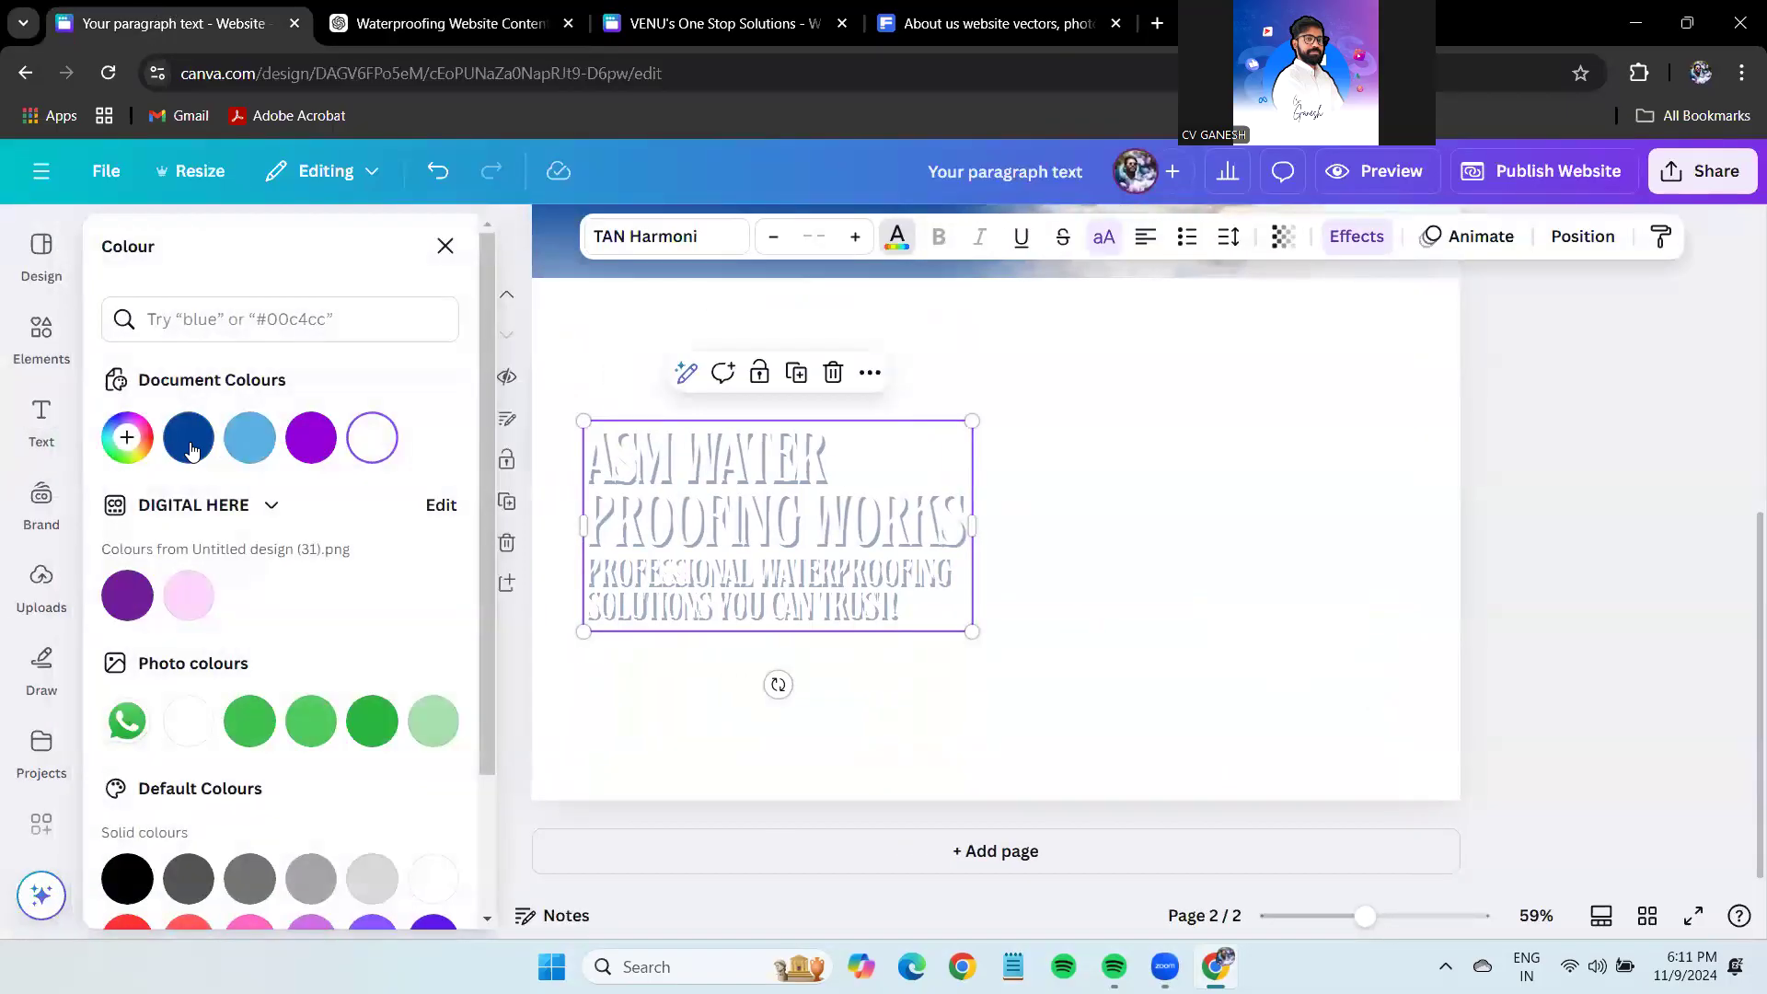
{"action": "left_click", "coordinate": [189, 437]}
{"action": "left_click", "coordinate": [1357, 236]}
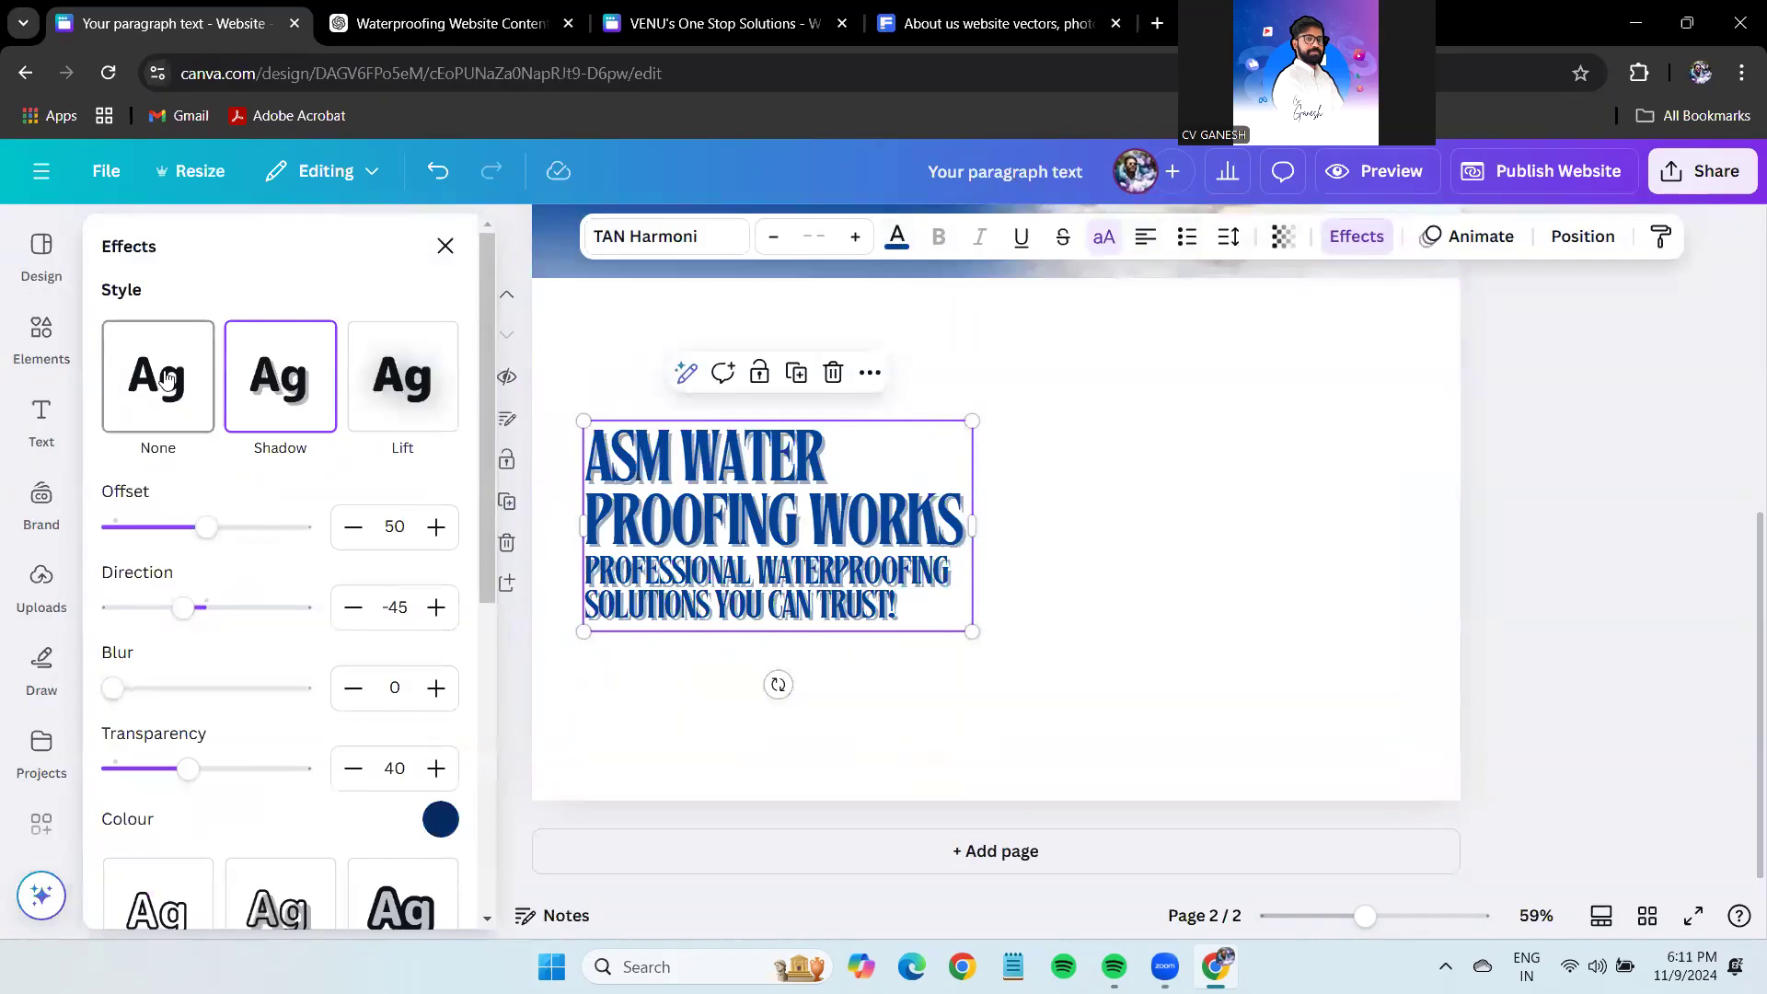
{"action": "left_click", "coordinate": [157, 376]}
{"action": "left_click", "coordinate": [757, 485]}
{"action": "type", "text": "ABO"}
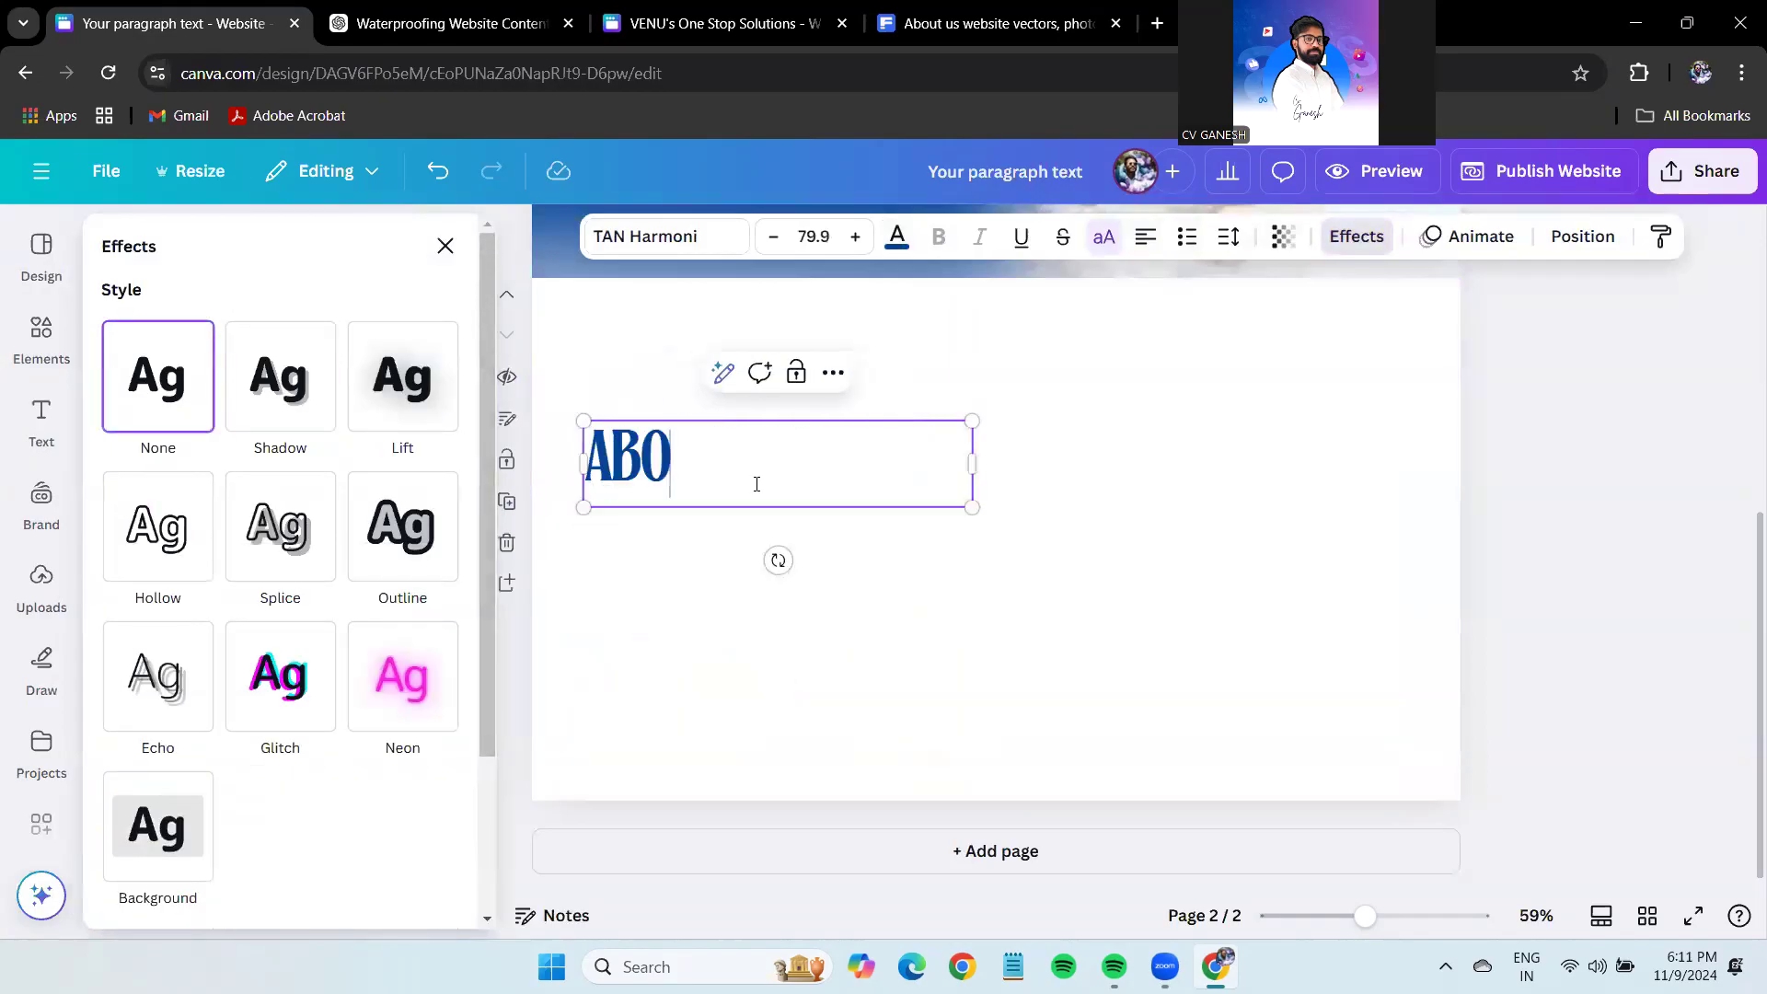
{"action": "type", "text": "UT US:"}
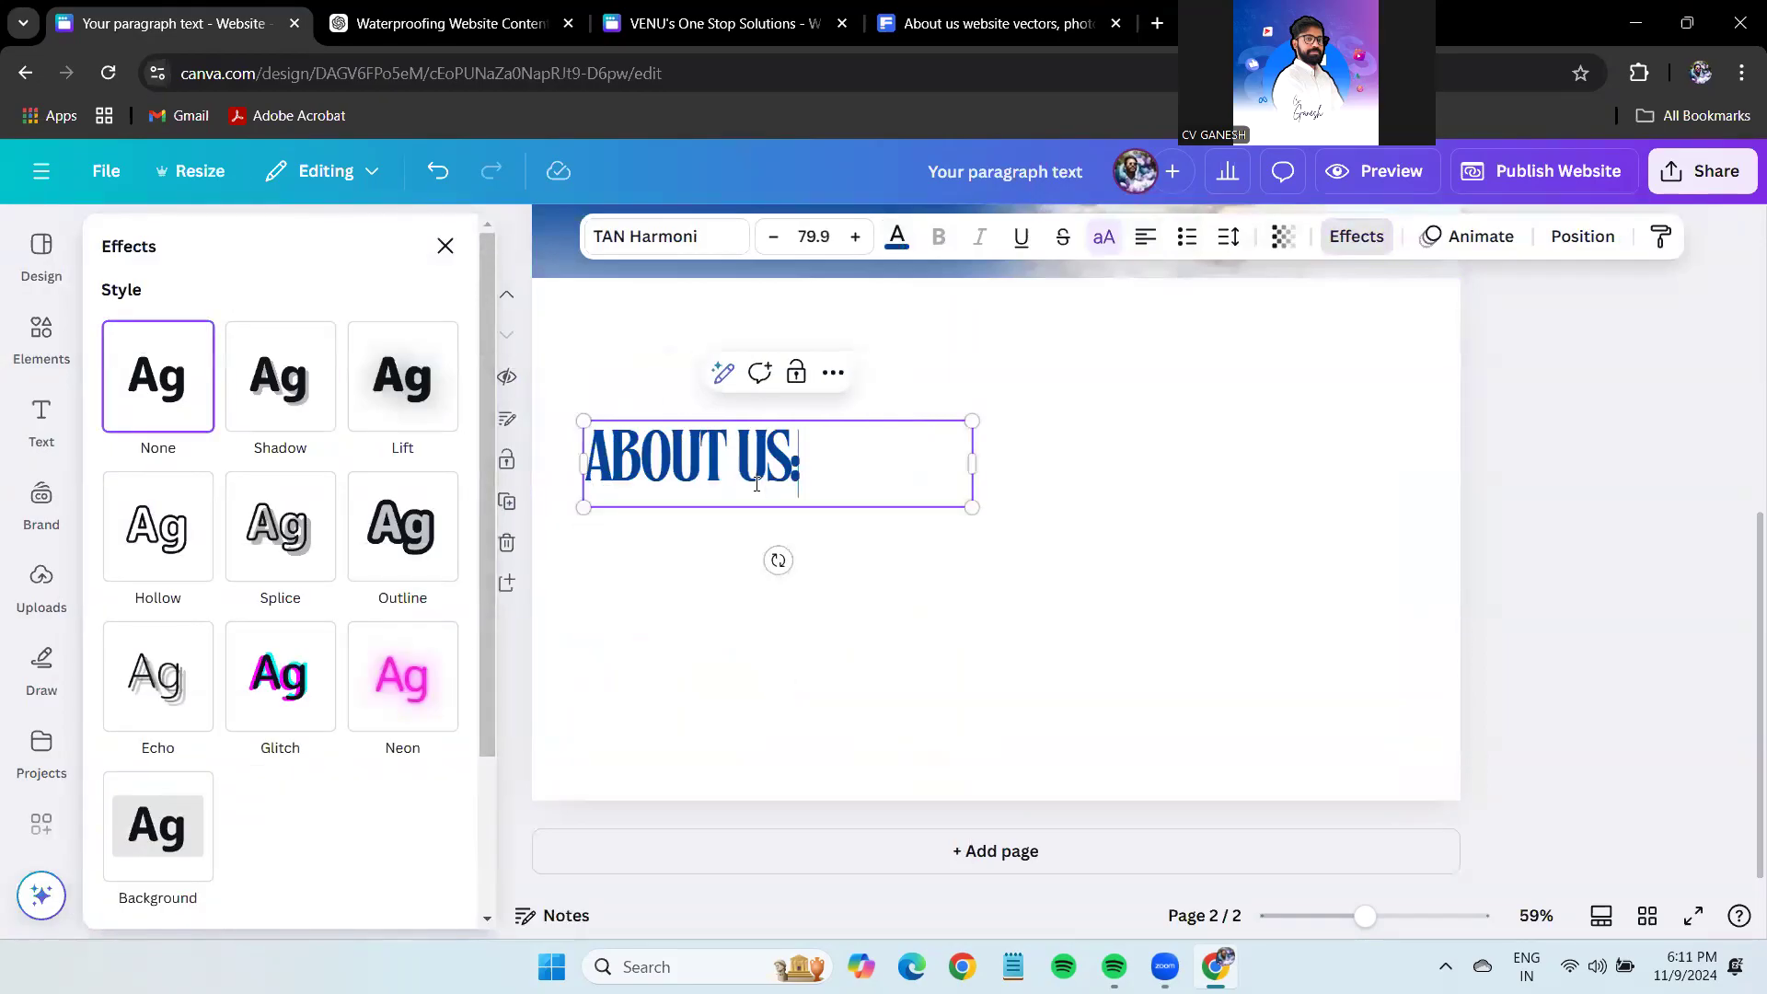
{"action": "left_click", "coordinate": [1742, 600]}
Move the ABOUT US heading to page 2's top-left and shrink it to size 55.1.
{"action": "left_click_drag", "start_coordinate": [609, 474], "coordinate": [607, 376]}
{"action": "left_click_drag", "start_coordinate": [916, 416], "coordinate": [696, 394]}
{"action": "left_click", "coordinate": [1454, 503]}
{"action": "left_click", "coordinate": [589, 375]}
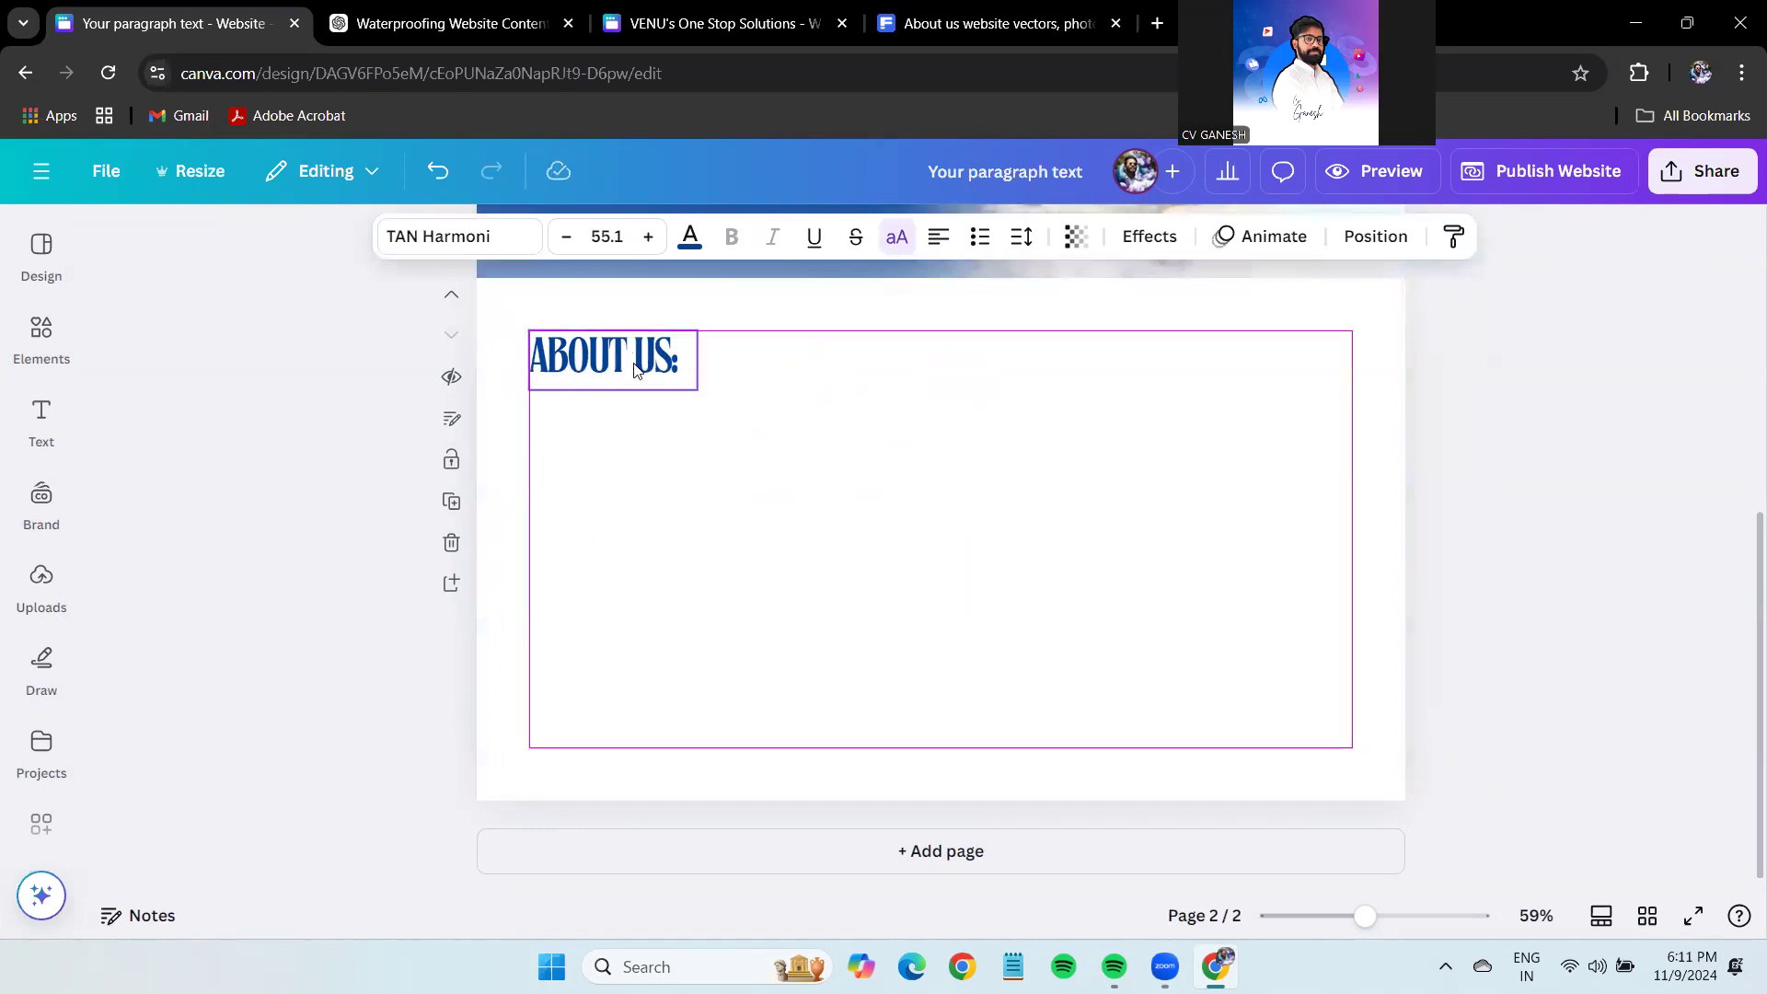
{"action": "left_click", "coordinate": [1559, 376]}
Browse the side panels and open the stock Photos library.
{"action": "scroll", "coordinate": [1580, 470], "scroll_direction": "up", "scroll_amount": 3}
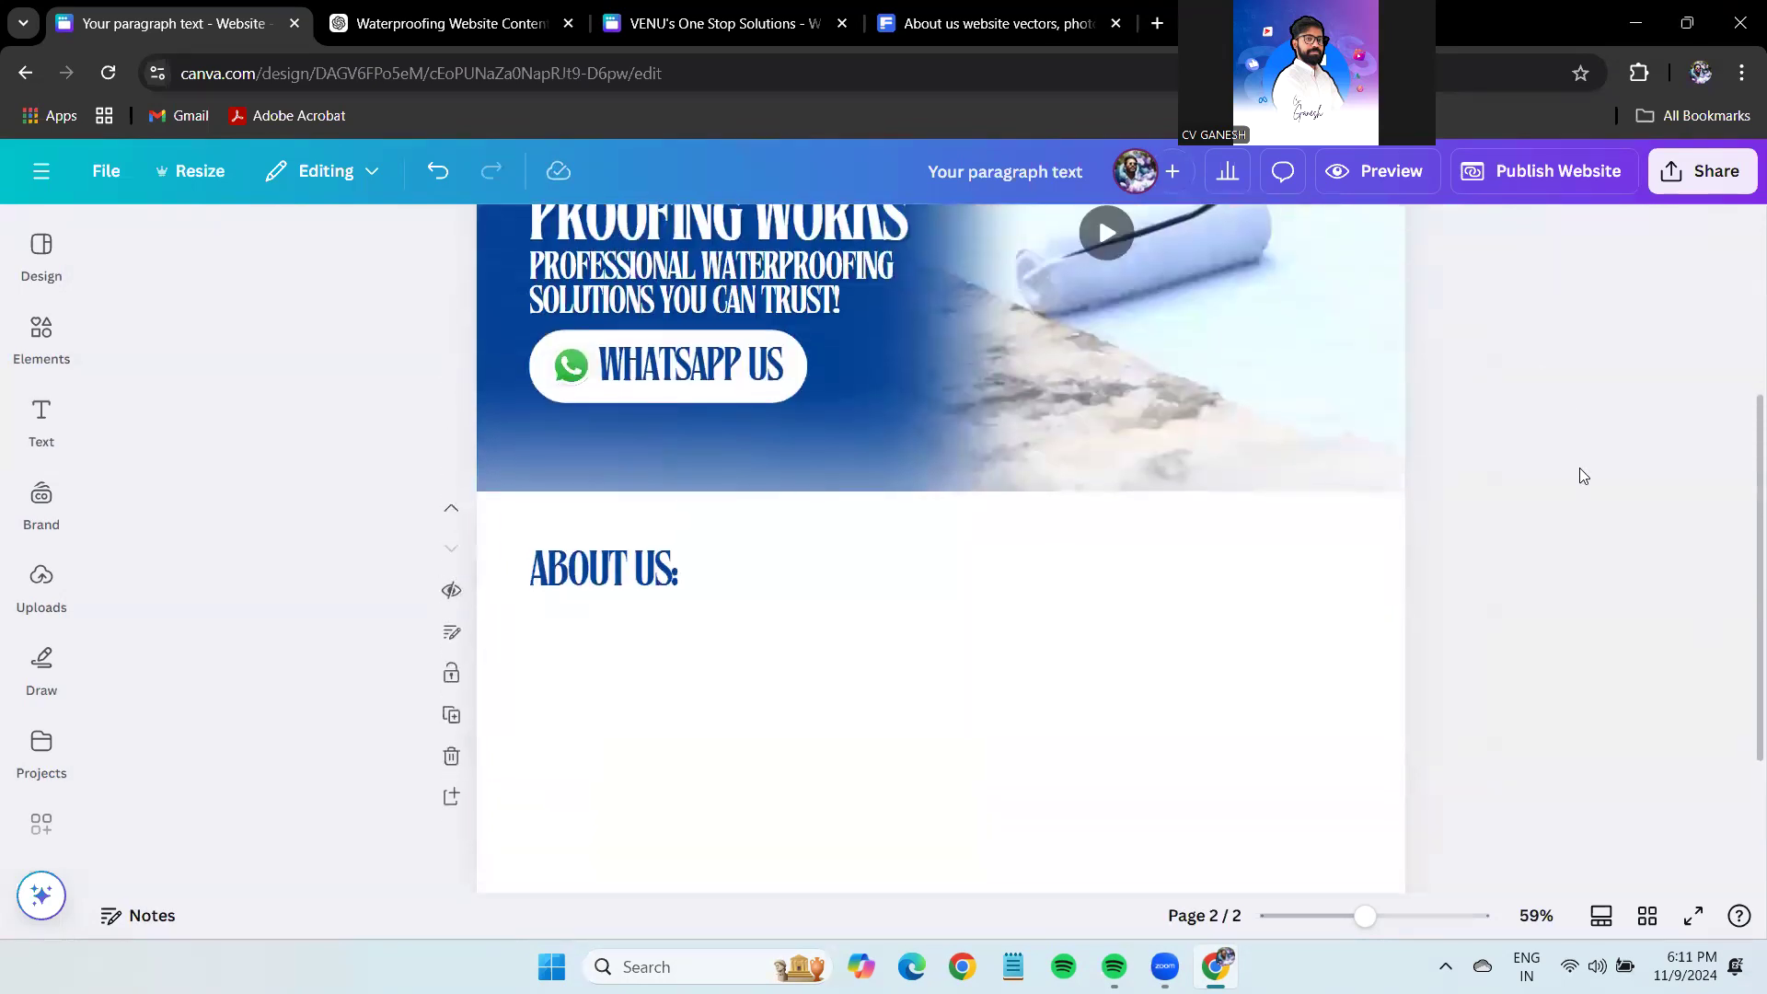
{"action": "scroll", "coordinate": [1581, 475], "scroll_direction": "down", "scroll_amount": 2}
{"action": "scroll", "coordinate": [1164, 730], "scroll_direction": "up", "scroll_amount": 3}
{"action": "scroll", "coordinate": [1165, 730], "scroll_direction": "down", "scroll_amount": 3}
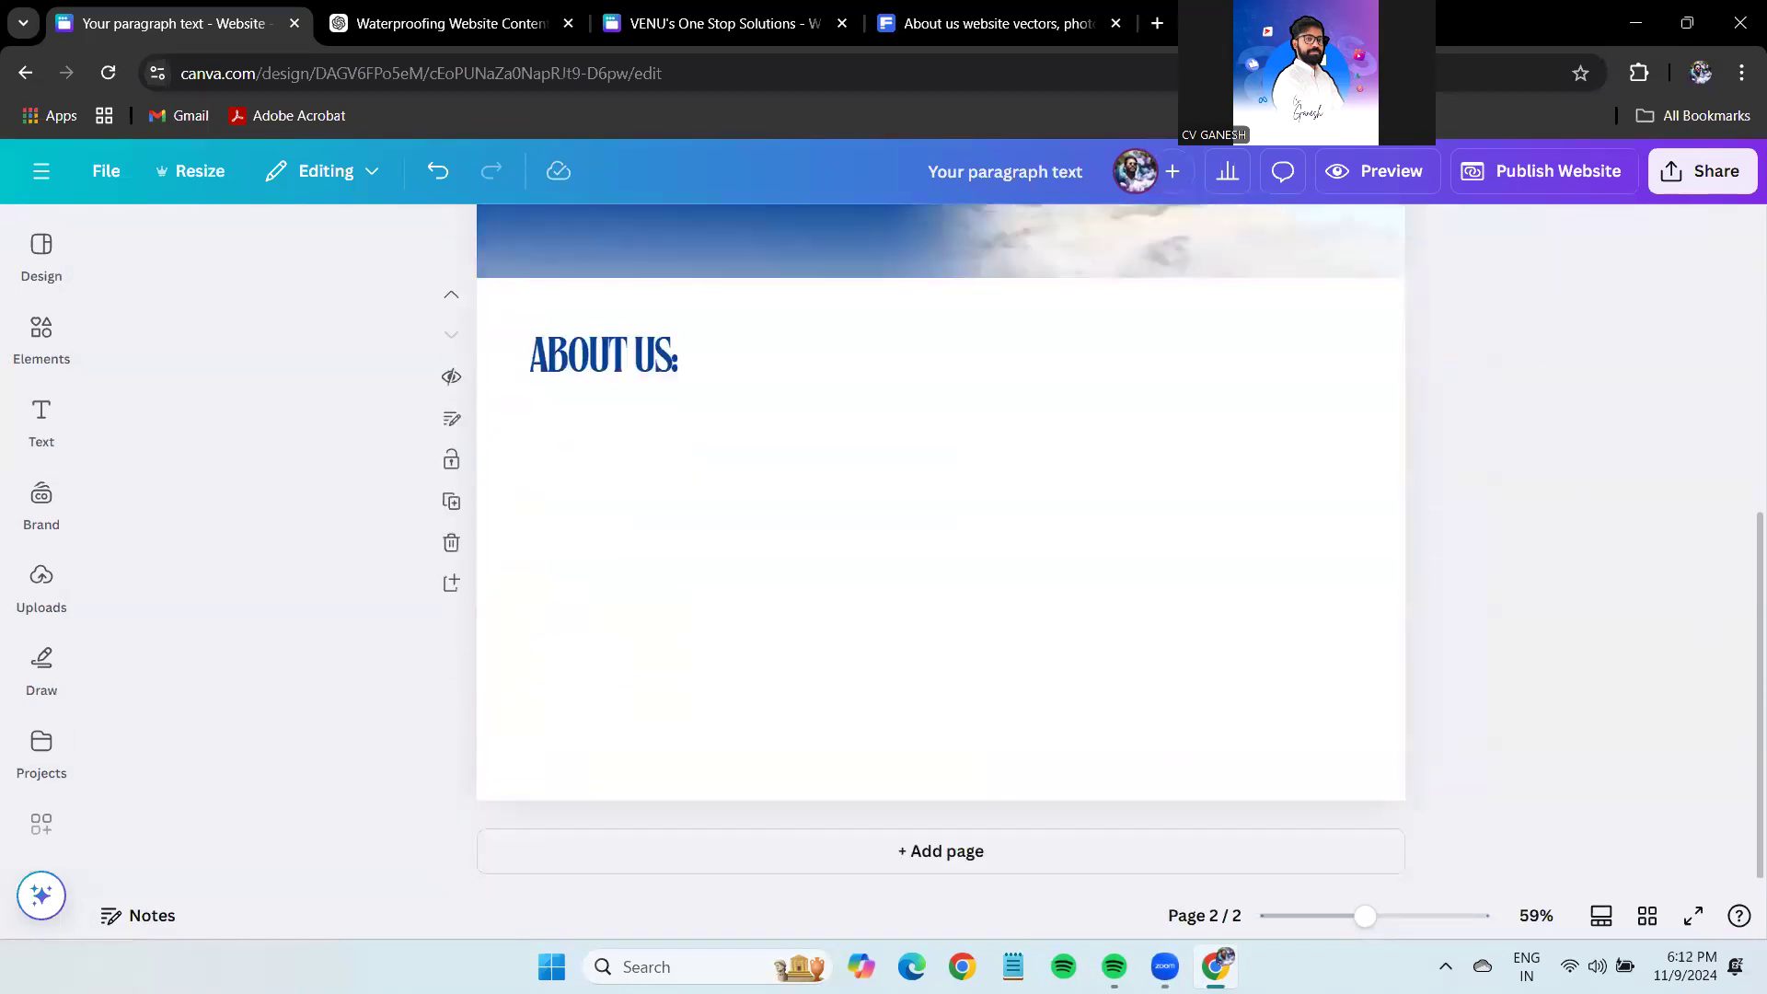
{"action": "left_click", "coordinate": [59, 579]}
{"action": "left_click", "coordinate": [41, 419]}
{"action": "left_click", "coordinate": [38, 342]}
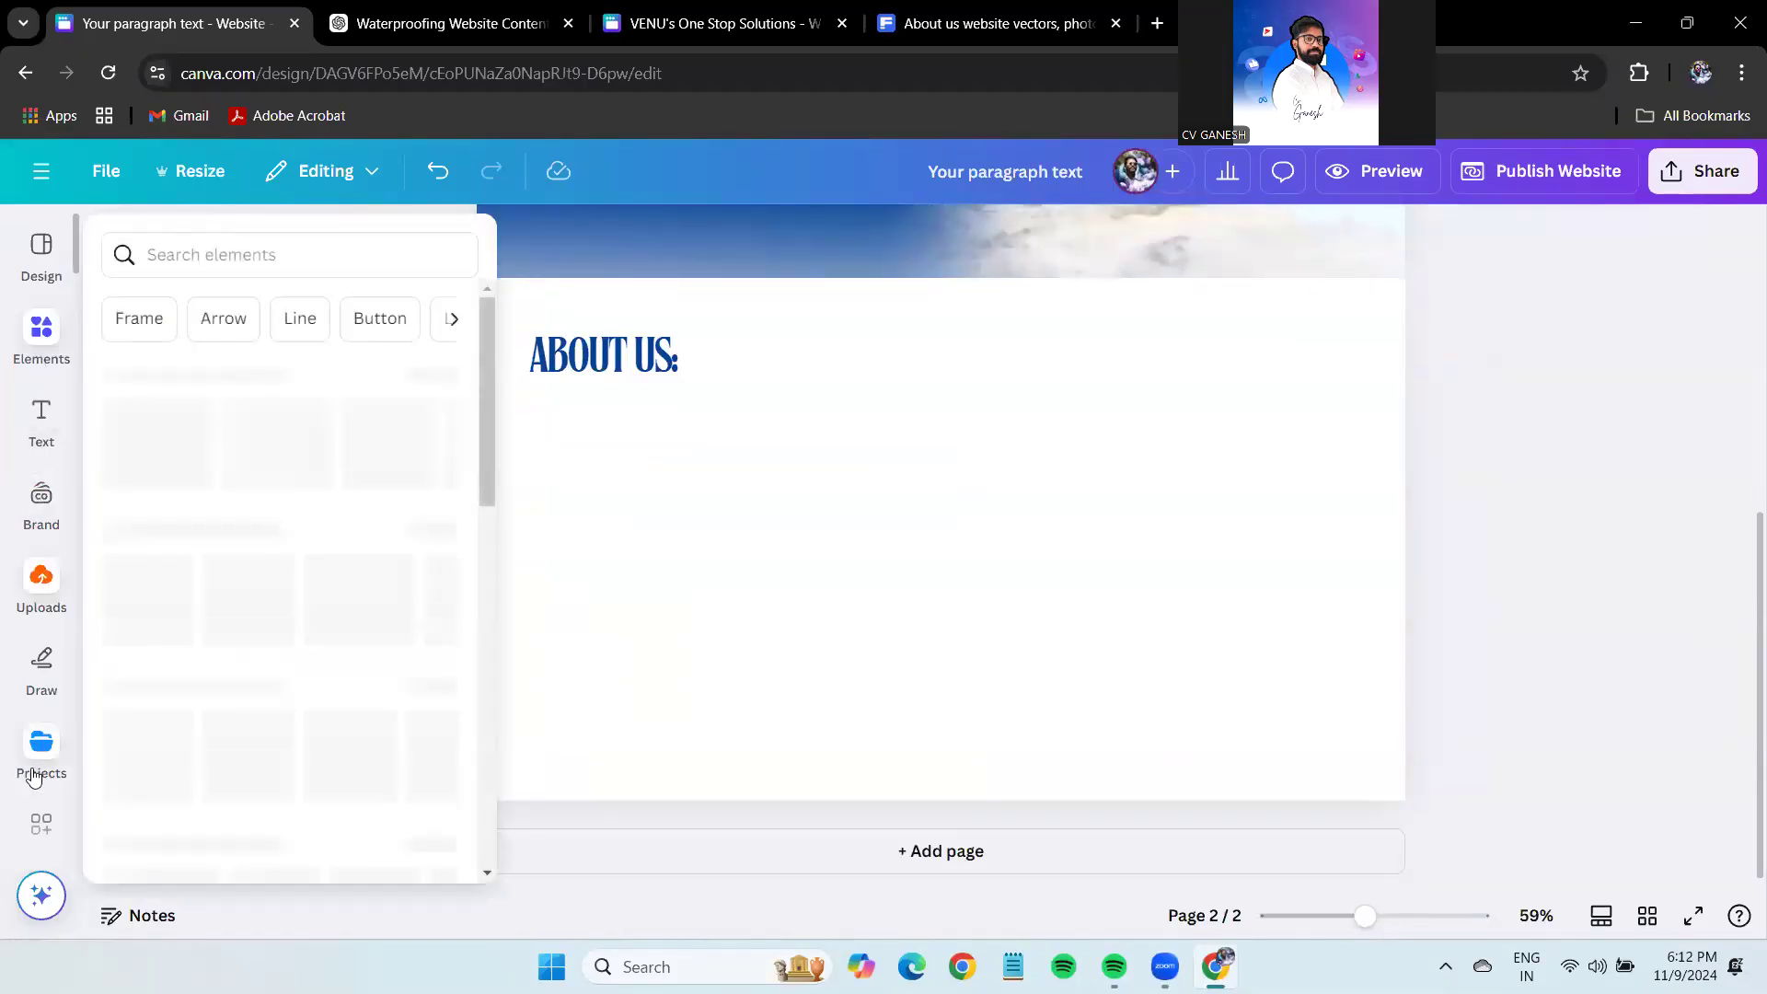
{"action": "left_click", "coordinate": [34, 777]}
{"action": "scroll", "coordinate": [32, 732], "scroll_direction": "down", "scroll_amount": 3}
{"action": "left_click", "coordinate": [37, 713]}
Search stock photos for 'white terrace' and scroll through the results.
{"action": "left_click", "coordinate": [261, 246]}
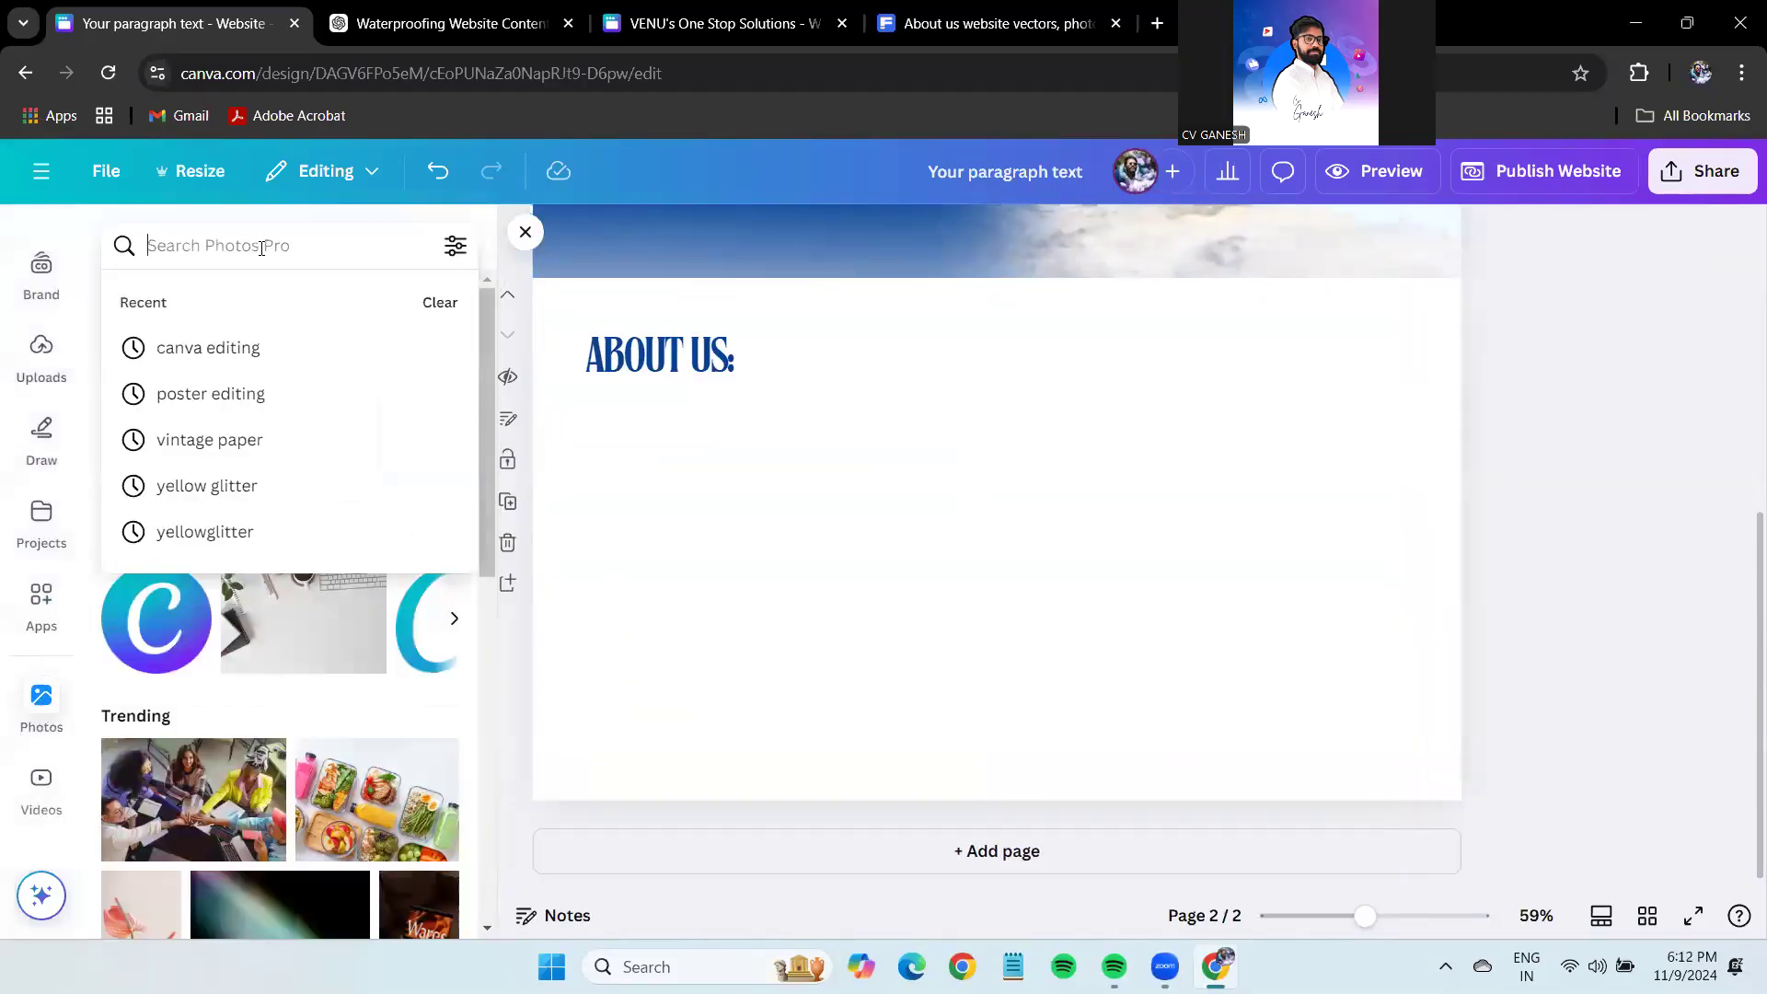
{"action": "type", "text": "cloud"}
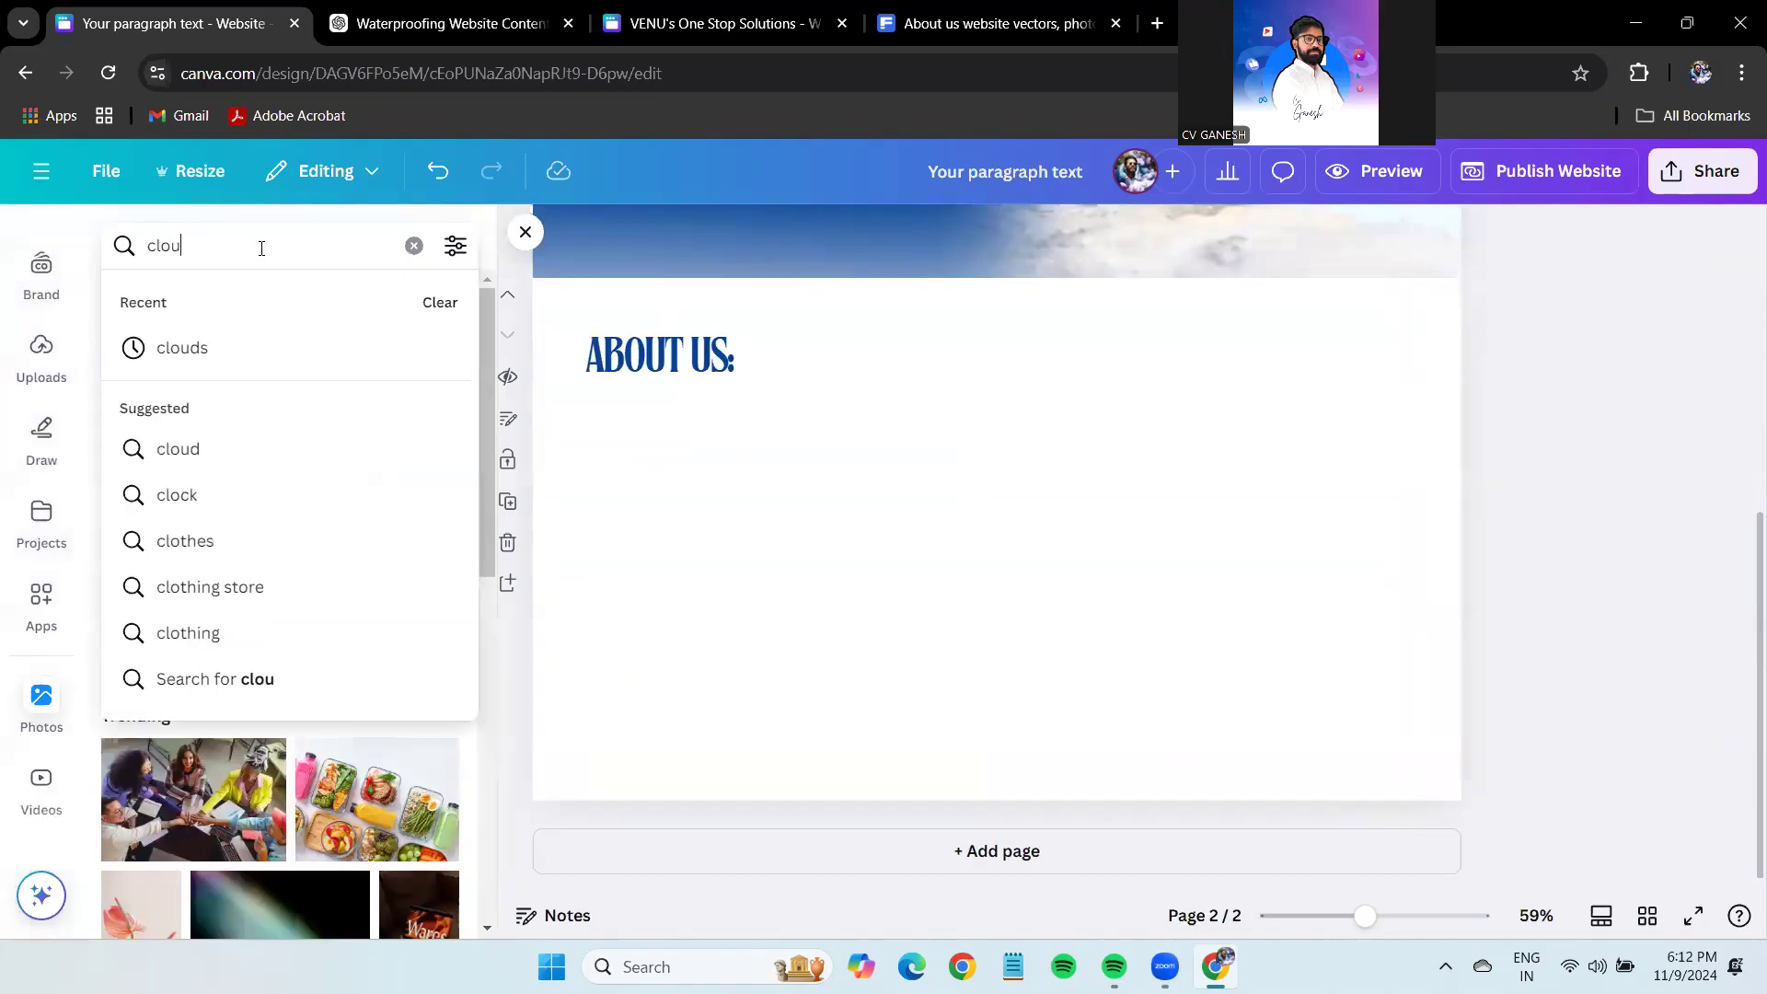
{"action": "key", "text": "BackSpace"}
{"action": "key", "text": "BackSpace"}
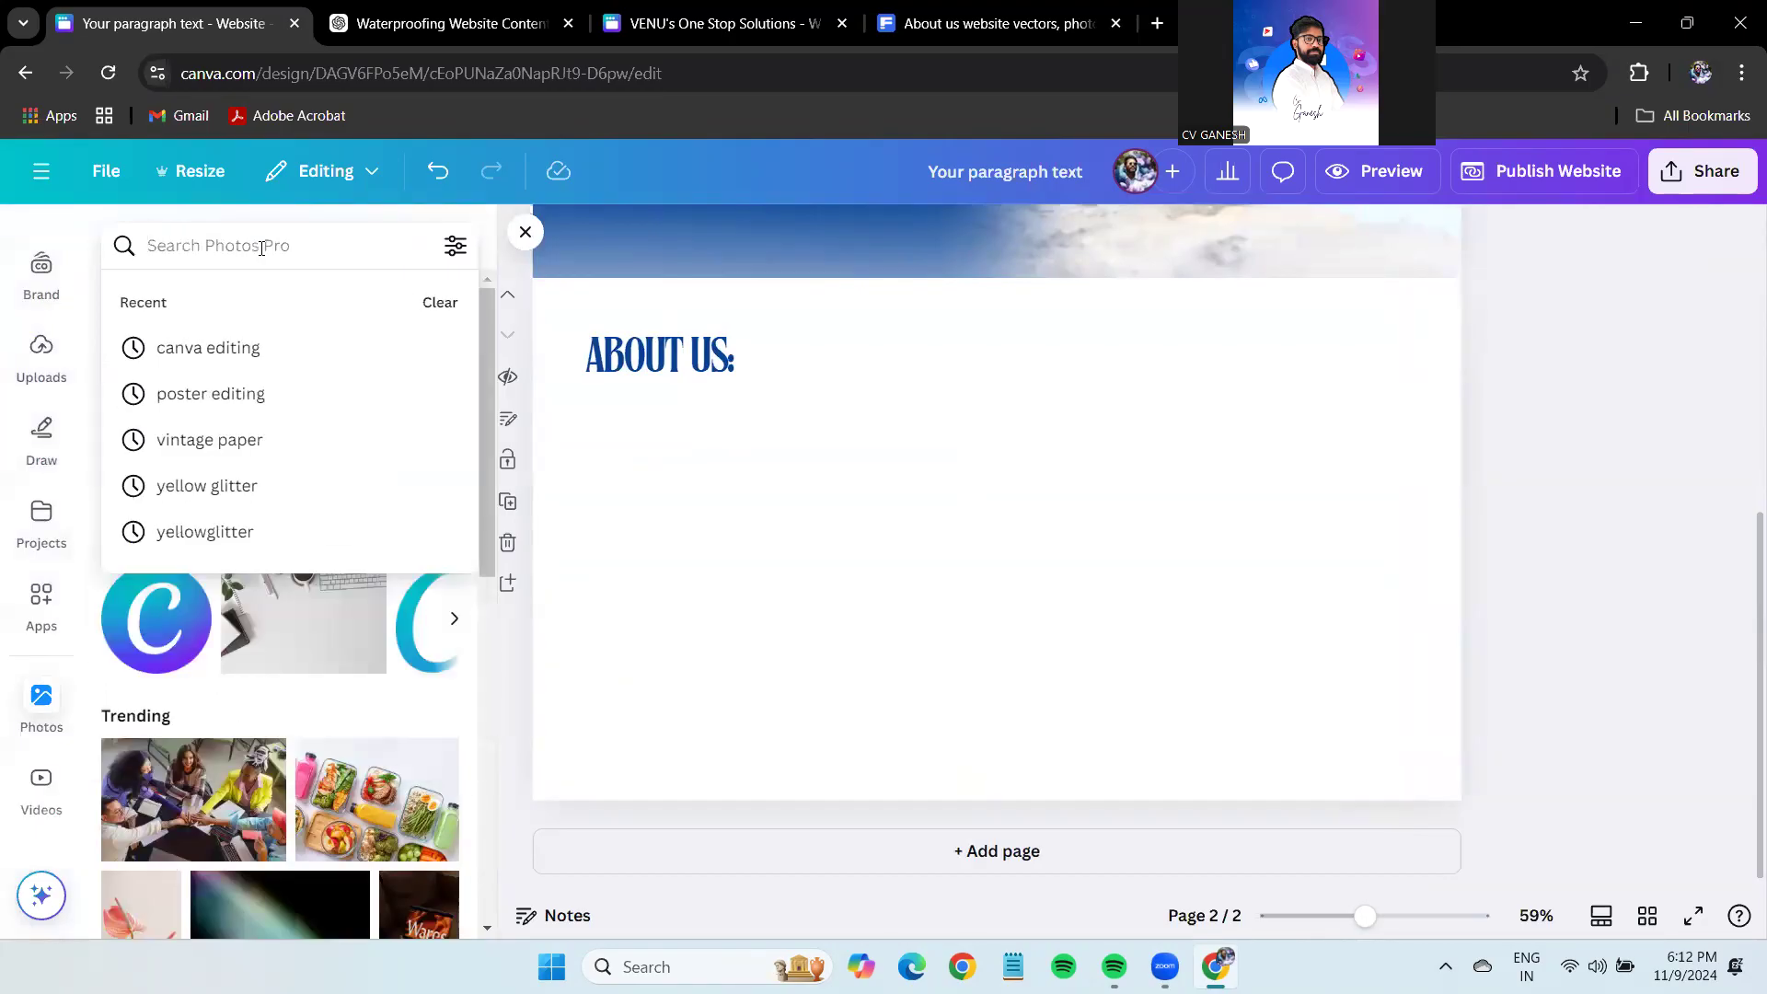
{"action": "type", "text": "white"}
{"action": "key", "text": "BackSpace"}
{"action": "key", "text": "BackSpace"}
{"action": "key", "text": "BackSpace"}
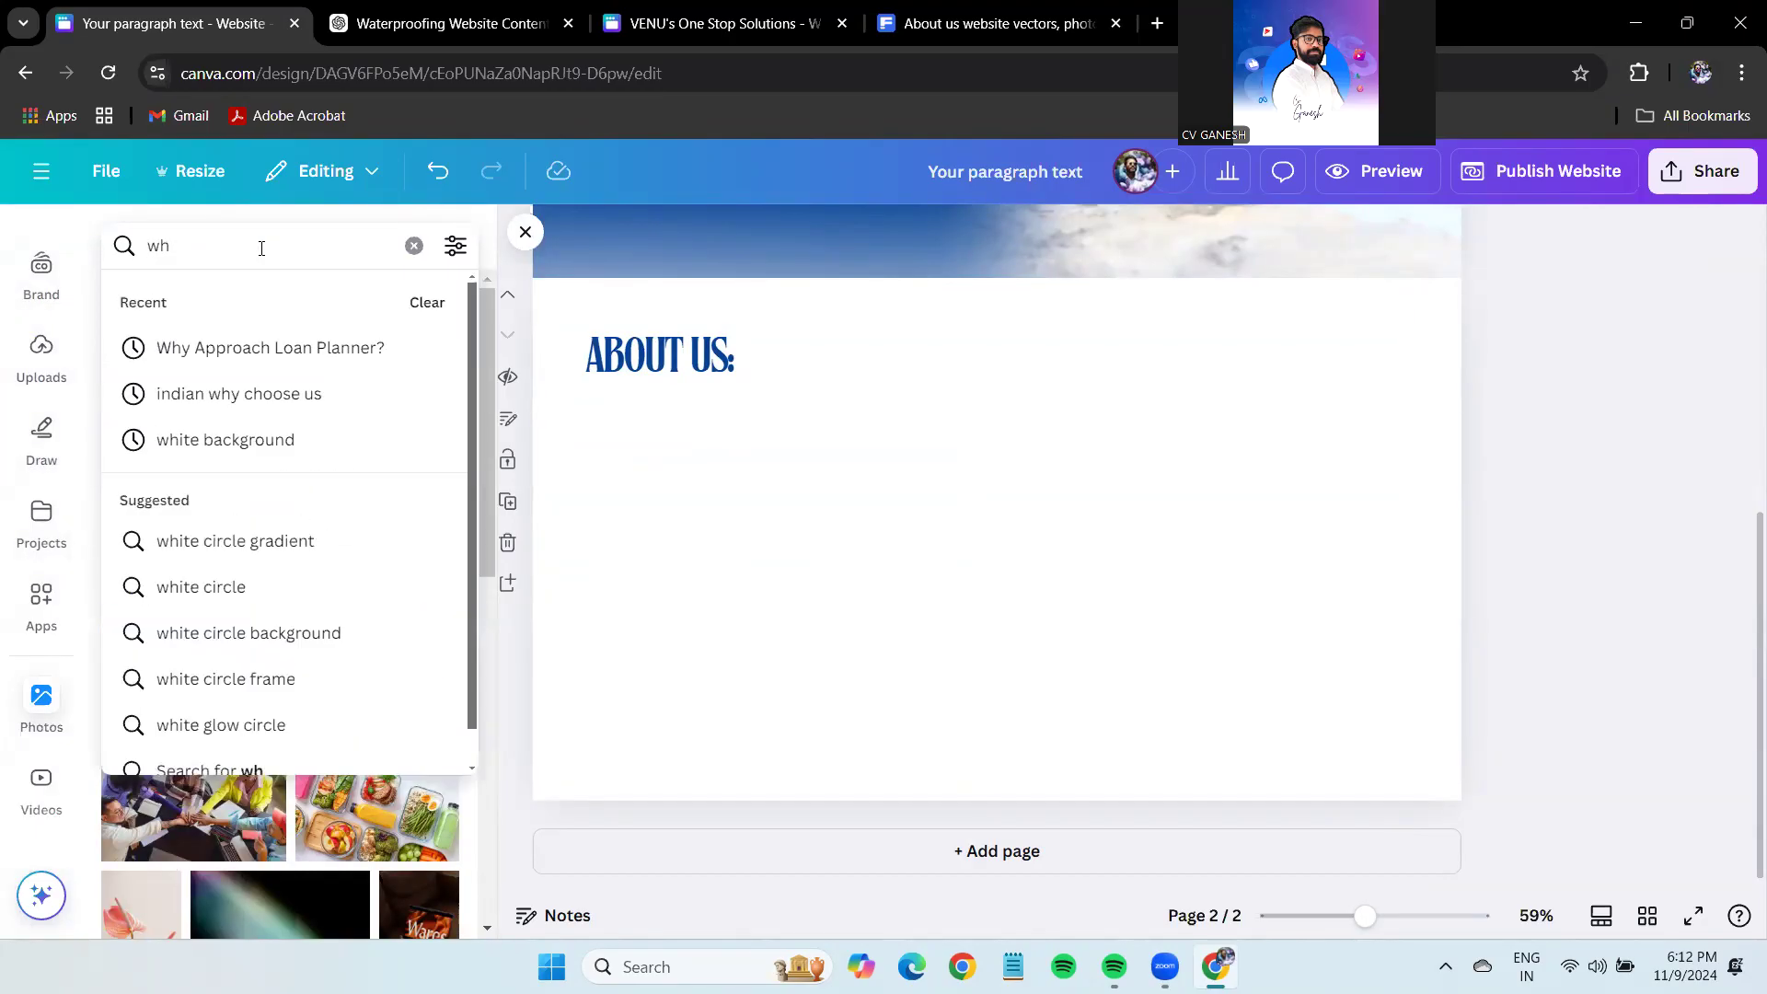
{"action": "type", "text": "ite ter"}
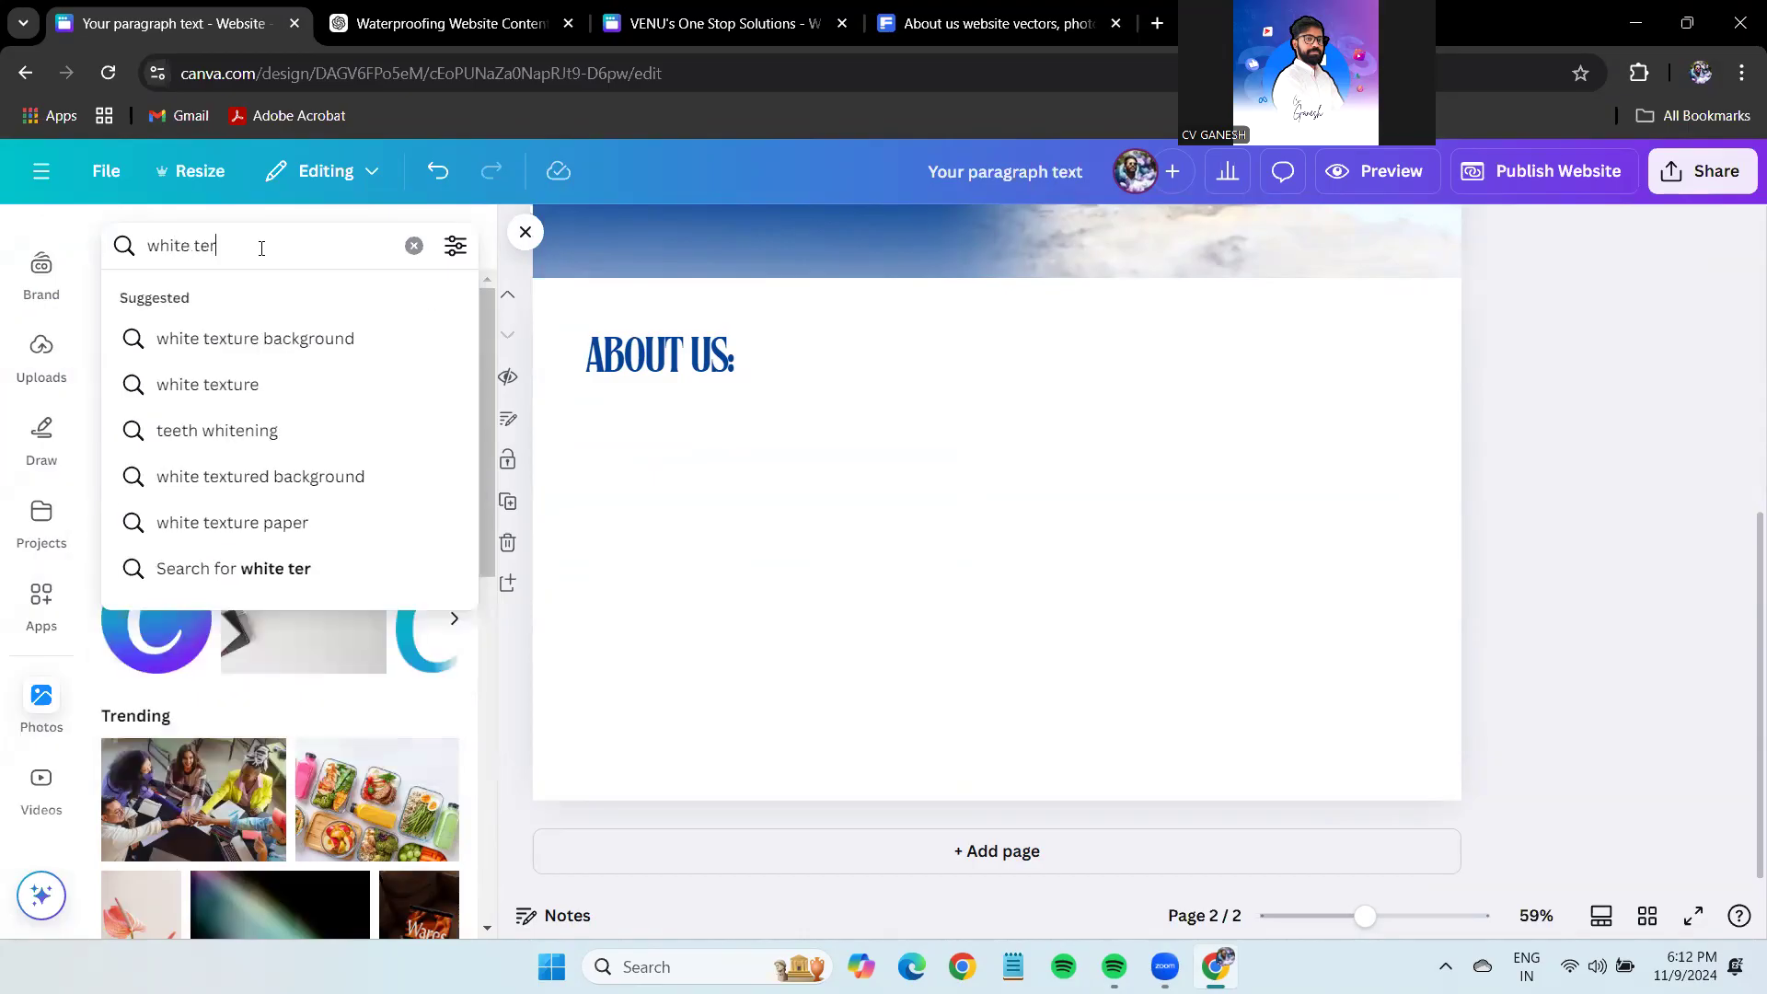
{"action": "type", "text": "race"}
{"action": "key", "text": "Return"}
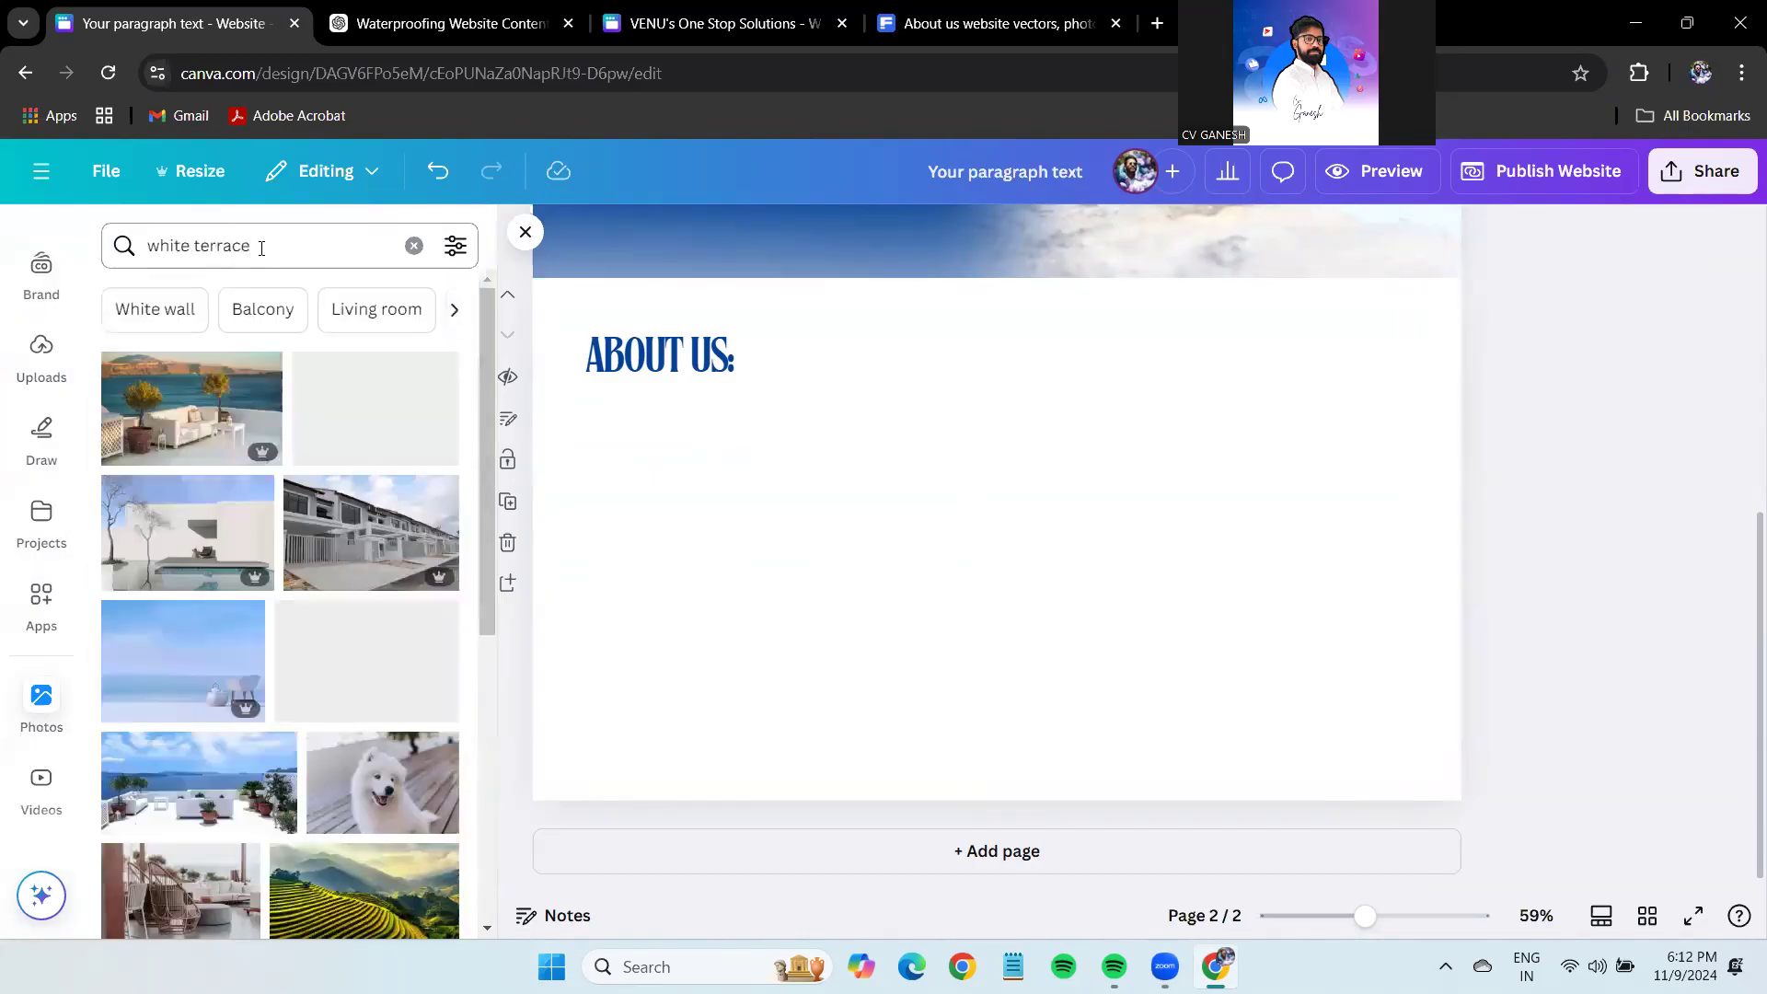
{"action": "scroll", "coordinate": [319, 664], "scroll_direction": "down", "scroll_amount": 6}
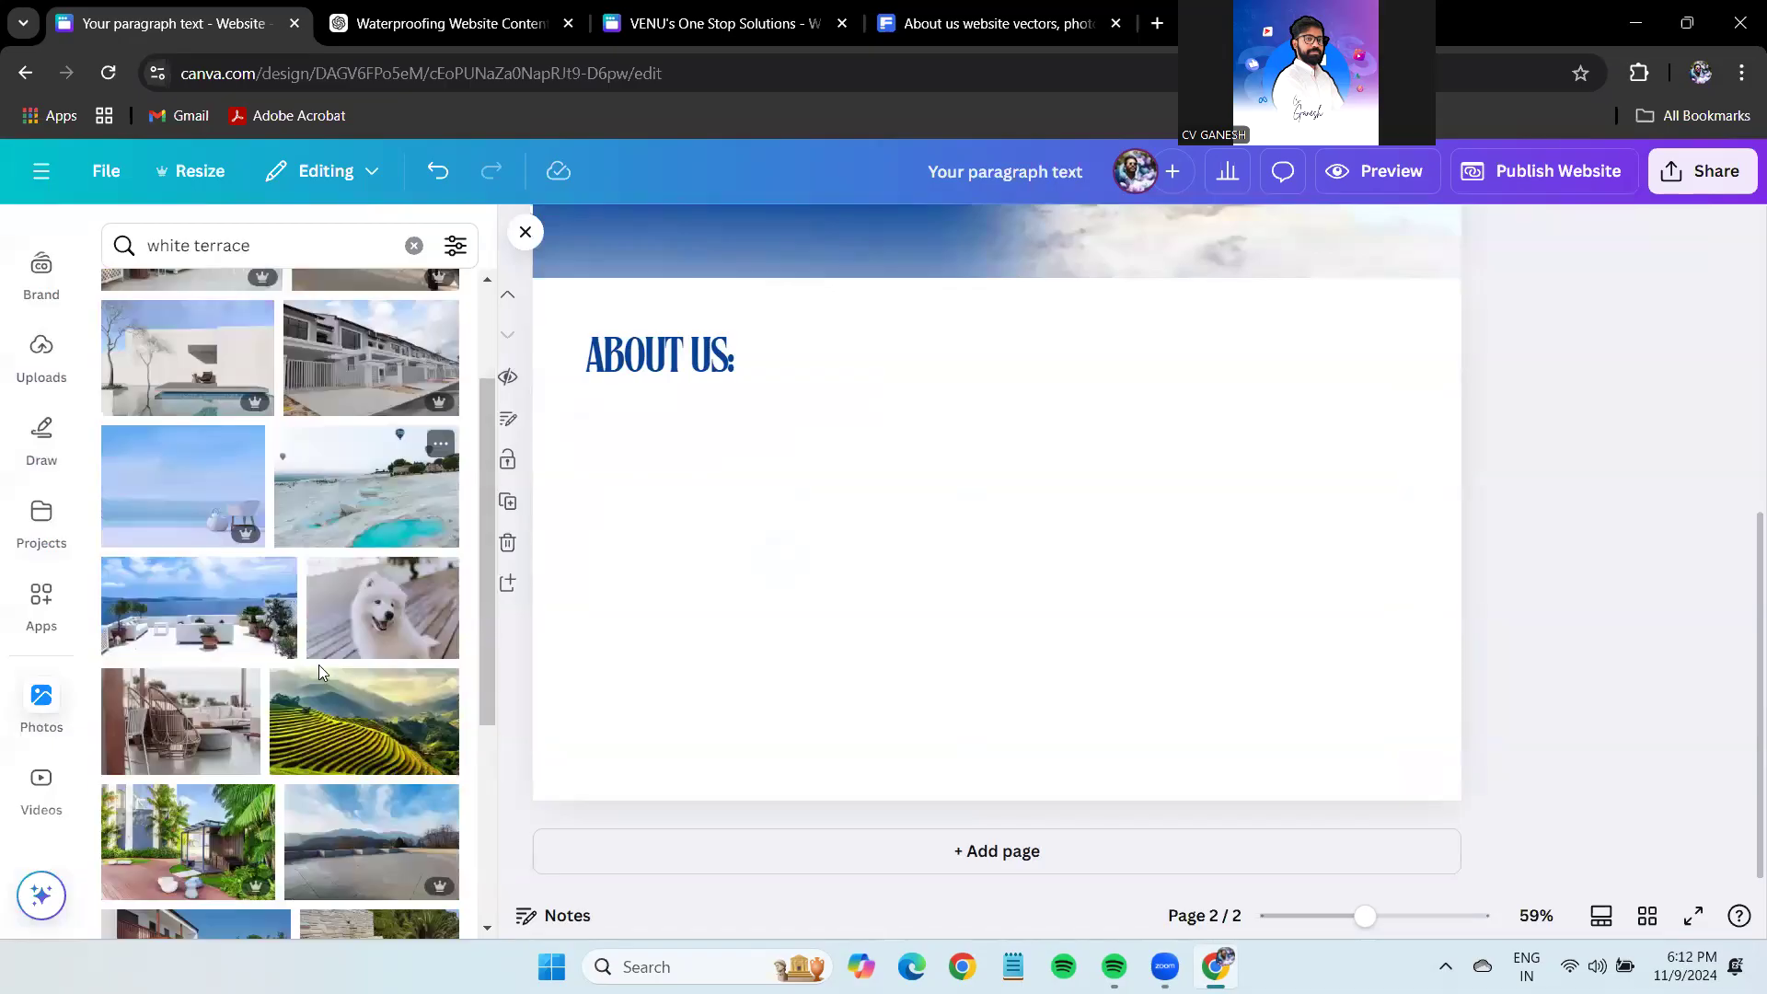
{"action": "scroll", "coordinate": [321, 672], "scroll_direction": "down", "scroll_amount": 5}
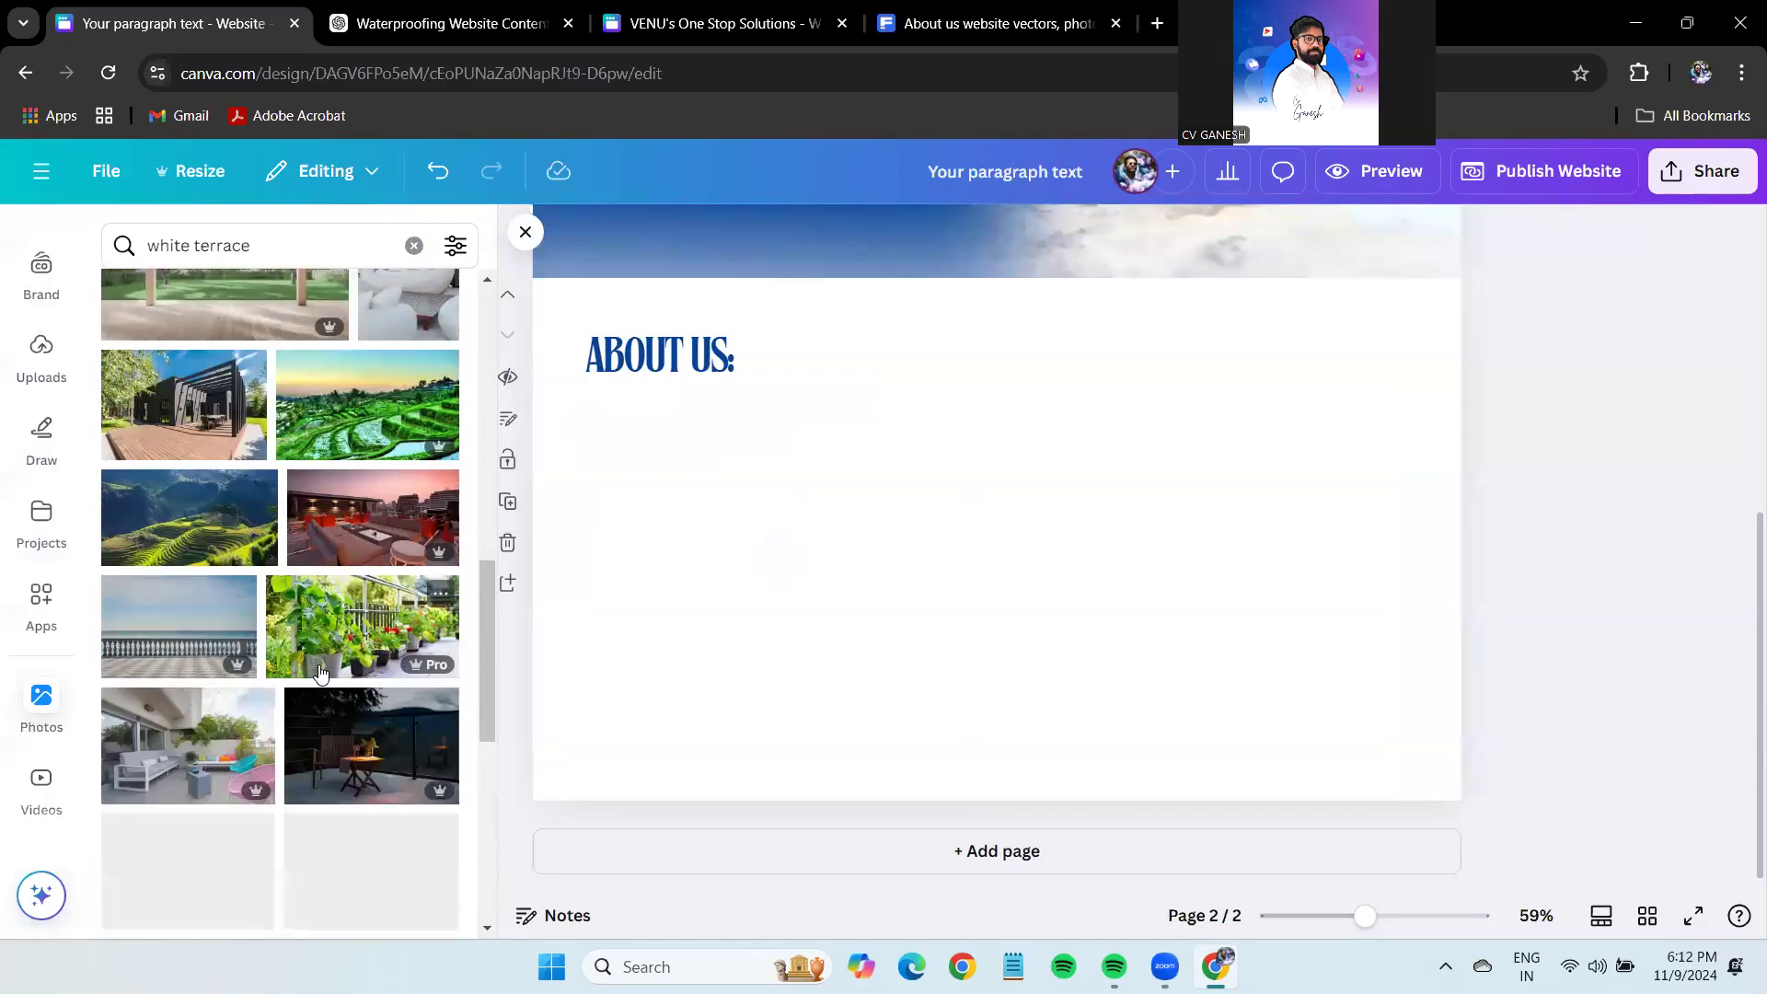
{"action": "scroll", "coordinate": [320, 673], "scroll_direction": "down", "scroll_amount": 8}
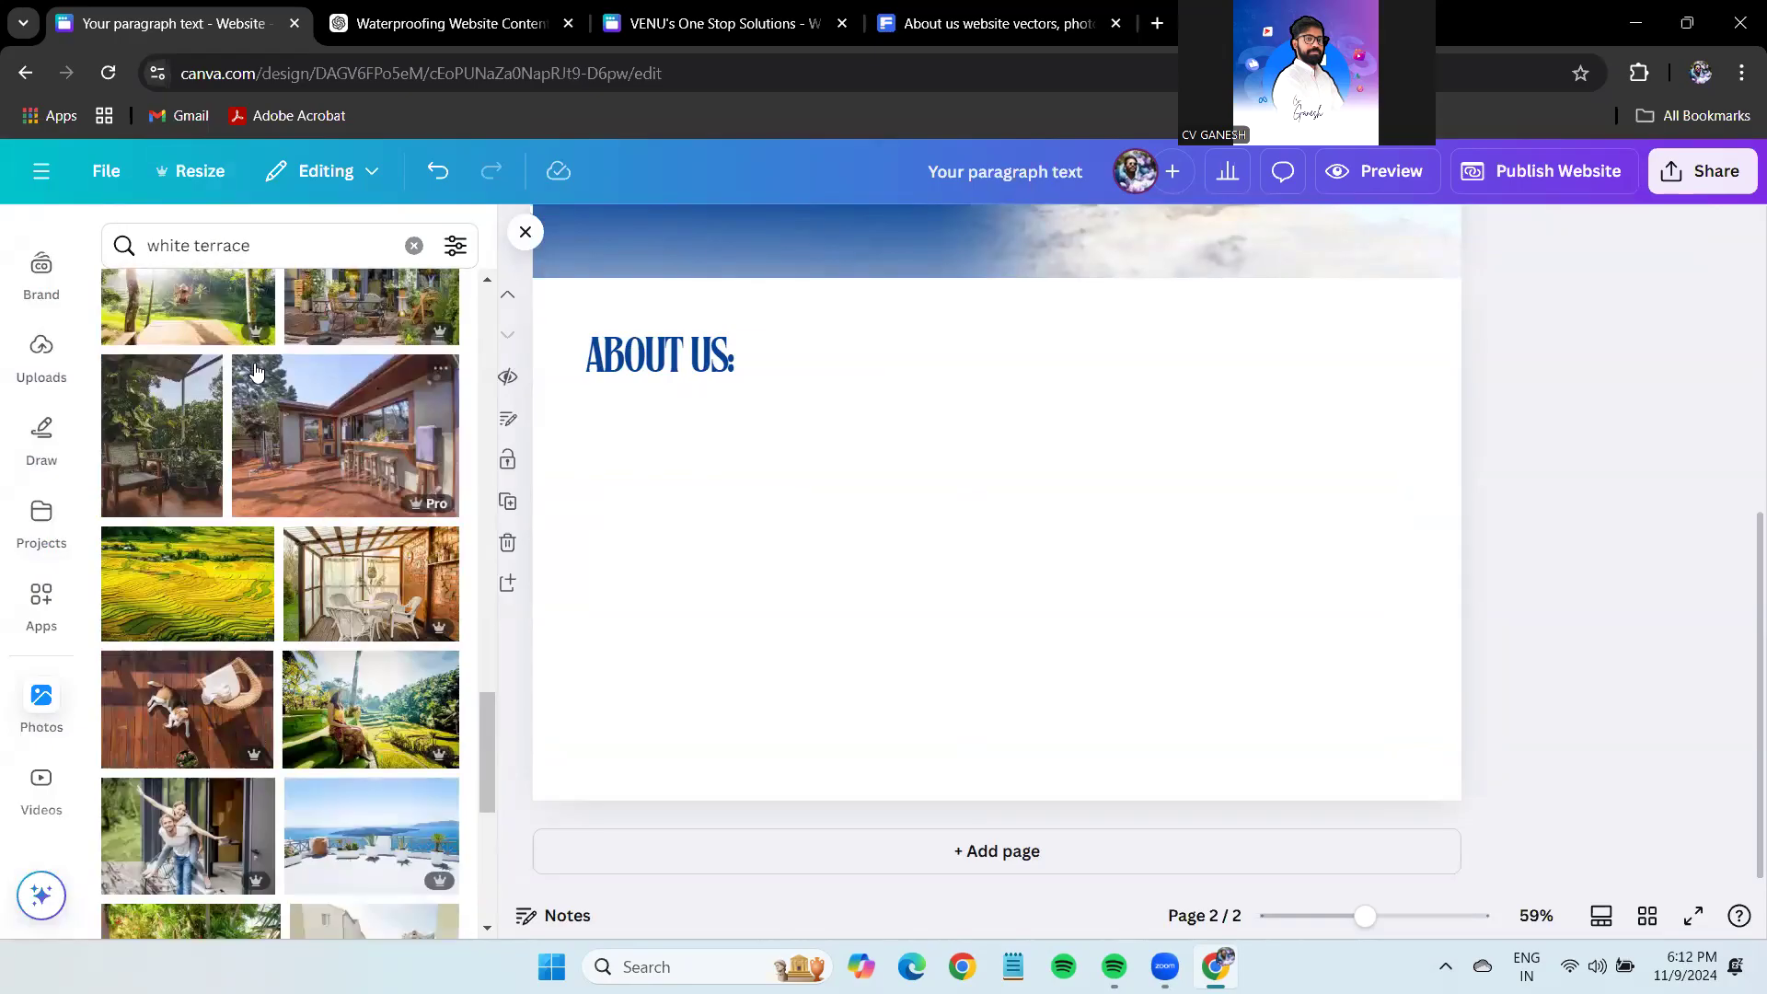
{"action": "scroll", "coordinate": [337, 604], "scroll_direction": "down", "scroll_amount": 3}
Set the sea-view terrace photo as page 2's background and shift it upward.
{"action": "left_click", "coordinate": [337, 604]}
{"action": "right_click", "coordinate": [1103, 573]}
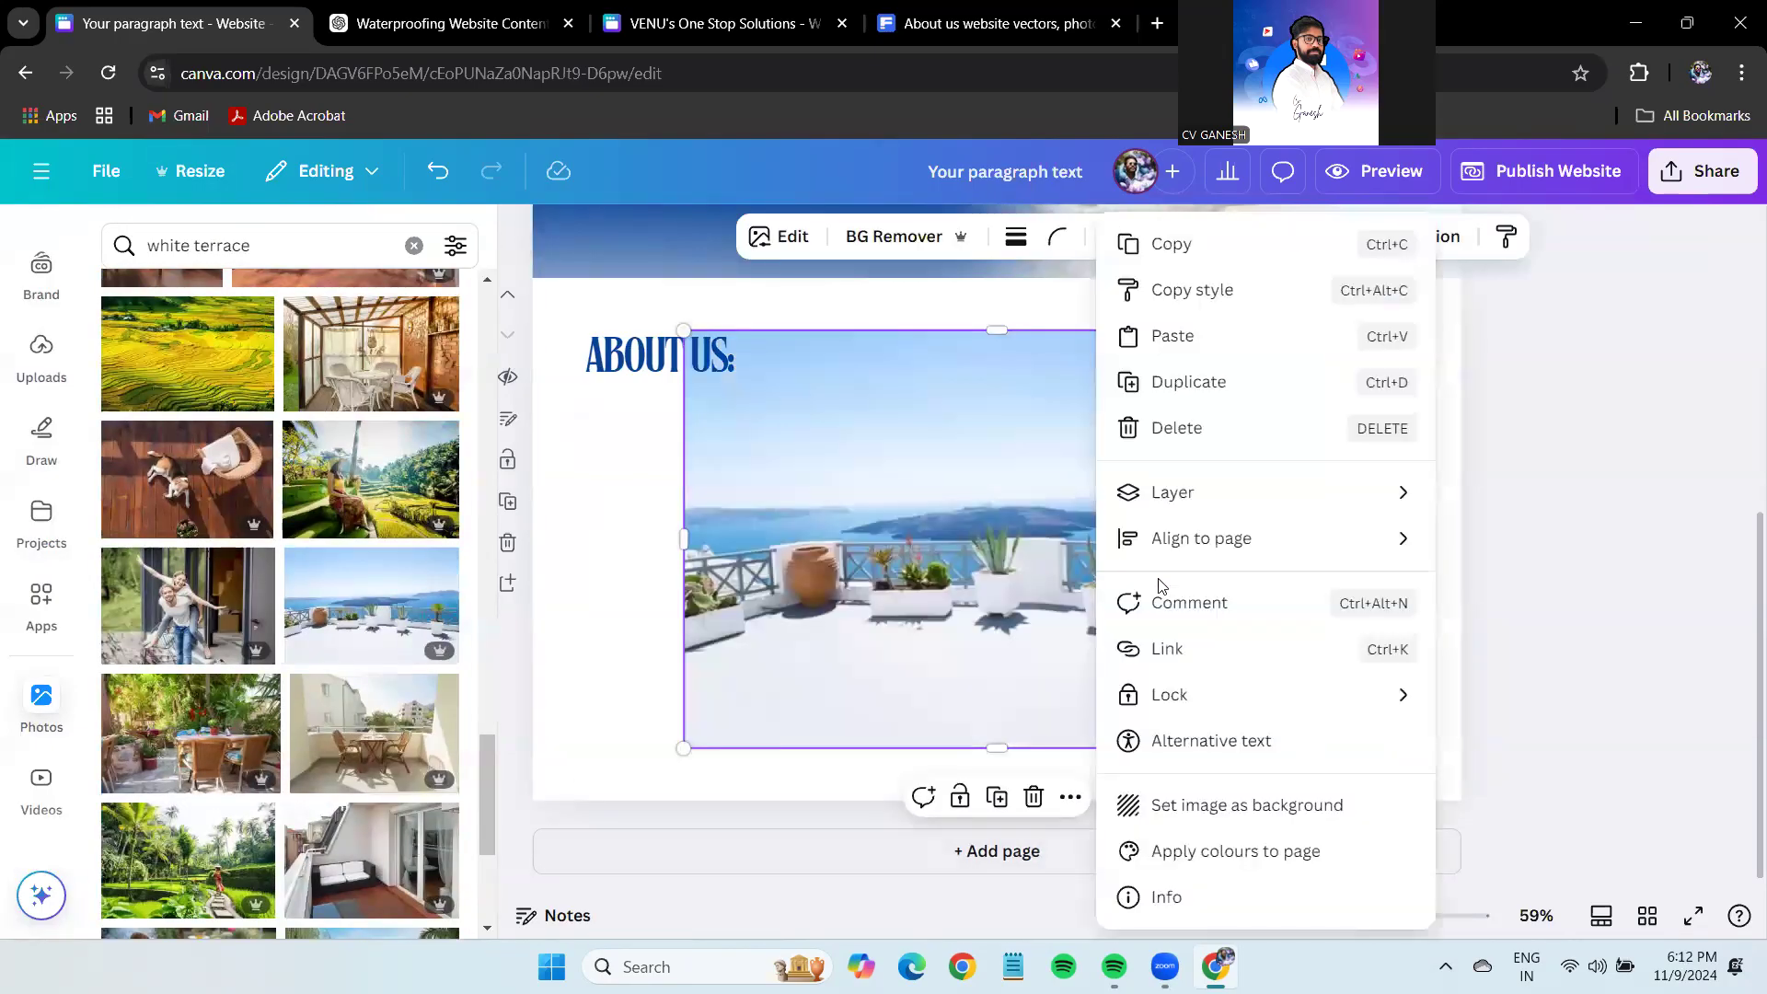
{"action": "left_click", "coordinate": [1256, 808]}
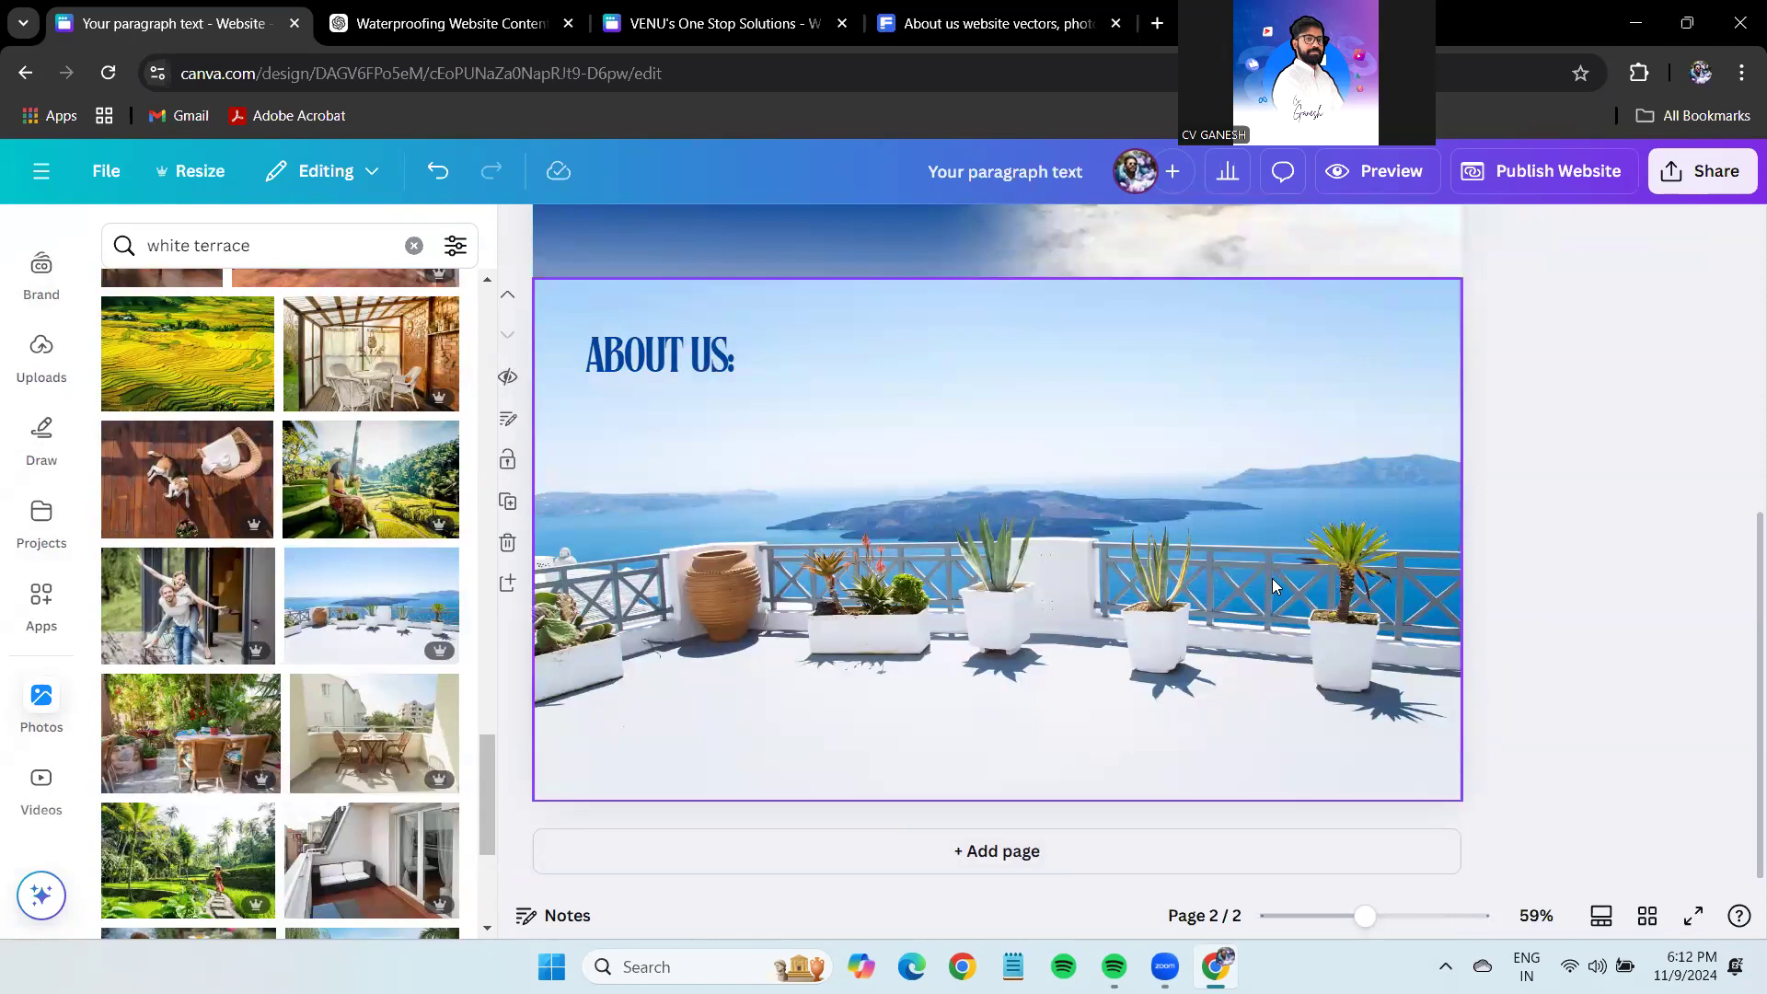
{"action": "double_click", "coordinate": [1272, 578]}
{"action": "left_click_drag", "start_coordinate": [1247, 488], "coordinate": [1243, 437]}
{"action": "left_click", "coordinate": [1649, 462]}
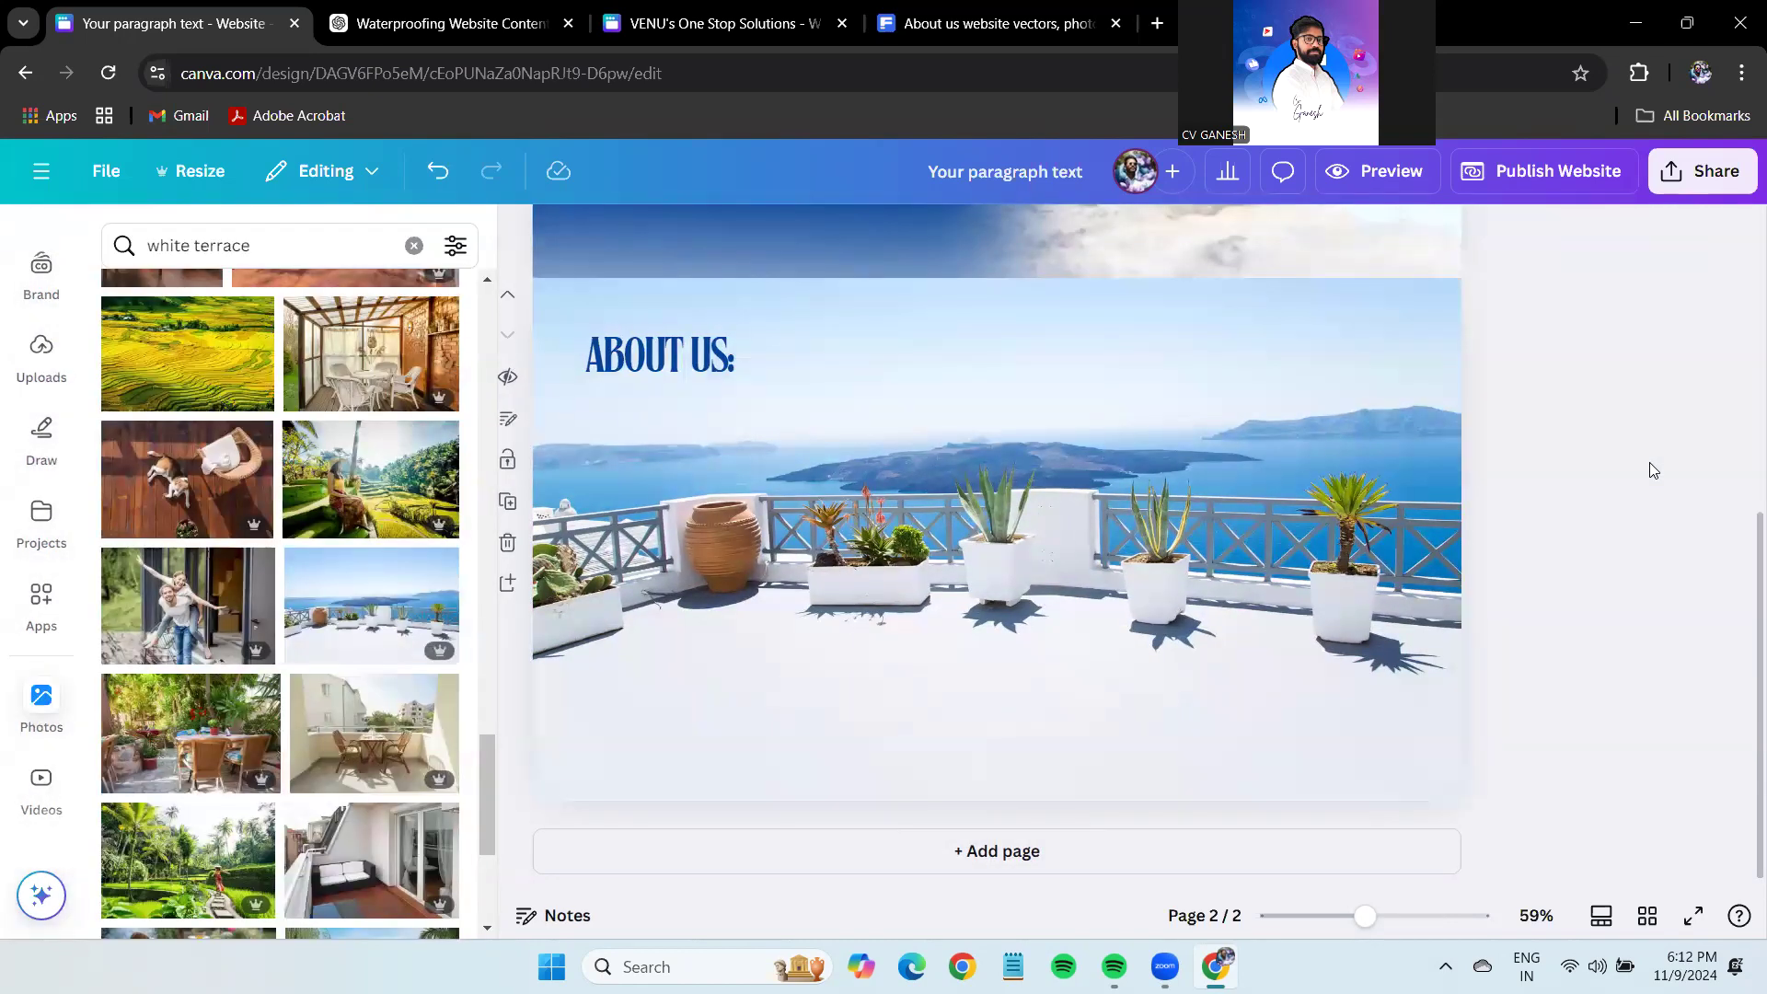
Add a rectangle at the ABOUT US: heading and stretch it over most of the page.
{"action": "key", "text": "r"}
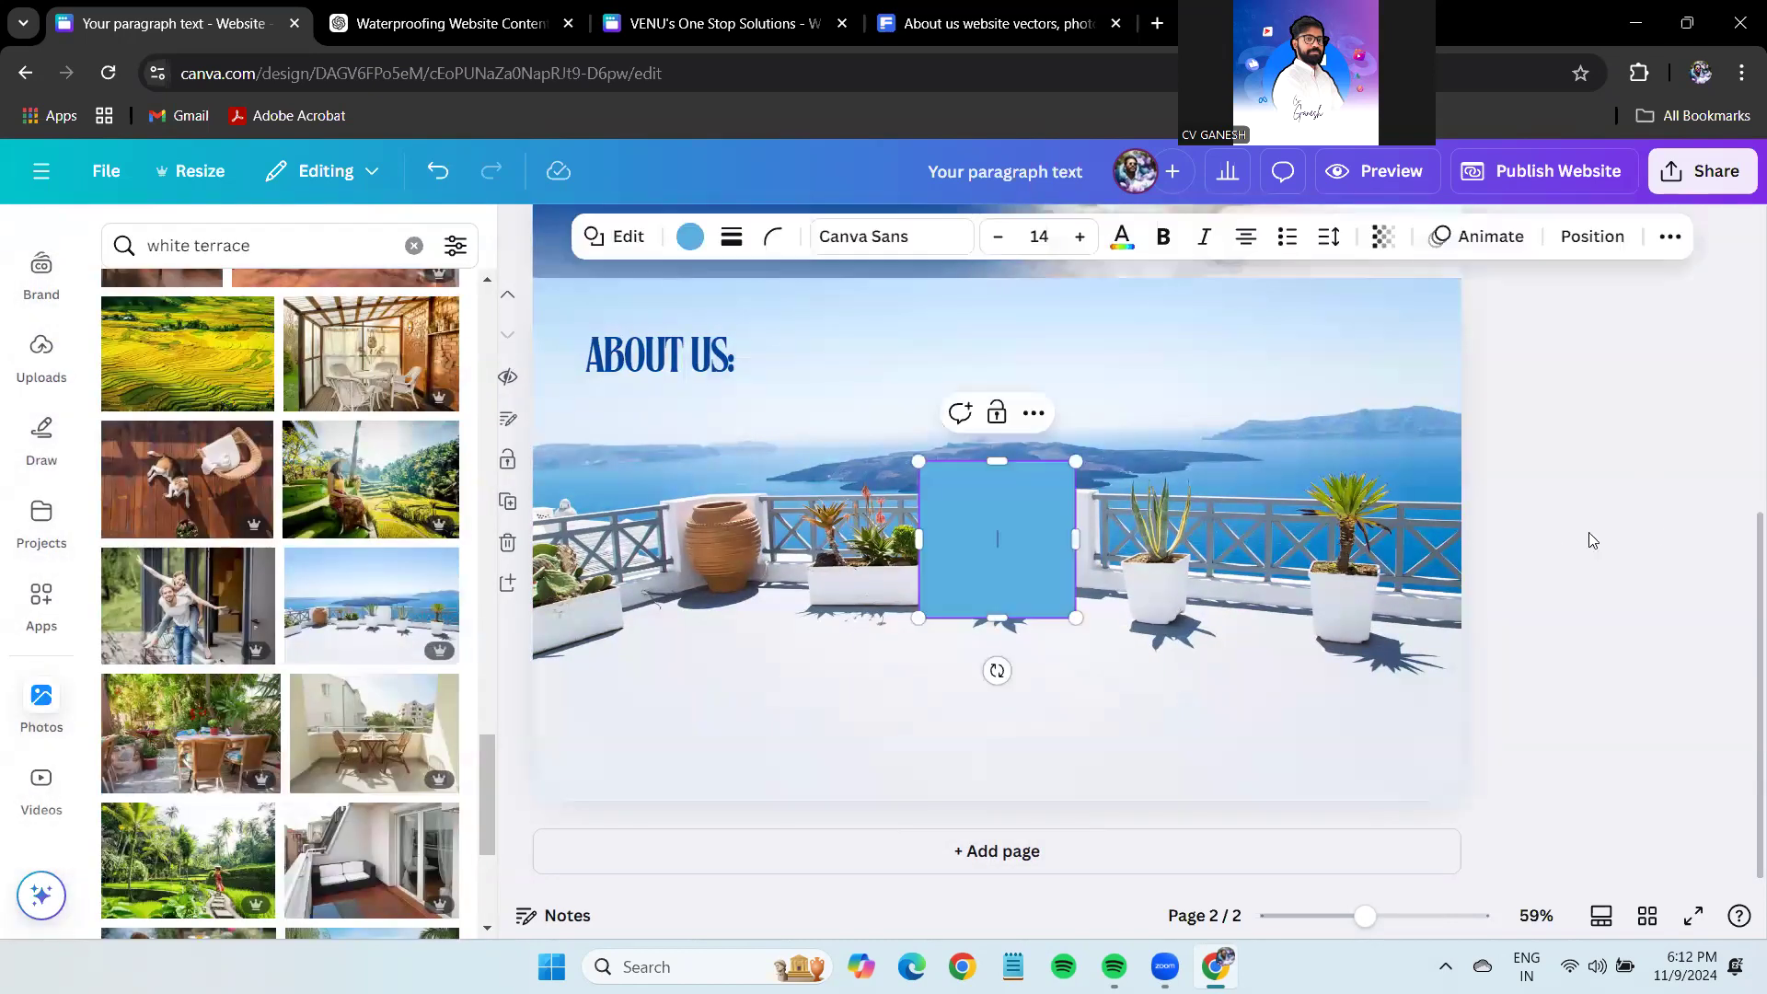
{"action": "left_click_drag", "start_coordinate": [966, 520], "coordinate": [556, 339]}
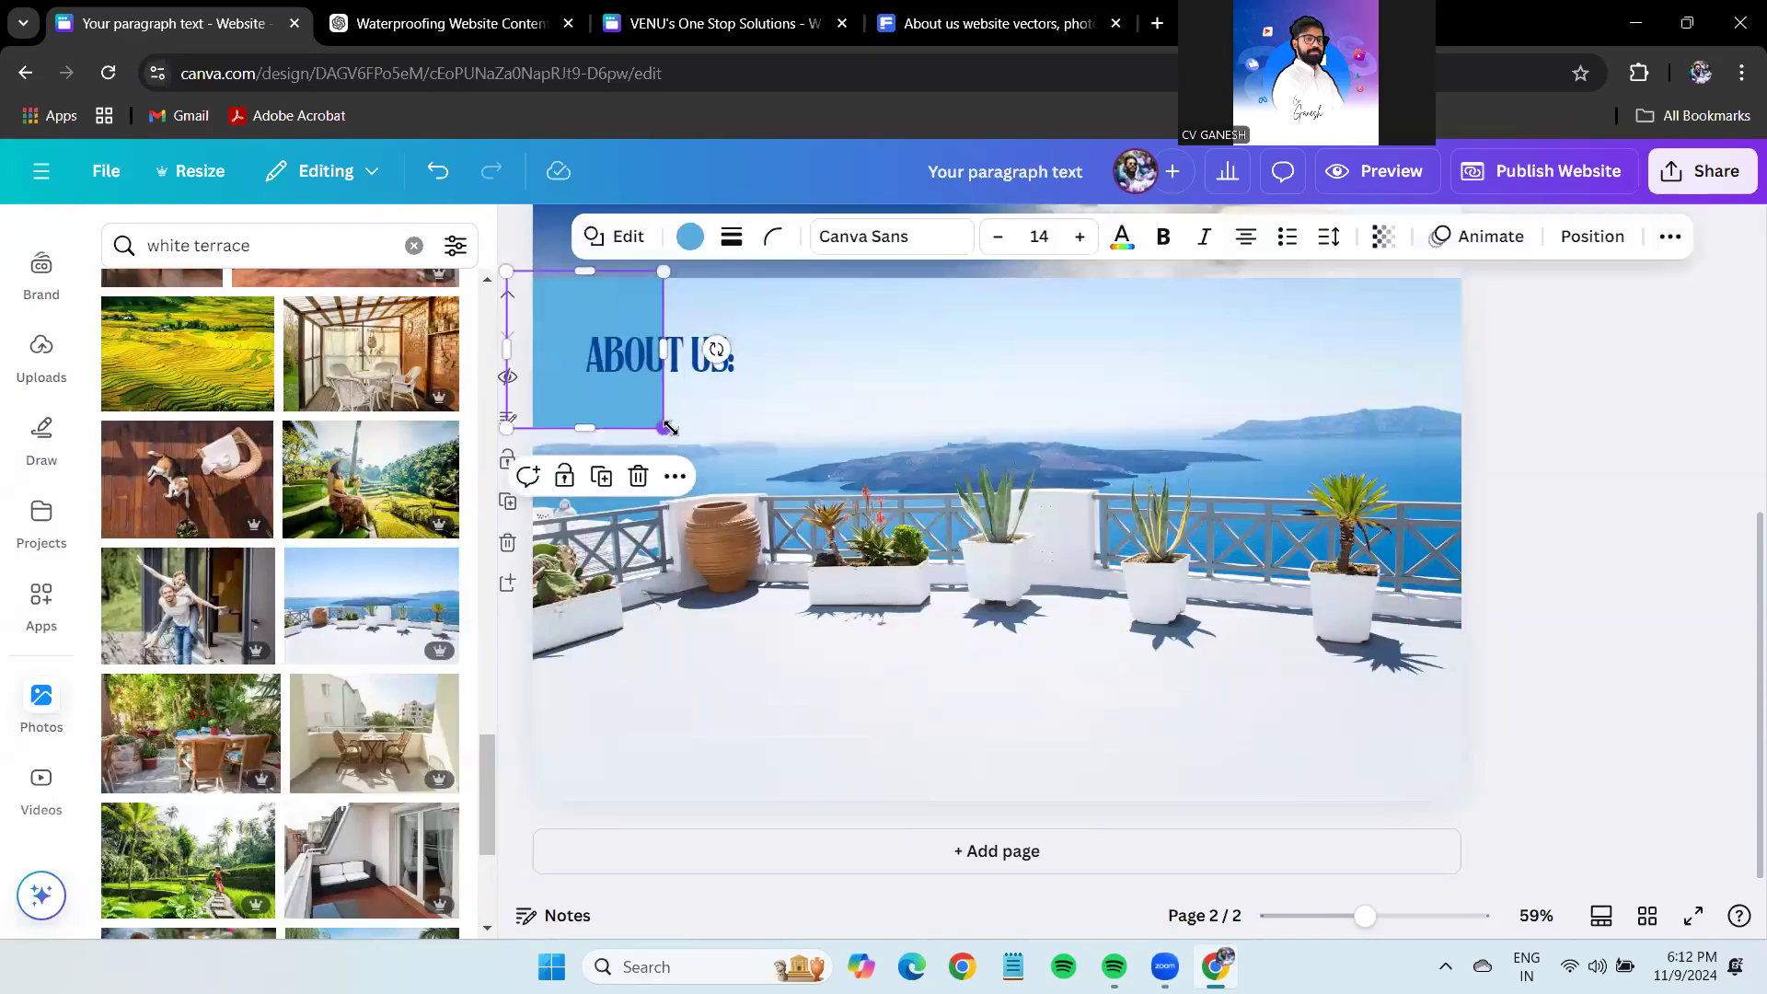
{"action": "left_click_drag", "start_coordinate": [663, 427], "coordinate": [1454, 755]}
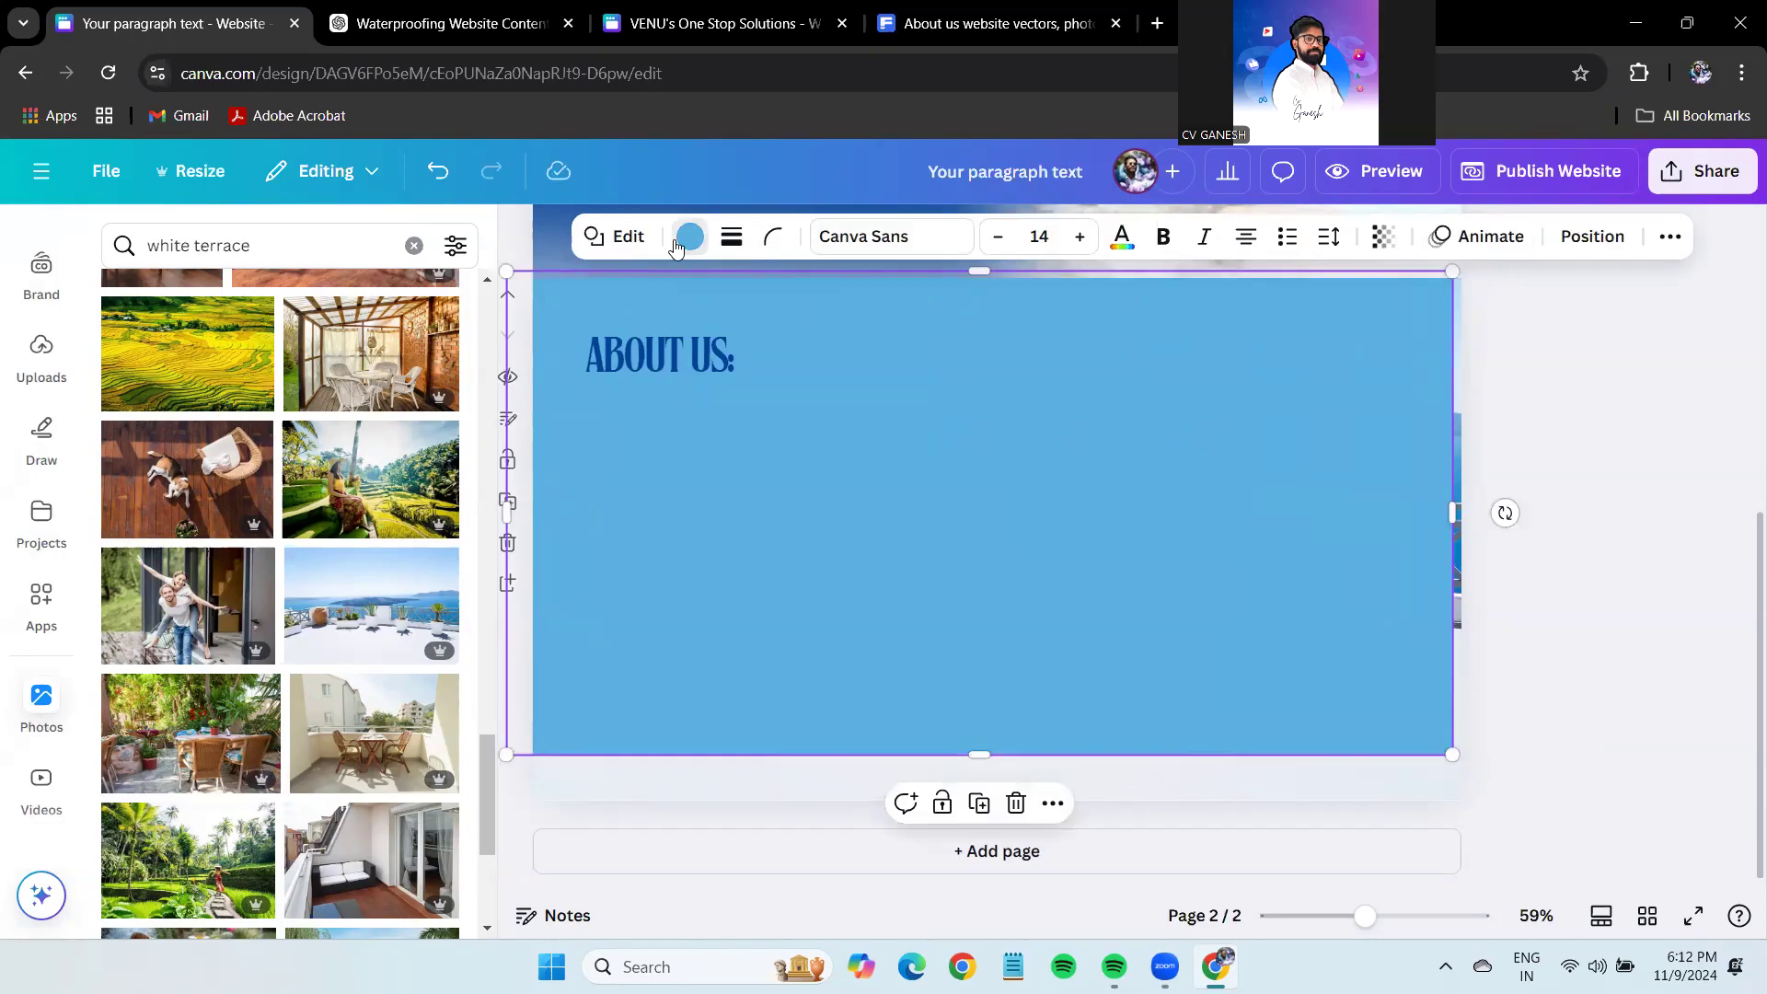
Make the rectangle white and partly see-through at about 79 transparency.
{"action": "left_click", "coordinate": [689, 237]}
{"action": "left_click", "coordinate": [127, 497]}
{"action": "left_click", "coordinate": [1383, 237]}
{"action": "left_click_drag", "start_coordinate": [1444, 331], "coordinate": [1401, 331]}
Extend the white rectangle past the page's right edge and down to the bottom.
{"action": "left_click_drag", "start_coordinate": [1452, 513], "coordinate": [1534, 513]}
{"action": "left_click_drag", "start_coordinate": [1024, 753], "coordinate": [1025, 793]}
{"action": "mouse_move", "coordinate": [1163, 620]}
{"action": "left_mouse_down"}
{"action": "mouse_move", "coordinate": [1129, 592]}
{"action": "mouse_move", "coordinate": [1155, 611]}
{"action": "left_mouse_up"}
{"action": "left_click", "coordinate": [1705, 418]}
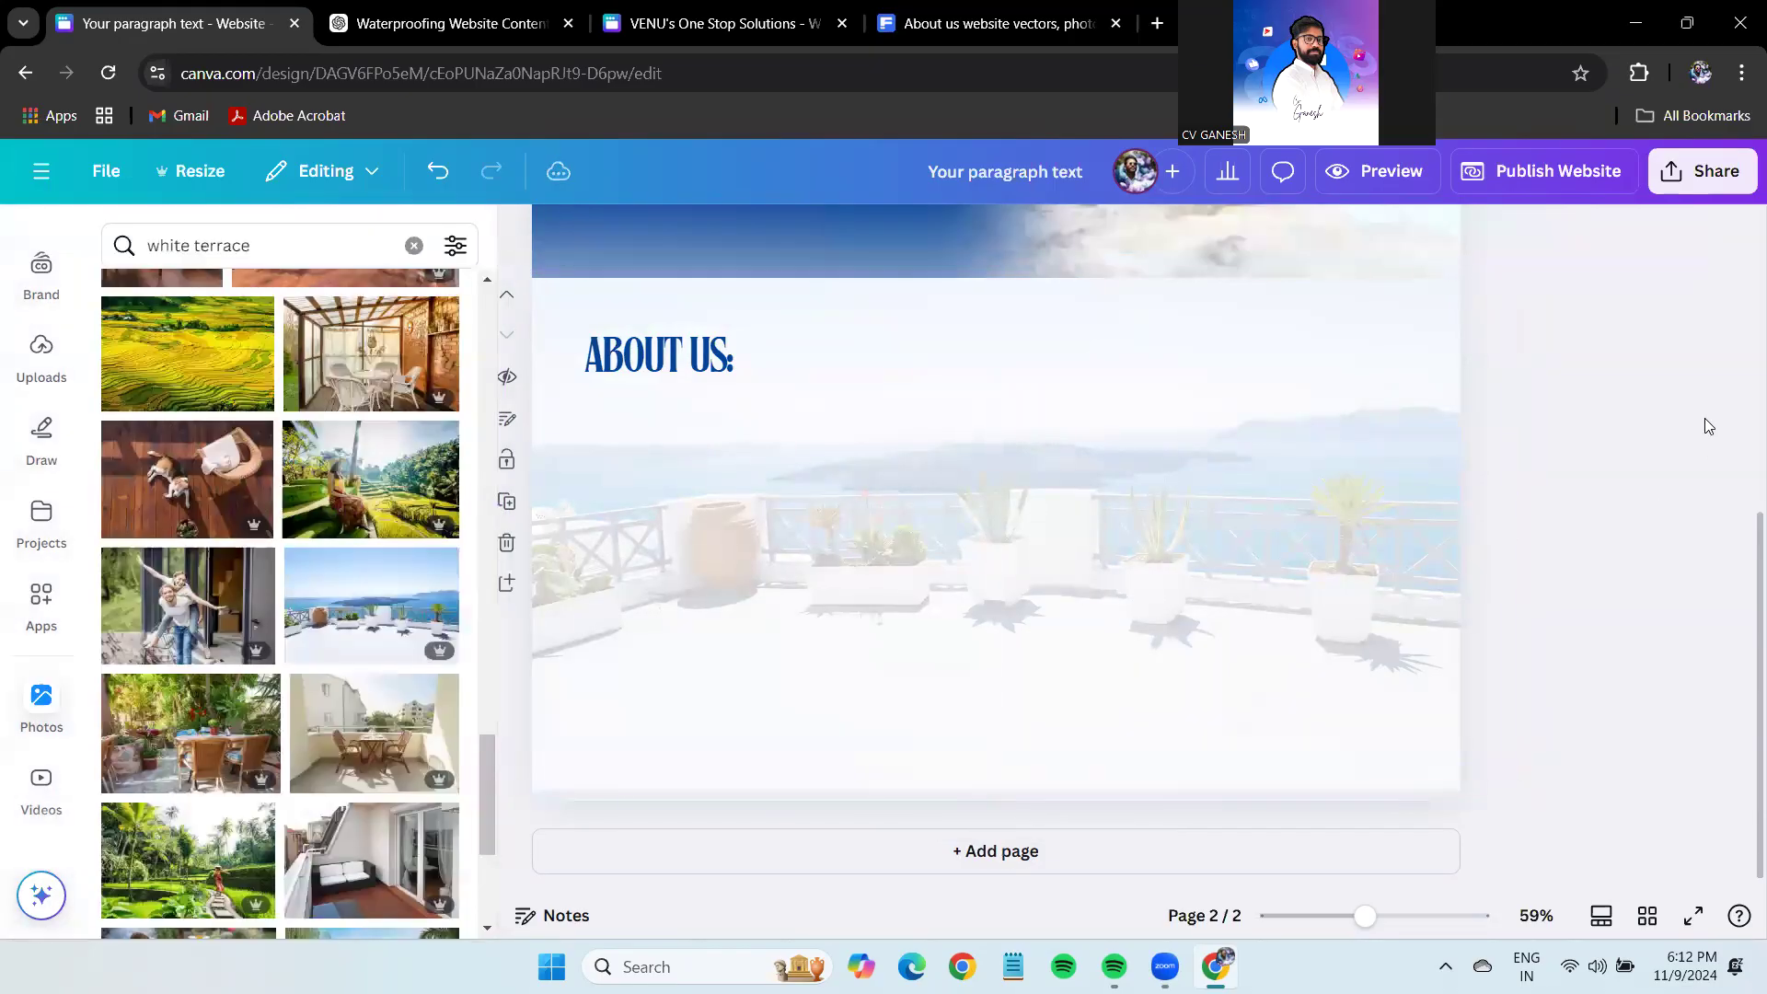
Lower the white overlay's transparency to 76.
{"action": "left_click", "coordinate": [1327, 455]}
{"action": "left_click", "coordinate": [1382, 237]}
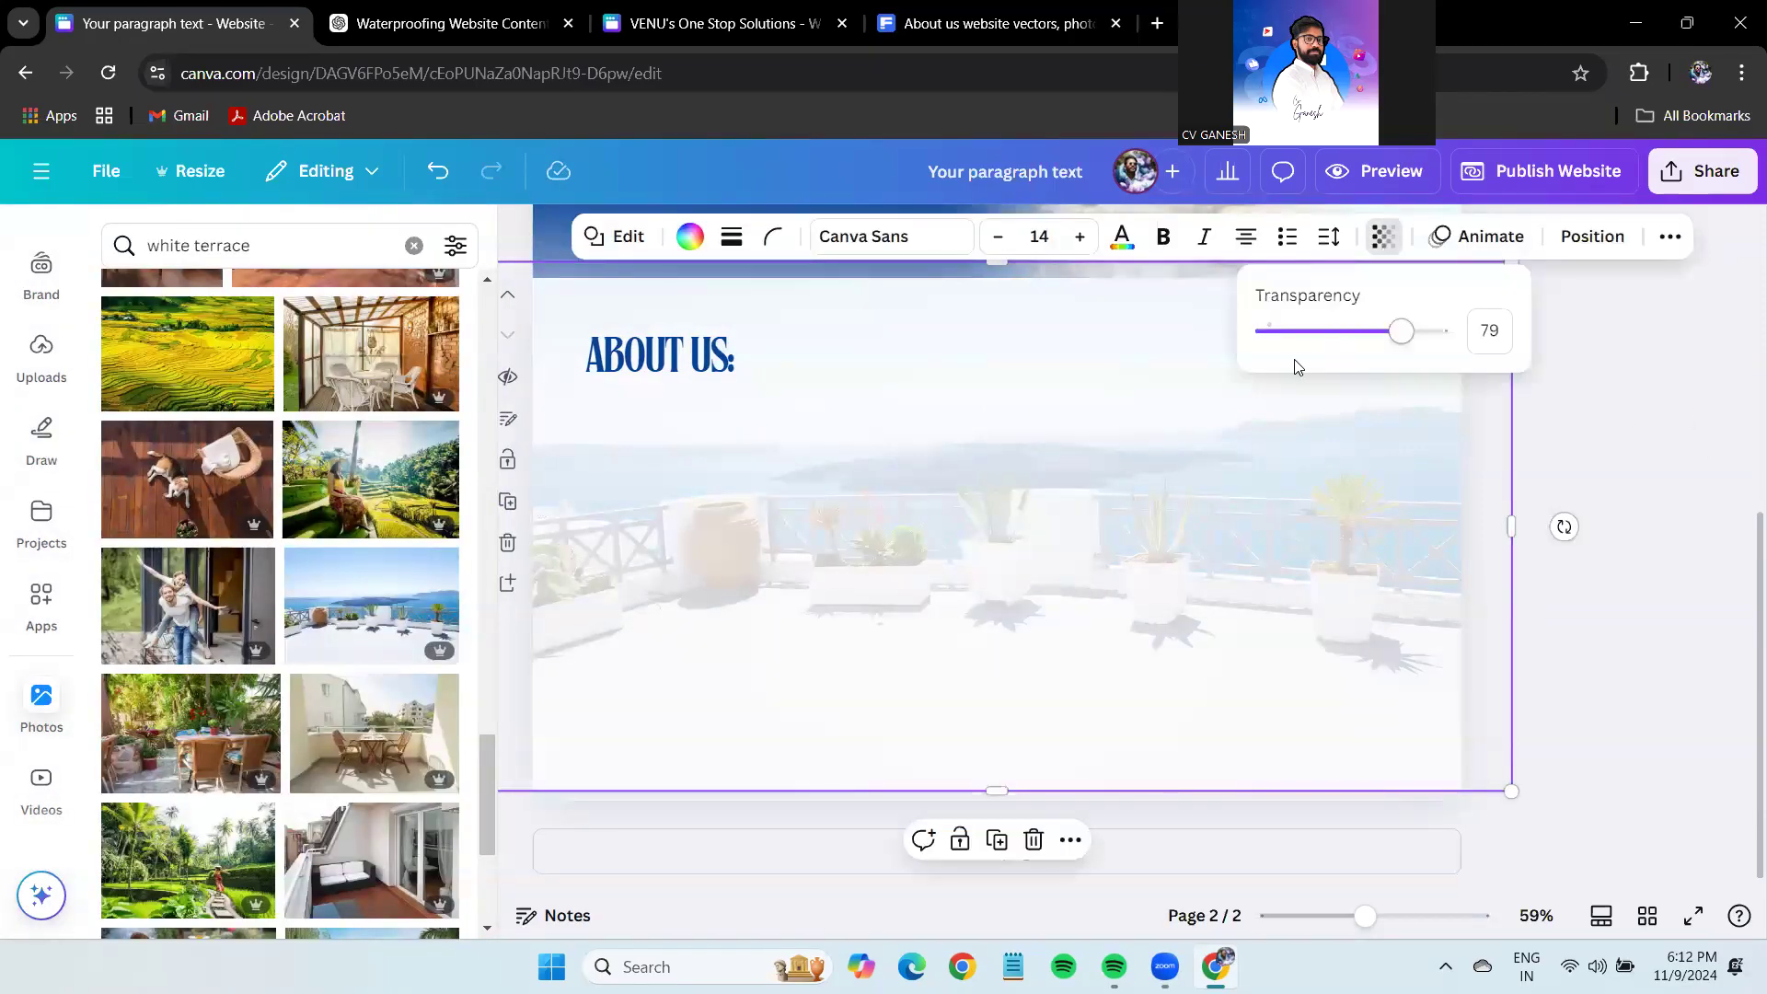
{"action": "left_click_drag", "start_coordinate": [1403, 343], "coordinate": [1397, 347]}
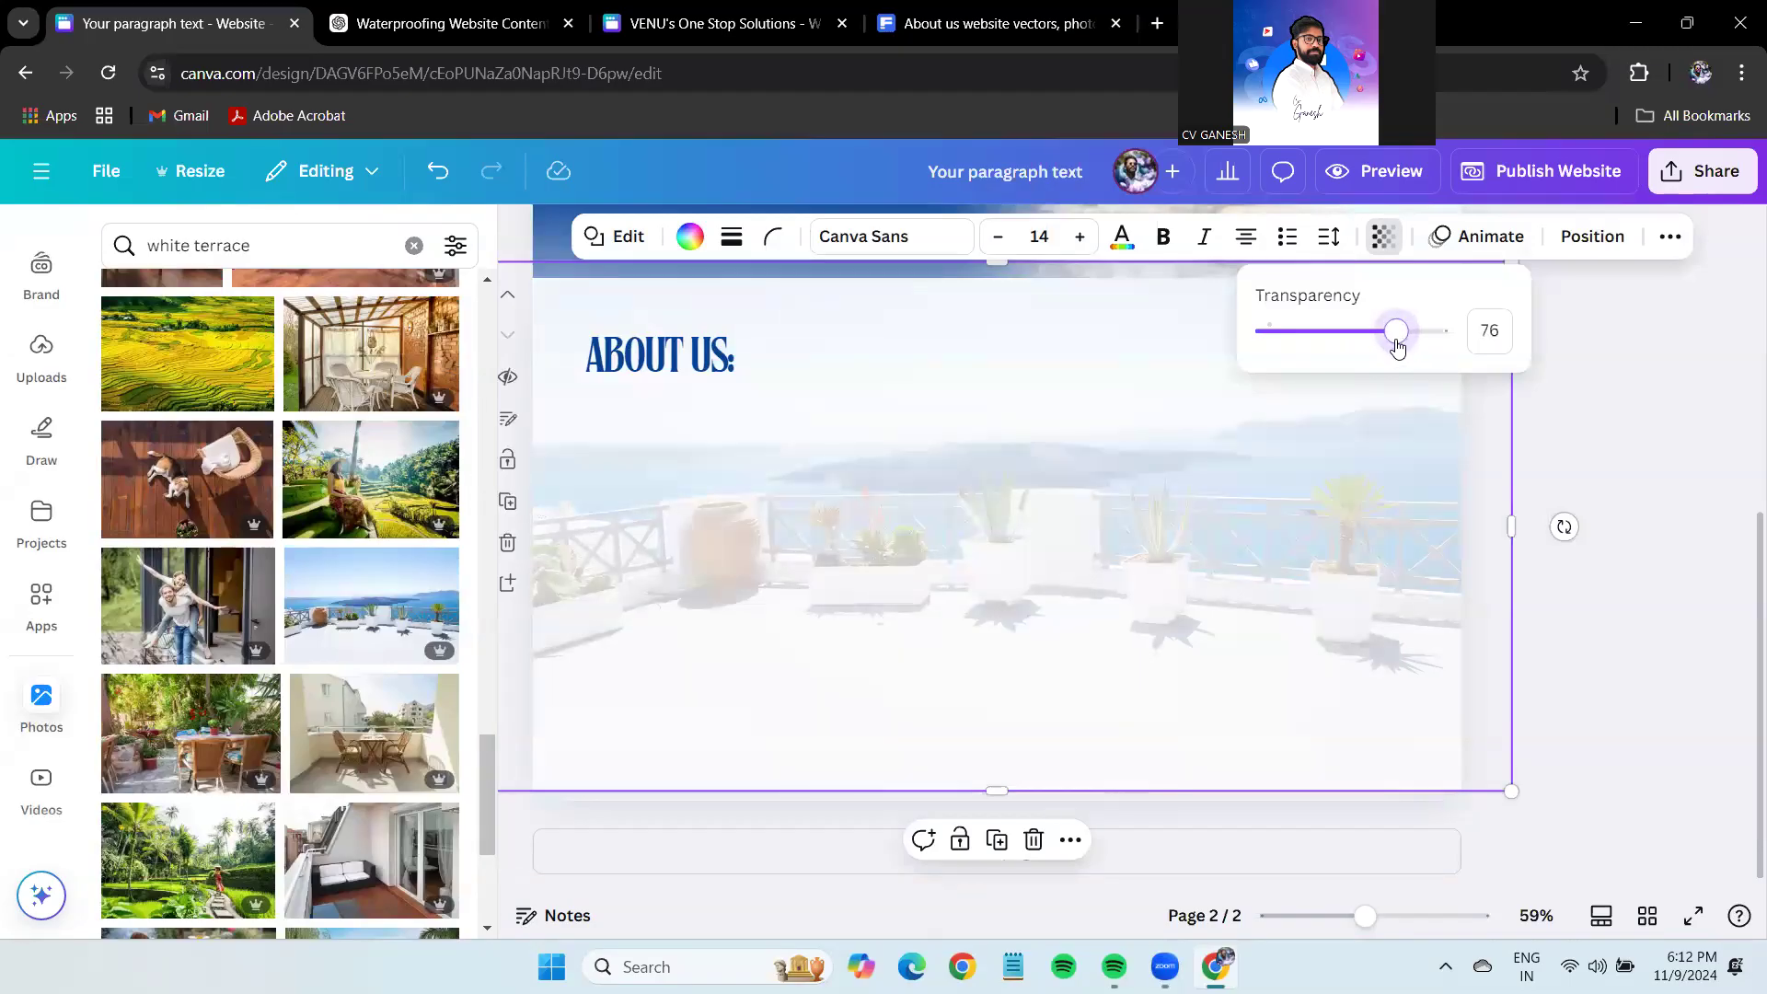
{"action": "left_click", "coordinate": [1613, 449]}
Select the terrace background photo and bring up its editing options.
{"action": "left_click", "coordinate": [1296, 589]}
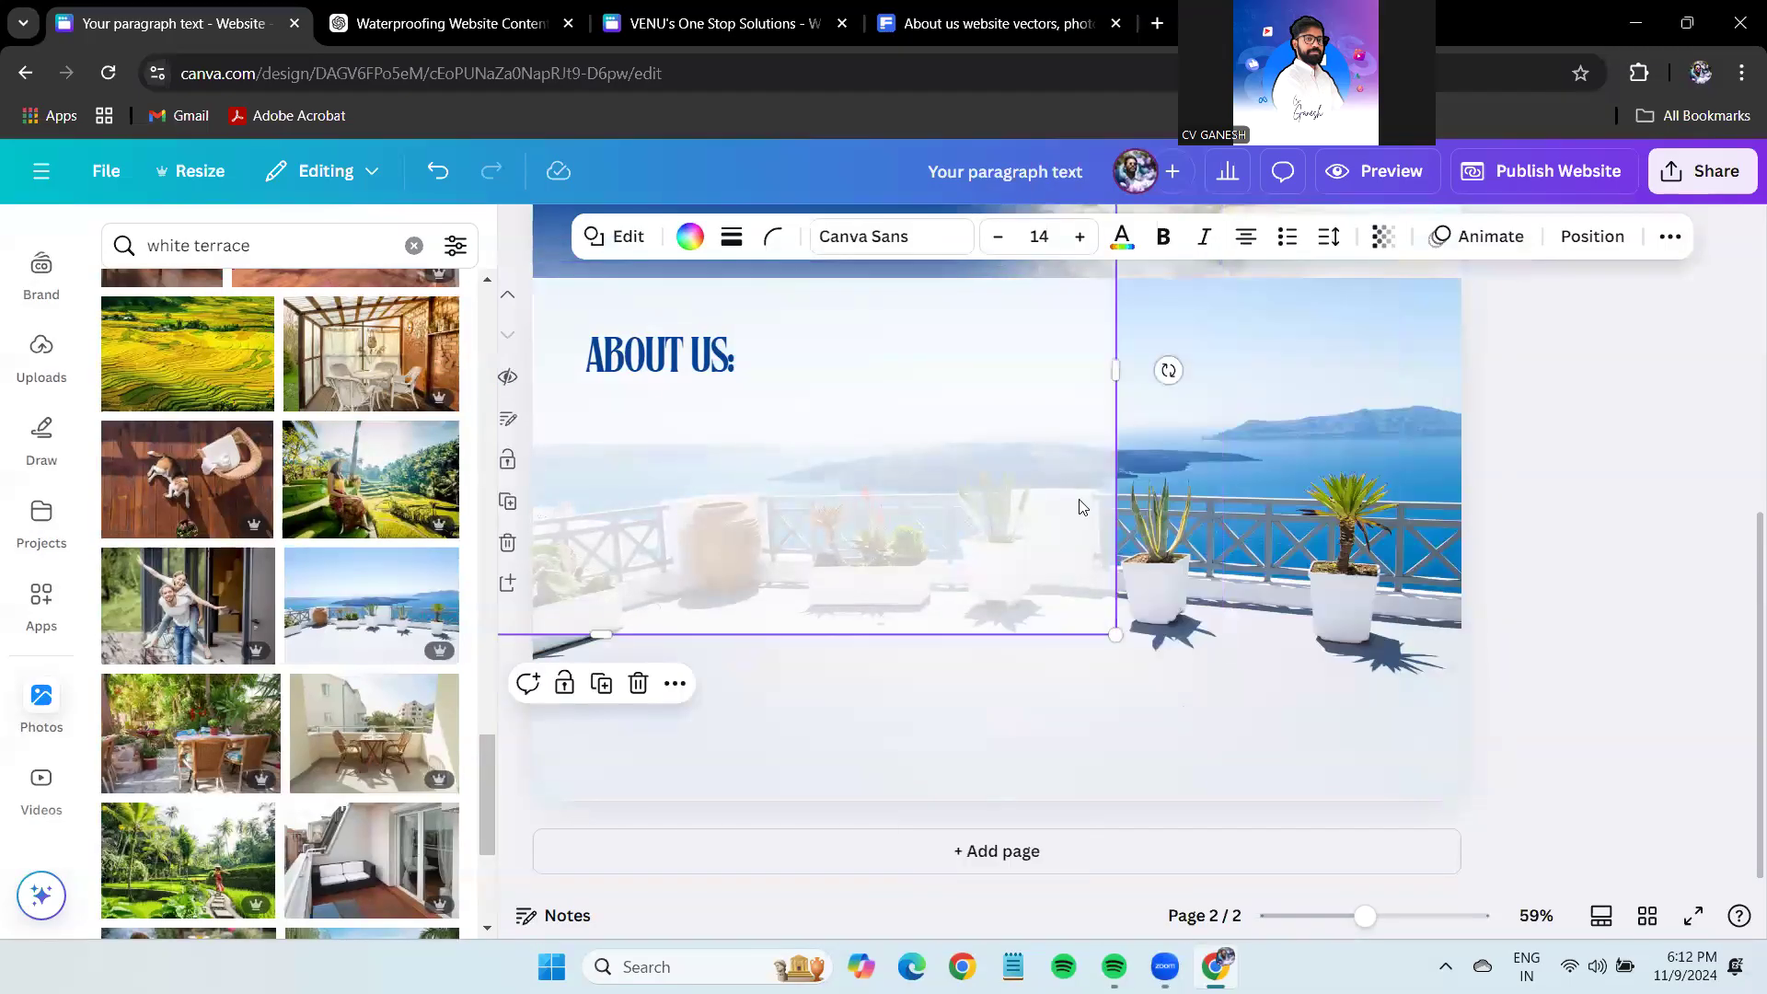
{"action": "left_click", "coordinate": [1396, 471]}
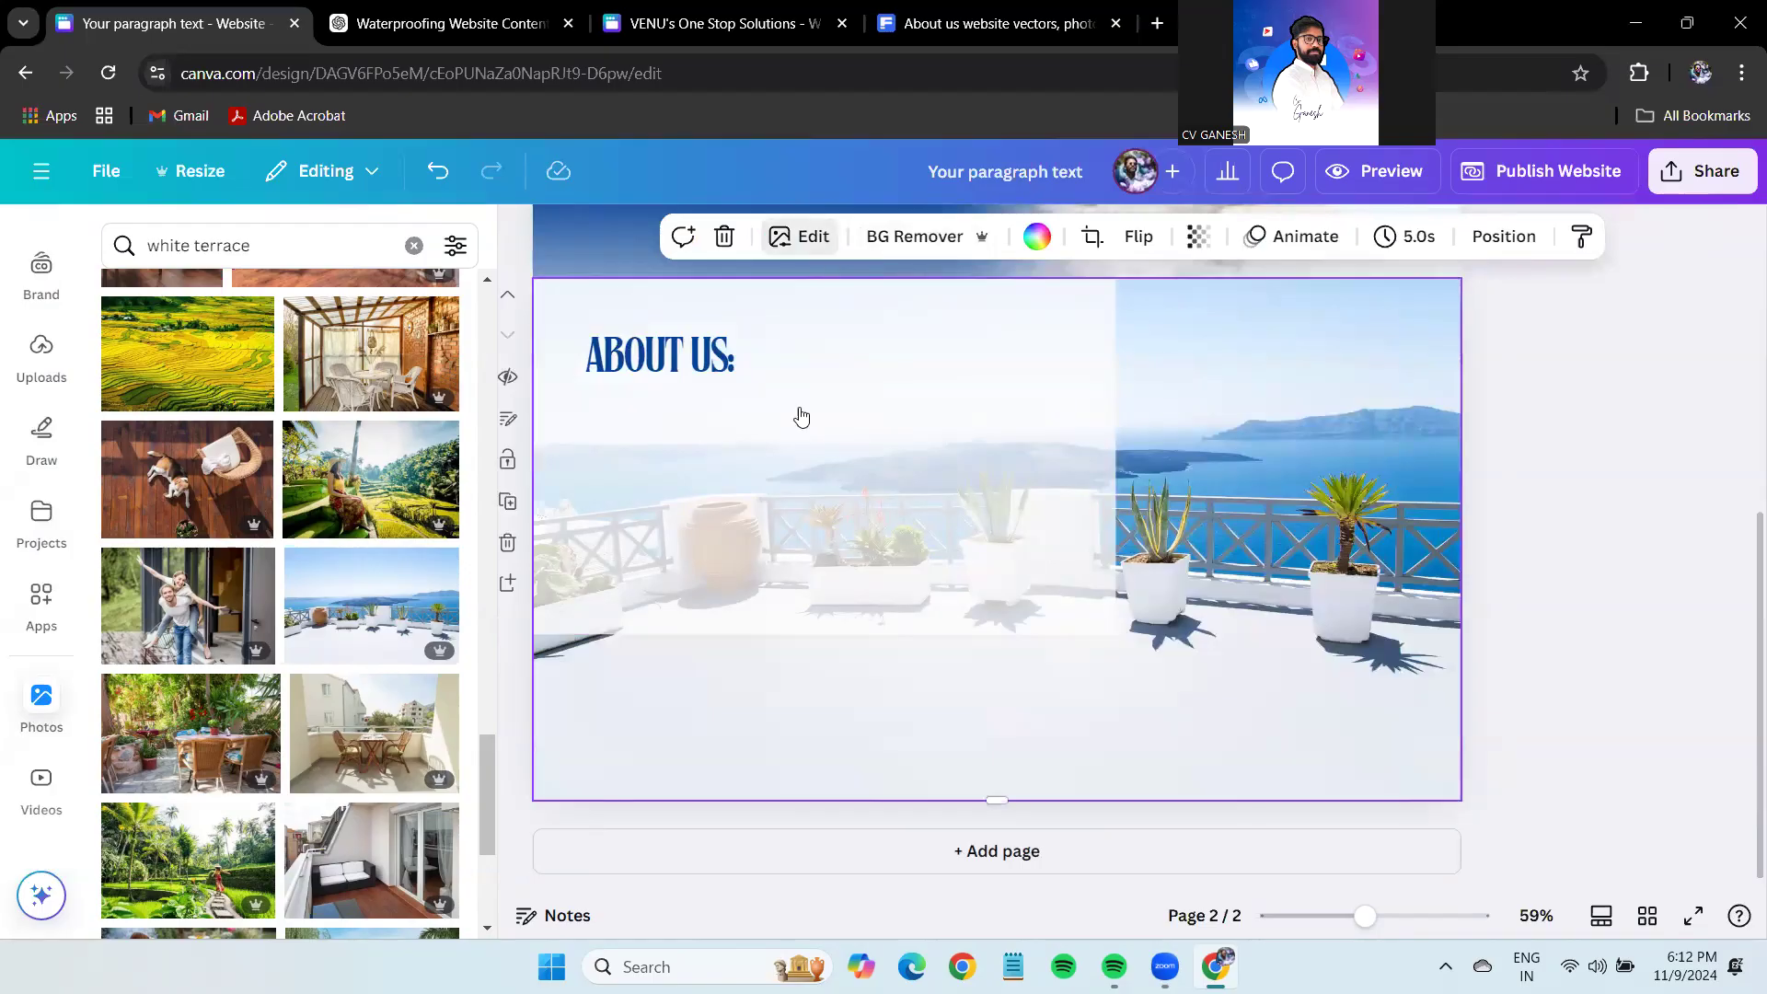
{"action": "left_click", "coordinate": [799, 235]}
Apply a whole-image Blur to the terrace photo, raising intensity from 23 to 32.
{"action": "scroll", "coordinate": [368, 571], "scroll_direction": "down", "scroll_amount": 3}
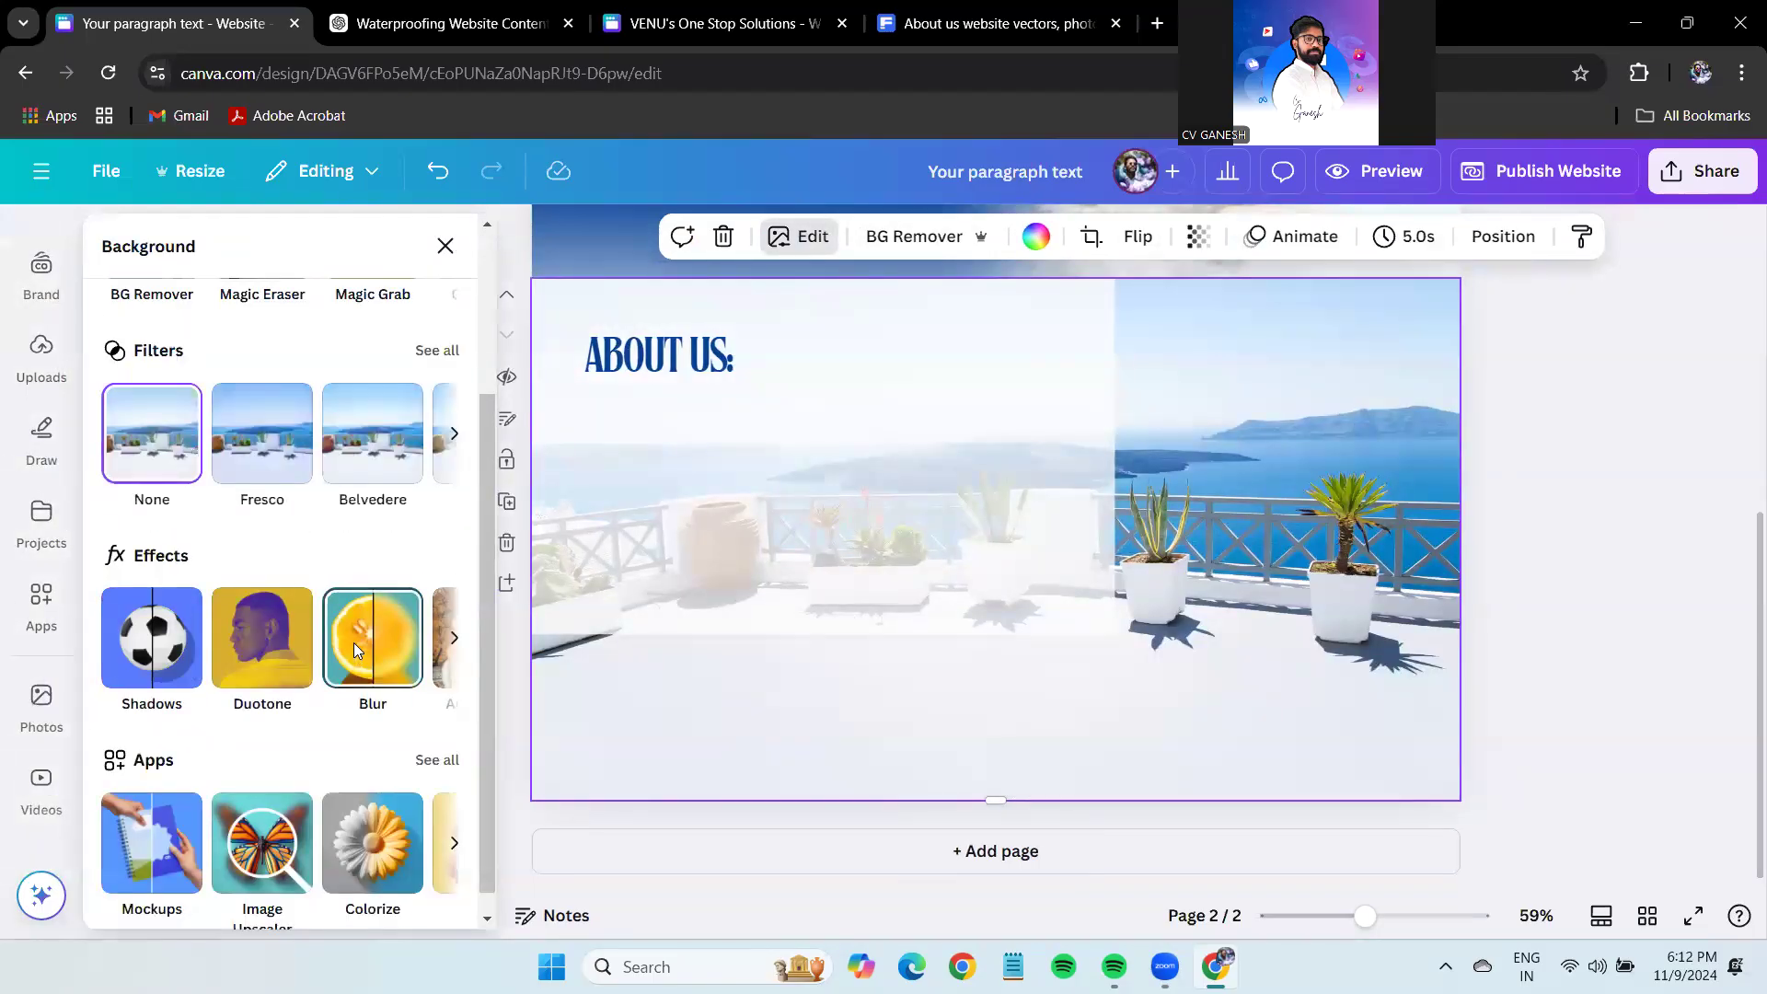
{"action": "left_click", "coordinate": [354, 644]}
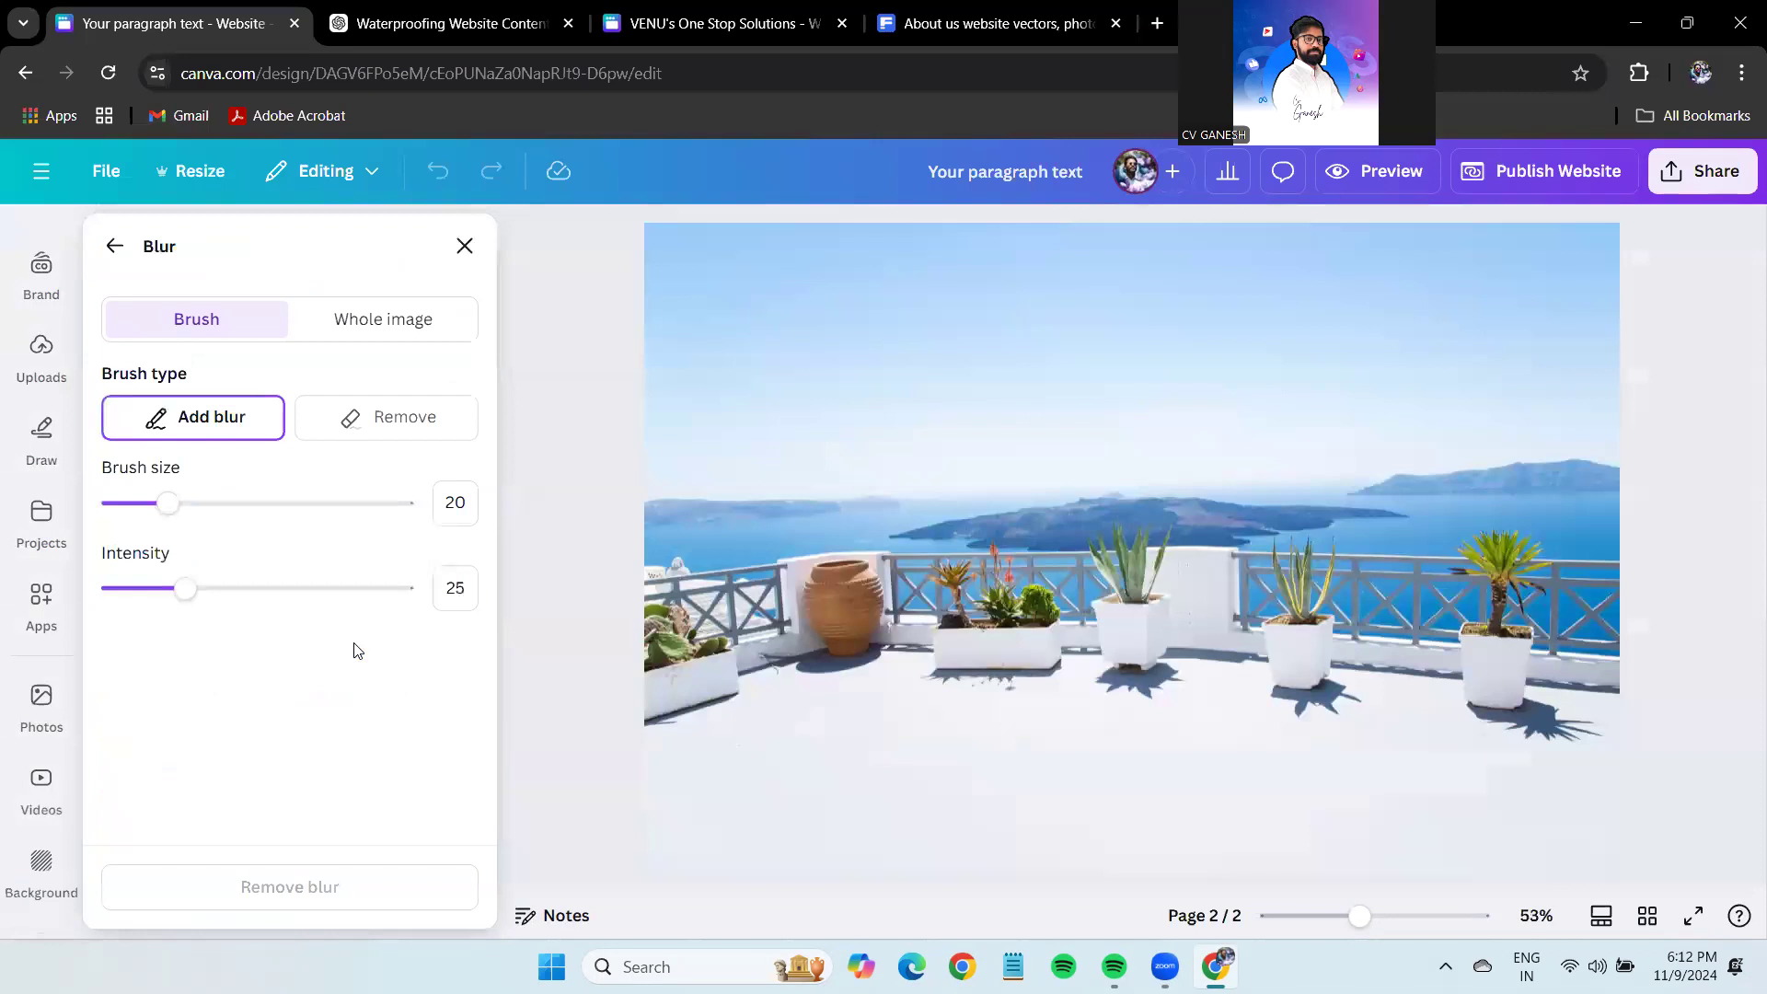
{"action": "left_click", "coordinate": [376, 322]}
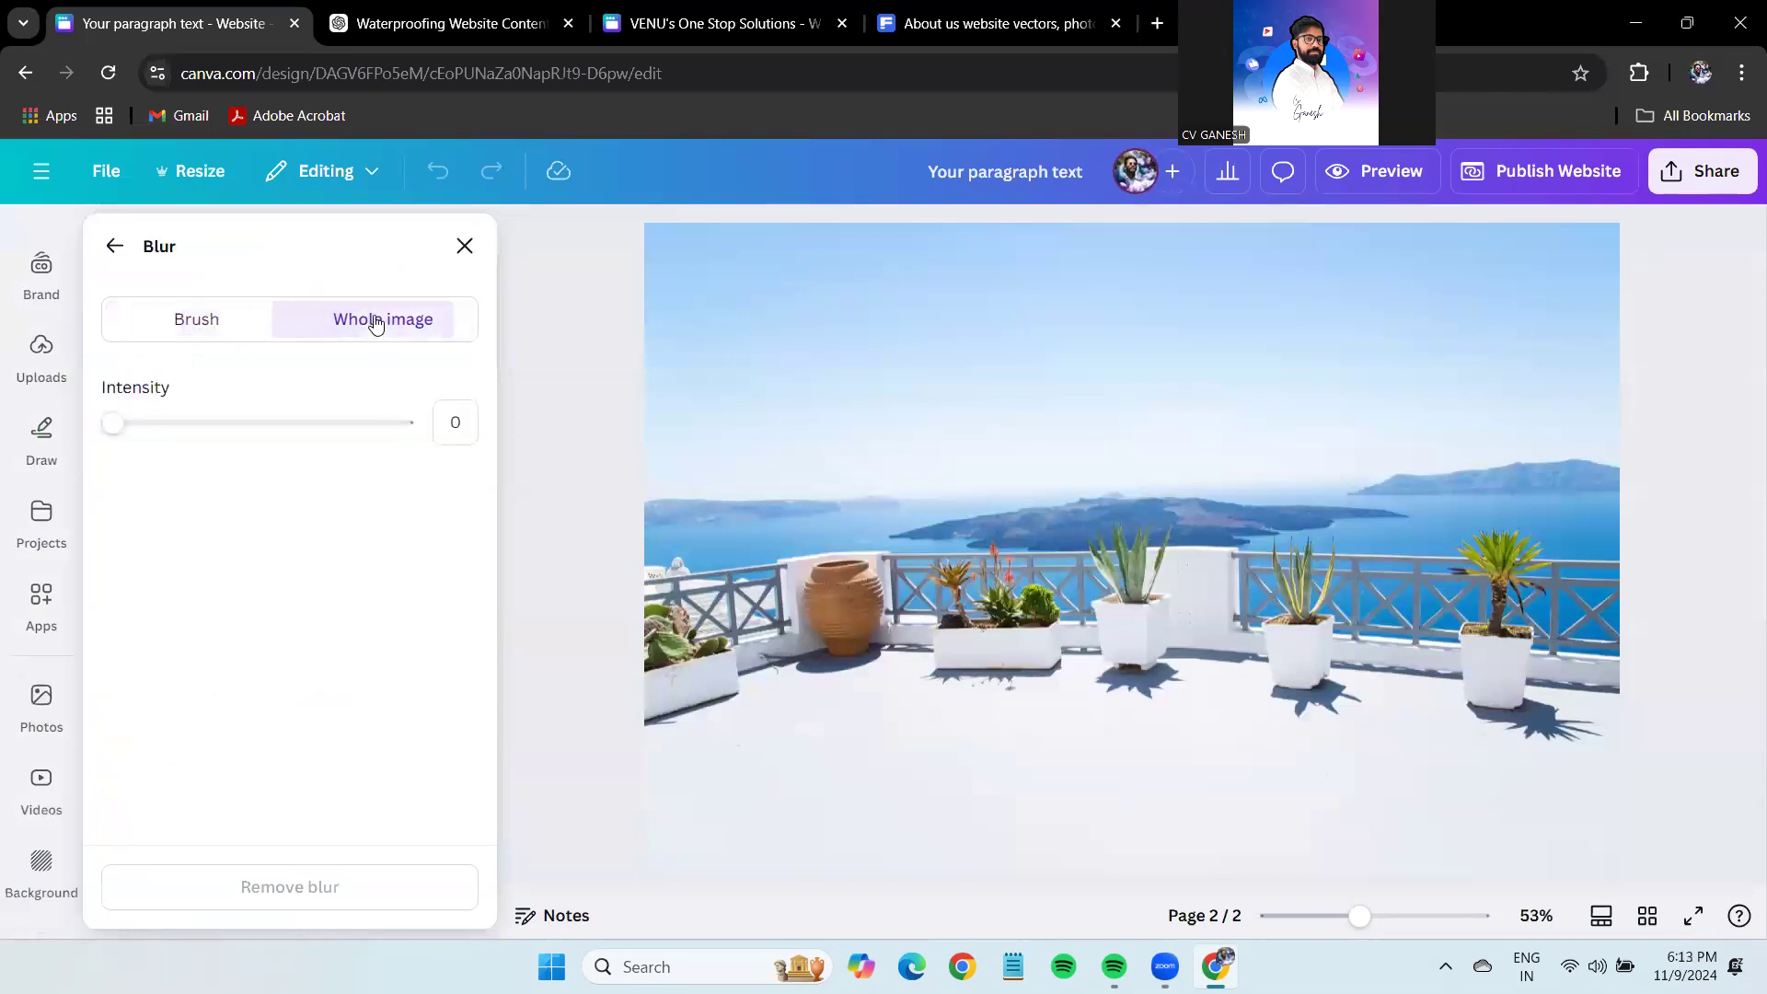
{"action": "left_click", "coordinate": [180, 425]}
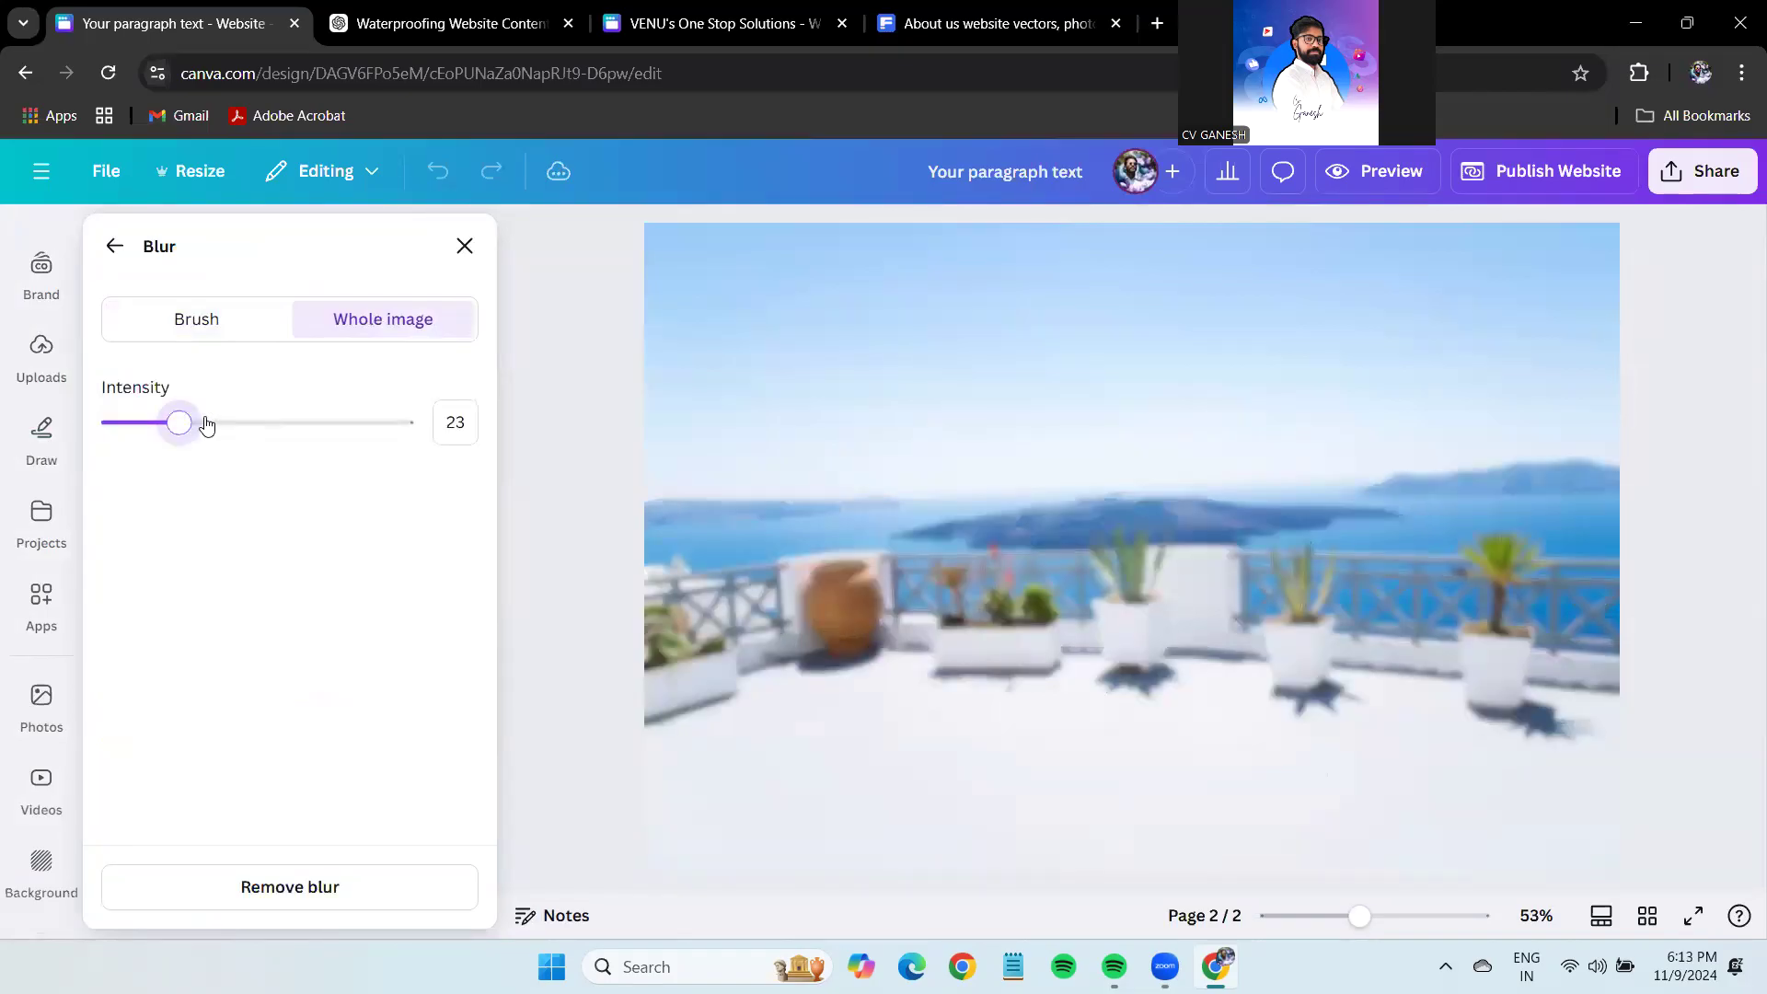
{"action": "left_click", "coordinate": [206, 424]}
{"action": "left_click", "coordinate": [111, 247]}
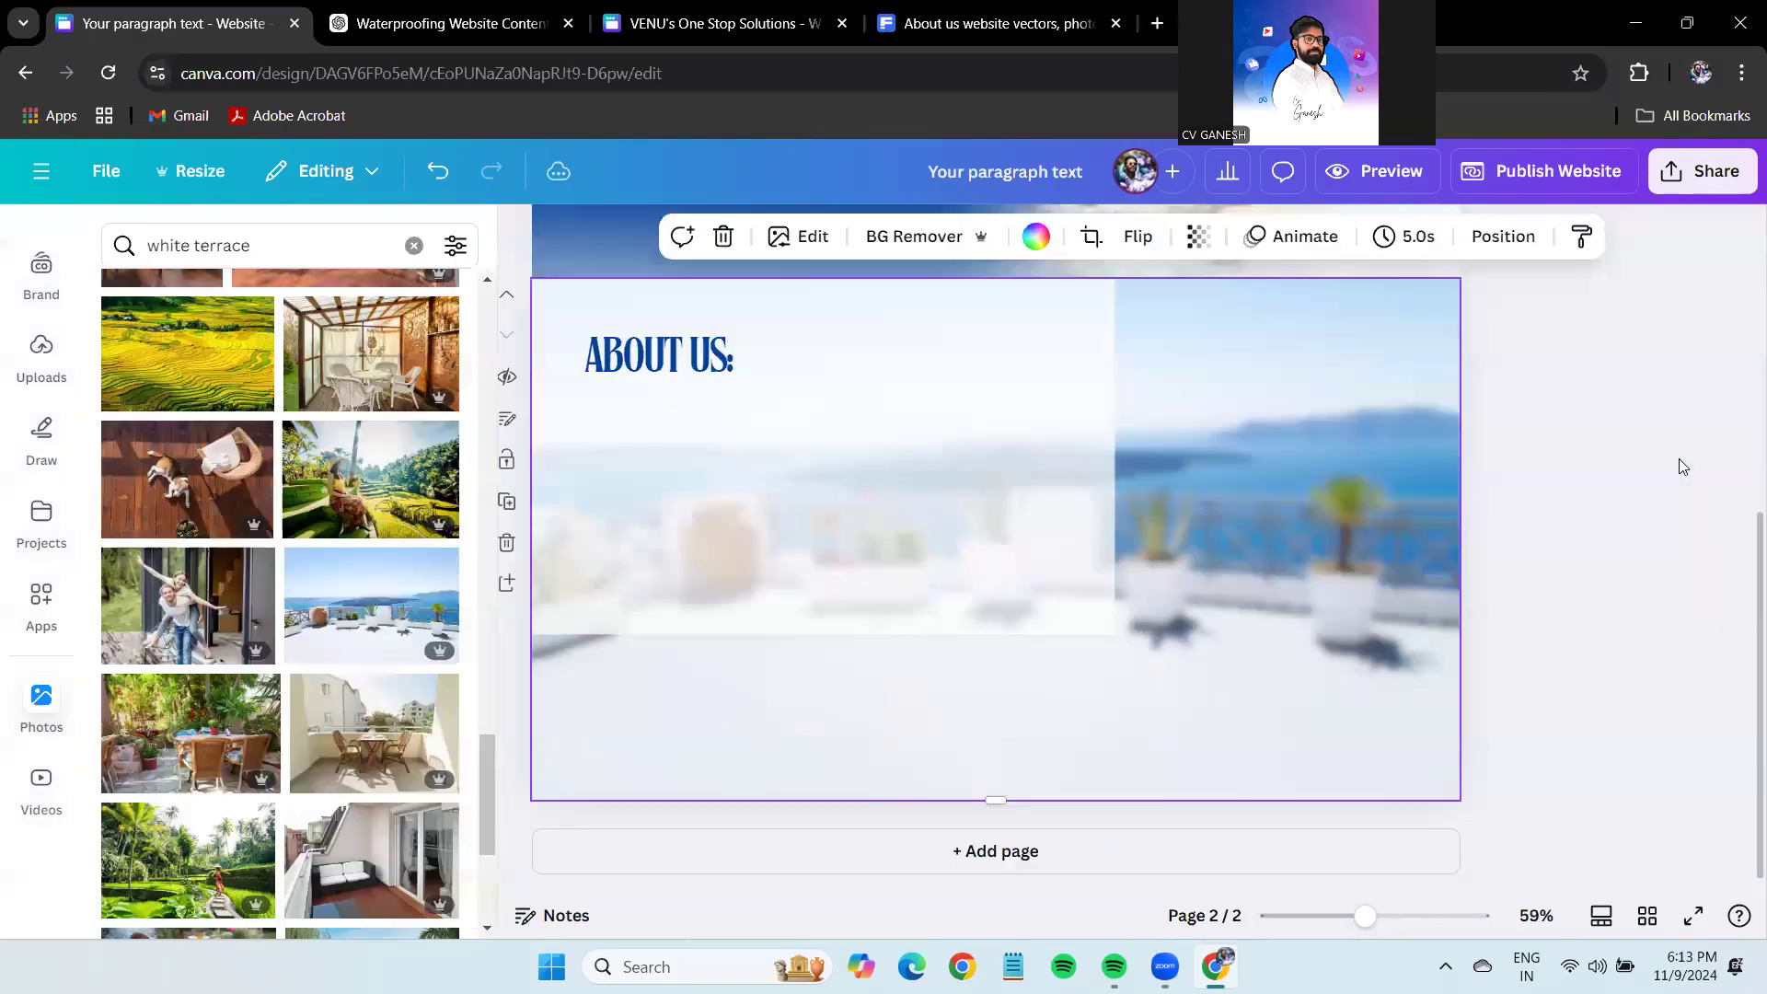
Drag the white overlay's bottom edge lower and set its transparency to 84.
{"action": "left_click", "coordinate": [1678, 459]}
{"action": "left_click", "coordinate": [950, 525]}
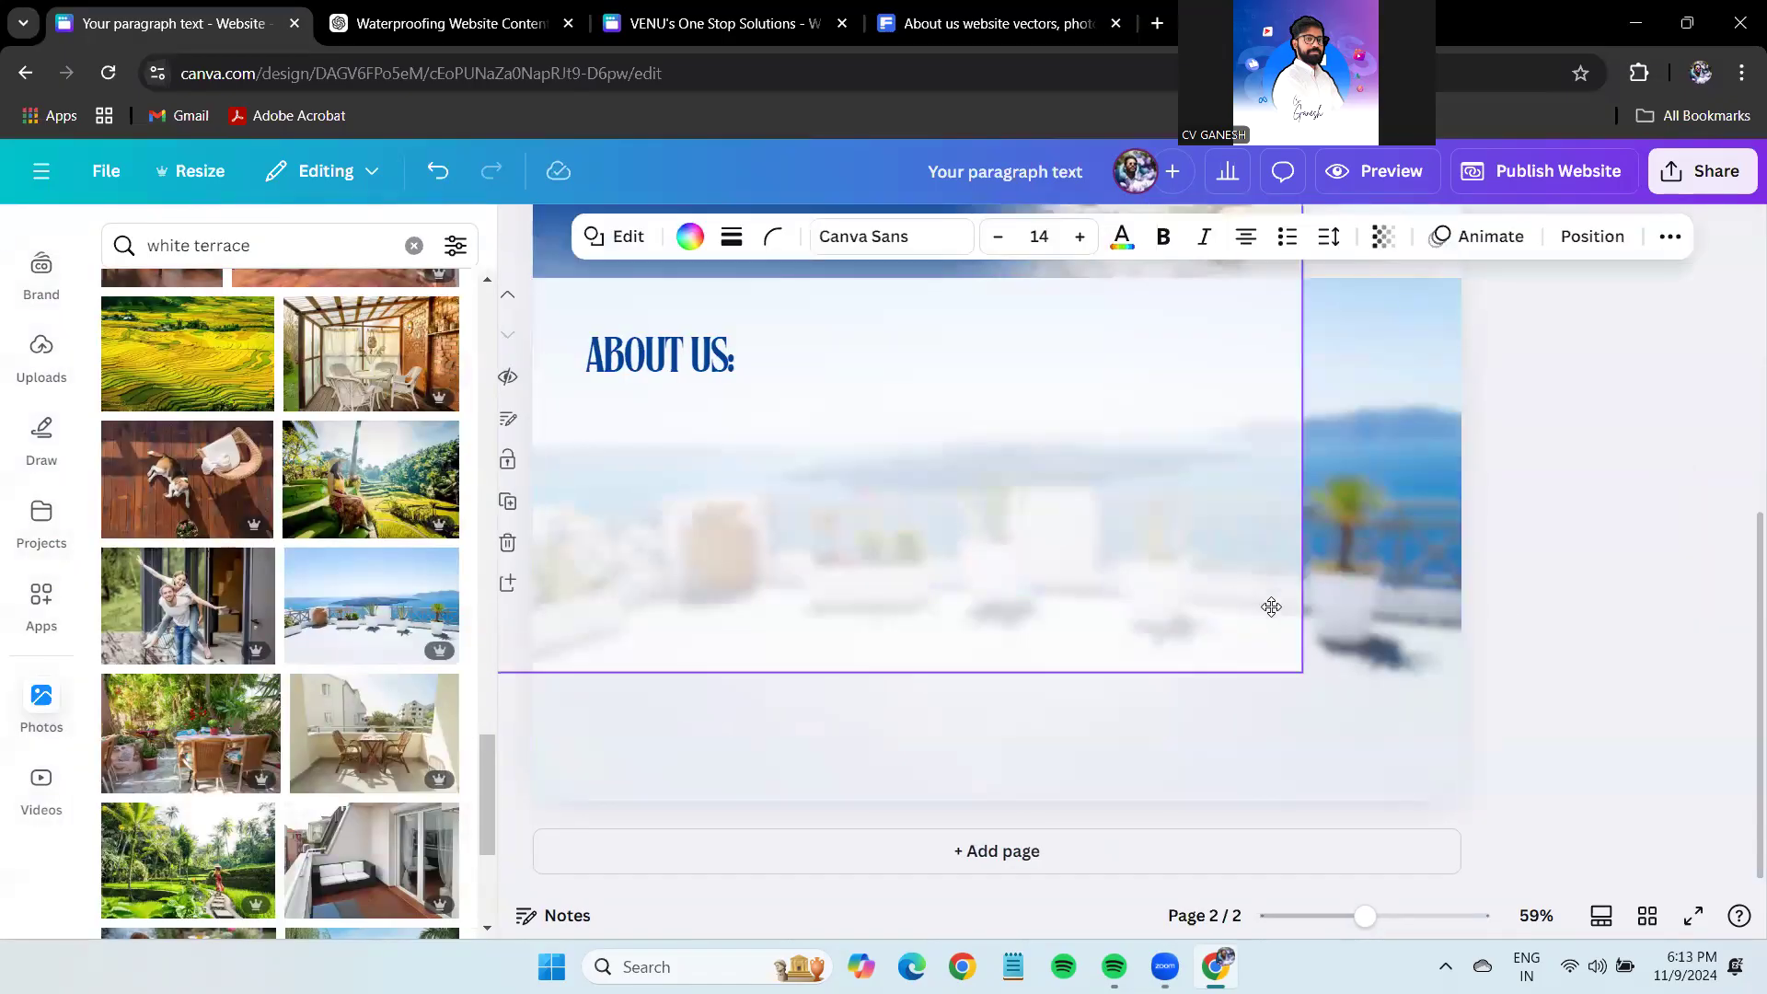
{"action": "left_click_drag", "start_coordinate": [998, 801], "coordinate": [1006, 848]}
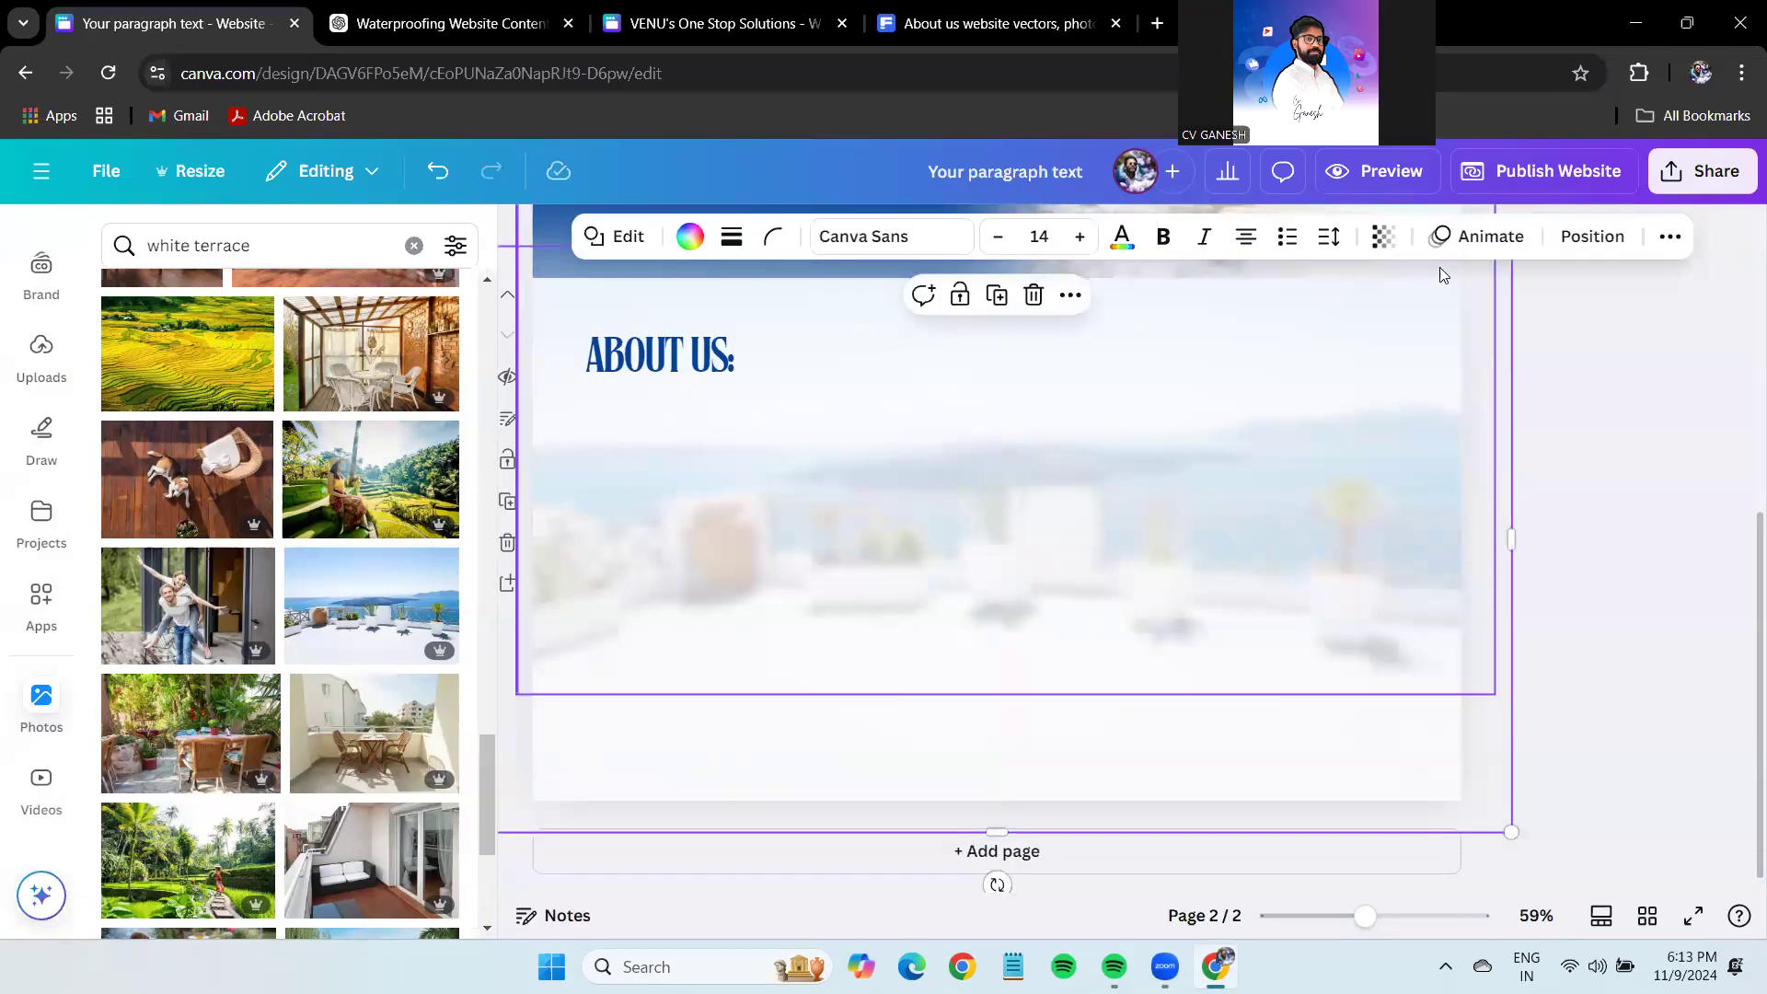
{"action": "left_click", "coordinate": [1383, 237]}
{"action": "left_click_drag", "start_coordinate": [1413, 331], "coordinate": [1413, 332]}
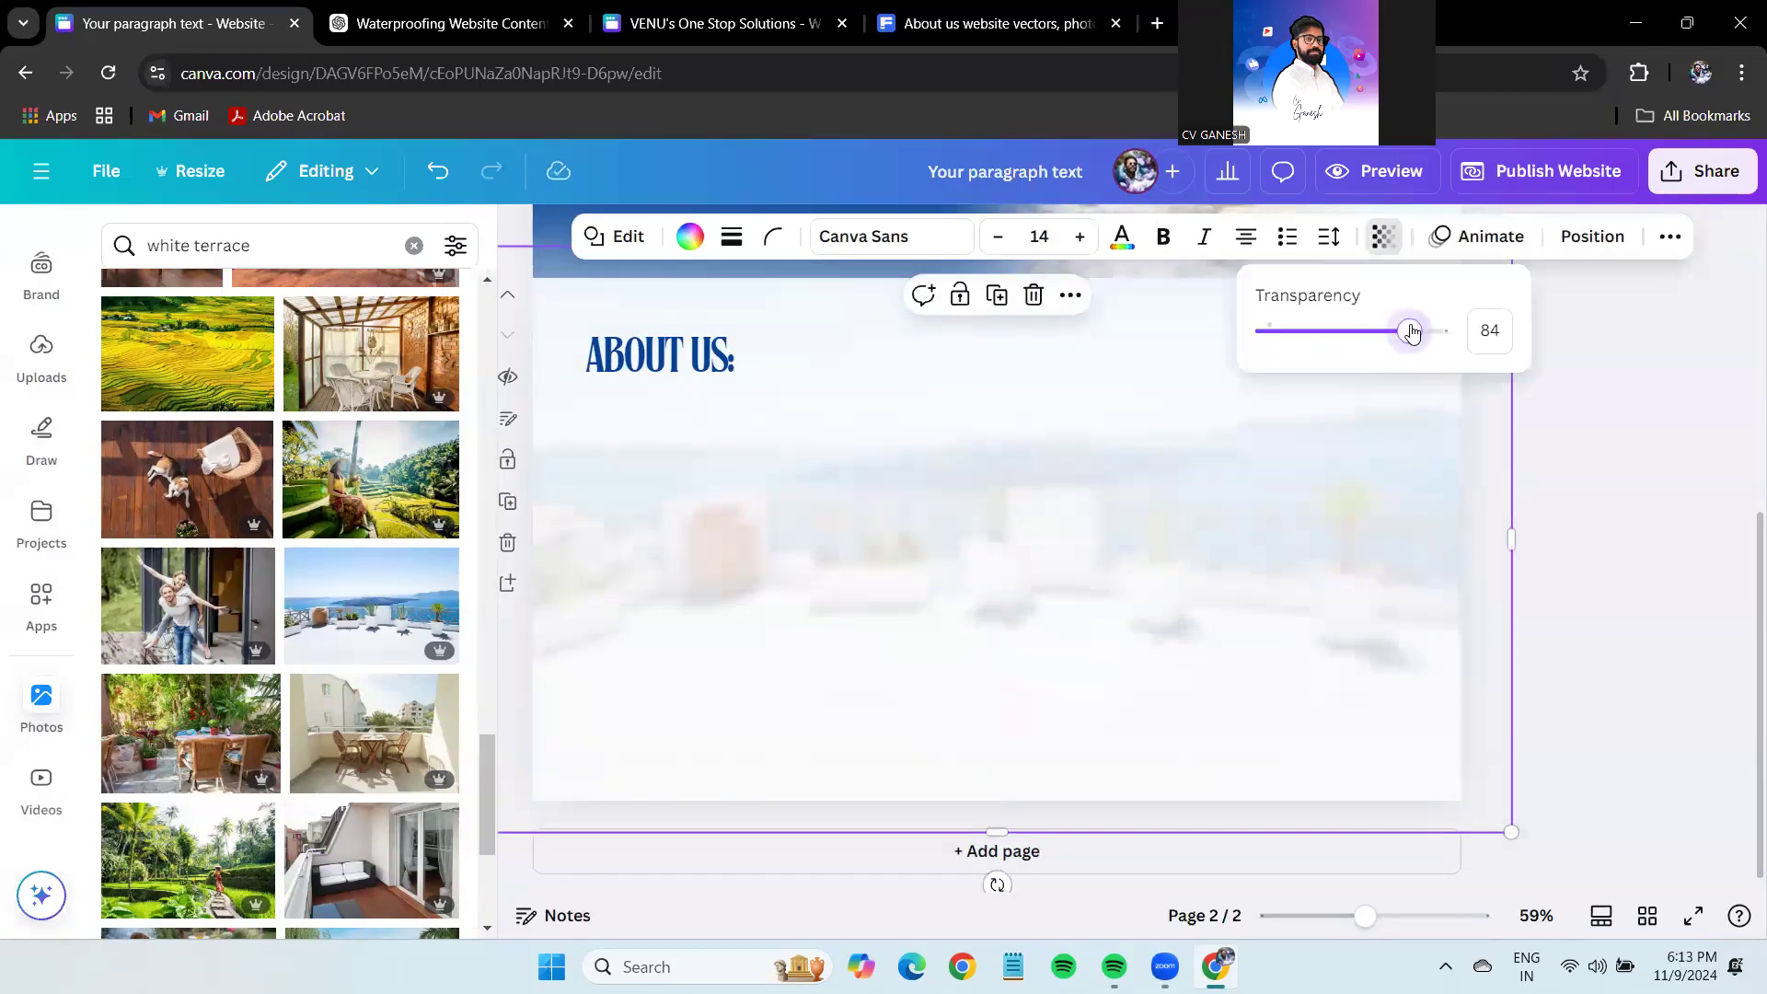
{"action": "left_click", "coordinate": [1705, 442]}
Duplicate ABOUT US: below itself, make it lowercase 'about us:', and shrink it to 26.6.
{"action": "scroll", "coordinate": [1520, 553], "scroll_direction": "up", "scroll_amount": 2}
{"action": "scroll", "coordinate": [1524, 554], "scroll_direction": "down", "scroll_amount": 2}
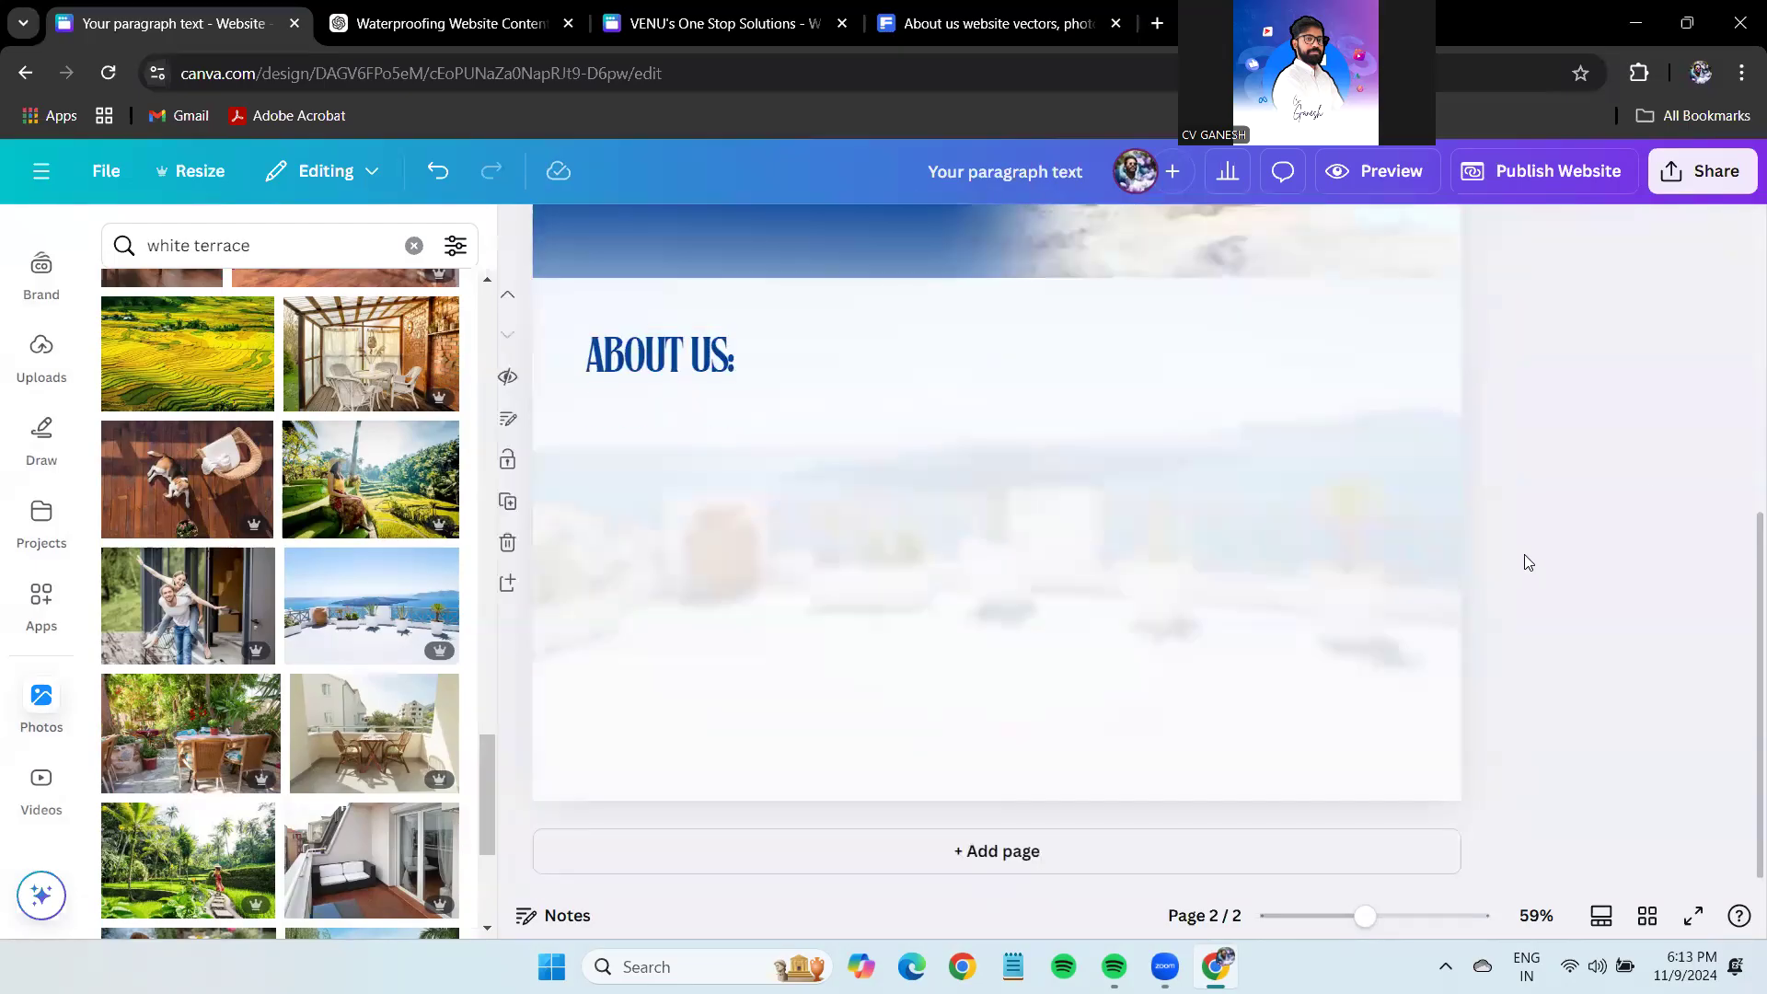
{"action": "left_click", "coordinate": [666, 370]}
{"action": "left_click_drag", "start_coordinate": [666, 369], "coordinate": [694, 479]}
{"action": "left_click", "coordinate": [1104, 238]}
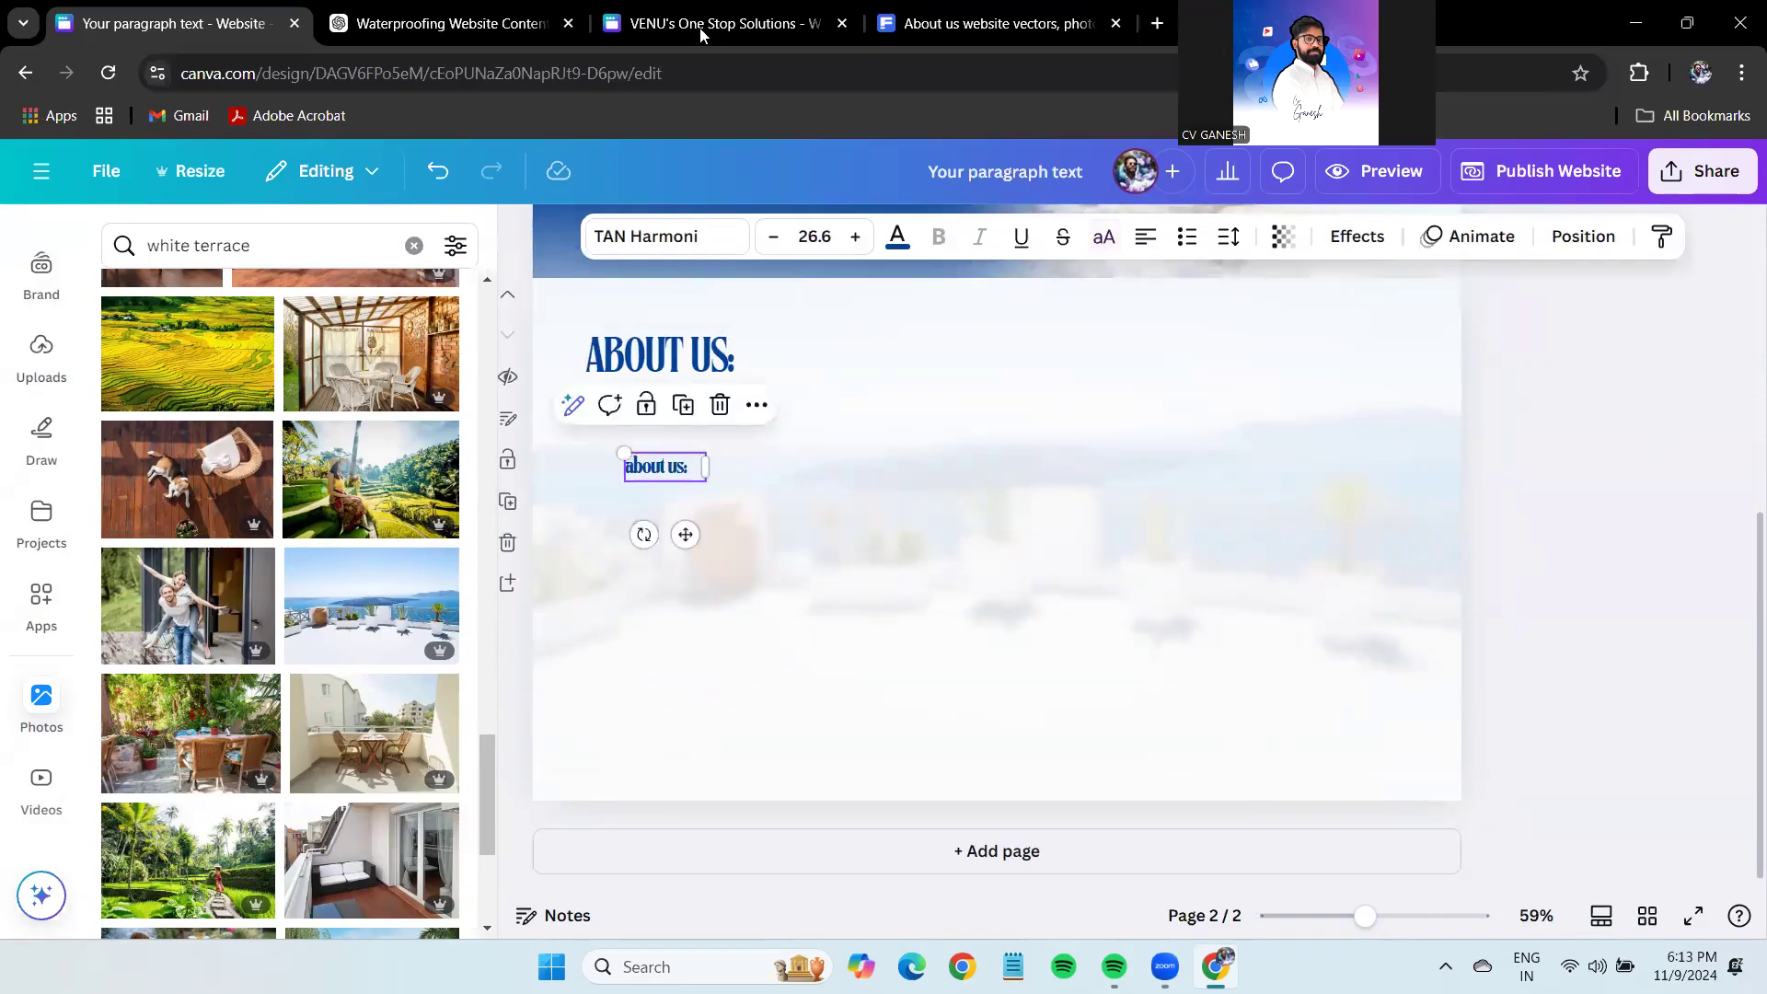
{"action": "left_click", "coordinate": [704, 23]}
Ask ChatGPT to 'Shorten the content' in the website content conversation.
{"action": "left_click", "coordinate": [323, 7]}
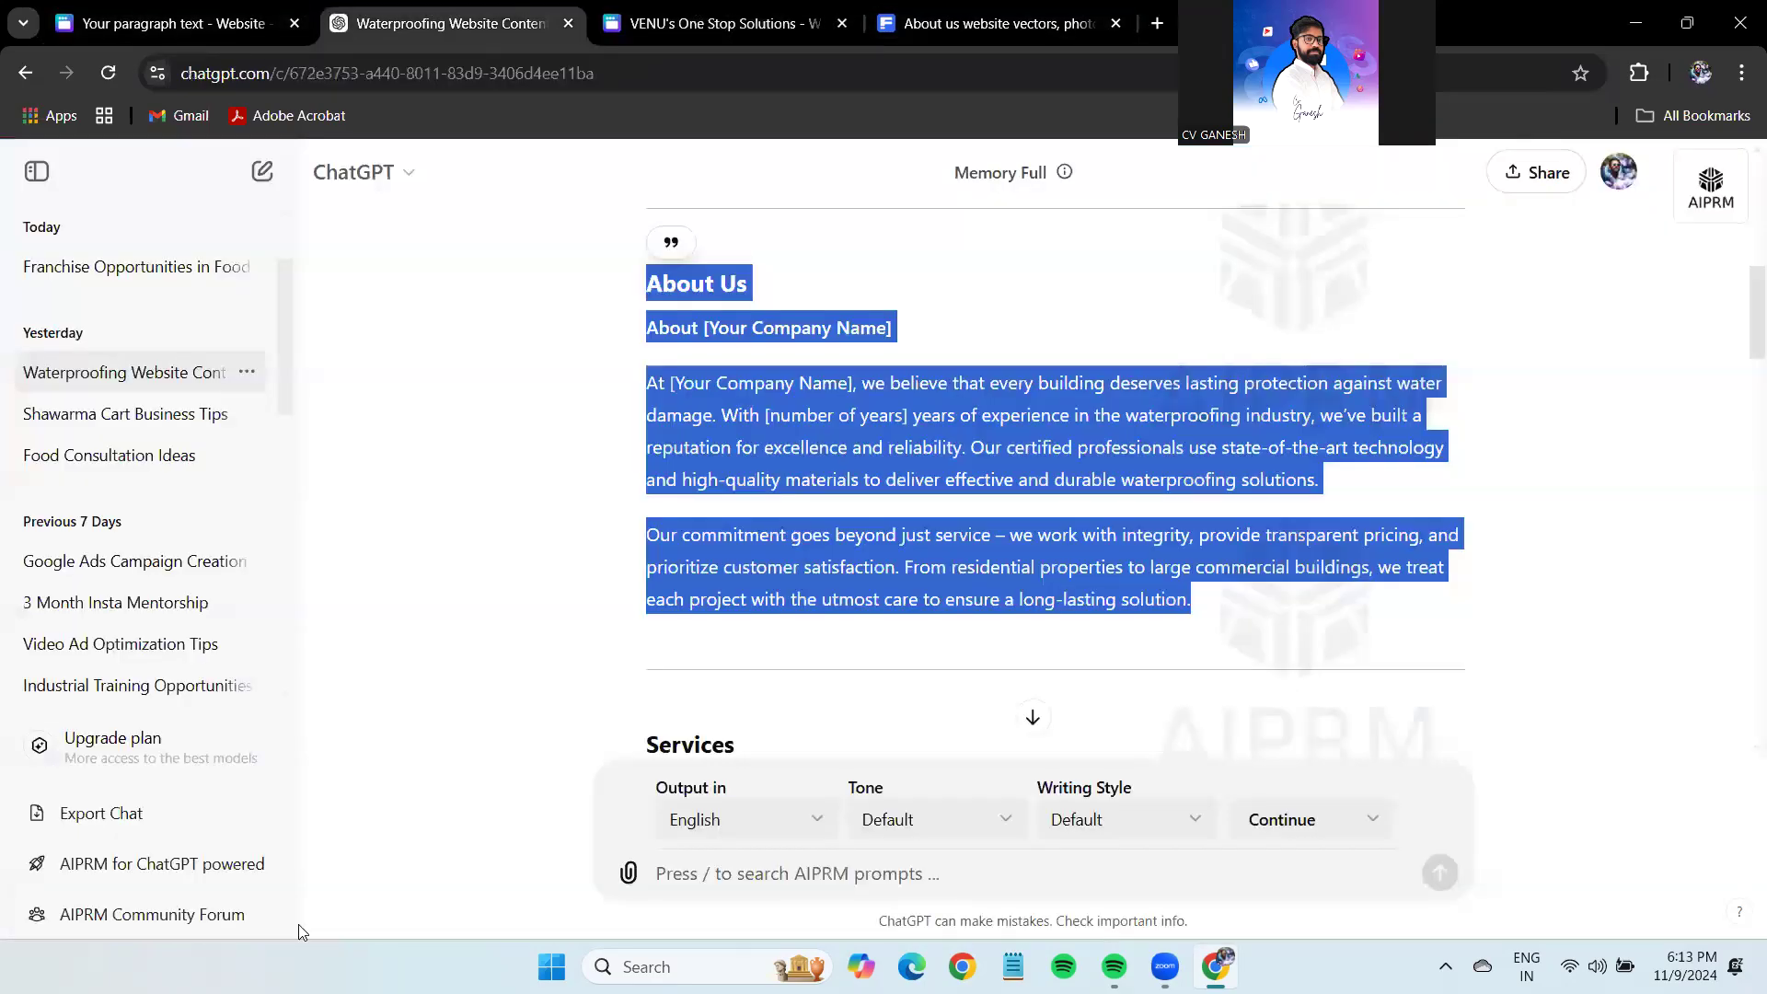
{"action": "left_click", "coordinate": [939, 897]}
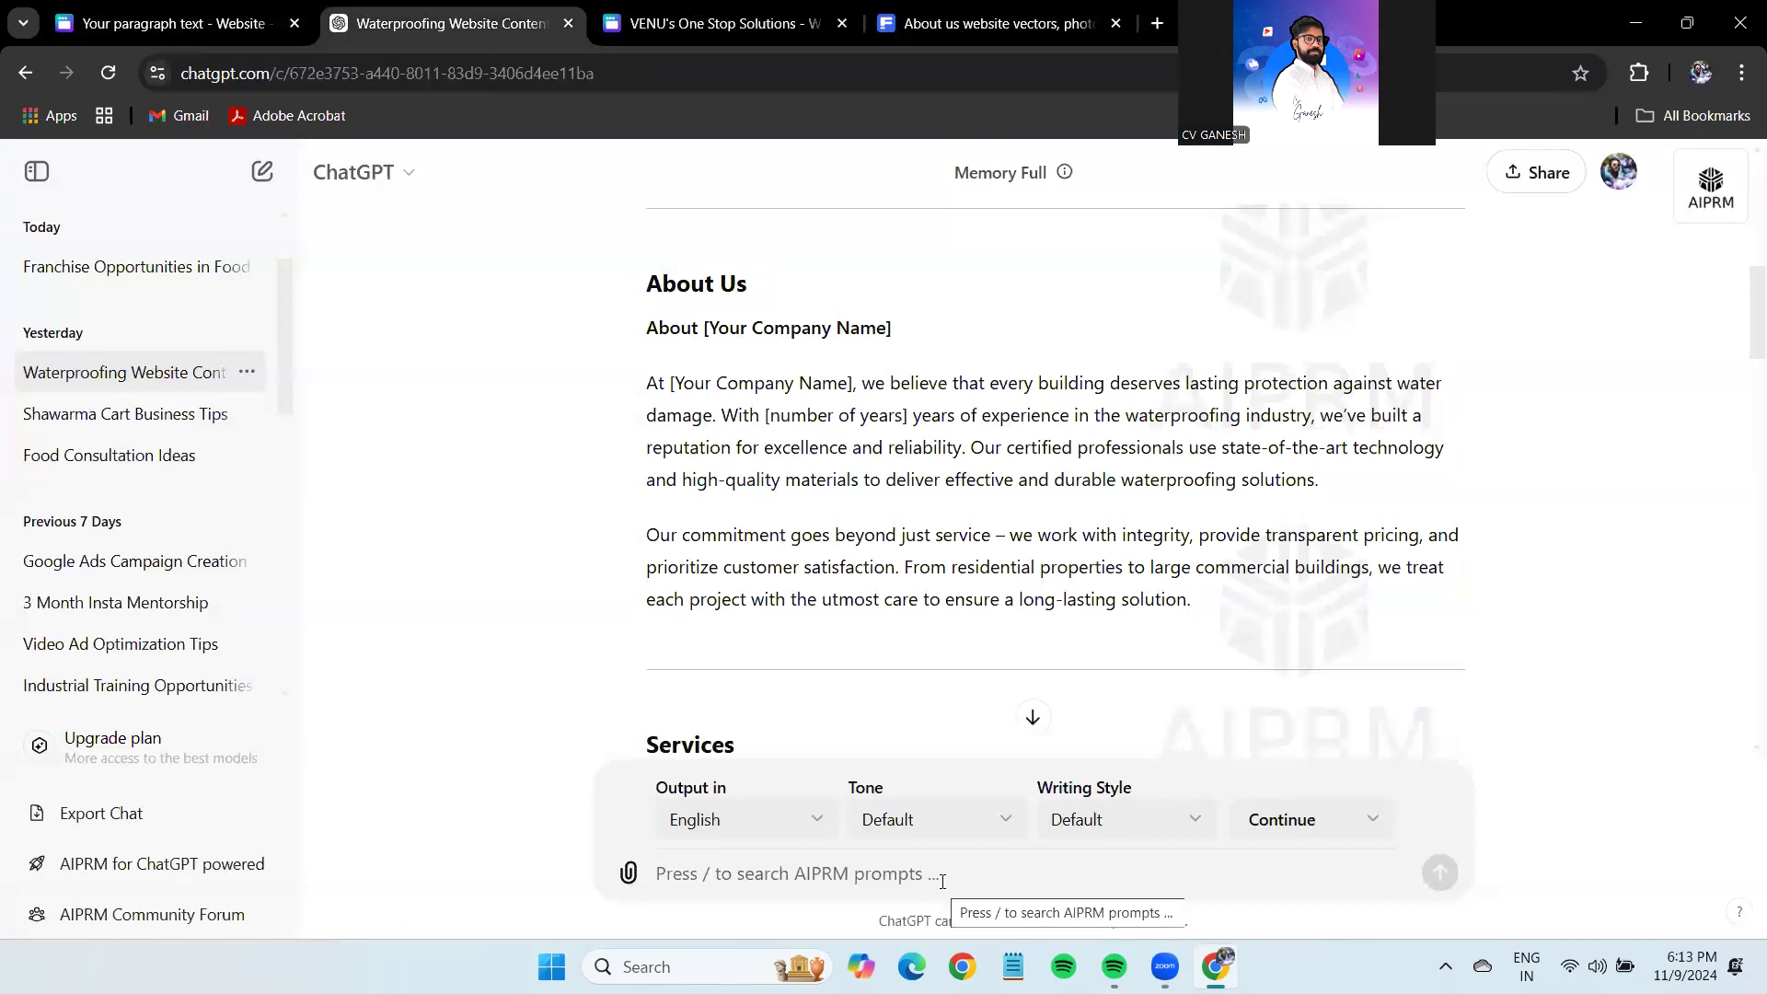
{"action": "type", "text": "Shorten the content"}
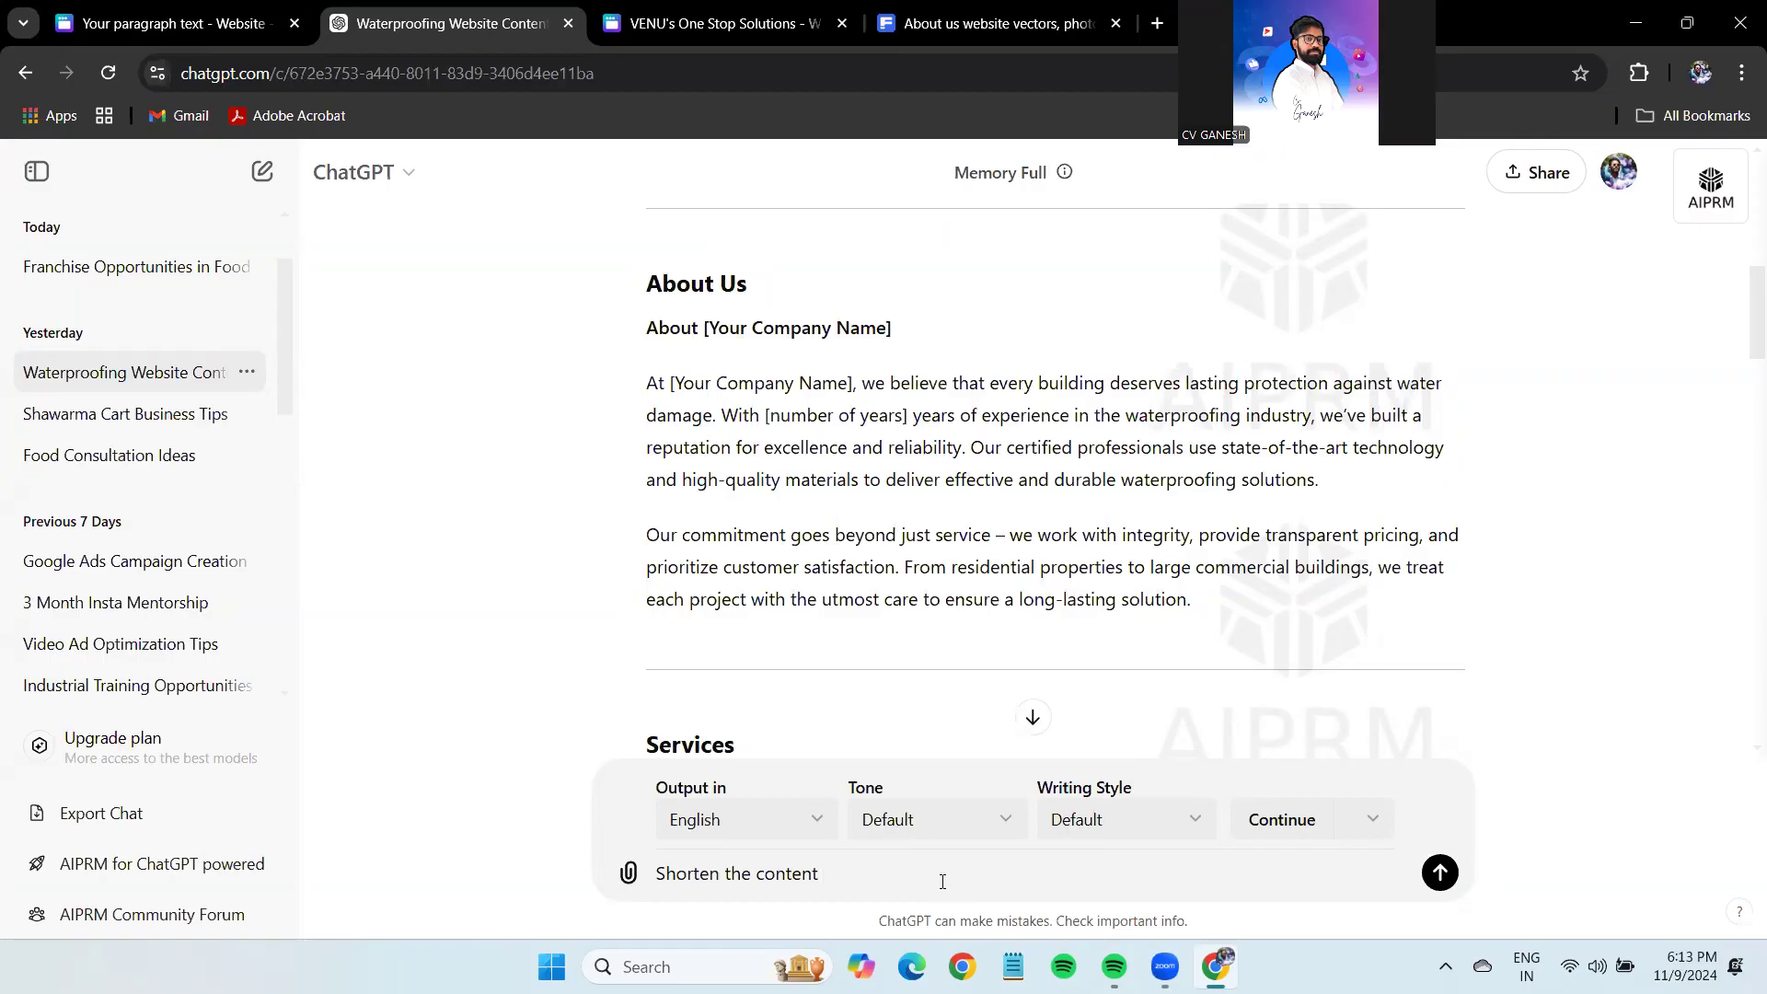
{"action": "key", "text": "Return"}
Copy the shortened About Us paragraph and paste it into Canva's 'about us:' text box.
{"action": "left_click", "coordinate": [1045, 732]}
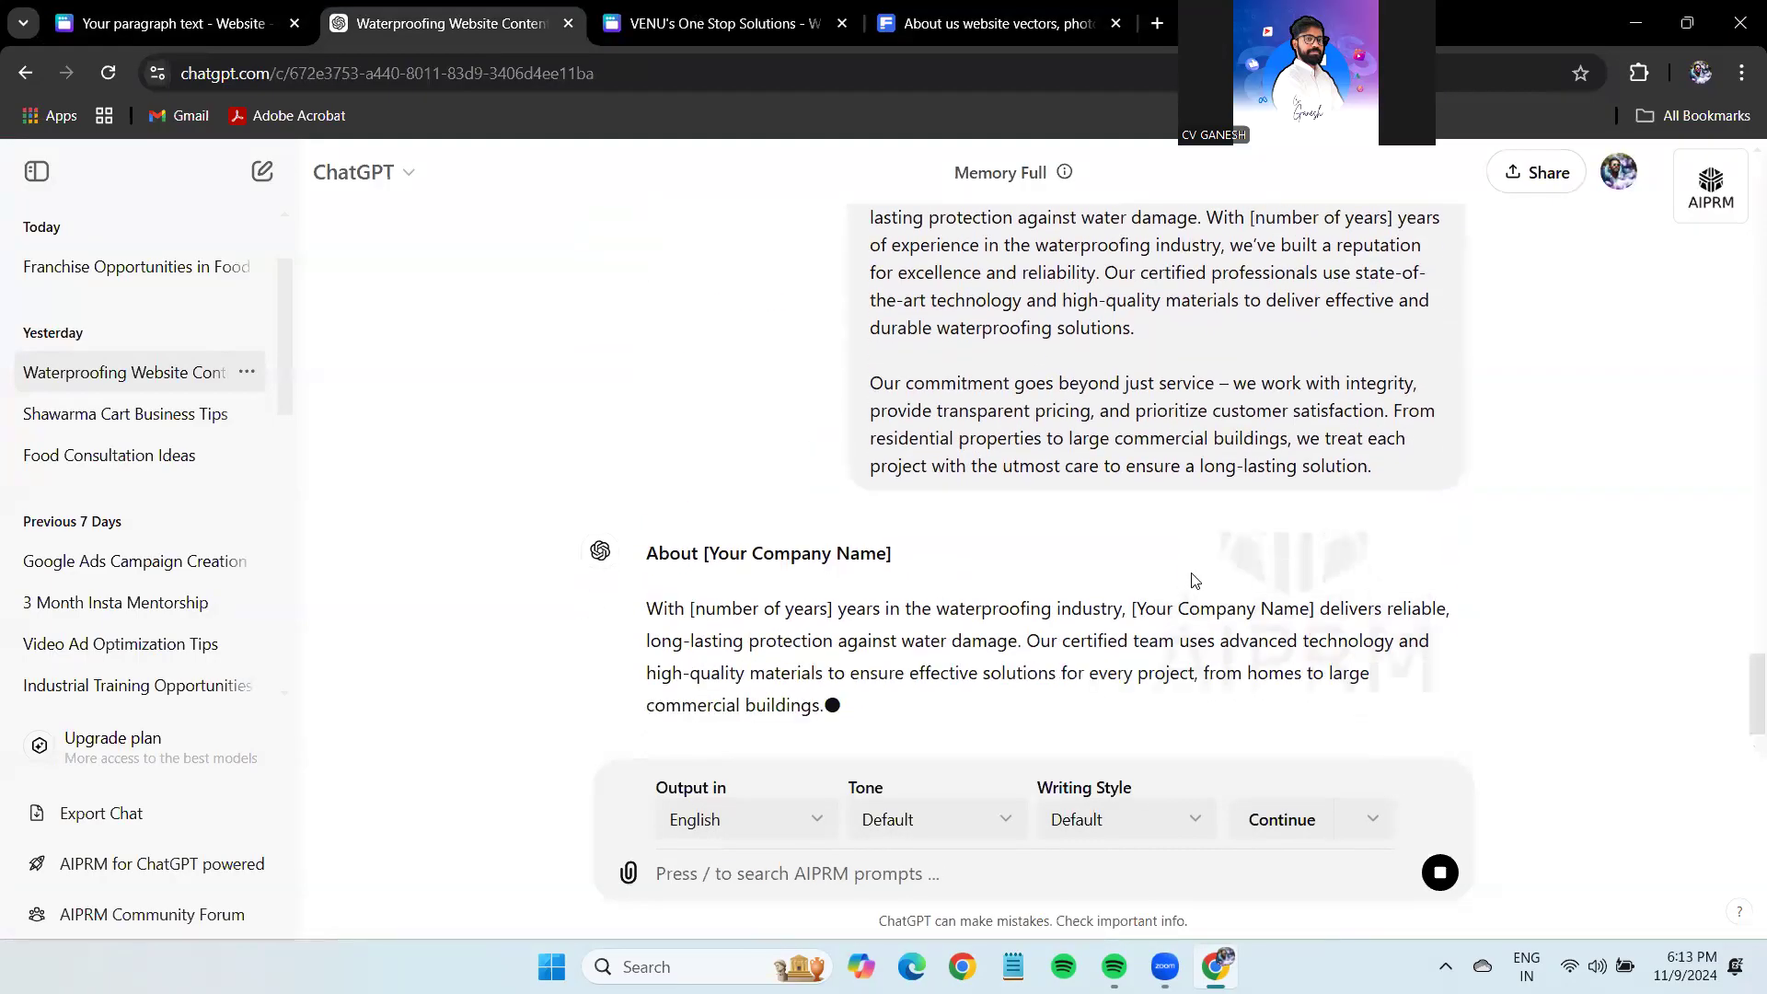
{"action": "scroll", "coordinate": [1192, 576], "scroll_direction": "down", "scroll_amount": 1}
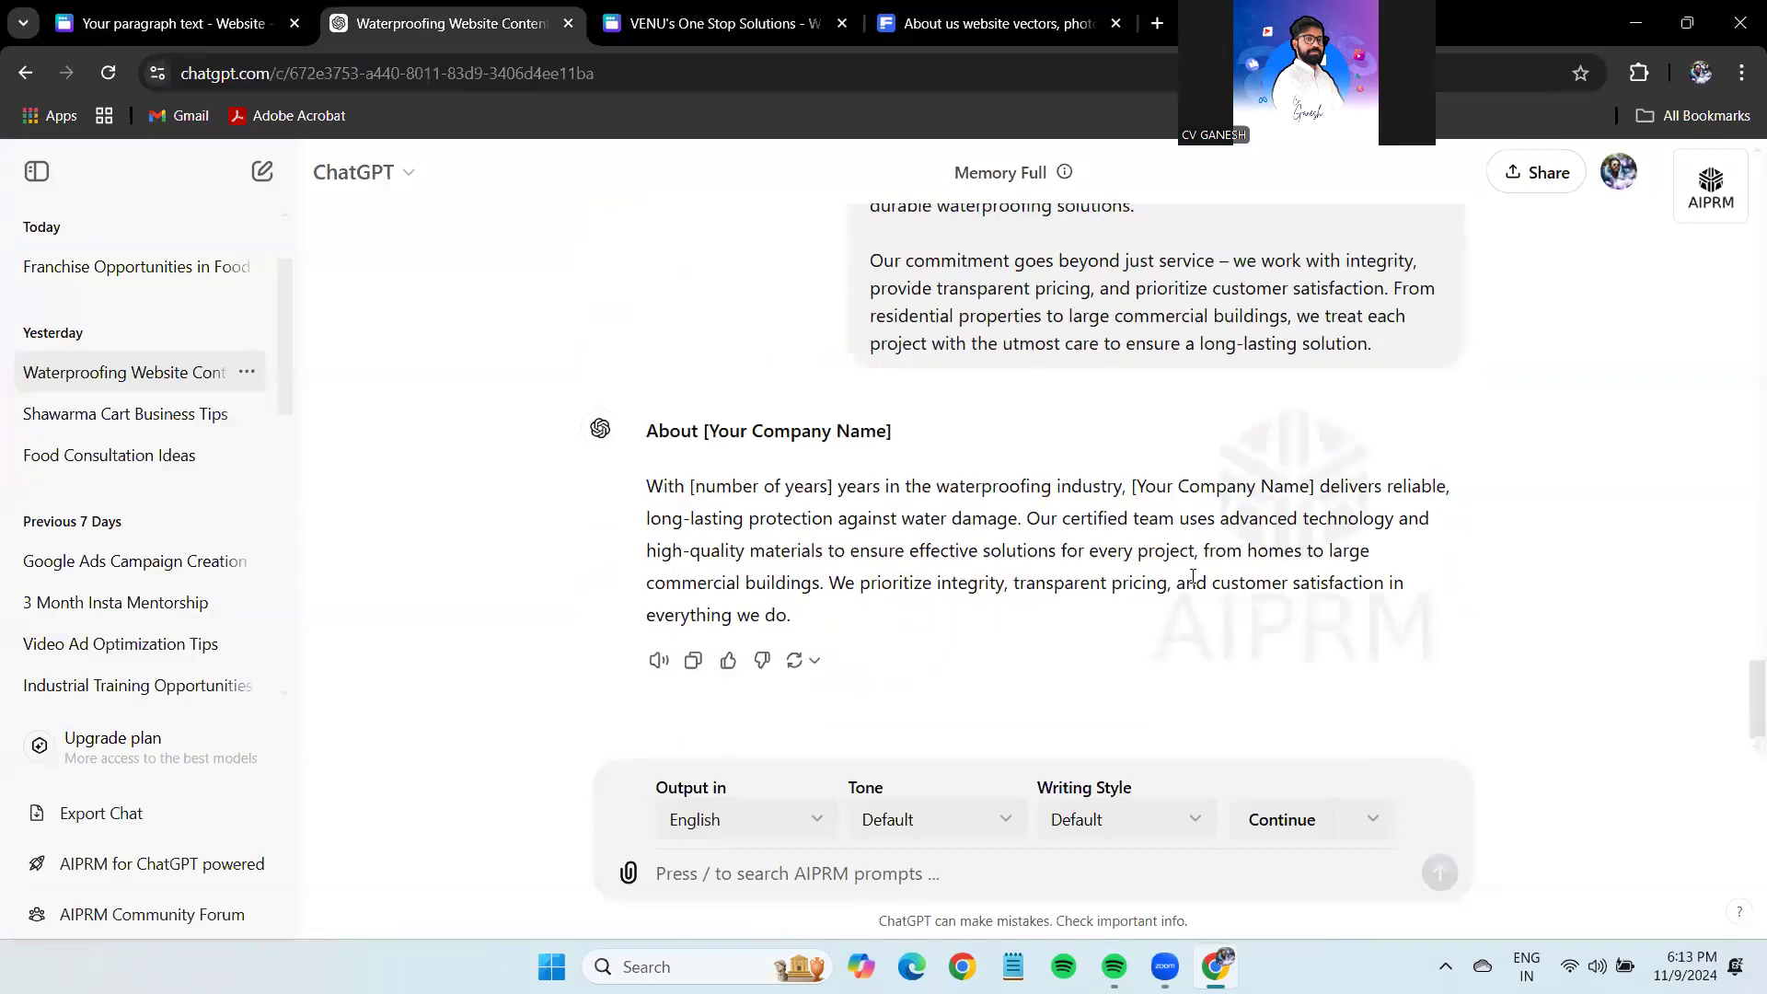
{"action": "left_click_drag", "start_coordinate": [649, 485], "coordinate": [810, 611]}
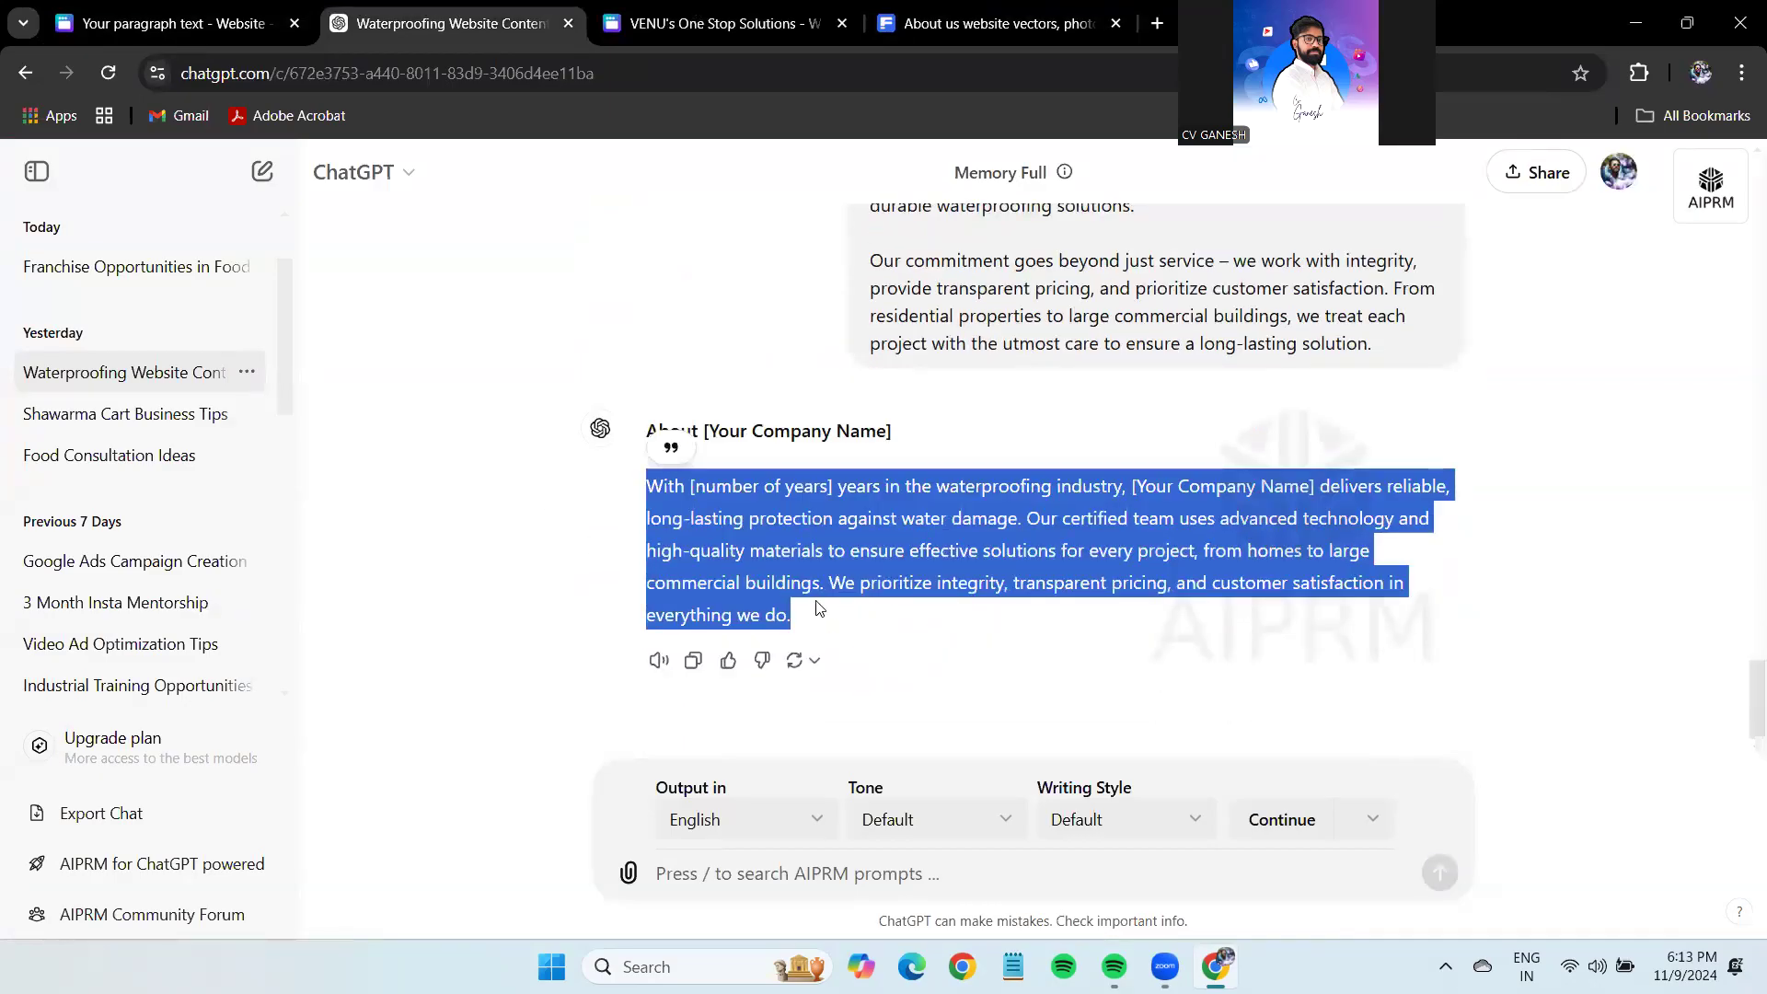
{"action": "left_click", "coordinate": [226, 11]}
{"action": "double_click", "coordinate": [667, 470]}
{"action": "key", "text": "ctrl+v"}
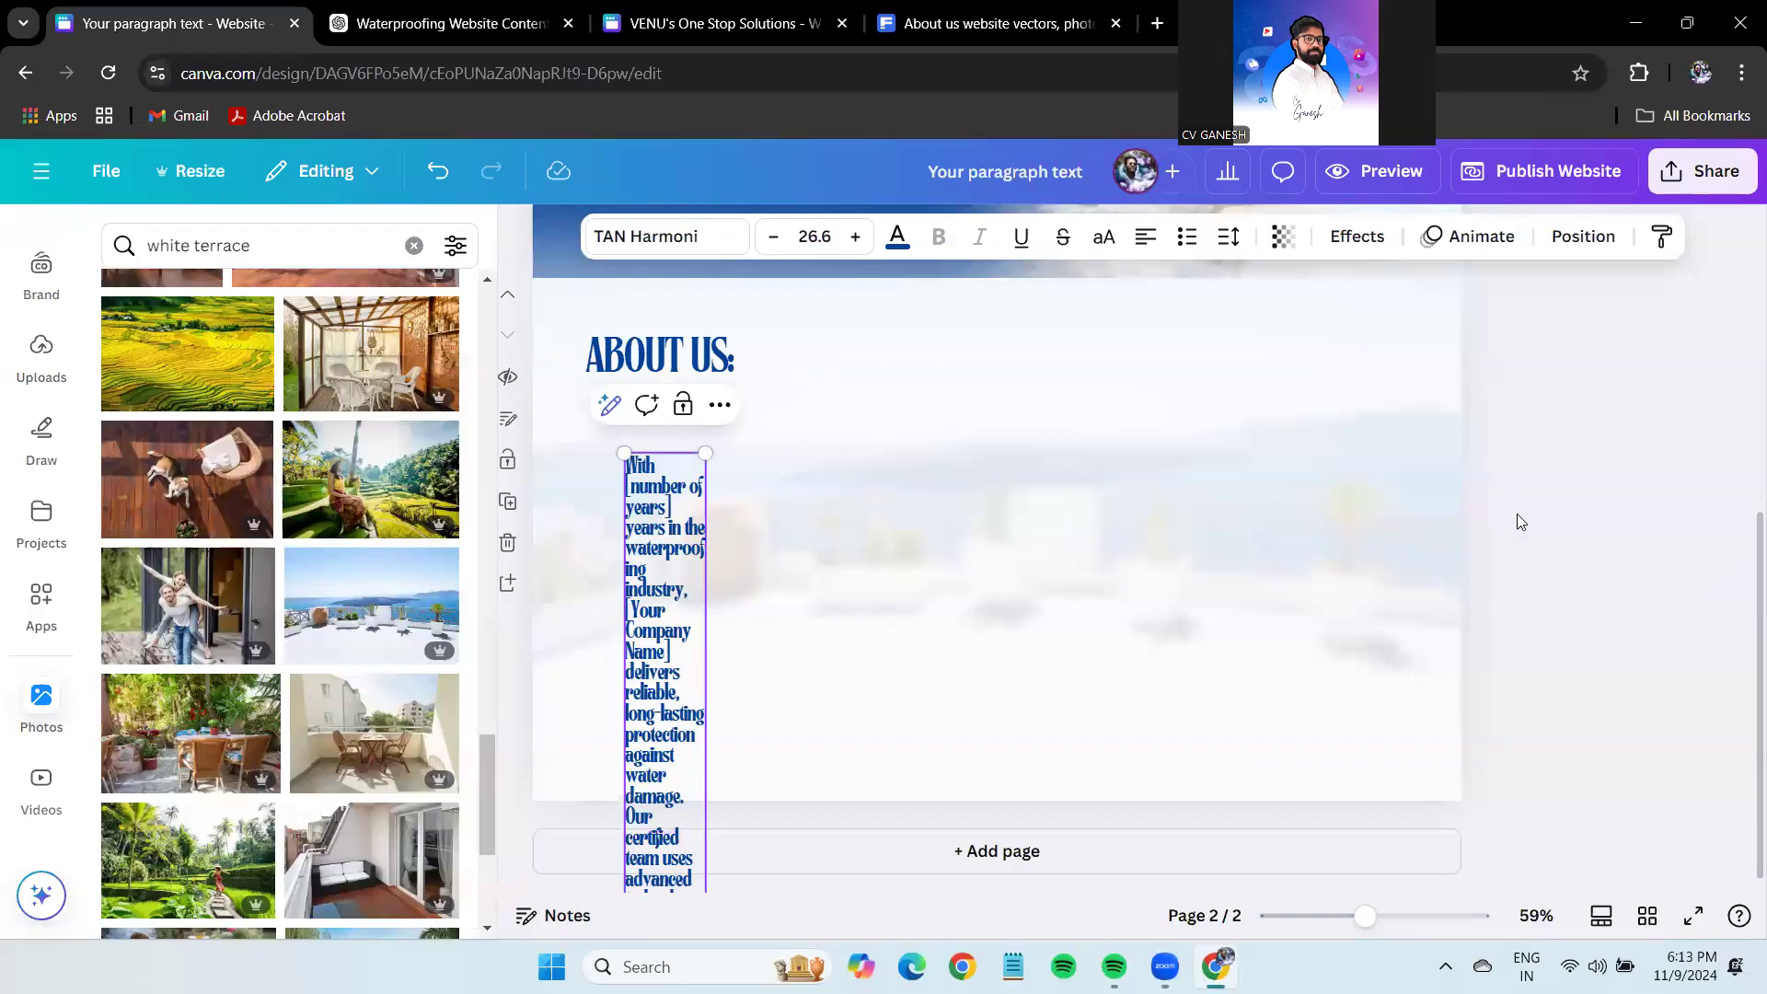
Widen and enlarge the paragraph and loosen its line spacing to about 1.02.
{"action": "left_click_drag", "start_coordinate": [710, 881], "coordinate": [1130, 681]}
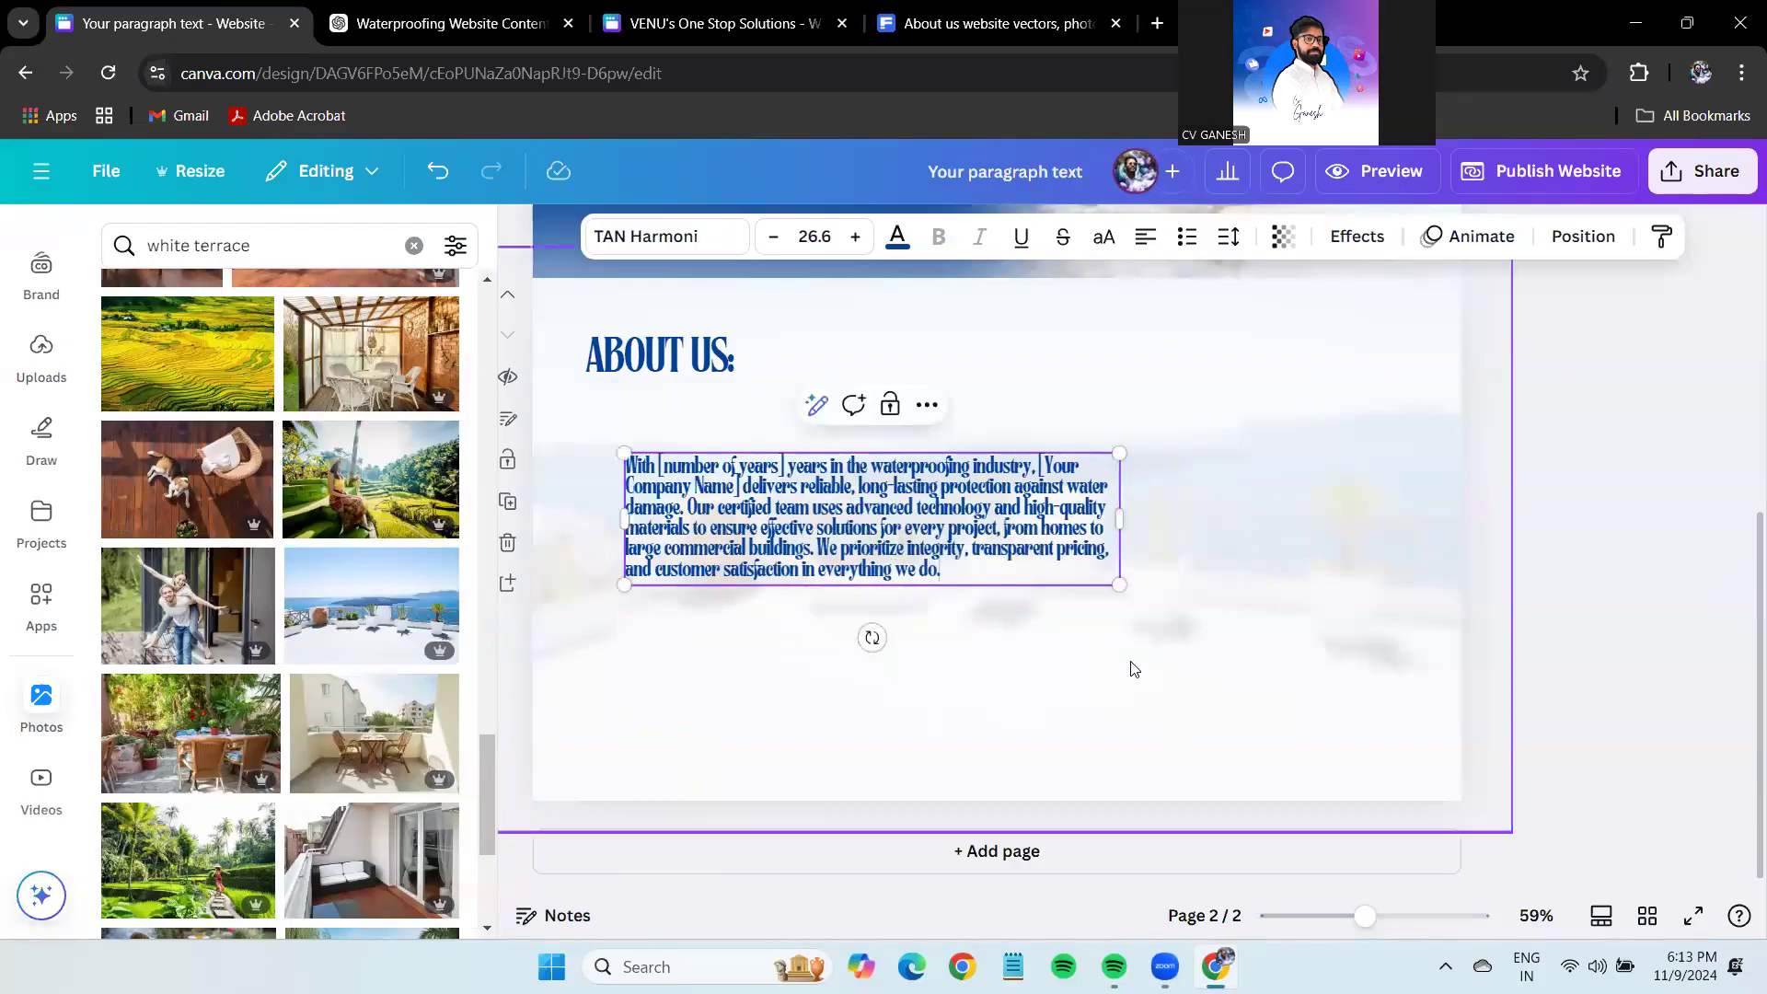
{"action": "left_click_drag", "start_coordinate": [1122, 582], "coordinate": [1371, 655]}
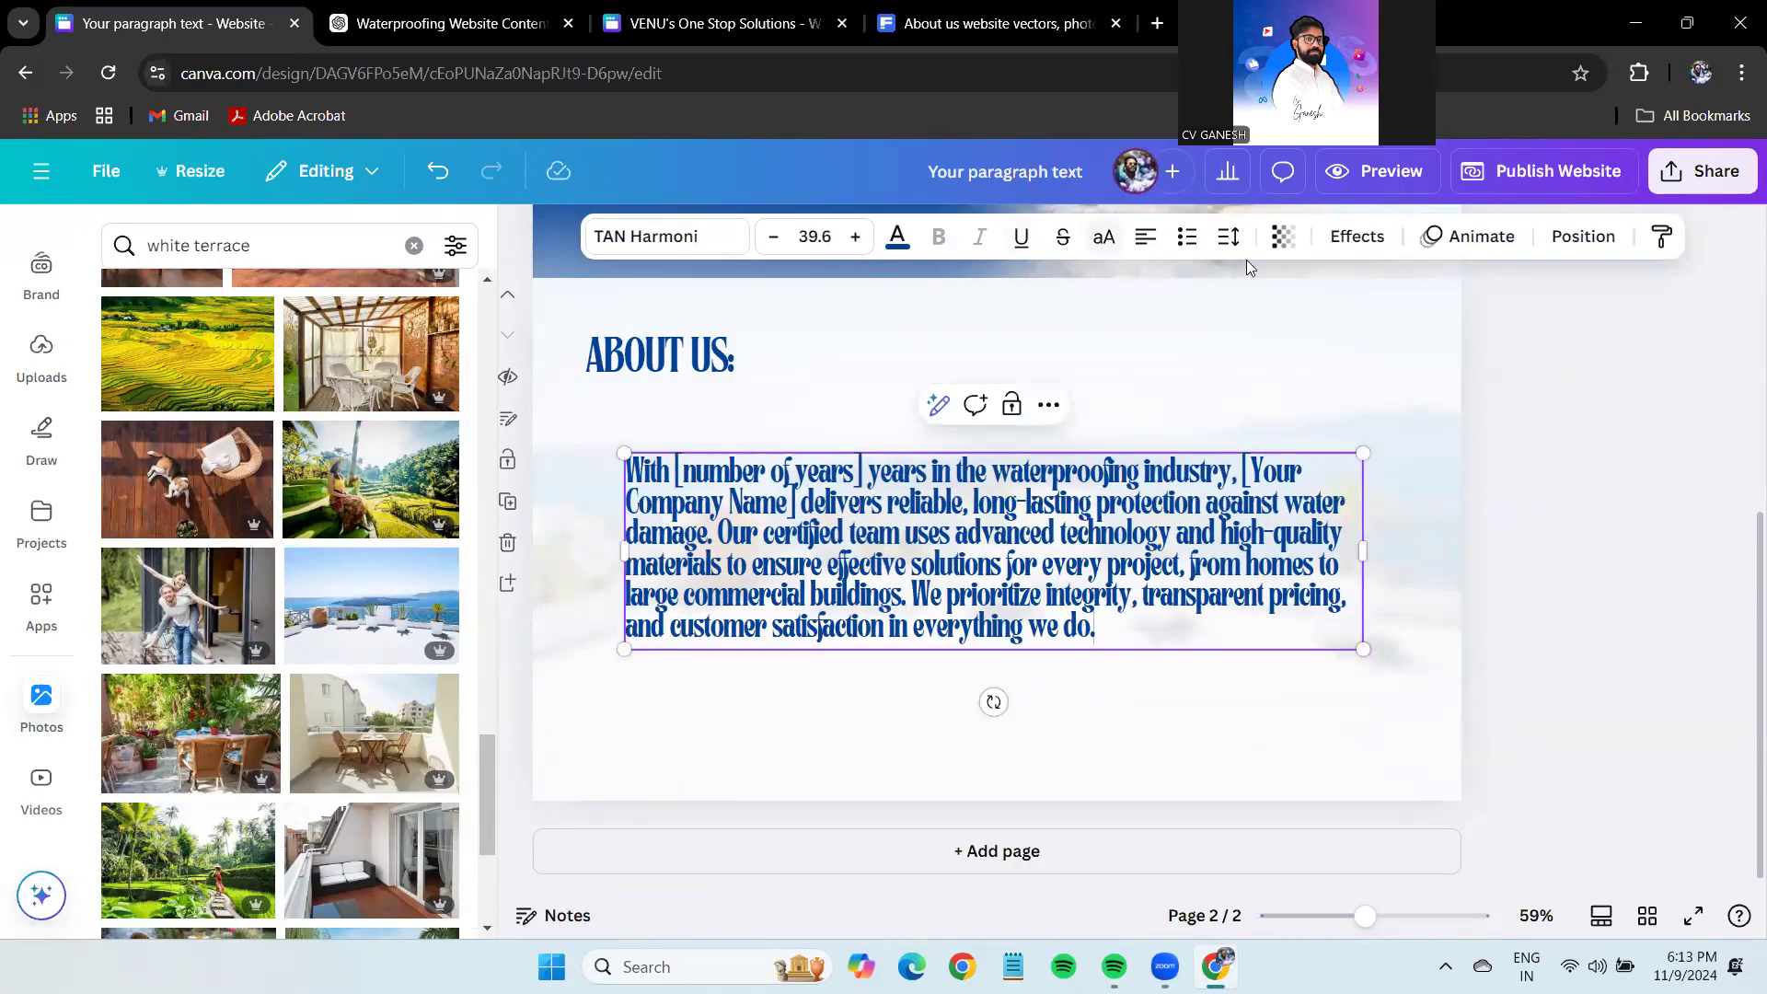
{"action": "left_click", "coordinate": [1232, 241]}
{"action": "left_click_drag", "start_coordinate": [1158, 423], "coordinate": [1159, 419]}
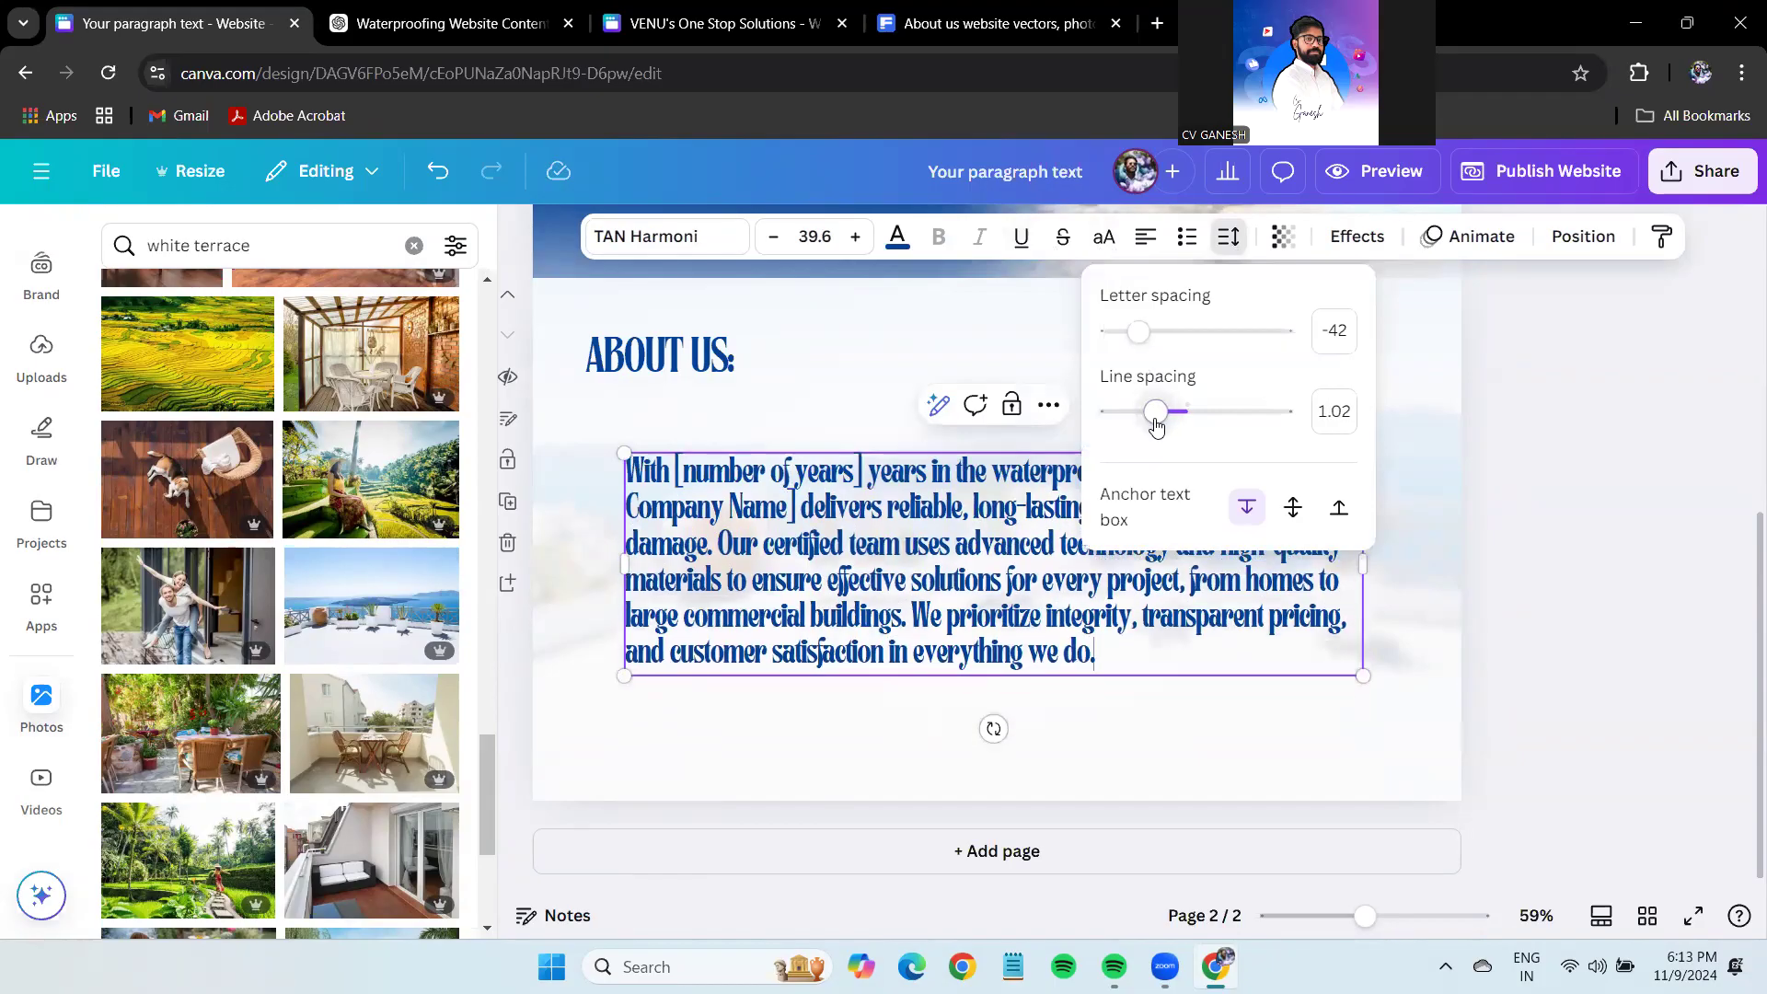
{"action": "left_click", "coordinate": [1443, 578]}
Position the paragraph up and left, directly under the ABOUT US: heading.
{"action": "left_click_drag", "start_coordinate": [1307, 562], "coordinate": [1083, 535]}
{"action": "left_click_drag", "start_coordinate": [897, 536], "coordinate": [897, 534]}
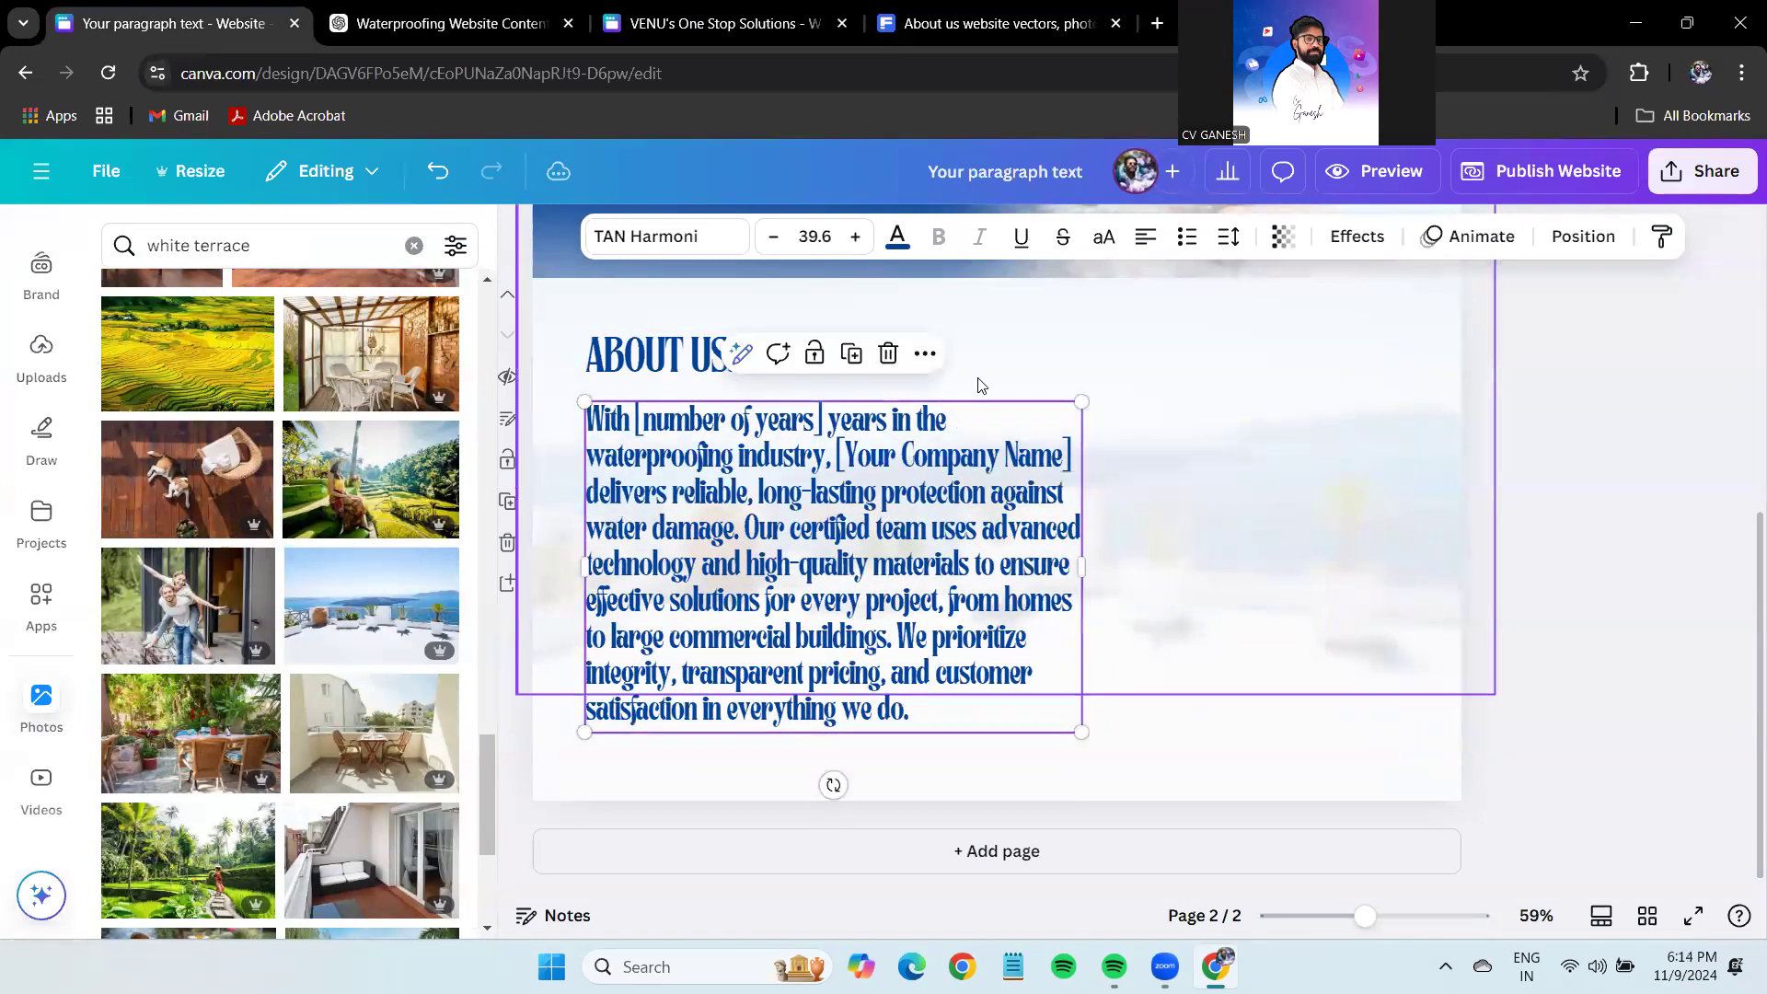
{"action": "left_click_drag", "start_coordinate": [860, 570], "coordinate": [853, 558]}
{"action": "key", "text": "ctrl+z"}
Replace the company-name placeholder in the paragraph with 'ASM Water Proofing'.
{"action": "left_click", "coordinate": [822, 431]}
{"action": "left_click_drag", "start_coordinate": [822, 431], "coordinate": [647, 428]}
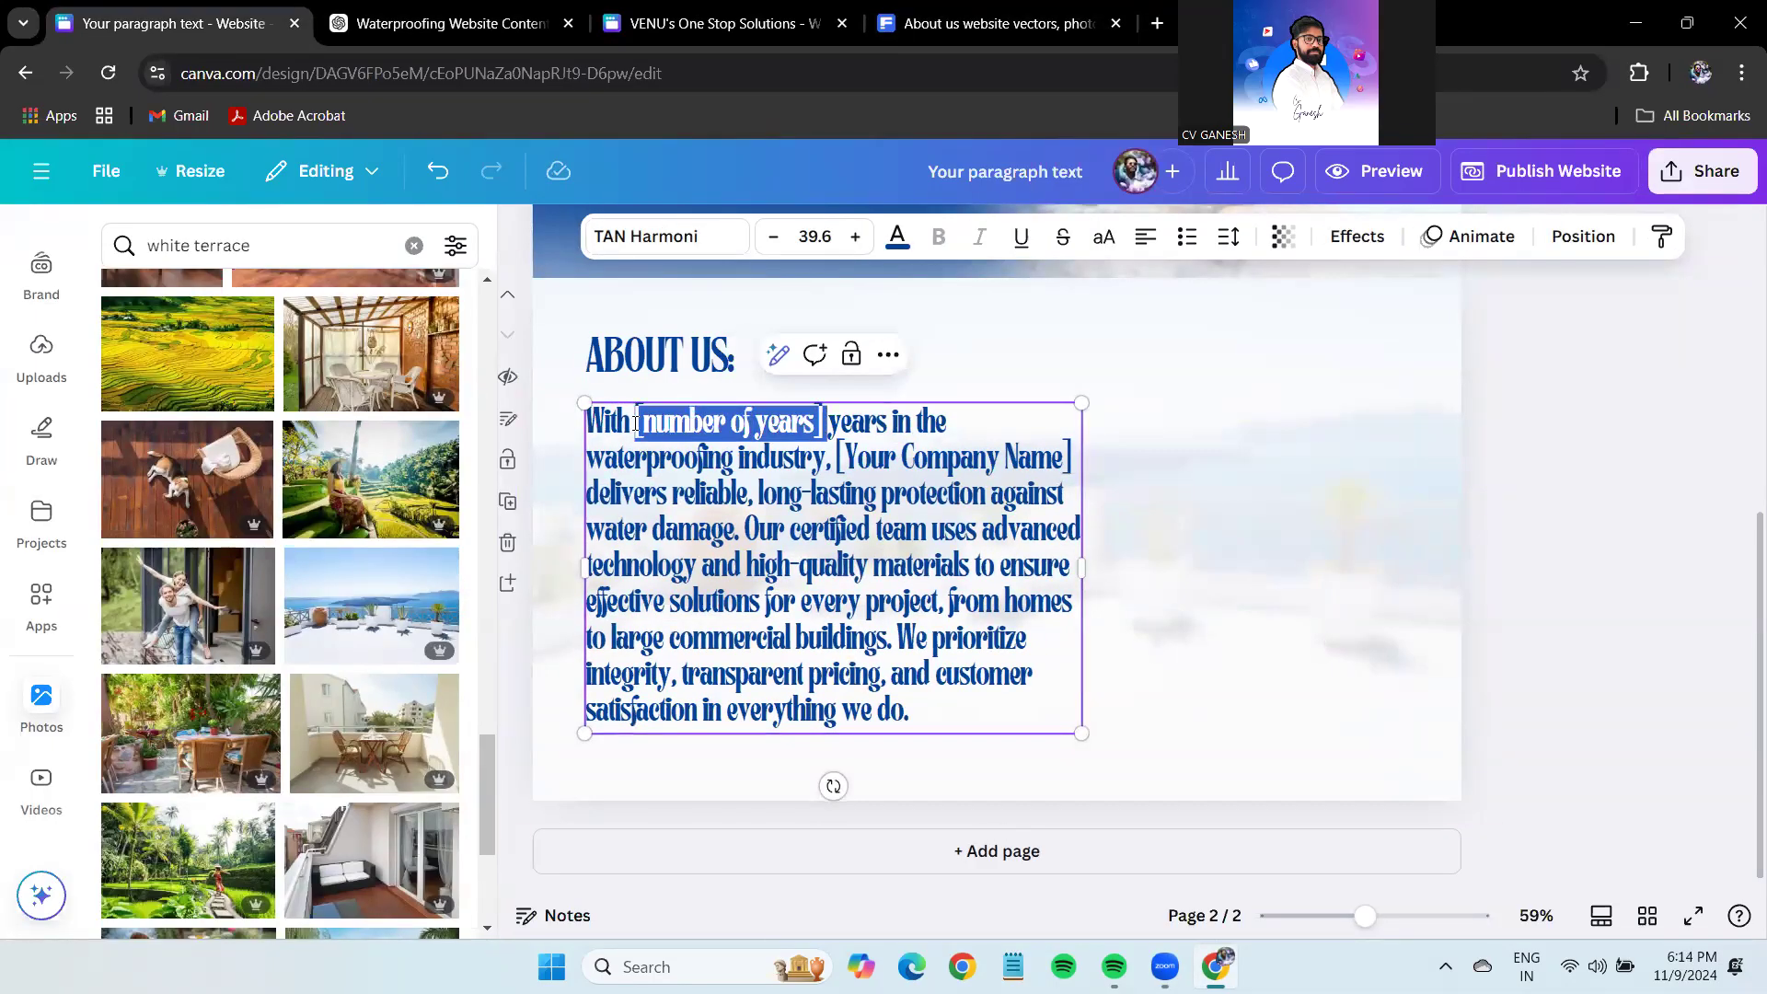
{"action": "left_click", "coordinate": [959, 467]}
{"action": "left_click_drag", "start_coordinate": [1071, 462], "coordinate": [836, 463]}
{"action": "scroll", "coordinate": [889, 548], "scroll_direction": "up", "scroll_amount": 5}
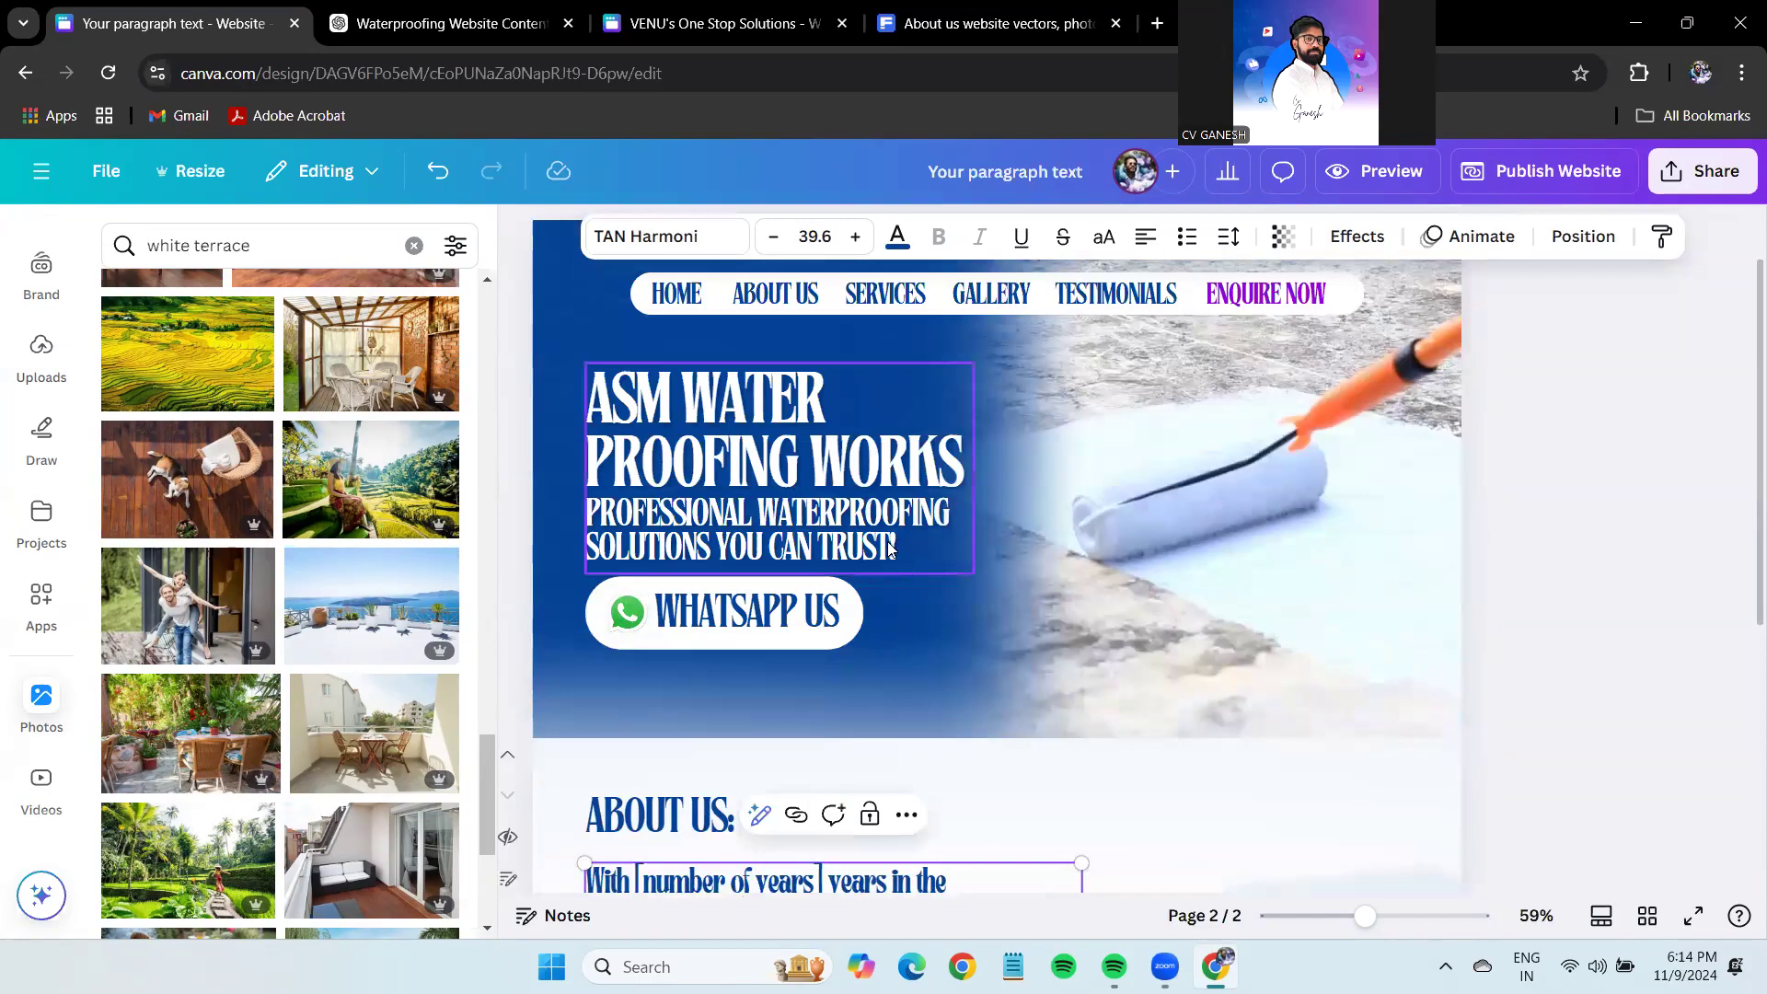
{"action": "scroll", "coordinate": [889, 548], "scroll_direction": "down", "scroll_amount": 5}
{"action": "type", "text": "AS"}
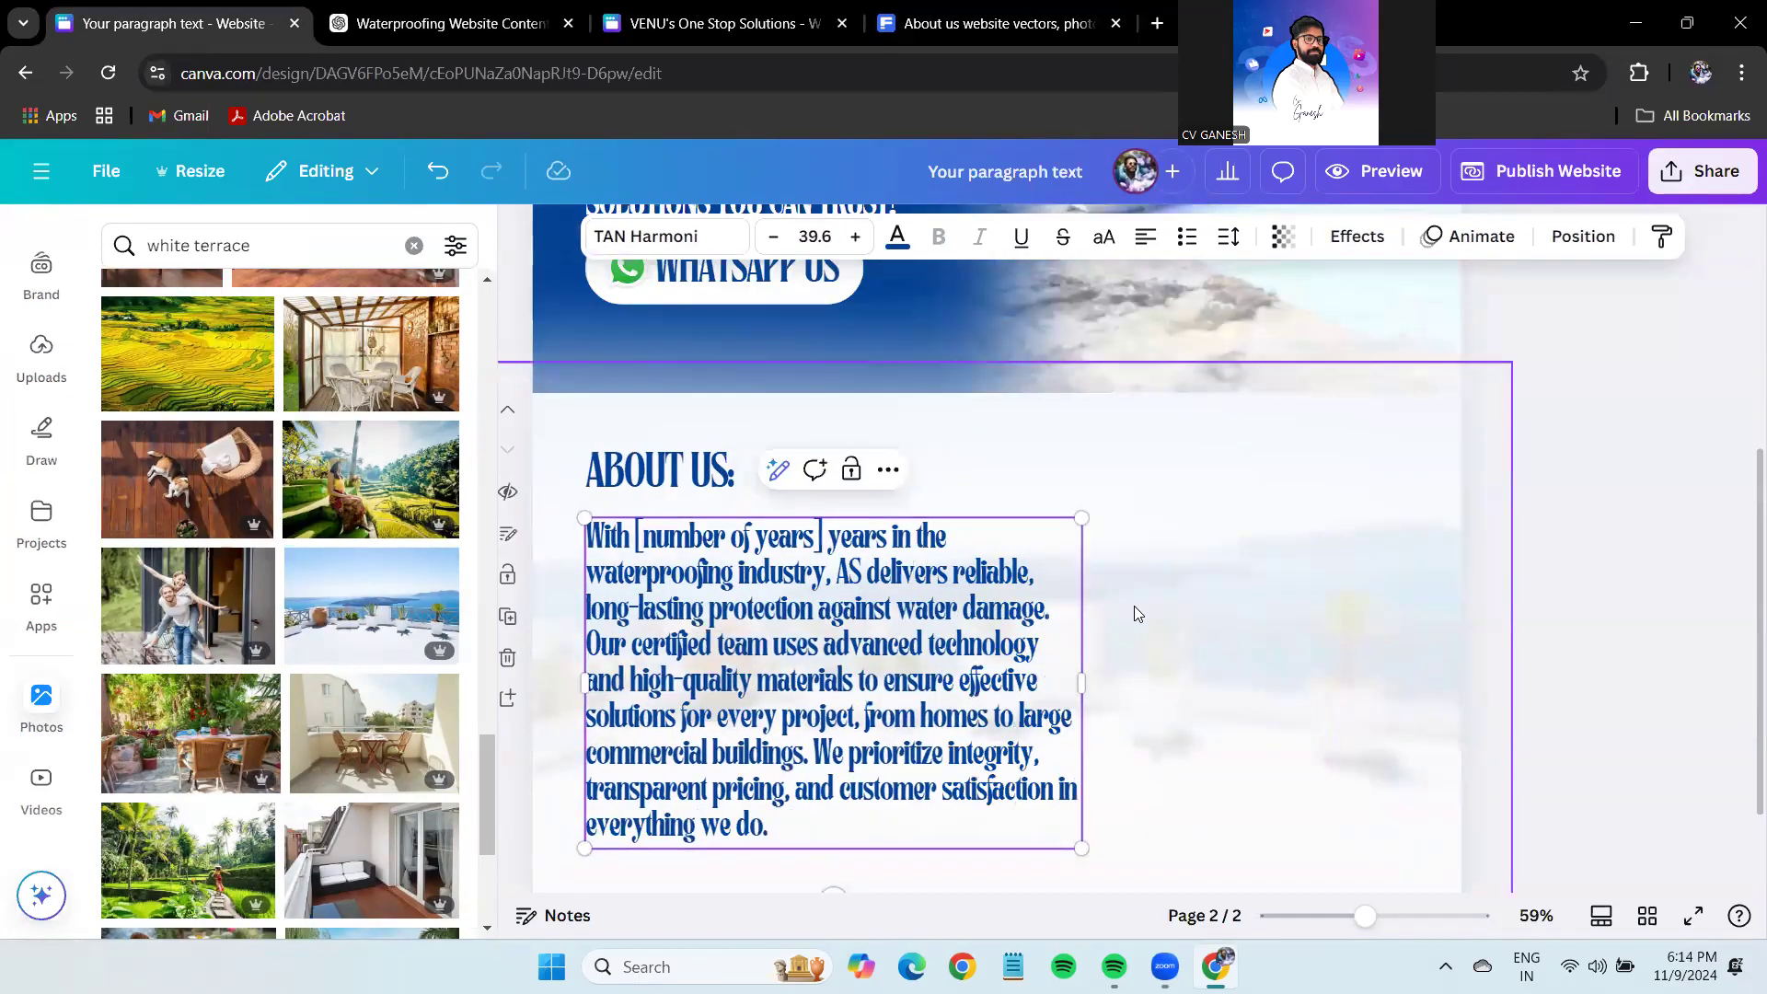
{"action": "type", "text": "M"}
{"action": "scroll", "coordinate": [988, 653], "scroll_direction": "up", "scroll_amount": 1}
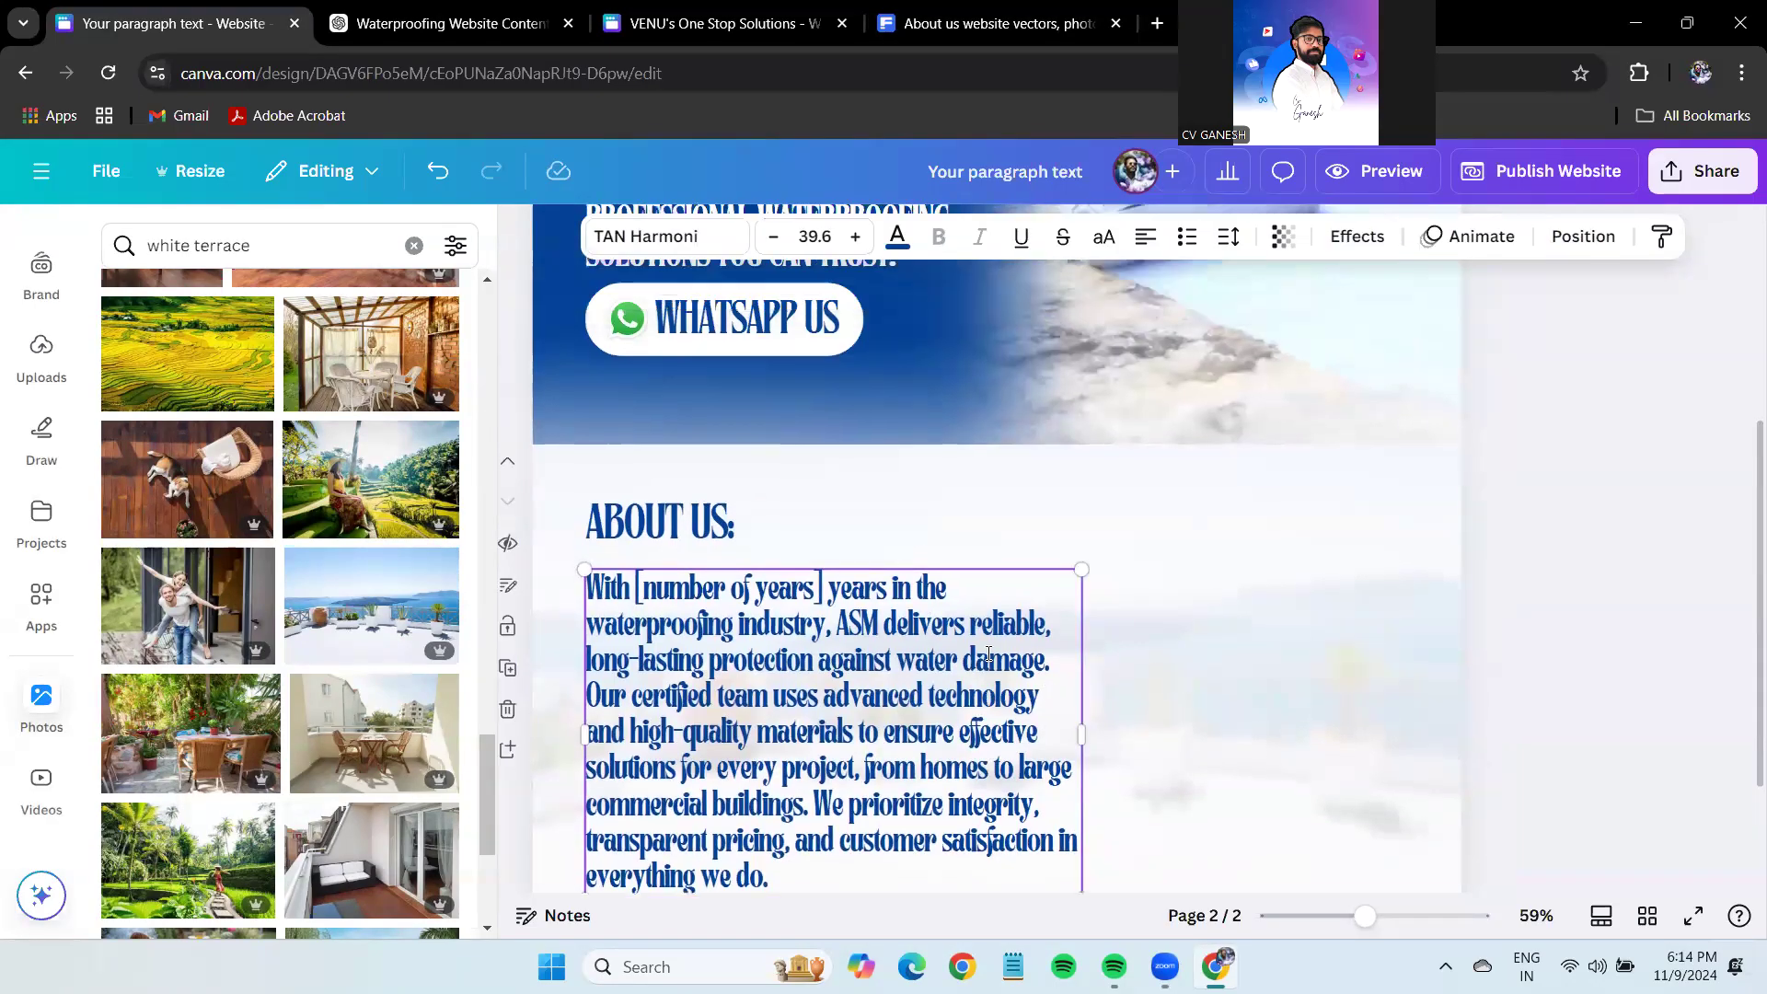
{"action": "scroll", "coordinate": [988, 654], "scroll_direction": "up", "scroll_amount": 4}
{"action": "scroll", "coordinate": [989, 653], "scroll_direction": "down", "scroll_amount": 5}
{"action": "type", "text": "Water Prro"}
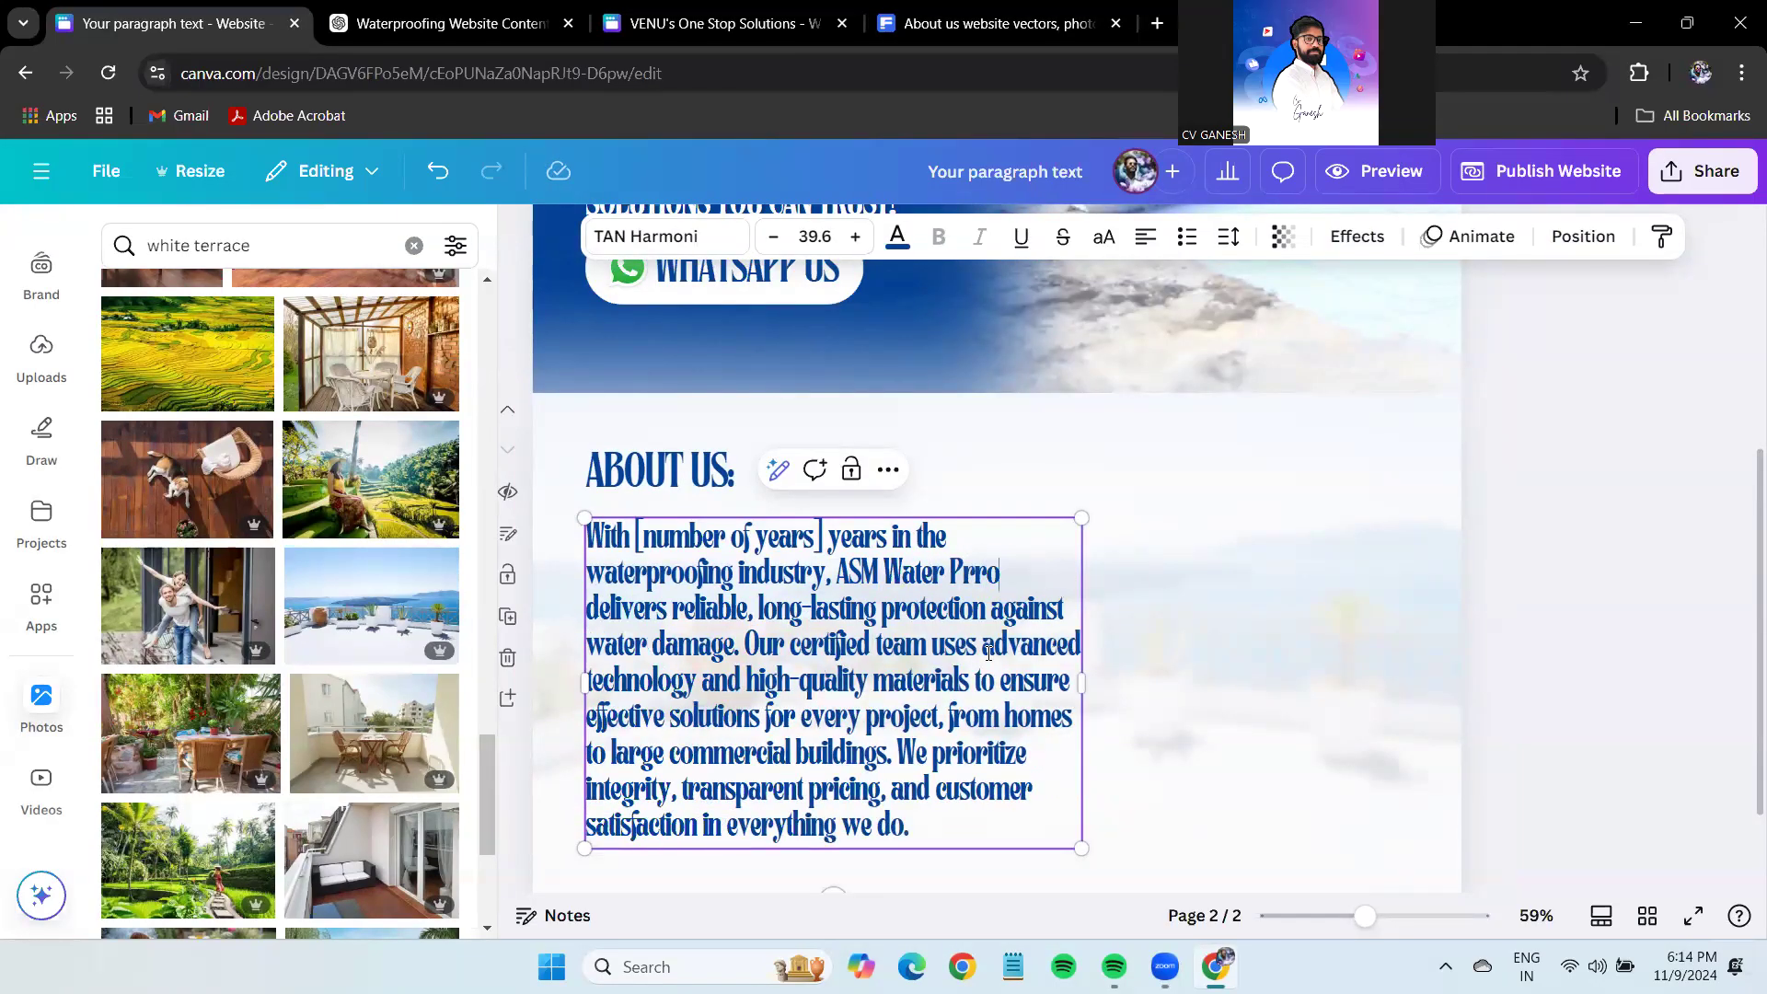
{"action": "key", "text": "BackSpace"}
{"action": "key", "text": "BackSpace"}
{"action": "type", "text": "oofing"}
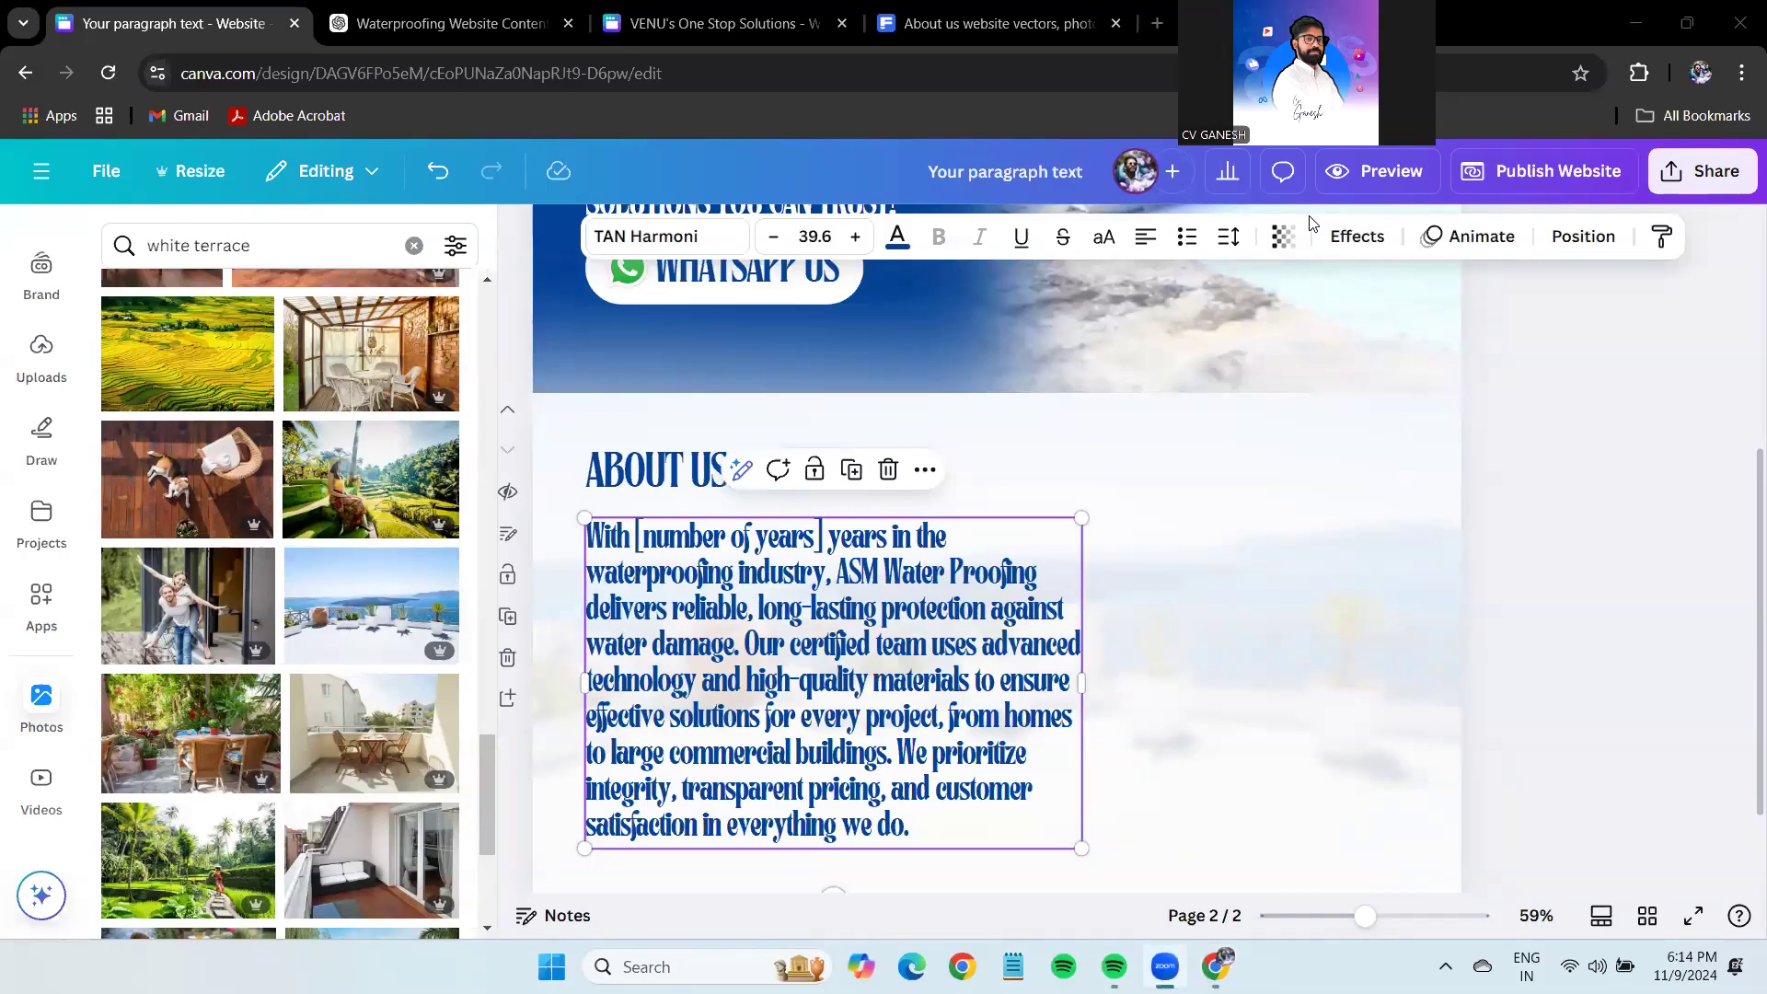
Replace the [number of years] placeholder with 16.
{"action": "left_click", "coordinate": [814, 540]}
{"action": "left_click_drag", "start_coordinate": [821, 539], "coordinate": [640, 540]}
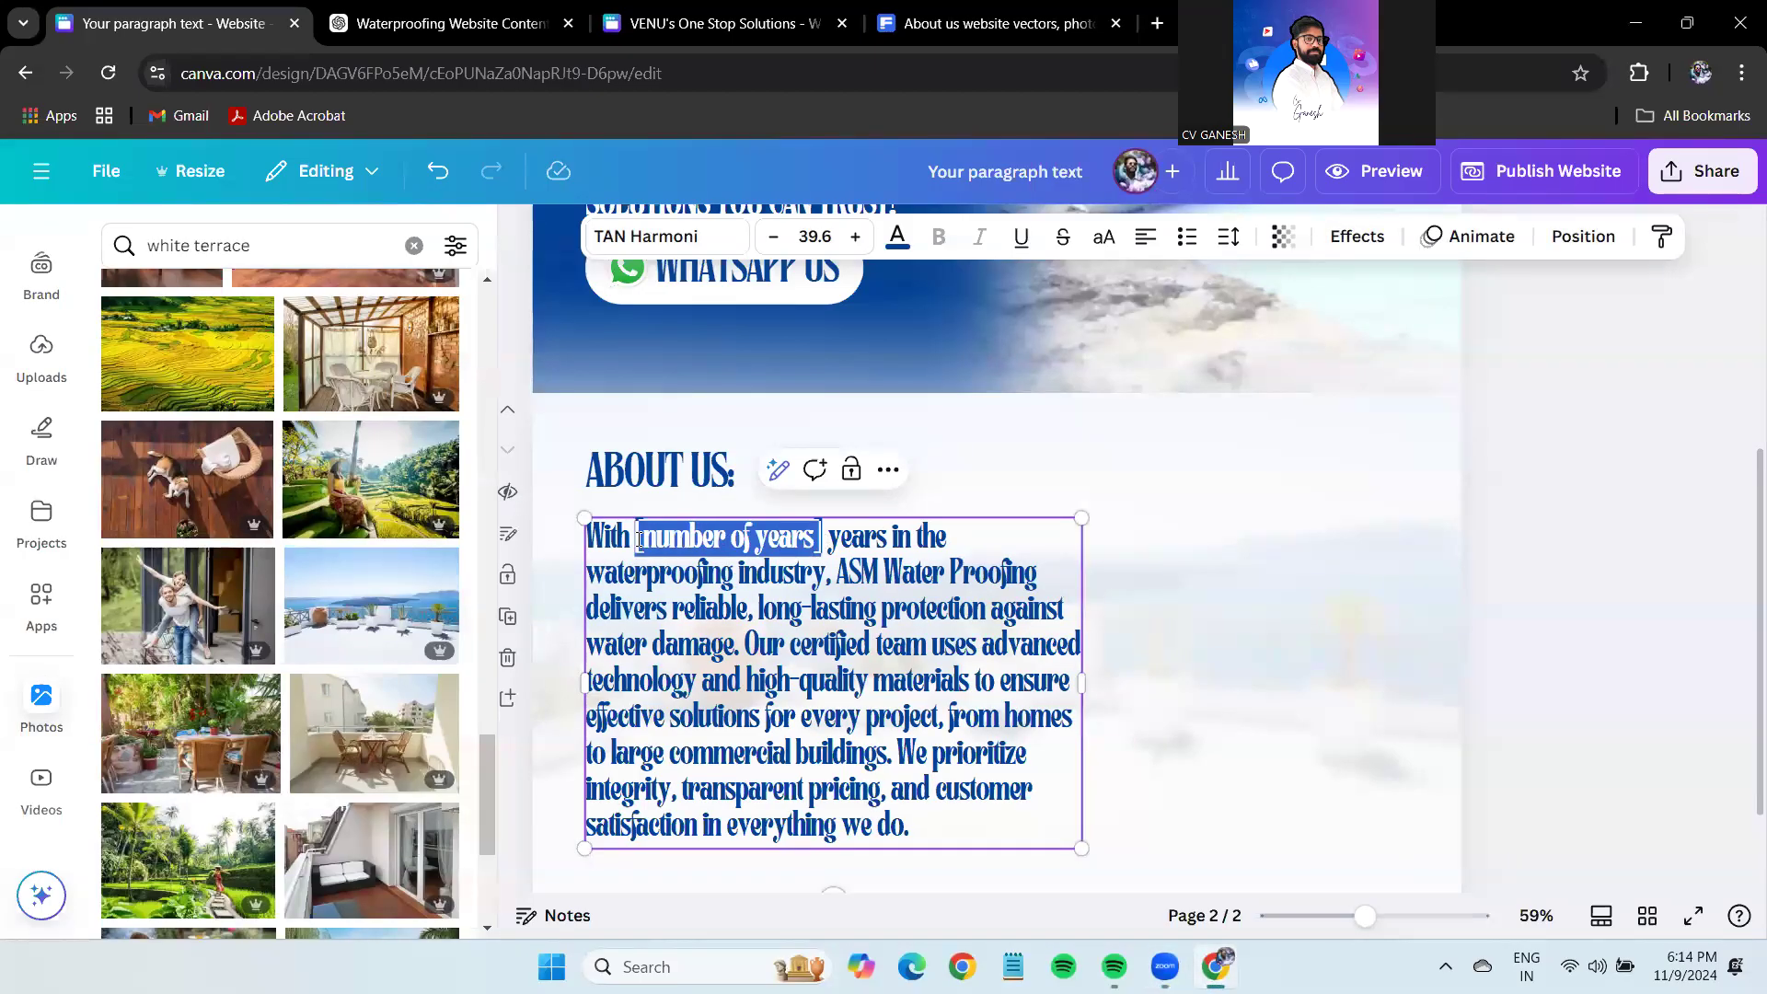
{"action": "type", "text": "16"}
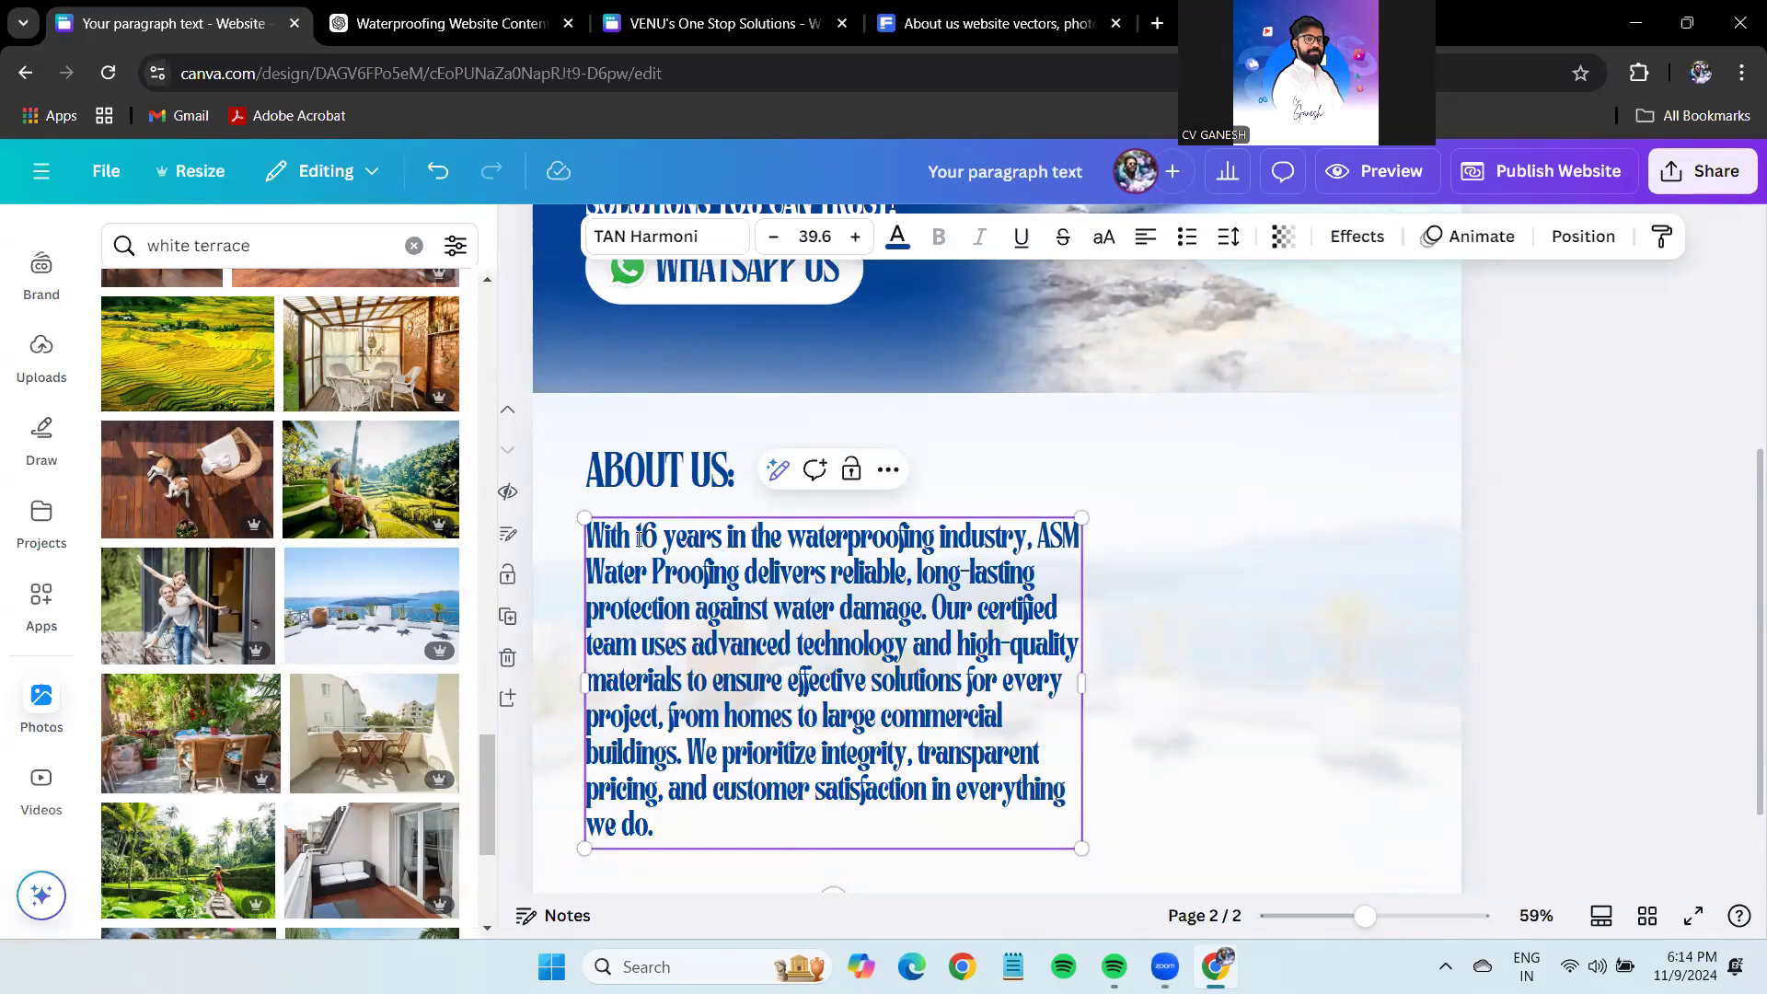
Narrow the paragraph box, shrink its text to 37.4, and move it slightly lower.
{"action": "scroll", "coordinate": [1474, 560], "scroll_direction": "down", "scroll_amount": 1}
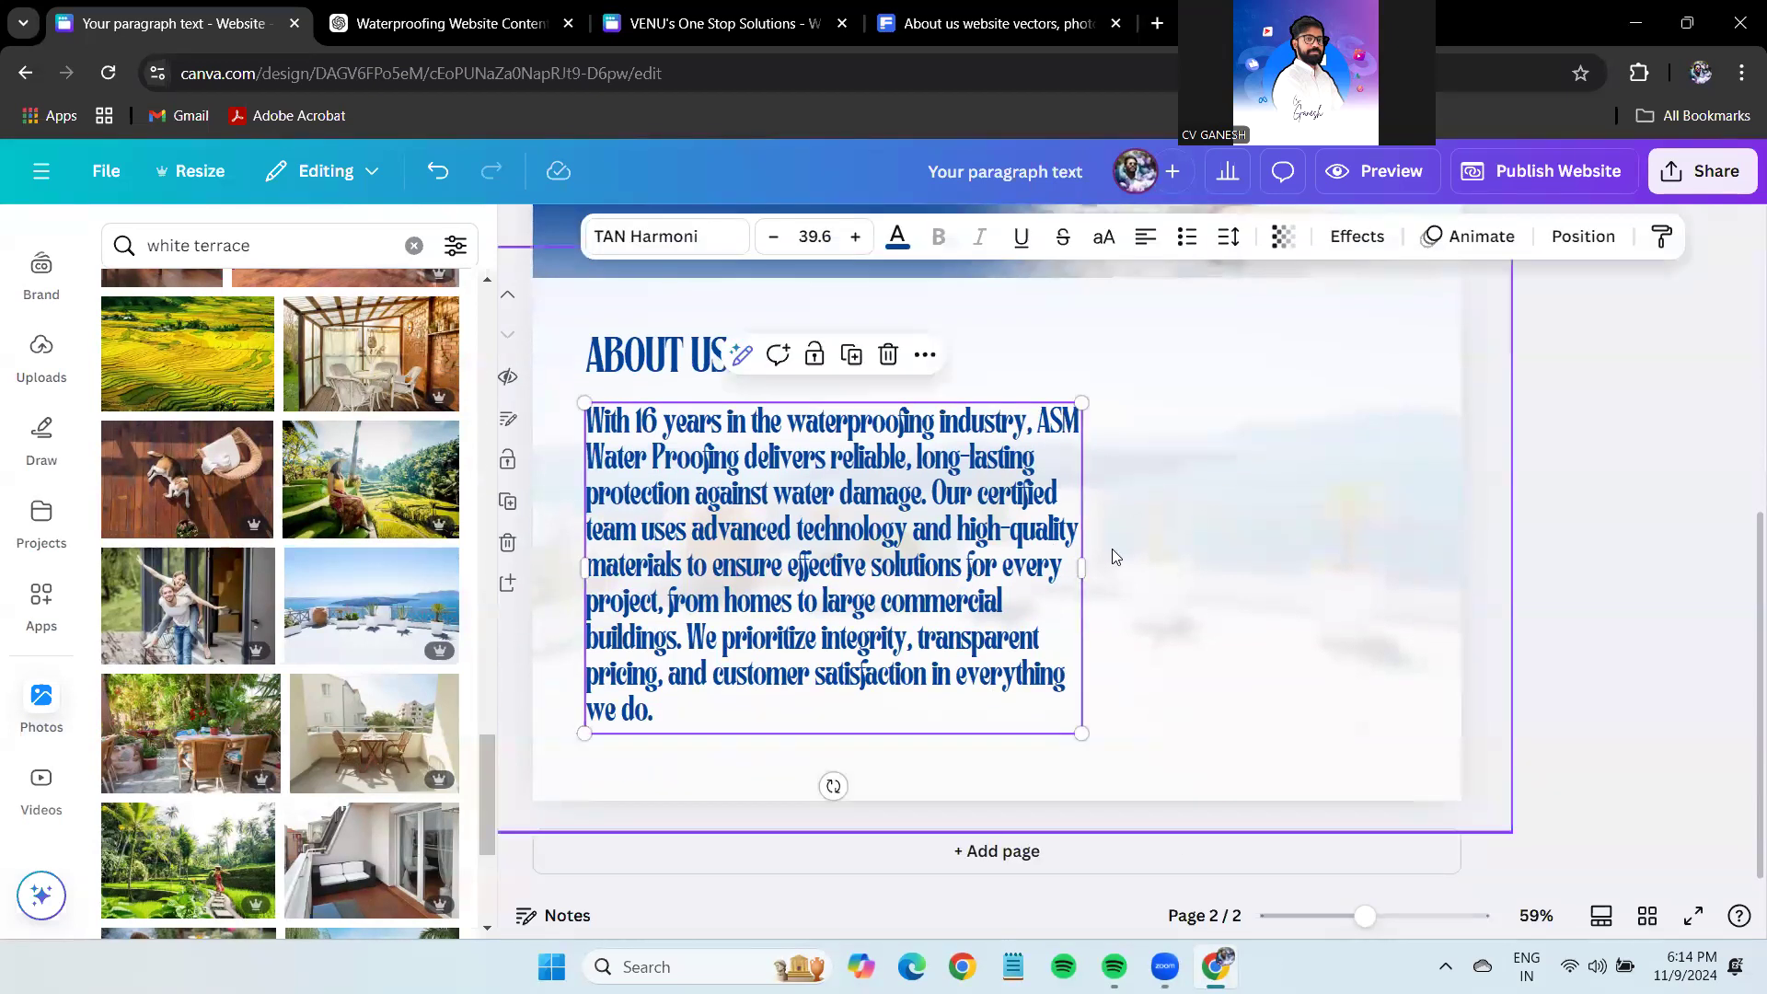
{"action": "left_click_drag", "start_coordinate": [1087, 562], "coordinate": [1048, 569]}
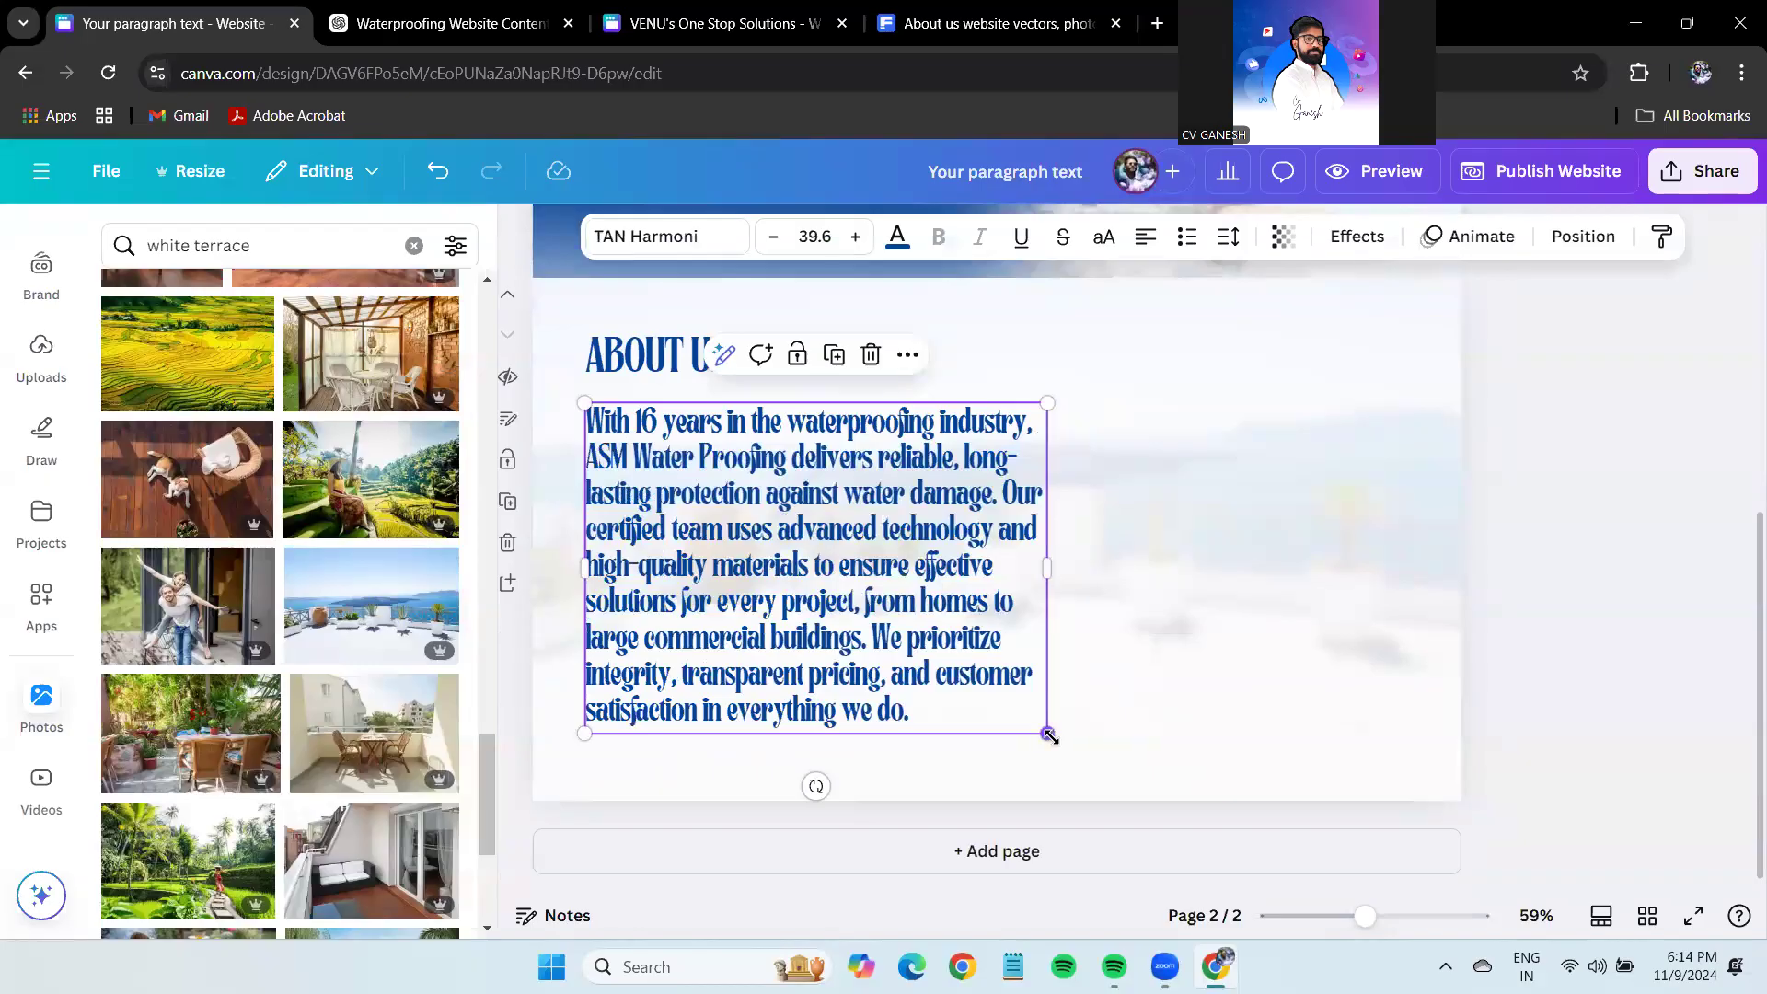
{"action": "left_click_drag", "start_coordinate": [1049, 735], "coordinate": [1022, 701]}
{"action": "mouse_move", "coordinate": [749, 591]}
{"action": "left_mouse_down"}
{"action": "mouse_move", "coordinate": [748, 572]}
{"action": "mouse_move", "coordinate": [749, 604]}
{"action": "left_mouse_up"}
{"action": "left_click", "coordinate": [848, 421]}
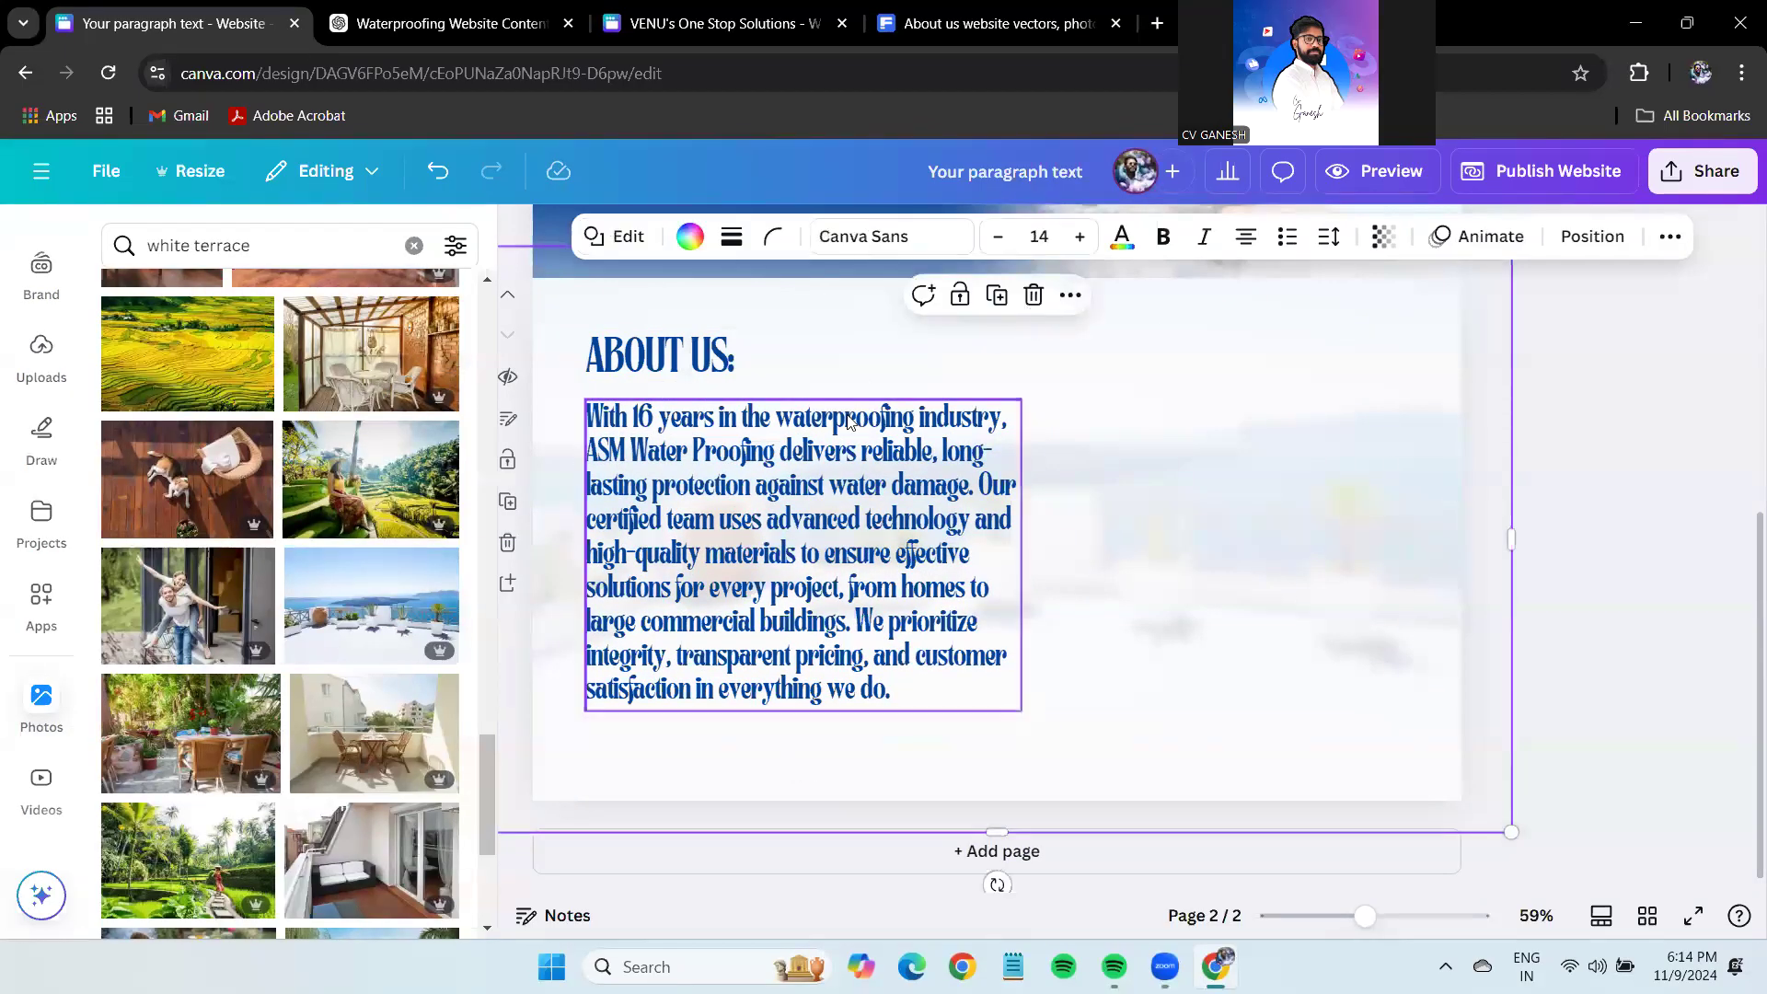
{"action": "left_click", "coordinate": [681, 460]}
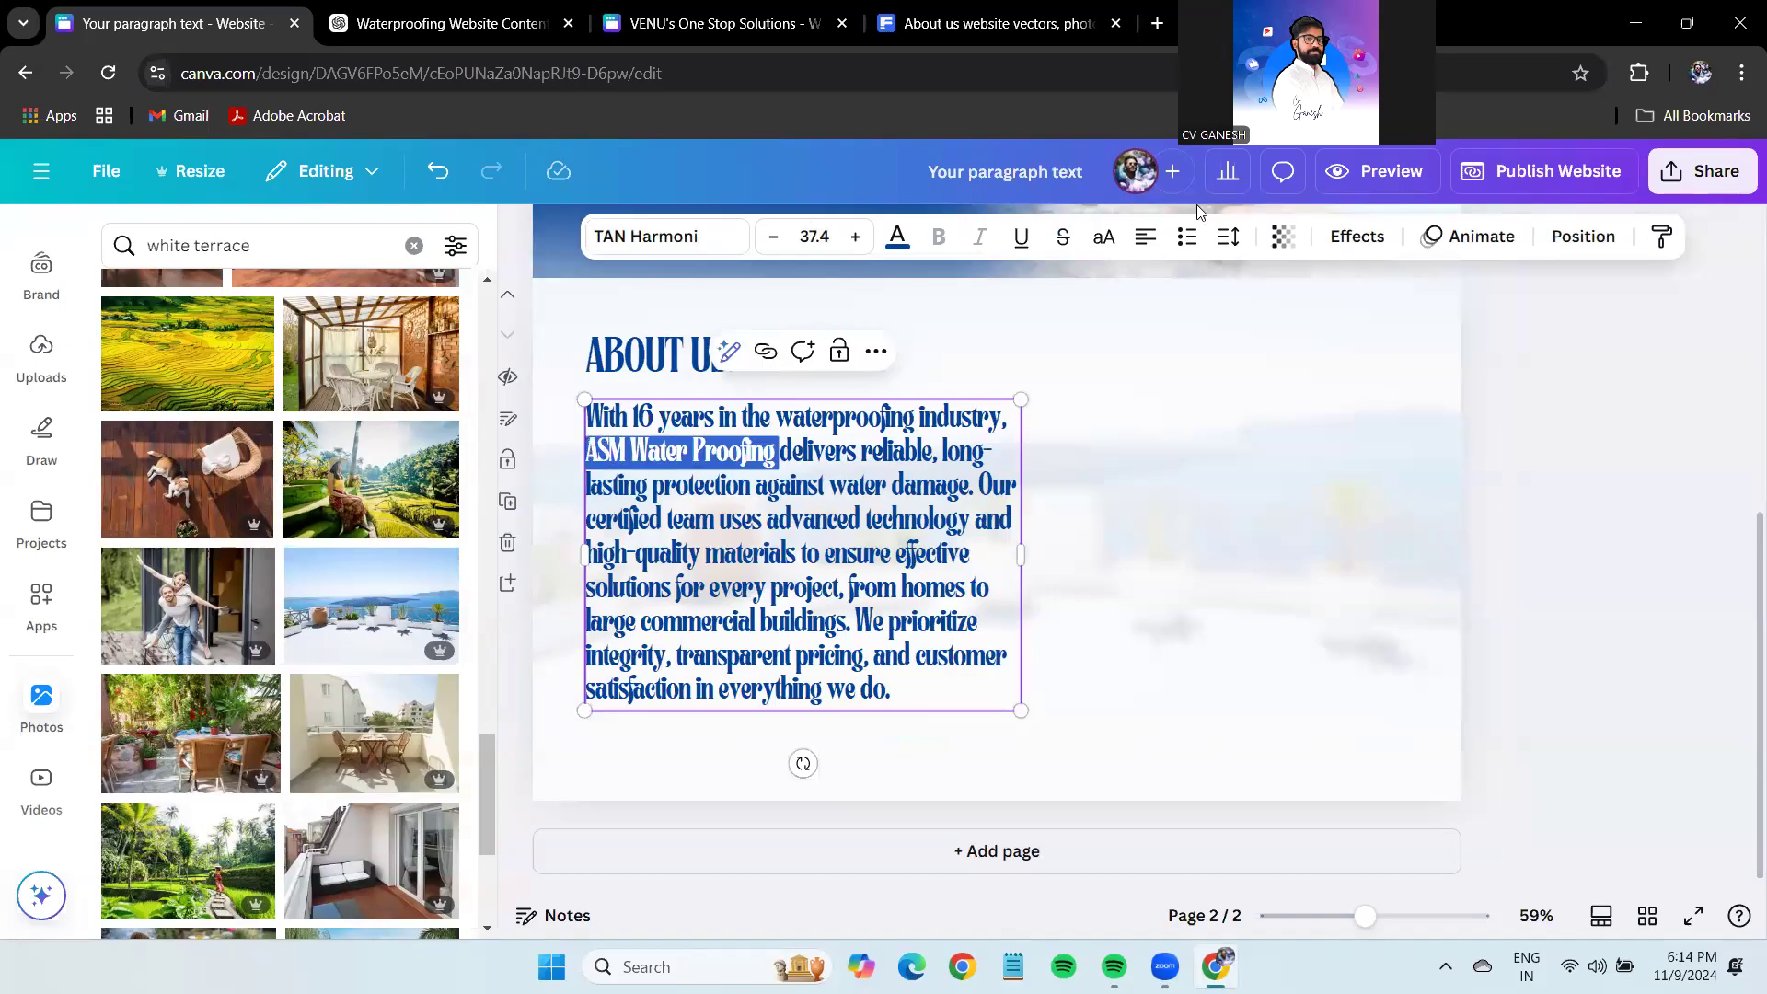
Copy 'ASM Water Proofing' and search for it on Google in another tab.
{"action": "key", "text": "ctrl+c"}
{"action": "key", "text": "ctrl+4"}
{"action": "key", "text": "ctrl+l"}
{"action": "key", "text": "ctrl+v"}
{"action": "key", "text": "Return"}
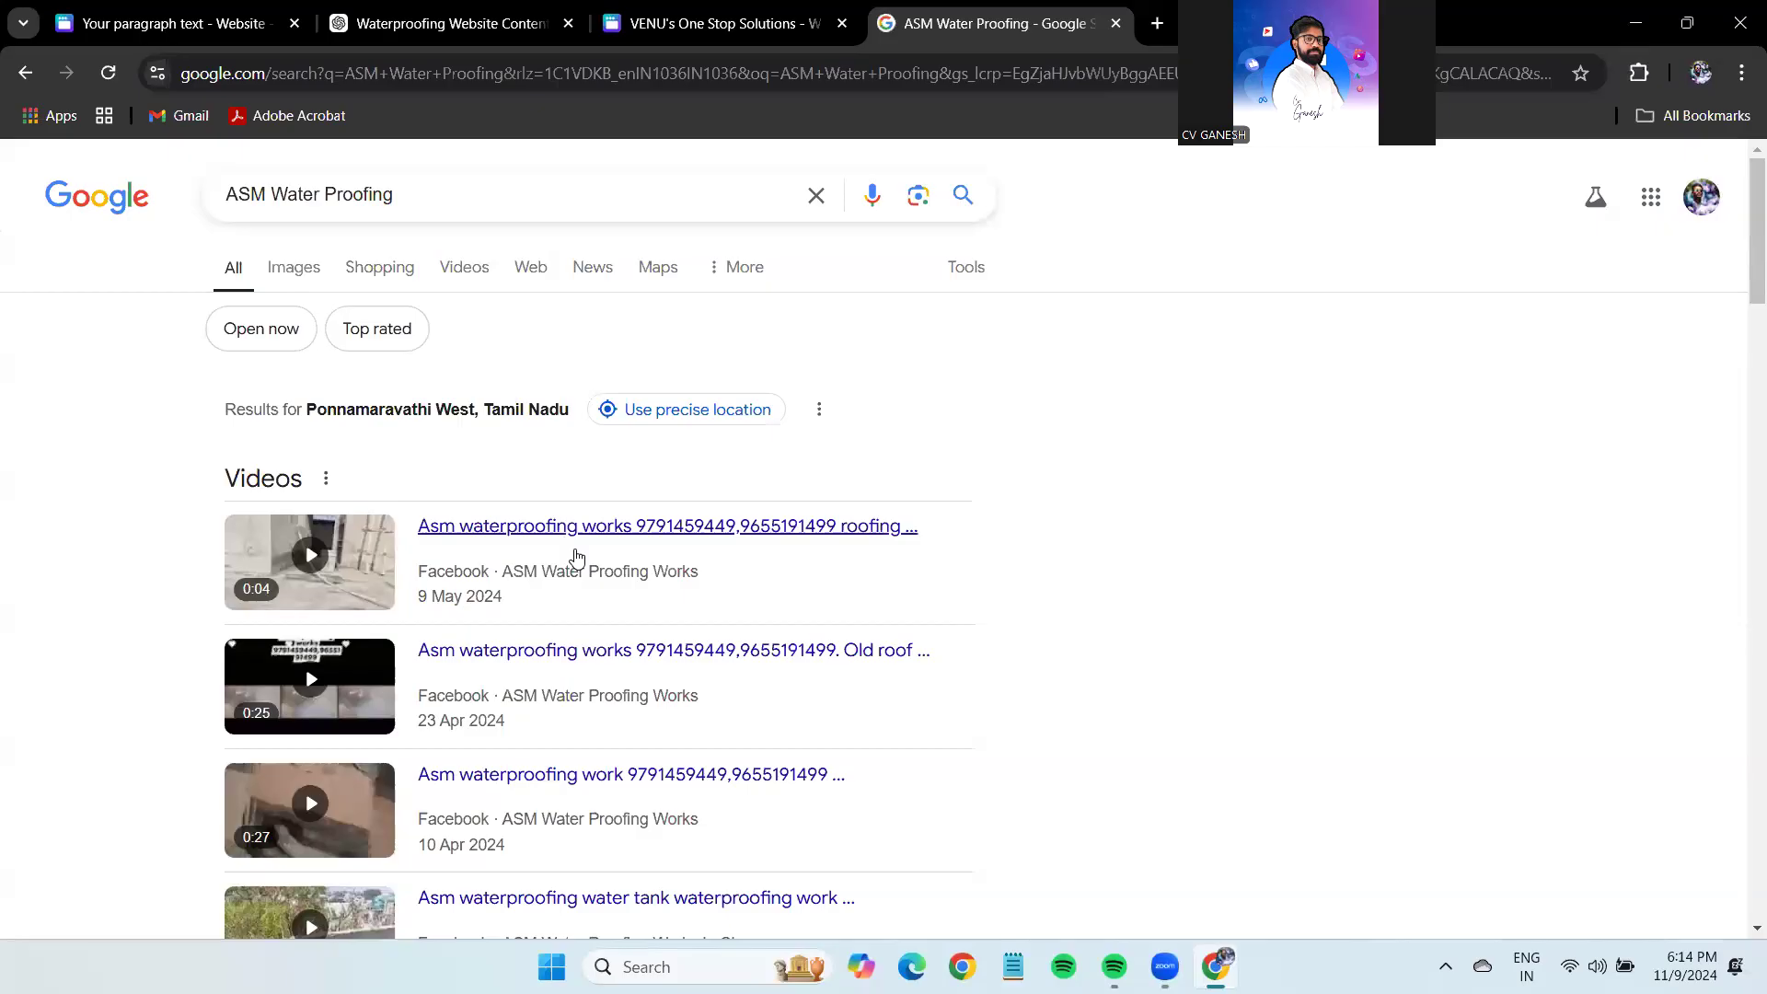
Open the ASM Water Proofing Works Facebook page from the results and browse its photo posts.
{"action": "scroll", "coordinate": [577, 557], "scroll_direction": "down", "scroll_amount": 6}
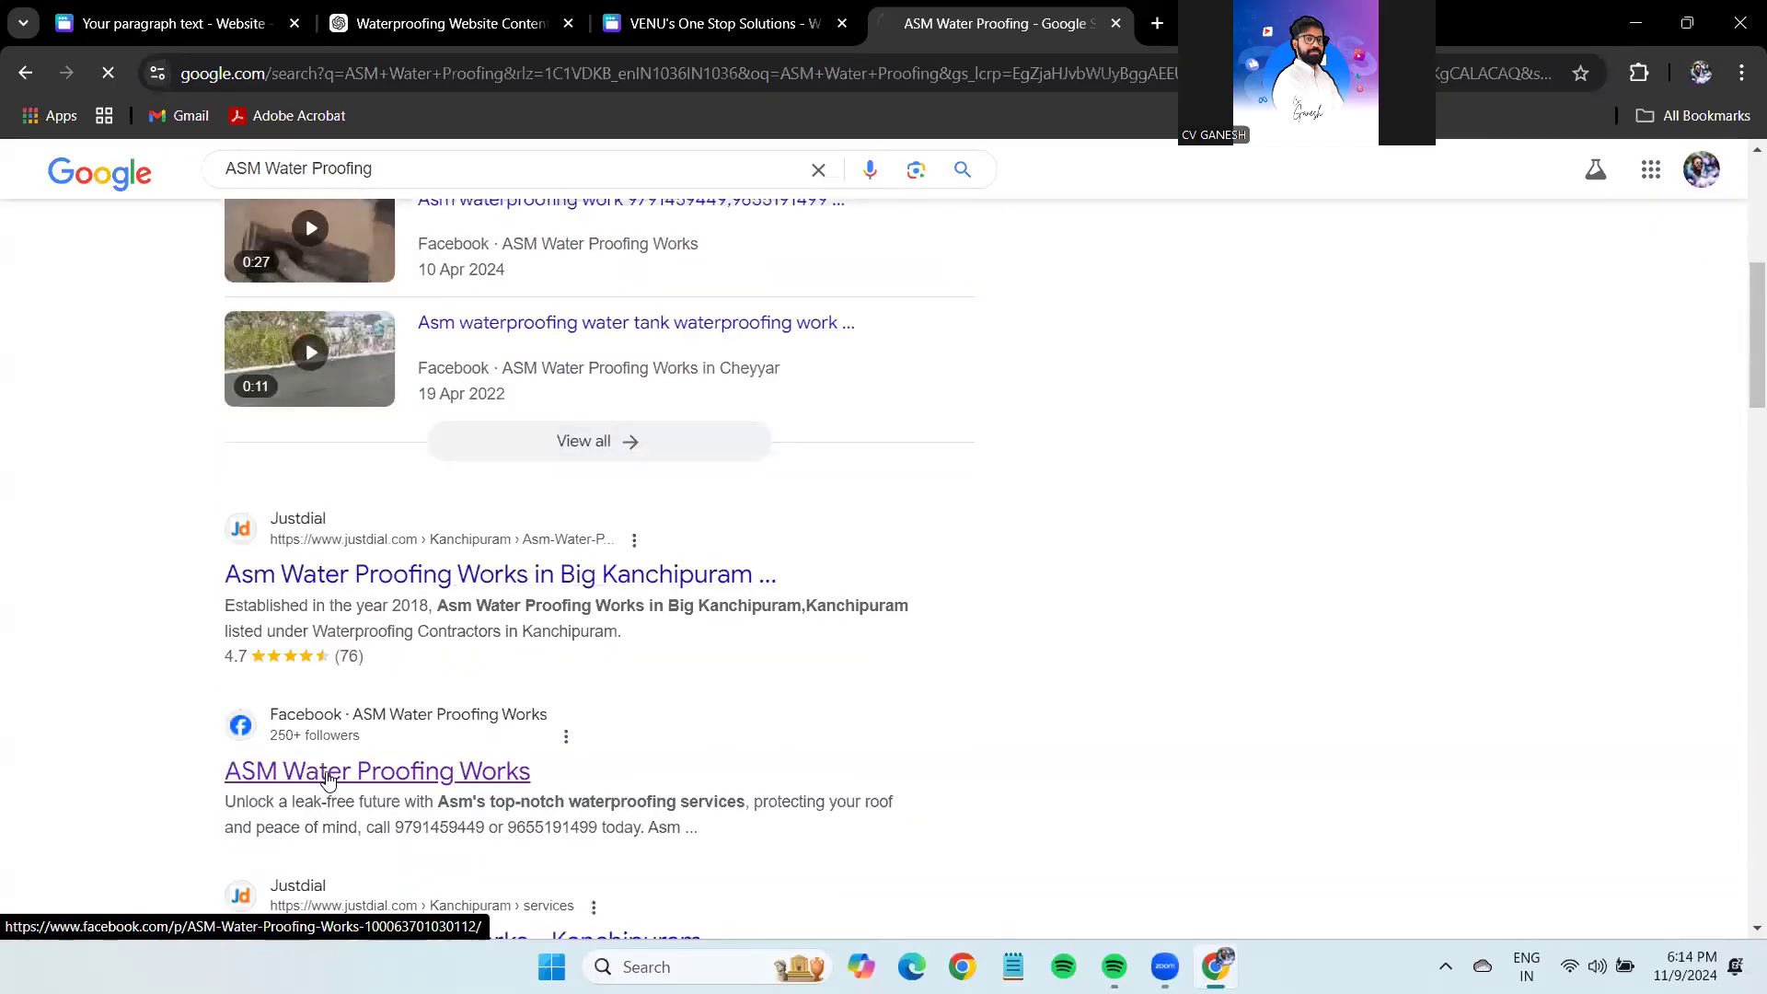
{"action": "left_click", "coordinate": [328, 779]}
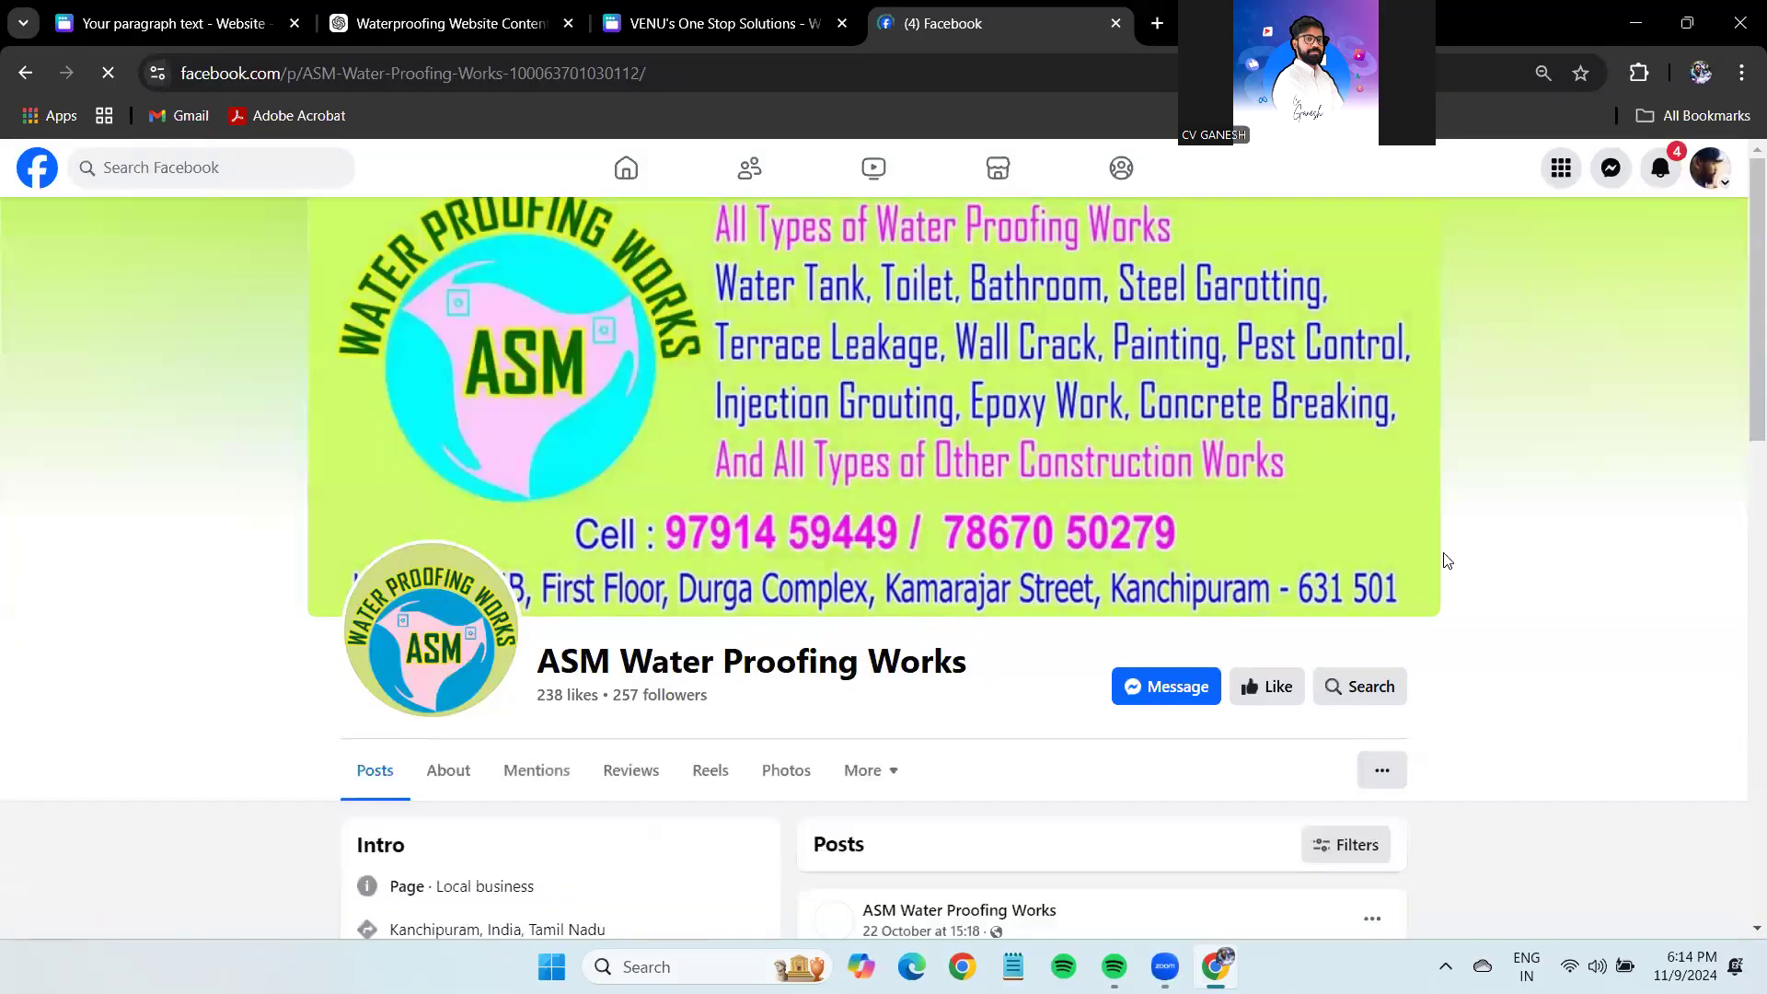
{"action": "scroll", "coordinate": [1252, 538], "scroll_direction": "down", "scroll_amount": 5}
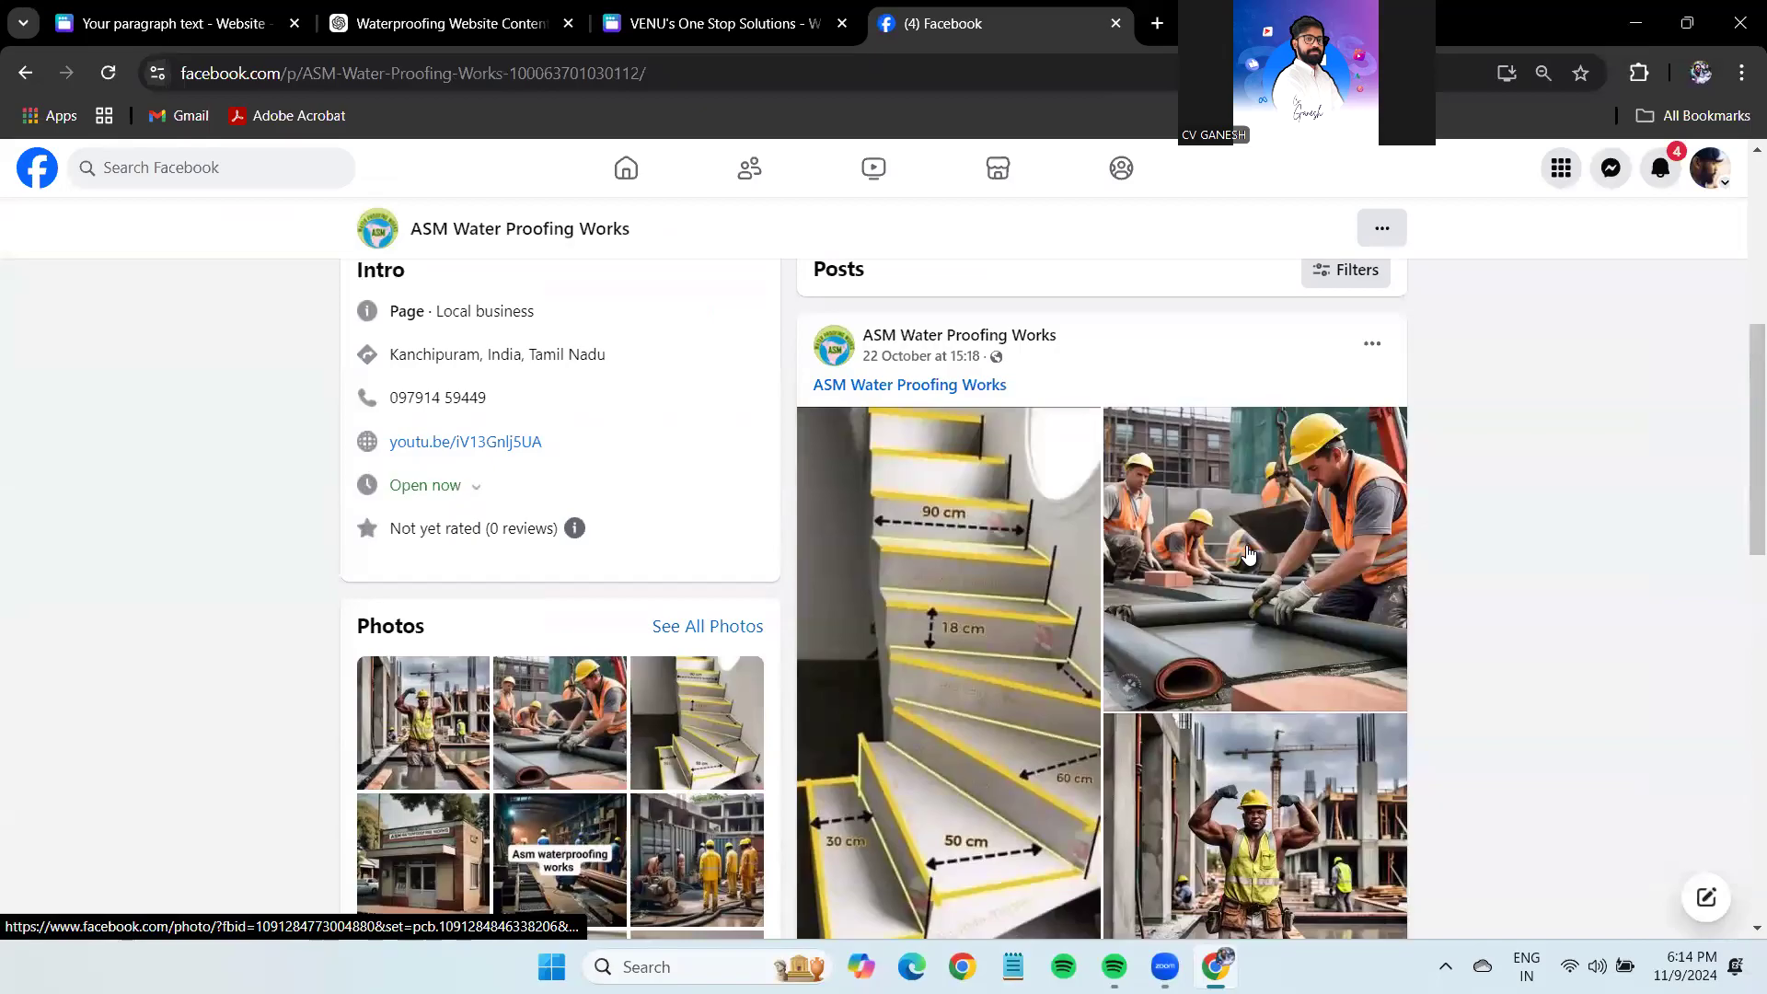
{"action": "scroll", "coordinate": [1248, 553], "scroll_direction": "down", "scroll_amount": 10}
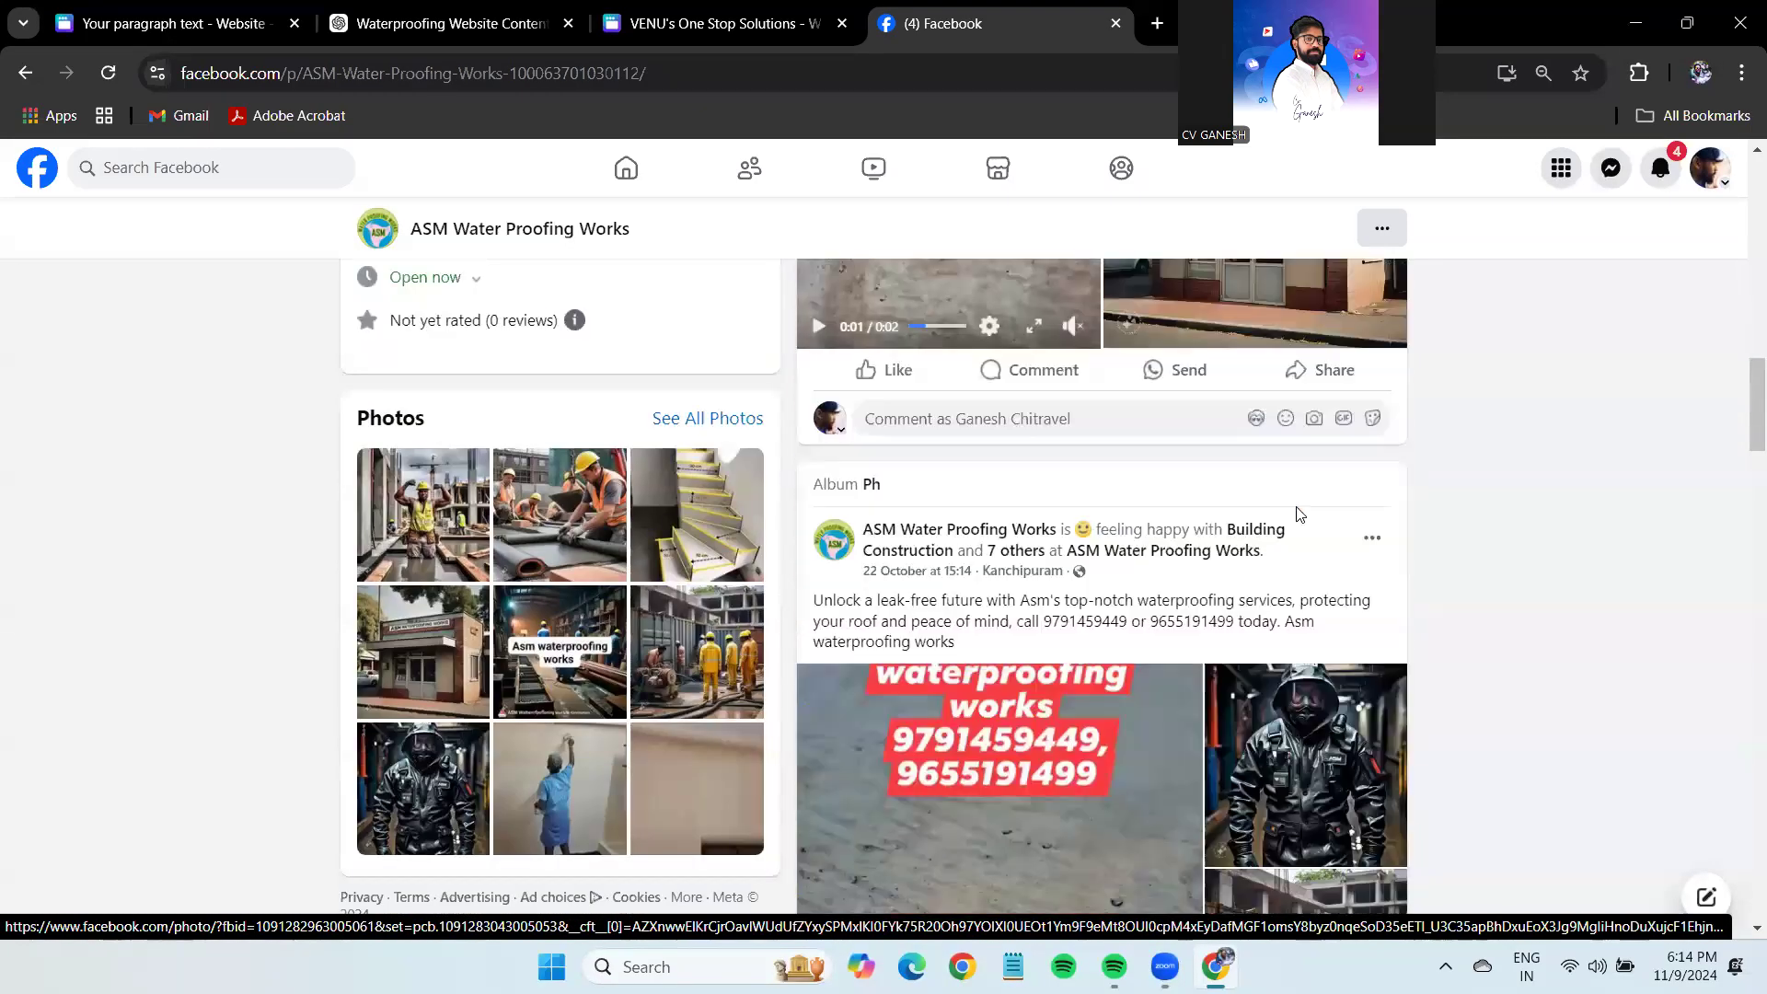
{"action": "scroll", "coordinate": [1301, 514], "scroll_direction": "up", "scroll_amount": 5}
{"action": "scroll", "coordinate": [1645, 619], "scroll_direction": "down", "scroll_amount": 6}
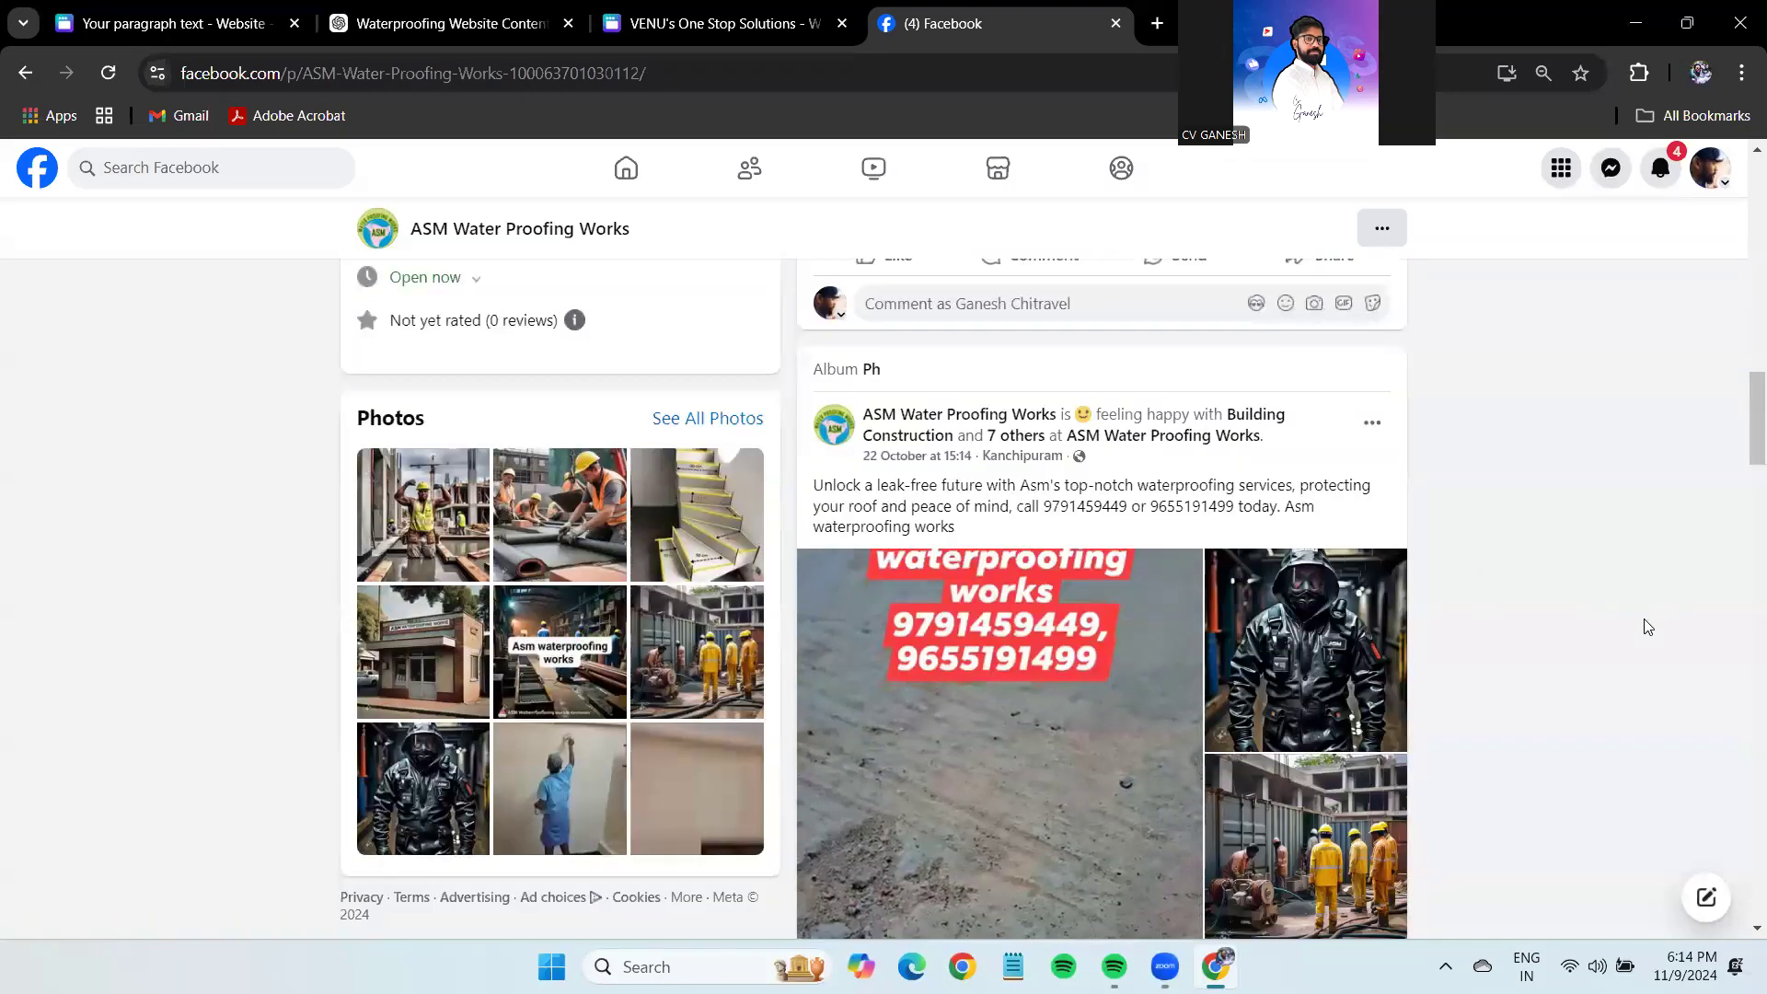
{"action": "scroll", "coordinate": [1601, 598], "scroll_direction": "down", "scroll_amount": 4}
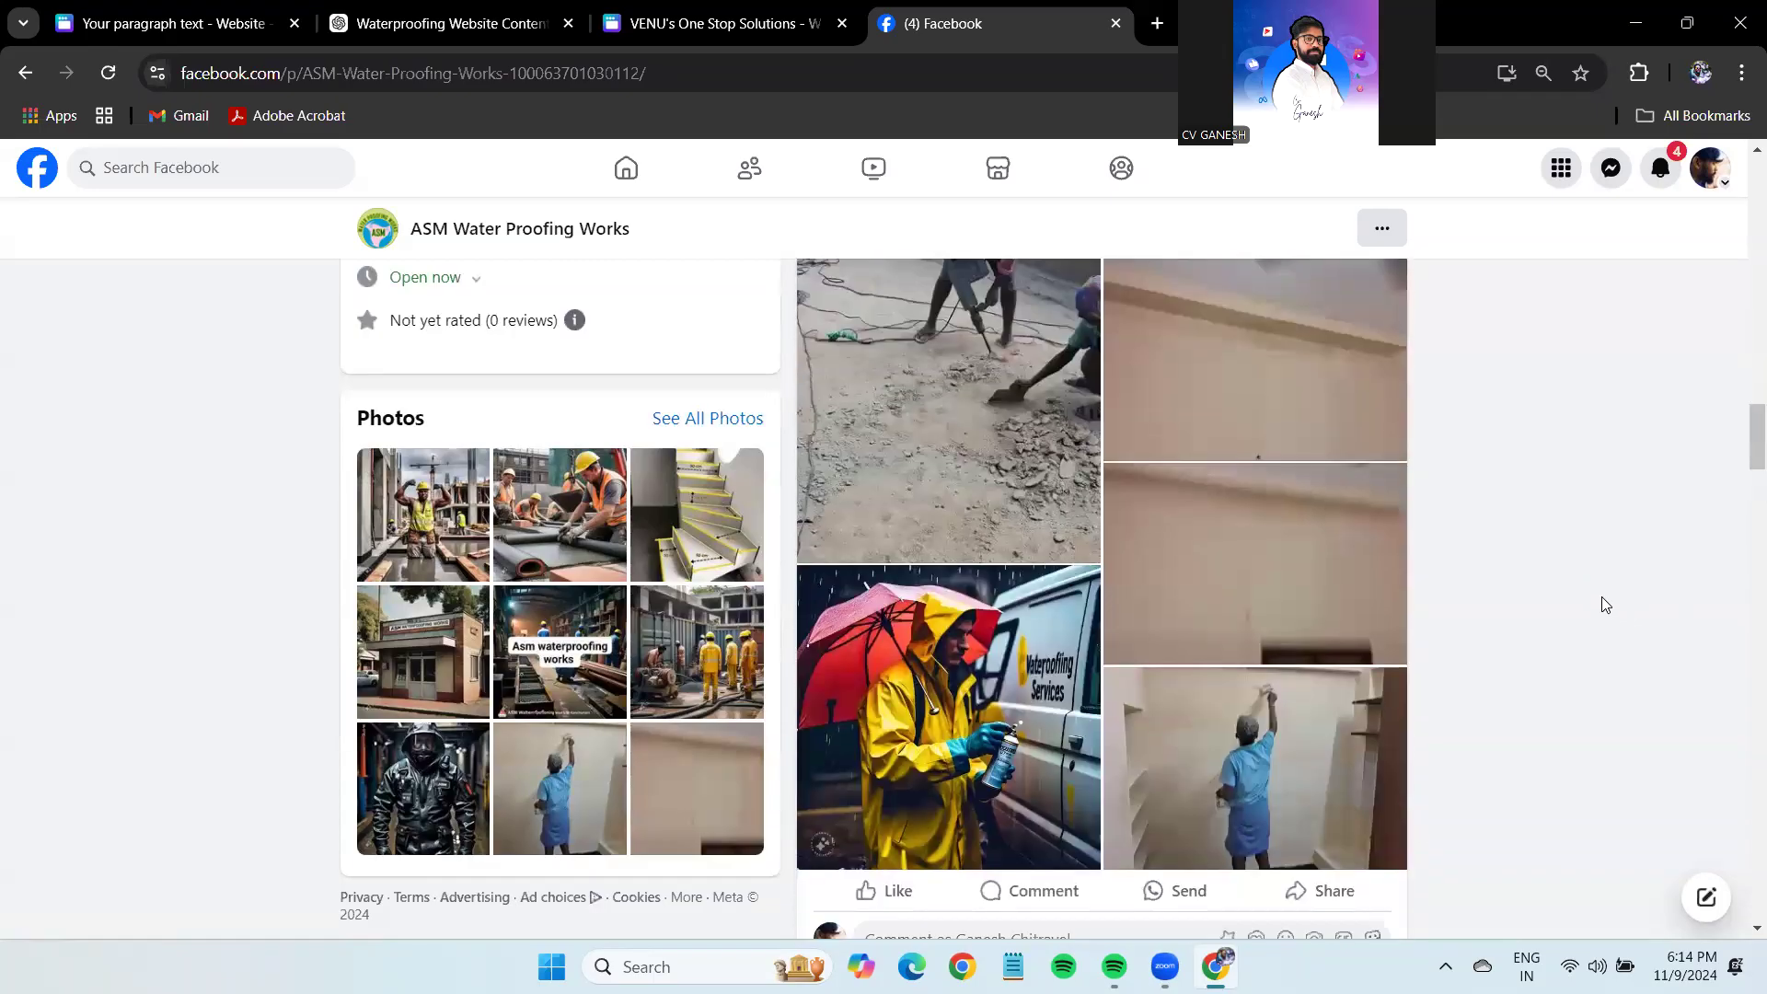
{"action": "scroll", "coordinate": [1601, 596], "scroll_direction": "down", "scroll_amount": 5}
{"action": "scroll", "coordinate": [1602, 596], "scroll_direction": "up", "scroll_amount": 4}
{"action": "scroll", "coordinate": [1602, 597], "scroll_direction": "down", "scroll_amount": 5}
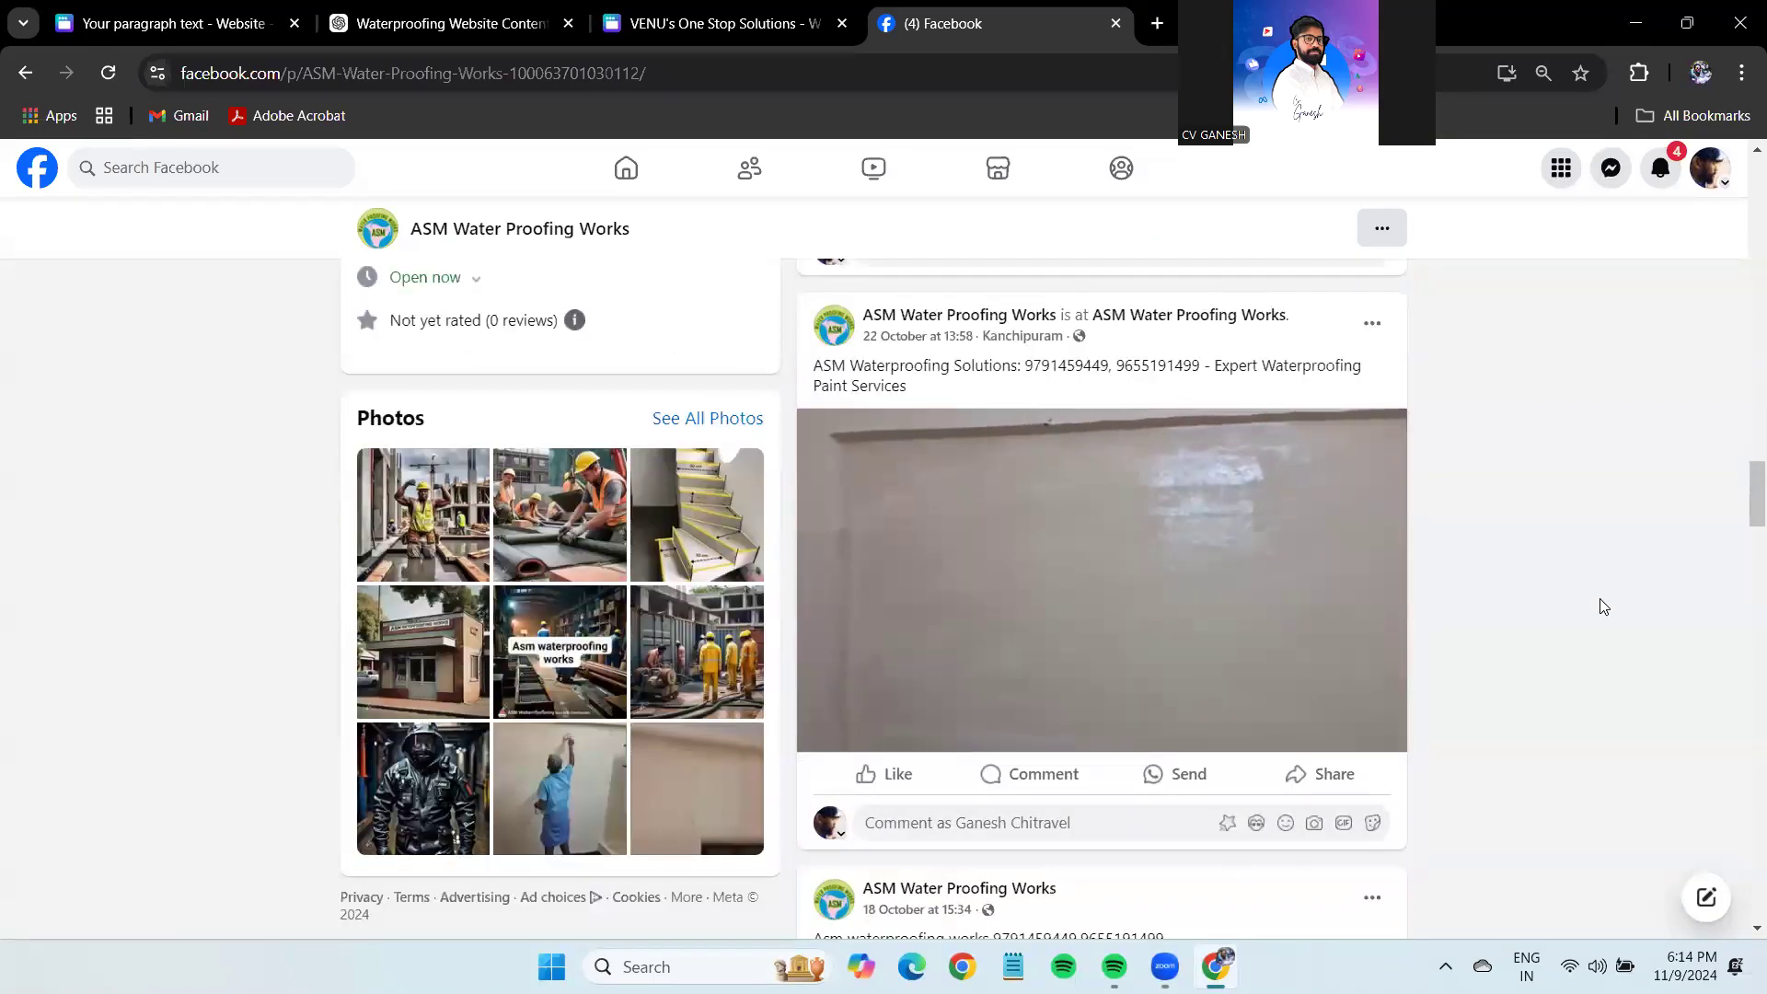
{"action": "scroll", "coordinate": [1600, 605], "scroll_direction": "down", "scroll_amount": 5}
{"action": "scroll", "coordinate": [475, 428], "scroll_direction": "up", "scroll_amount": 3}
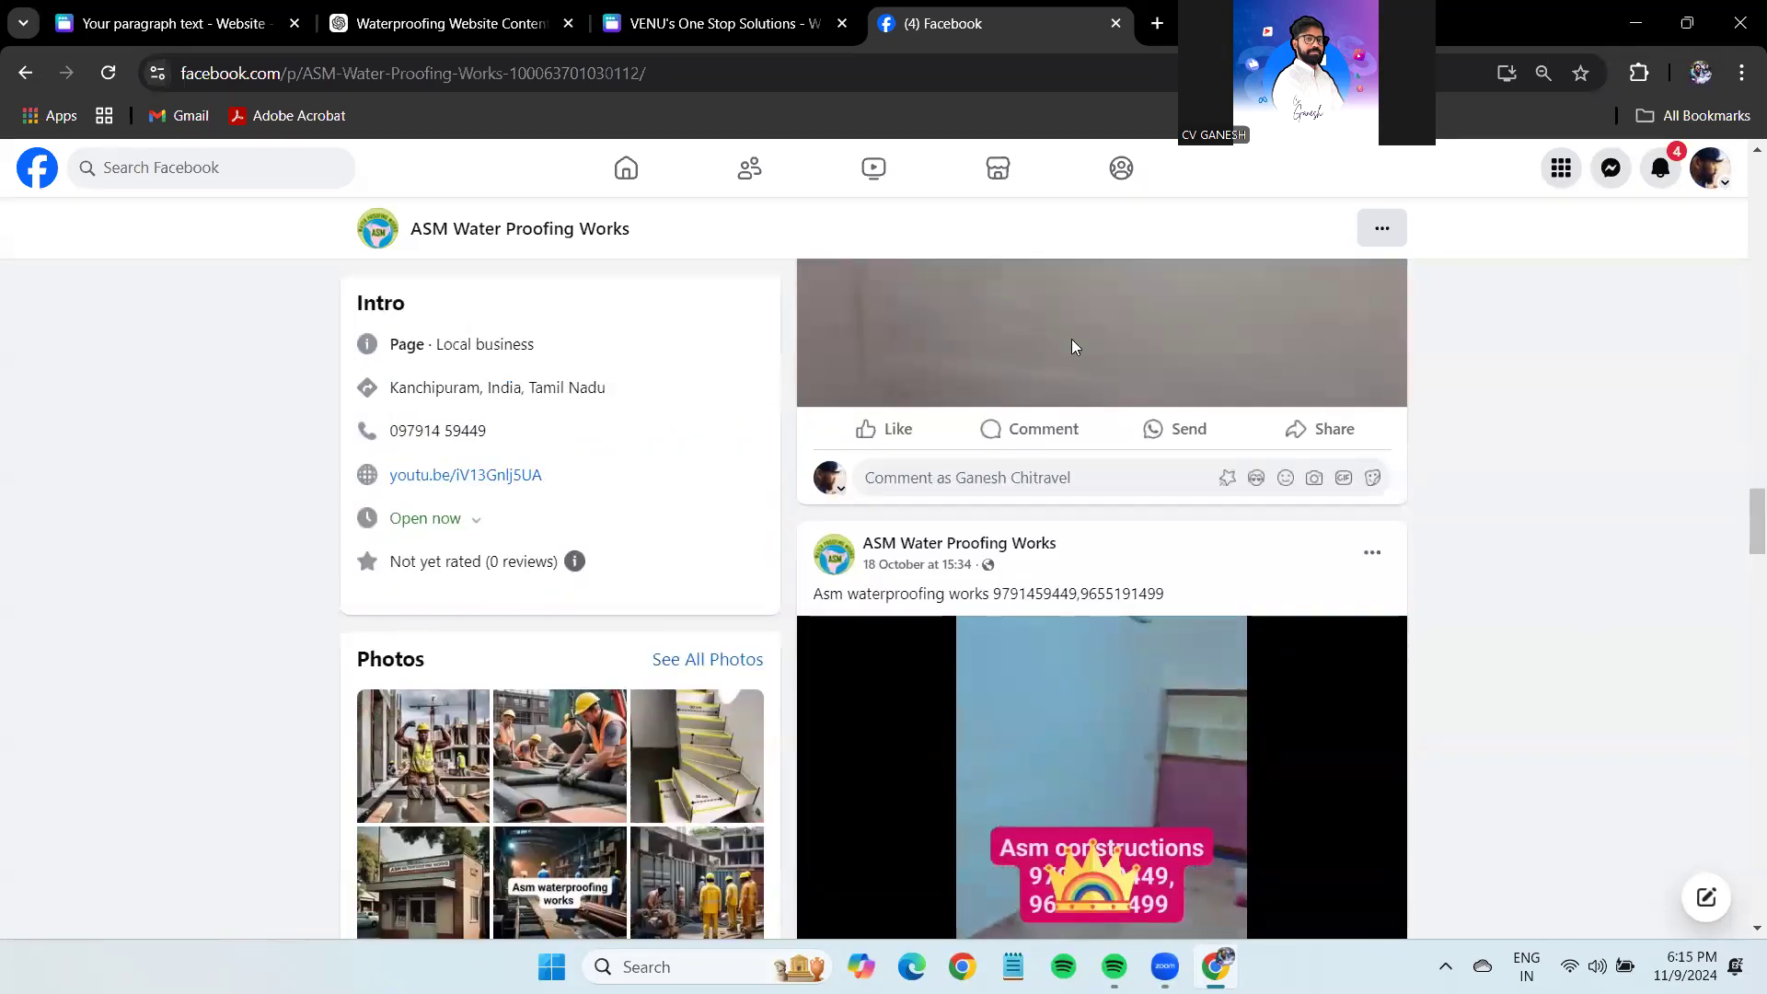
{"action": "left_click", "coordinate": [166, 23]}
Enlarge the ABOUT US: heading to size 60.4.
{"action": "left_click", "coordinate": [1549, 644]}
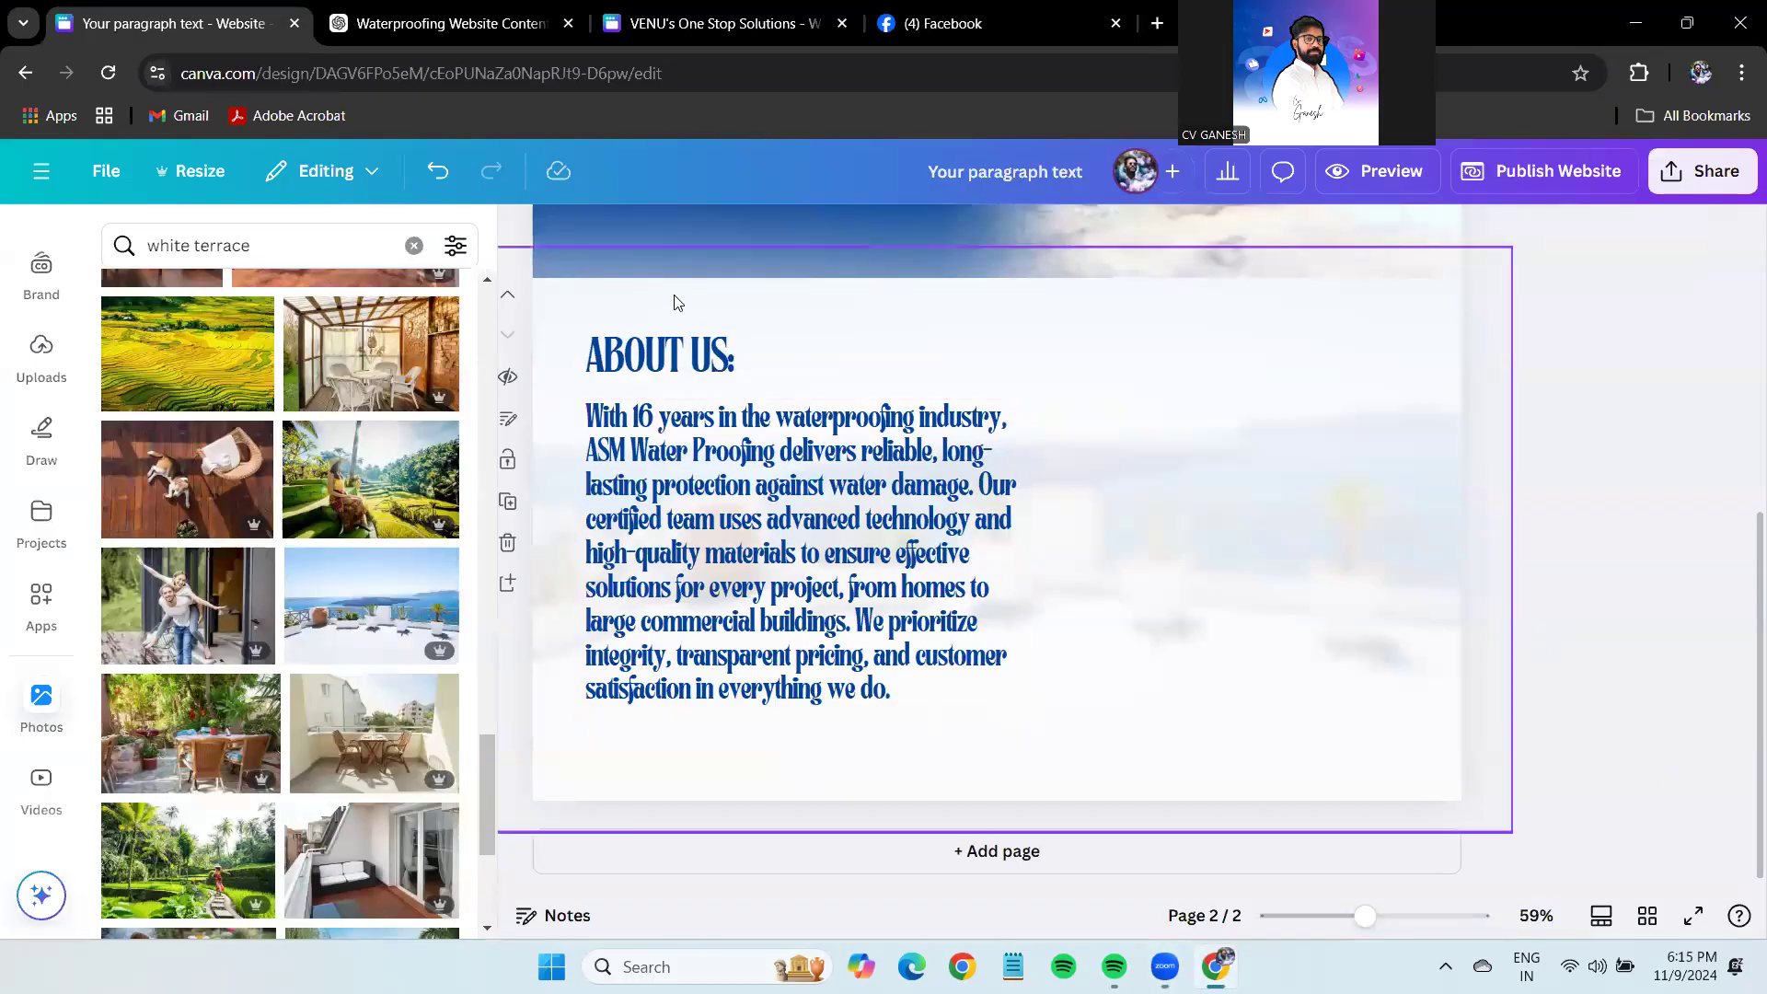
{"action": "left_click", "coordinate": [672, 351]}
{"action": "left_click_drag", "start_coordinate": [753, 339], "coordinate": [769, 333]}
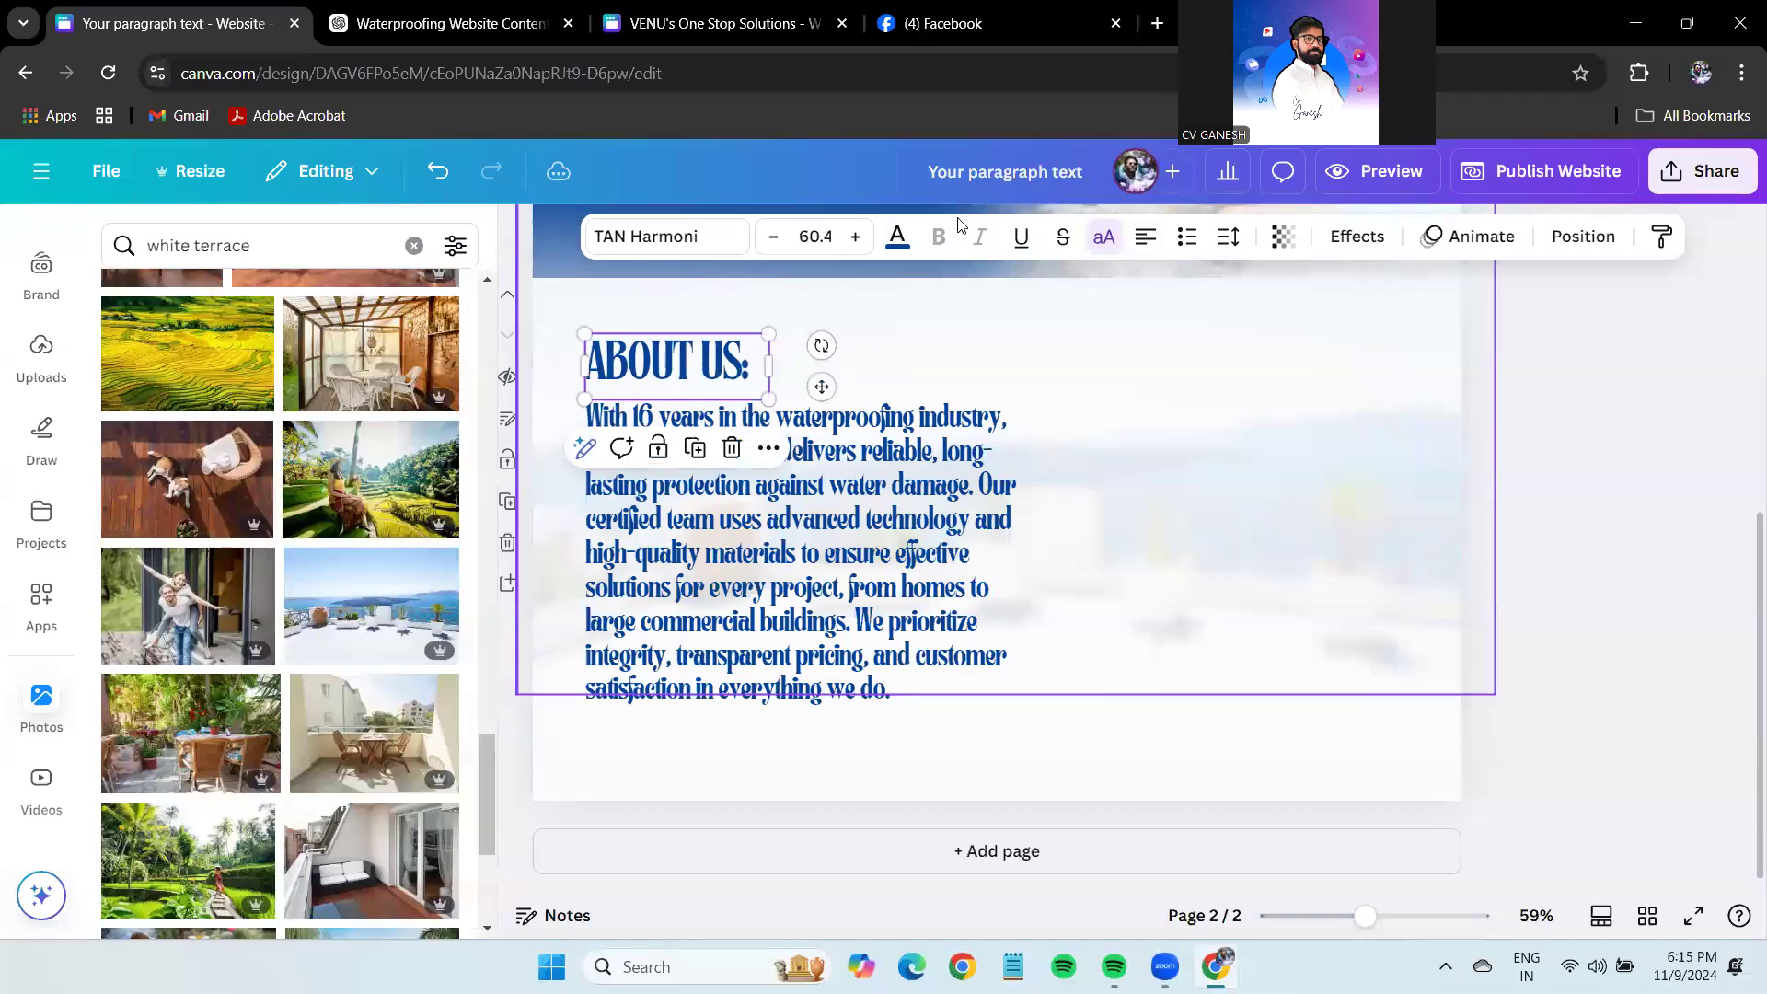
{"action": "left_click", "coordinate": [936, 344]}
Review the About Us layout, then switch to the VENU's One Stop Solutions design.
{"action": "left_click", "coordinate": [718, 612]}
{"action": "left_click", "coordinate": [1122, 512]}
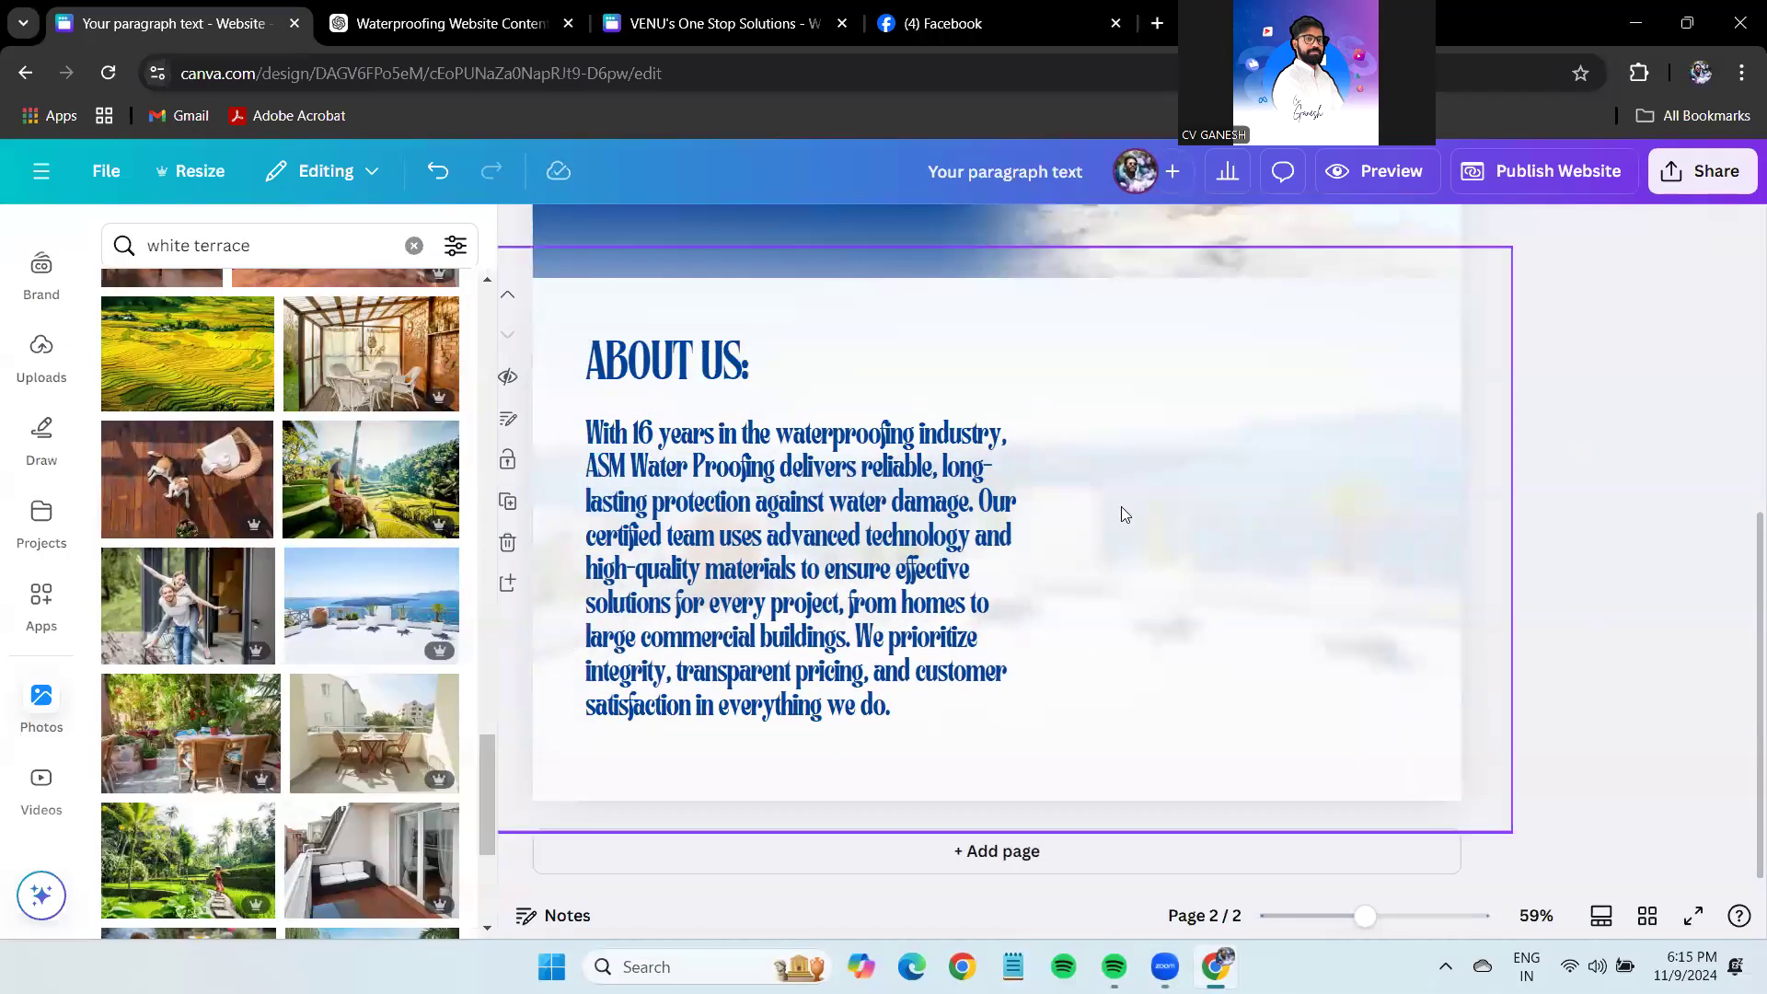
{"action": "left_click", "coordinate": [753, 400]}
{"action": "left_click", "coordinate": [1559, 495]}
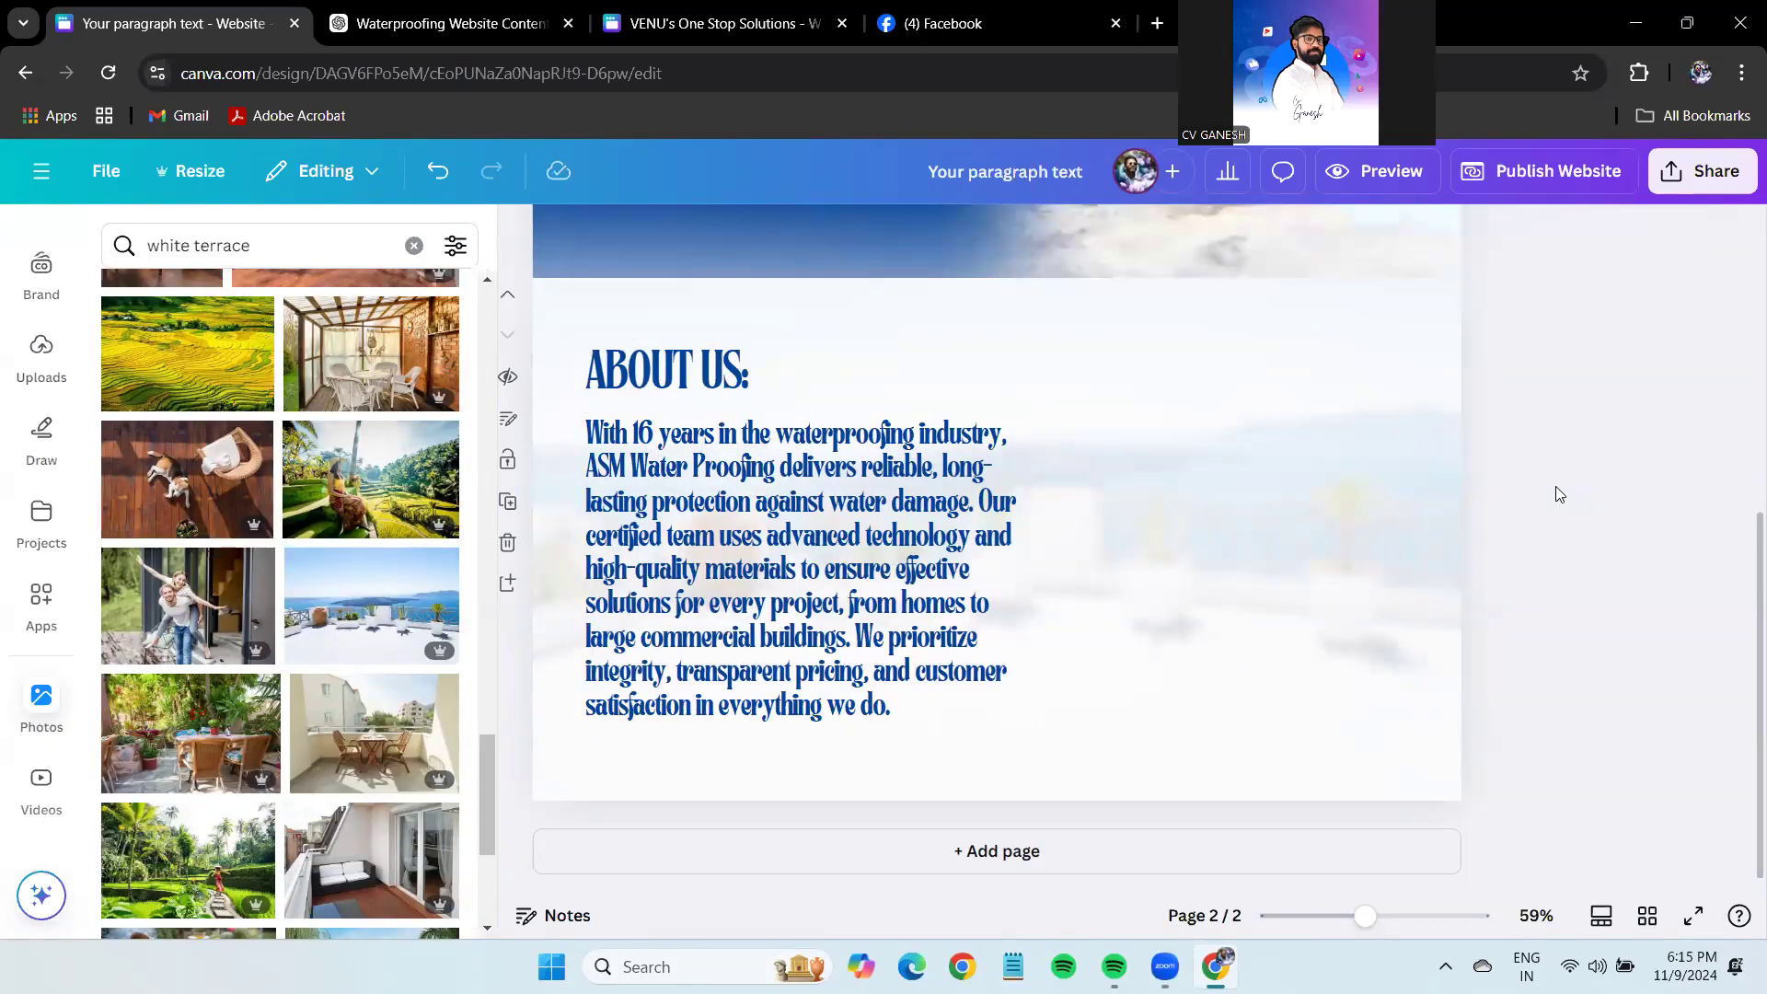
{"action": "left_click", "coordinate": [665, 8]}
{"action": "scroll", "coordinate": [1224, 657], "scroll_direction": "down", "scroll_amount": 2}
Search Canva's home page for 'food'.
{"action": "scroll", "coordinate": [1224, 644], "scroll_direction": "up", "scroll_amount": 2}
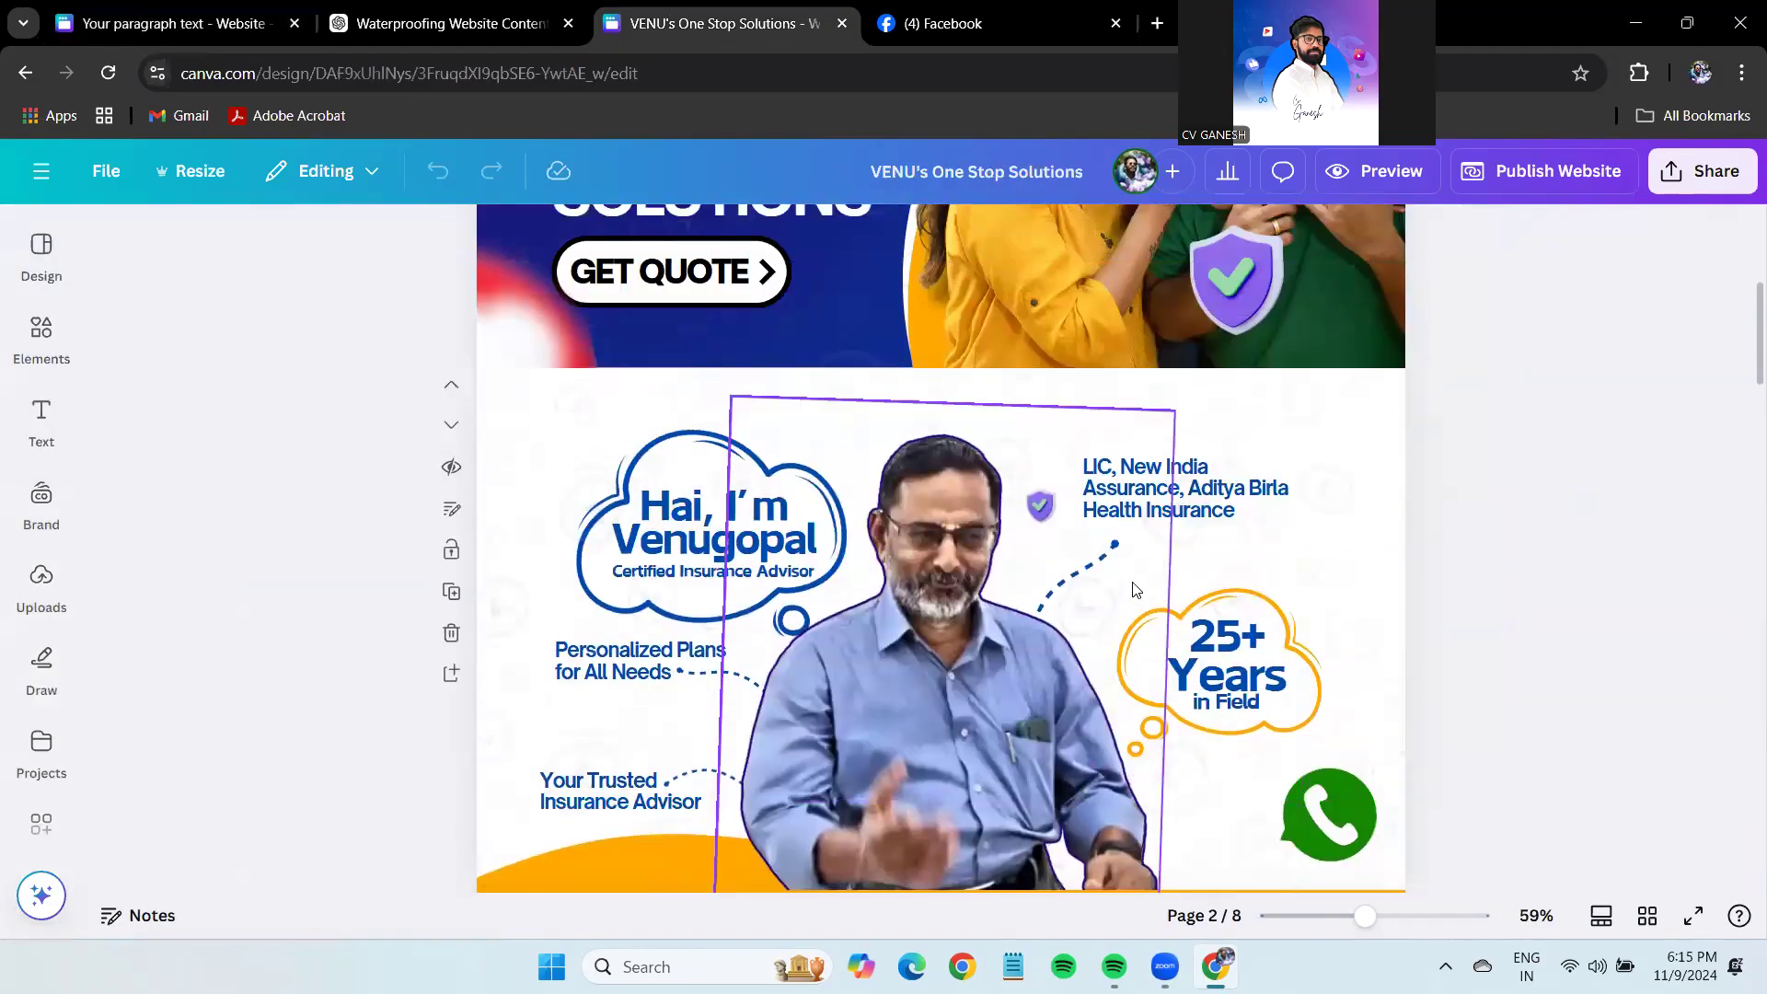
{"action": "left_click", "coordinate": [51, 170]}
{"action": "left_click", "coordinate": [138, 183]}
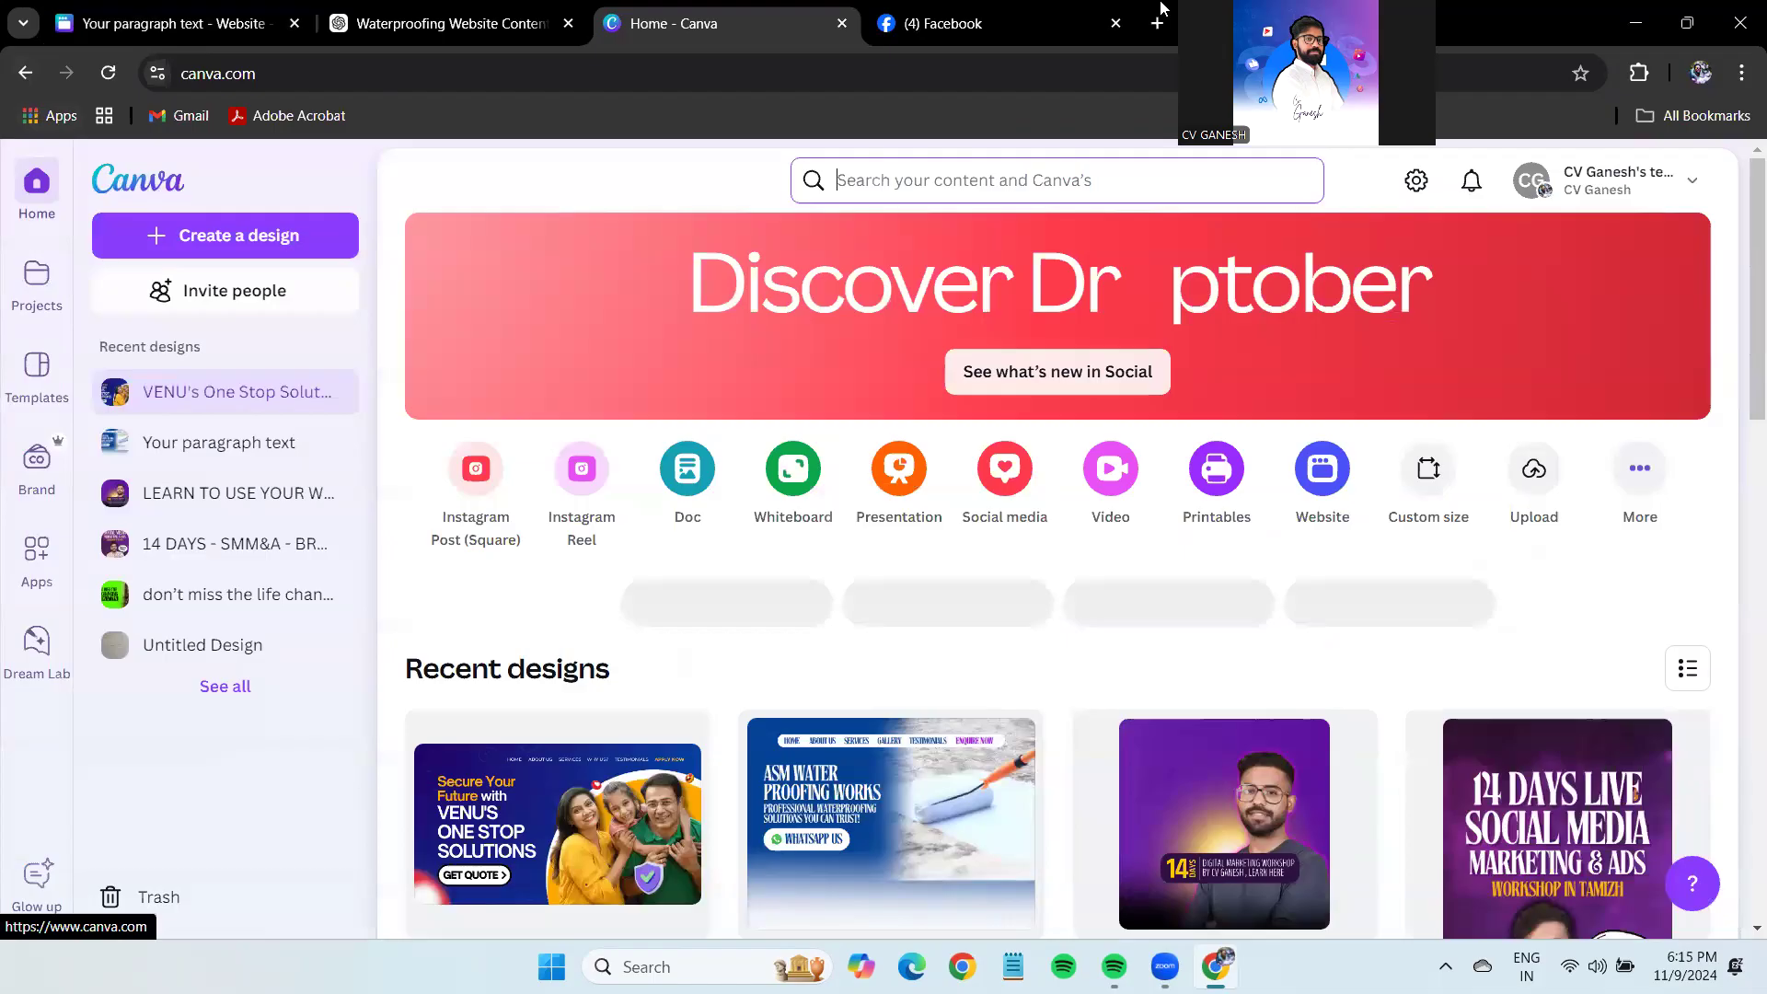
{"action": "left_click", "coordinate": [999, 190]}
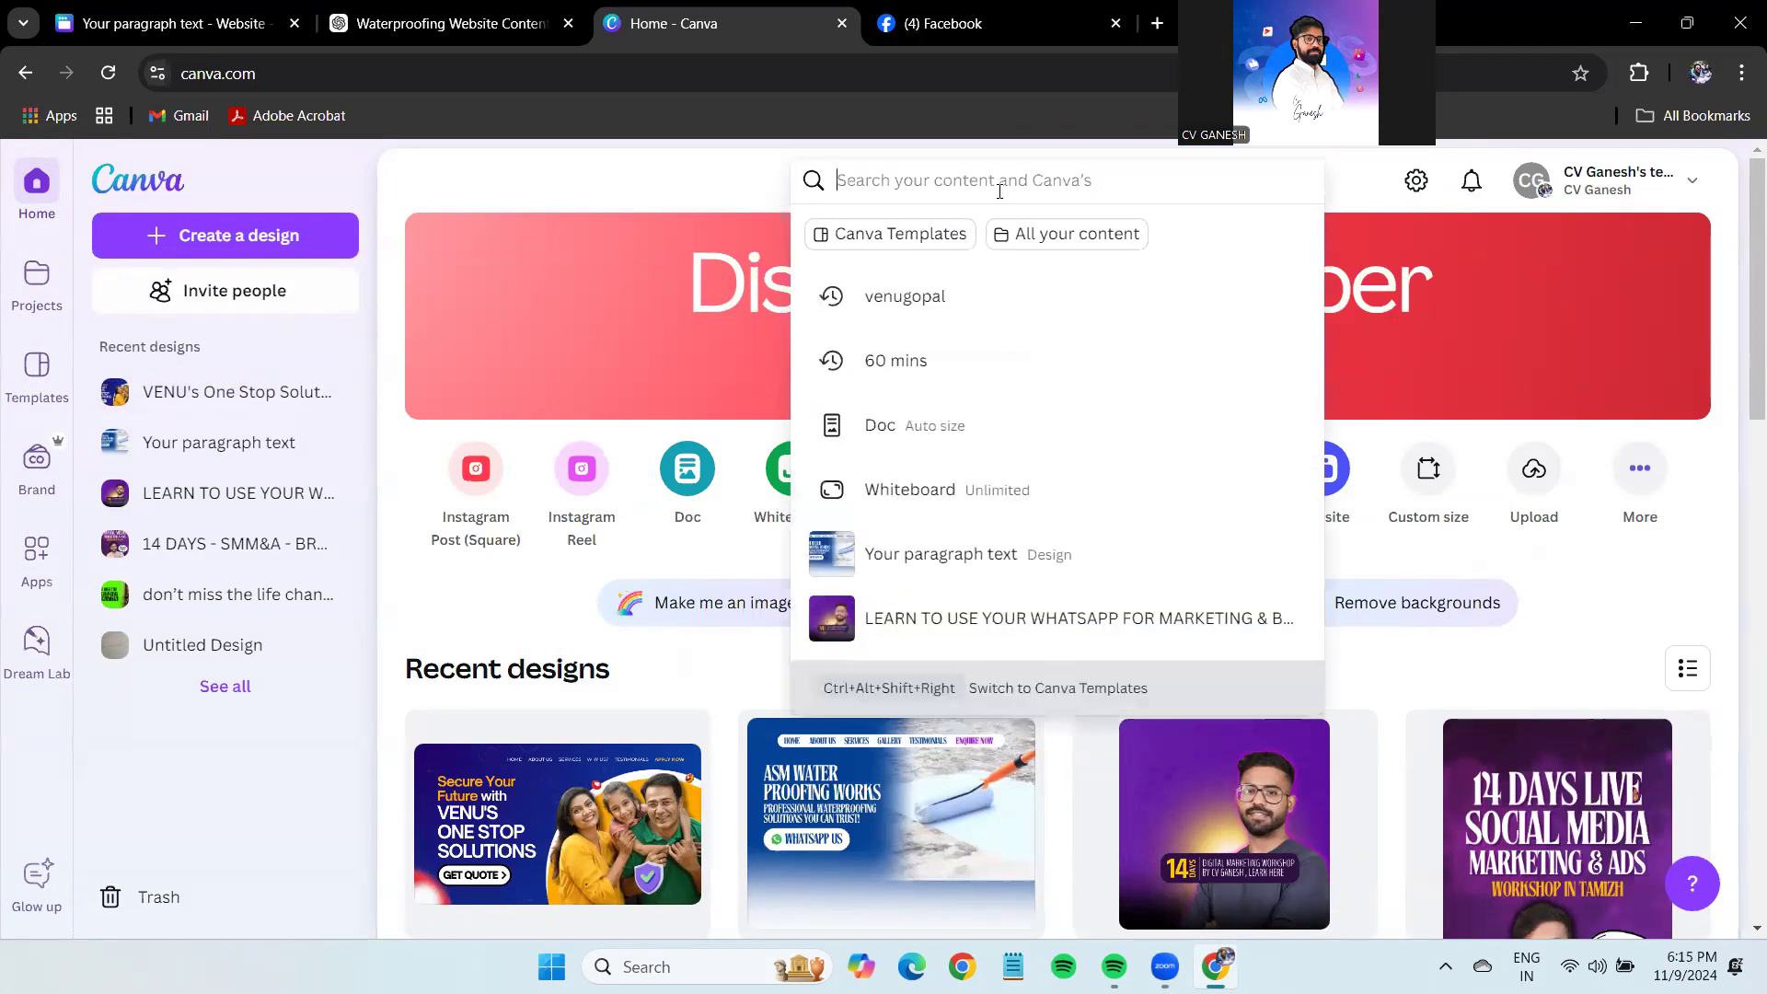
{"action": "type", "text": "food"}
{"action": "key", "text": "Return"}
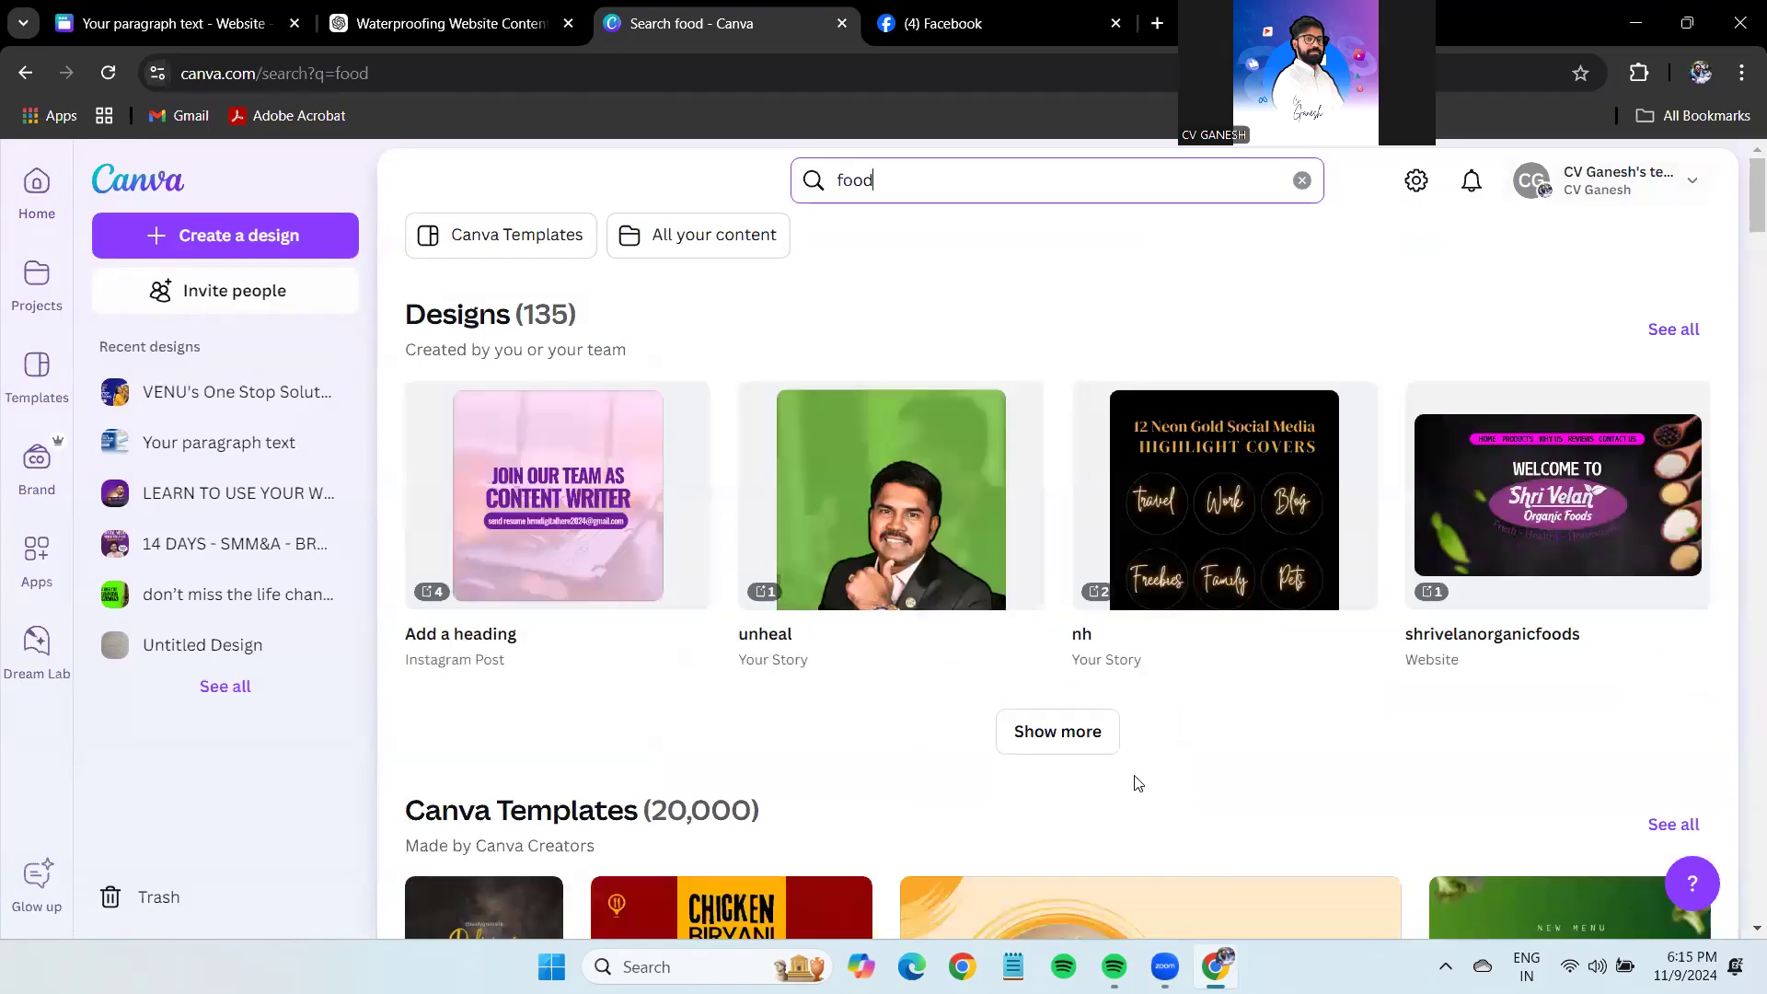
Open the shrivelanorganicfoods design at its page 3 'why choose us?' section.
{"action": "left_click", "coordinate": [1065, 729]}
{"action": "left_click", "coordinate": [1631, 465]}
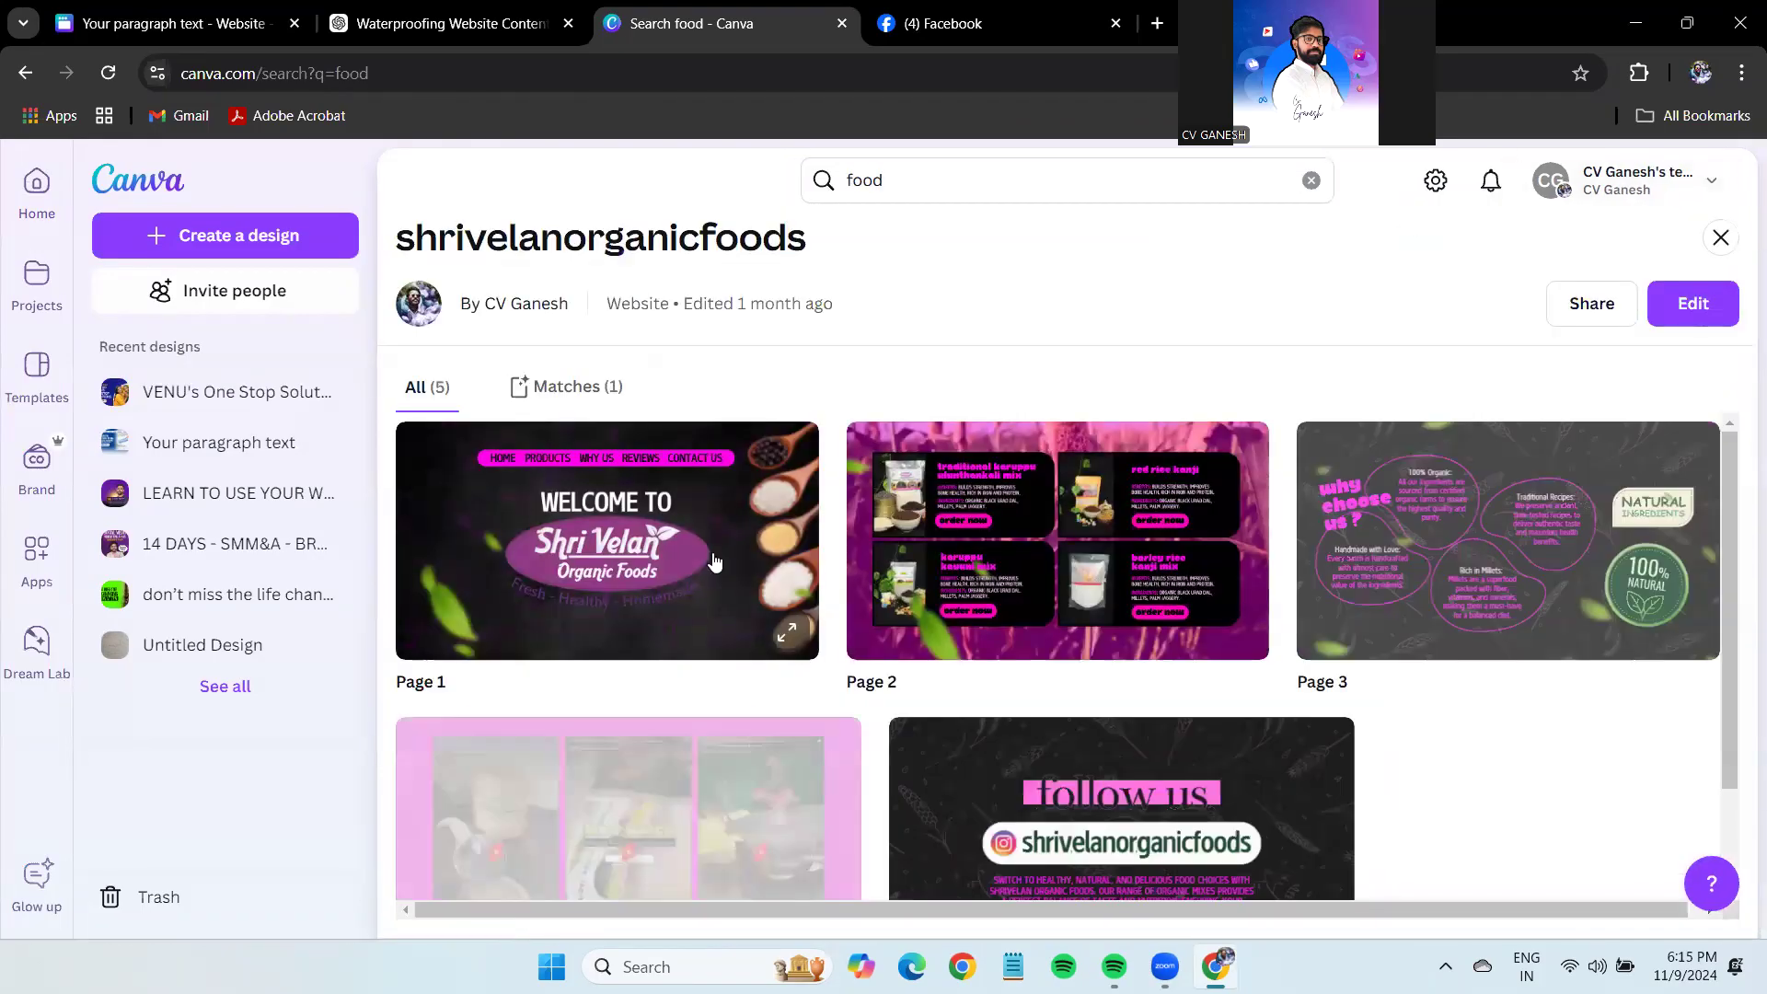
{"action": "scroll", "coordinate": [1656, 552], "scroll_direction": "down", "scroll_amount": 2}
{"action": "scroll", "coordinate": [1610, 644], "scroll_direction": "up", "scroll_amount": 2}
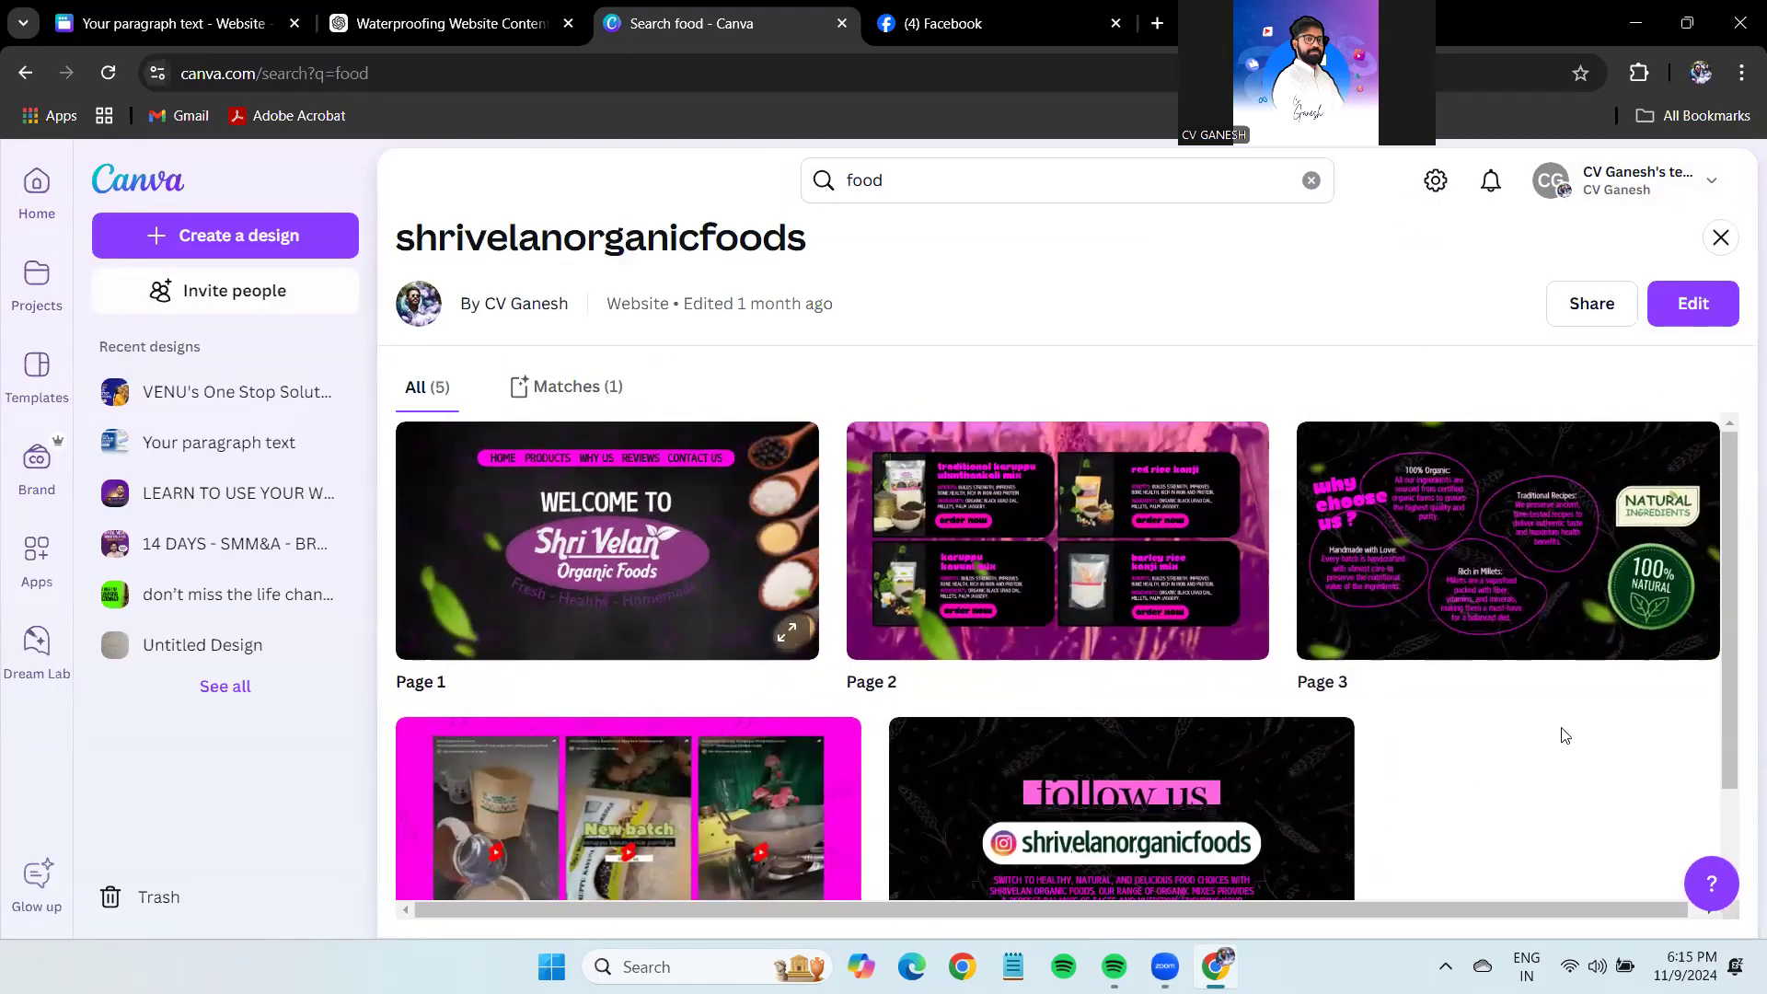
{"action": "left_click", "coordinate": [1491, 568]}
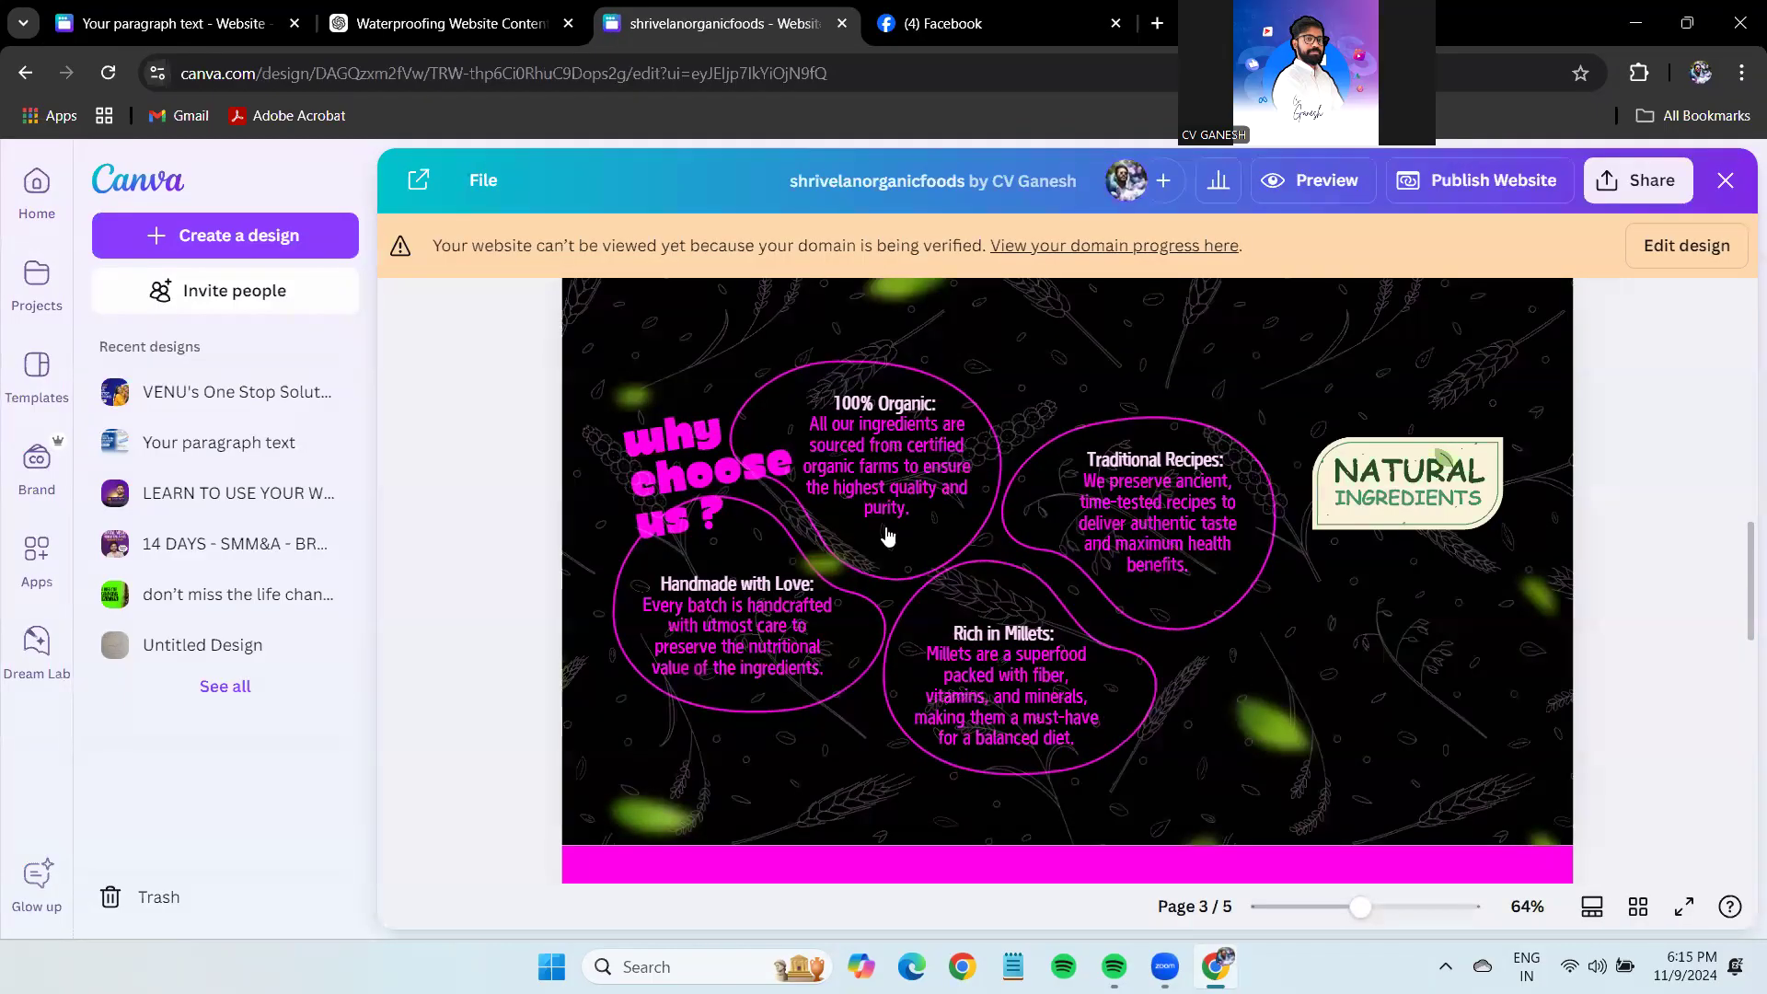
{"action": "left_click_drag", "start_coordinate": [1360, 906], "coordinate": [1371, 906]}
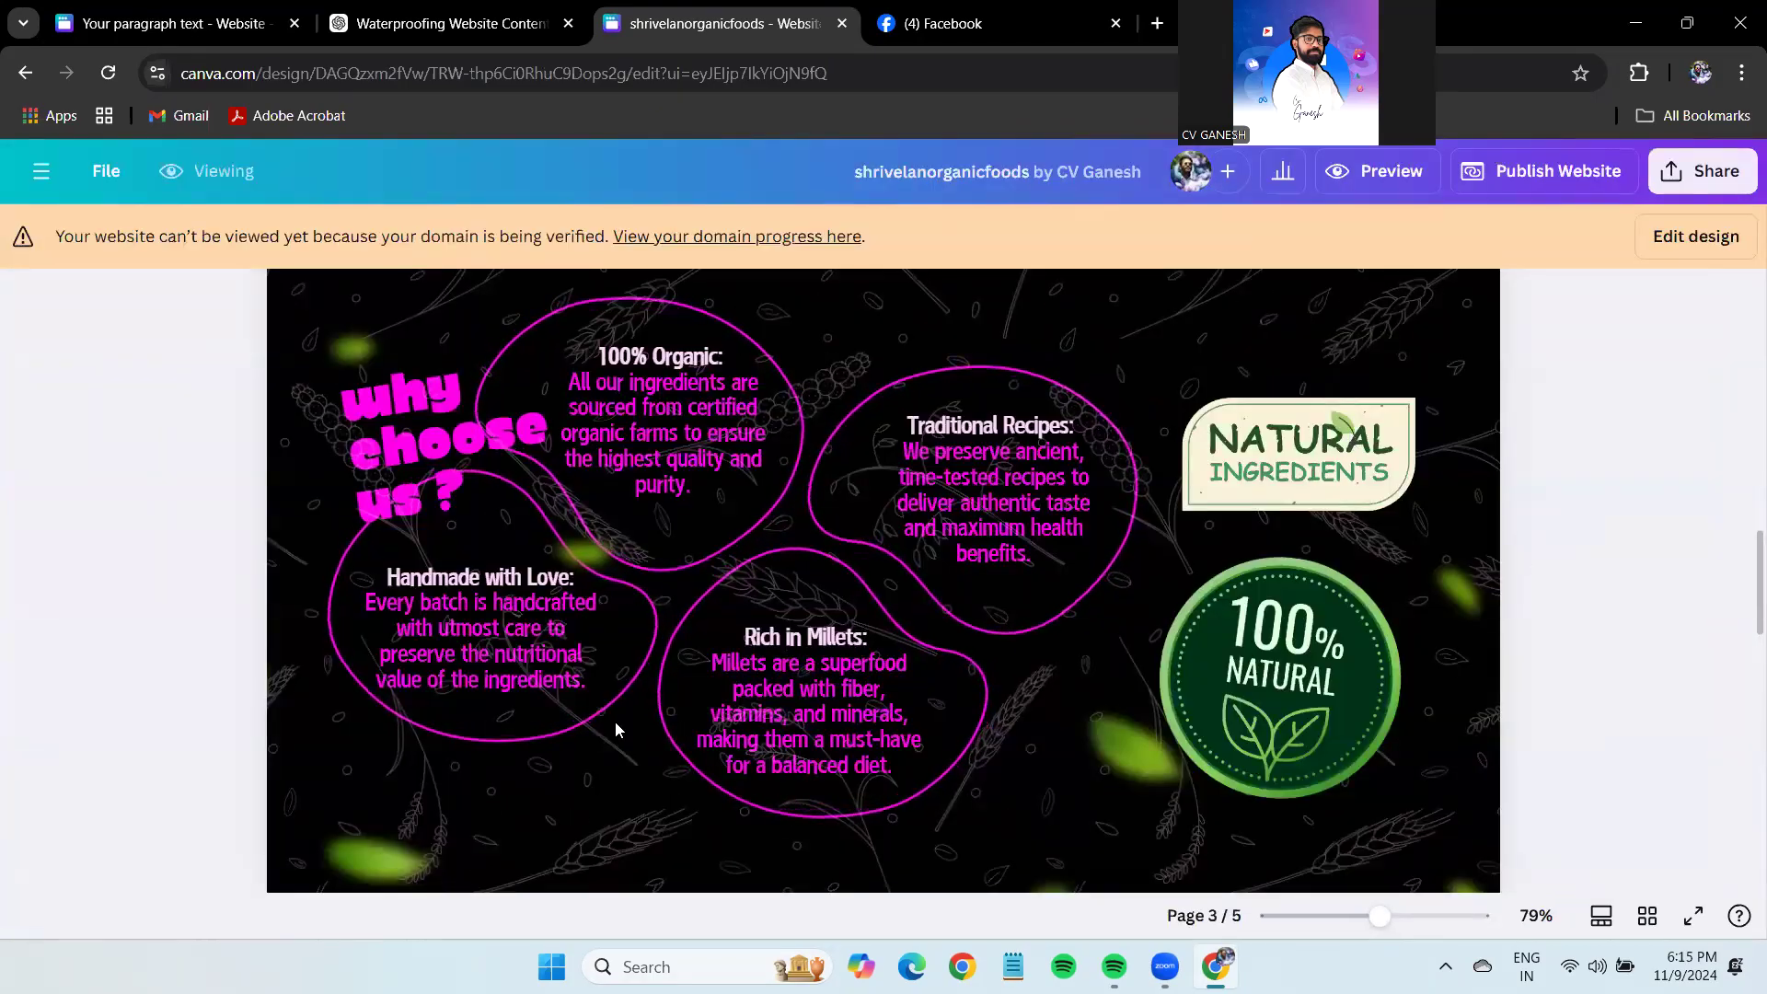
In the waterproofing design, shrink the About Us heading and paragraph group slightly.
{"action": "left_click", "coordinate": [211, 7]}
{"action": "left_click", "coordinate": [1112, 580]}
{"action": "left_click_drag", "start_coordinate": [1574, 633], "coordinate": [603, 347]}
{"action": "scroll", "coordinate": [1465, 543], "scroll_direction": "up", "scroll_amount": 5}
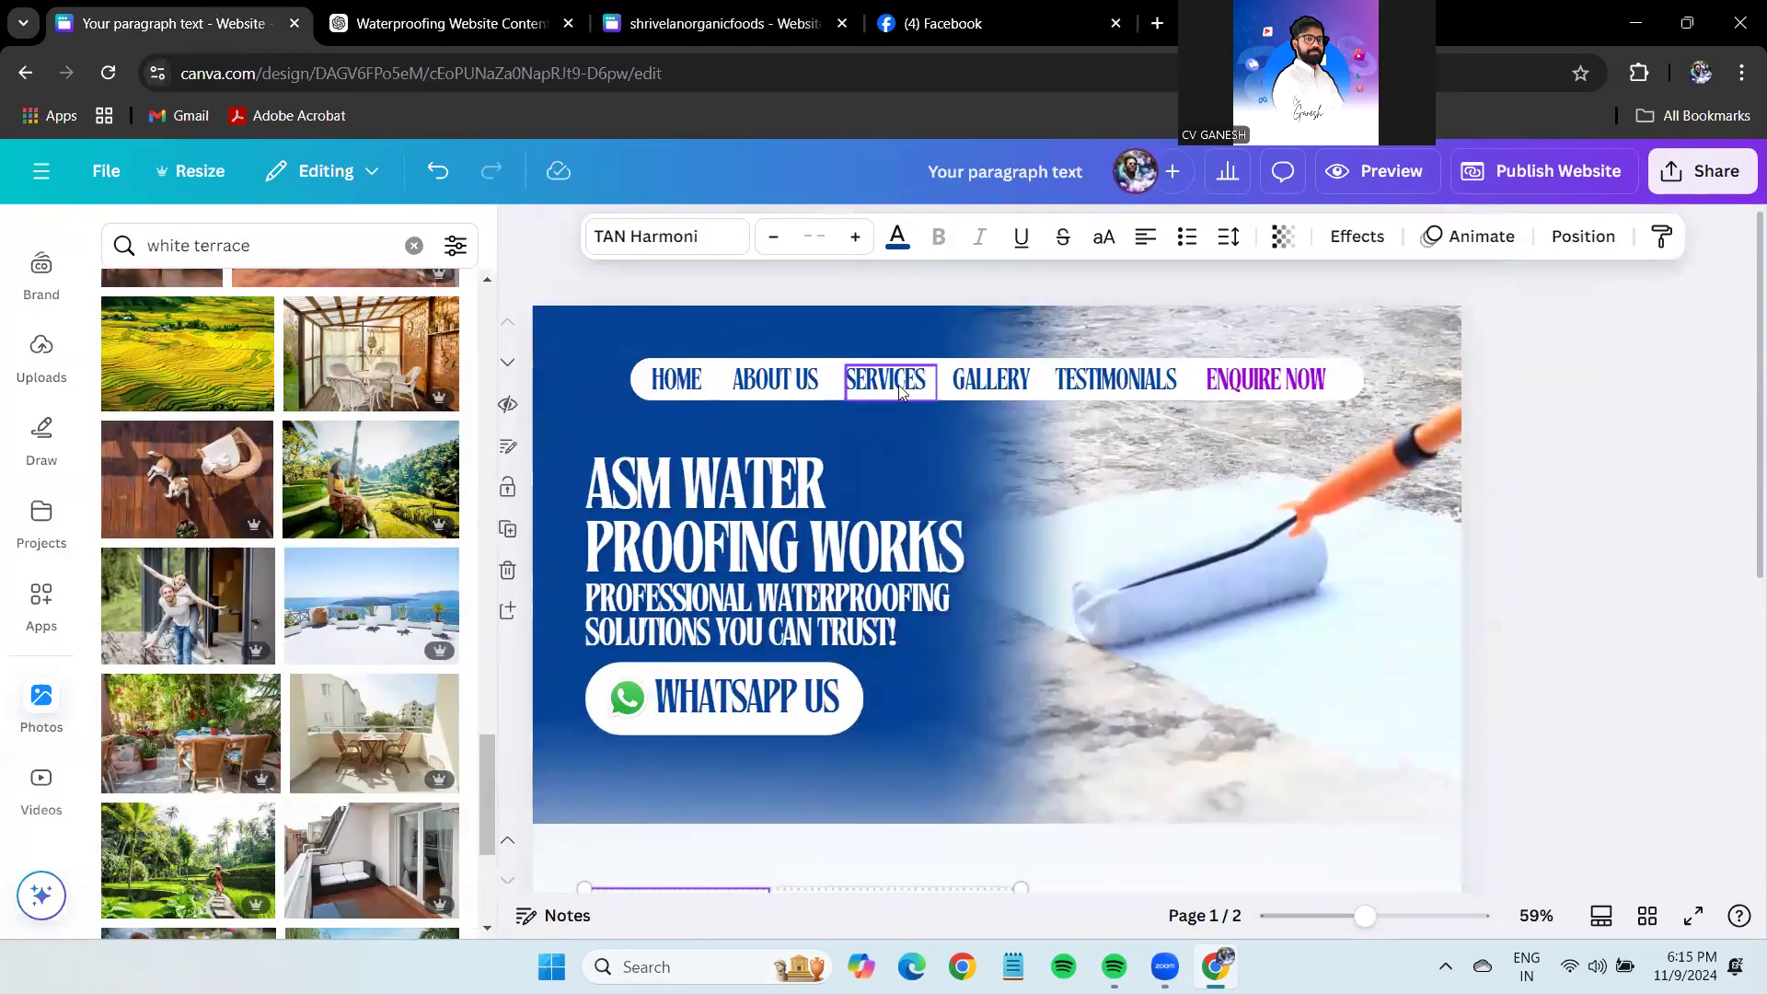
{"action": "scroll", "coordinate": [1531, 520], "scroll_direction": "down", "scroll_amount": 5}
{"action": "left_click_drag", "start_coordinate": [1019, 809], "coordinate": [1013, 814]}
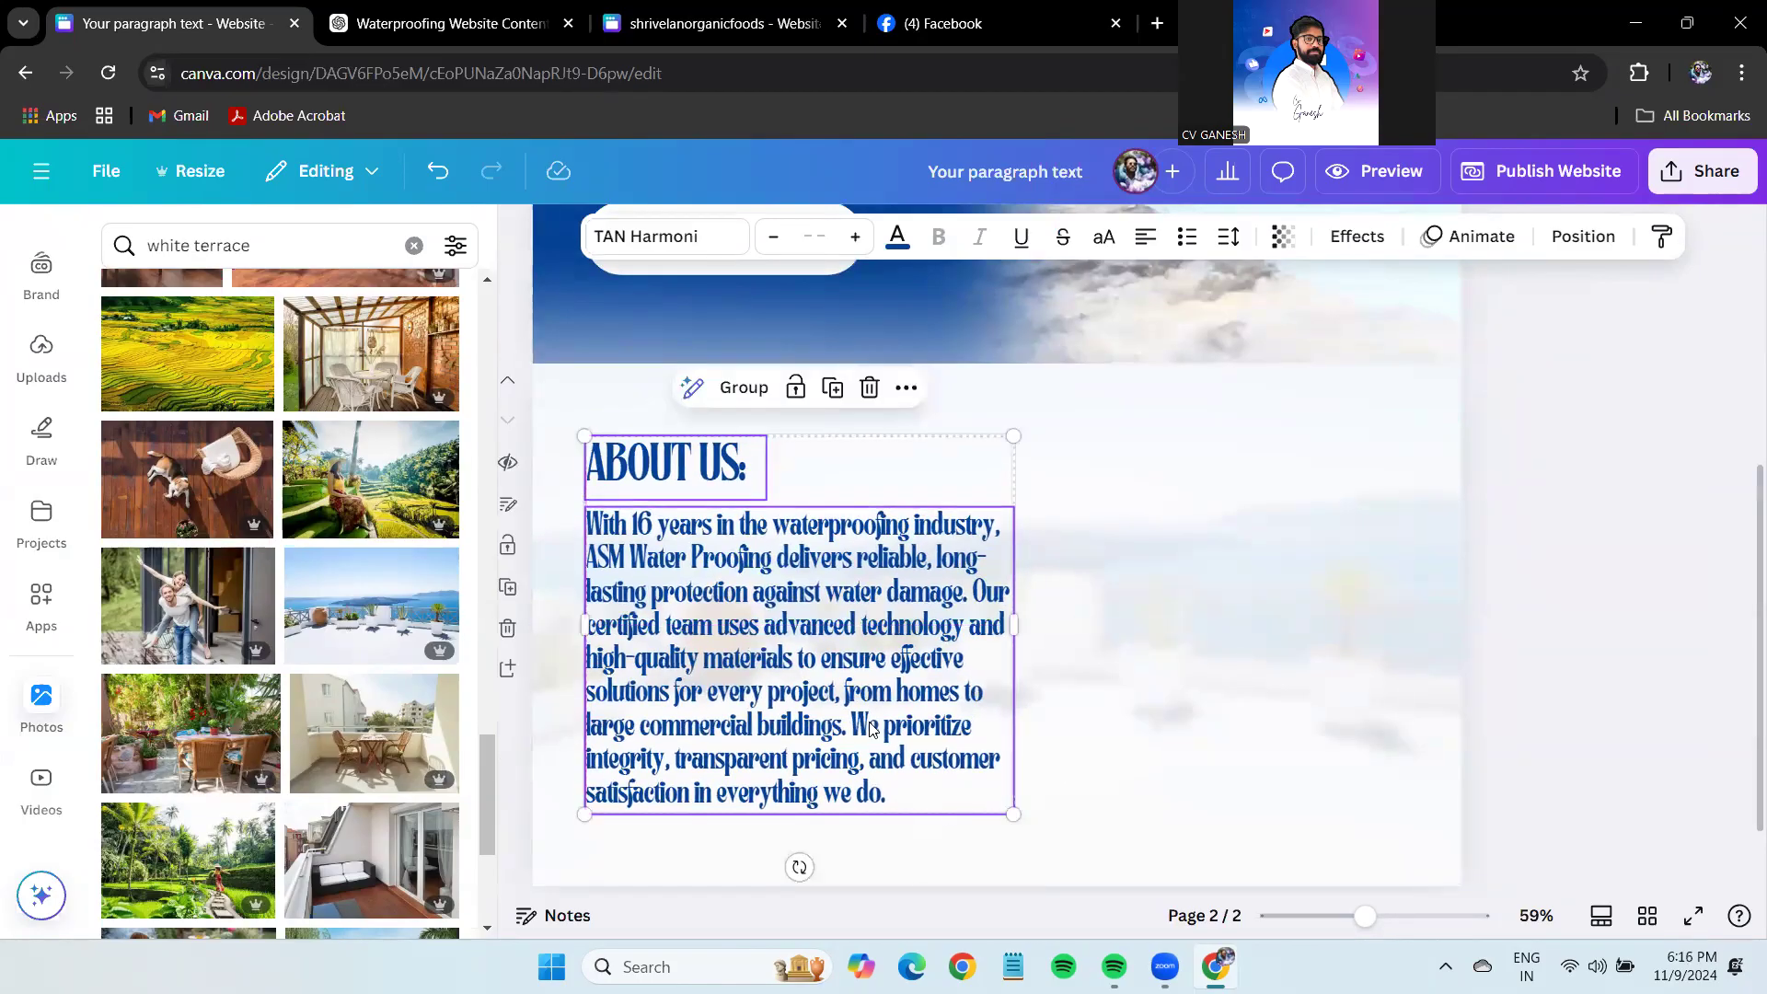
Return to the shrivelanorganicfoods design and make it editable with Edit design.
{"action": "key", "text": "ctrl+3"}
{"action": "key", "text": "ctrl+2"}
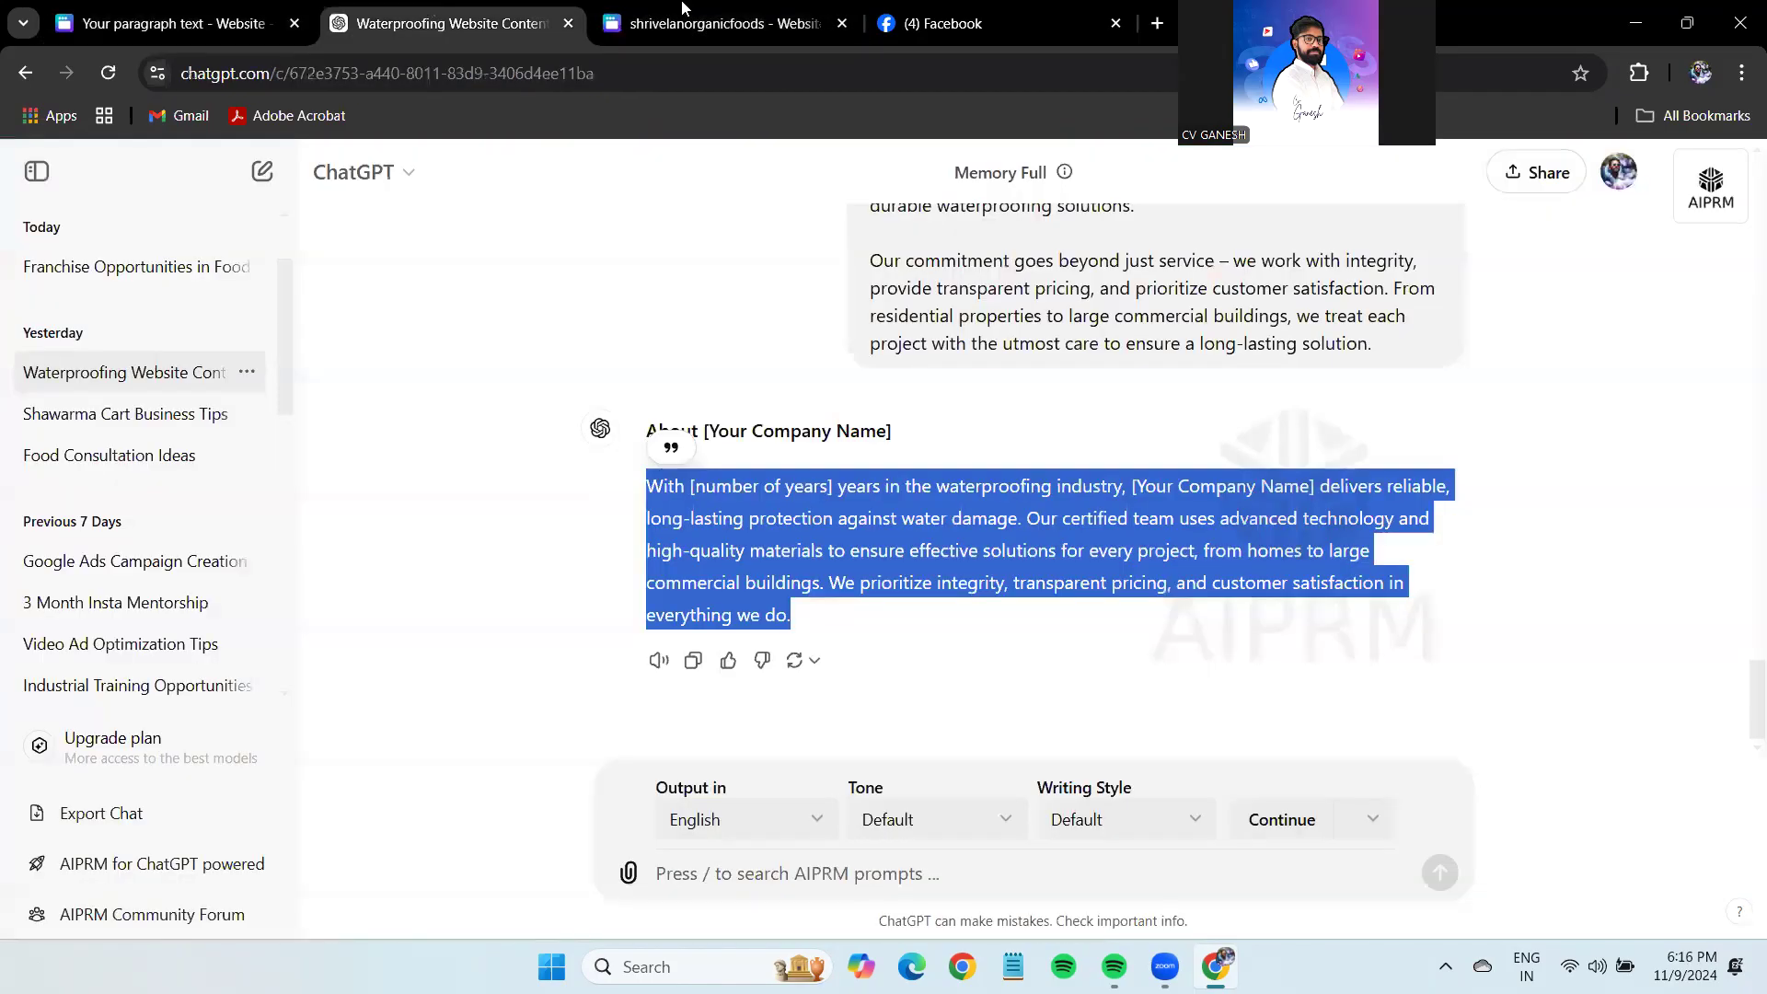
{"action": "key", "text": "ctrl+3"}
{"action": "left_click", "coordinate": [1697, 237]}
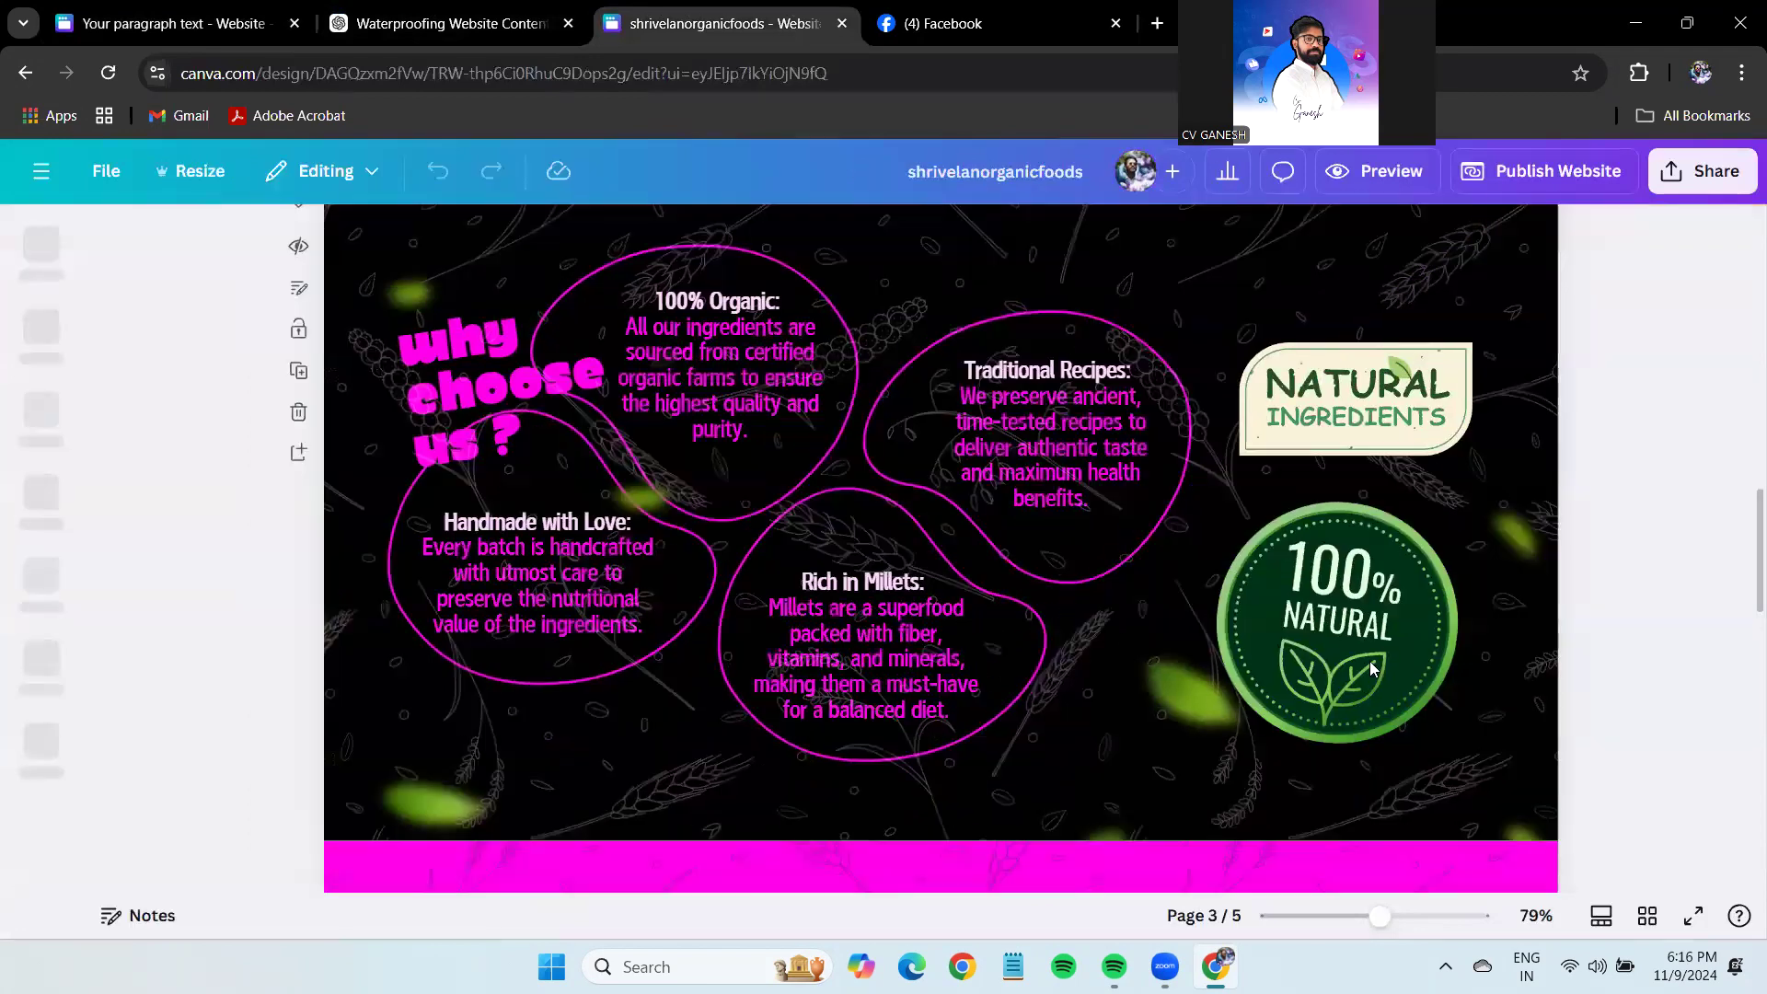
Select the organic-foods page's background image and rotate it.
{"action": "left_click", "coordinate": [747, 319]}
{"action": "left_click", "coordinate": [1146, 409]}
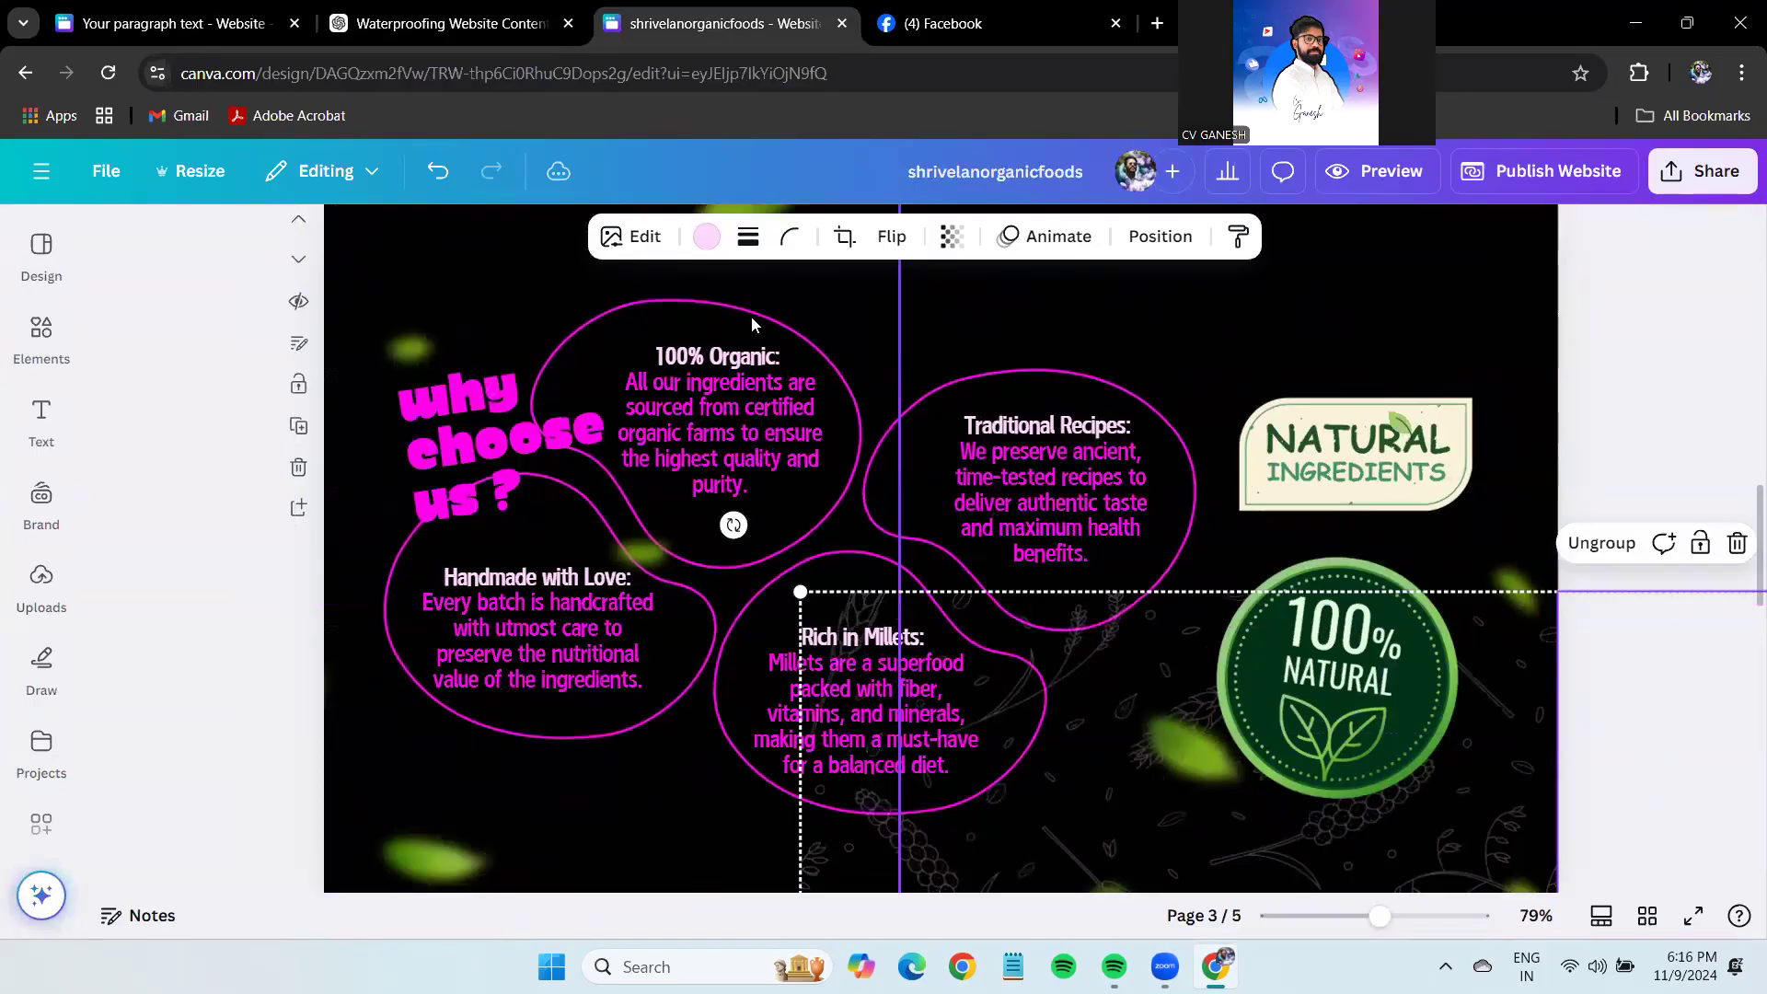
{"action": "left_click", "coordinate": [751, 316]}
{"action": "left_click_drag", "start_coordinate": [952, 775], "coordinate": [862, 385]}
{"action": "left_click", "coordinate": [714, 316]}
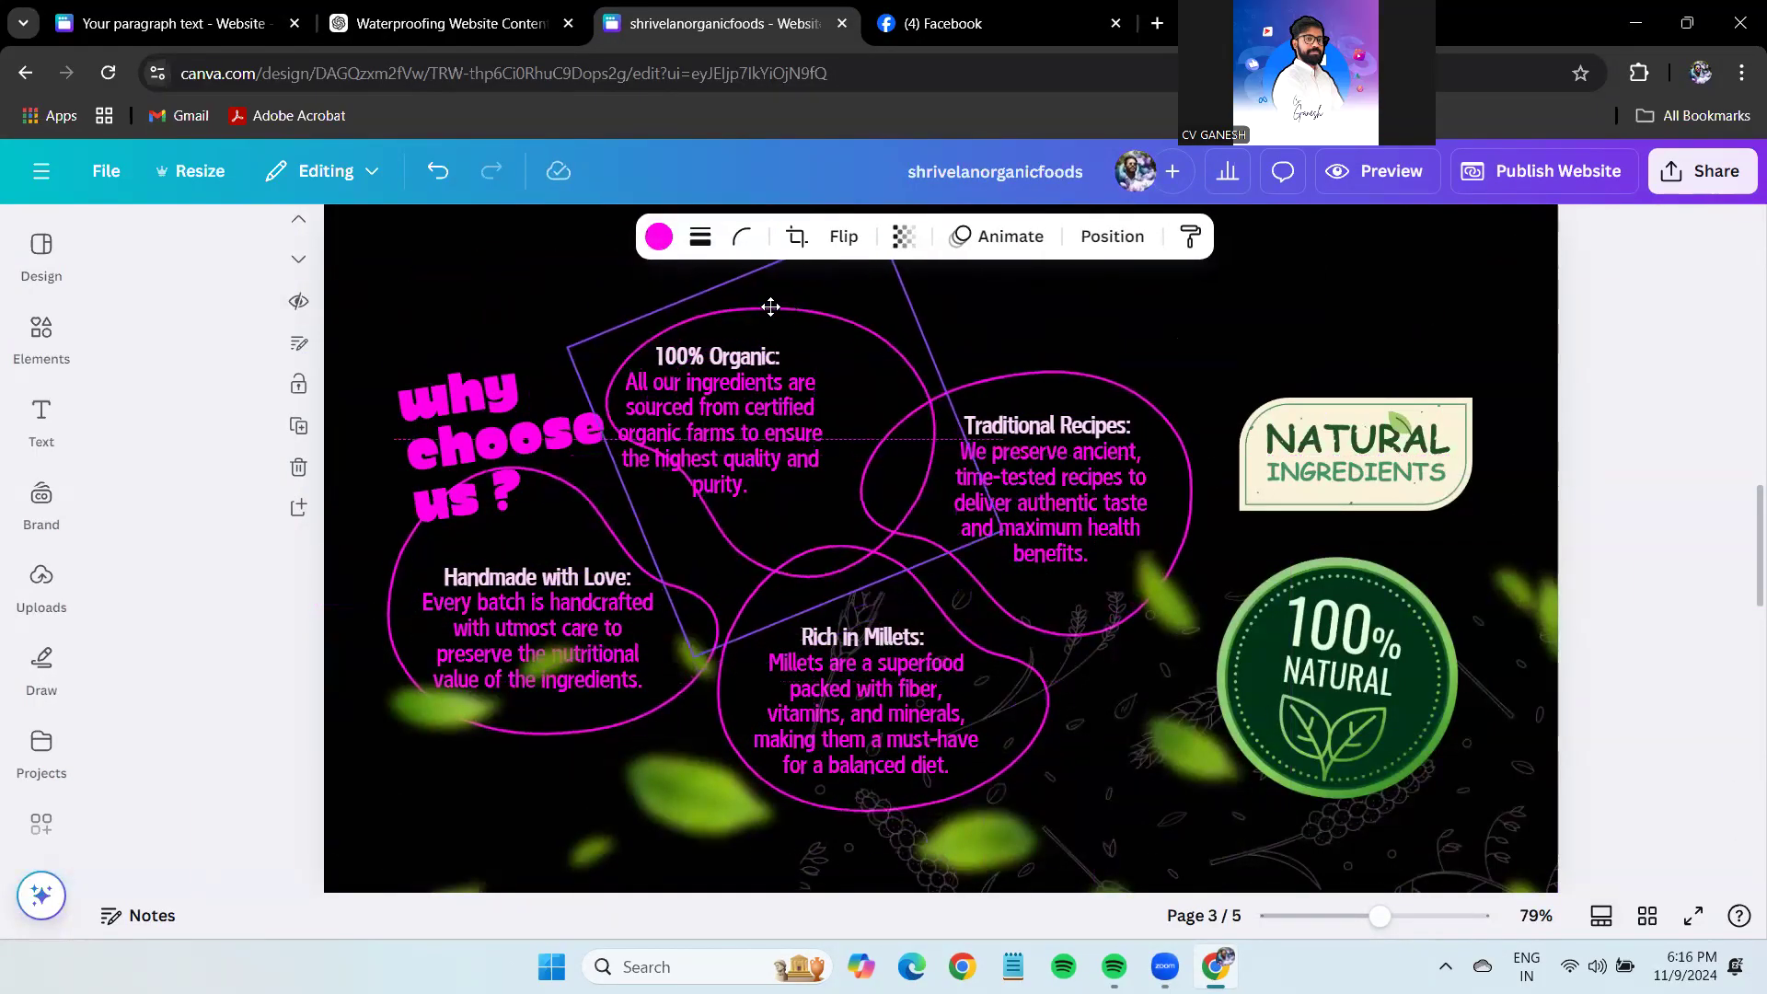
Browse recently used items in the Elements library, then undo the background rotation.
{"action": "left_click", "coordinate": [37, 333]}
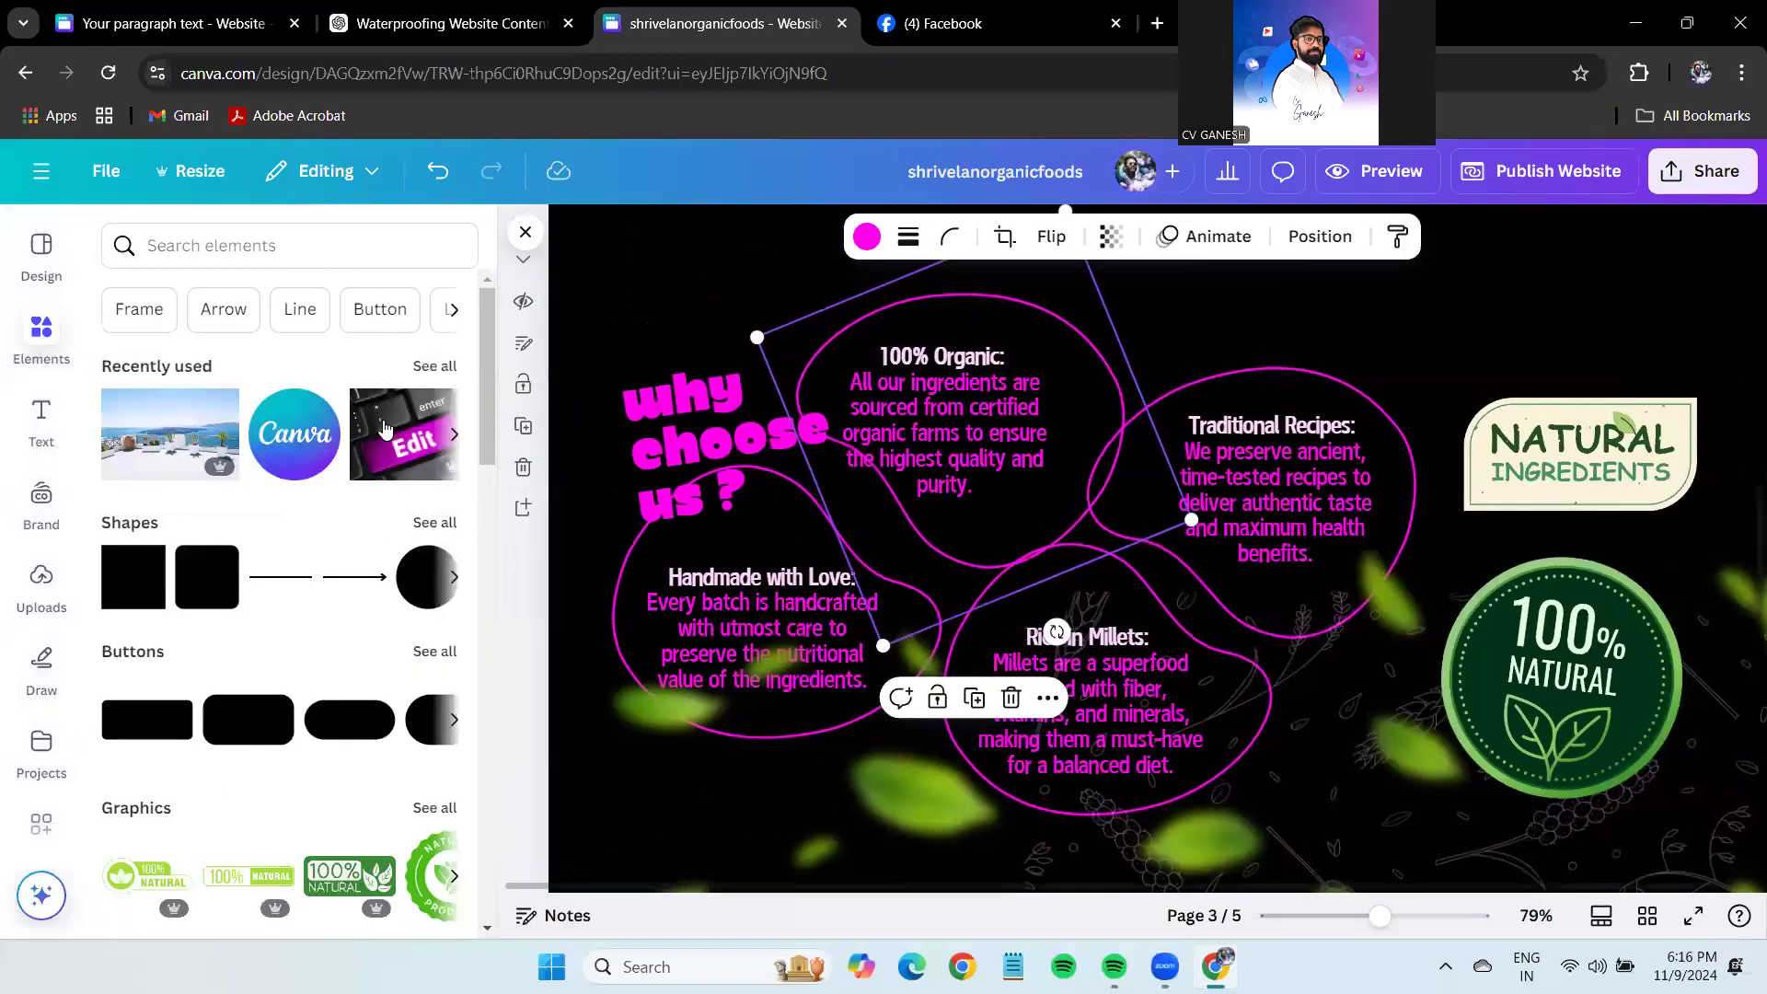
{"action": "left_click", "coordinate": [435, 365]}
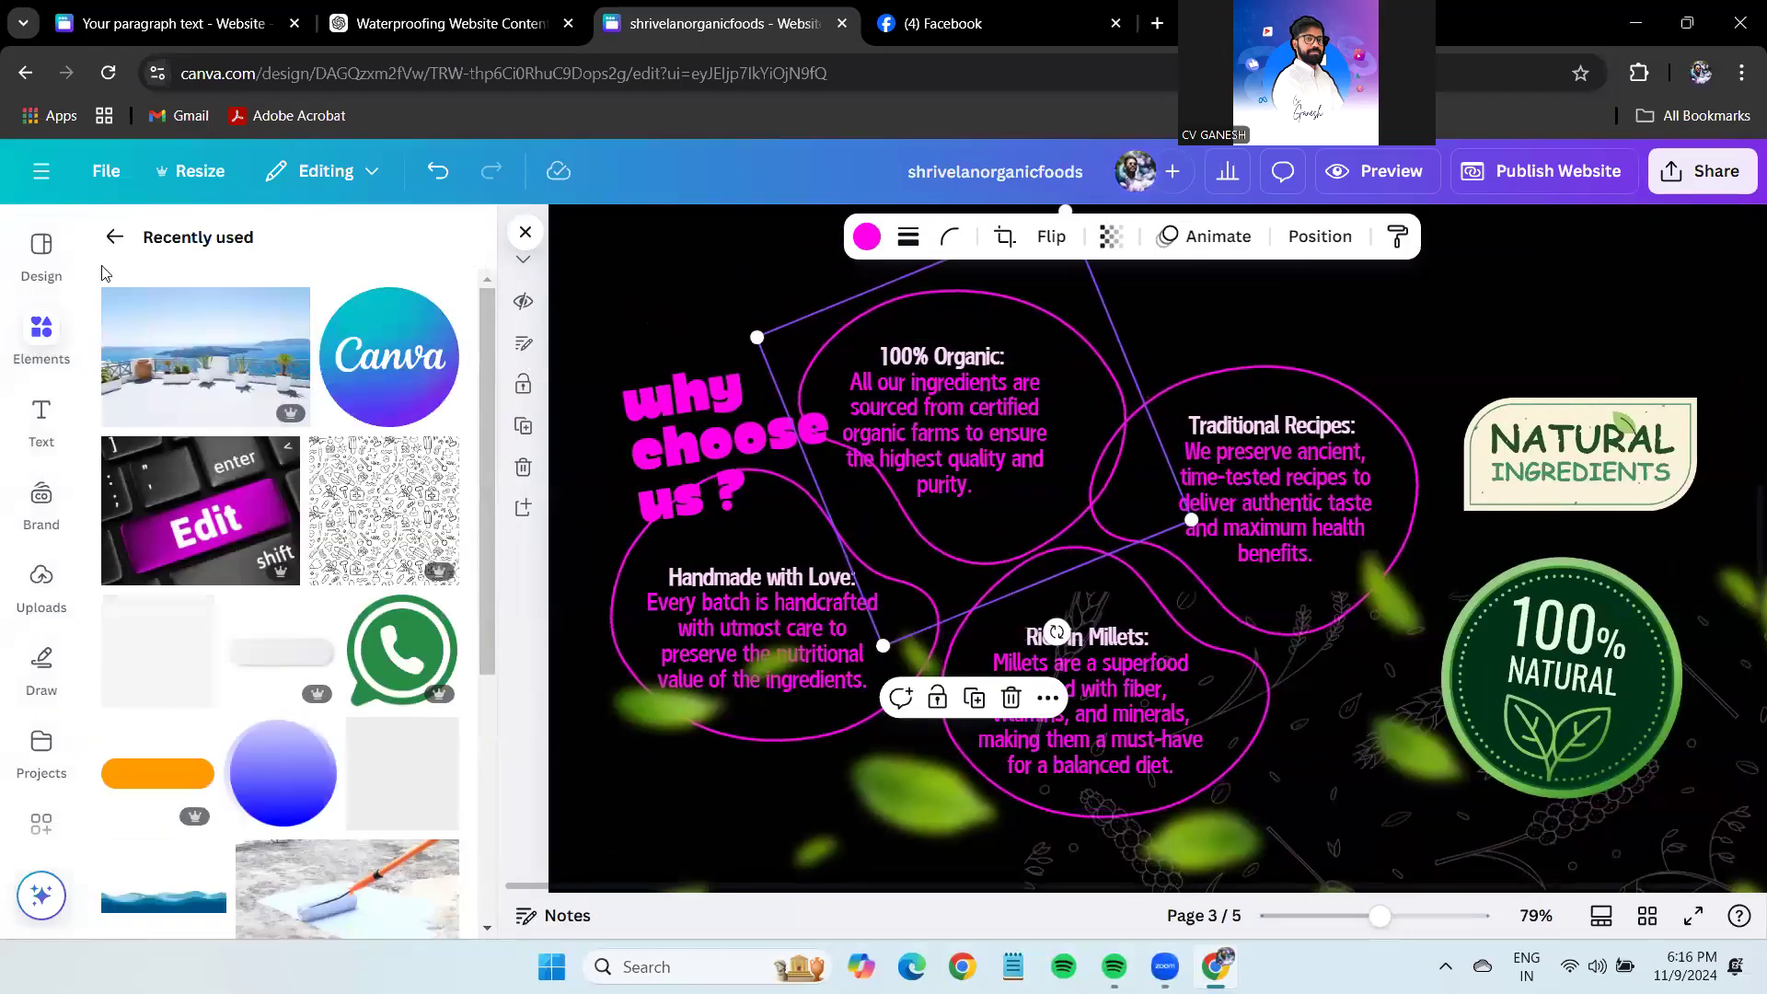
{"action": "left_click", "coordinate": [120, 245]}
{"action": "scroll", "coordinate": [276, 553], "scroll_direction": "down", "scroll_amount": 5}
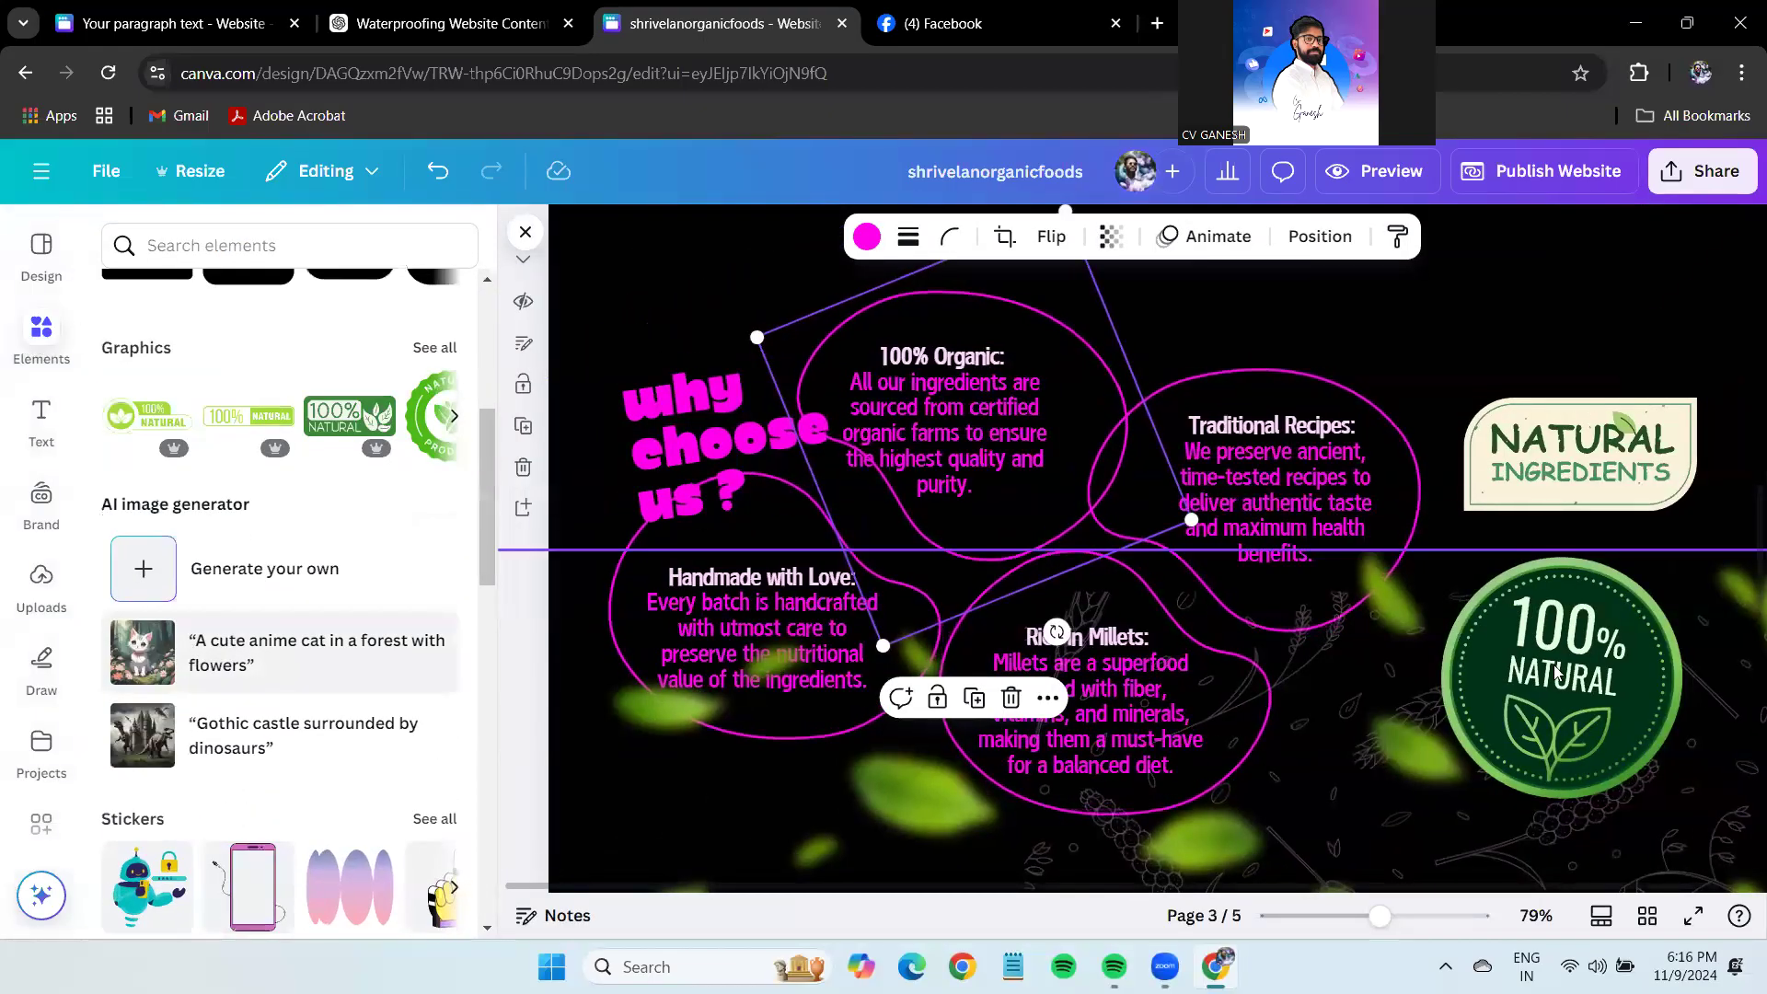
{"action": "scroll", "coordinate": [1355, 878], "scroll_direction": "down", "scroll_amount": 3}
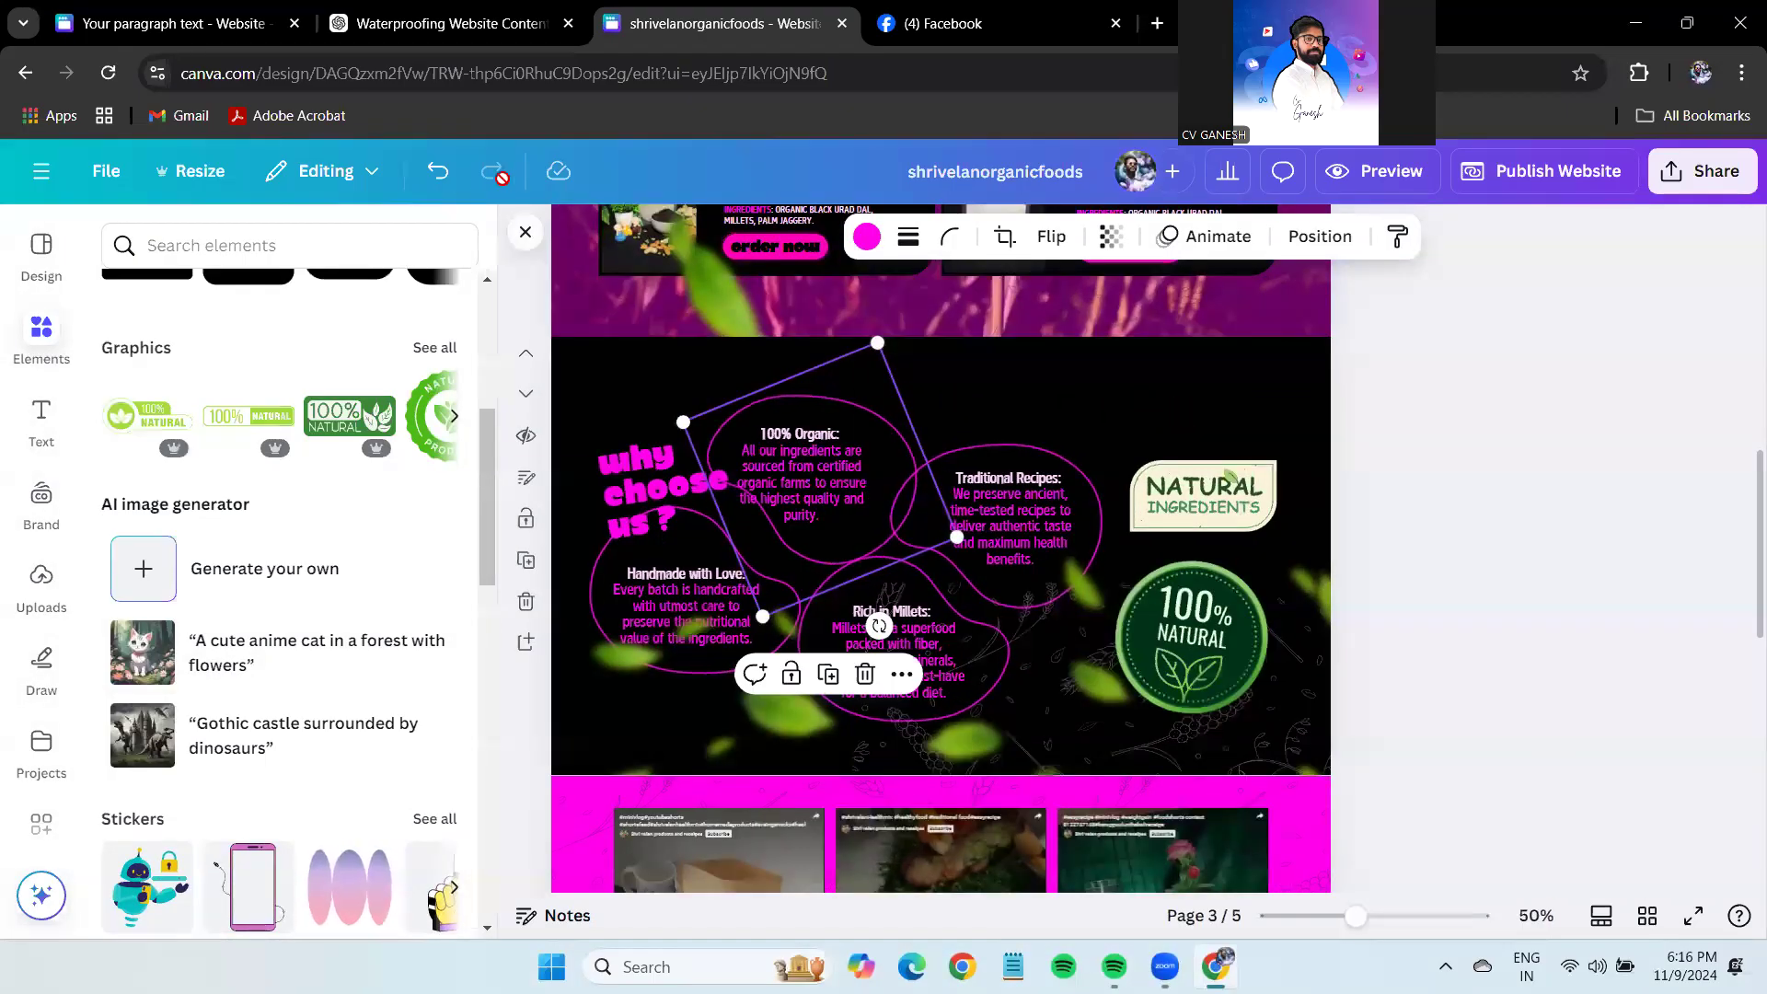
{"action": "left_click", "coordinate": [455, 177]}
Switch to the waterproofing design and open a new browser tab.
{"action": "left_click", "coordinate": [1201, 497]}
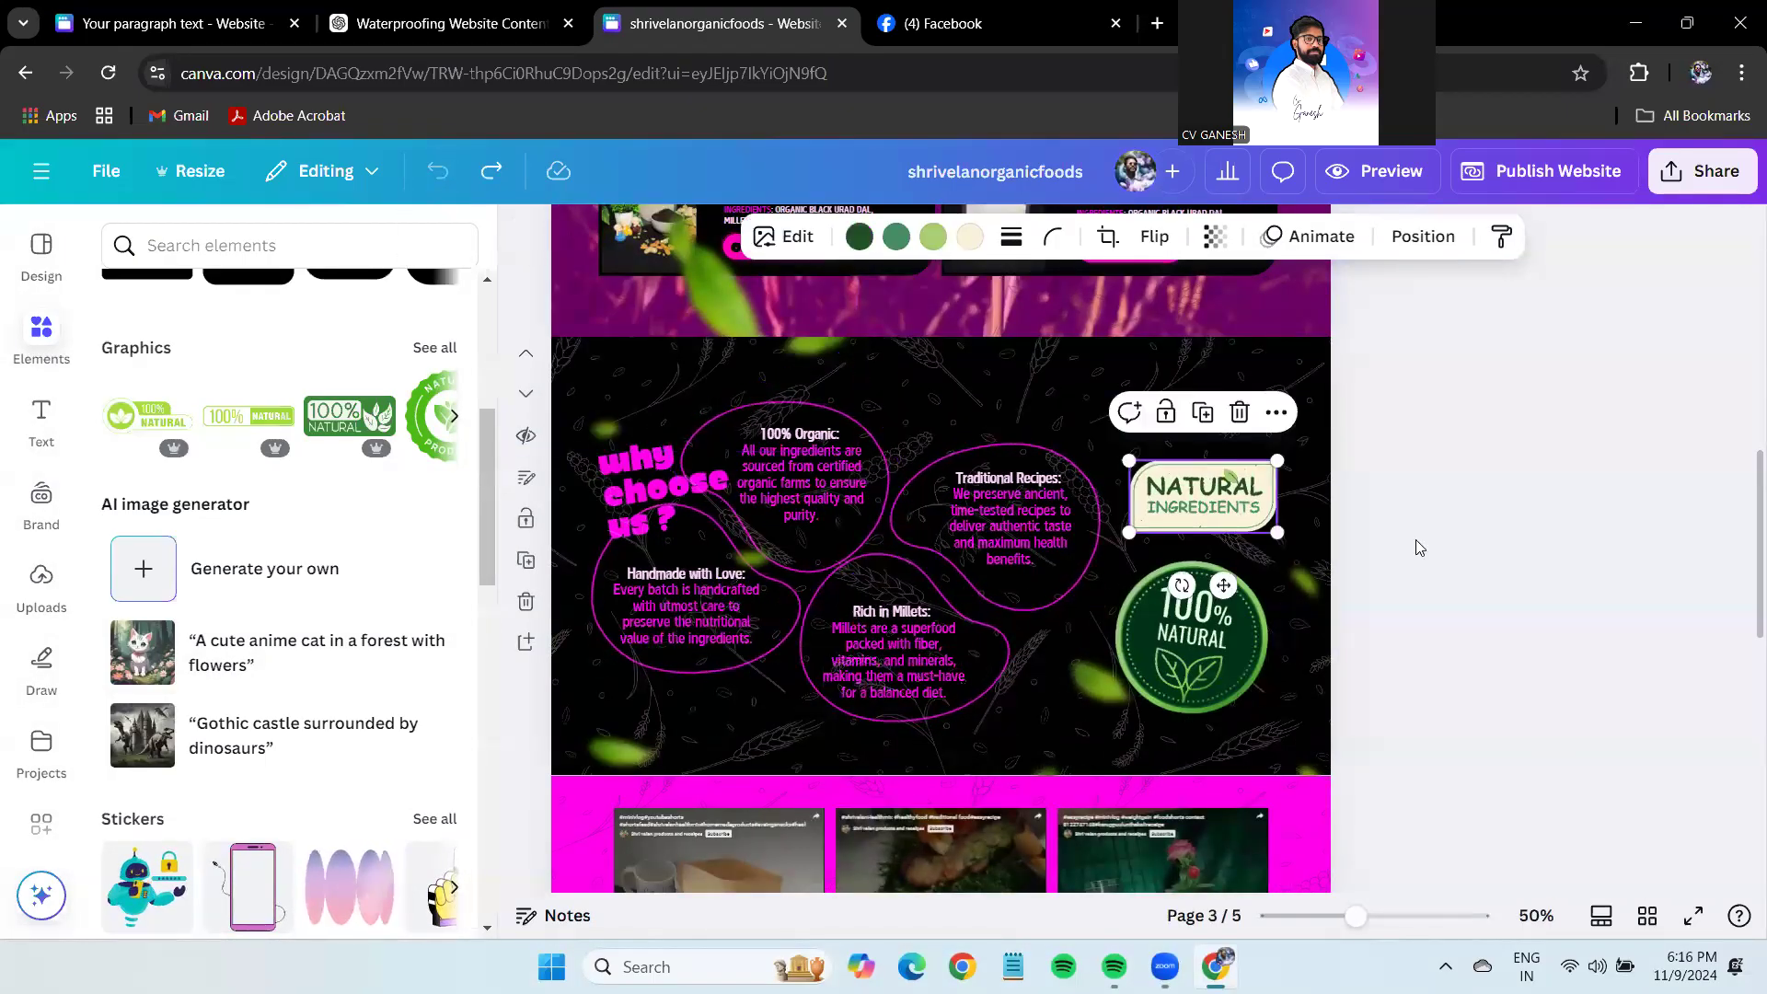
{"action": "left_click", "coordinate": [1434, 549]}
{"action": "scroll", "coordinate": [1436, 549], "scroll_direction": "up", "scroll_amount": 5}
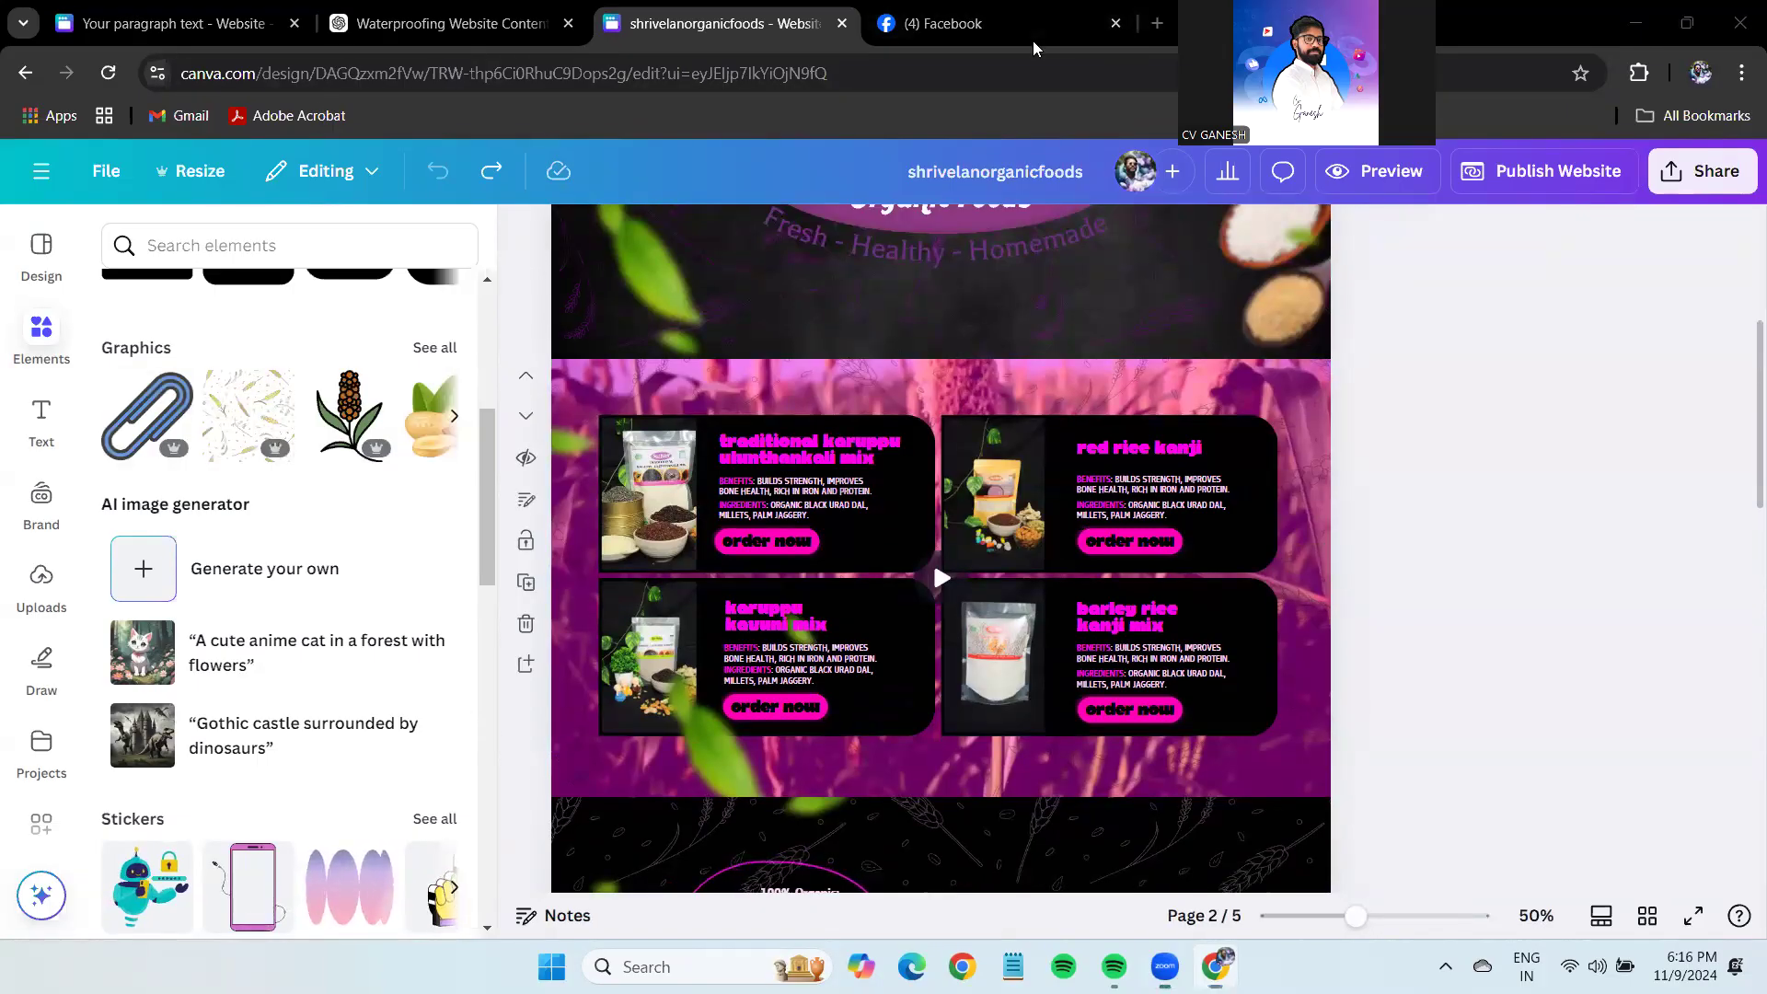
{"action": "key", "text": "ctrl+shift+Tab"}
{"action": "key", "text": "ctrl+shift+Tab"}
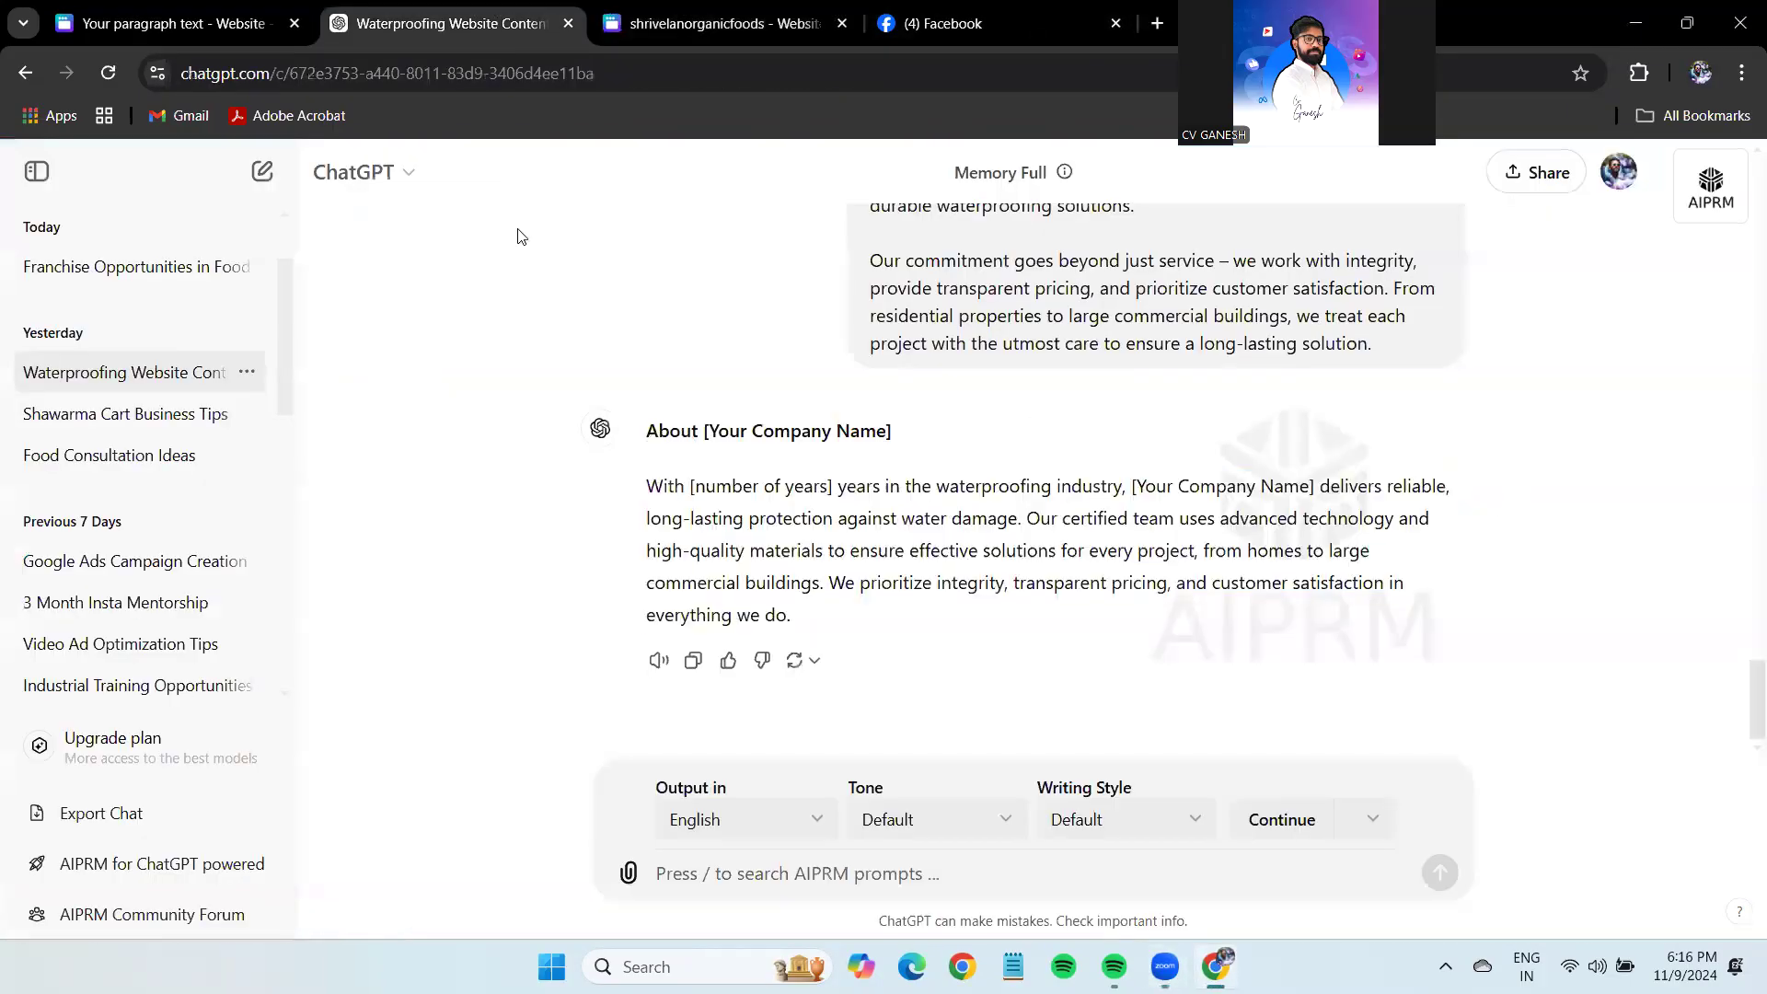
{"action": "left_click", "coordinate": [1540, 642]}
{"action": "scroll", "coordinate": [1541, 642], "scroll_direction": "down", "scroll_amount": 1}
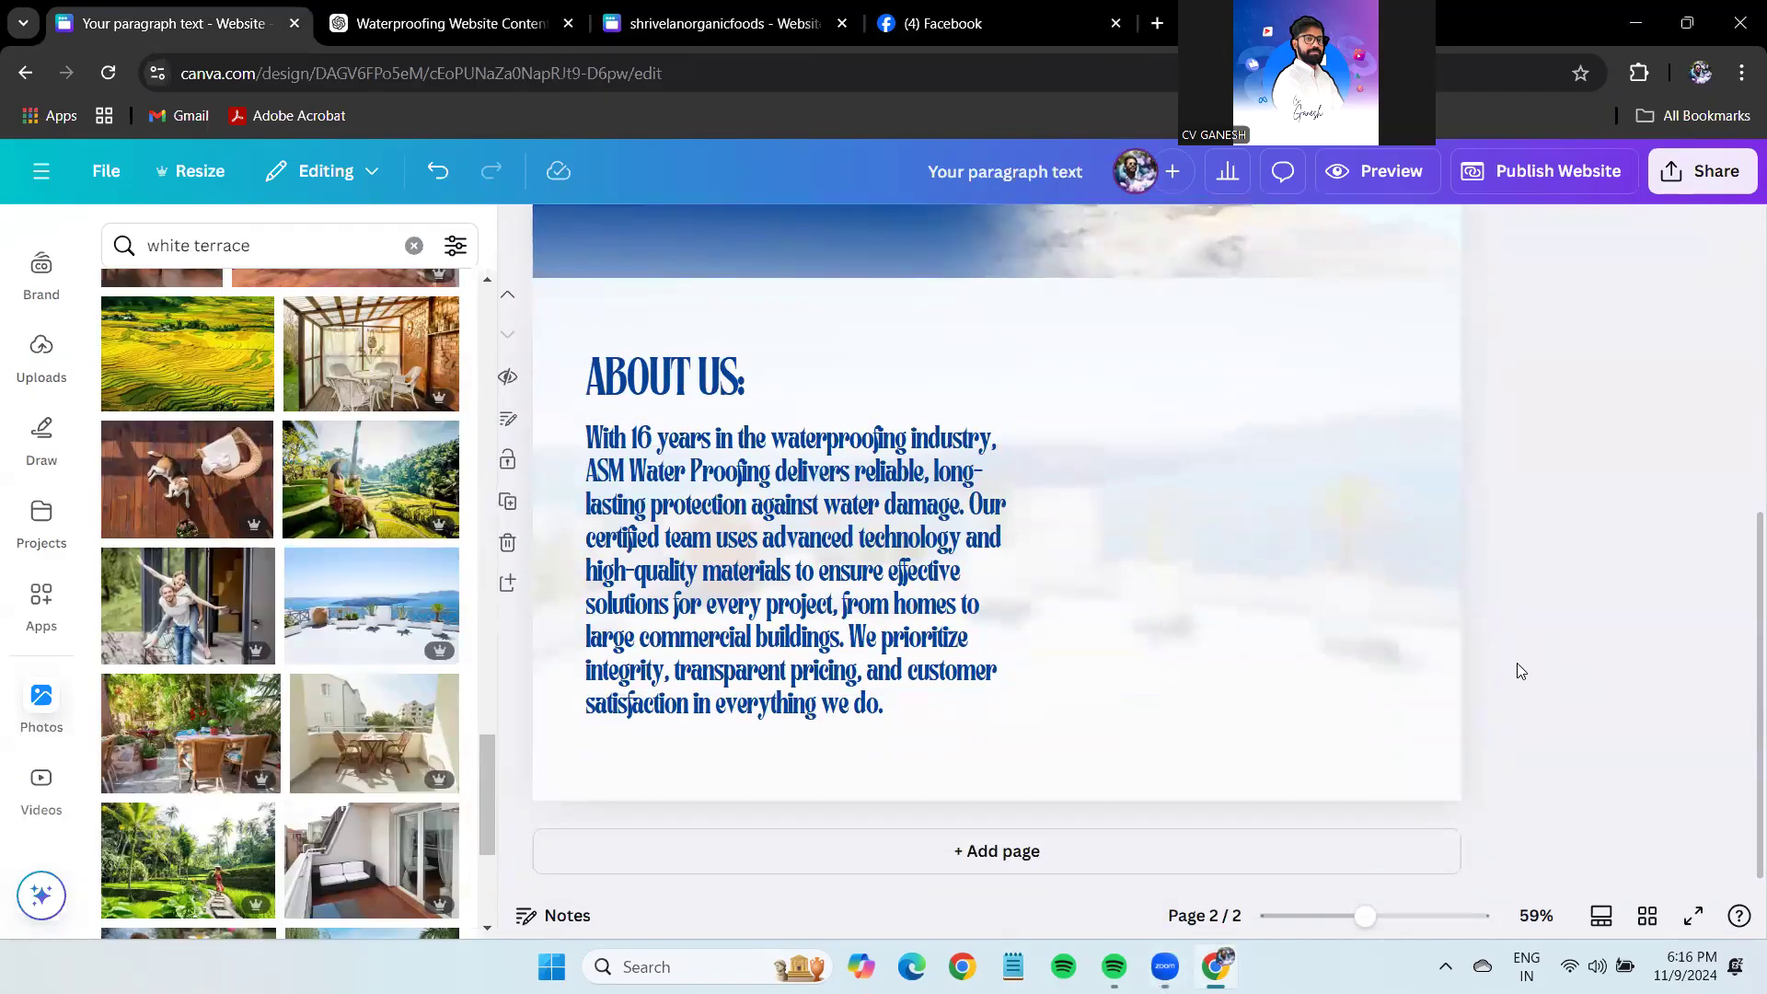
{"action": "left_click", "coordinate": [1160, 20]}
Search Google for kanchipuram and show the image results.
{"action": "type", "text": "kanchi"}
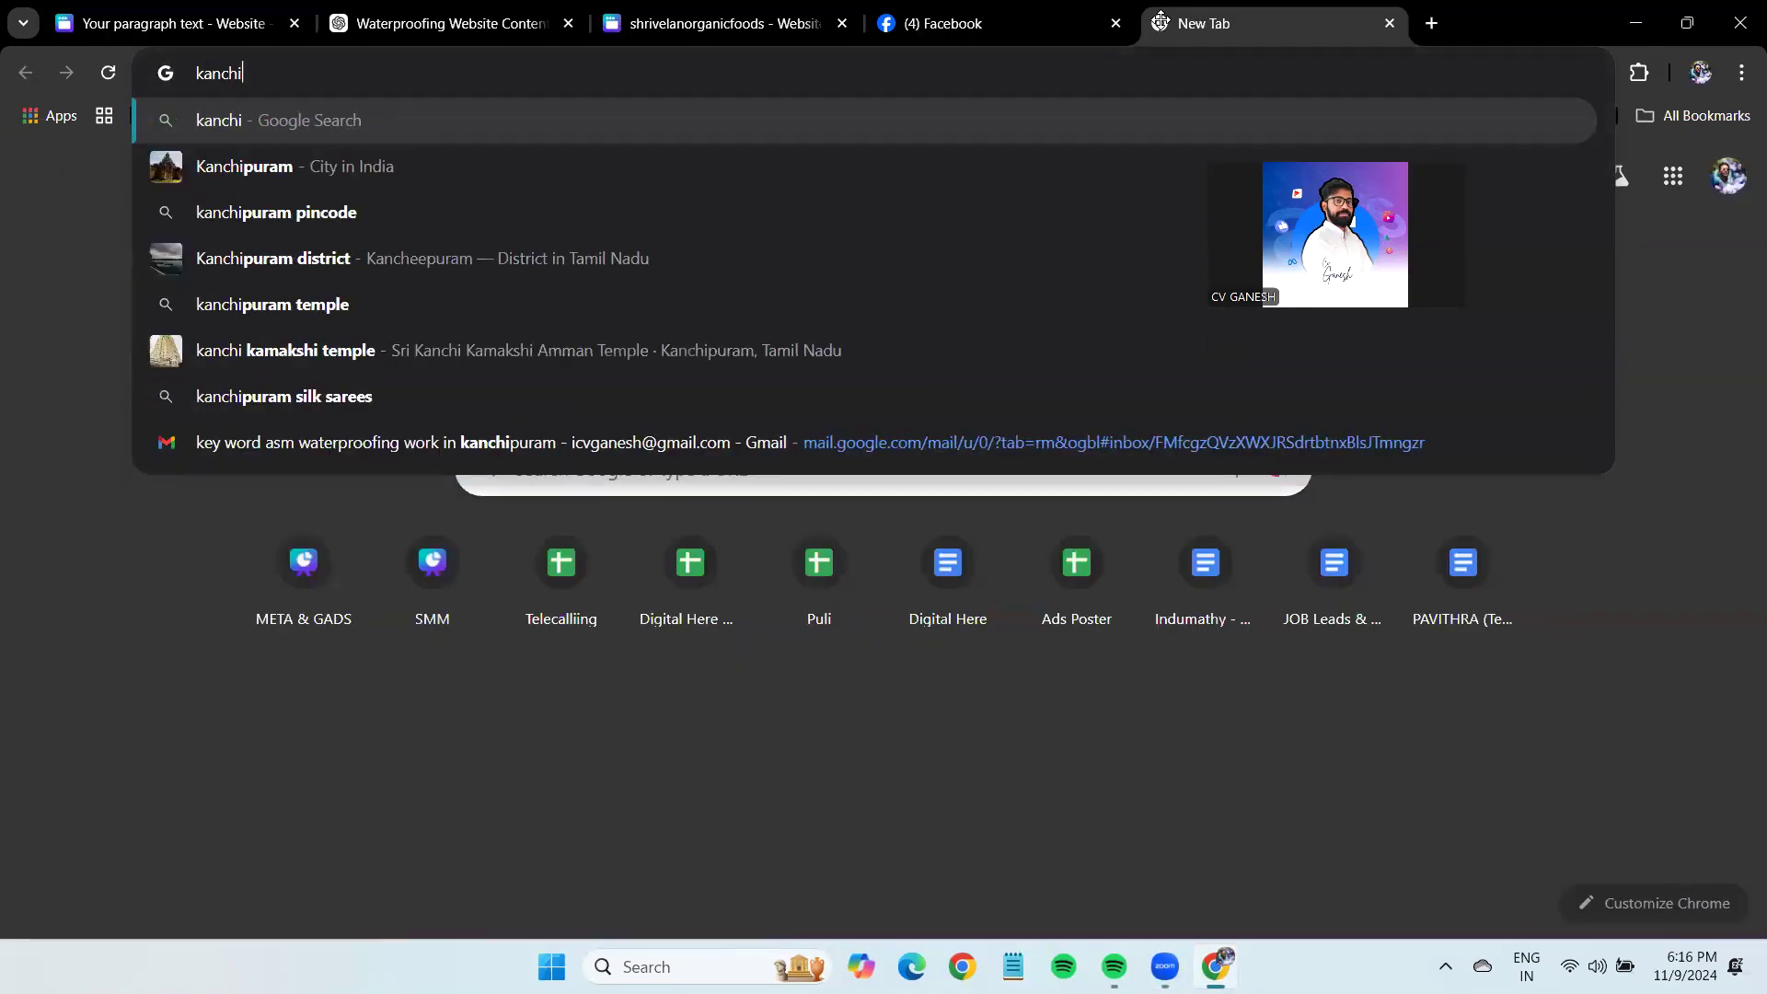
{"action": "key", "text": "Down"}
{"action": "key", "text": "Return"}
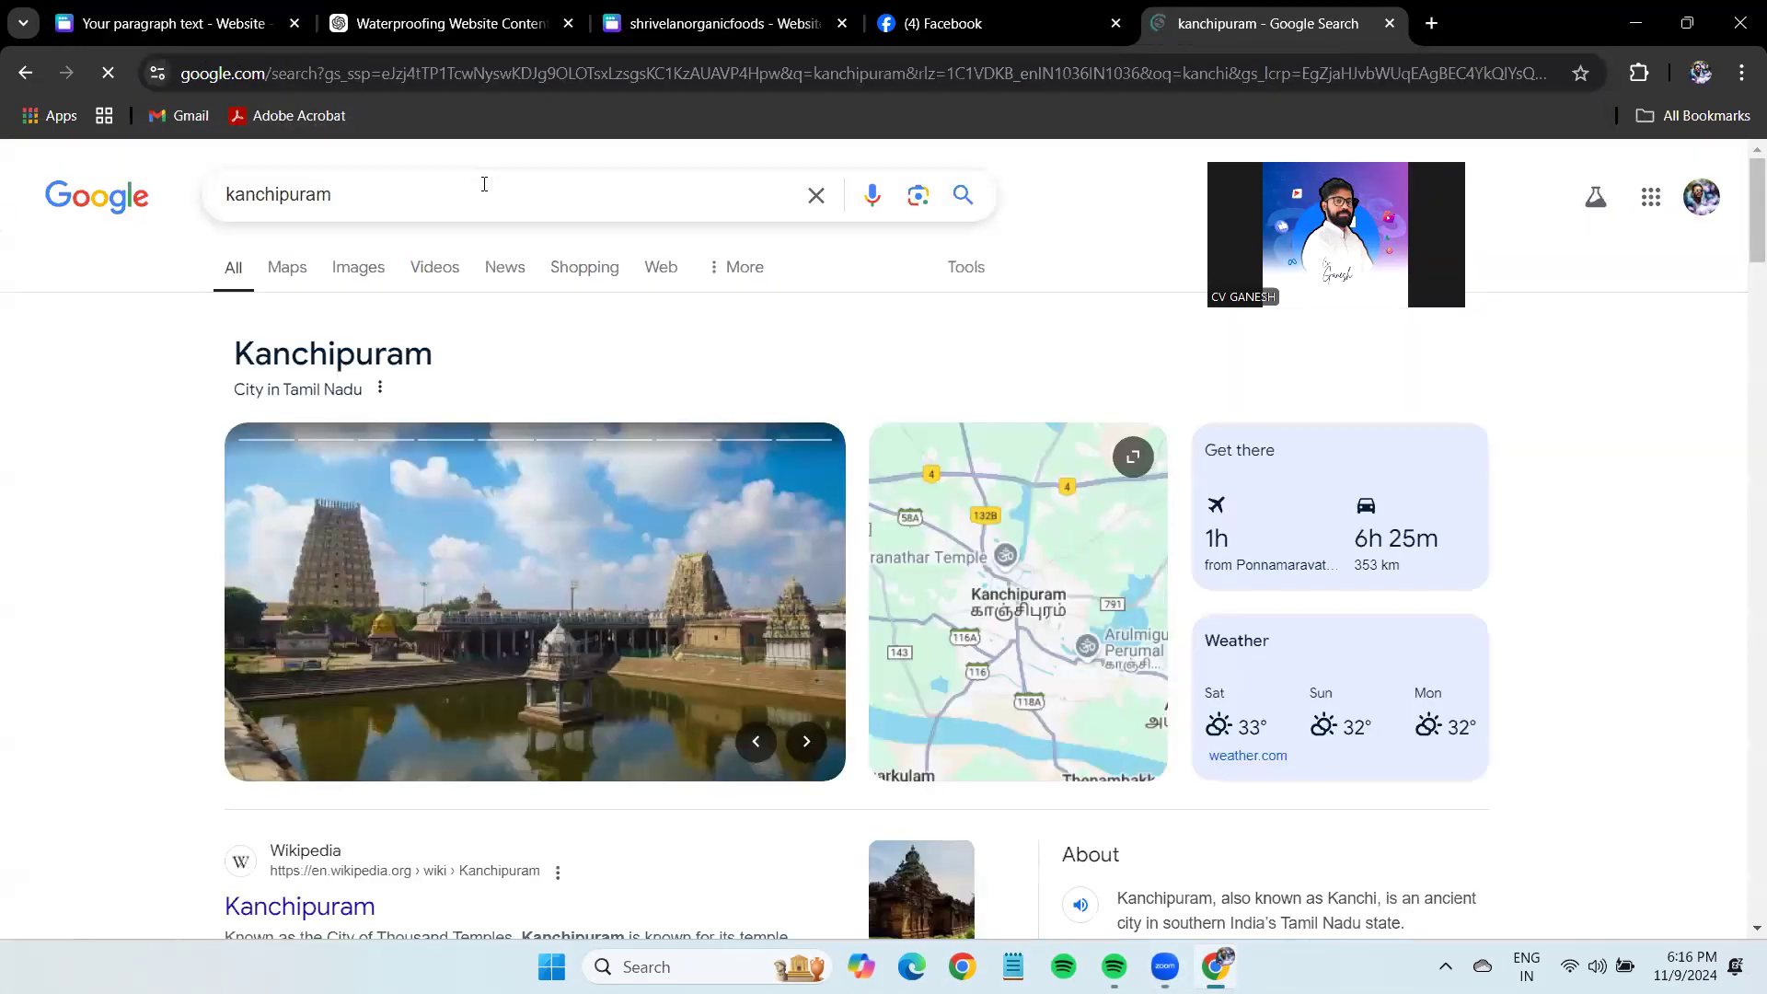
{"action": "left_click", "coordinate": [347, 277]}
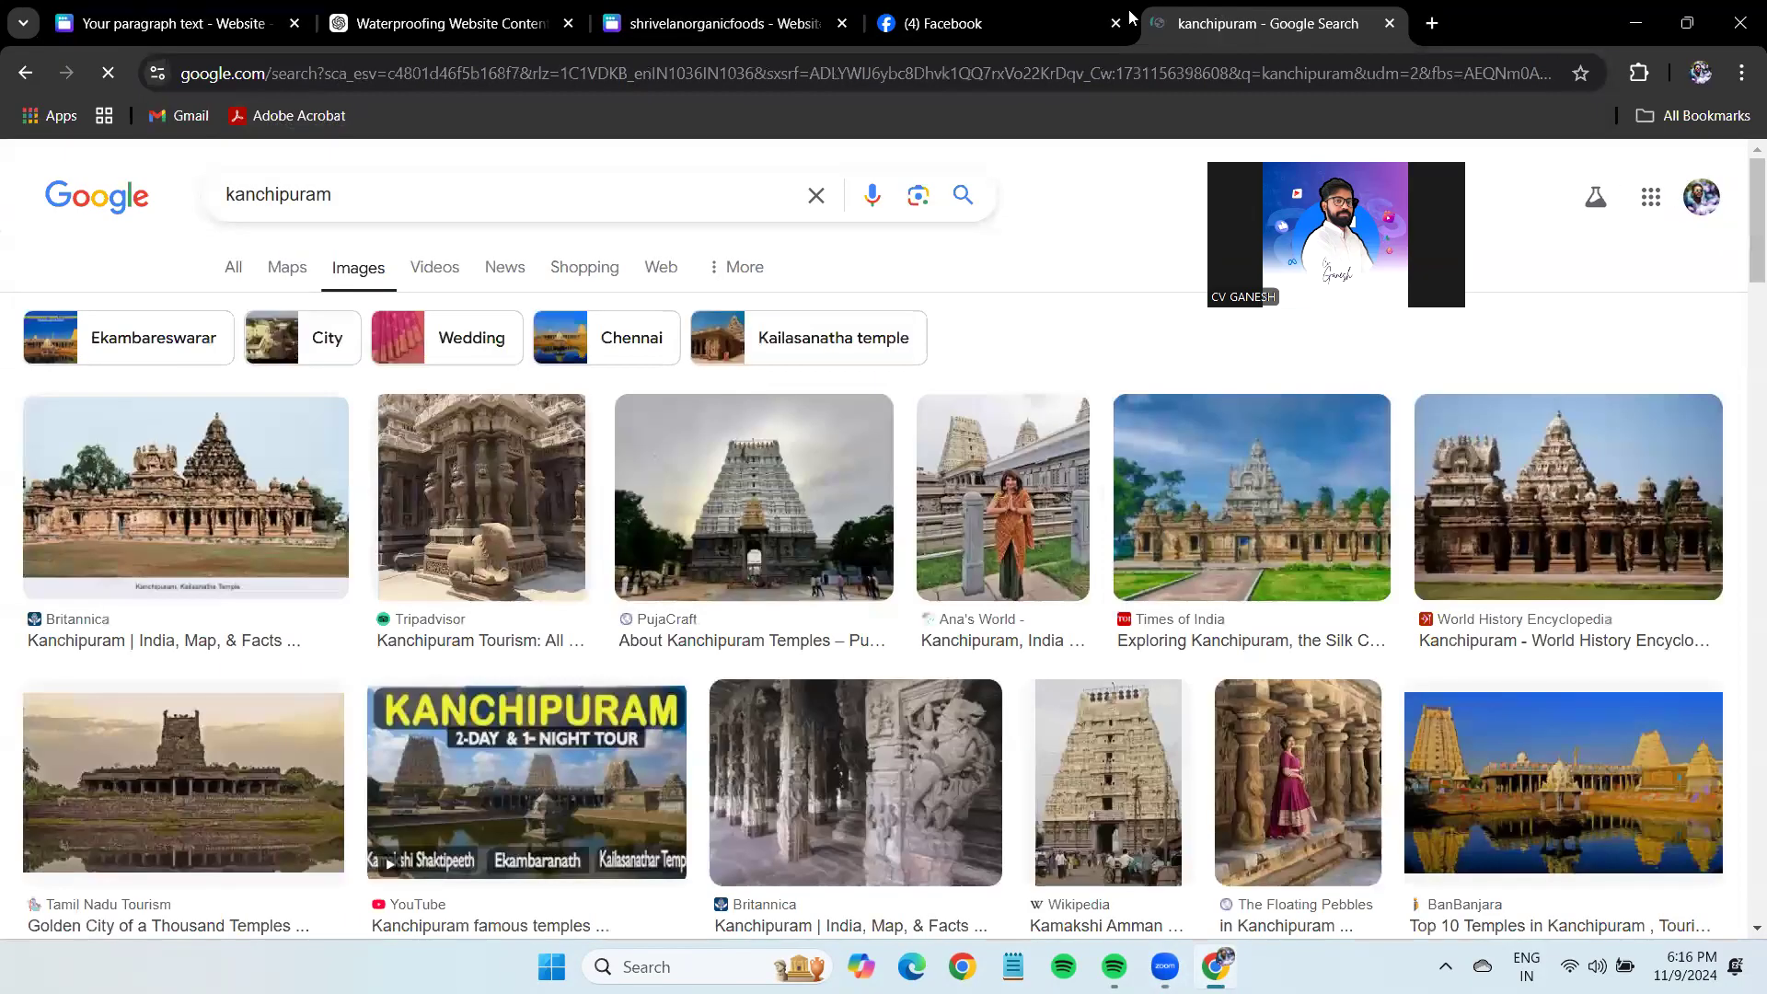
{"action": "scroll", "coordinate": [1588, 725], "scroll_direction": "down", "scroll_amount": 1}
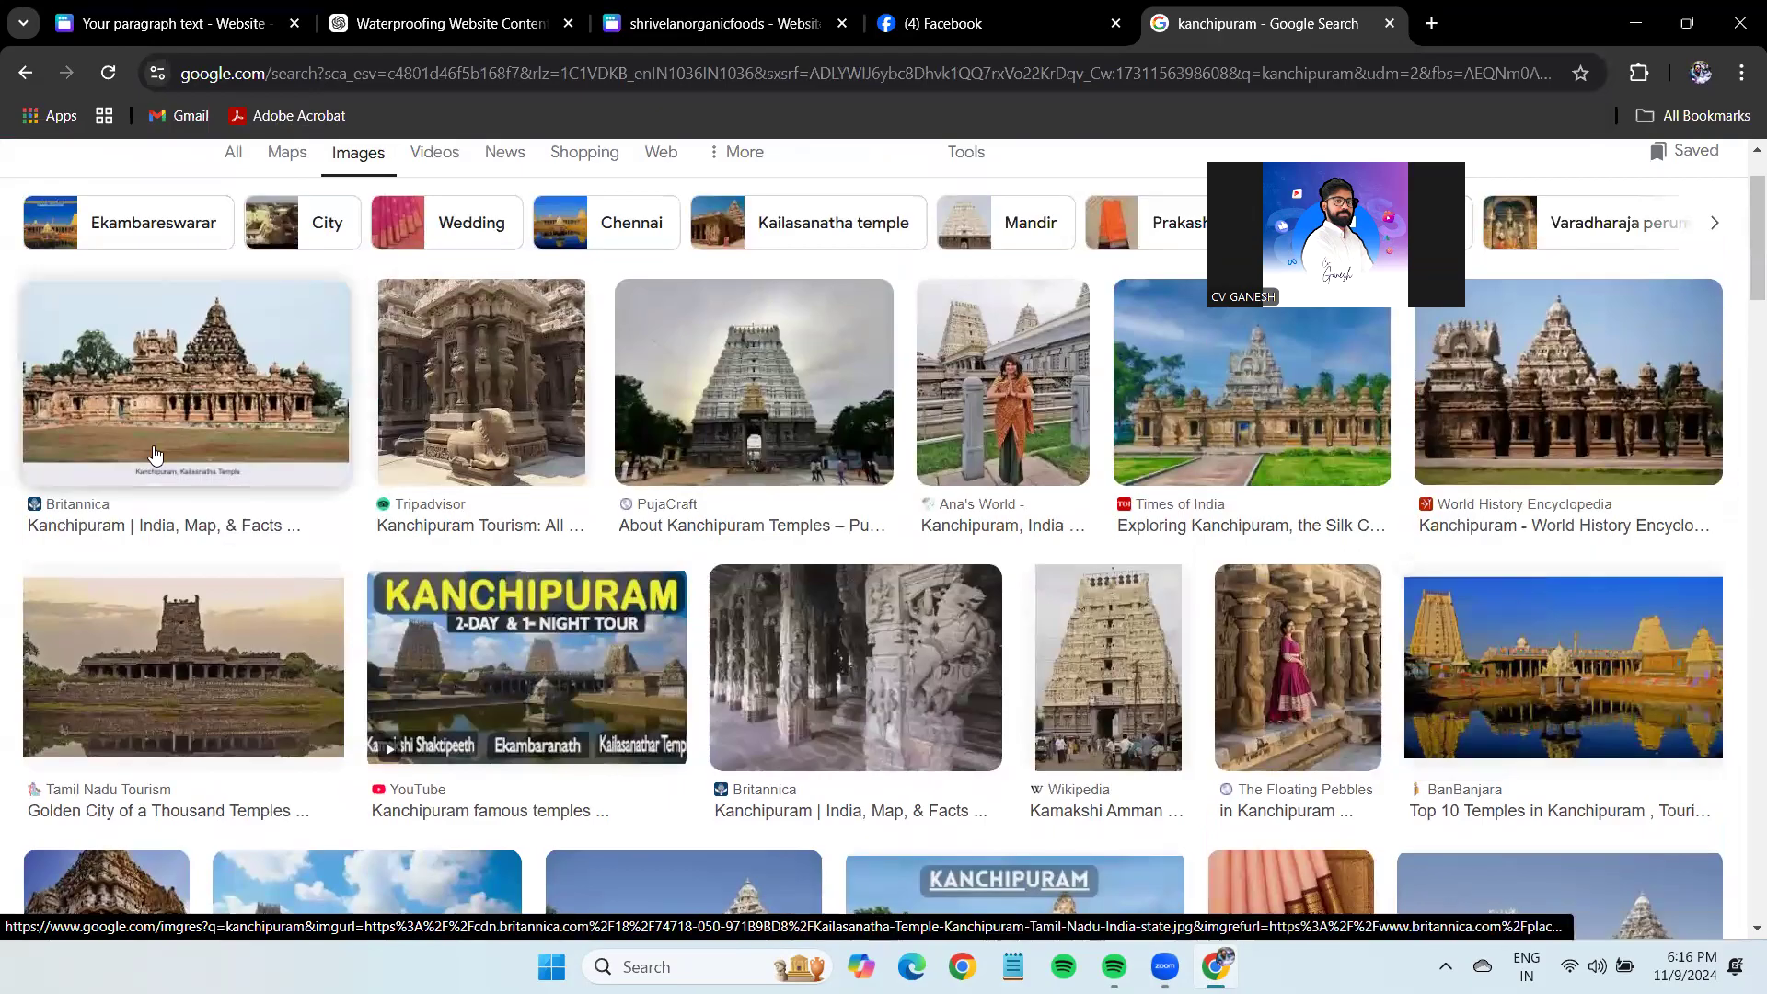
Preview the PujaCraft Kanchipuram temple photo.
{"action": "left_click", "coordinate": [827, 538]}
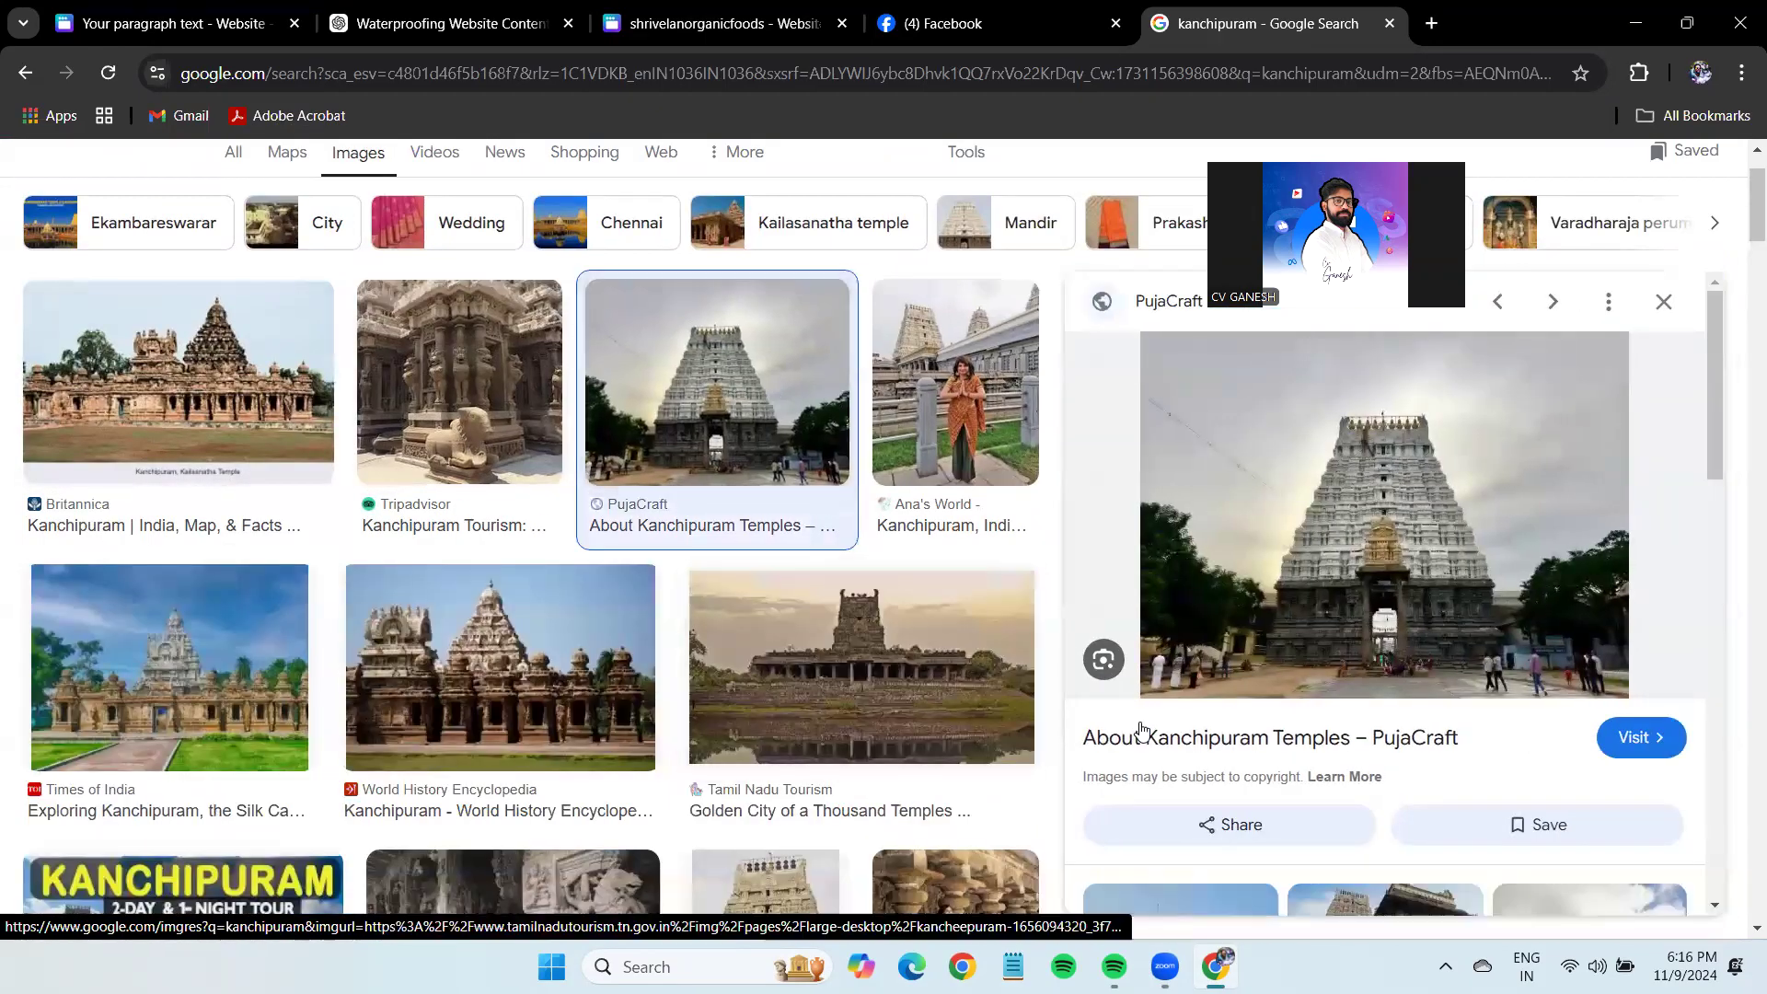
{"action": "scroll", "coordinate": [1479, 727], "scroll_direction": "down", "scroll_amount": 3}
{"action": "scroll", "coordinate": [1479, 723], "scroll_direction": "up", "scroll_amount": 5}
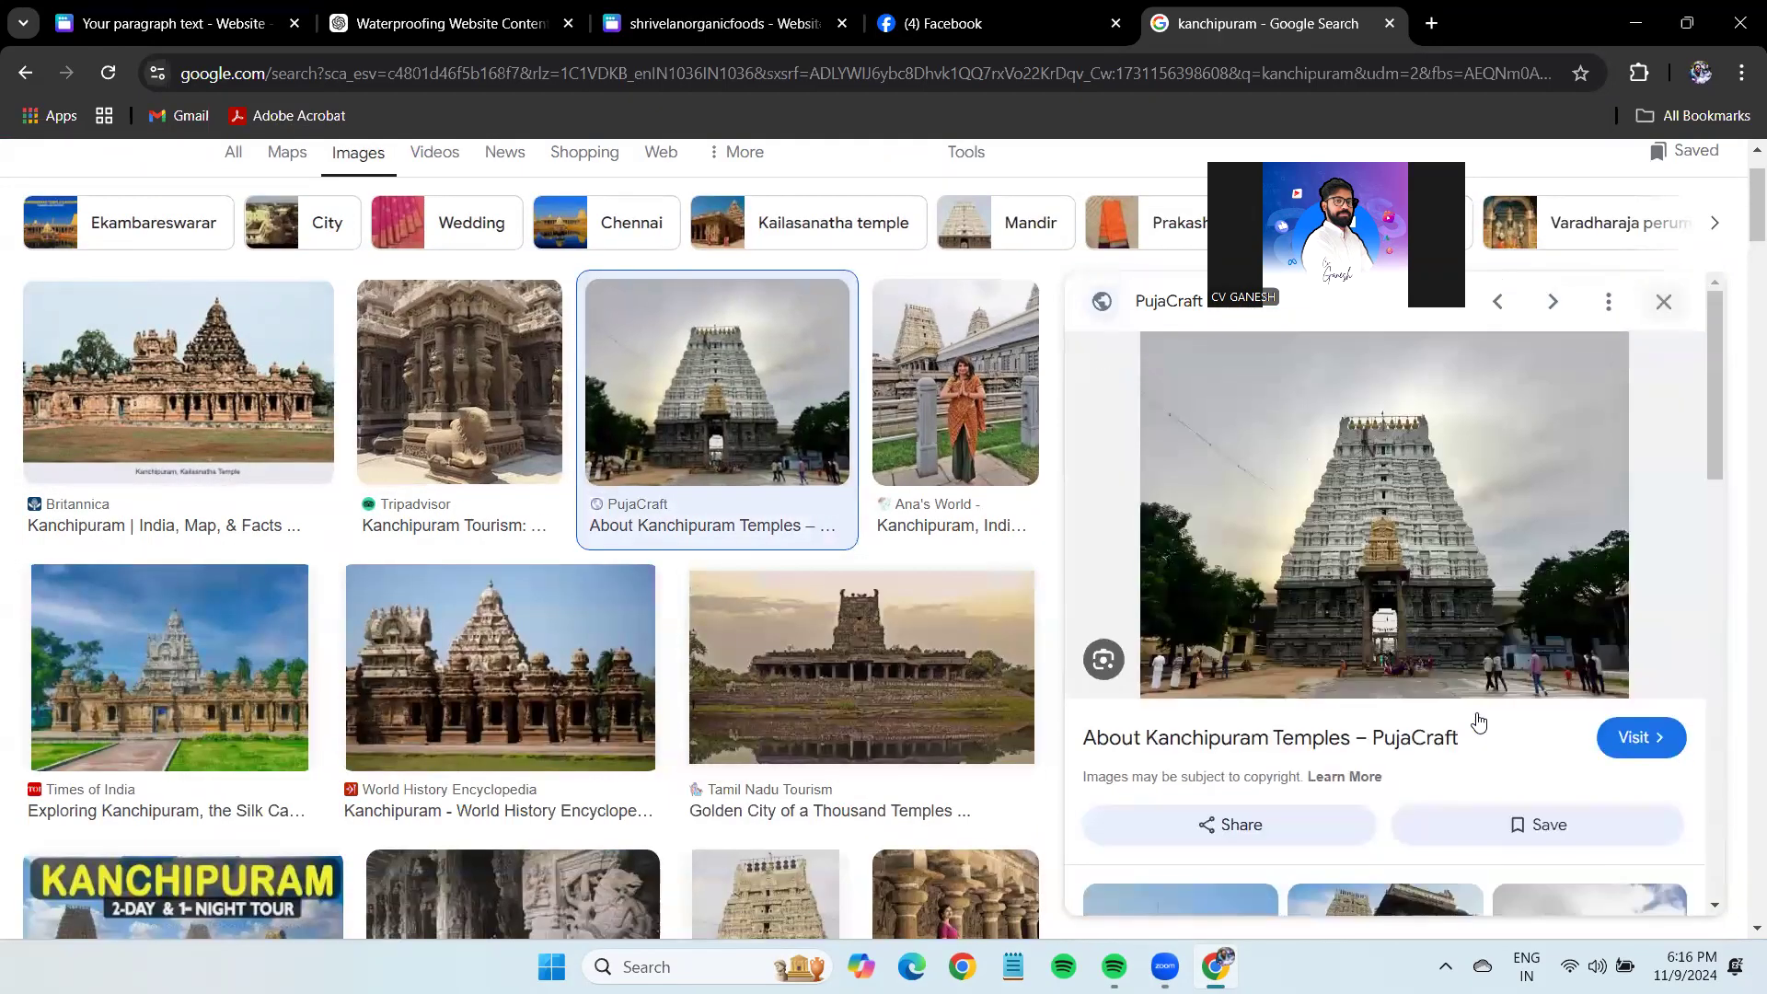
{"action": "scroll", "coordinate": [666, 579], "scroll_direction": "down", "scroll_amount": 5}
{"action": "scroll", "coordinate": [666, 580], "scroll_direction": "up", "scroll_amount": 5}
Copy the temple photo and paste it on the right side of the About Us page.
{"action": "right_click", "coordinate": [1253, 499]}
{"action": "left_click", "coordinate": [1380, 398]}
{"action": "left_click", "coordinate": [174, 23]}
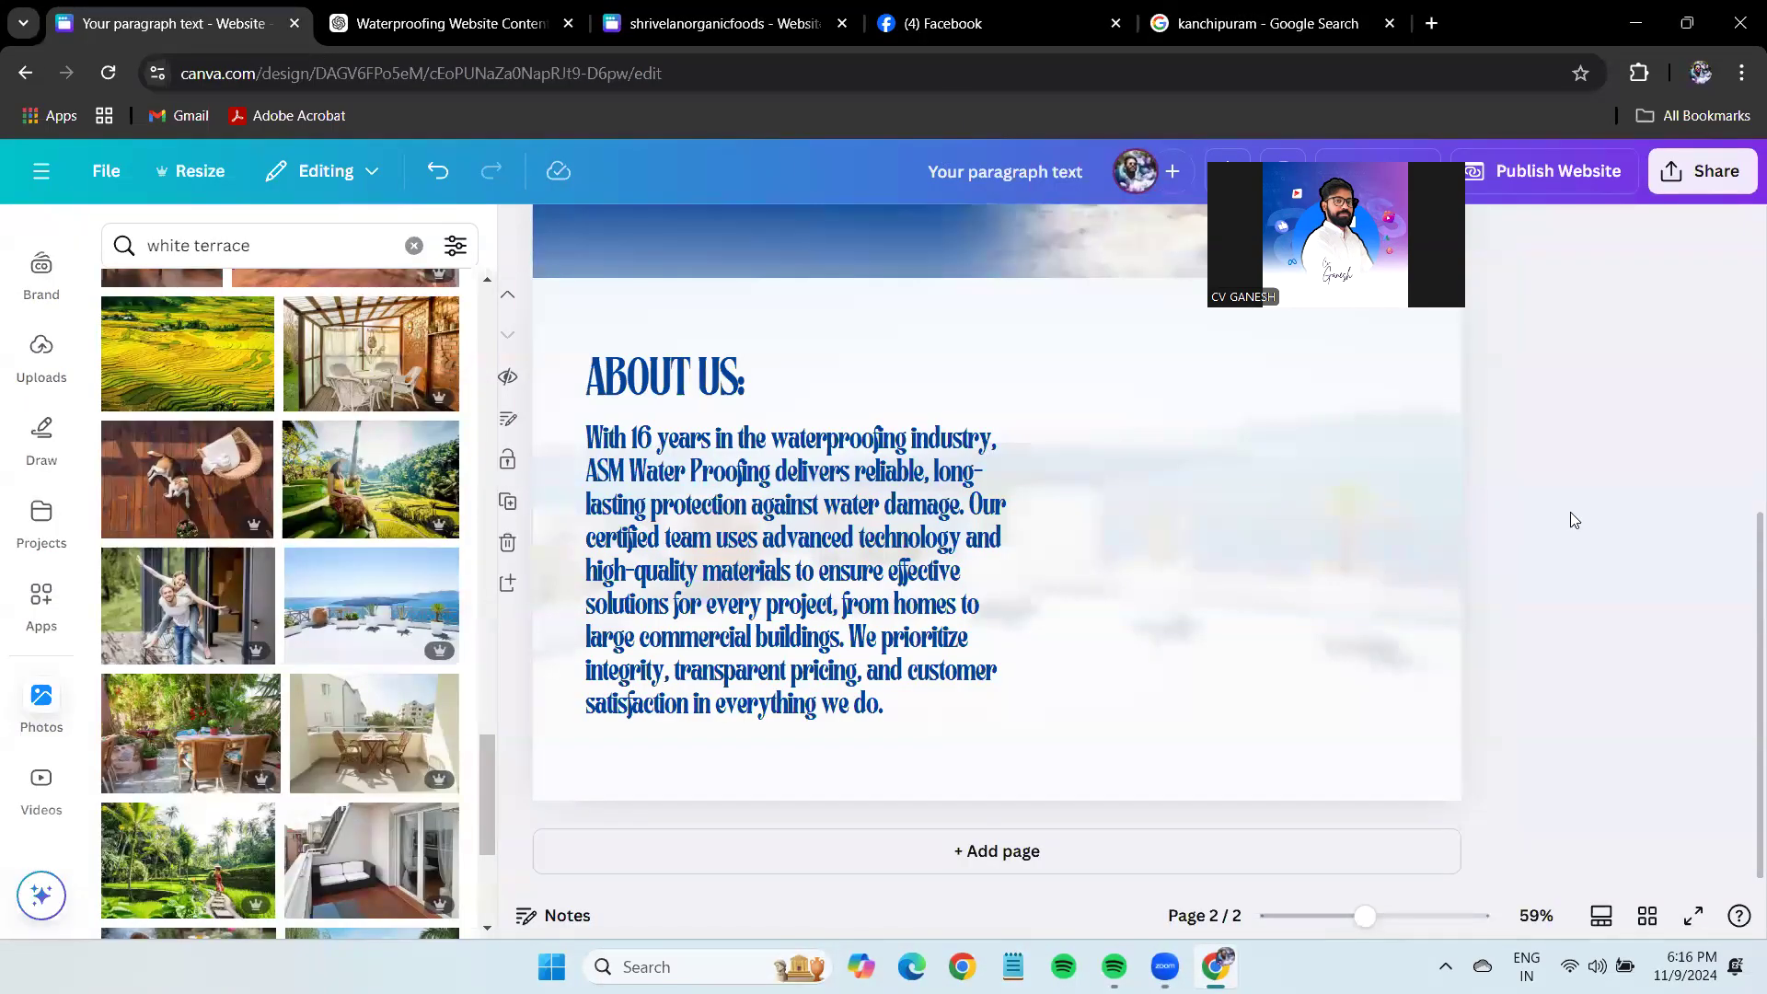
{"action": "key", "text": "ctrl+v"}
{"action": "left_click_drag", "start_coordinate": [1204, 689], "coordinate": [0, 708]}
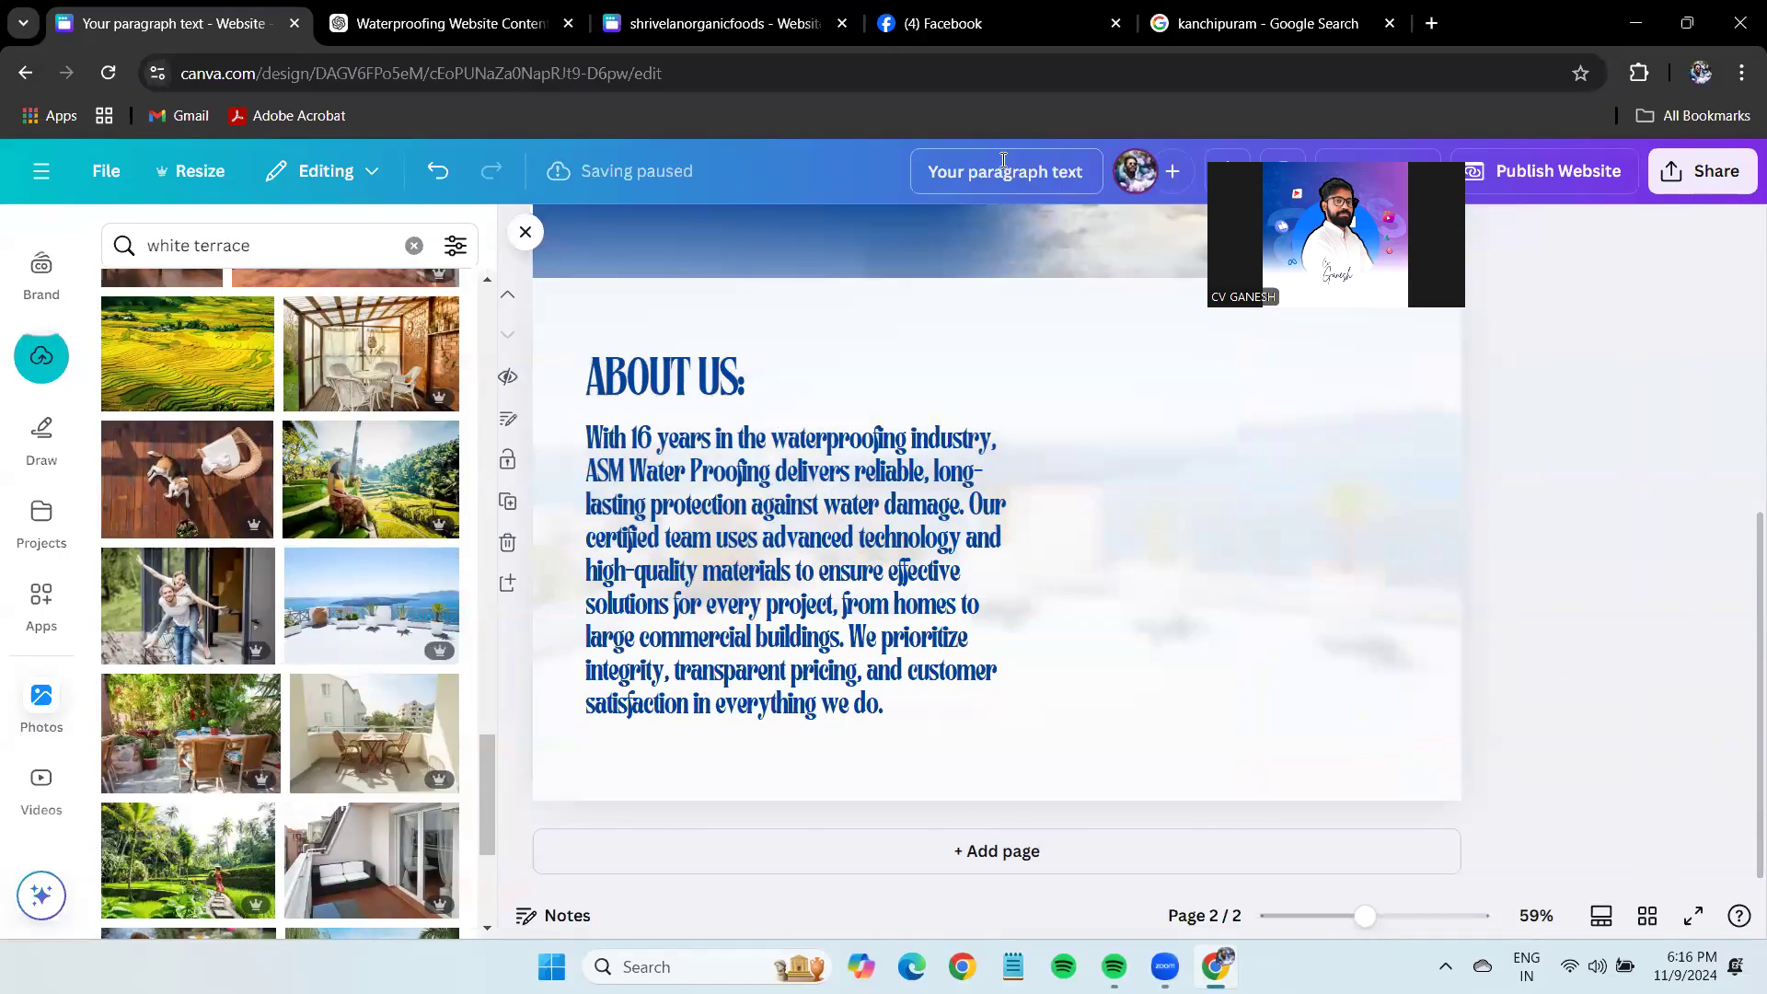
Refine the Google search to 'kanchipuram in map' and look through the results.
{"action": "left_click", "coordinate": [1268, 23]}
{"action": "left_click", "coordinate": [406, 193]}
{"action": "type", "text": "in map"}
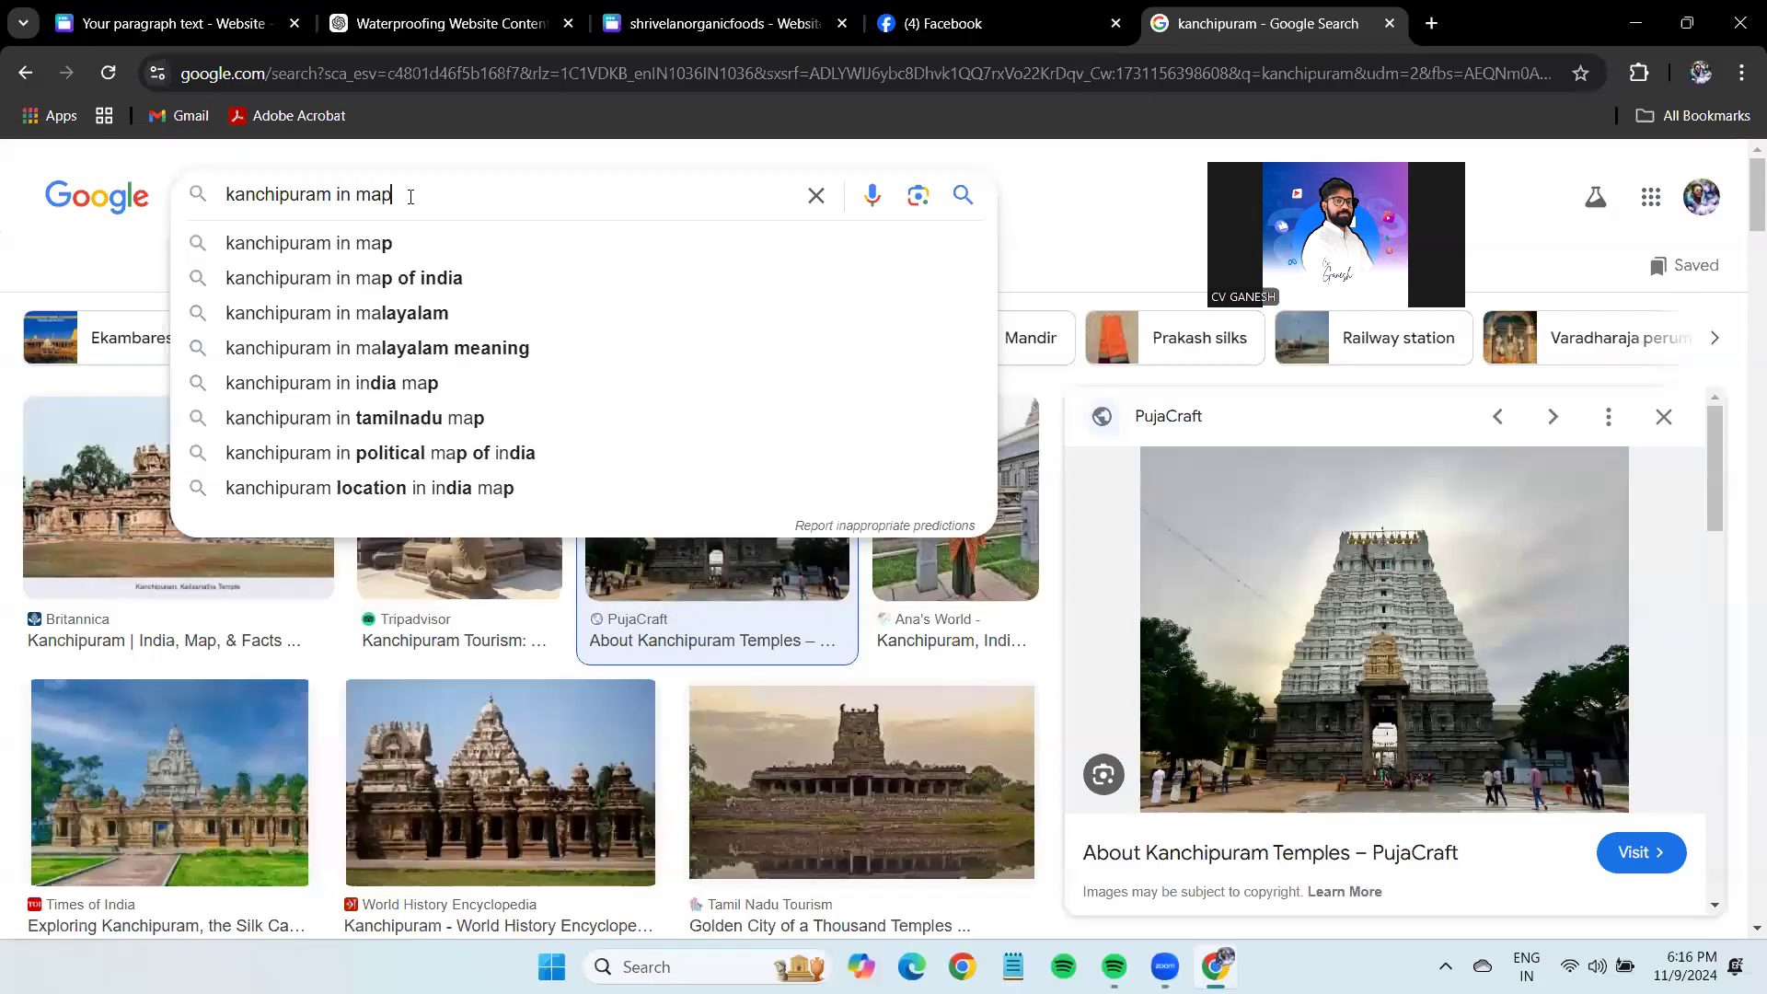
{"action": "key", "text": "Return"}
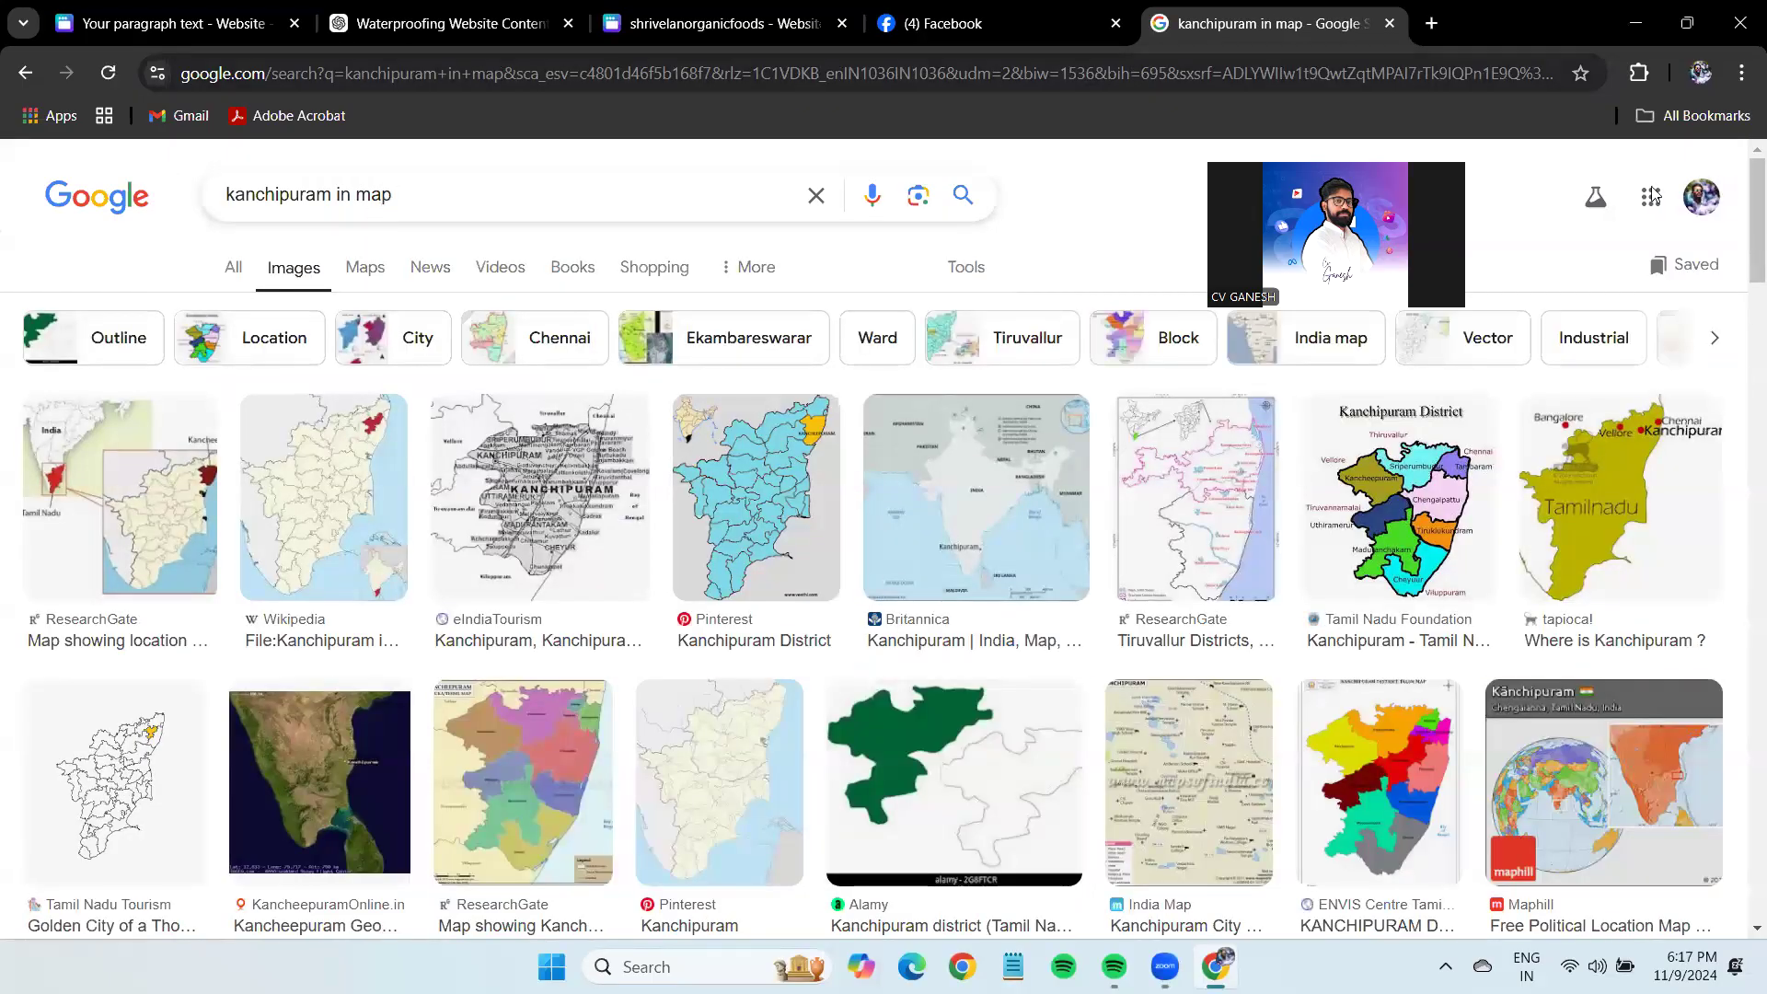
{"action": "scroll", "coordinate": [198, 511], "scroll_direction": "down", "scroll_amount": 4}
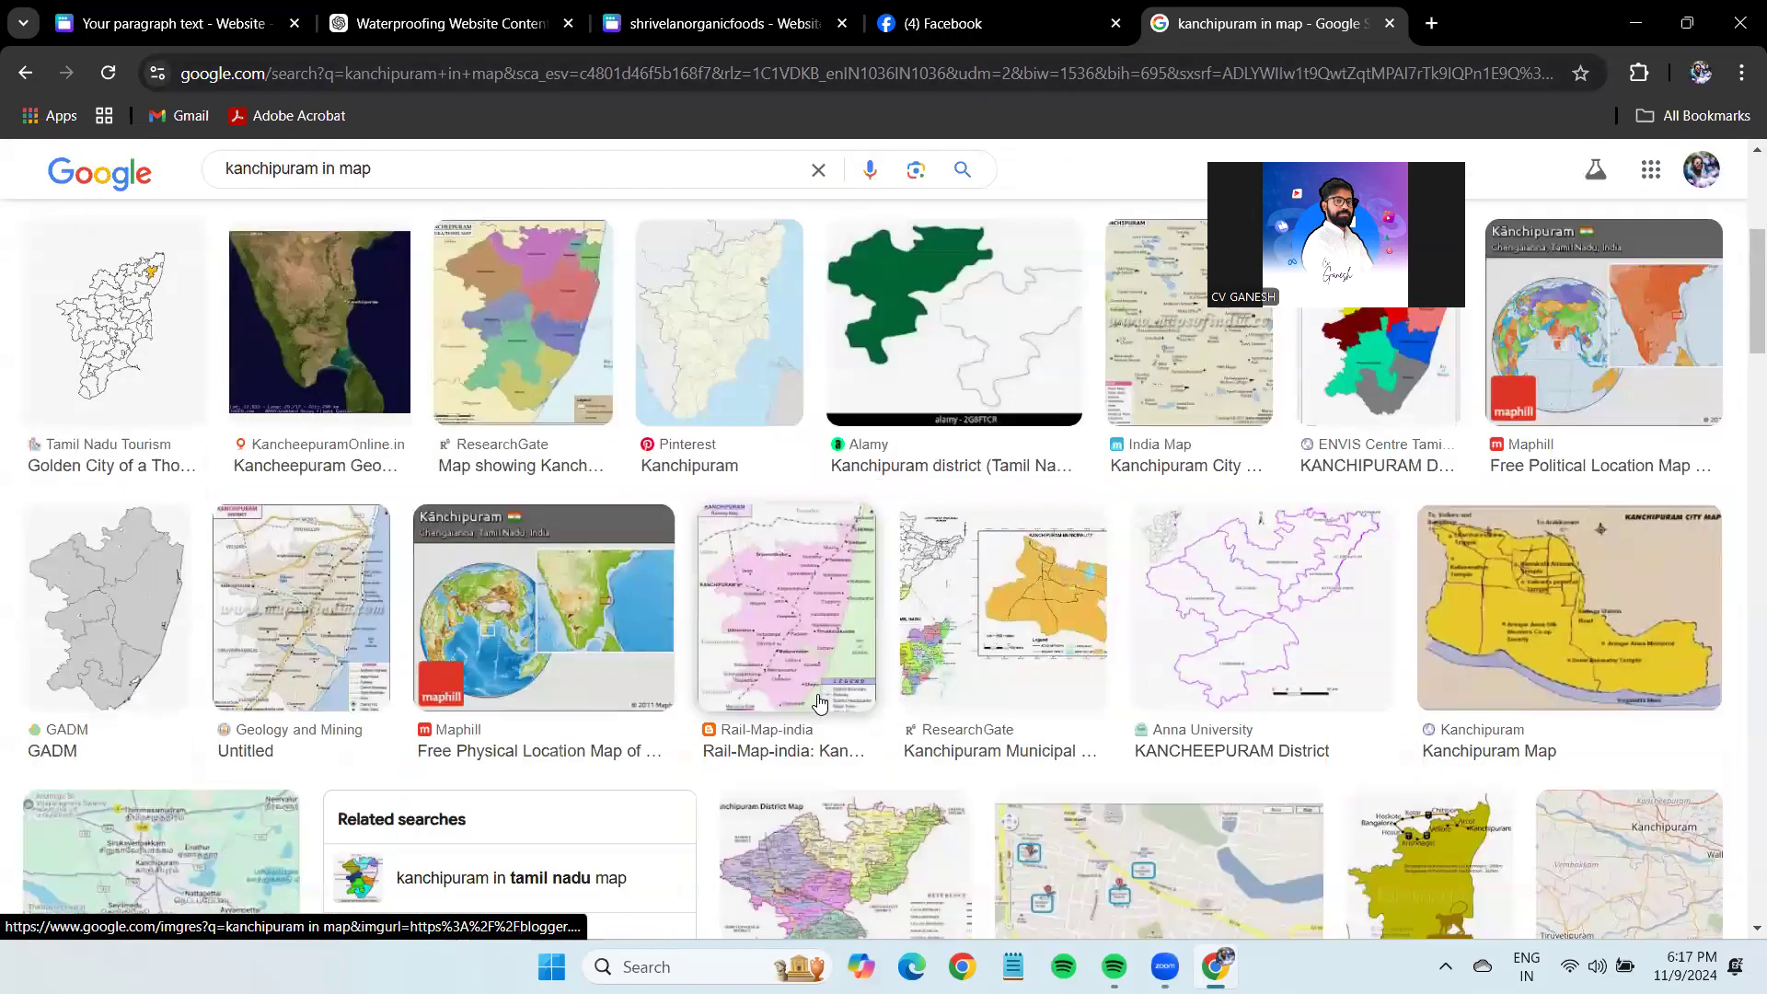
{"action": "scroll", "coordinate": [198, 511], "scroll_direction": "up", "scroll_amount": 4}
{"action": "scroll", "coordinate": [198, 511], "scroll_direction": "down", "scroll_amount": 5}
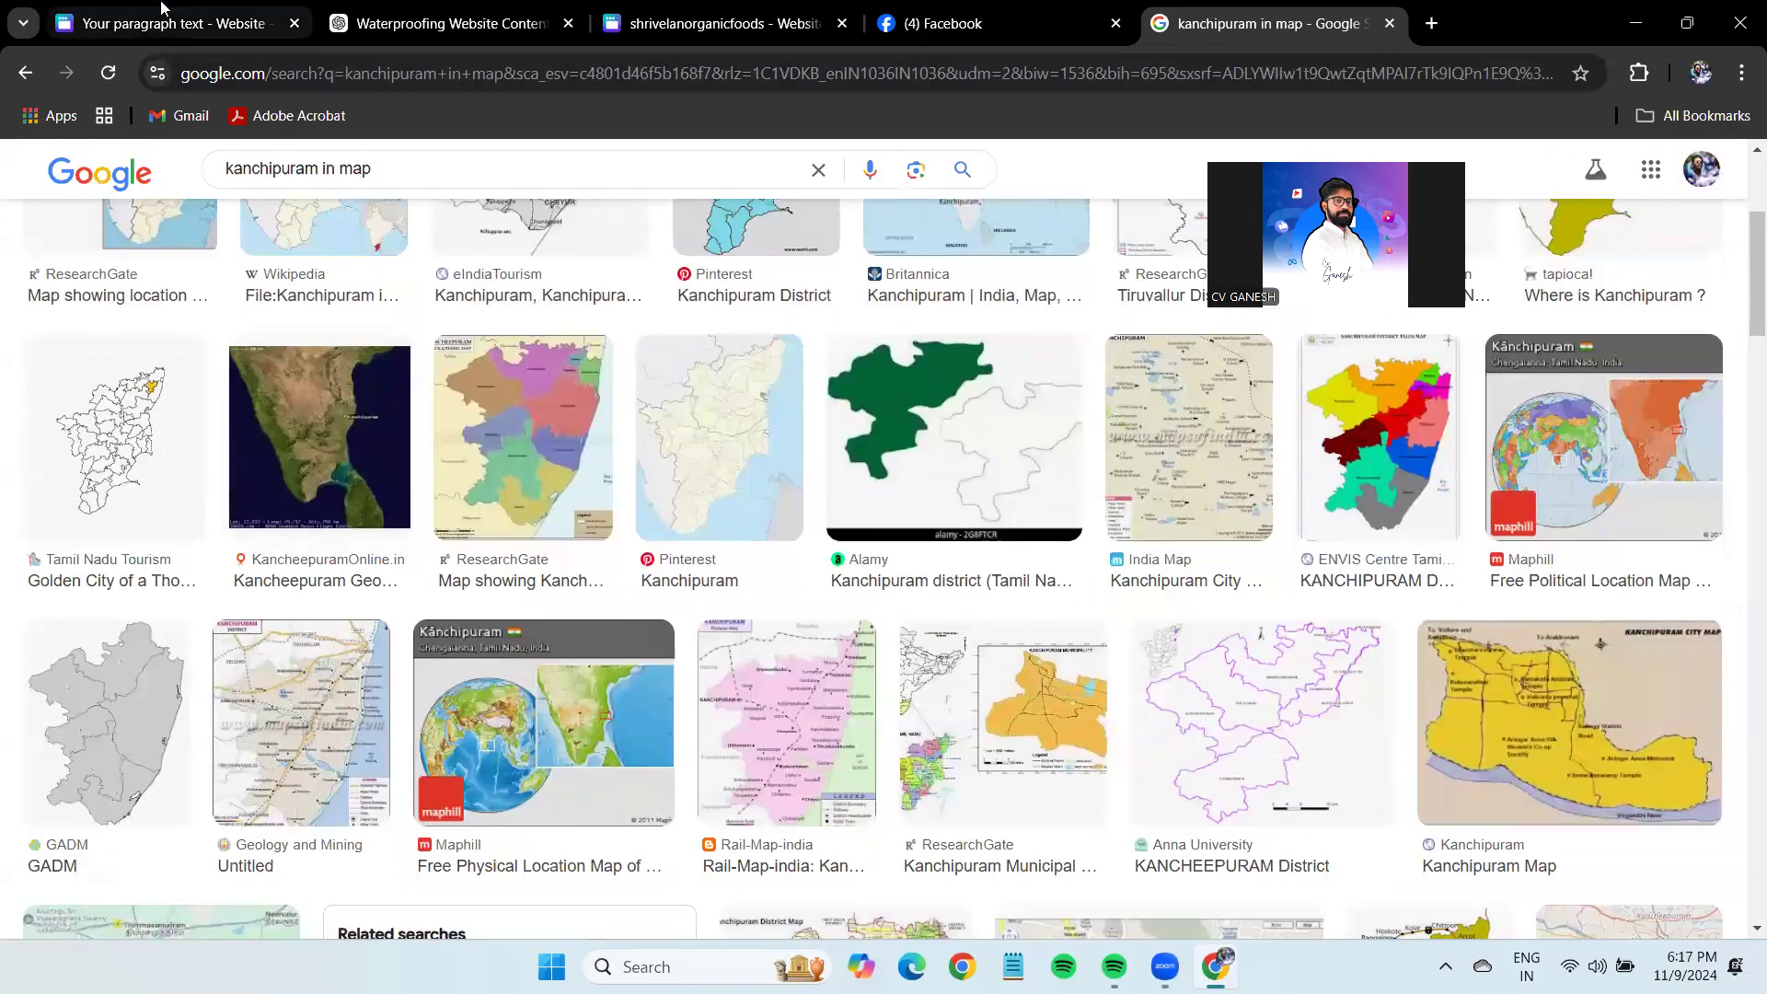
Search for the 'kanchipuram in tamil nadu map' suggestion.
{"action": "left_click", "coordinate": [175, 23]}
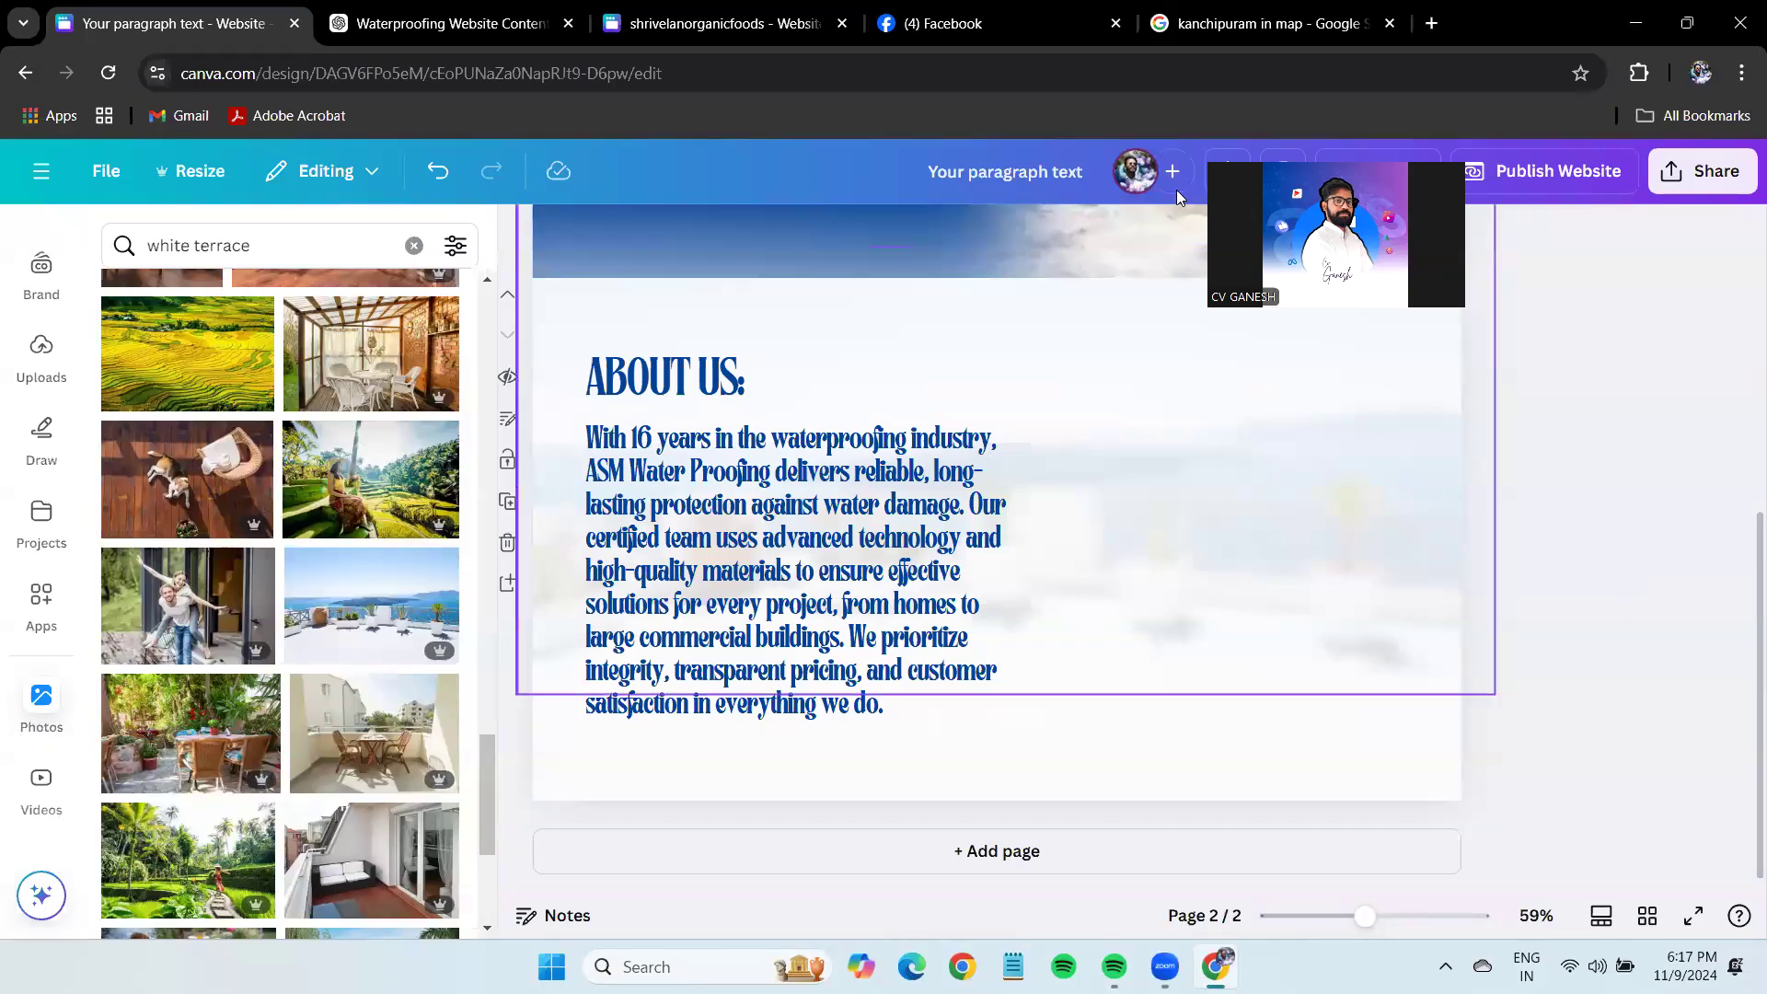
{"action": "key", "text": "ctrl+5"}
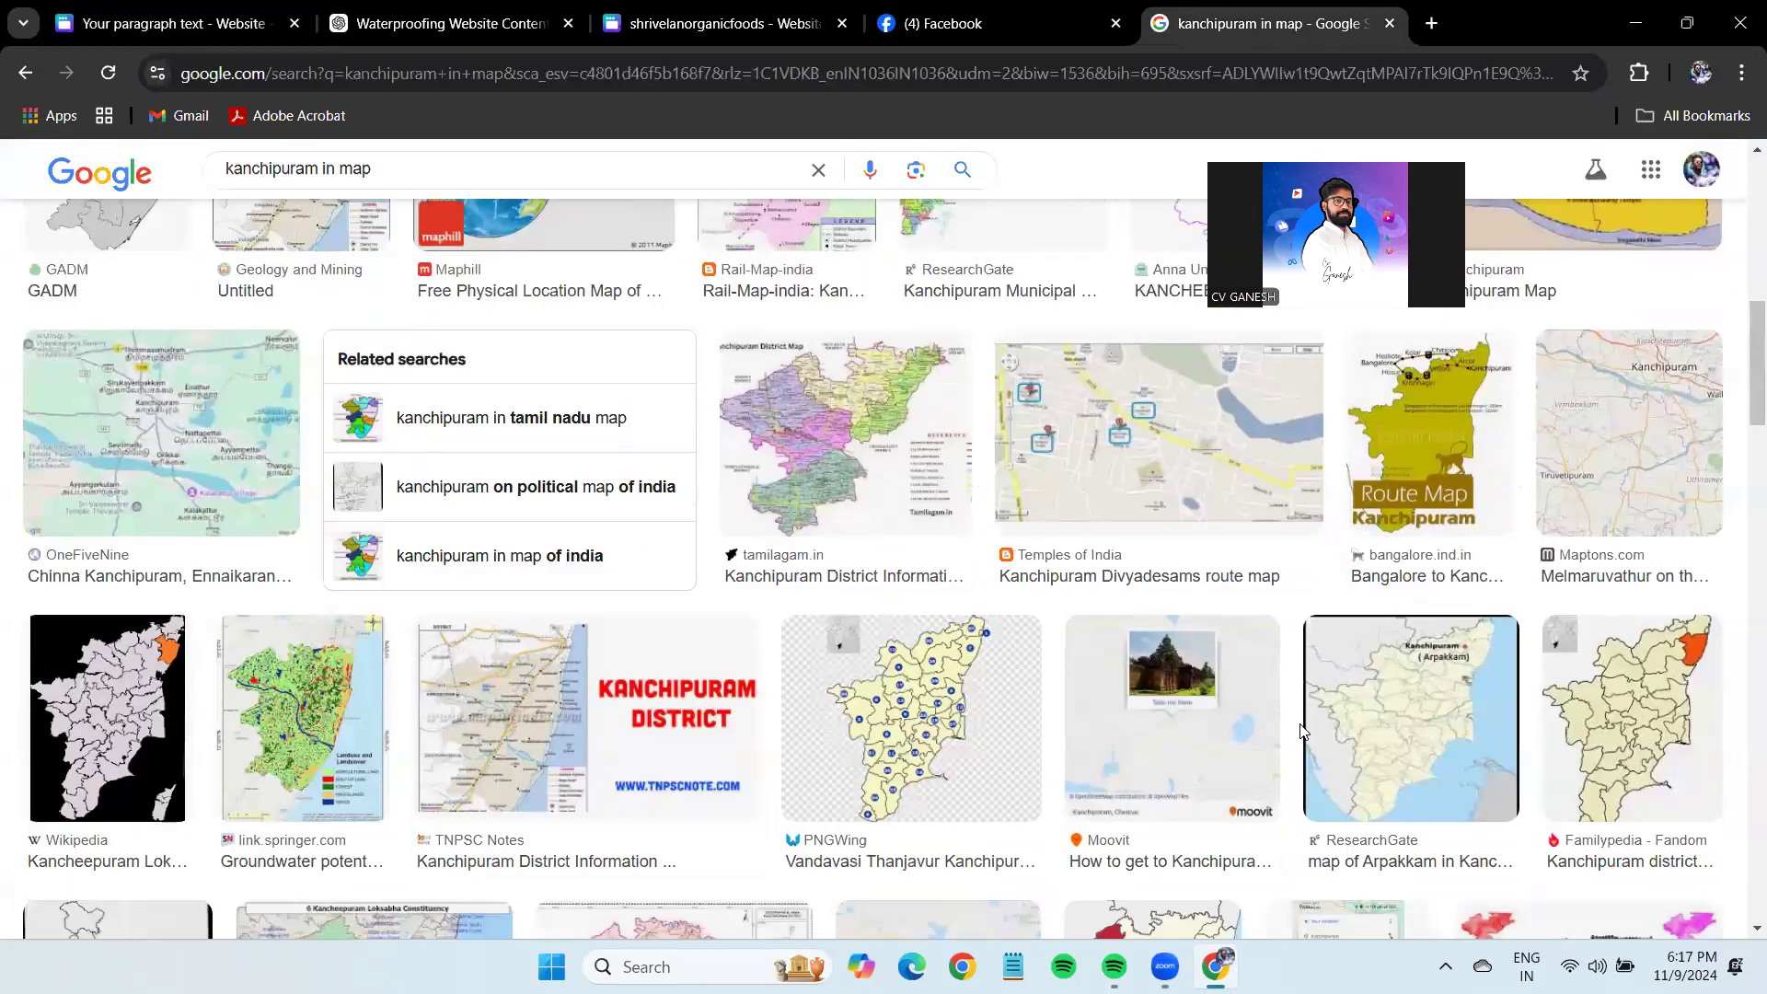
{"action": "scroll", "coordinate": [1298, 734], "scroll_direction": "up", "scroll_amount": 5}
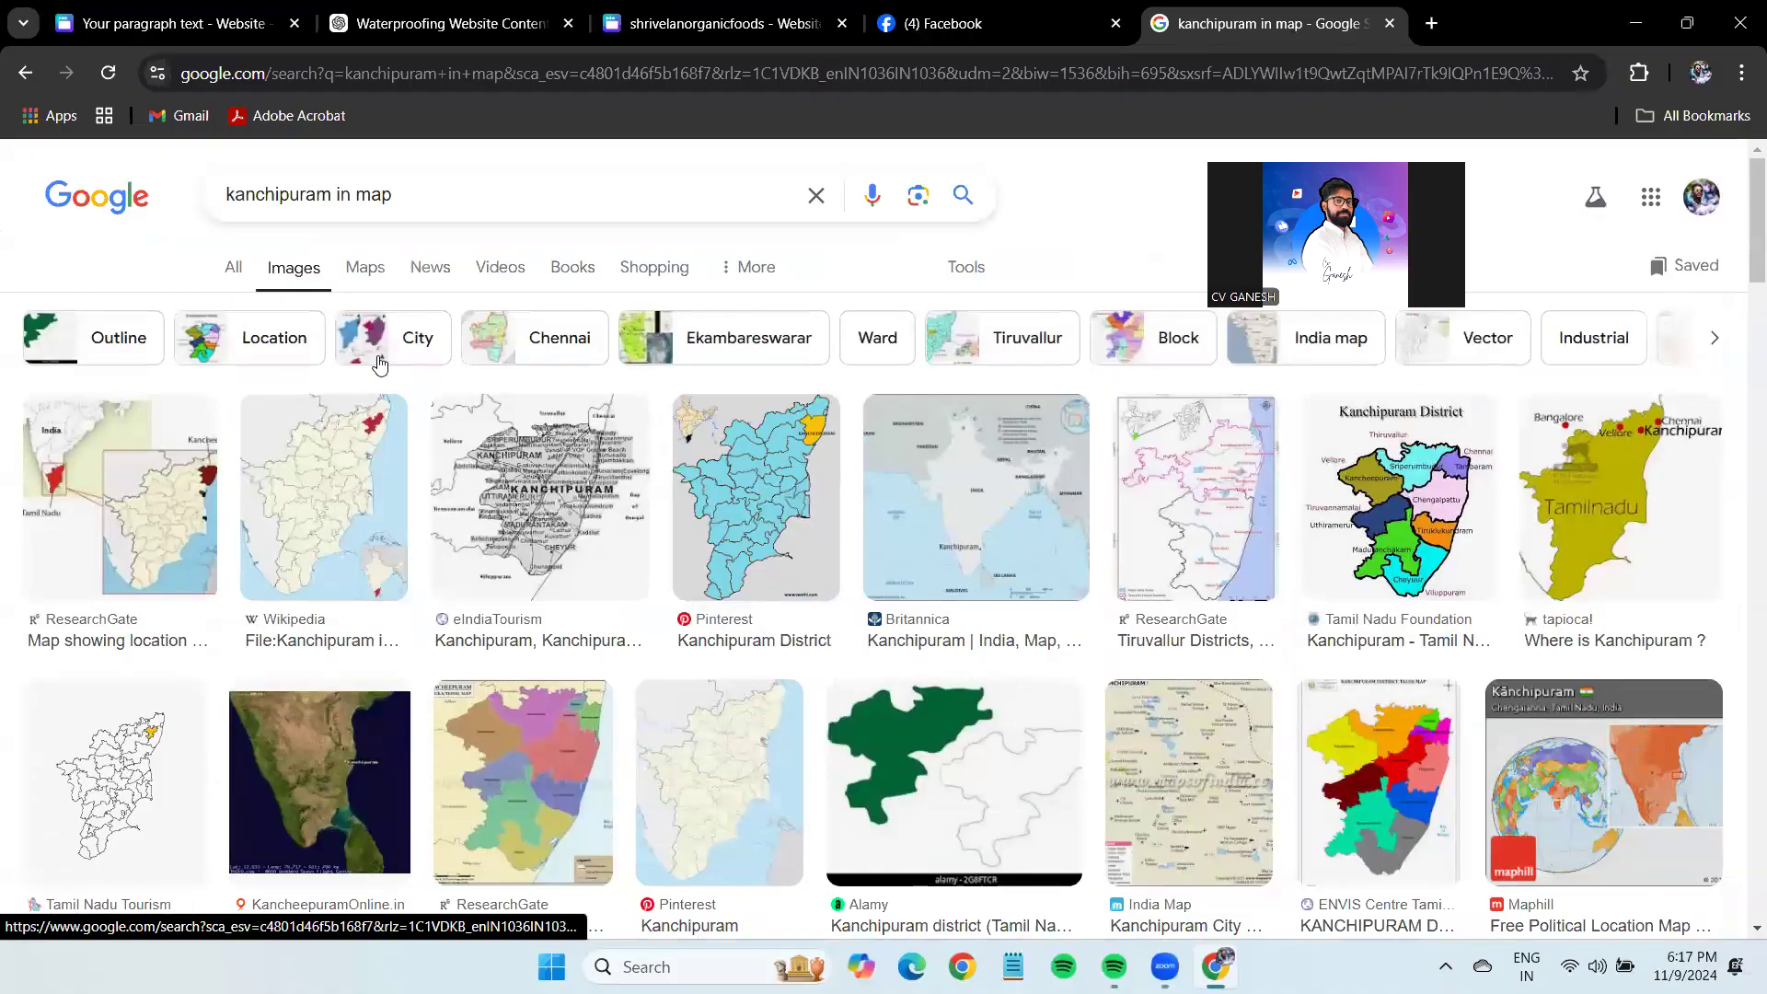
{"action": "left_click", "coordinate": [455, 195]}
{"action": "left_click", "coordinate": [420, 314]}
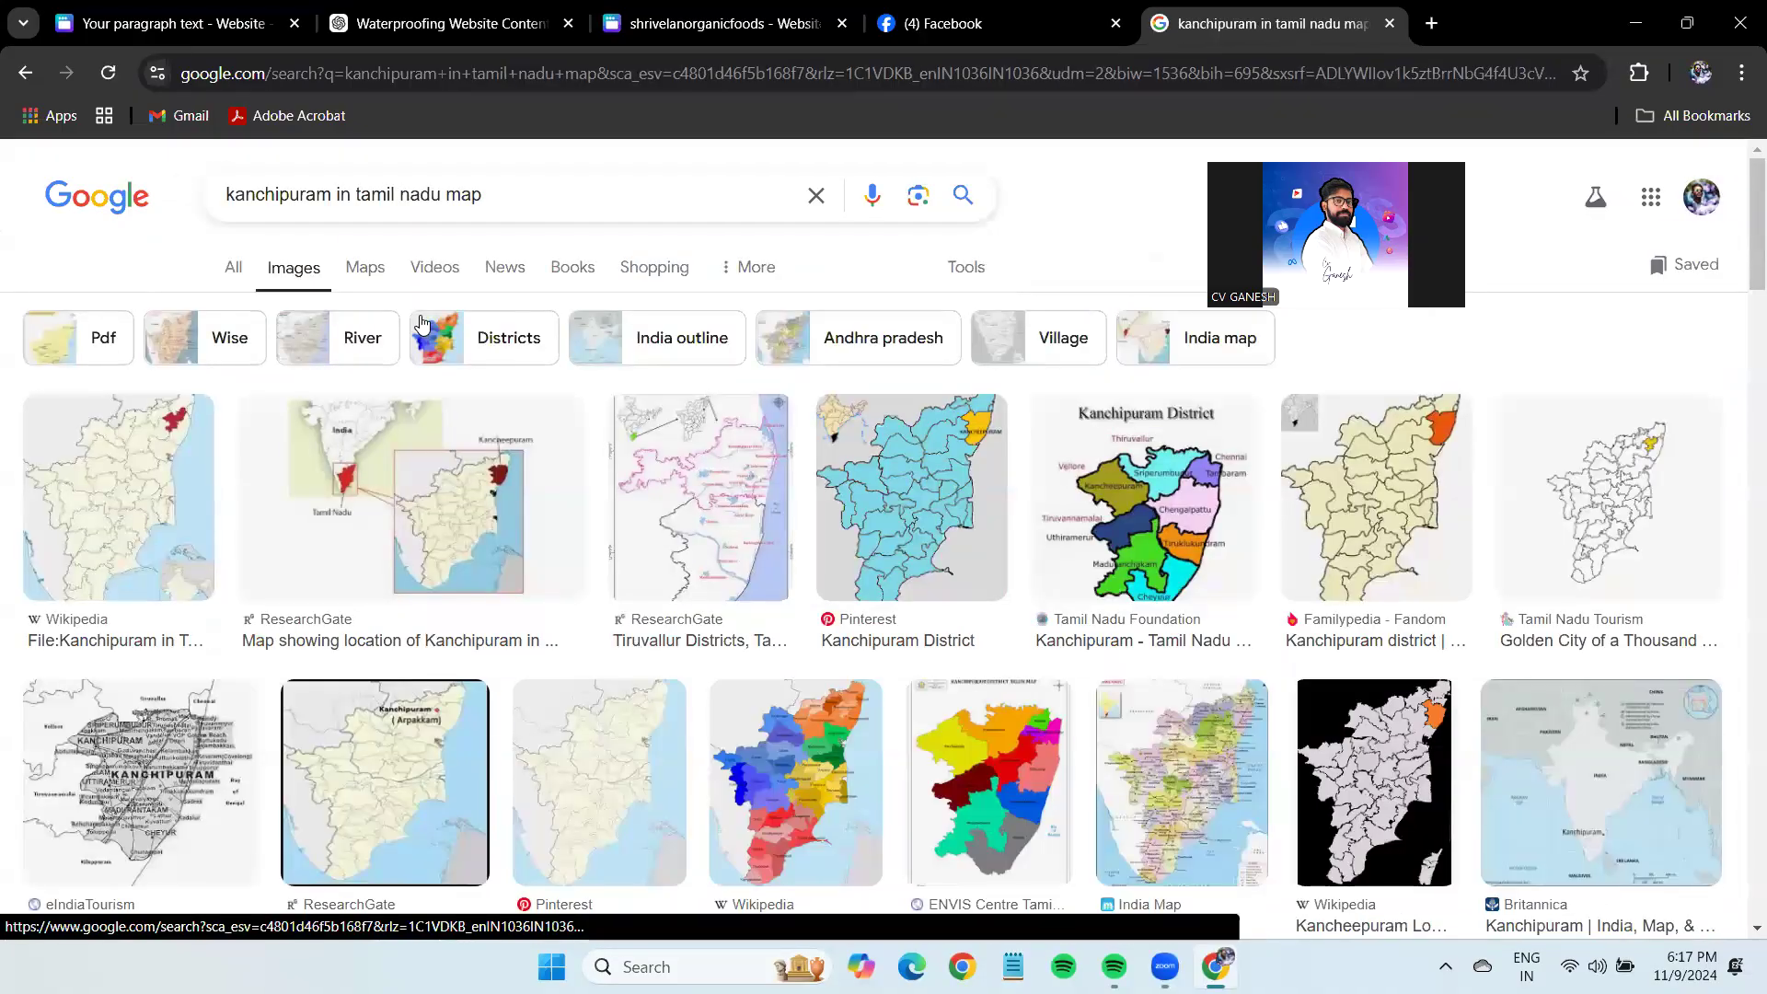
View the All results for the Tamil Nadu map search, then return to Canva.
{"action": "left_click", "coordinate": [230, 268]}
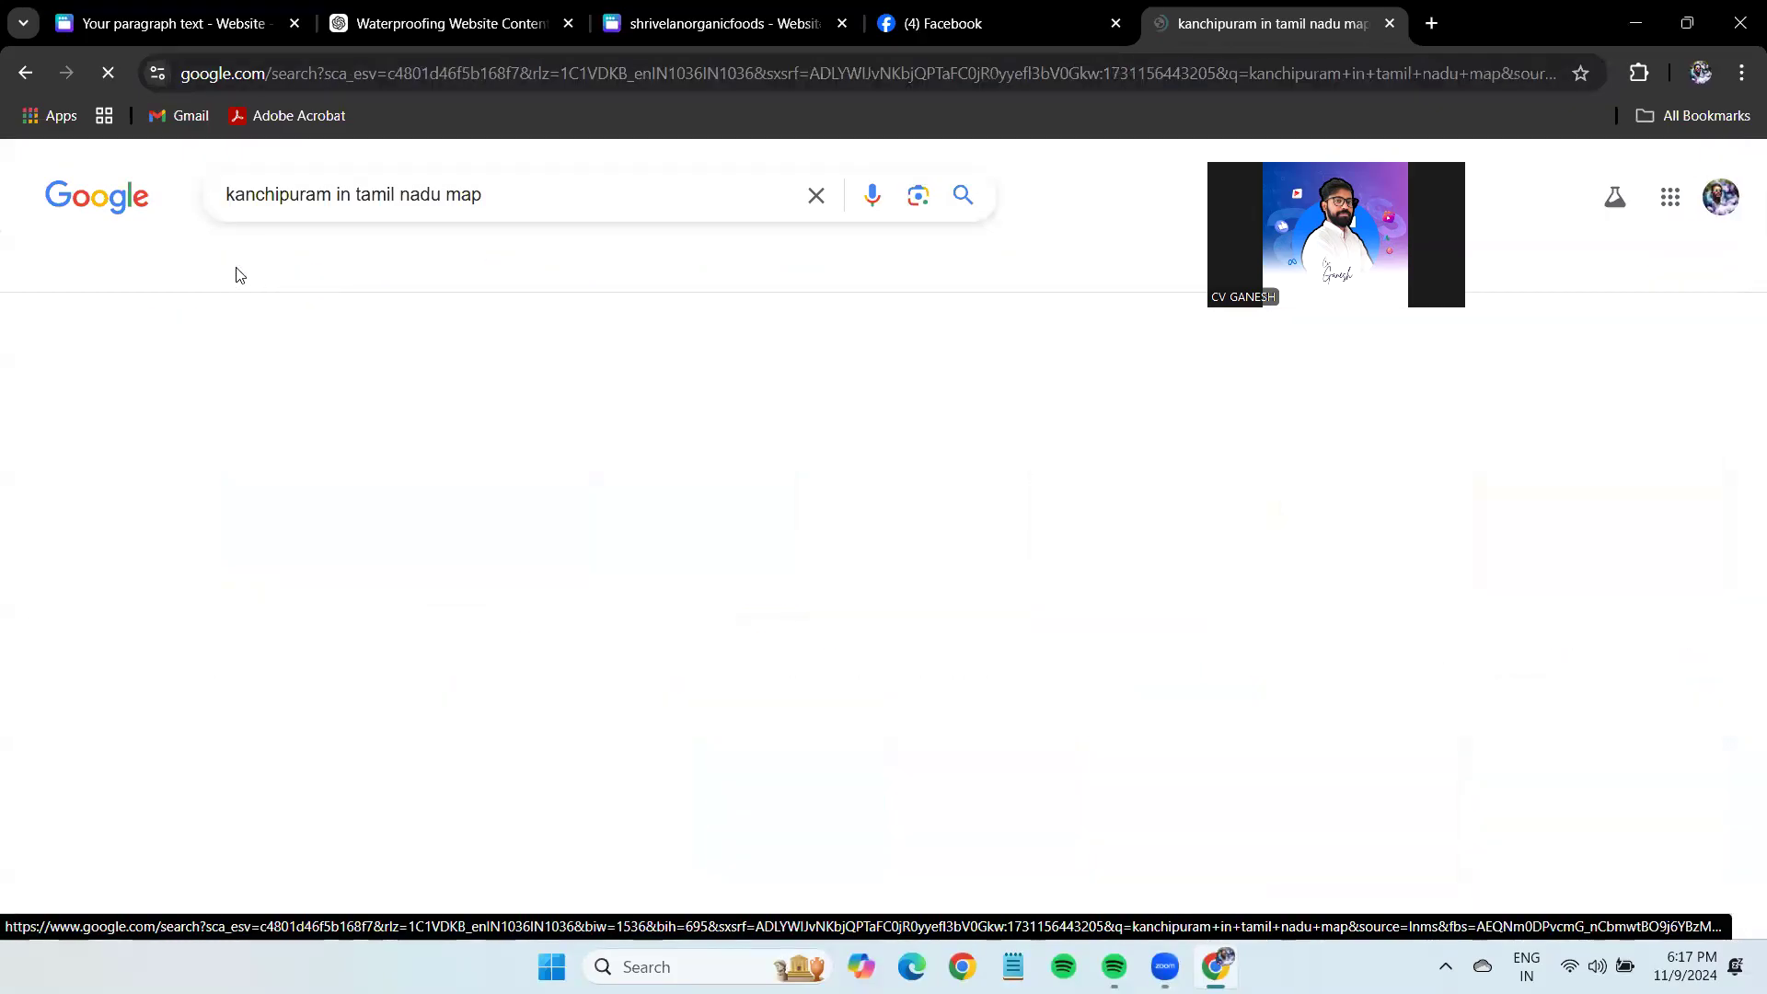
{"action": "scroll", "coordinate": [276, 570], "scroll_direction": "down", "scroll_amount": 5}
{"action": "scroll", "coordinate": [192, 549], "scroll_direction": "up", "scroll_amount": 5}
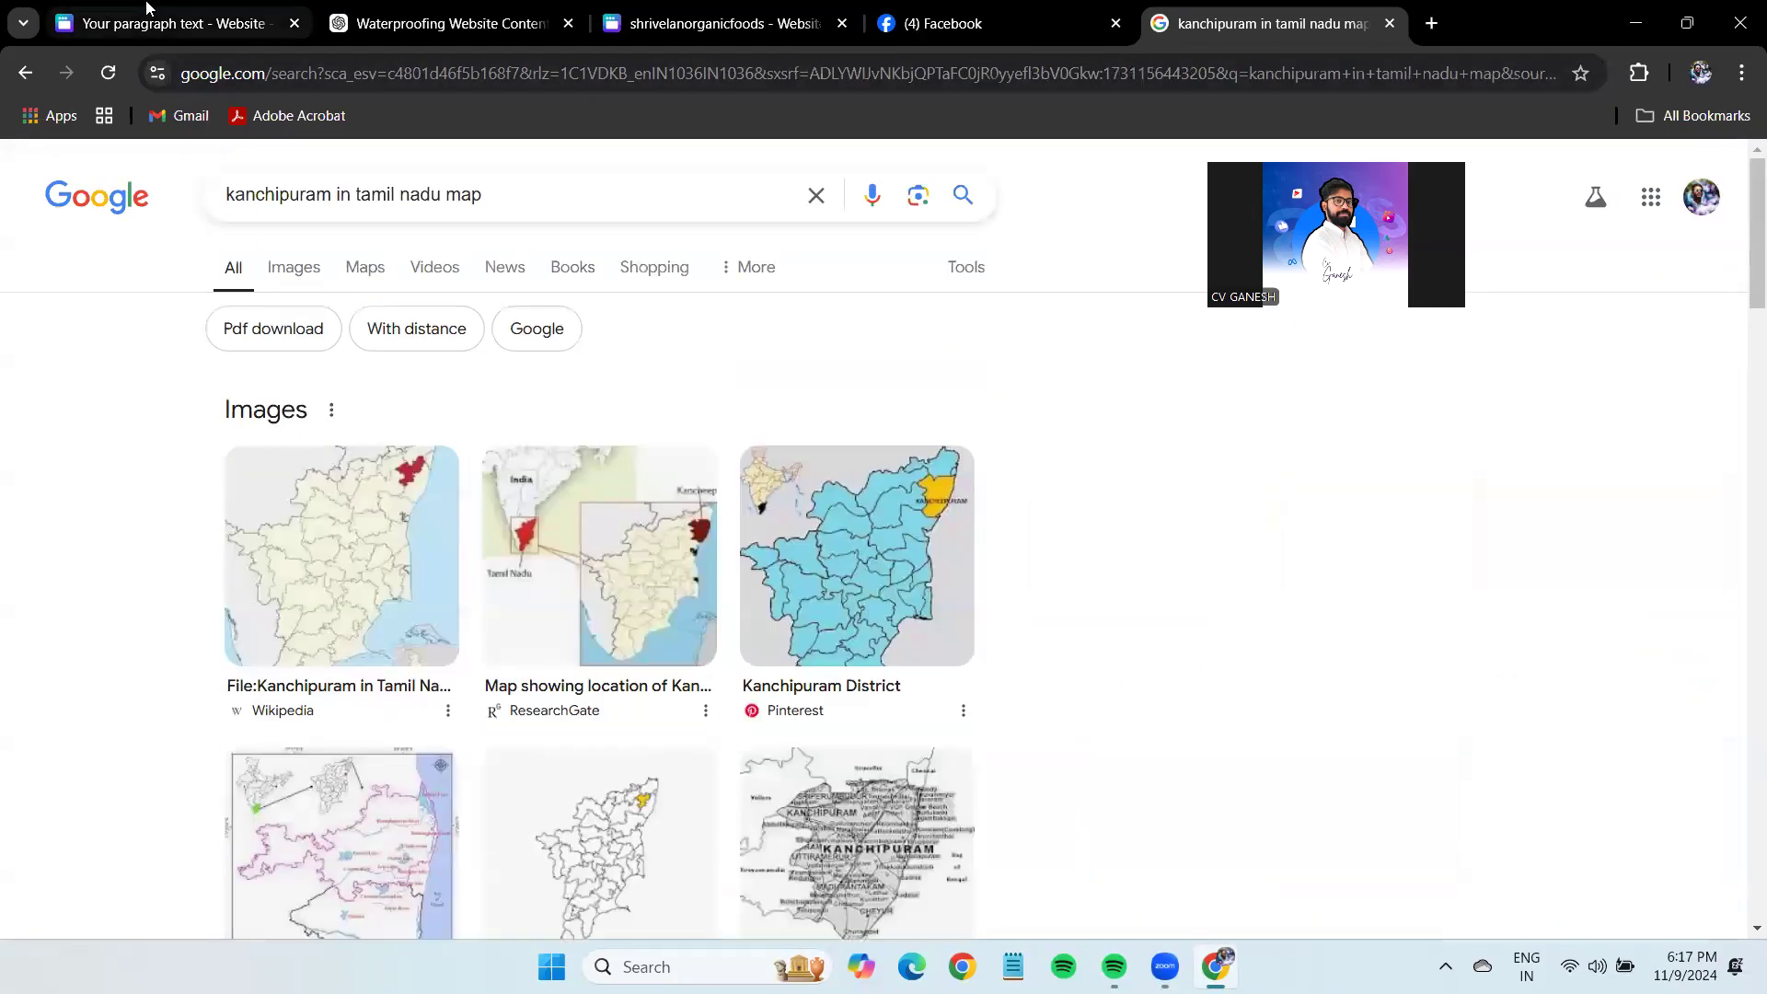
{"action": "left_click", "coordinate": [170, 23]}
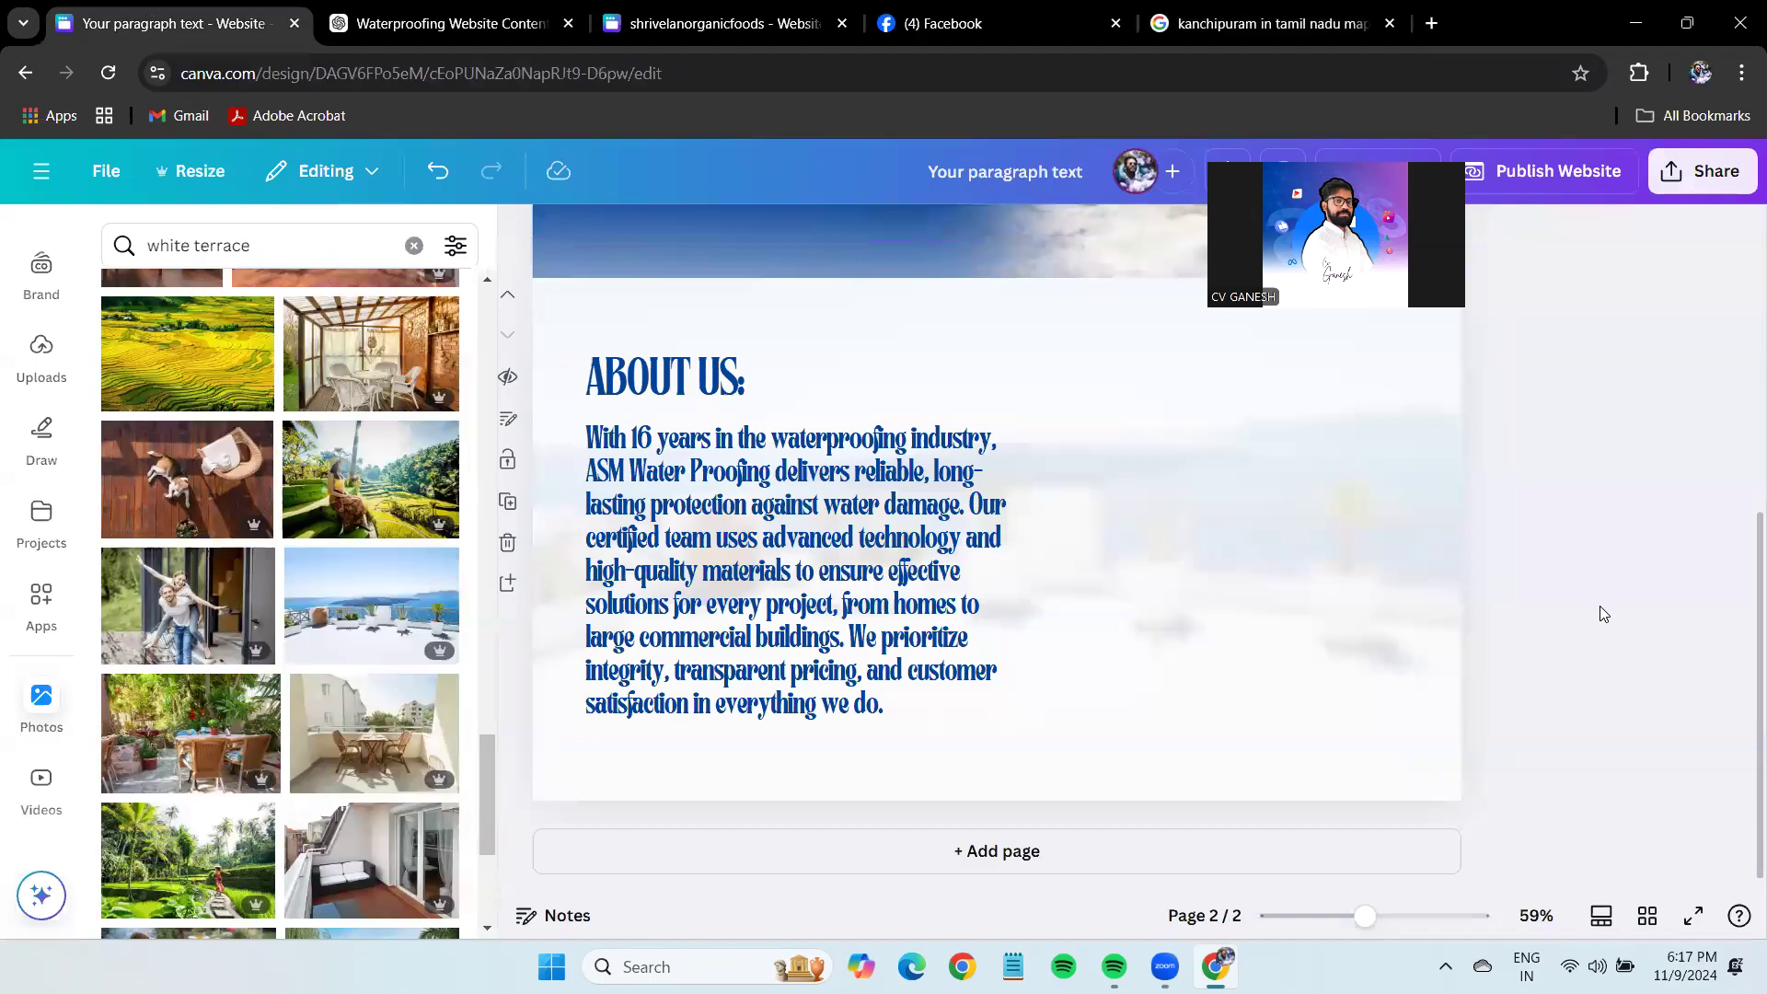
Copy the WHATSAPP US button from page 1 and paste it beside the About Us text.
{"action": "scroll", "coordinate": [1564, 630], "scroll_direction": "up", "scroll_amount": 5}
{"action": "scroll", "coordinate": [1561, 633], "scroll_direction": "down", "scroll_amount": 3}
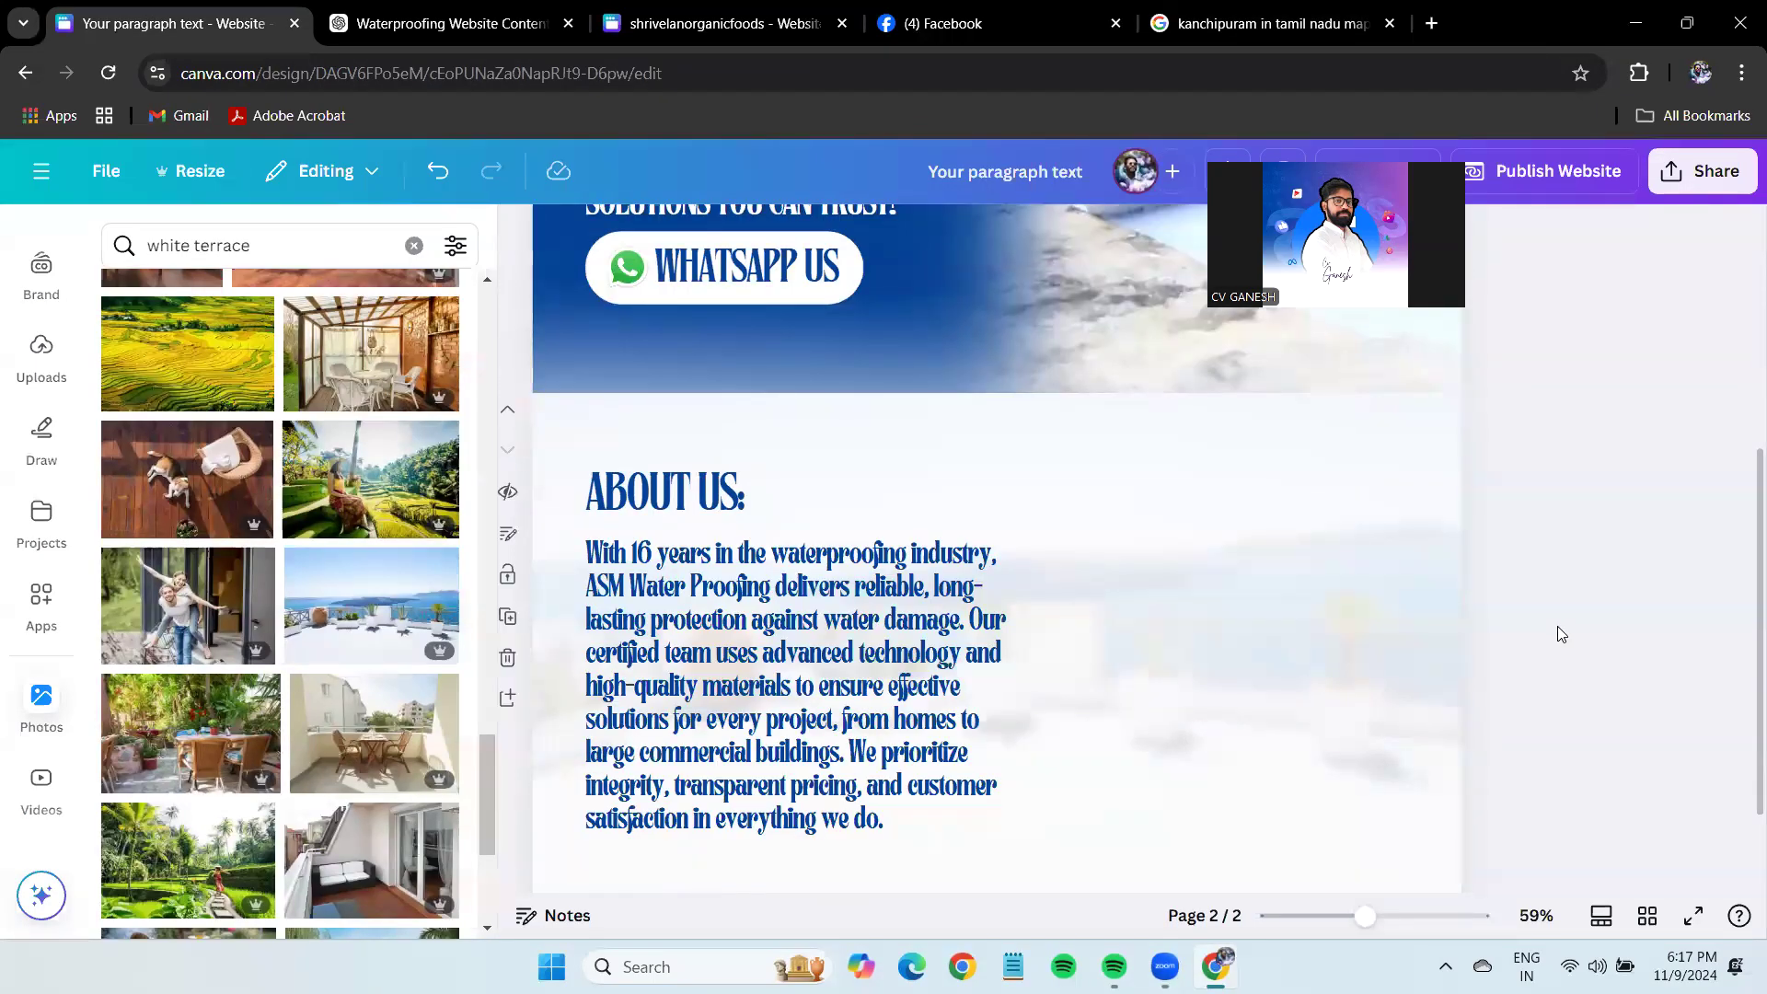
{"action": "scroll", "coordinate": [1561, 634], "scroll_direction": "up", "scroll_amount": 3}
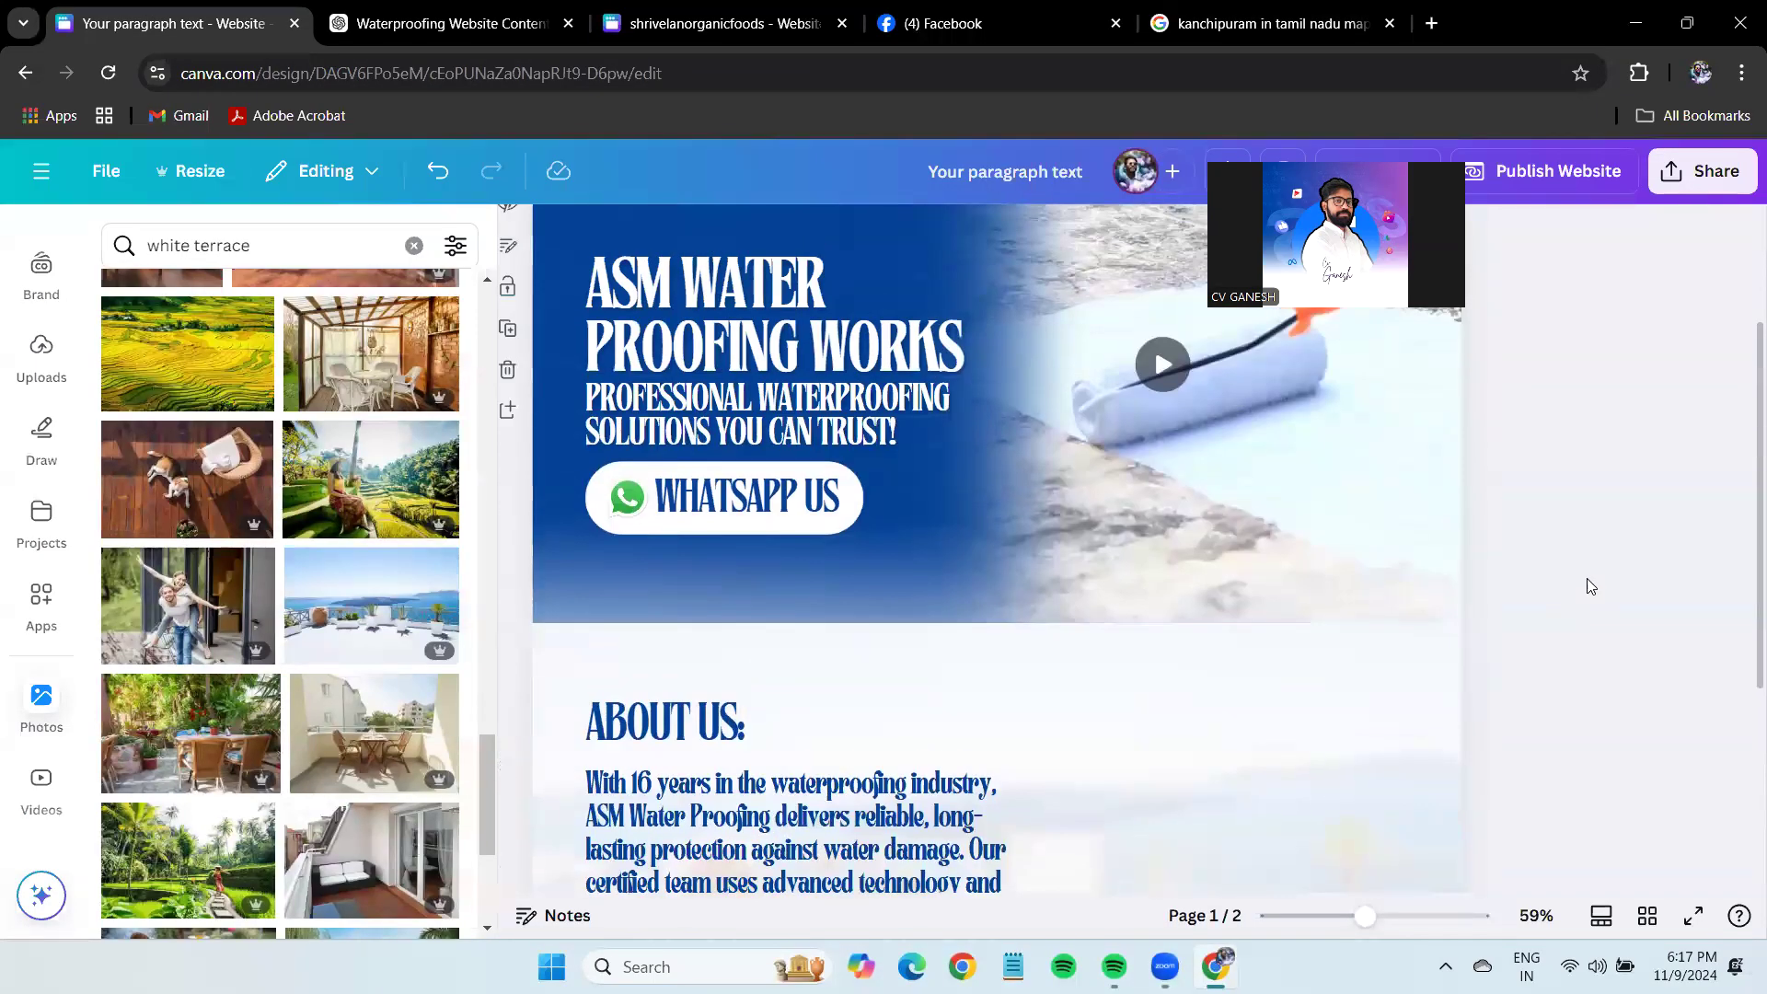
{"action": "left_click", "coordinate": [753, 502]}
{"action": "key", "text": "ctrl+c"}
{"action": "scroll", "coordinate": [1598, 666], "scroll_direction": "down", "scroll_amount": 5}
{"action": "key", "text": "ctrl+v"}
{"action": "left_click_drag", "start_coordinate": [730, 679], "coordinate": [1275, 725]}
Shrink the pasted WhatsApp button and place it at the section's lower right.
{"action": "mouse_move", "coordinate": [1407, 760]}
{"action": "left_mouse_down"}
{"action": "mouse_move", "coordinate": [1294, 733]}
{"action": "mouse_move", "coordinate": [1324, 718]}
{"action": "mouse_move", "coordinate": [1320, 766]}
{"action": "mouse_move", "coordinate": [1422, 760]}
{"action": "left_mouse_up"}
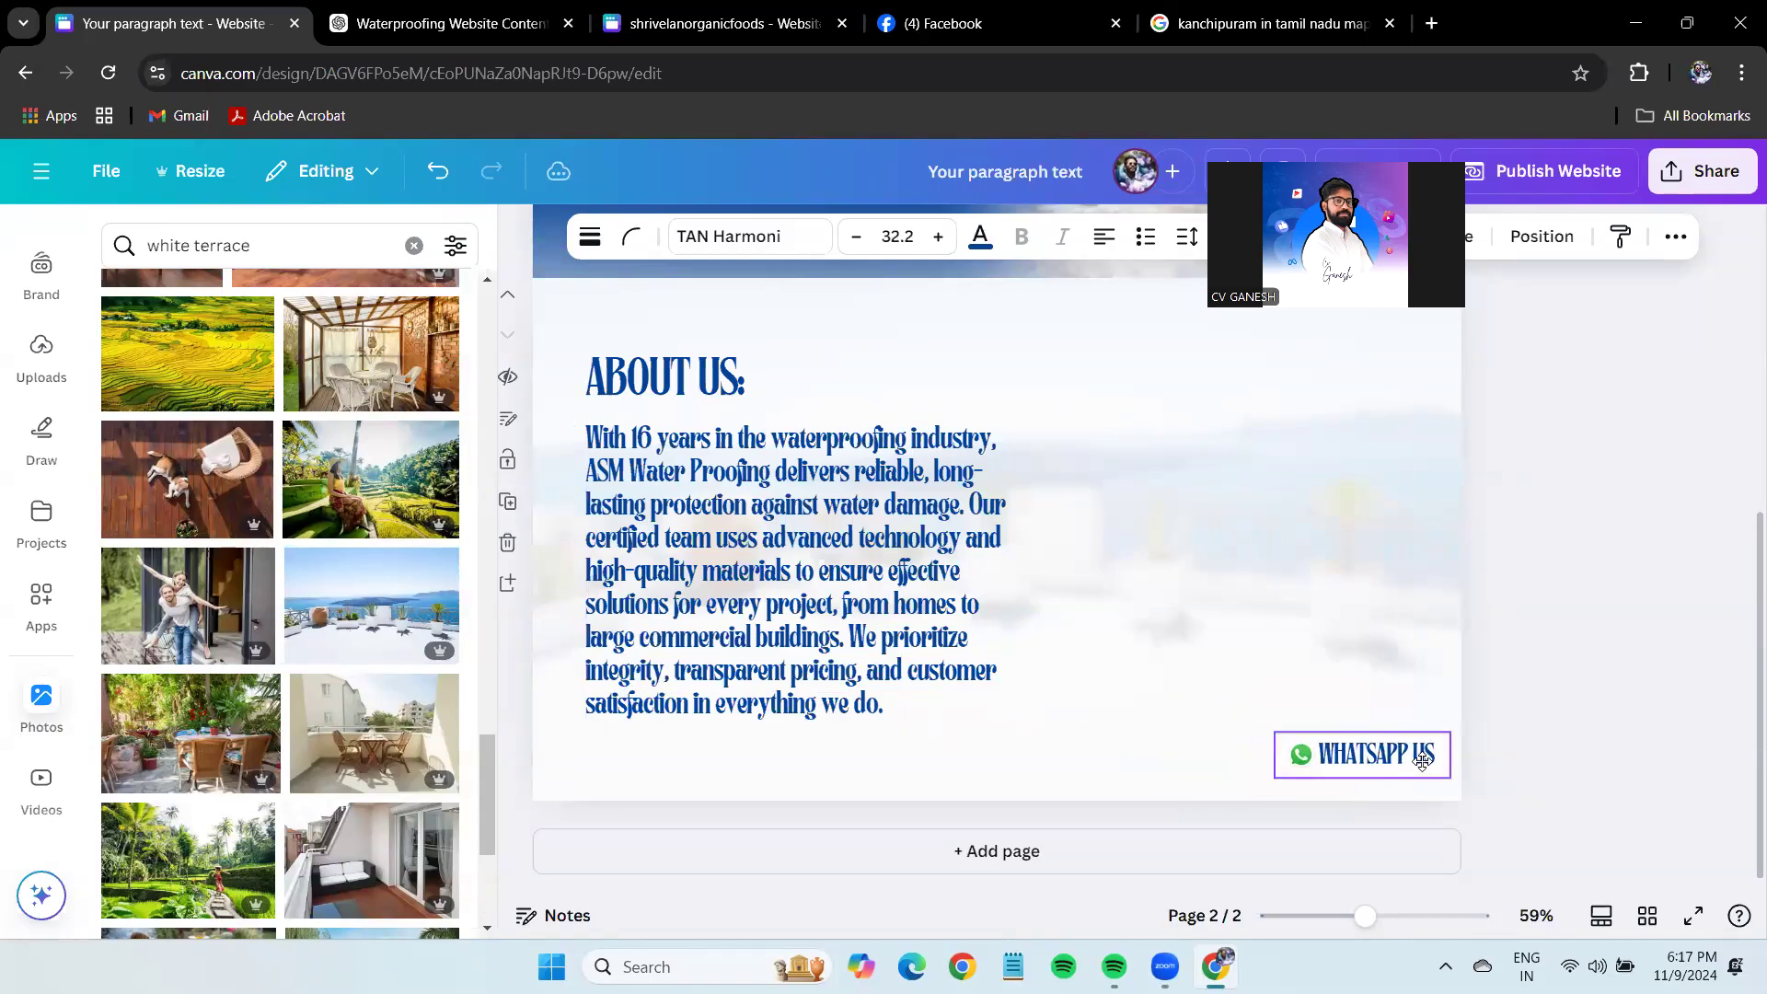
{"action": "mouse_move", "coordinate": [1334, 834]}
{"action": "left_mouse_down"}
{"action": "mouse_move", "coordinate": [1463, 773]}
{"action": "mouse_move", "coordinate": [1336, 856]}
{"action": "left_mouse_up"}
{"action": "left_click_drag", "start_coordinate": [1442, 784], "coordinate": [1410, 770]}
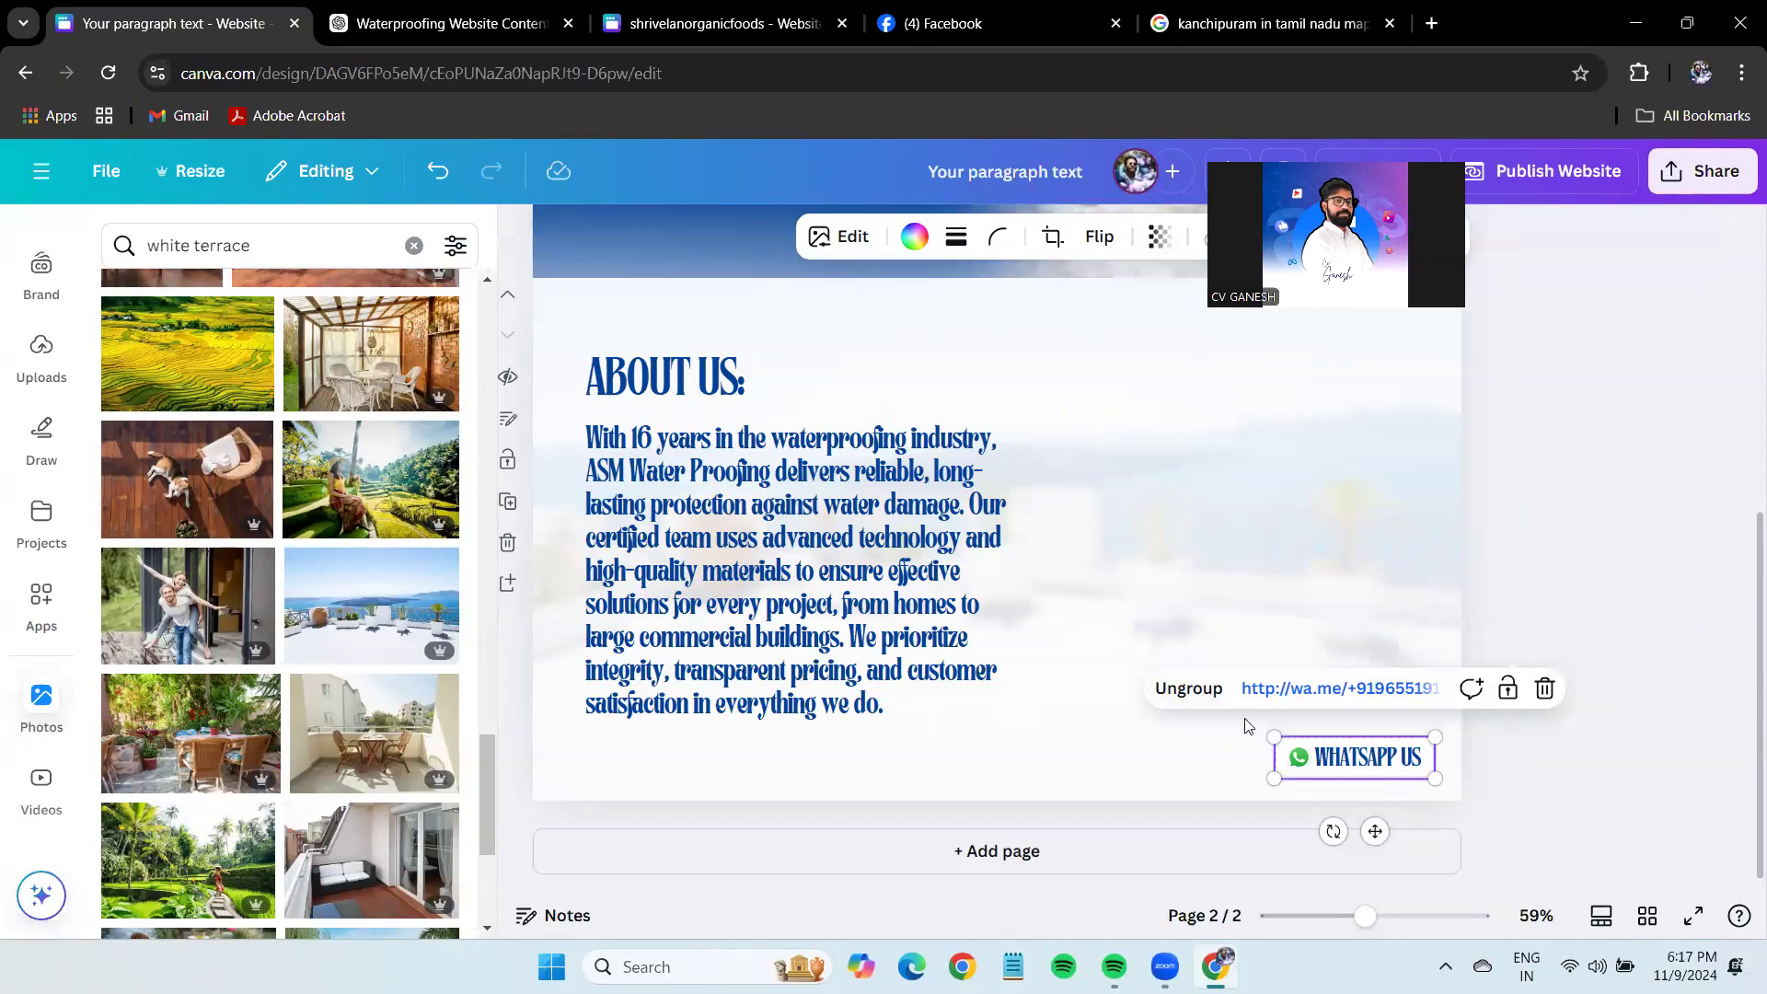
{"action": "left_click", "coordinate": [1189, 689]}
{"action": "left_click", "coordinate": [1590, 648]}
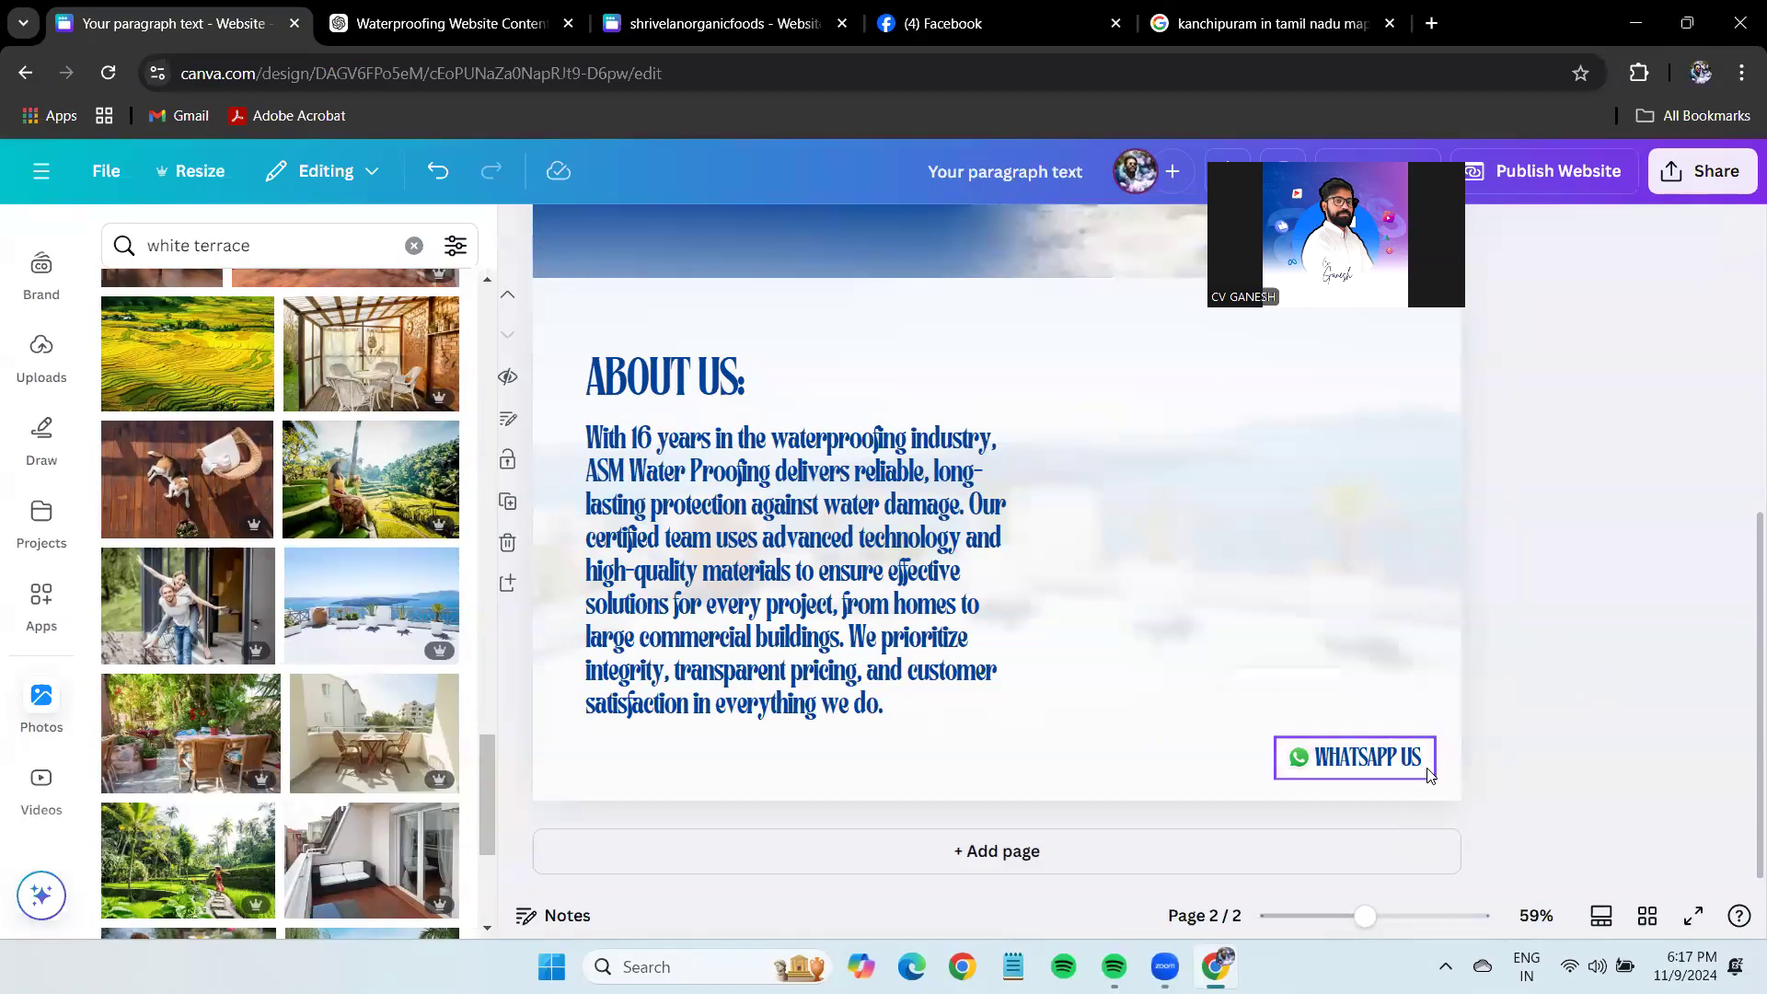
{"action": "left_click", "coordinate": [1362, 757]}
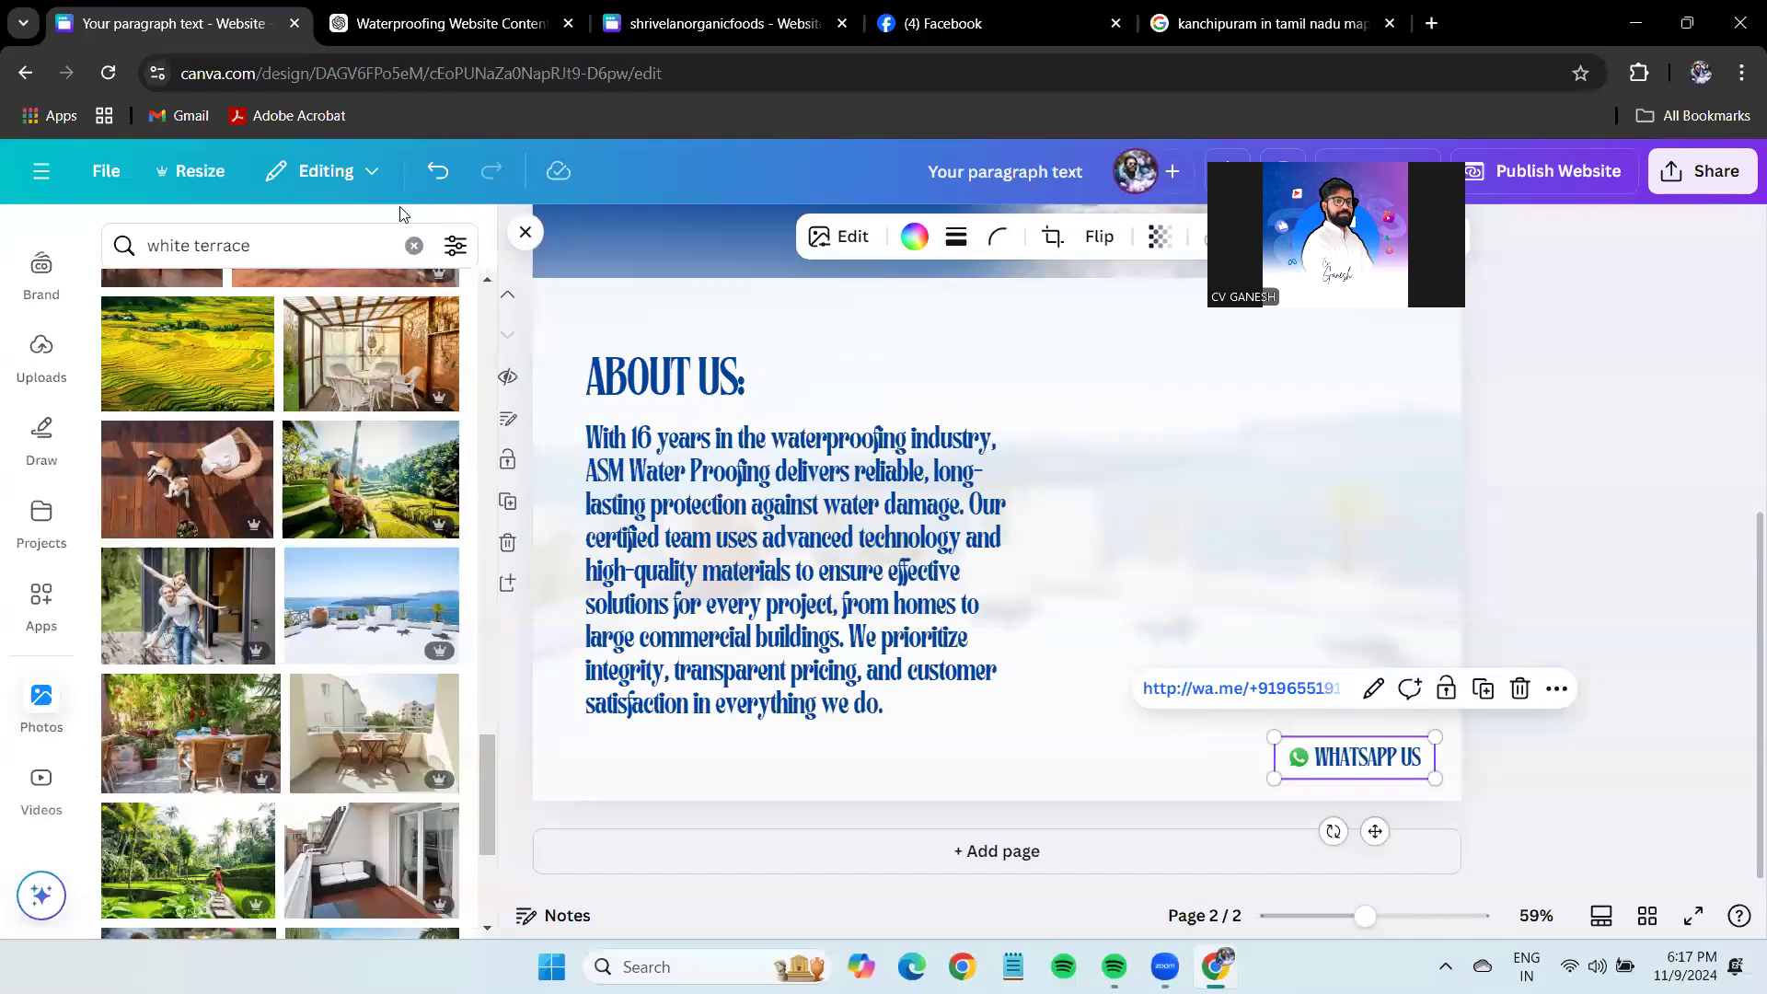
{"action": "left_click", "coordinate": [523, 210]}
{"action": "left_click", "coordinate": [1372, 756]}
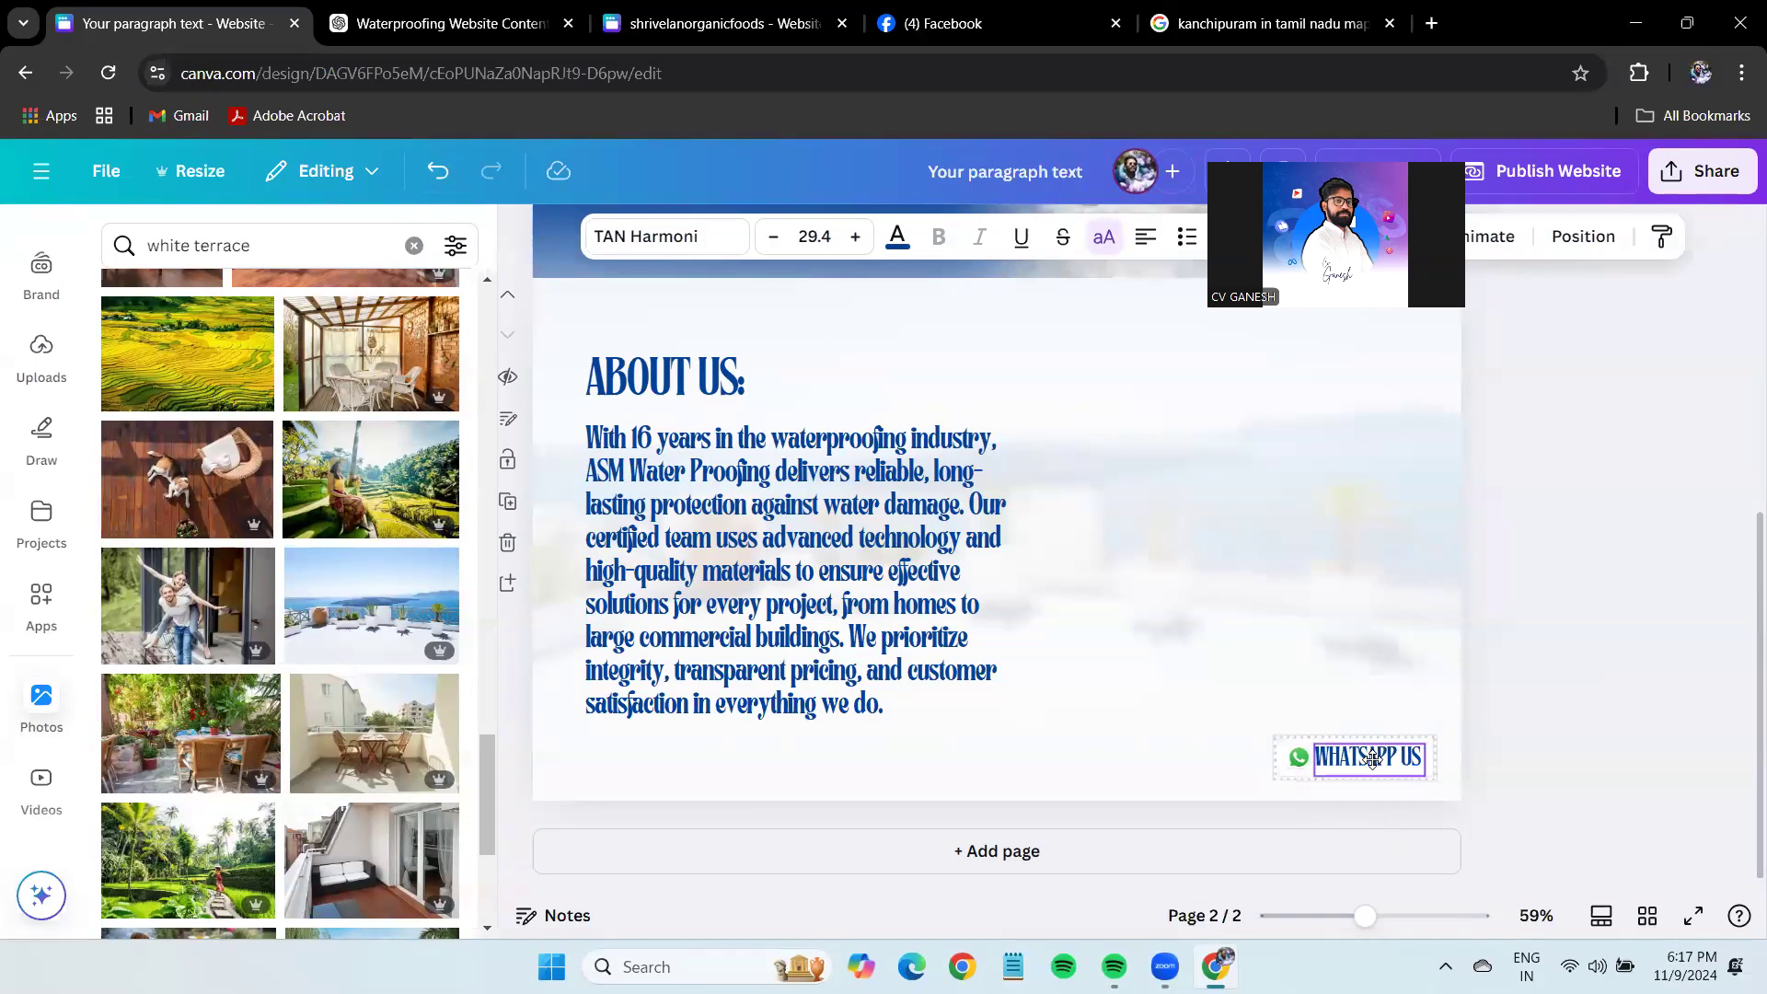
{"action": "left_click", "coordinate": [1620, 623]}
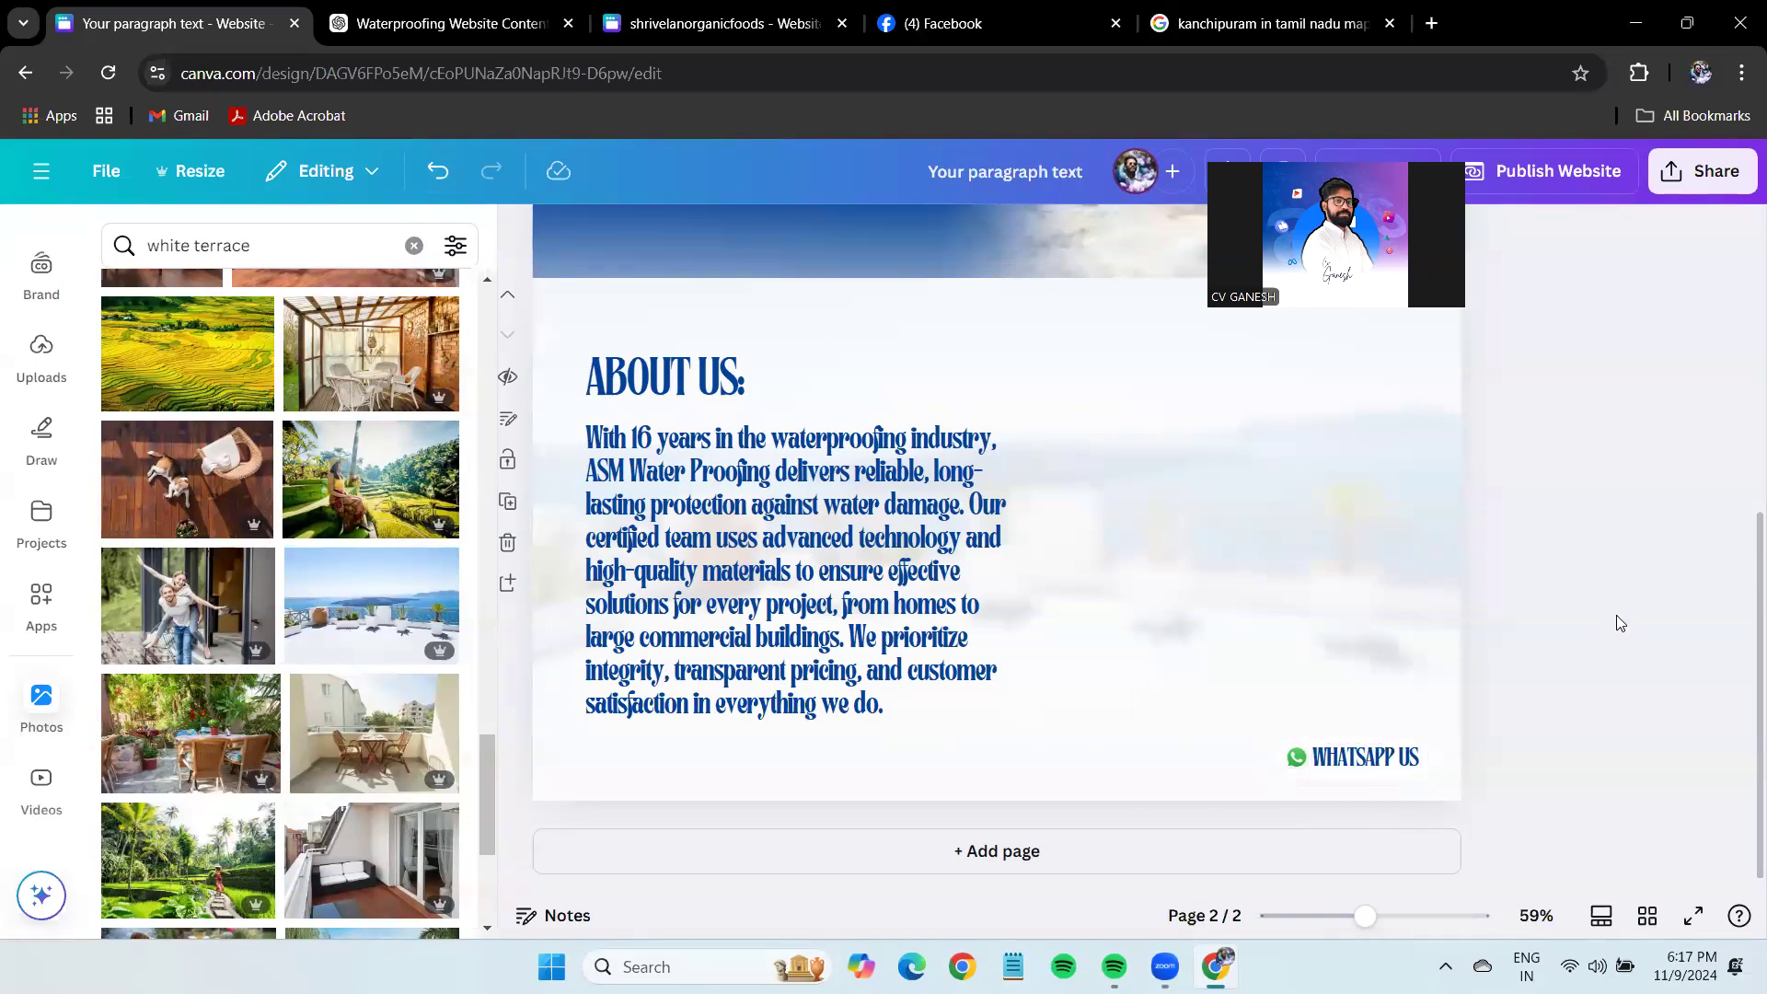
Search Photos for 'waterproofing', correcting the misspelled term.
{"action": "double_click", "coordinate": [278, 235]}
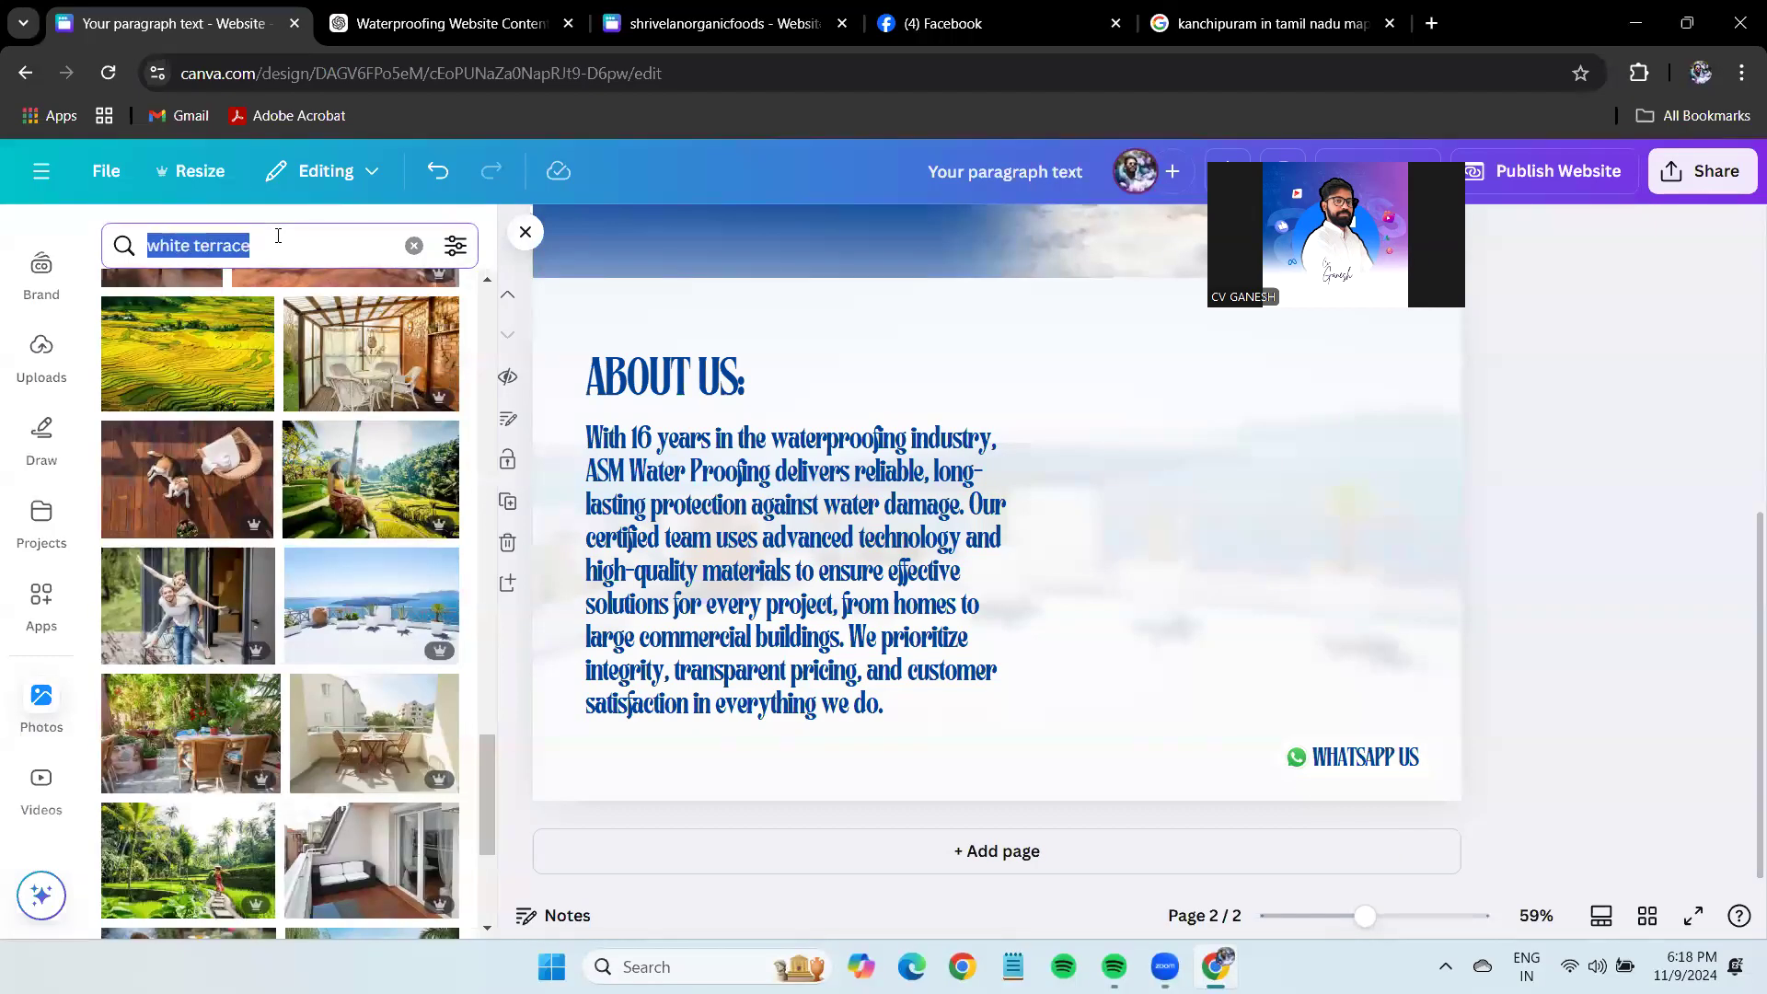
{"action": "type", "text": "wat"}
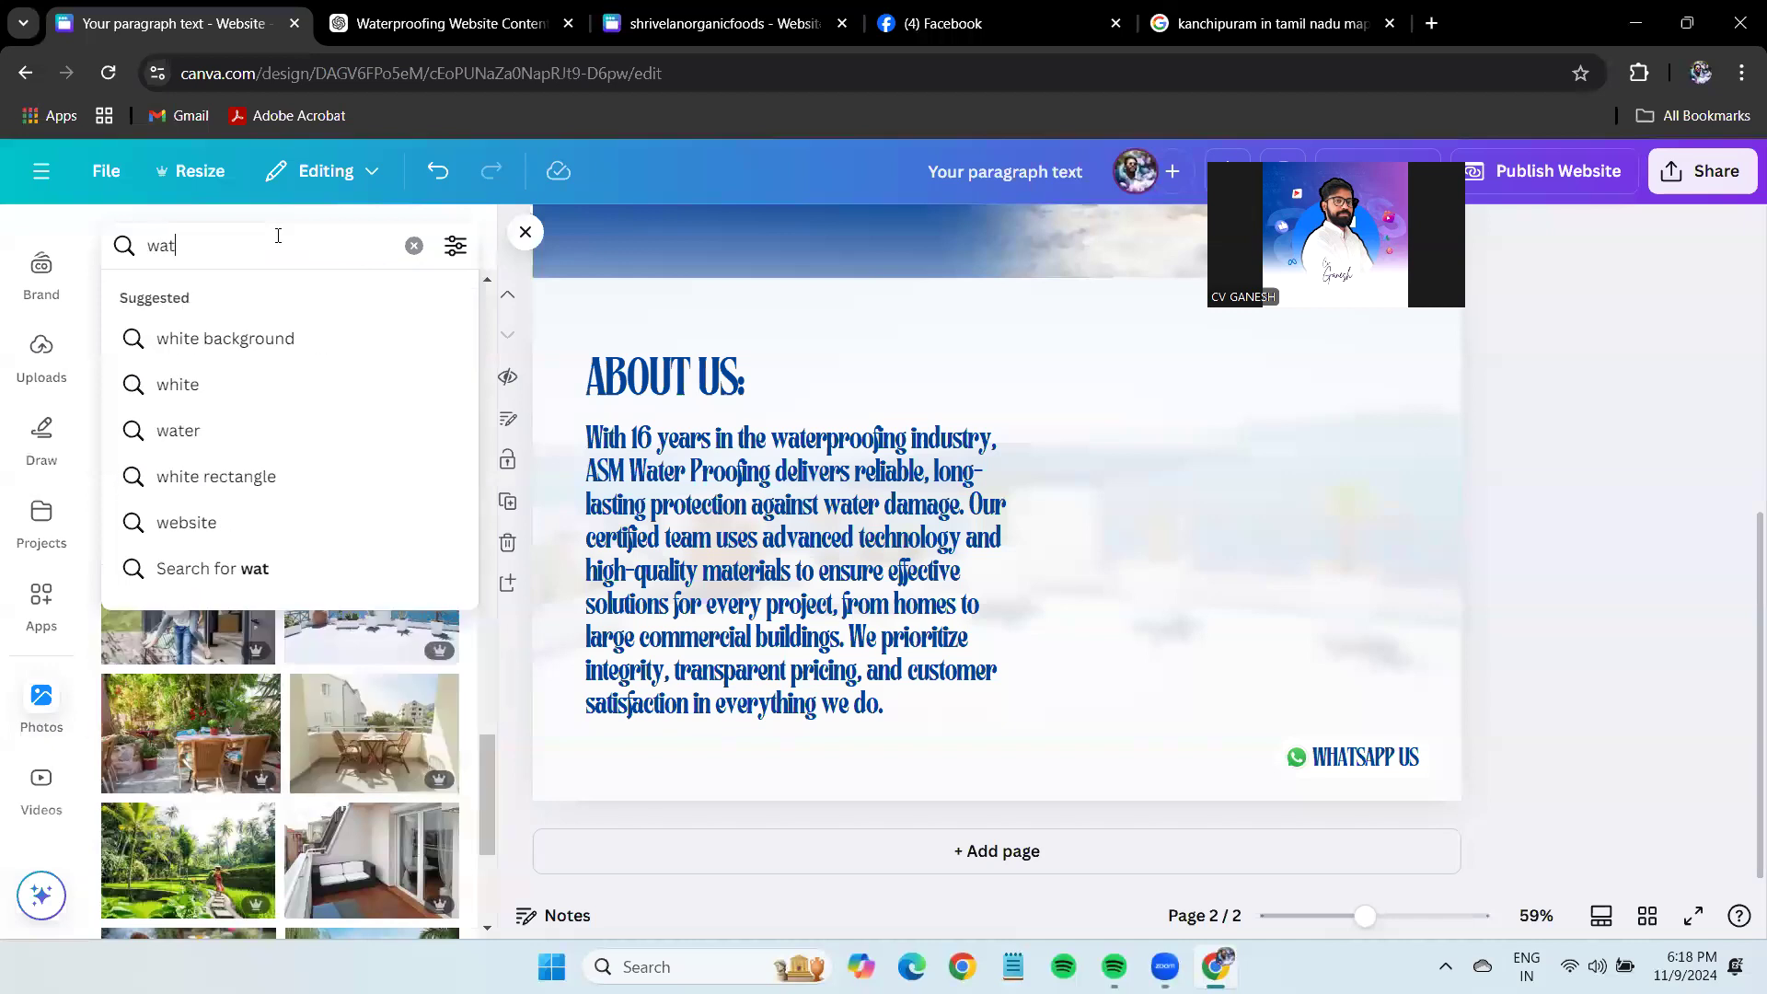
{"action": "type", "text": "erprrof"}
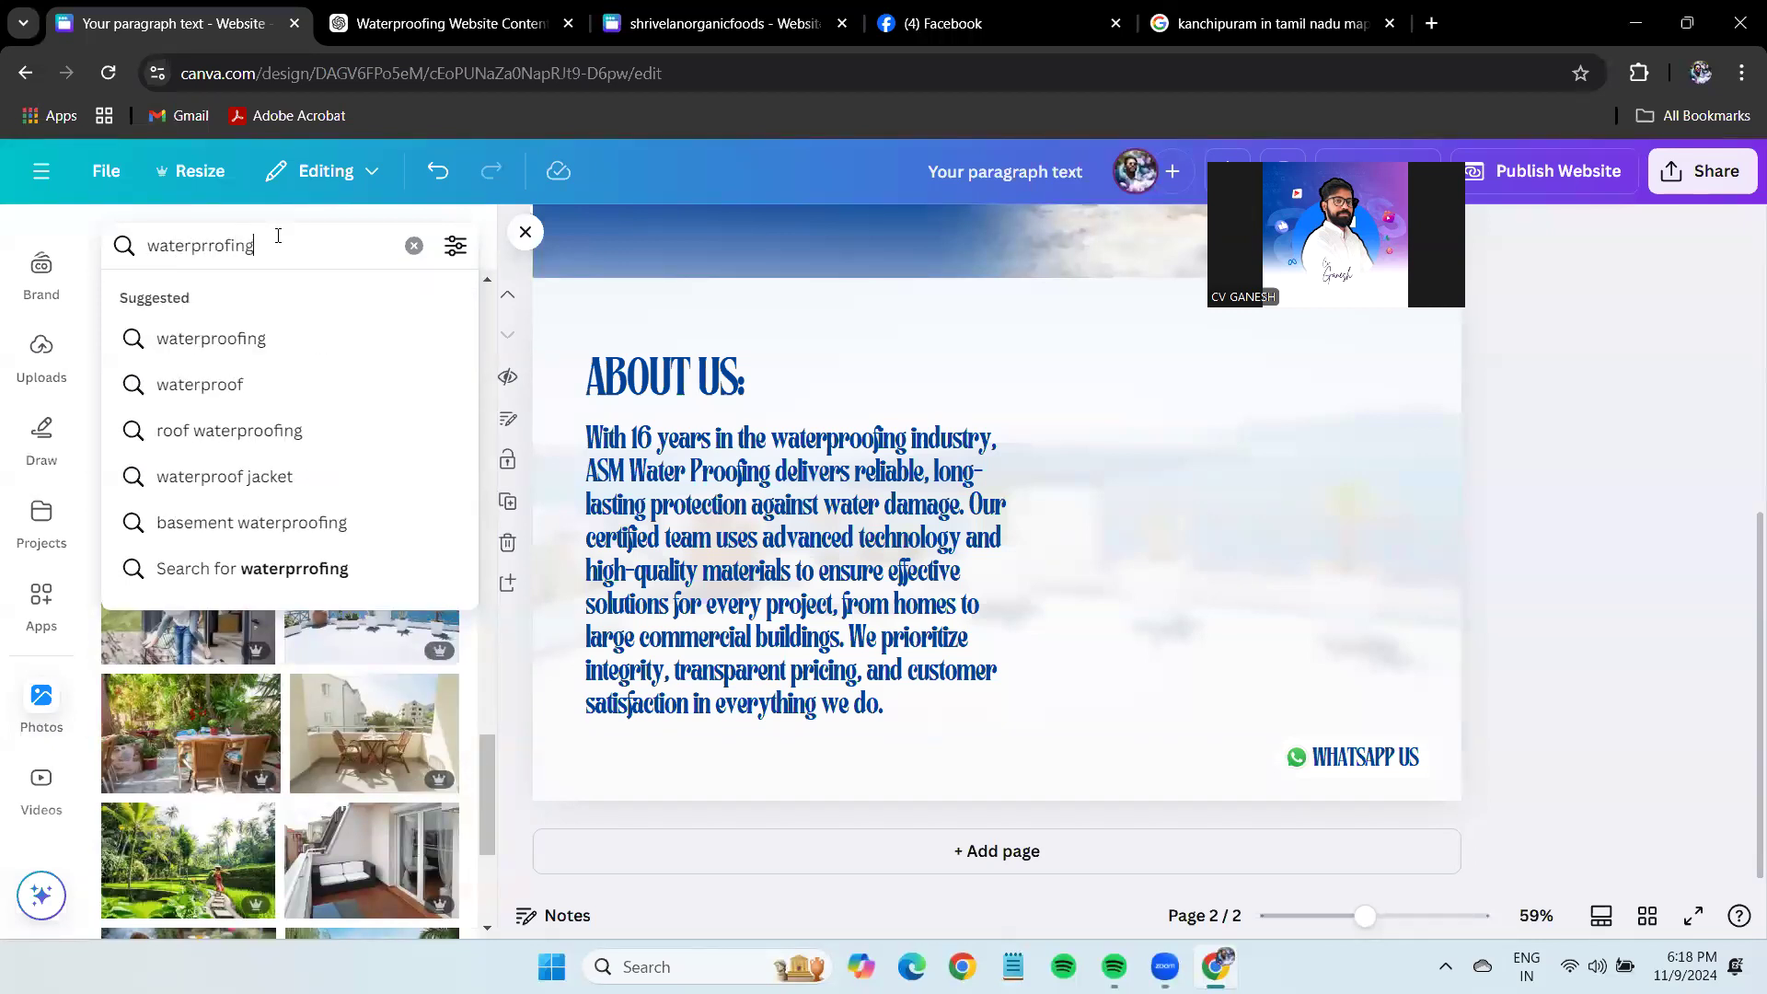
{"action": "type", "text": "ing"}
{"action": "key", "text": "Return"}
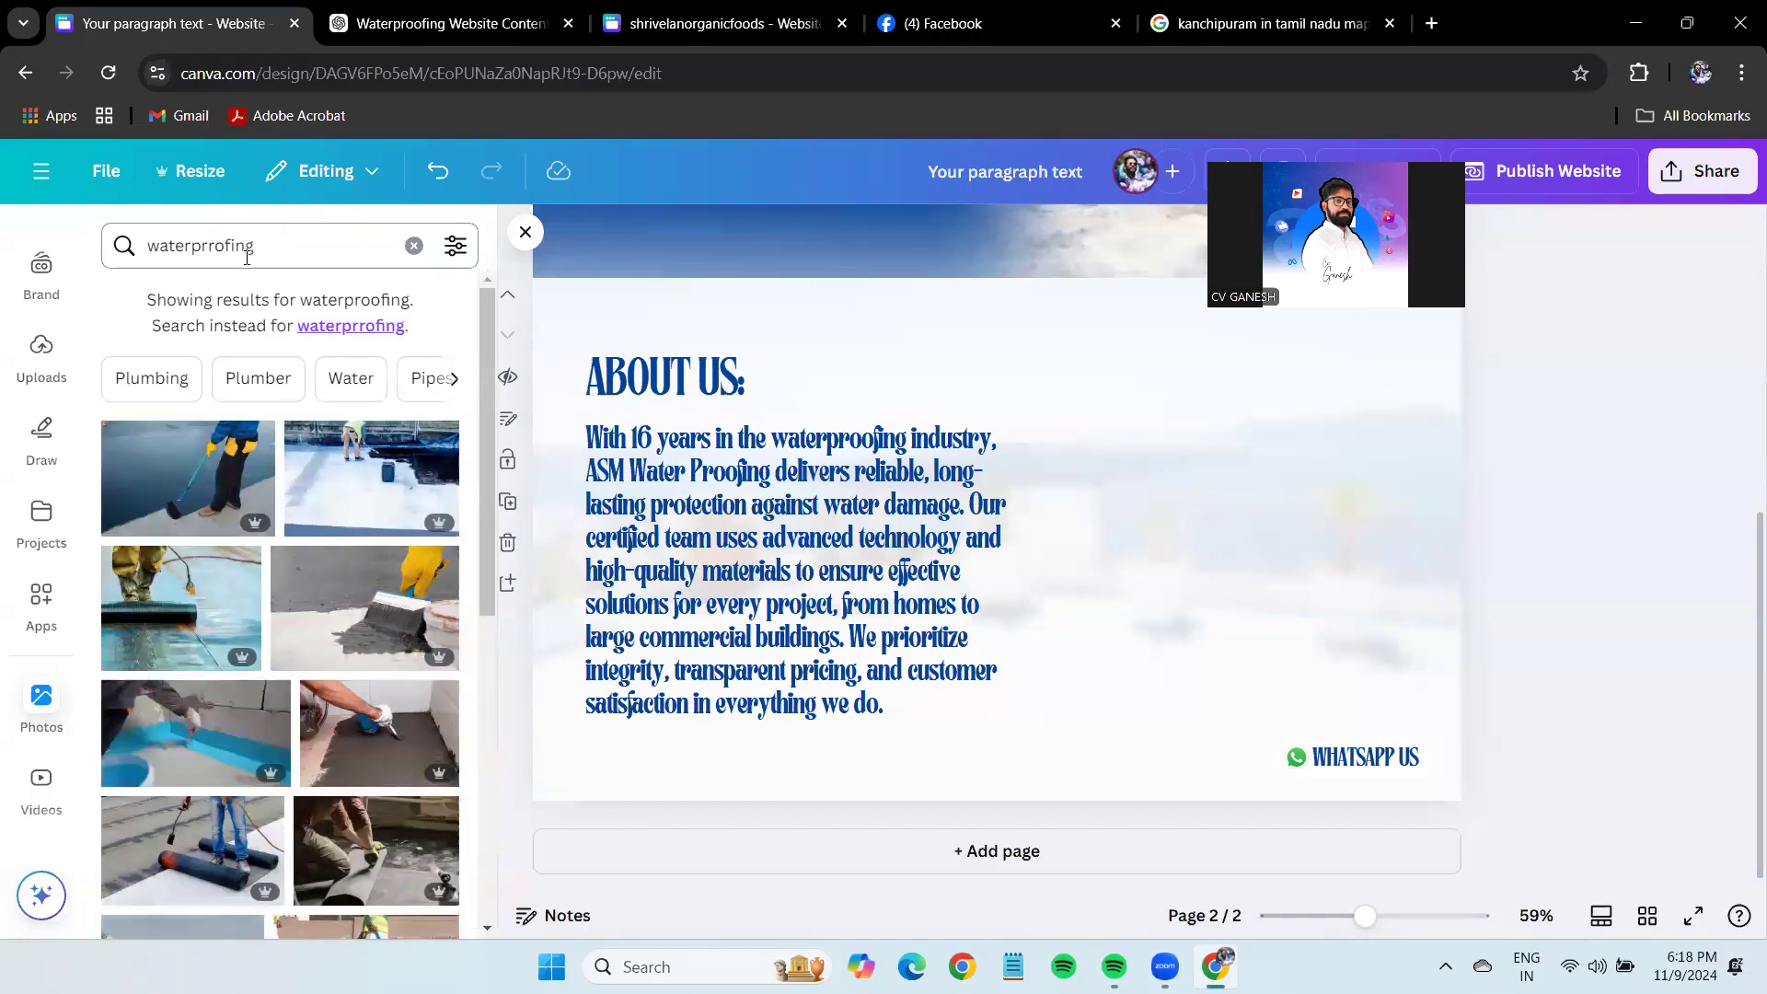
{"action": "left_click", "coordinate": [211, 247]}
{"action": "key", "text": "Return"}
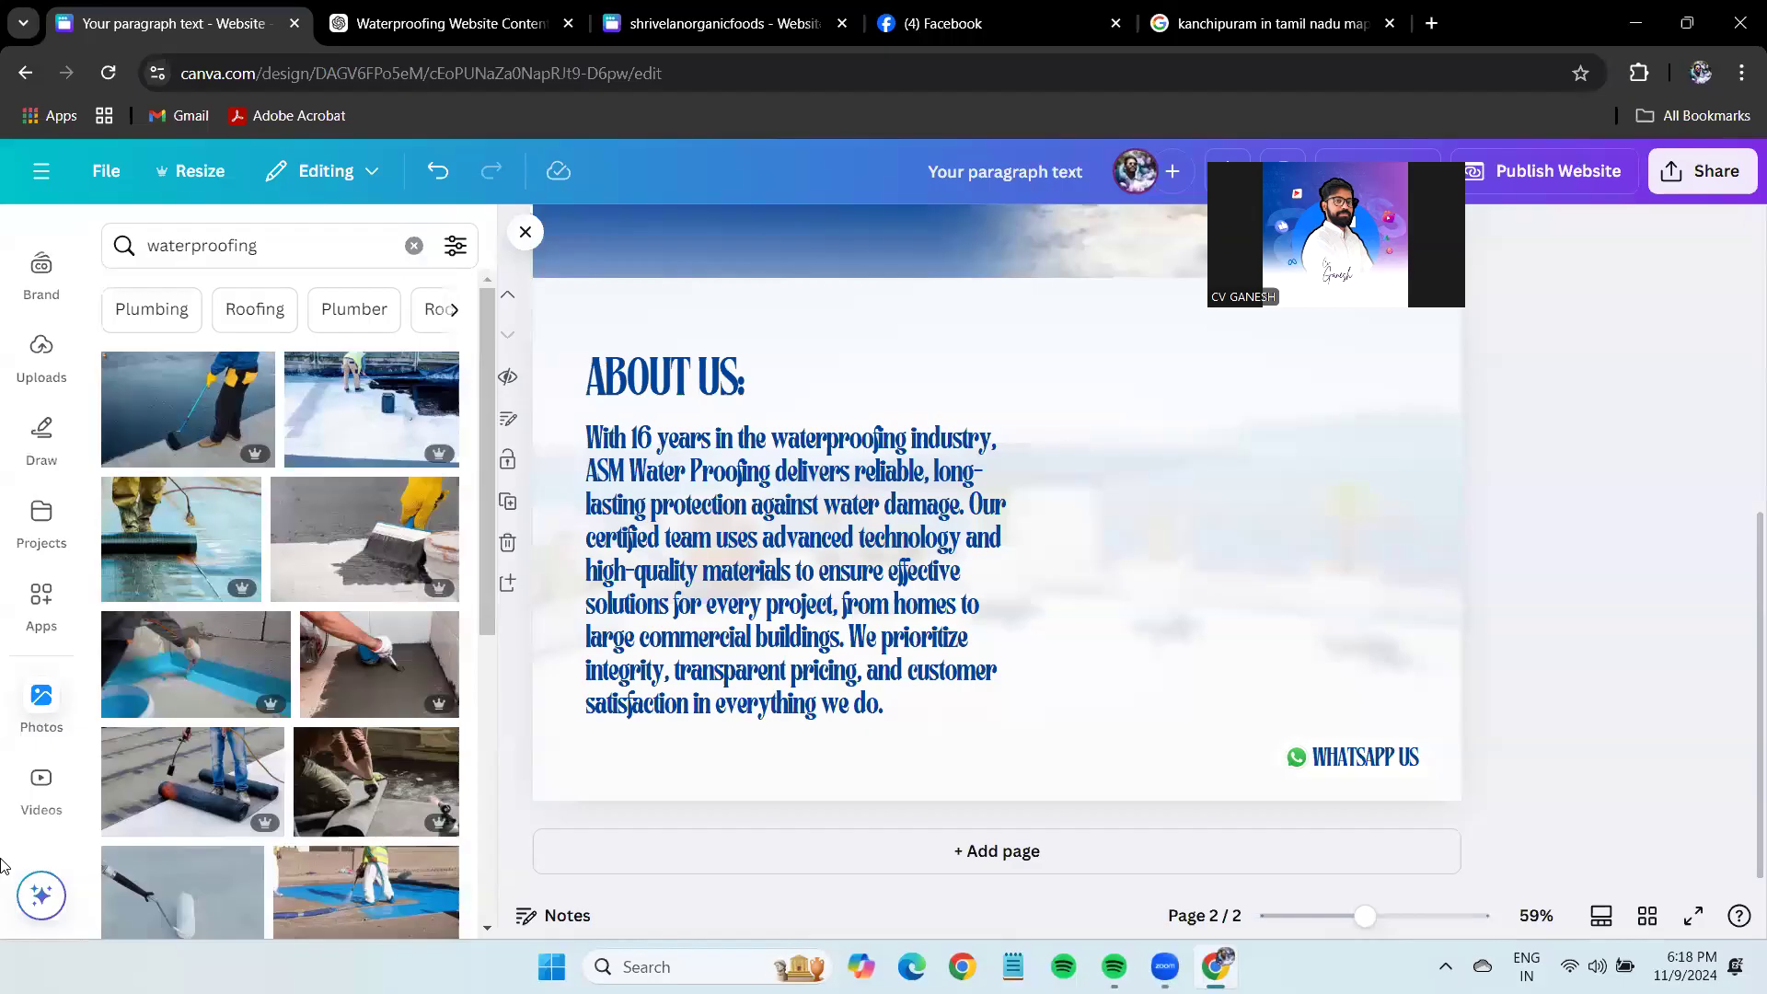
{"action": "scroll", "coordinate": [266, 675], "scroll_direction": "down", "scroll_amount": 4}
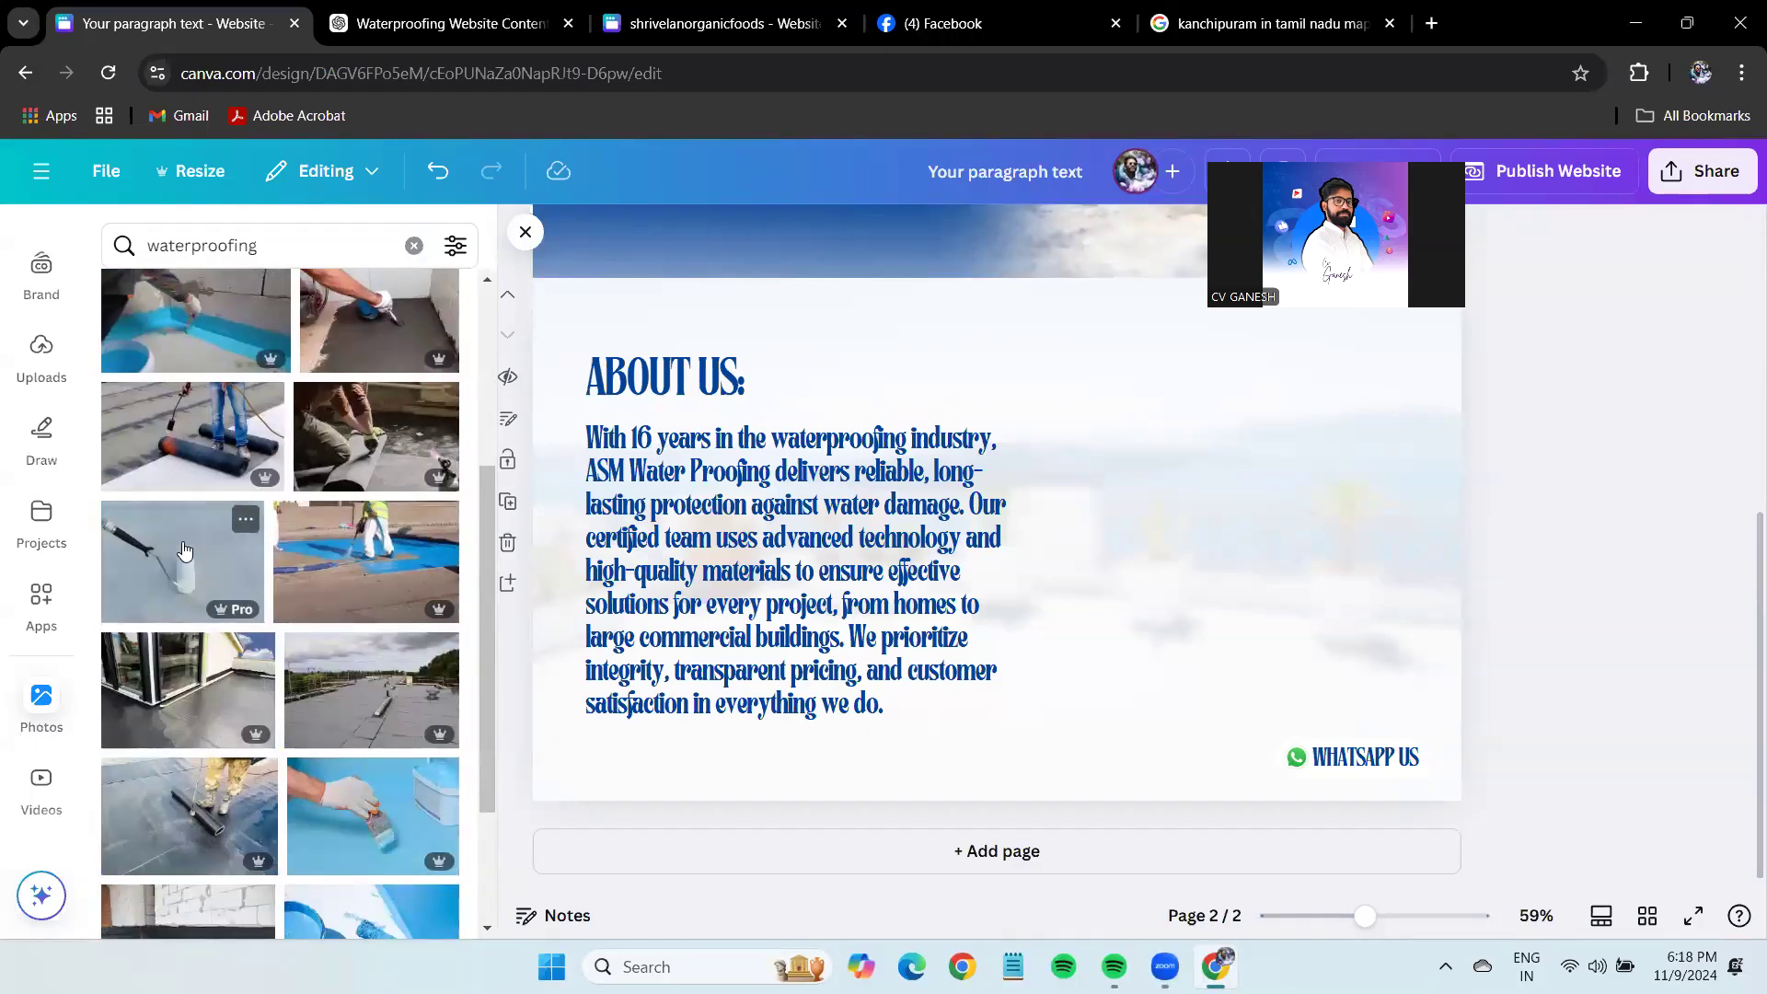
Add the paint roller photo and shrink it beside the About Us text.
{"action": "left_click", "coordinate": [184, 556]}
{"action": "left_click_drag", "start_coordinate": [1142, 529], "coordinate": [1504, 634]}
{"action": "left_click_drag", "start_coordinate": [1607, 813], "coordinate": [1347, 570]}
{"action": "left_click", "coordinate": [1509, 579]}
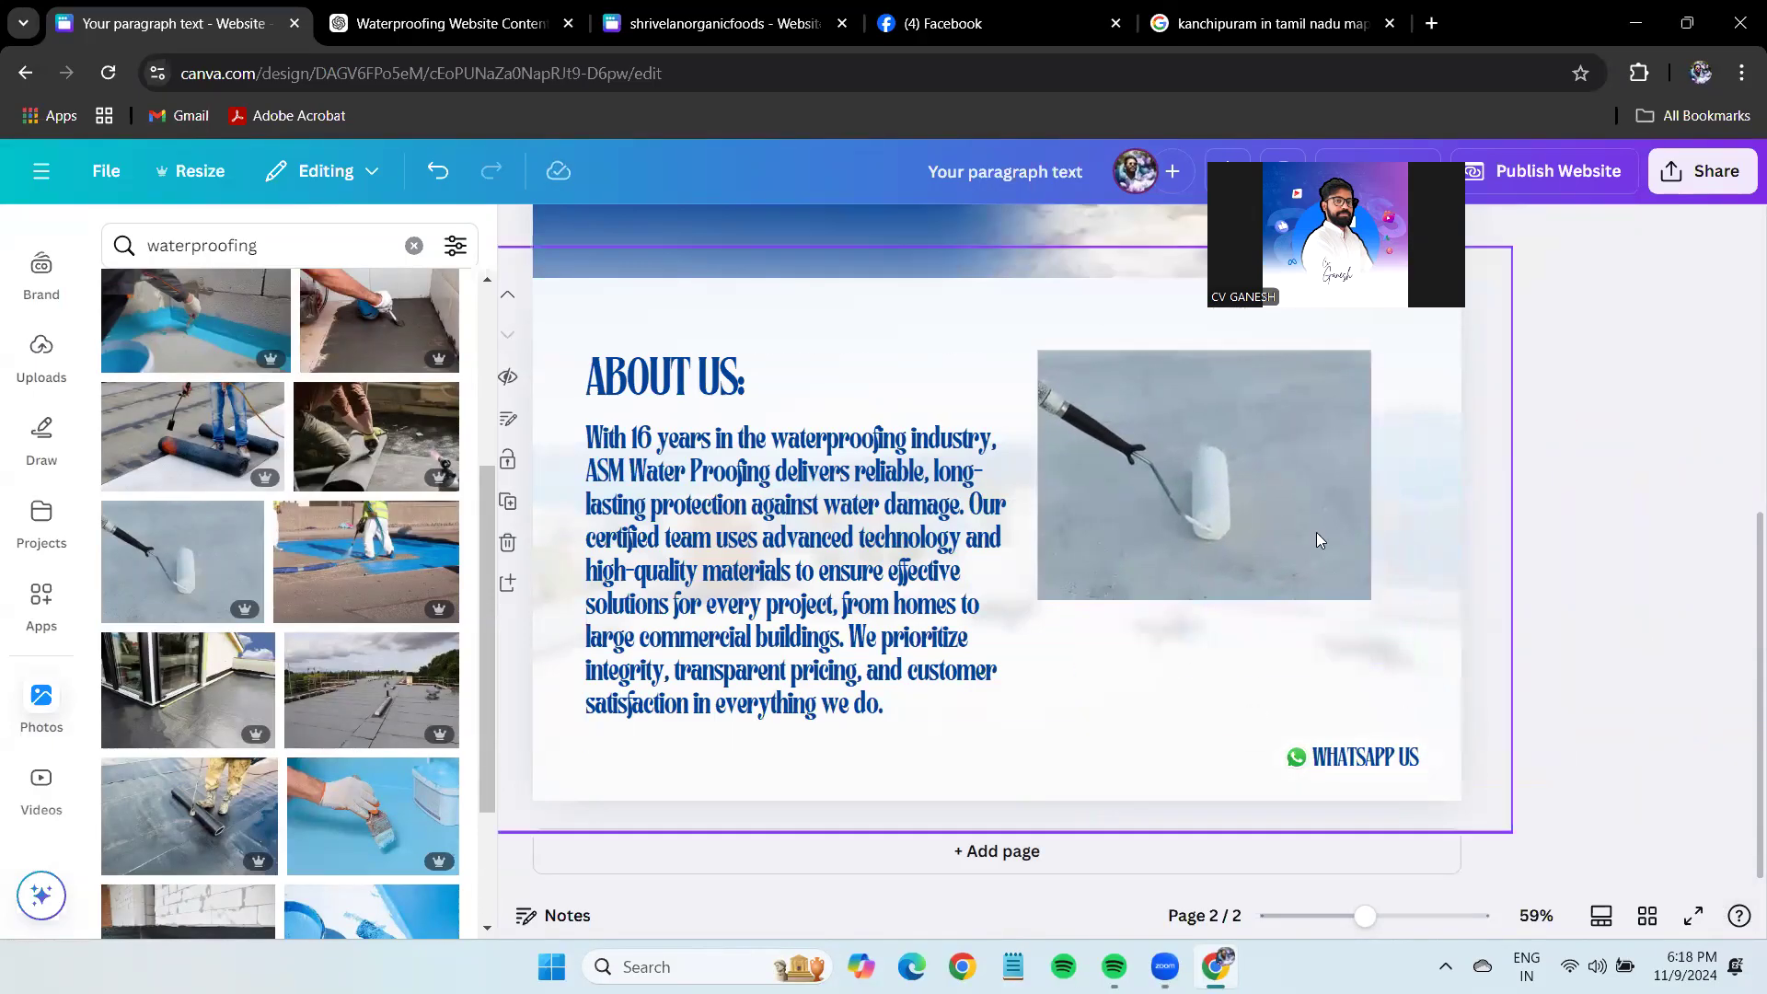
{"action": "left_click", "coordinate": [1204, 508]}
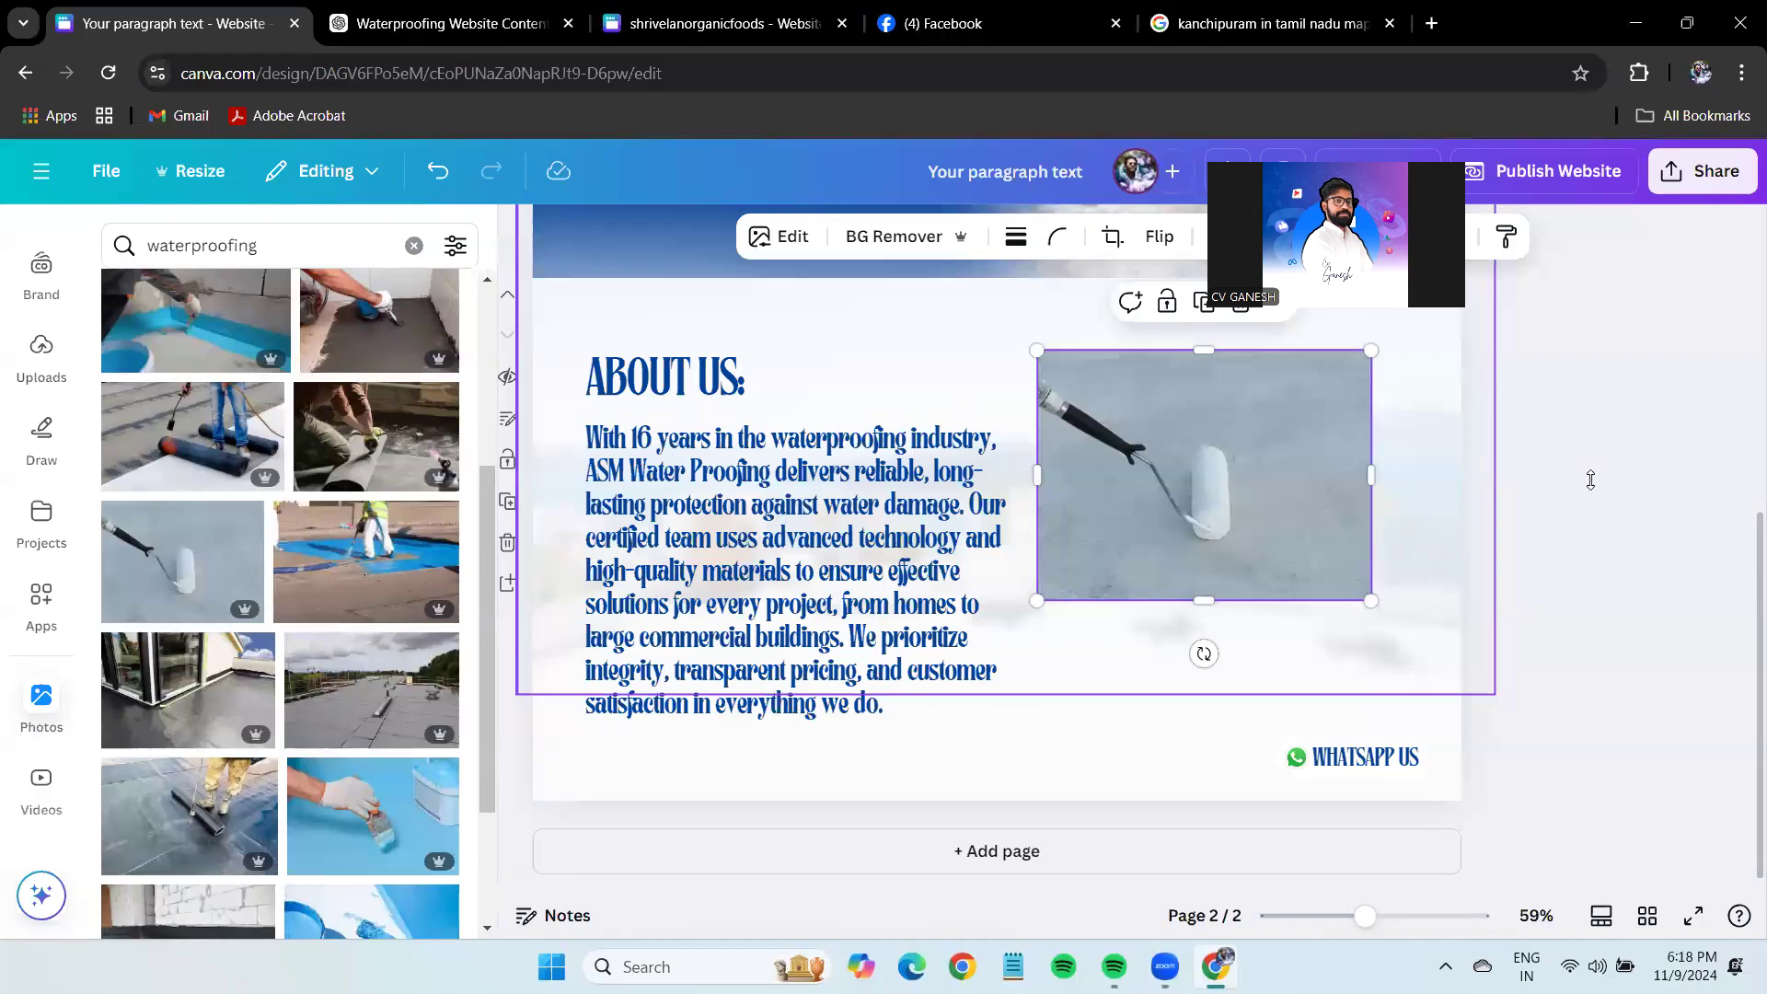
Round the roller photo's corners to 100, resize it, and duplicate it.
{"action": "left_click", "coordinate": [1058, 236]}
{"action": "left_click_drag", "start_coordinate": [940, 331], "coordinate": [1129, 352]}
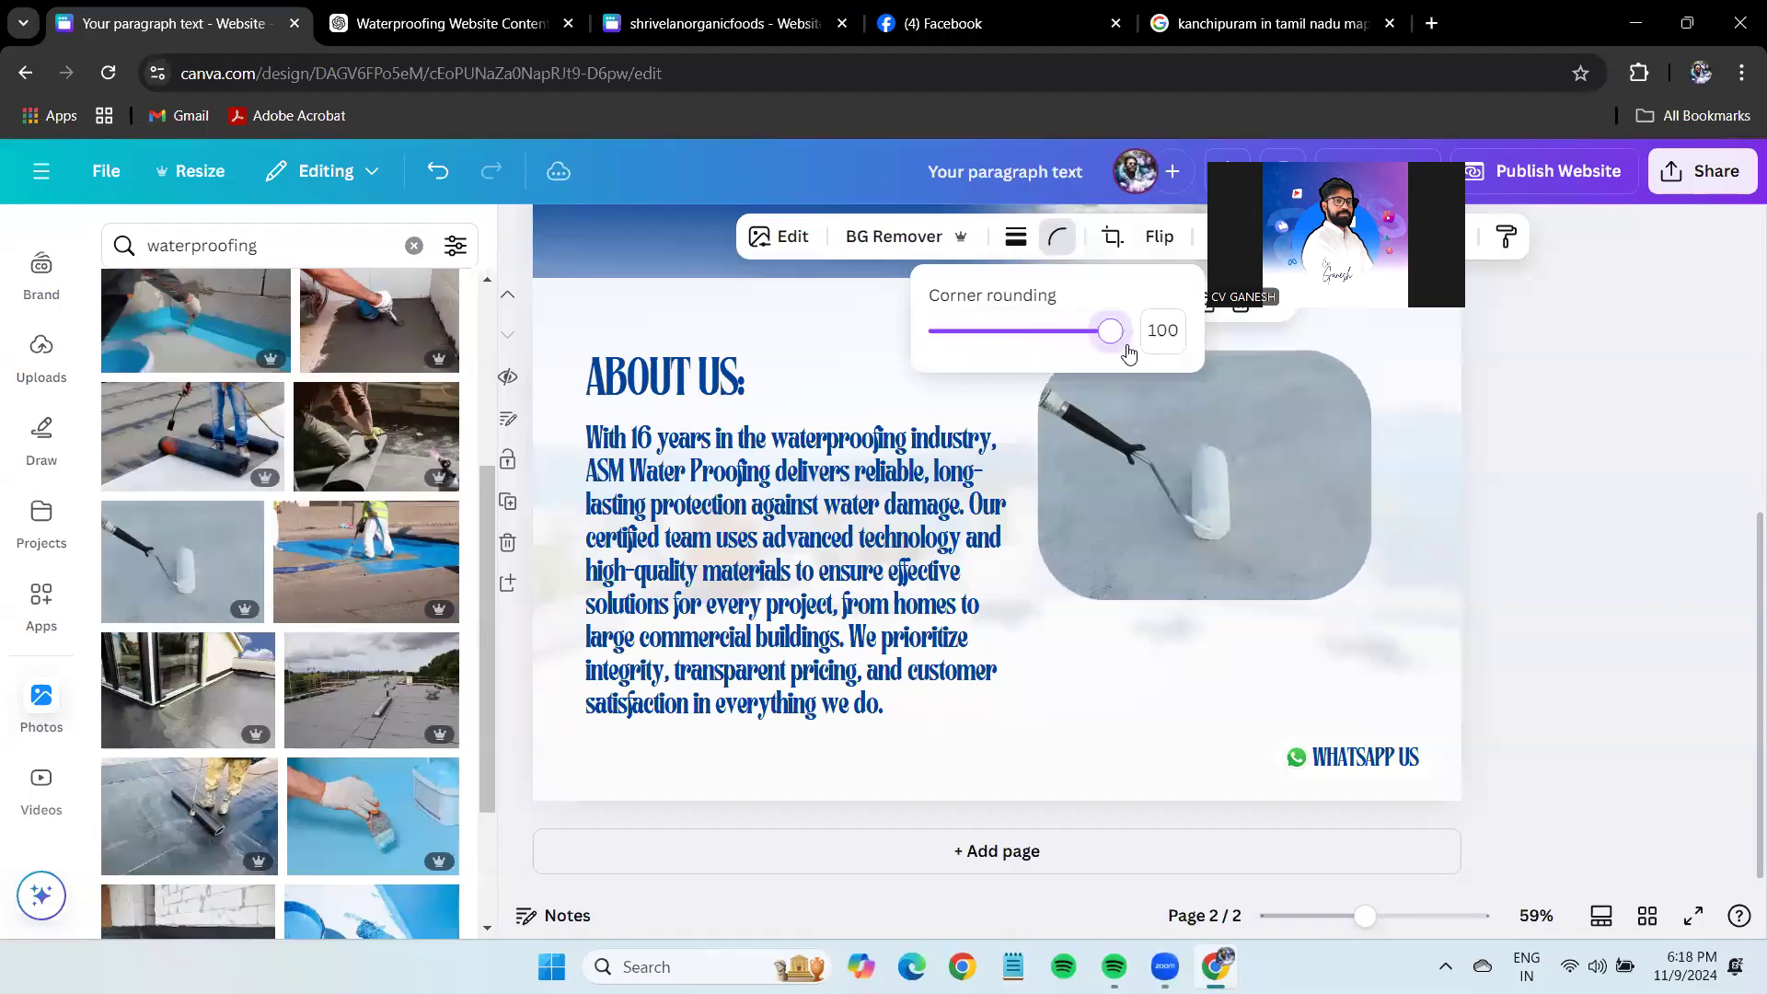
{"action": "left_click", "coordinate": [1548, 506]}
{"action": "left_click", "coordinate": [1259, 475]}
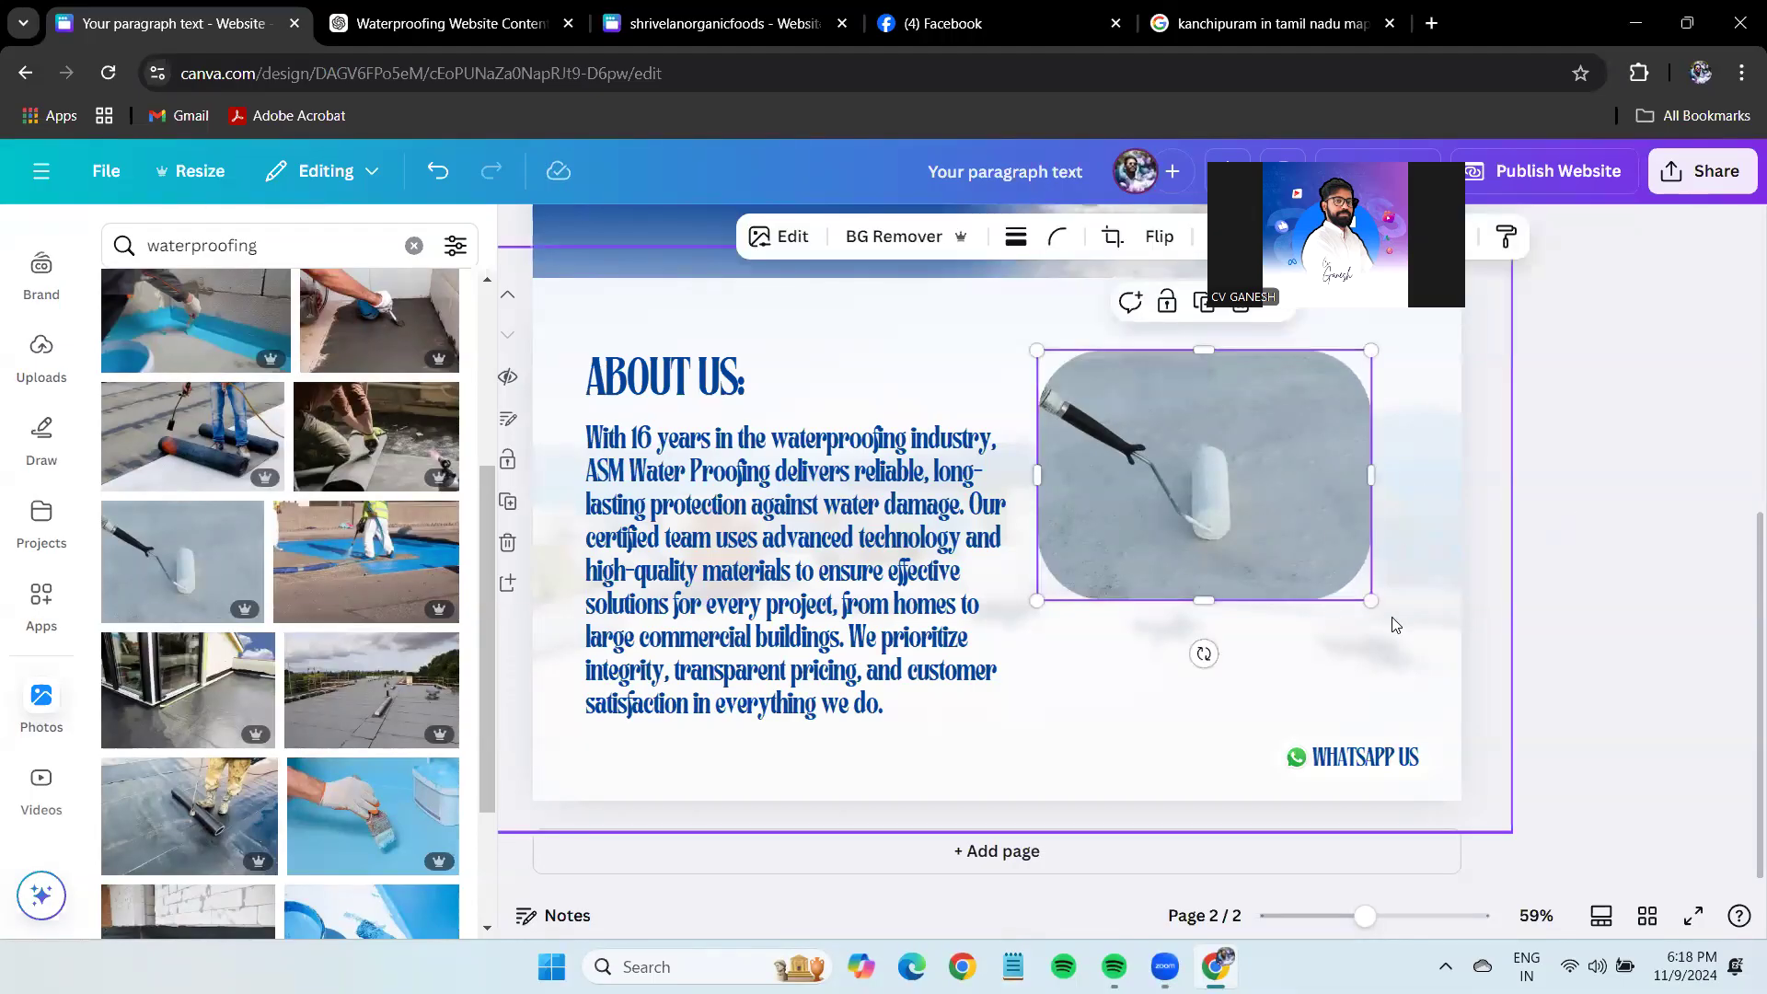
{"action": "left_click_drag", "start_coordinate": [1372, 600], "coordinate": [1312, 620]}
{"action": "left_click", "coordinate": [1570, 533]}
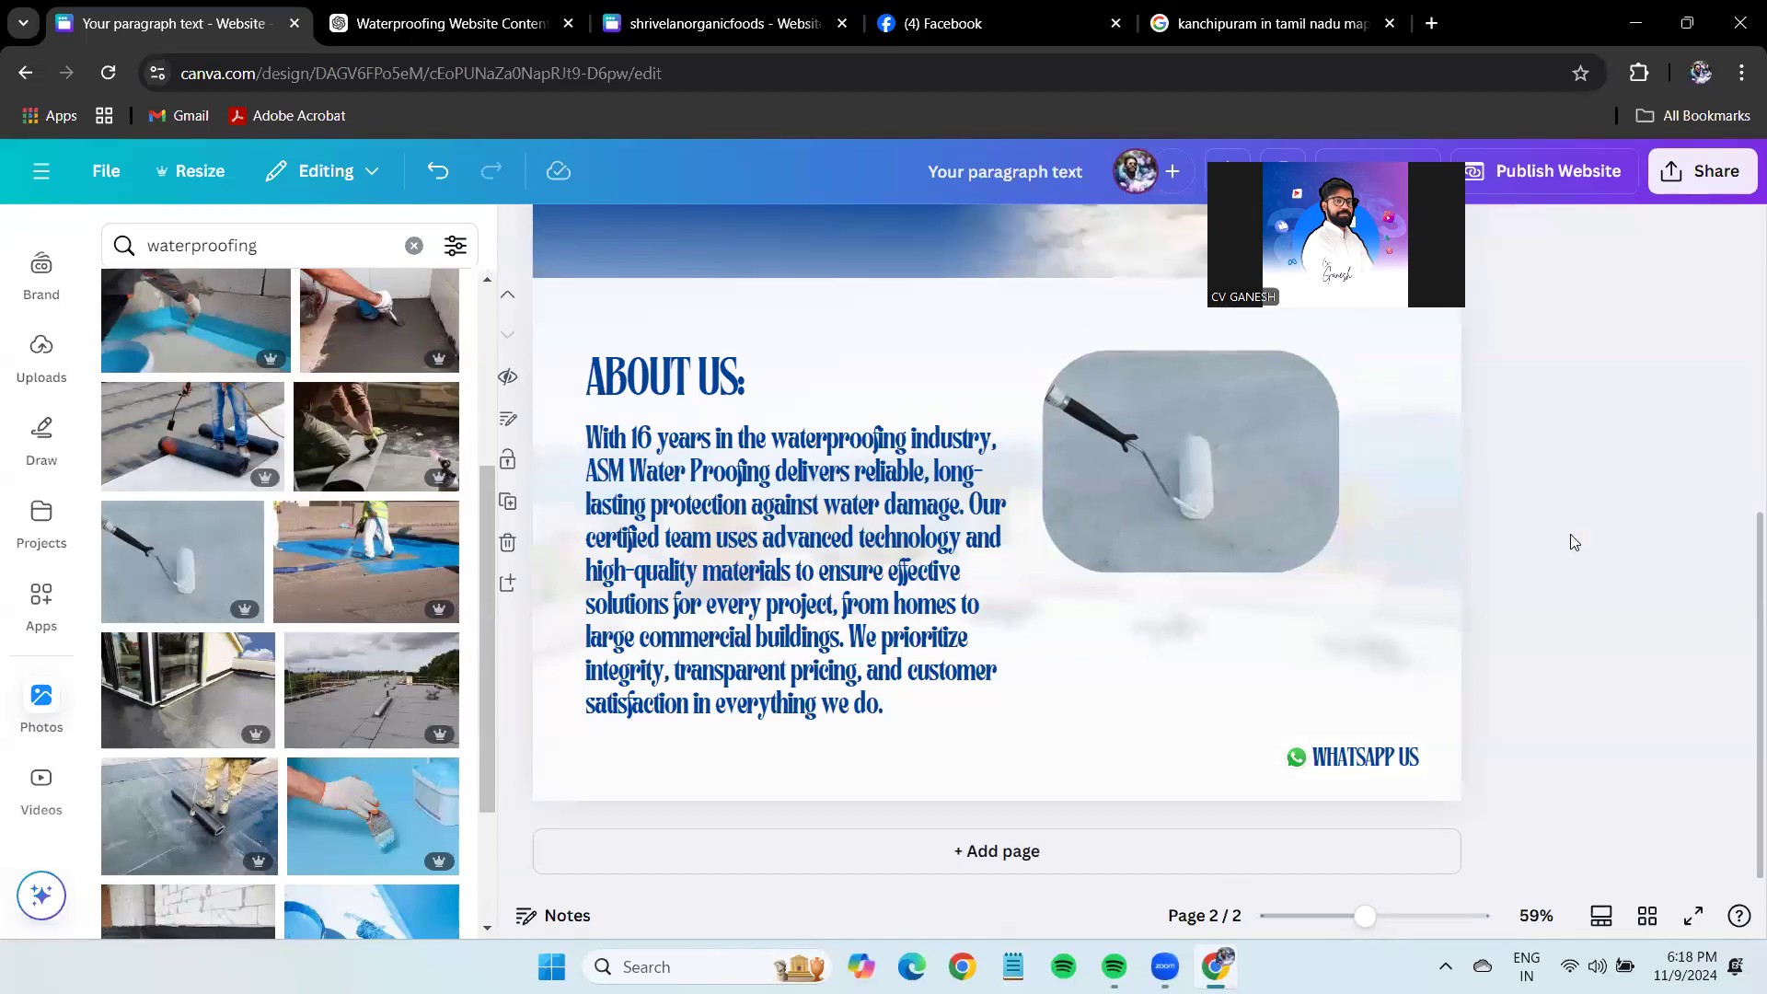
{"action": "left_click_drag", "start_coordinate": [1233, 473], "coordinate": [1302, 606]}
{"action": "key", "text": "ctrl+d"}
{"action": "scroll", "coordinate": [347, 631], "scroll_direction": "down", "scroll_amount": 3}
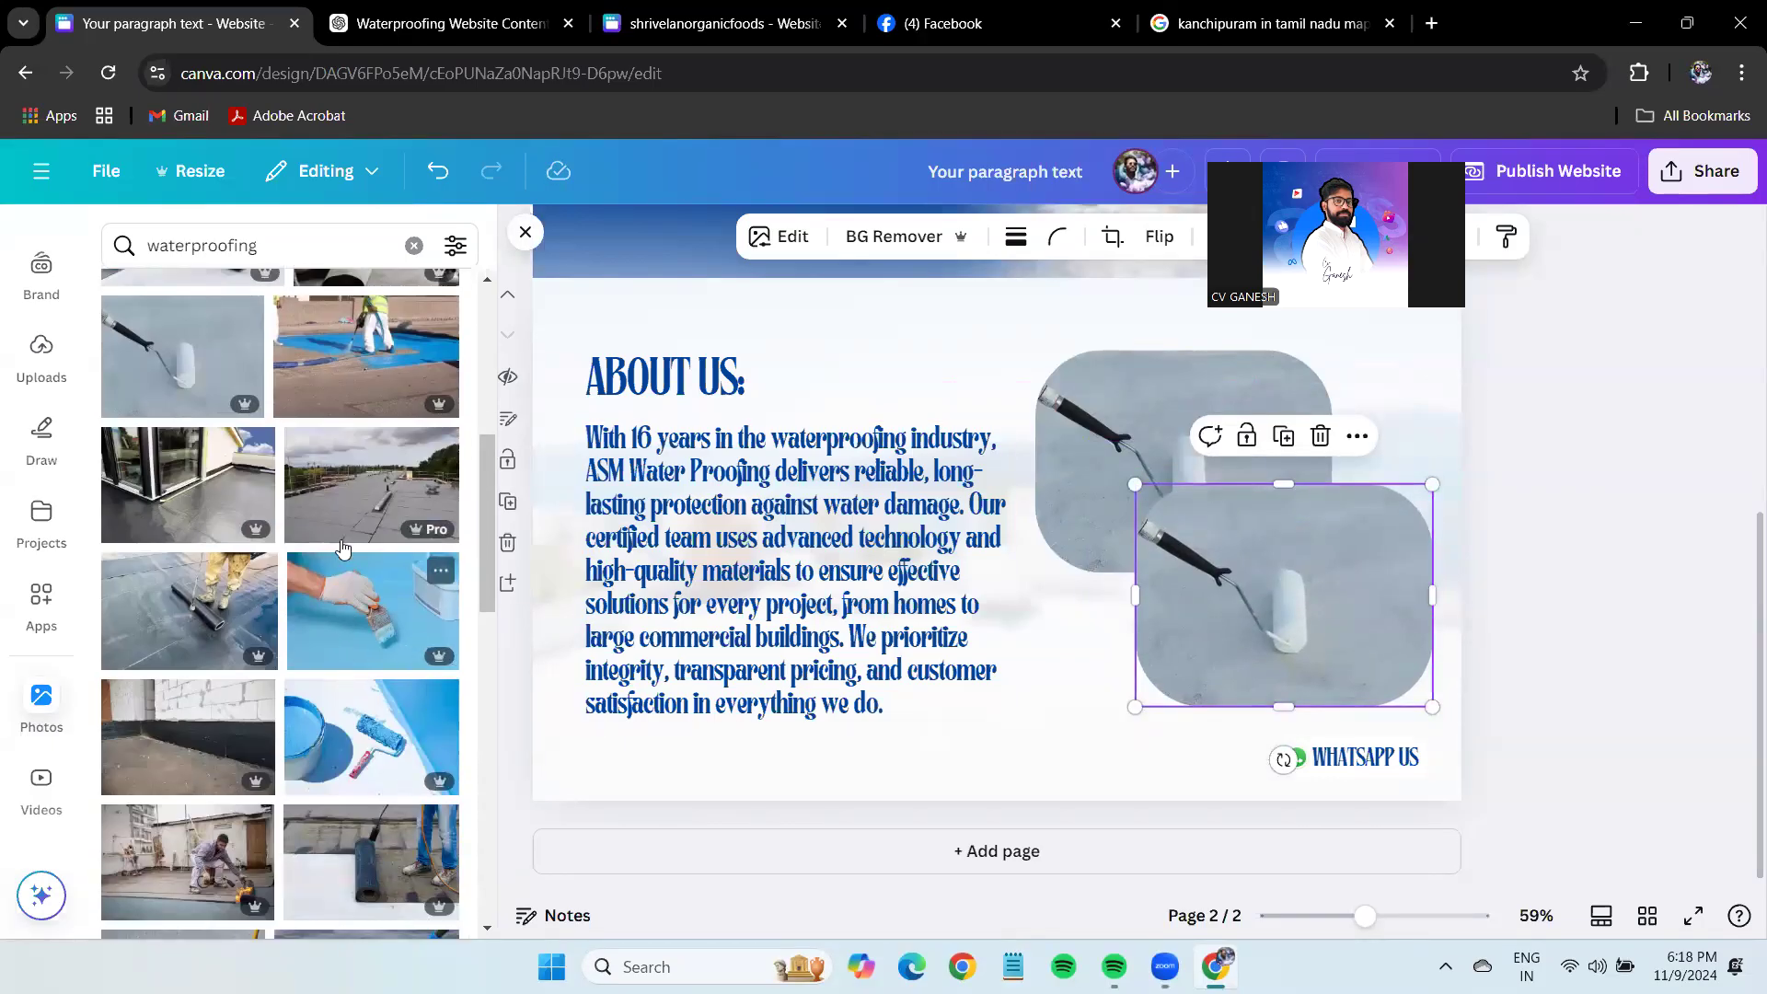
Fill the duplicate frame with the membrane-rolling photo.
{"action": "scroll", "coordinate": [342, 562], "scroll_direction": "up", "scroll_amount": 3}
{"action": "left_click_drag", "start_coordinate": [373, 580], "coordinate": [1274, 579]}
{"action": "scroll", "coordinate": [308, 702], "scroll_direction": "down", "scroll_amount": 5}
{"action": "left_click_drag", "start_coordinate": [359, 683], "coordinate": [1317, 630]}
{"action": "left_click", "coordinate": [1574, 602]}
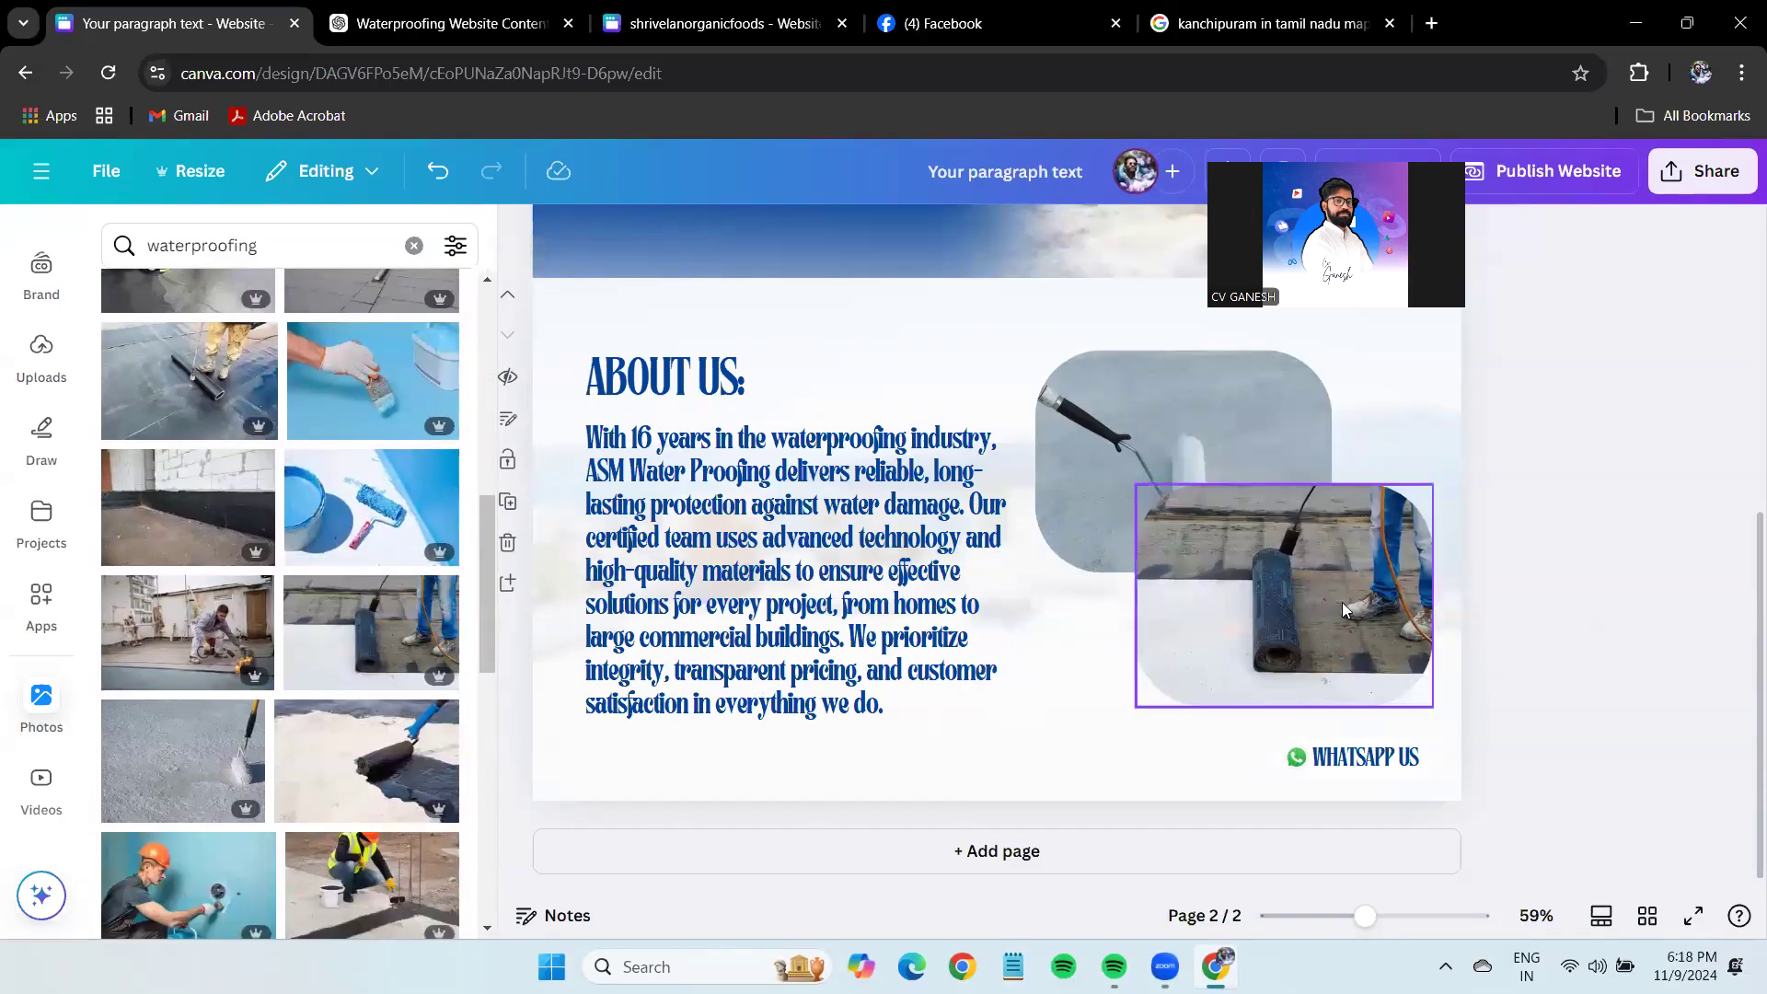
{"action": "left_click", "coordinate": [1342, 608]}
Stagger the roller and membrane photos and nudge the WHATSAPP US button left.
{"action": "left_click", "coordinate": [1126, 433]}
{"action": "left_click_drag", "start_coordinate": [1126, 427], "coordinate": [1235, 494]}
{"action": "left_click", "coordinate": [1596, 591]}
{"action": "left_click_drag", "start_coordinate": [1397, 634], "coordinate": [1385, 647]}
{"action": "left_click", "coordinate": [1549, 650]}
{"action": "left_click", "coordinate": [1394, 775]}
{"action": "left_click_drag", "start_coordinate": [1393, 775], "coordinate": [1372, 771]}
Check the photo pair and ABOUT US heading, then select the SERVICES menu text.
{"action": "left_click_drag", "start_coordinate": [1665, 639], "coordinate": [1307, 484]}
{"action": "left_click", "coordinate": [1580, 529]}
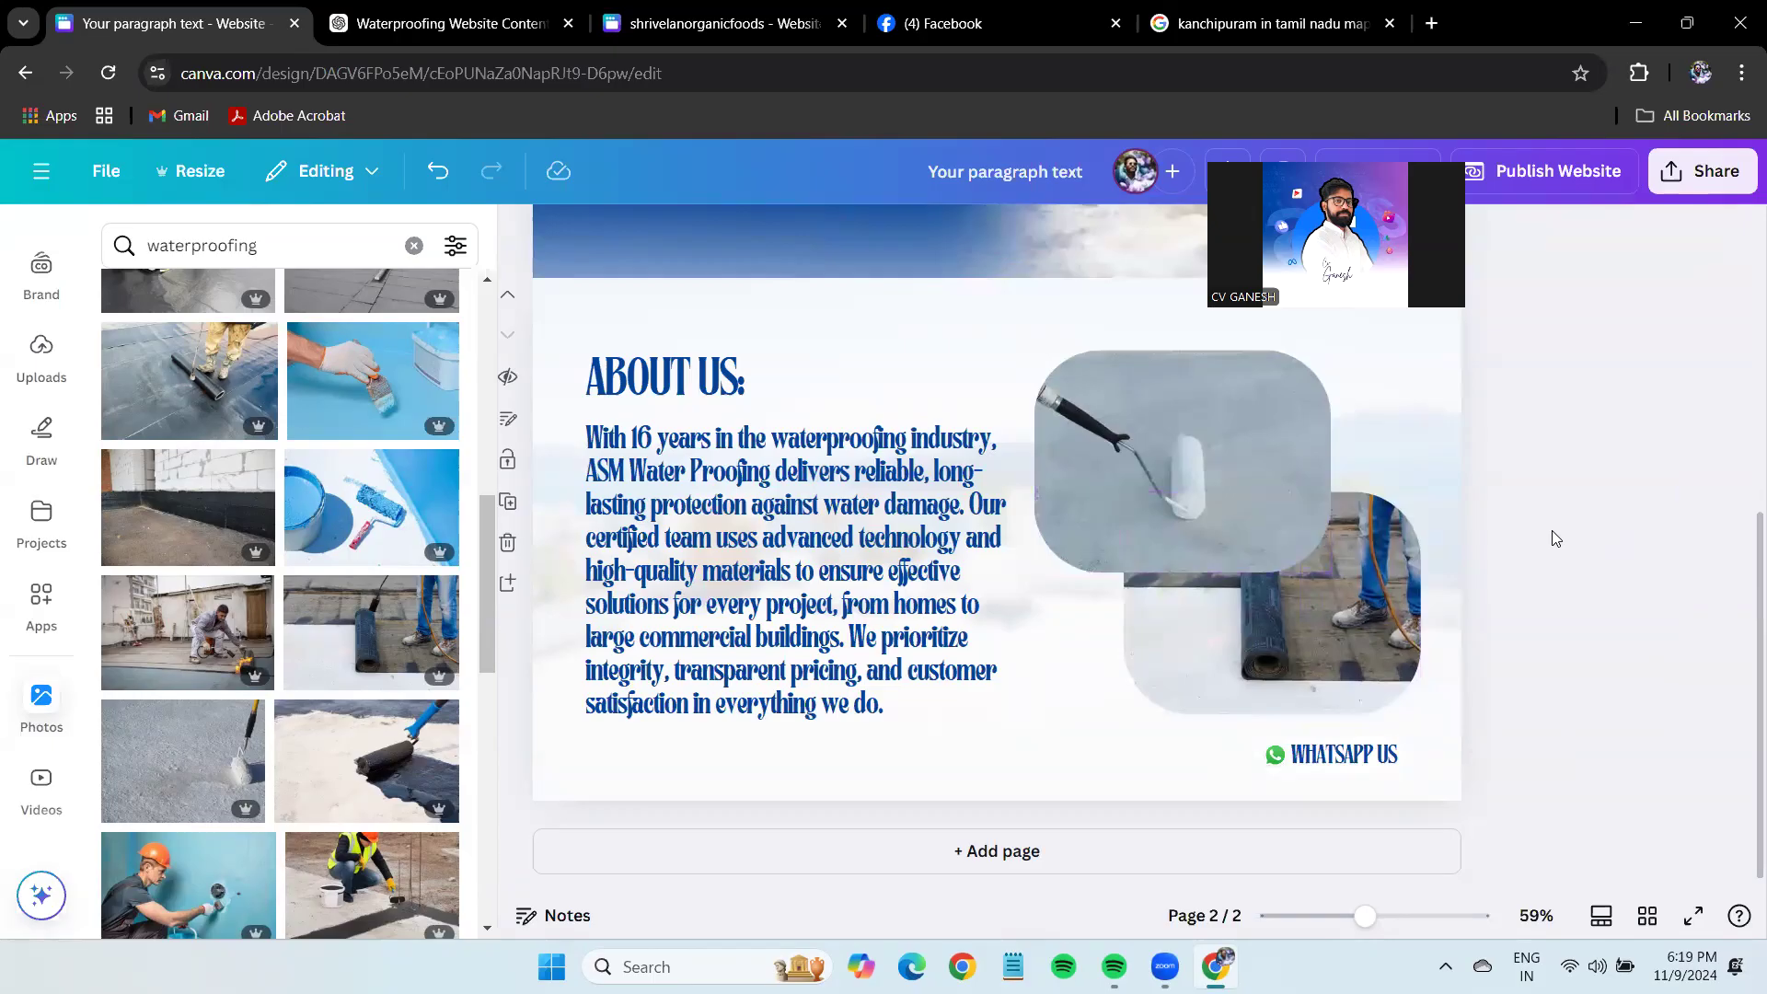
{"action": "left_click", "coordinate": [717, 373]}
{"action": "left_click", "coordinate": [1542, 503]}
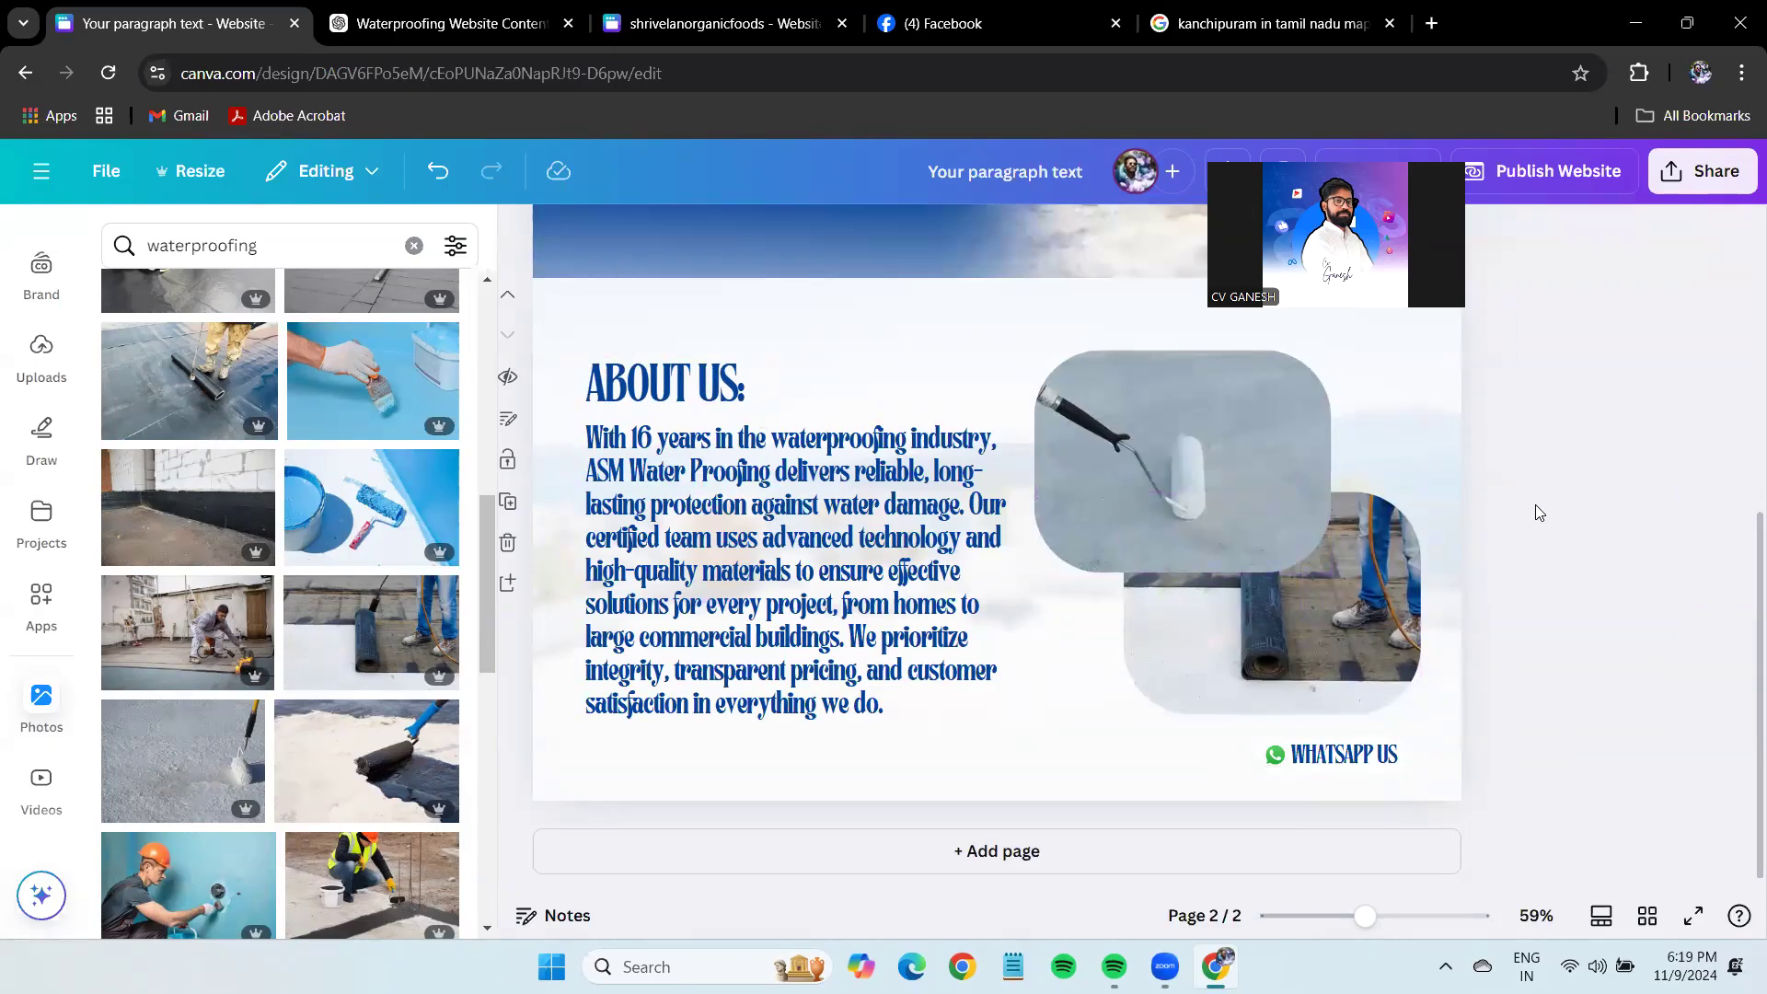
{"action": "scroll", "coordinate": [1525, 639], "scroll_direction": "up", "scroll_amount": 5}
{"action": "scroll", "coordinate": [1525, 663], "scroll_direction": "down", "scroll_amount": 4}
{"action": "scroll", "coordinate": [1526, 662], "scroll_direction": "up", "scroll_amount": 6}
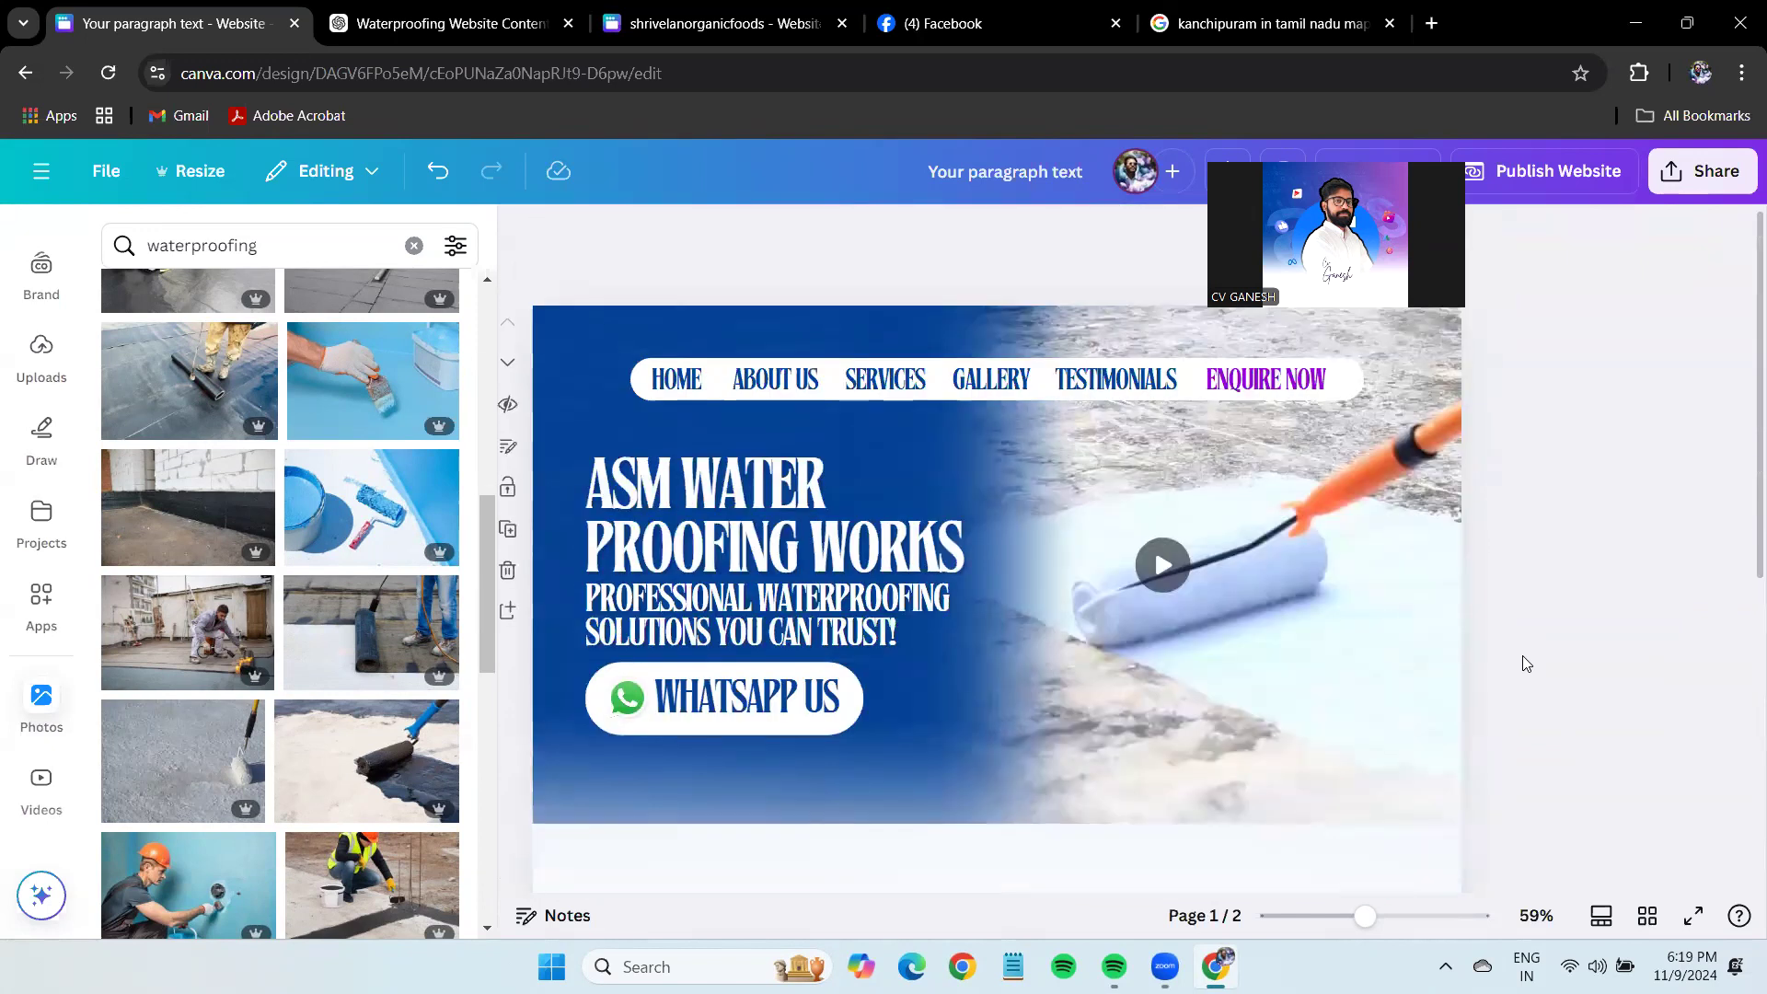
{"action": "left_click", "coordinate": [923, 387]}
Add a third page and fill its background dark blue.
{"action": "left_click", "coordinate": [1594, 535]}
{"action": "scroll", "coordinate": [1602, 538], "scroll_direction": "down", "scroll_amount": 5}
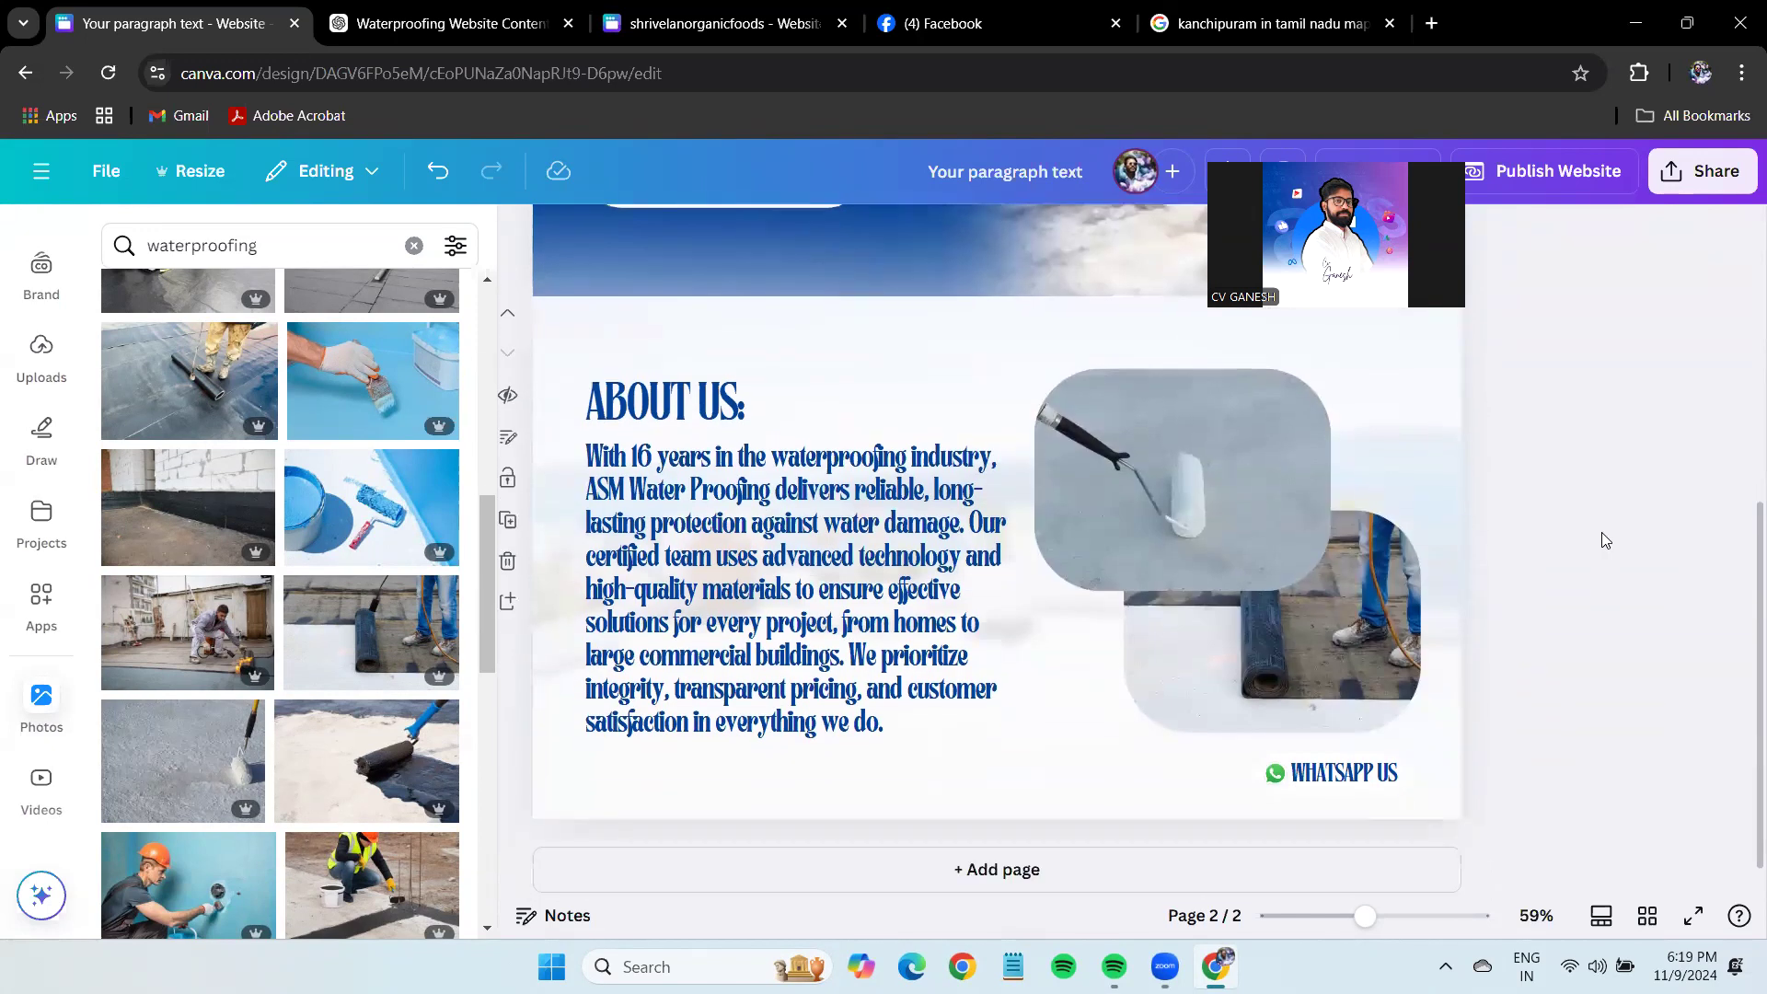
{"action": "left_click", "coordinate": [512, 593]}
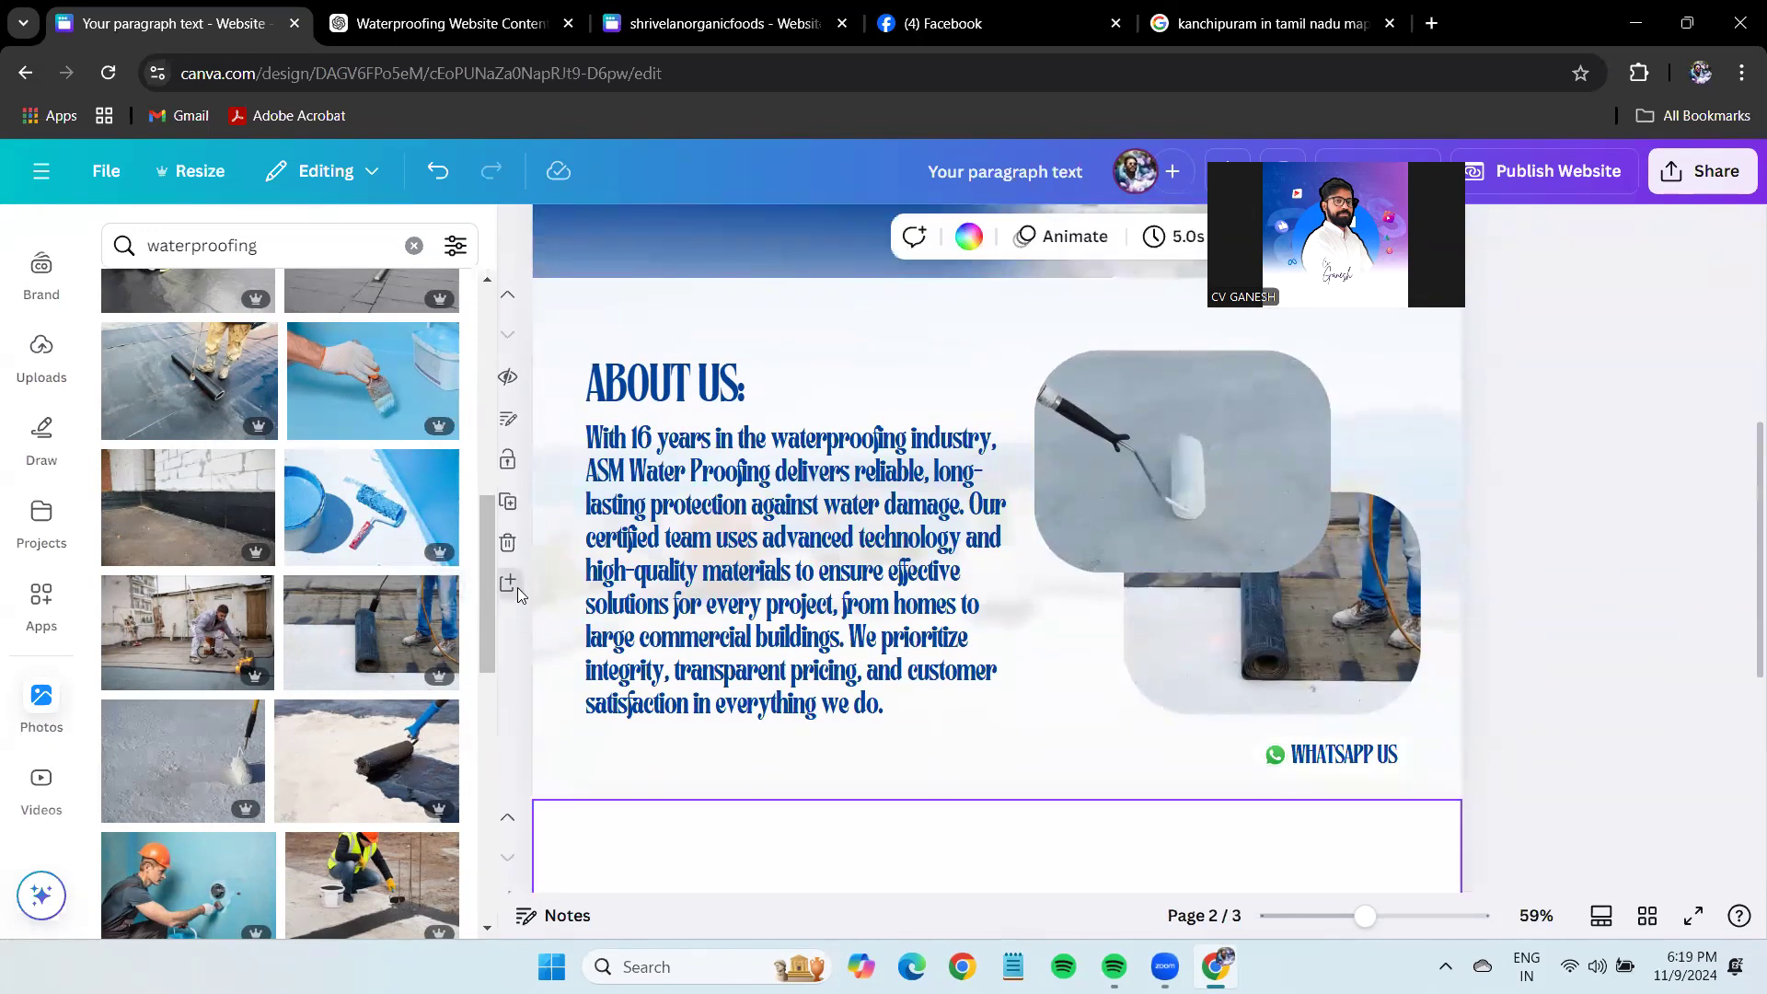
{"action": "left_click", "coordinate": [1032, 236]}
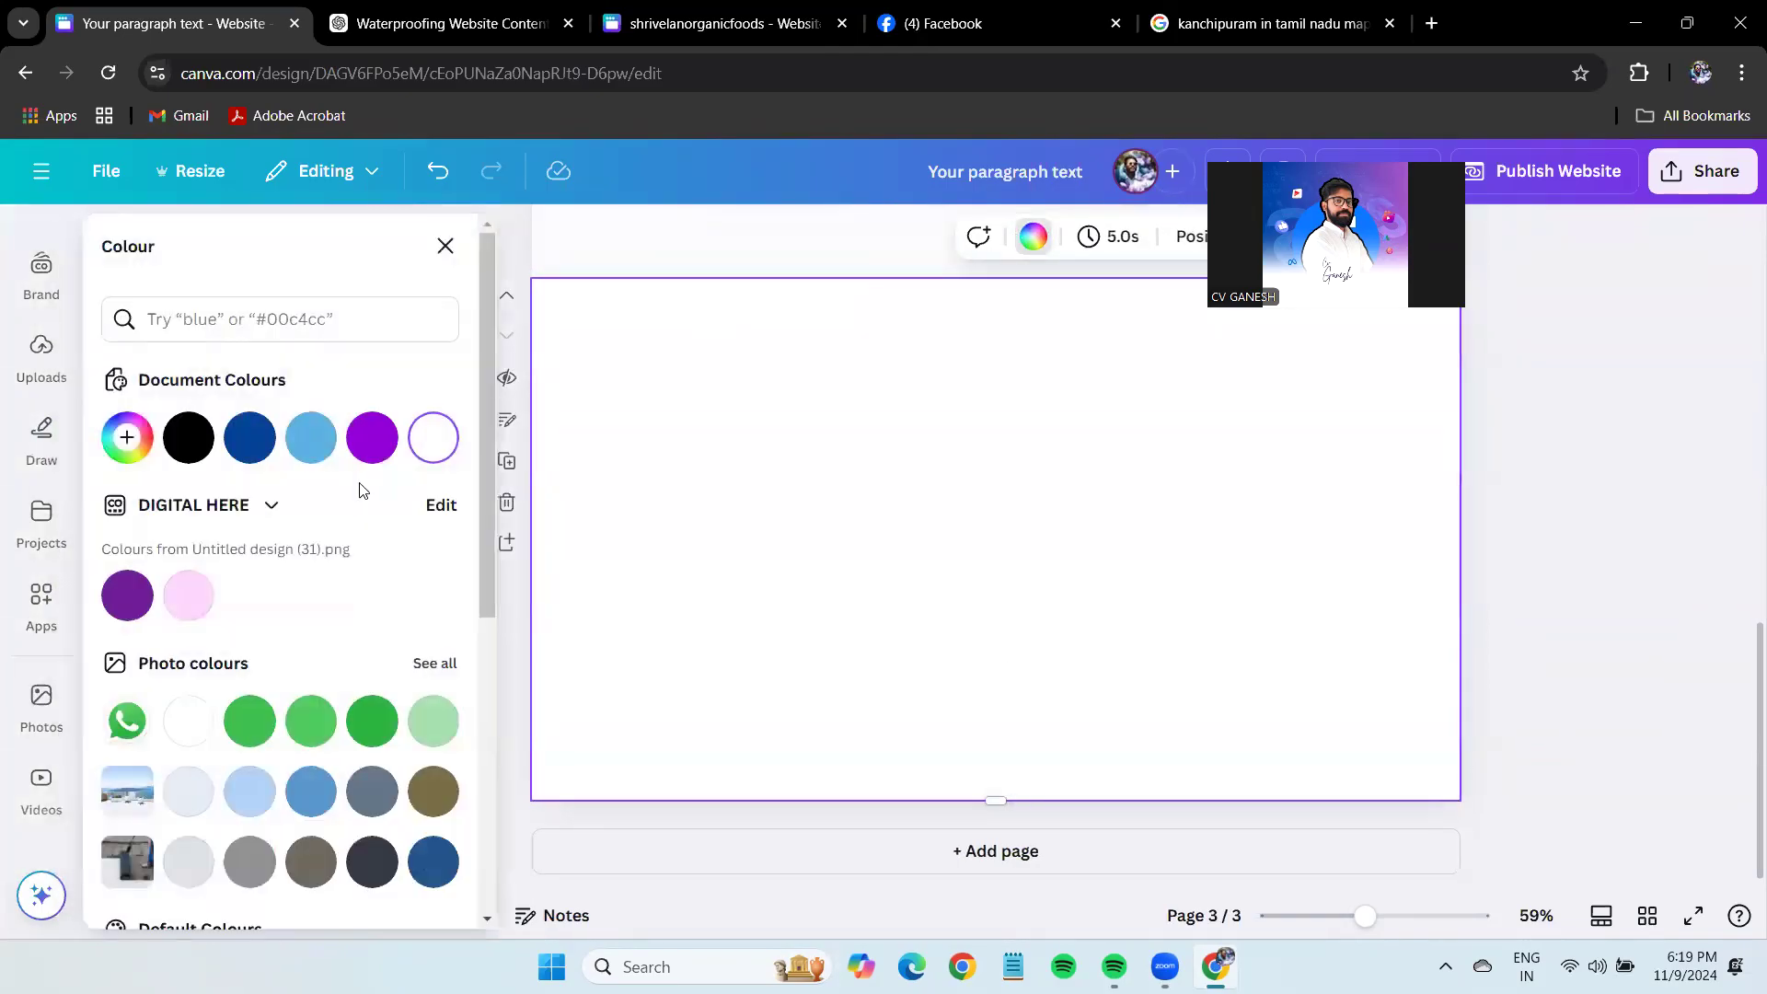
{"action": "left_click", "coordinate": [249, 438]}
{"action": "left_click", "coordinate": [1637, 585]}
Switch browser tabs to the ASM Water Proofing Works Facebook page.
{"action": "scroll", "coordinate": [1636, 585], "scroll_direction": "up", "scroll_amount": 10}
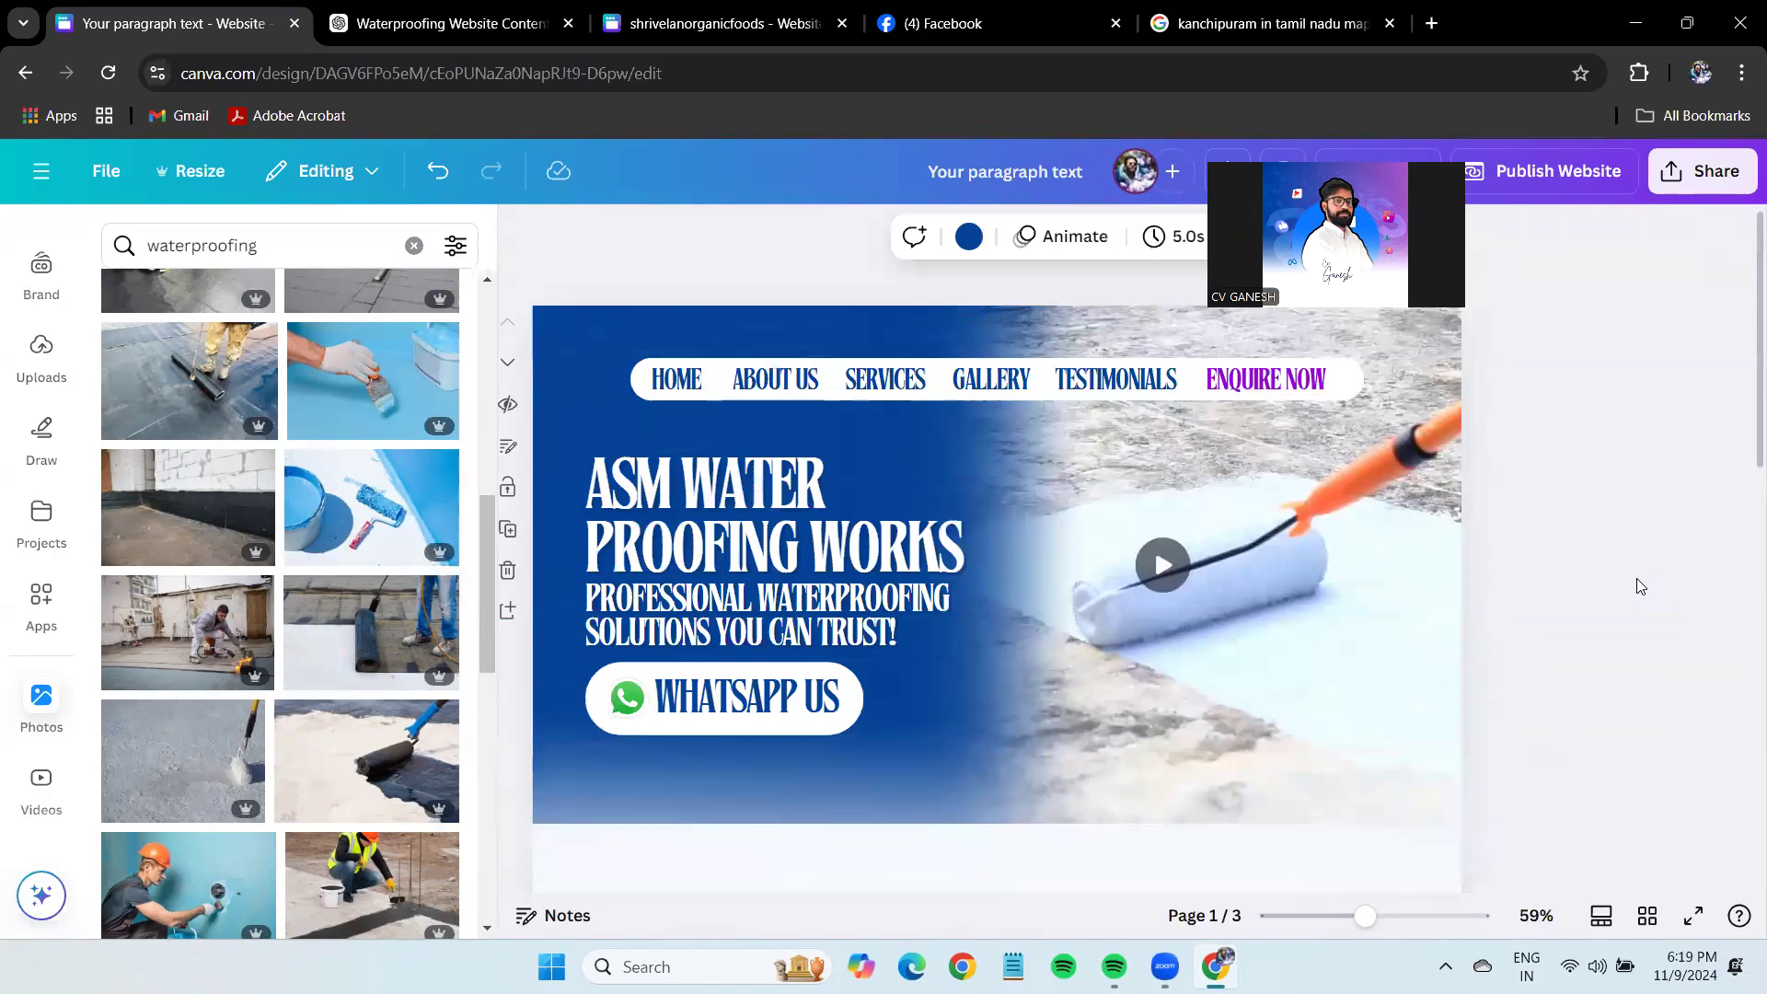
{"action": "scroll", "coordinate": [1638, 586], "scroll_direction": "down", "scroll_amount": 10}
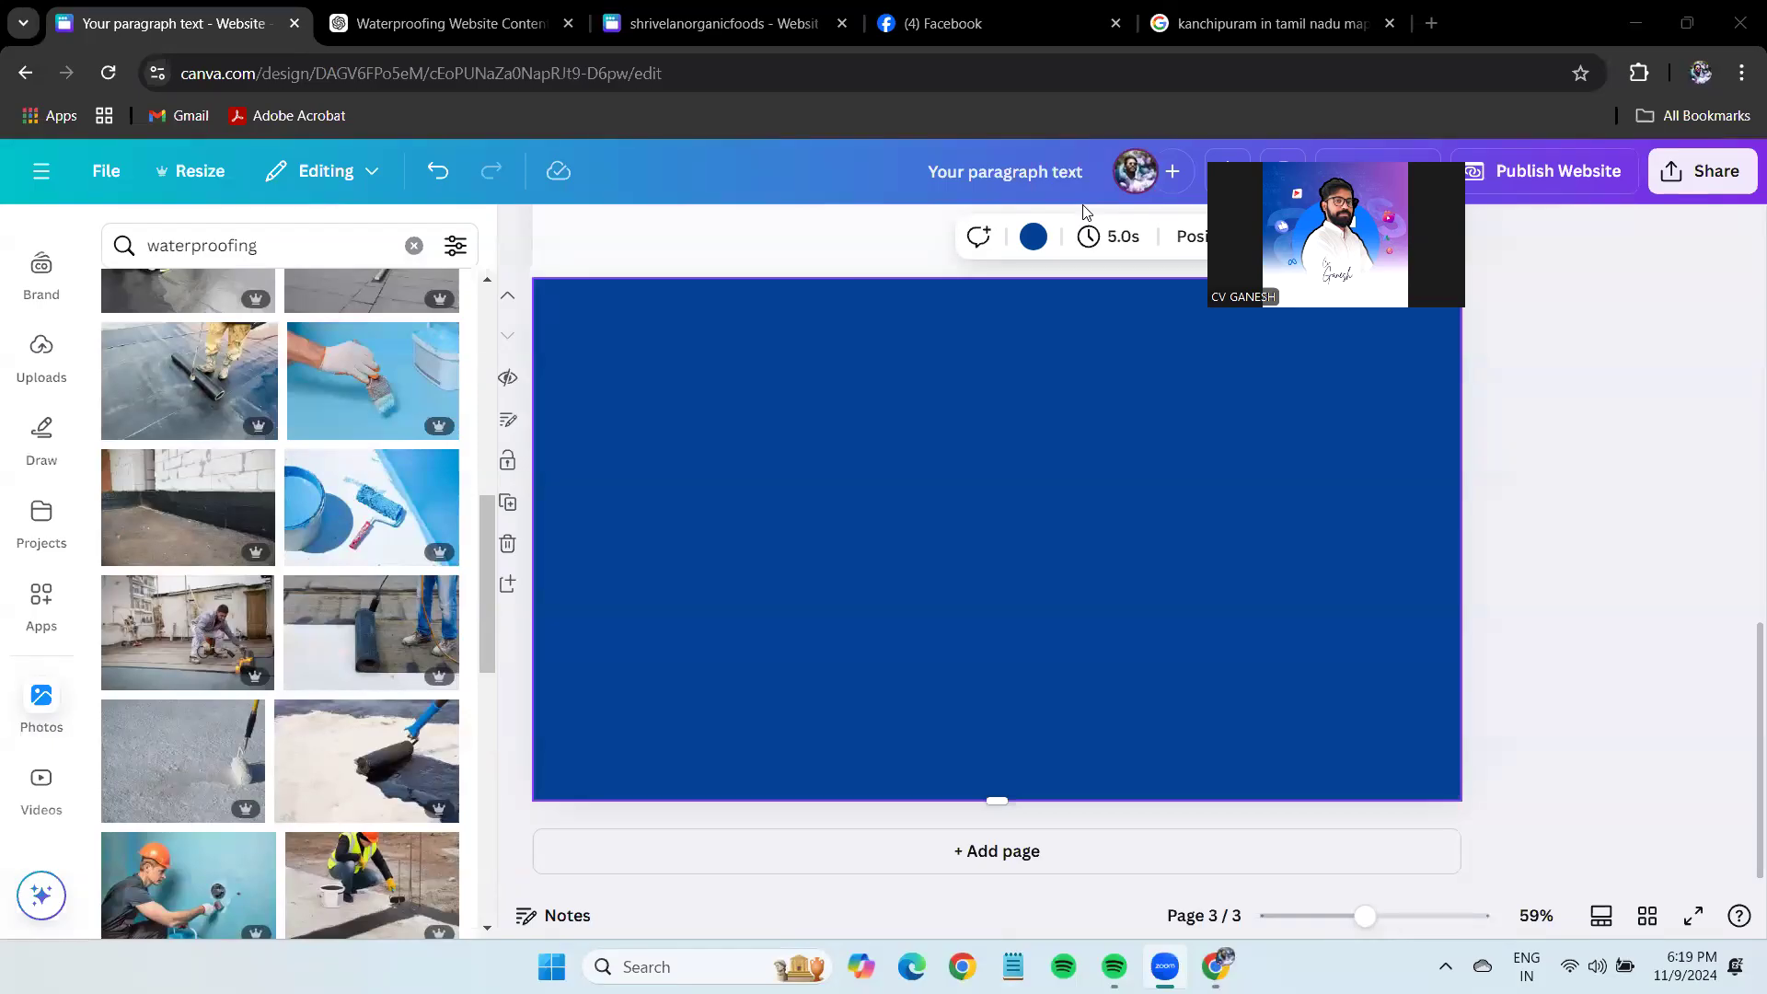
{"action": "scroll", "coordinate": [1617, 572], "scroll_direction": "up", "scroll_amount": 2}
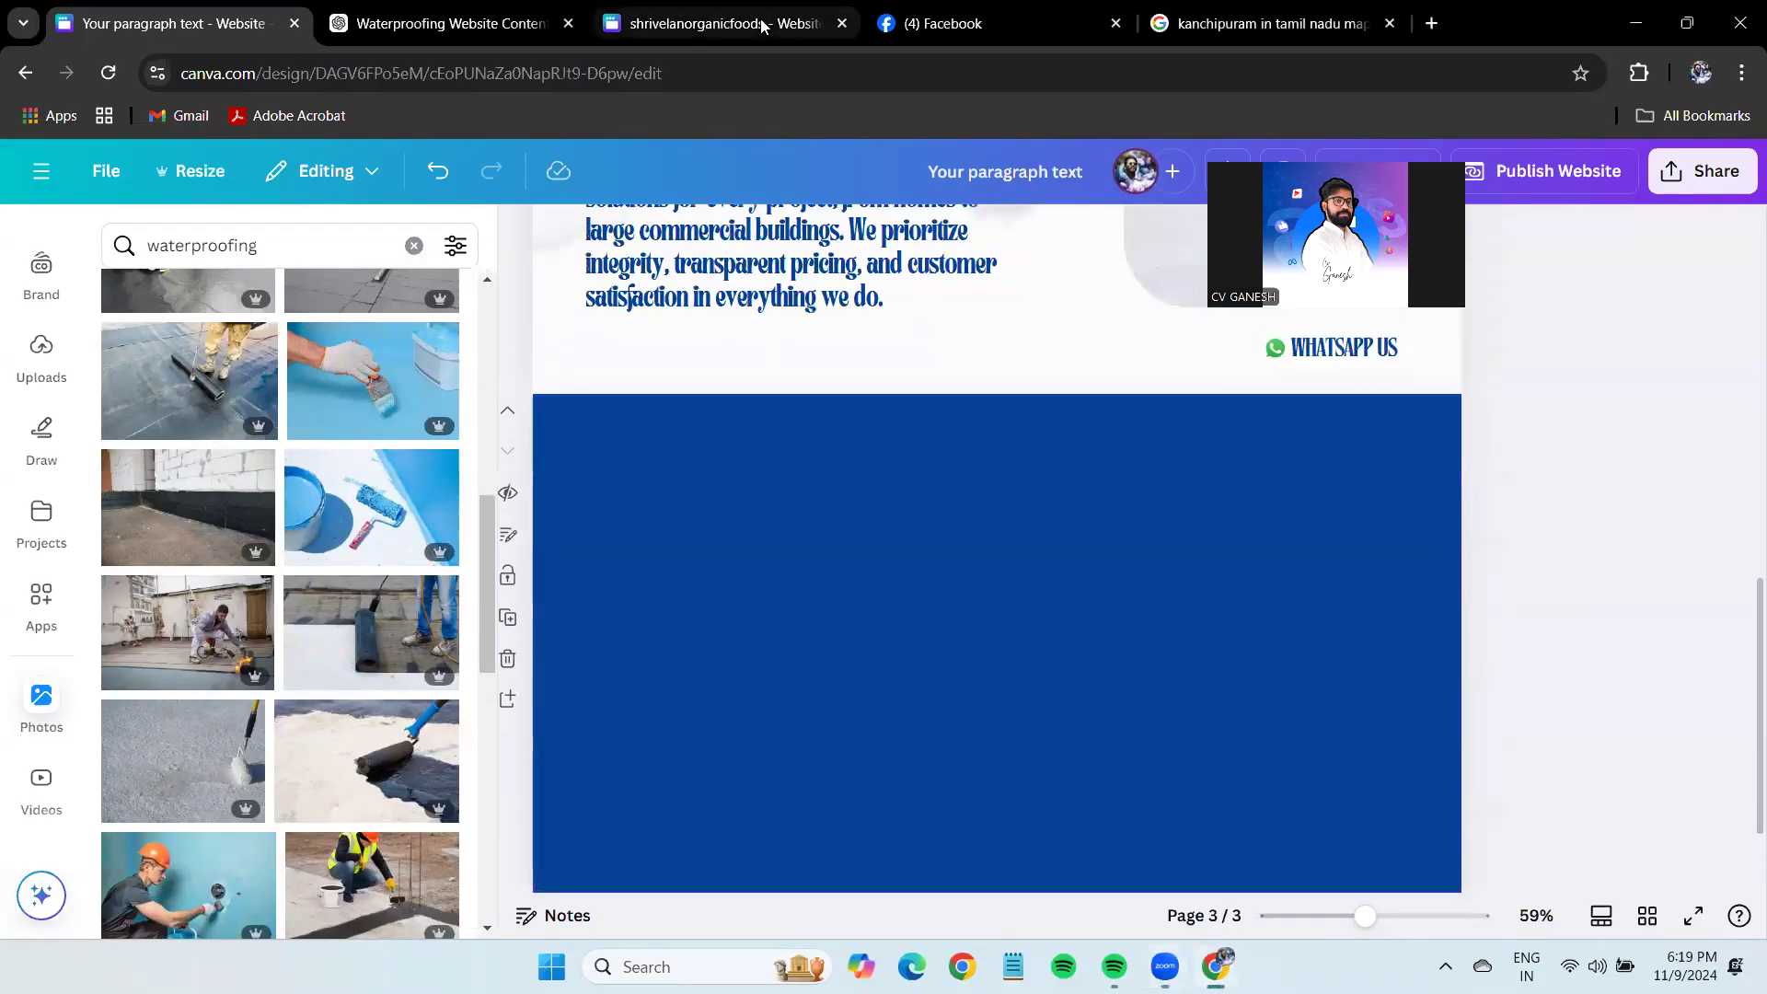
{"action": "key", "text": "ctrl+Tab"}
{"action": "key", "text": "ctrl+Tab"}
{"action": "key", "text": "ctrl+Tab"}
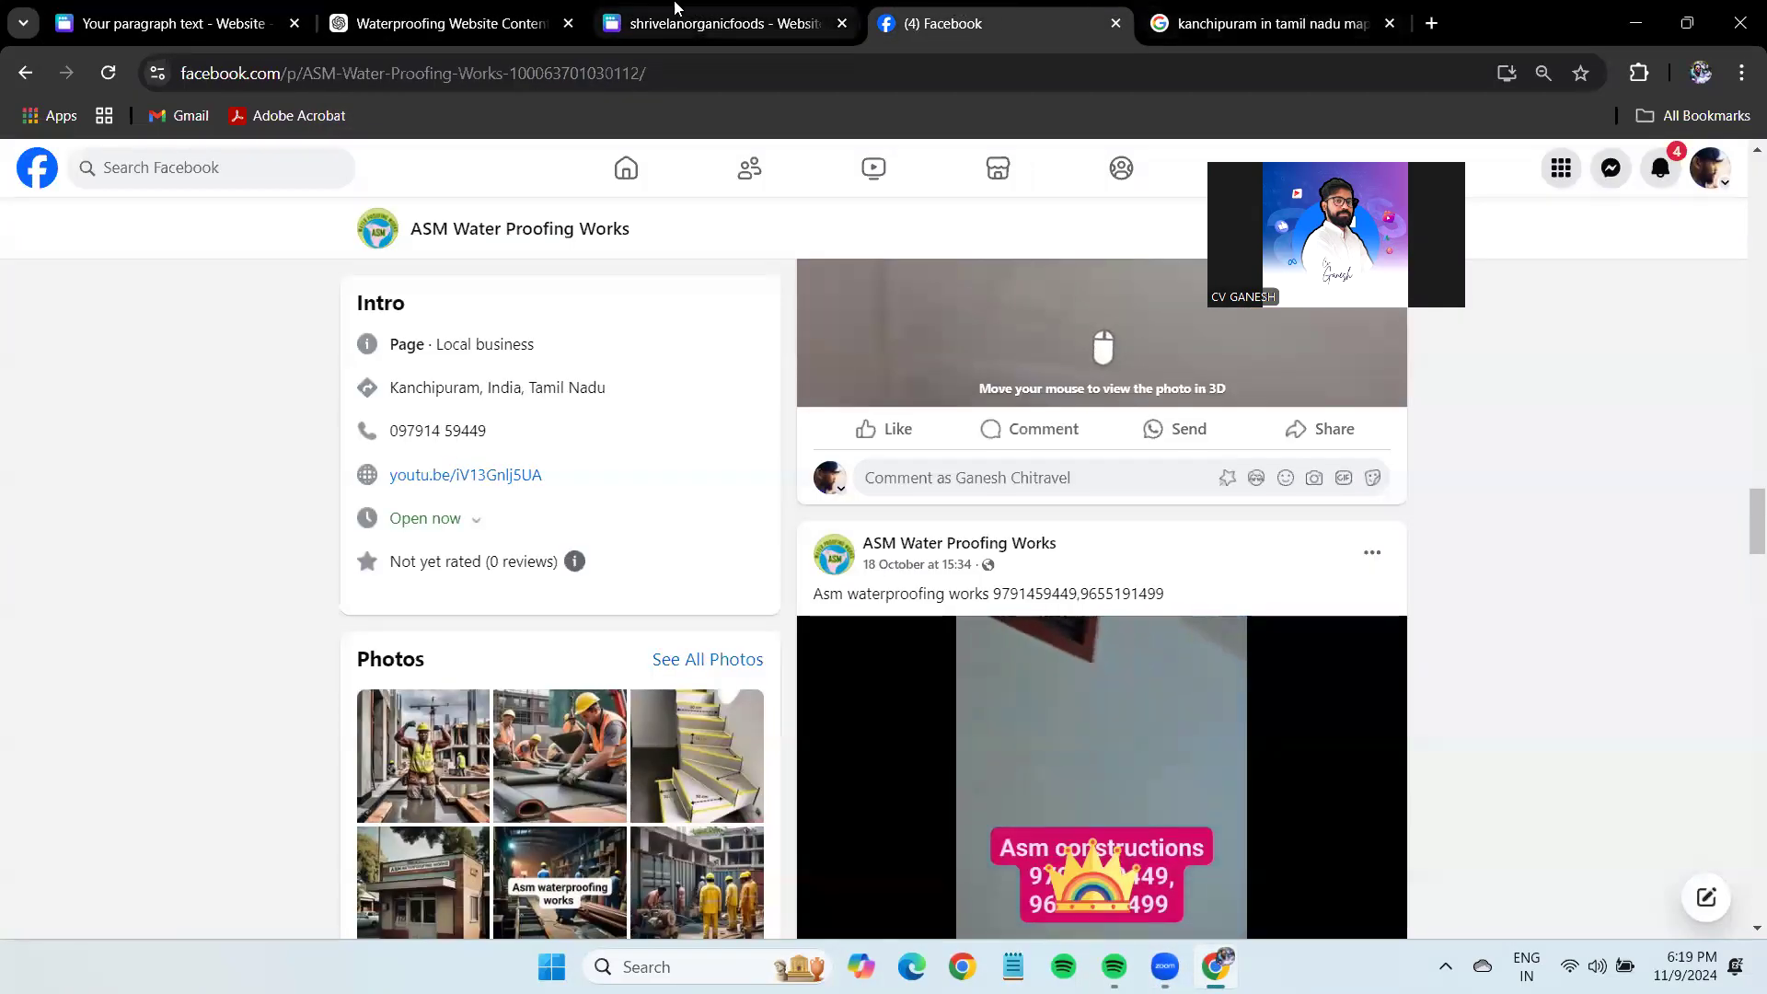
Highlight Roof and Wall Waterproofing in ChatGPT's Services list, then return to Canva.
{"action": "left_click", "coordinate": [515, 9]}
{"action": "scroll", "coordinate": [1030, 718], "scroll_direction": "up", "scroll_amount": 15}
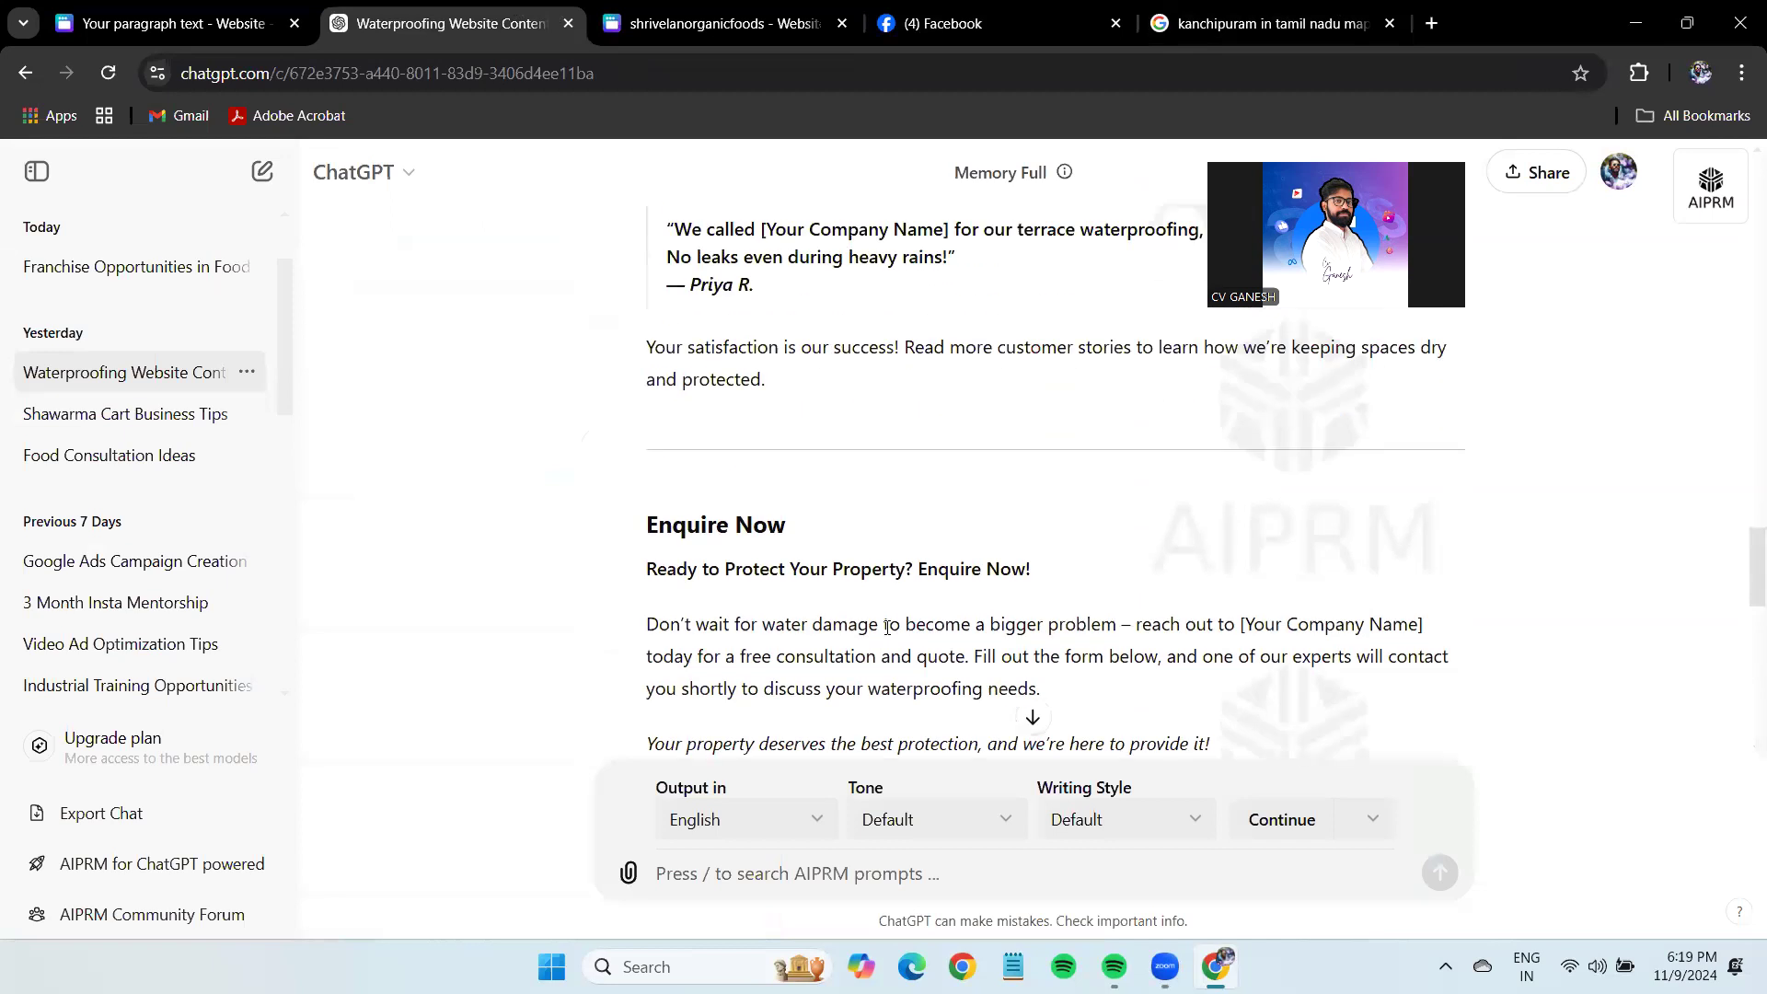
{"action": "scroll", "coordinate": [865, 642], "scroll_direction": "up", "scroll_amount": 6}
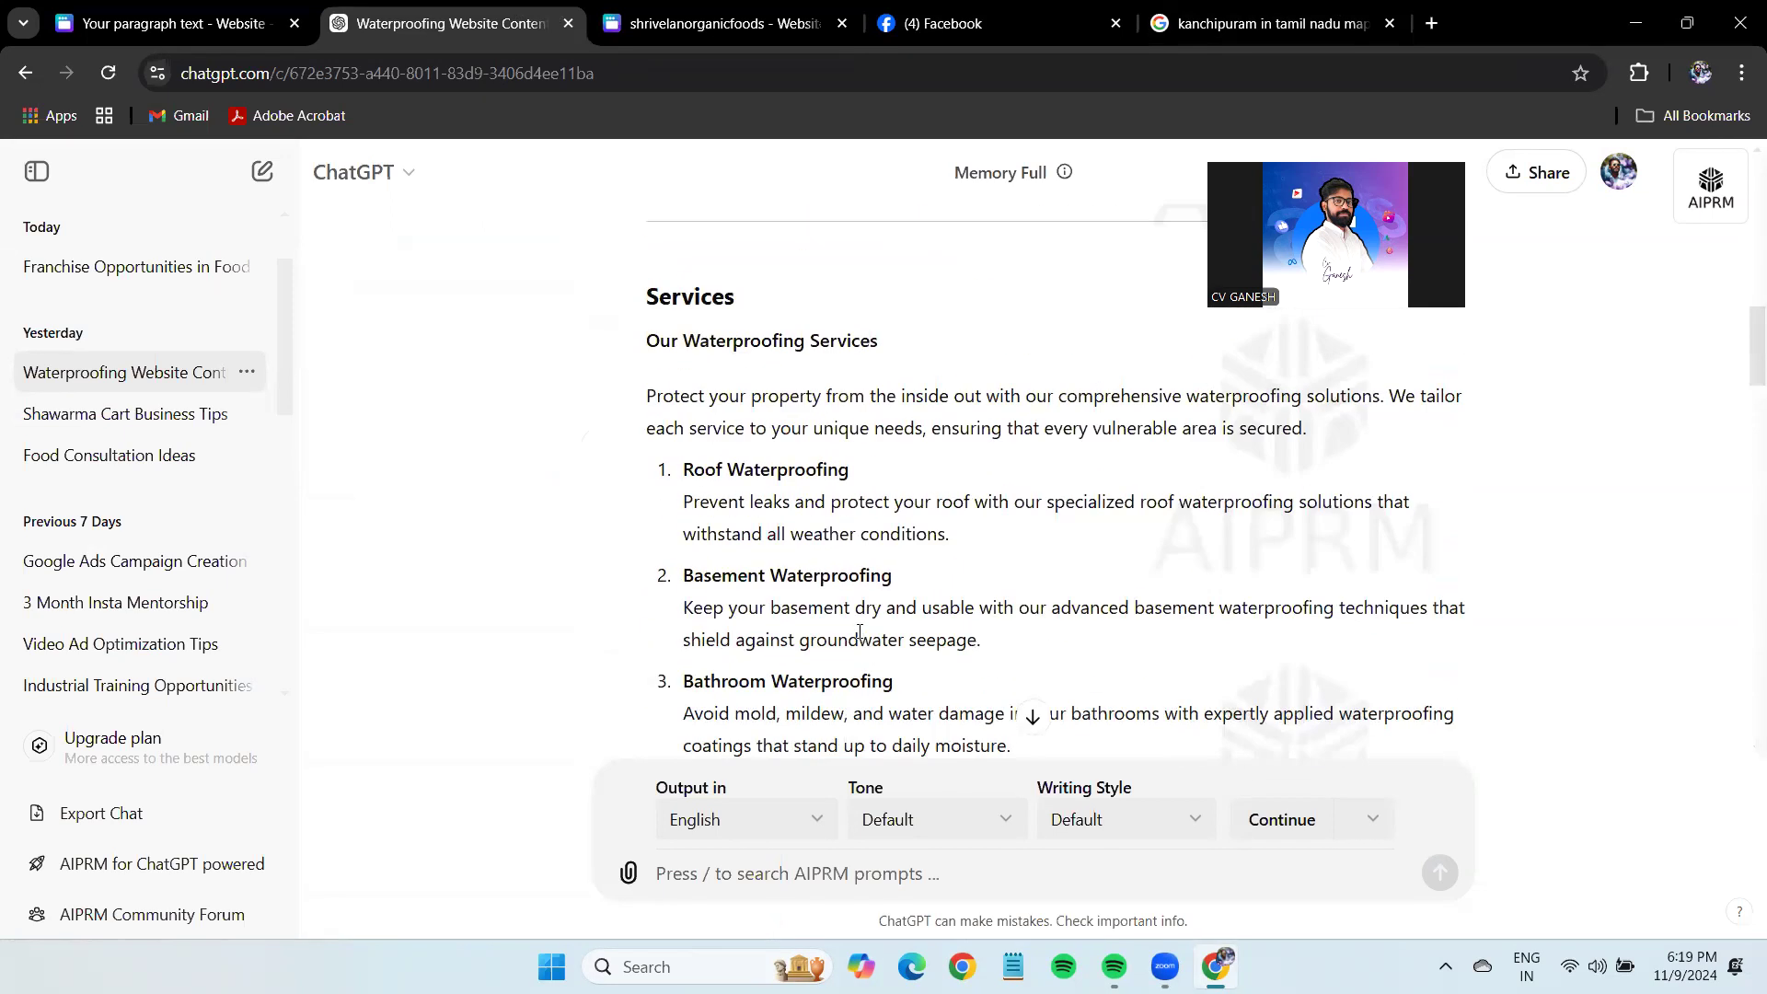
{"action": "left_click_drag", "start_coordinate": [684, 486], "coordinate": [857, 473]}
{"action": "left_click", "coordinate": [901, 475]}
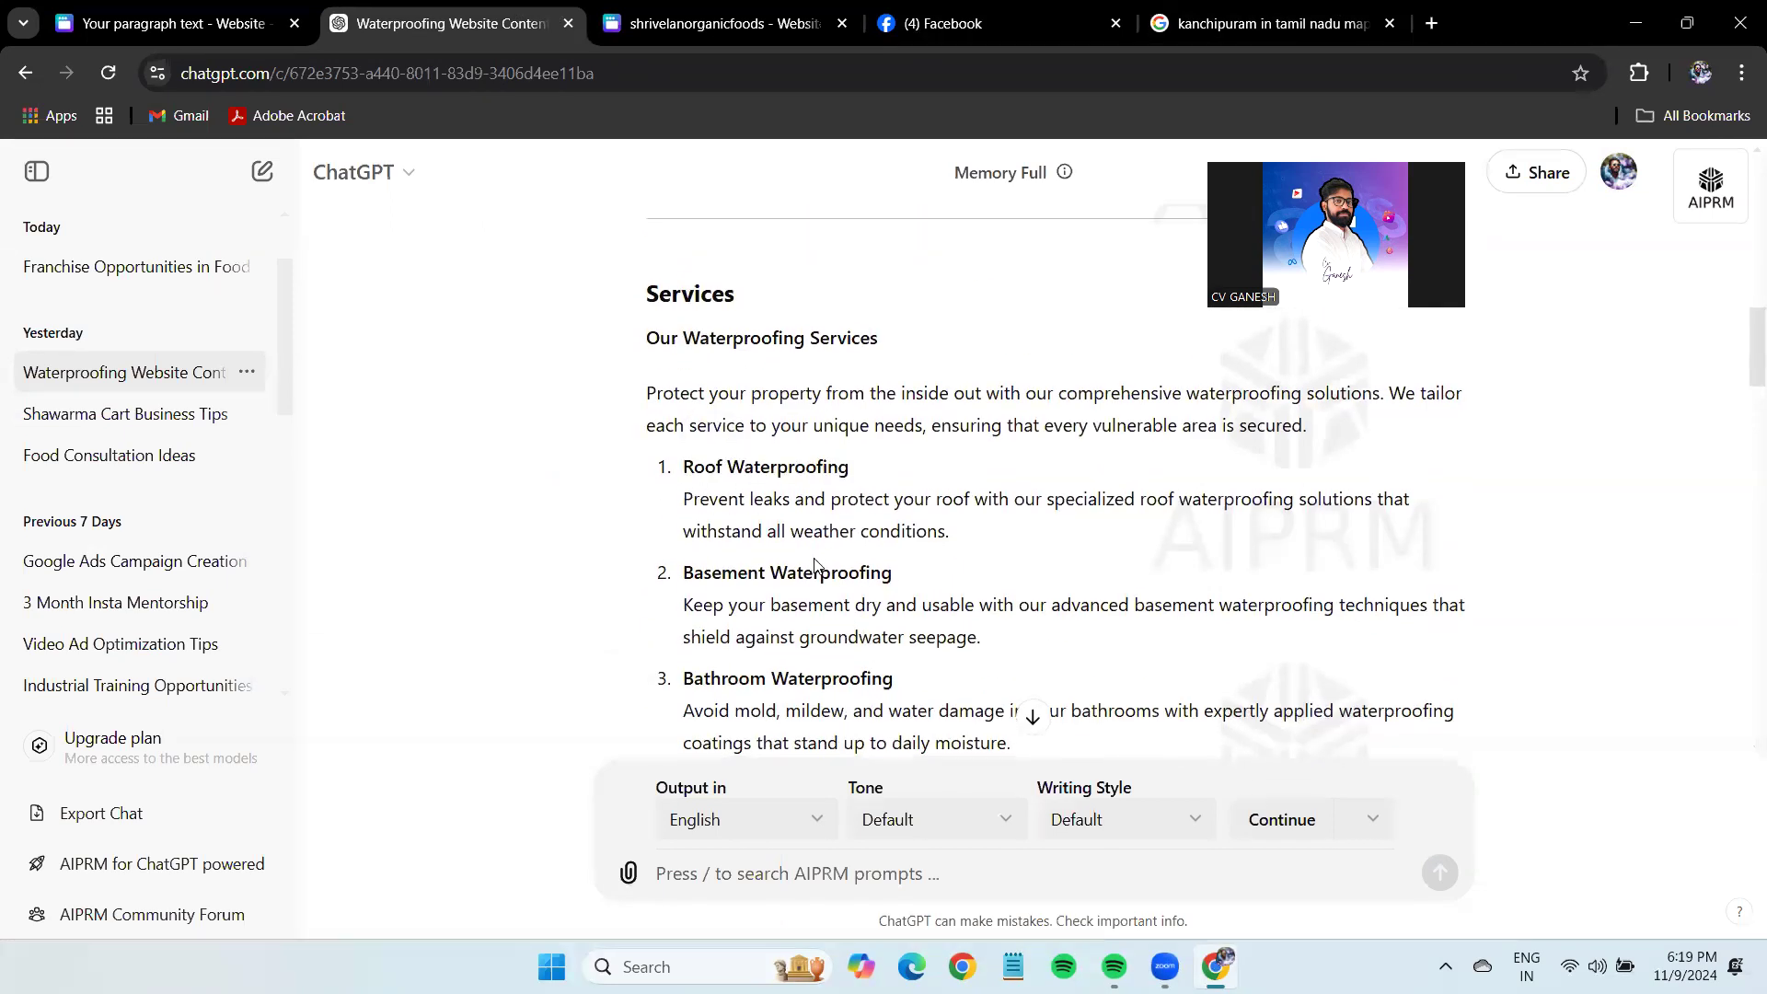
{"action": "scroll", "coordinate": [690, 485], "scroll_direction": "down", "scroll_amount": 2}
{"action": "left_click_drag", "start_coordinate": [684, 568], "coordinate": [887, 556]}
{"action": "left_click", "coordinate": [888, 602]}
{"action": "scroll", "coordinate": [888, 639], "scroll_direction": "down", "scroll_amount": 2}
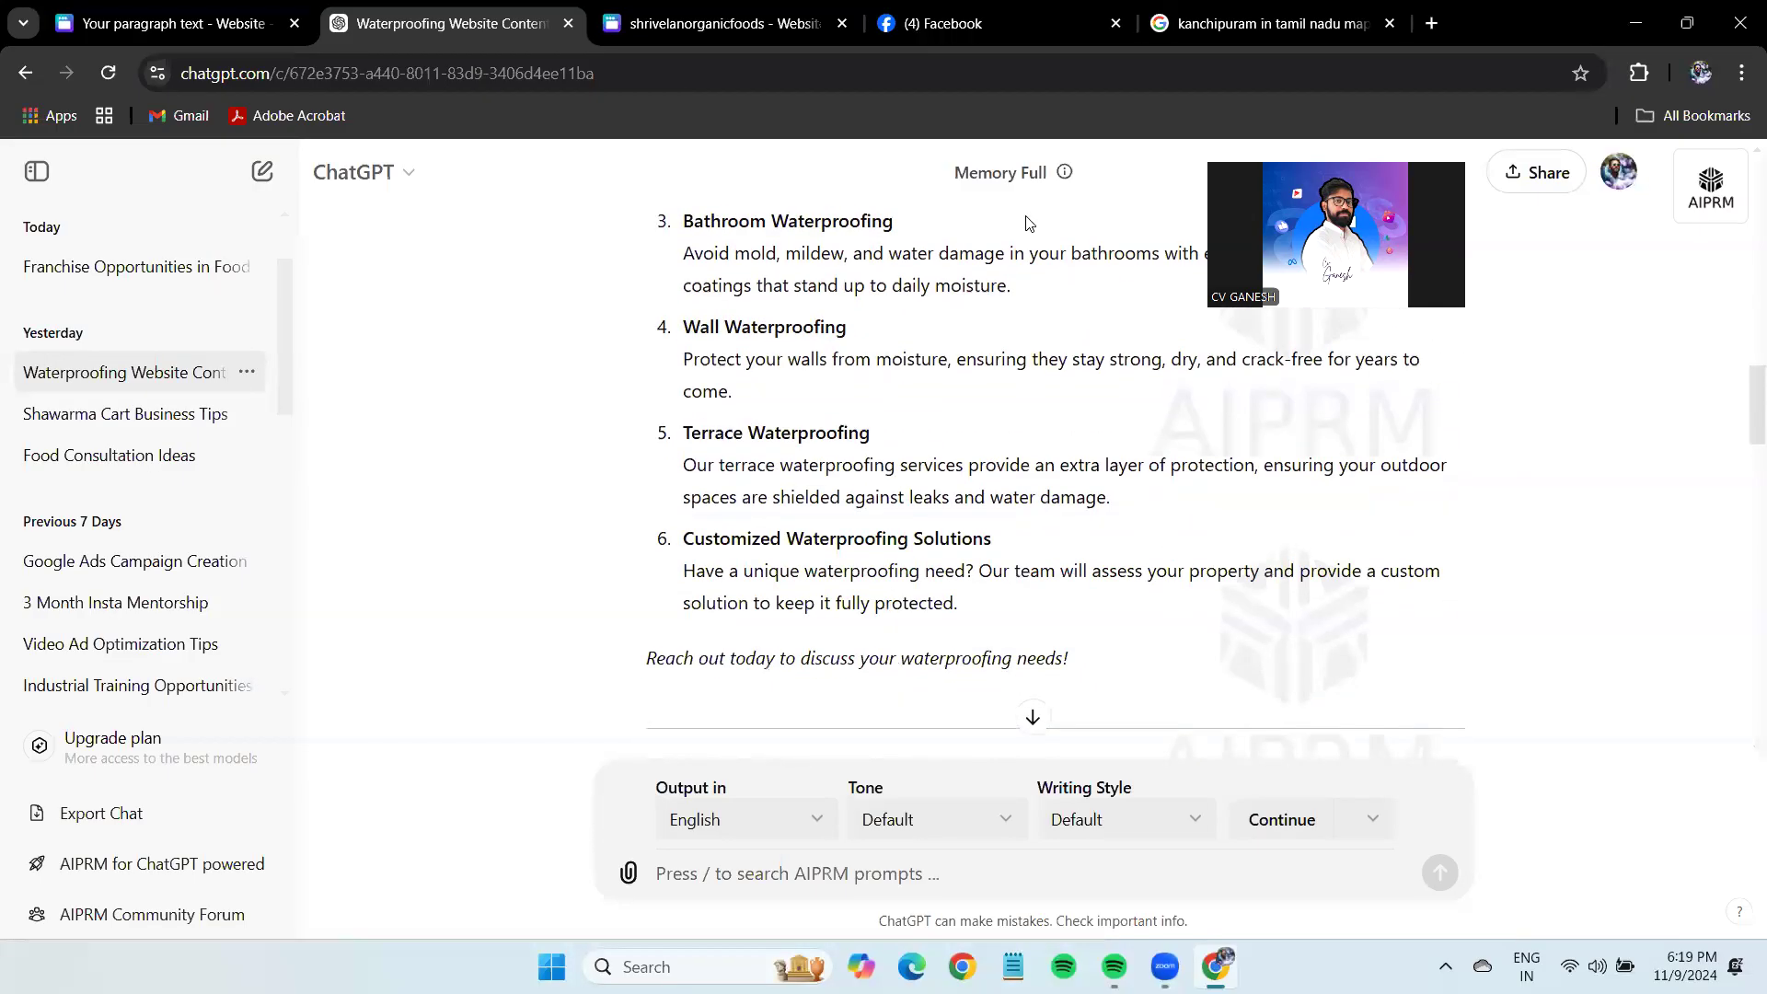
{"action": "left_click", "coordinate": [65, 16]}
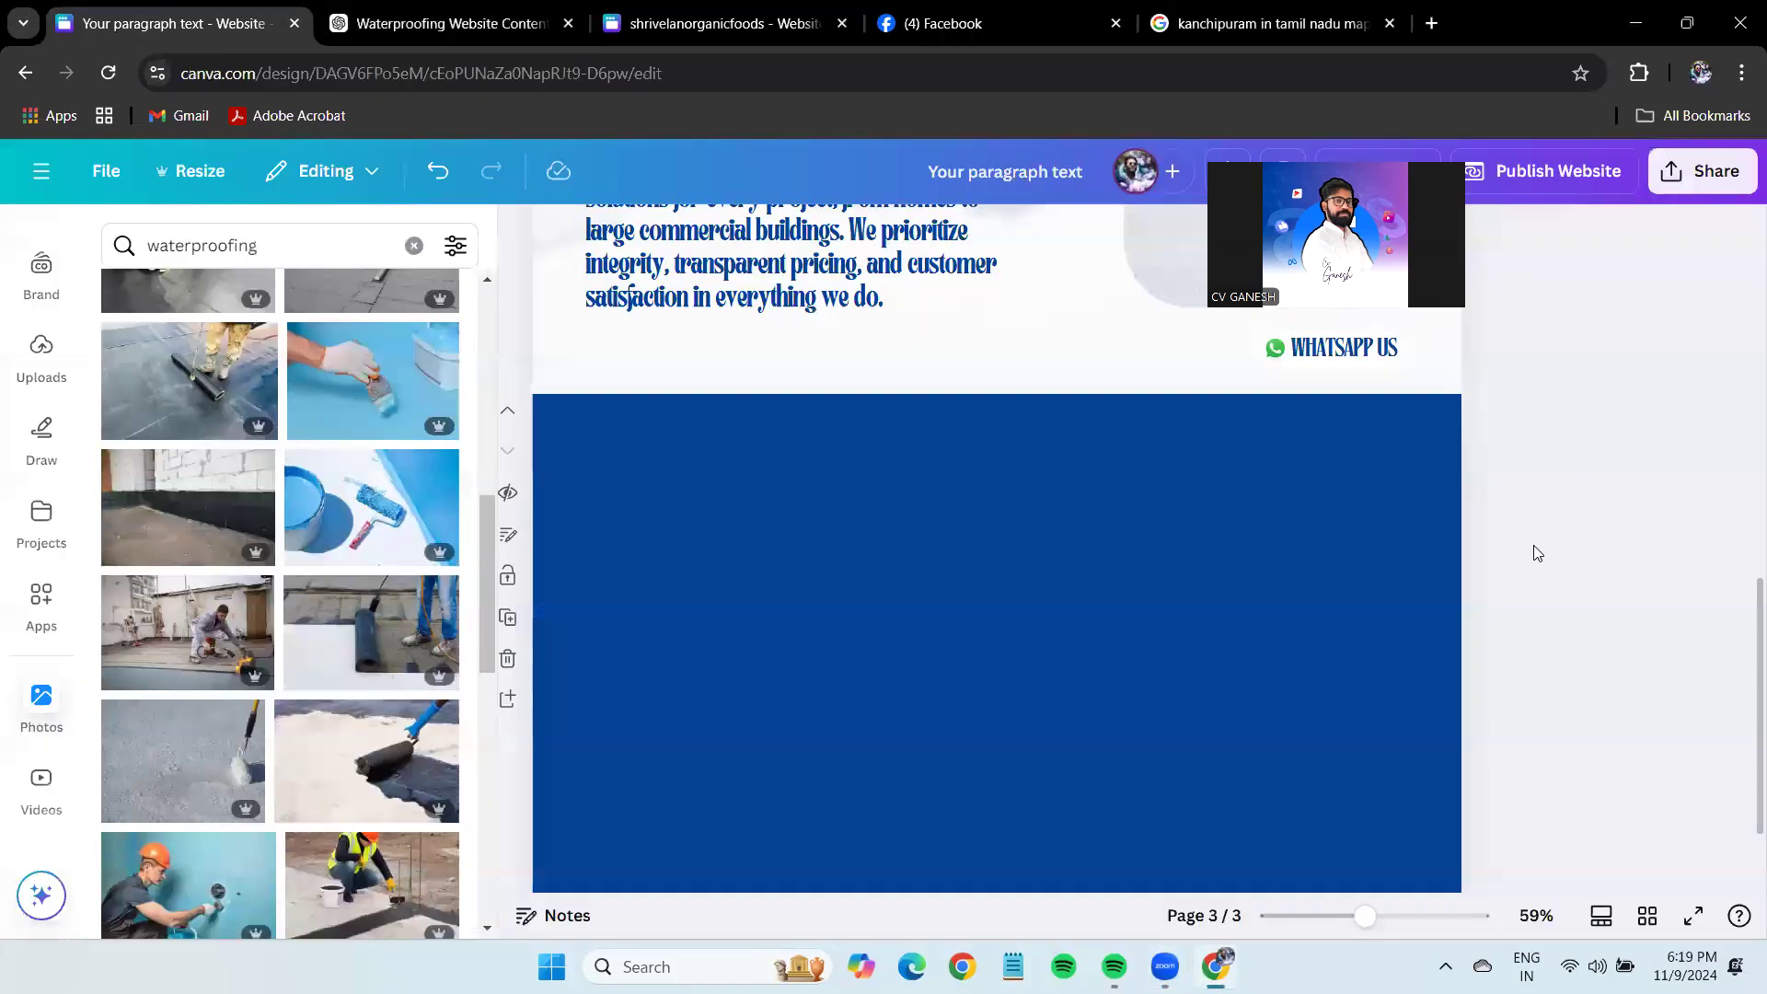
Add a white square with rounded corners to page 3 and stretch it into a tall card.
{"action": "scroll", "coordinate": [1535, 552], "scroll_direction": "down", "scroll_amount": 1}
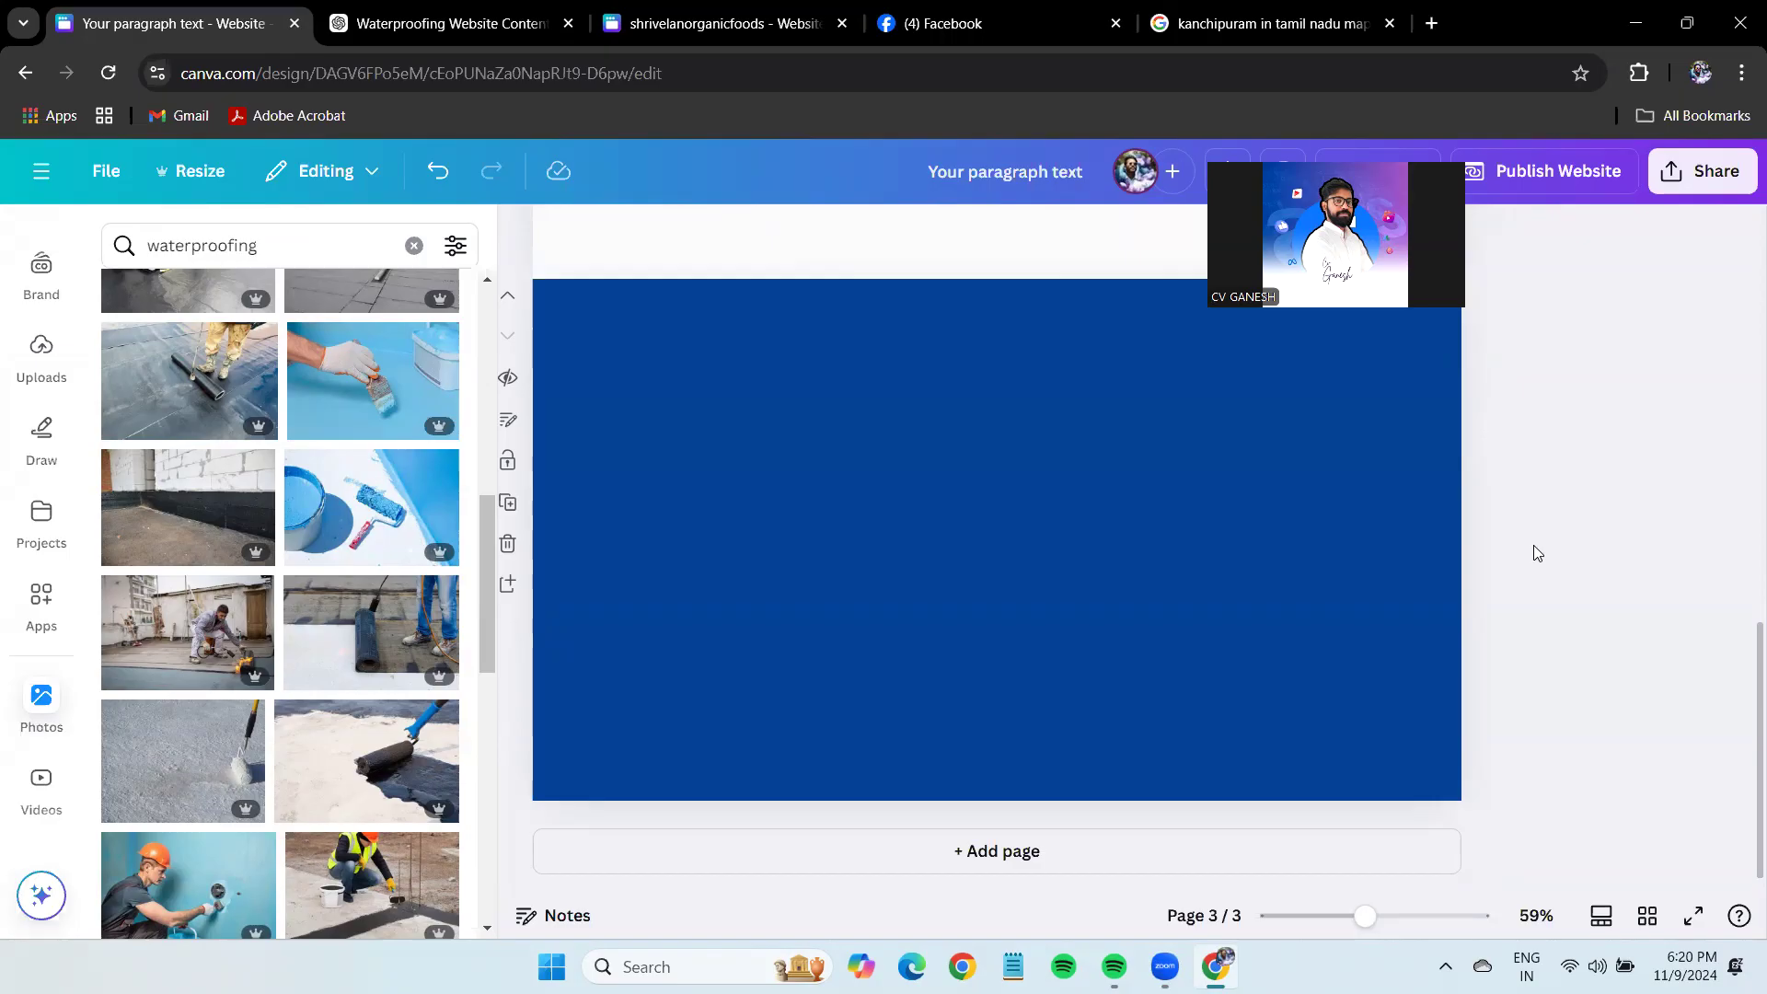
{"action": "left_click", "coordinate": [1233, 572]}
{"action": "key", "text": "r"}
{"action": "left_click", "coordinate": [1635, 560]}
{"action": "left_click", "coordinate": [985, 532]}
{"action": "left_click", "coordinate": [689, 236]}
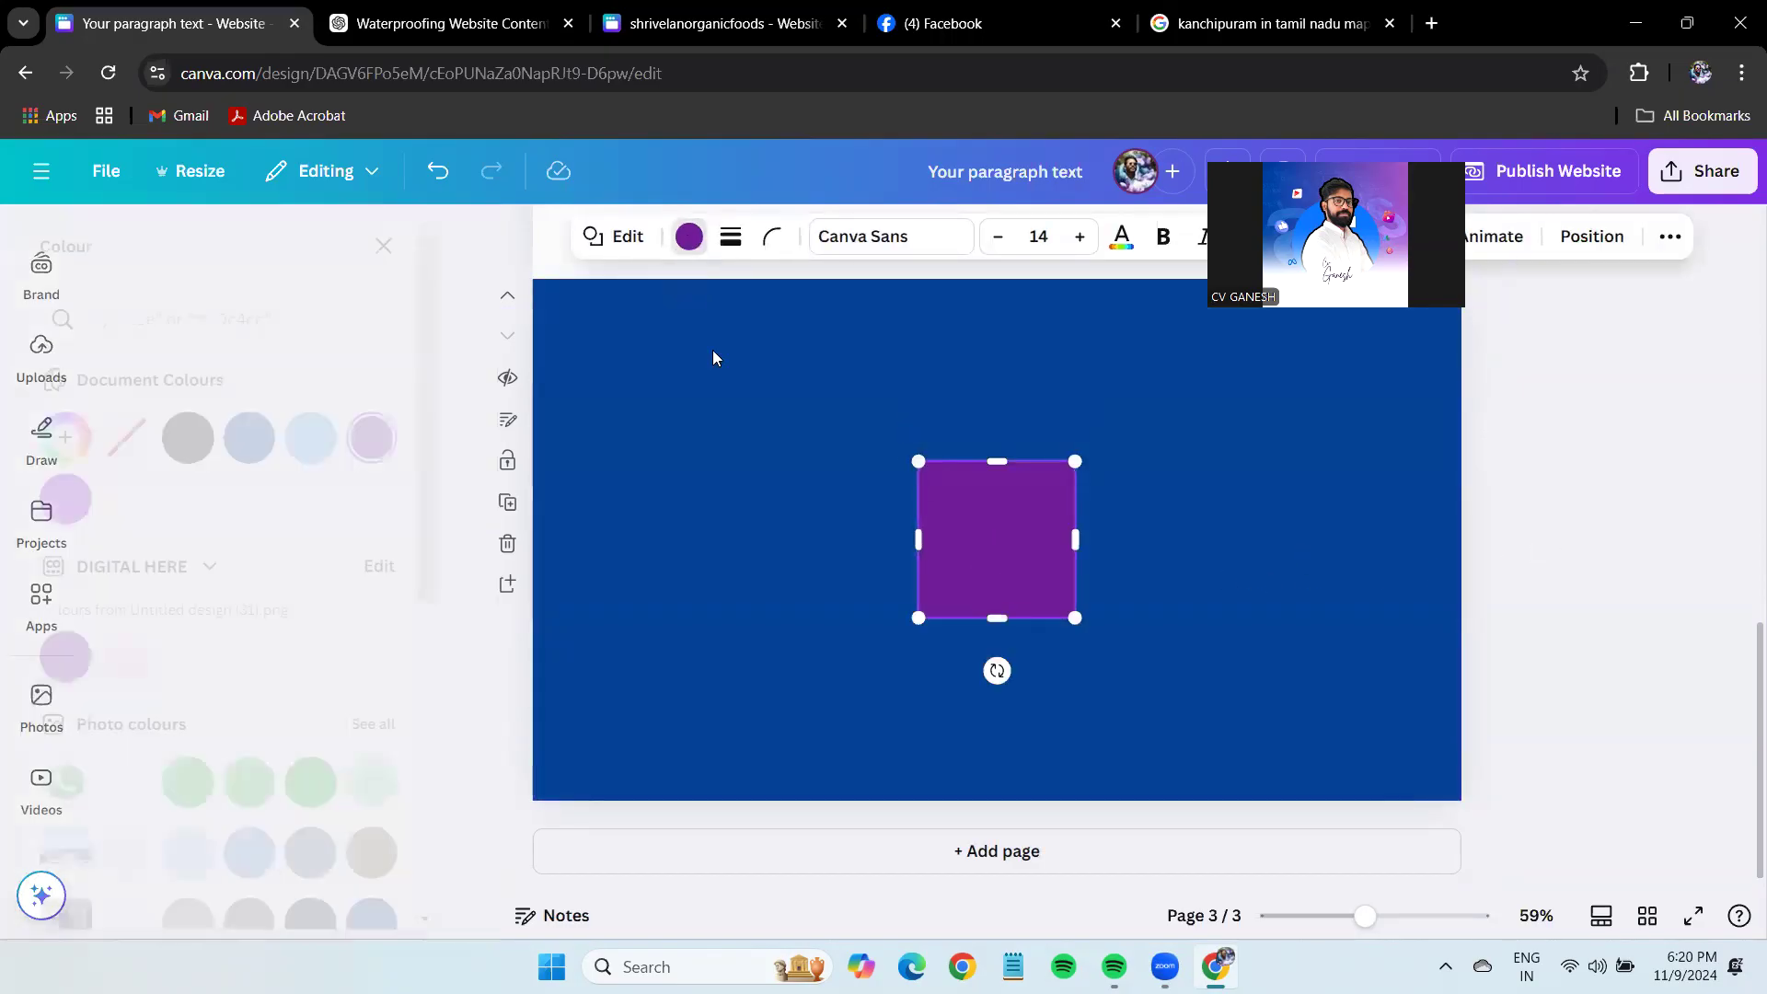
{"action": "left_click", "coordinate": [188, 499]}
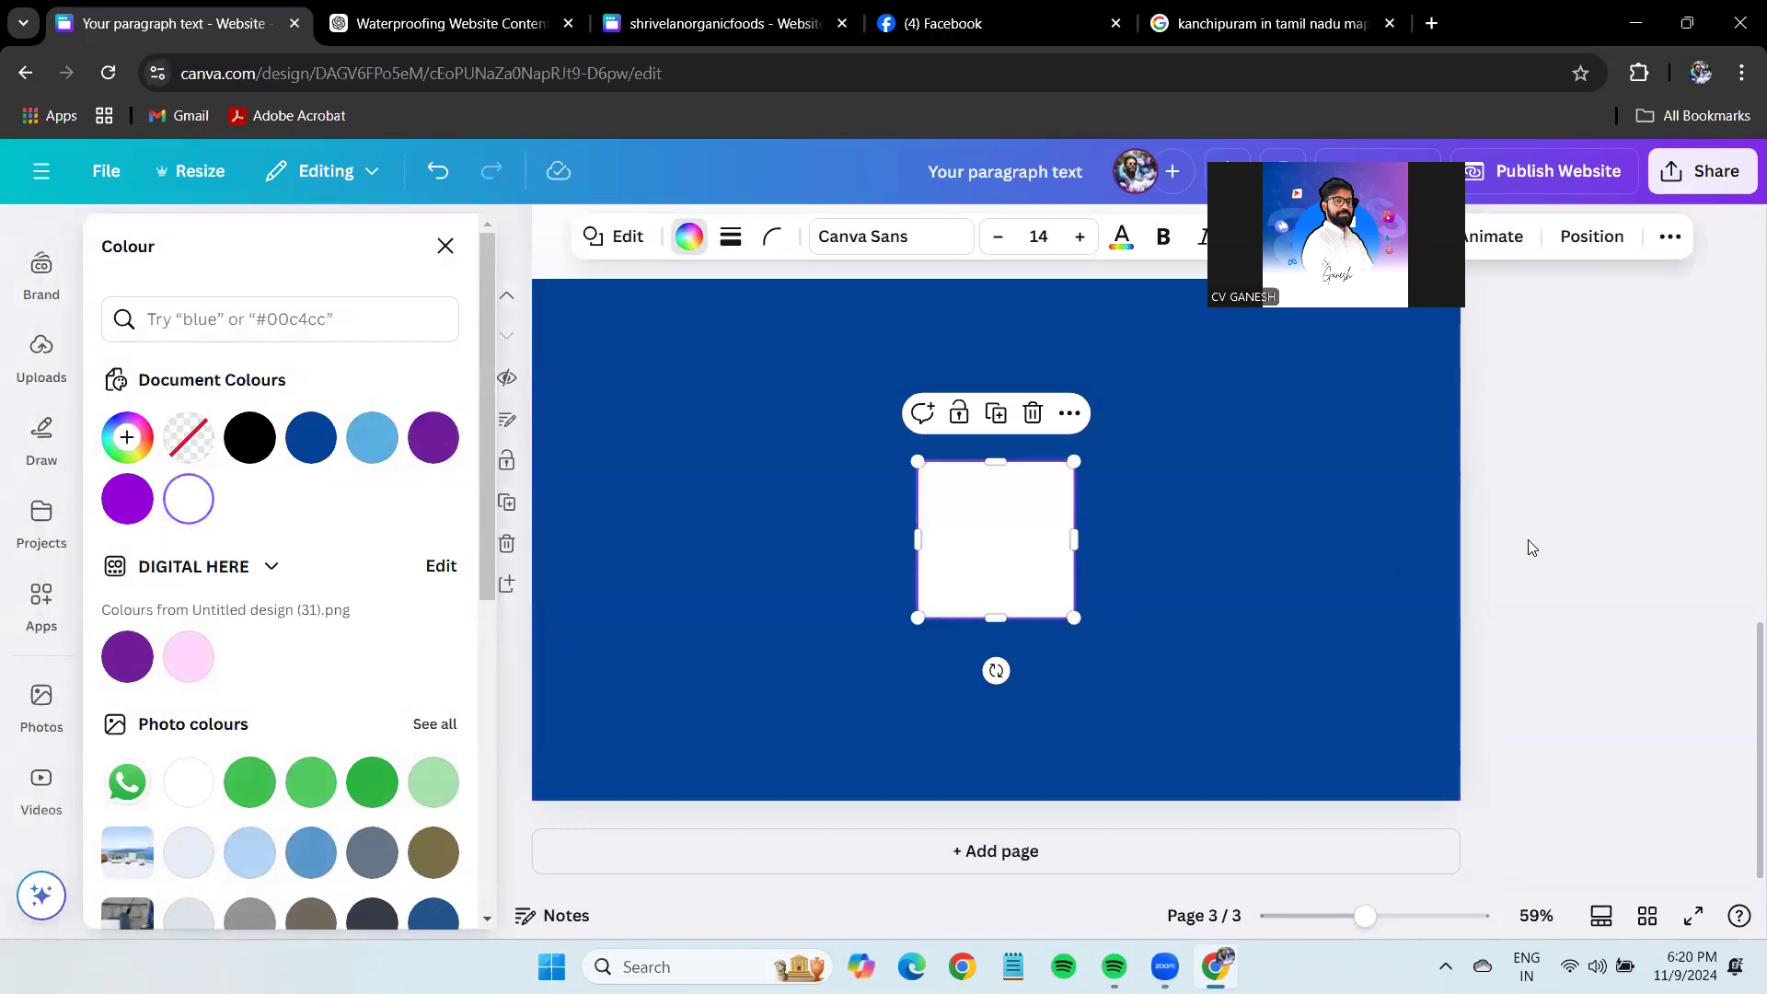
{"action": "key", "text": "Escape"}
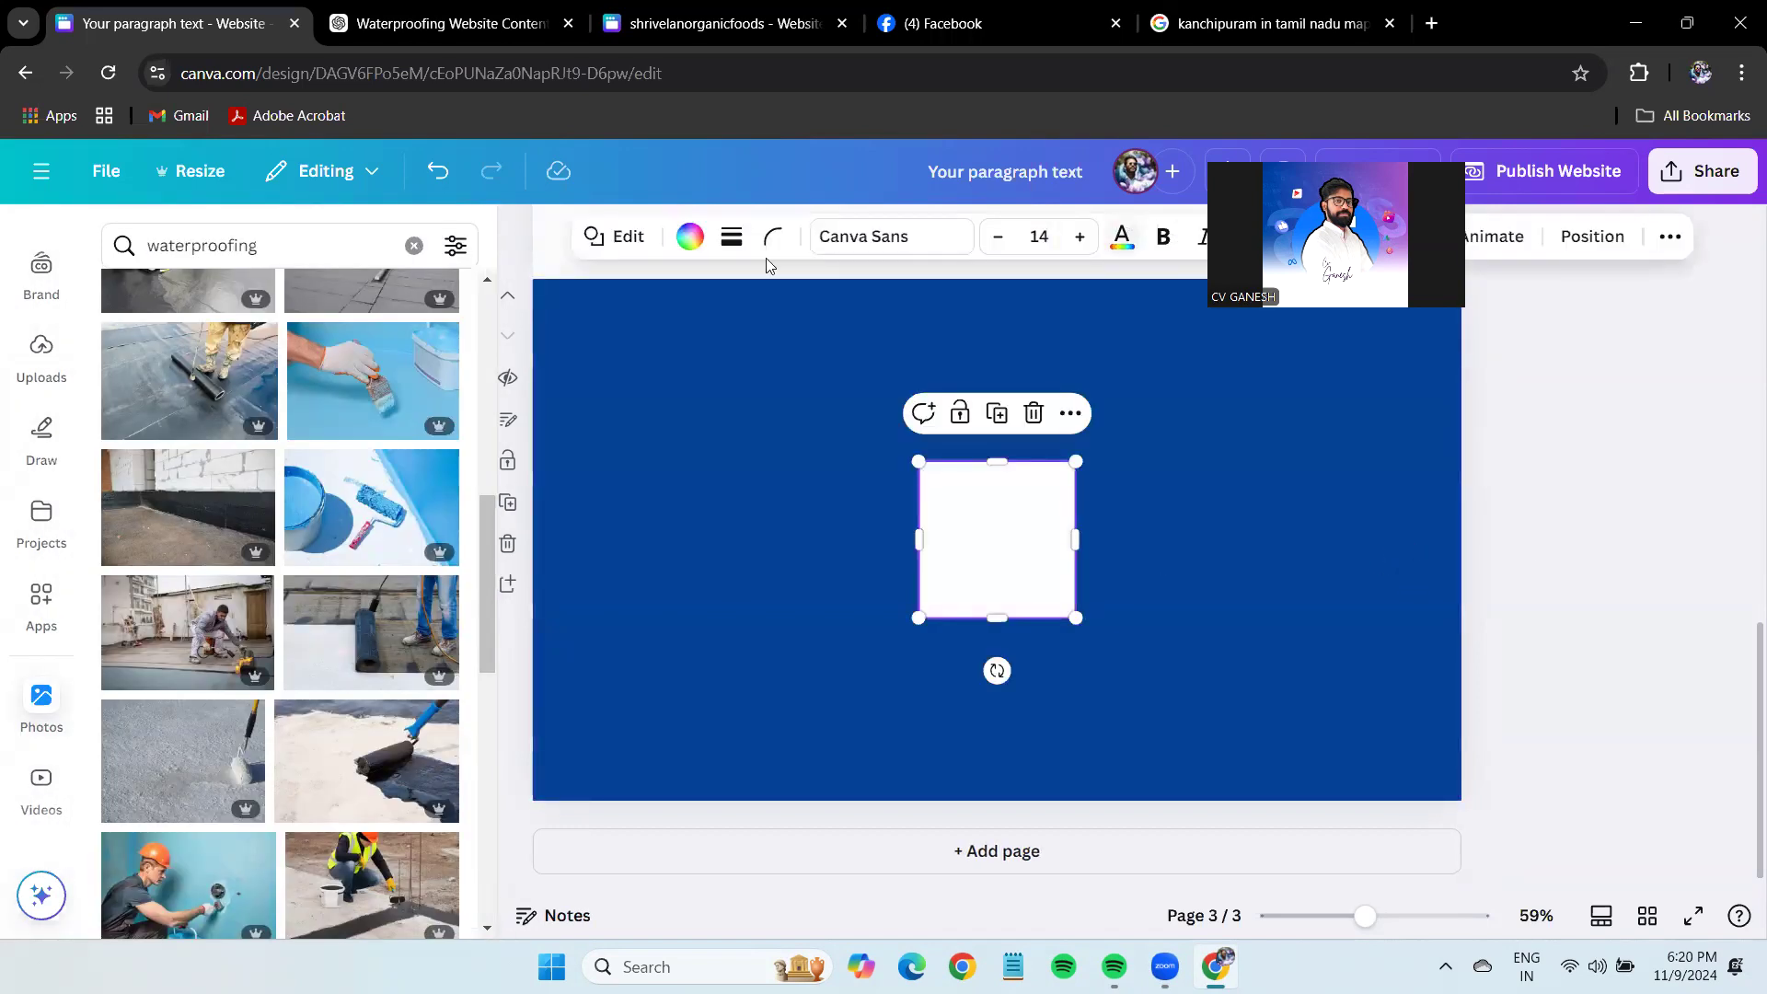
{"action": "left_click", "coordinate": [773, 237]}
{"action": "left_click_drag", "start_coordinate": [660, 333], "coordinate": [722, 333]}
{"action": "left_click_drag", "start_coordinate": [1023, 582], "coordinate": [700, 720]}
{"action": "left_click_drag", "start_coordinate": [781, 533], "coordinate": [887, 532]}
Narrow and position the card so there are three cards in a row.
{"action": "left_click", "coordinate": [1543, 552]}
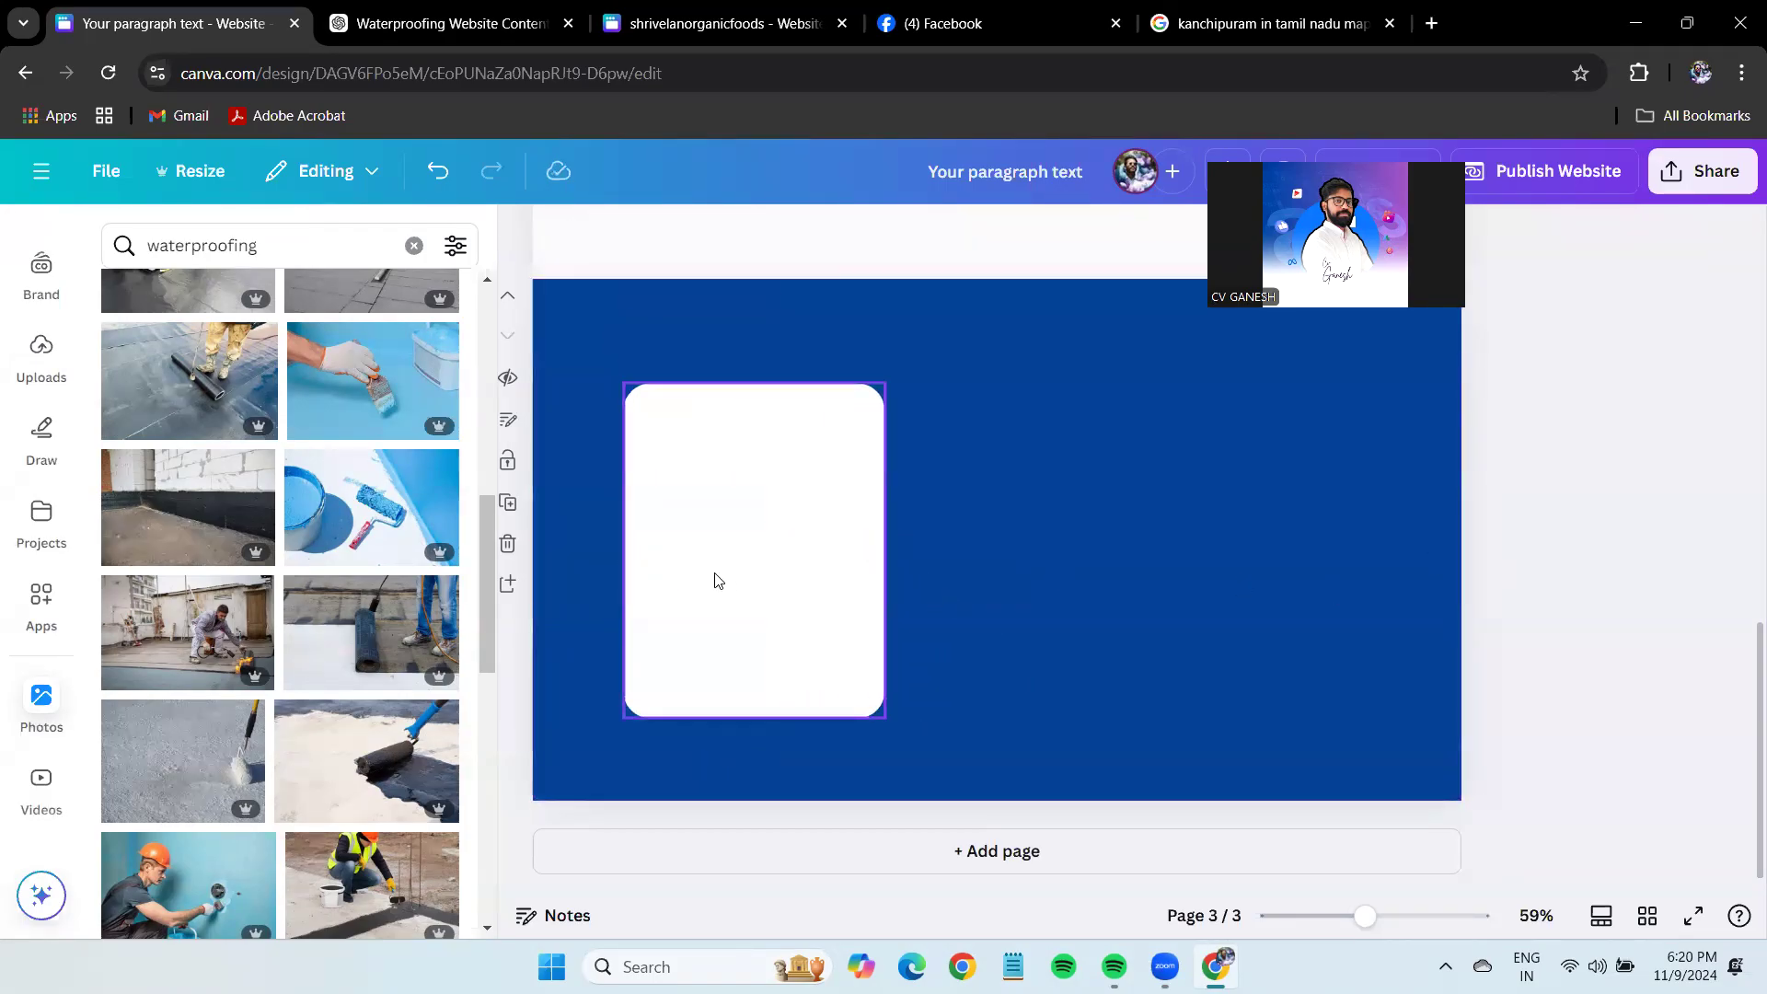
{"action": "left_click_drag", "start_coordinate": [714, 579], "coordinate": [693, 571]}
{"action": "left_click_drag", "start_coordinate": [867, 551], "coordinate": [843, 551]}
{"action": "left_click_drag", "start_coordinate": [725, 563], "coordinate": [1263, 561]}
{"action": "left_click", "coordinate": [736, 556]}
Enlarge the three cards together and centre the row on the dark-blue page.
{"action": "left_click_drag", "start_coordinate": [1701, 512], "coordinate": [599, 528]}
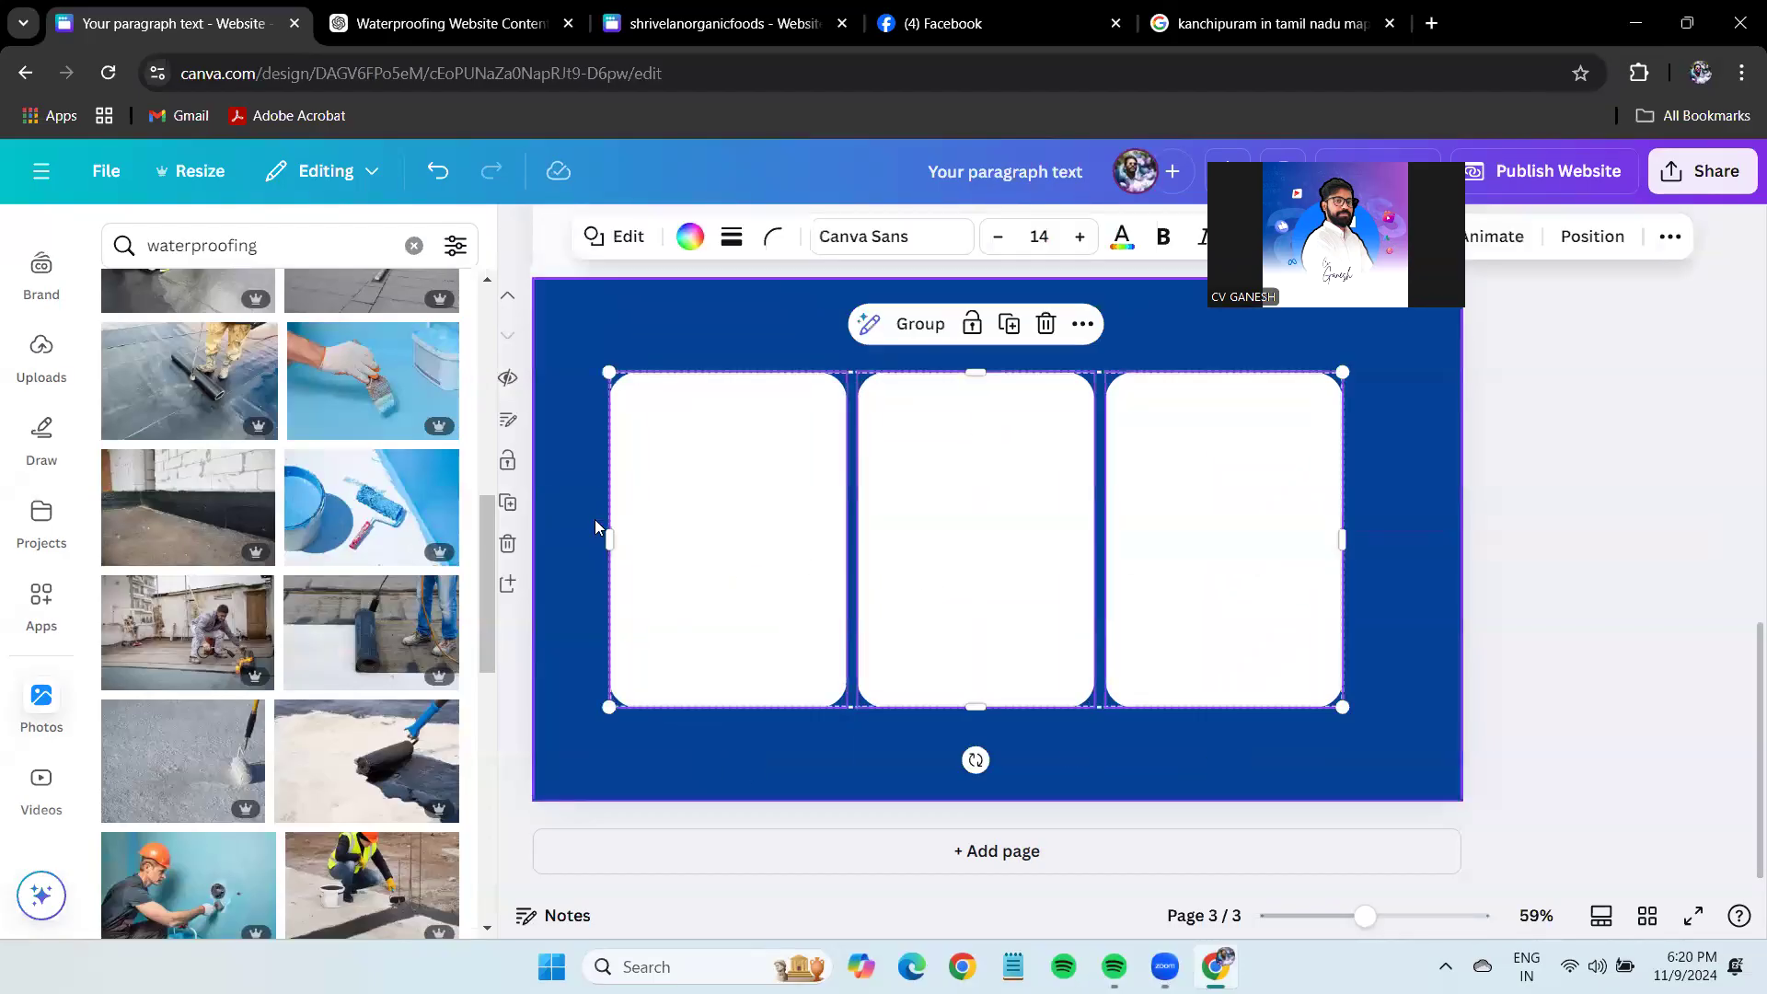
{"action": "left_click_drag", "start_coordinate": [1343, 707], "coordinate": [1415, 741]}
{"action": "left_click_drag", "start_coordinate": [1259, 647], "coordinate": [1239, 638]}
{"action": "left_click_drag", "start_coordinate": [984, 583], "coordinate": [990, 590]}
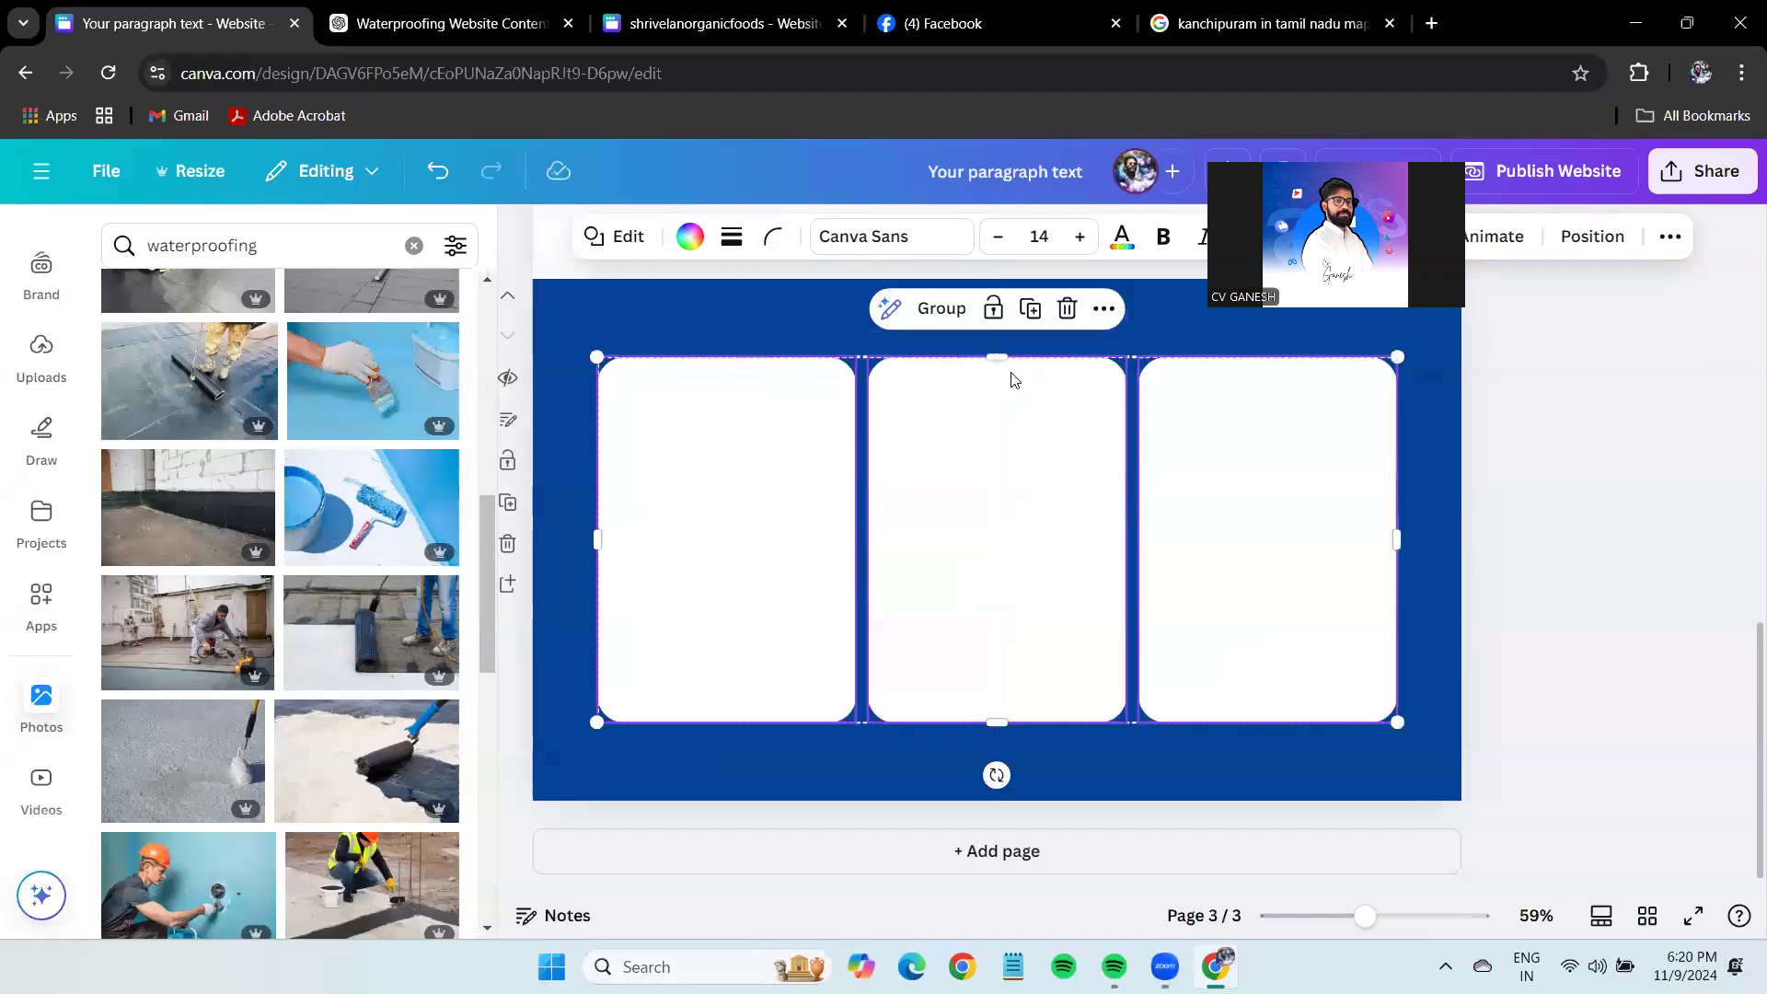
{"action": "left_click_drag", "start_coordinate": [1014, 375], "coordinate": [1008, 395]}
{"action": "left_click_drag", "start_coordinate": [1006, 531], "coordinate": [1006, 512]}
{"action": "left_click_drag", "start_coordinate": [997, 709], "coordinate": [997, 733]}
{"action": "left_click_drag", "start_coordinate": [1041, 661], "coordinate": [1038, 638]}
{"action": "left_click", "coordinate": [1579, 605]}
{"action": "left_click_drag", "start_coordinate": [1673, 599], "coordinate": [1518, 559]}
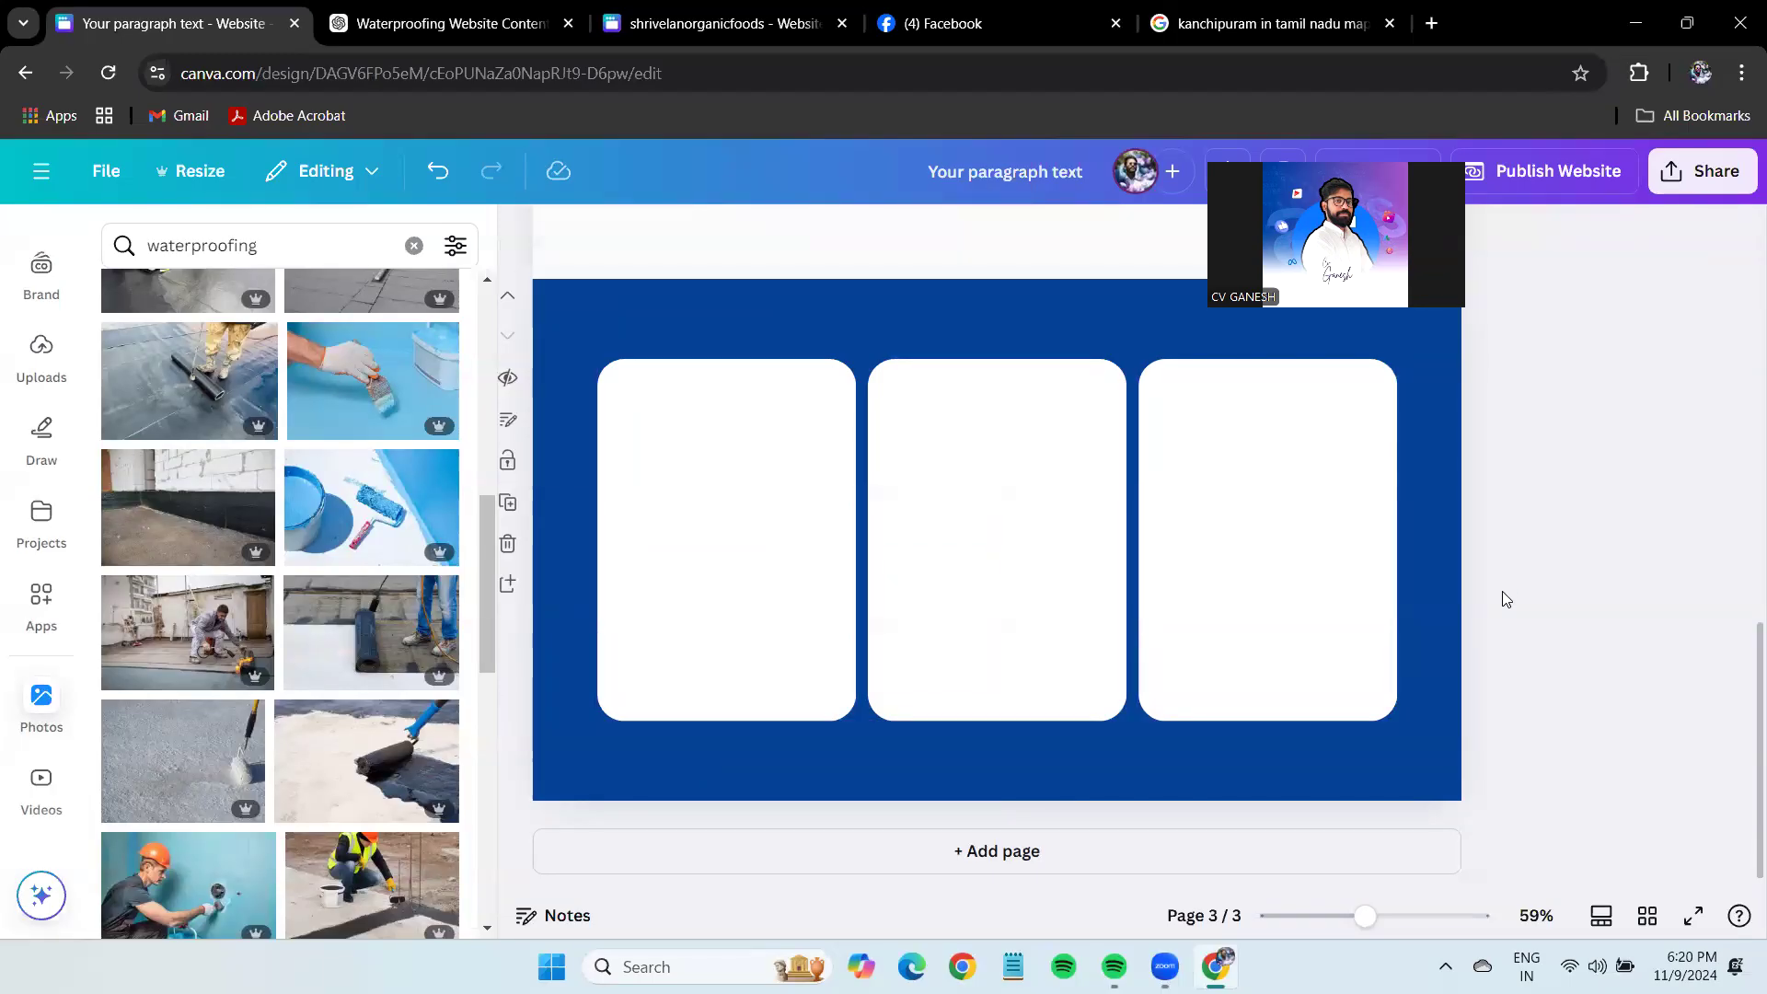
{"action": "left_click", "coordinate": [507, 7]}
{"action": "scroll", "coordinate": [705, 378], "scroll_direction": "up", "scroll_amount": 3}
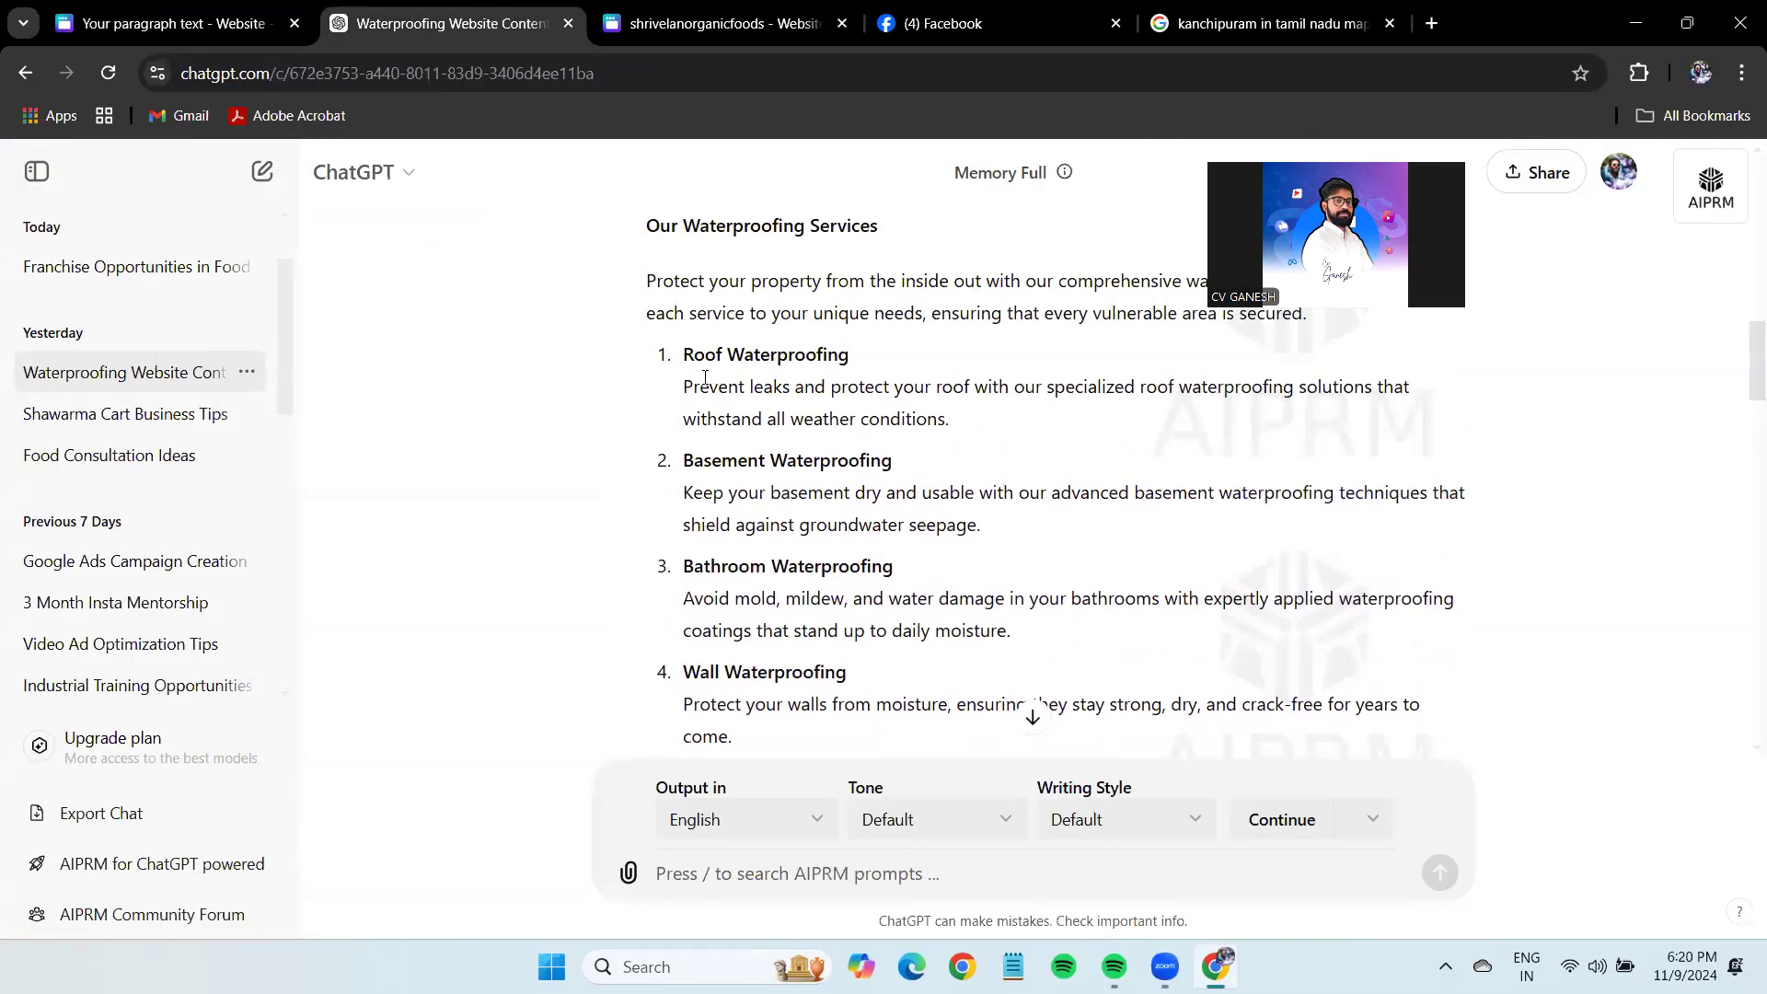
Search Google for 'Roof Waterproofing' using the heading copied from ChatGPT.
{"action": "left_click_drag", "start_coordinate": [679, 357], "coordinate": [900, 357]}
{"action": "key", "text": "ctrl+c"}
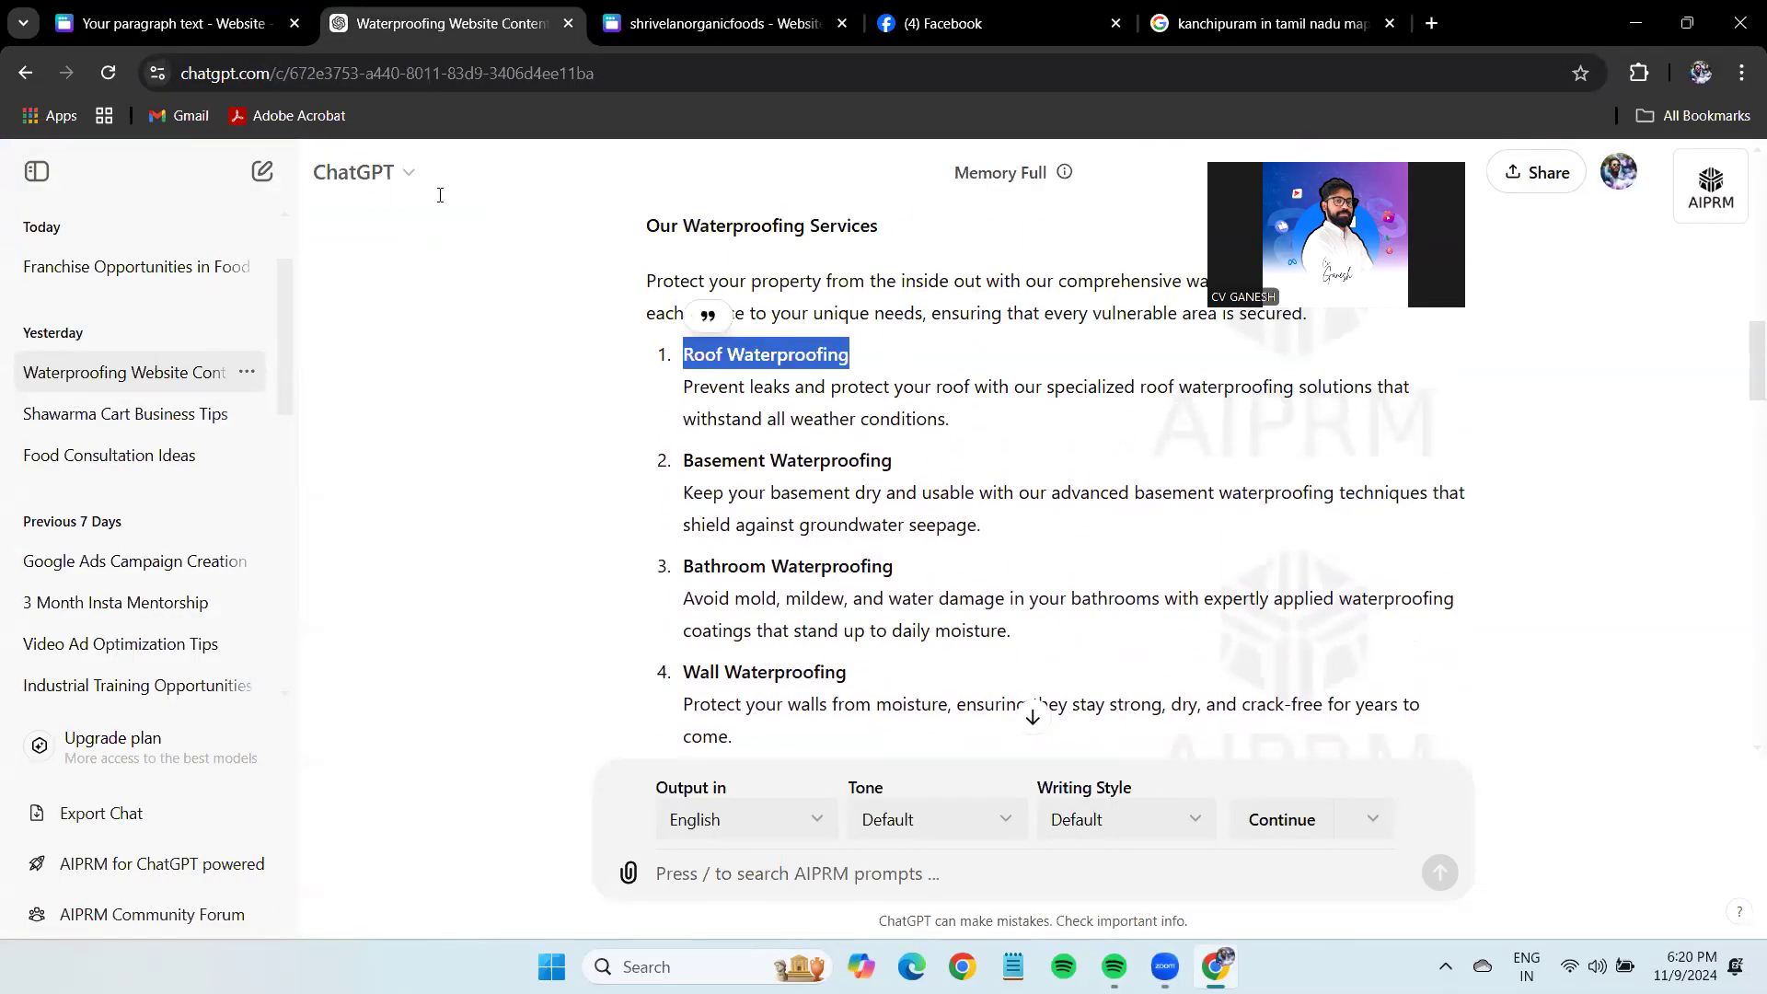
{"action": "key", "text": "ctrl+5"}
{"action": "triple_click", "coordinate": [439, 195]}
{"action": "key", "text": "ctrl+v"}
{"action": "key", "text": "Return"}
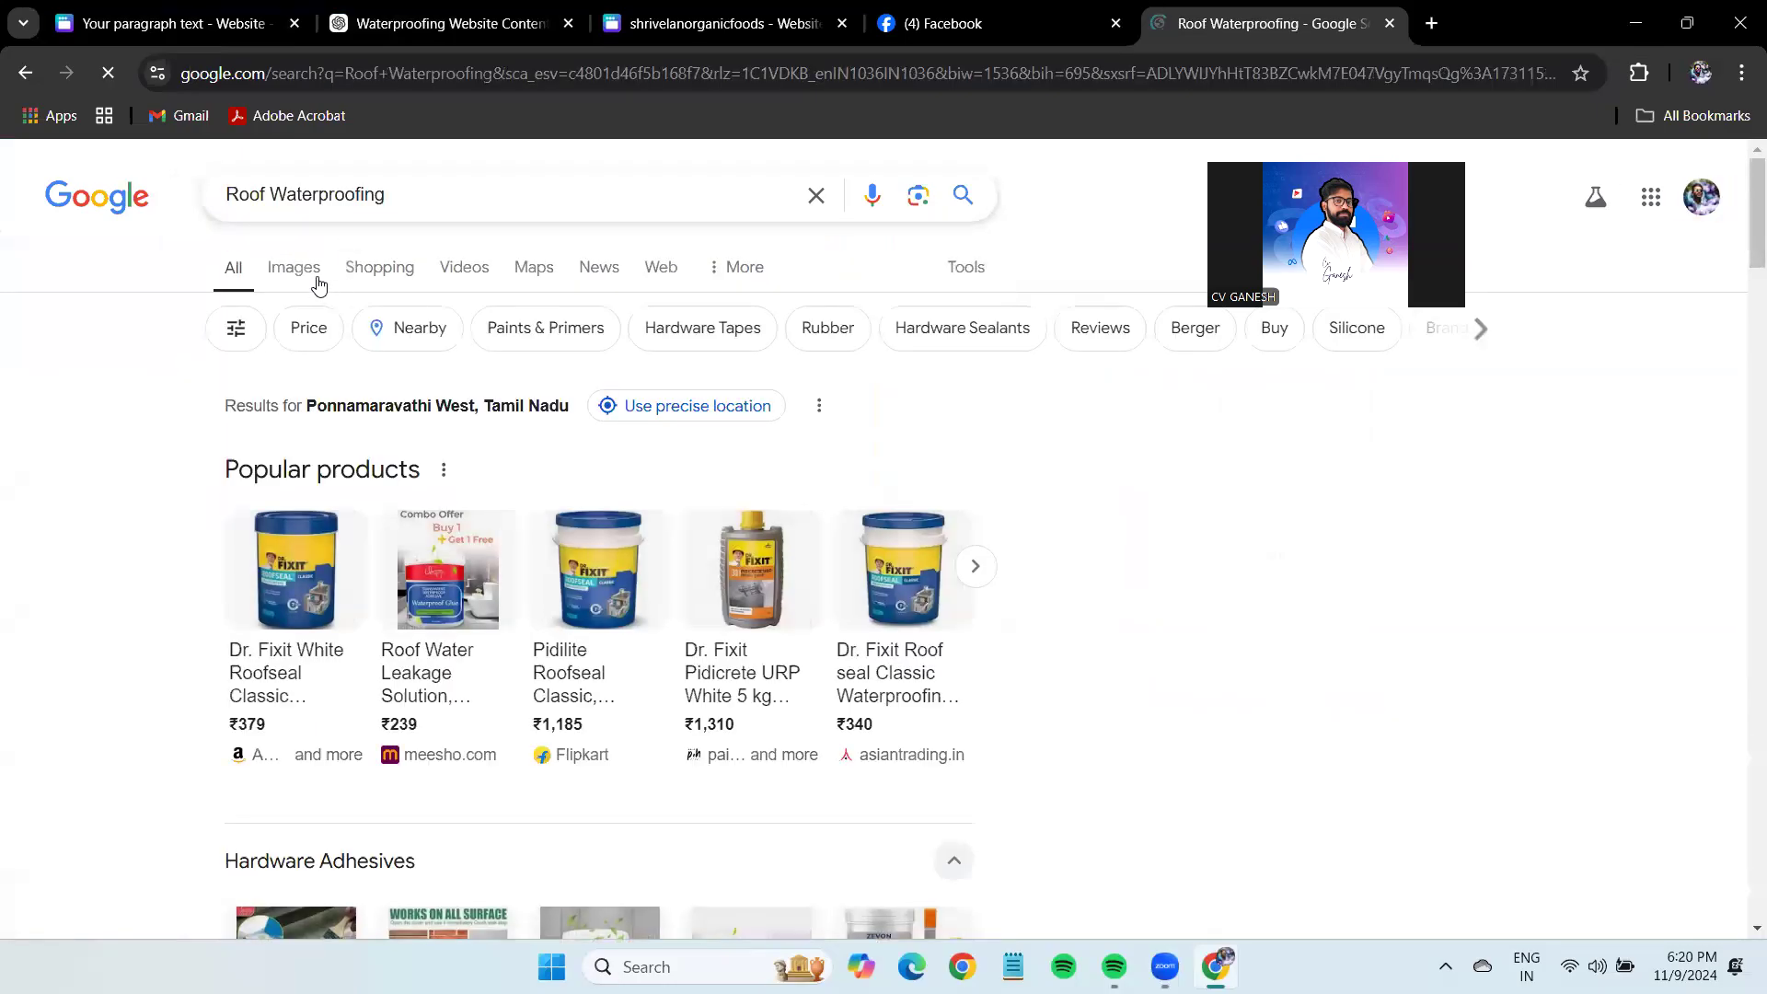
Copy the IndiaMART rooftop waterproofing photo from the image results.
{"action": "left_click", "coordinate": [316, 281]}
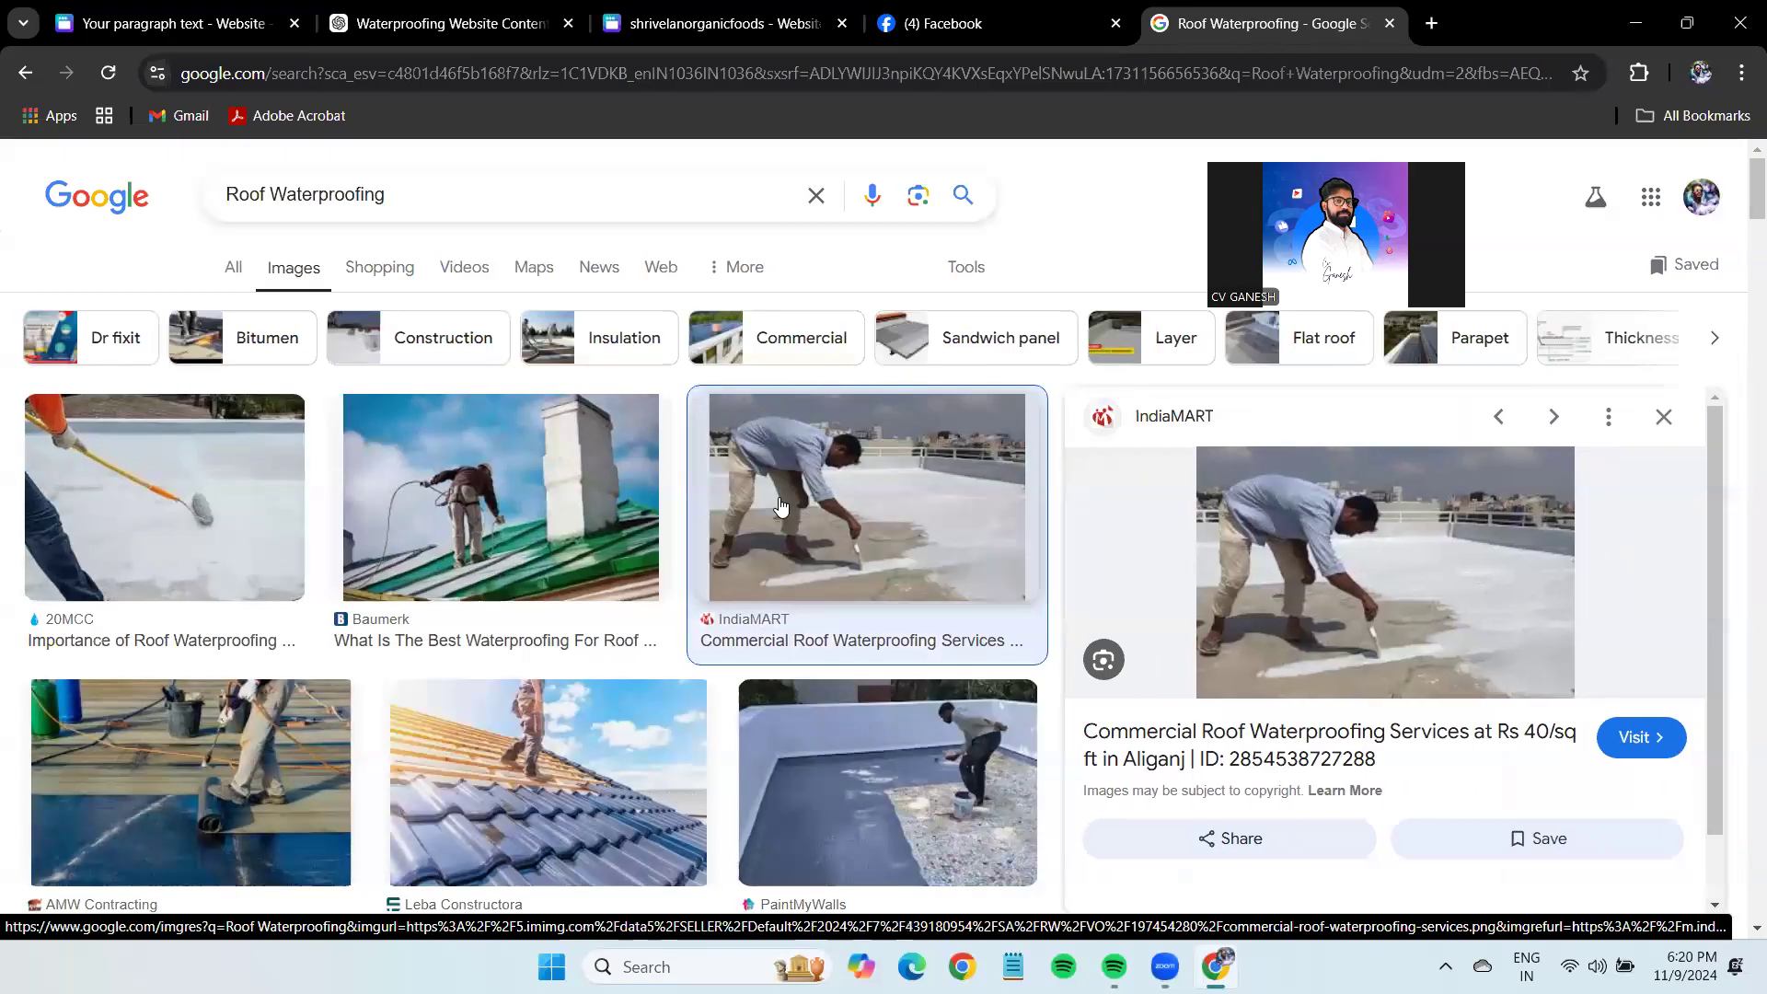
{"action": "left_click", "coordinate": [780, 506]}
{"action": "right_click", "coordinate": [1389, 553]}
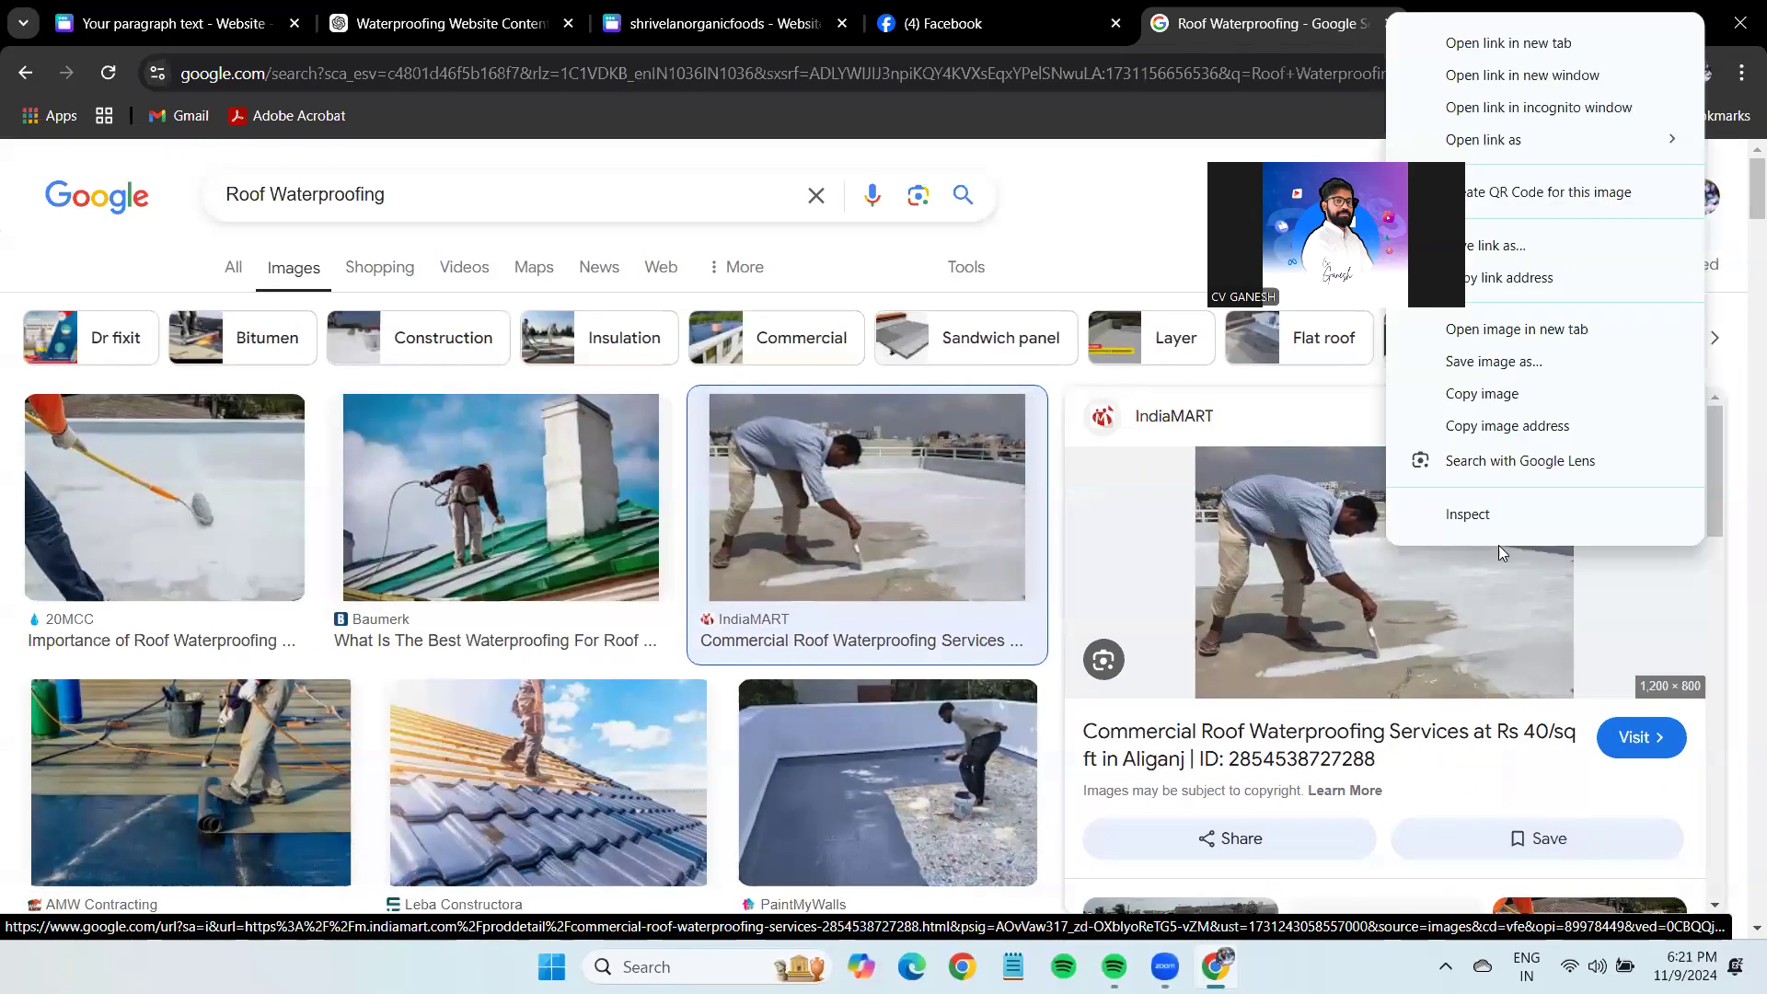
{"action": "left_click", "coordinate": [1473, 396]}
{"action": "key", "text": "ctrl+Tab"}
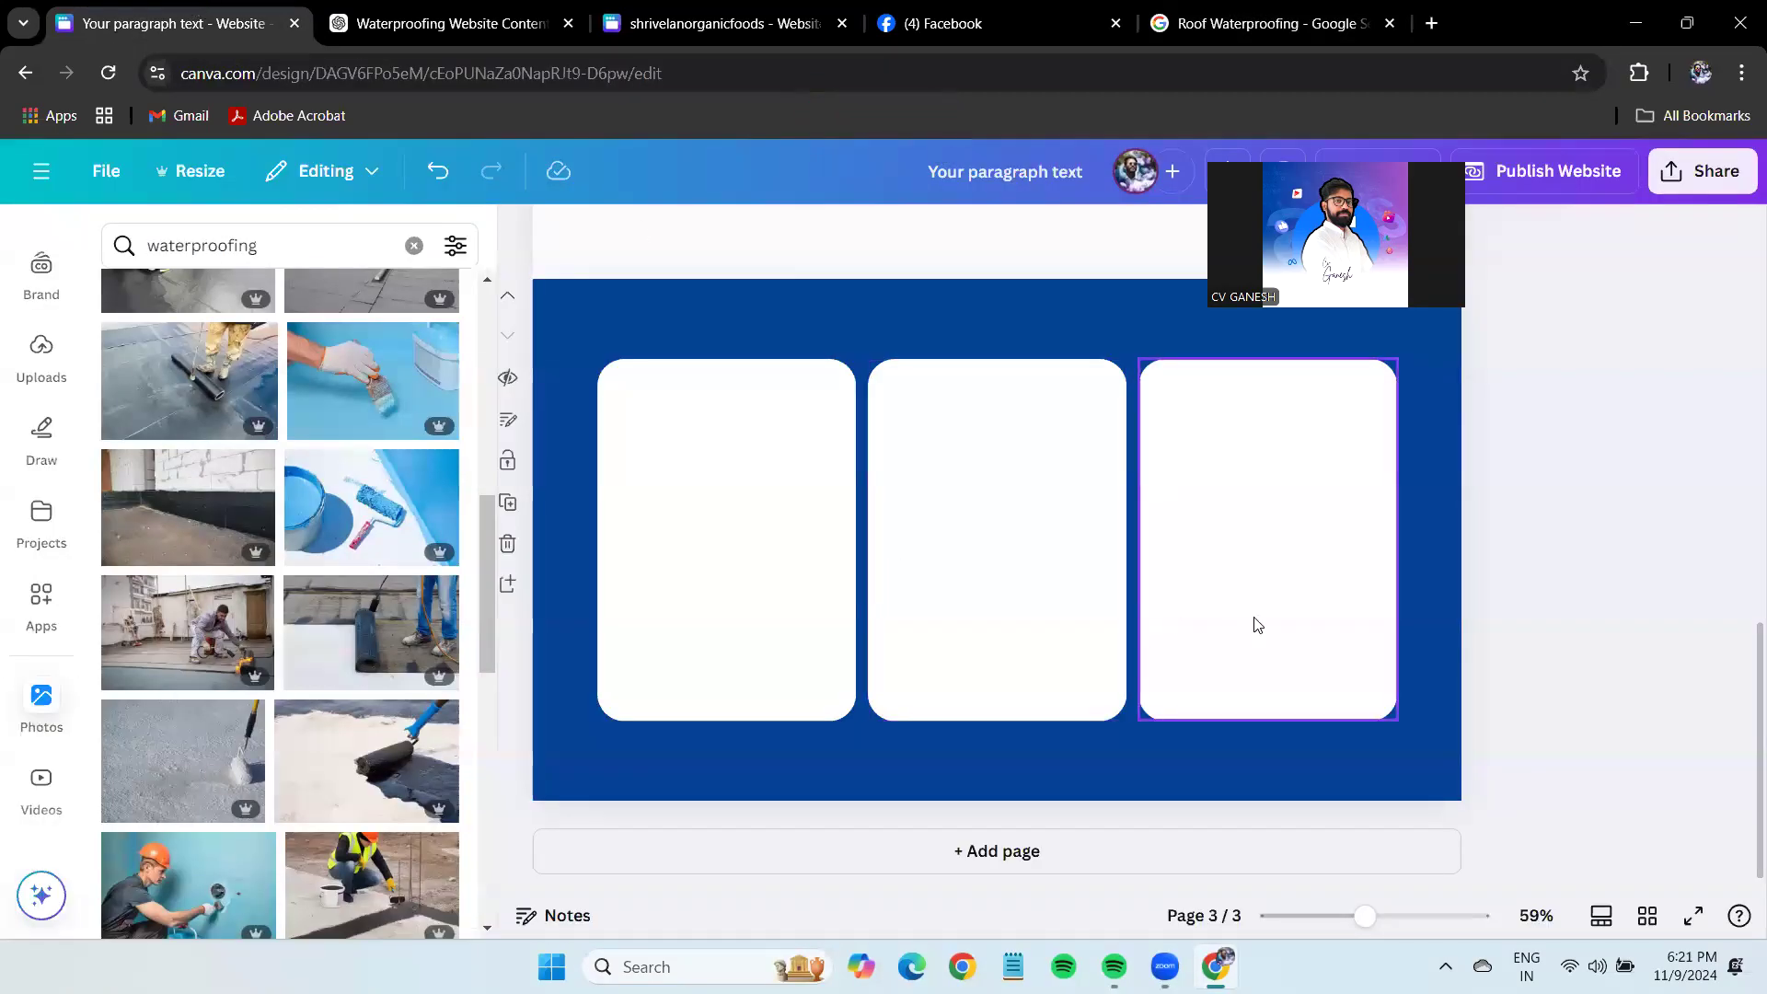
Paste the rooftop photo into the first card with slightly rounded corners.
{"action": "key", "text": "ctrl+v"}
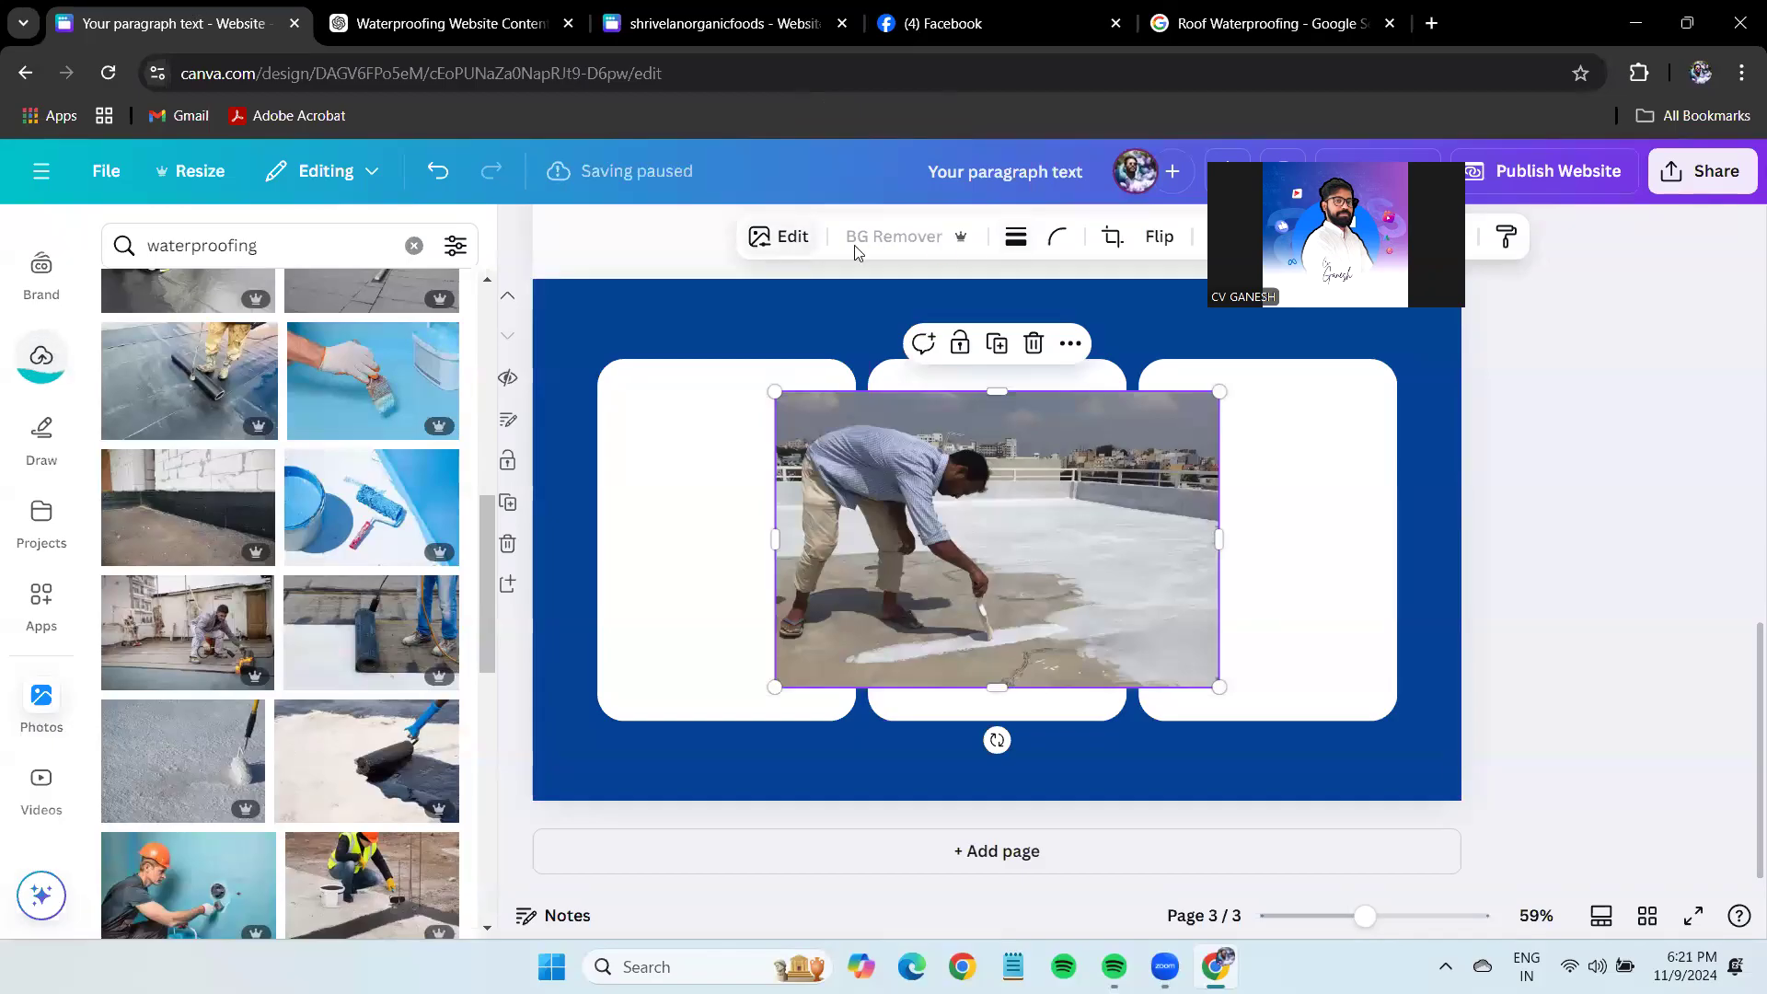
{"action": "left_click", "coordinate": [1058, 236]}
{"action": "left_click_drag", "start_coordinate": [994, 337], "coordinate": [1196, 382]}
{"action": "left_click_drag", "start_coordinate": [1219, 688], "coordinate": [978, 619]}
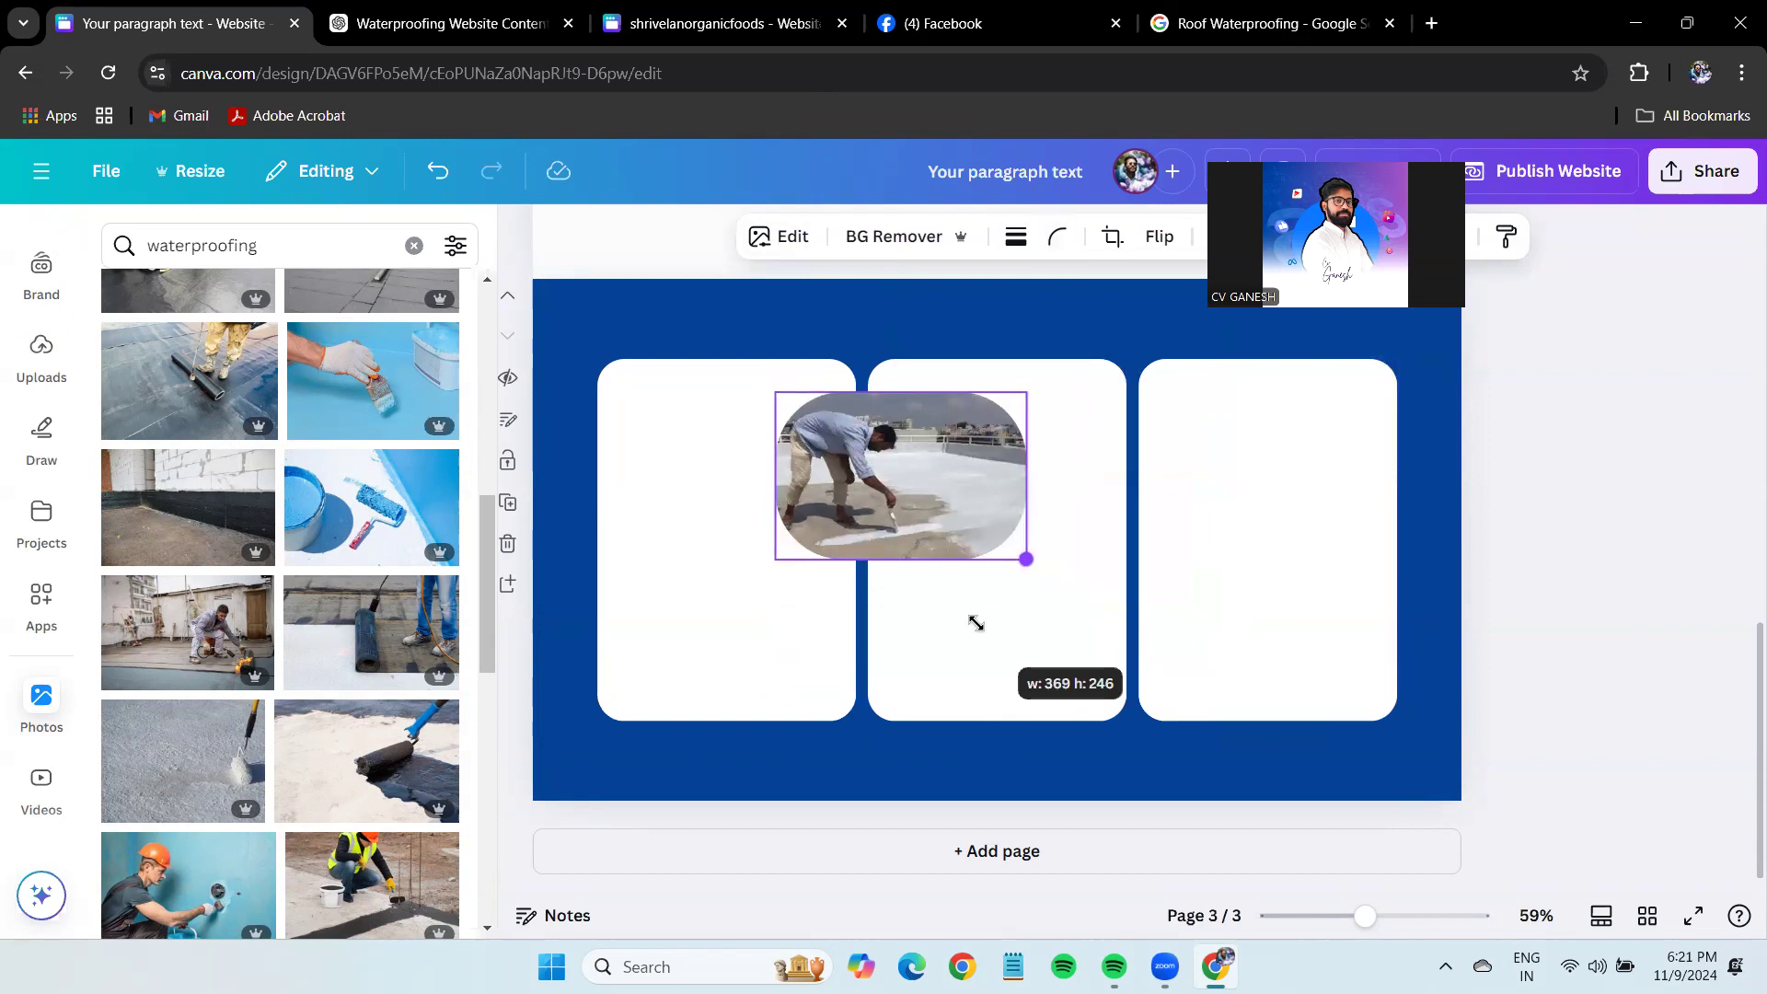
{"action": "left_click_drag", "start_coordinate": [917, 478], "coordinate": [747, 465]}
{"action": "left_click", "coordinate": [1645, 589]}
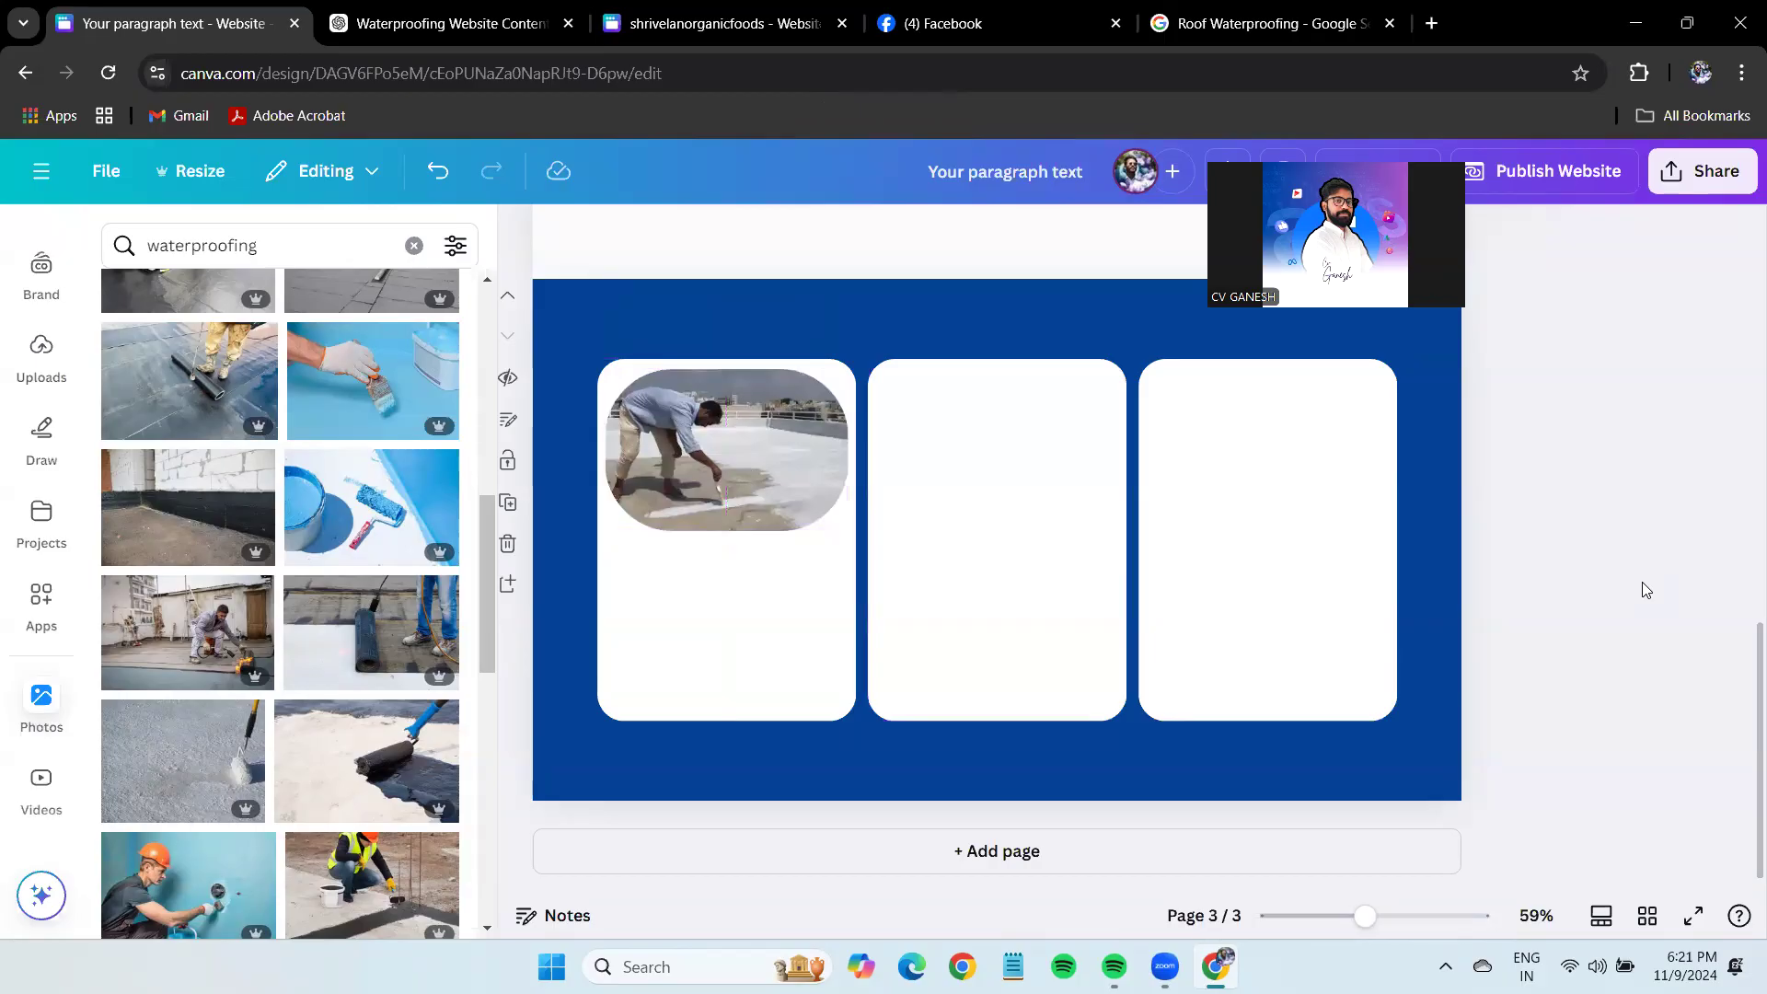
{"action": "left_click", "coordinate": [777, 467]}
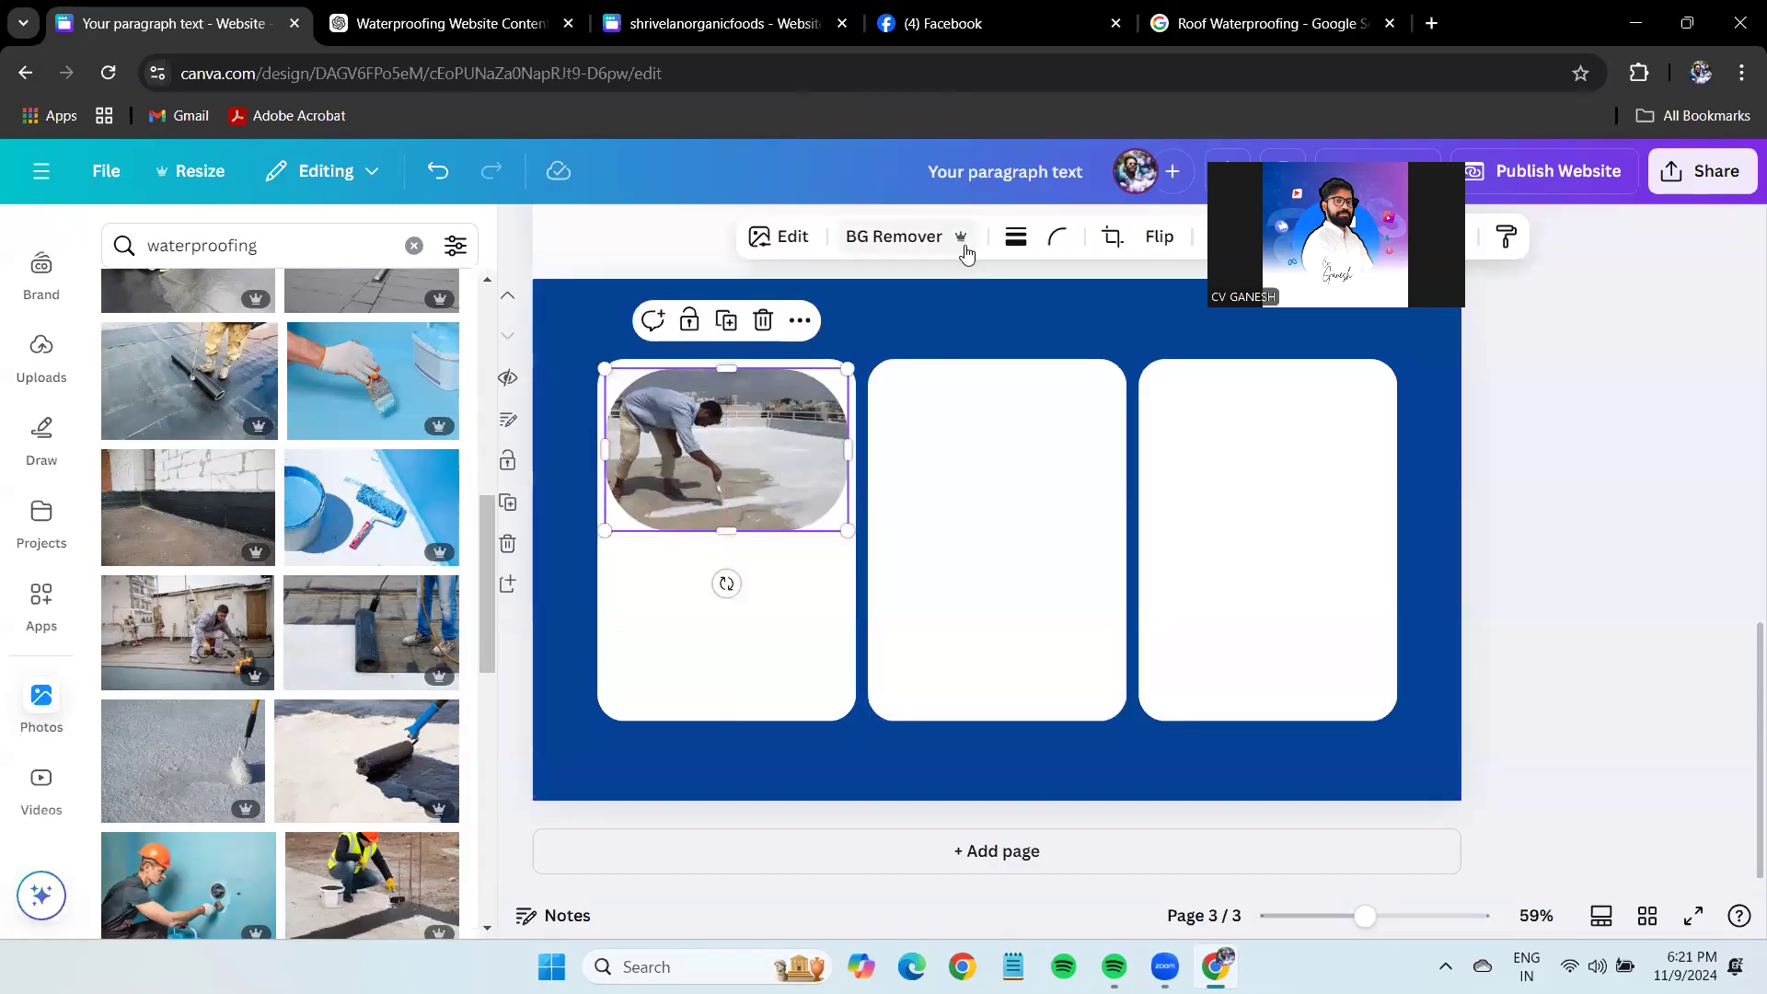
{"action": "left_click", "coordinate": [1070, 243]}
{"action": "left_click_drag", "start_coordinate": [1101, 337], "coordinate": [962, 400]}
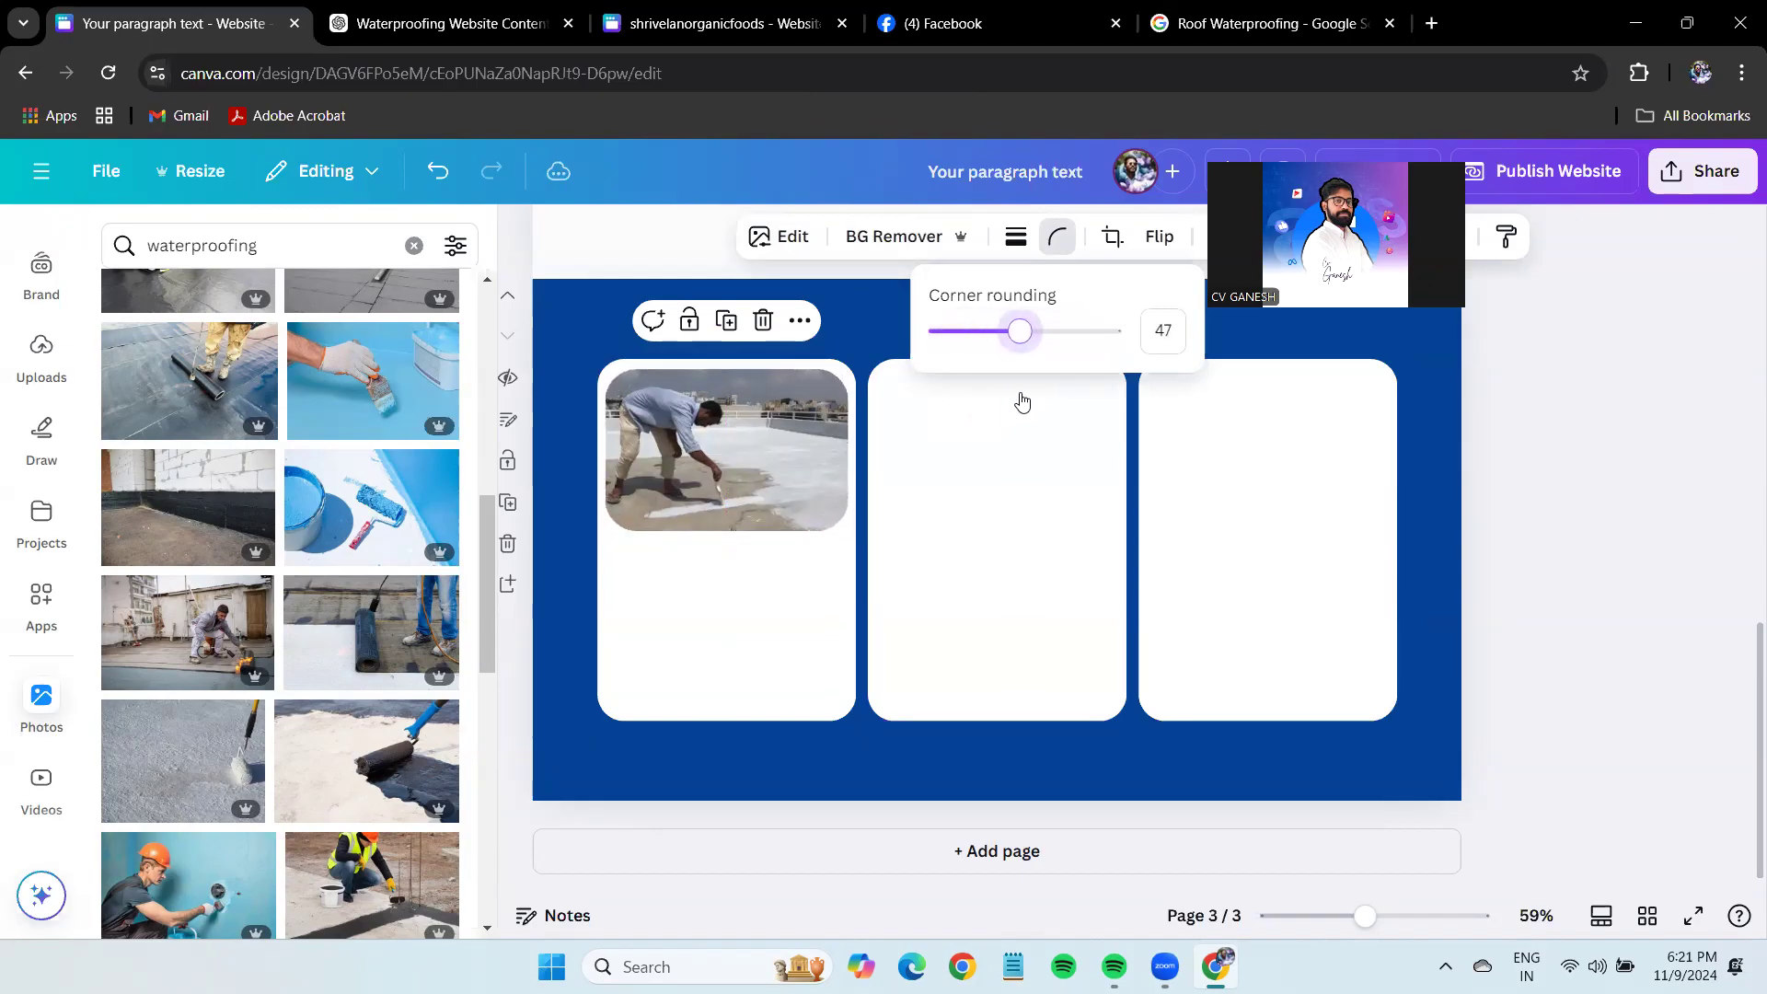
{"action": "left_click", "coordinate": [1647, 547]}
Enlarge the photo to fill the card top and duplicate it onto the second and third cards.
{"action": "left_click_drag", "start_coordinate": [1369, 935], "coordinate": [1395, 934]}
{"action": "left_click", "coordinate": [710, 400]}
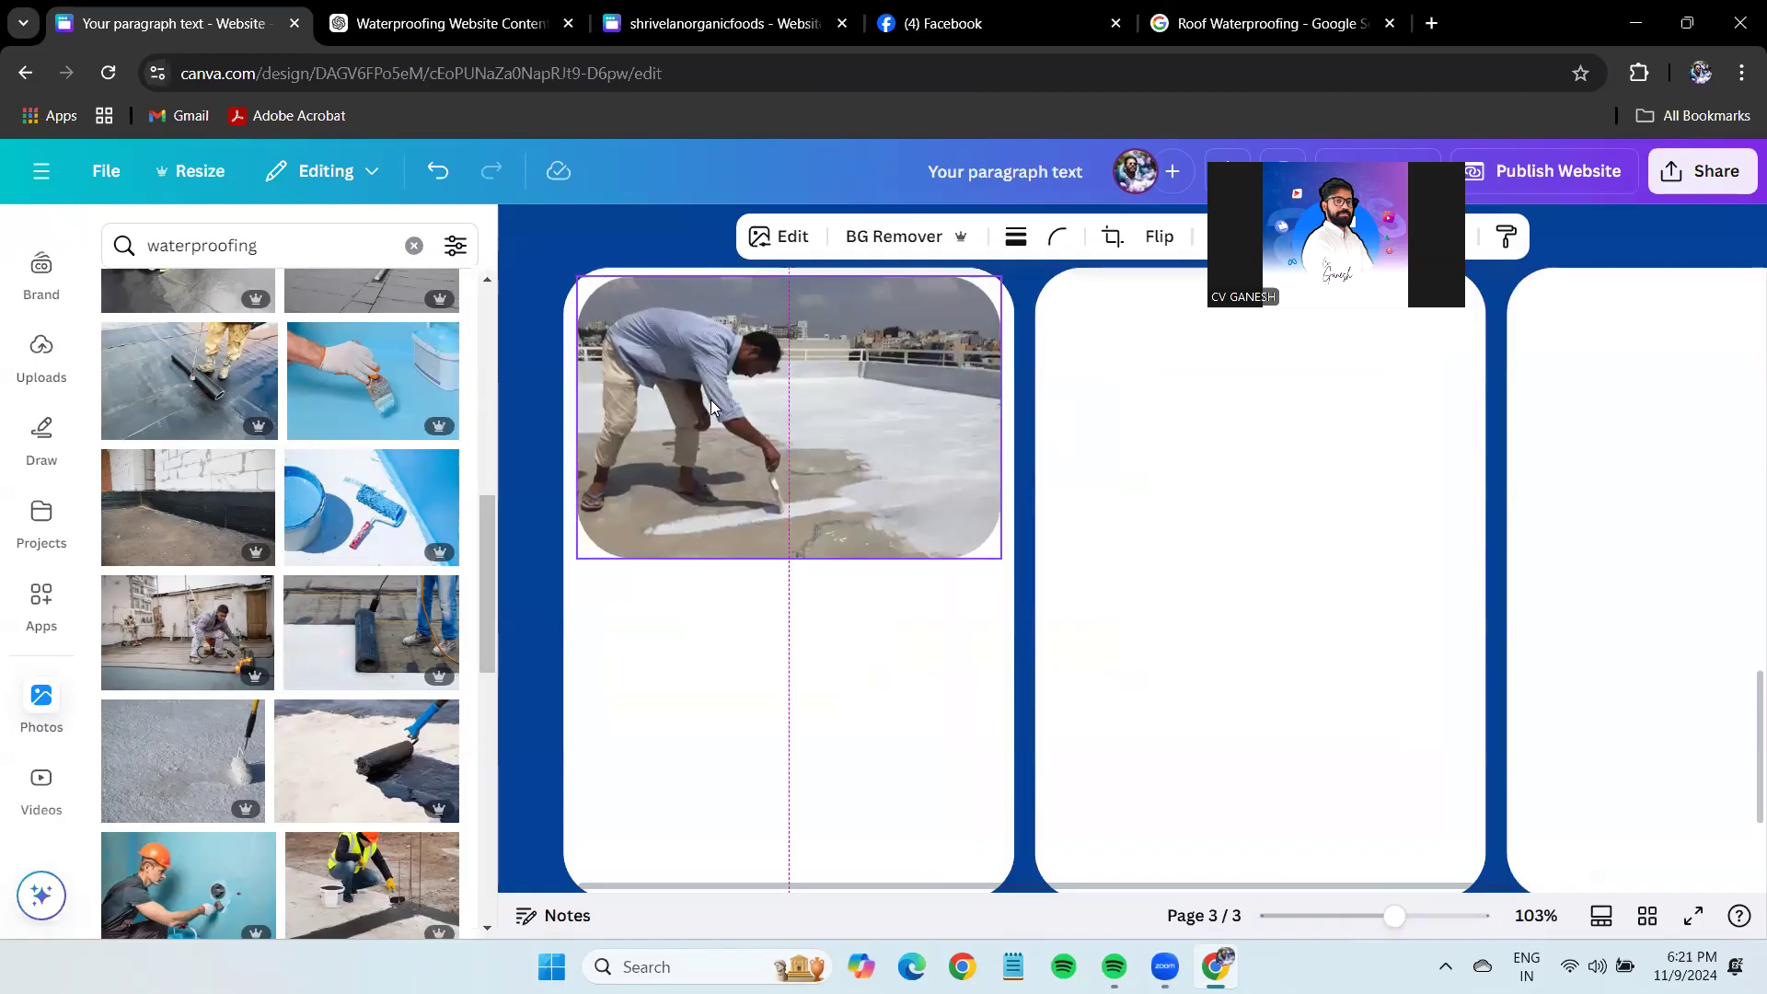
{"action": "mouse_move", "coordinate": [1001, 557]}
{"action": "left_mouse_down"}
{"action": "mouse_move", "coordinate": [1033, 592]}
{"action": "mouse_move", "coordinate": [1005, 562]}
{"action": "left_mouse_up"}
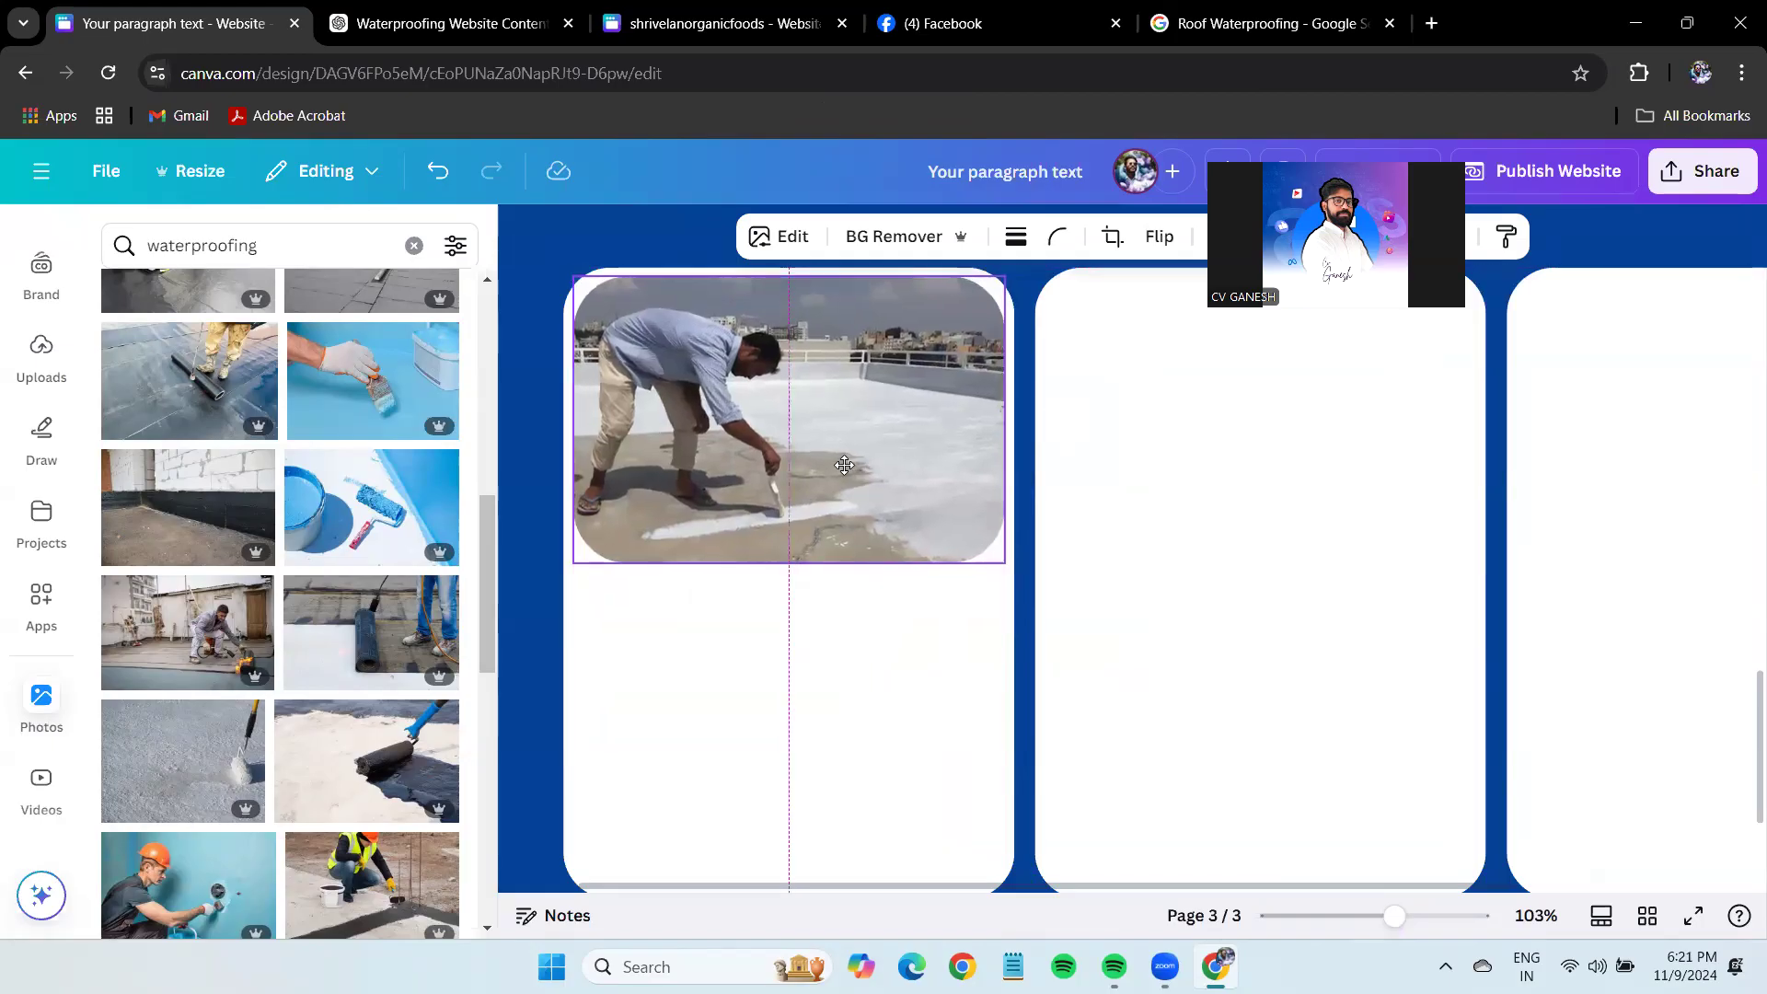
{"action": "key", "text": "ctrl+d"}
{"action": "left_click_drag", "start_coordinate": [1262, 631], "coordinate": [1311, 461]}
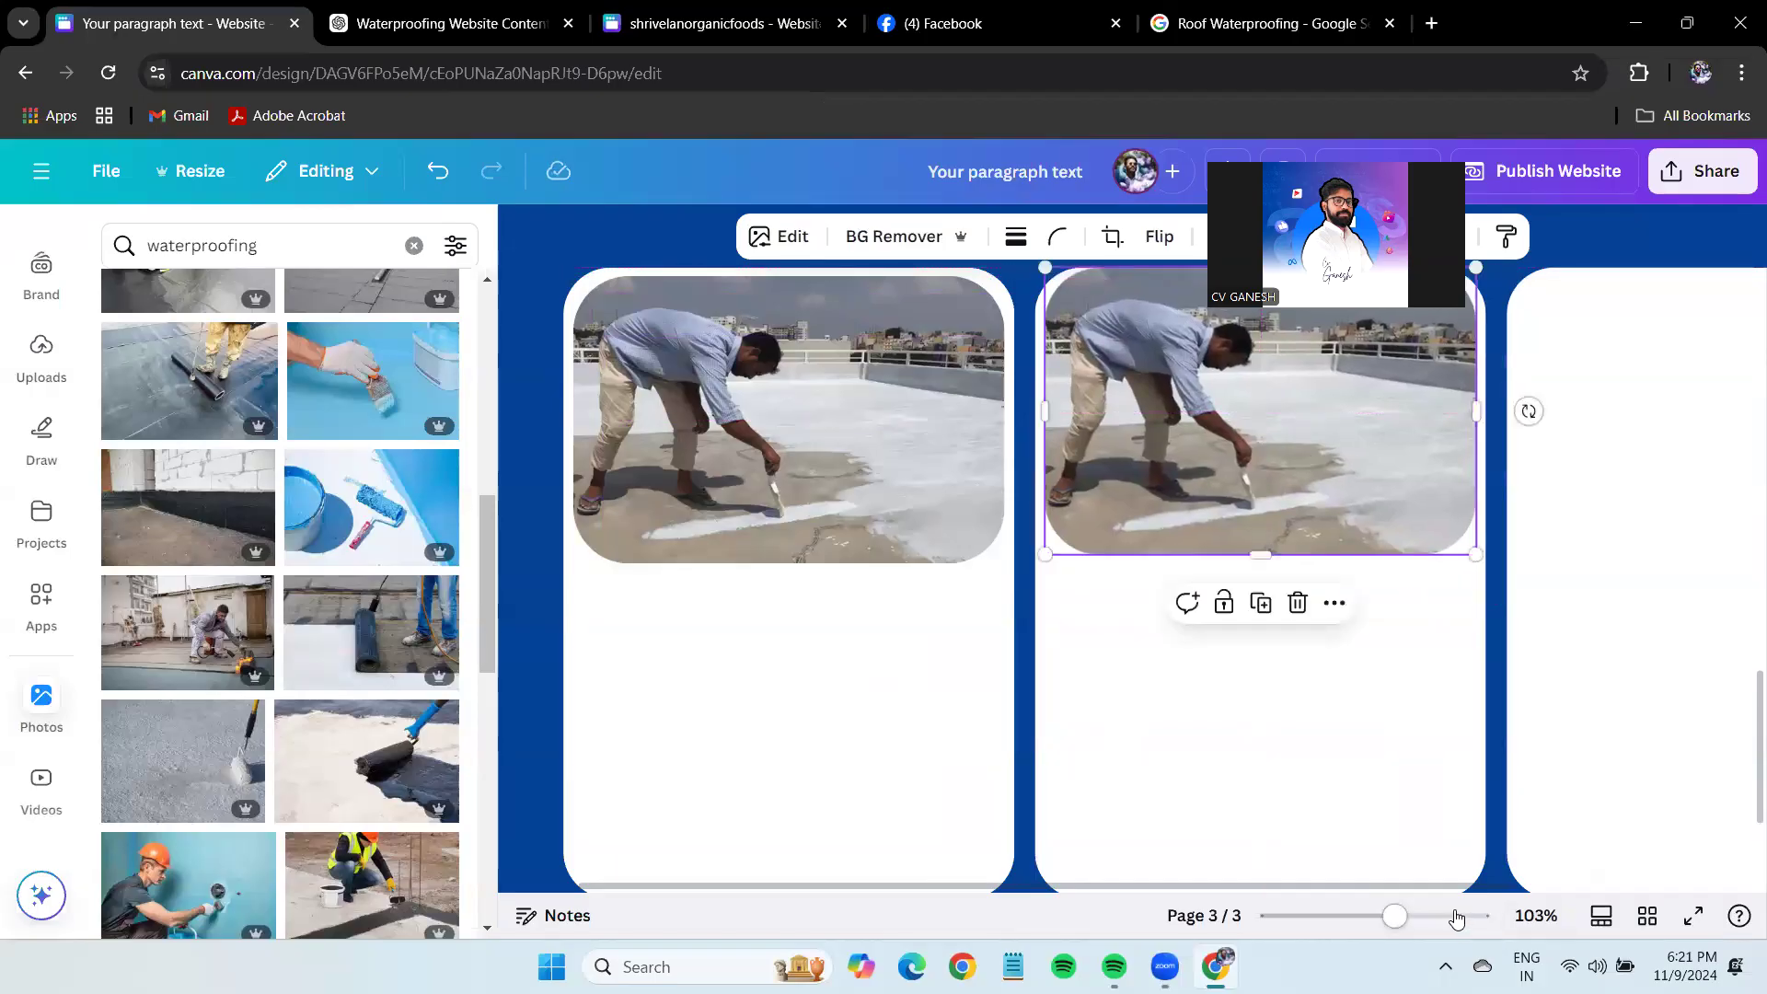
{"action": "left_click_drag", "start_coordinate": [1388, 880], "coordinate": [1594, 880]}
{"action": "left_click_drag", "start_coordinate": [901, 394], "coordinate": [1388, 395]}
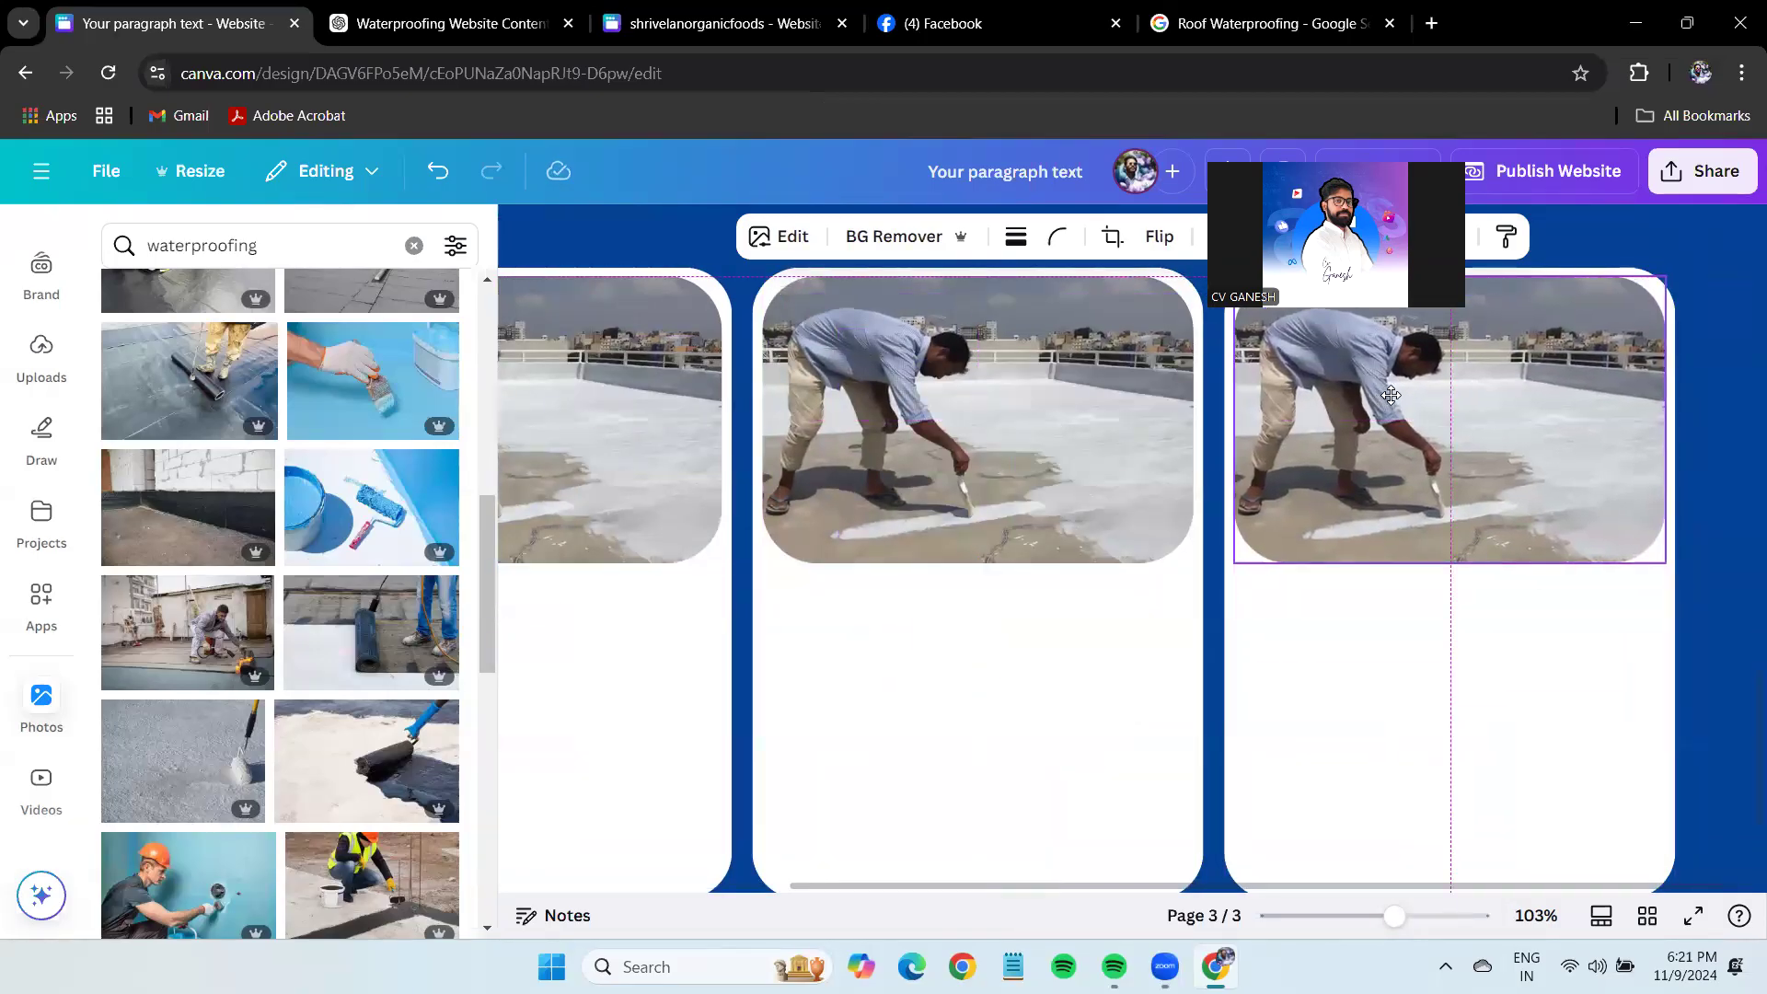
{"action": "left_click", "coordinate": [1546, 659]}
{"action": "mouse_move", "coordinate": [1391, 916]}
{"action": "left_mouse_down"}
{"action": "mouse_move", "coordinate": [1349, 929]}
{"action": "mouse_move", "coordinate": [1370, 925]}
{"action": "left_mouse_up"}
{"action": "left_click", "coordinate": [1509, 672]}
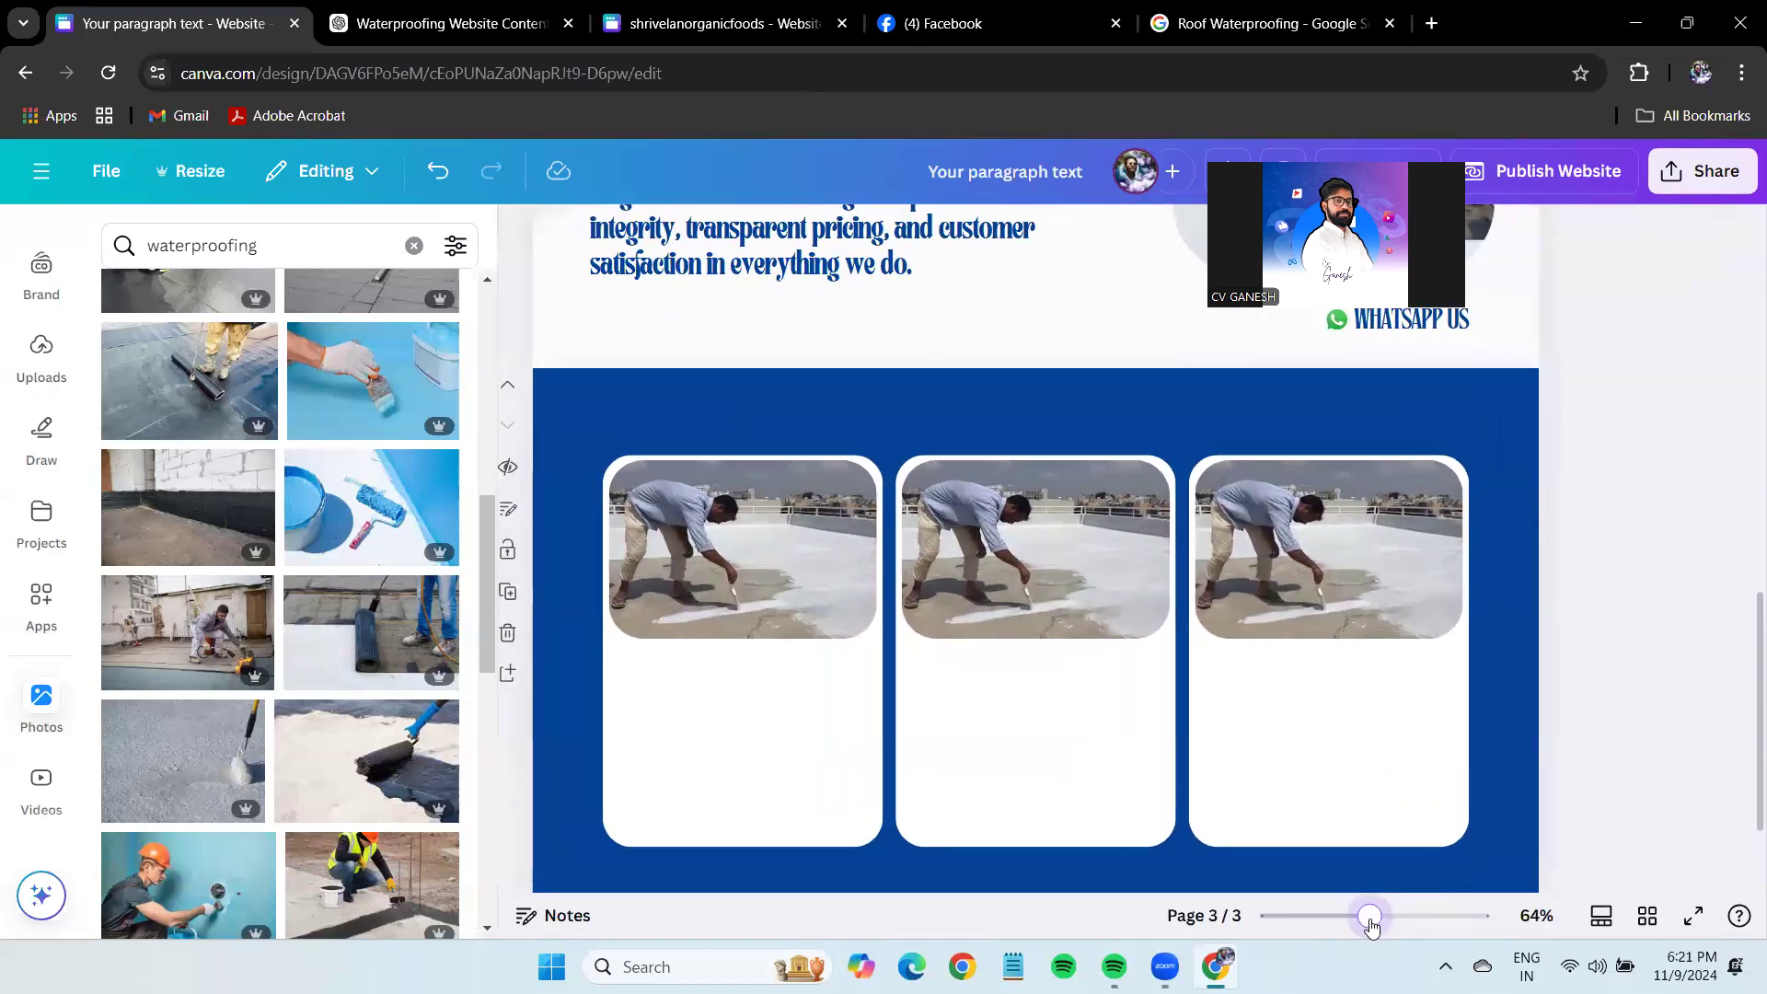
Copy the ABOUT US: heading from page 2 into the first card.
{"action": "scroll", "coordinate": [1314, 702], "scroll_direction": "up", "scroll_amount": 5}
{"action": "left_click", "coordinate": [677, 378]}
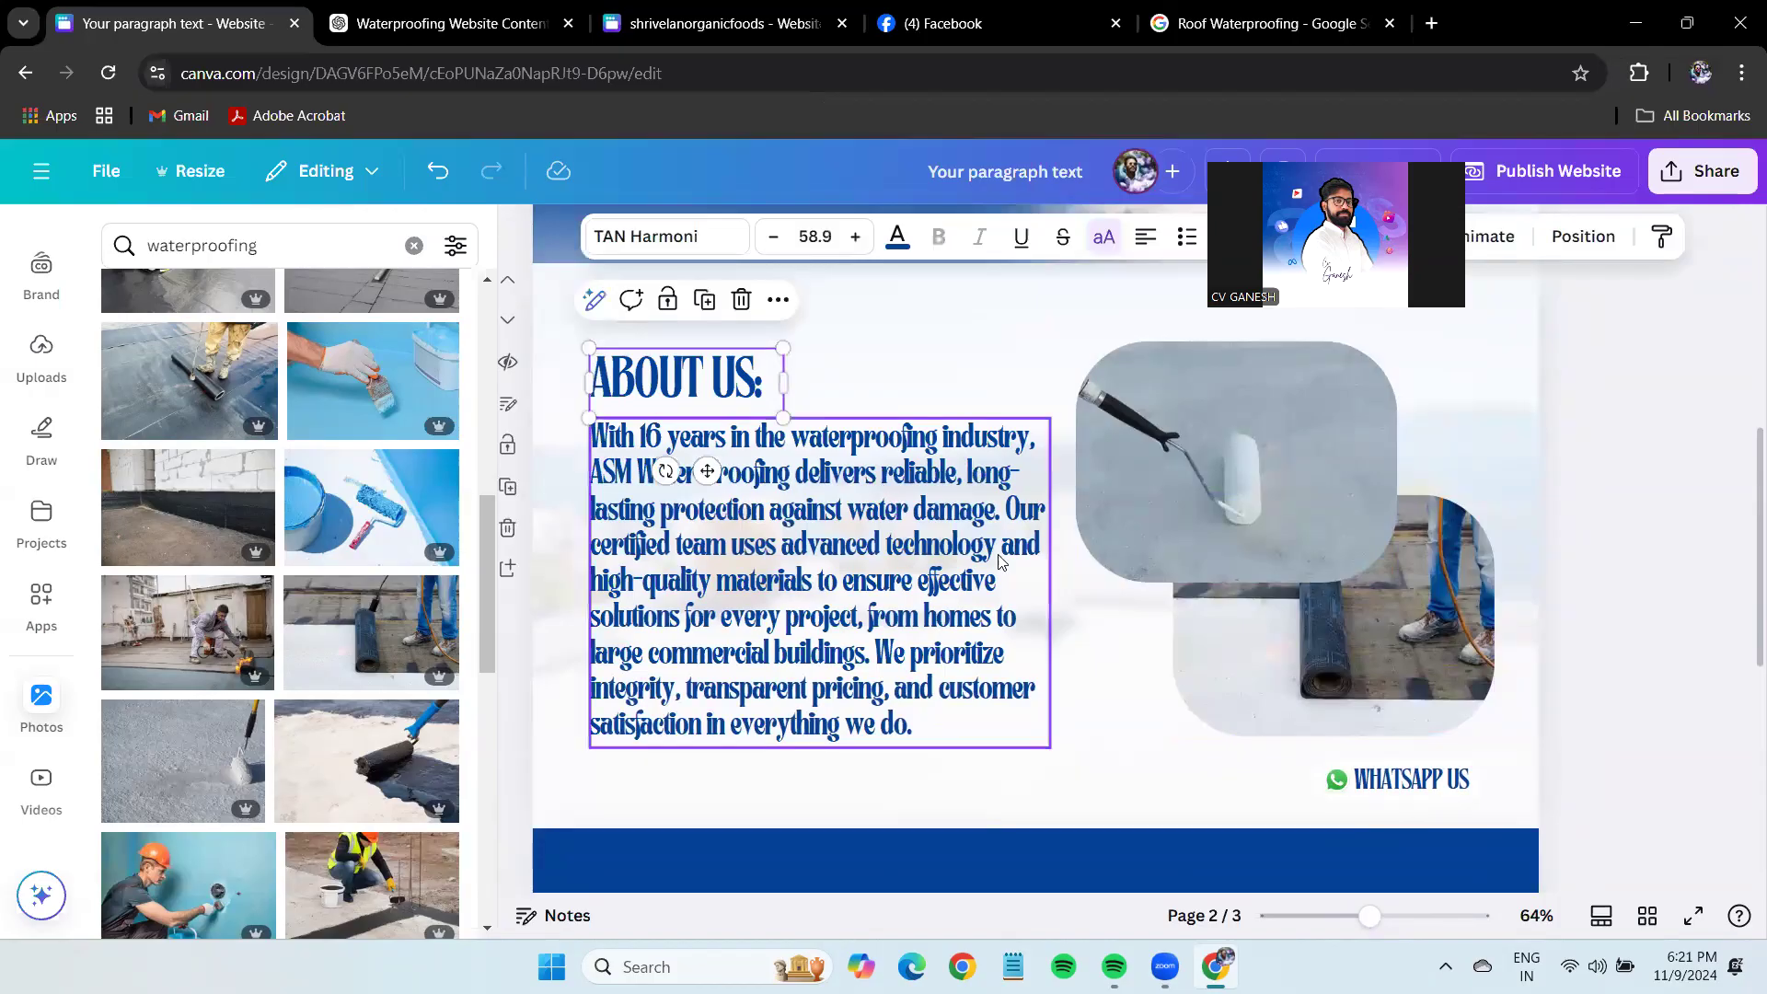
{"action": "key", "text": "ctrl+c"}
{"action": "scroll", "coordinate": [1001, 561], "scroll_direction": "down", "scroll_amount": 5}
{"action": "key", "text": "ctrl+v"}
{"action": "left_click_drag", "start_coordinate": [737, 349], "coordinate": [778, 558]}
Change the copied heading to Roof Waterproofing, enlarge it and fit it inside the first card.
{"action": "left_click", "coordinate": [438, 11]}
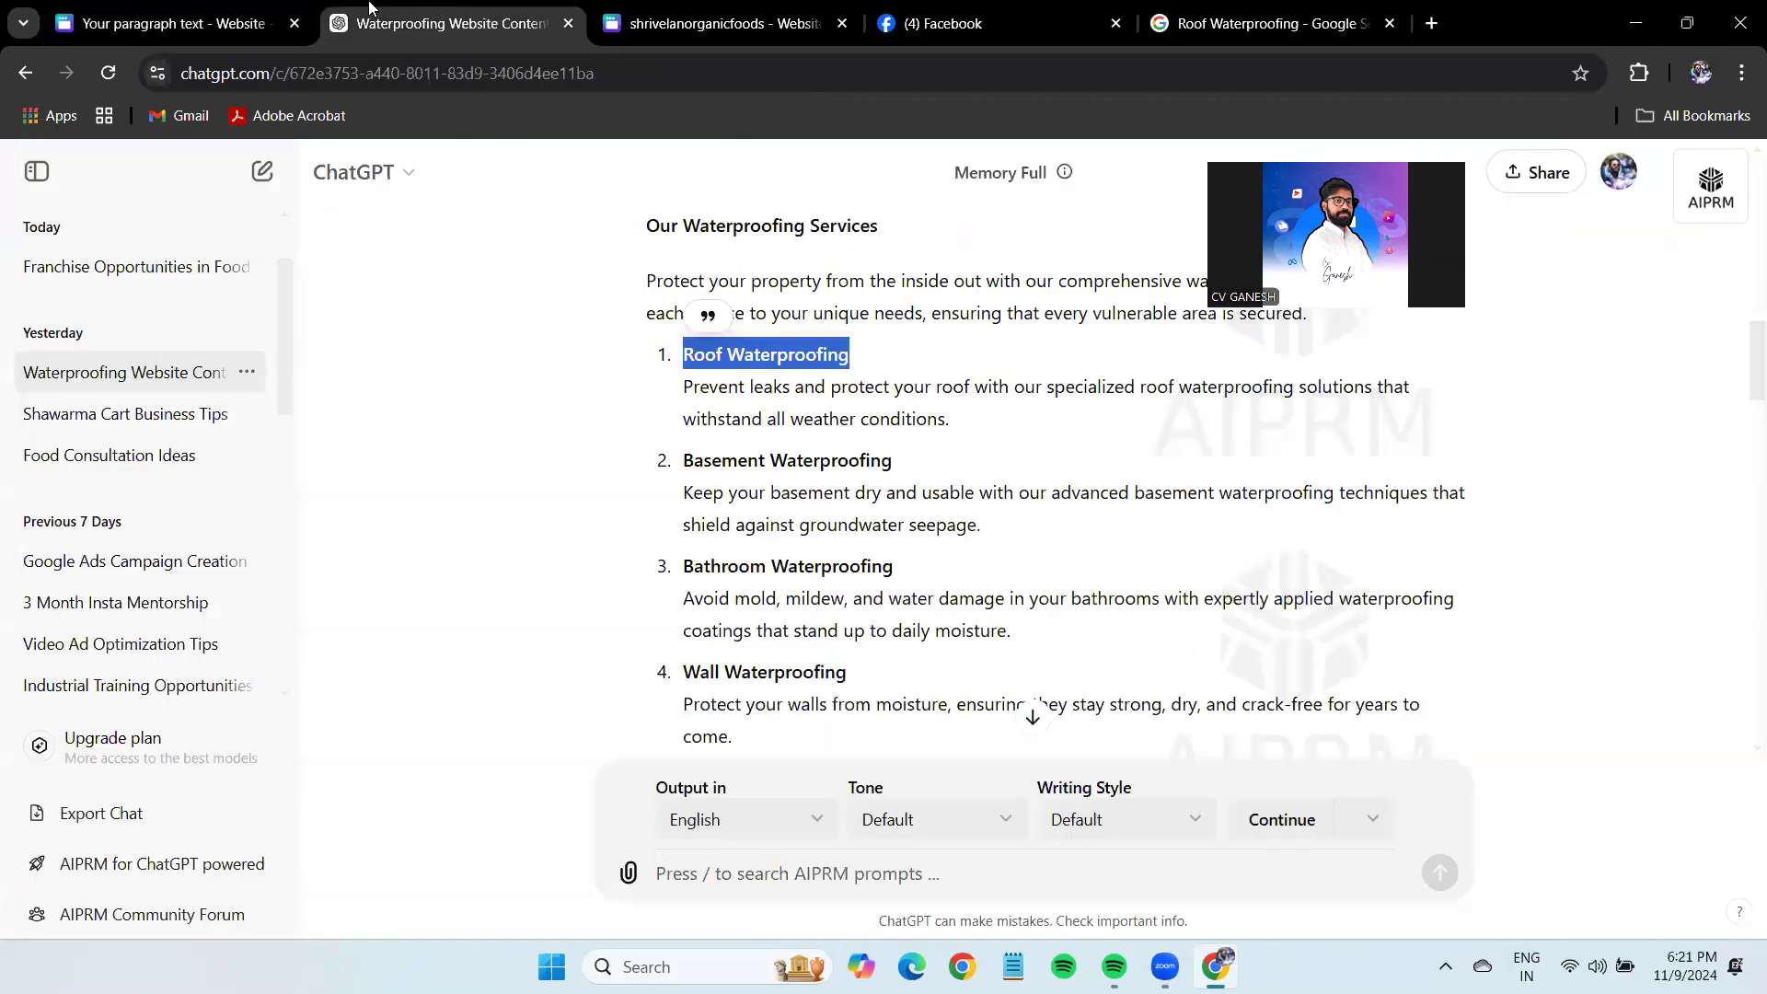
{"action": "left_click", "coordinate": [174, 23]}
{"action": "double_click", "coordinate": [736, 575]}
{"action": "key", "text": "ctrl+v"}
{"action": "mouse_move", "coordinate": [824, 598]}
{"action": "left_mouse_down"}
{"action": "mouse_move", "coordinate": [946, 620]}
{"action": "mouse_move", "coordinate": [773, 584]}
{"action": "mouse_move", "coordinate": [863, 571]}
{"action": "mouse_move", "coordinate": [822, 580]}
{"action": "left_mouse_up"}
{"action": "left_click_drag", "start_coordinate": [631, 553], "coordinate": [499, 579]}
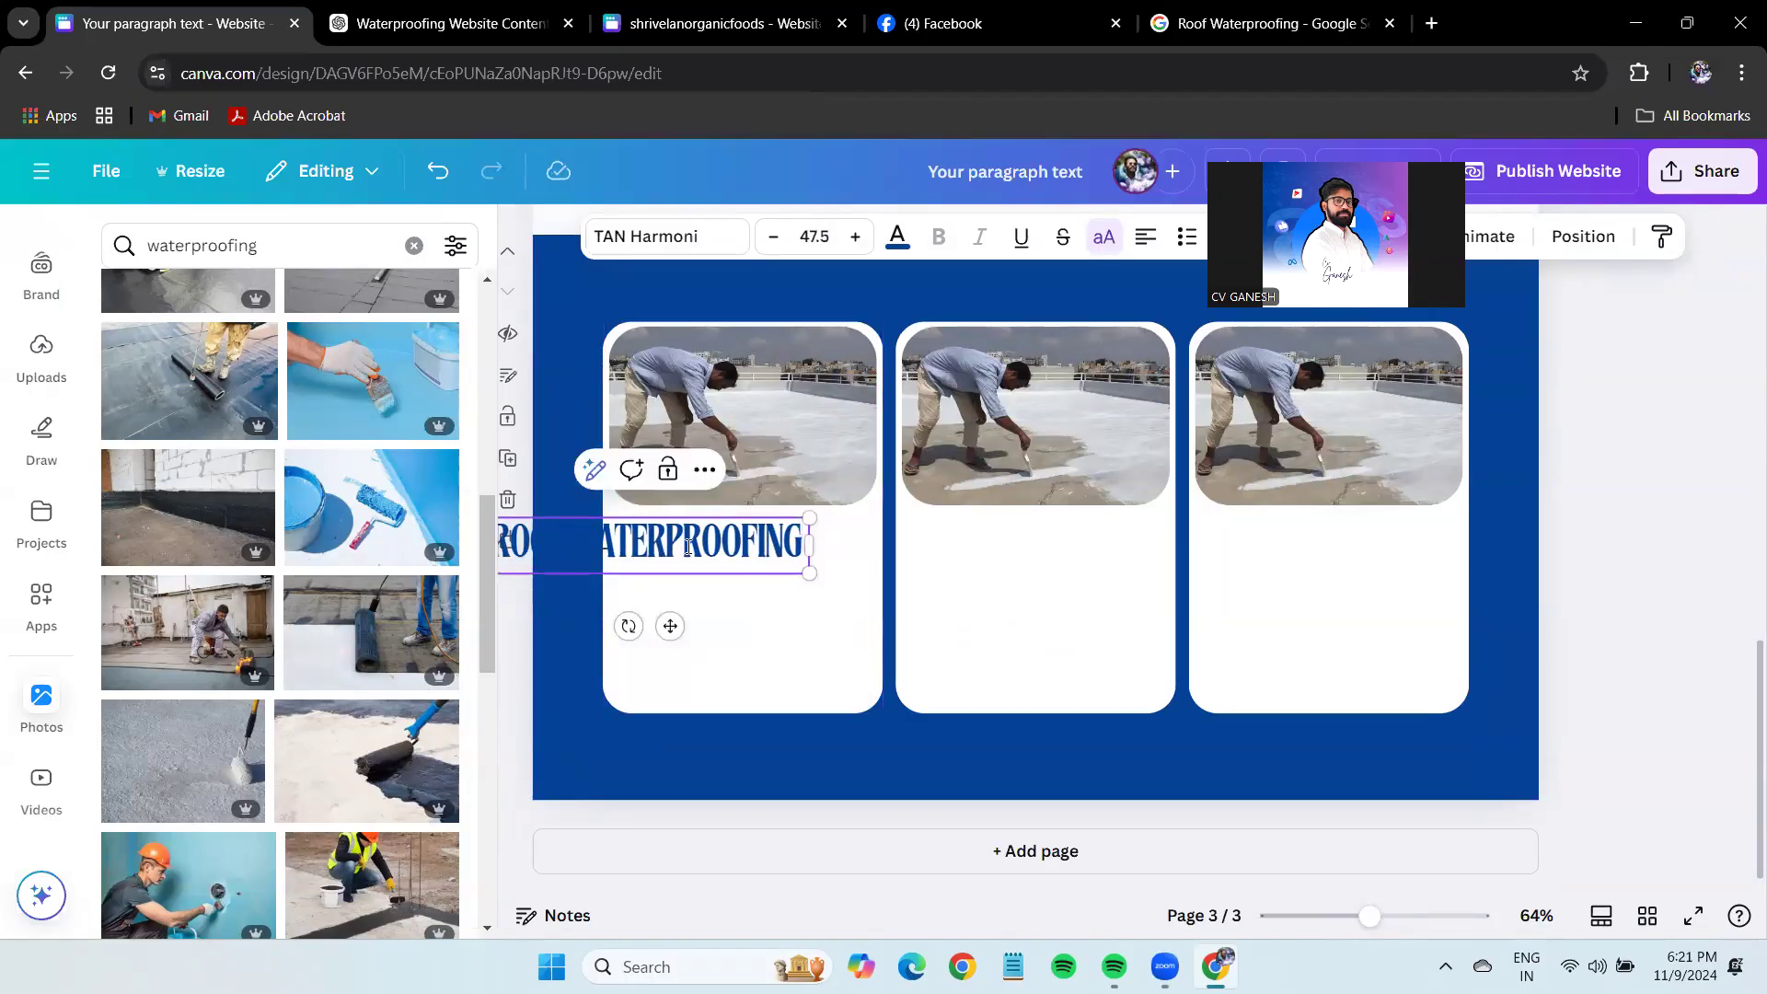
{"action": "left_click", "coordinate": [815, 580]}
{"action": "left_click_drag", "start_coordinate": [814, 581], "coordinate": [864, 561]}
{"action": "left_click", "coordinate": [1590, 512]}
Centre-align the roof title and duplicate it into the middle and third cards.
{"action": "scroll", "coordinate": [1519, 612], "scroll_direction": "up", "scroll_amount": 1}
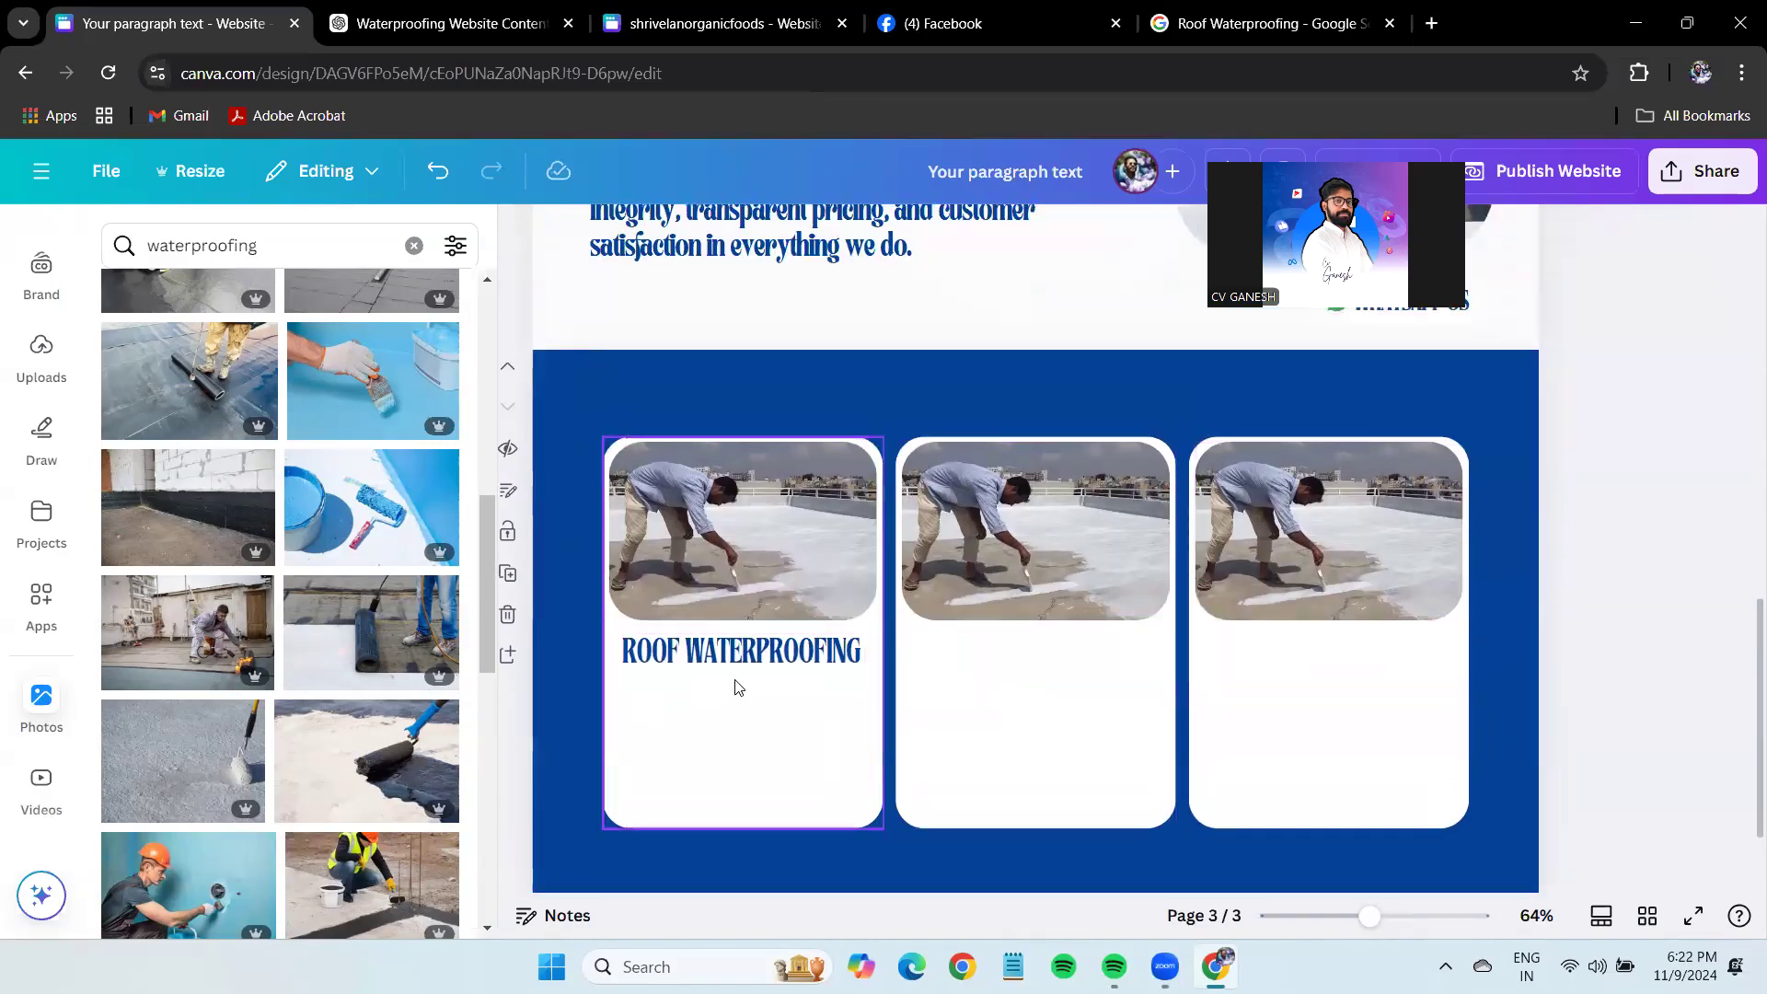
{"action": "left_click", "coordinate": [742, 653]}
{"action": "left_click", "coordinate": [1146, 241]}
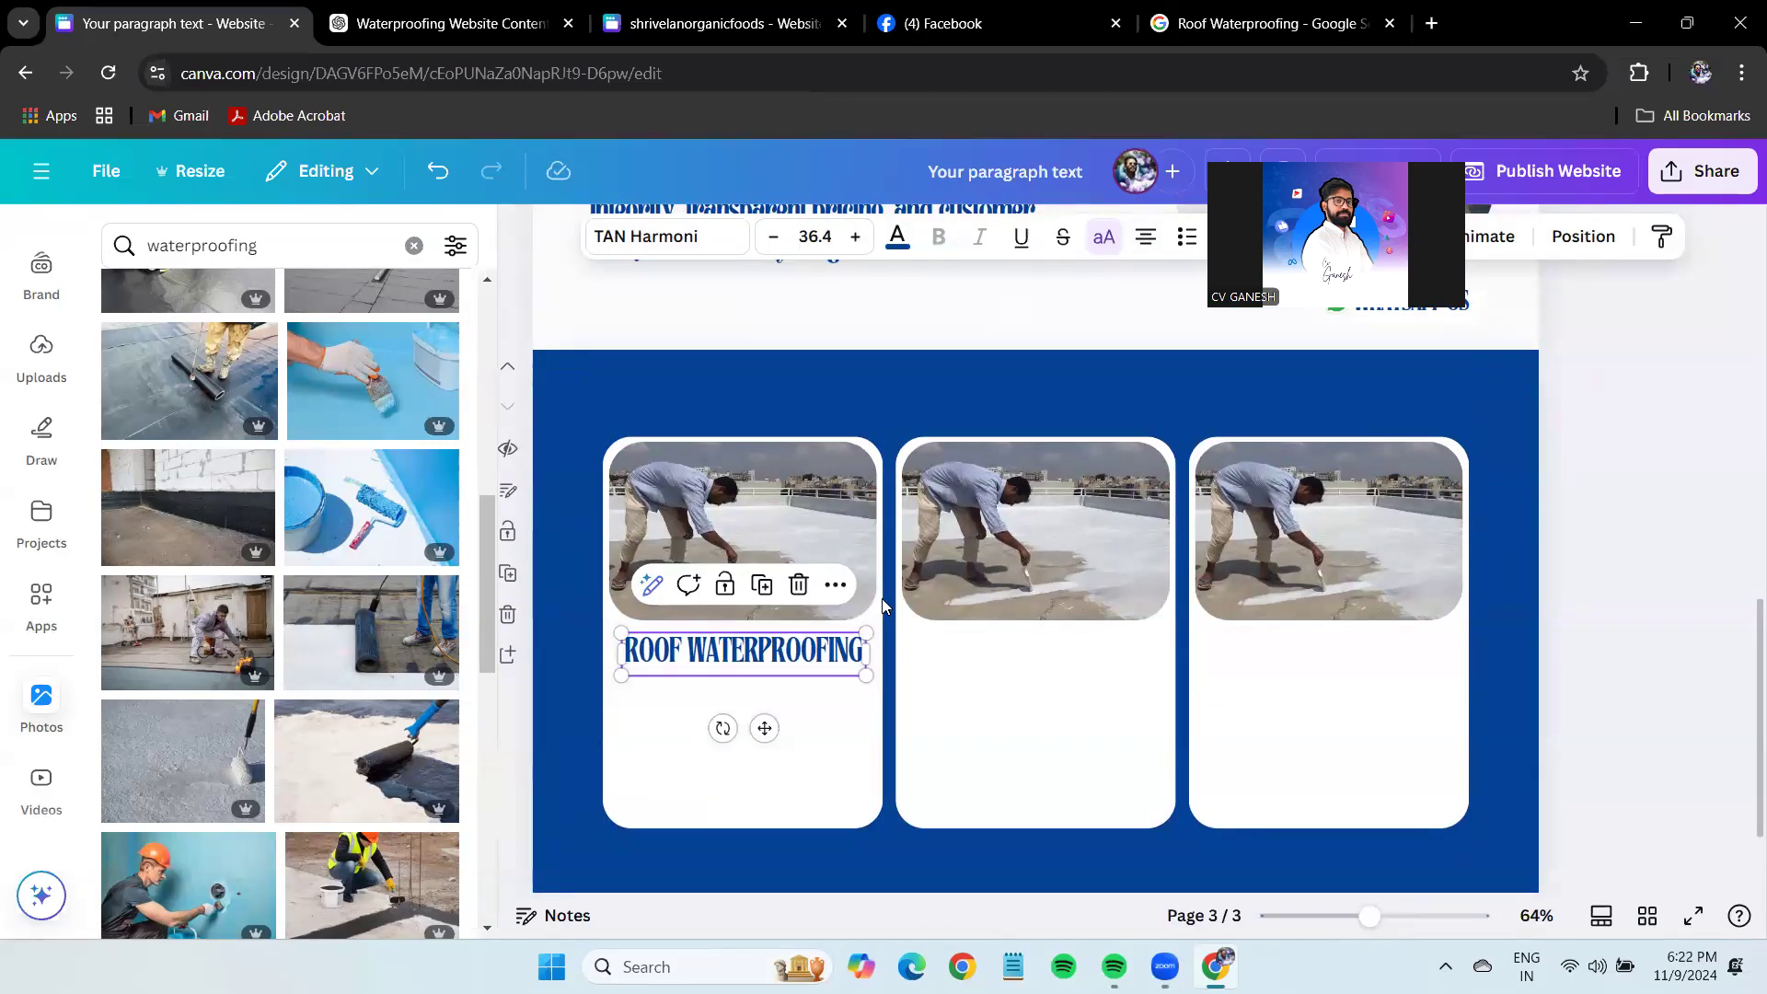
{"action": "left_click", "coordinate": [754, 672]}
{"action": "key", "text": "ctrl+d"}
{"action": "left_click_drag", "start_coordinate": [777, 663], "coordinate": [1344, 644]}
{"action": "key", "text": "ctrl+d"}
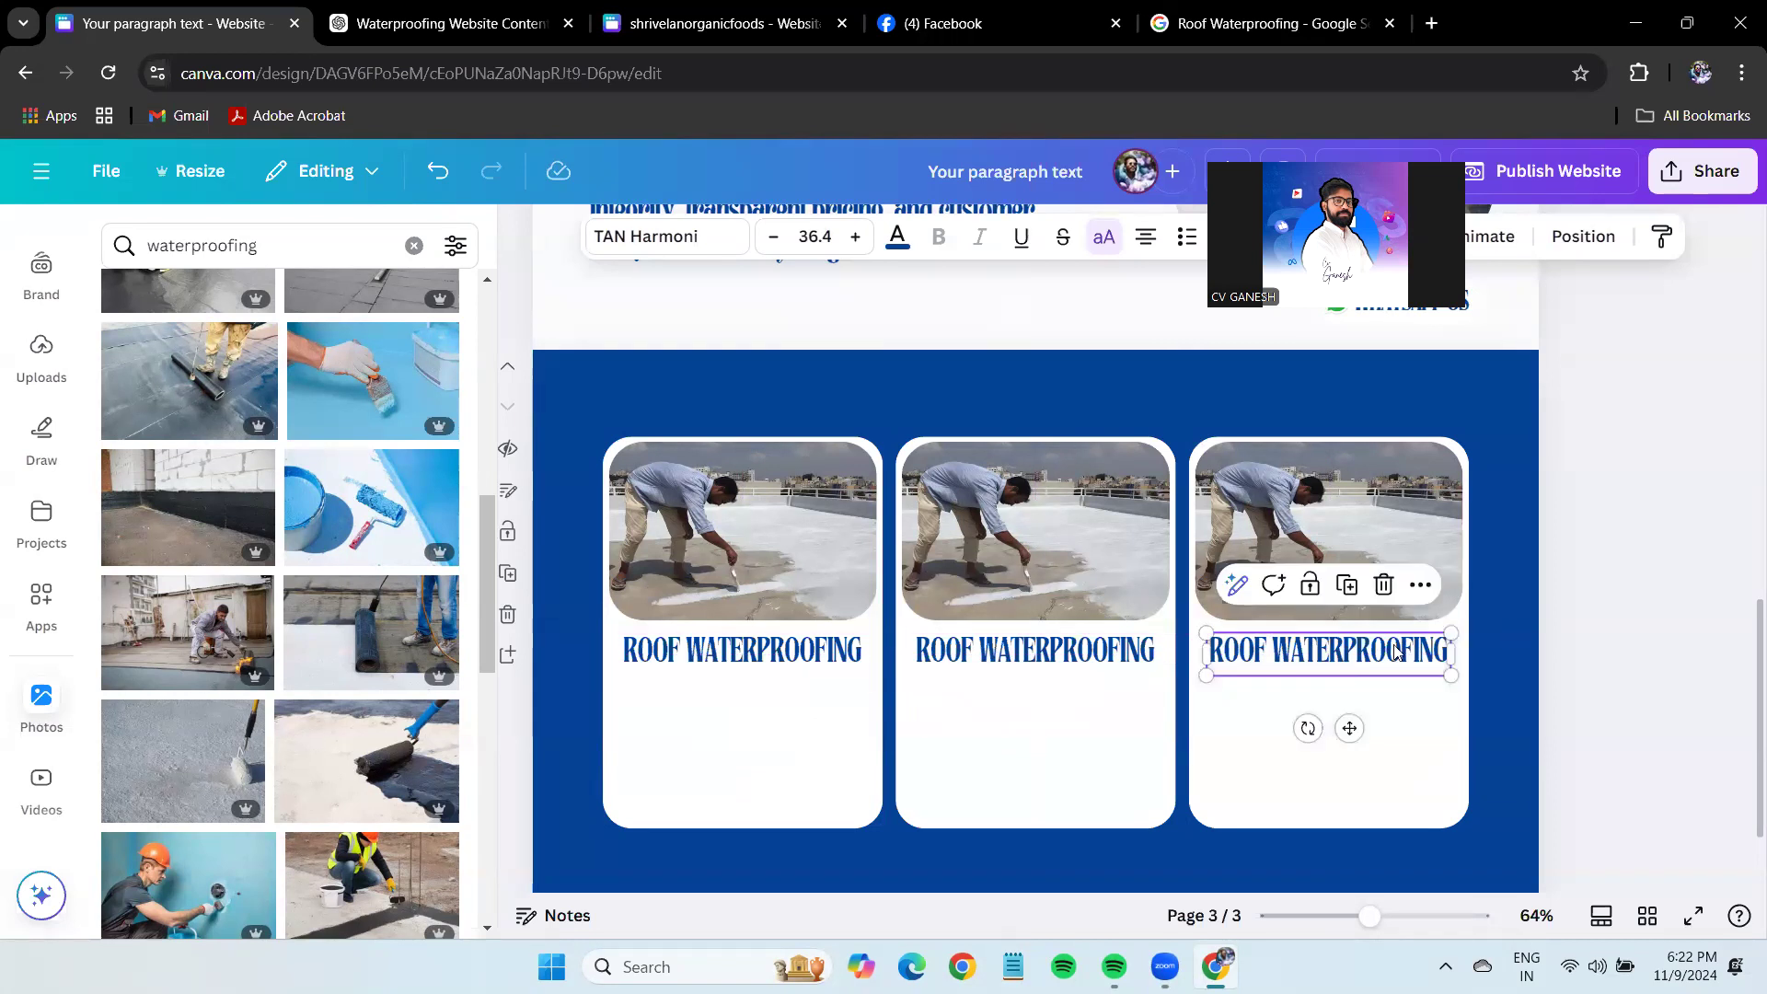
{"action": "left_click", "coordinate": [1621, 575]}
{"action": "left_click_drag", "start_coordinate": [1371, 916], "coordinate": [1387, 916]}
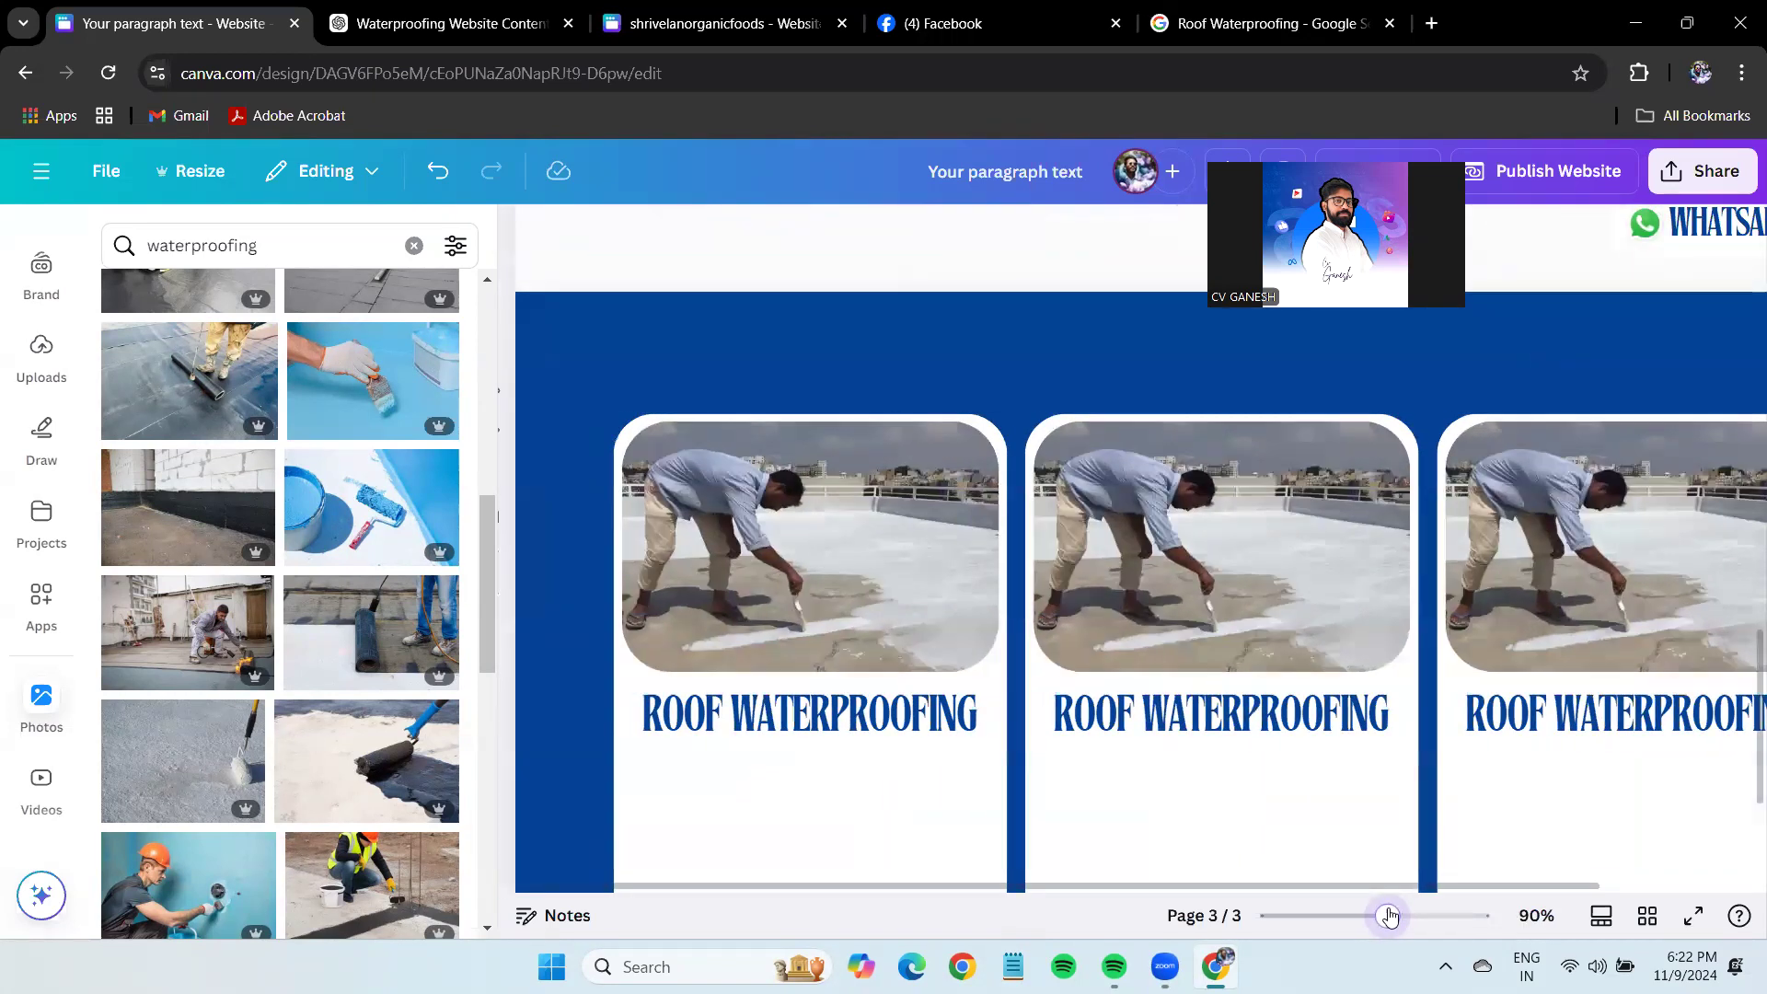
Replace the middle card's title with Wall Waterproofing from ChatGPT.
{"action": "left_click", "coordinate": [518, 11]}
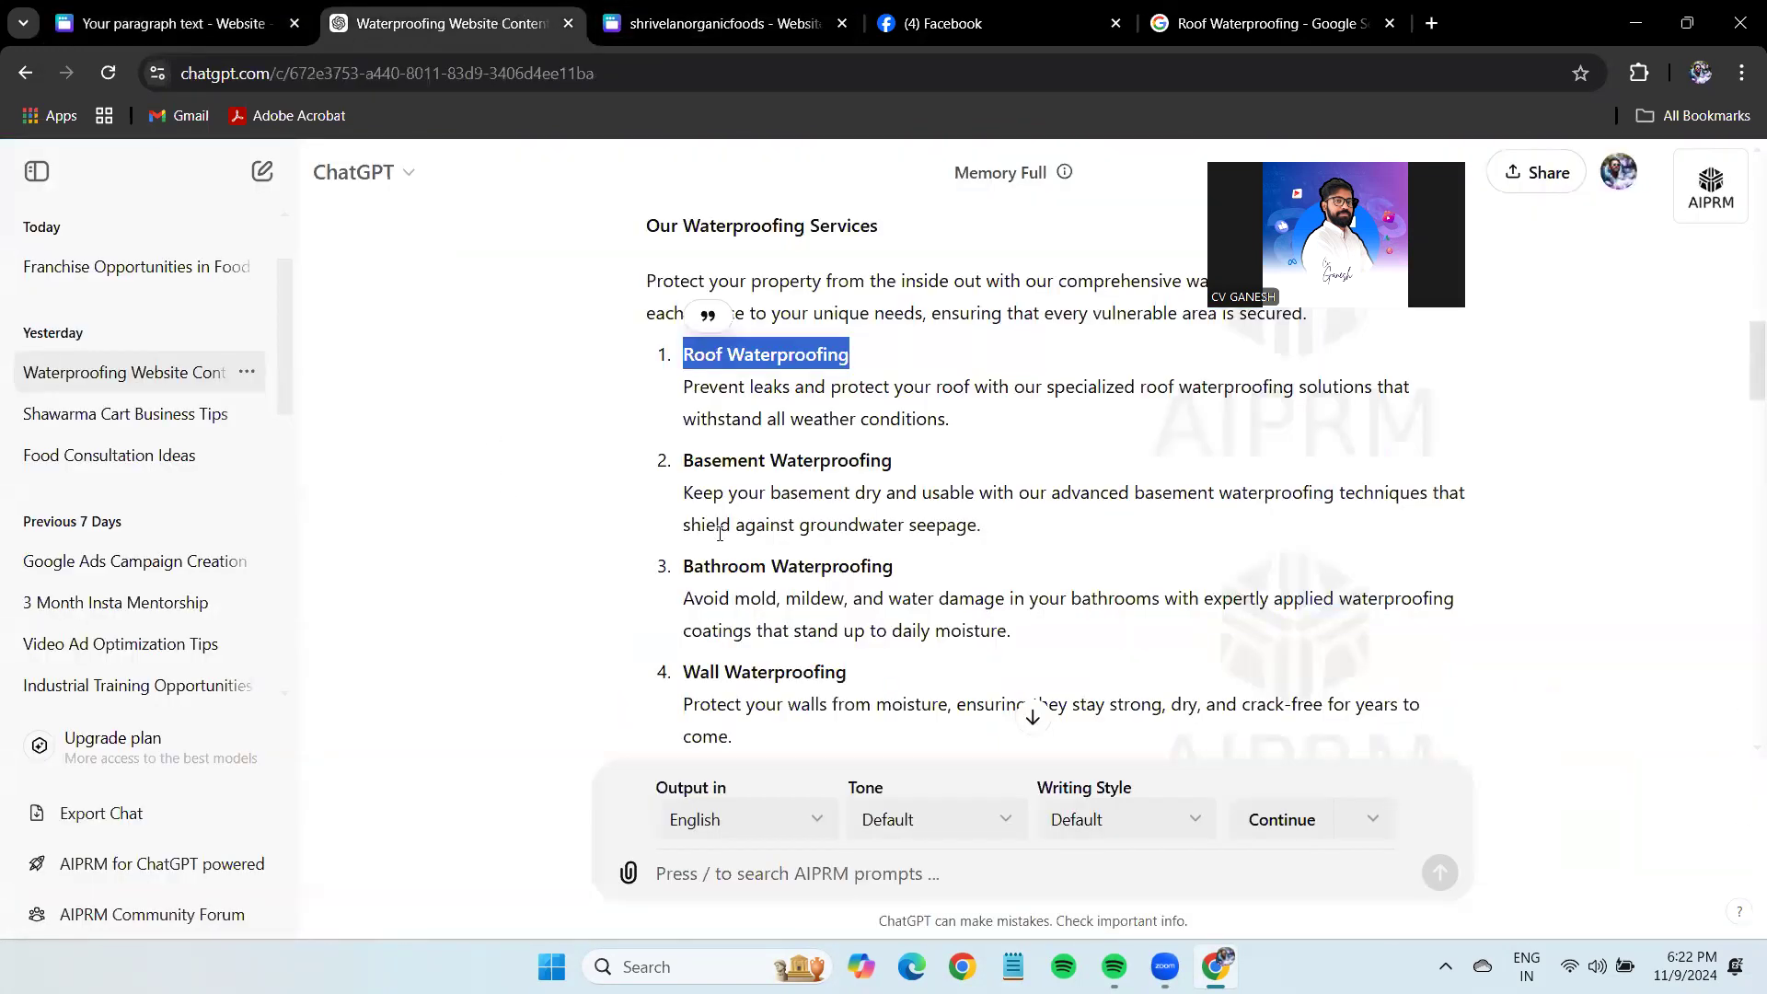
{"action": "triple_click", "coordinate": [702, 669]}
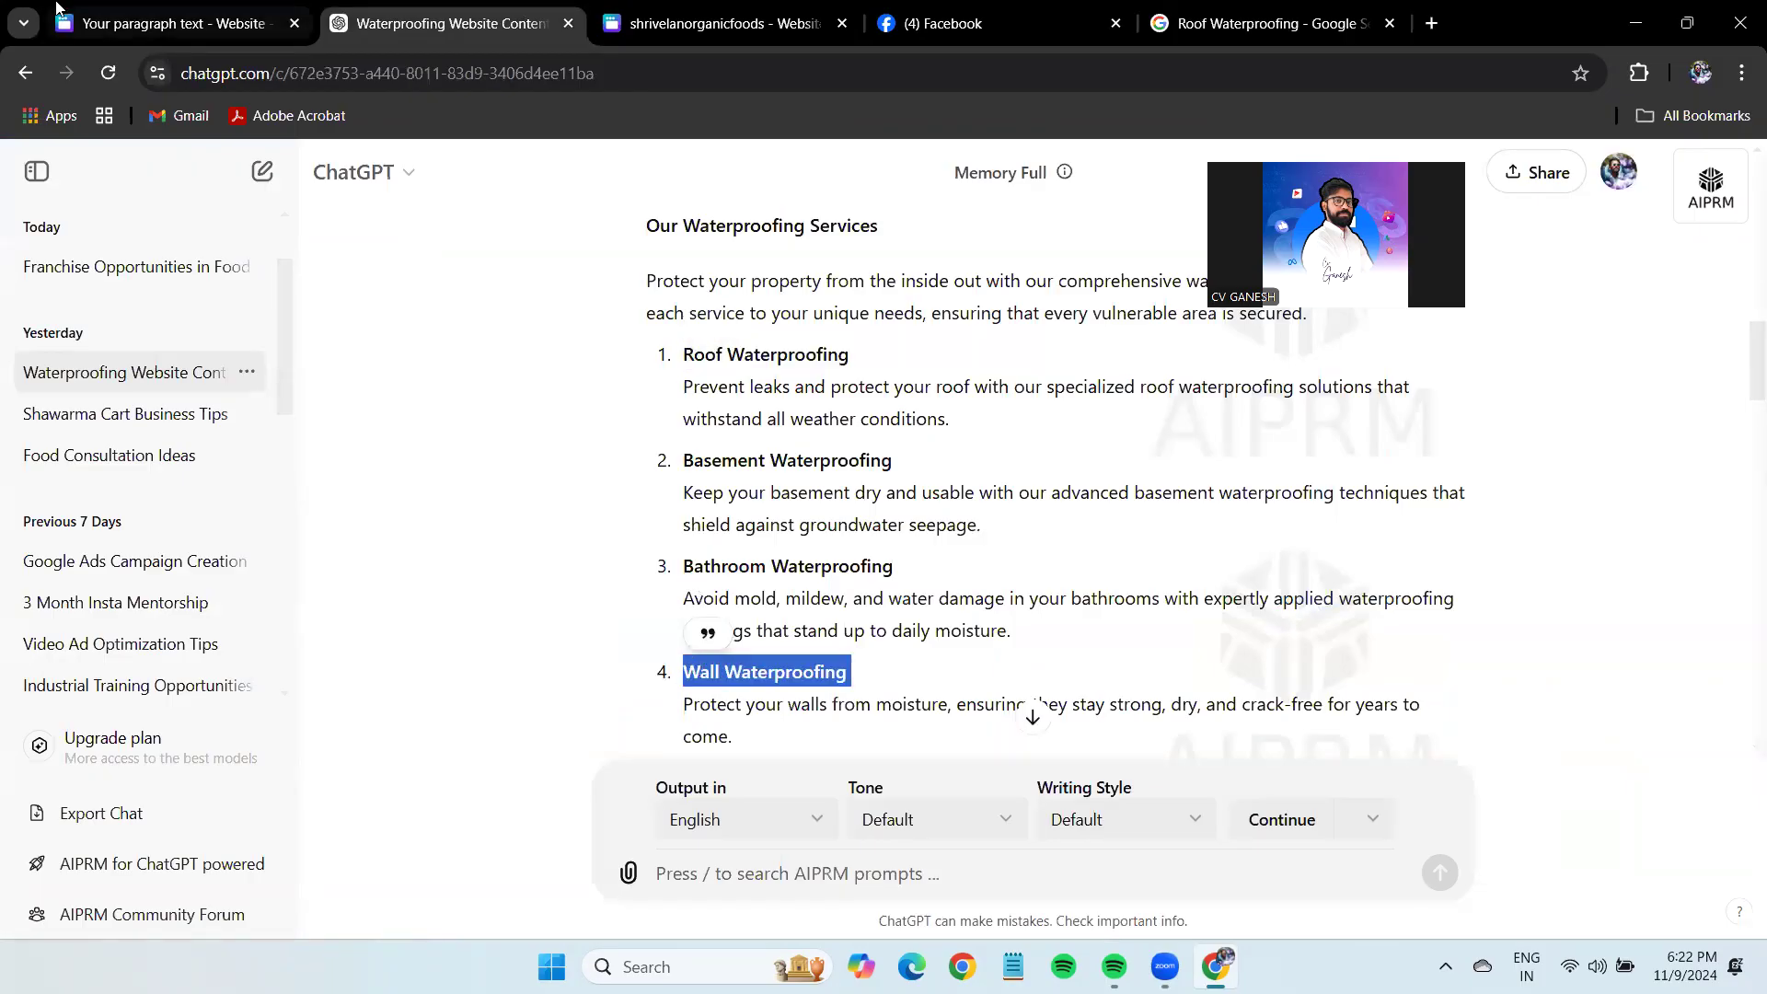
{"action": "key", "text": "ctrl+c"}
{"action": "left_click", "coordinate": [57, 9]}
{"action": "key", "text": "ctrl+v"}
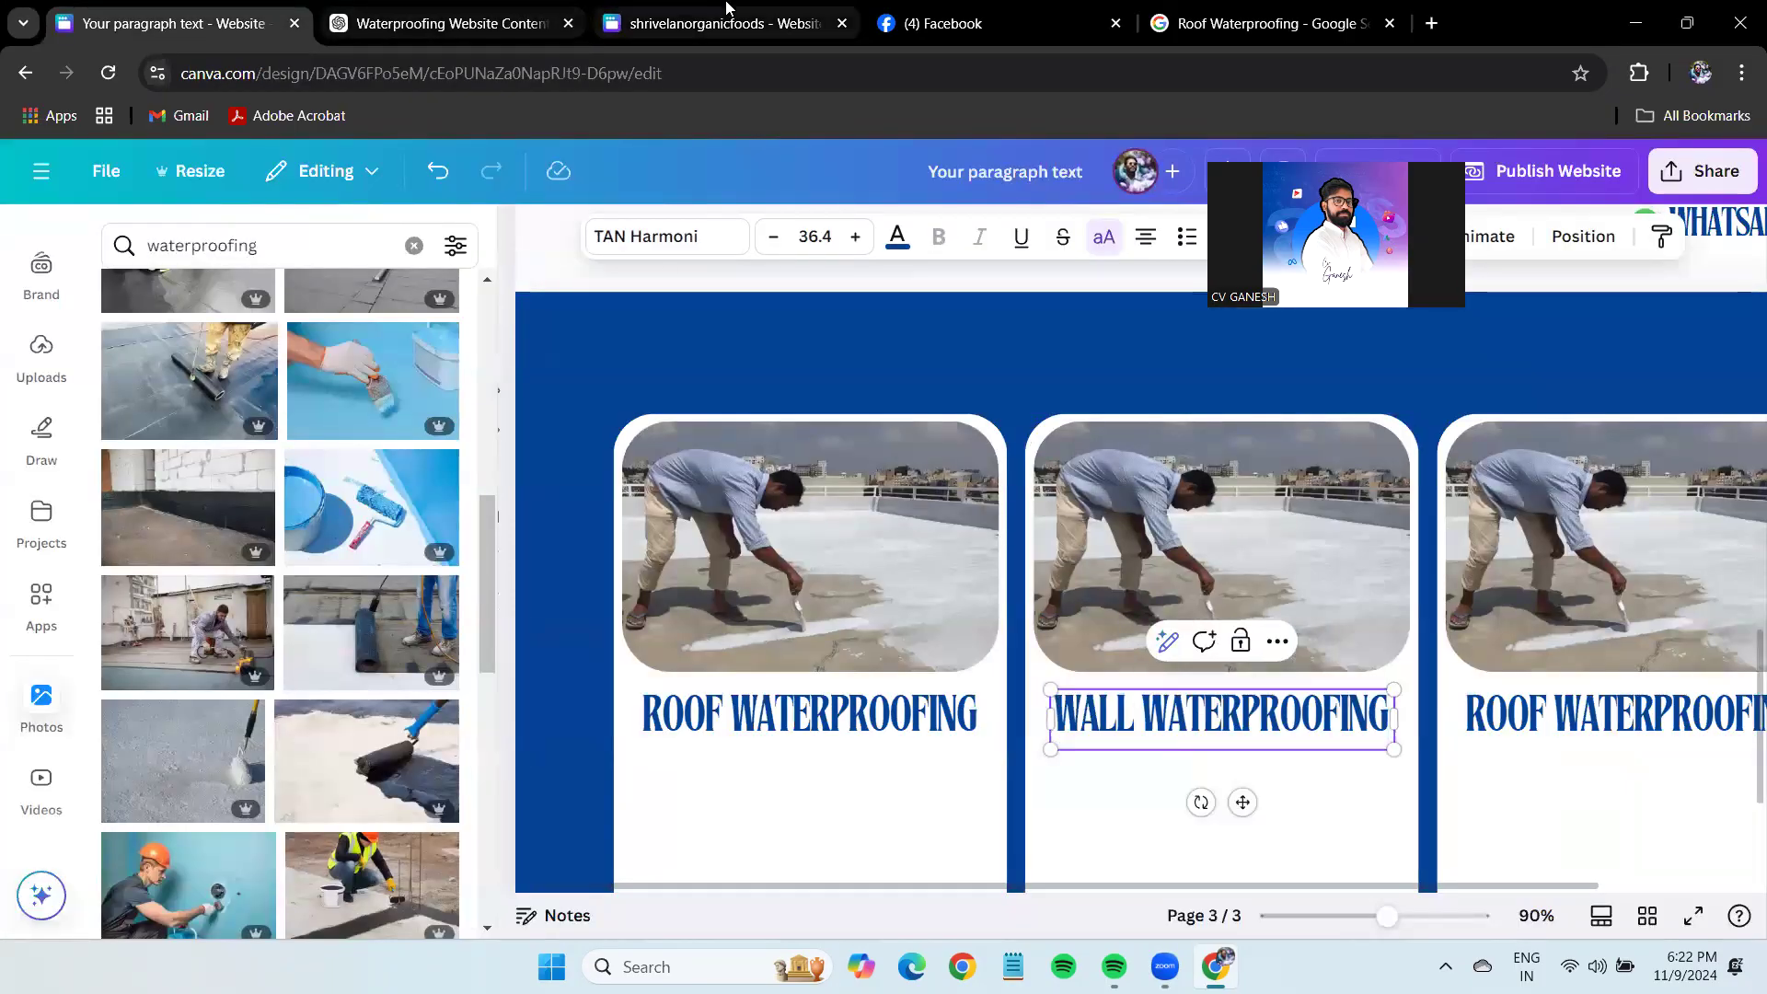
Replace the third card's title with Terrace Waterproofing from ChatGPT.
{"action": "left_click", "coordinate": [451, 23]}
{"action": "scroll", "coordinate": [767, 658], "scroll_direction": "down", "scroll_amount": 3}
{"action": "triple_click", "coordinate": [749, 550]}
{"action": "key", "text": "ctrl+c"}
{"action": "left_click", "coordinate": [184, 23]}
{"action": "triple_click", "coordinate": [1588, 731]}
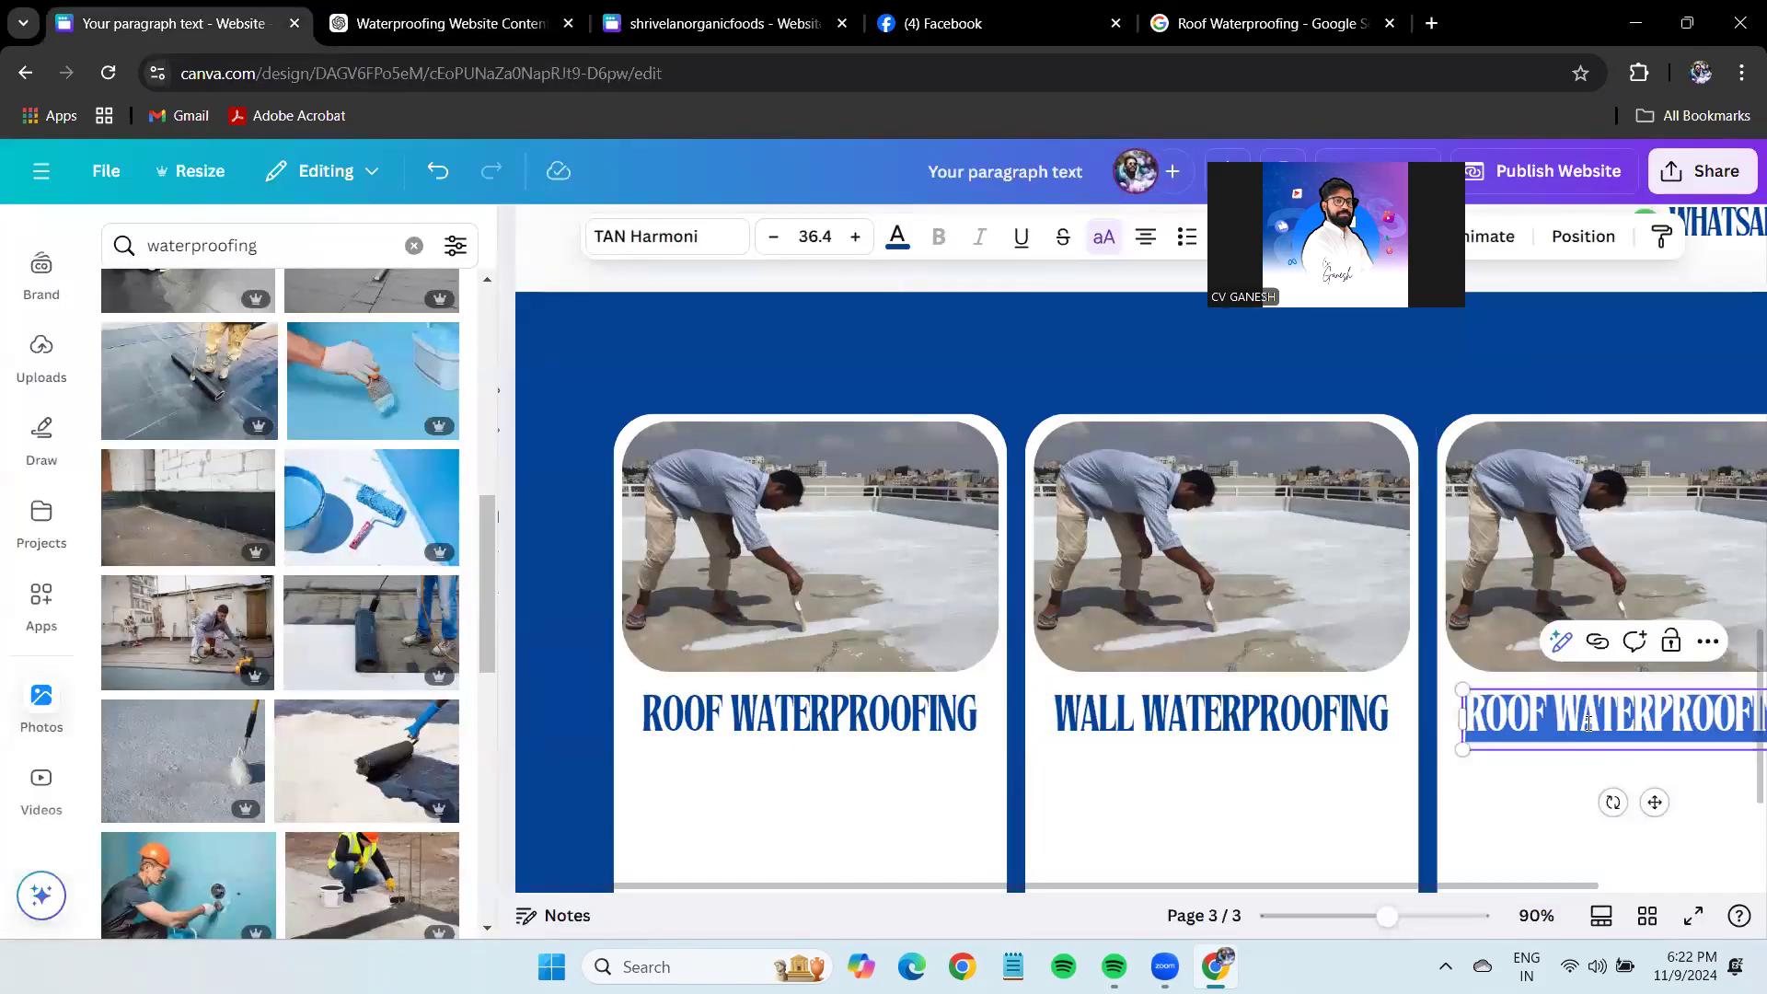
{"action": "key", "text": "ctrl+v"}
{"action": "left_click_drag", "start_coordinate": [1387, 919], "coordinate": [1374, 925]}
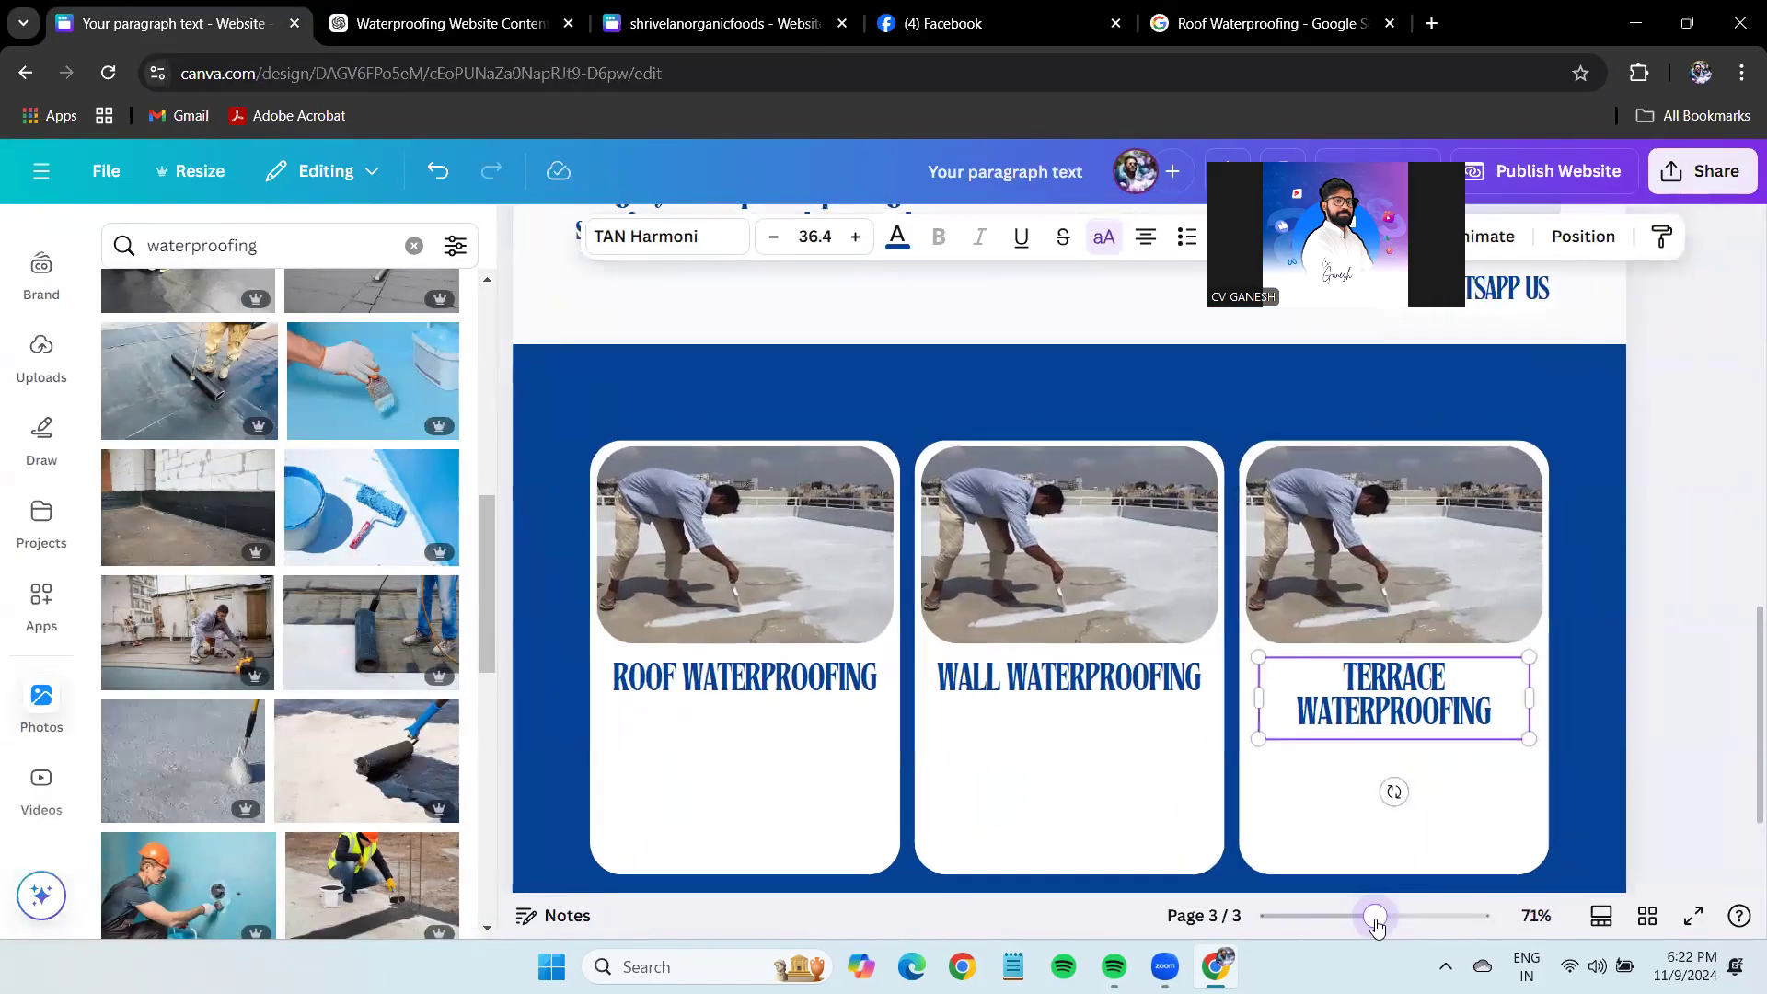
Break the WALL and ROOF WATERPROOFING titles onto two lines each.
{"action": "left_click", "coordinate": [1088, 685]}
{"action": "left_click", "coordinate": [1029, 675]}
{"action": "key", "text": "Return"}
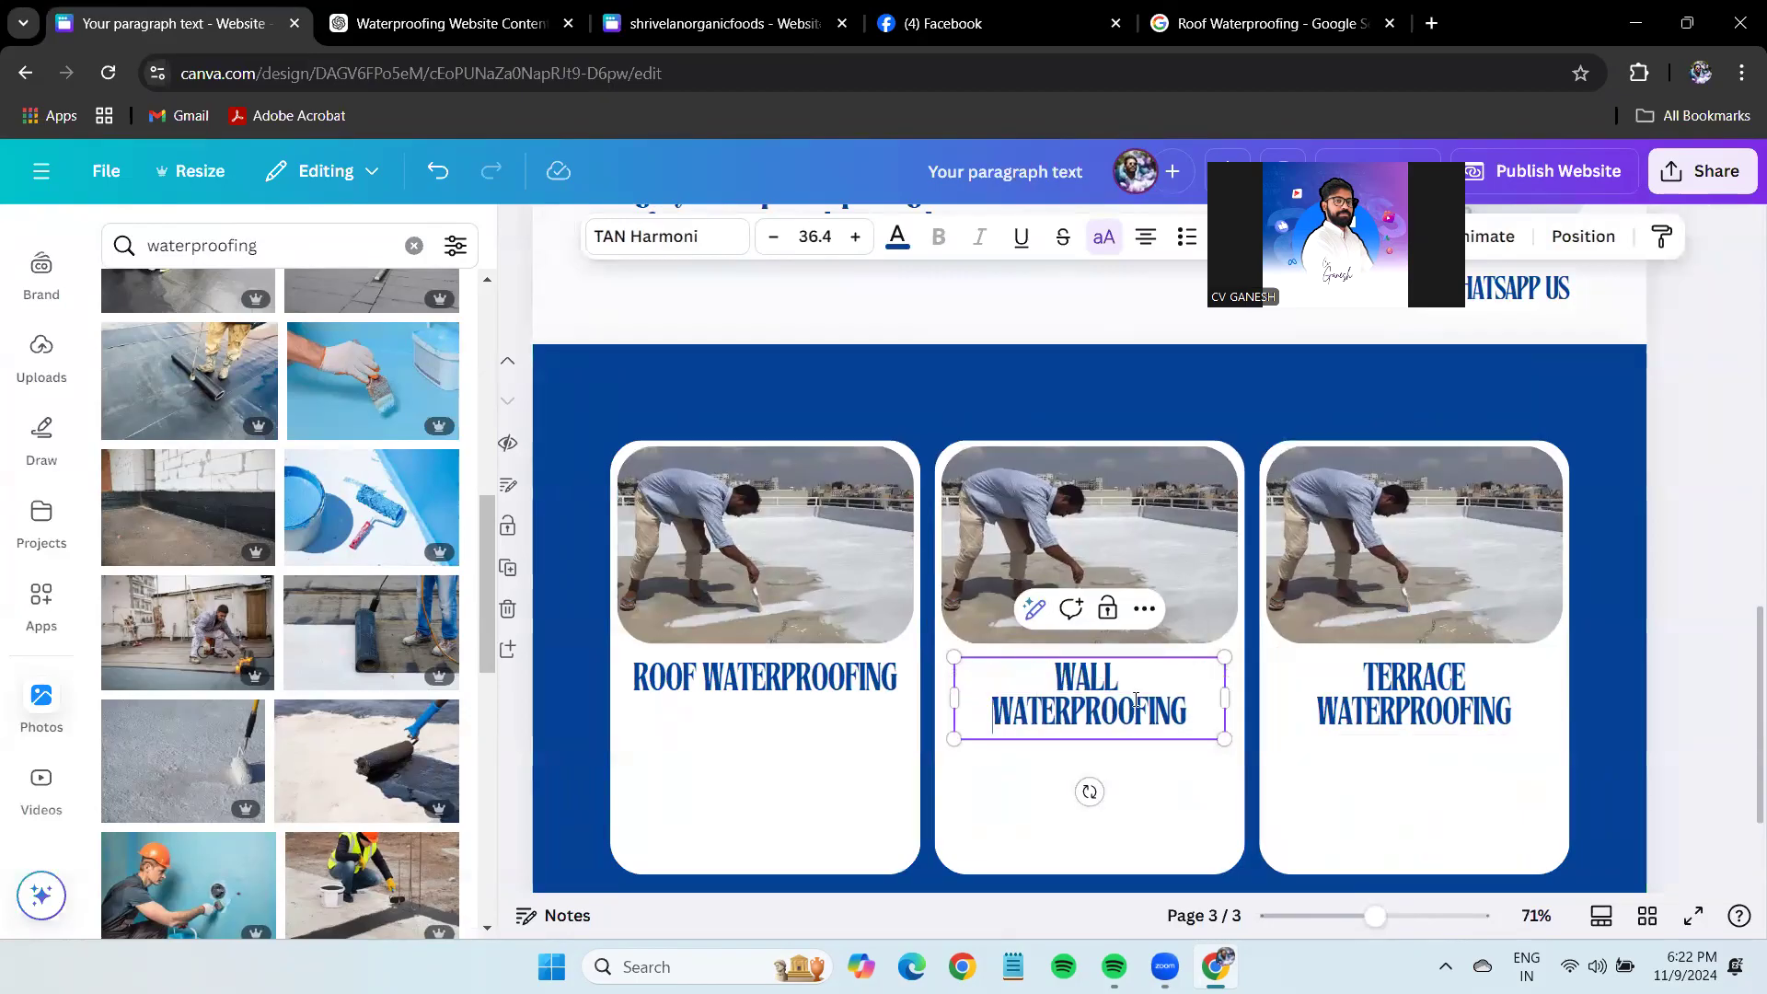
{"action": "left_click", "coordinate": [704, 682]}
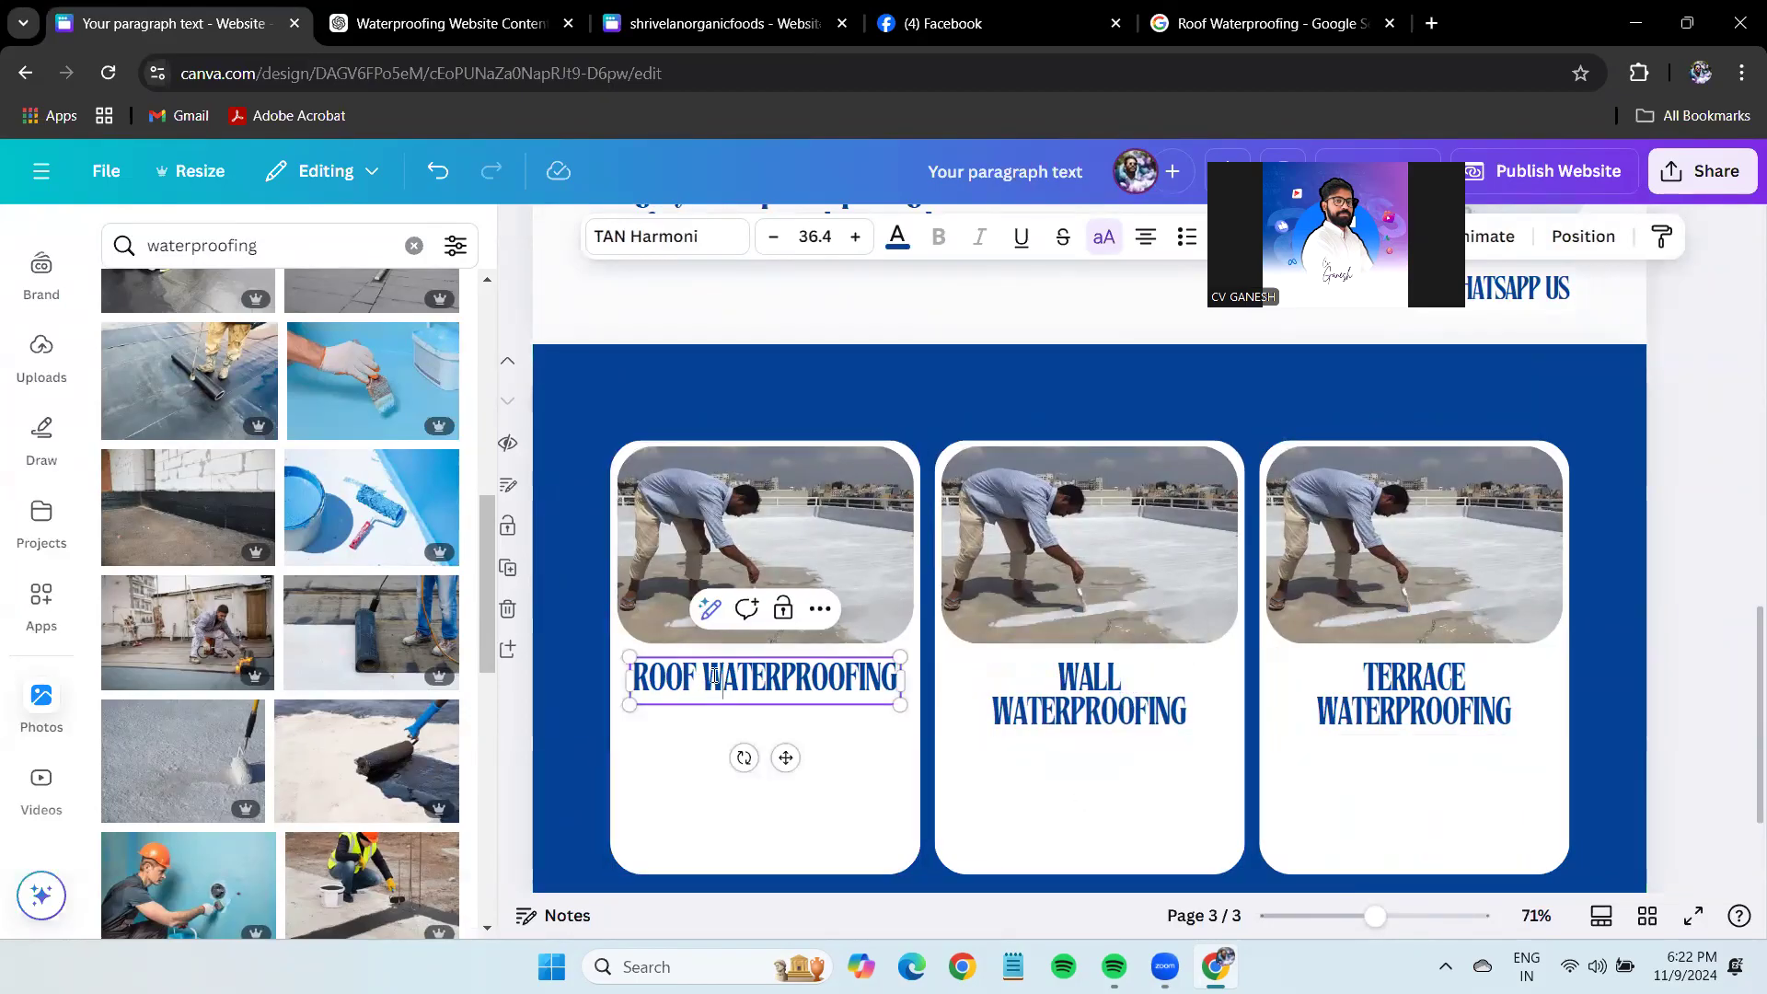
{"action": "key", "text": "Return"}
{"action": "key", "text": "Escape"}
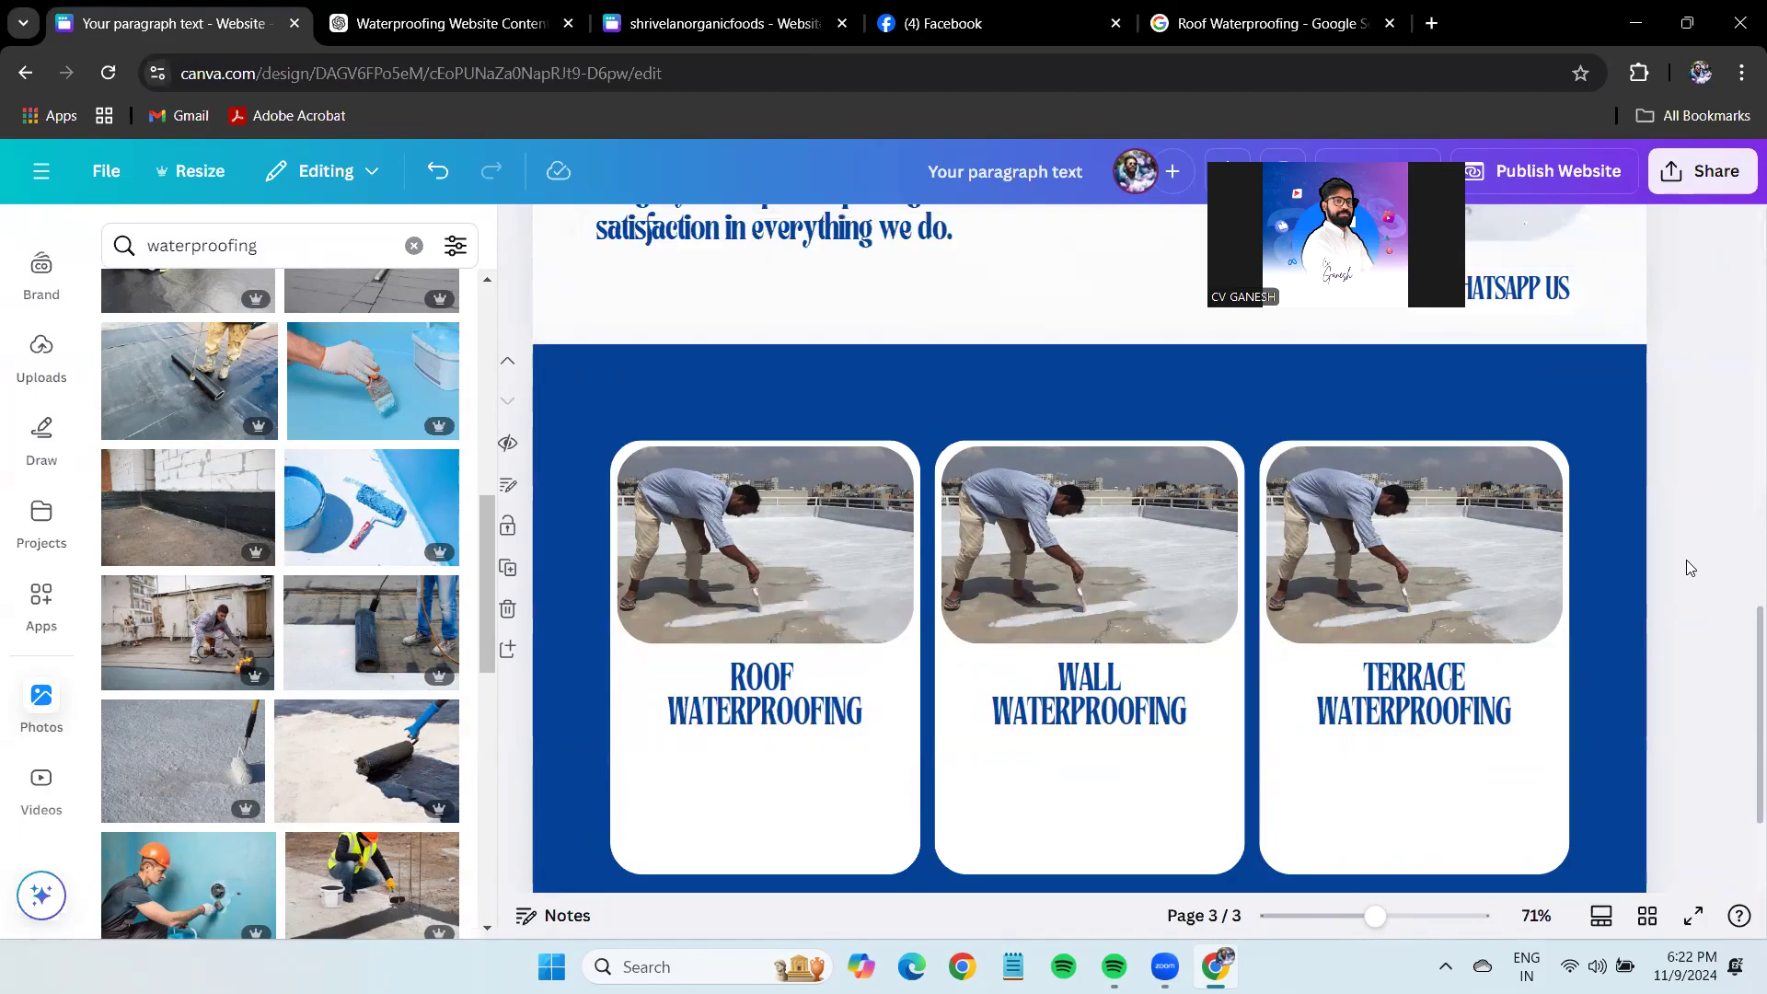
{"action": "scroll", "coordinate": [868, 709], "scroll_direction": "down", "scroll_amount": 2}
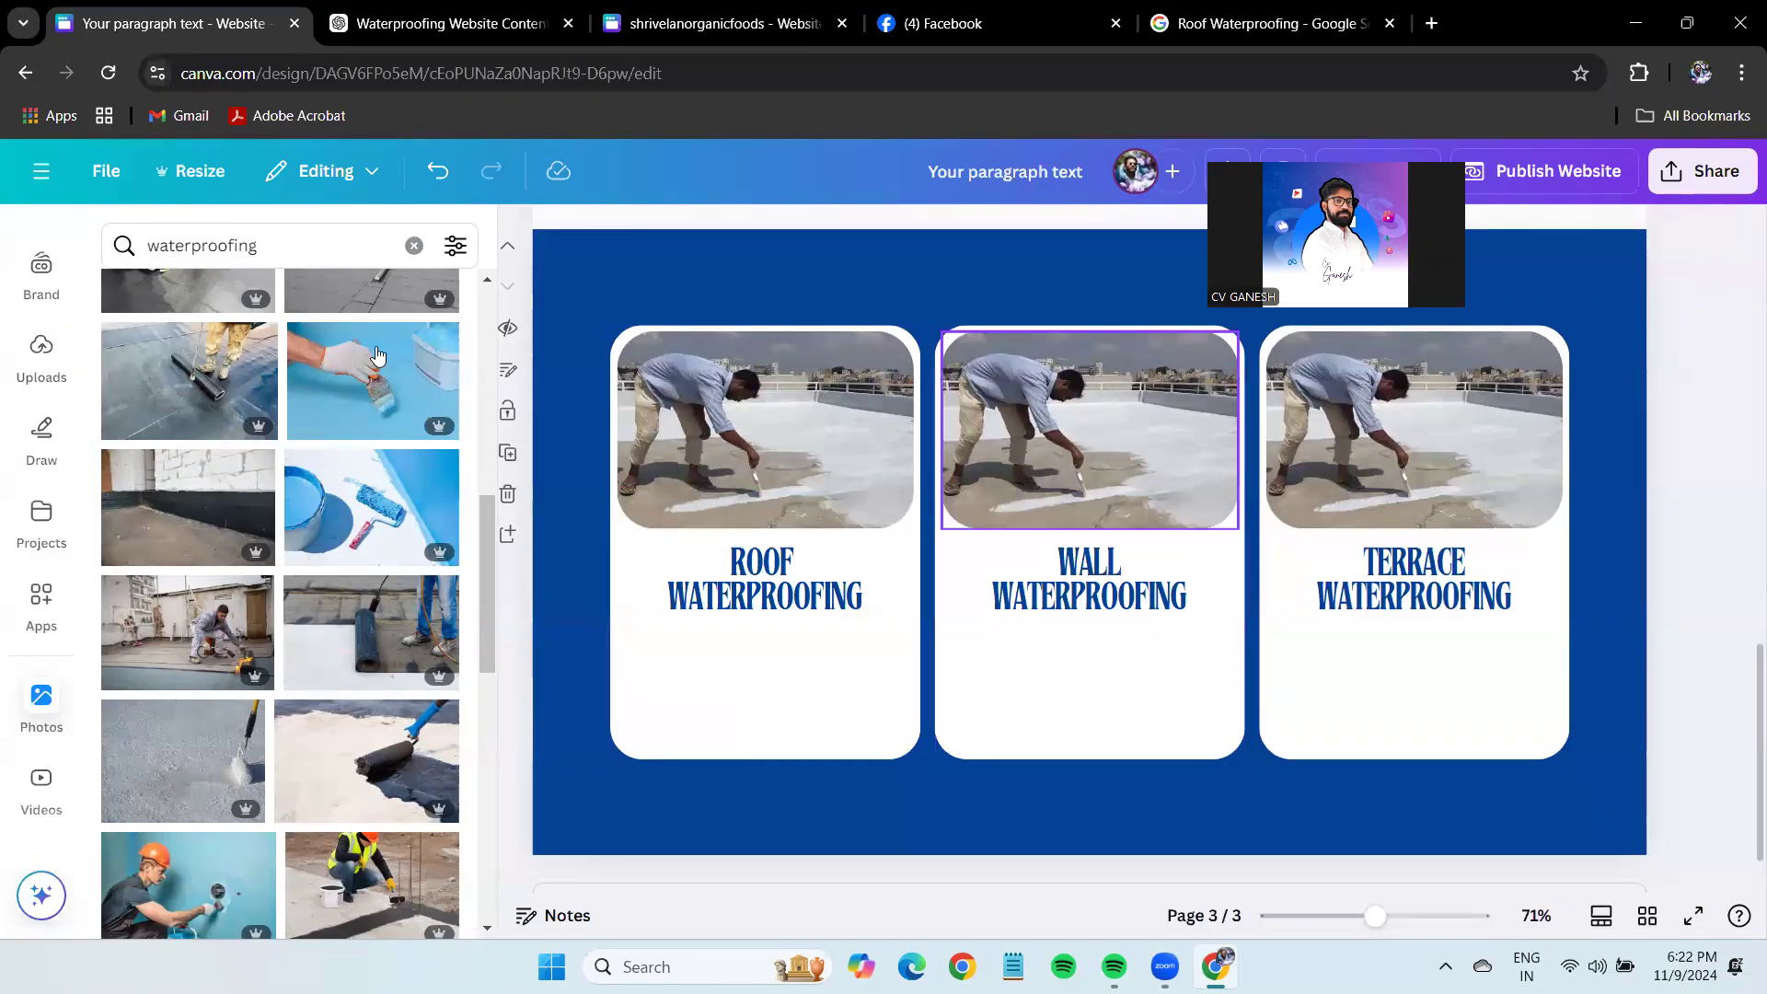
{"action": "left_click", "coordinate": [1270, 23]}
{"action": "double_click", "coordinate": [252, 197]}
Search images for 'wall Waterproofing' and copy the Keyvendors before-and-after wall photo.
{"action": "type", "text": "wallWaterproofing"}
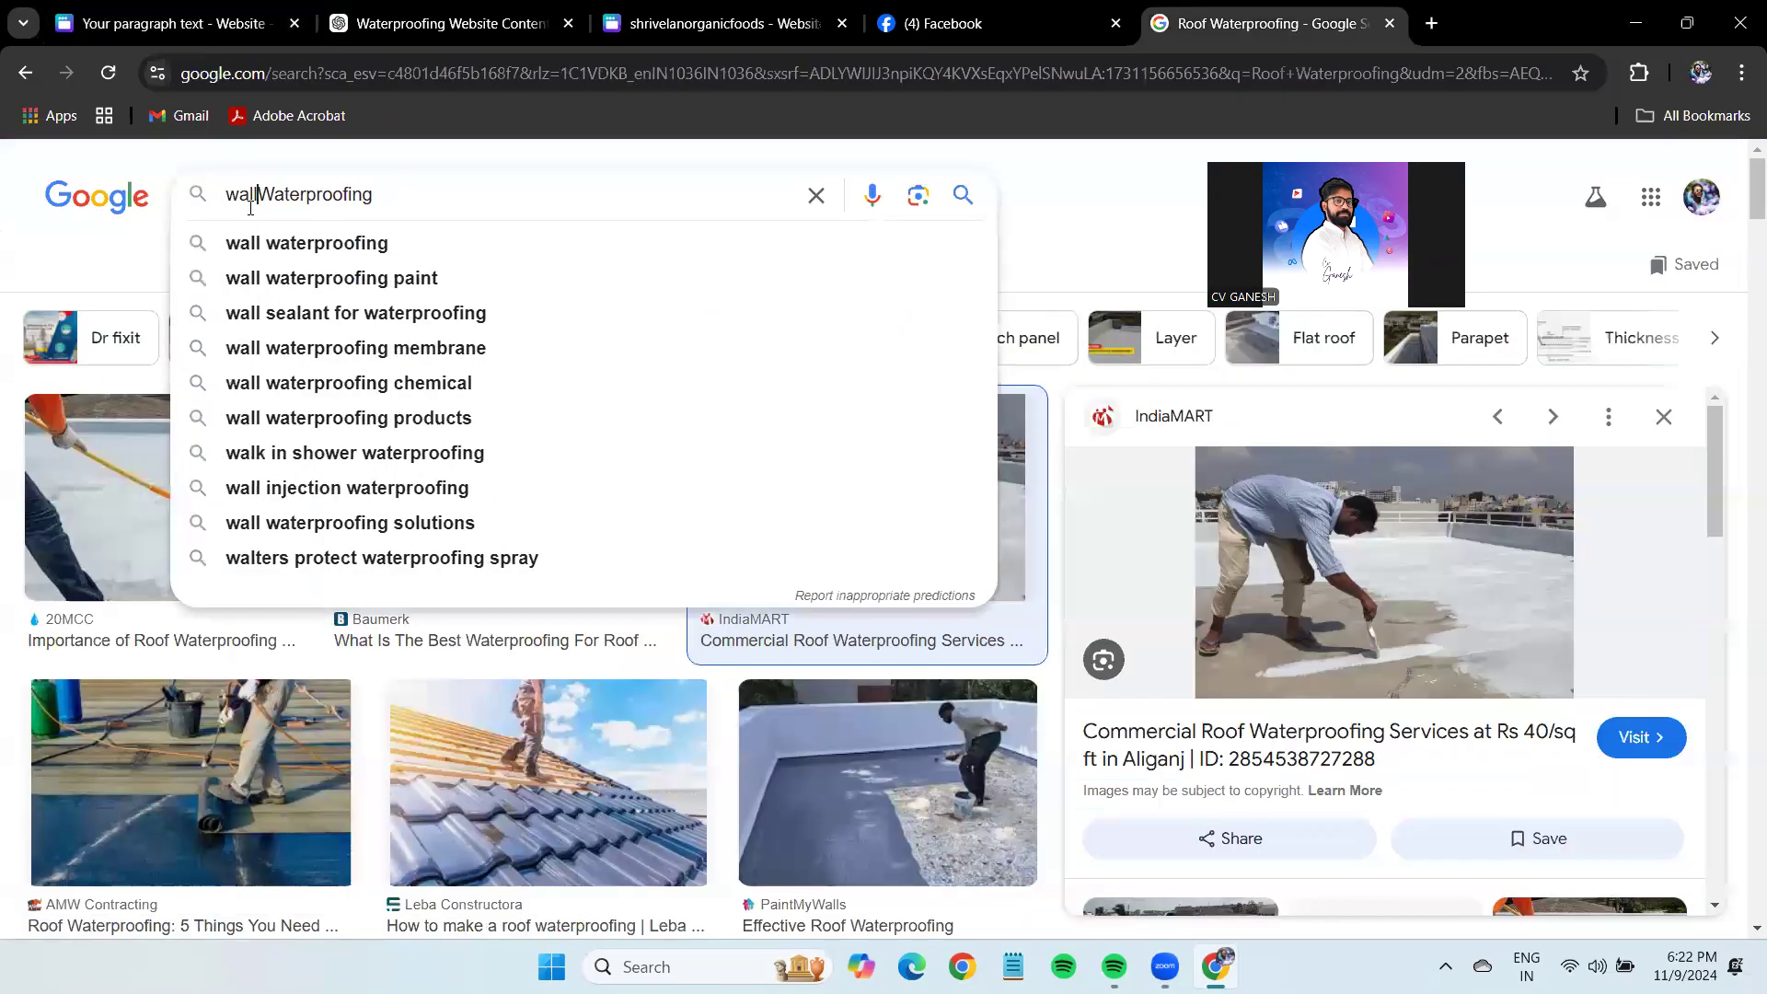
{"action": "key", "text": "Return"}
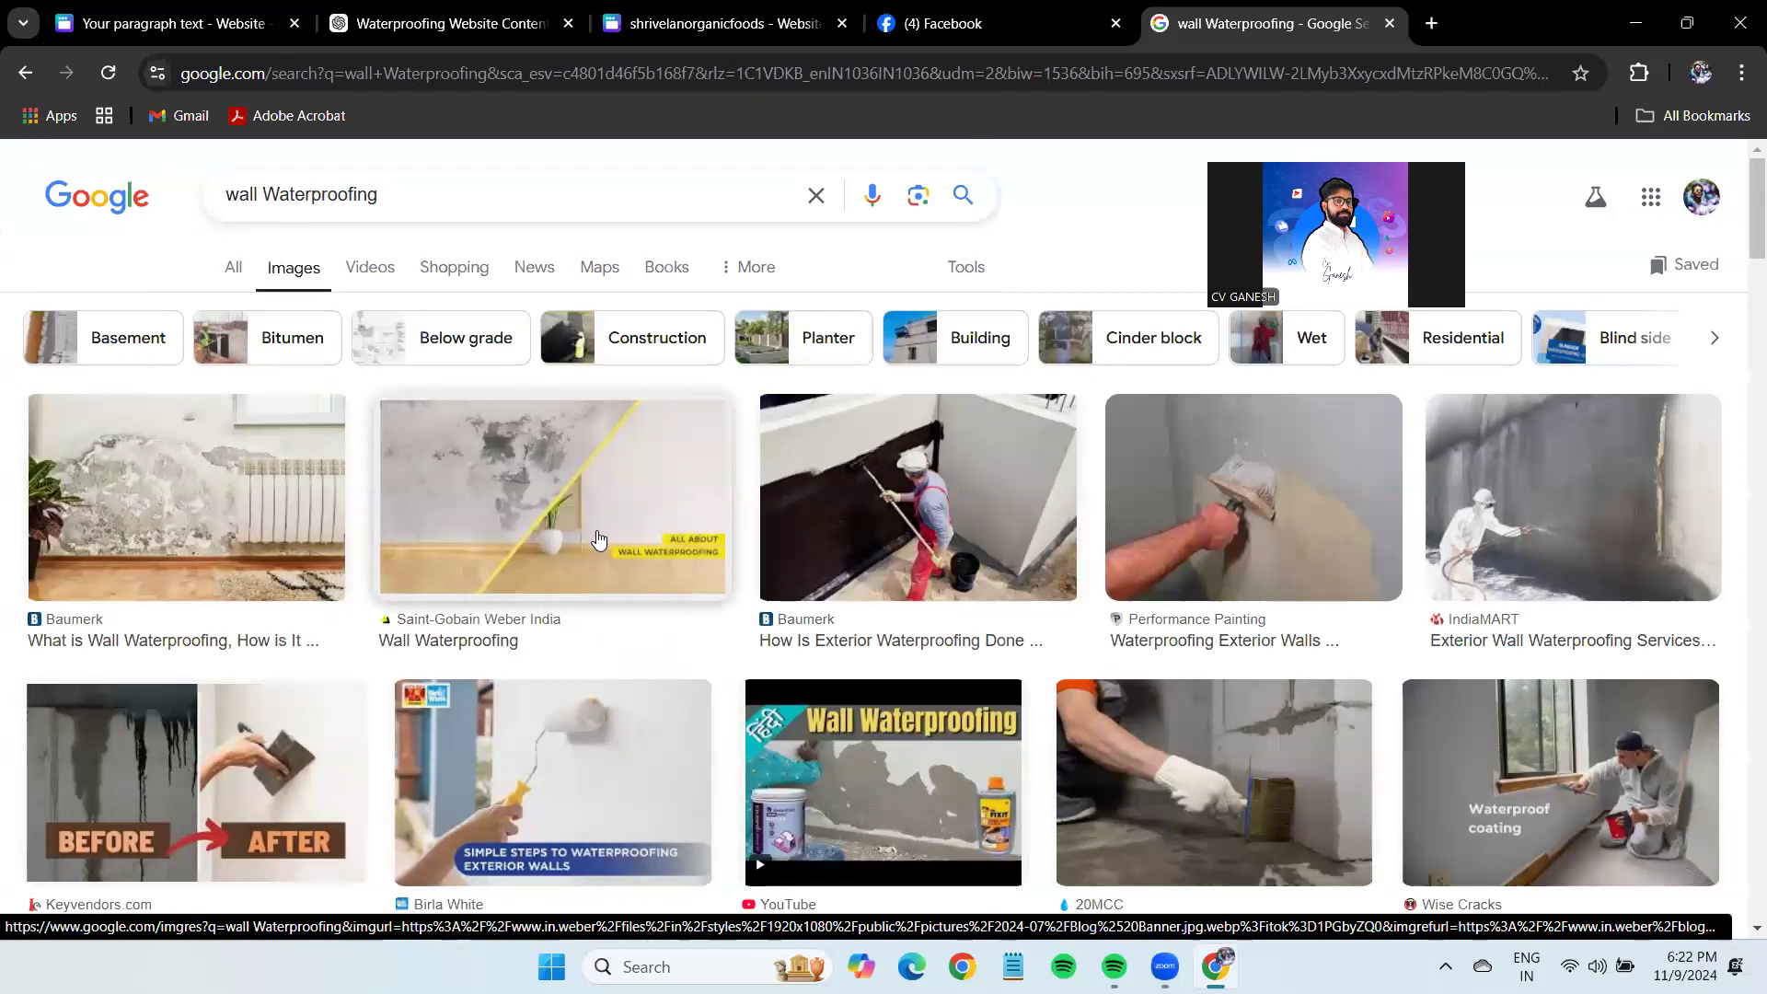
{"action": "left_click", "coordinate": [598, 538]}
{"action": "scroll", "coordinate": [625, 553], "scroll_direction": "down", "scroll_amount": 4}
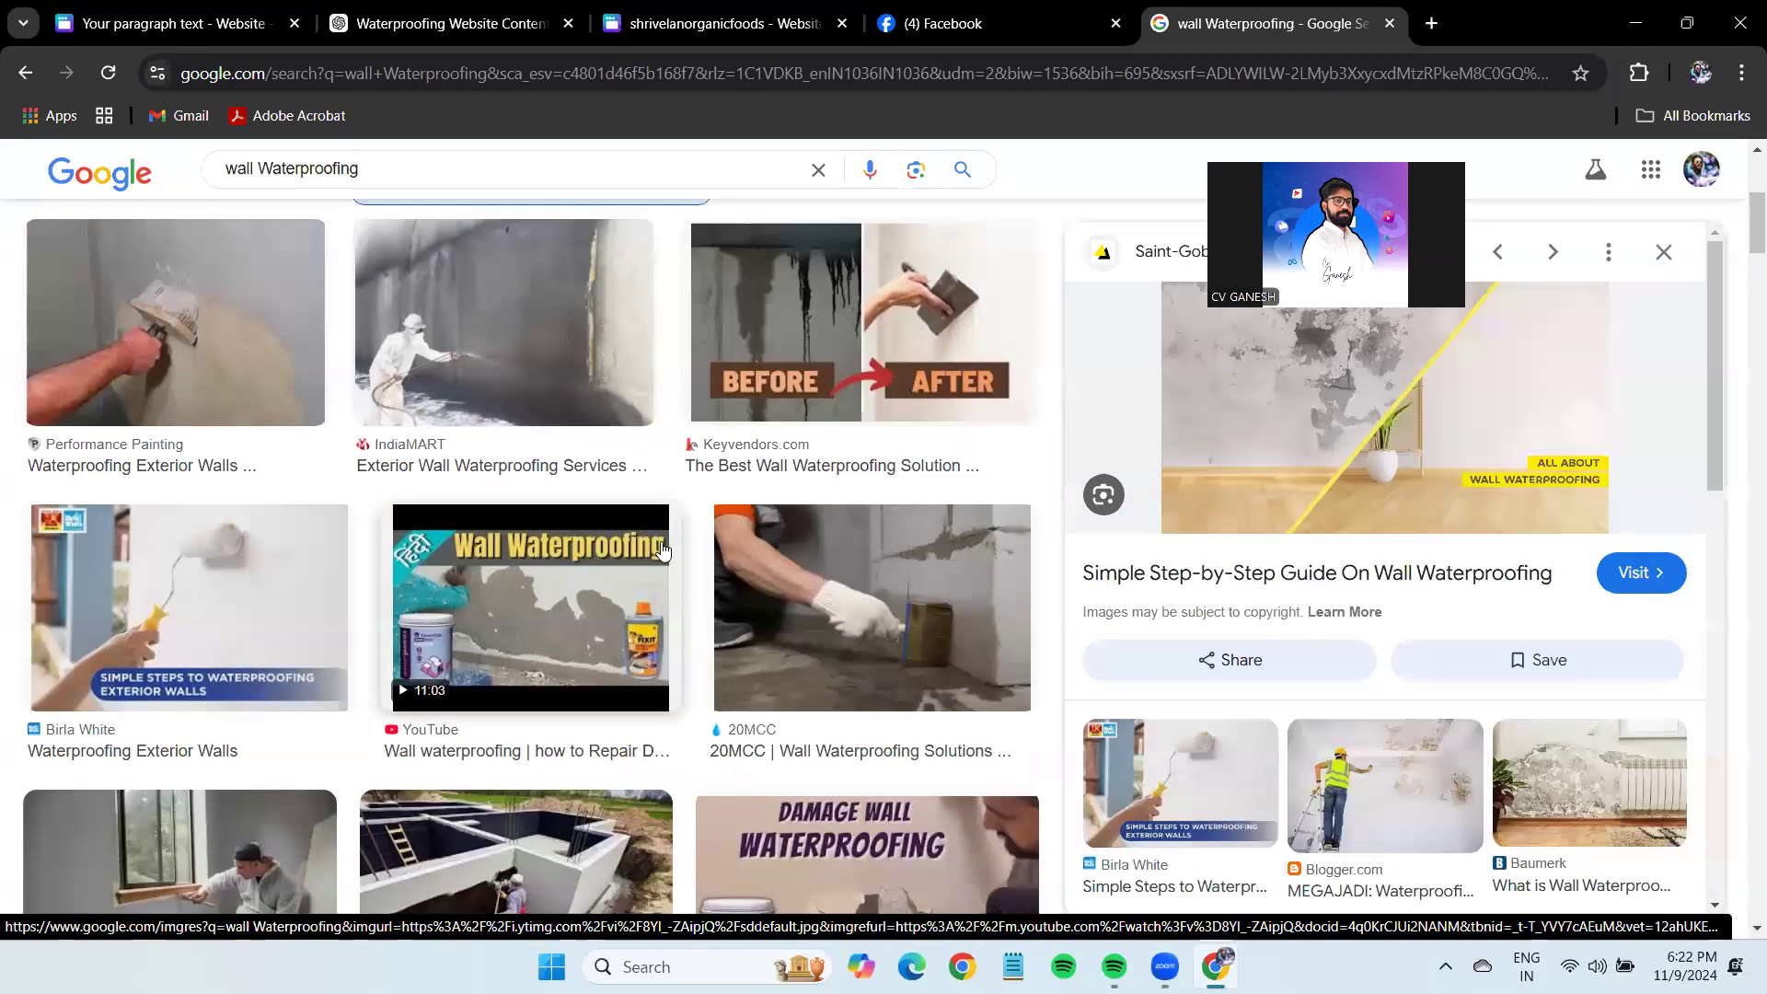
{"action": "left_click", "coordinate": [865, 344]}
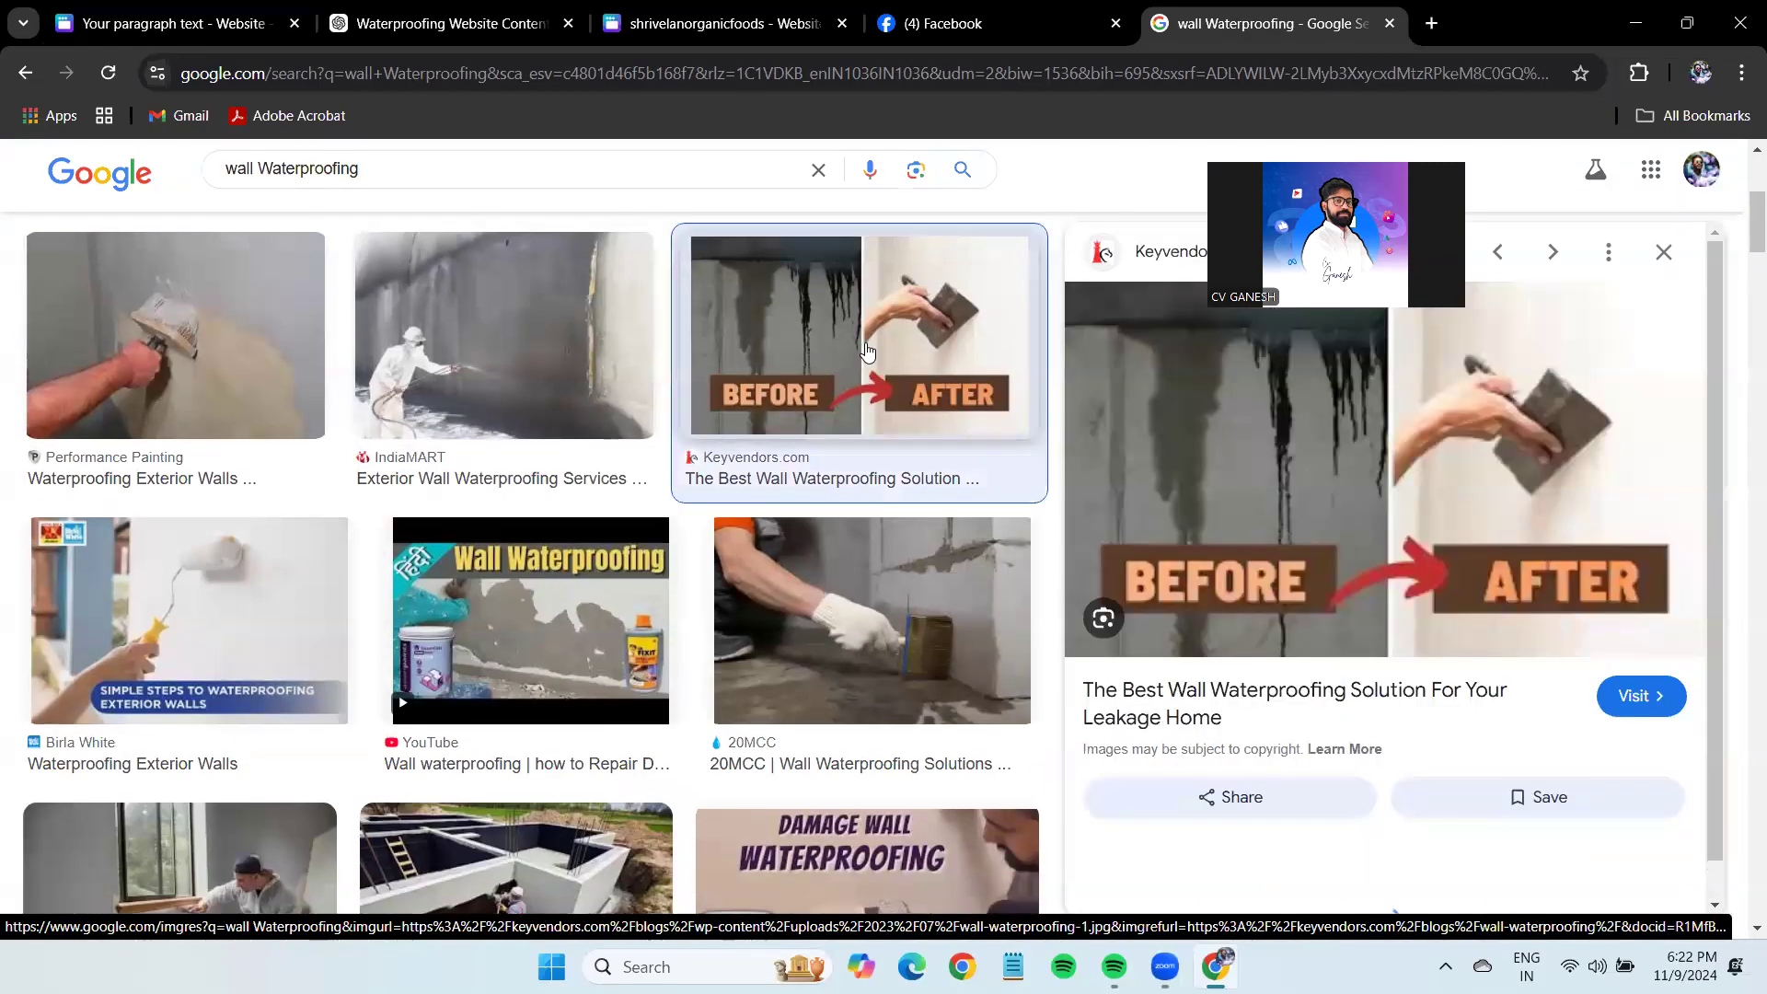
{"action": "right_click", "coordinate": [1320, 482]}
{"action": "left_click", "coordinate": [1481, 381]}
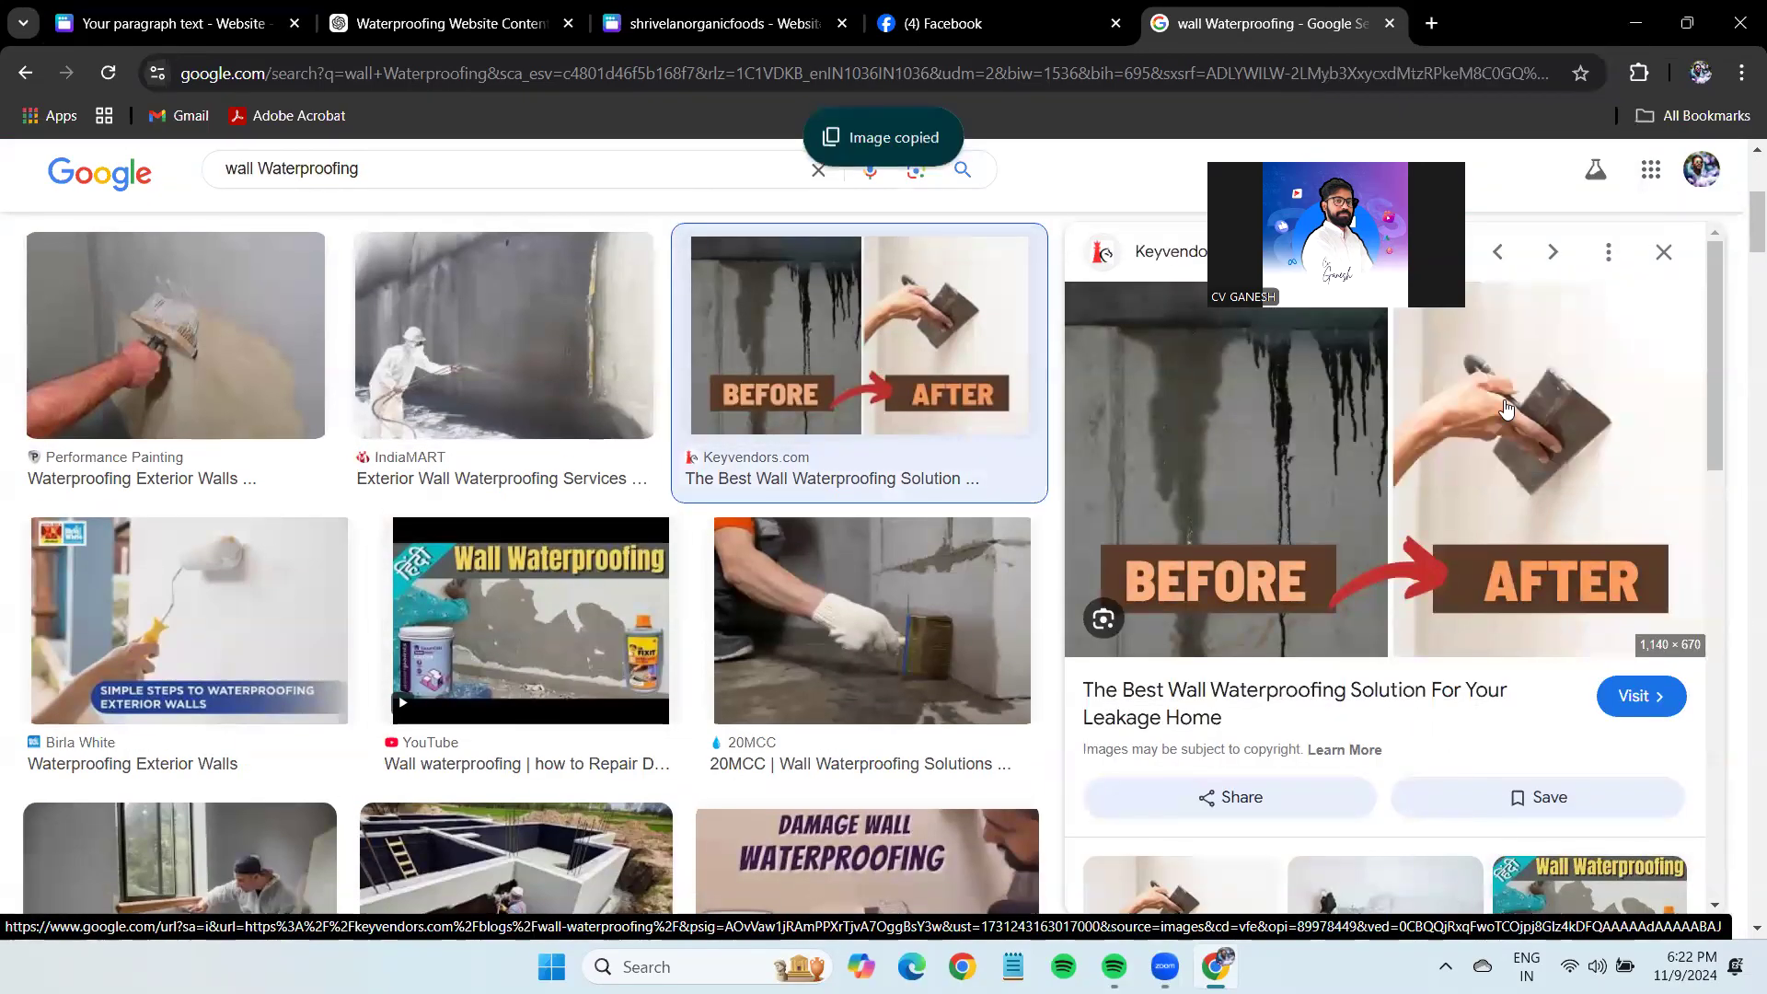
{"action": "left_click", "coordinate": [175, 23]}
{"action": "scroll", "coordinate": [477, 264], "scroll_direction": "up", "scroll_amount": 10}
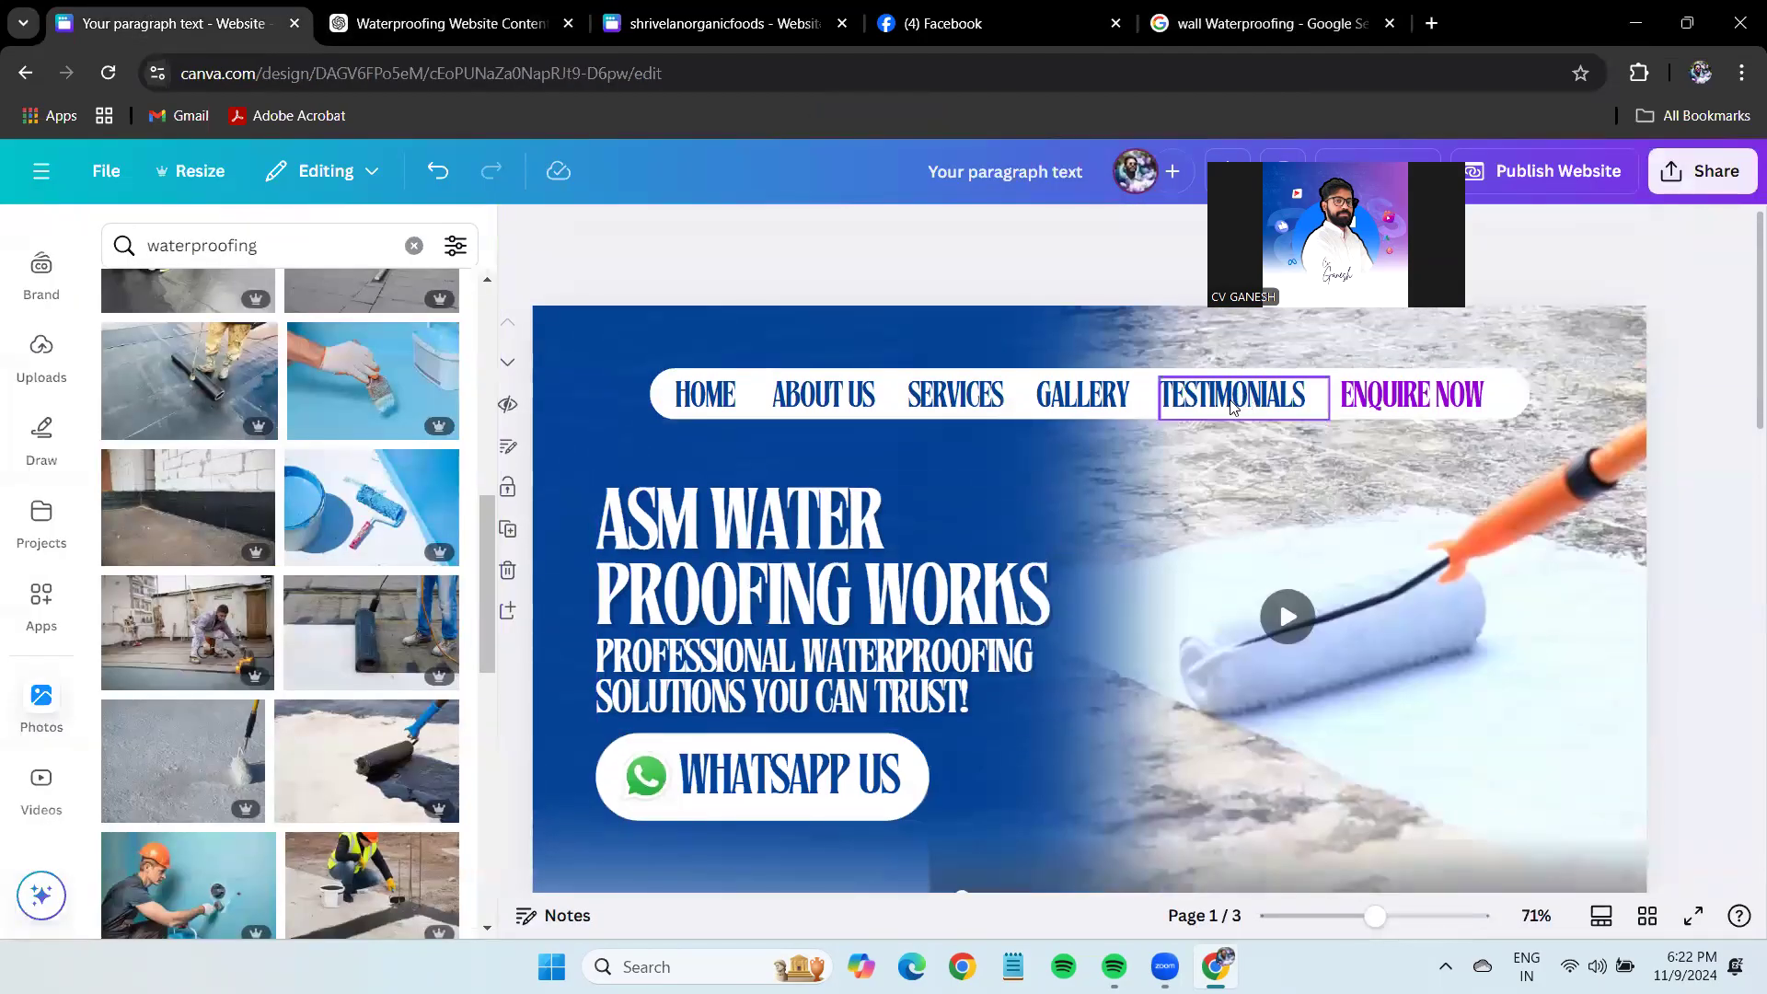
Paste the before-and-after wall image onto page 3 over the middle card.
{"action": "scroll", "coordinate": [1187, 435], "scroll_direction": "down", "scroll_amount": 10}
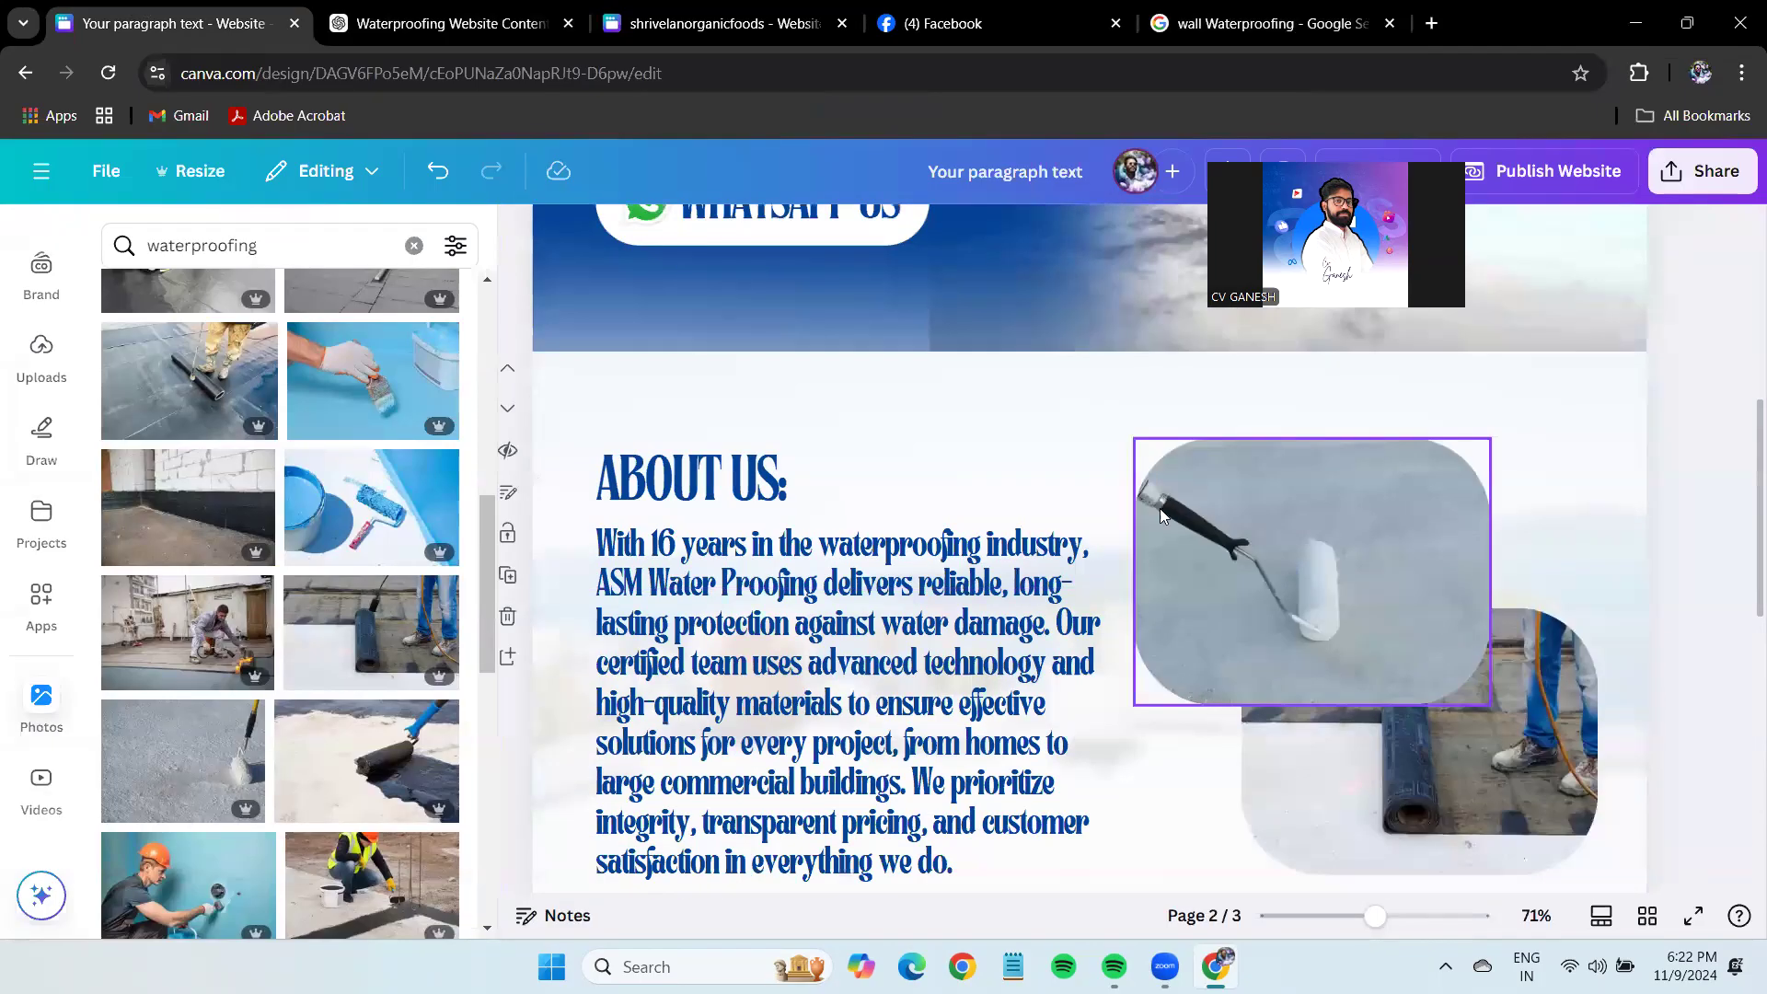
{"action": "scroll", "coordinate": [1158, 593], "scroll_direction": "up", "scroll_amount": 2}
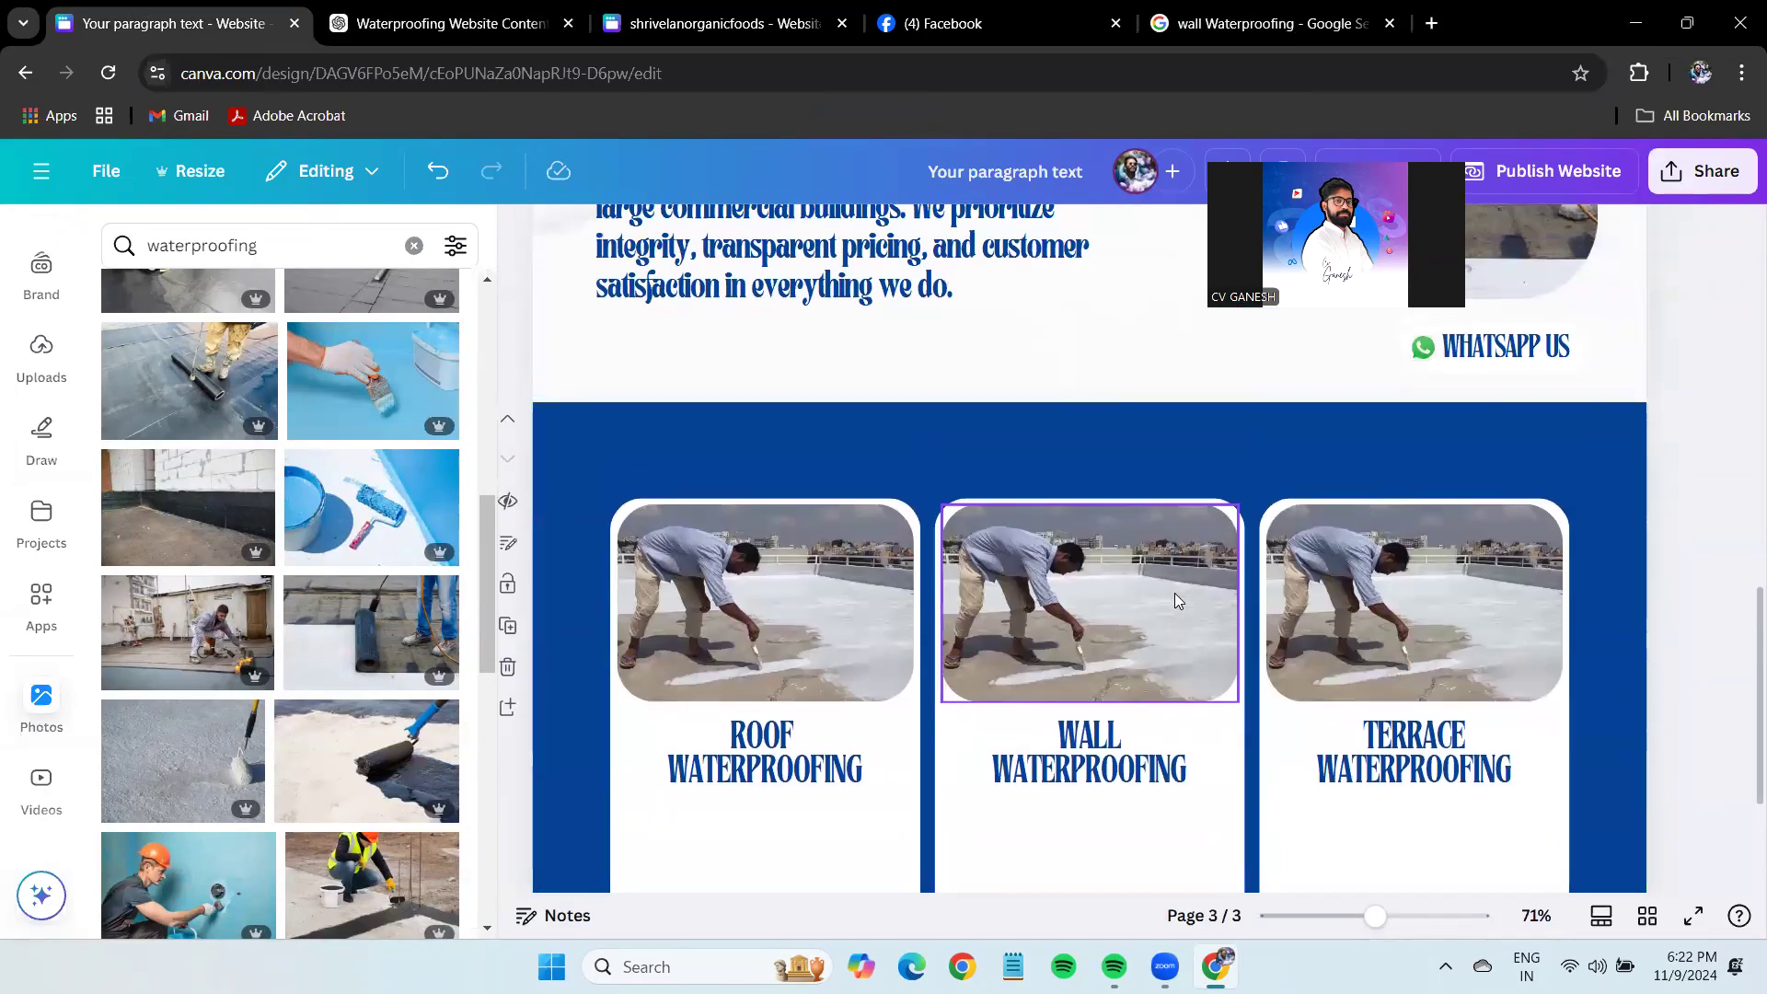
{"action": "scroll", "coordinate": [1174, 593], "scroll_direction": "down", "scroll_amount": 1}
{"action": "key", "text": "ctrl+v"}
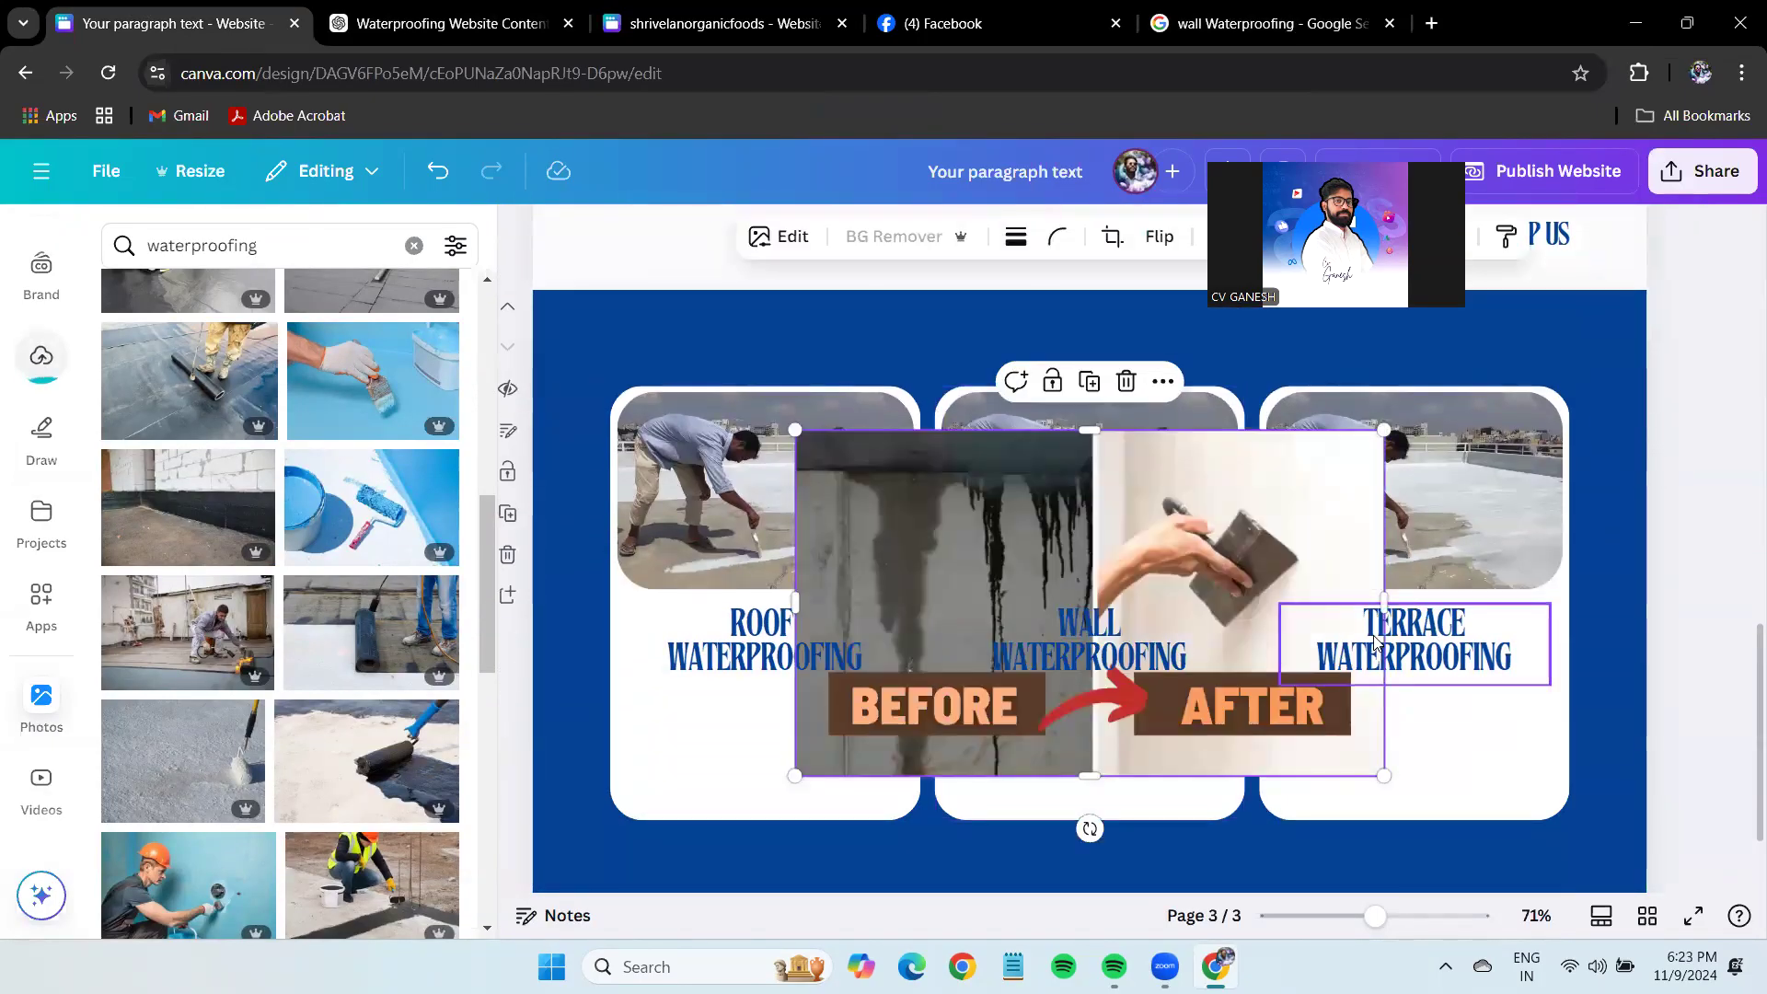
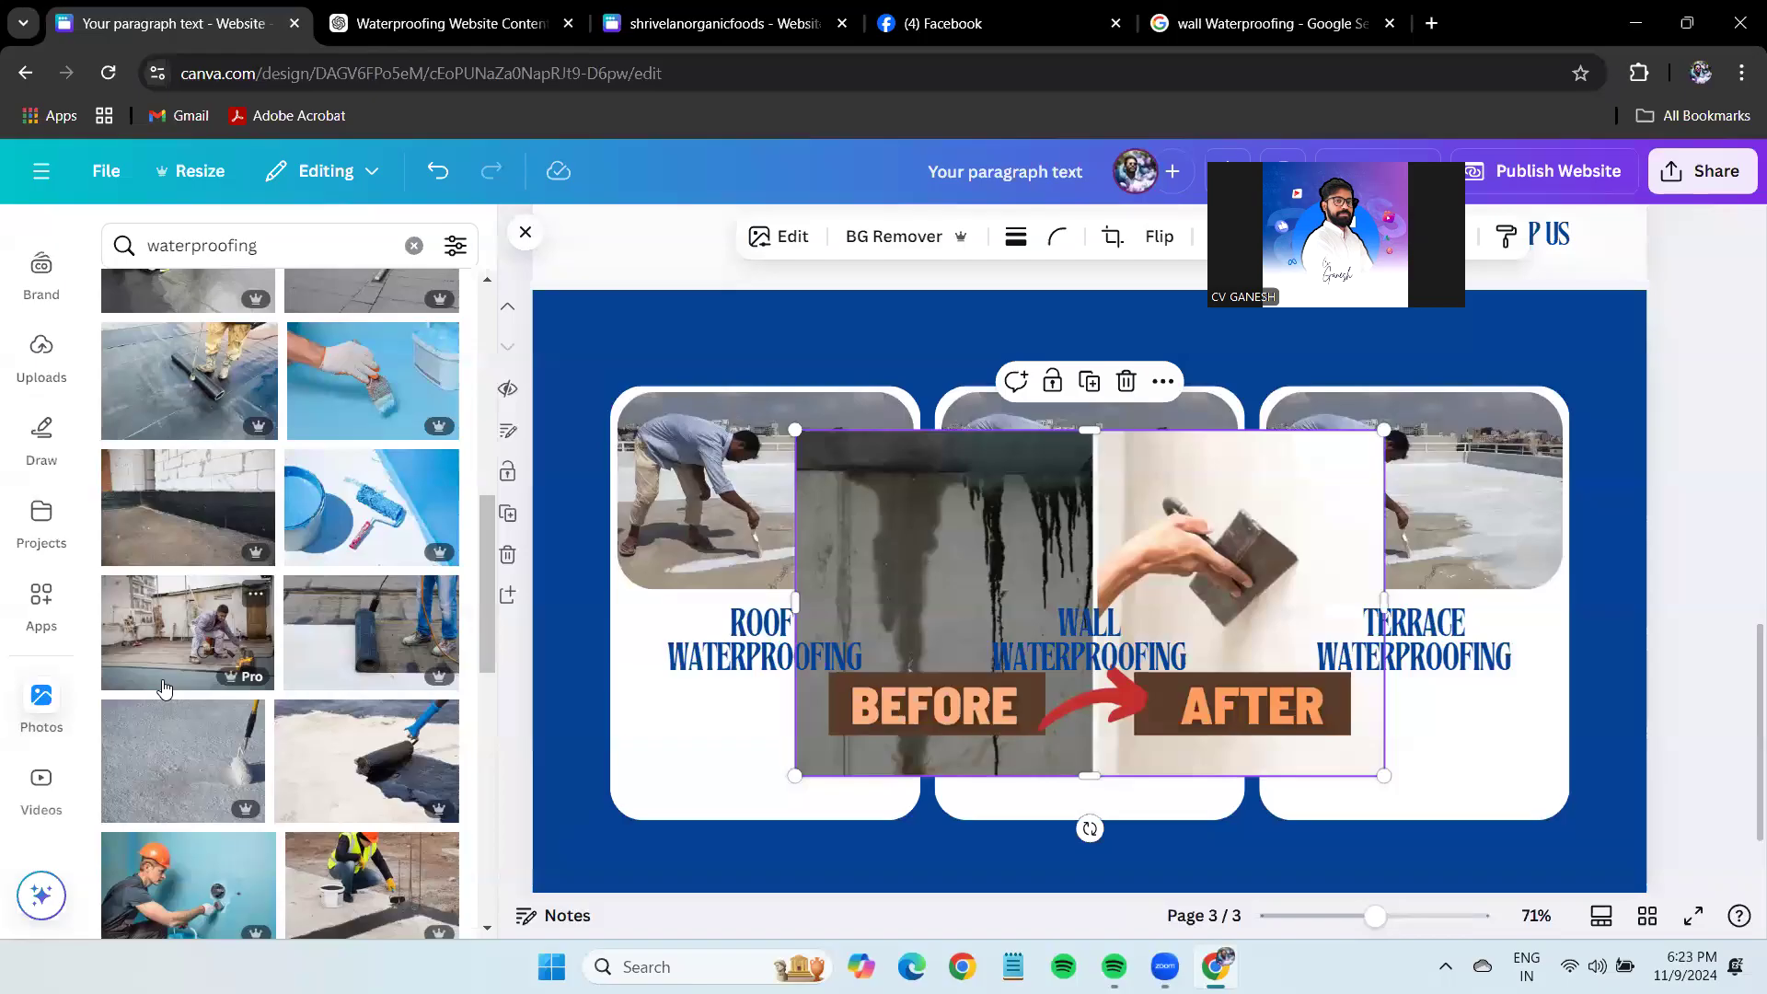
Search Google for the saree store's website and open it.
{"action": "left_click", "coordinate": [1434, 24]}
{"action": "type", "text": "shr"}
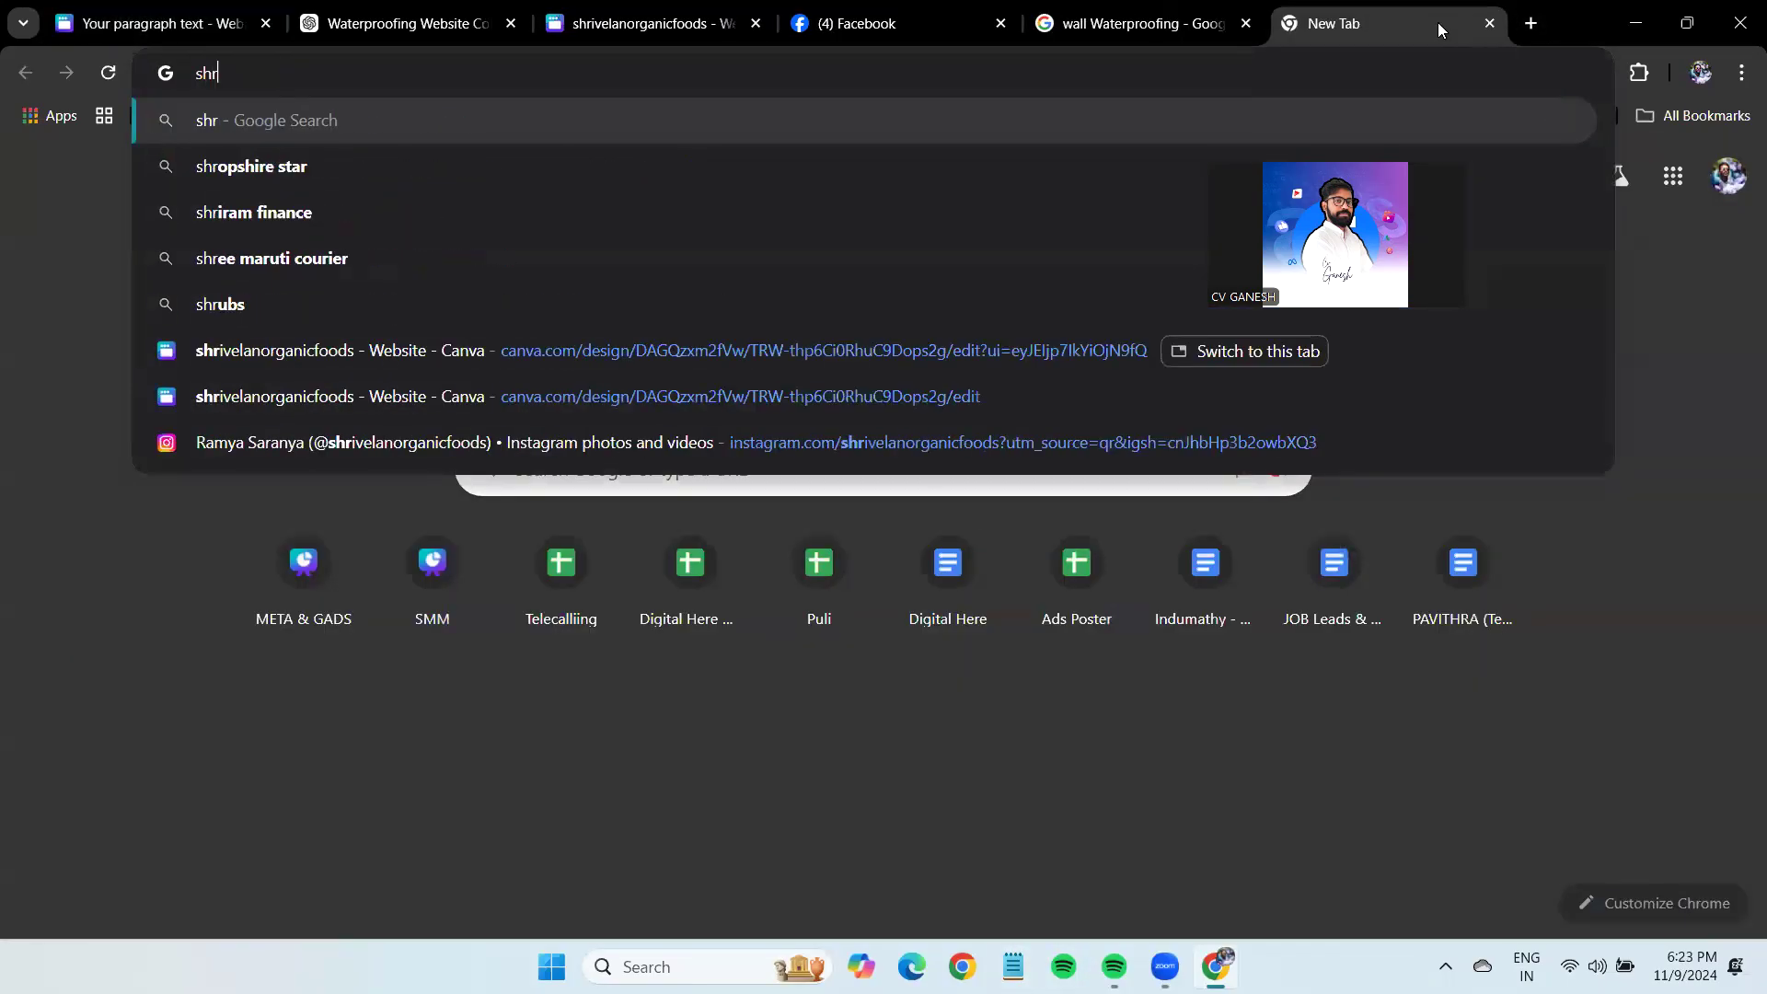
{"action": "type", "text": "uthika"}
{"action": "key", "text": "Down"}
{"action": "key", "text": "Down"}
{"action": "key", "text": "Down"}
{"action": "key", "text": "Down"}
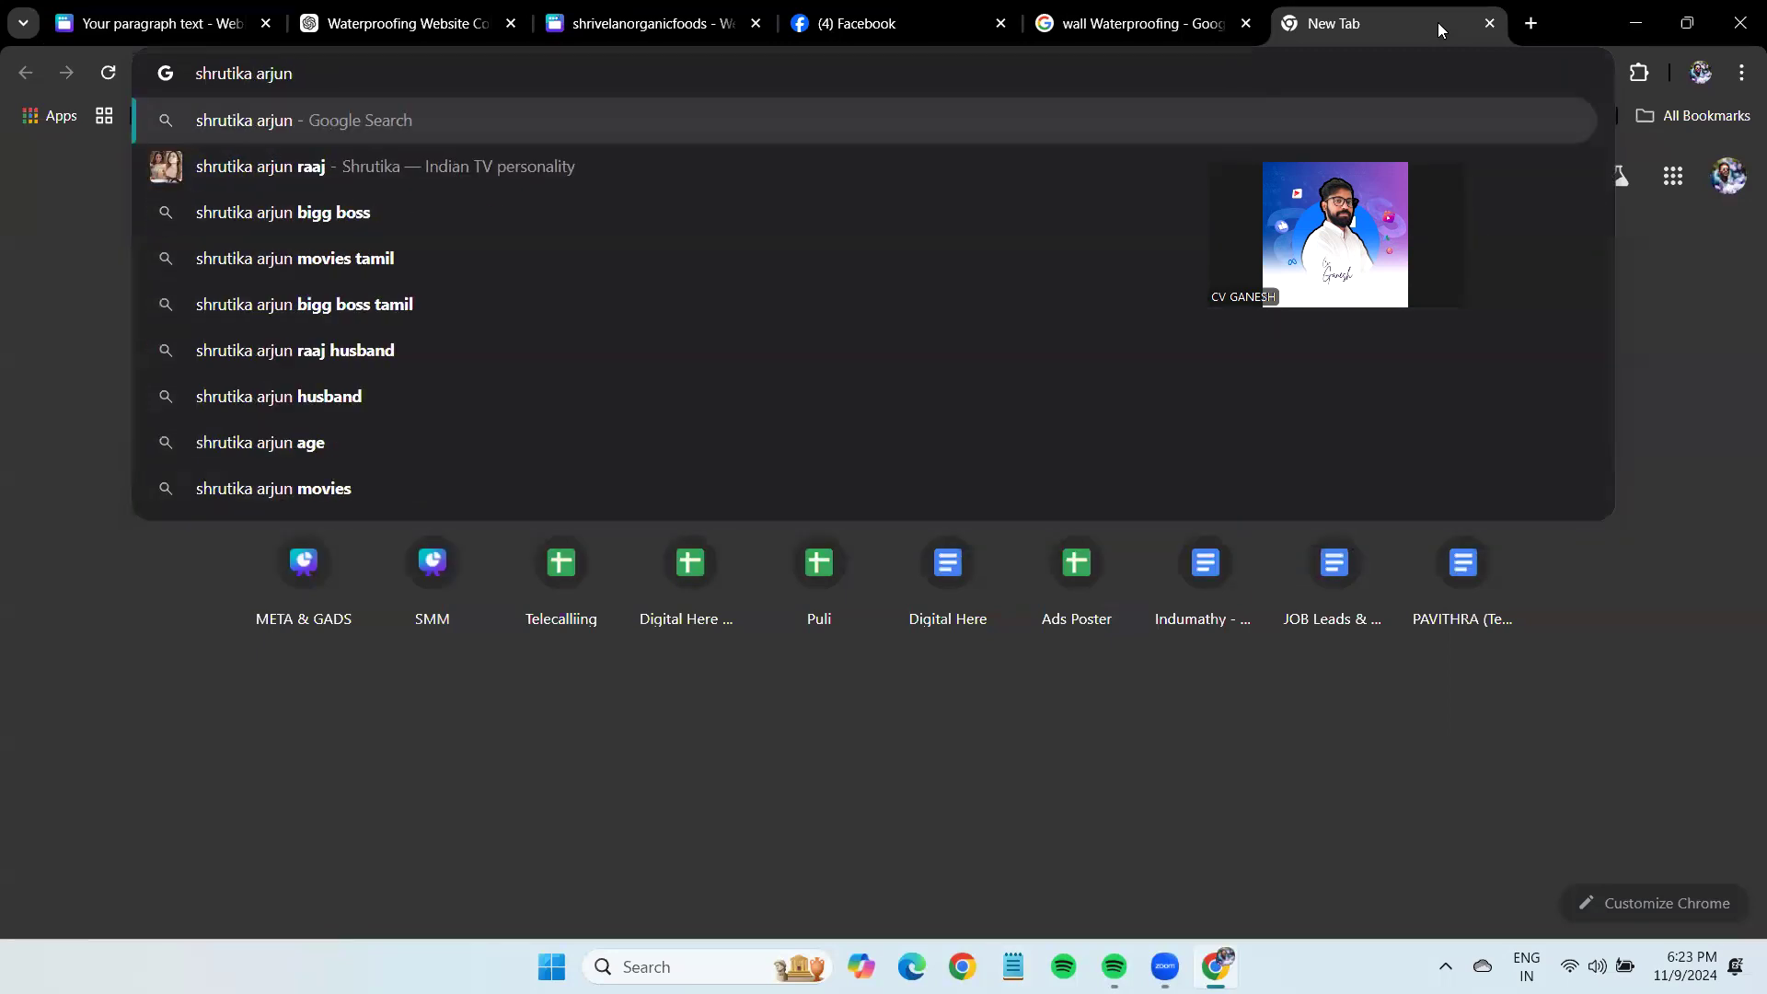
{"action": "type", "text": "website"}
{"action": "key", "text": "Return"}
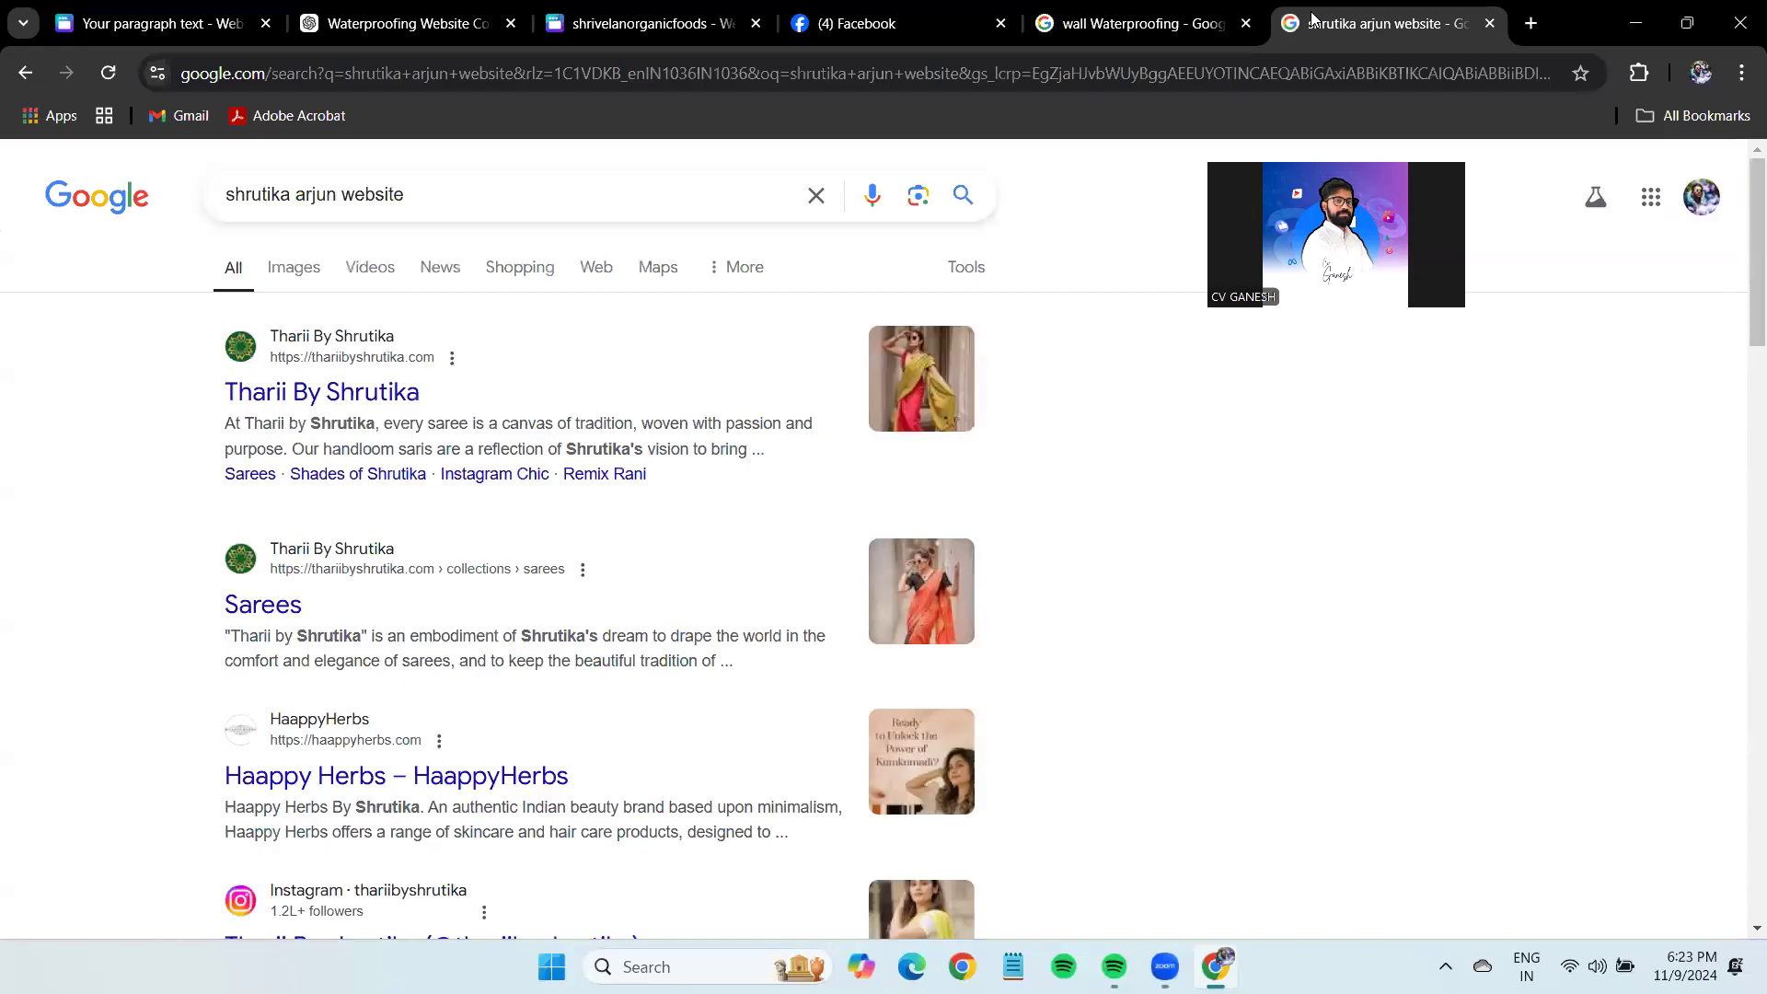
{"action": "left_click", "coordinate": [285, 394]}
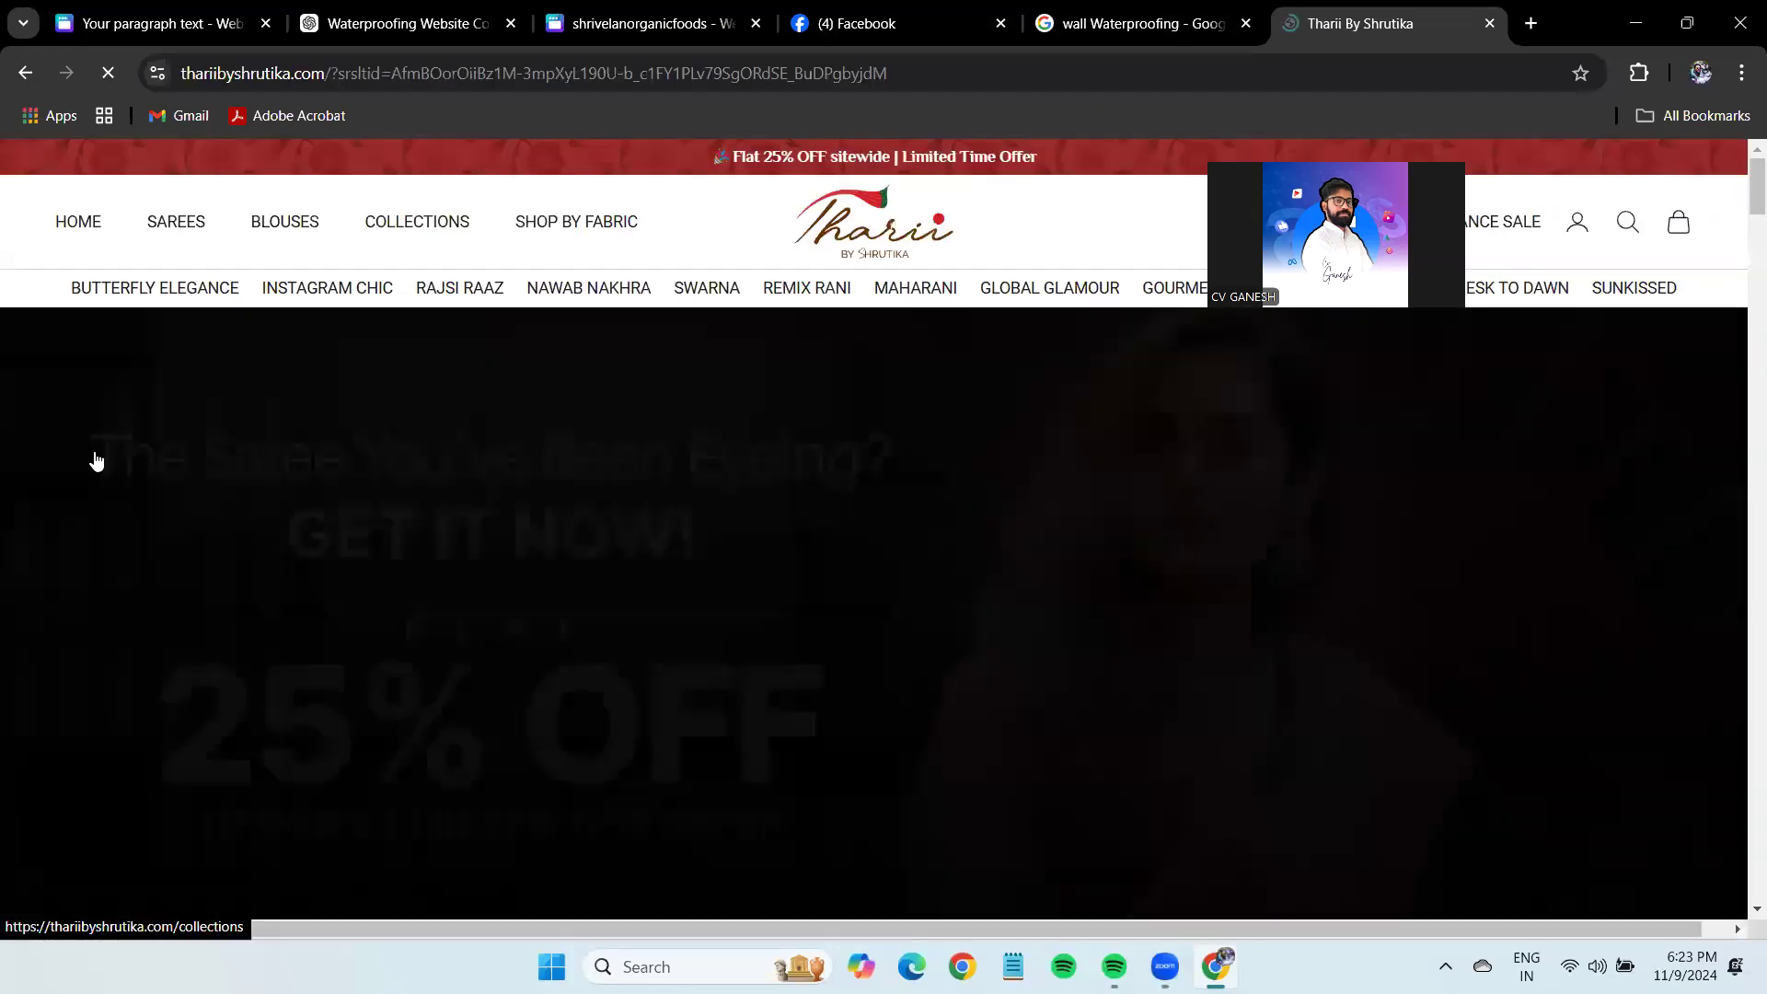
Browse the store site, dismiss the newsletter popup, play and mute a saree video, then close the tab.
{"action": "scroll", "coordinate": [850, 633], "scroll_direction": "down", "scroll_amount": 10}
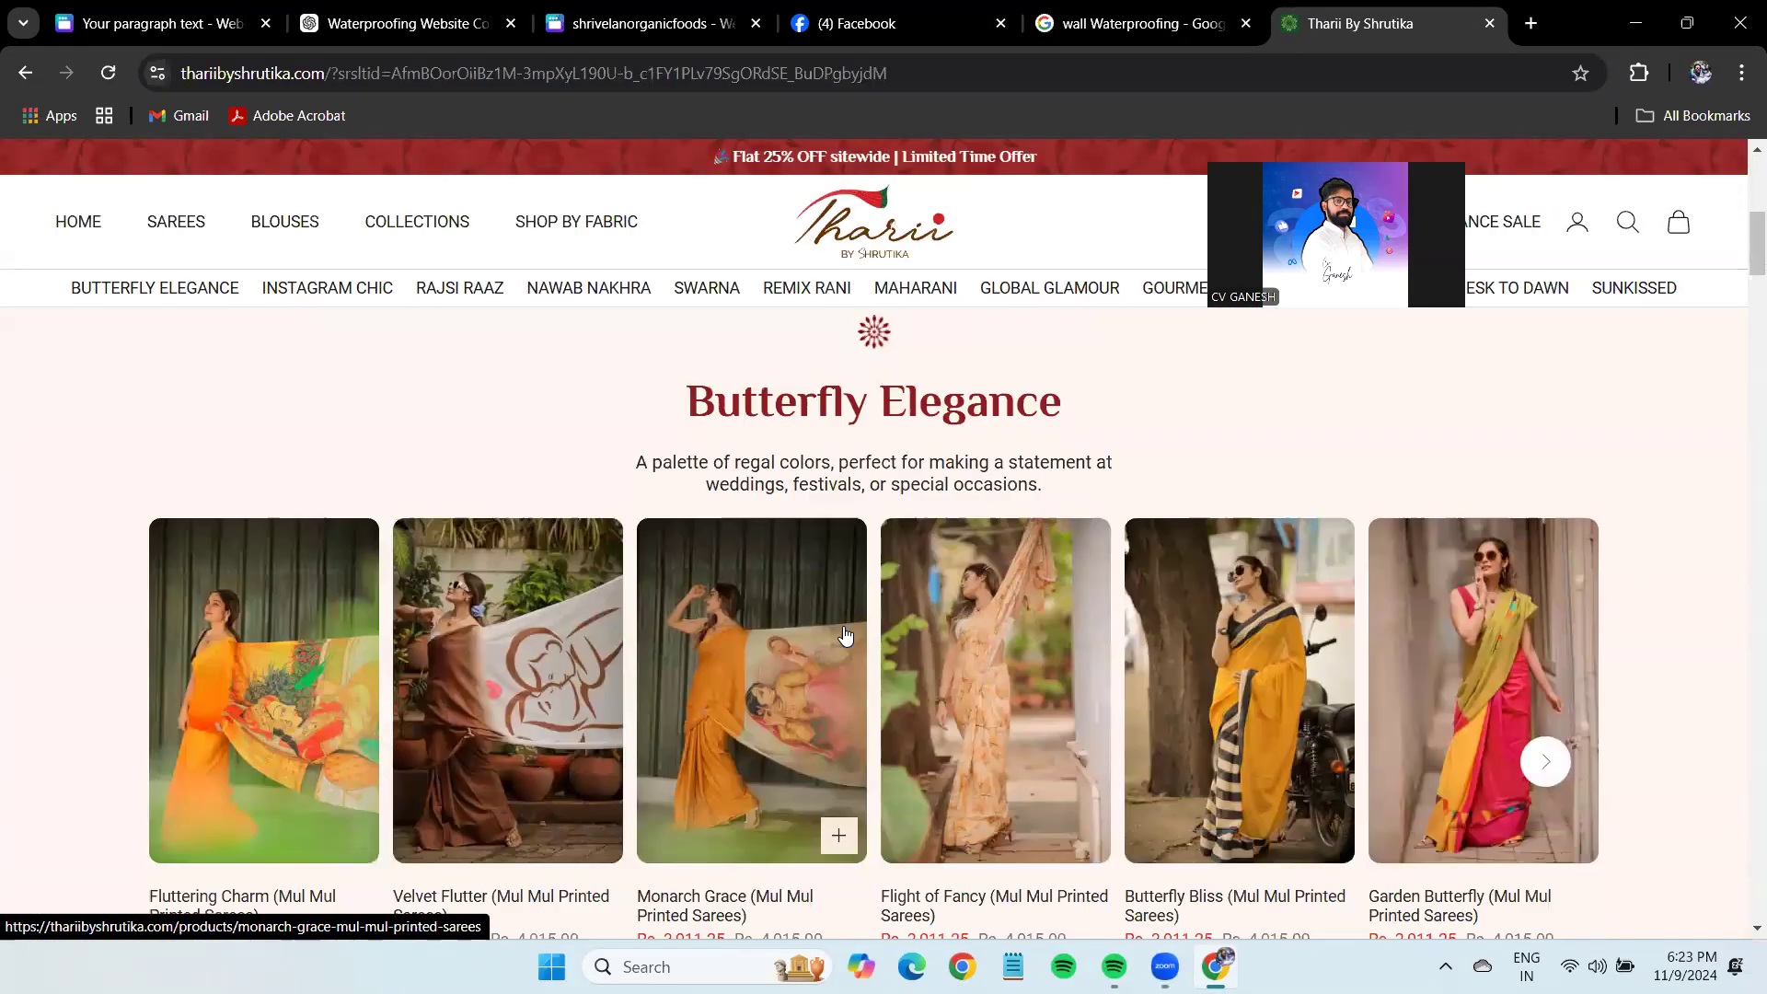
{"action": "scroll", "coordinate": [966, 539], "scroll_direction": "down", "scroll_amount": 5}
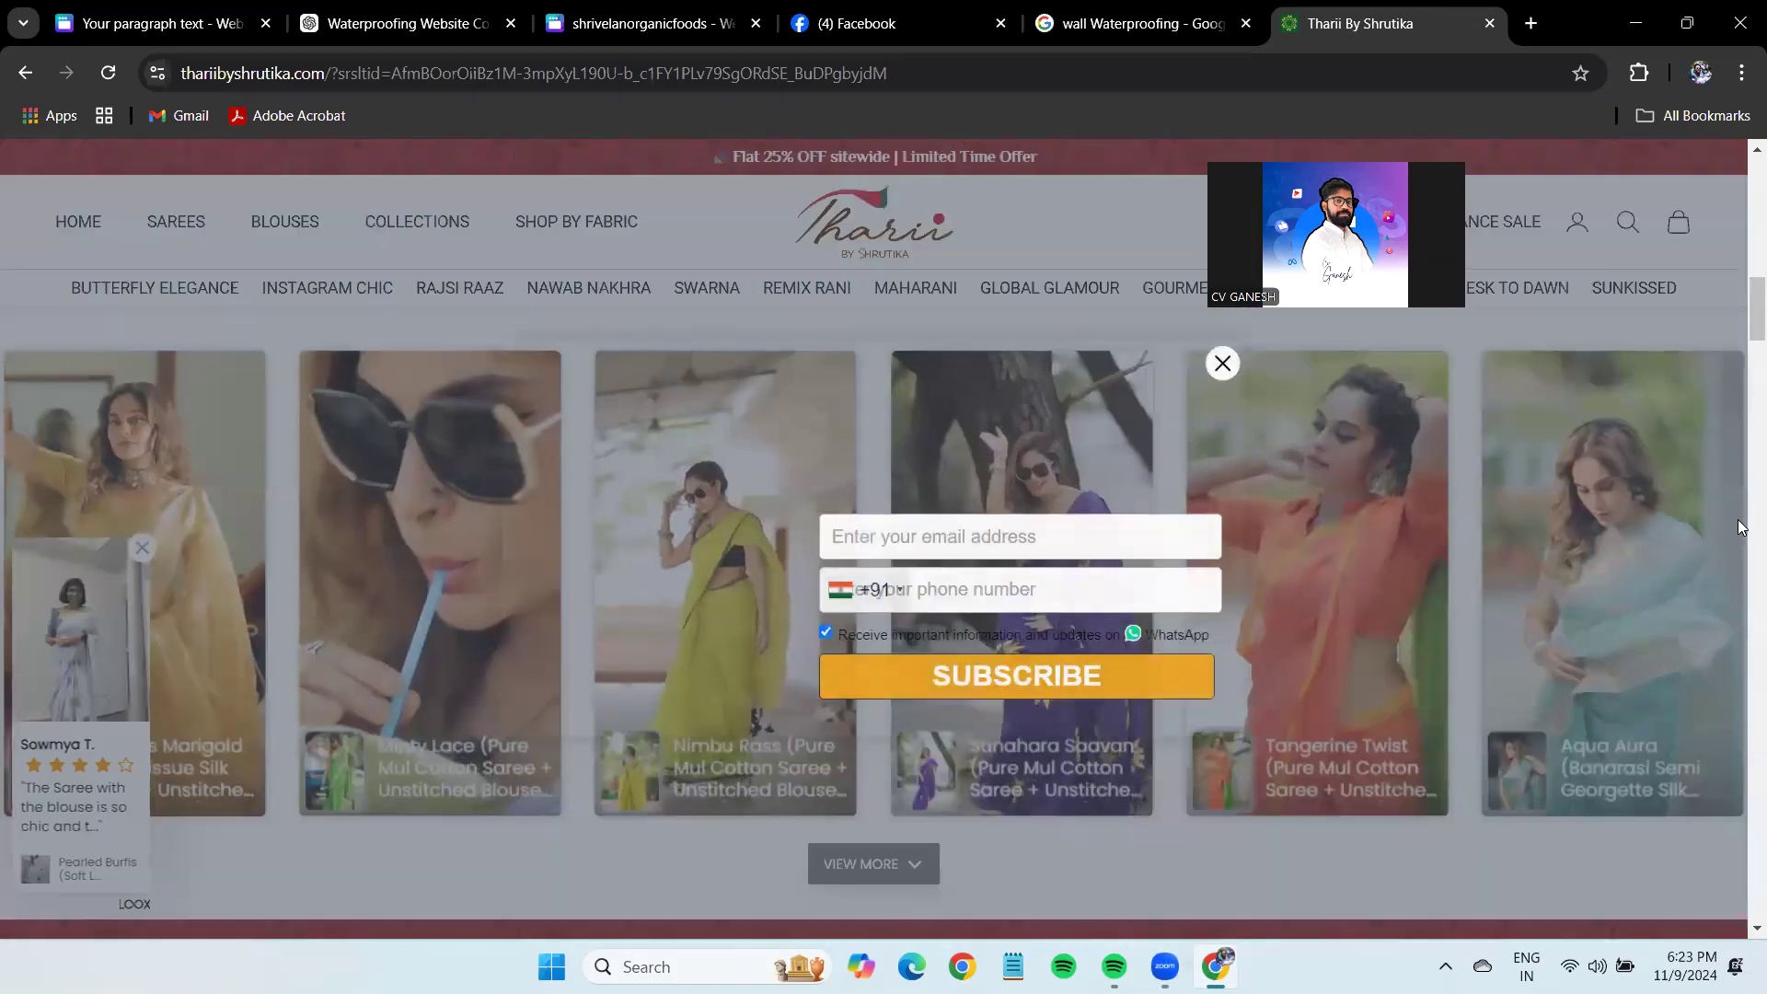
{"action": "left_click", "coordinate": [1222, 364]}
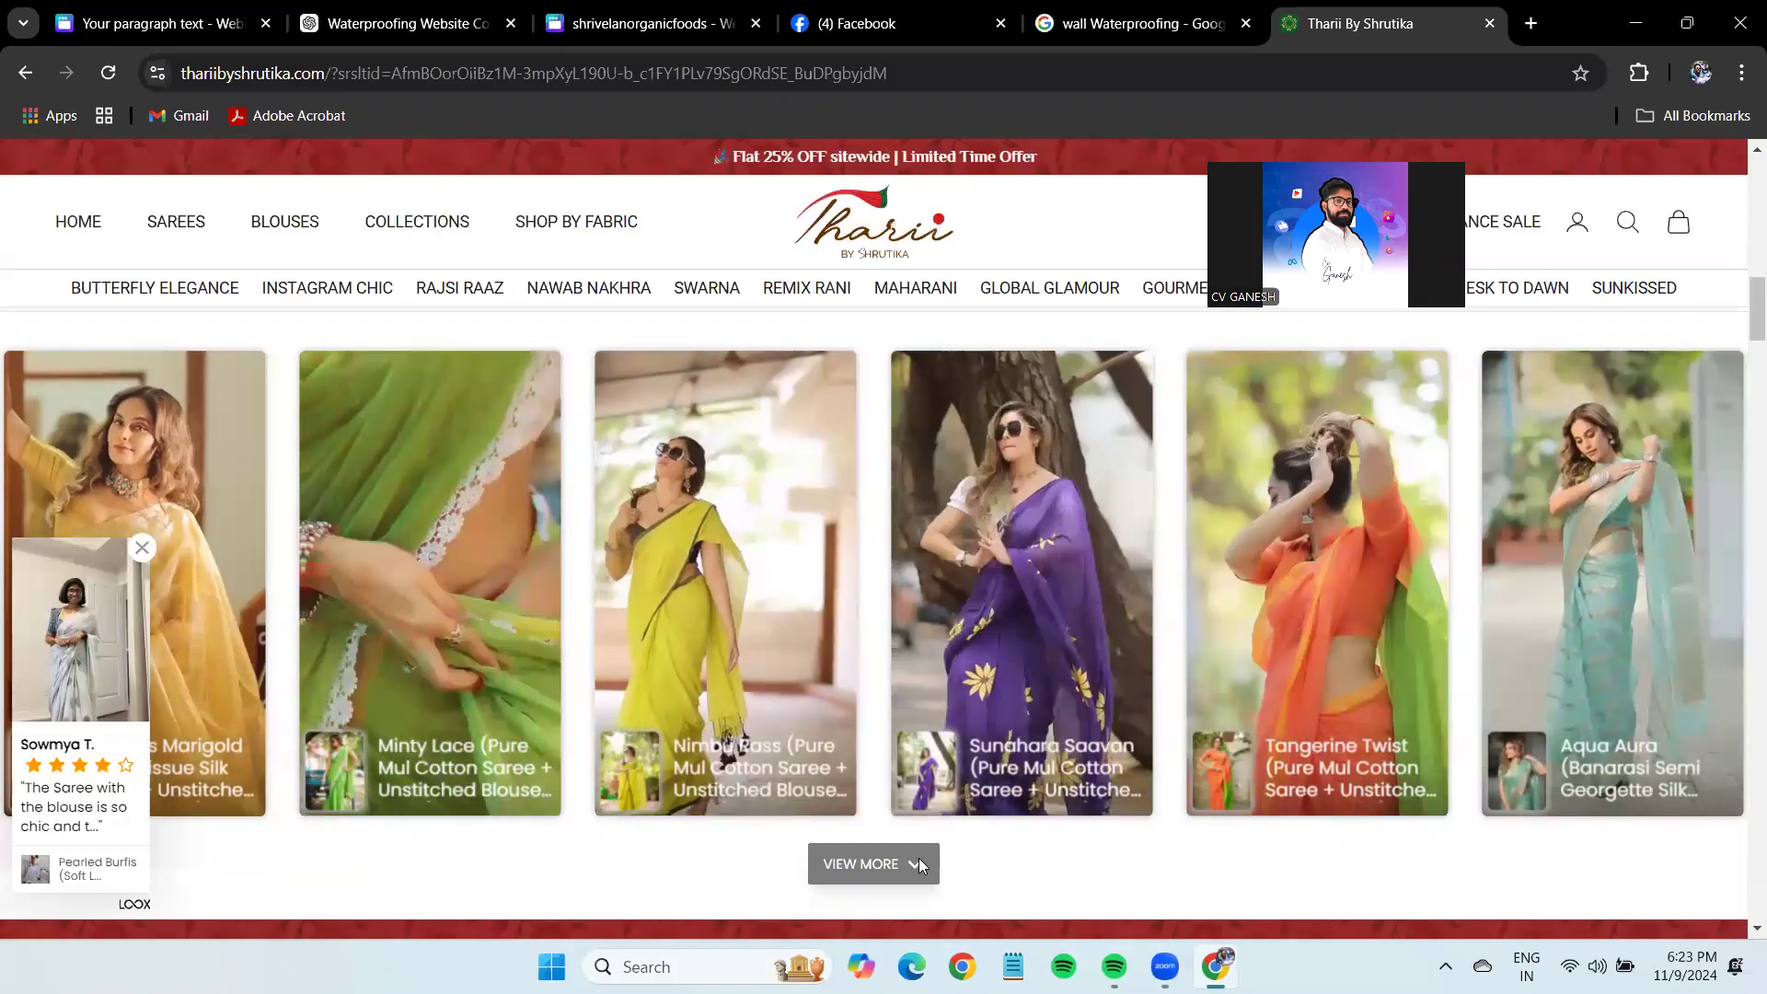
{"action": "scroll", "coordinate": [942, 746], "scroll_direction": "down", "scroll_amount": 1}
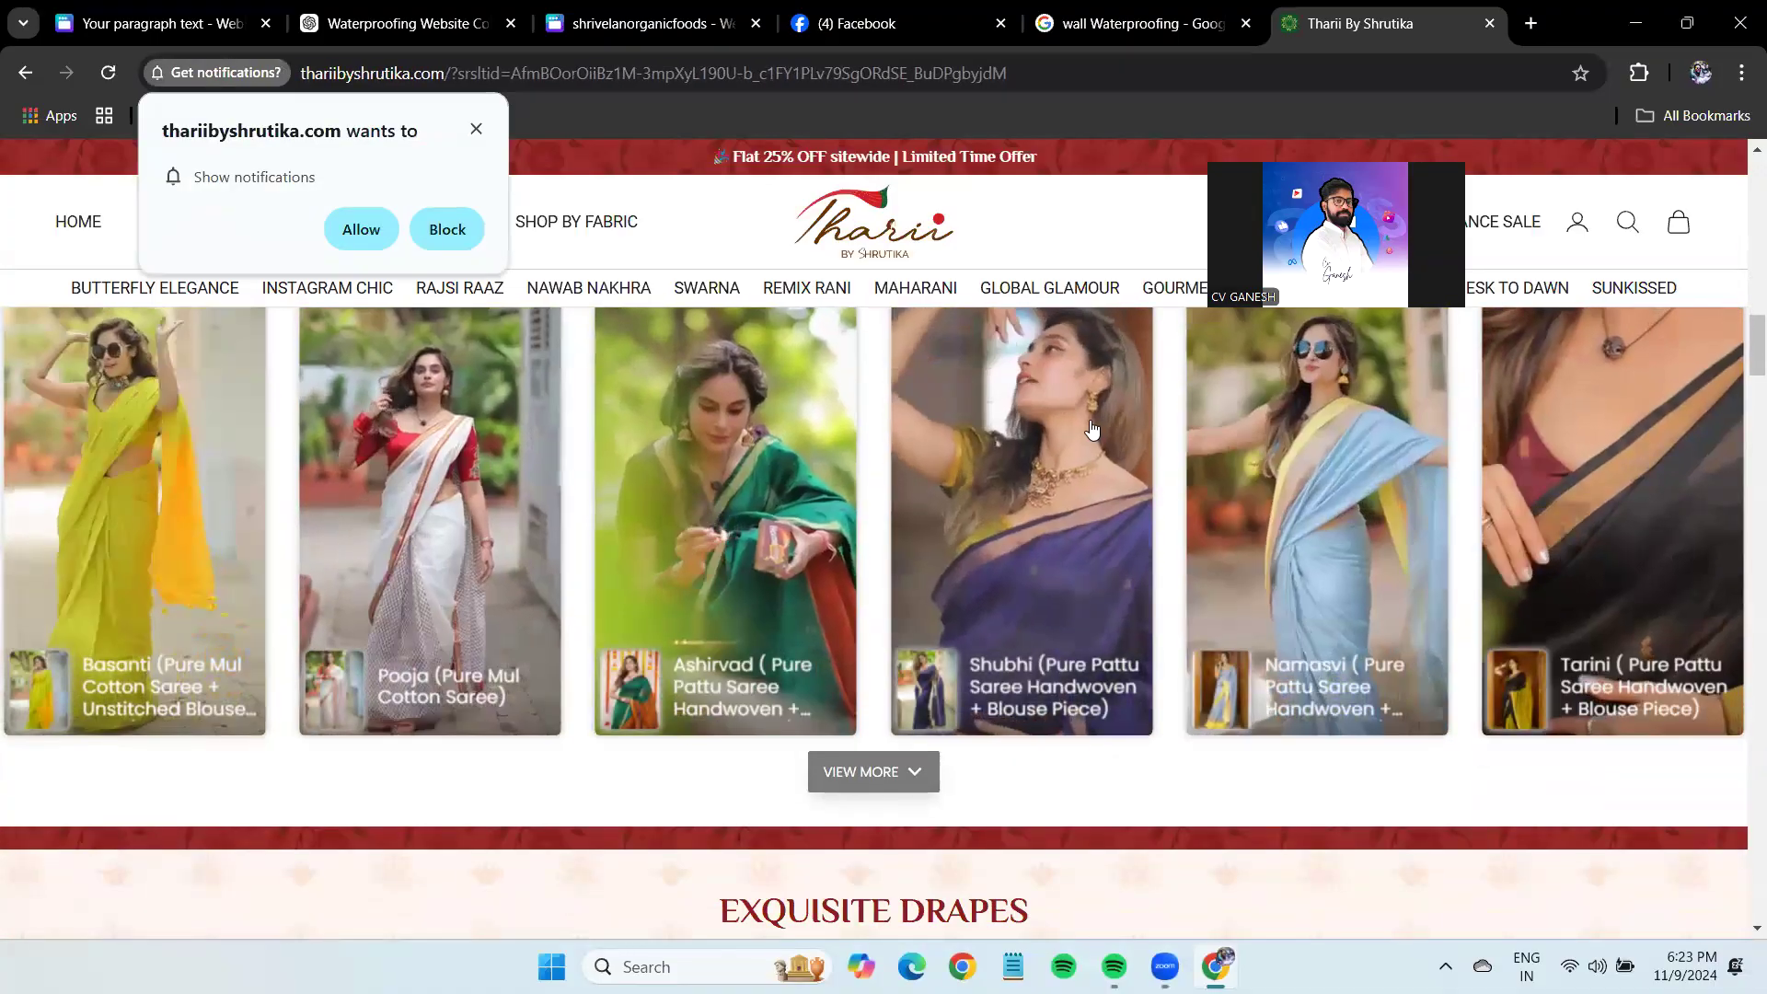
{"action": "left_click", "coordinate": [1090, 417]}
{"action": "left_click", "coordinate": [1047, 216]}
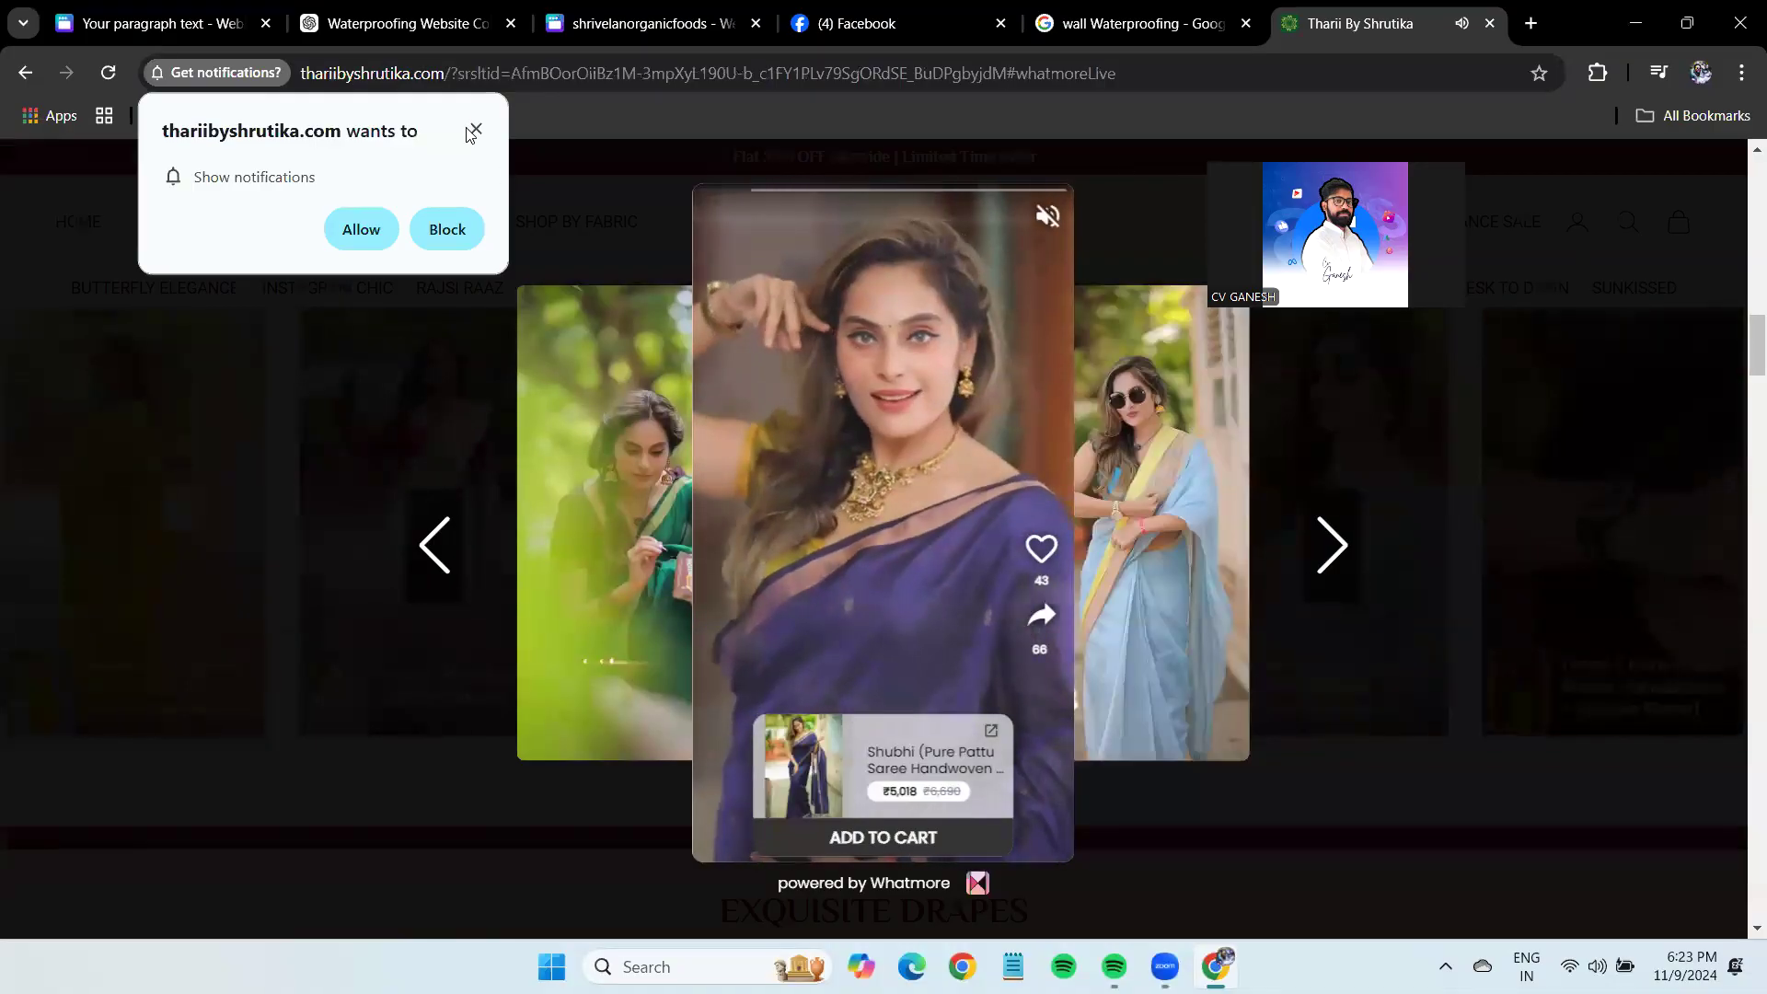
{"action": "left_click", "coordinate": [1490, 28]}
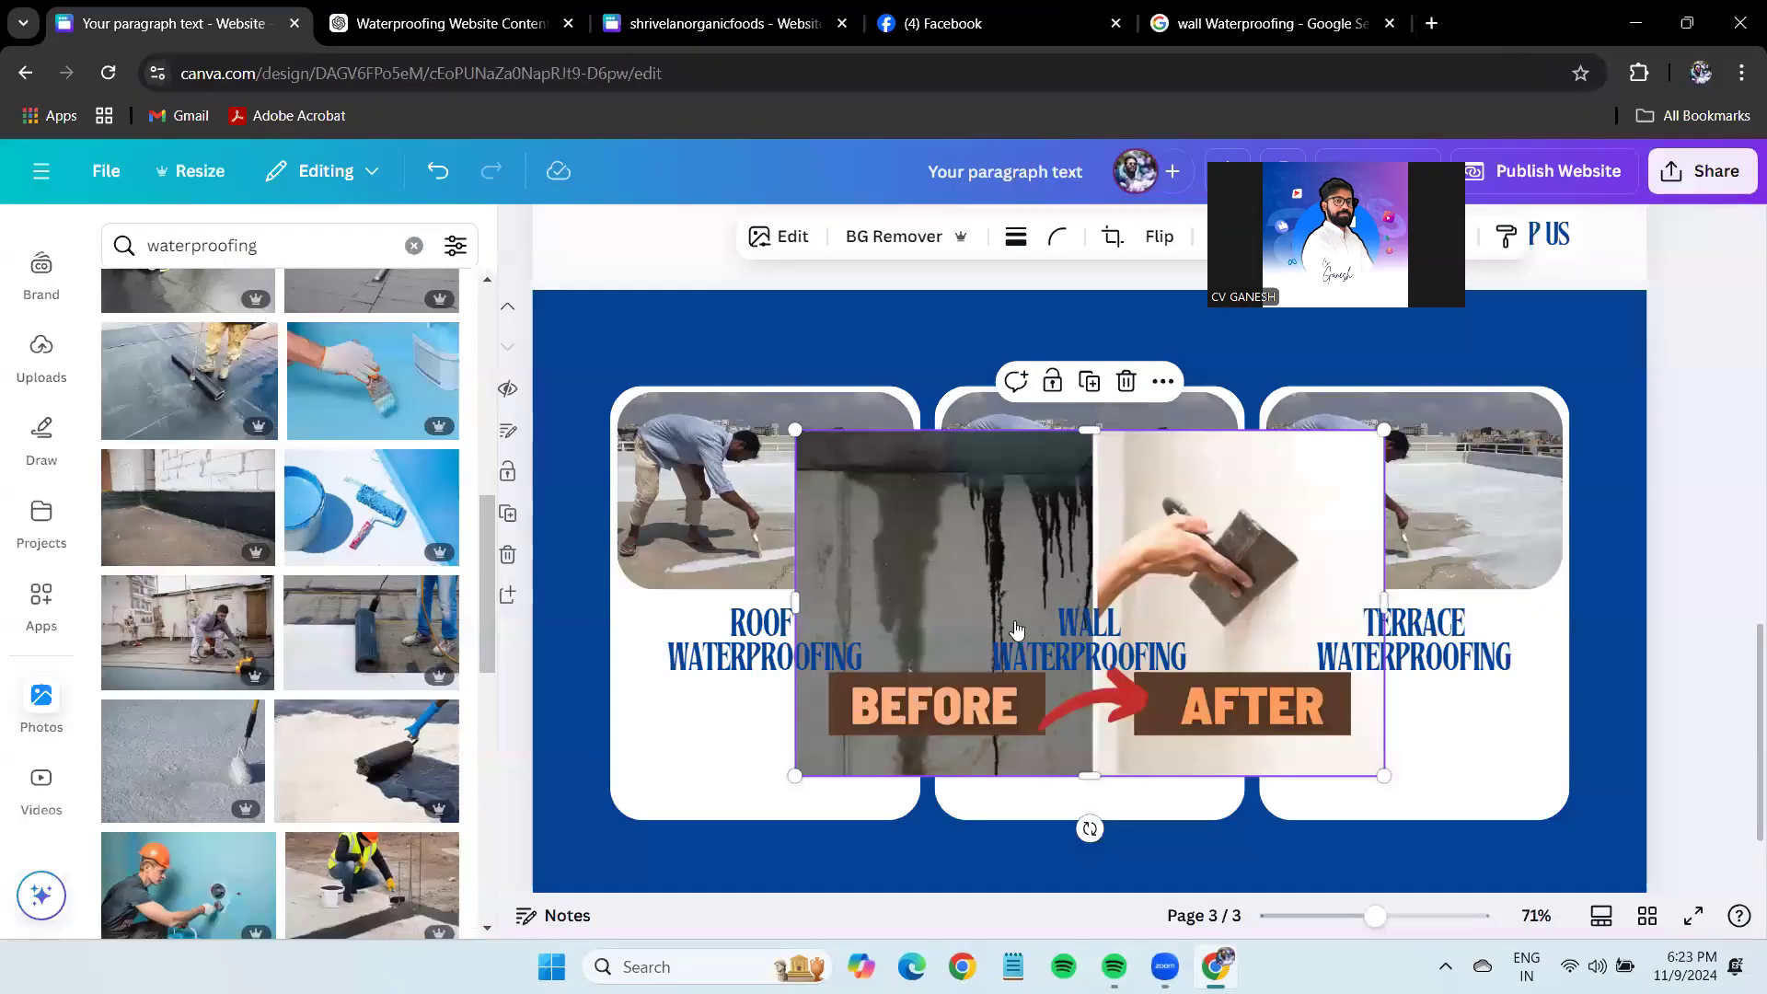
Move the pasted image aside and drop an uploaded video onto the middle card's photo.
{"action": "left_click_drag", "start_coordinate": [1035, 475], "coordinate": [801, 708]}
{"action": "scroll", "coordinate": [44, 712], "scroll_direction": "down", "scroll_amount": 2}
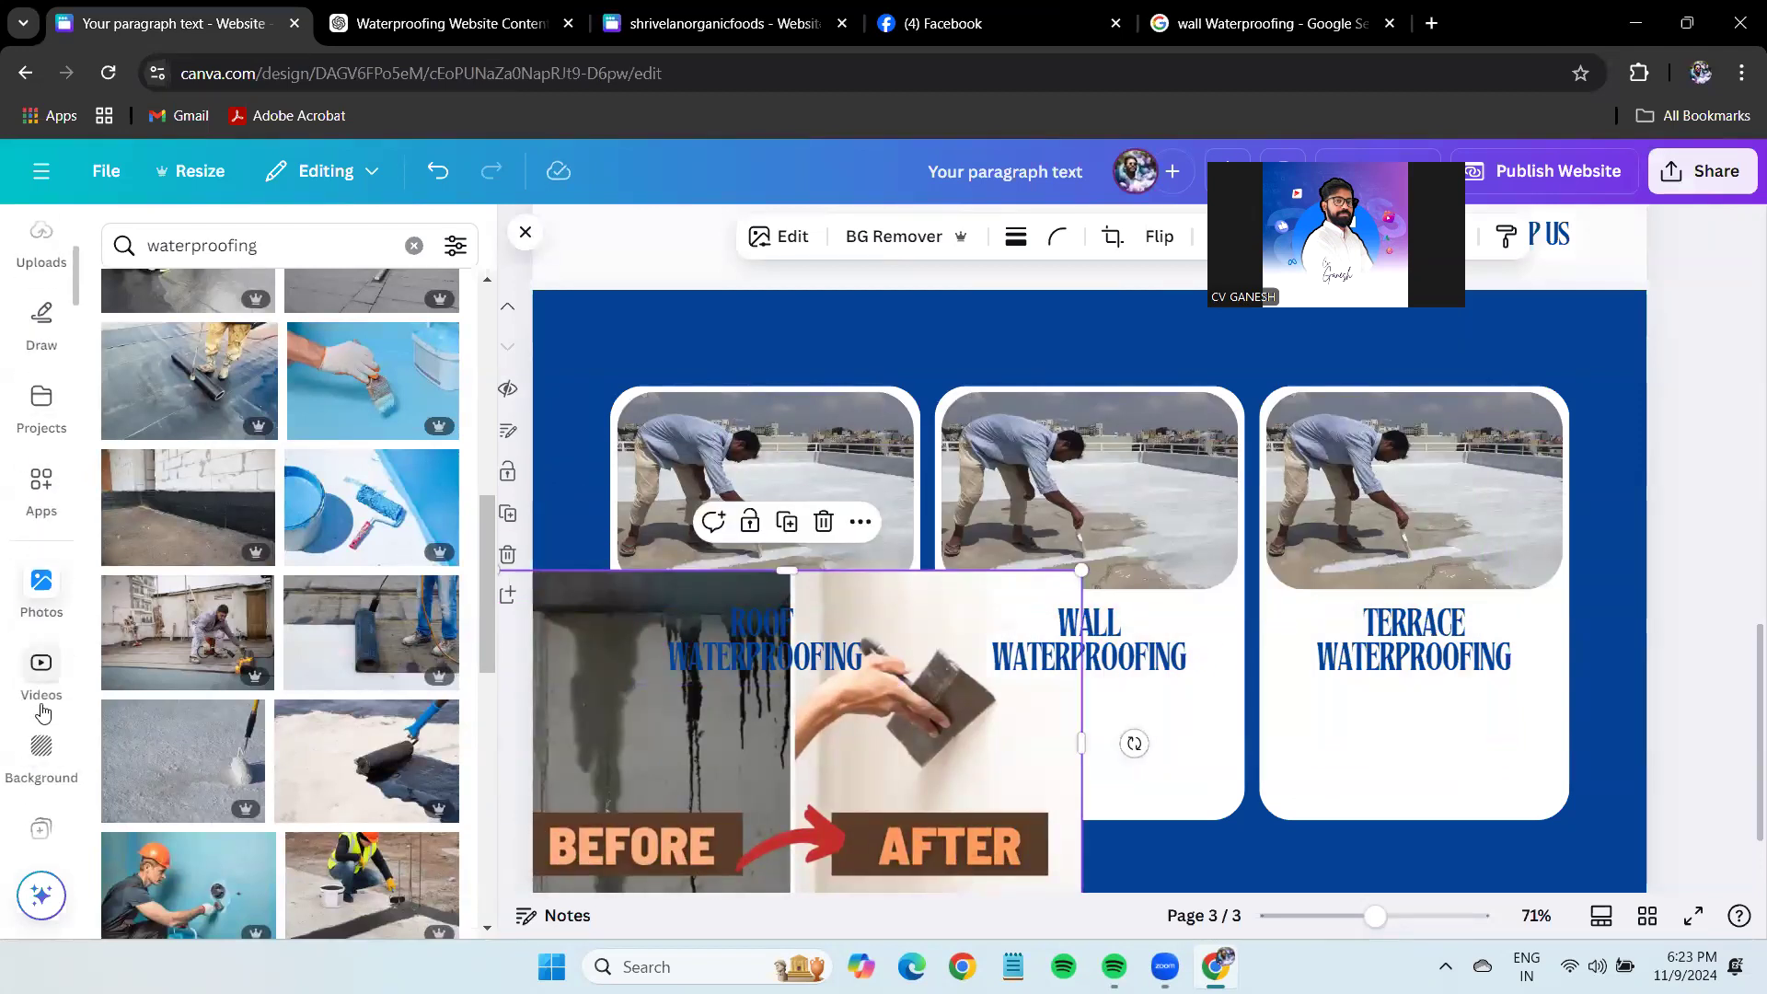
{"action": "scroll", "coordinate": [36, 408], "scroll_direction": "up", "scroll_amount": 5}
{"action": "left_click", "coordinate": [35, 578]}
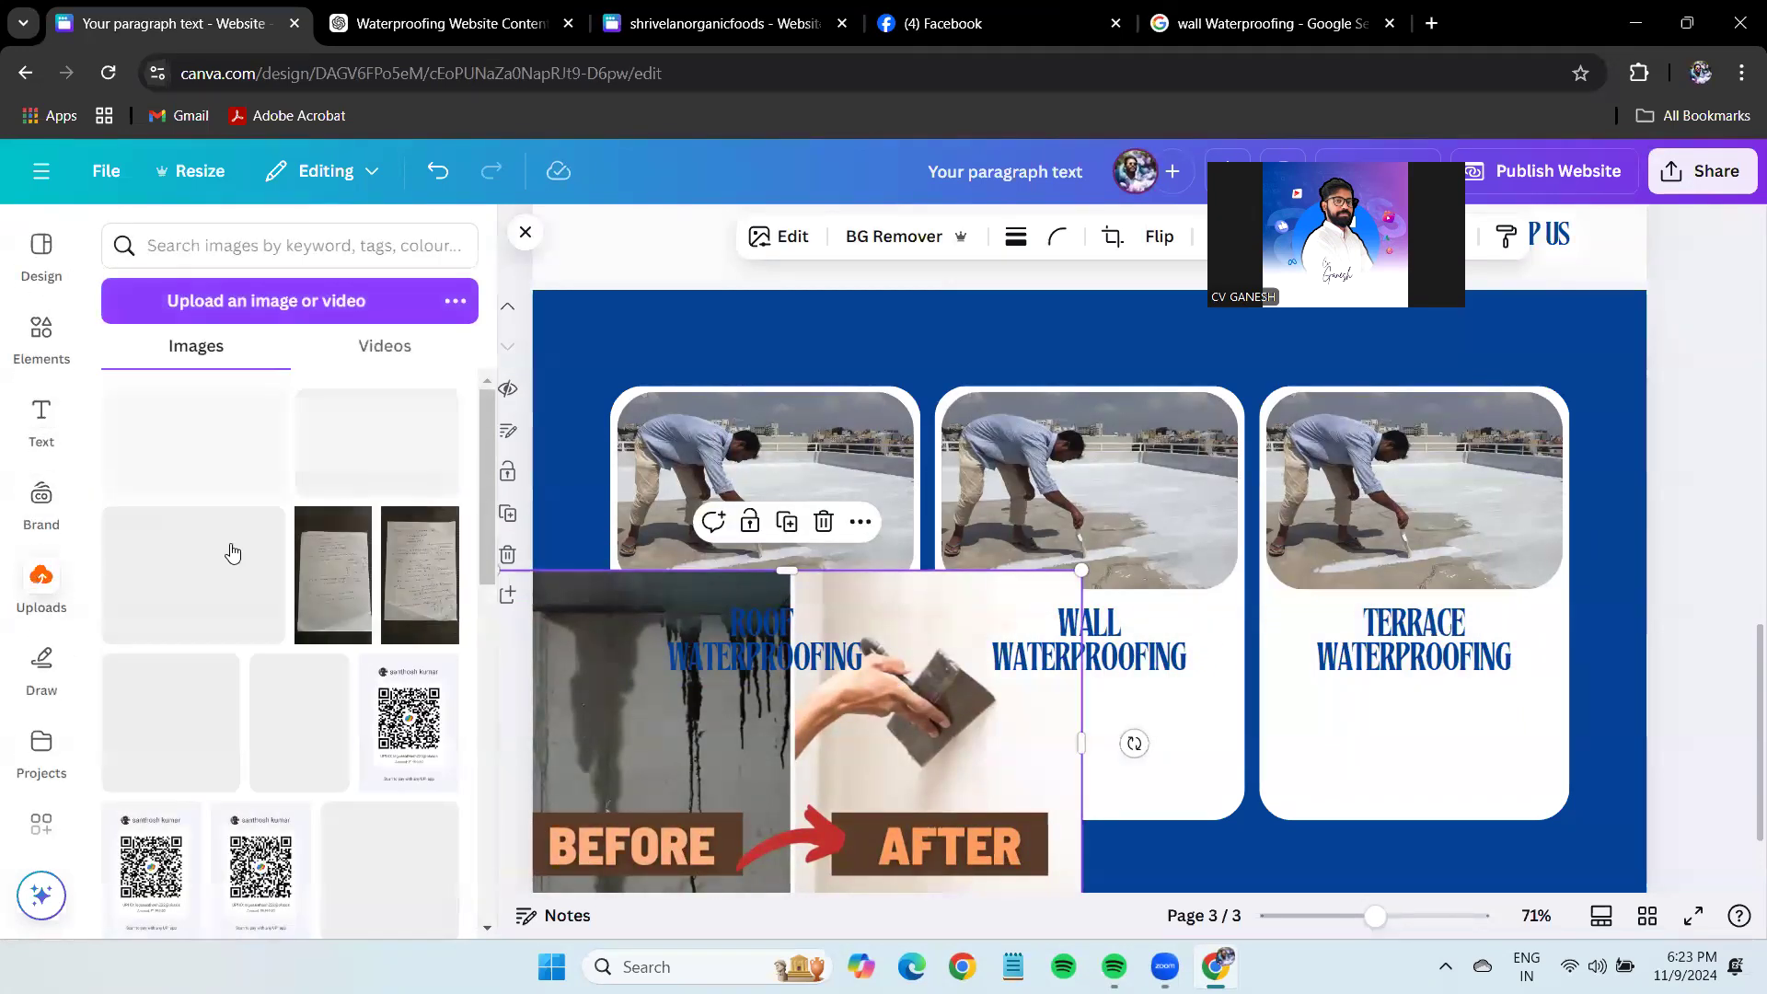
{"action": "left_click", "coordinate": [415, 369]}
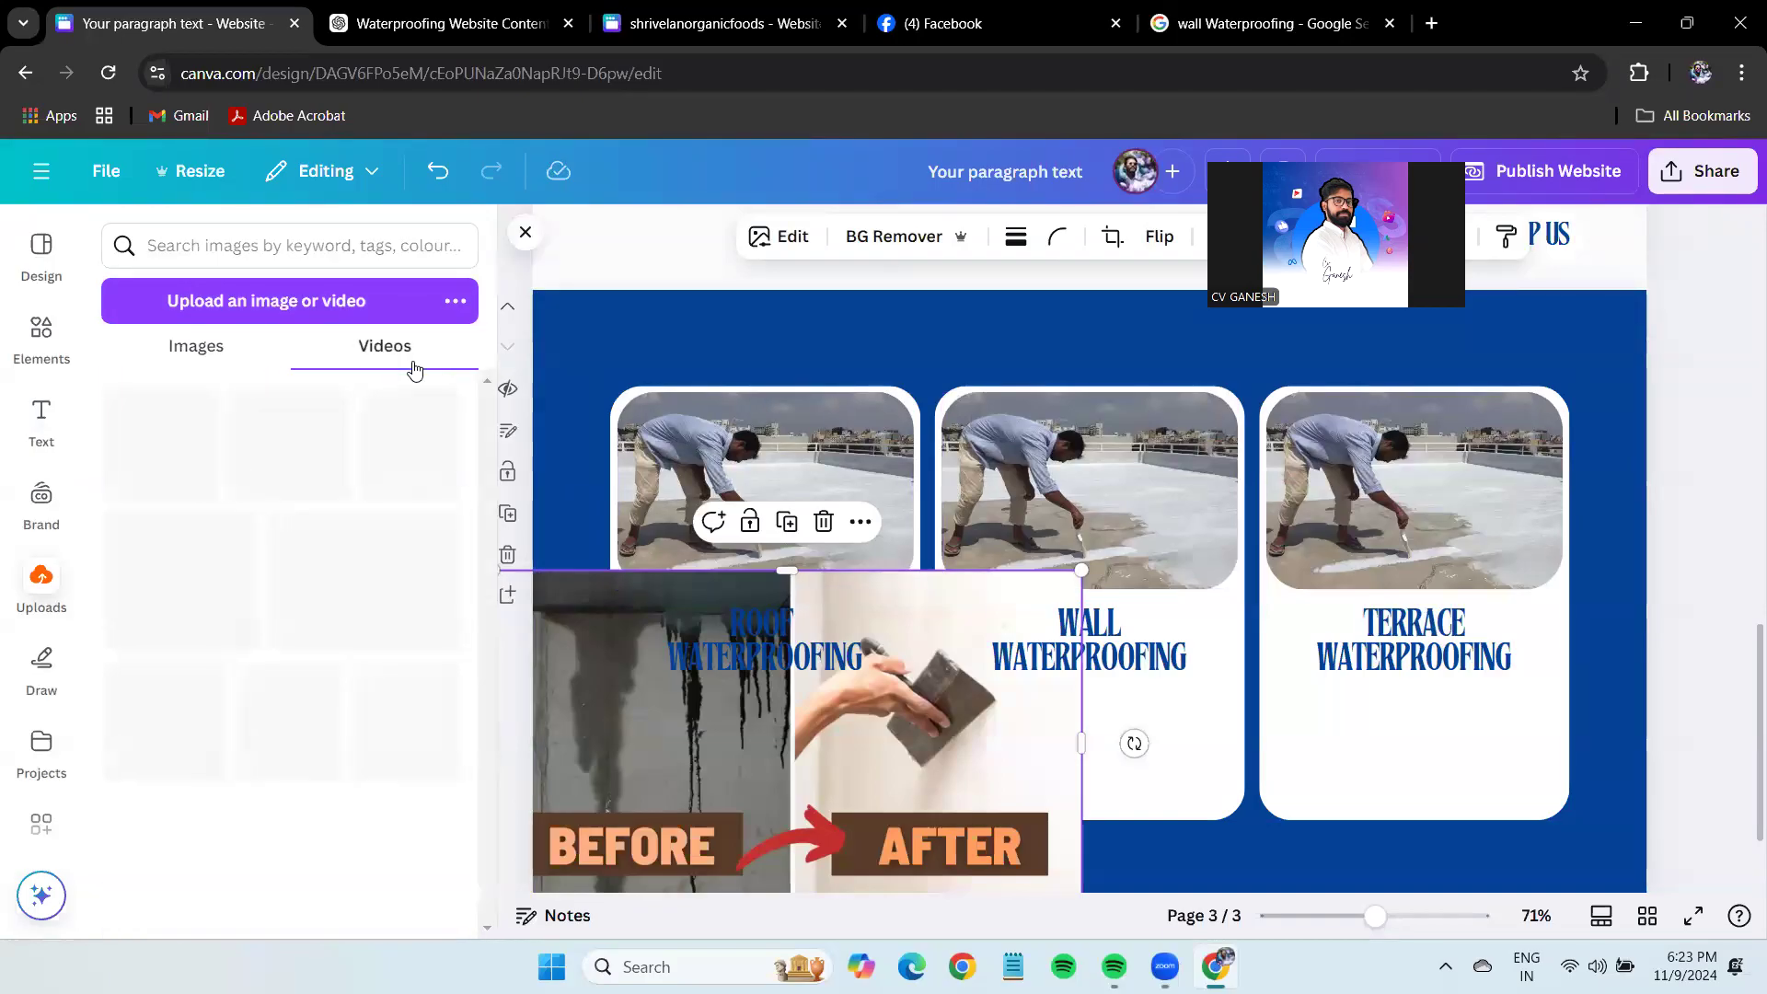
{"action": "scroll", "coordinate": [303, 552], "scroll_direction": "down", "scroll_amount": 5}
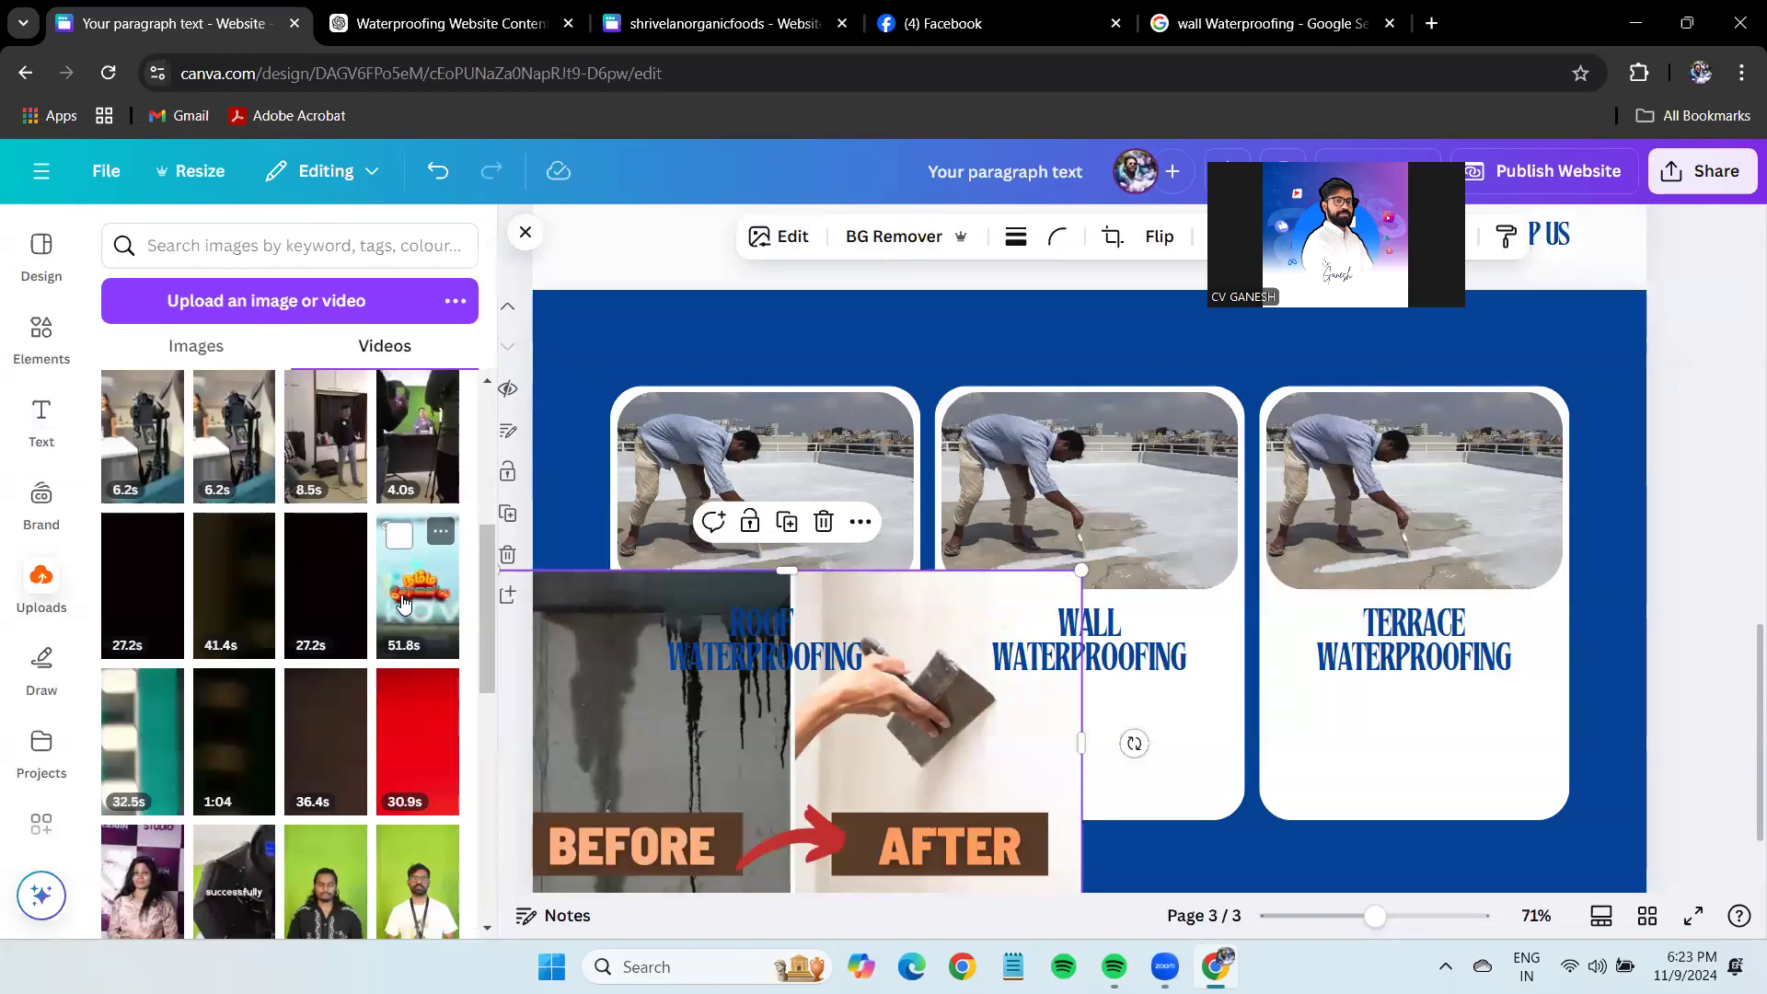
{"action": "left_click_drag", "start_coordinate": [429, 593], "coordinate": [1086, 488]}
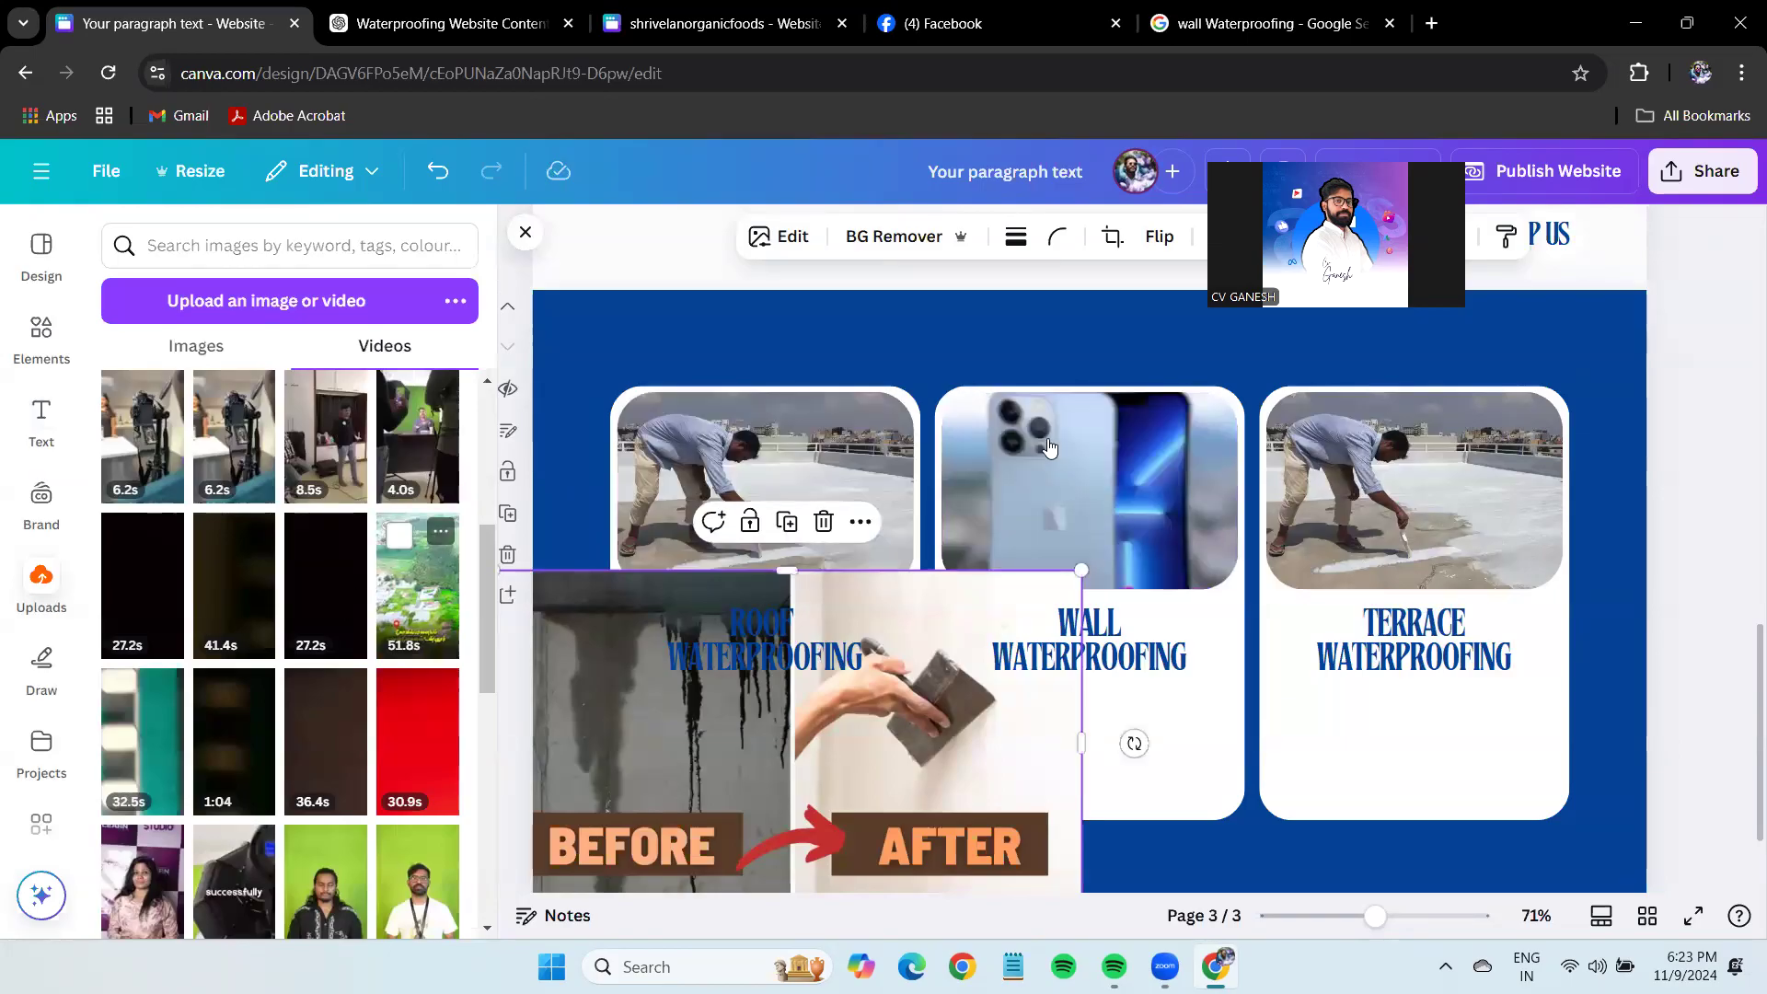
Undo the video and image edits back to the clean cards, and mute the computer sound.
{"action": "left_click", "coordinate": [730, 653]}
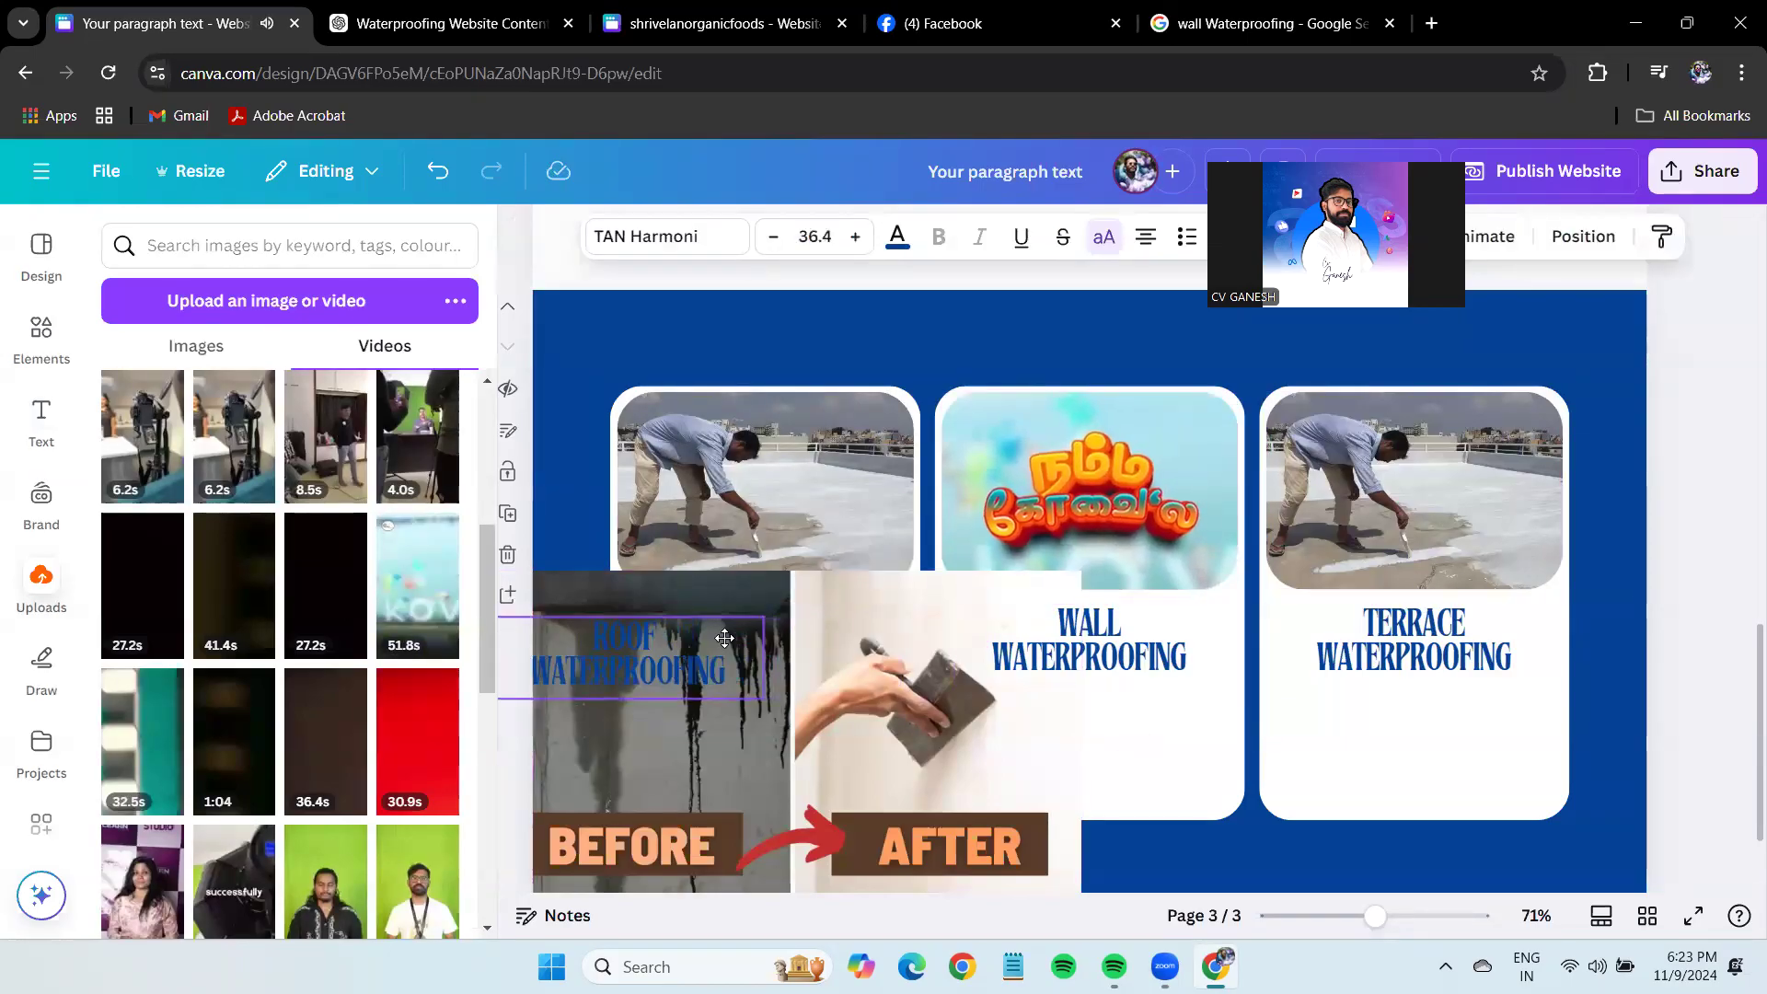
{"action": "left_click", "coordinate": [437, 175]}
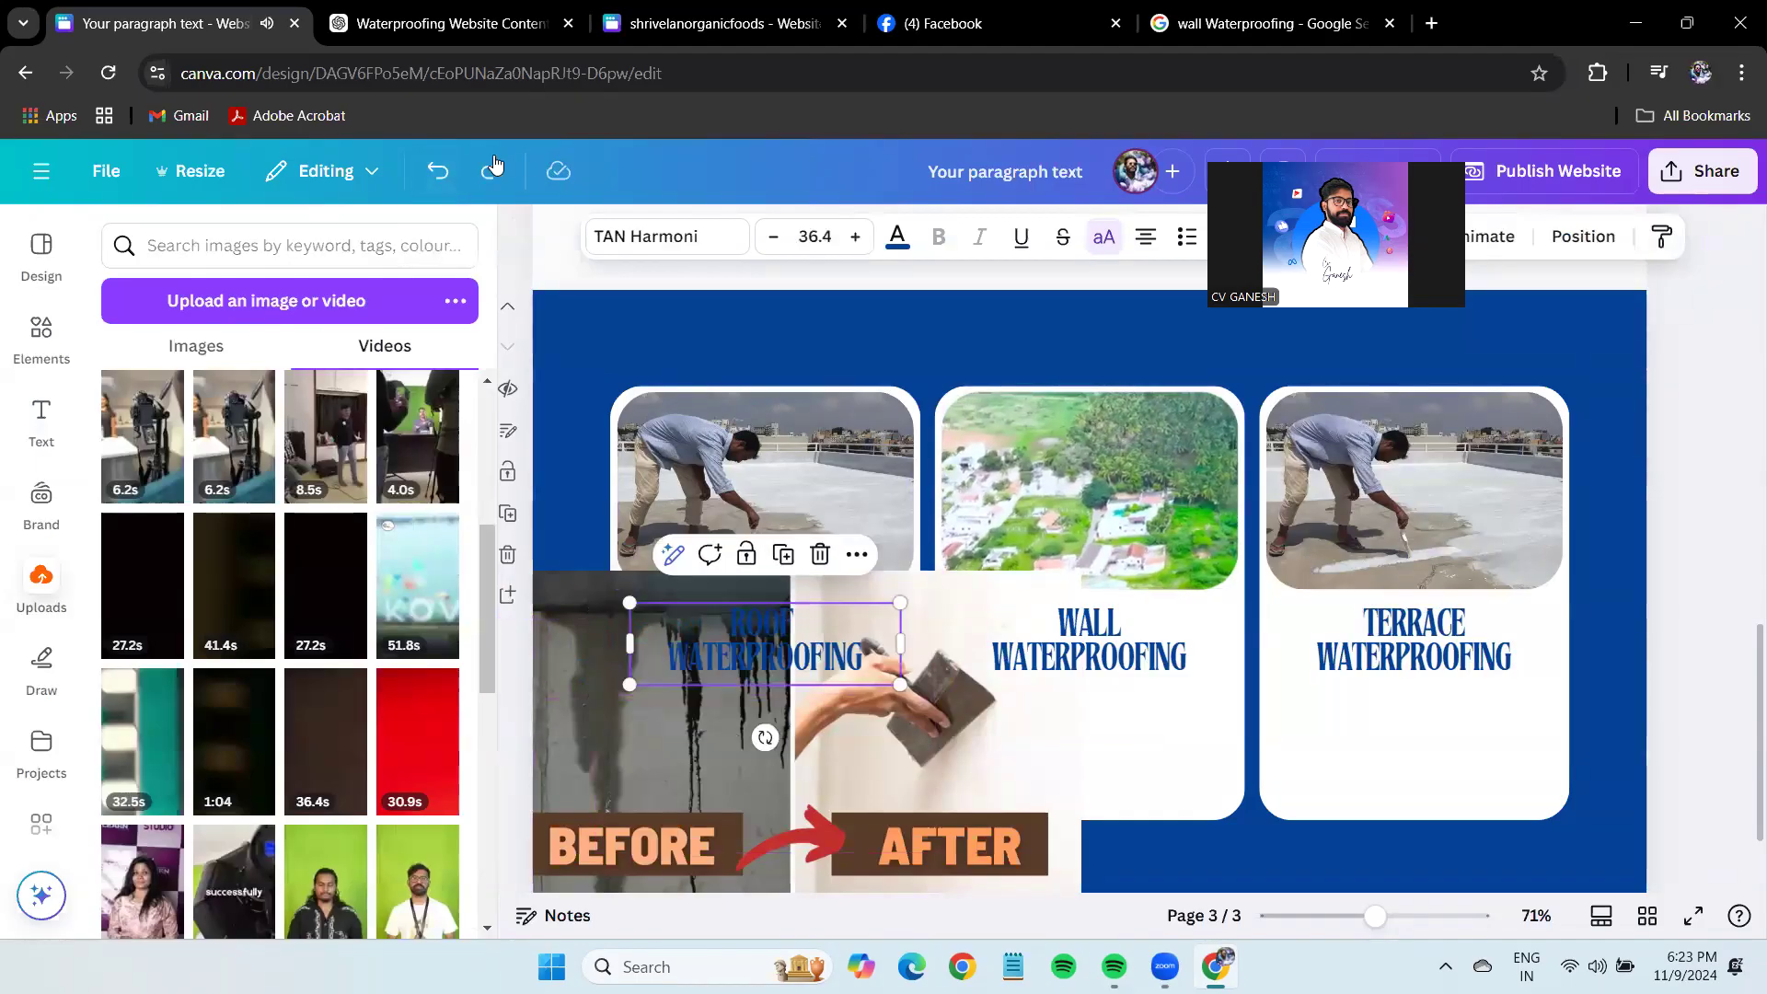
{"action": "key", "text": "XF86AudioLowerVolume"}
{"action": "key", "text": "XF86AudioLowerVolume"}
{"action": "key", "text": "XF86AudioLowerVolume"}
{"action": "key", "text": "XF86AudioLowerVolume"}
{"action": "key", "text": "XF86AudioLowerVolume"}
{"action": "key", "text": "XF86AudioLowerVolume"}
{"action": "key", "text": "XF86AudioLowerVolume"}
{"action": "key", "text": "XF86AudioLowerVolume"}
{"action": "key", "text": "XF86AudioLowerVolume"}
{"action": "key", "text": "XF86AudioLowerVolume"}
{"action": "key", "text": "XF86AudioLowerVolume"}
{"action": "key", "text": "XF86AudioLowerVolume"}
{"action": "key", "text": "XF86AudioLowerVolume"}
{"action": "key", "text": "XF86AudioLowerVolume"}
{"action": "key", "text": "XF86AudioLowerVolume"}
{"action": "key", "text": "XF86AudioLowerVolume"}
{"action": "key", "text": "XF86AudioLowerVolume"}
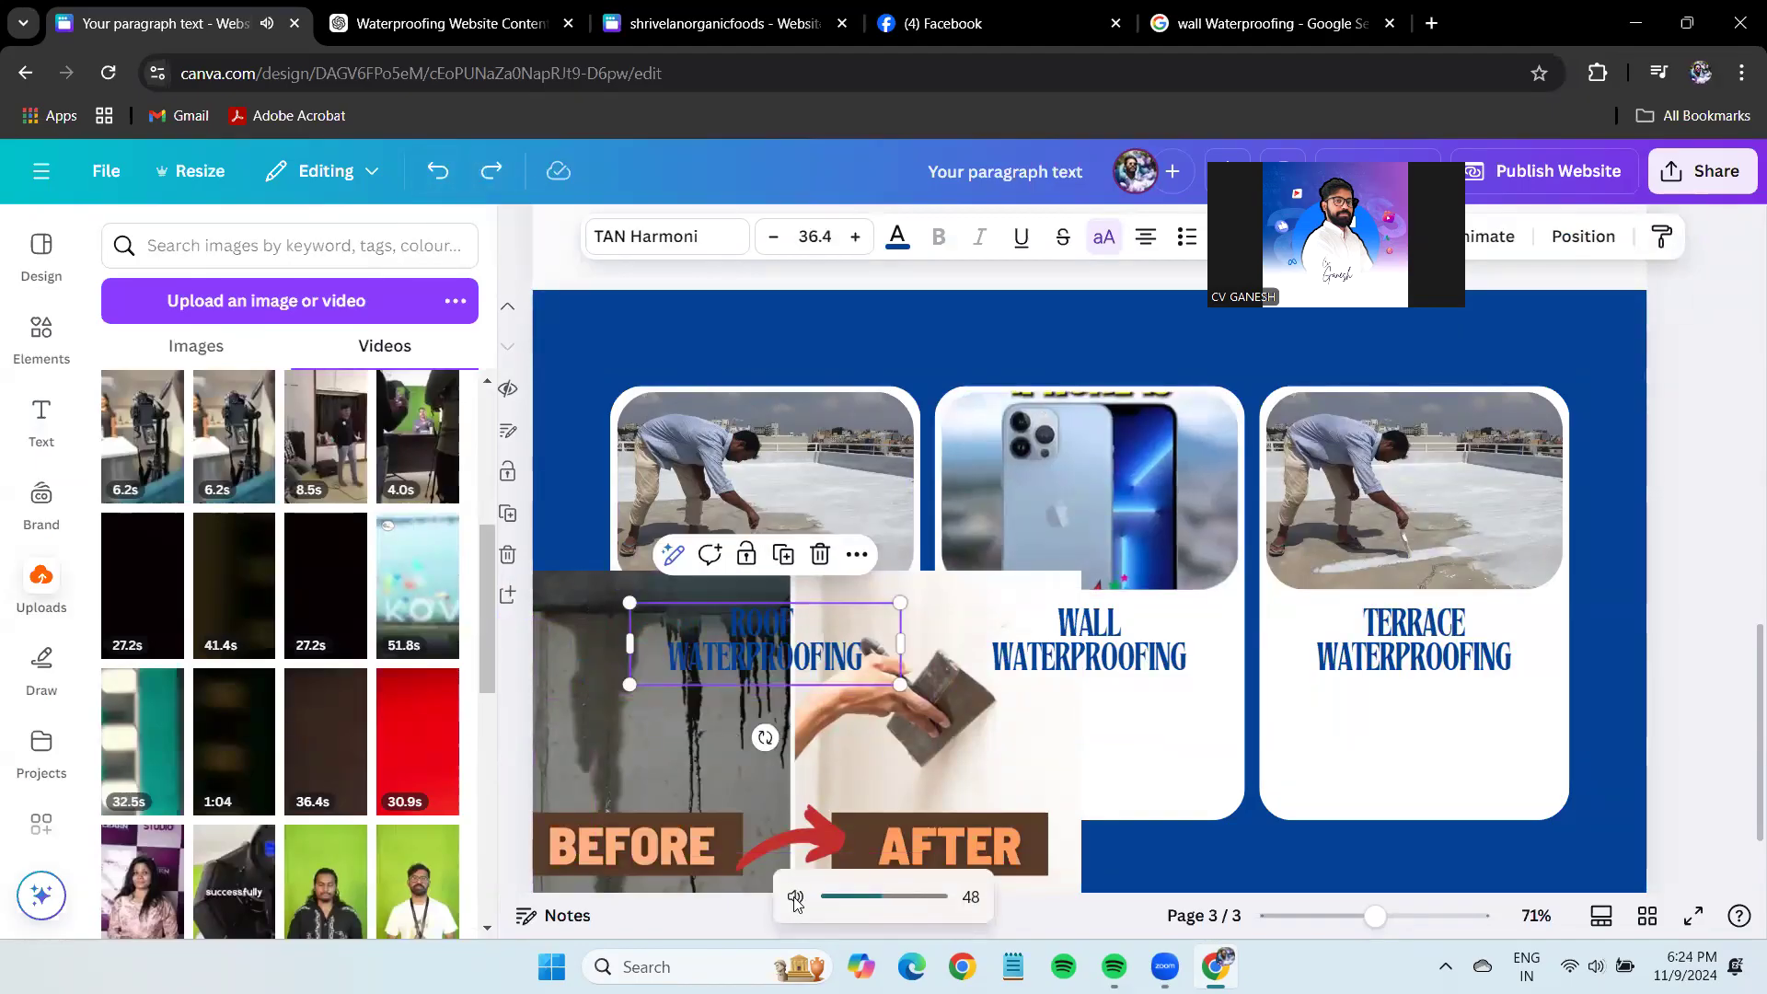
{"action": "key", "text": "XF86AudioMute"}
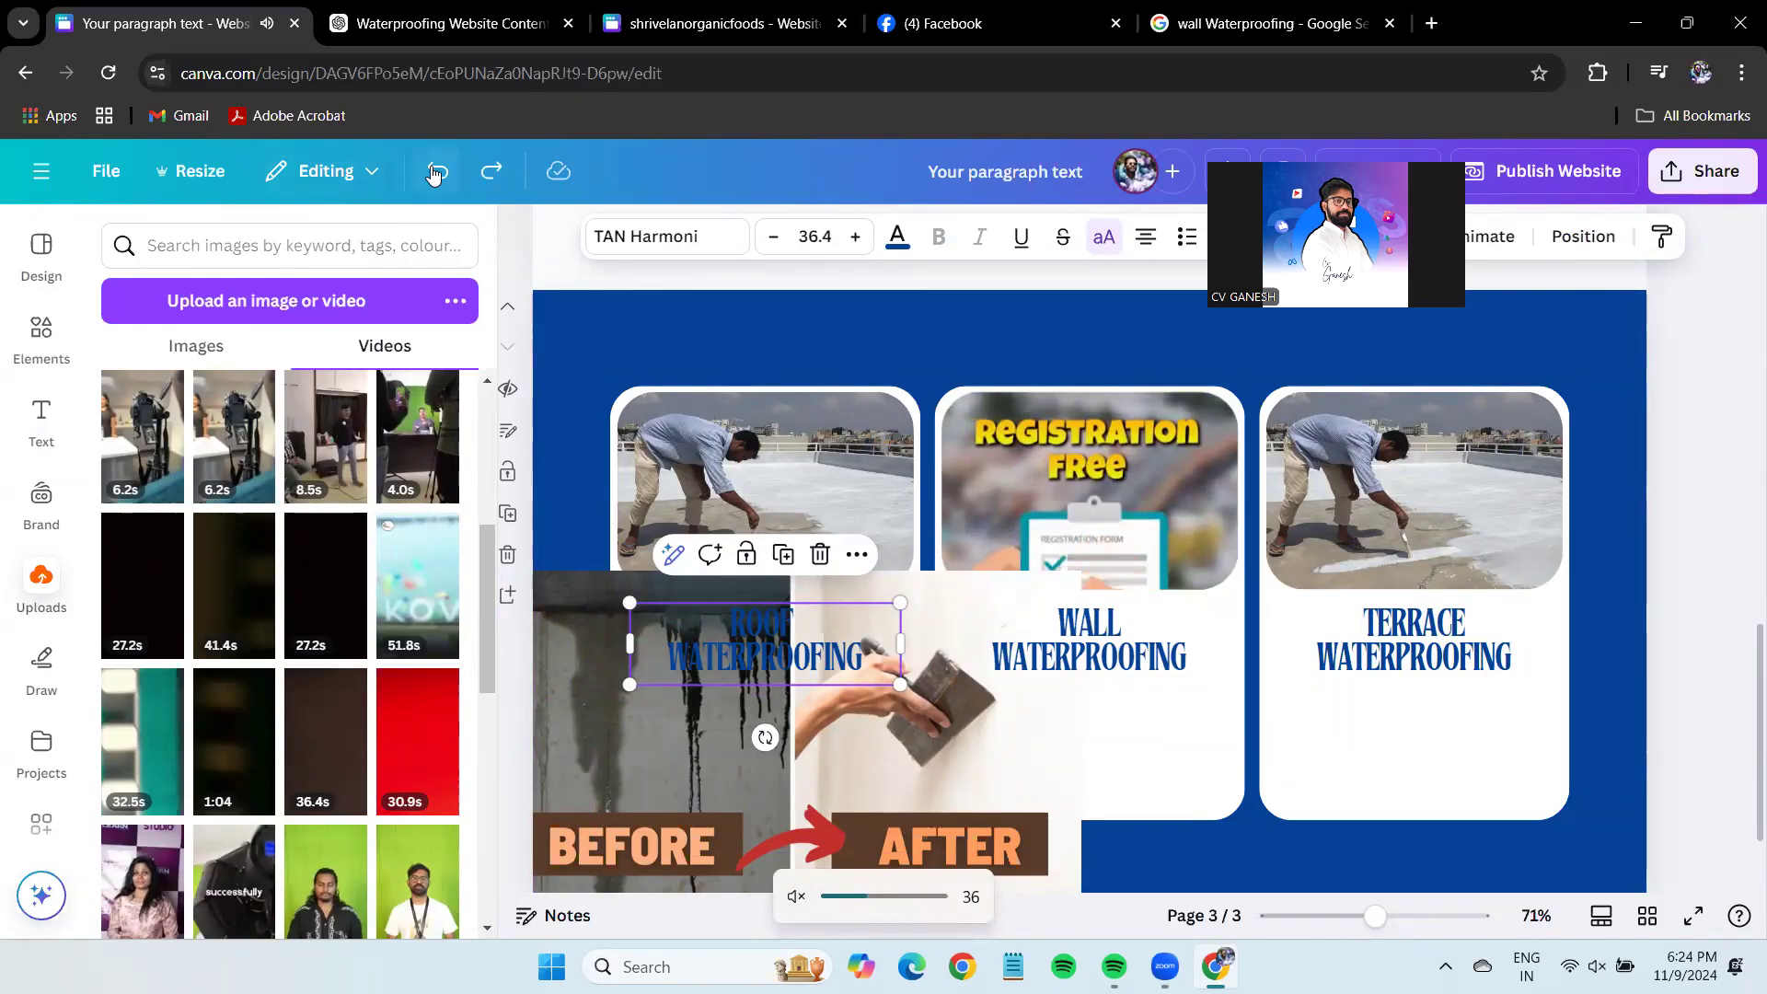
{"action": "left_click", "coordinate": [437, 172]}
{"action": "left_click", "coordinate": [437, 172]}
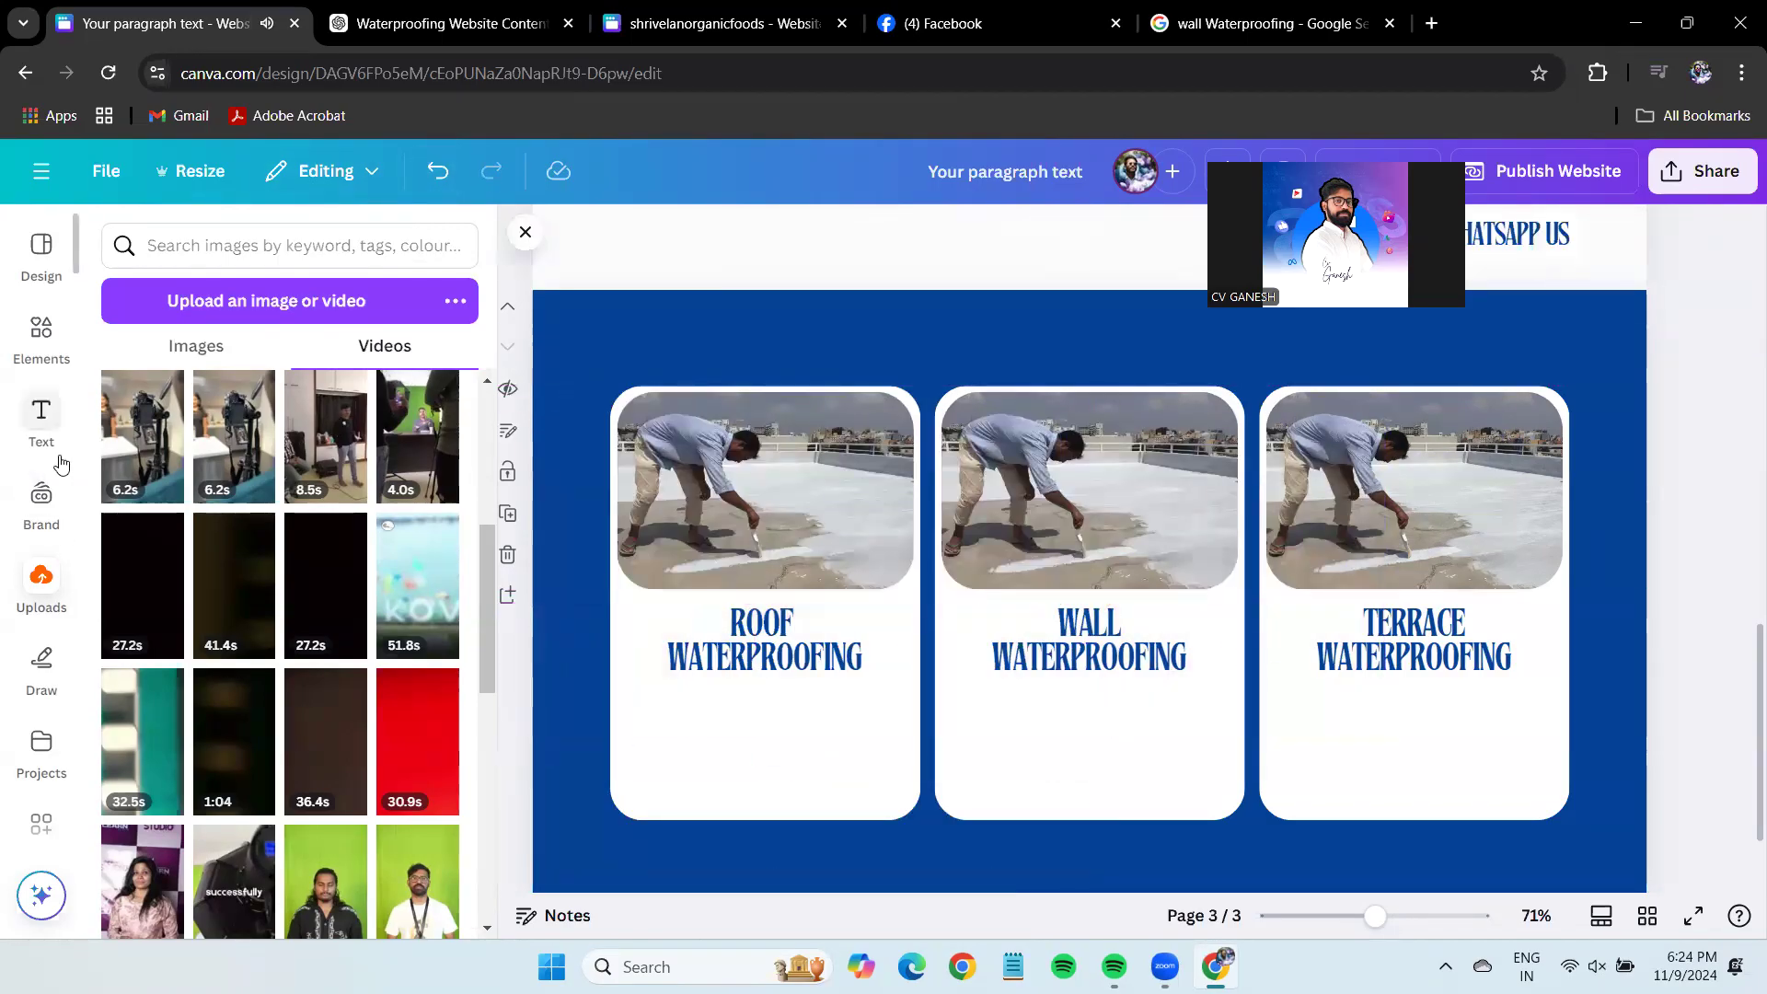
Place the uploaded before/after image into the Wall Waterproofing card and copy the word TERRACE.
{"action": "left_click", "coordinate": [213, 350]}
{"action": "left_click_drag", "start_coordinate": [267, 410], "coordinate": [1168, 461]}
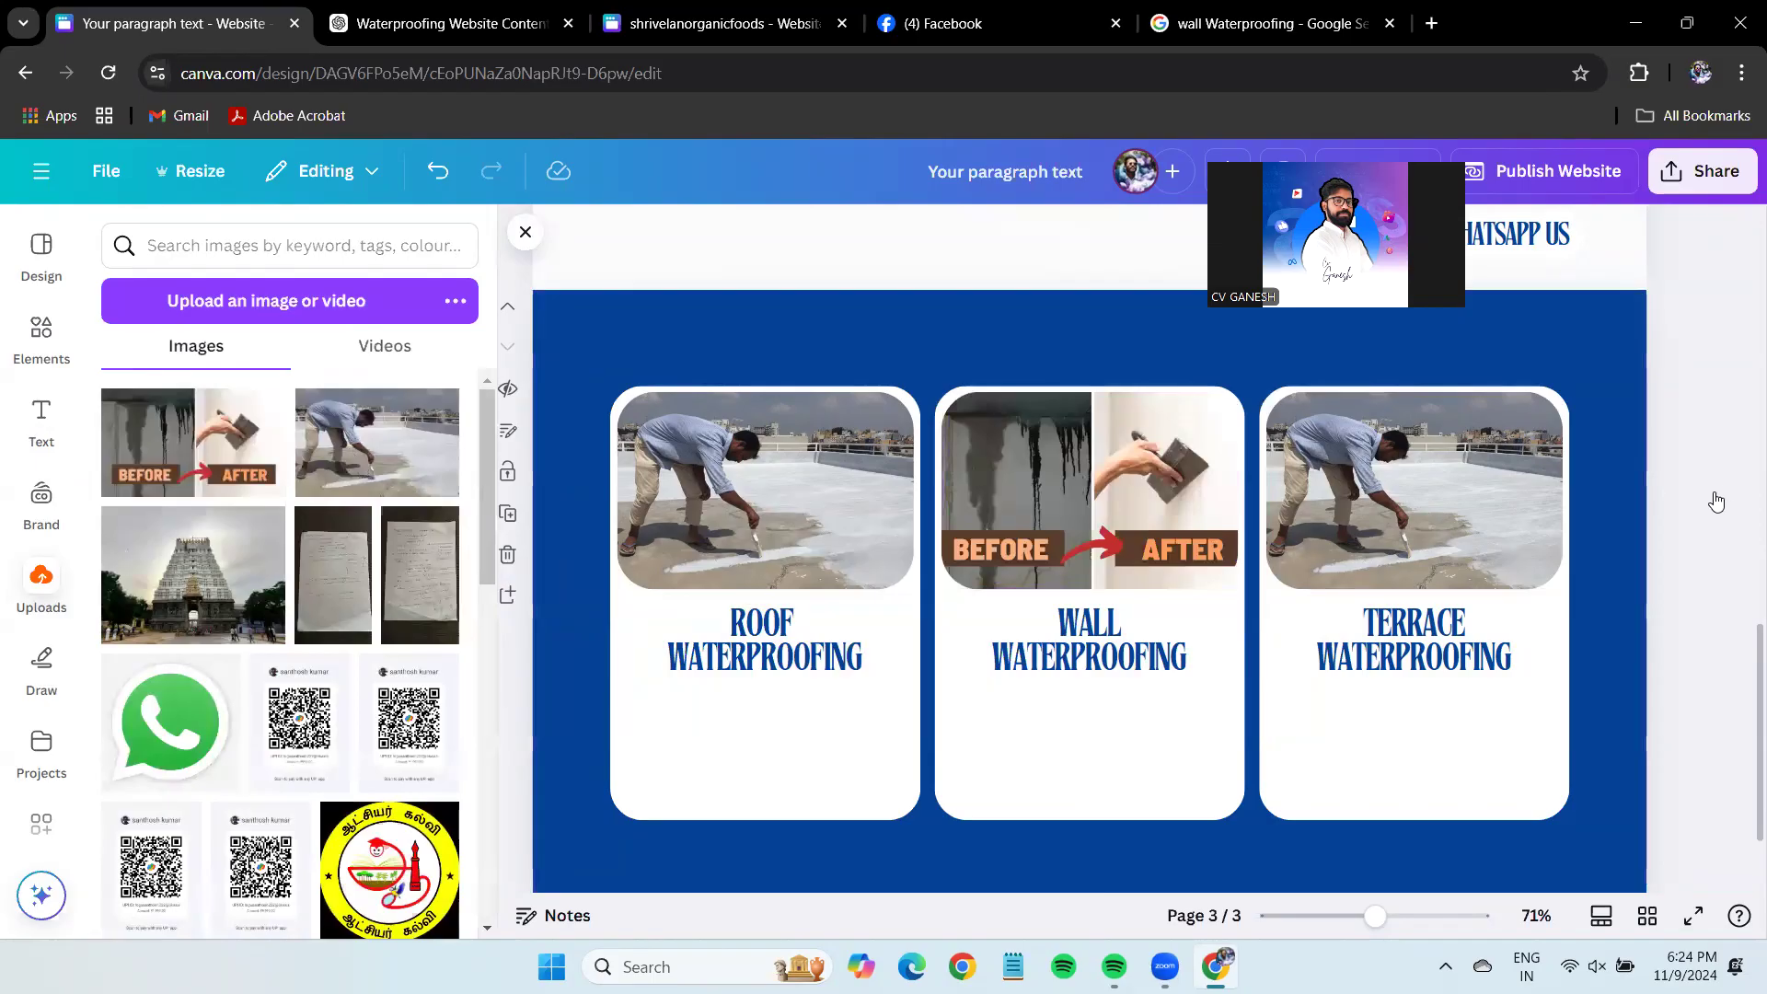
{"action": "left_click", "coordinate": [1418, 622]}
{"action": "double_click", "coordinate": [1417, 622]}
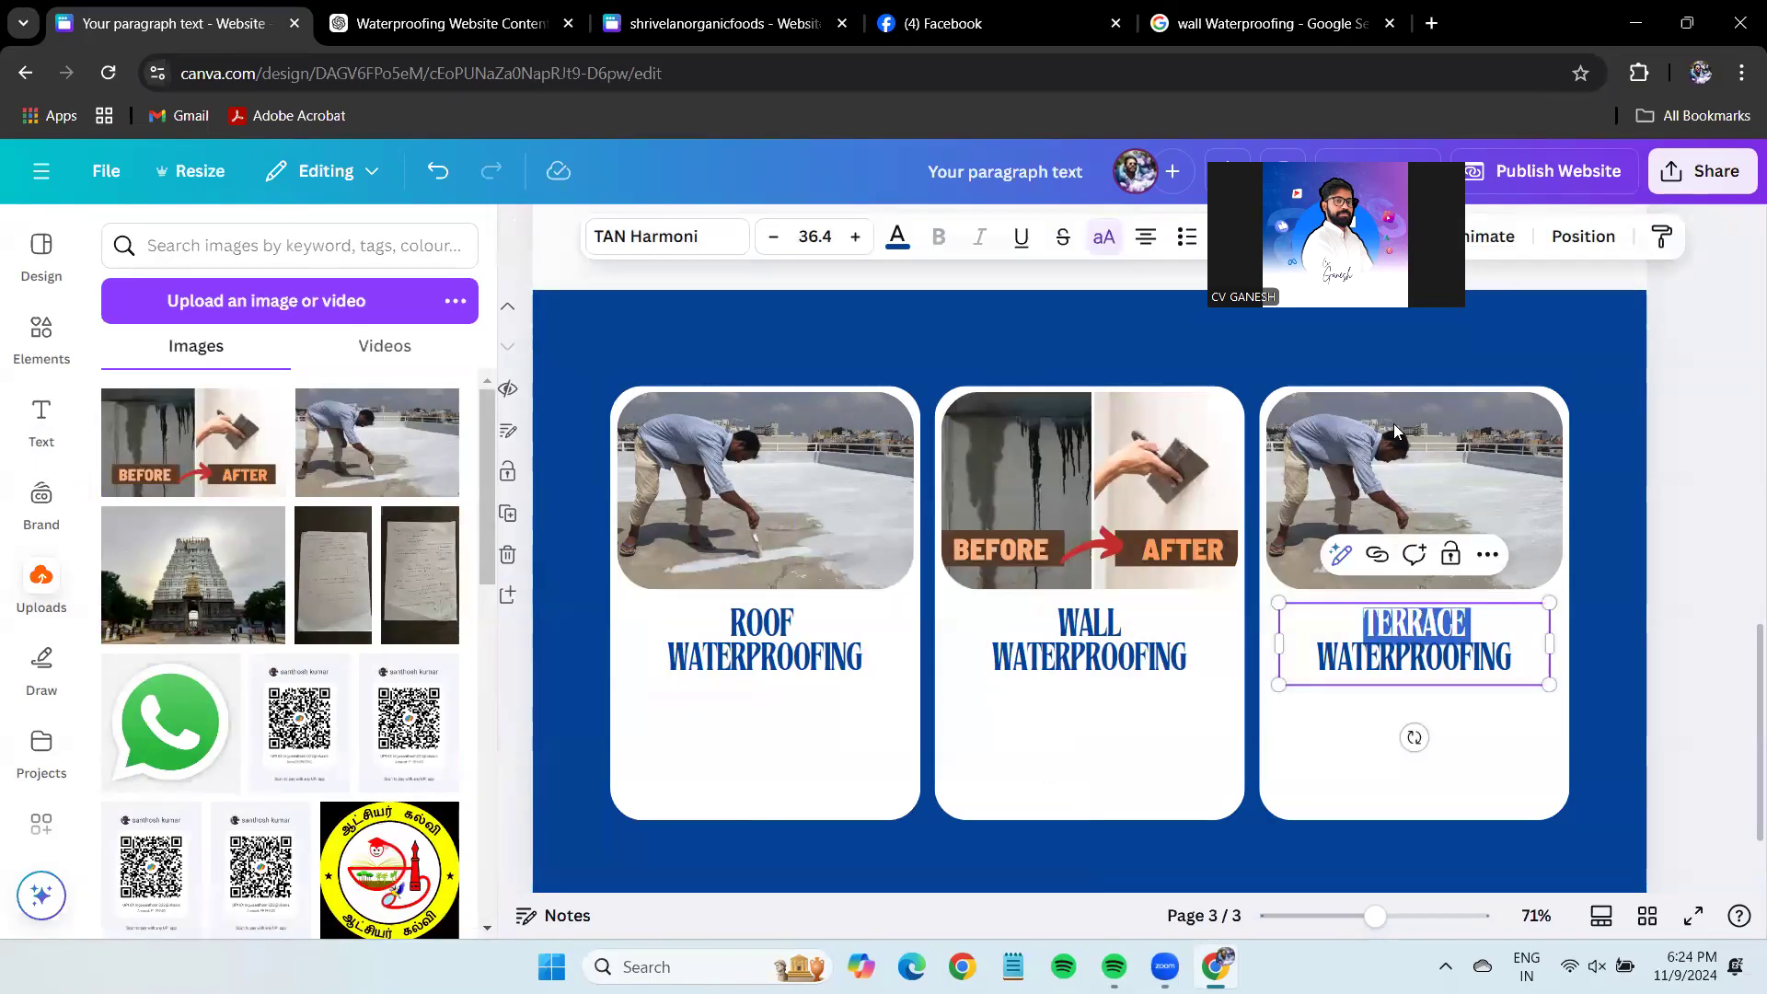
{"action": "key", "text": "ctrl+shift+Tab"}
Search Google Images for 'Terrace Waterproofing' and copy the red-coated terrace photo.
{"action": "double_click", "coordinate": [242, 171]}
{"action": "type", "text": "Terrace"}
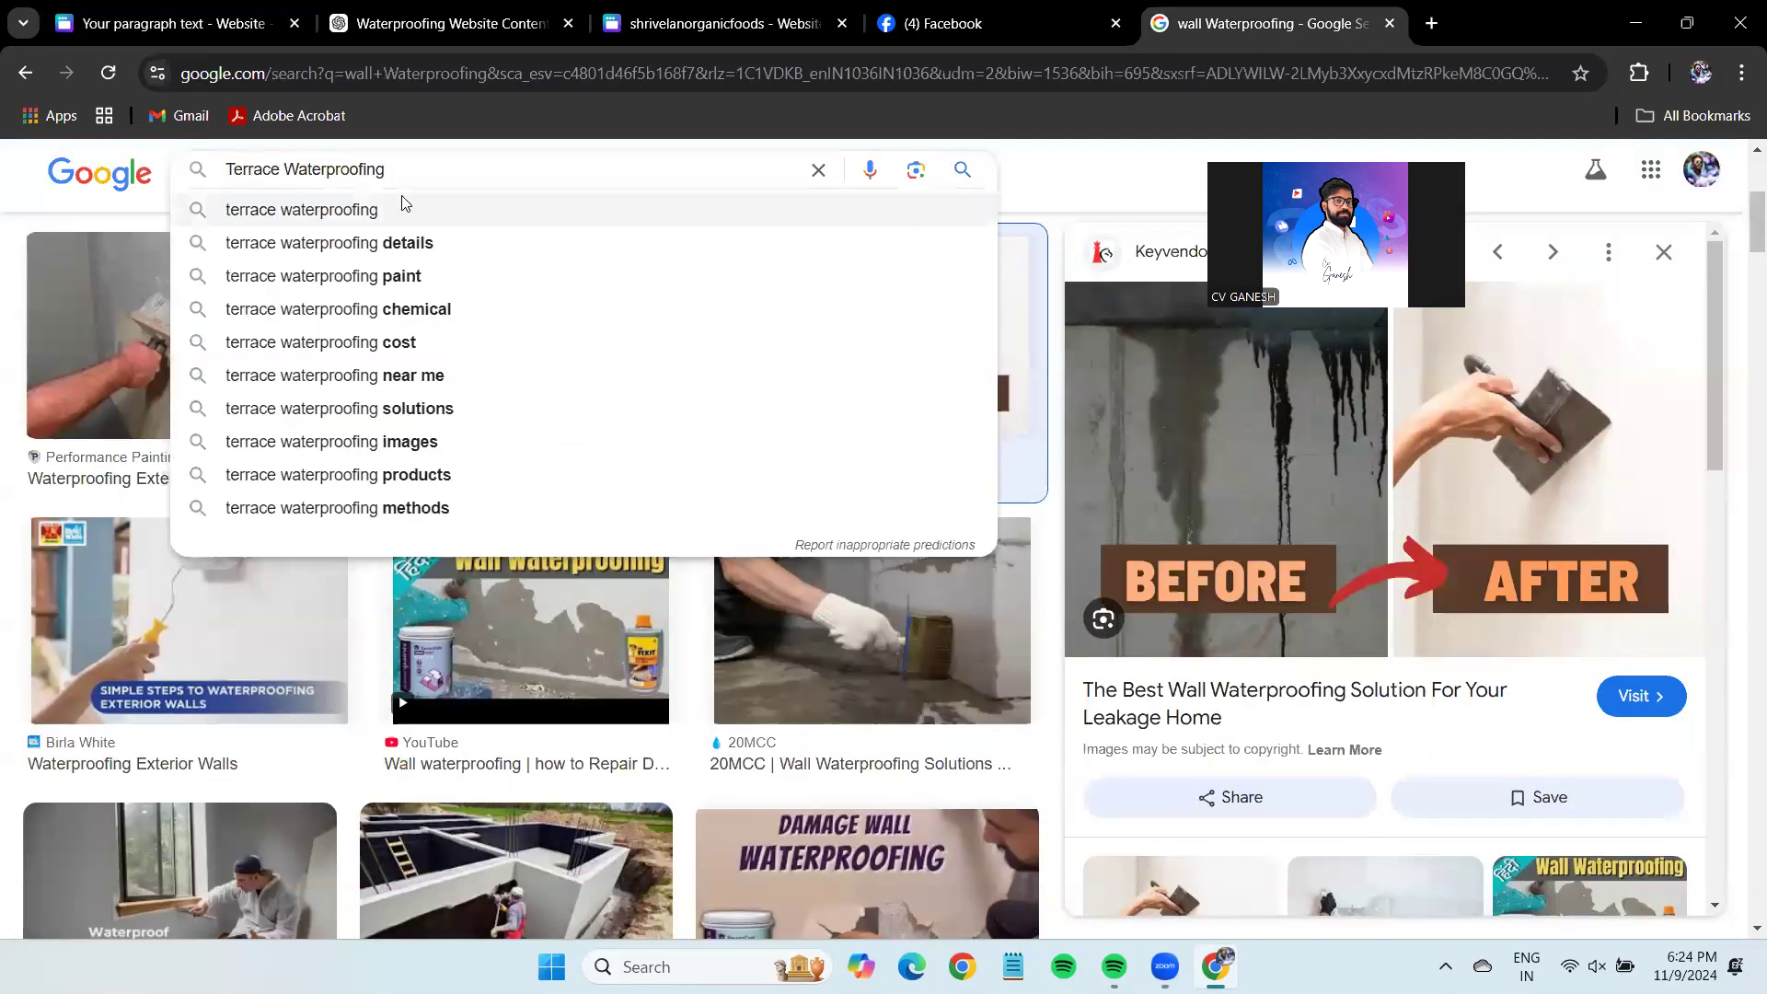
{"action": "key", "text": "Return"}
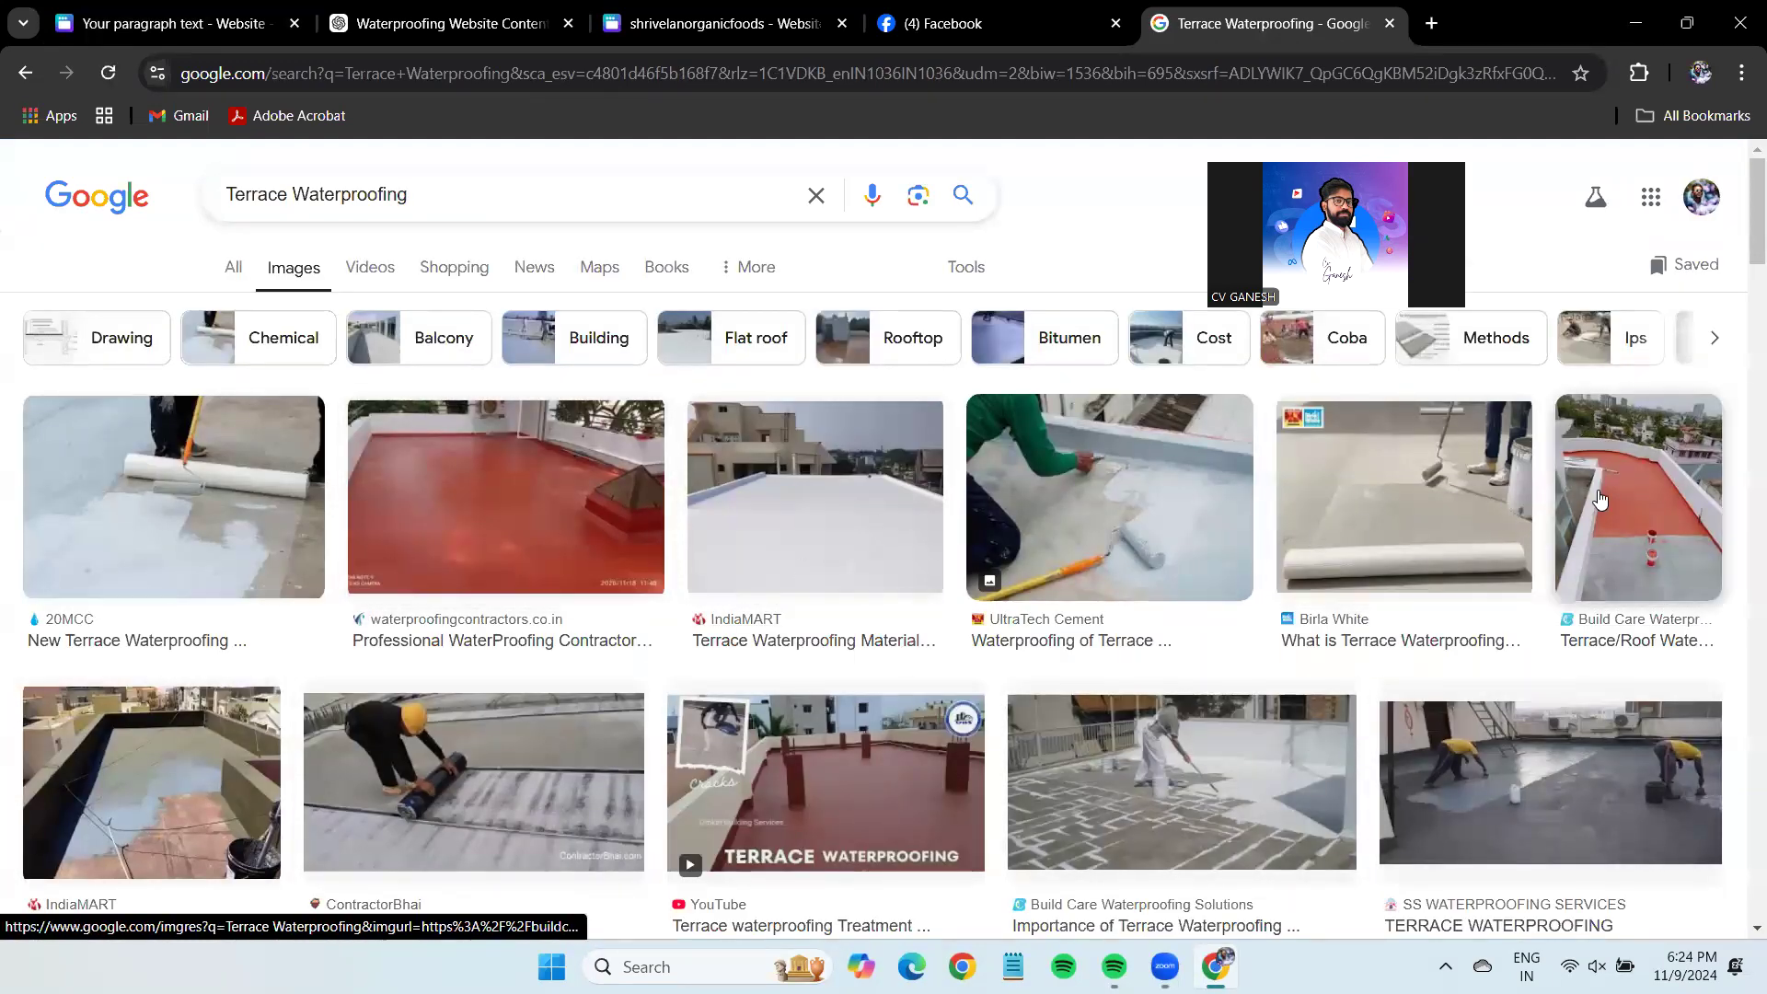
{"action": "left_click", "coordinate": [632, 495]}
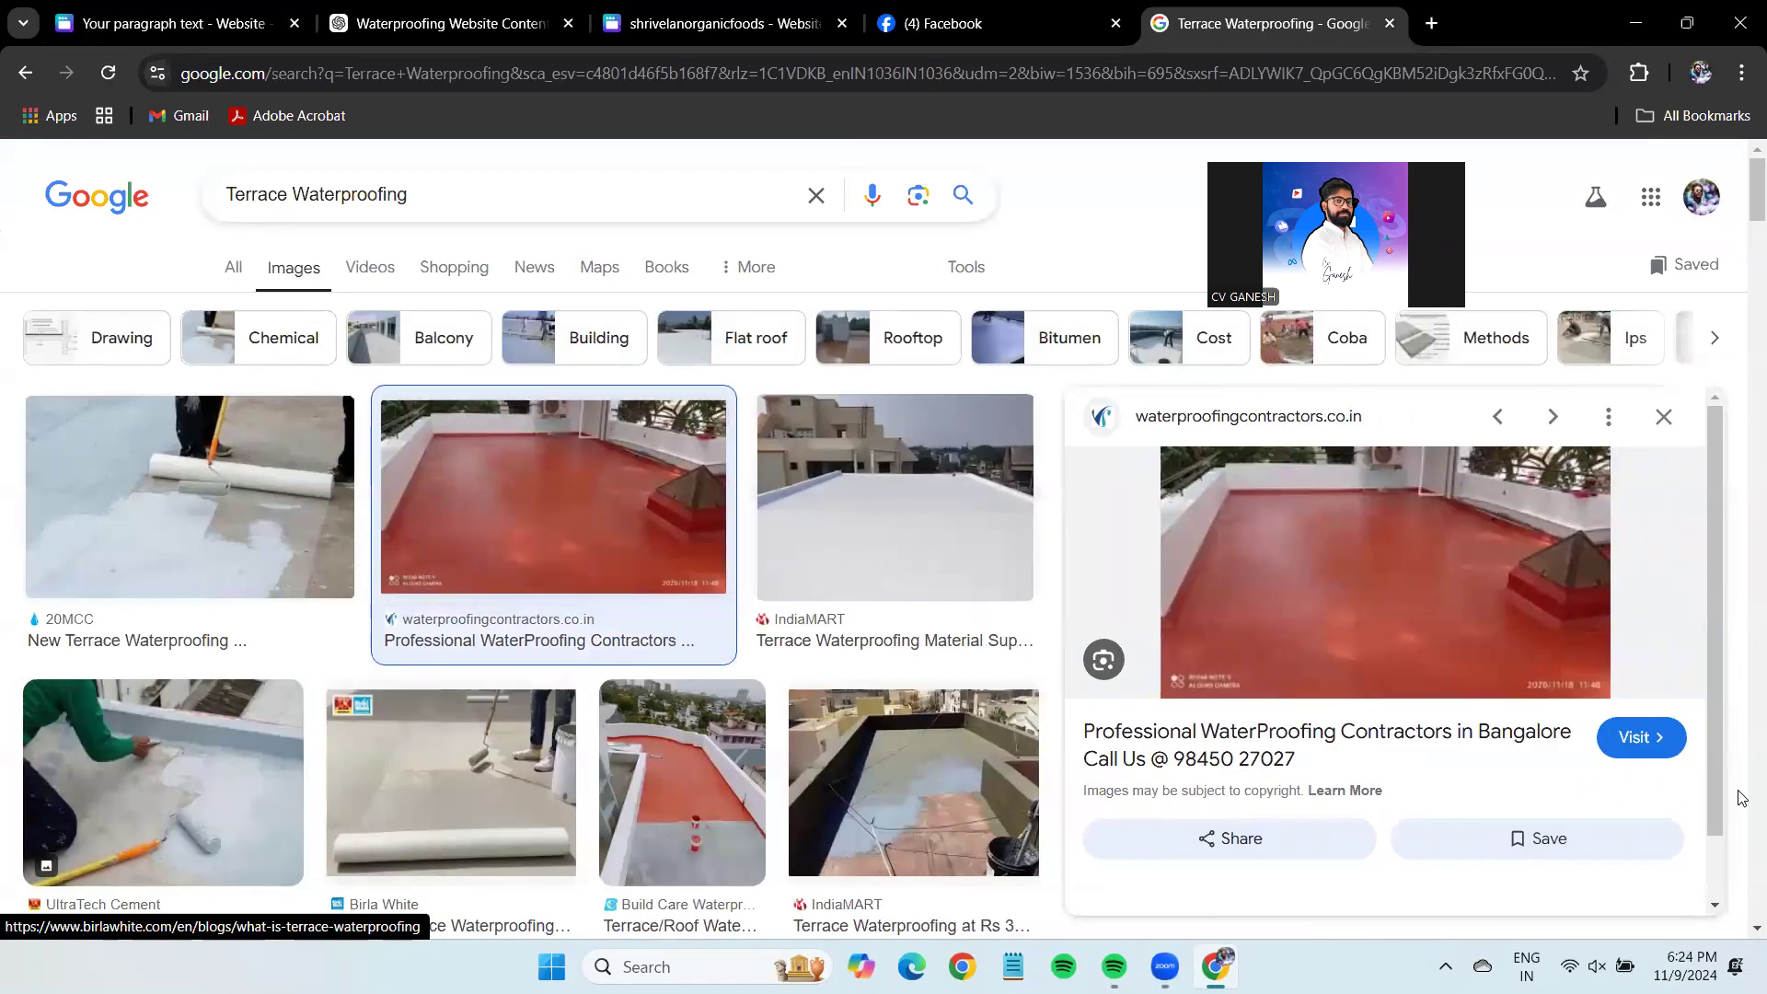
{"action": "right_click", "coordinate": [1335, 553]}
{"action": "left_click", "coordinate": [1591, 413]}
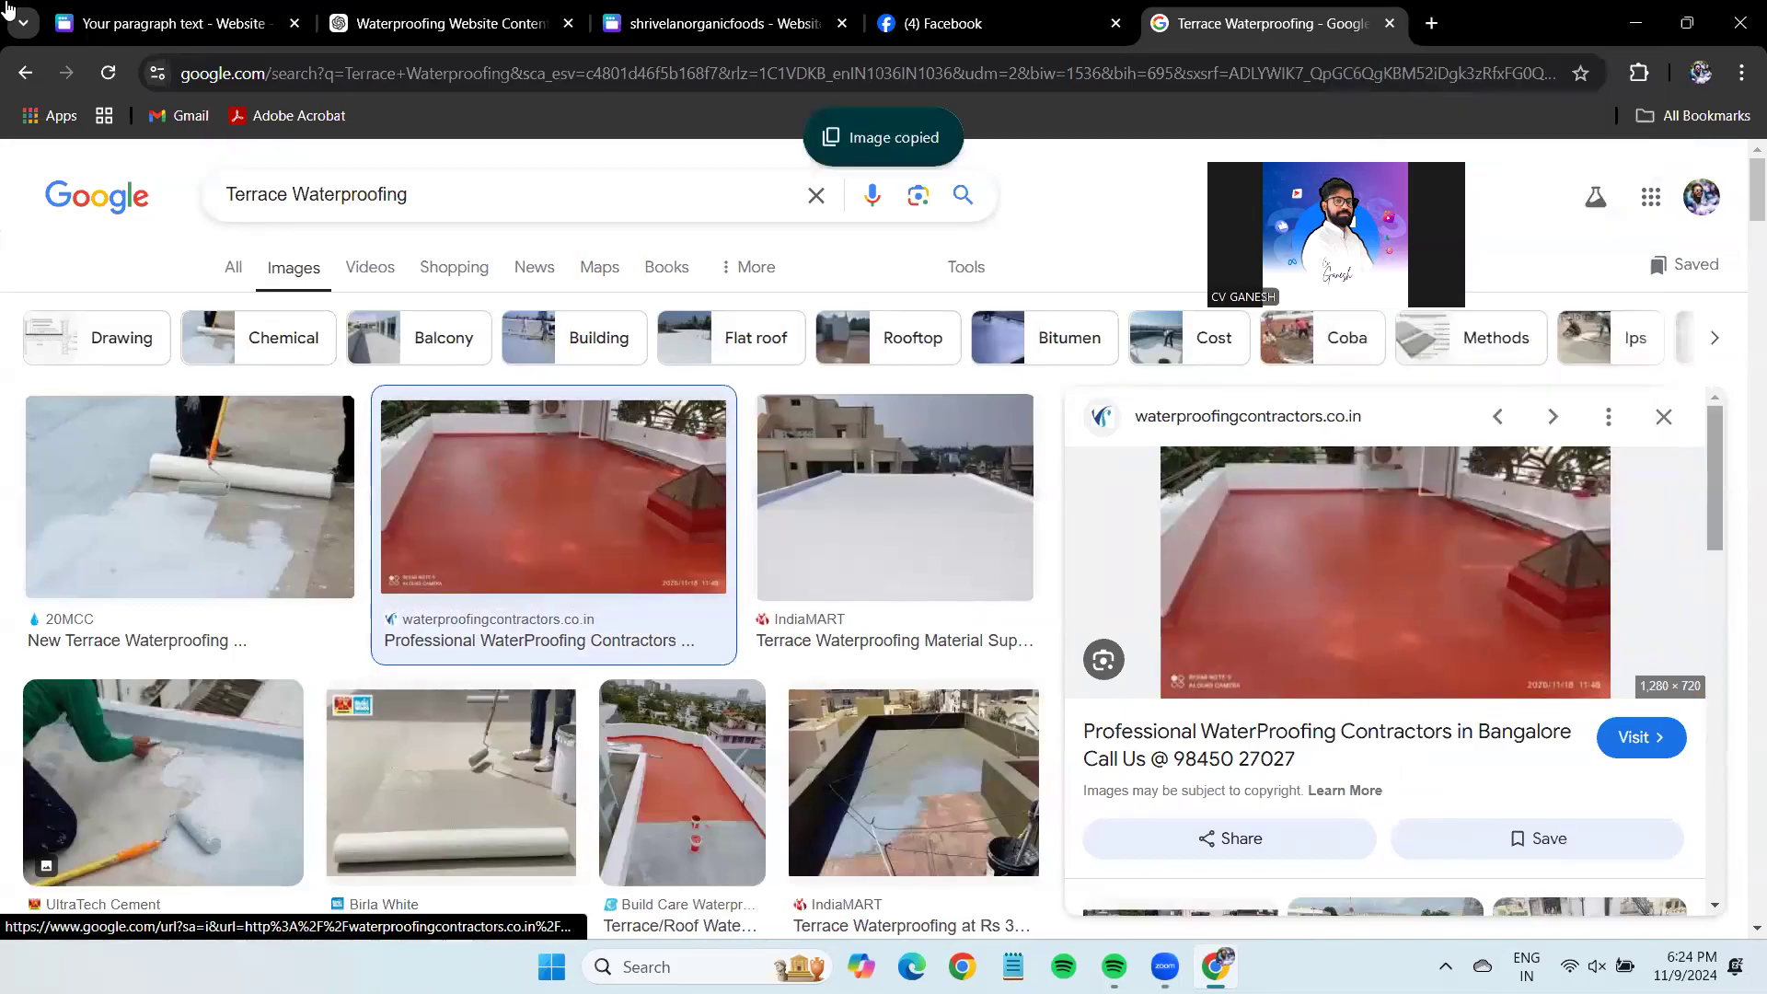
{"action": "left_click", "coordinate": [259, 13]}
Paste the red terrace photo and drop it into the Terrace Waterproofing card's image frame.
{"action": "key", "text": "ctrl+v"}
{"action": "left_click_drag", "start_coordinate": [1106, 526], "coordinate": [355, 472]}
{"action": "left_click_drag", "start_coordinate": [178, 485], "coordinate": [1555, 466]}
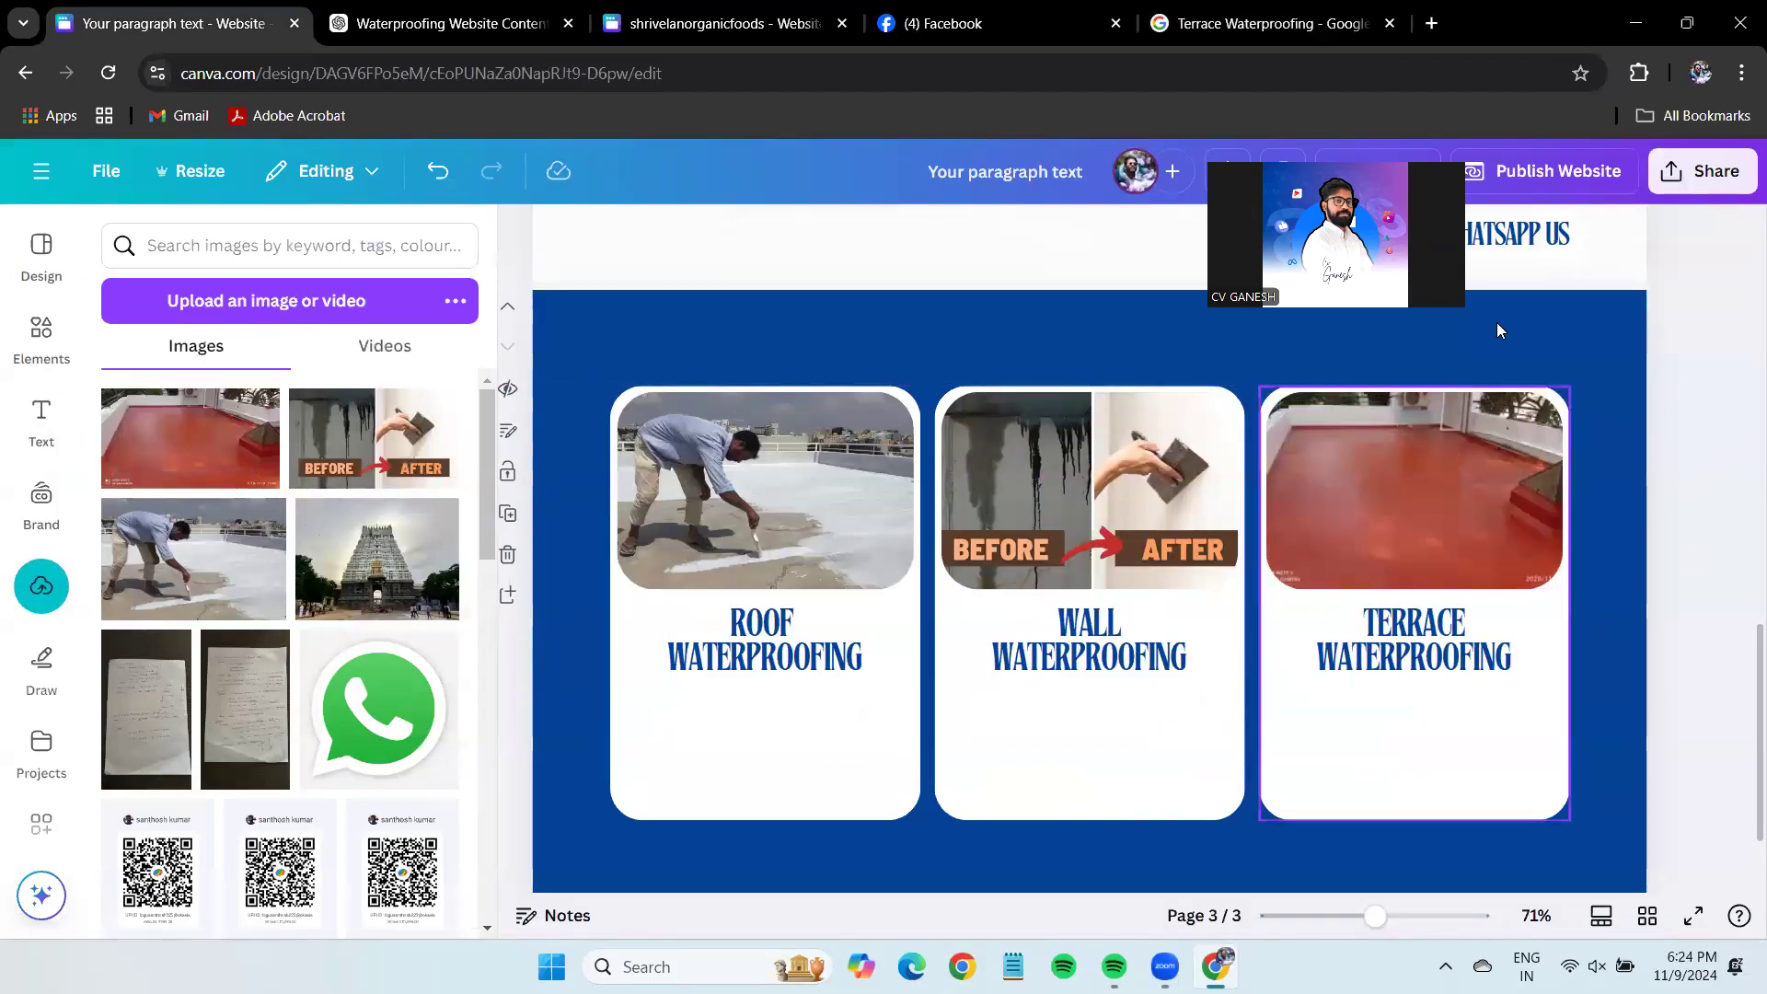
{"action": "scroll", "coordinate": [1515, 847], "scroll_direction": "down", "scroll_amount": 2}
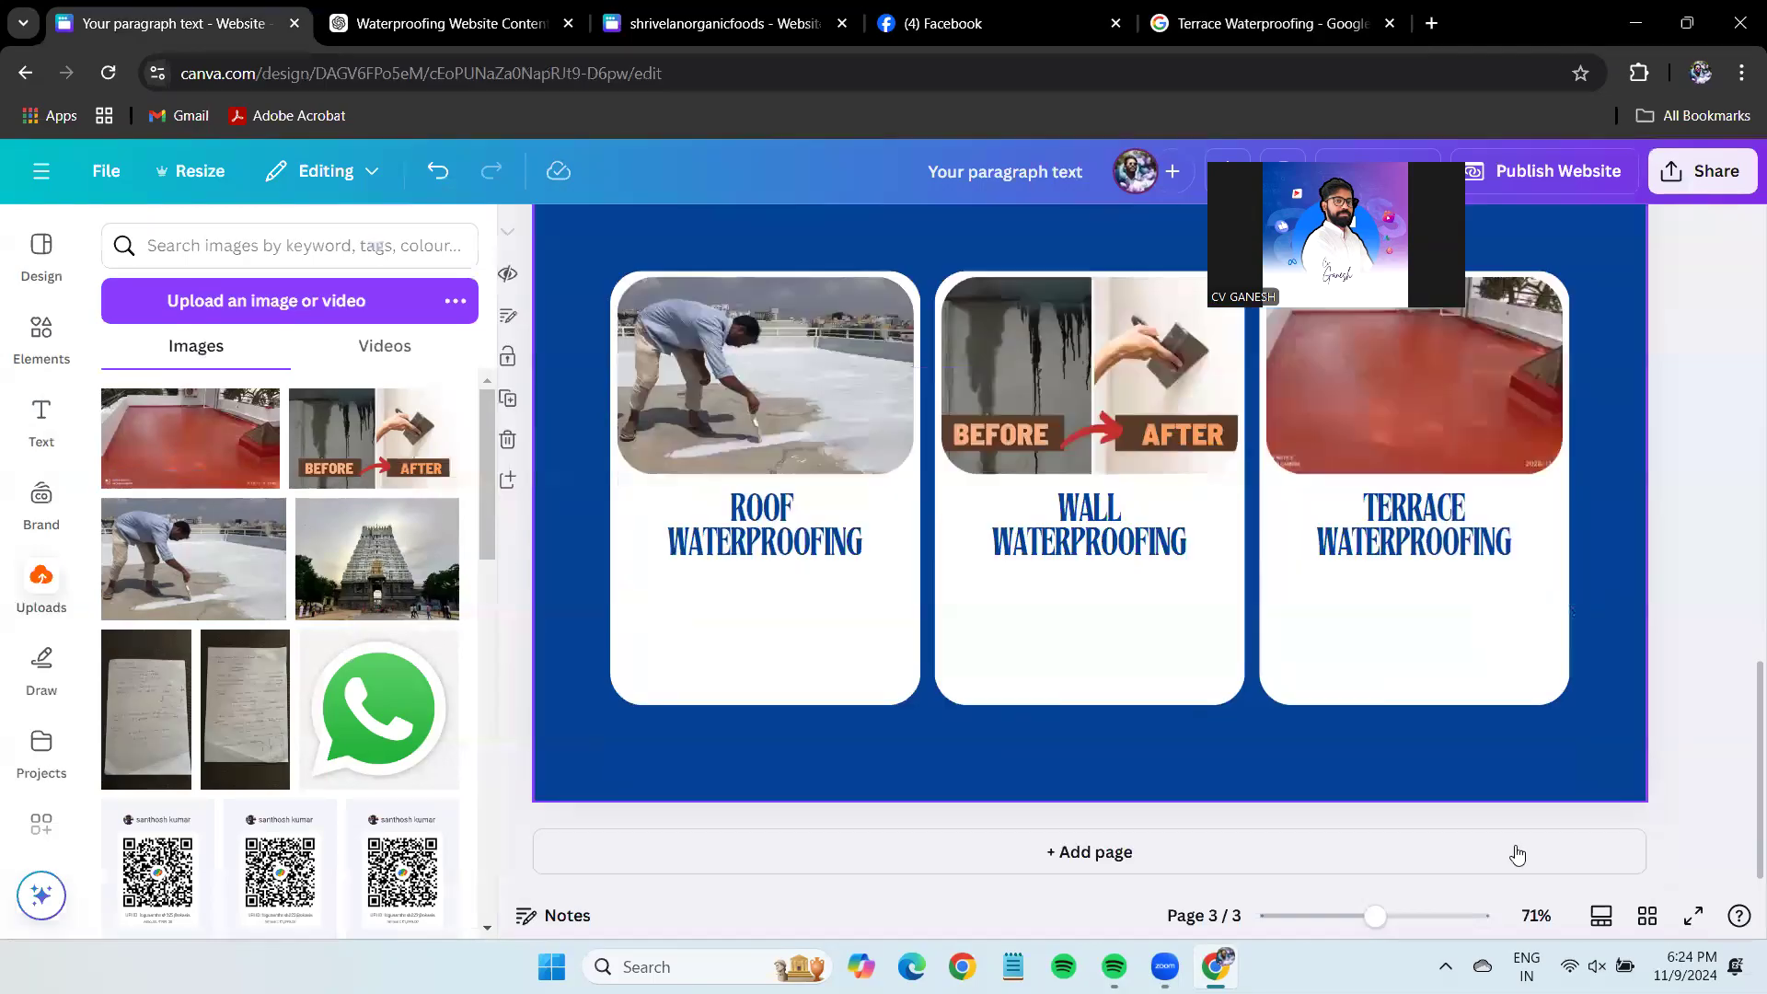
{"action": "left_click_drag", "start_coordinate": [1377, 916], "coordinate": [1385, 917]}
{"action": "left_click", "coordinate": [816, 562]}
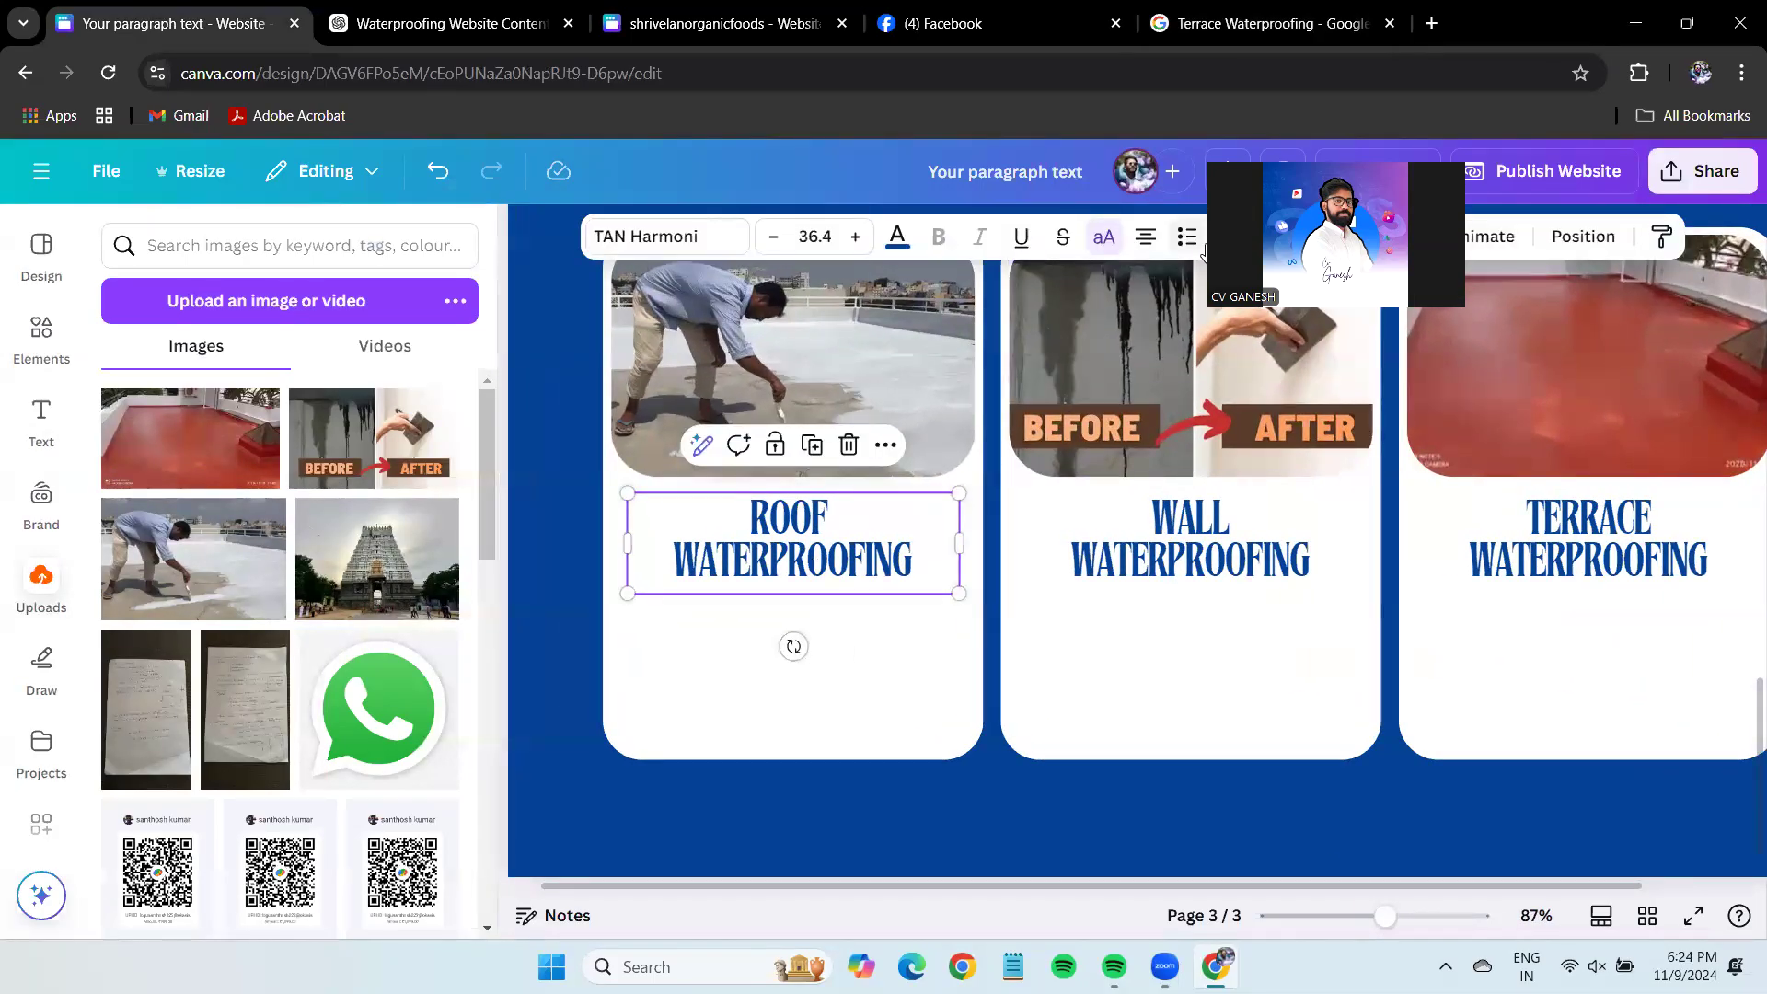
{"action": "left_click", "coordinate": [1354, 237]}
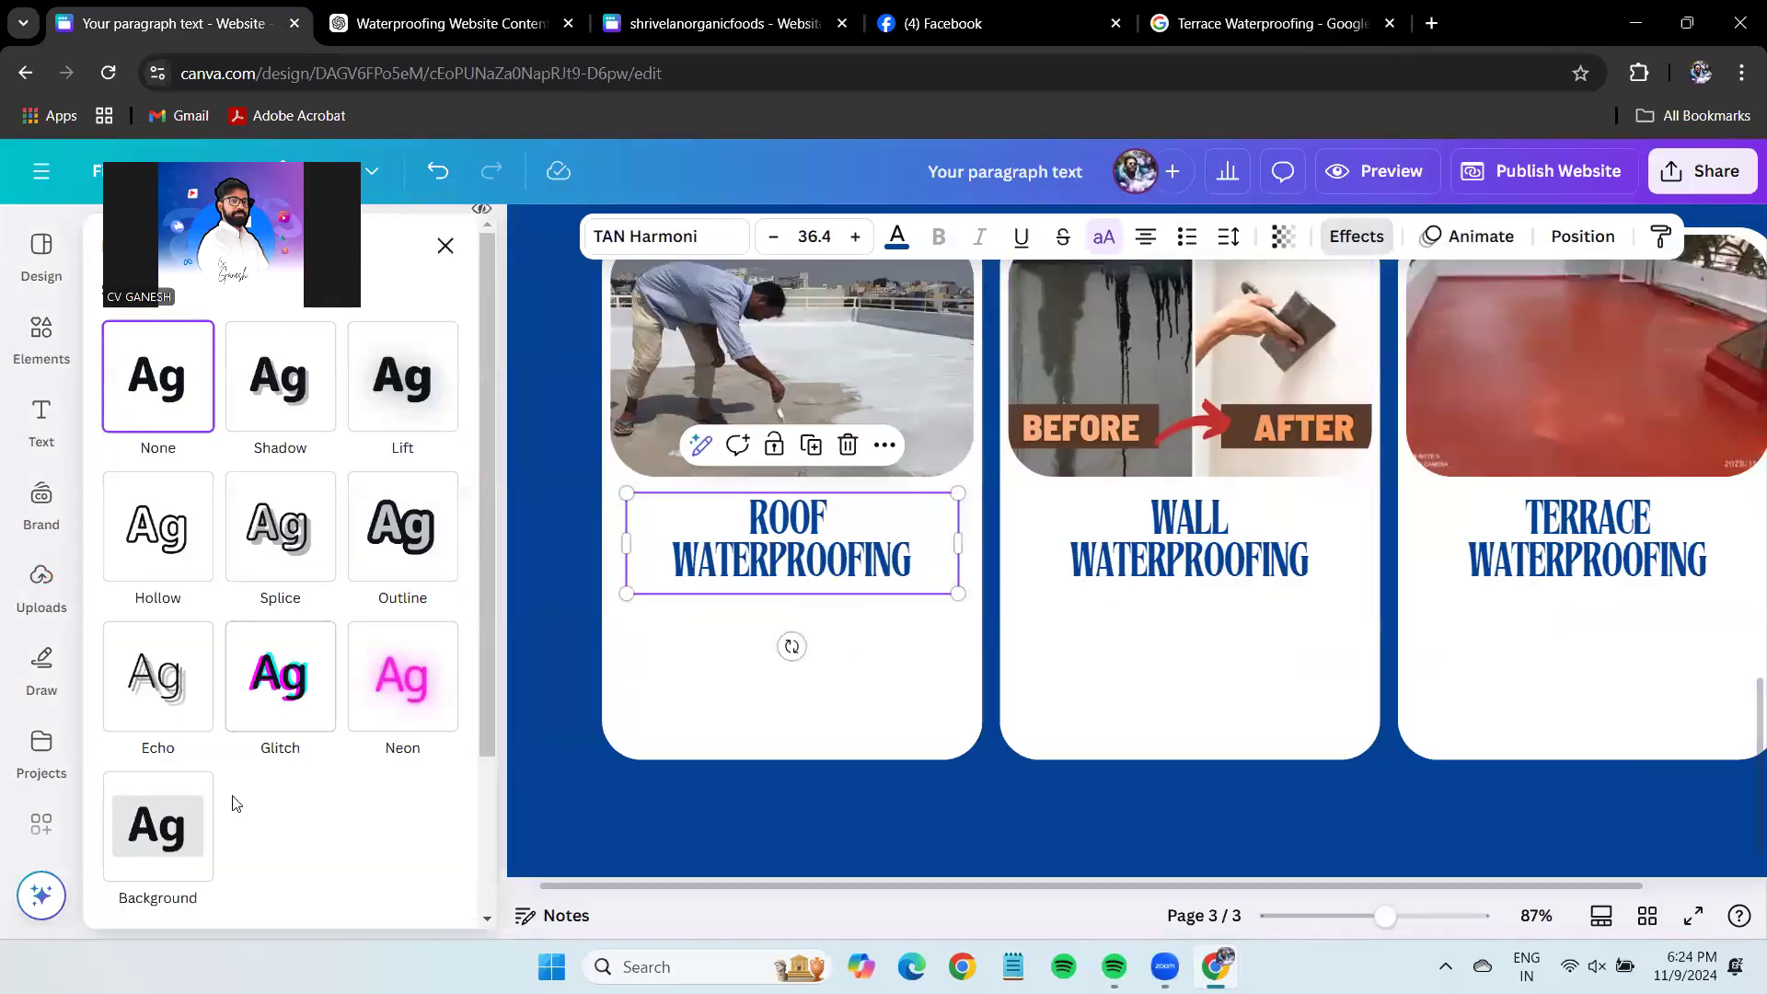
Give the ROOF heading a fully opaque, square-cornered Background highlight.
{"action": "left_click", "coordinate": [140, 837]}
{"action": "left_click", "coordinate": [439, 174]}
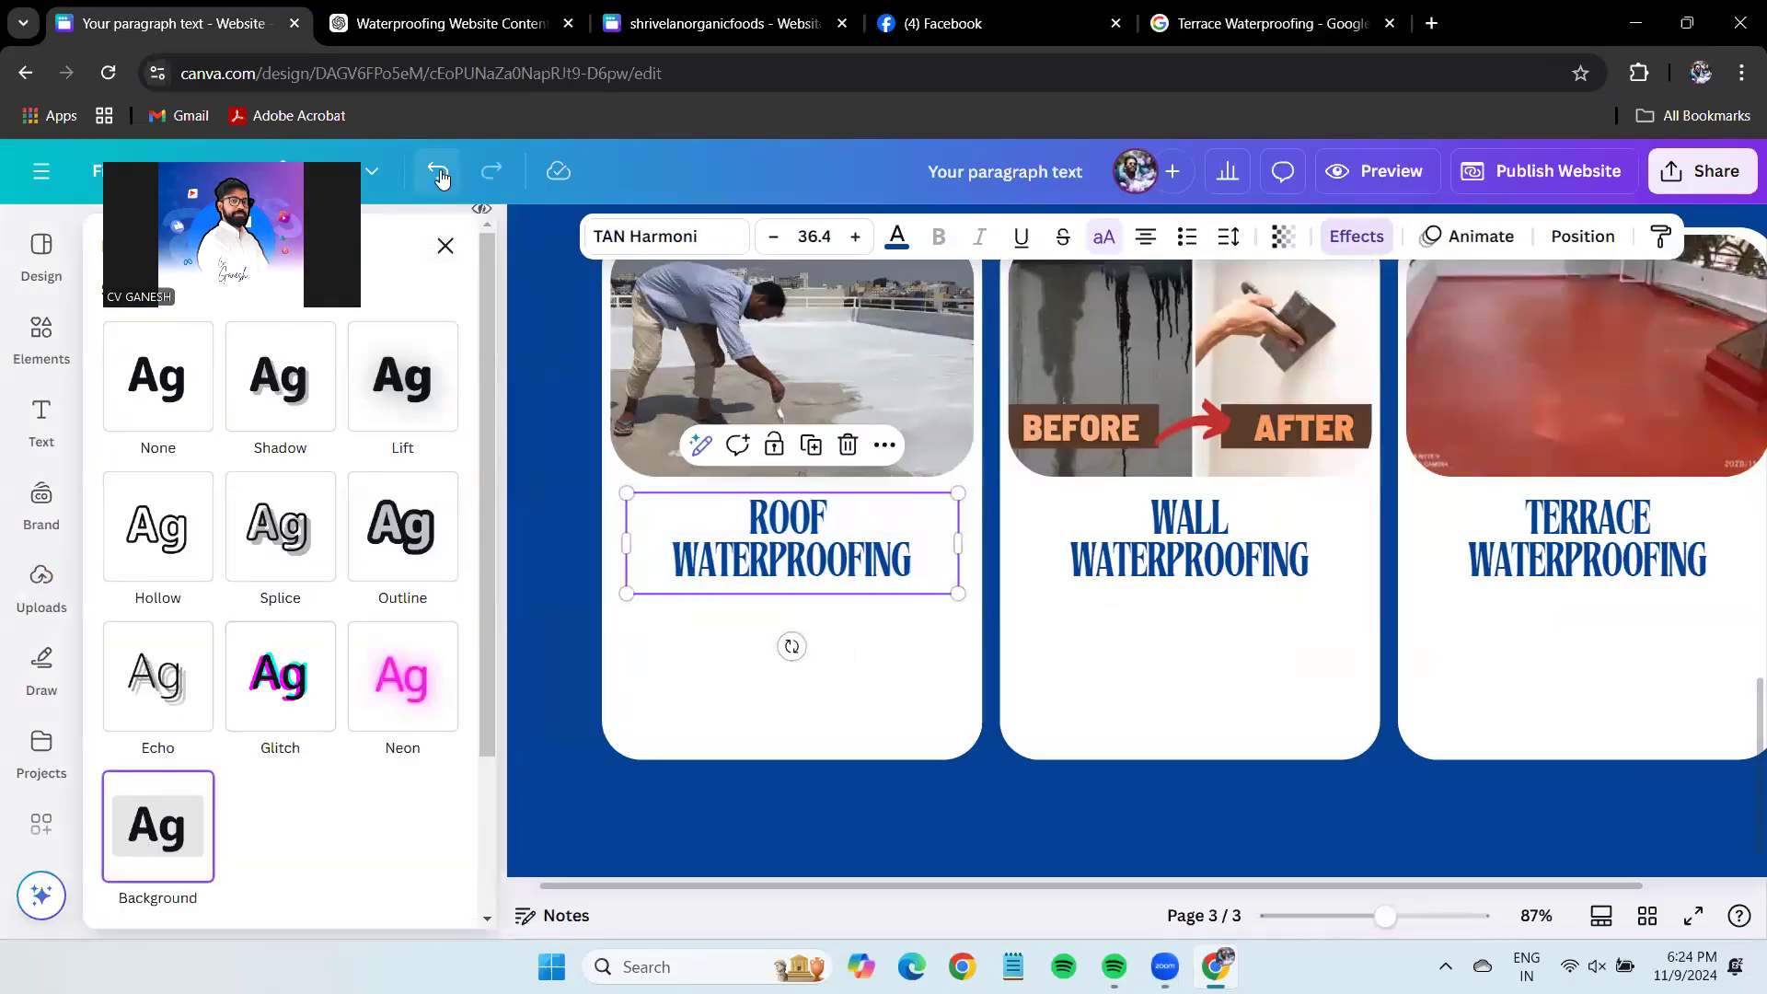
{"action": "left_click", "coordinate": [166, 824]}
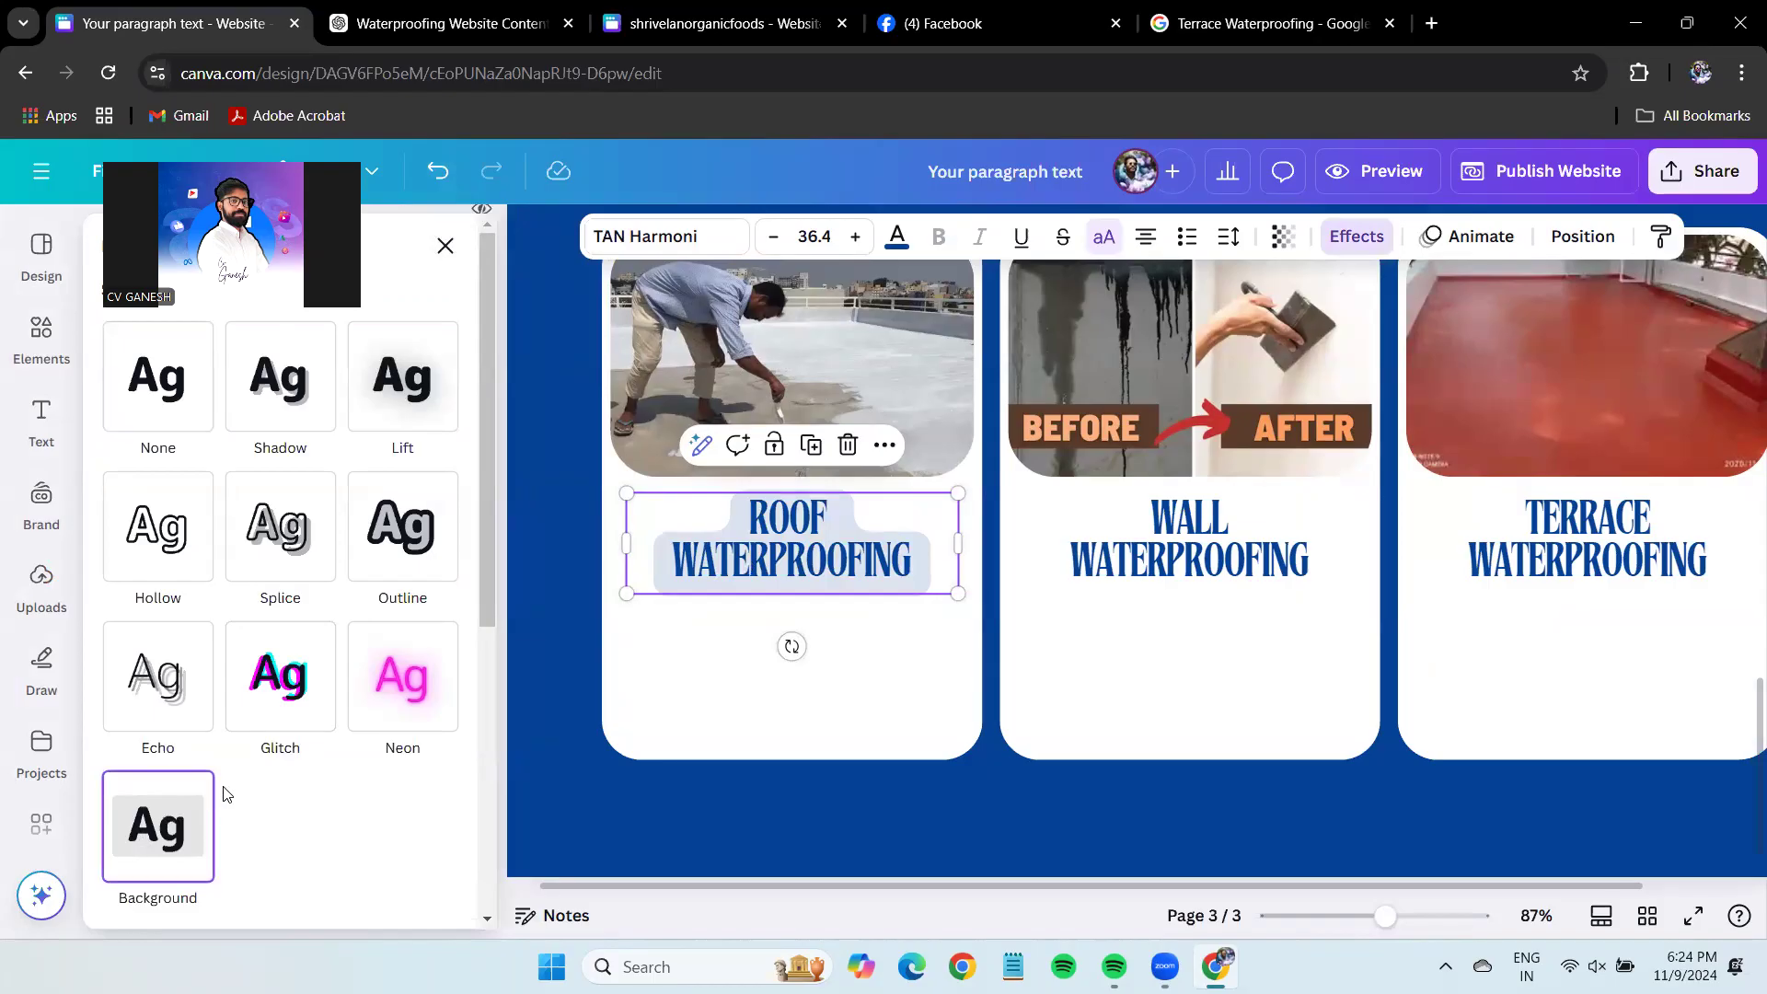
{"action": "left_click_drag", "start_coordinate": [7, 800], "coordinate": [432, 798]}
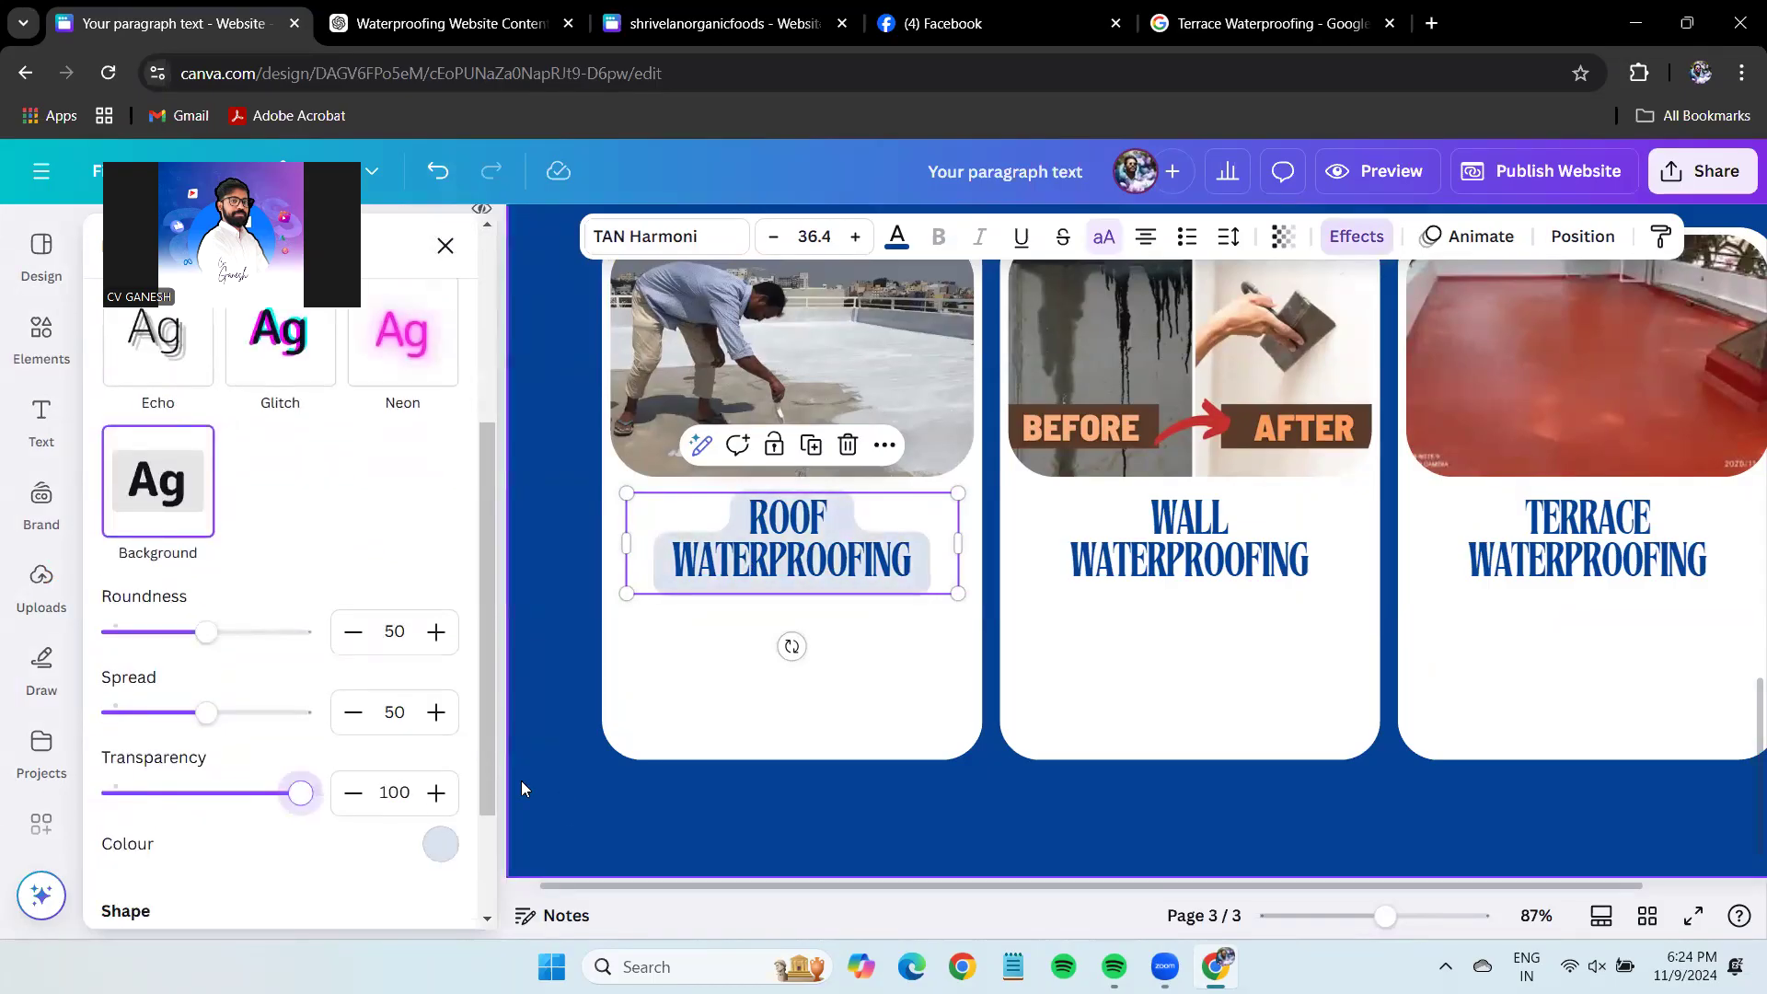
{"action": "left_click_drag", "start_coordinate": [207, 631], "coordinate": [8, 653]}
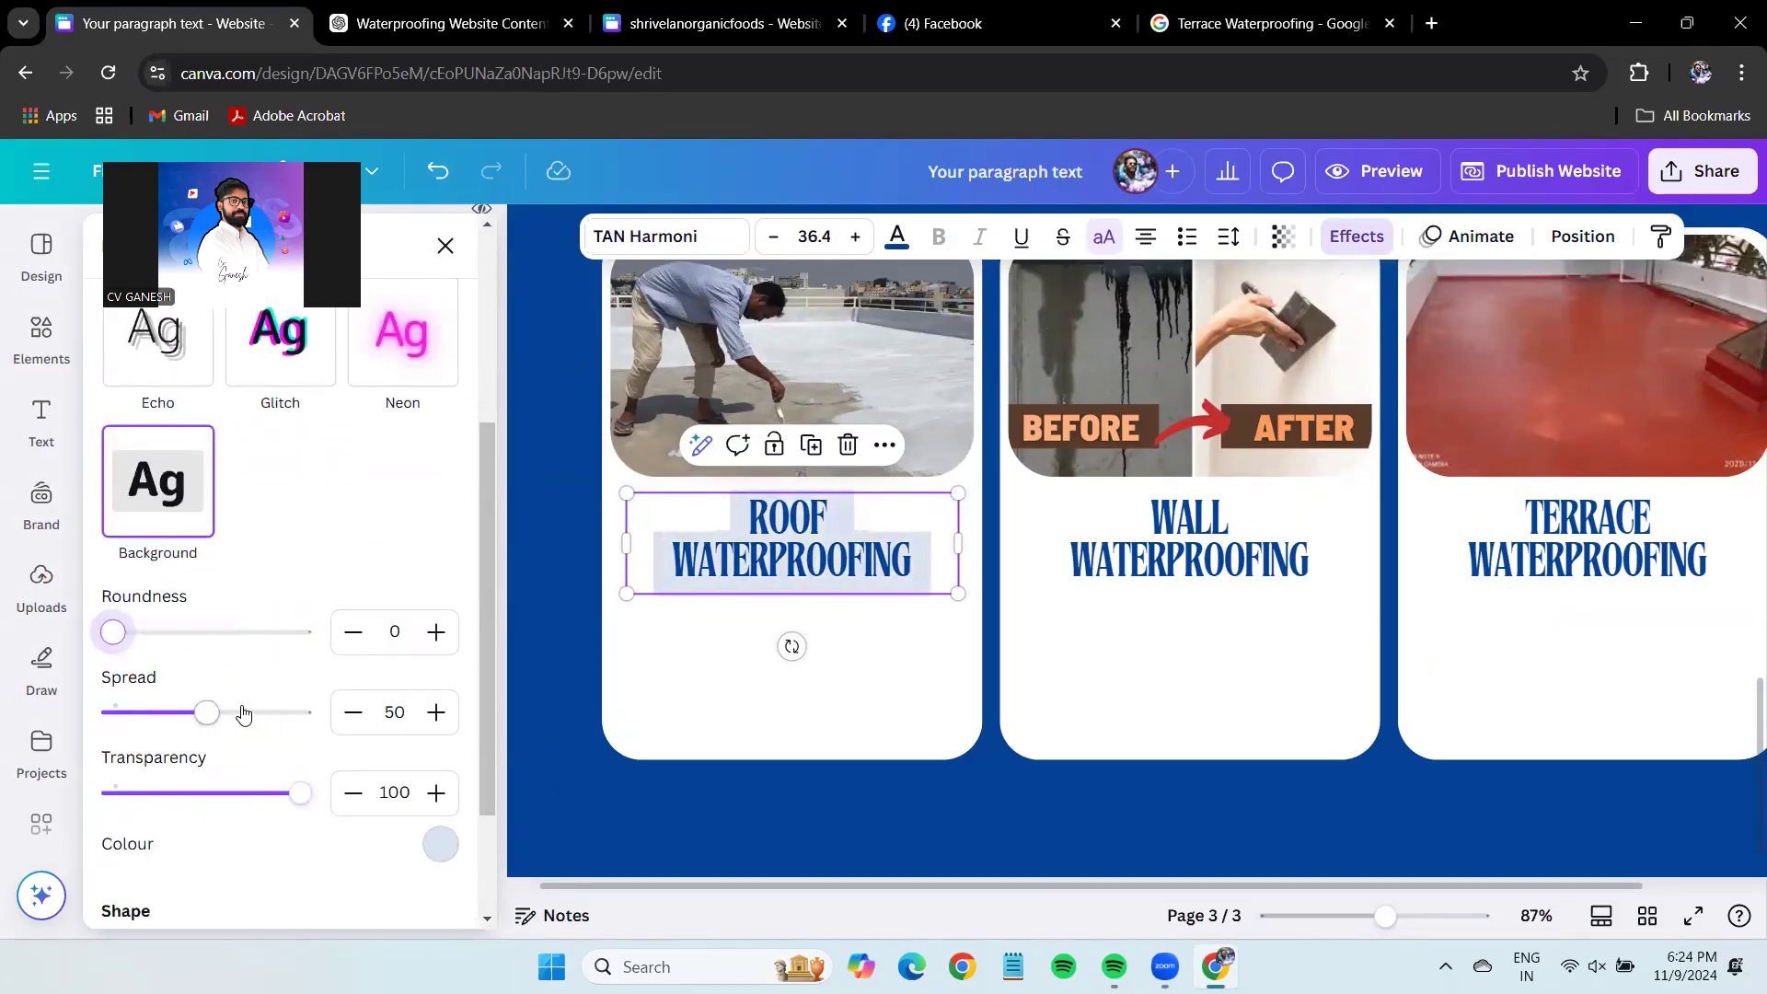
Apply the same square-cornered background highlight to the WALL and TERRACE headings.
{"action": "left_click", "coordinate": [1189, 552]}
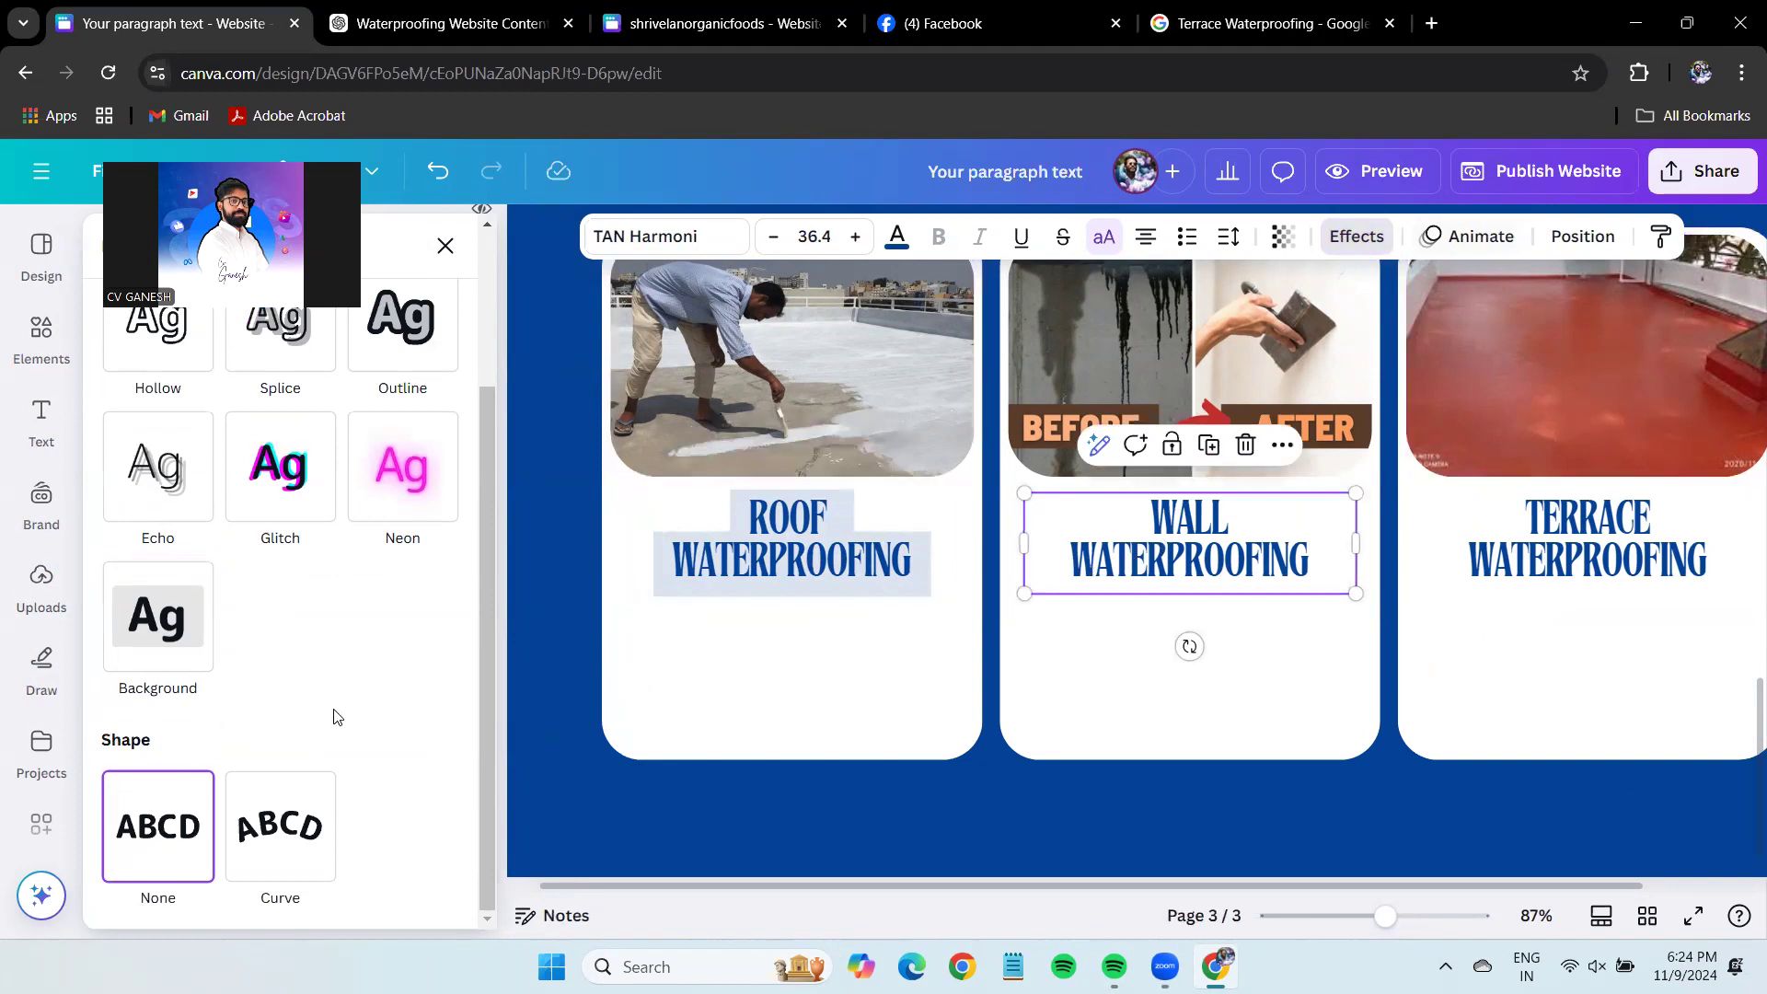
{"action": "left_click", "coordinate": [206, 639]}
{"action": "left_click_drag", "start_coordinate": [206, 768], "coordinate": [56, 768]}
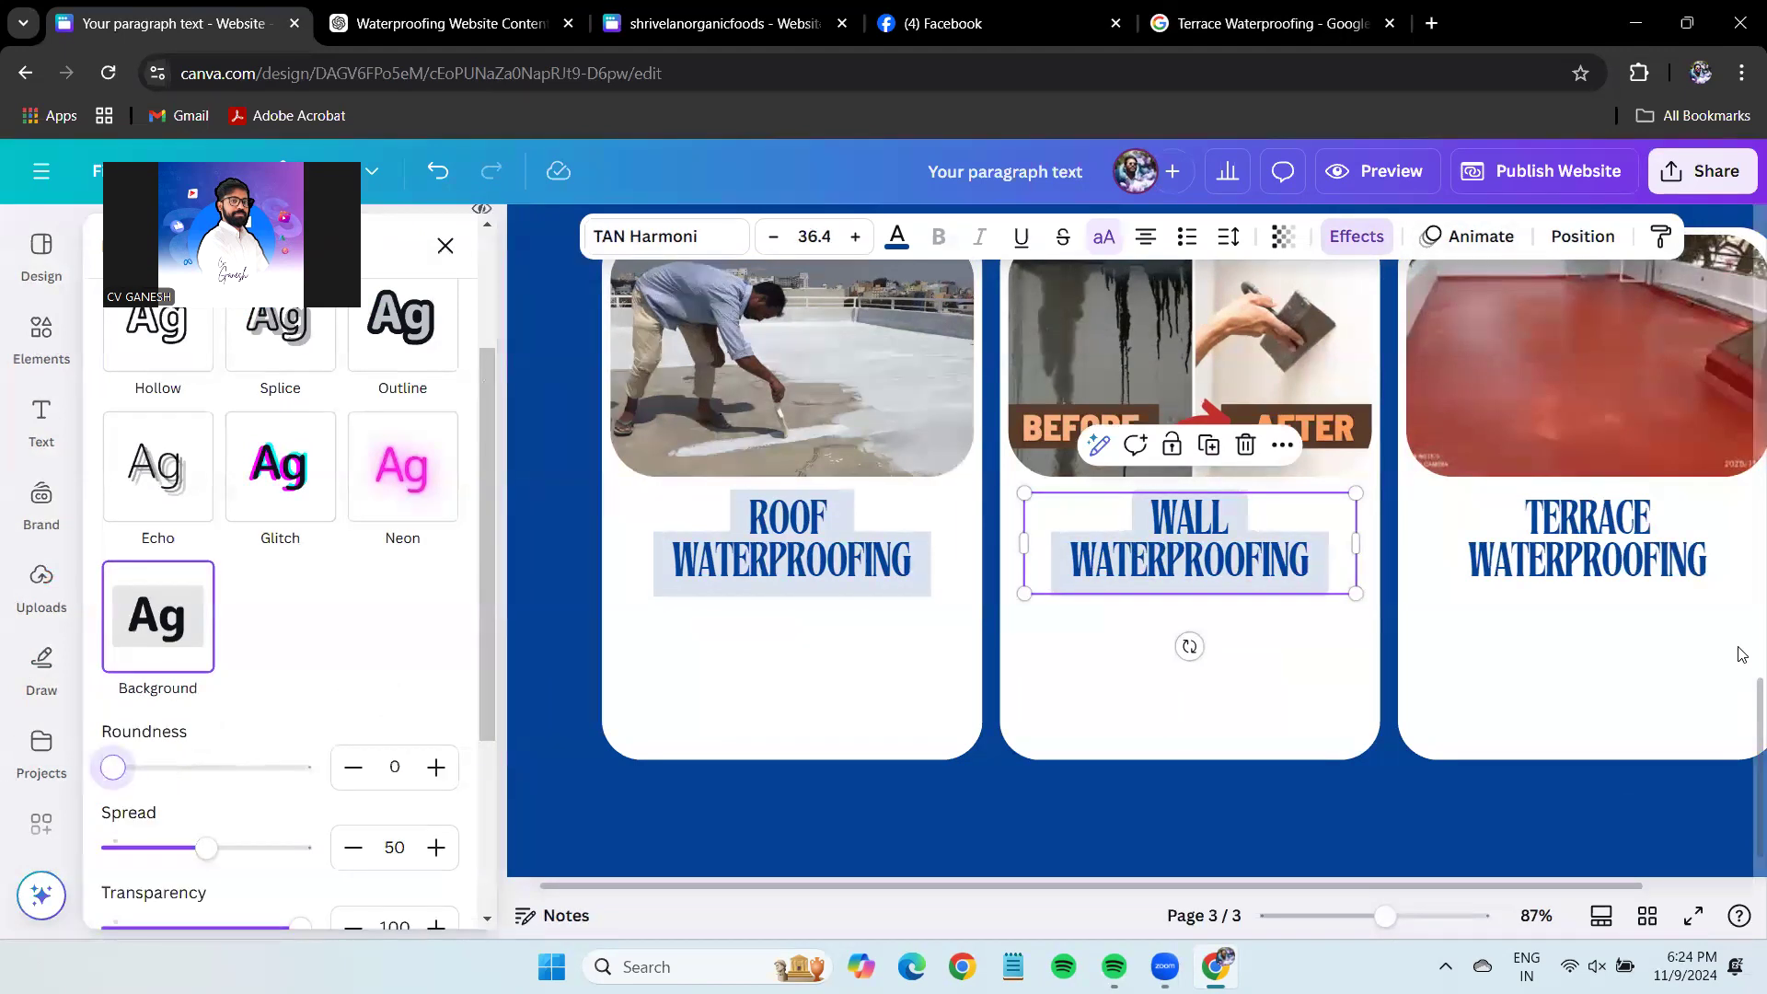
{"action": "left_click", "coordinate": [1587, 552]}
{"action": "left_click", "coordinate": [157, 616]}
{"action": "left_click_drag", "start_coordinate": [206, 768], "coordinate": [7, 769]}
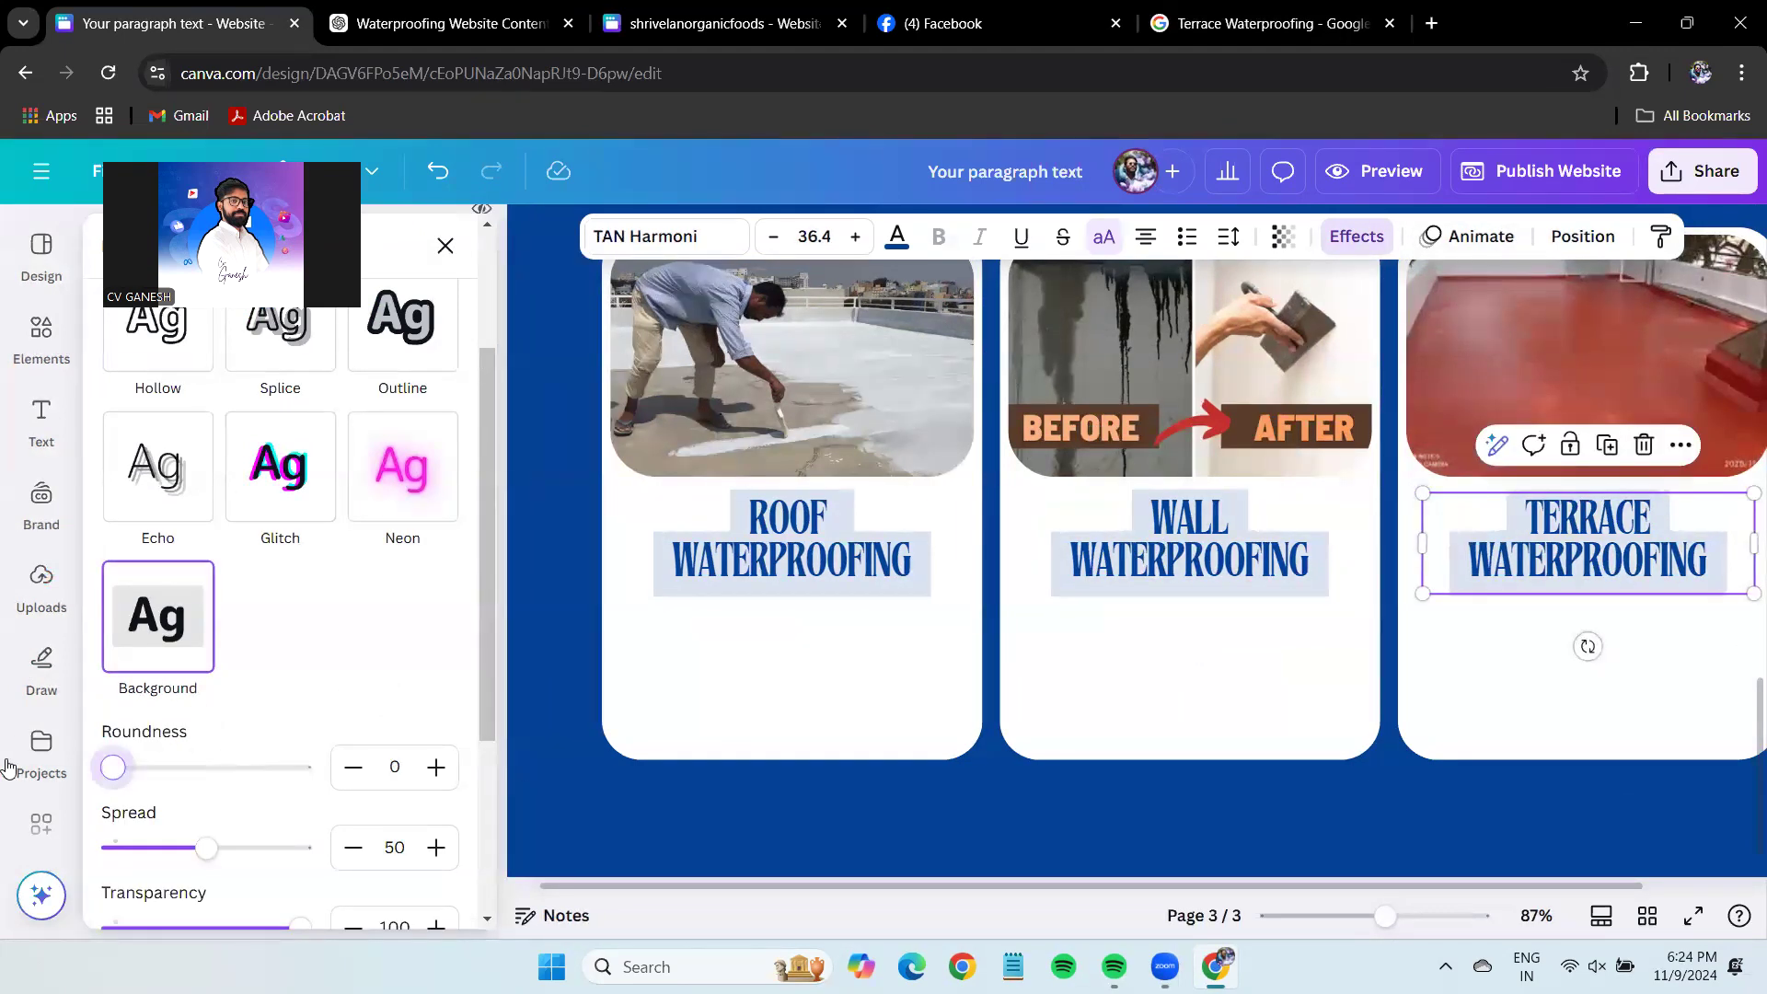
Duplicate the ROOF WATERPROOFING heading below itself.
{"action": "left_click", "coordinate": [1224, 615]}
{"action": "scroll", "coordinate": [1404, 662], "scroll_direction": "down", "scroll_amount": 2}
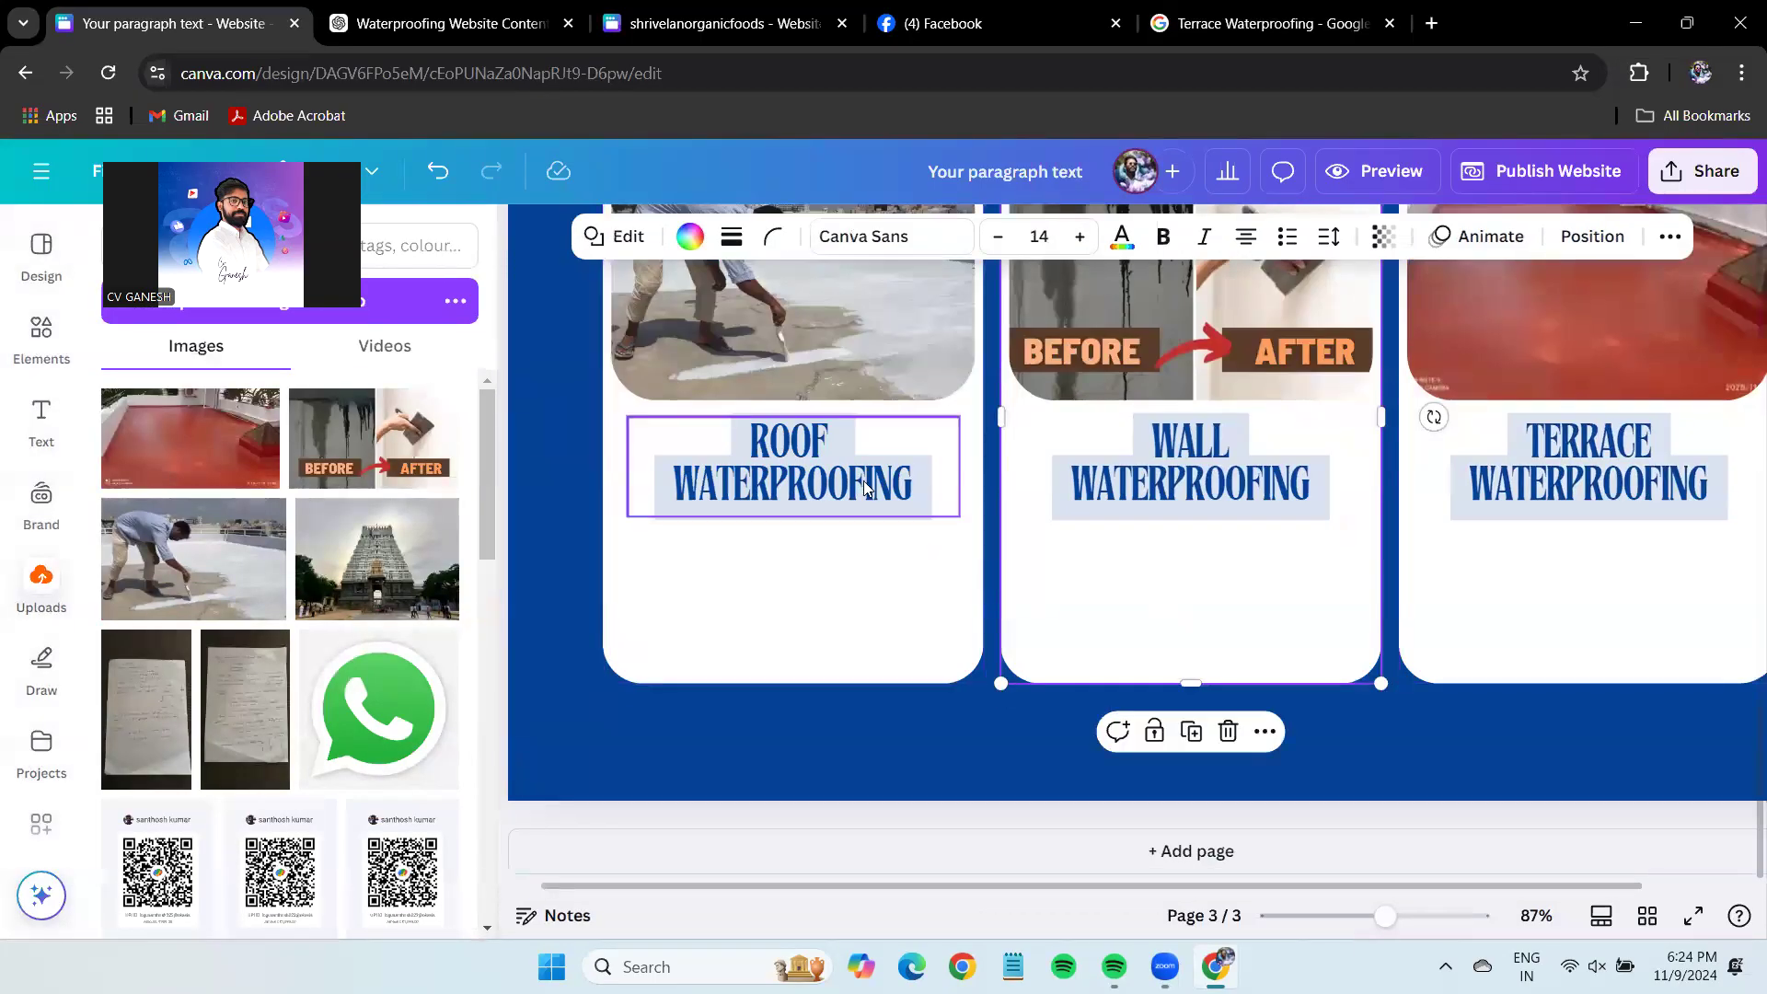
{"action": "left_click", "coordinate": [865, 488]}
{"action": "key", "text": "ctrl+d"}
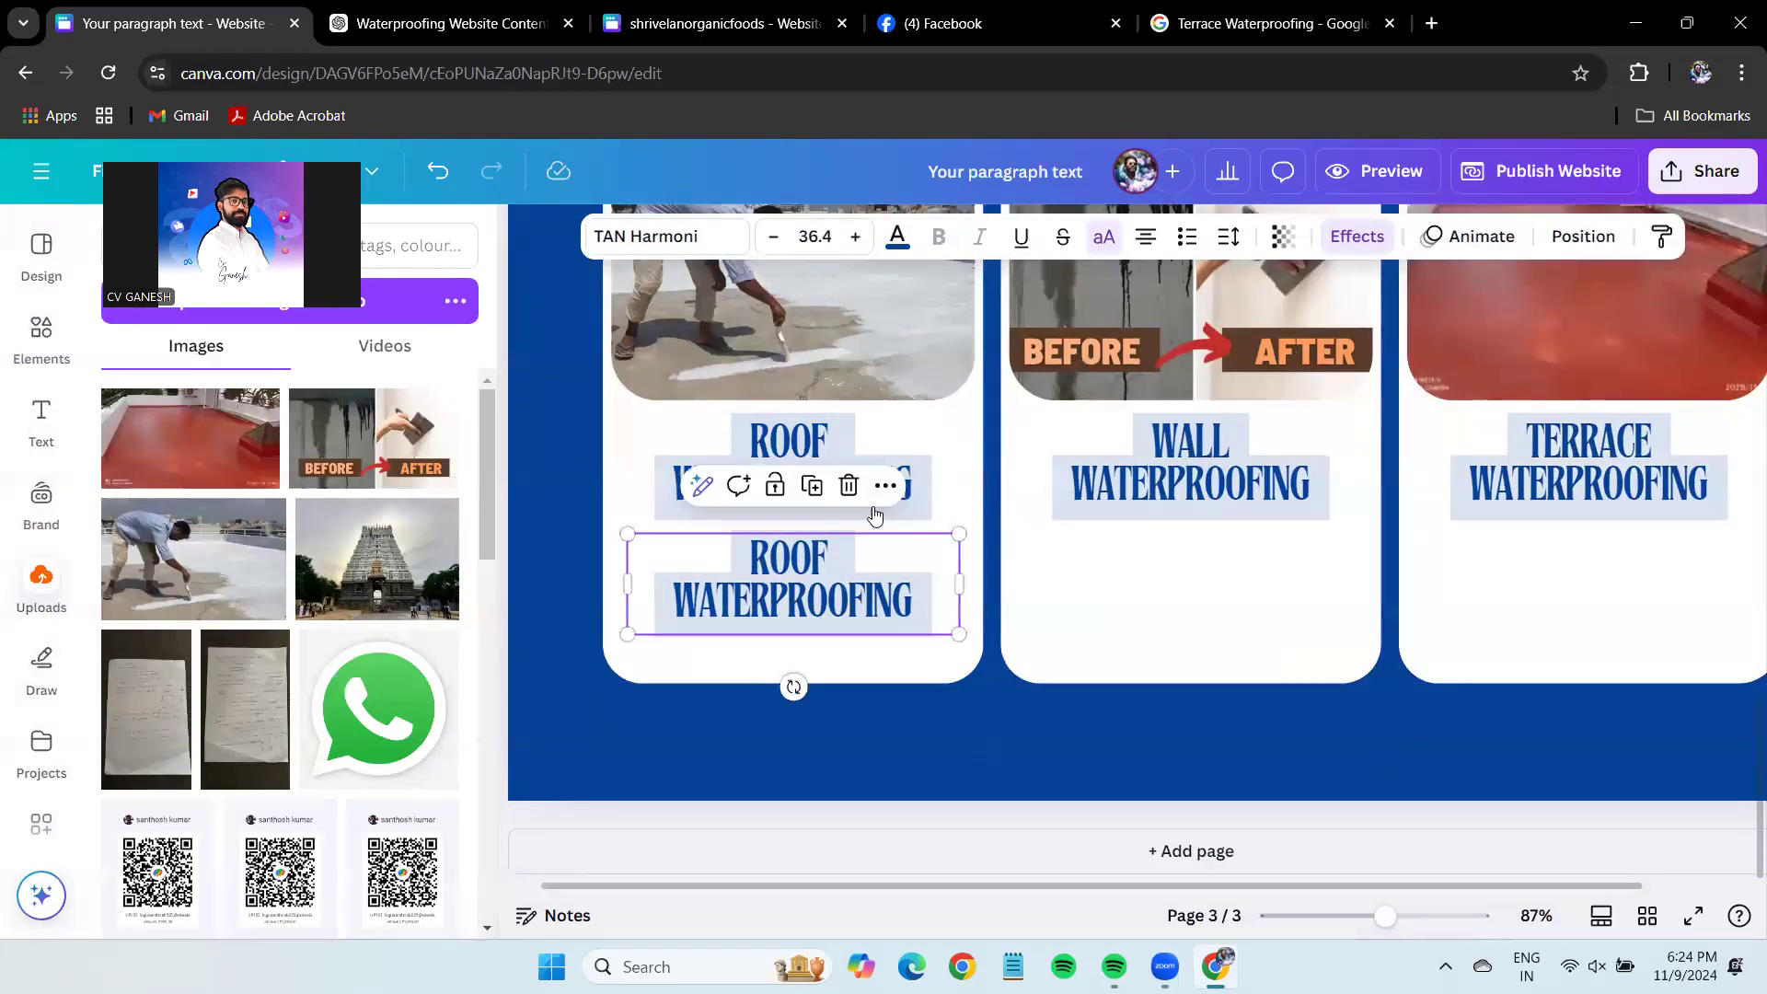
Shrink the copied heading and retype it as 'STARTS FROM ₹60 PER SQ.FT'.
{"action": "left_click_drag", "start_coordinate": [958, 634], "coordinate": [959, 568]}
{"action": "double_click", "coordinate": [793, 575]}
{"action": "type", "text": "ST"}
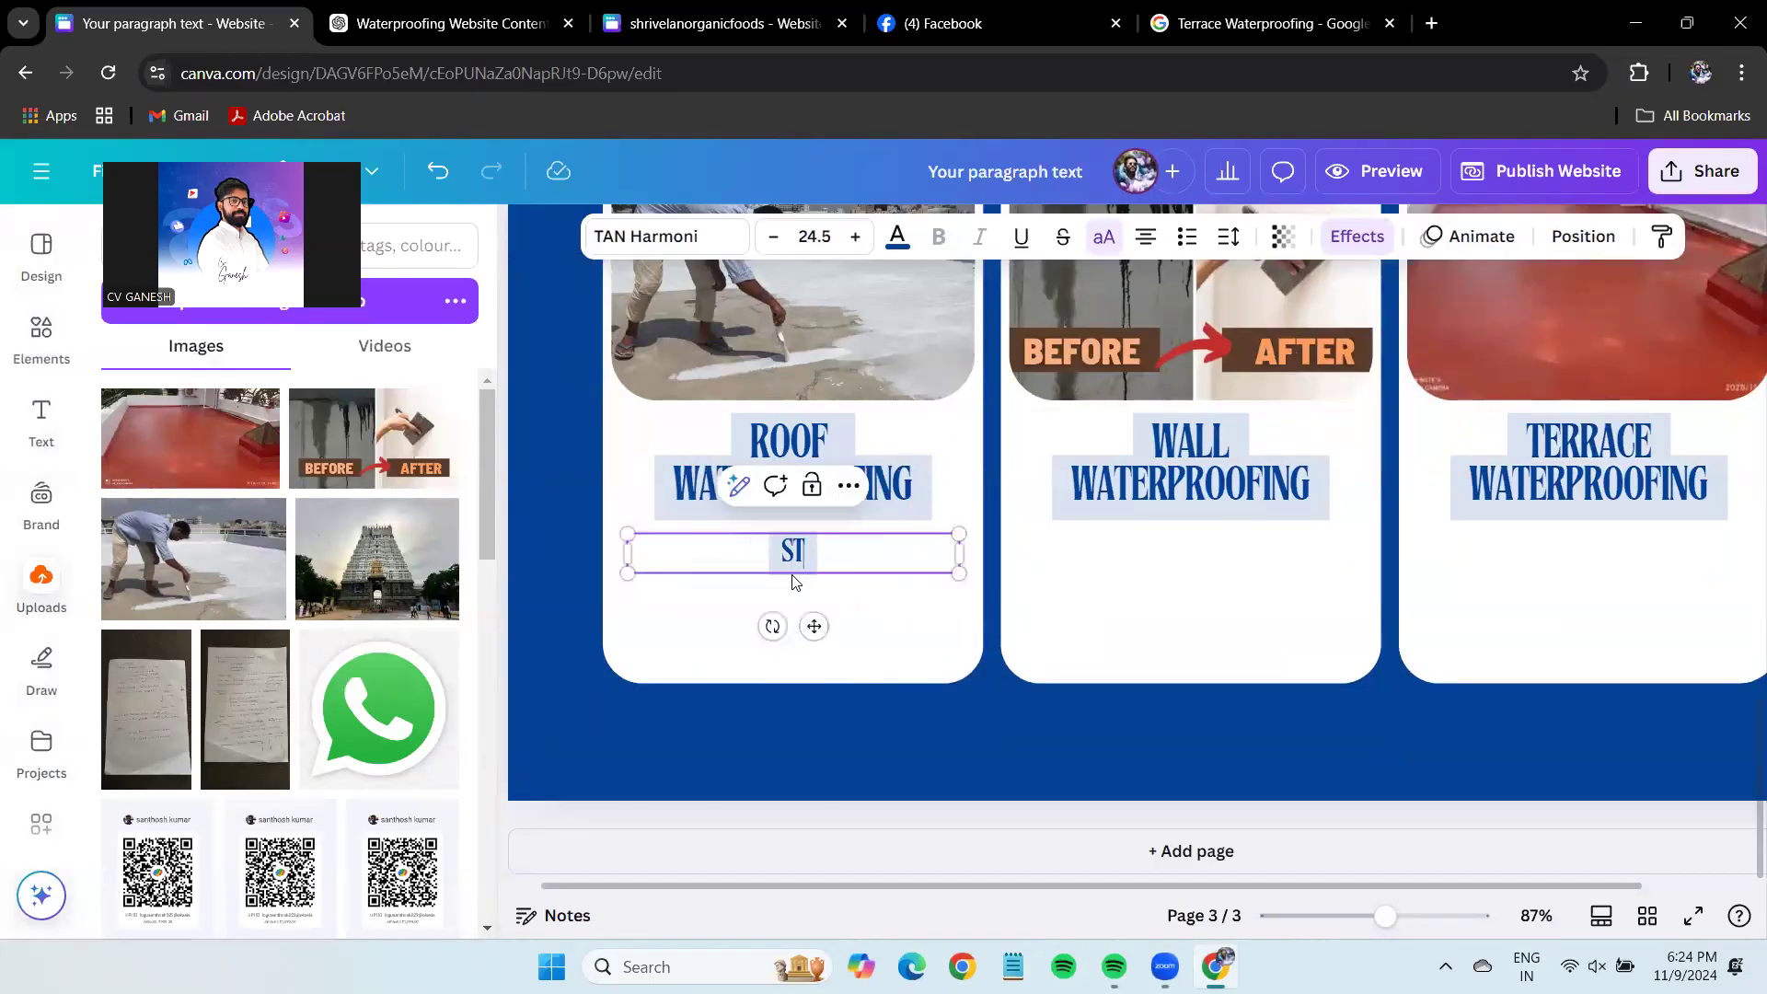
{"action": "type", "text": "ARTS FROM "}
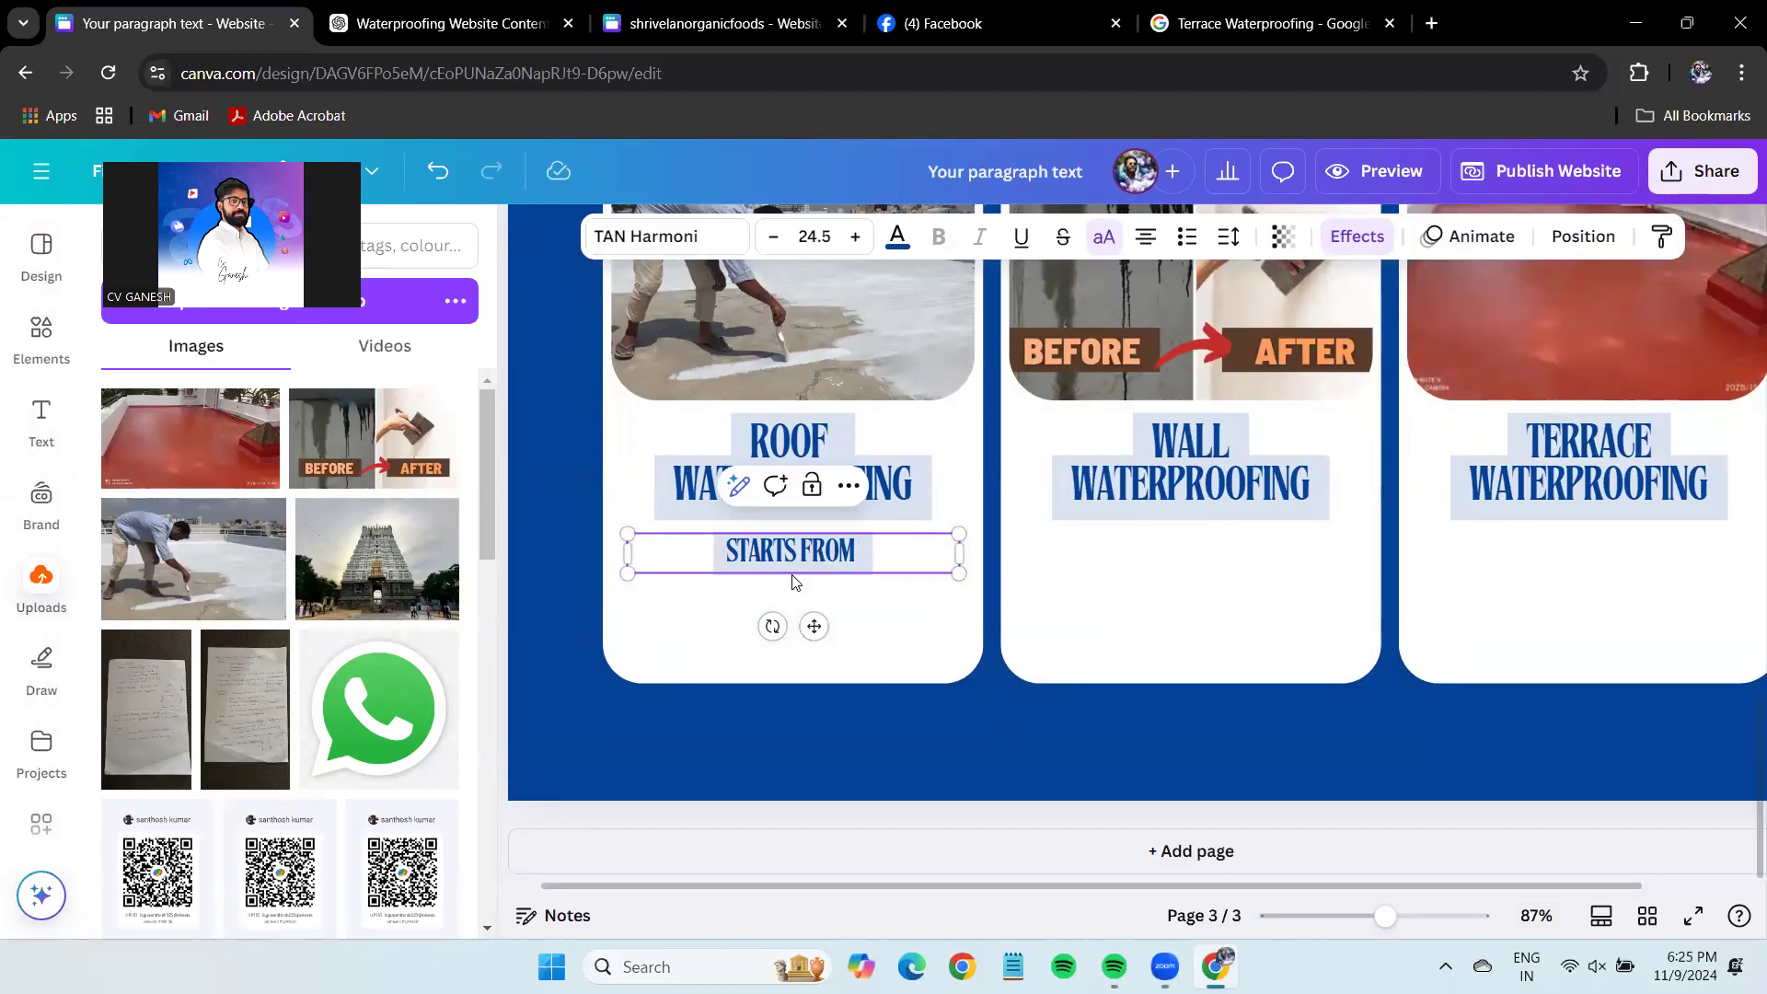
{"action": "type", "text": "₹"}
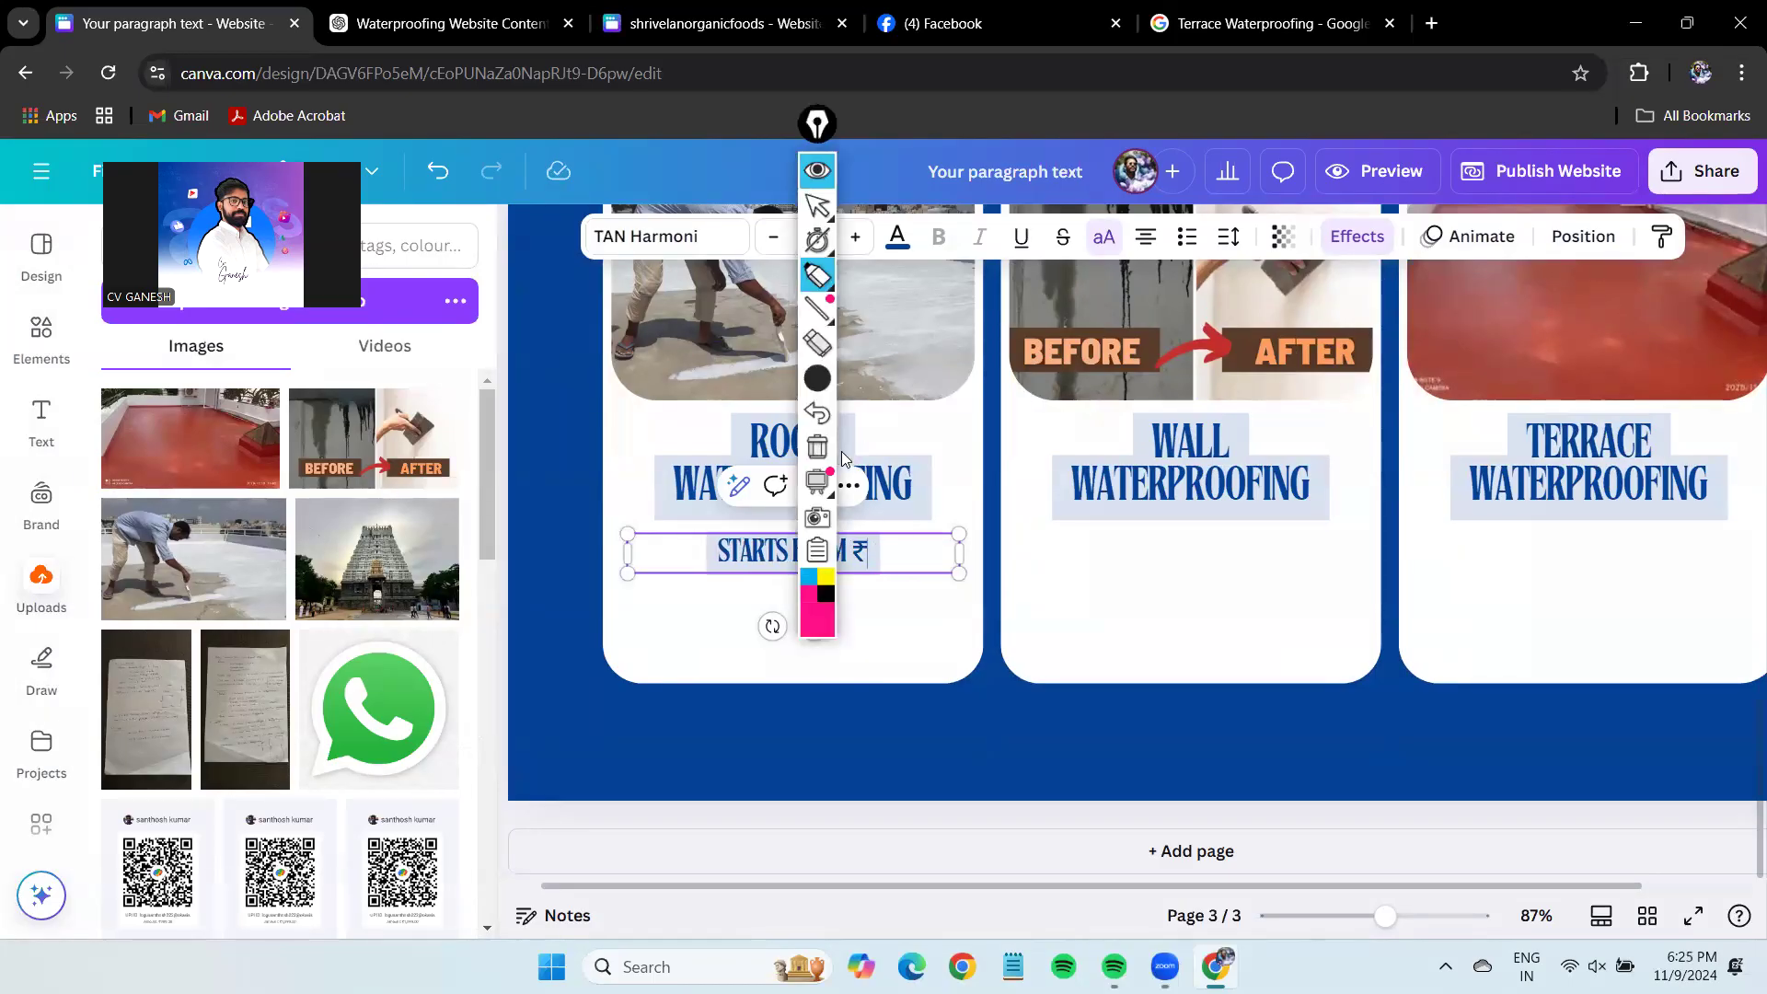
{"action": "left_click", "coordinate": [817, 549]}
{"action": "left_click", "coordinate": [911, 619]}
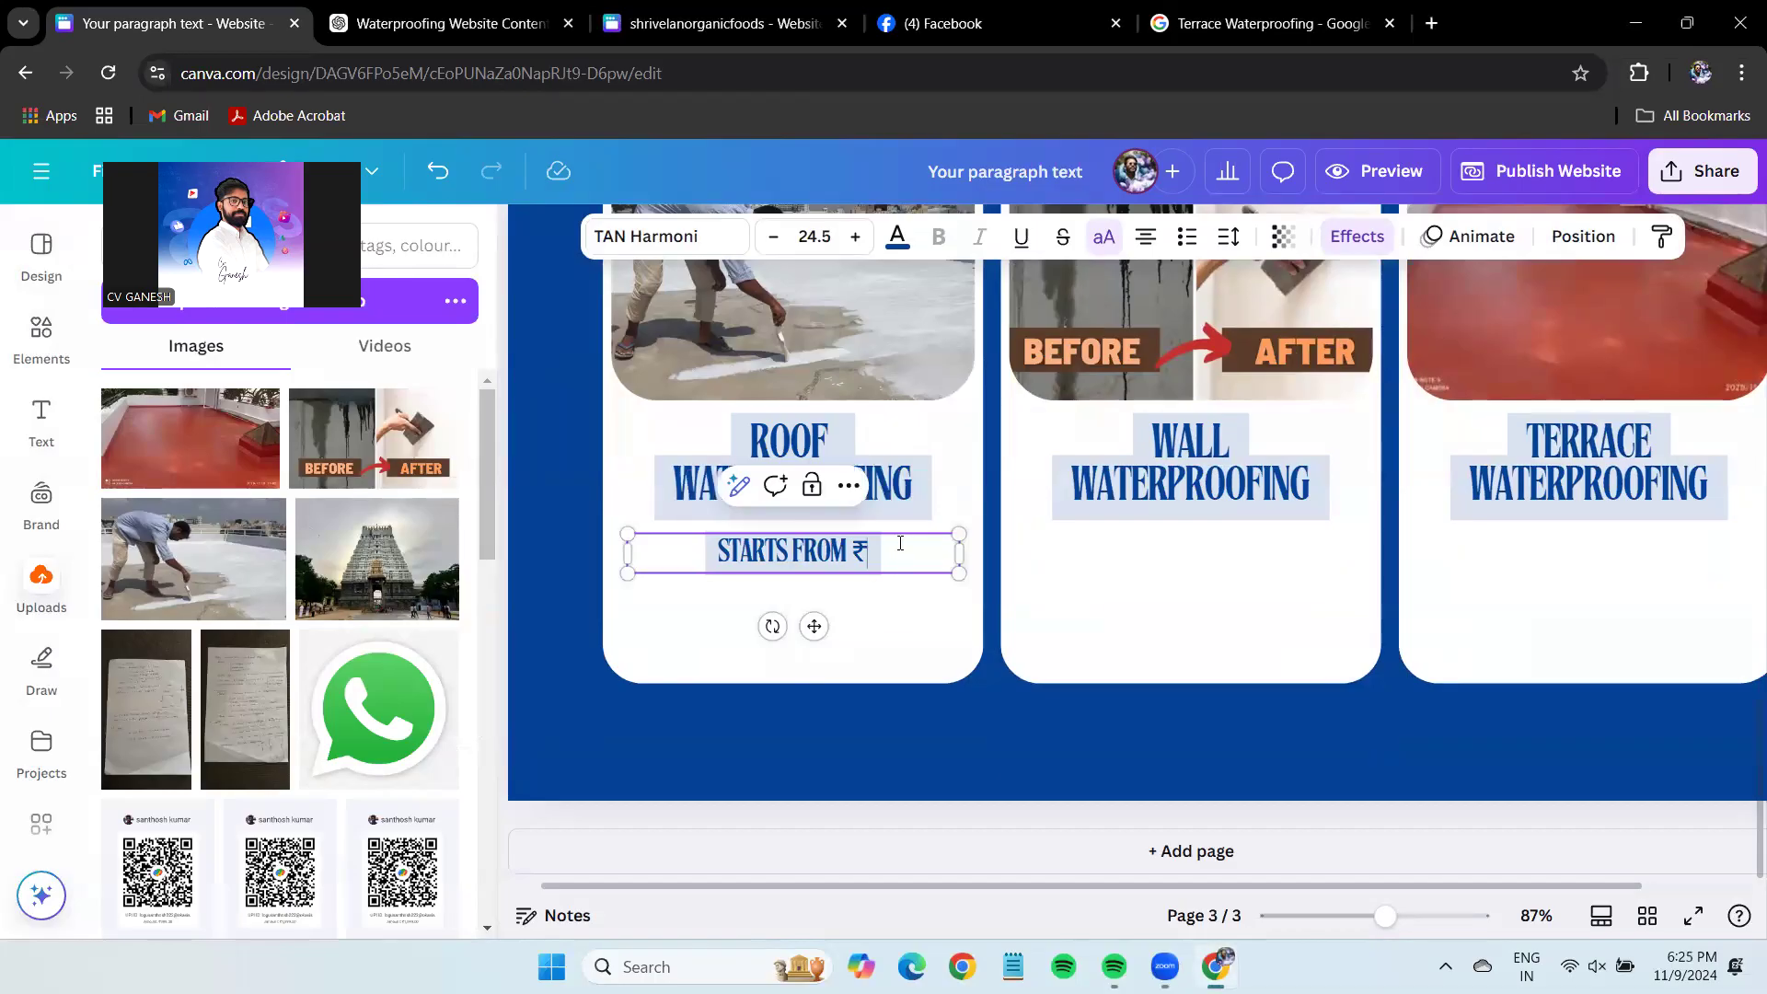
{"action": "type", "text": "60"}
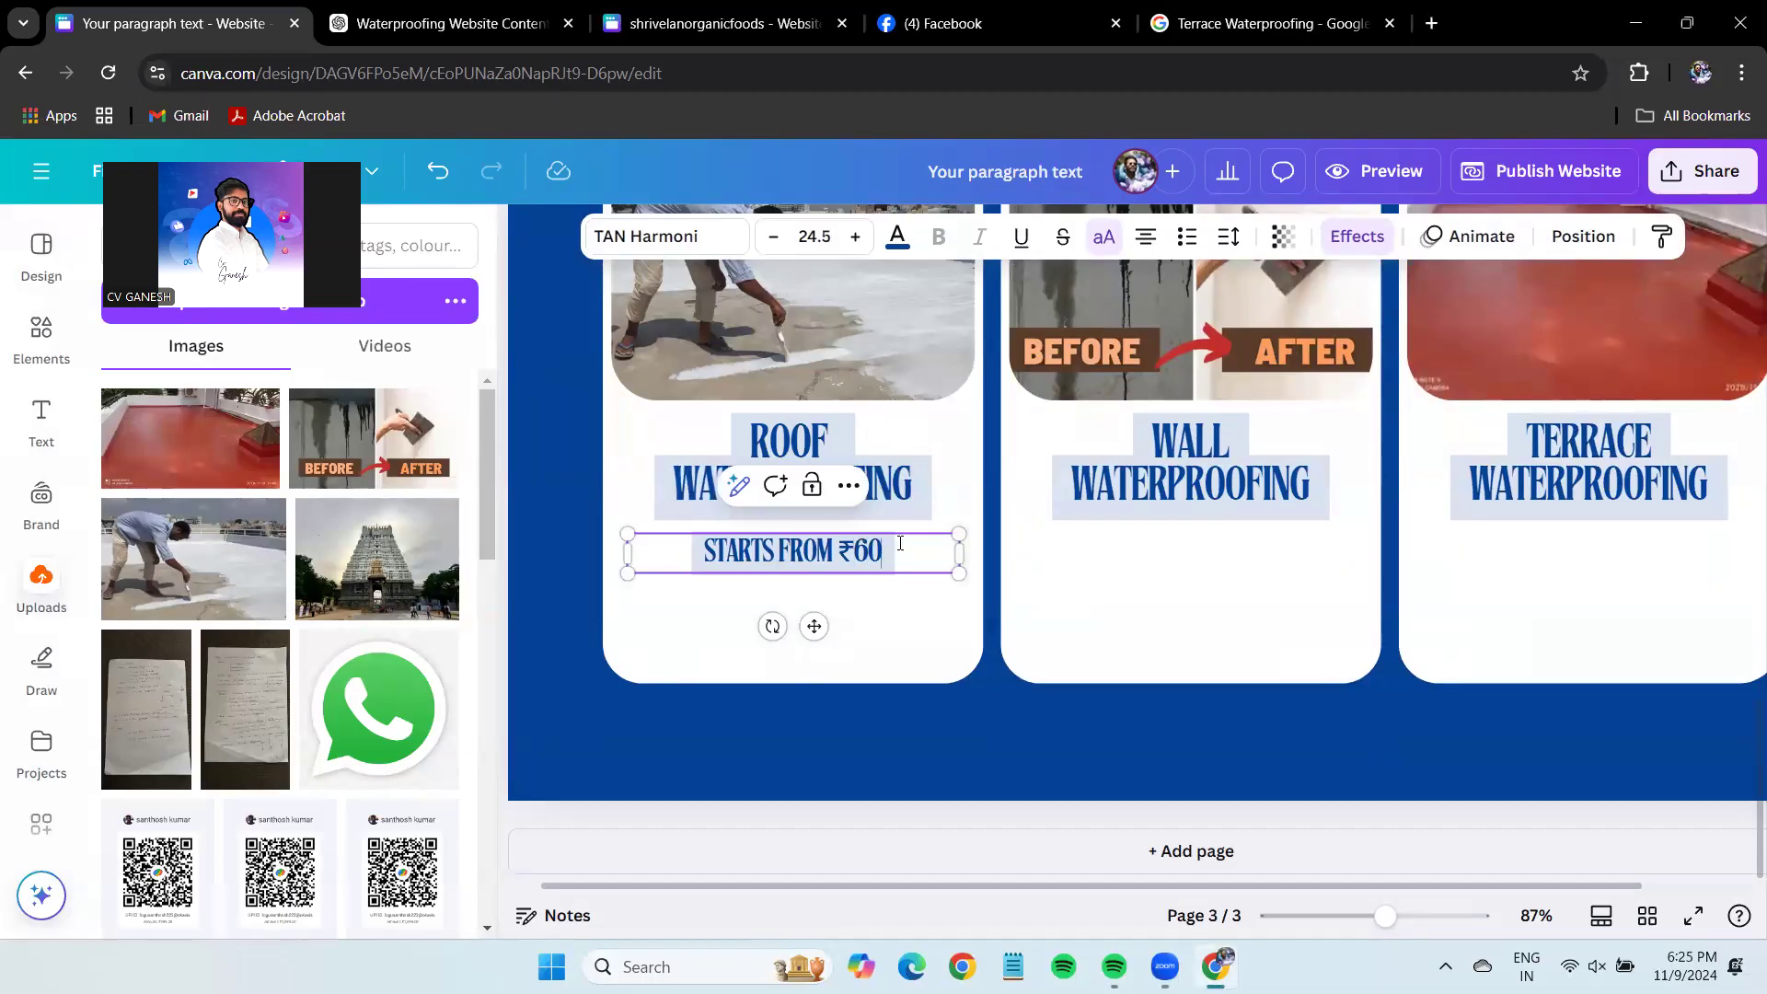
{"action": "type", "text": " PER"}
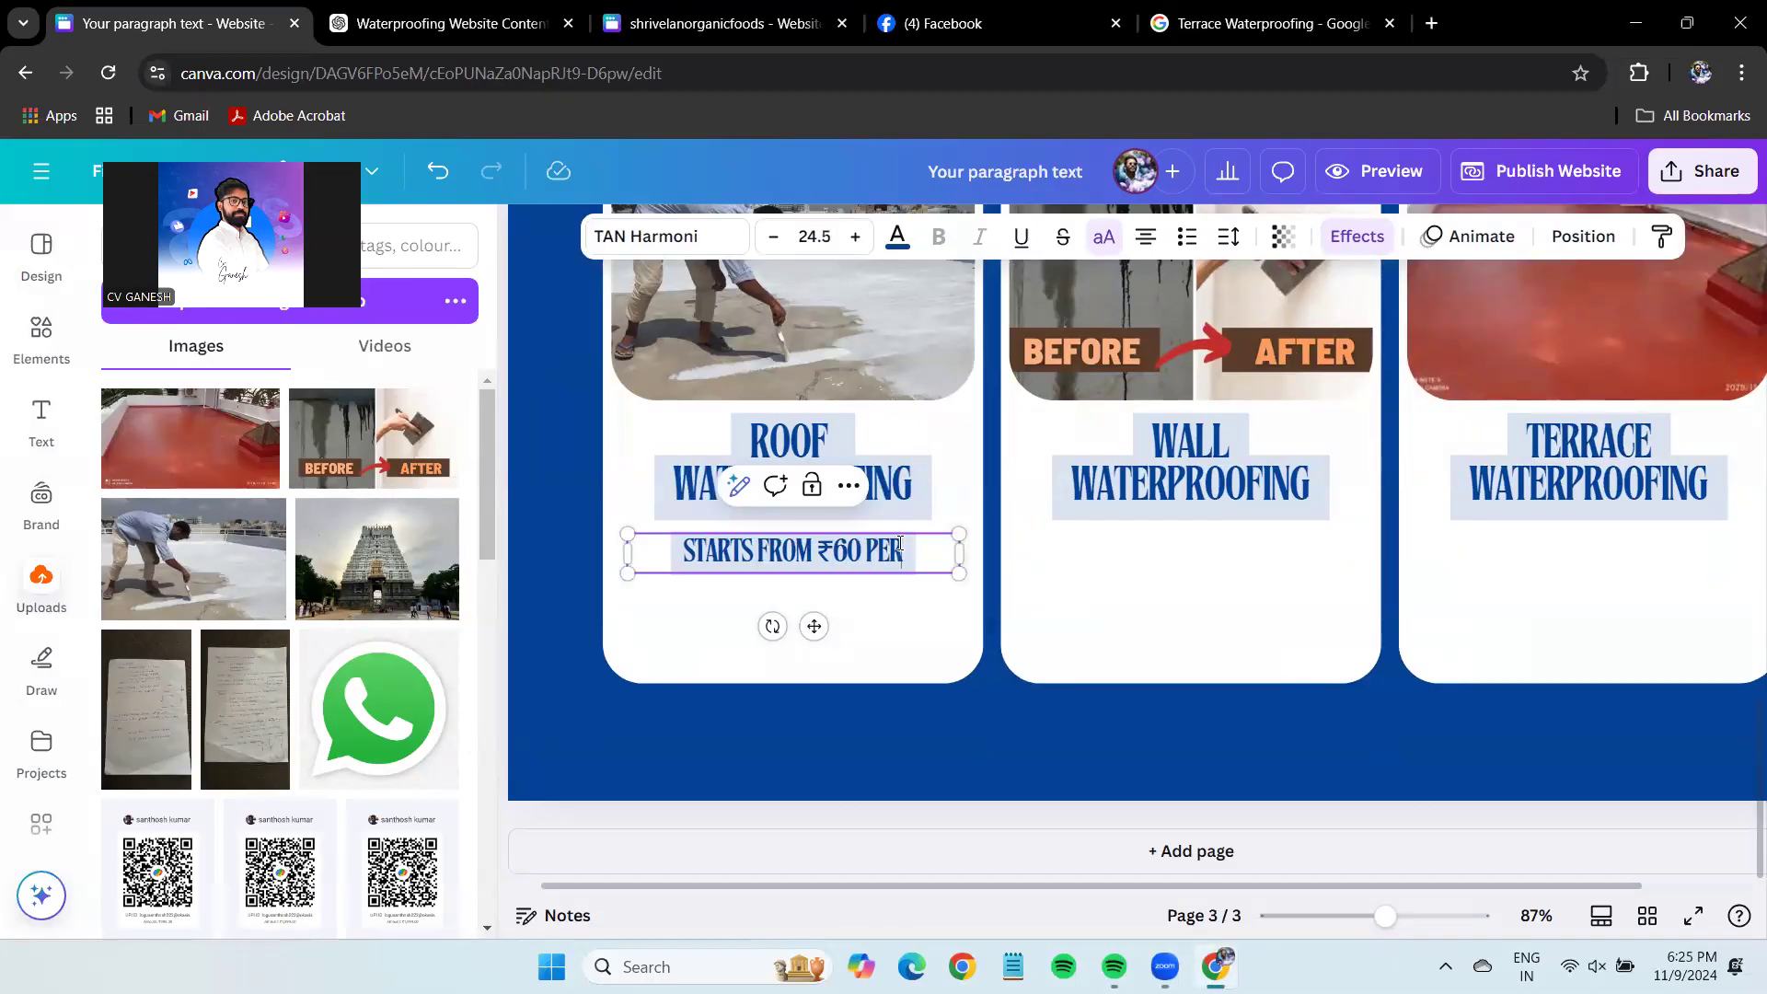
{"action": "type", "text": " SQ.FT"}
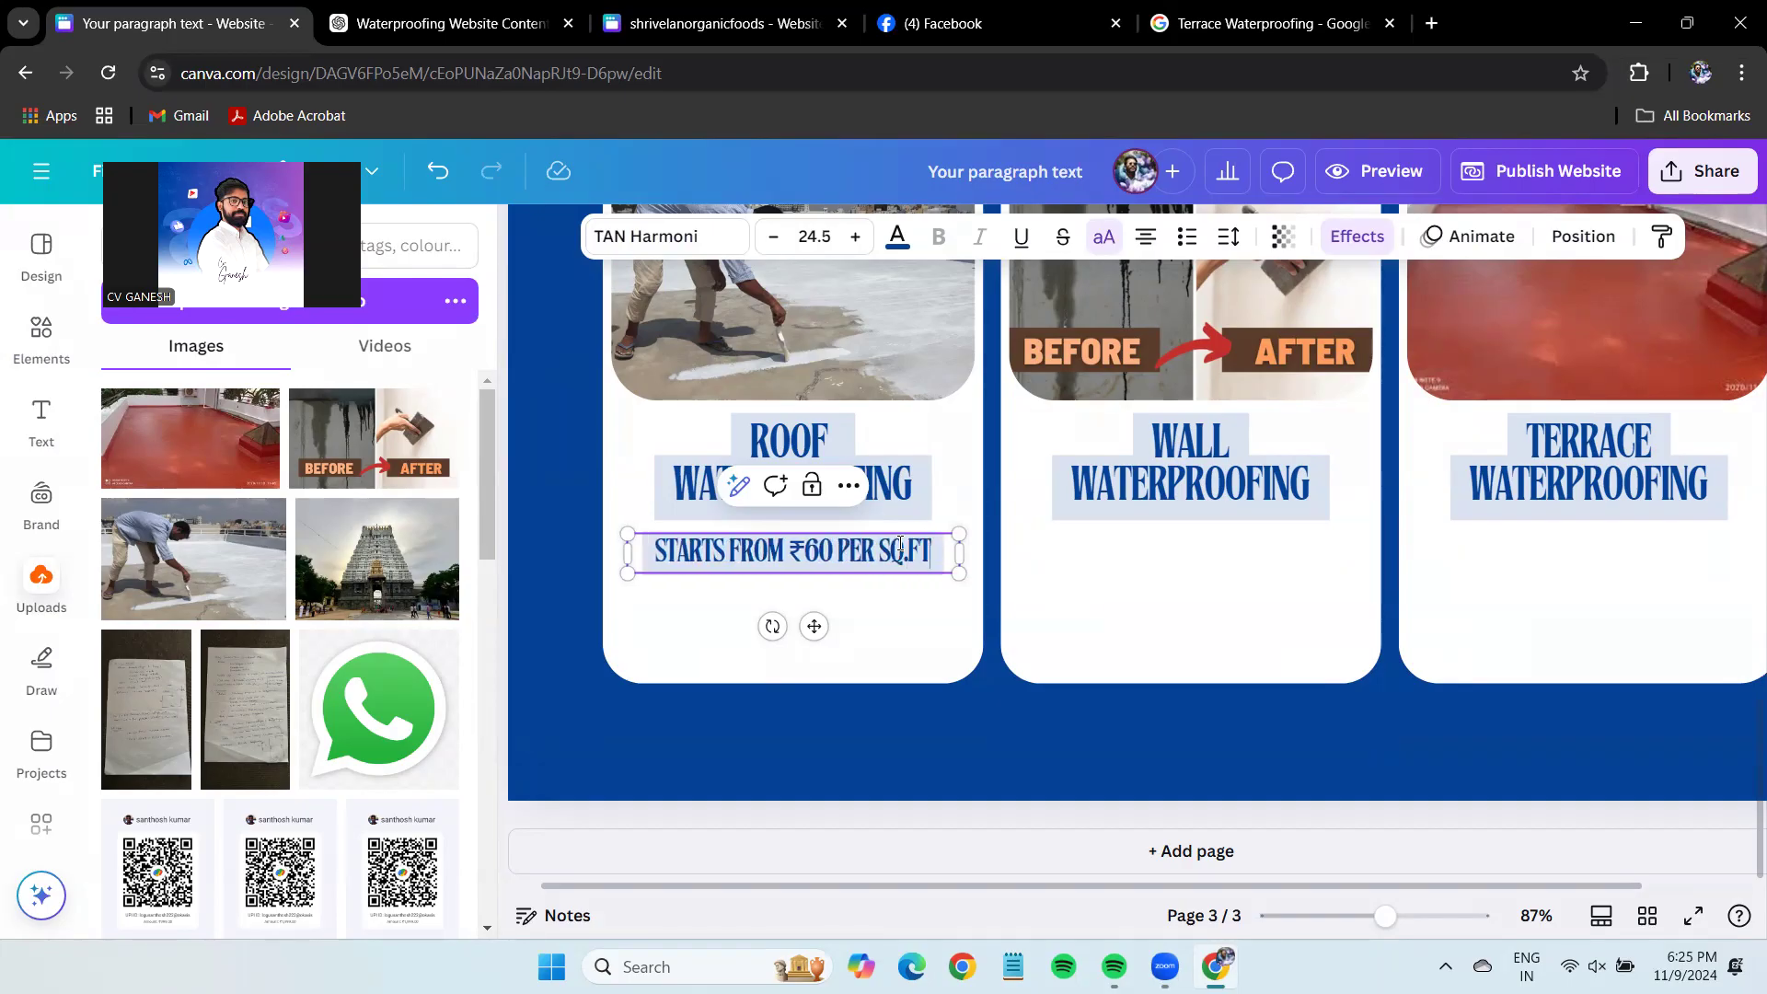
Align the price line and place copies on the WALL and TERRACE cards.
{"action": "left_click", "coordinate": [1150, 575]}
{"action": "left_click_drag", "start_coordinate": [870, 552], "coordinate": [1622, 536]}
{"action": "key", "text": "ctrl+d"}
{"action": "key", "text": "ctrl+d"}
{"action": "left_click", "coordinate": [791, 552]}
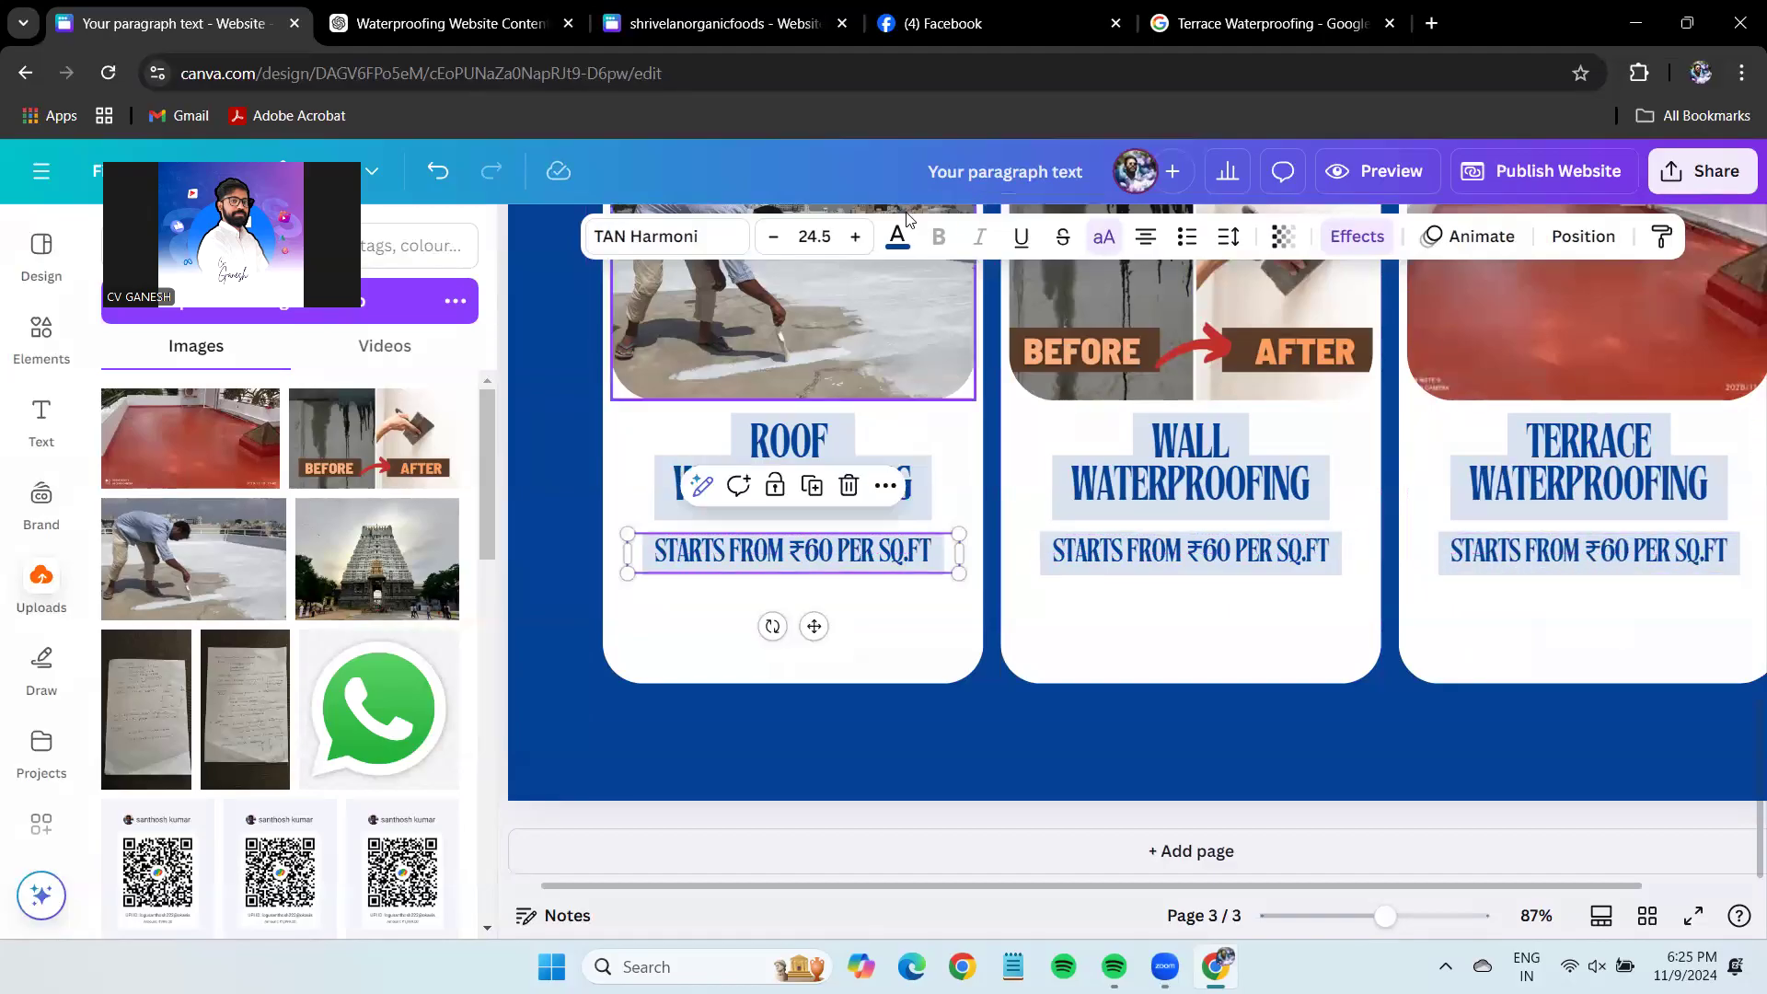
Try several text colours for the ROOF price, settling on light blue.
{"action": "left_click", "coordinate": [897, 237]}
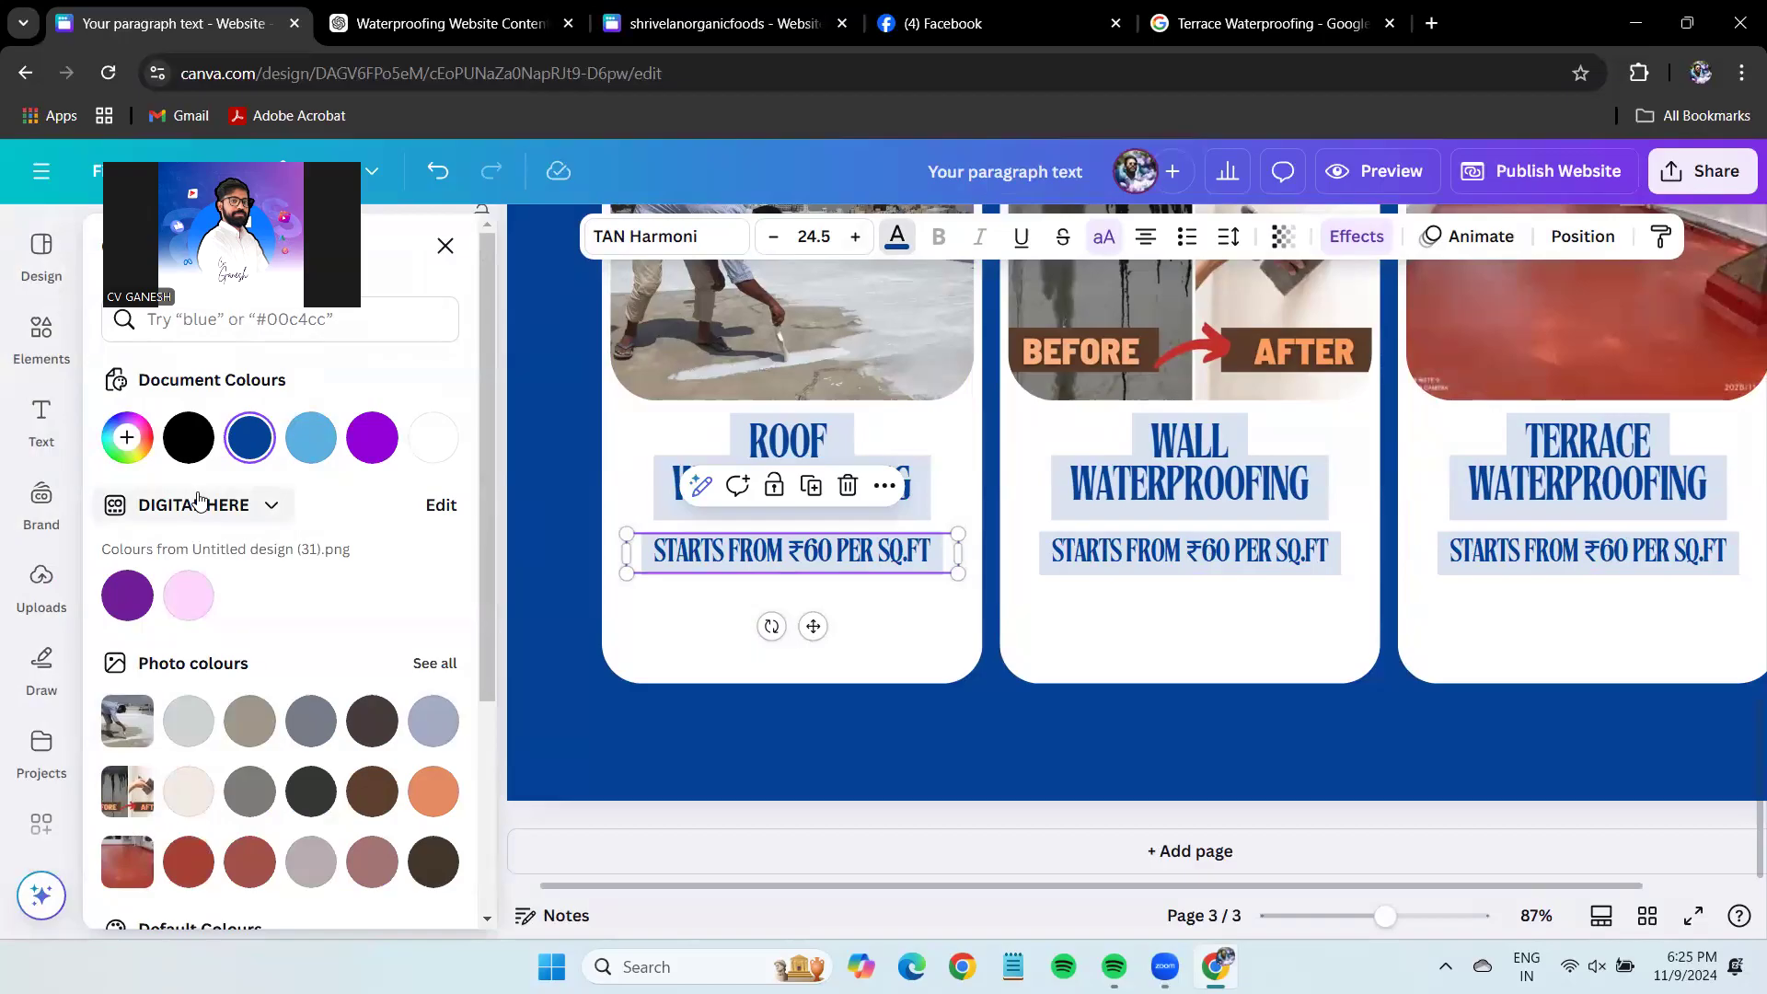
{"action": "left_click", "coordinate": [187, 438]}
{"action": "scroll", "coordinate": [188, 644], "scroll_direction": "down", "scroll_amount": 2}
{"action": "left_click", "coordinate": [188, 749]}
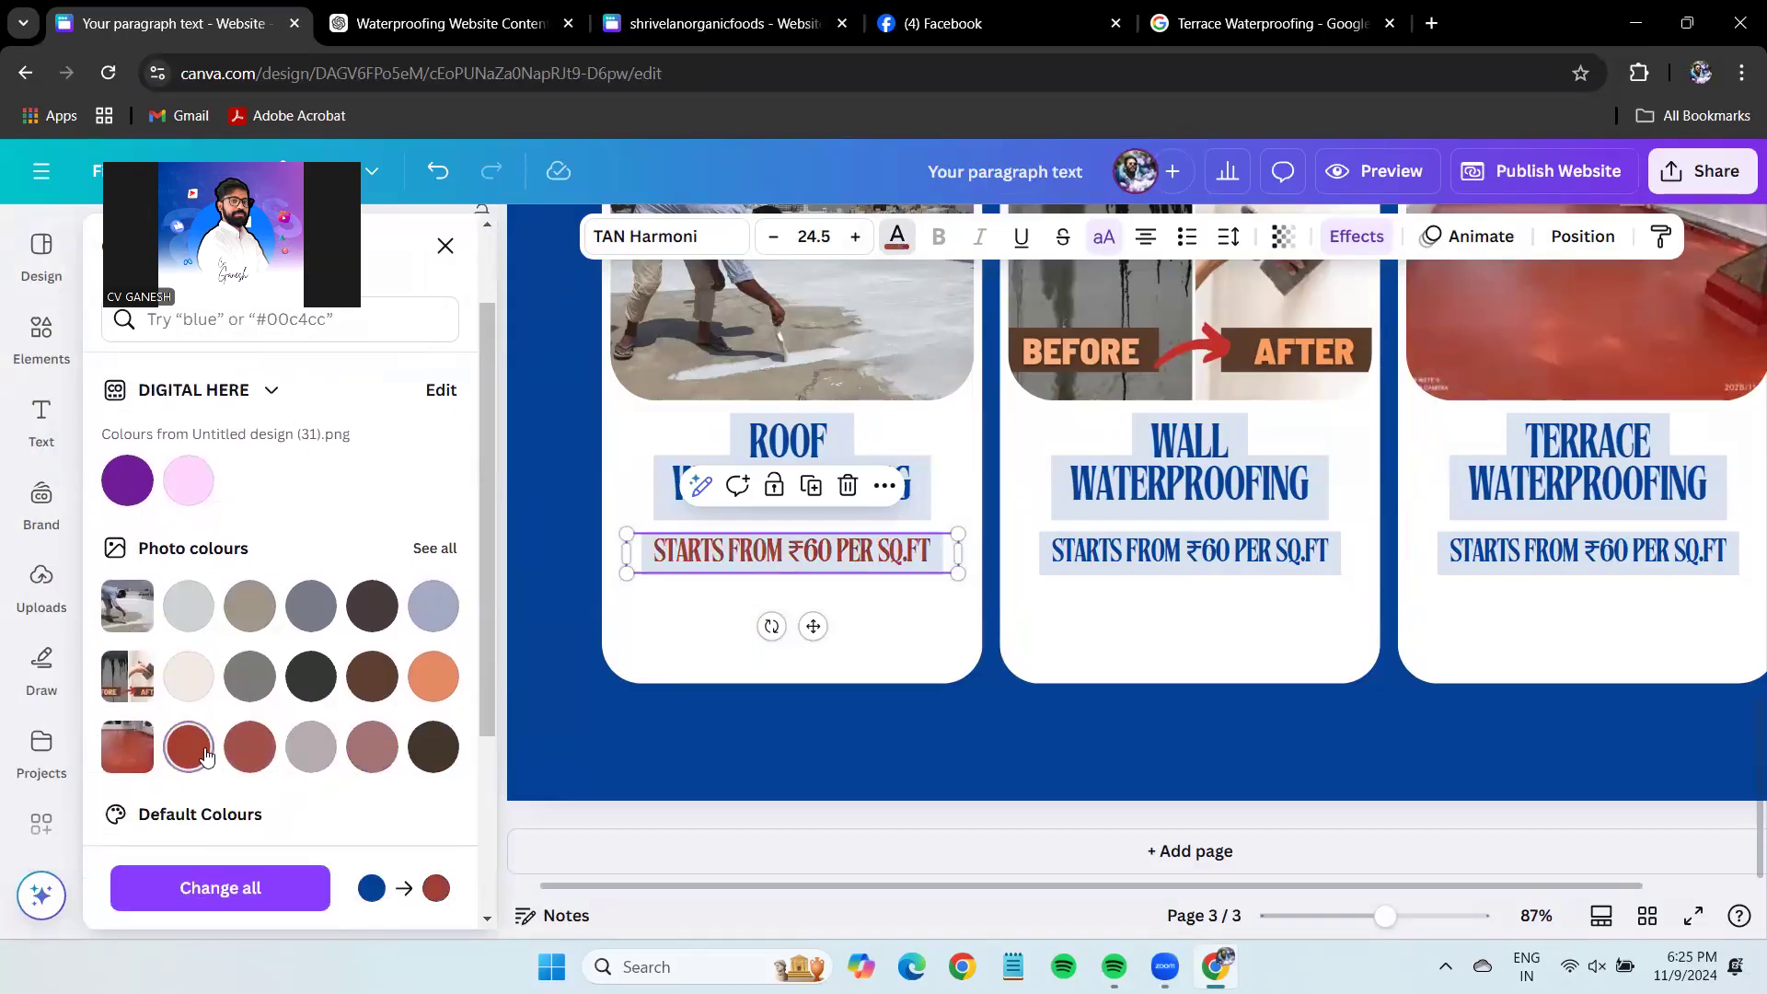
{"action": "scroll", "coordinate": [165, 718], "scroll_direction": "down", "scroll_amount": 3}
{"action": "left_click", "coordinate": [138, 685]}
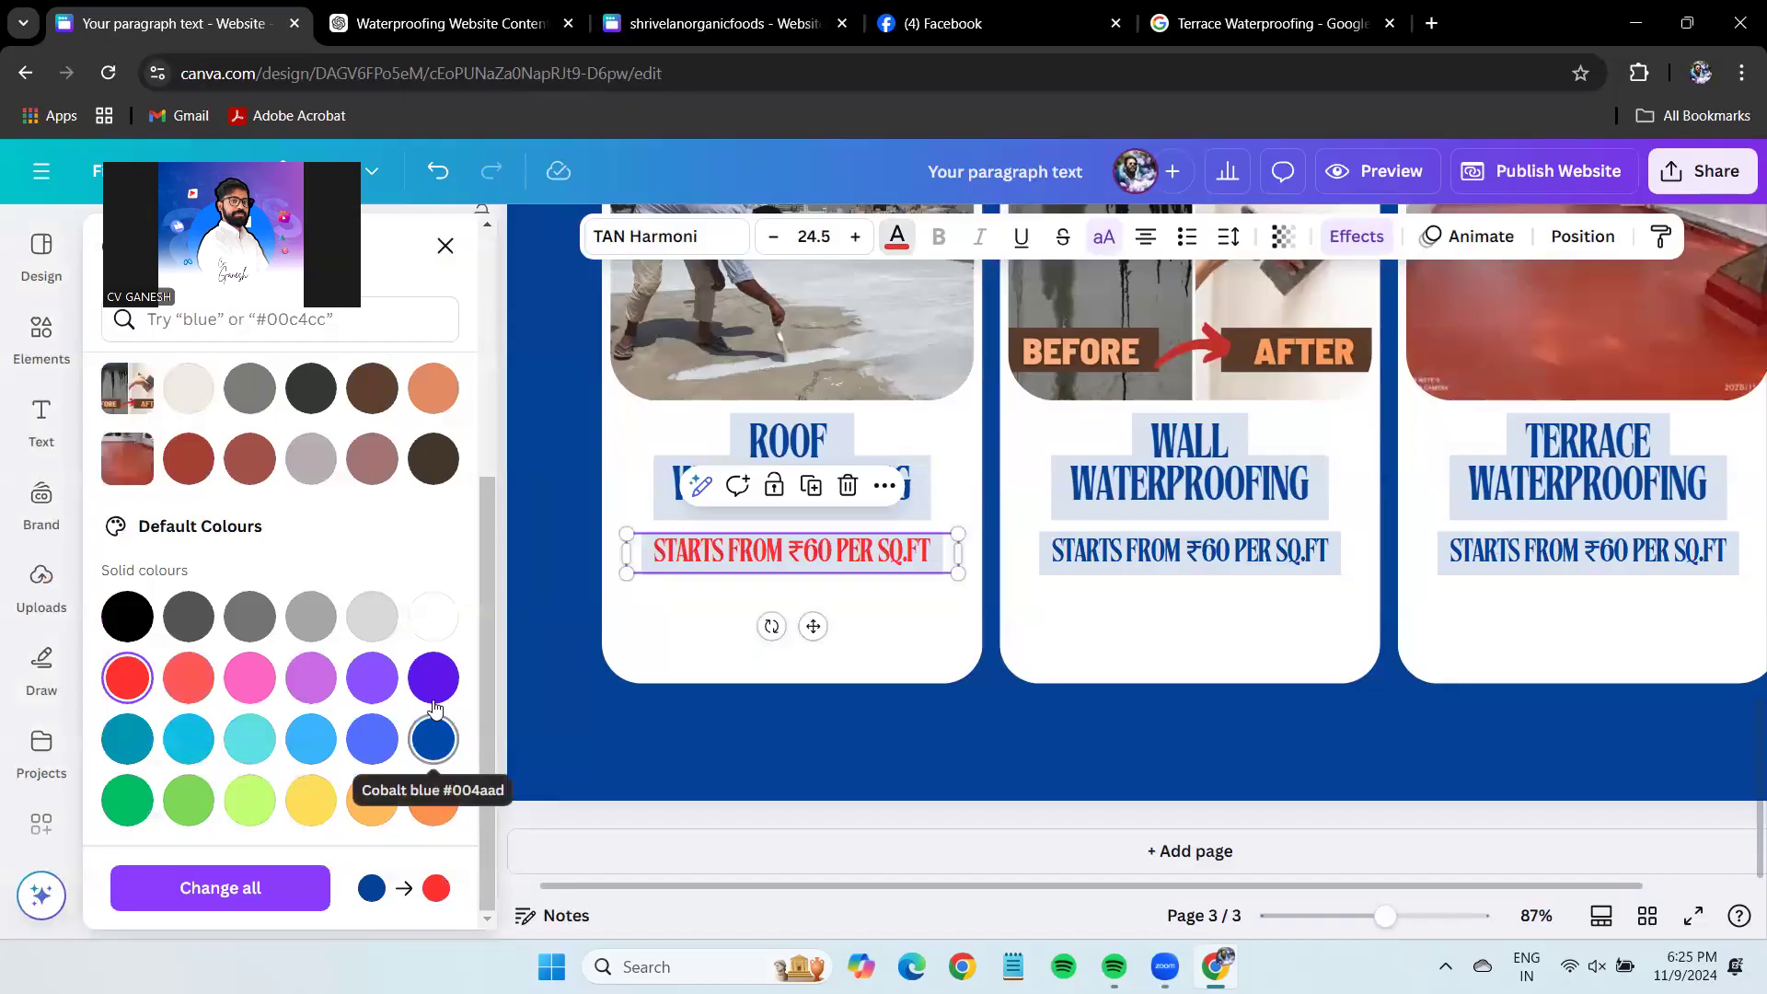
{"action": "left_click", "coordinate": [428, 742]}
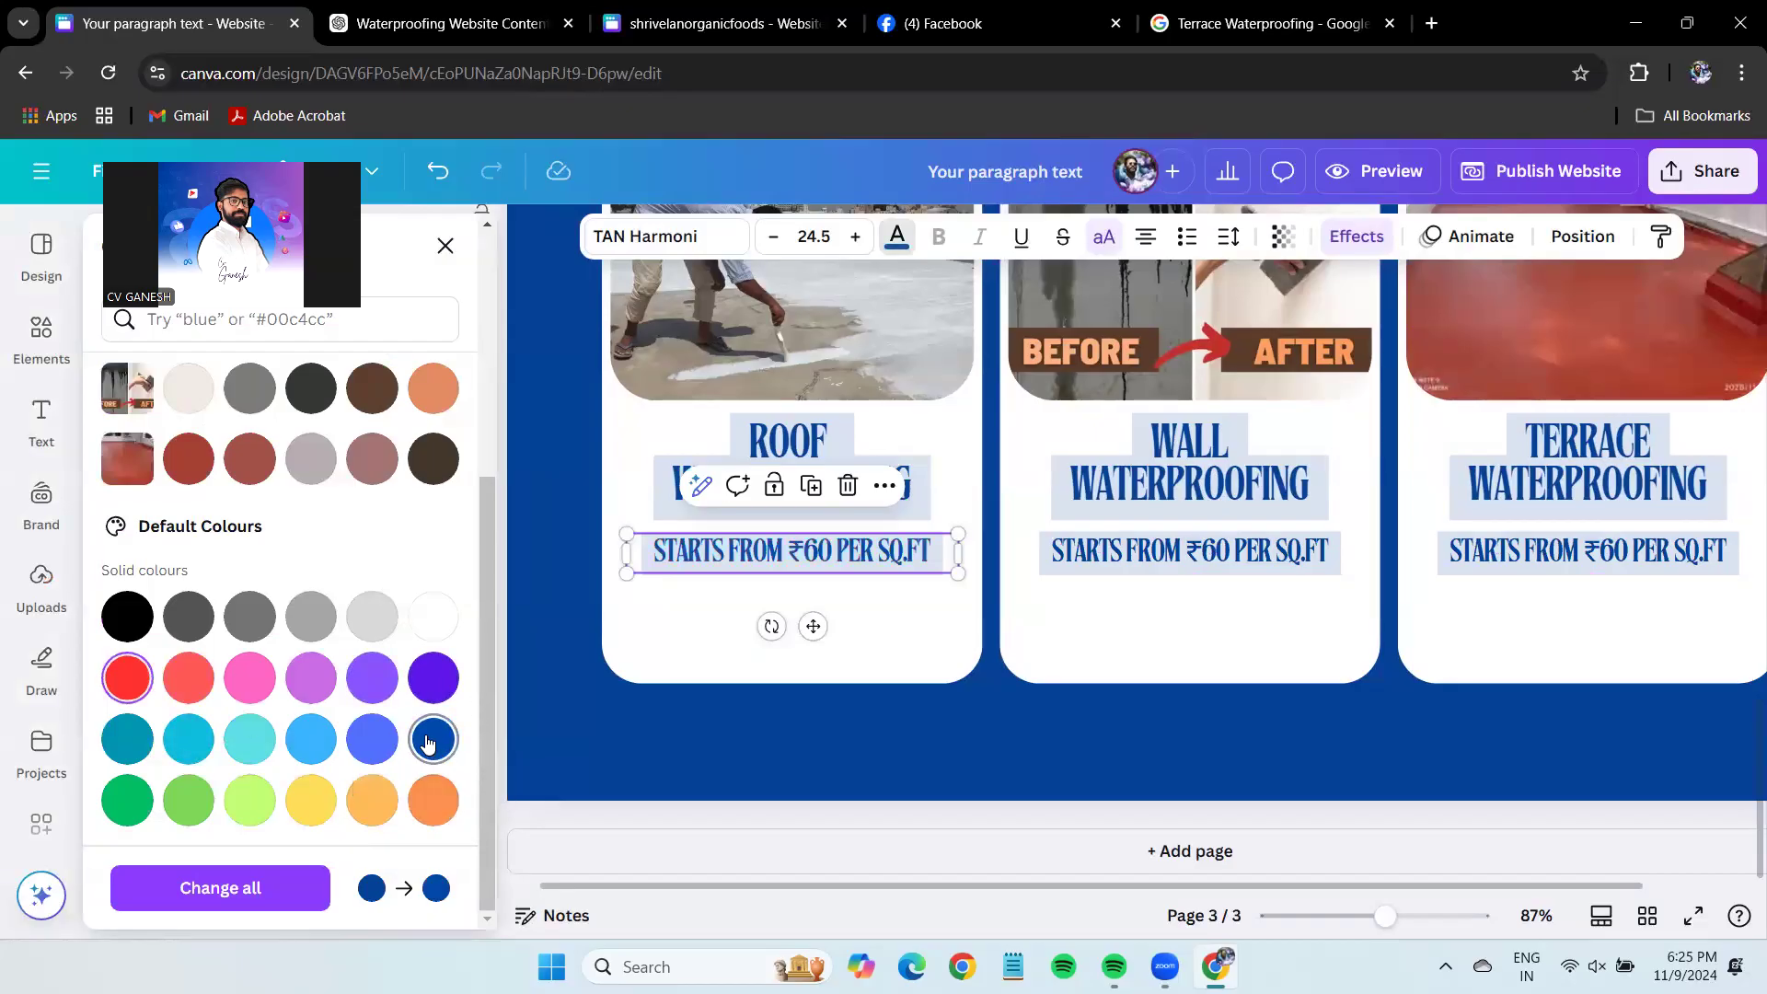
{"action": "scroll", "coordinate": [368, 506], "scroll_direction": "up", "scroll_amount": 5}
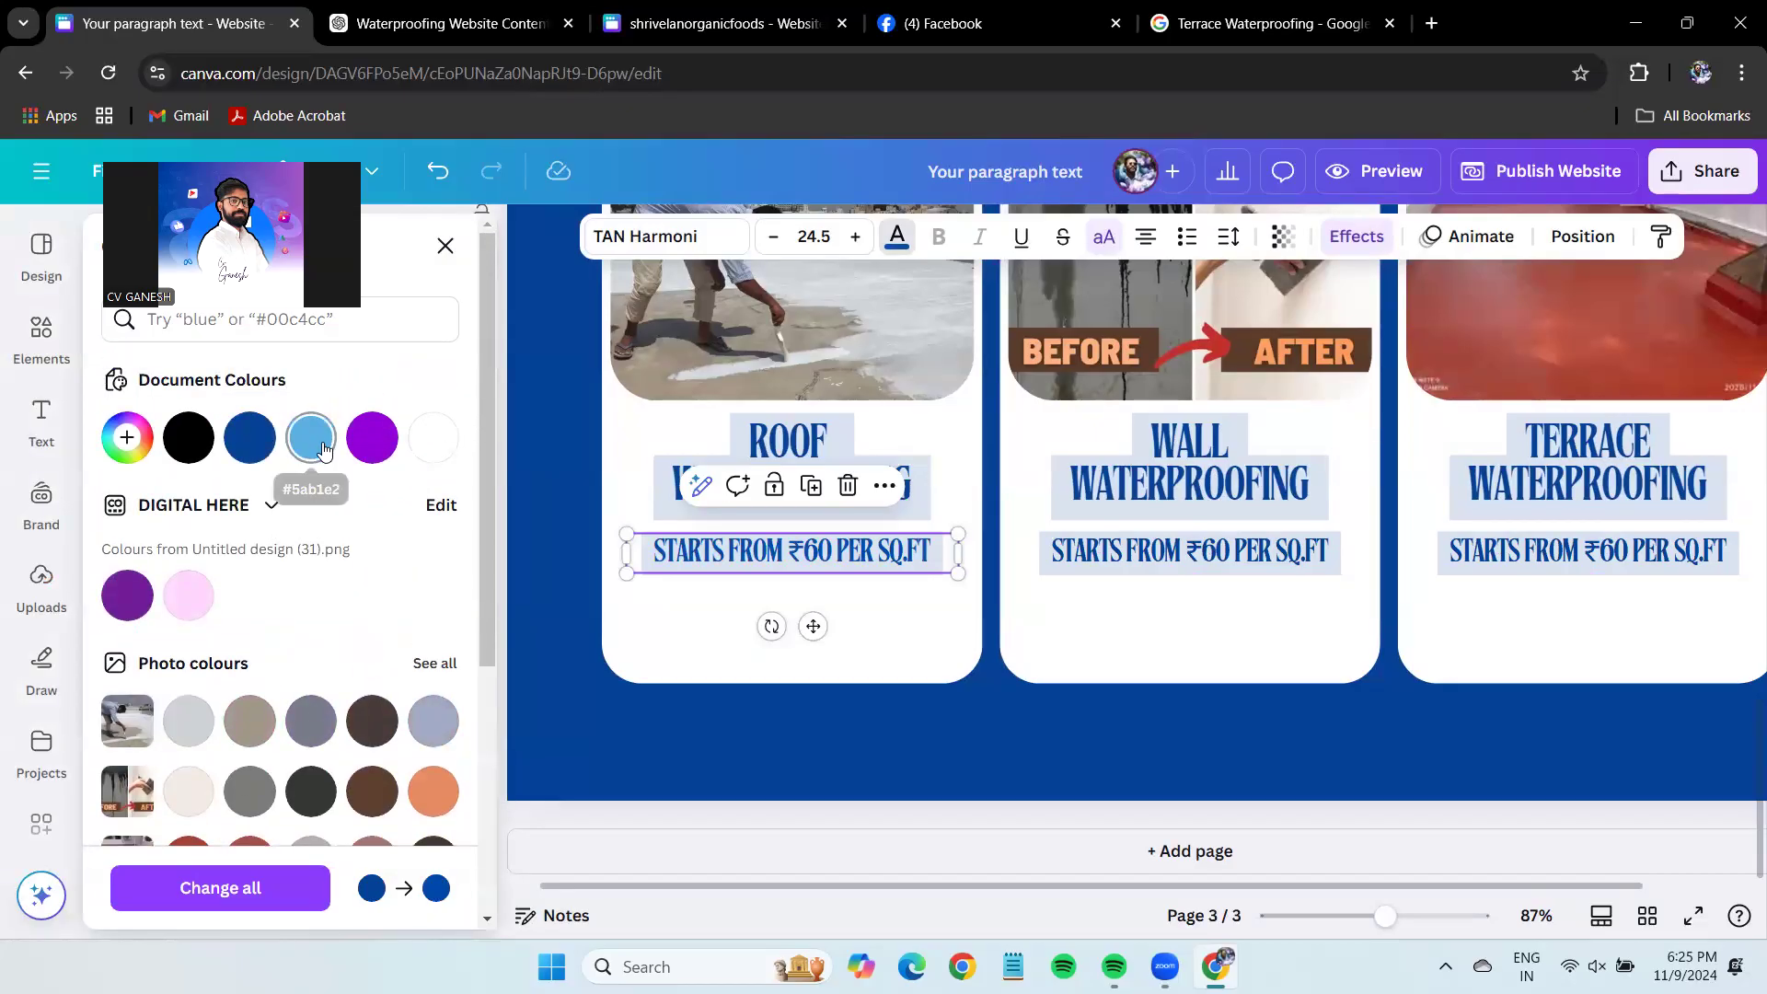
{"action": "left_click", "coordinate": [324, 449]}
Give the ROOF price a dark blue background highlight and pale blue text.
{"action": "left_click", "coordinate": [1355, 238]}
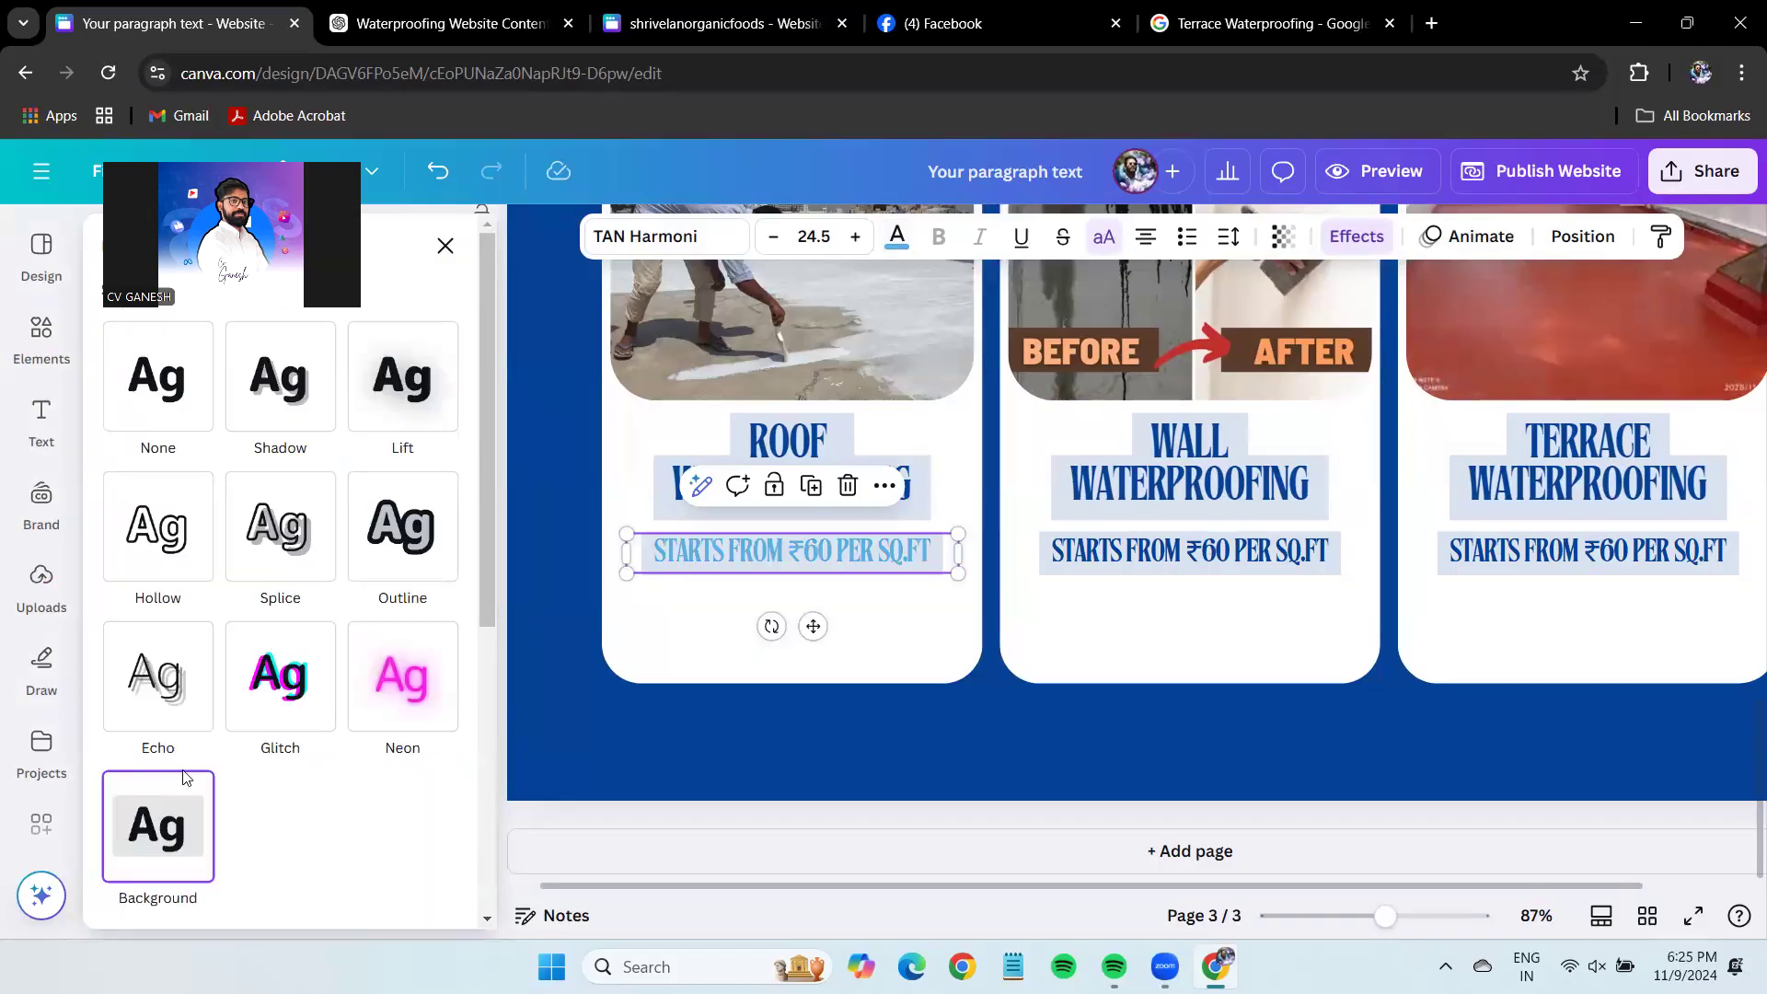
{"action": "scroll", "coordinate": [187, 777], "scroll_direction": "down", "scroll_amount": 4}
{"action": "left_click", "coordinate": [441, 844]}
{"action": "left_click", "coordinate": [213, 587]}
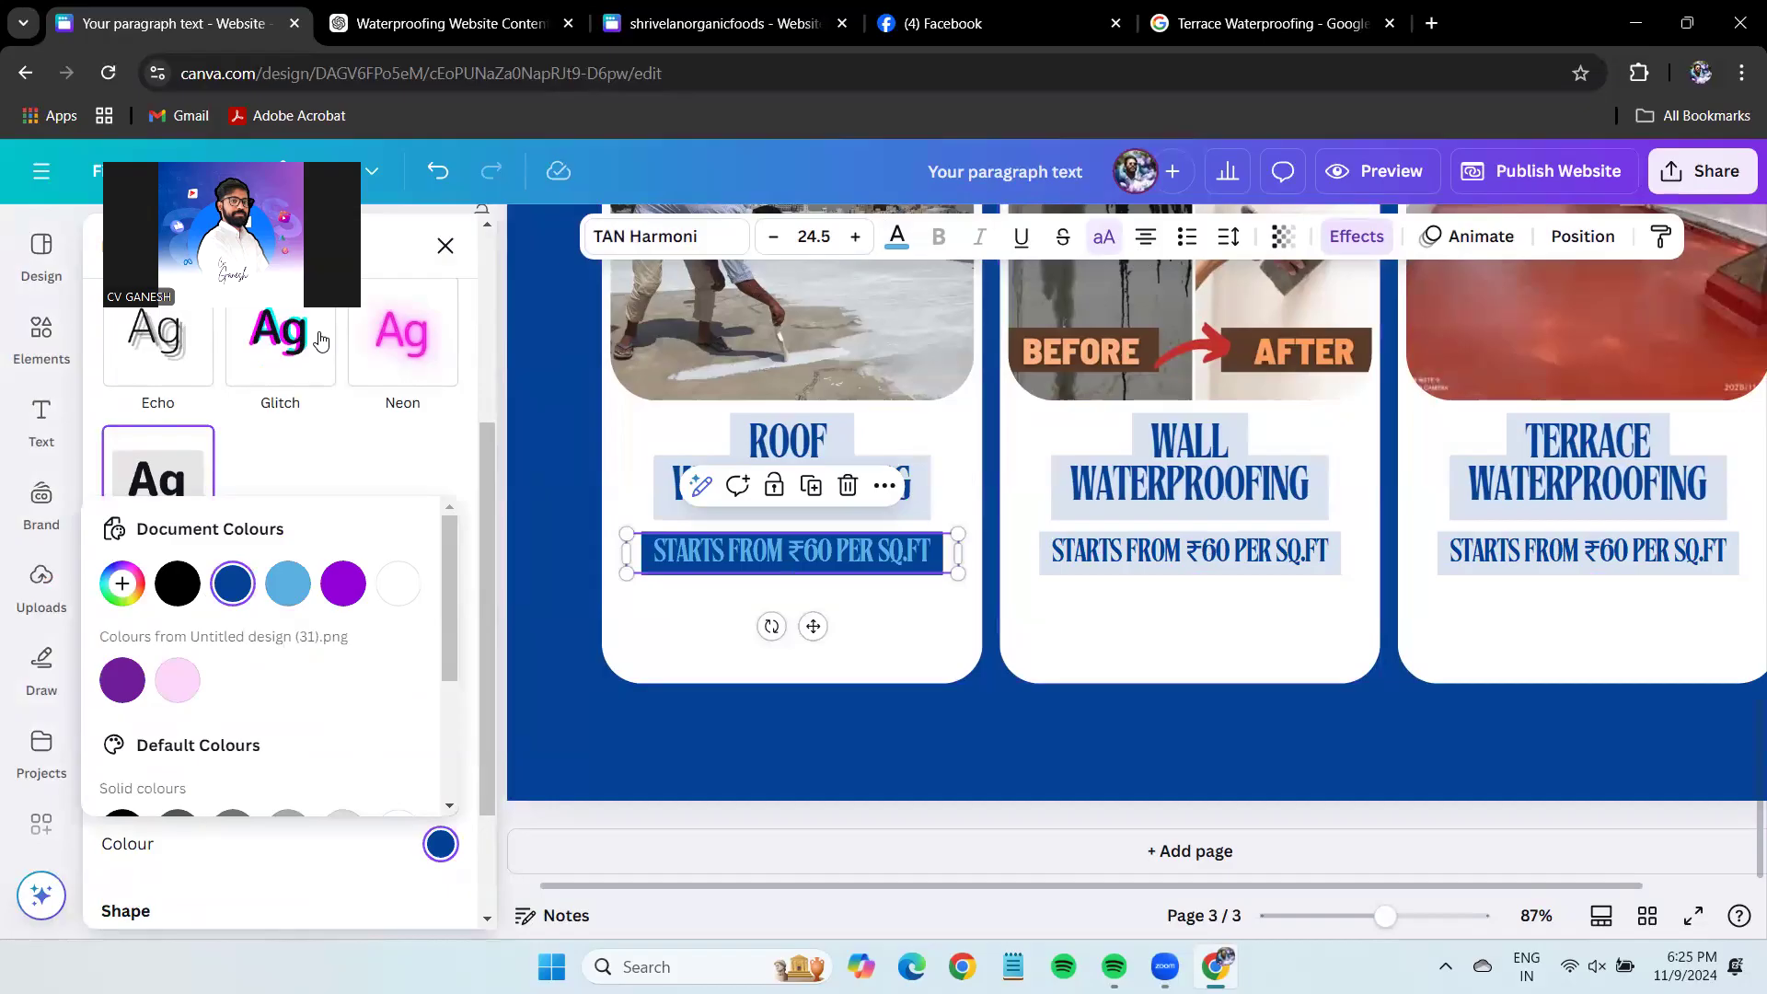
{"action": "left_click", "coordinate": [897, 237]}
{"action": "left_click", "coordinate": [127, 438]}
{"action": "left_click_drag", "start_coordinate": [308, 520], "coordinate": [204, 469]}
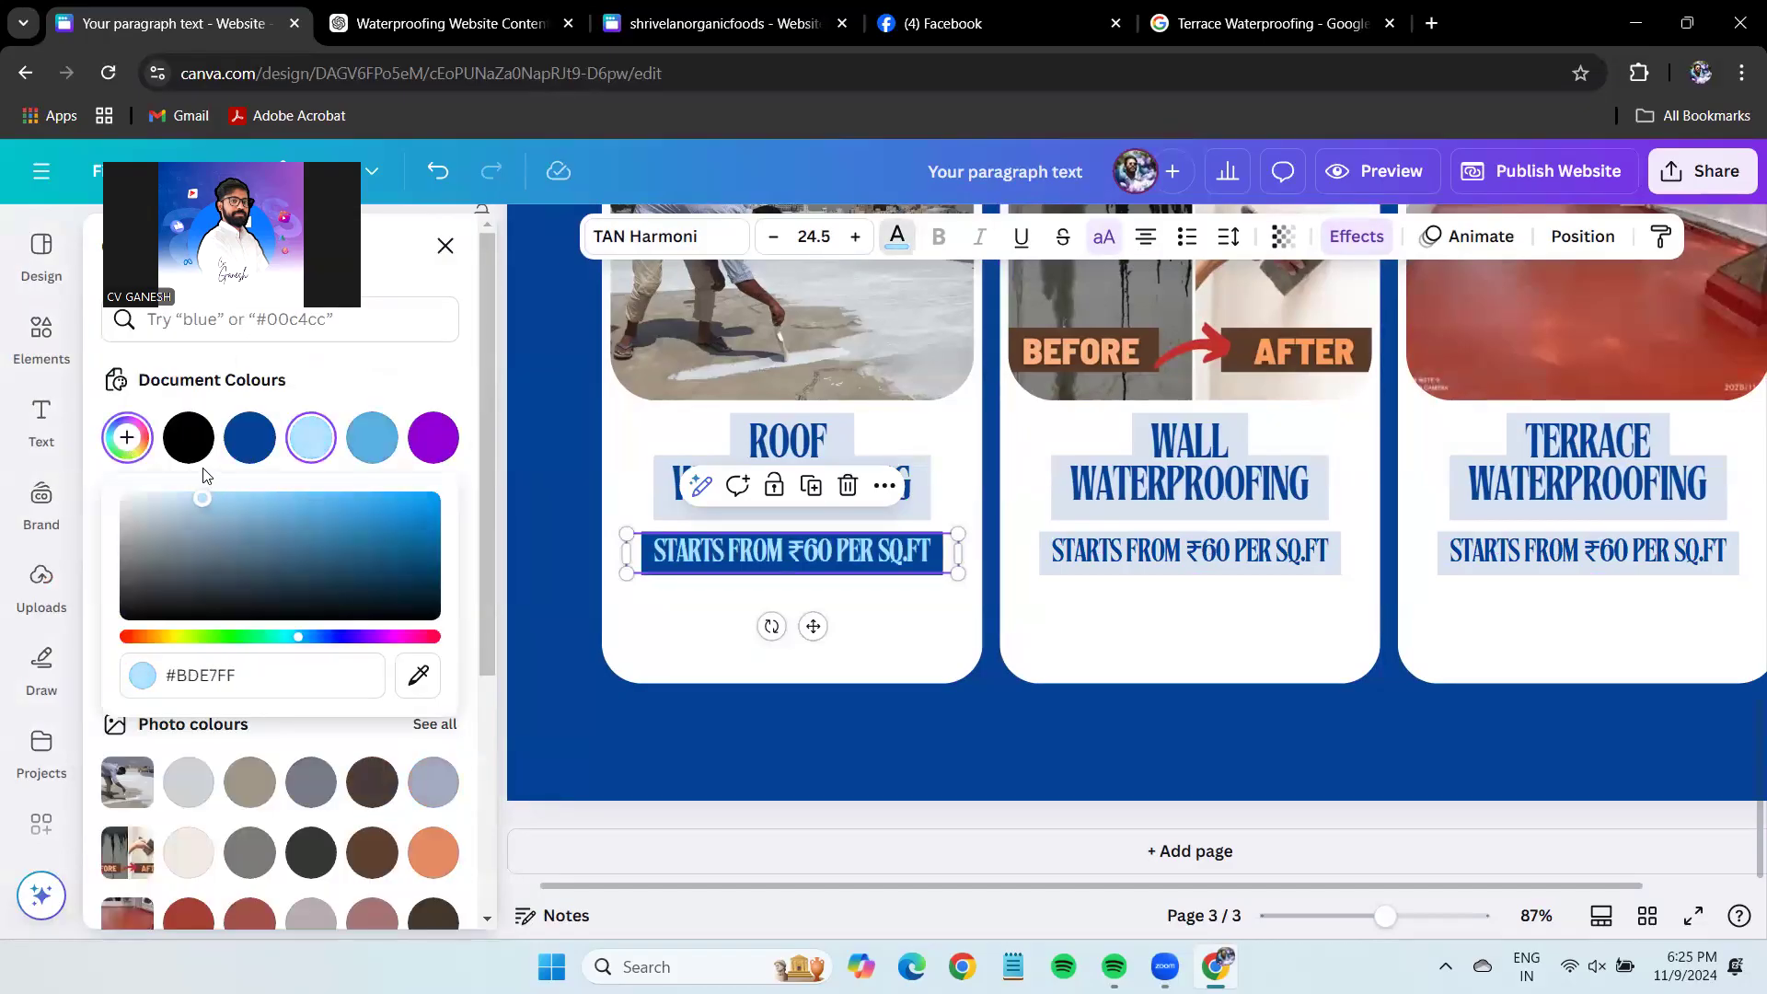
Copy the ROOF price style onto the WALL and TERRACE price lines.
{"action": "left_click", "coordinate": [1661, 237]}
{"action": "left_click", "coordinate": [1299, 553]}
{"action": "left_click", "coordinate": [1539, 552]}
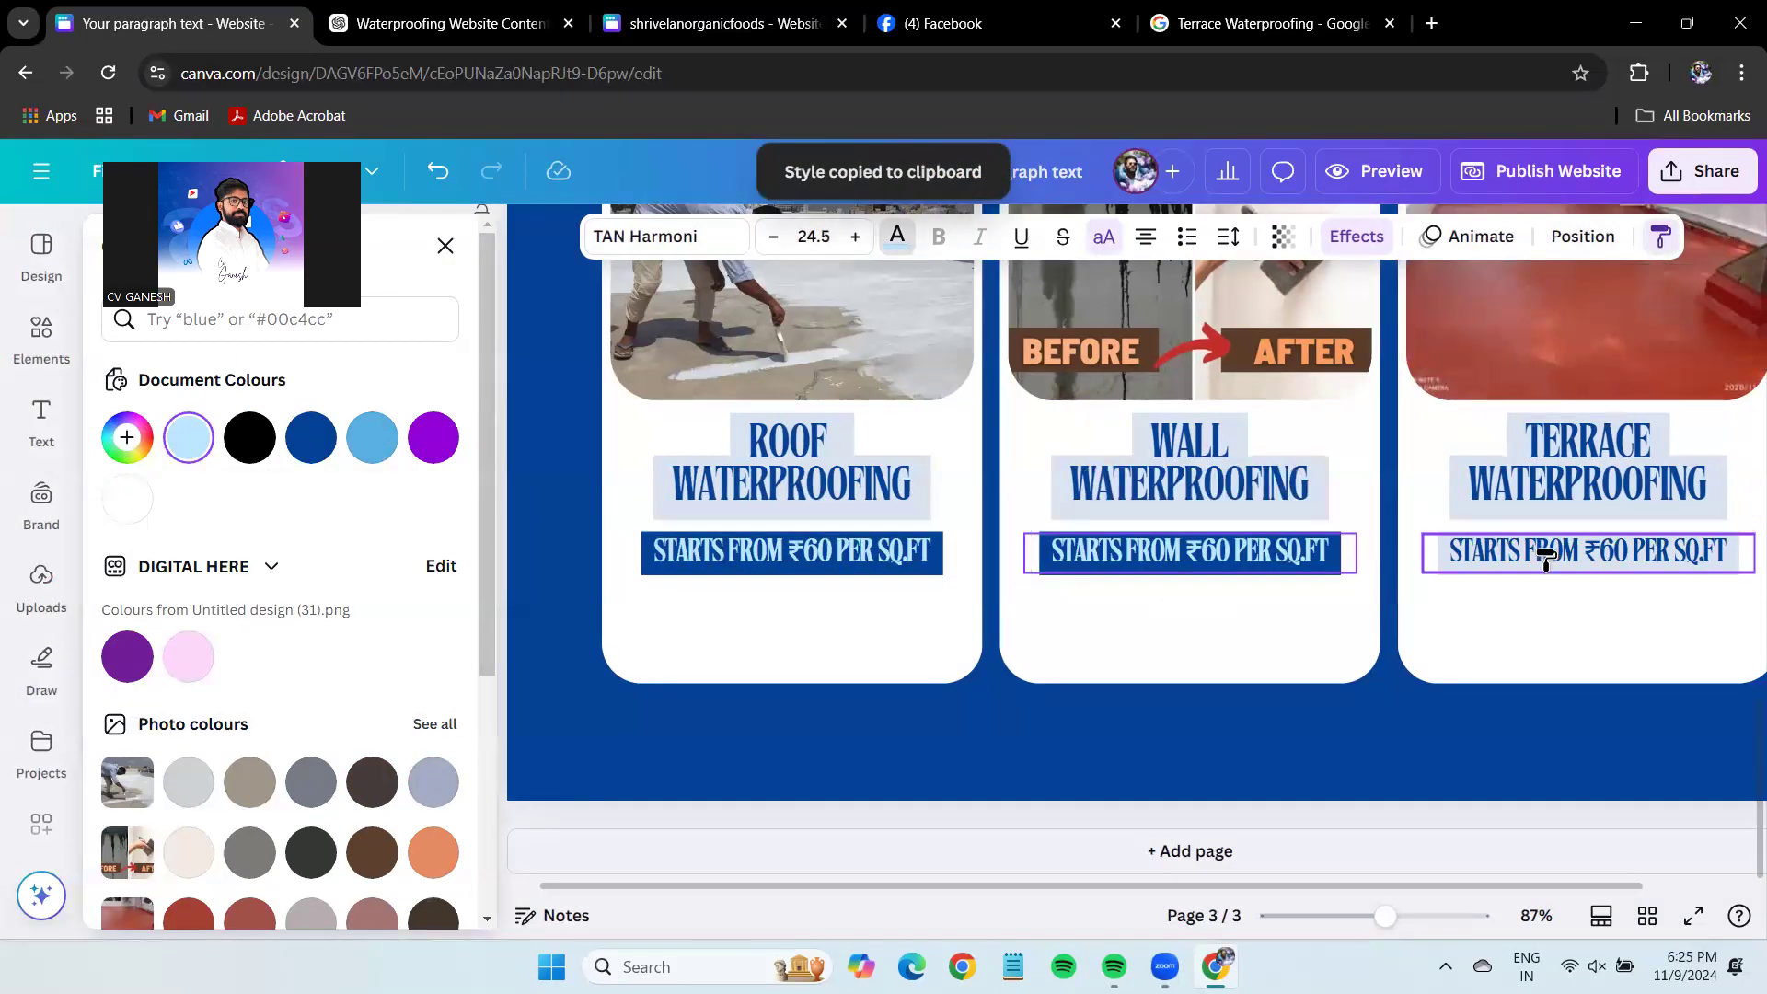
{"action": "left_click", "coordinate": [1360, 758]}
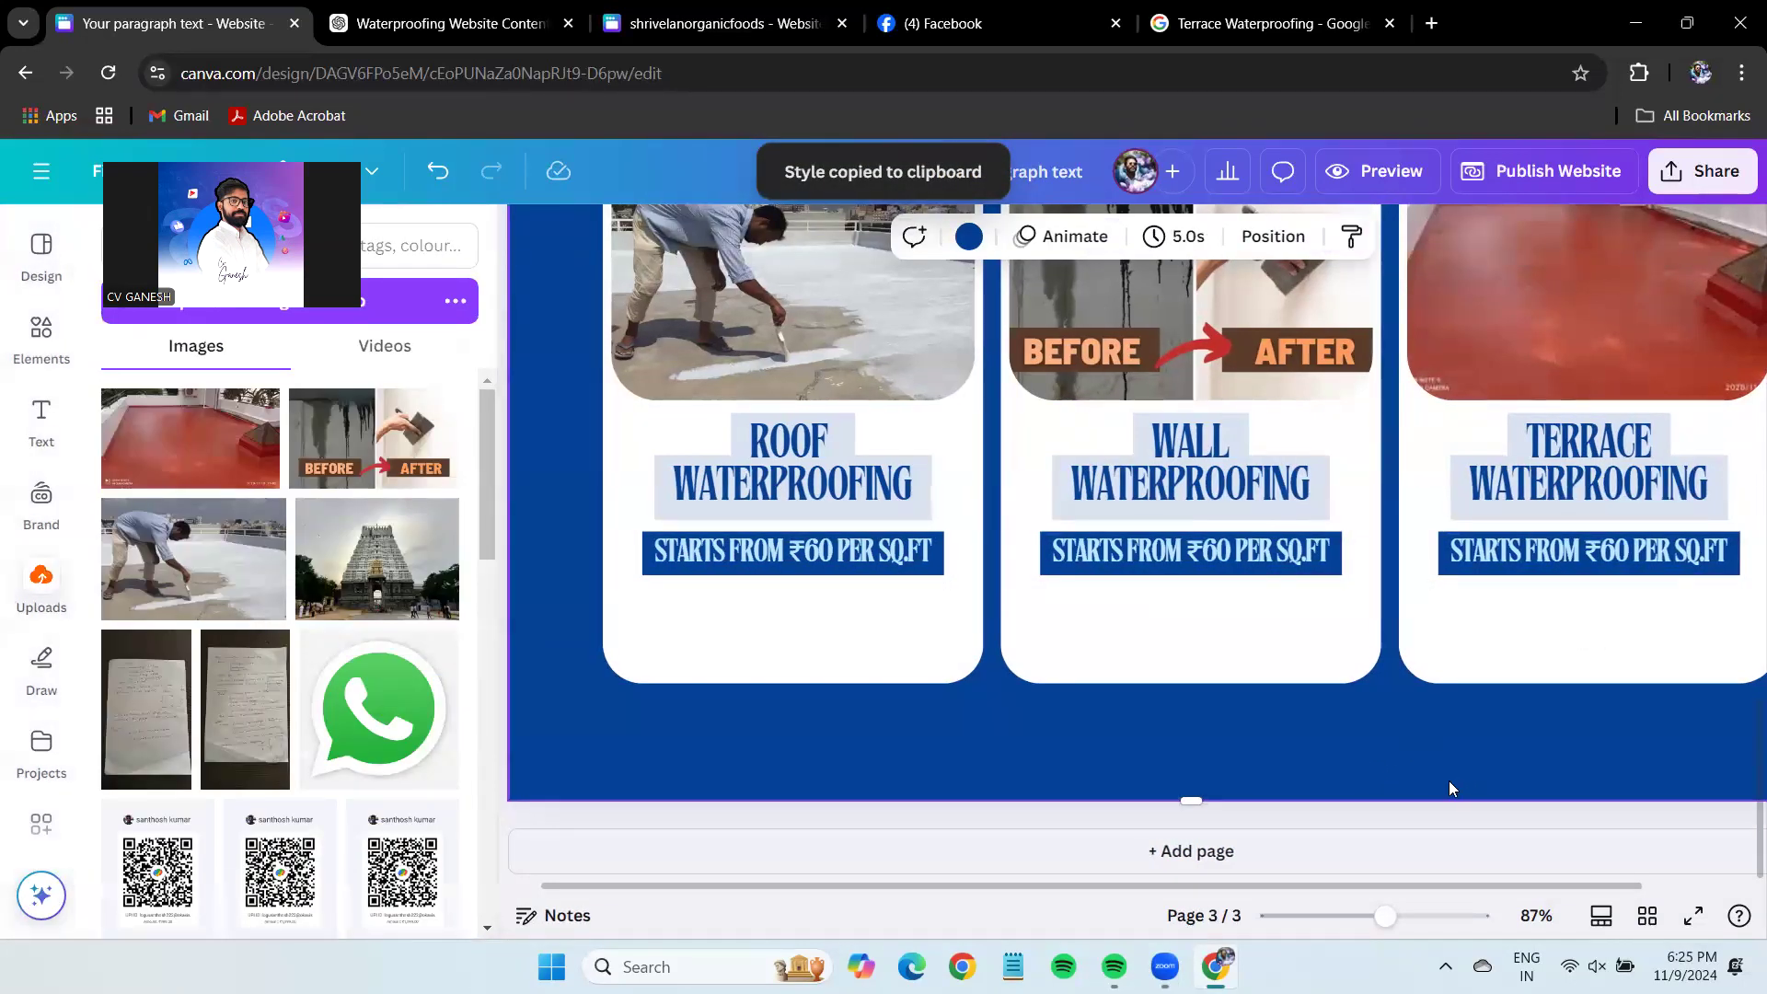
{"action": "mouse_move", "coordinate": [1385, 916]}
{"action": "left_mouse_down"}
{"action": "mouse_move", "coordinate": [1348, 923]}
{"action": "mouse_move", "coordinate": [1369, 915]}
{"action": "left_mouse_up"}
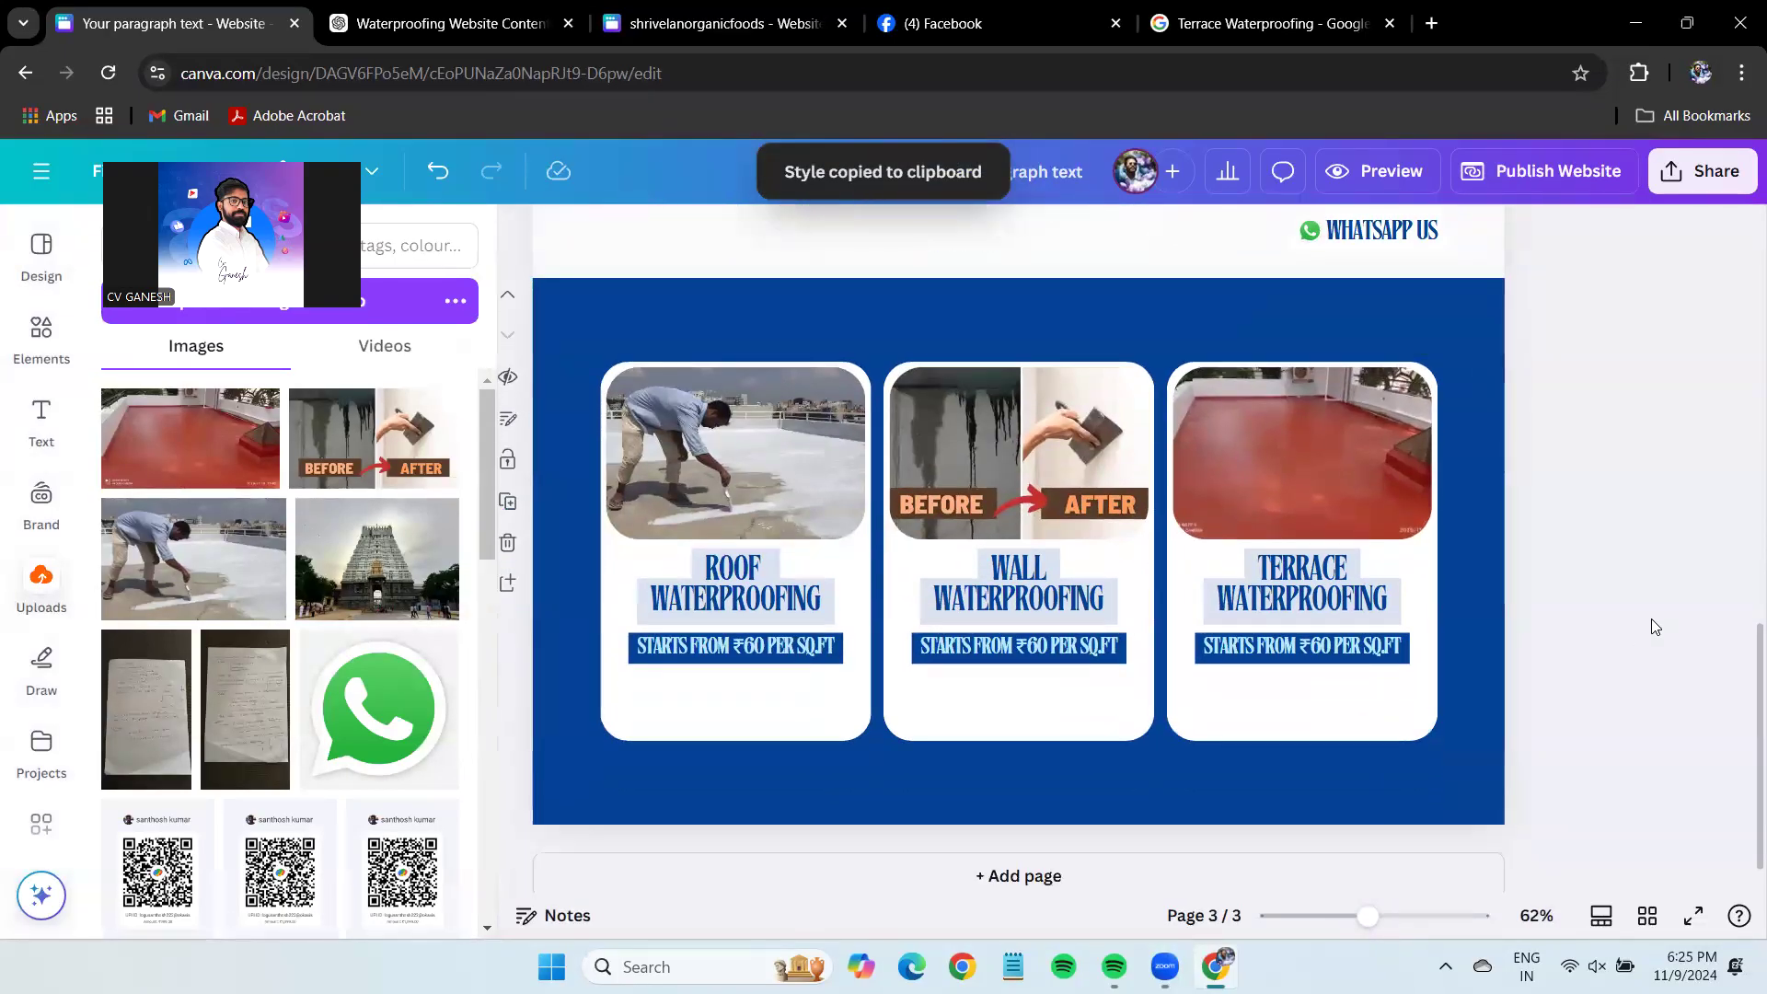
Add the green gradient button graphic from an Elements 'Button' search below the Roof card's price.
{"action": "left_click_drag", "start_coordinate": [1369, 916], "coordinate": [1387, 915]}
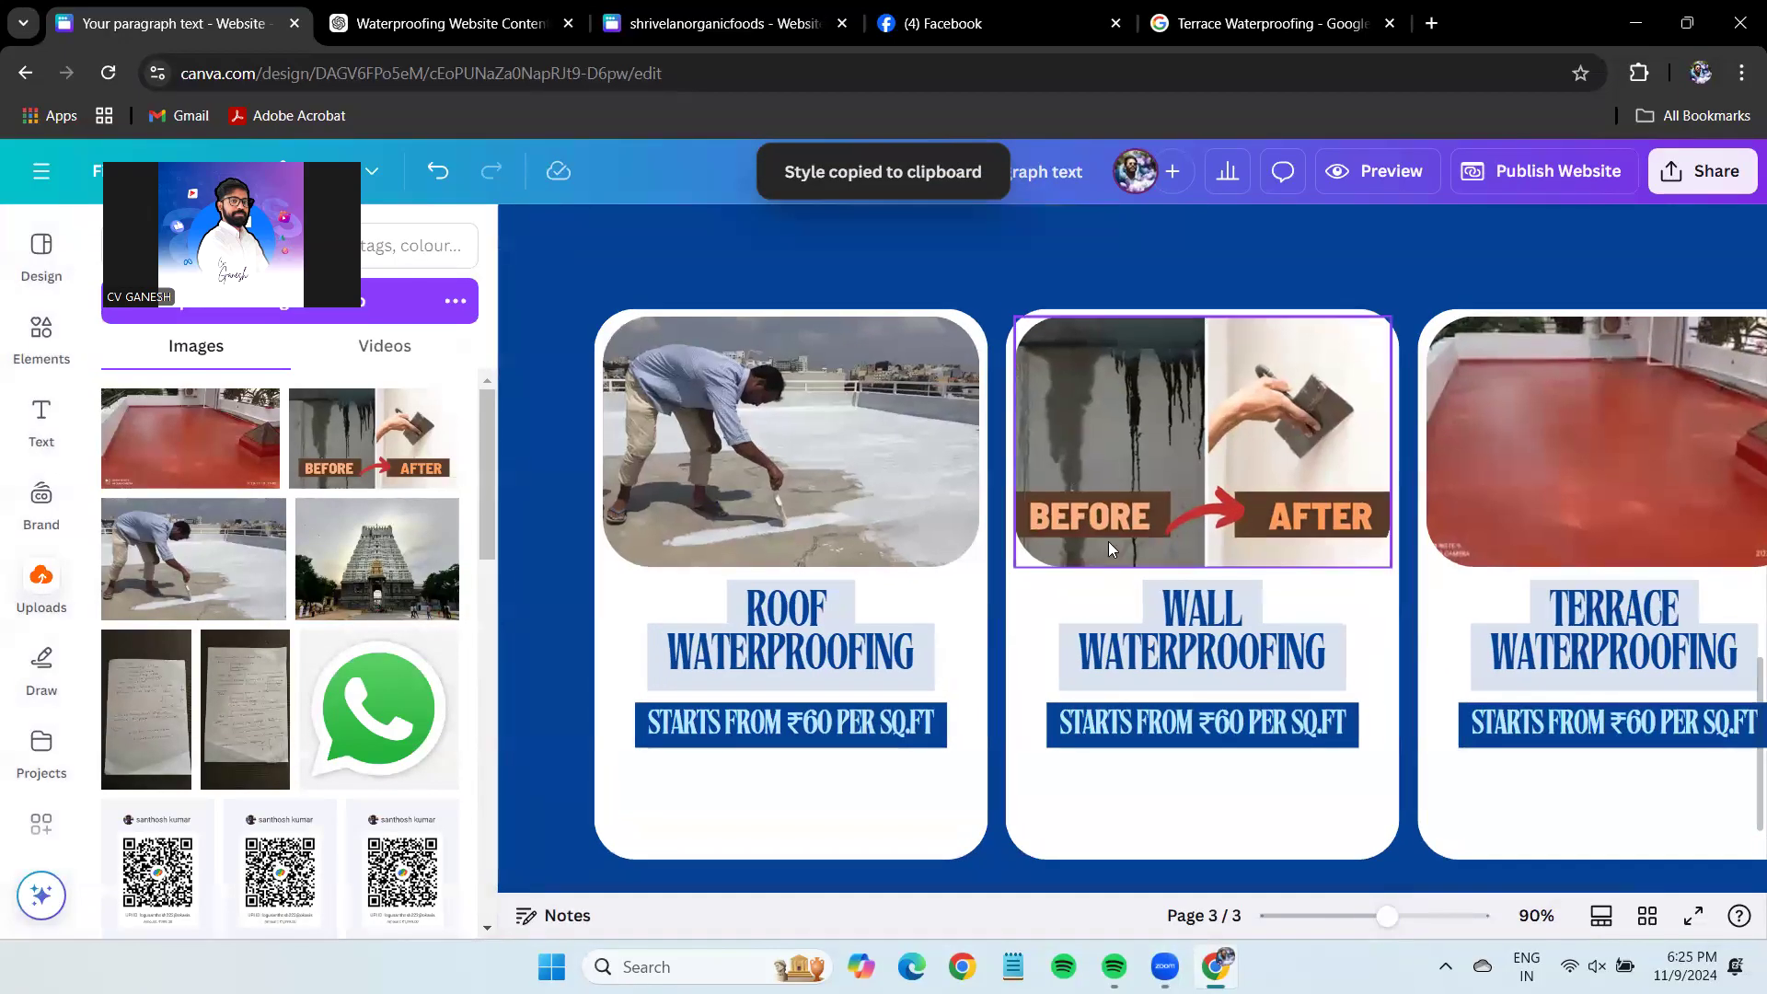
{"action": "scroll", "coordinate": [1108, 541], "scroll_direction": "down", "scroll_amount": 2}
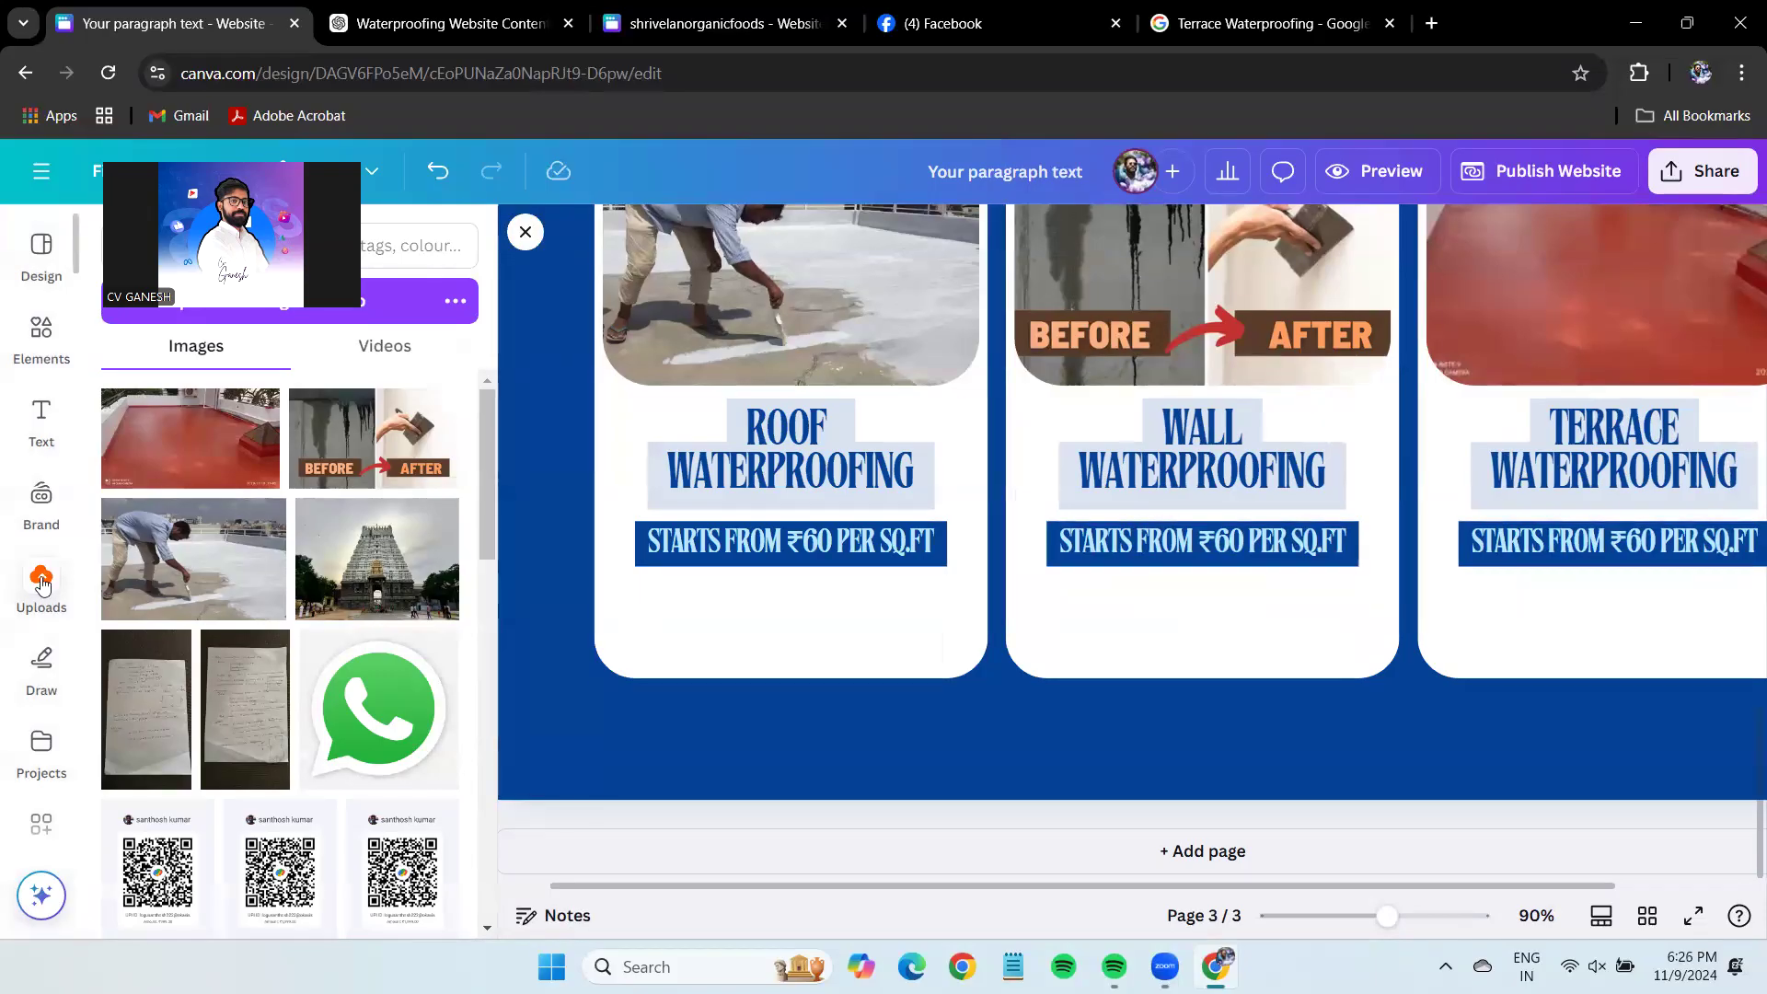
{"action": "left_click", "coordinate": [42, 336]}
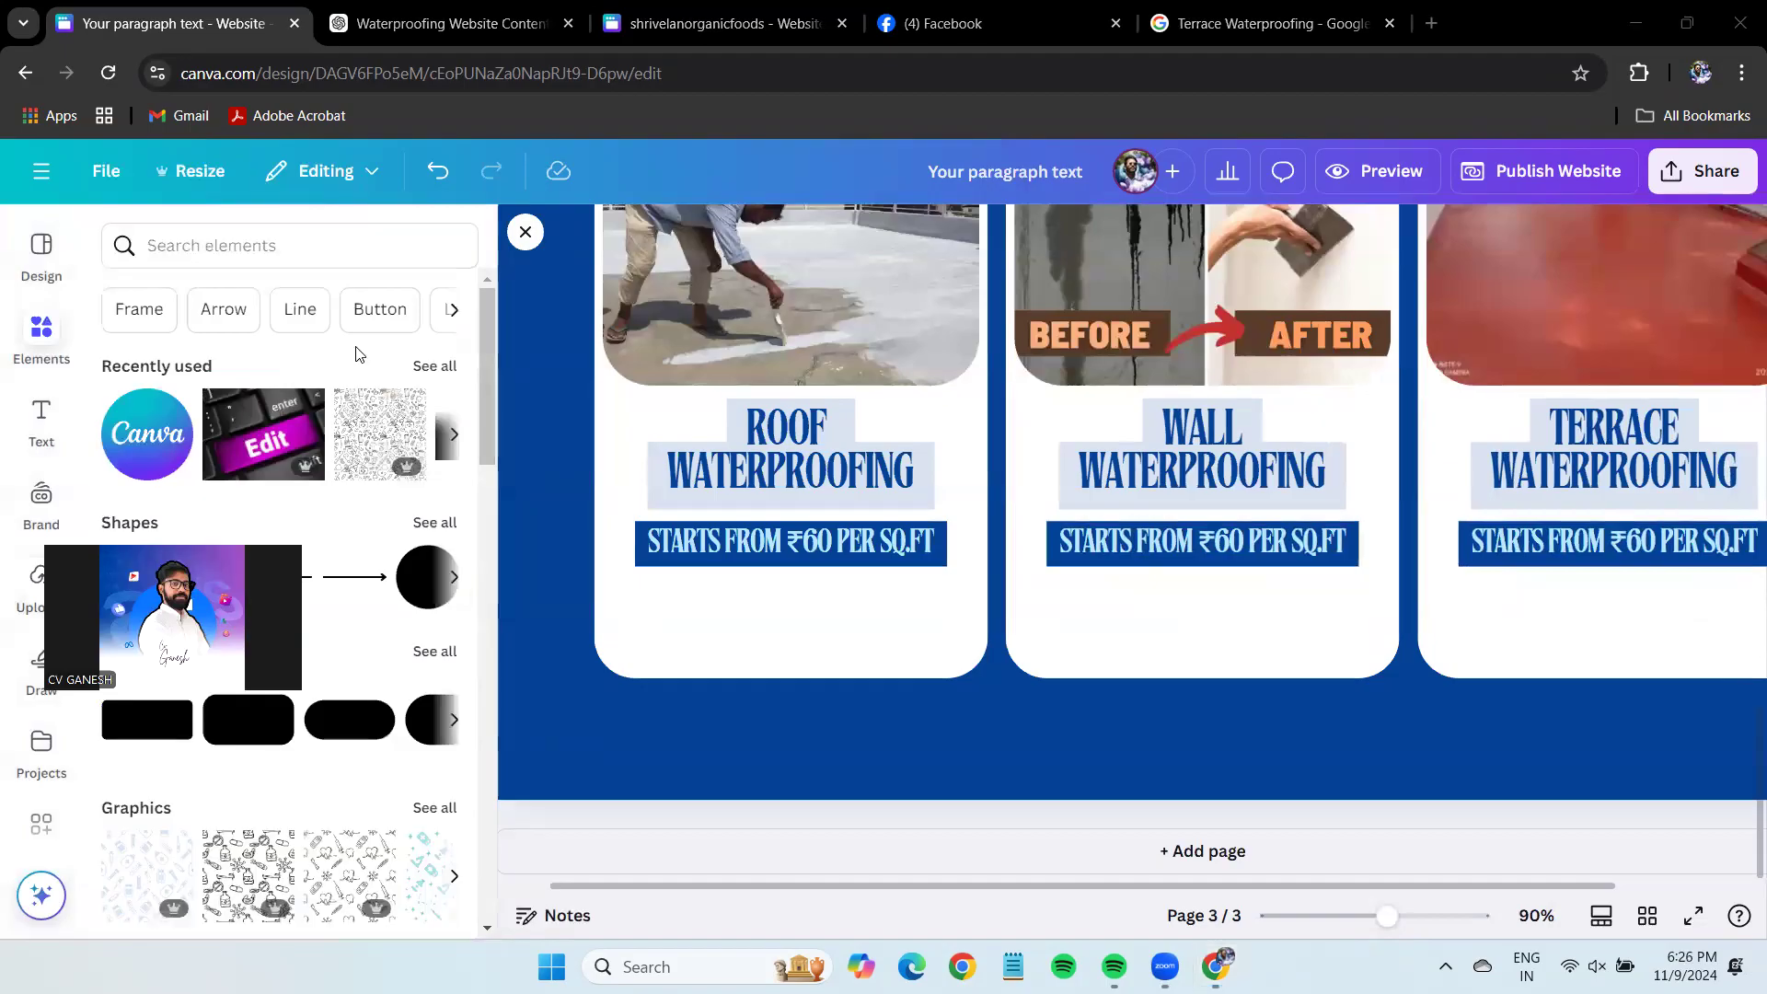
{"action": "left_click", "coordinate": [381, 308]}
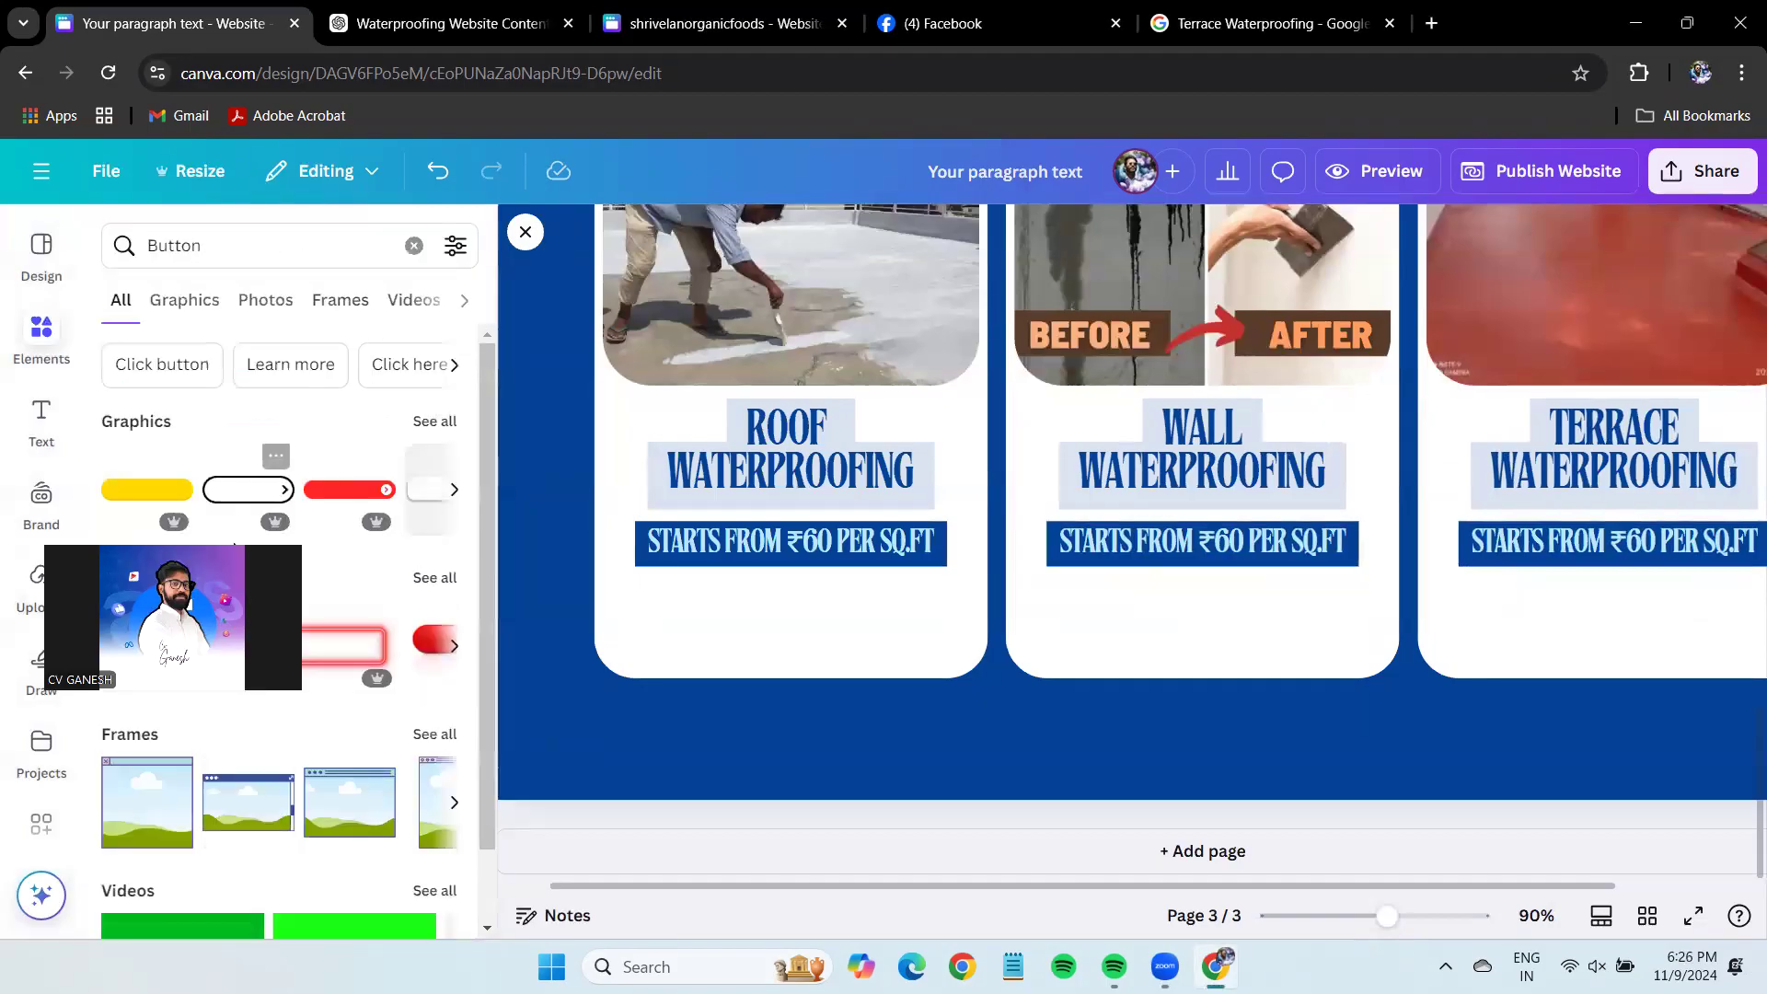
{"action": "left_click", "coordinate": [184, 300]}
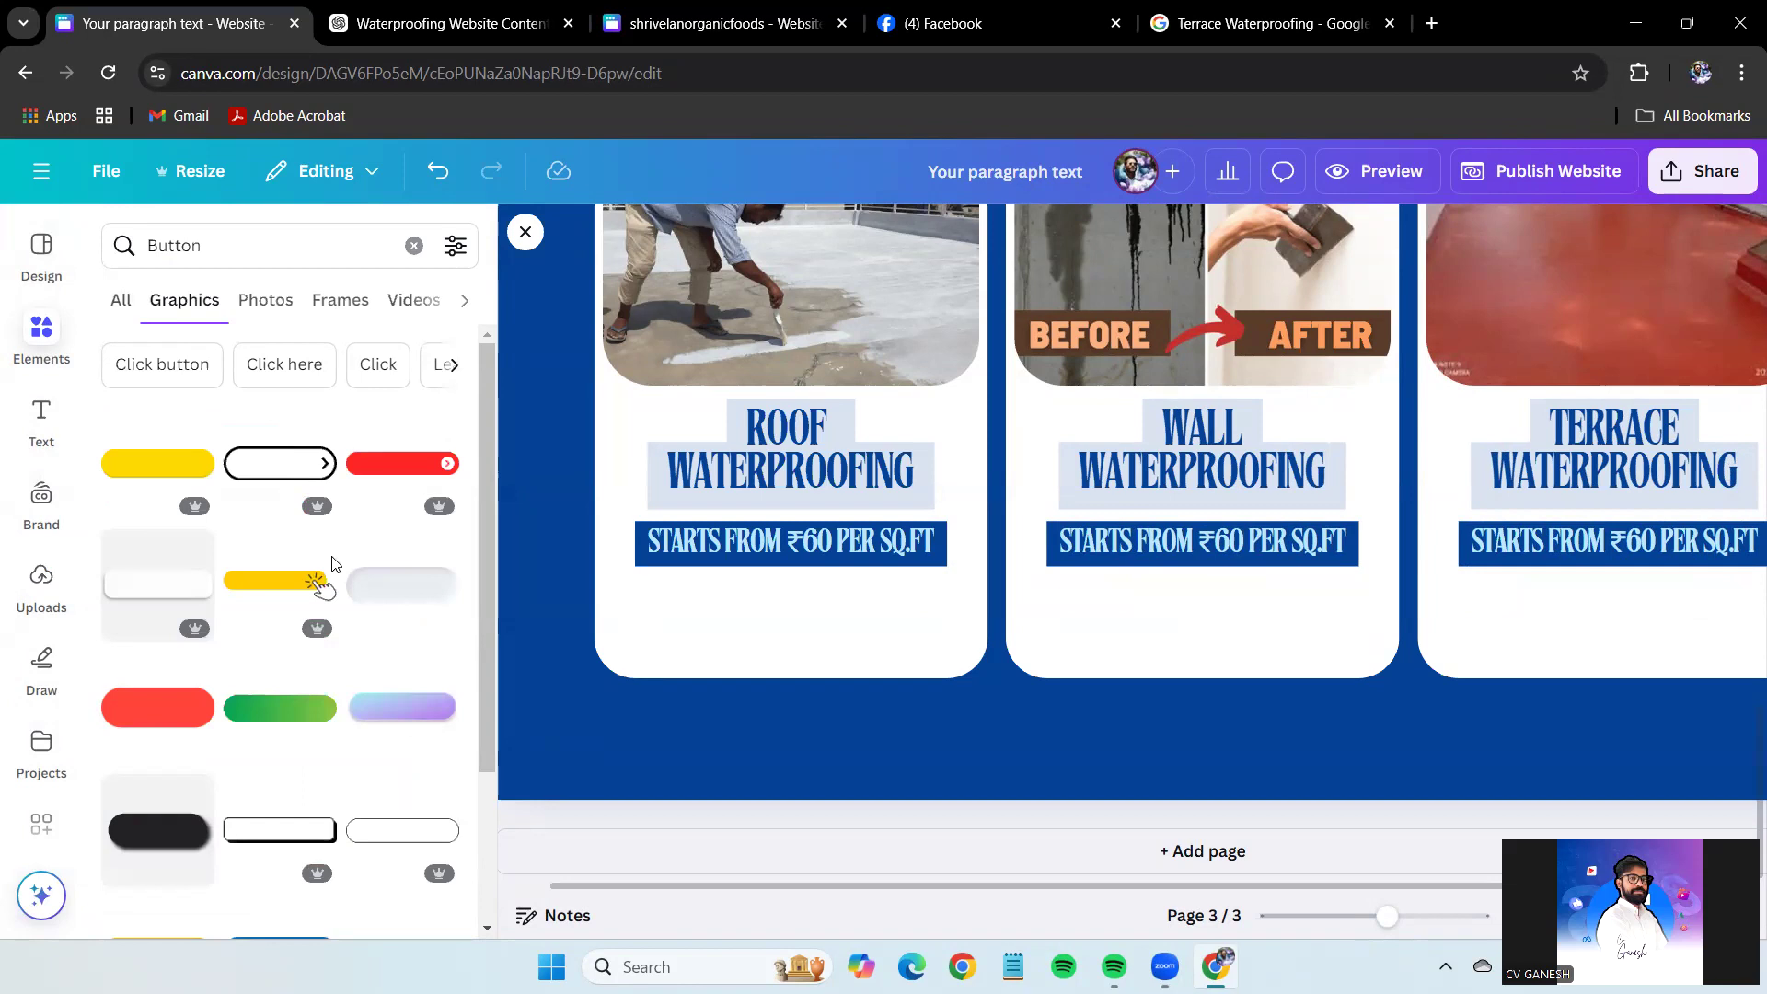
{"action": "left_click", "coordinate": [279, 707]}
{"action": "left_click_drag", "start_coordinate": [1454, 451], "coordinate": [889, 626]}
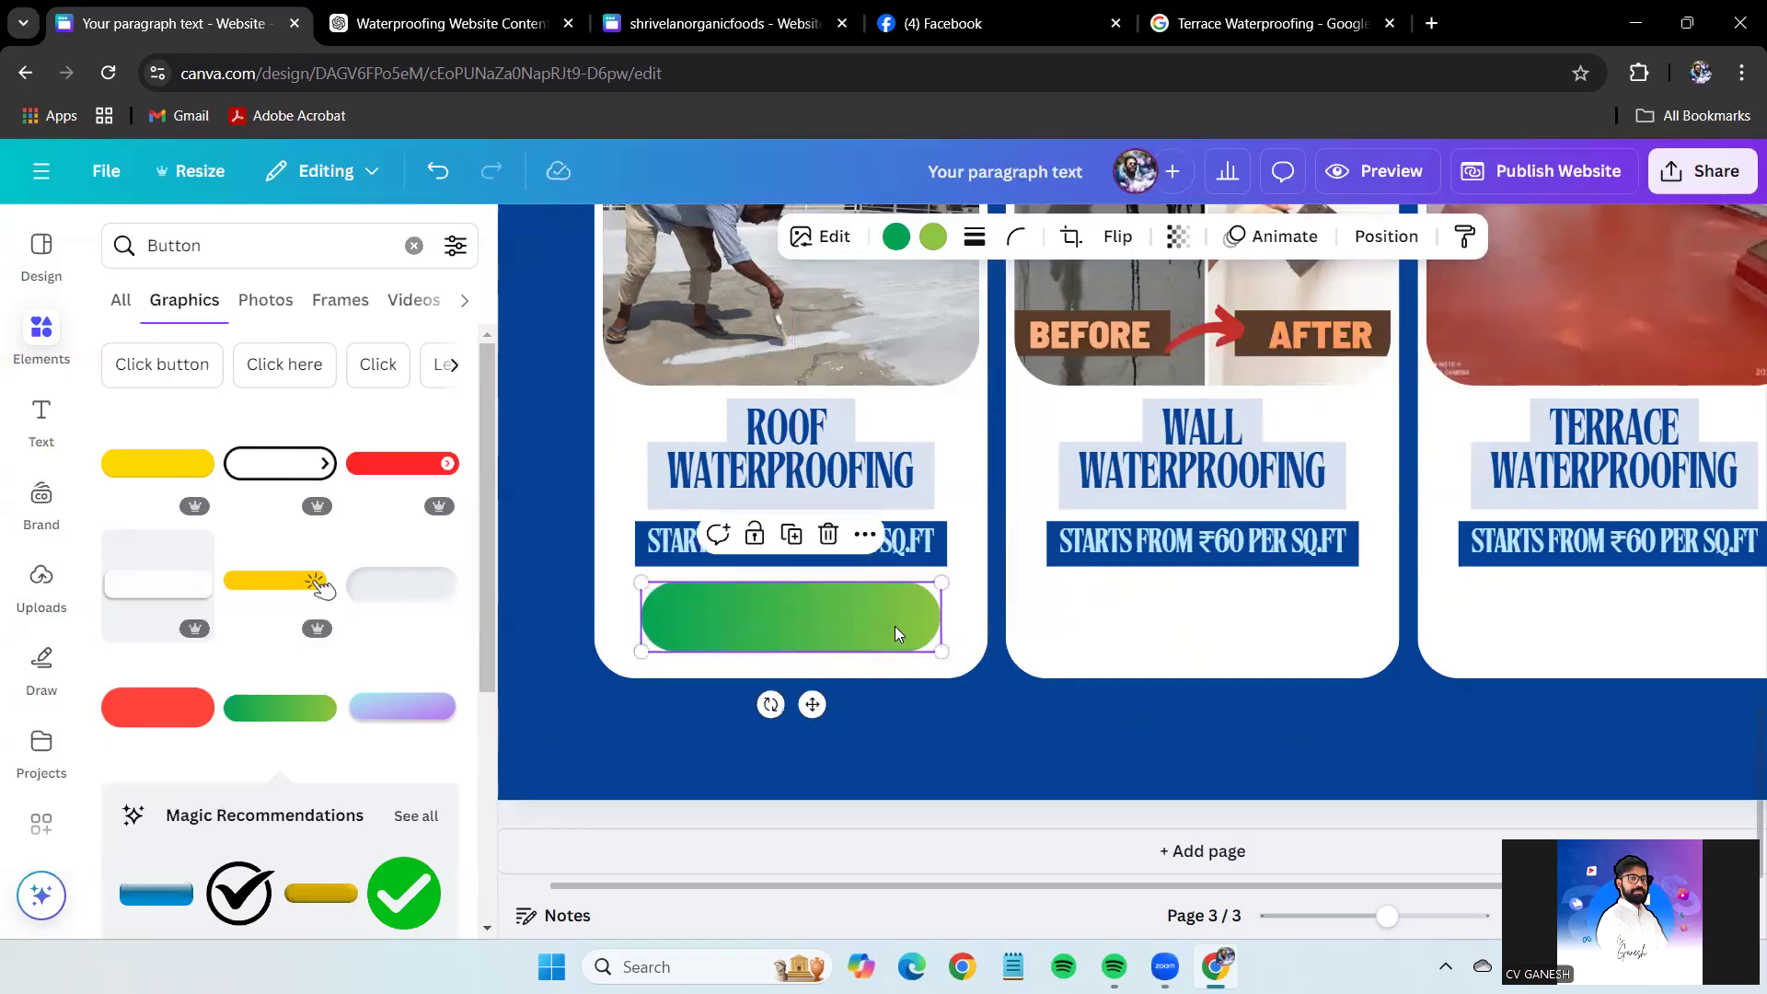
{"action": "left_click", "coordinate": [887, 619]}
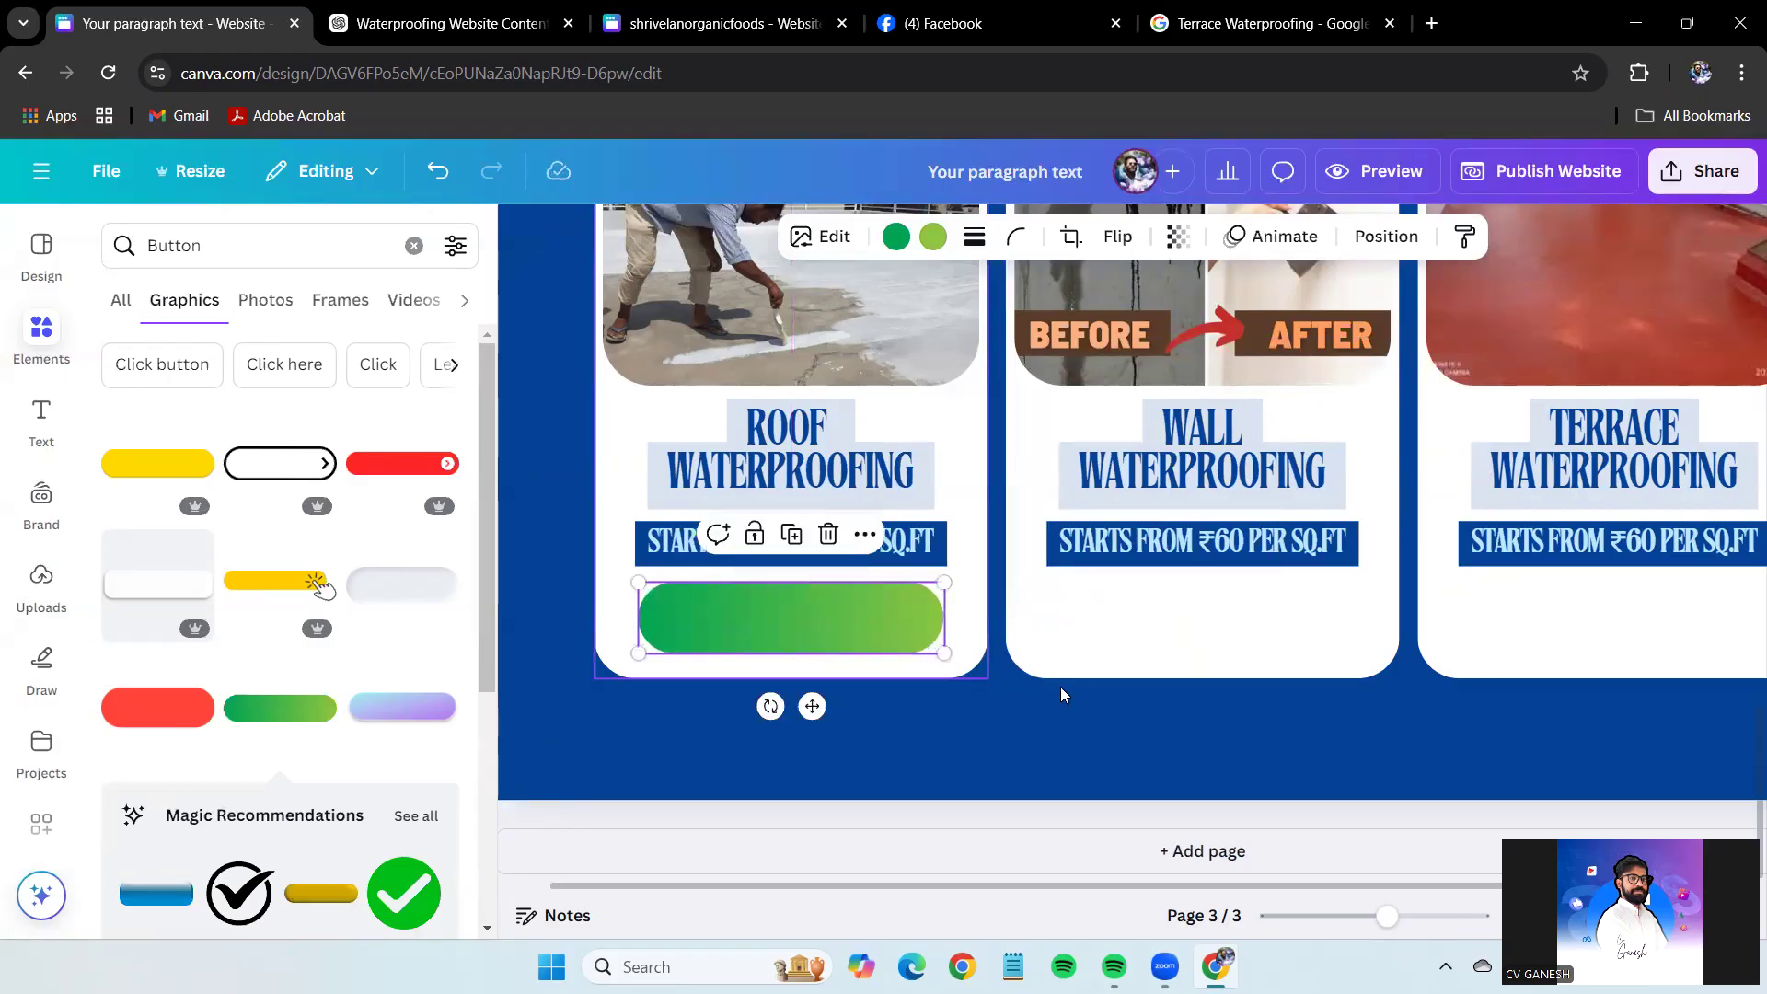
Move the Roof price text onto the green button, remove its background and make it white.
{"action": "left_click", "coordinate": [1129, 726]}
{"action": "left_click_drag", "start_coordinate": [895, 556], "coordinate": [896, 633]}
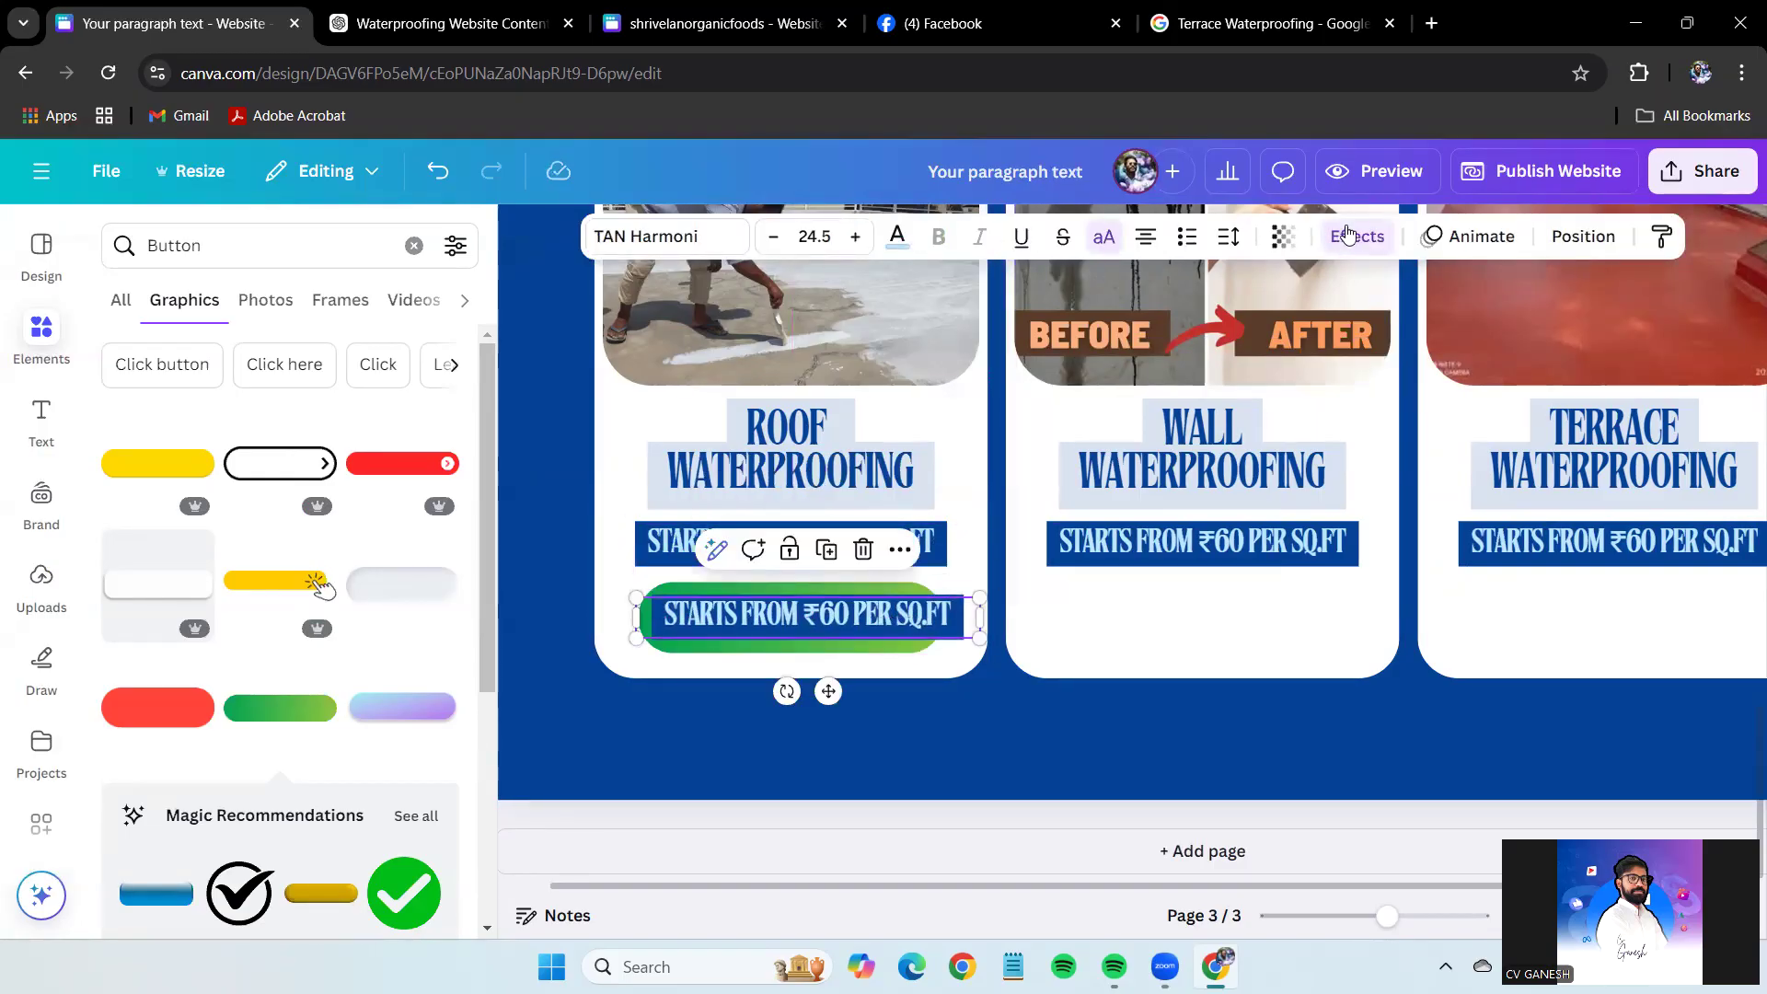
{"action": "left_click", "coordinate": [1353, 235]}
{"action": "left_click", "coordinate": [157, 376]}
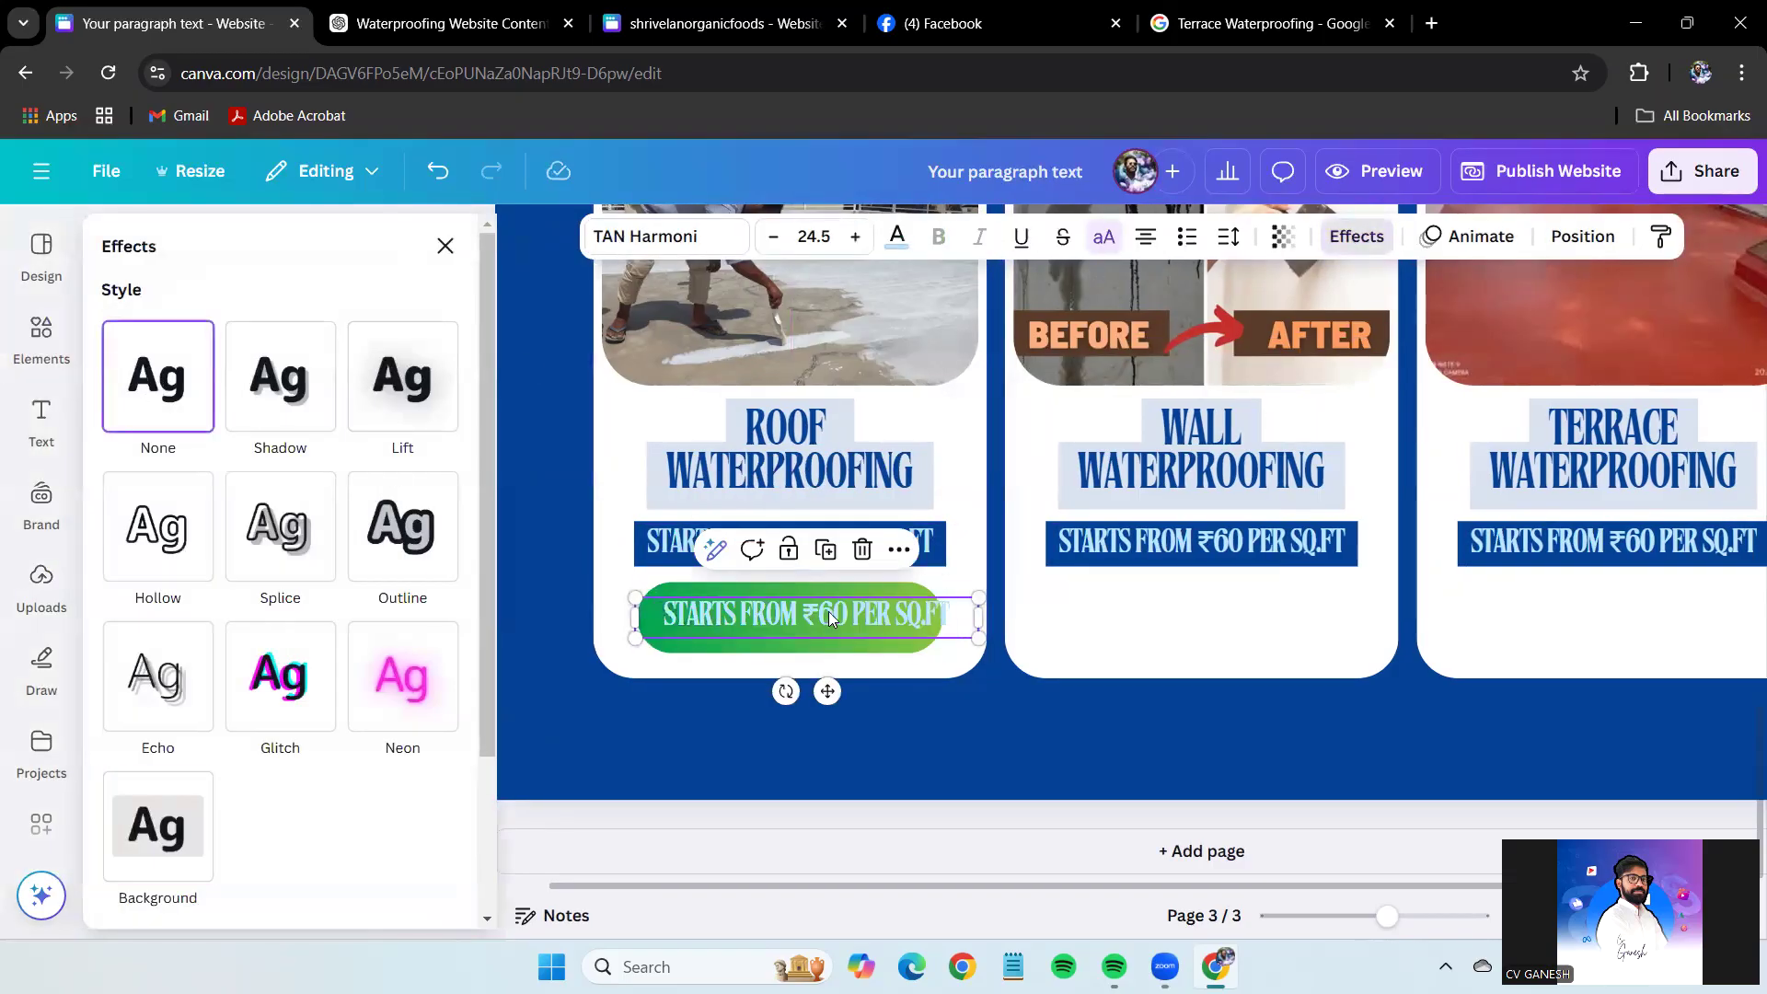
{"action": "left_click", "coordinate": [897, 235]}
{"action": "left_click", "coordinate": [250, 498]}
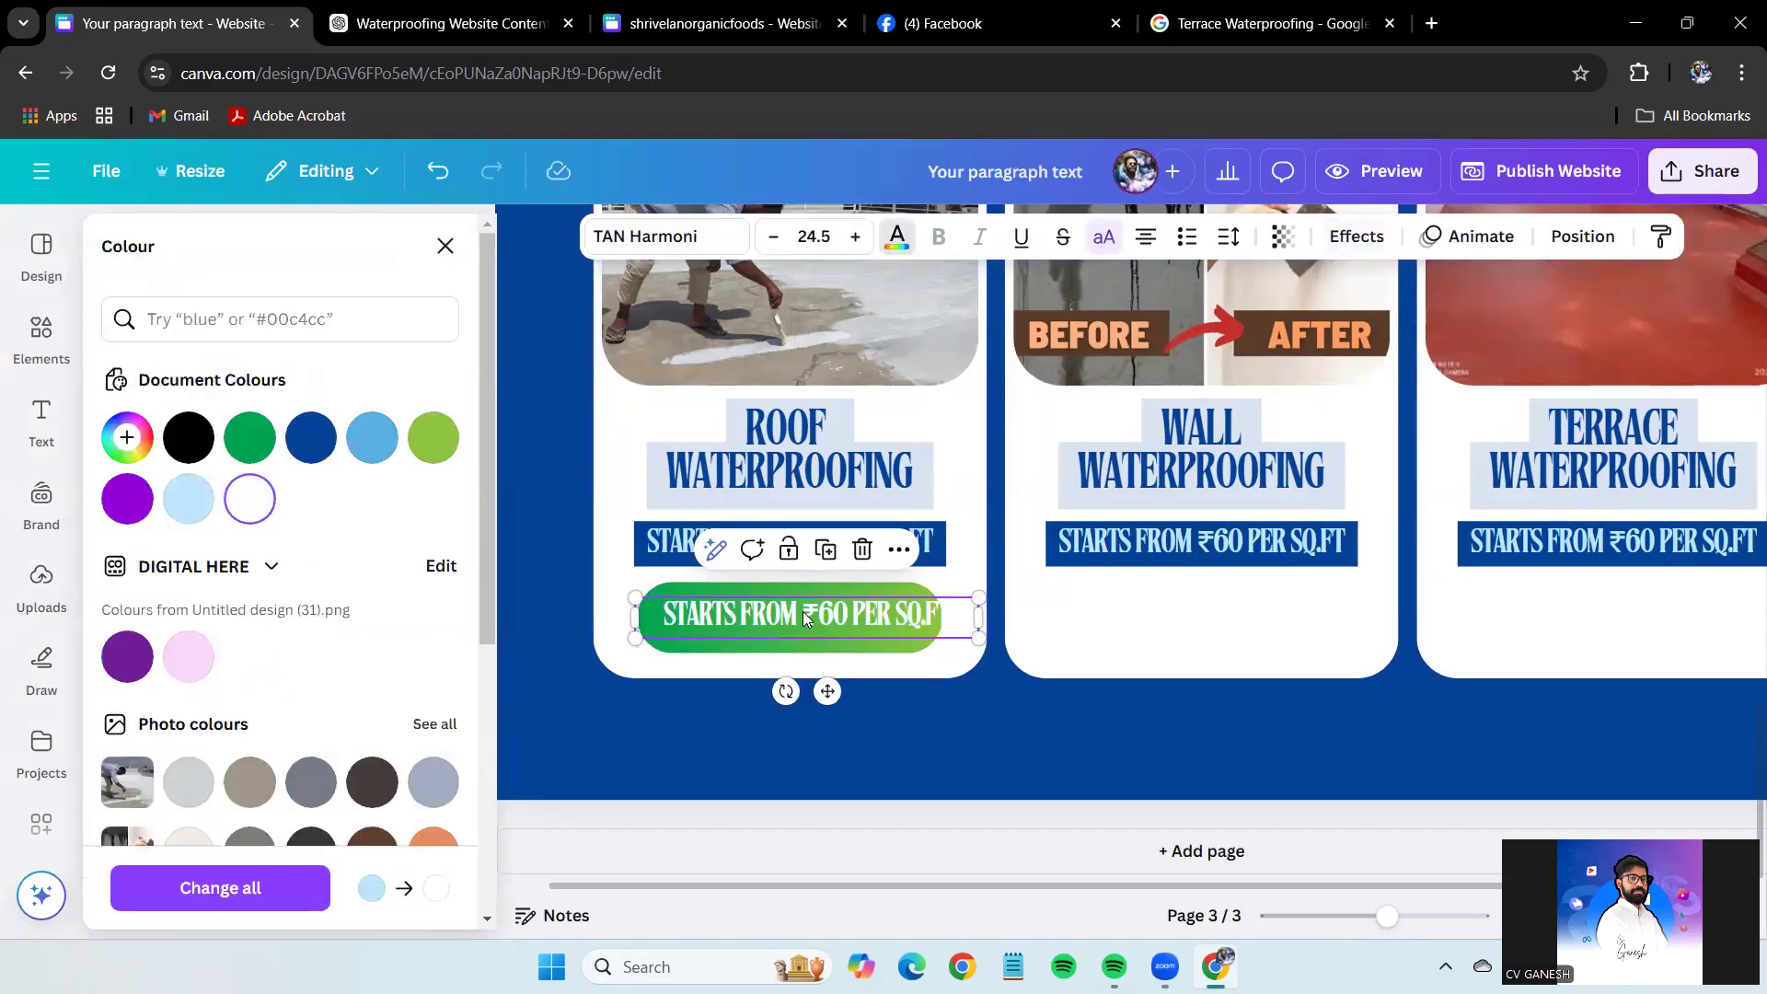
Rewrite the button text as 'ENQUIRE NOW', then resize and centre it.
{"action": "double_click", "coordinate": [804, 615]}
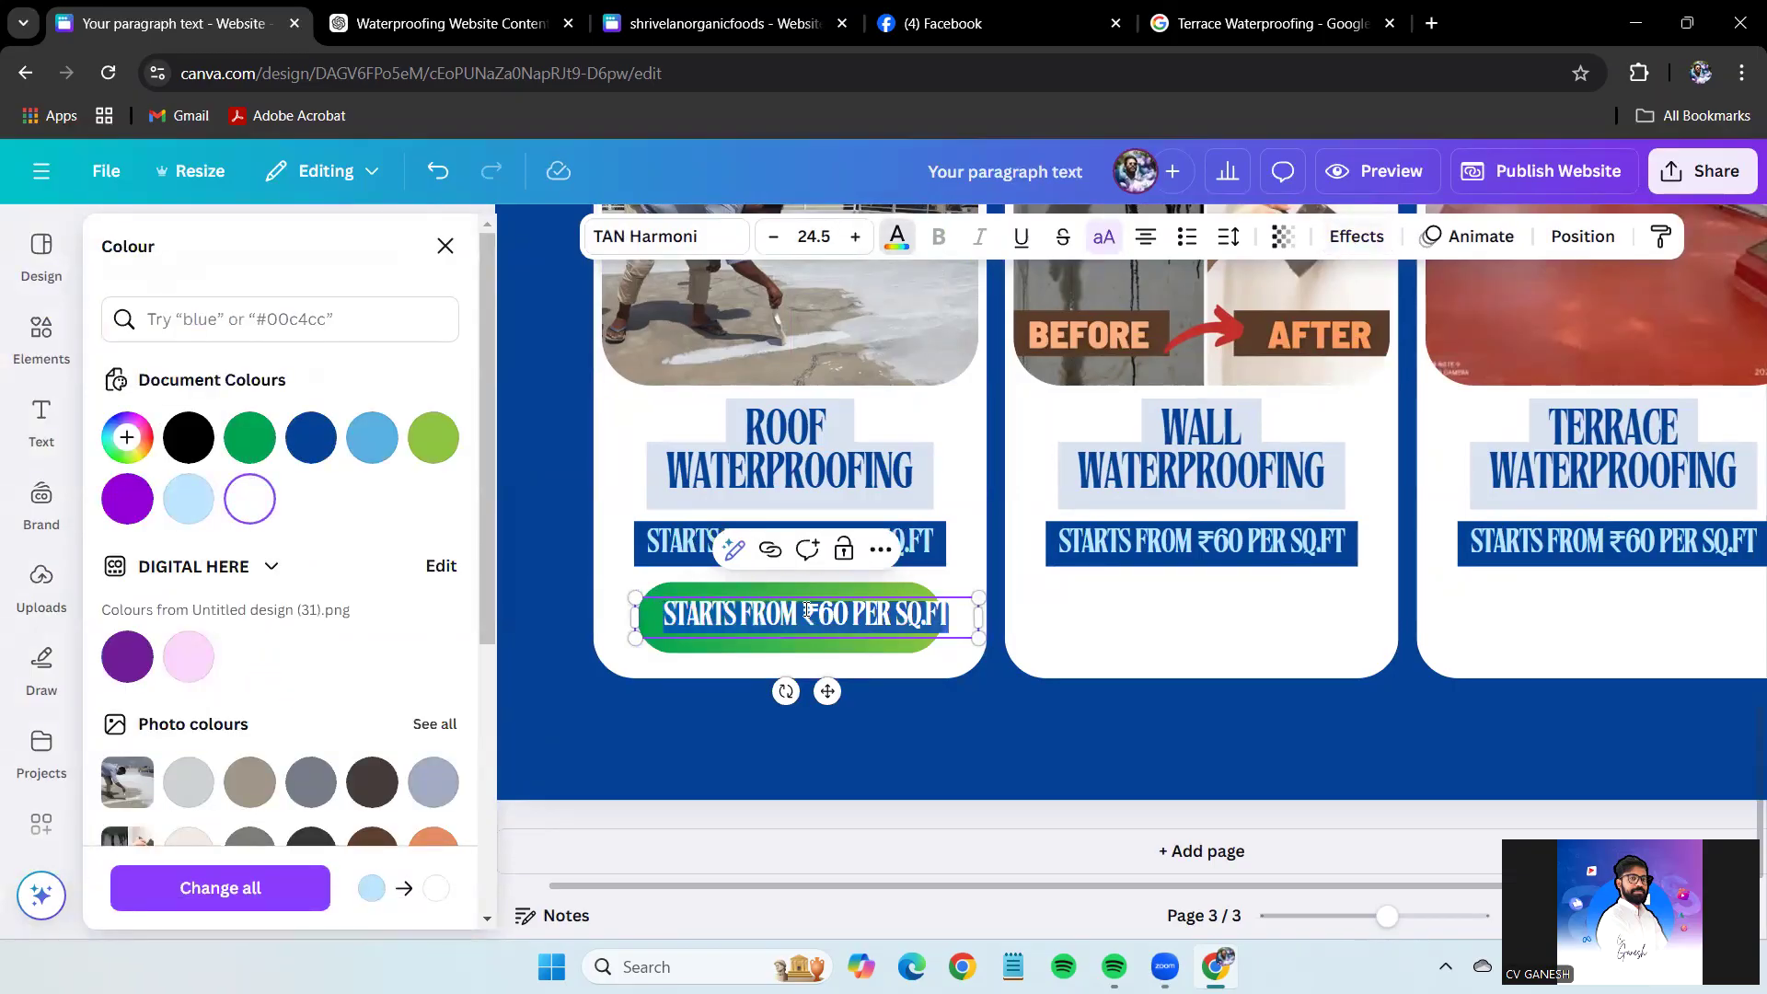
{"action": "key", "text": "BackSpace"}
{"action": "type", "text": "ENQUIRE NOOW"}
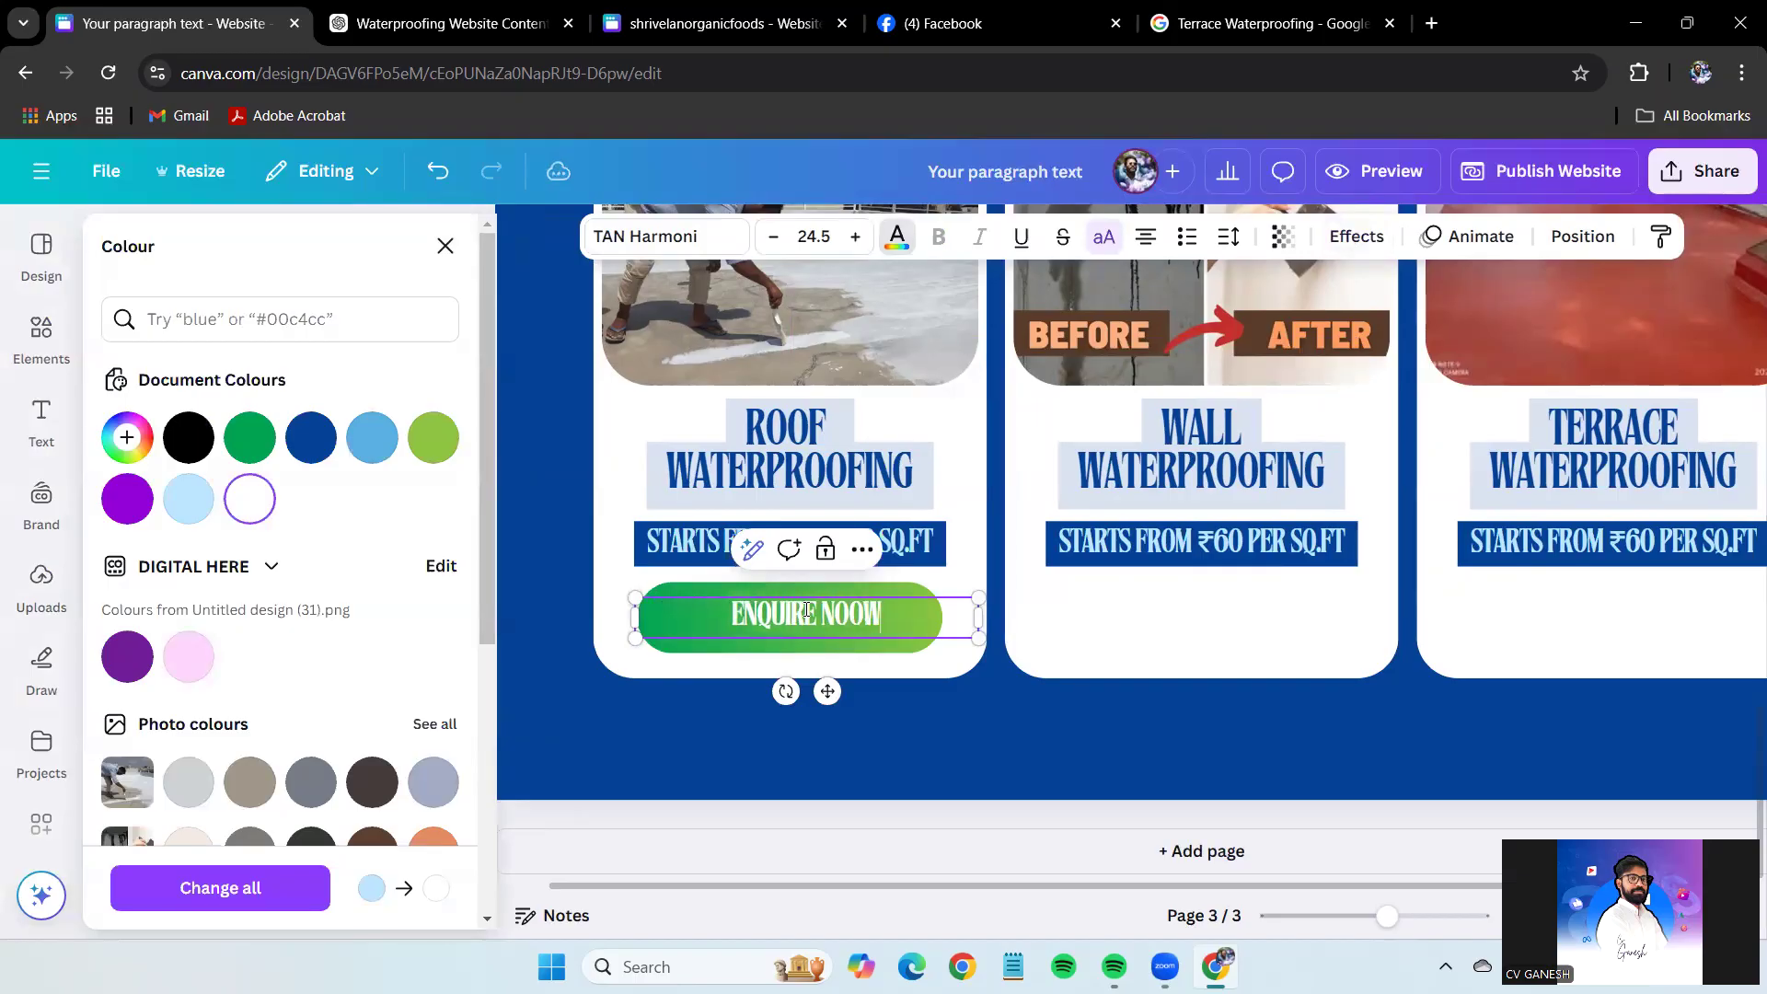
{"action": "key", "text": "BackSpace"}
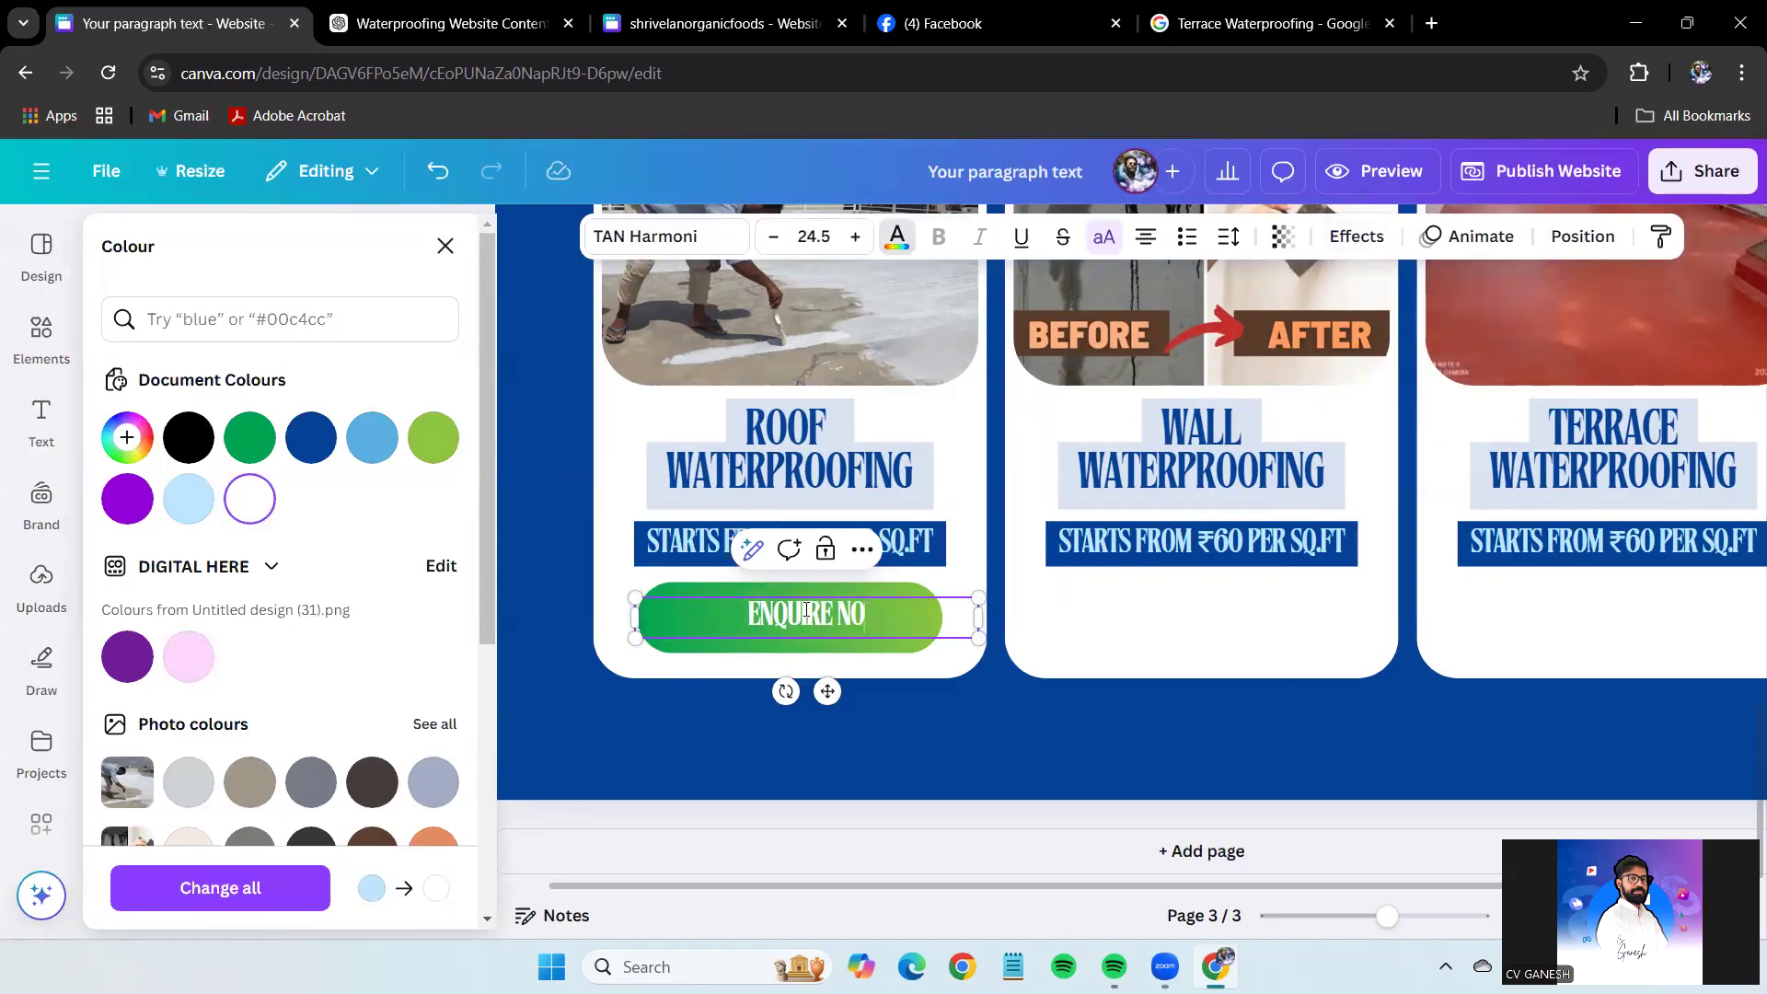
{"action": "type", "text": "W"}
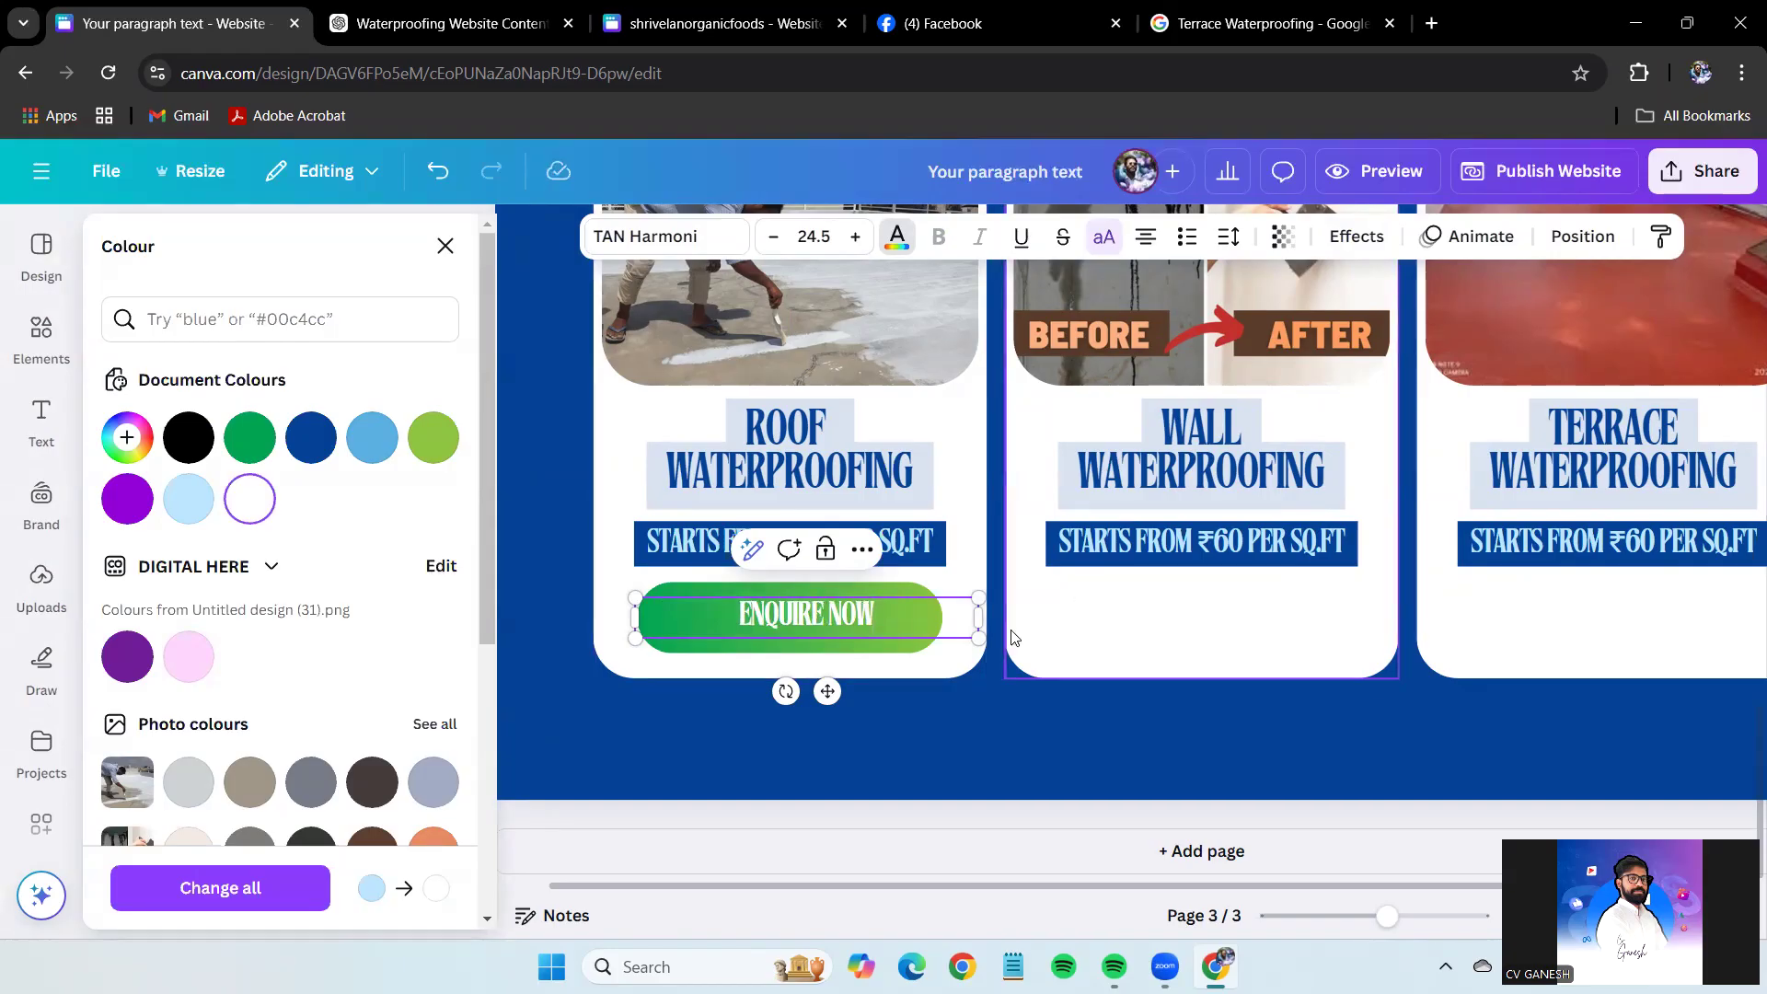
{"action": "left_click_drag", "start_coordinate": [978, 616], "coordinate": [857, 637]}
{"action": "left_click", "coordinate": [1135, 771]}
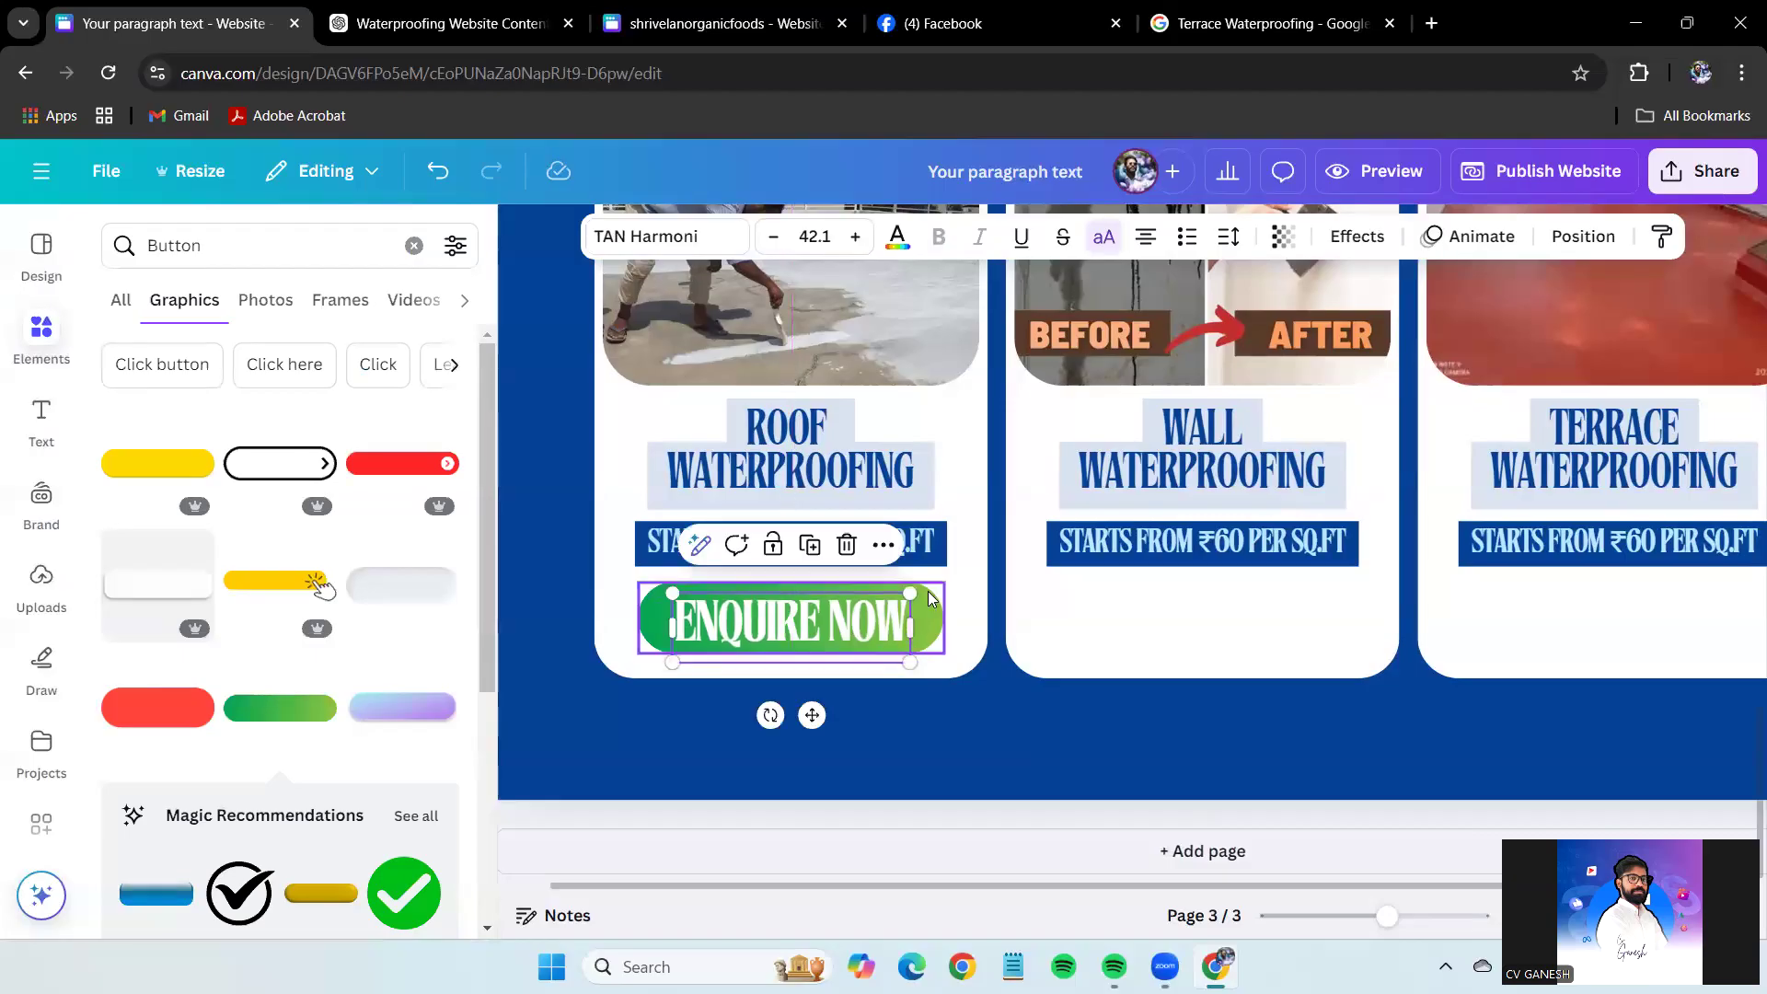
{"action": "left_click", "coordinate": [1094, 744]}
{"action": "left_click_drag", "start_coordinate": [1387, 916], "coordinate": [1390, 918]}
Give the ENQUIRE NOW text a green Shadow effect.
{"action": "scroll", "coordinate": [1165, 750], "scroll_direction": "left", "scroll_amount": 2}
{"action": "scroll", "coordinate": [966, 642], "scroll_direction": "down", "scroll_amount": 2}
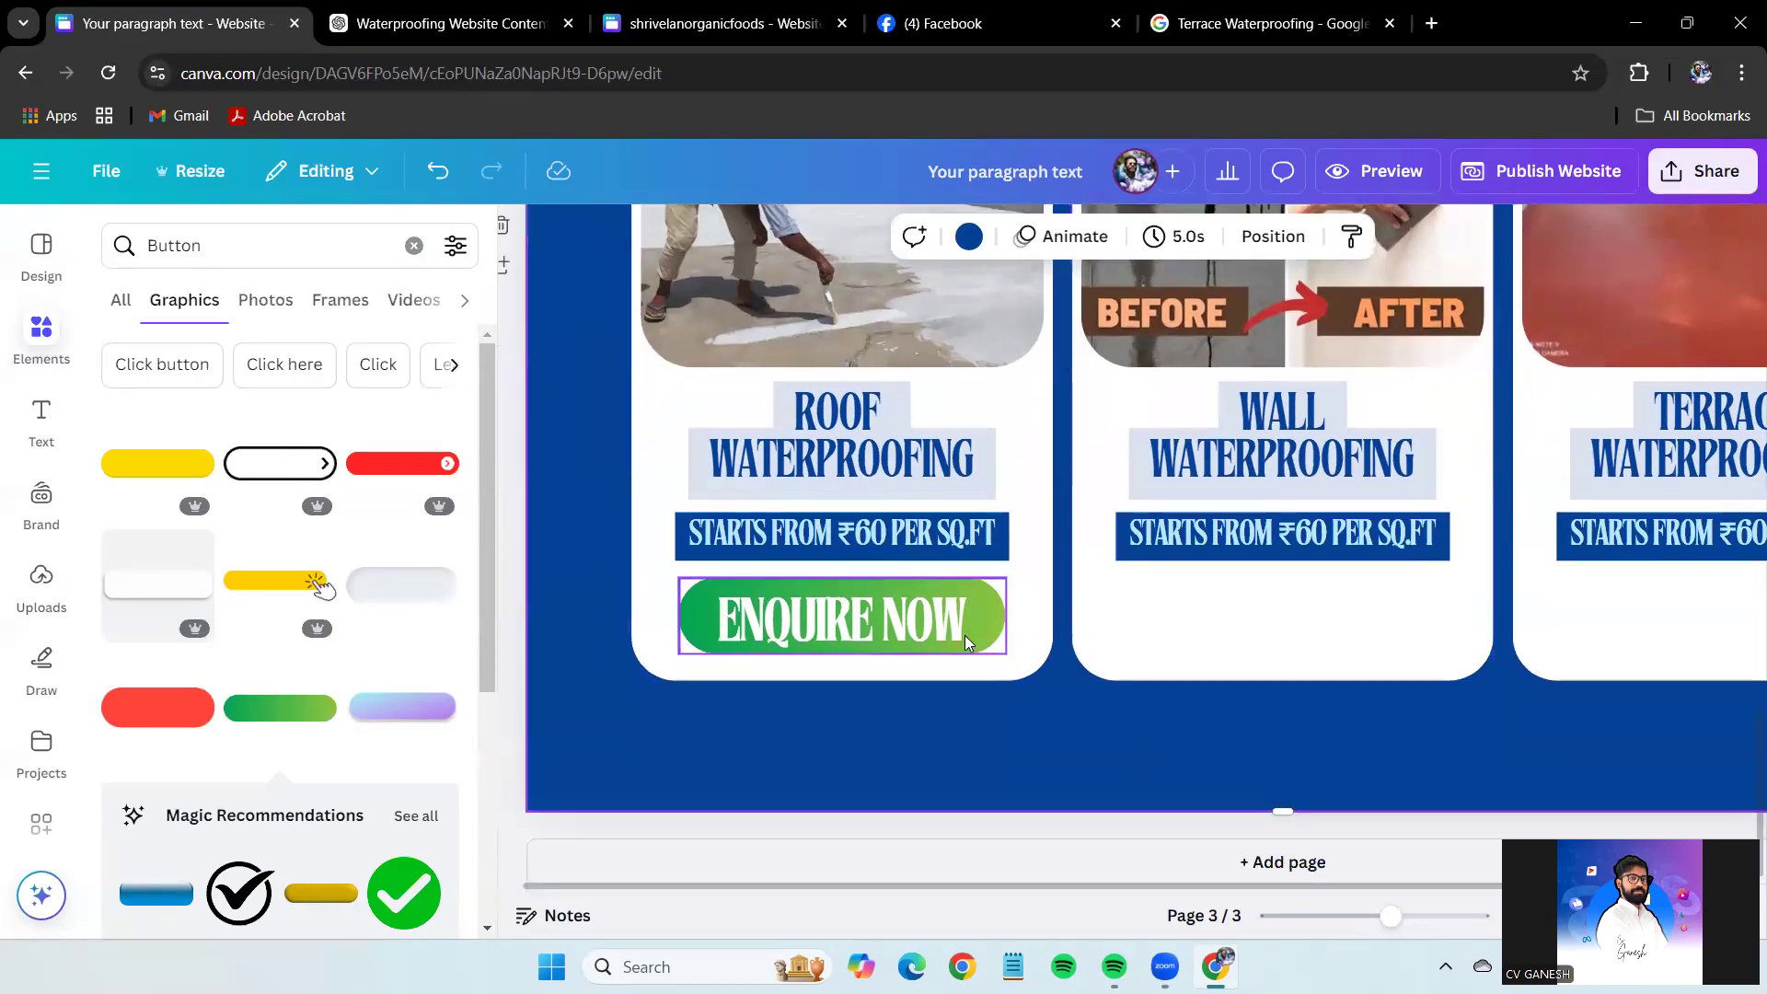
{"action": "left_click", "coordinate": [929, 628]}
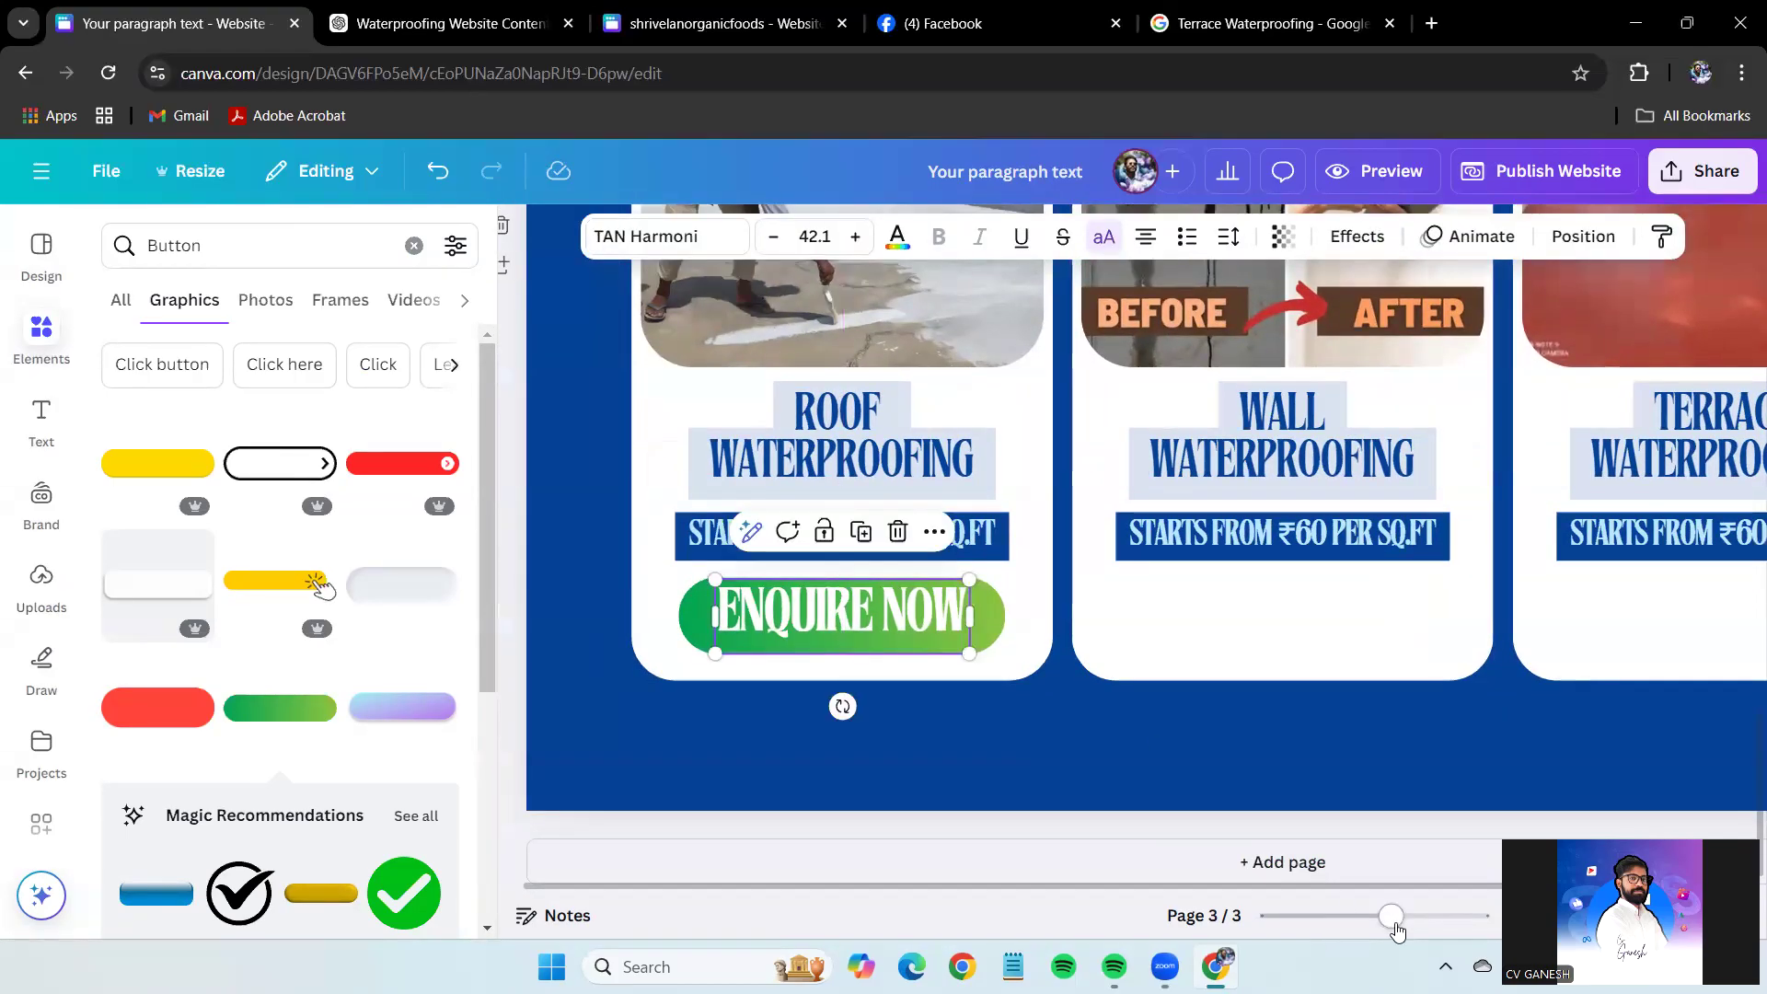
{"action": "scroll", "coordinate": [602, 692], "scroll_direction": "up", "scroll_amount": 5}
{"action": "scroll", "coordinate": [1074, 892], "scroll_direction": "left", "scroll_amount": 6}
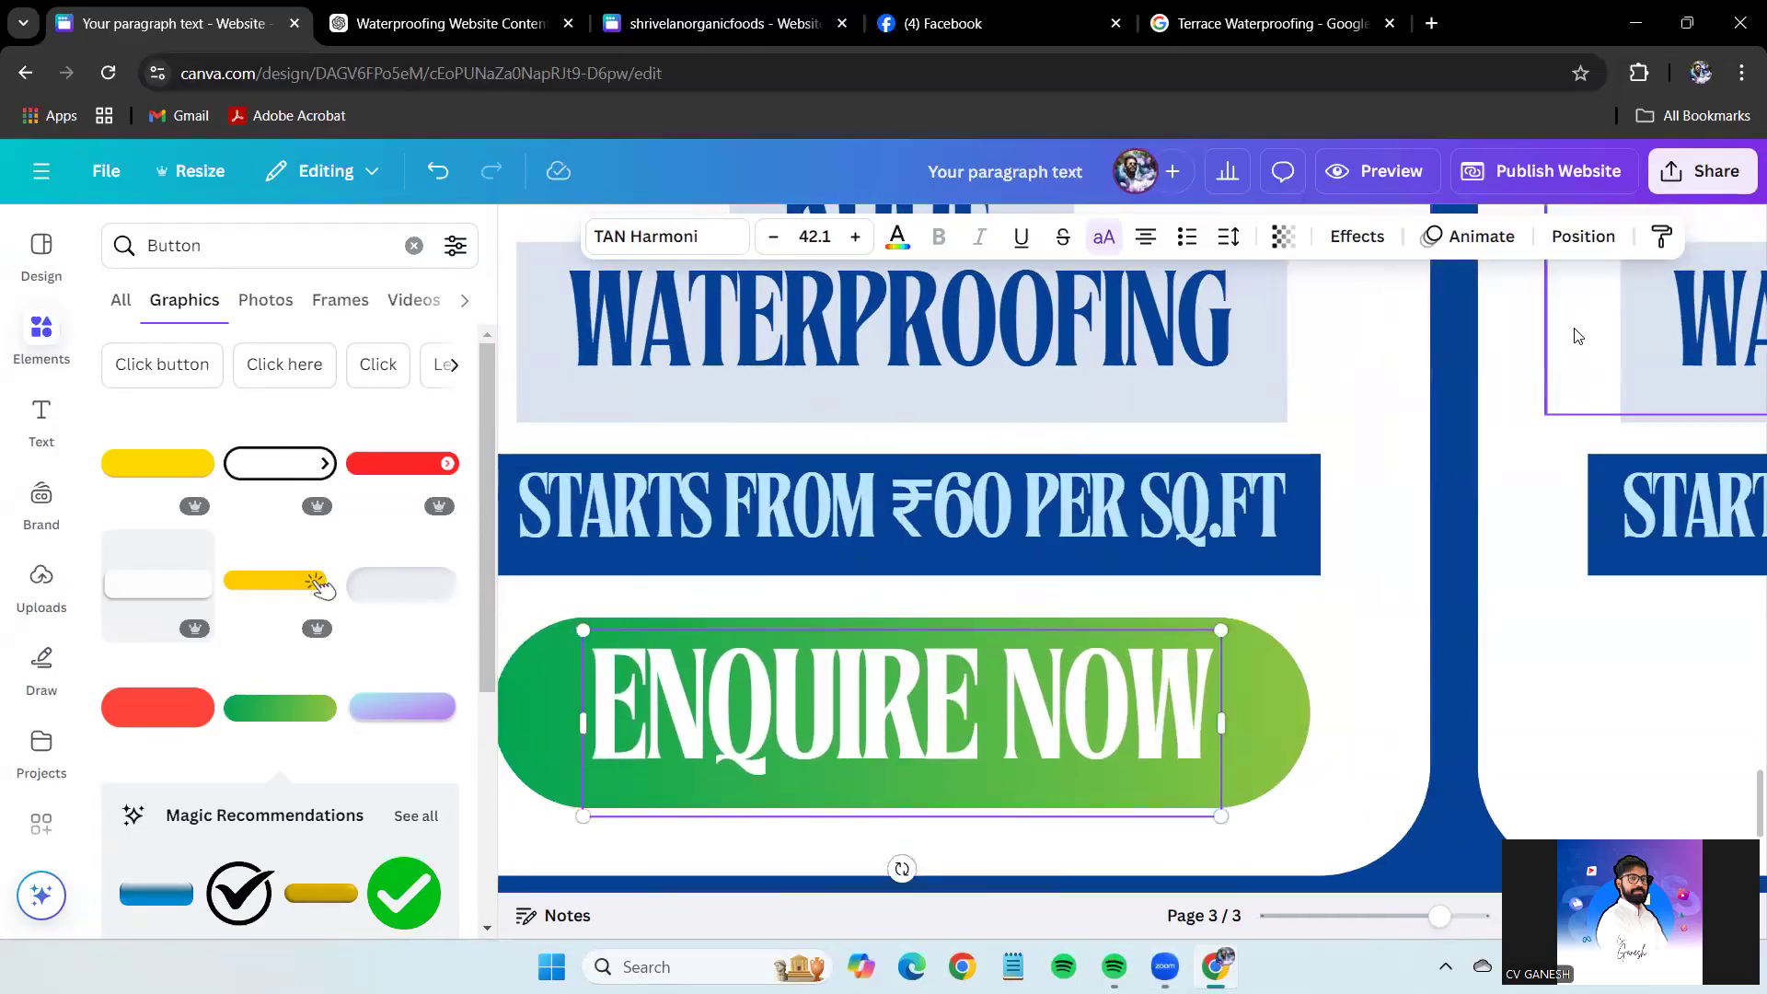
{"action": "left_click", "coordinate": [1366, 241]}
{"action": "left_click", "coordinate": [280, 376]}
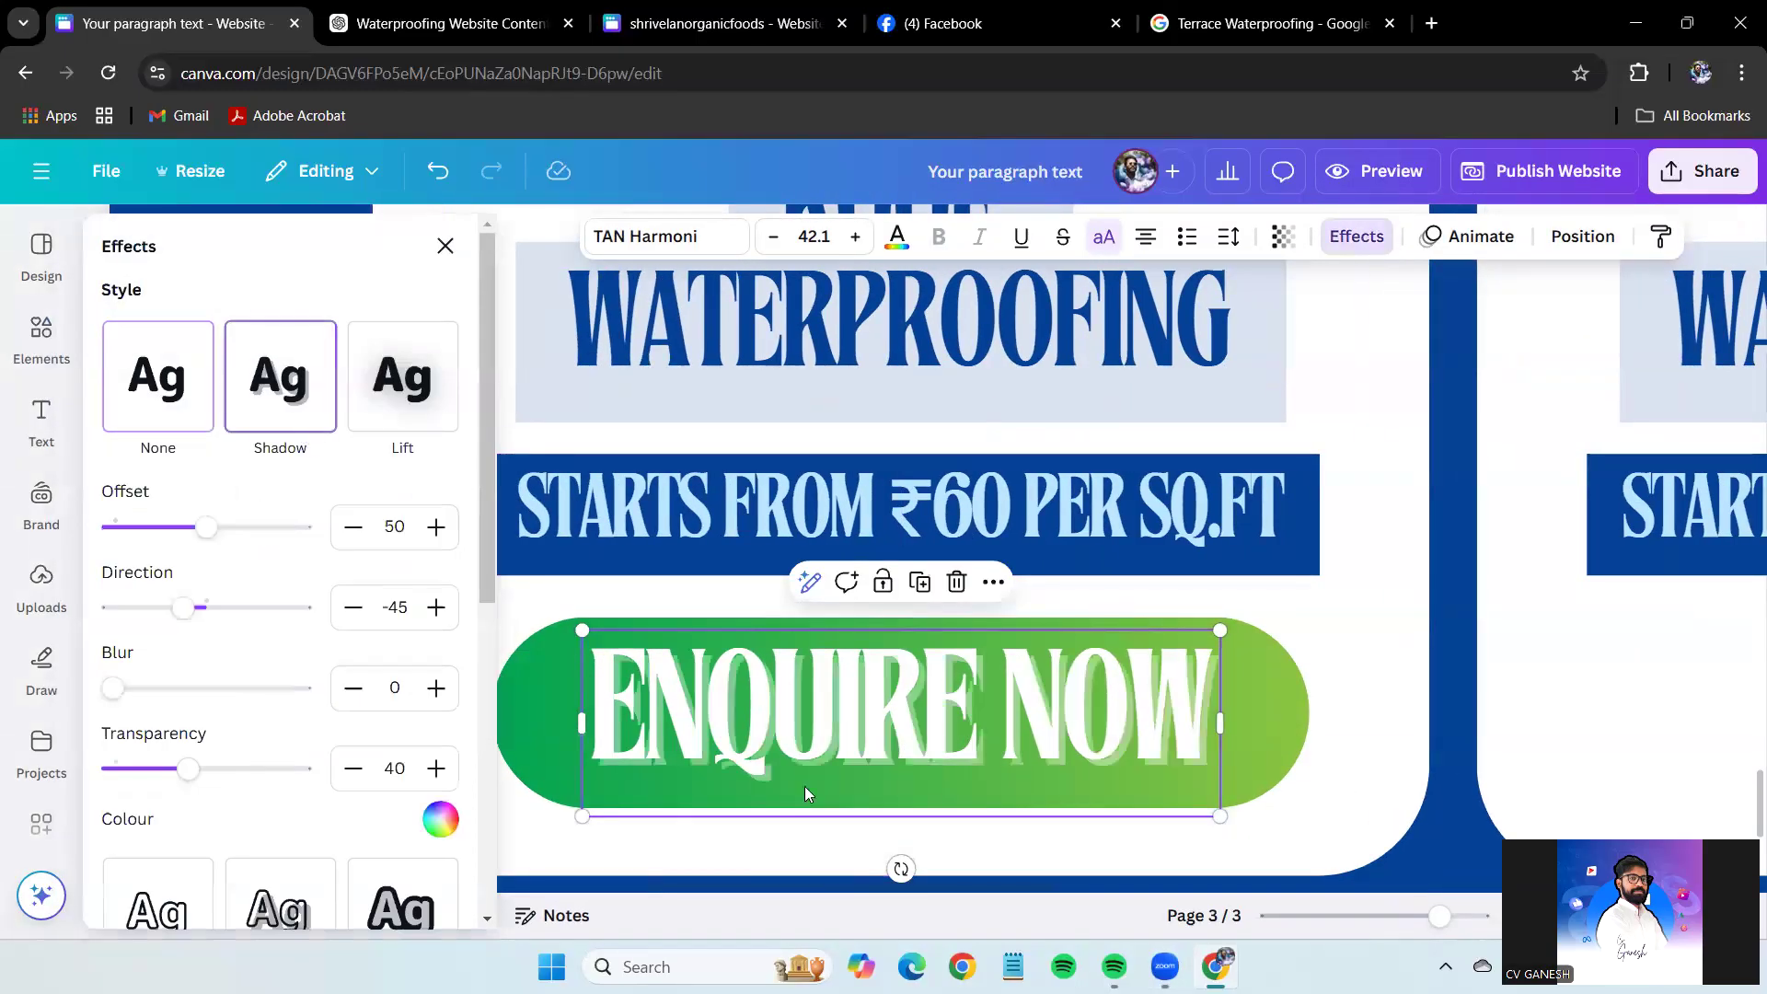
{"action": "left_click", "coordinate": [430, 817]}
{"action": "left_click", "coordinate": [233, 559]}
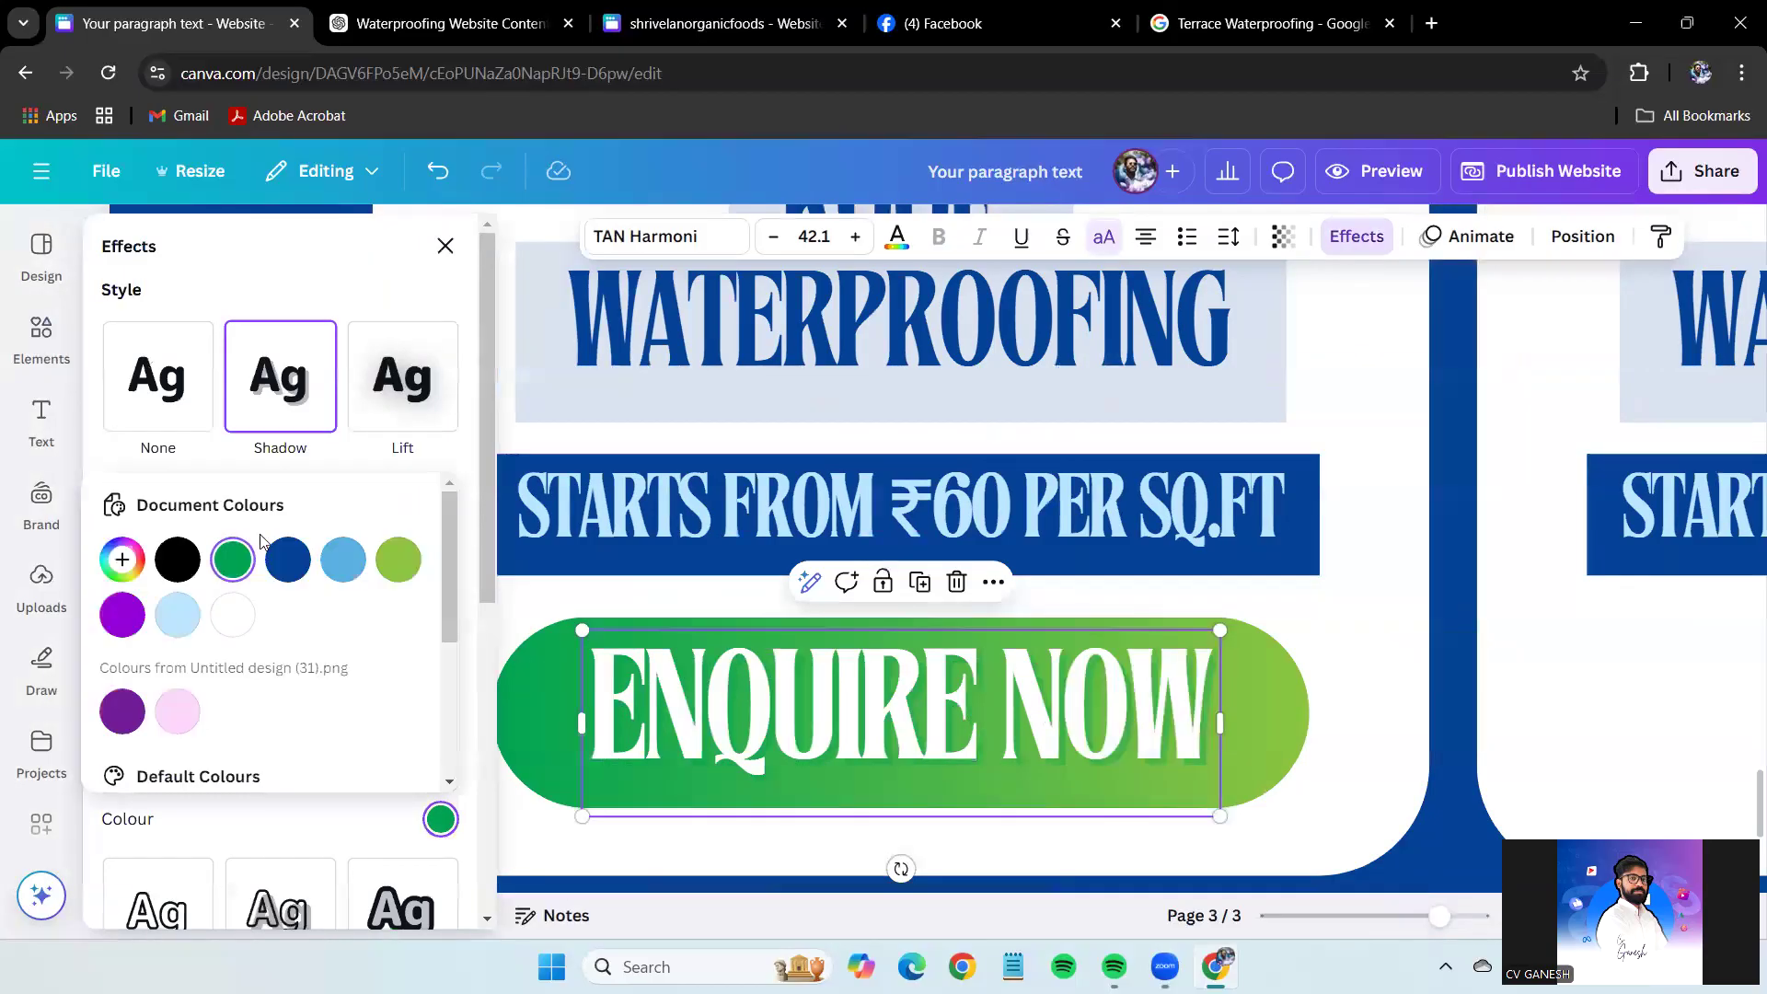
{"action": "left_click", "coordinate": [307, 286]}
Change the shadow colour to dark green #00783A and close the effect settings.
{"action": "left_click", "coordinate": [440, 818]}
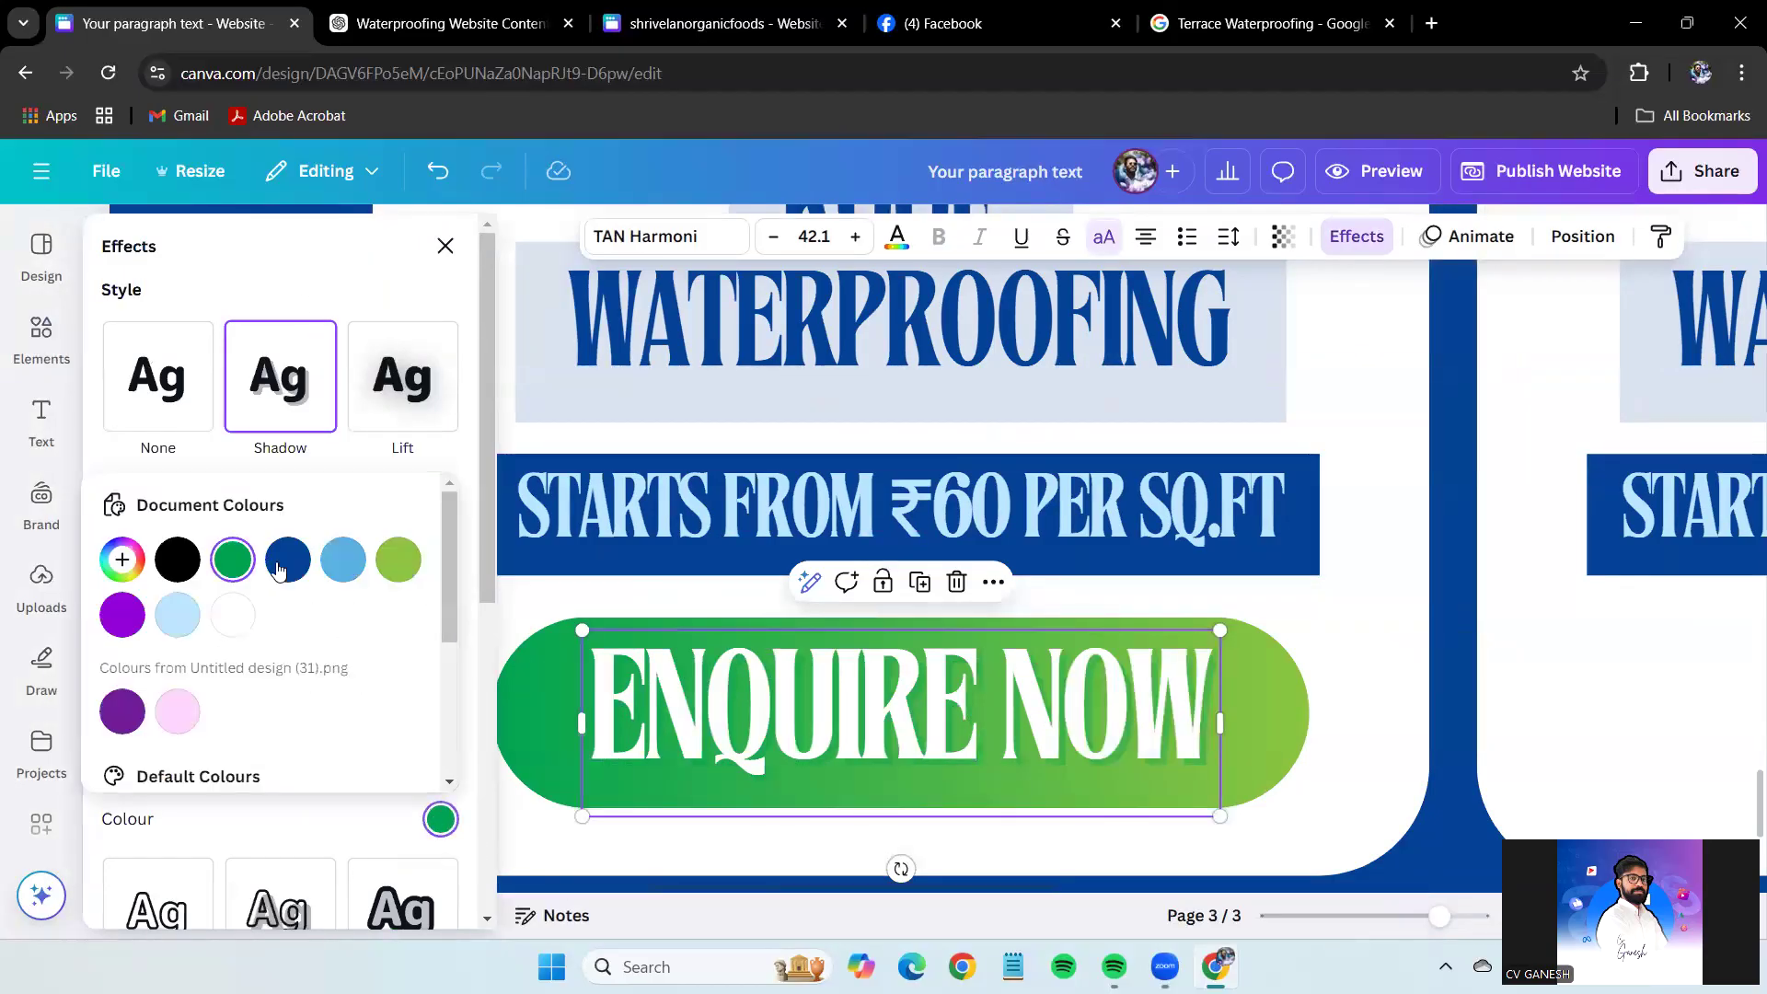
{"action": "left_click", "coordinate": [122, 559]}
{"action": "left_click_drag", "start_coordinate": [423, 663], "coordinate": [432, 678]}
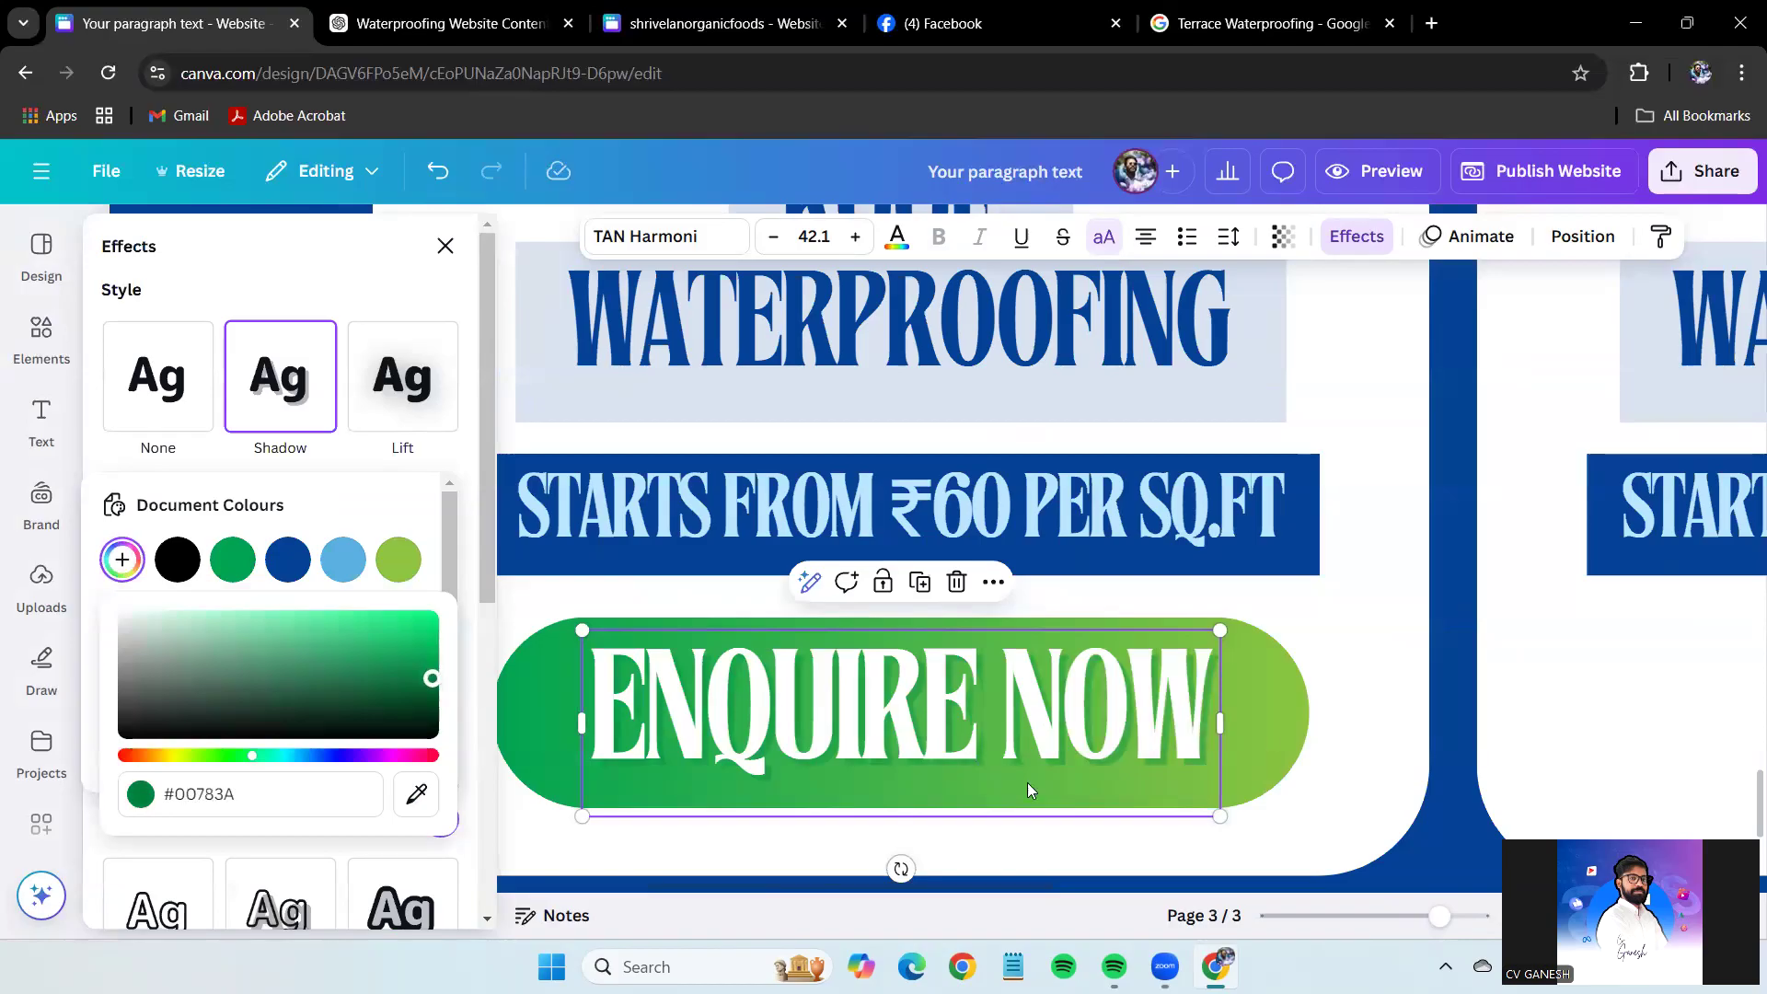
{"action": "left_click", "coordinate": [1316, 688]}
{"action": "left_click_drag", "start_coordinate": [1438, 917], "coordinate": [1392, 932]}
{"action": "left_click", "coordinate": [1508, 688]}
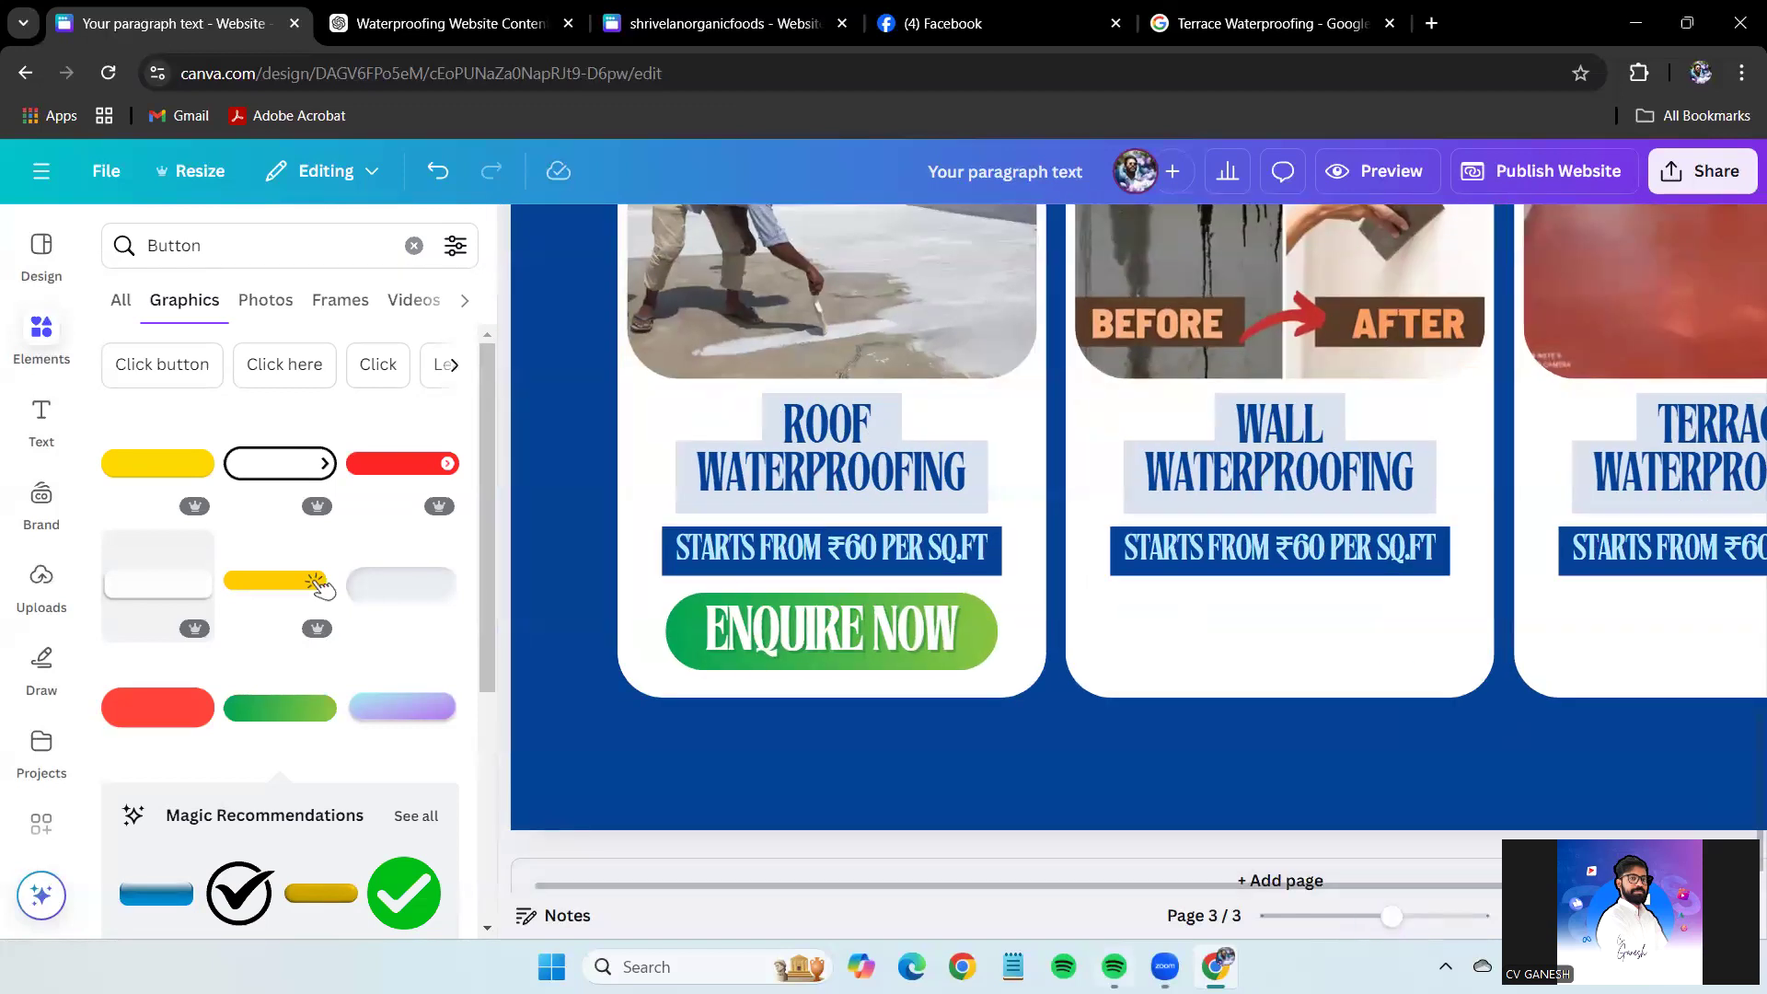
Lock the Roof Waterproofing service card in place from its more-options menu.
{"action": "left_click", "coordinate": [671, 665]}
{"action": "left_click", "coordinate": [911, 743]}
{"action": "mouse_move", "coordinate": [1187, 630]}
{"action": "left_click", "coordinate": [1274, 627]}
{"action": "left_click", "coordinate": [1230, 741]}
{"action": "left_click_drag", "start_coordinate": [600, 734], "coordinate": [638, 753]}
Open the Link setting for the ENQUIRE NOW button, then close it without adding a URL.
{"action": "left_click", "coordinate": [688, 637]}
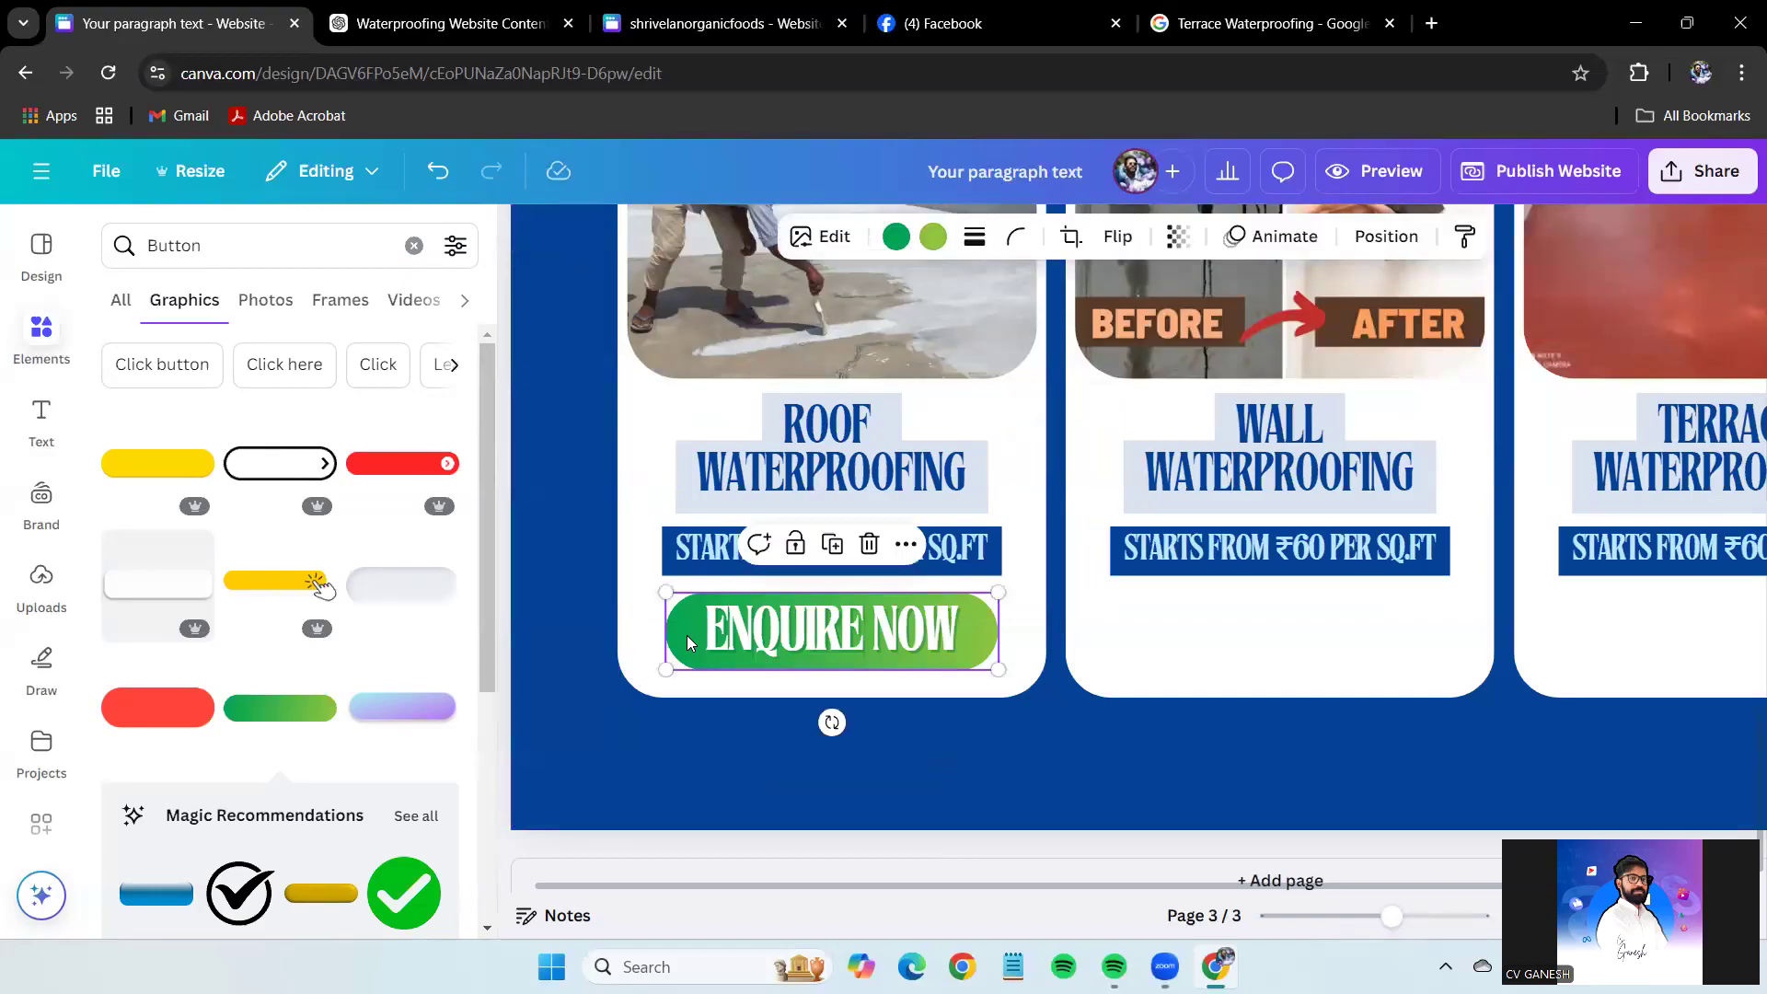
{"action": "right_click", "coordinate": [687, 635]}
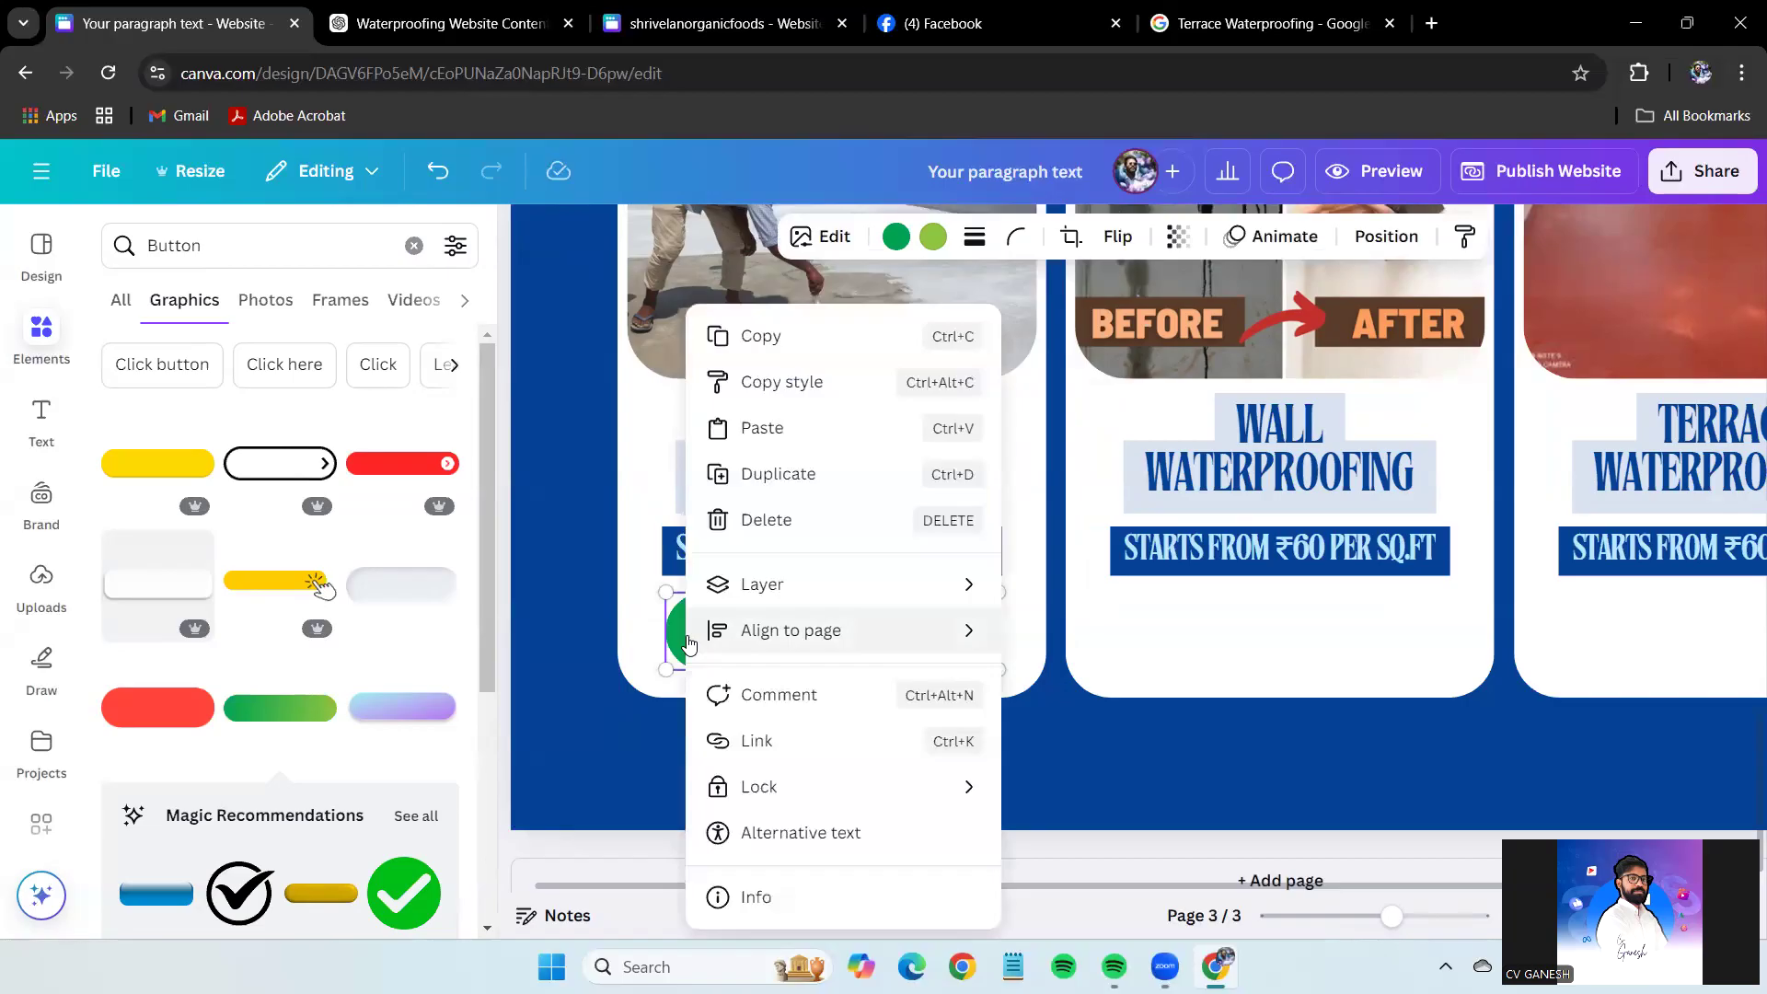
{"action": "left_click", "coordinate": [684, 629]}
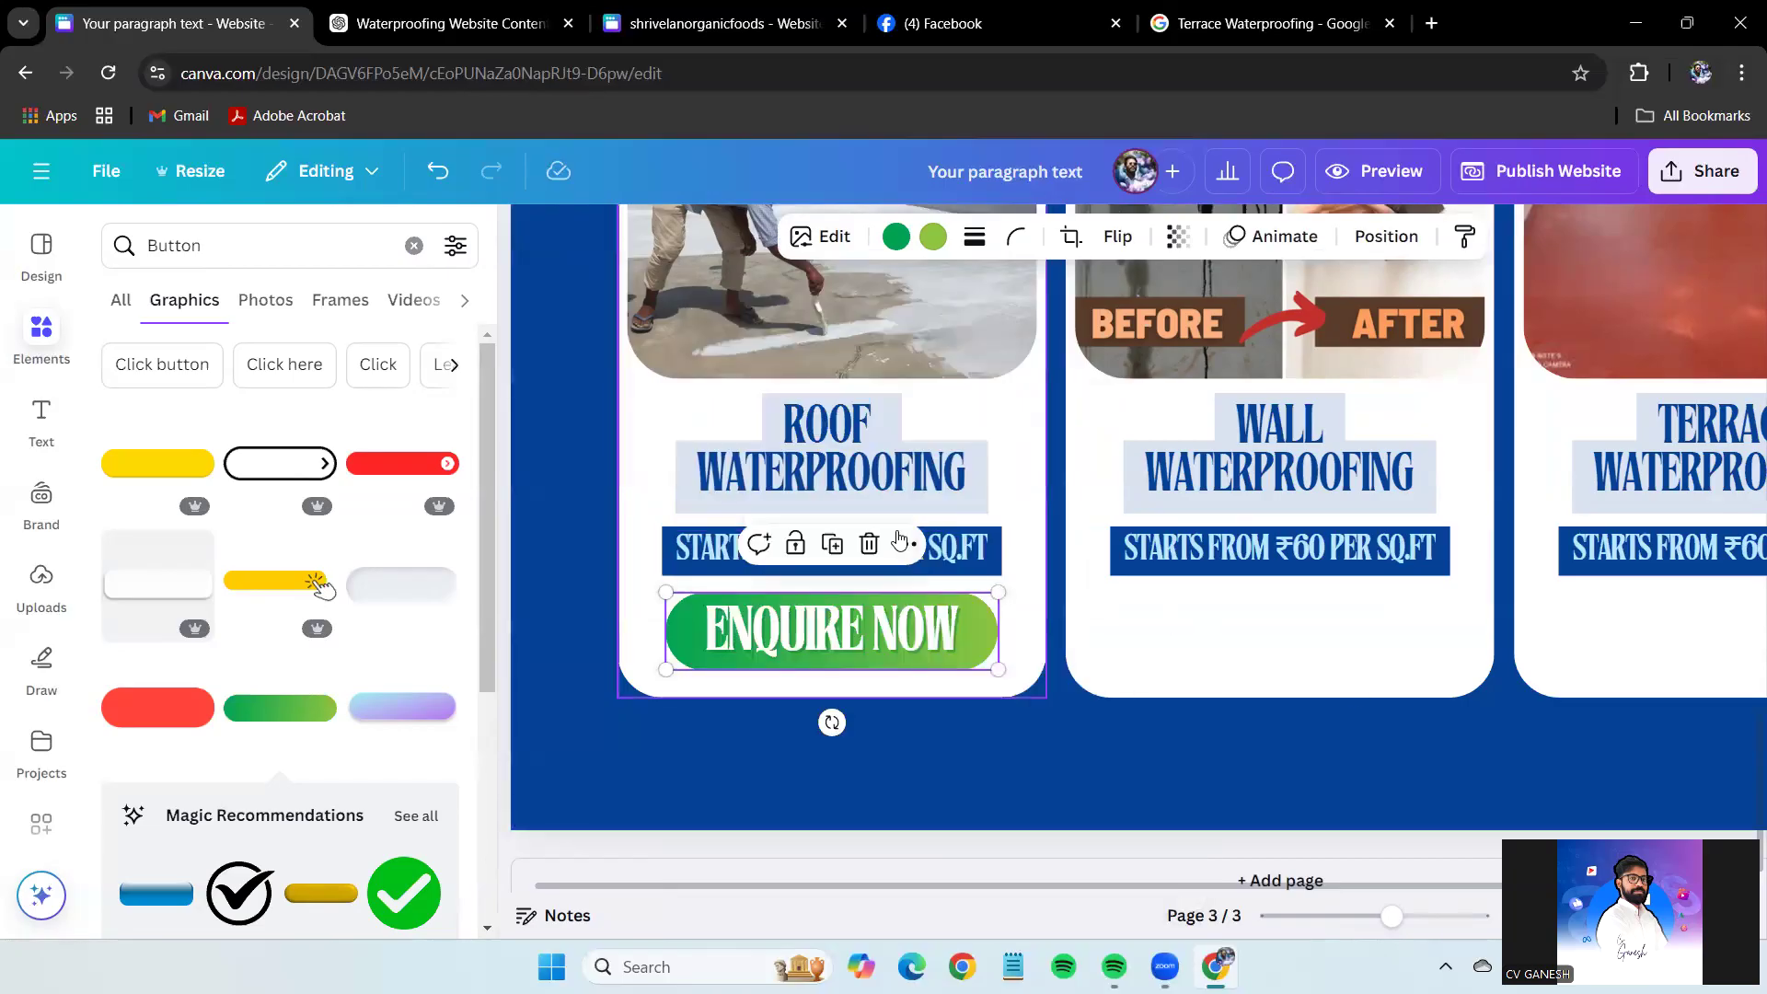
{"action": "right_click", "coordinate": [684, 626]}
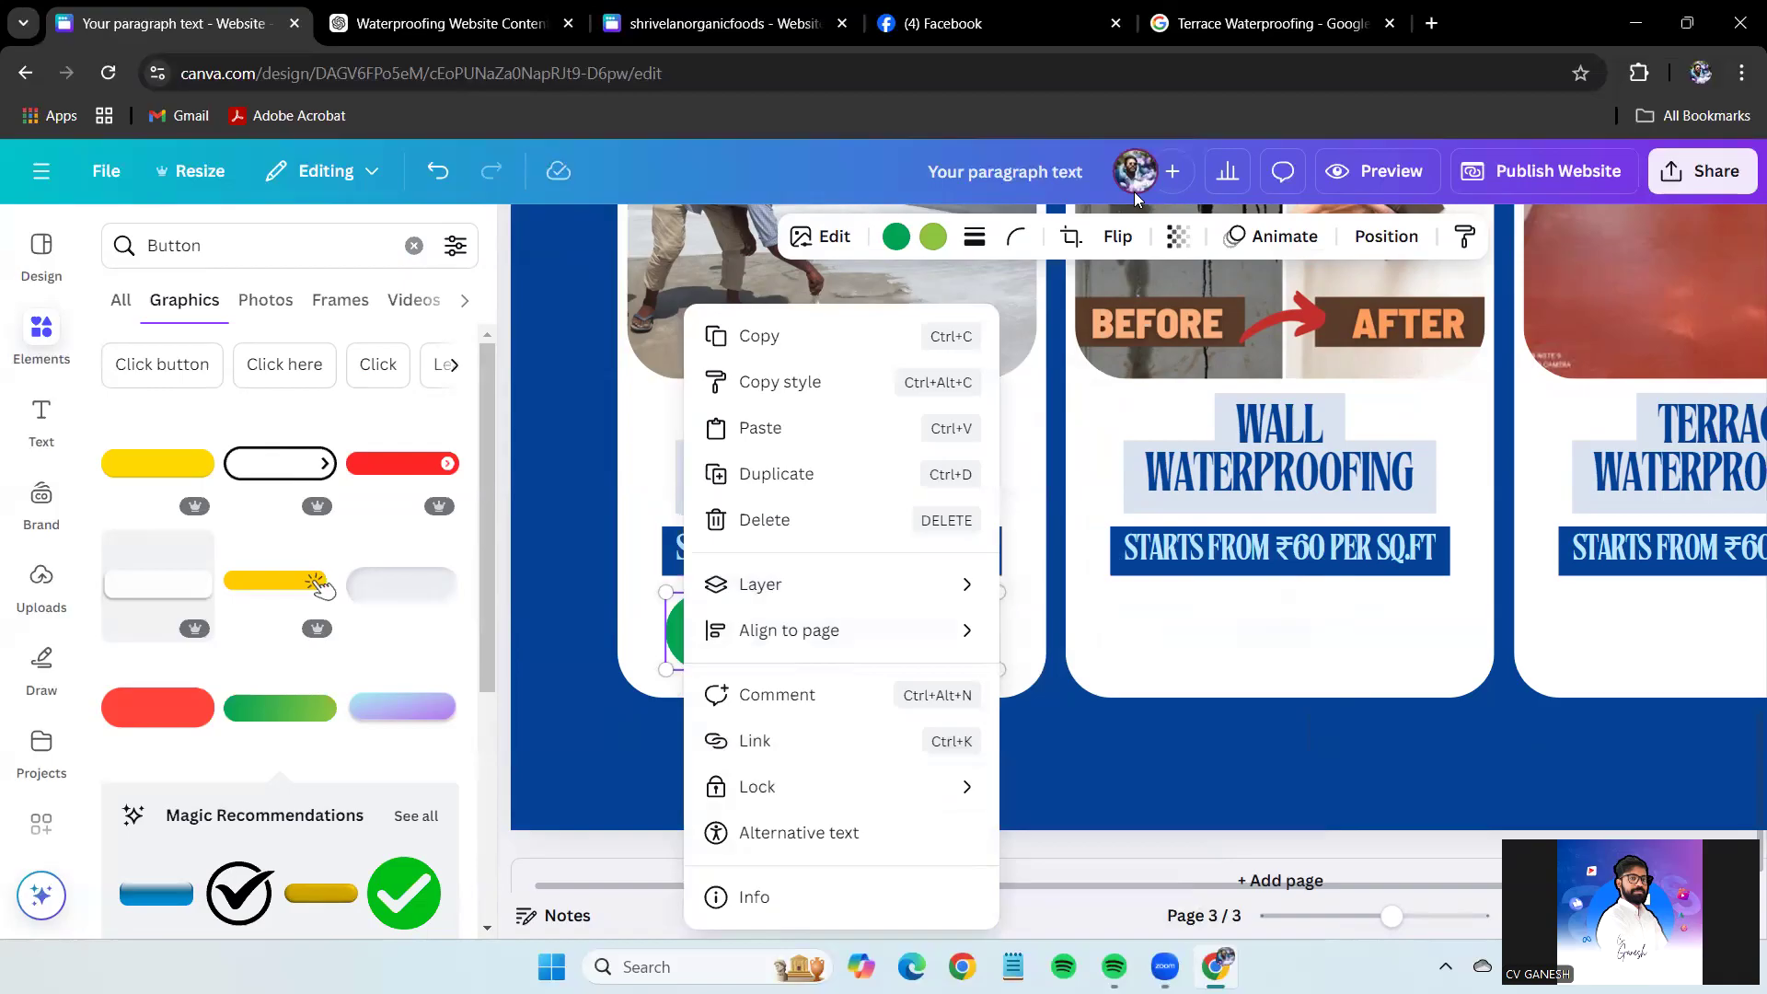
{"action": "mouse_move", "coordinate": [921, 711]}
{"action": "left_mouse_down"}
{"action": "mouse_move", "coordinate": [981, 773]}
{"action": "mouse_move", "coordinate": [889, 709]}
{"action": "left_mouse_up"}
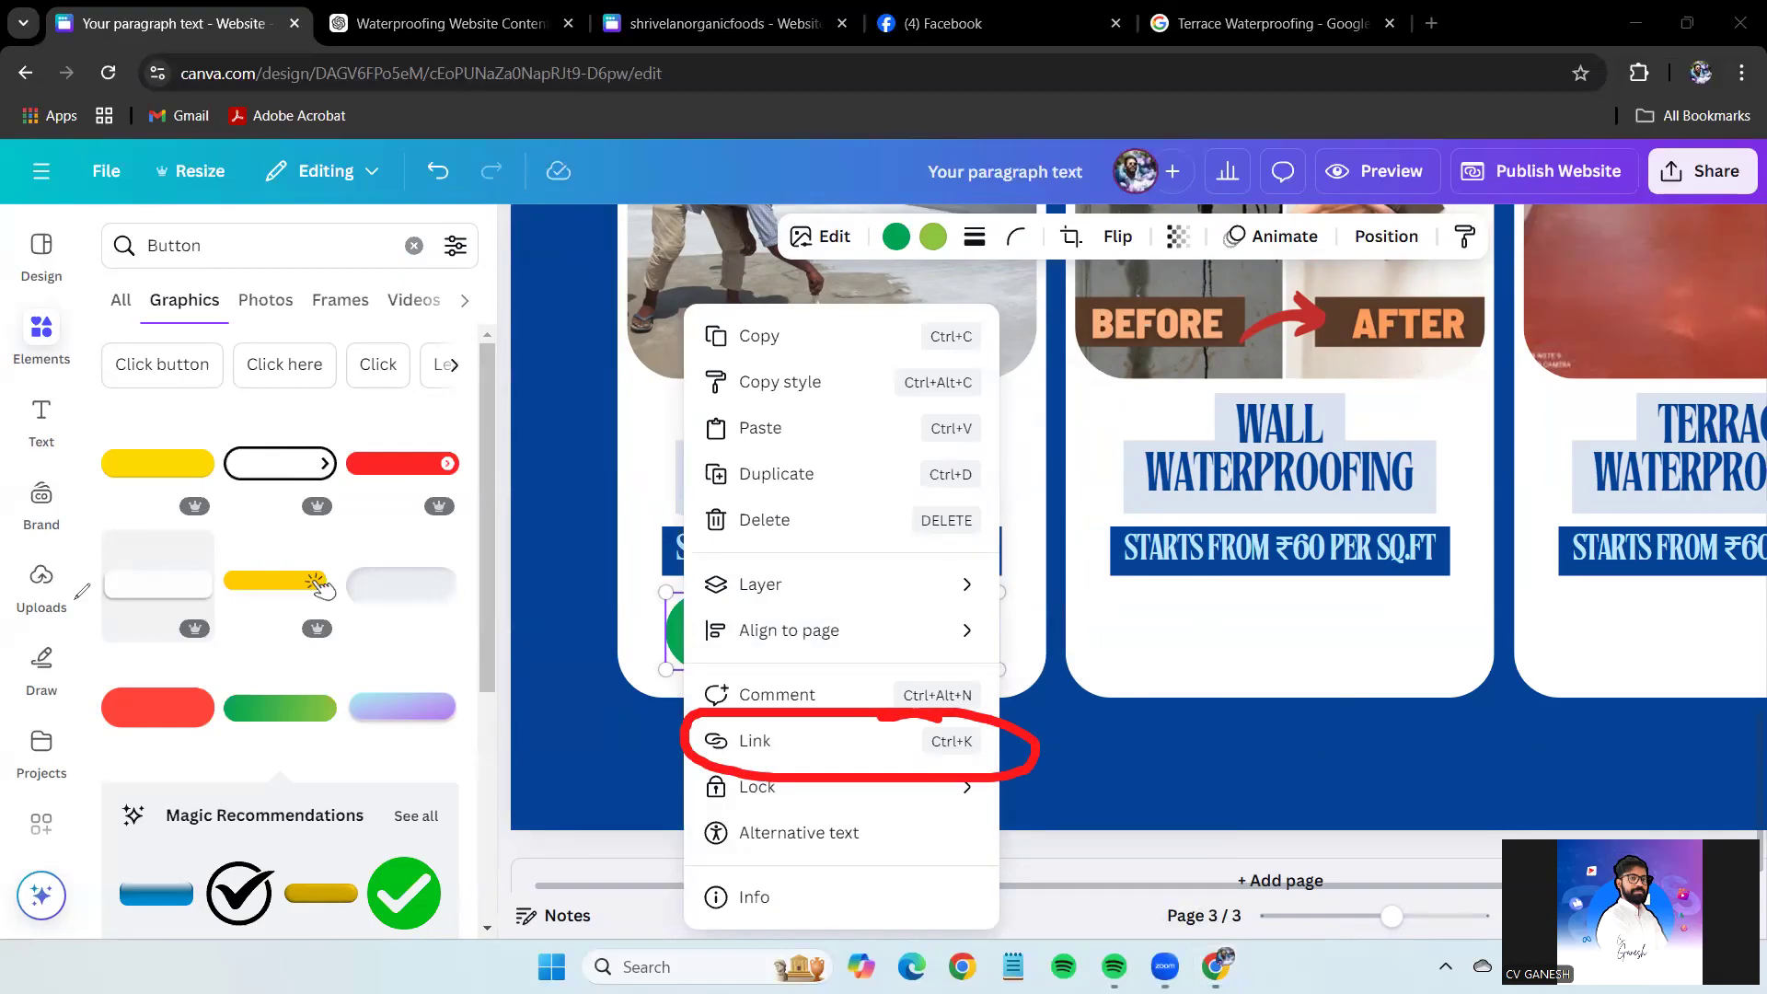
{"action": "left_click", "coordinate": [831, 741]}
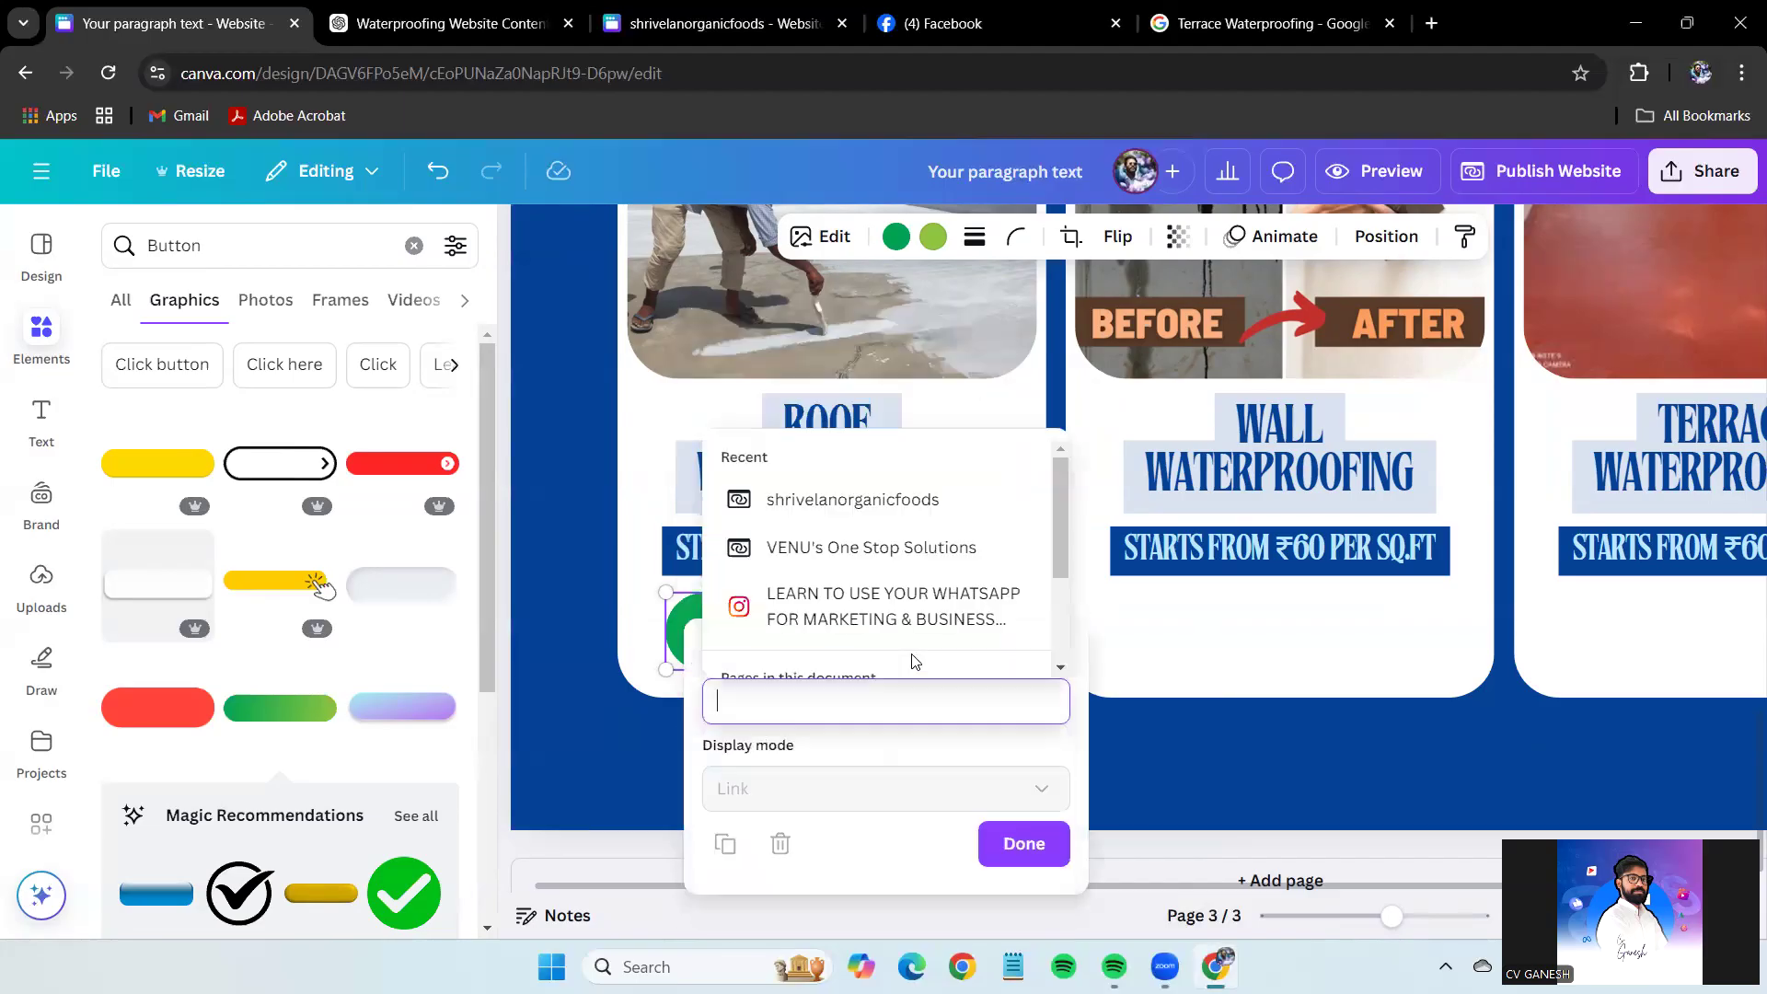
{"action": "left_click", "coordinate": [902, 698]}
{"action": "key", "text": "Escape"}
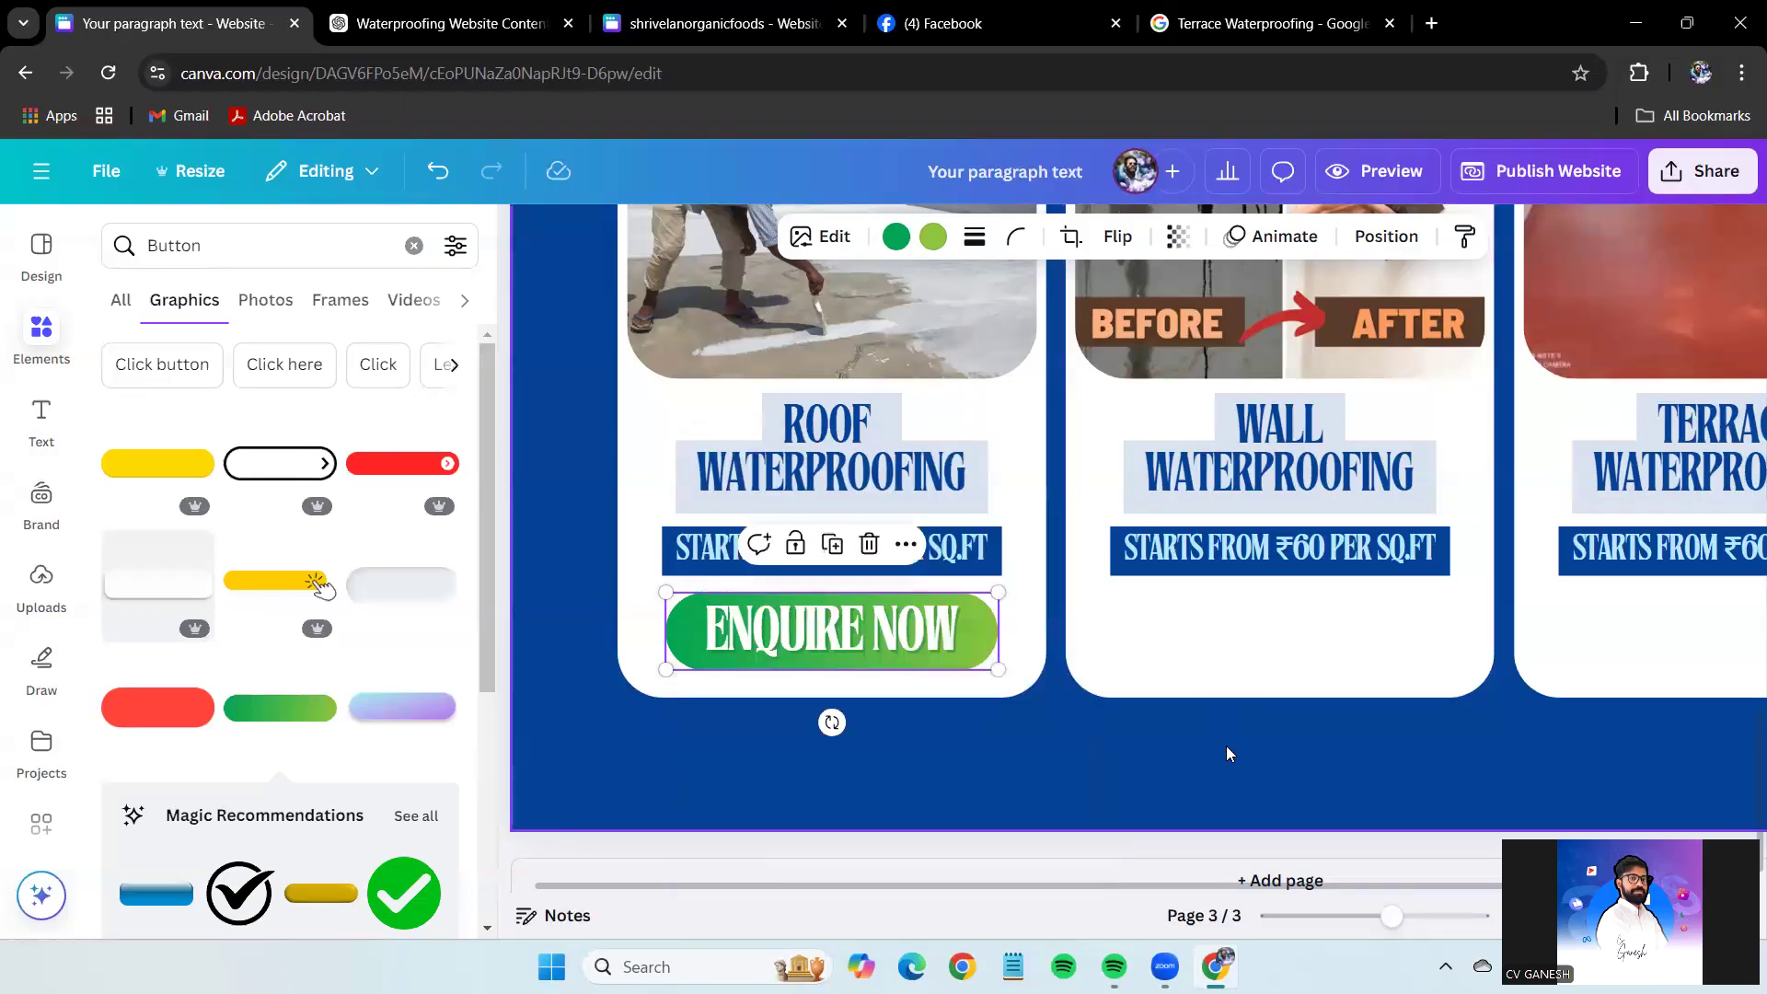
Test the page-1 WhatsApp US button's wa.me link, ungroup it, and select its link address.
{"action": "scroll", "coordinate": [1227, 749], "scroll_direction": "up", "scroll_amount": 15}
{"action": "left_click", "coordinate": [696, 457]}
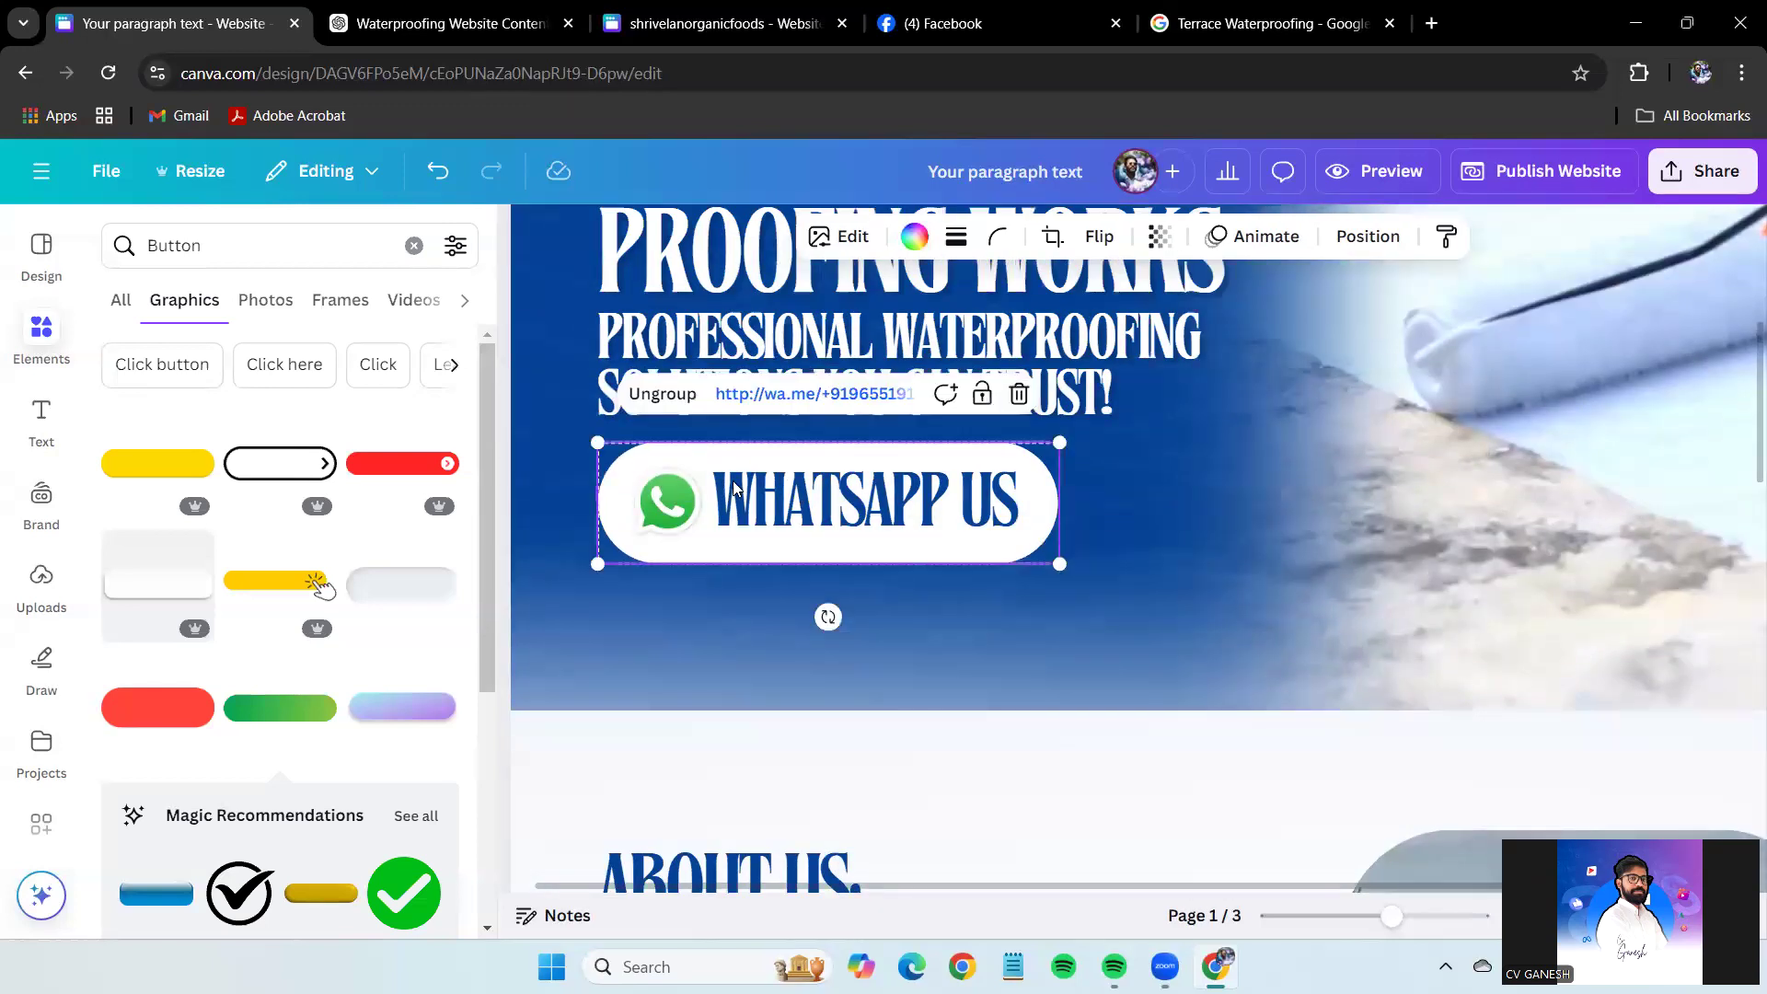
{"action": "left_click", "coordinate": [815, 395]}
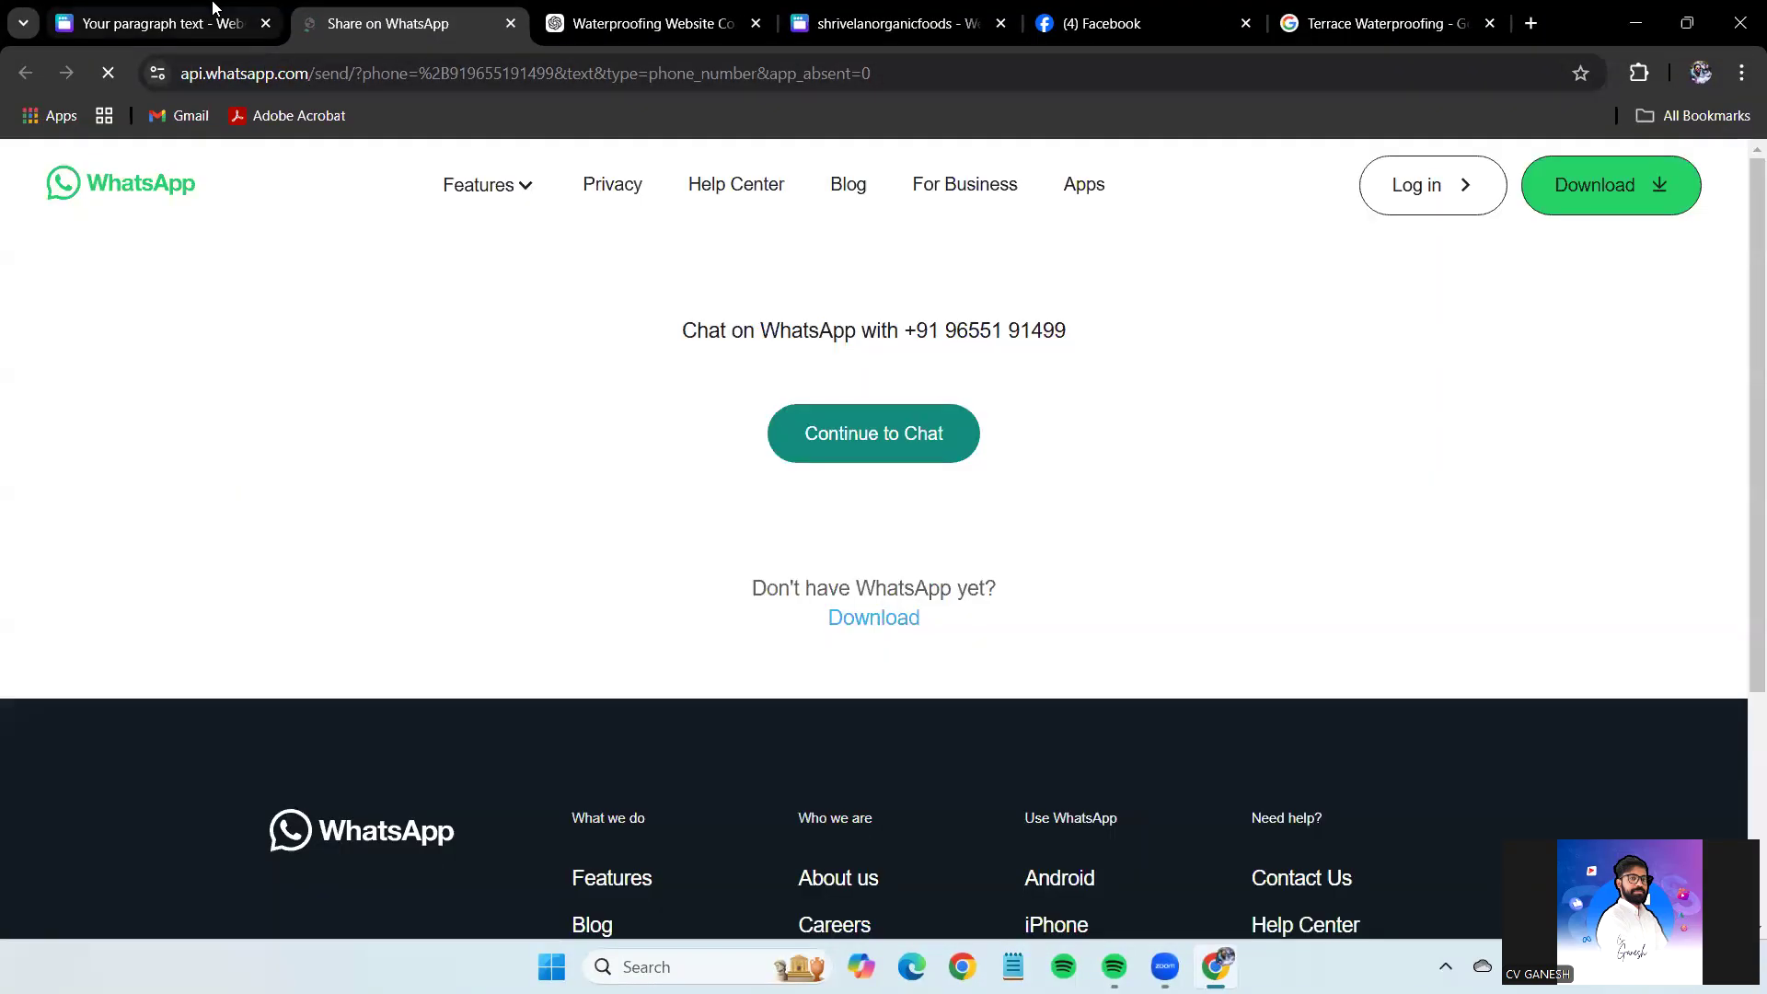
{"action": "key", "text": "ctrl+shift+Tab"}
{"action": "left_click", "coordinate": [675, 397]}
{"action": "left_click", "coordinate": [934, 396]}
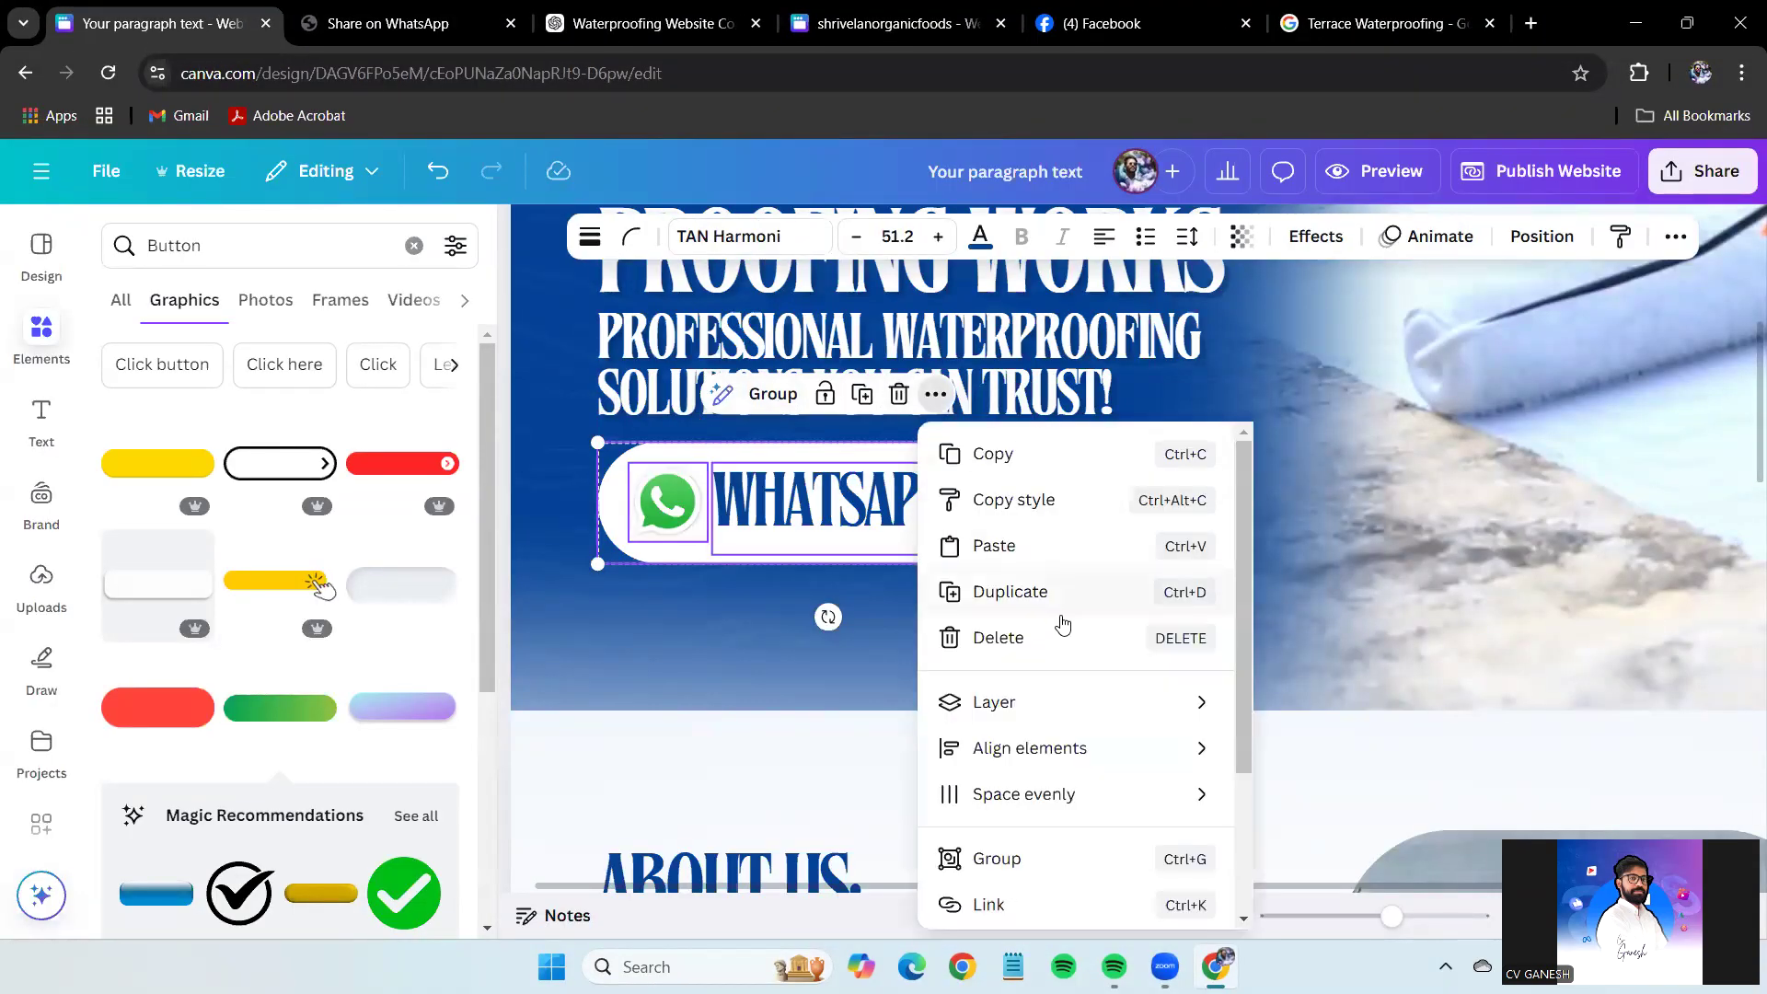
{"action": "left_click", "coordinate": [914, 511]}
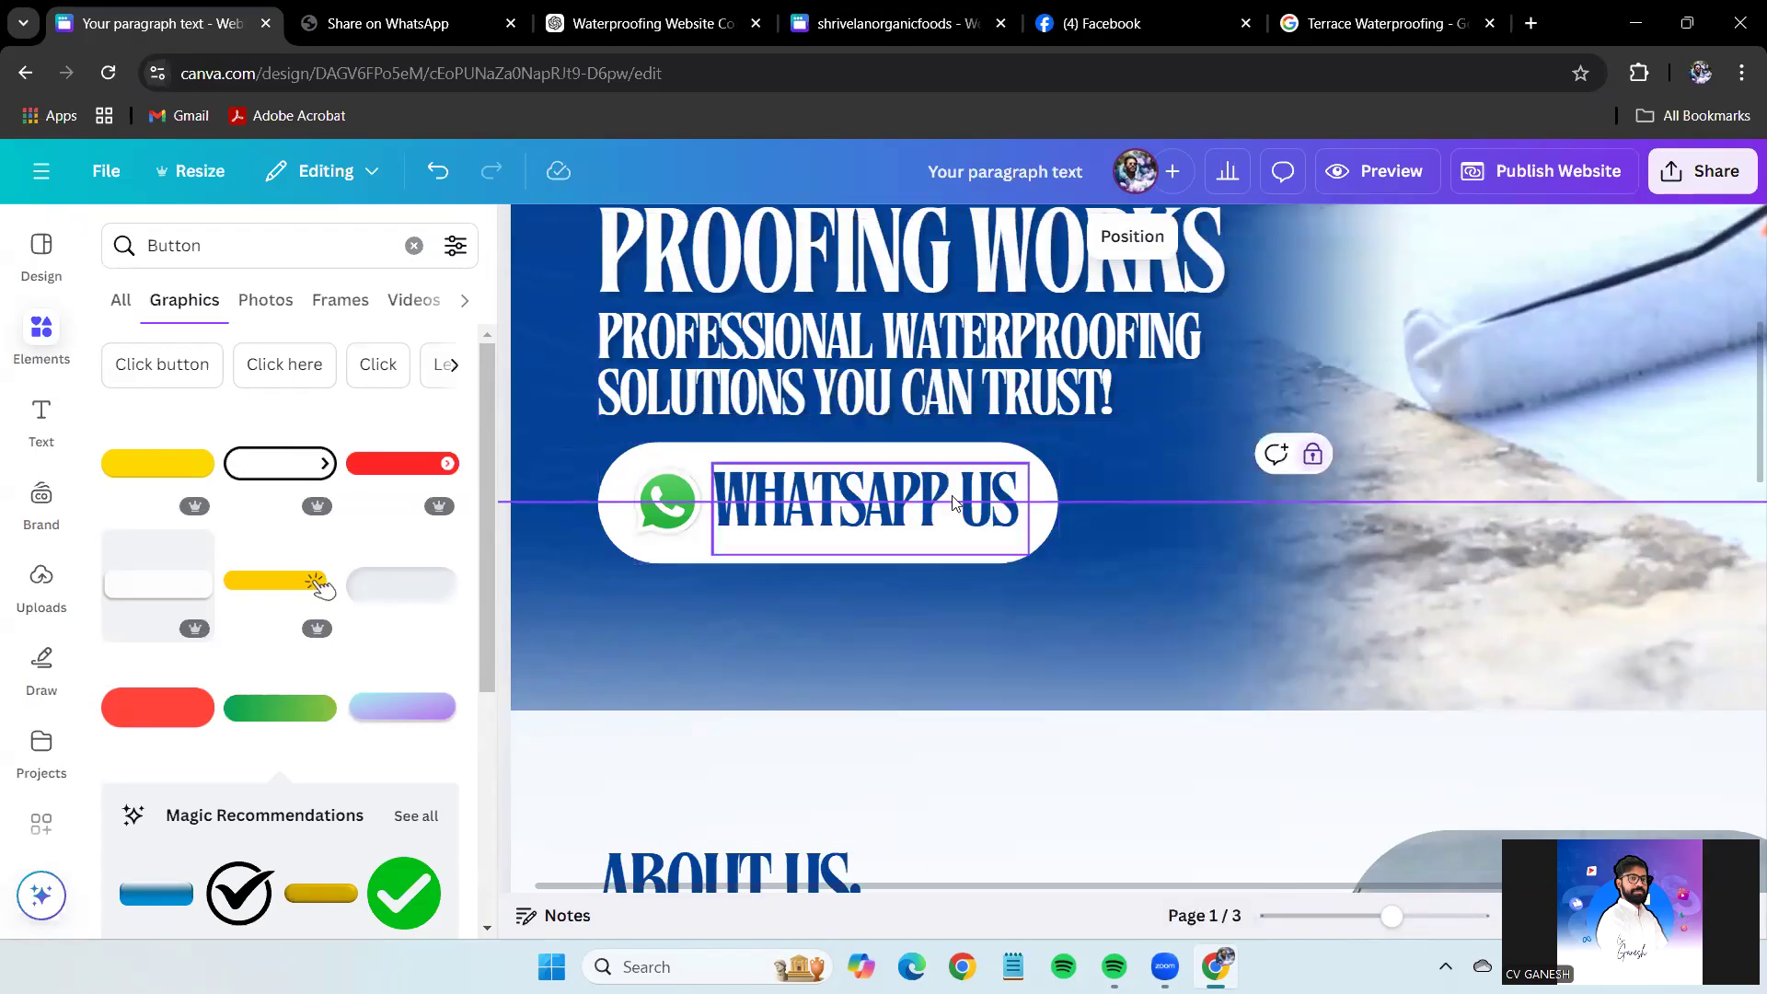
{"action": "left_click", "coordinate": [891, 417]}
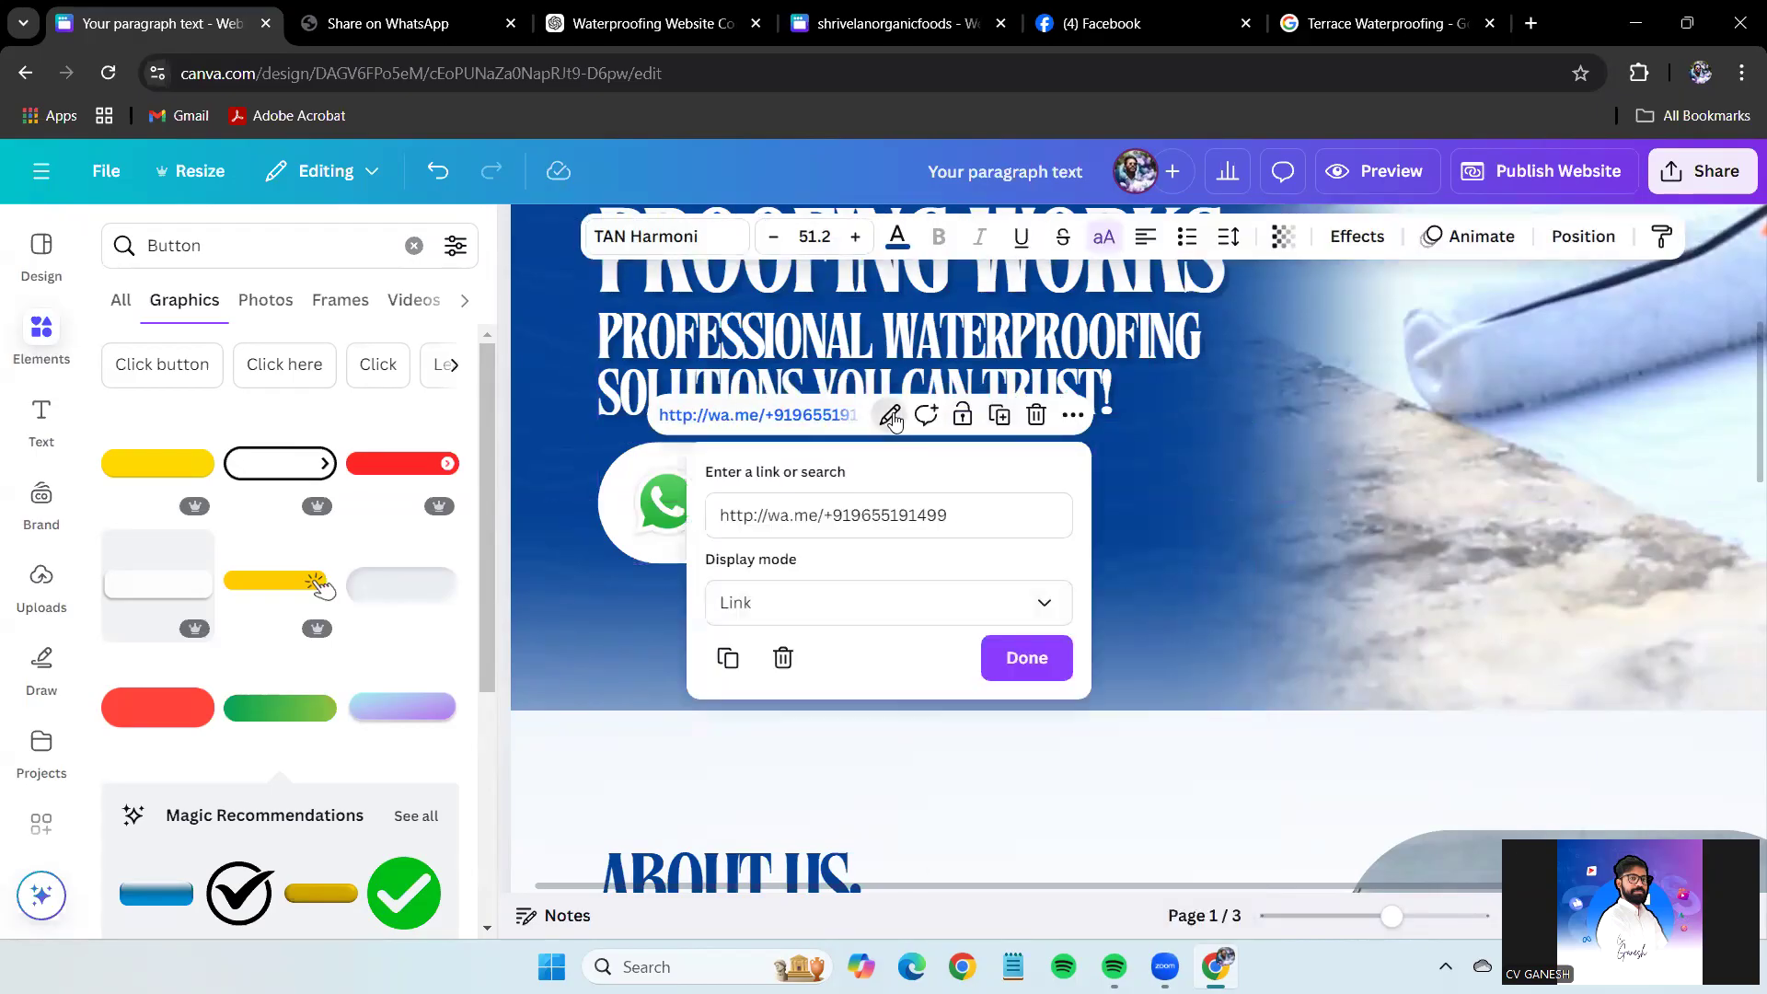
{"action": "triple_click", "coordinate": [757, 514]}
{"action": "key", "text": "ctrl+c"}
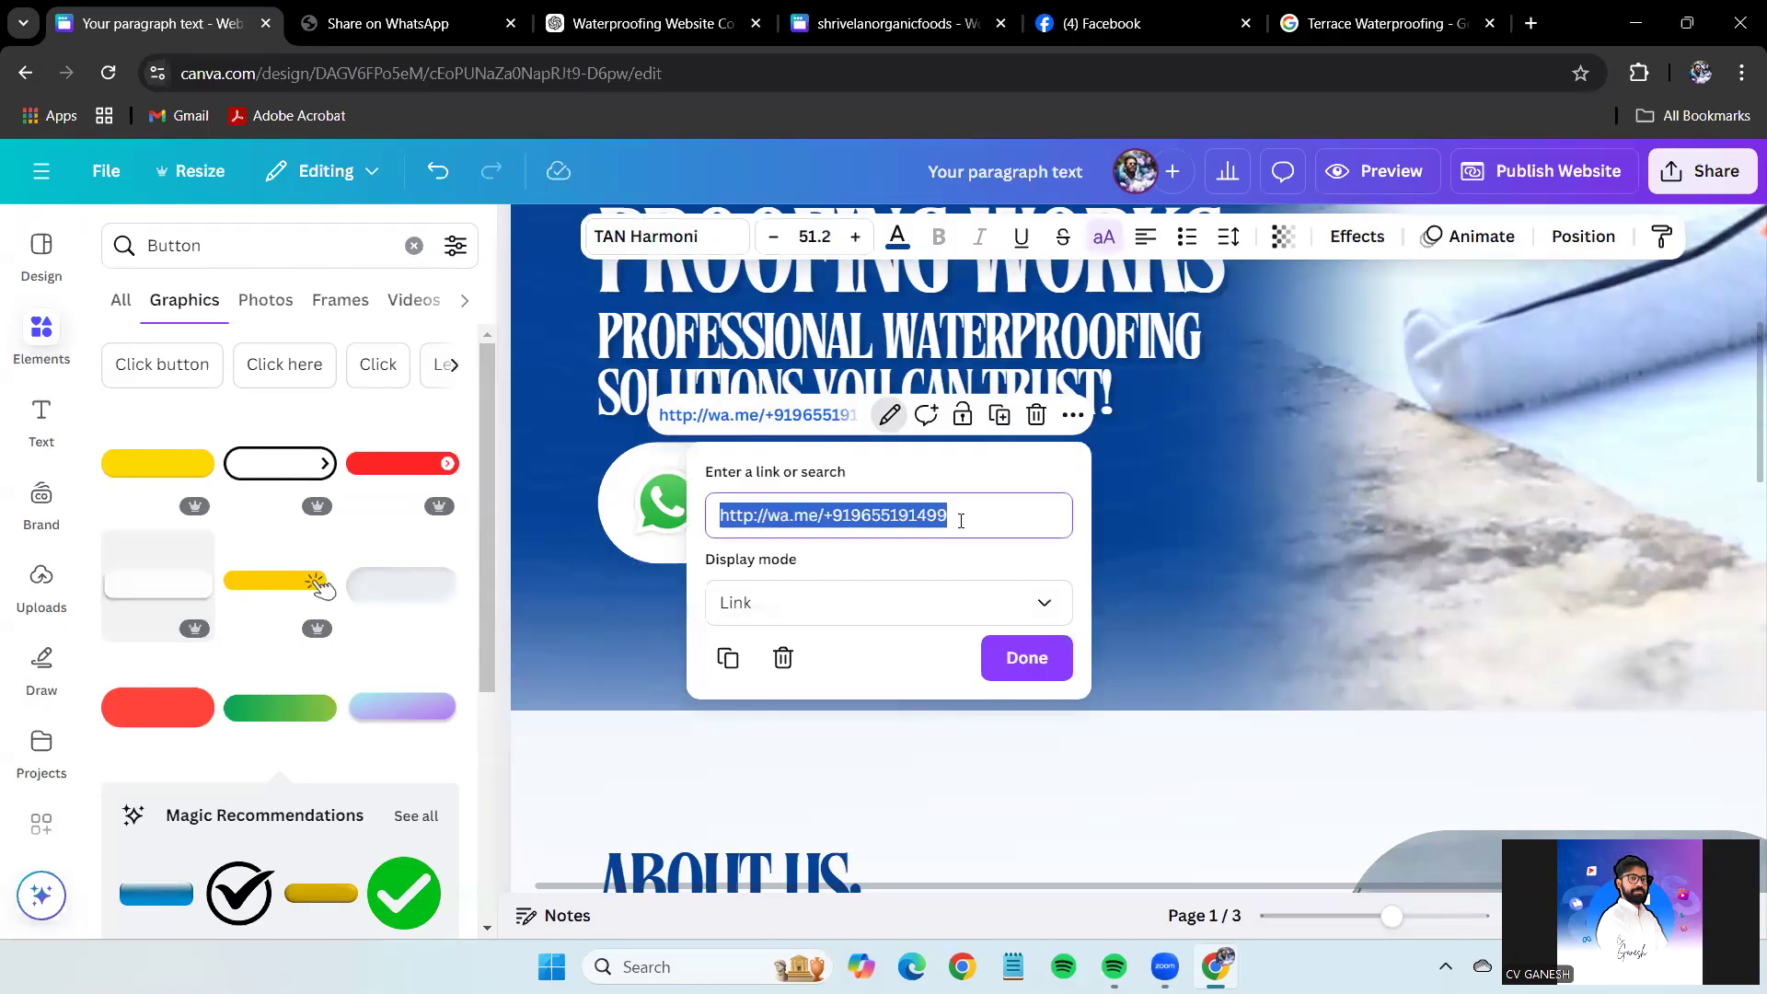
Paste the WhatsApp wa.me link onto the first card's ENQUIRE NOW button.
{"action": "scroll", "coordinate": [1303, 634], "scroll_direction": "down", "scroll_amount": 10}
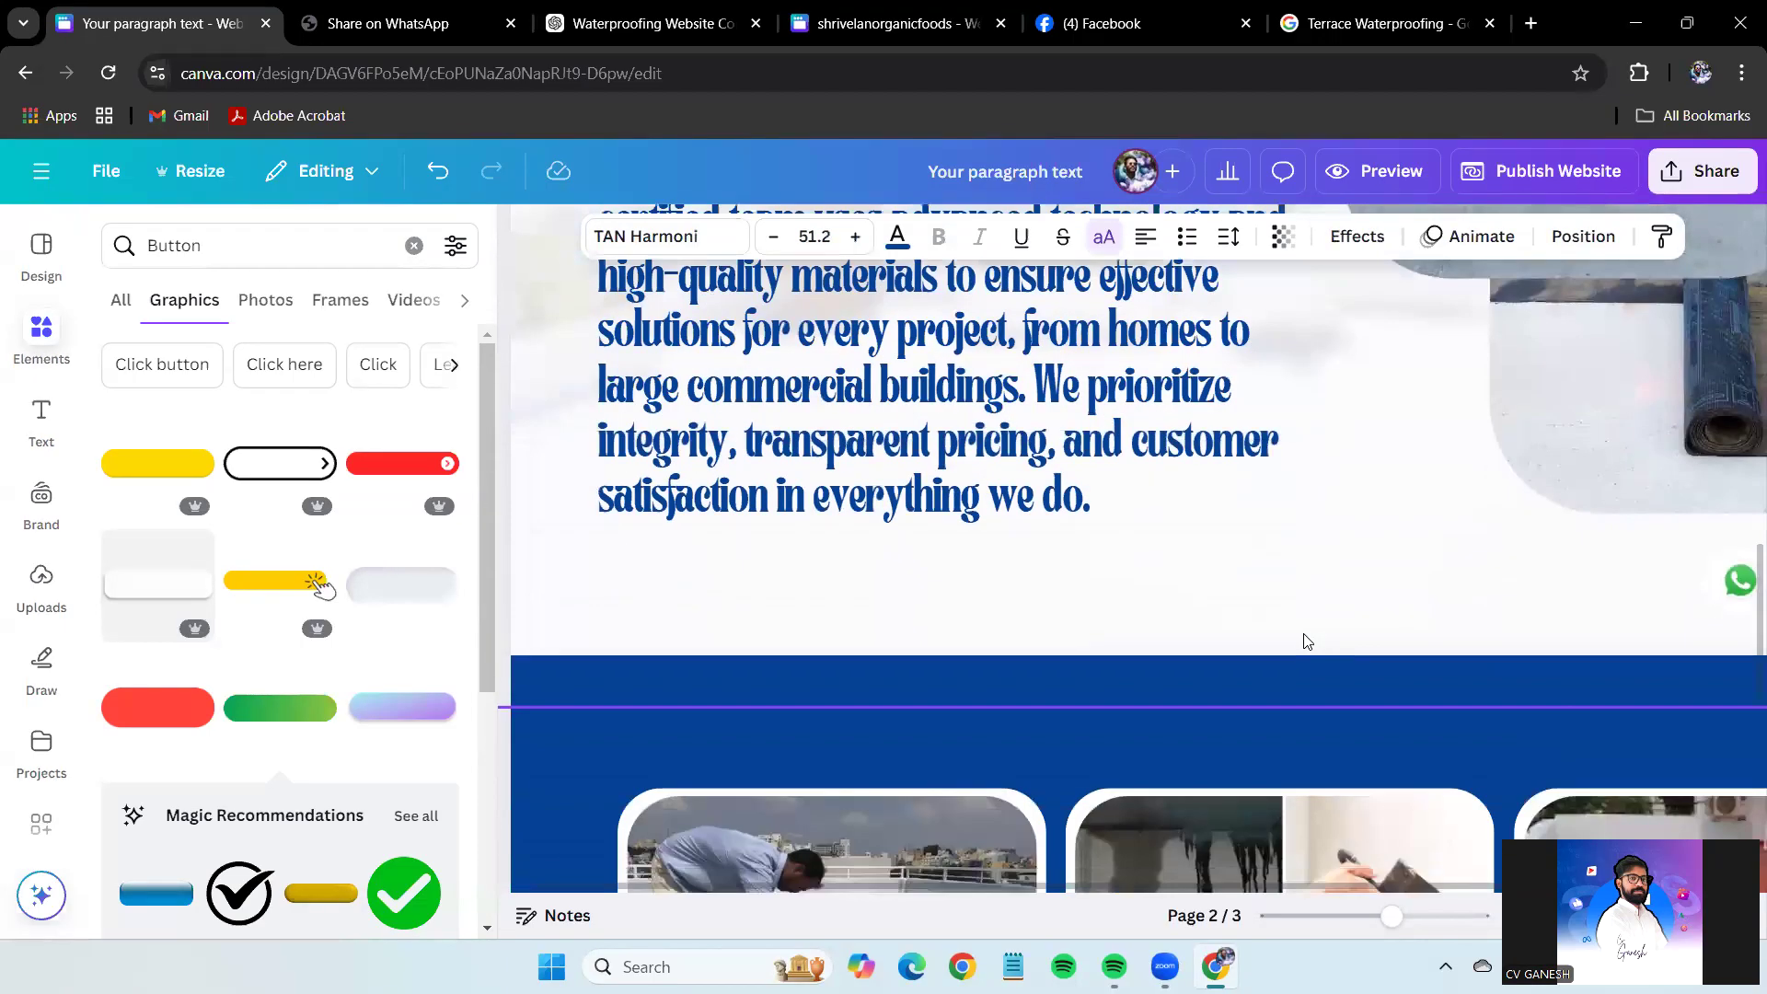
{"action": "scroll", "coordinate": [1303, 633], "scroll_direction": "down", "scroll_amount": 6}
{"action": "left_click", "coordinate": [670, 628]}
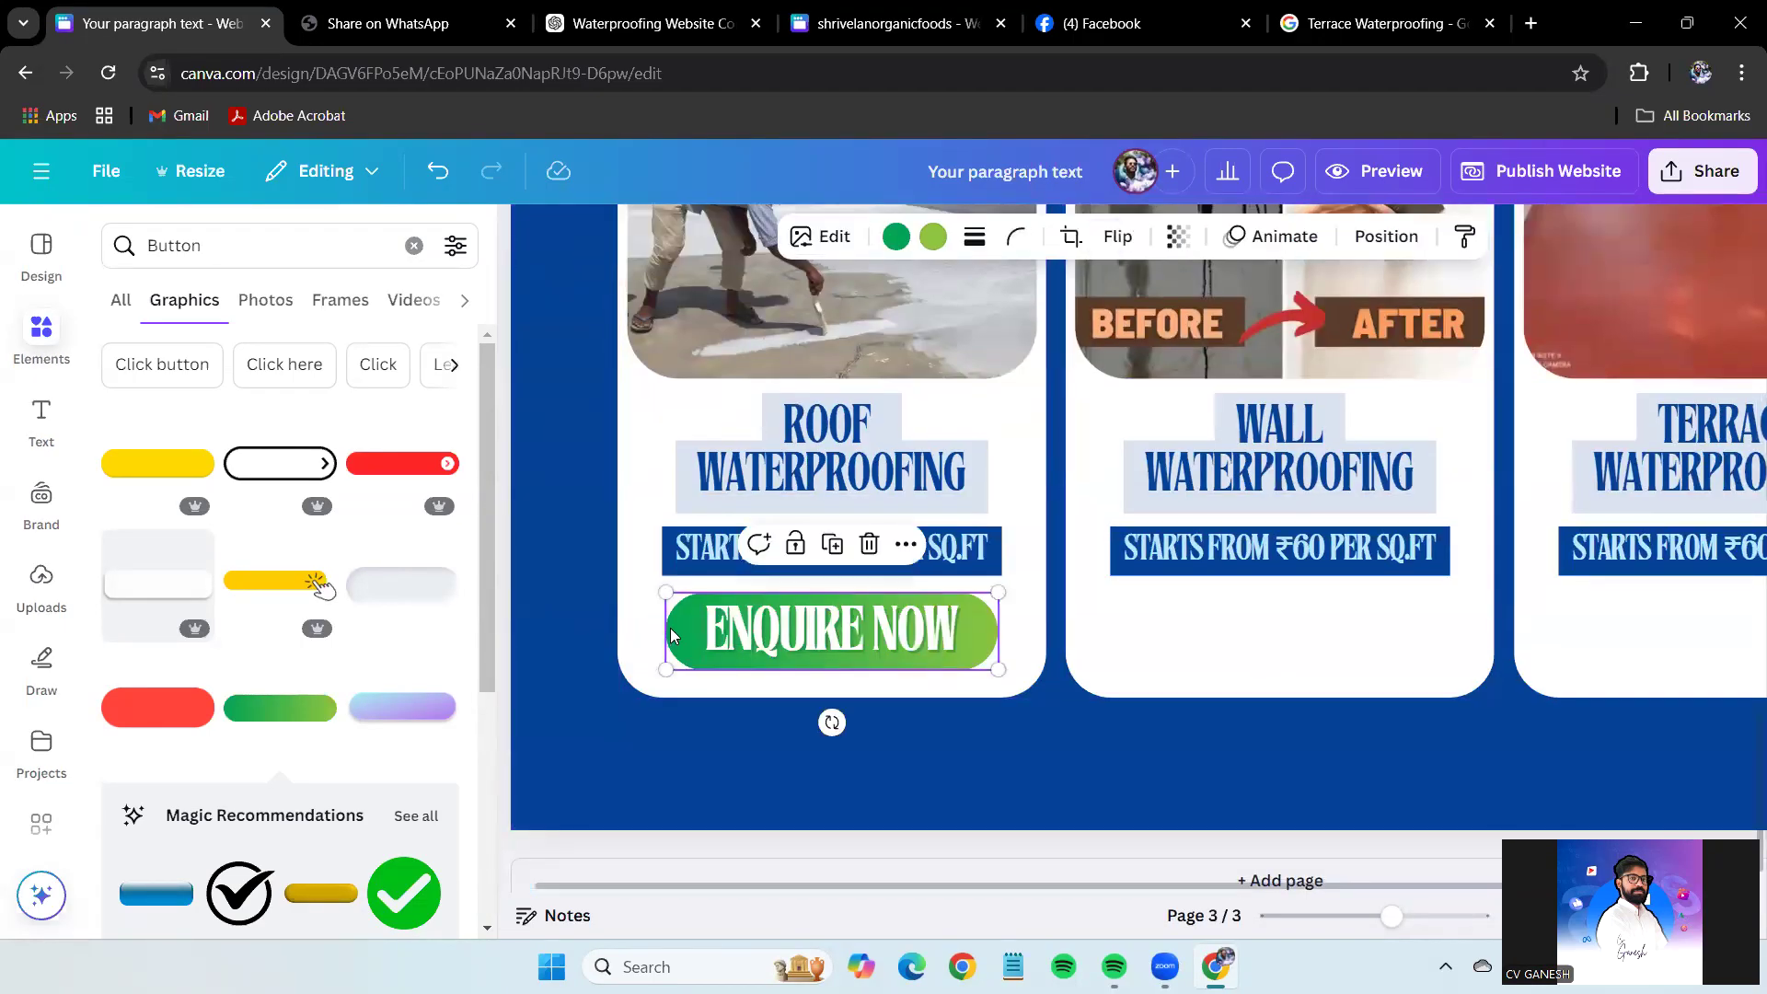
{"action": "left_click", "coordinate": [905, 544]}
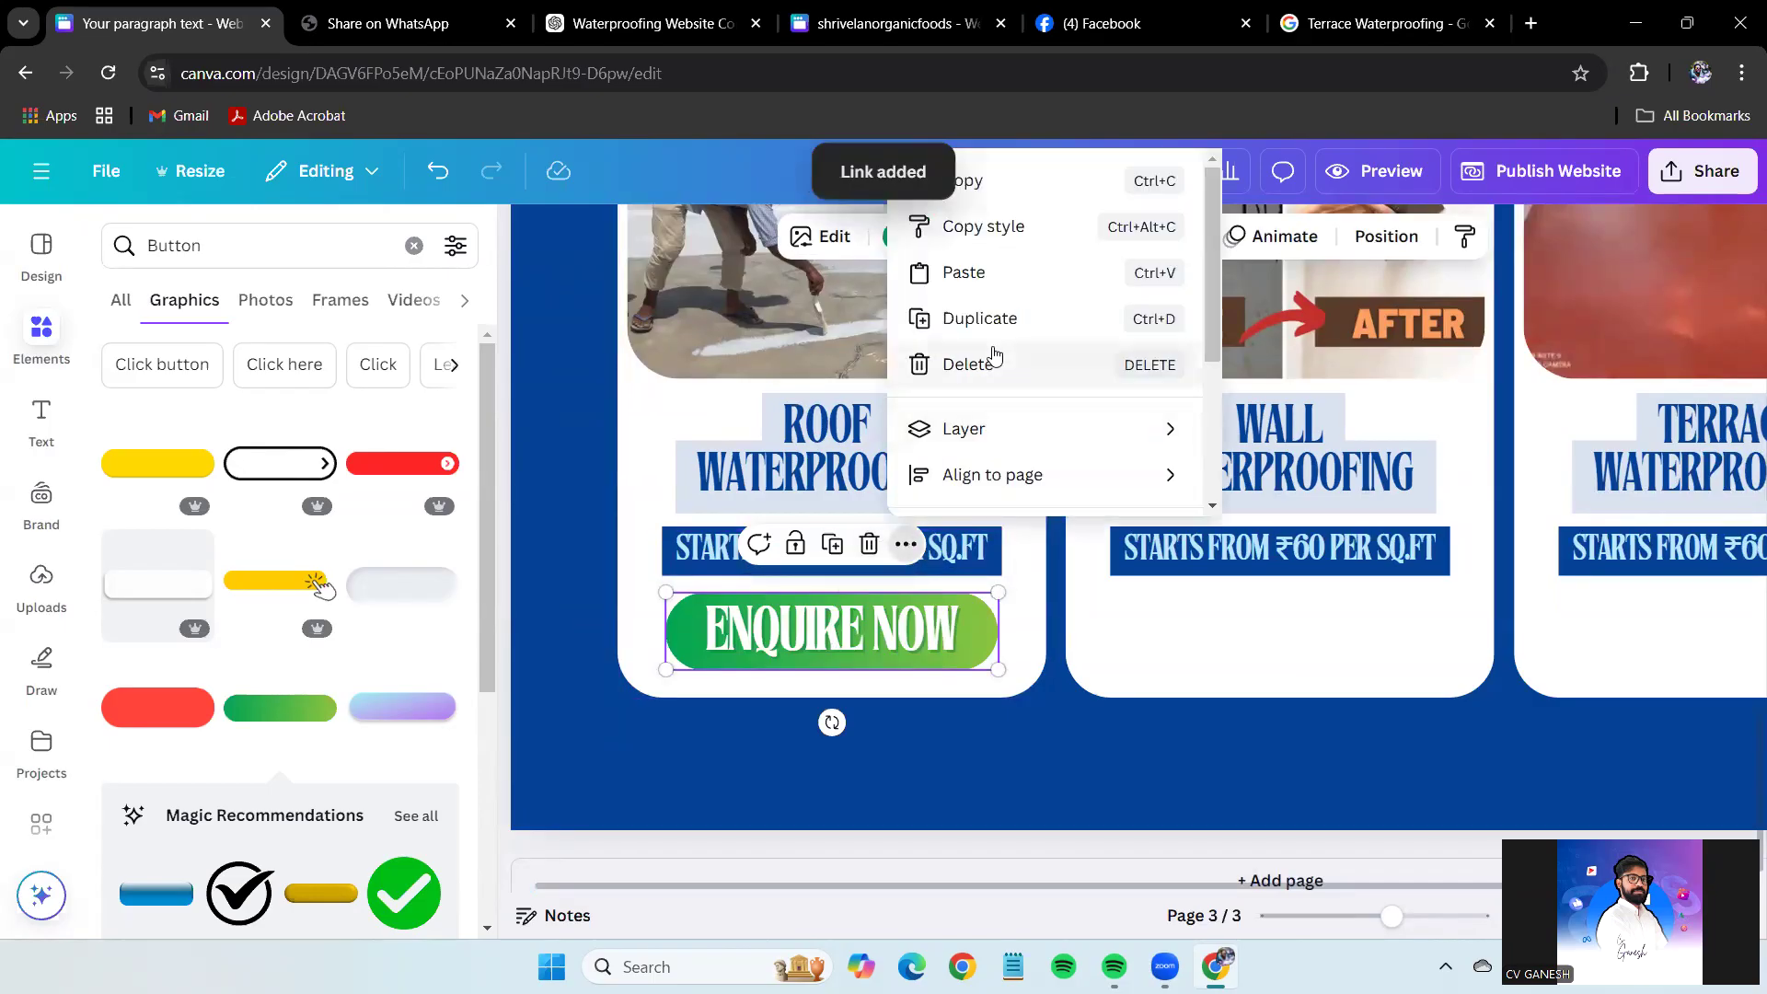
{"action": "scroll", "coordinate": [1033, 451], "scroll_direction": "down", "scroll_amount": 3}
{"action": "left_click", "coordinate": [1040, 329]}
{"action": "key", "text": "ctrl+v"}
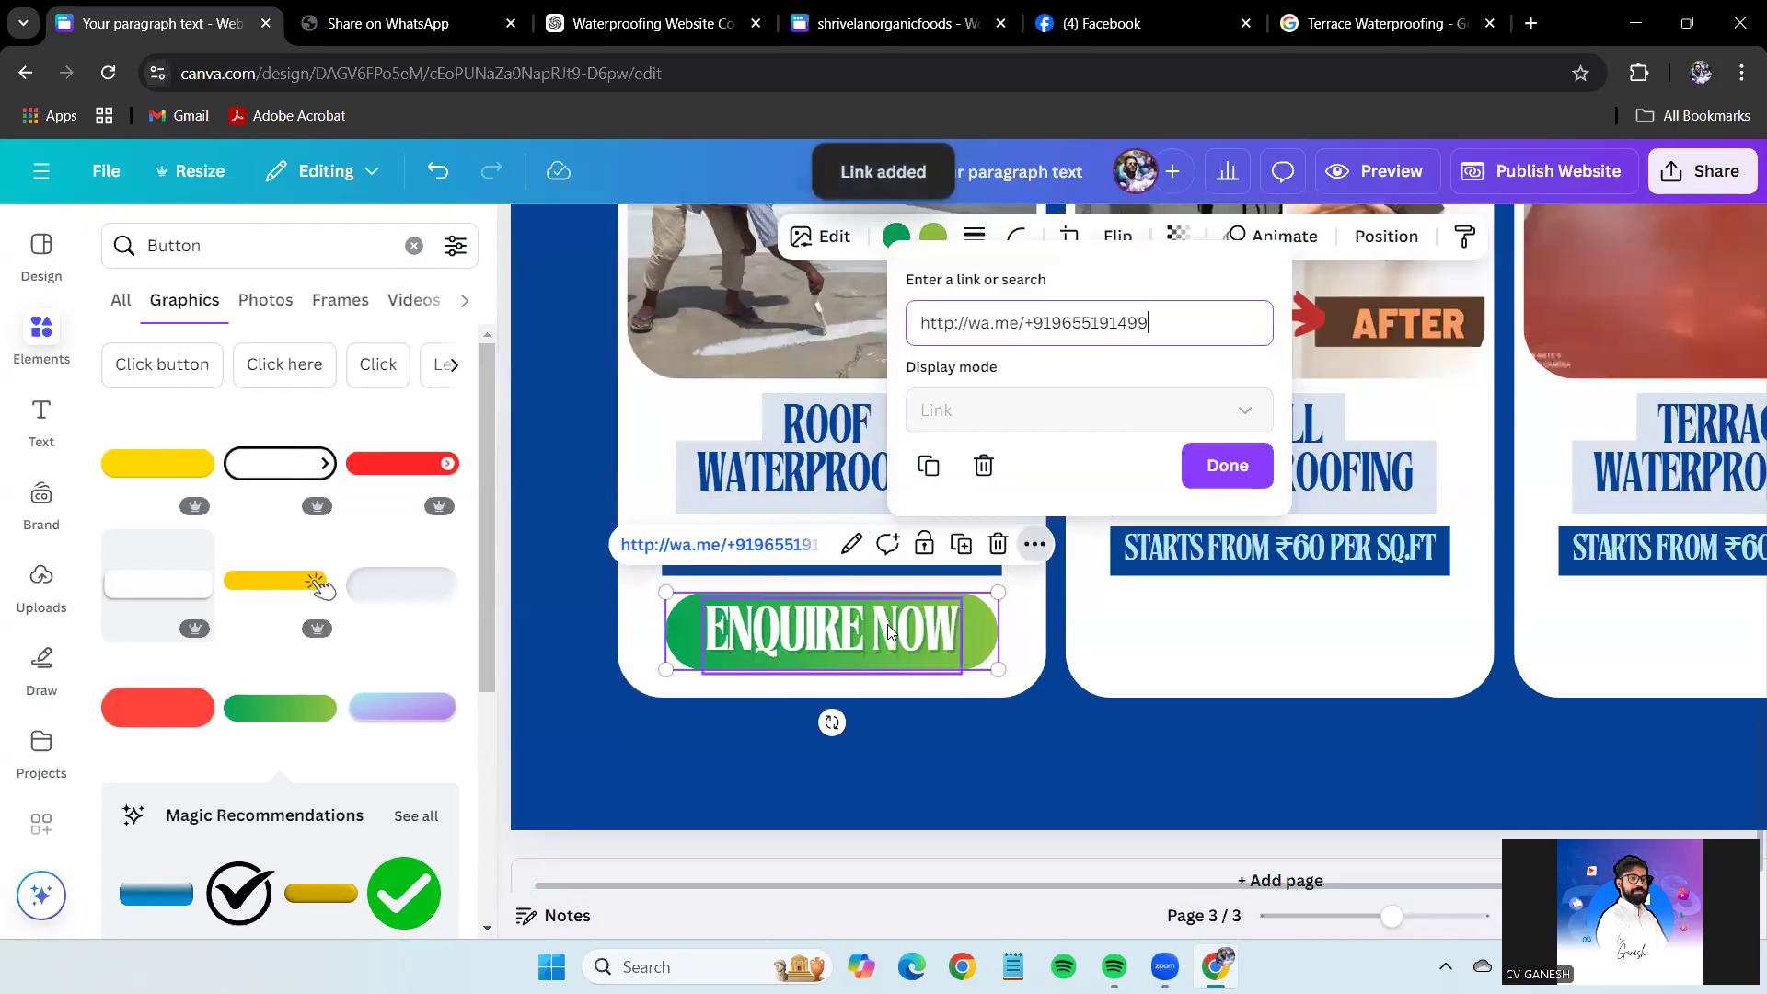
Add the same WhatsApp link to the ENQUIRE NOW text inside the button.
{"action": "left_click", "coordinate": [890, 633]}
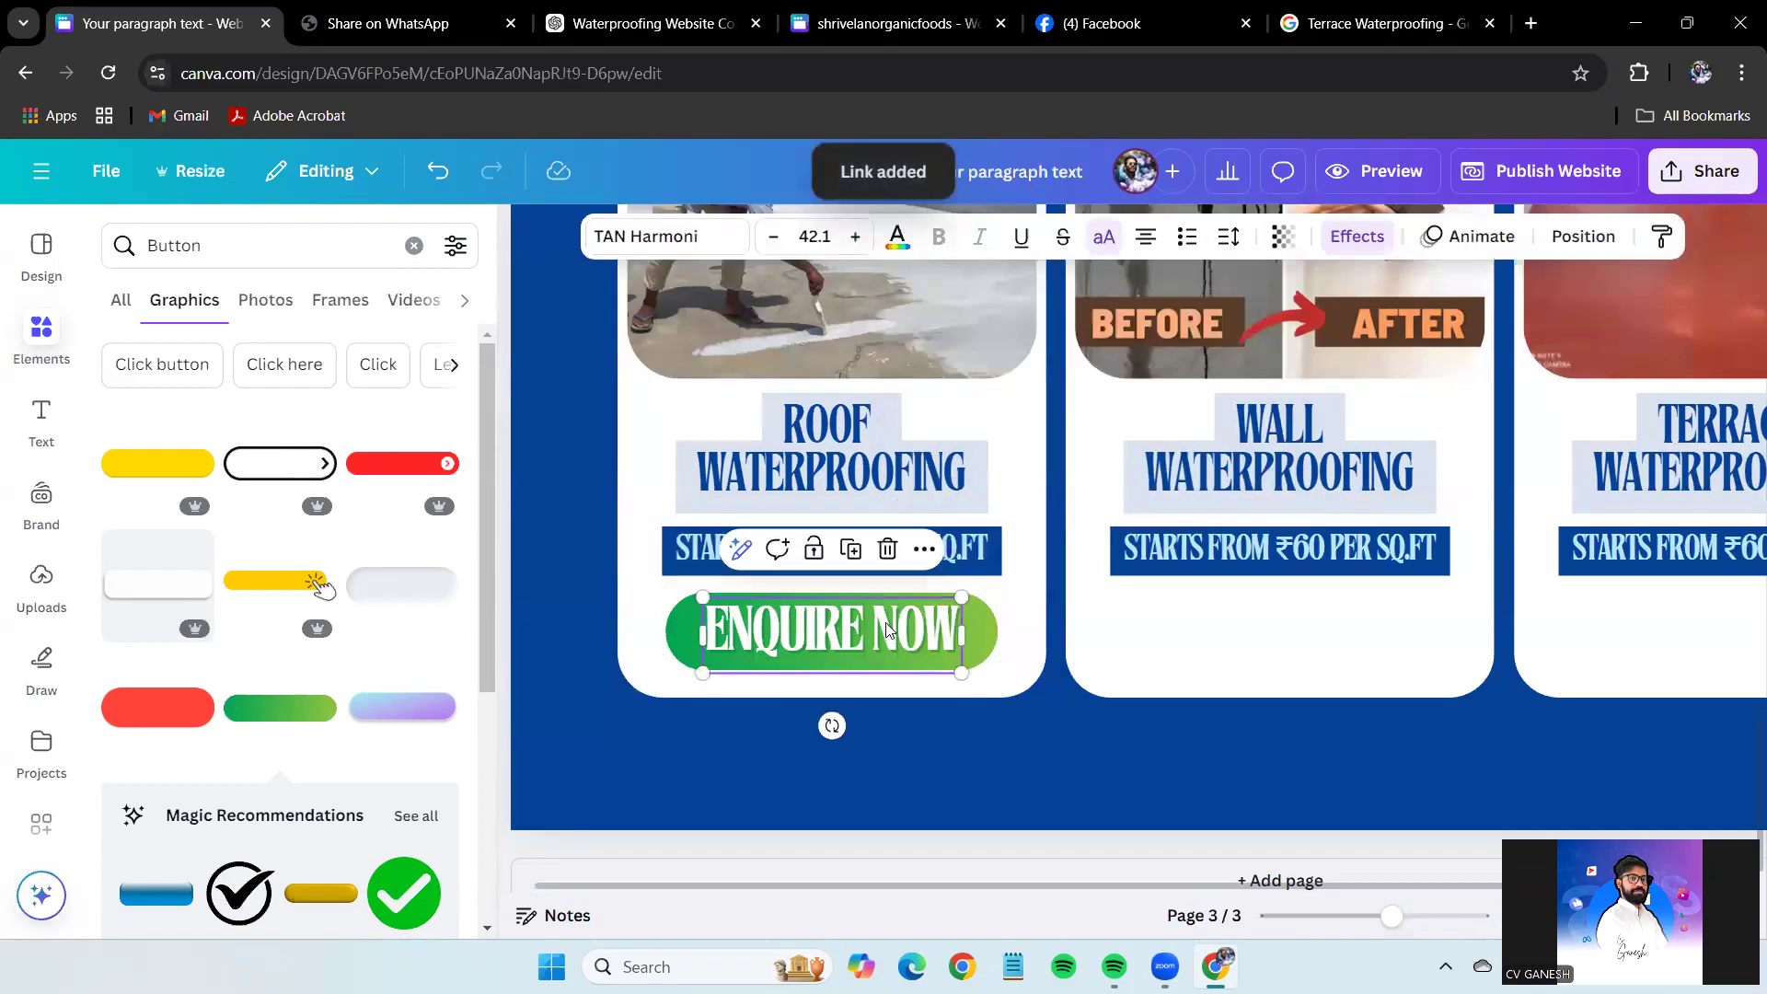
{"action": "left_click", "coordinate": [923, 551]}
{"action": "scroll", "coordinate": [1080, 492], "scroll_direction": "down", "scroll_amount": 3}
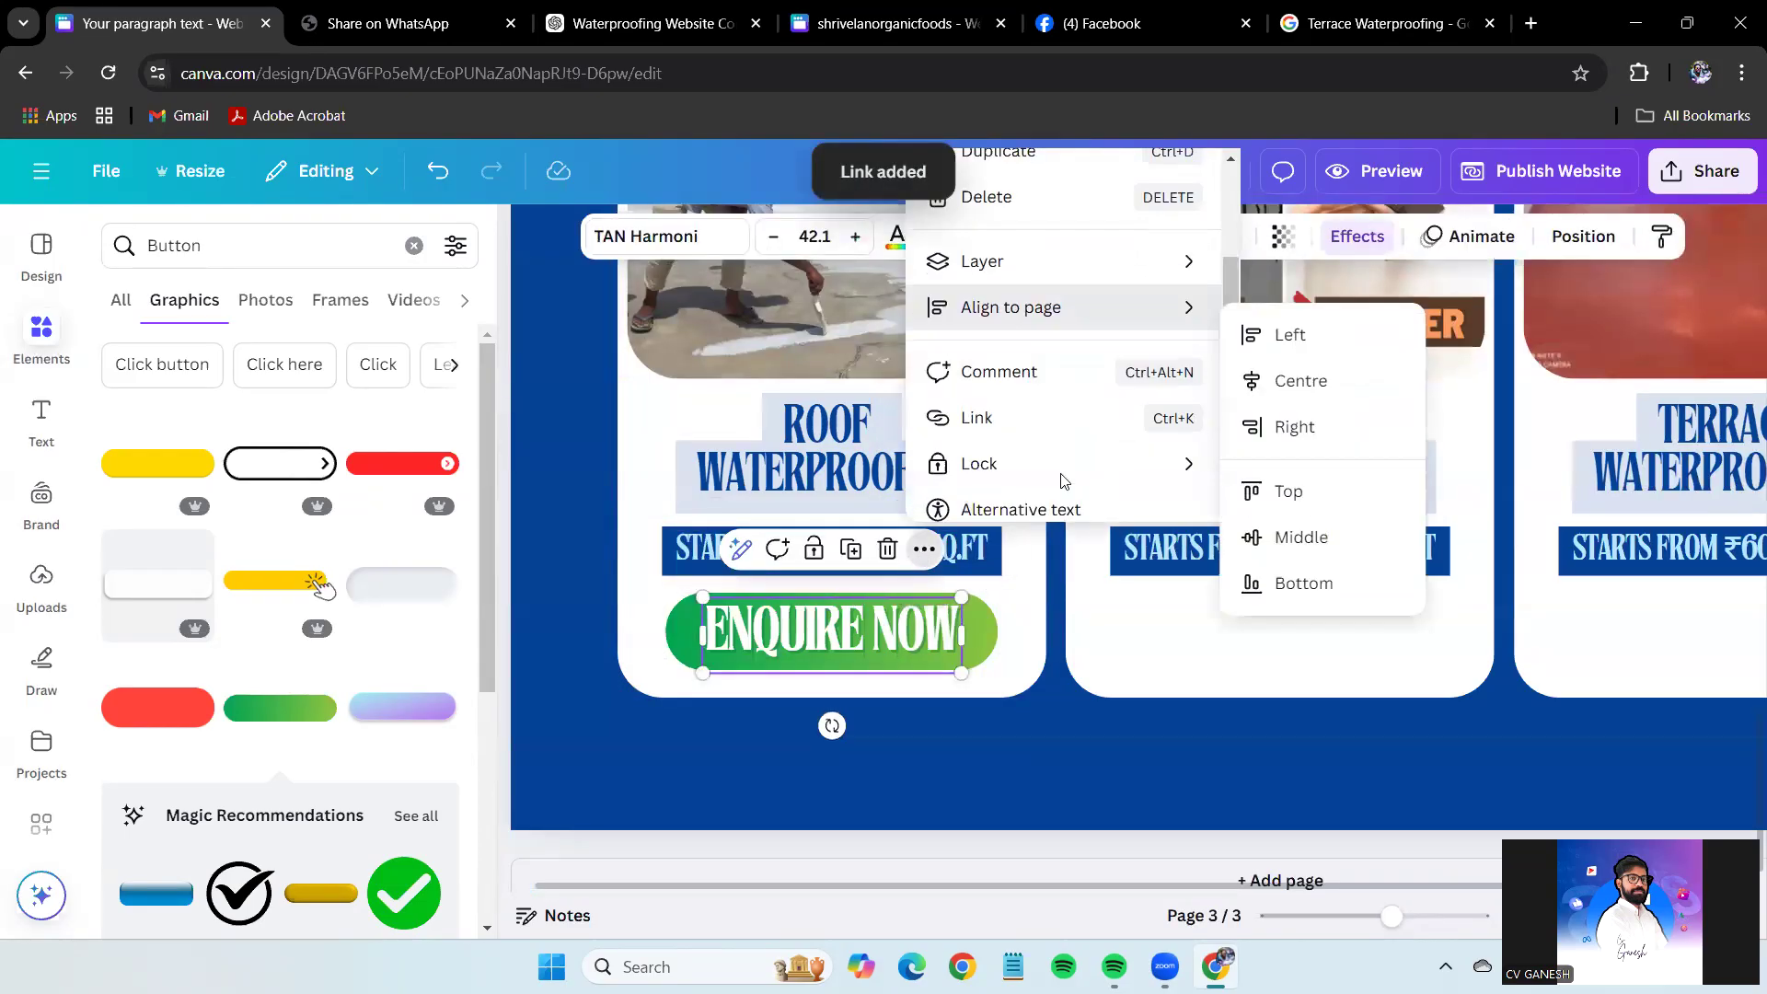
{"action": "left_click", "coordinate": [987, 352]}
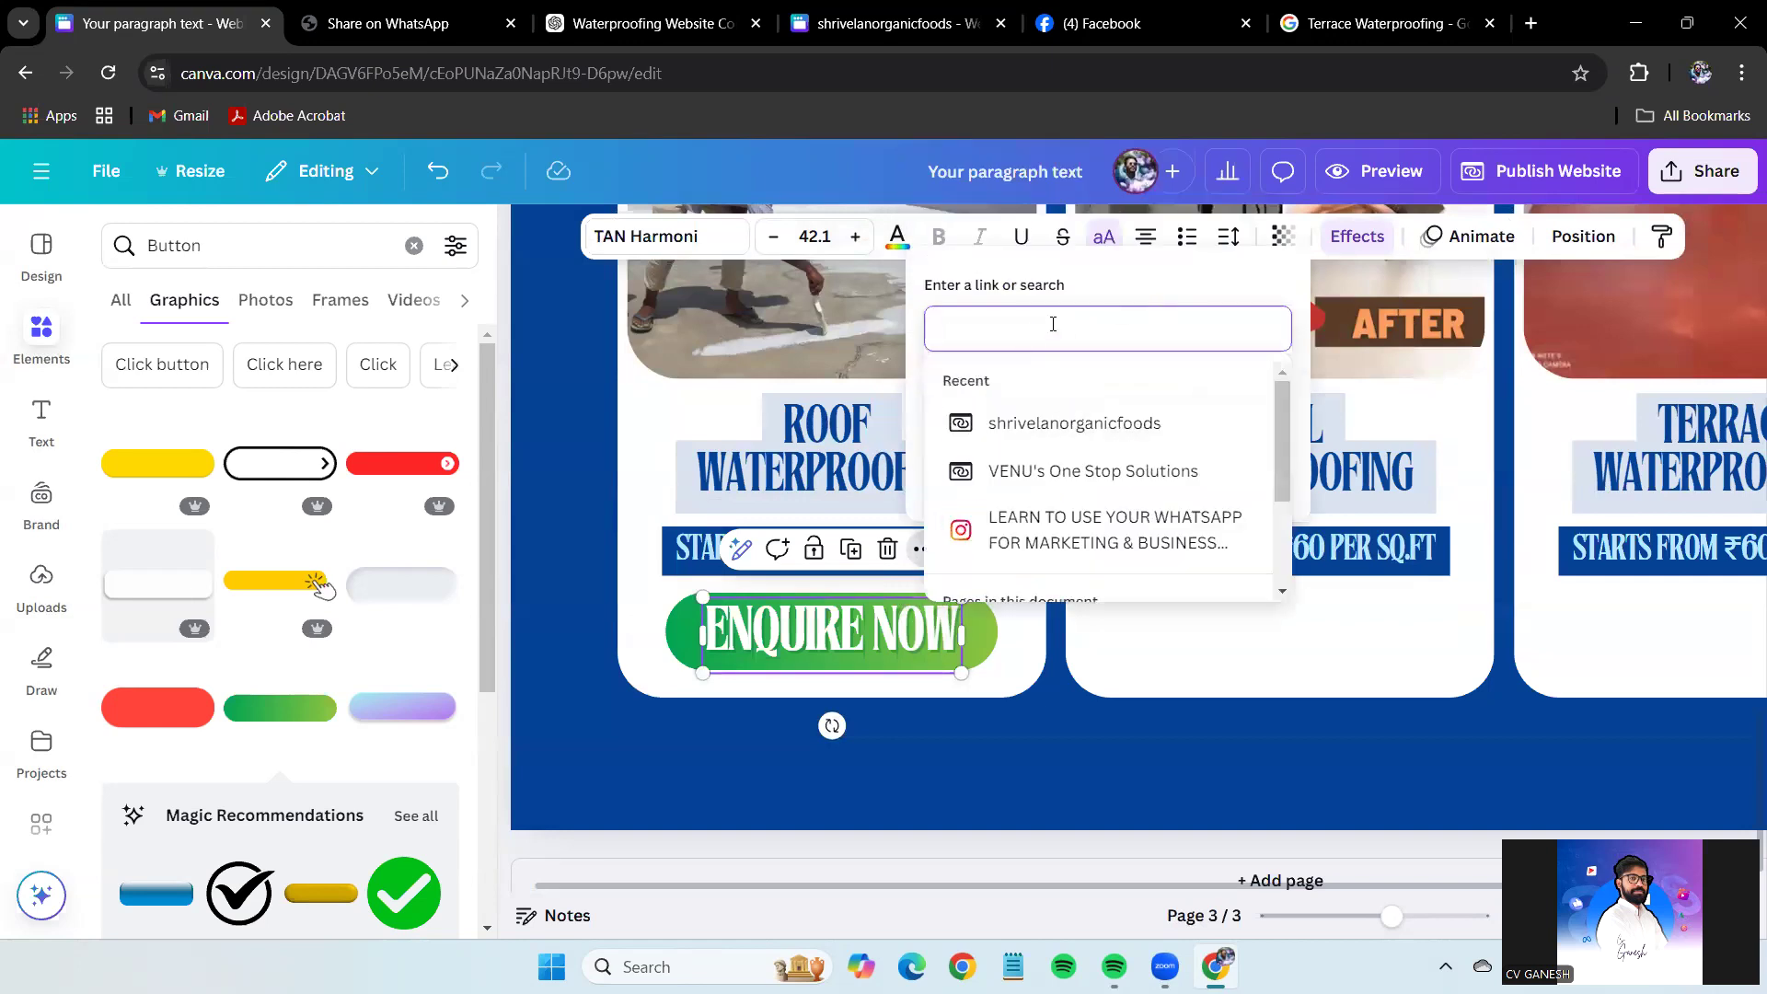
{"action": "key", "text": "ctrl+v"}
{"action": "left_click", "coordinate": [1248, 469]}
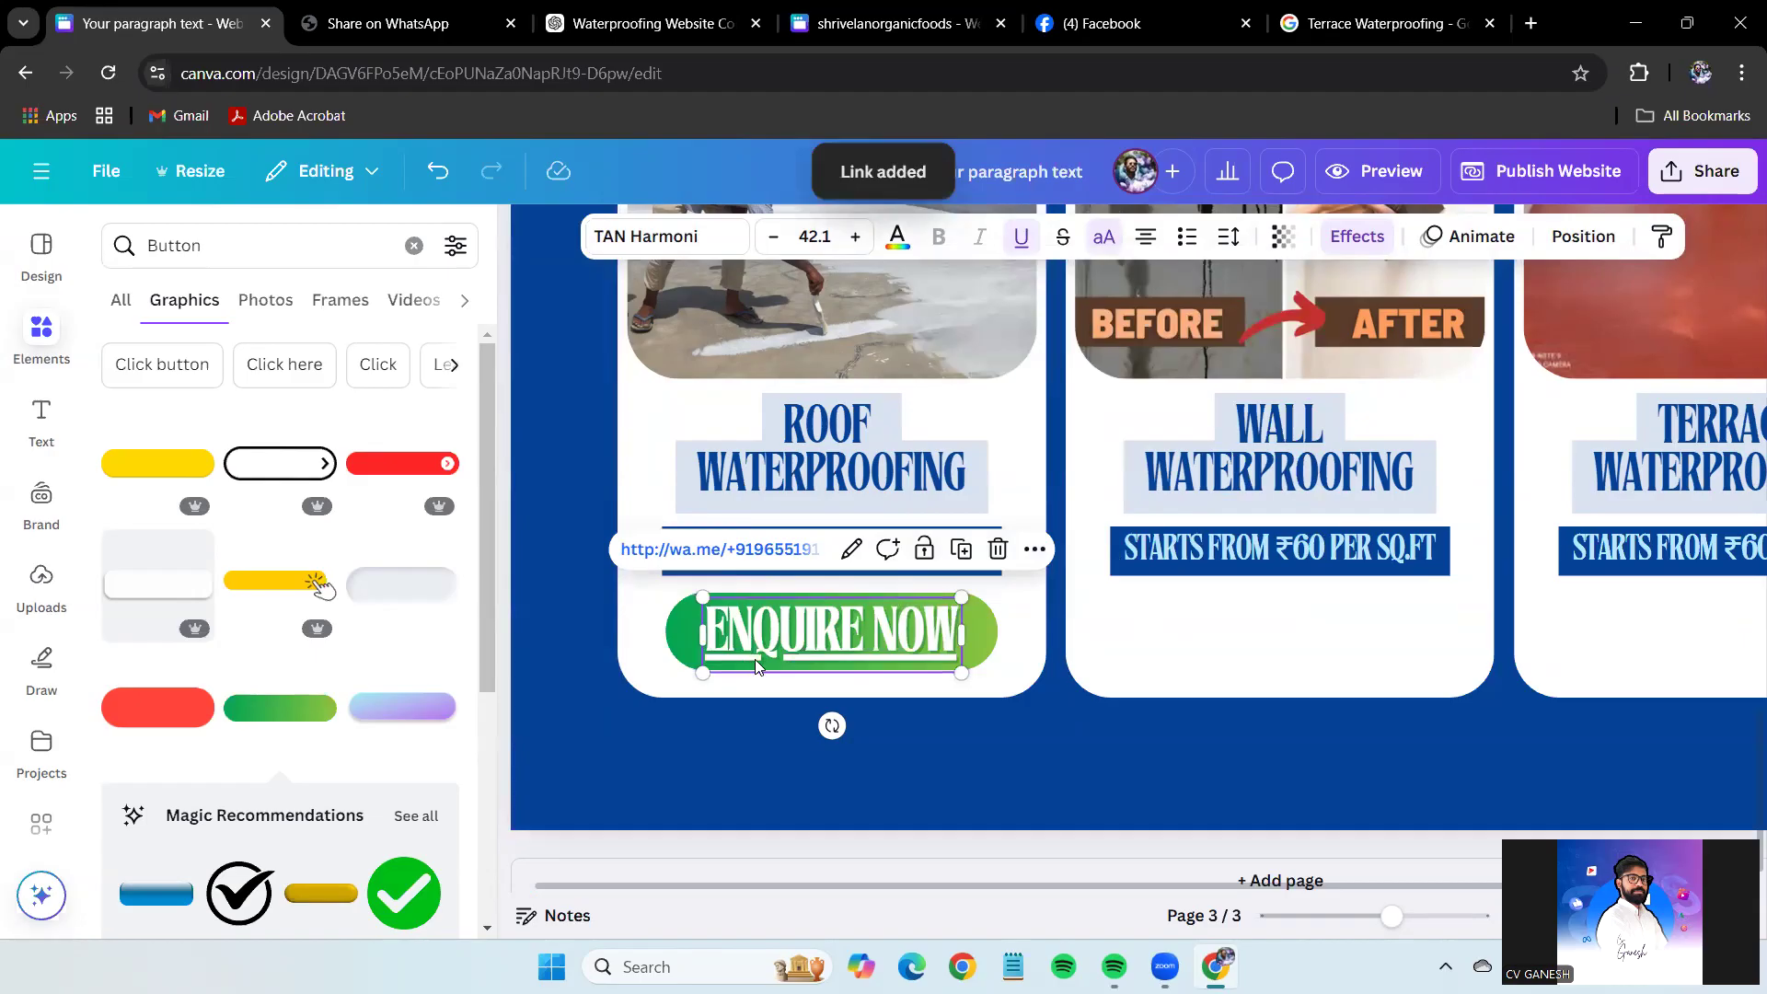
{"action": "left_click", "coordinate": [1025, 747]}
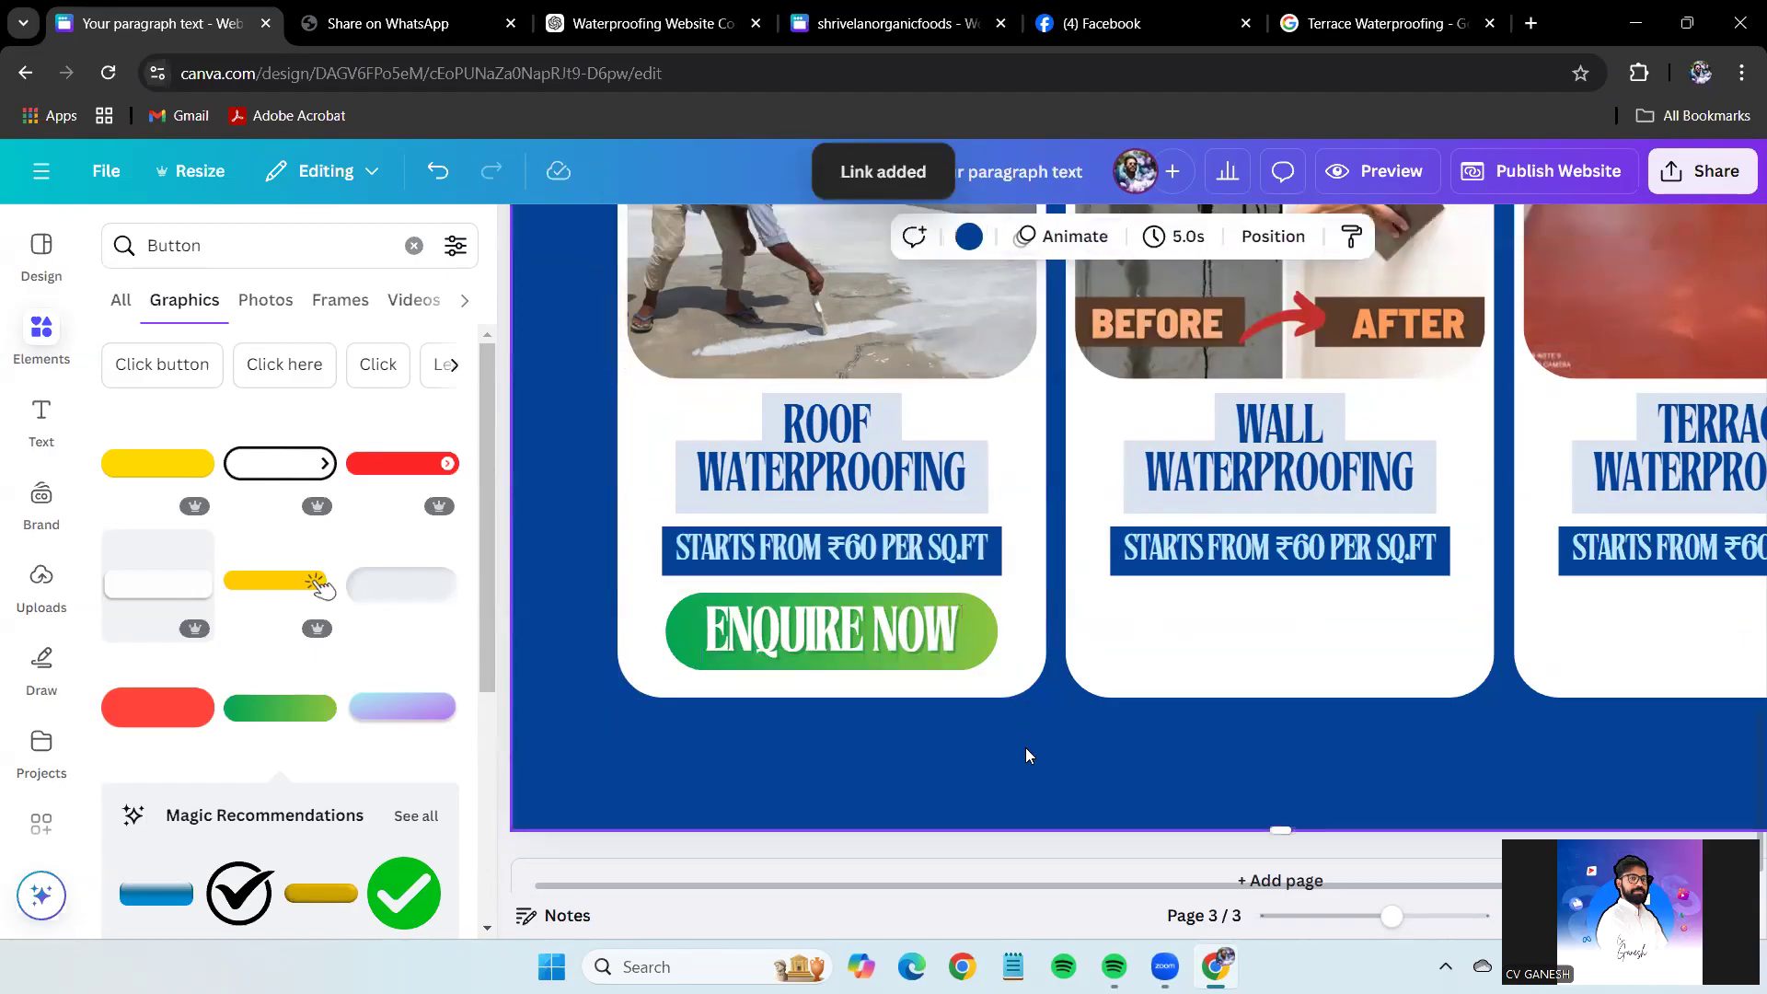
Copy the green ENQUIRE NOW button into the third card and align it there.
{"action": "left_click_drag", "start_coordinate": [575, 635], "coordinate": [1744, 626]}
{"action": "left_click_drag", "start_coordinate": [1432, 885], "coordinate": [1625, 885]}
{"action": "left_click_drag", "start_coordinate": [1506, 655], "coordinate": [1522, 649]}
{"action": "left_click", "coordinate": [1504, 764]}
{"action": "left_click_drag", "start_coordinate": [1391, 916], "coordinate": [1352, 916]}
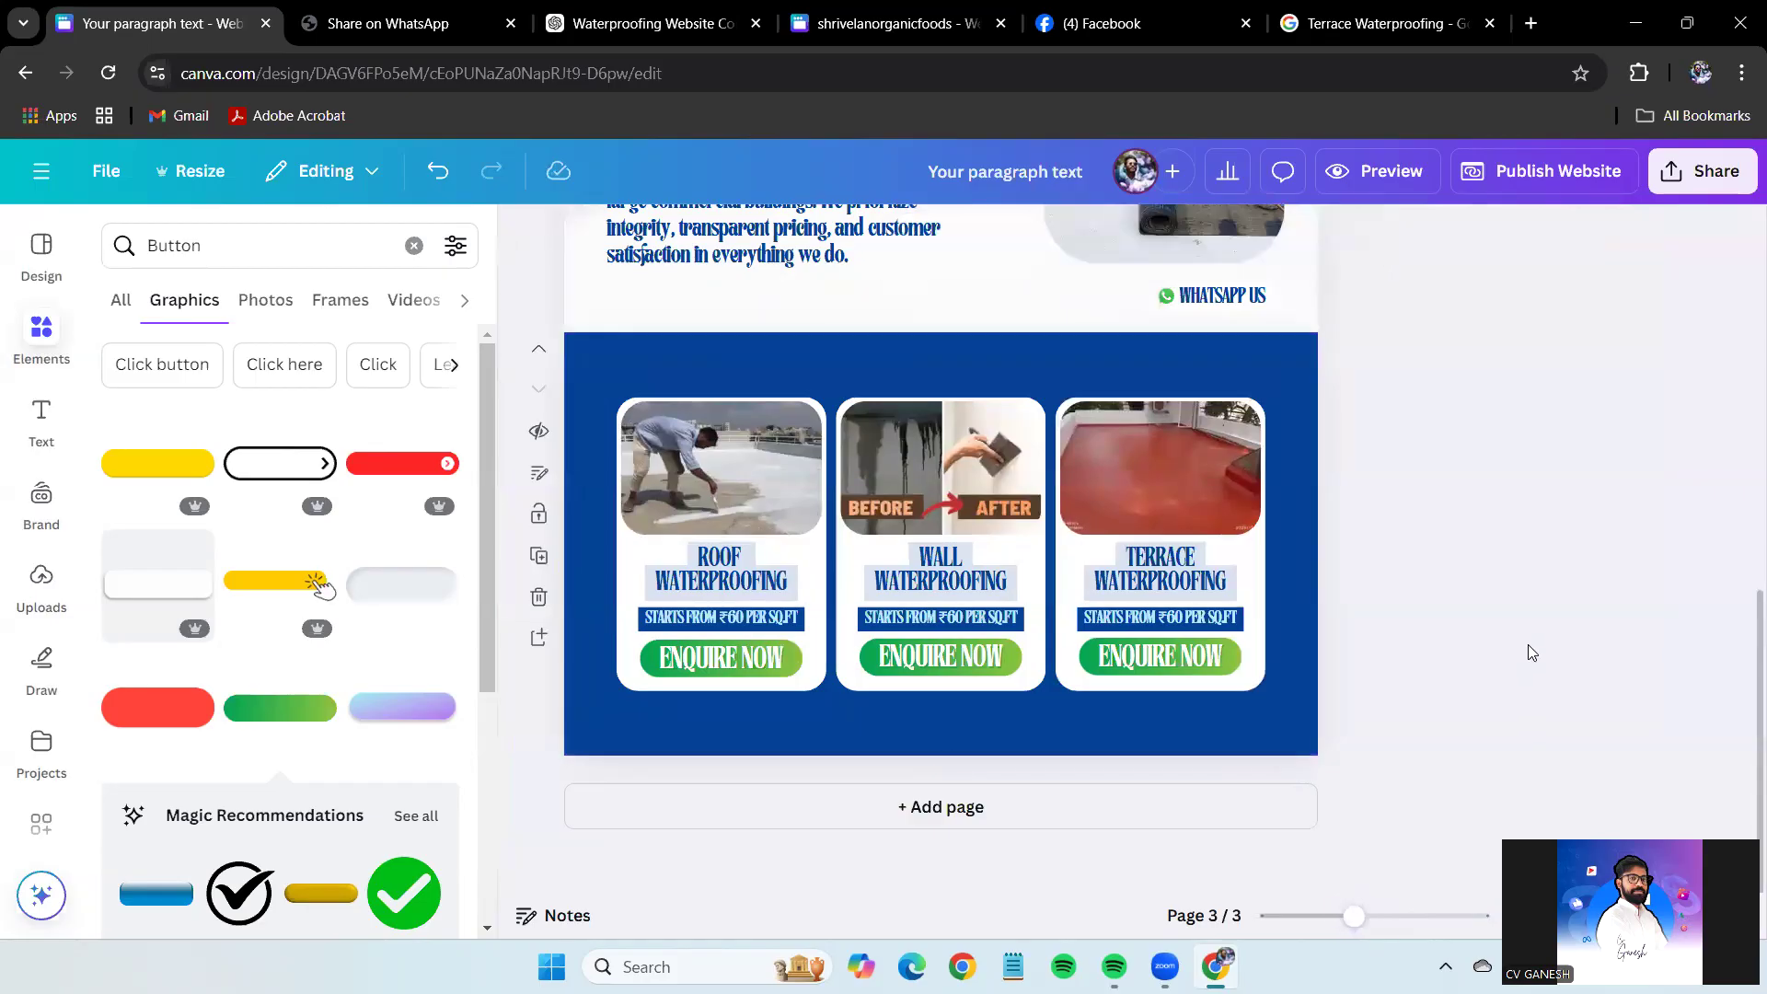
{"action": "mouse_move", "coordinate": [1353, 917]}
{"action": "left_mouse_down"}
{"action": "mouse_move", "coordinate": [1373, 916]}
{"action": "mouse_move", "coordinate": [1351, 917]}
{"action": "left_mouse_up"}
{"action": "scroll", "coordinate": [13, 746], "scroll_direction": "down", "scroll_amount": 5}
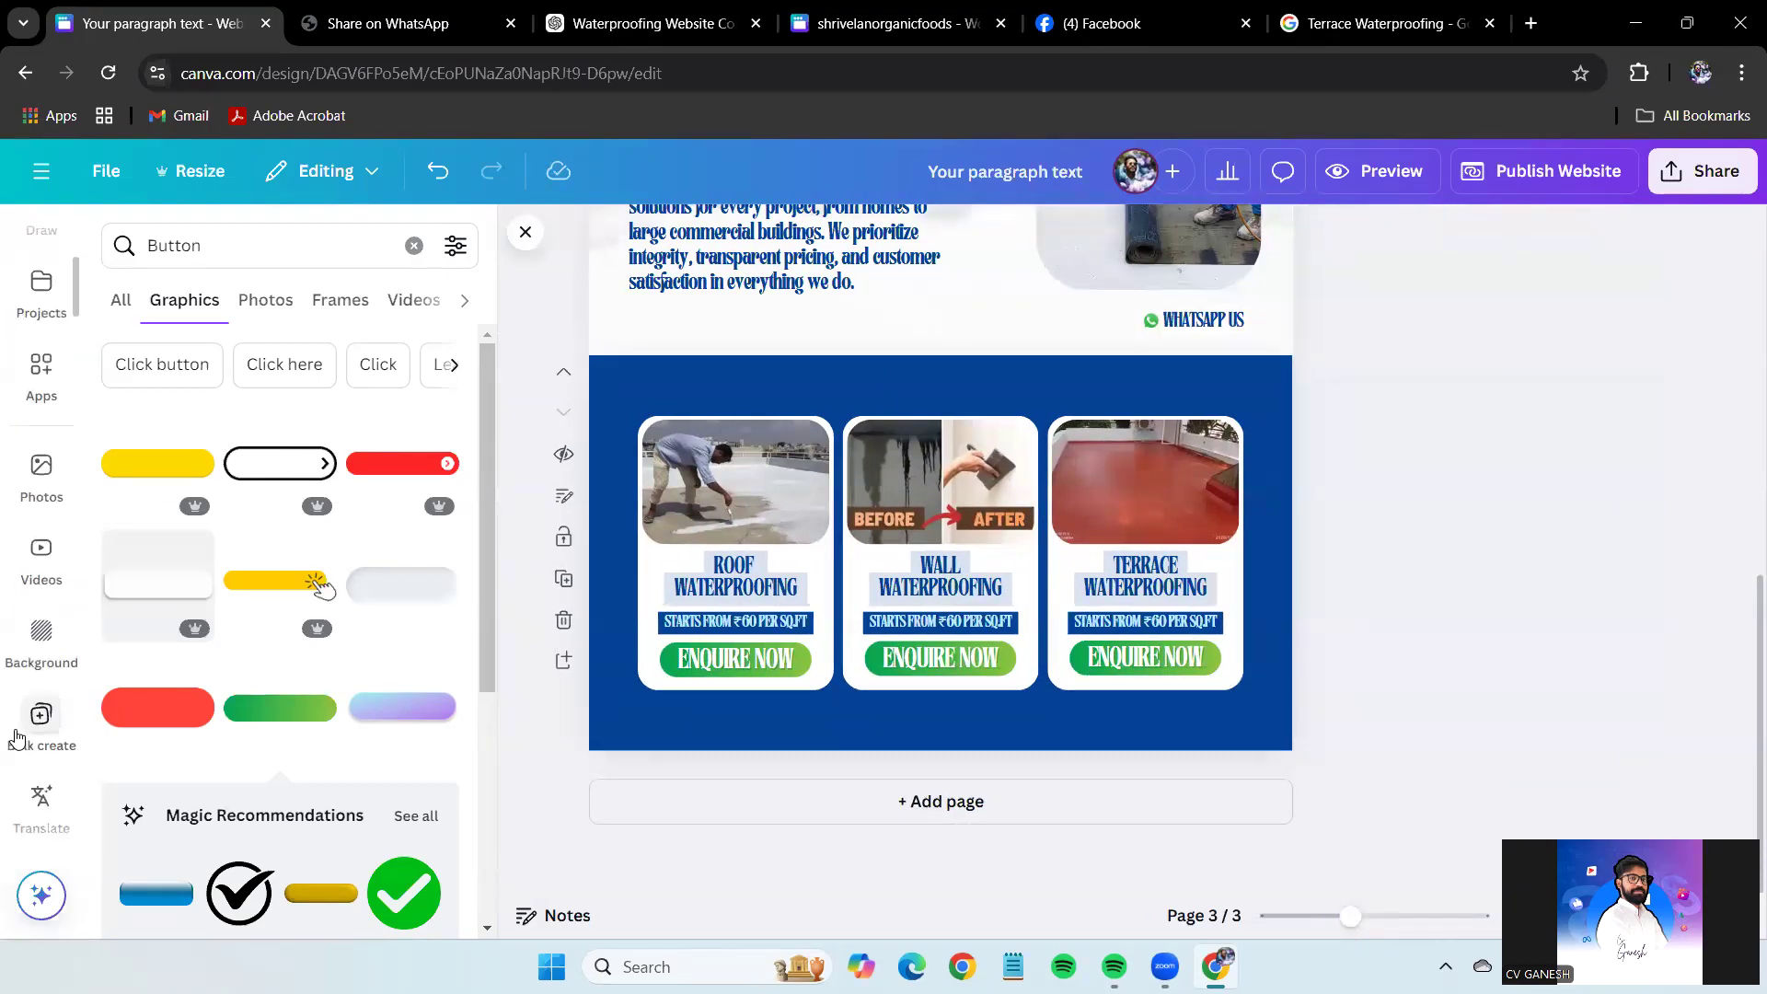
Add the roller-painting video over the blue section, send it behind the cards, and set transparency to 42.
{"action": "left_click", "coordinate": [27, 563]}
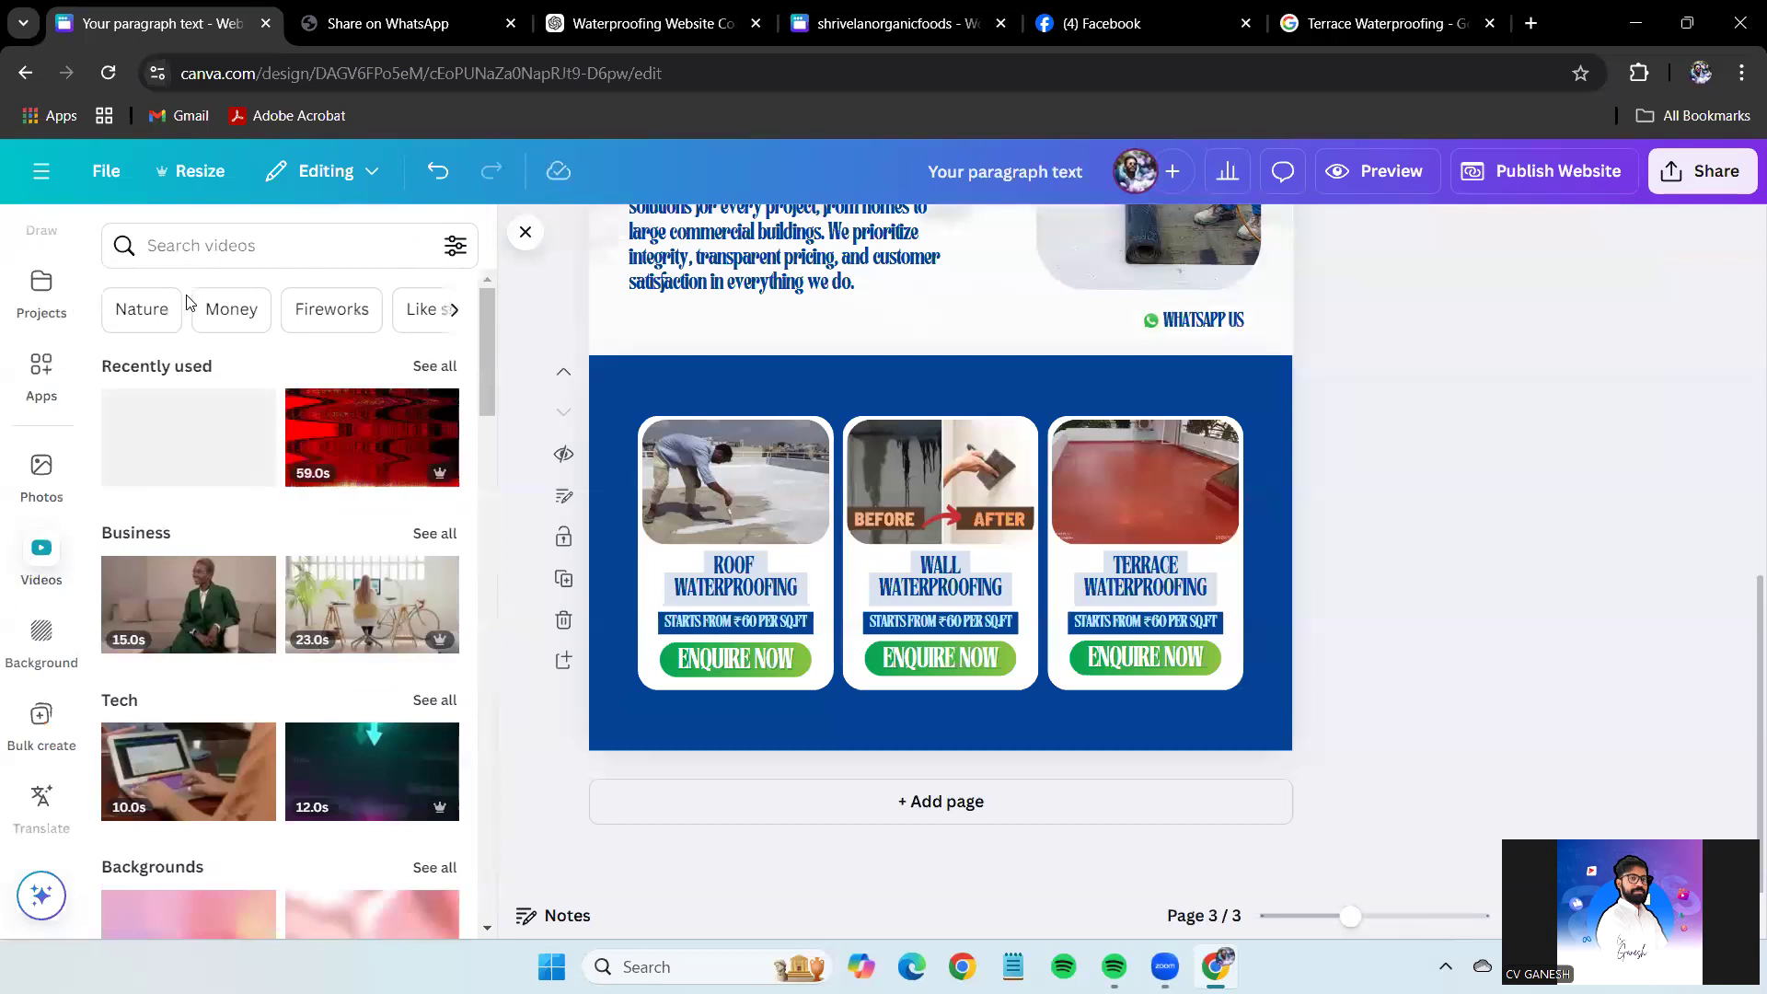
{"action": "left_click", "coordinate": [184, 443]}
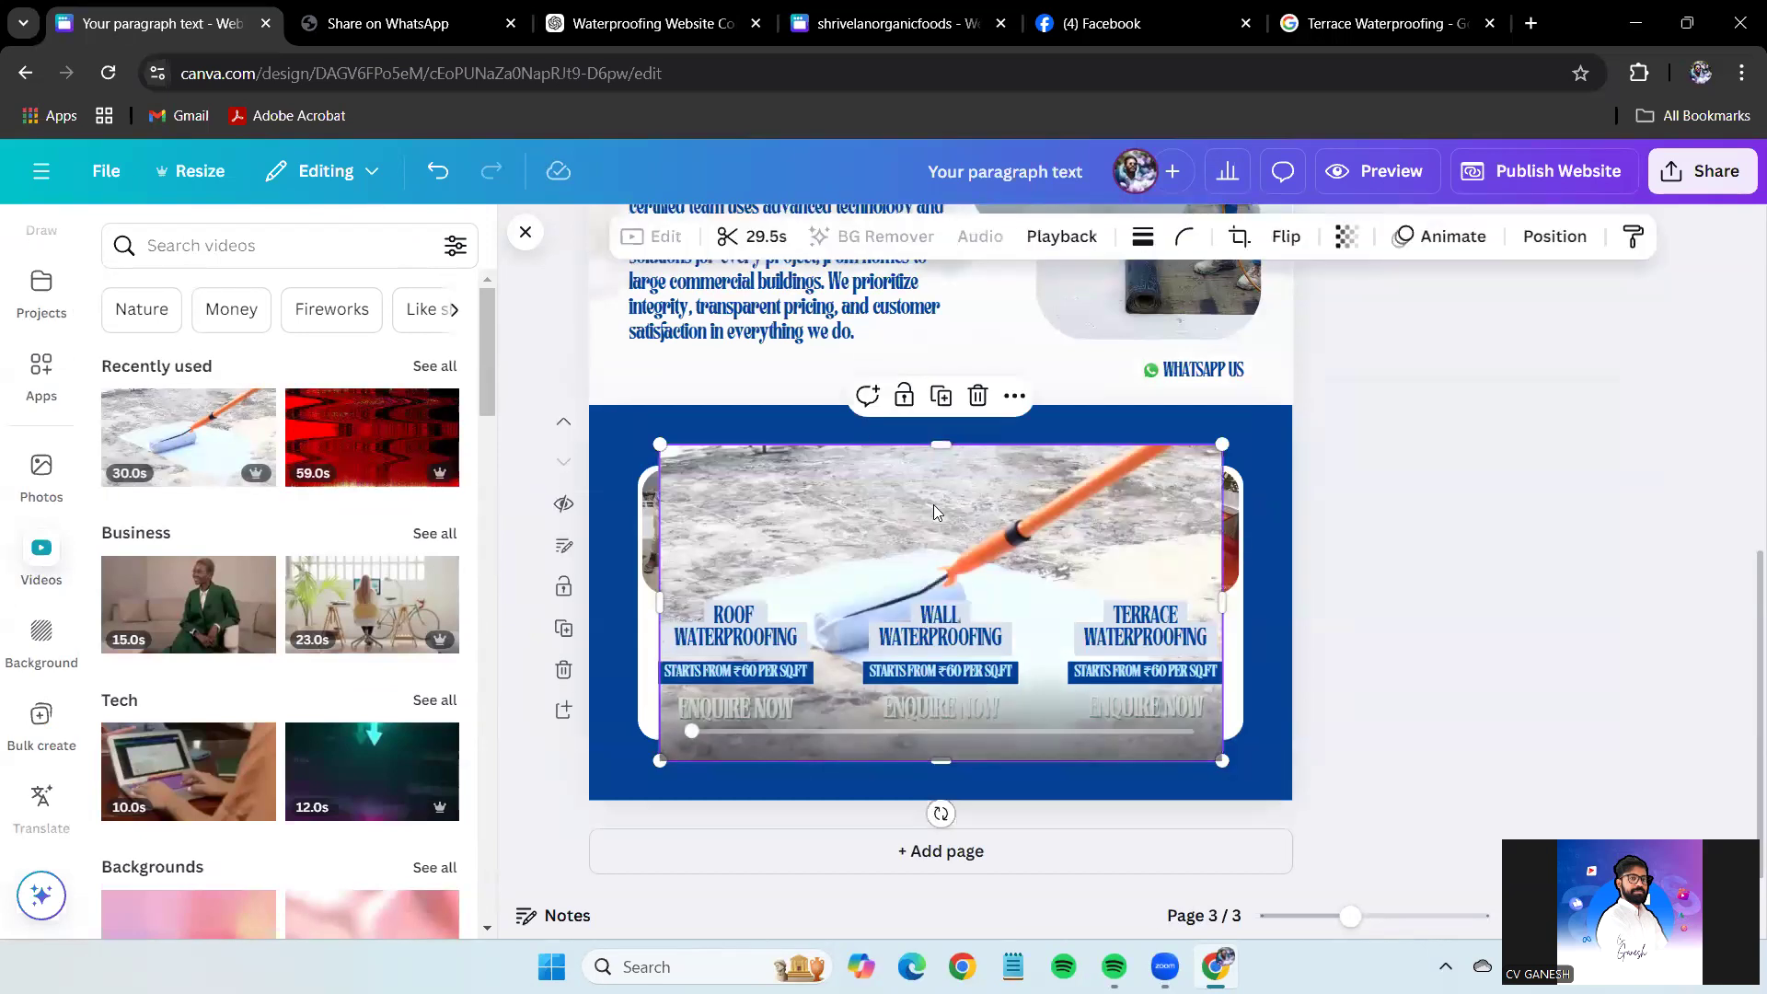
{"action": "left_click_drag", "start_coordinate": [1144, 721], "coordinate": [1307, 812]}
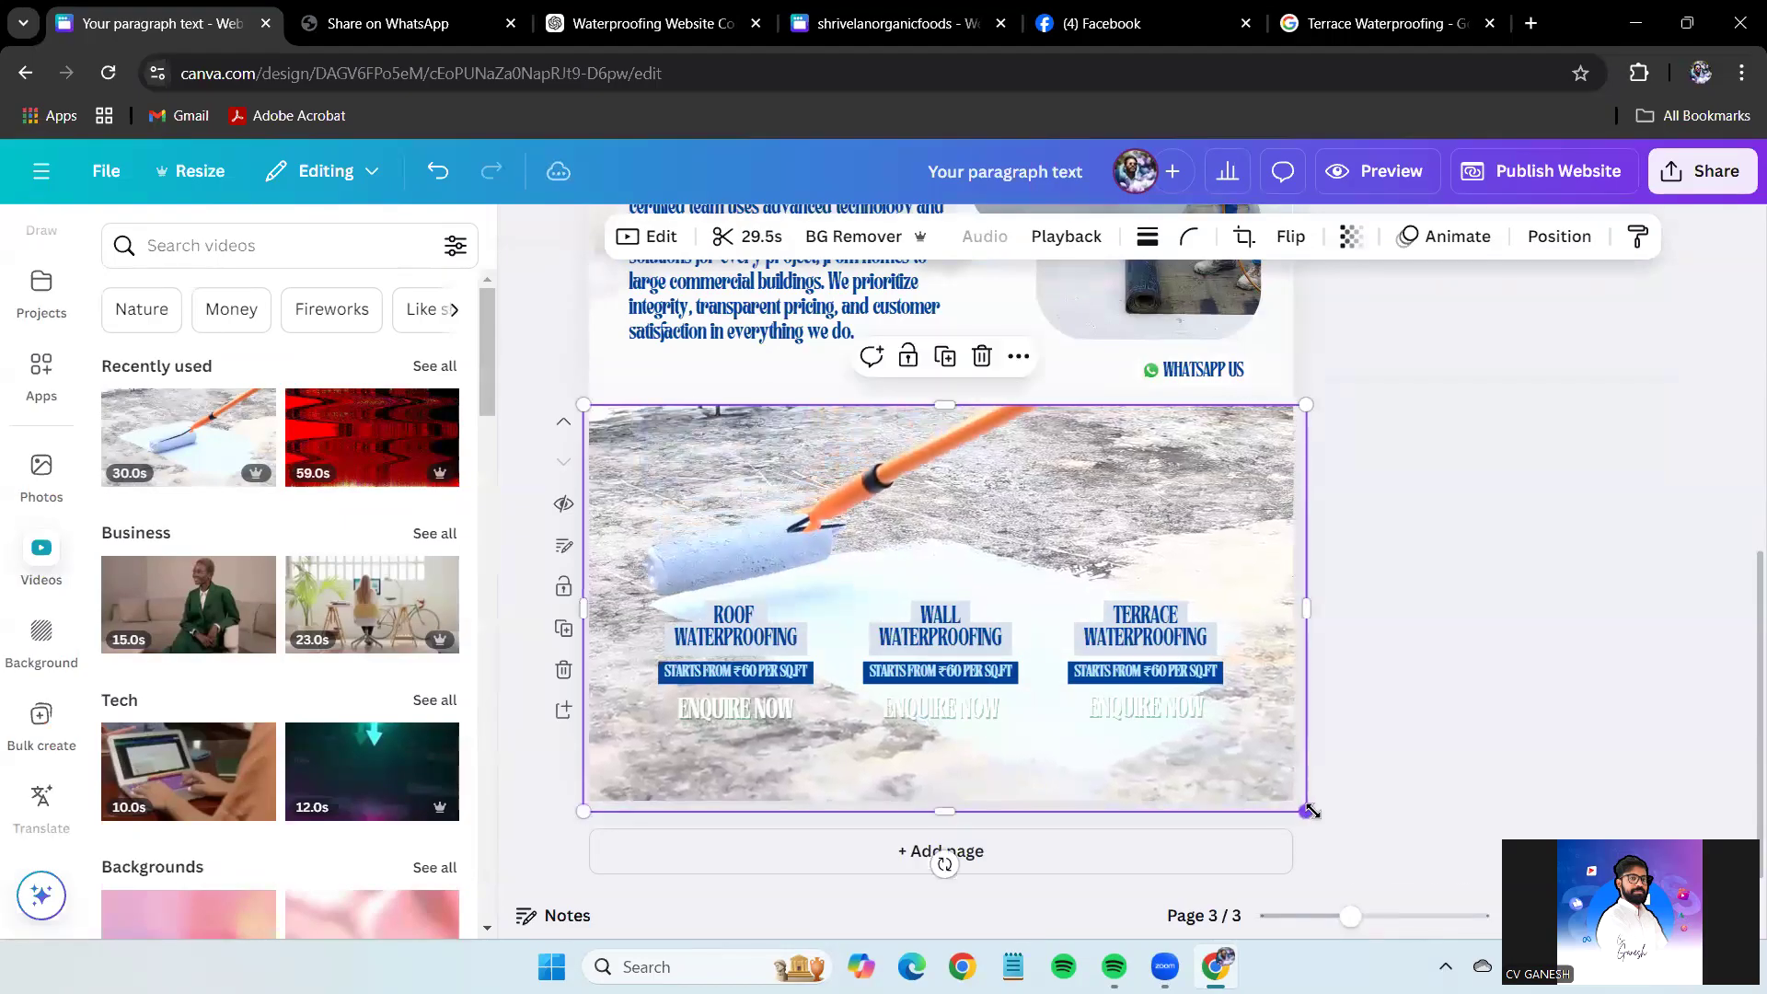
{"action": "key", "text": "ctrl+["}
{"action": "key", "text": "ctrl+["}
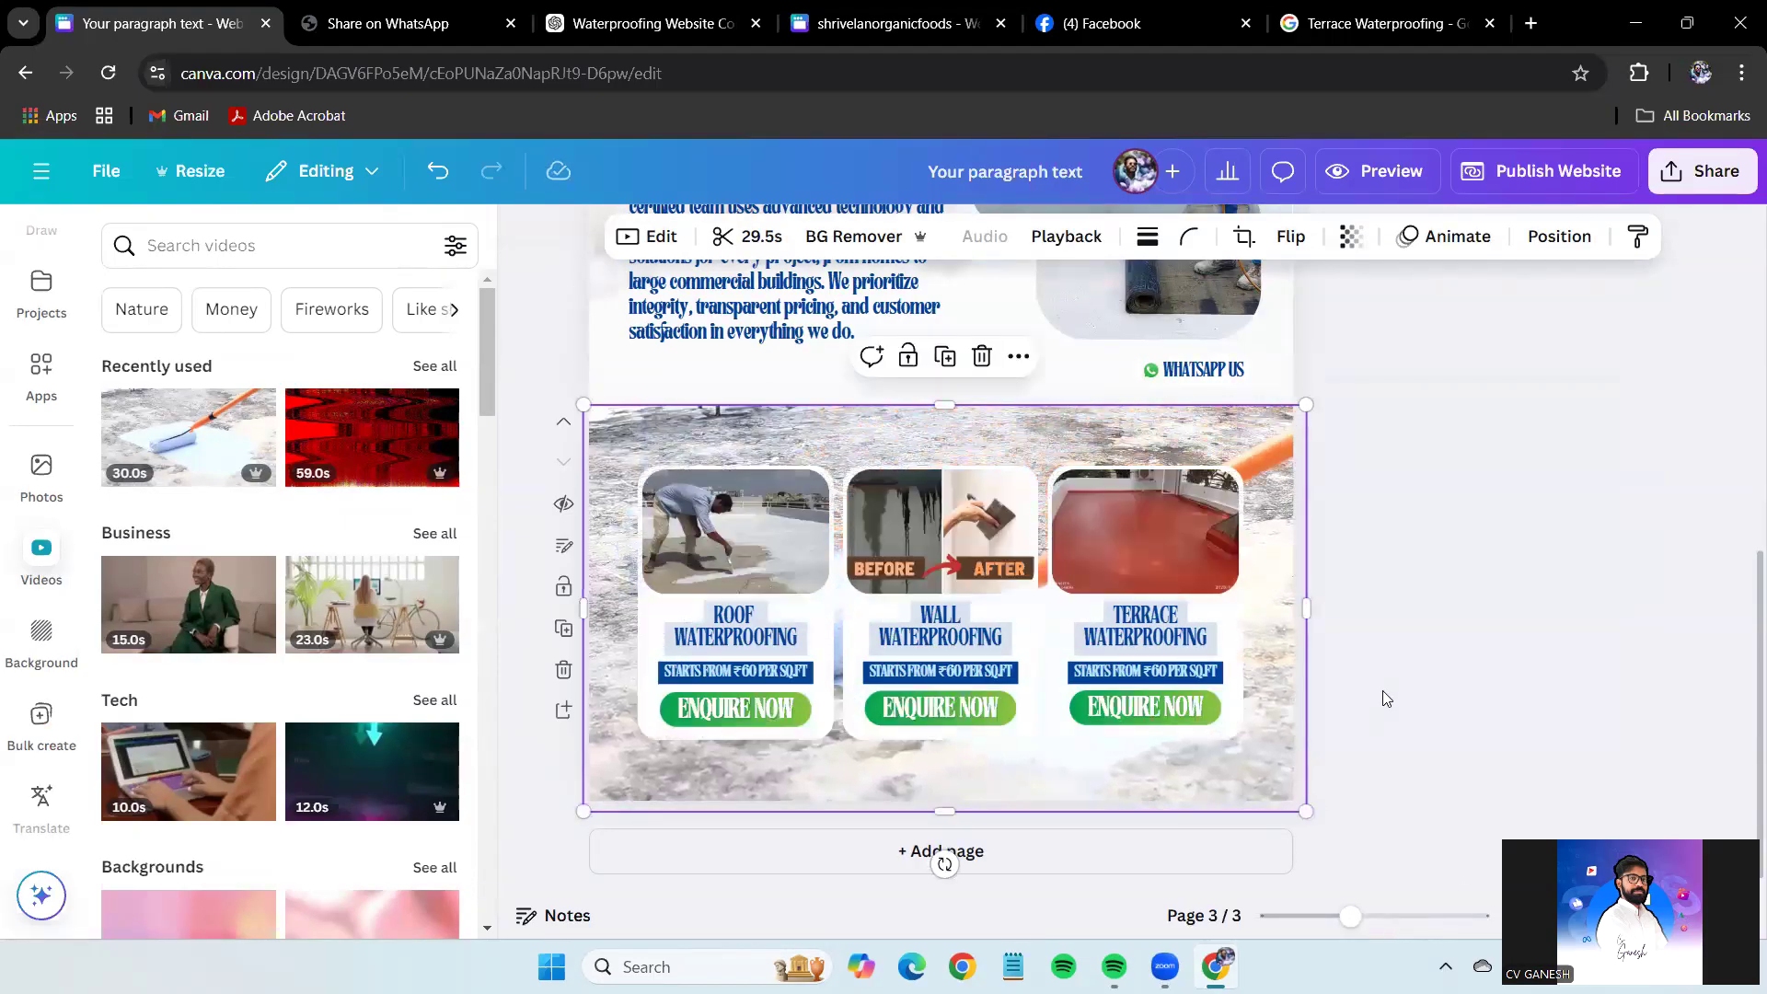
{"action": "left_click", "coordinate": [1350, 237]}
{"action": "left_click_drag", "start_coordinate": [1405, 331], "coordinate": [1306, 332]}
{"action": "left_click", "coordinate": [1443, 552]}
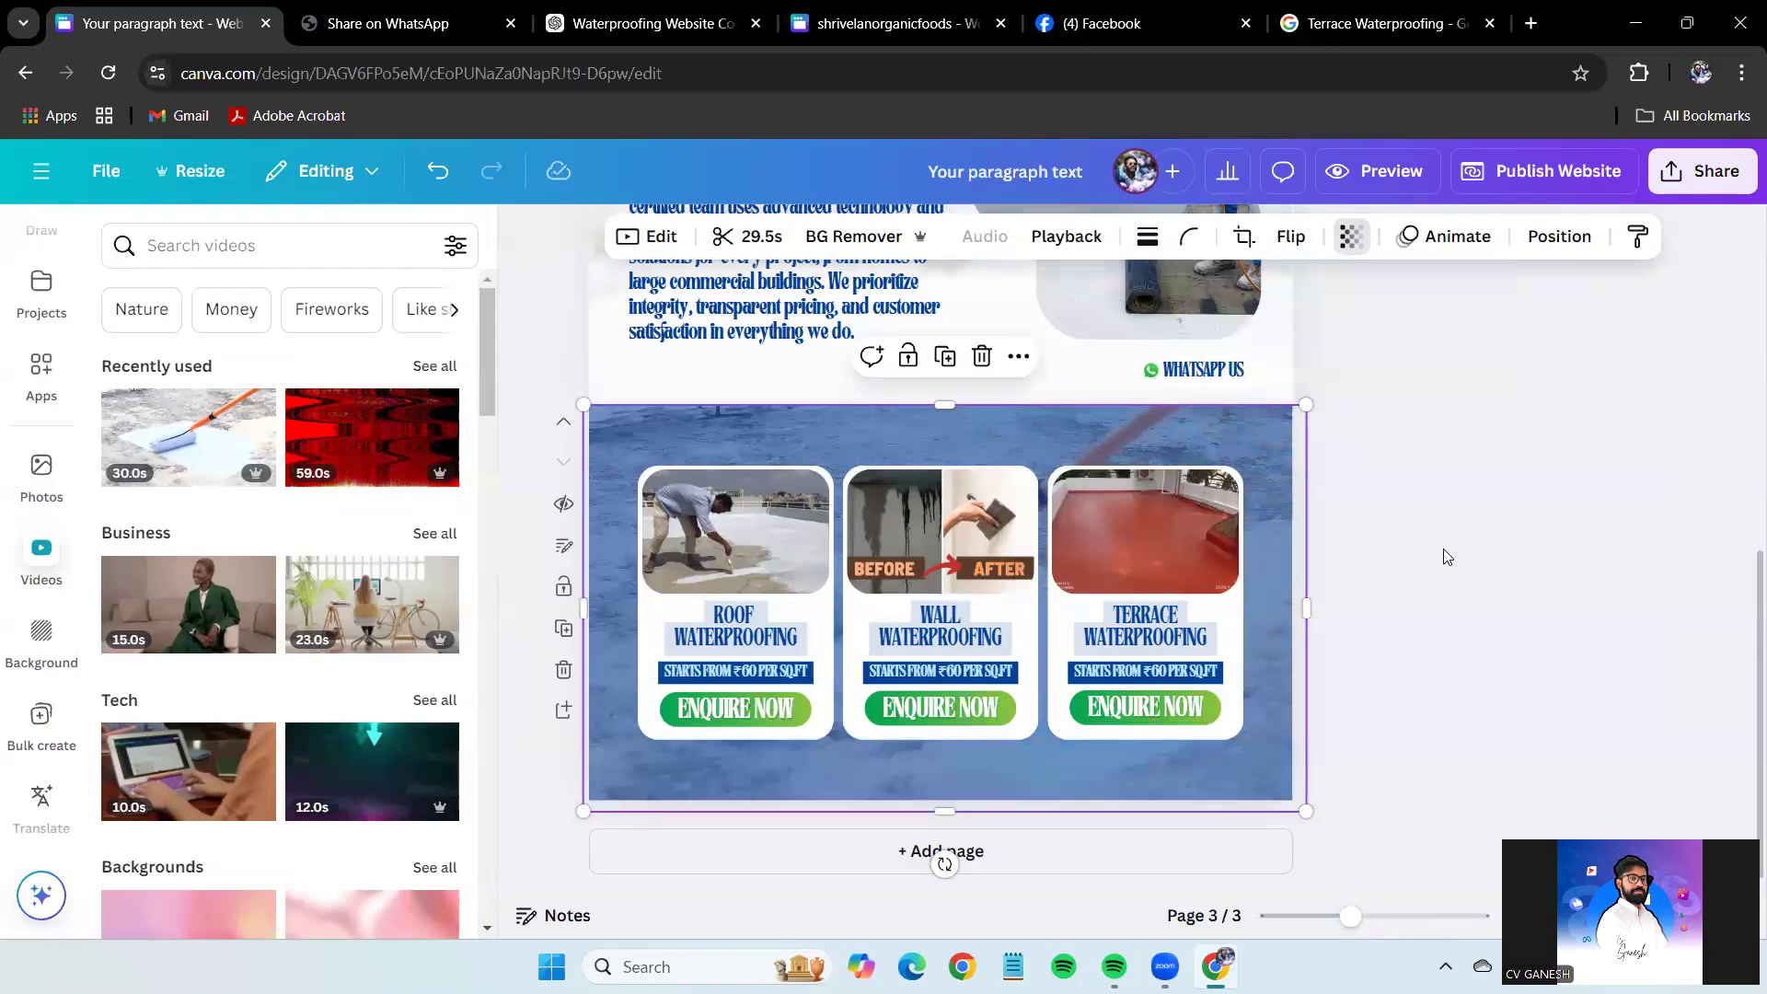
{"action": "left_click", "coordinate": [1443, 553]}
Search videos for 'WAT' and replace the background with the dark-blue textured waterproofing video.
{"action": "left_click", "coordinate": [175, 247]}
{"action": "type", "text": "WAT"}
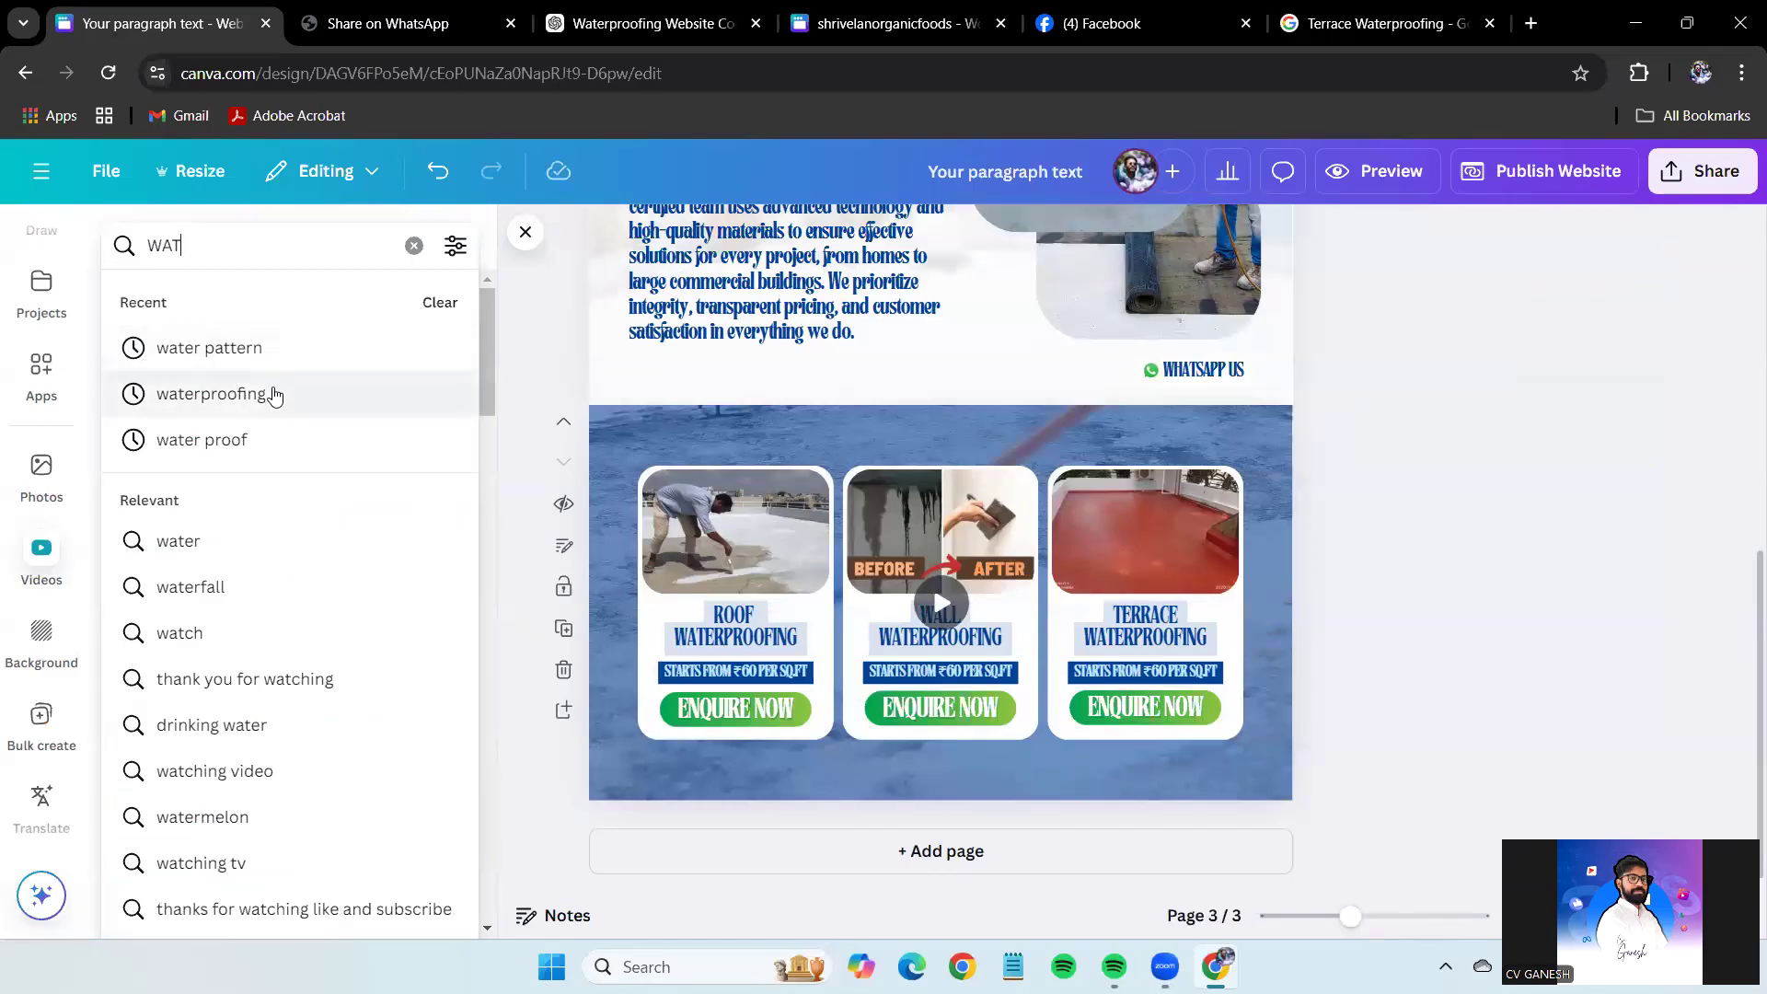
{"action": "left_click", "coordinate": [274, 396]}
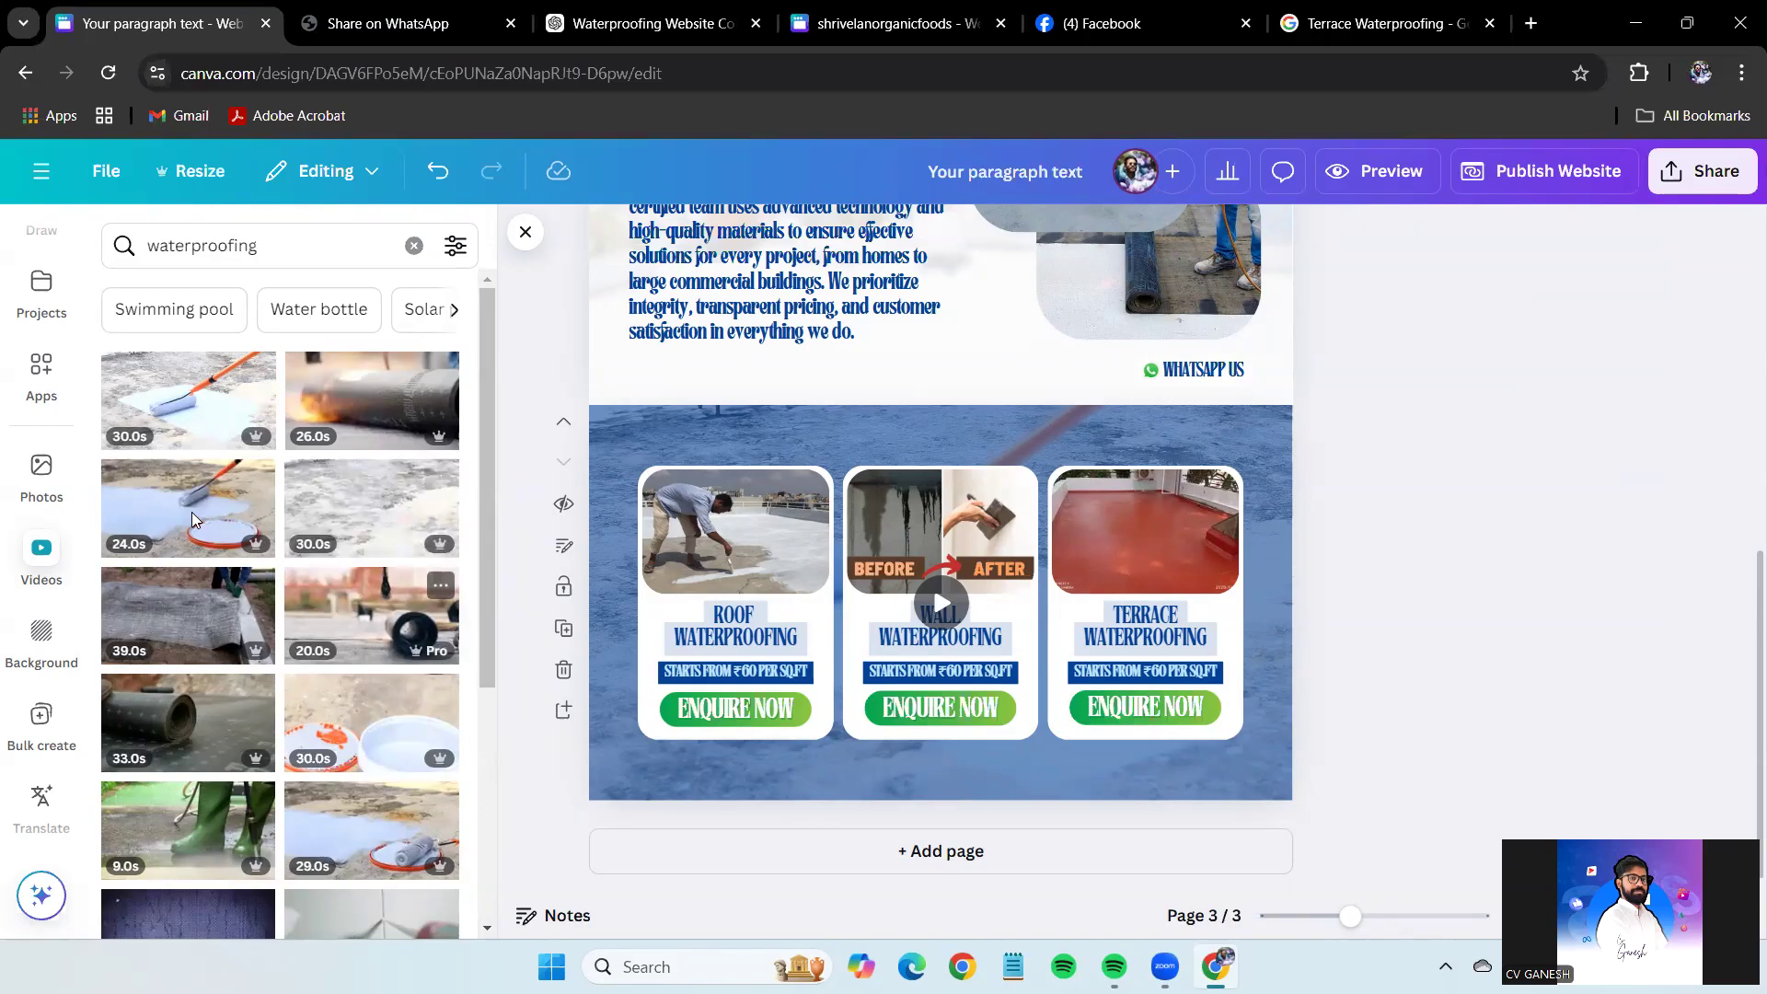
{"action": "scroll", "coordinate": [203, 589], "scroll_direction": "down", "scroll_amount": 3}
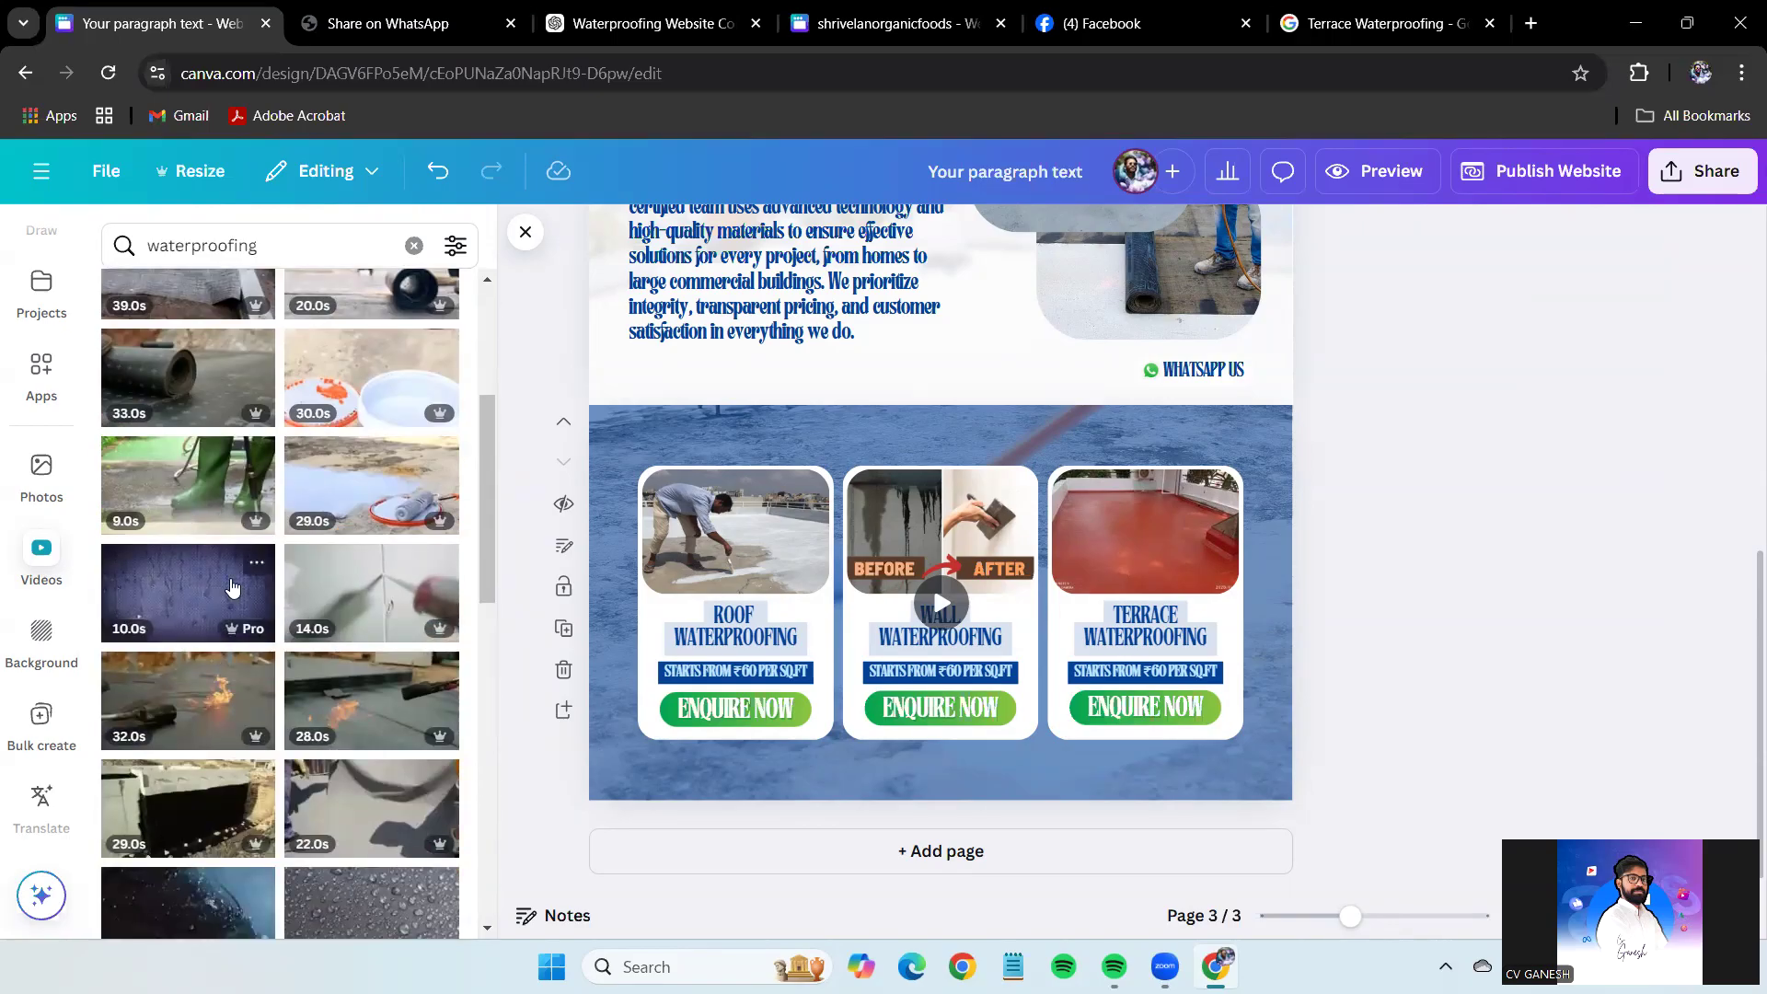
{"action": "left_click_drag", "start_coordinate": [221, 597], "coordinate": [654, 434]}
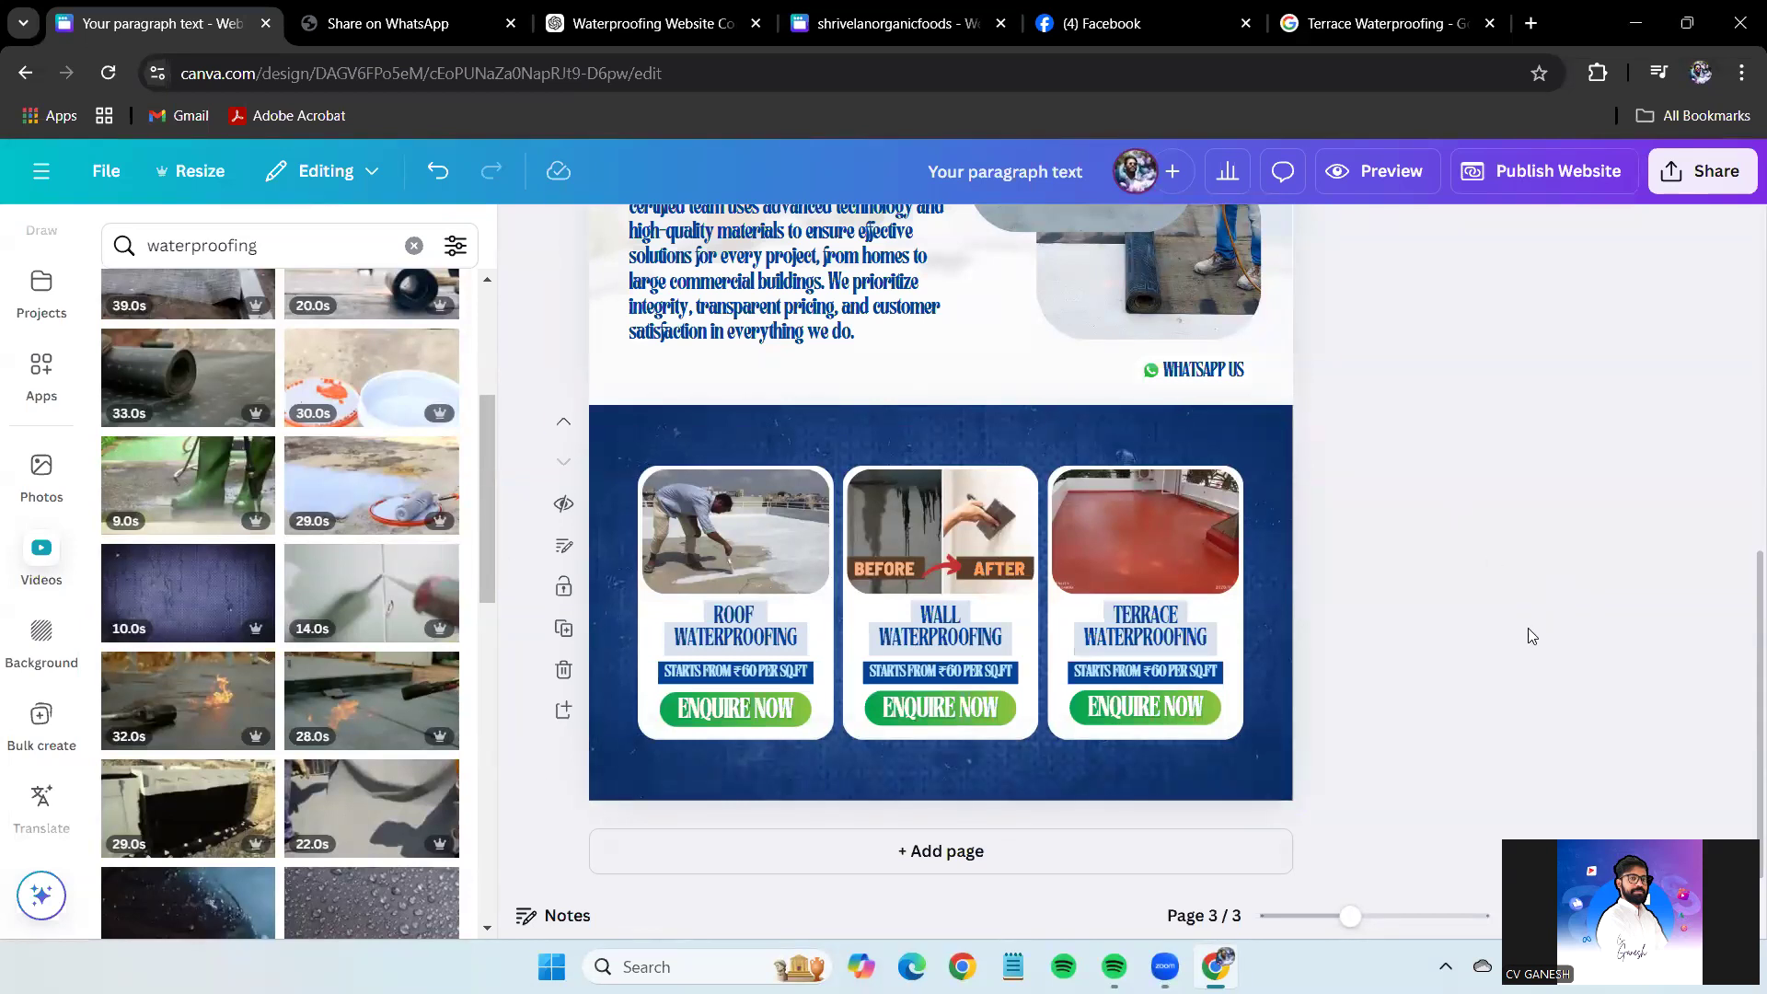
{"action": "left_click_drag", "start_coordinate": [1336, 925], "coordinate": [1360, 915]}
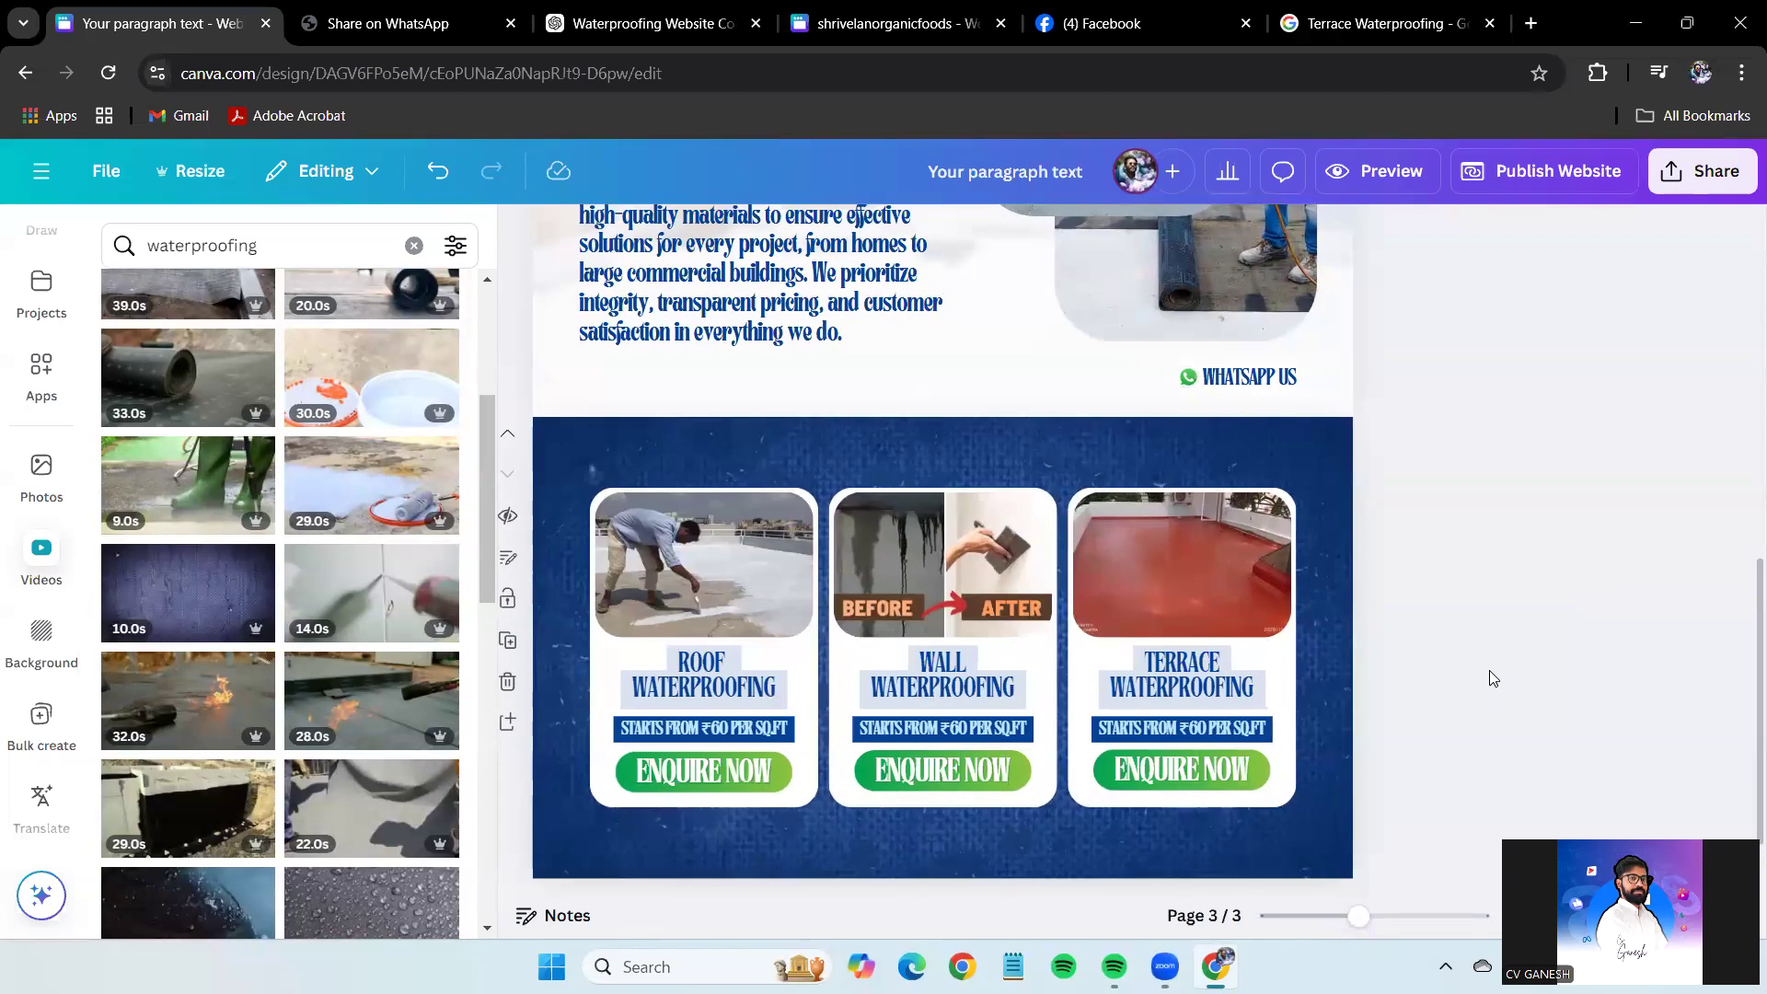
{"action": "scroll", "coordinate": [1491, 675], "scroll_direction": "down", "scroll_amount": 1}
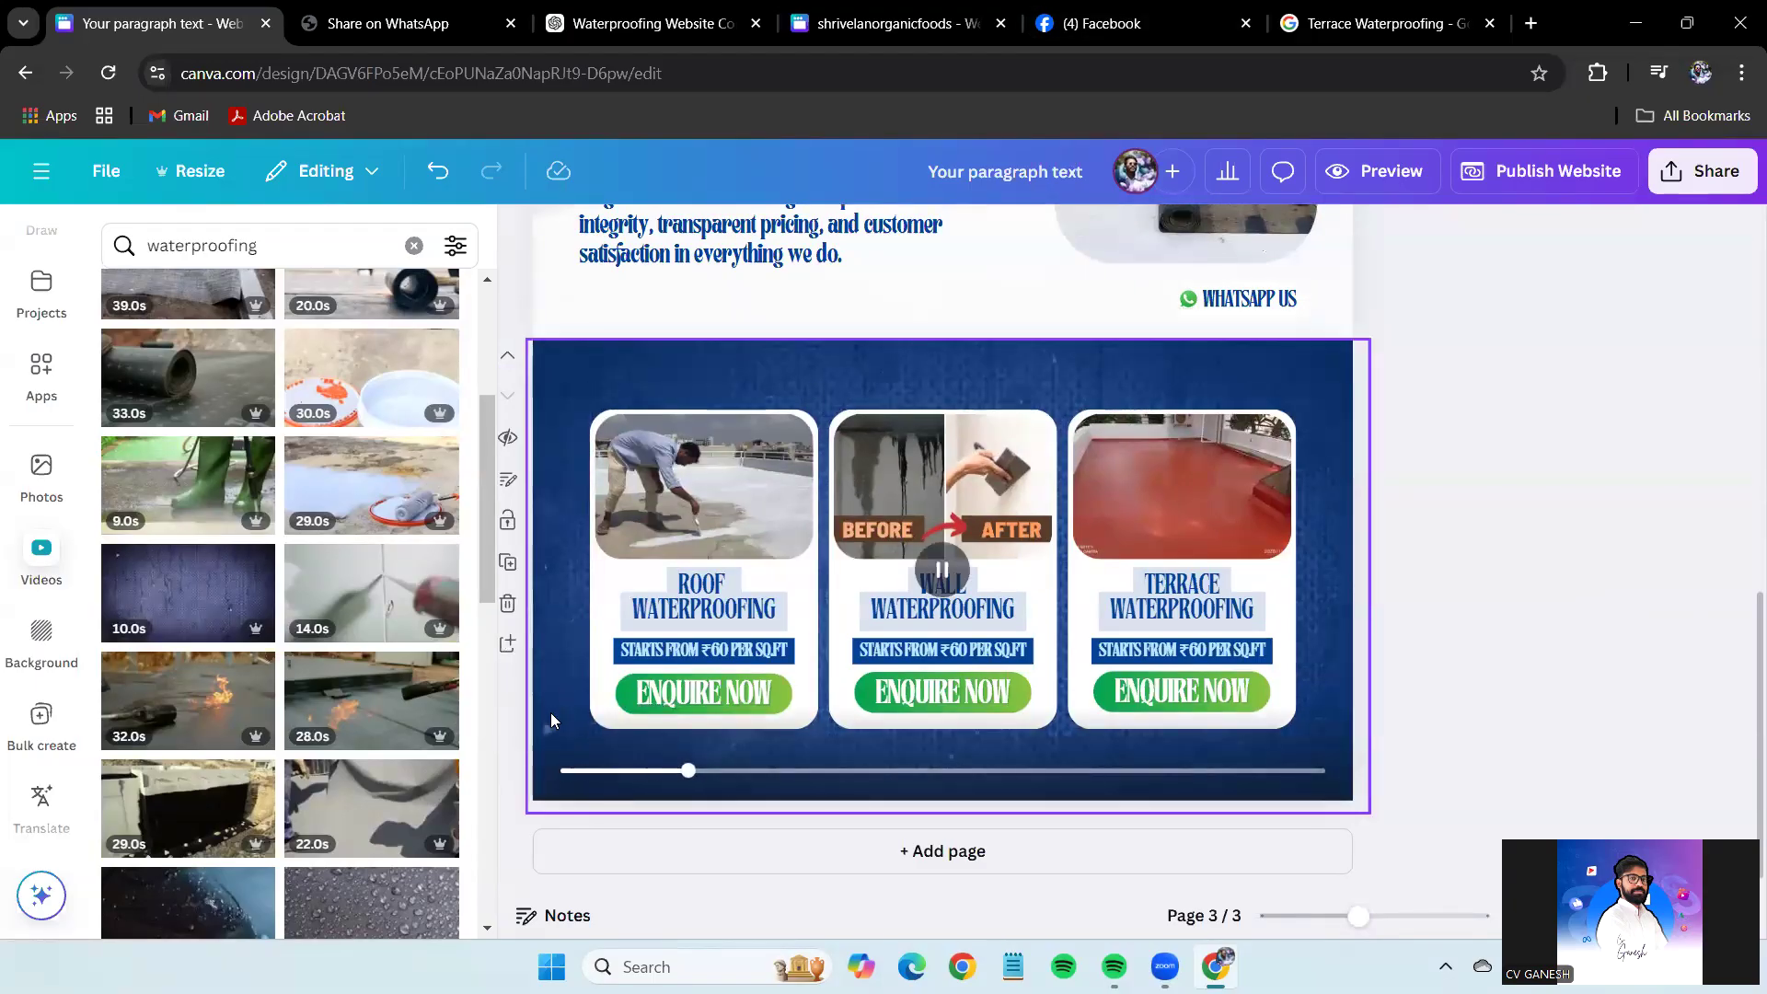
{"action": "left_click", "coordinate": [700, 697]}
{"action": "left_click_drag", "start_coordinate": [1359, 916], "coordinate": [1373, 916]}
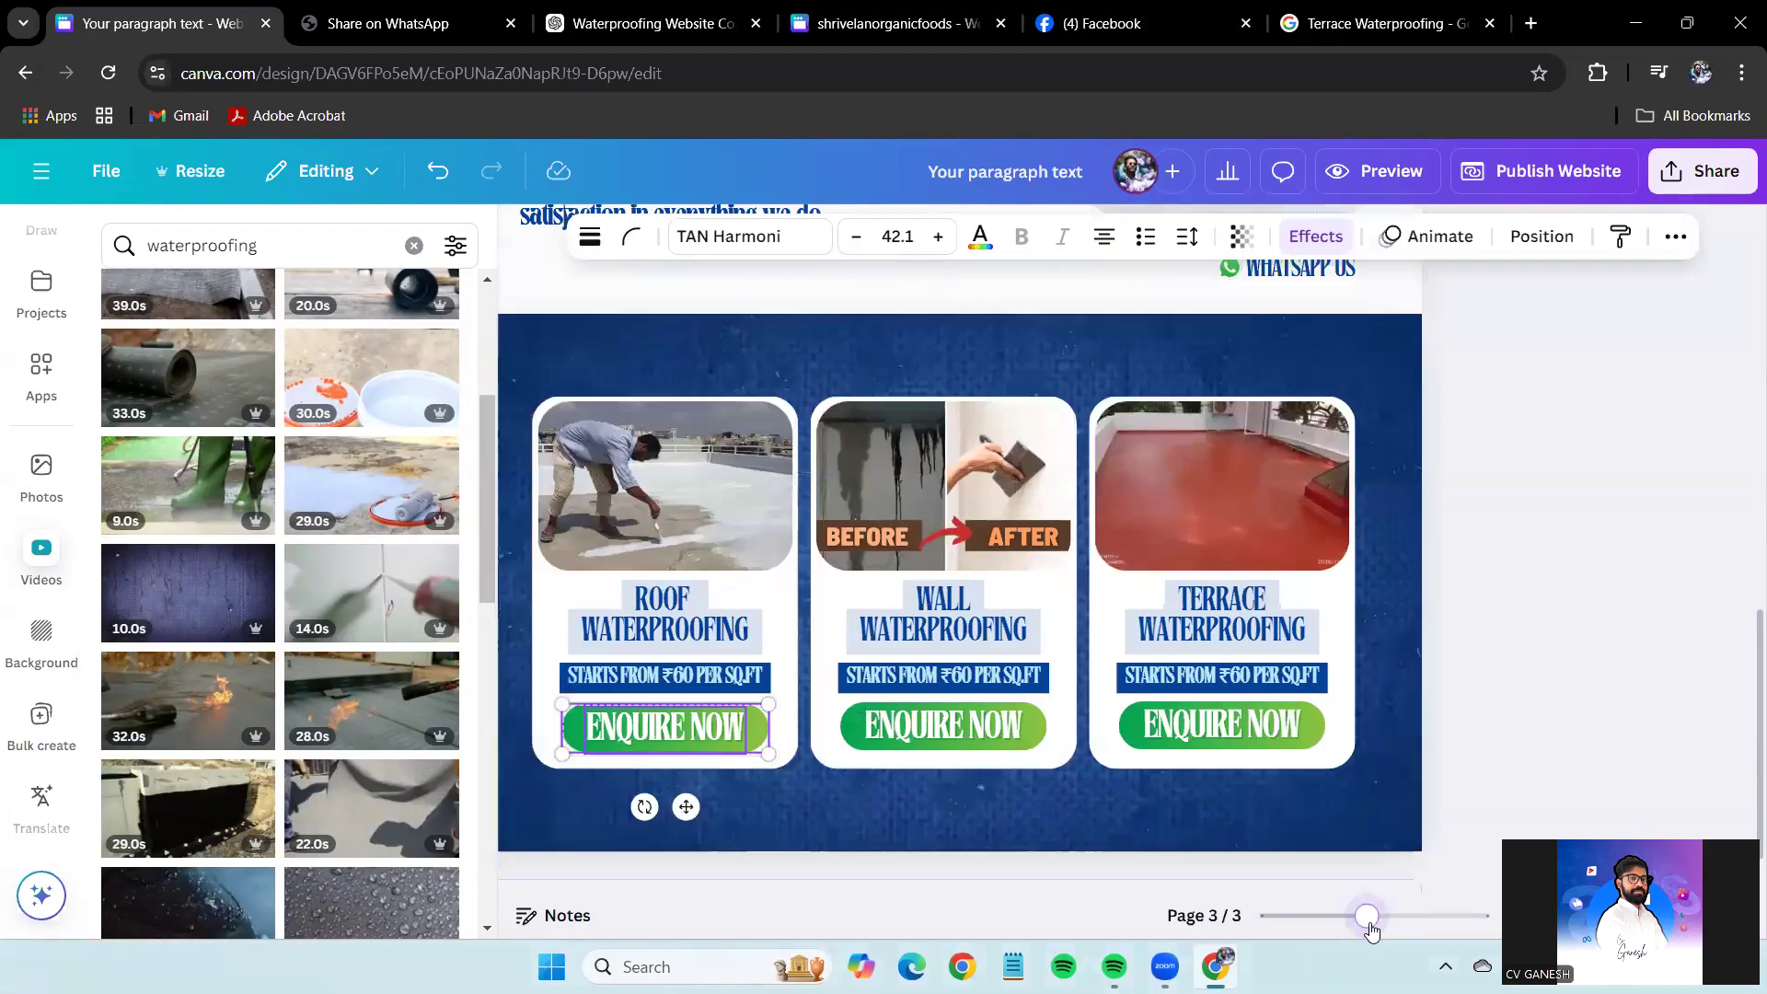
Open animation effects for the first ENQUIRE NOW text, then close them by clicking beside the page.
{"action": "left_click", "coordinate": [1417, 236]}
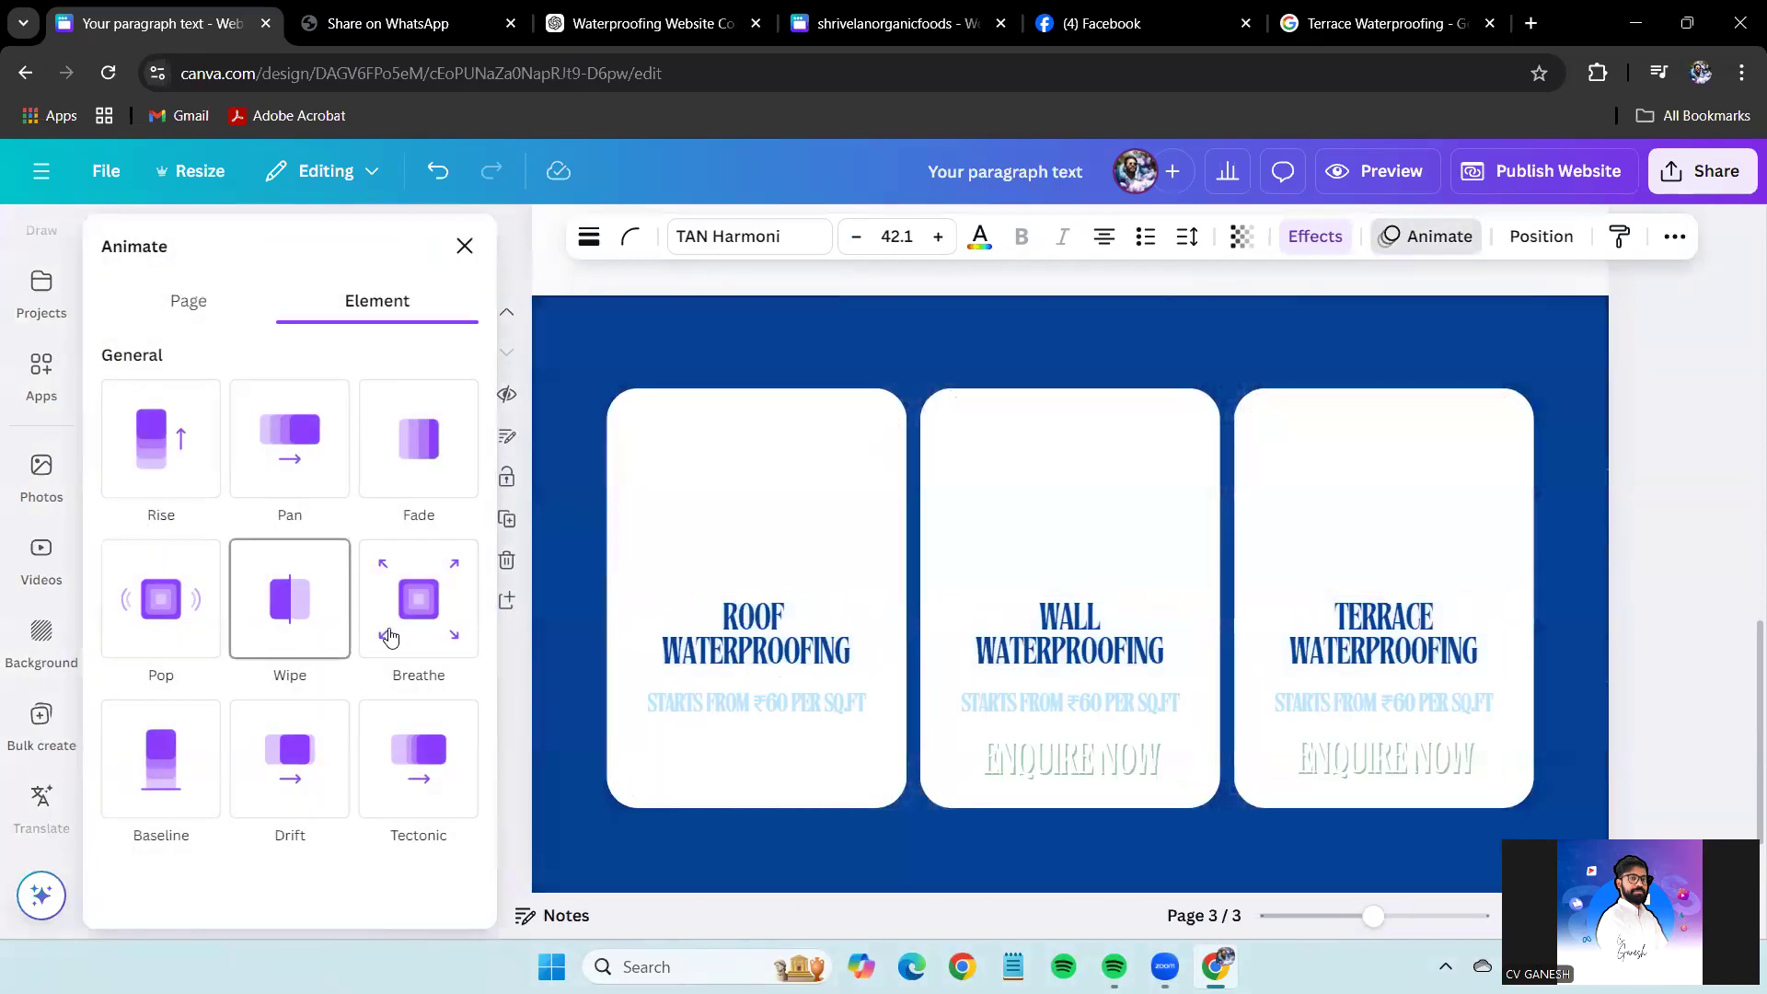
{"action": "left_click", "coordinate": [840, 835]}
{"action": "left_click", "coordinate": [745, 764]}
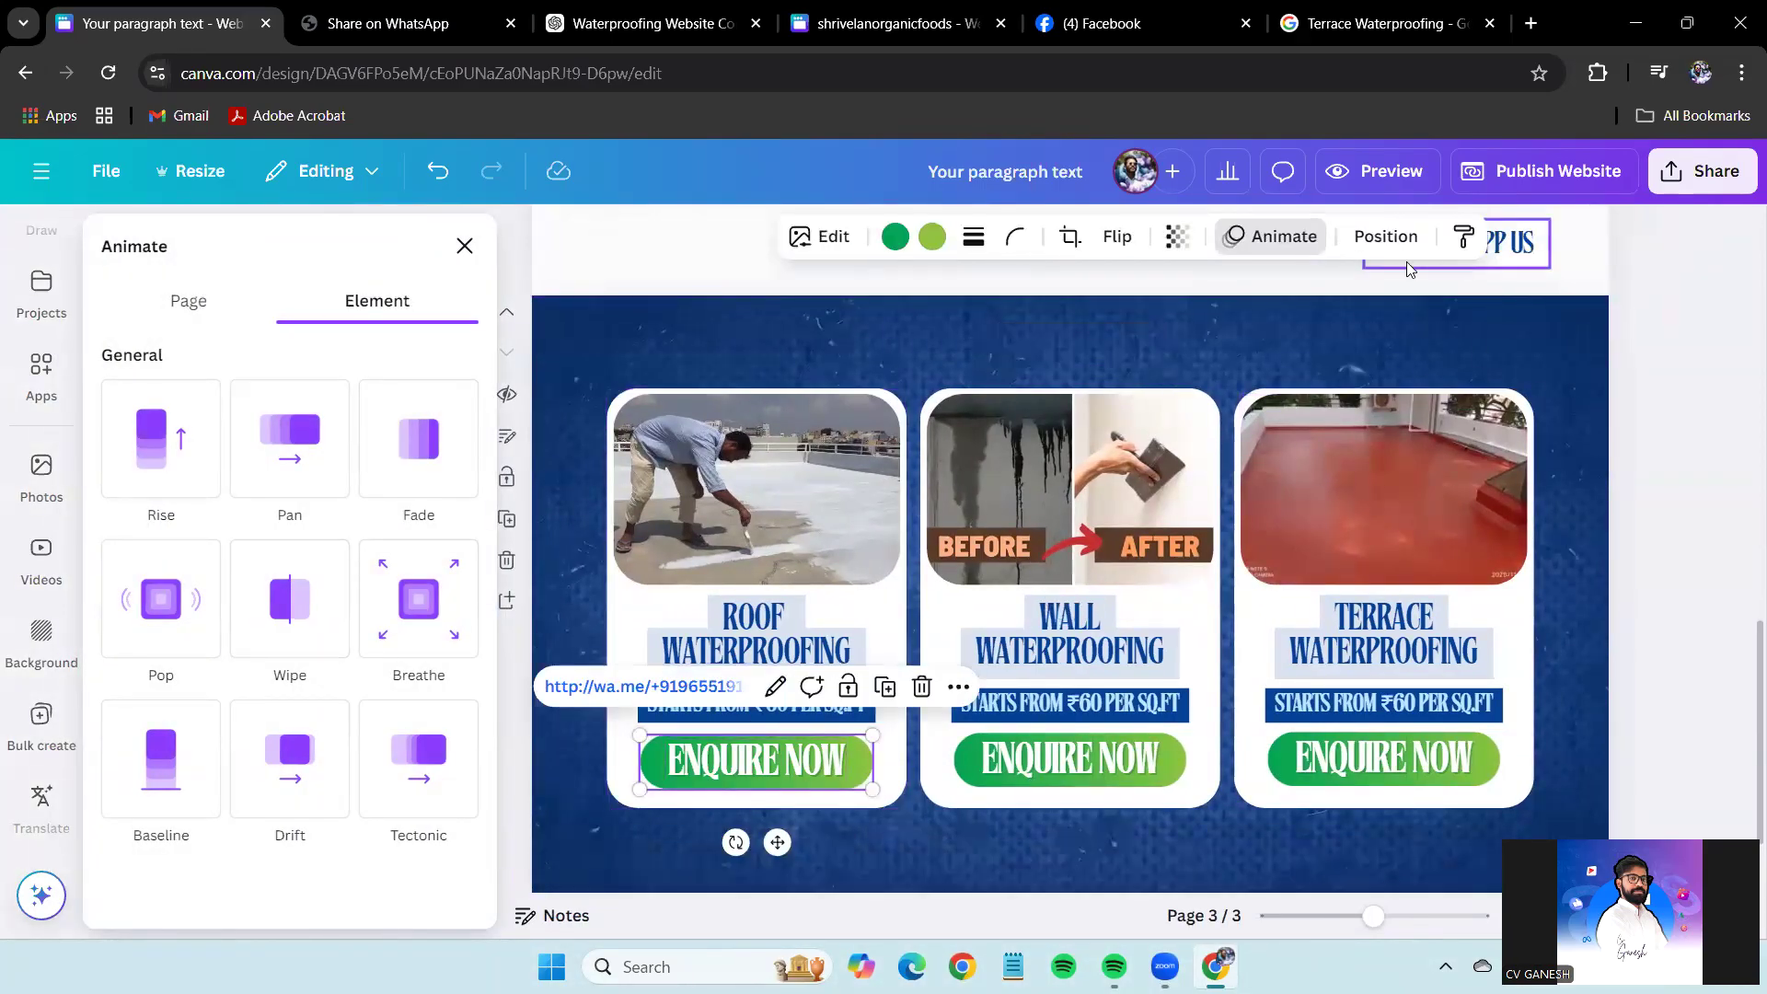
{"action": "left_click", "coordinate": [1277, 238]}
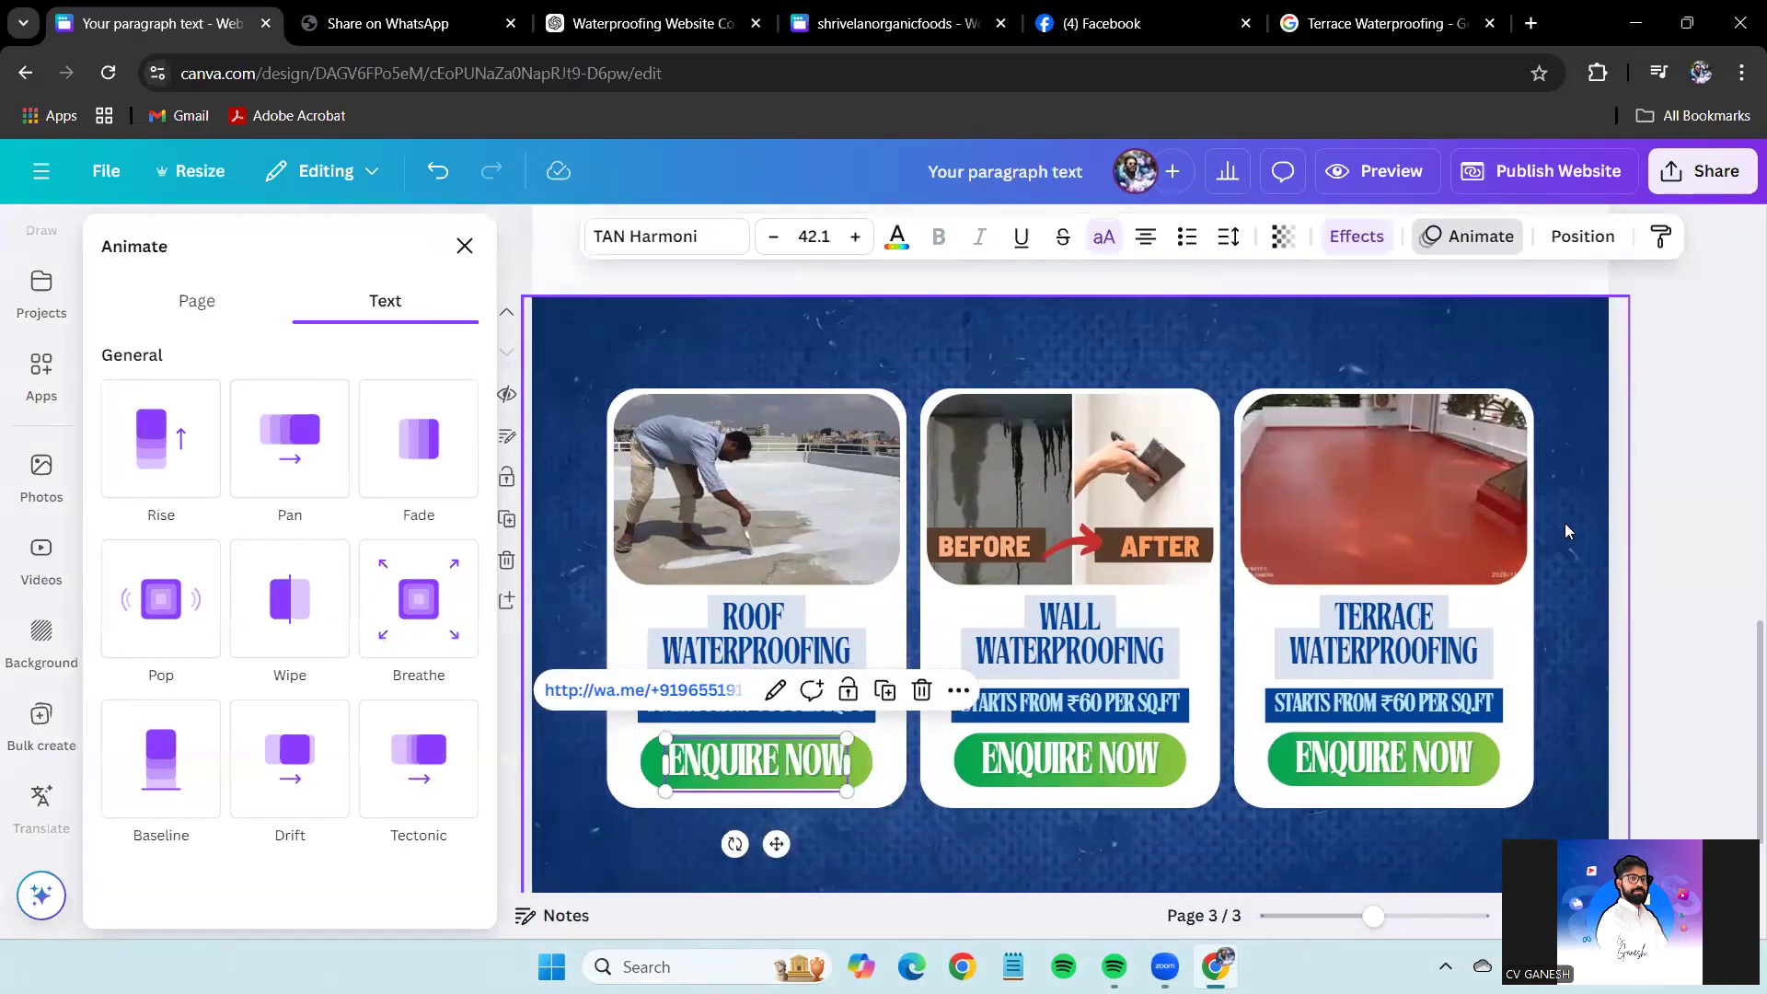
{"action": "left_click", "coordinate": [1655, 473]}
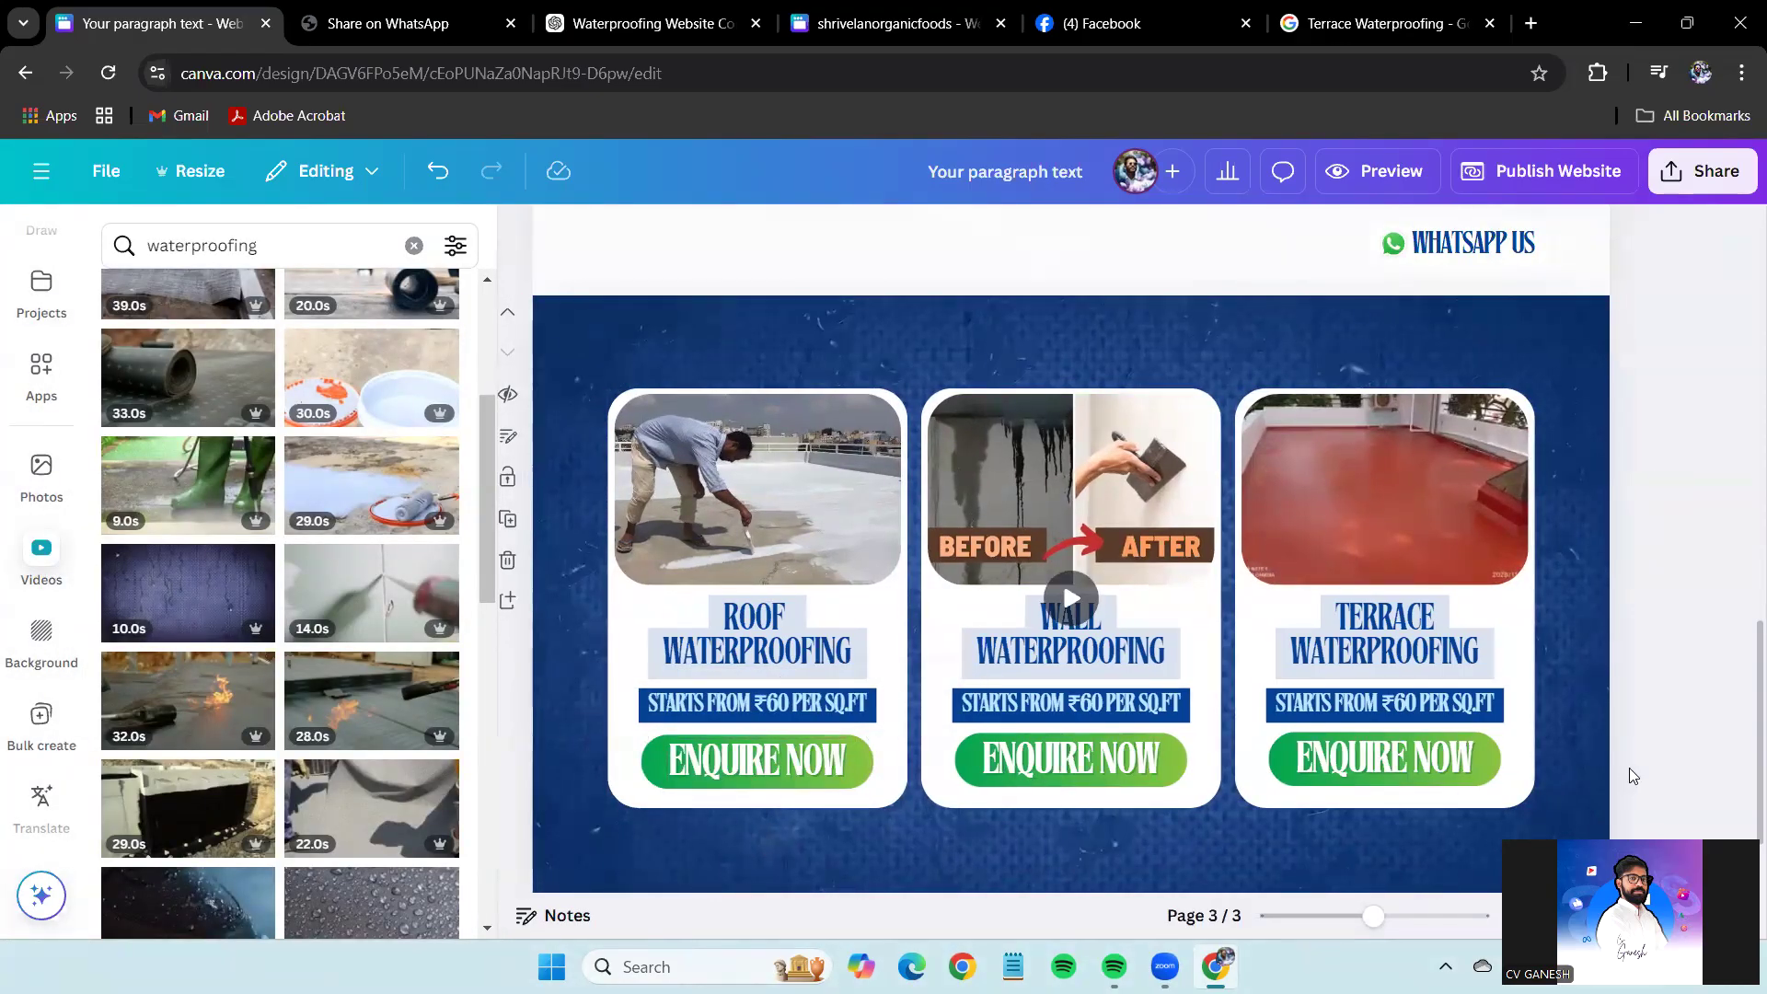
Zoom out to all three service cards and open Elements with the 'Button' search term selected.
{"action": "left_click_drag", "start_coordinate": [1378, 928], "coordinate": [1357, 918]}
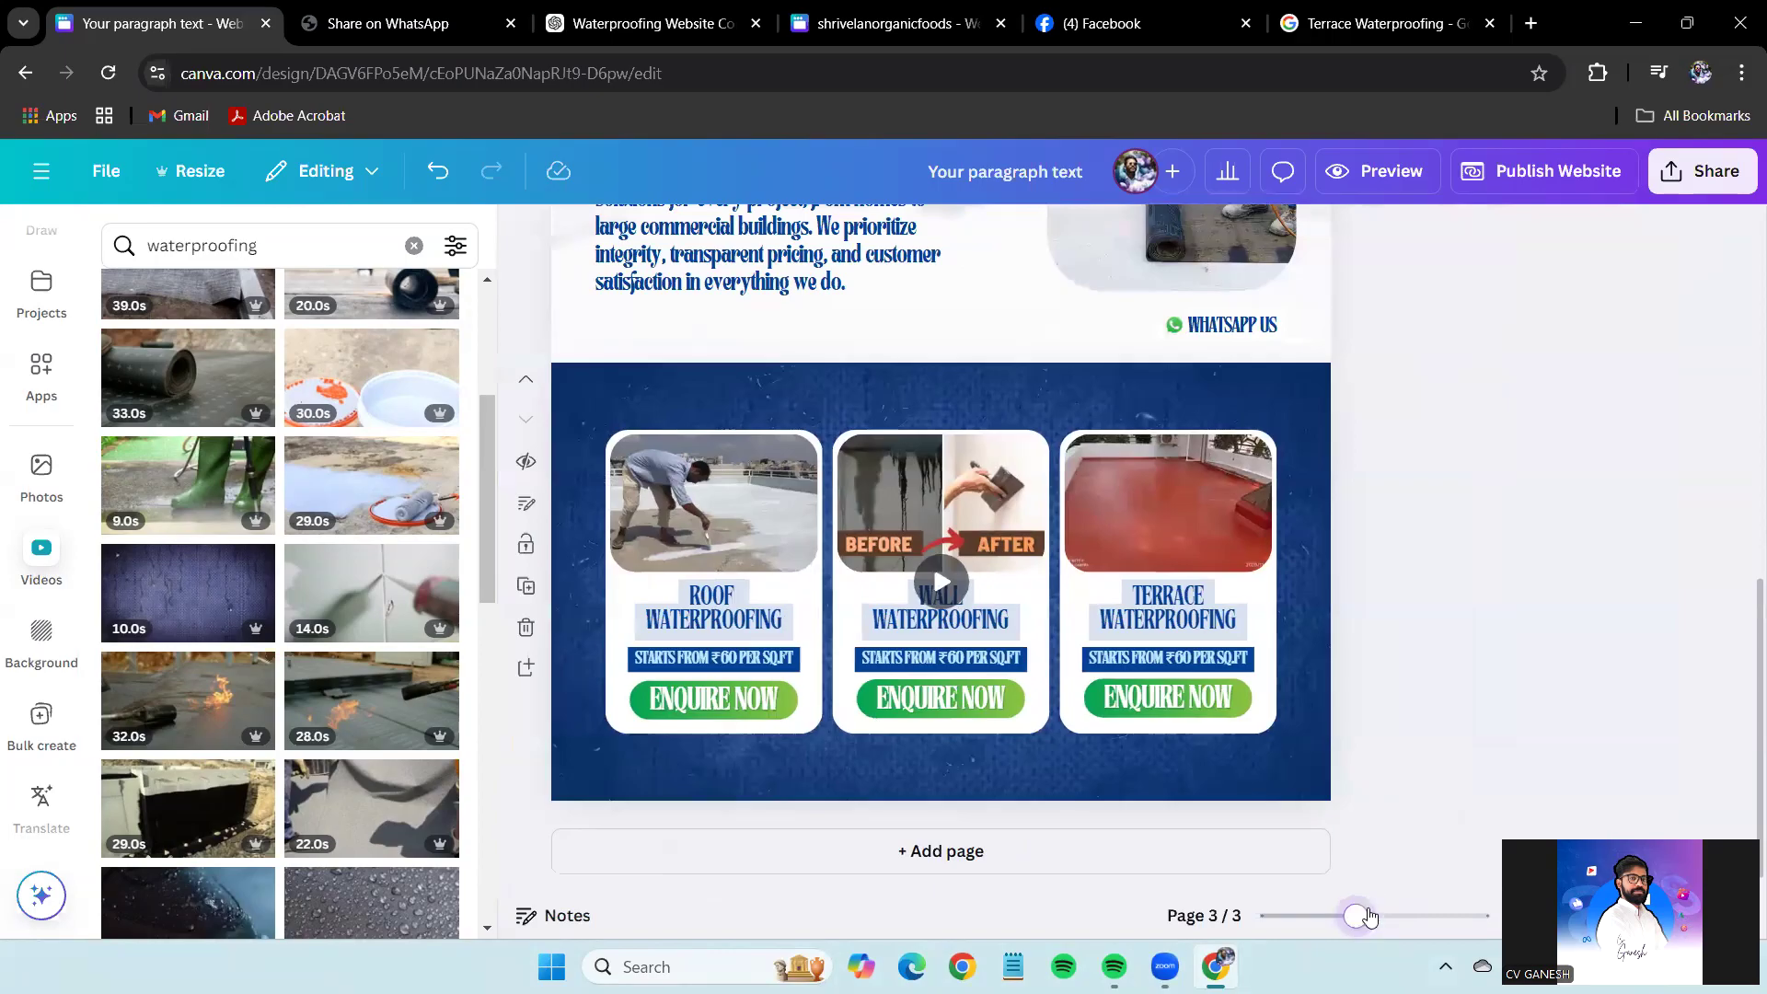
{"action": "left_click_drag", "start_coordinate": [1515, 767], "coordinate": [577, 371]}
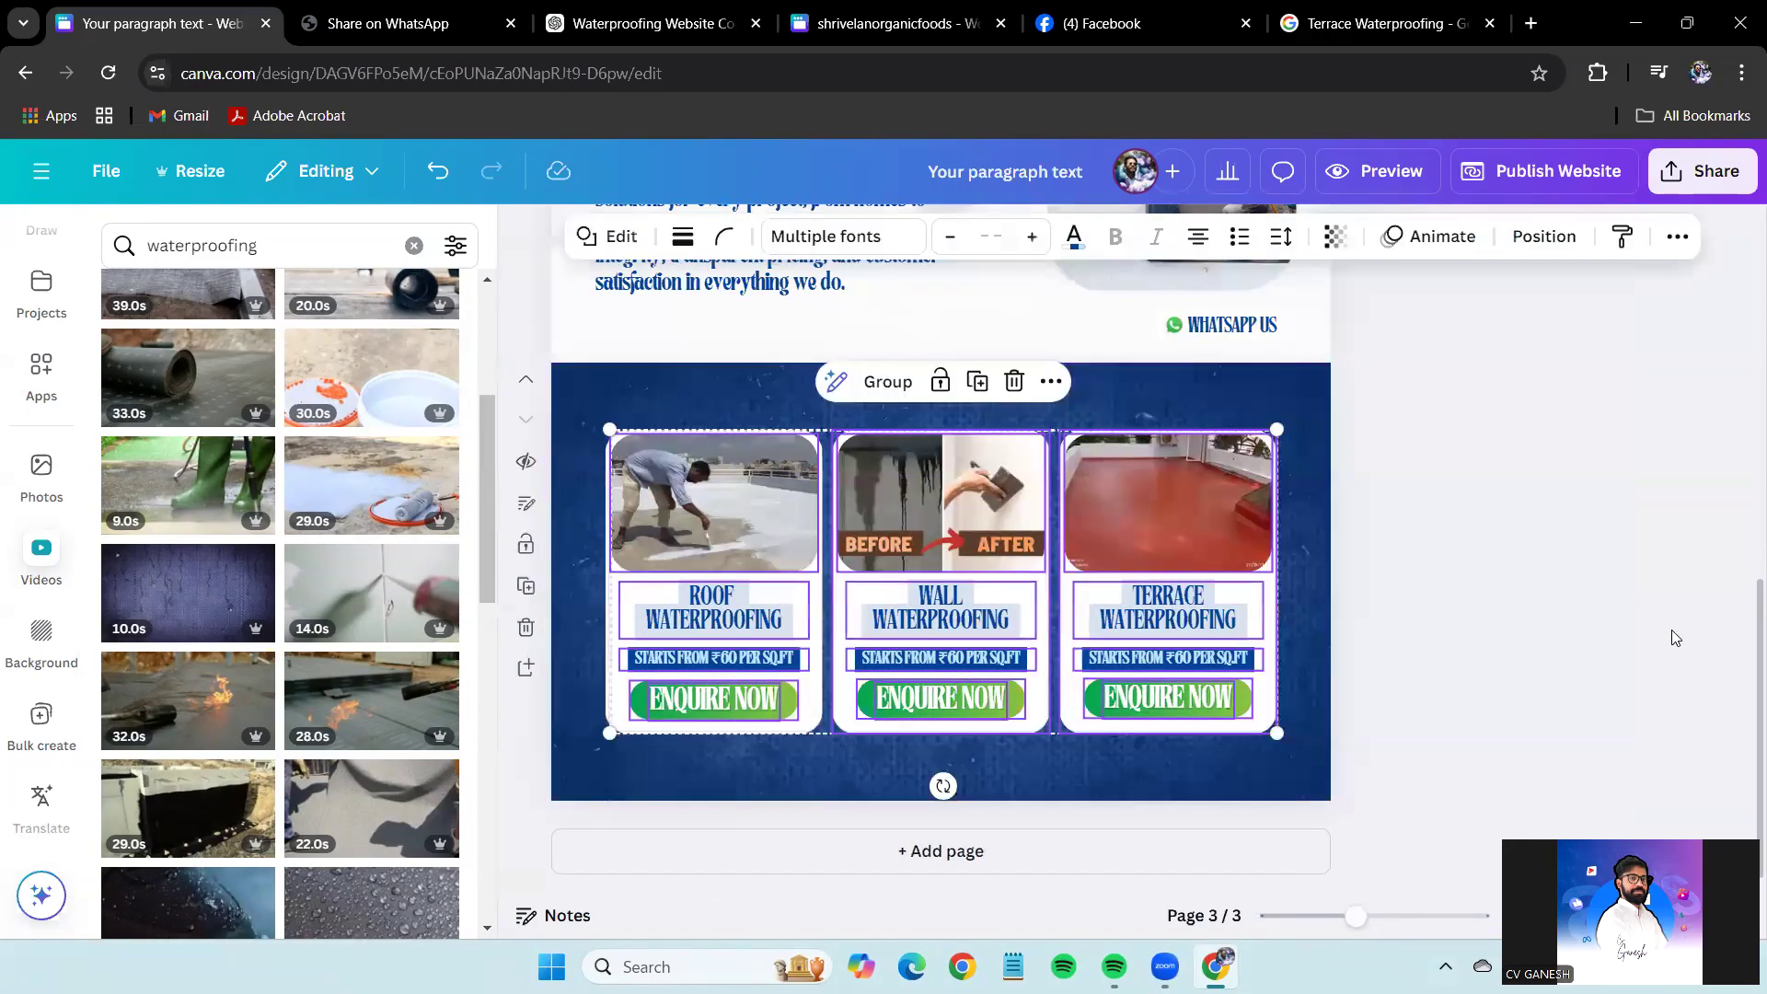
{"action": "left_click", "coordinate": [1671, 635]}
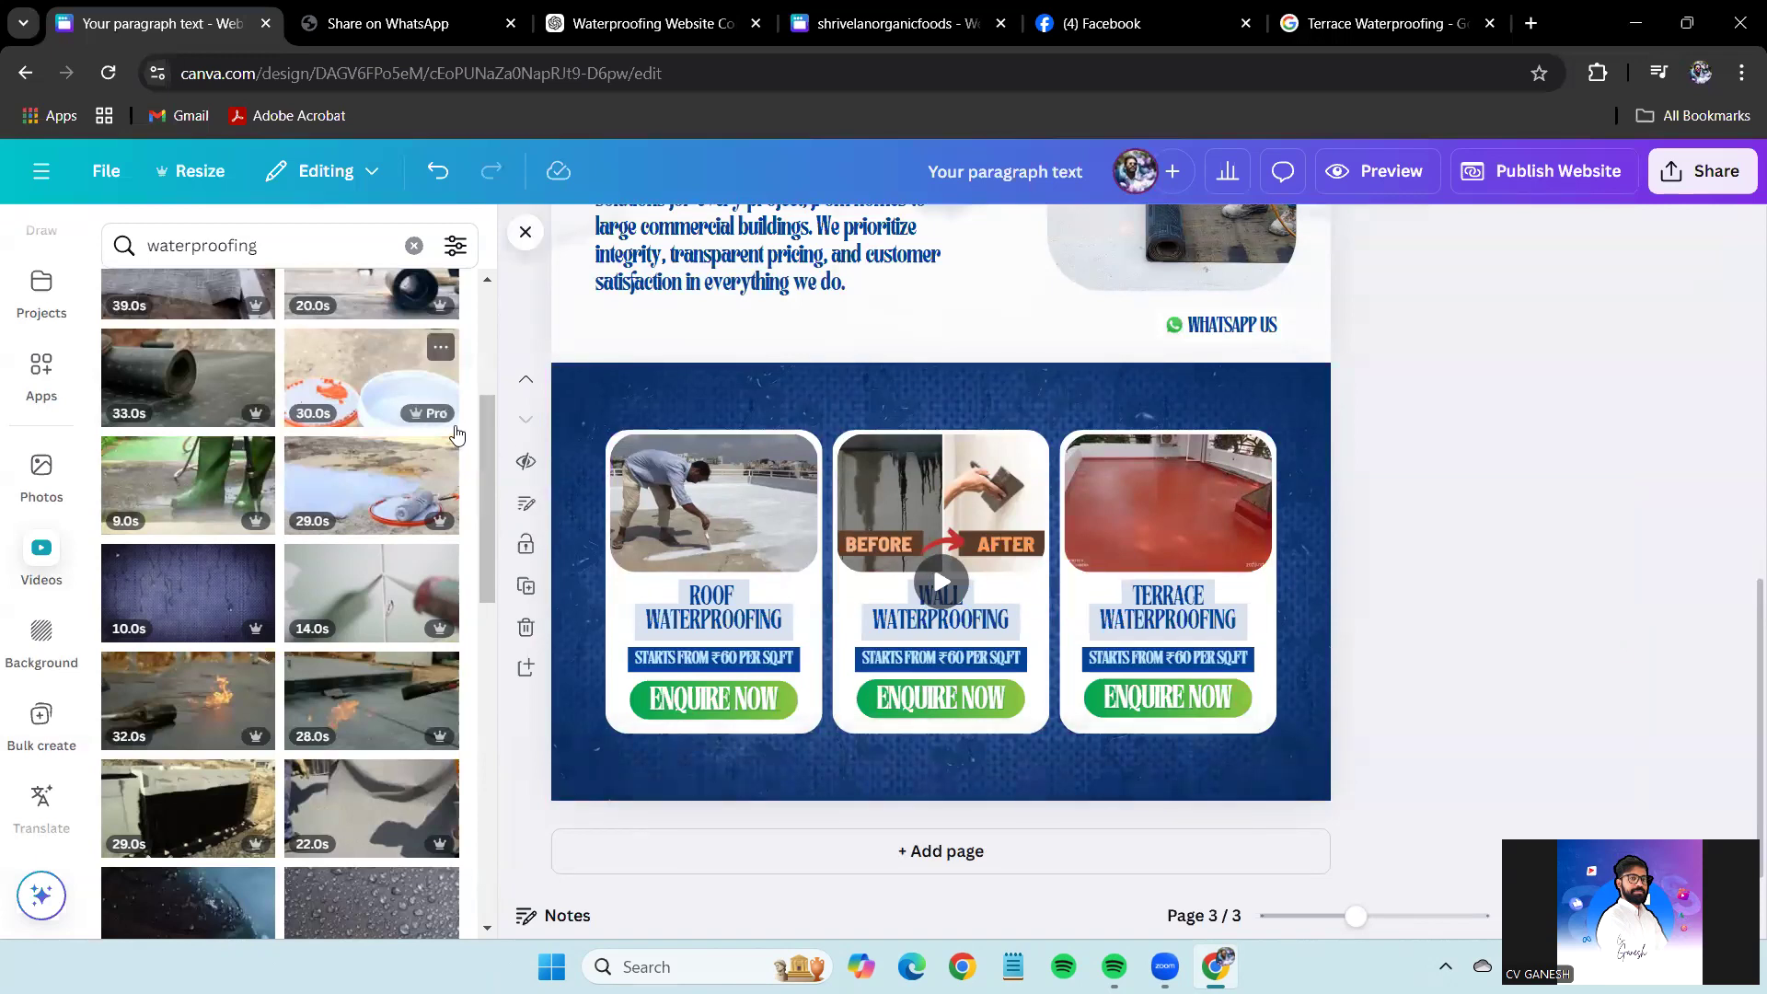
{"action": "scroll", "coordinate": [42, 368], "scroll_direction": "up", "scroll_amount": 5}
{"action": "left_click", "coordinate": [41, 336]}
{"action": "double_click", "coordinate": [193, 255]}
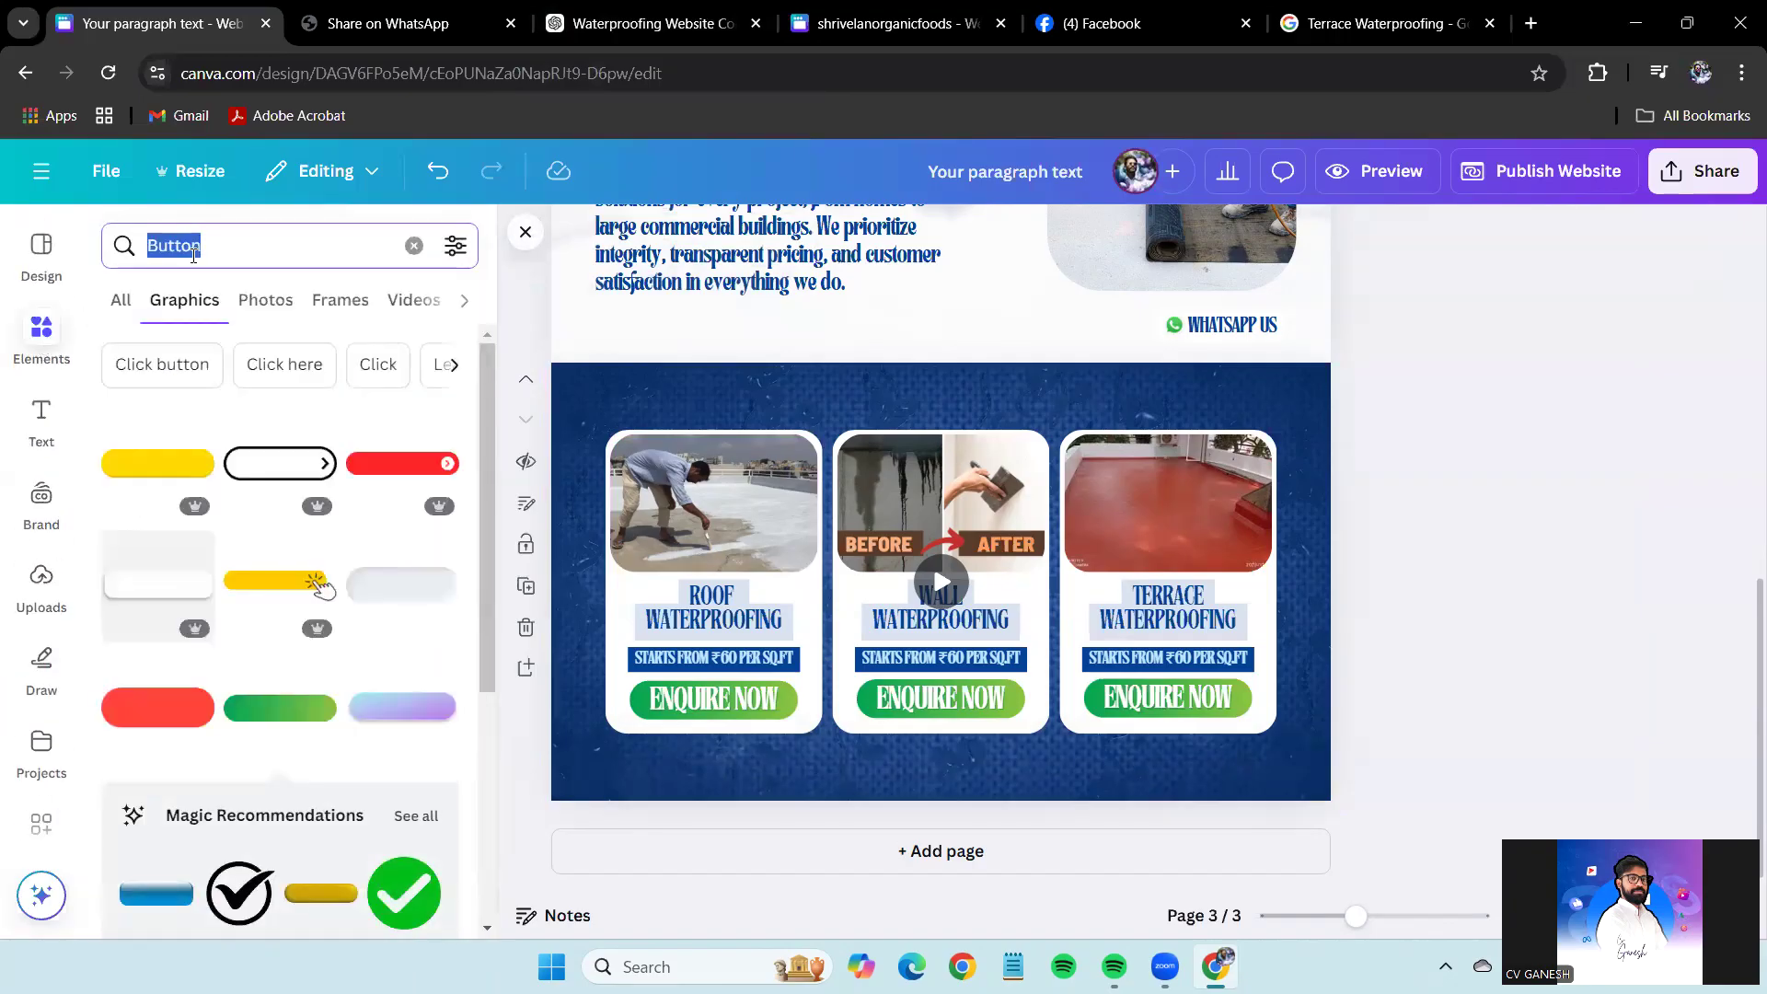
{"action": "left_click", "coordinate": [1434, 565]}
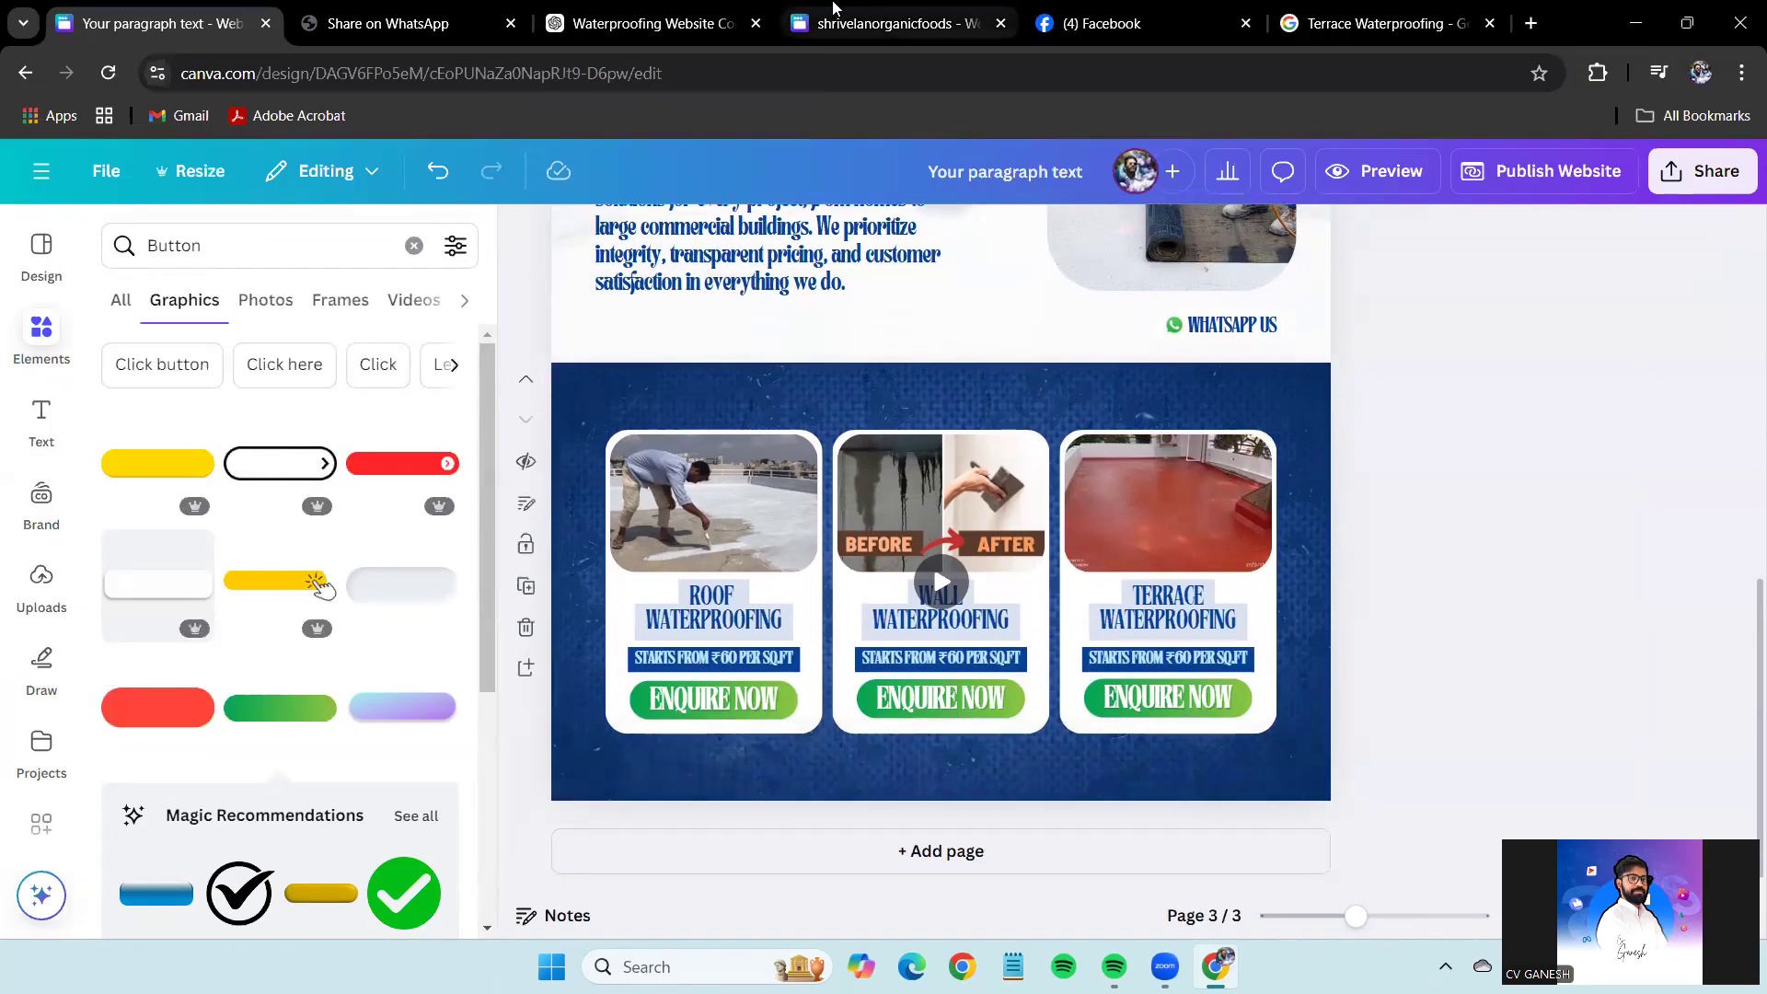
{"action": "left_click", "coordinate": [911, 24]}
{"action": "left_click_drag", "start_coordinate": [945, 382], "coordinate": [650, 451]}
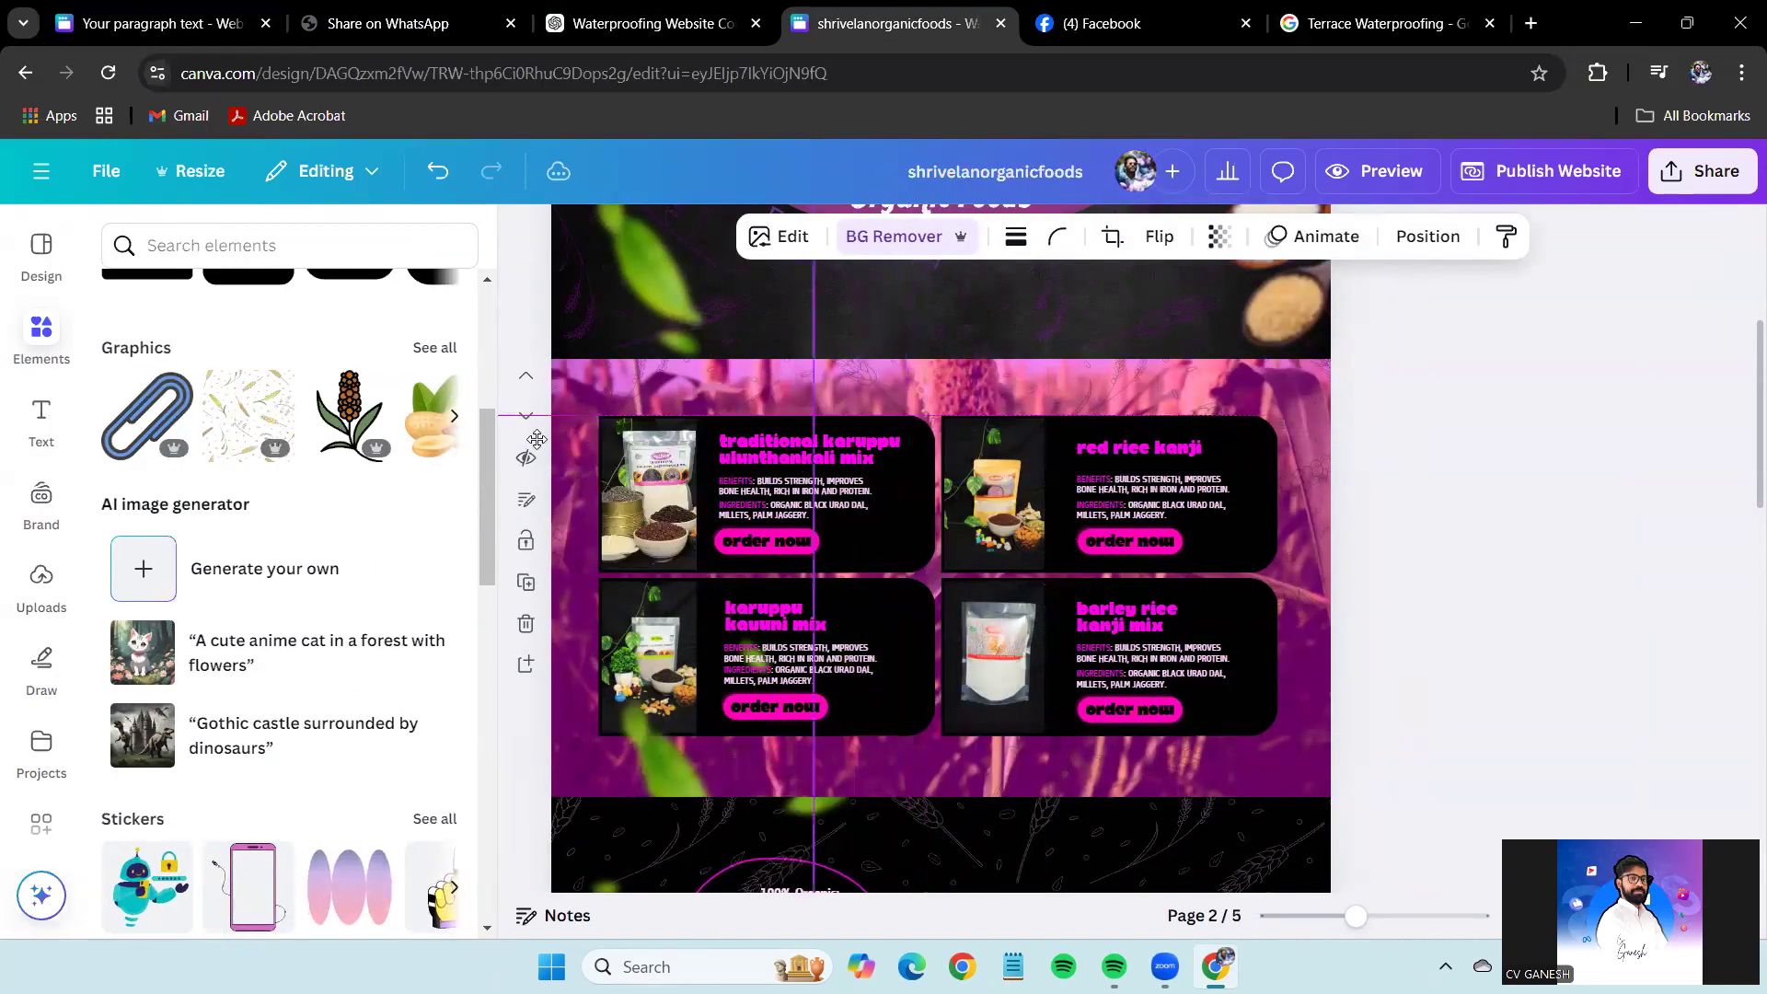
{"action": "left_click", "coordinate": [220, 22]}
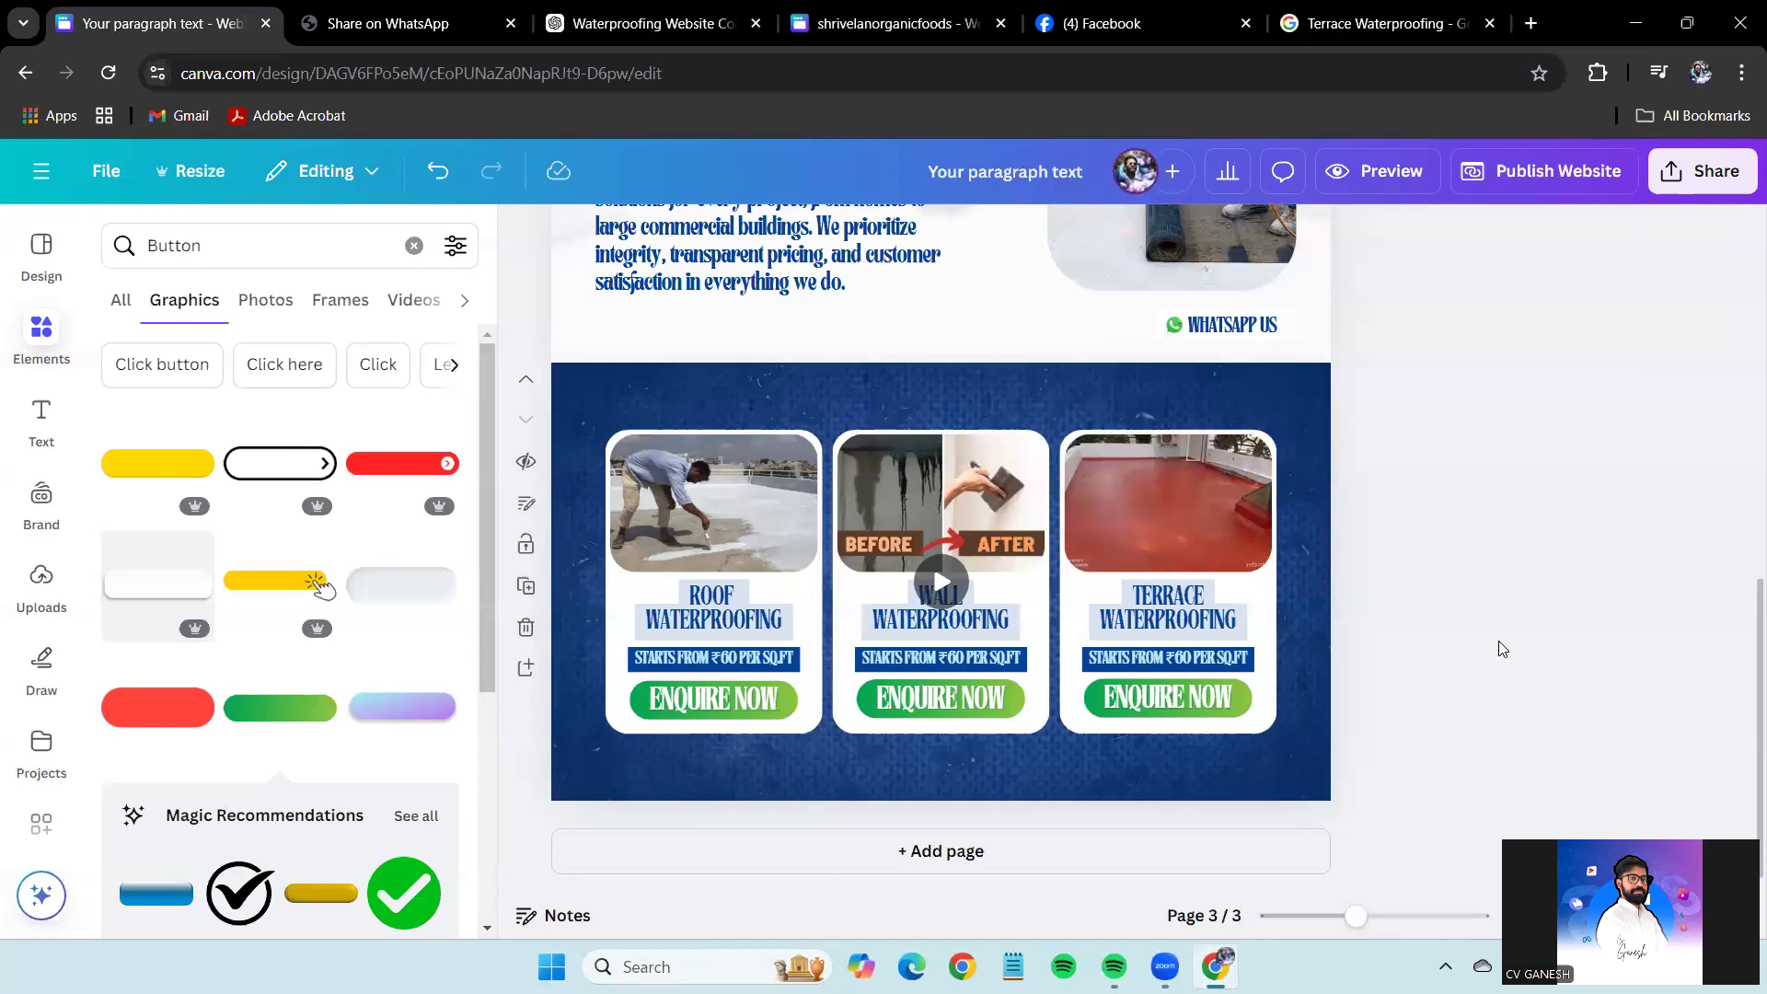
Check the WHATSAPP US text on page 1, then return to the services page.
{"action": "scroll", "coordinate": [1500, 645], "scroll_direction": "up", "scroll_amount": 6}
{"action": "scroll", "coordinate": [1312, 730], "scroll_direction": "up", "scroll_amount": 3}
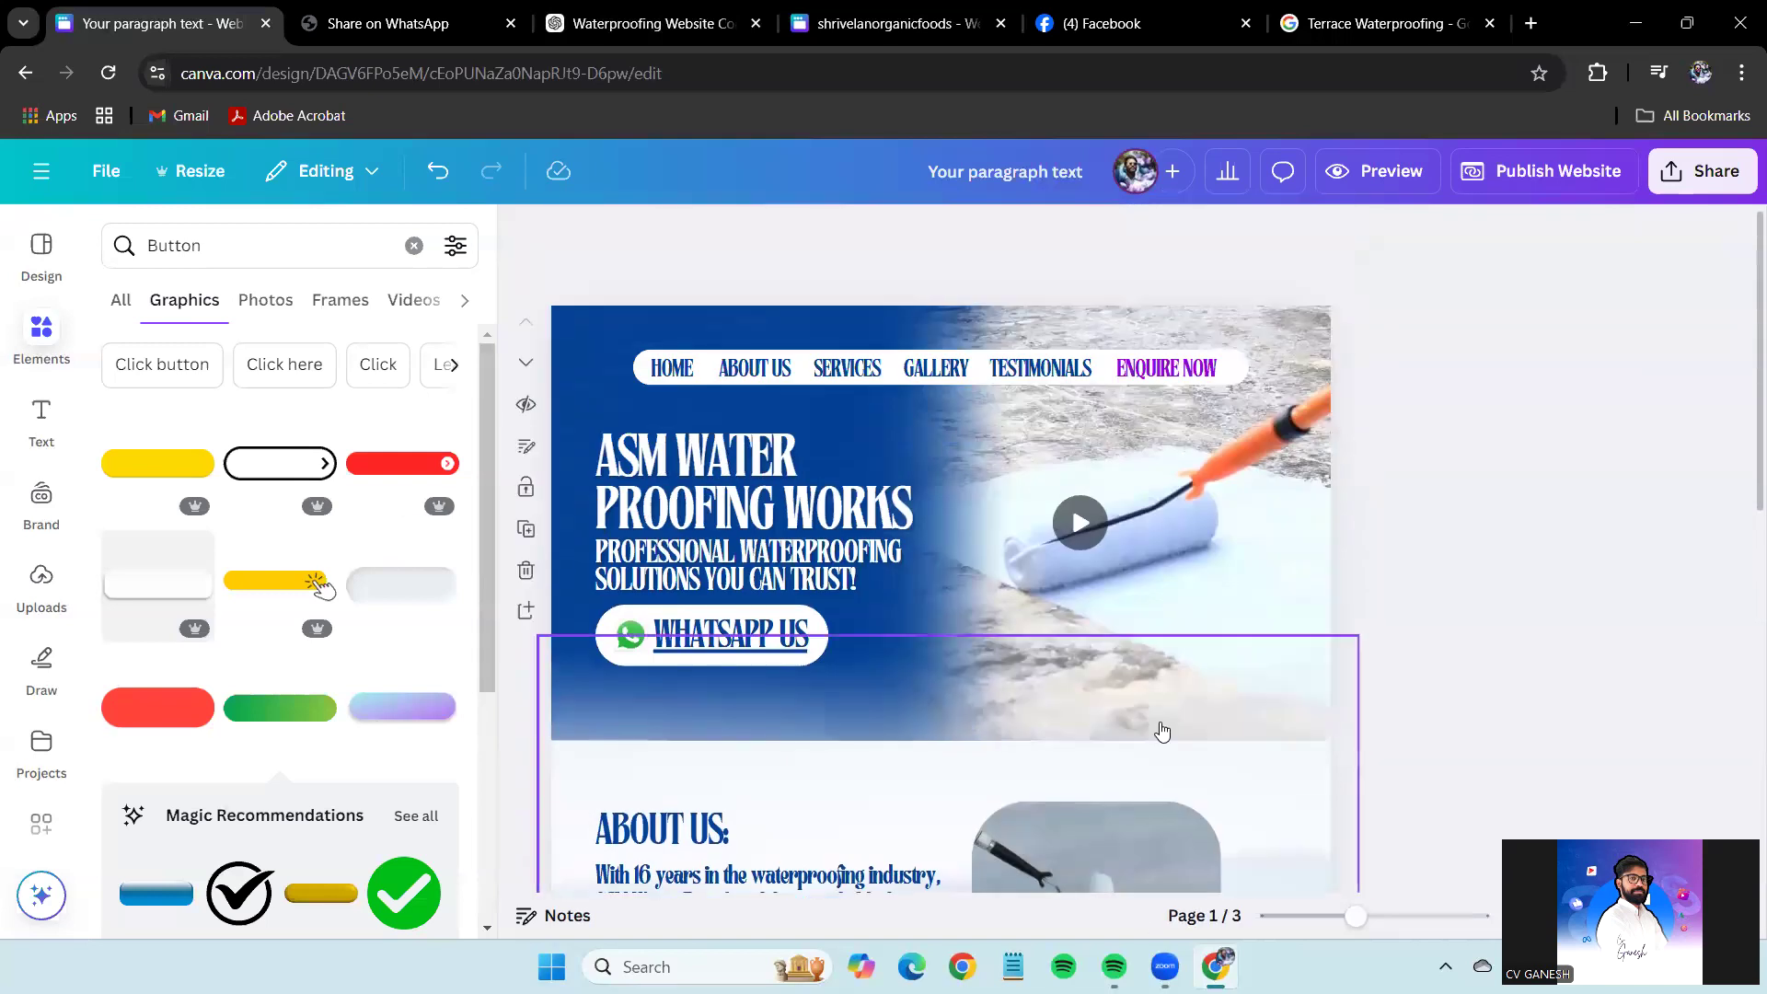
{"action": "left_click", "coordinate": [789, 647]}
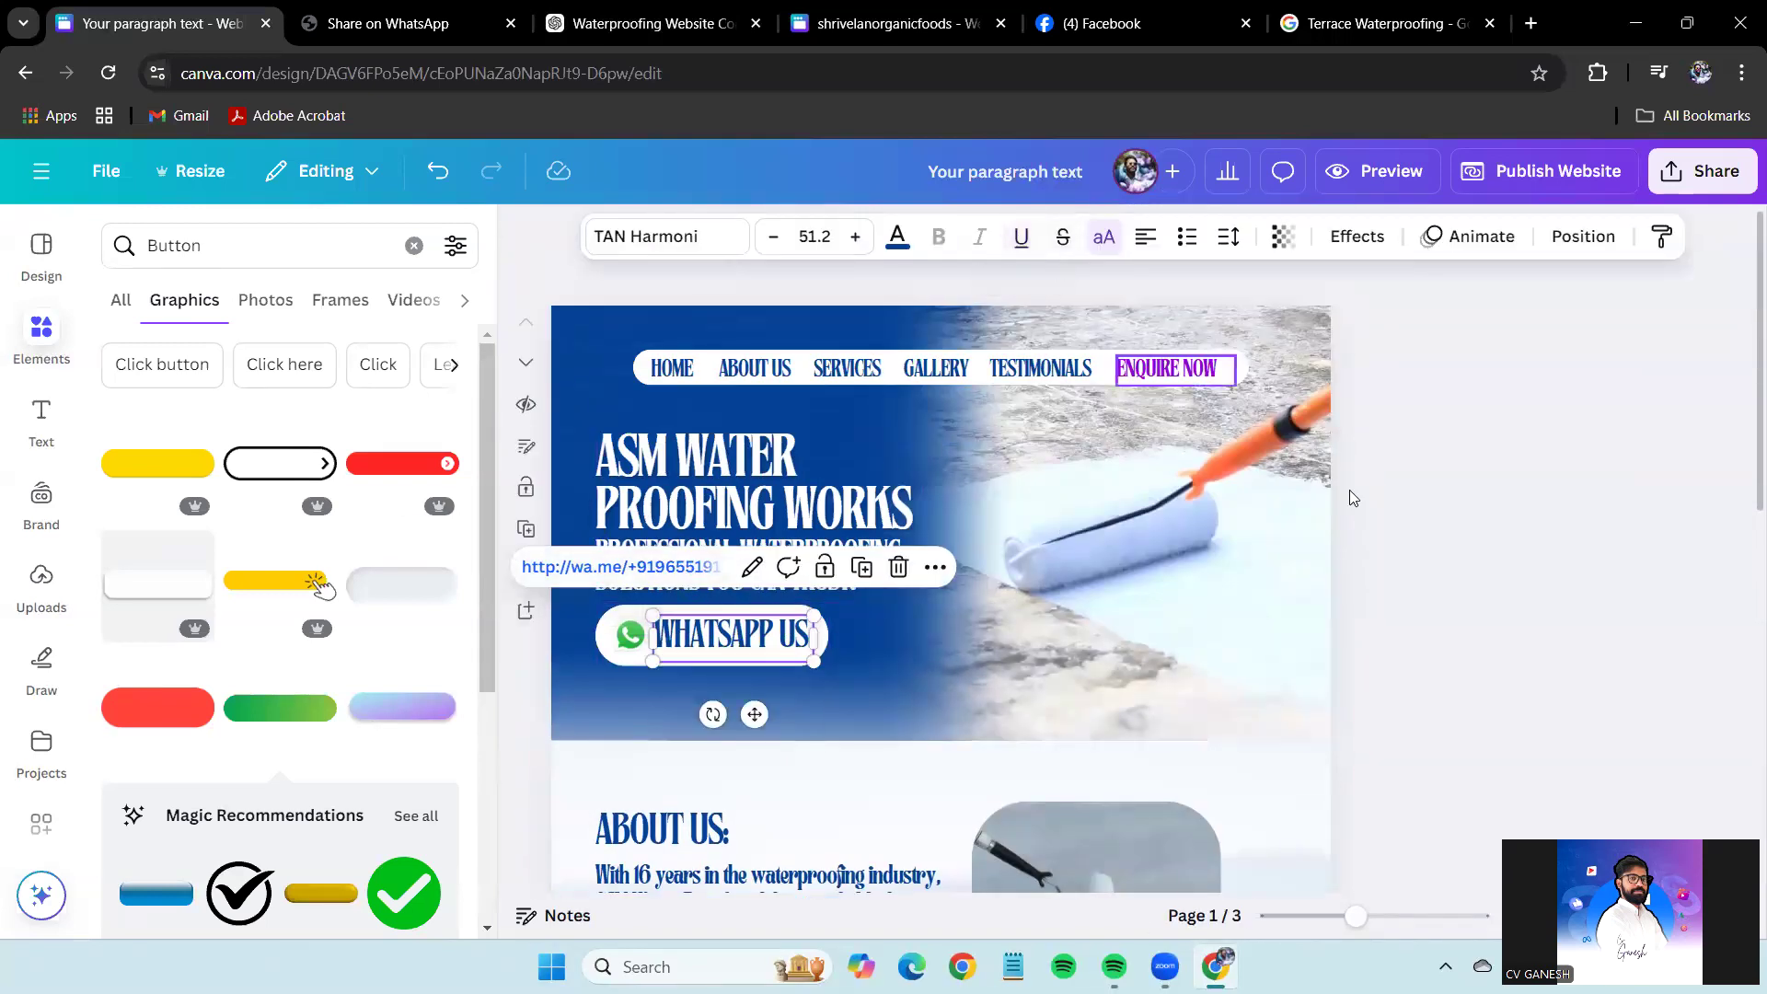
{"action": "left_click", "coordinate": [1559, 554]}
{"action": "left_click", "coordinate": [1569, 485]}
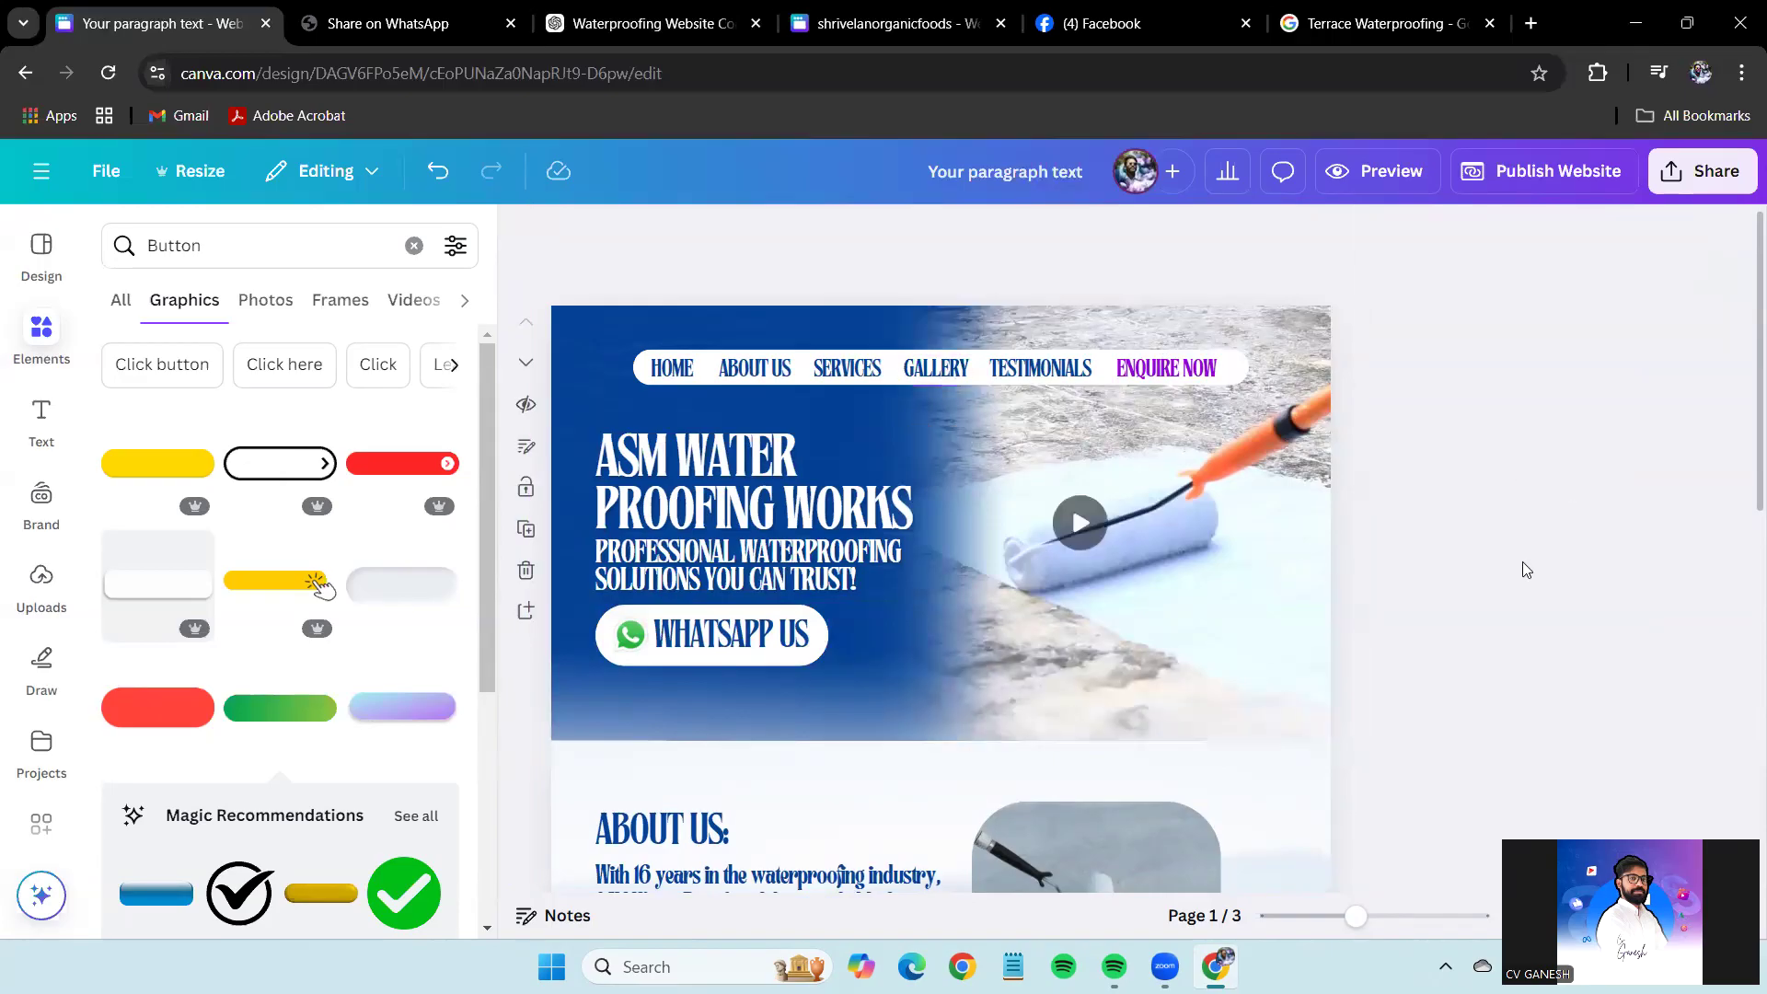
{"action": "scroll", "coordinate": [1523, 564], "scroll_direction": "down", "scroll_amount": 10}
Add a fourth page below the services page and make its background white.
{"action": "left_click", "coordinate": [518, 672]}
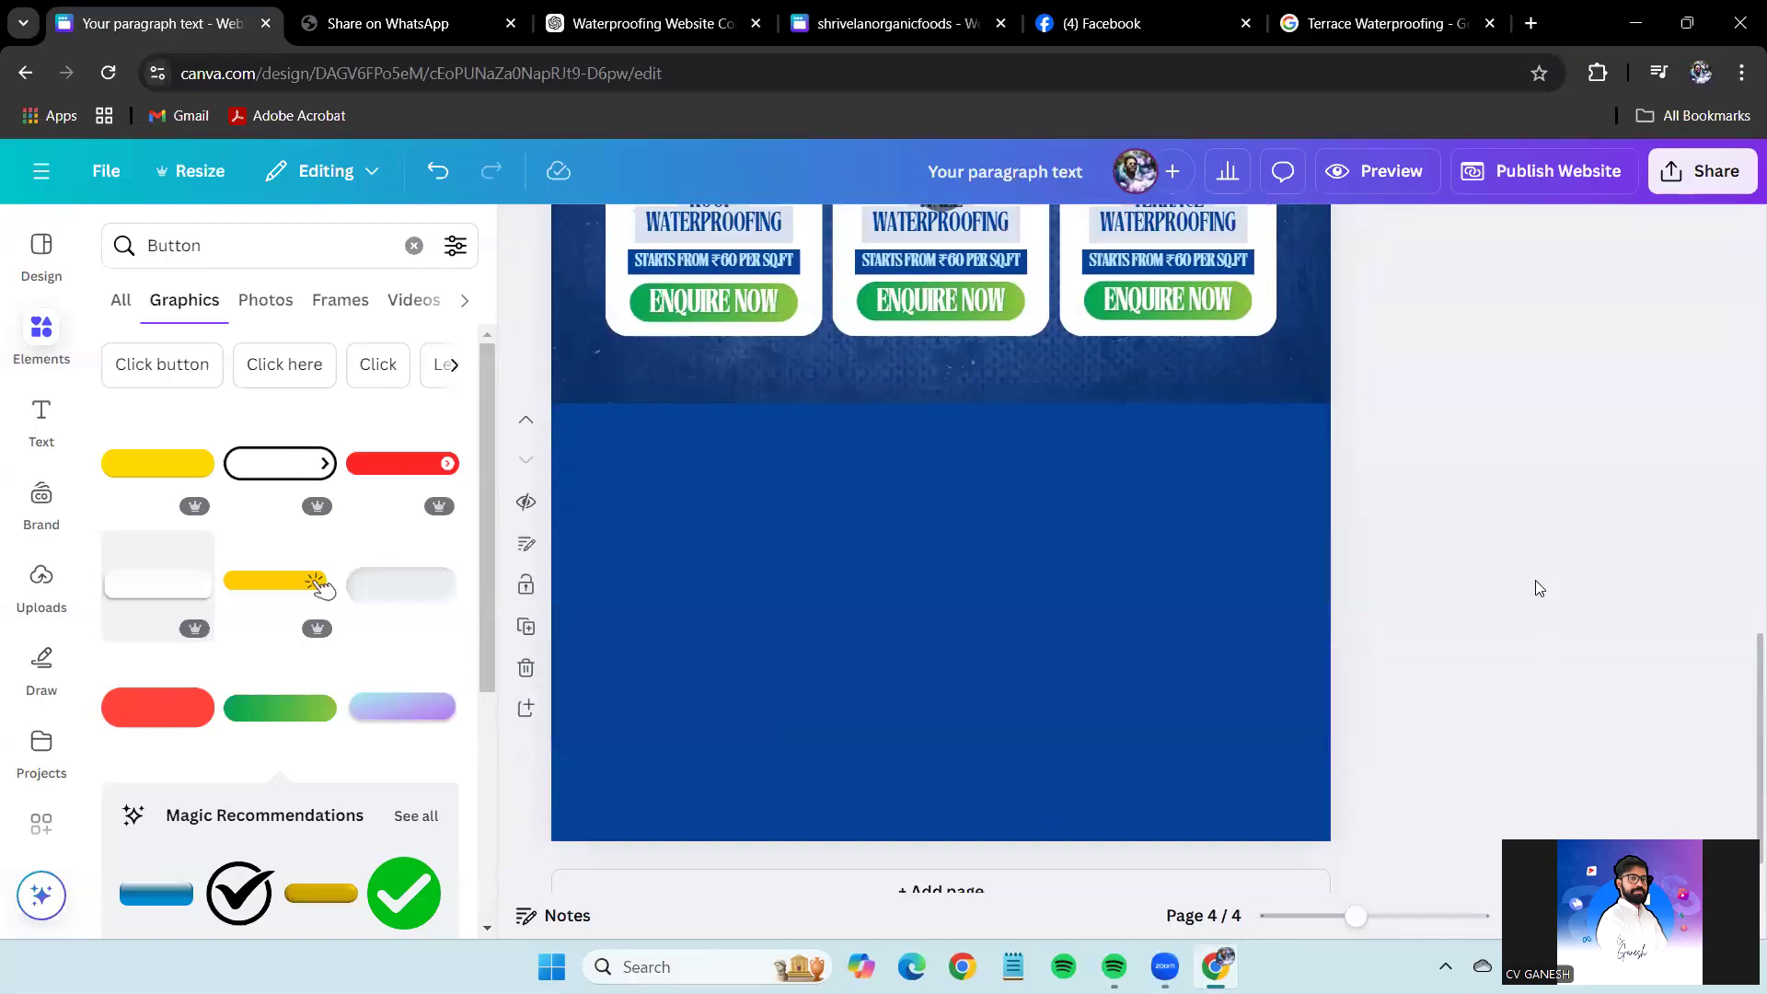
{"action": "left_click", "coordinate": [1104, 414]}
{"action": "left_click", "coordinate": [1034, 236]}
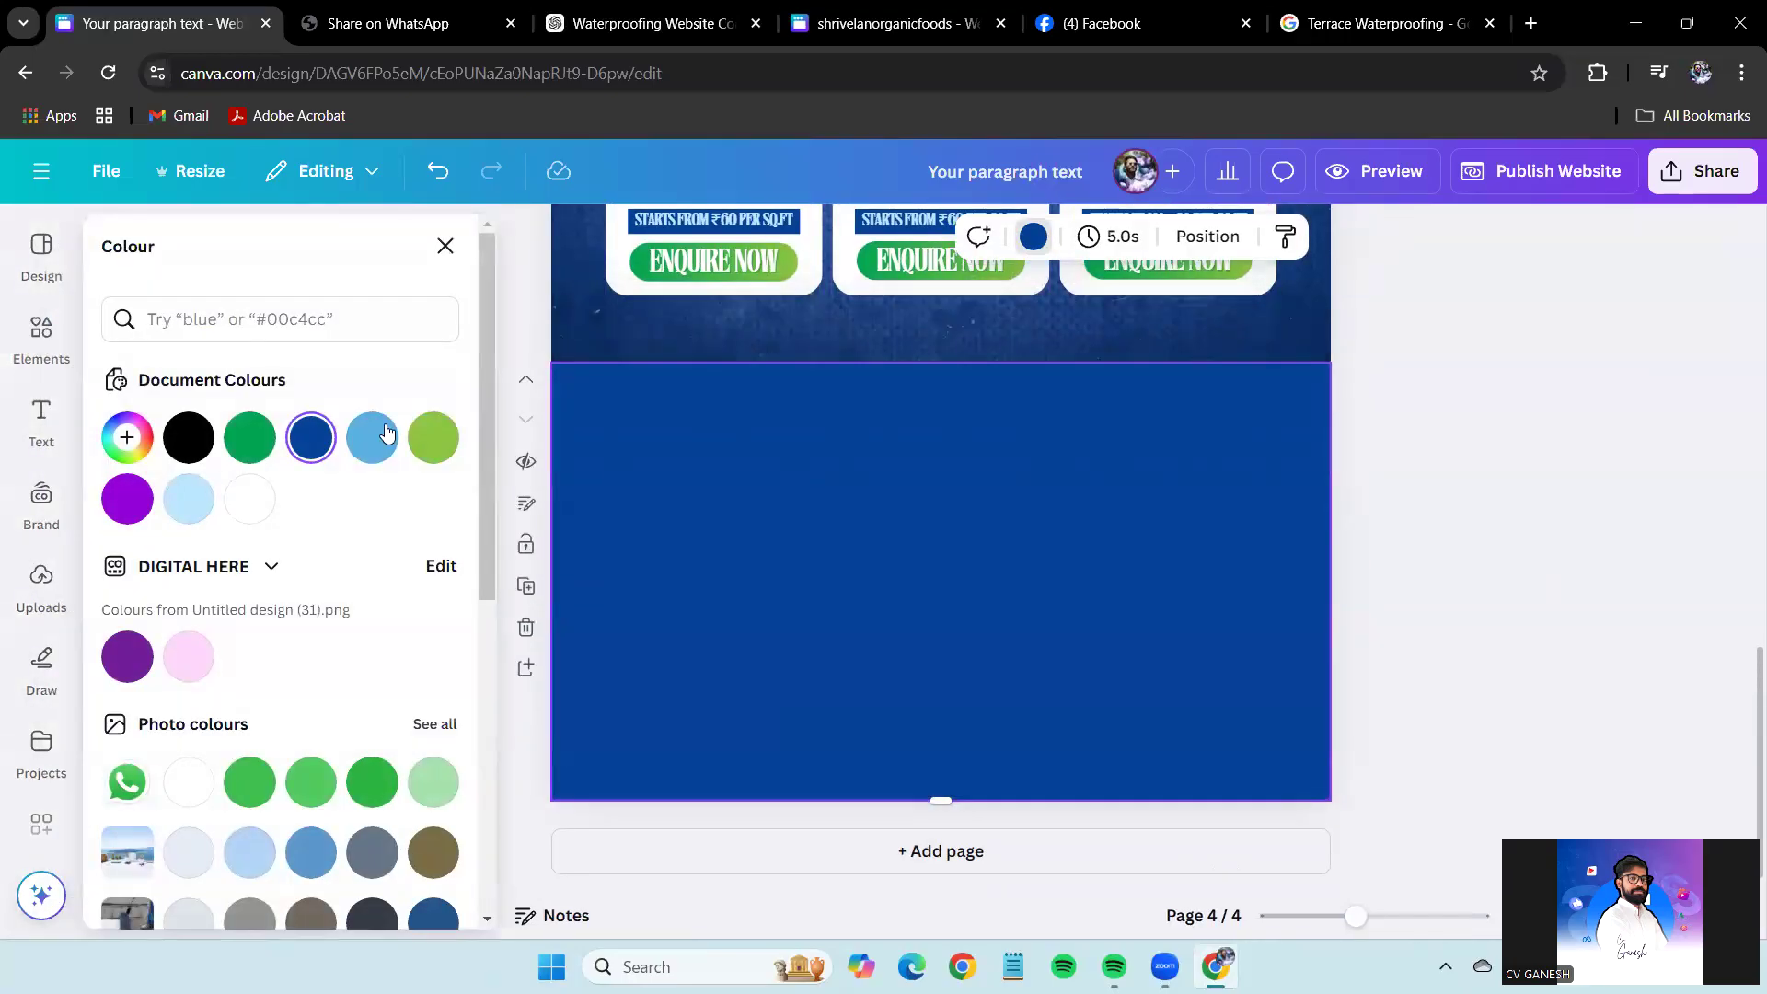
{"action": "left_click", "coordinate": [248, 497]}
{"action": "left_click", "coordinate": [1368, 572]}
Review the services page and blank page 4, then bring up the photo library.
{"action": "scroll", "coordinate": [1344, 473], "scroll_direction": "up", "scroll_amount": 4}
{"action": "left_click", "coordinate": [1244, 293]}
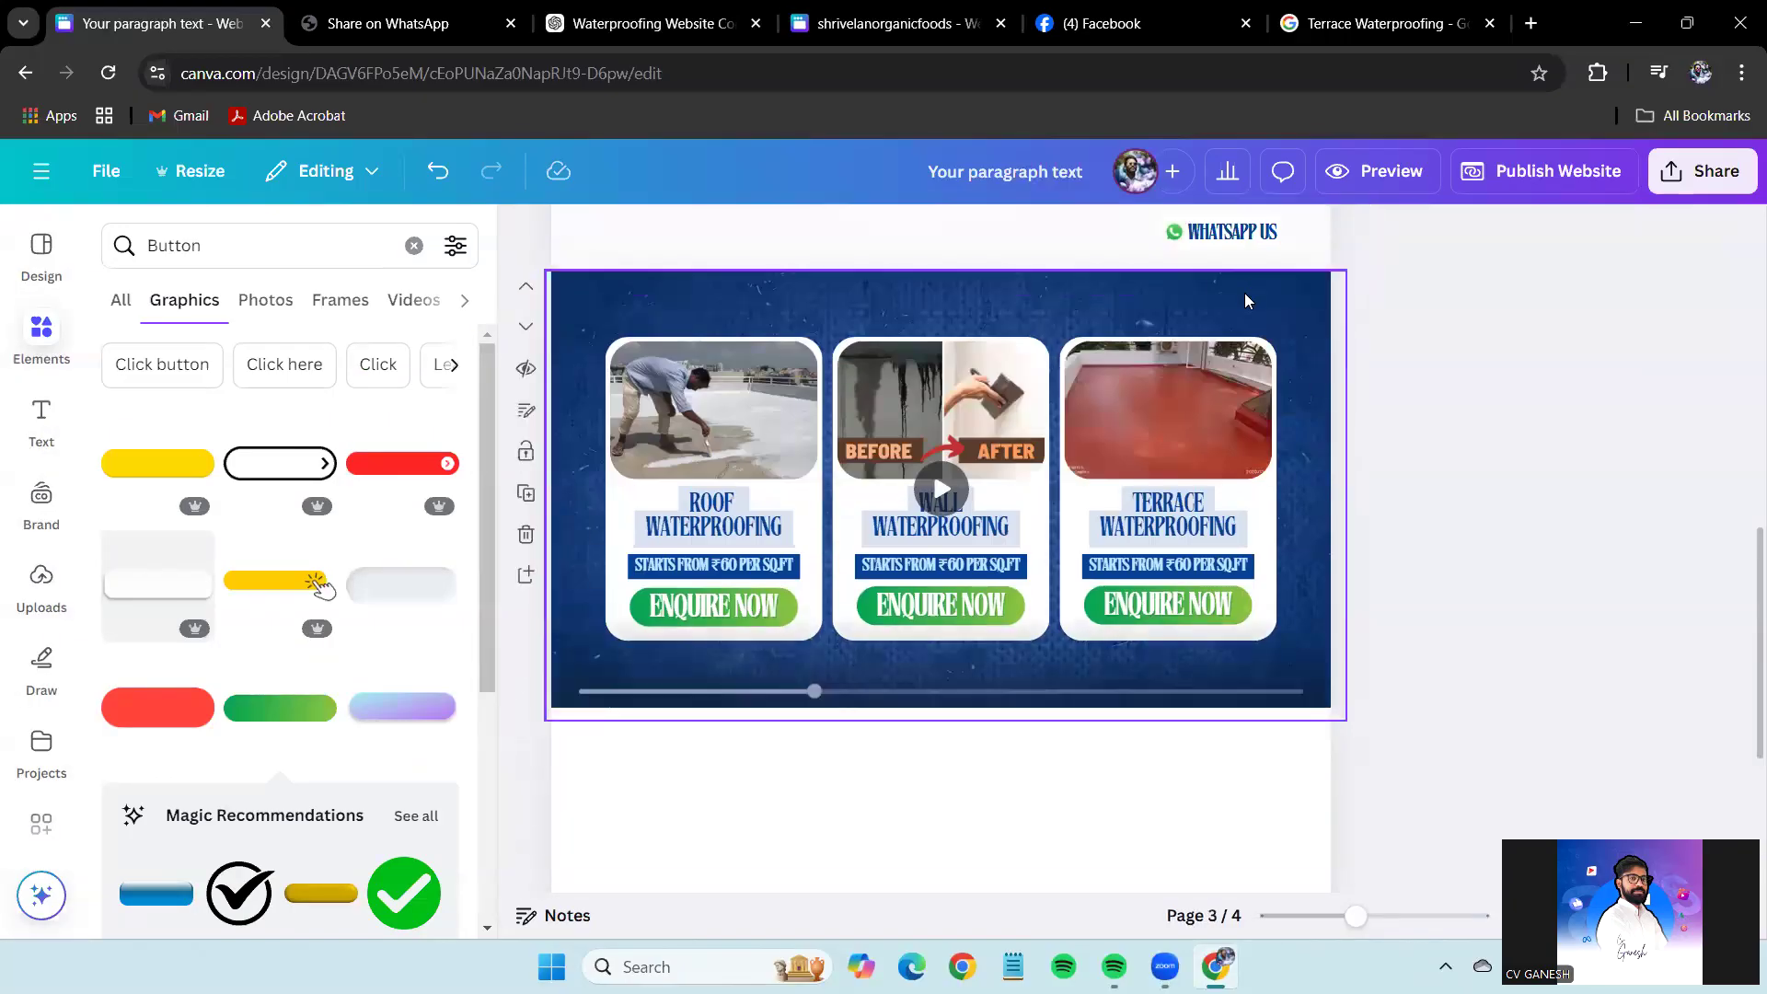
{"action": "scroll", "coordinate": [1452, 650], "scroll_direction": "down", "scroll_amount": 4}
{"action": "left_click", "coordinate": [1562, 598]}
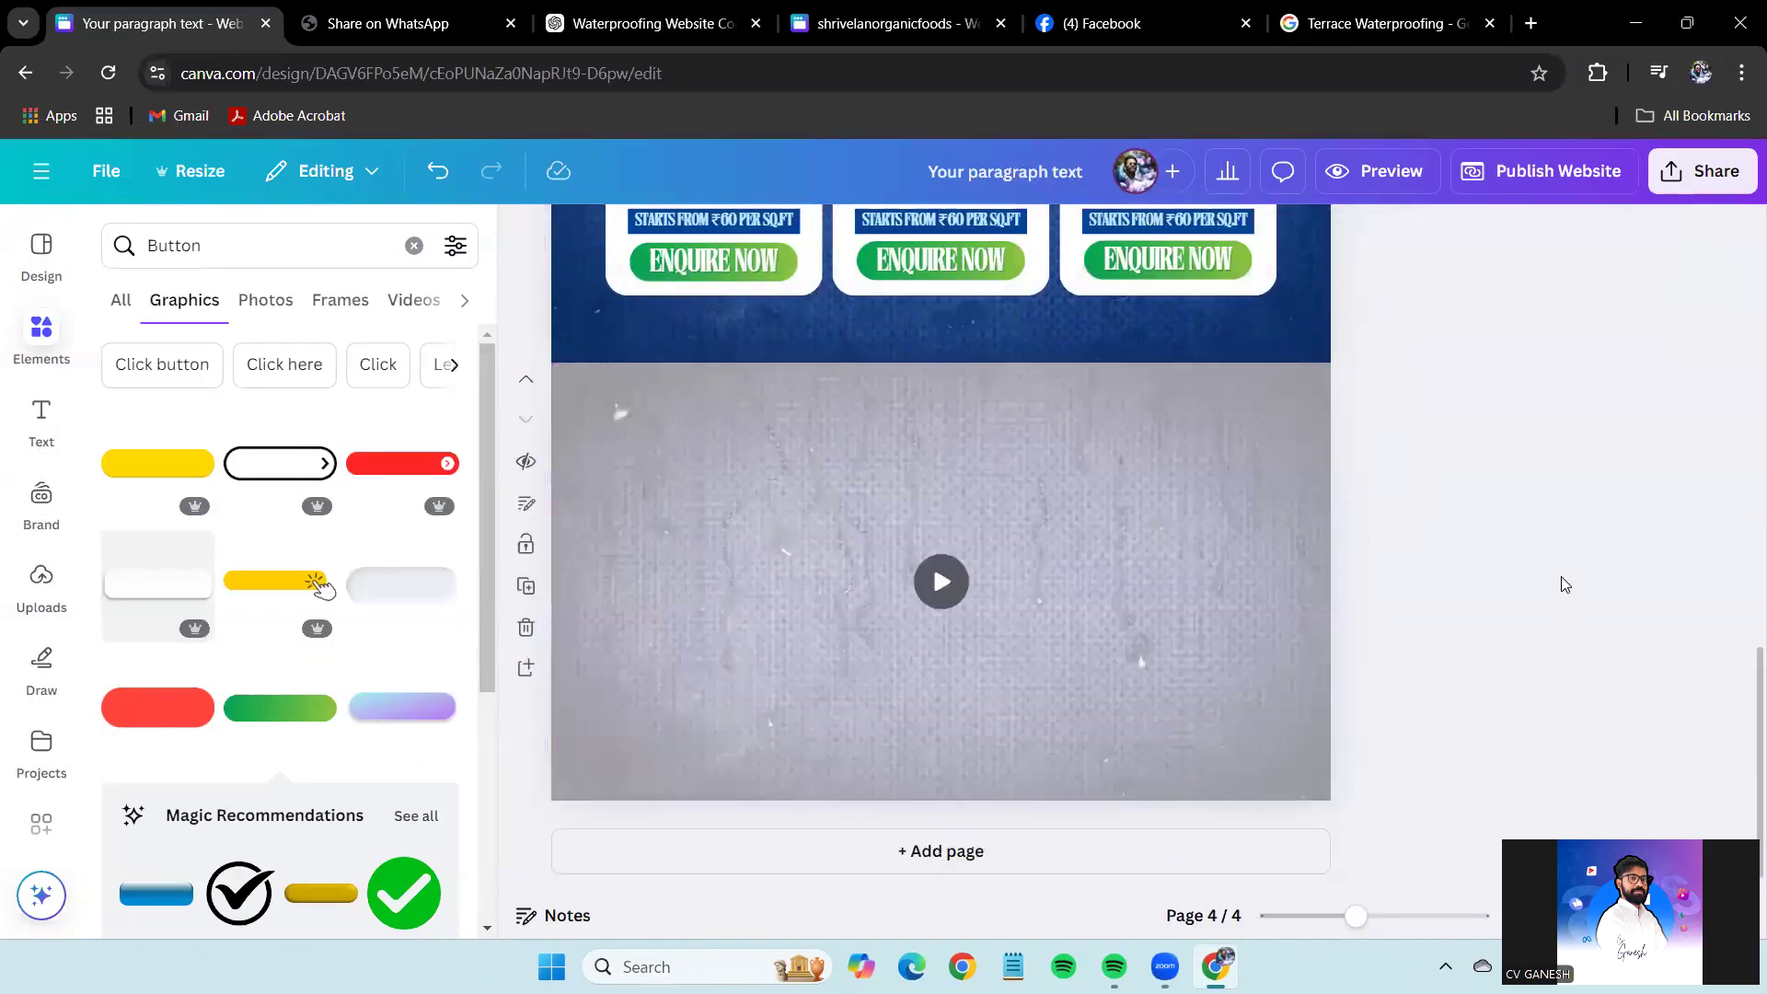
{"action": "scroll", "coordinate": [27, 729], "scroll_direction": "down", "scroll_amount": 3}
{"action": "left_click", "coordinate": [28, 730]}
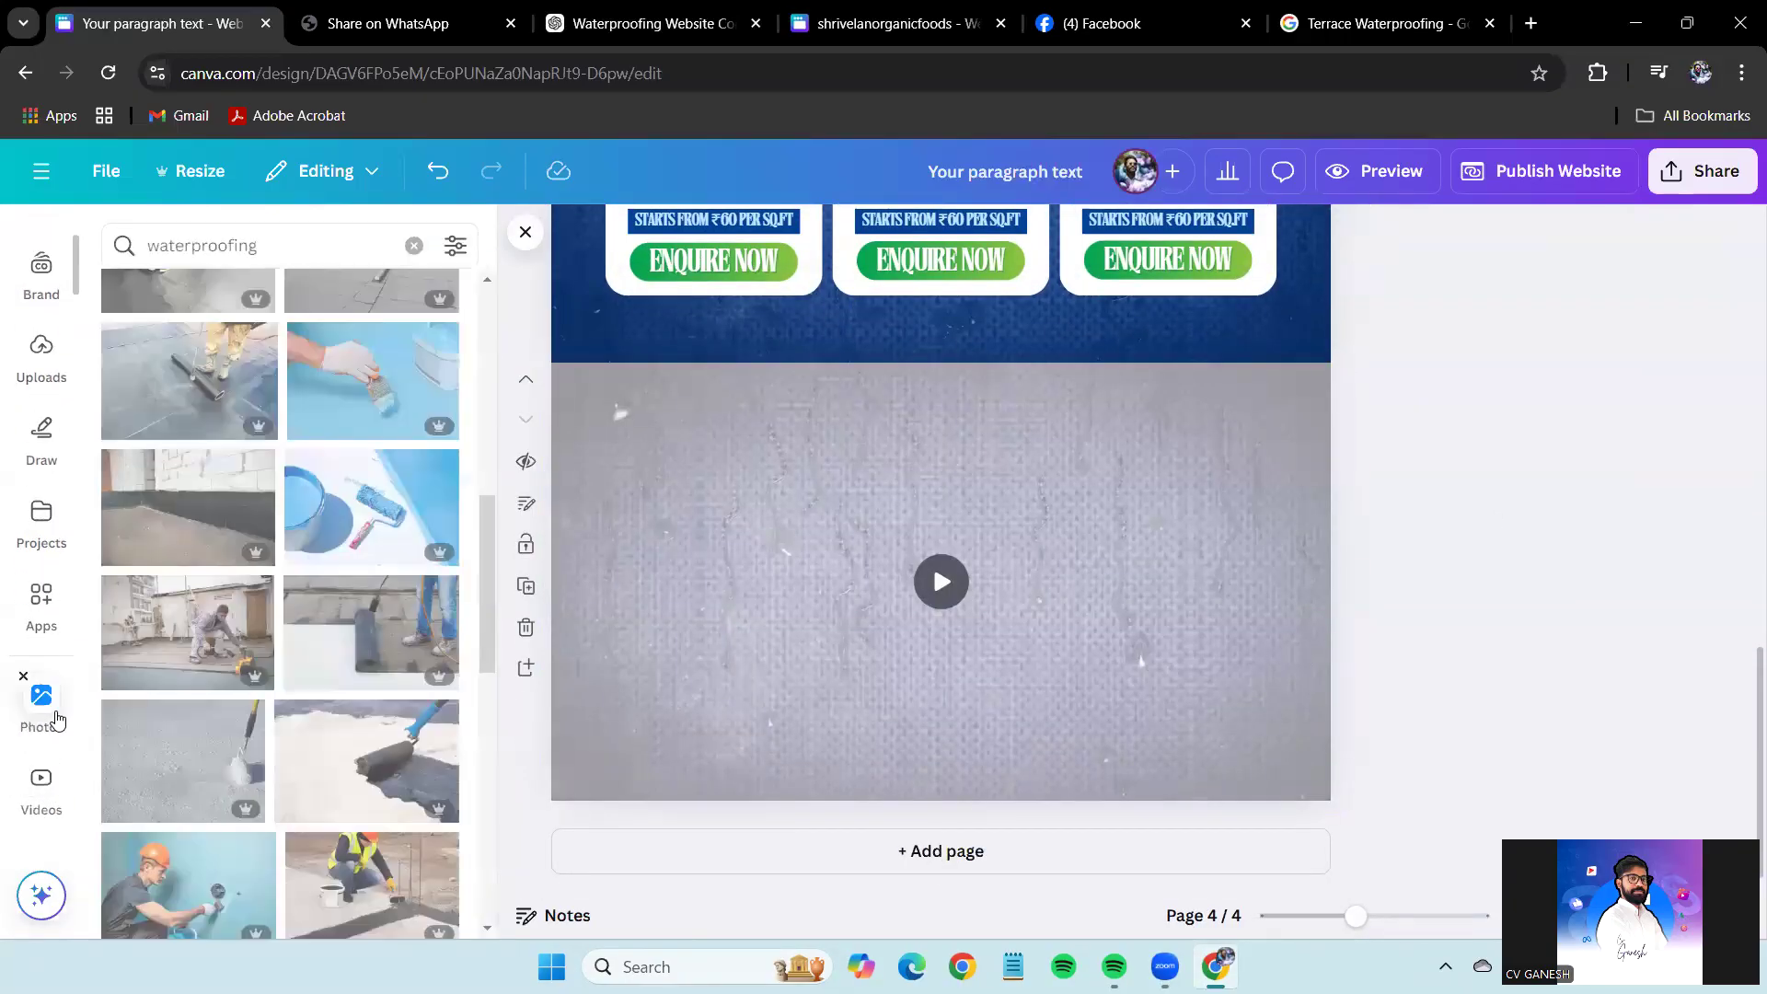
{"action": "left_click", "coordinate": [1252, 522]}
{"action": "key", "text": "Escape"}
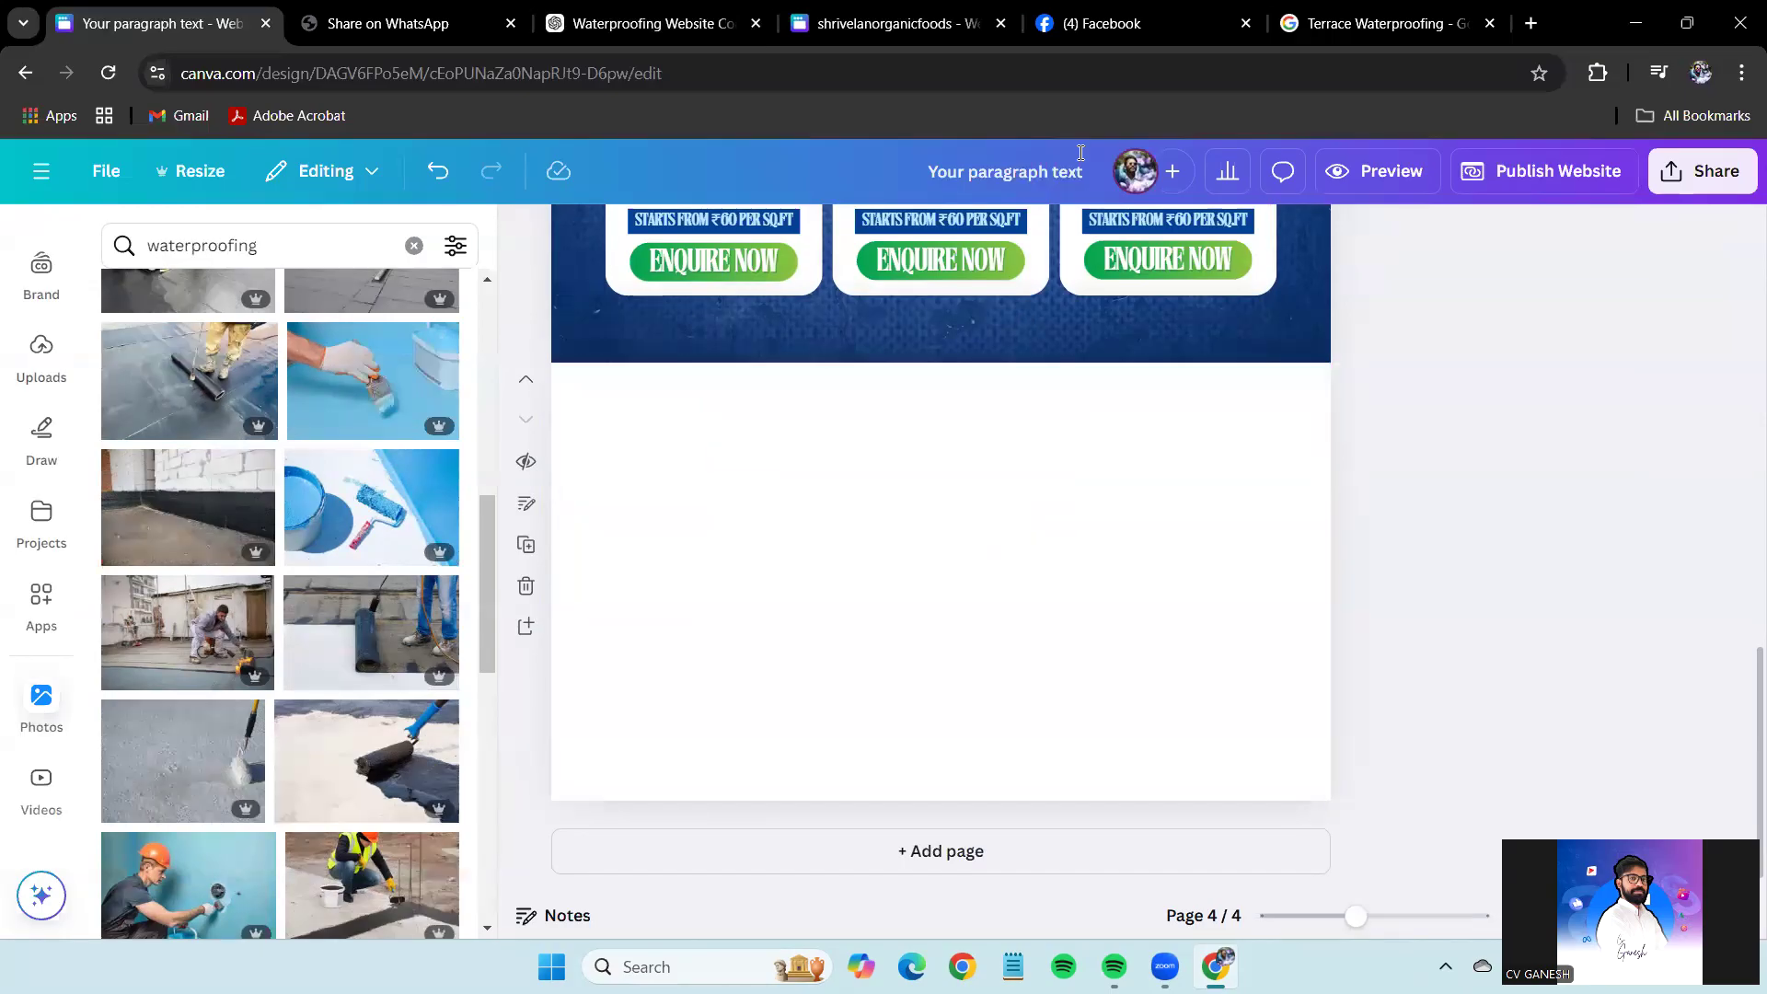
{"action": "key", "text": "super+z"}
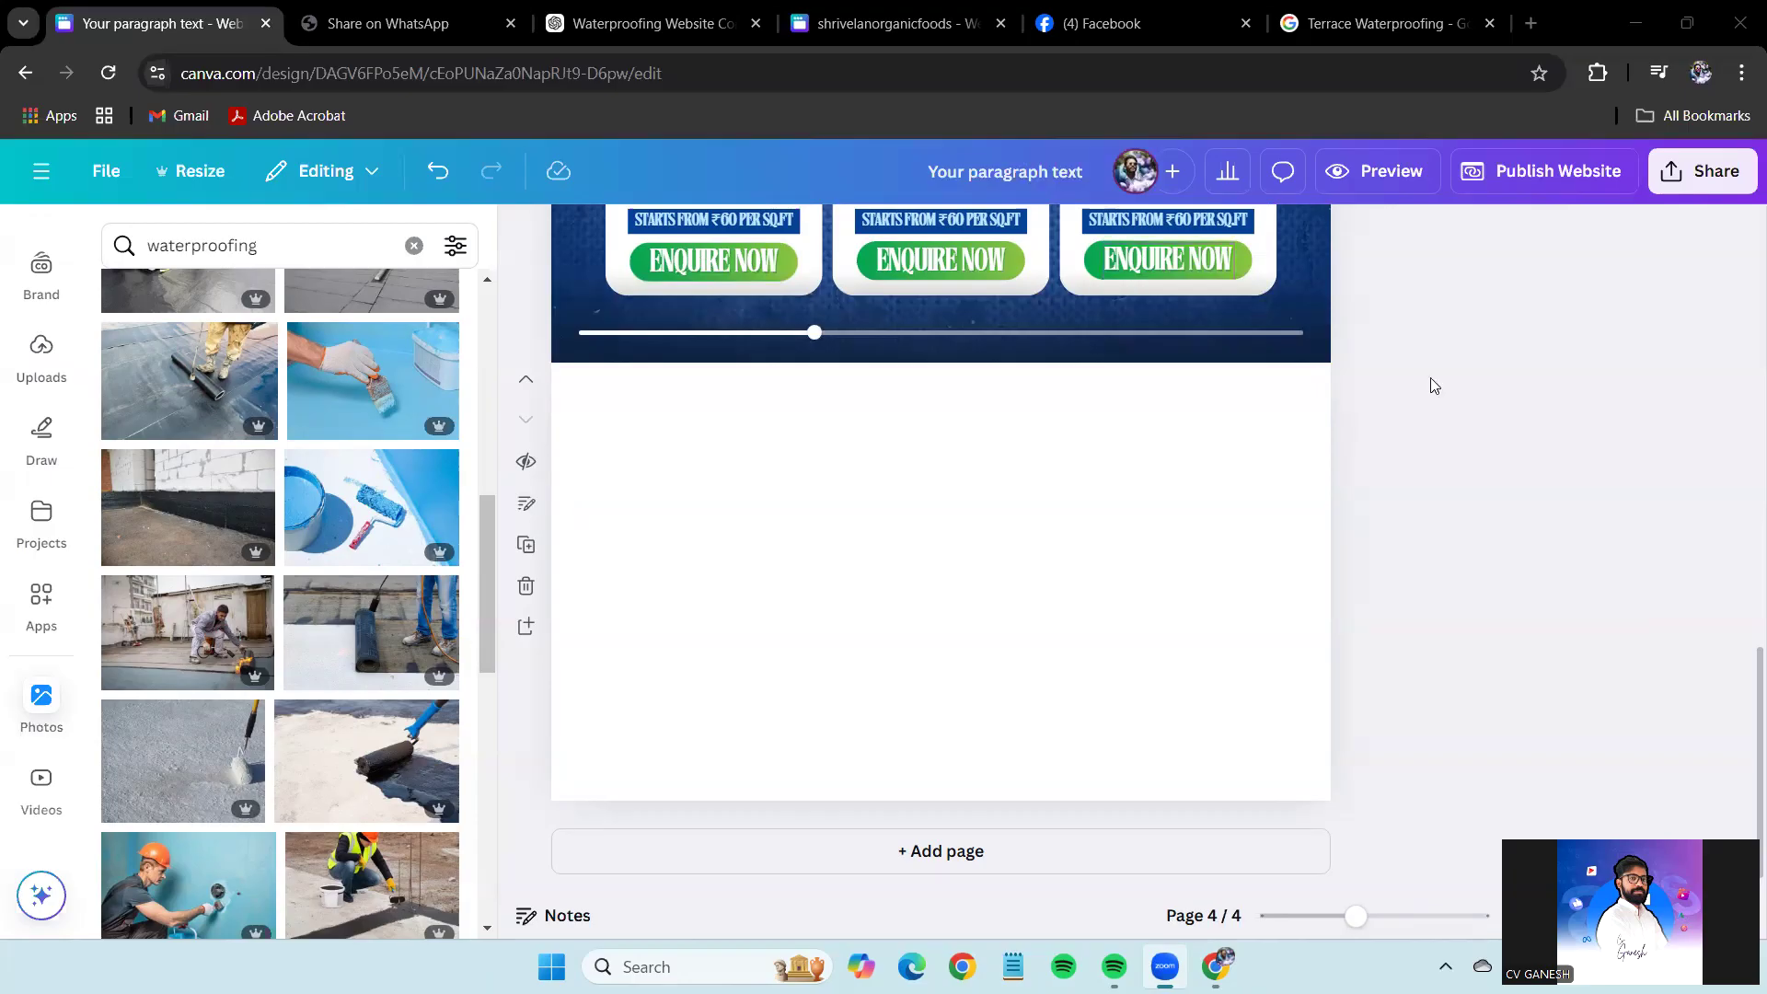
{"action": "left_click", "coordinate": [1142, 23]}
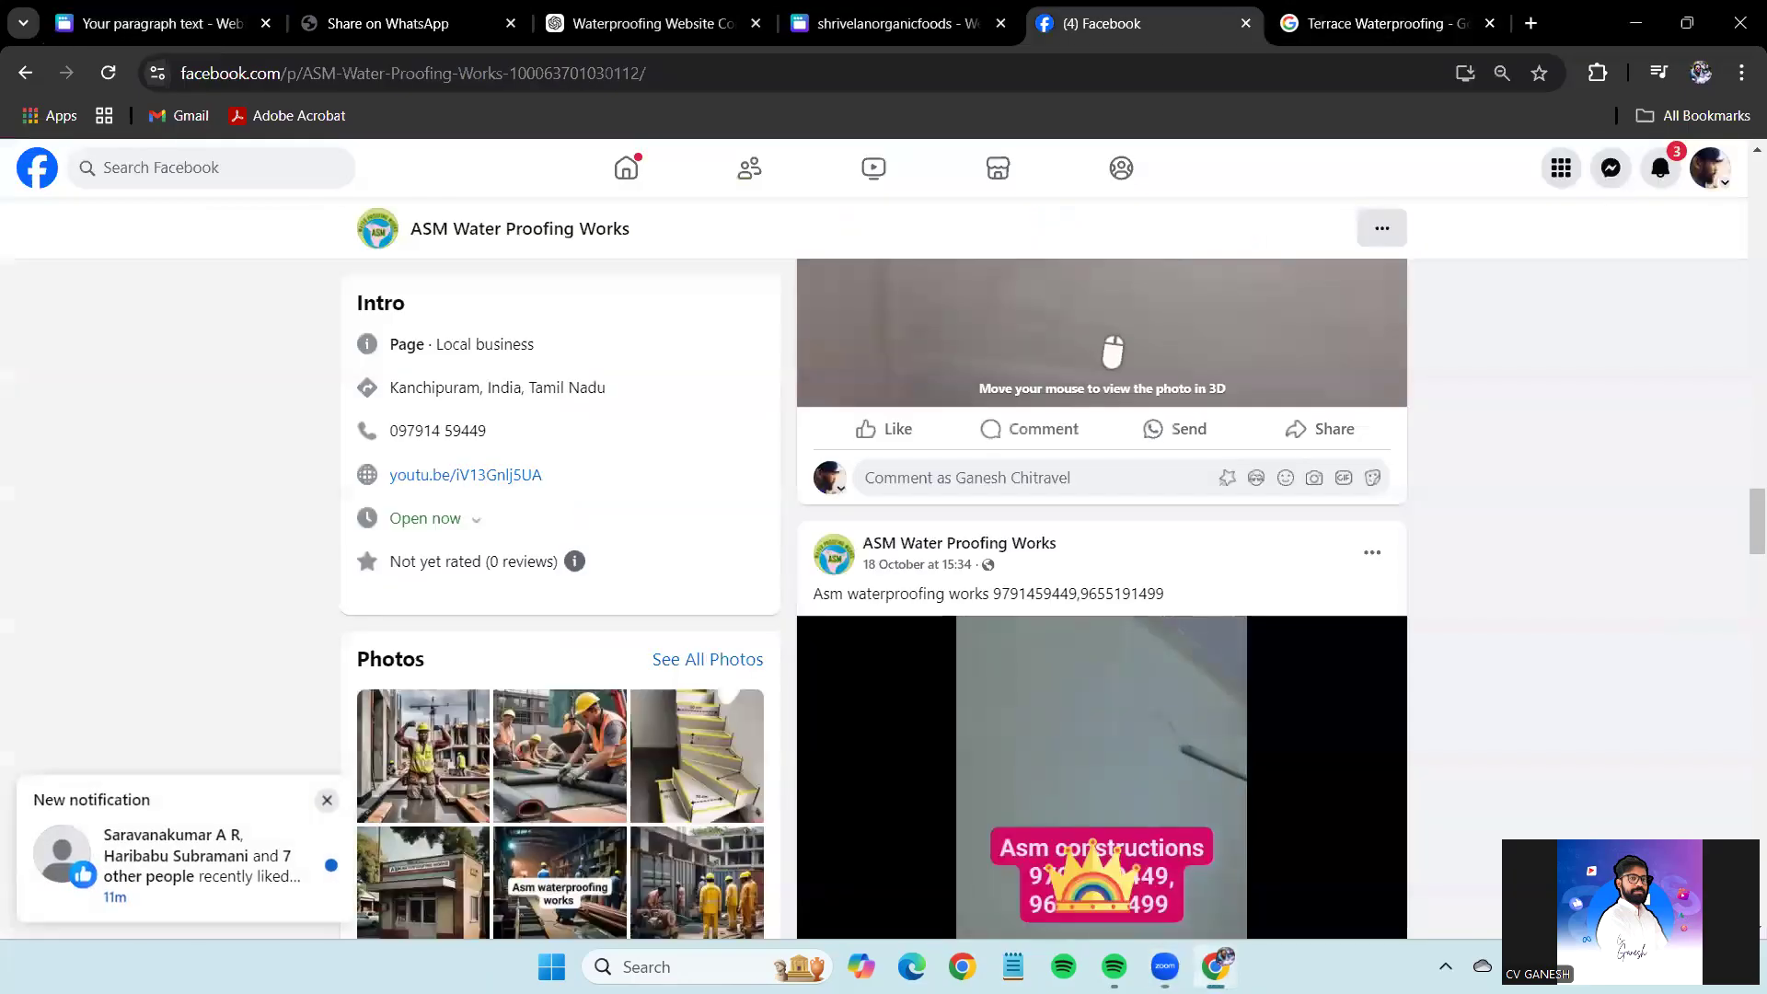
{"action": "scroll", "coordinate": [679, 524], "scroll_direction": "down", "scroll_amount": 3}
{"action": "left_click", "coordinate": [698, 418]}
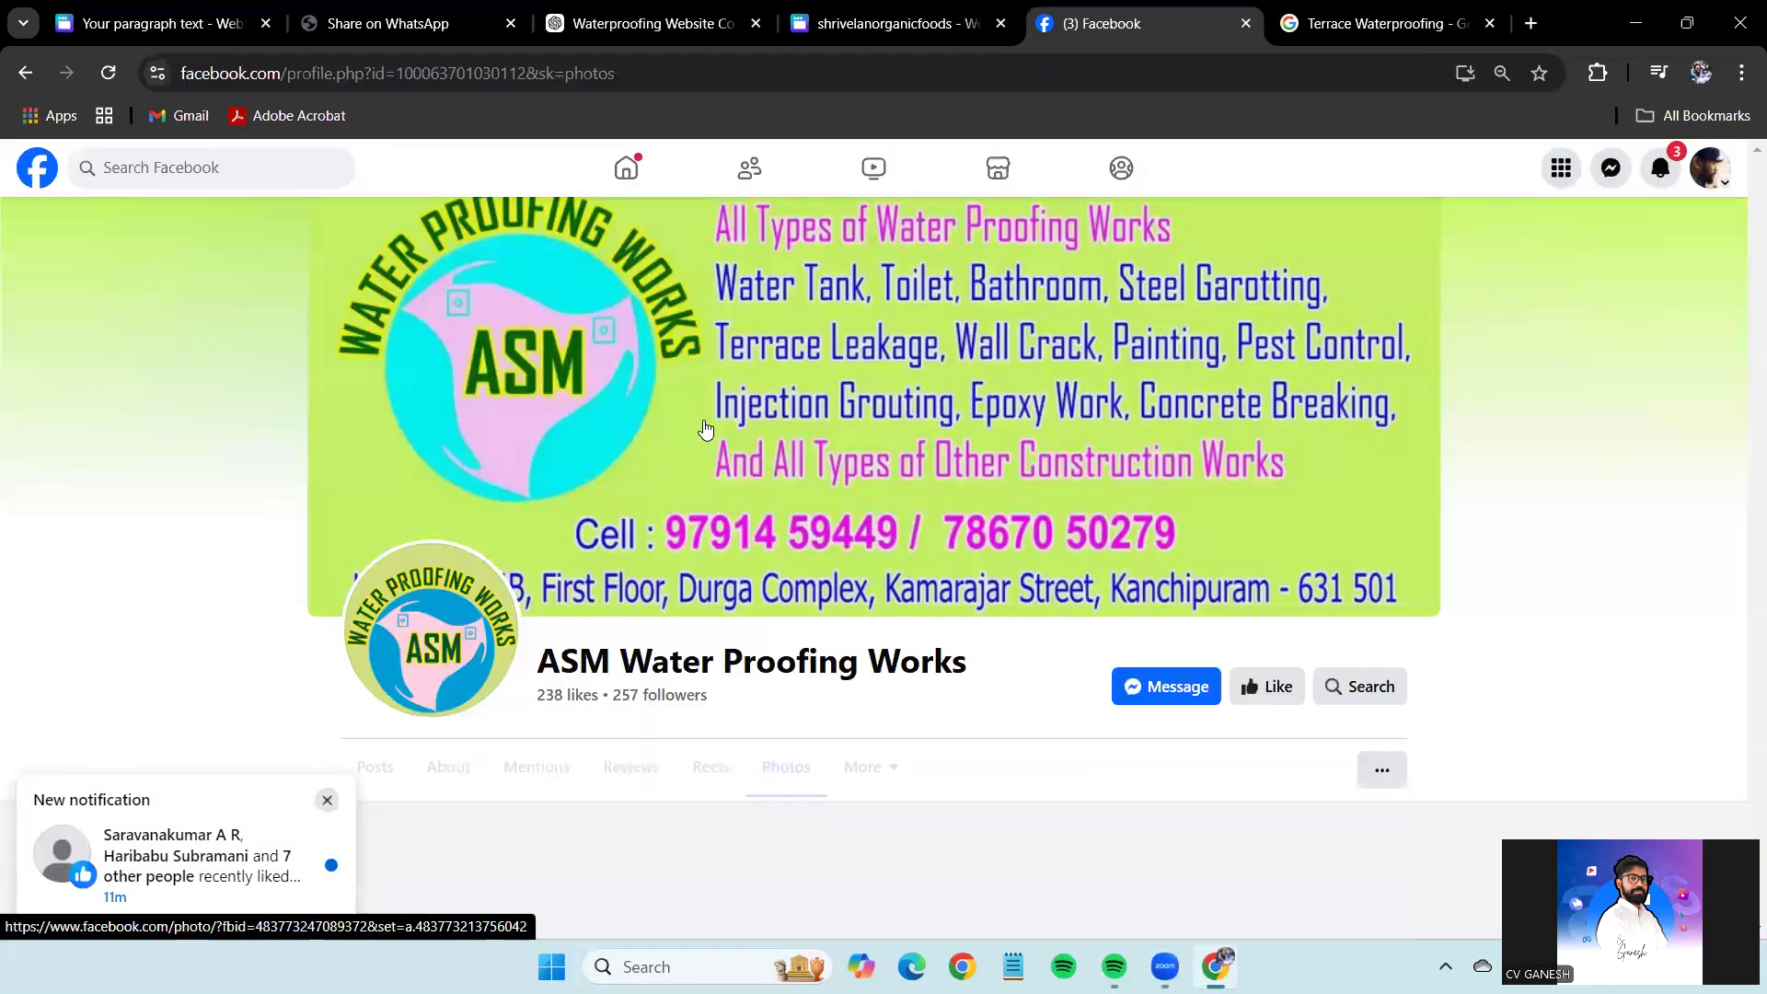
{"action": "scroll", "coordinate": [718, 448], "scroll_direction": "down", "scroll_amount": 3}
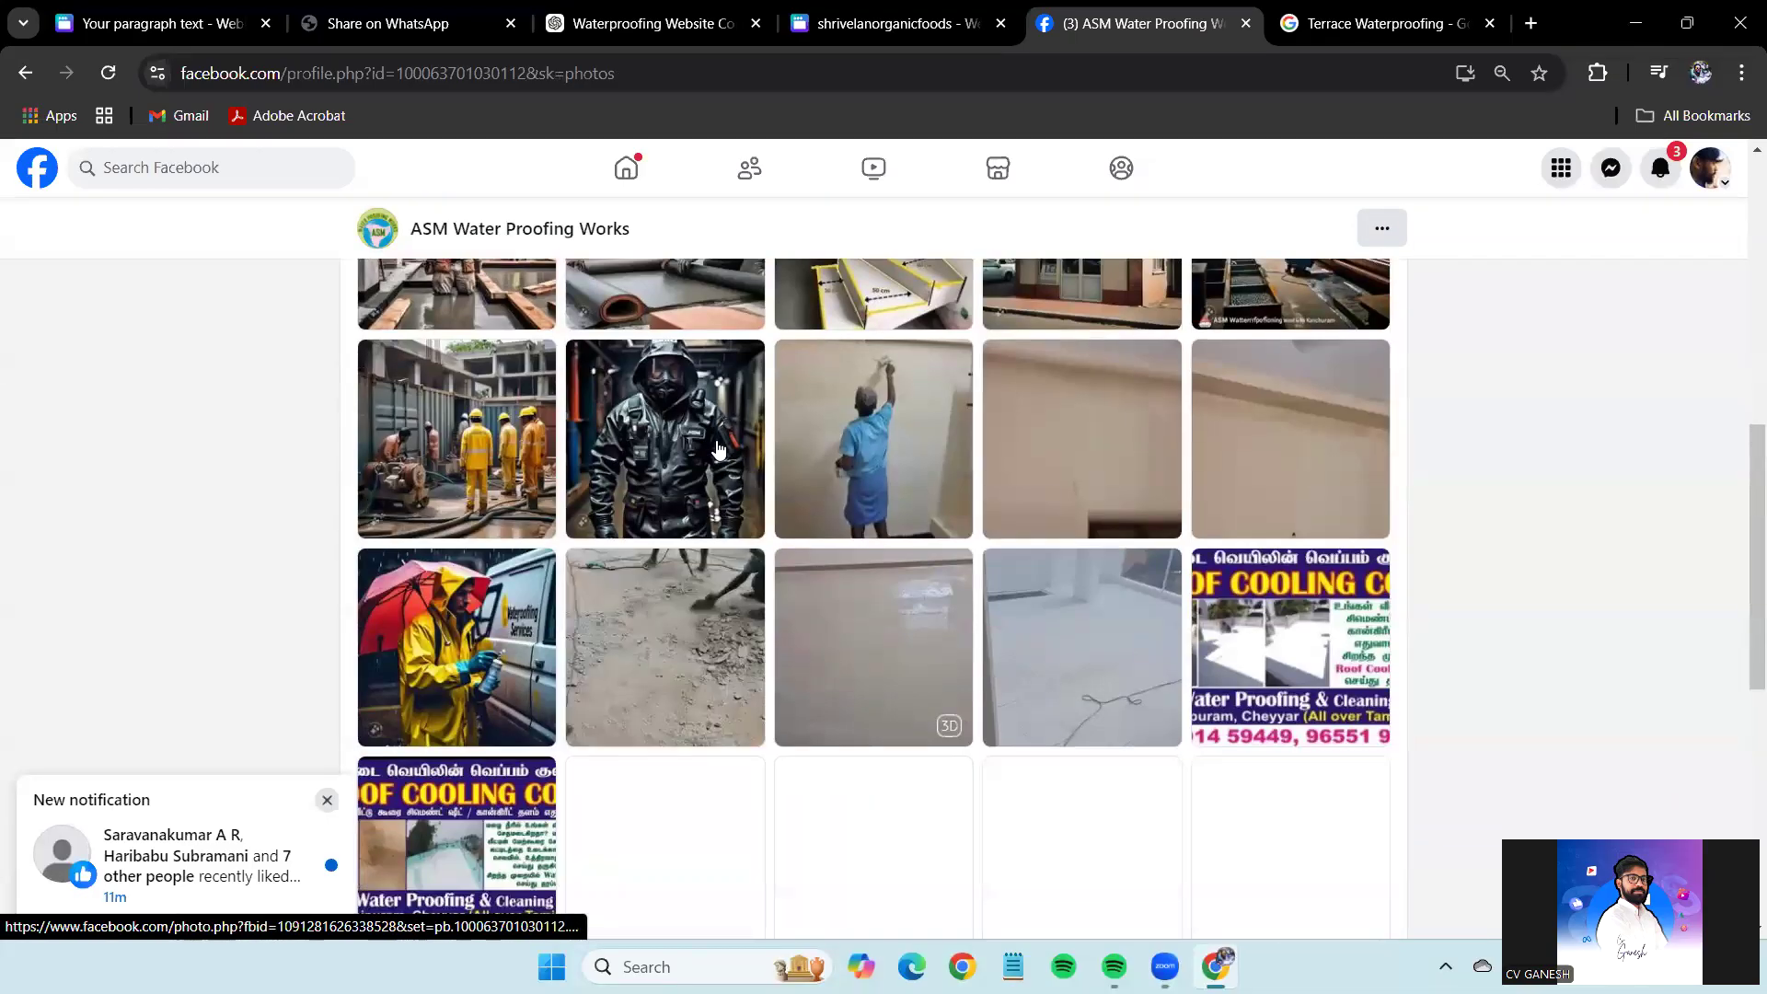
{"action": "left_click", "coordinate": [161, 23]}
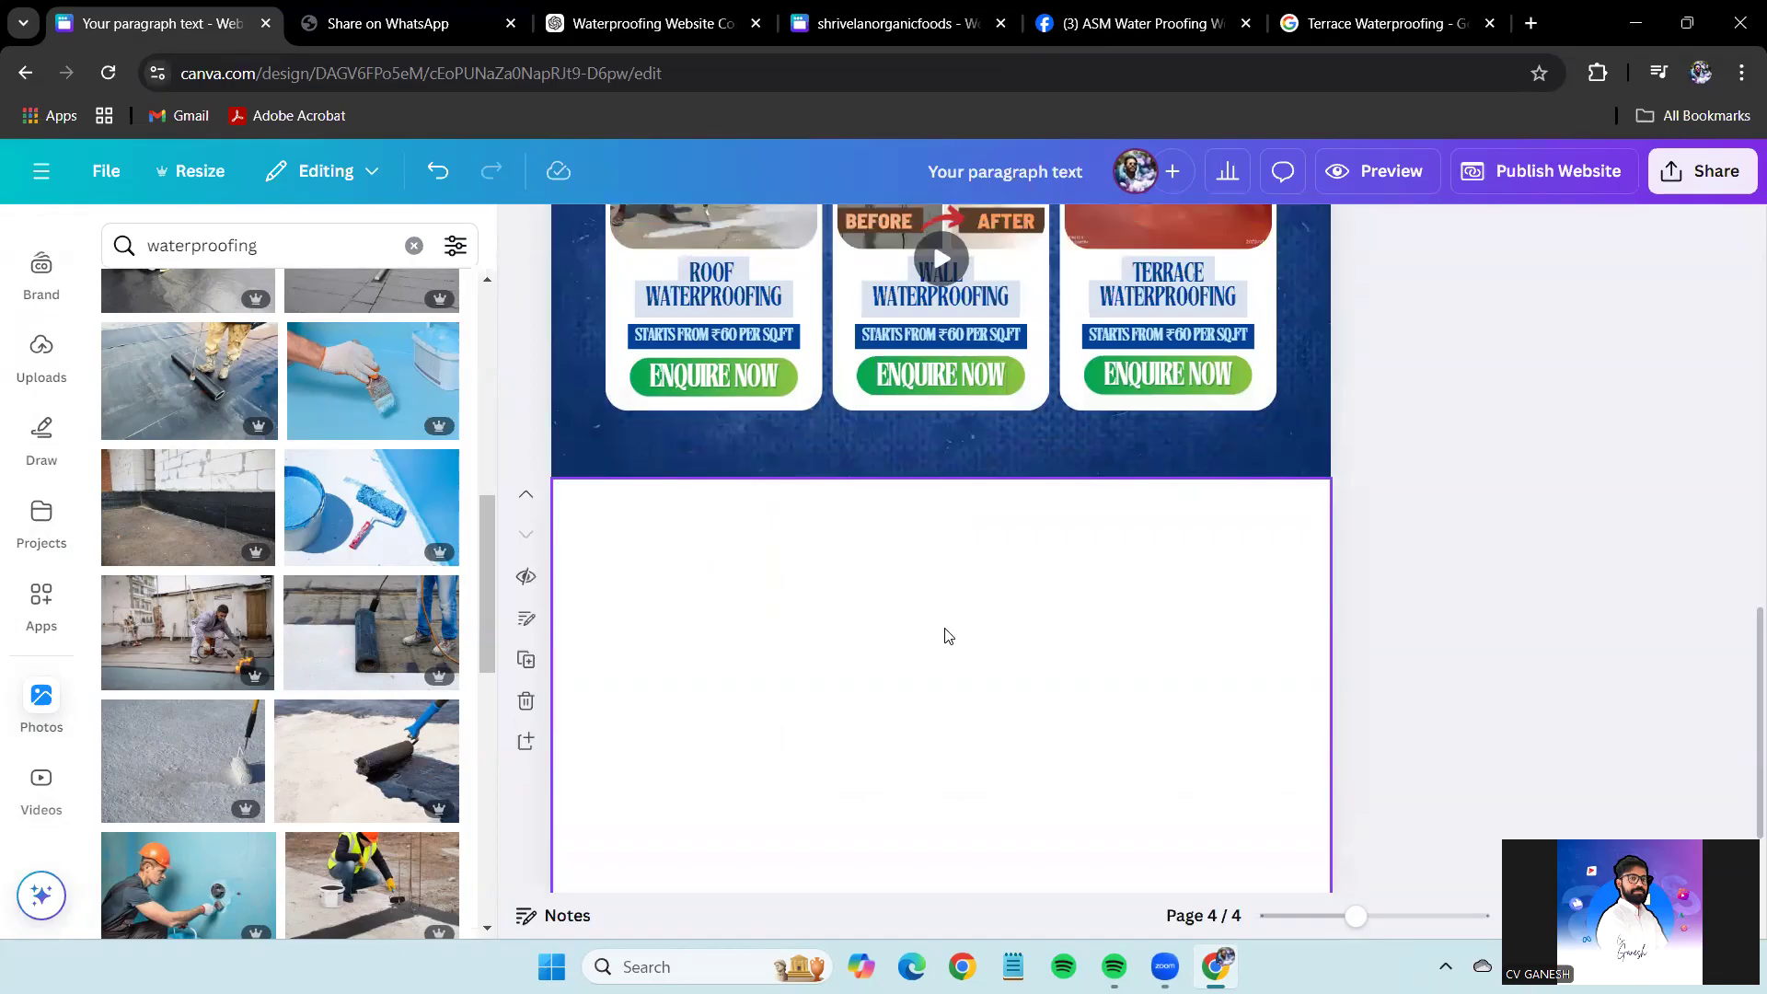
Apply a six-image grid layout to page 4 from the ready-made layouts.
{"action": "scroll", "coordinate": [26, 478], "scroll_direction": "up", "scroll_amount": 2}
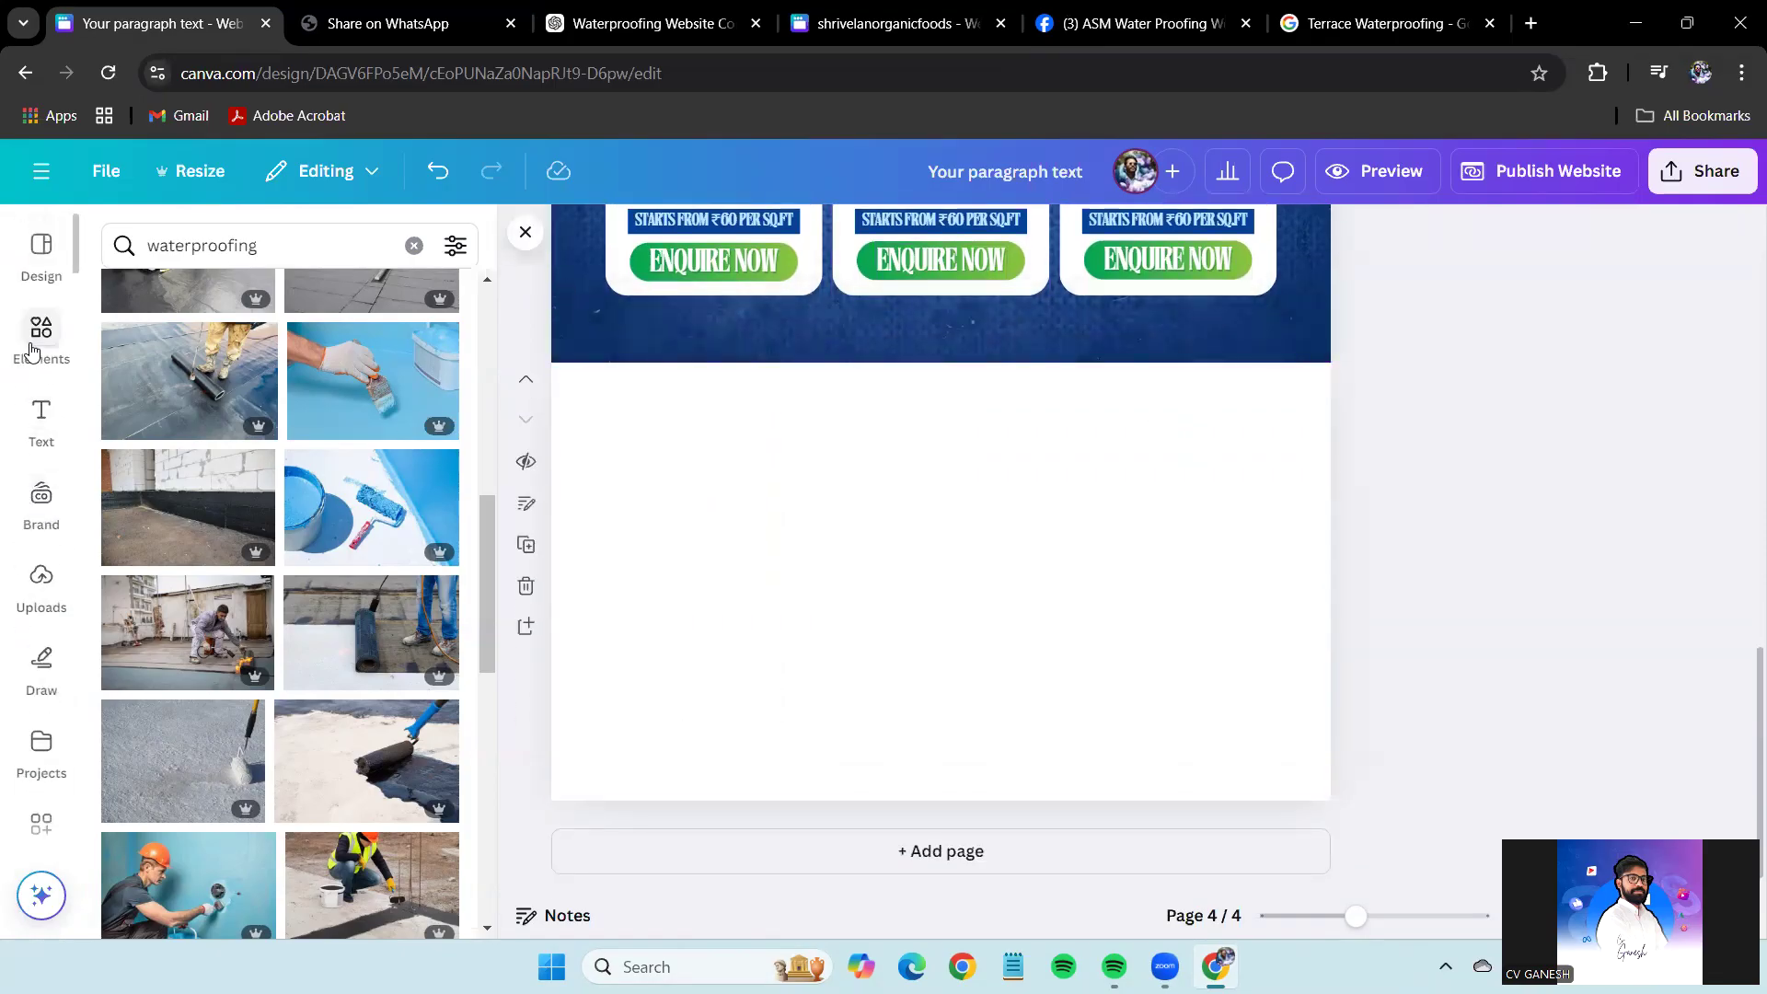
{"action": "left_click", "coordinate": [33, 348]}
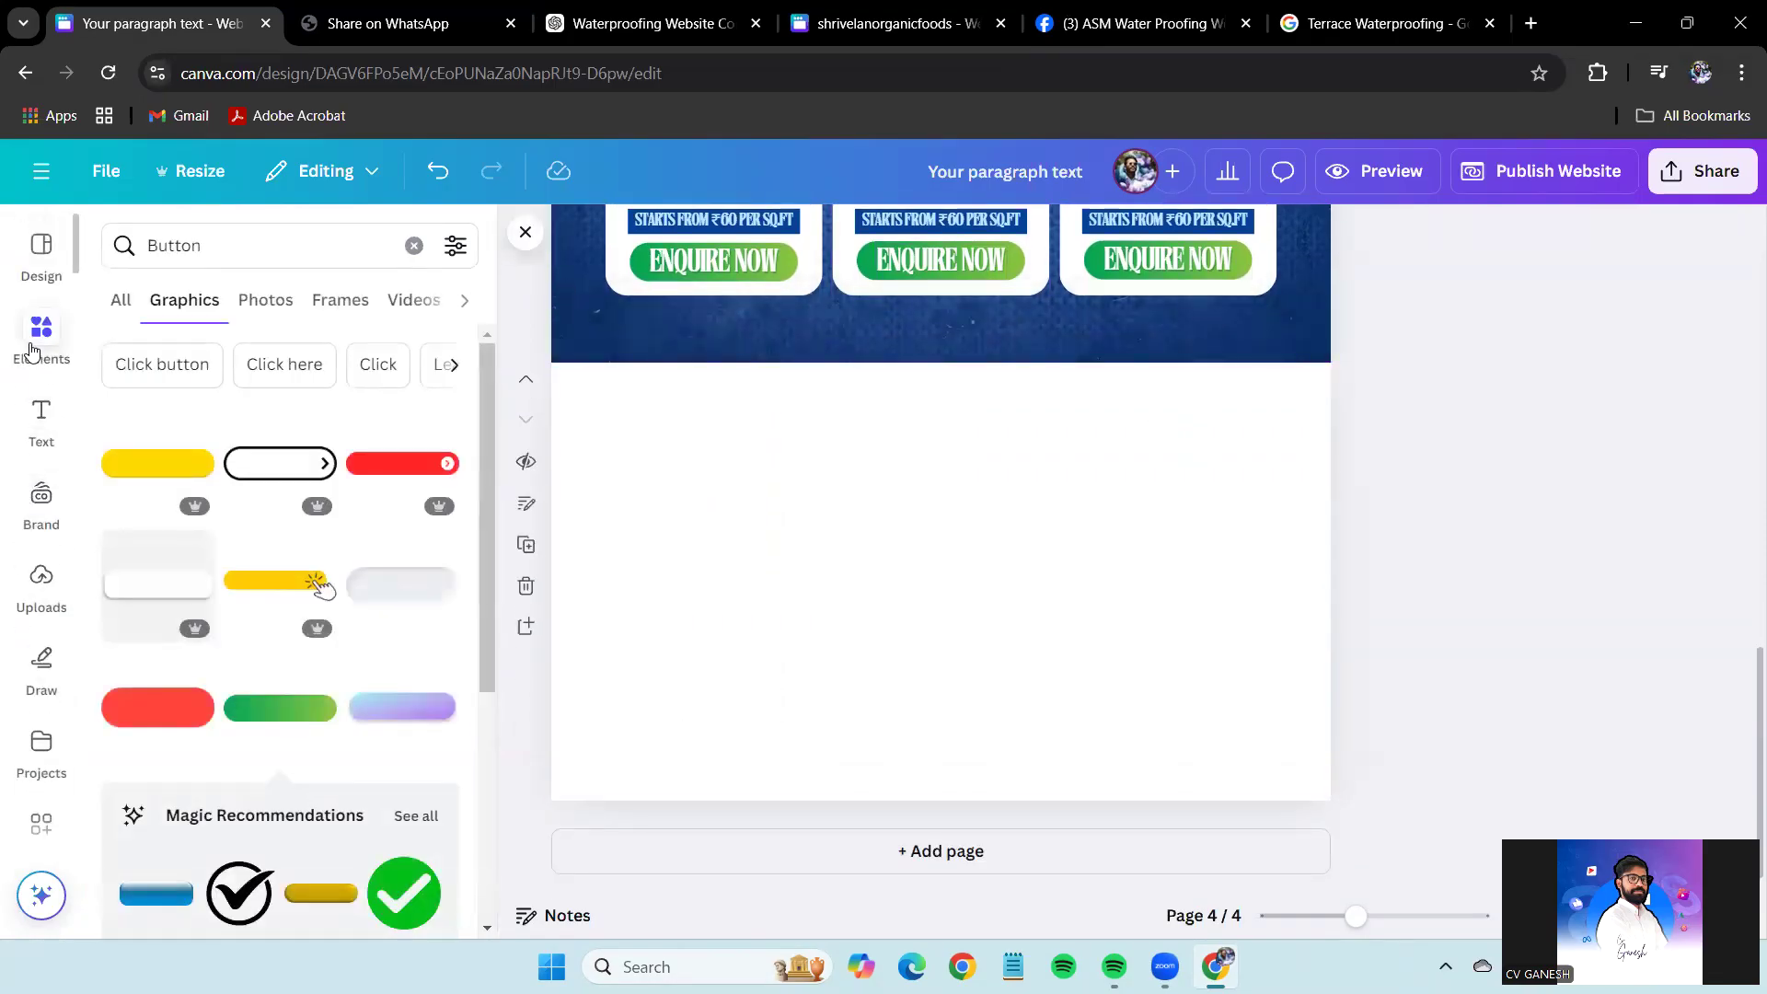
{"action": "left_click", "coordinate": [414, 247]}
{"action": "left_click", "coordinate": [44, 274]}
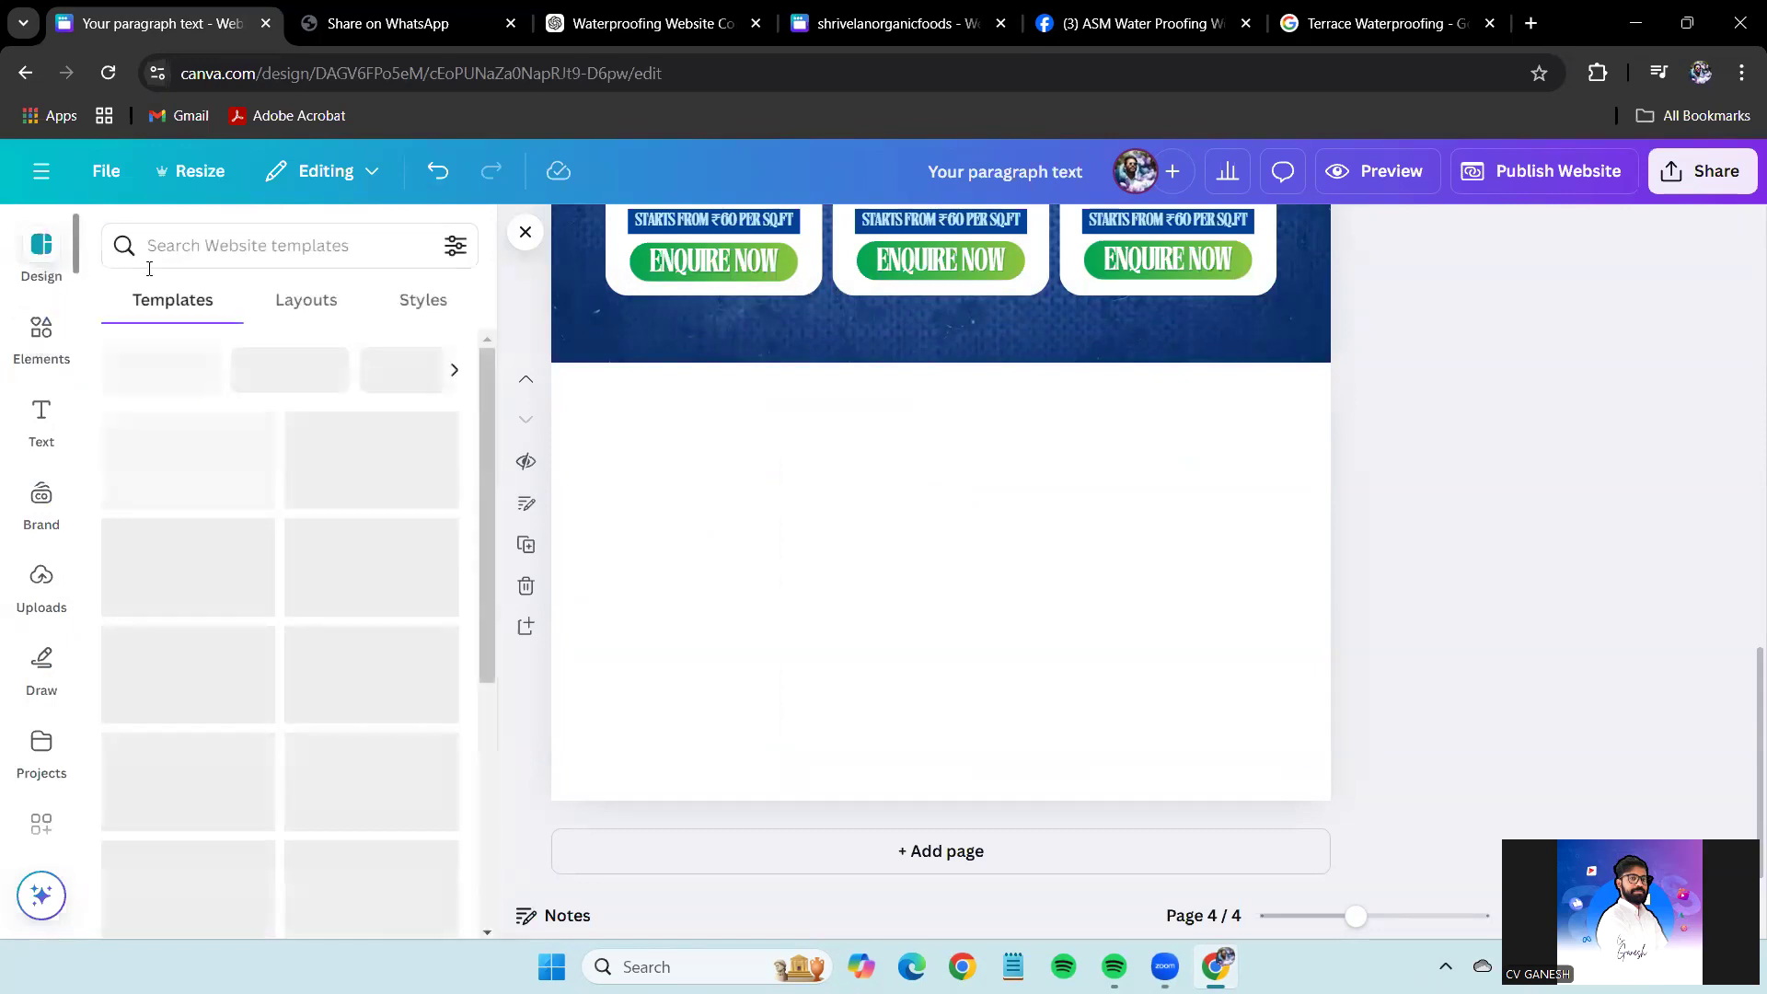
{"action": "left_click", "coordinate": [303, 307]}
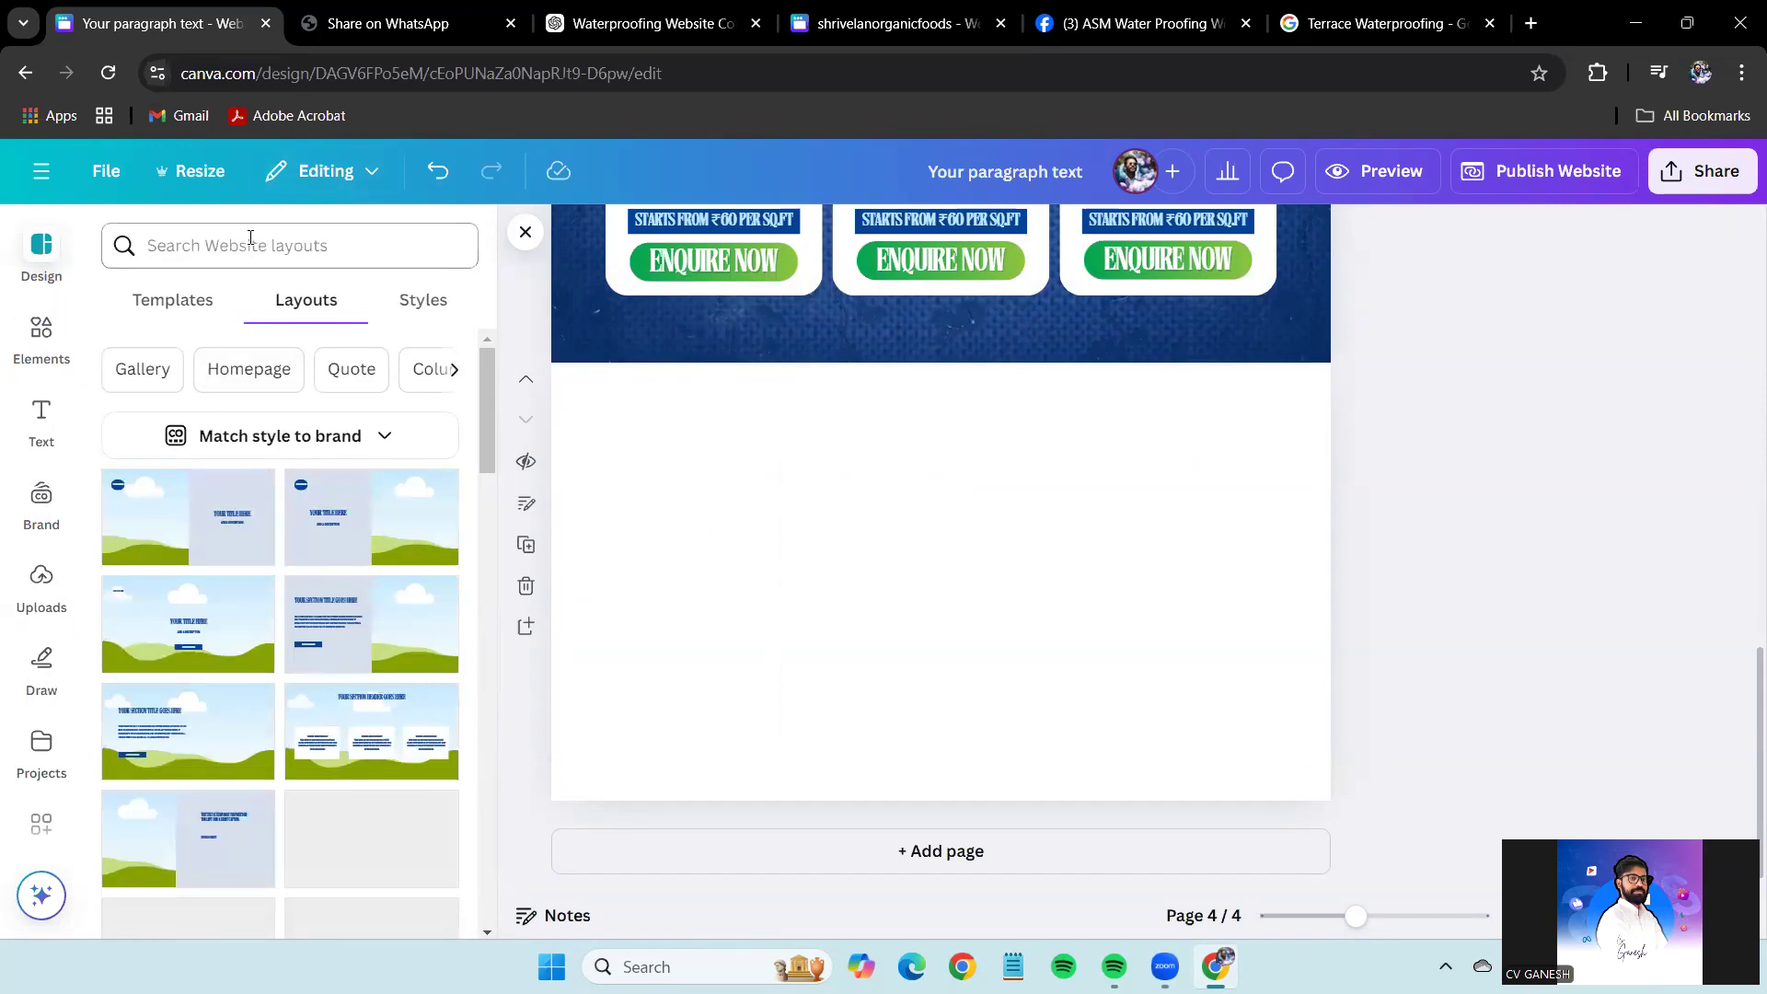
{"action": "scroll", "coordinate": [343, 632], "scroll_direction": "down", "scroll_amount": 8}
{"action": "scroll", "coordinate": [345, 596], "scroll_direction": "up", "scroll_amount": 4}
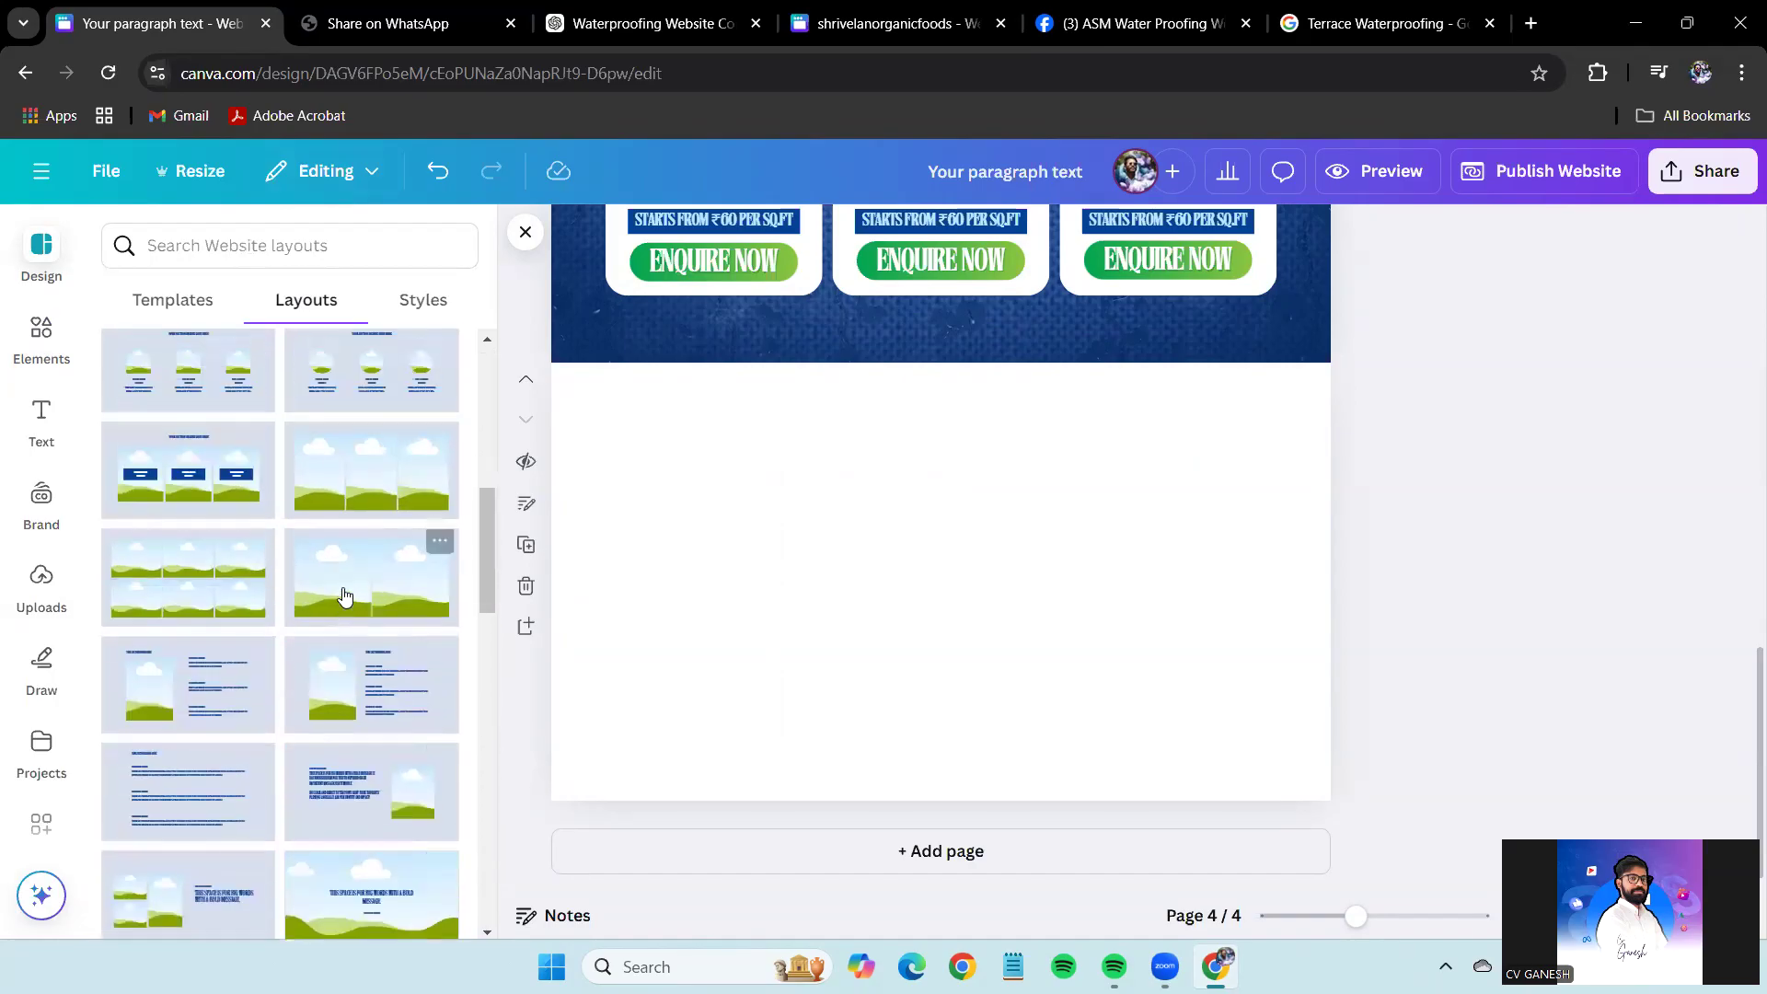
{"action": "left_click", "coordinate": [213, 600]}
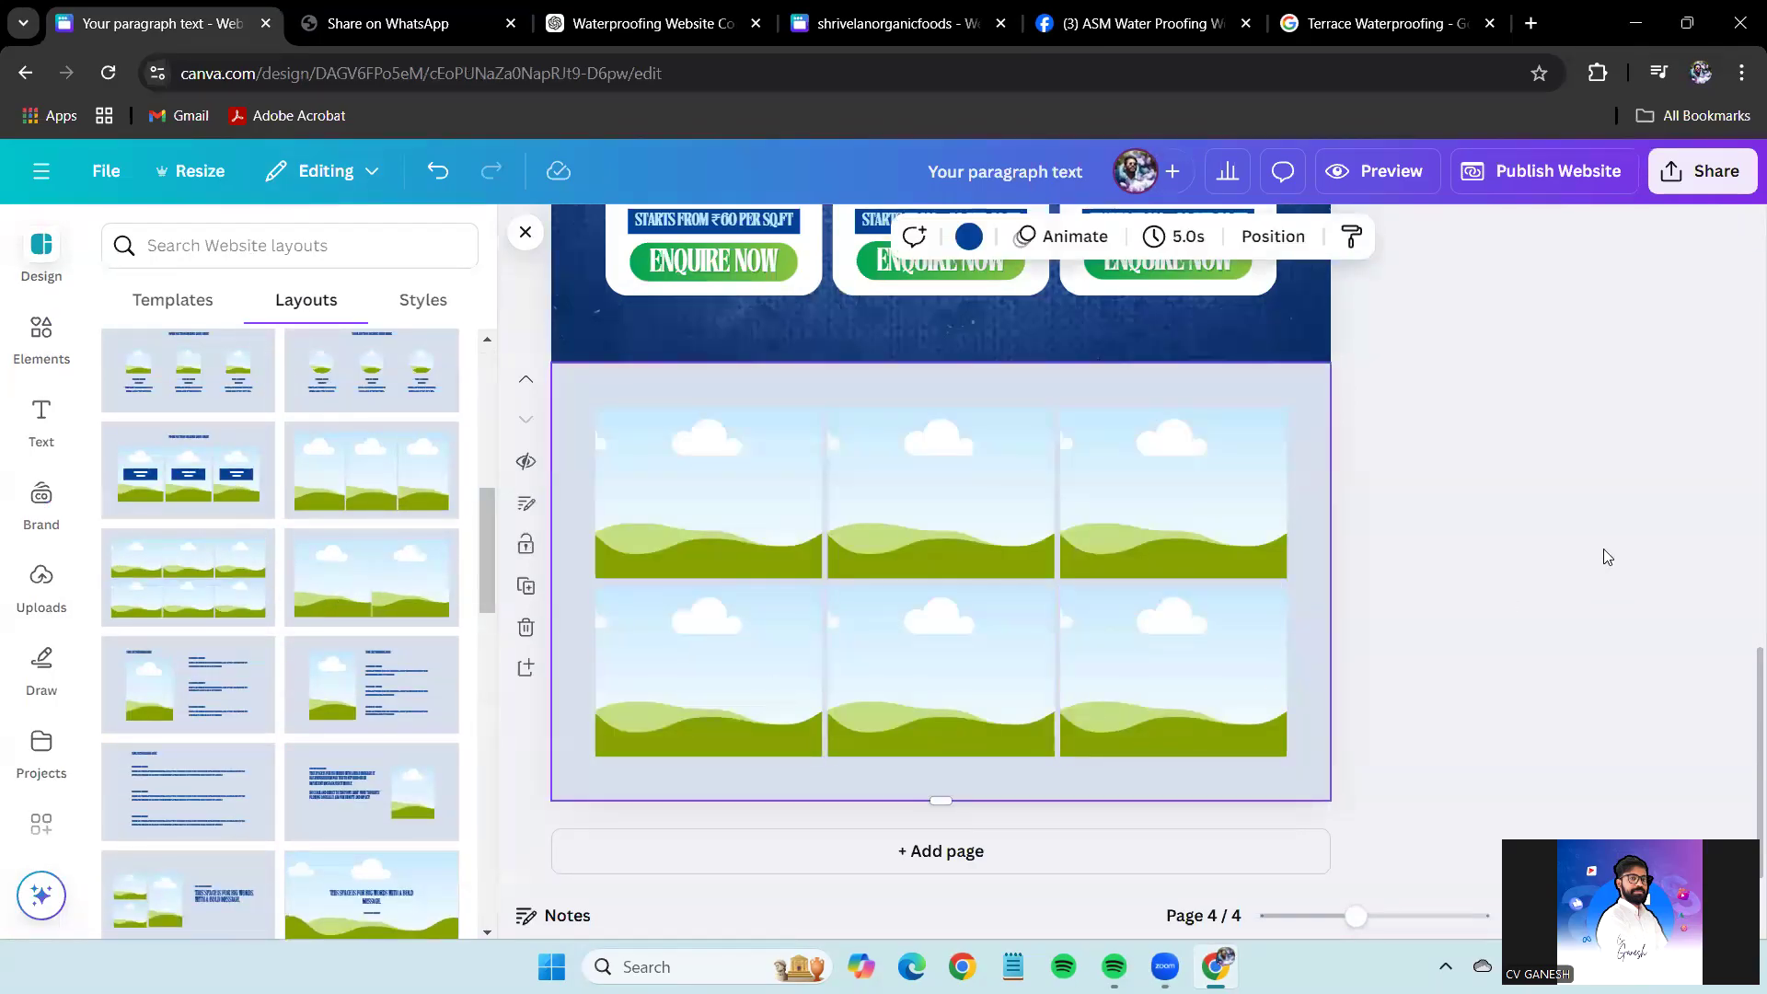
Duplicate the empty six-frame grid page as page 5.
{"action": "scroll", "coordinate": [405, 686], "scroll_direction": "down", "scroll_amount": 6}
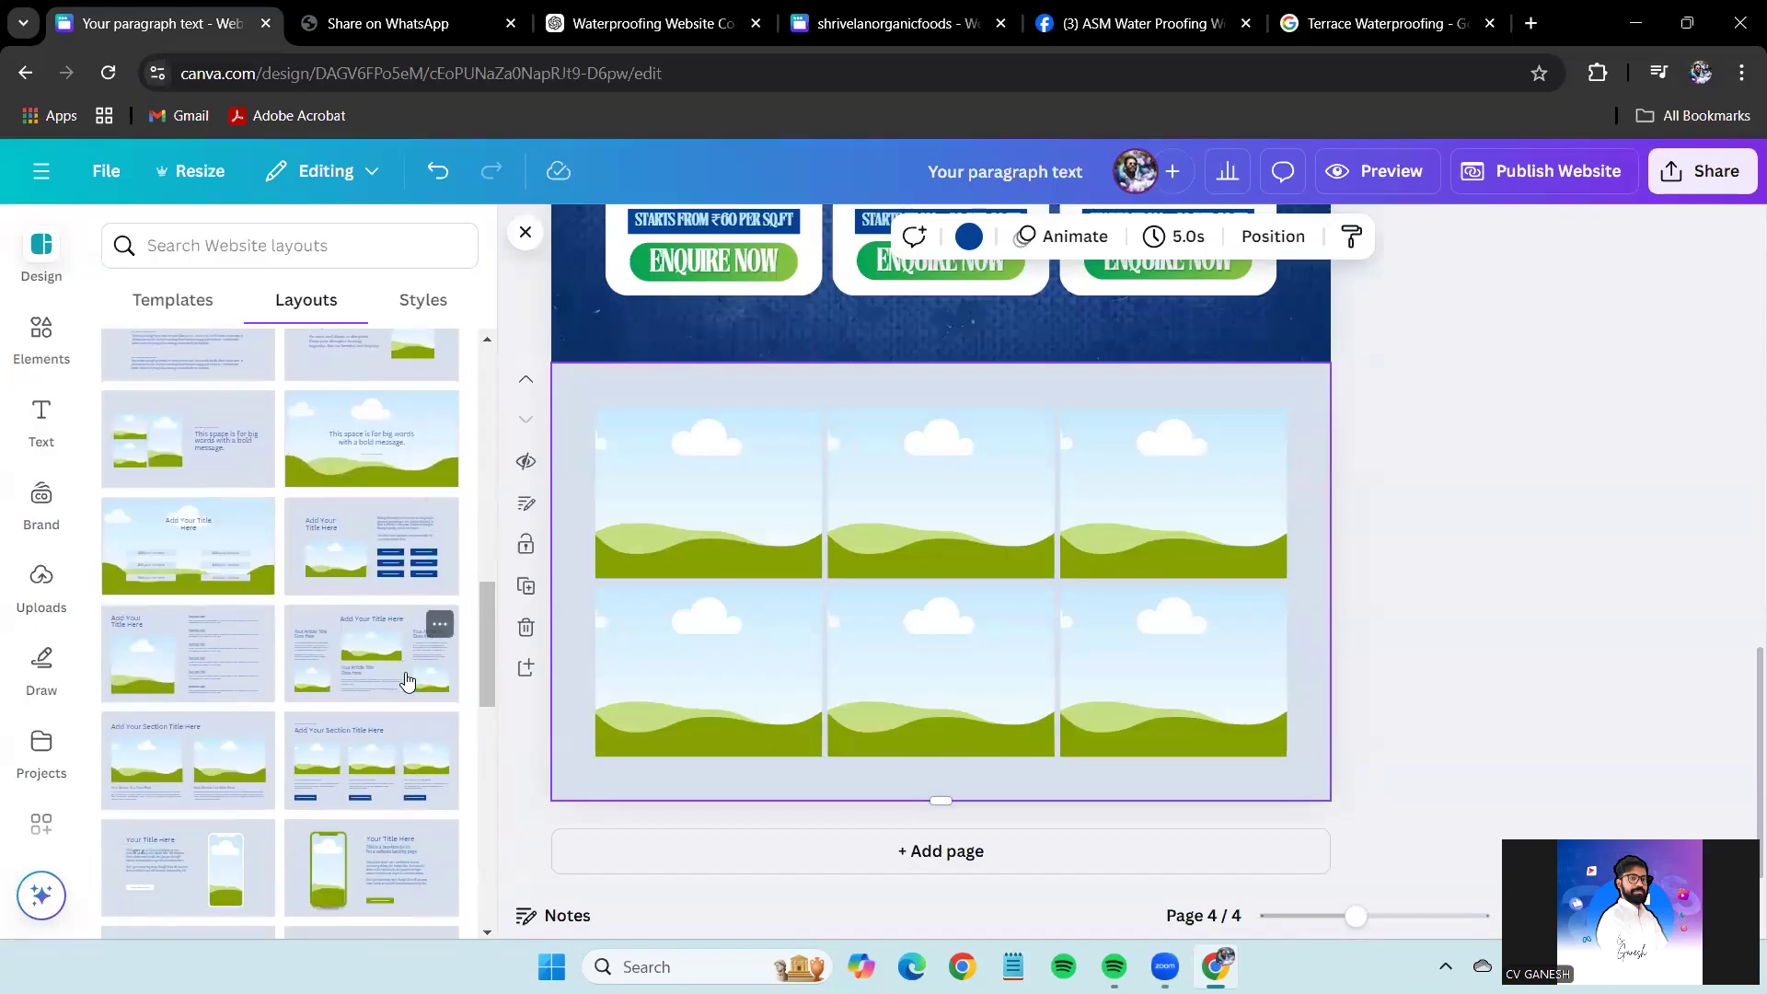
{"action": "scroll", "coordinate": [363, 607], "scroll_direction": "down", "scroll_amount": 5}
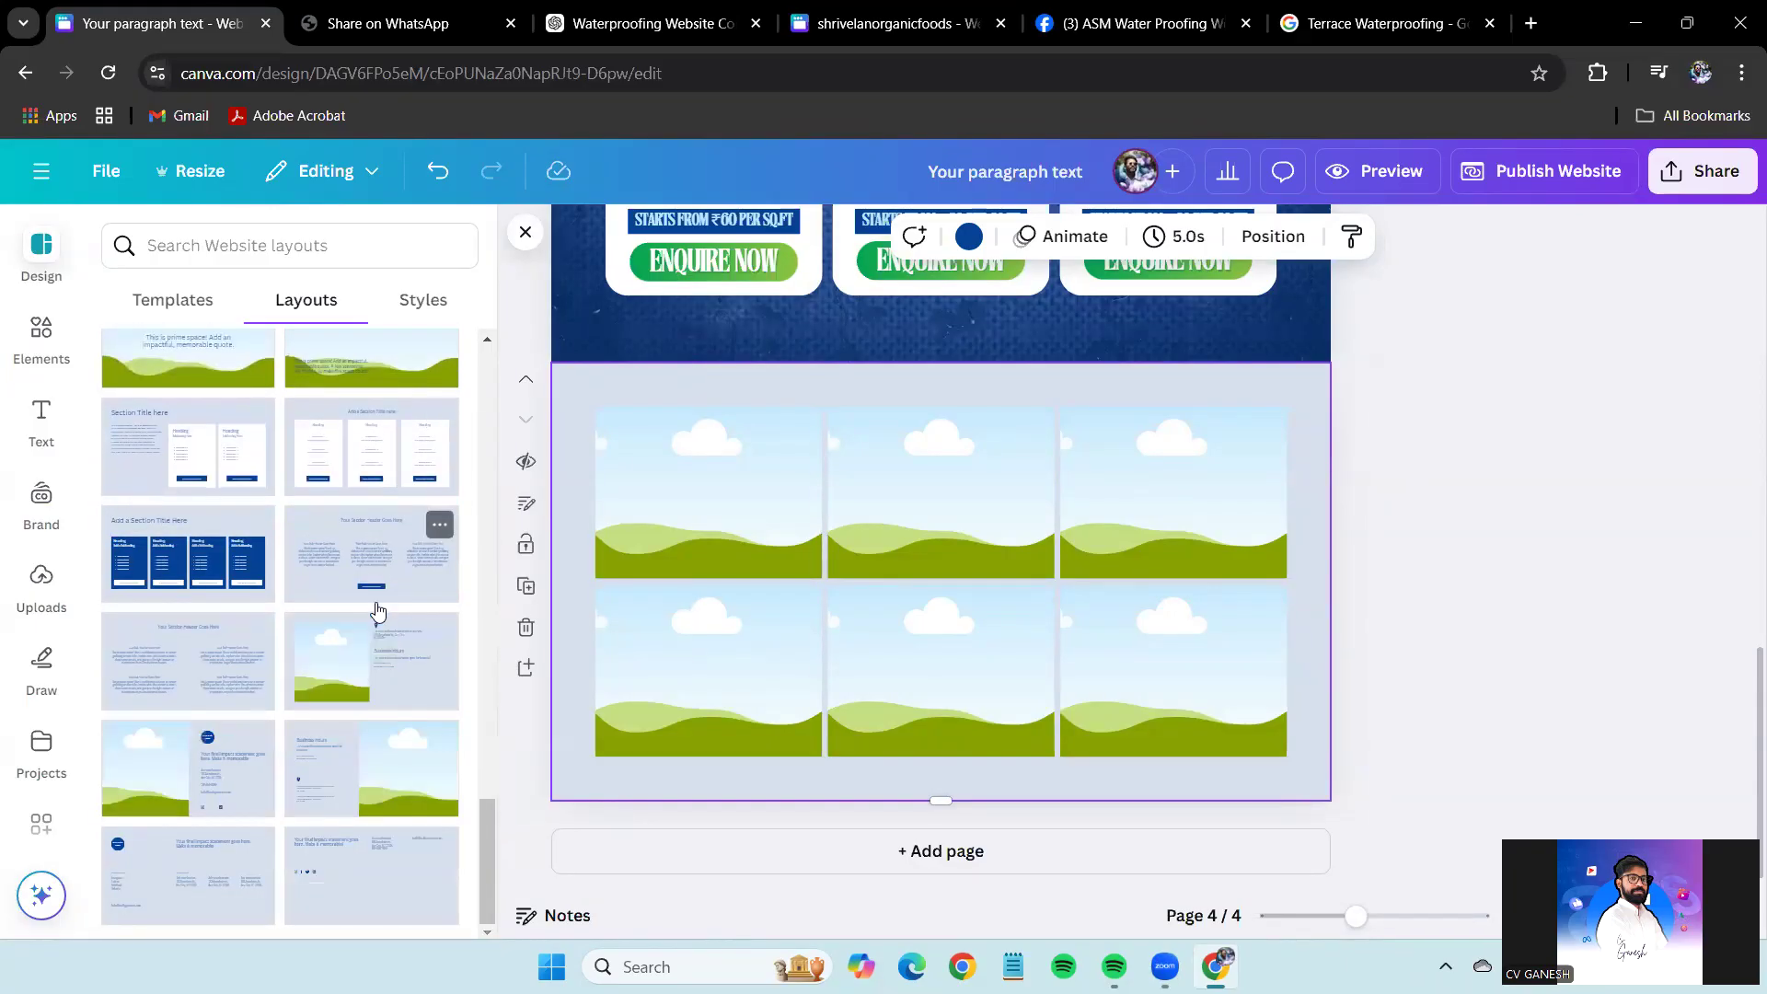
{"action": "left_click", "coordinate": [1531, 536]}
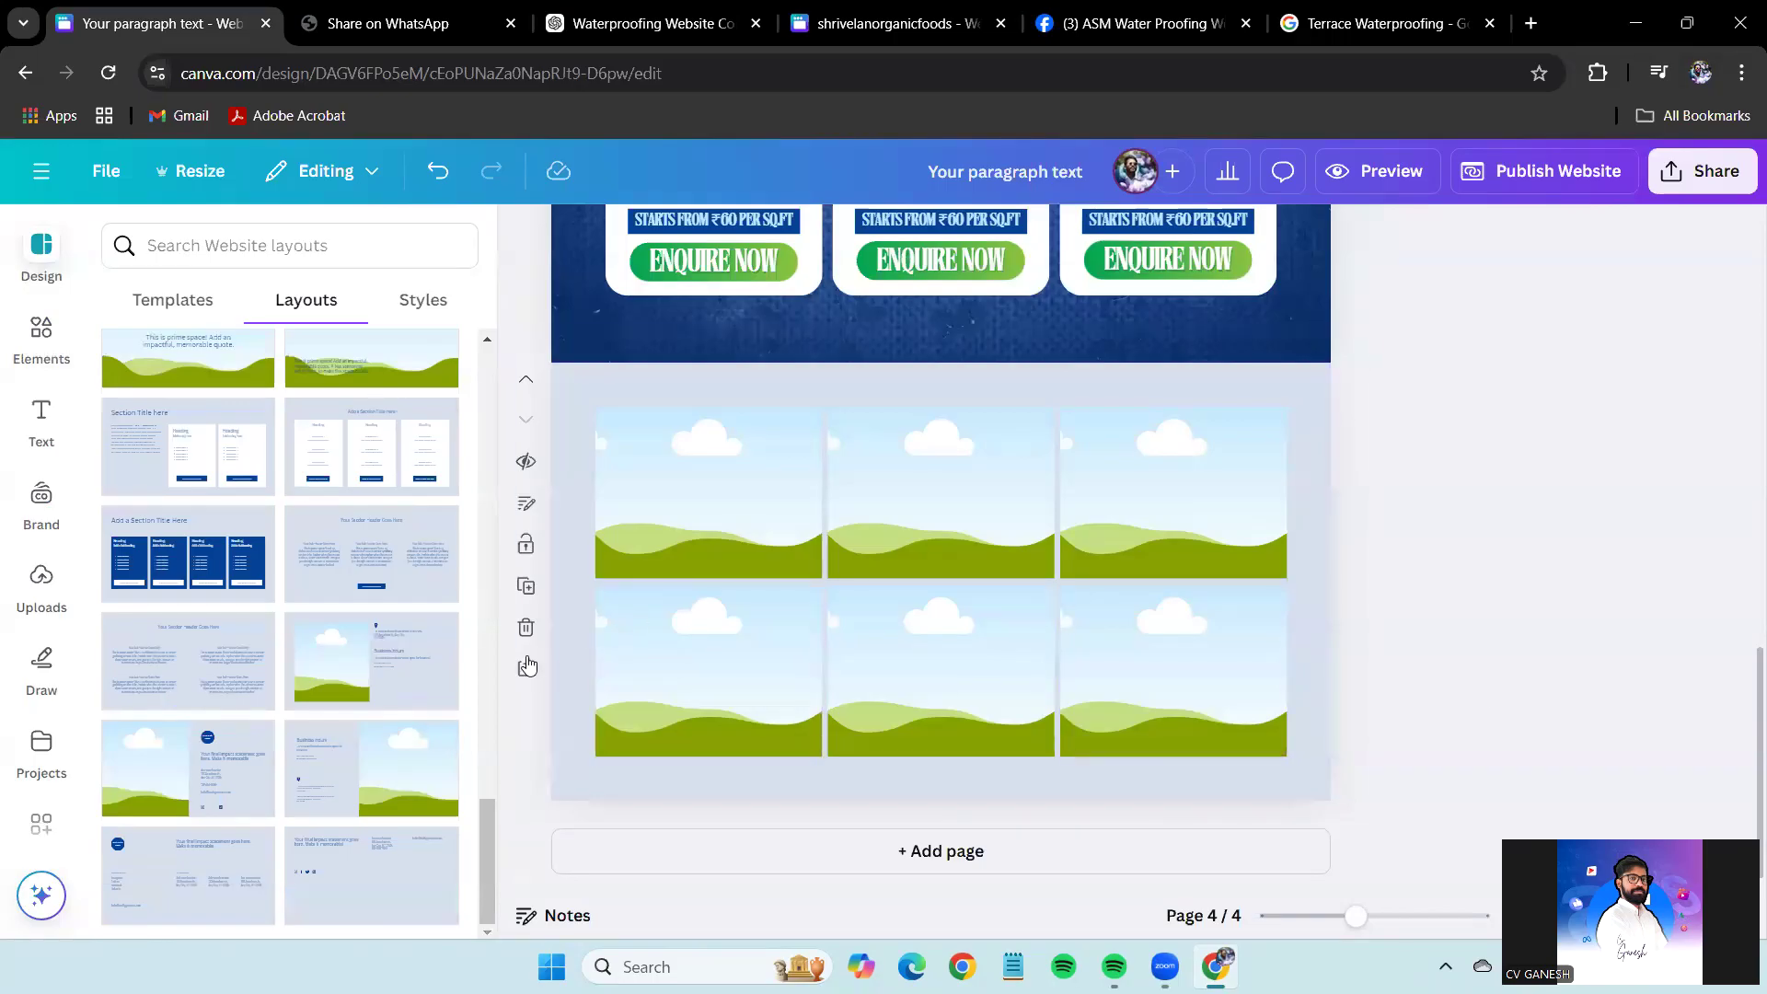
{"action": "left_click", "coordinate": [538, 594]}
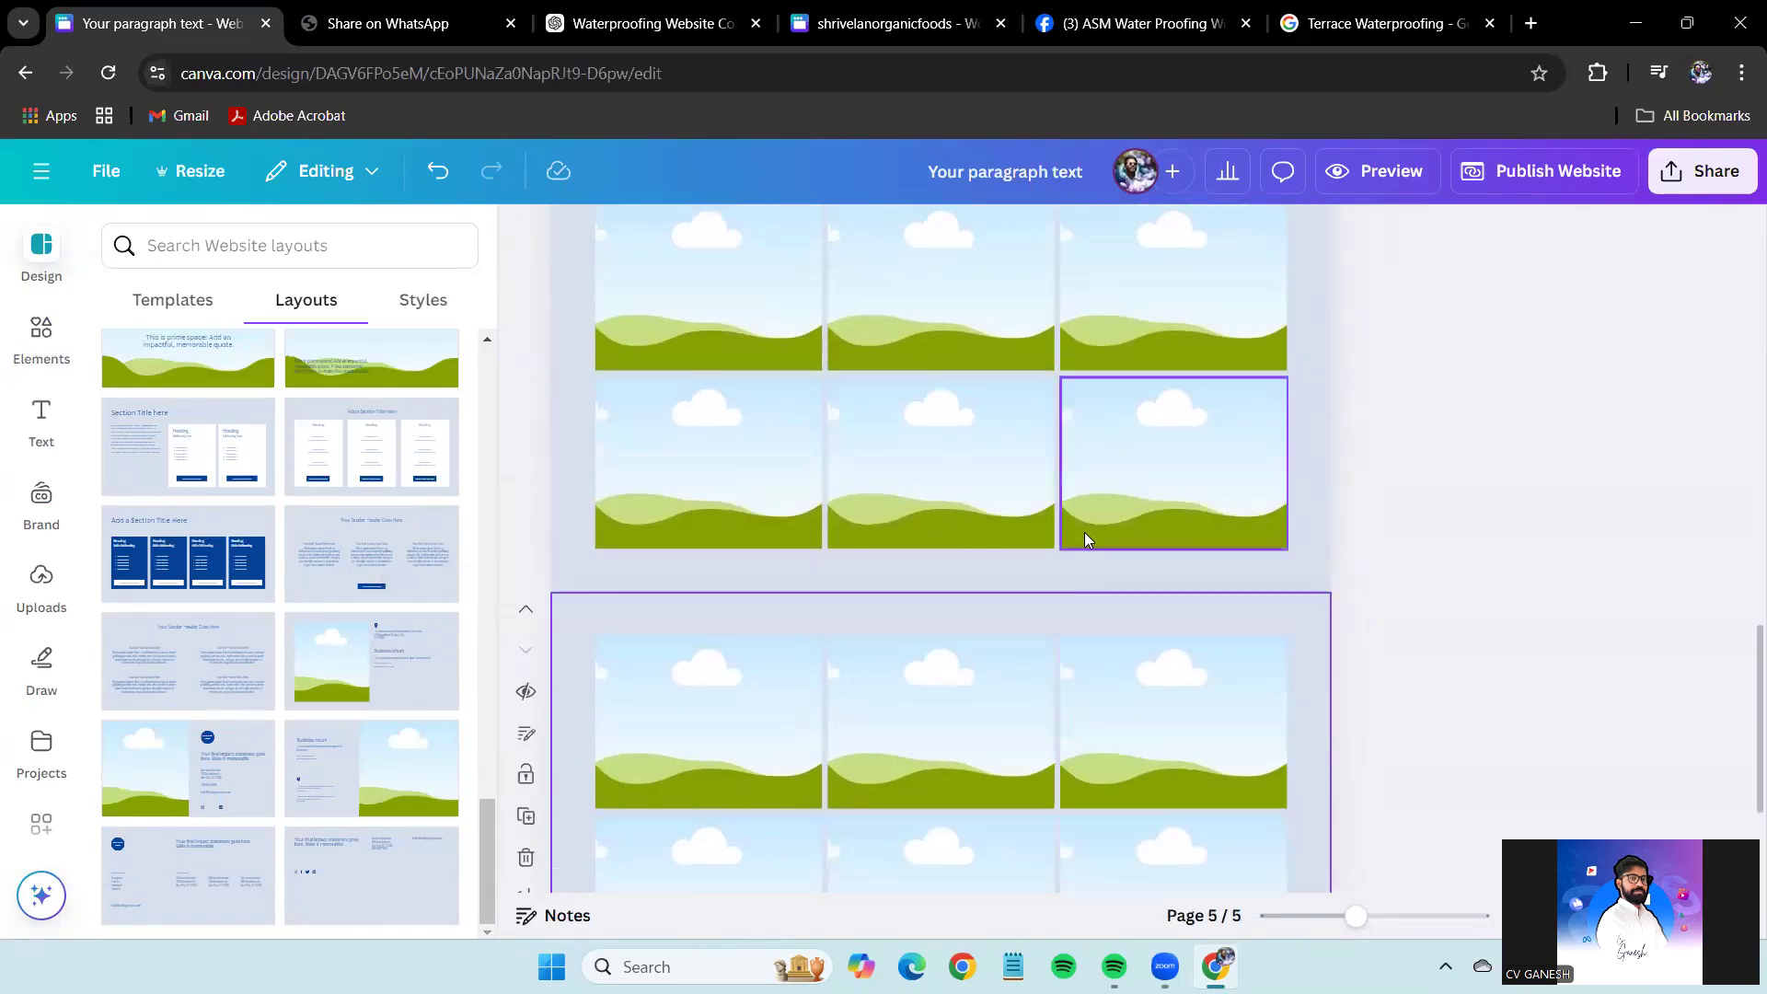
Delete the accidentally duplicated page and make page 4 taller at the bottom.
{"action": "scroll", "coordinate": [1447, 582], "scroll_direction": "up", "scroll_amount": 5}
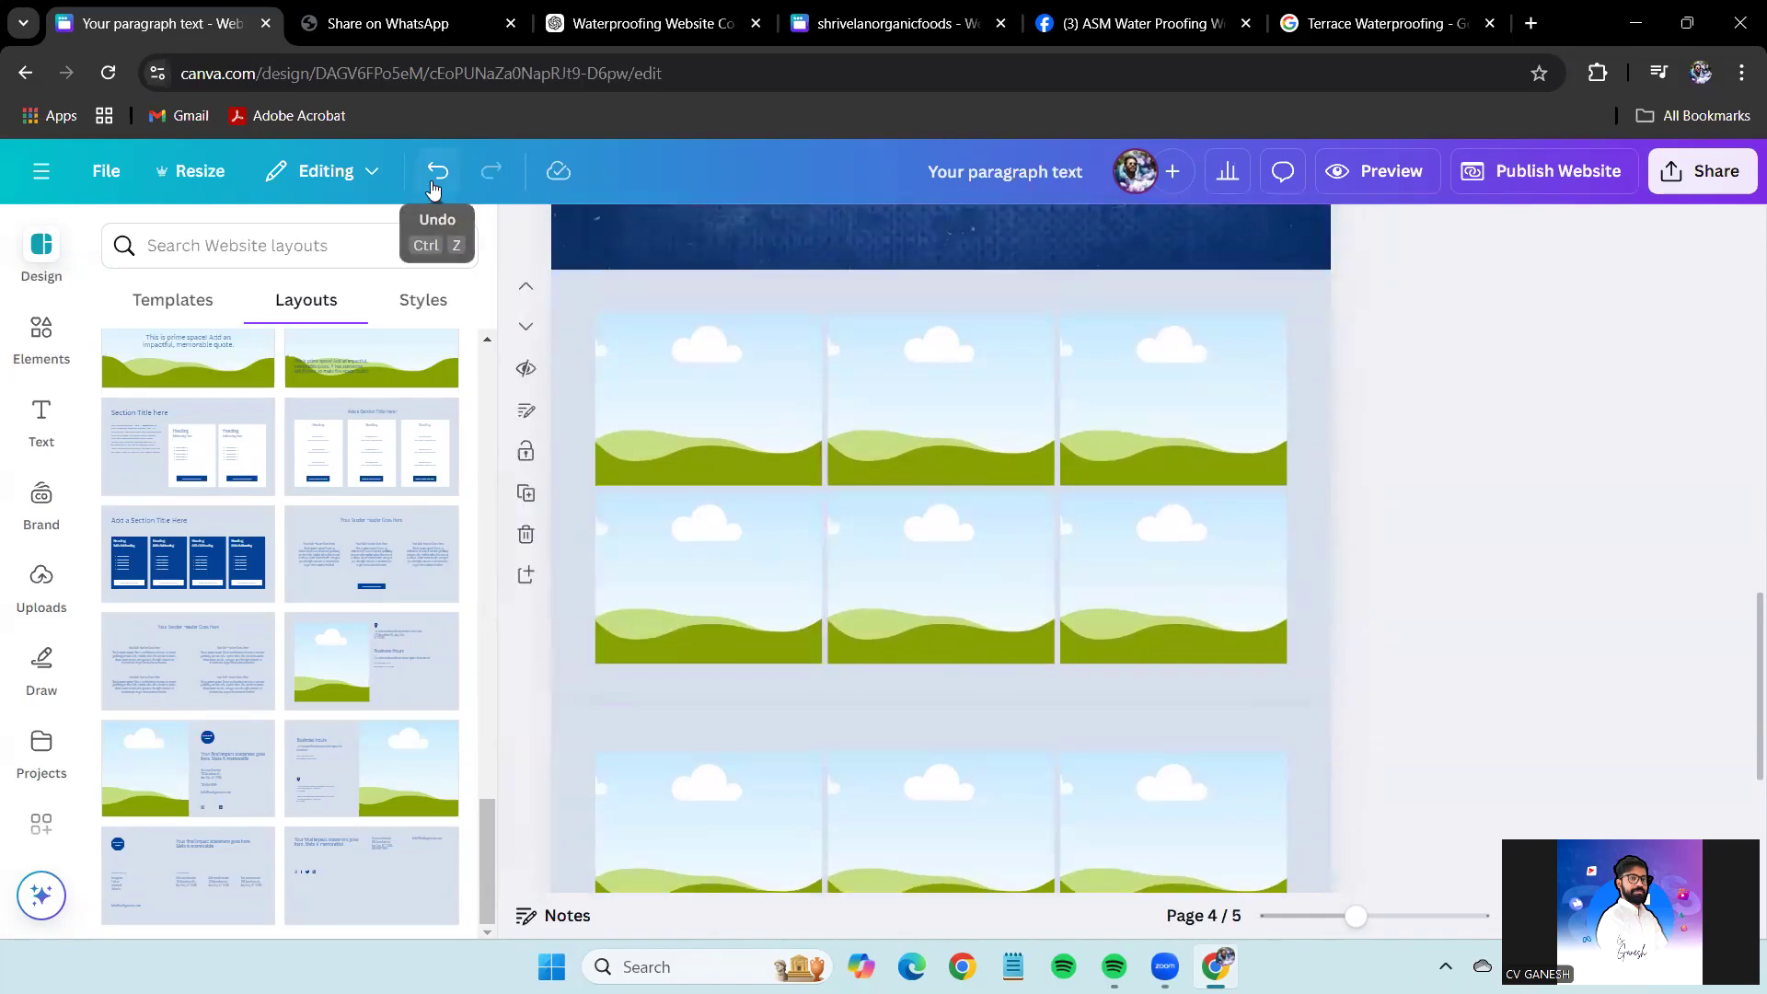
{"action": "left_click", "coordinate": [437, 171]}
{"action": "left_click", "coordinate": [1318, 467]}
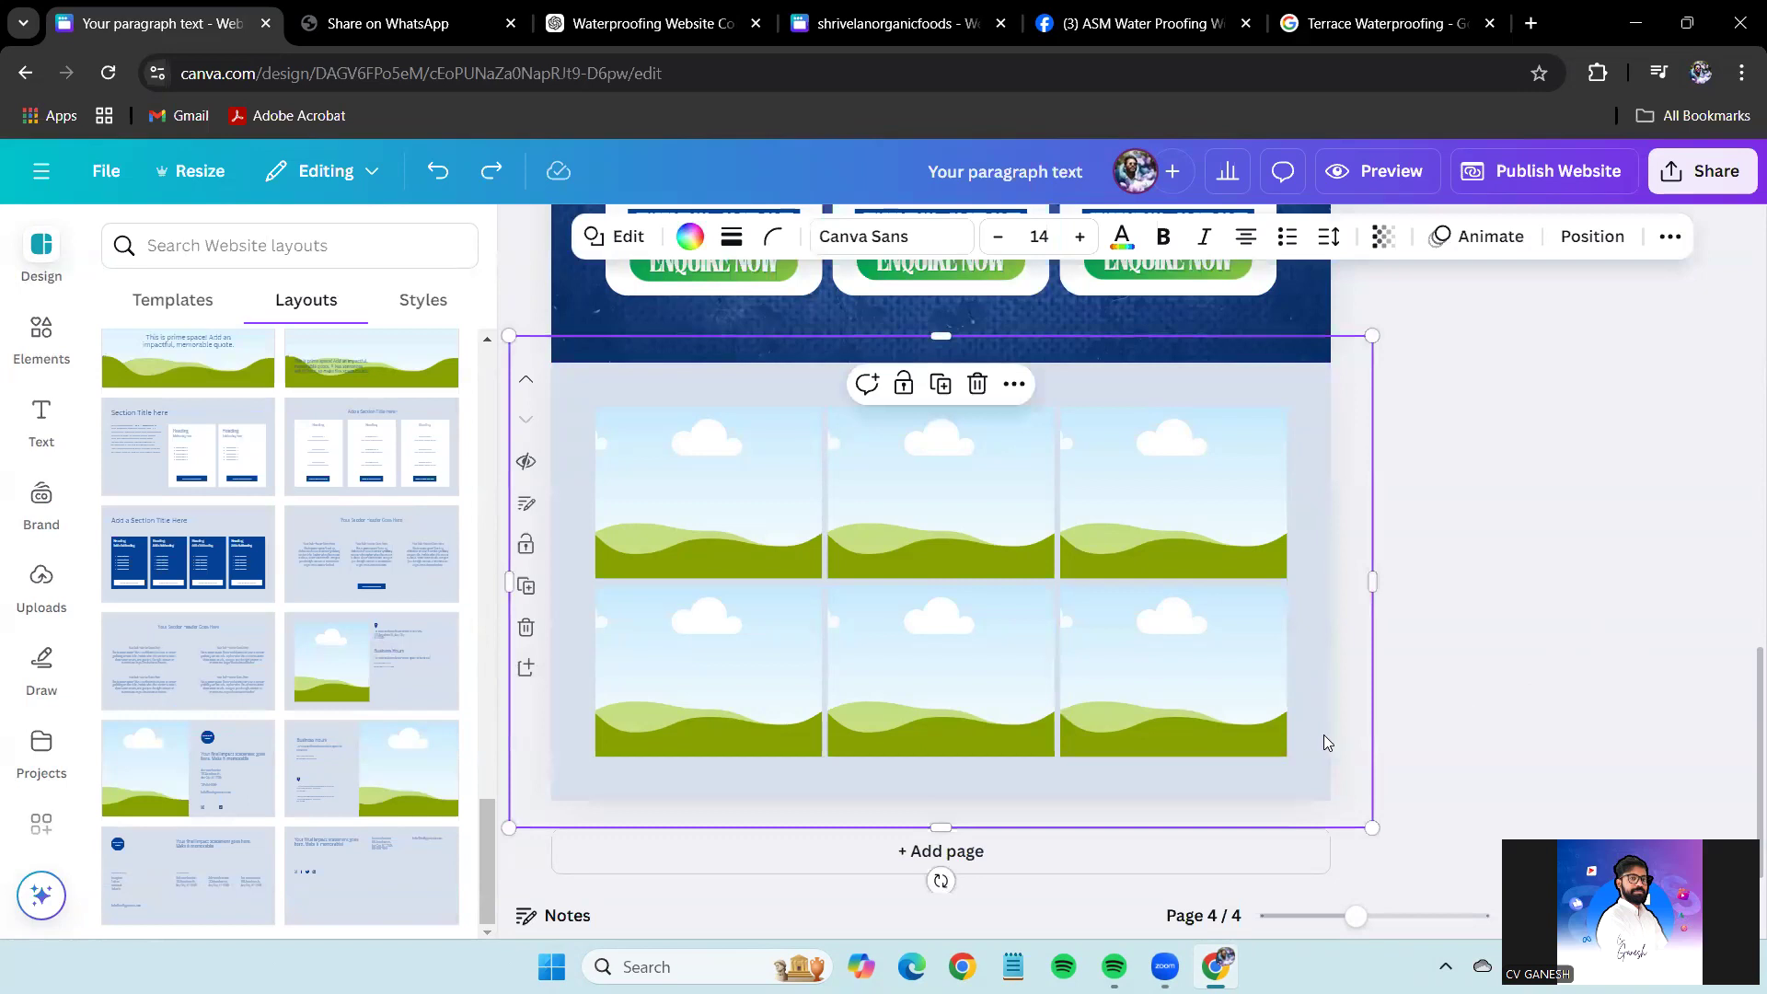
{"action": "left_click_drag", "start_coordinate": [957, 825], "coordinate": [966, 788]}
{"action": "left_click", "coordinate": [1689, 706]}
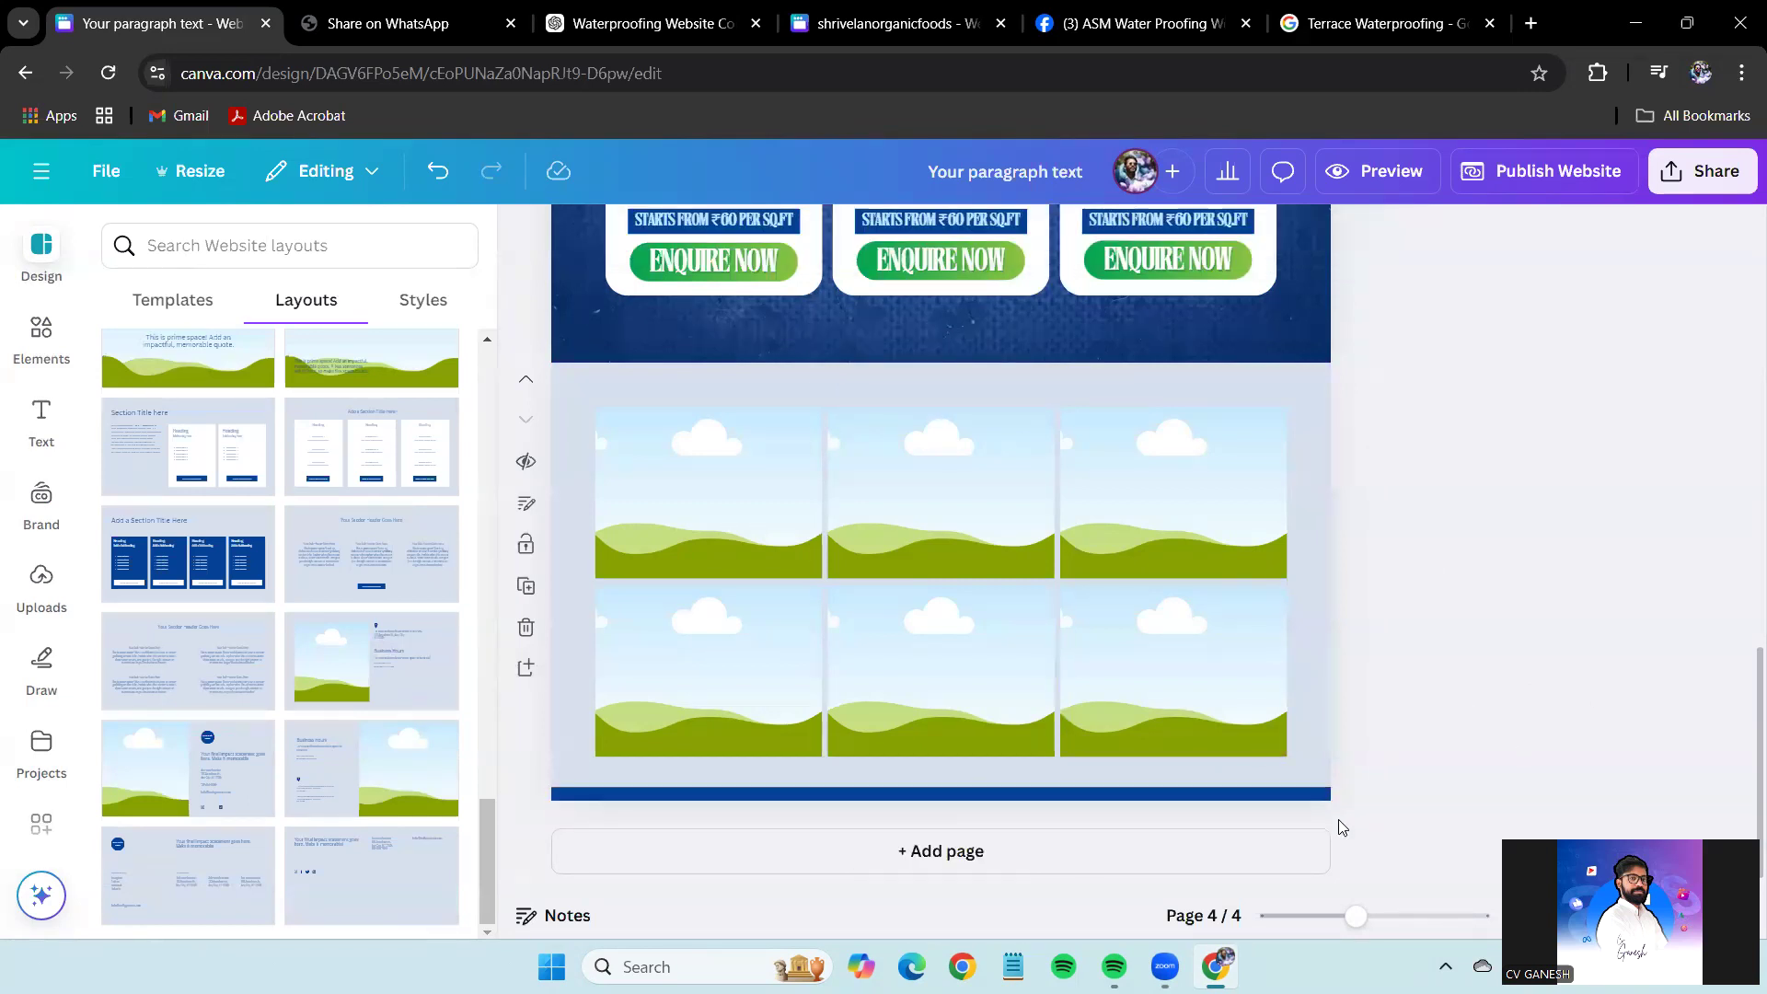
{"action": "left_click", "coordinate": [1313, 795]}
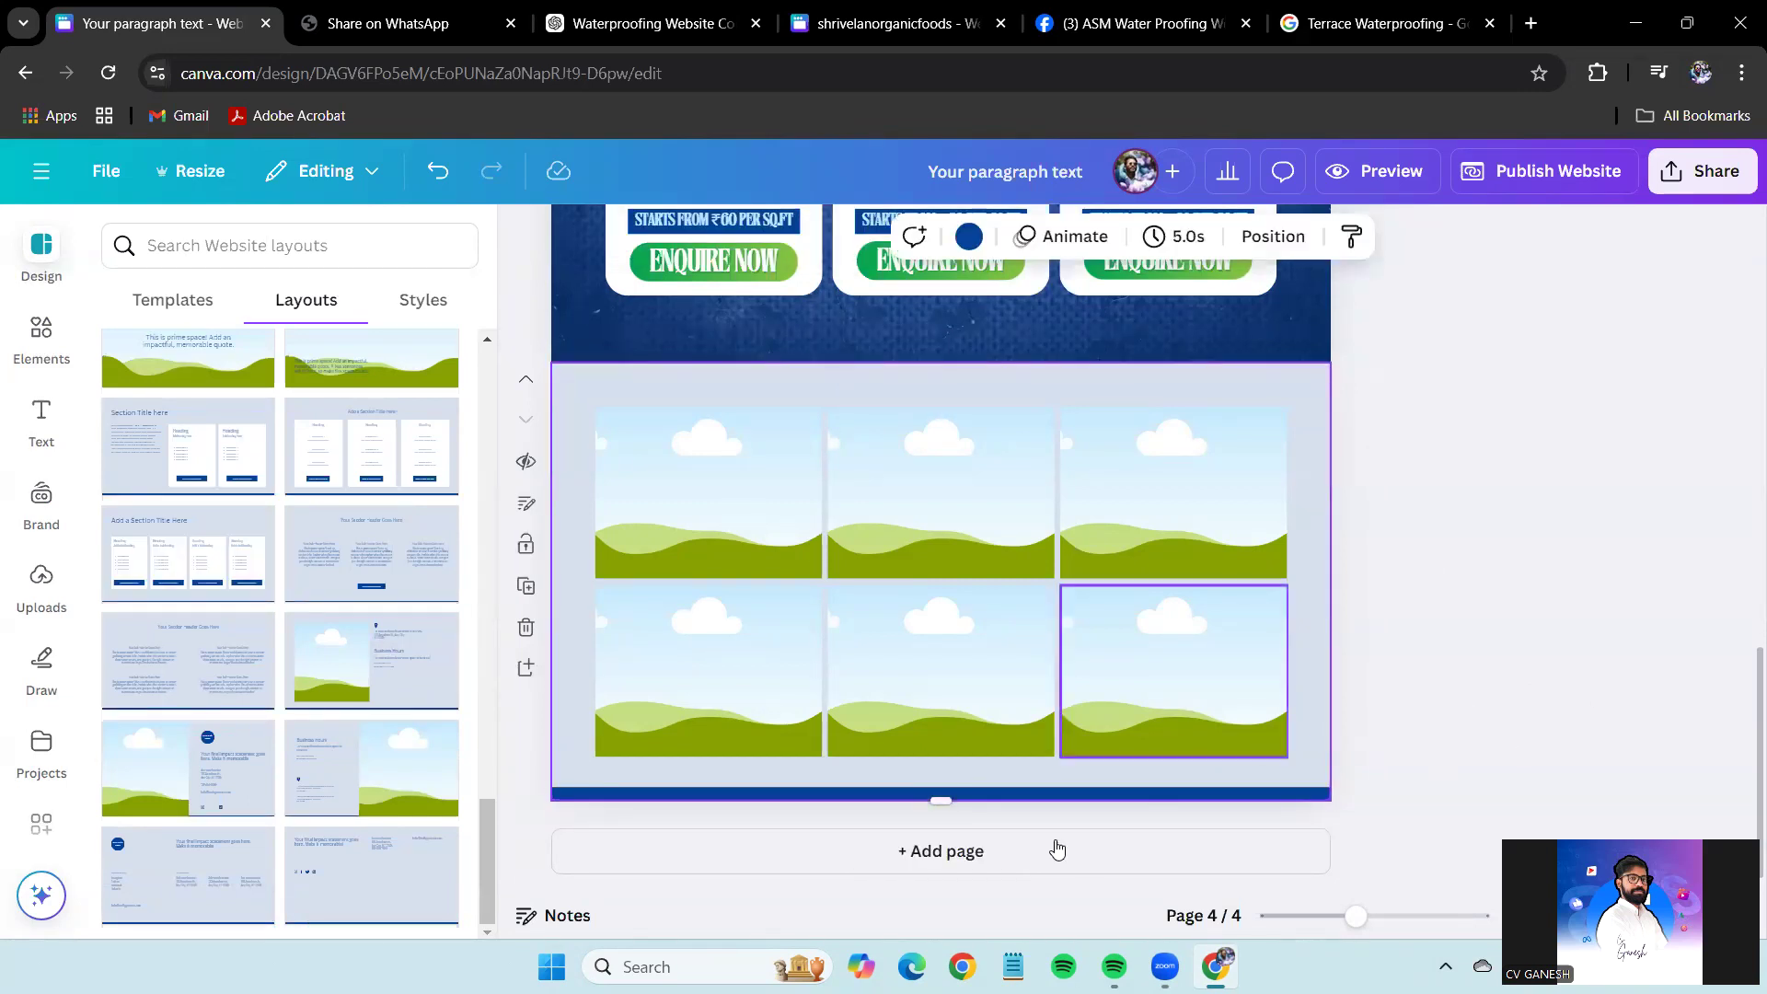
{"action": "left_click_drag", "start_coordinate": [940, 800], "coordinate": [948, 897]}
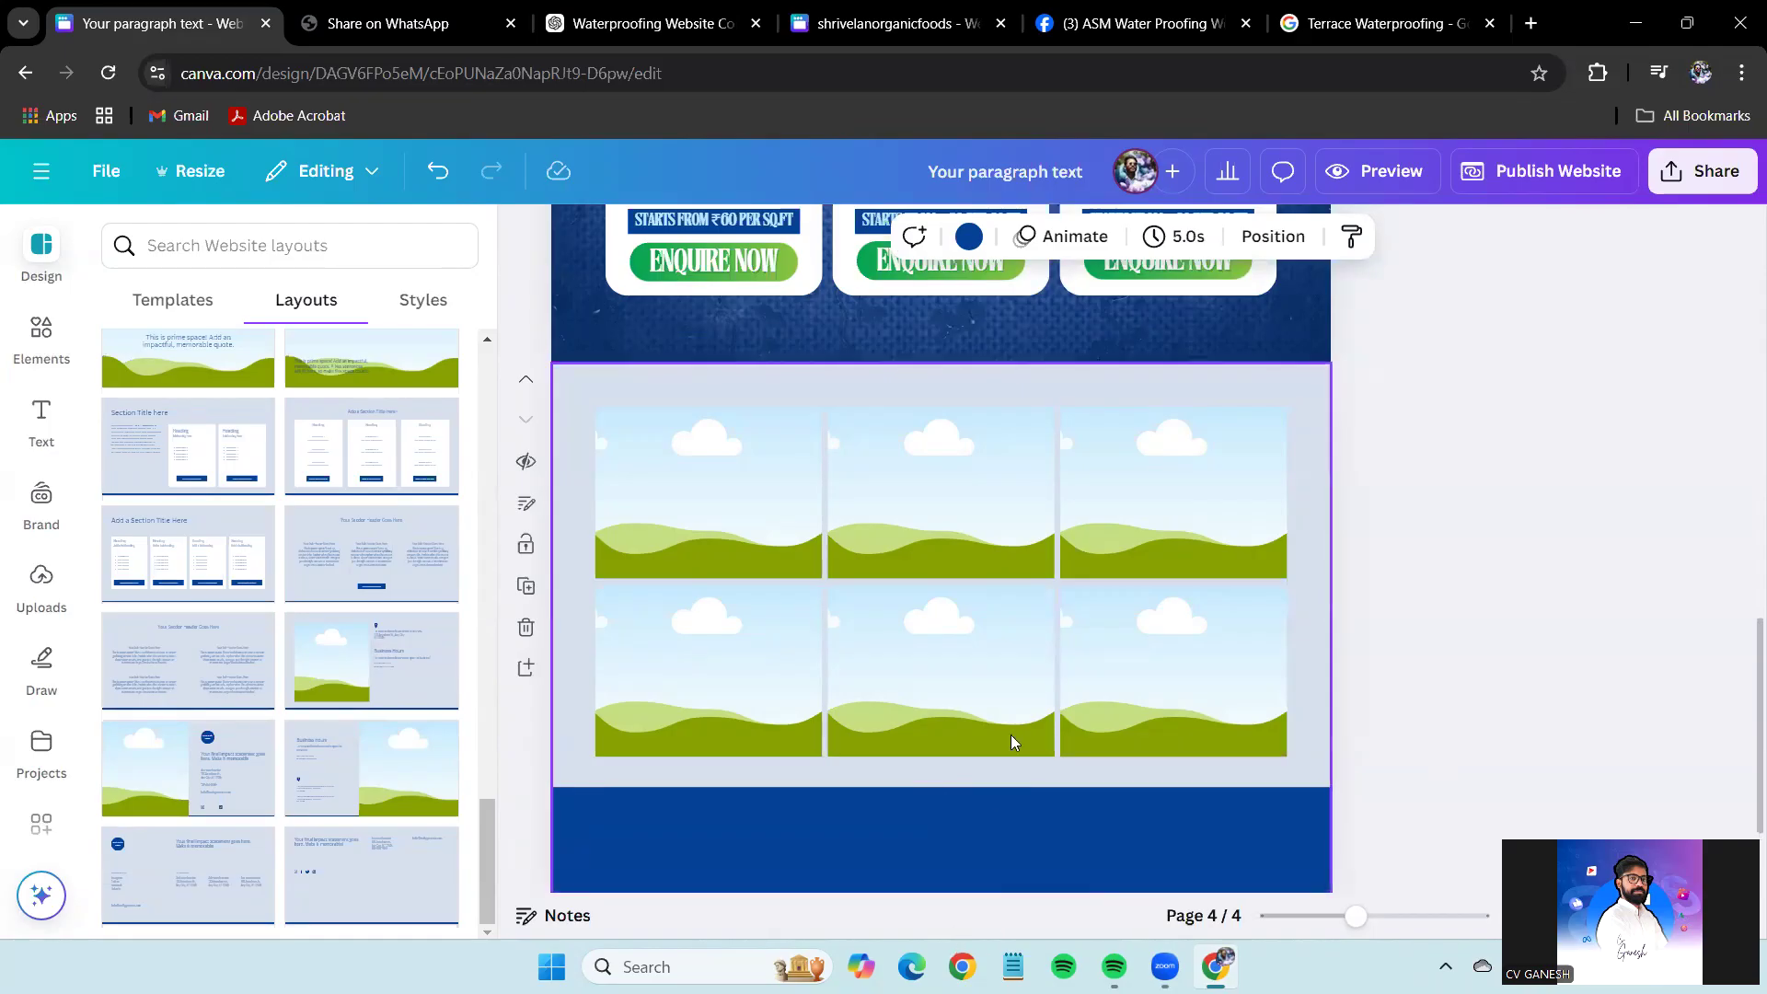
{"action": "scroll", "coordinate": [1011, 742], "scroll_direction": "down", "scroll_amount": 2}
{"action": "left_click_drag", "start_coordinate": [943, 808], "coordinate": [952, 897]}
{"action": "scroll", "coordinate": [964, 822], "scroll_direction": "down", "scroll_amount": 2}
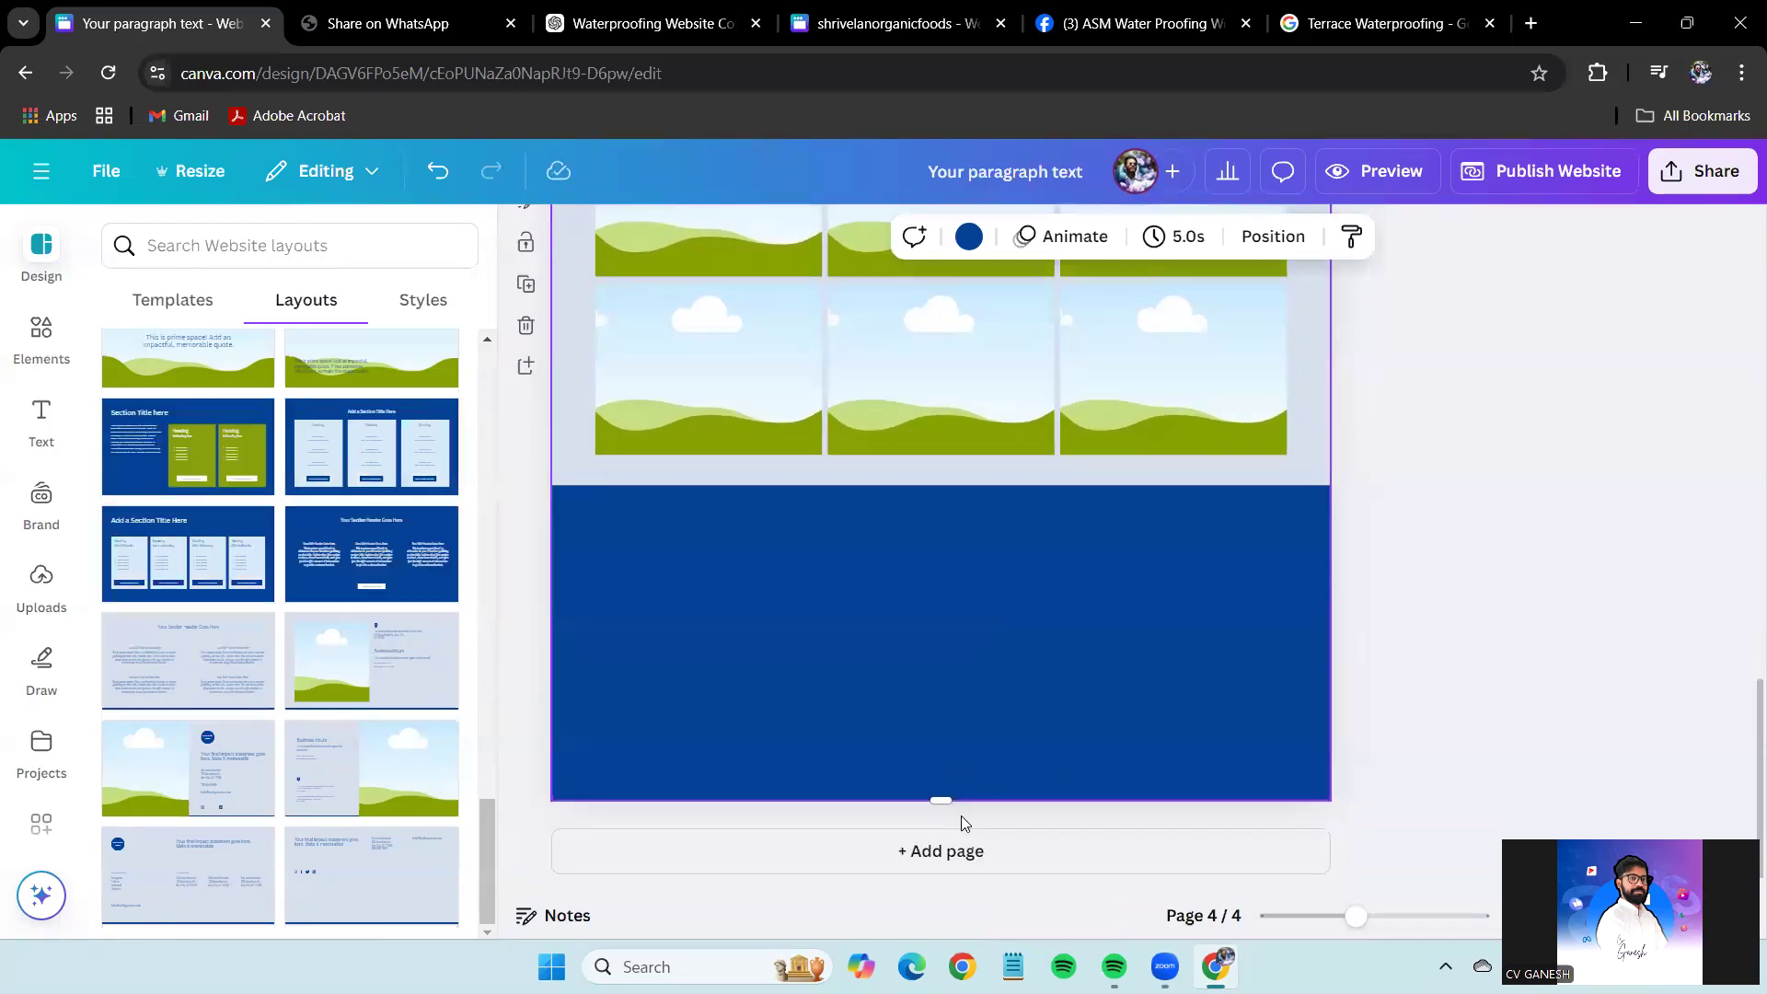
{"action": "left_click", "coordinate": [1430, 611]}
Enlarge the image grid and place a copy of the six-frame grid below it.
{"action": "scroll", "coordinate": [1367, 585], "scroll_direction": "up", "scroll_amount": 2}
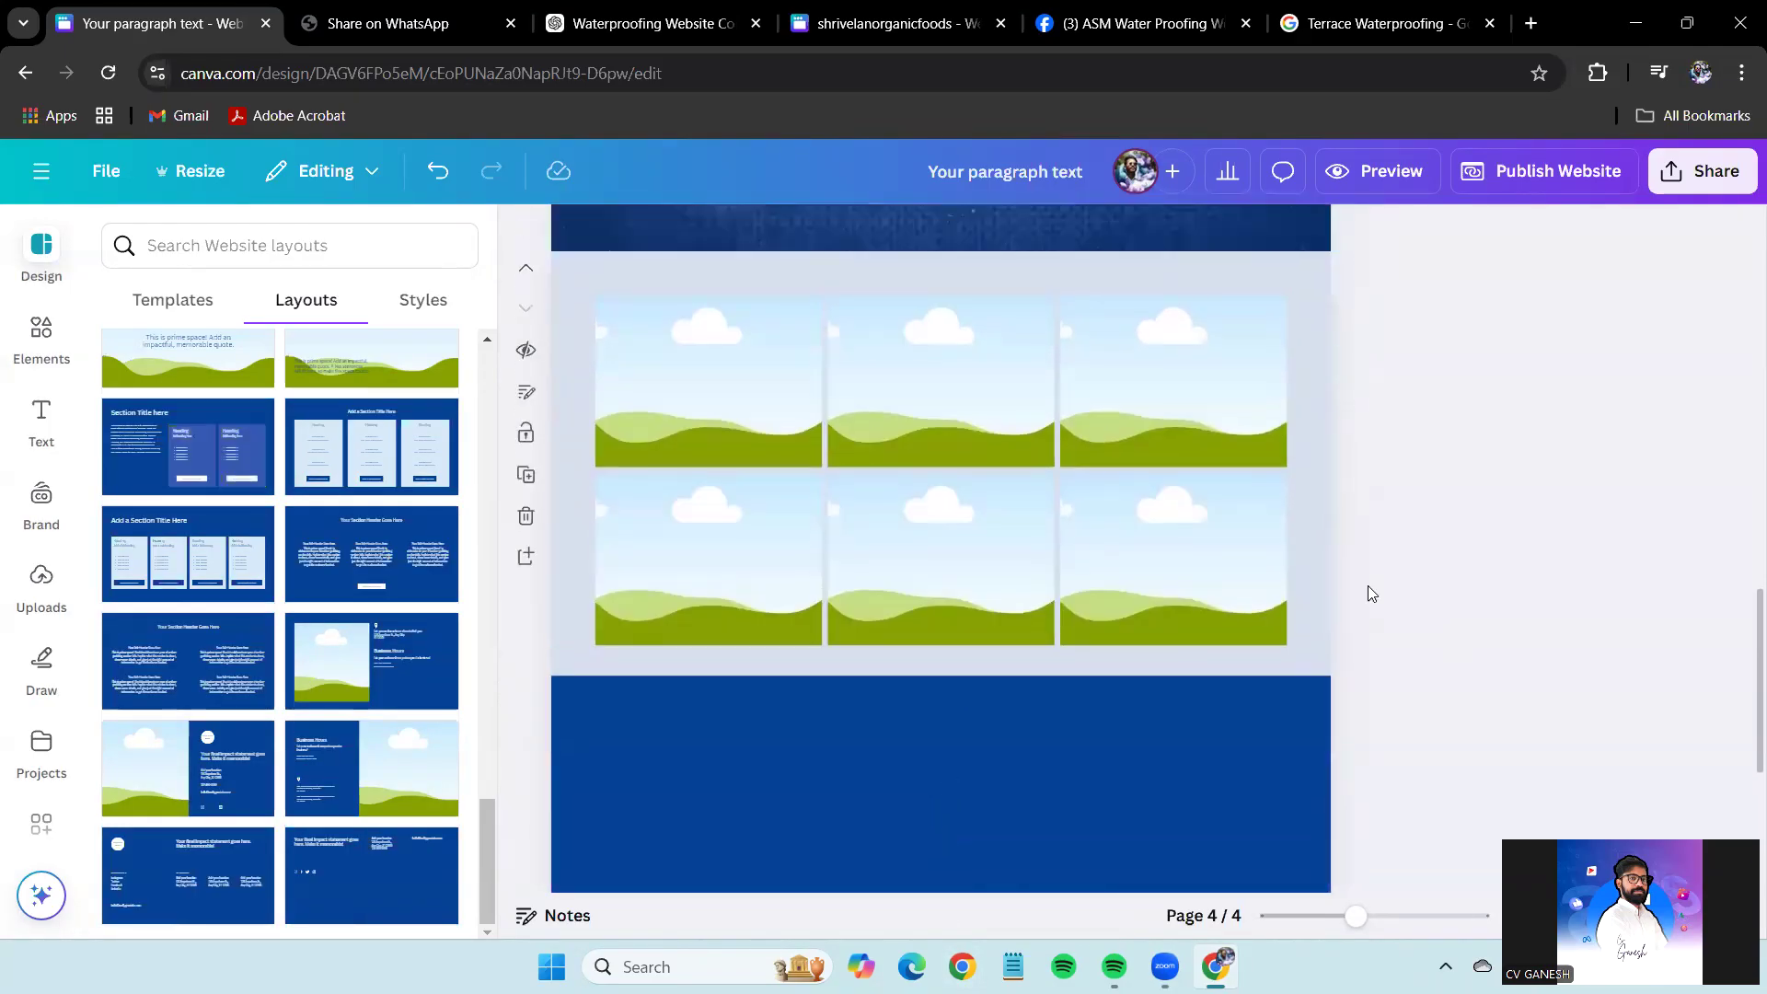
{"action": "left_click", "coordinate": [1368, 585]}
{"action": "left_click_drag", "start_coordinate": [941, 715], "coordinate": [945, 810]}
{"action": "scroll", "coordinate": [1518, 619], "scroll_direction": "up", "scroll_amount": 3}
{"action": "left_click_drag", "start_coordinate": [1581, 609], "coordinate": [589, 251]}
{"action": "left_click_drag", "start_coordinate": [1025, 442], "coordinate": [934, 706]}
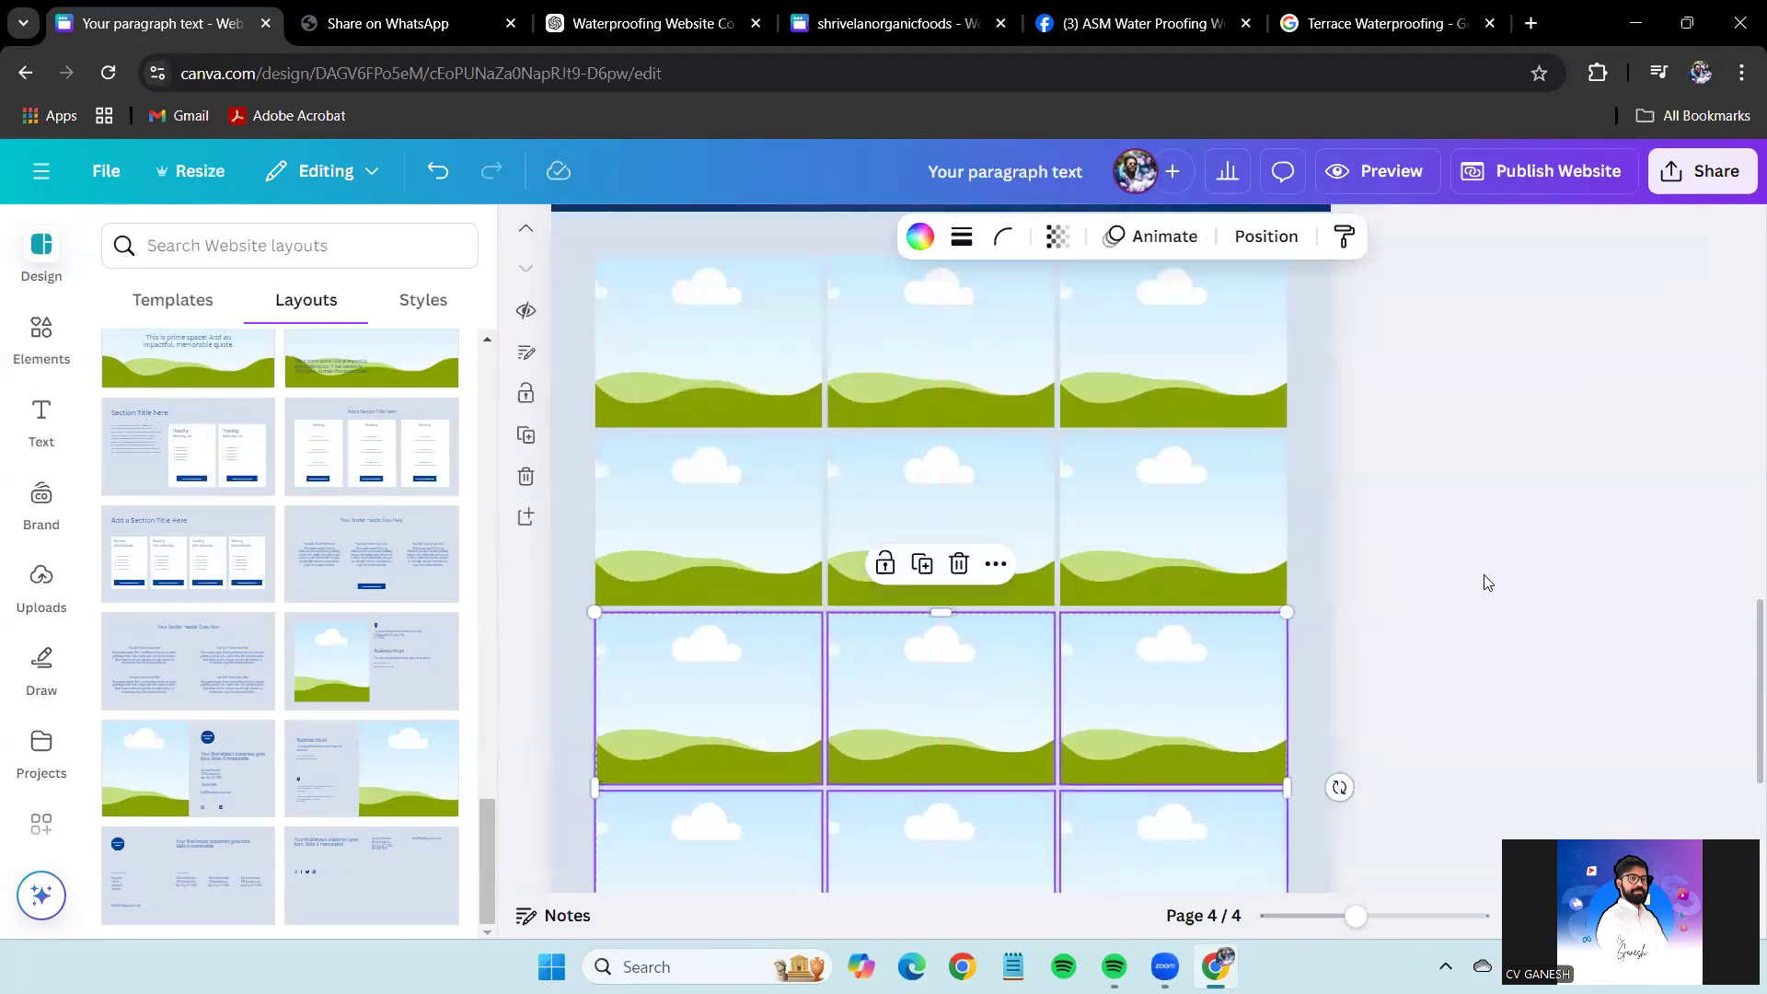
{"action": "left_click", "coordinate": [1482, 580]}
Shorten the page-wide section and stretch the grid down toward the blue band.
{"action": "scroll", "coordinate": [1435, 678], "scroll_direction": "down", "scroll_amount": 4}
{"action": "left_click", "coordinate": [1251, 710]}
{"action": "left_click_drag", "start_coordinate": [936, 829], "coordinate": [947, 653]}
{"action": "left_click_drag", "start_coordinate": [947, 796], "coordinate": [962, 720]}
{"action": "left_click", "coordinate": [1664, 534]}
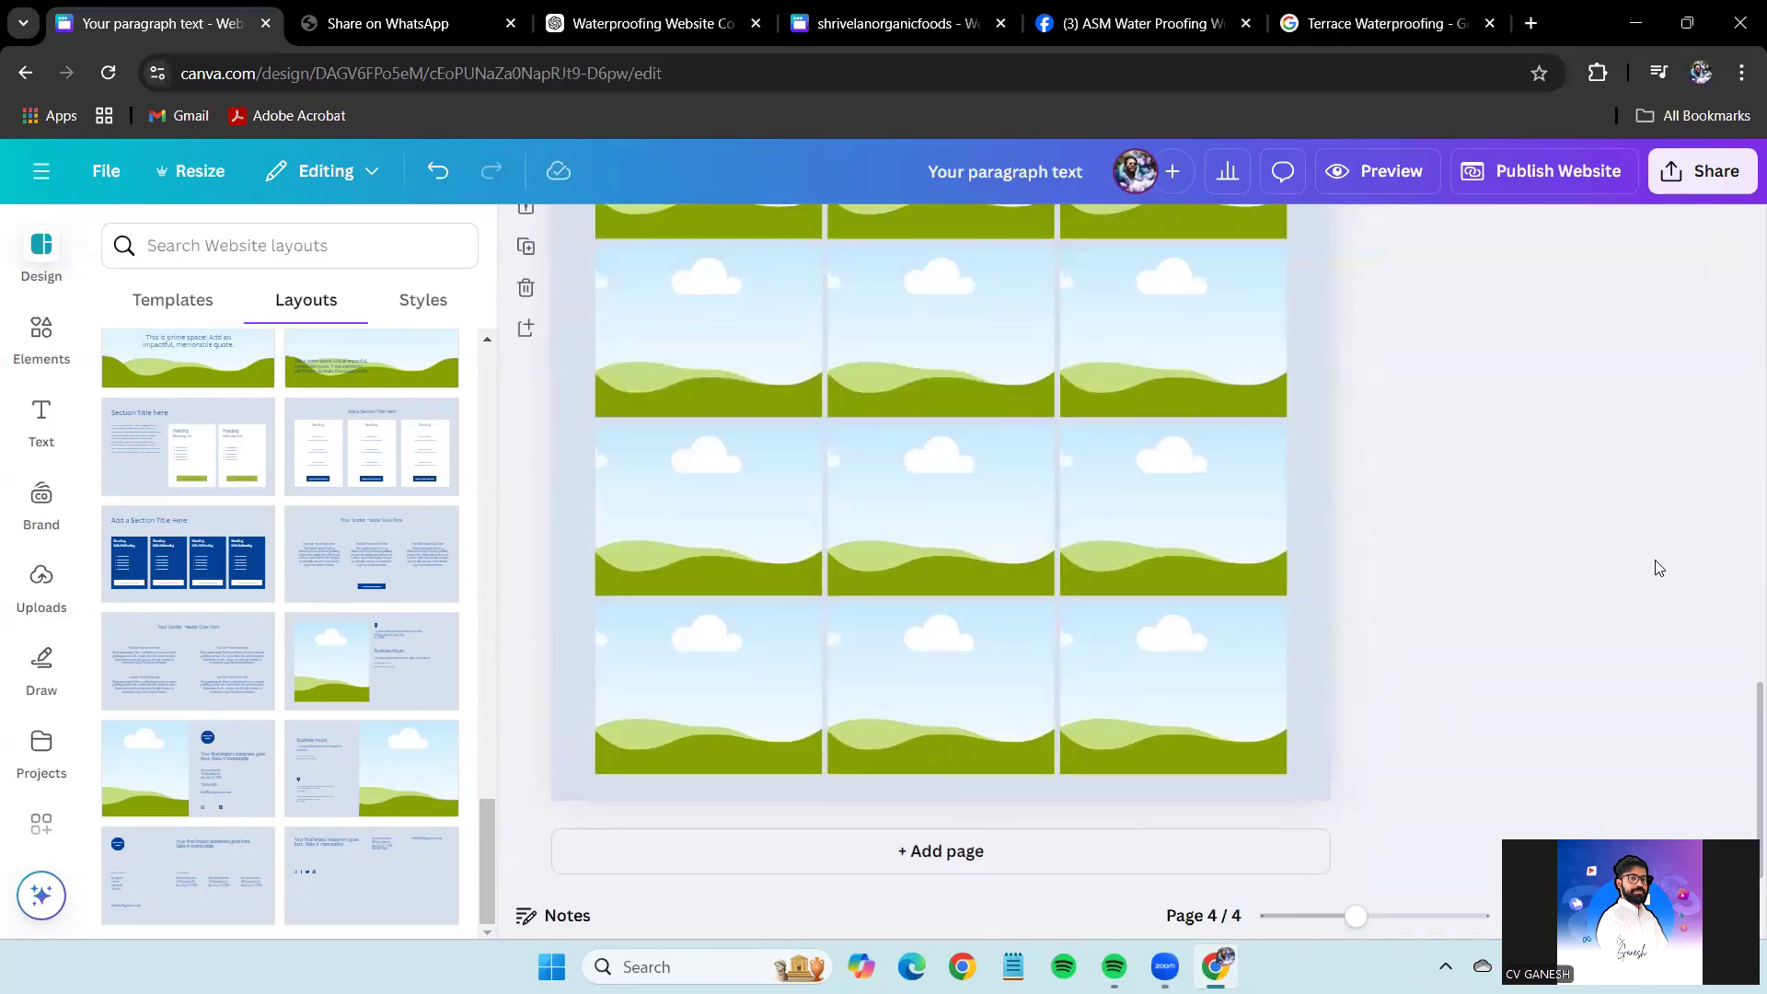
Extend the grid's bottom edge fully over the blue bar so it no longer shows.
{"action": "scroll", "coordinate": [1660, 568], "scroll_direction": "up", "scroll_amount": 3}
{"action": "scroll", "coordinate": [1620, 576], "scroll_direction": "down", "scroll_amount": 3}
{"action": "scroll", "coordinate": [1593, 586], "scroll_direction": "up", "scroll_amount": 2}
{"action": "scroll", "coordinate": [1592, 586], "scroll_direction": "down", "scroll_amount": 3}
{"action": "scroll", "coordinate": [1590, 587], "scroll_direction": "up", "scroll_amount": 3}
{"action": "scroll", "coordinate": [1579, 598], "scroll_direction": "down", "scroll_amount": 3}
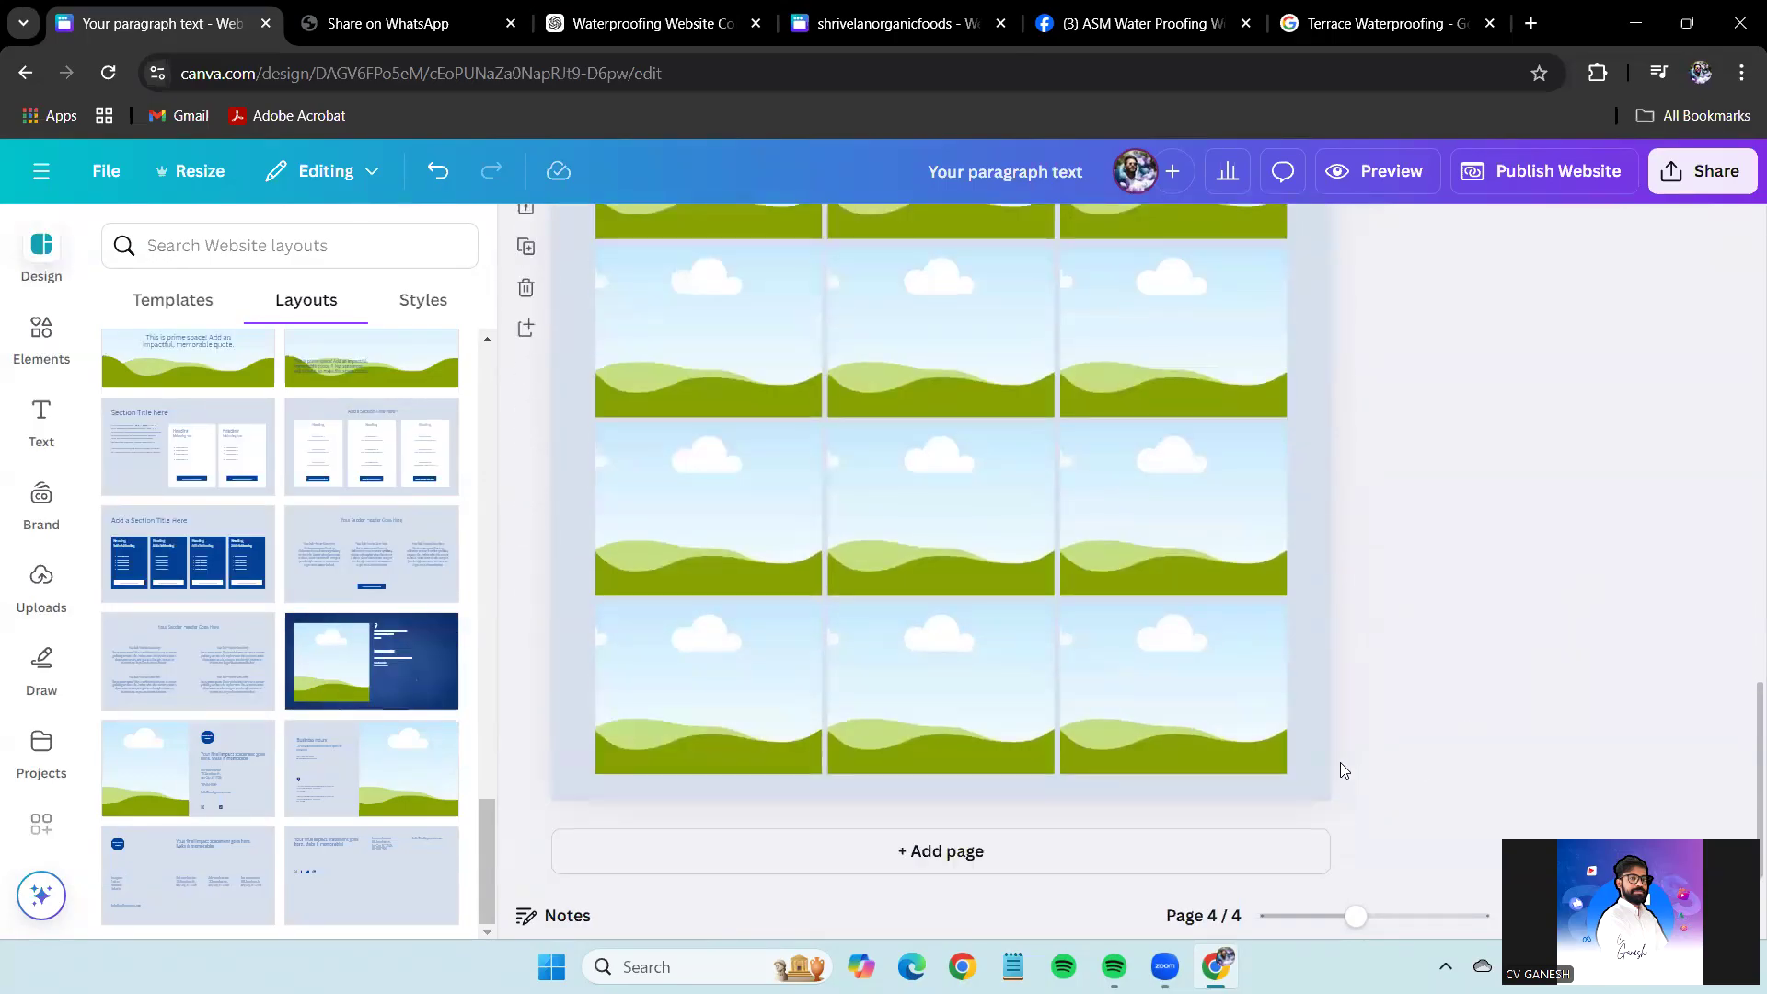
{"action": "left_click", "coordinate": [1340, 769]}
{"action": "mouse_move", "coordinate": [985, 813]}
{"action": "left_mouse_down"}
{"action": "mouse_move", "coordinate": [978, 829]}
{"action": "mouse_move", "coordinate": [998, 779]}
{"action": "mouse_move", "coordinate": [940, 817]}
{"action": "mouse_move", "coordinate": [990, 817]}
{"action": "left_mouse_up"}
{"action": "left_click", "coordinate": [940, 791]}
{"action": "left_click", "coordinate": [1310, 749]}
{"action": "left_click", "coordinate": [1583, 603]}
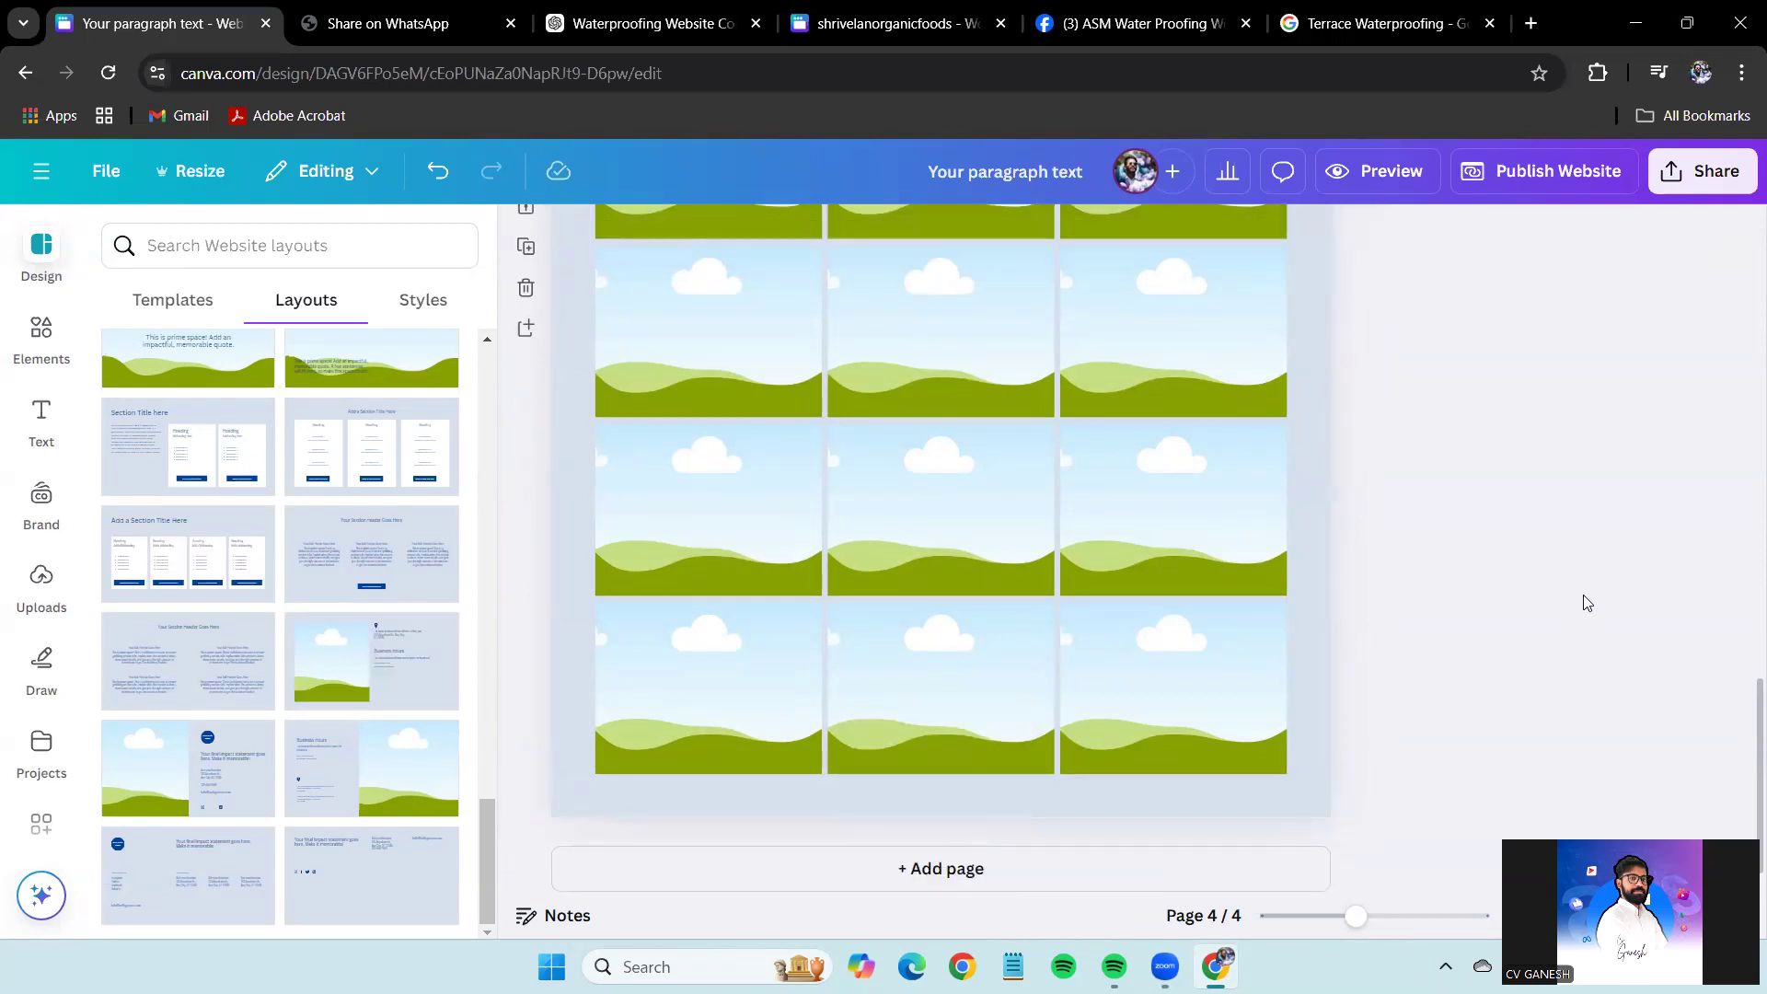
{"action": "scroll", "coordinate": [1319, 263], "scroll_direction": "up", "scroll_amount": 1}
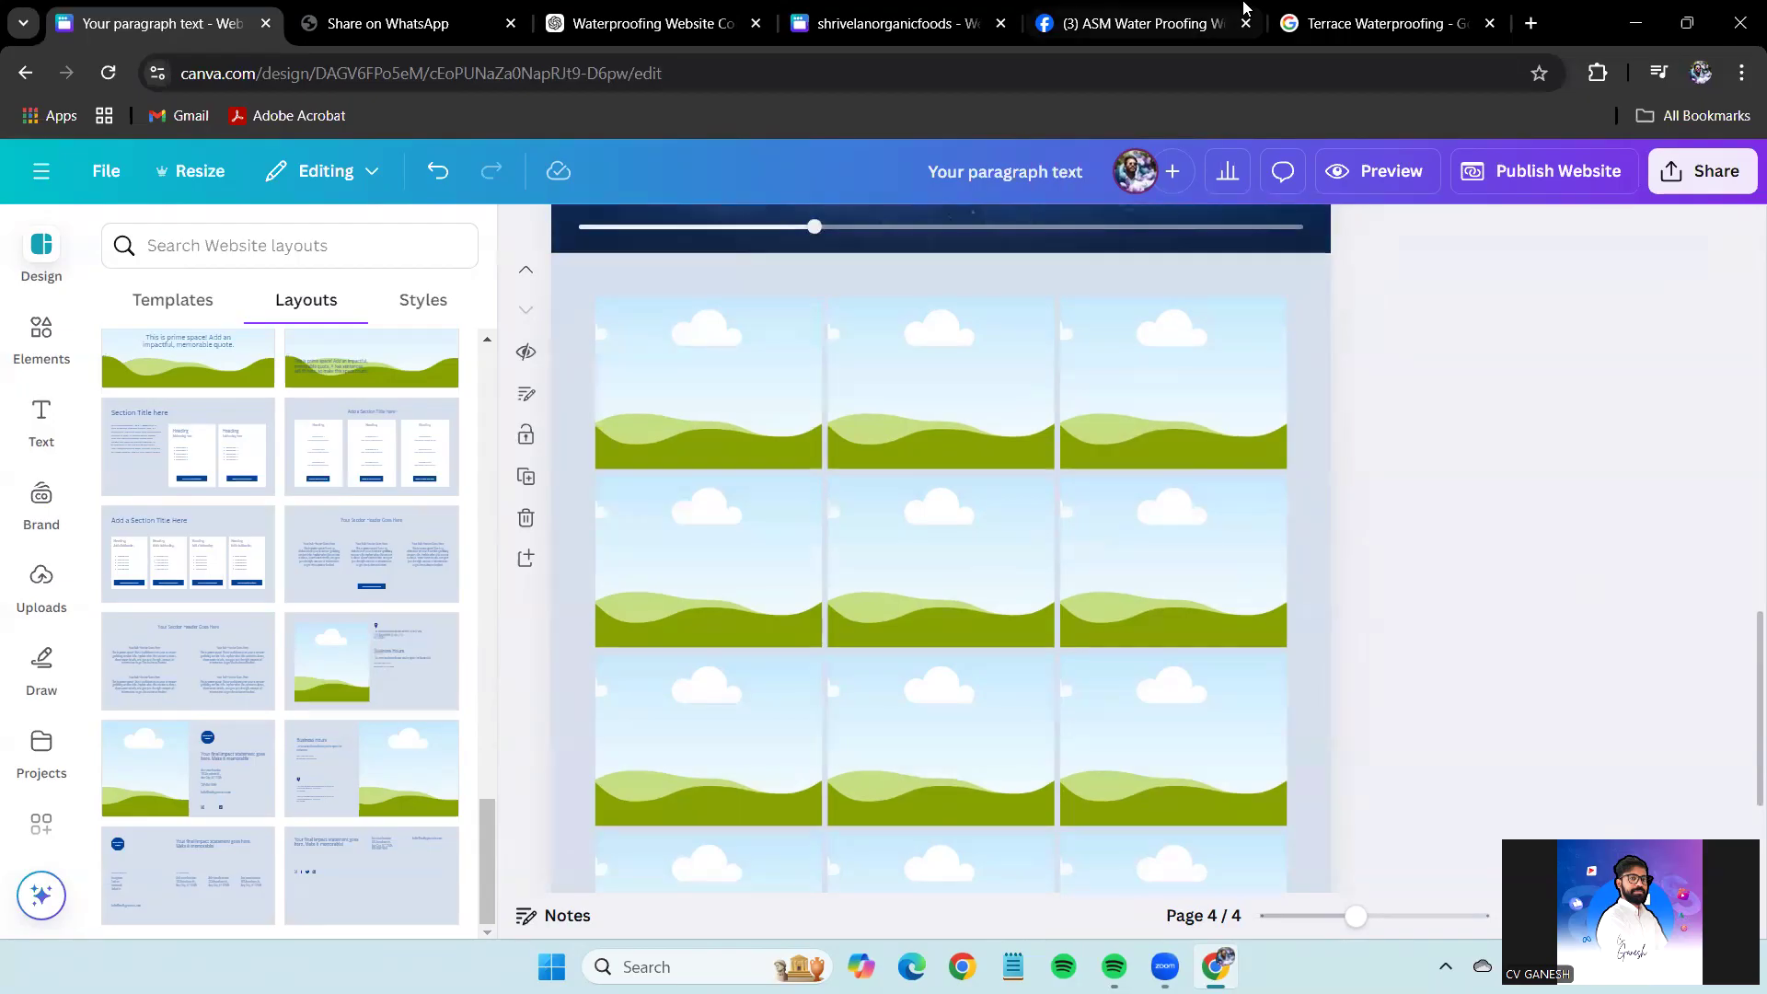
Copy the wall-painting photo from Facebook into the top-left gallery frame.
{"action": "left_click", "coordinate": [1238, 10]}
{"action": "left_click", "coordinate": [872, 433]}
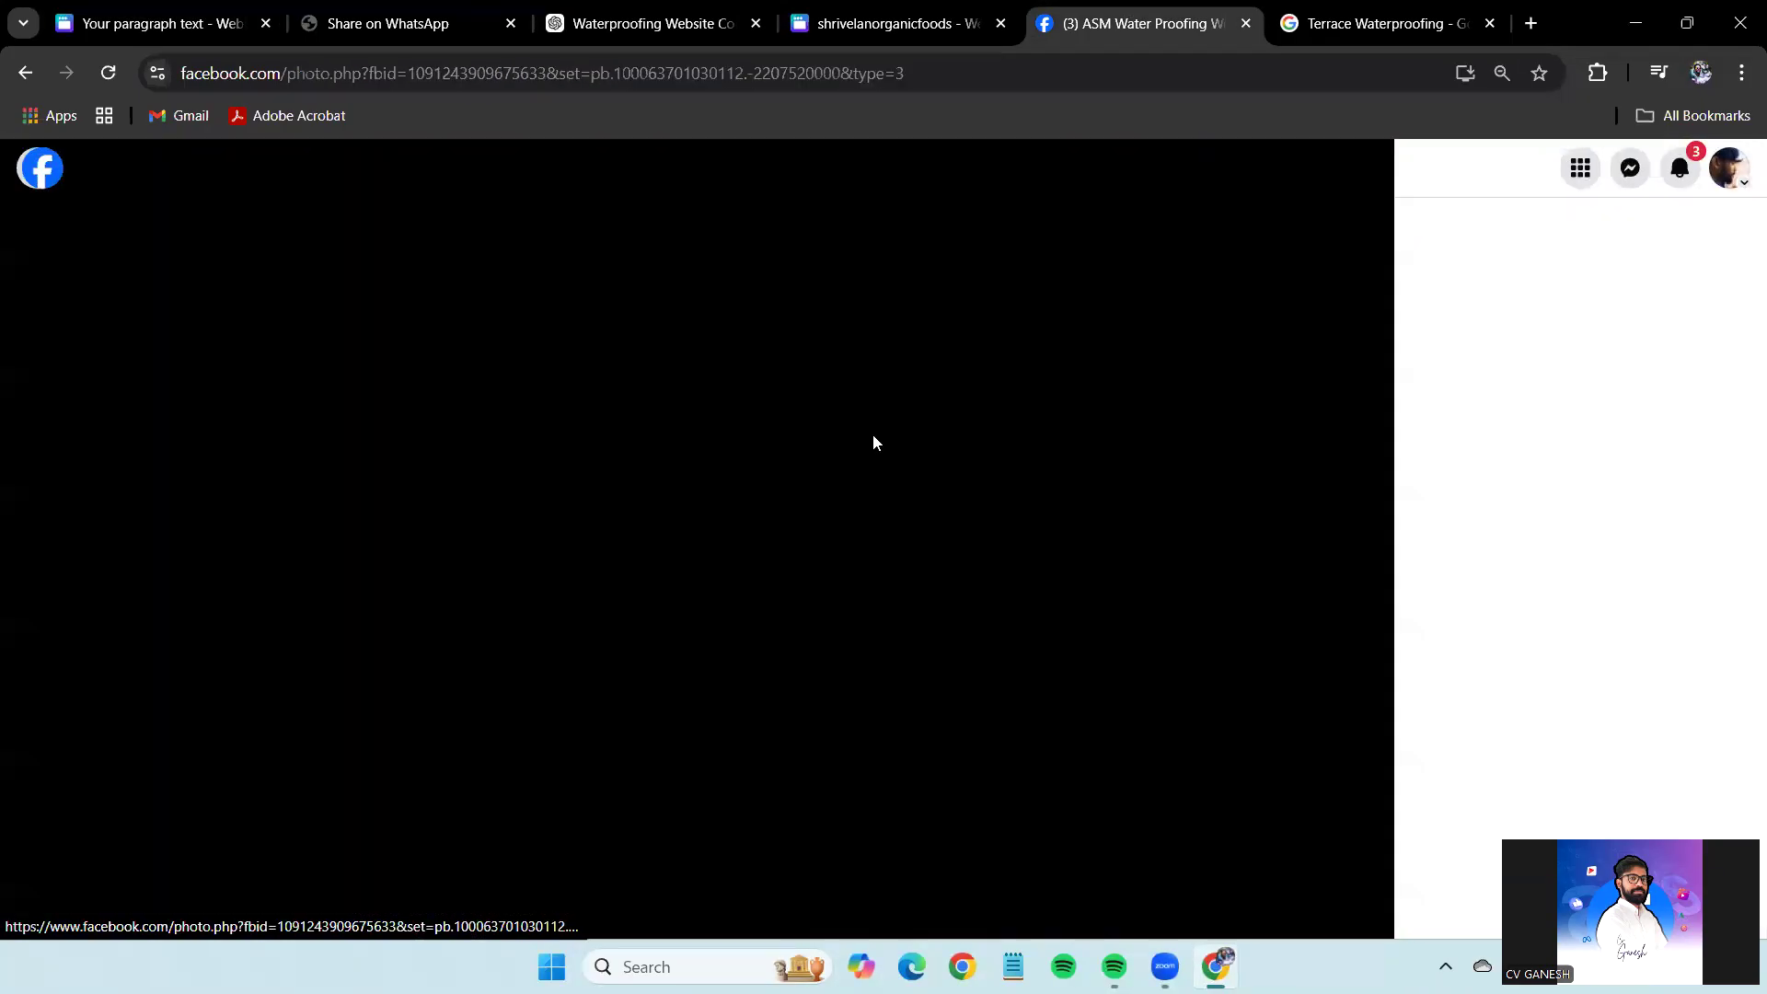
{"action": "right_click", "coordinate": [763, 386]}
{"action": "left_click", "coordinate": [874, 476]}
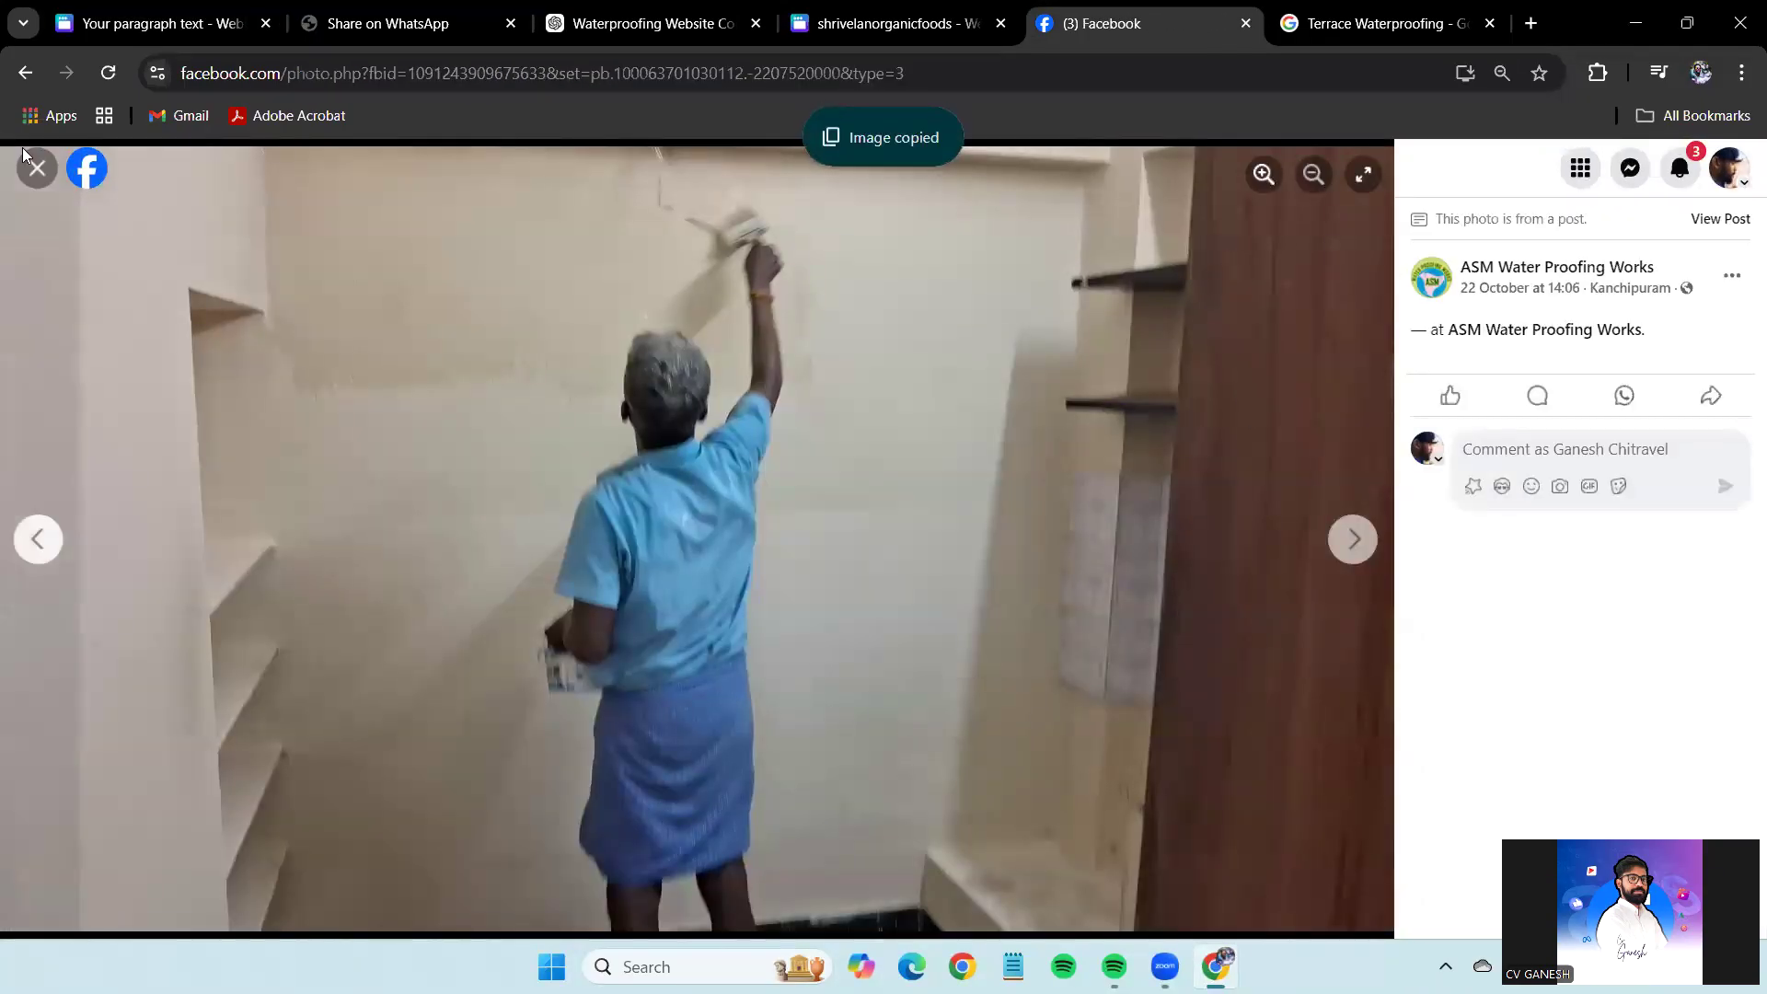
{"action": "left_click", "coordinate": [29, 159]}
{"action": "left_click", "coordinate": [147, 23]}
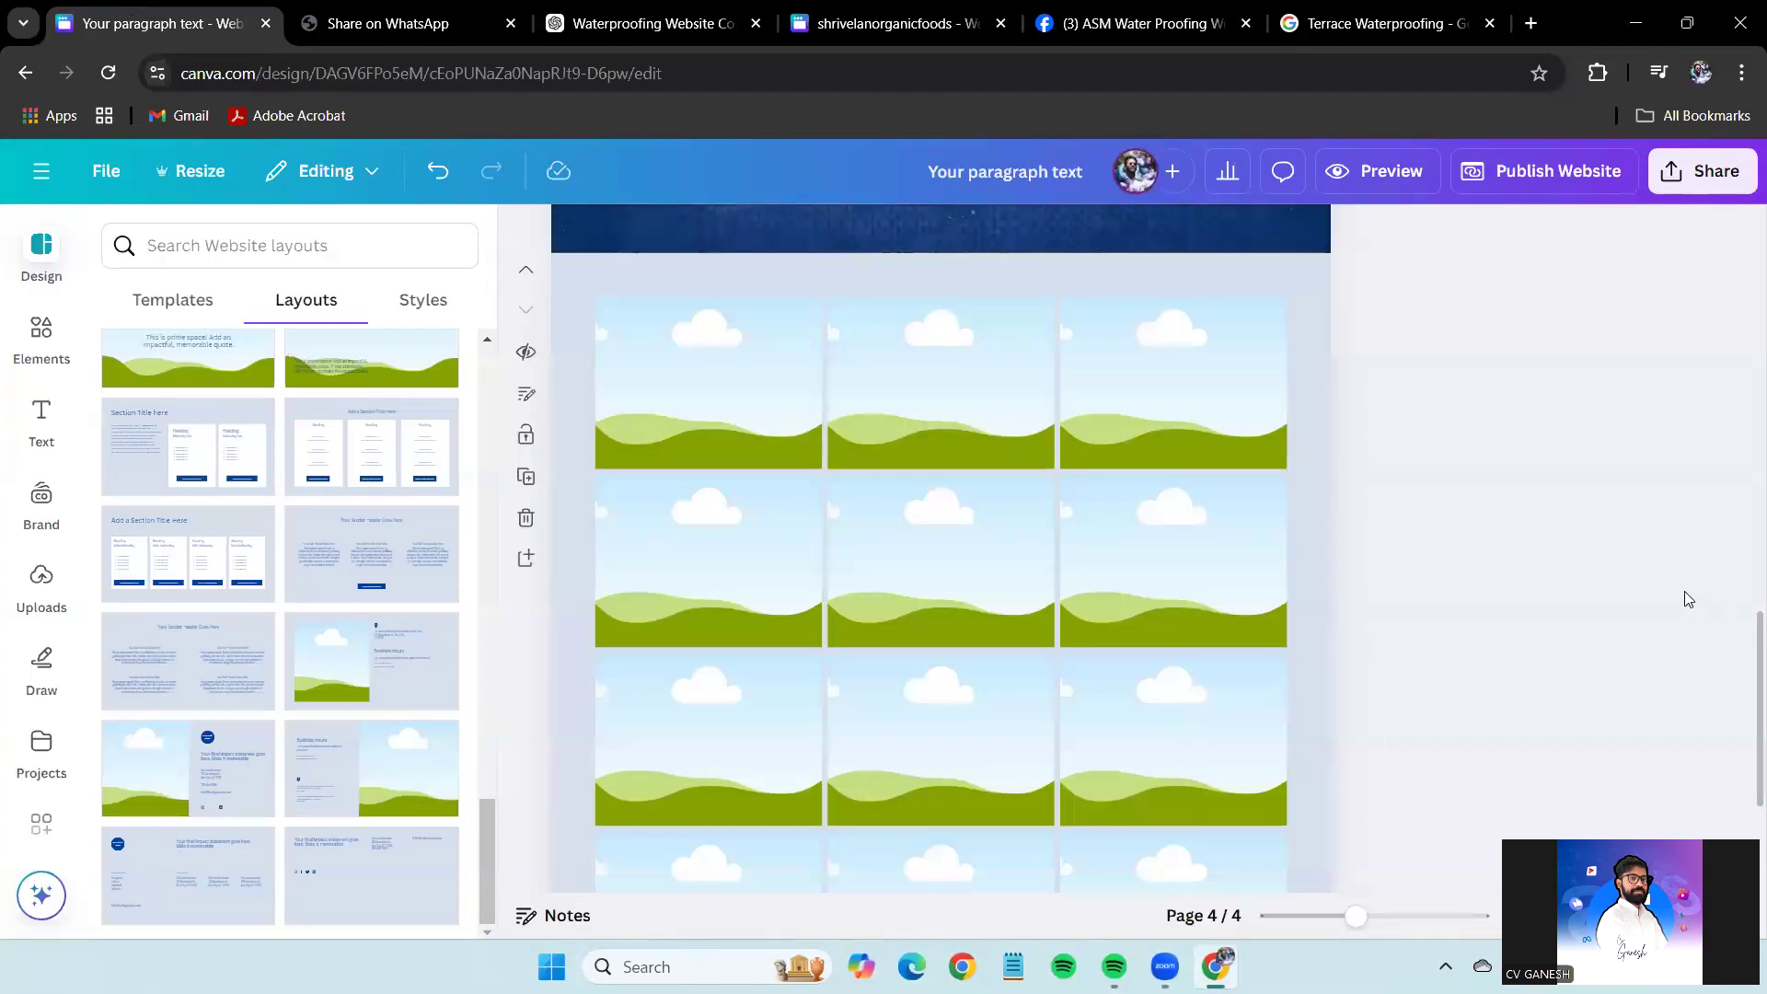
{"action": "key", "text": "ctrl+v"}
{"action": "mouse_move", "coordinate": [943, 644]}
{"action": "left_mouse_down"}
{"action": "mouse_move", "coordinate": [792, 433]}
{"action": "mouse_move", "coordinate": [709, 384]}
{"action": "left_mouse_up"}
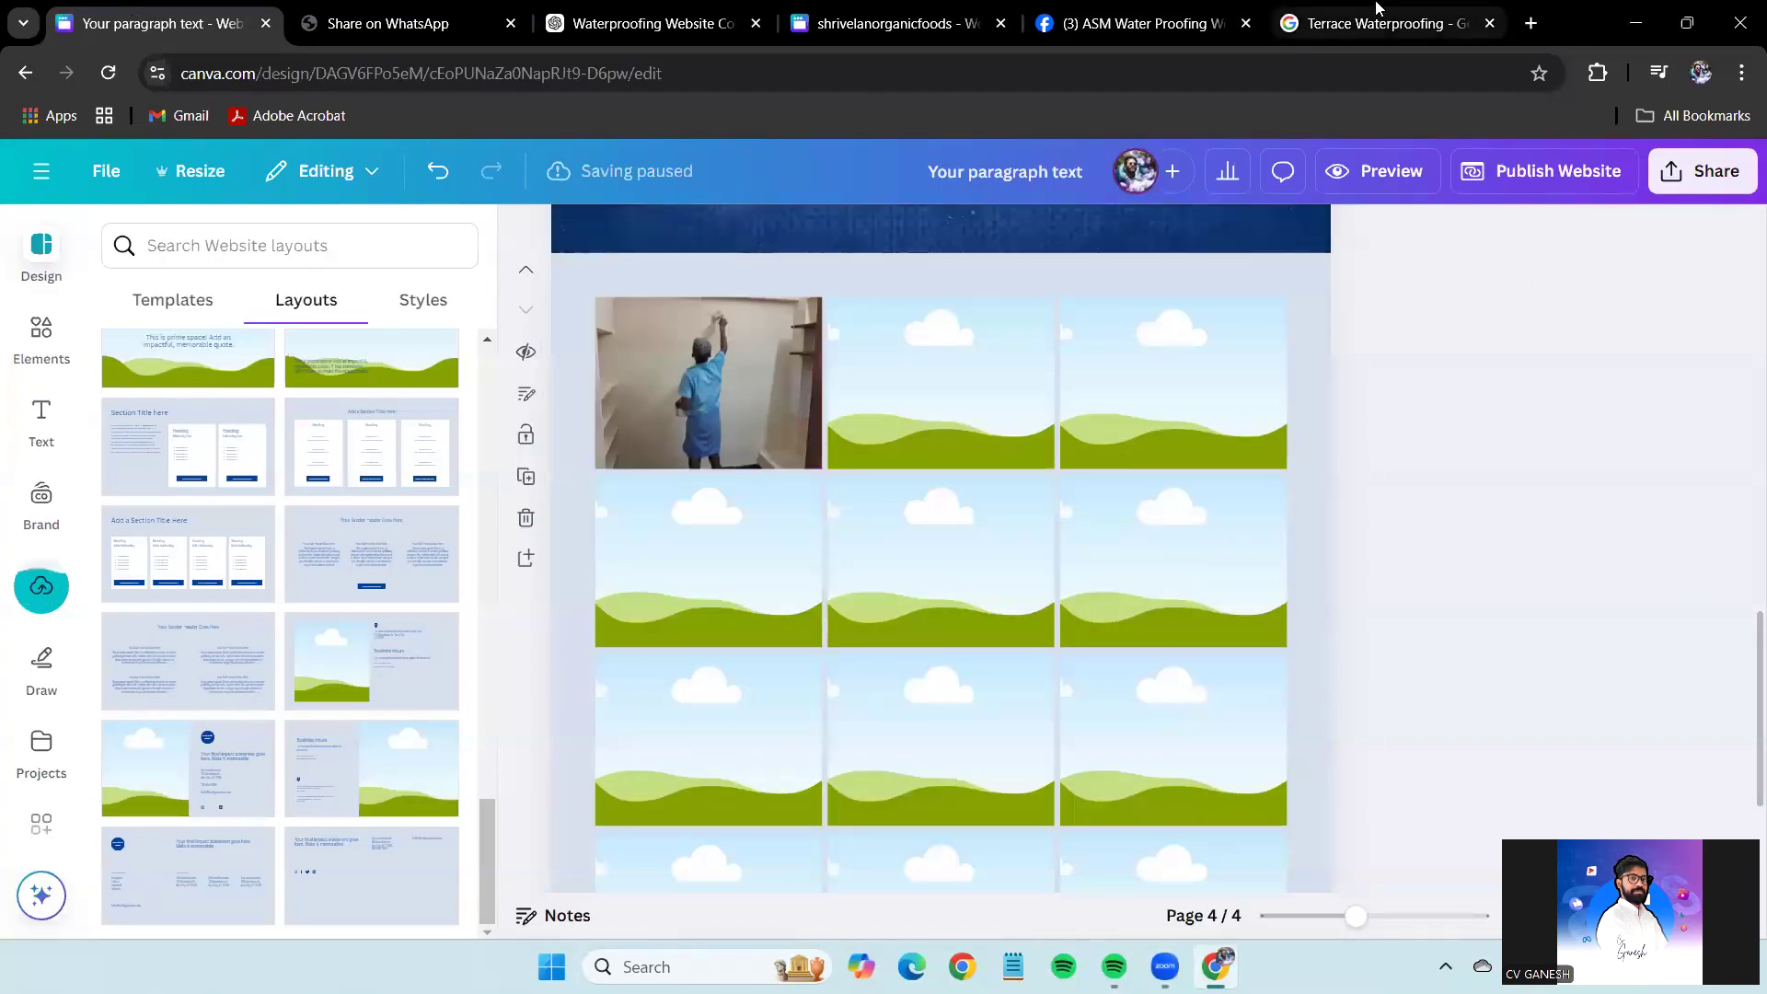
Copy the brick terrace photo from the album into the top-middle gallery frame.
{"action": "left_click", "coordinate": [1378, 7]}
{"action": "left_click", "coordinate": [1169, 8]}
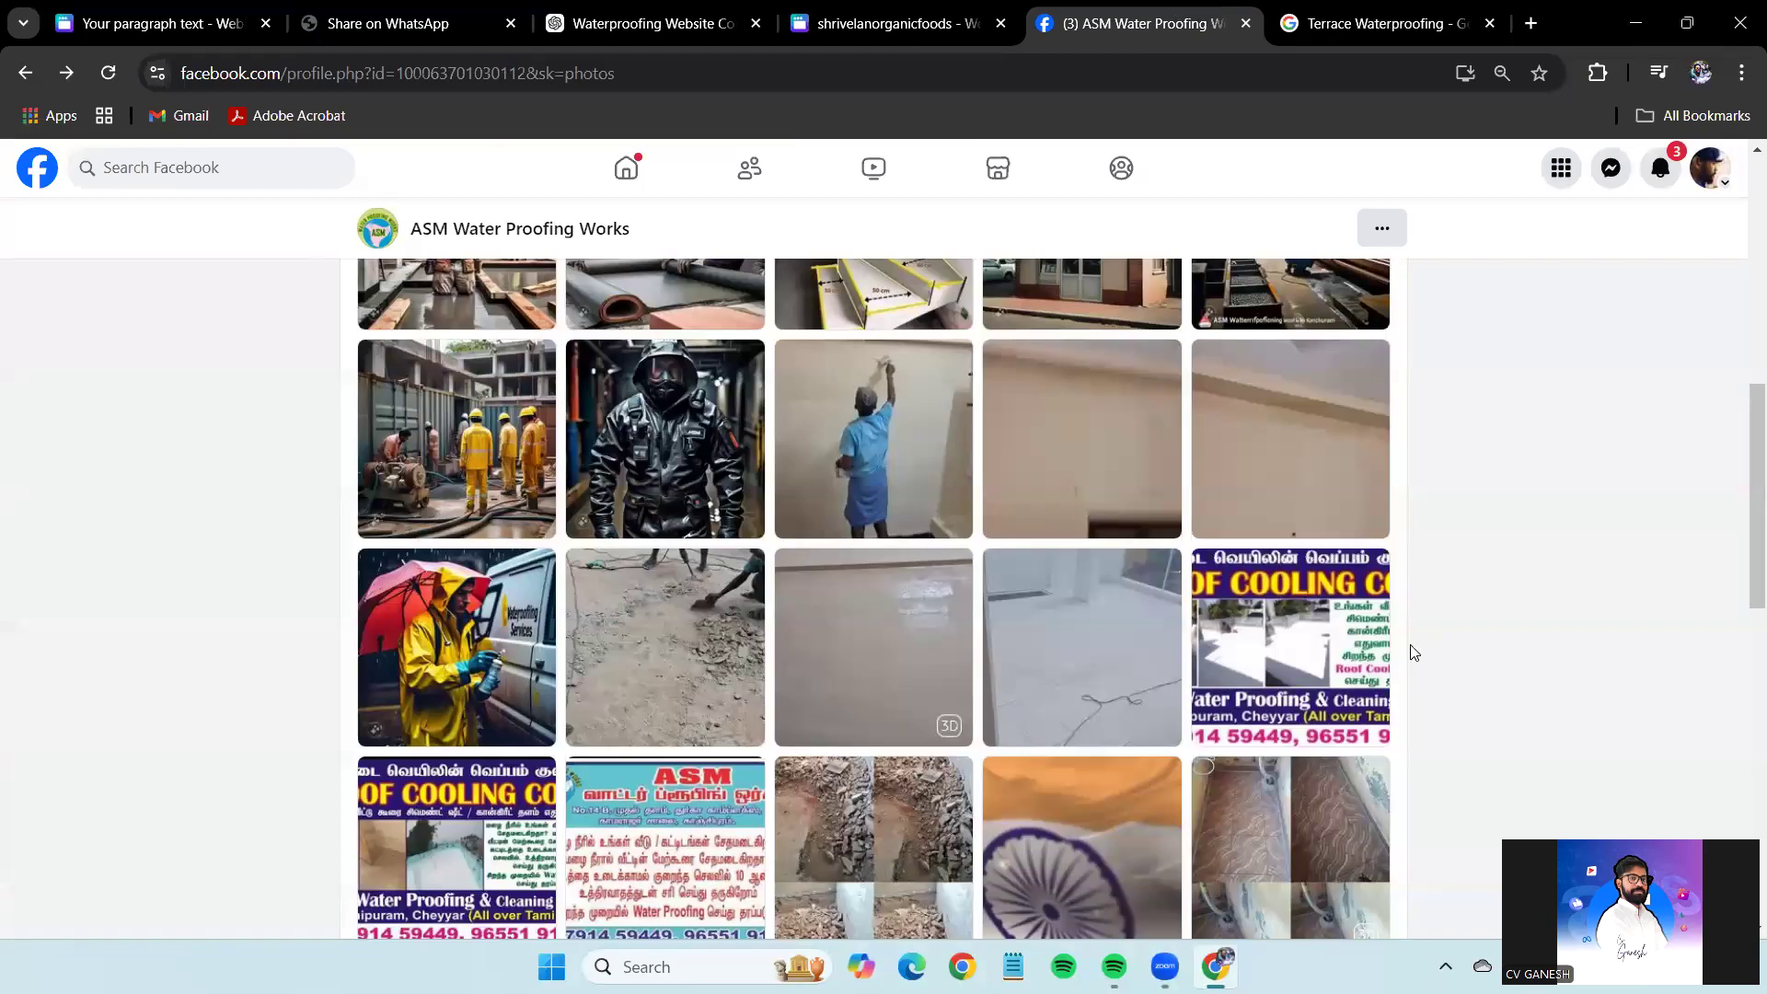
{"action": "scroll", "coordinate": [801, 561], "scroll_direction": "down", "scroll_amount": 1}
{"action": "scroll", "coordinate": [990, 543], "scroll_direction": "down", "scroll_amount": 8}
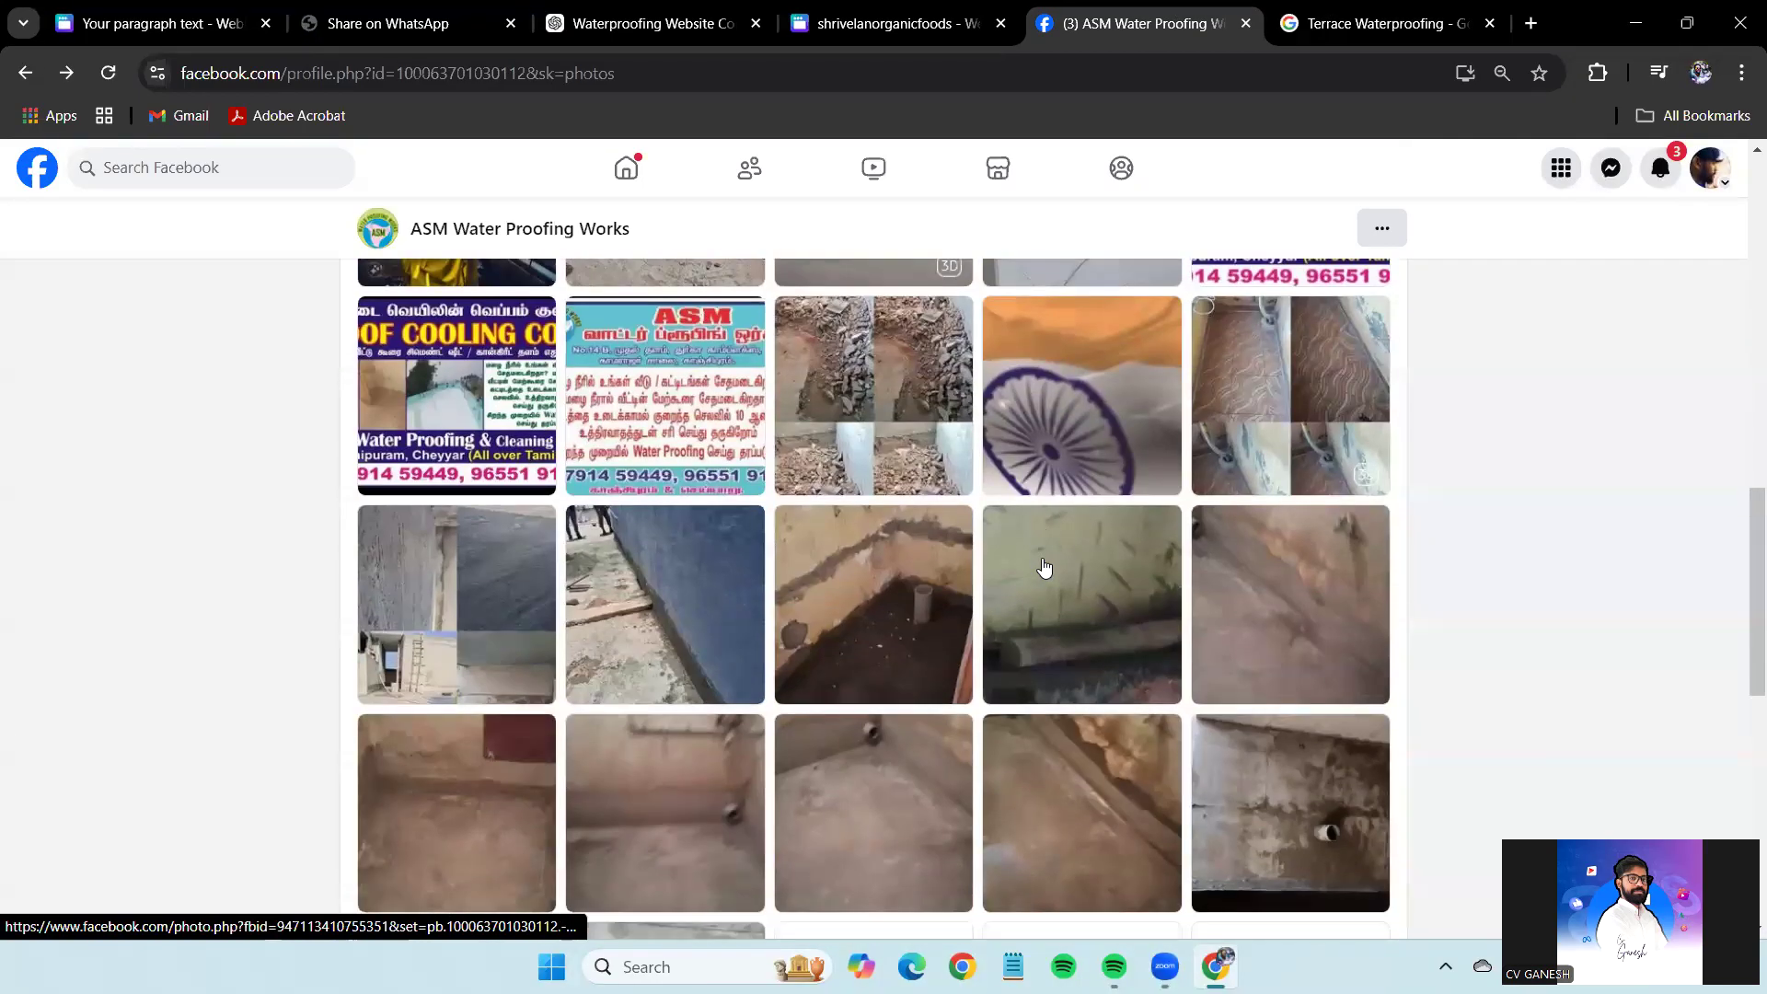
{"action": "scroll", "coordinate": [1044, 567], "scroll_direction": "down", "scroll_amount": 10}
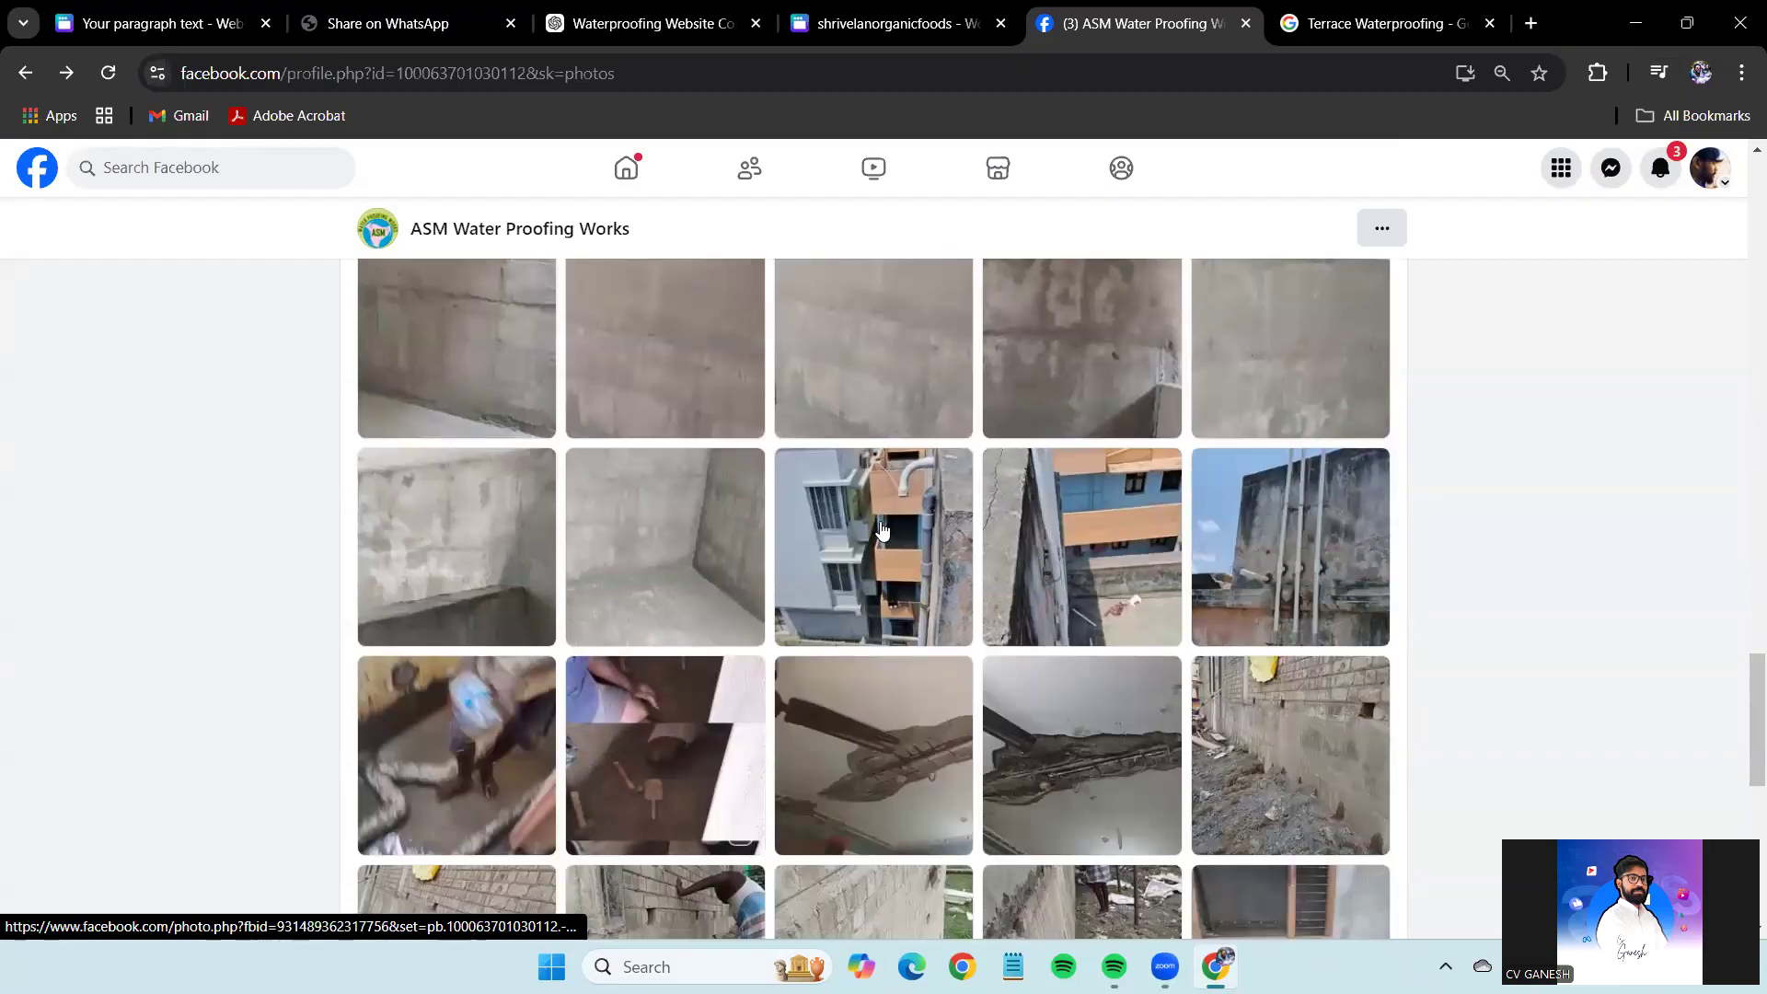
{"action": "scroll", "coordinate": [890, 534], "scroll_direction": "down", "scroll_amount": 9}
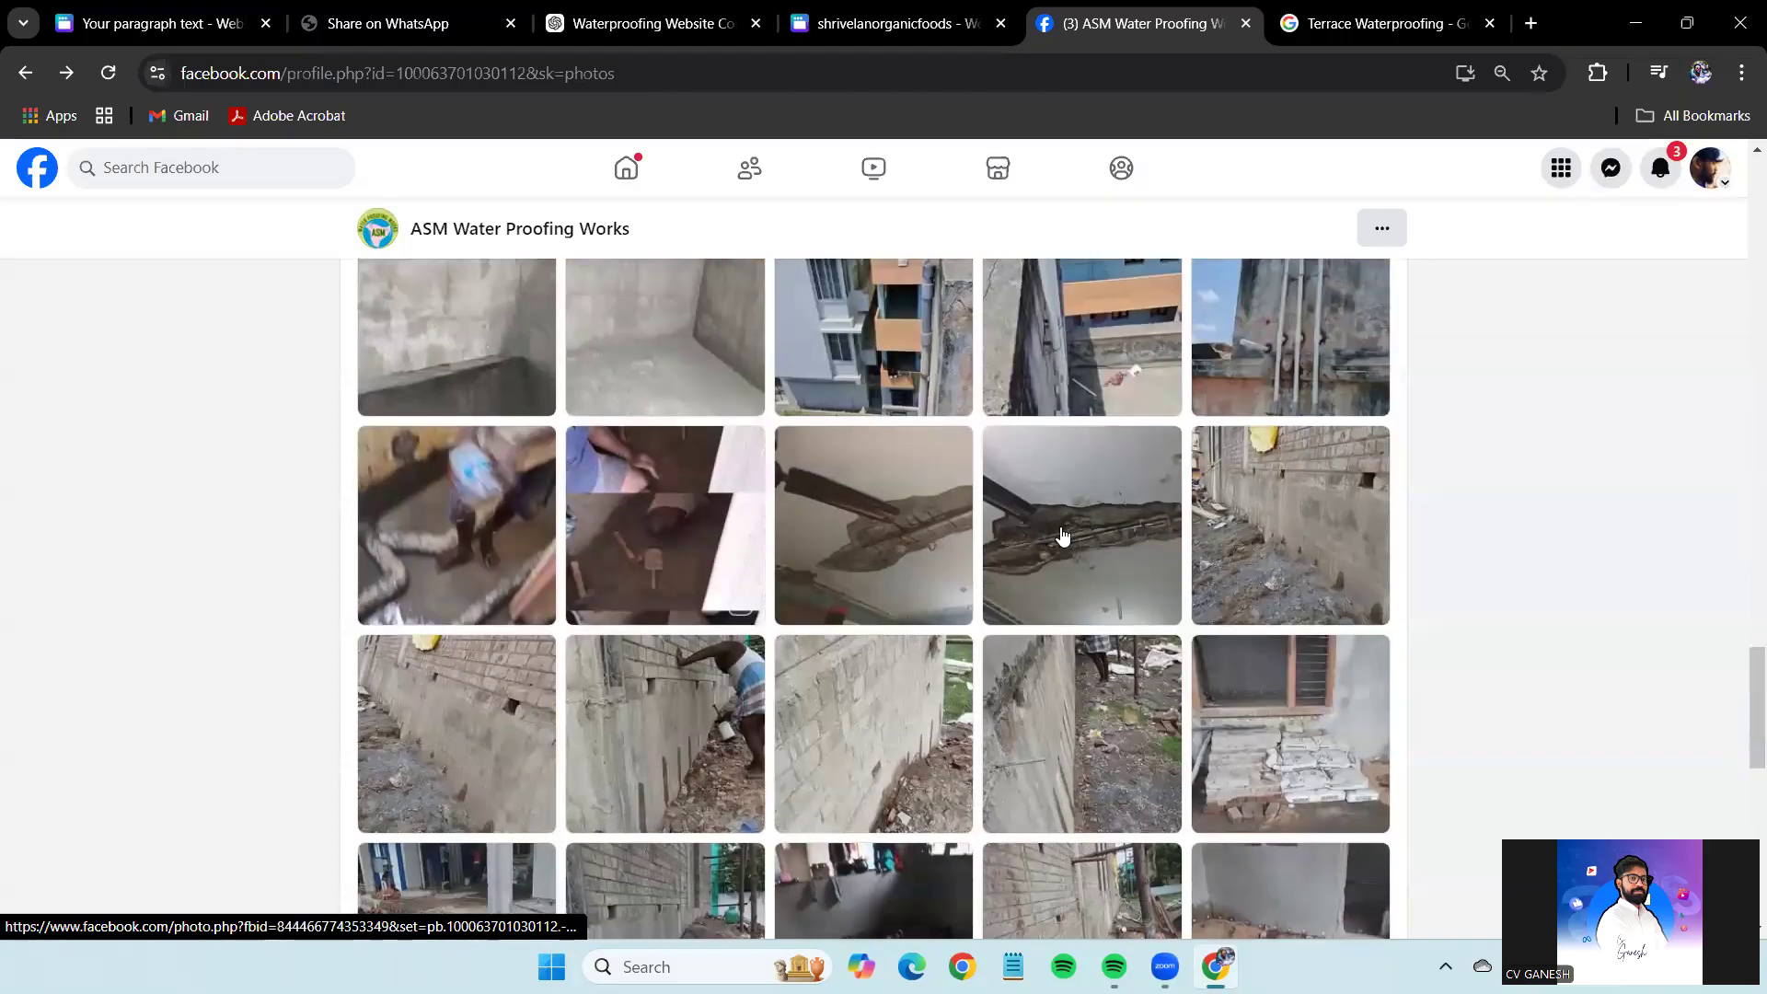
{"action": "scroll", "coordinate": [1062, 535], "scroll_direction": "down", "scroll_amount": 5}
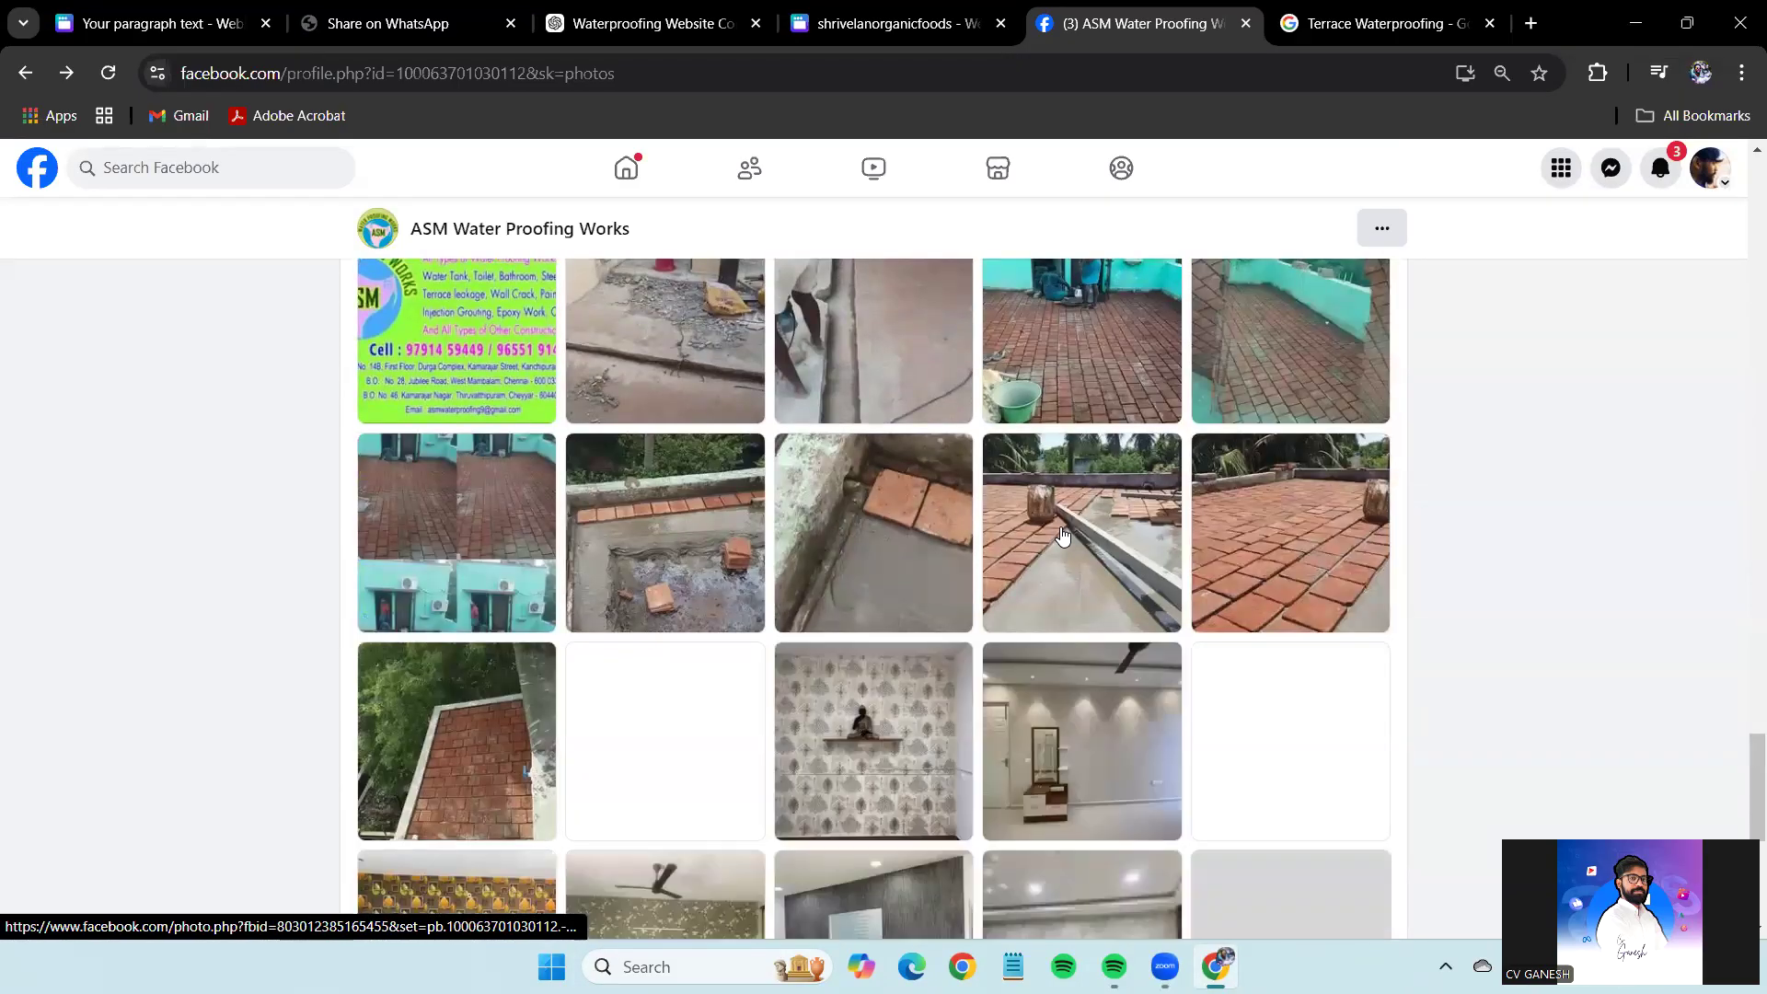
{"action": "left_click", "coordinate": [1058, 536]}
{"action": "right_click", "coordinate": [700, 438]}
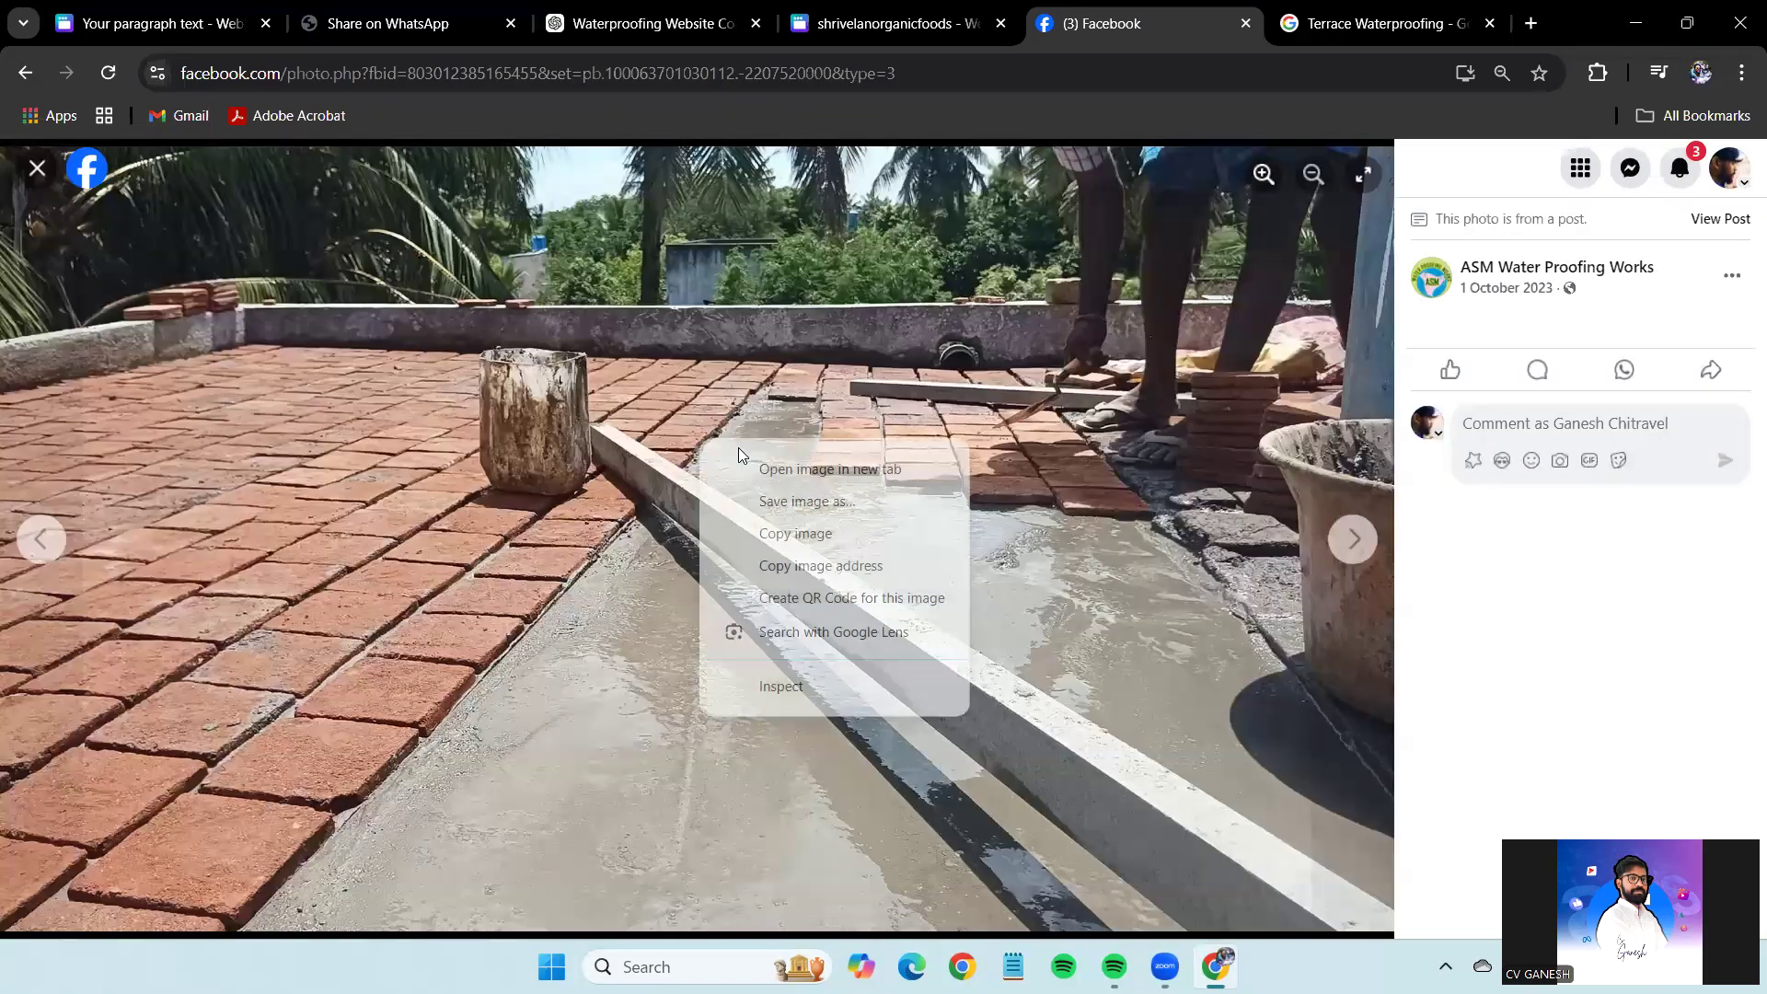
{"action": "left_click", "coordinate": [778, 532]}
{"action": "left_click", "coordinate": [143, 7]}
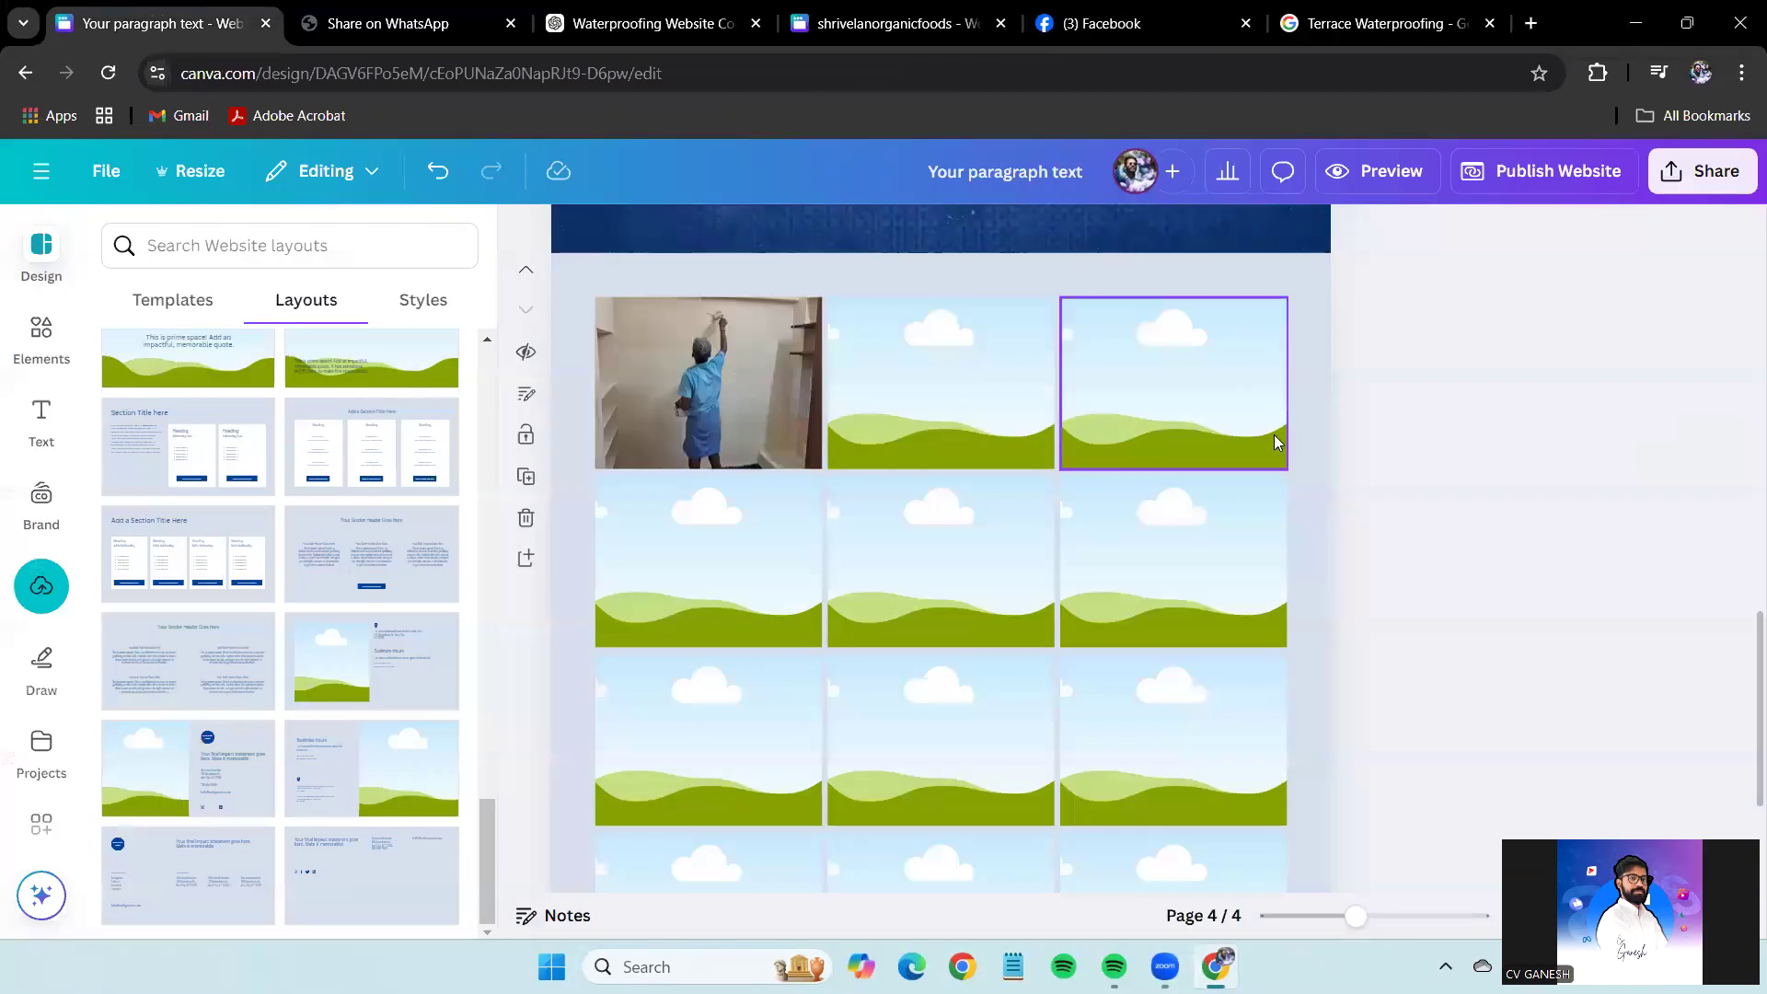
{"action": "key", "text": "ctrl+v"}
{"action": "left_click_drag", "start_coordinate": [959, 552], "coordinate": [938, 378]}
{"action": "left_click", "coordinate": [1380, 23]}
{"action": "left_click", "coordinate": [1150, 23]}
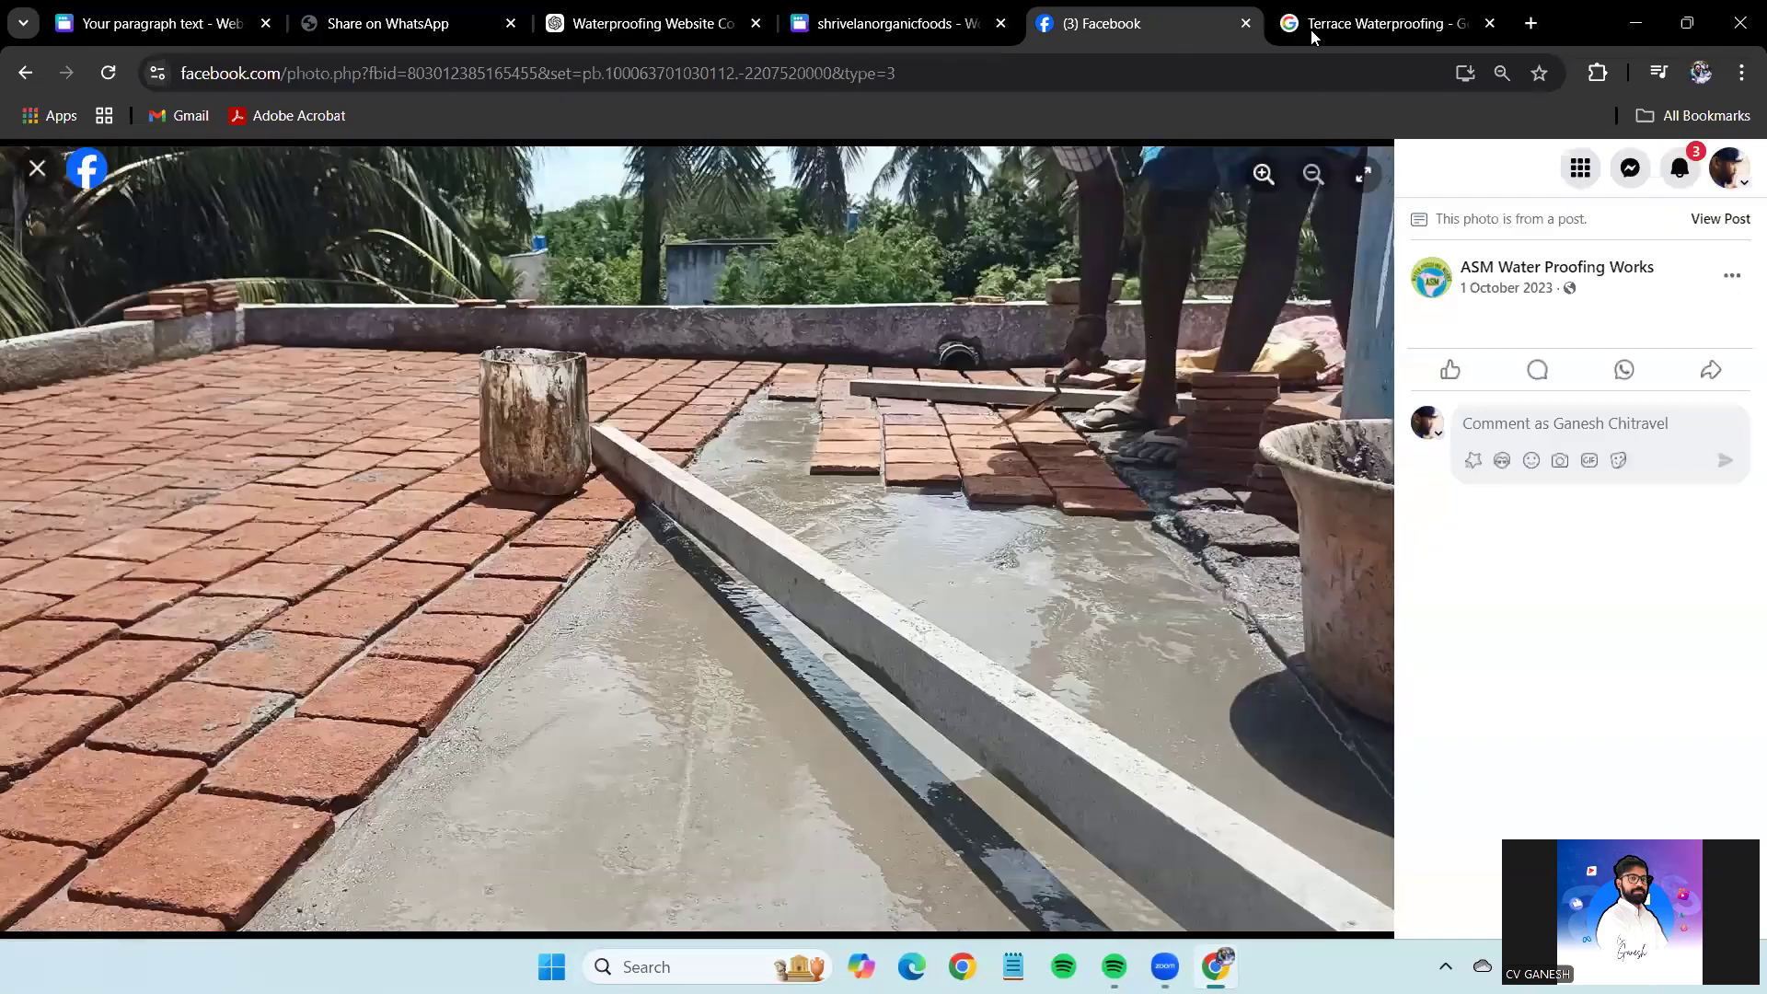
{"action": "left_click", "coordinate": [1488, 24]}
Put the brick-wall interior photo into the top-right gallery frame.
{"action": "left_click", "coordinate": [37, 167]}
{"action": "scroll", "coordinate": [1341, 556], "scroll_direction": "down", "scroll_amount": 5}
{"action": "left_click", "coordinate": [1341, 558]}
{"action": "right_click", "coordinate": [756, 362]}
{"action": "left_click", "coordinate": [833, 458]}
{"action": "left_click", "coordinate": [37, 168]}
{"action": "left_click", "coordinate": [132, 9]}
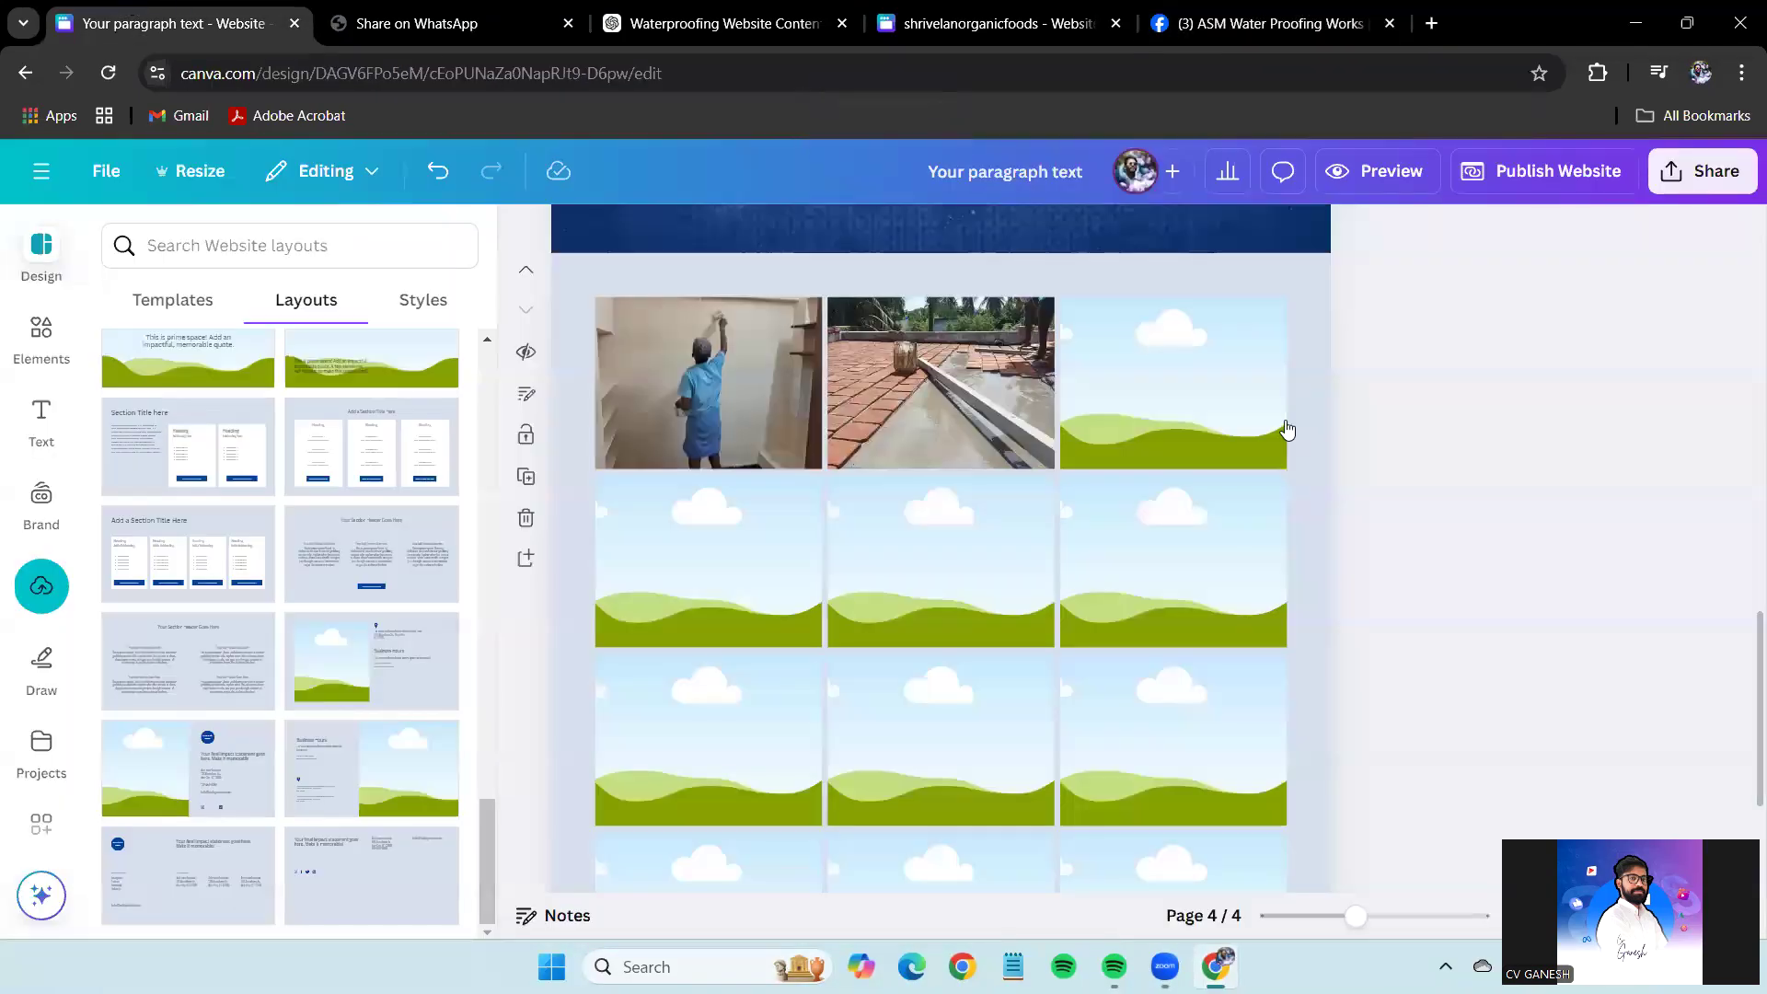
{"action": "key", "text": "ctrl+v"}
{"action": "left_click_drag", "start_coordinate": [904, 593], "coordinate": [1197, 377]}
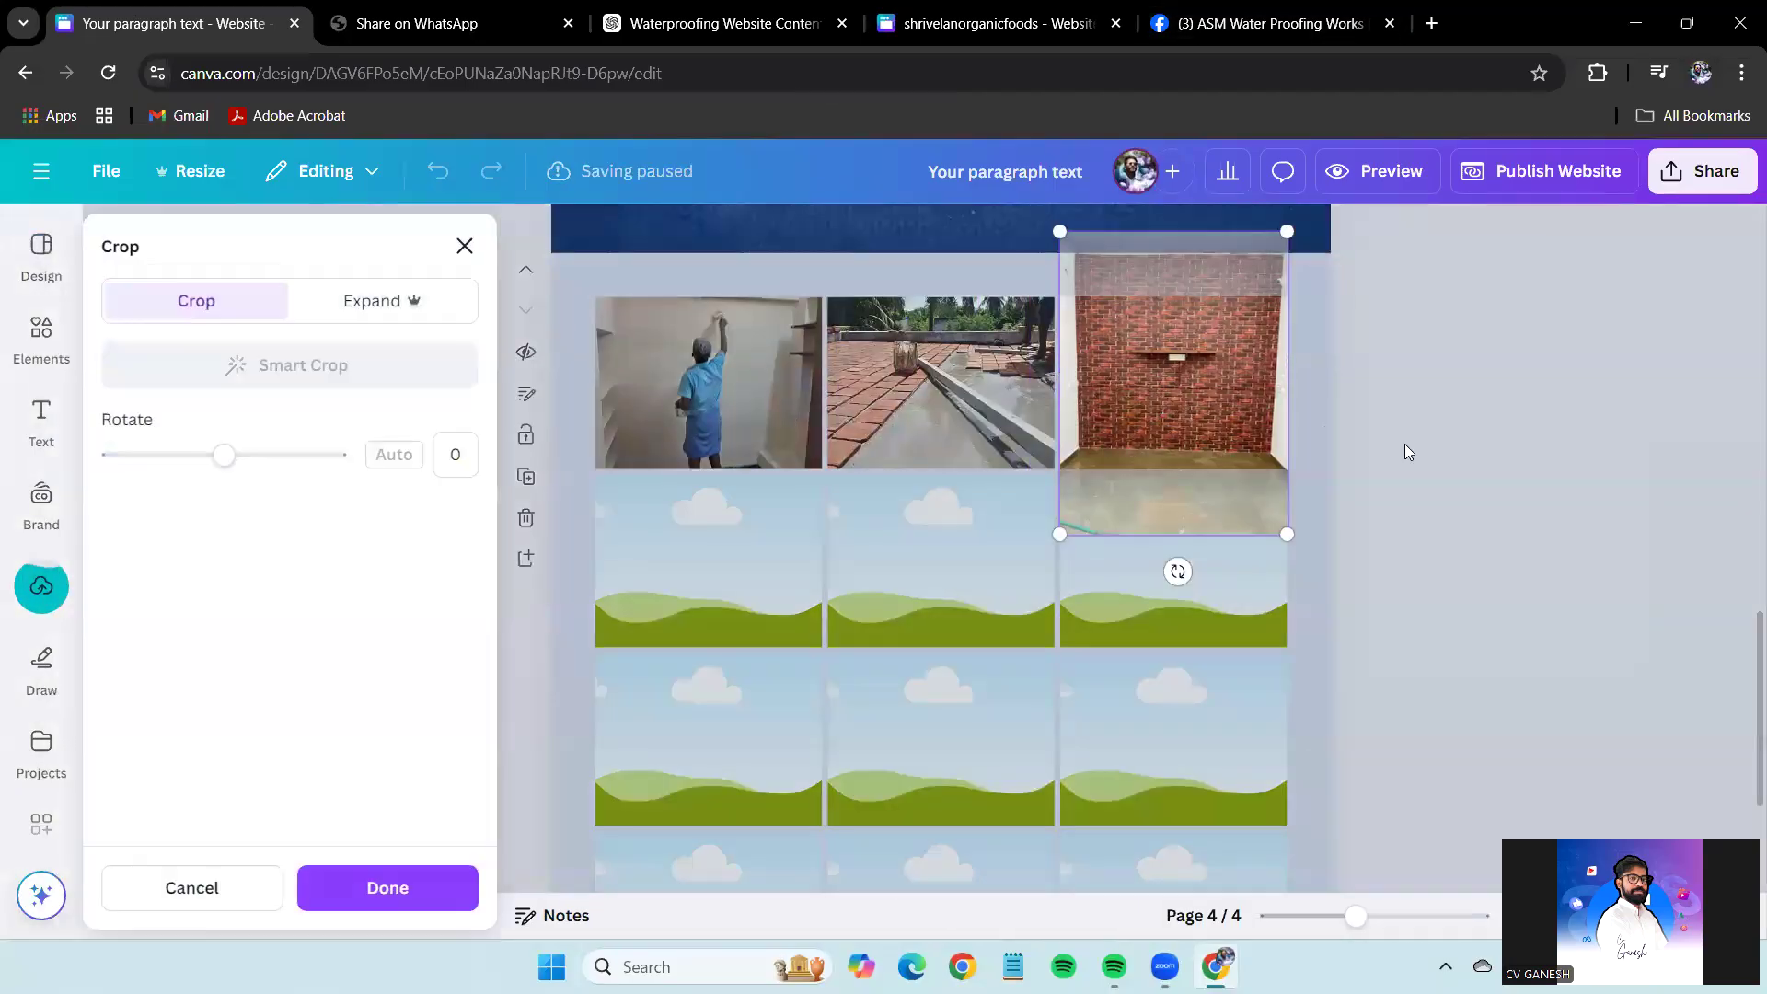
Put the leaf wallpaper photo into the first frame of row 2.
{"action": "left_click", "coordinate": [1270, 23]}
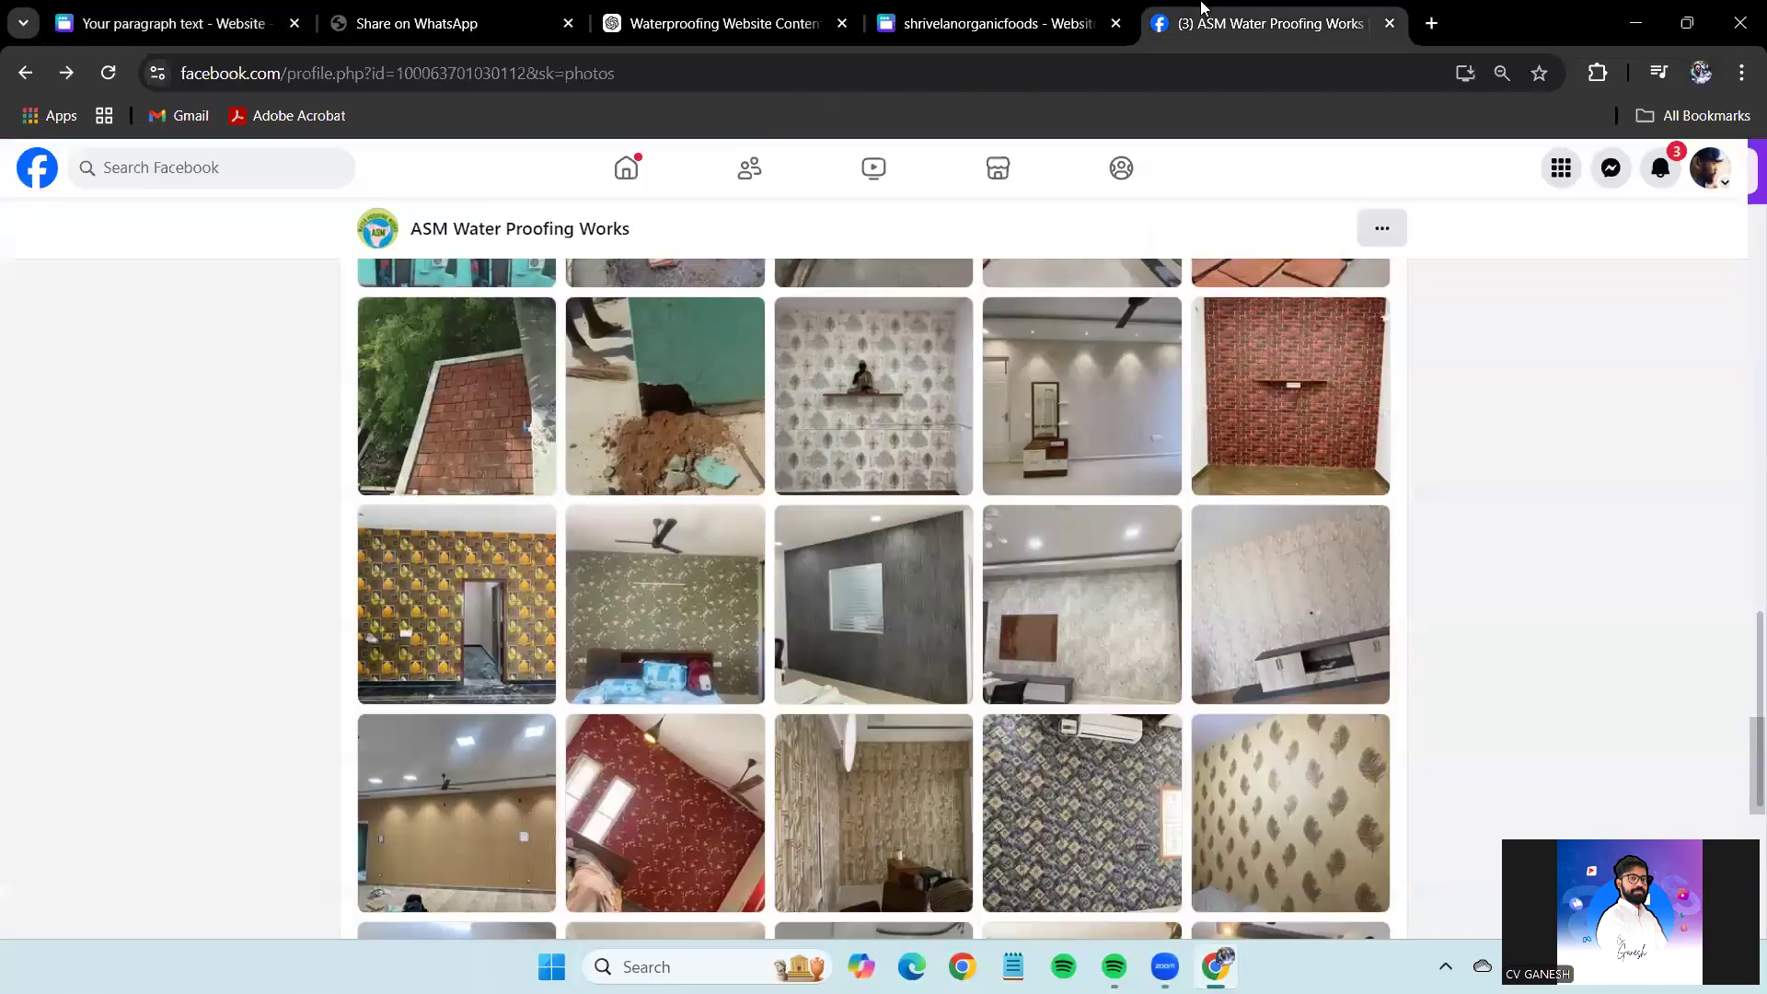
{"action": "scroll", "coordinate": [1107, 679], "scroll_direction": "down", "scroll_amount": 1}
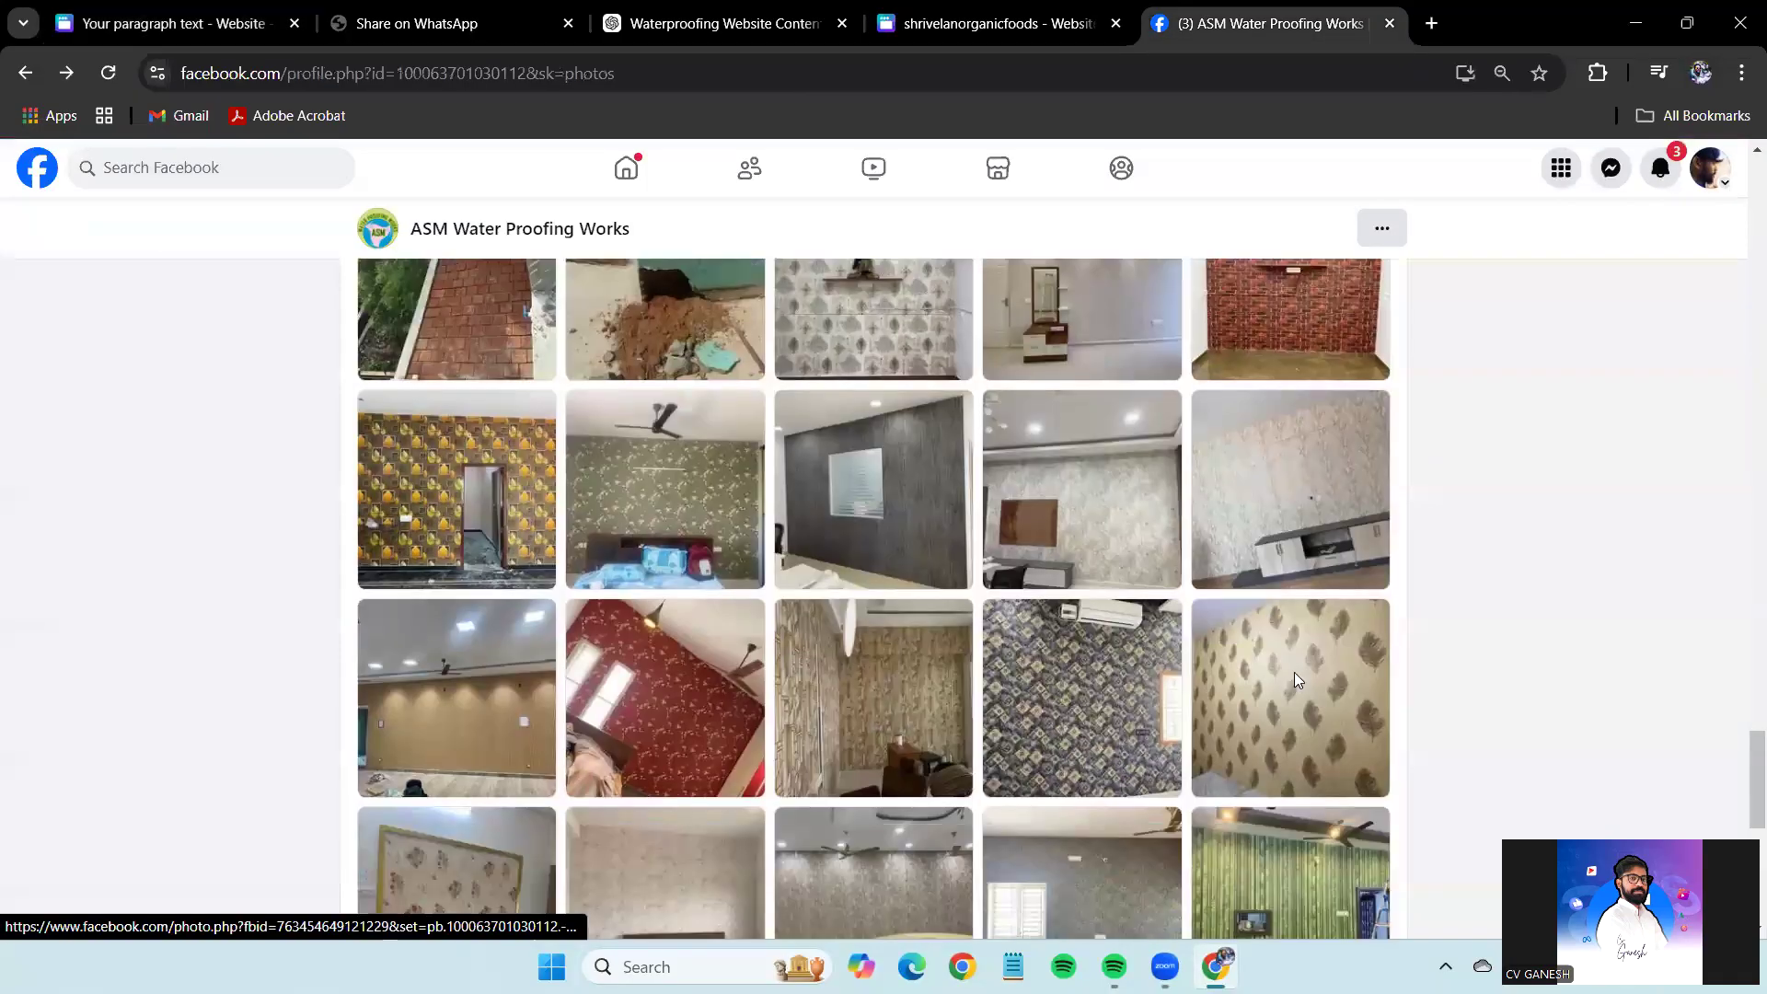
{"action": "left_click", "coordinate": [1296, 679]}
{"action": "right_click", "coordinate": [712, 471]}
{"action": "left_click", "coordinate": [885, 561]}
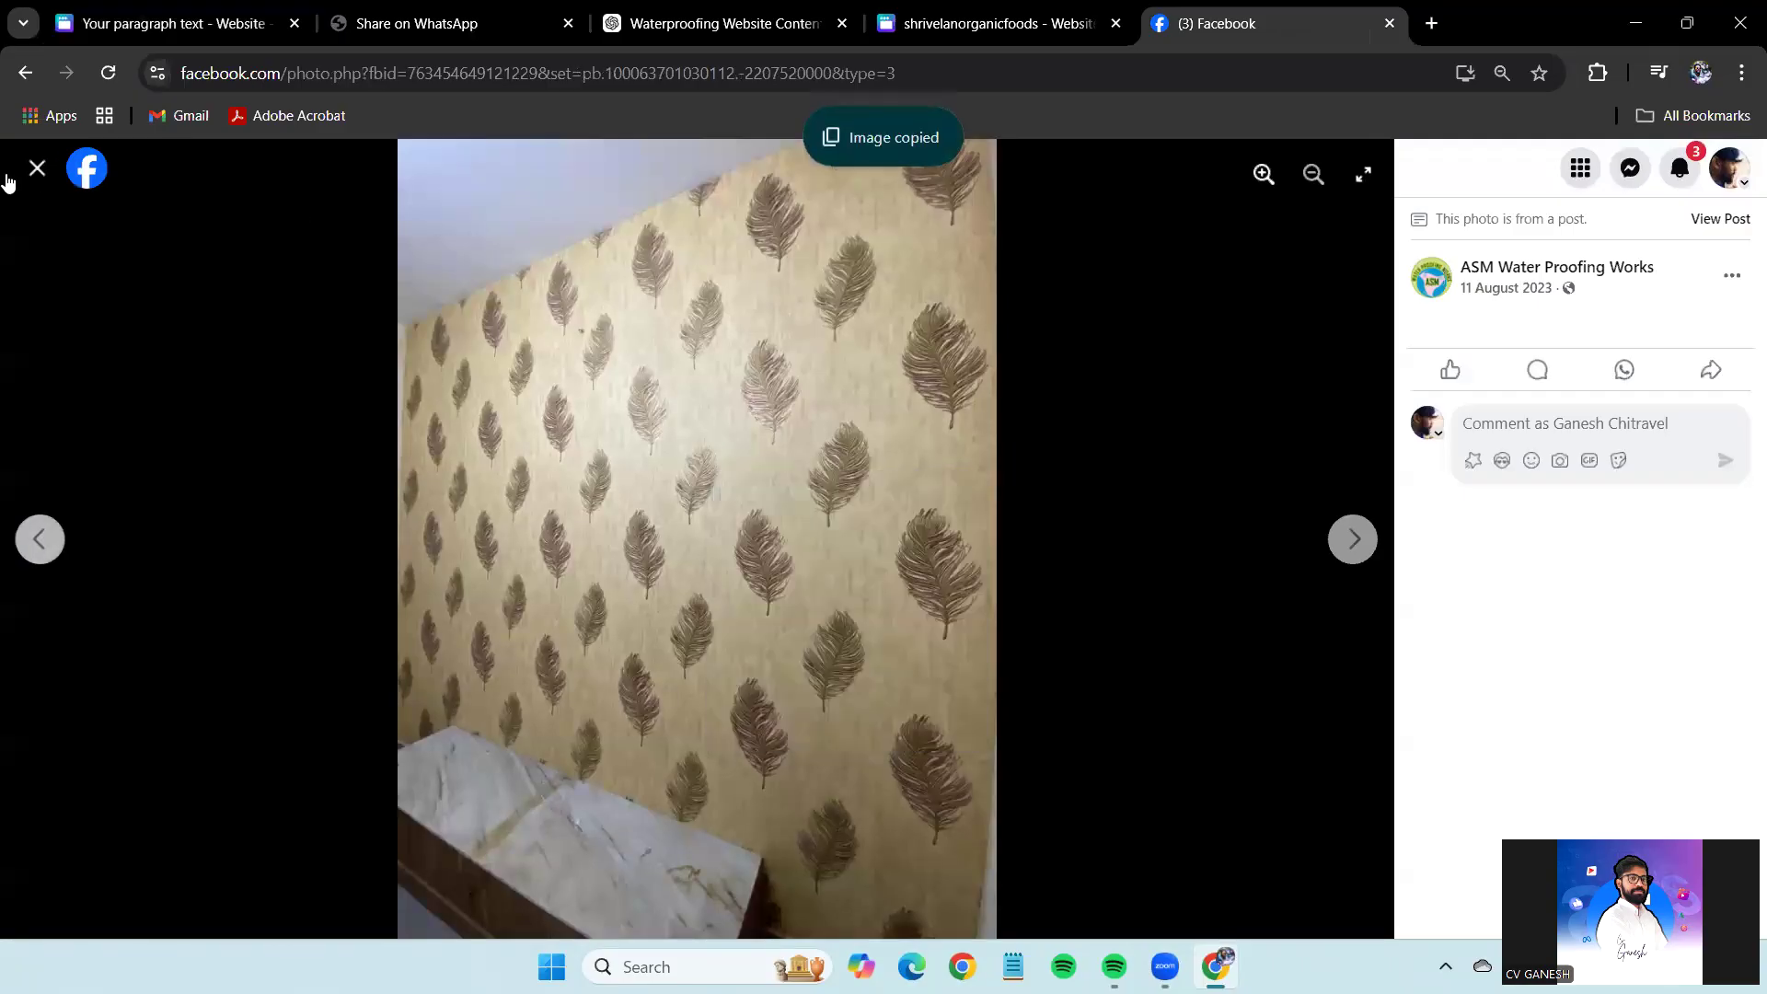
{"action": "left_click", "coordinate": [37, 168]}
{"action": "left_click", "coordinate": [165, 23]}
{"action": "key", "text": "ctrl+v"}
{"action": "left_click_drag", "start_coordinate": [937, 644], "coordinate": [709, 561]}
Put the rooftop coating photo into the middle frame of row 2.
{"action": "left_click", "coordinate": [1281, 7]}
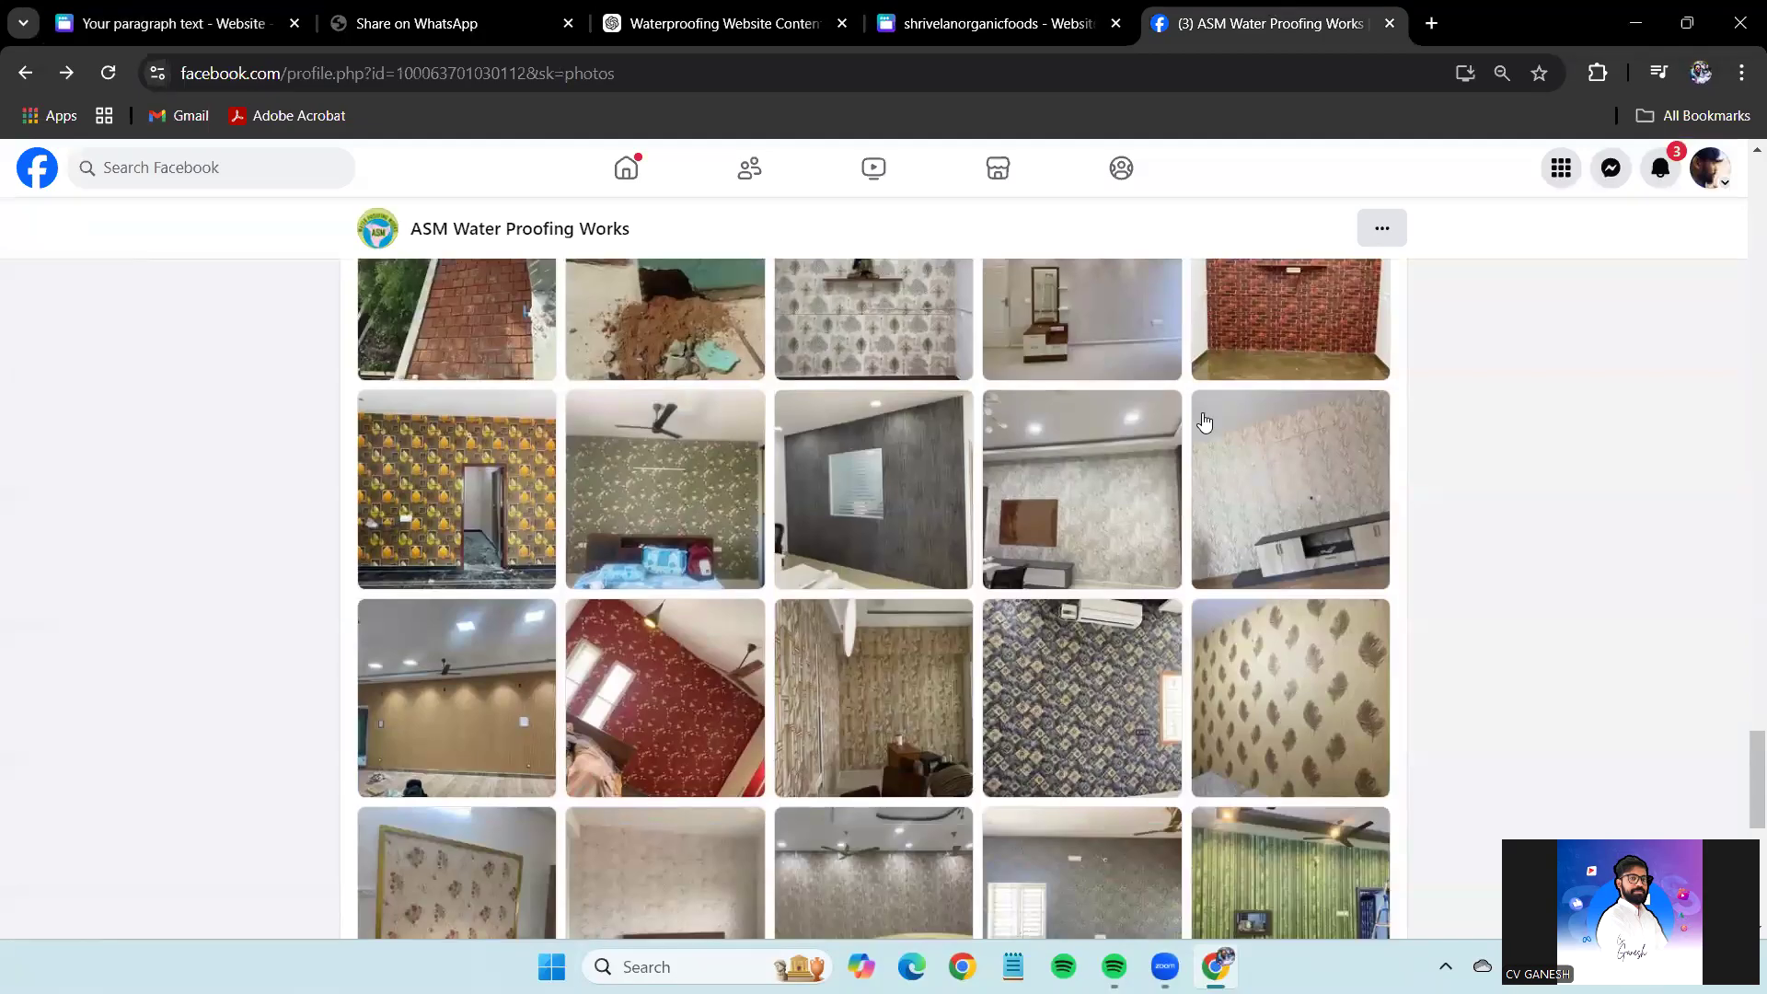
{"action": "scroll", "coordinate": [1321, 758], "scroll_direction": "down", "scroll_amount": 3}
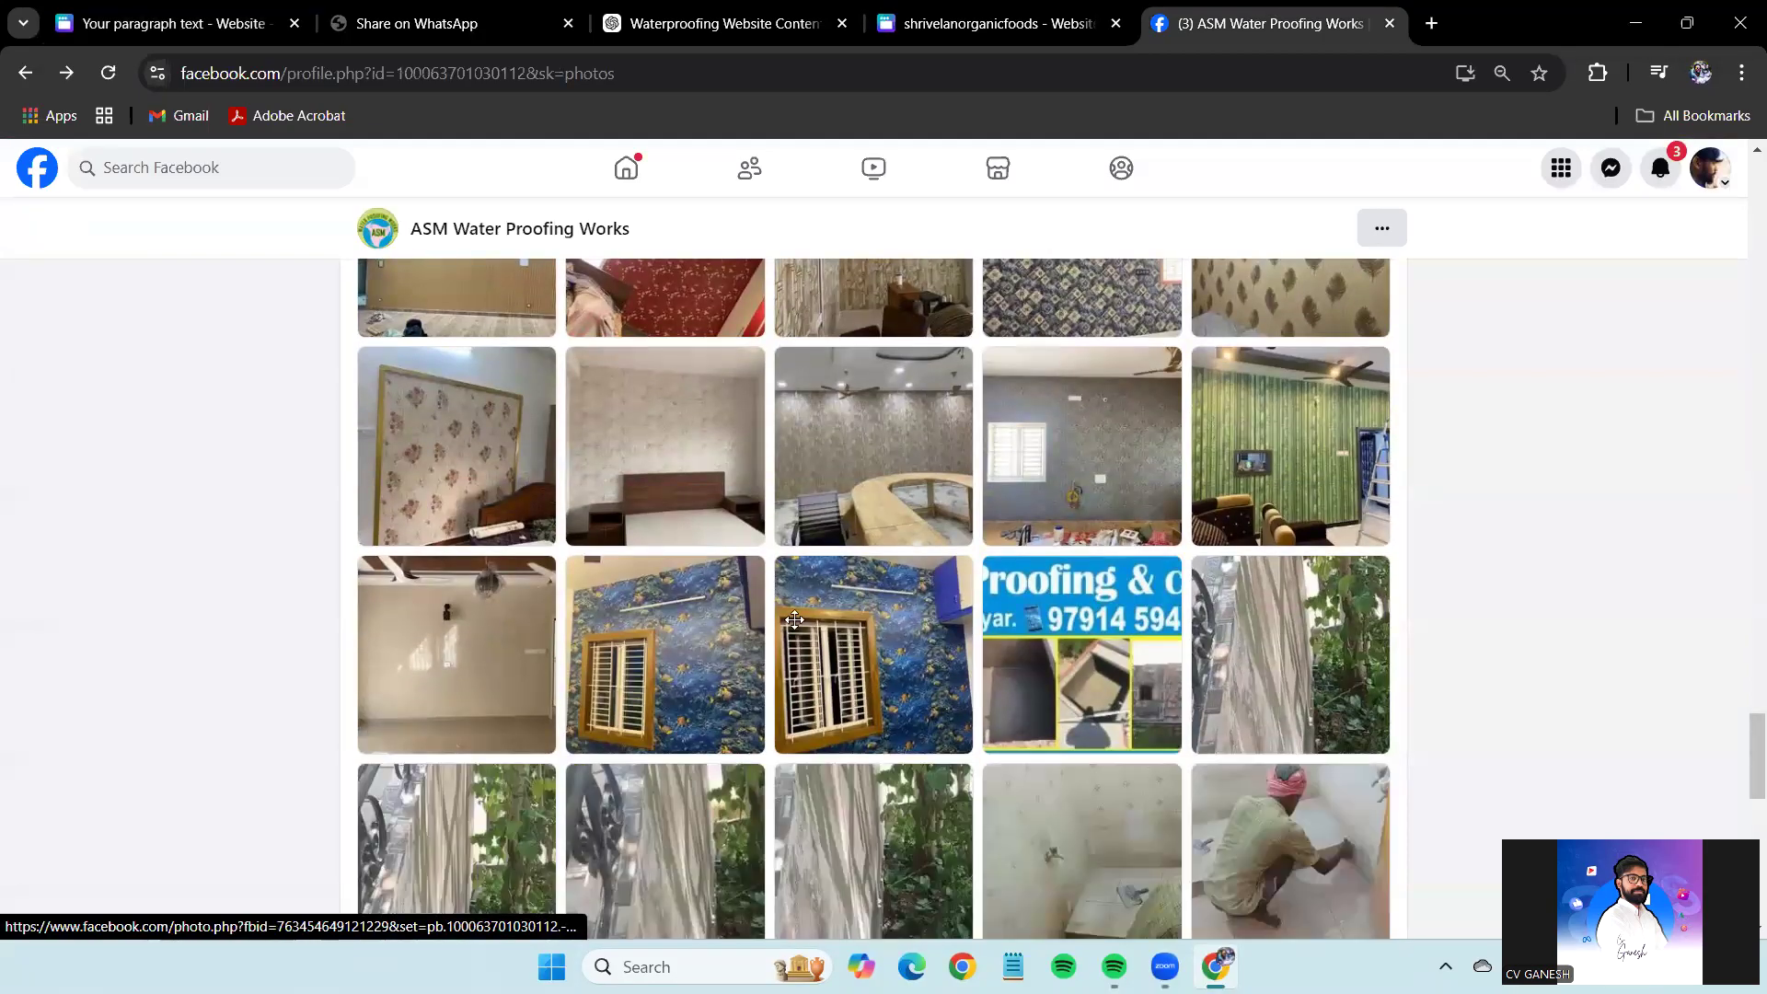
{"action": "scroll", "coordinate": [795, 620], "scroll_direction": "down", "scroll_amount": 5}
{"action": "left_click", "coordinate": [1023, 512]}
{"action": "right_click", "coordinate": [644, 442]}
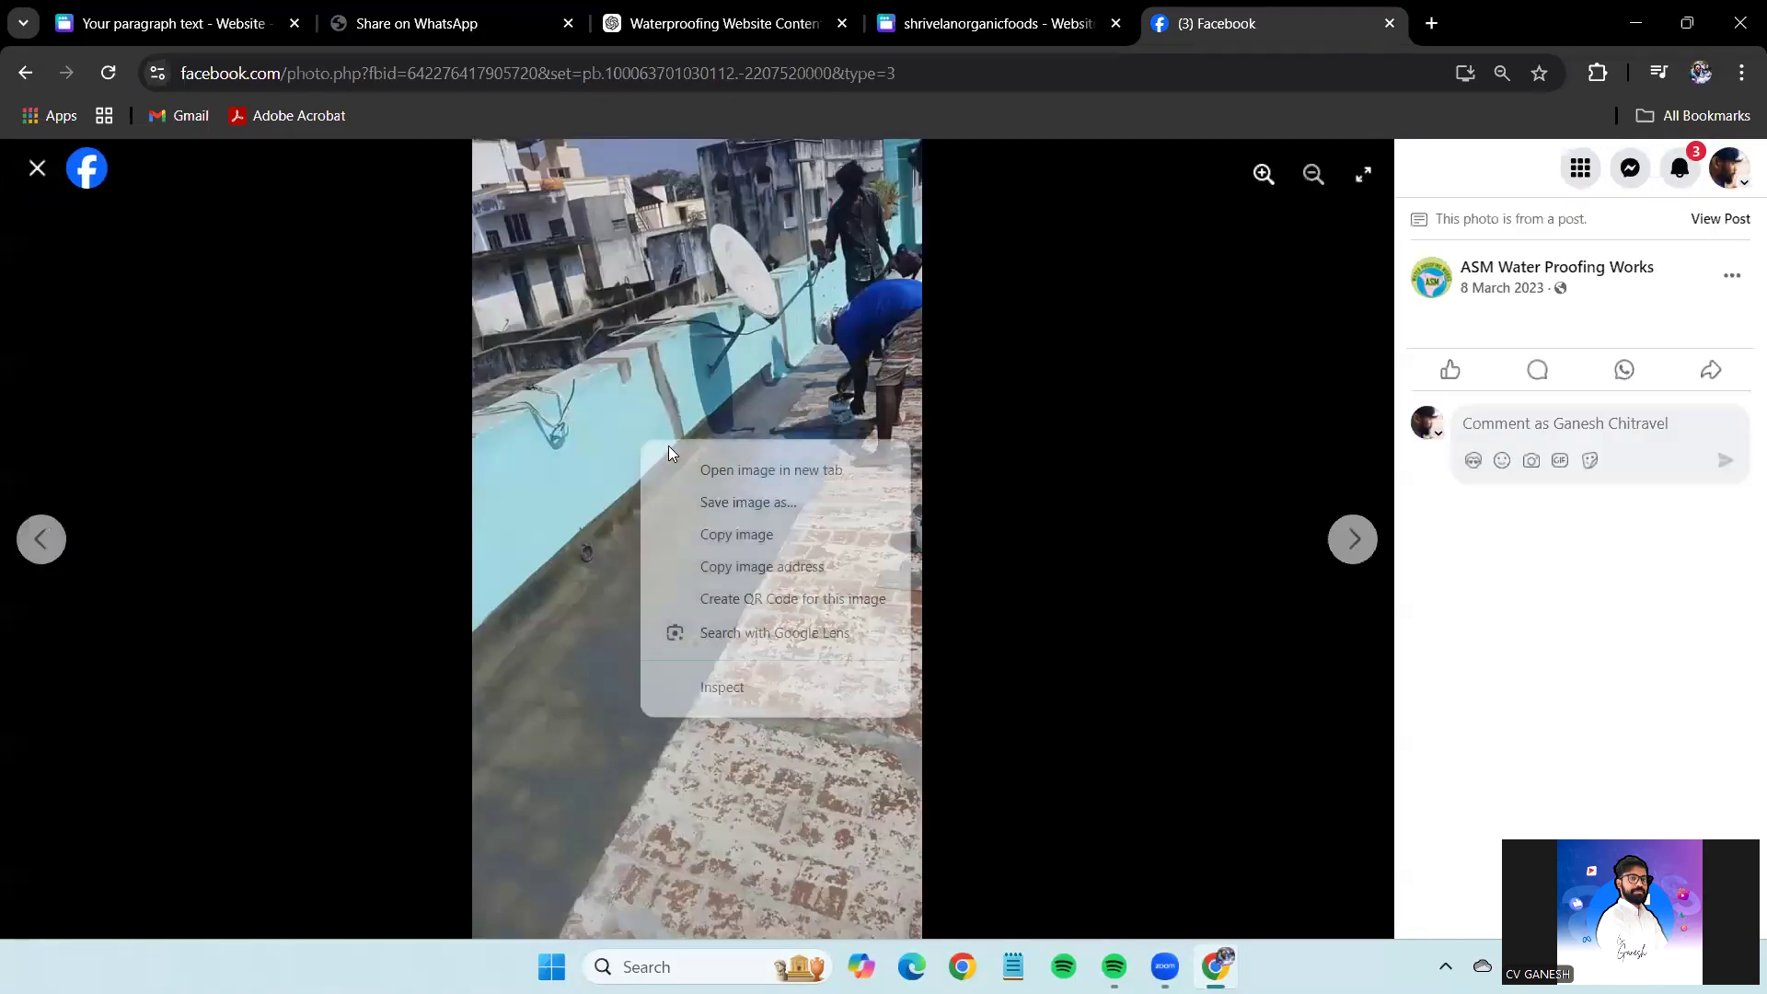
{"action": "left_click", "coordinate": [769, 535]}
{"action": "key", "text": "ctrl+1"}
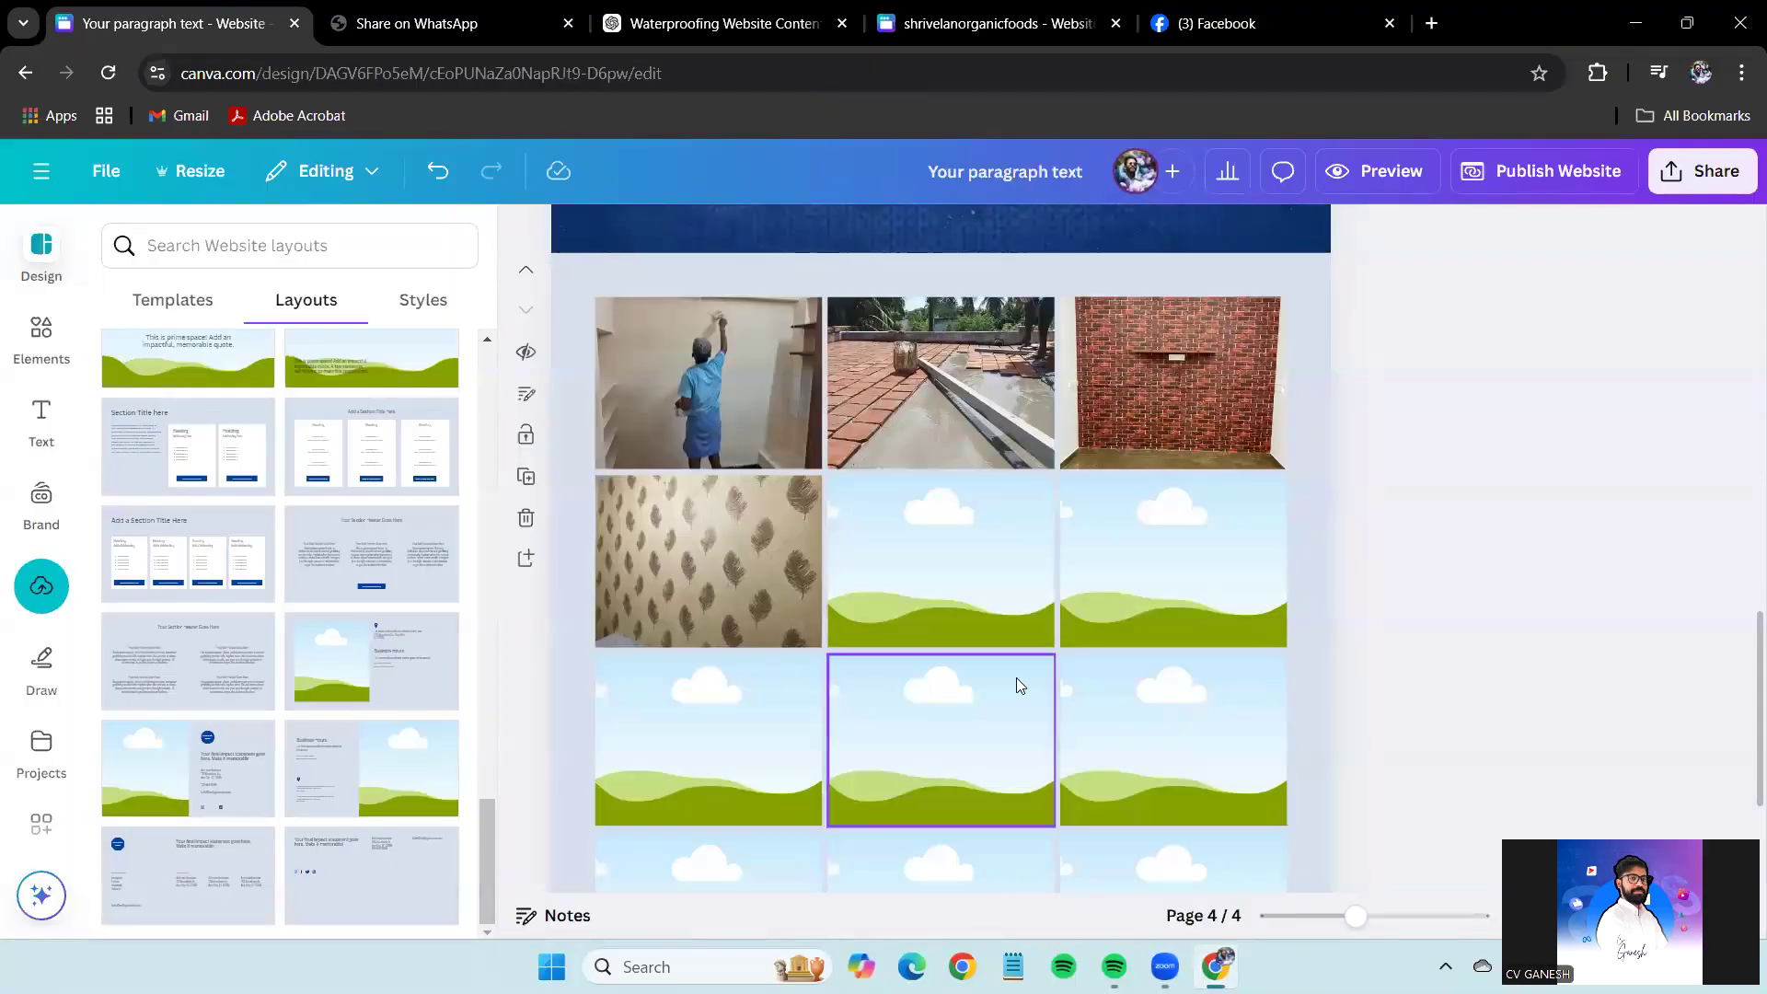
{"action": "key", "text": "ctrl+v"}
{"action": "left_click_drag", "start_coordinate": [915, 640], "coordinate": [941, 561]}
Preview another rooftop work photo and skip it.
{"action": "left_click", "coordinate": [1313, 20]}
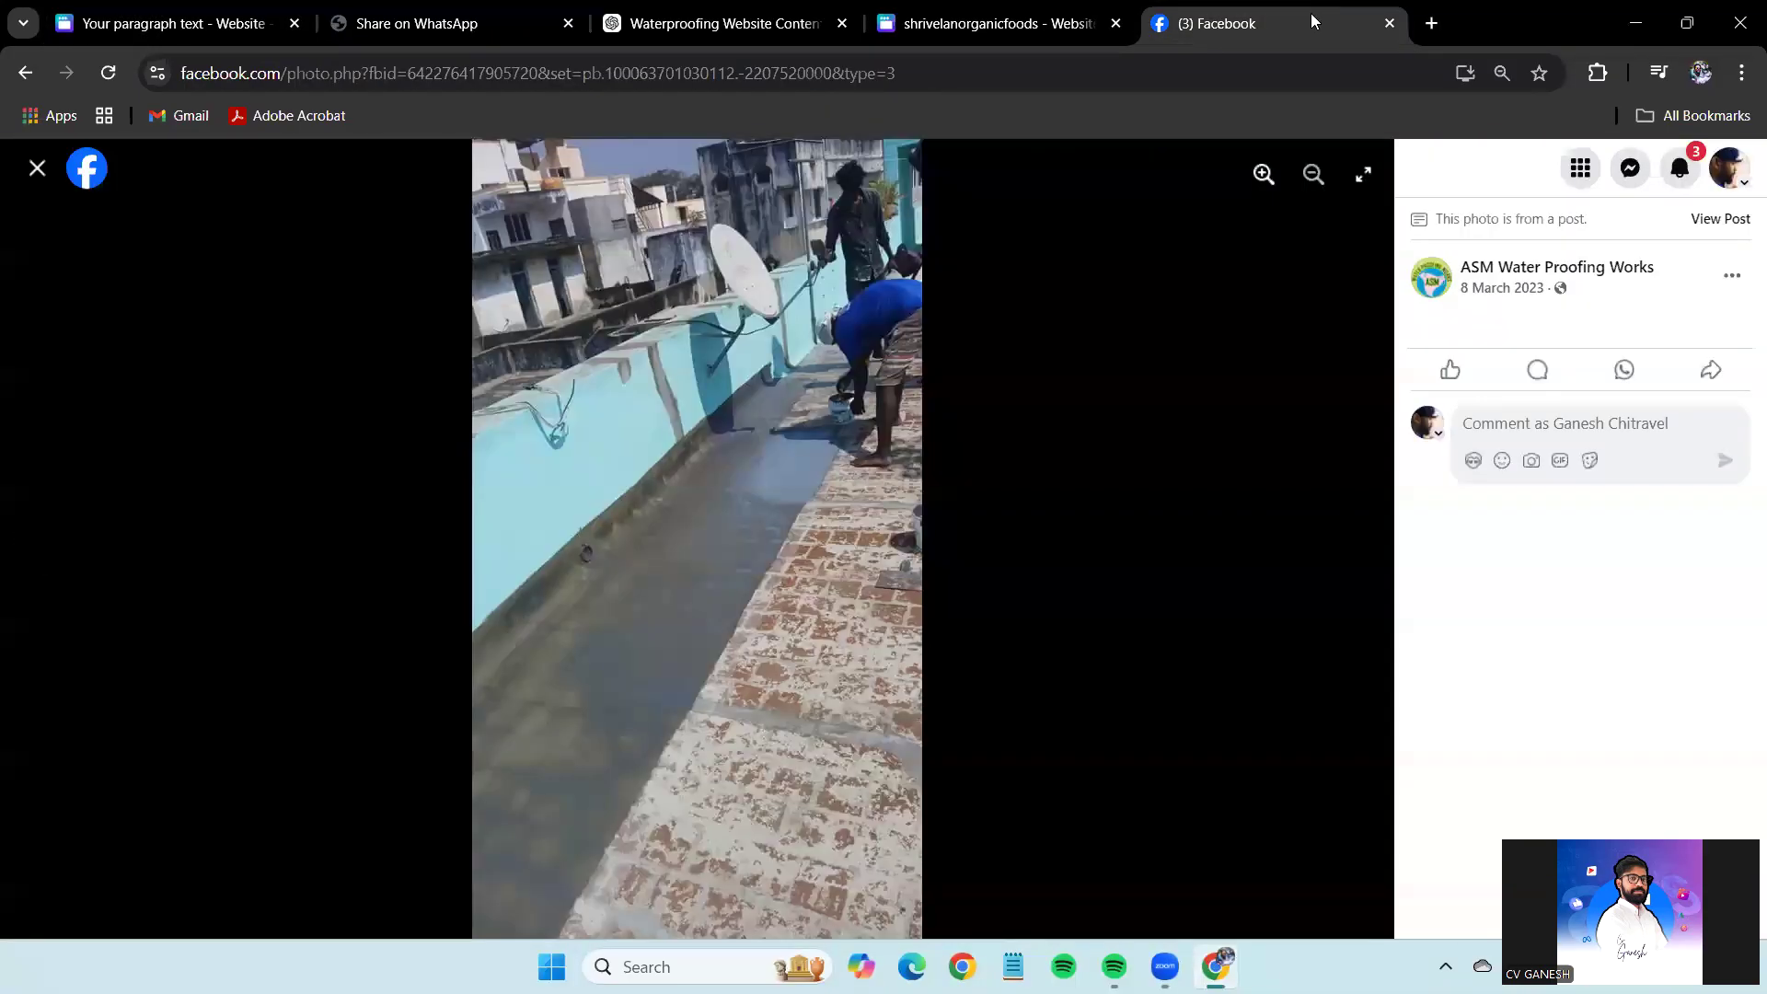
{"action": "left_click", "coordinate": [37, 169]}
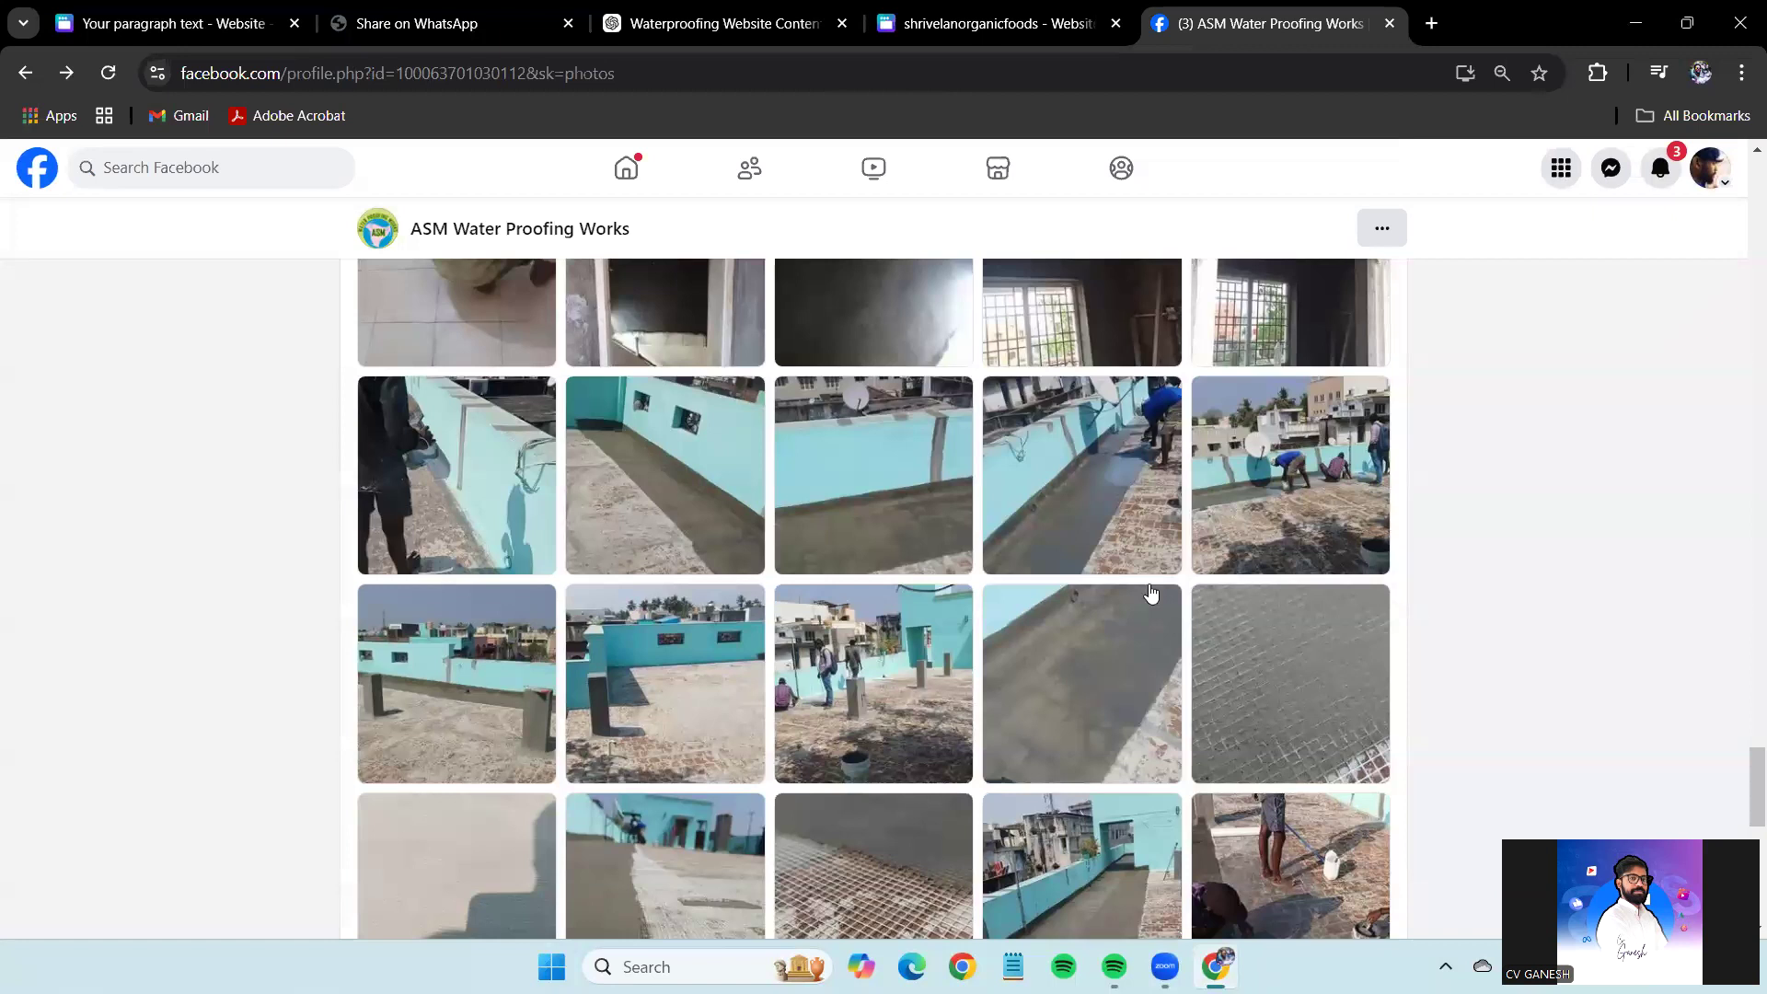
{"action": "scroll", "coordinate": [1150, 593], "scroll_direction": "down", "scroll_amount": 5}
{"action": "left_click", "coordinate": [1288, 433]}
{"action": "right_click", "coordinate": [805, 476]}
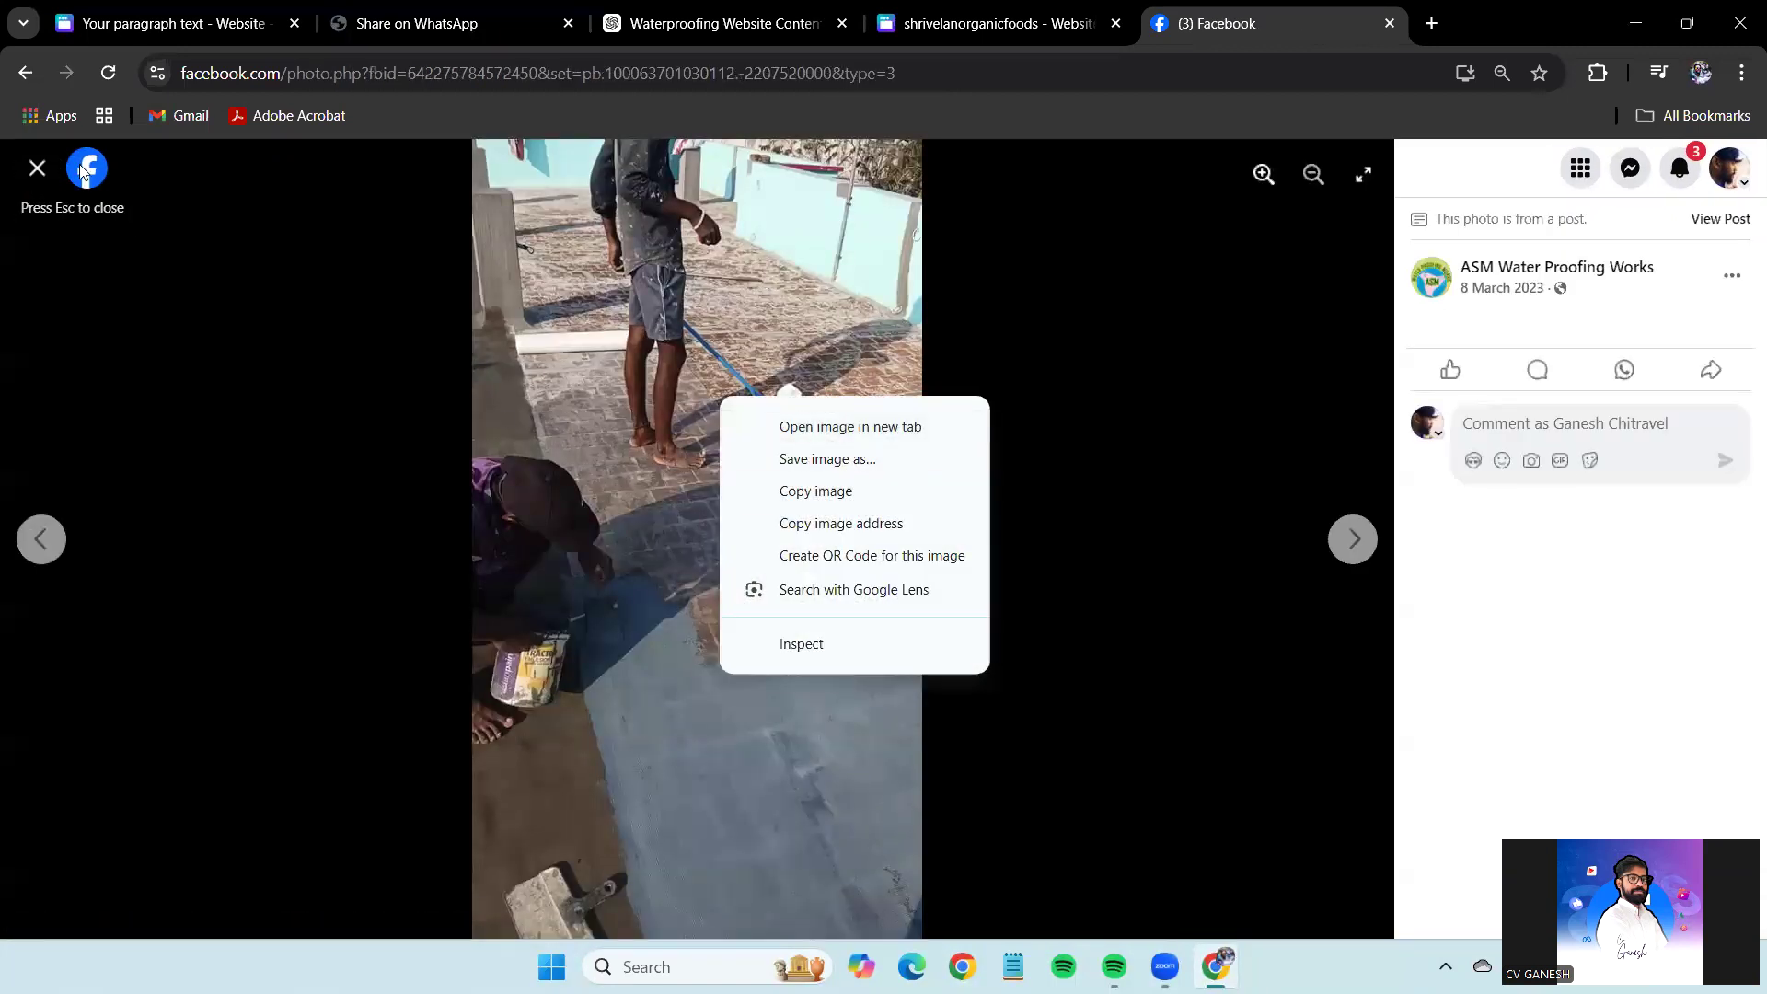
{"action": "left_click", "coordinate": [37, 168]}
Copy the floor mesh photo from the Facebook album.
{"action": "scroll", "coordinate": [883, 434], "scroll_direction": "down", "scroll_amount": 2}
{"action": "left_click", "coordinate": [884, 433]}
{"action": "right_click", "coordinate": [794, 466]}
{"action": "left_click", "coordinate": [897, 561]}
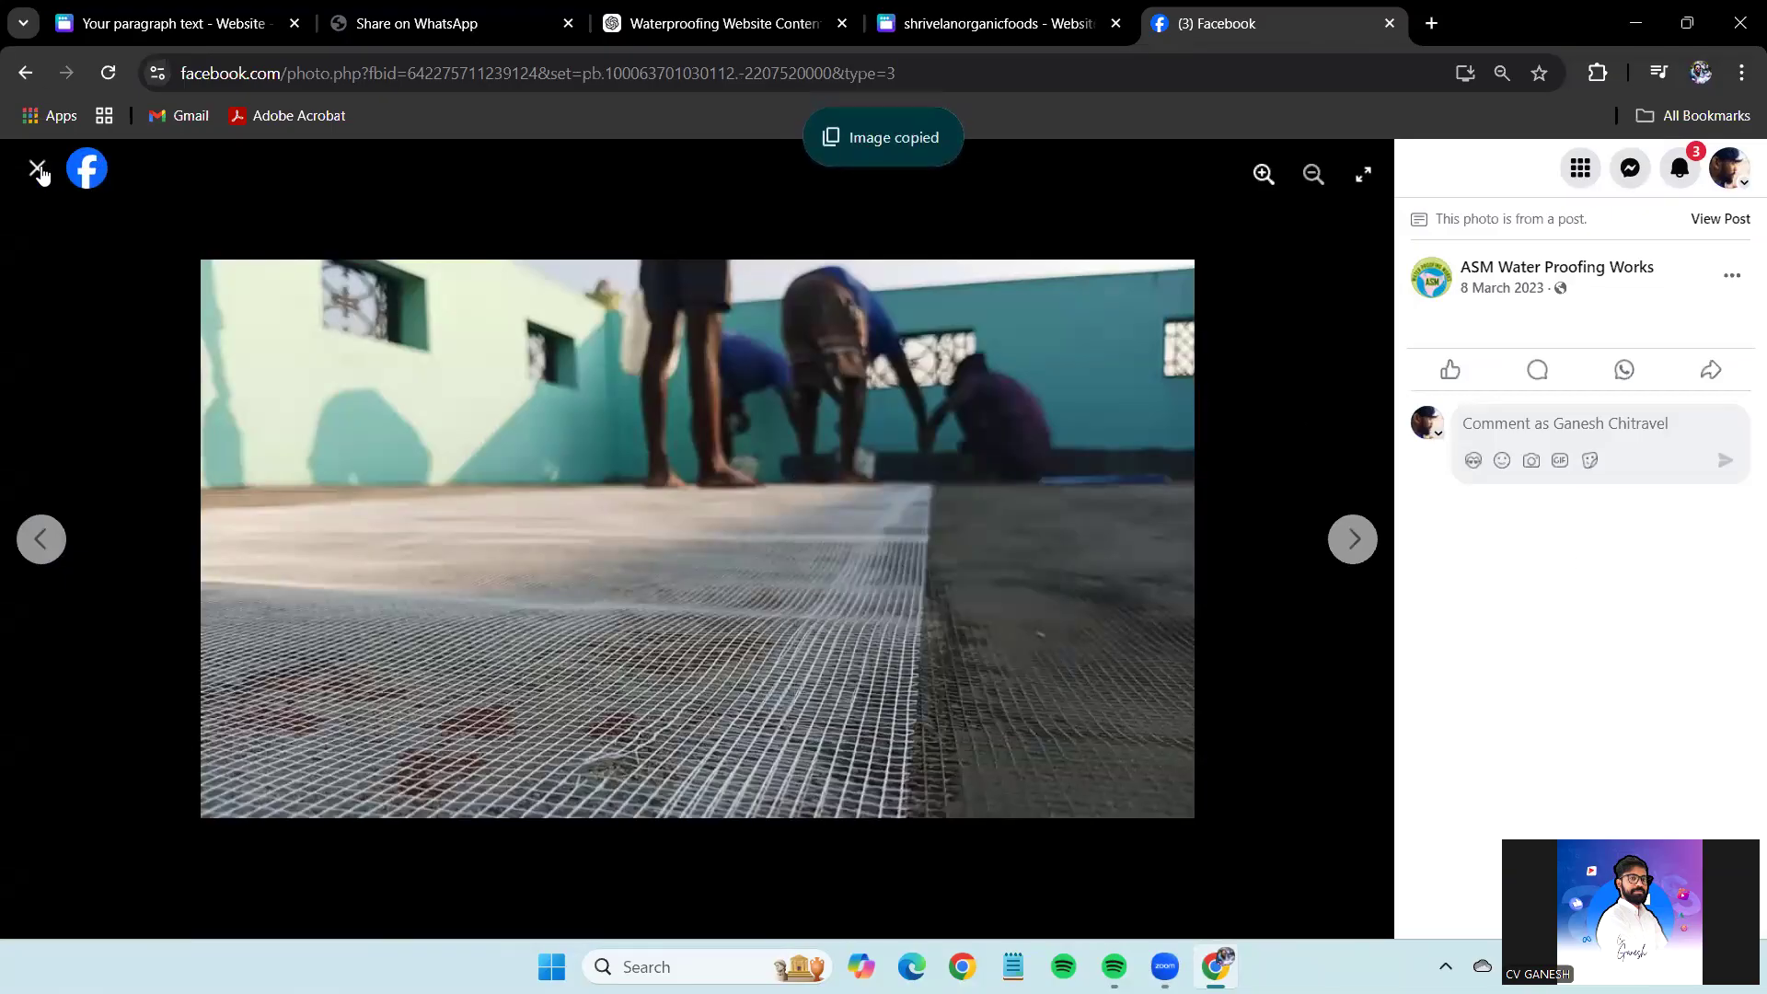
{"action": "left_click", "coordinate": [36, 167]}
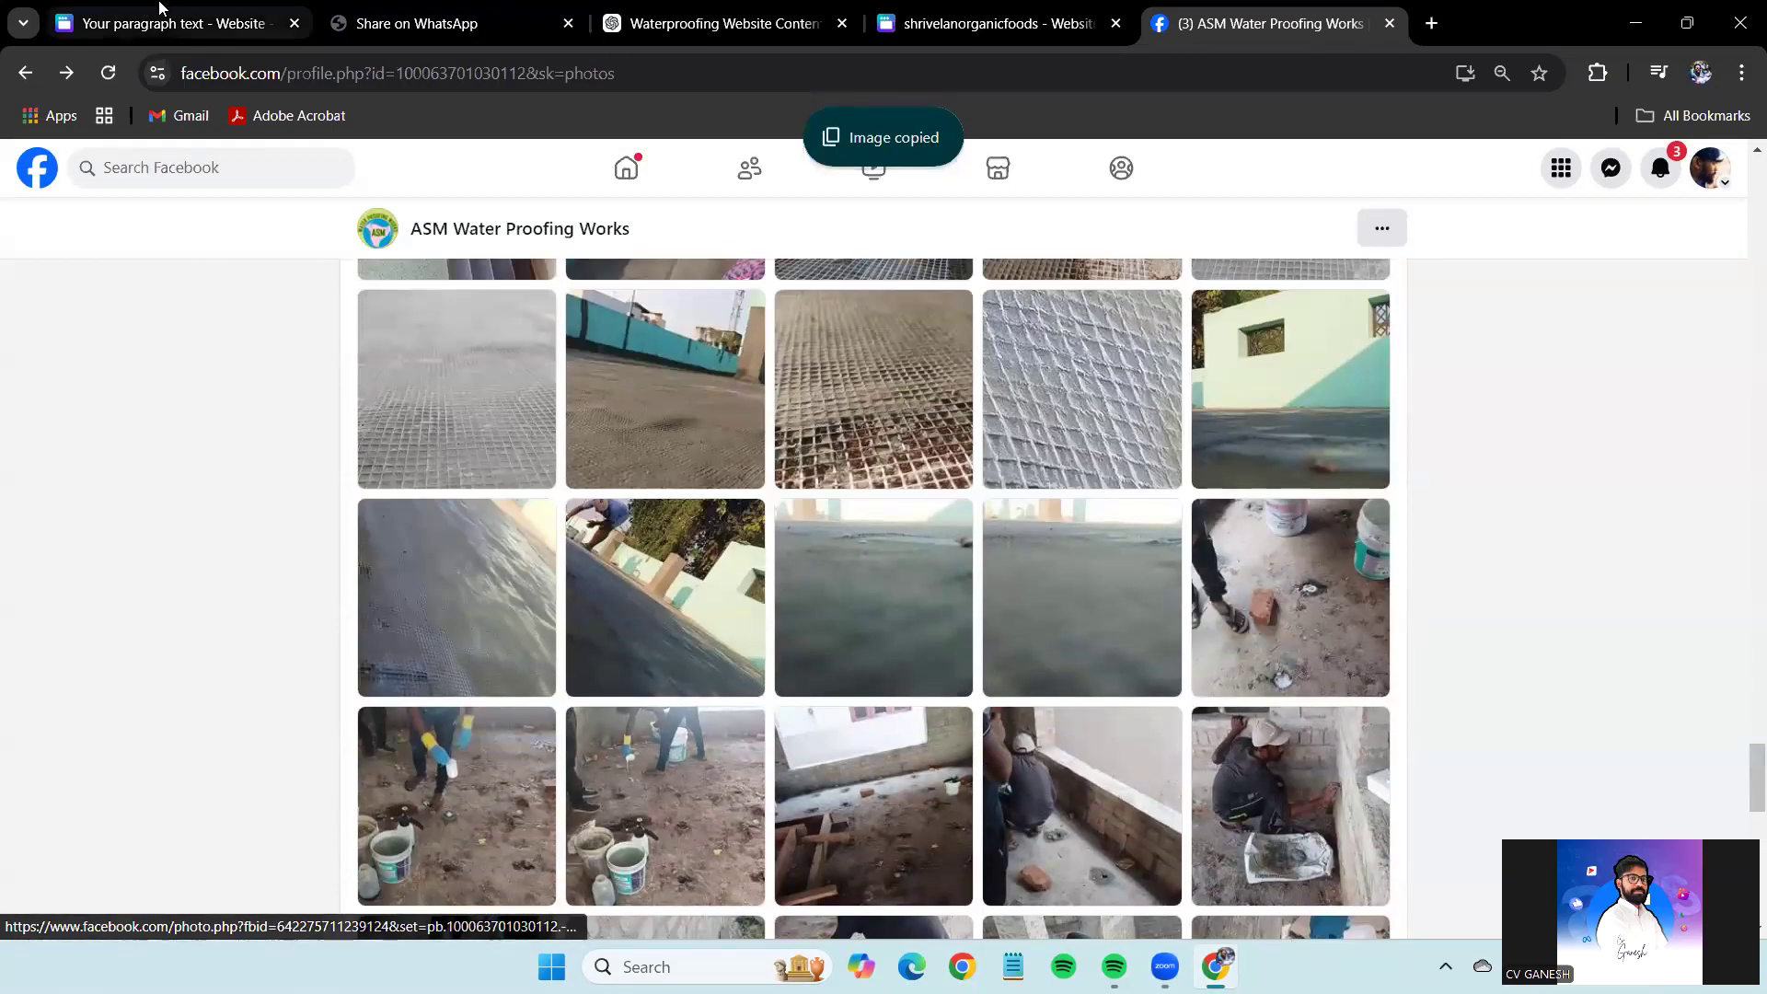
{"action": "left_click", "coordinate": [160, 11]}
{"action": "left_click", "coordinate": [1270, 13]}
{"action": "left_click", "coordinate": [1054, 406]}
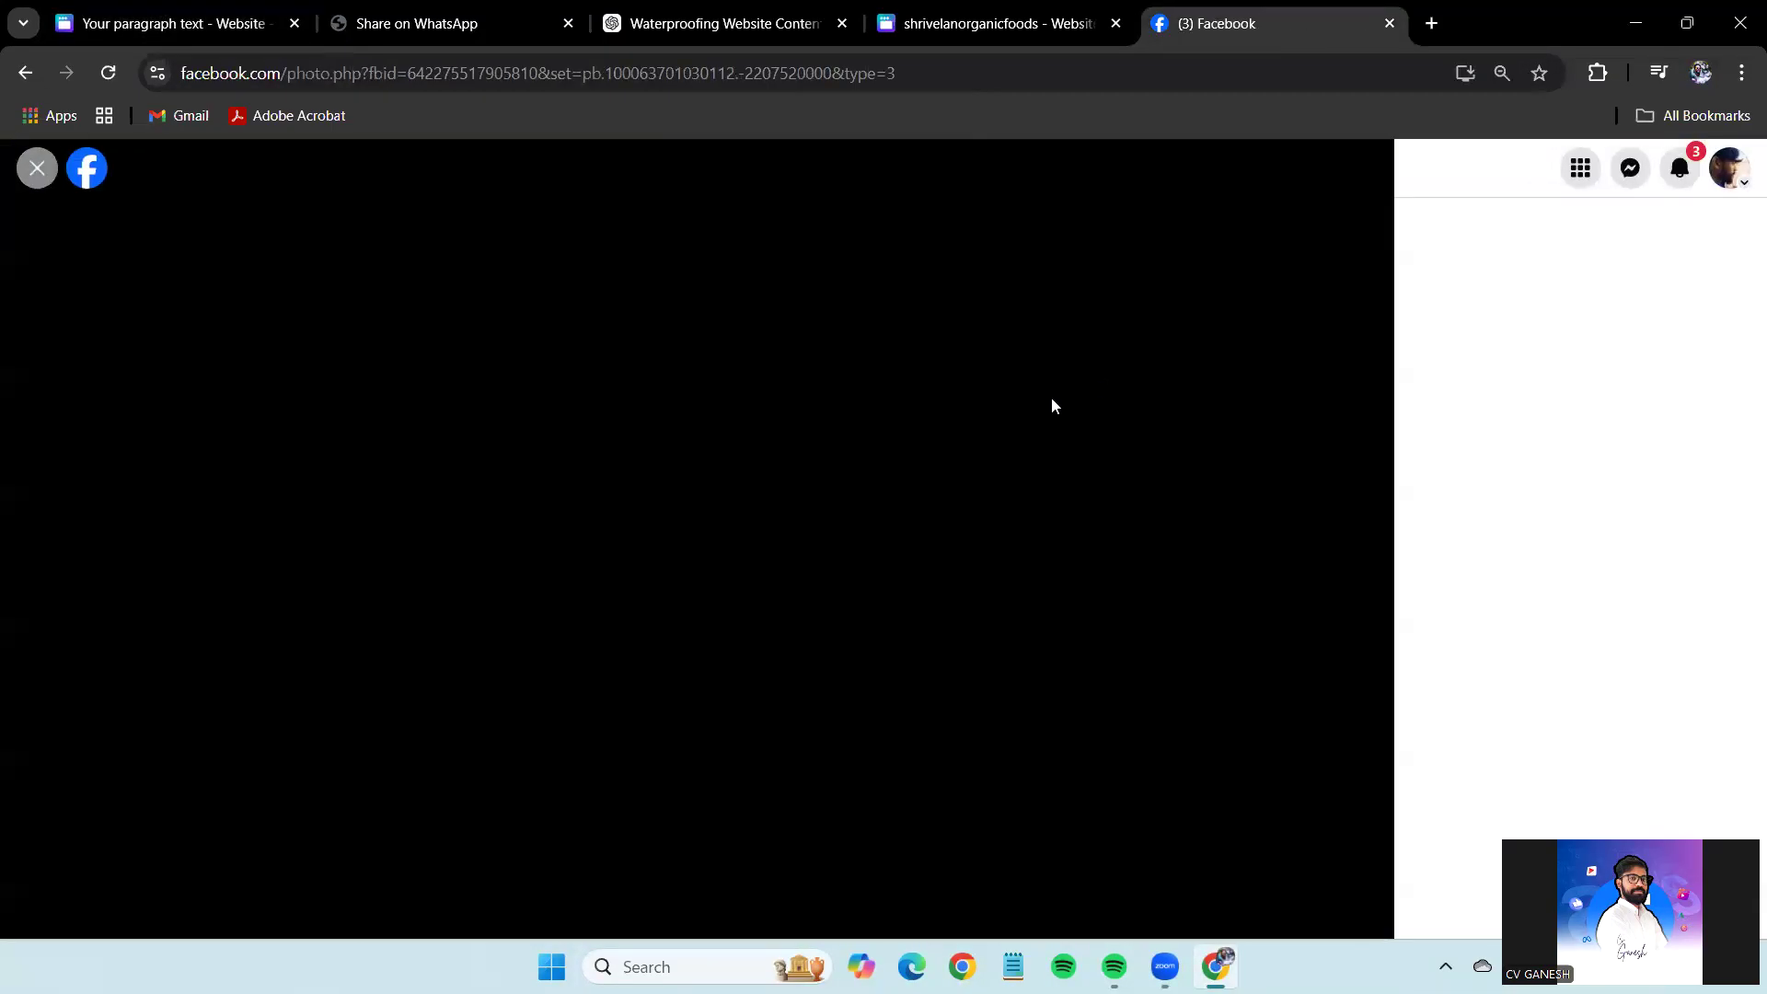
{"action": "right_click", "coordinate": [752, 391]}
{"action": "left_click", "coordinate": [833, 488]}
{"action": "left_click", "coordinate": [37, 167]}
Place the floor mesh photo in row 2's right frame and paste the workers-by-a-wall photo.
{"action": "scroll", "coordinate": [1136, 398], "scroll_direction": "down", "scroll_amount": 5}
{"action": "left_click", "coordinate": [1135, 398]}
{"action": "right_click", "coordinate": [803, 429]}
{"action": "left_click", "coordinate": [883, 512]}
{"action": "left_click", "coordinate": [160, 23]}
{"action": "left_click_drag", "start_coordinate": [1057, 580], "coordinate": [1187, 566]}
{"action": "key", "text": "ctrl+v"}
{"action": "left_click_drag", "start_coordinate": [970, 694], "coordinate": [699, 736]}
Paste the tiled bathroom floor photo into the Canva gallery.
{"action": "scroll", "coordinate": [1555, 659], "scroll_direction": "down", "scroll_amount": 3}
{"action": "left_click", "coordinate": [1214, 25]}
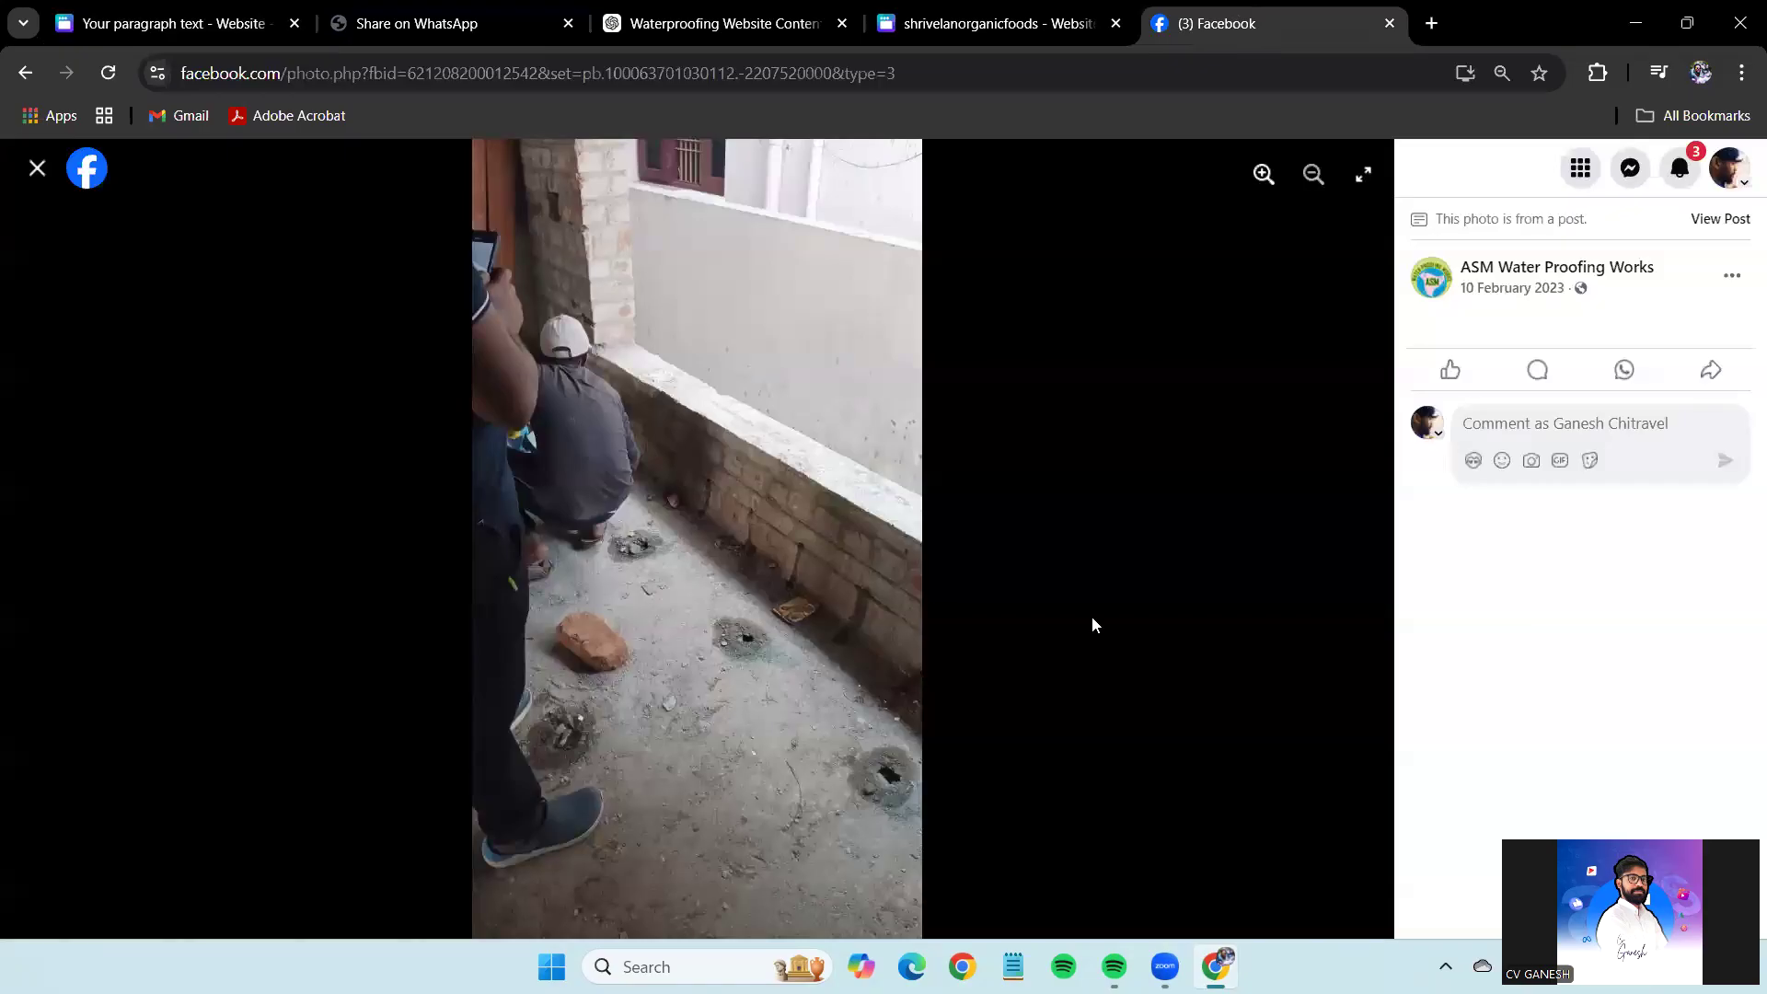
{"action": "key", "text": "Escape"}
{"action": "scroll", "coordinate": [1110, 639], "scroll_direction": "down", "scroll_amount": 5}
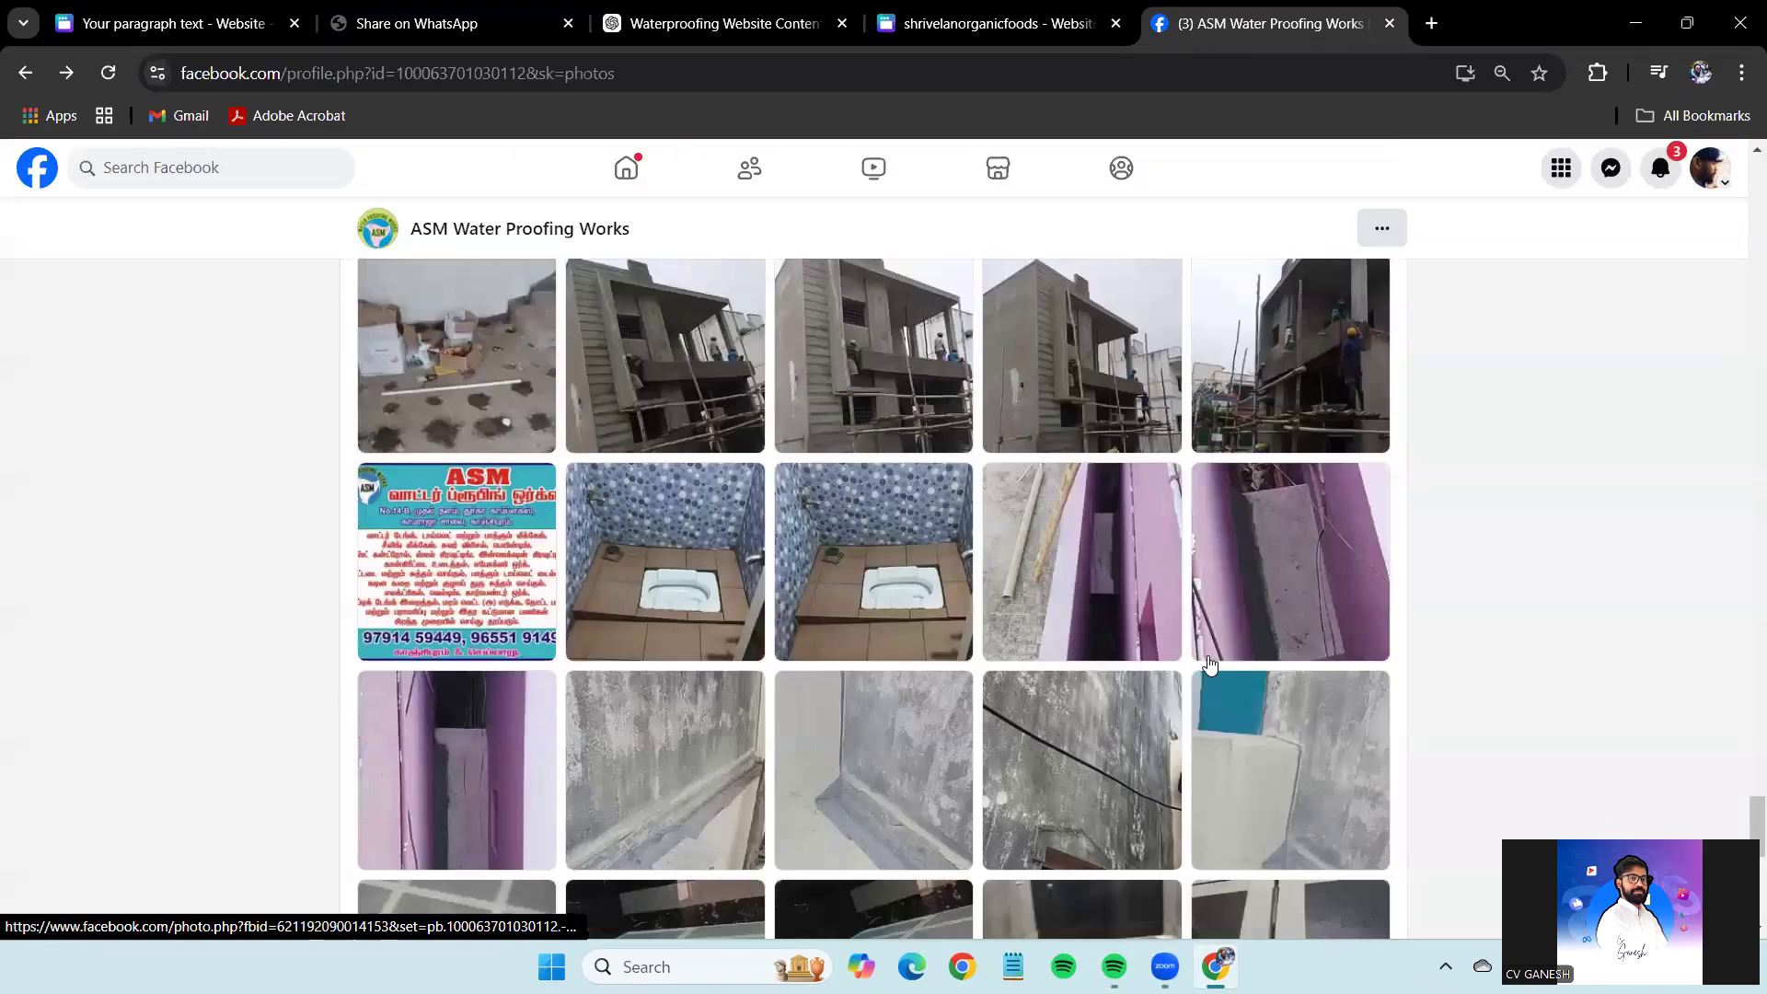
{"action": "scroll", "coordinate": [1214, 667], "scroll_direction": "down", "scroll_amount": 5}
{"action": "scroll", "coordinate": [1234, 671], "scroll_direction": "down", "scroll_amount": 1}
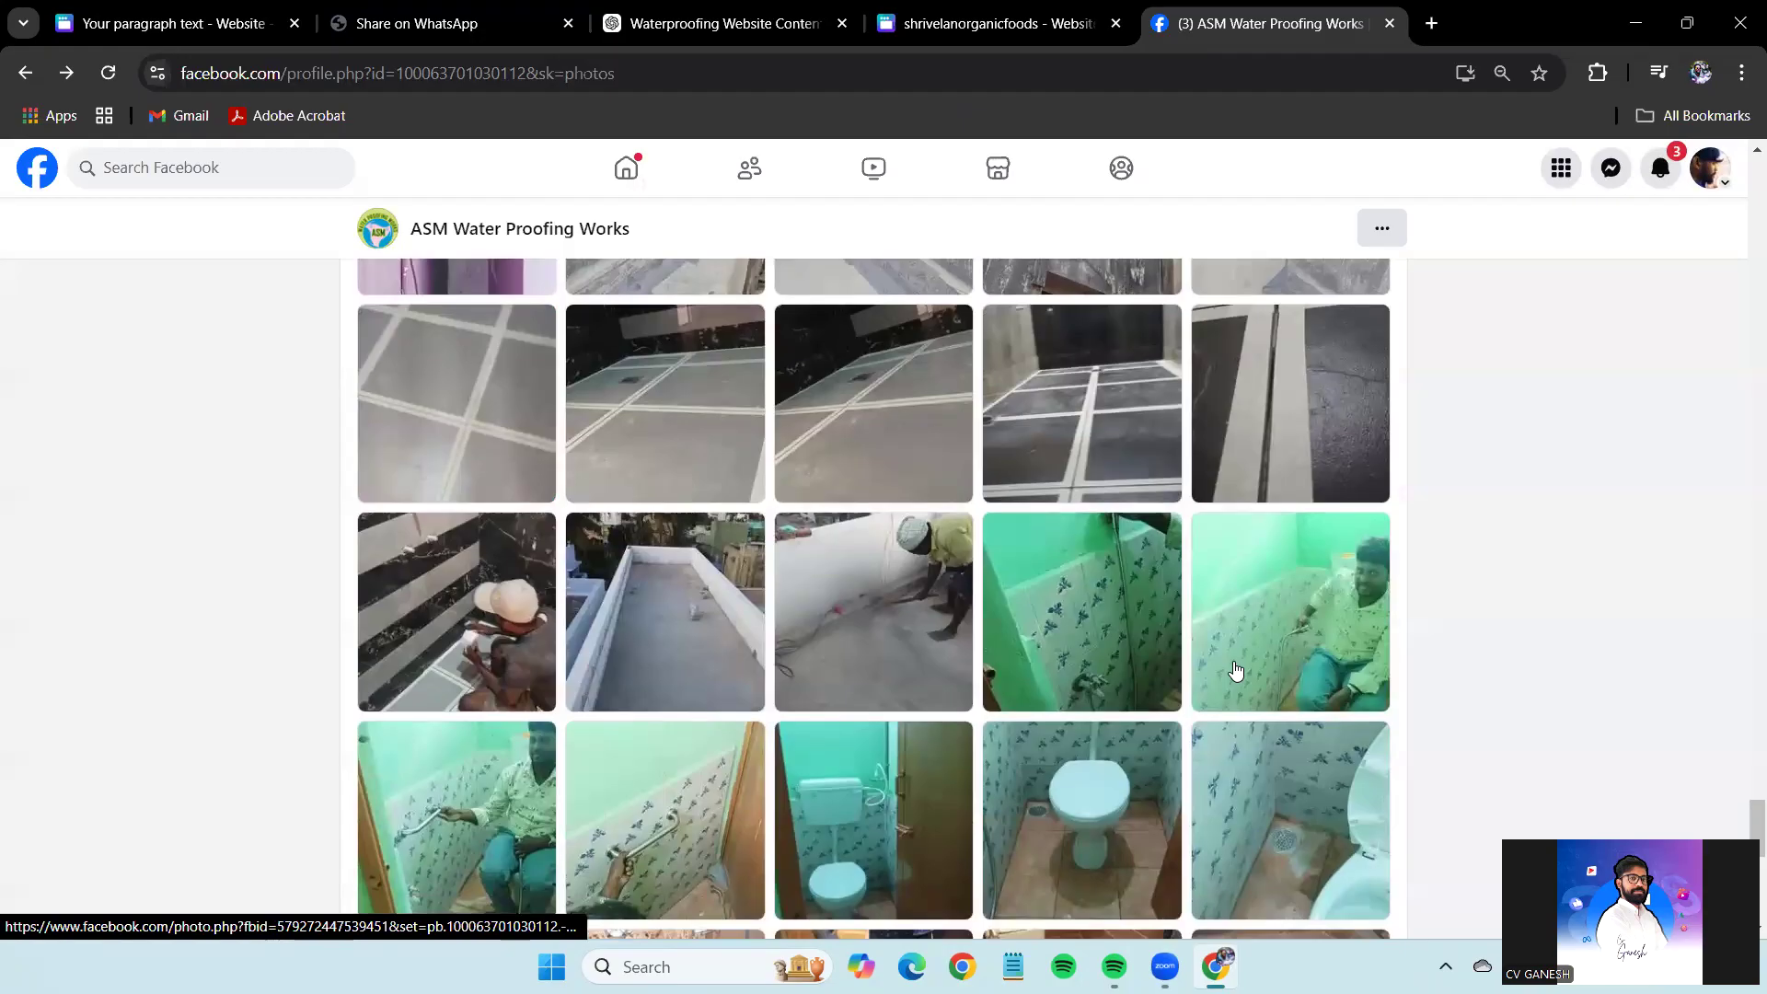
{"action": "scroll", "coordinate": [1234, 671], "scroll_direction": "up", "scroll_amount": 4}
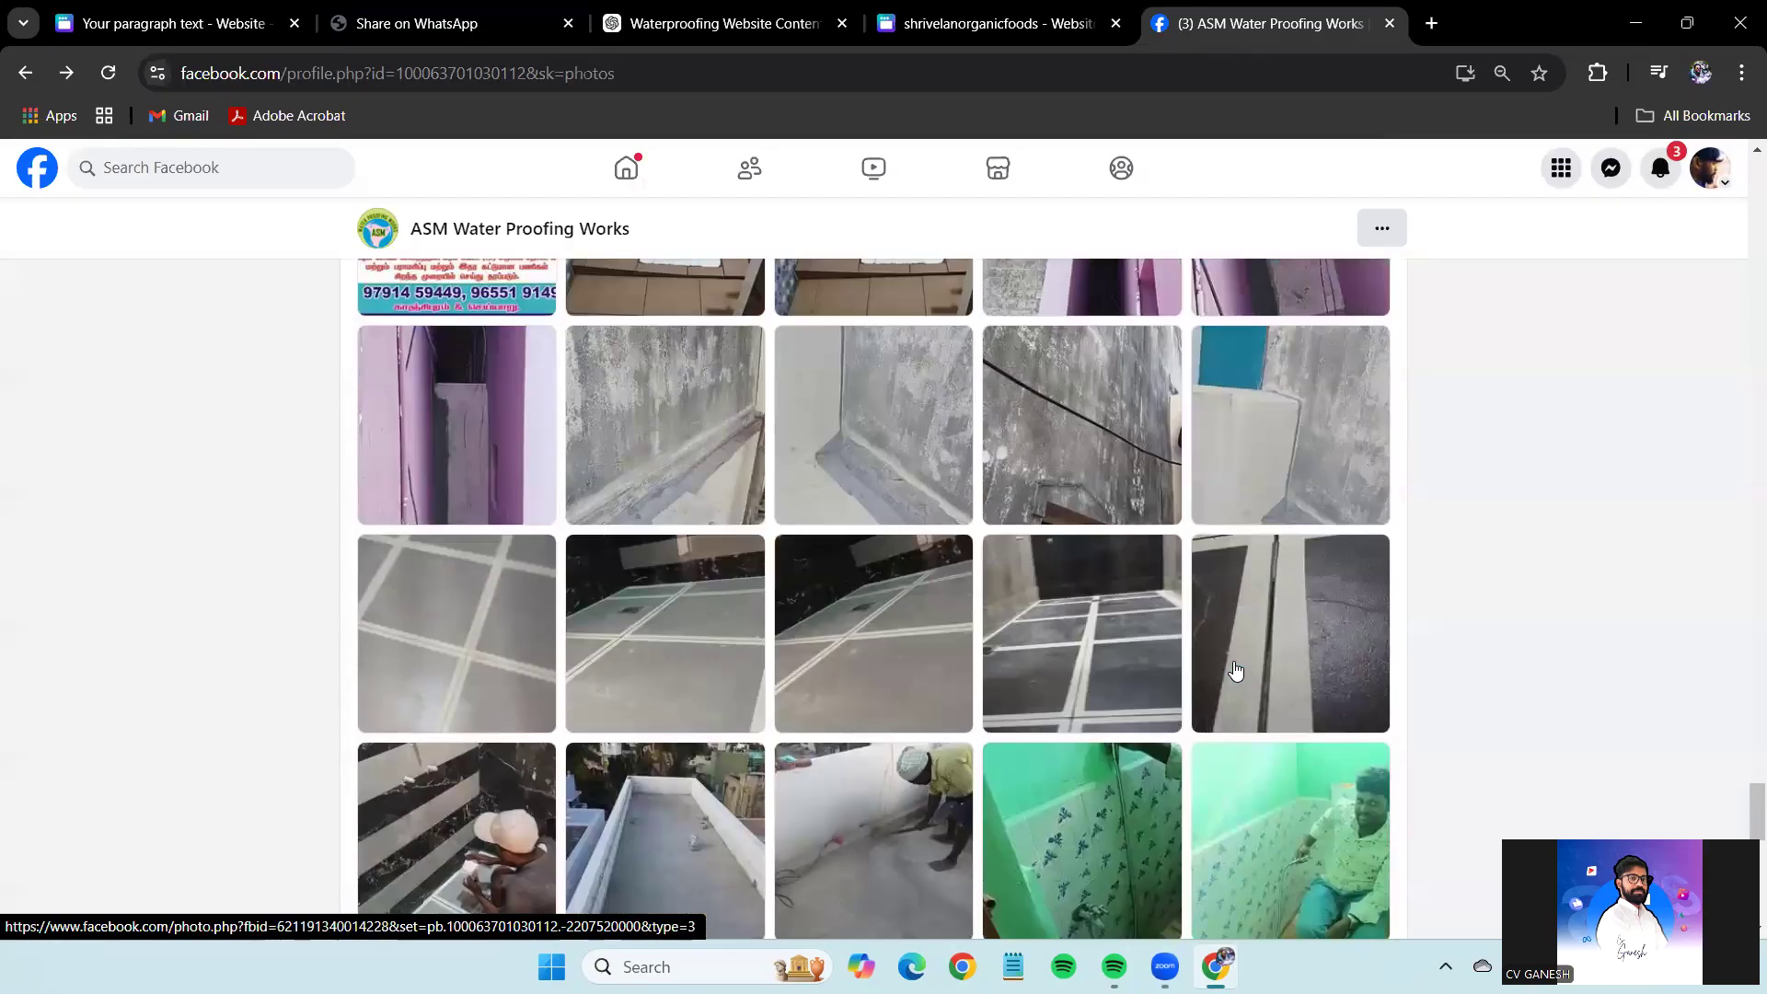
{"action": "scroll", "coordinate": [1234, 671], "scroll_direction": "down", "scroll_amount": 10}
{"action": "left_click", "coordinate": [834, 375]}
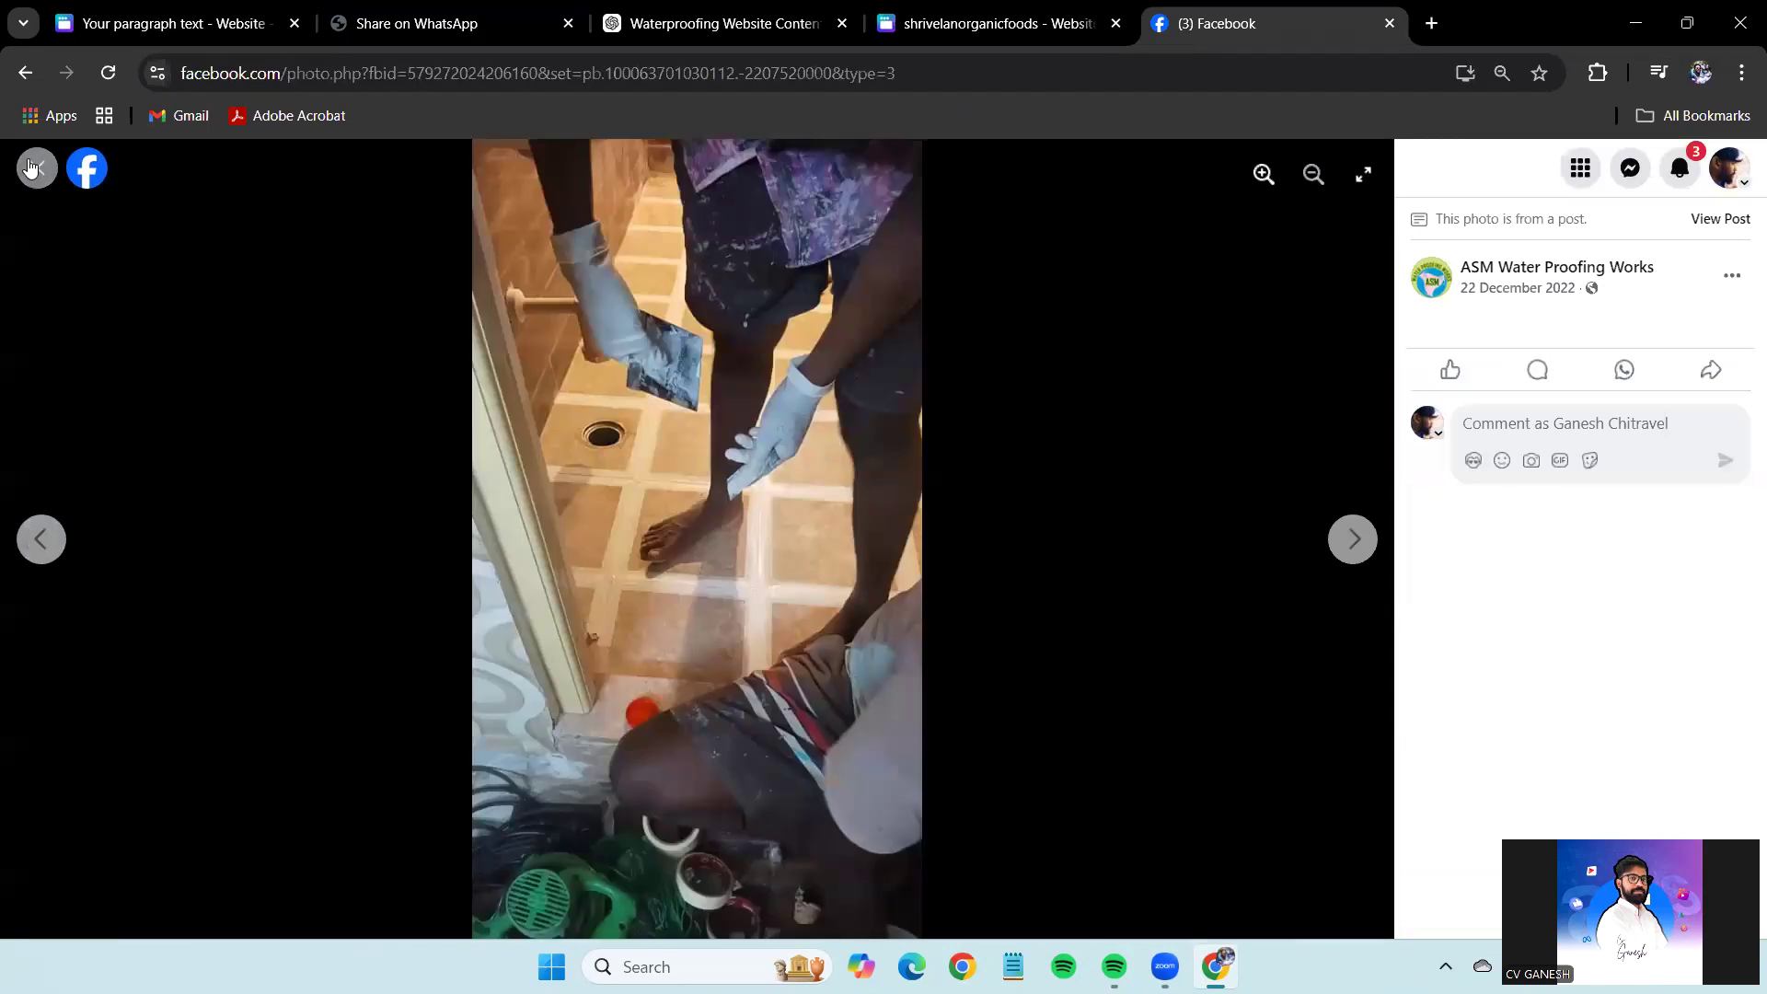
{"action": "left_click", "coordinate": [34, 168]}
{"action": "left_click", "coordinate": [1050, 573]}
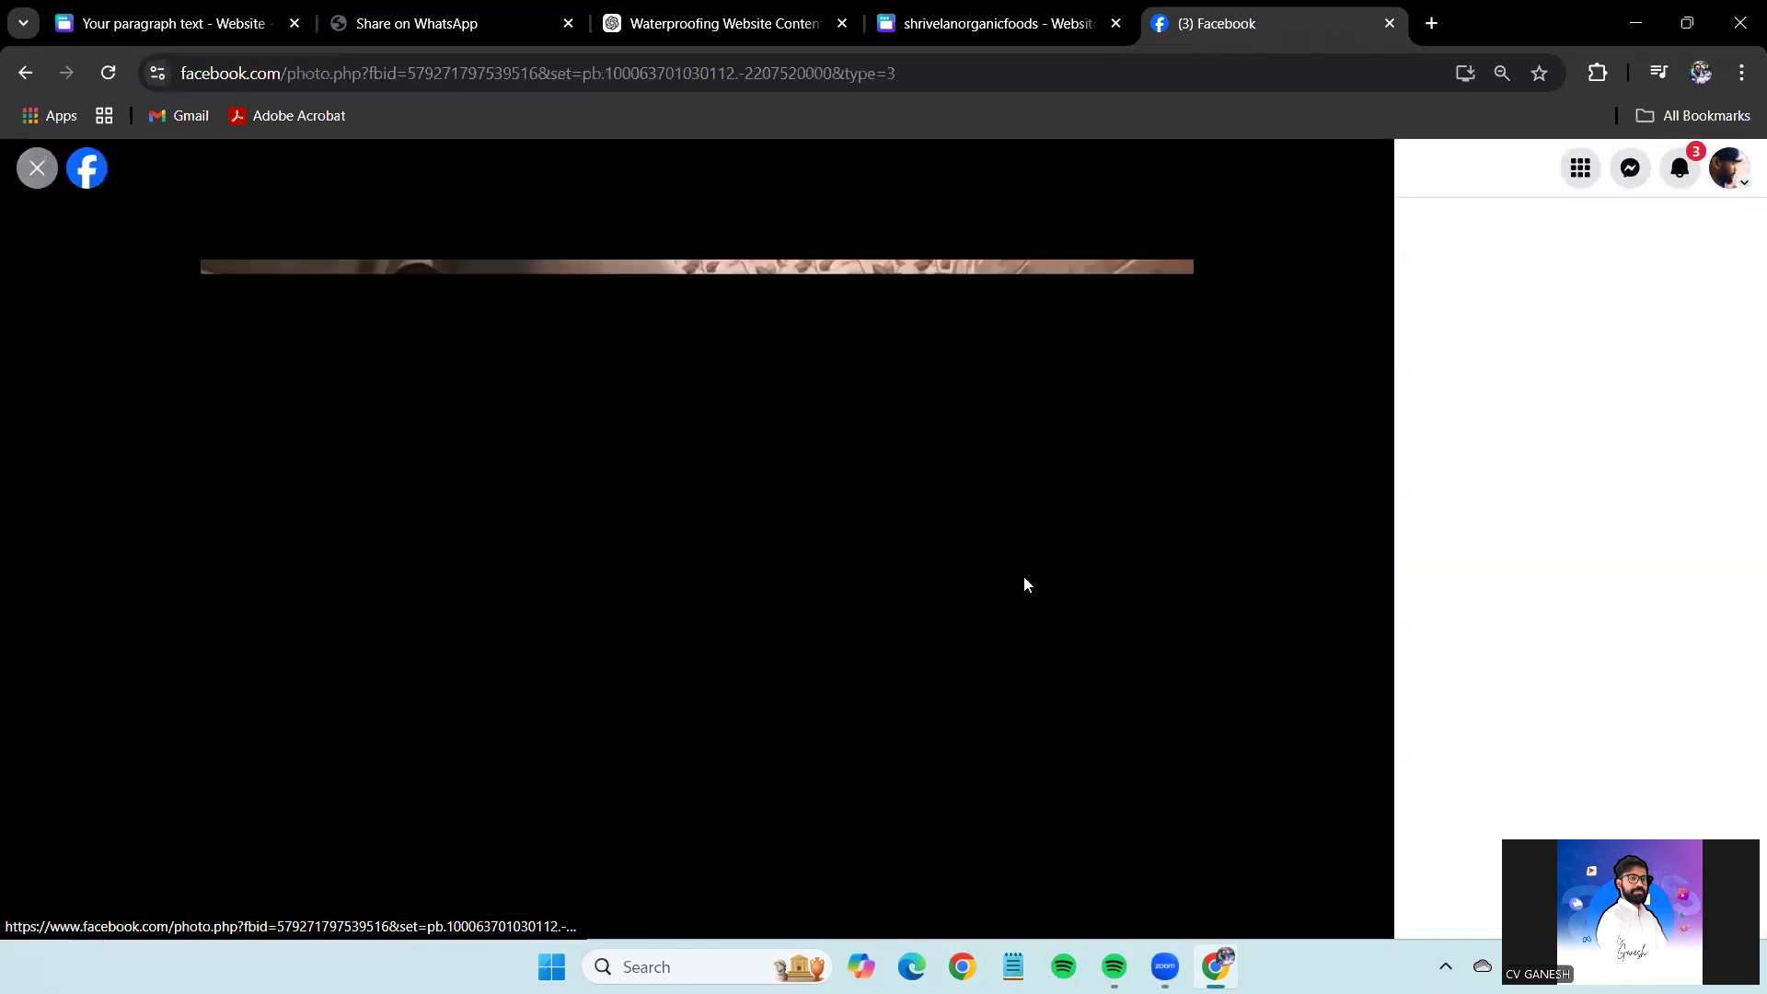
{"action": "right_click", "coordinate": [811, 491]}
{"action": "left_click", "coordinate": [883, 589]}
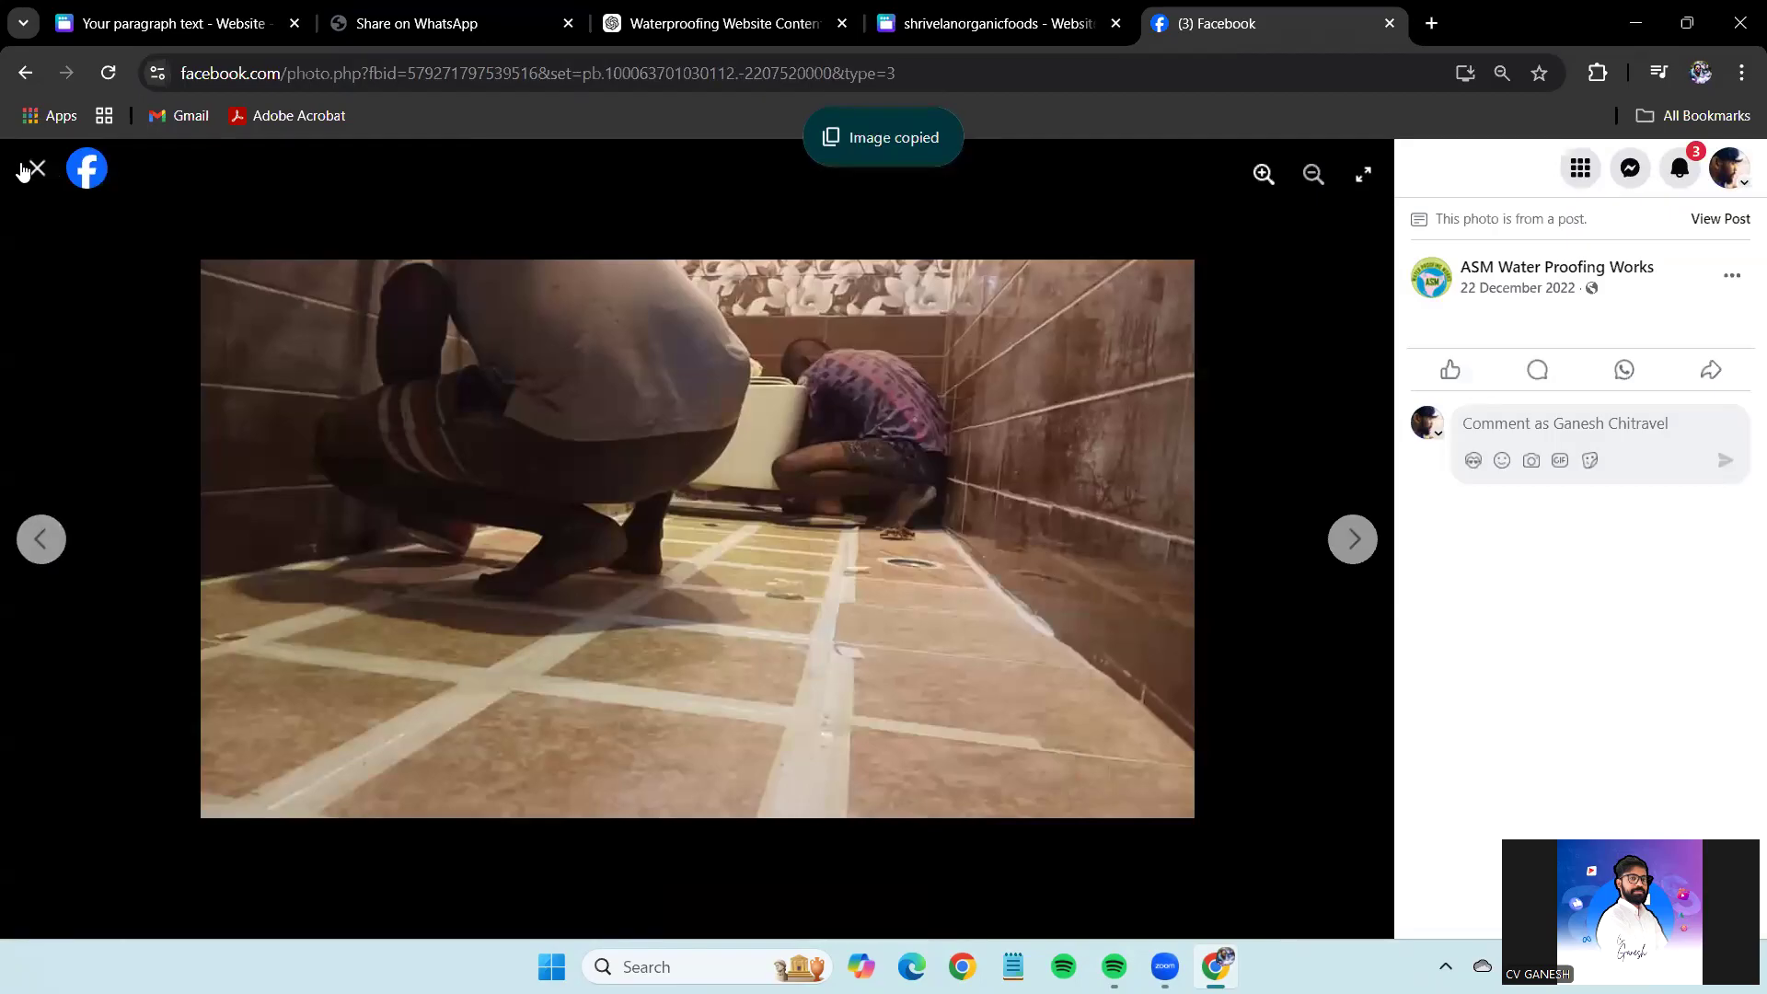
{"action": "left_click", "coordinate": [34, 167]}
{"action": "left_click", "coordinate": [166, 23]}
{"action": "key", "text": "ctrl+v"}
Copy the palm-tree rooftop photo from the Facebook album for the next frame.
{"action": "left_click", "coordinate": [1224, 11]}
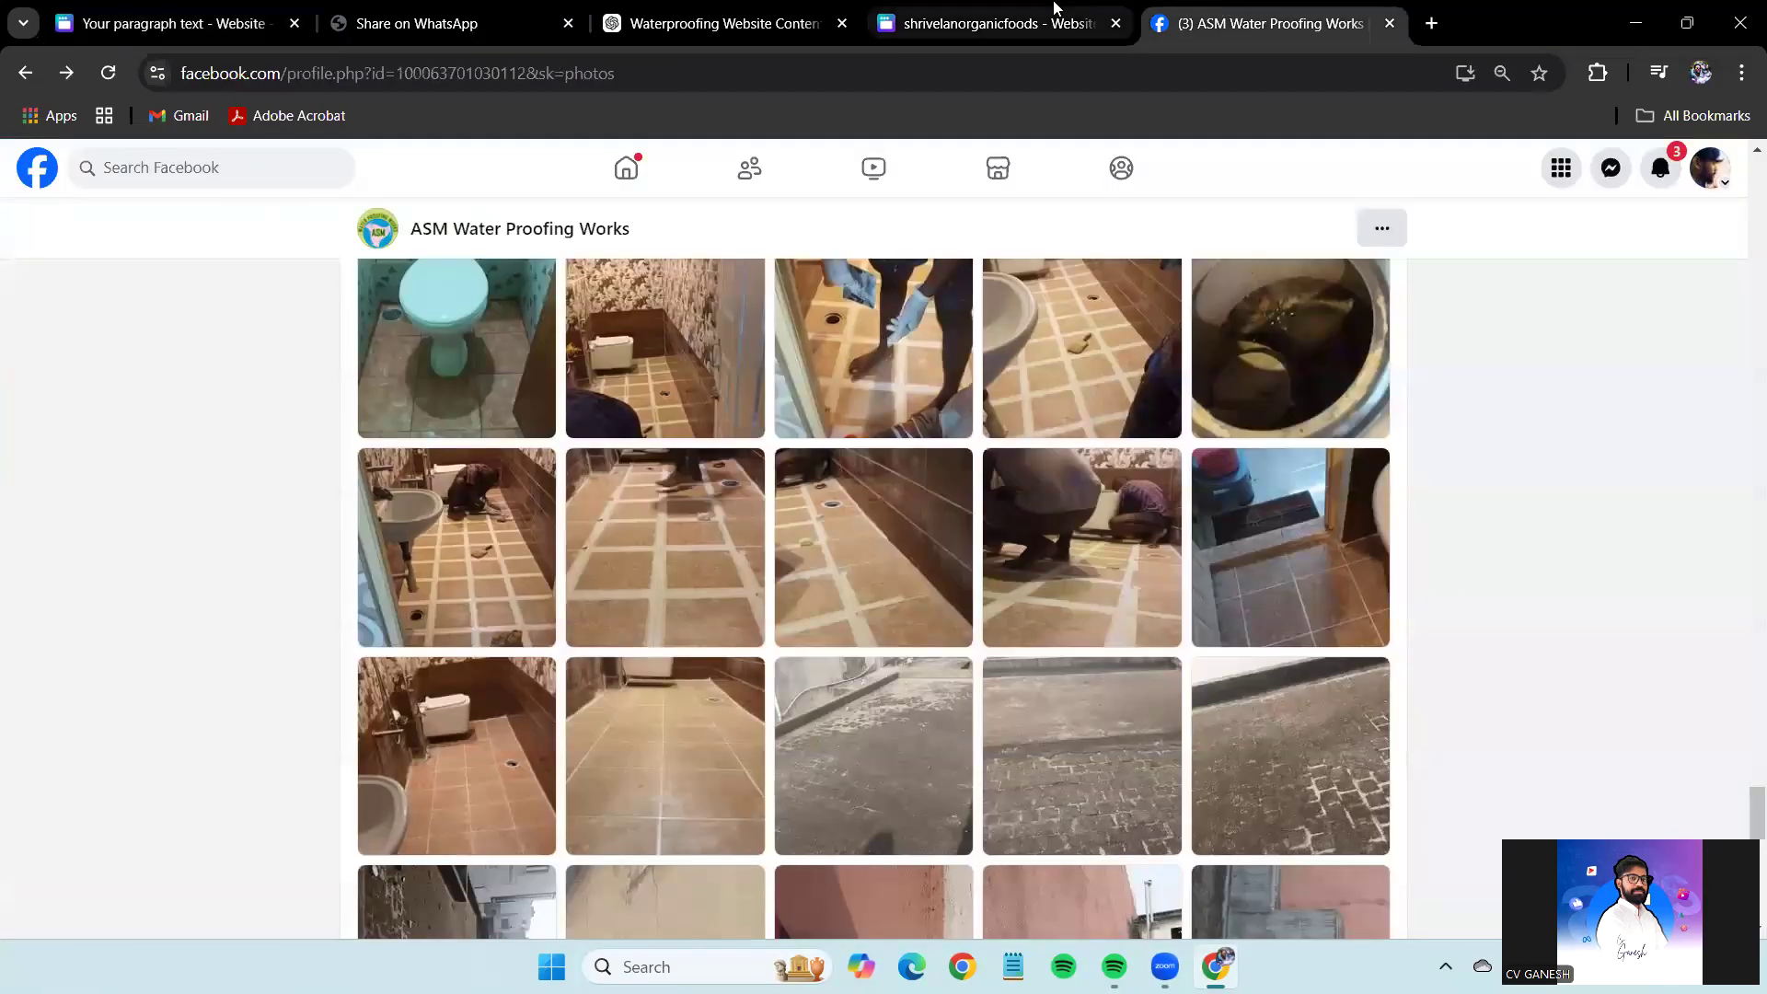
{"action": "scroll", "coordinate": [1096, 681], "scroll_direction": "down", "scroll_amount": 10}
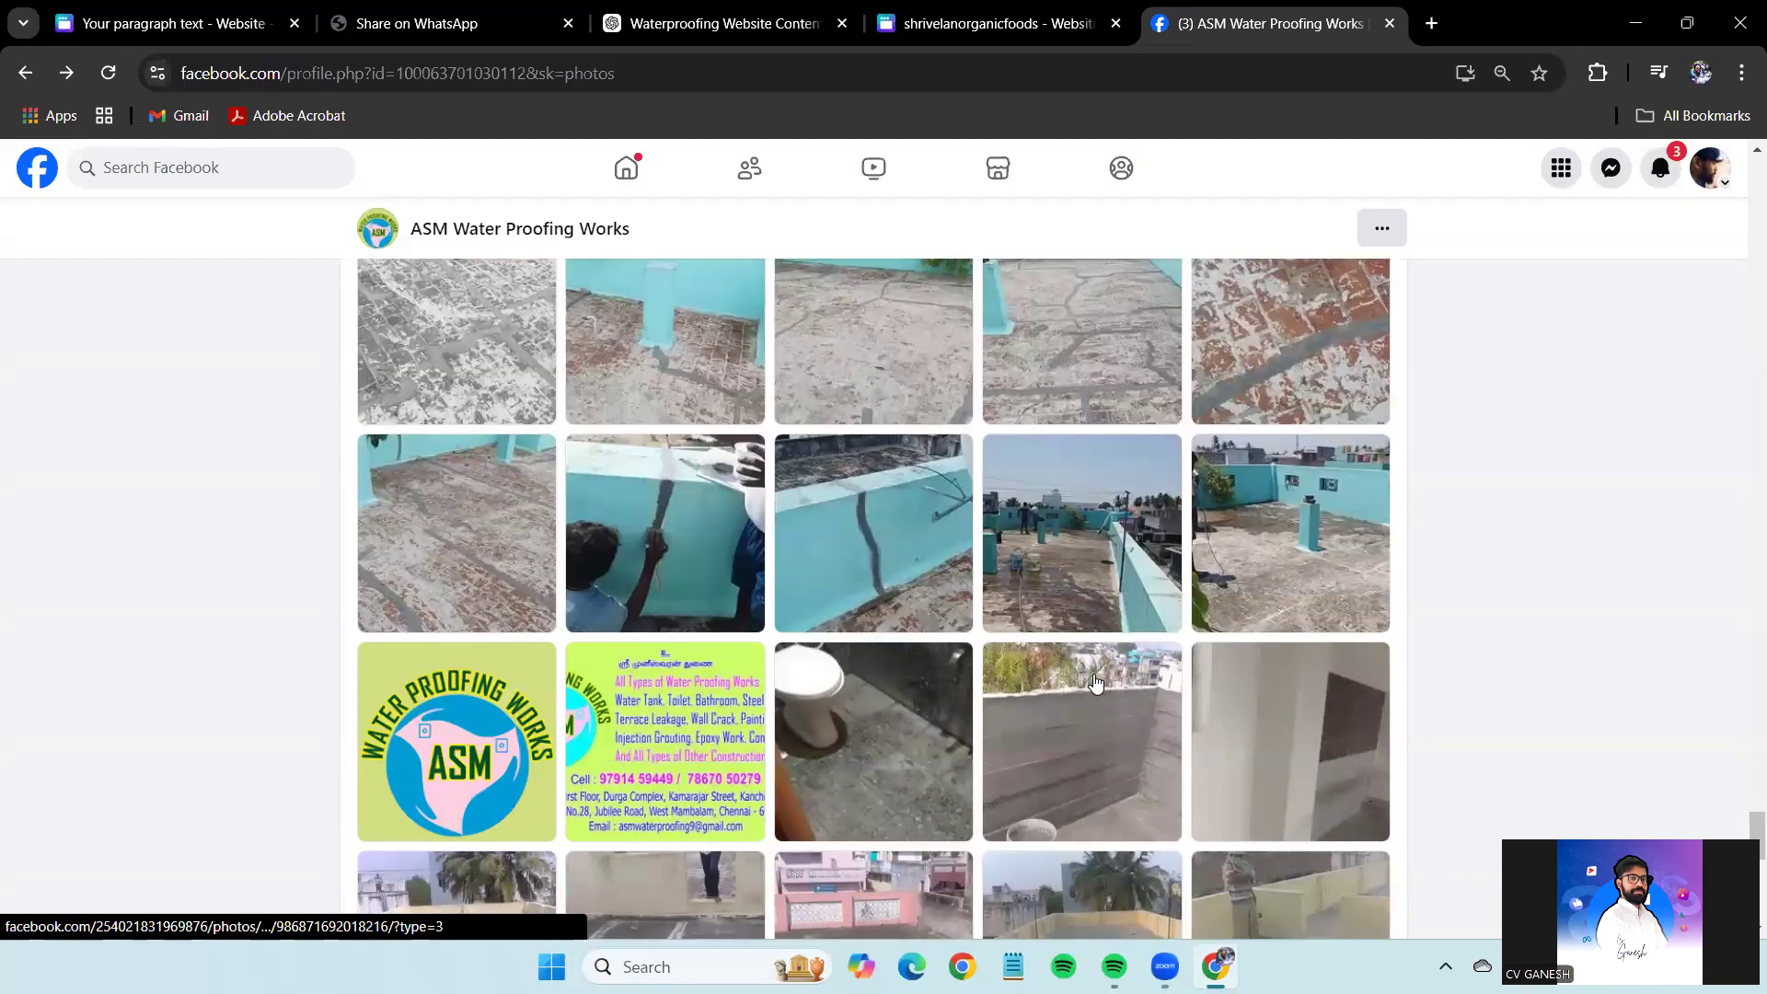
{"action": "left_click", "coordinate": [1071, 557]}
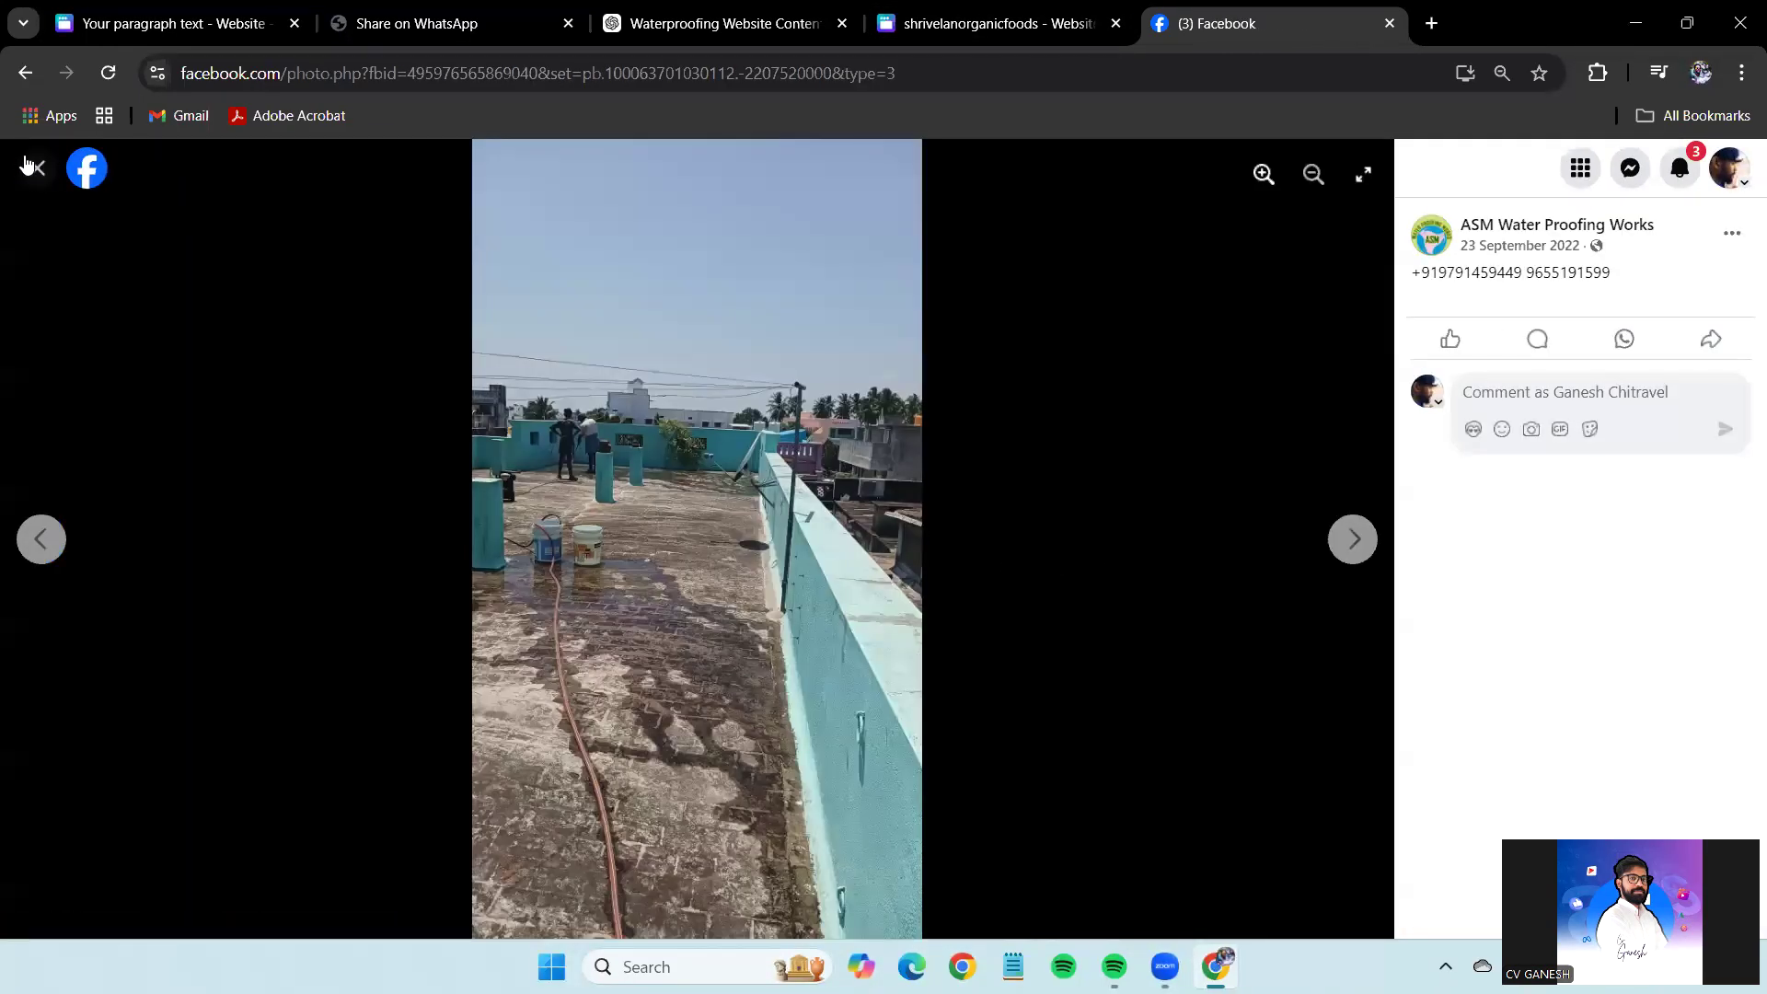
{"action": "left_click", "coordinate": [30, 167]}
{"action": "scroll", "coordinate": [1254, 599], "scroll_direction": "down", "scroll_amount": 5}
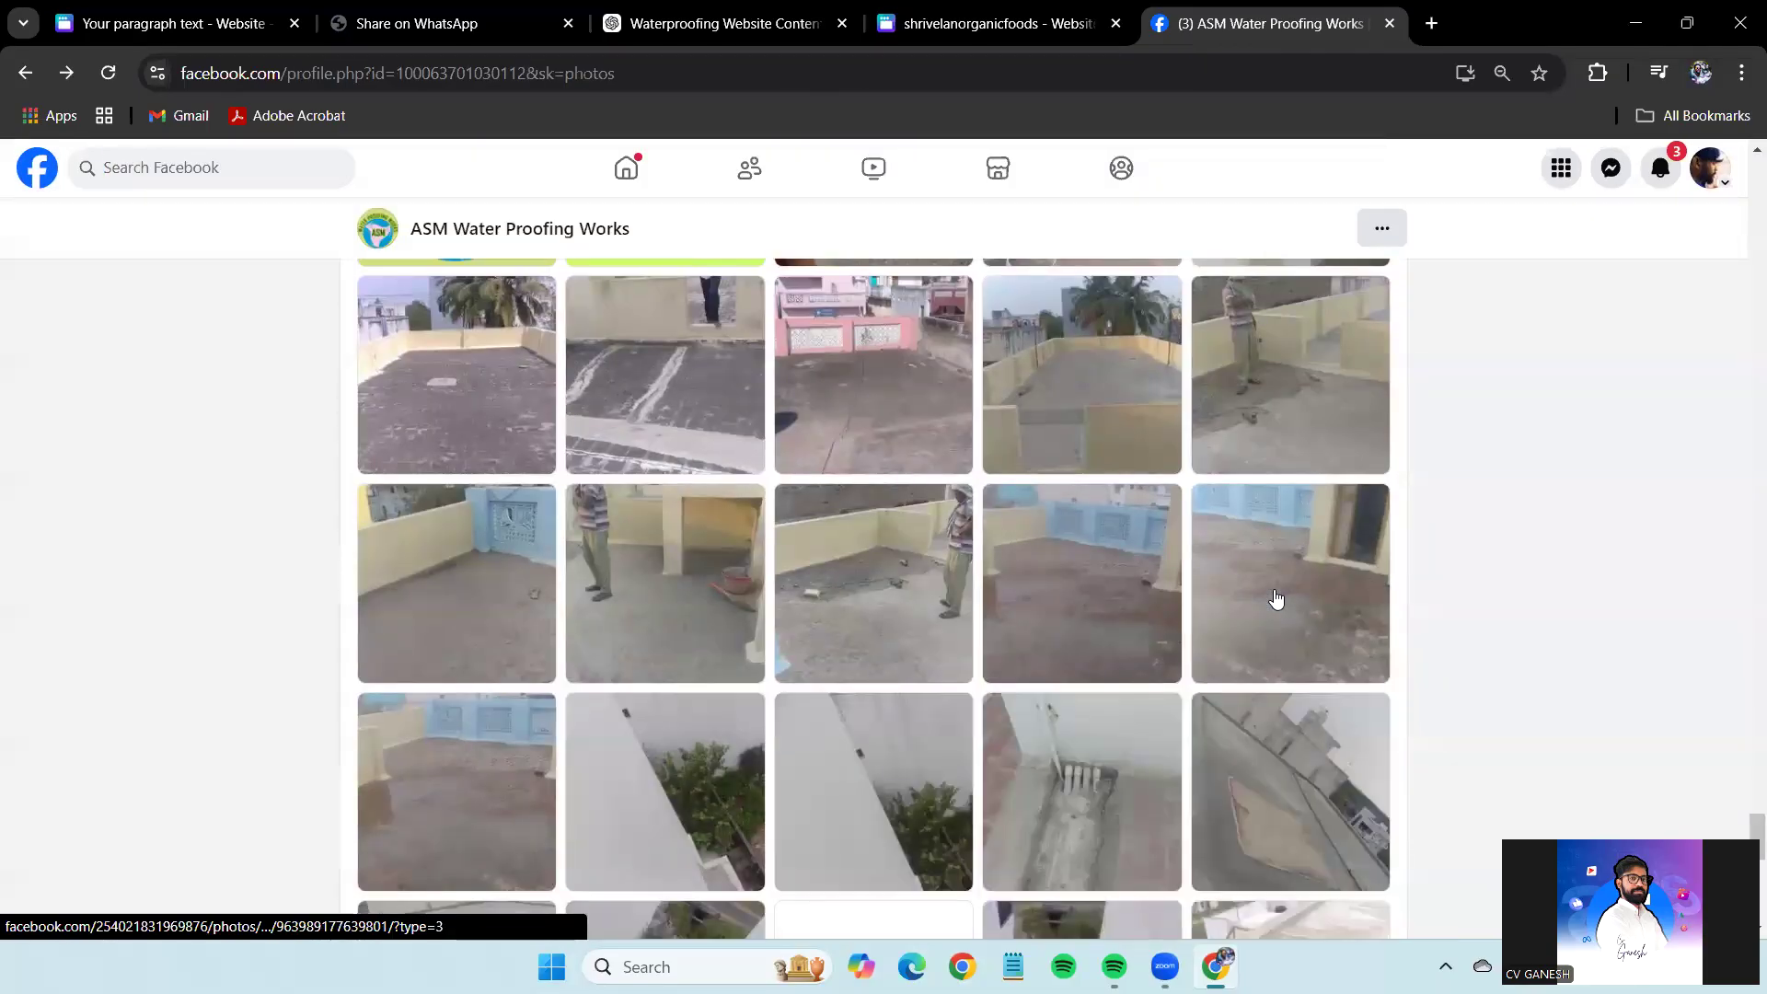
{"action": "scroll", "coordinate": [1276, 599], "scroll_direction": "down", "scroll_amount": 10}
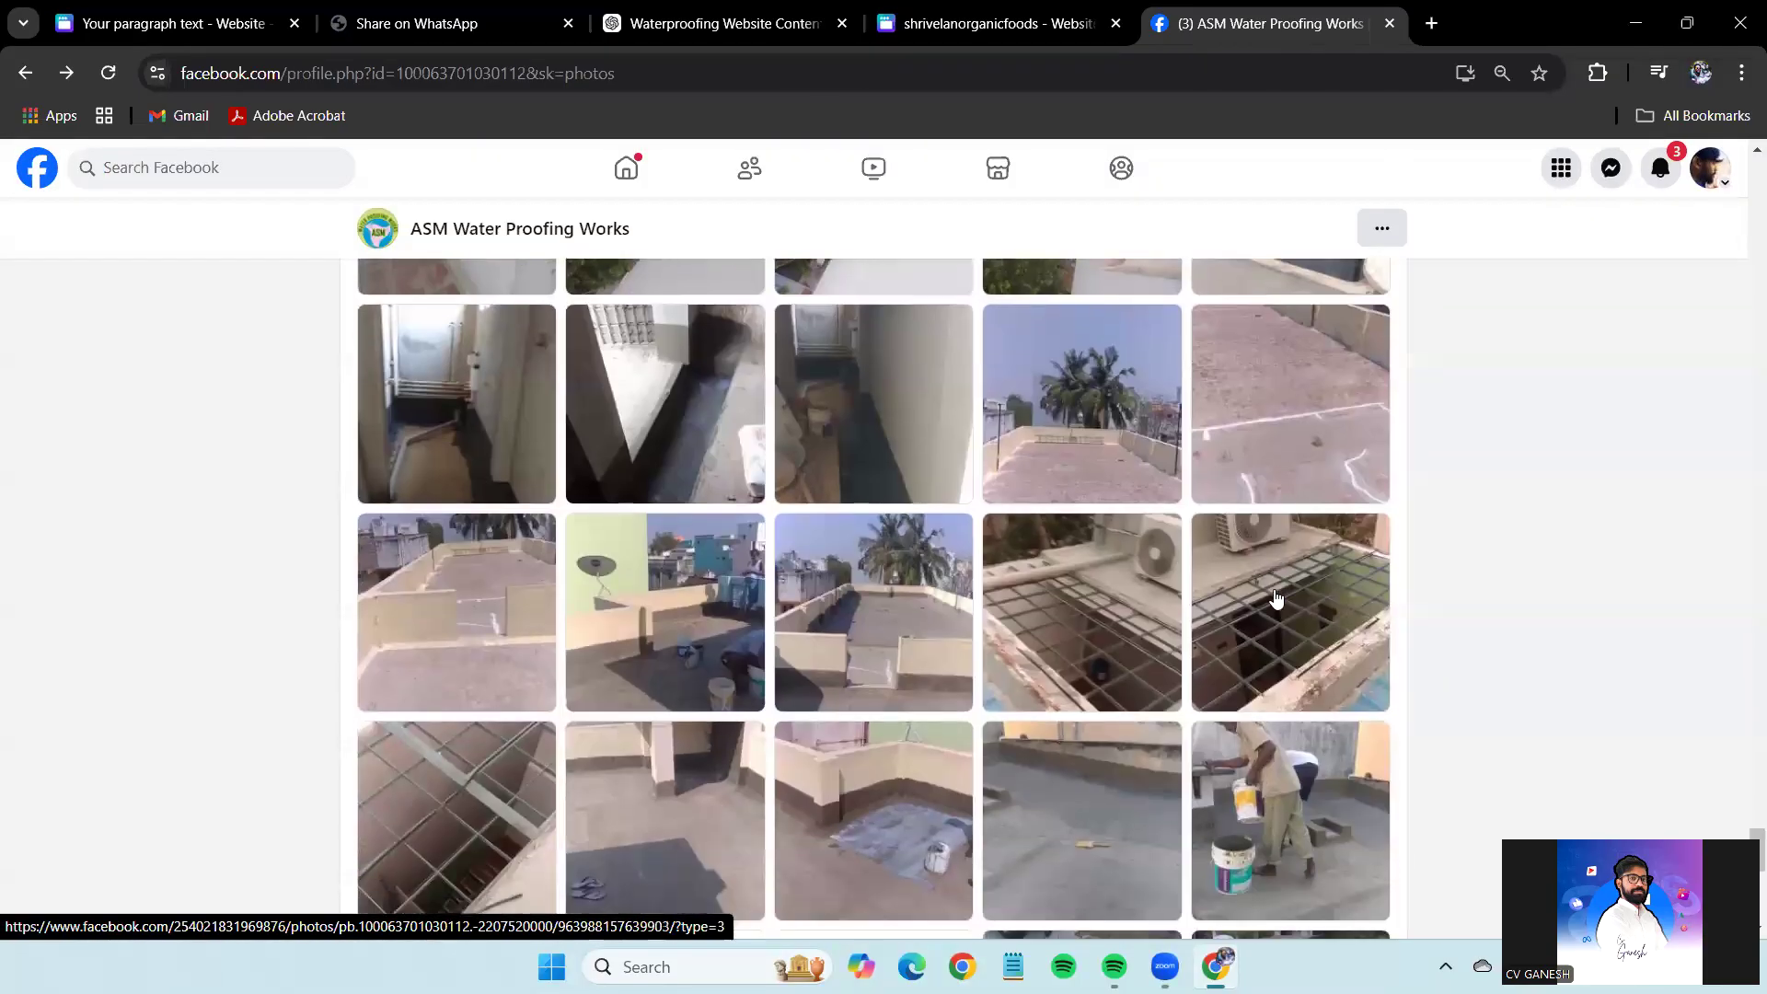
{"action": "scroll", "coordinate": [1276, 599], "scroll_direction": "down", "scroll_amount": 1}
{"action": "left_click", "coordinate": [907, 517]}
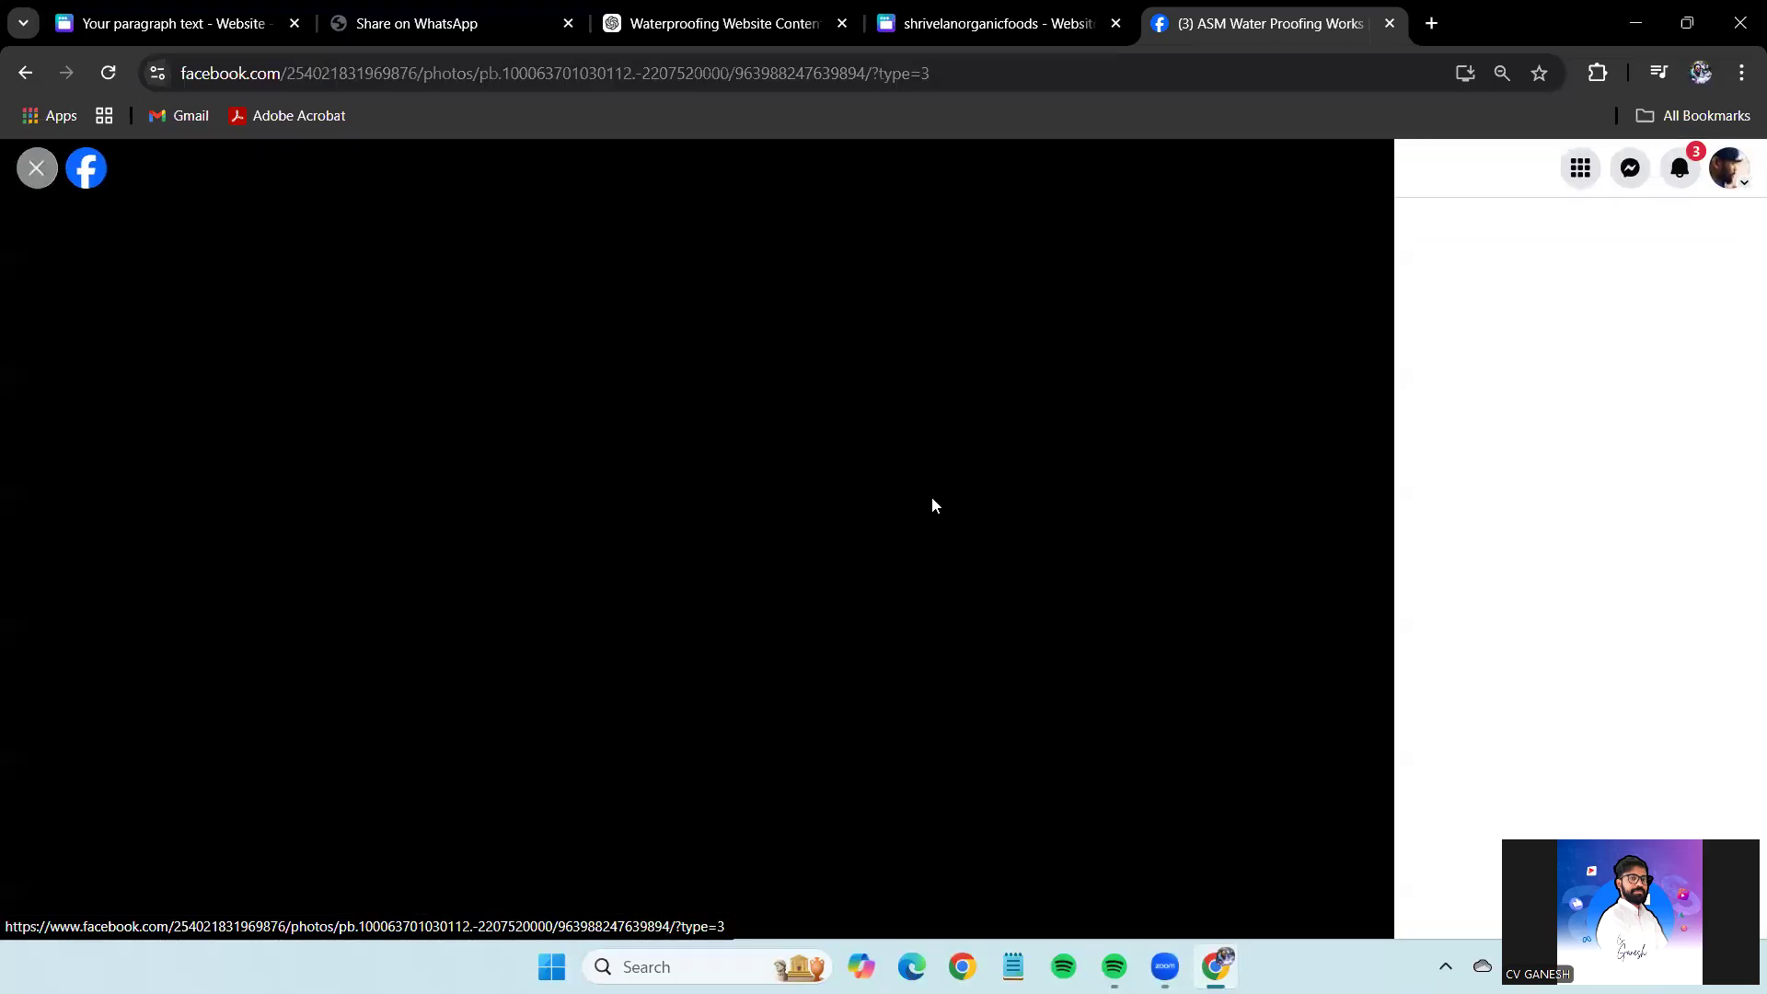
{"action": "right_click", "coordinate": [733, 372]}
{"action": "left_click", "coordinate": [856, 460]}
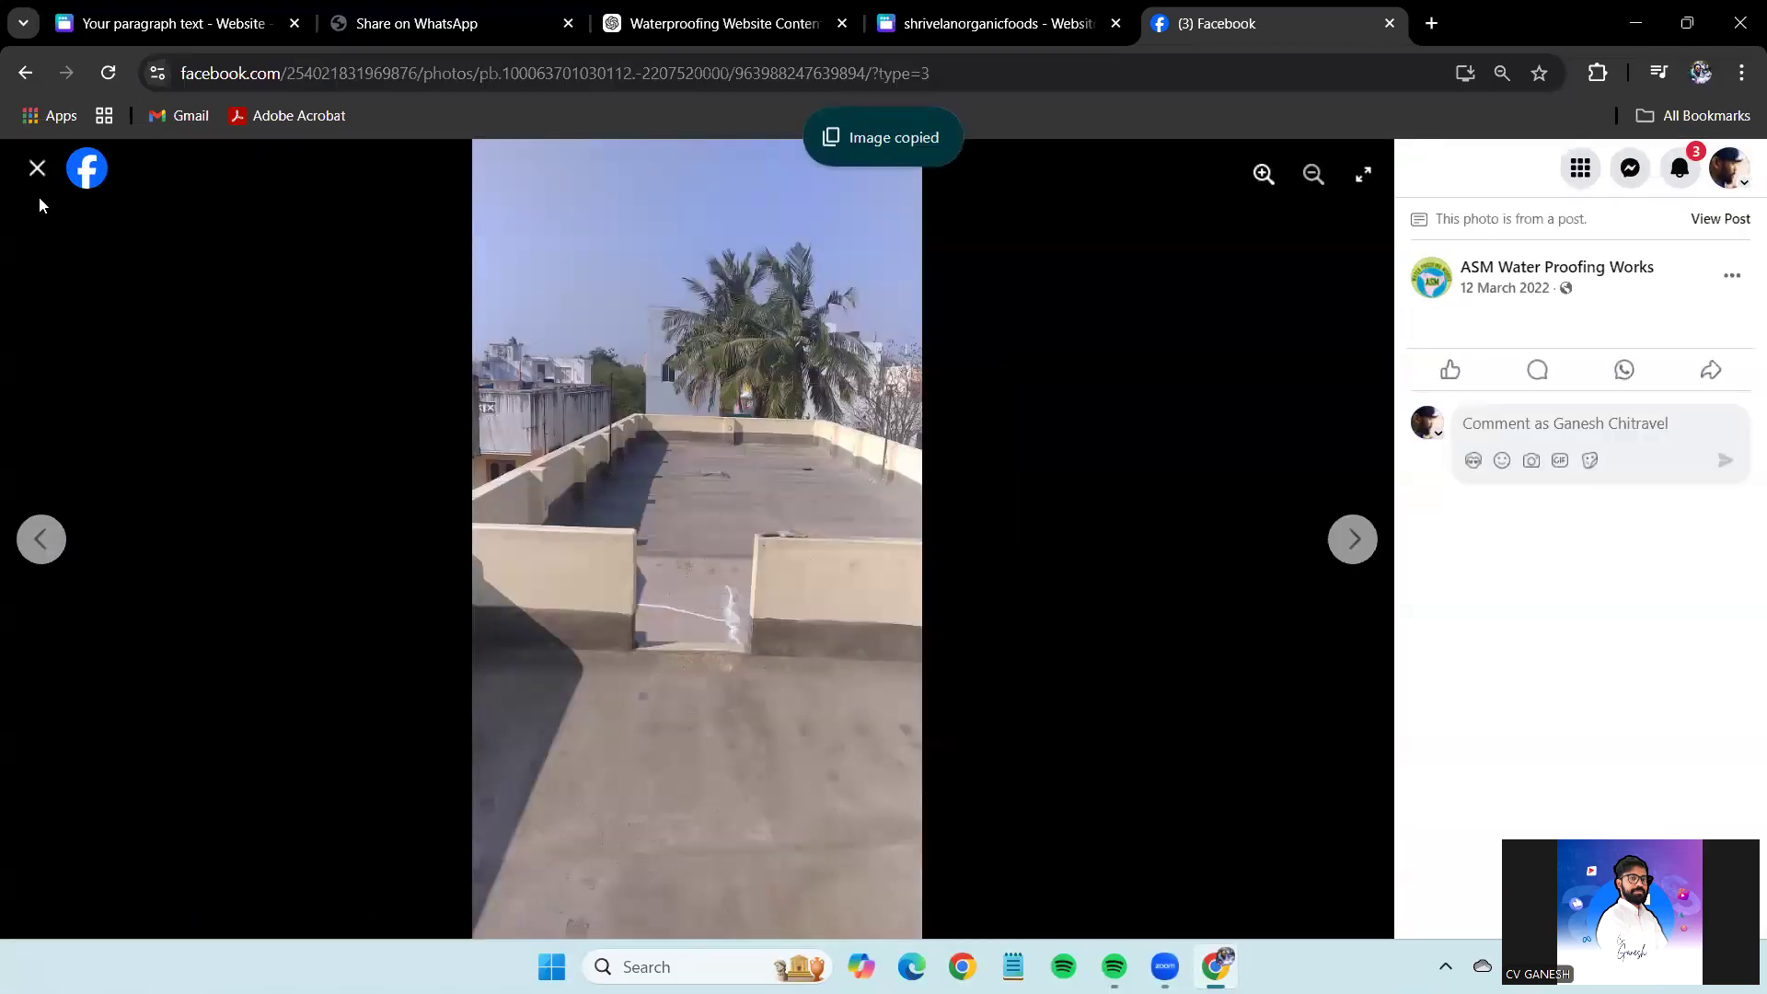
{"action": "left_click", "coordinate": [37, 168]}
{"action": "left_click", "coordinate": [99, 9]}
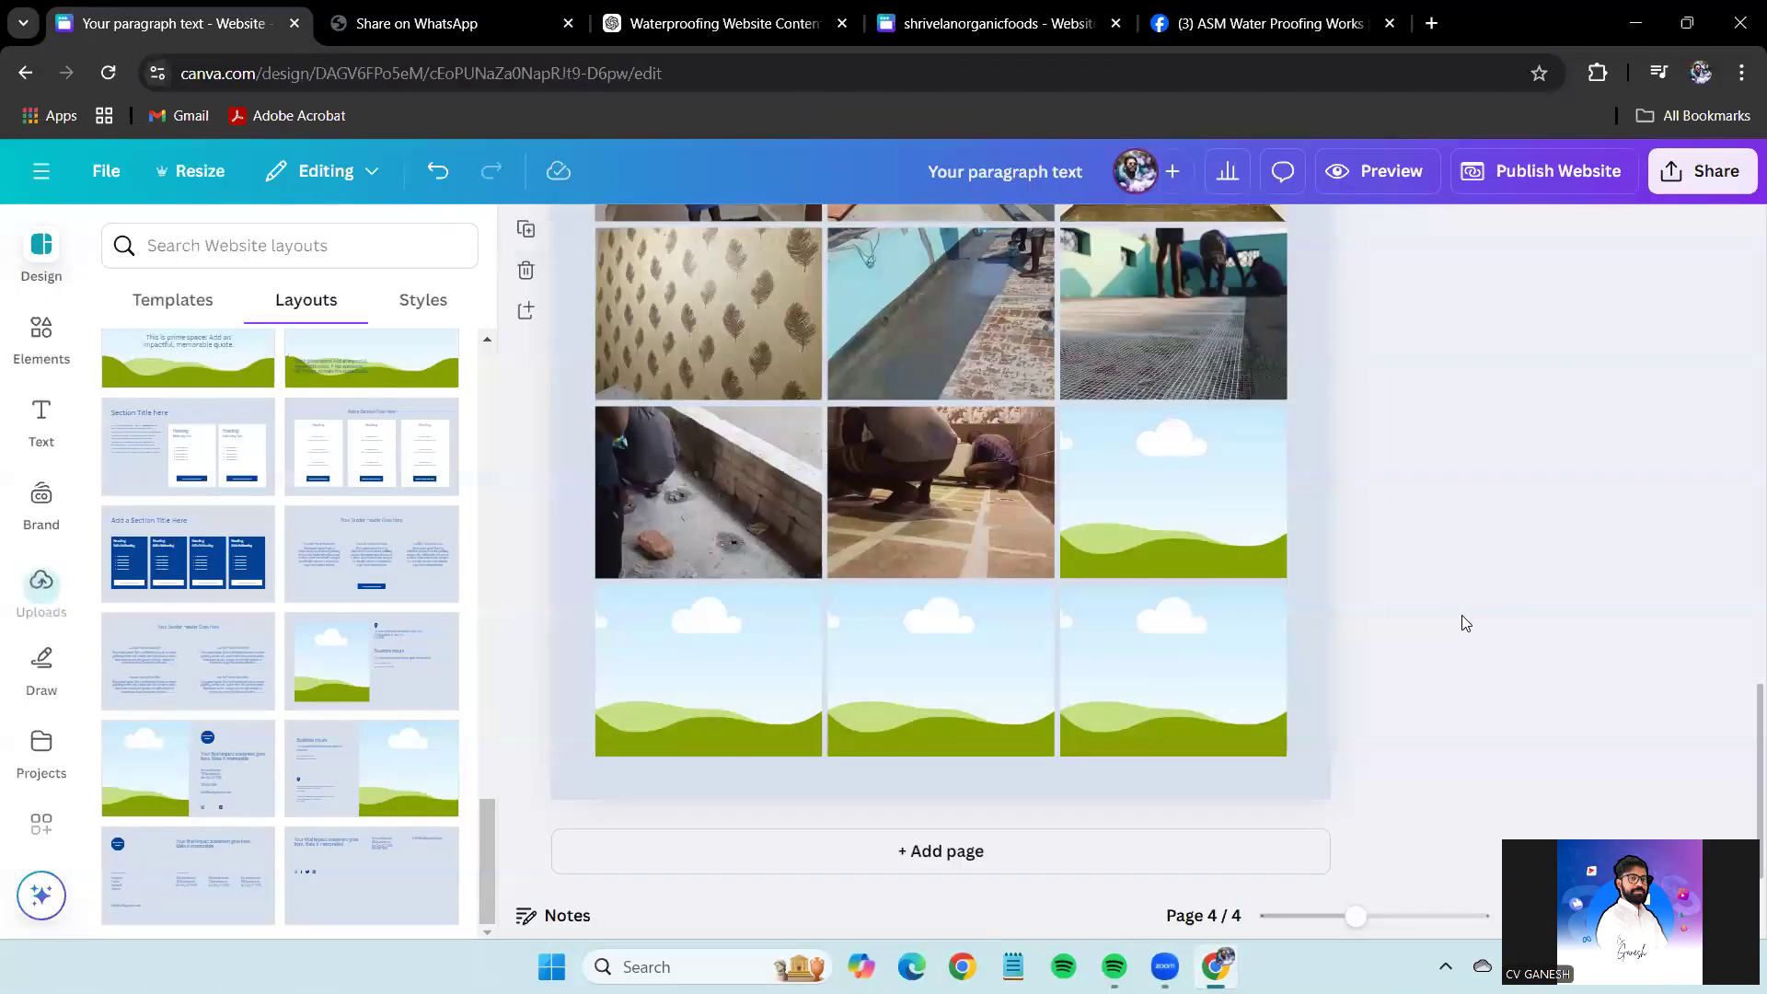
Delete the three empty bottom-row frames on page 4 and shorten the page to fit the 3x3 grid.
{"action": "left_click_drag", "start_coordinate": [1482, 680], "coordinate": [573, 687]}
{"action": "key", "text": "Delete"}
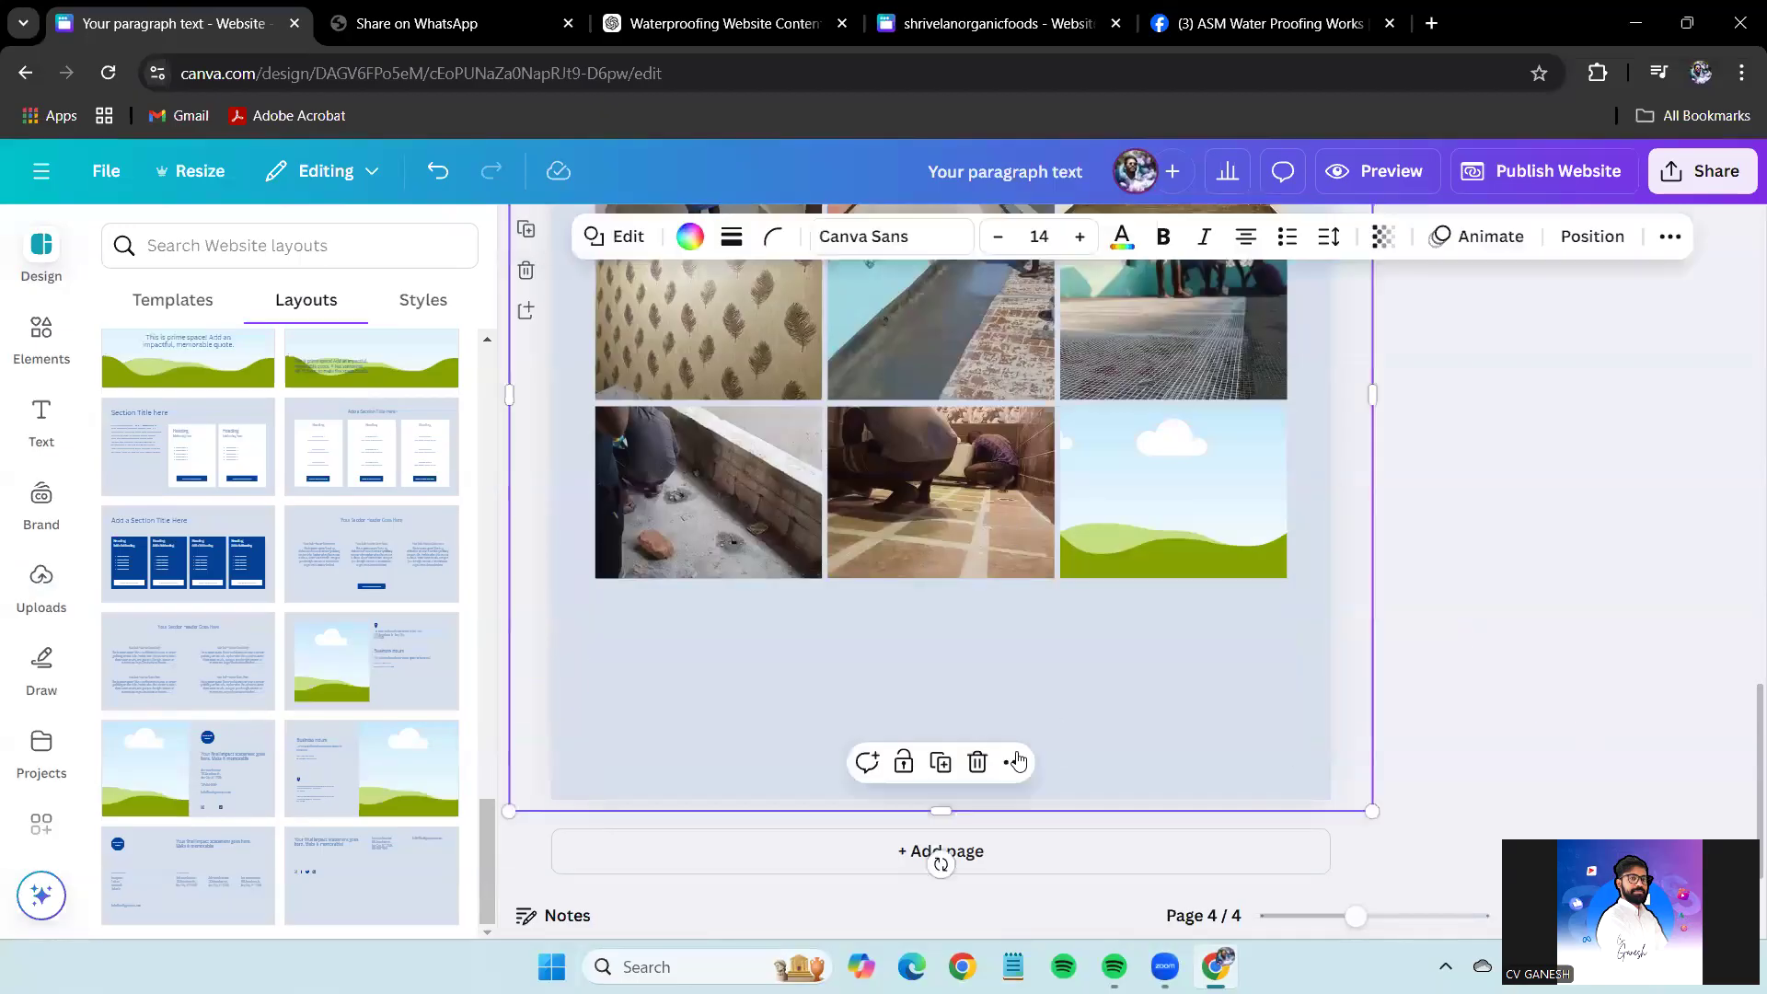
{"action": "left_click_drag", "start_coordinate": [966, 811], "coordinate": [951, 600]}
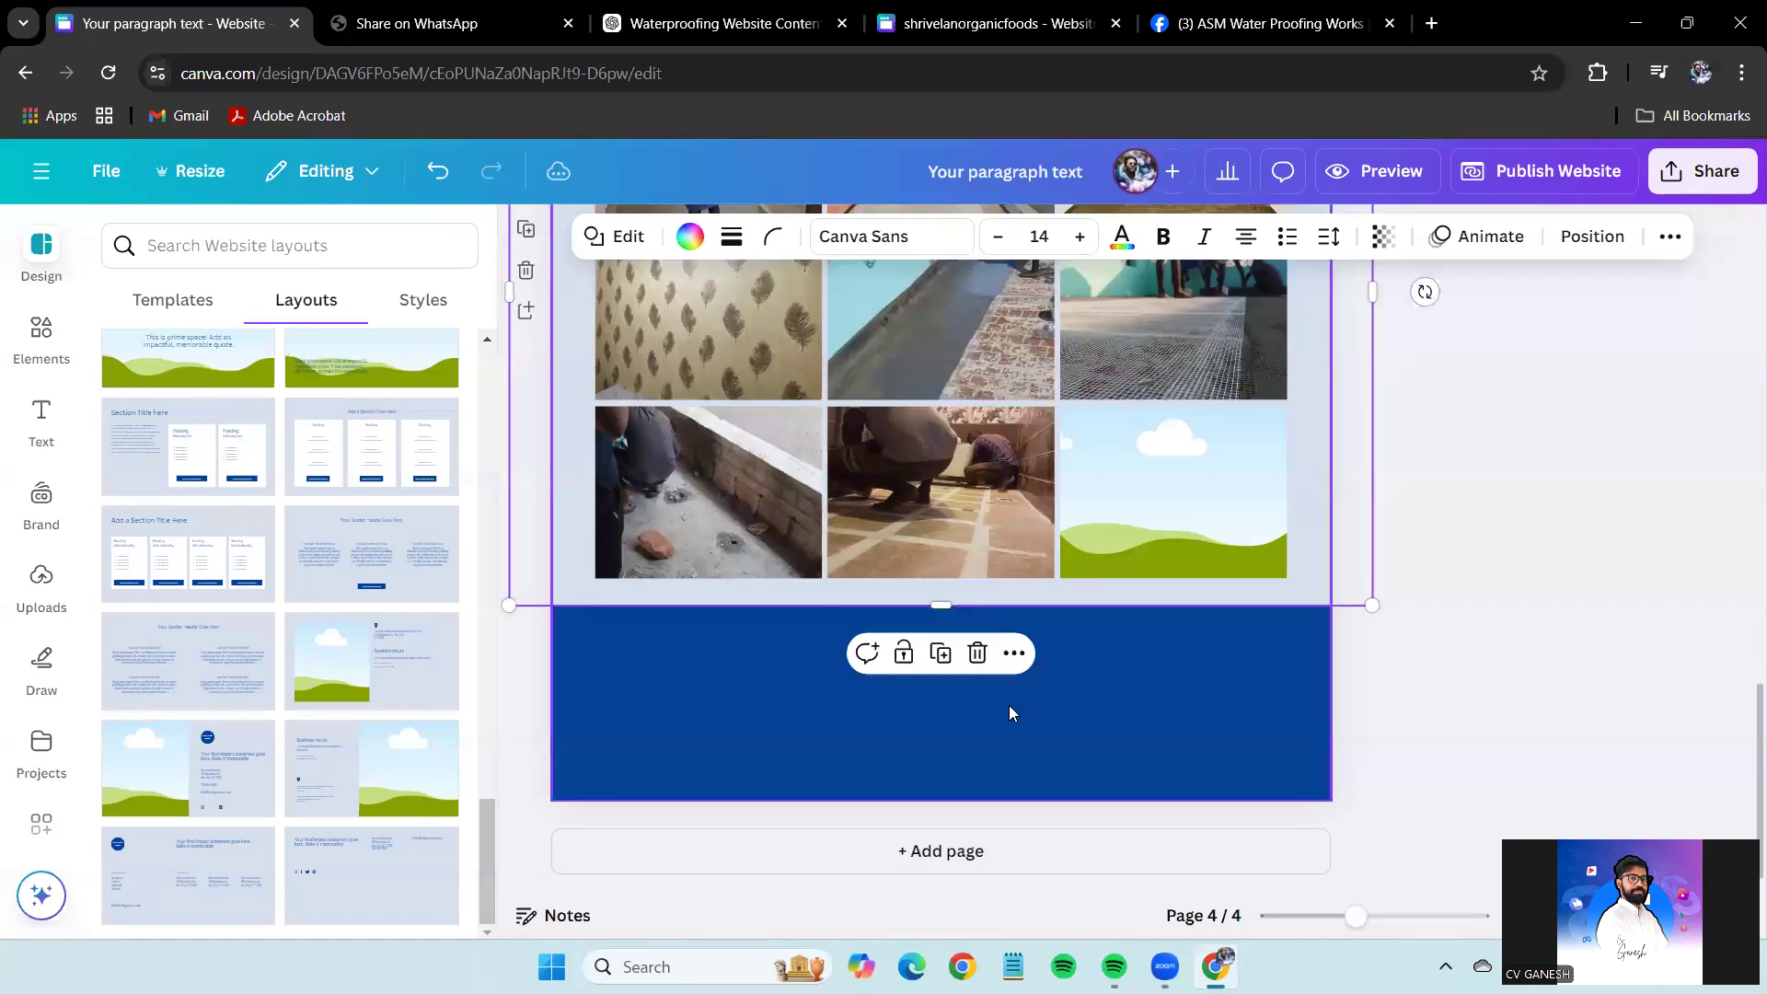
{"action": "left_click_drag", "start_coordinate": [956, 802], "coordinate": [949, 699]}
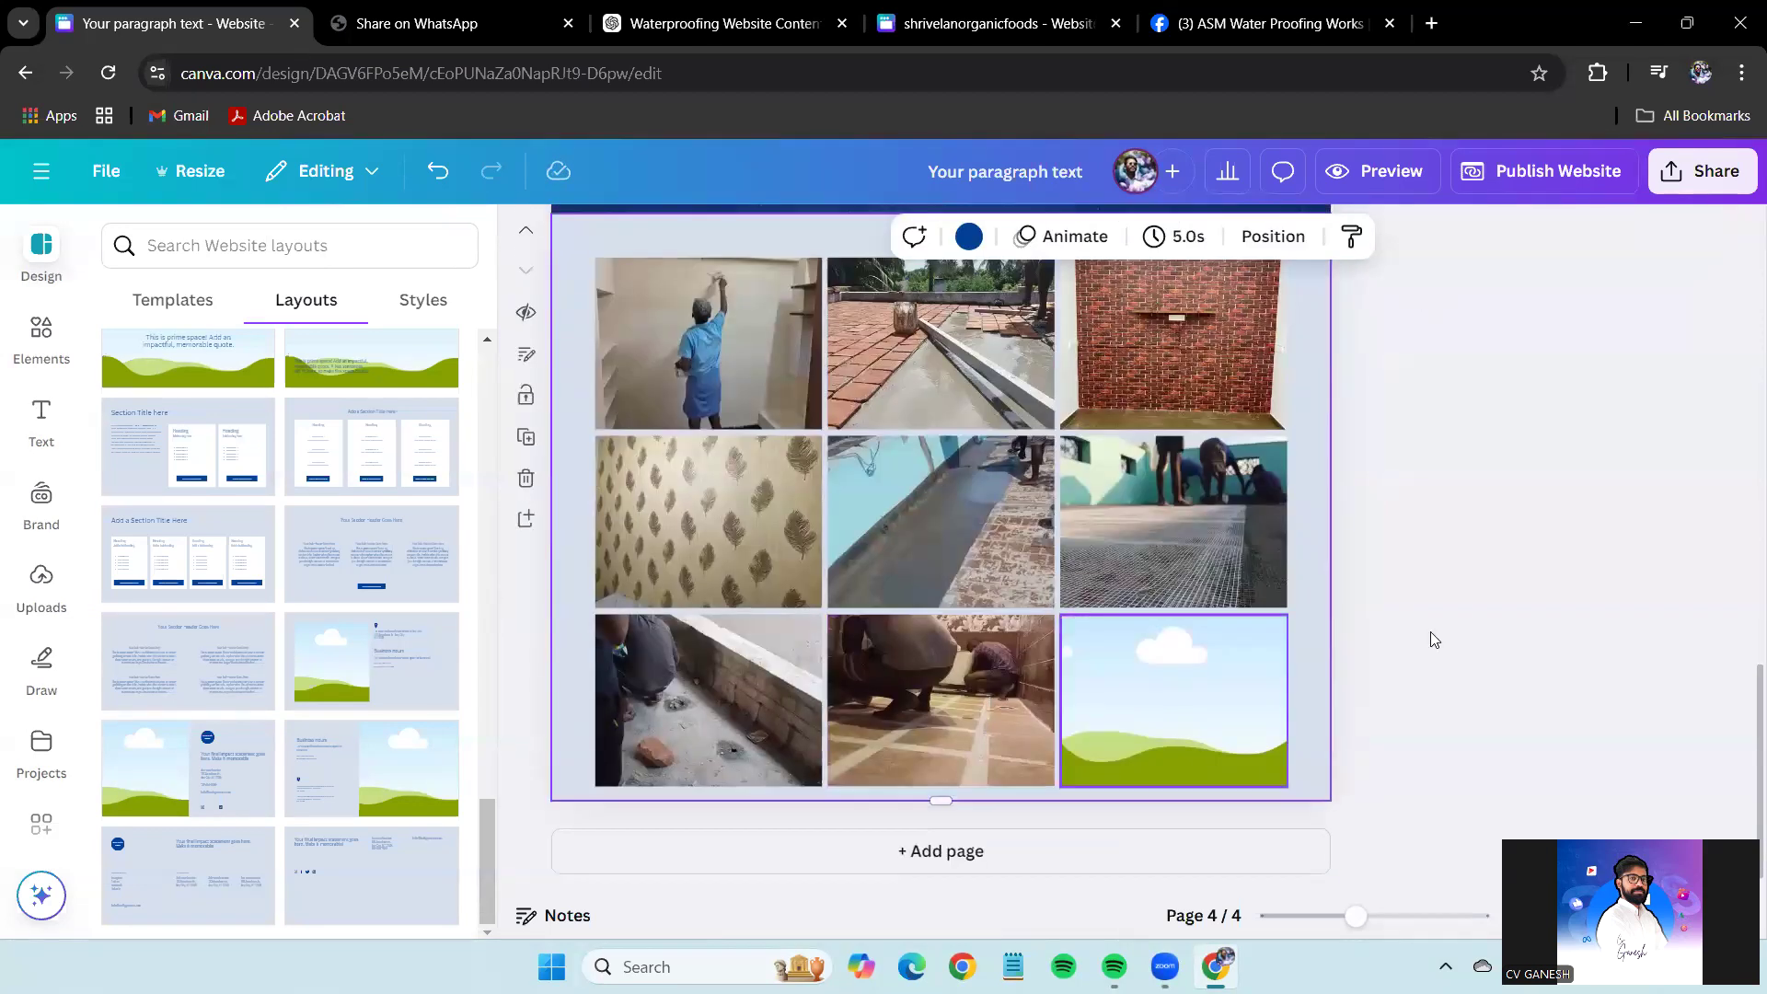
Switch to the ASM Water Proofing Works Facebook photos tab via the organic foods tab.
{"action": "left_click", "coordinate": [1067, 20]}
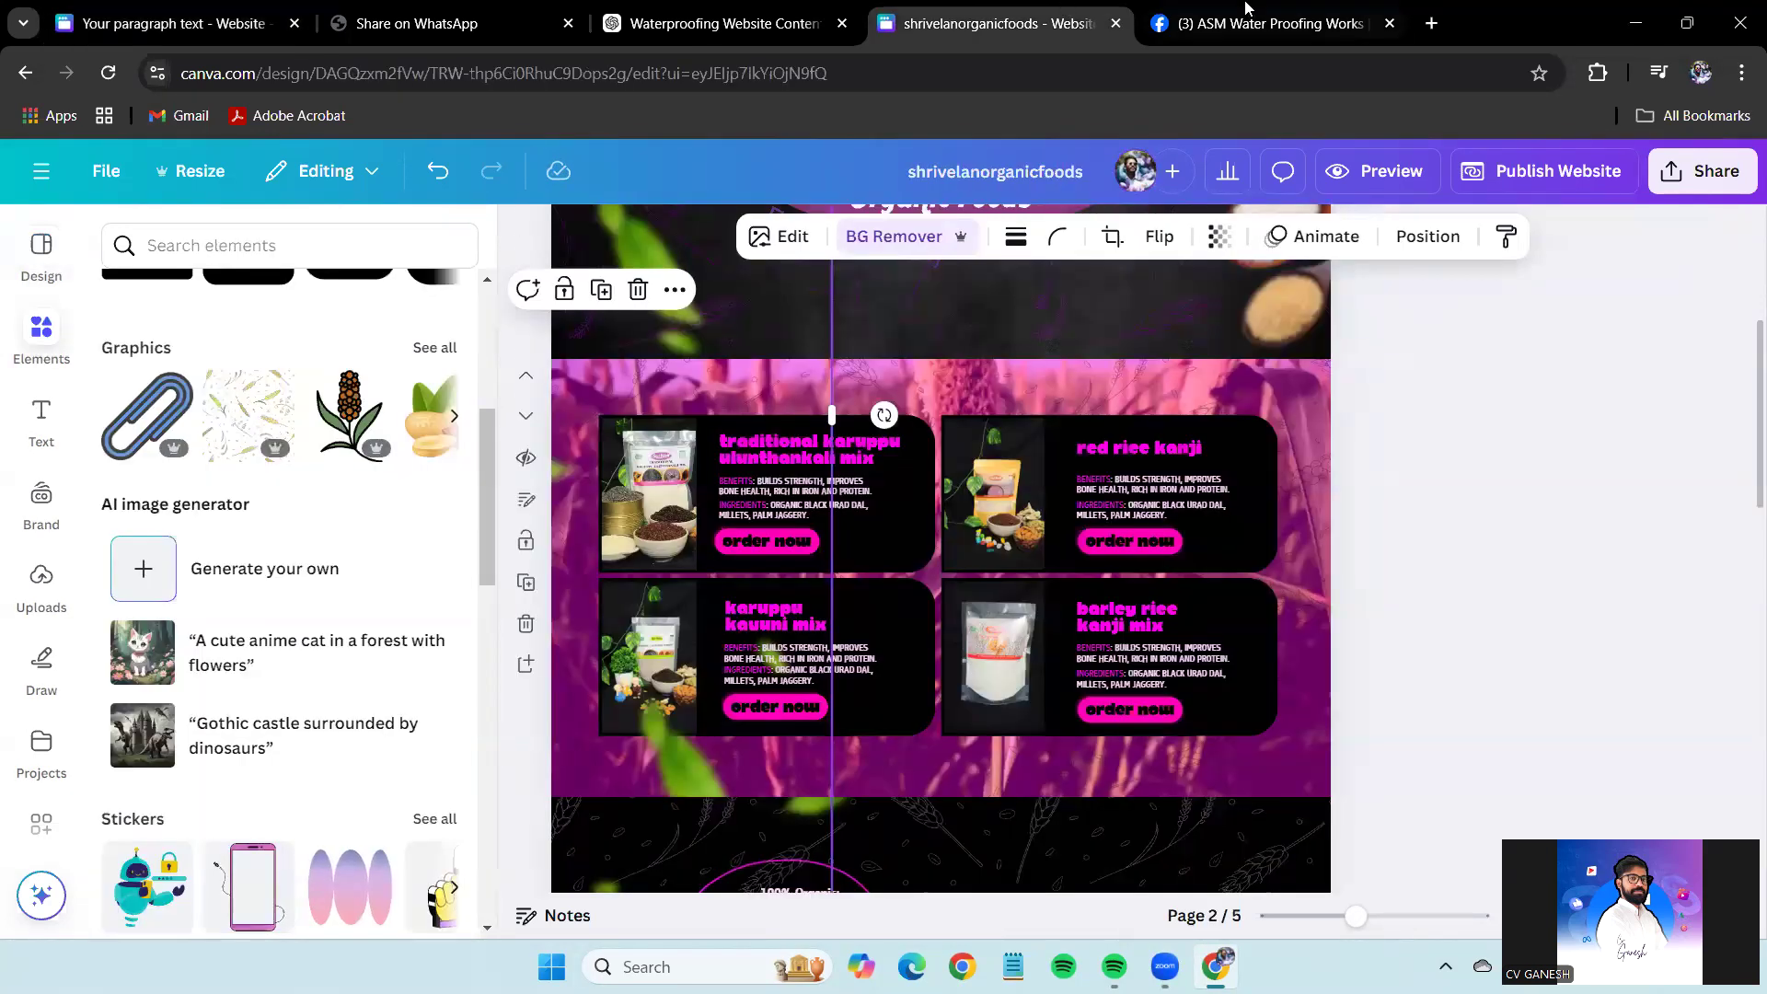
{"action": "left_click", "coordinate": [1244, 17]}
{"action": "scroll", "coordinate": [1288, 781], "scroll_direction": "up", "scroll_amount": 10}
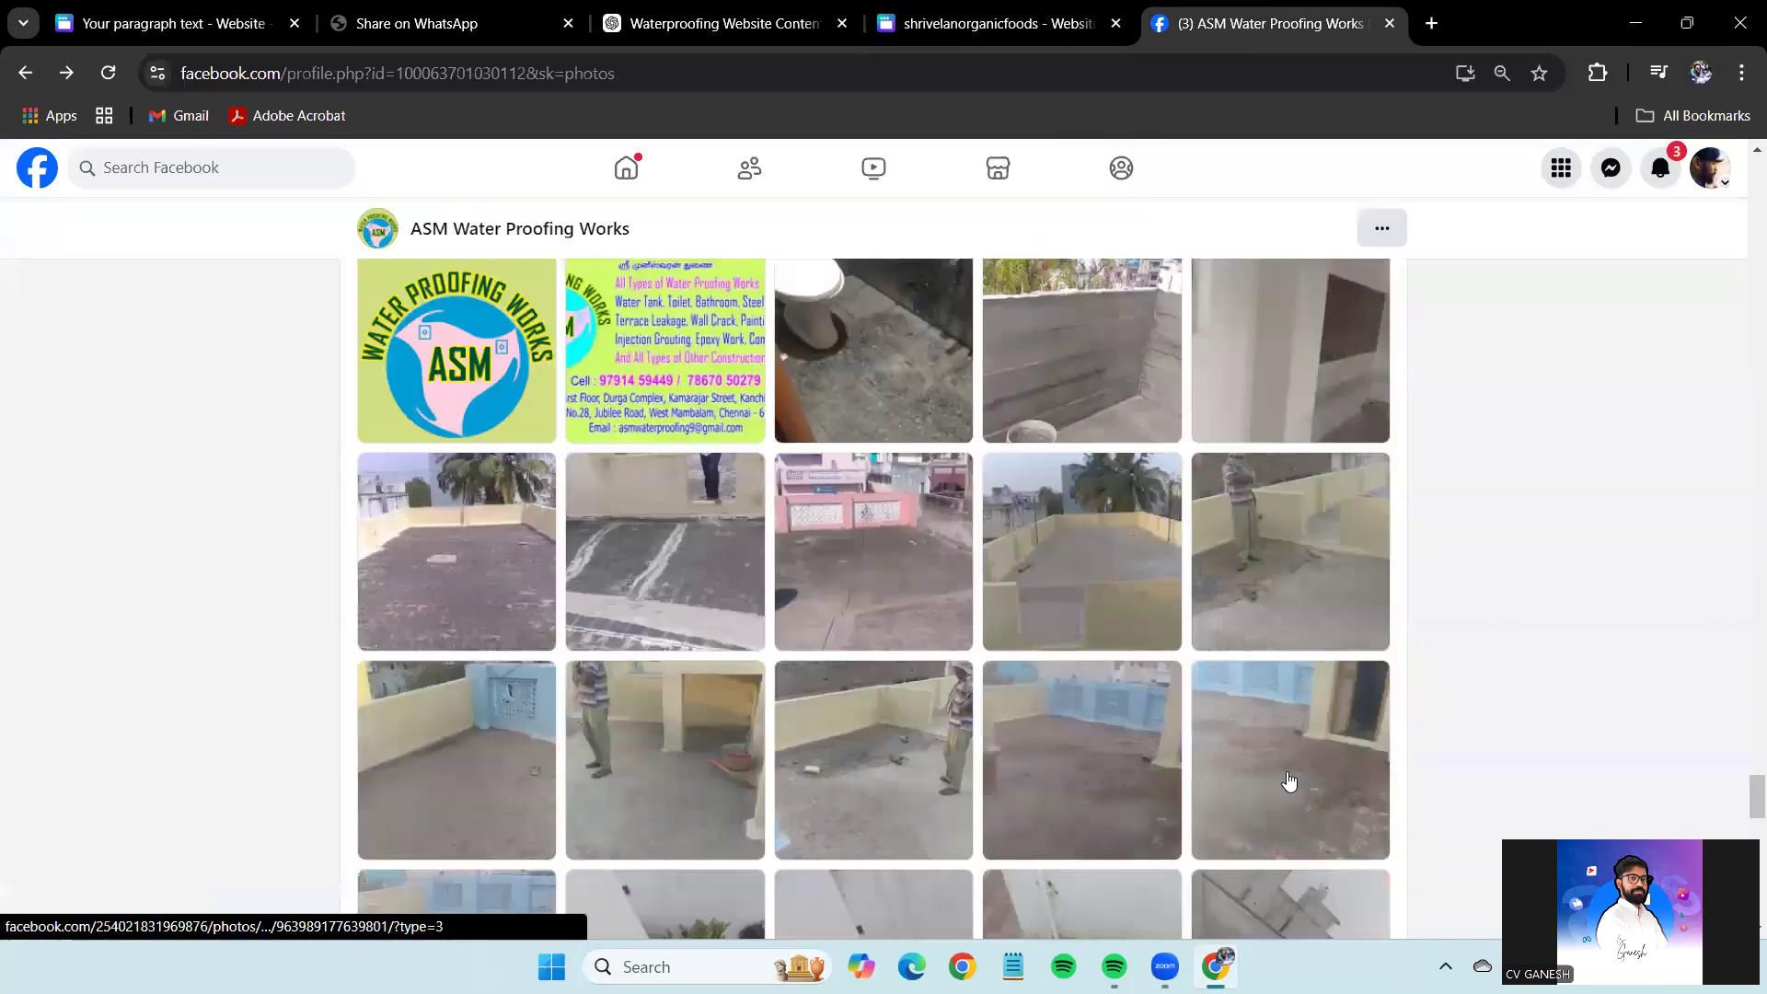
Find a rooftop work photo on the Facebook page and copy the image.
{"action": "scroll", "coordinate": [1288, 782], "scroll_direction": "up", "scroll_amount": 3}
{"action": "scroll", "coordinate": [1279, 764], "scroll_direction": "down", "scroll_amount": 11}
{"action": "scroll", "coordinate": [1268, 743], "scroll_direction": "up", "scroll_amount": 7}
{"action": "scroll", "coordinate": [1268, 742], "scroll_direction": "up", "scroll_amount": 4}
{"action": "scroll", "coordinate": [1267, 744], "scroll_direction": "down", "scroll_amount": 15}
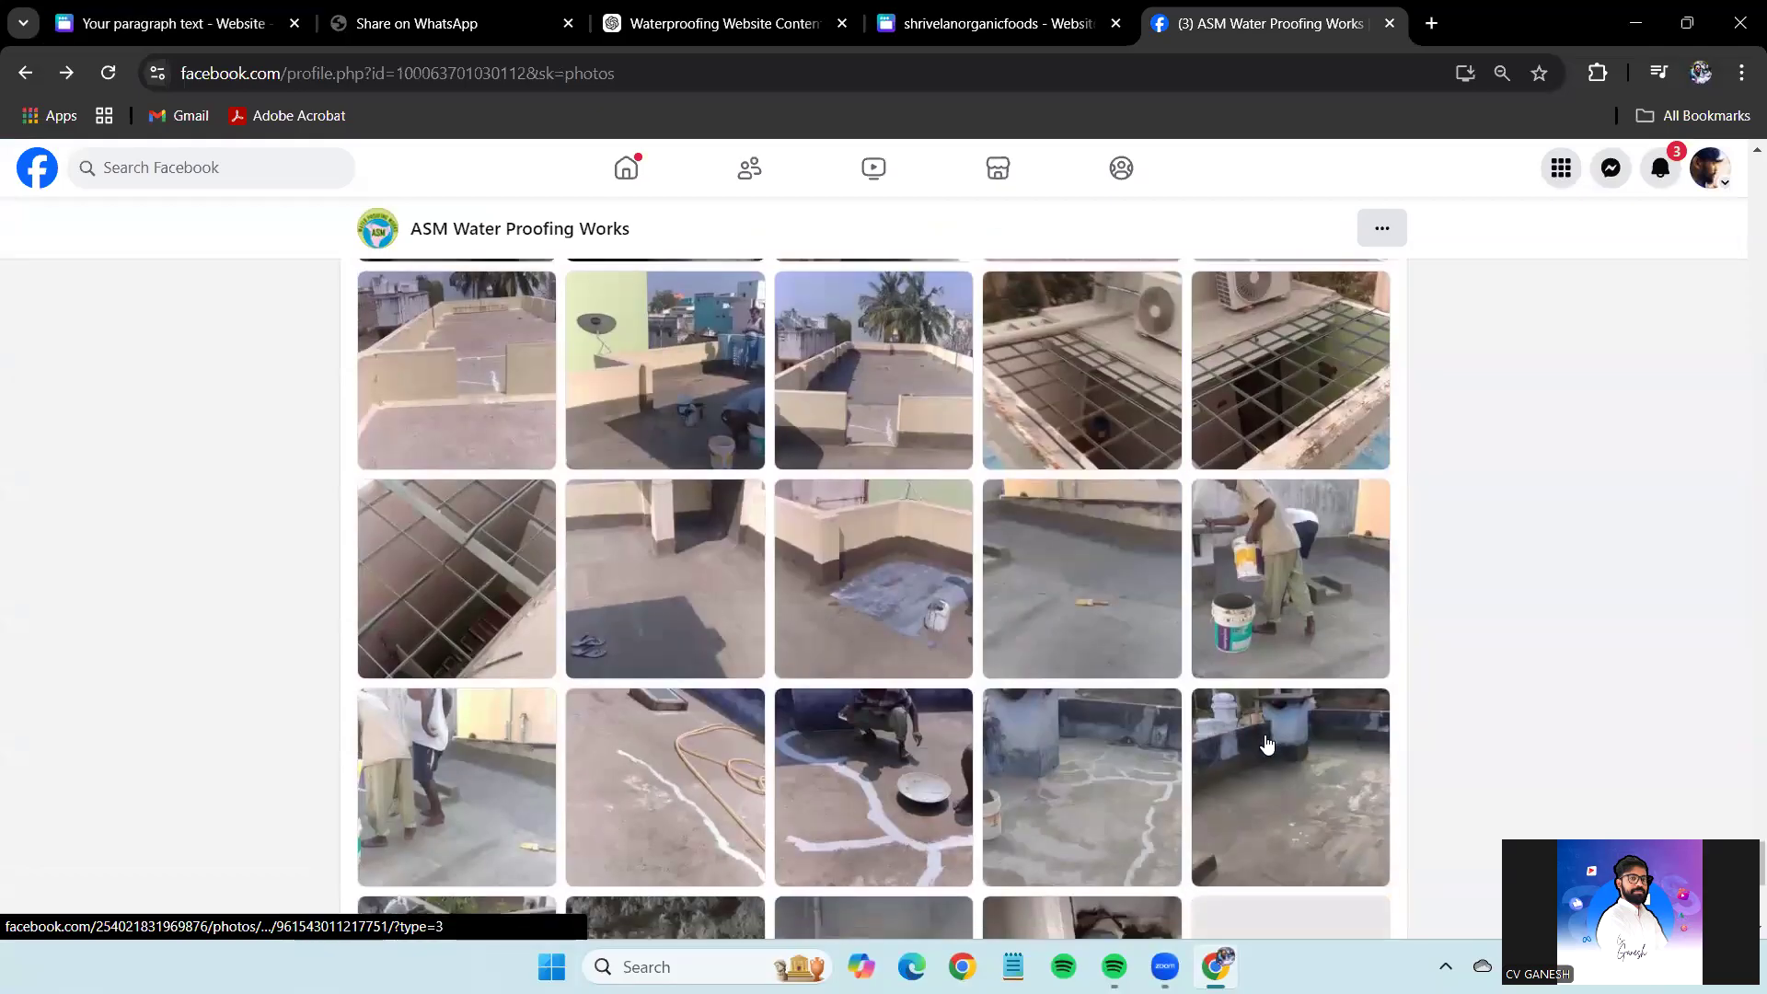
{"action": "scroll", "coordinate": [1268, 744], "scroll_direction": "down", "scroll_amount": 3}
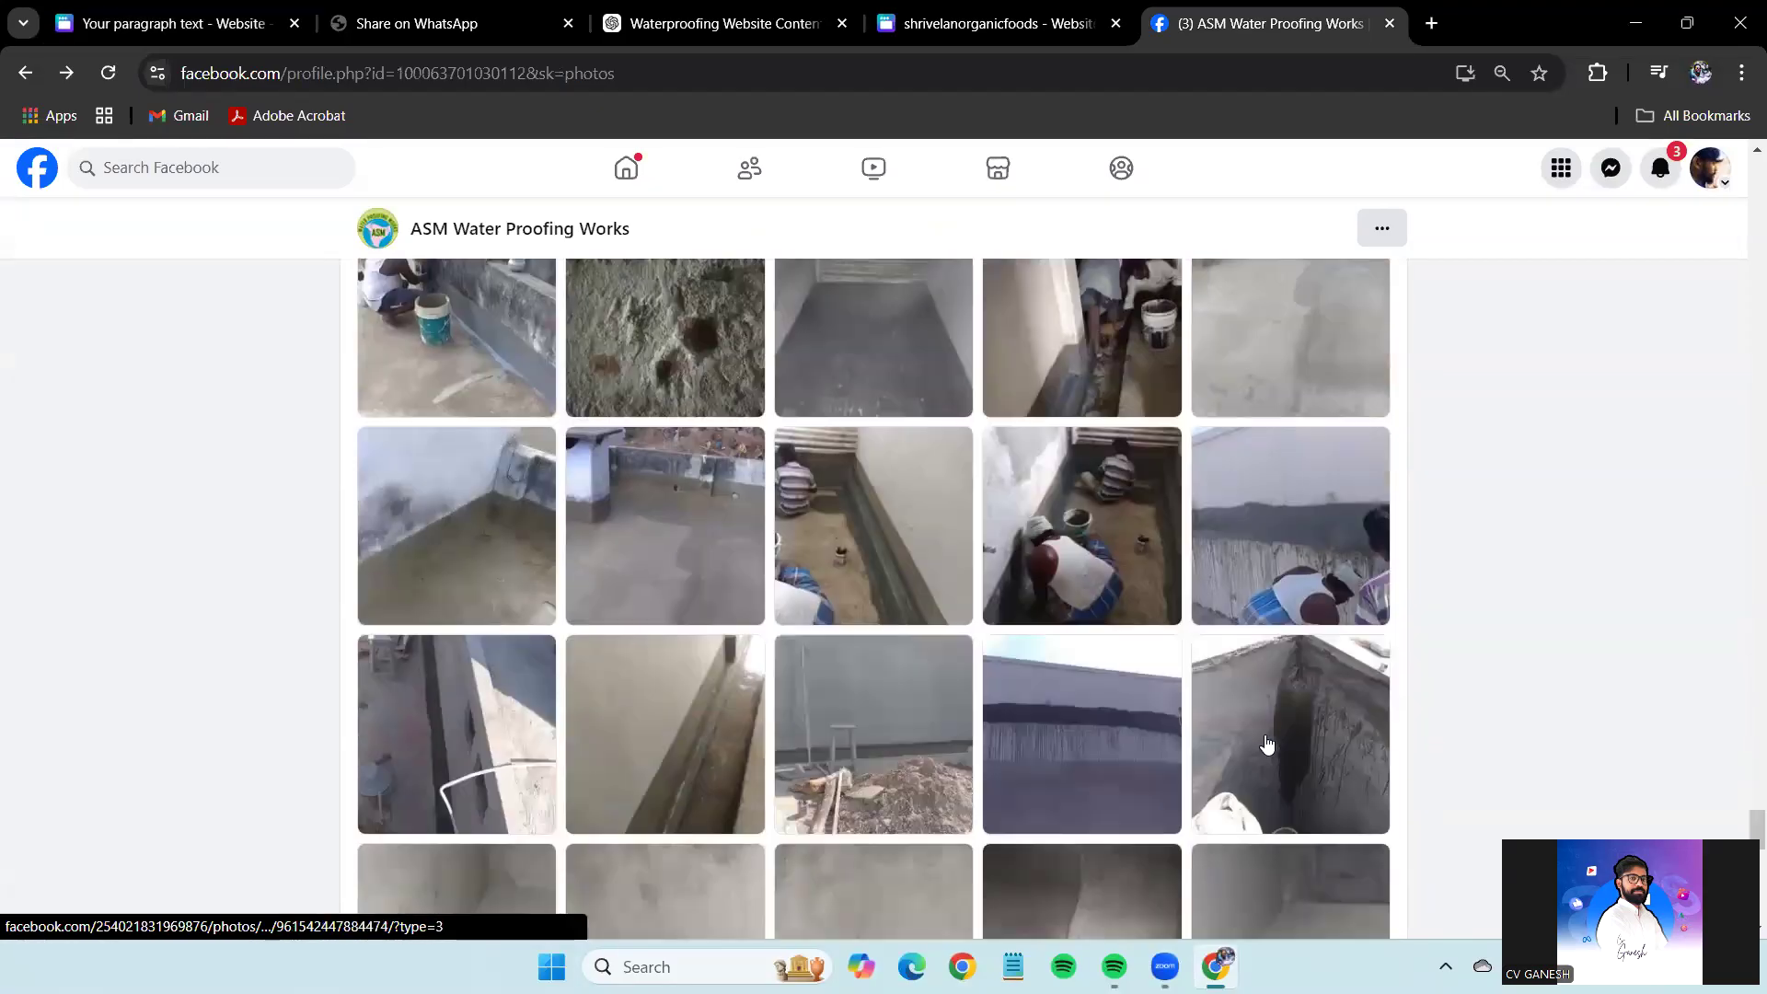
{"action": "scroll", "coordinate": [1268, 744], "scroll_direction": "down", "scroll_amount": 3}
{"action": "scroll", "coordinate": [1267, 744], "scroll_direction": "down", "scroll_amount": 10}
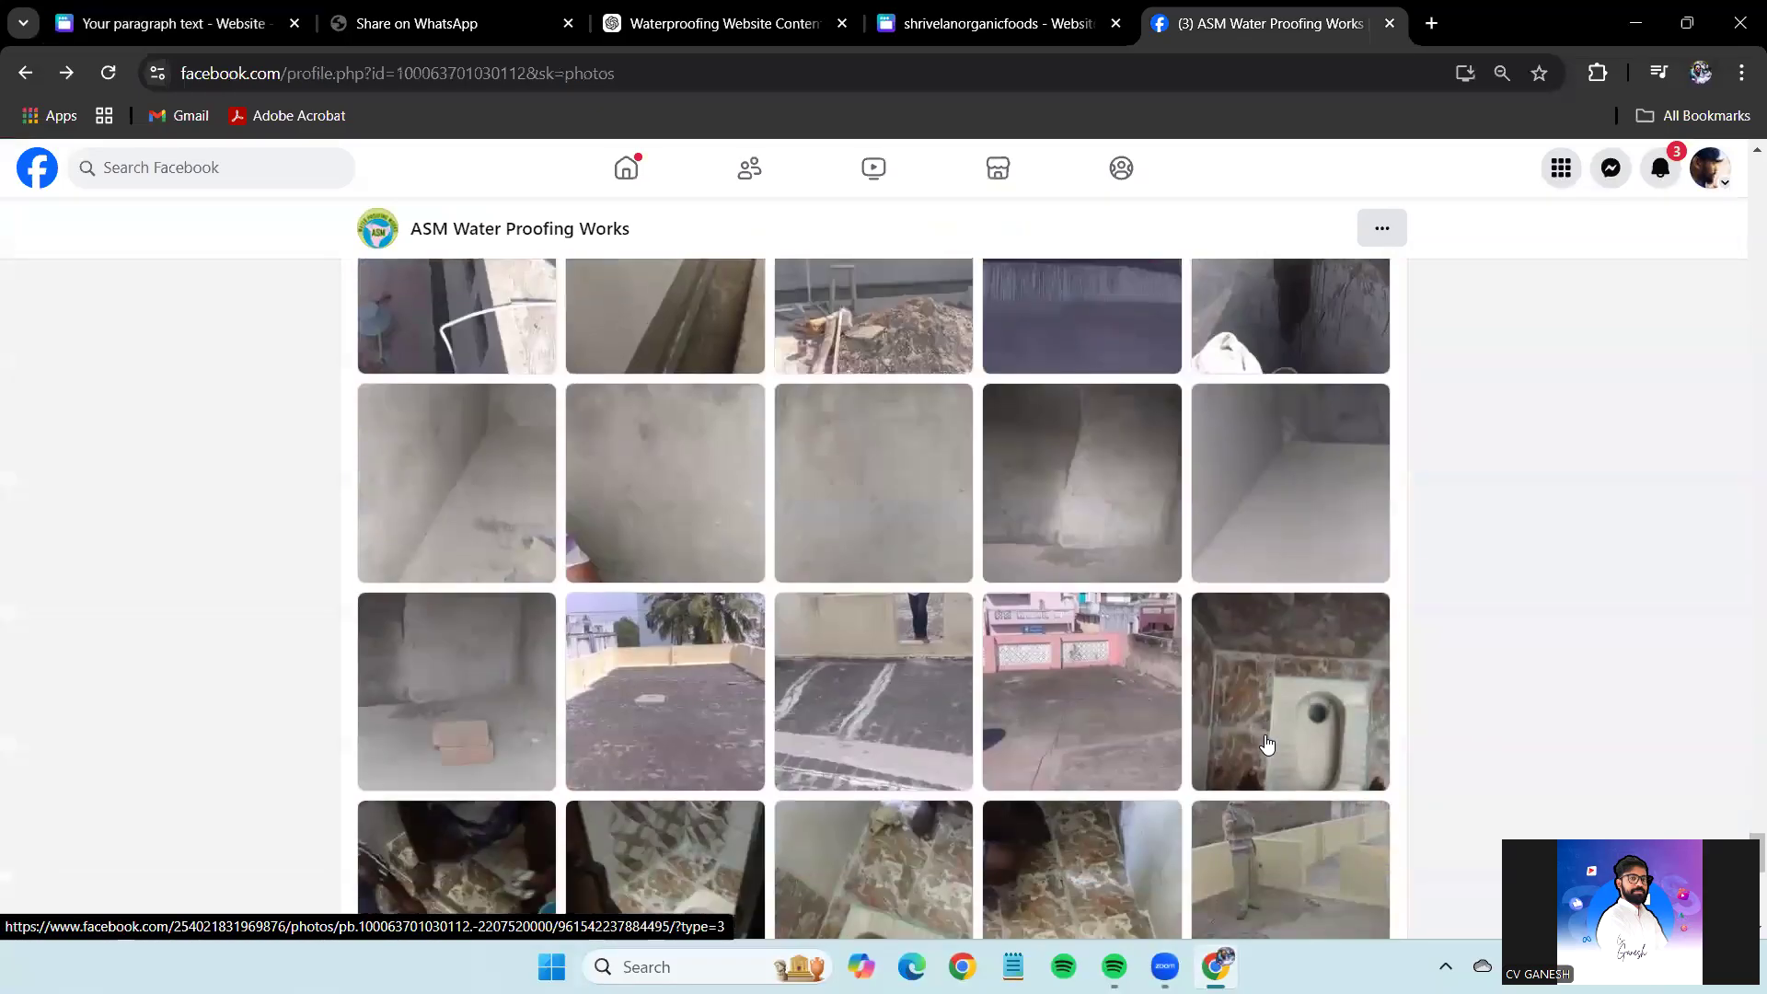
{"action": "scroll", "coordinate": [1268, 743], "scroll_direction": "down", "scroll_amount": 10}
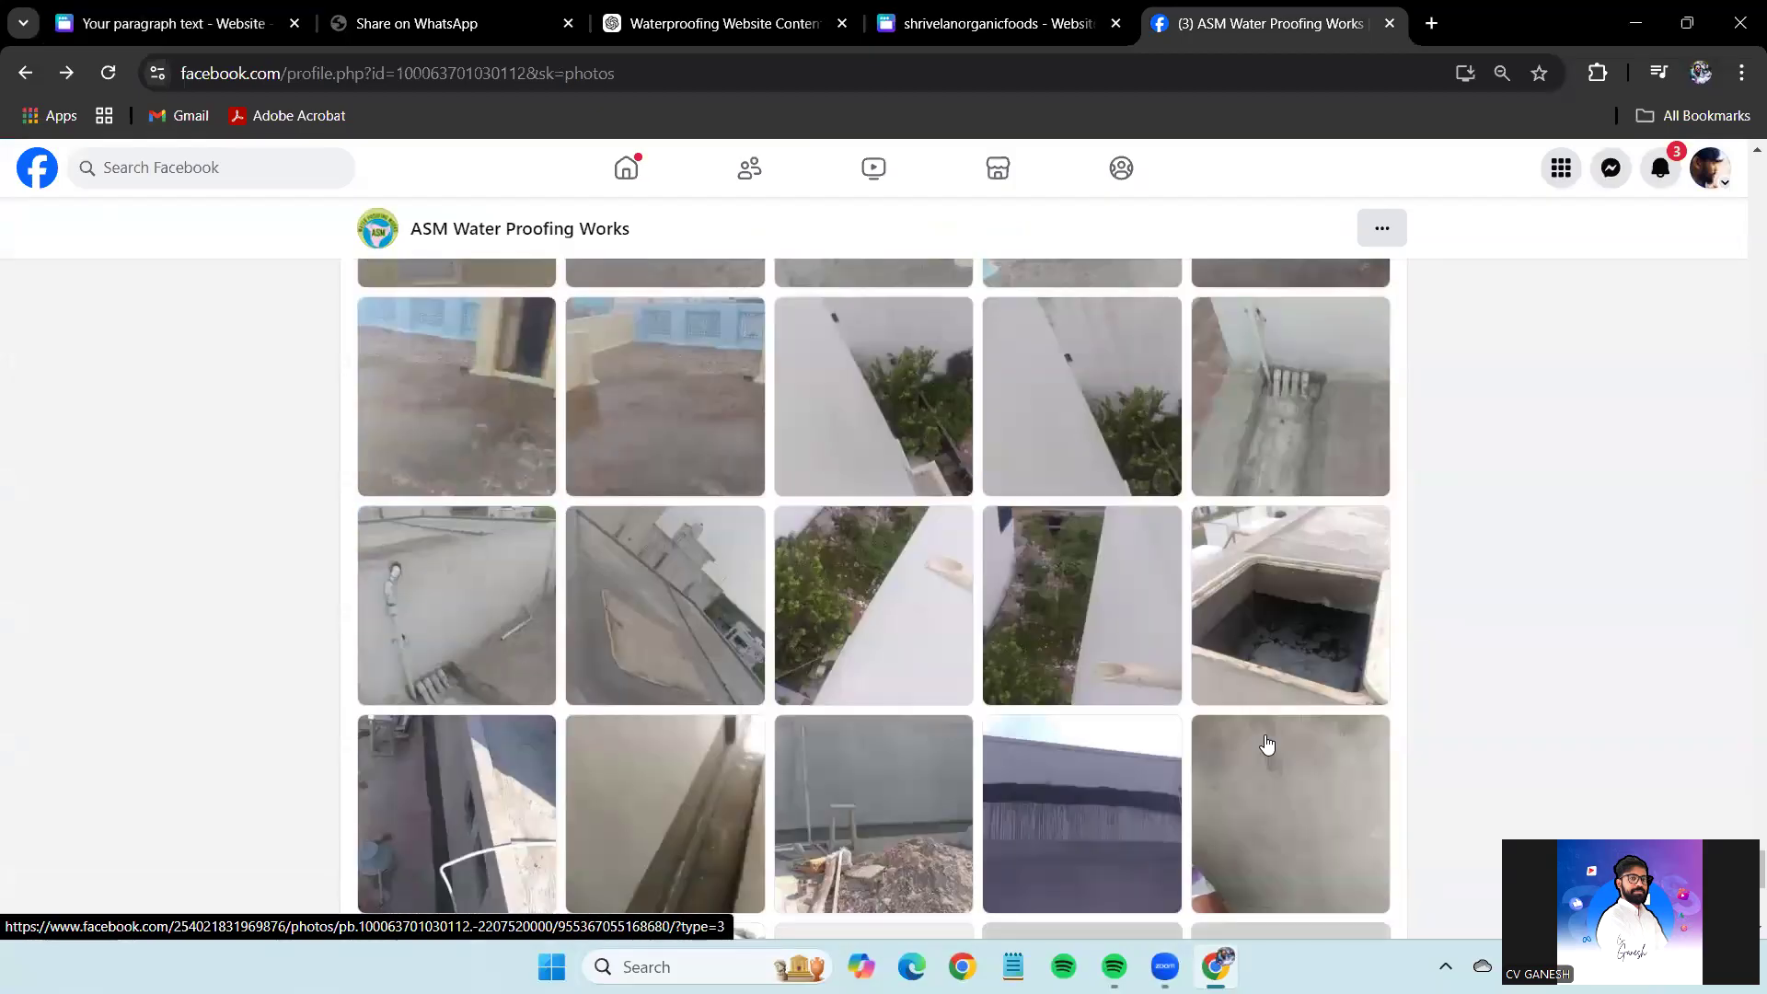
{"action": "scroll", "coordinate": [1268, 743], "scroll_direction": "down", "scroll_amount": 2}
{"action": "left_click", "coordinate": [623, 386]}
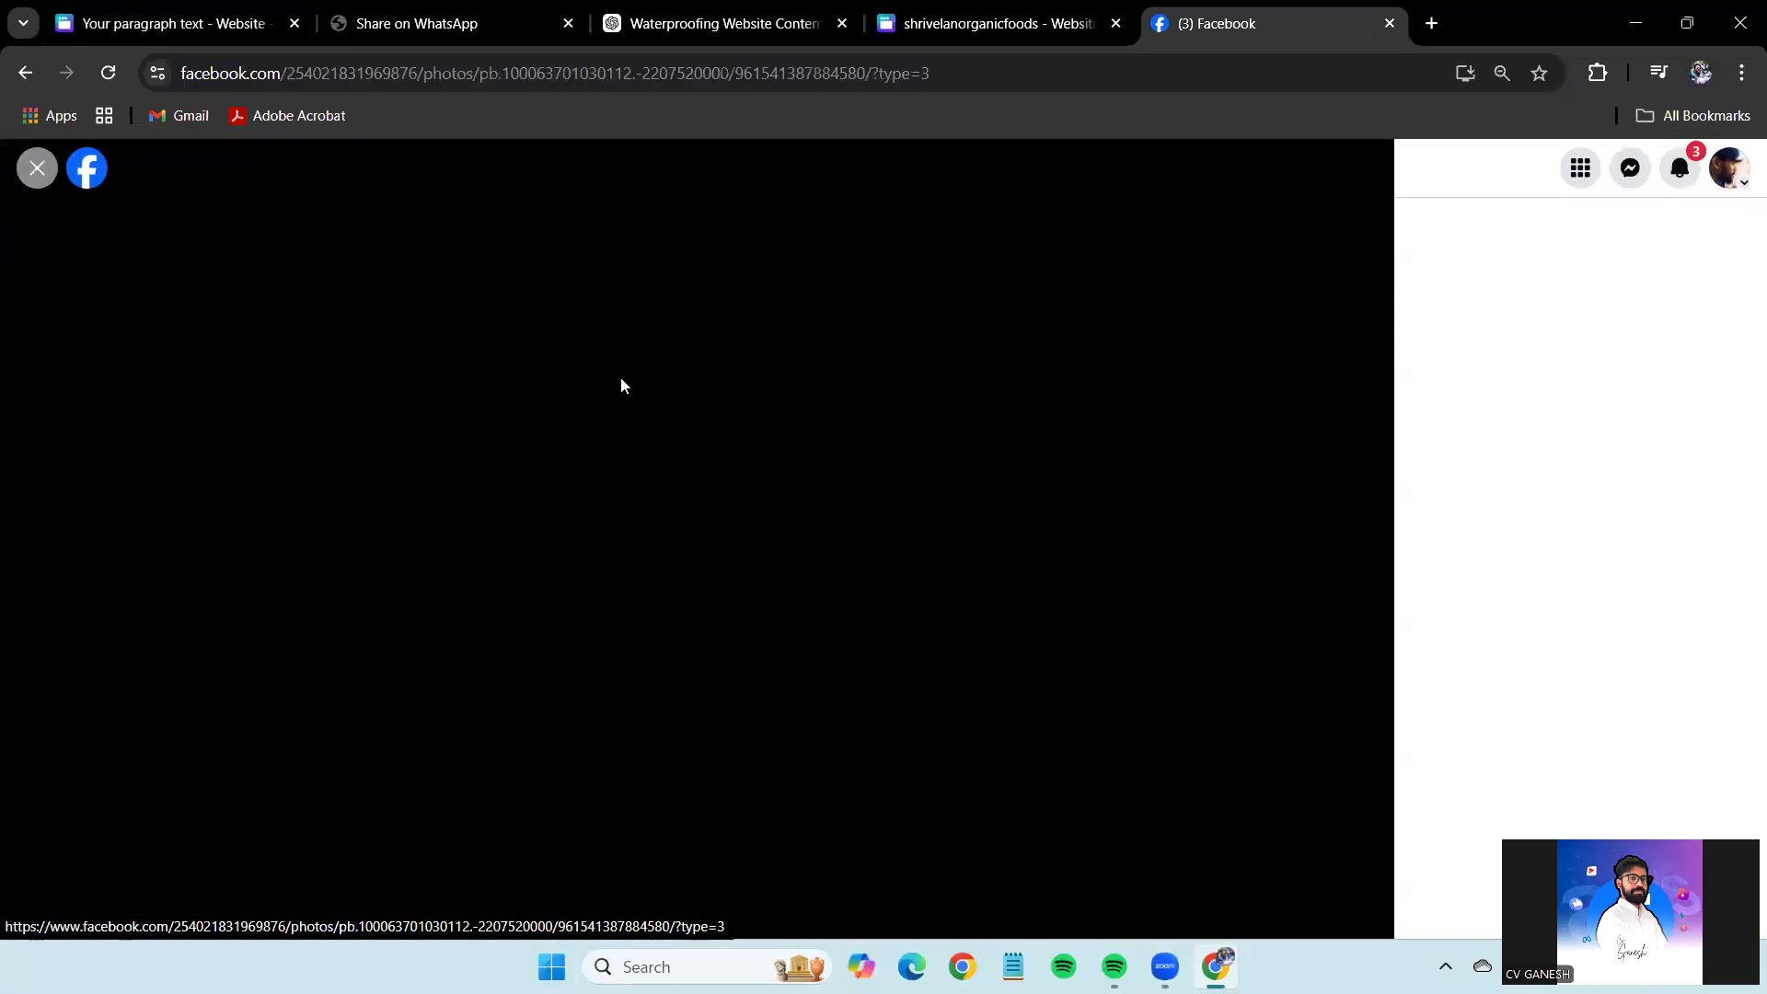
{"action": "right_click", "coordinate": [718, 429]}
{"action": "right_click", "coordinate": [645, 381]}
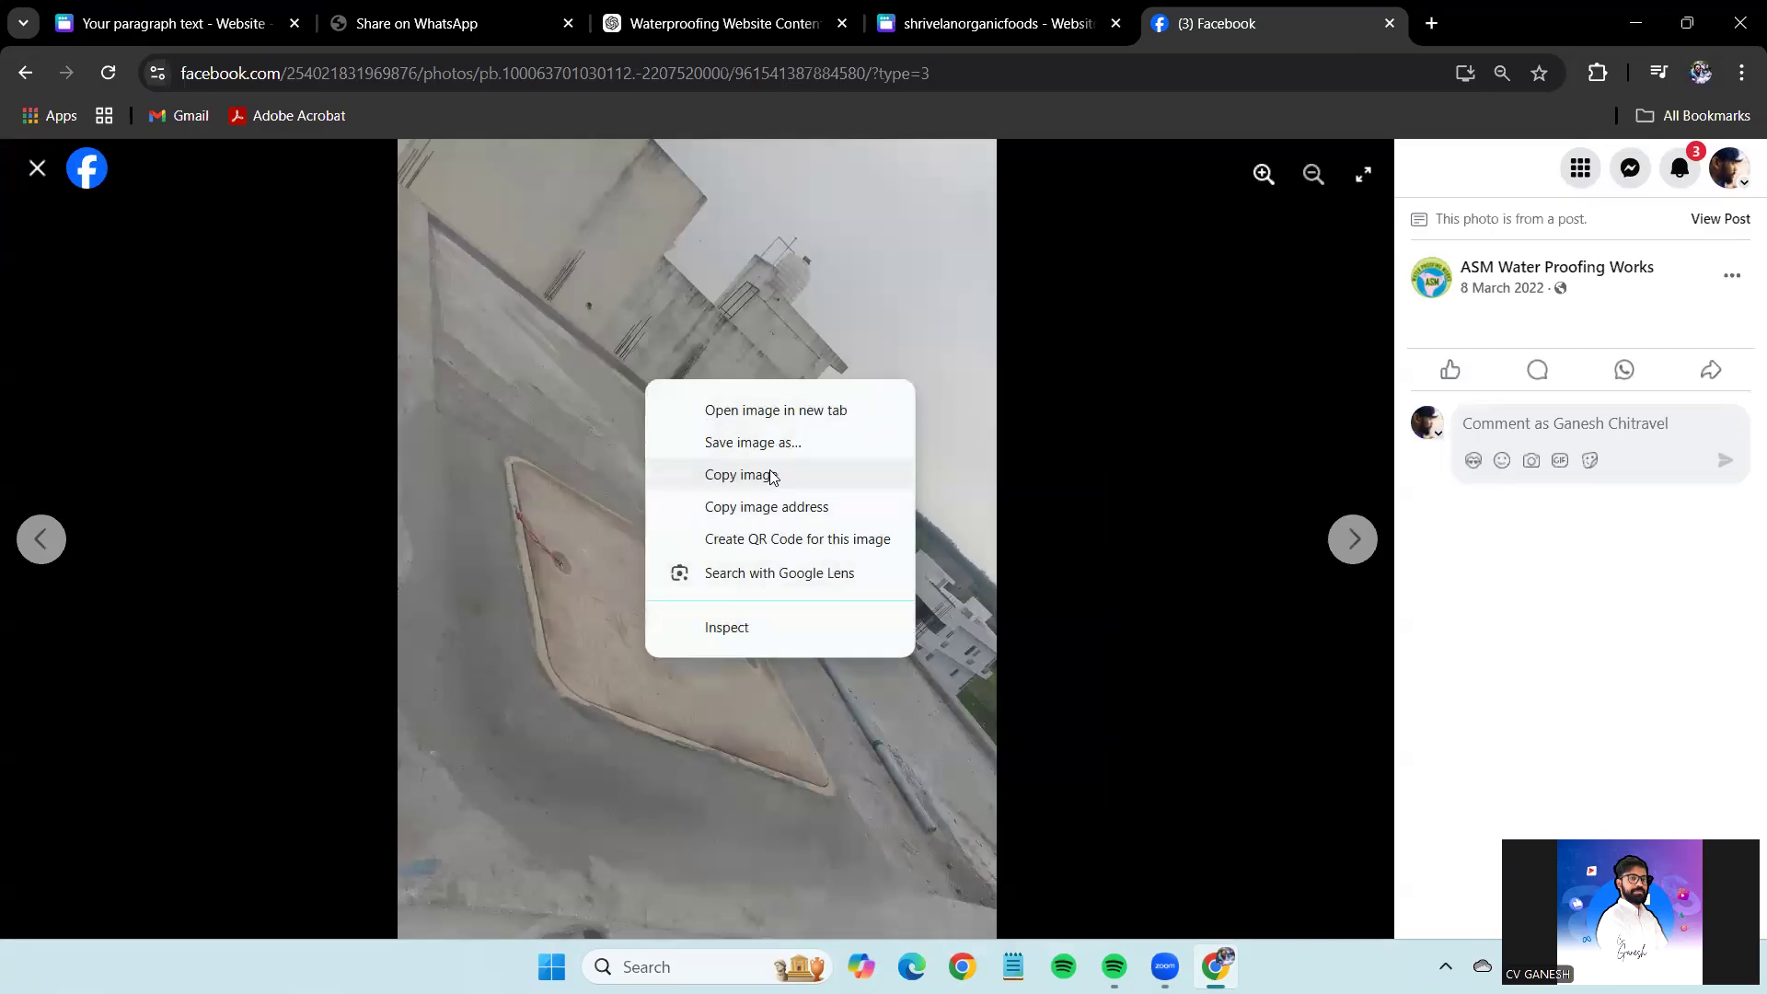
{"action": "left_click", "coordinate": [769, 476]}
{"action": "key", "text": "Escape"}
Paste the rooftop photo into the empty last cell of the Canva gallery grid.
{"action": "left_click", "coordinate": [174, 23]}
{"action": "left_click", "coordinate": [1169, 660]}
{"action": "key", "text": "ctrl+v"}
{"action": "scroll", "coordinate": [1286, 334], "scroll_direction": "up", "scroll_amount": 1}
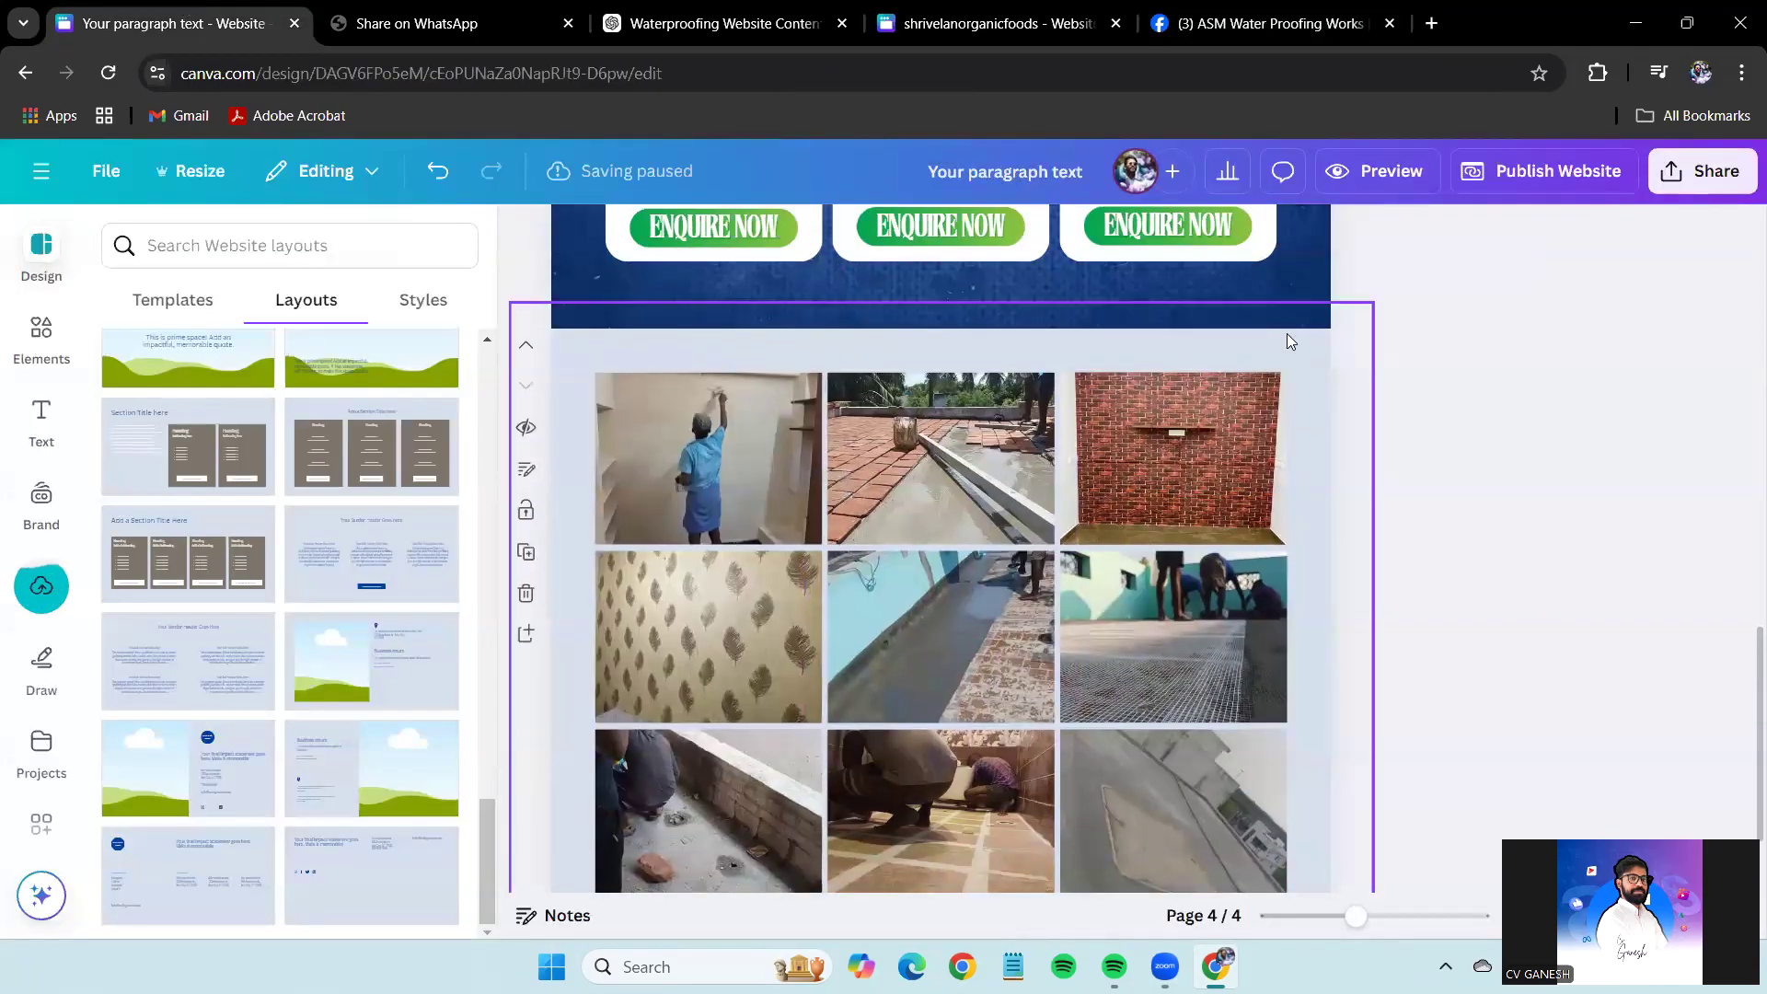
Nudge the page-4 photo grid up slightly.
{"action": "scroll", "coordinate": [1378, 524], "scroll_direction": "down", "scroll_amount": 1}
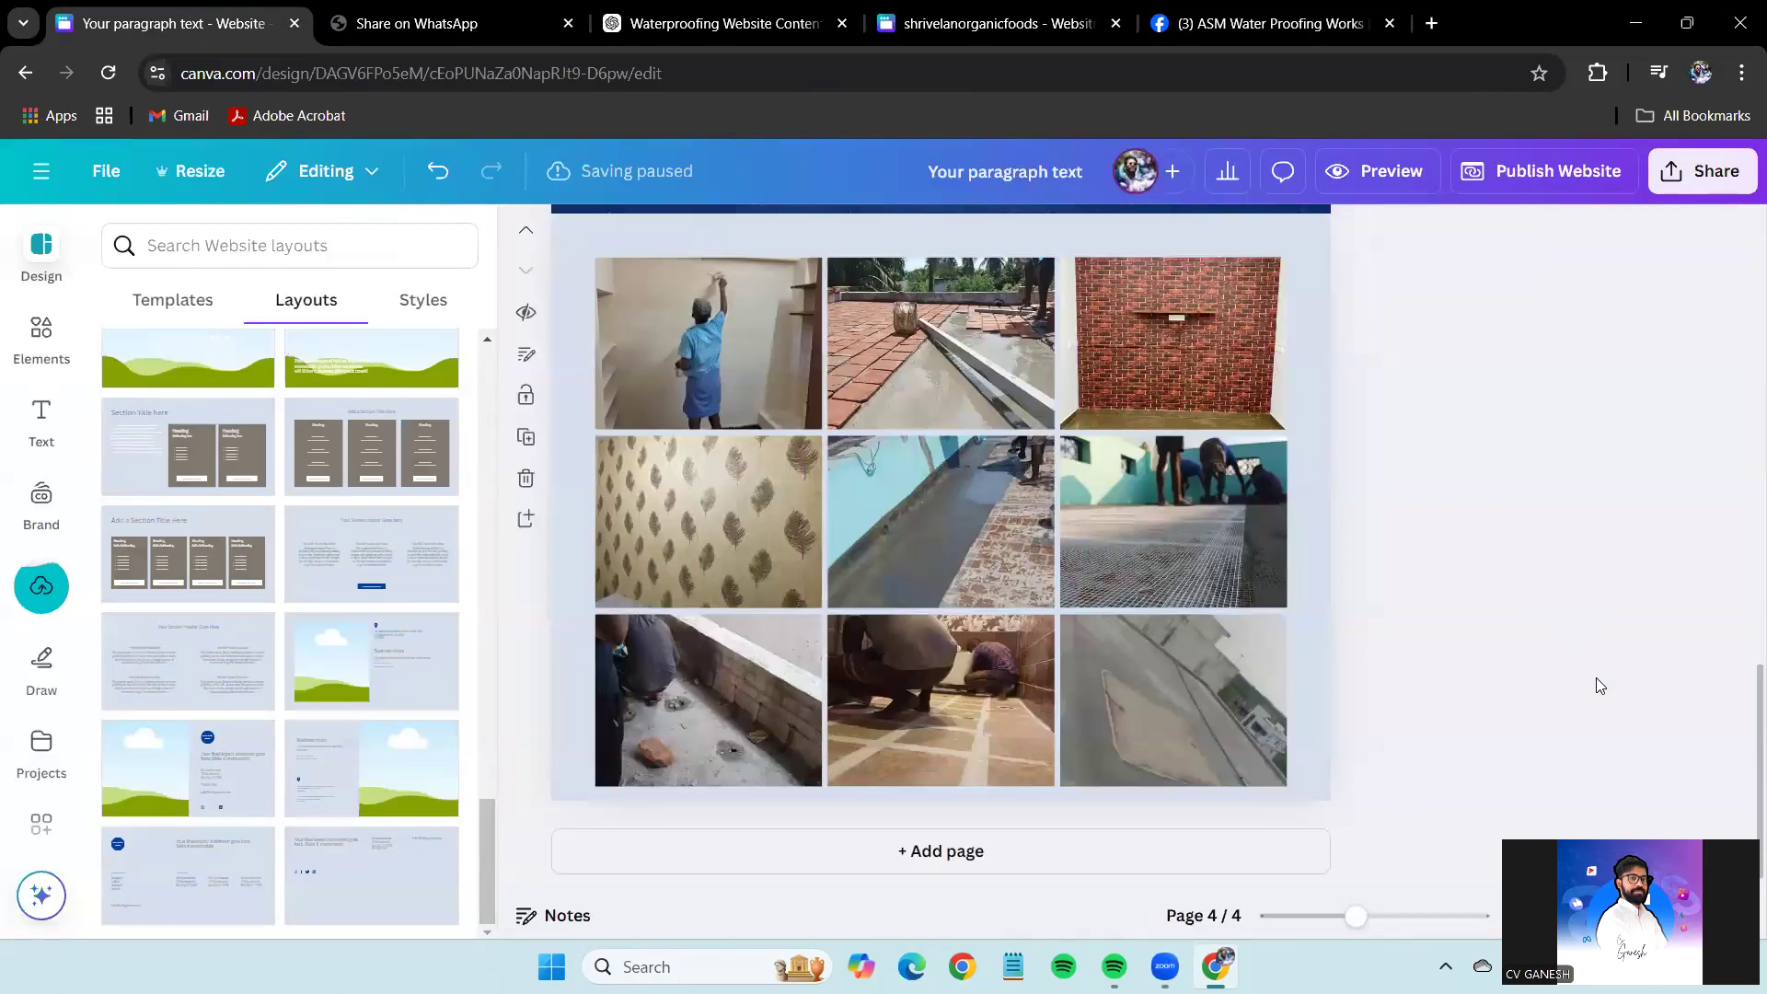
{"action": "left_click", "coordinate": [1008, 525]}
{"action": "left_click_drag", "start_coordinate": [993, 552], "coordinate": [994, 538]}
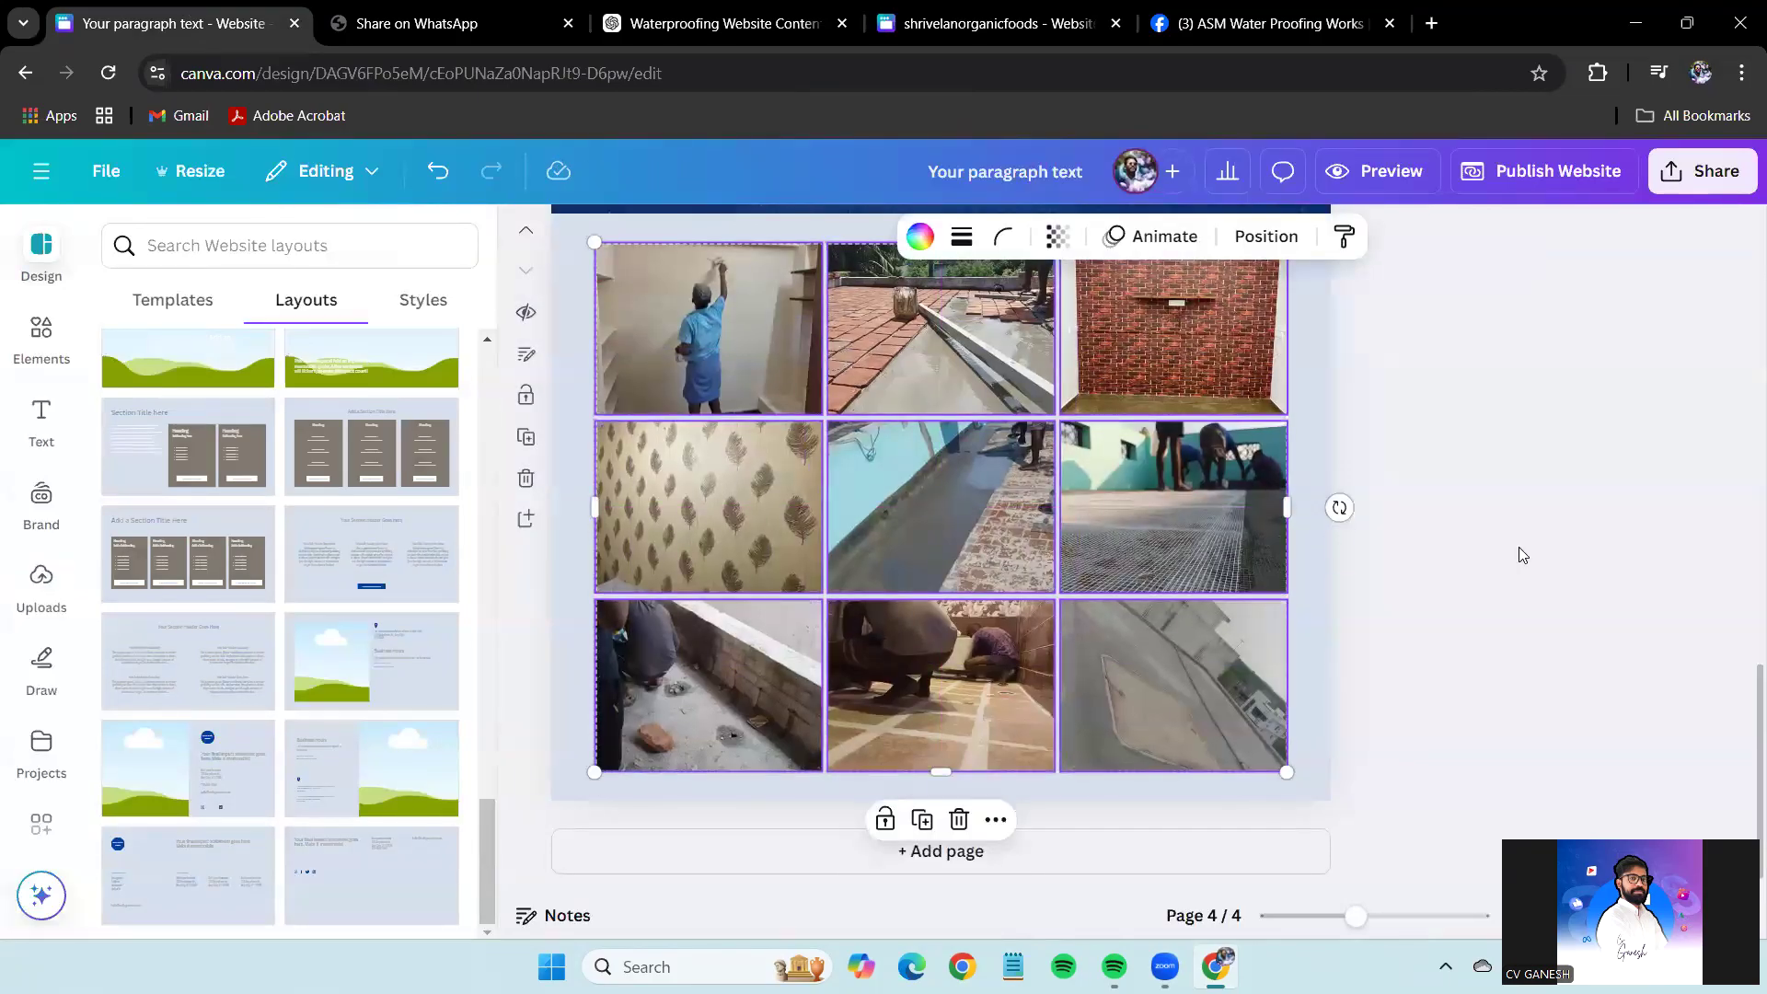
{"action": "scroll", "coordinate": [1518, 554], "scroll_direction": "up", "scroll_amount": 1}
{"action": "scroll", "coordinate": [1538, 631], "scroll_direction": "down", "scroll_amount": 1}
Add a new blank page 5 after the gallery and shorten it to 826 px tall.
{"action": "left_click", "coordinate": [525, 518]}
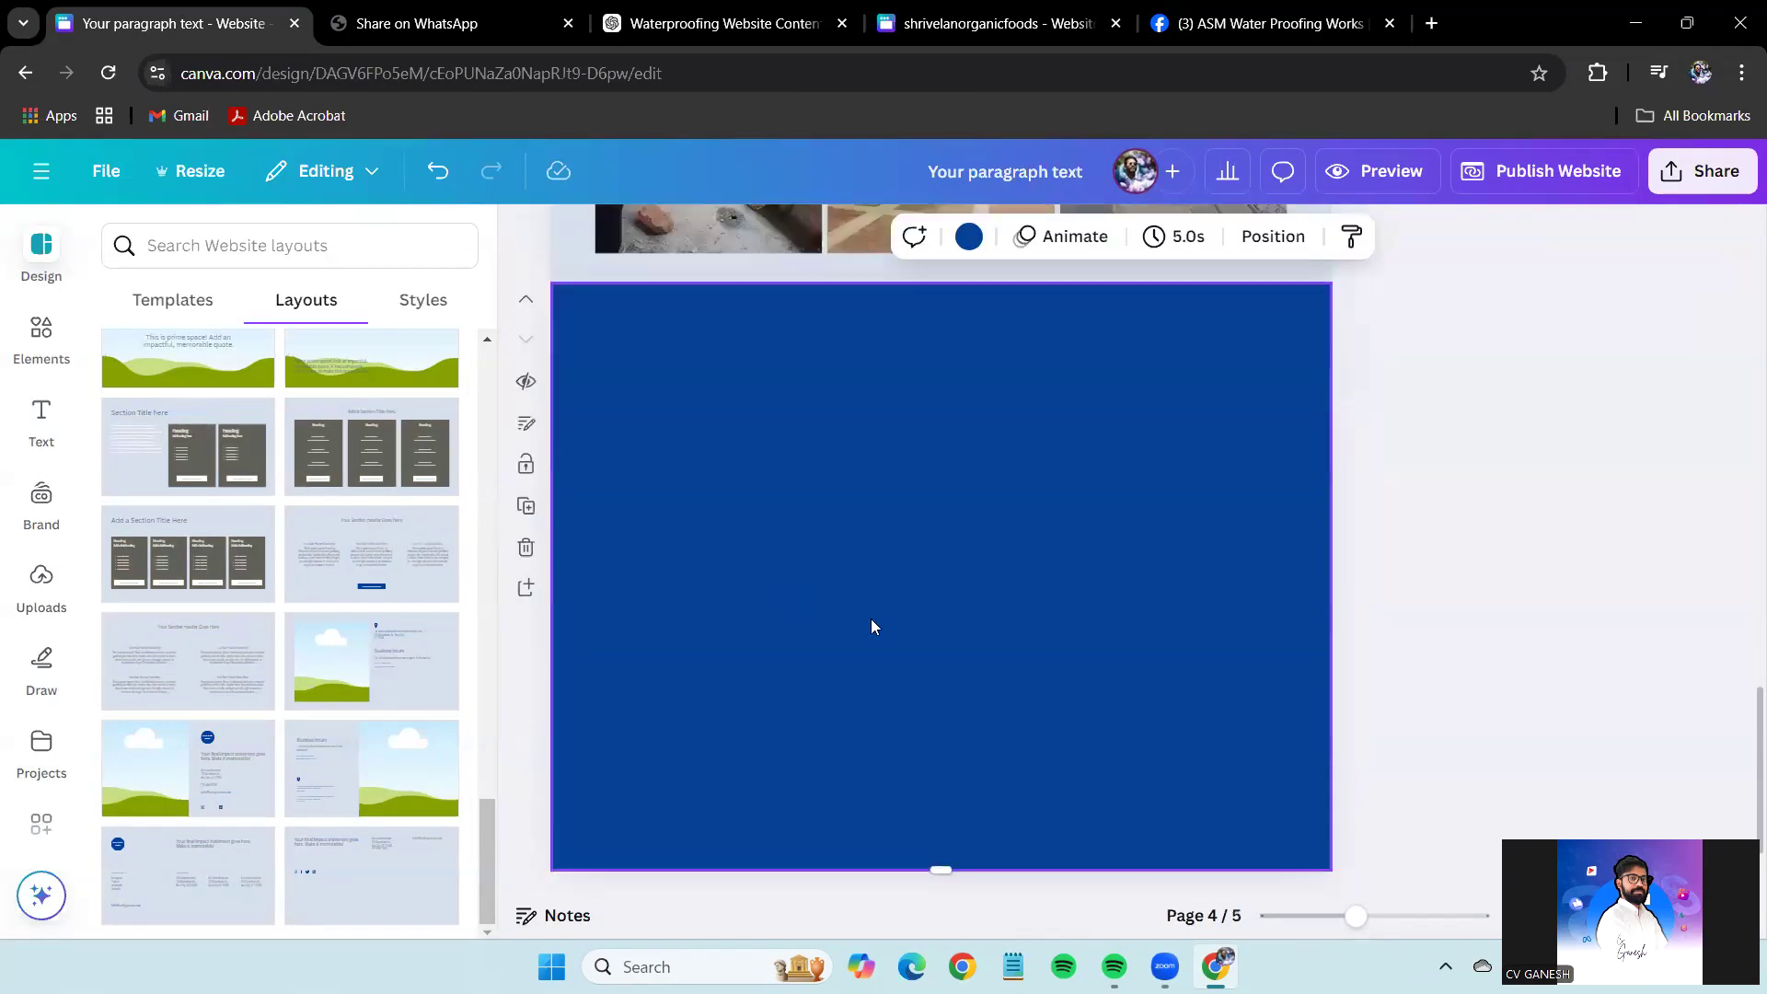
{"action": "scroll", "coordinate": [1565, 619], "scroll_direction": "down", "scroll_amount": 1}
{"action": "scroll", "coordinate": [1564, 618], "scroll_direction": "up", "scroll_amount": 1}
{"action": "scroll", "coordinate": [1147, 510], "scroll_direction": "down", "scroll_amount": 1}
{"action": "left_click_drag", "start_coordinate": [941, 800], "coordinate": [984, 744]}
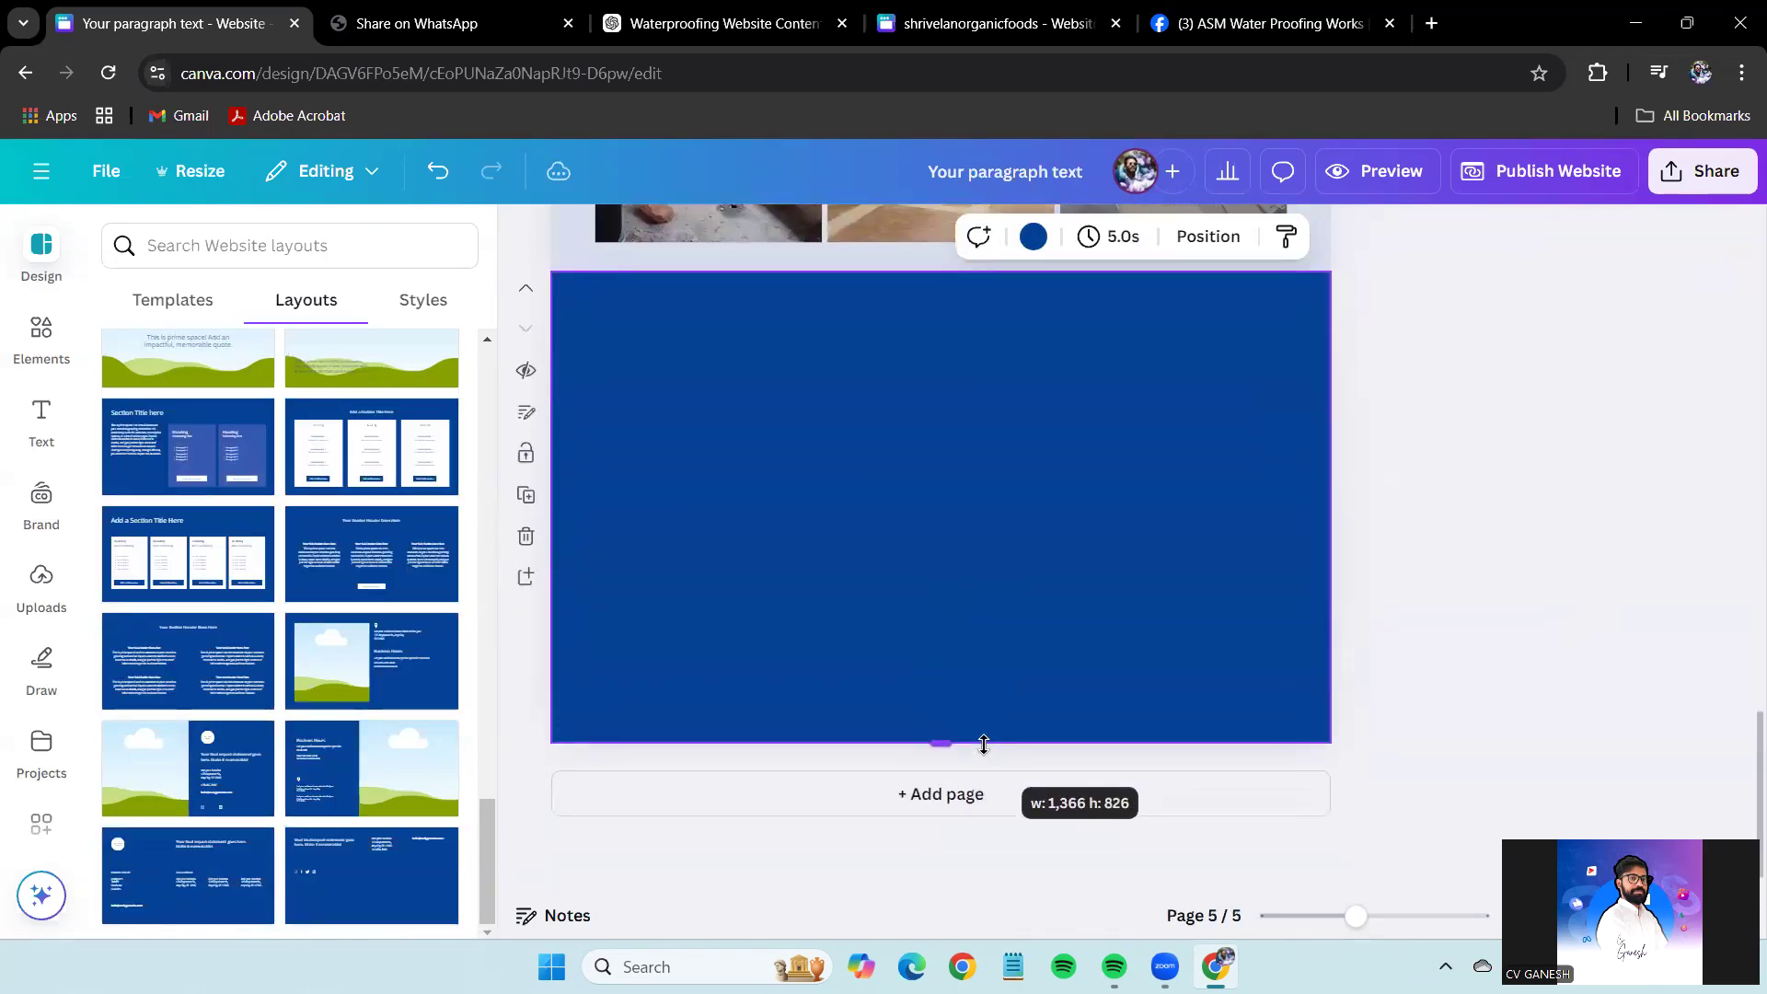
{"action": "scroll", "coordinate": [1620, 631], "scroll_direction": "up", "scroll_amount": 10}
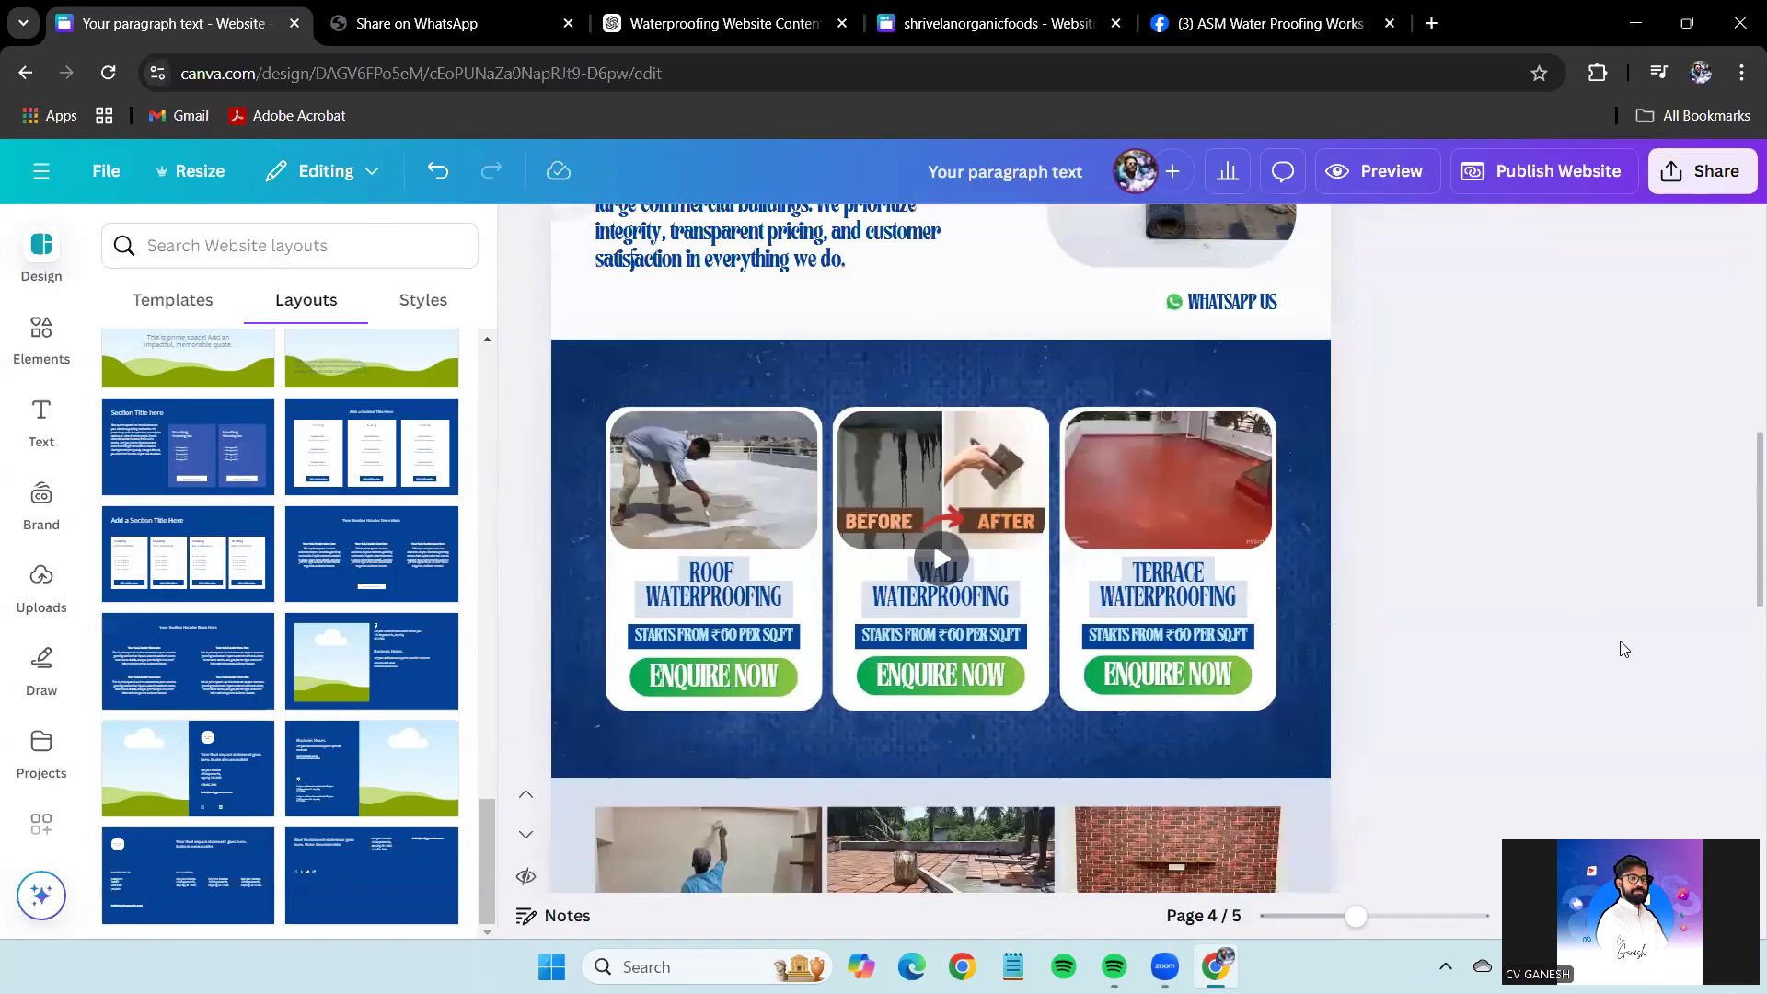
{"action": "scroll", "coordinate": [1556, 700], "scroll_direction": "down", "scroll_amount": 8}
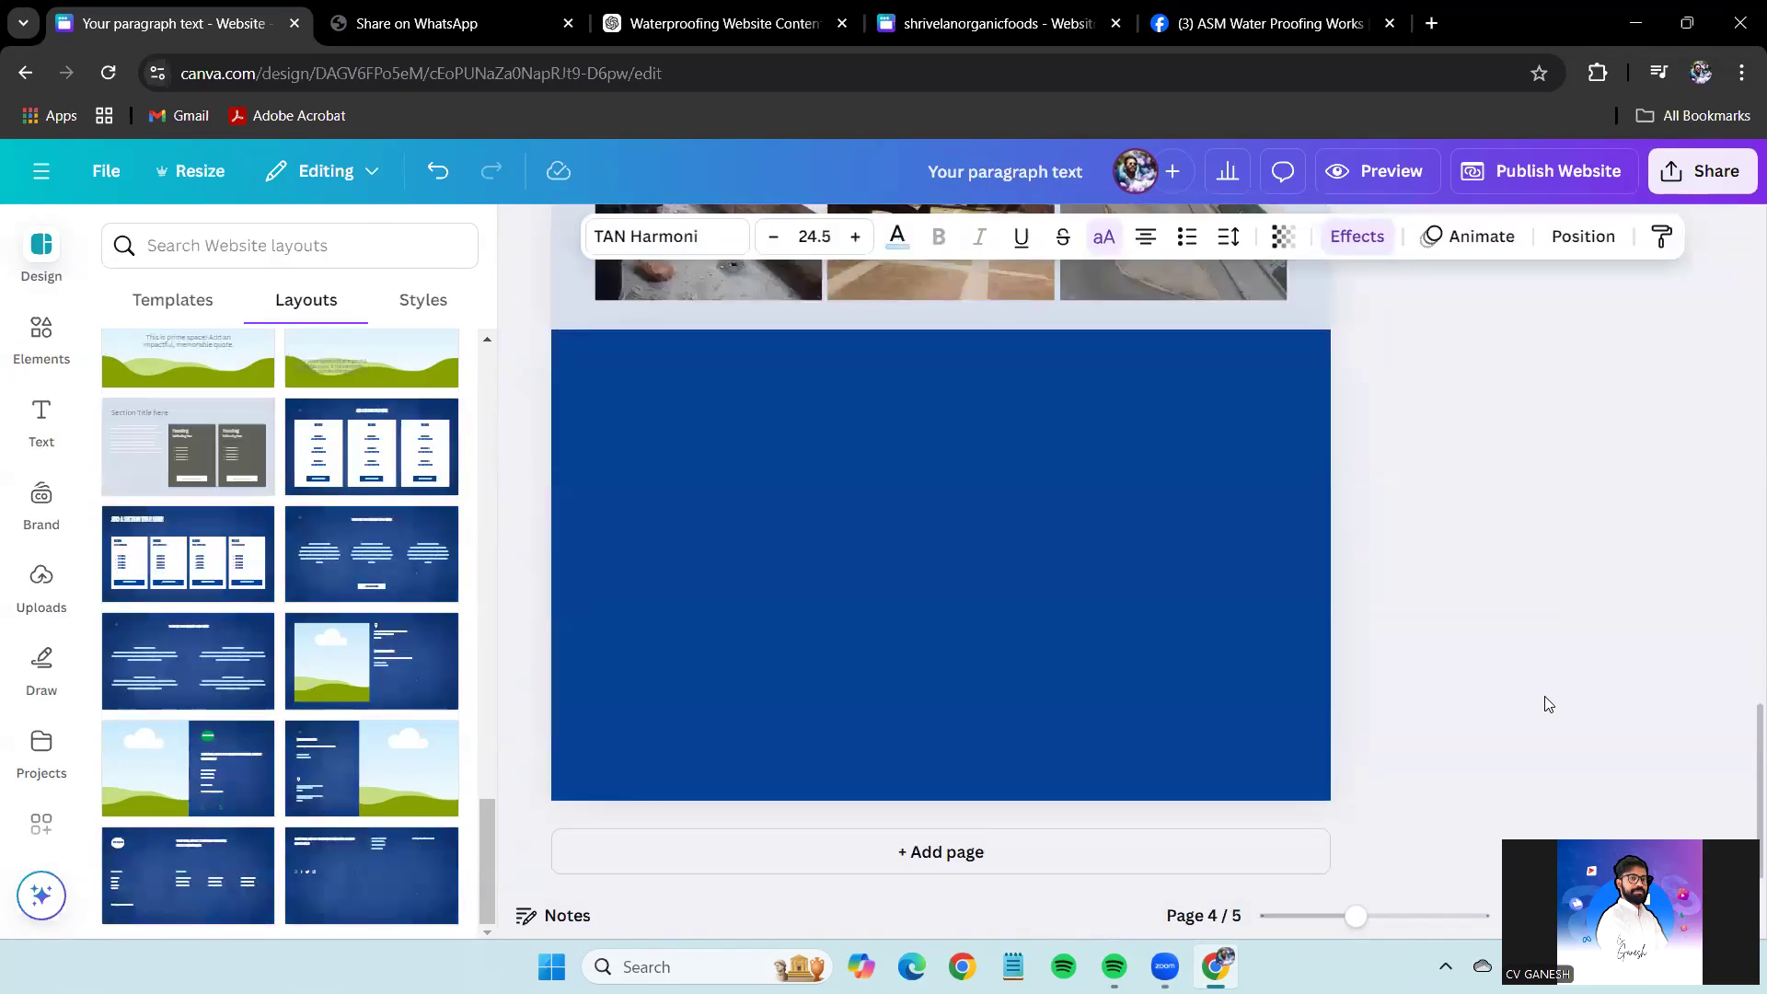
Replace the pasted text on page 5 with the word BEFORE.
{"action": "left_click", "coordinate": [897, 237]}
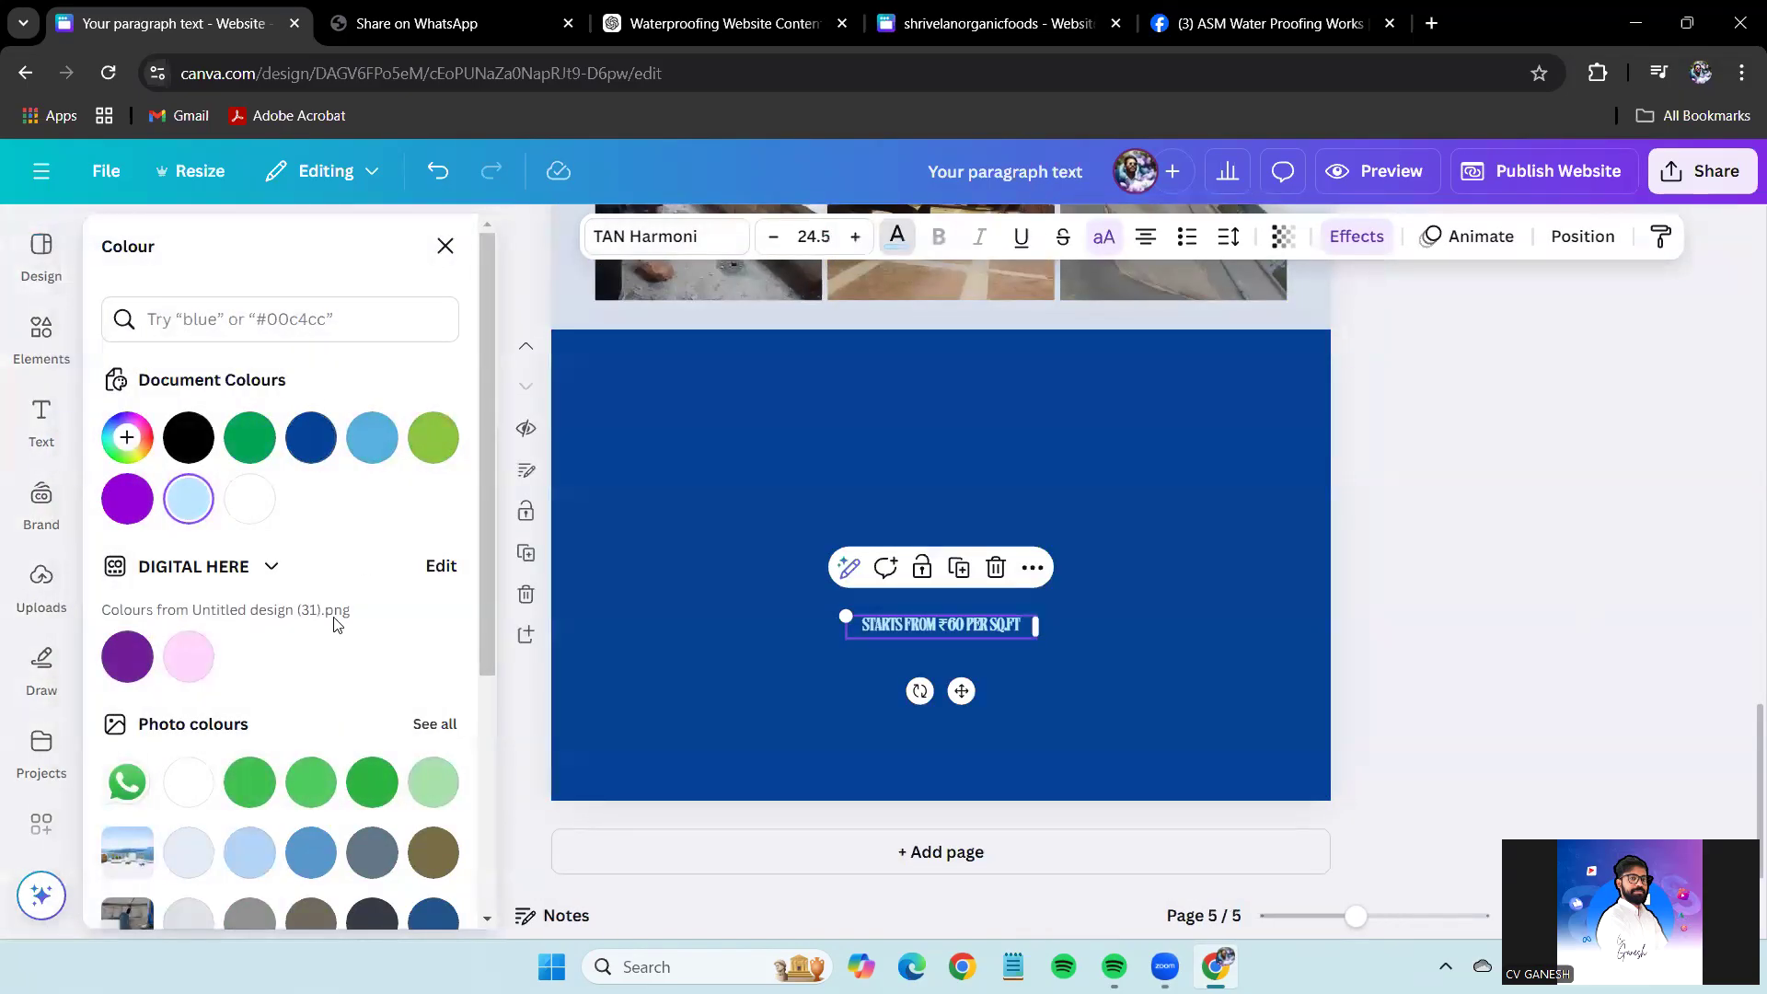
{"action": "left_click", "coordinate": [958, 624]}
{"action": "type", "text": "BEFORE"}
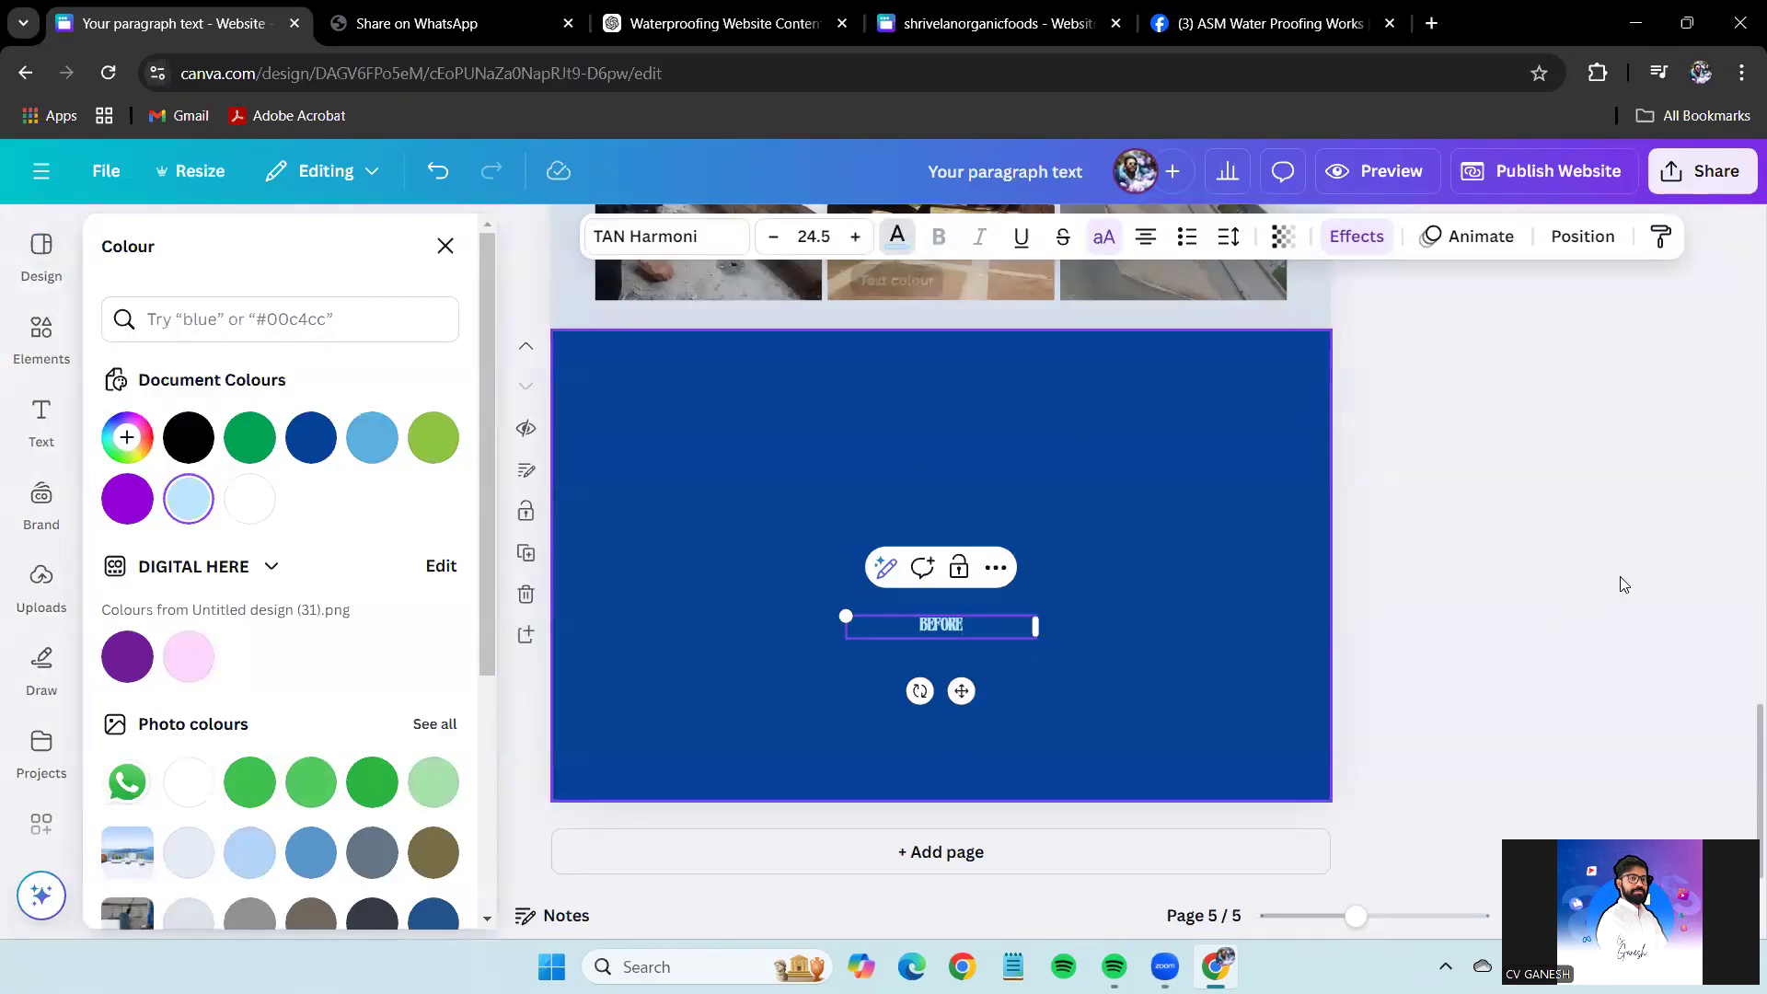
{"action": "left_click", "coordinate": [1617, 583]}
Make BEFORE yellow, enlarge it to about 105 and move it near the top.
{"action": "left_click", "coordinate": [995, 624]}
{"action": "left_click", "coordinate": [896, 237]}
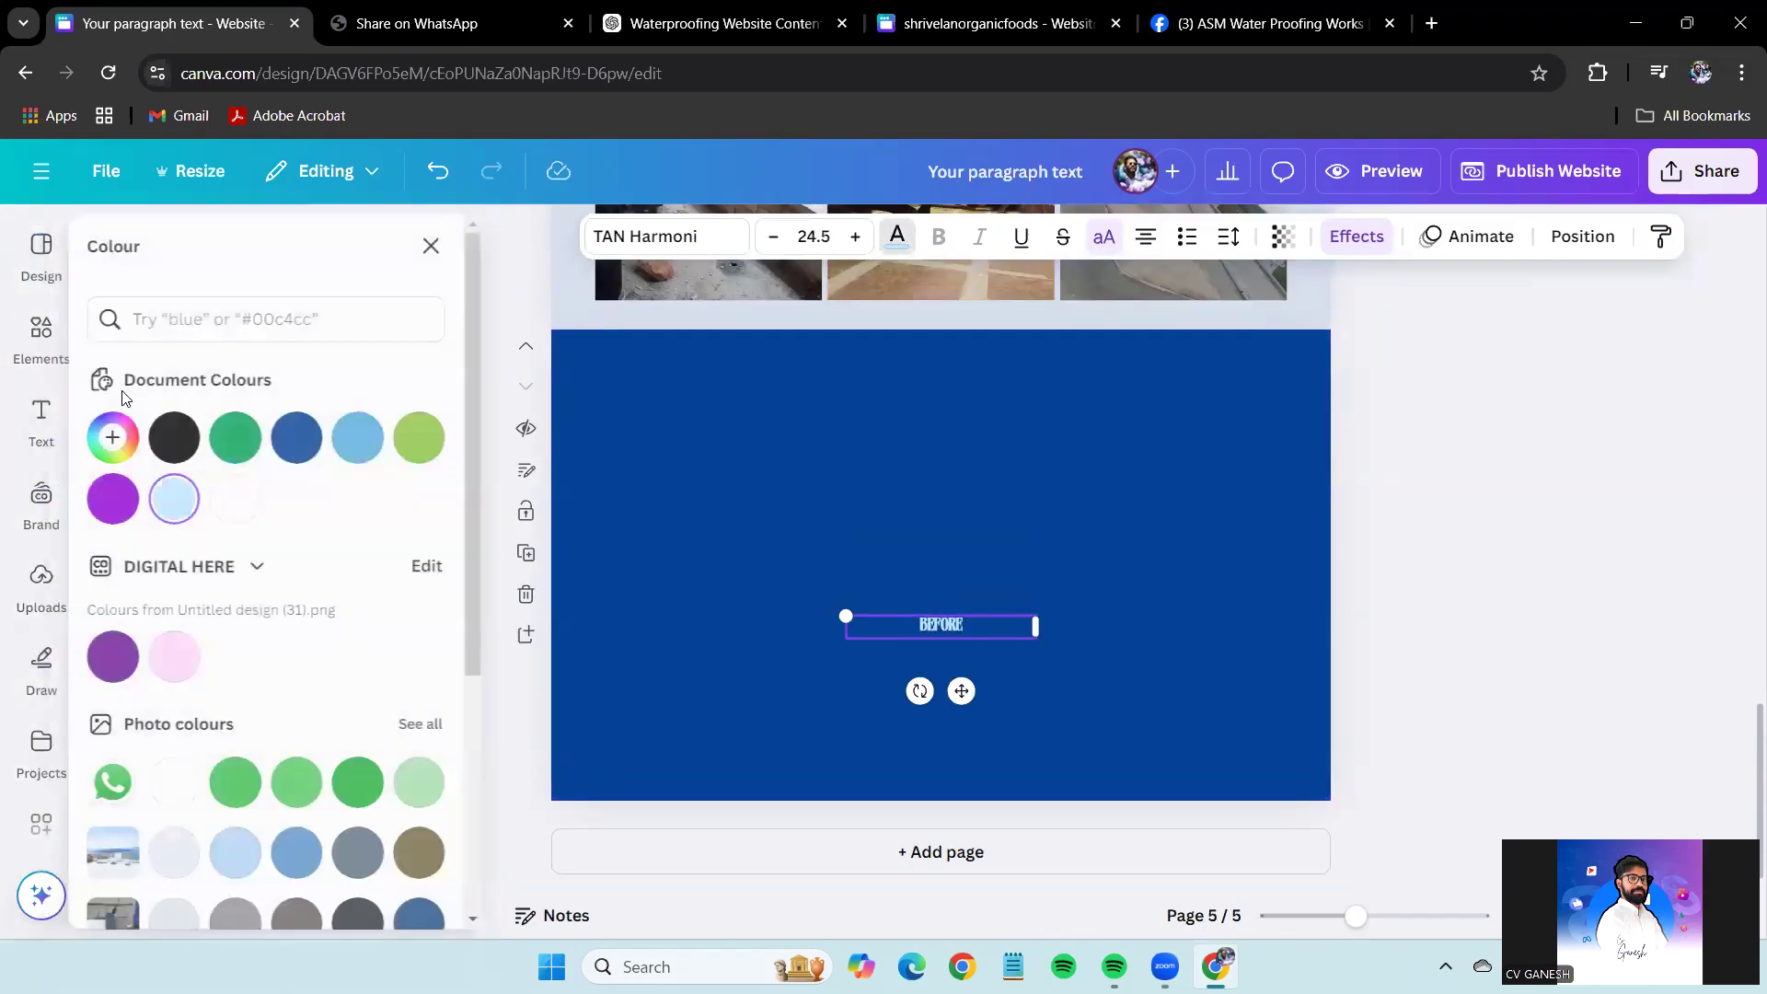
{"action": "scroll", "coordinate": [285, 748], "scroll_direction": "down", "scroll_amount": 5}
{"action": "left_click", "coordinate": [303, 893]}
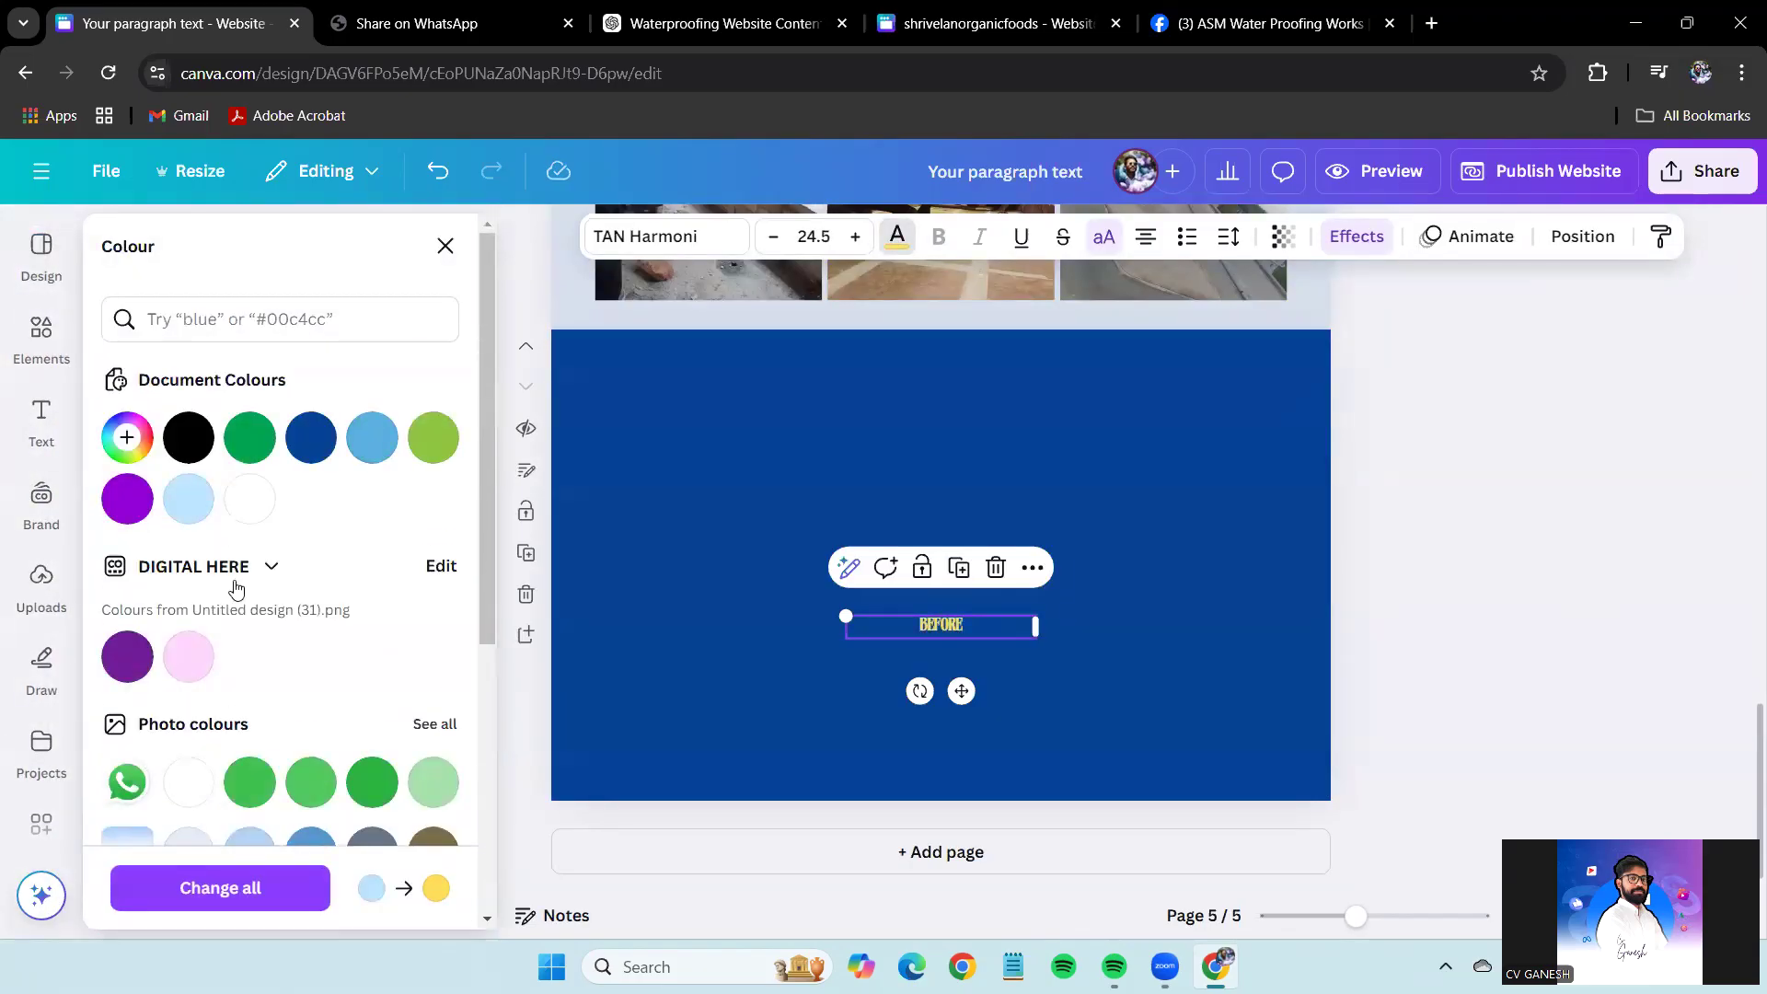
{"action": "left_click", "coordinate": [120, 445]}
{"action": "left_click", "coordinate": [949, 624]}
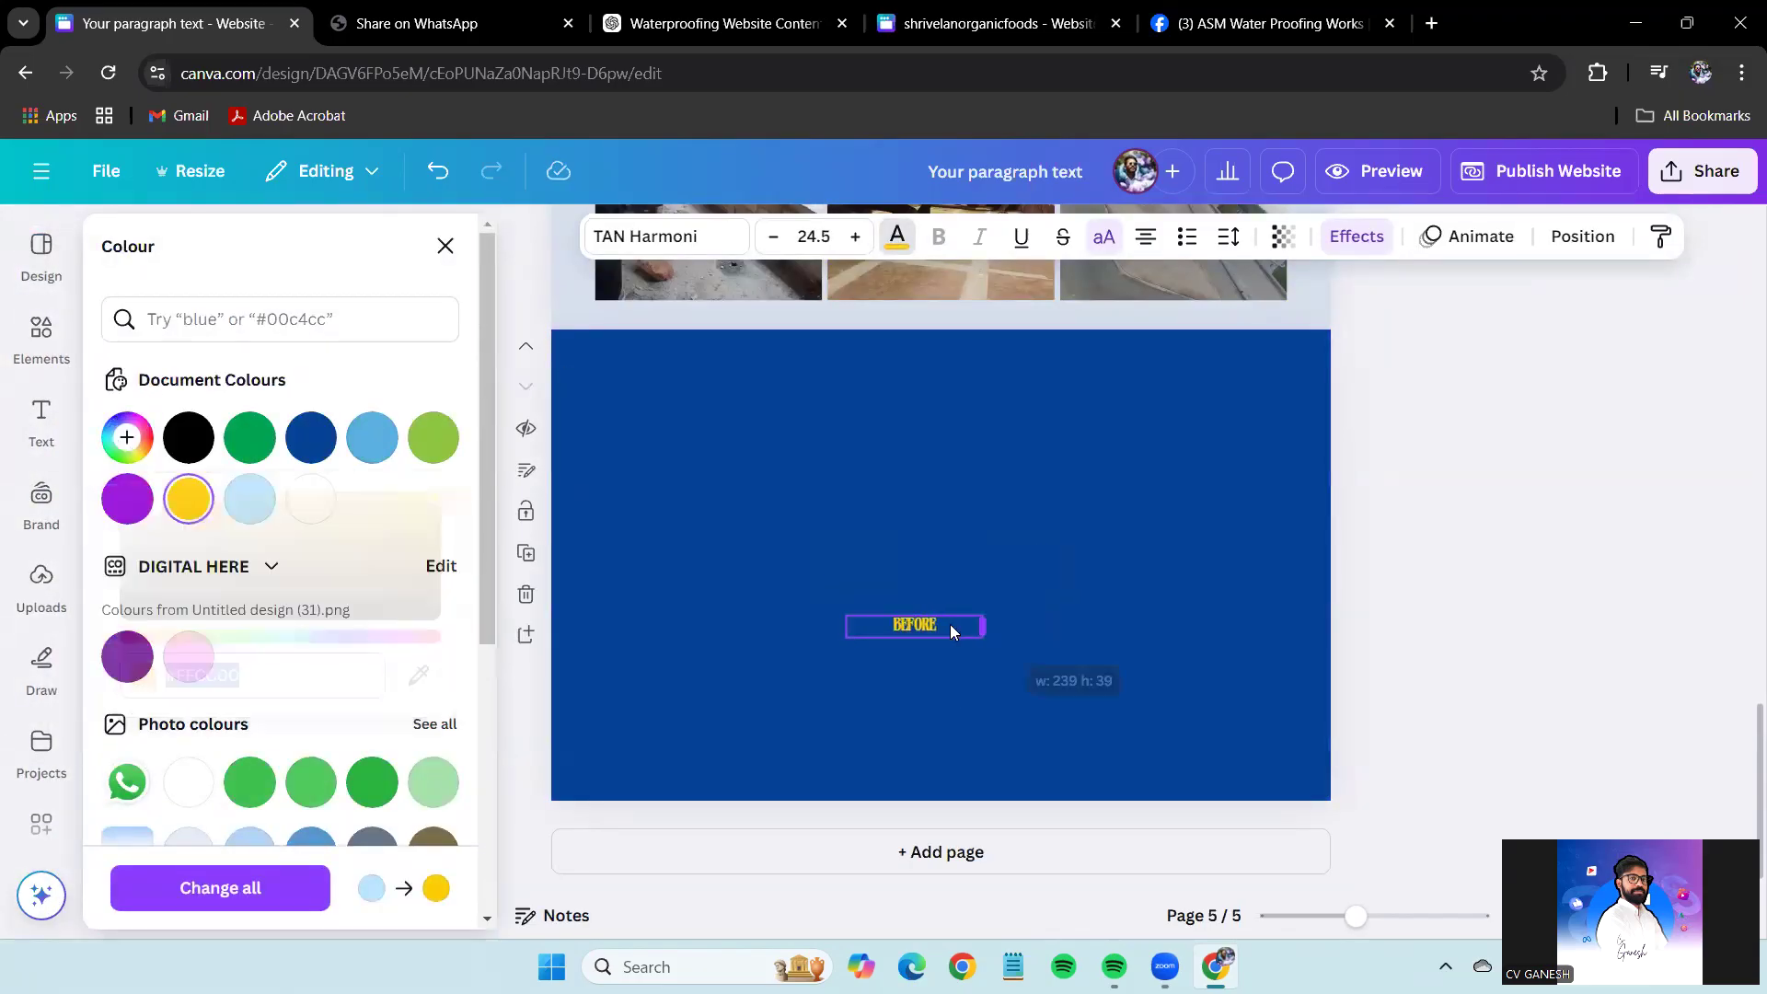
{"action": "left_click_drag", "start_coordinate": [847, 635], "coordinate": [655, 710]}
{"action": "left_click", "coordinate": [1509, 634]}
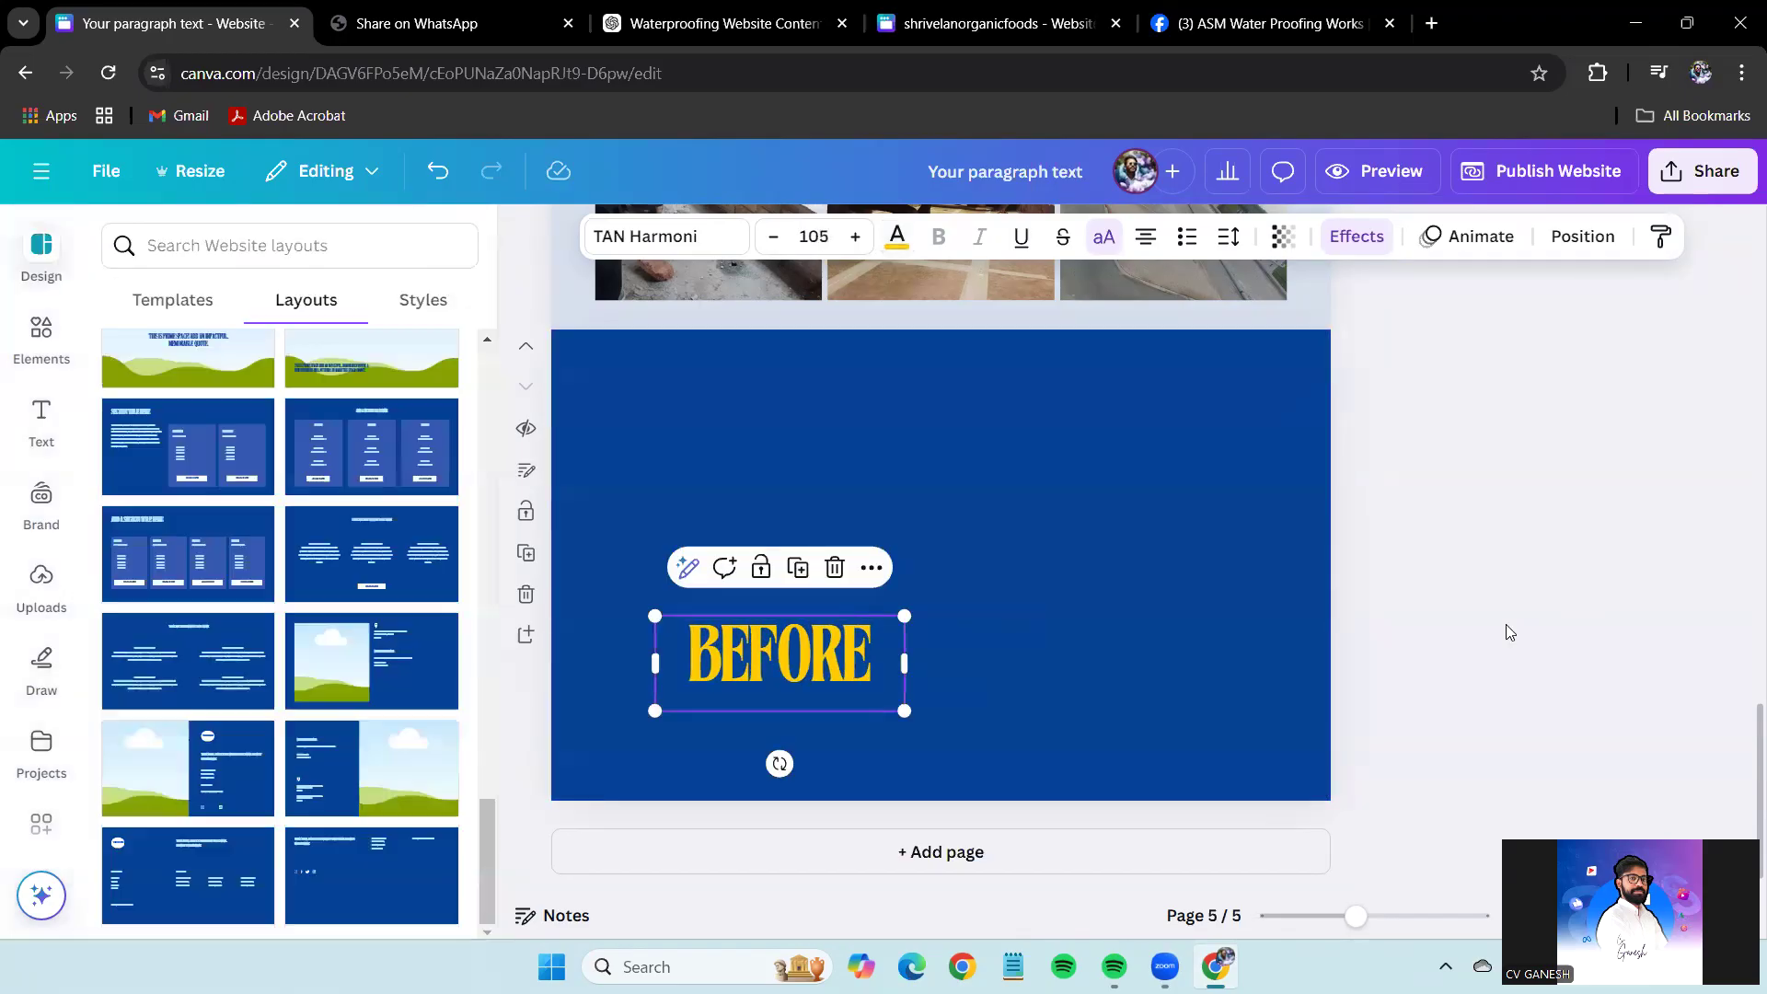
{"action": "left_click_drag", "start_coordinate": [803, 617], "coordinate": [760, 397]}
Duplicate the BEFORE heading to its right and retype the copy as AFTER.
{"action": "left_click_drag", "start_coordinate": [735, 457], "coordinate": [1116, 449]}
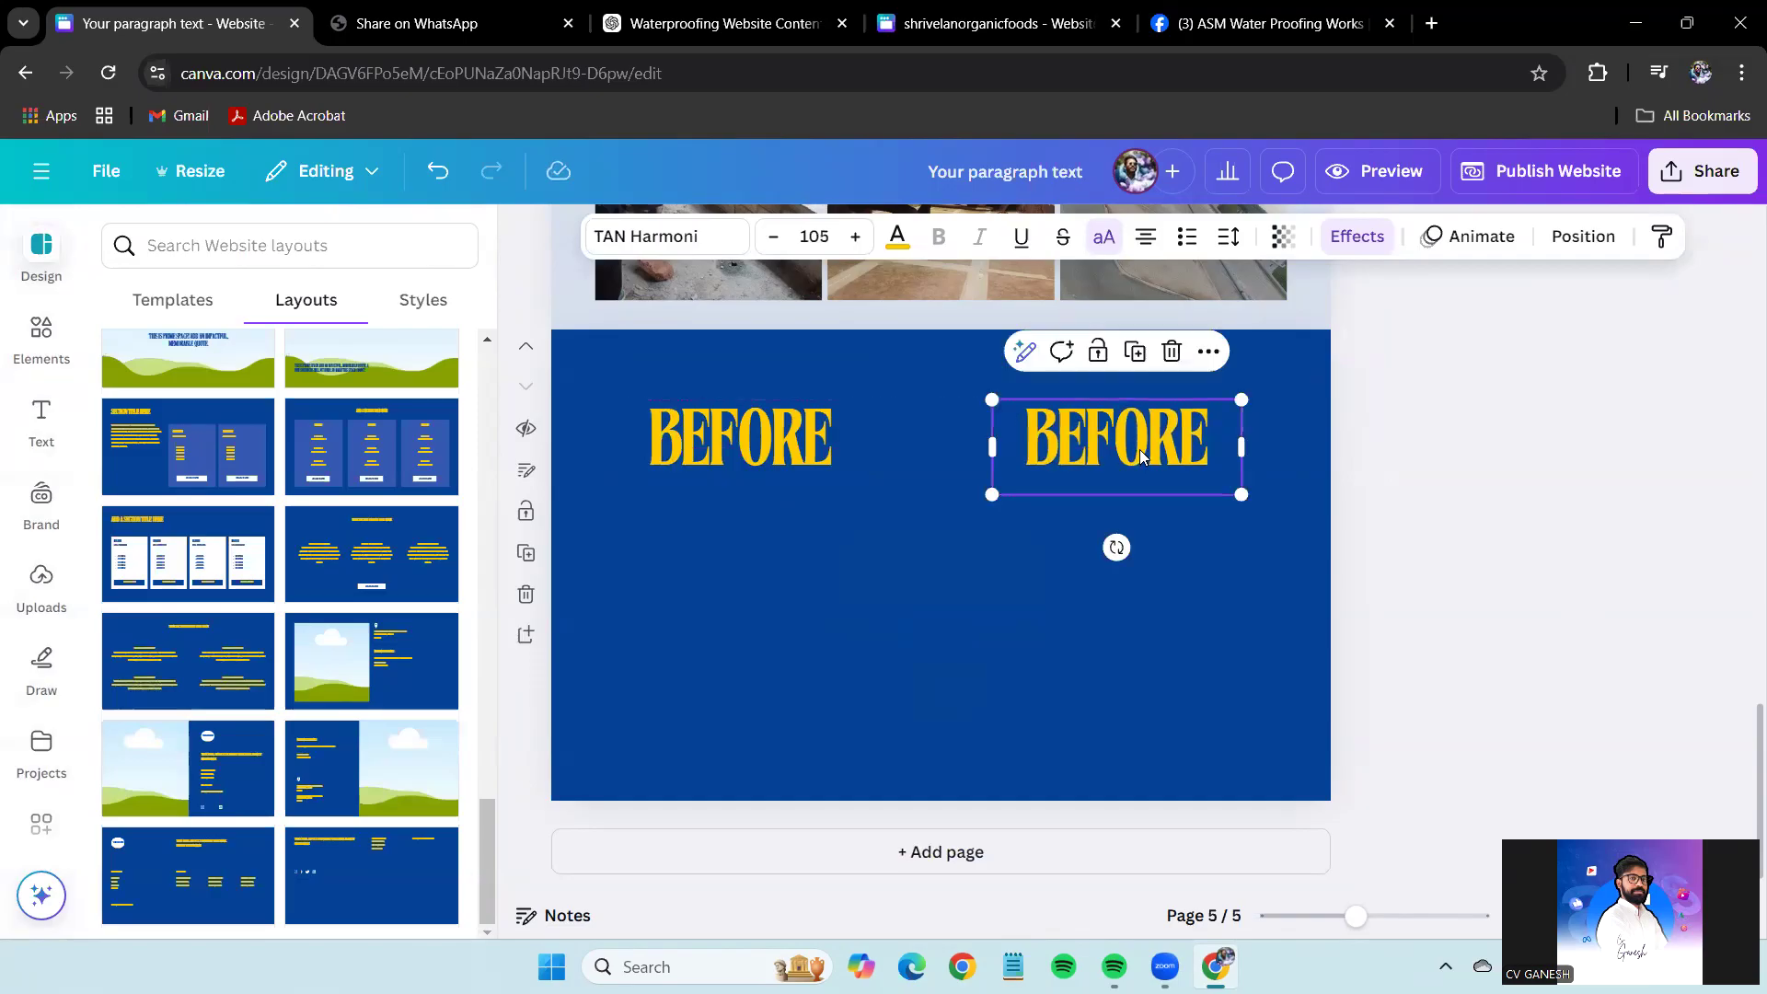
{"action": "double_click", "coordinate": [1141, 449]}
{"action": "type", "text": "AF"}
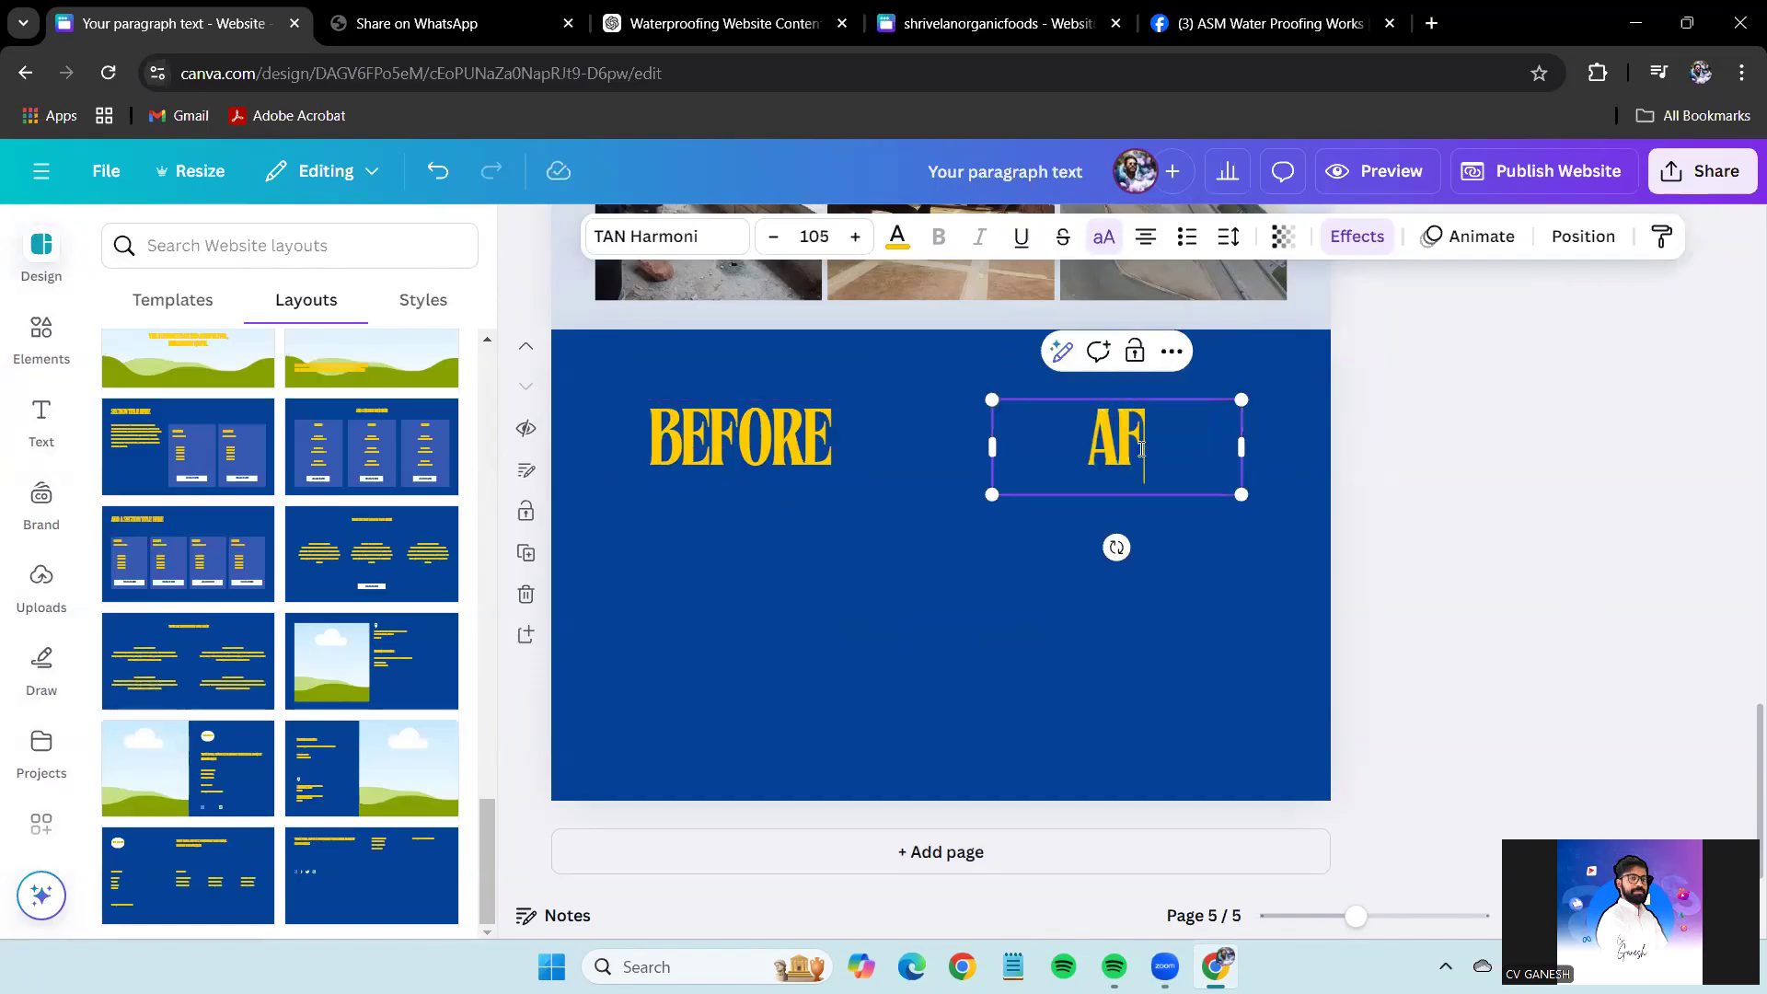
{"action": "type", "text": "TER"}
{"action": "left_click", "coordinate": [1531, 490]}
Align AFTER with BEFORE and centre both headings on the page.
{"action": "left_click_drag", "start_coordinate": [1190, 440], "coordinate": [1187, 443]}
{"action": "left_click_drag", "start_coordinate": [1534, 527], "coordinate": [704, 465]}
{"action": "left_click_drag", "start_coordinate": [1142, 471], "coordinate": [1178, 458]}
{"action": "left_click", "coordinate": [1482, 520]}
{"action": "left_click", "coordinate": [1609, 584]}
{"action": "left_click_drag", "start_coordinate": [1609, 583], "coordinate": [635, 387]}
{"action": "left_click_drag", "start_coordinate": [1105, 460], "coordinate": [1113, 460]}
{"action": "left_click", "coordinate": [1644, 563]}
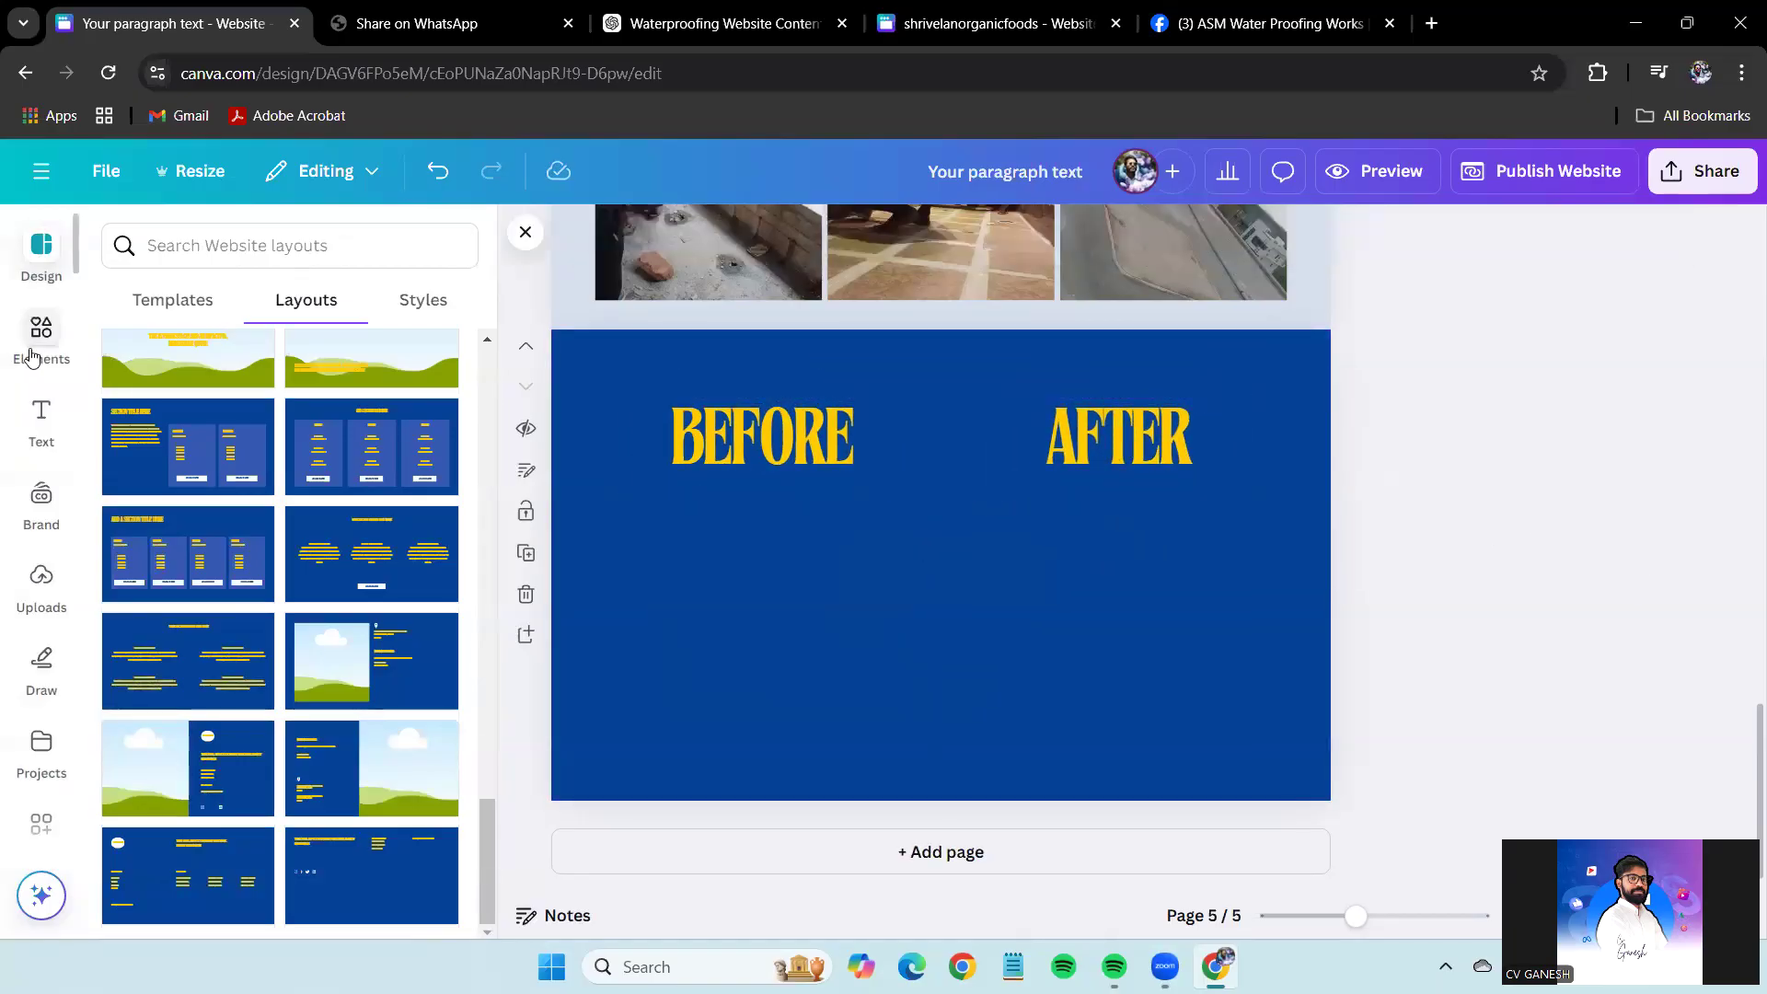
{"action": "left_click", "coordinate": [31, 356]}
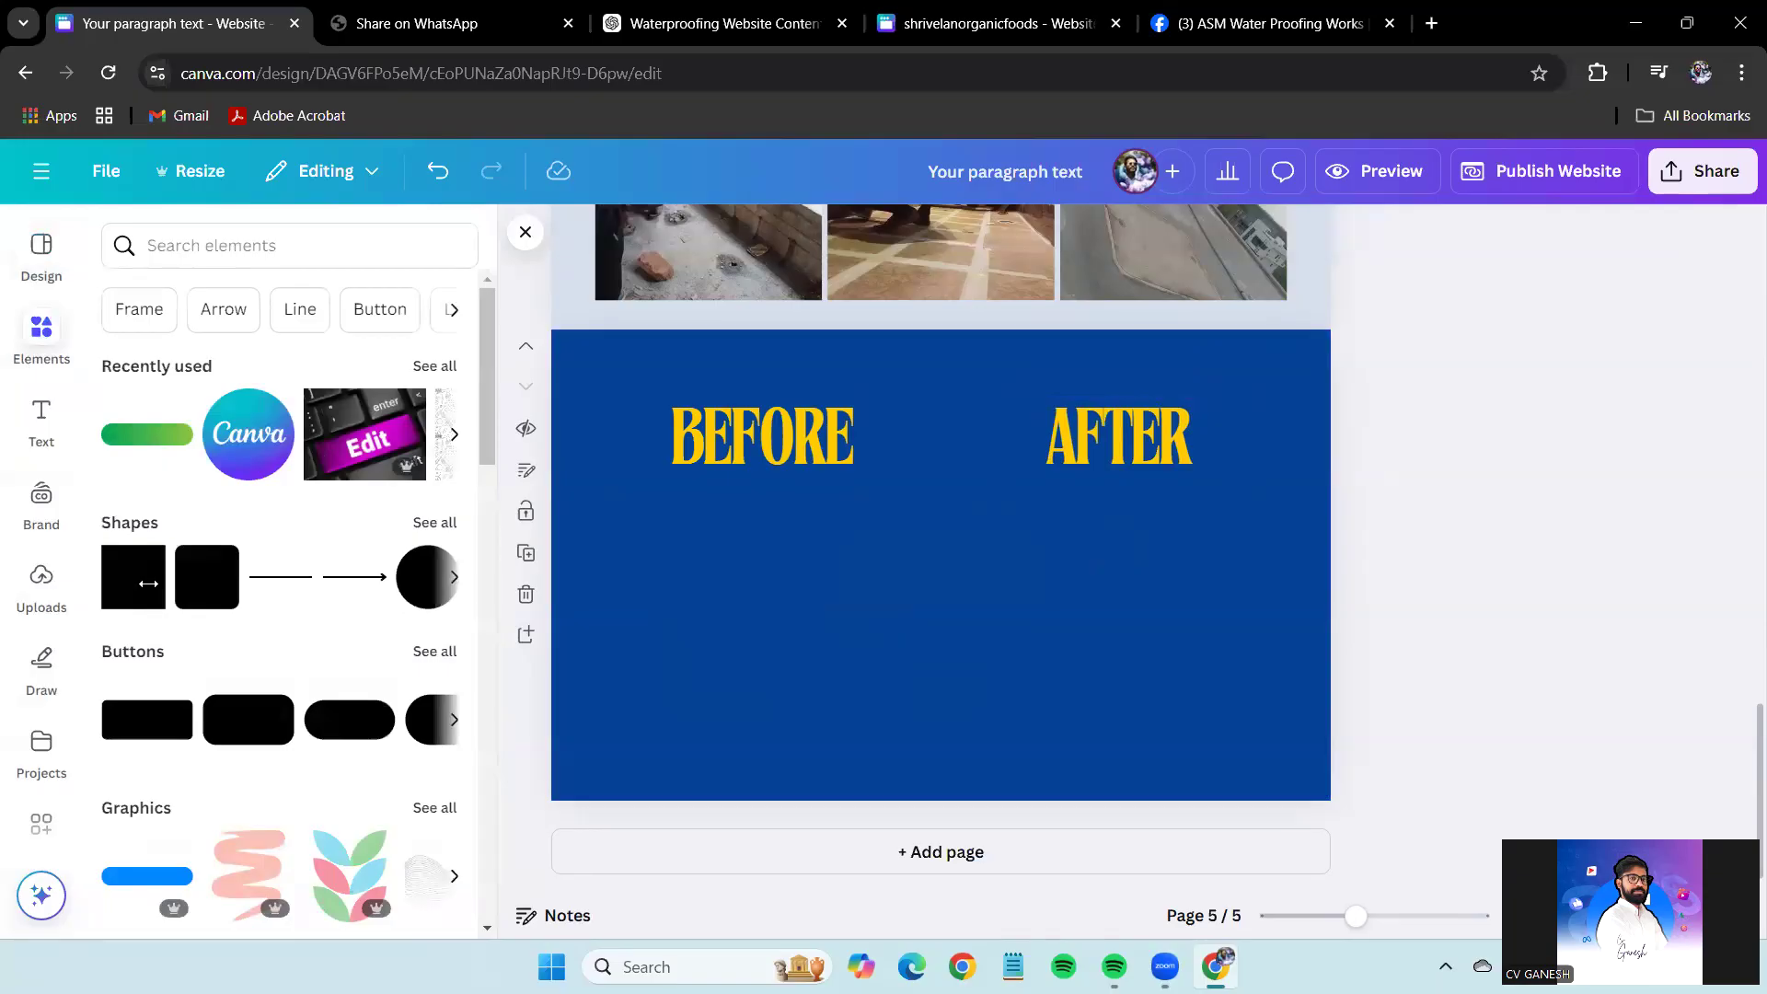
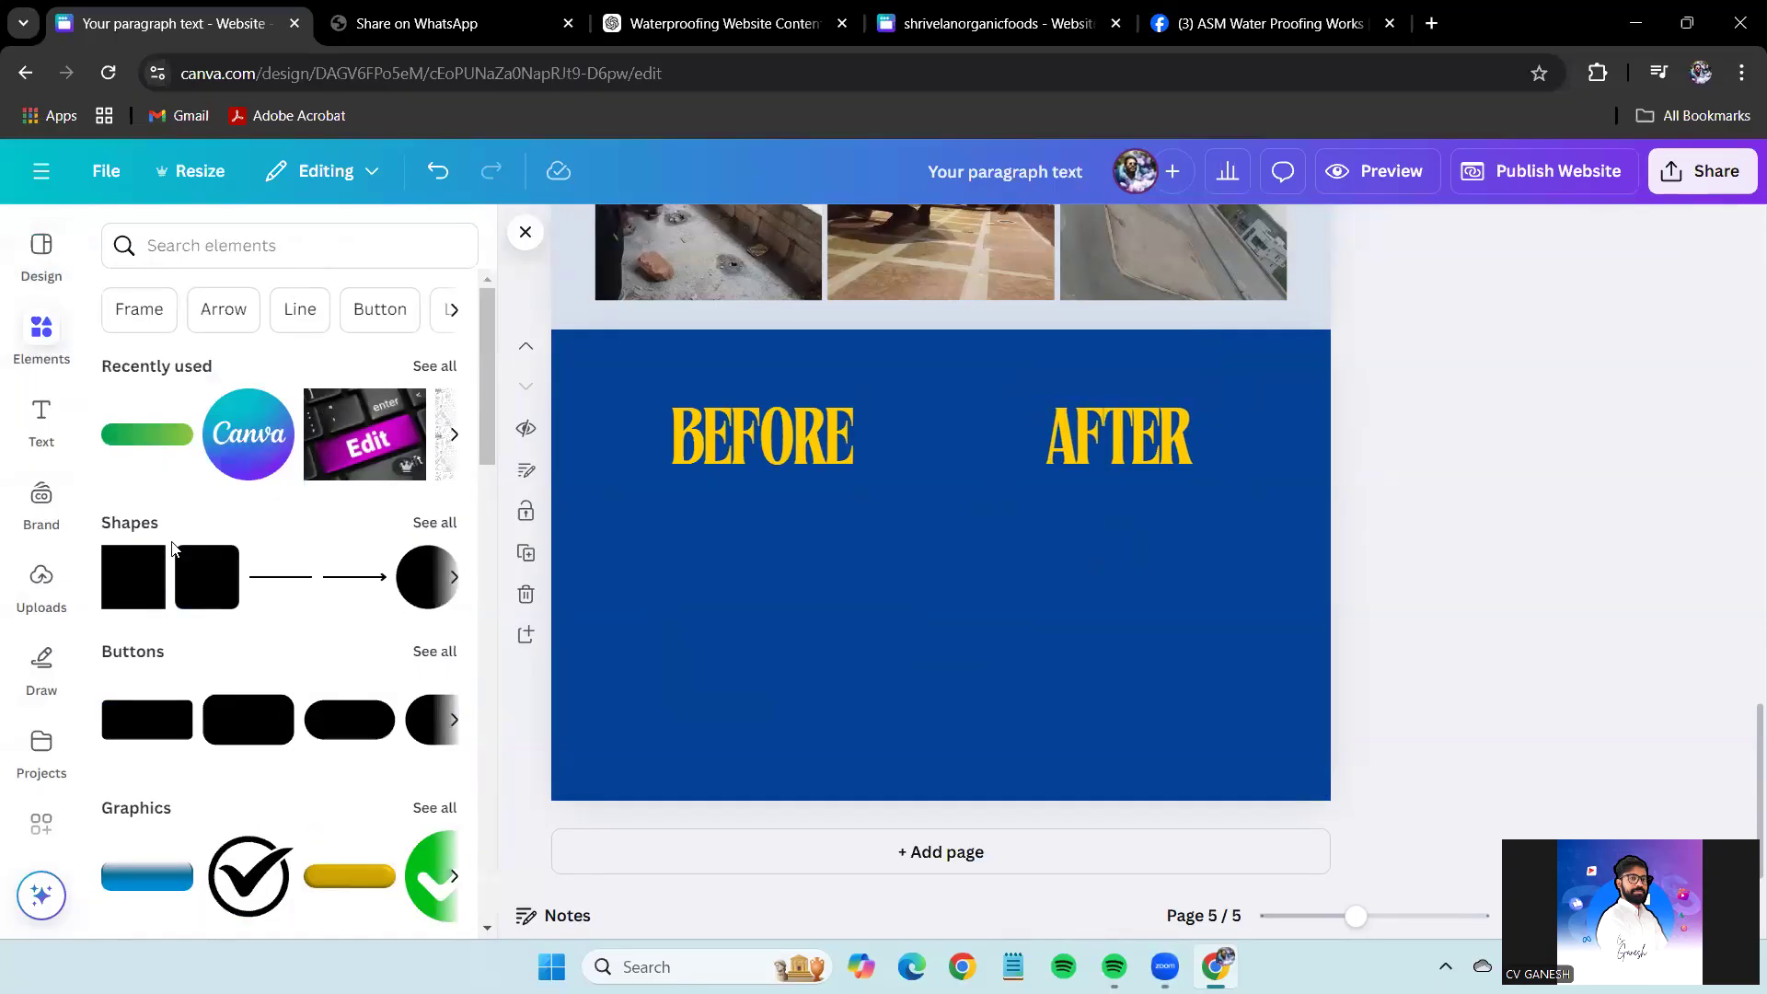
Browse all Grids in the Elements panel, then open the full Frames library.
{"action": "left_click", "coordinate": [188, 246]}
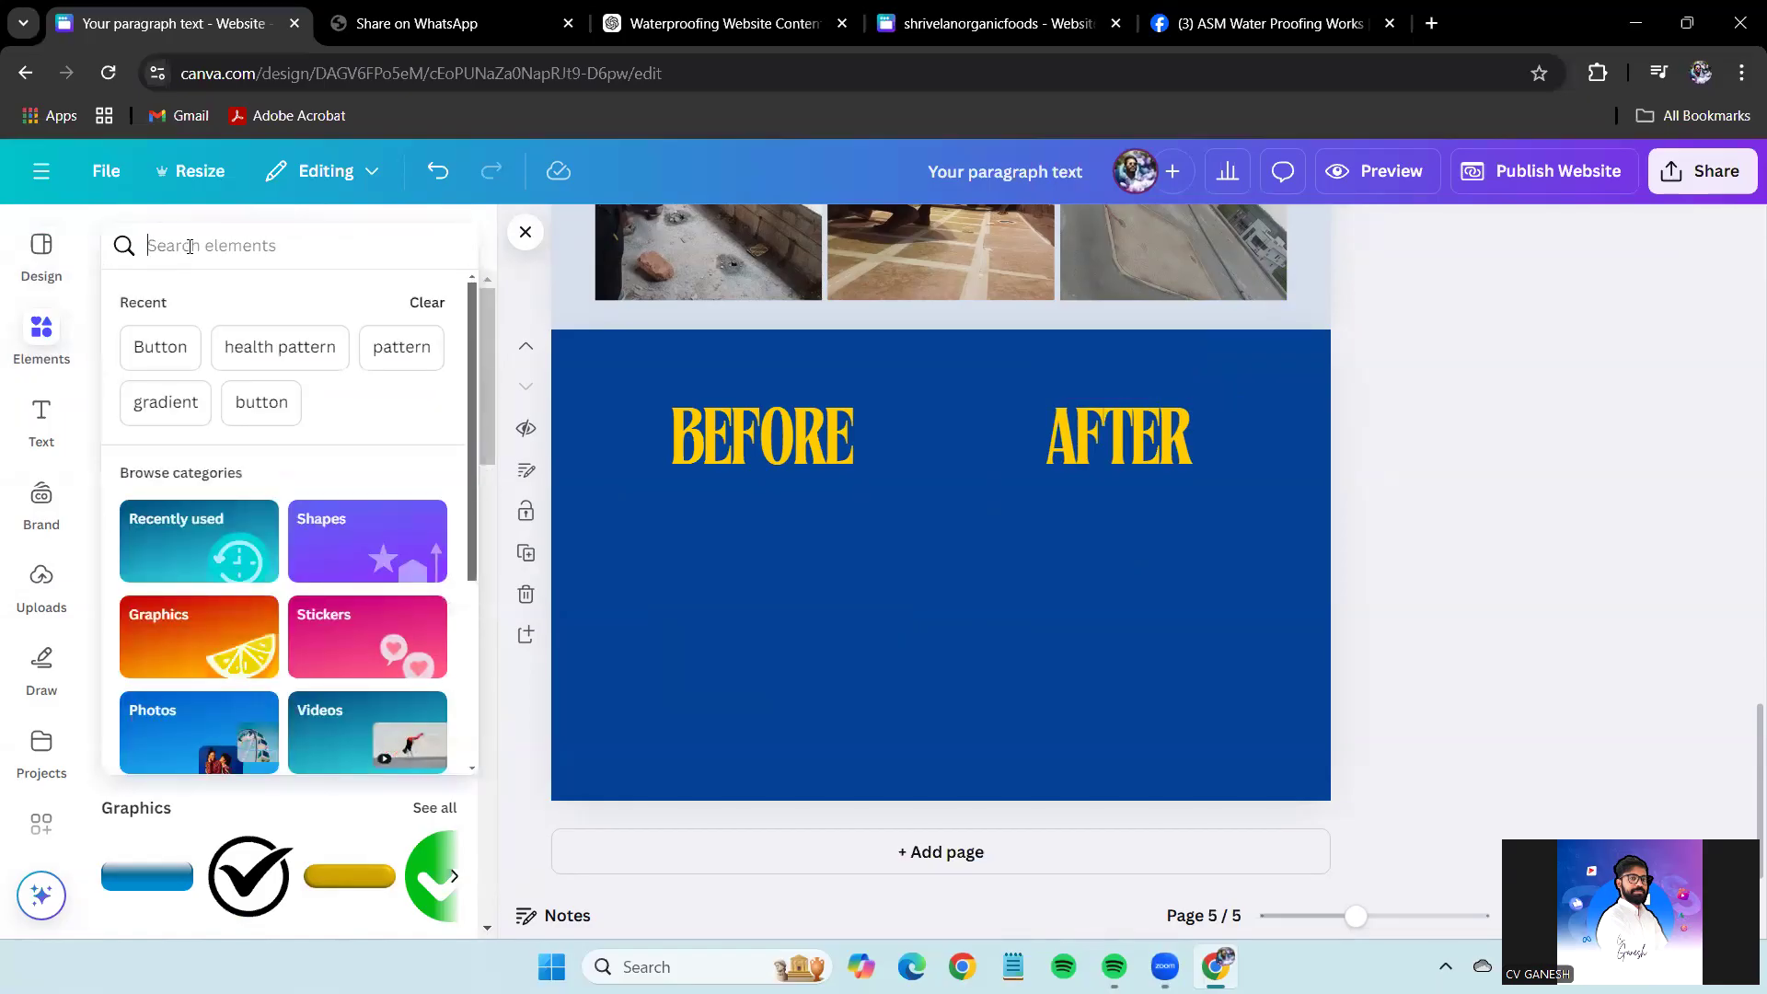
{"action": "left_click", "coordinate": [512, 306]}
{"action": "scroll", "coordinate": [335, 584], "scroll_direction": "down", "scroll_amount": 15}
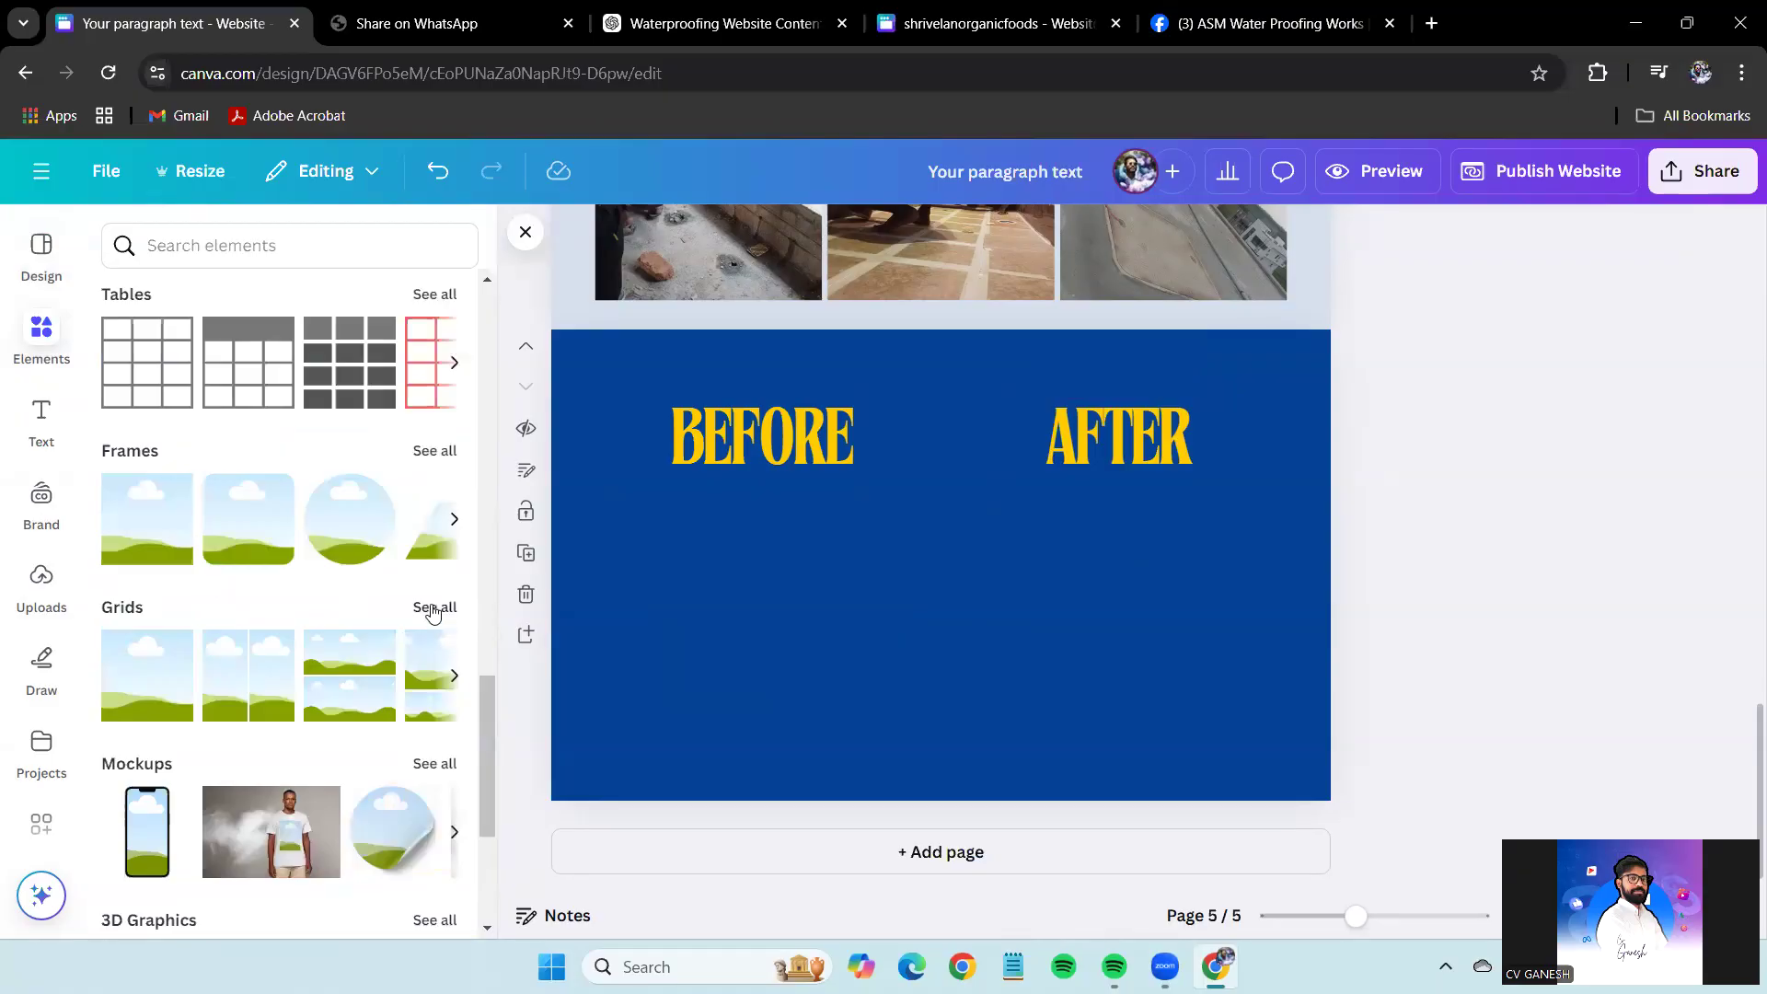
{"action": "left_click", "coordinate": [434, 609]}
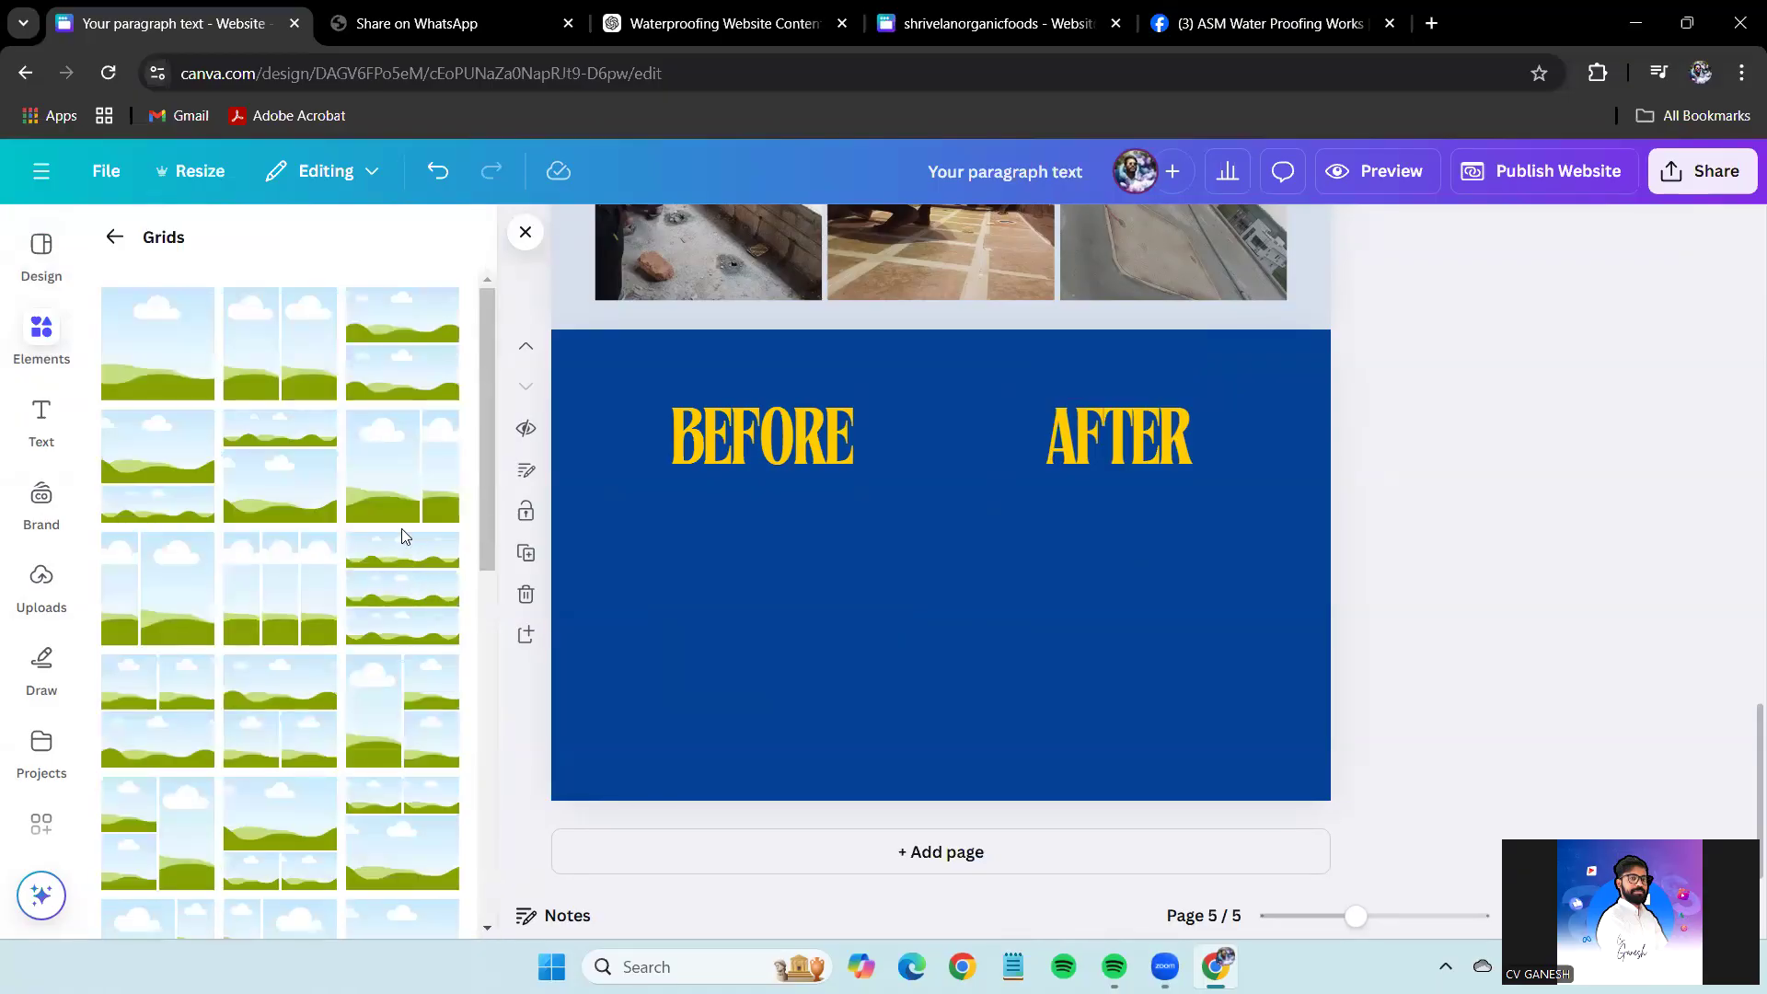
{"action": "scroll", "coordinate": [401, 528], "scroll_direction": "down", "scroll_amount": 10}
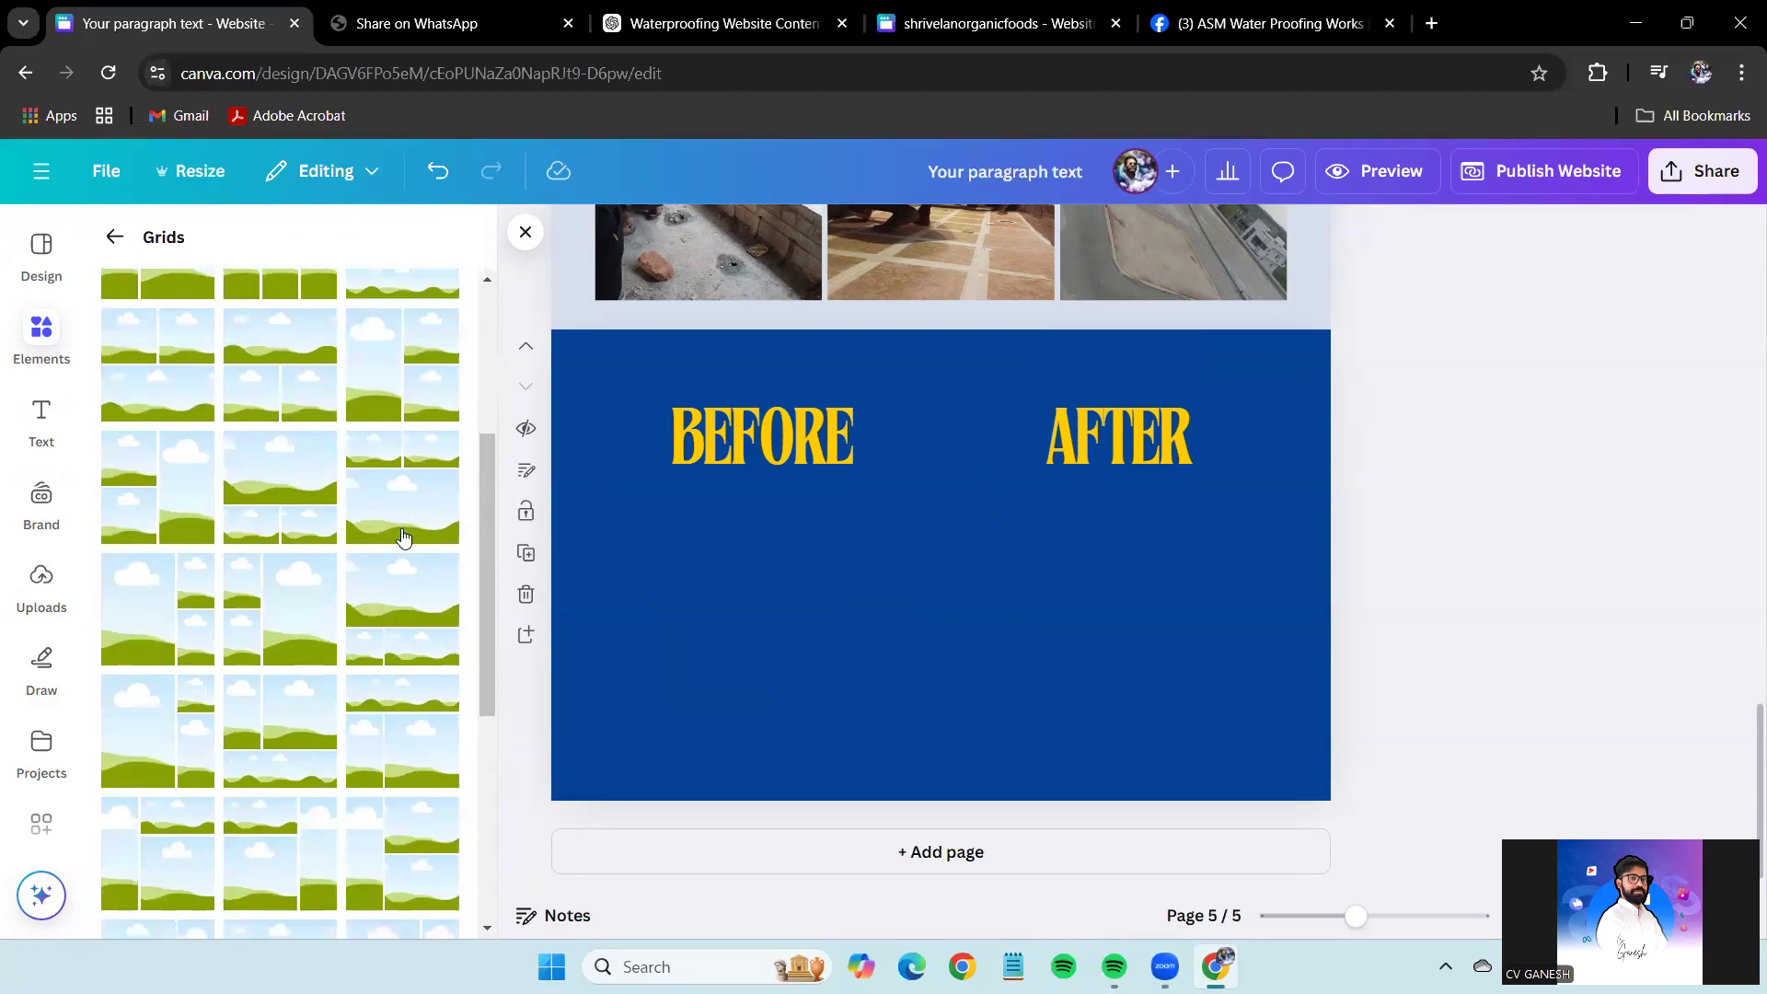
{"action": "left_click", "coordinate": [114, 236]}
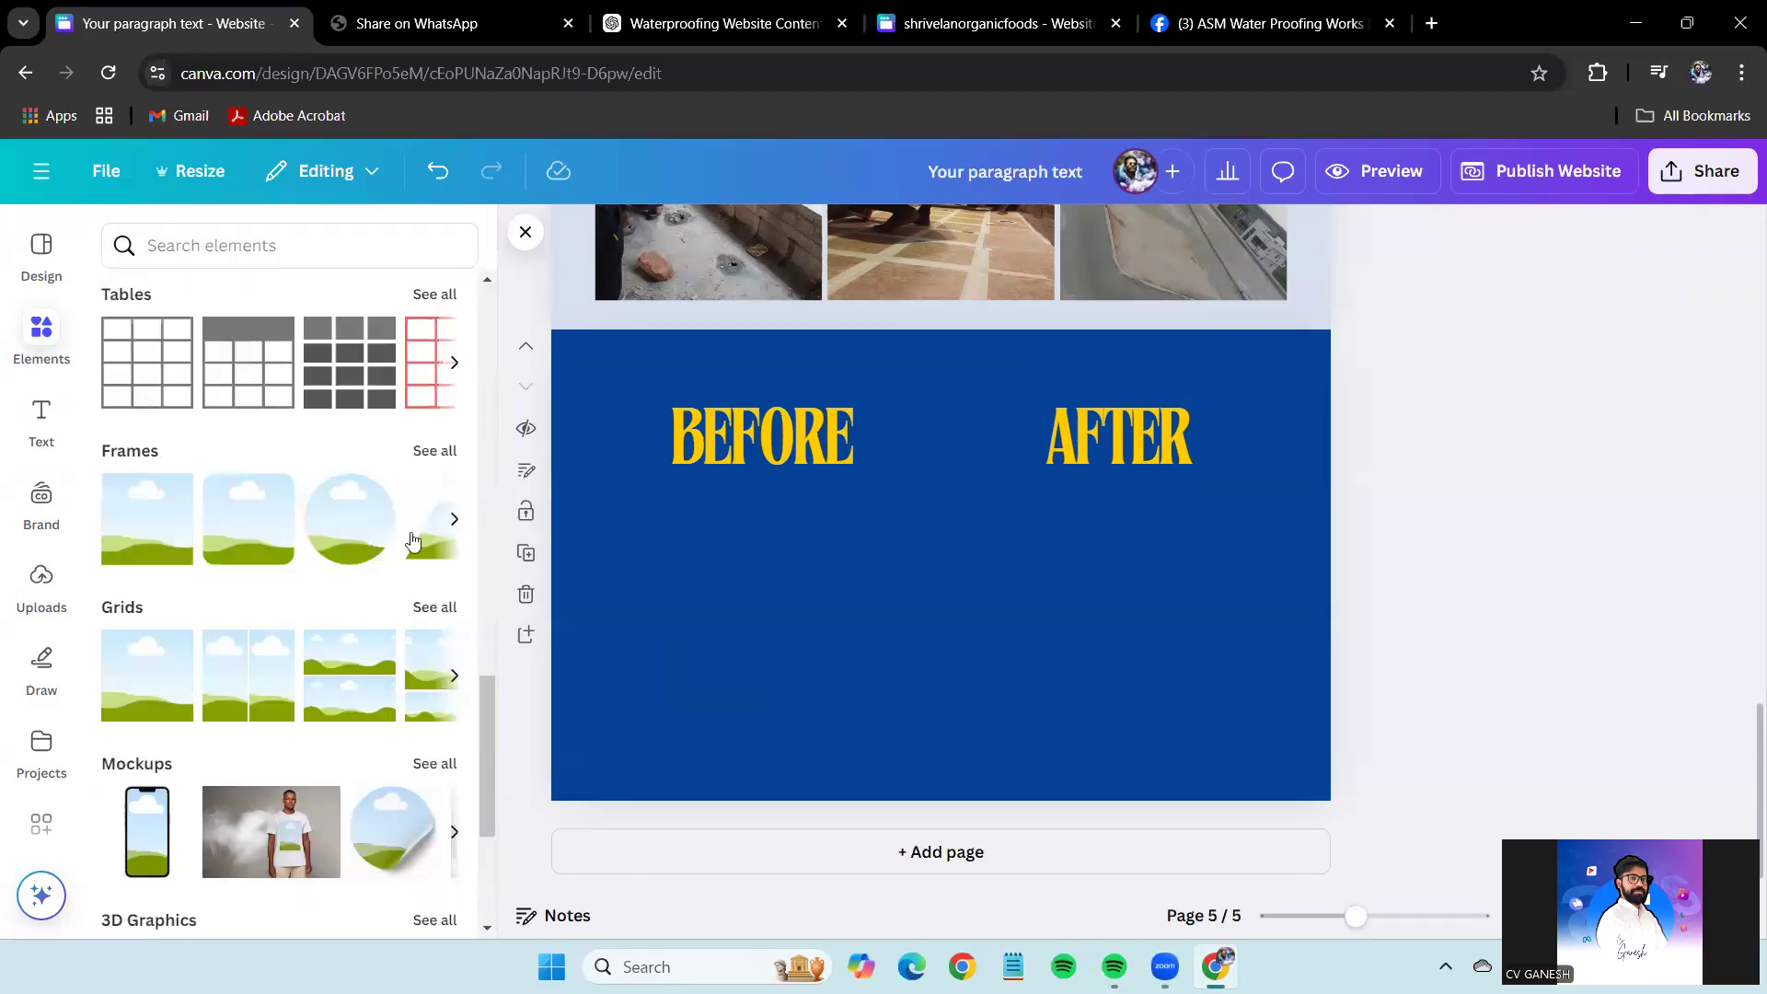
{"action": "left_click", "coordinate": [434, 450]}
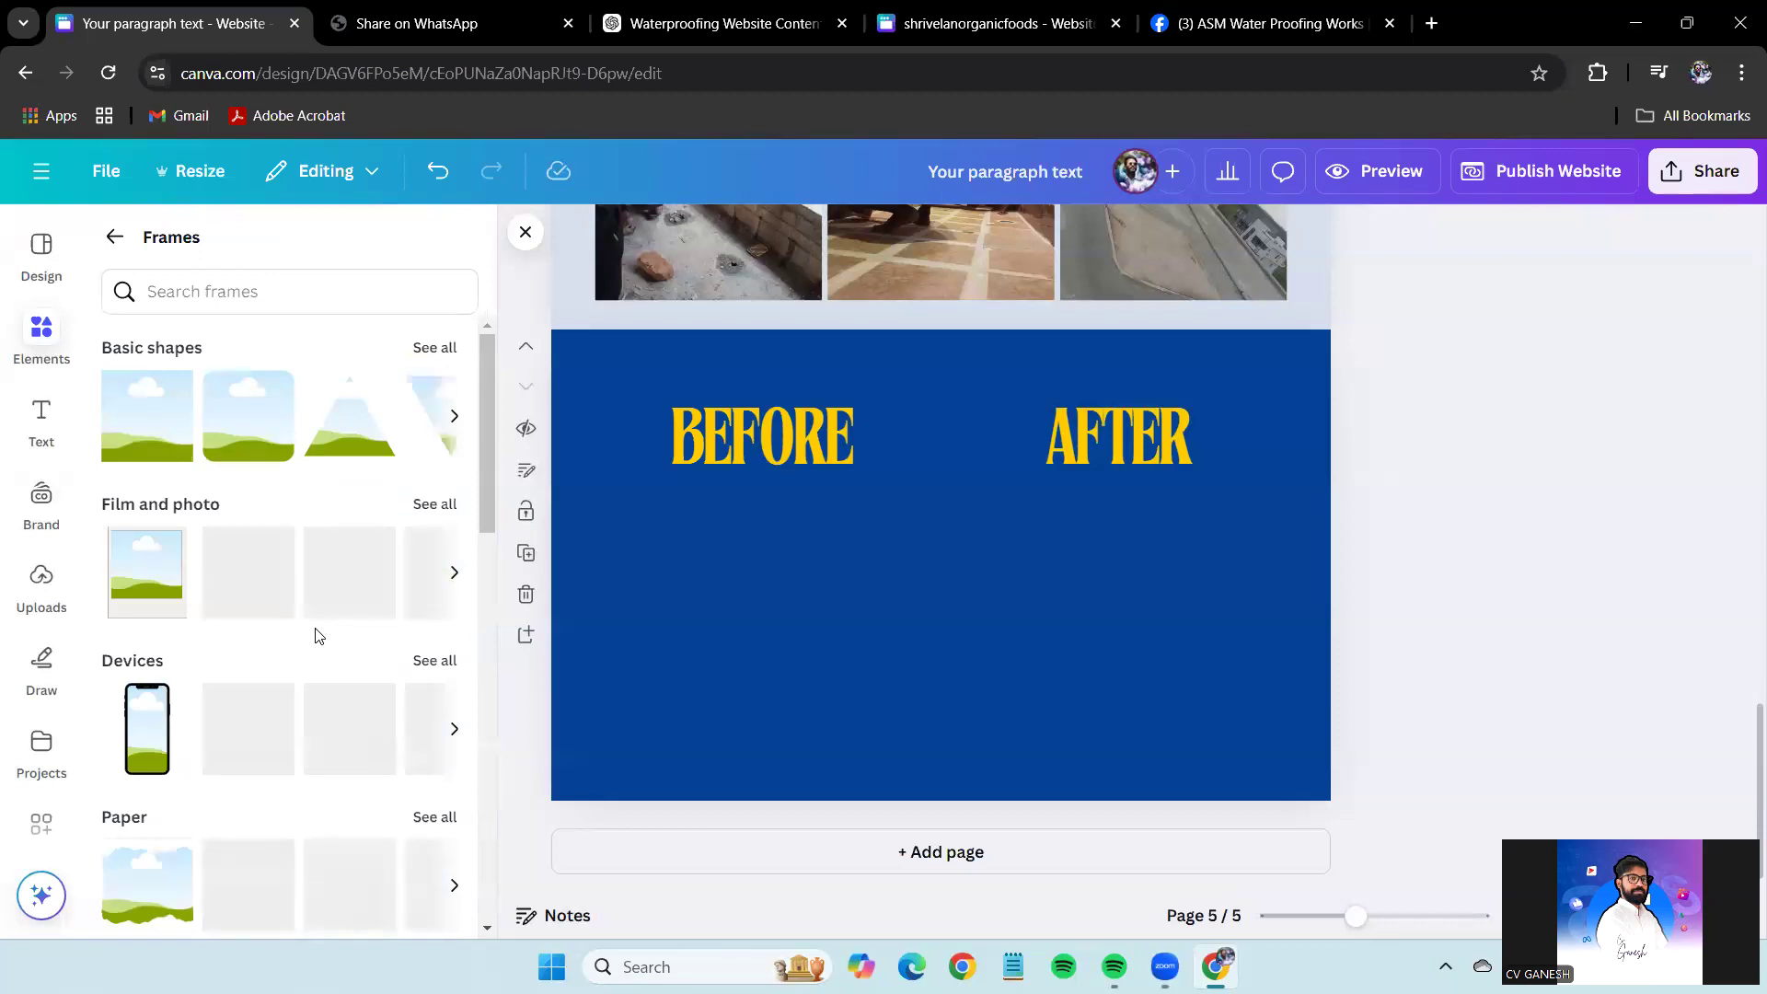
{"action": "scroll", "coordinate": [316, 635], "scroll_direction": "down", "scroll_amount": 4}
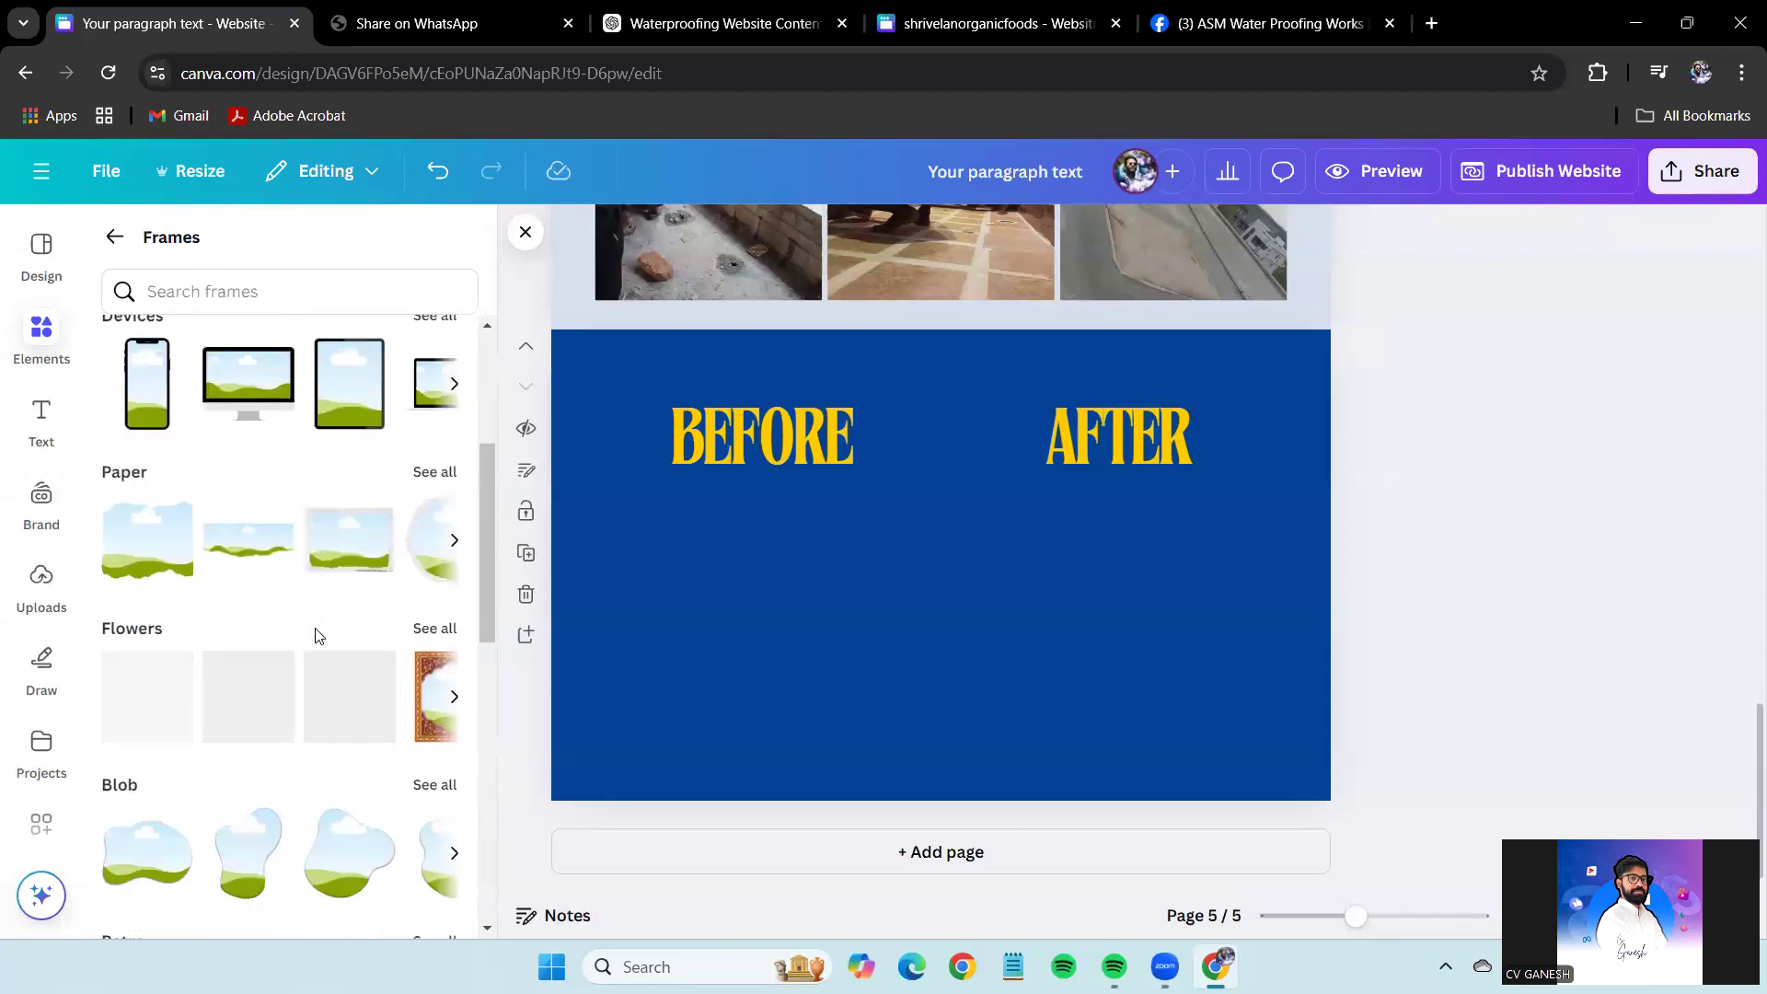
{"action": "scroll", "coordinate": [316, 635], "scroll_direction": "down", "scroll_amount": 3}
{"action": "scroll", "coordinate": [316, 635], "scroll_direction": "down", "scroll_amount": 2}
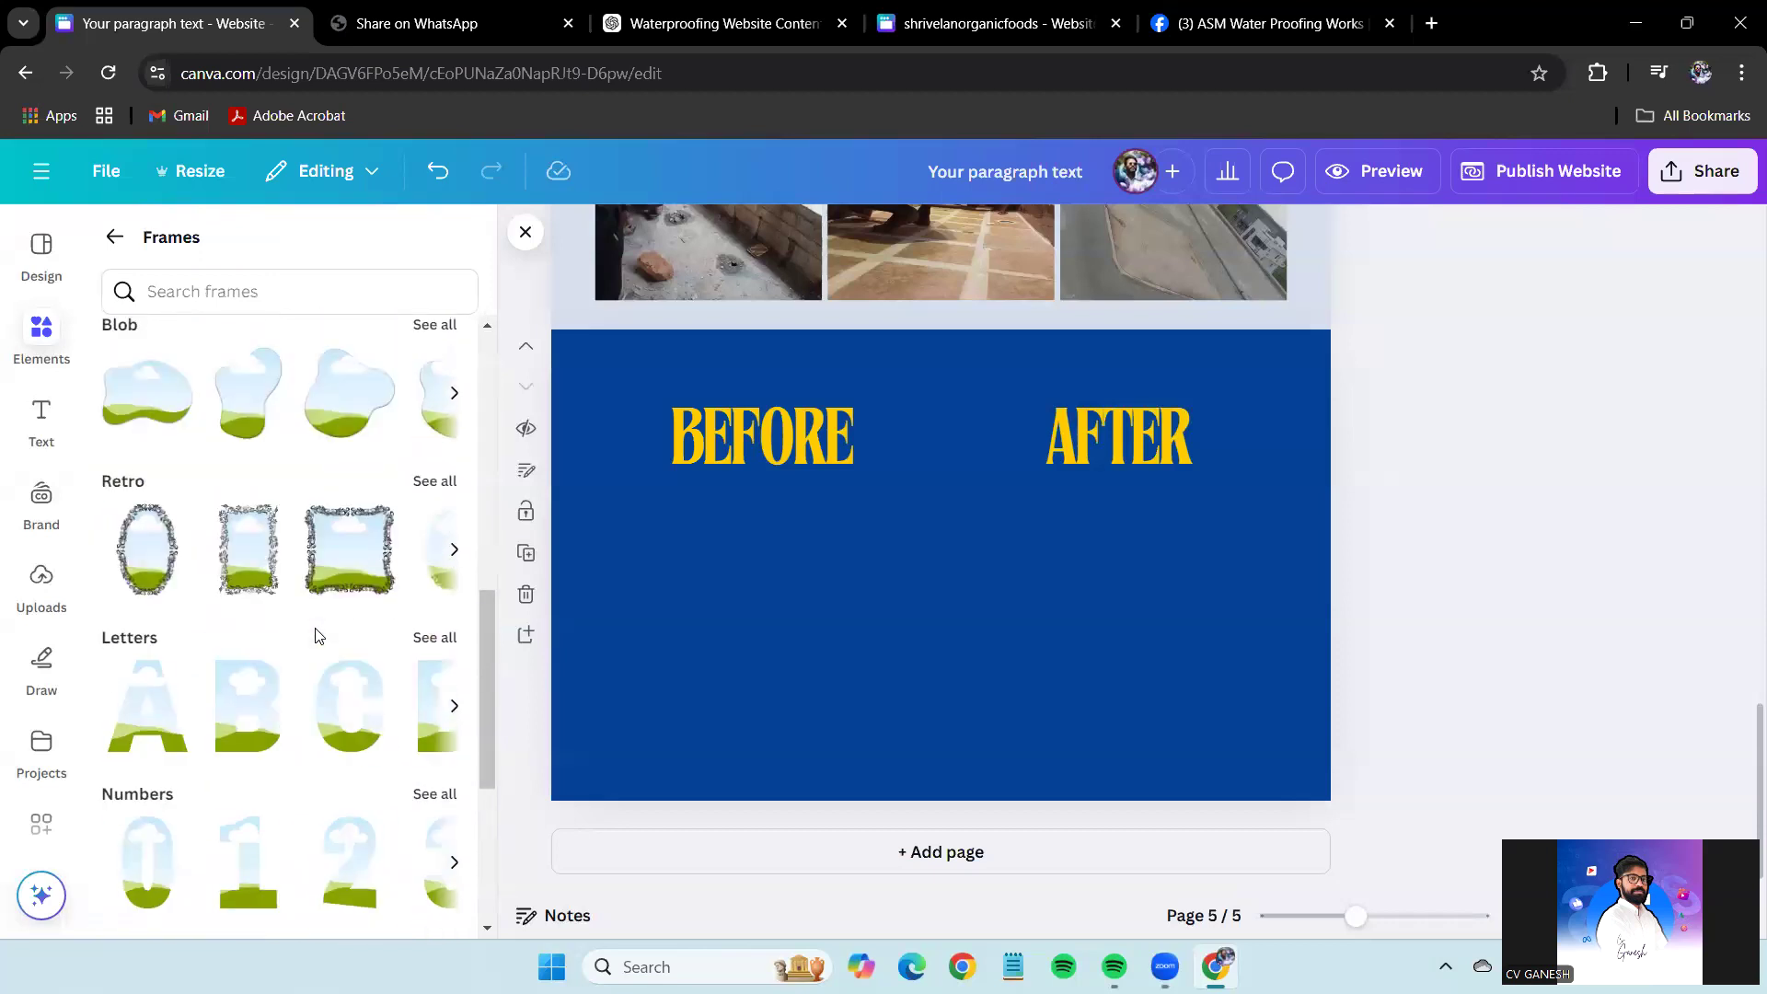
{"action": "scroll", "coordinate": [316, 635], "scroll_direction": "down", "scroll_amount": 5}
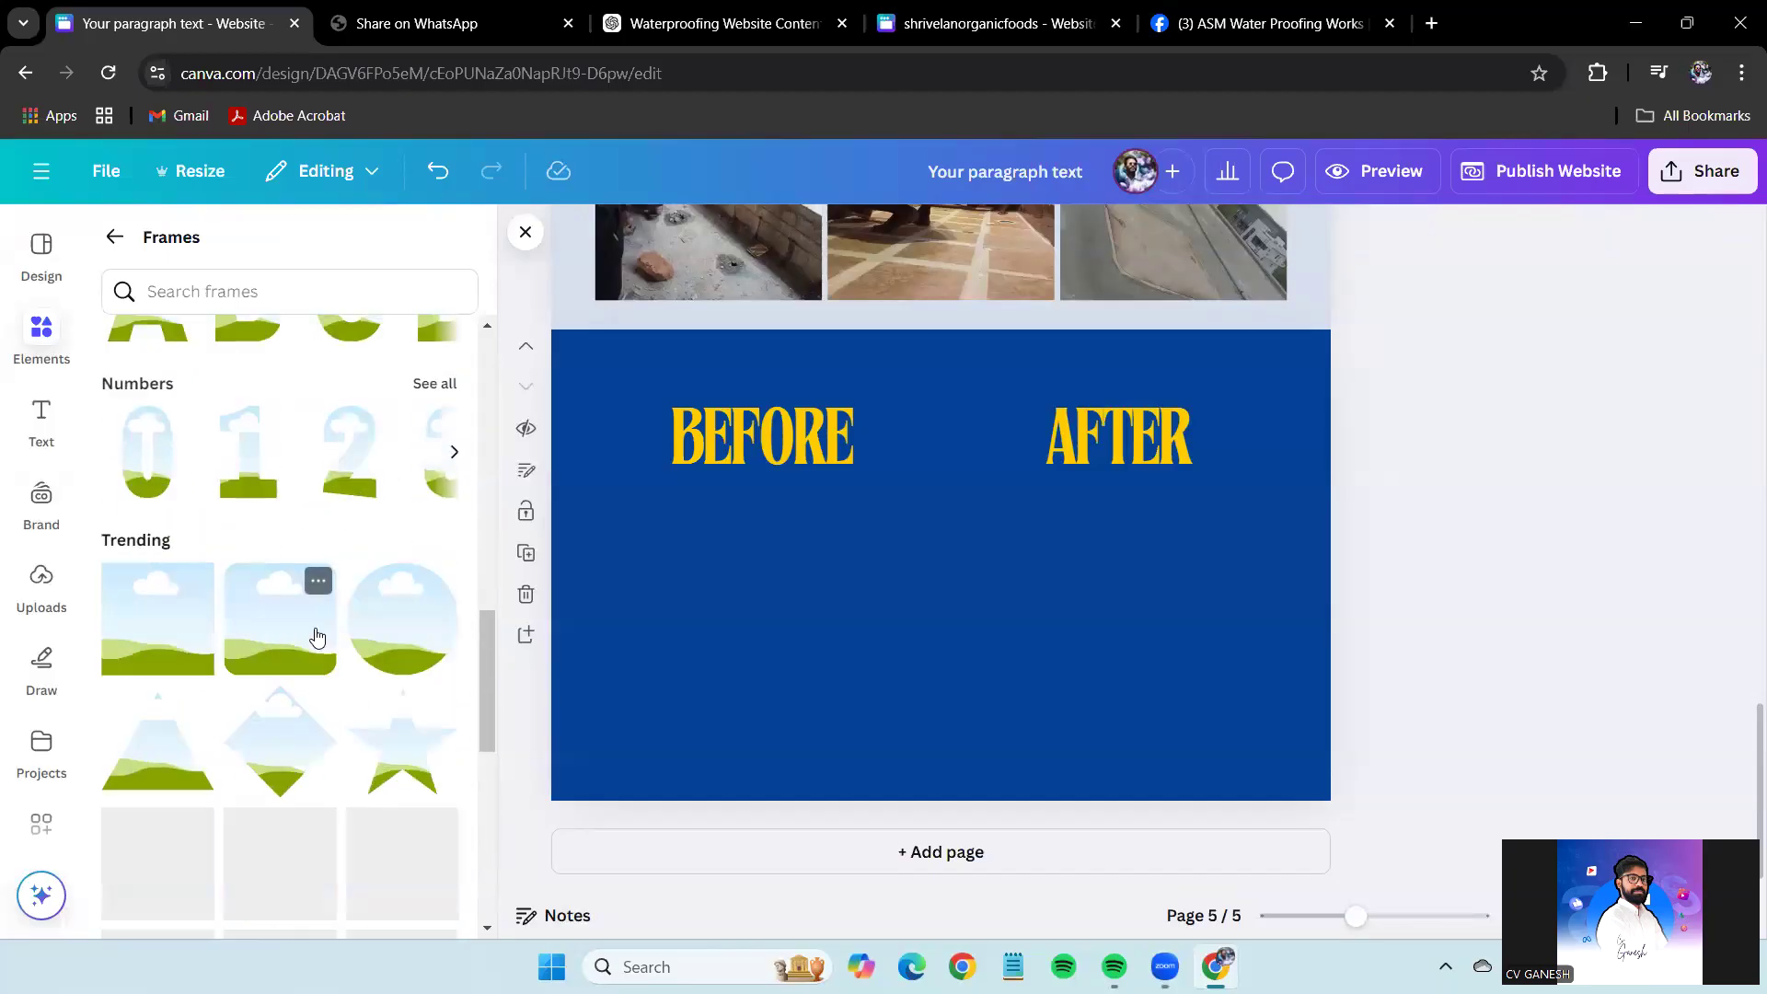
{"action": "scroll", "coordinate": [316, 635], "scroll_direction": "up", "scroll_amount": 7}
{"action": "left_click", "coordinate": [444, 495]}
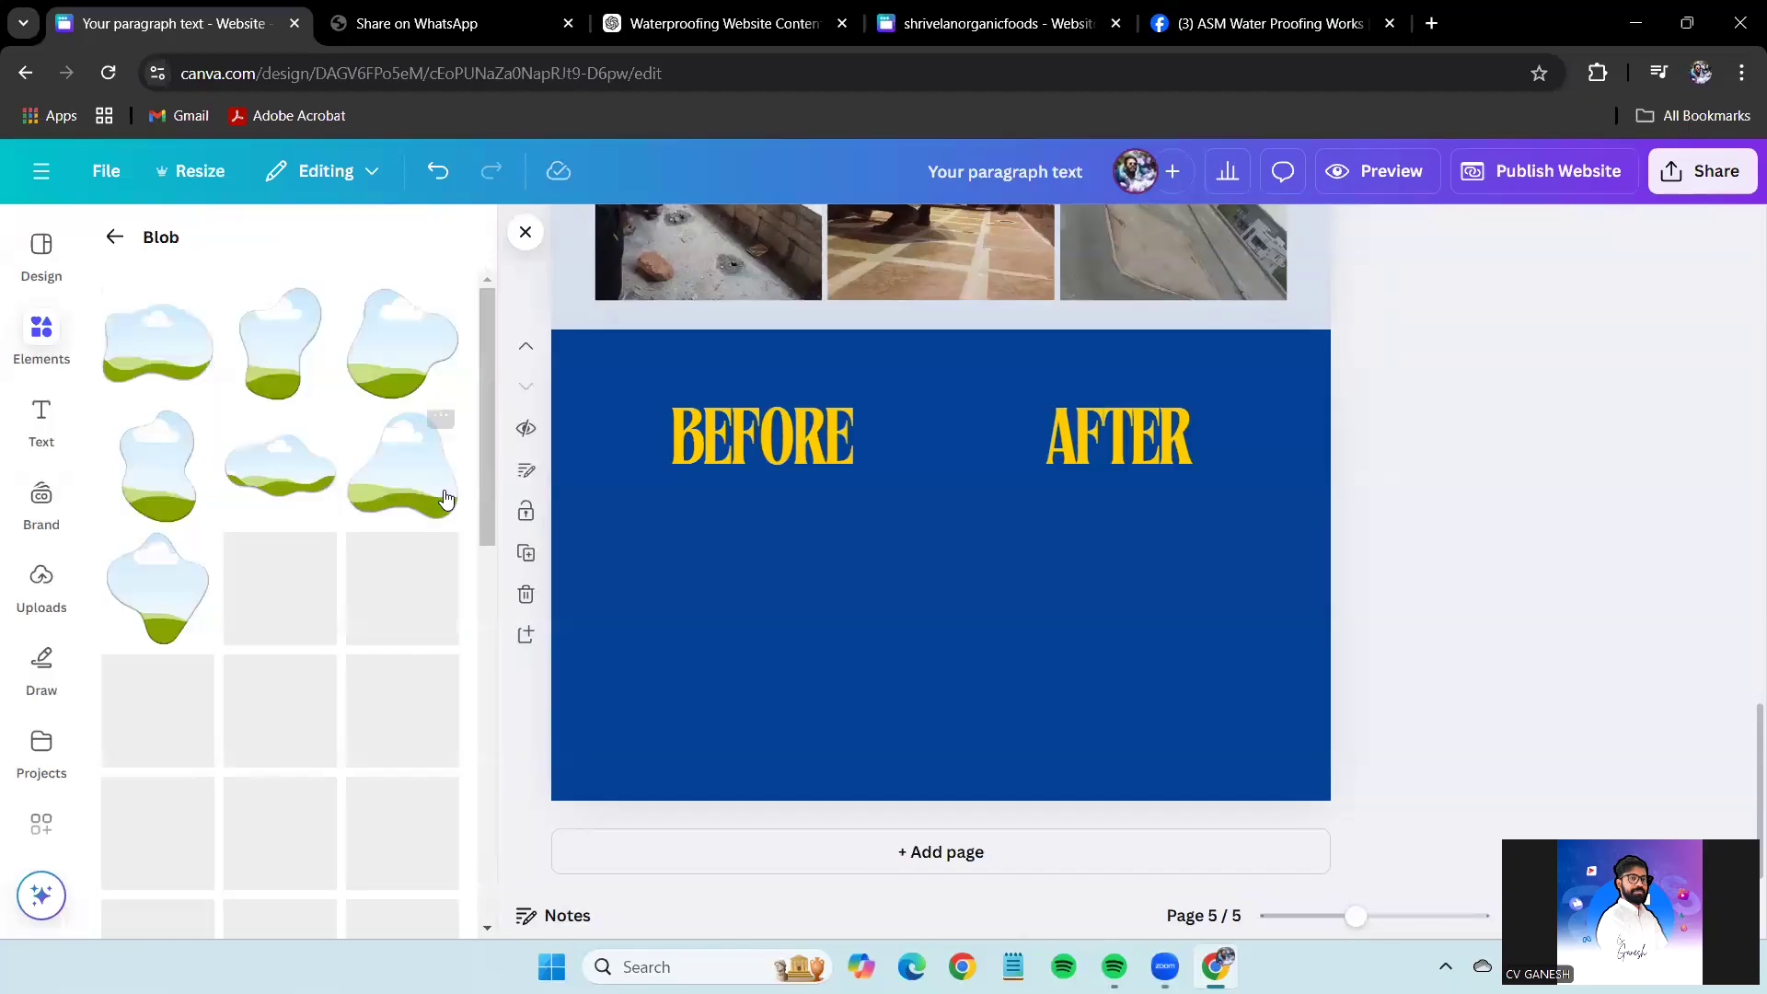
{"action": "left_click", "coordinate": [444, 580]}
{"action": "left_click_drag", "start_coordinate": [948, 593], "coordinate": [59, 589]}
{"action": "scroll", "coordinate": [286, 657], "scroll_direction": "down", "scroll_amount": 5}
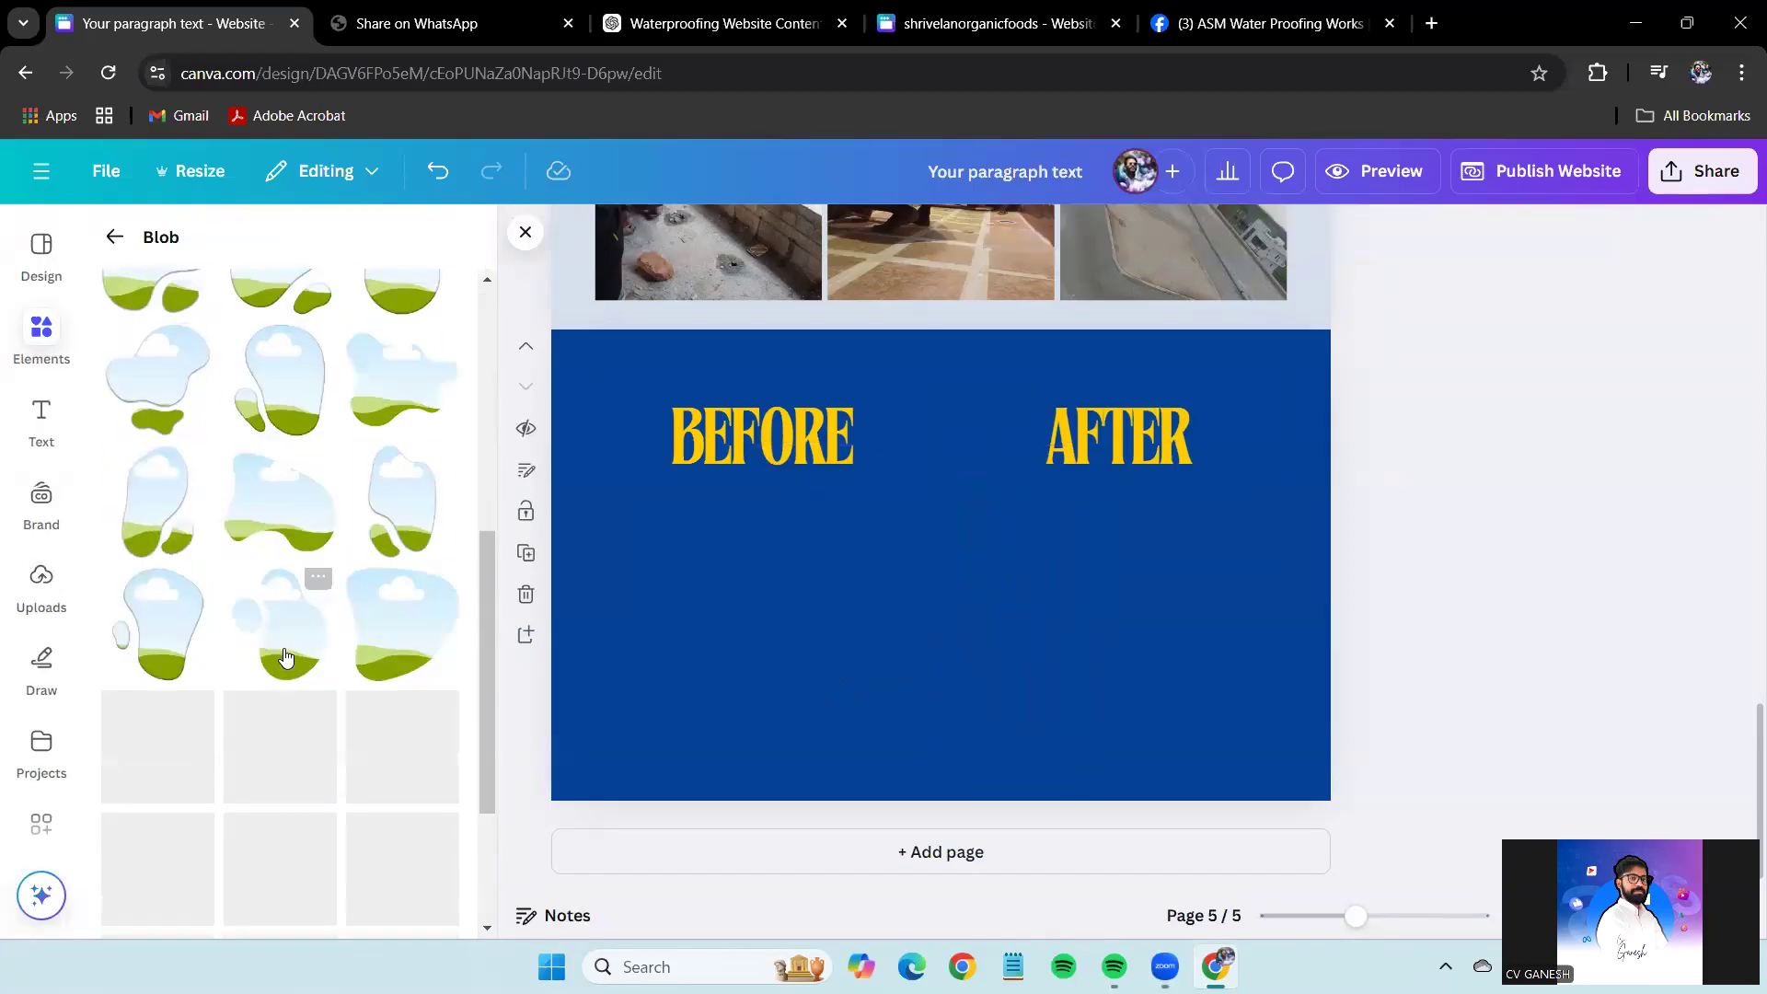
{"action": "scroll", "coordinate": [167, 307], "scroll_direction": "down", "scroll_amount": 3}
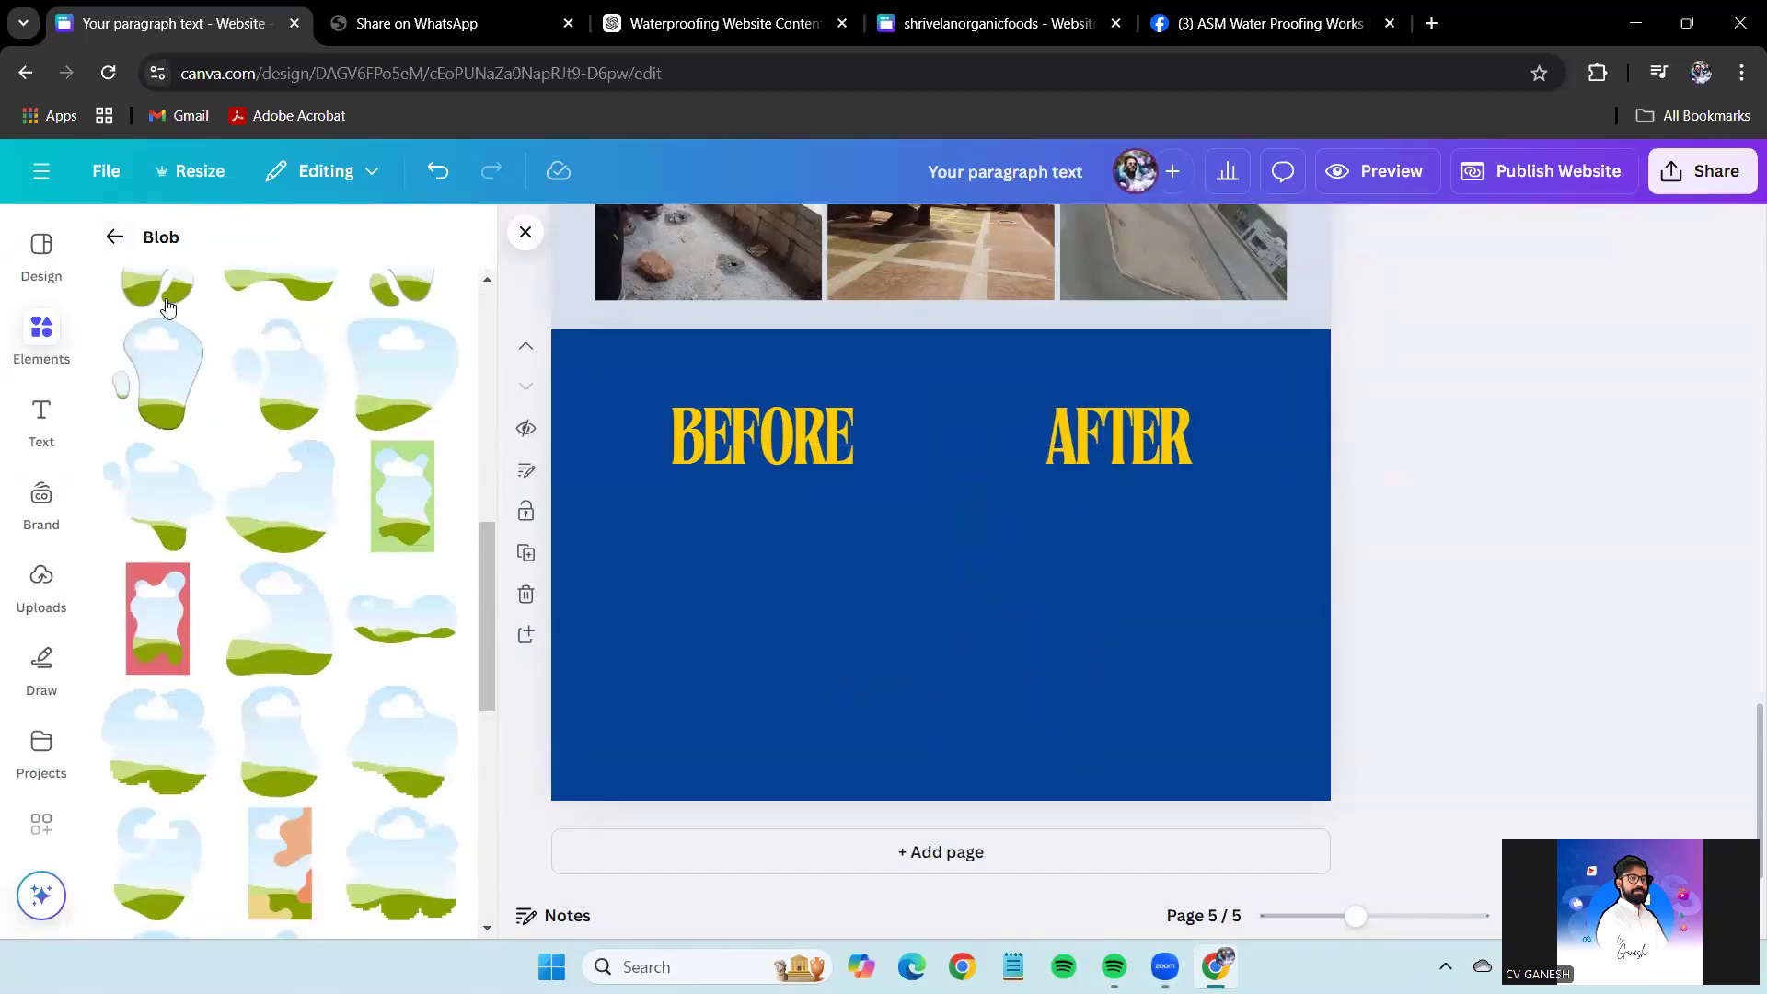
{"action": "left_click", "coordinate": [114, 240]}
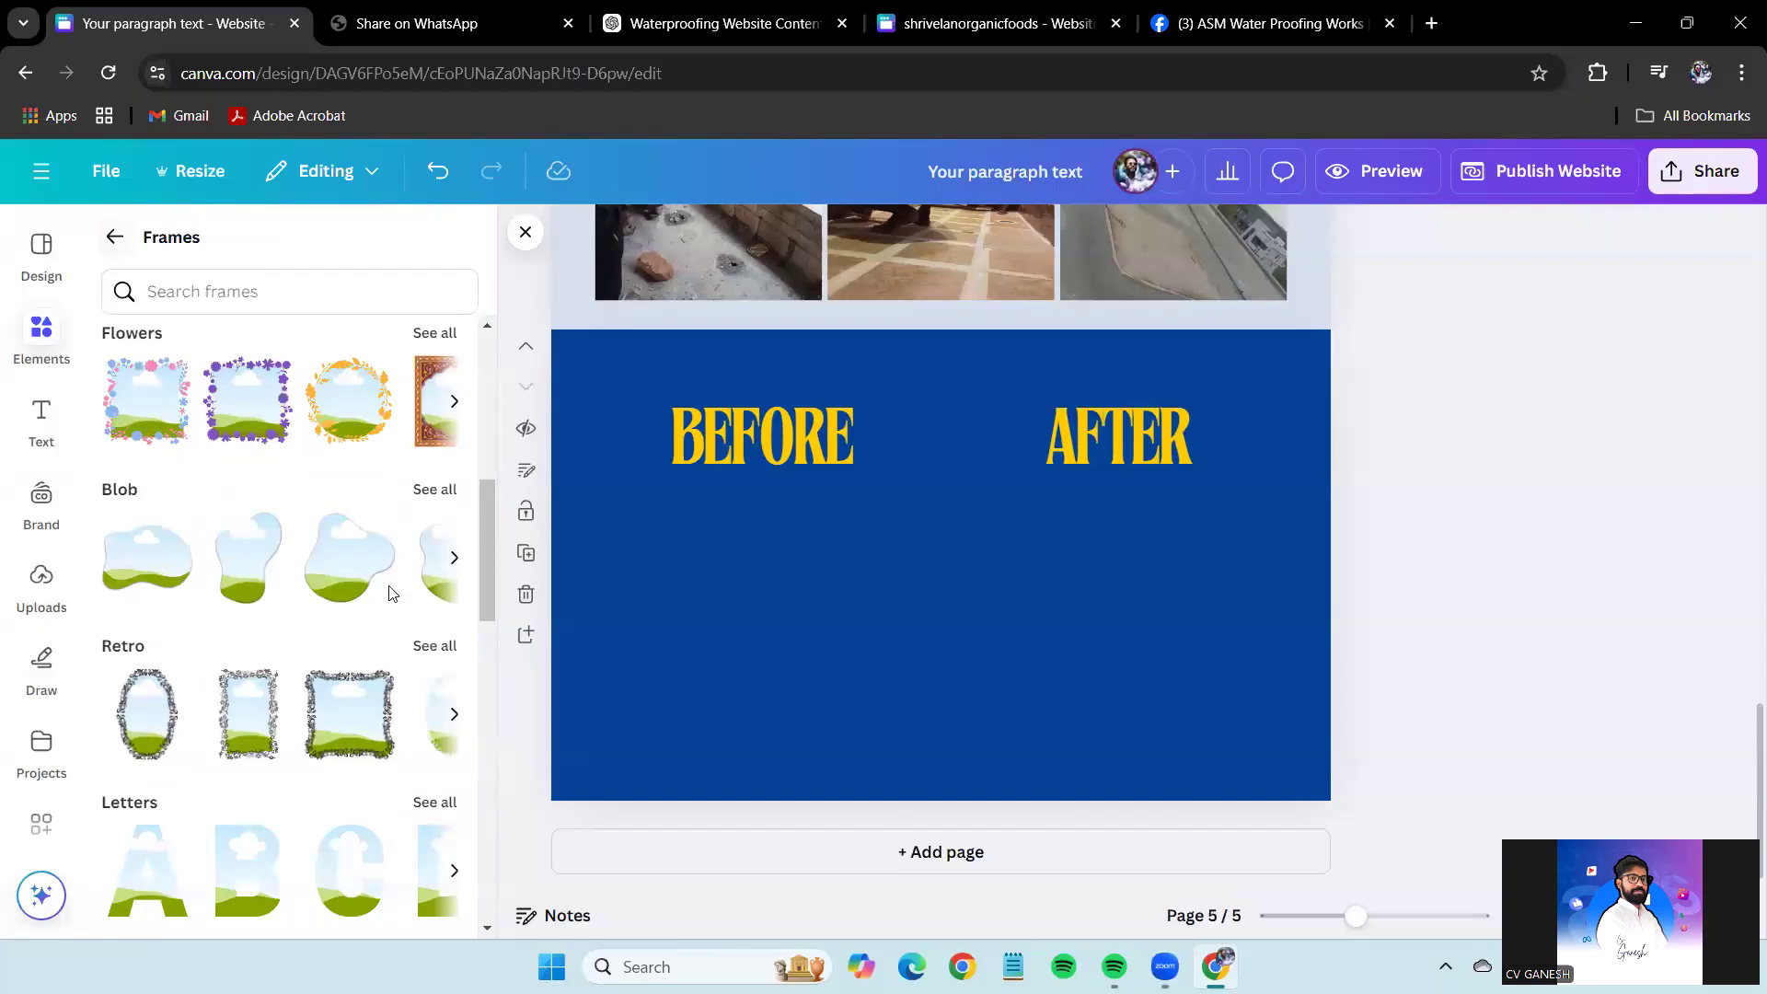
{"action": "scroll", "coordinate": [390, 594], "scroll_direction": "down", "scroll_amount": 7}
{"action": "scroll", "coordinate": [346, 743], "scroll_direction": "down", "scroll_amount": 10}
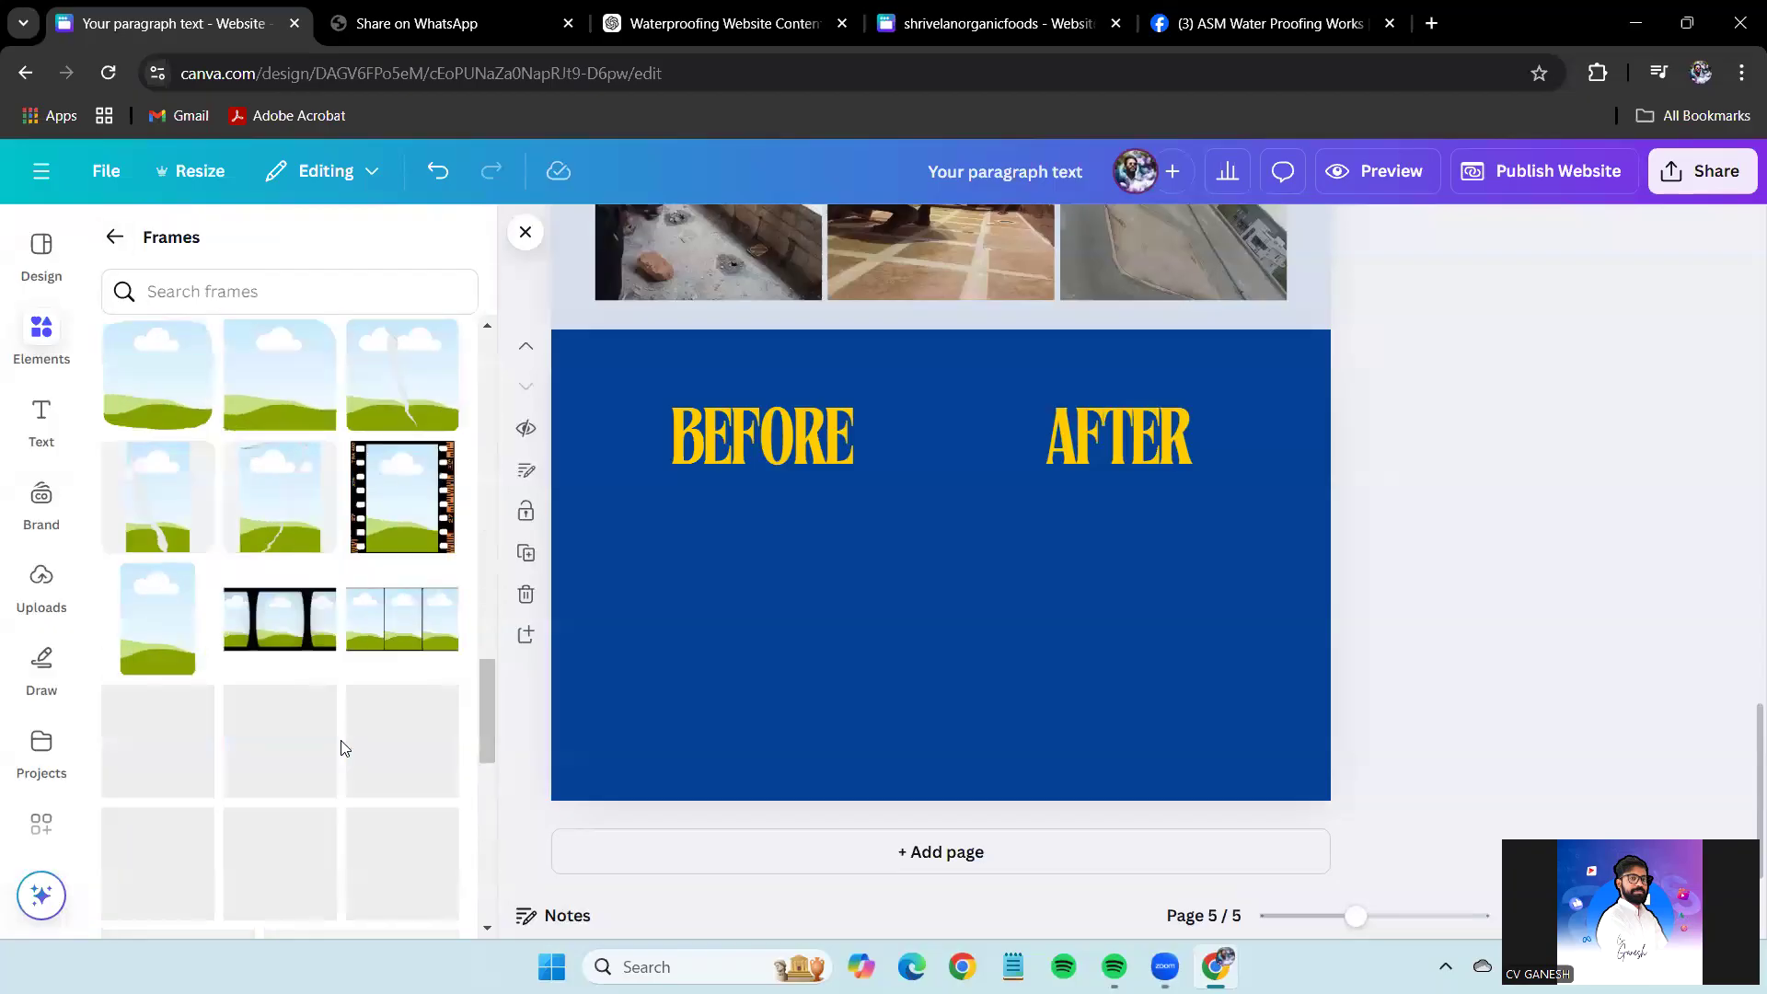
{"action": "scroll", "coordinate": [342, 747], "scroll_direction": "down", "scroll_amount": 10}
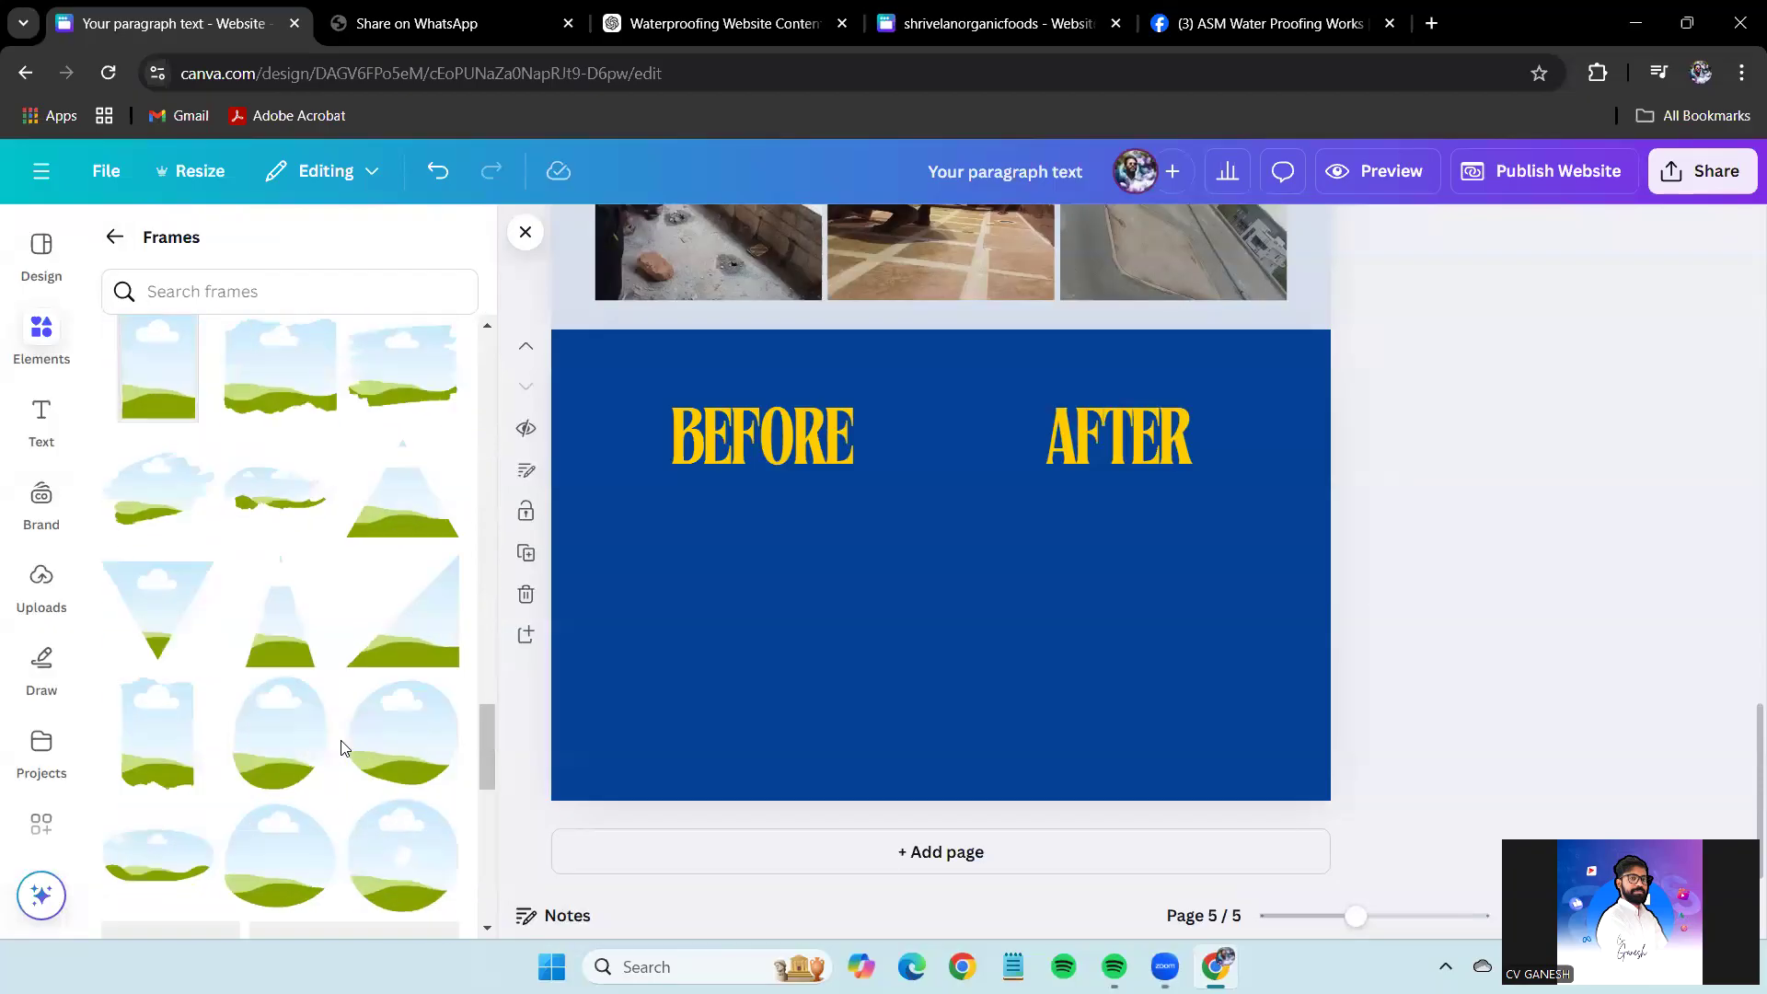
{"action": "scroll", "coordinate": [343, 747], "scroll_direction": "up", "scroll_amount": 10}
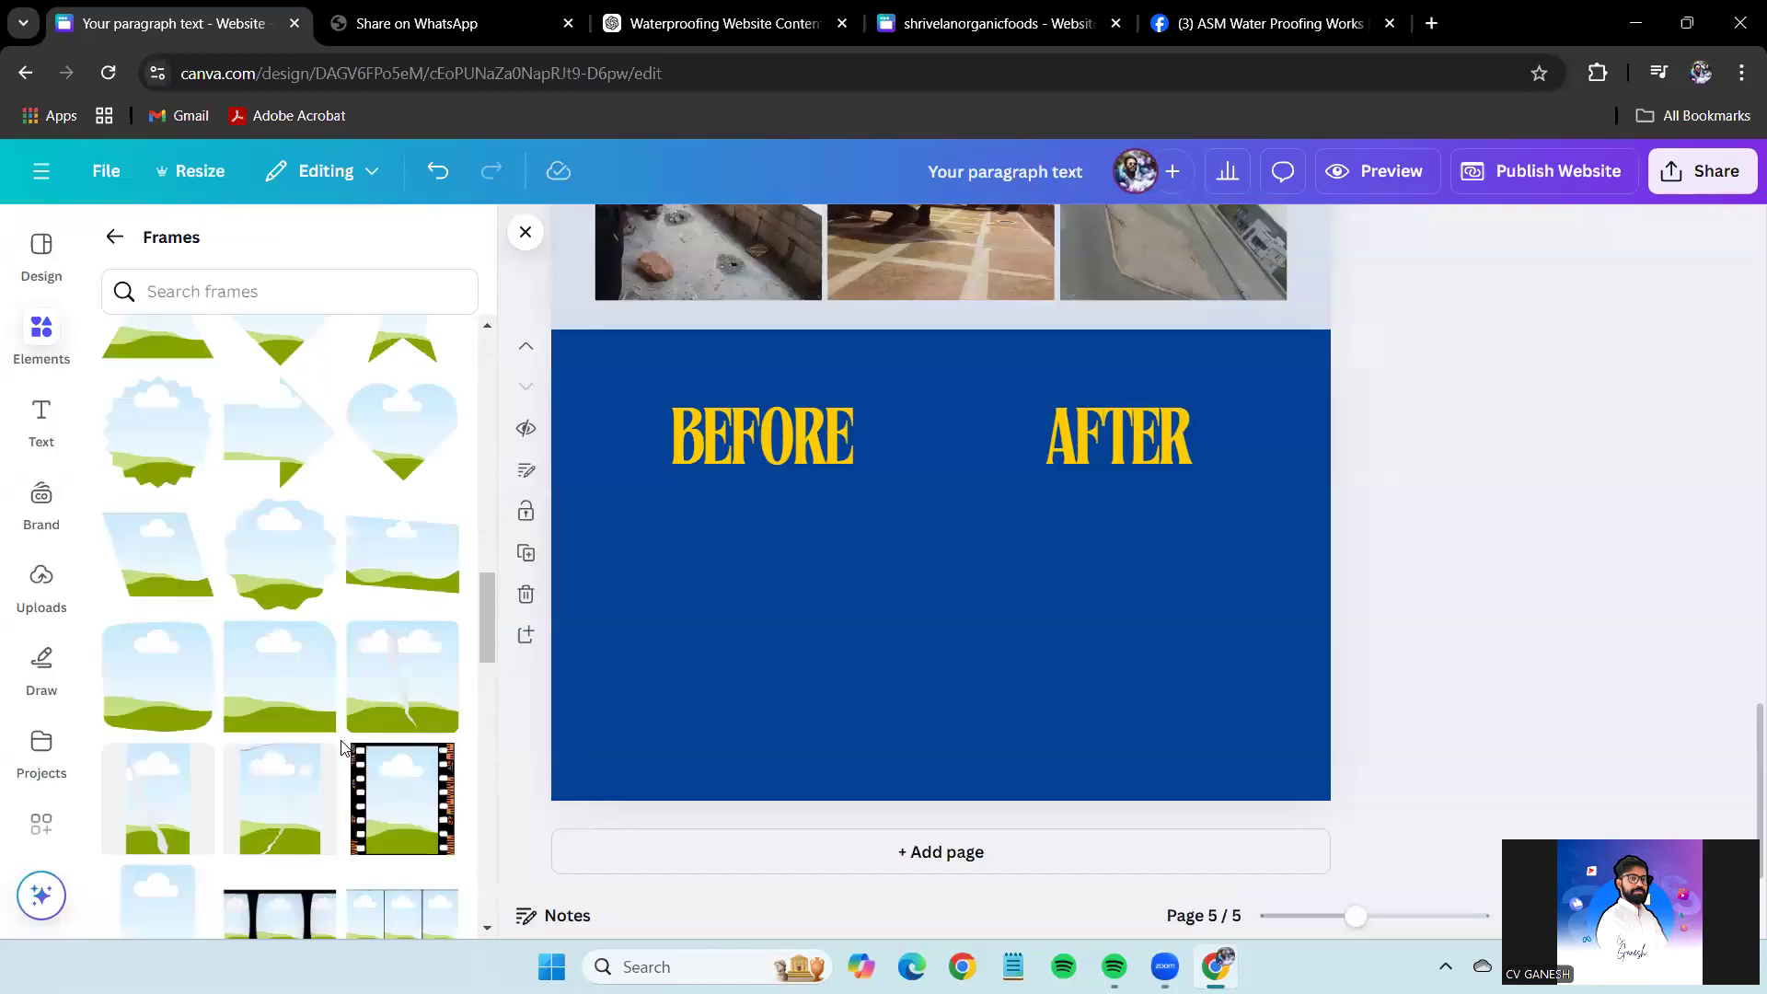
{"action": "scroll", "coordinate": [343, 747], "scroll_direction": "up", "scroll_amount": 4}
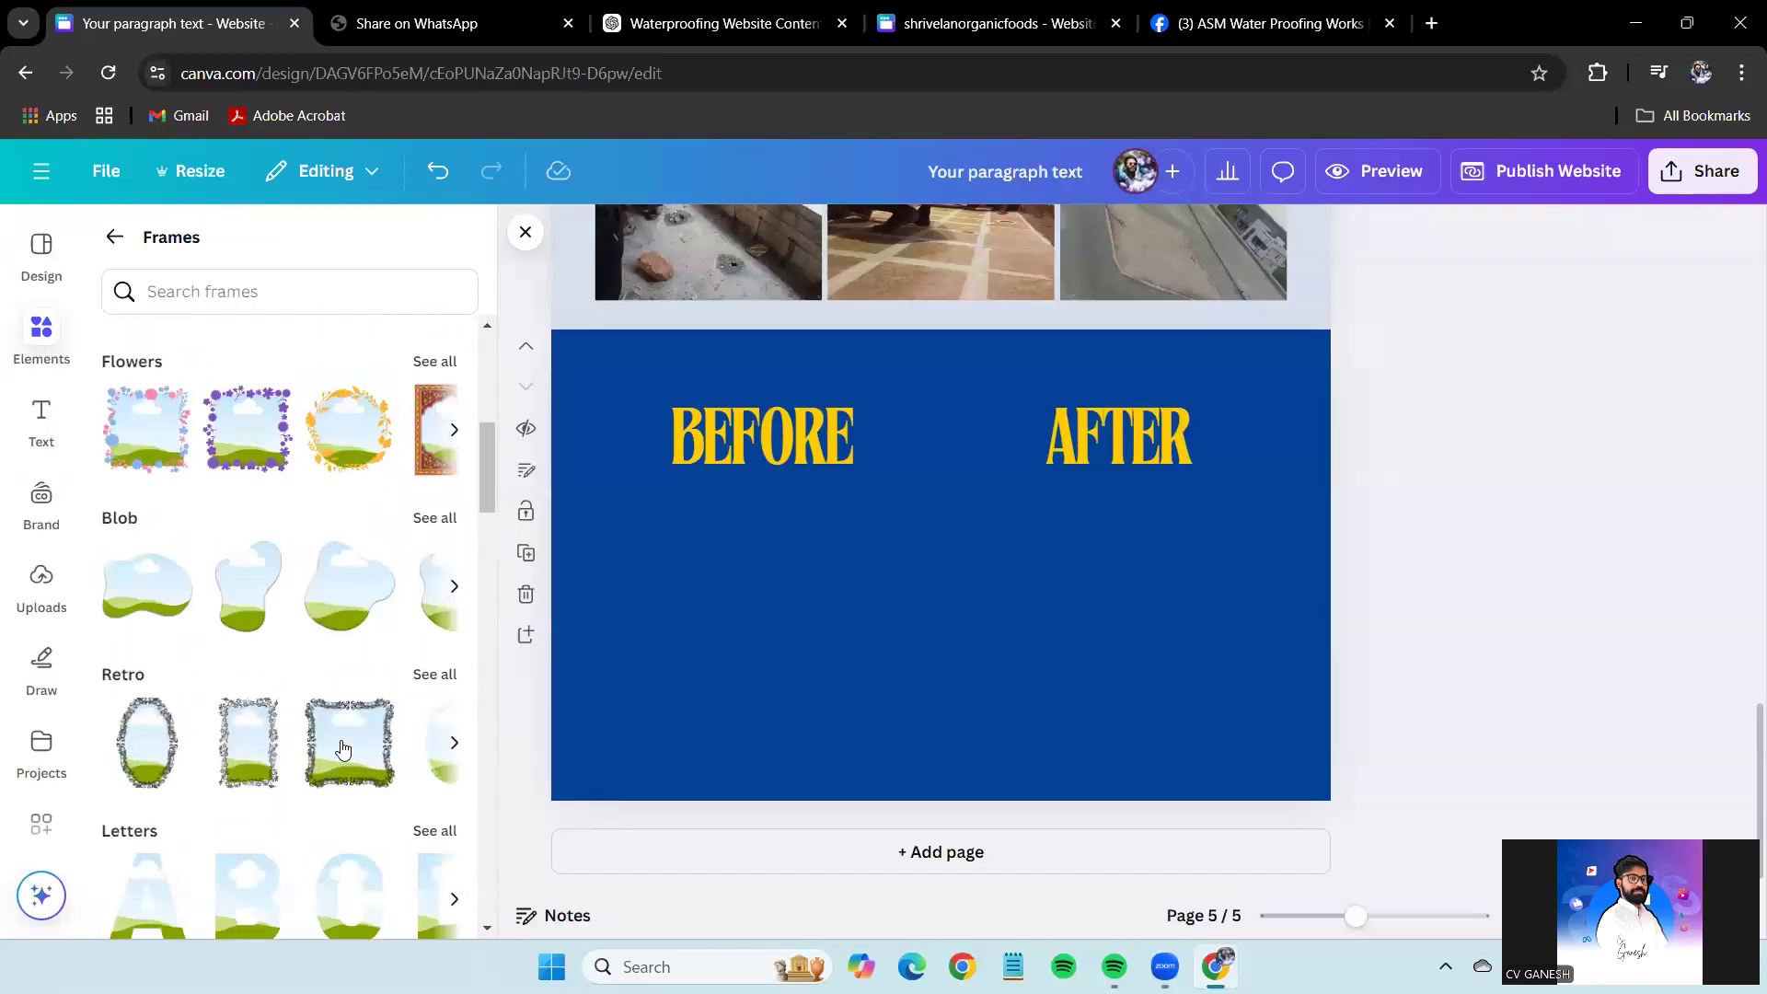
{"action": "left_click", "coordinate": [435, 360]}
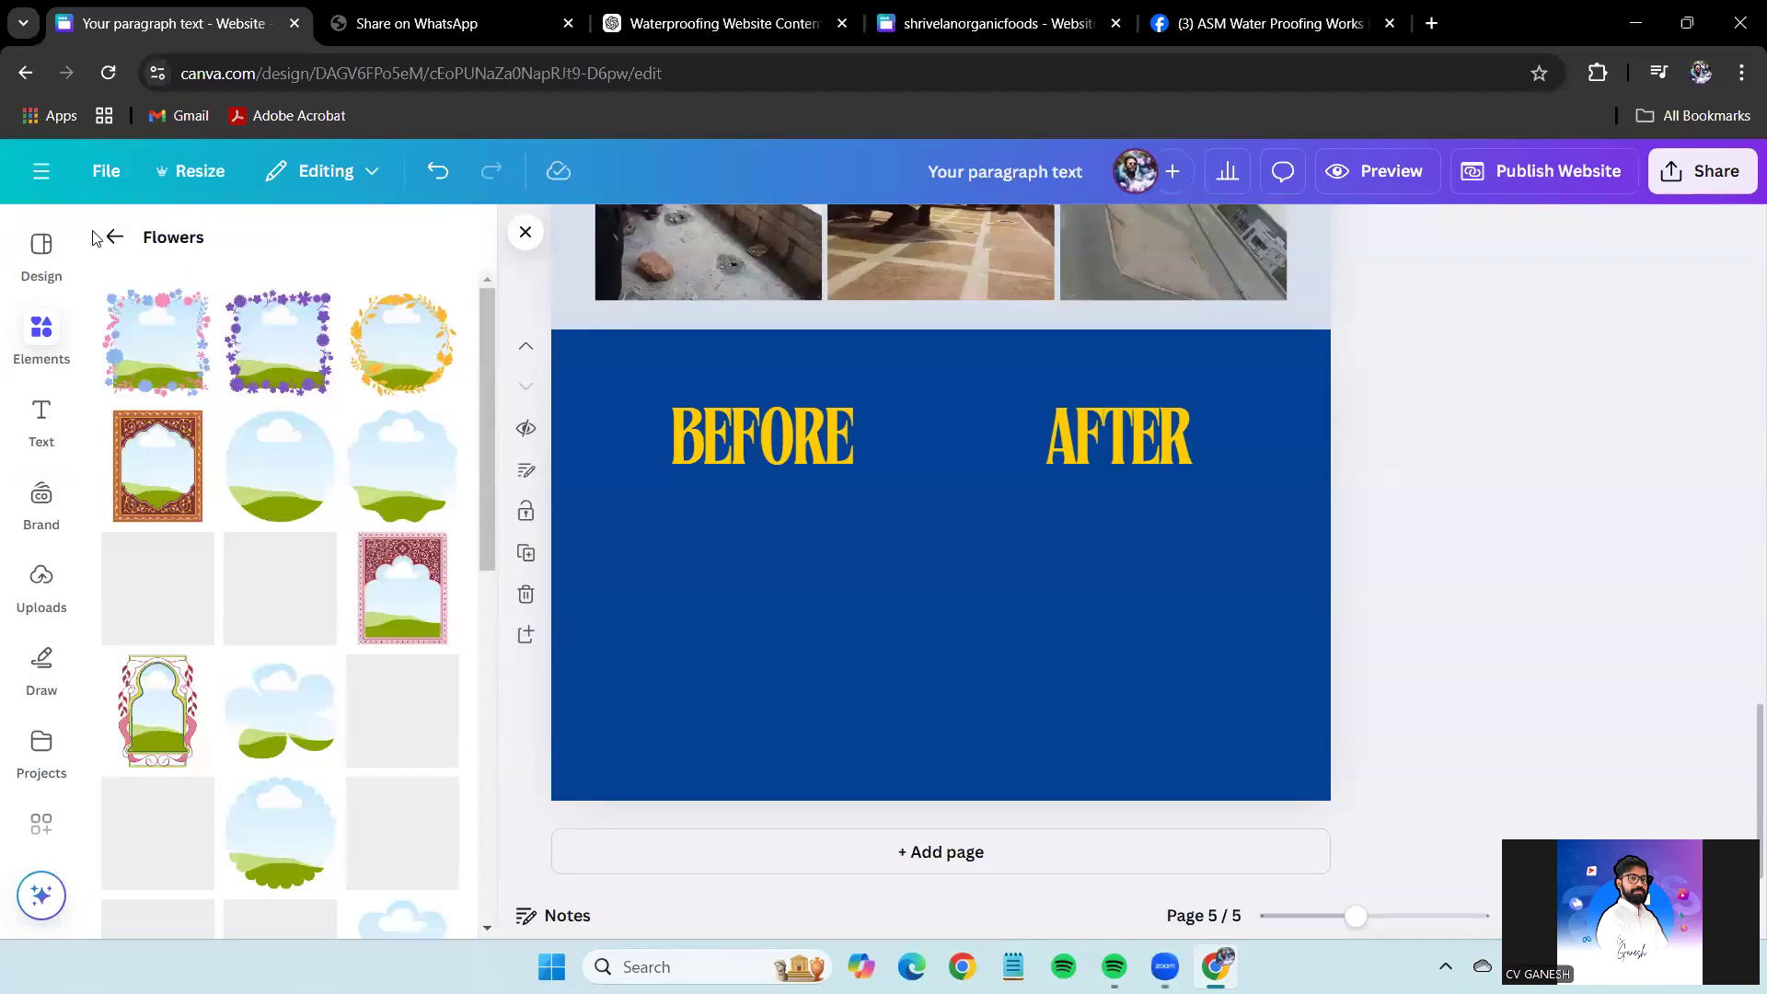
{"action": "left_click", "coordinate": [114, 237]}
{"action": "scroll", "coordinate": [348, 797], "scroll_direction": "up", "scroll_amount": 7}
{"action": "scroll", "coordinate": [347, 797], "scroll_direction": "up", "scroll_amount": 1}
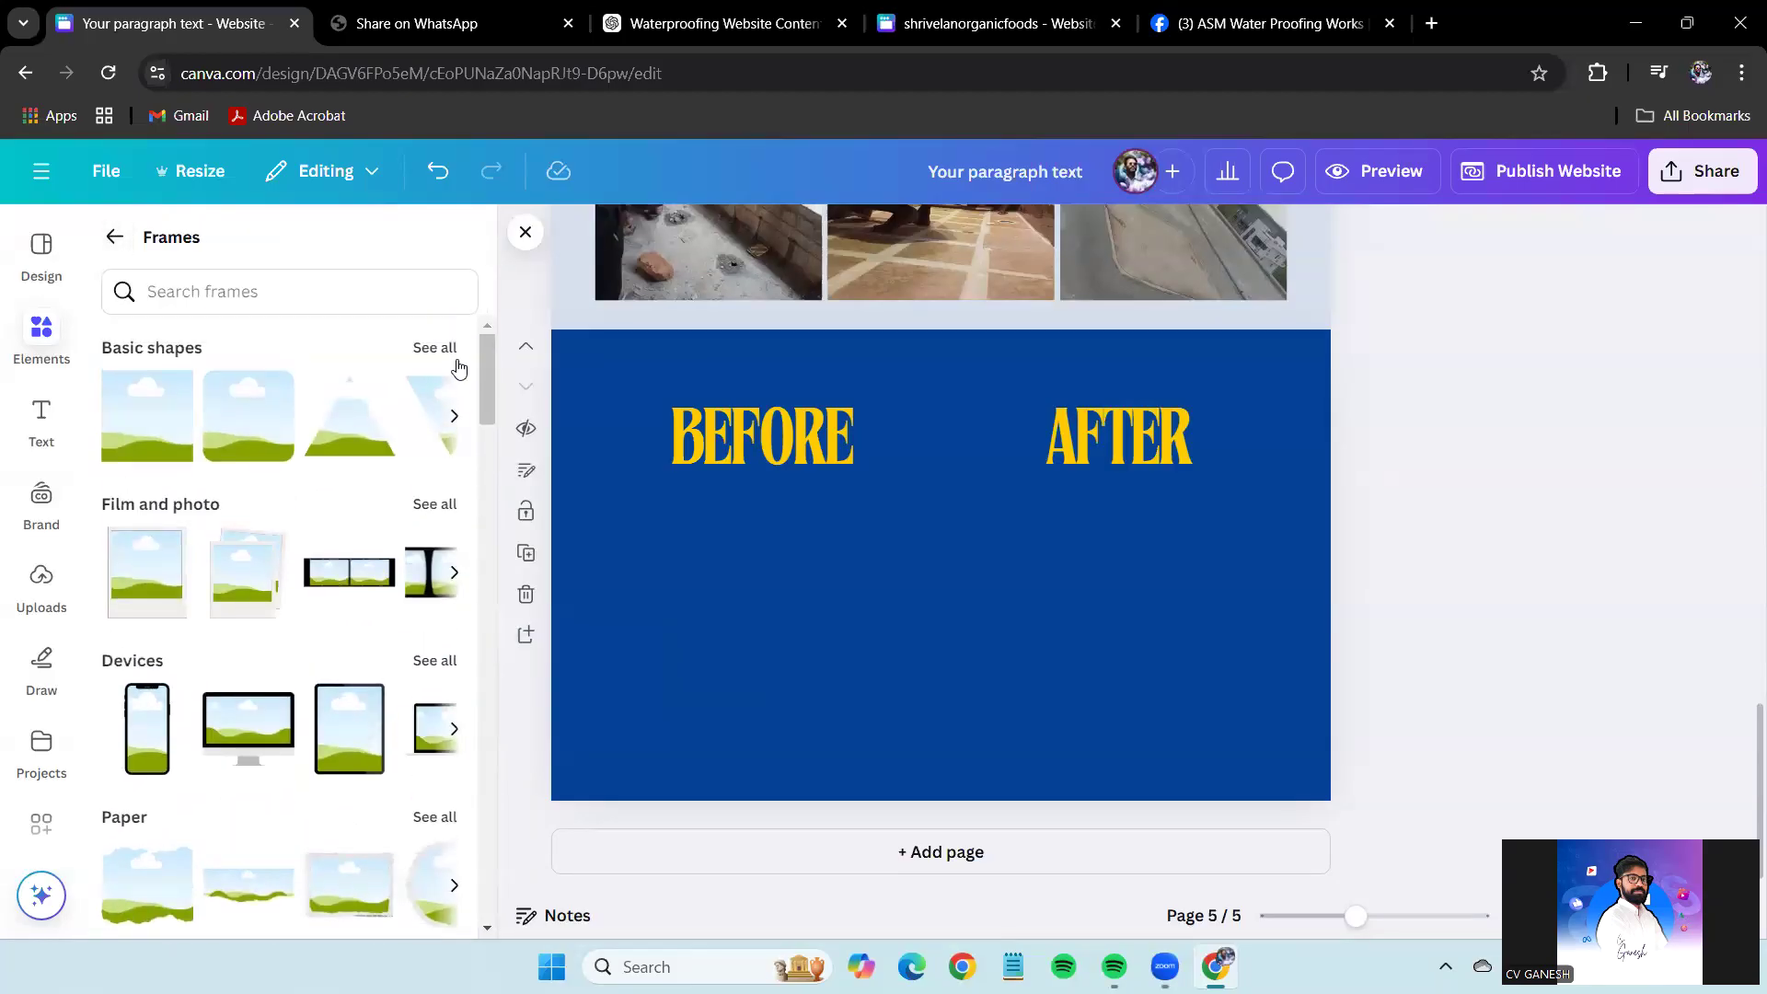
{"action": "left_click", "coordinate": [435, 349]}
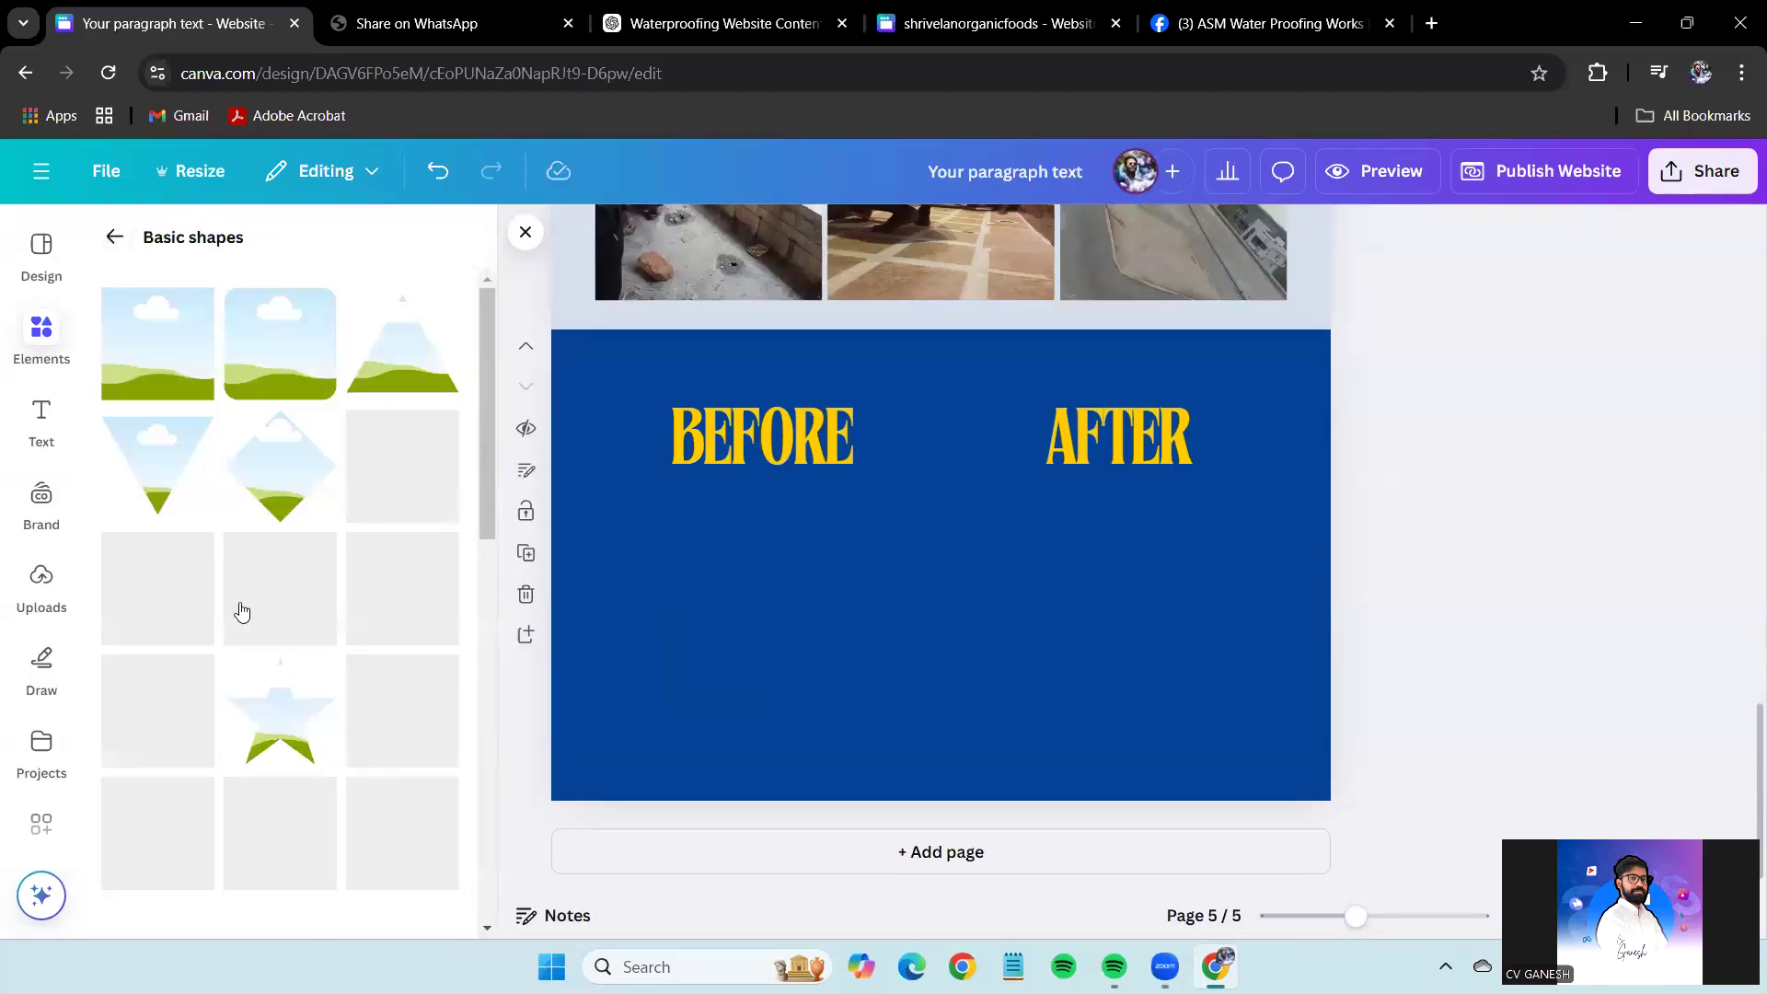
{"action": "scroll", "coordinate": [242, 612], "scroll_direction": "down", "scroll_amount": 5}
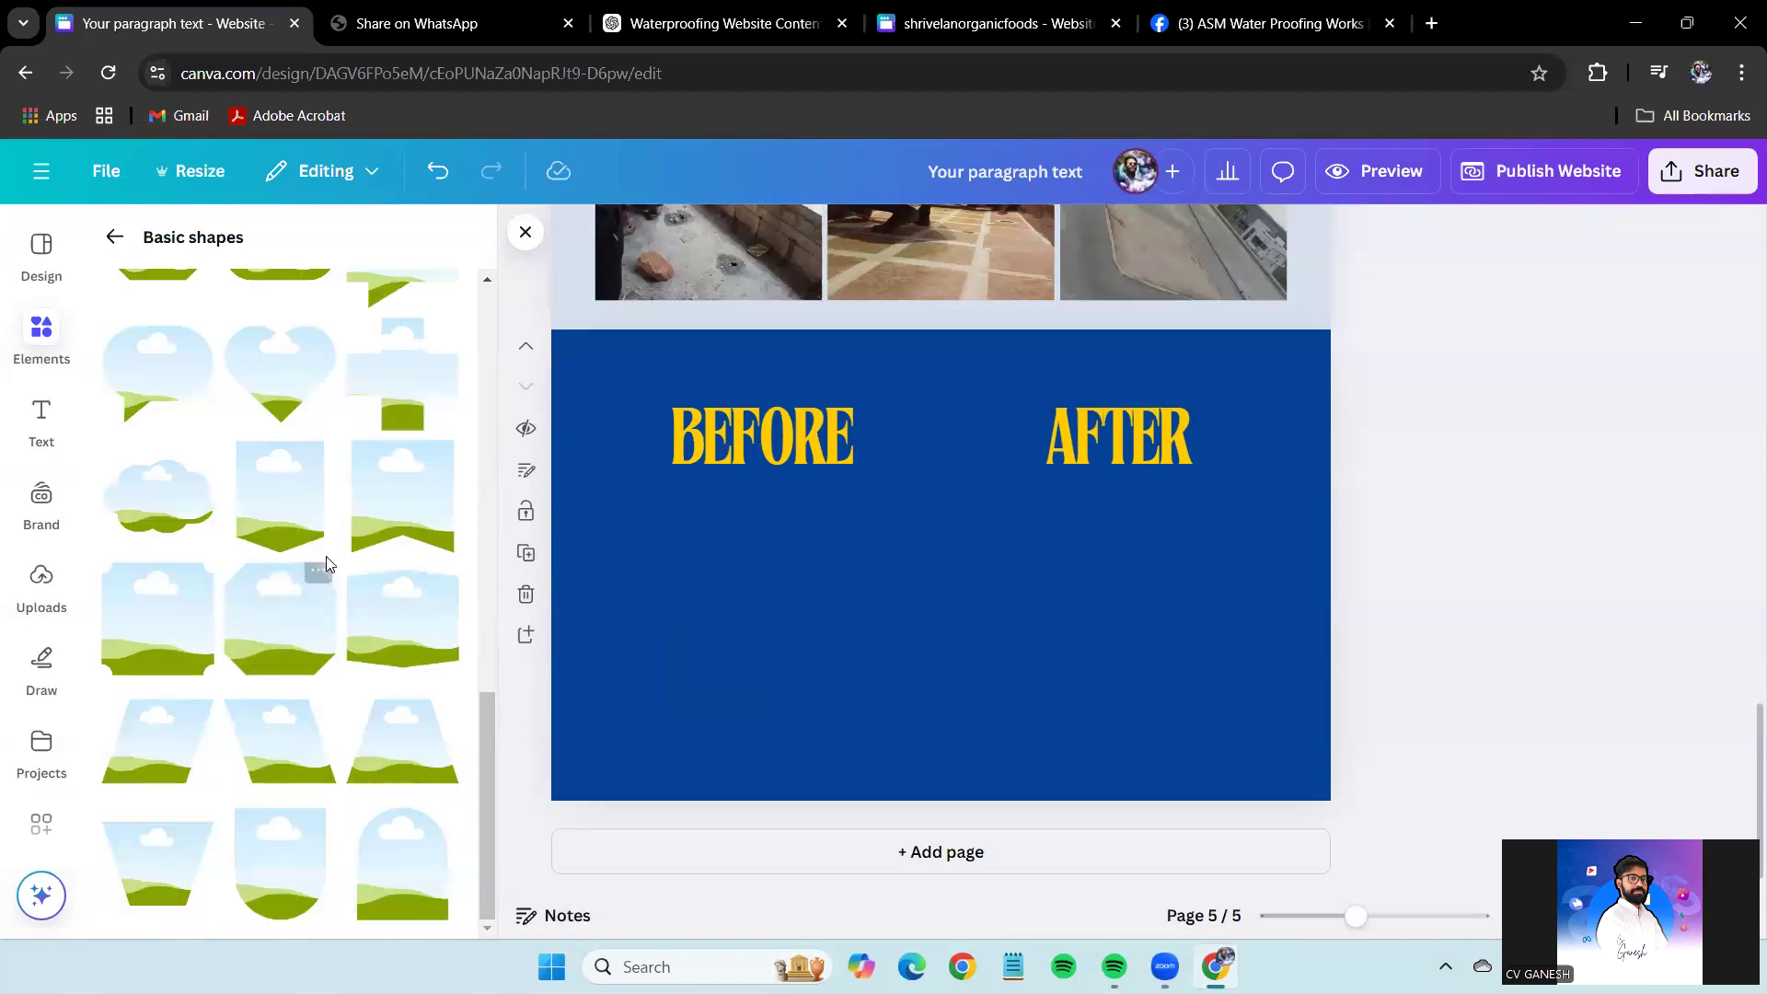
{"action": "scroll", "coordinate": [323, 555], "scroll_direction": "up", "scroll_amount": 10}
{"action": "left_click", "coordinate": [114, 237]}
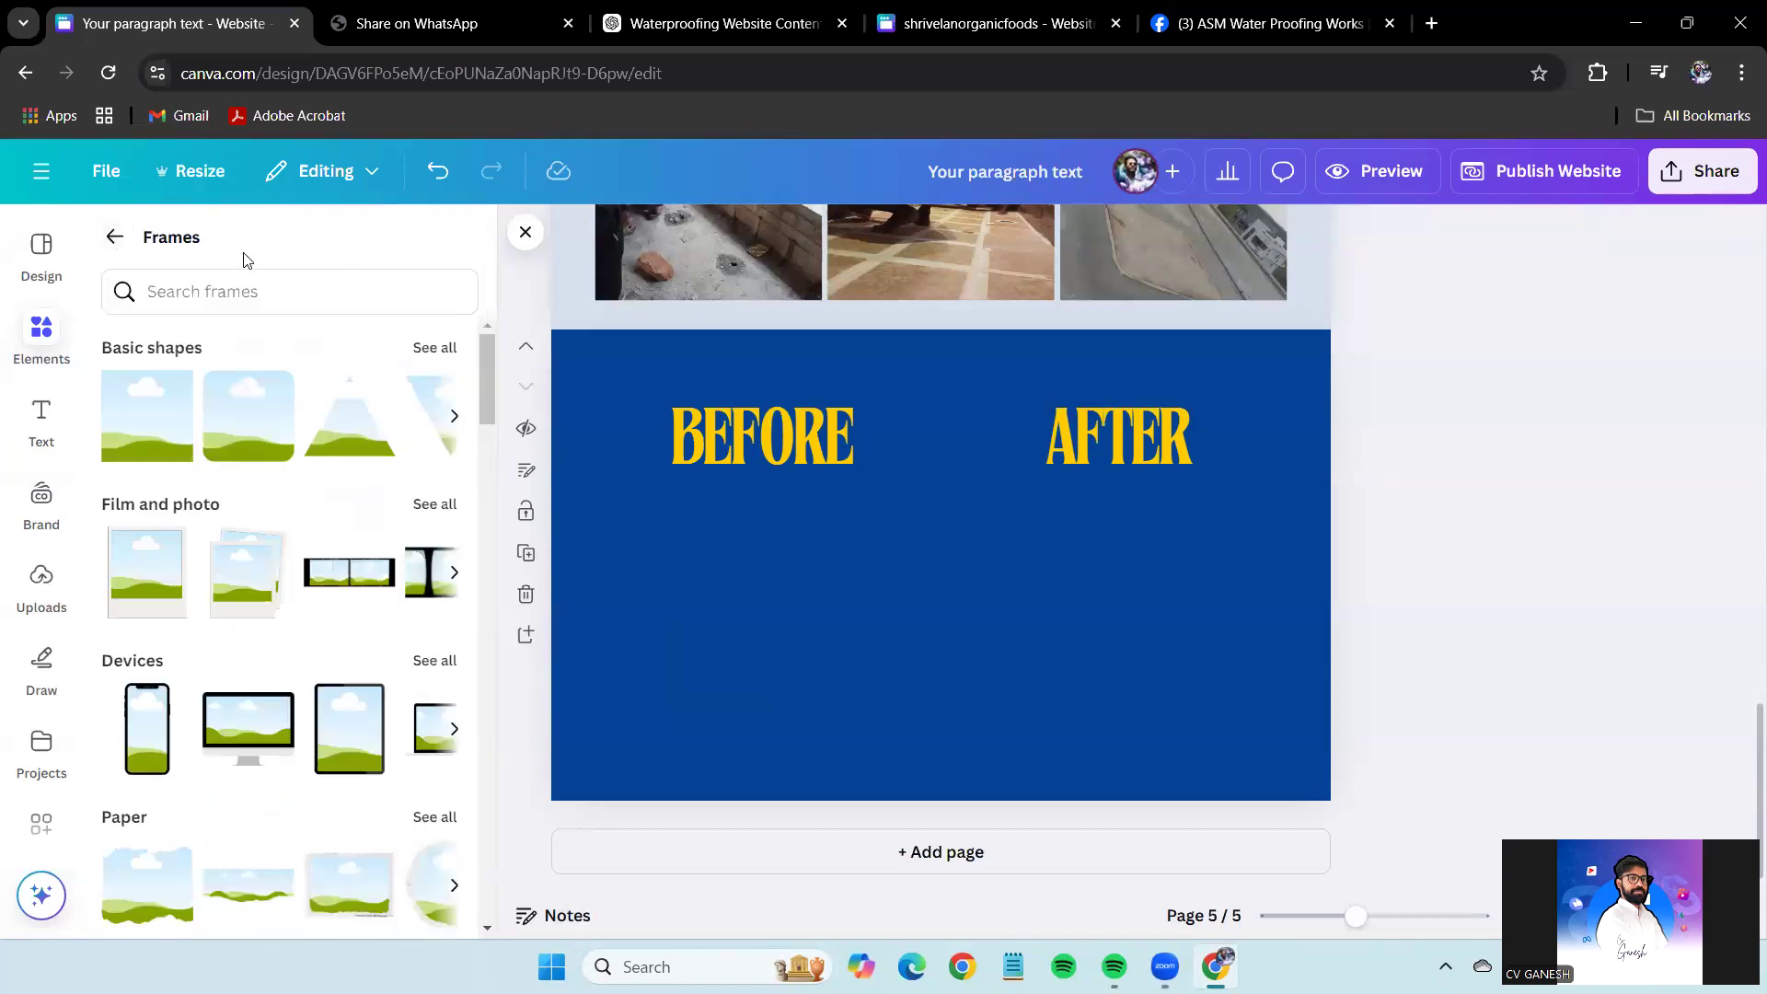
{"action": "left_click", "coordinate": [234, 285]}
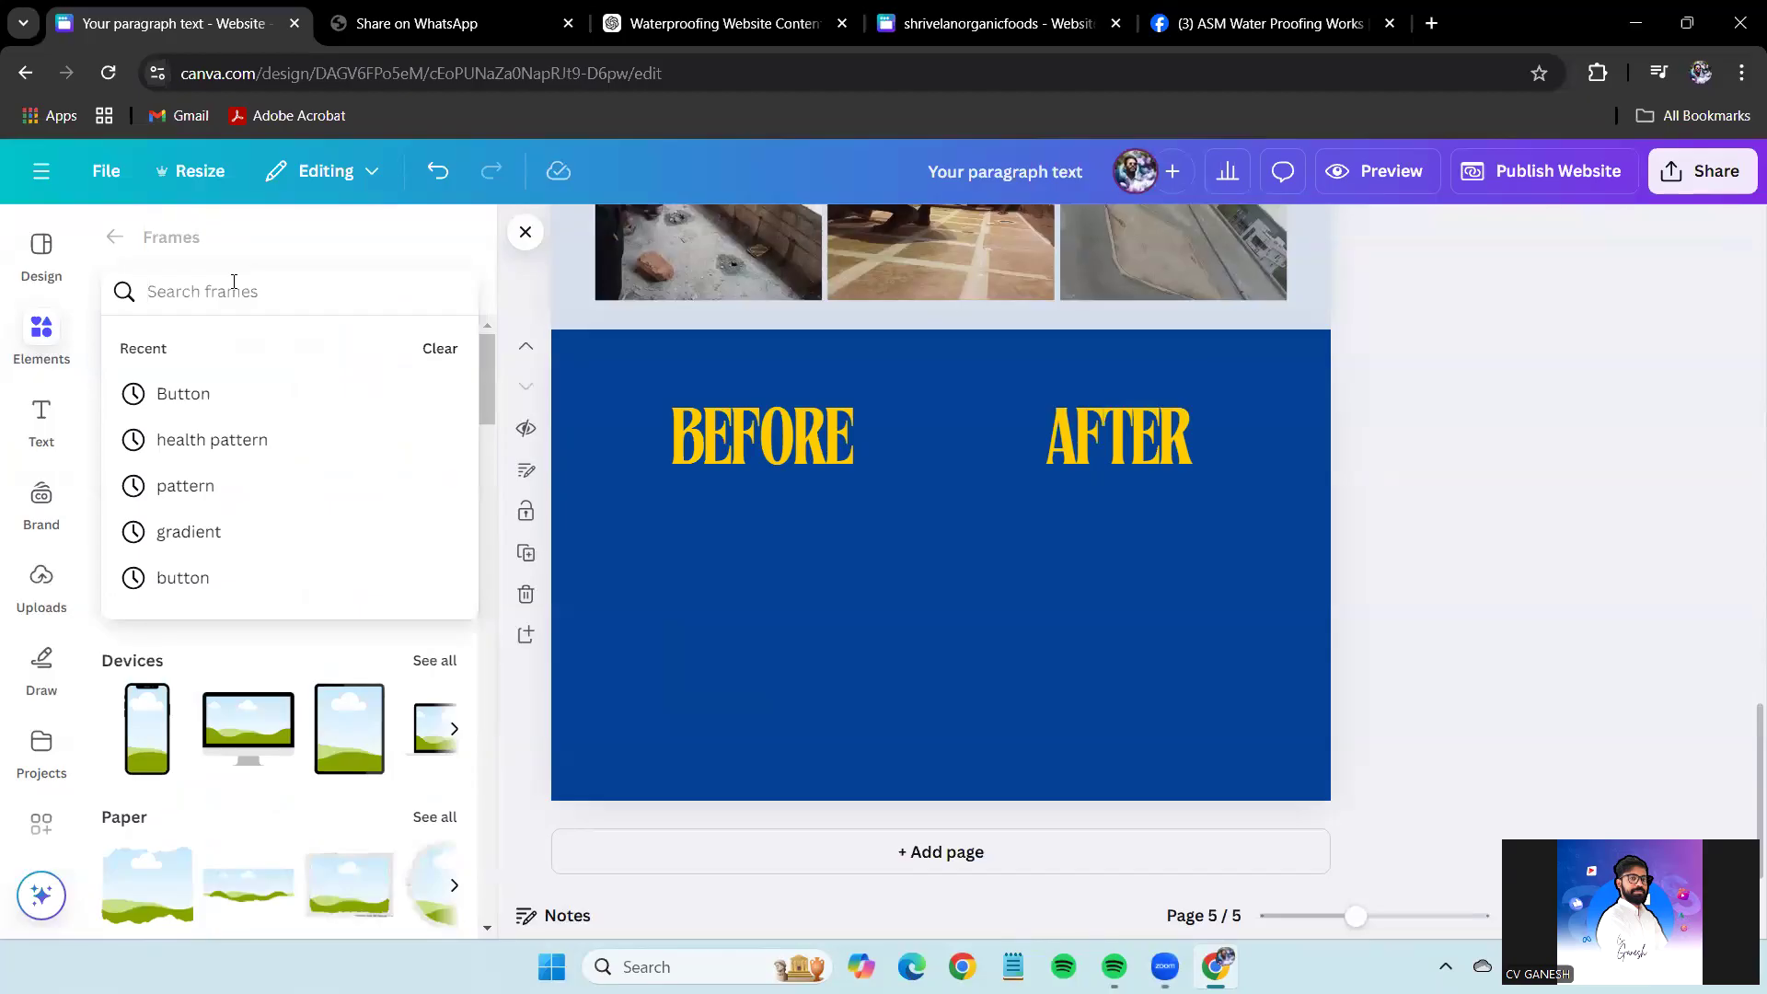
Search the frames for 'stroke' and then for 'outline'.
{"action": "type", "text": "stroke"}
{"action": "key", "text": "Return"}
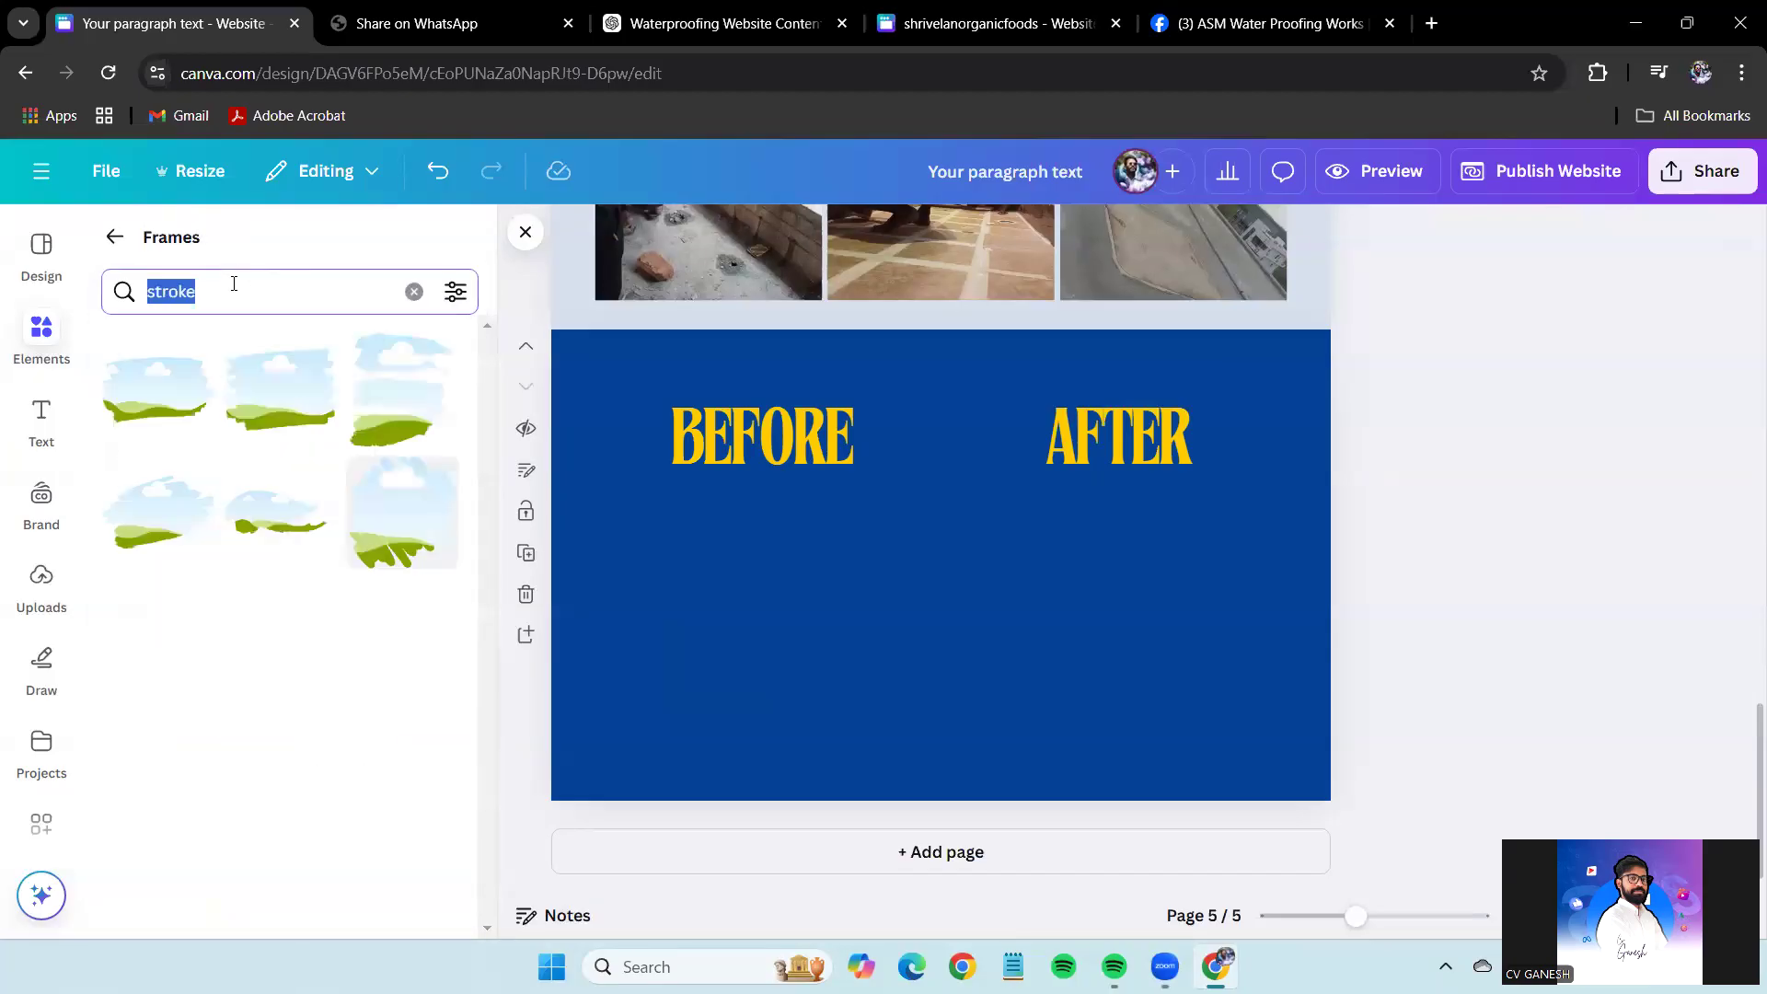
{"action": "key", "text": "BackSpace"}
{"action": "type", "text": "outl"}
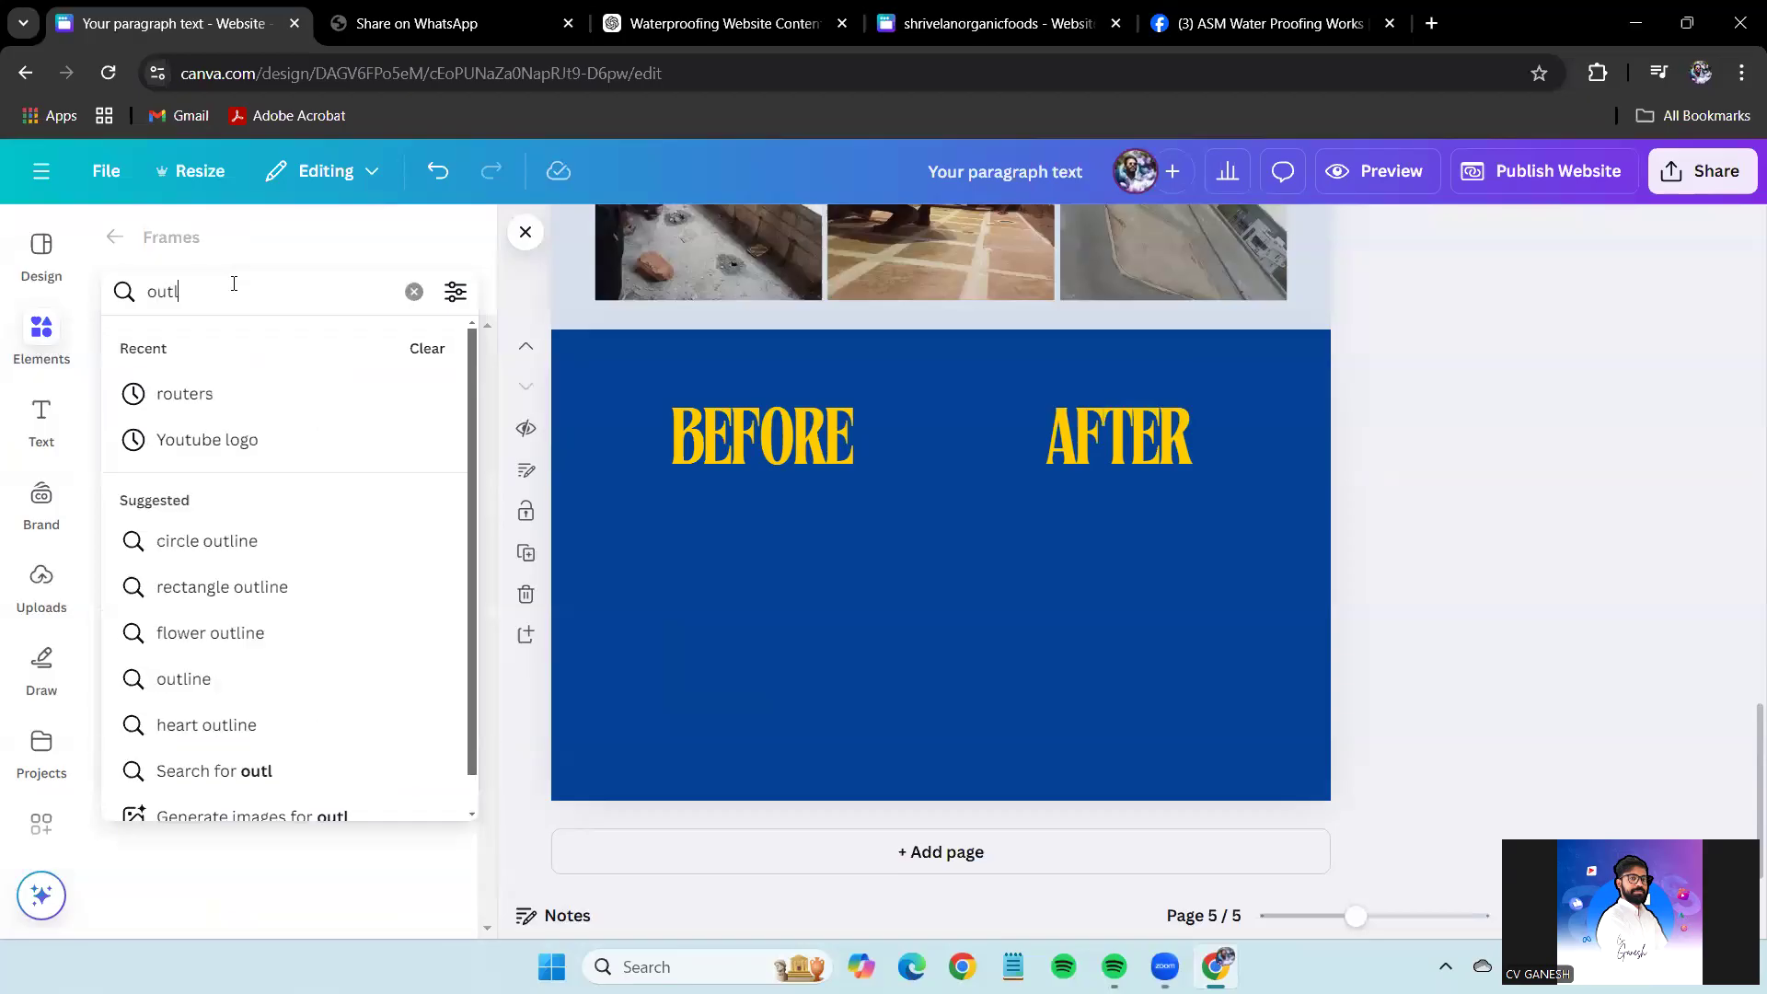
{"action": "type", "text": "ine"}
{"action": "key", "text": "Return"}
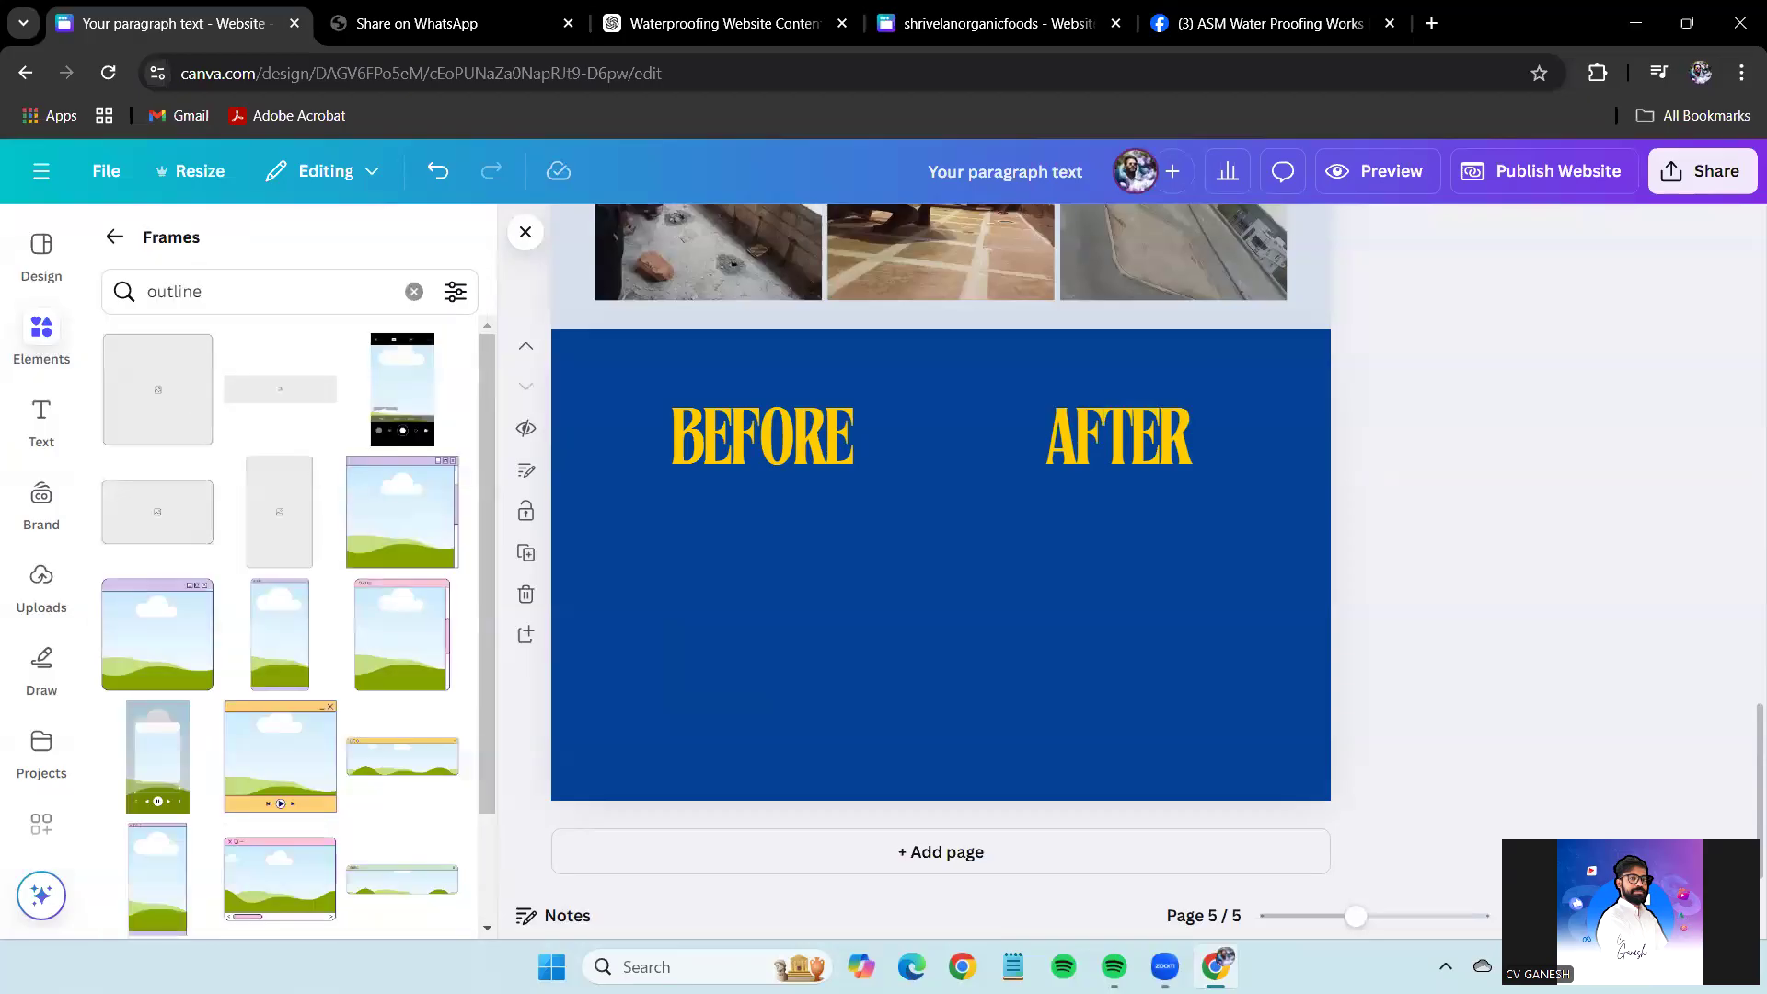
Clear the frame search and show all Film and photo frames.
{"action": "scroll", "coordinate": [394, 653], "scroll_direction": "down", "scroll_amount": 10}
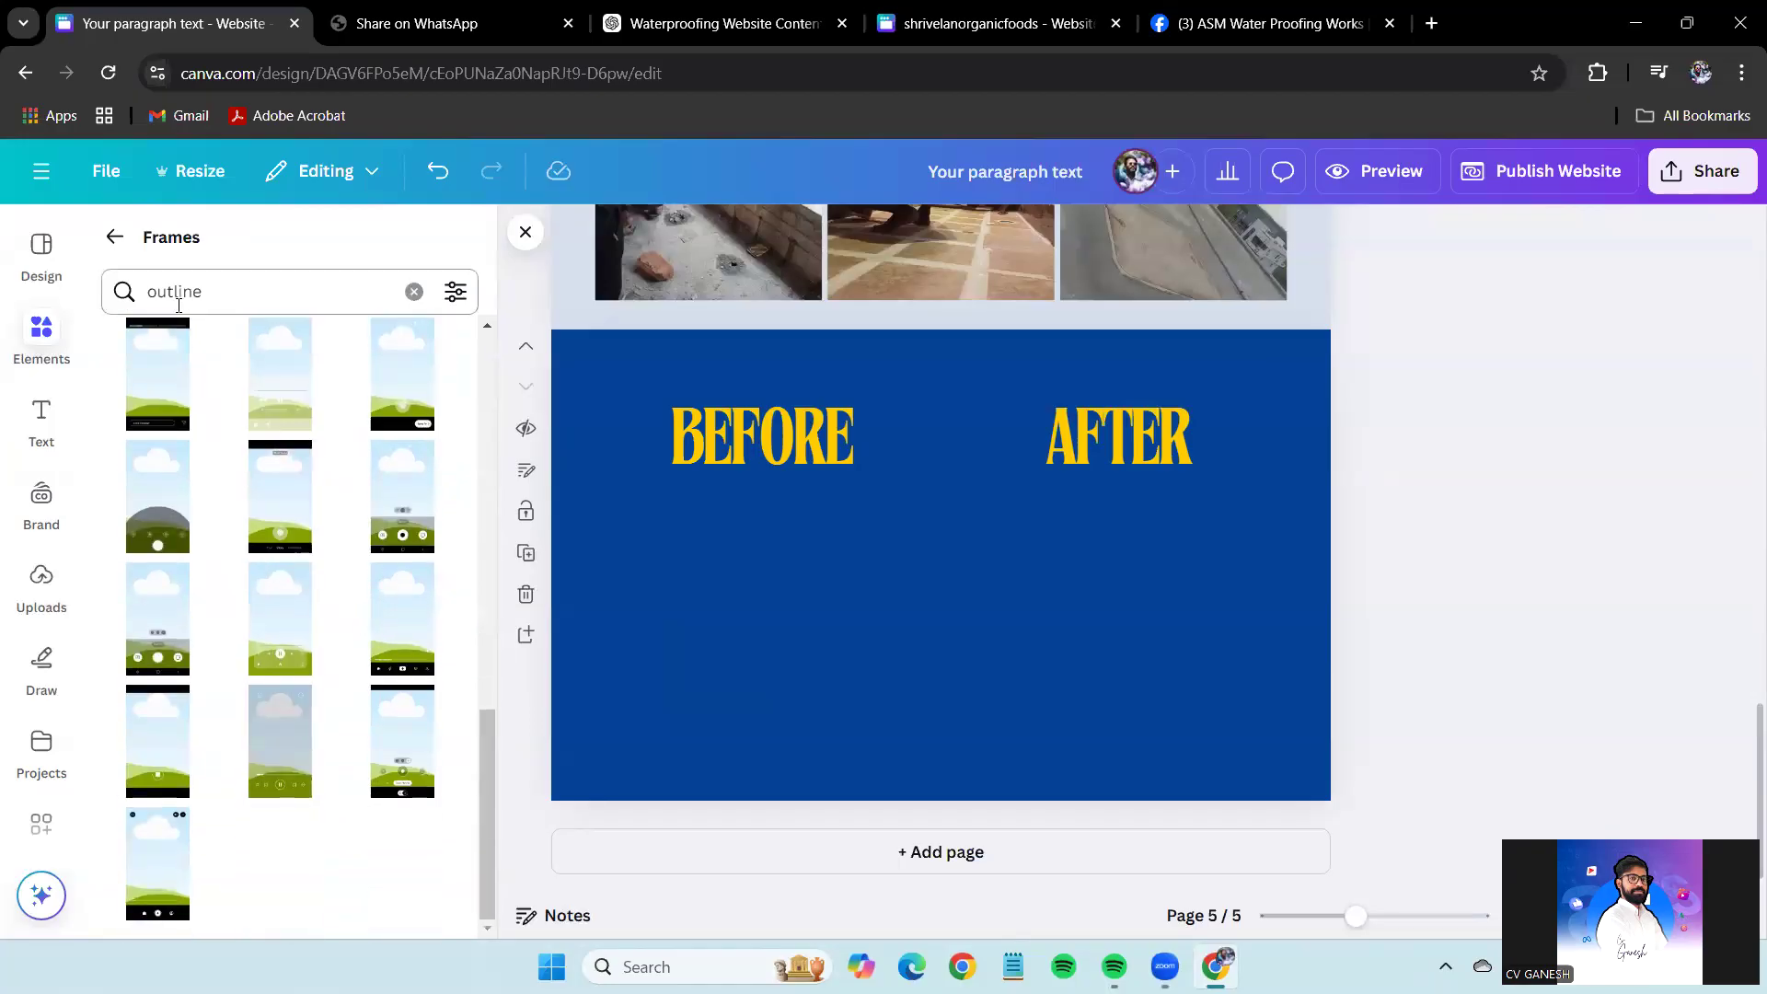
{"action": "scroll", "coordinate": [316, 513], "scroll_direction": "up", "scroll_amount": 10}
{"action": "left_click", "coordinate": [414, 290]}
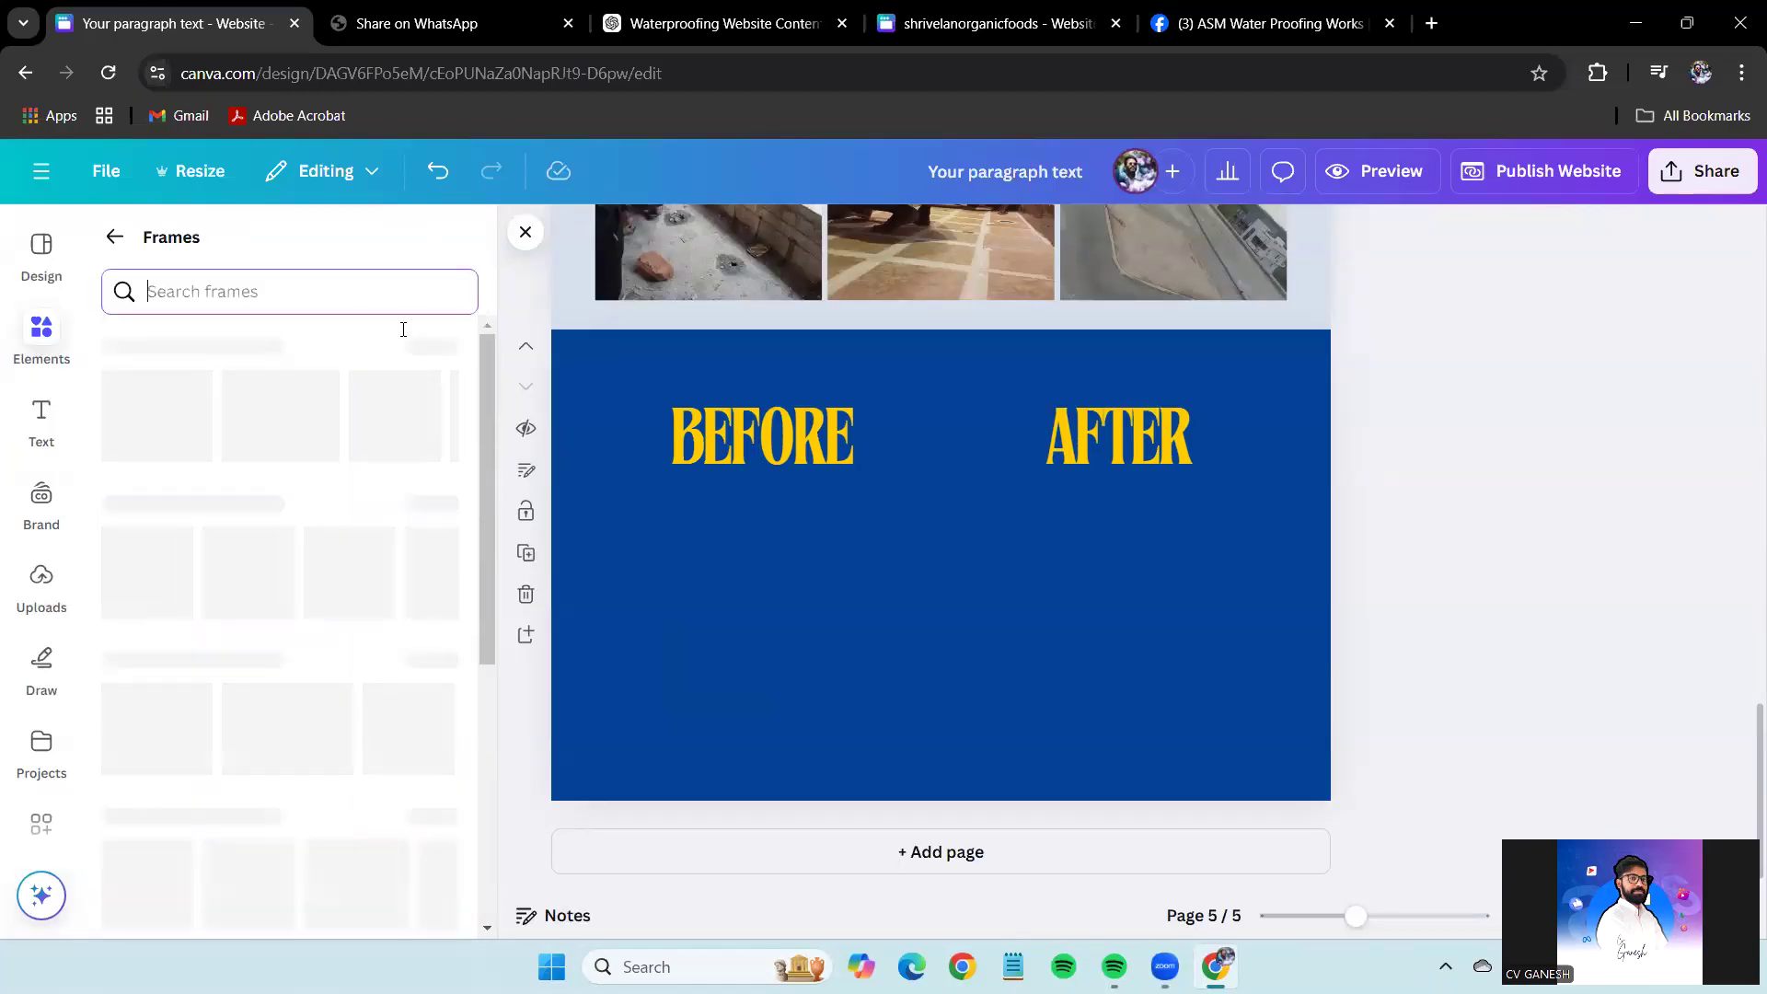
{"action": "left_click", "coordinate": [437, 505]}
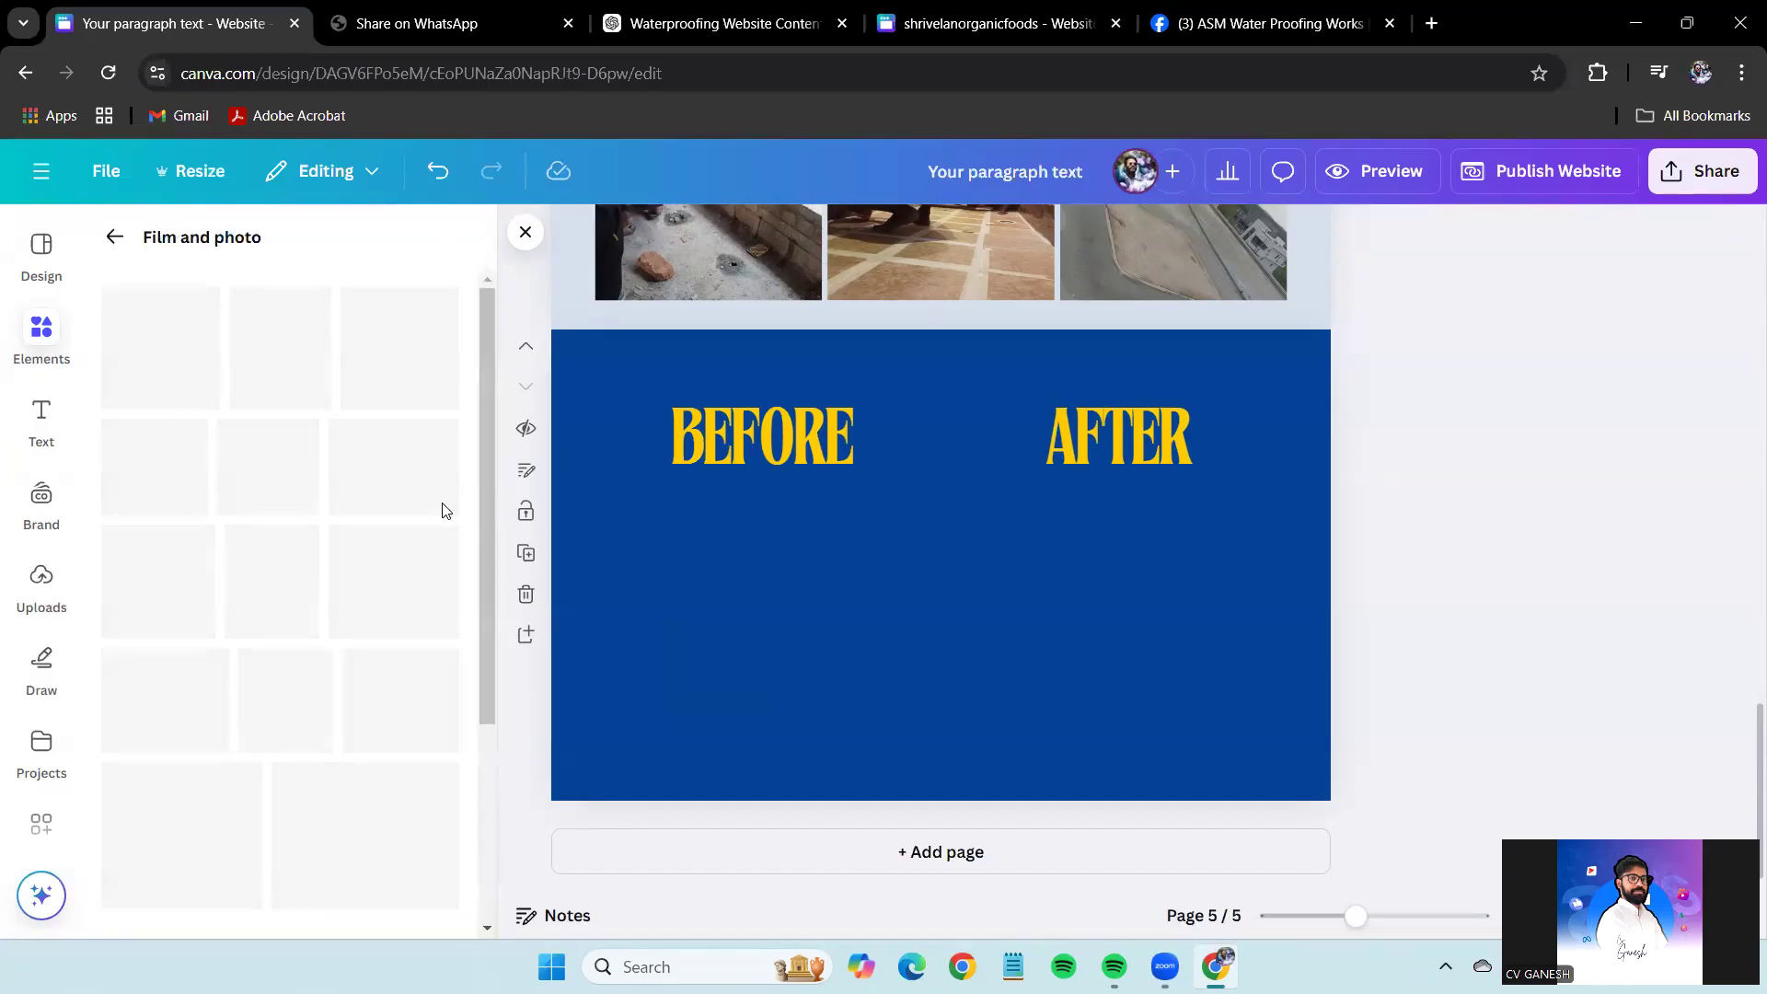
{"action": "scroll", "coordinate": [339, 599], "scroll_direction": "down", "scroll_amount": 5}
{"action": "scroll", "coordinate": [340, 599], "scroll_direction": "down", "scroll_amount": 5}
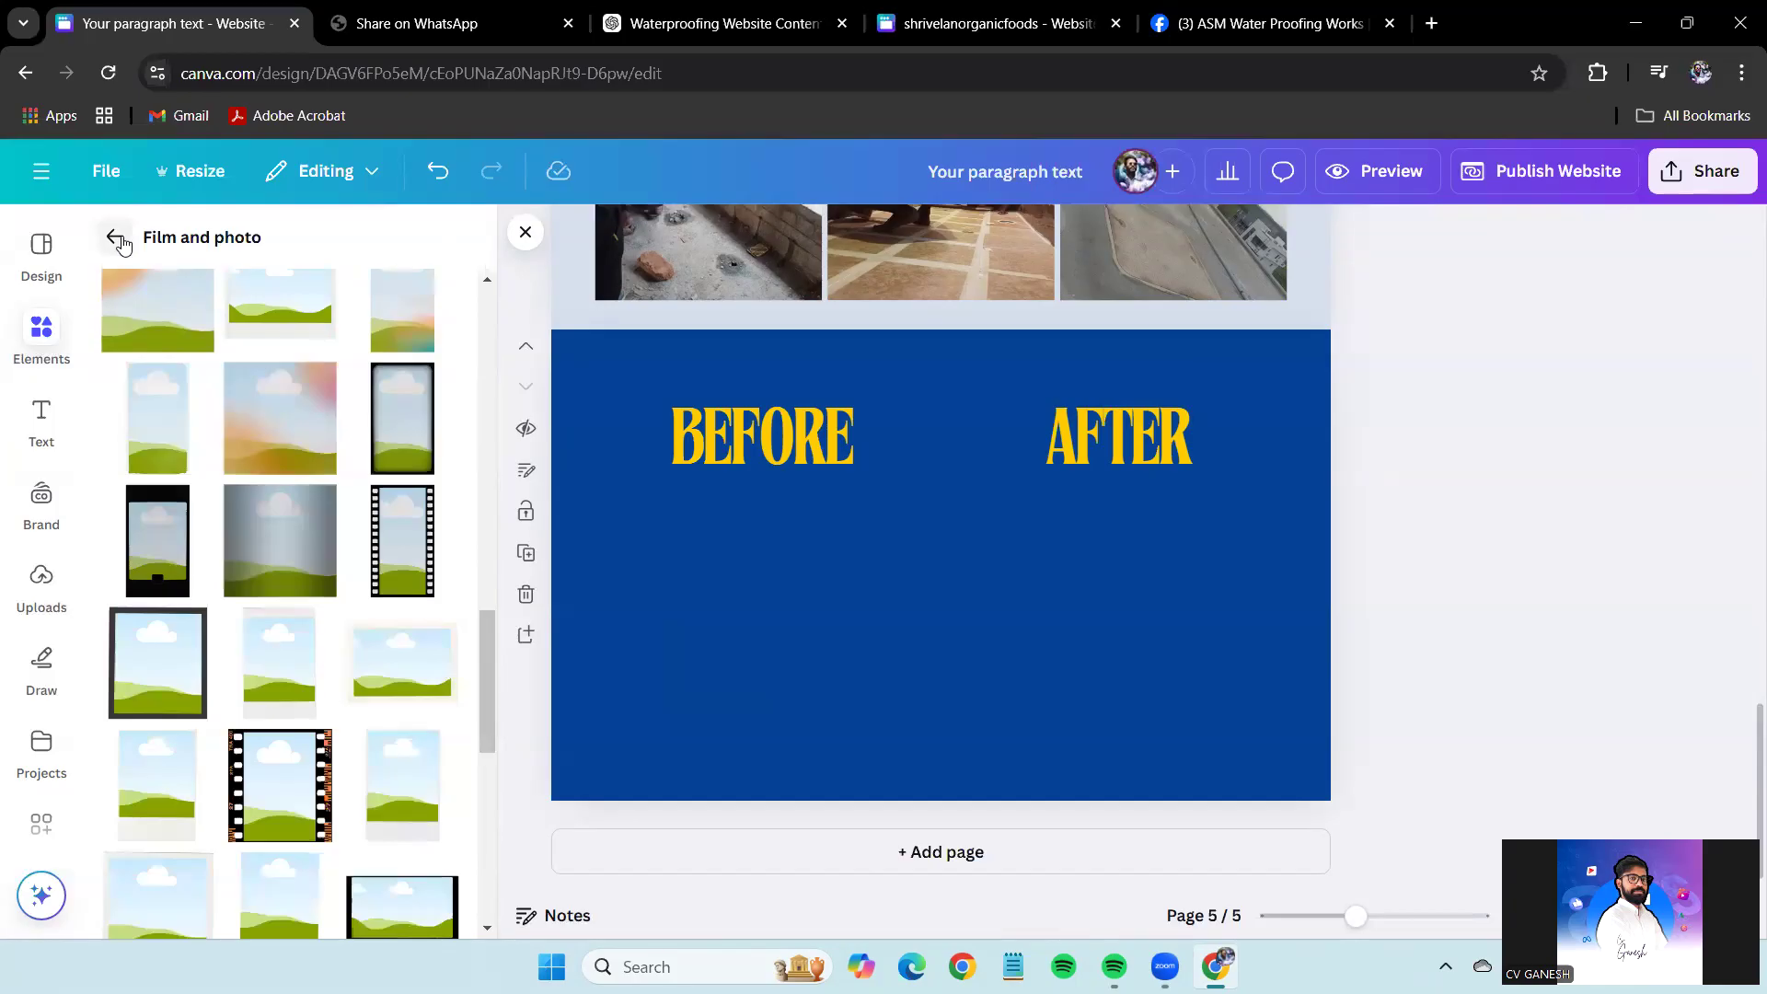
{"action": "scroll", "coordinate": [274, 531], "scroll_direction": "up", "scroll_amount": 4}
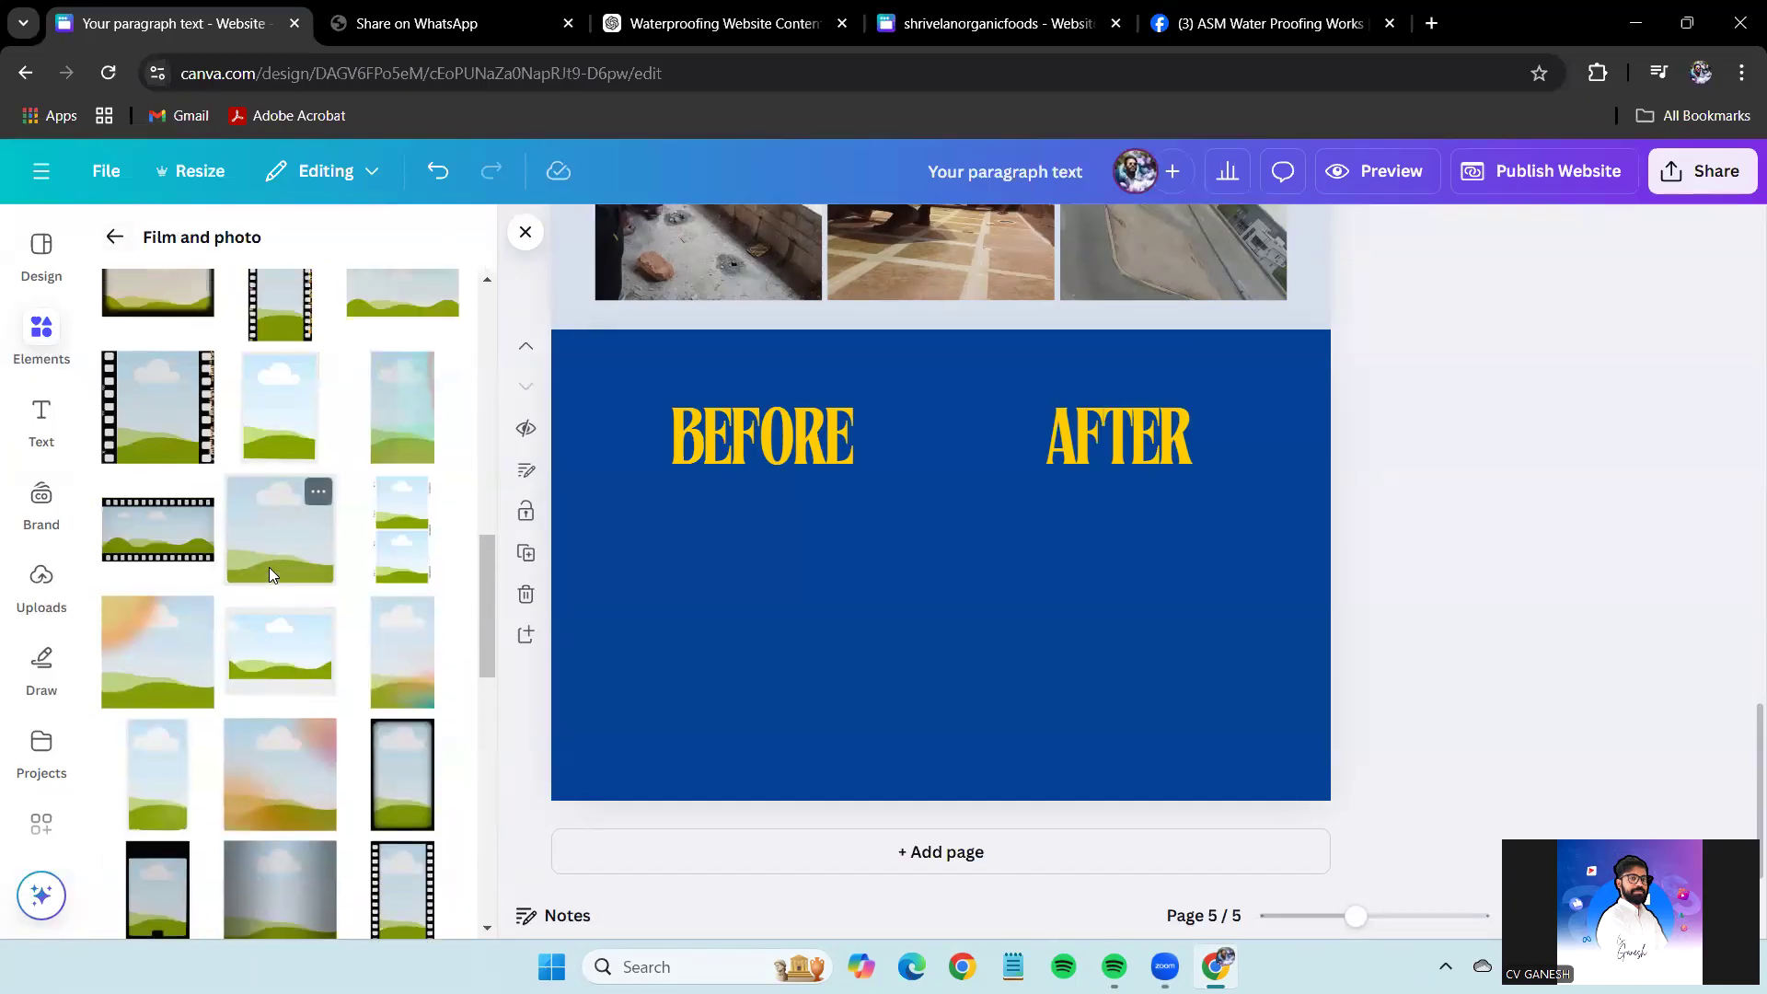
{"action": "scroll", "coordinate": [350, 607], "scroll_direction": "up", "scroll_amount": 4}
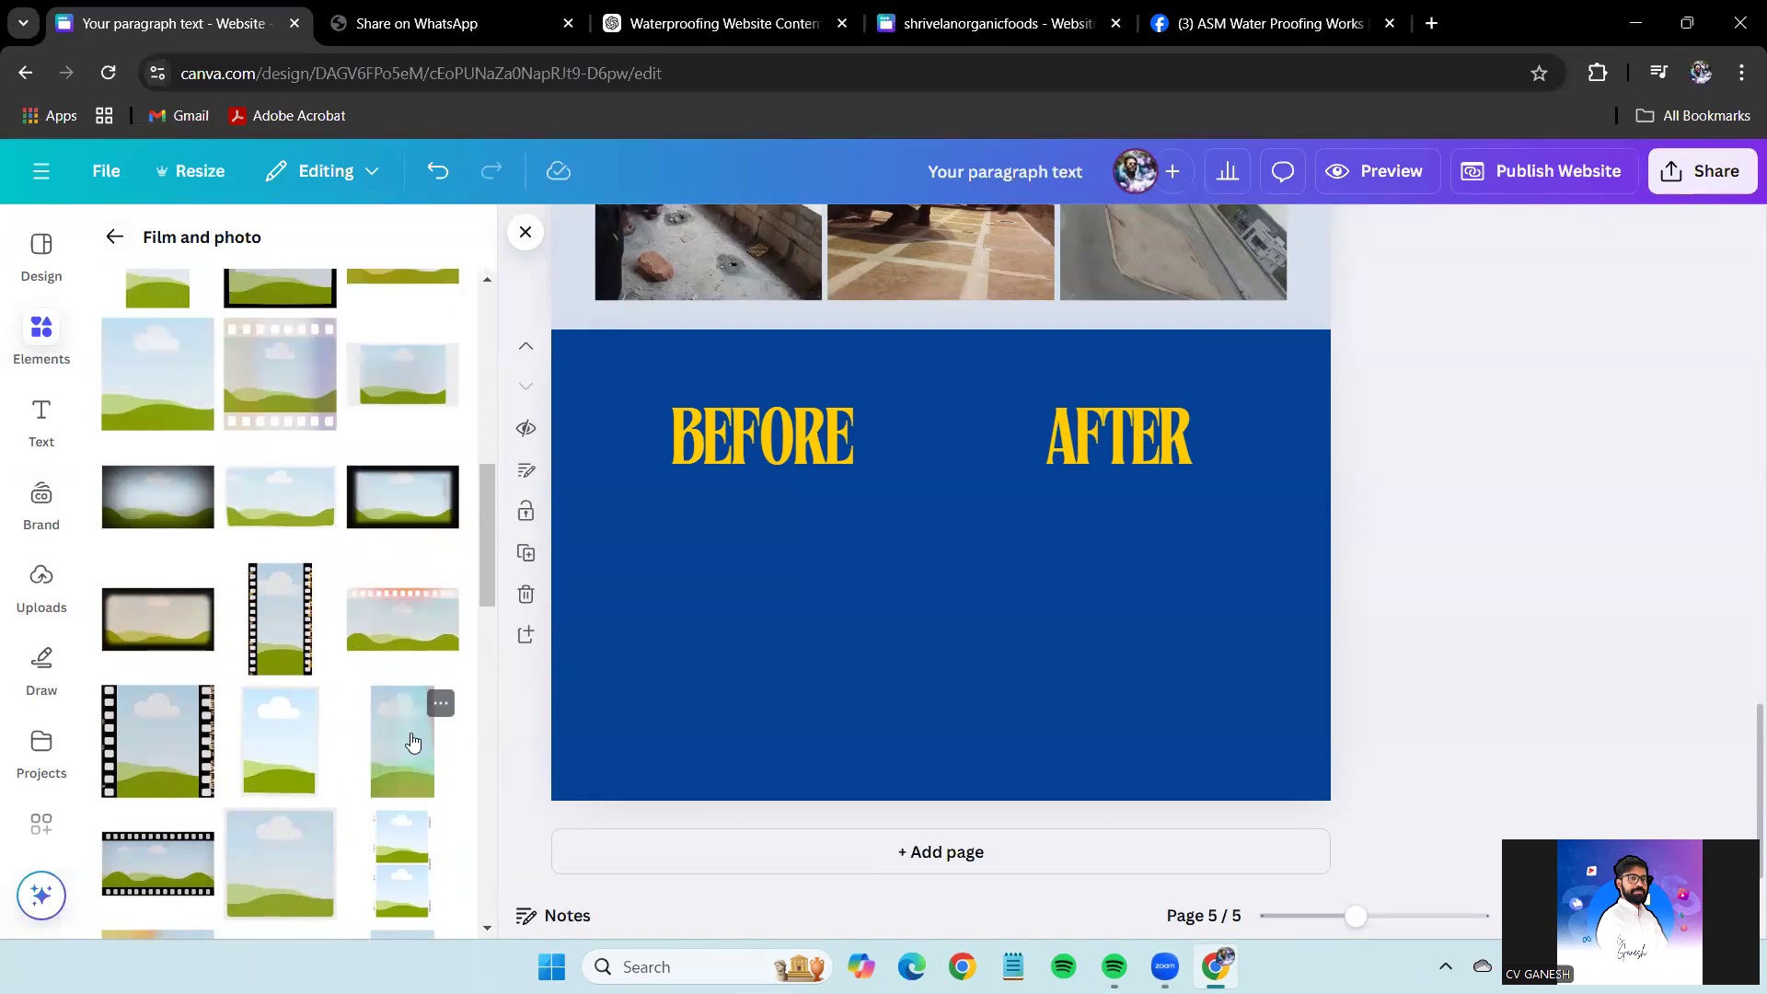
{"action": "left_click", "coordinate": [402, 727]}
{"action": "left_click_drag", "start_coordinate": [920, 613], "coordinate": [745, 656]}
{"action": "left_click_drag", "start_coordinate": [805, 719], "coordinate": [808, 655]}
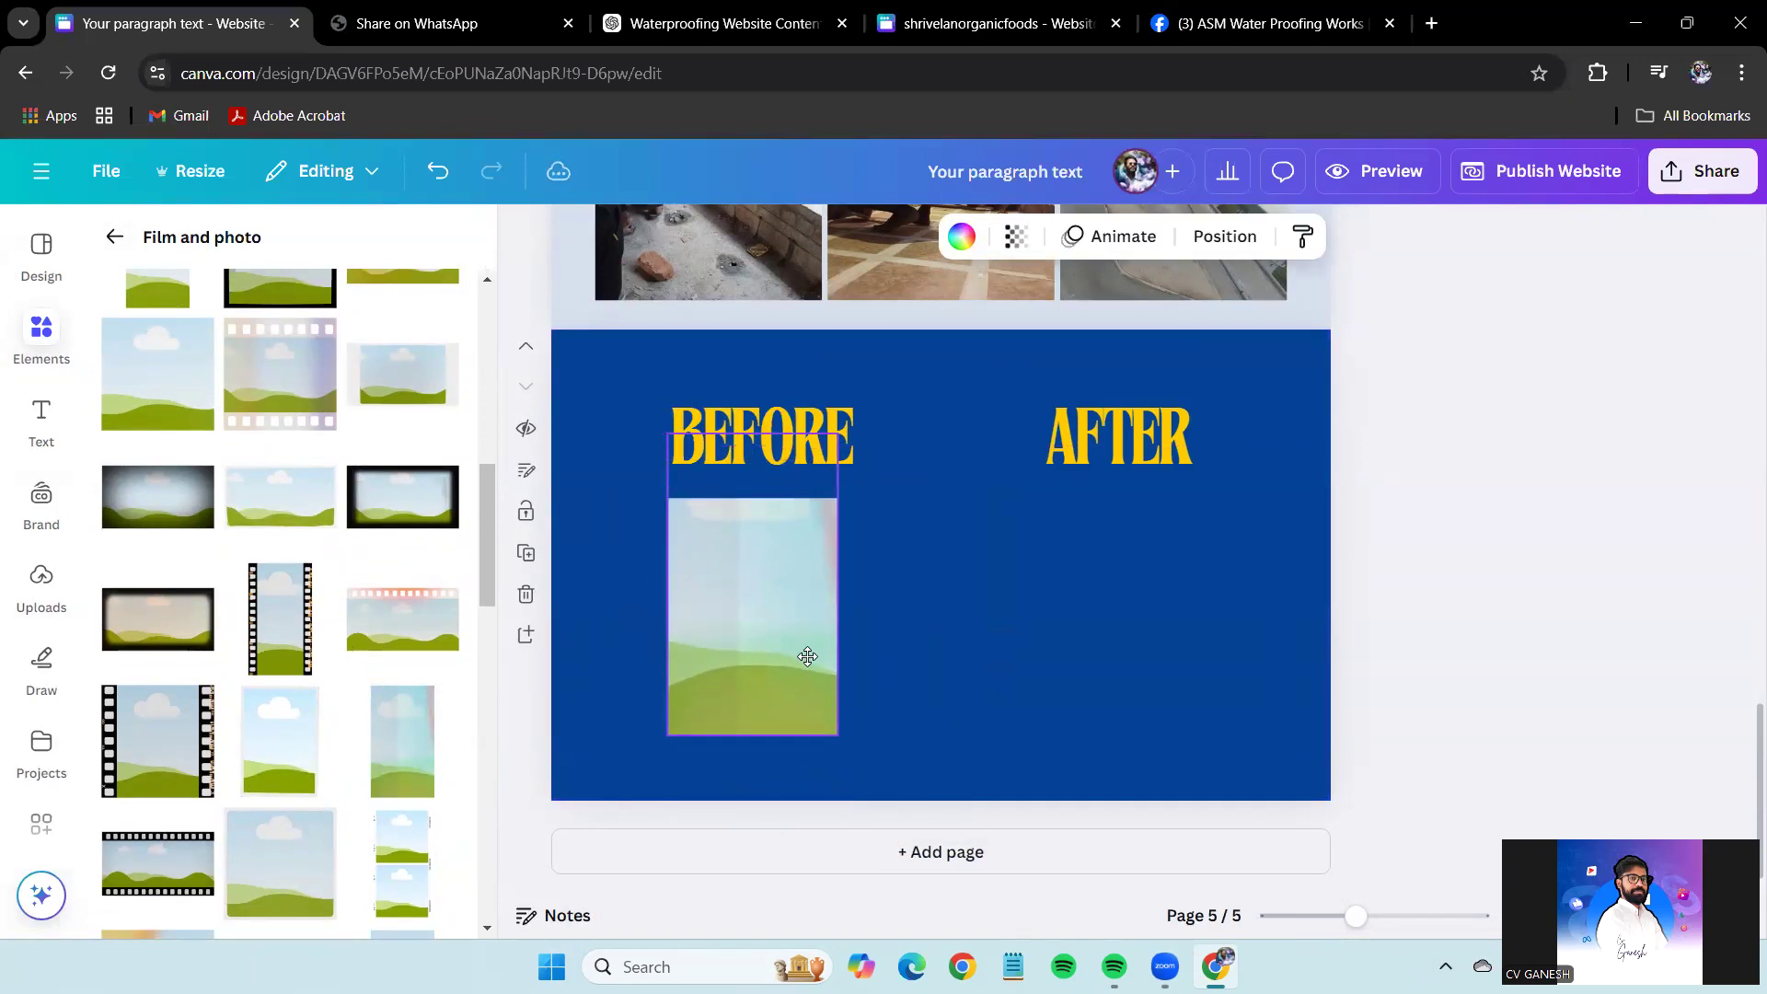
{"action": "left_click", "coordinate": [843, 442]}
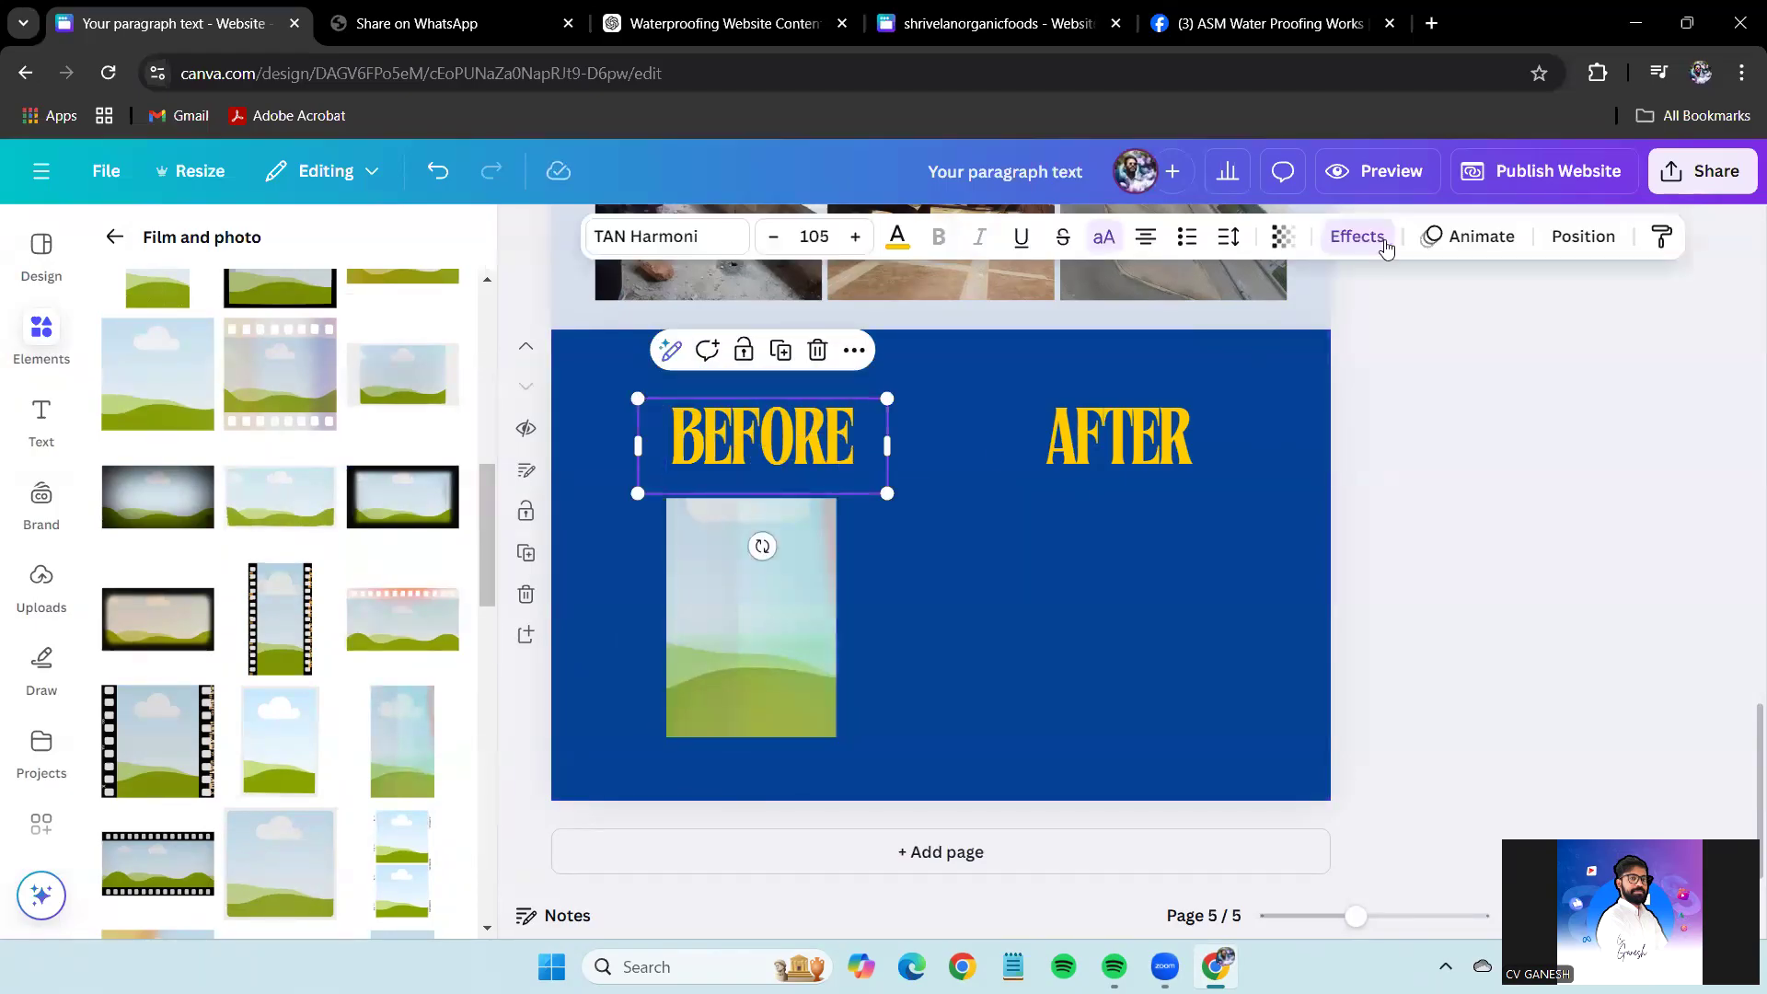
{"action": "left_click", "coordinate": [1355, 236]}
{"action": "left_click", "coordinate": [203, 405]}
{"action": "left_click", "coordinate": [1131, 422]}
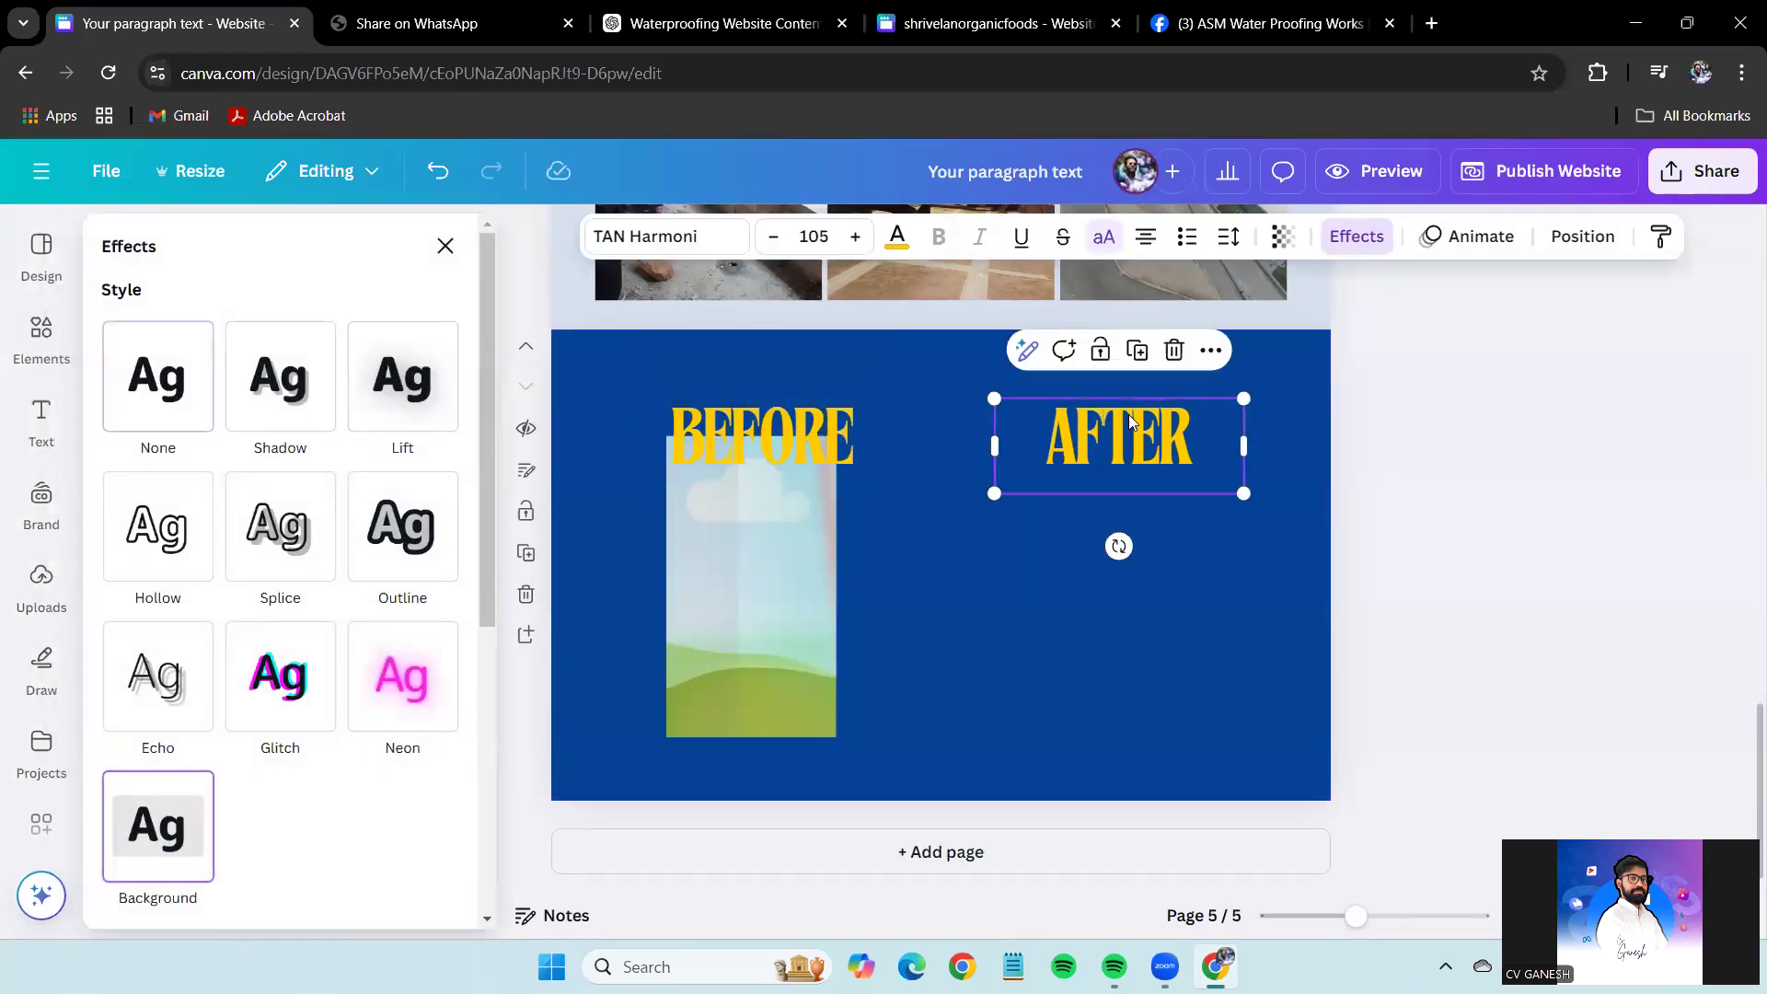
{"action": "left_click", "coordinate": [1369, 237]}
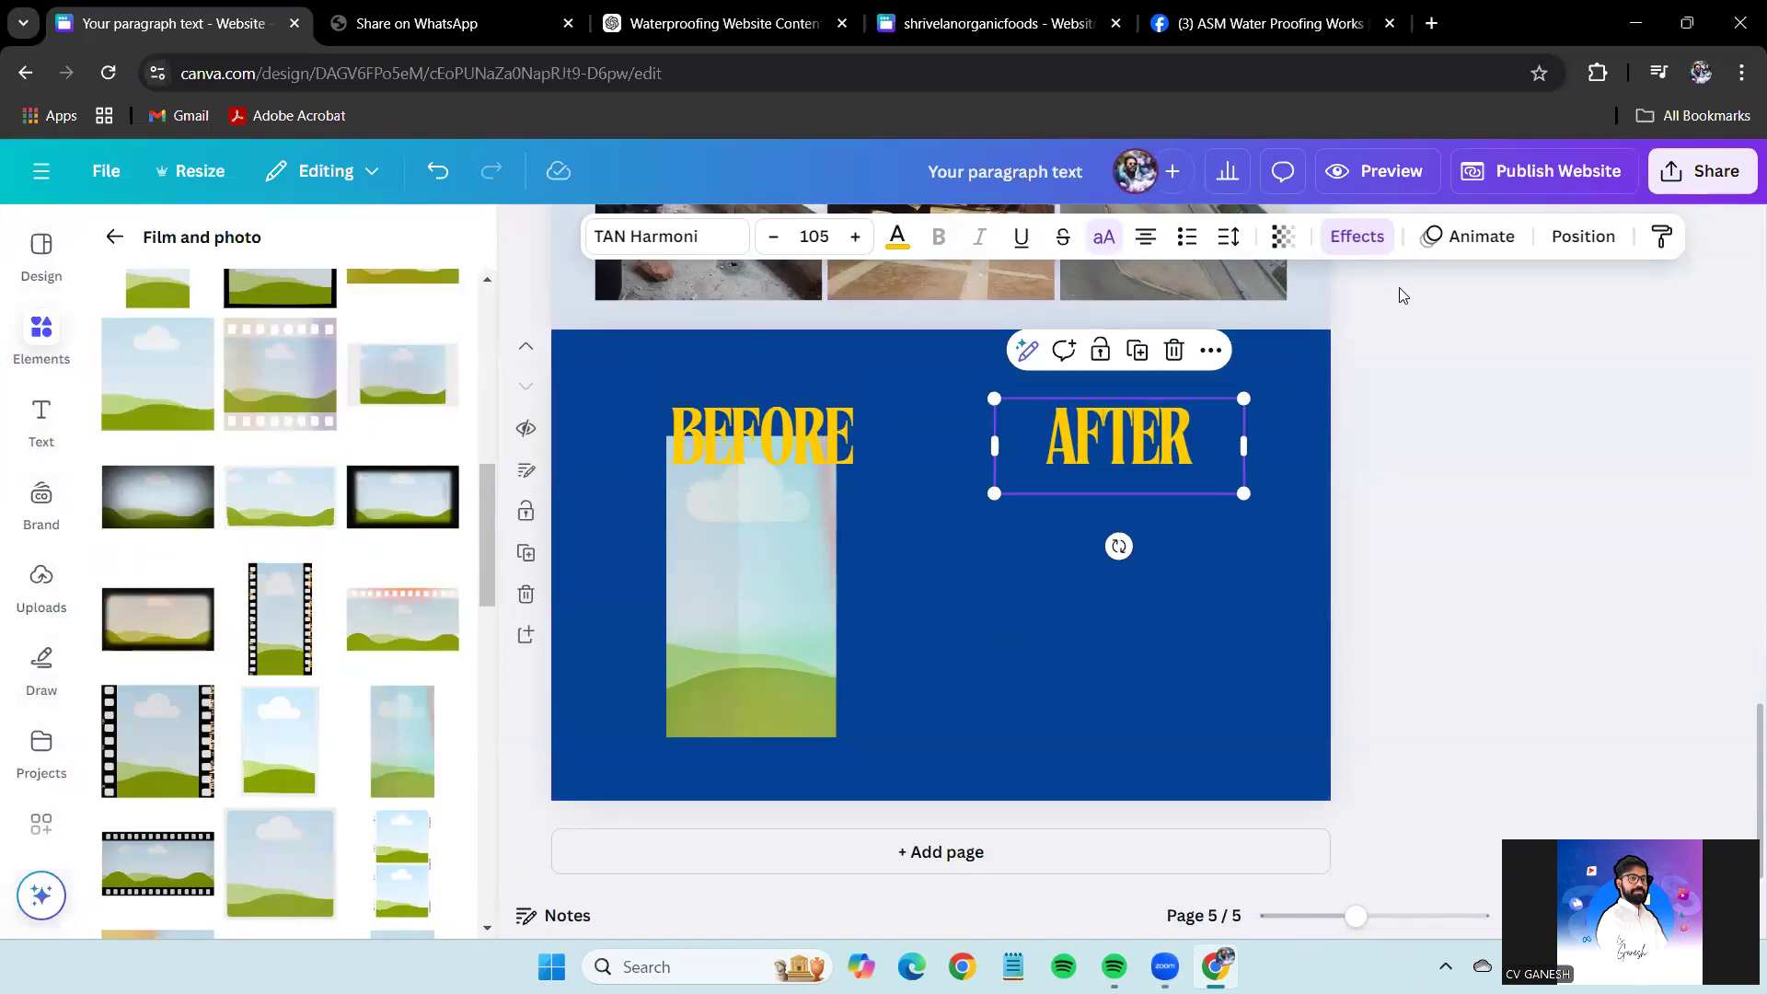
{"action": "left_click", "coordinate": [1344, 249]}
{"action": "left_click_drag", "start_coordinate": [714, 525], "coordinate": [36, 557]}
{"action": "scroll", "coordinate": [276, 552], "scroll_direction": "up", "scroll_amount": 3}
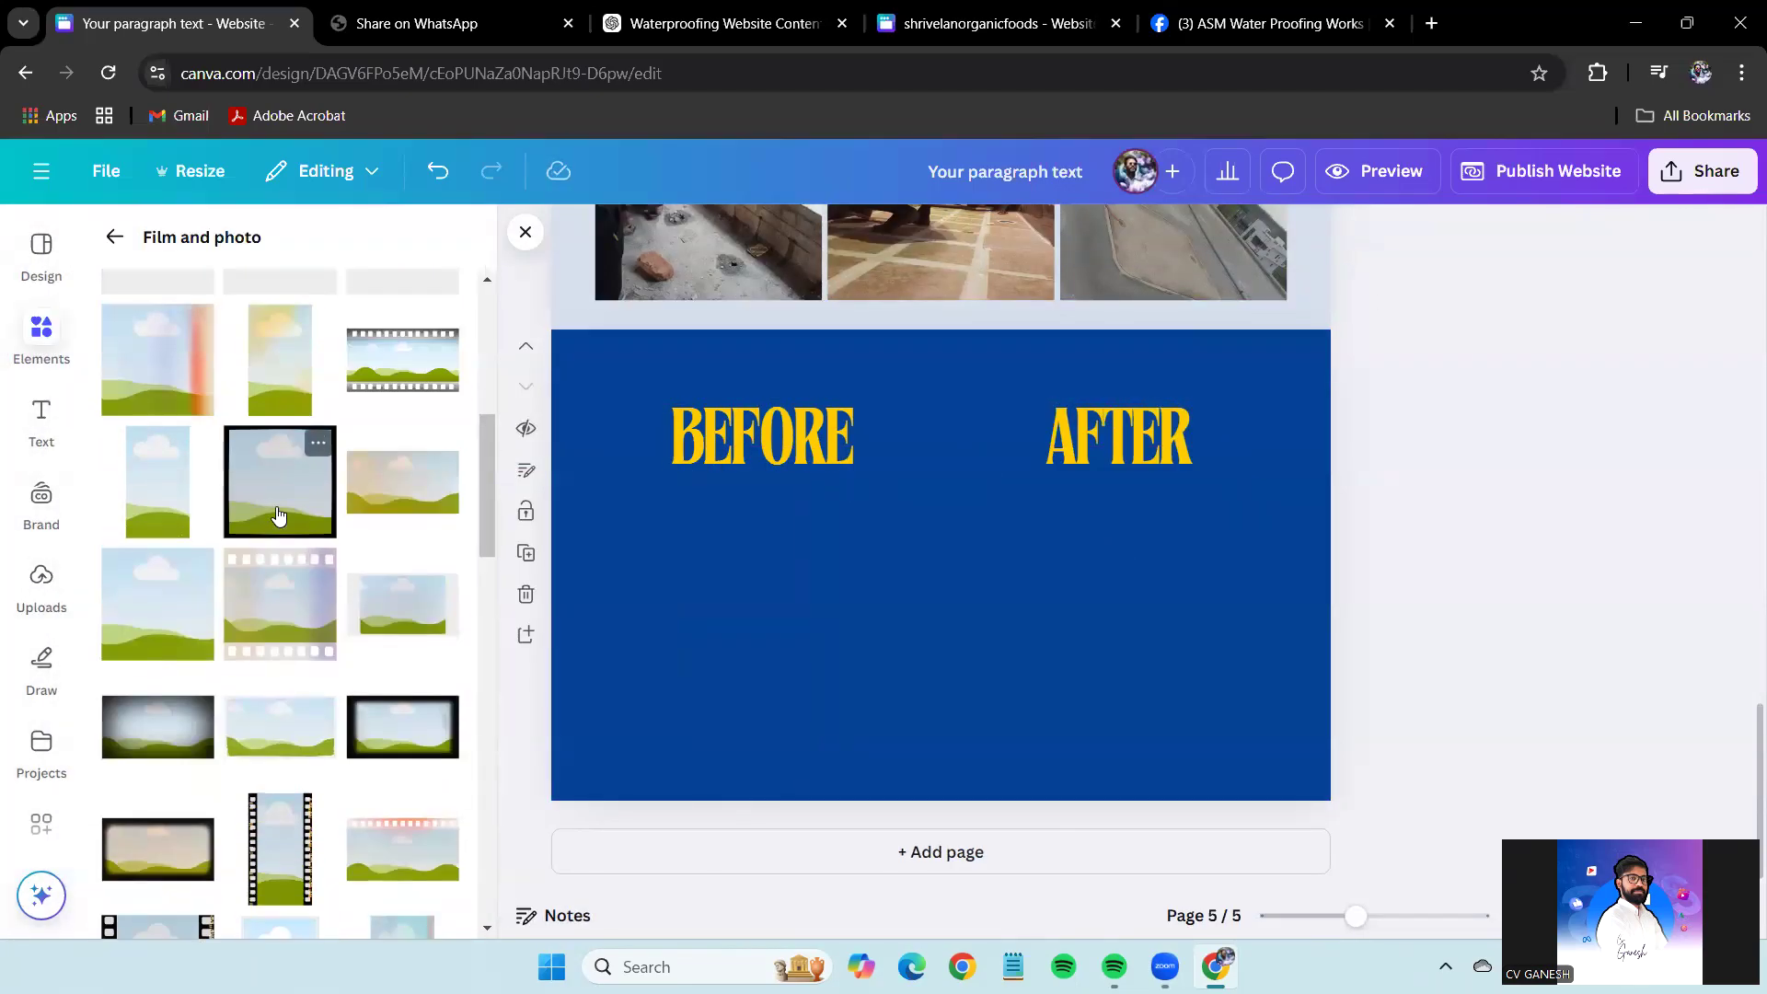
Add a frame under the BEFORE heading and resize it to 446×446.
{"action": "left_click", "coordinate": [280, 481]}
{"action": "left_click_drag", "start_coordinate": [865, 636], "coordinate": [735, 608]}
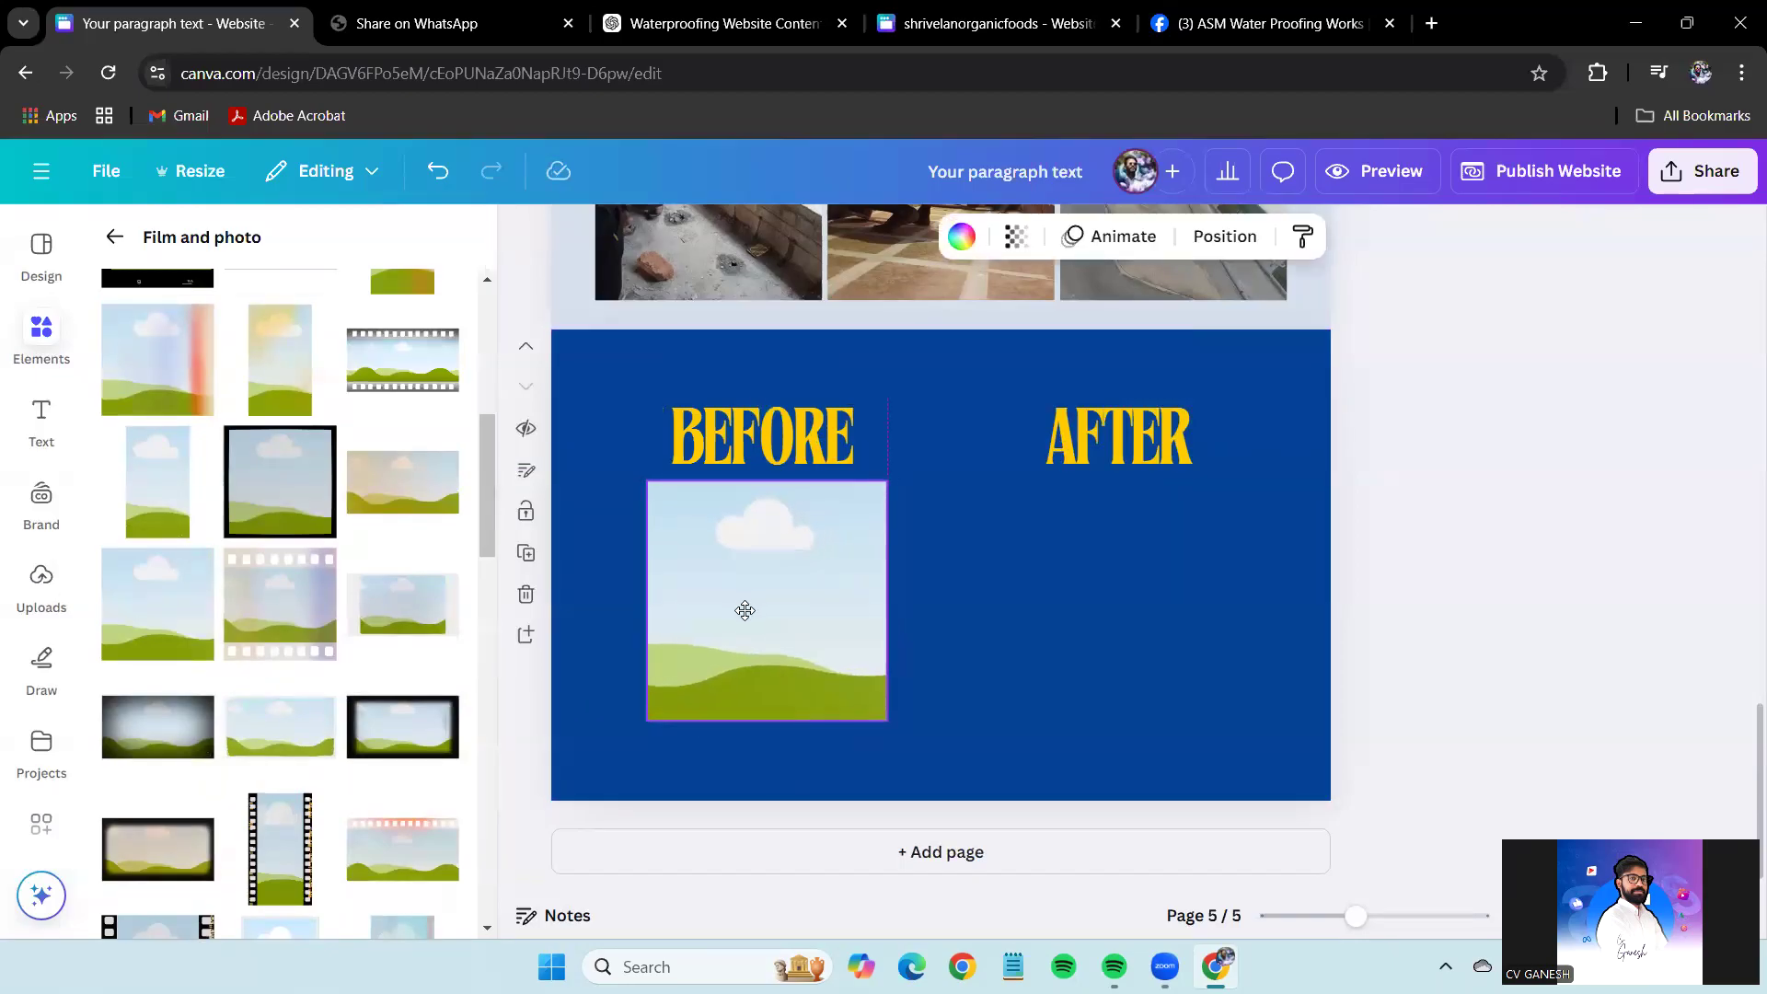
{"action": "left_click_drag", "start_coordinate": [889, 723], "coordinate": [910, 742]}
{"action": "left_click_drag", "start_coordinate": [832, 659], "coordinate": [832, 653]}
Add a matching square frame centred under the AFTER heading.
{"action": "left_click", "coordinate": [115, 238]}
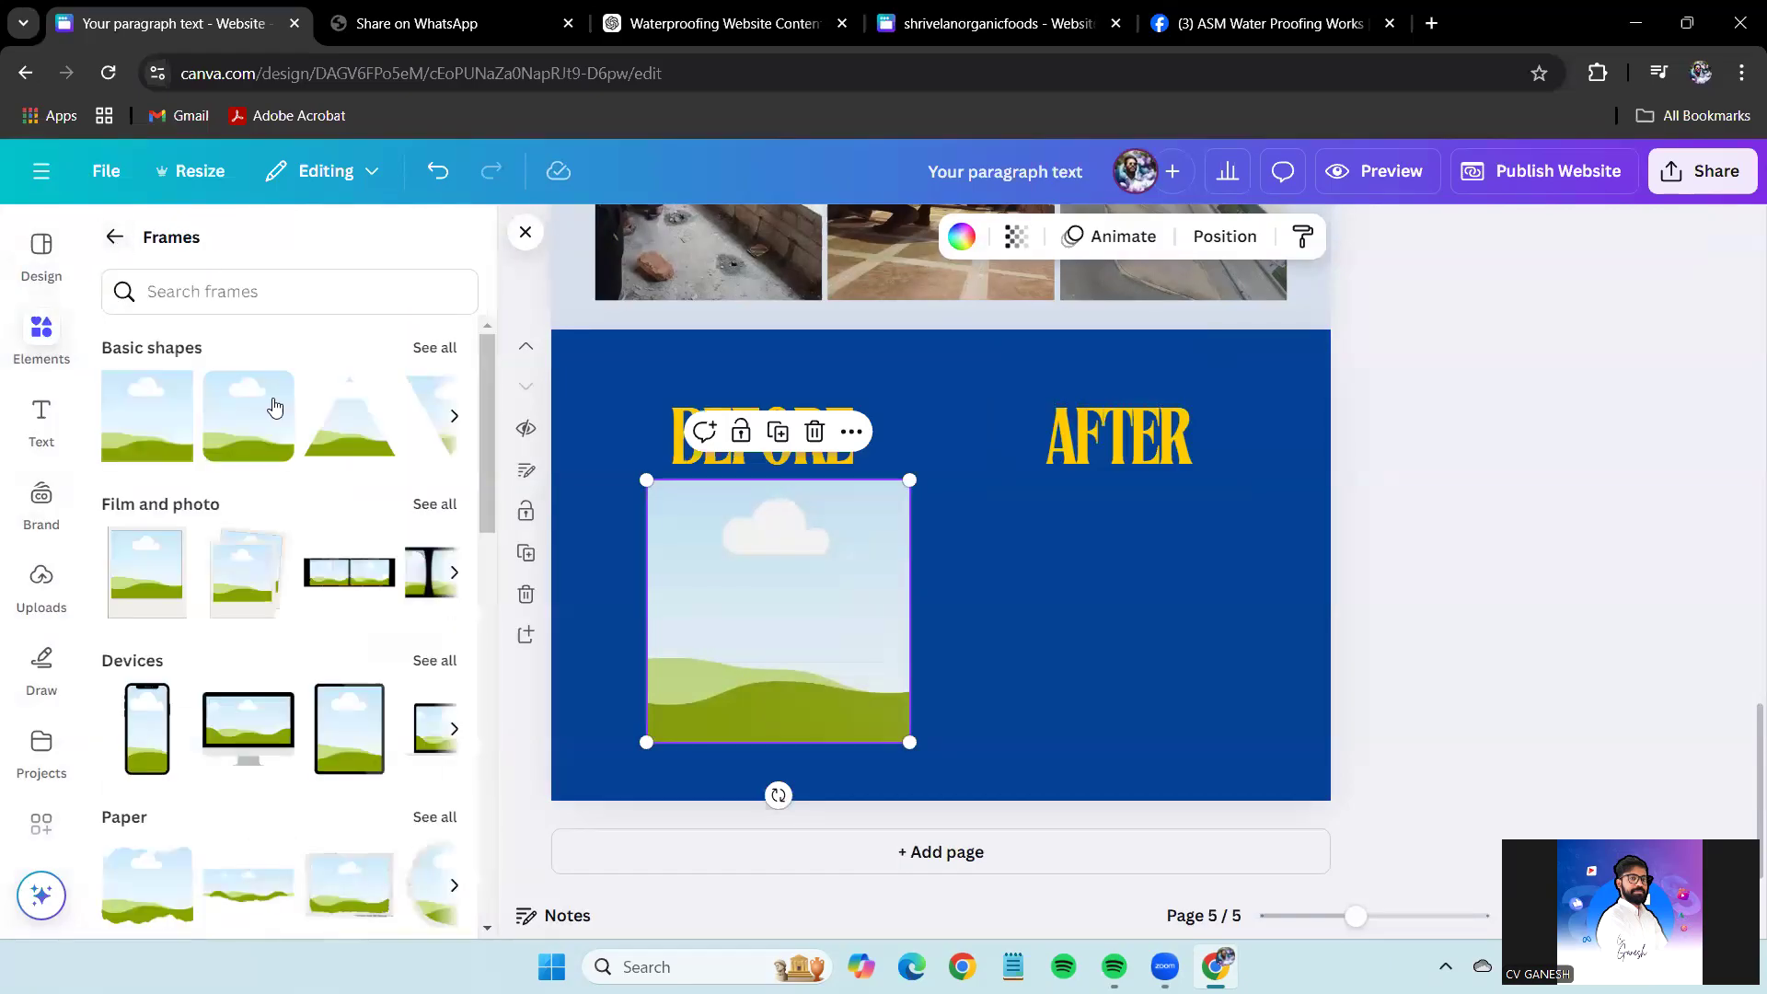
{"action": "left_click", "coordinate": [169, 447]}
{"action": "left_click_drag", "start_coordinate": [927, 619], "coordinate": [1105, 603]}
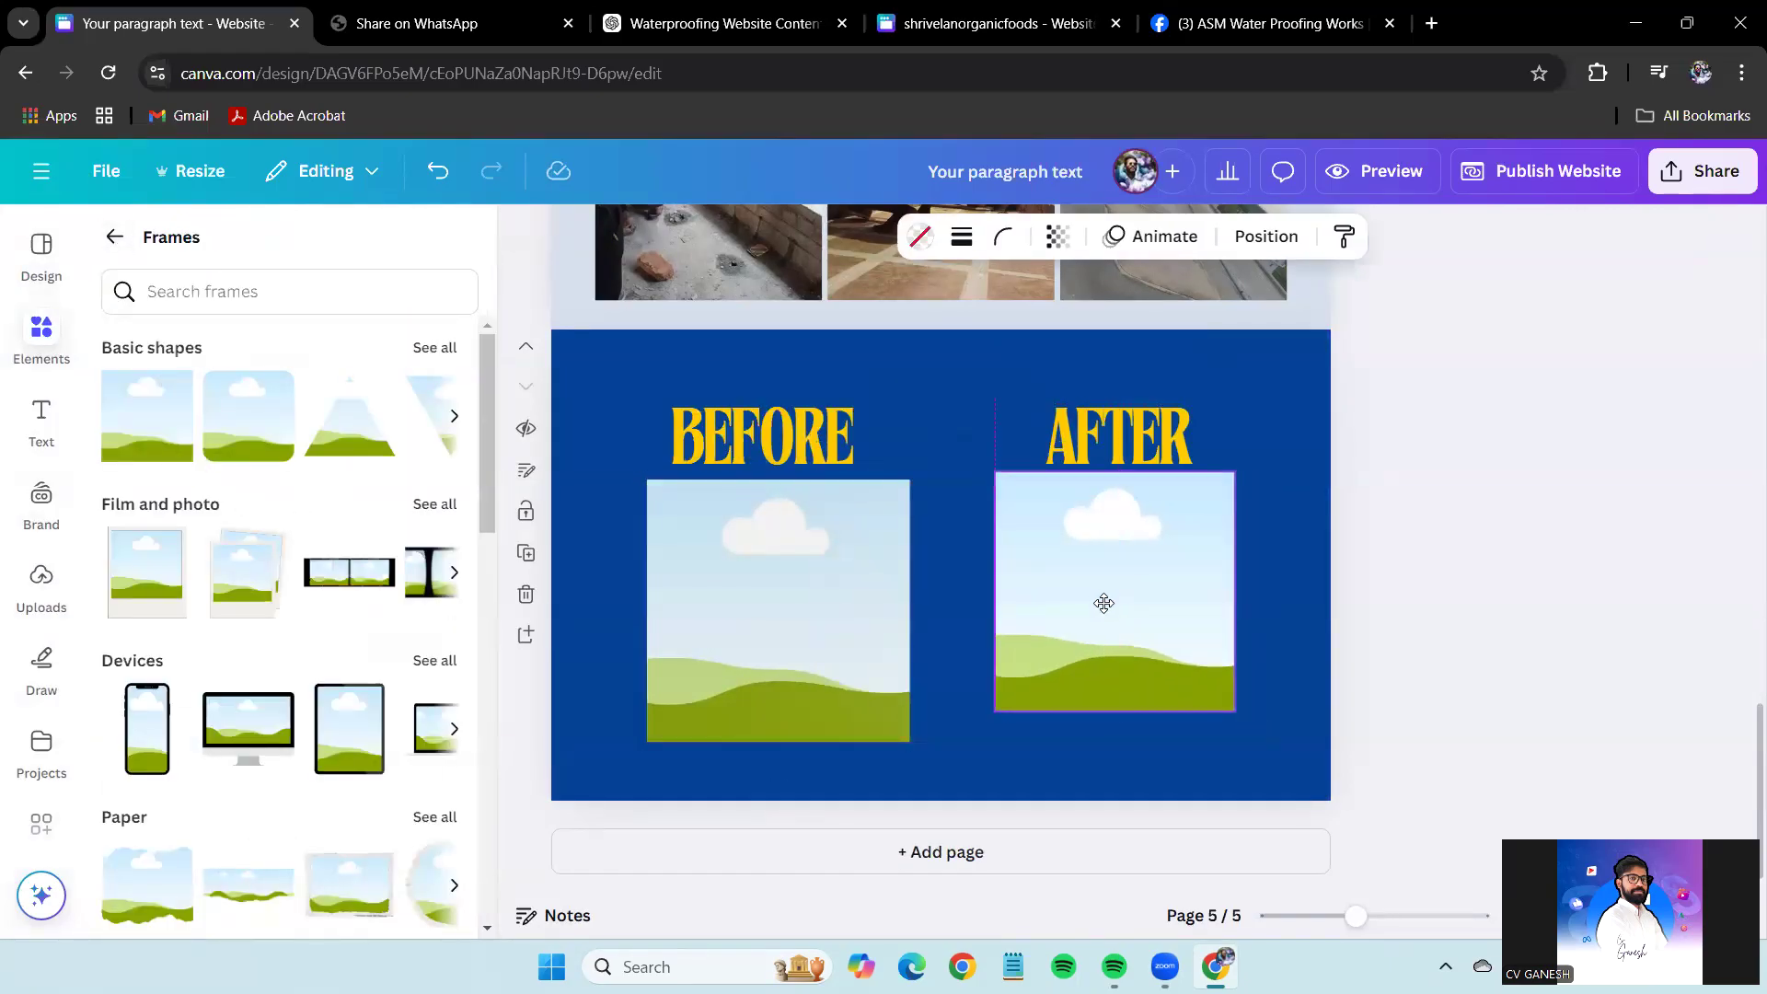
{"action": "left_click_drag", "start_coordinate": [1235, 720], "coordinate": [1251, 742]}
{"action": "left_click_drag", "start_coordinate": [1191, 683], "coordinate": [1184, 683]}
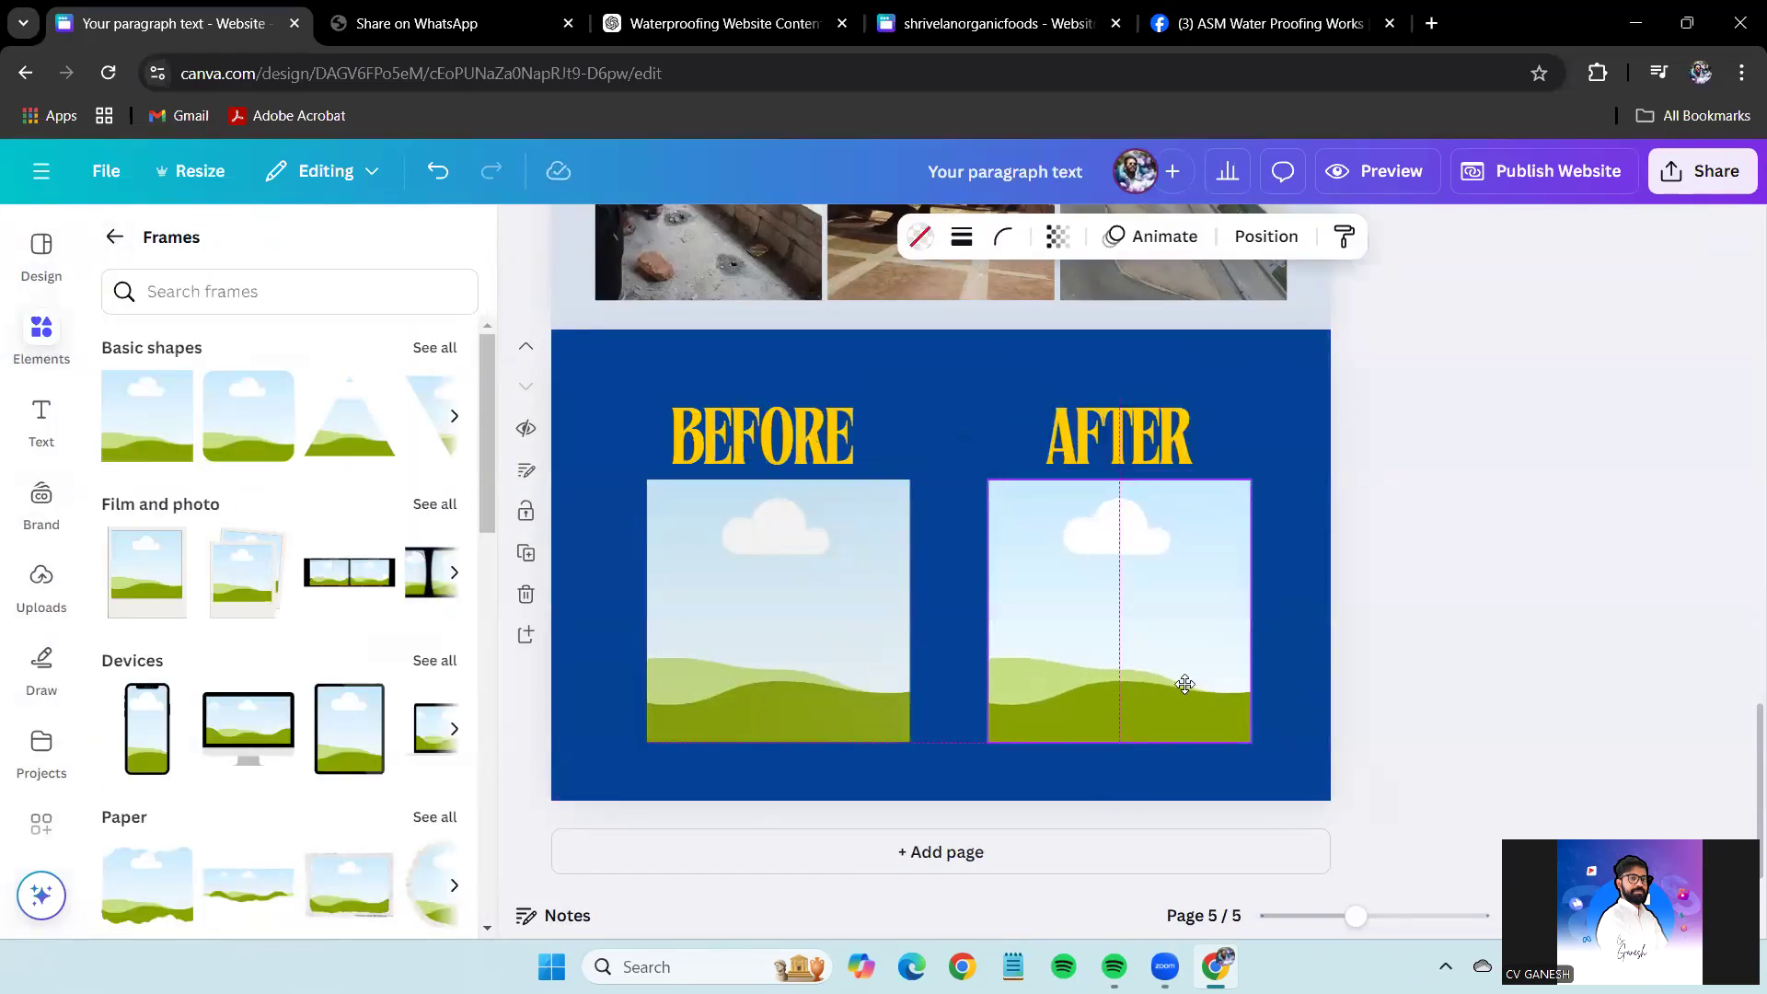
{"action": "left_click", "coordinate": [1589, 531]}
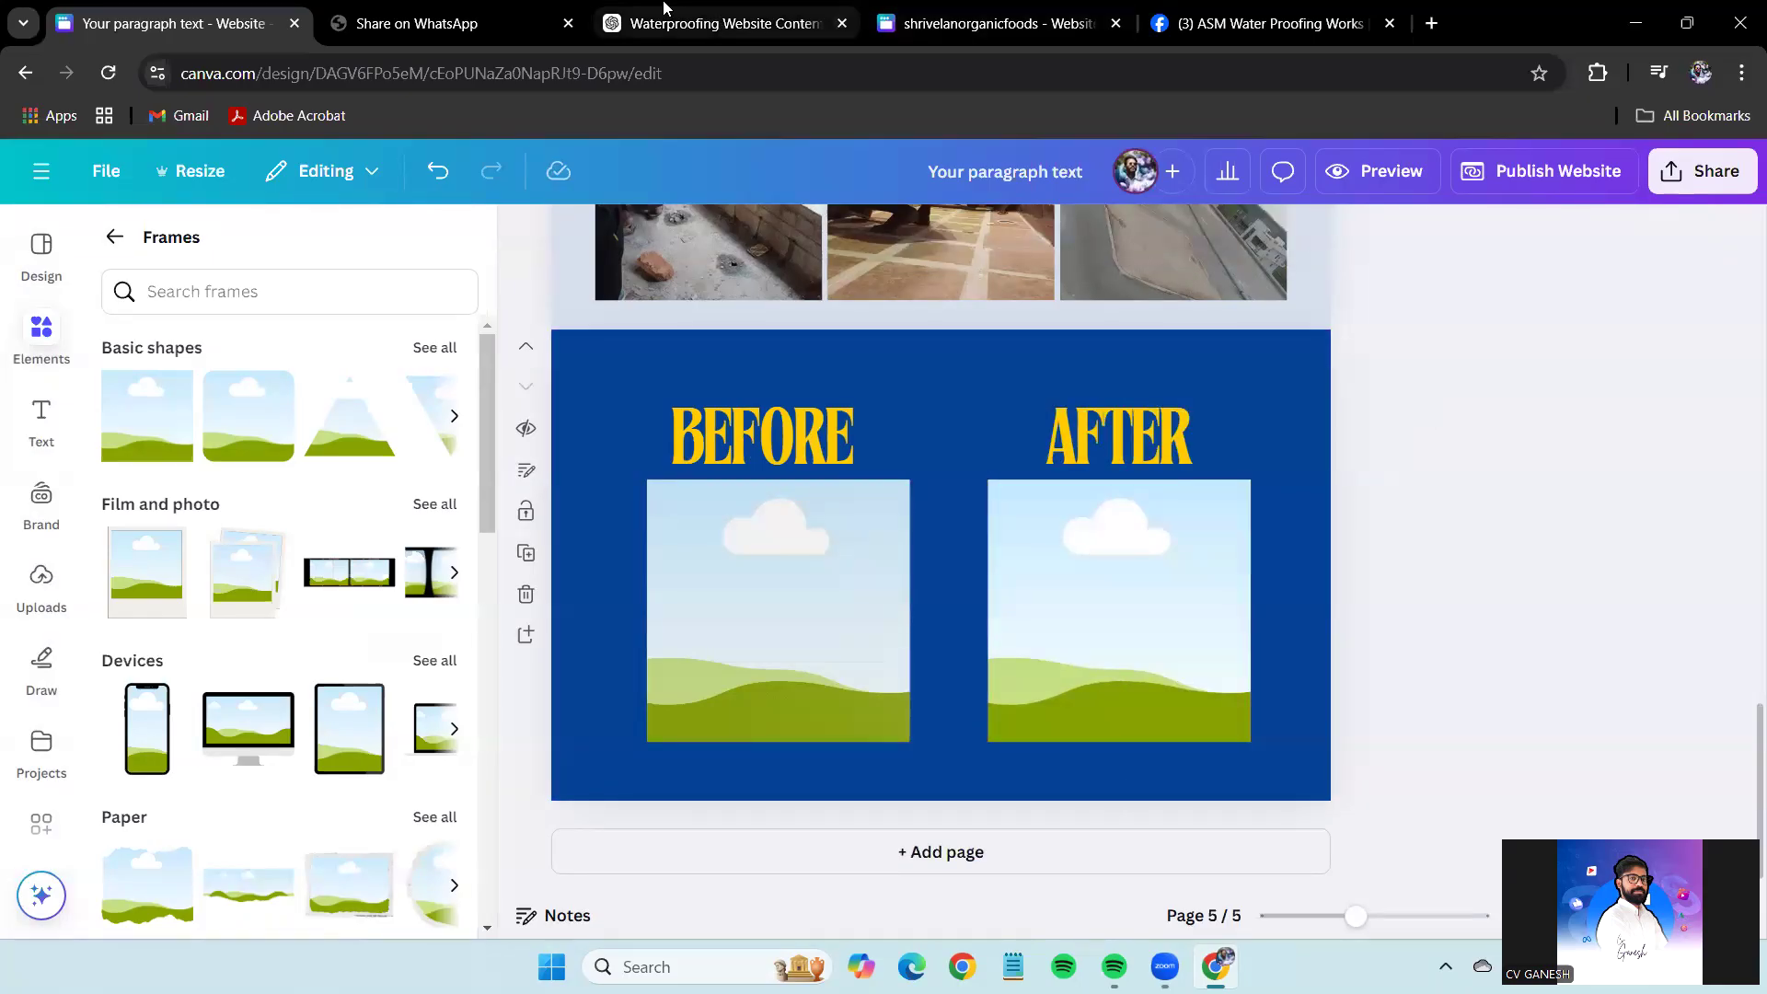
Copy a rooftop photo from the ASM Facebook photos and drop it into the BEFORE frame.
{"action": "left_click", "coordinate": [727, 23]}
{"action": "left_click", "coordinate": [1036, 9]}
{"action": "scroll", "coordinate": [1279, 673], "scroll_direction": "up", "scroll_amount": 4}
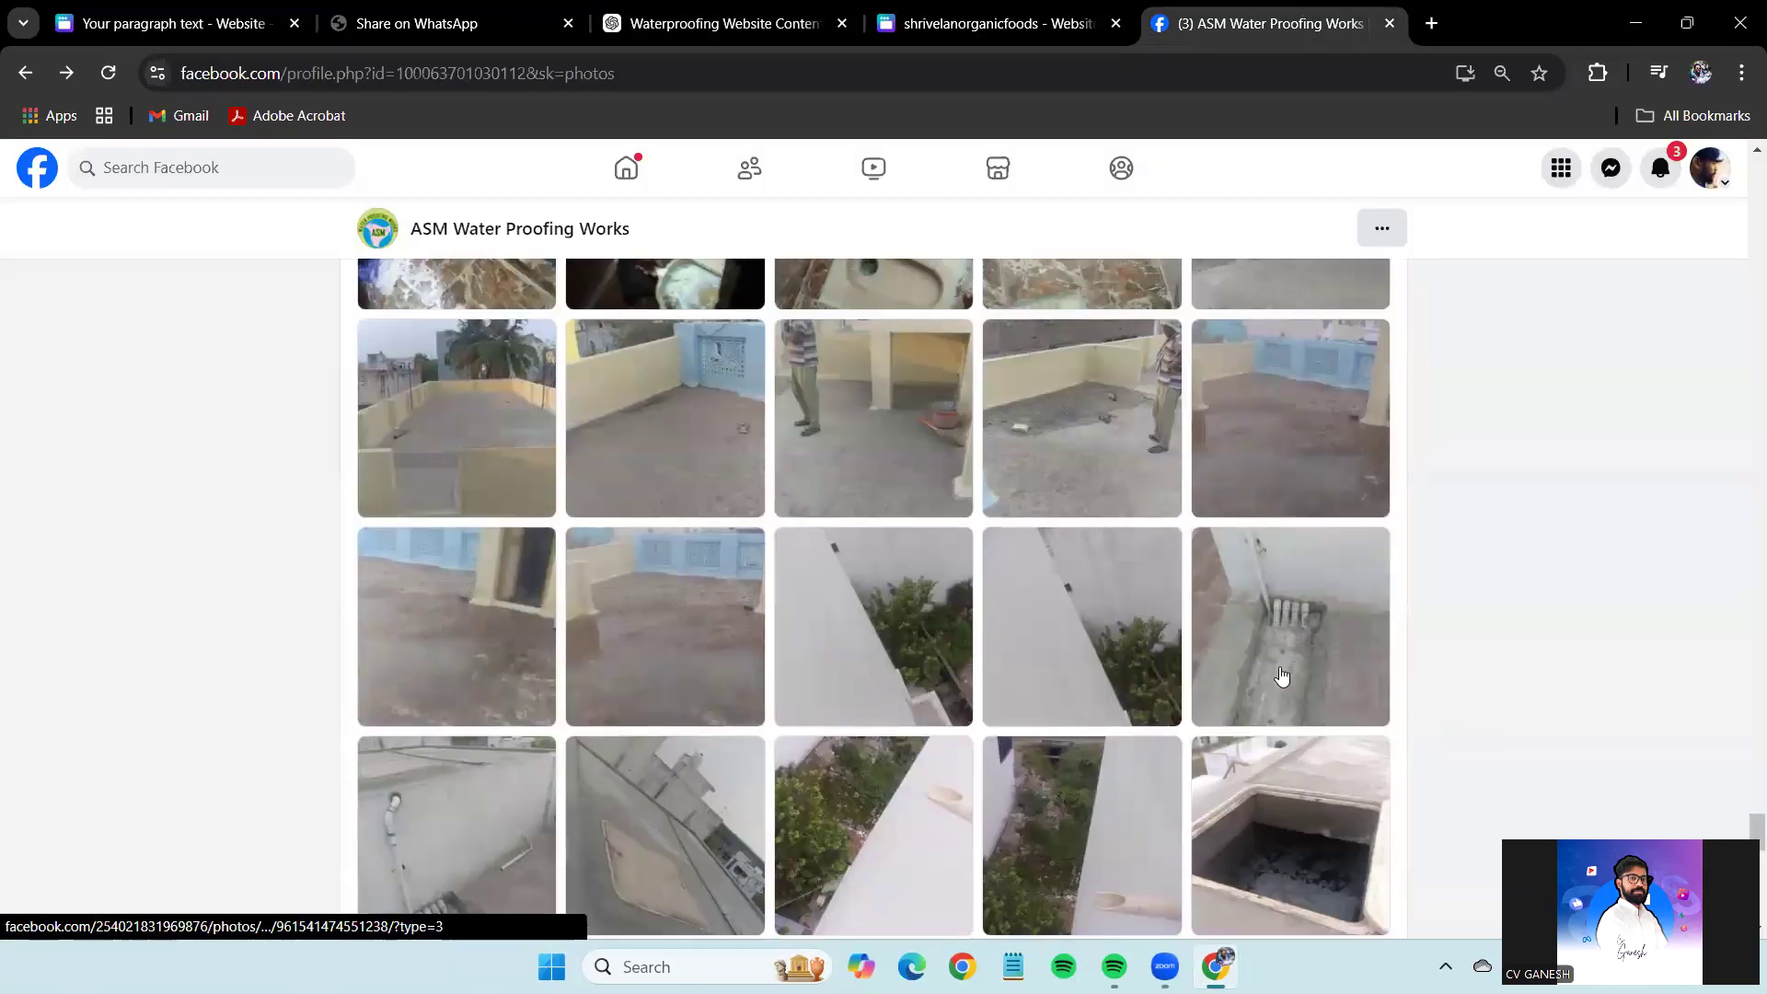
{"action": "scroll", "coordinate": [1281, 676], "scroll_direction": "up", "scroll_amount": 5}
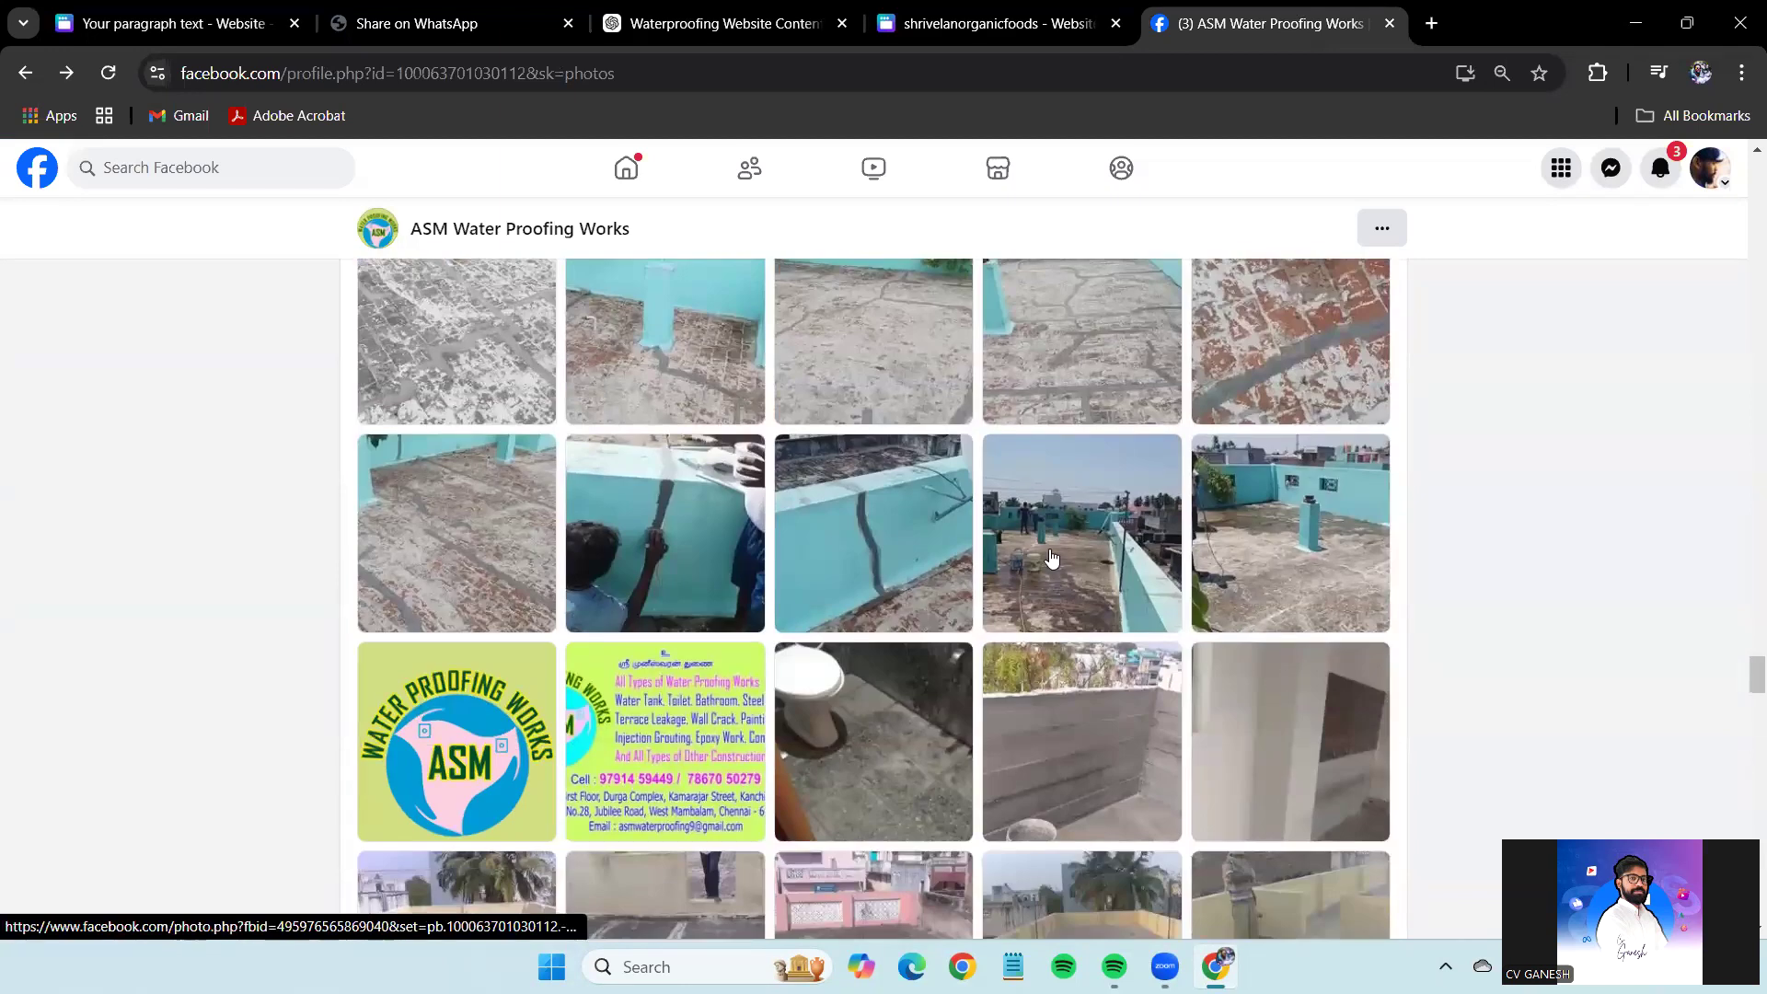
{"action": "left_click", "coordinate": [1052, 558]}
{"action": "right_click", "coordinate": [592, 491]}
{"action": "left_click", "coordinate": [718, 572]}
{"action": "key", "text": "ctrl+1"}
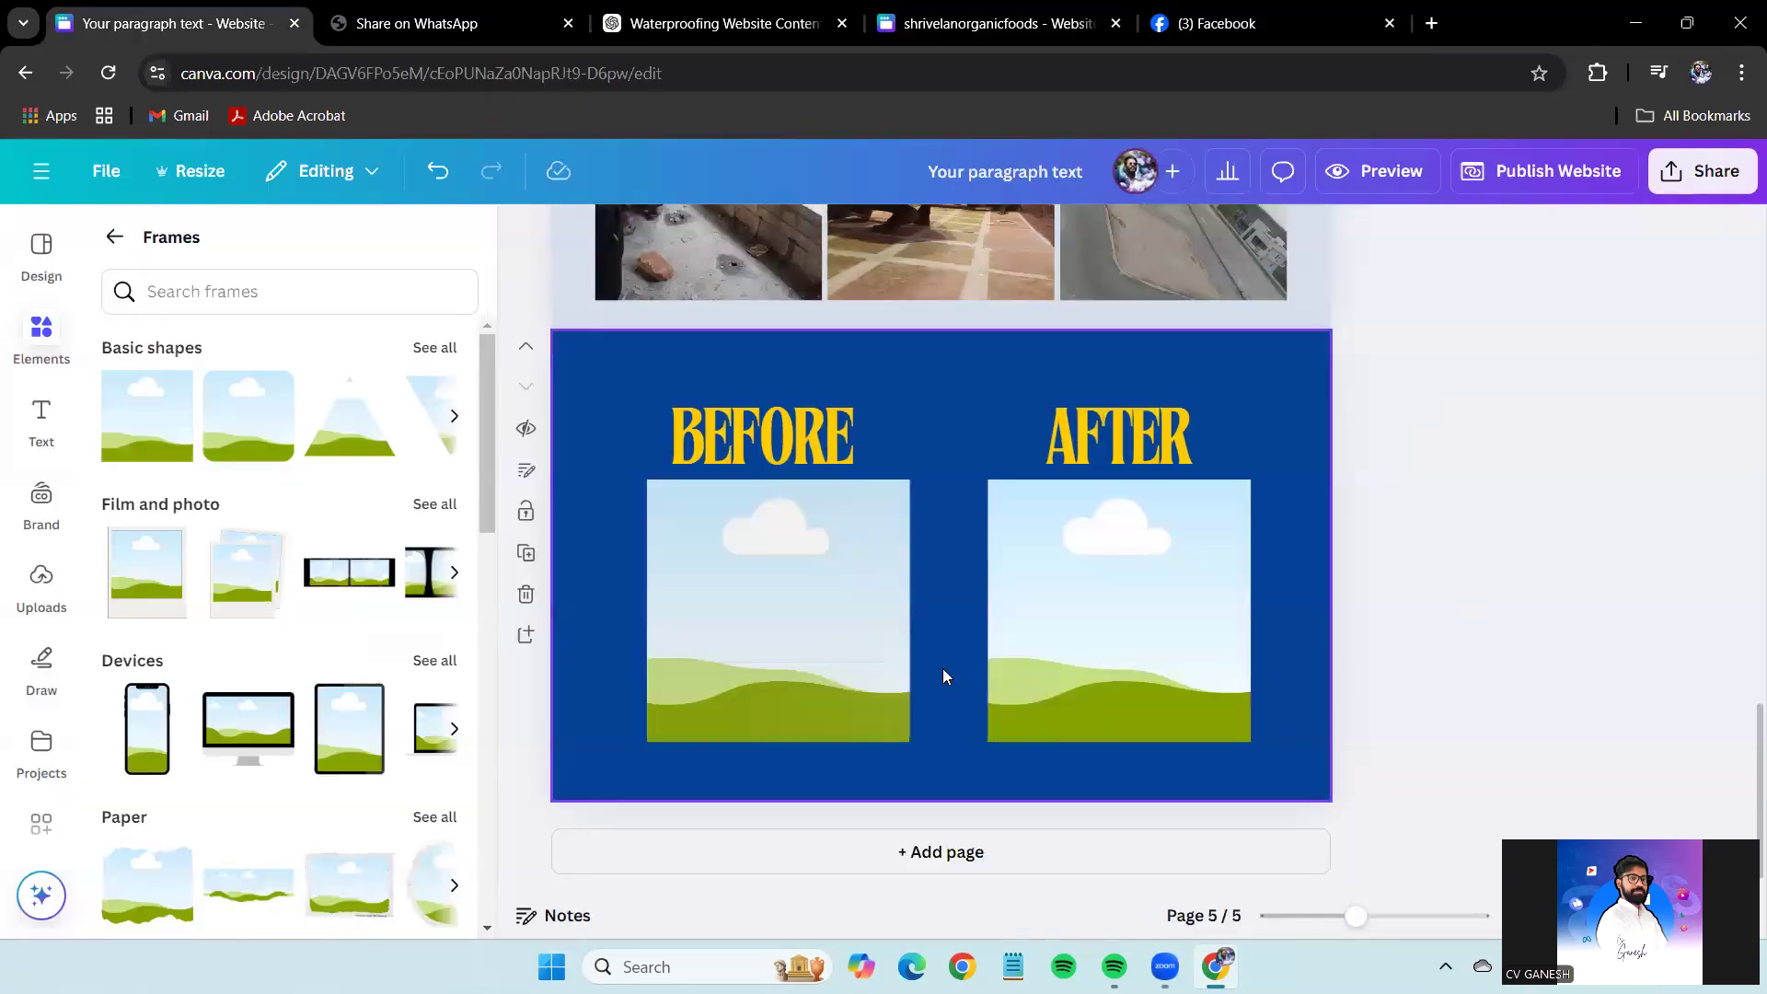
{"action": "key", "text": "ctrl+v"}
{"action": "left_click_drag", "start_coordinate": [892, 624], "coordinate": [850, 631]}
{"action": "left_click", "coordinate": [800, 453]}
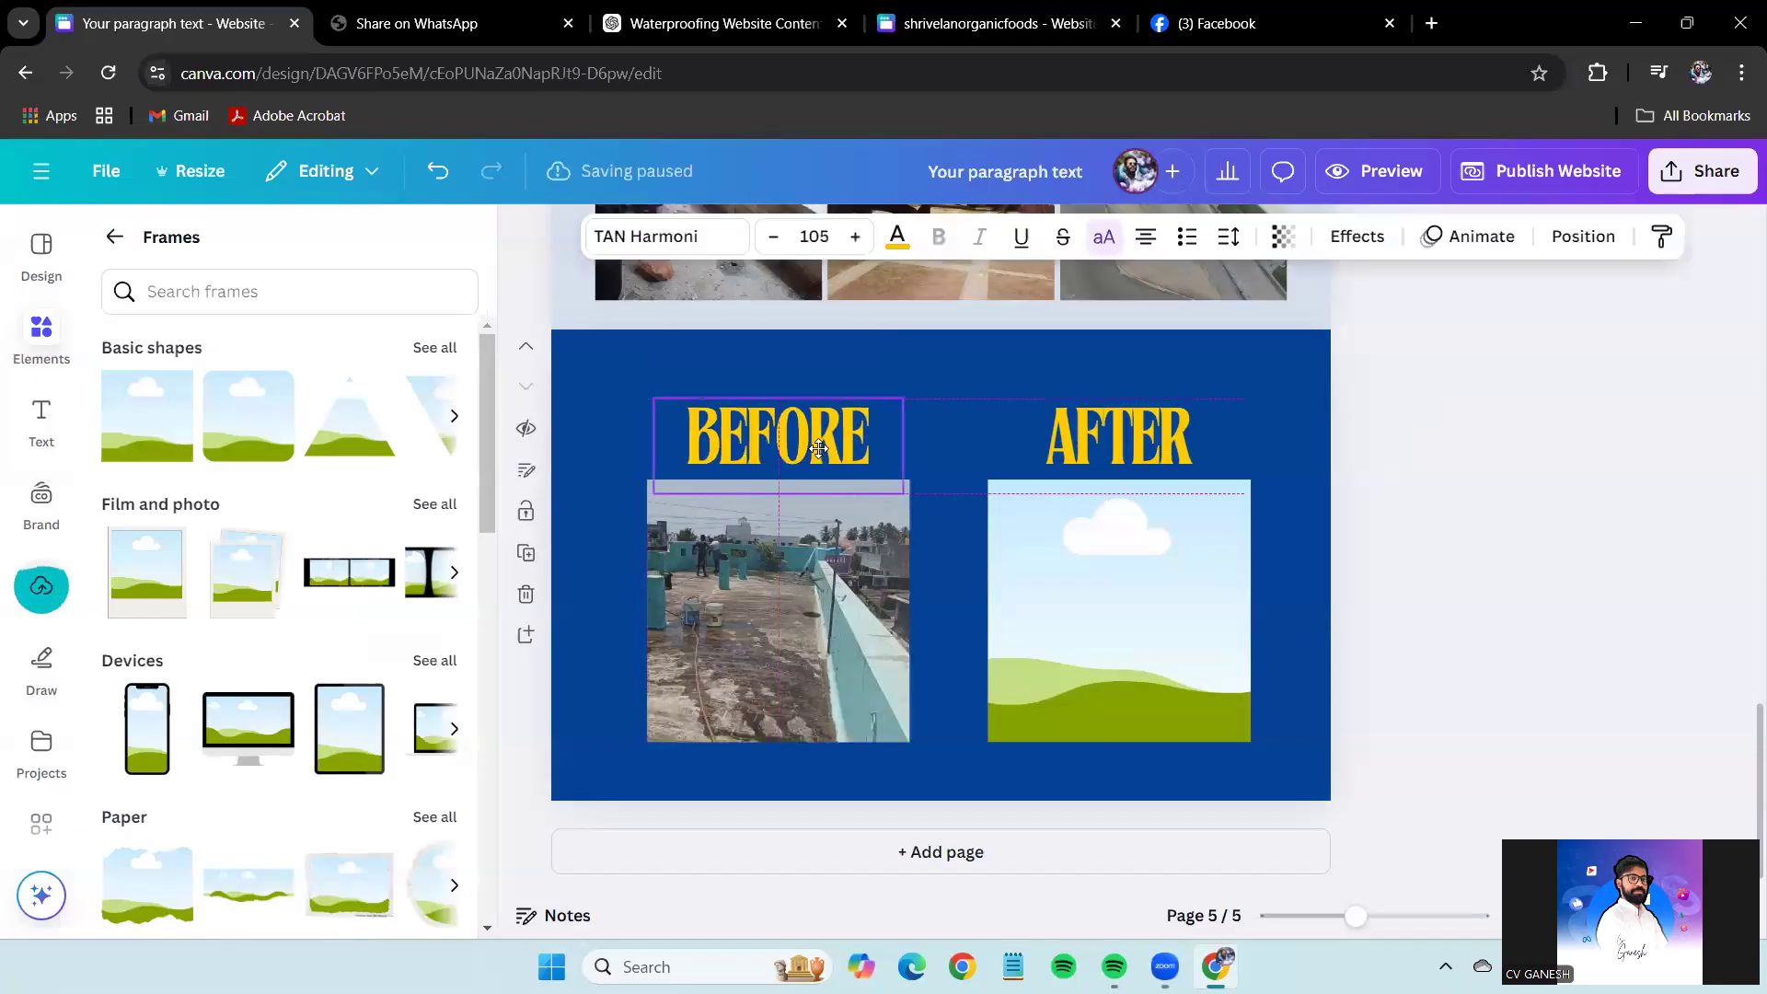
{"action": "left_click", "coordinate": [1422, 495]}
Open another rooftop photo in the Facebook photos and copy it.
{"action": "left_click", "coordinate": [1256, 35]}
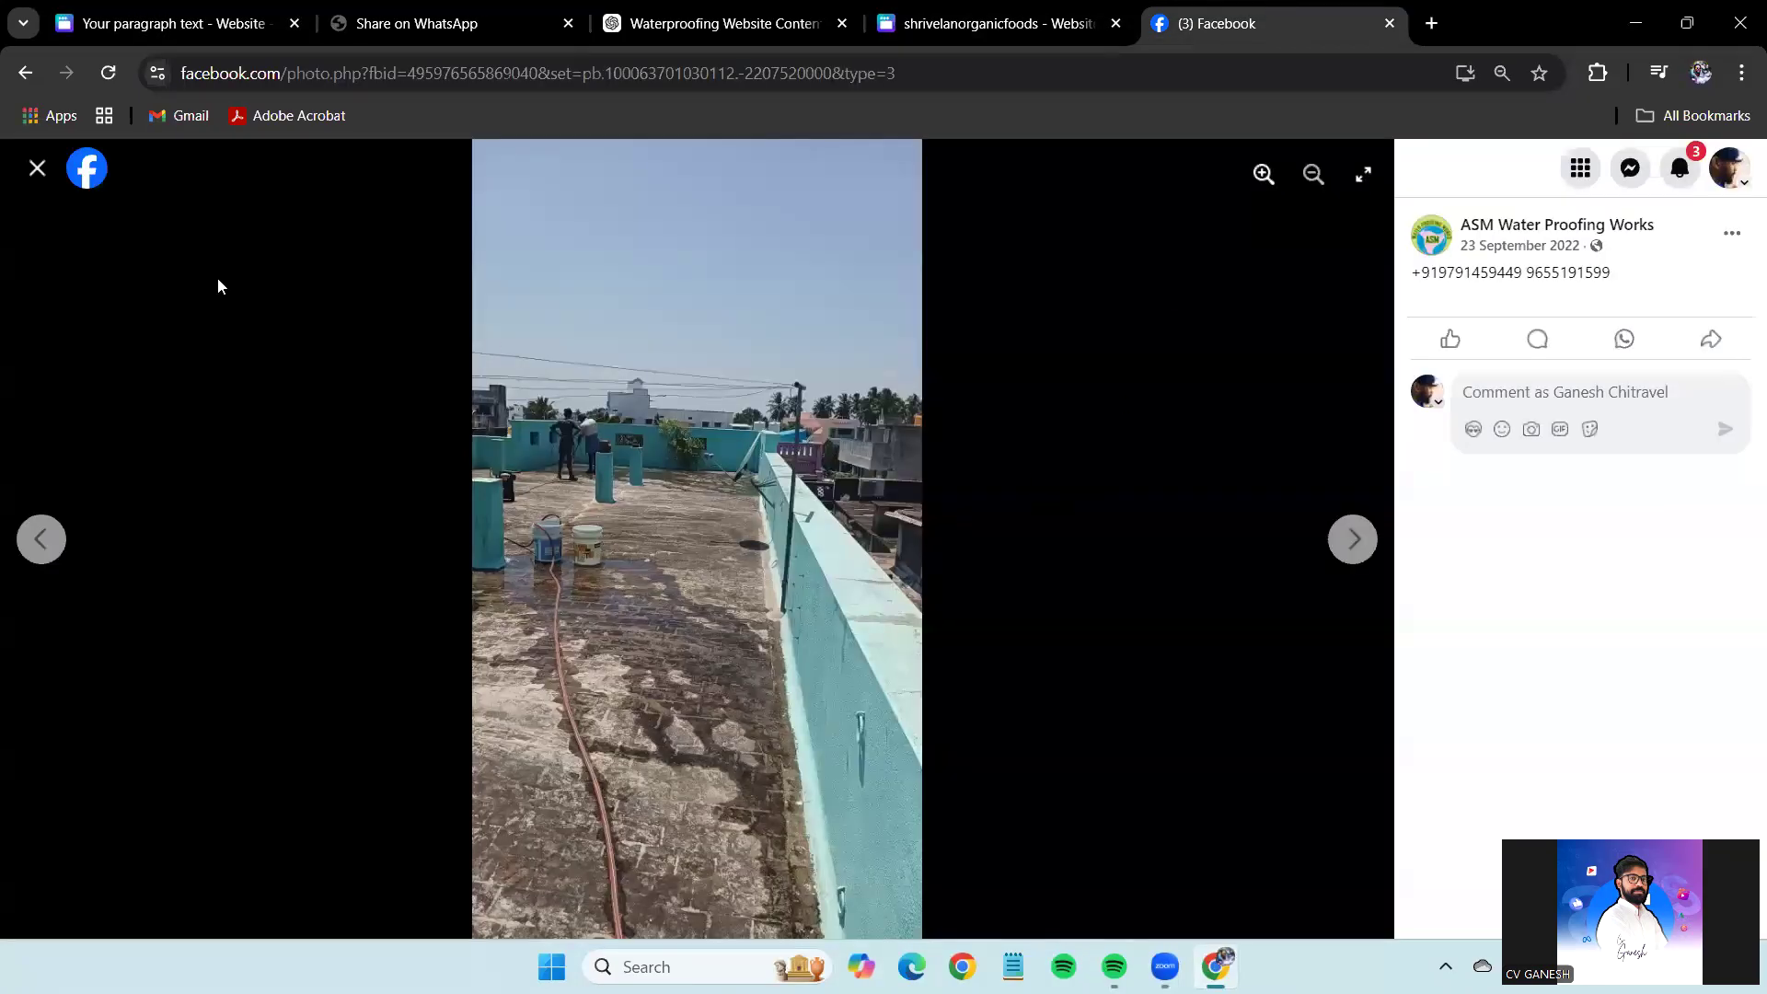
{"action": "left_click", "coordinate": [42, 179]}
{"action": "scroll", "coordinate": [1089, 574], "scroll_direction": "down", "scroll_amount": 8}
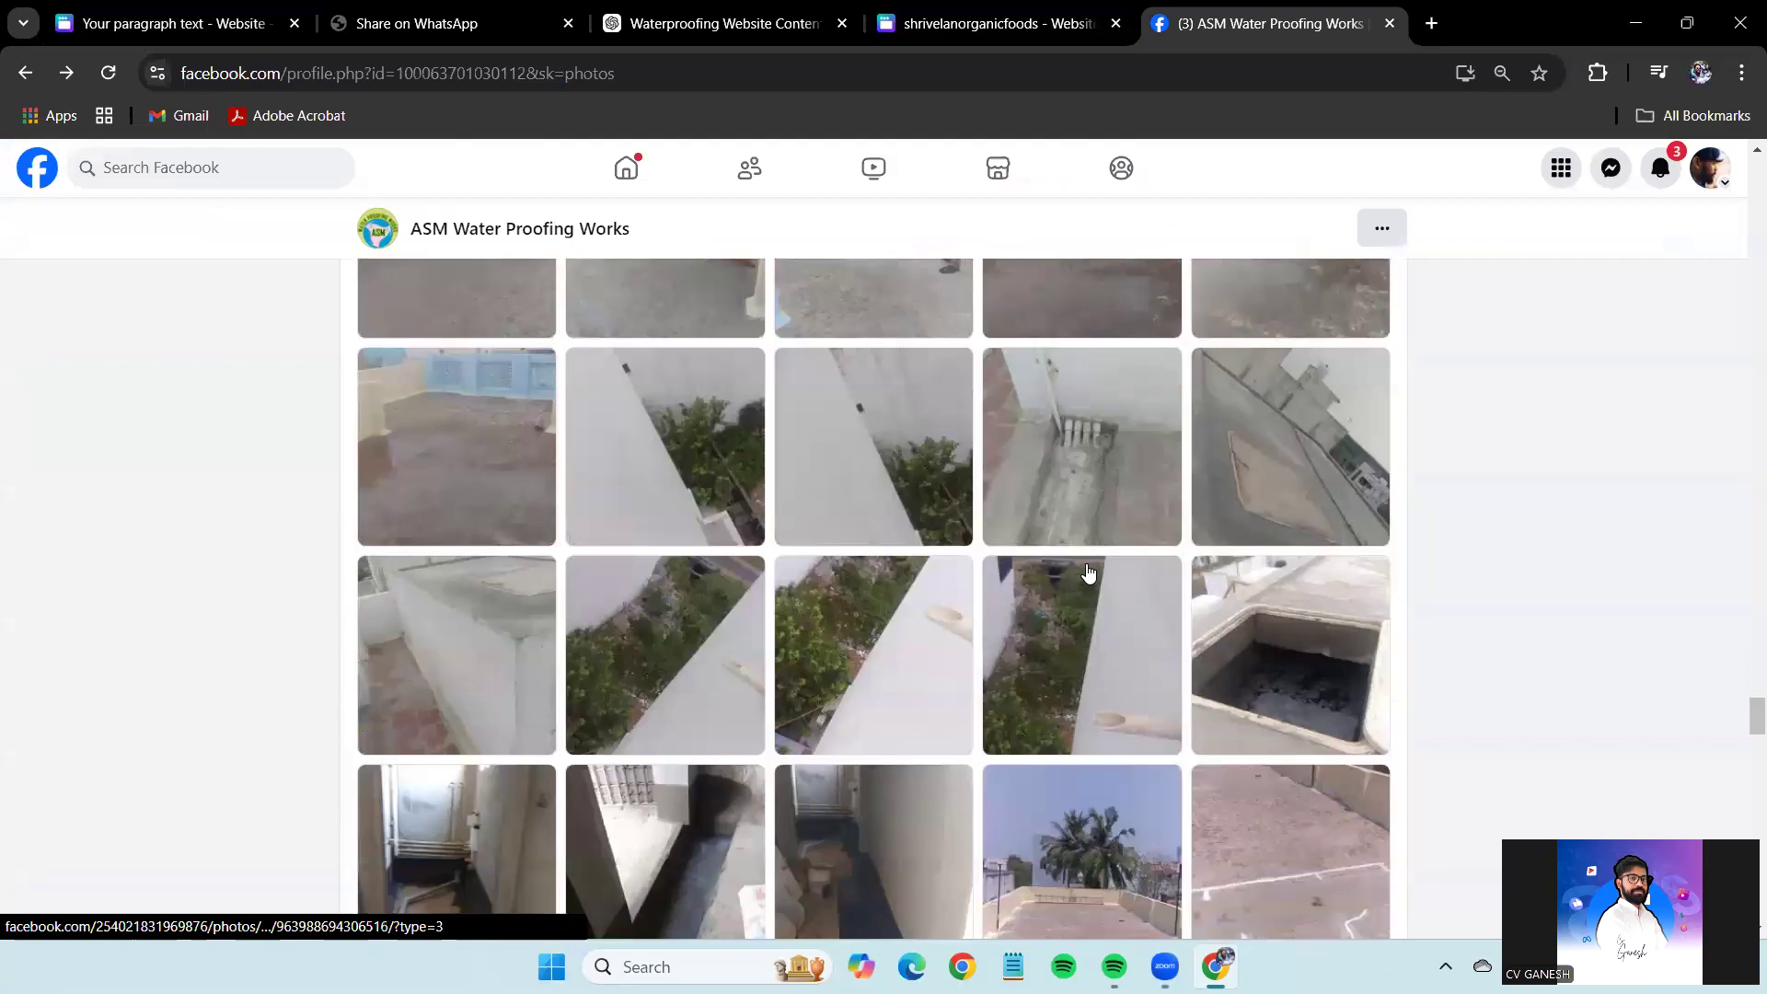
{"action": "scroll", "coordinate": [1570, 810], "scroll_direction": "up", "scroll_amount": 3}
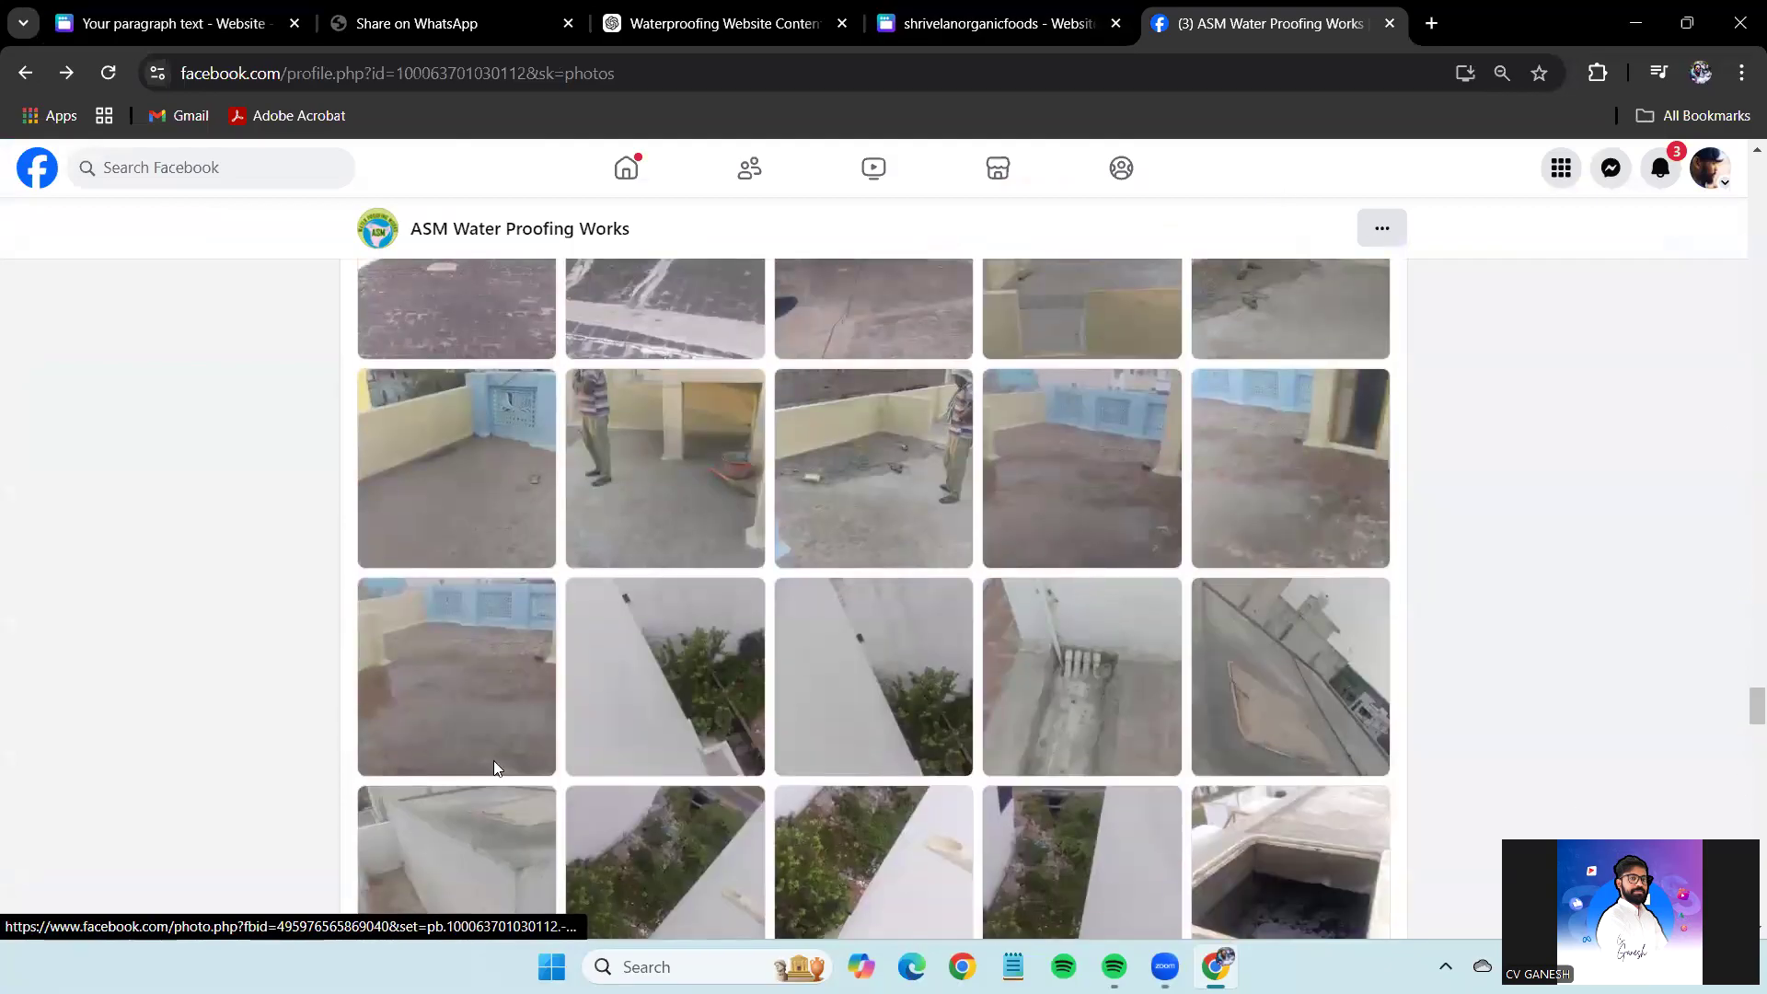
{"action": "scroll", "coordinate": [494, 768], "scroll_direction": "down", "scroll_amount": 10}
{"action": "scroll", "coordinate": [1195, 574], "scroll_direction": "up", "scroll_amount": 3}
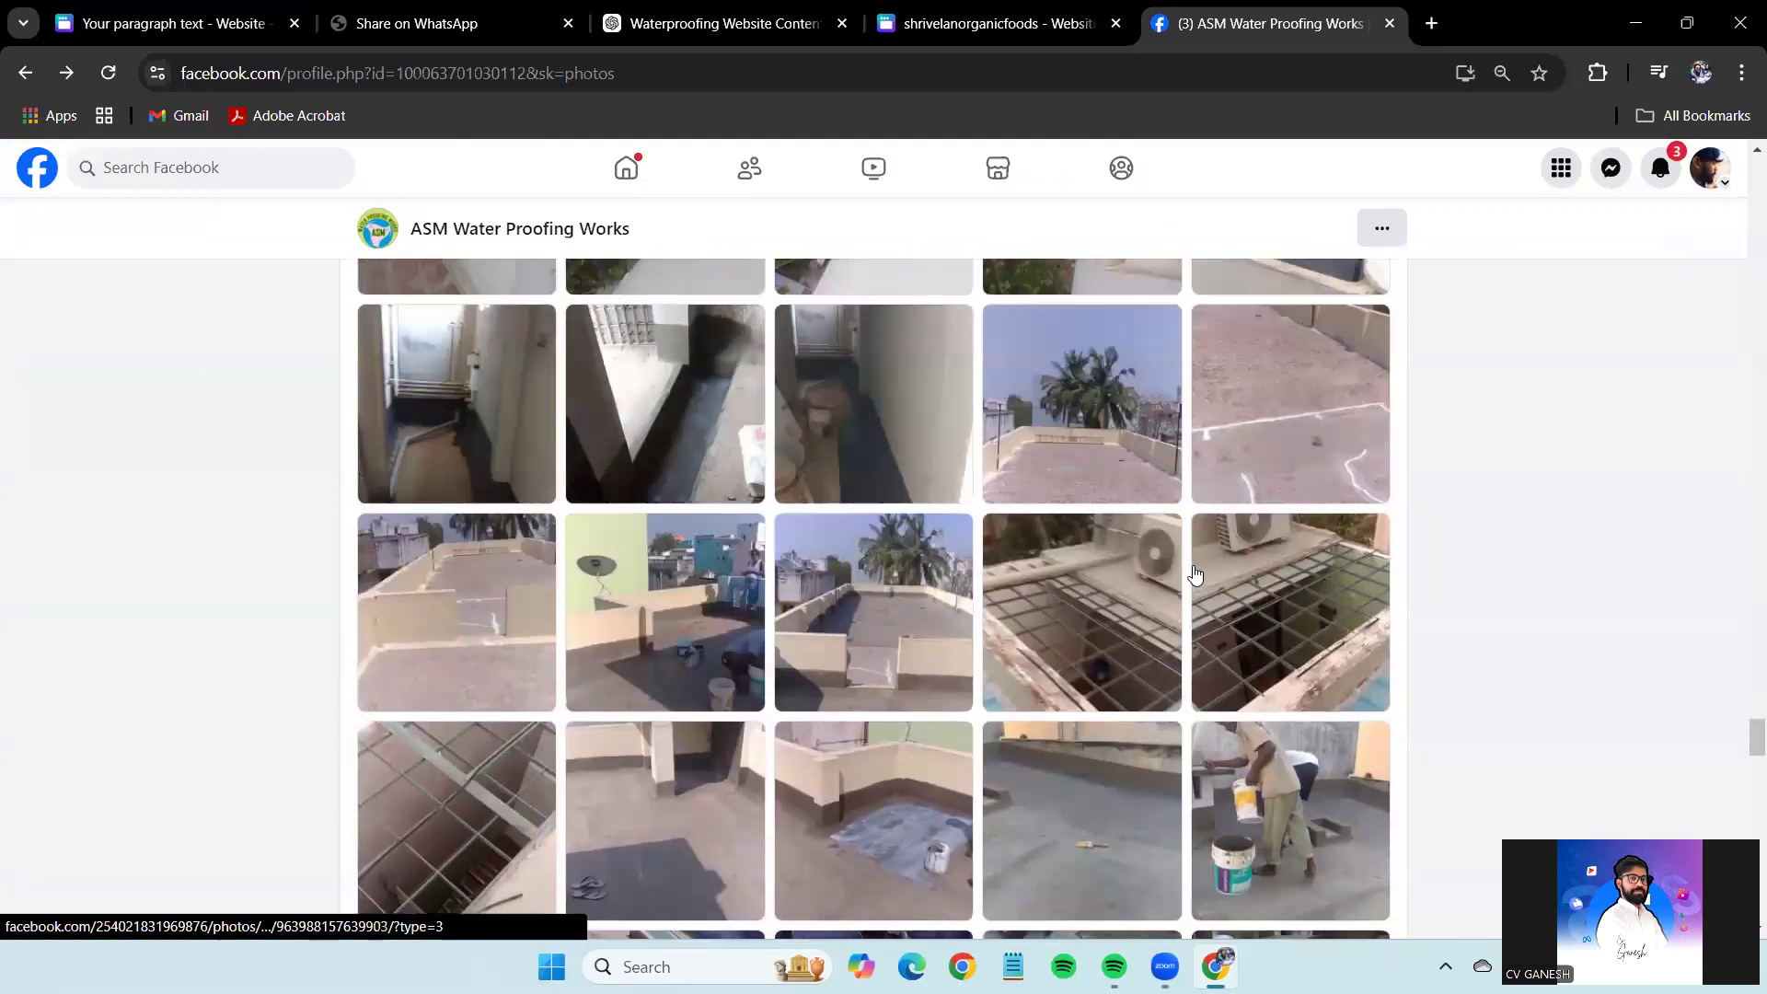
{"action": "left_click", "coordinate": [1286, 443]}
{"action": "right_click", "coordinate": [733, 418]}
{"action": "left_click", "coordinate": [862, 527]}
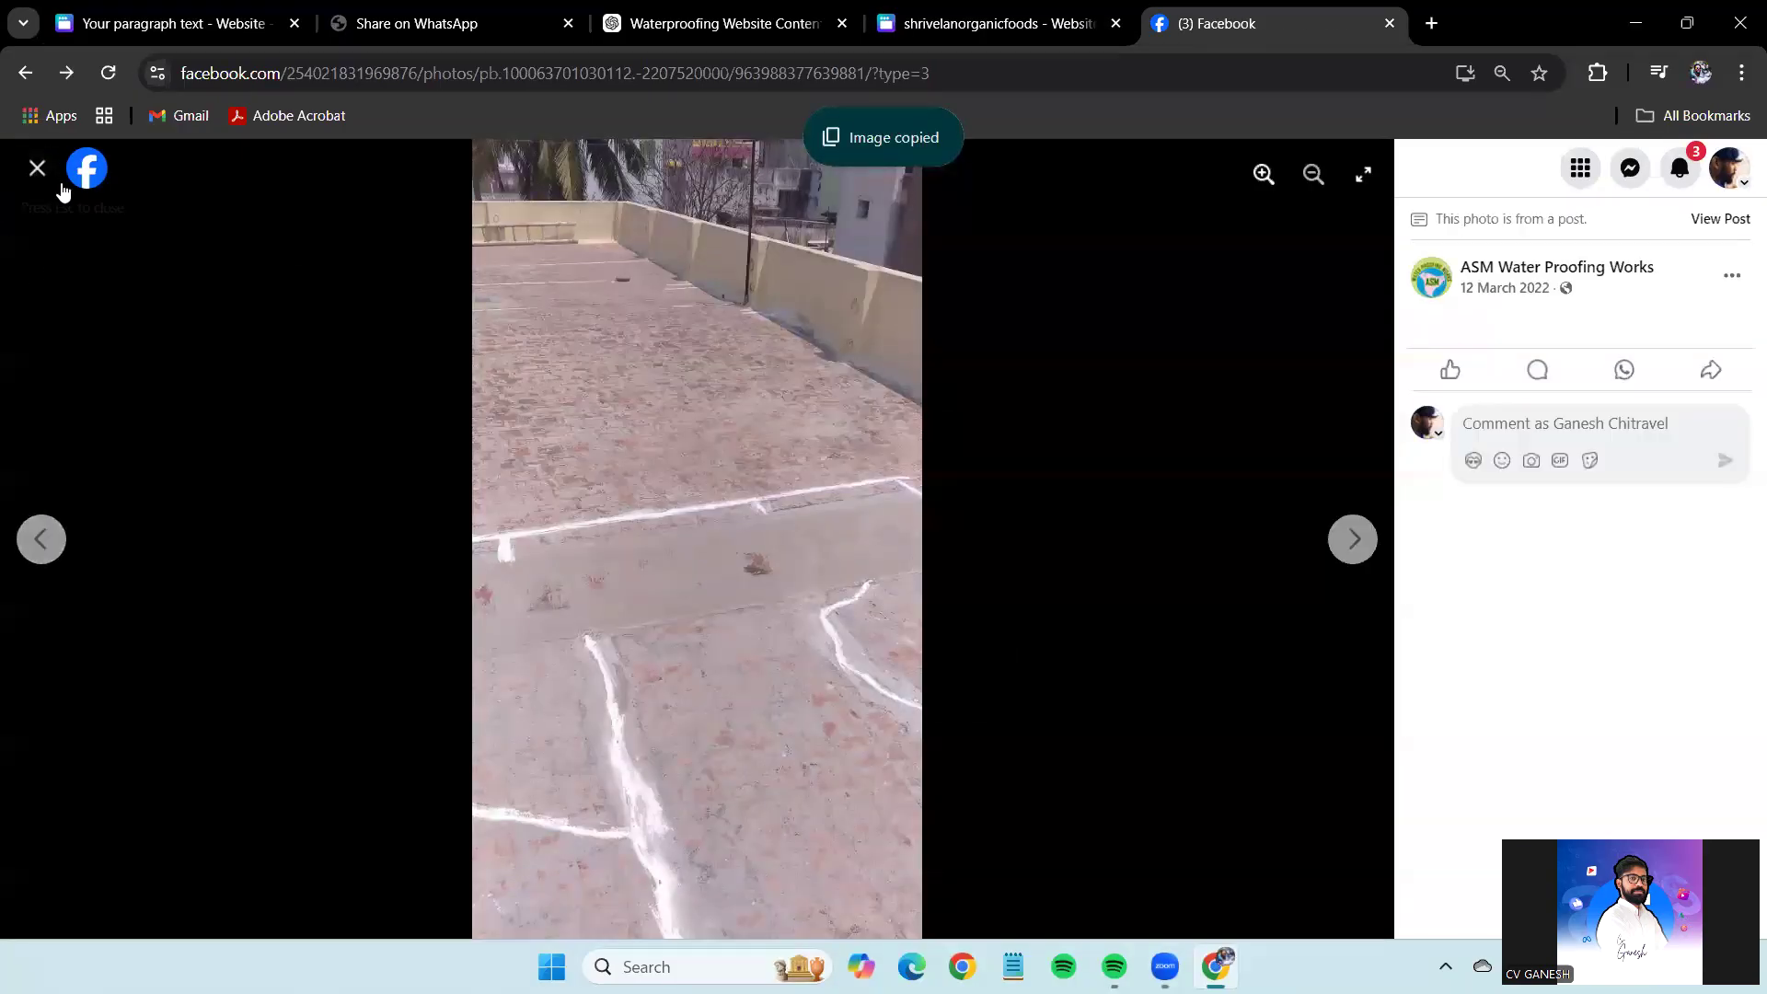
{"action": "left_click", "coordinate": [61, 190]}
Copy the finished-terrace photo with palm trees and paste it onto the Canva page.
{"action": "scroll", "coordinate": [1305, 614], "scroll_direction": "down", "scroll_amount": 10}
{"action": "scroll", "coordinate": [1308, 615], "scroll_direction": "down", "scroll_amount": 3}
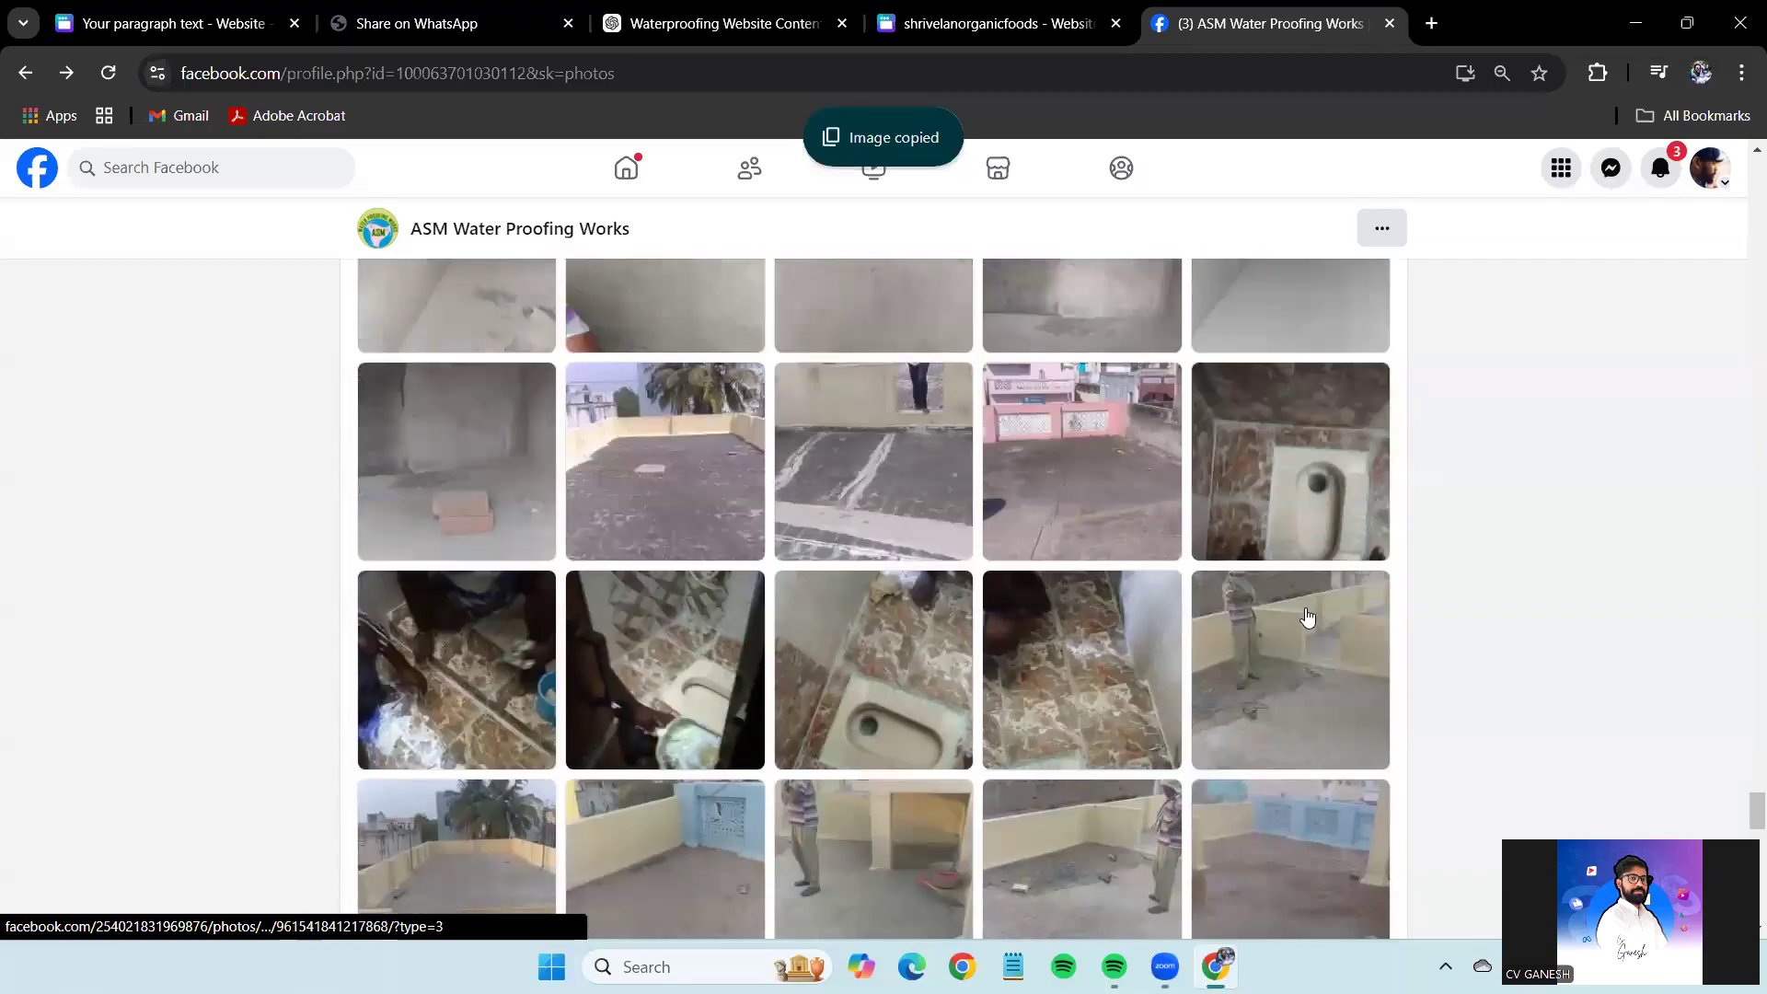
{"action": "scroll", "coordinate": [1308, 616], "scroll_direction": "up", "scroll_amount": 3}
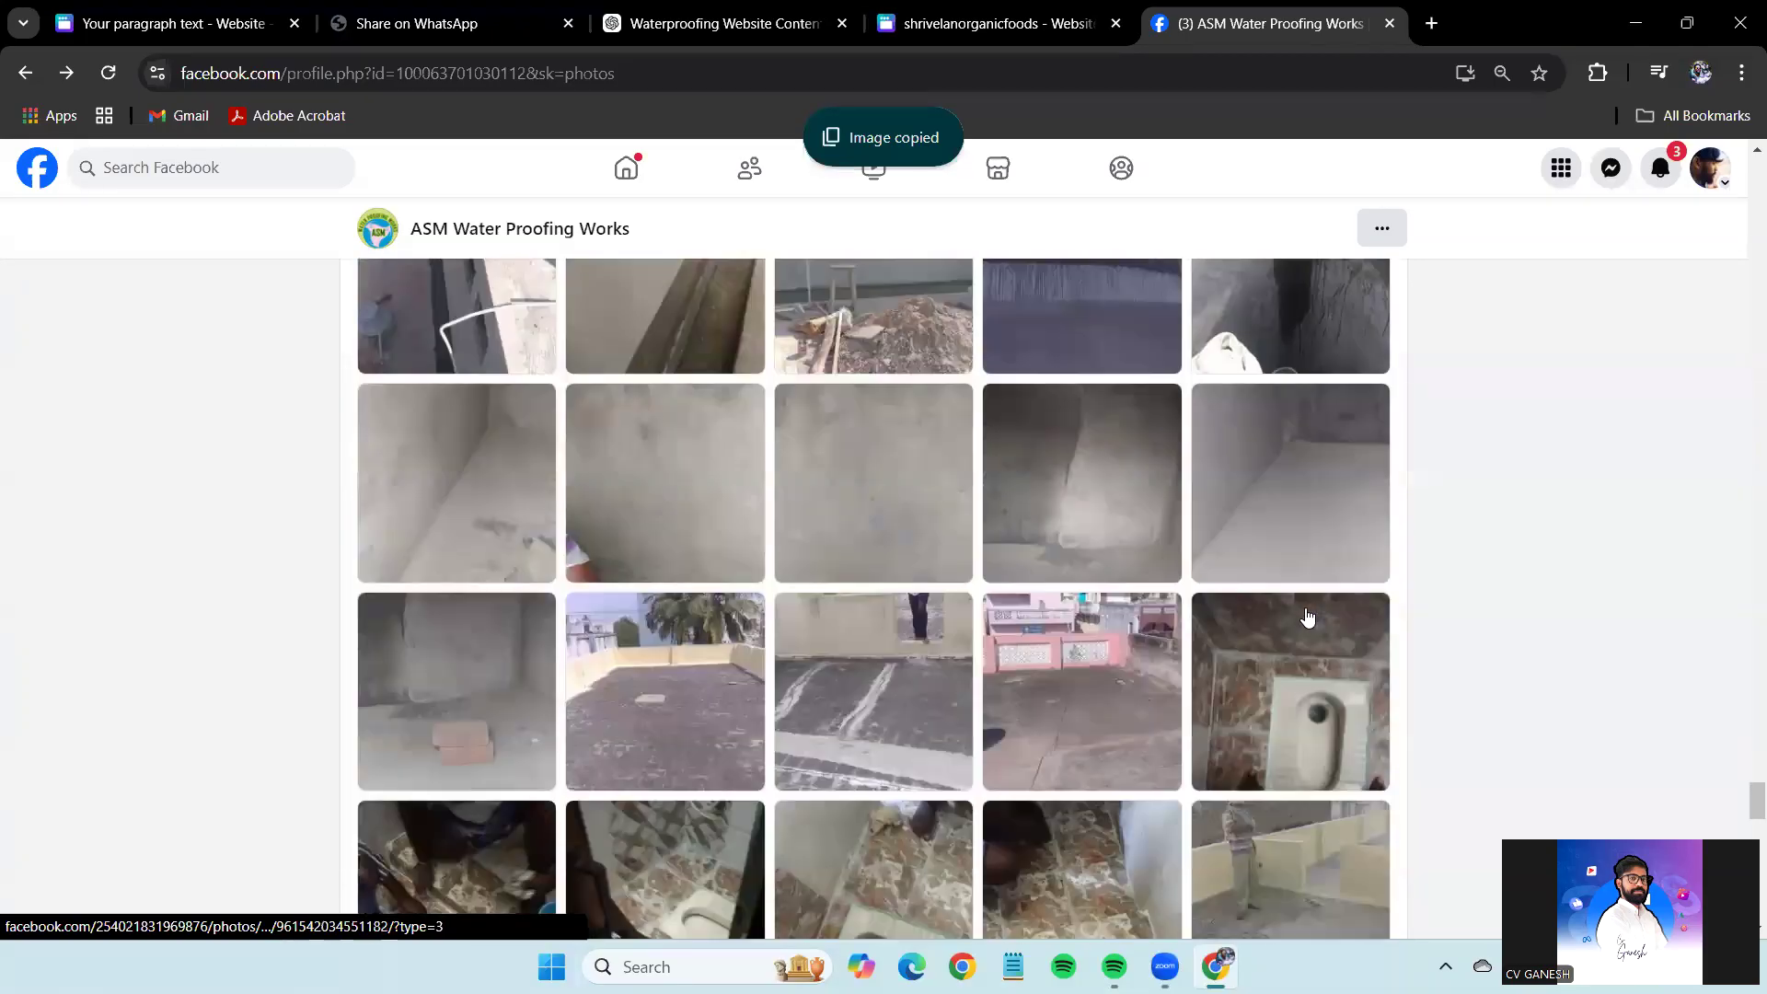
{"action": "scroll", "coordinate": [1308, 615], "scroll_direction": "down", "scroll_amount": 5}
{"action": "scroll", "coordinate": [1308, 615], "scroll_direction": "up", "scroll_amount": 10}
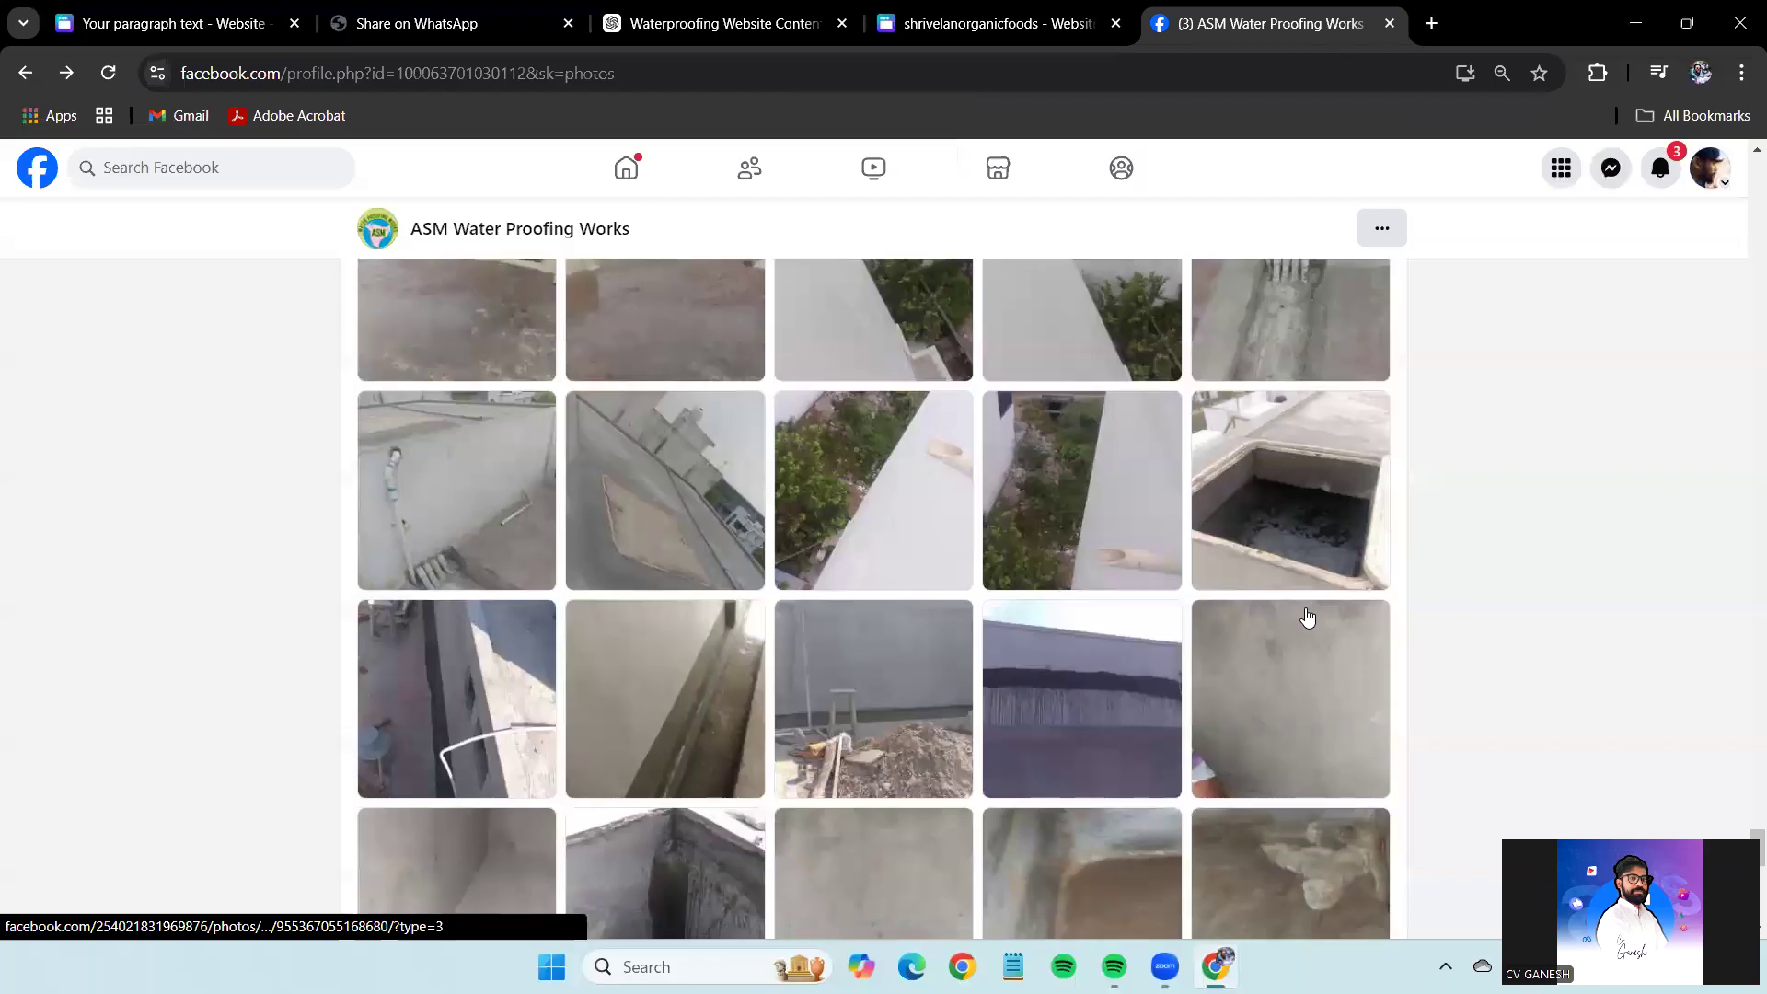
{"action": "scroll", "coordinate": [1307, 616], "scroll_direction": "up", "scroll_amount": 3}
{"action": "scroll", "coordinate": [1308, 616], "scroll_direction": "down", "scroll_amount": 8}
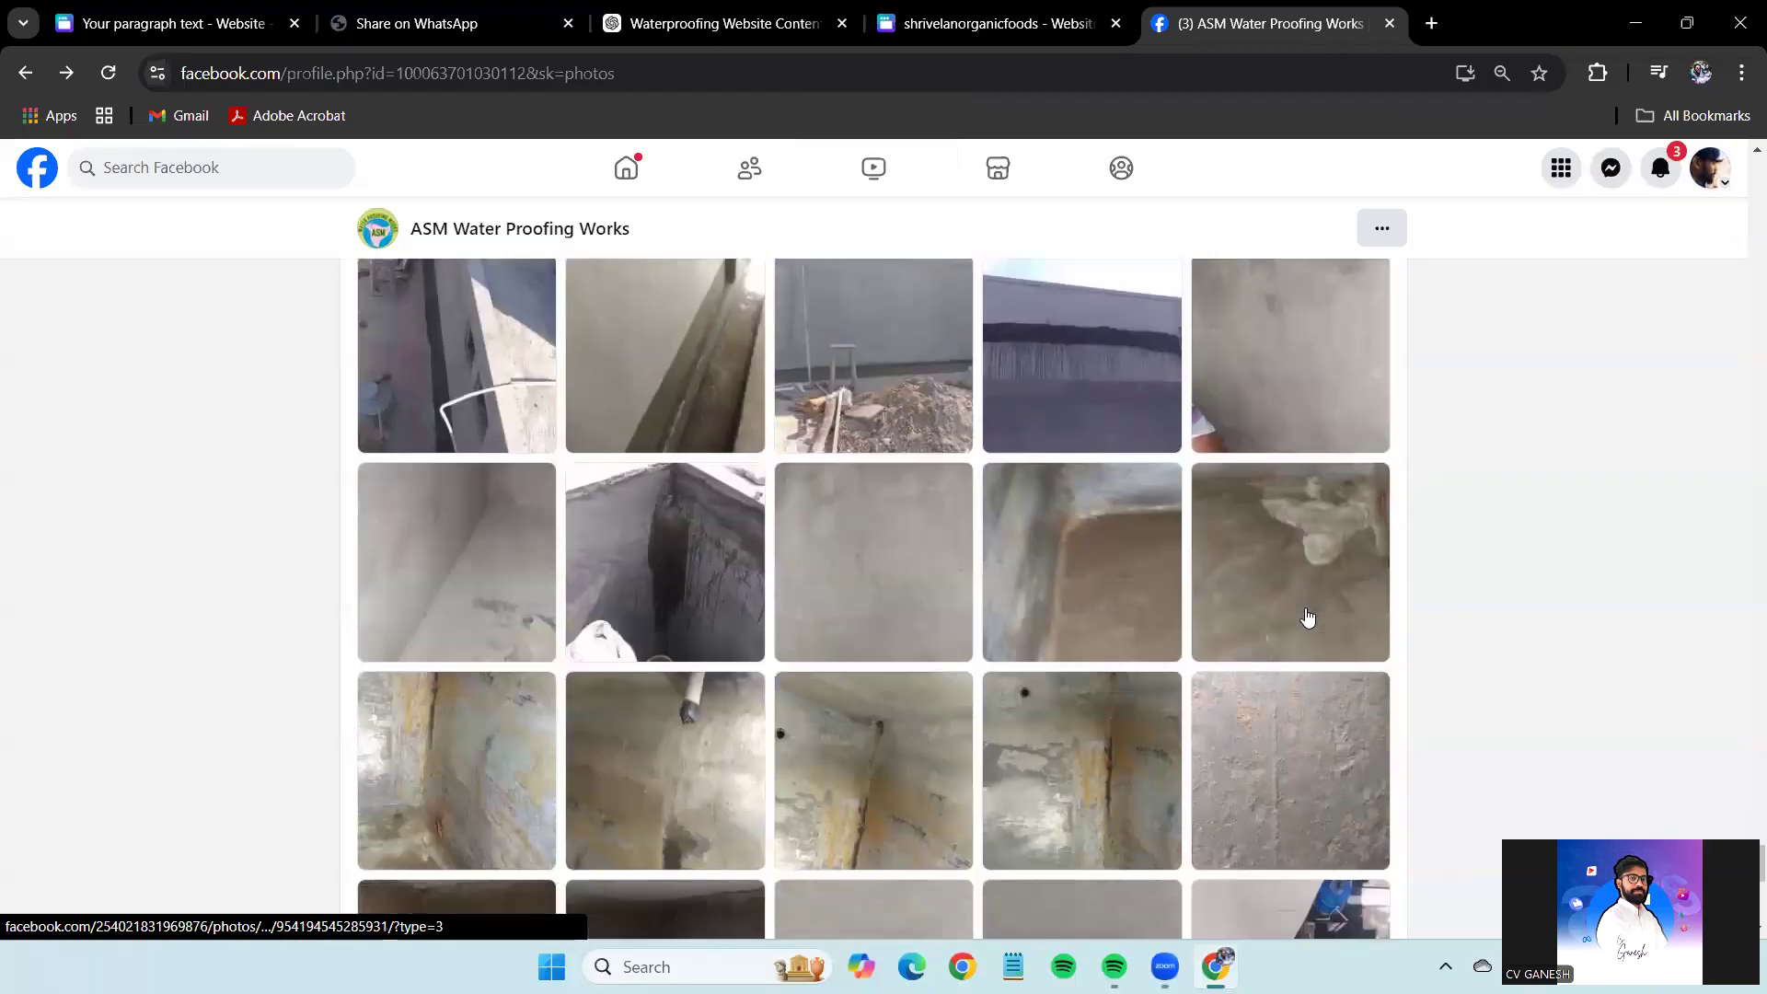
{"action": "scroll", "coordinate": [1307, 616], "scroll_direction": "down", "scroll_amount": 10}
{"action": "scroll", "coordinate": [1308, 616], "scroll_direction": "up", "scroll_amount": 3}
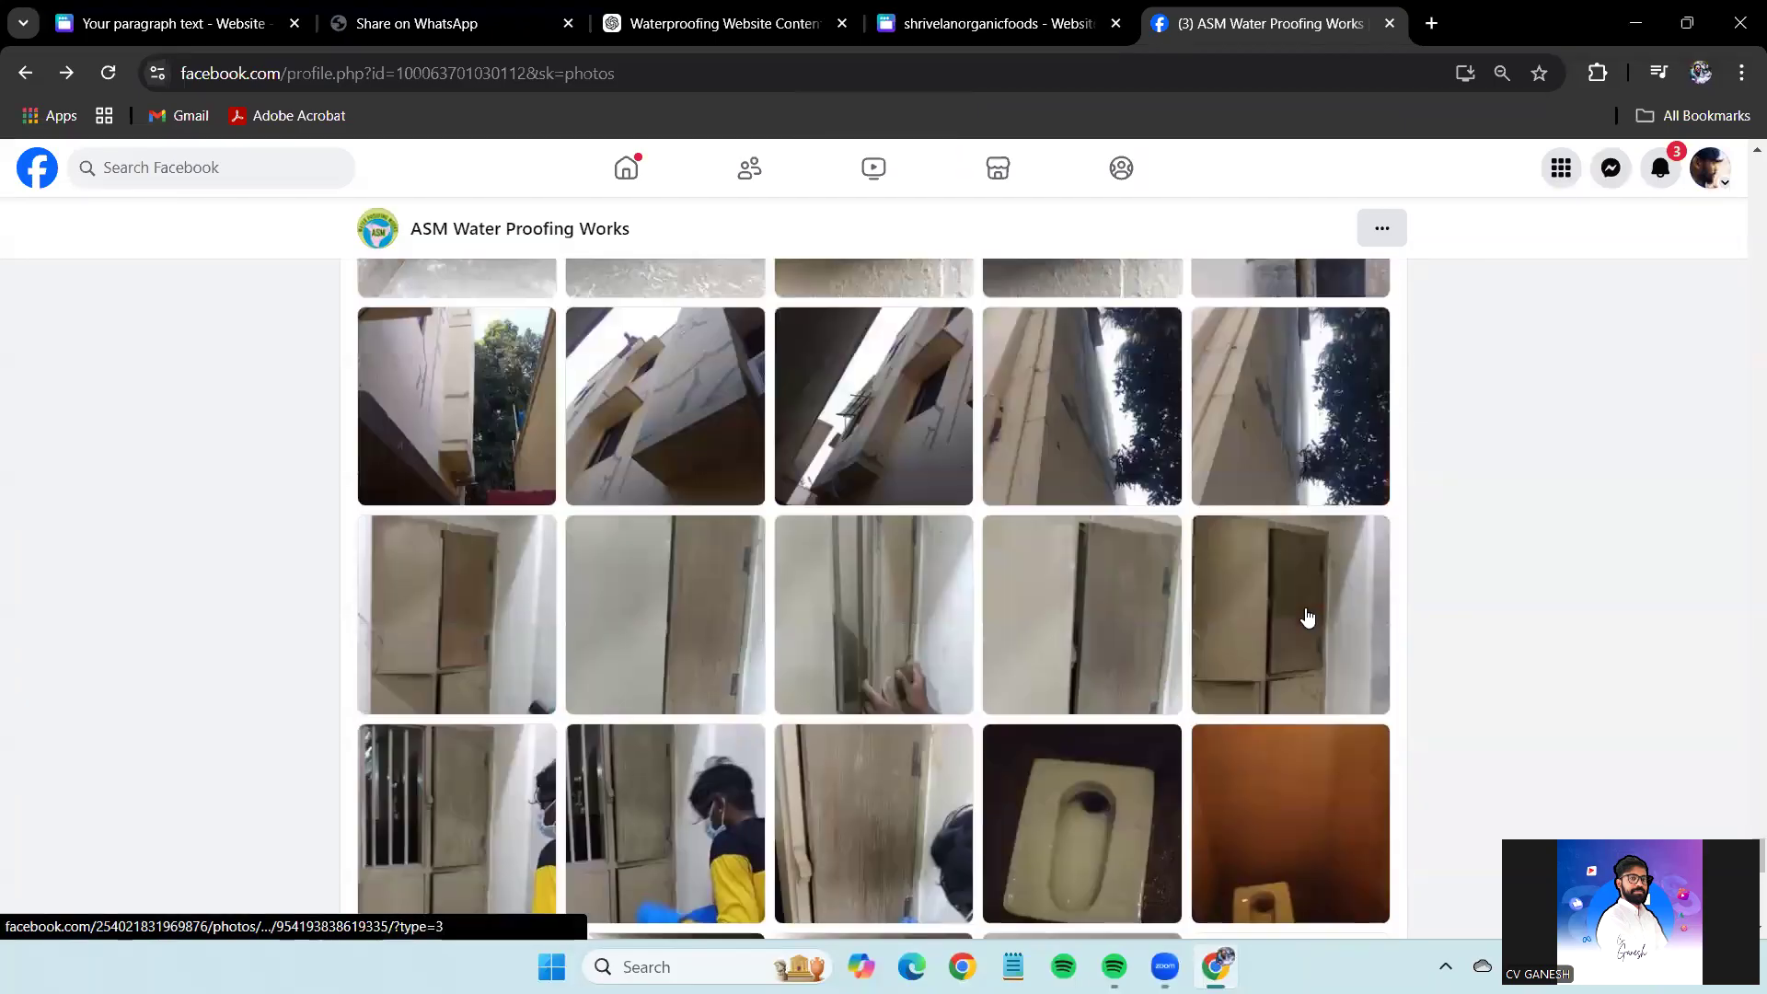
{"action": "scroll", "coordinate": [1308, 616], "scroll_direction": "down", "scroll_amount": 12}
{"action": "scroll", "coordinate": [1308, 616], "scroll_direction": "down", "scroll_amount": 12}
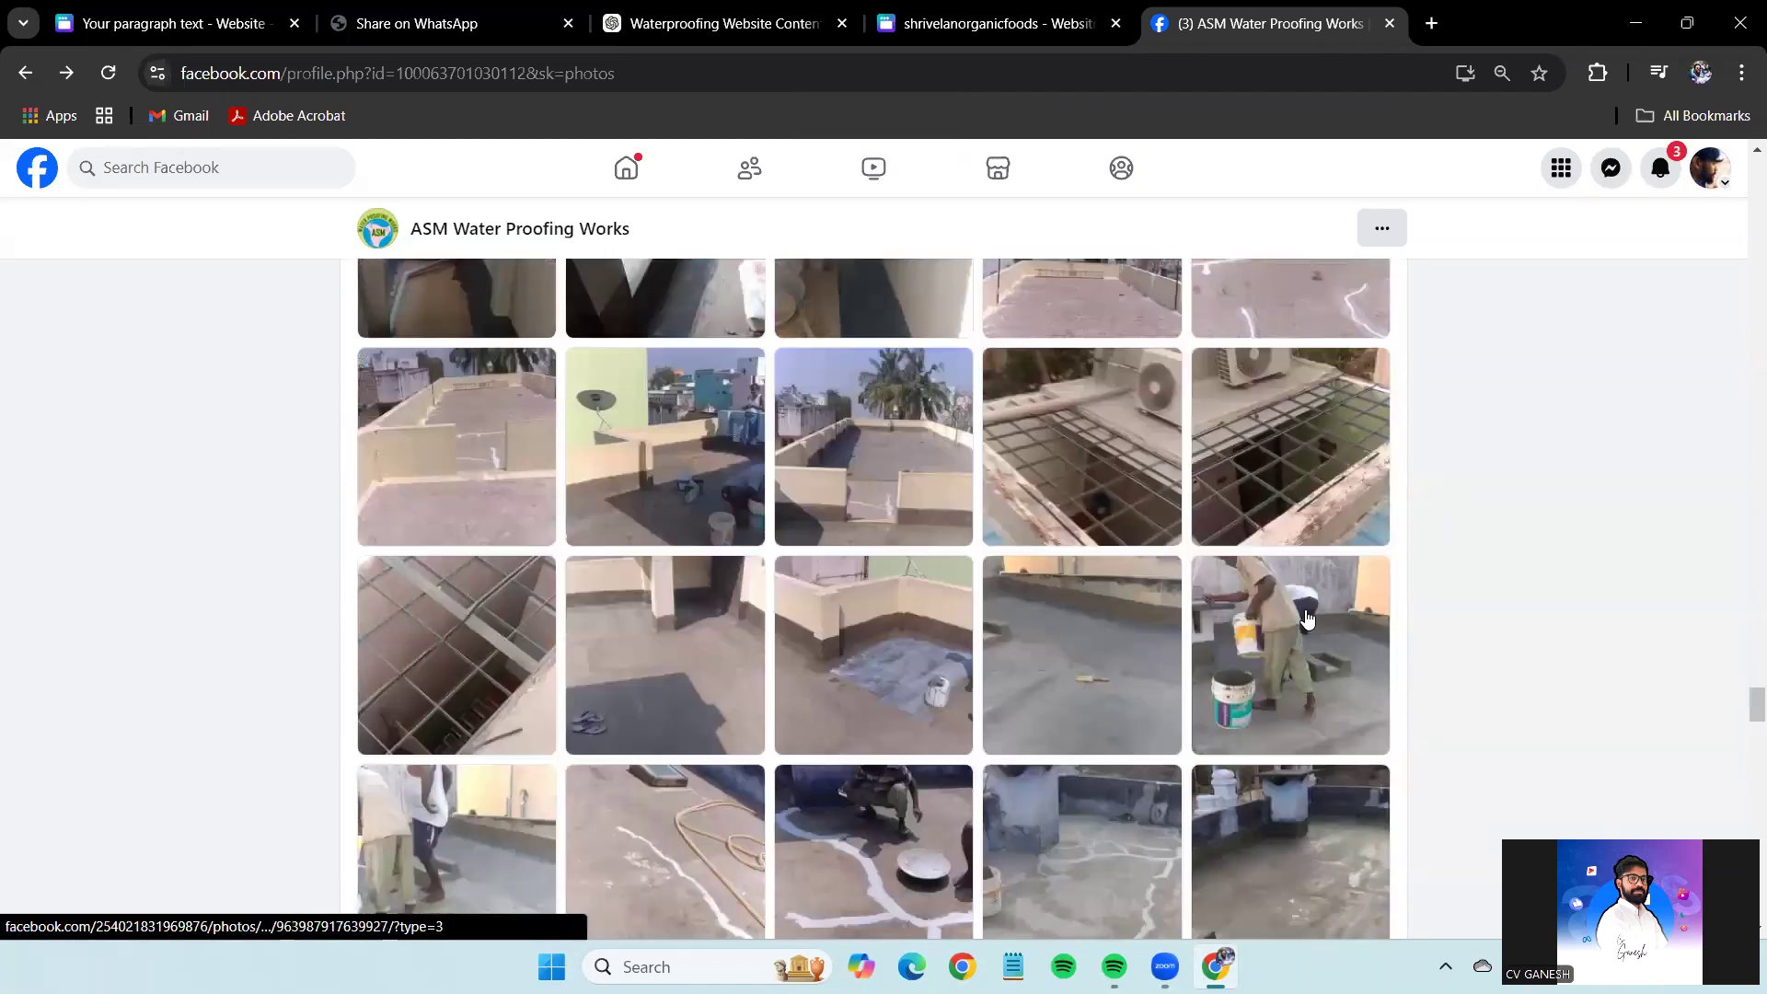
{"action": "scroll", "coordinate": [1308, 615], "scroll_direction": "up", "scroll_amount": 1}
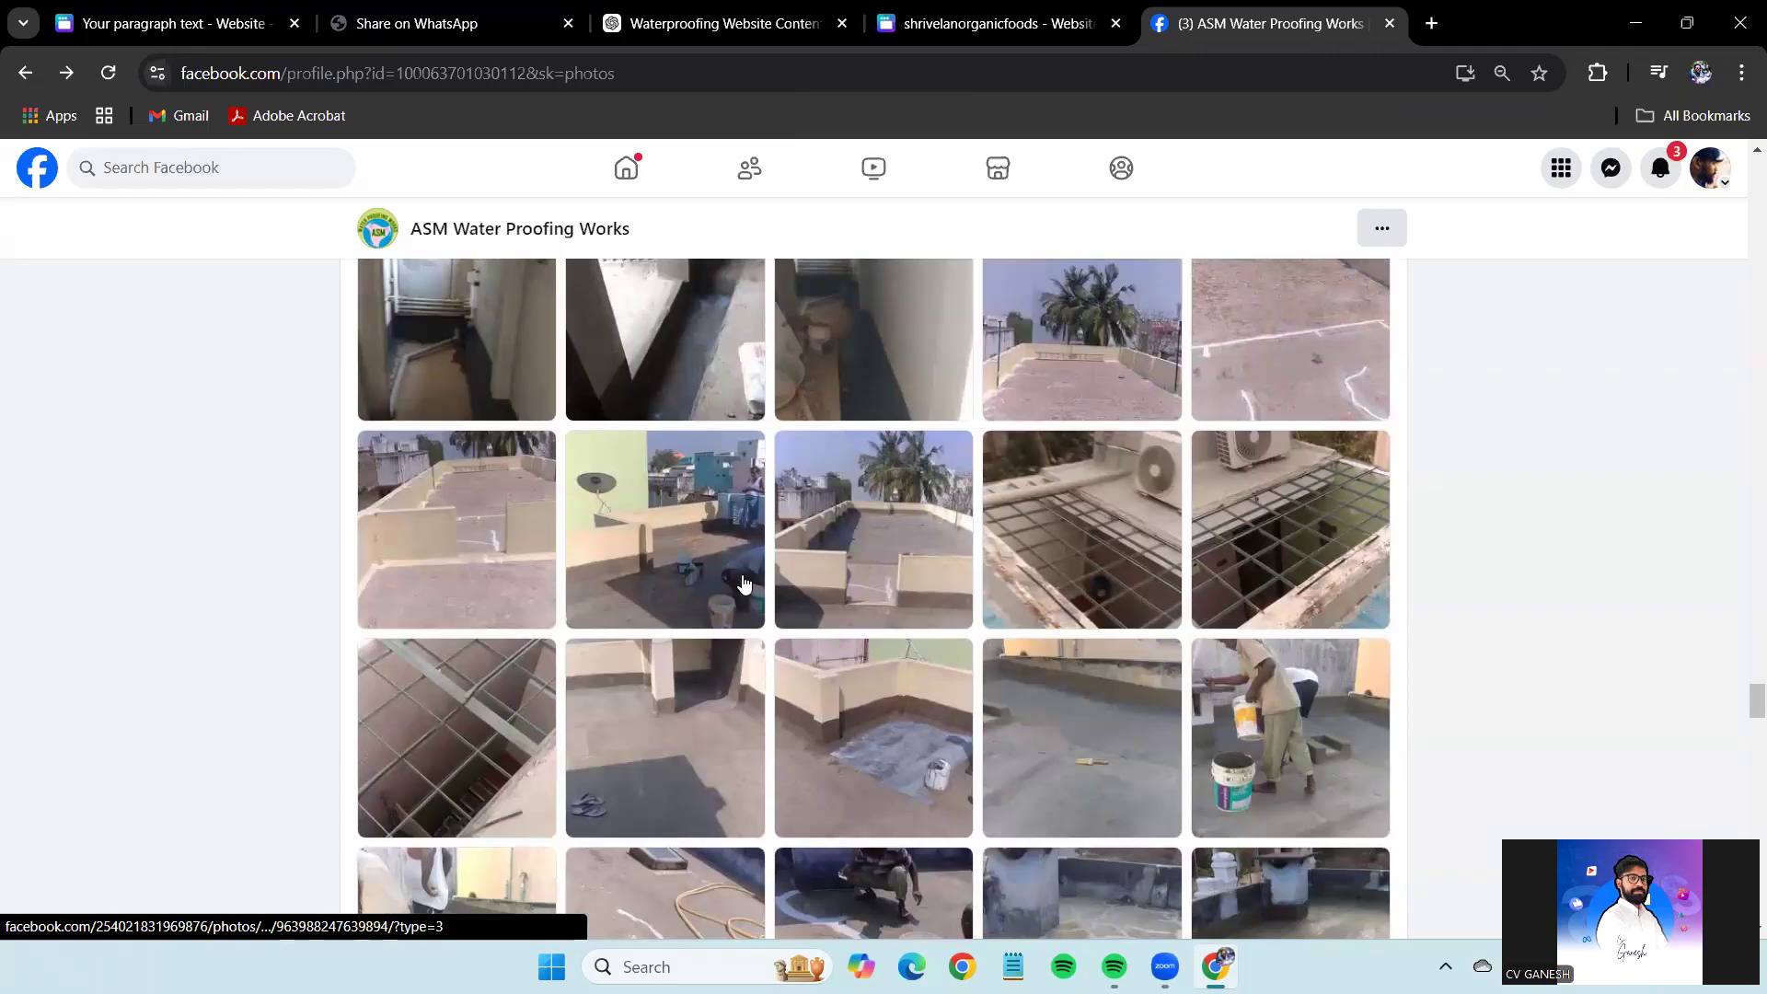
{"action": "left_click", "coordinate": [745, 584]}
{"action": "right_click", "coordinate": [709, 434]}
{"action": "left_click", "coordinate": [810, 533]}
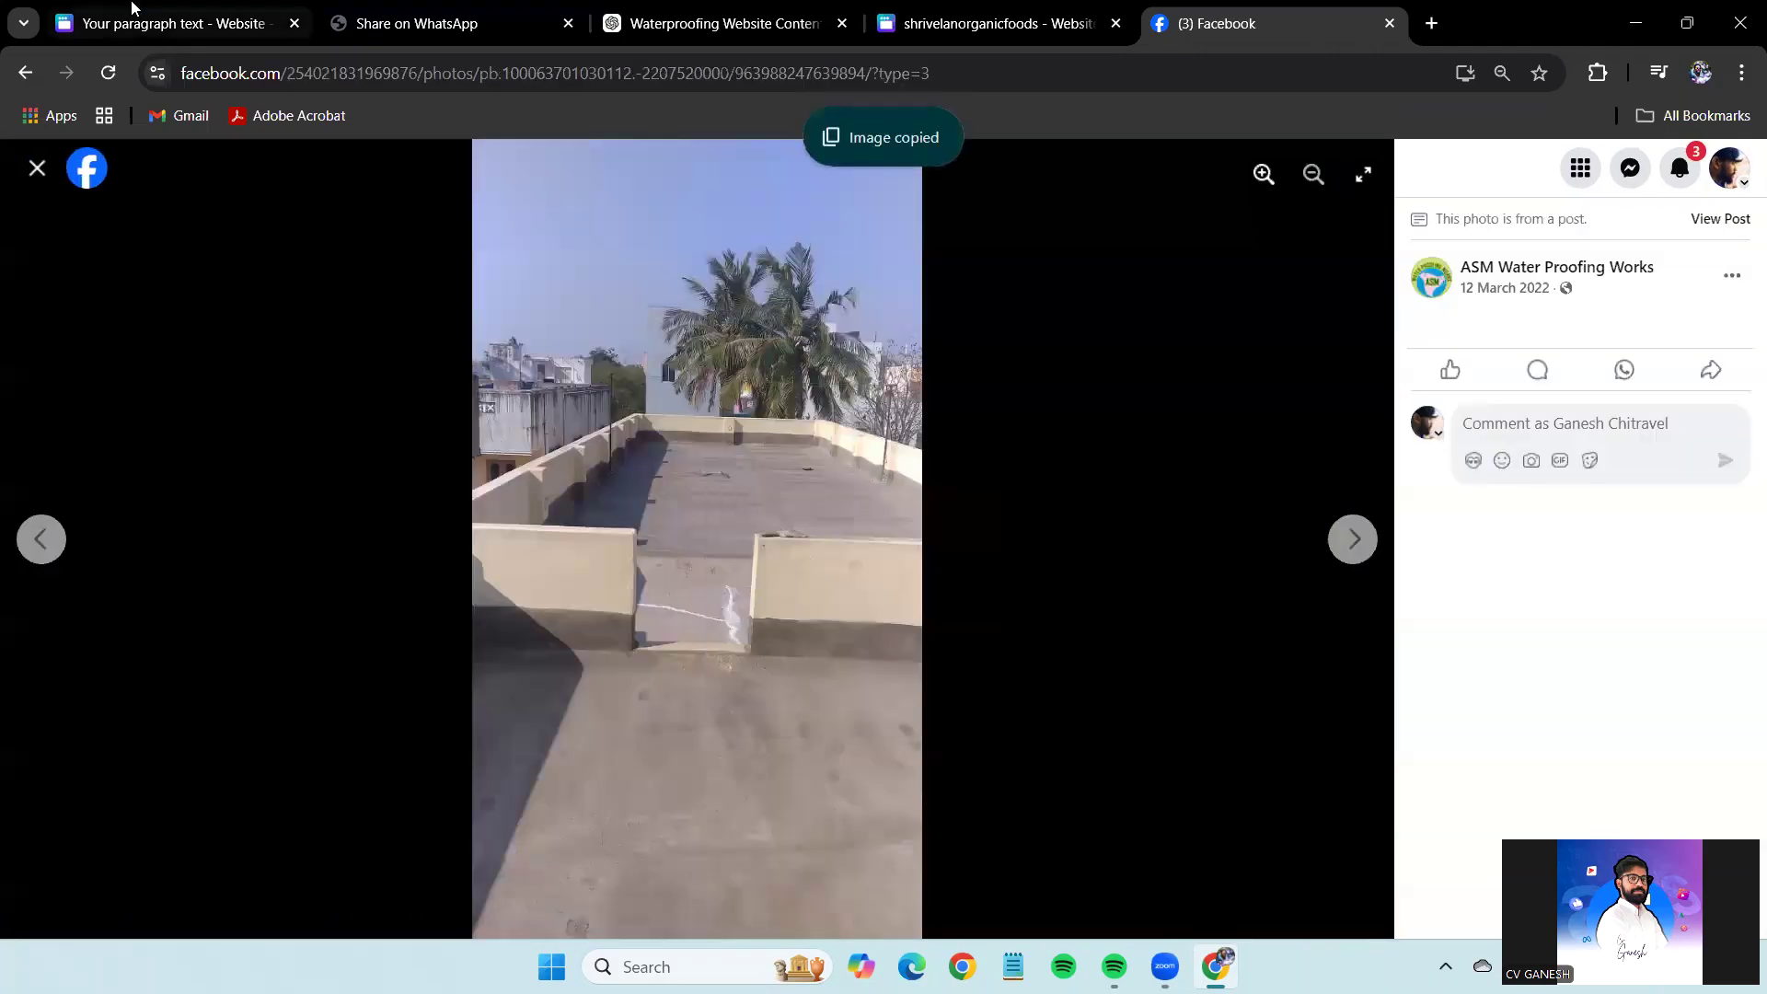
{"action": "left_click", "coordinate": [132, 11]}
{"action": "key", "text": "ctrl+v"}
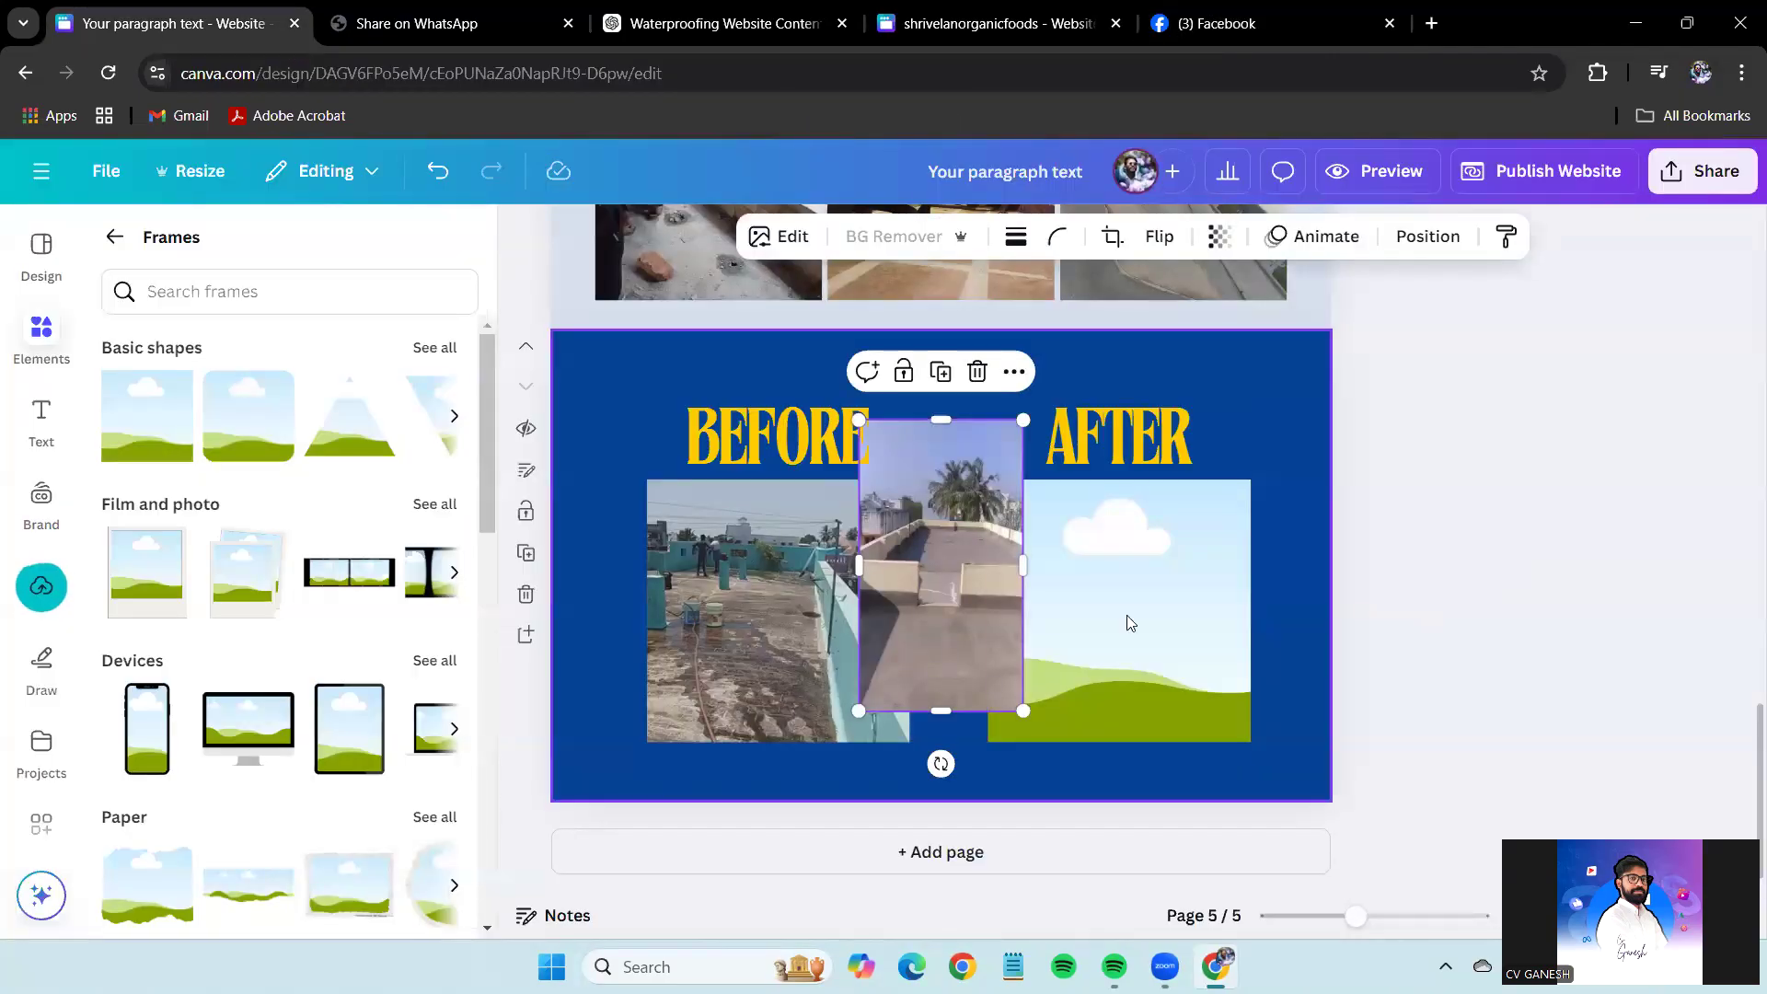
Drop the terrace photo into the AFTER frame and nudge the before/after pairs into alignment.
{"action": "left_click_drag", "start_coordinate": [946, 569], "coordinate": [1116, 608]}
{"action": "left_click_drag", "start_coordinate": [1592, 692], "coordinate": [817, 493]}
{"action": "left_click_drag", "start_coordinate": [1570, 654], "coordinate": [1030, 432]}
{"action": "left_click_drag", "start_coordinate": [1105, 598], "coordinate": [1086, 598]}
{"action": "left_click", "coordinate": [1664, 697]}
{"action": "left_click_drag", "start_coordinate": [1664, 697], "coordinate": [575, 341]}
{"action": "left_click_drag", "start_coordinate": [965, 536], "coordinate": [973, 536]}
{"action": "left_click", "coordinate": [1454, 543]}
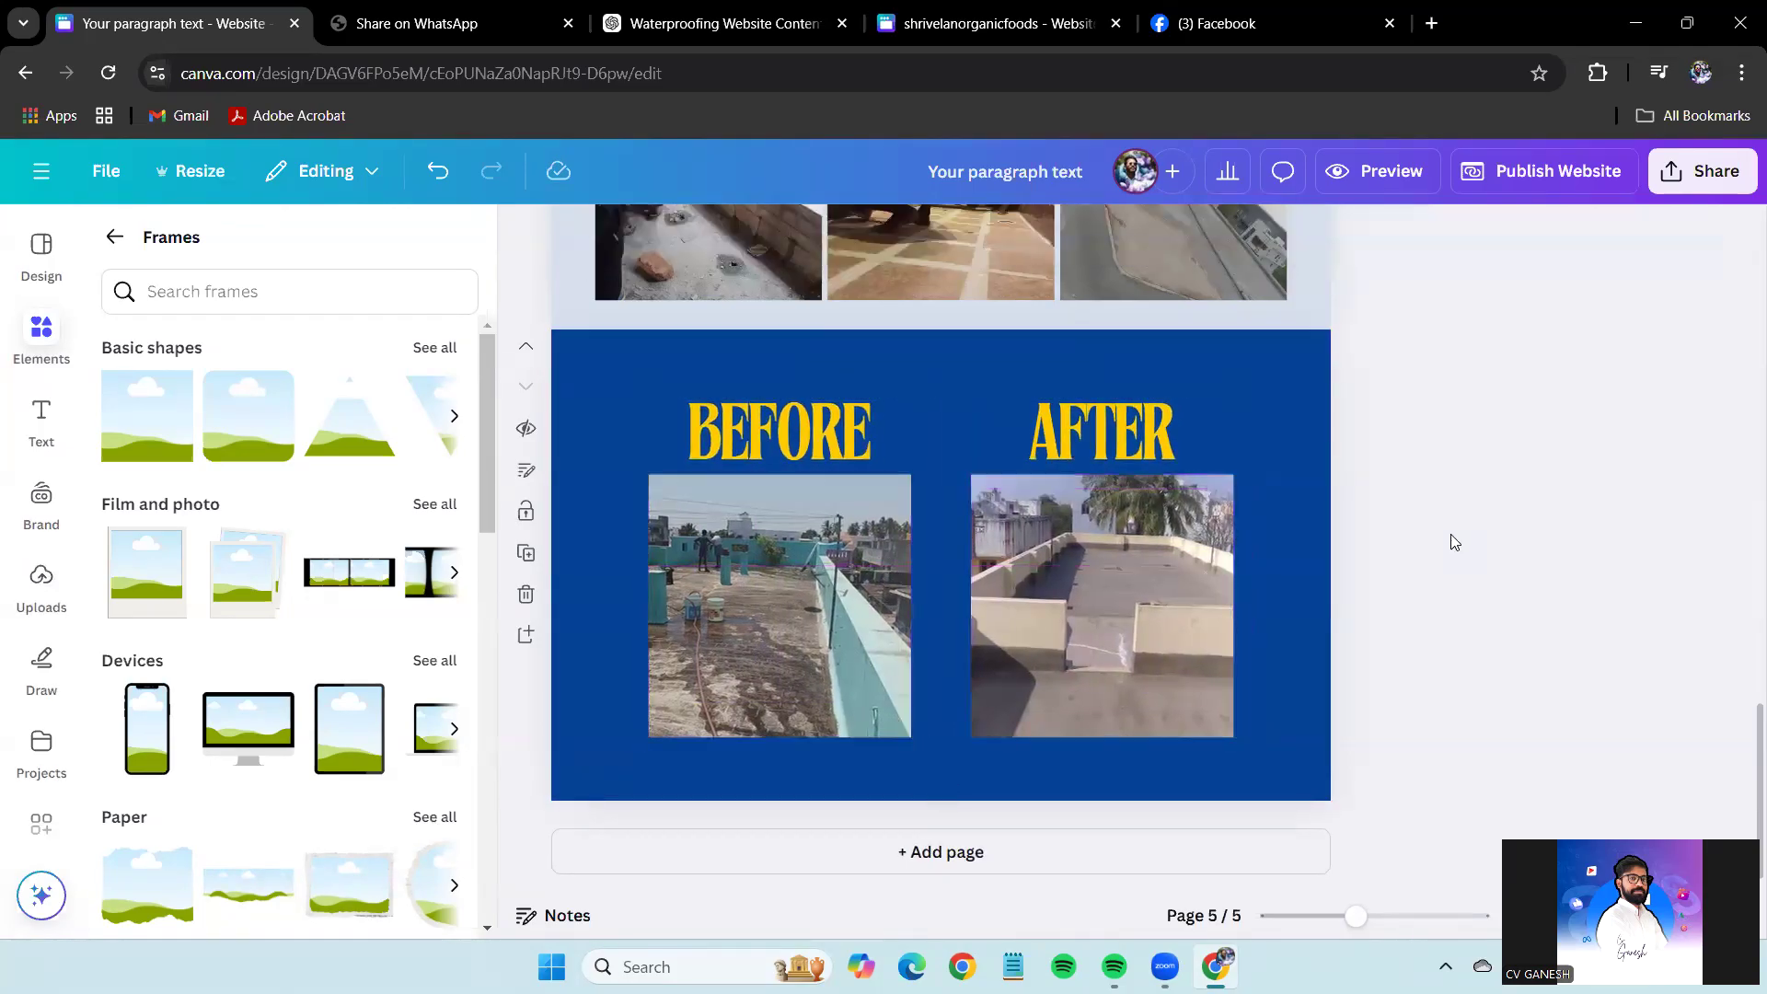
Put away the Frames library and Elements panel, leaving nothing selected.
{"action": "left_click", "coordinate": [1294, 458]}
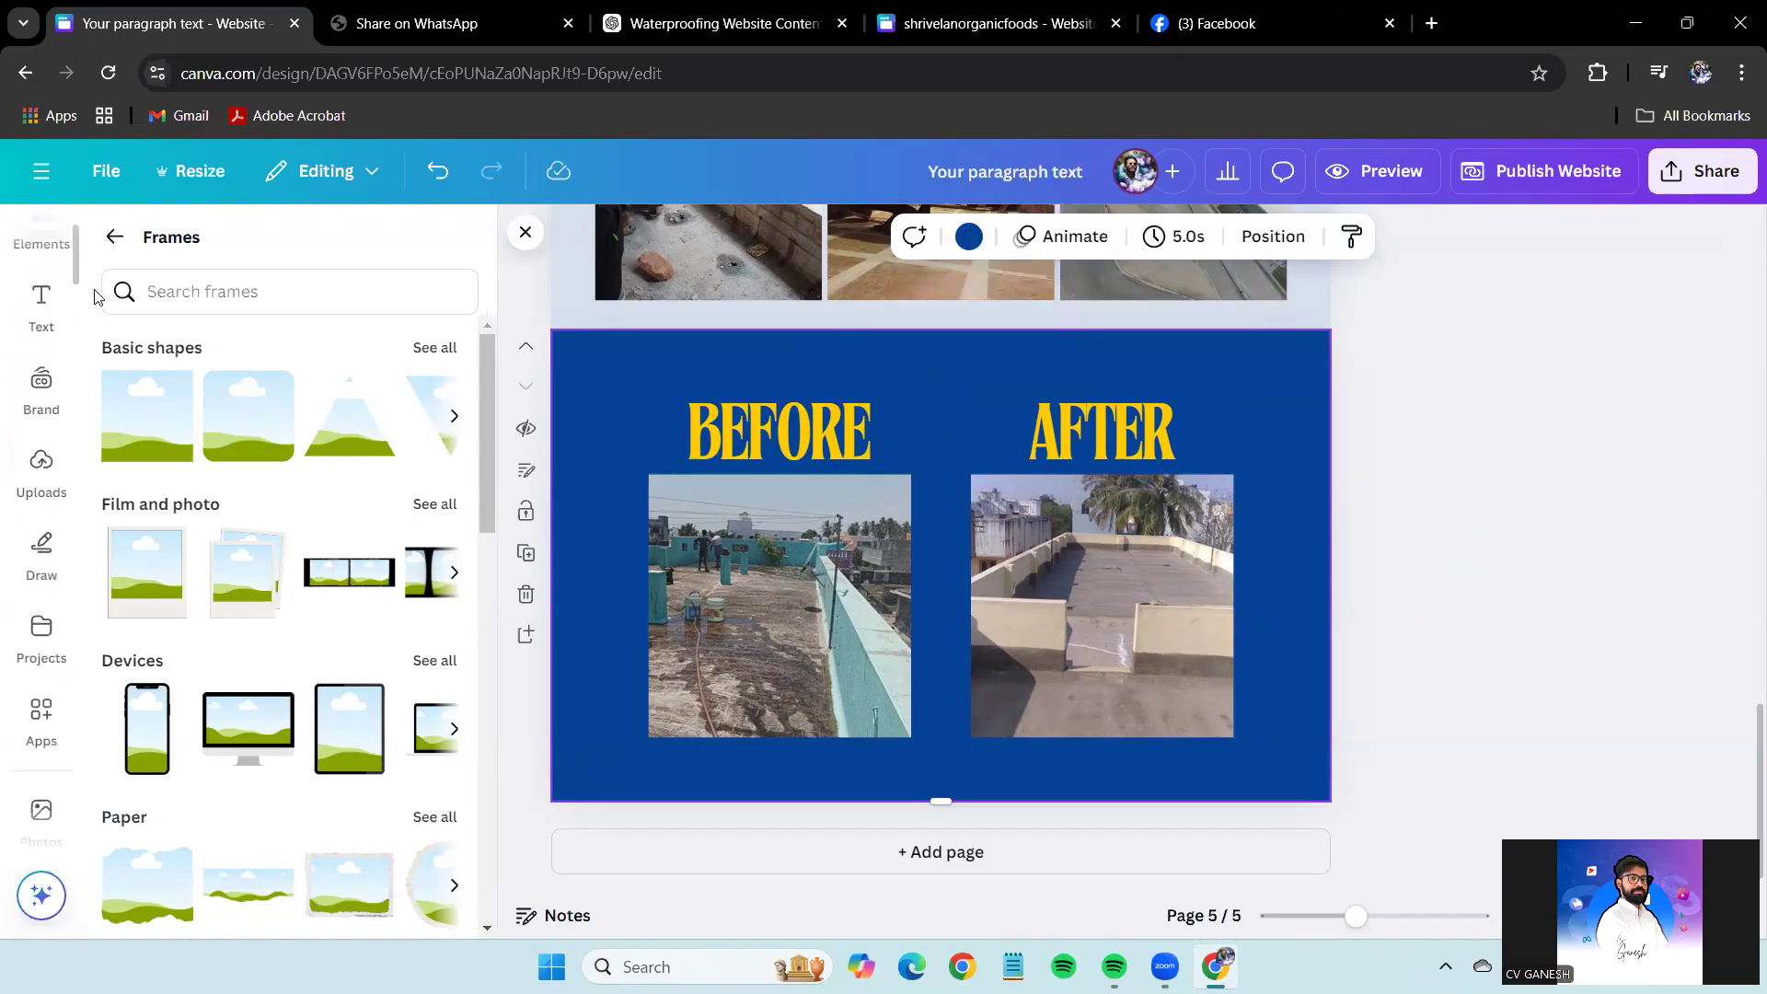
{"action": "left_click", "coordinate": [41, 333]}
{"action": "left_click", "coordinate": [111, 248]}
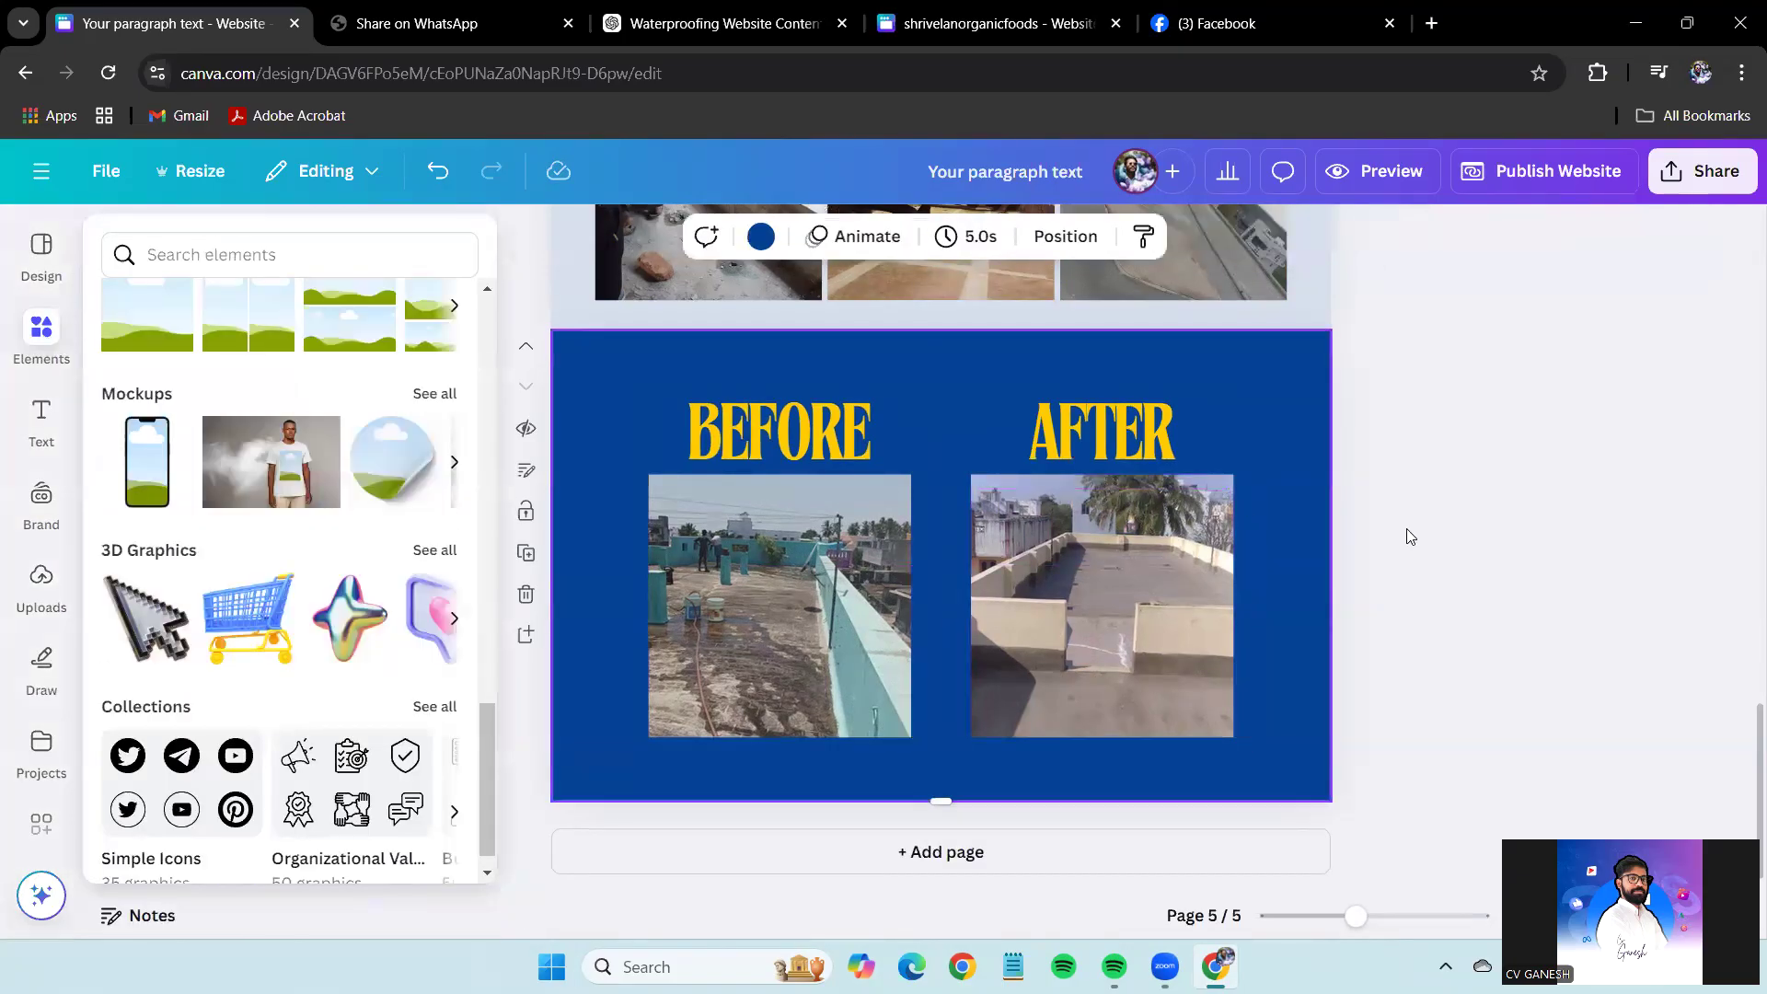
{"action": "left_click", "coordinate": [1421, 530]}
{"action": "scroll", "coordinate": [1421, 530], "scroll_direction": "up", "scroll_amount": 10}
Shorten the Before/After page by pulling its bottom edge up slightly.
{"action": "left_click", "coordinate": [1322, 412]}
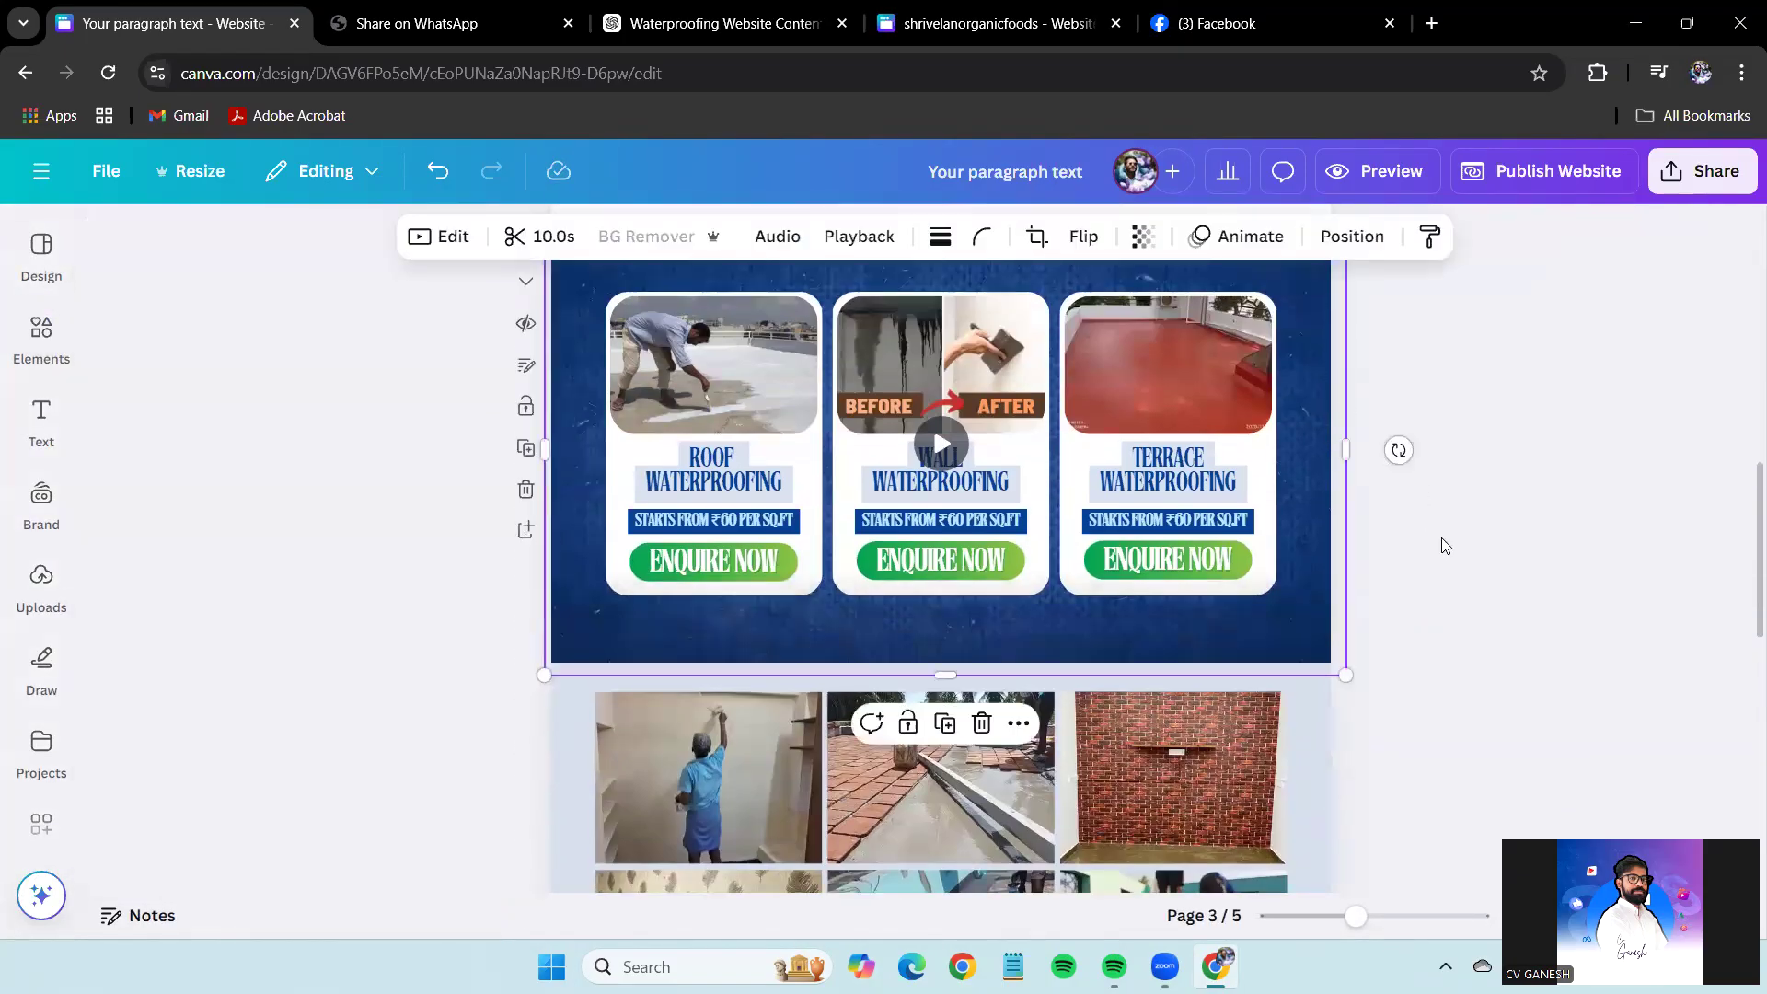
{"action": "scroll", "coordinate": [1444, 540], "scroll_direction": "down", "scroll_amount": 10}
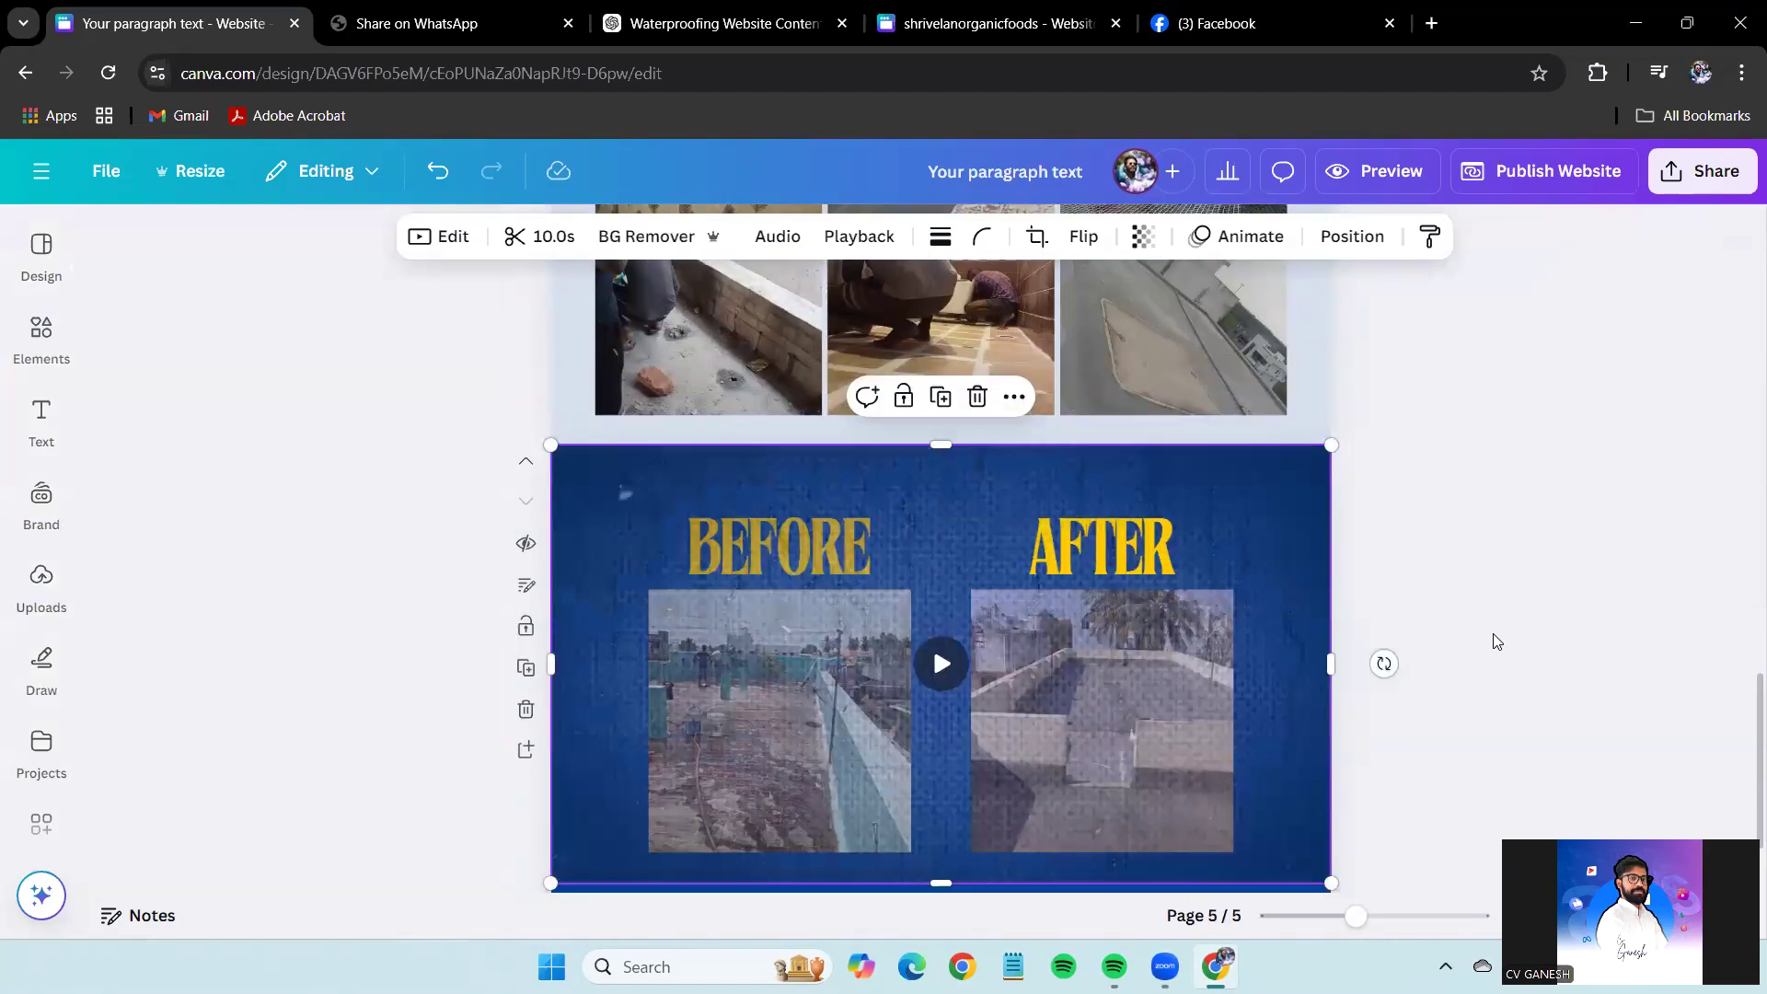
{"action": "scroll", "coordinate": [1491, 549], "scroll_direction": "down", "scroll_amount": 2}
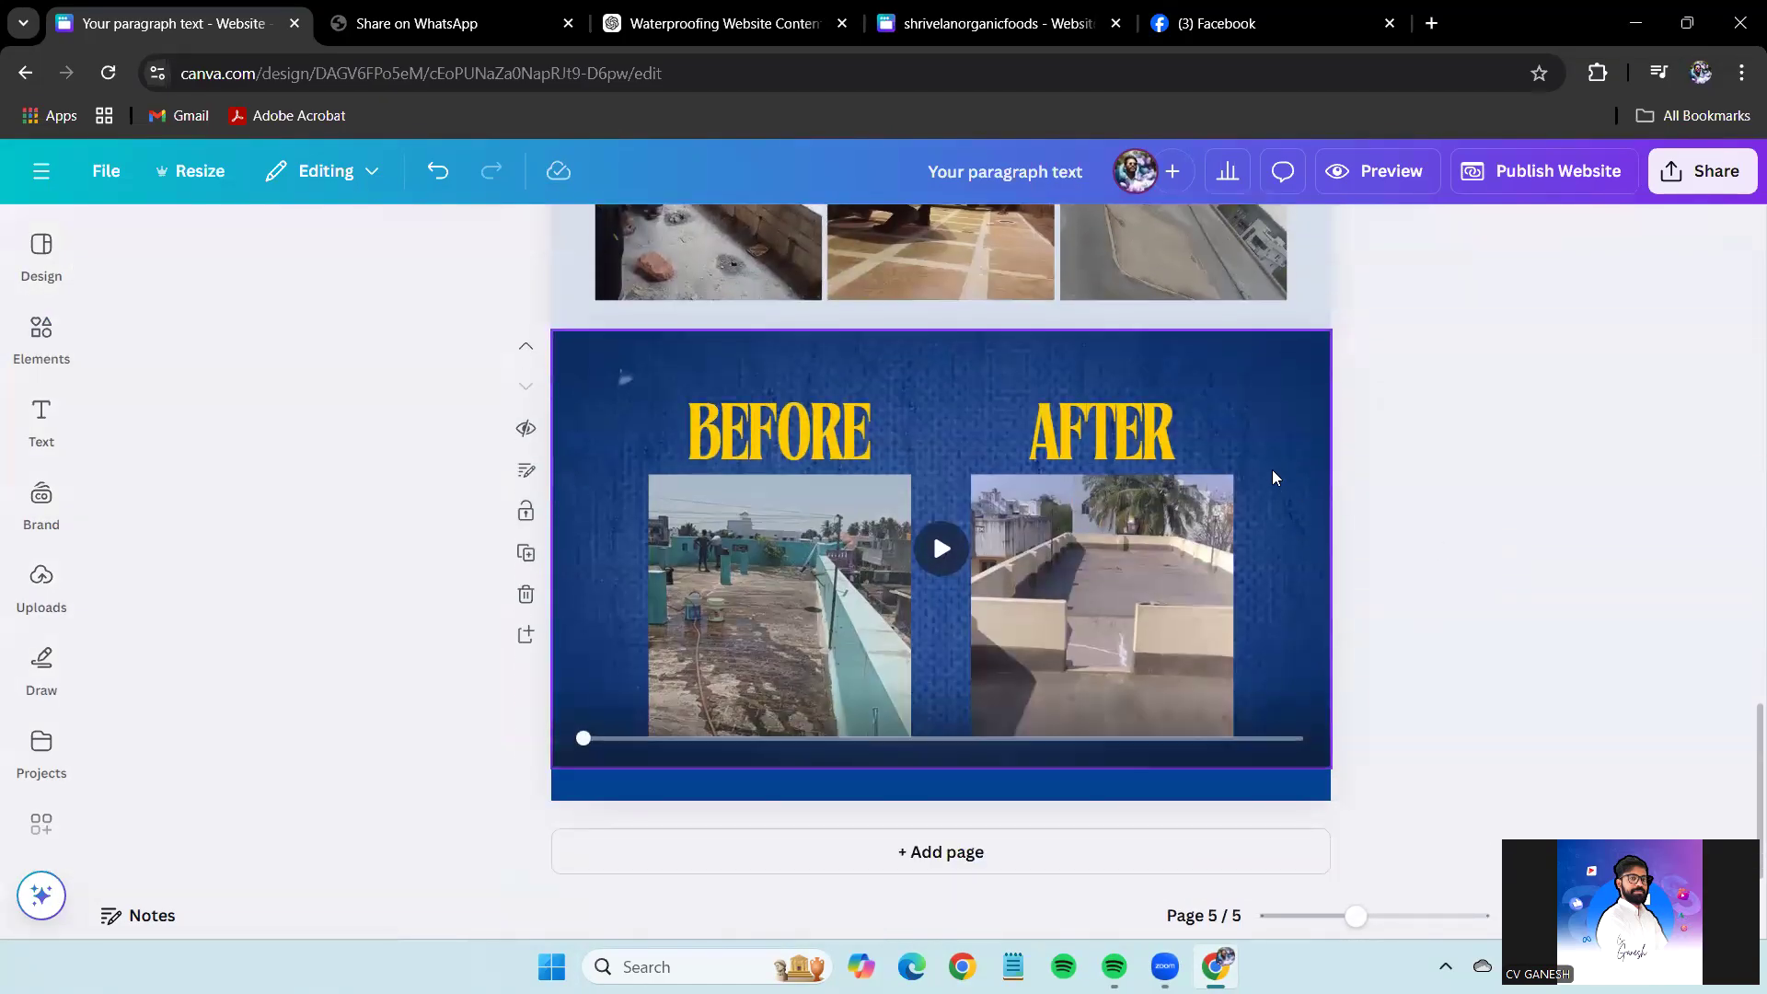
{"action": "left_click", "coordinate": [976, 784]}
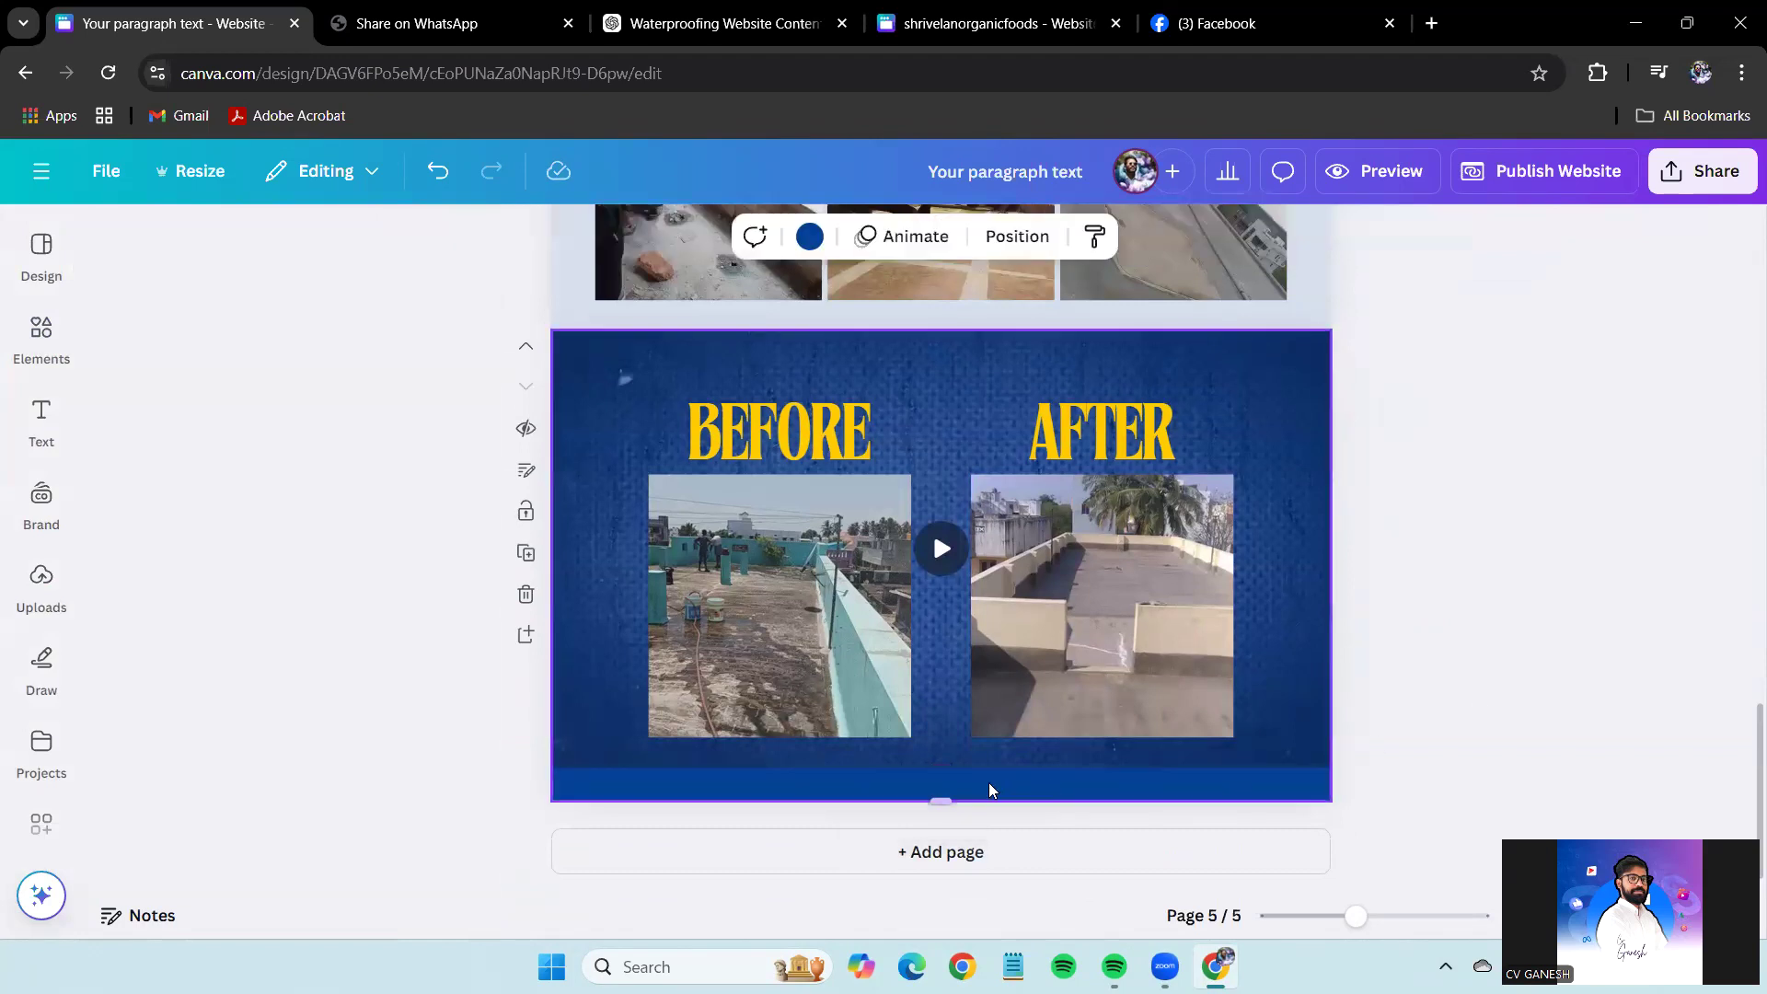
{"action": "left_click_drag", "start_coordinate": [961, 796], "coordinate": [958, 784]}
{"action": "left_click_drag", "start_coordinate": [1629, 645], "coordinate": [609, 392]}
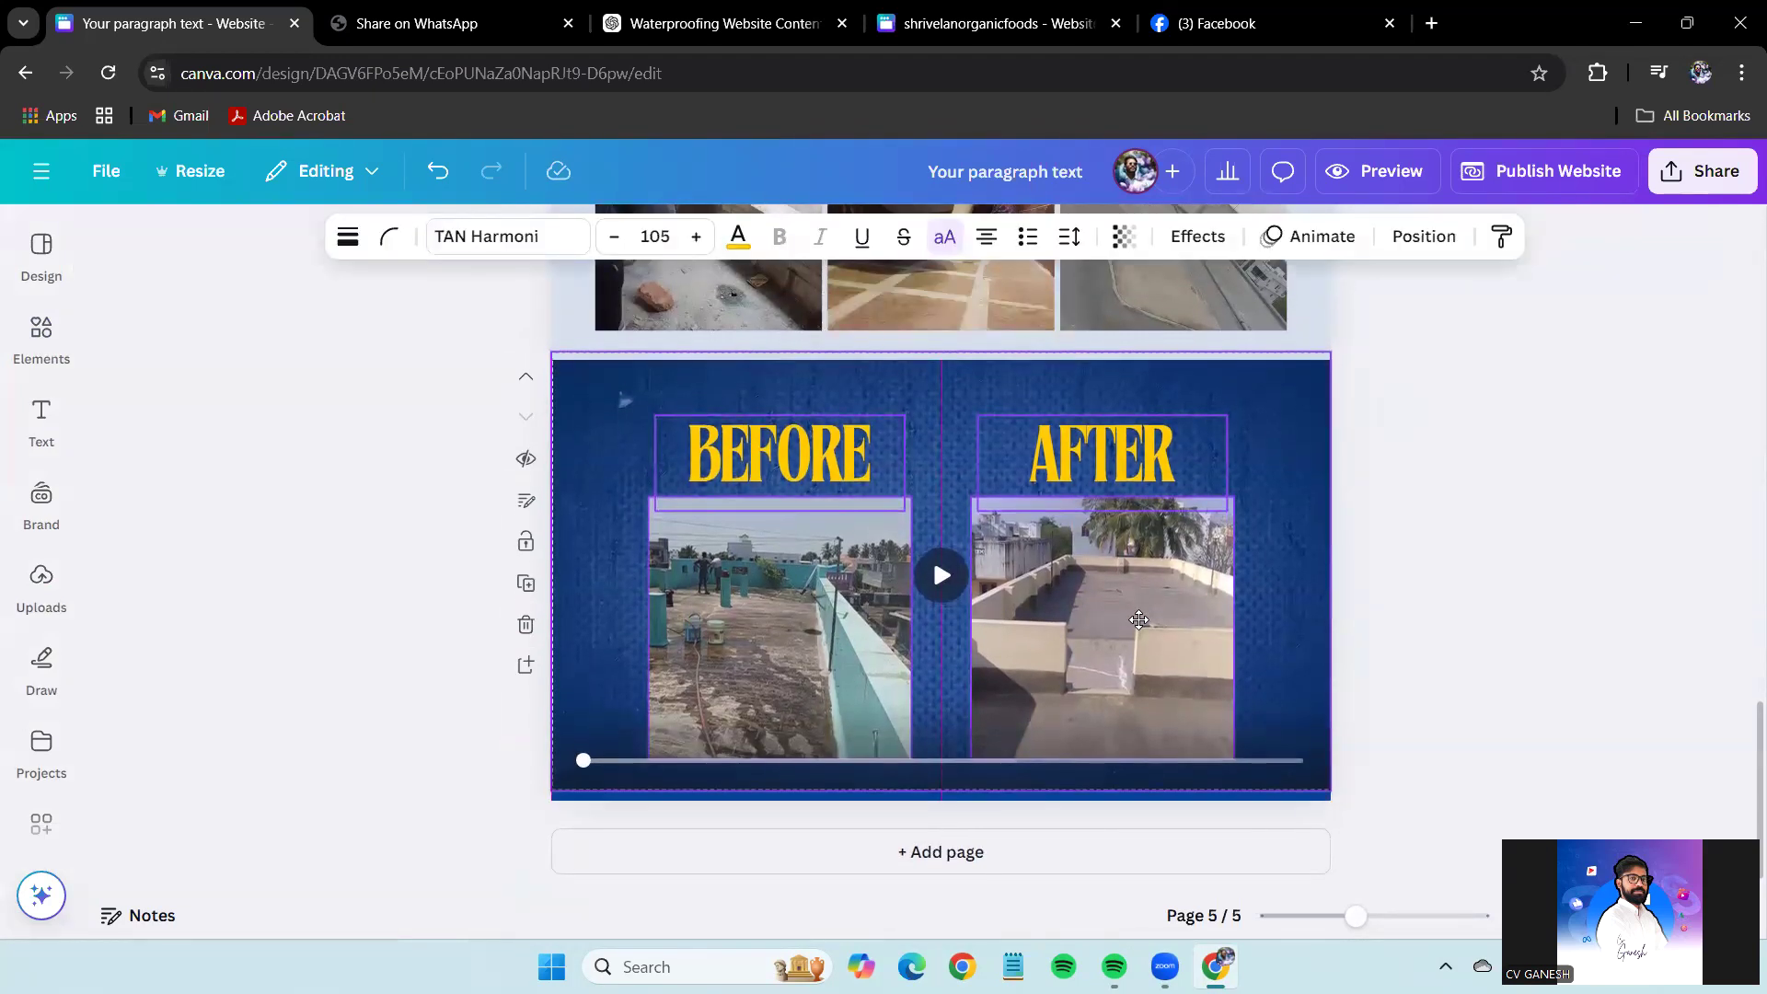
{"action": "left_click", "coordinate": [1316, 427]}
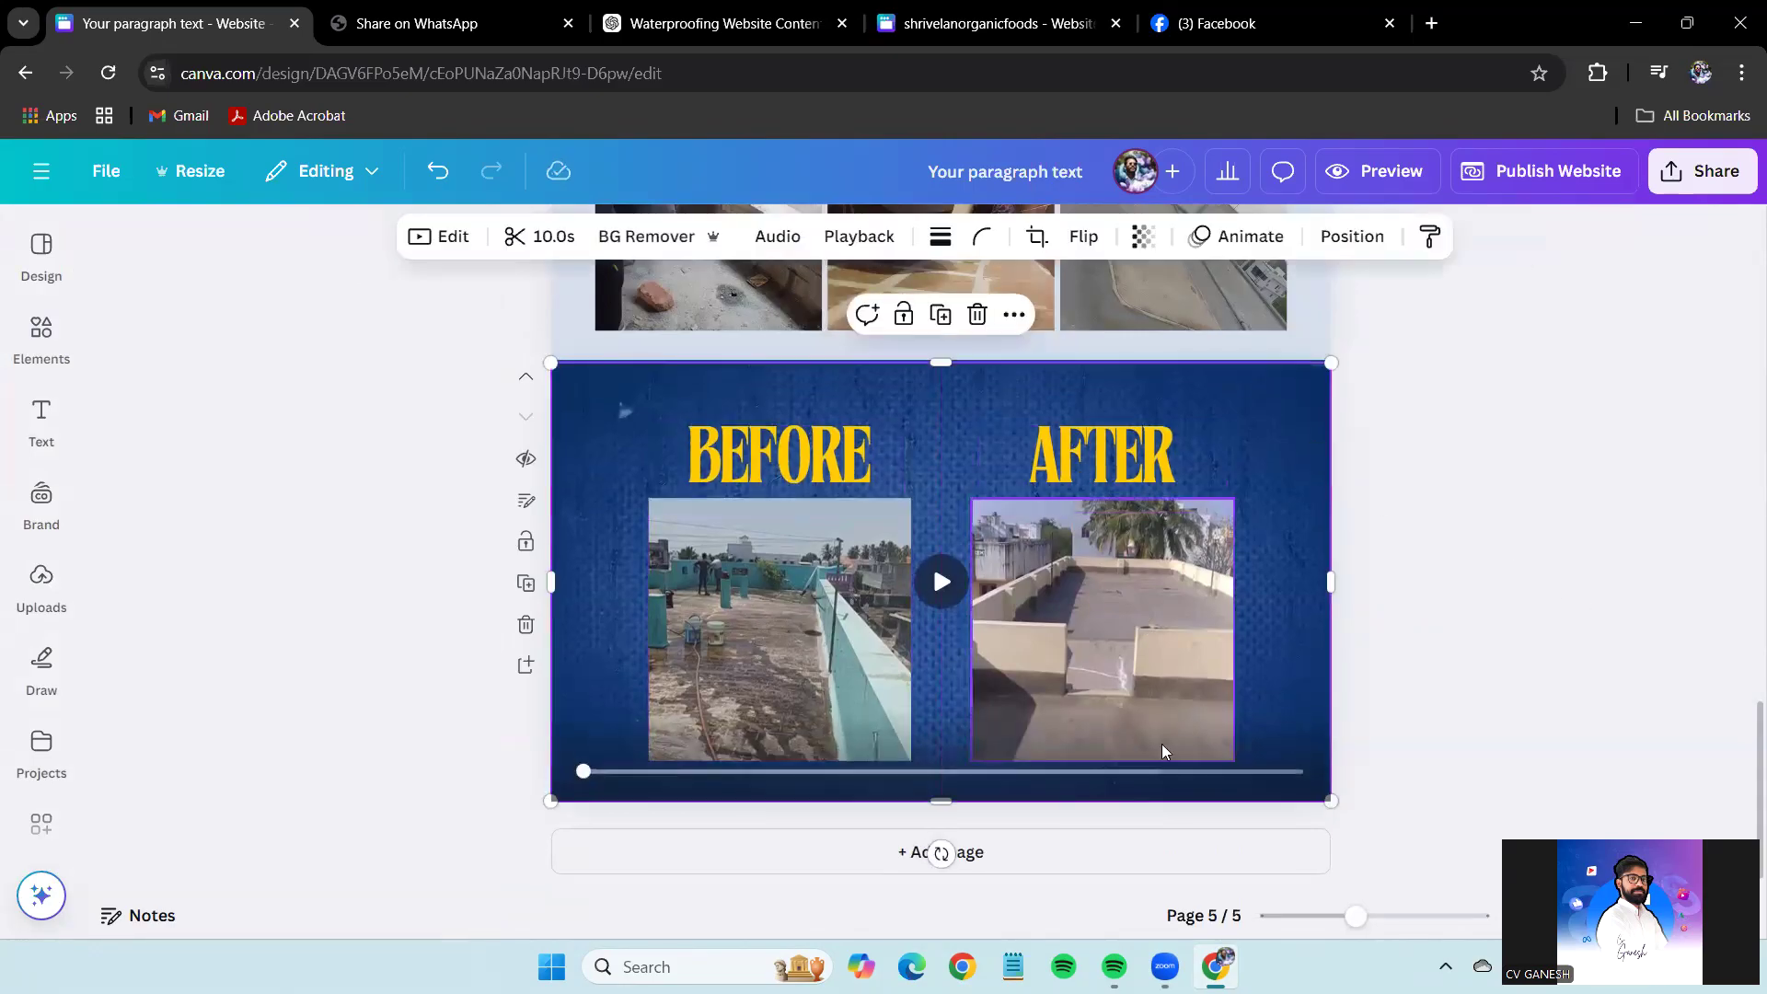
{"action": "left_click", "coordinate": [1433, 657]}
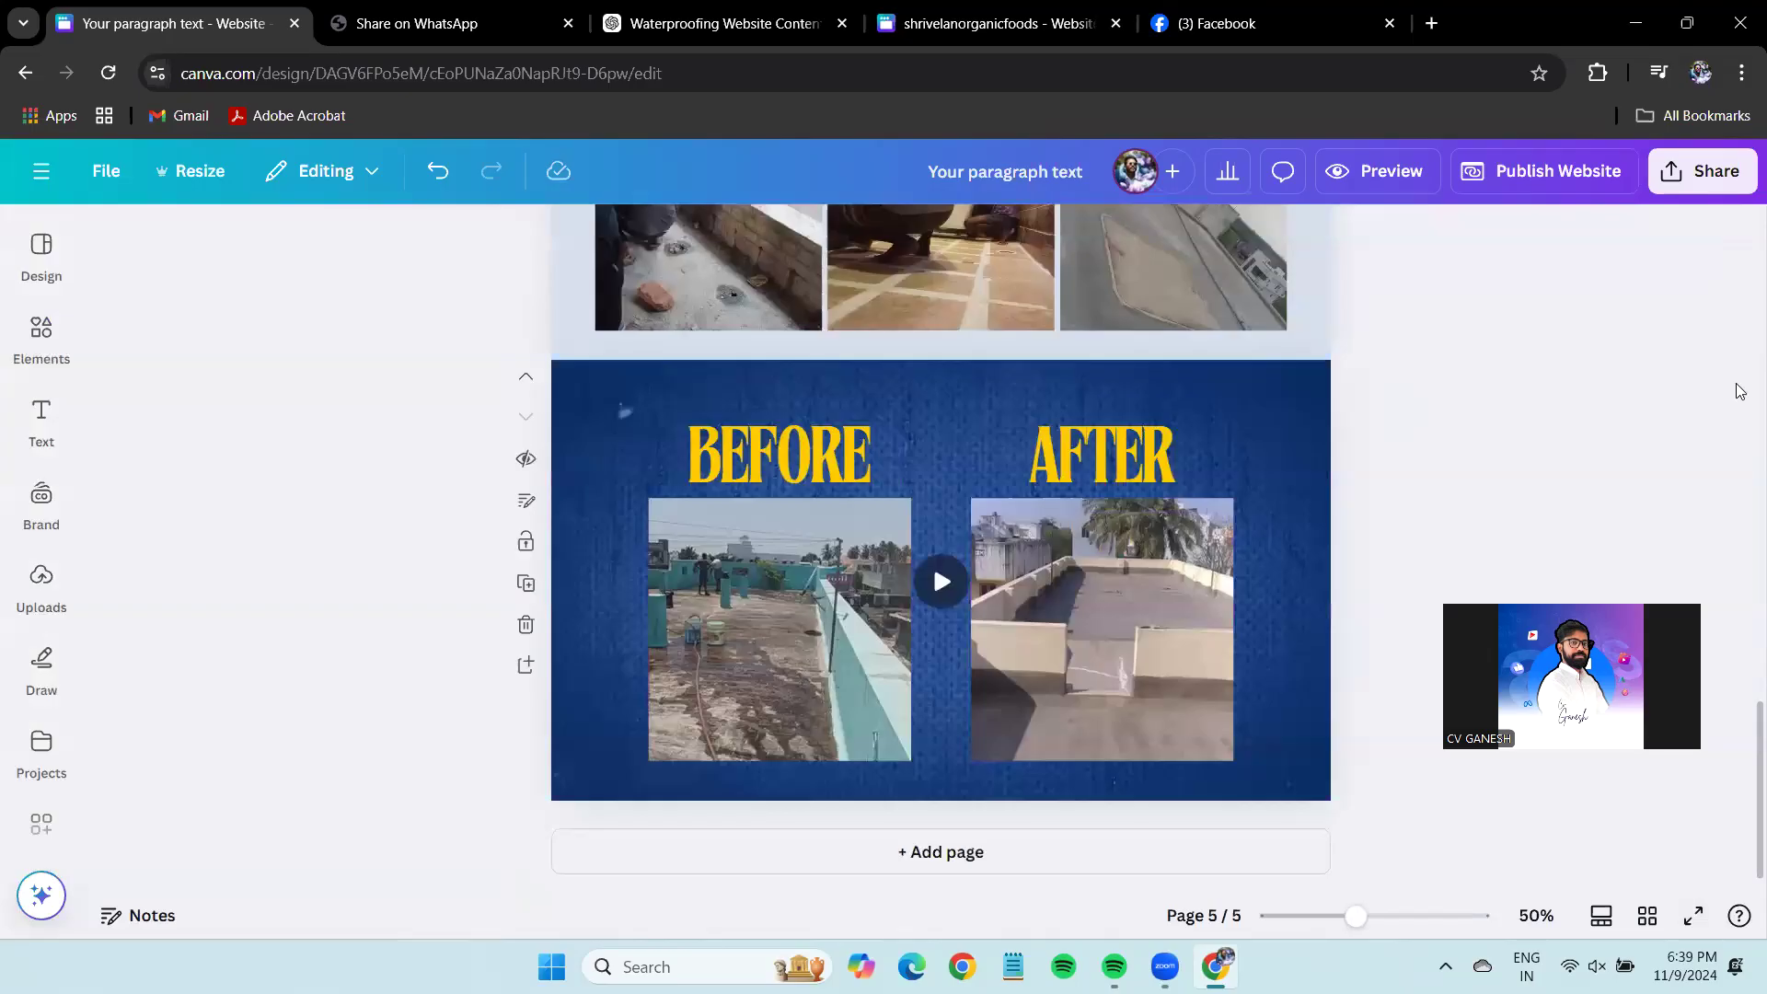
Preview the whole design full-screen and skip ahead to the waterproofing service cards.
{"action": "key", "text": "ctrl+alt+p"}
{"action": "left_click", "coordinate": [532, 817]}
{"action": "left_click", "coordinate": [769, 816]}
{"action": "left_click", "coordinate": [986, 789]}
Exit the preview and check the Before/After page's headings, images and background.
{"action": "left_click", "coordinate": [987, 817]}
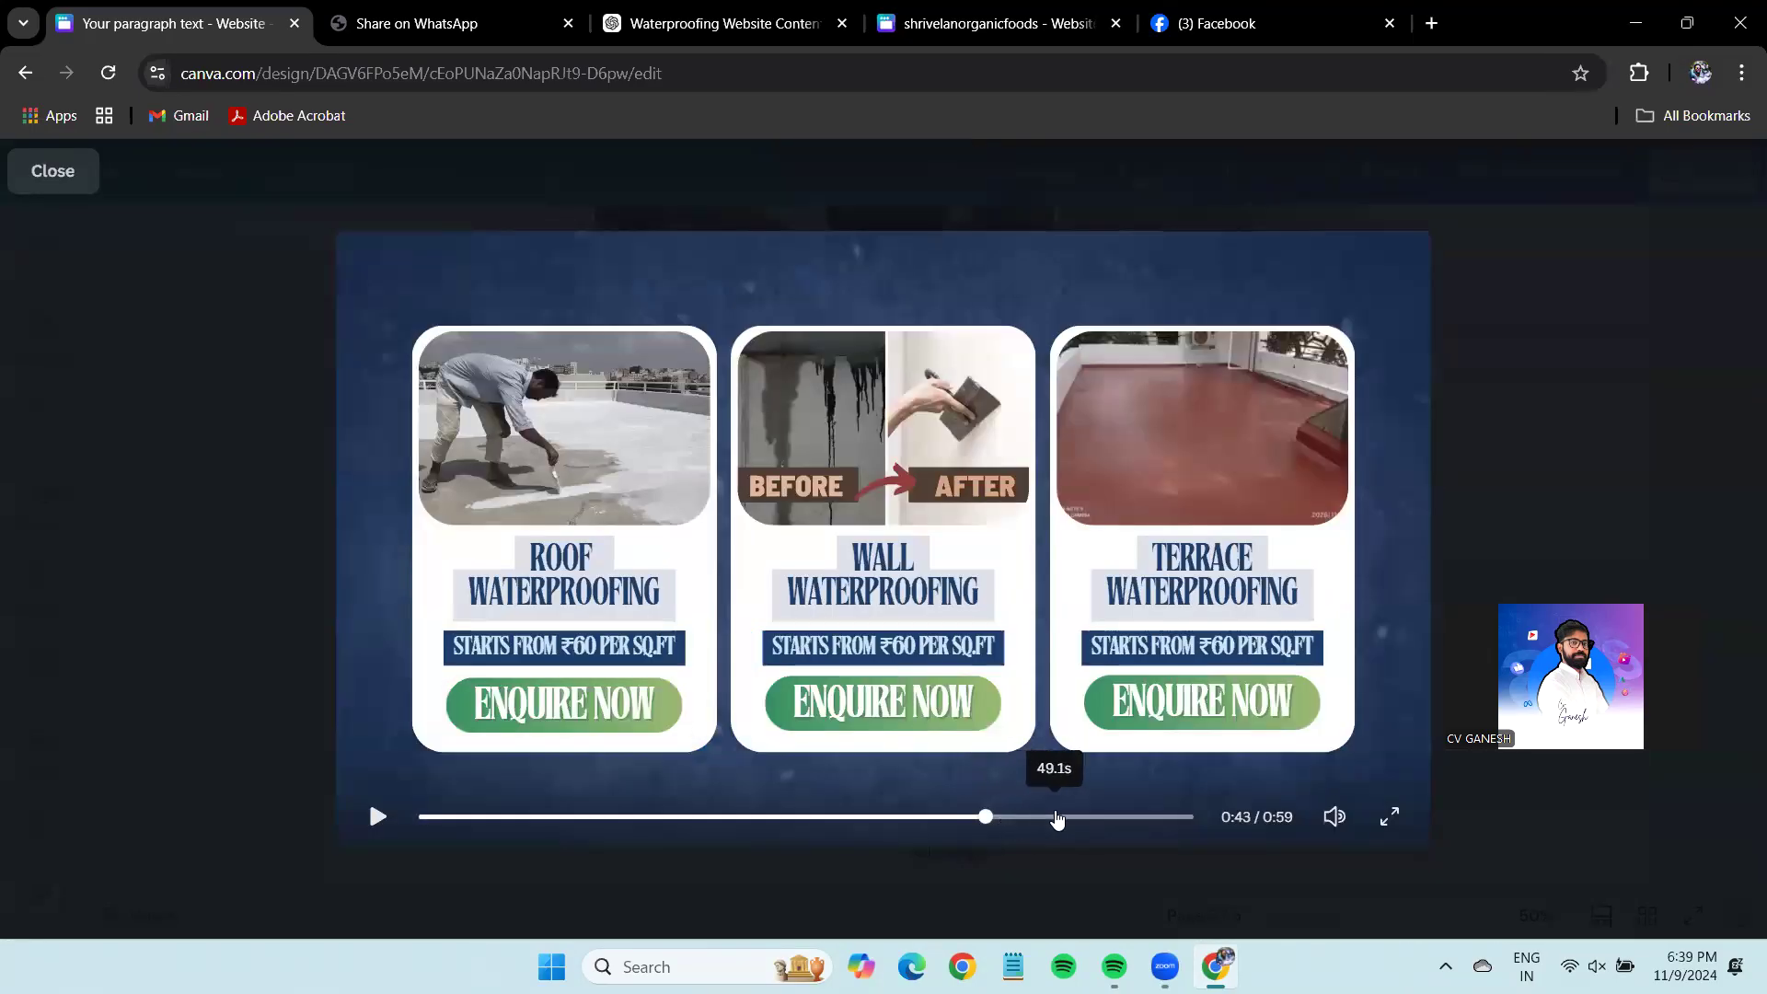
{"action": "key", "text": "Escape"}
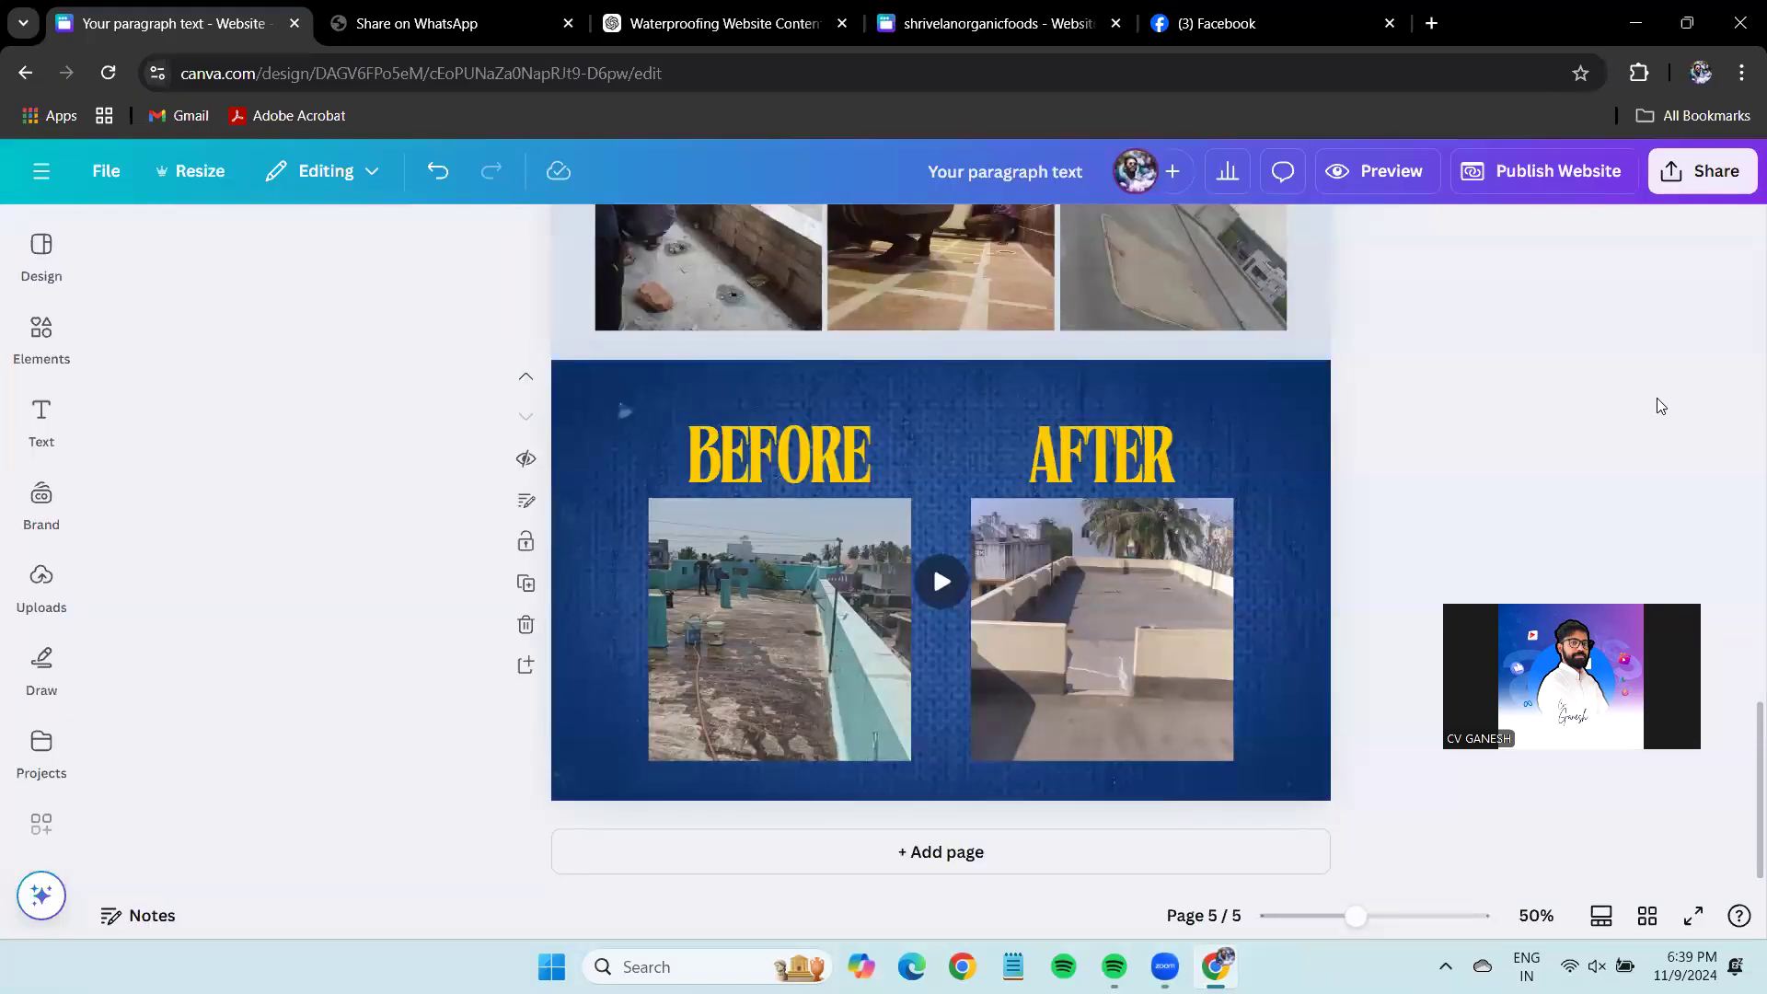
{"action": "left_click_drag", "start_coordinate": [1583, 446], "coordinate": [651, 591]}
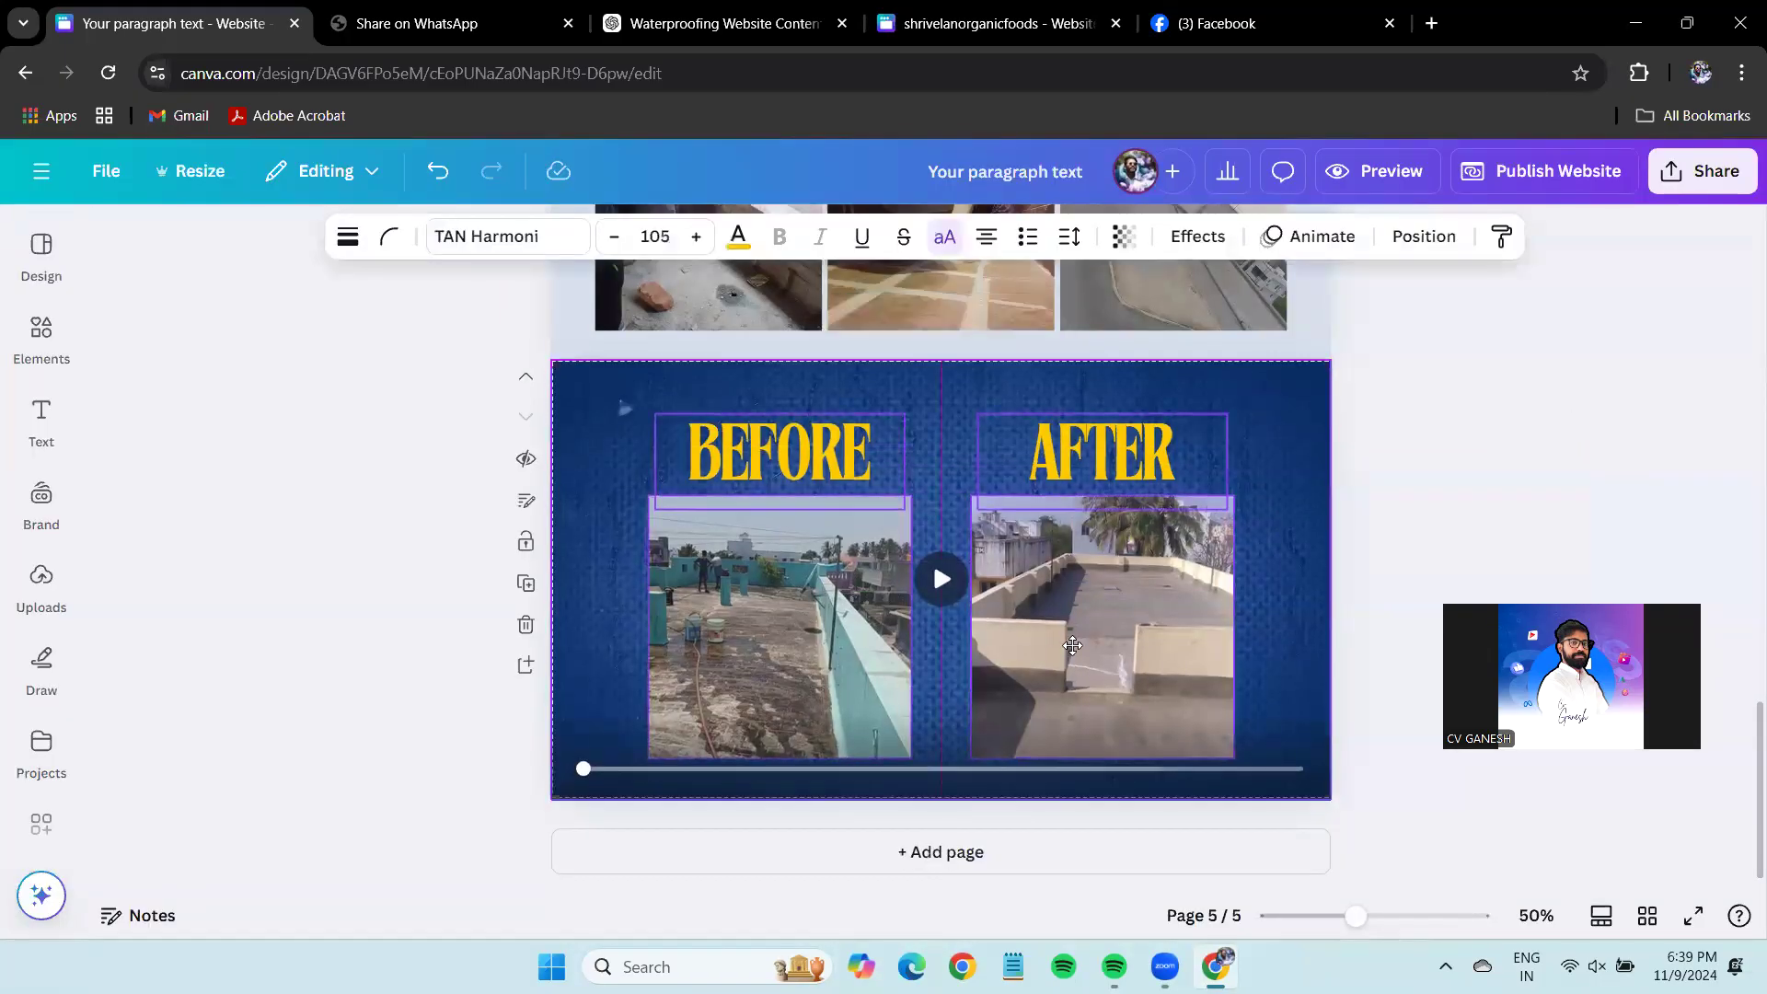
{"action": "left_click", "coordinate": [1279, 438]}
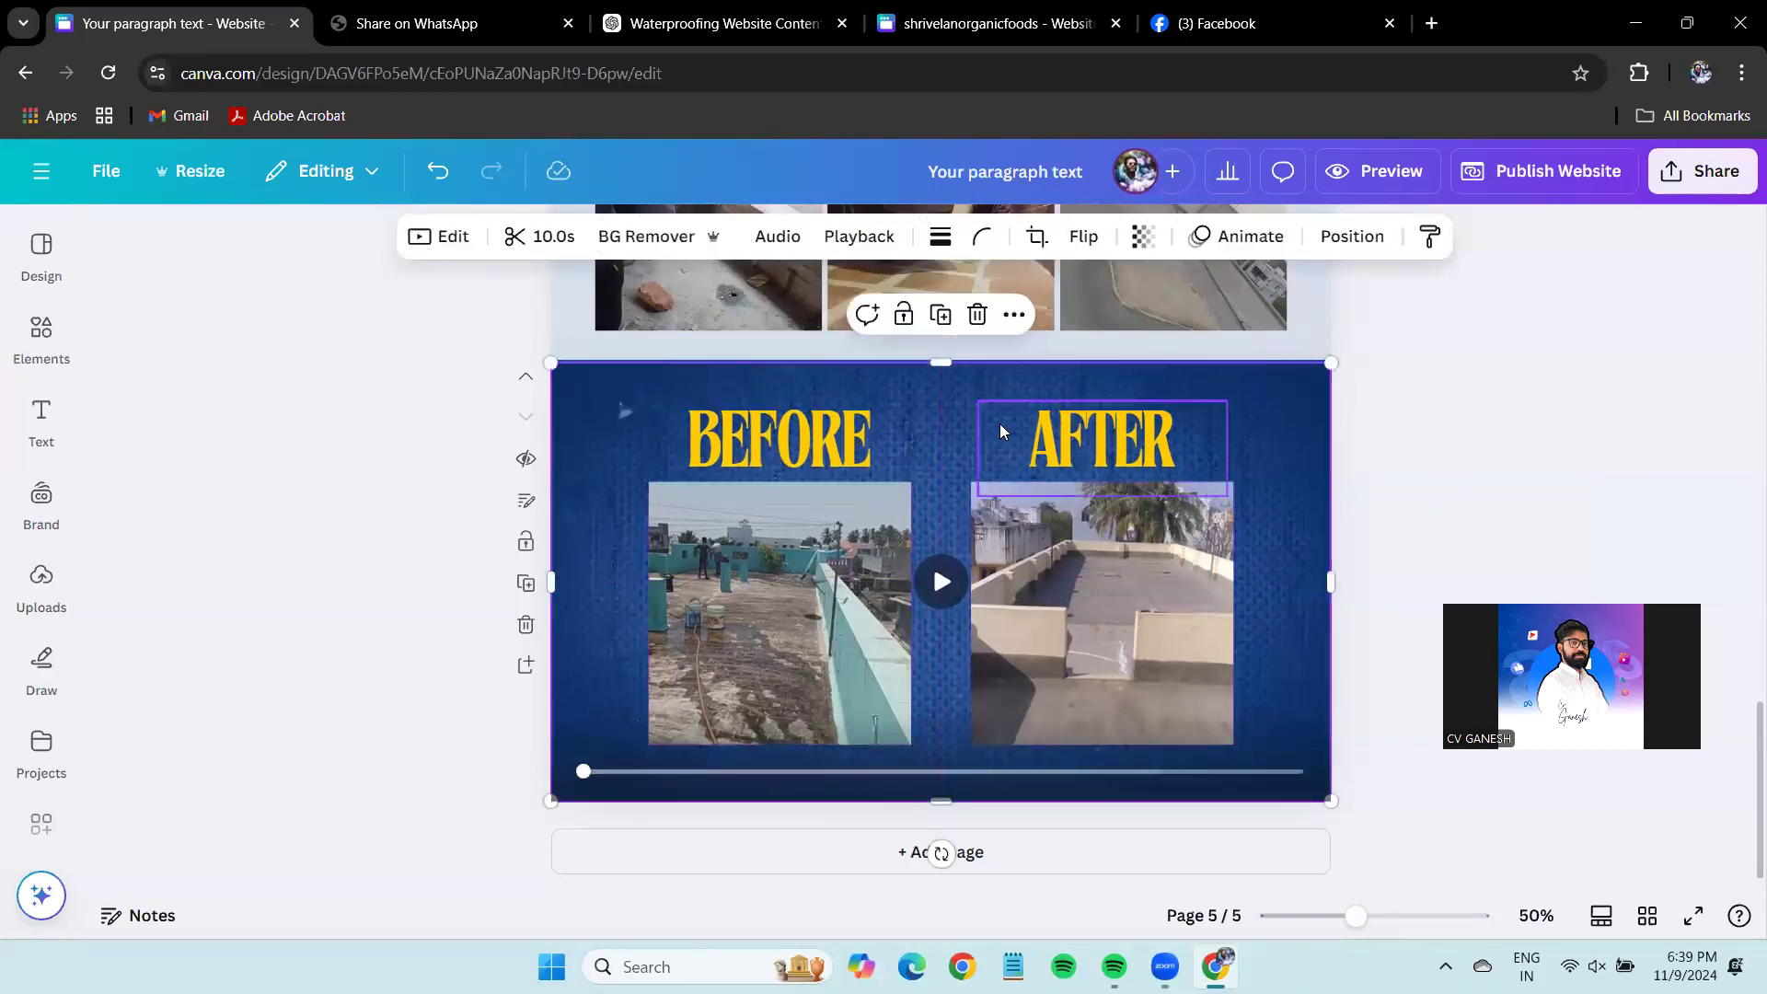
{"action": "left_click_drag", "start_coordinate": [957, 365], "coordinate": [948, 357]}
{"action": "left_click", "coordinate": [1517, 427]}
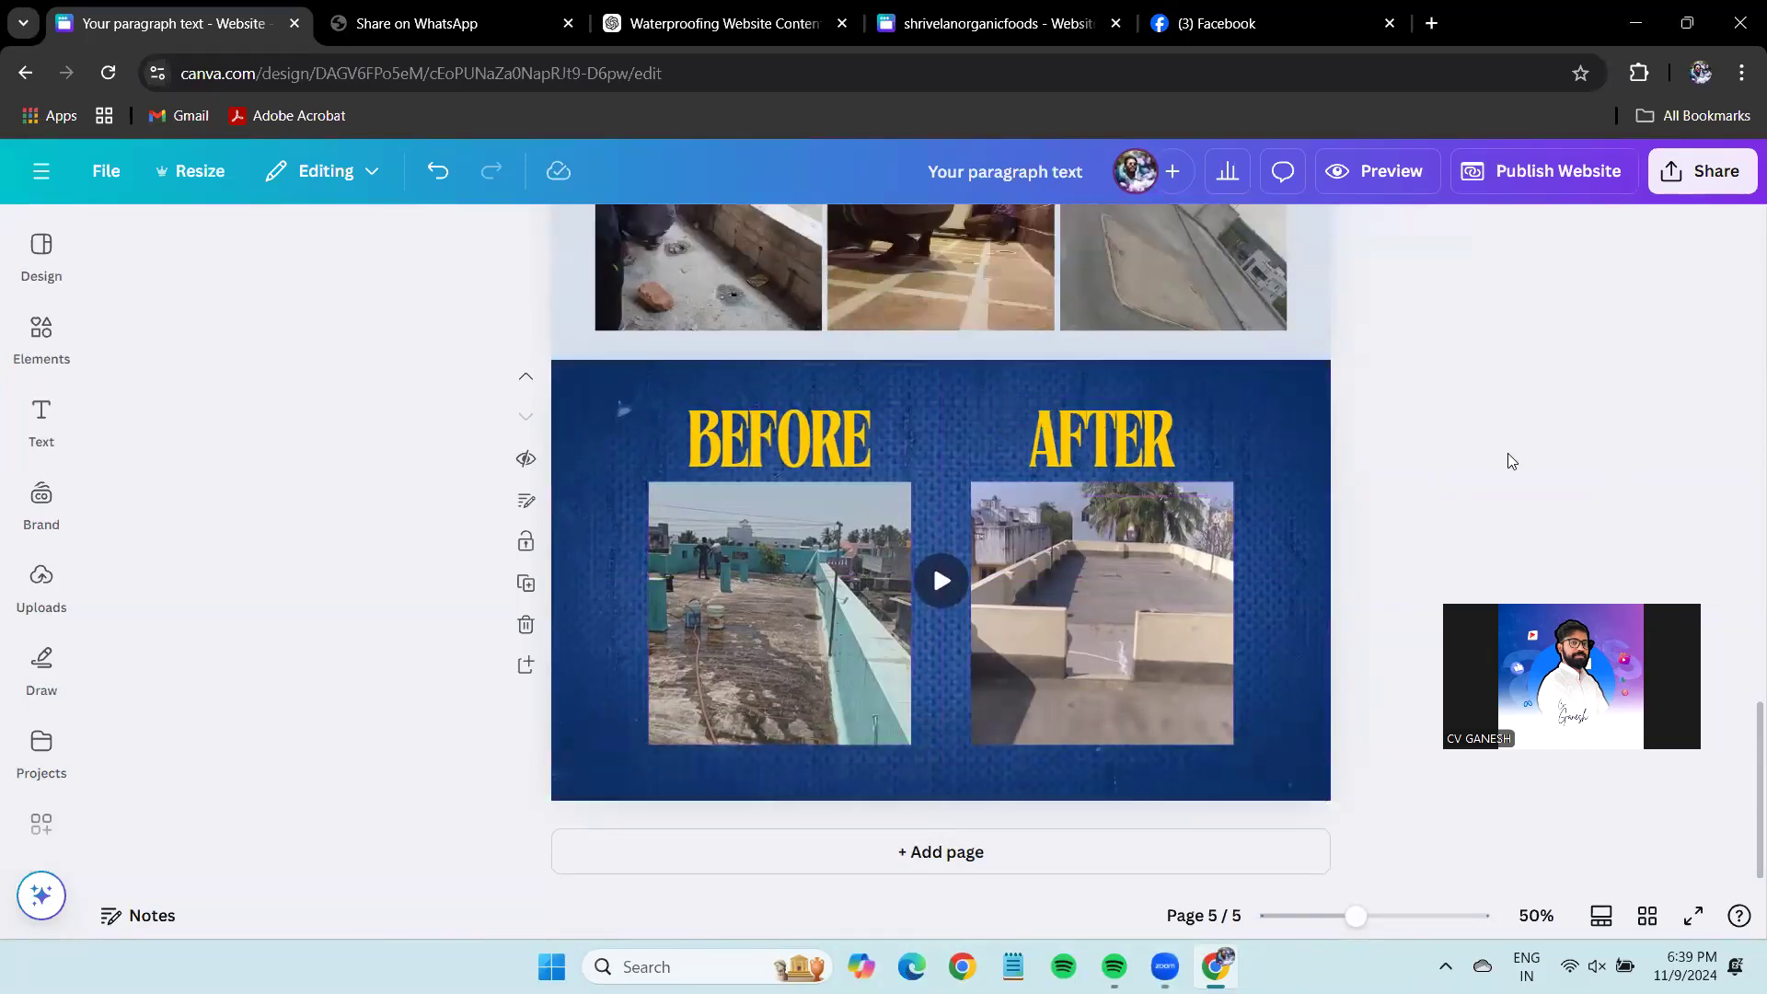
{"action": "scroll", "coordinate": [1508, 456], "scroll_direction": "up", "scroll_amount": 5}
{"action": "scroll", "coordinate": [1507, 459], "scroll_direction": "up", "scroll_amount": 10}
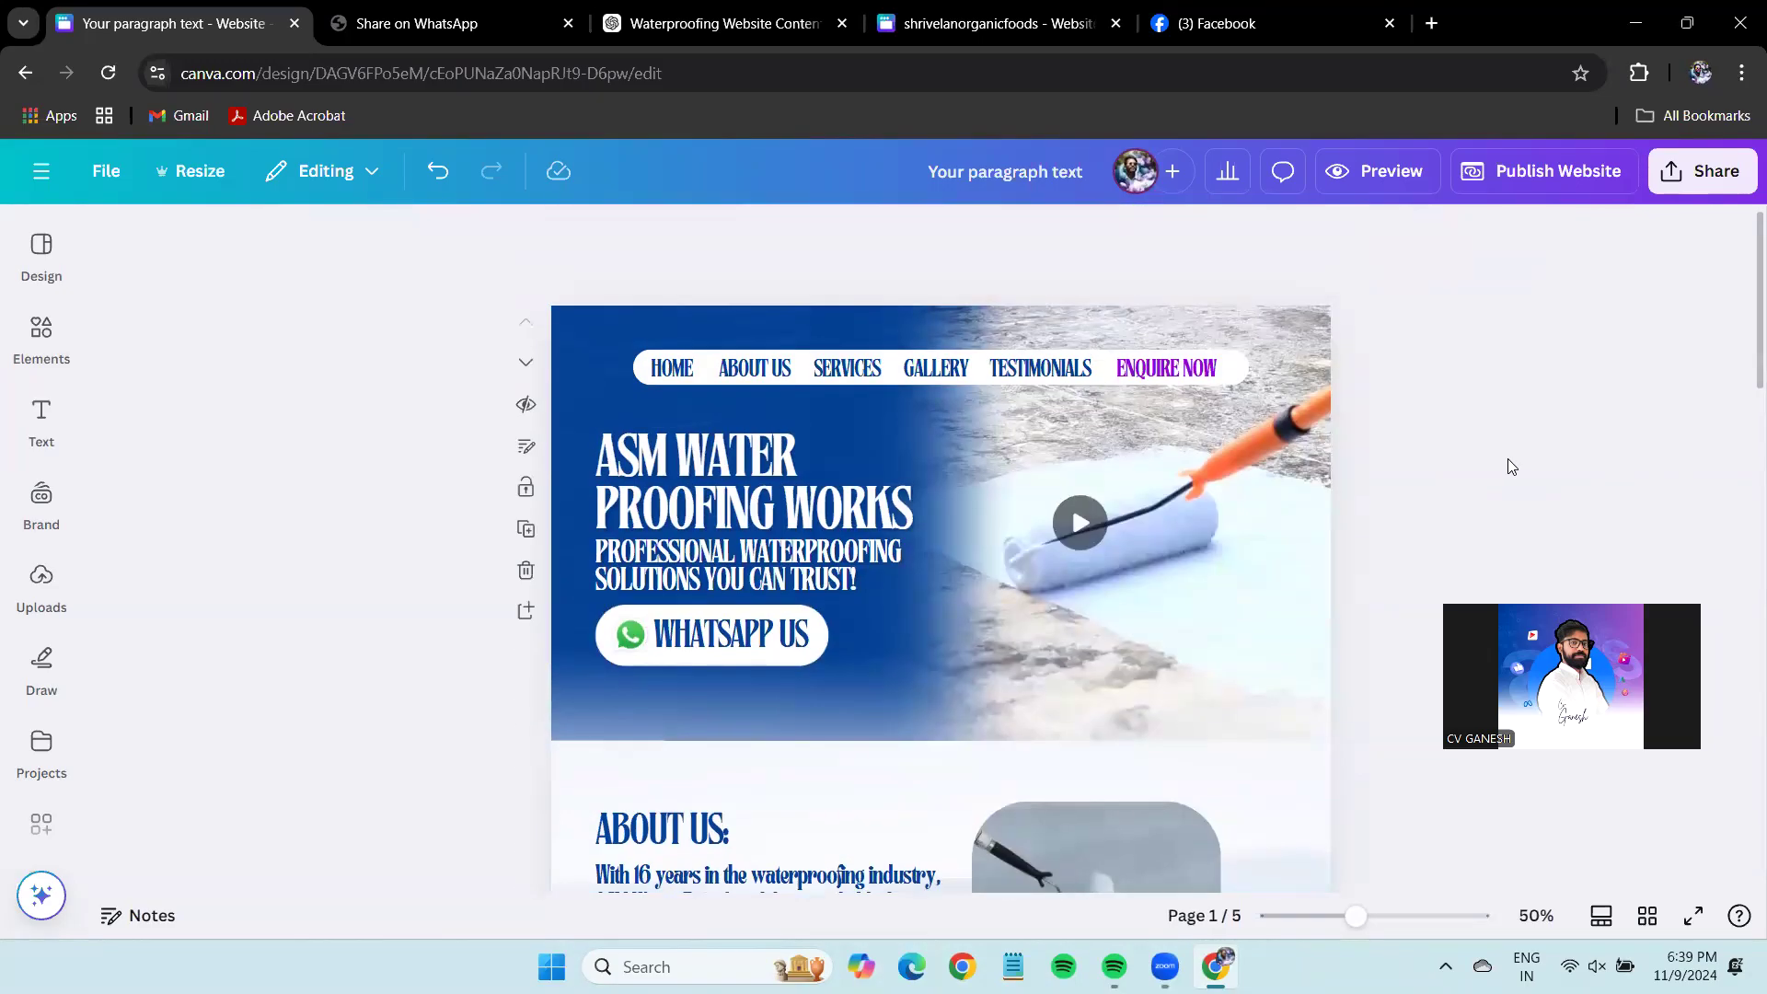
{"action": "scroll", "coordinate": [1507, 458], "scroll_direction": "down", "scroll_amount": 15}
{"action": "scroll", "coordinate": [1507, 459], "scroll_direction": "down", "scroll_amount": 10}
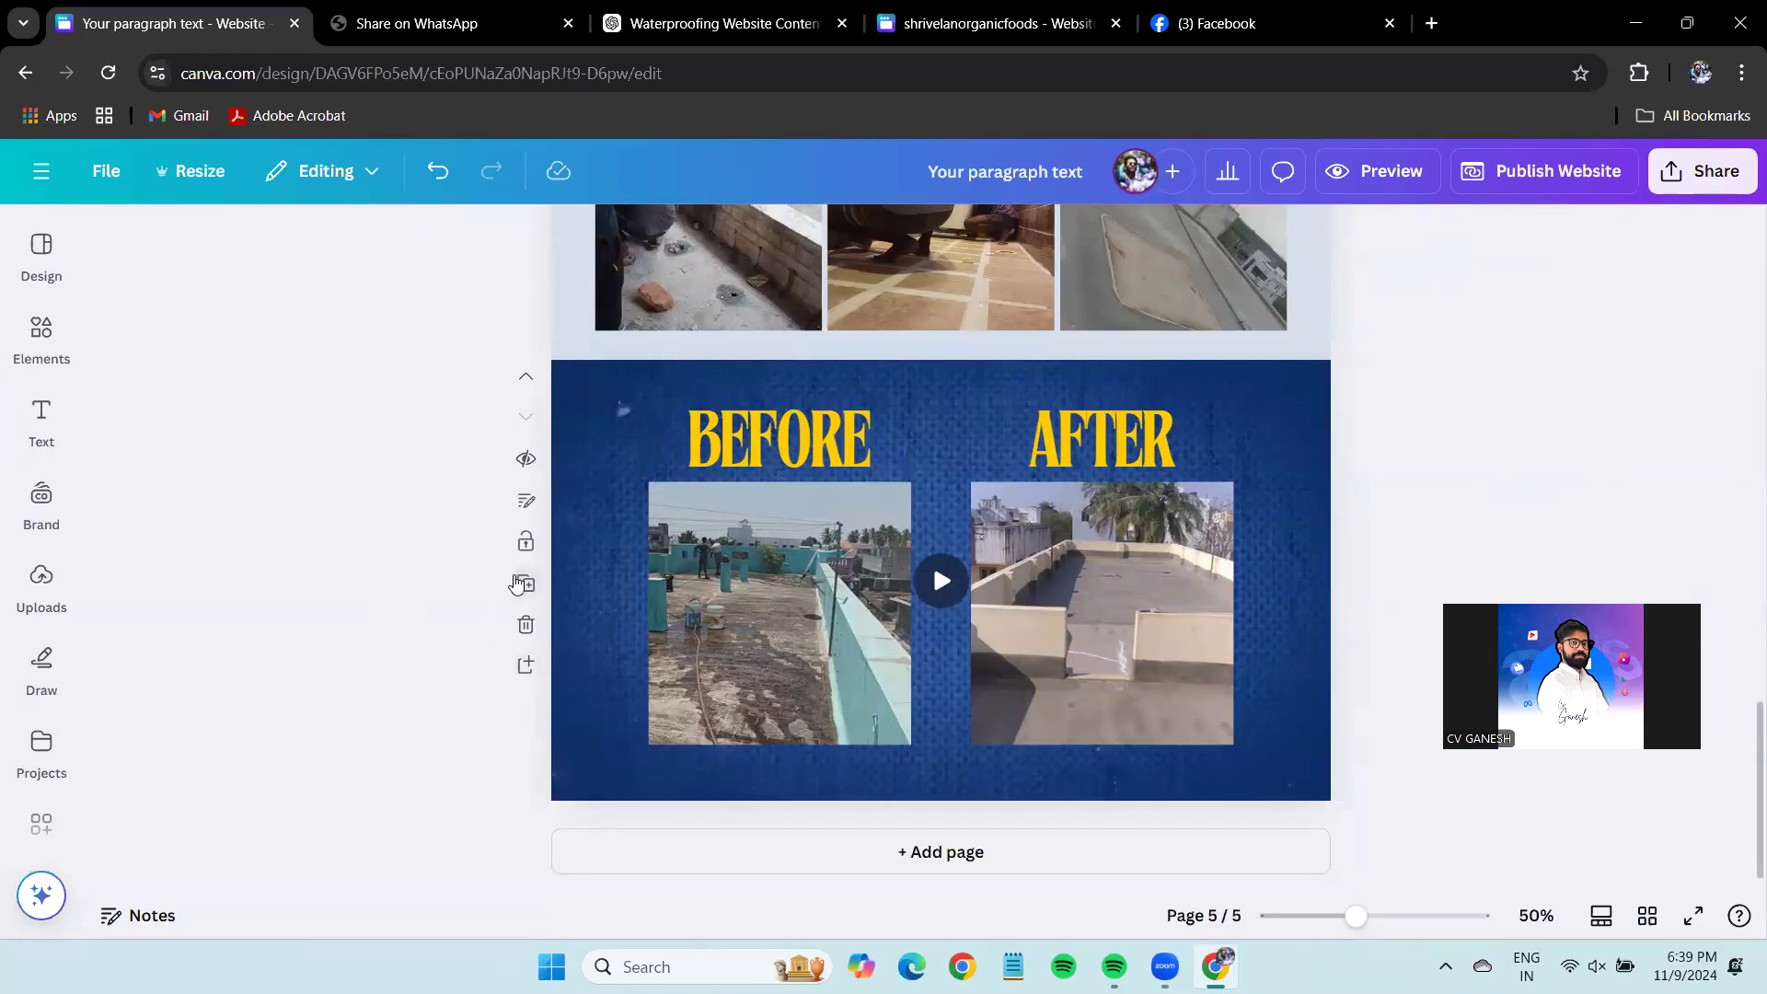
Duplicate page 5 into an empty blue sixth page, then return to the Facebook photo grid.
{"action": "left_click", "coordinate": [524, 586]}
{"action": "left_click_drag", "start_coordinate": [332, 412], "coordinate": [280, 631]}
{"action": "left_click", "coordinate": [1542, 472]}
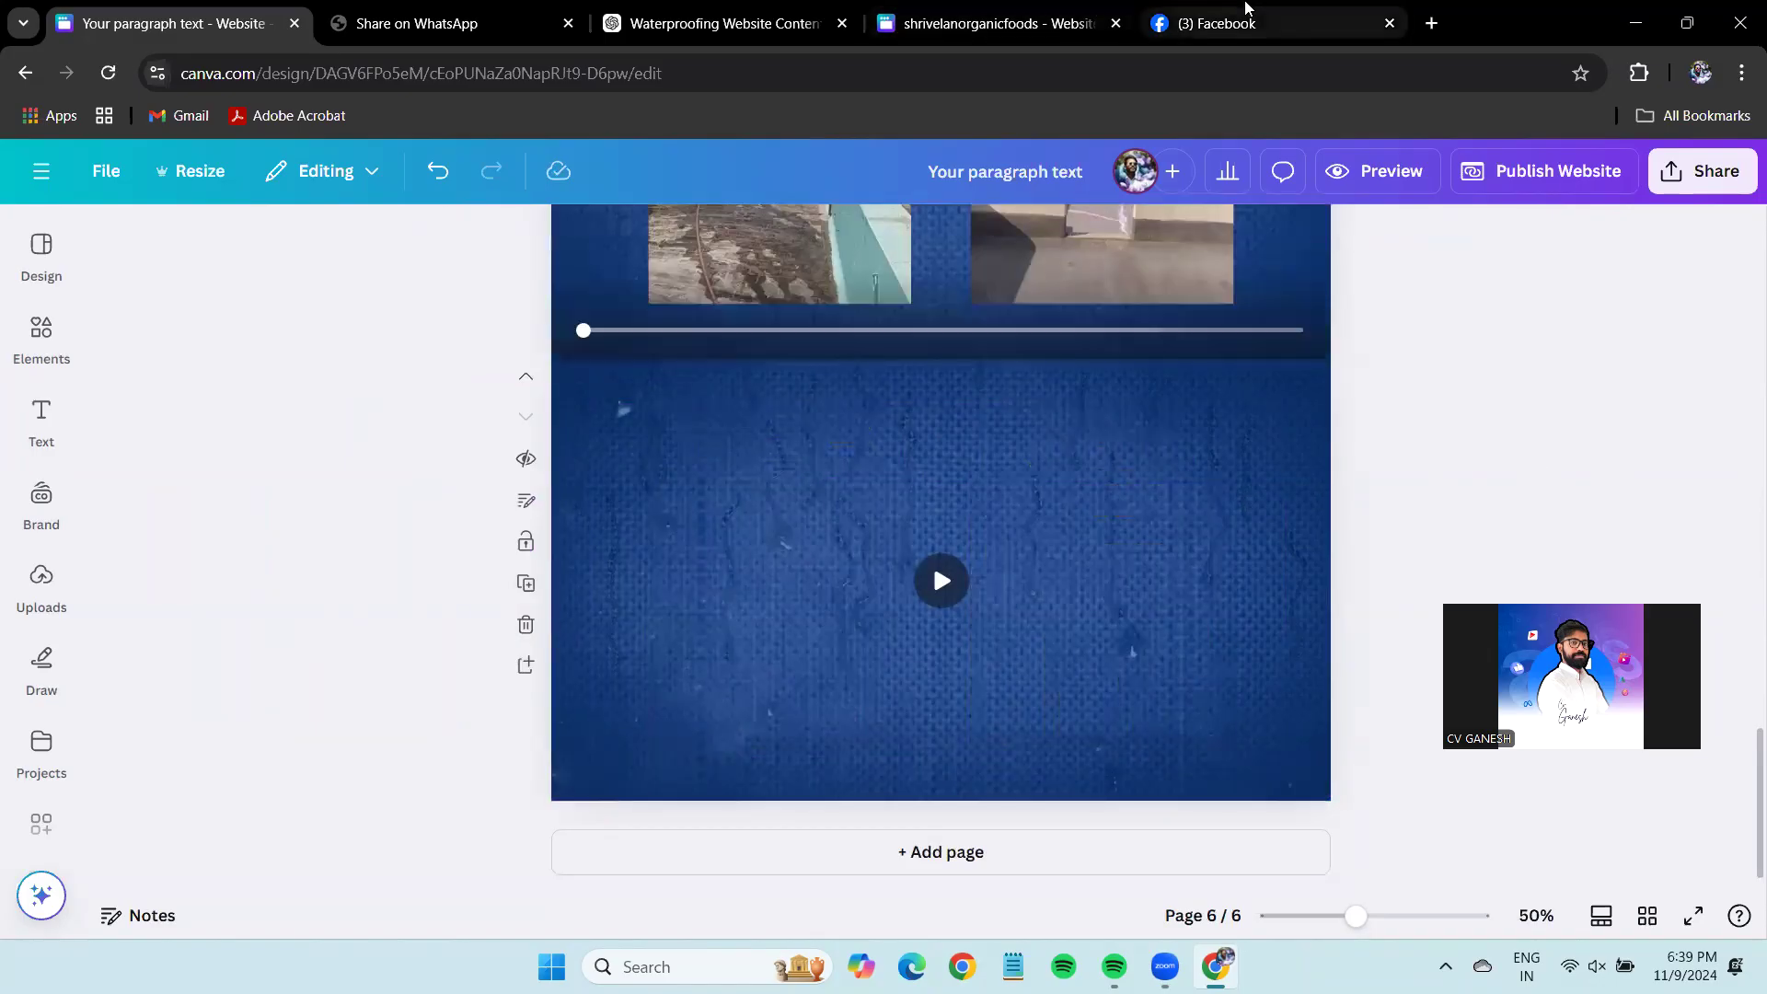
{"action": "left_click", "coordinate": [1279, 19]}
{"action": "left_click", "coordinate": [37, 167]}
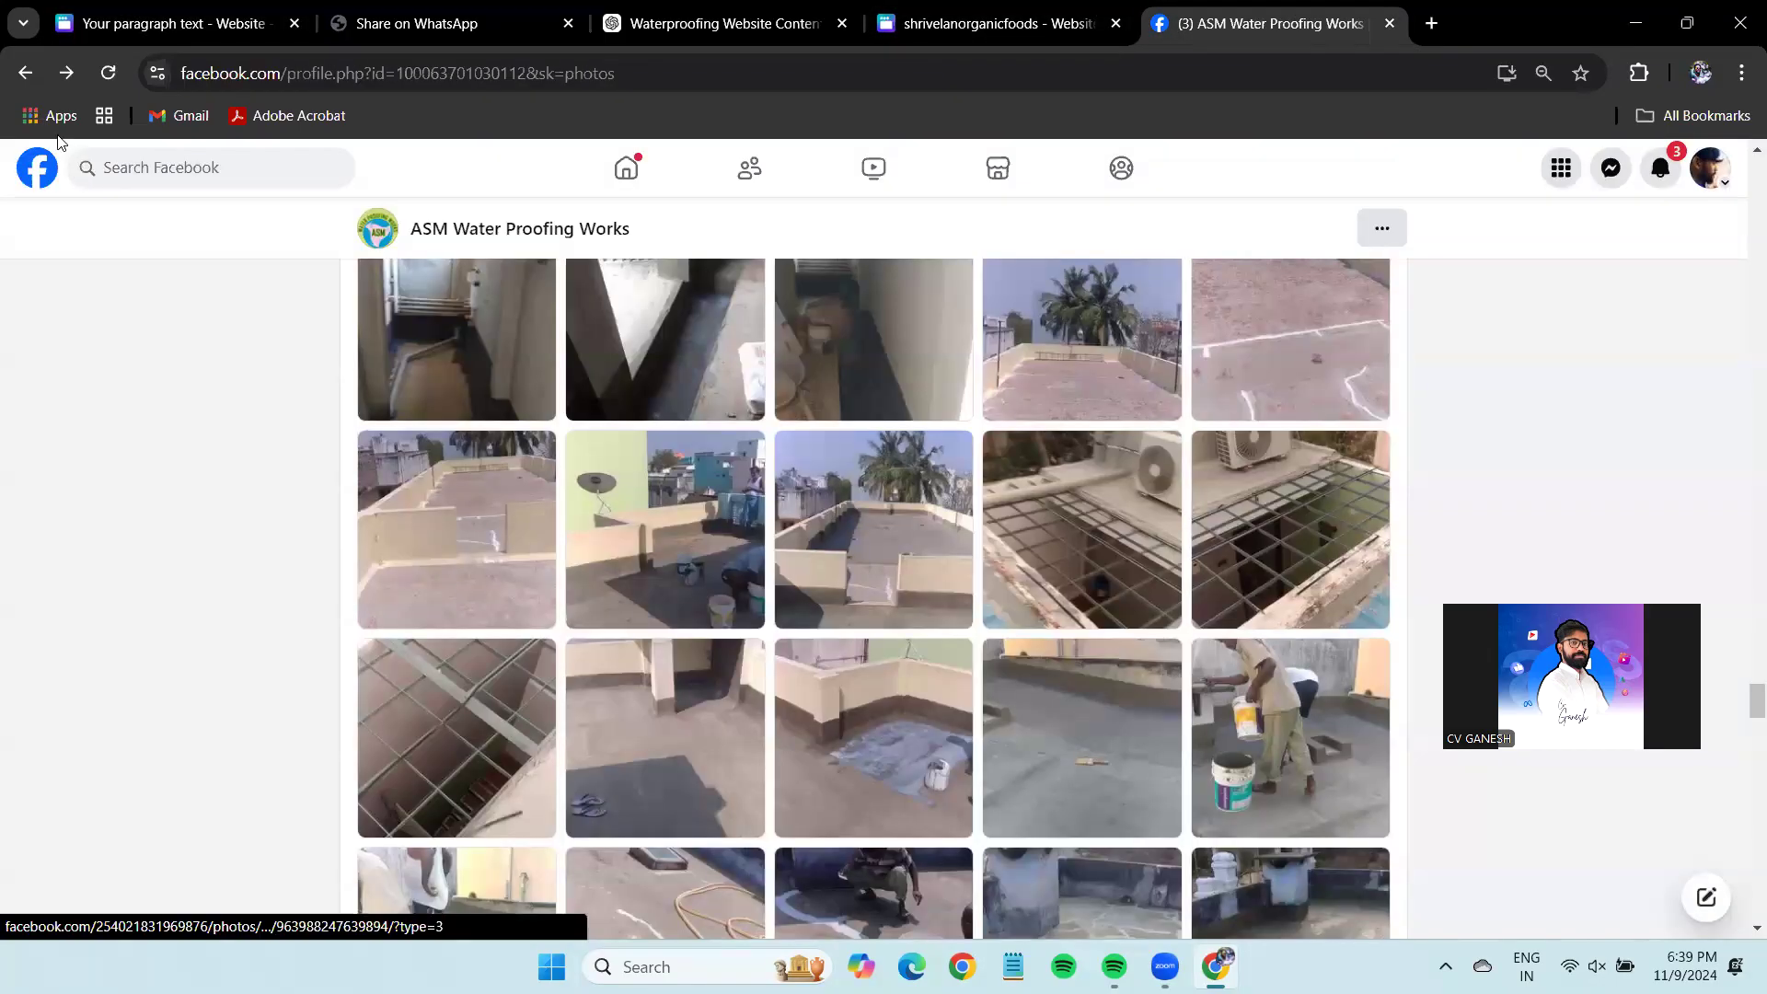
Go back to Google's ASM Water Proofing results and filter them to Videos.
{"action": "left_click", "coordinate": [22, 79]}
{"action": "left_click", "coordinate": [22, 79]}
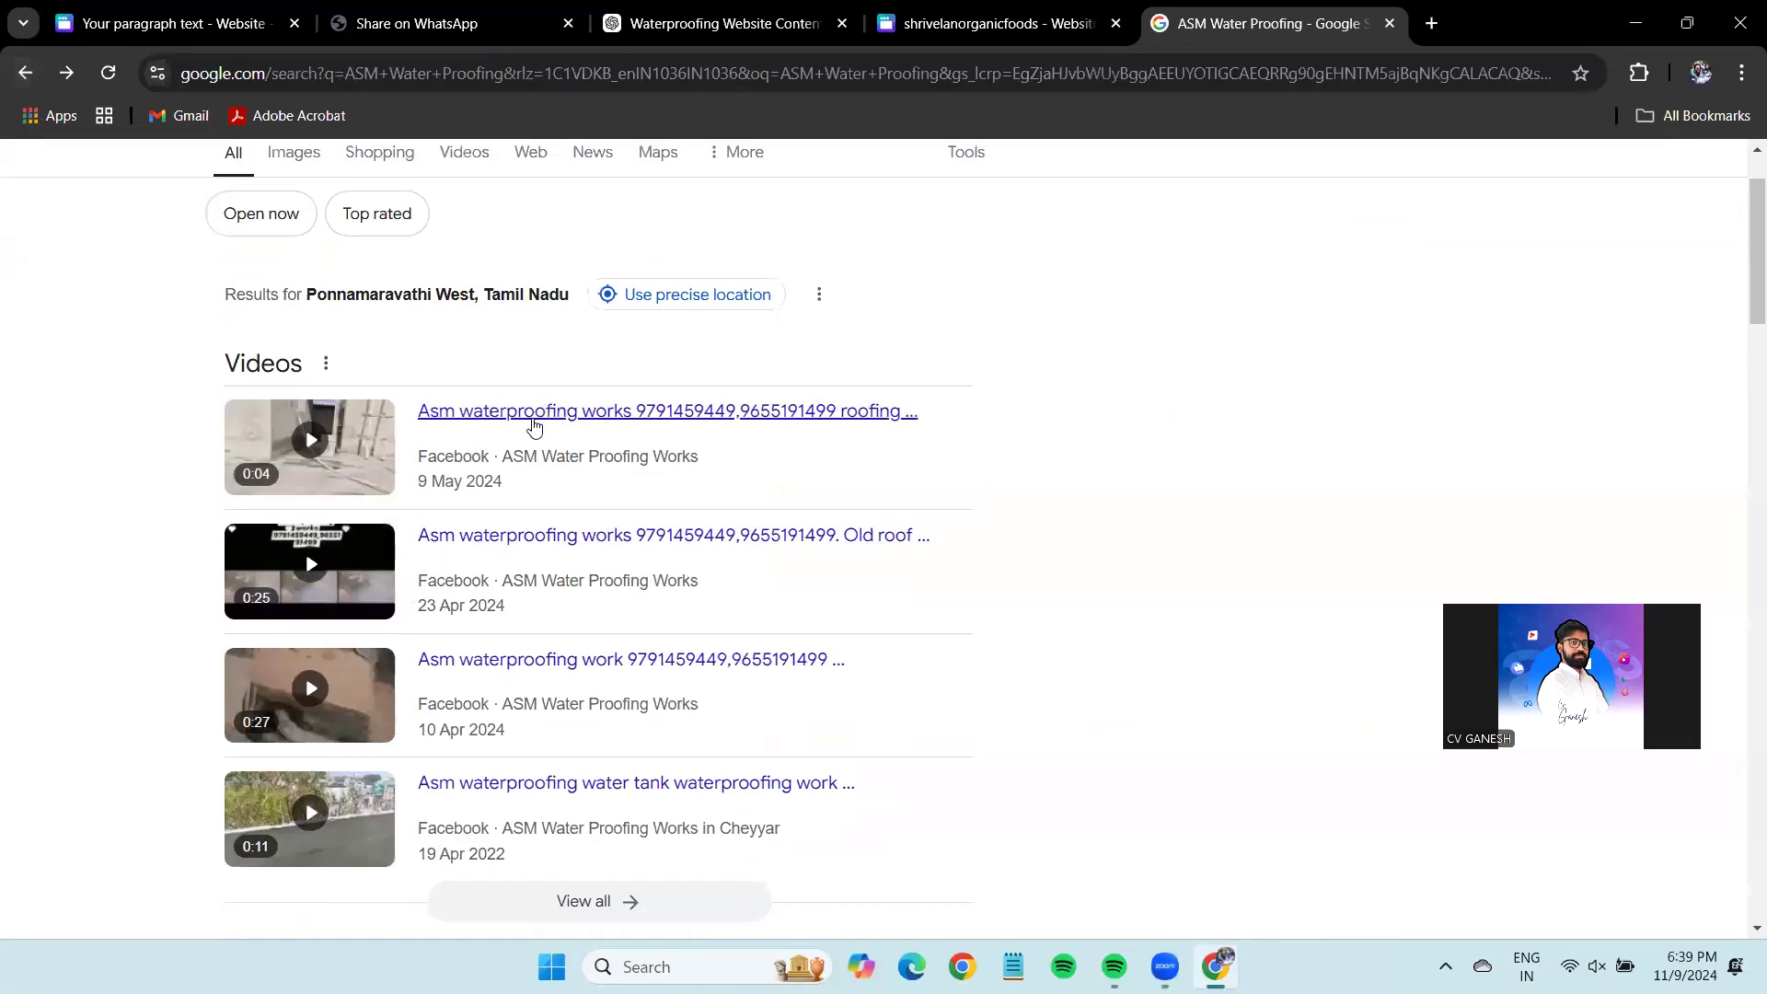
{"action": "scroll", "coordinate": [644, 718], "scroll_direction": "down", "scroll_amount": 5}
{"action": "scroll", "coordinate": [643, 720], "scroll_direction": "down", "scroll_amount": 5}
{"action": "scroll", "coordinate": [632, 715], "scroll_direction": "up", "scroll_amount": 11}
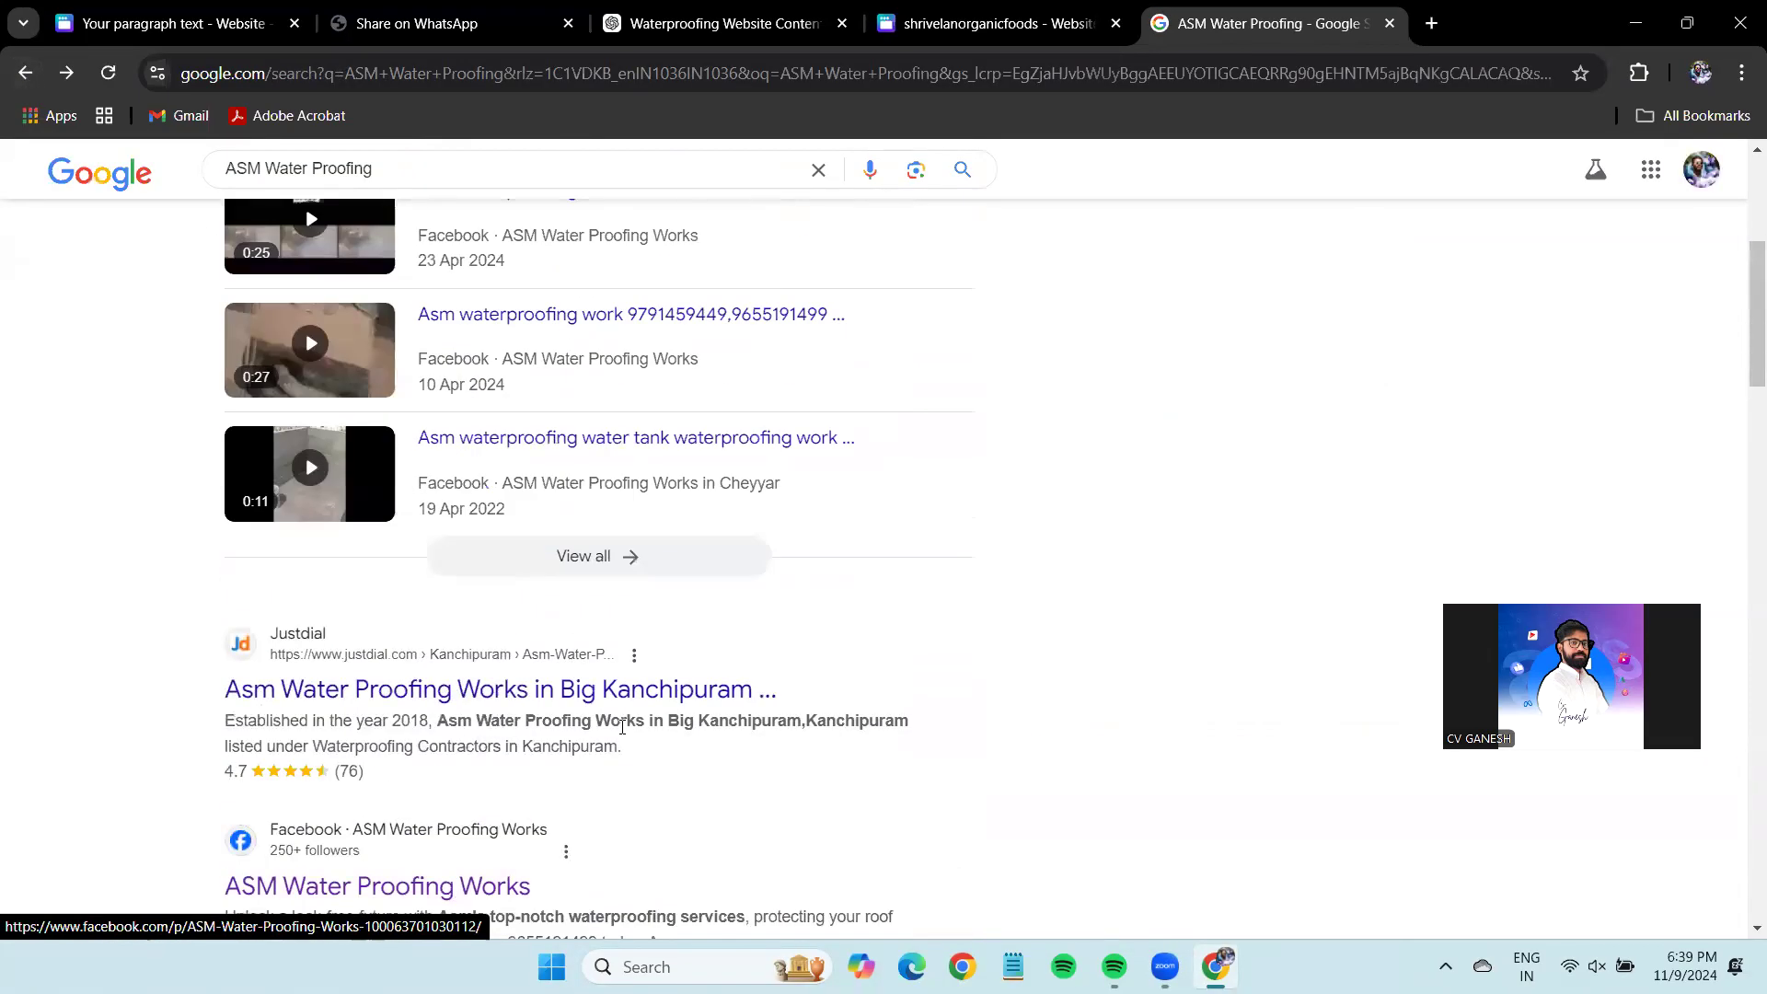
{"action": "left_click", "coordinate": [466, 268]}
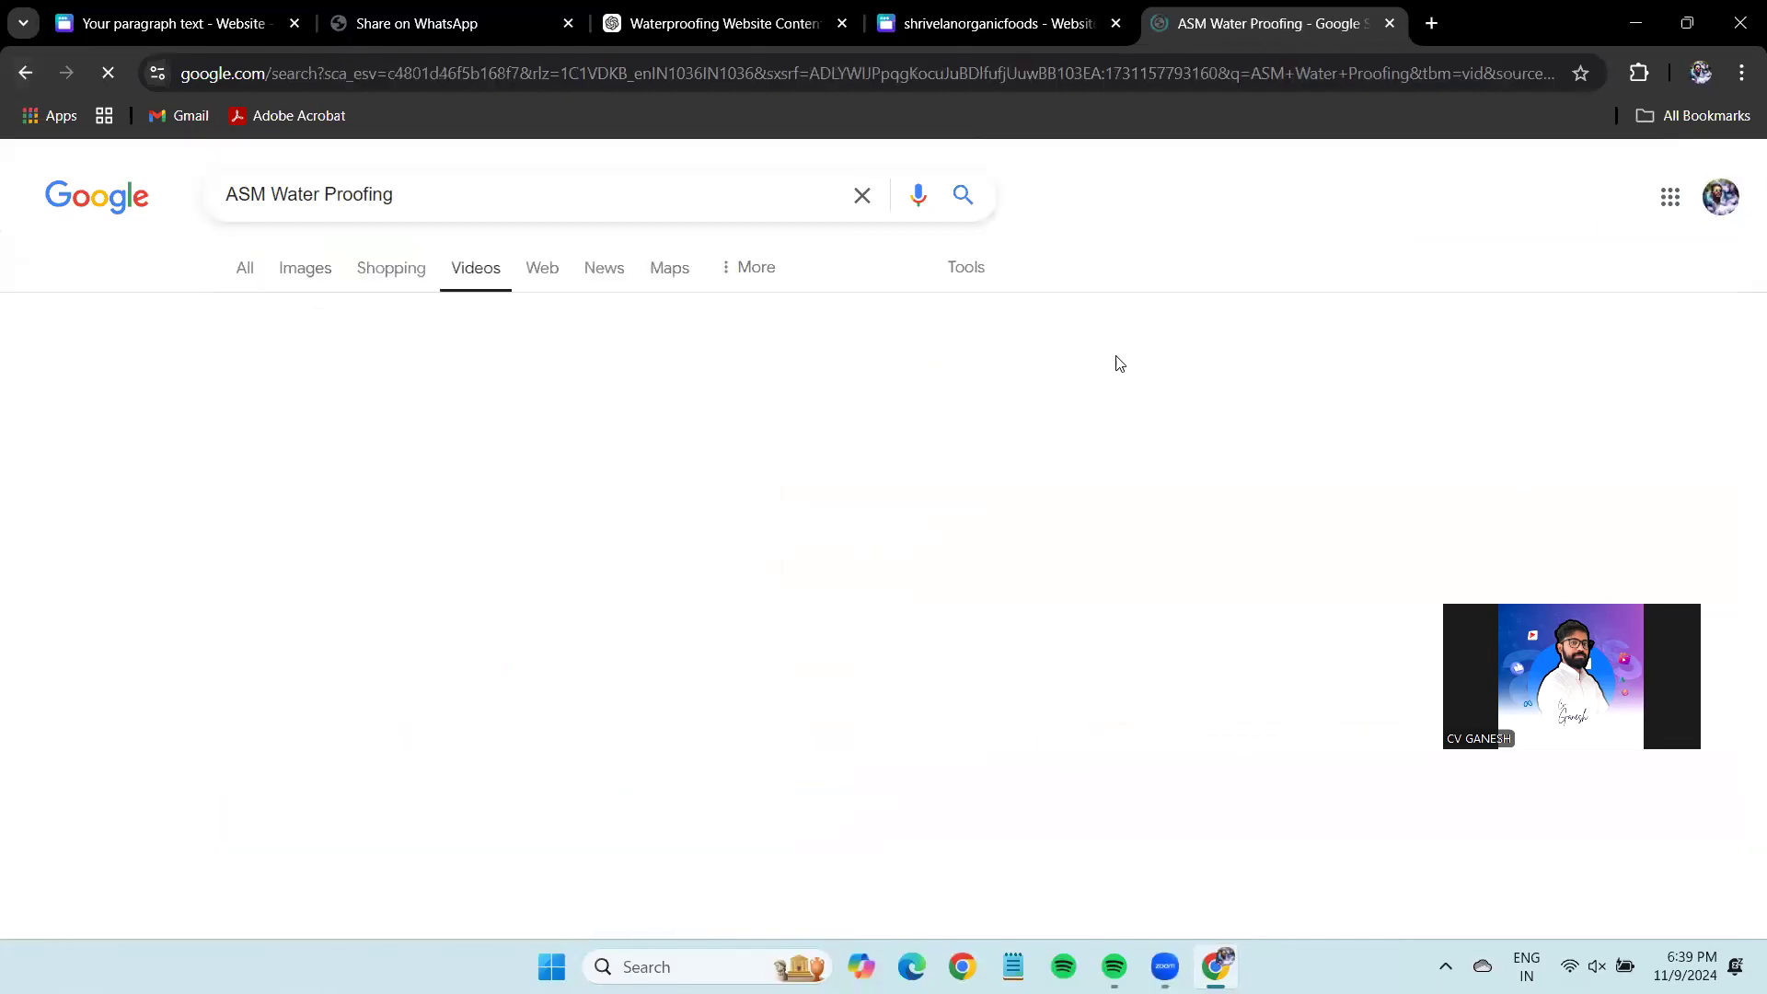
{"action": "scroll", "coordinate": [463, 729], "scroll_direction": "down", "scroll_amount": 10}
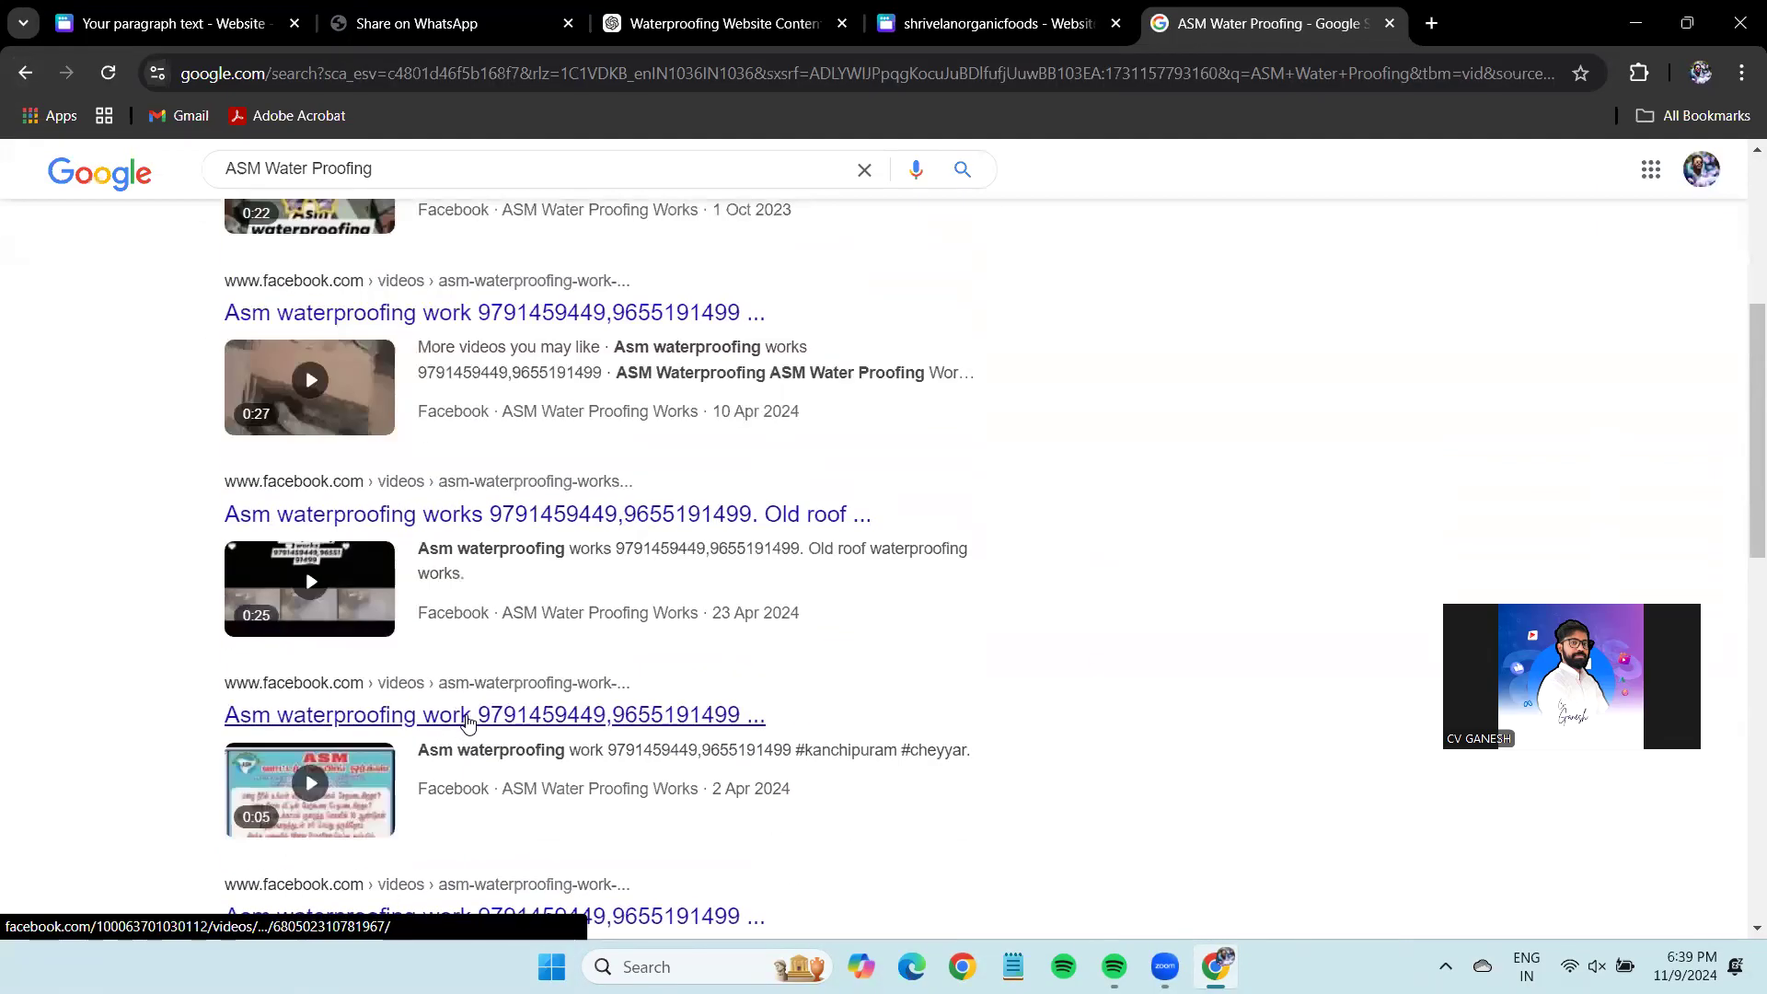
{"action": "scroll", "coordinate": [467, 711], "scroll_direction": "up", "scroll_amount": 10}
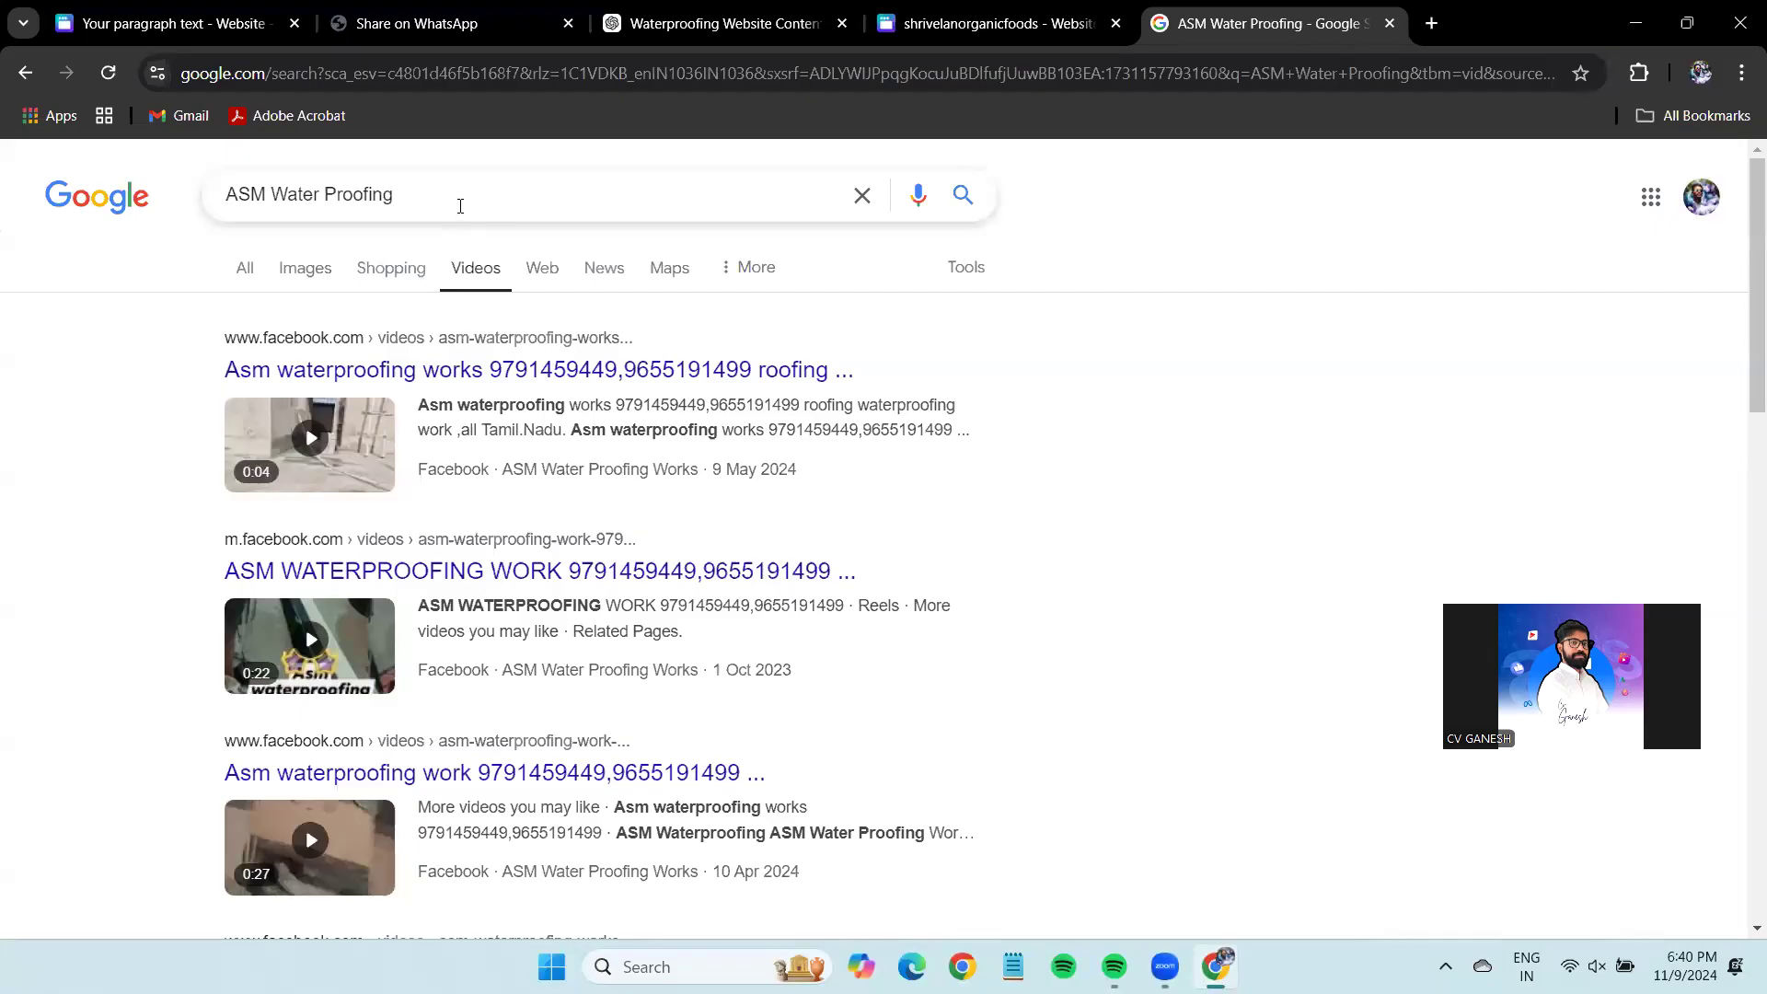
Go to youtube.com from the address bar suggestions.
{"action": "triple_click", "coordinate": [460, 206]}
{"action": "key", "text": "ctrl+c"}
{"action": "left_click", "coordinate": [363, 73]}
{"action": "type", "text": "y"}
{"action": "left_click", "coordinate": [257, 136]}
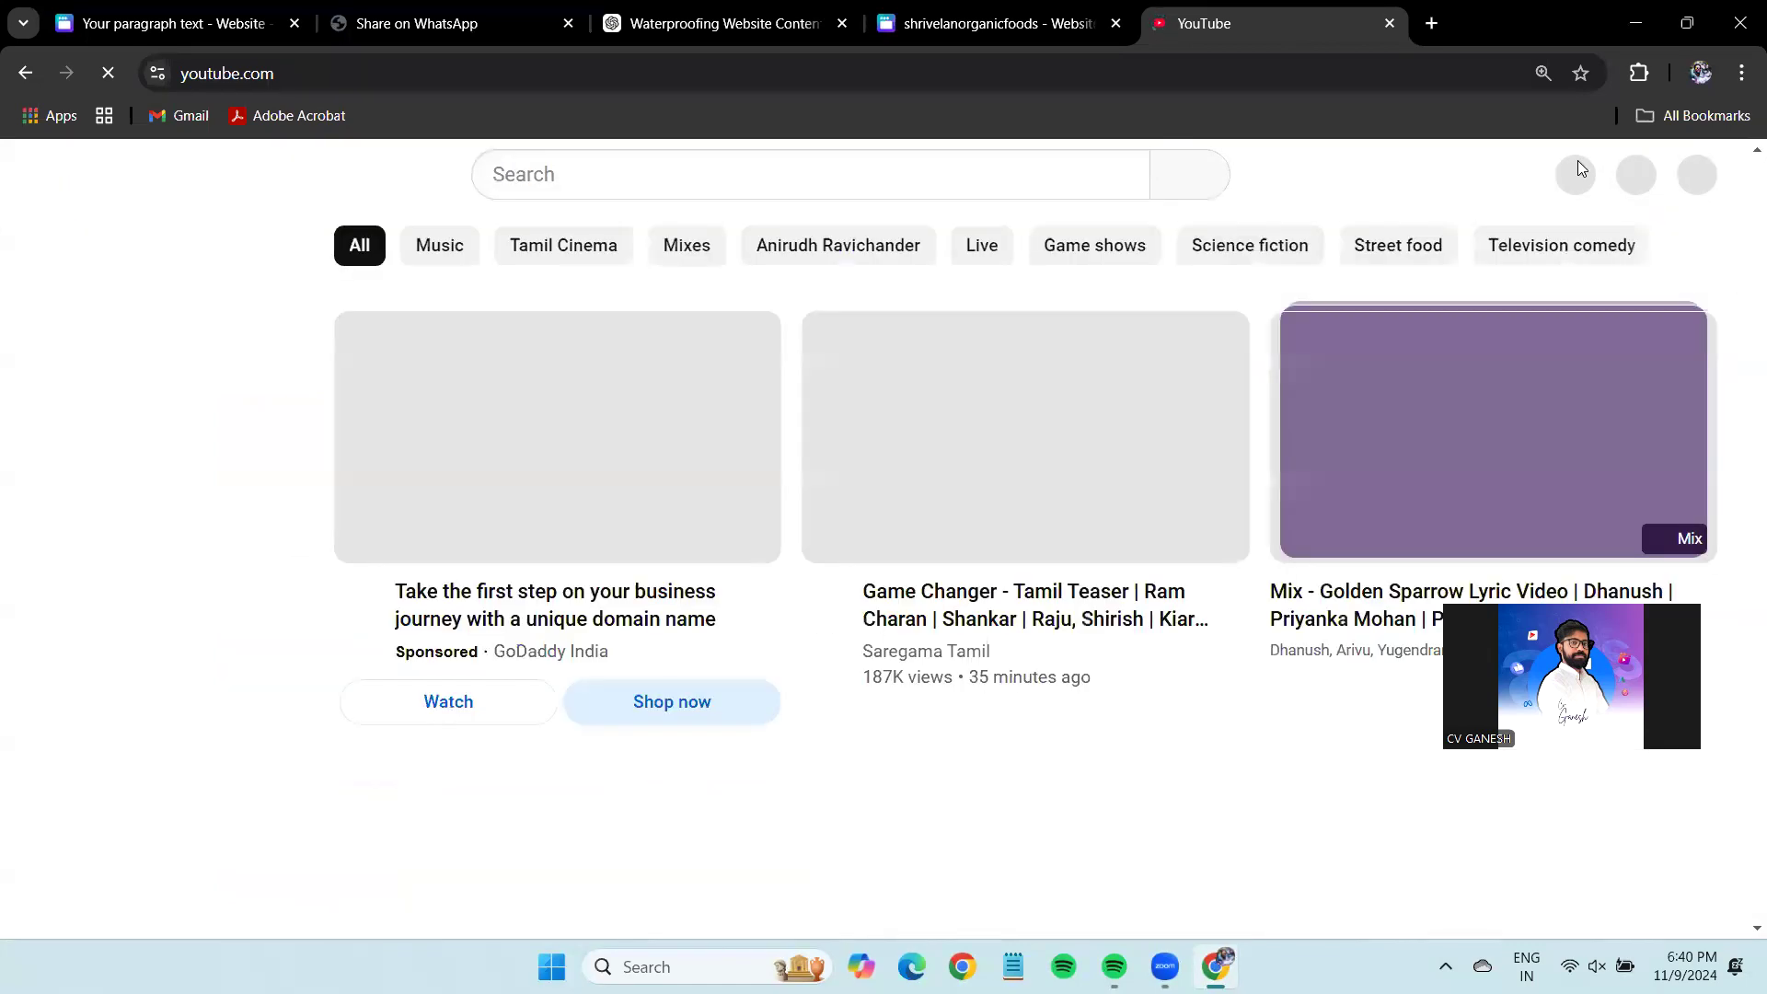
Search YouTube for ASM Water Proofing and browse the results.
{"action": "left_click", "coordinate": [631, 174]}
{"action": "key", "text": "ctrl+v"}
{"action": "key", "text": "Return"}
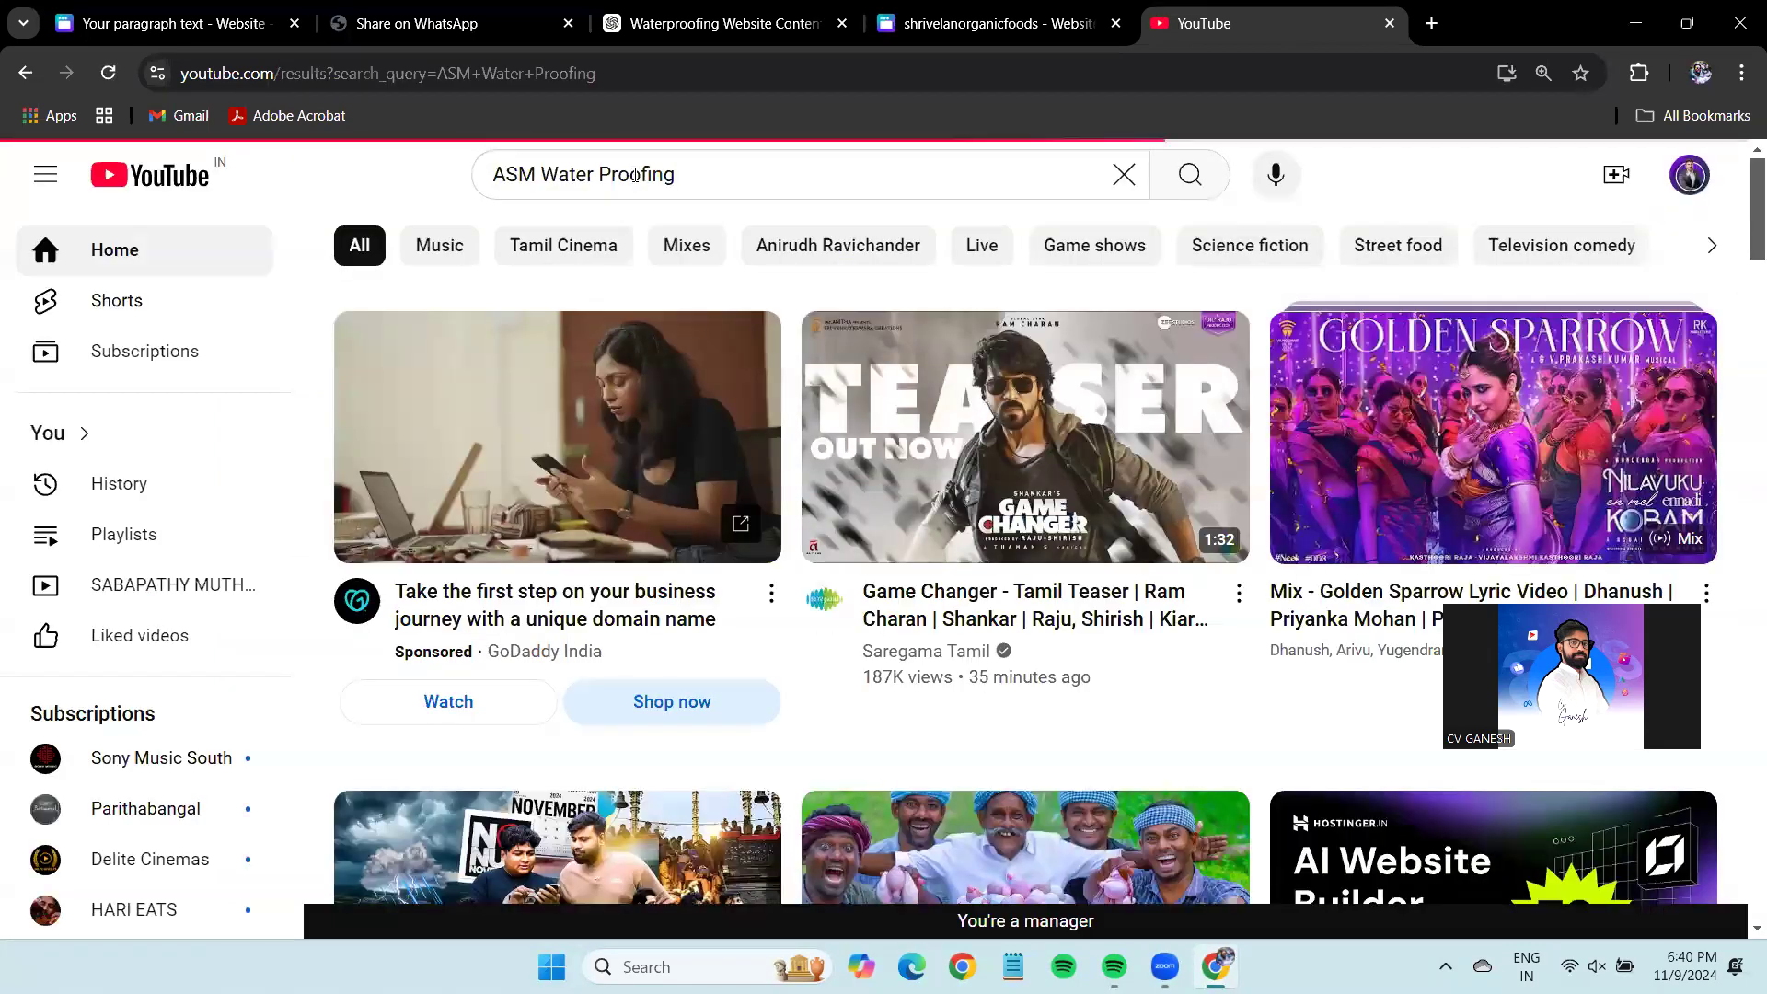
{"action": "scroll", "coordinate": [1100, 489], "scroll_direction": "down", "scroll_amount": 4}
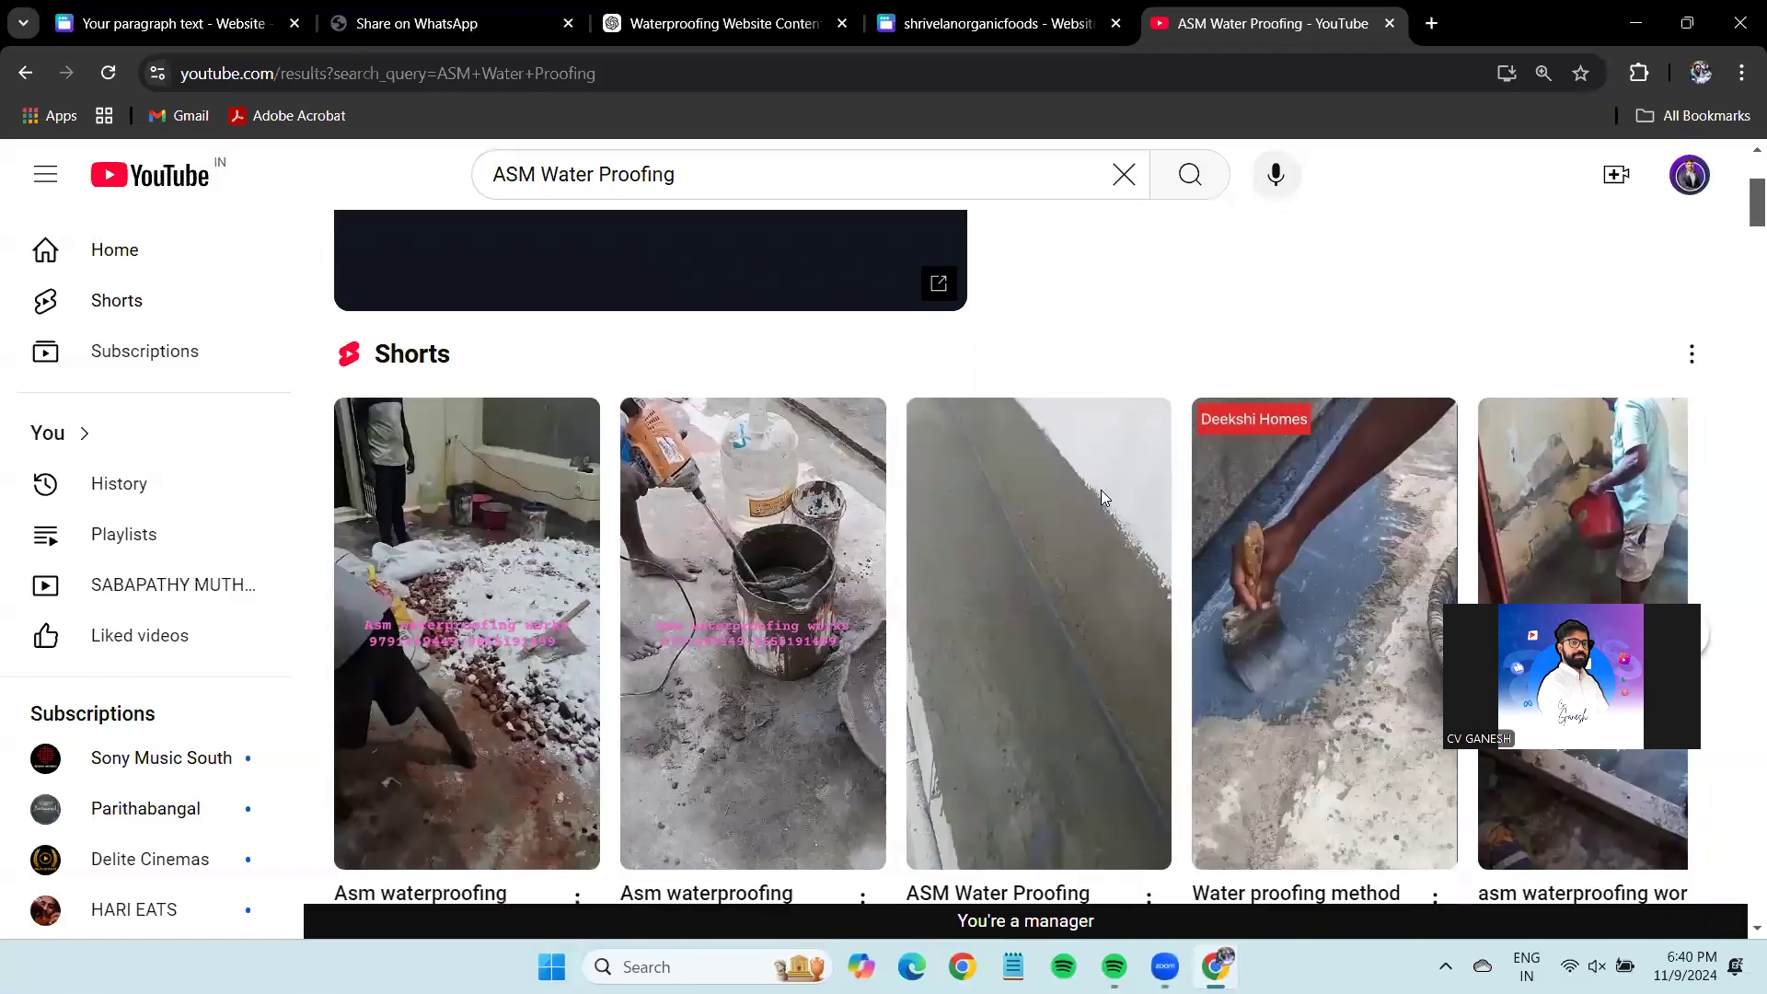
{"action": "scroll", "coordinate": [1101, 497], "scroll_direction": "down", "scroll_amount": 5}
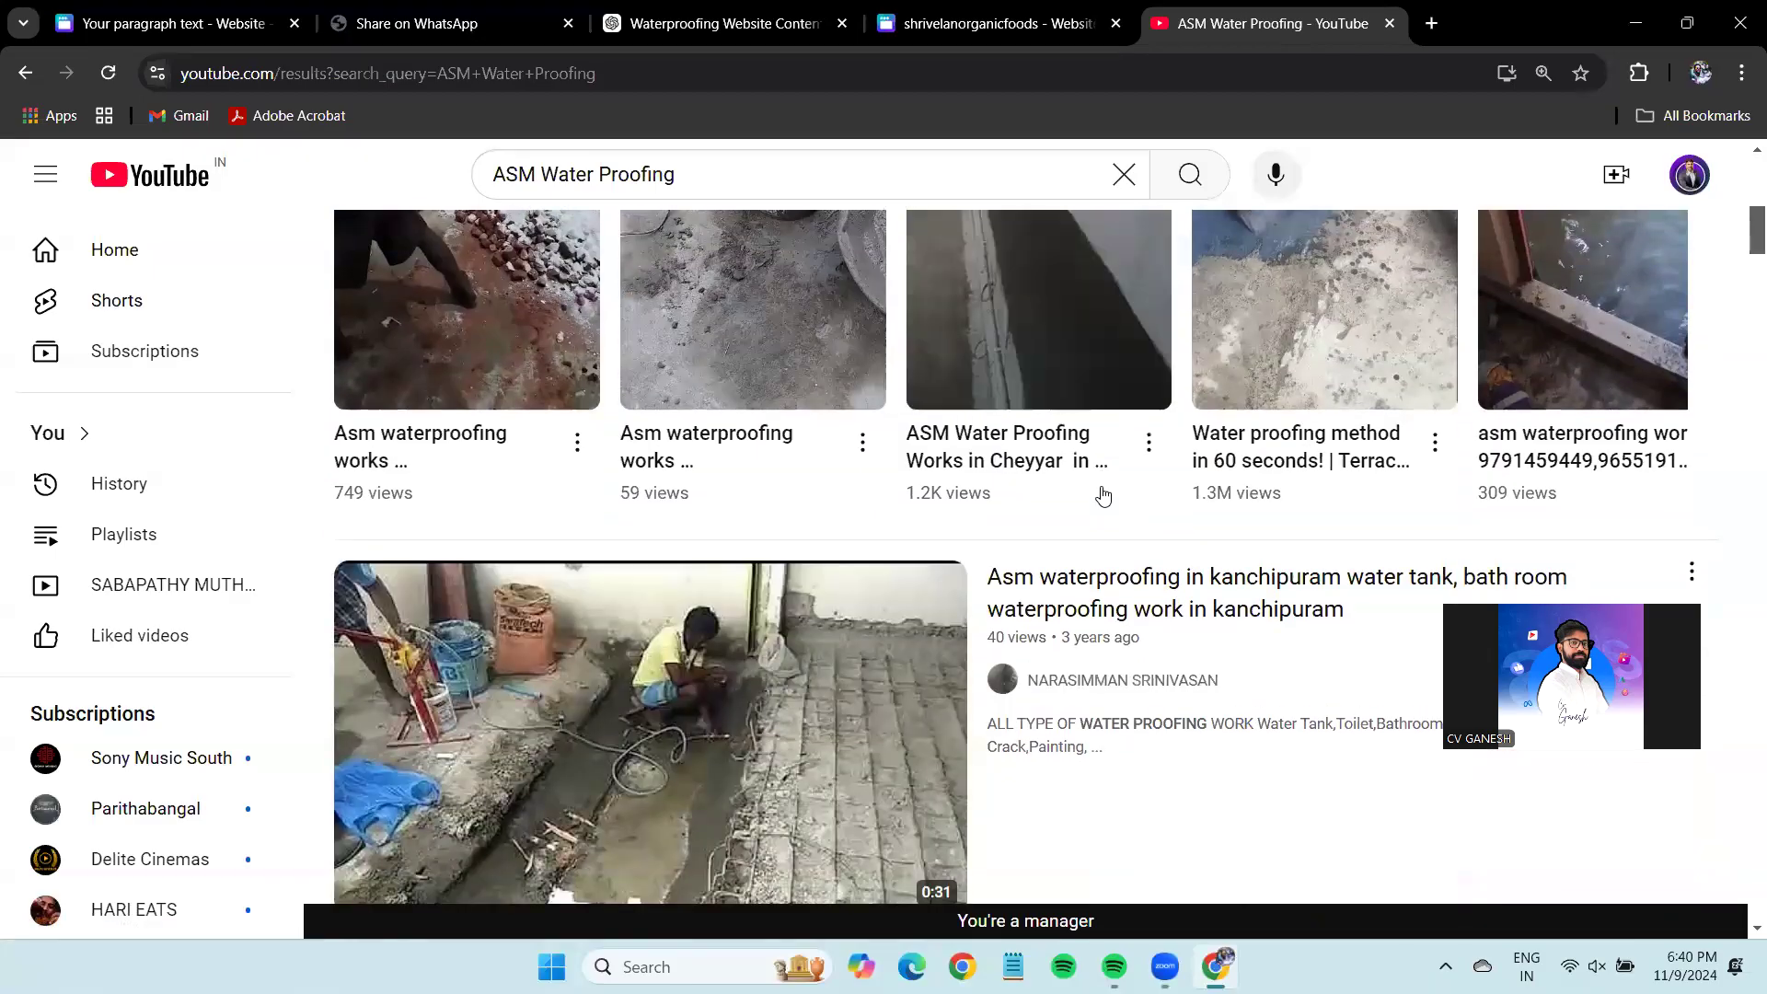
{"action": "scroll", "coordinate": [1102, 497], "scroll_direction": "up", "scroll_amount": 2}
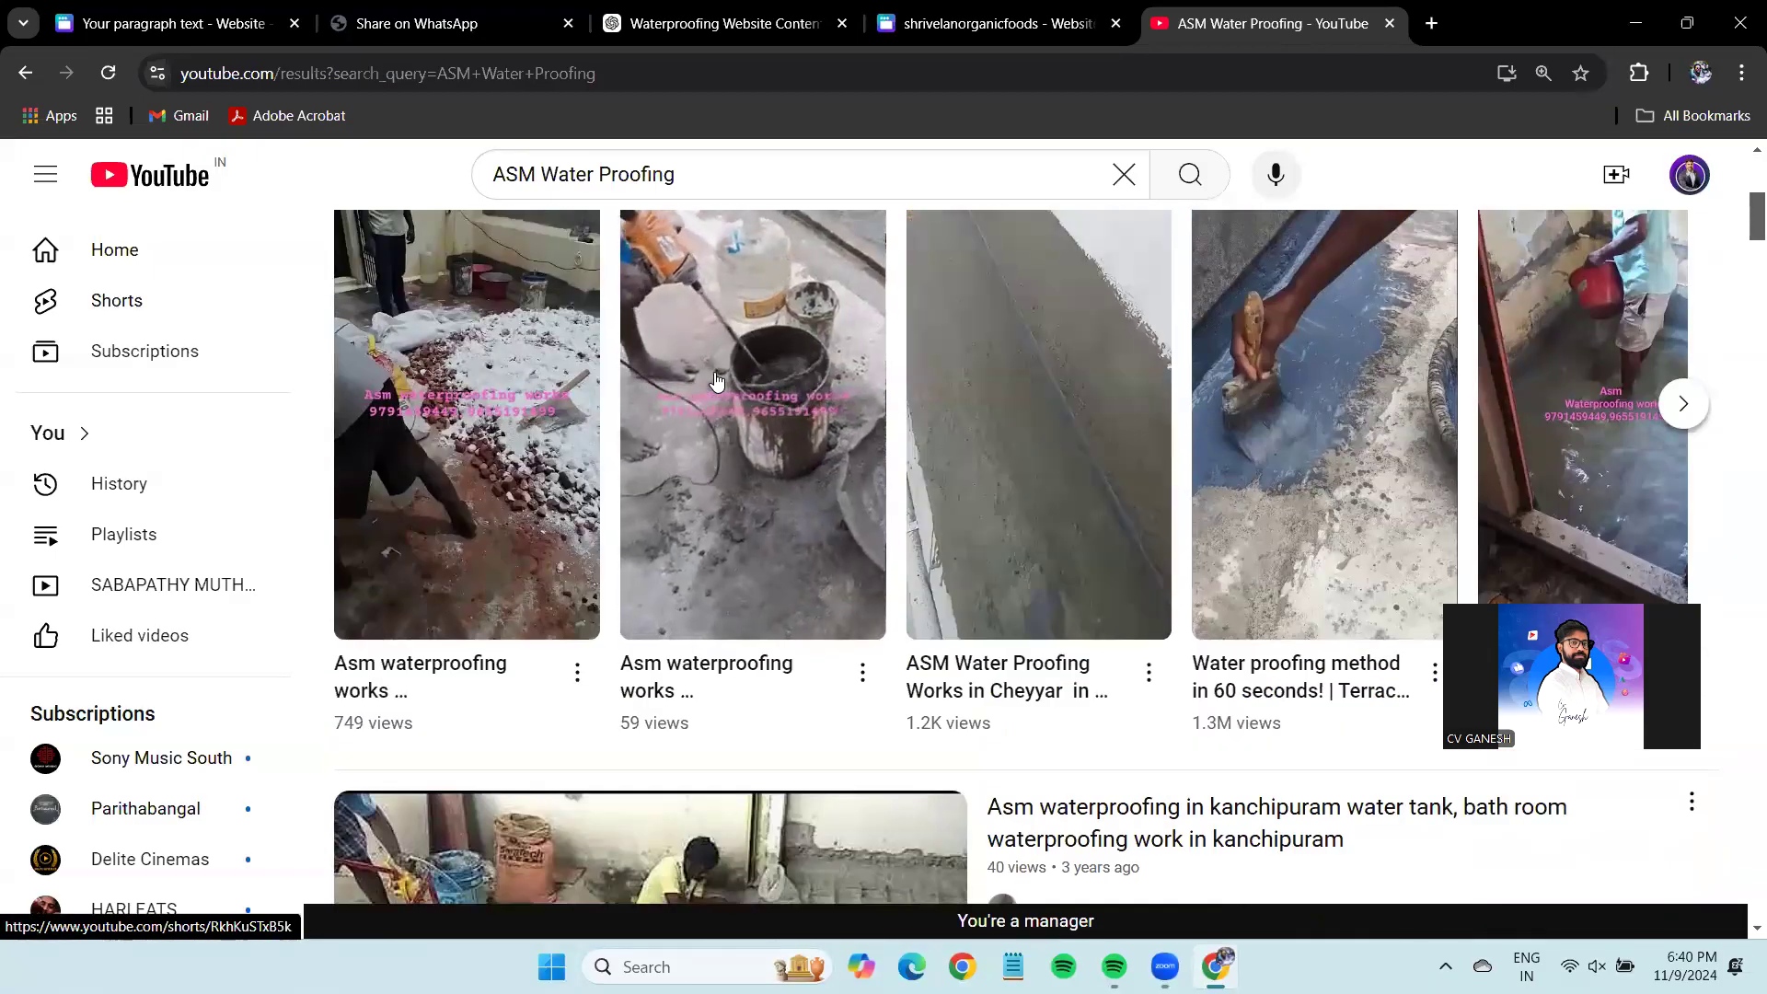
{"action": "scroll", "coordinate": [717, 380], "scroll_direction": "down", "scroll_amount": 12}
{"action": "scroll", "coordinate": [1225, 474], "scroll_direction": "up", "scroll_amount": 3}
{"action": "scroll", "coordinate": [1225, 474], "scroll_direction": "down", "scroll_amount": 4}
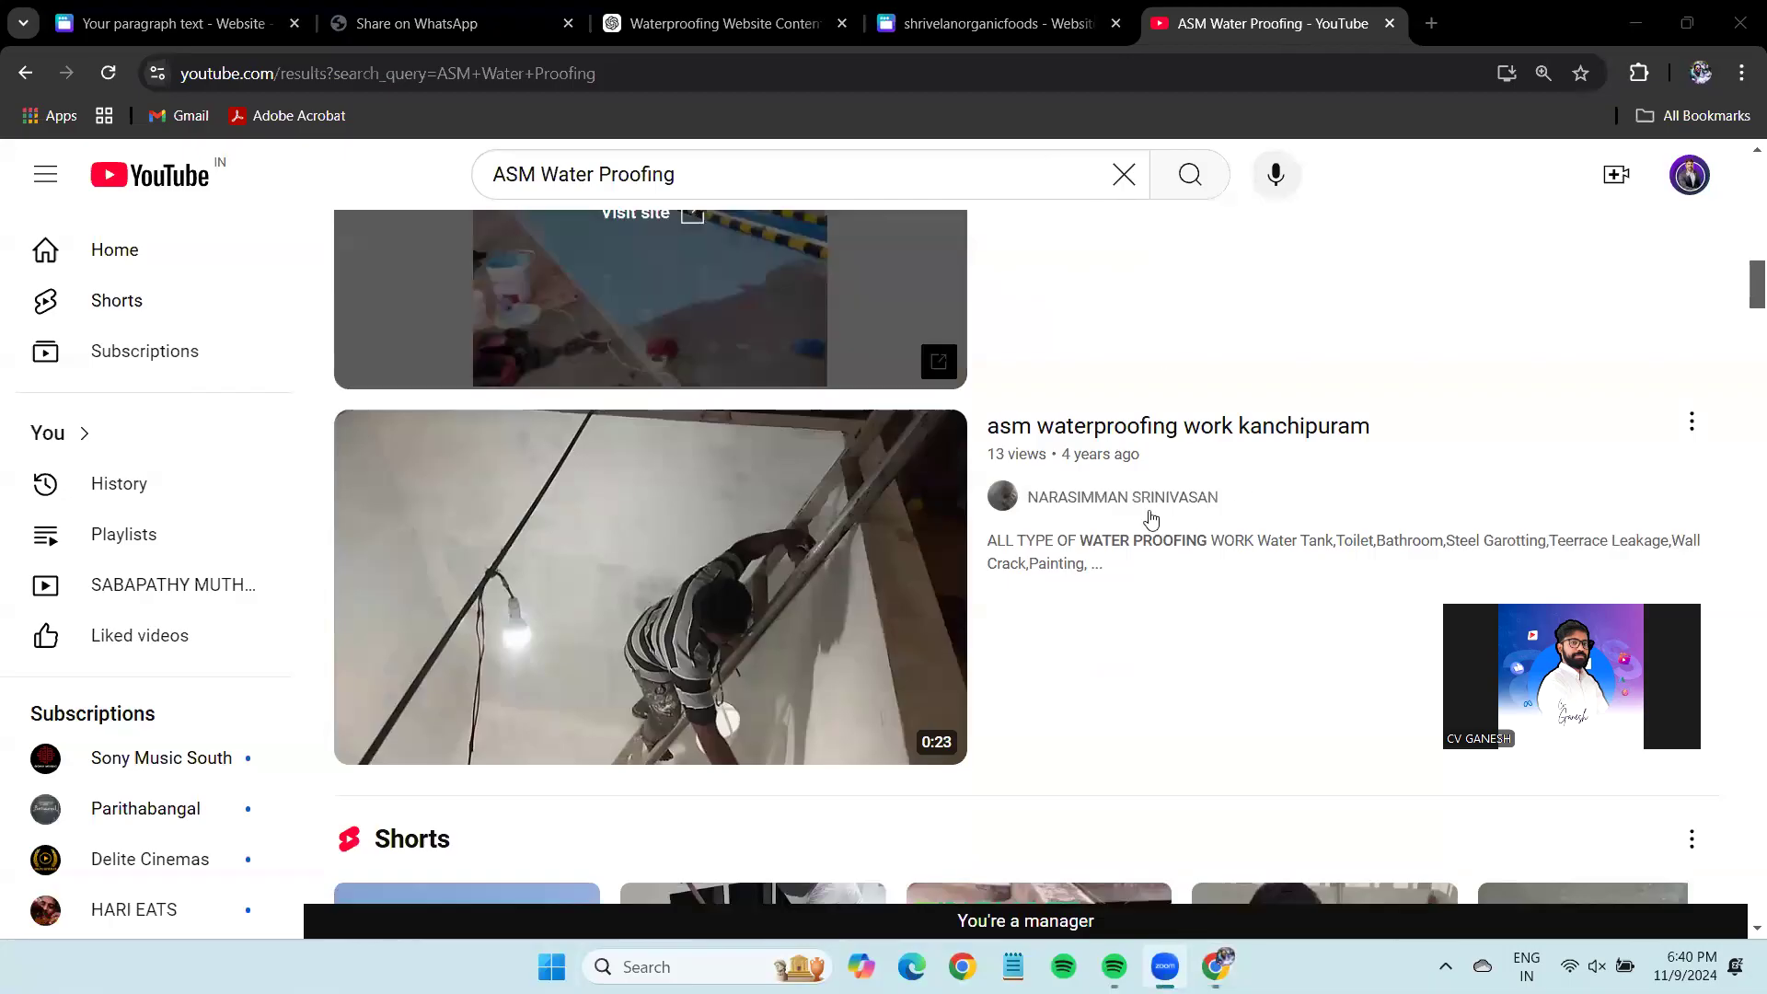
{"action": "scroll", "coordinate": [1151, 518], "scroll_direction": "down", "scroll_amount": 10}
{"action": "scroll", "coordinate": [1151, 517], "scroll_direction": "down", "scroll_amount": 5}
{"action": "scroll", "coordinate": [1153, 515], "scroll_direction": "up", "scroll_amount": 2}
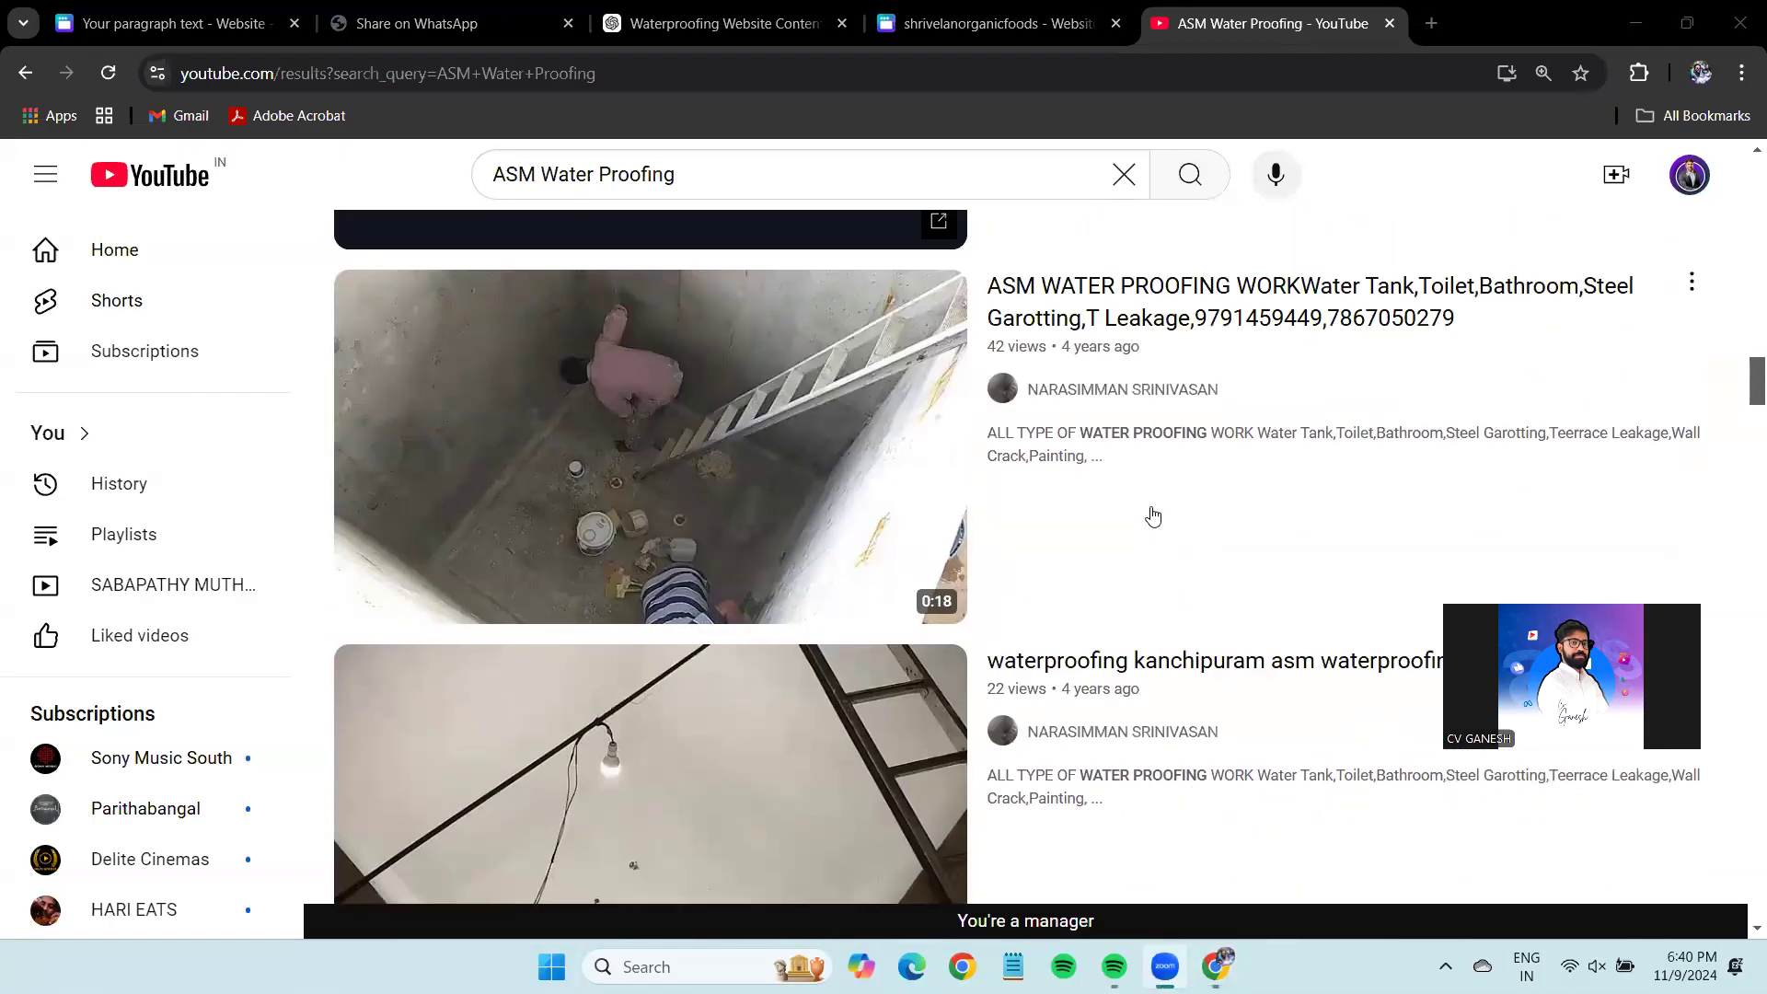
{"action": "scroll", "coordinate": [1153, 520], "scroll_direction": "up", "scroll_amount": 15}
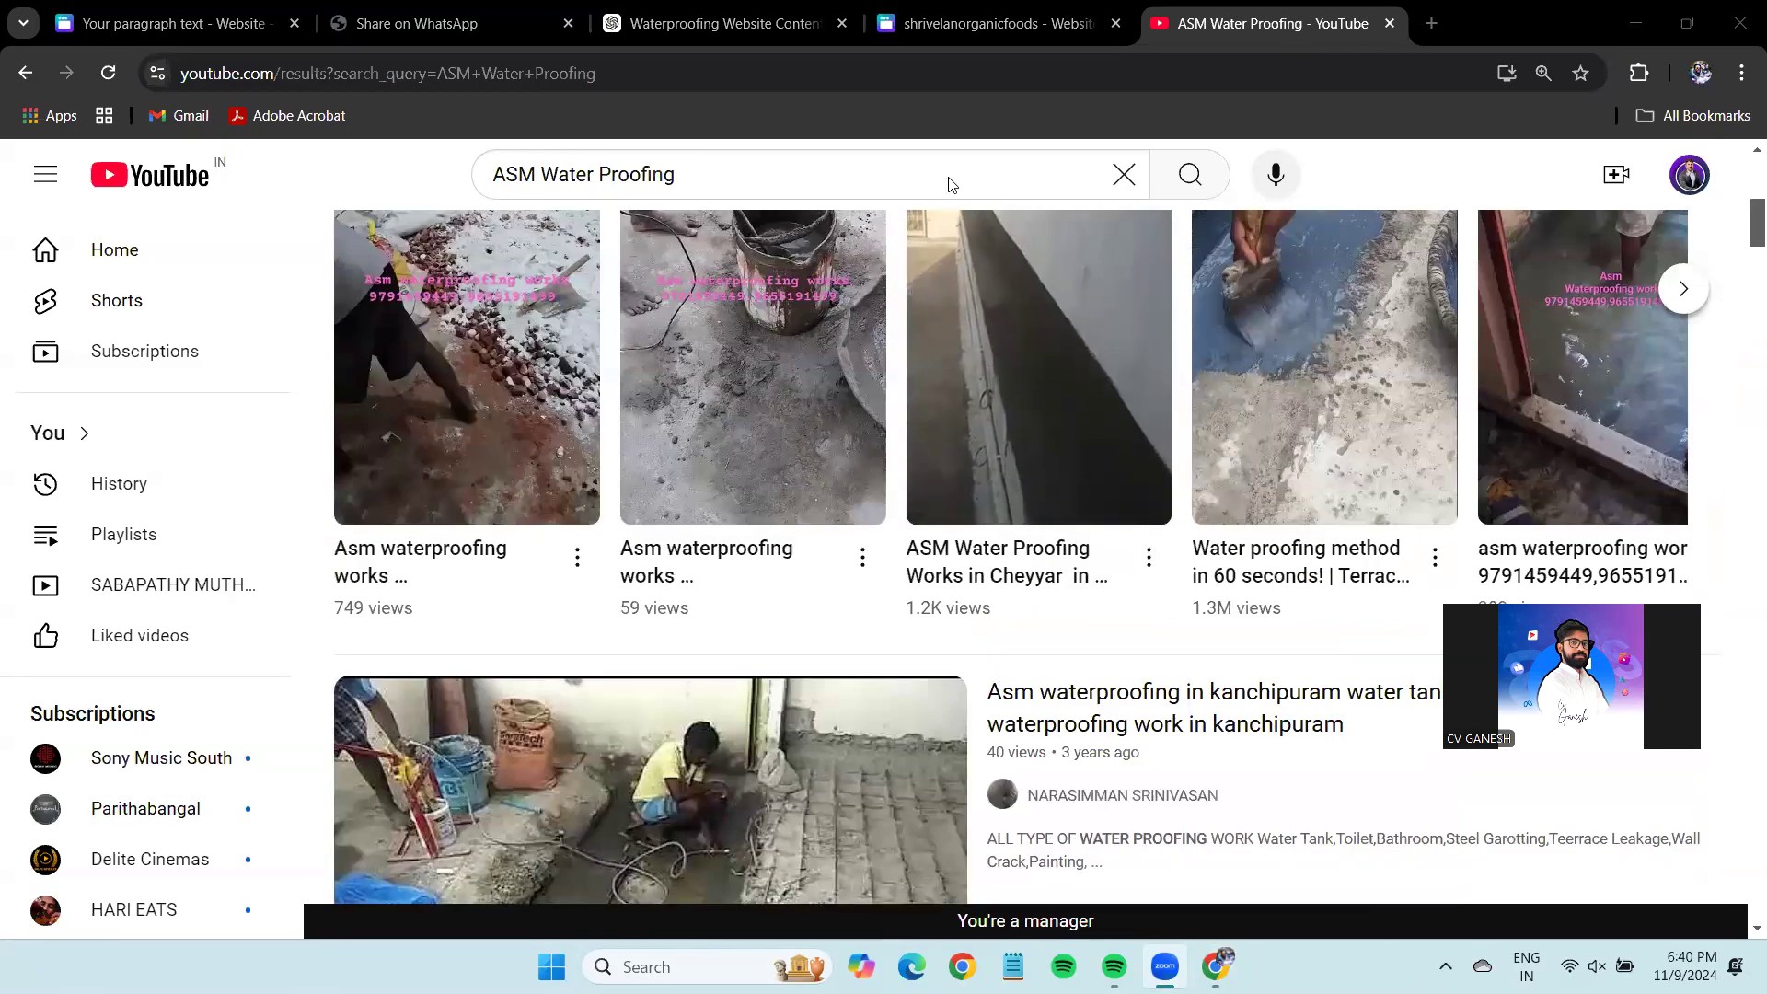
Play the first ASM waterproofing Short, copy its share link, and return to Canva.
{"action": "left_click", "coordinate": [528, 386]}
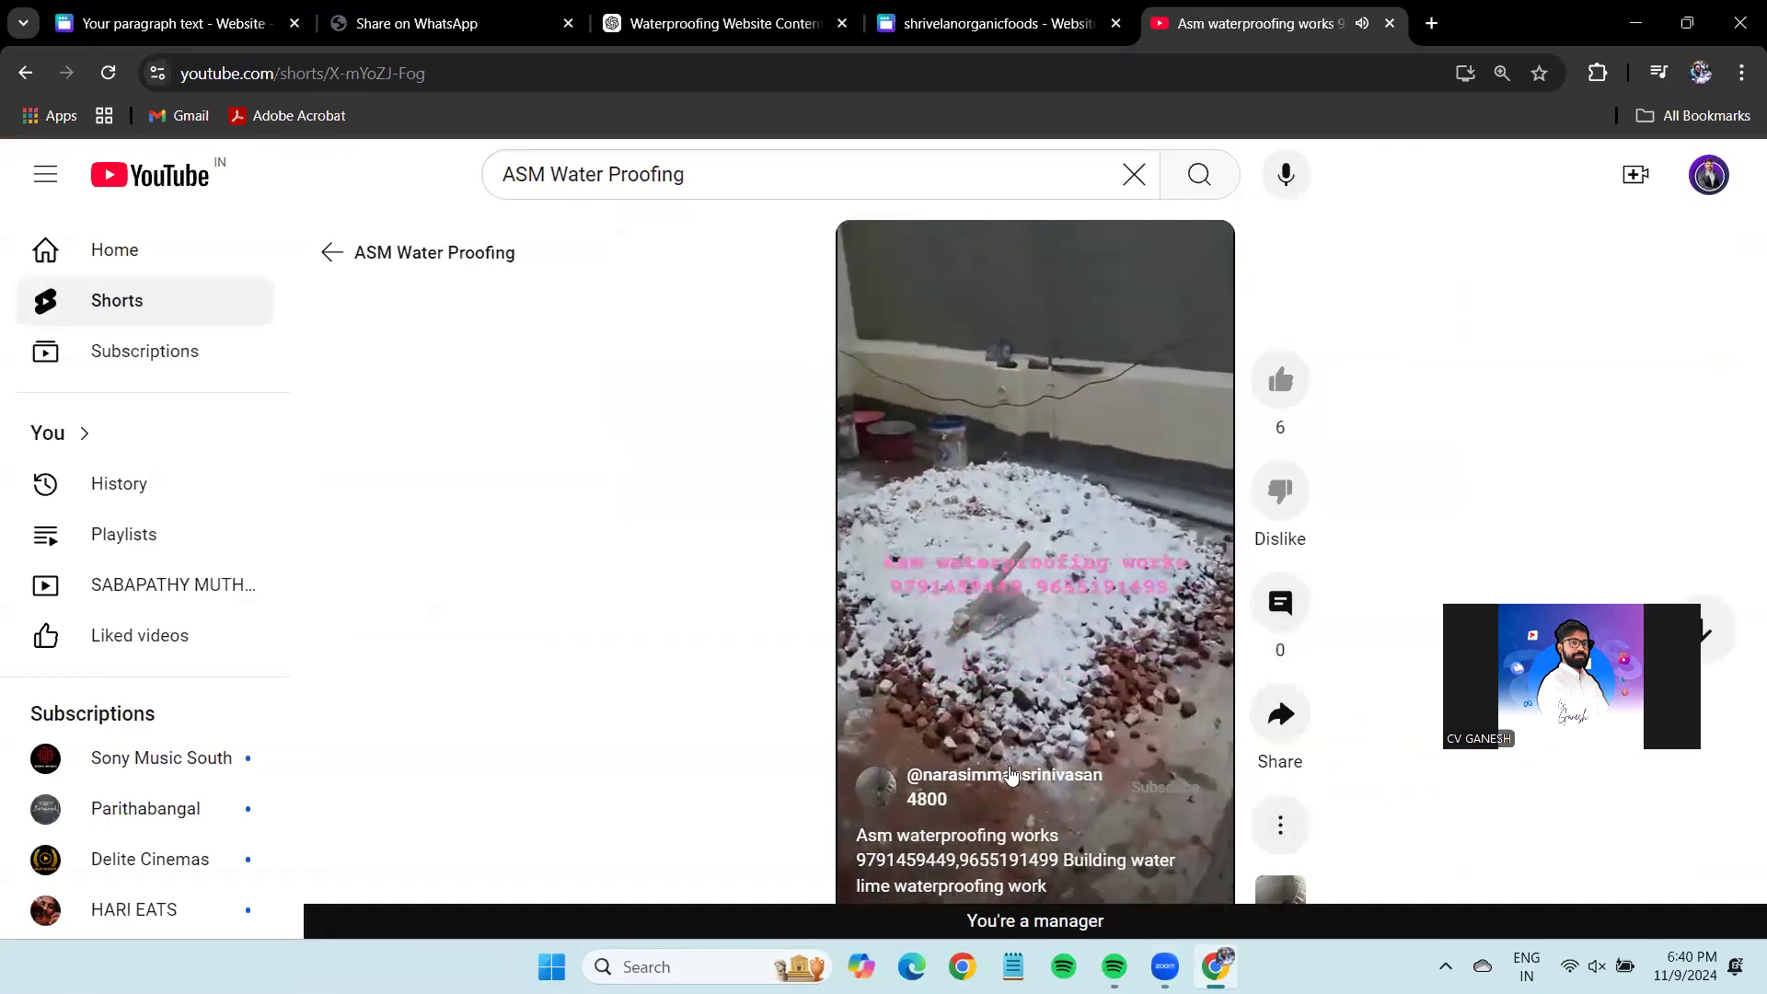
{"action": "mouse_move", "coordinate": [986, 462]}
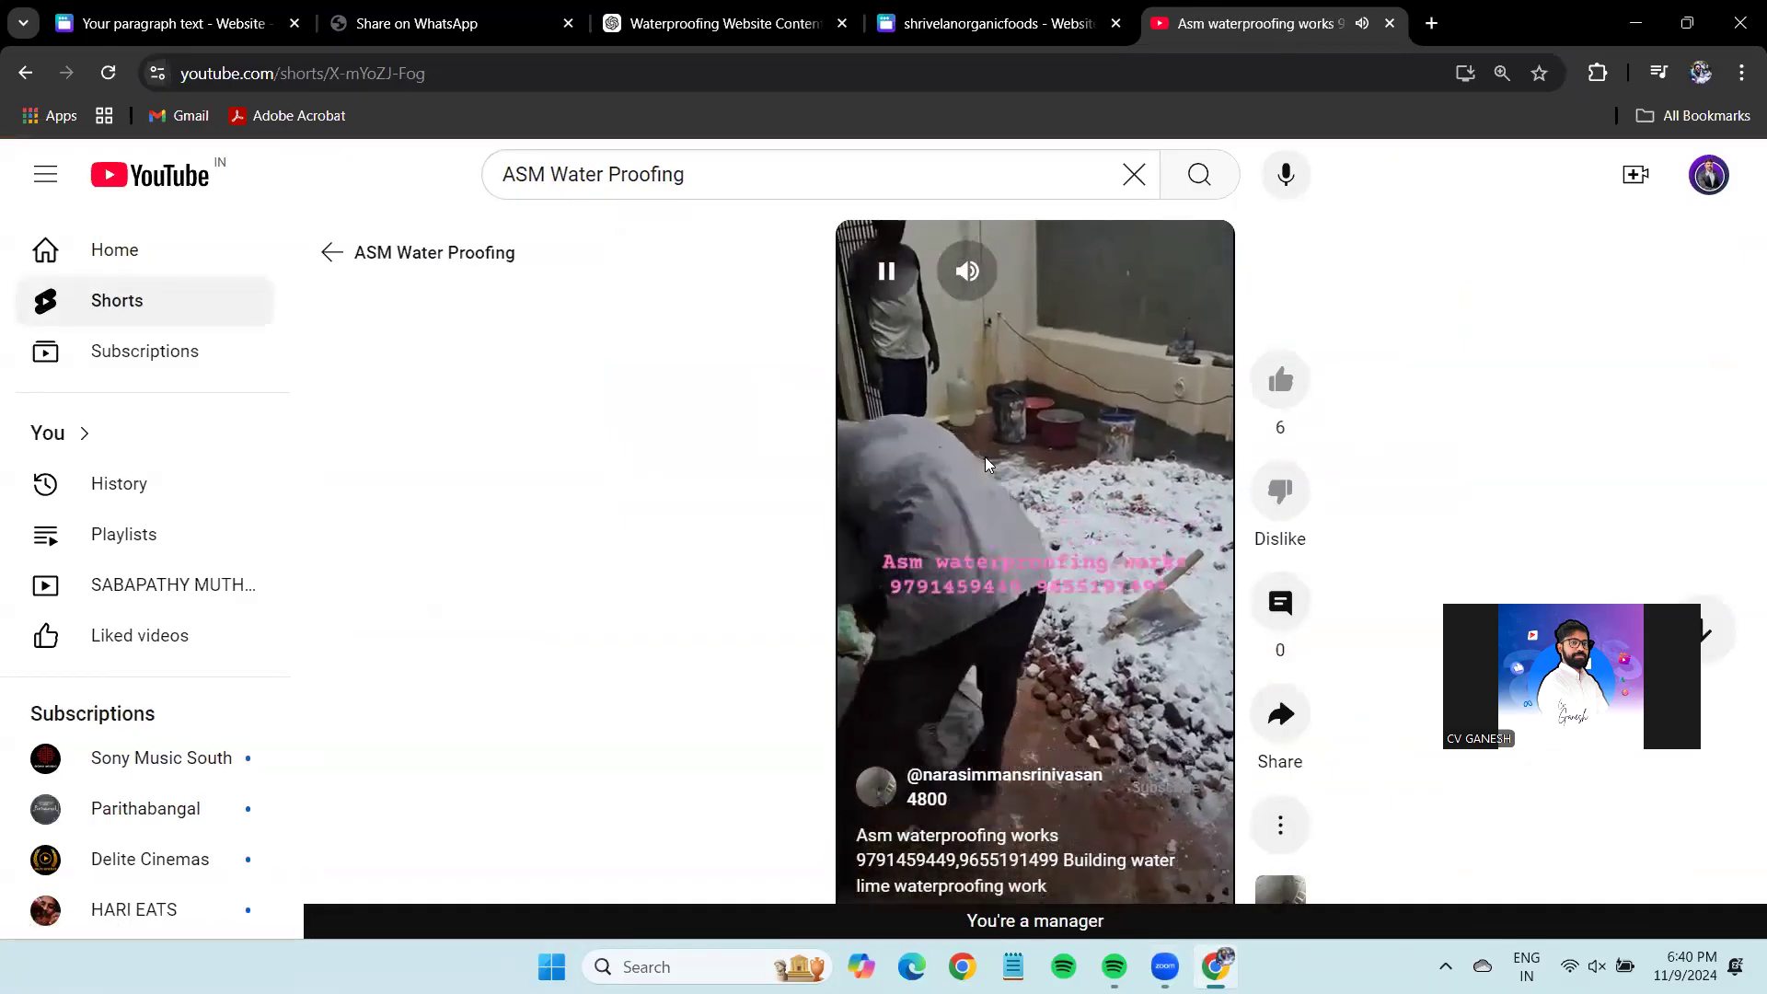
{"action": "left_click", "coordinate": [886, 290]}
{"action": "scroll", "coordinate": [950, 495], "scroll_direction": "down", "scroll_amount": 1}
{"action": "scroll", "coordinate": [963, 506], "scroll_direction": "up", "scroll_amount": 1}
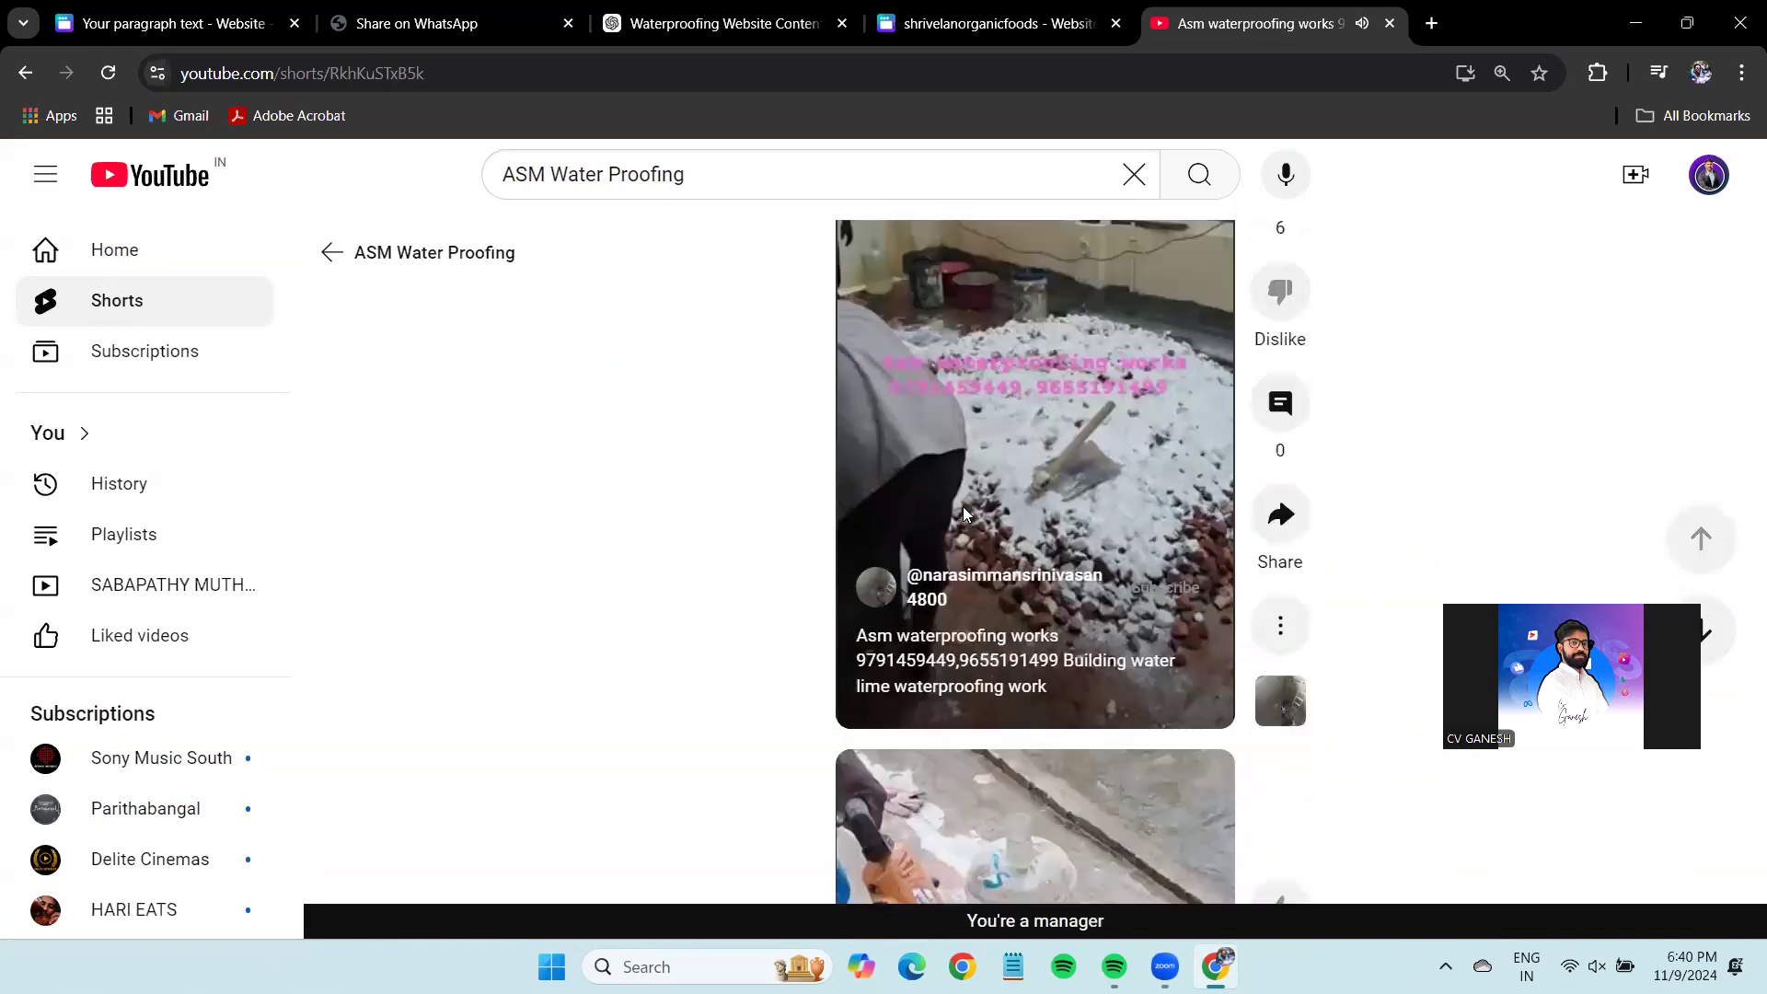
{"action": "left_click", "coordinate": [1286, 719]}
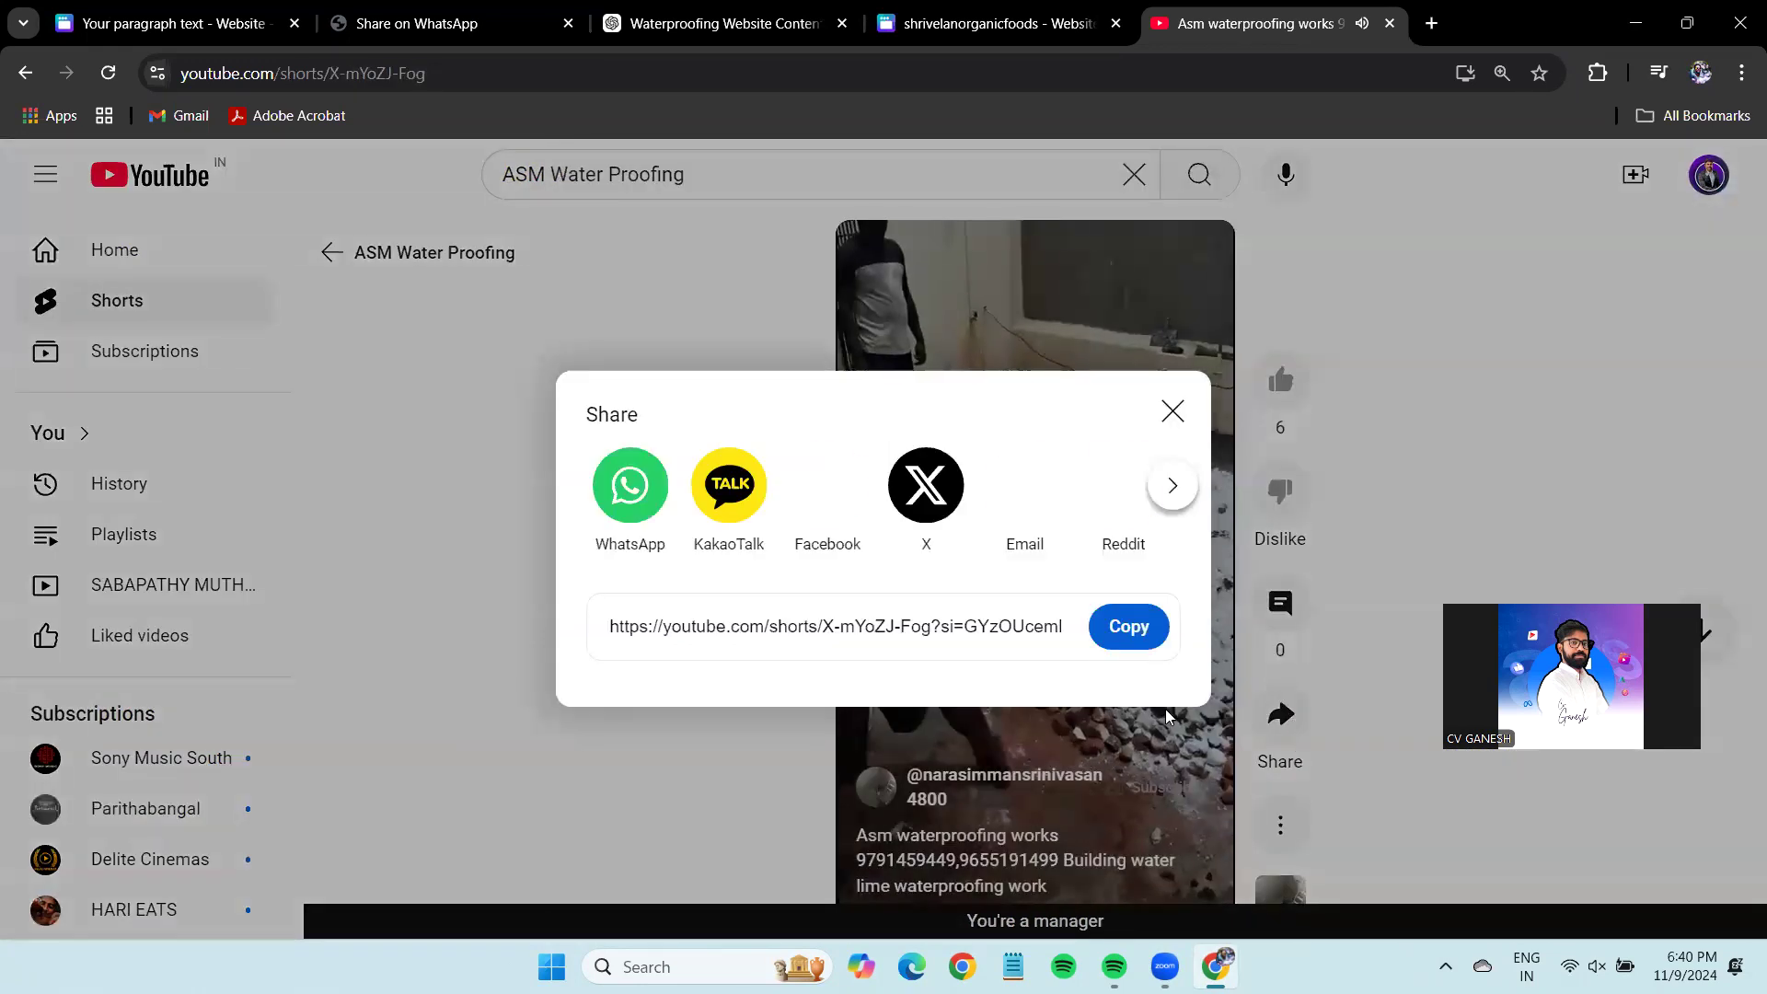
{"action": "left_click", "coordinate": [1128, 626]}
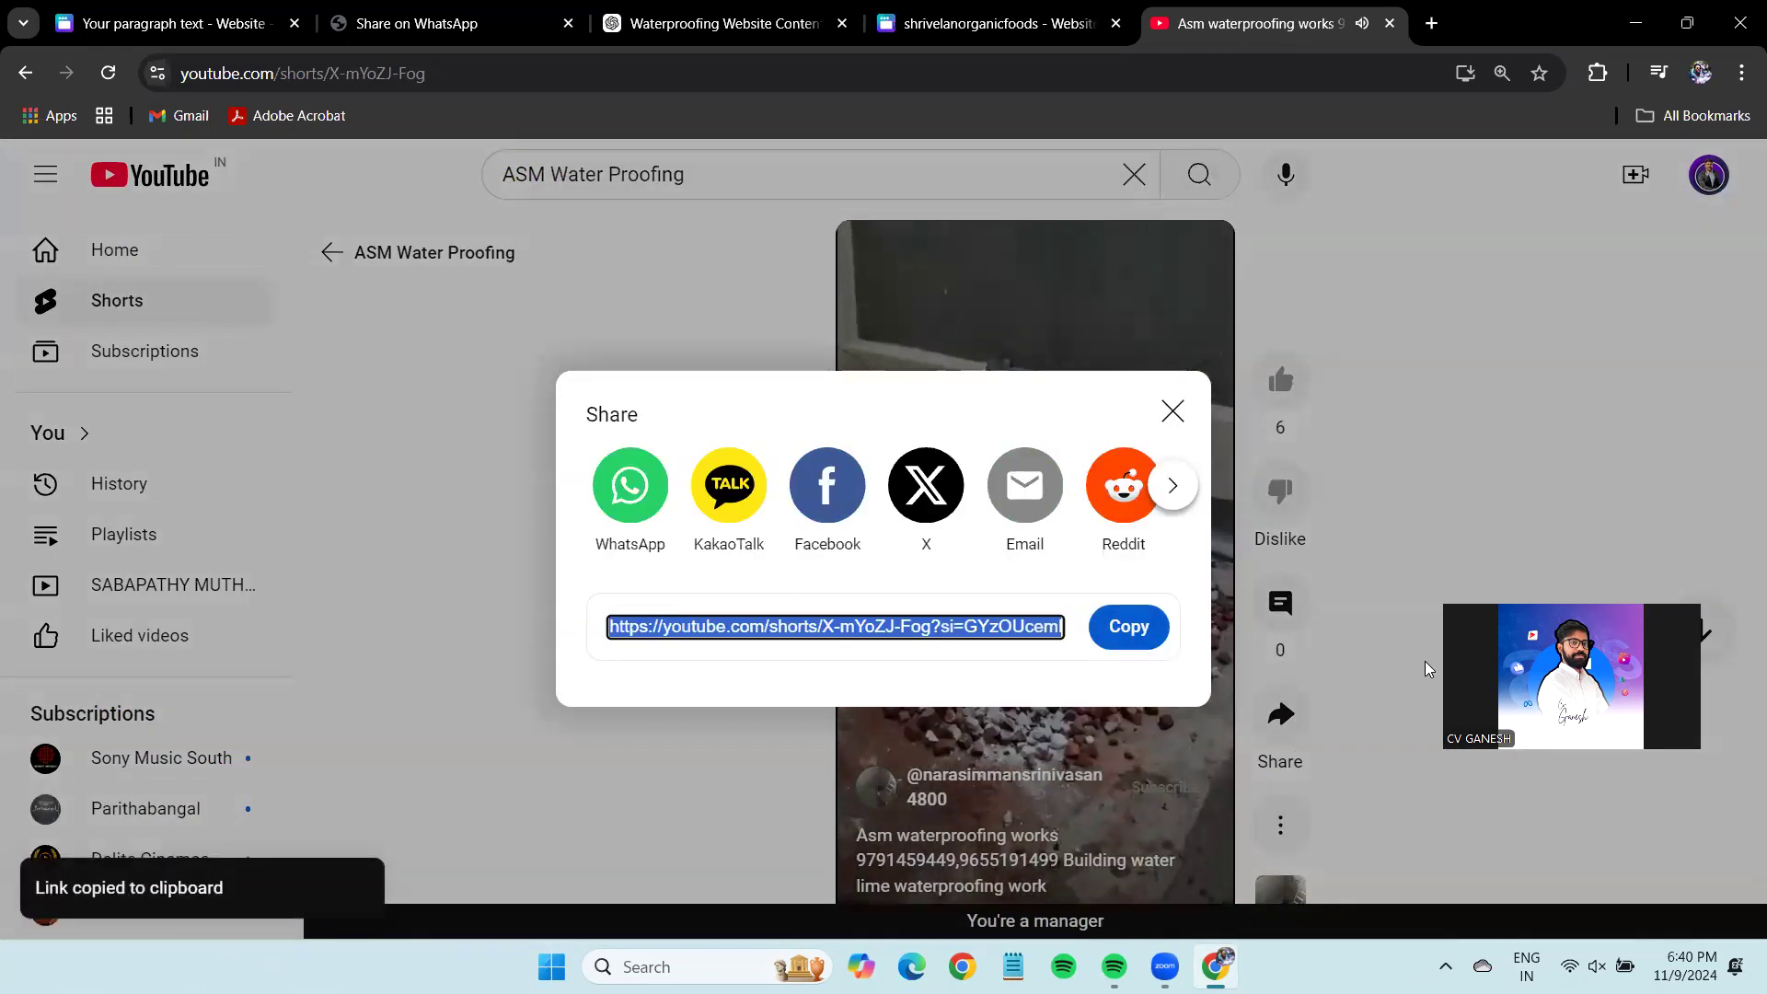
{"action": "left_click", "coordinate": [177, 7]}
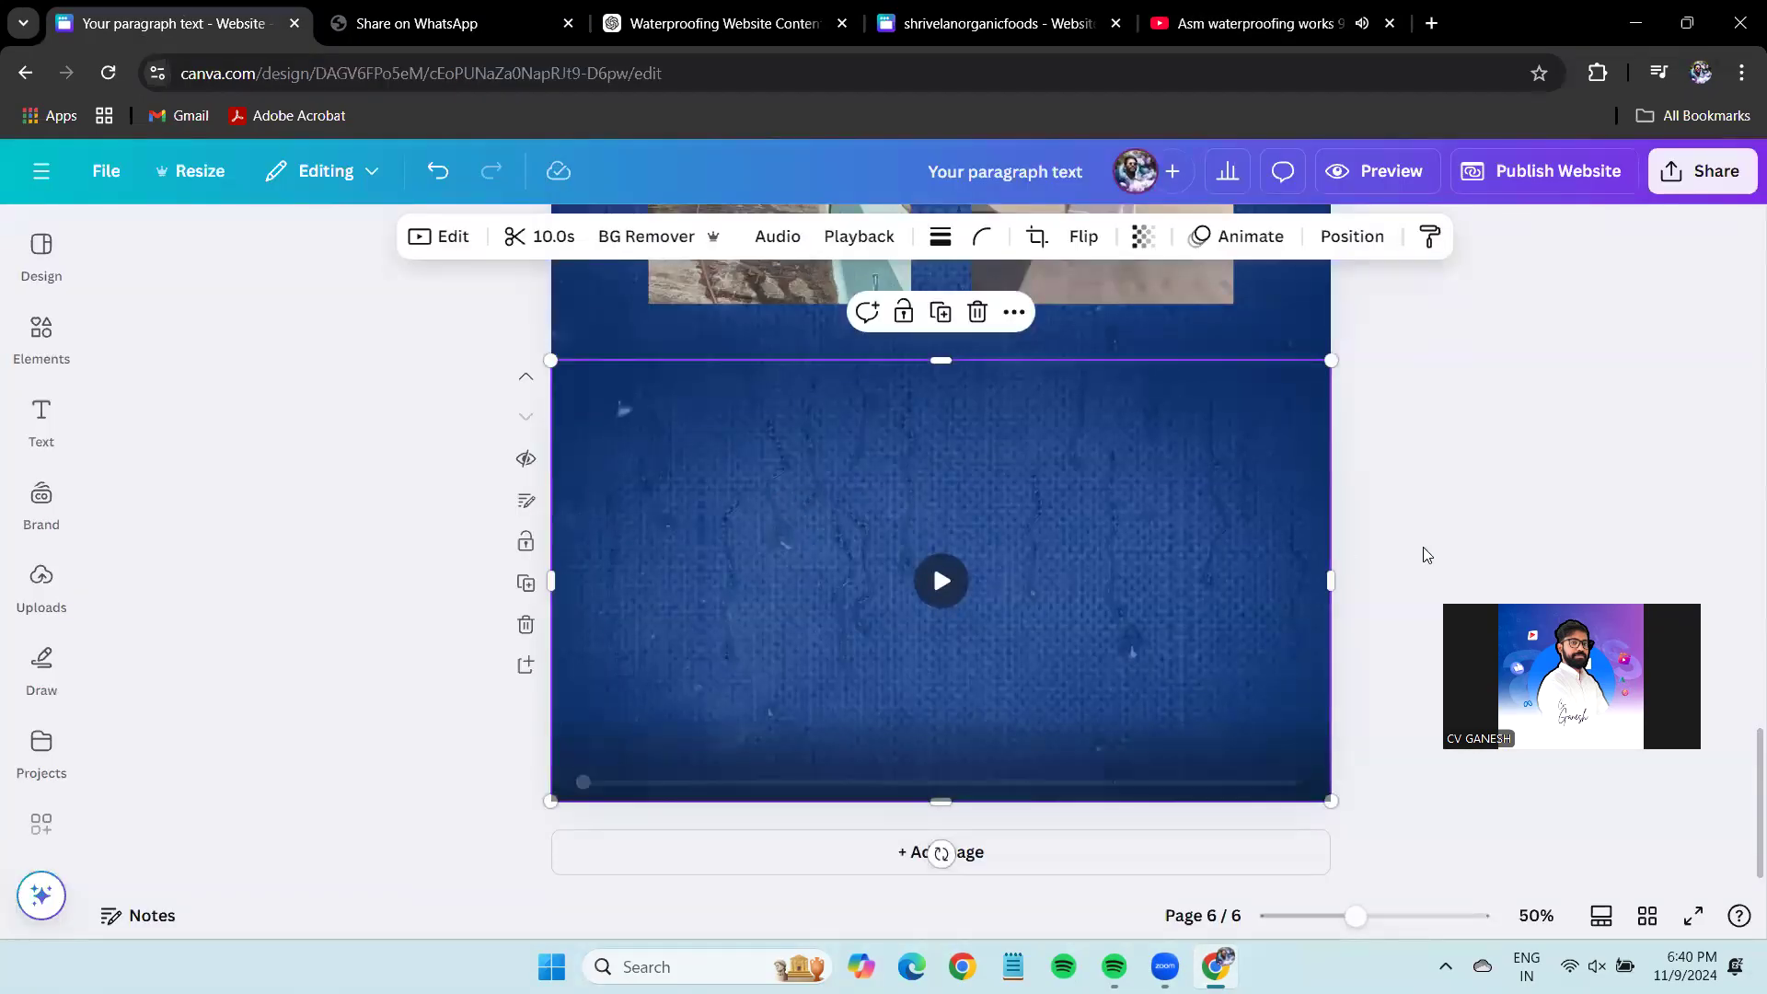
Embed the copied waterproofing Short on page 6 and shrink it to a small portrait video.
{"action": "key", "text": "ctrl+v"}
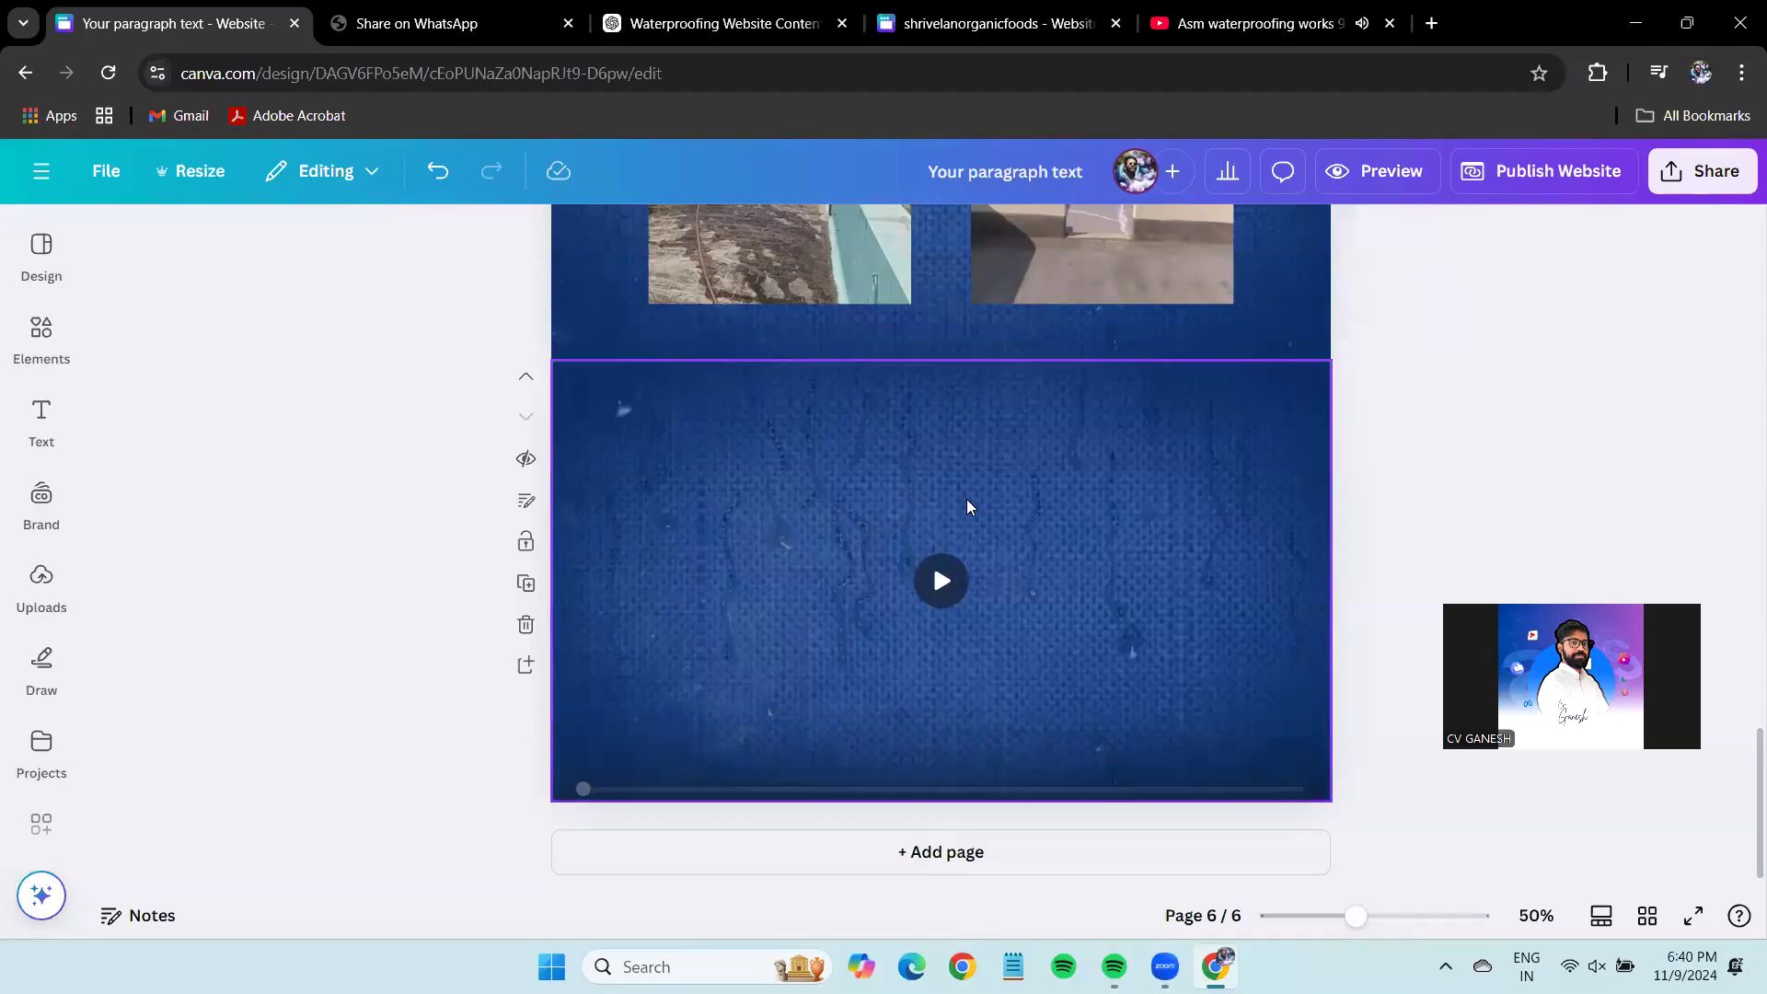
{"action": "left_click", "coordinate": [437, 187]}
{"action": "left_click", "coordinate": [370, 485]}
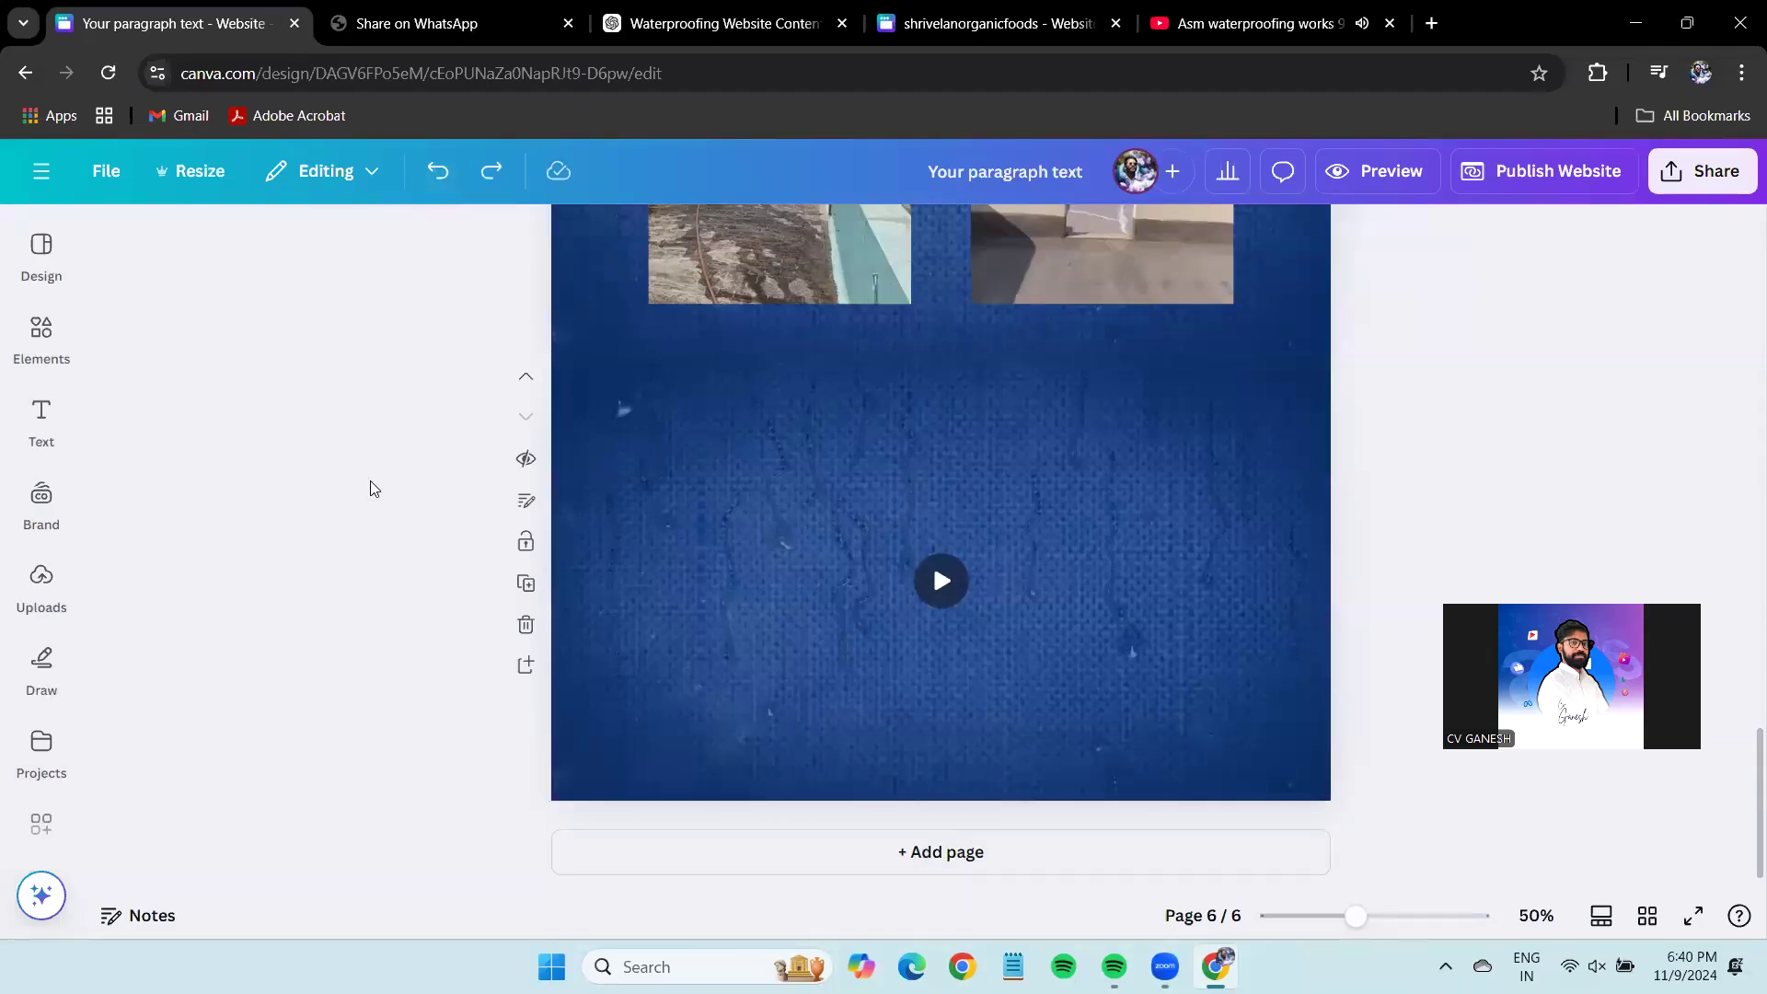
{"action": "key", "text": "ctrl+y"}
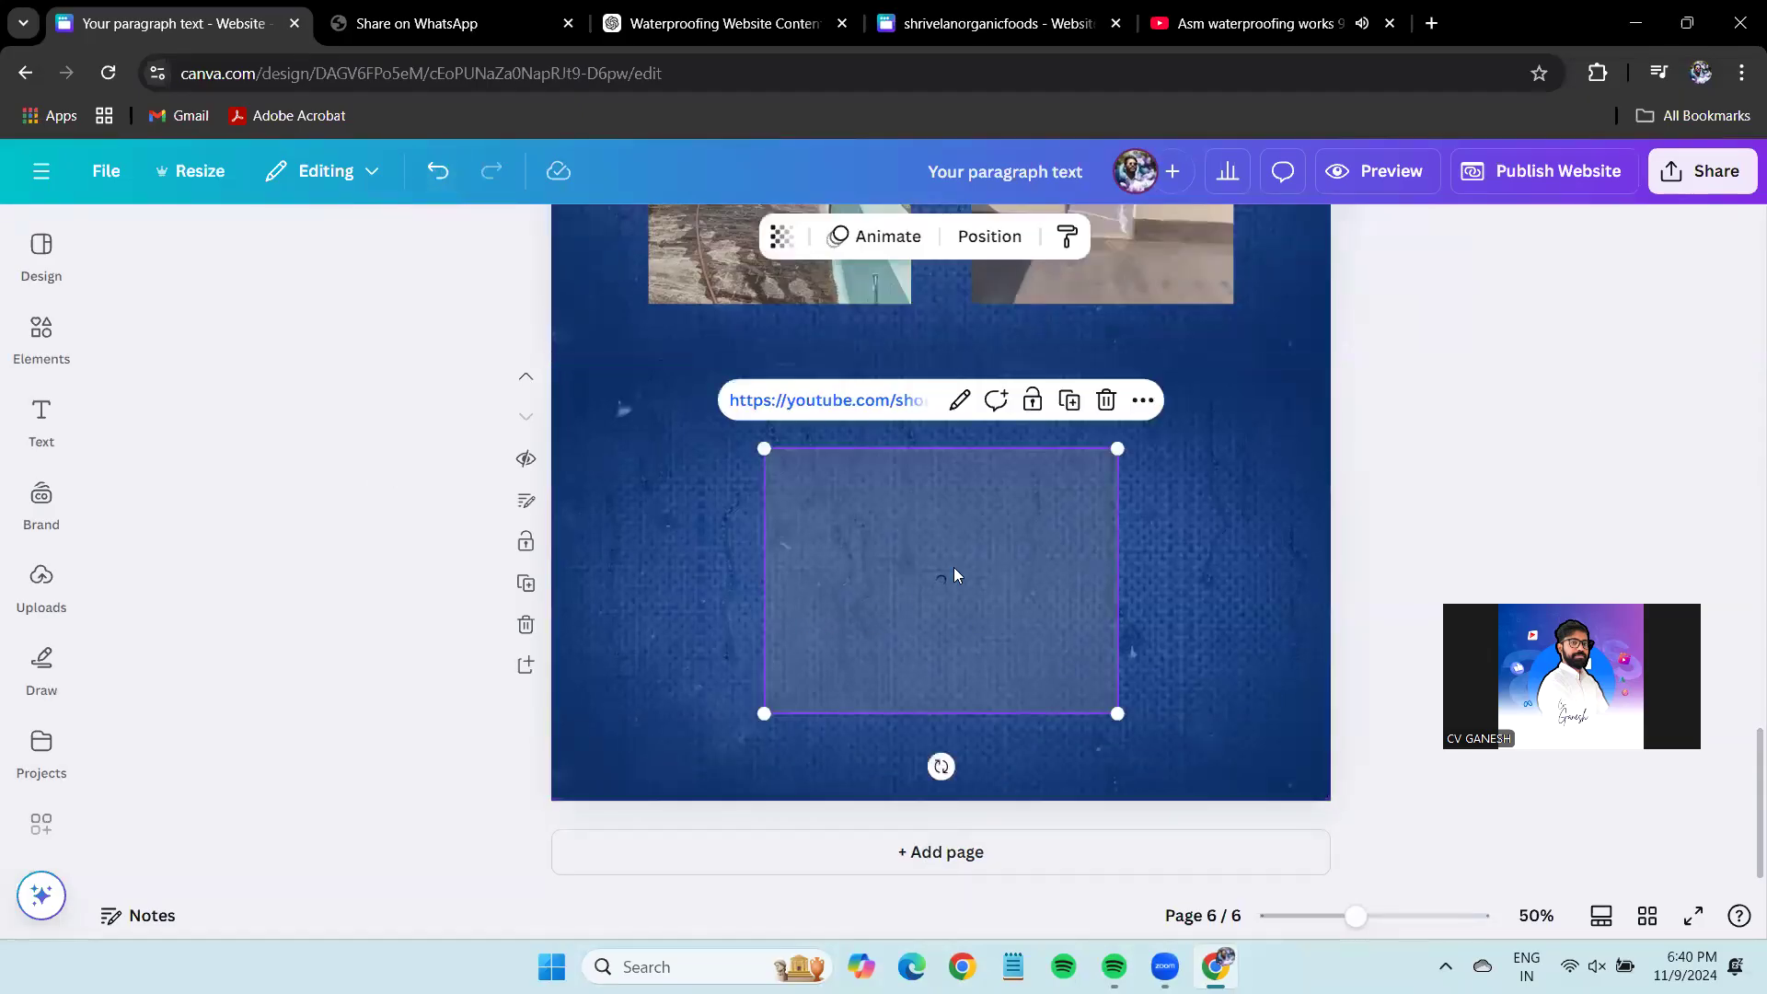
{"action": "left_click_drag", "start_coordinate": [985, 348], "coordinate": [739, 396]}
{"action": "left_click", "coordinate": [1485, 402]}
{"action": "left_click", "coordinate": [1261, 23]}
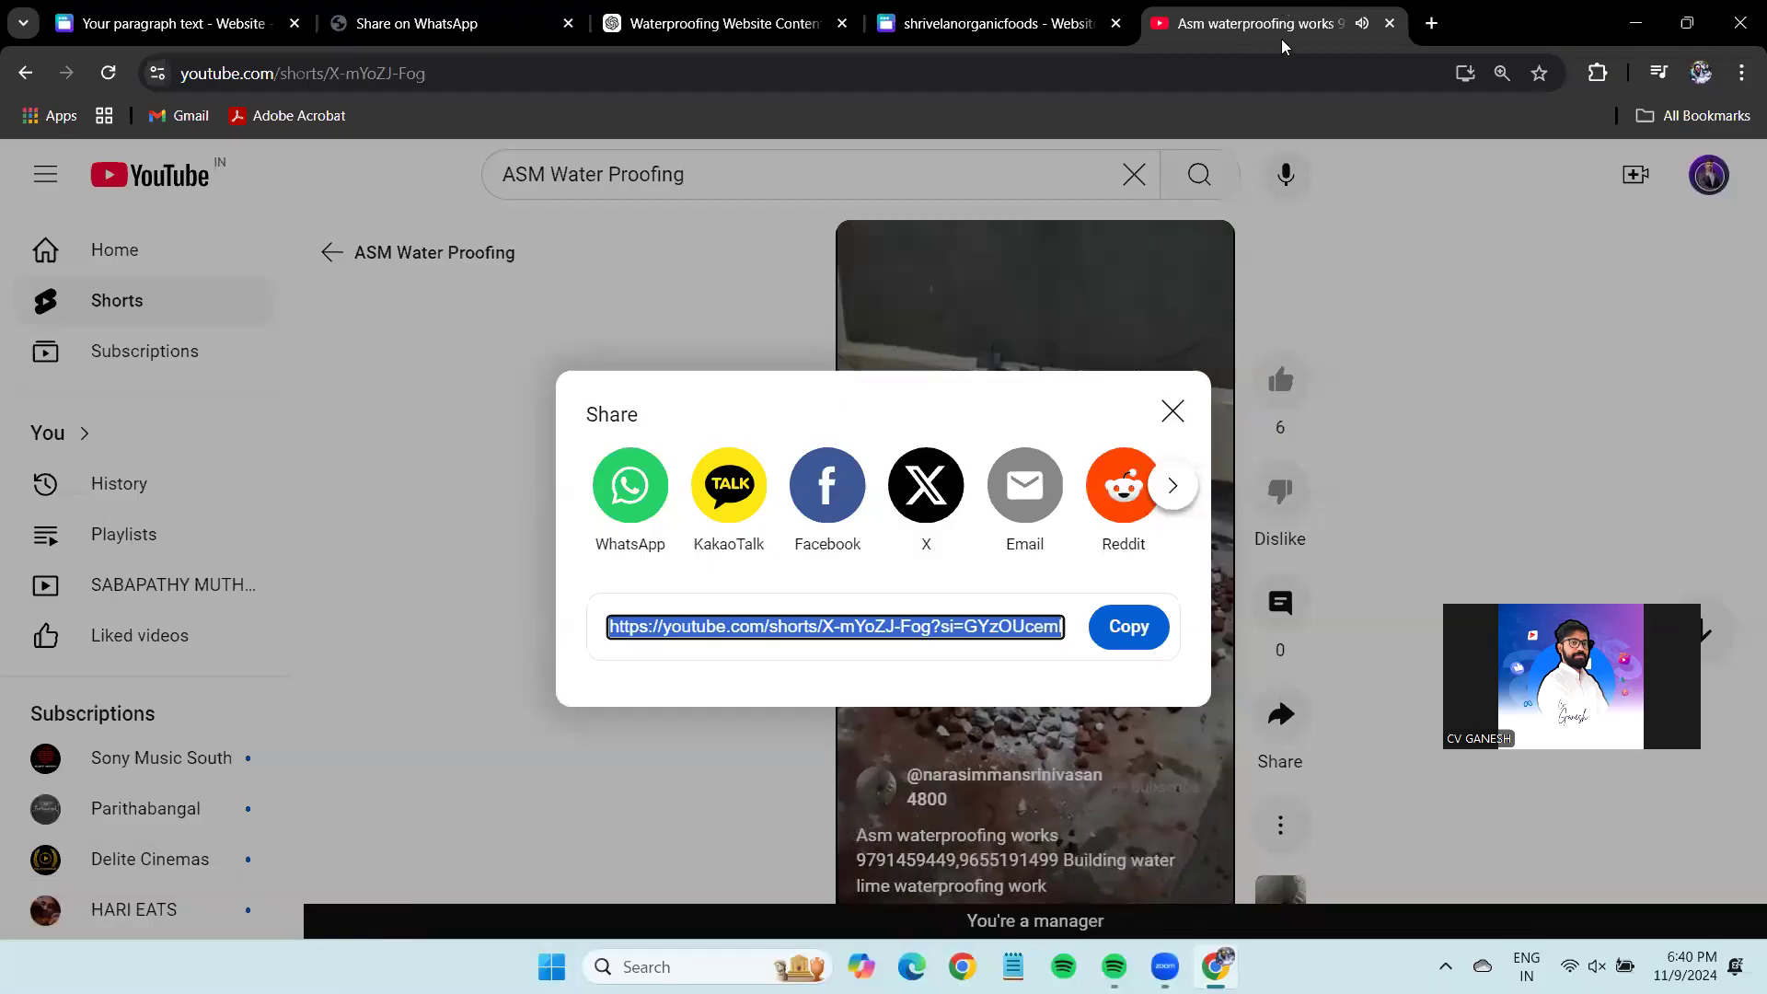
Copy the cement-mixing Short's share link on YouTube.
{"action": "left_click", "coordinate": [1169, 411]}
{"action": "scroll", "coordinate": [1209, 566], "scroll_direction": "down", "scroll_amount": 1}
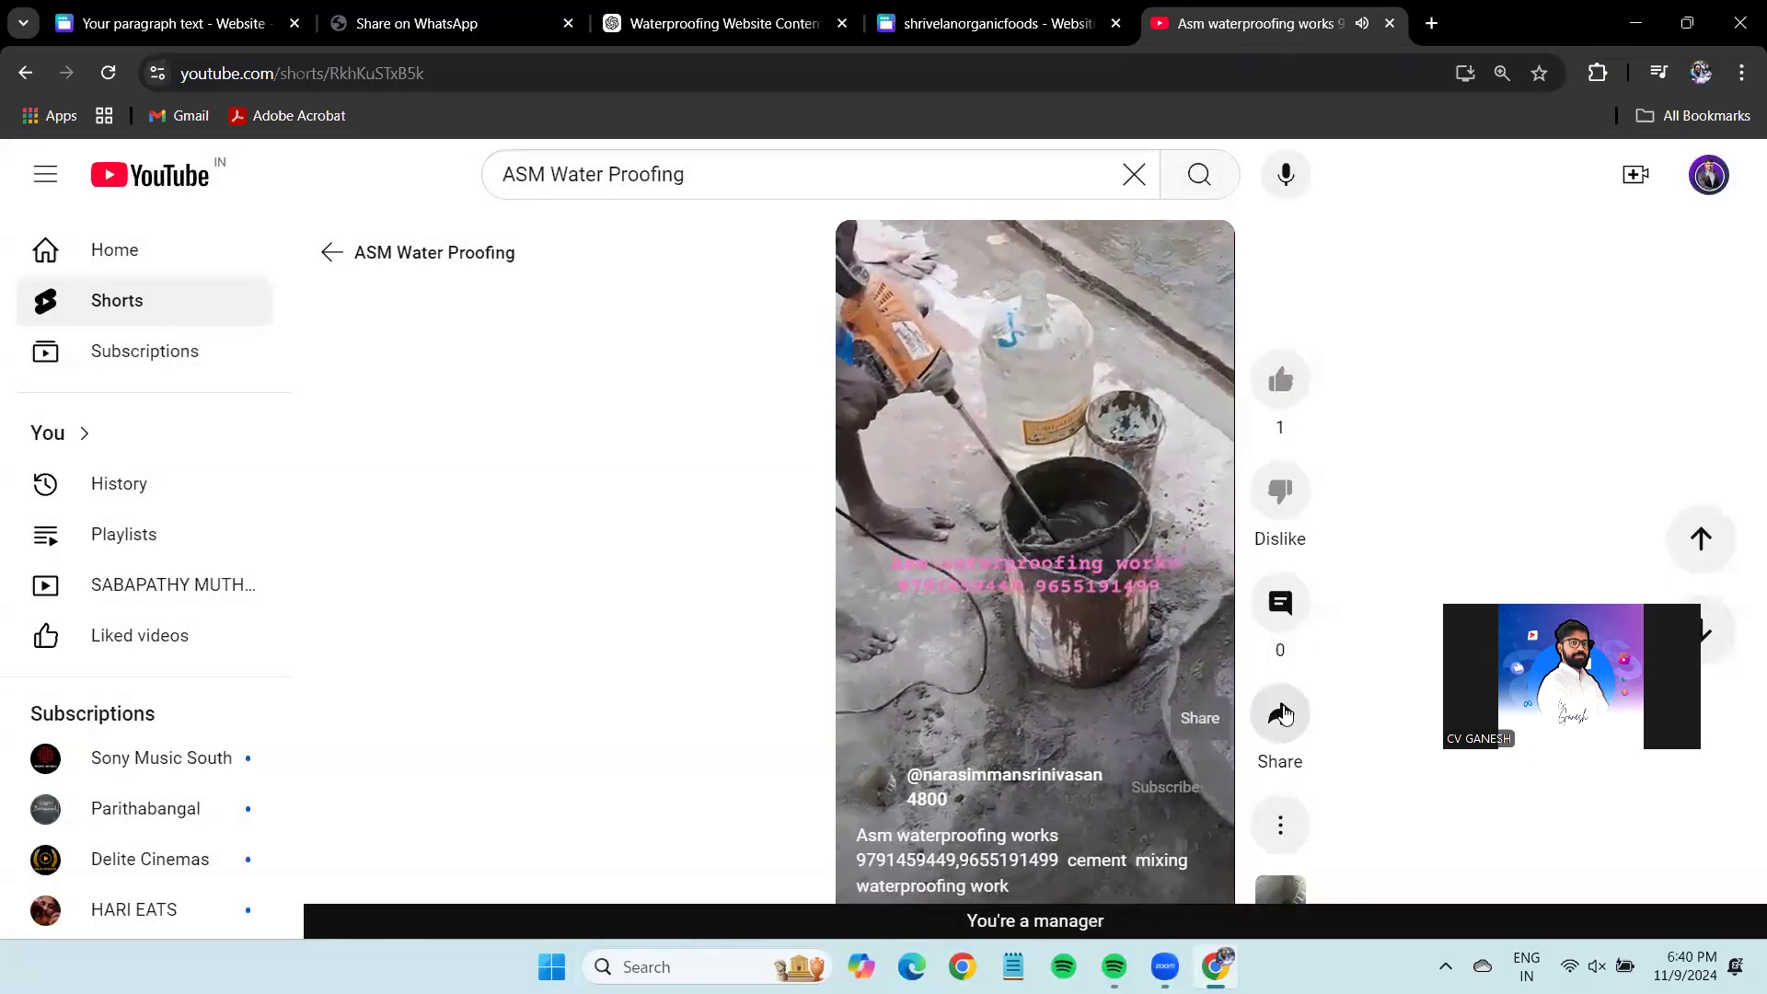
{"action": "left_click", "coordinate": [1280, 715]}
{"action": "left_click", "coordinate": [1128, 627]}
{"action": "left_click", "coordinate": [162, 23]}
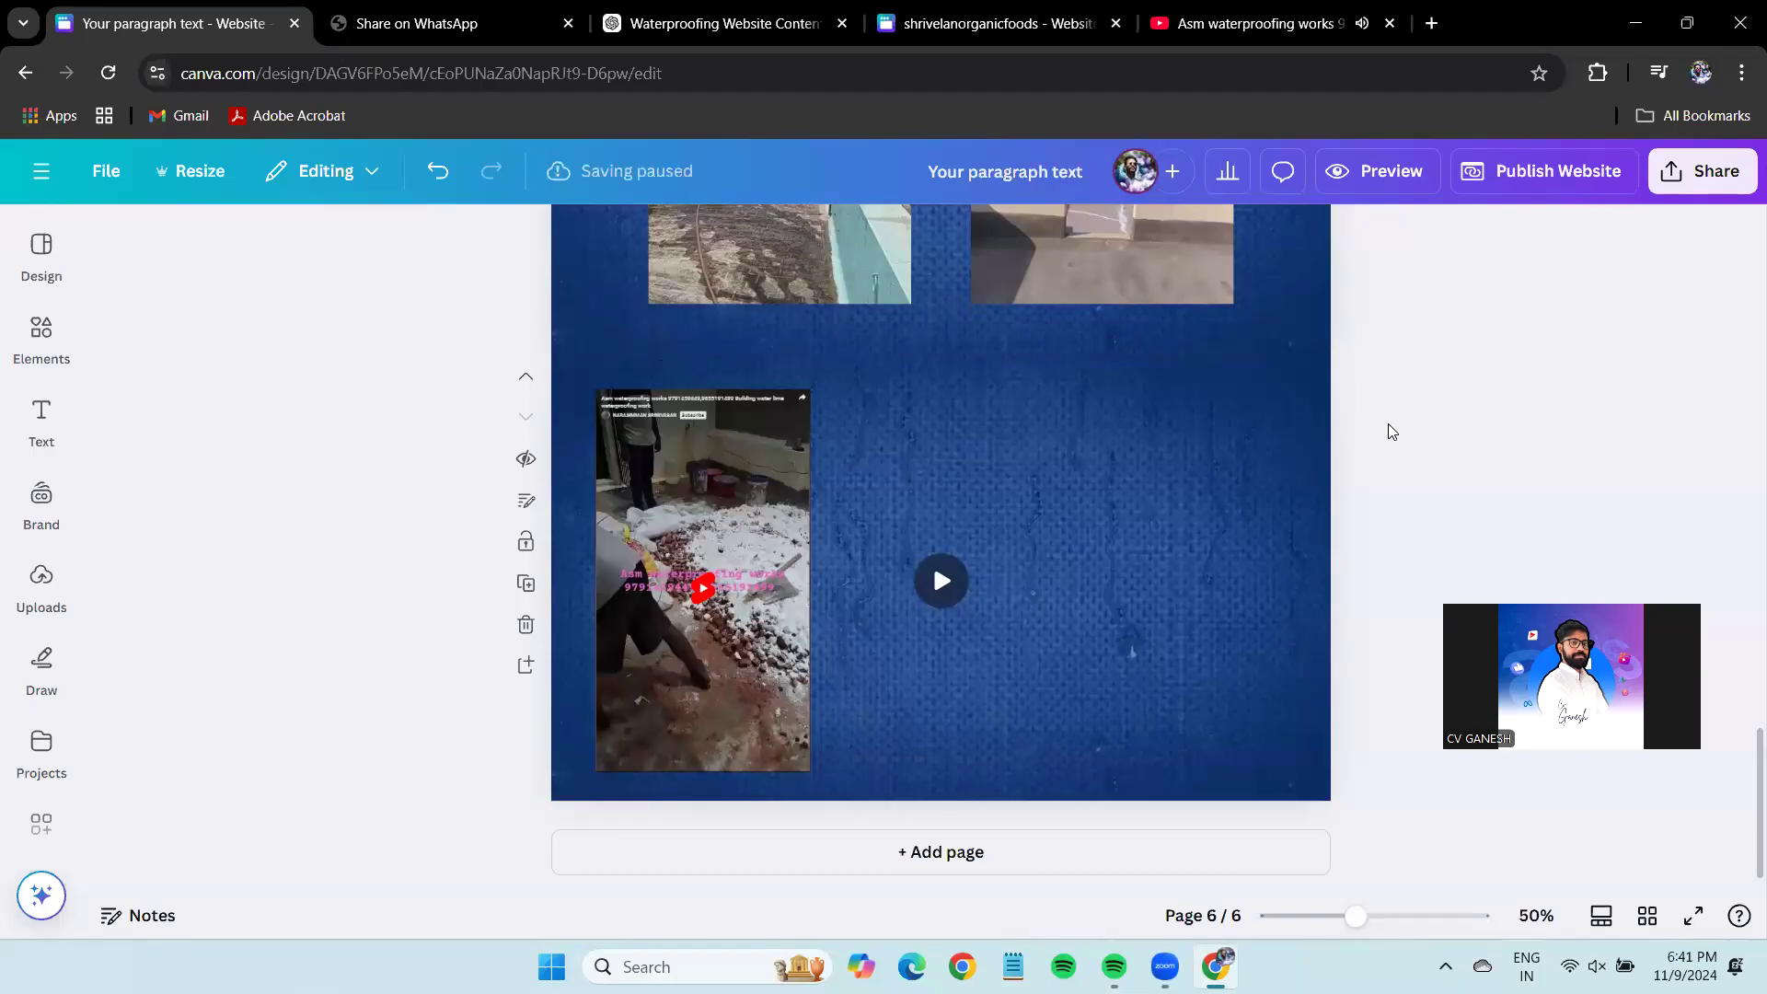
{"action": "left_click", "coordinate": [1237, 23]}
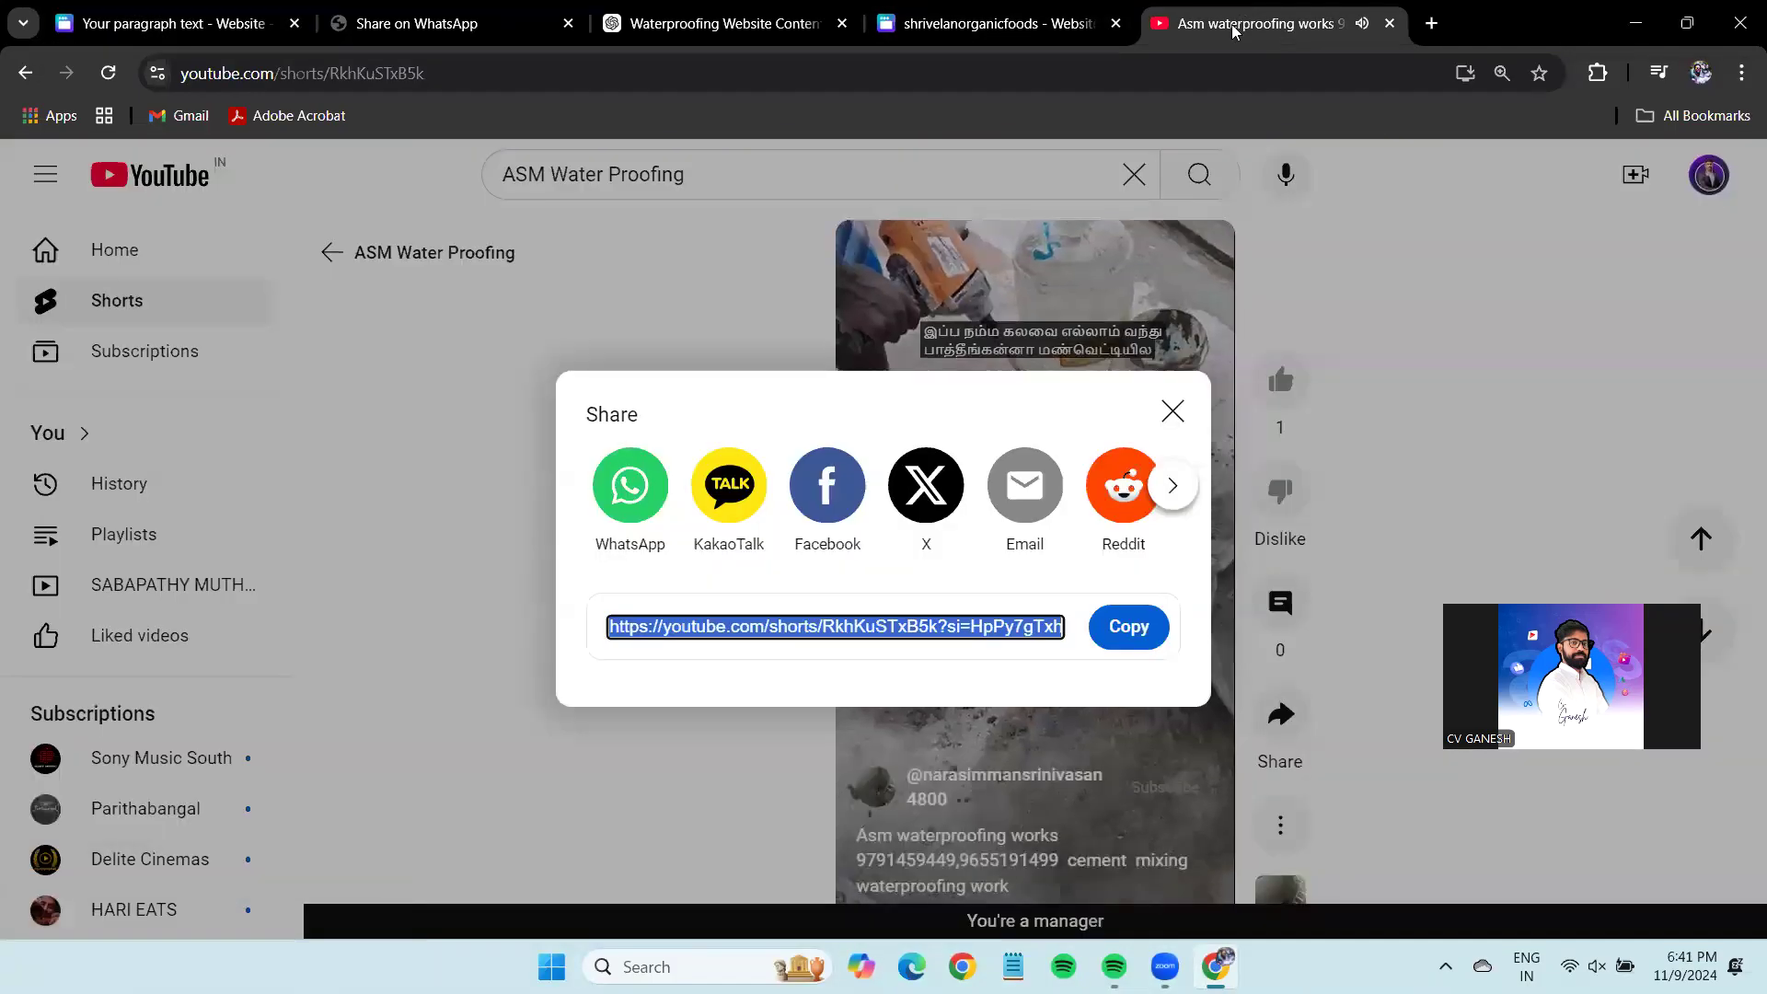
Copy the wall-waterproofing Short's share link.
{"action": "left_click", "coordinate": [1366, 445]}
{"action": "scroll", "coordinate": [1381, 451], "scroll_direction": "down", "scroll_amount": 2}
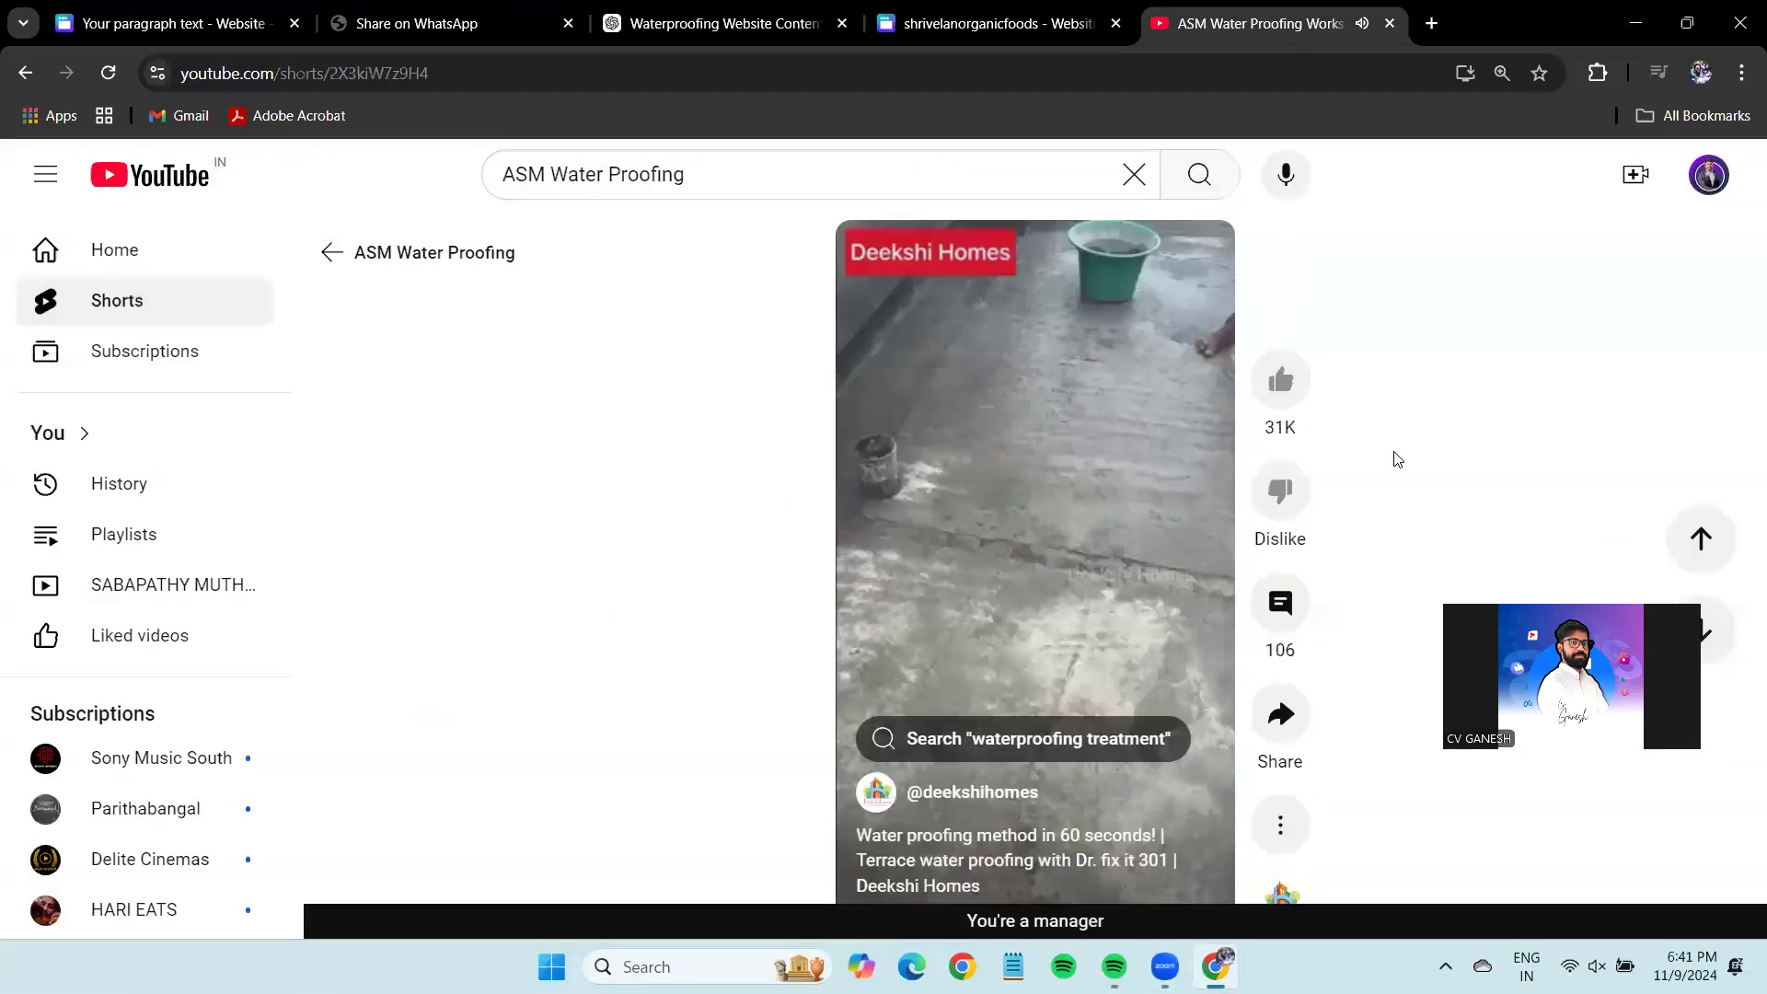
{"action": "scroll", "coordinate": [1390, 452], "scroll_direction": "up", "scroll_amount": 1}
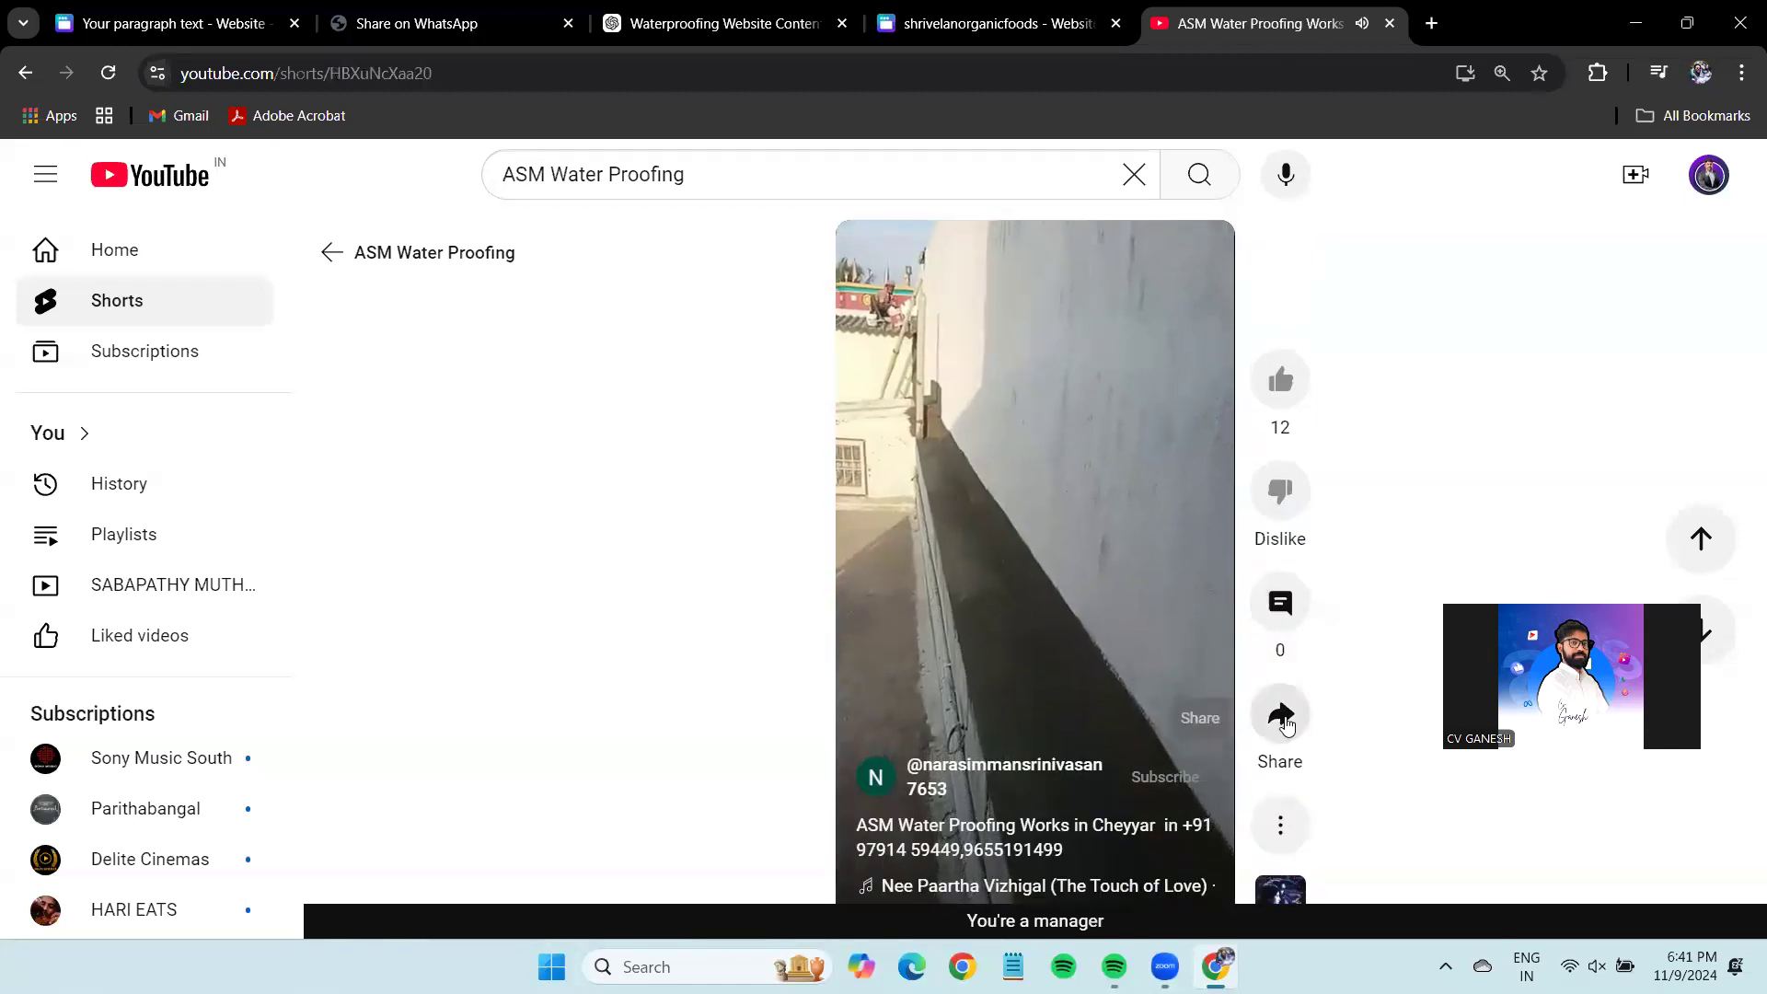
{"action": "left_click", "coordinate": [1281, 715]}
{"action": "left_click", "coordinate": [1167, 635]}
{"action": "left_click", "coordinate": [1428, 552]}
{"action": "scroll", "coordinate": [1430, 557], "scroll_direction": "down", "scroll_amount": 1}
{"action": "scroll", "coordinate": [1430, 559], "scroll_direction": "down", "scroll_amount": 1}
{"action": "scroll", "coordinate": [1430, 558], "scroll_direction": "up", "scroll_amount": 1}
{"action": "scroll", "coordinate": [1429, 559], "scroll_direction": "up", "scroll_amount": 1}
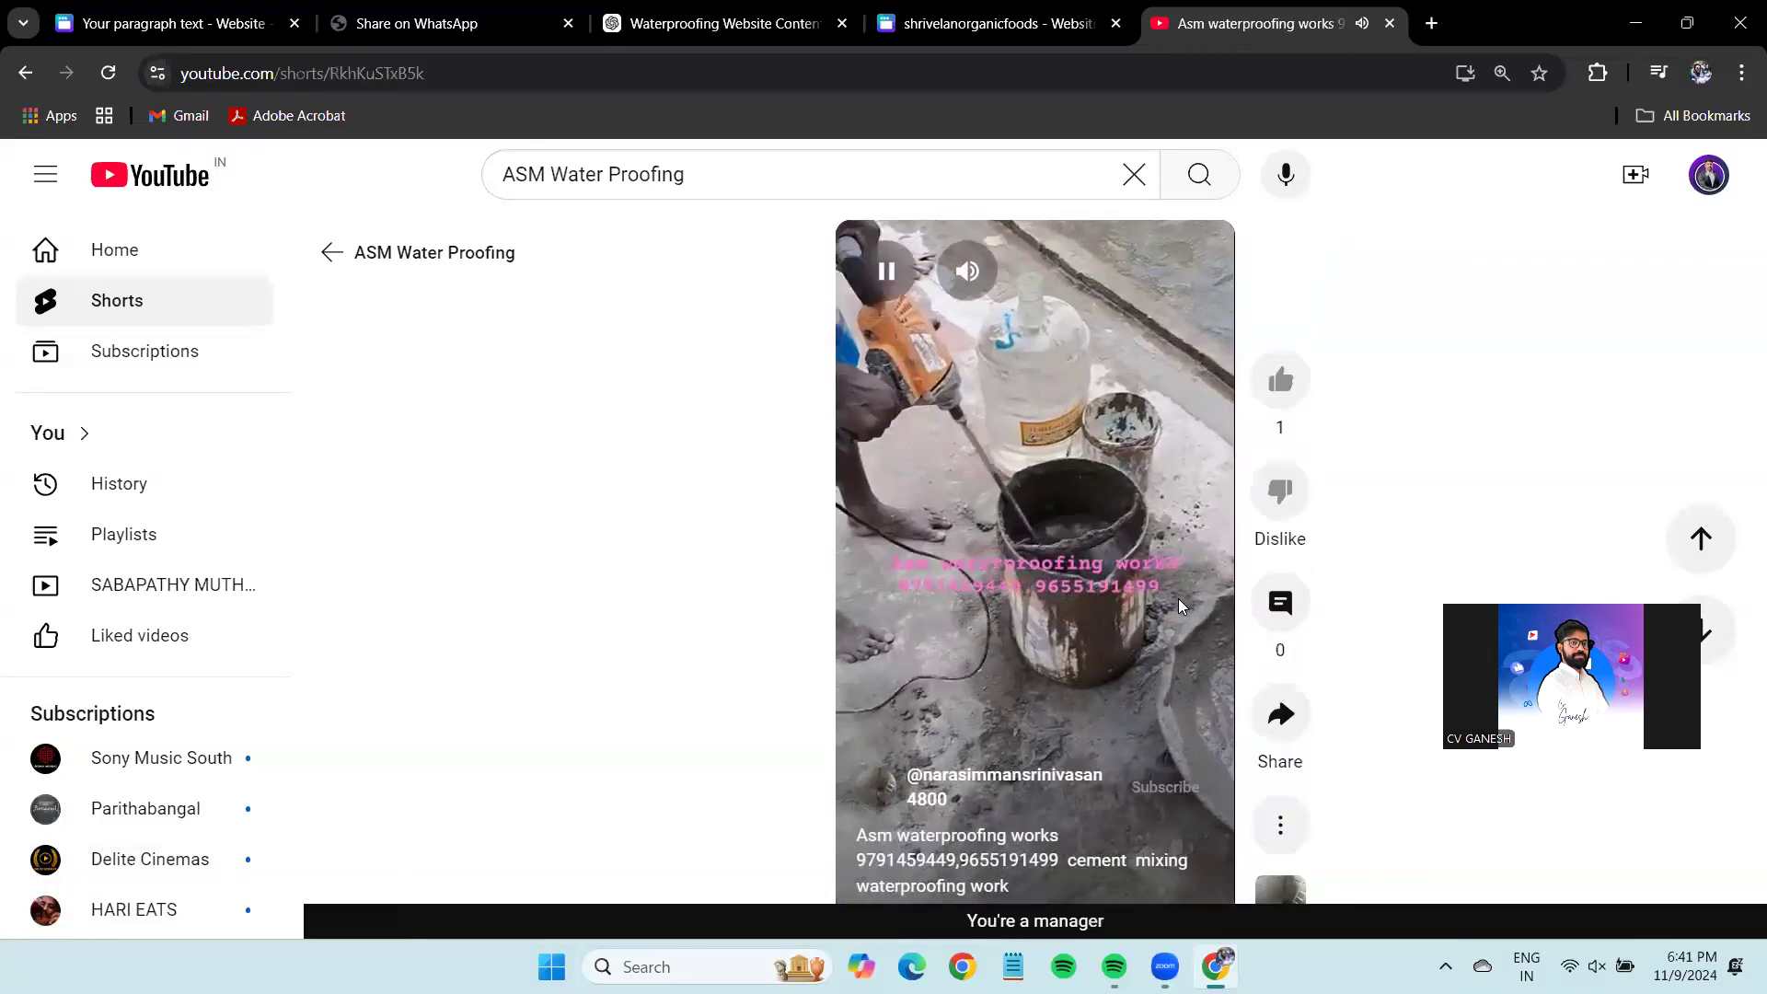
Copy the roof-waterproofing video's link from the channel's Videos list, then shrink the cement-mixing embed in Canva.
{"action": "left_click", "coordinate": [1058, 783]}
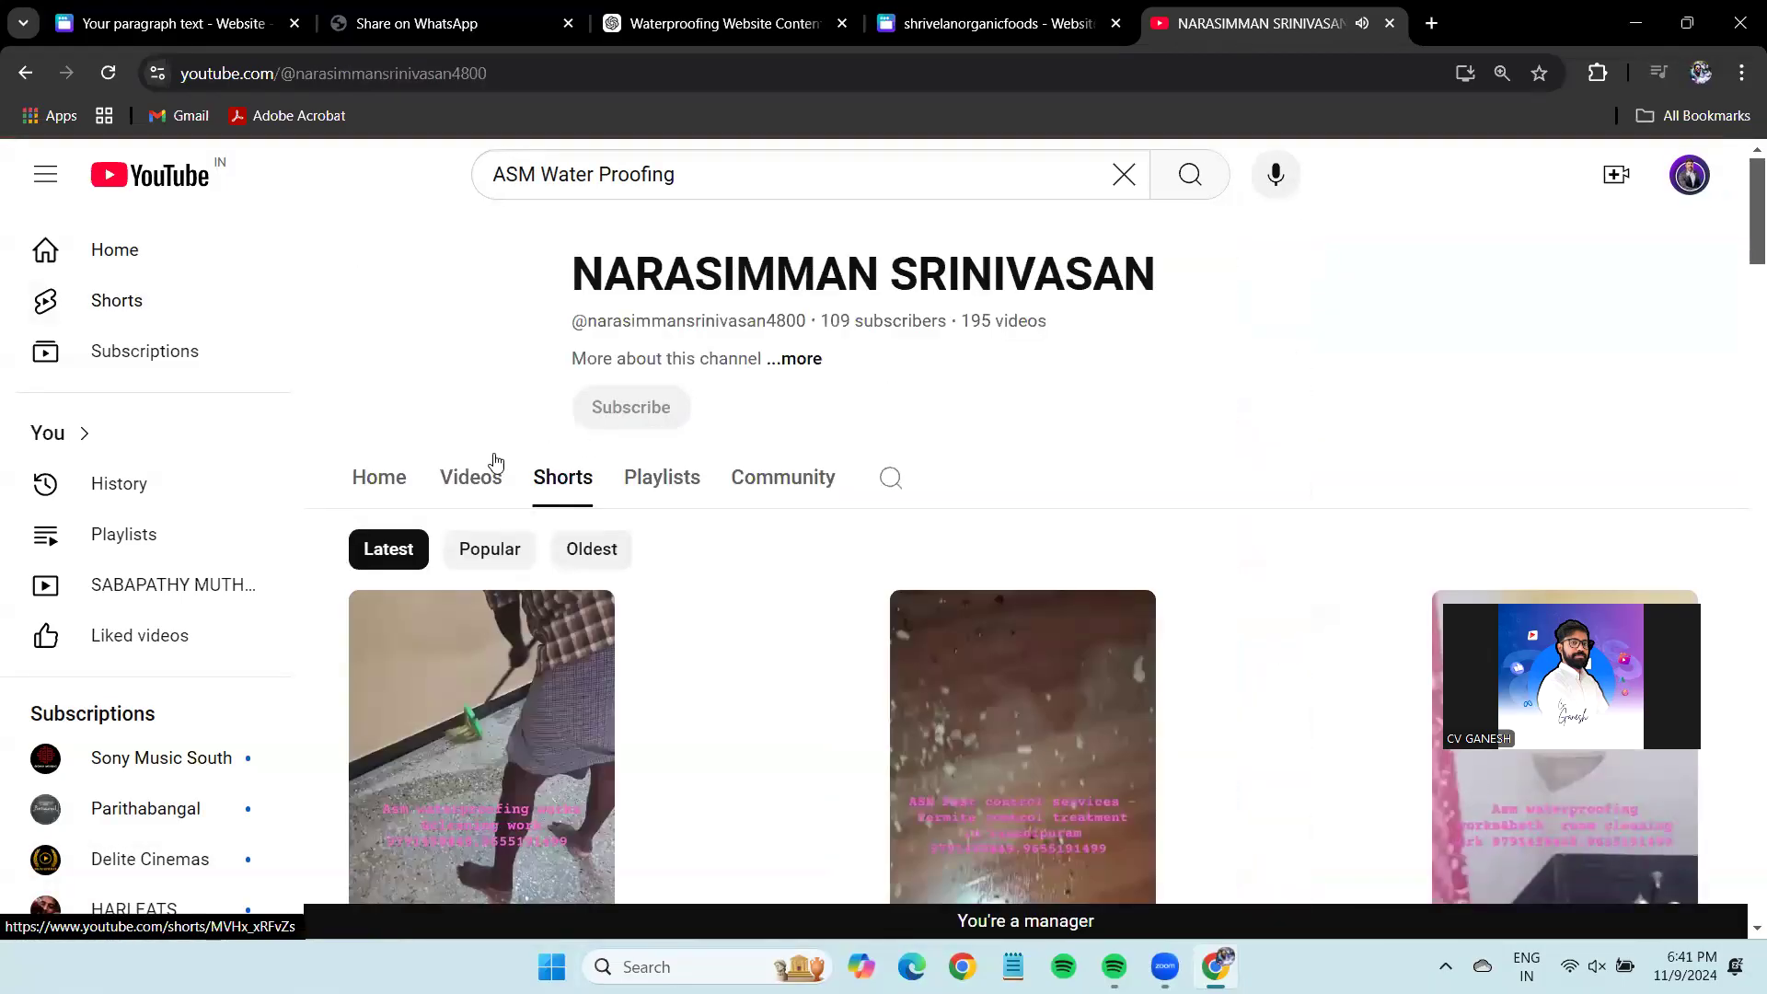
{"action": "left_click", "coordinate": [472, 476]}
{"action": "scroll", "coordinate": [1047, 468], "scroll_direction": "down", "scroll_amount": 2}
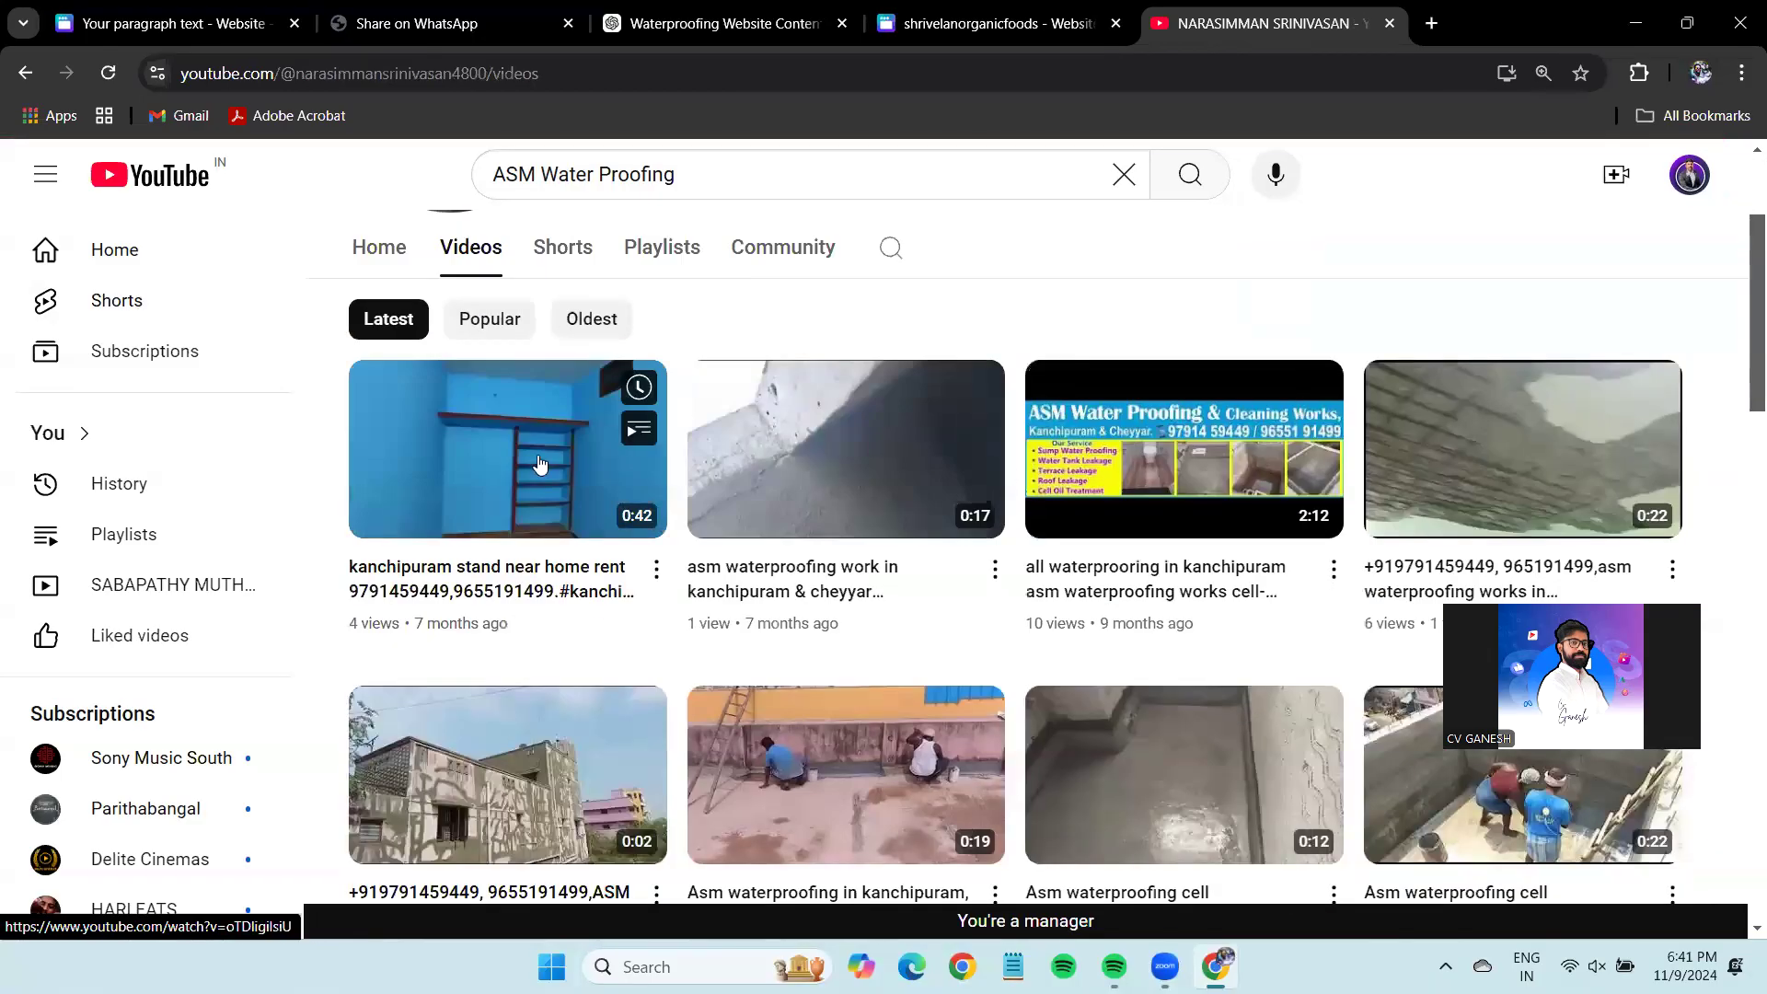
{"action": "scroll", "coordinate": [883, 527], "scroll_direction": "down", "scroll_amount": 2}
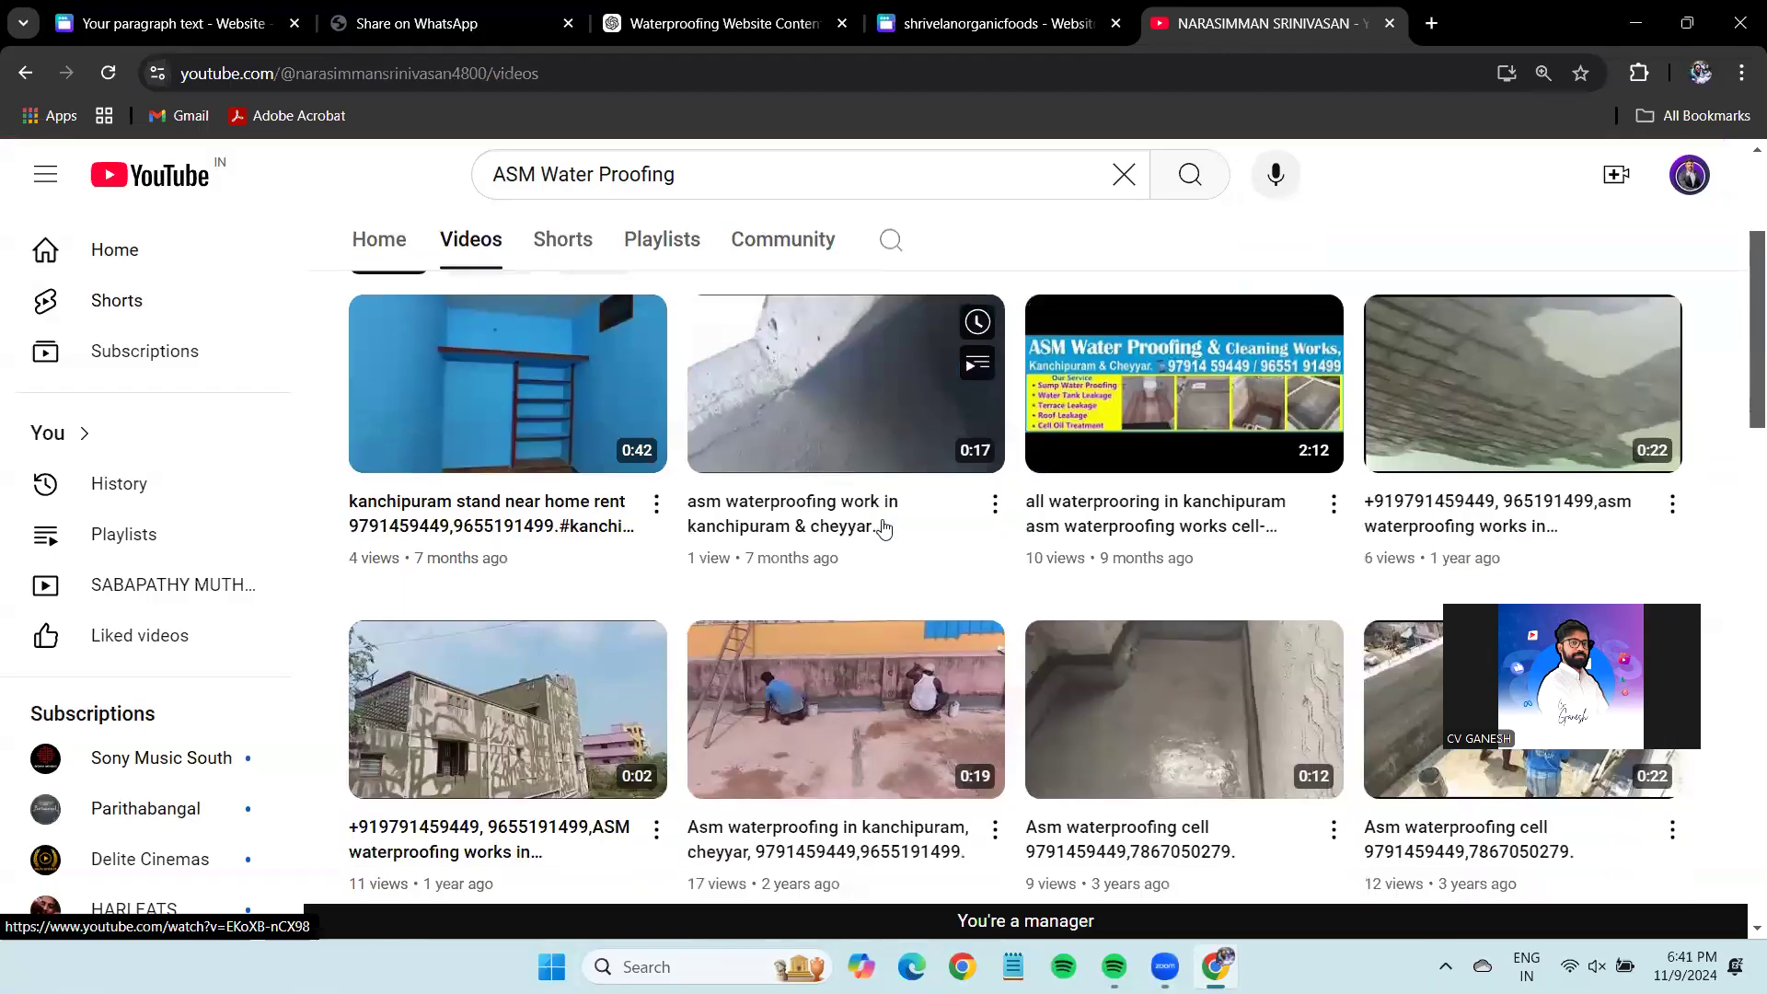
{"action": "left_click", "coordinate": [995, 662]}
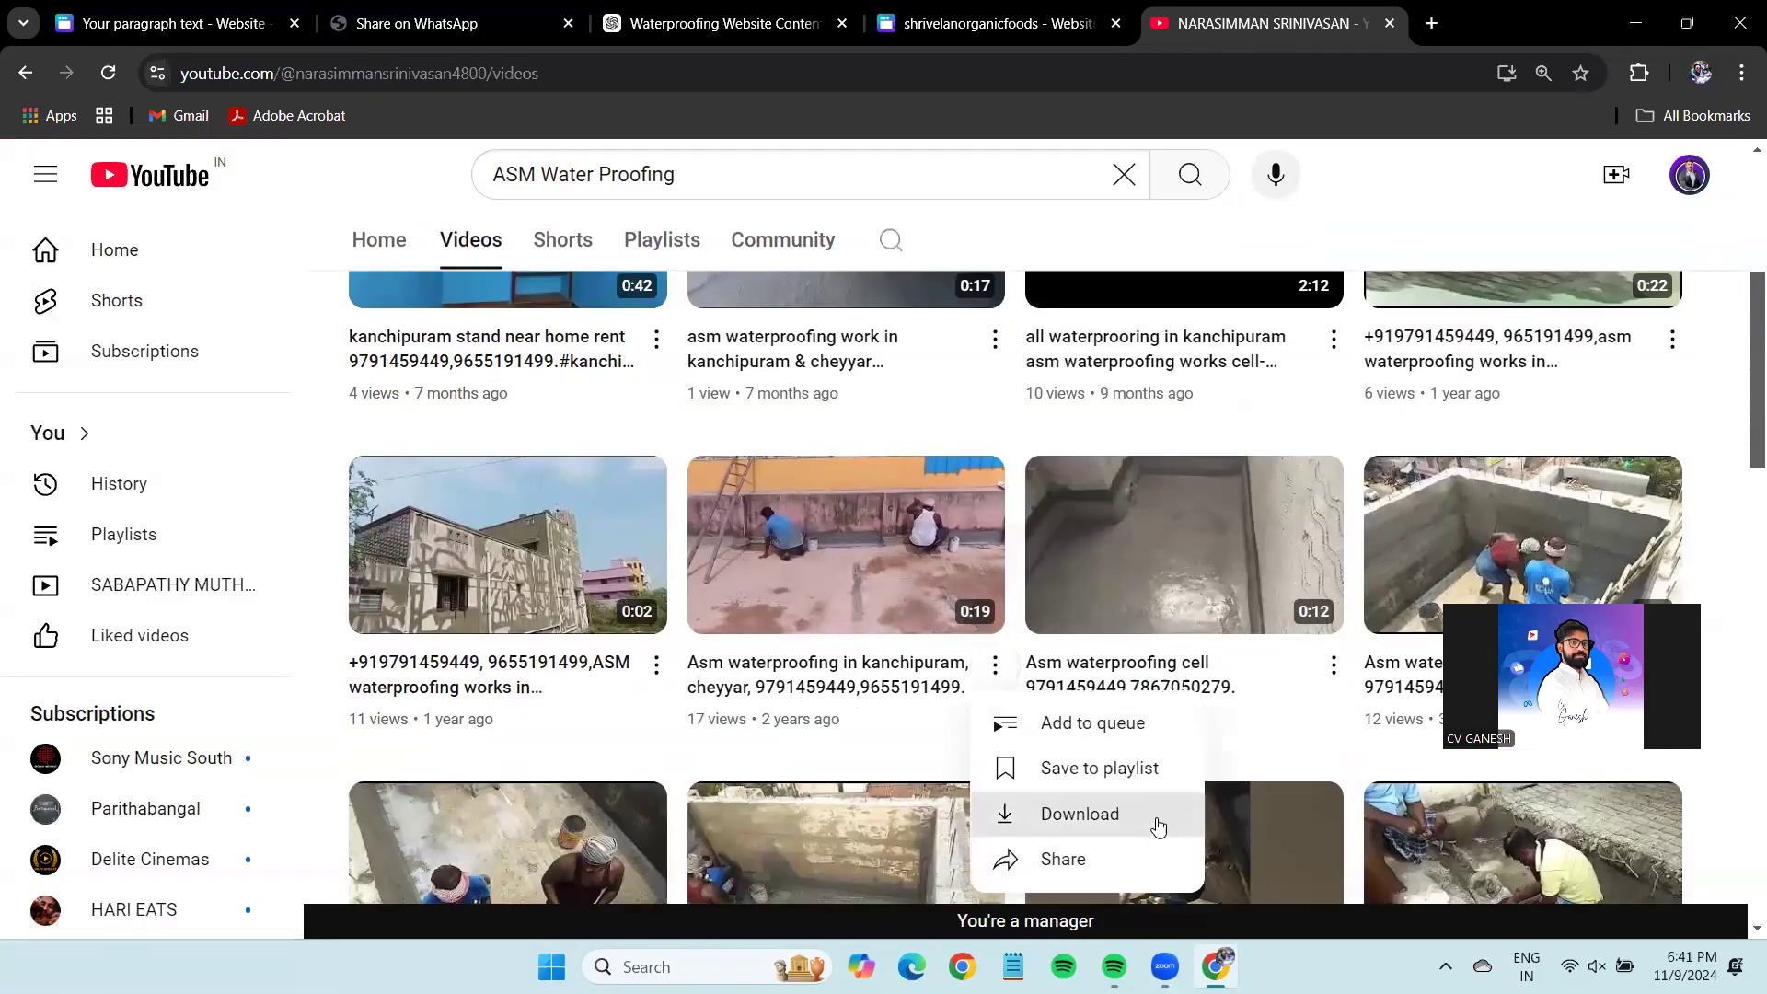
{"action": "left_click", "coordinate": [1116, 856]}
{"action": "left_click", "coordinate": [1128, 582]}
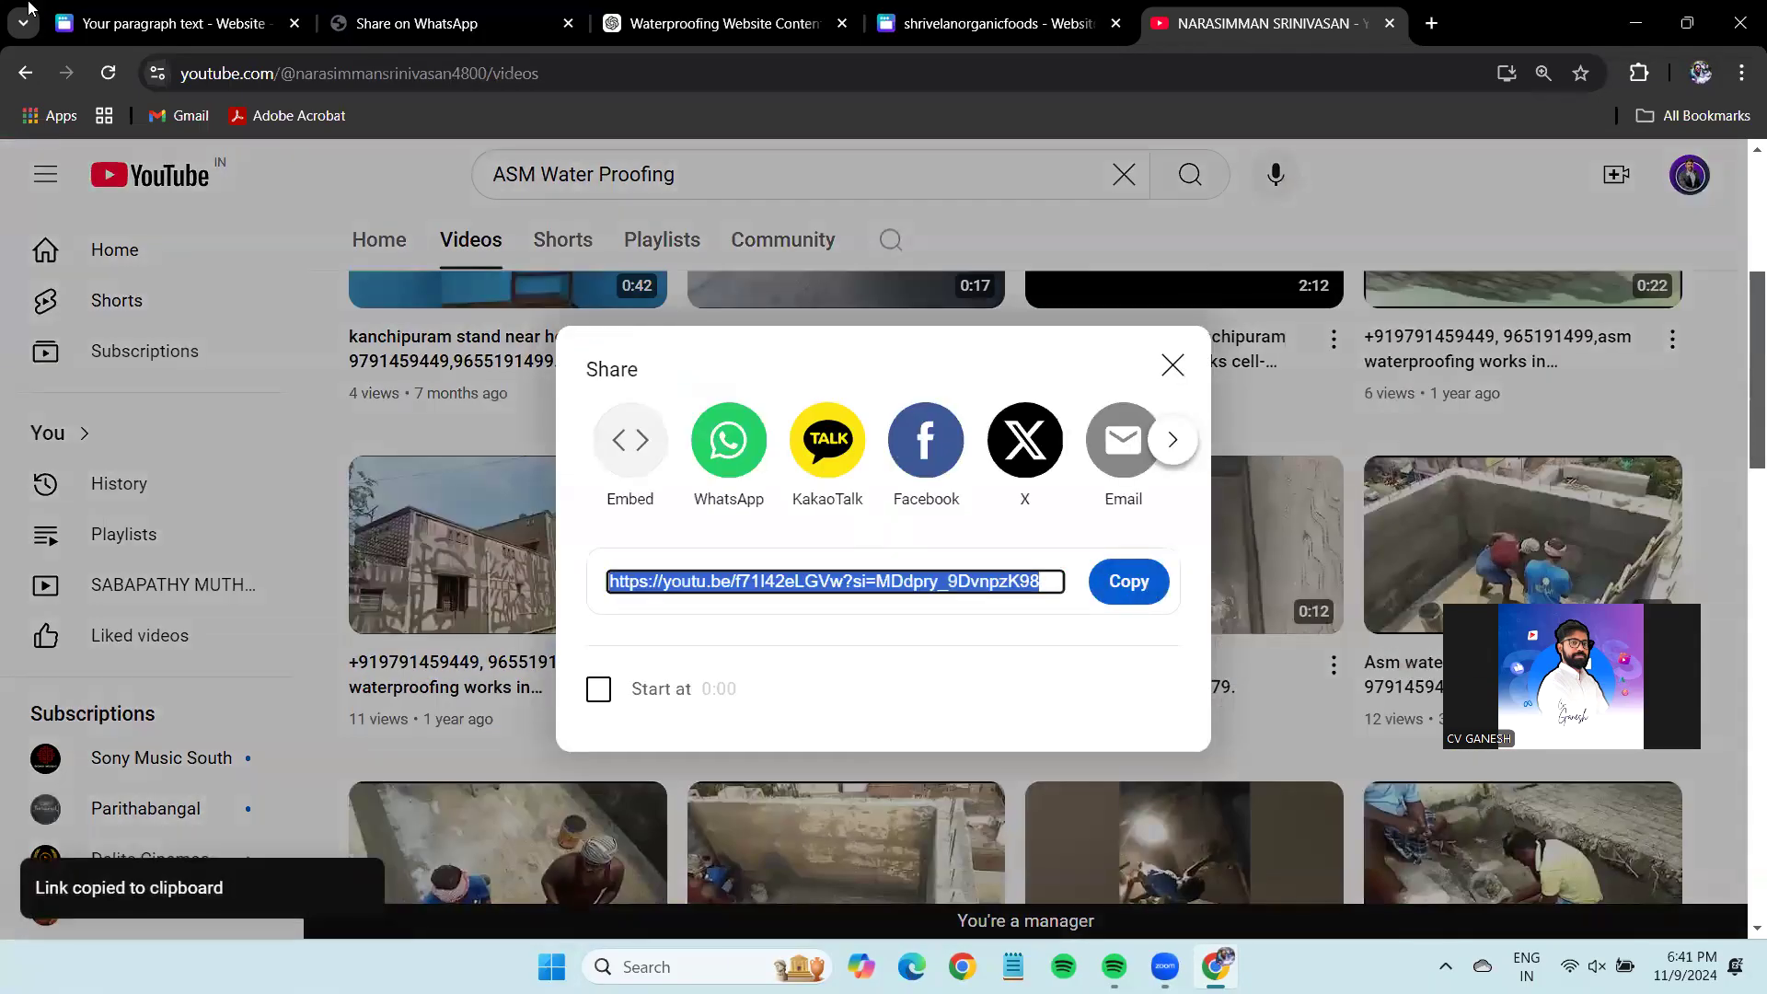
{"action": "key", "text": "ctrl+1"}
{"action": "left_click_drag", "start_coordinate": [1131, 469], "coordinate": [1007, 644]}
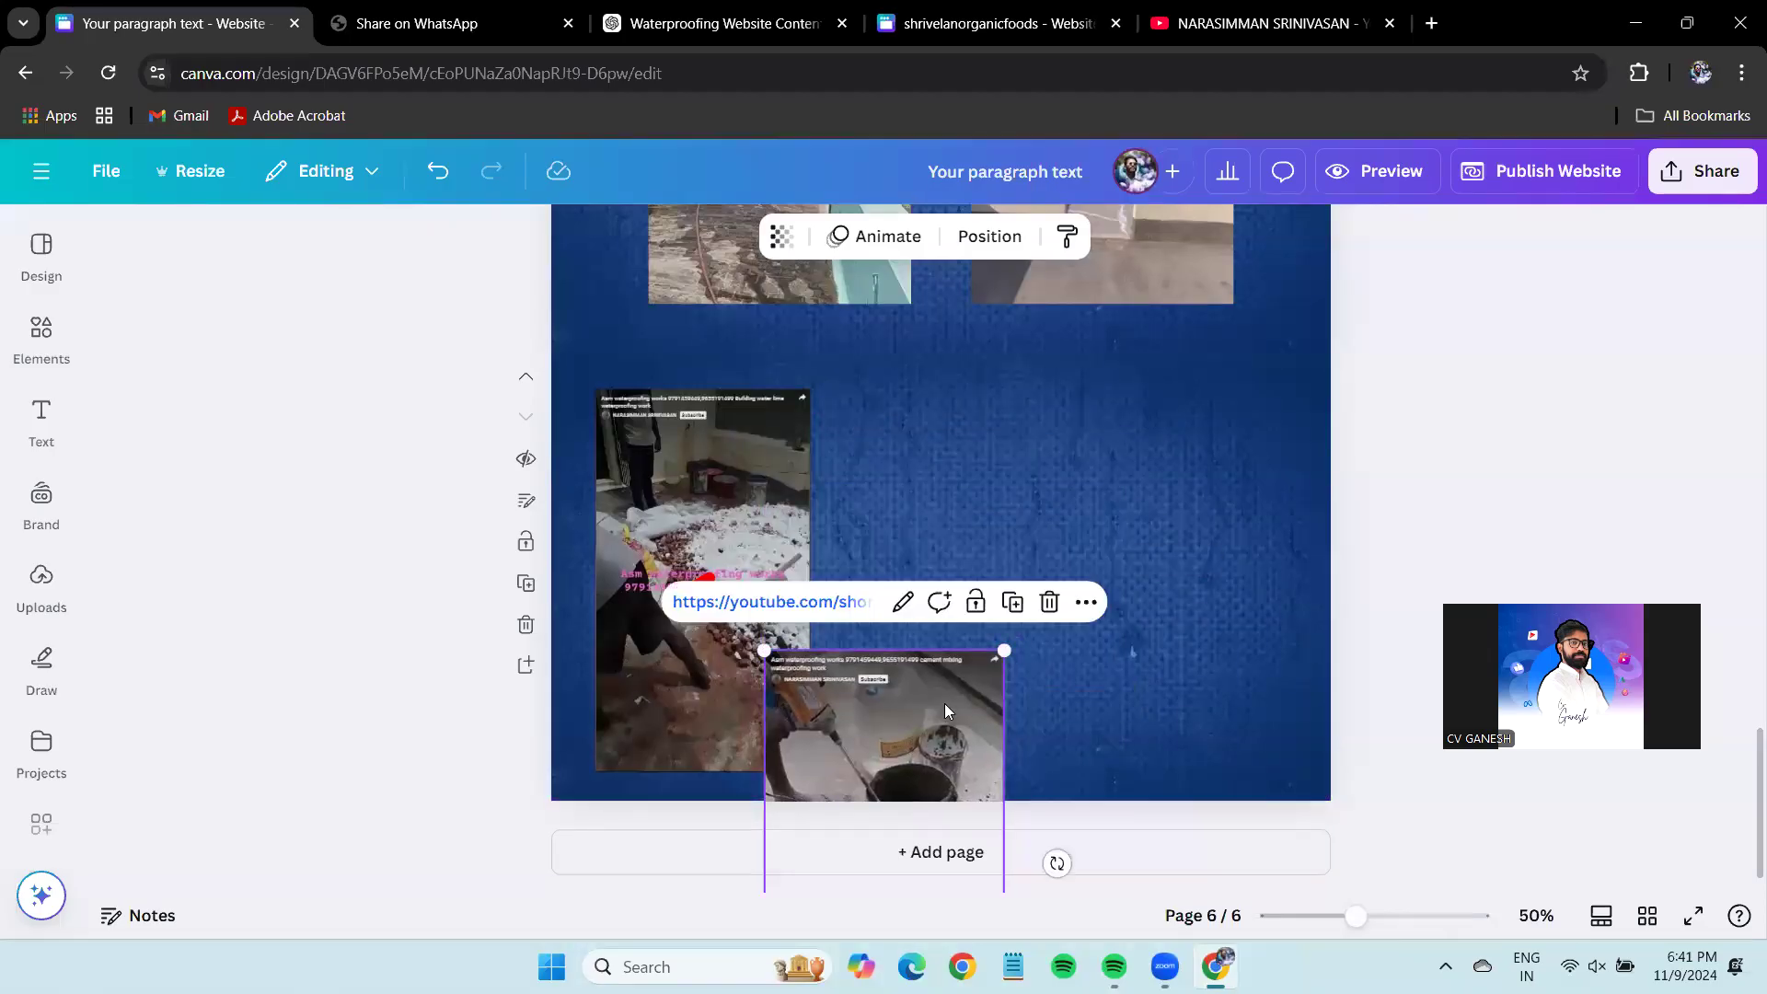
Place the cement-mixing Short beside the first Short and size the roof video as a third column.
{"action": "left_click_drag", "start_coordinate": [884, 736], "coordinate": [943, 475]}
{"action": "left_click_drag", "start_coordinate": [1057, 382], "coordinate": [1032, 415]}
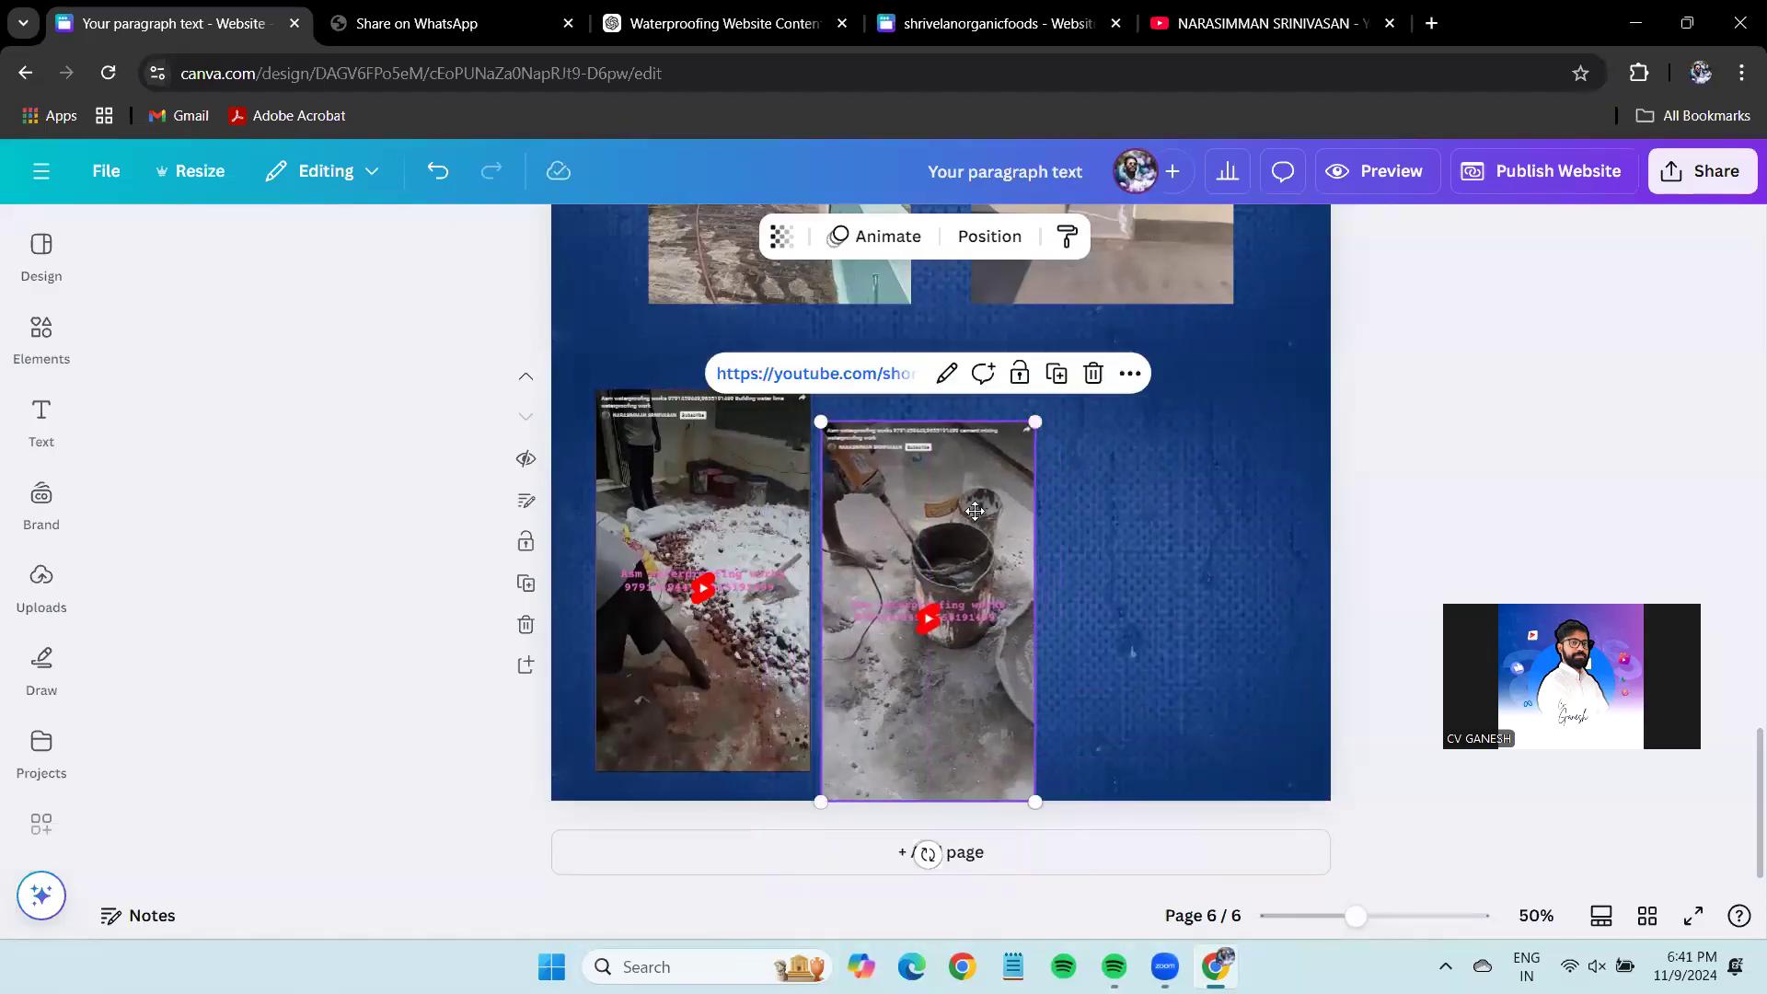
{"action": "left_click", "coordinate": [1340, 499]}
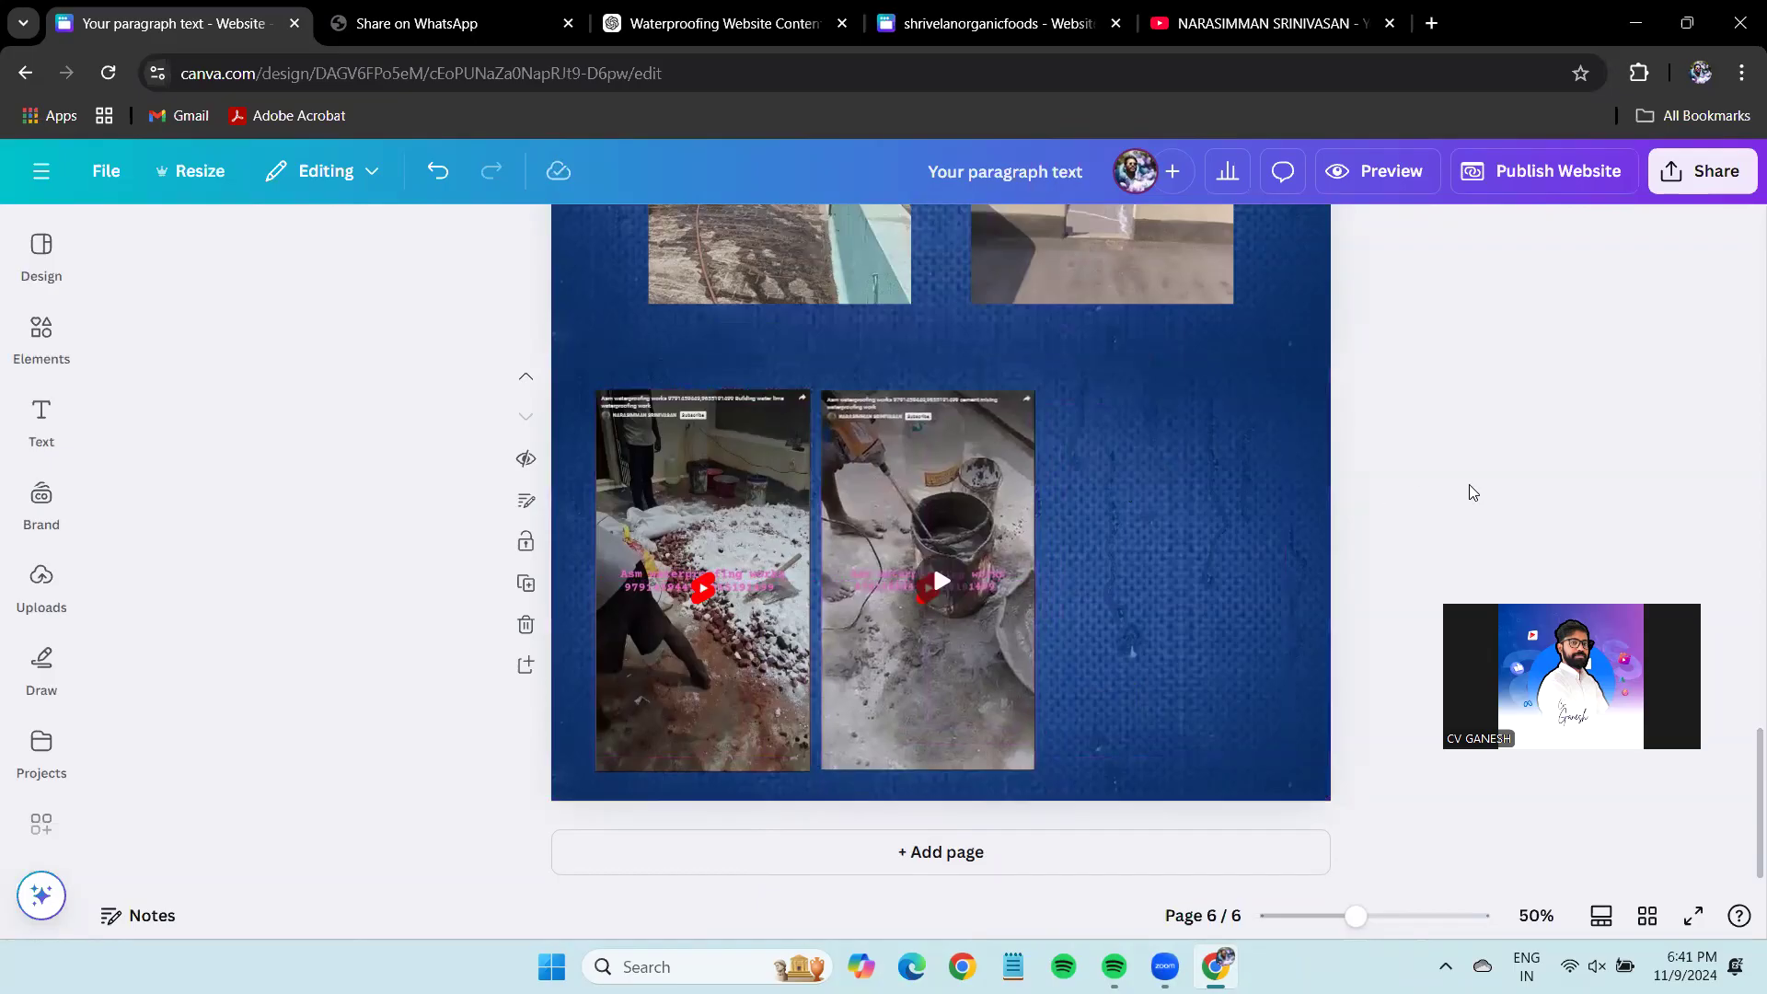
{"action": "left_click", "coordinate": [1151, 607]}
{"action": "left_click_drag", "start_coordinate": [1176, 712], "coordinate": [1339, 488]}
{"action": "left_click_drag", "start_coordinate": [1336, 552], "coordinate": [1287, 525]}
{"action": "left_click", "coordinate": [1187, 477]}
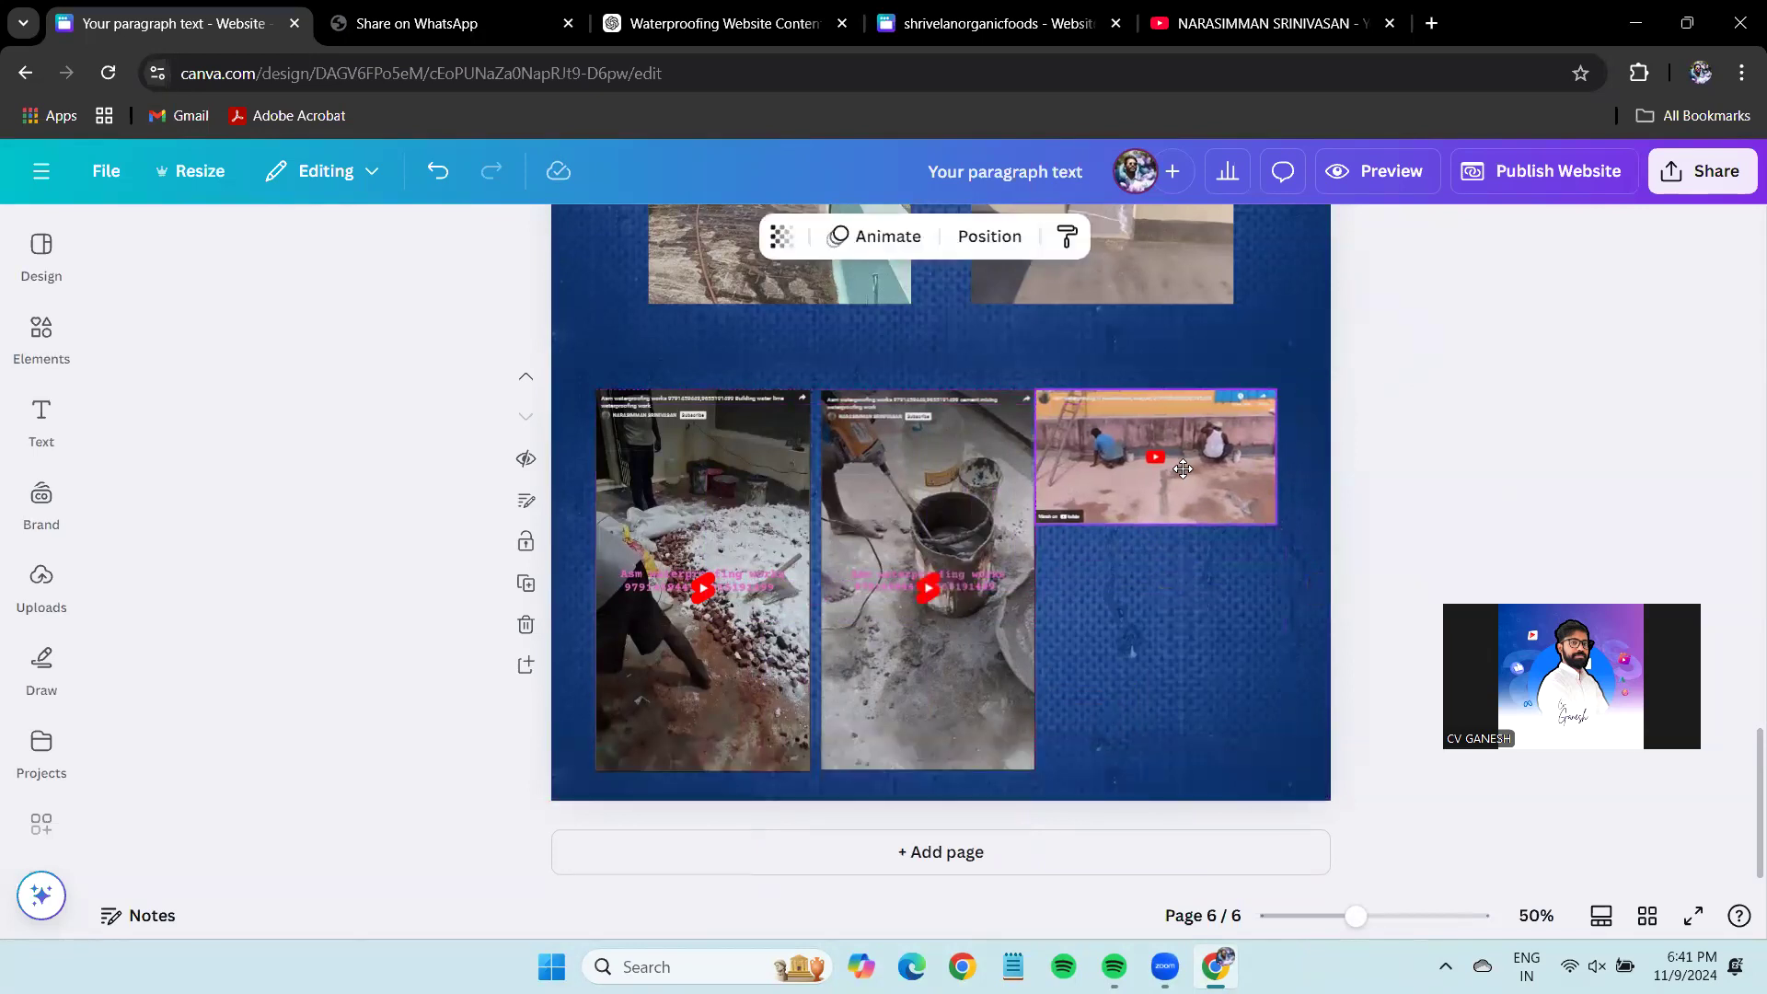
{"action": "left_click_drag", "start_coordinate": [1049, 522], "coordinate": [1049, 526]}
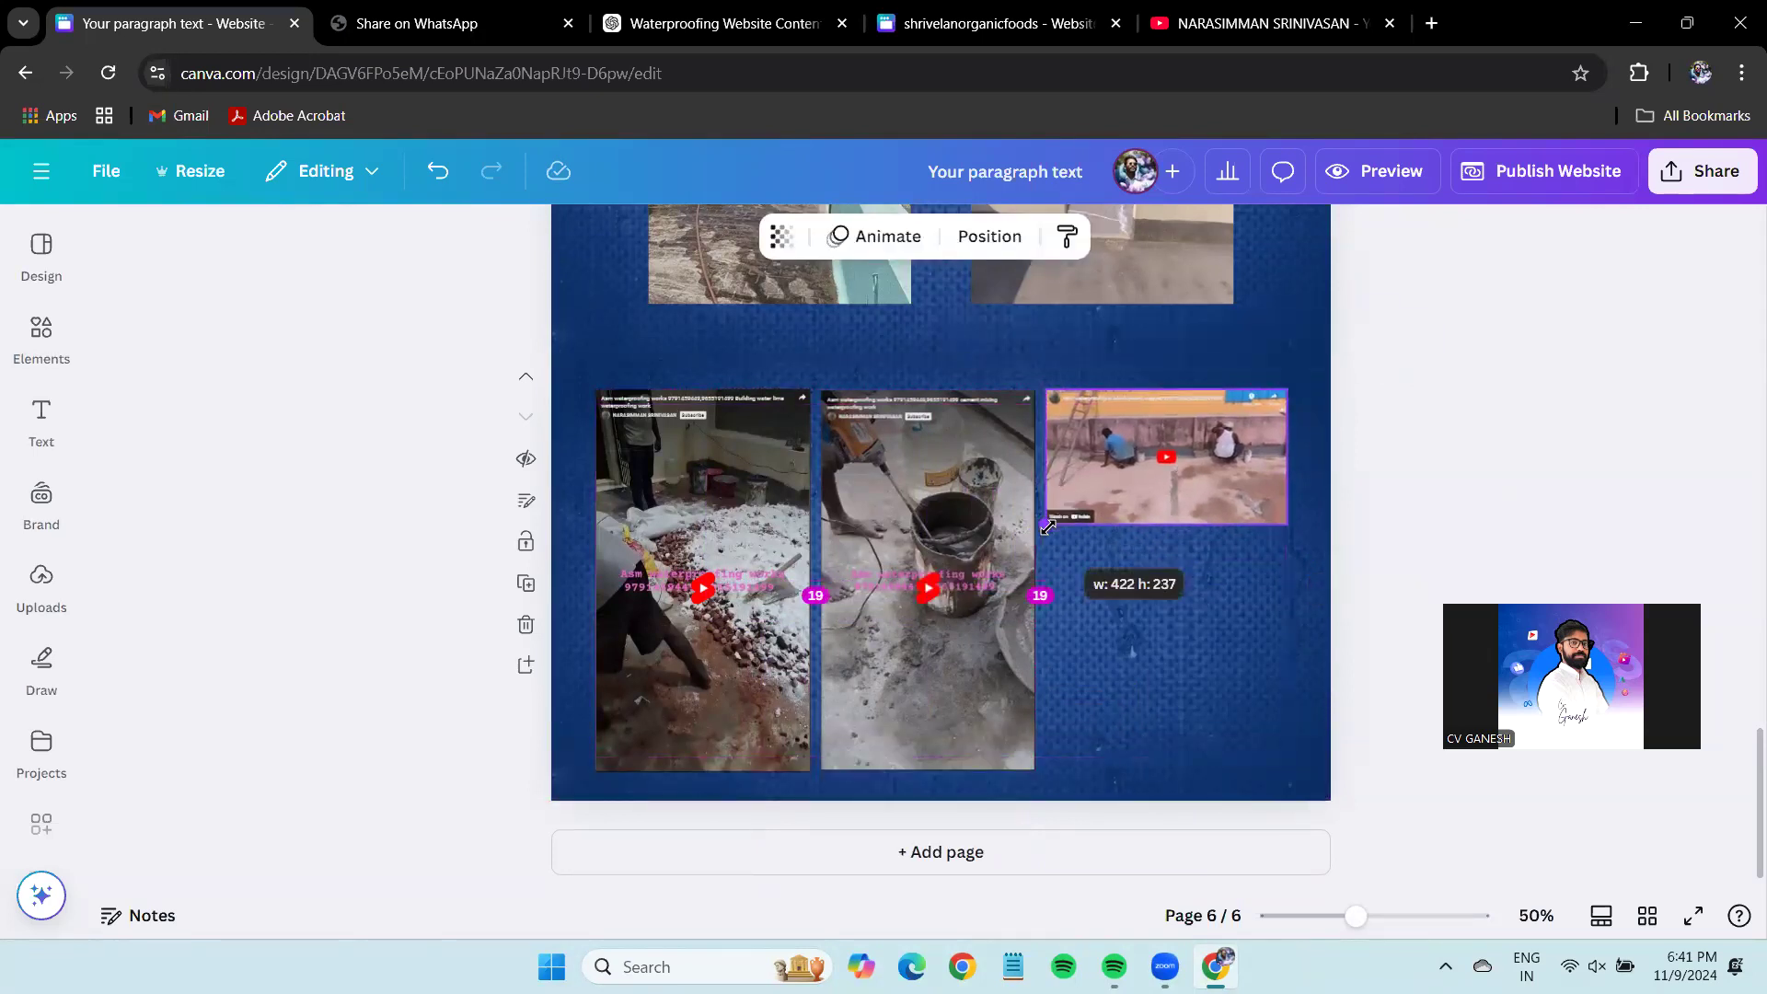
Duplicate the roof video twice and stack the three copies in the column, scaled to fit.
{"action": "left_click", "coordinate": [1219, 473]}
{"action": "key", "text": "ctrl+d"}
{"action": "left_click_drag", "start_coordinate": [1204, 620], "coordinate": [1215, 619]}
{"action": "key", "text": "ctrl+d"}
{"action": "mouse_move", "coordinate": [1213, 747]}
{"action": "left_mouse_down"}
{"action": "mouse_move", "coordinate": [1211, 773]}
{"action": "mouse_move", "coordinate": [1211, 756]}
{"action": "left_mouse_up"}
{"action": "left_click_drag", "start_coordinate": [1377, 775], "coordinate": [1292, 493]}
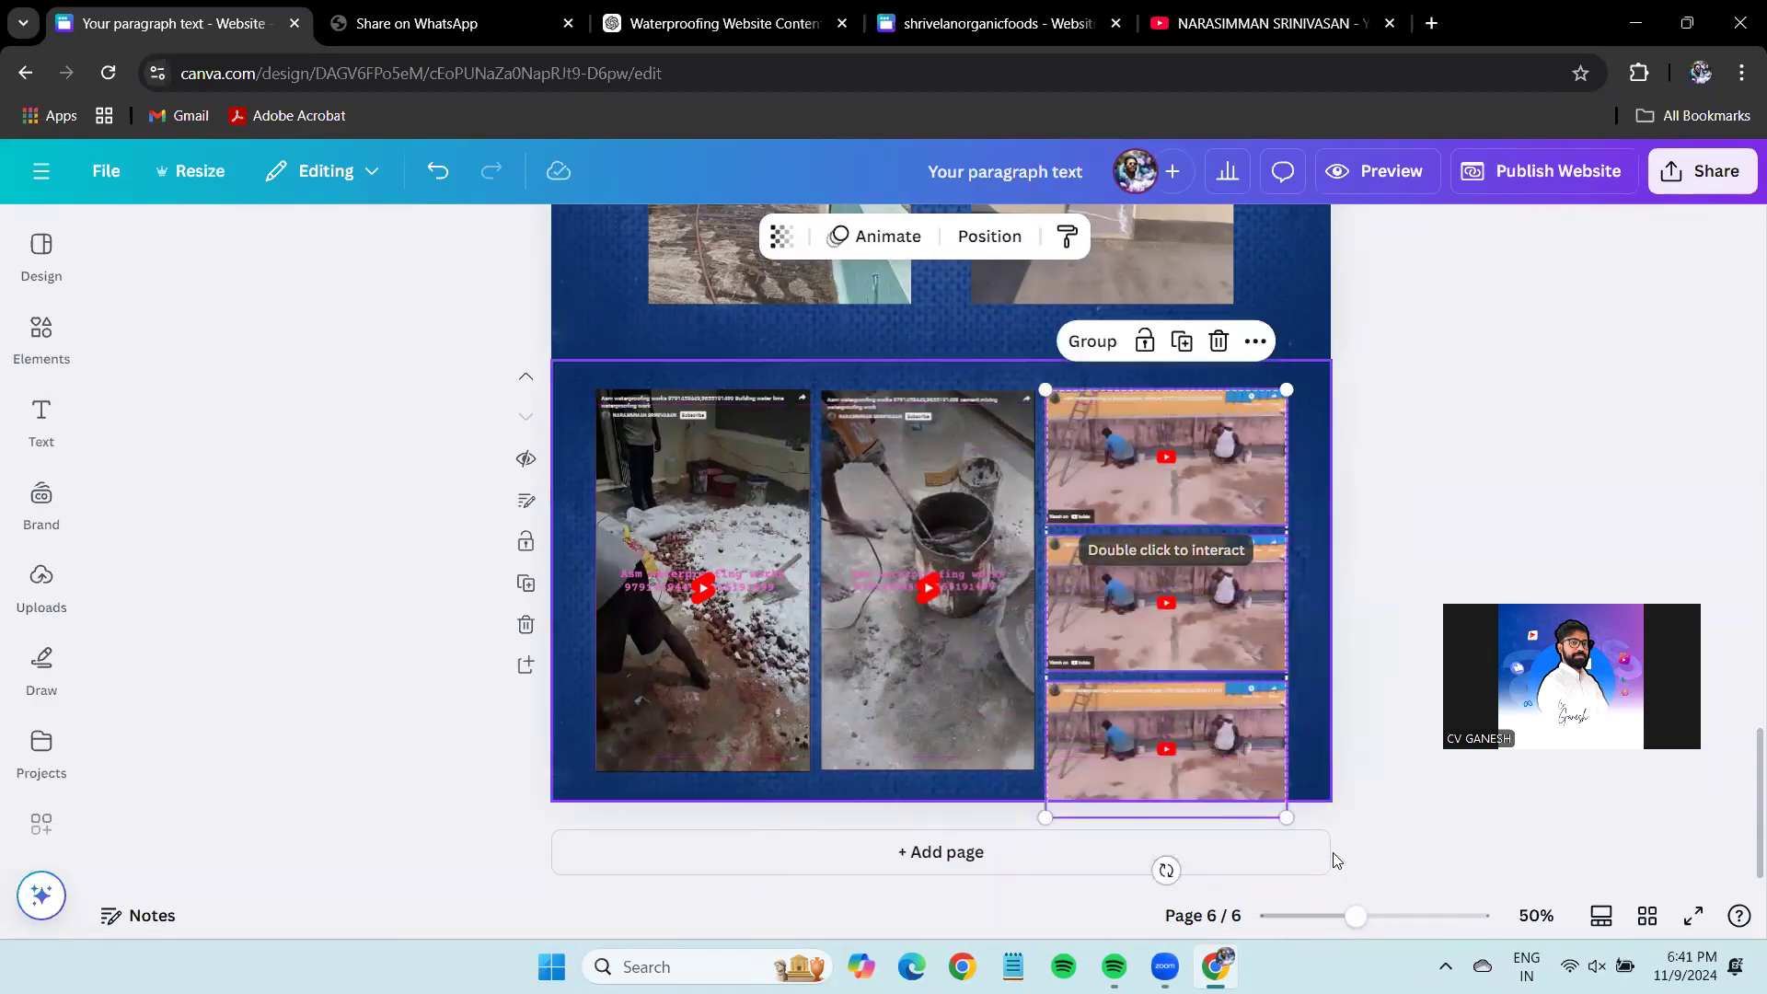
{"action": "left_click_drag", "start_coordinate": [1284, 815], "coordinate": [1261, 771]}
Select all five video embeds together and align them into a grid.
{"action": "left_click_drag", "start_coordinate": [1495, 418], "coordinate": [652, 729]}
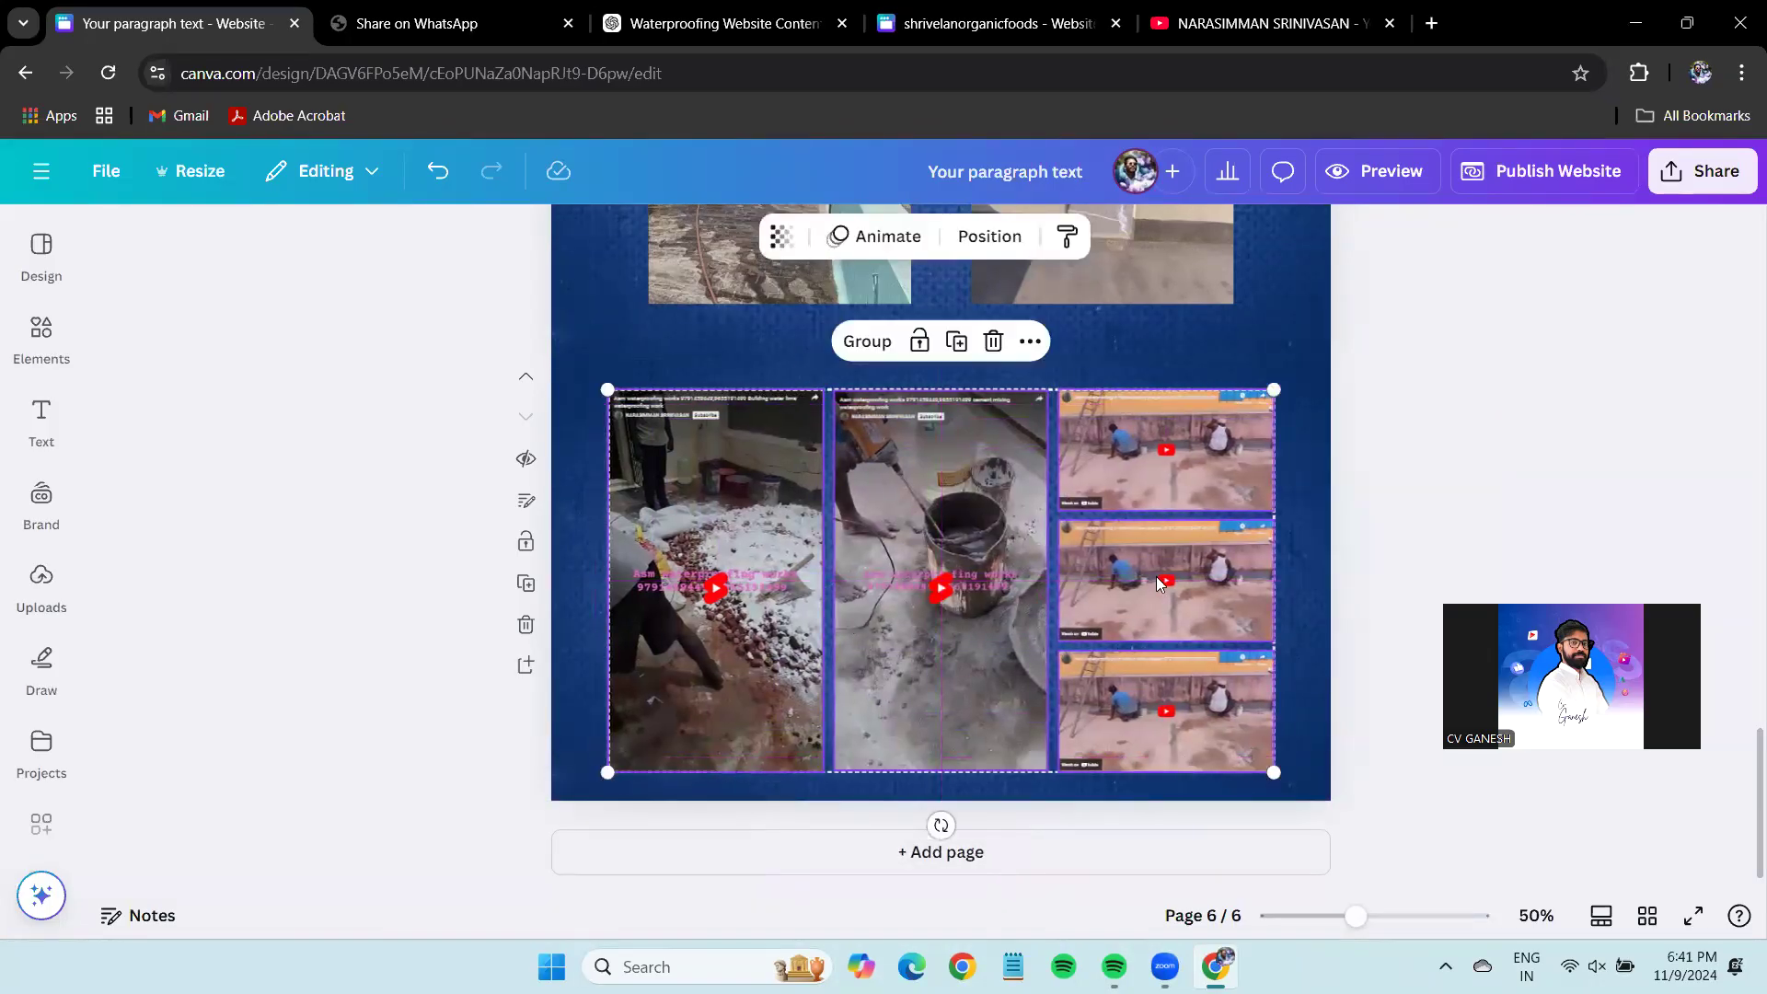
{"action": "left_click", "coordinate": [1574, 472]}
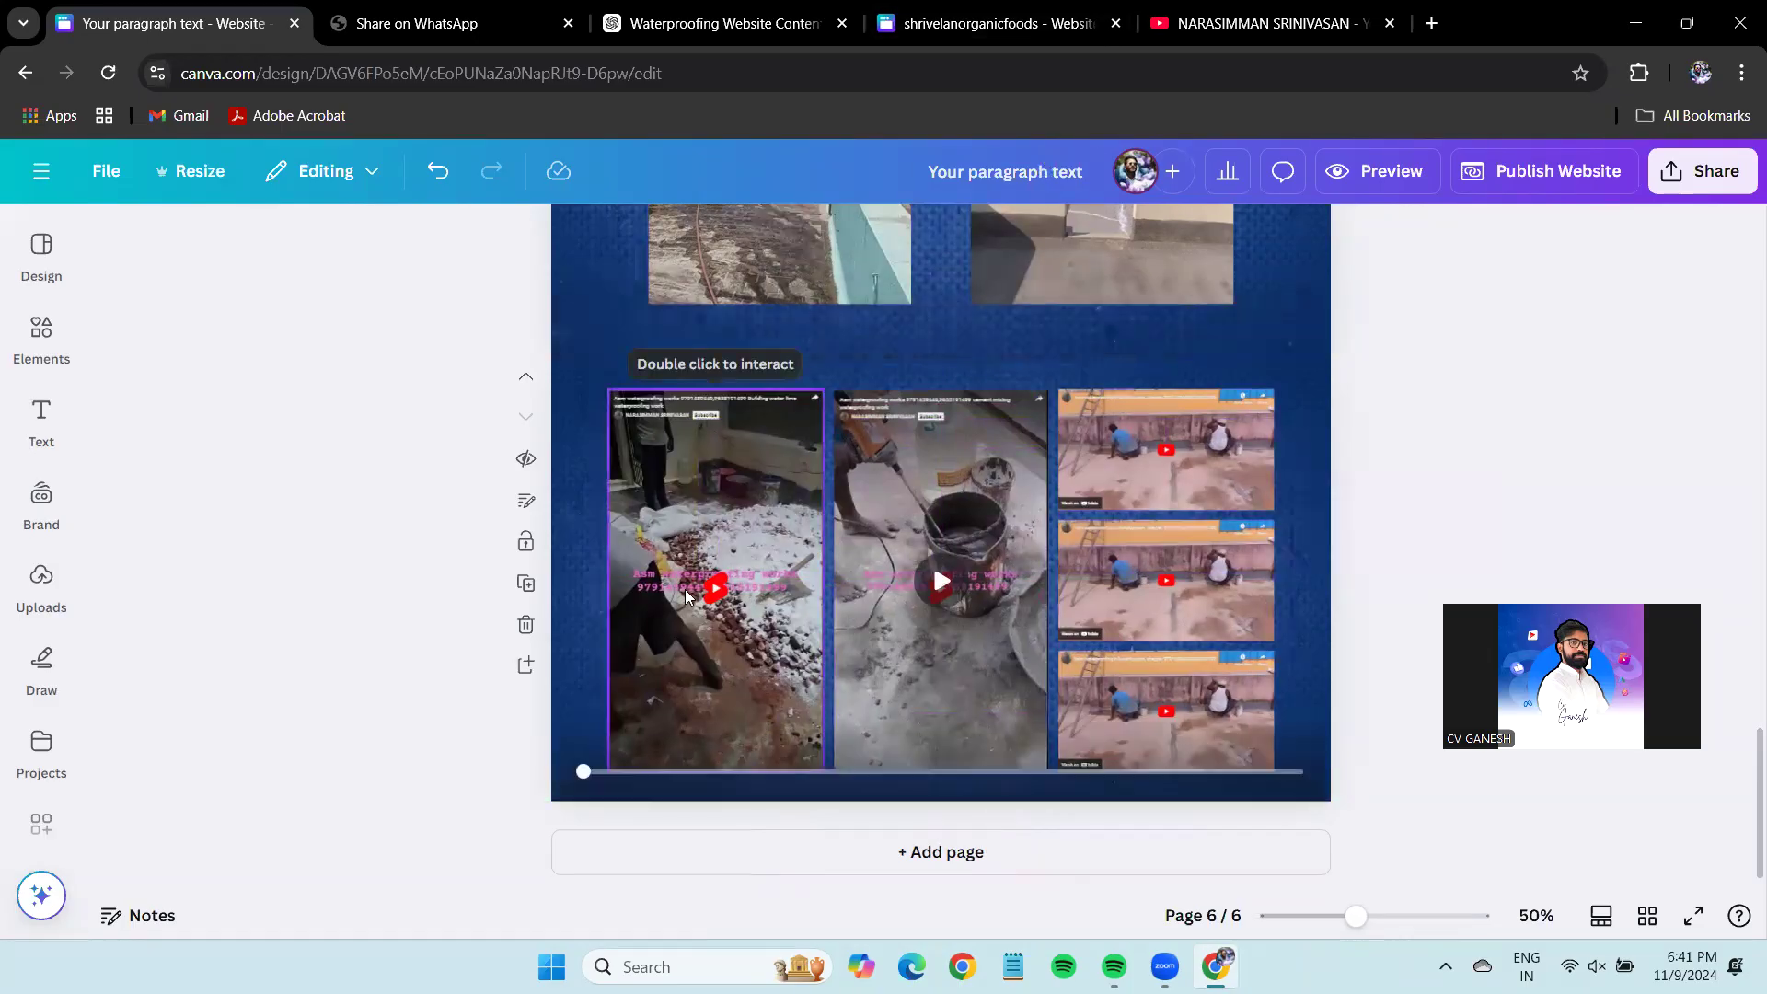
{"action": "left_click", "coordinate": [716, 552]}
{"action": "left_click", "coordinate": [943, 593]}
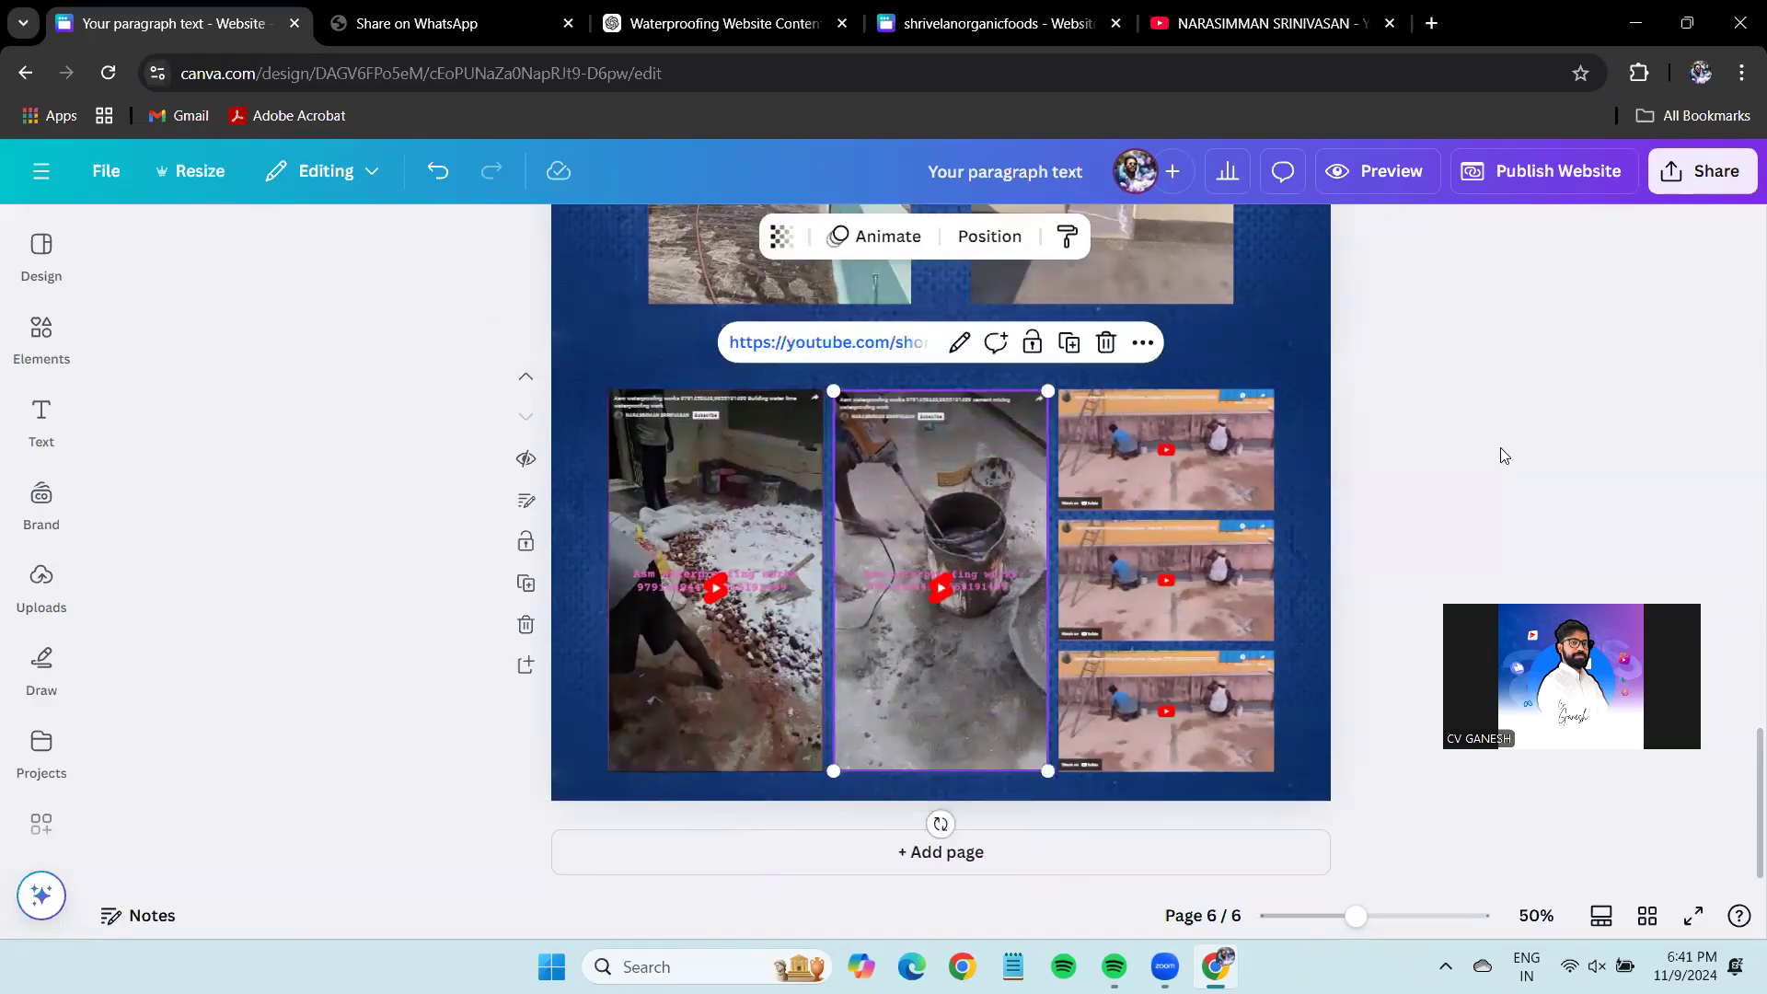
Add a seventh page after the videos page with a white background.
{"action": "scroll", "coordinate": [1500, 447], "scroll_direction": "up", "scroll_amount": 20}
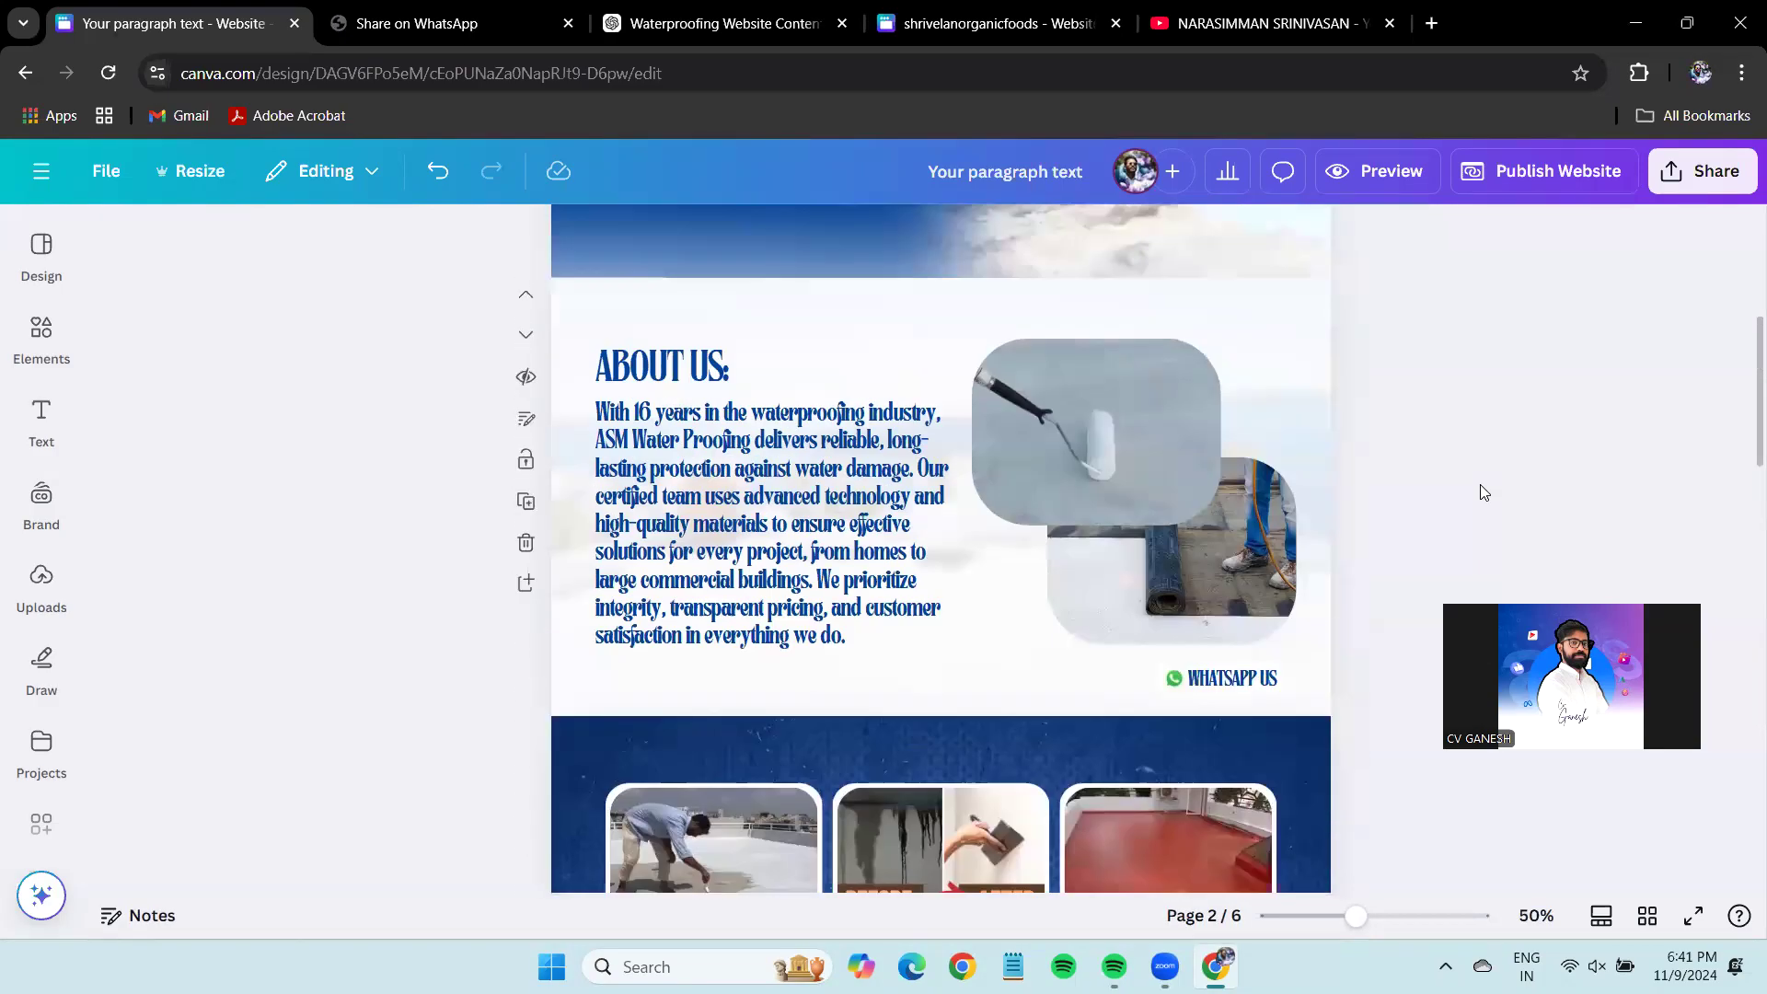
{"action": "scroll", "coordinate": [1482, 490], "scroll_direction": "up", "scroll_amount": 5}
{"action": "left_click", "coordinate": [1186, 369]}
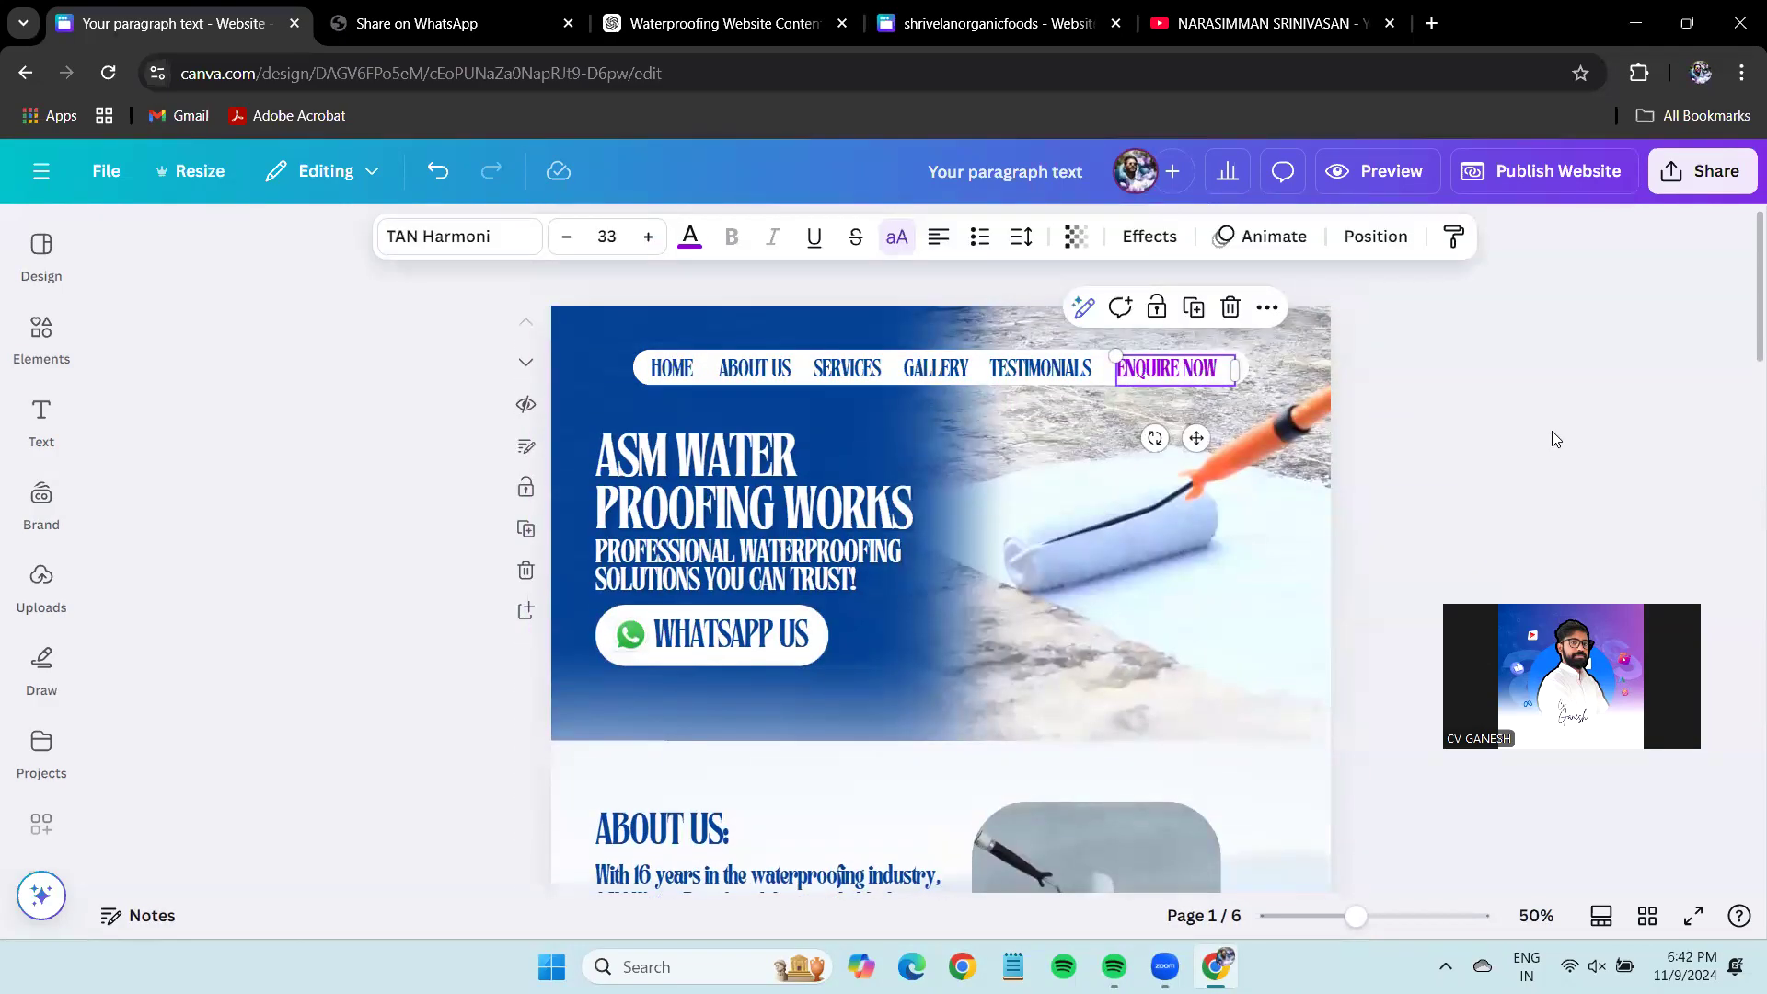
{"action": "scroll", "coordinate": [1553, 428], "scroll_direction": "down", "scroll_amount": 15}
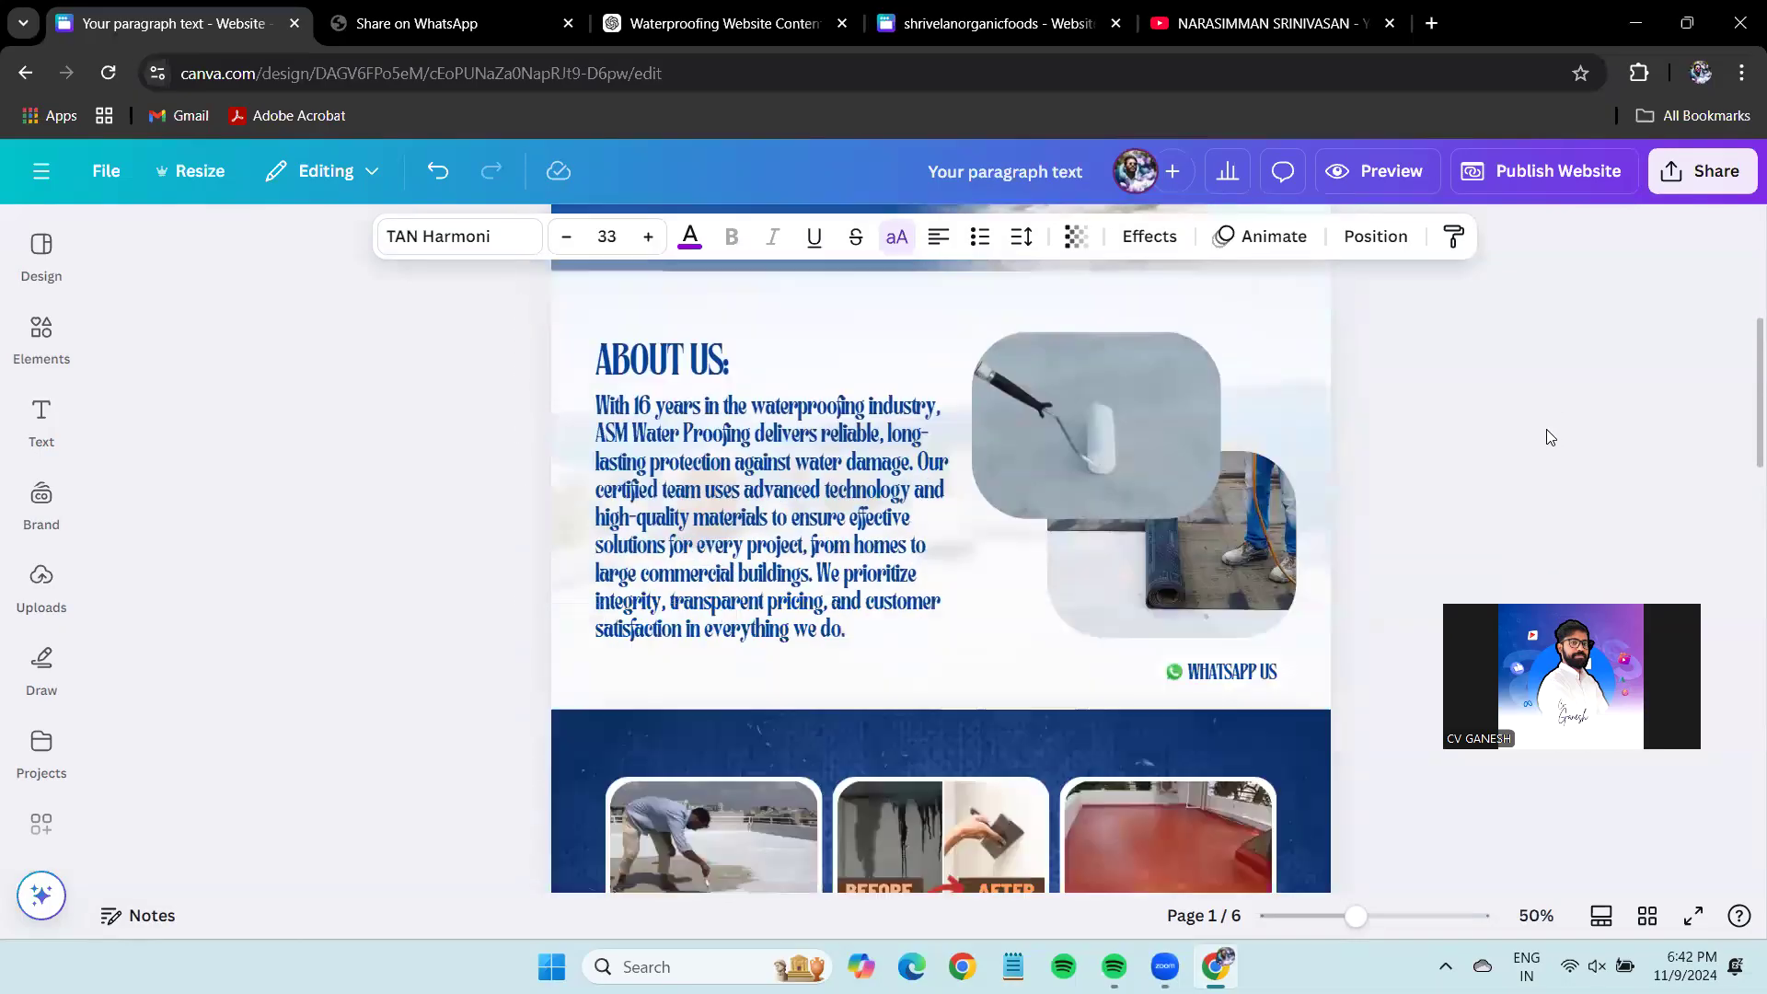
{"action": "scroll", "coordinate": [1545, 430], "scroll_direction": "down", "scroll_amount": 8}
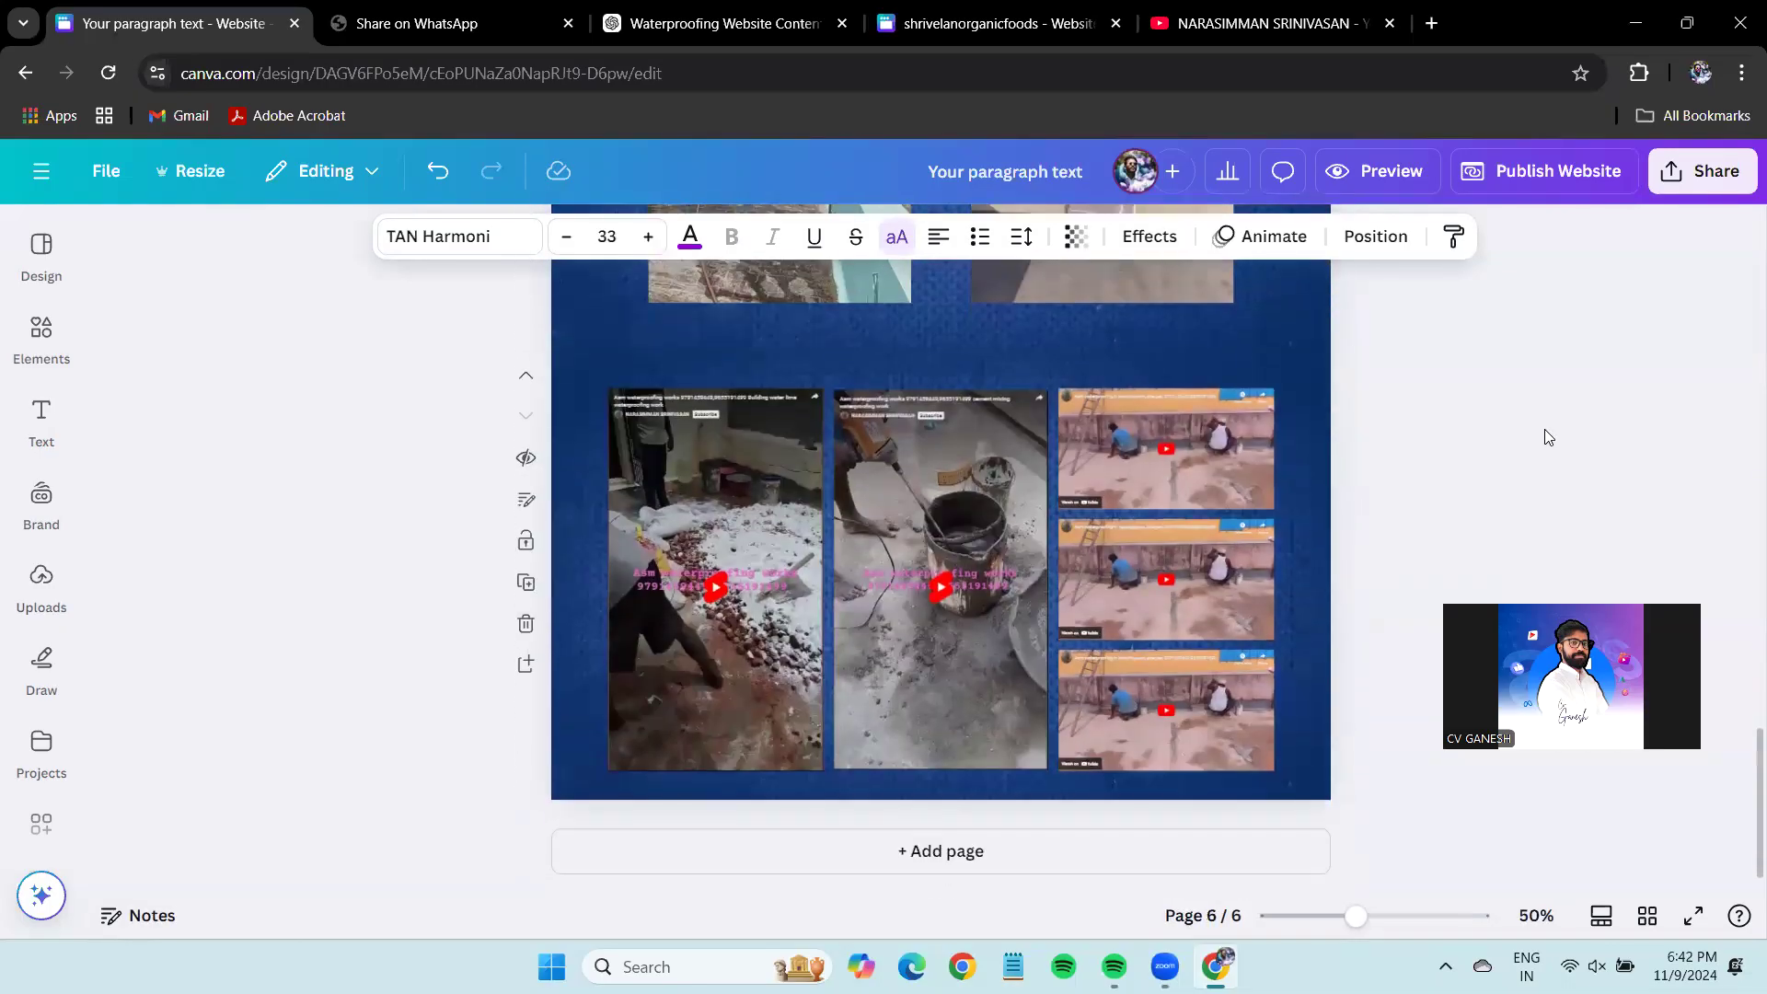
{"action": "left_click", "coordinate": [526, 665]}
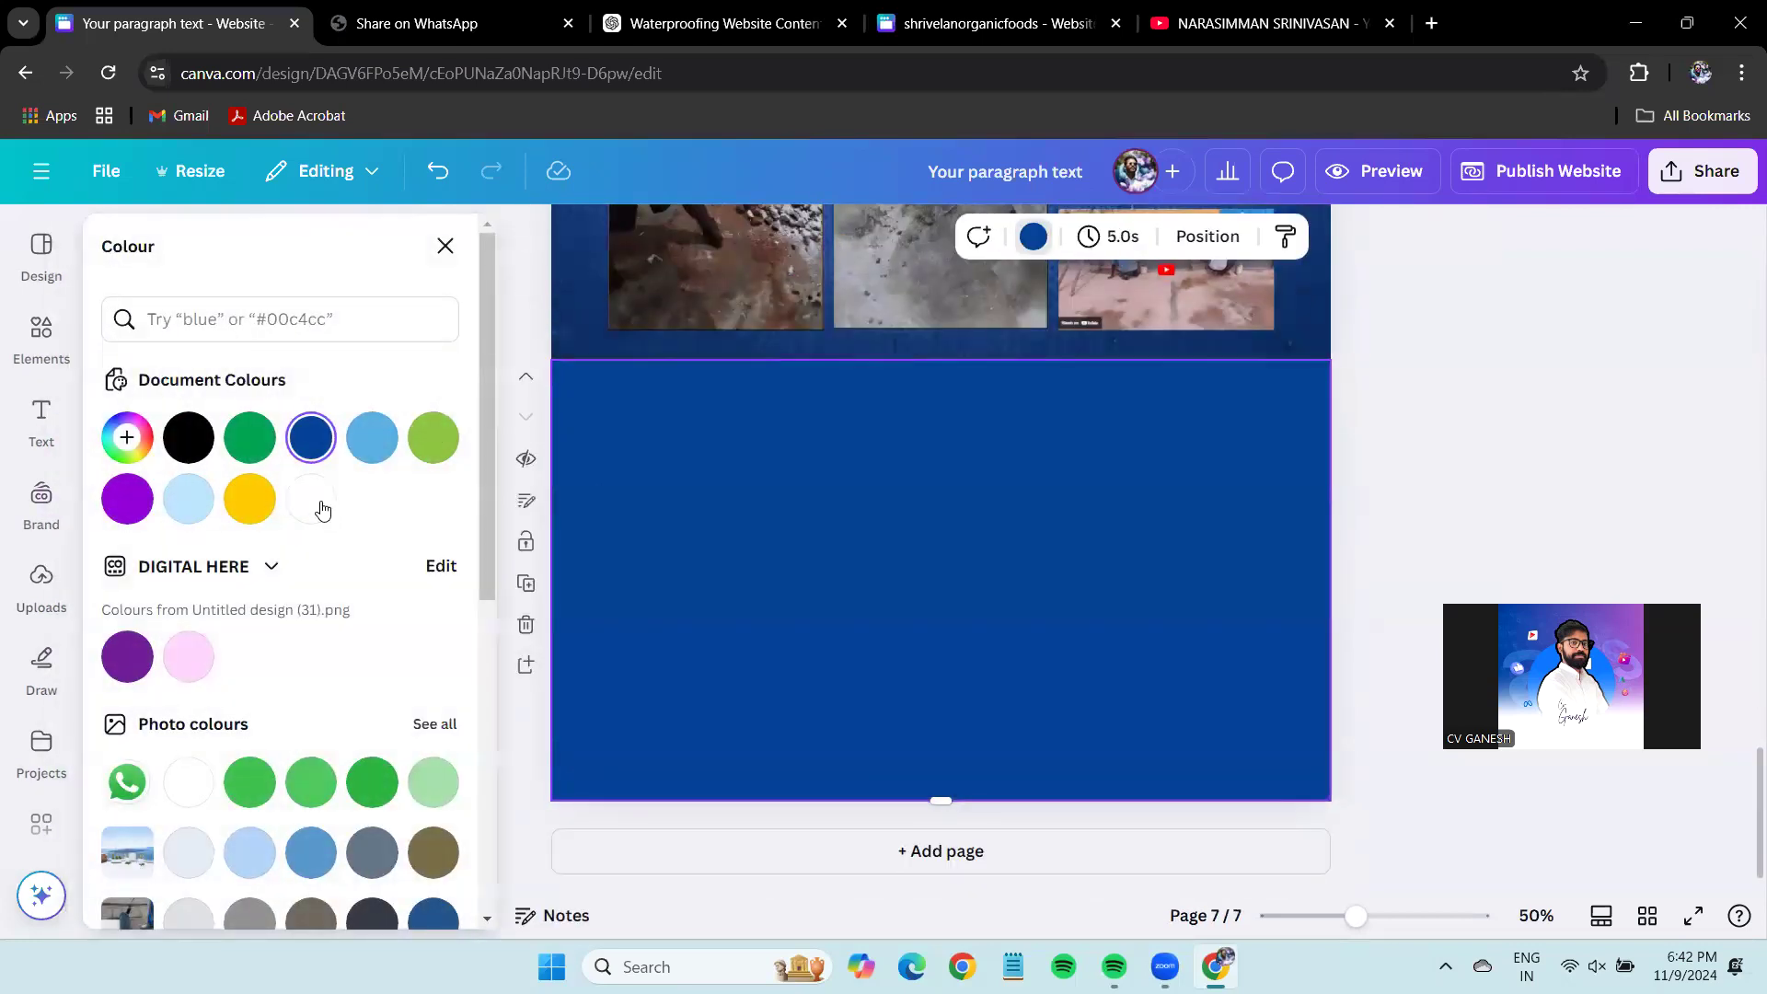
{"action": "left_click", "coordinate": [313, 501]}
{"action": "left_click", "coordinate": [1562, 348]}
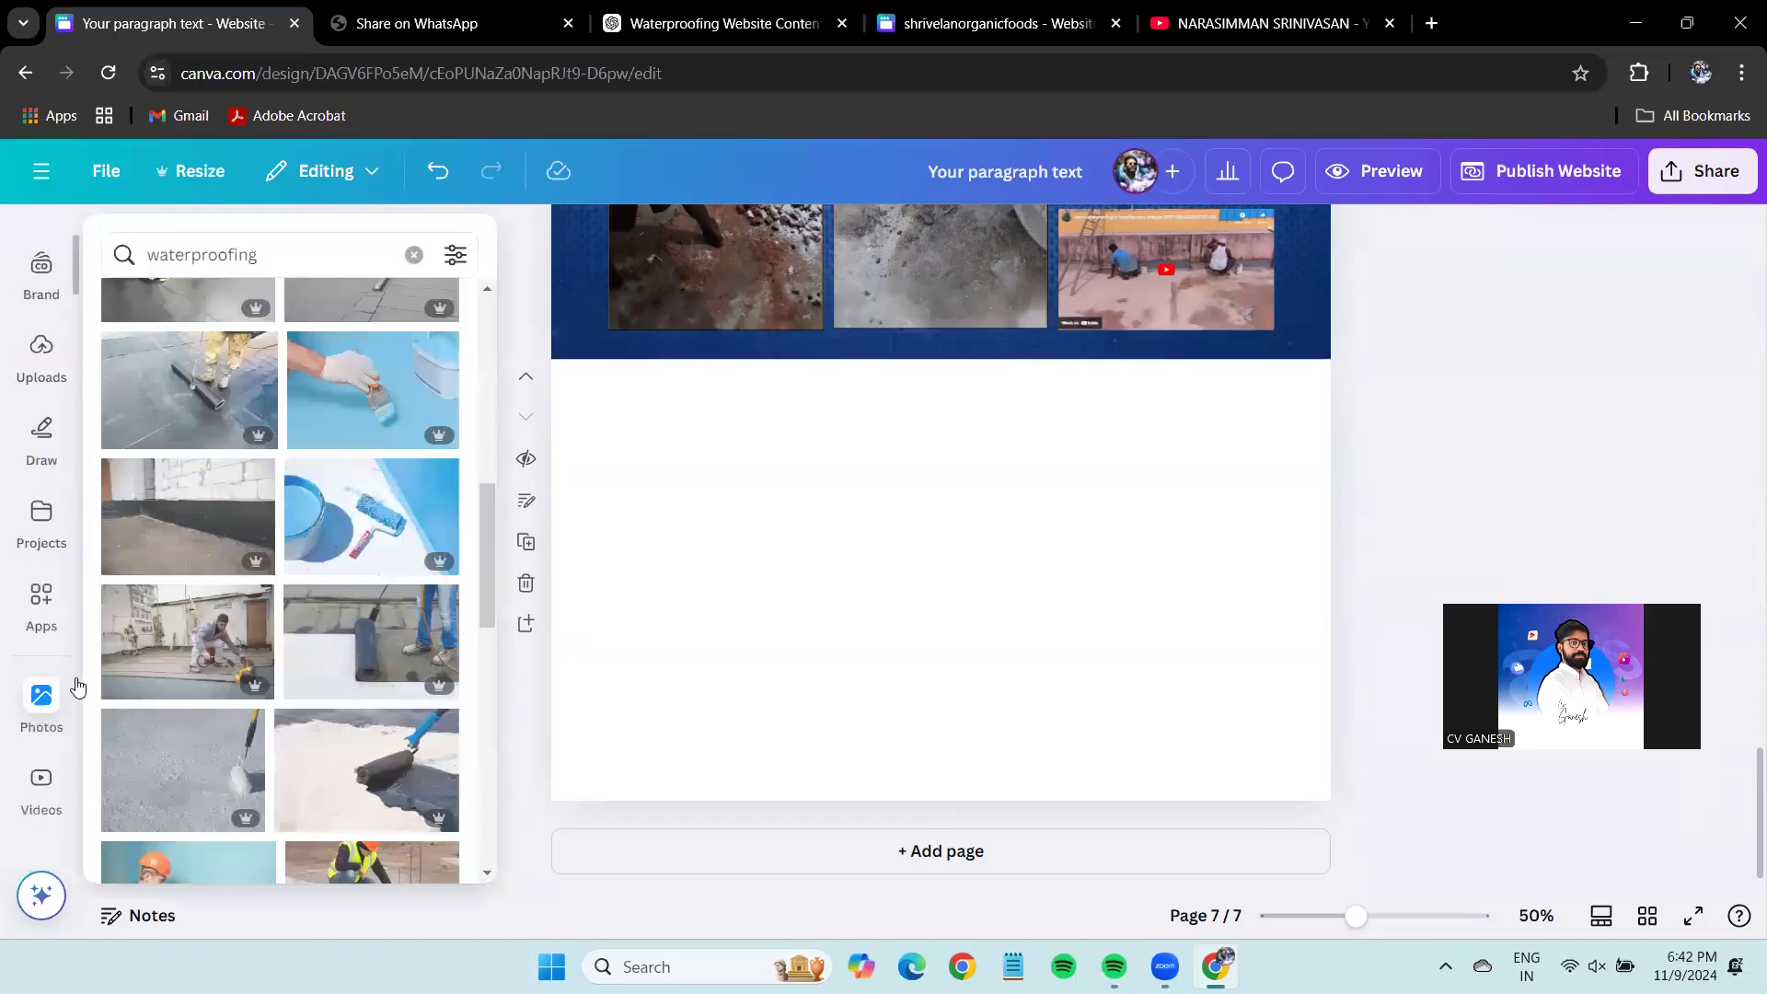
Find the FluidForms app by searching Apps for 'form'.
{"action": "left_click", "coordinate": [40, 600]}
{"action": "left_click", "coordinate": [273, 241]}
{"action": "type", "text": "form"}
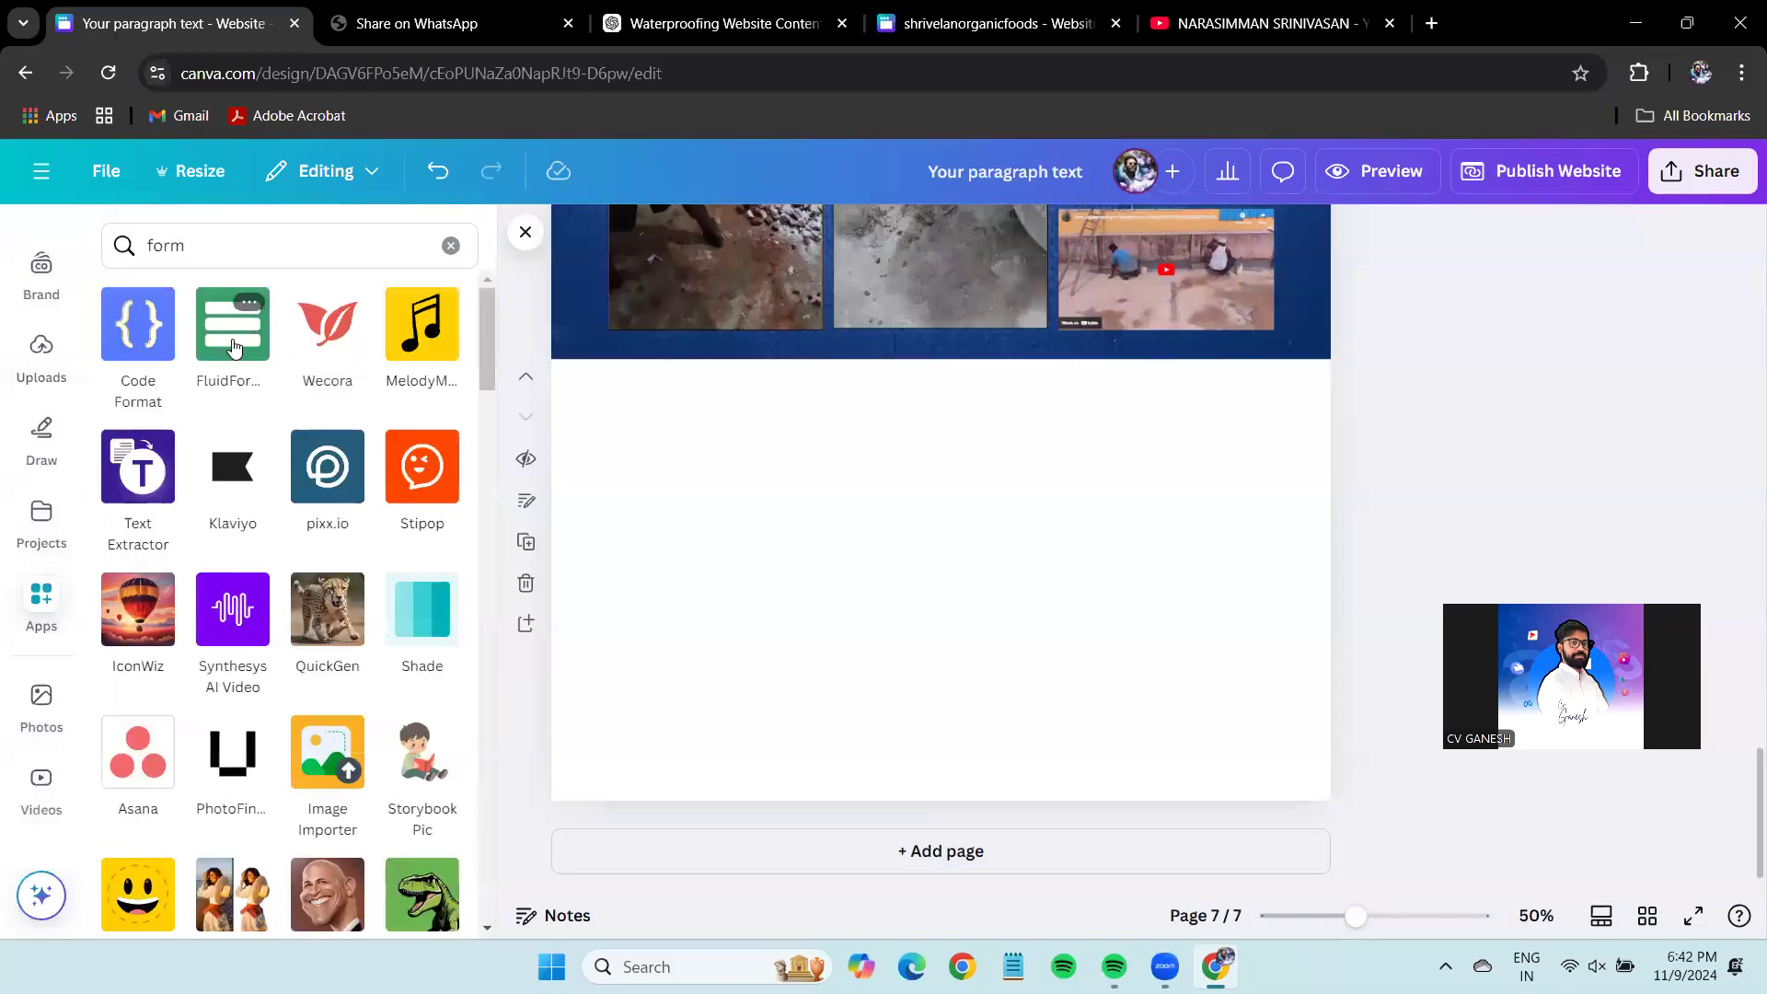
{"action": "left_click", "coordinate": [233, 332]}
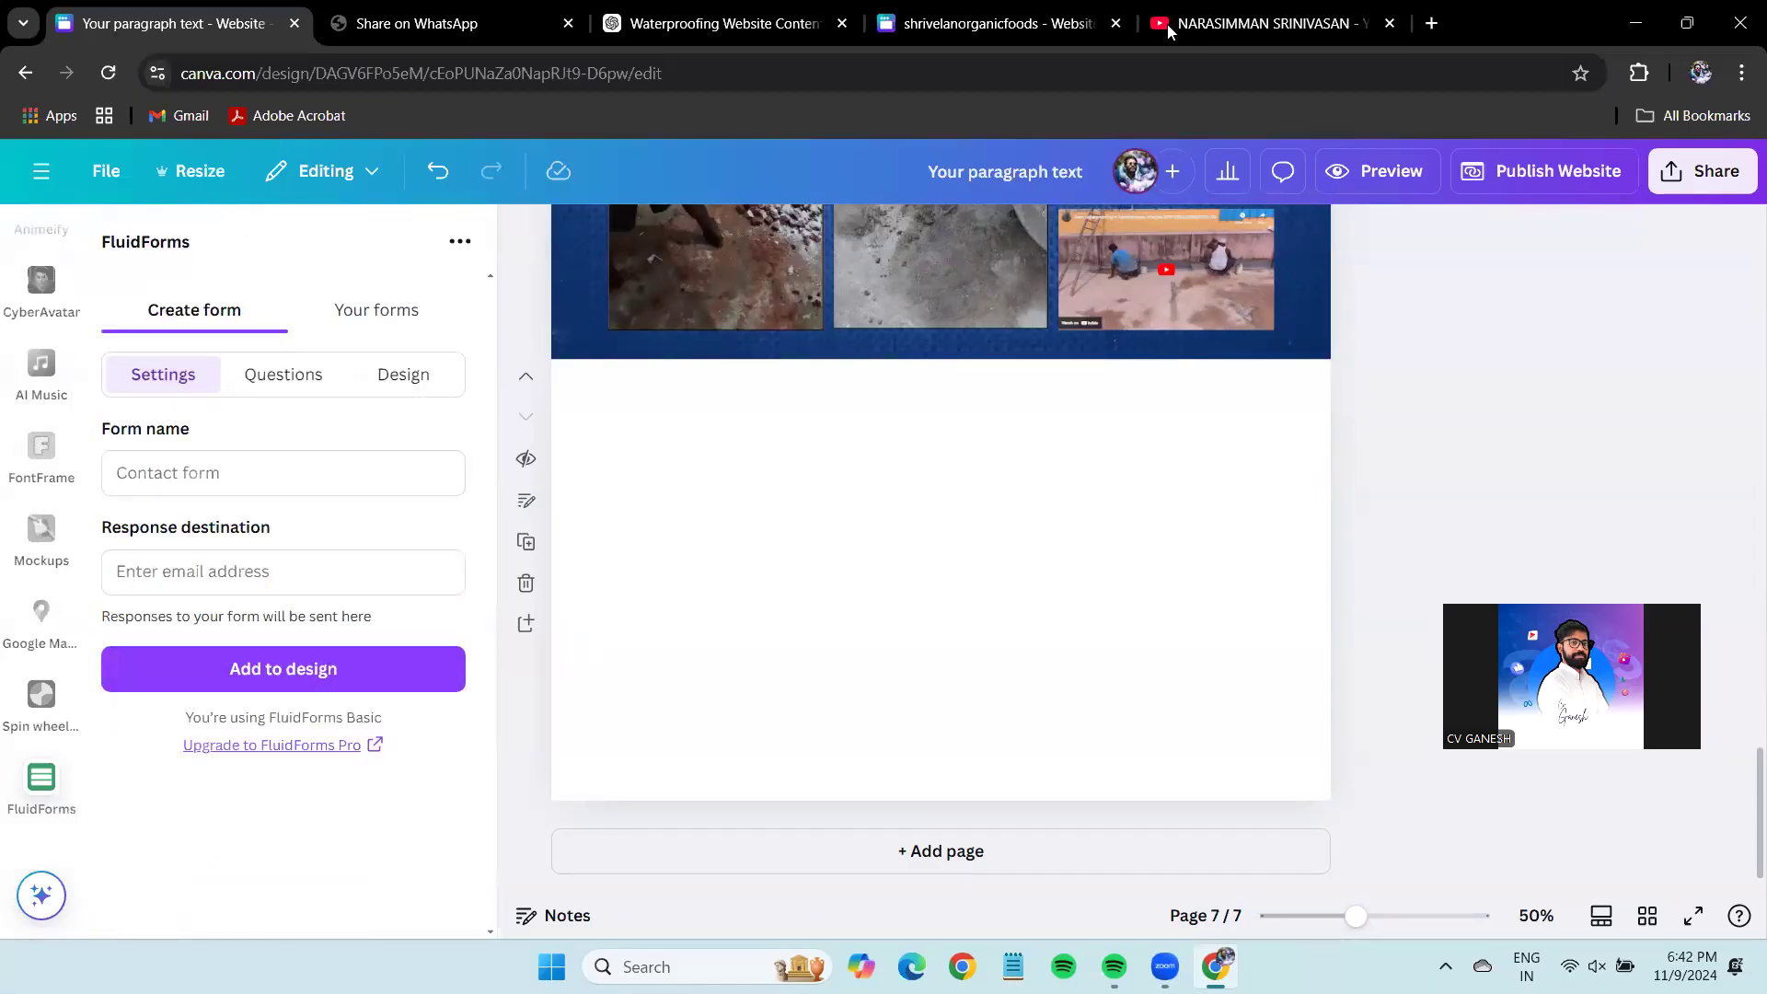
Name the new form ASM and enter the e-mail address that receives responses.
{"action": "left_click", "coordinate": [372, 310]}
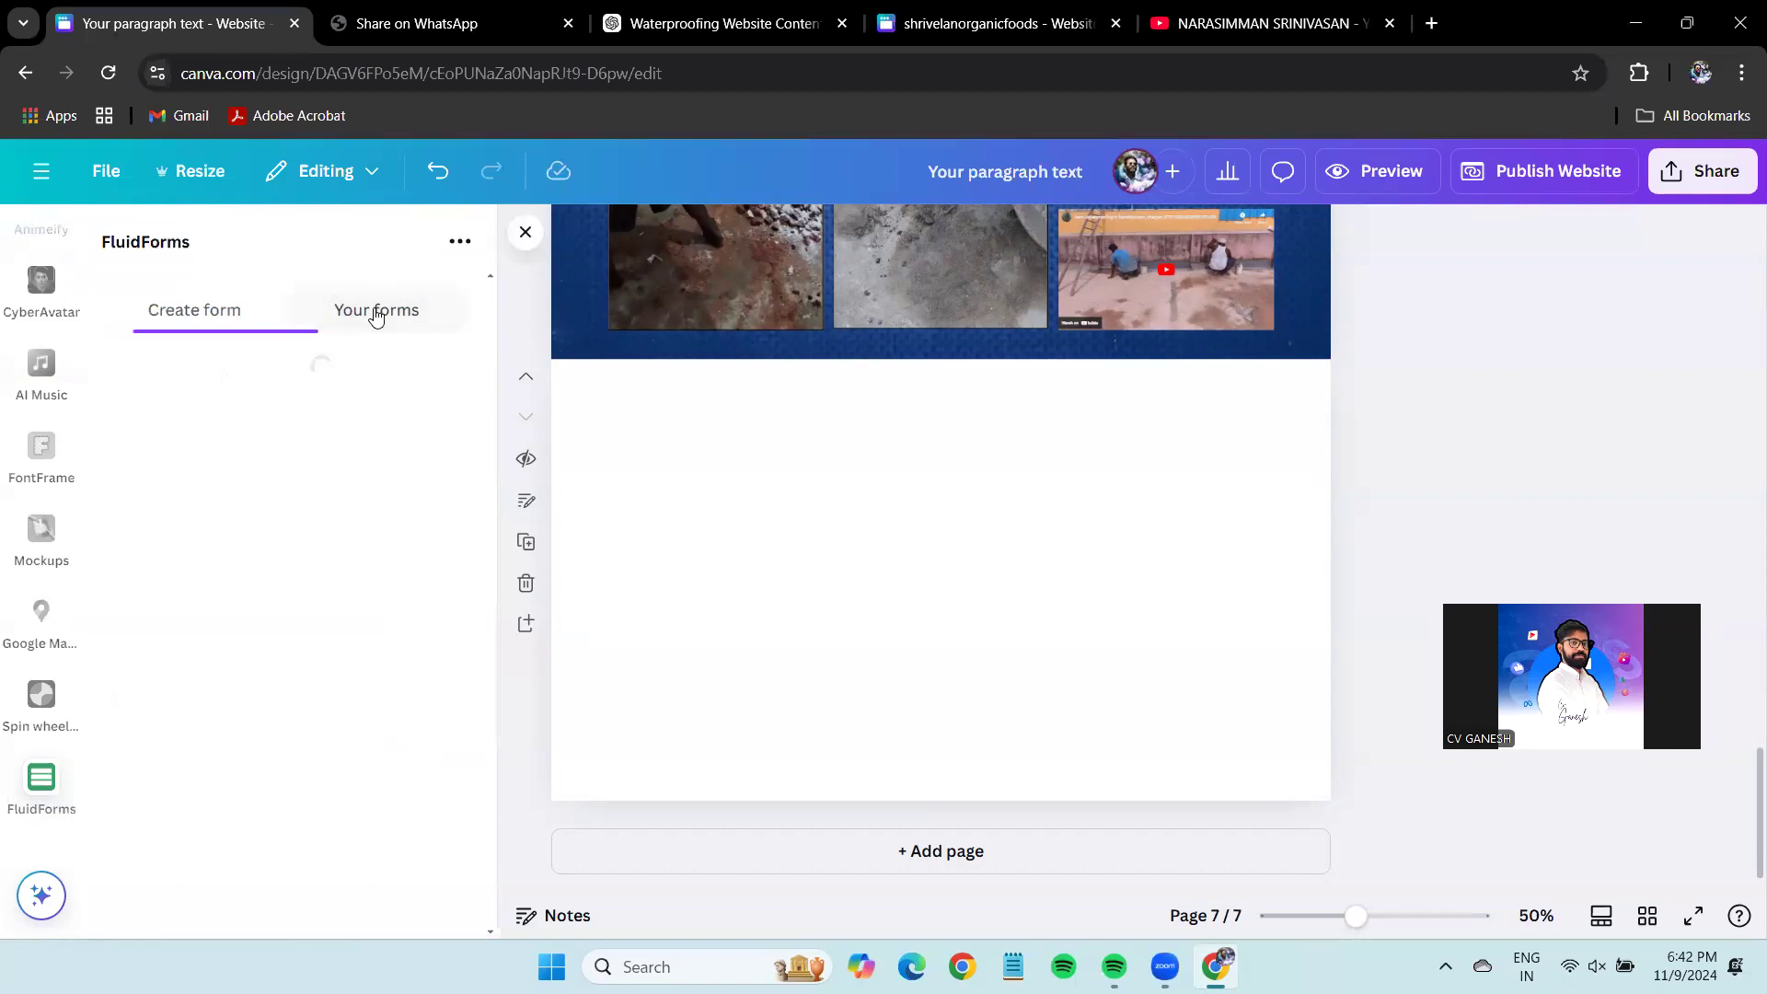
{"action": "left_click", "coordinate": [244, 331]}
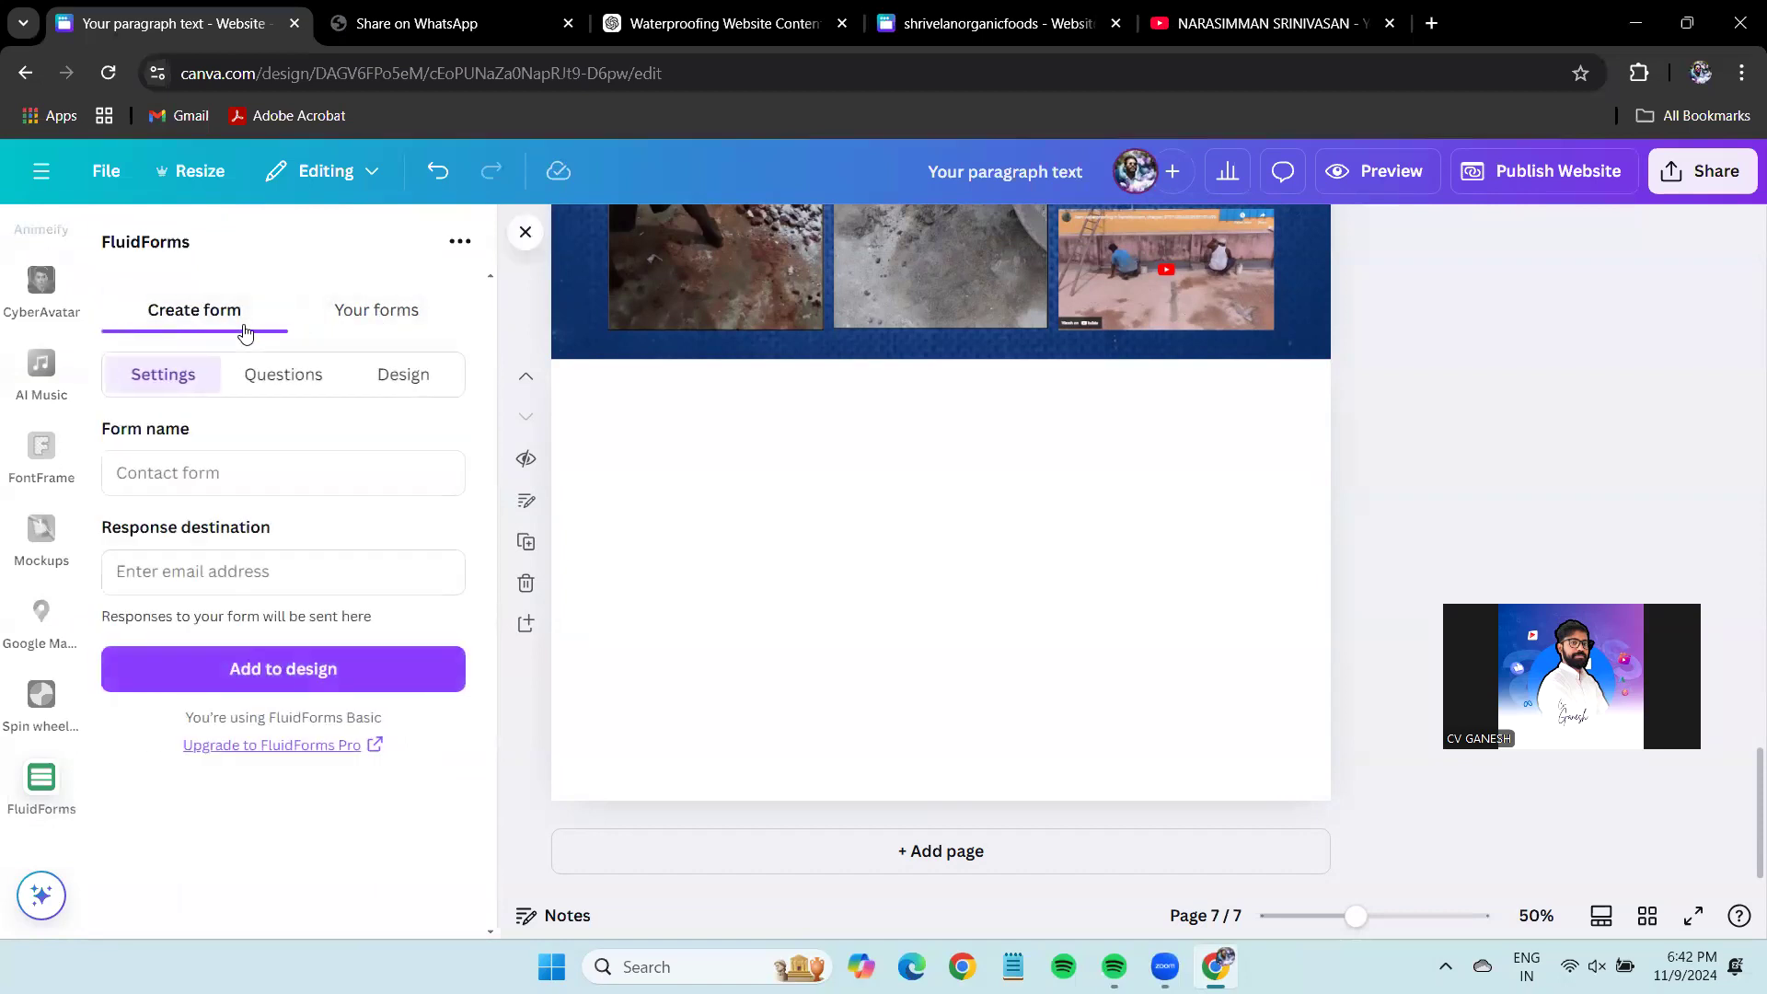
{"action": "left_click", "coordinate": [397, 334]}
{"action": "left_click", "coordinate": [344, 444]}
{"action": "left_click", "coordinate": [257, 474]}
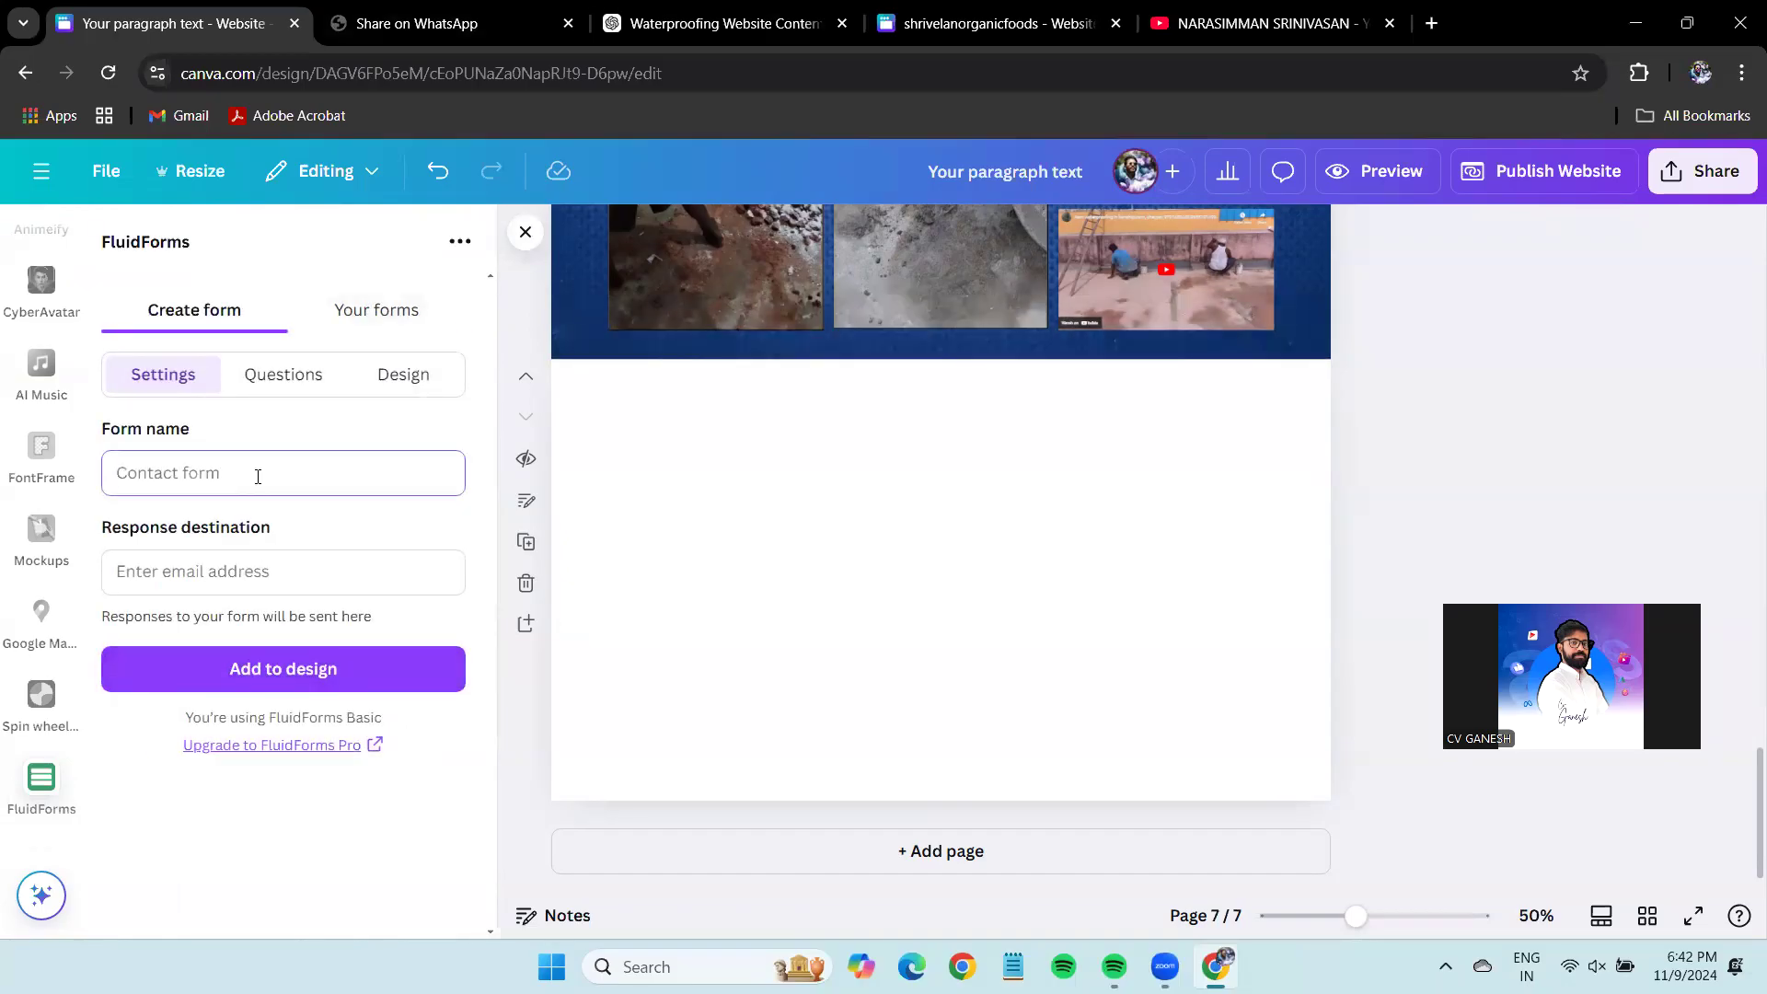
{"action": "type", "text": "ASM"}
{"action": "left_click", "coordinate": [334, 532]}
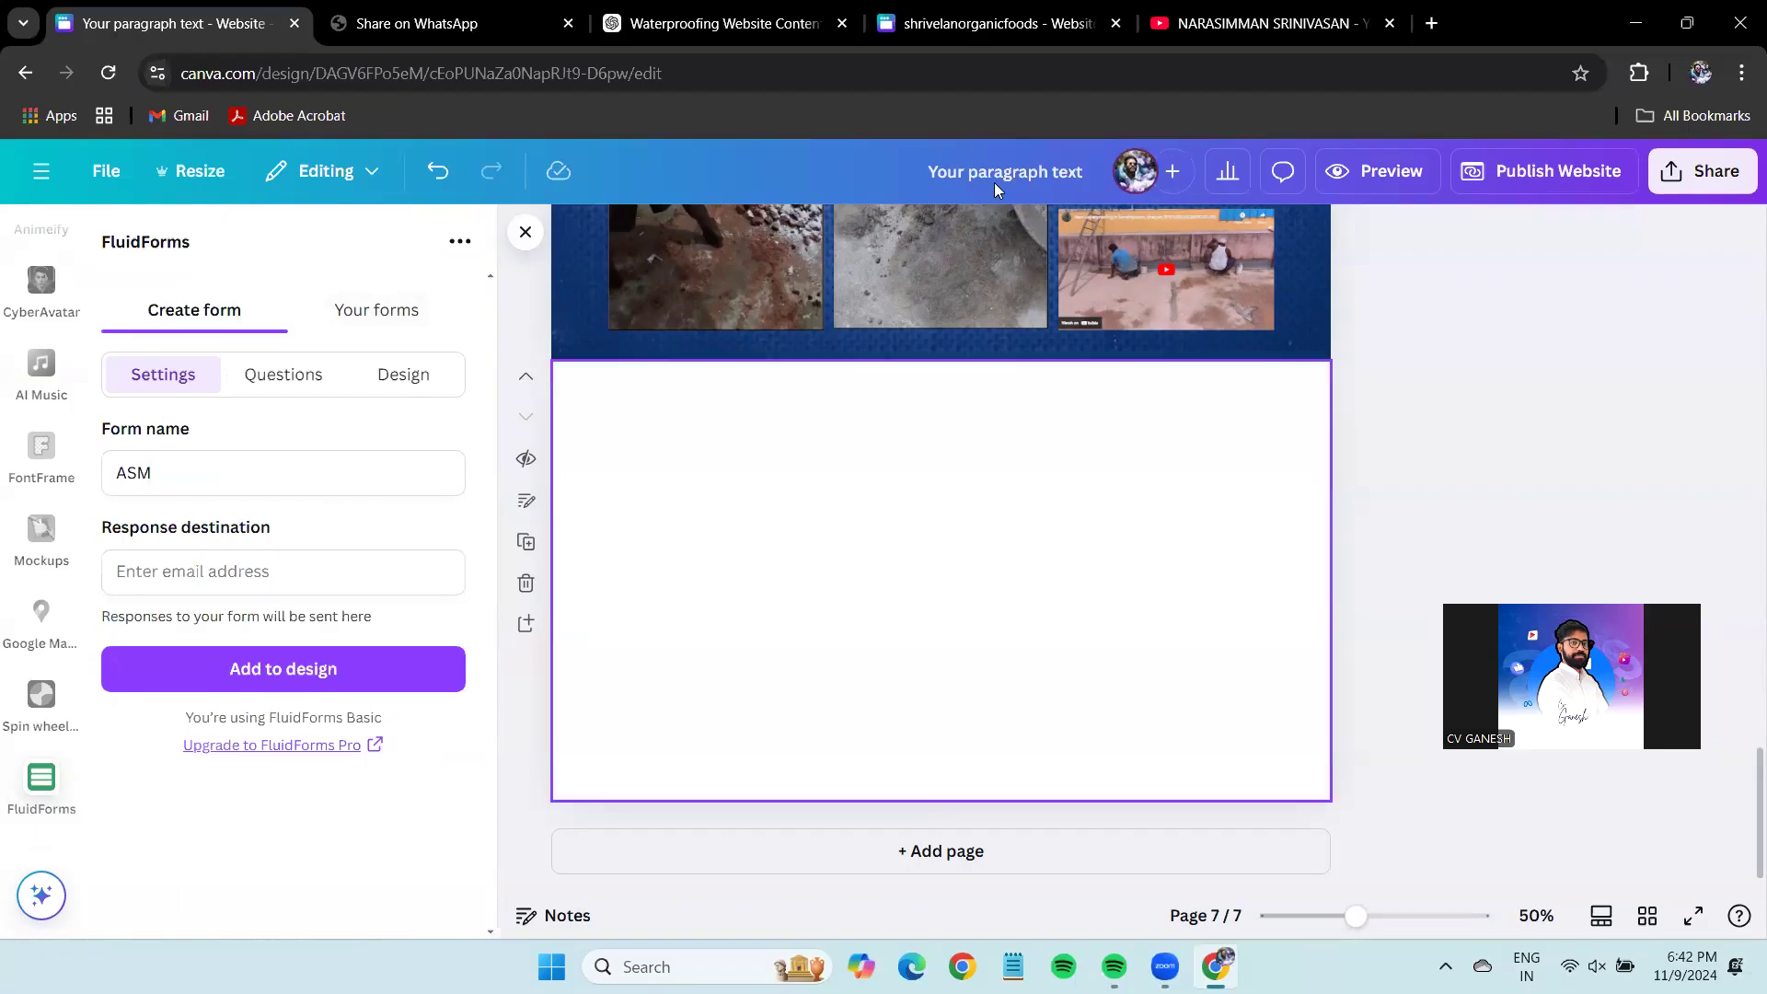
{"action": "left_click", "coordinate": [353, 570]}
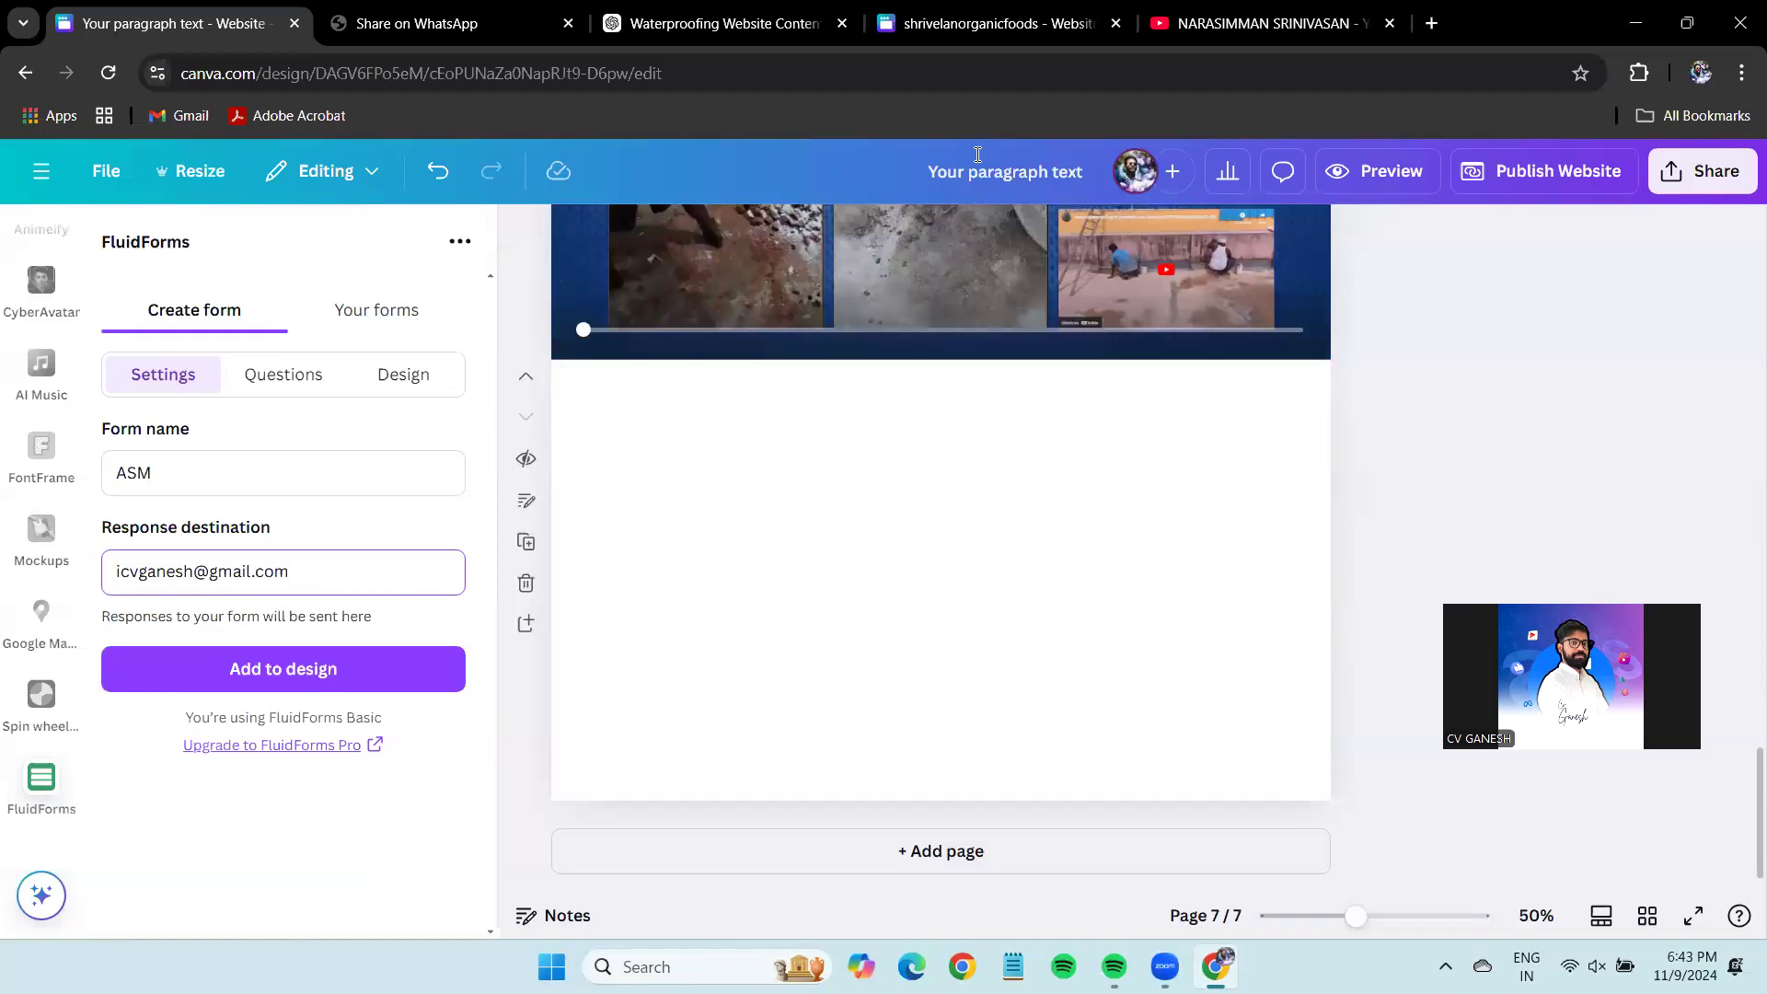
{"action": "left_click", "coordinate": [284, 372]}
Title Question 1 'Name' with a Text response type.
{"action": "scroll", "coordinate": [361, 542], "scroll_direction": "down", "scroll_amount": 2}
{"action": "left_click", "coordinate": [308, 451]}
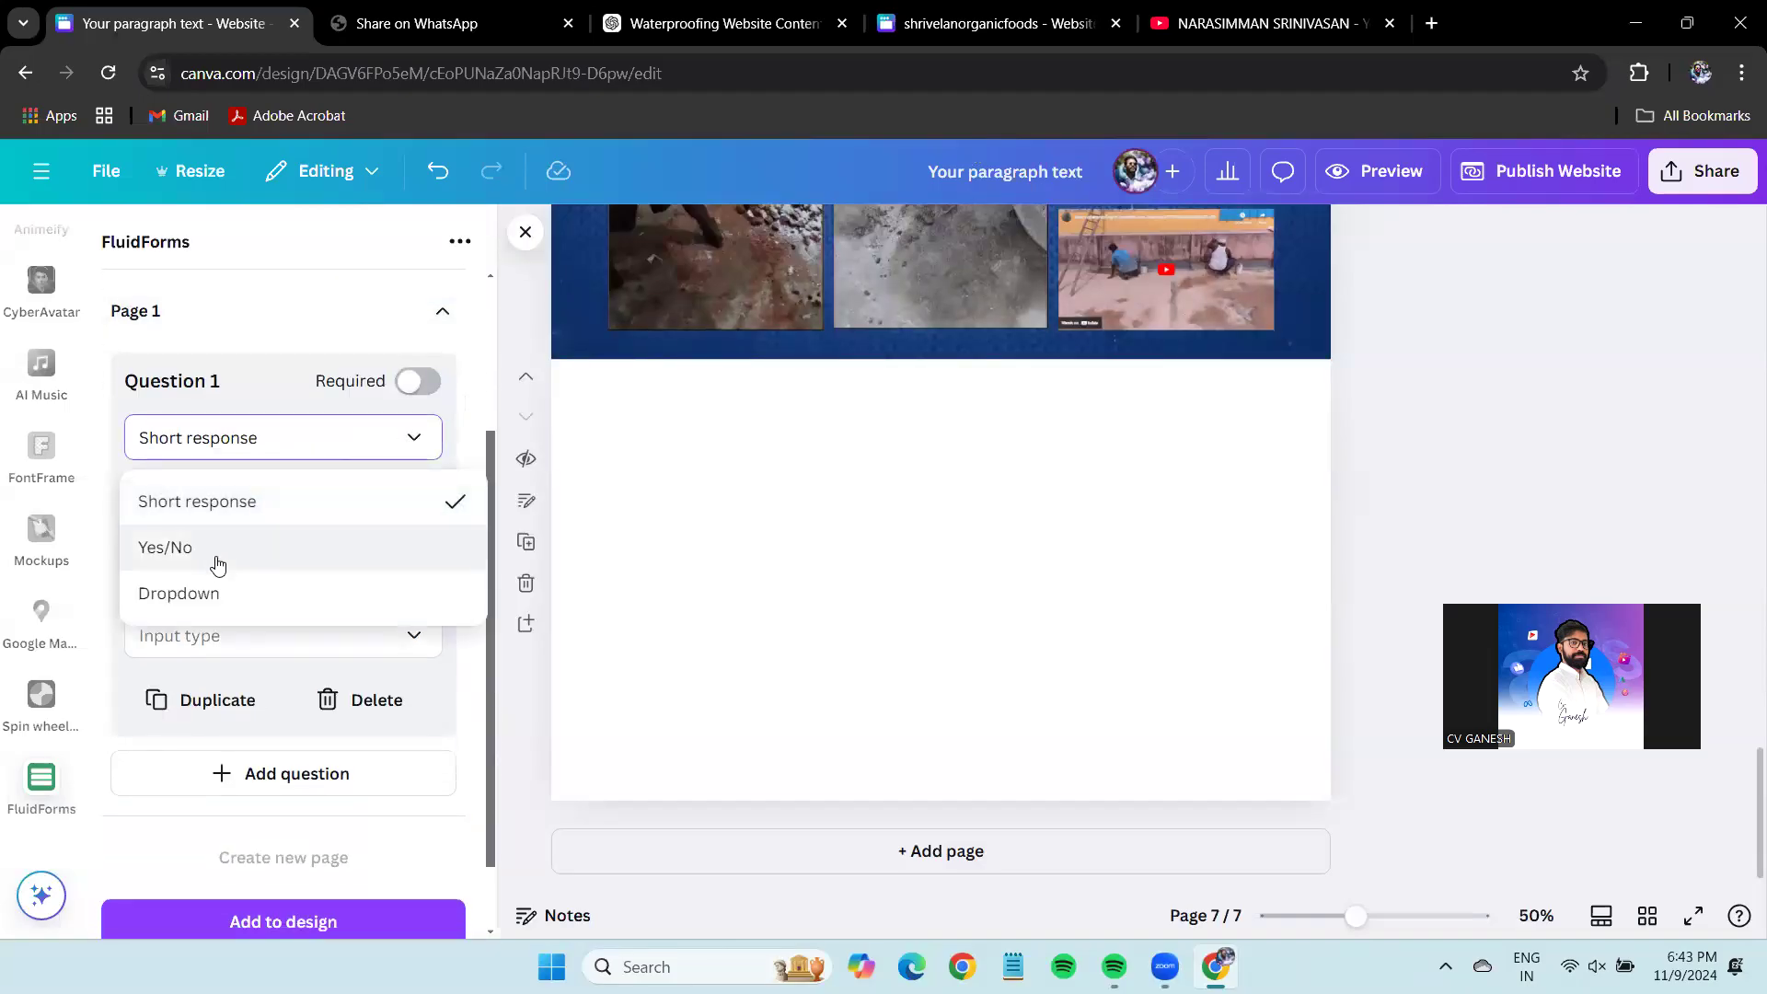
{"action": "left_click", "coordinate": [247, 503]}
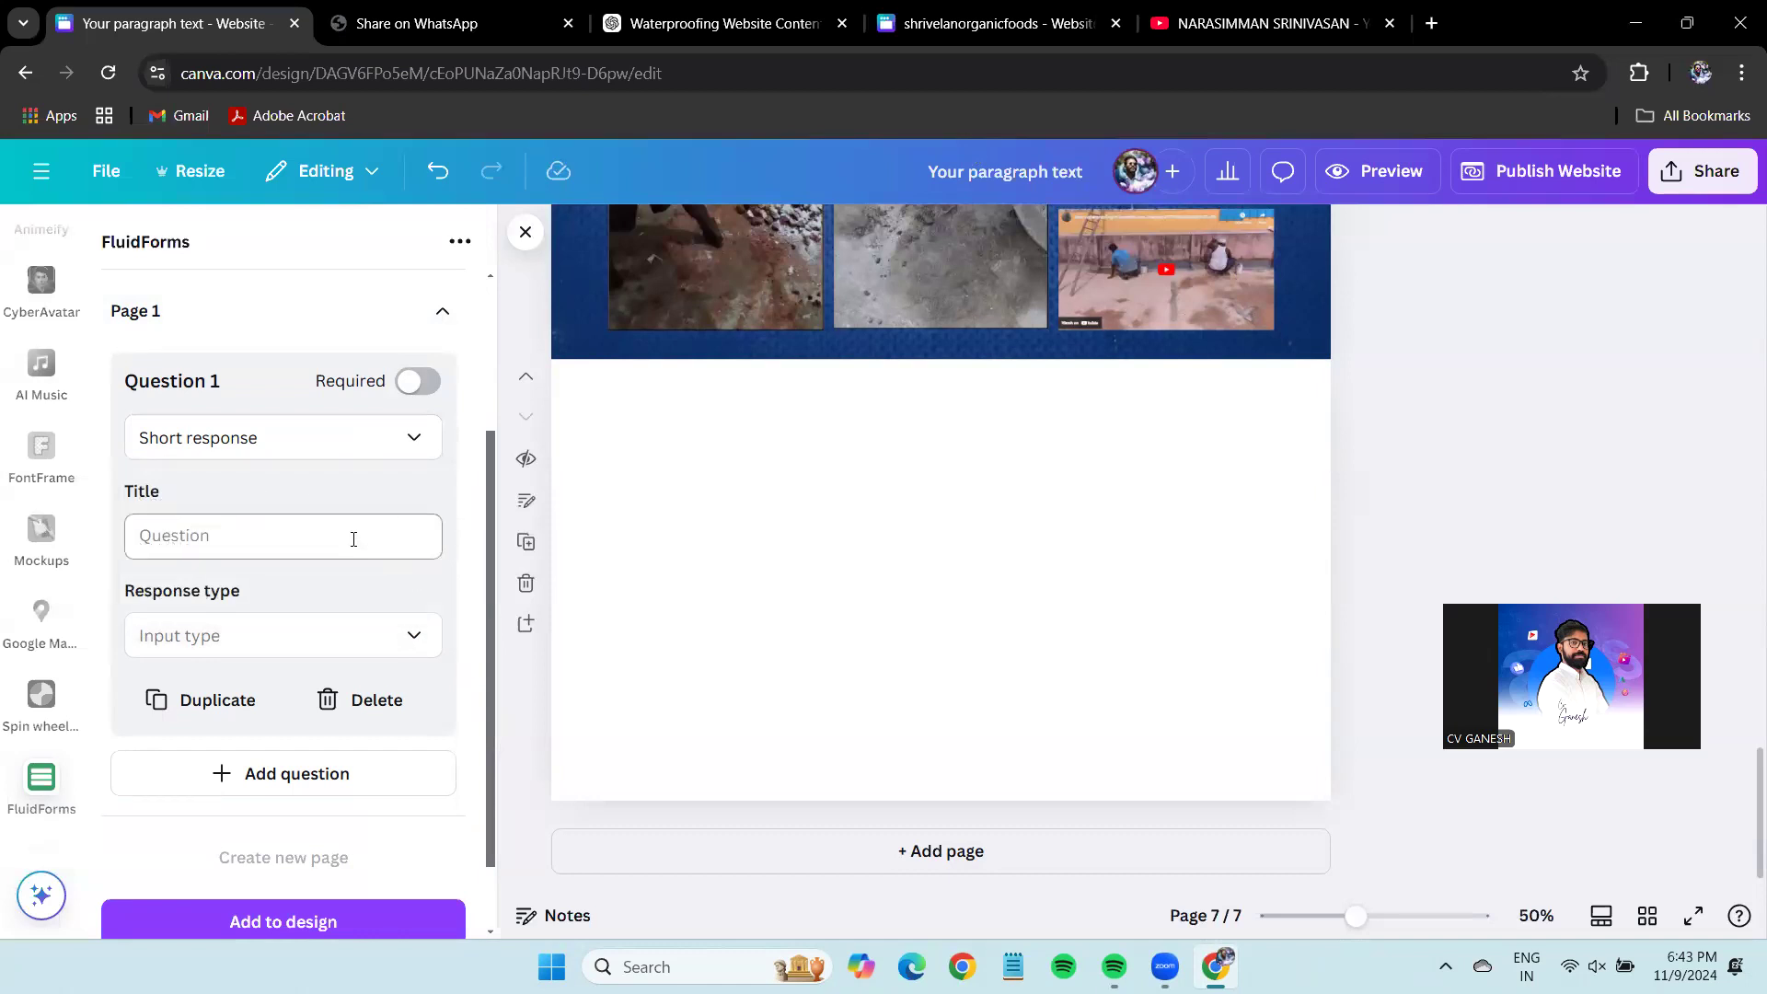
{"action": "left_click", "coordinate": [386, 635]}
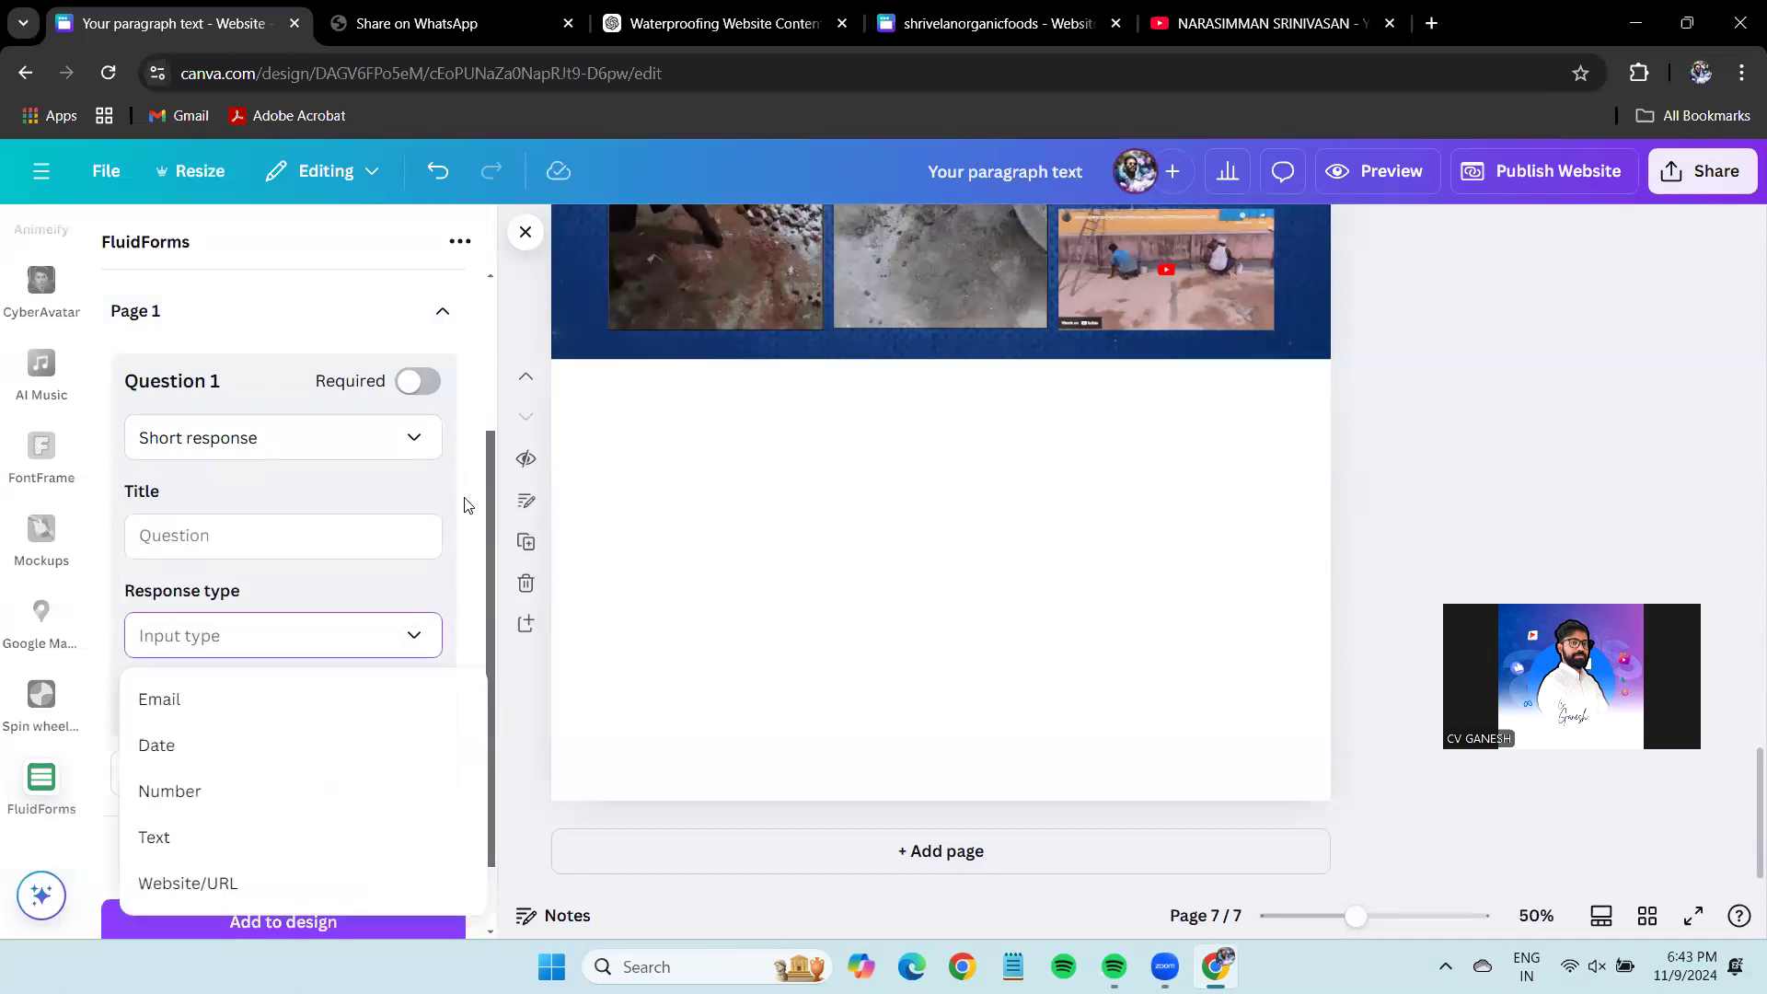
{"action": "left_click", "coordinate": [228, 541]}
{"action": "left_click", "coordinate": [228, 541]}
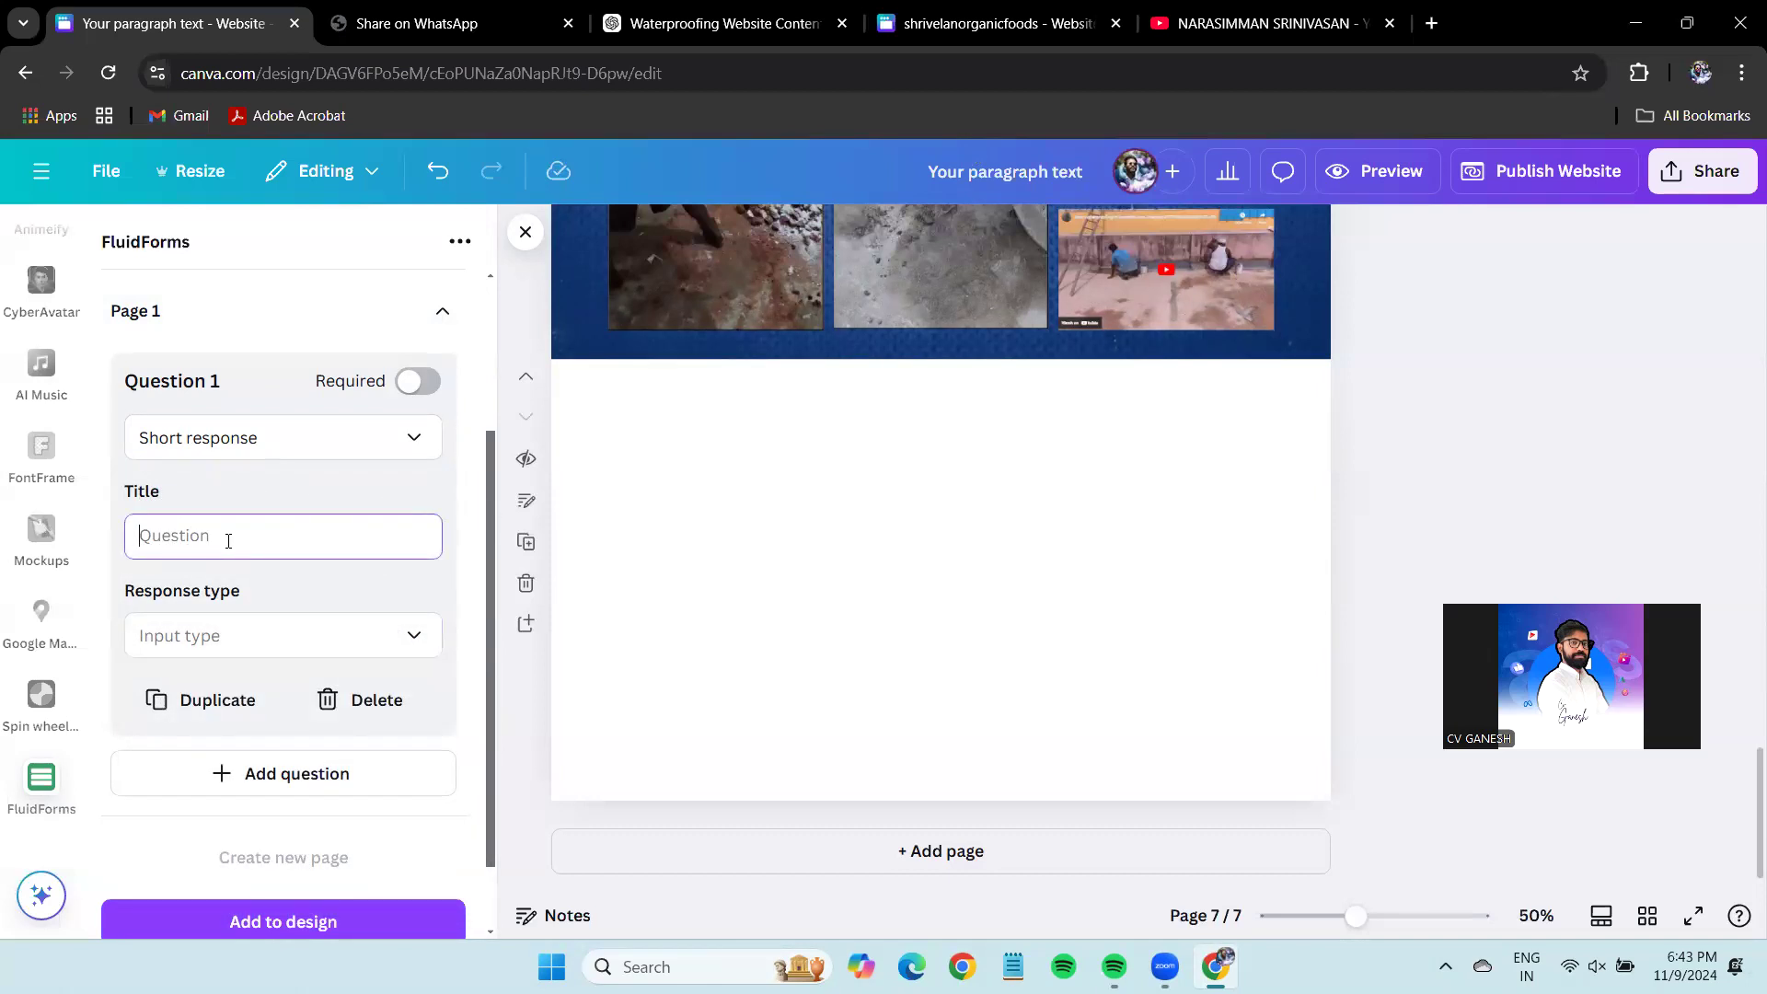
{"action": "type", "text": "Name"}
{"action": "left_click", "coordinate": [276, 631]}
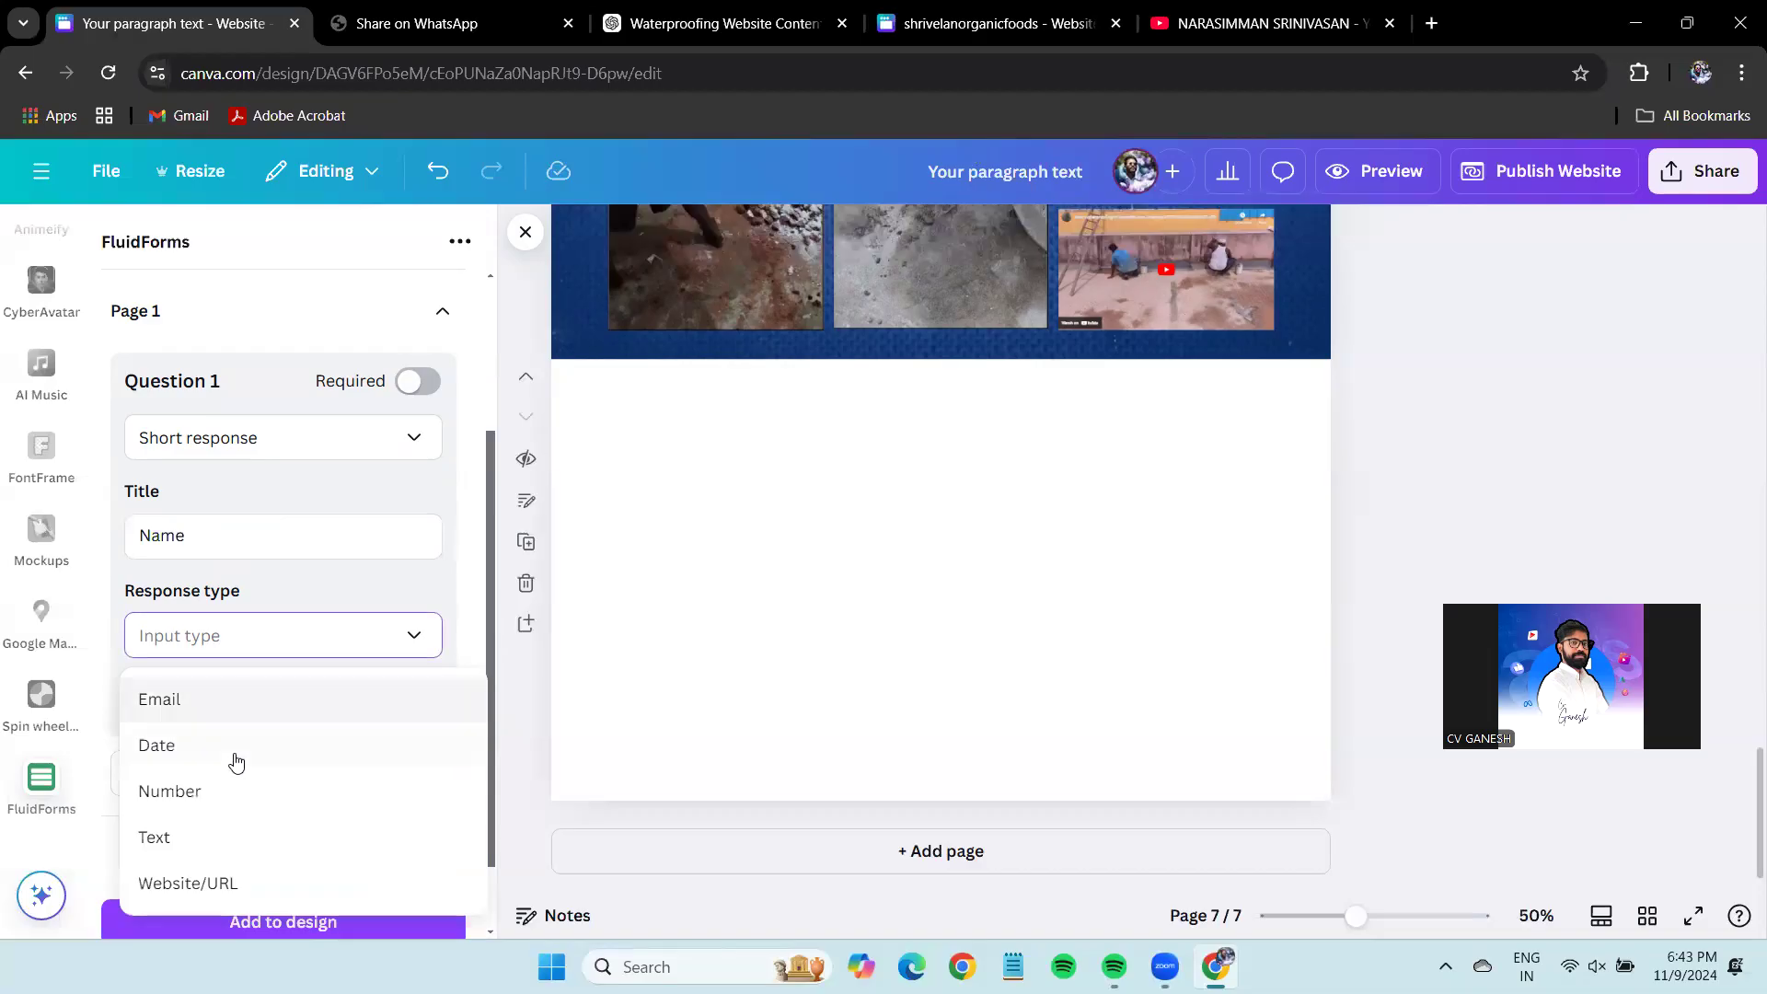
{"action": "left_click", "coordinate": [241, 840]}
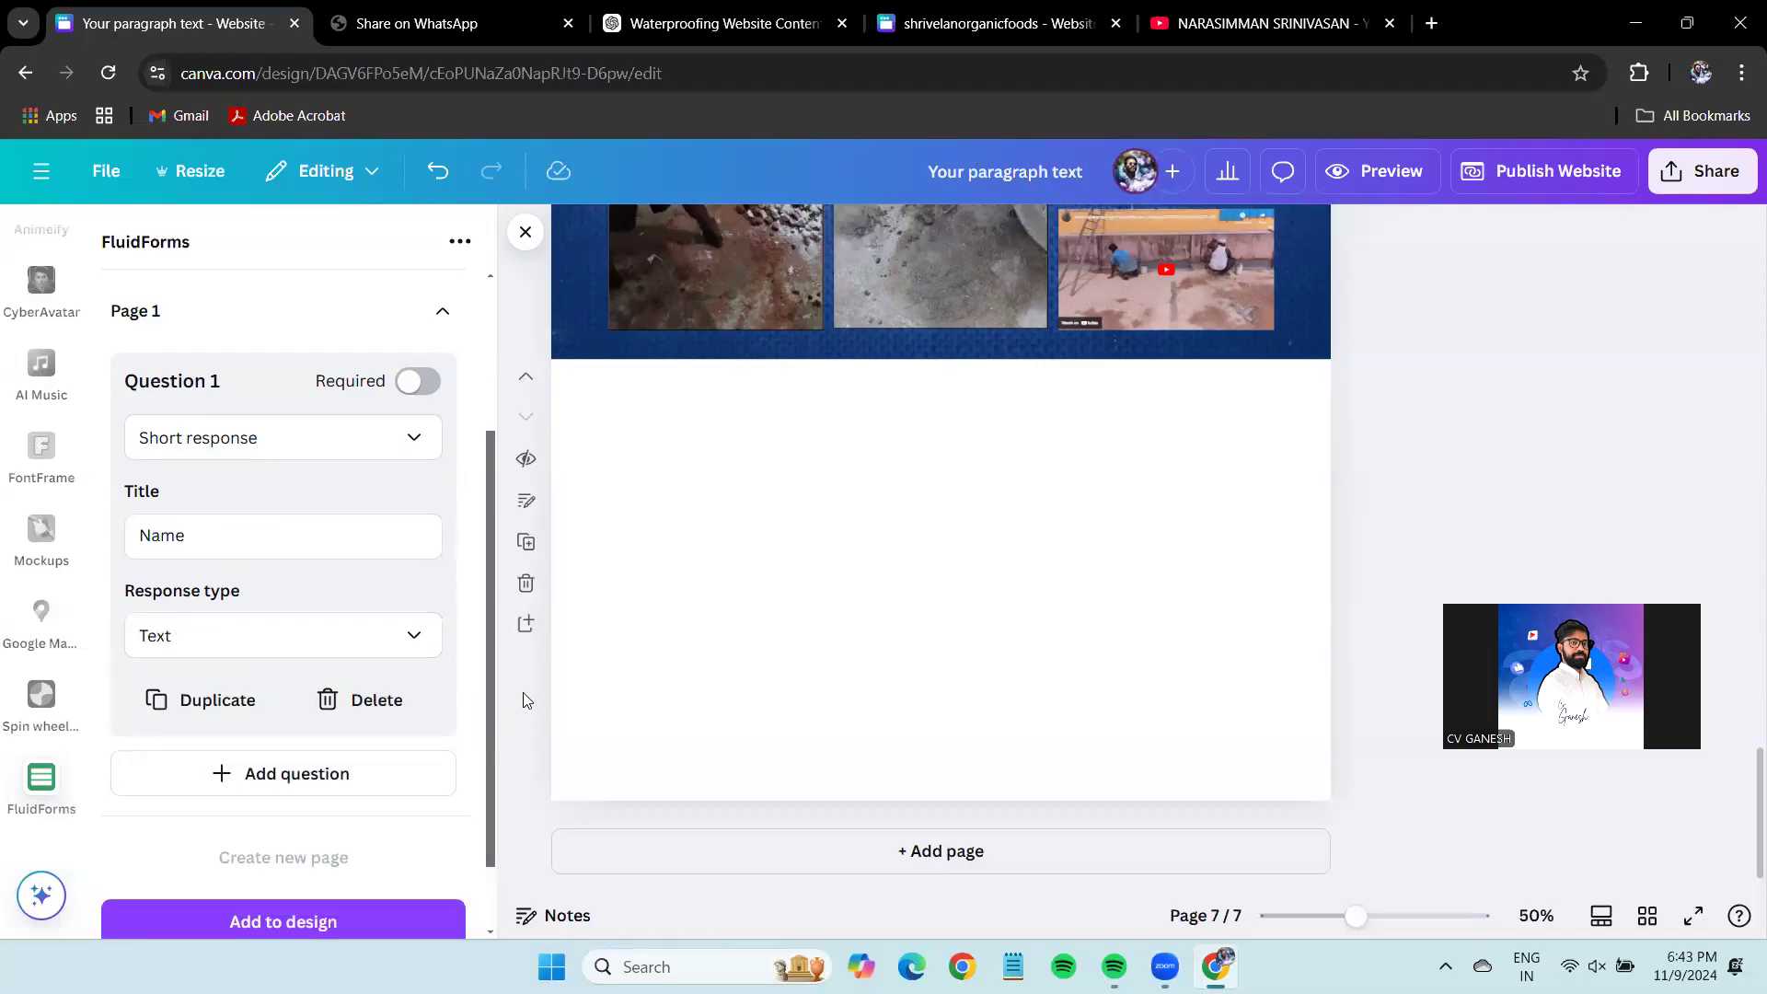
Add Question 2 as a Dropdown titled 'You are looking for ?'.
{"action": "left_click", "coordinate": [347, 775]}
{"action": "scroll", "coordinate": [359, 516], "scroll_direction": "down", "scroll_amount": 4}
{"action": "left_click", "coordinate": [341, 509]}
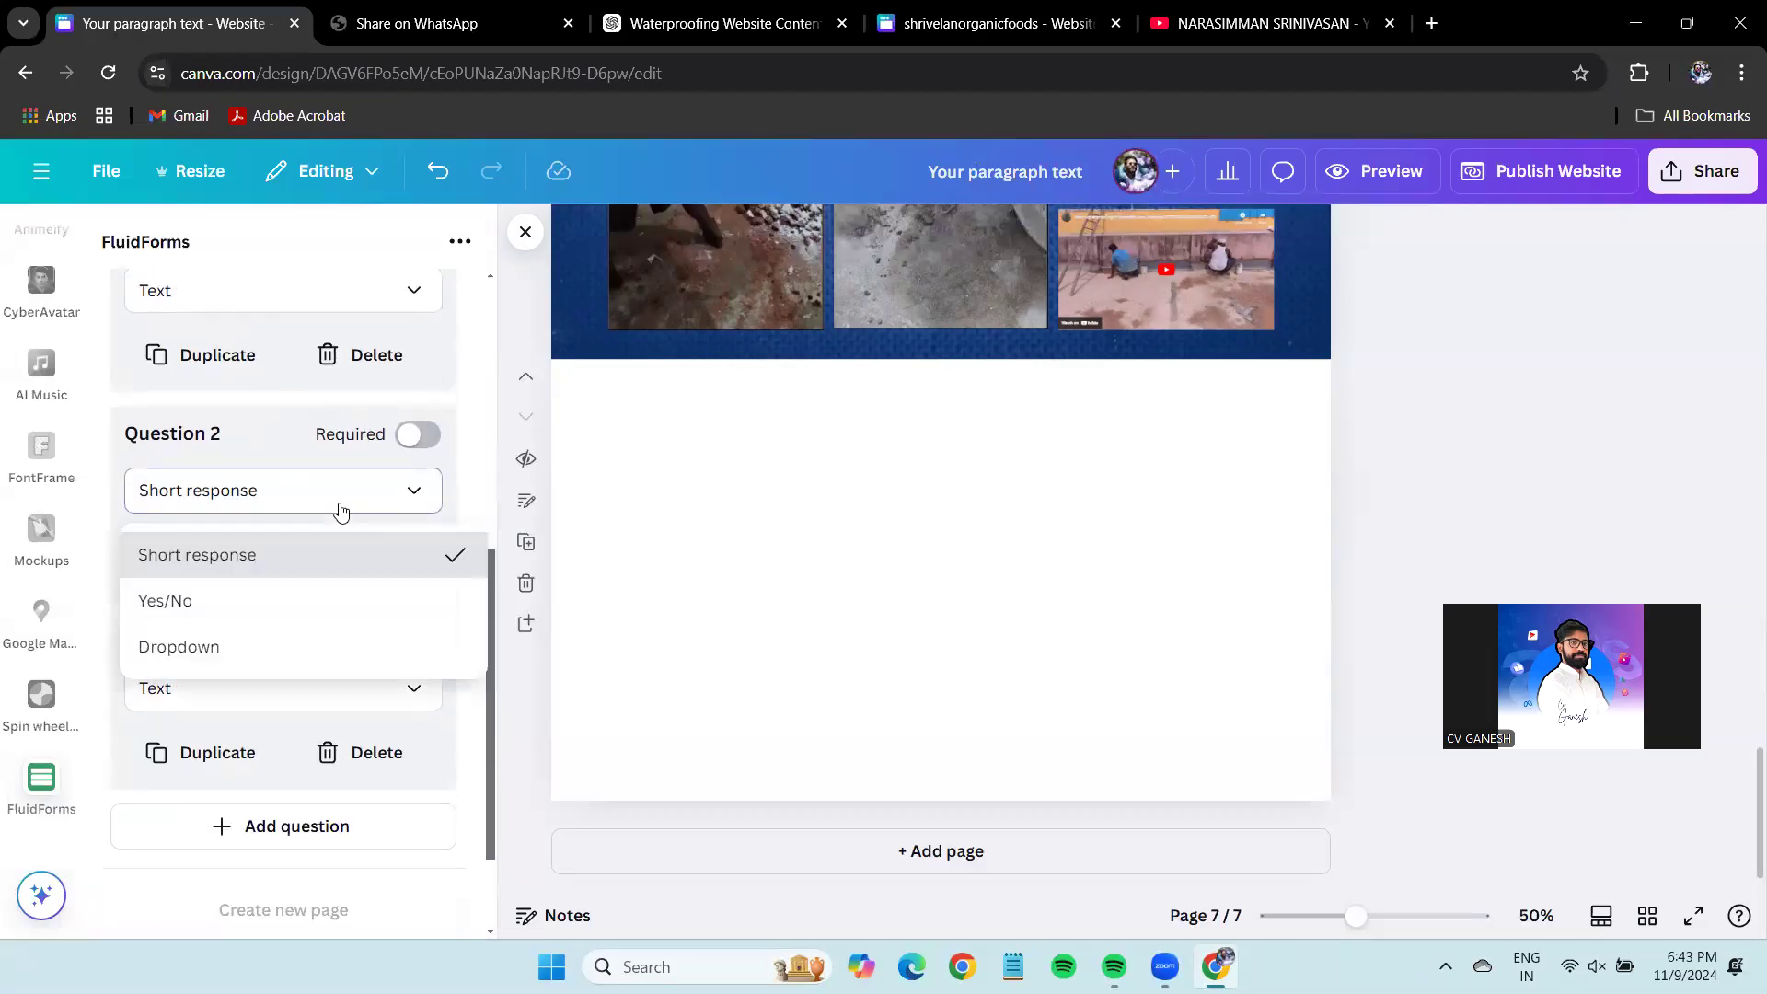
{"action": "left_click", "coordinate": [273, 604]}
{"action": "left_click", "coordinate": [278, 592]}
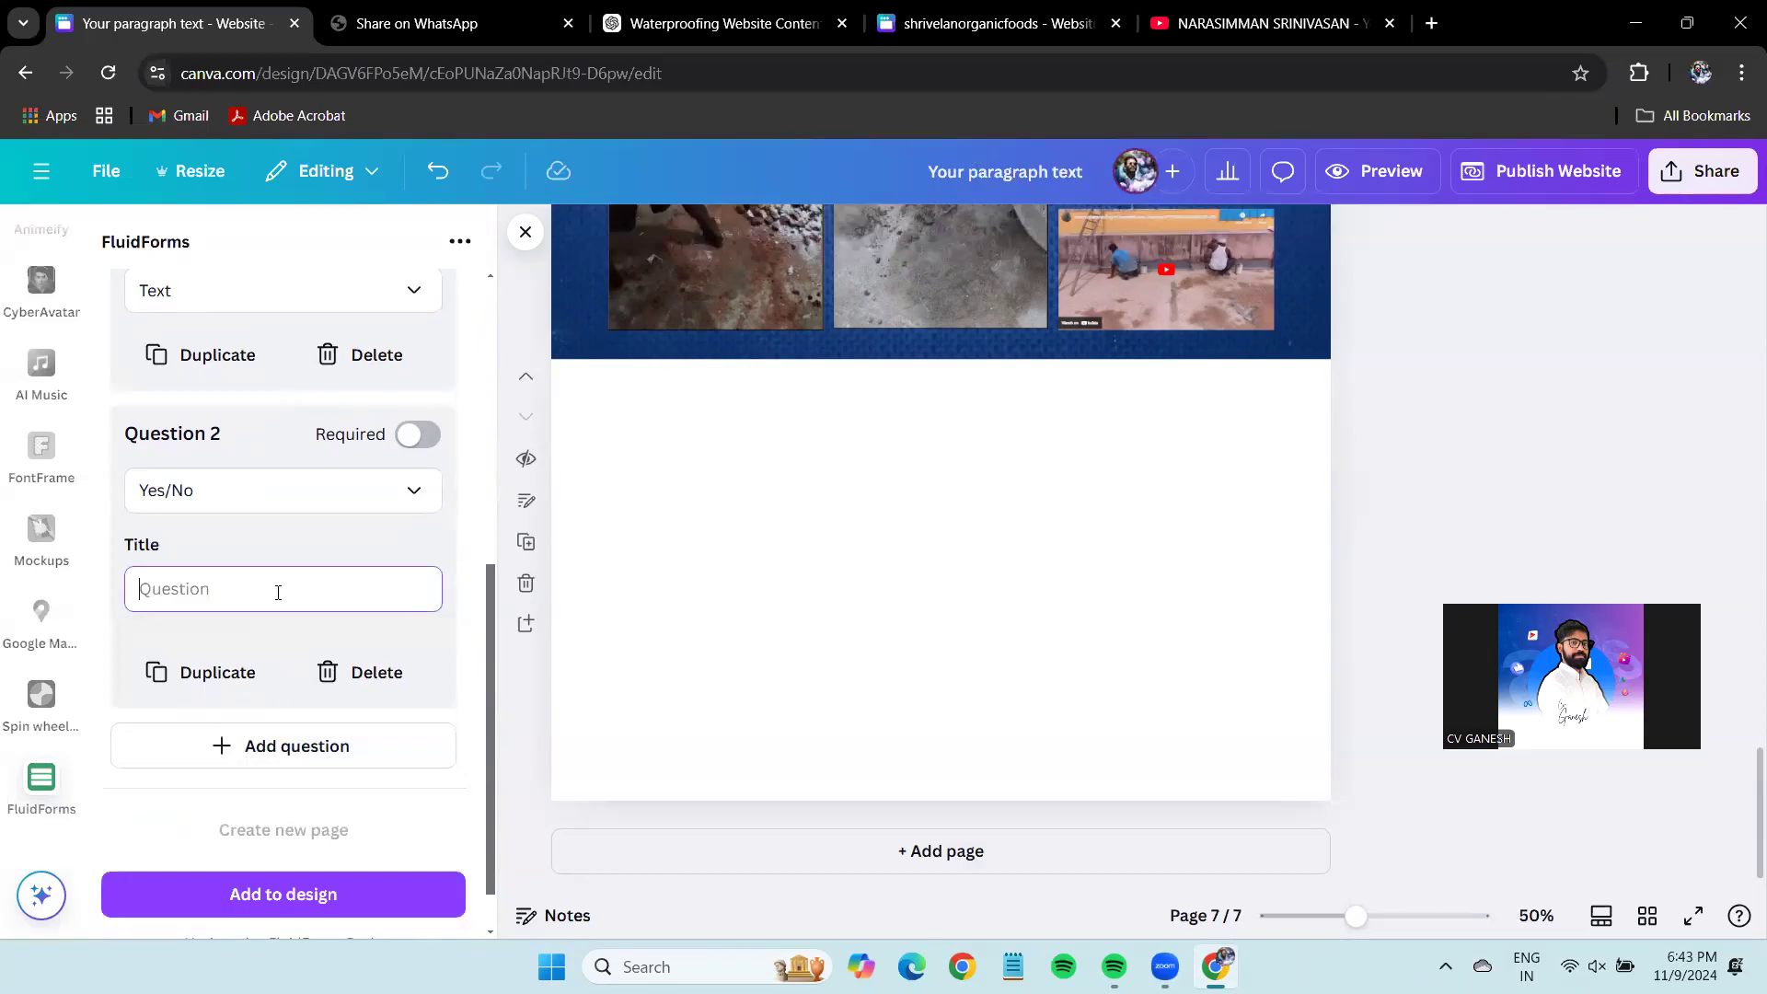
{"action": "left_click", "coordinate": [308, 488]}
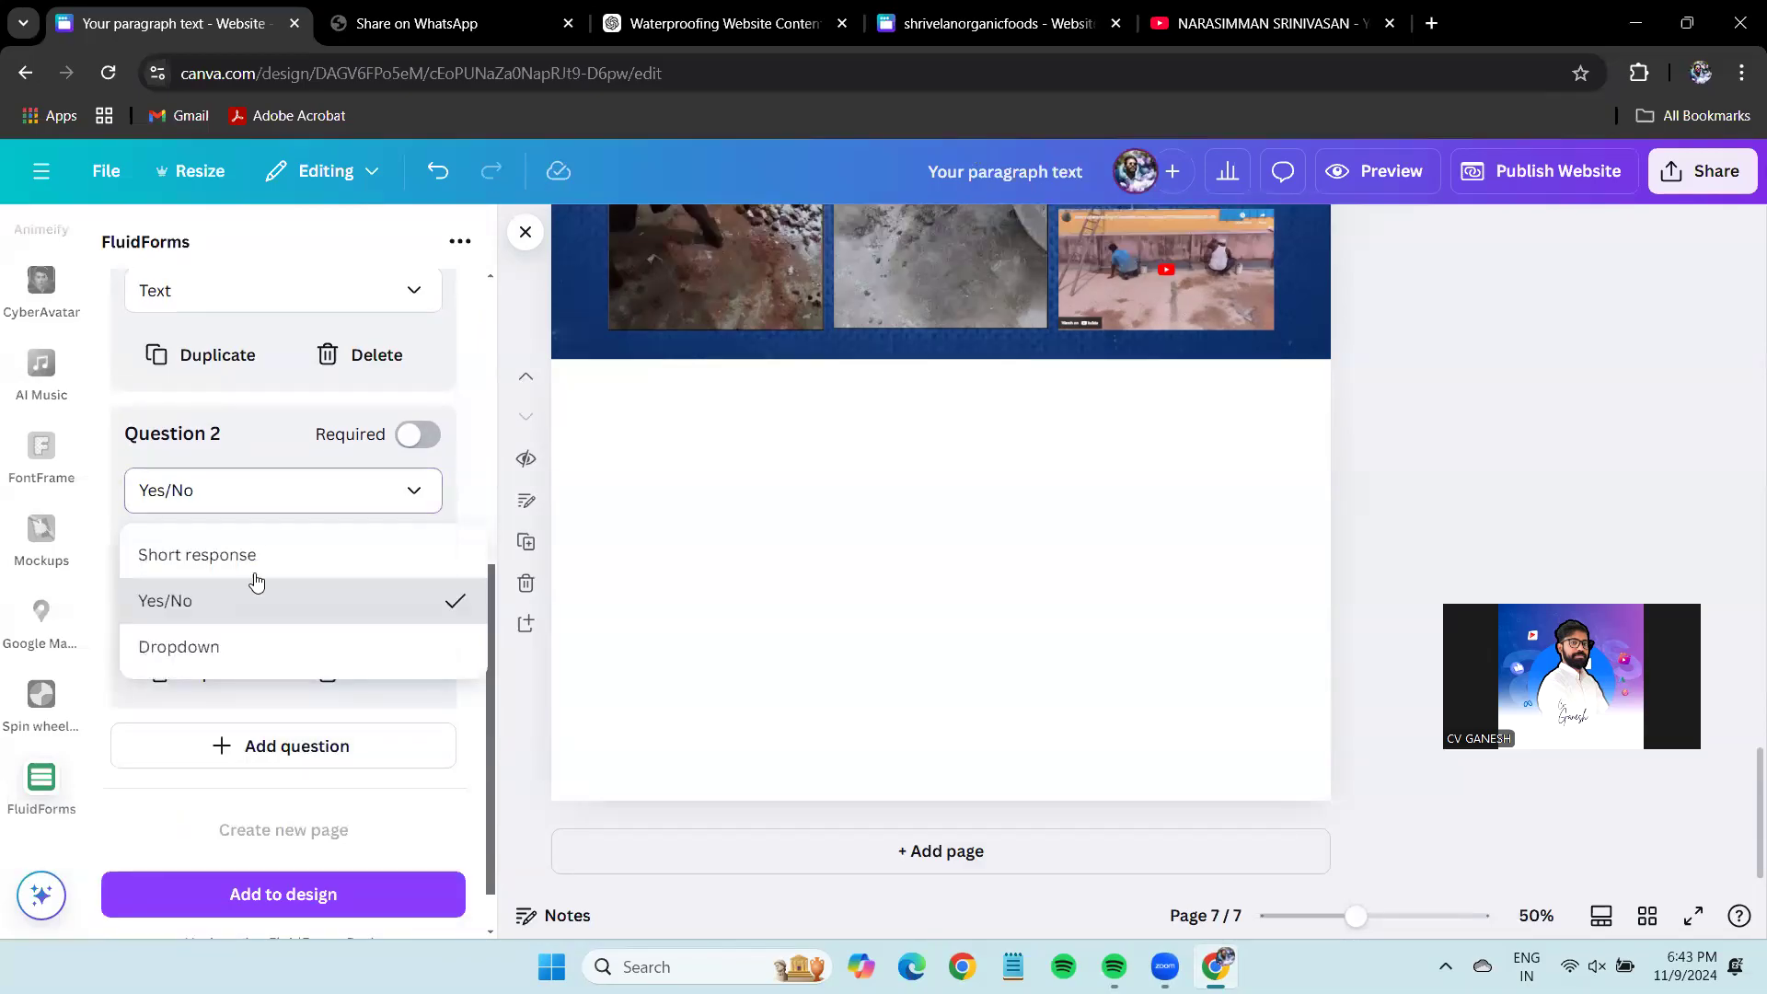
{"action": "left_click", "coordinate": [237, 556]}
{"action": "left_click", "coordinate": [233, 492]}
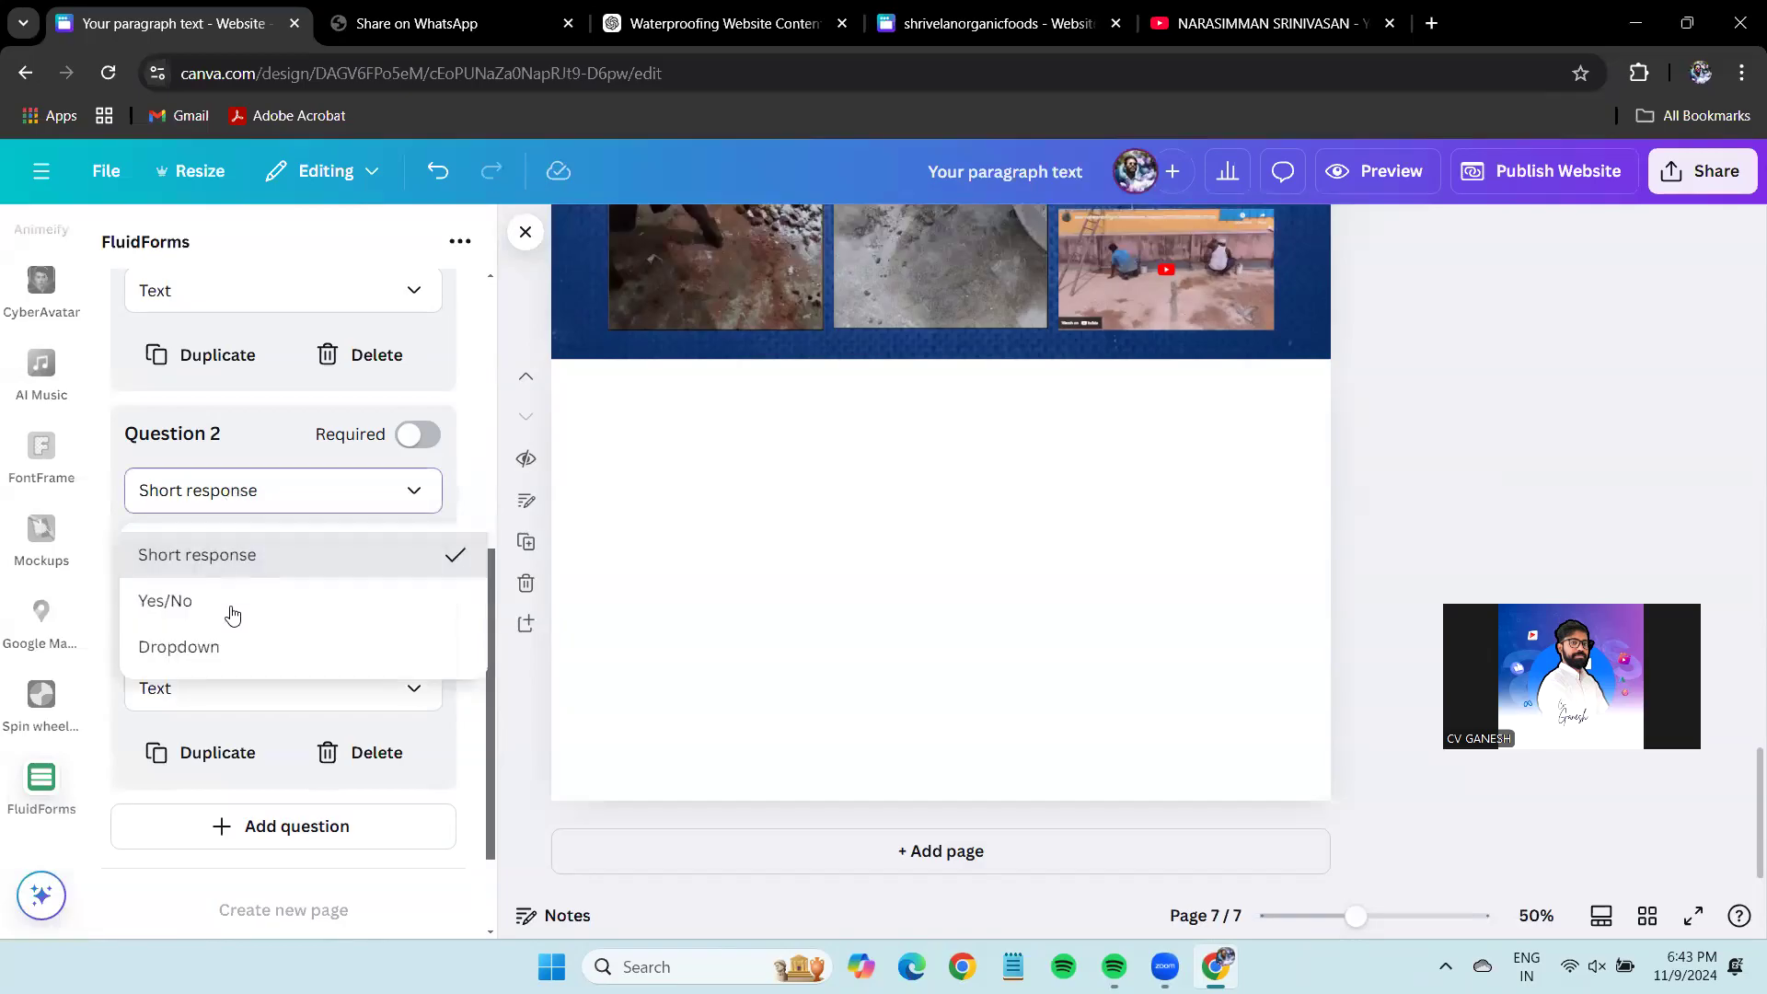
{"action": "left_click", "coordinate": [230, 645]}
{"action": "left_click", "coordinate": [265, 587]}
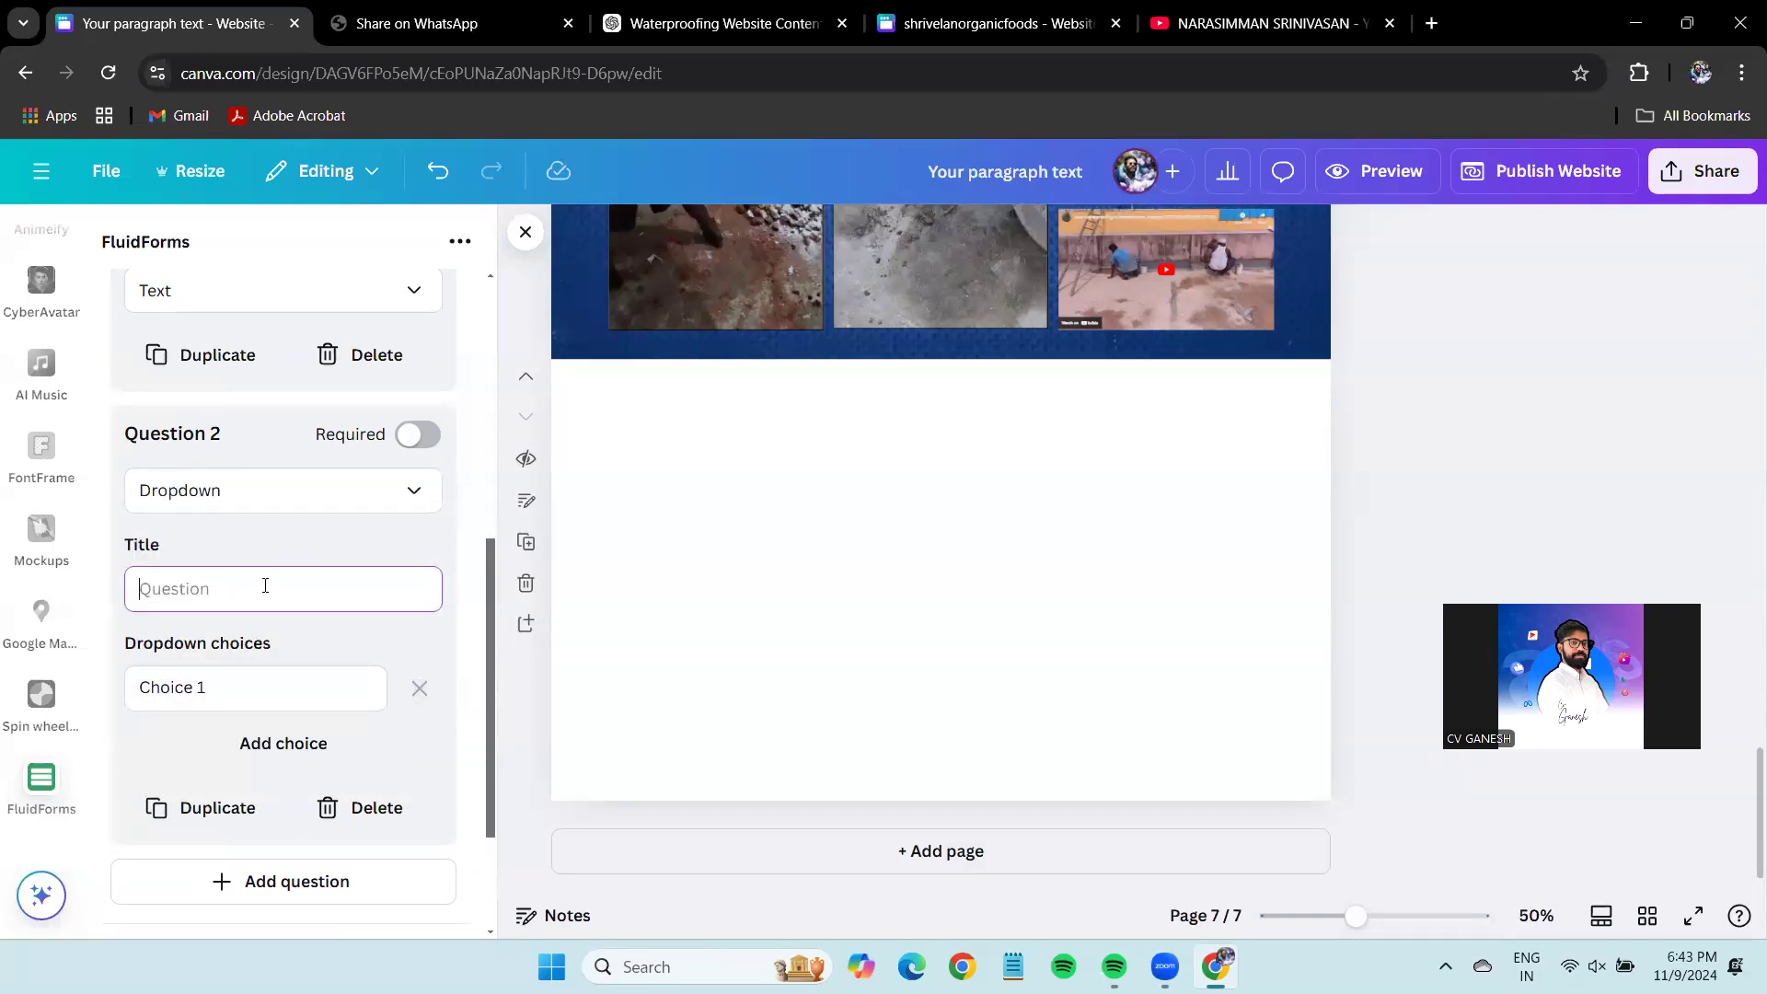
{"action": "type", "text": "Y"}
Give the dropdown two choices, Waterproofing and Painting, removing the extra third choice.
{"action": "triple_click", "coordinate": [215, 698]}
{"action": "type", "text": "Waterproofing"}
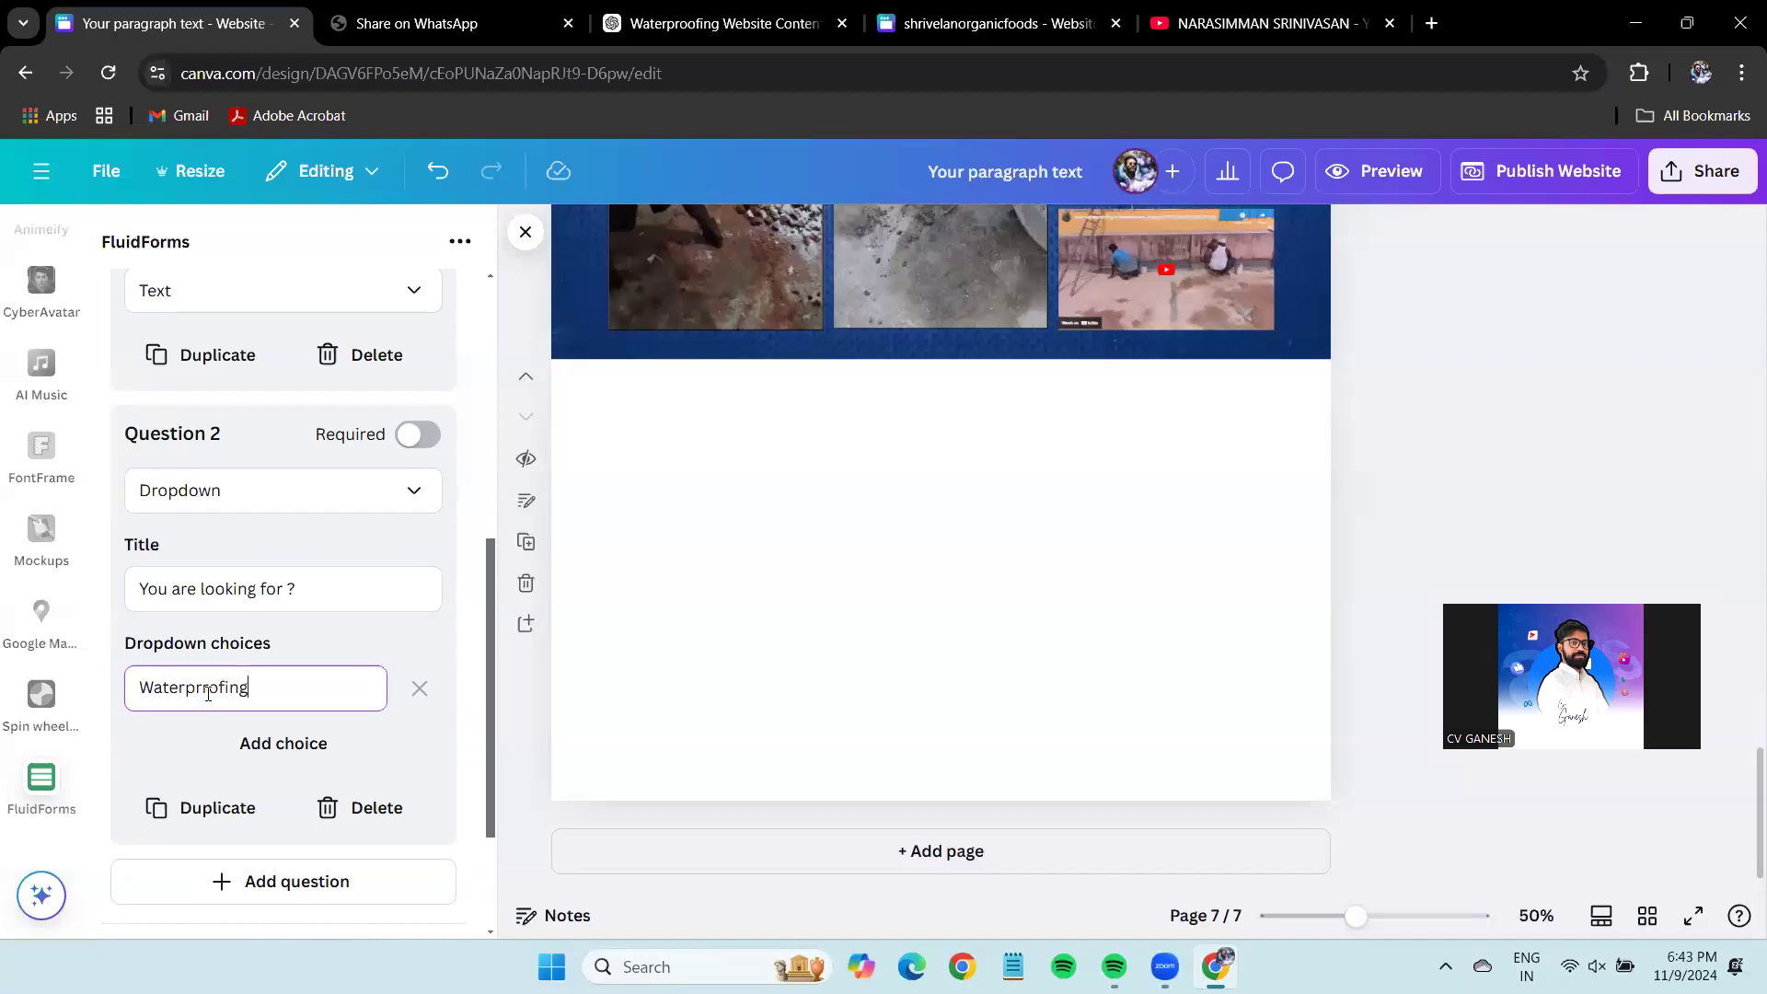
{"action": "left_click", "coordinate": [247, 741]}
{"action": "triple_click", "coordinate": [250, 728]}
{"action": "type", "text": "Pain"}
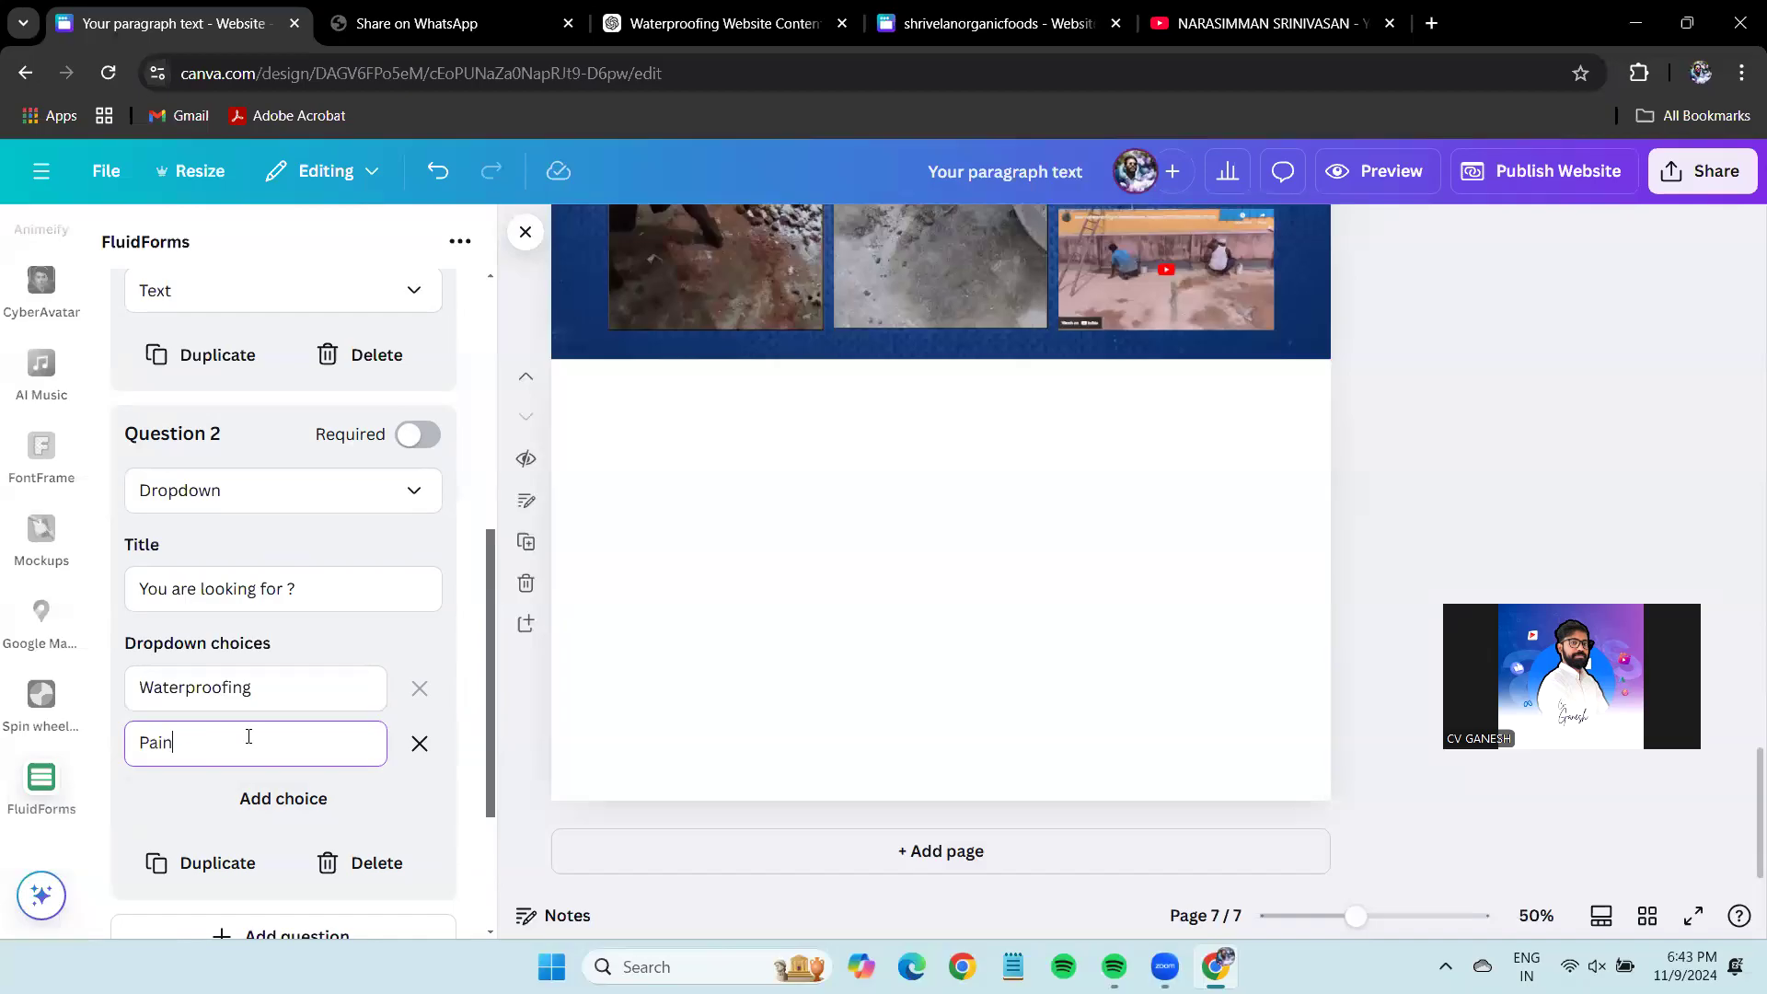
{"action": "type", "text": "ting"}
{"action": "left_click", "coordinate": [258, 797]}
{"action": "triple_click", "coordinate": [253, 793]}
{"action": "left_click", "coordinate": [419, 798]}
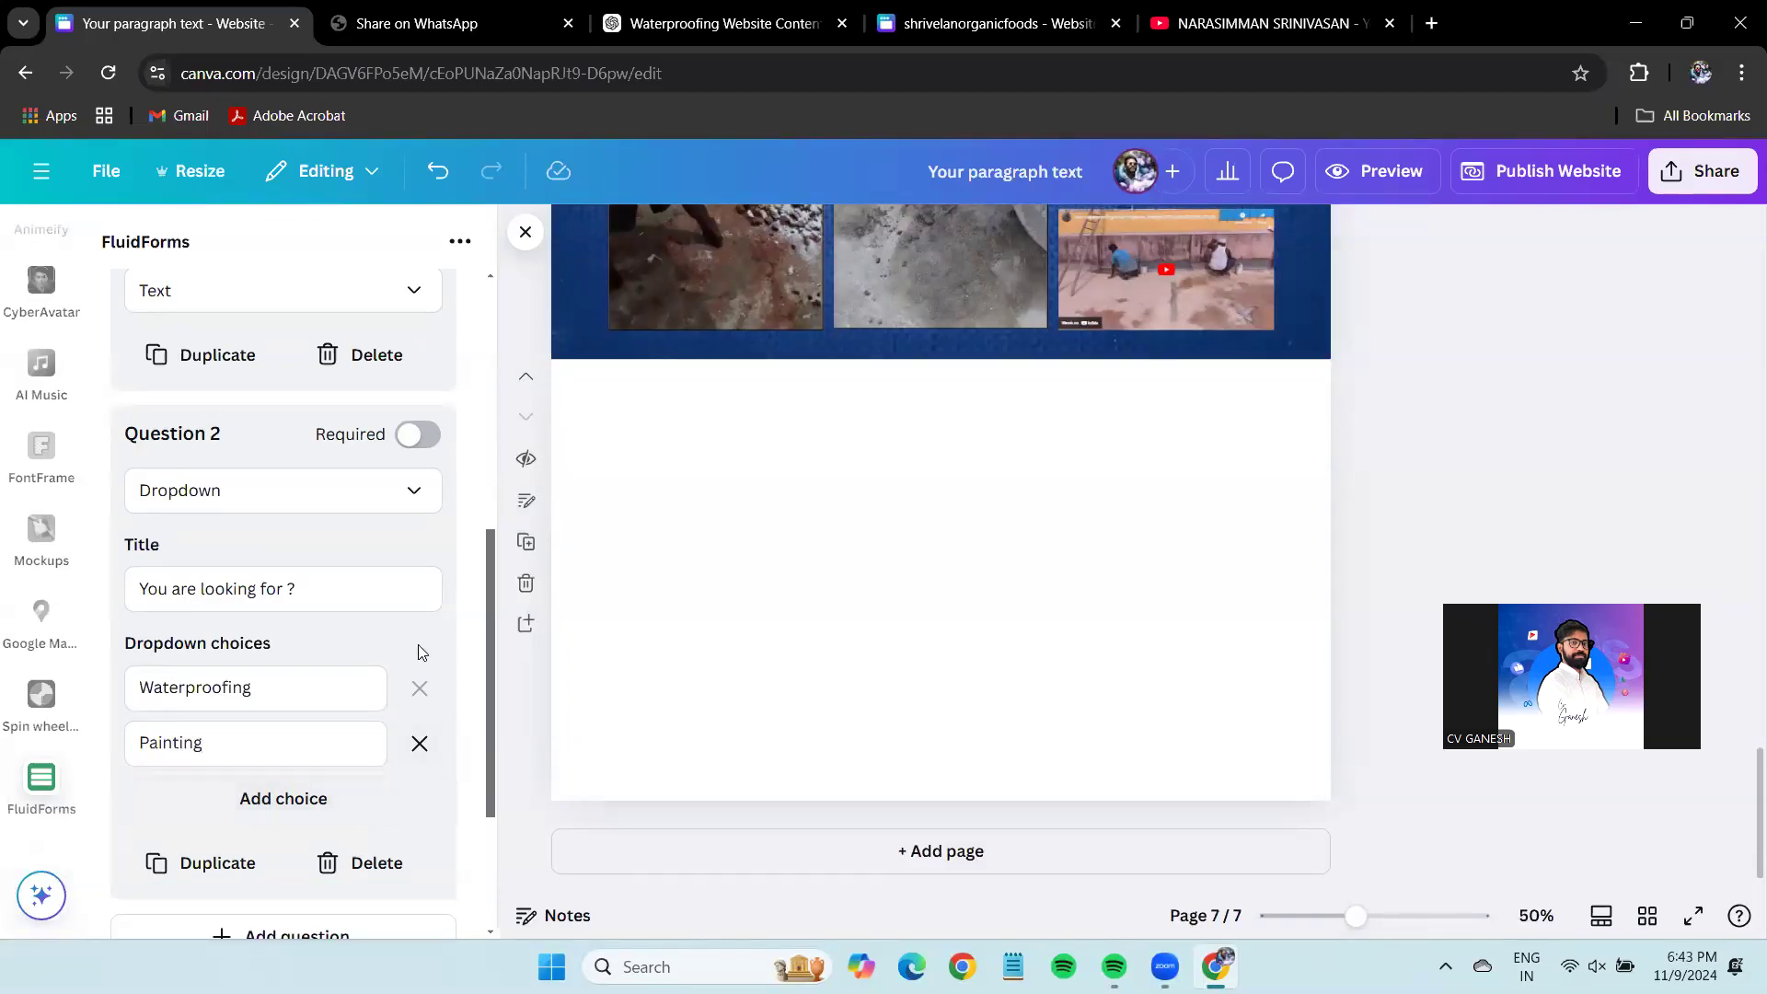
{"action": "scroll", "coordinate": [236, 868], "scroll_direction": "down", "scroll_amount": 3}
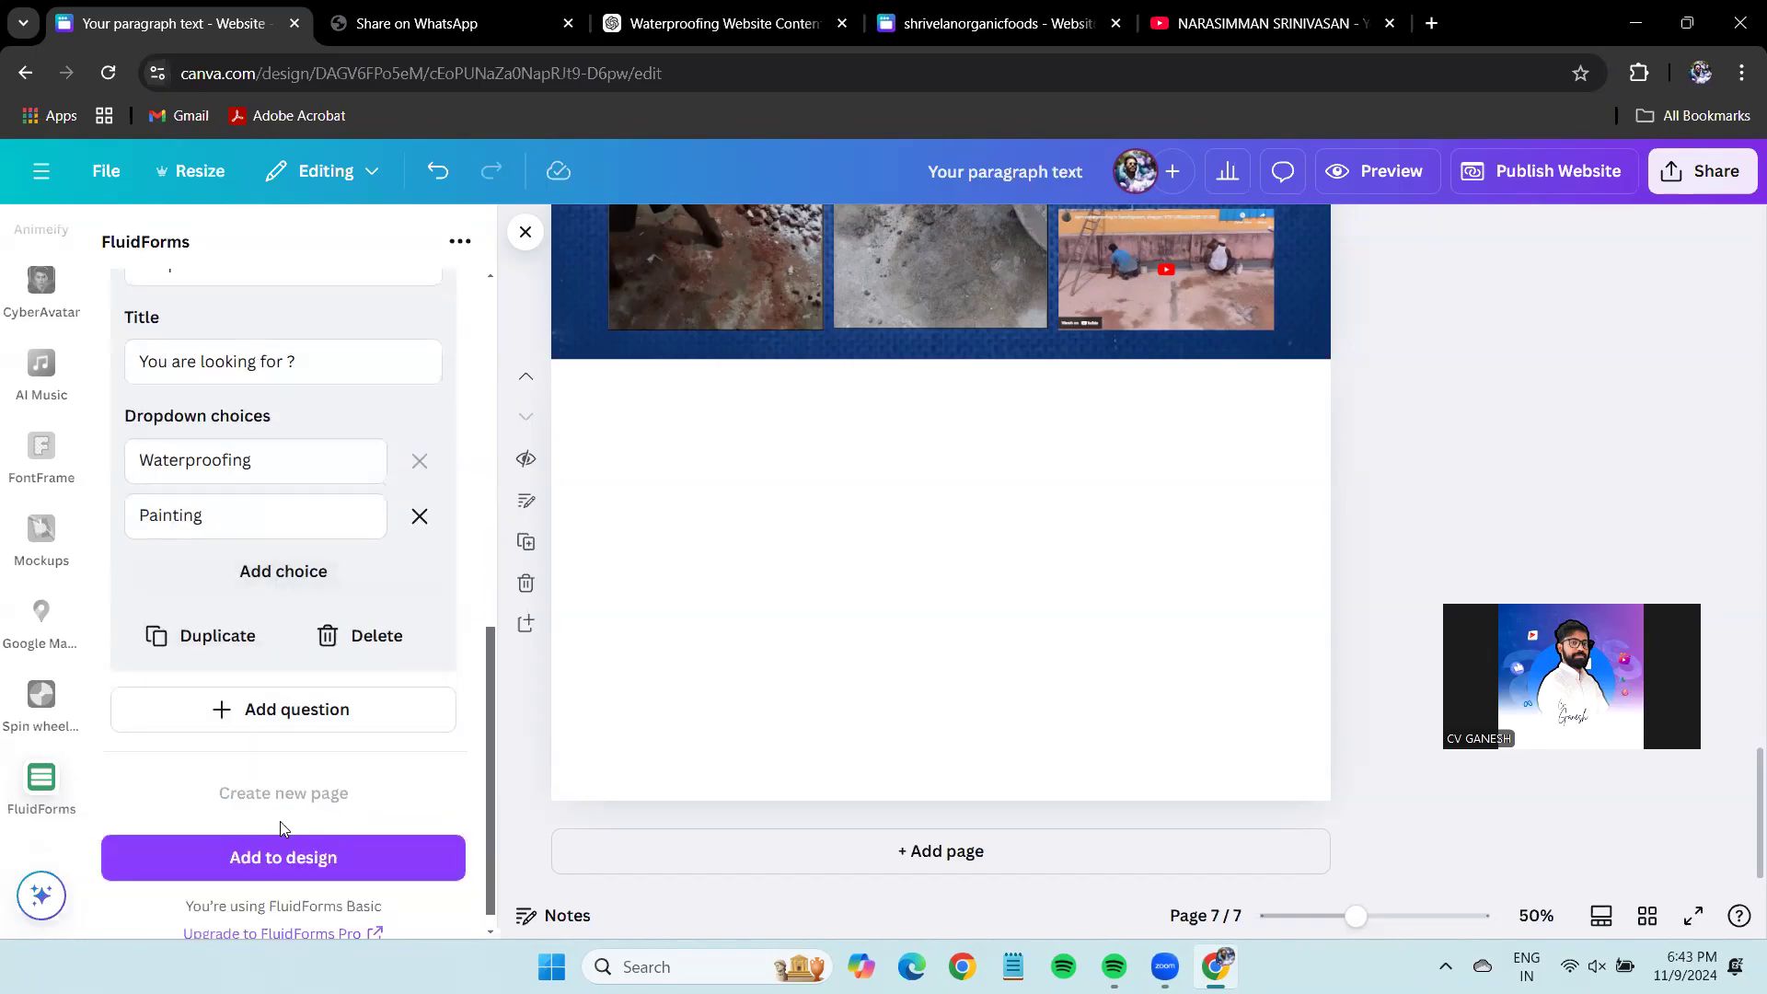
{"action": "left_click", "coordinate": [295, 714]}
{"action": "left_click", "coordinate": [288, 768]}
Title Question 3 'Mobile Number' and restrict its answers to Number.
{"action": "left_click", "coordinate": [237, 869]}
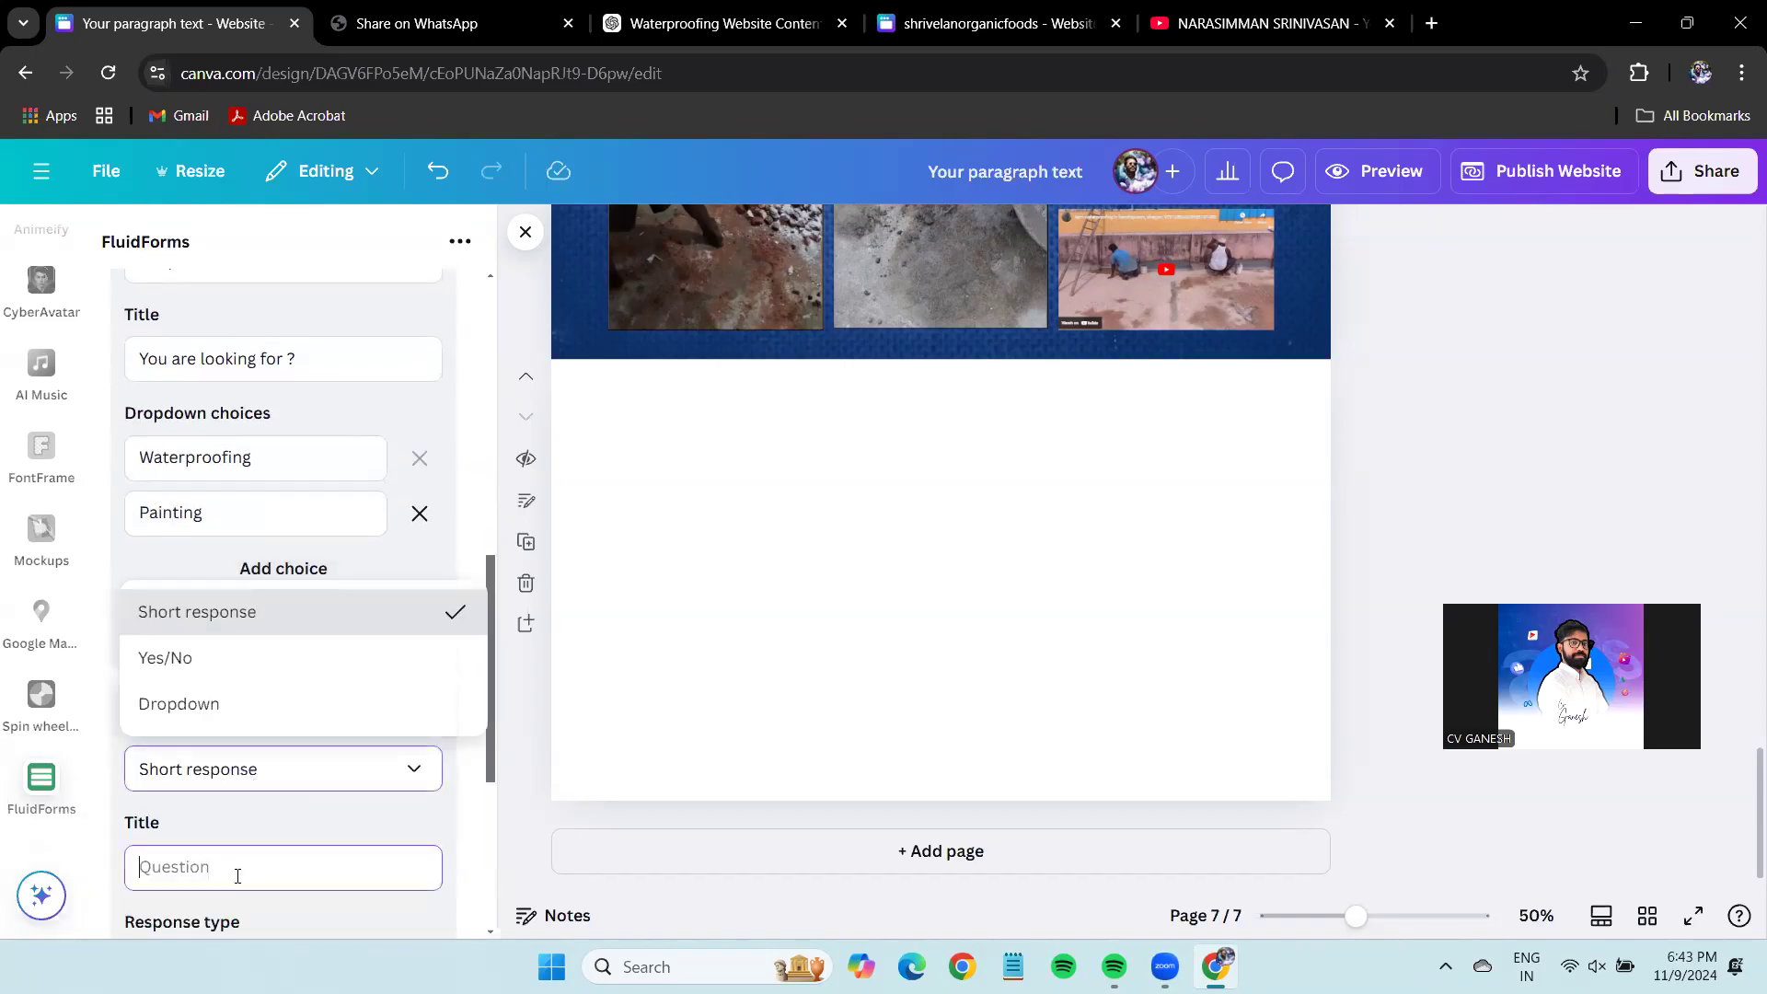
{"action": "type", "text": "Mobile Number"}
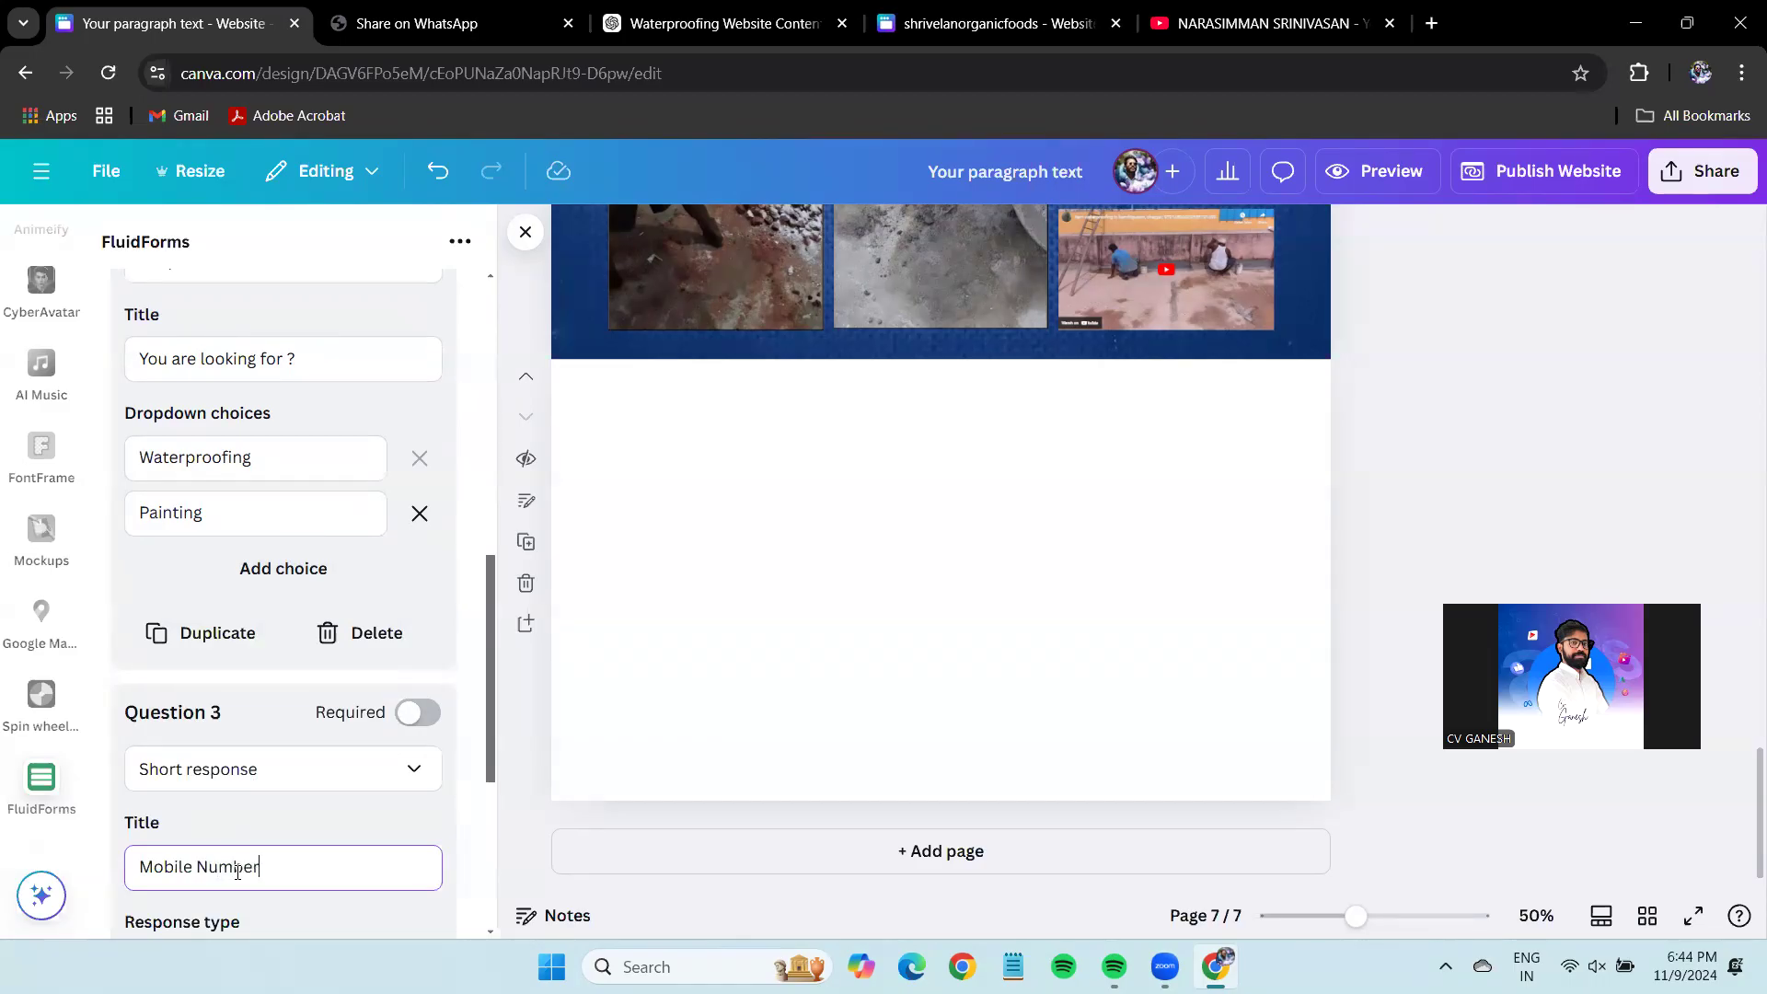
{"action": "scroll", "coordinate": [230, 855], "scroll_direction": "down", "scroll_amount": 3}
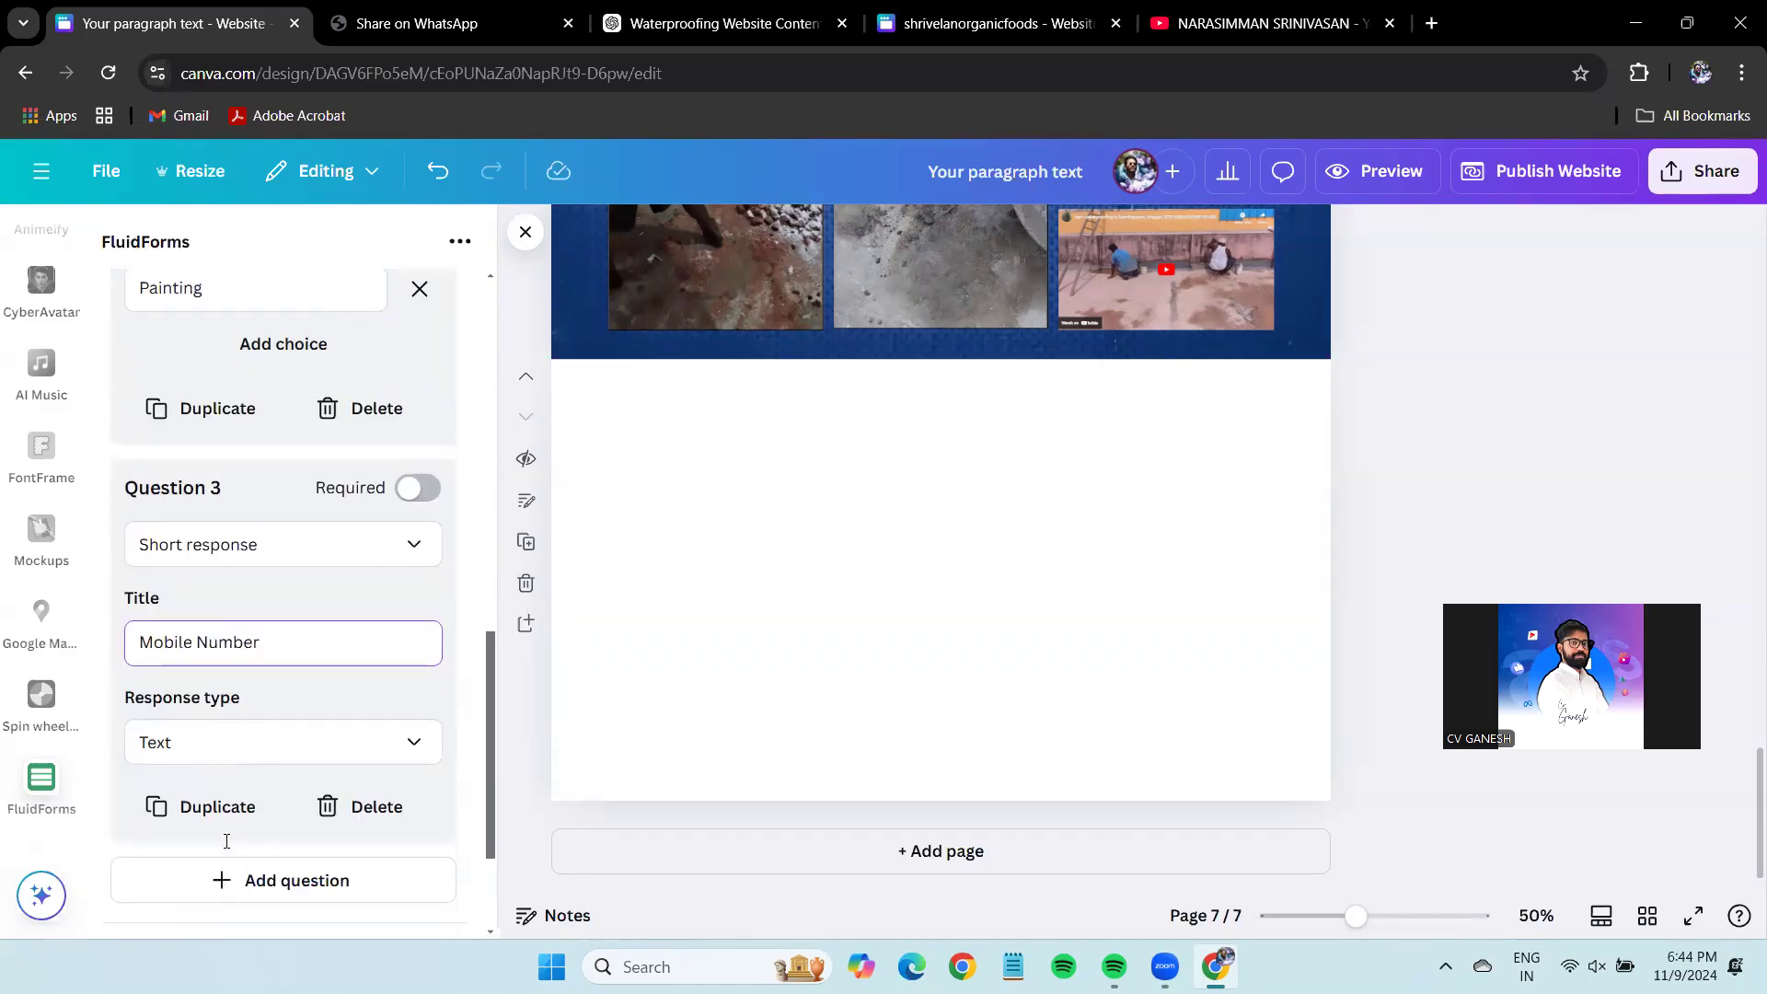
{"action": "left_click", "coordinate": [257, 736]}
{"action": "left_click", "coordinate": [184, 580]}
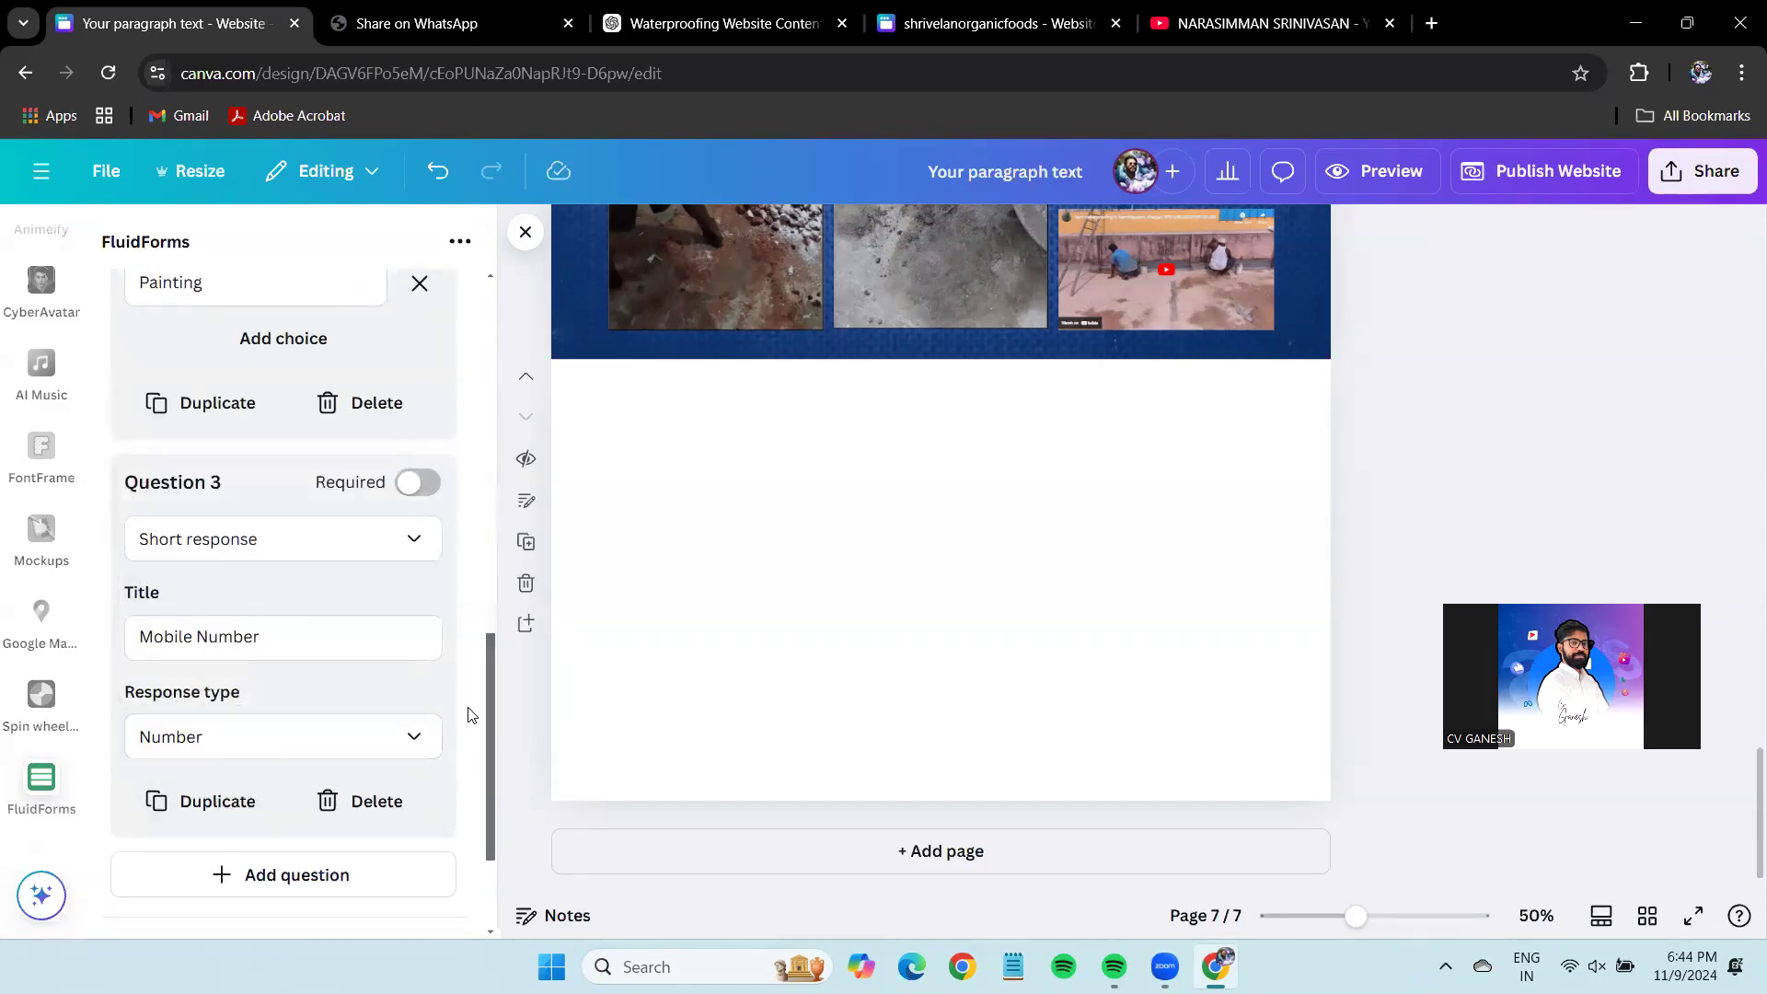
Add a fourth short-response question titled Location.
{"action": "left_click", "coordinate": [331, 875]}
{"action": "scroll", "coordinate": [244, 626], "scroll_direction": "down", "scroll_amount": 4}
{"action": "left_click", "coordinate": [241, 598]}
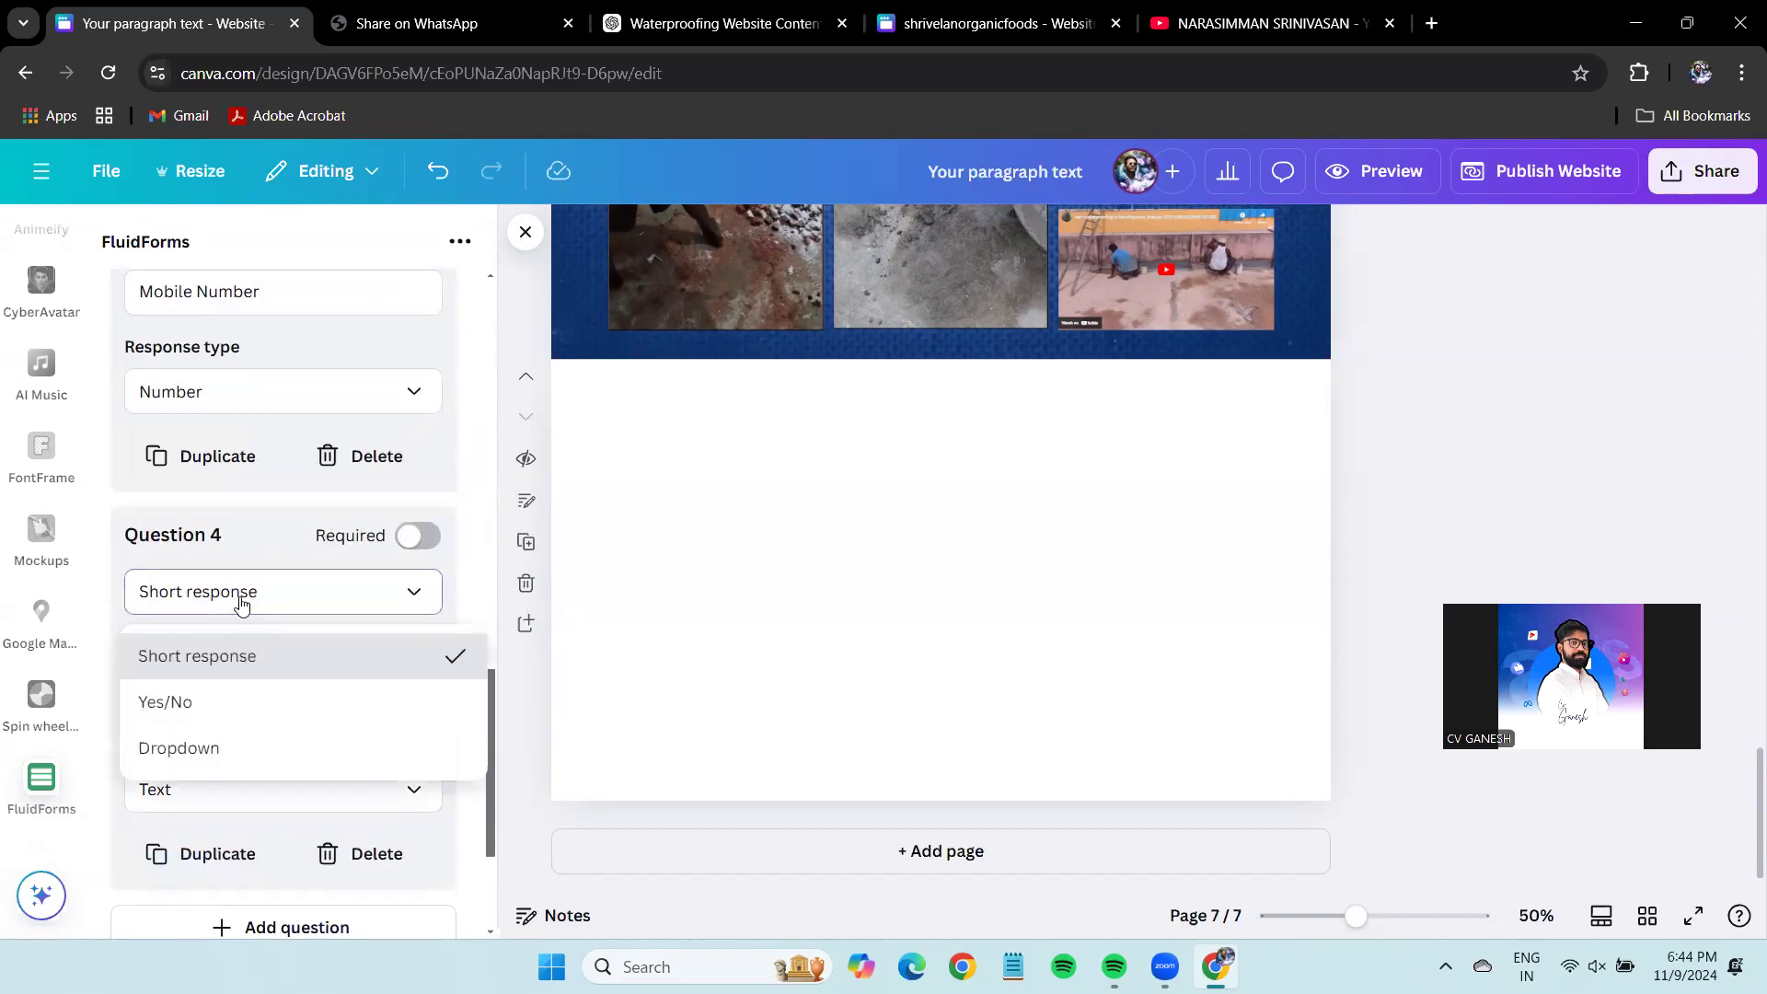
{"action": "left_click", "coordinate": [224, 657]}
{"action": "left_click", "coordinate": [252, 695]}
{"action": "type", "text": "Location"}
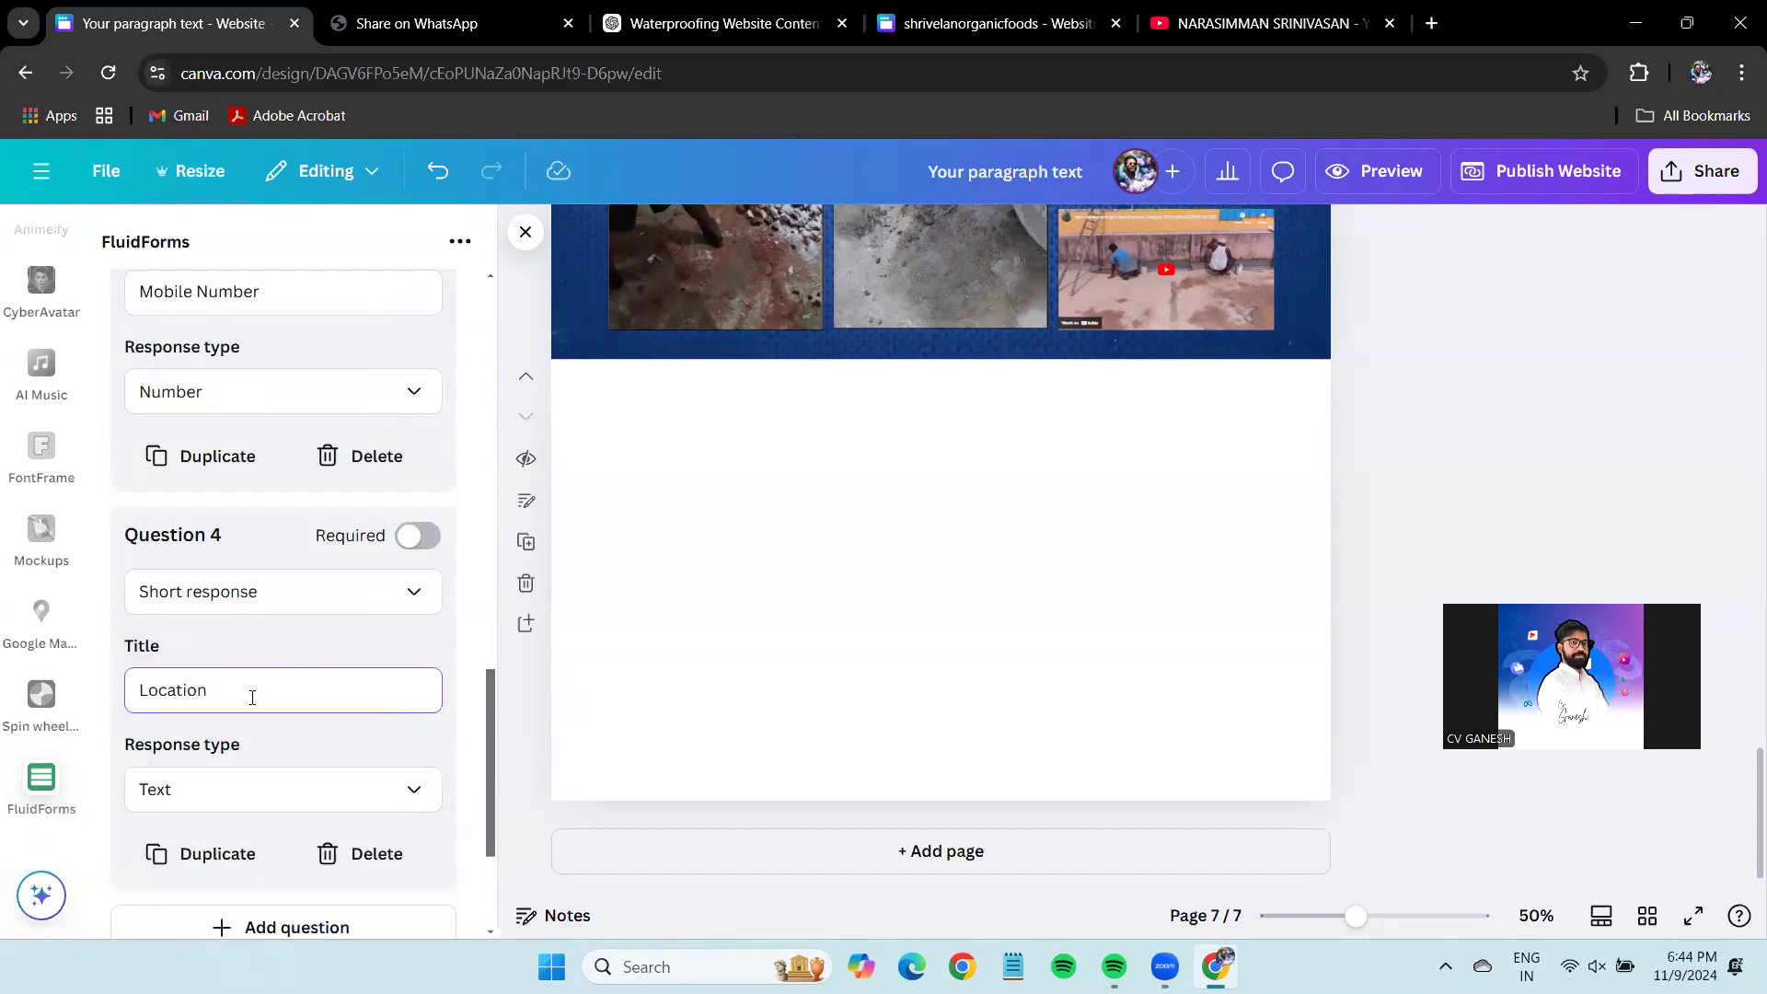
{"action": "scroll", "coordinate": [252, 697], "scroll_direction": "down", "scroll_amount": 3}
{"action": "scroll", "coordinate": [394, 778], "scroll_direction": "up", "scroll_amount": 8}
{"action": "scroll", "coordinate": [394, 778], "scroll_direction": "up", "scroll_amount": 10}
Mark all four questions required and insert the ASM form onto page 7.
{"action": "left_click", "coordinate": [417, 610]}
{"action": "scroll", "coordinate": [423, 641], "scroll_direction": "down", "scroll_amount": 4}
{"action": "left_click", "coordinate": [419, 662]}
{"action": "scroll", "coordinate": [414, 711], "scroll_direction": "down", "scroll_amount": 5}
{"action": "left_click", "coordinate": [416, 710]}
{"action": "scroll", "coordinate": [419, 695], "scroll_direction": "down", "scroll_amount": 3}
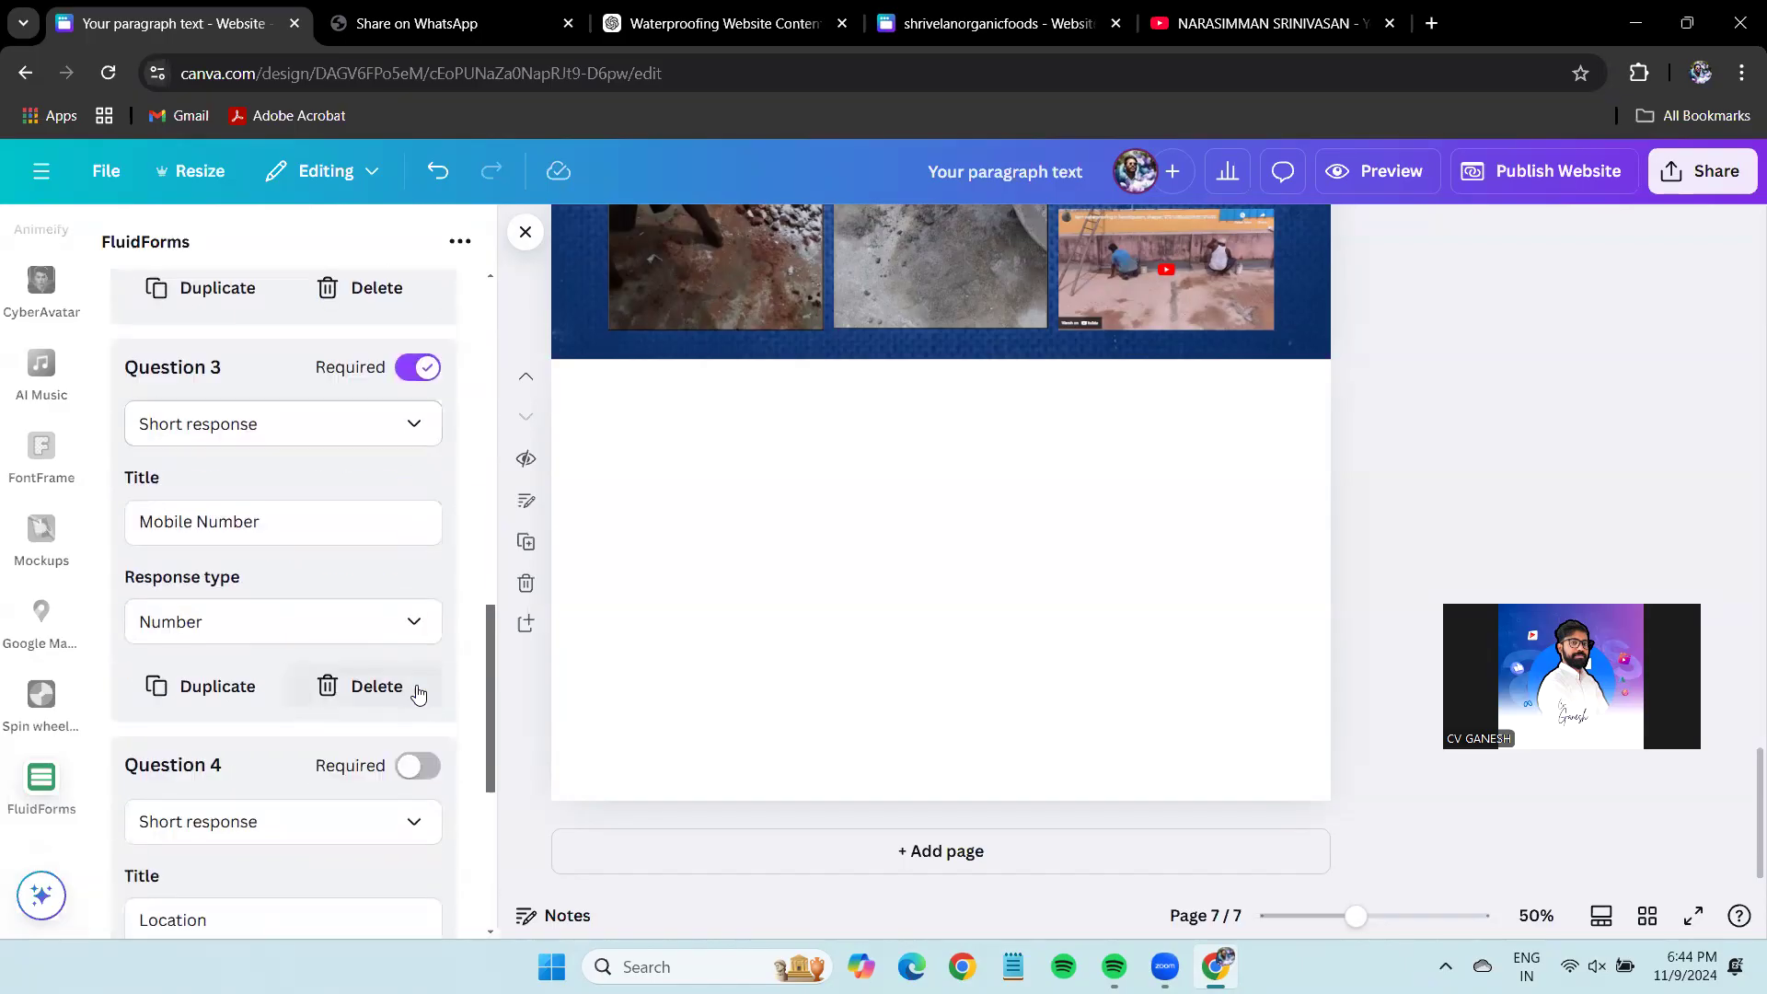
{"action": "left_click", "coordinate": [417, 765]}
{"action": "scroll", "coordinate": [432, 644], "scroll_direction": "down", "scroll_amount": 4}
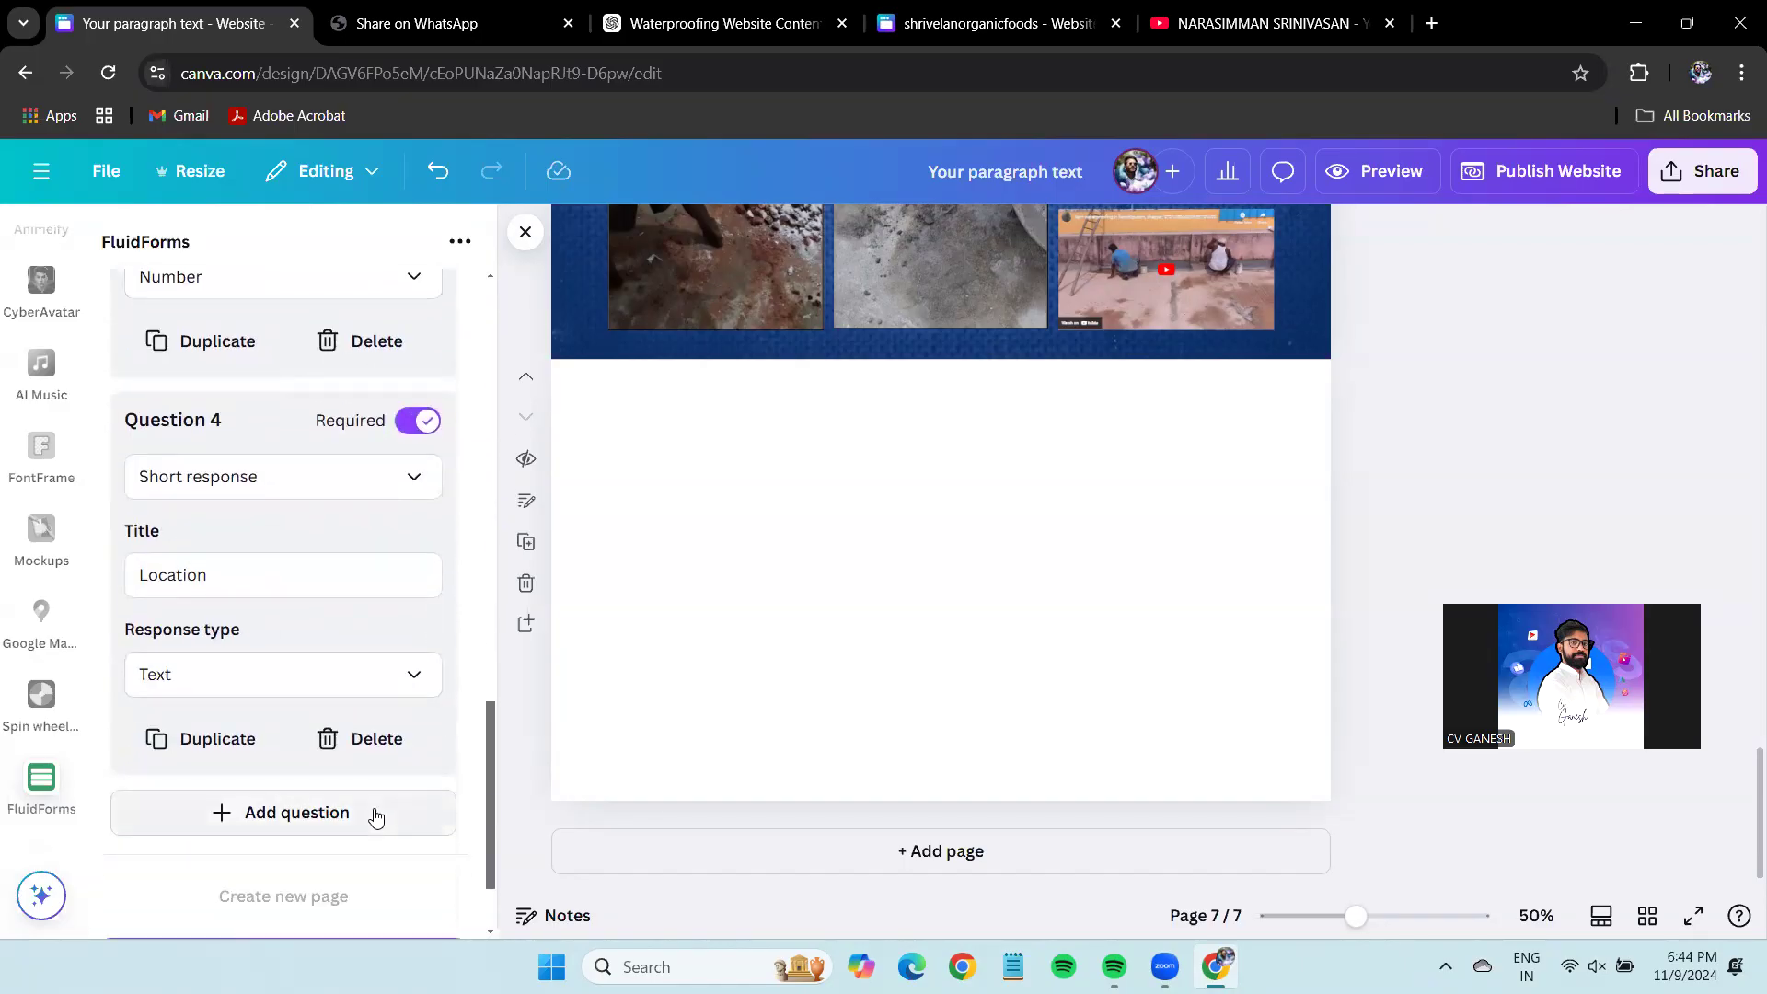
{"action": "scroll", "coordinate": [375, 816], "scroll_direction": "down", "scroll_amount": 2}
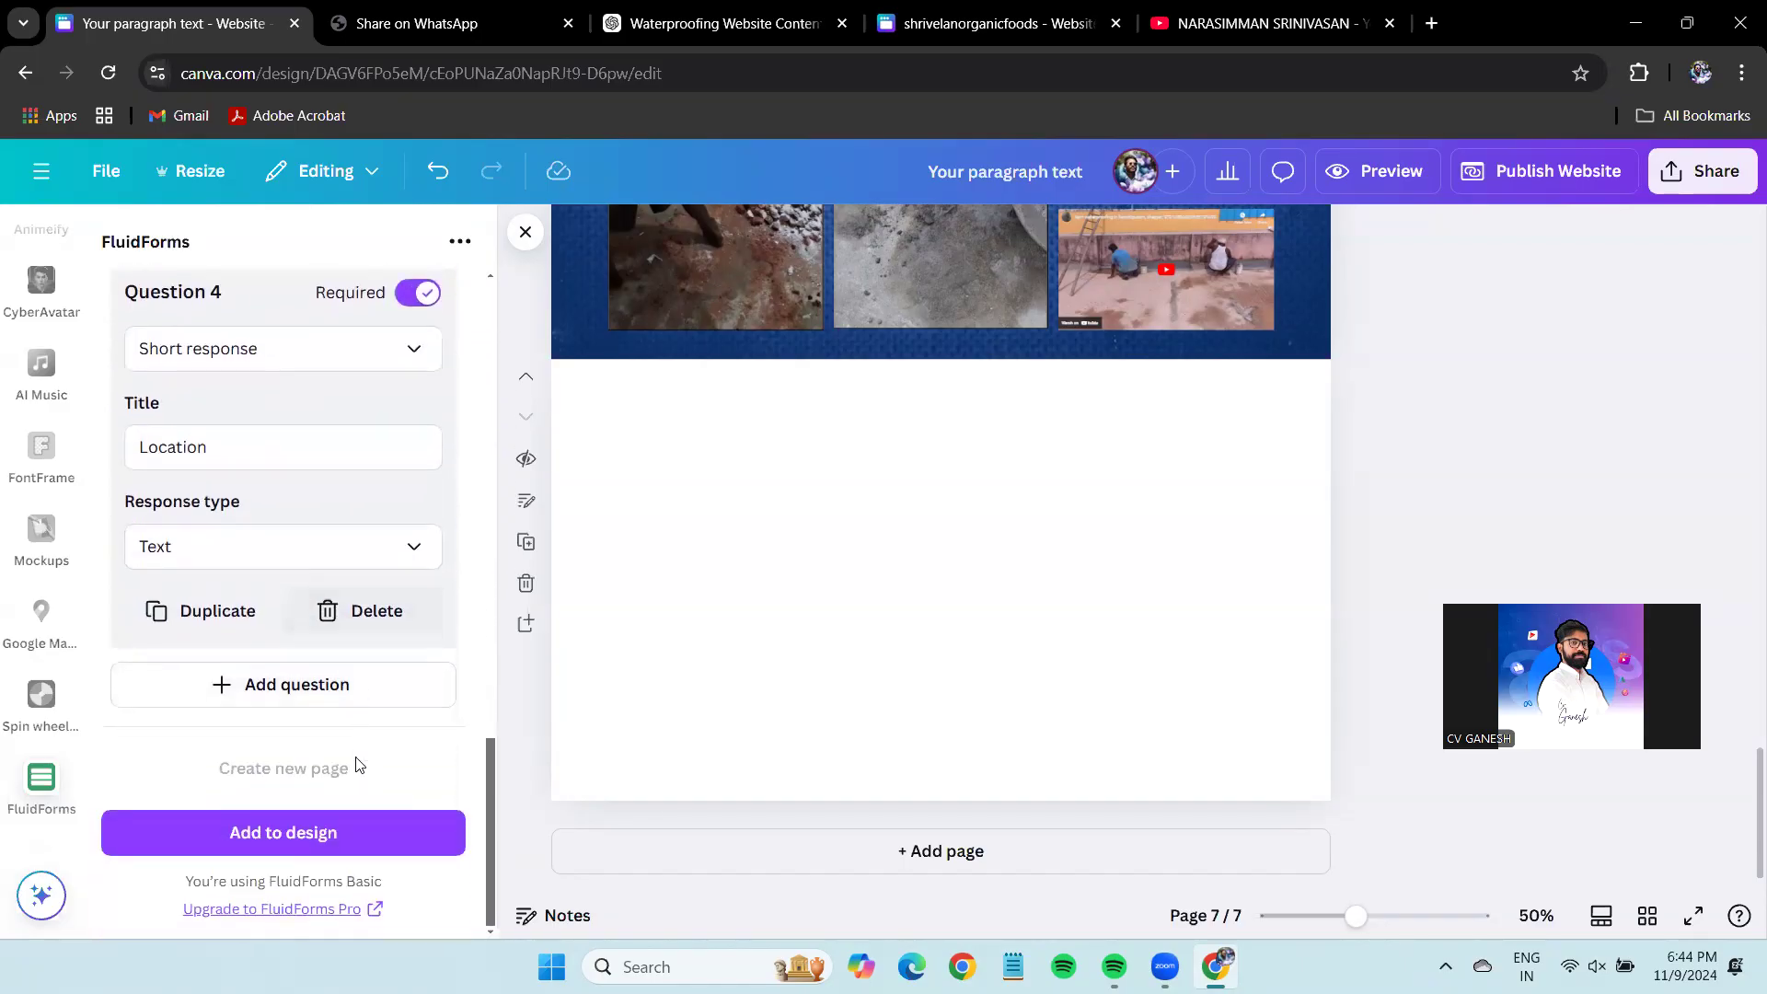
{"action": "left_click", "coordinate": [318, 833]}
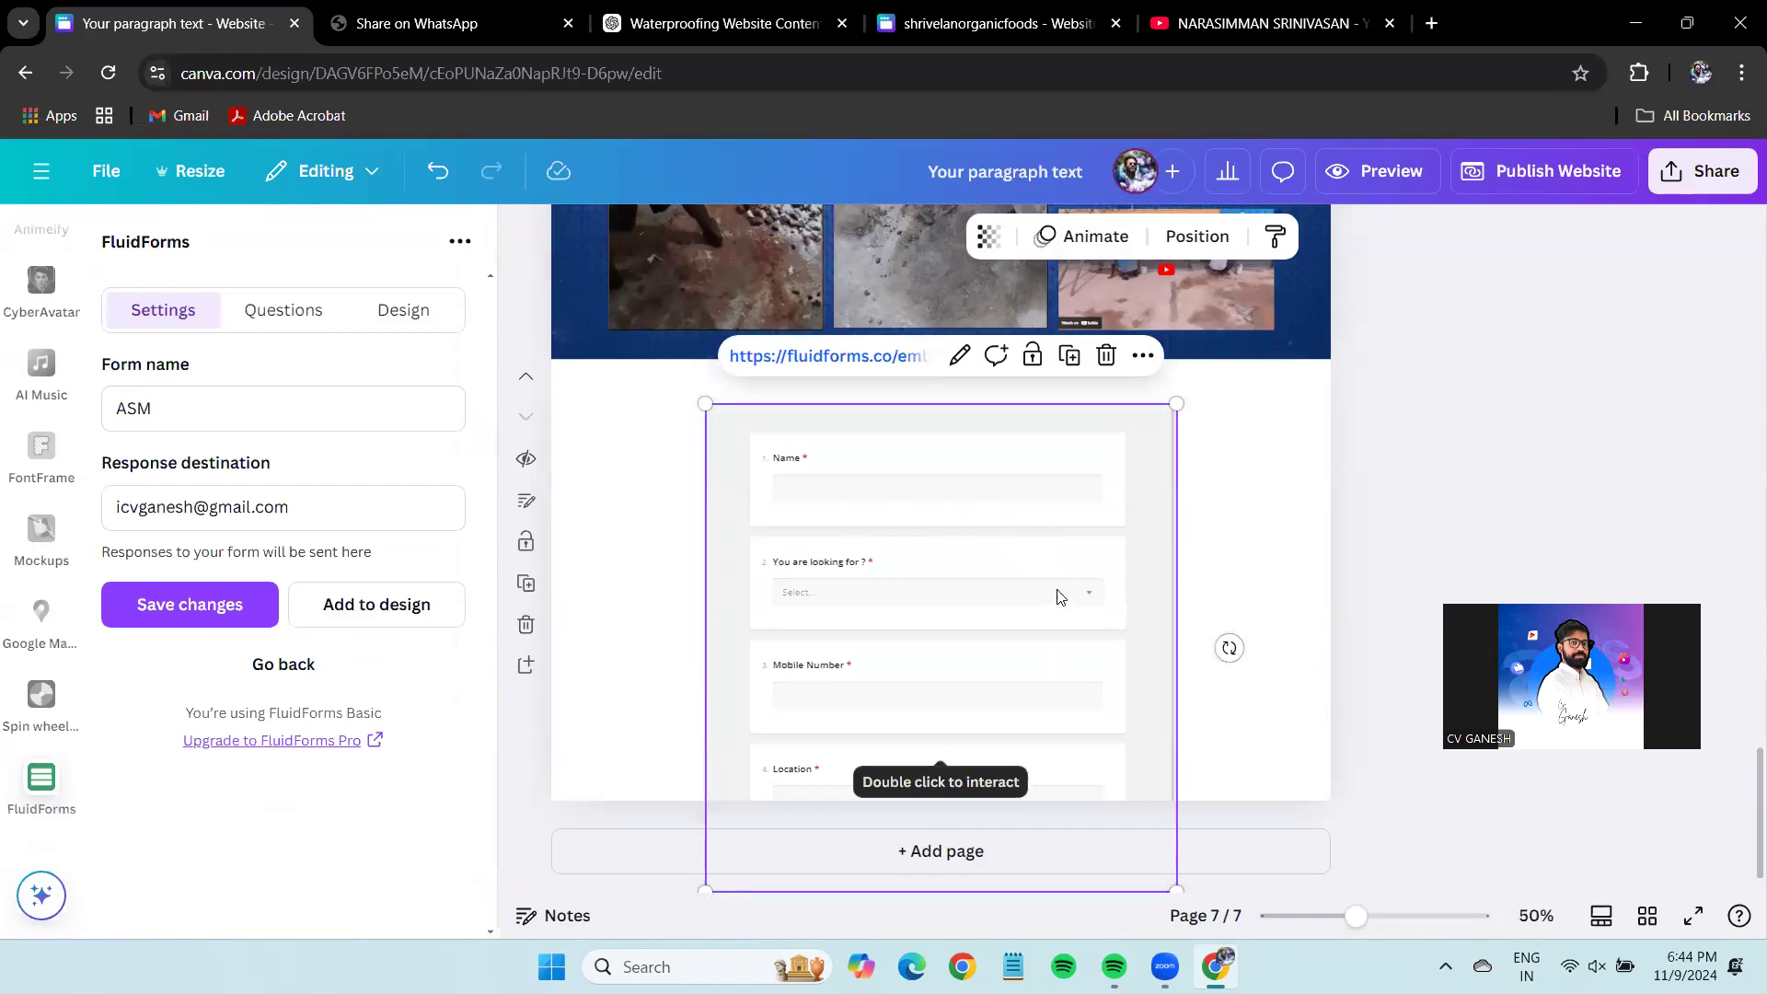
Shrink the enquiry form embed and move it onto the right half of page 7.
{"action": "left_click_drag", "start_coordinate": [1176, 404], "coordinate": [1057, 529]}
{"action": "left_click_drag", "start_coordinate": [916, 664], "coordinate": [1113, 552]}
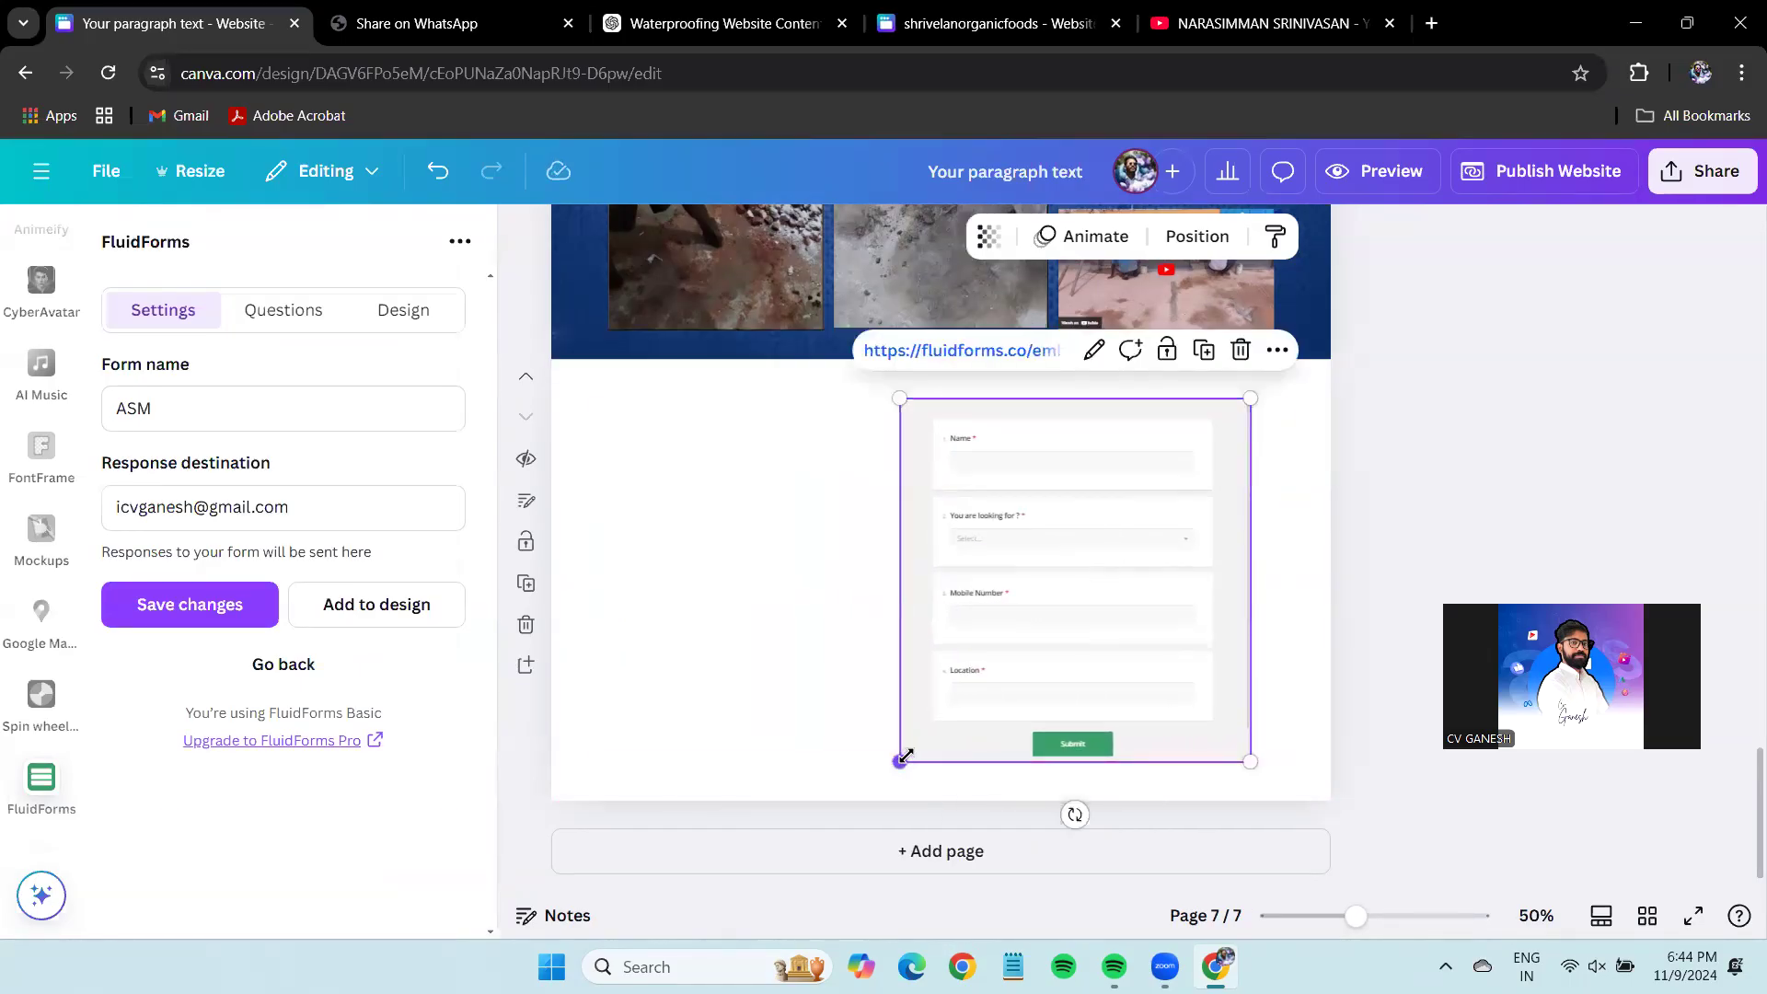
{"action": "left_click_drag", "start_coordinate": [1022, 611], "coordinate": [1040, 611]}
{"action": "left_click", "coordinate": [1460, 465]}
{"action": "scroll", "coordinate": [1457, 515], "scroll_direction": "up", "scroll_amount": 5}
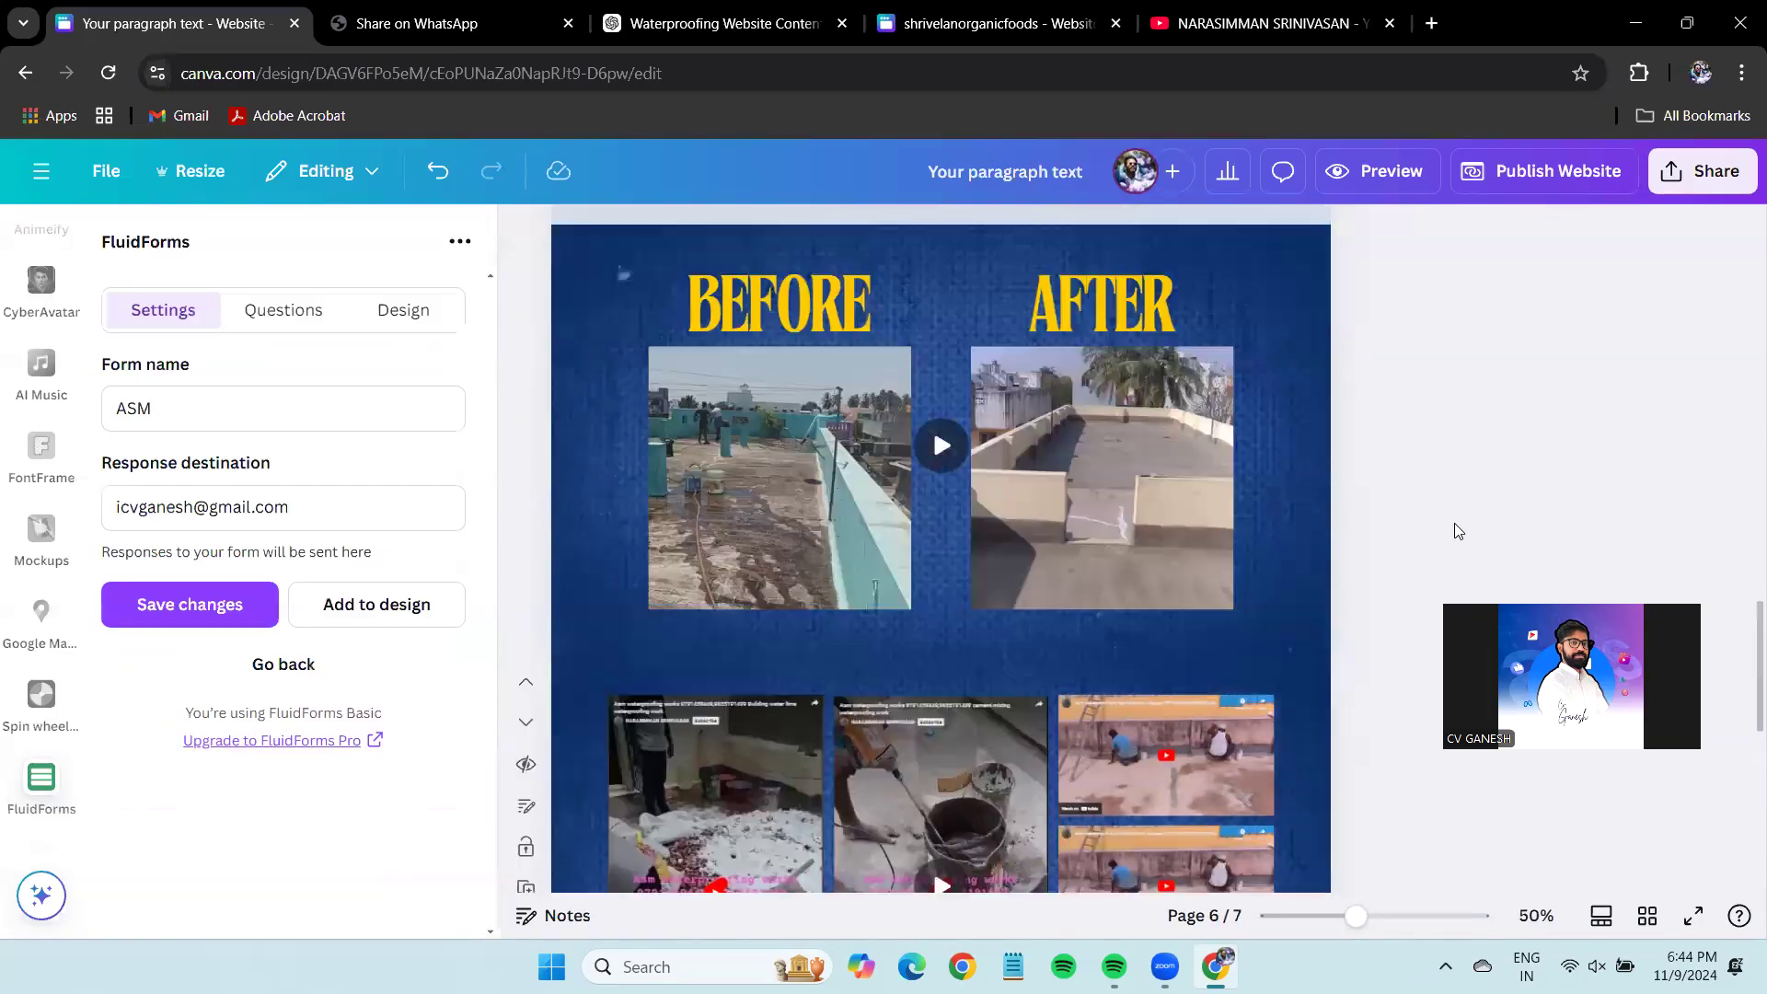
{"action": "scroll", "coordinate": [1457, 531], "scroll_direction": "up", "scroll_amount": 10}
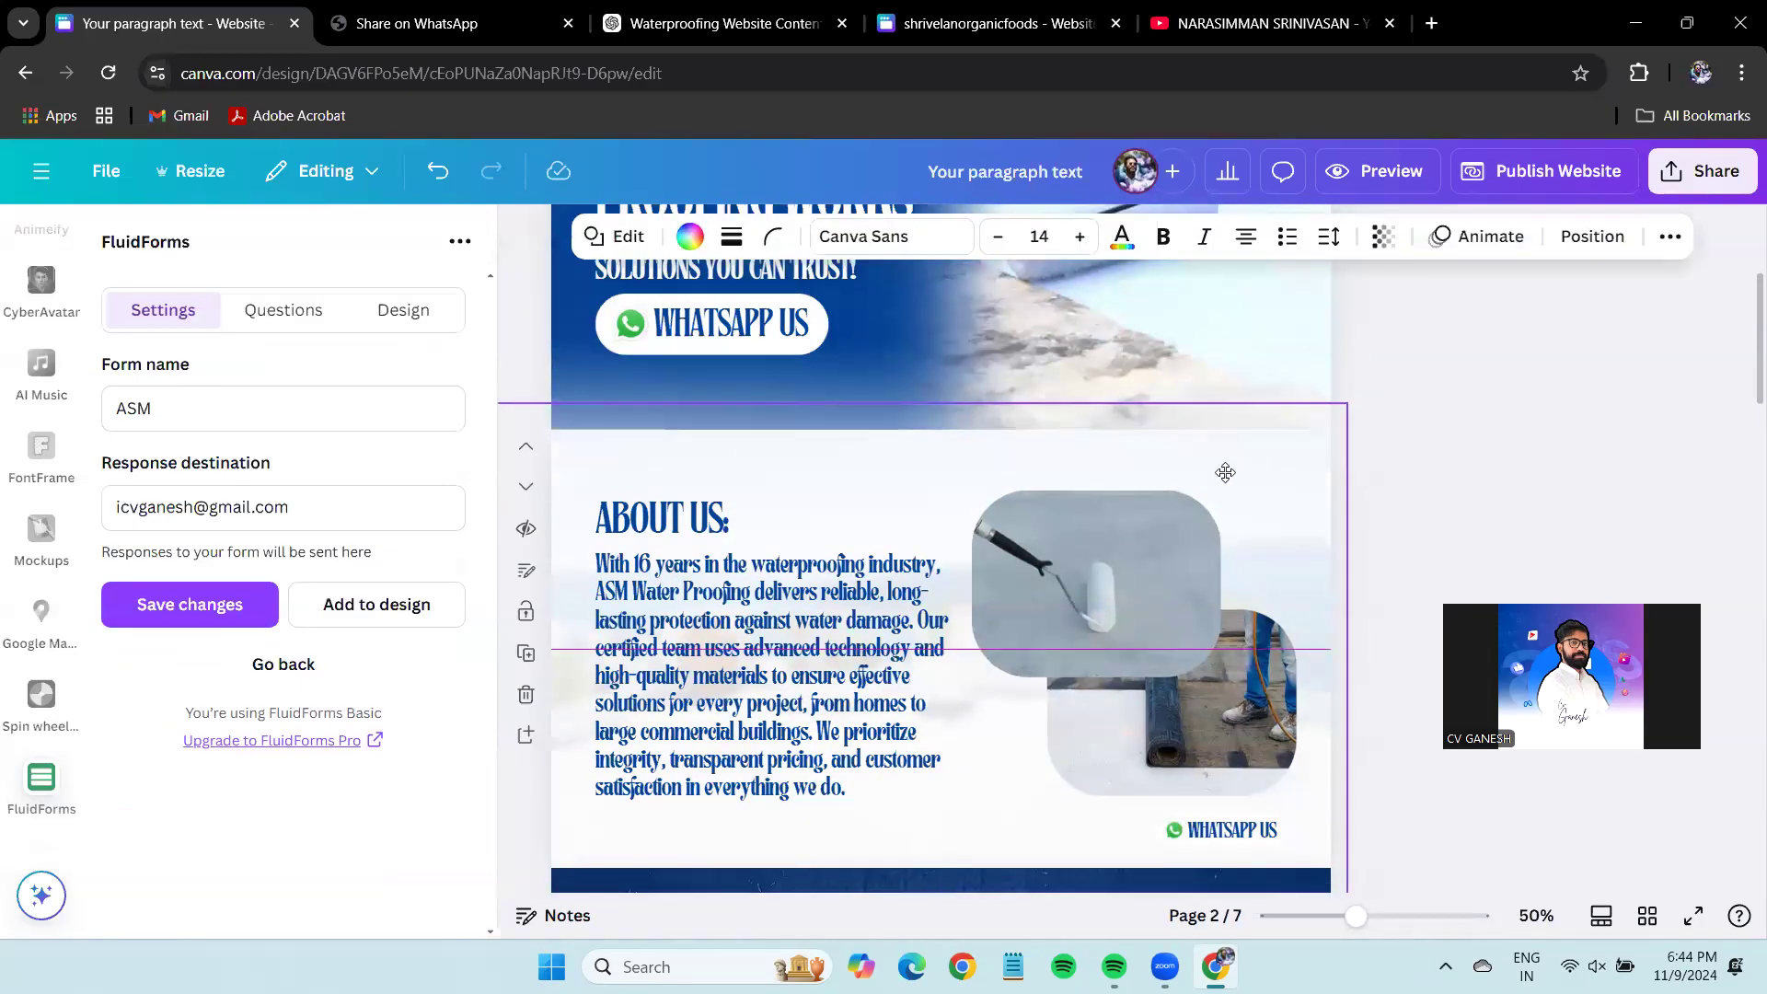
{"action": "scroll", "coordinate": [1369, 471], "scroll_direction": "down", "scroll_amount": 5}
{"action": "scroll", "coordinate": [1431, 488], "scroll_direction": "down", "scroll_amount": 20}
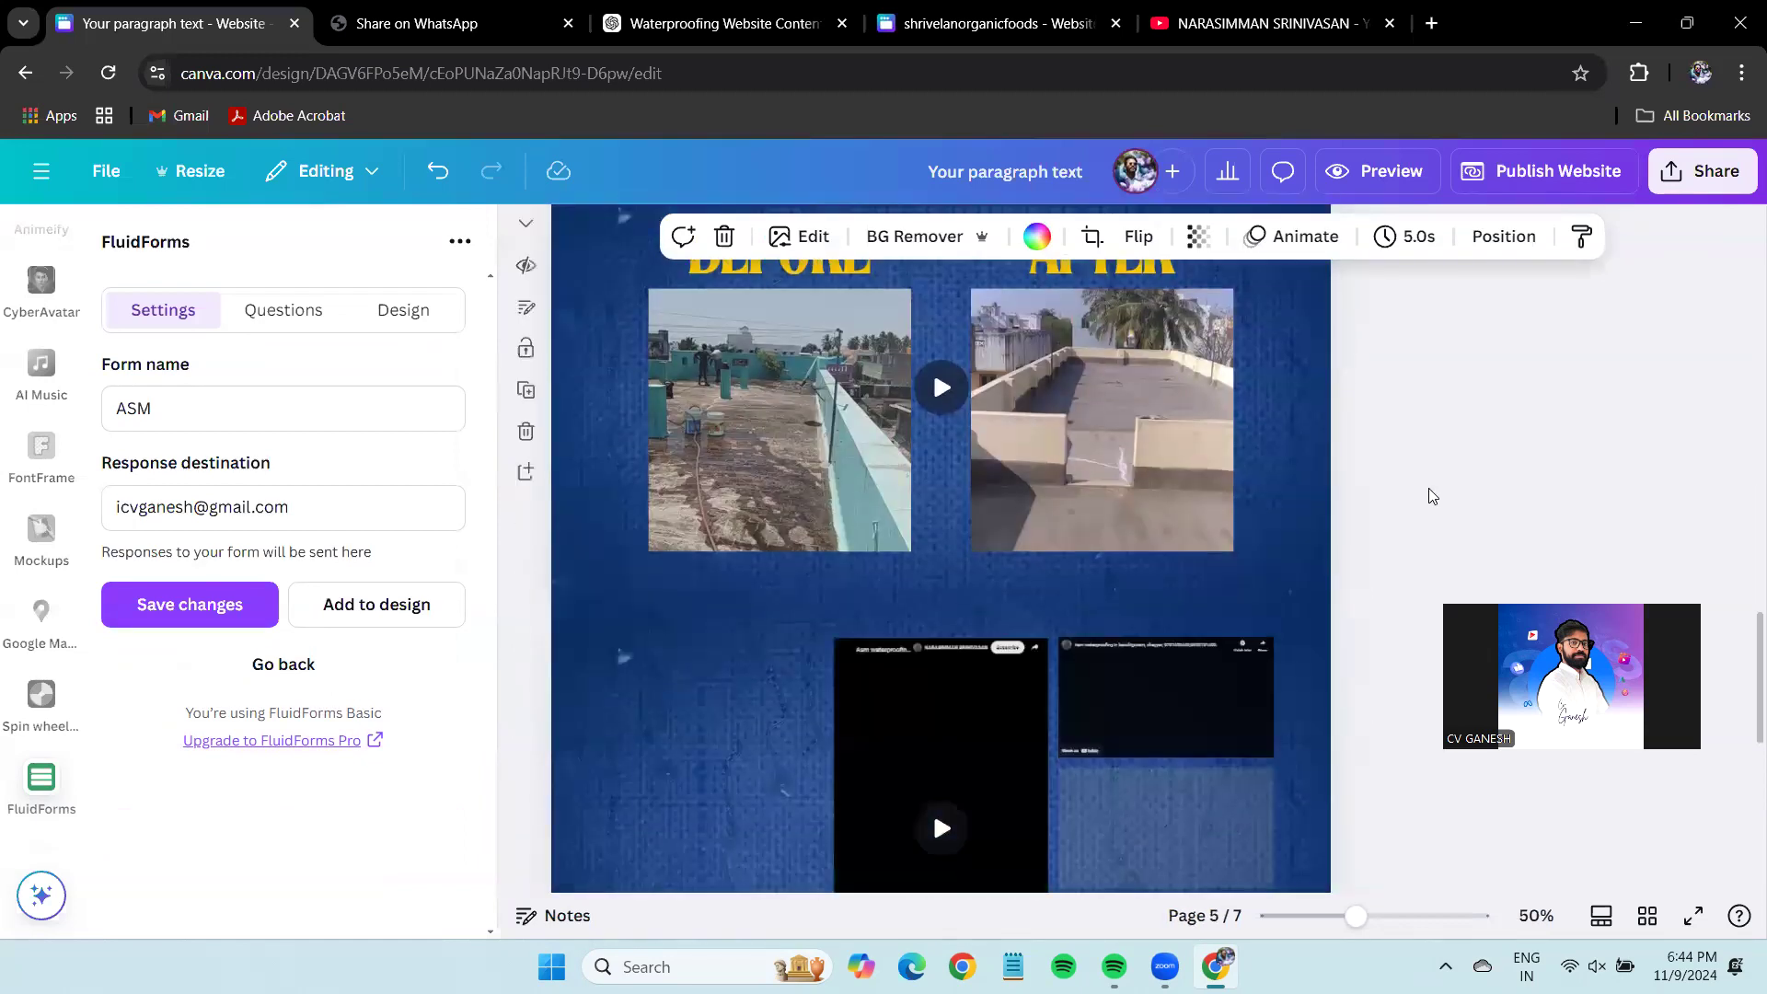
{"action": "scroll", "coordinate": [1496, 497], "scroll_direction": "up", "scroll_amount": 3}
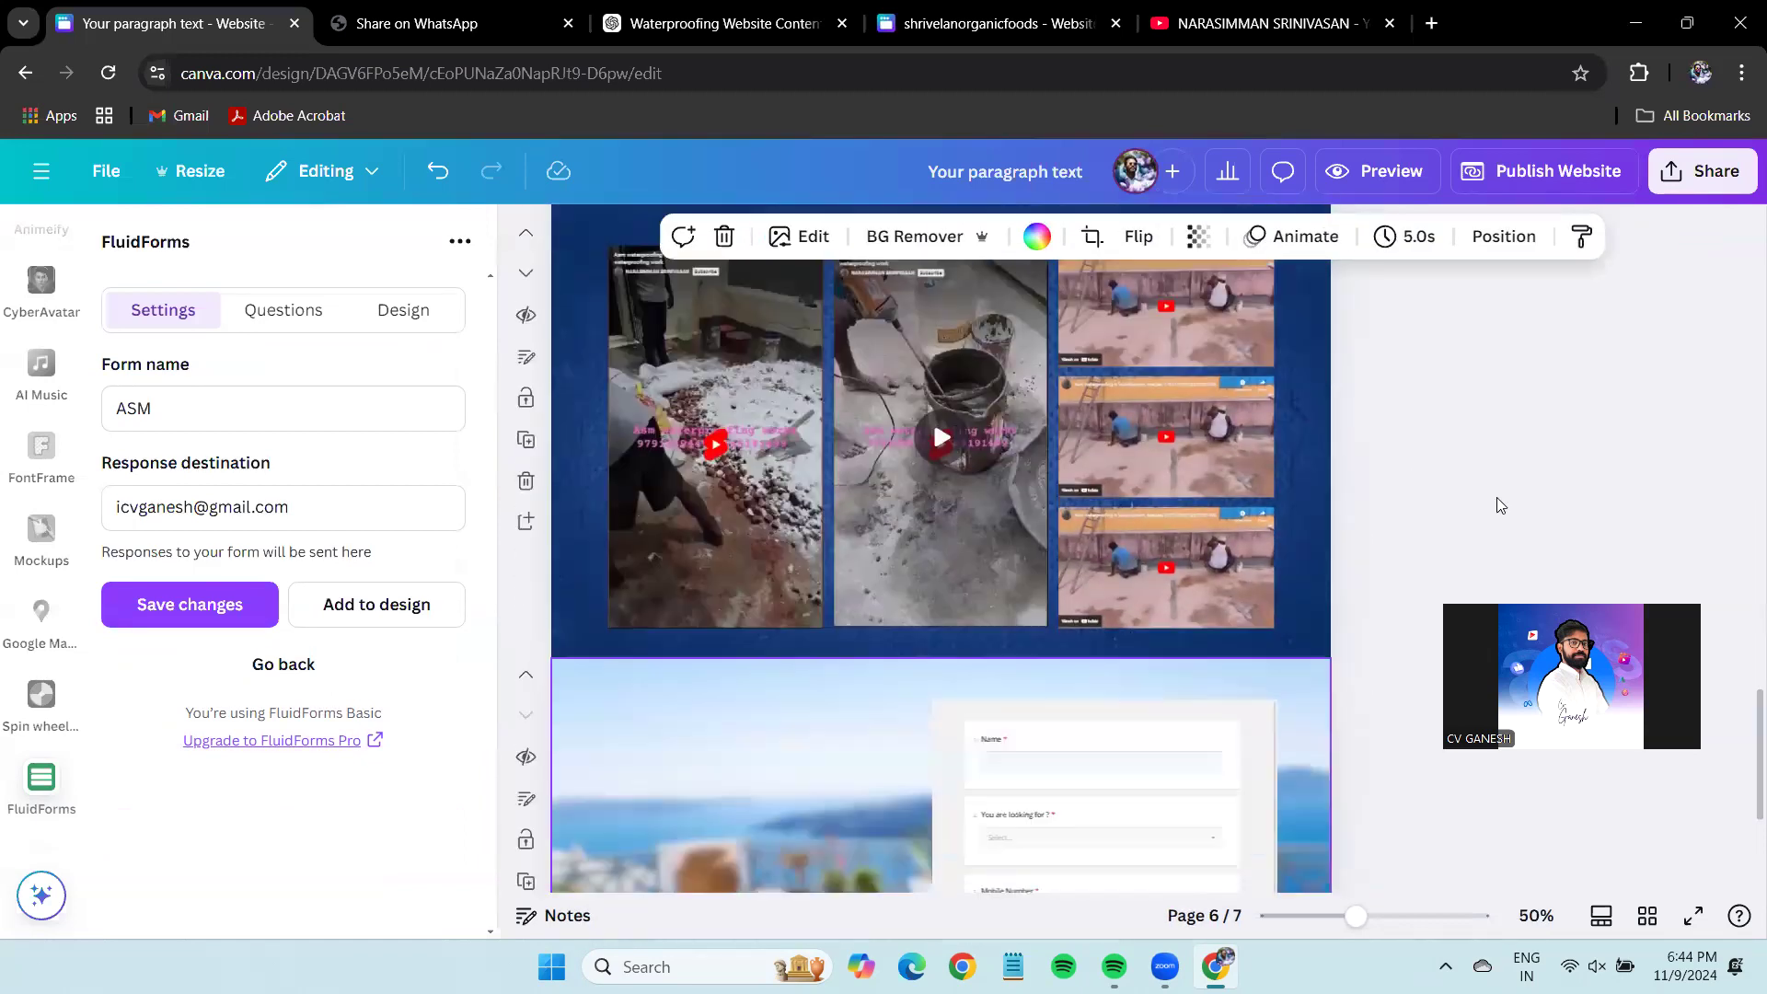
{"action": "scroll", "coordinate": [1443, 422], "scroll_direction": "down", "scroll_amount": 4}
Fine-tune the form's size and position, then open its live fluidforms link in a new tab.
{"action": "left_click", "coordinate": [1216, 543]}
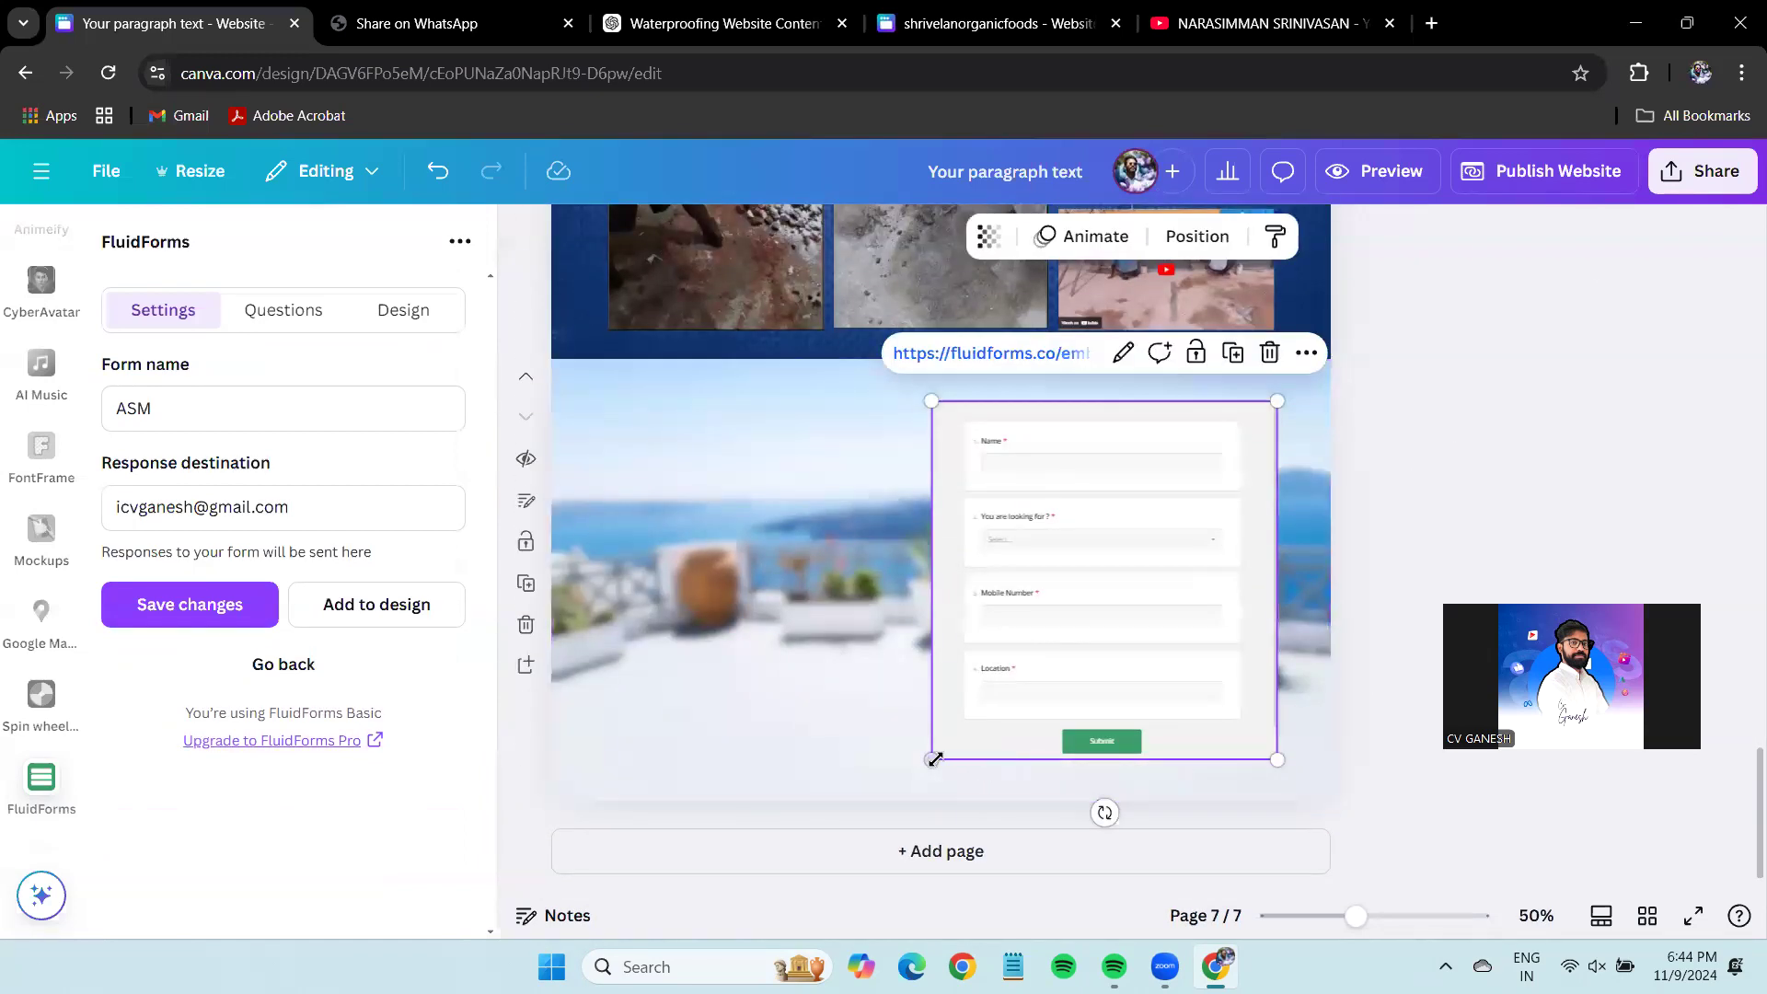
{"action": "left_click_drag", "start_coordinate": [931, 760], "coordinate": [923, 769]}
{"action": "left_click_drag", "start_coordinate": [1078, 717], "coordinate": [1097, 709]}
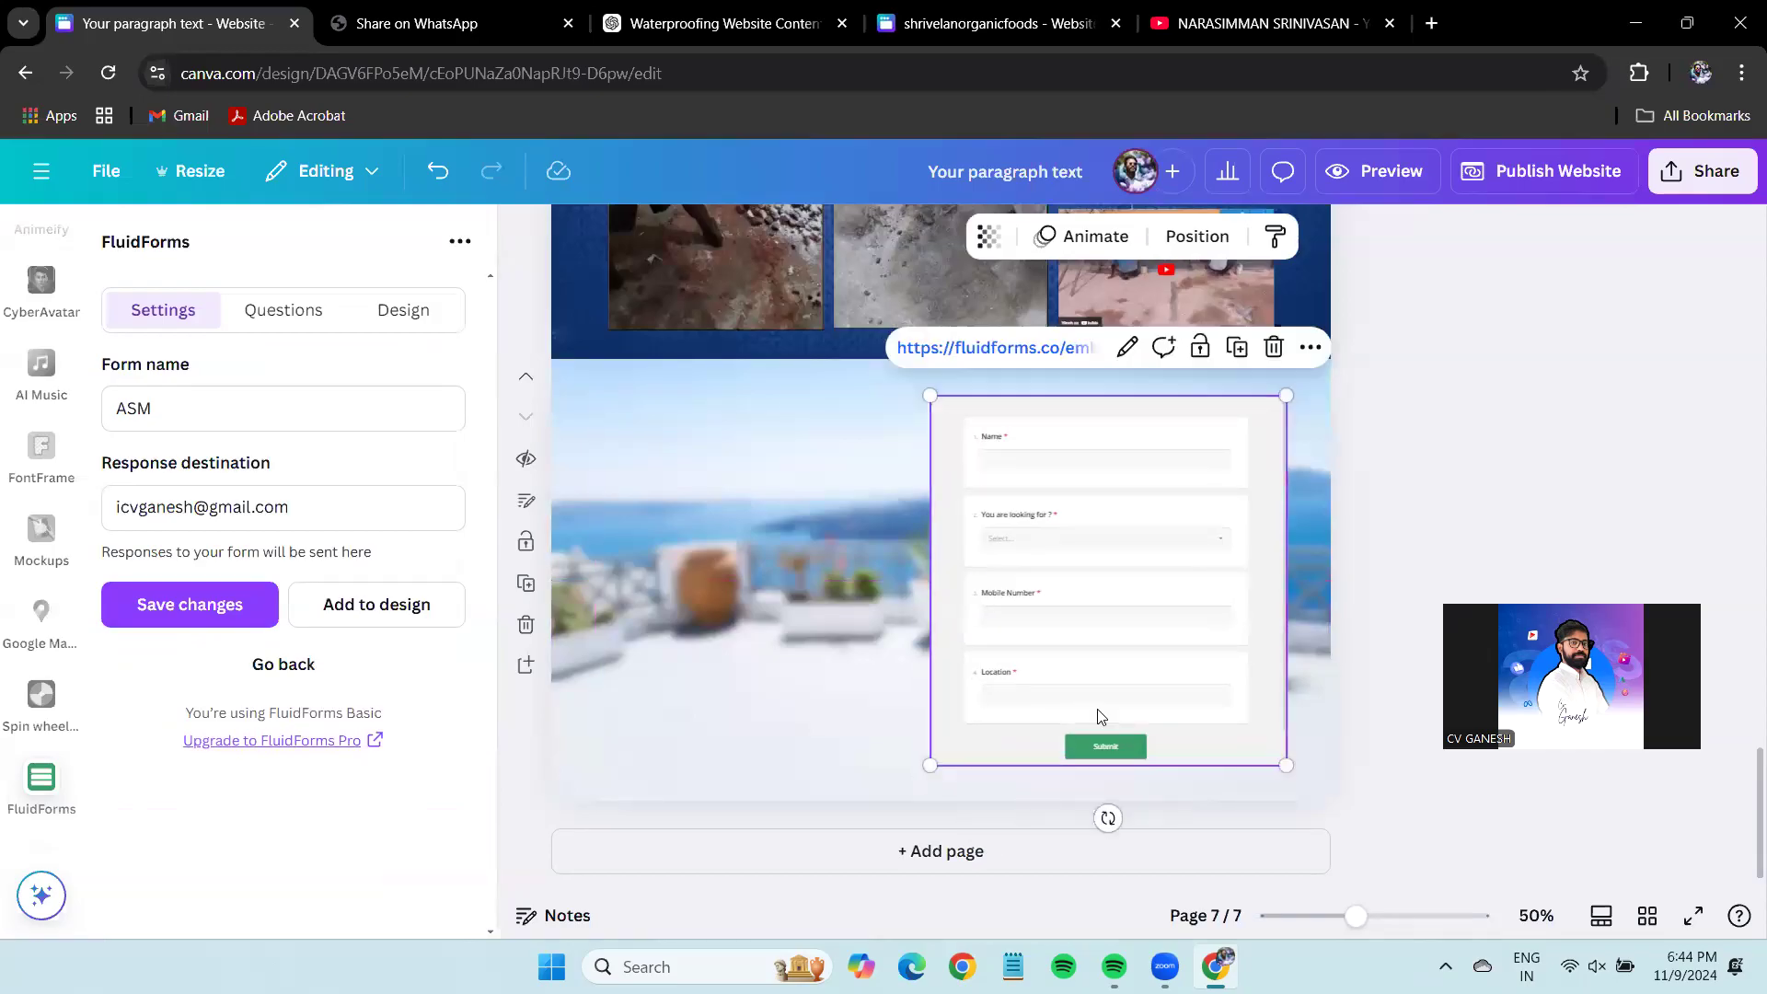
{"action": "left_click", "coordinate": [1527, 467]}
{"action": "left_click", "coordinate": [1092, 664]}
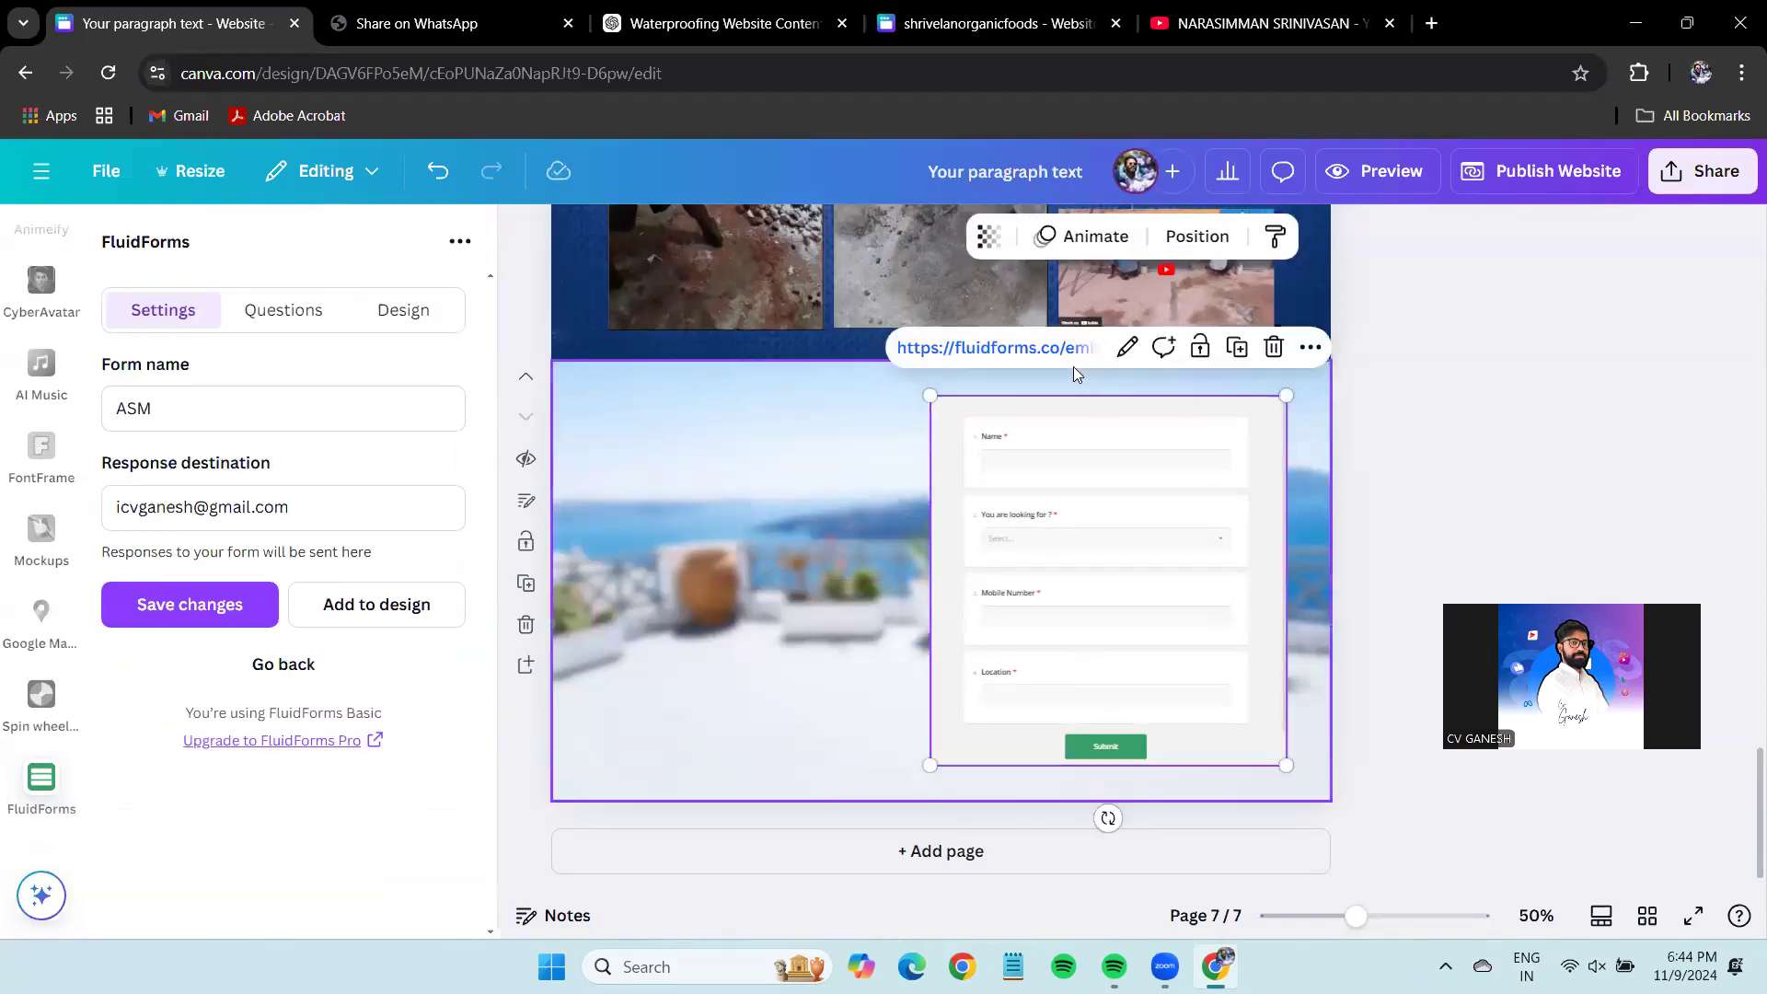
{"action": "left_click", "coordinate": [1020, 354]}
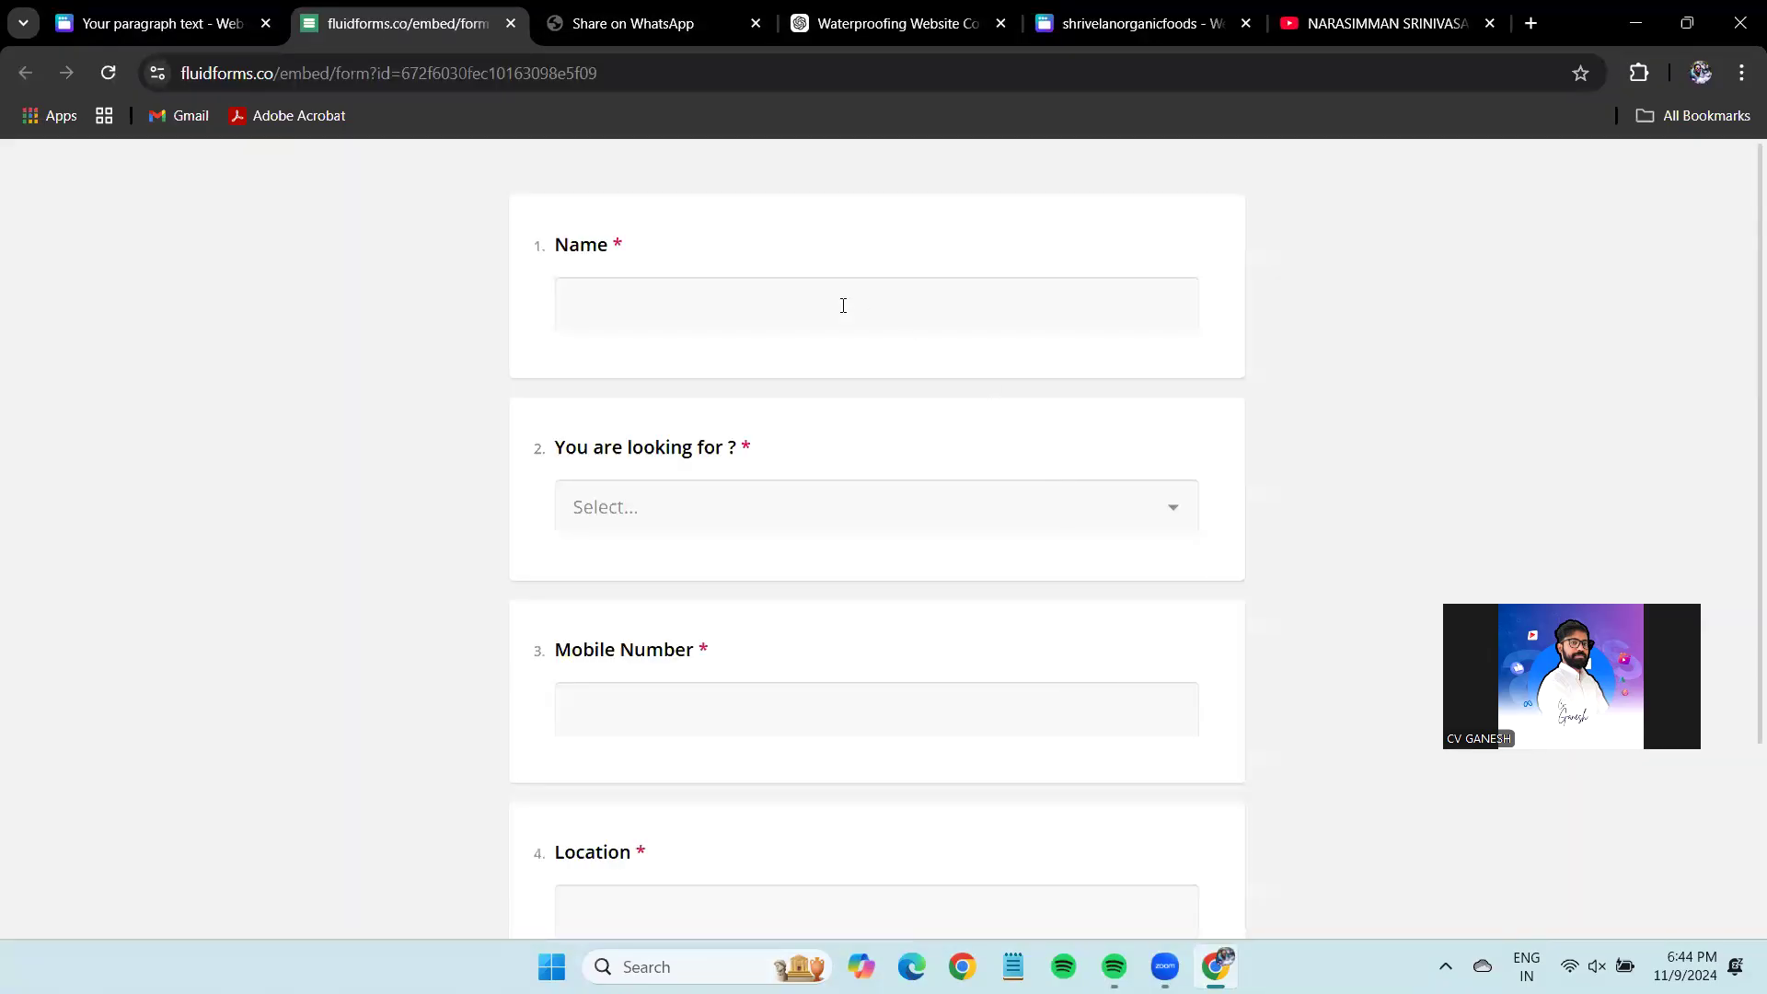
On the live form, enter the enquirer's name and choose Waterproofing as the service.
{"action": "left_click", "coordinate": [843, 306]}
{"action": "left_click", "coordinate": [825, 489]}
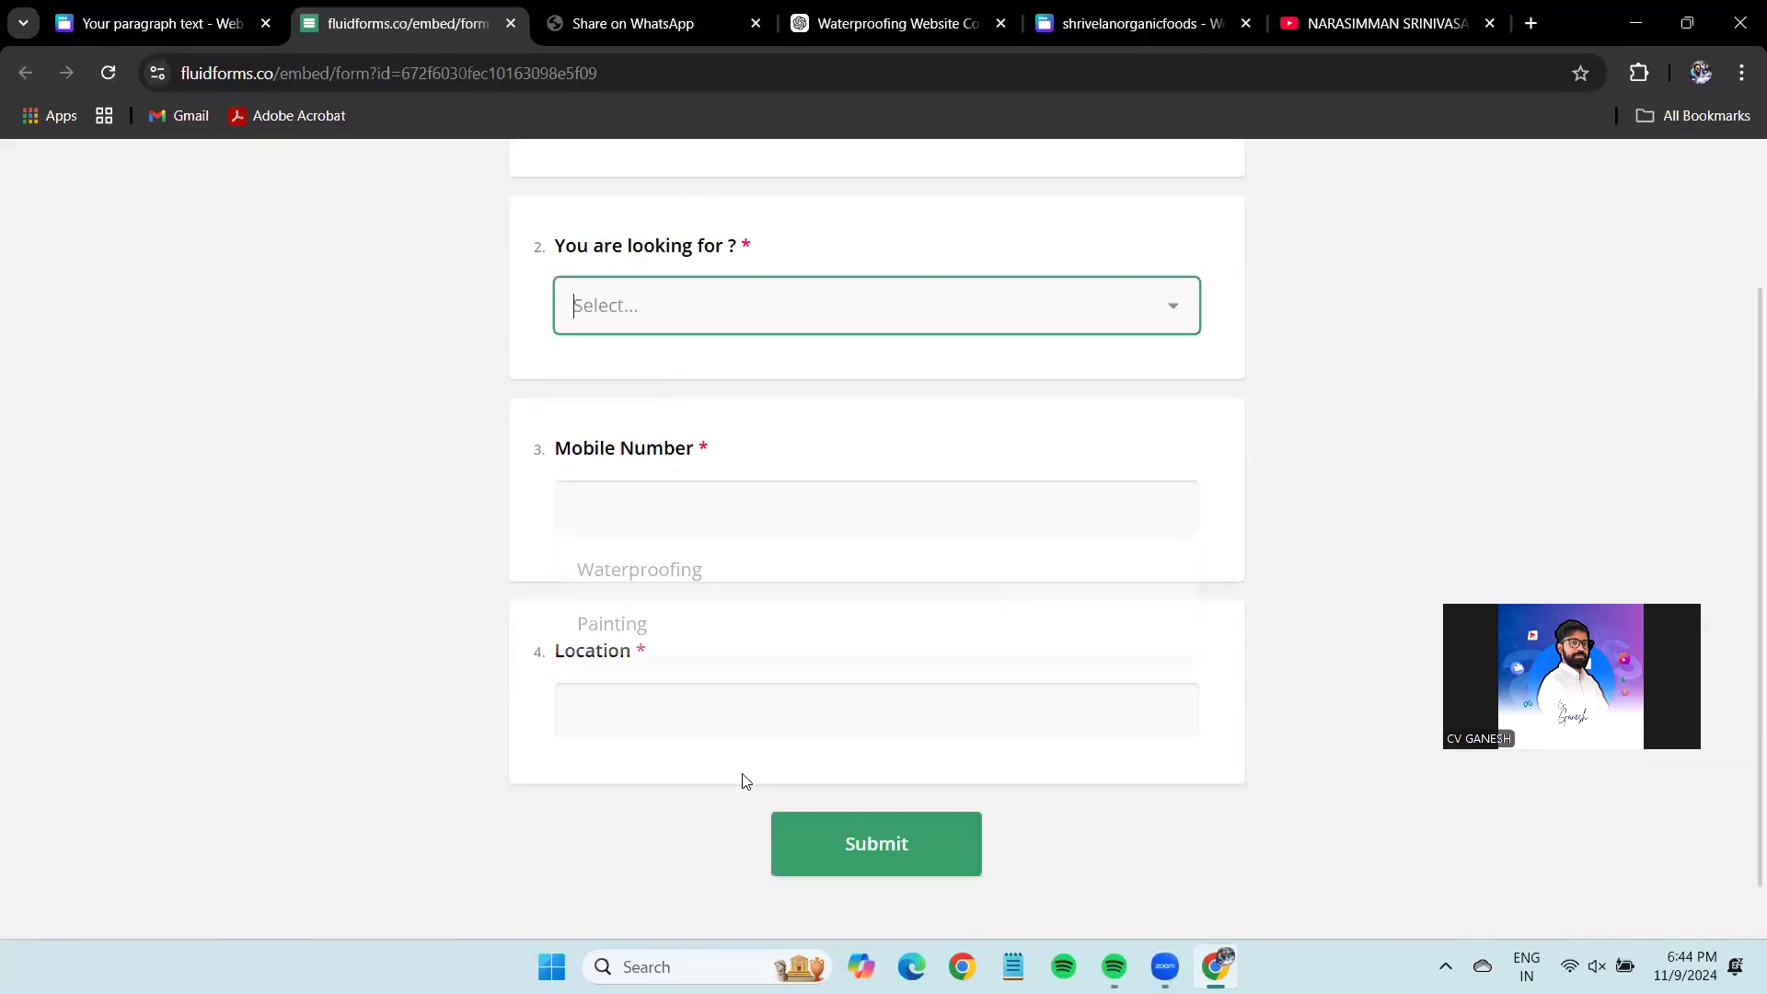
{"action": "scroll", "coordinate": [736, 699], "scroll_direction": "up", "scroll_amount": 3}
{"action": "left_click", "coordinate": [644, 304]}
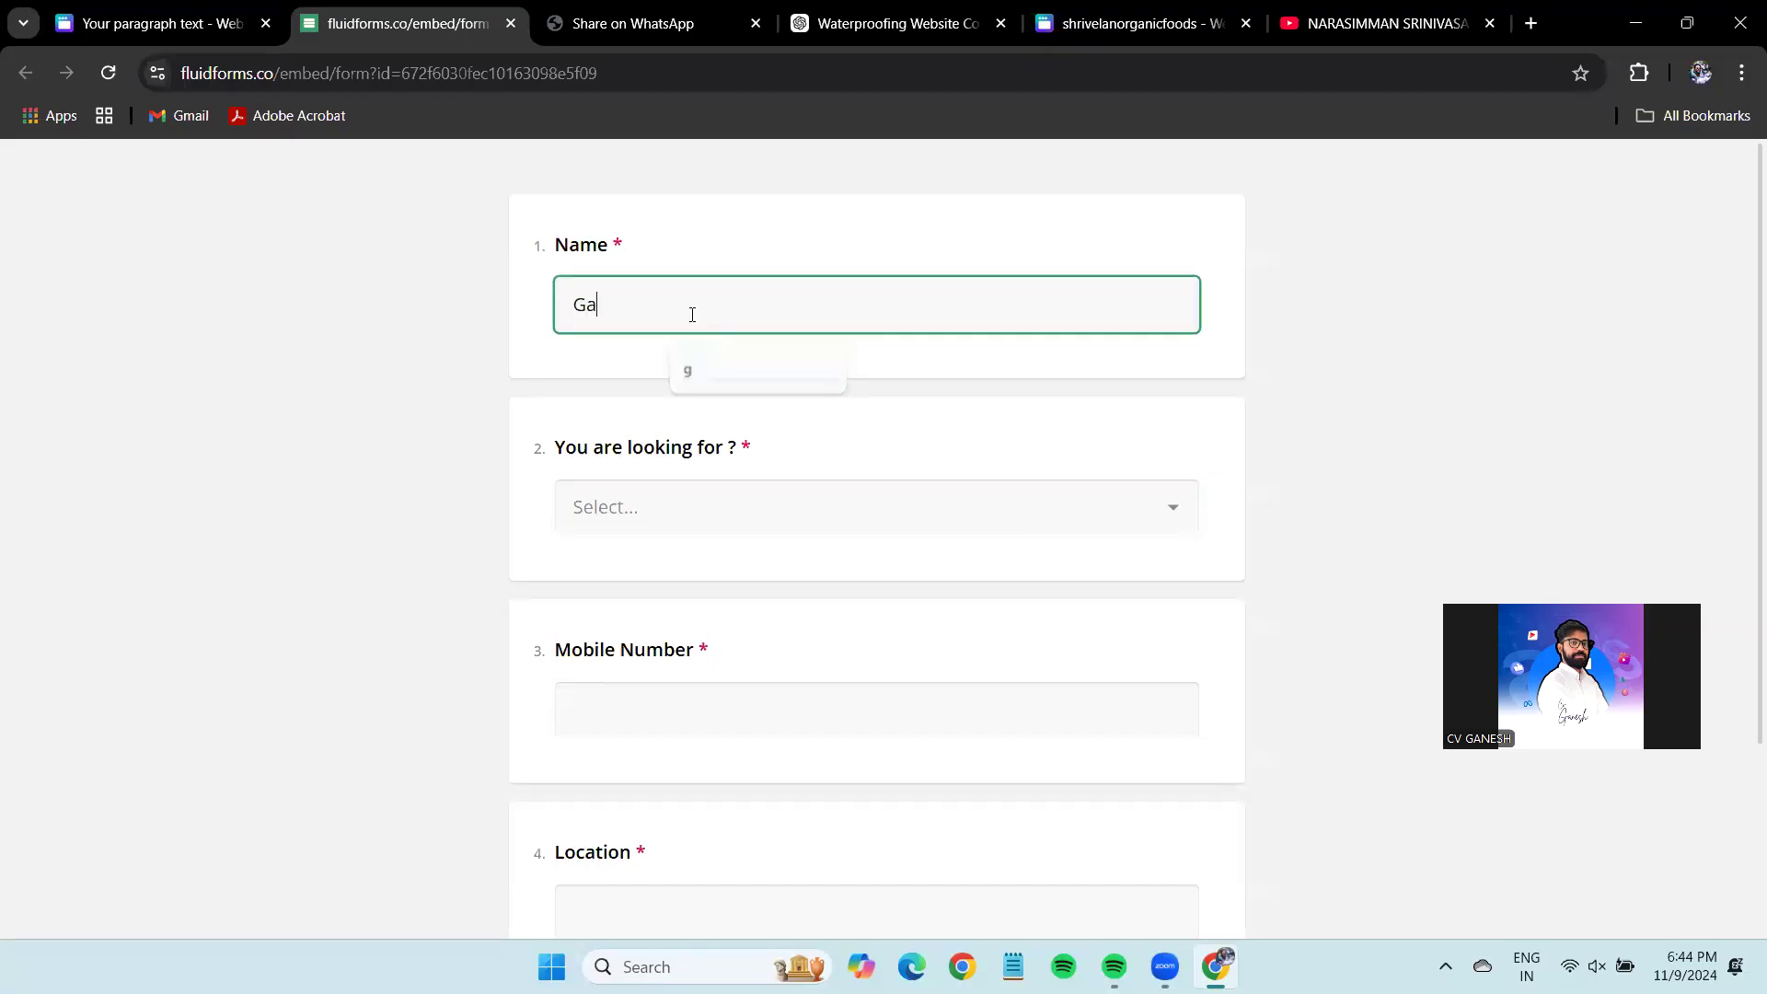
{"action": "left_click", "coordinate": [413, 545]}
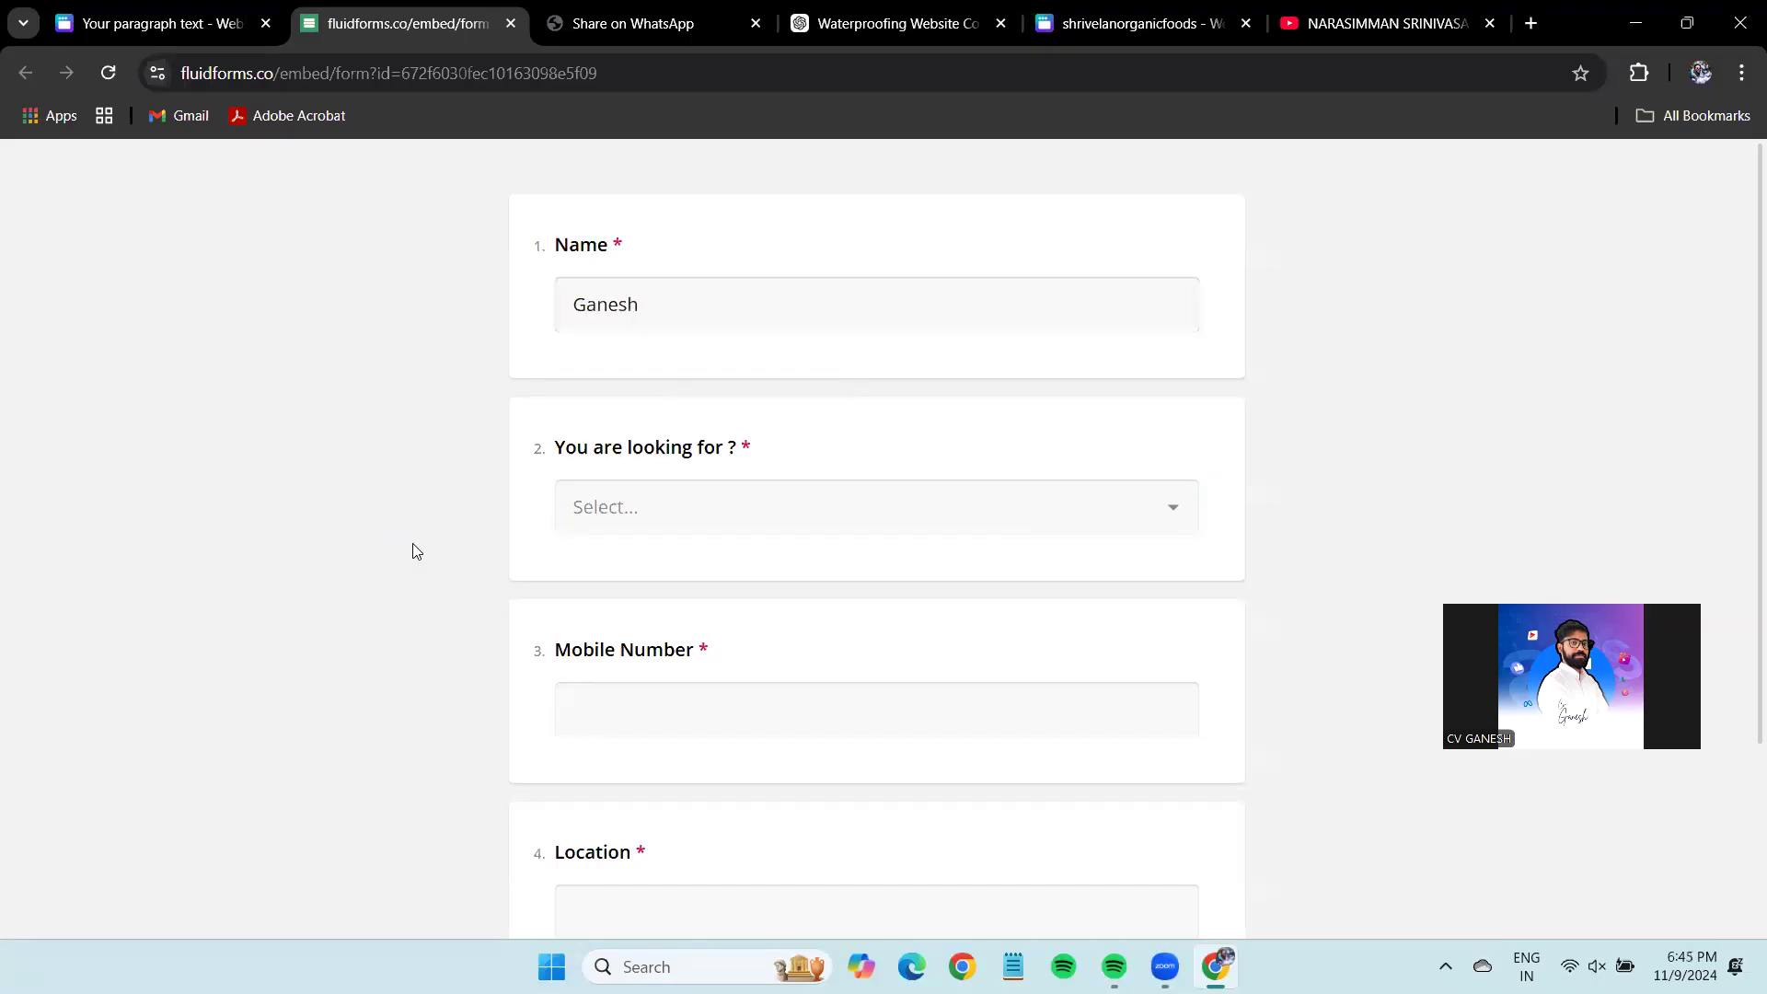
{"action": "left_click", "coordinate": [690, 513]}
{"action": "left_click", "coordinate": [699, 559]}
{"action": "scroll", "coordinate": [706, 583], "scroll_direction": "down", "scroll_amount": 3}
Enter a mobile number and location, submit the test enquiry, and open a blank tab.
{"action": "left_click", "coordinate": [706, 463]}
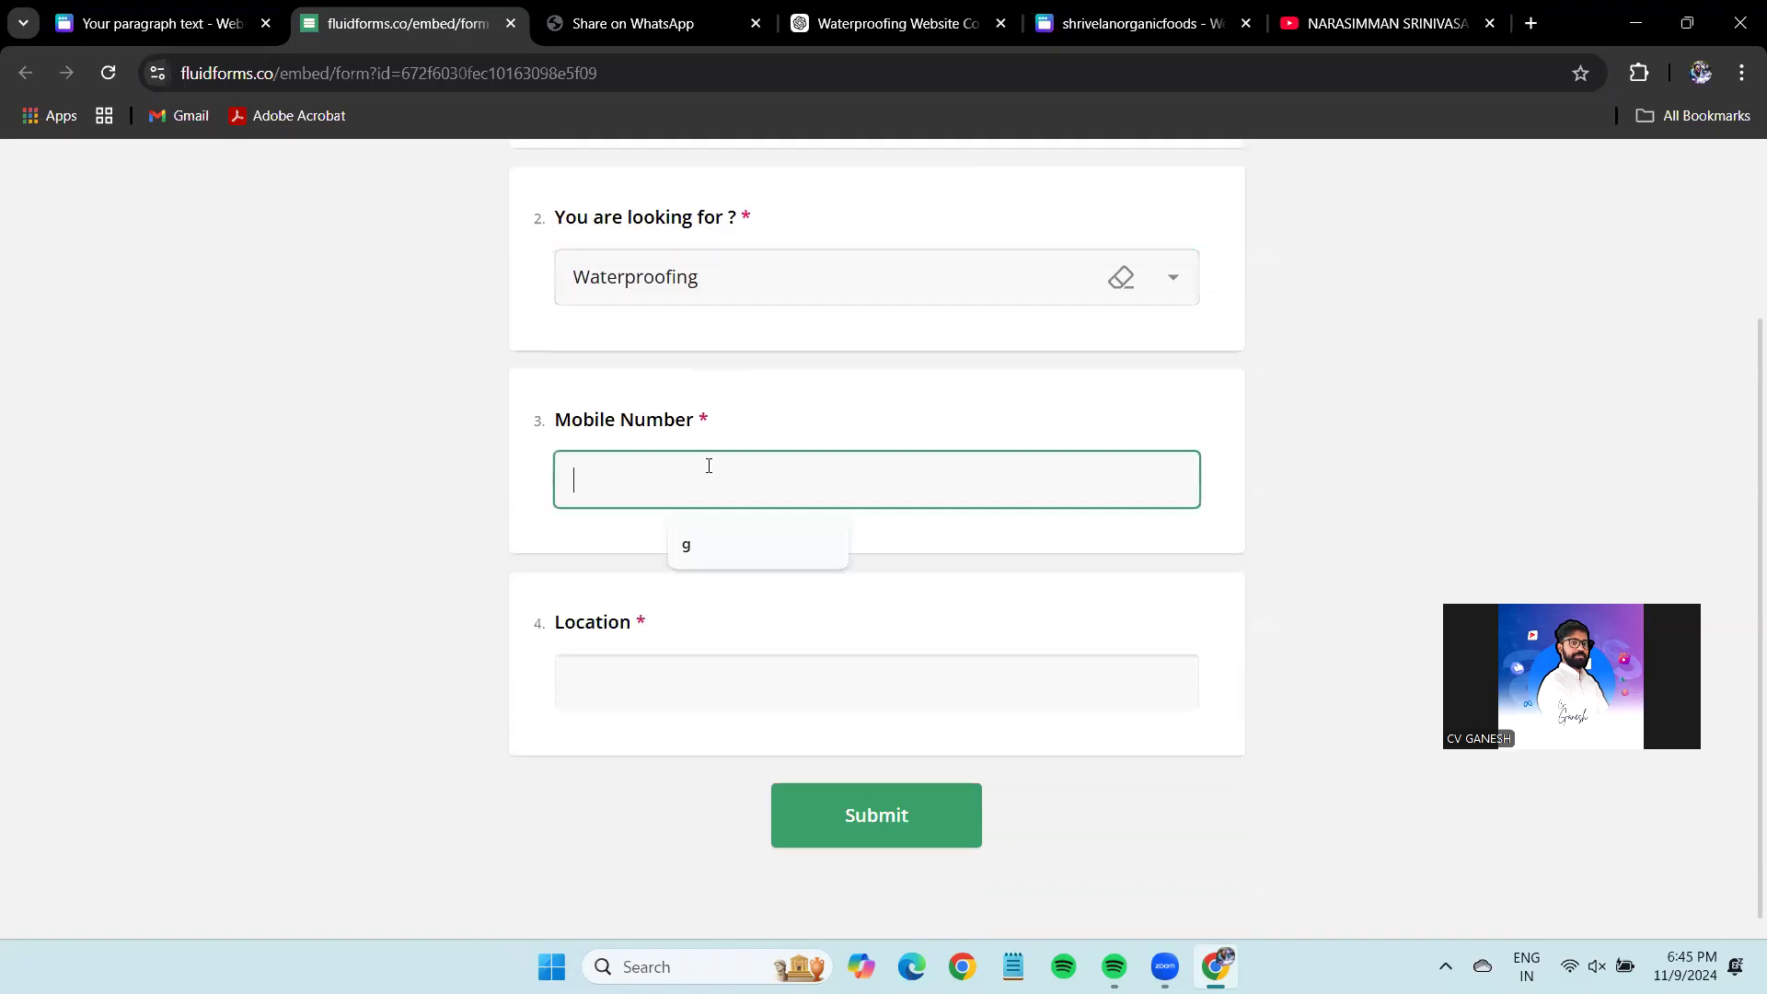
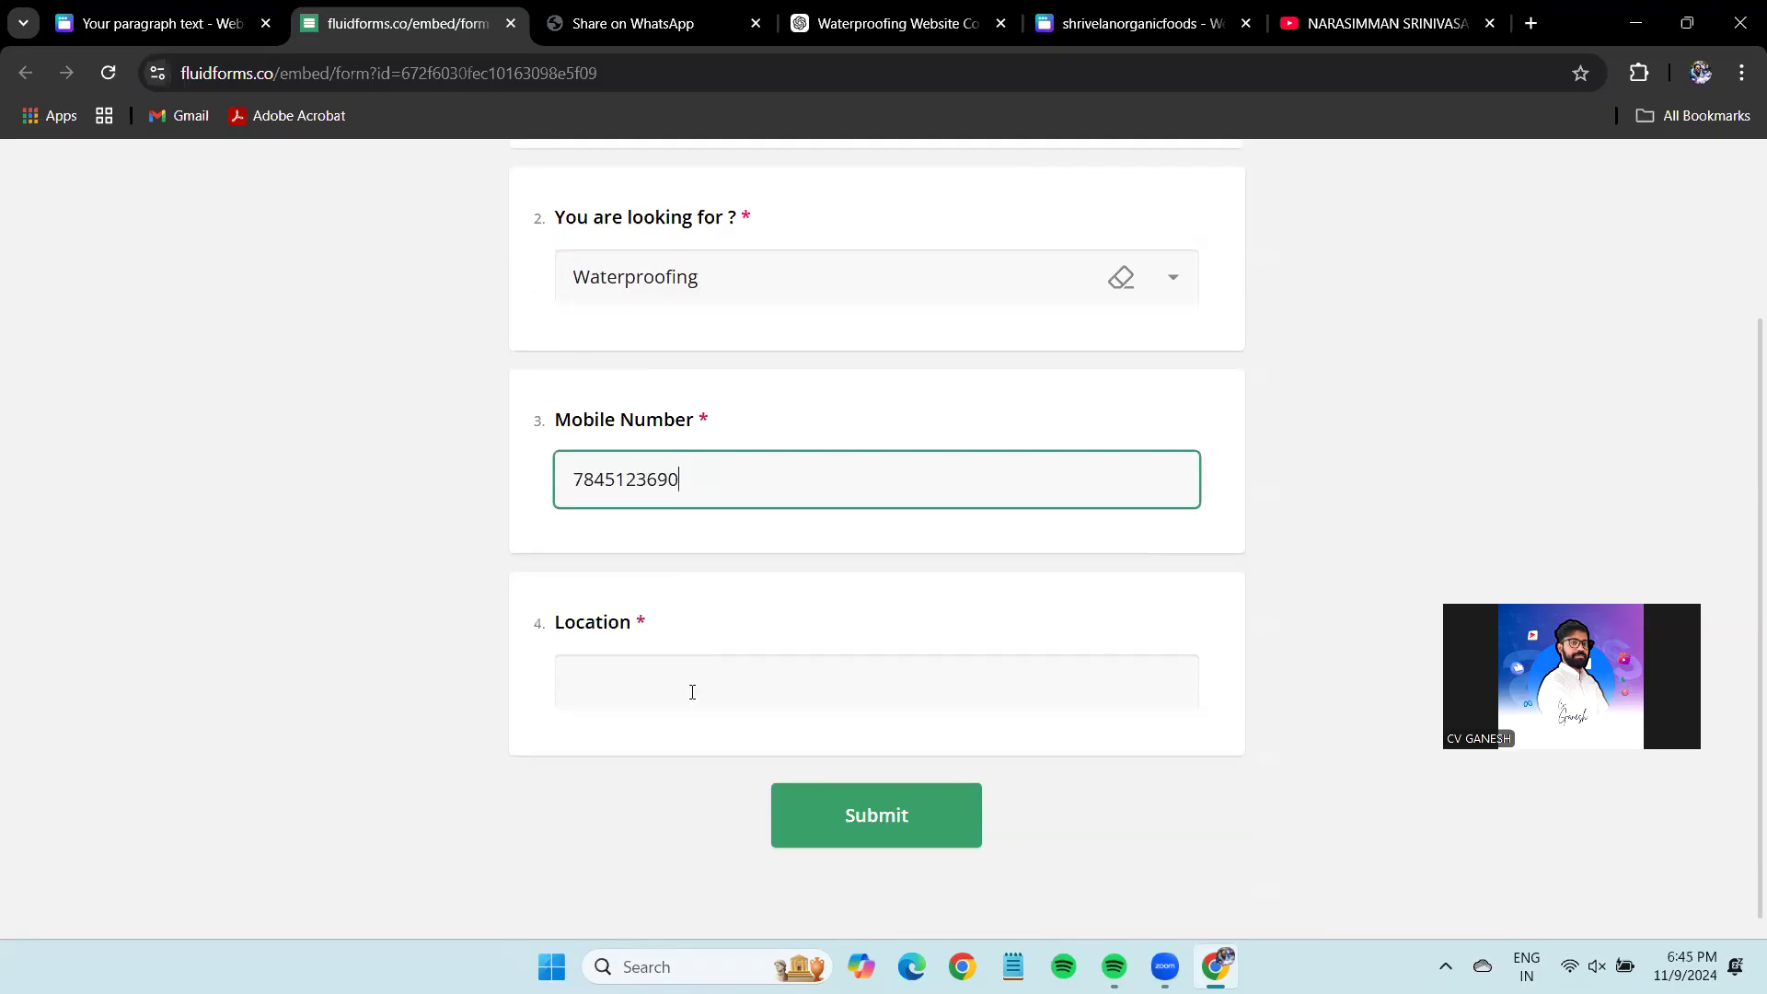
{"action": "left_click", "coordinate": [692, 692]}
{"action": "type", "text": "CBE"}
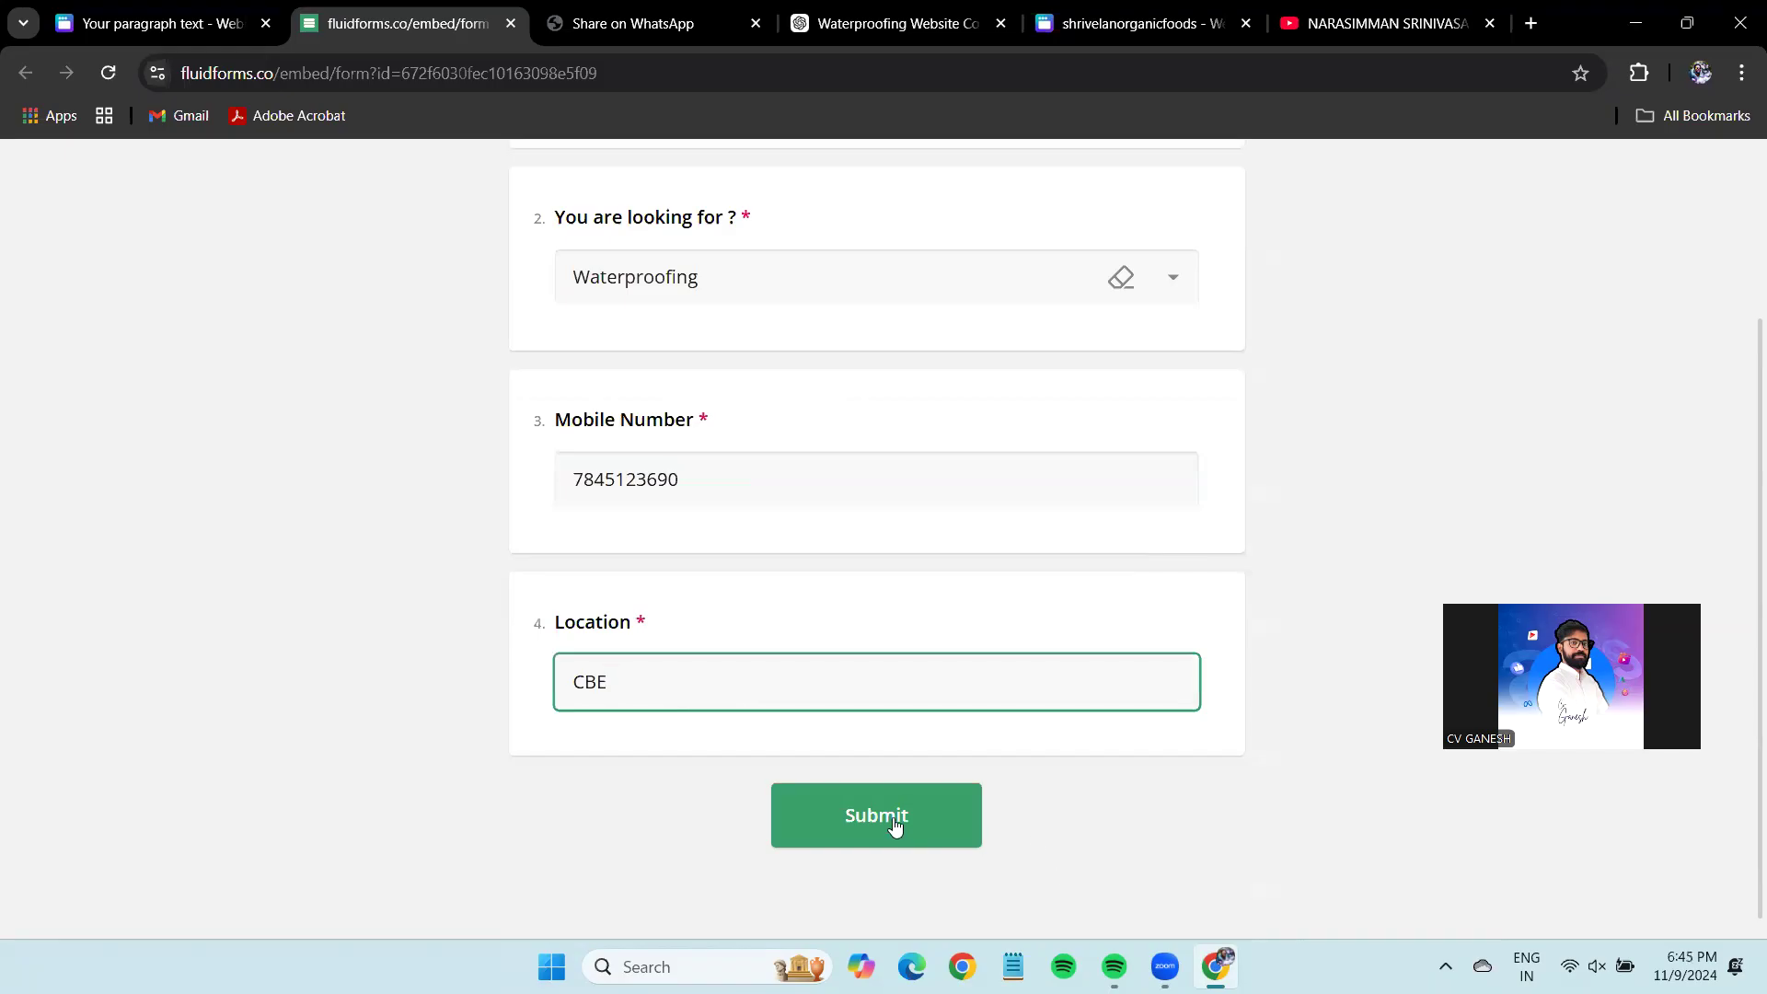
{"action": "left_click", "coordinate": [894, 826]}
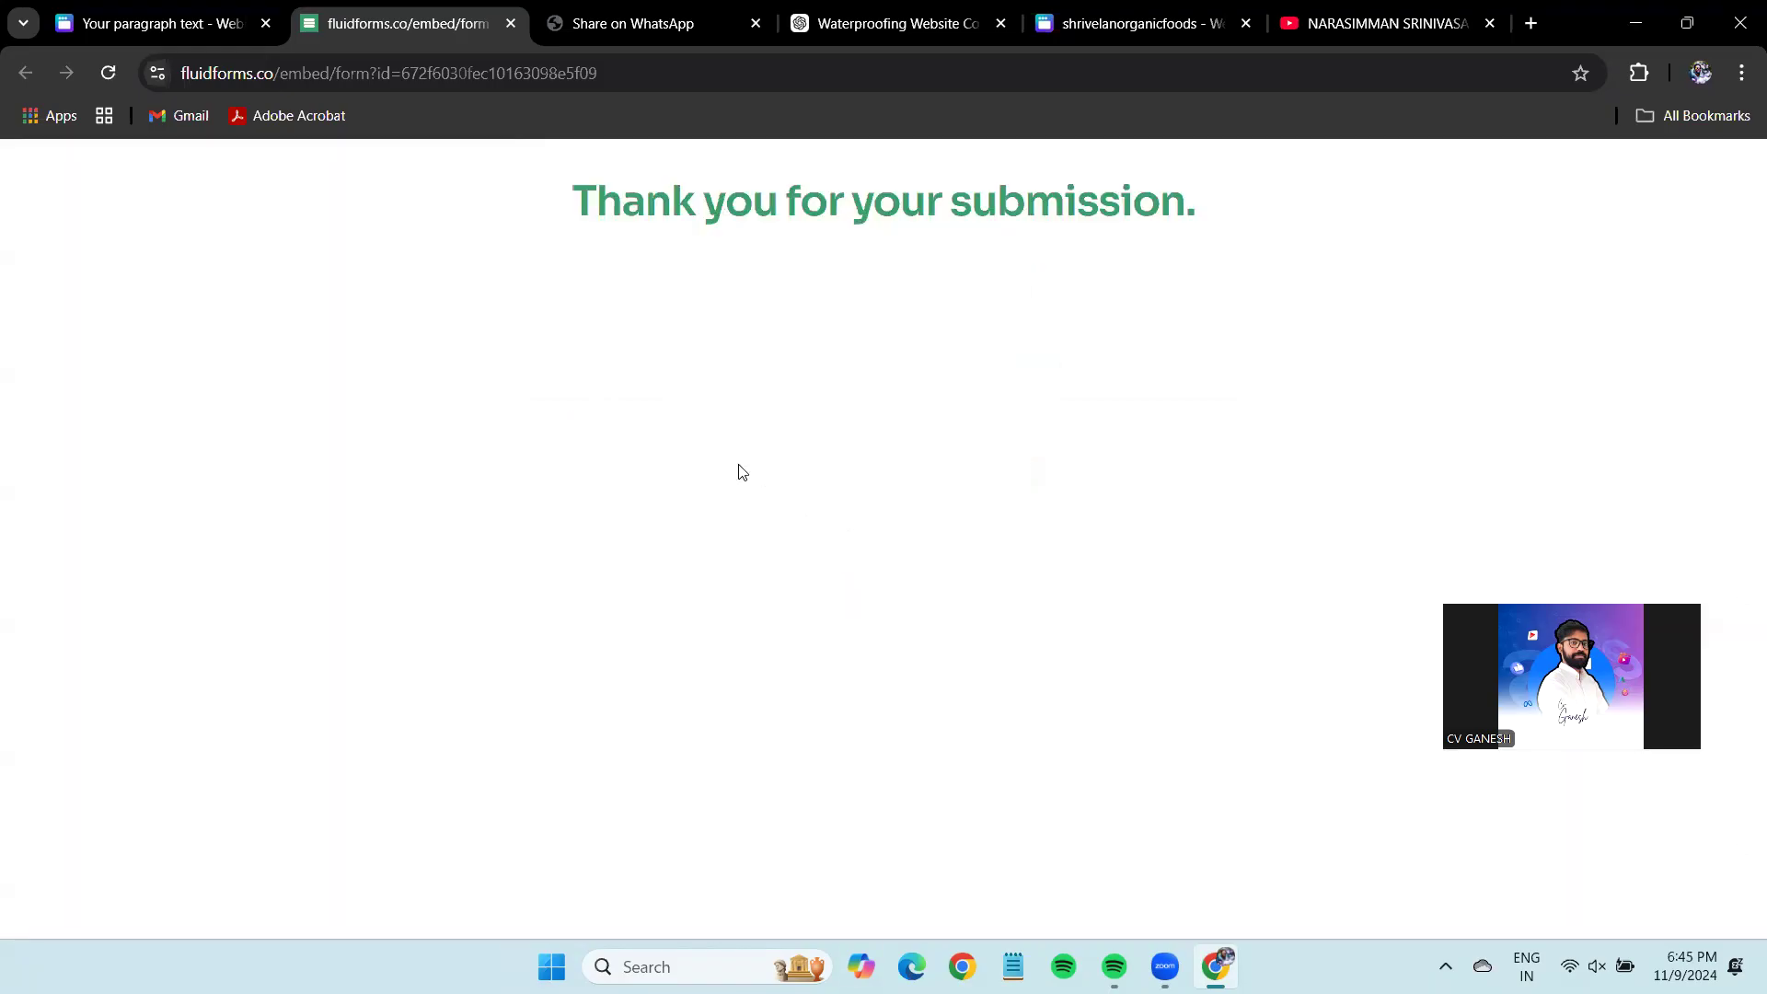
{"action": "left_click", "coordinate": [1530, 23]}
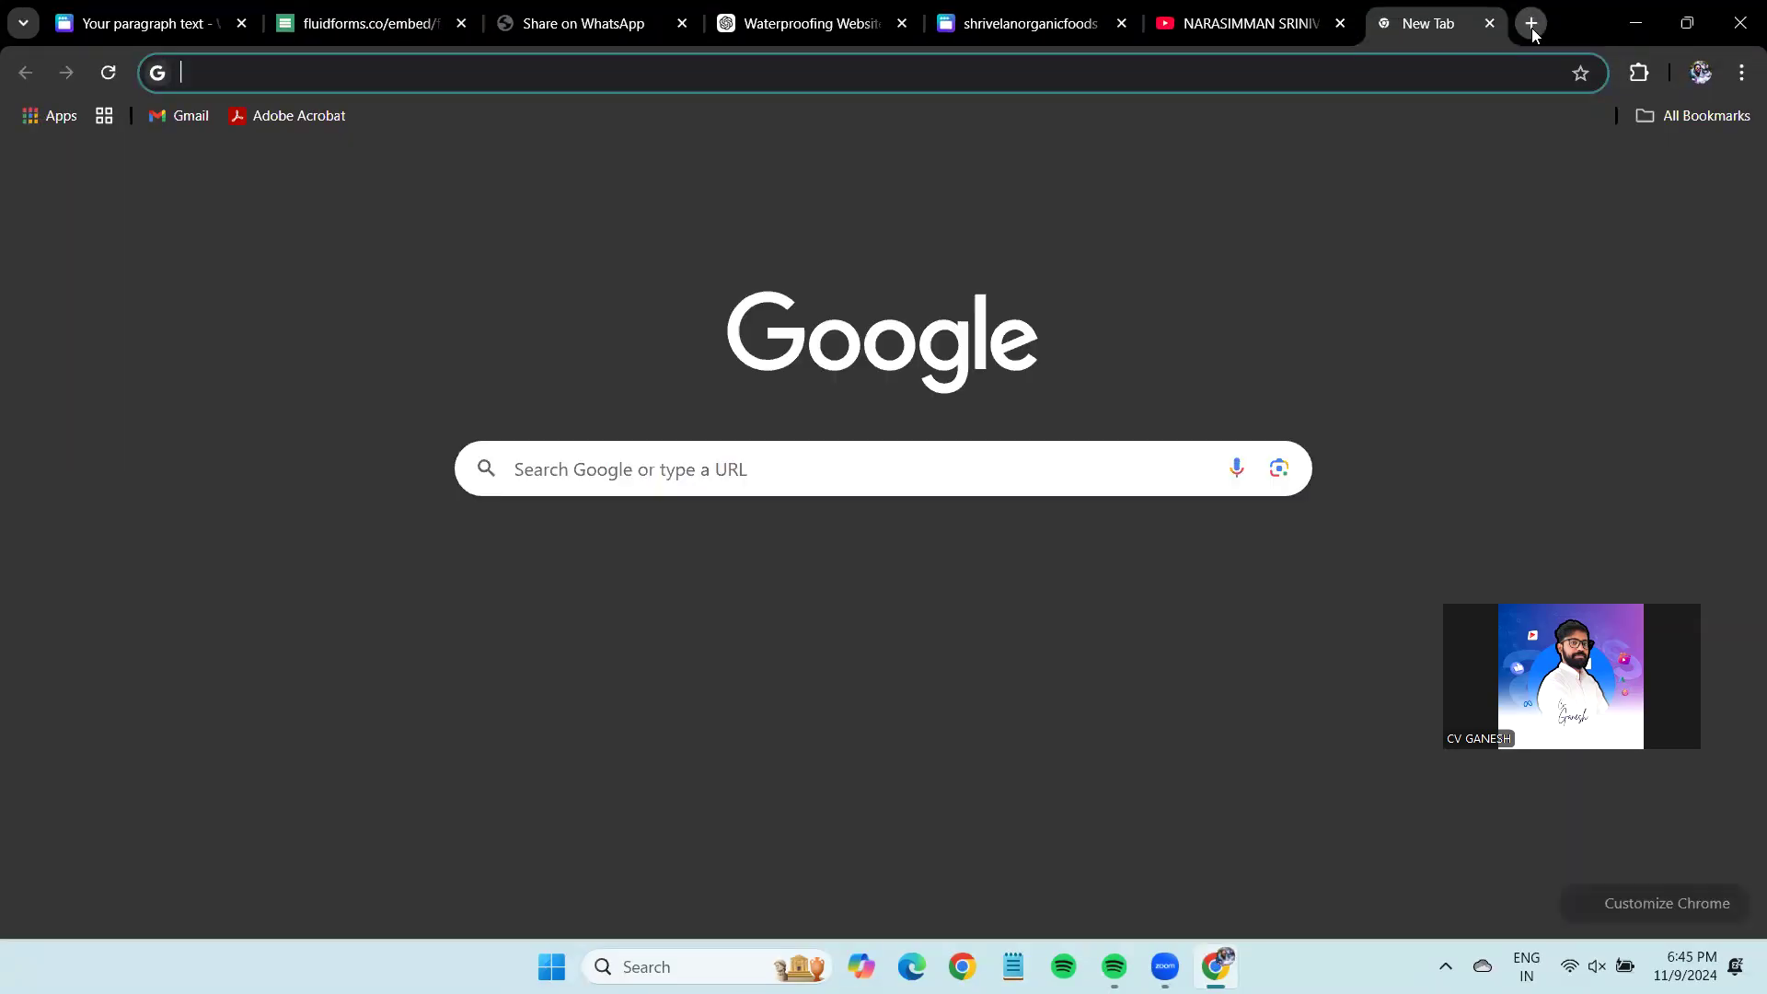
In Gmail, read the FluidForms 'New Form Submission' email showing the Waterproofing answer, then return to Canva.
{"action": "left_click", "coordinate": [1495, 179]}
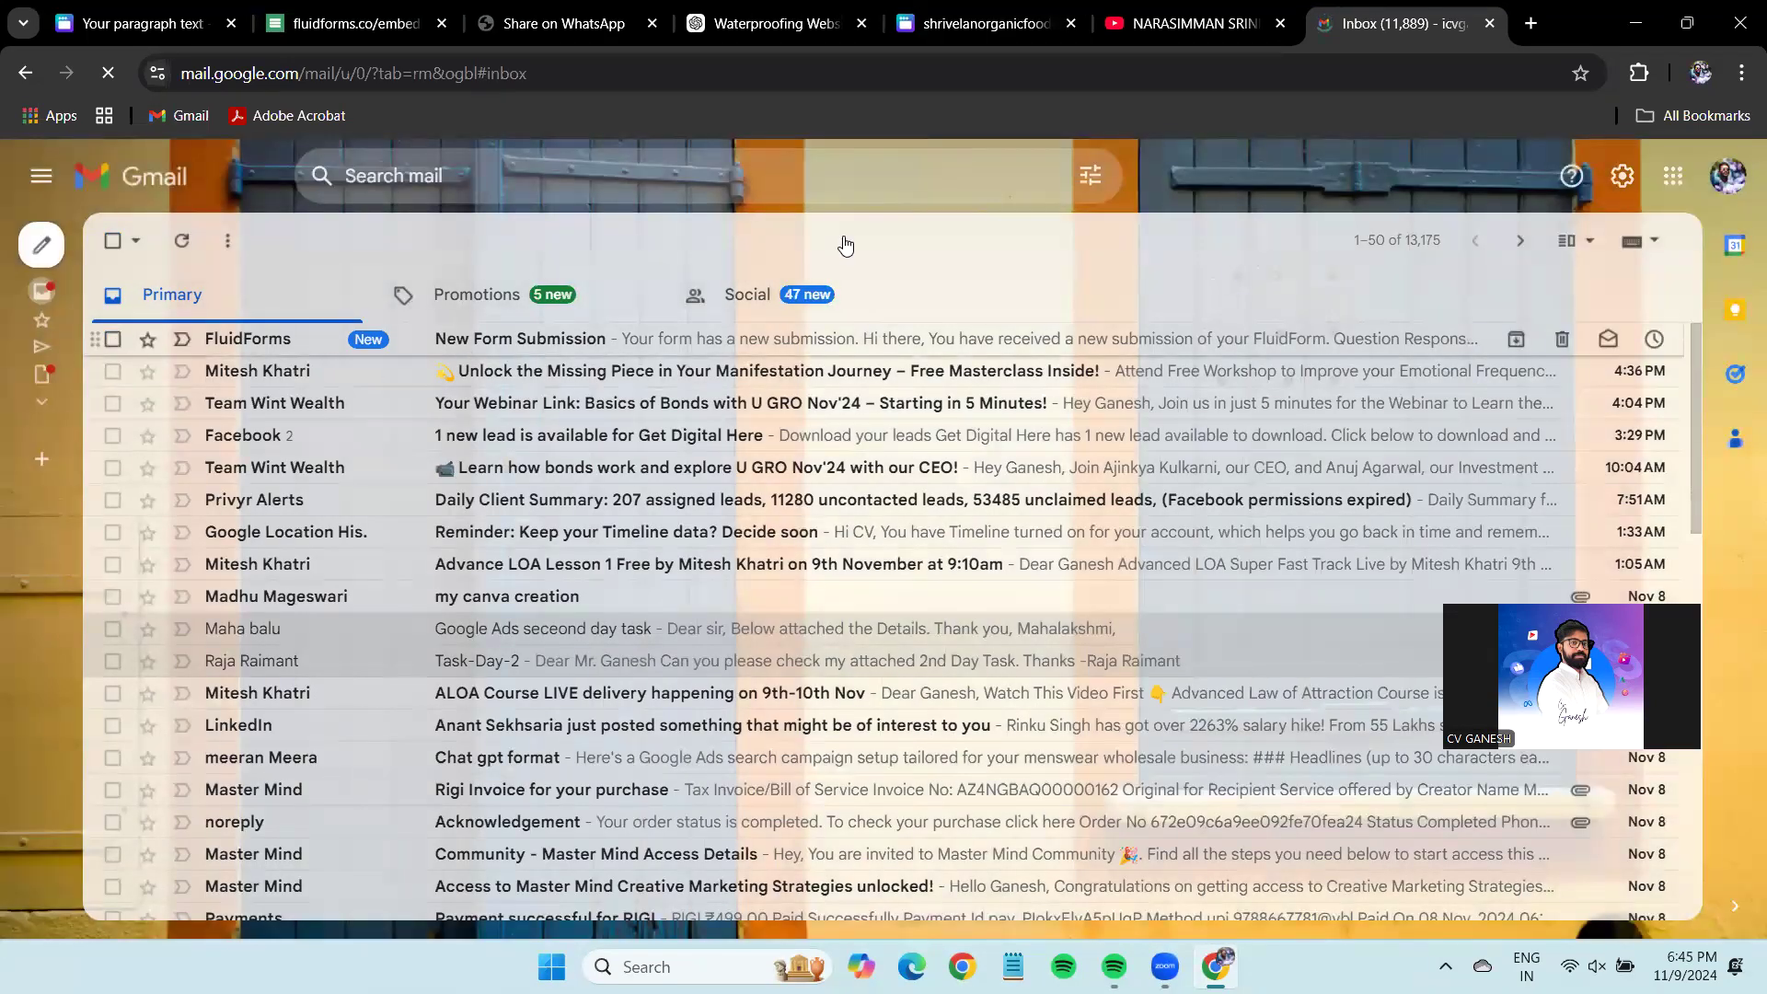
{"action": "left_click_drag", "start_coordinate": [678, 318], "coordinate": [167, 316]}
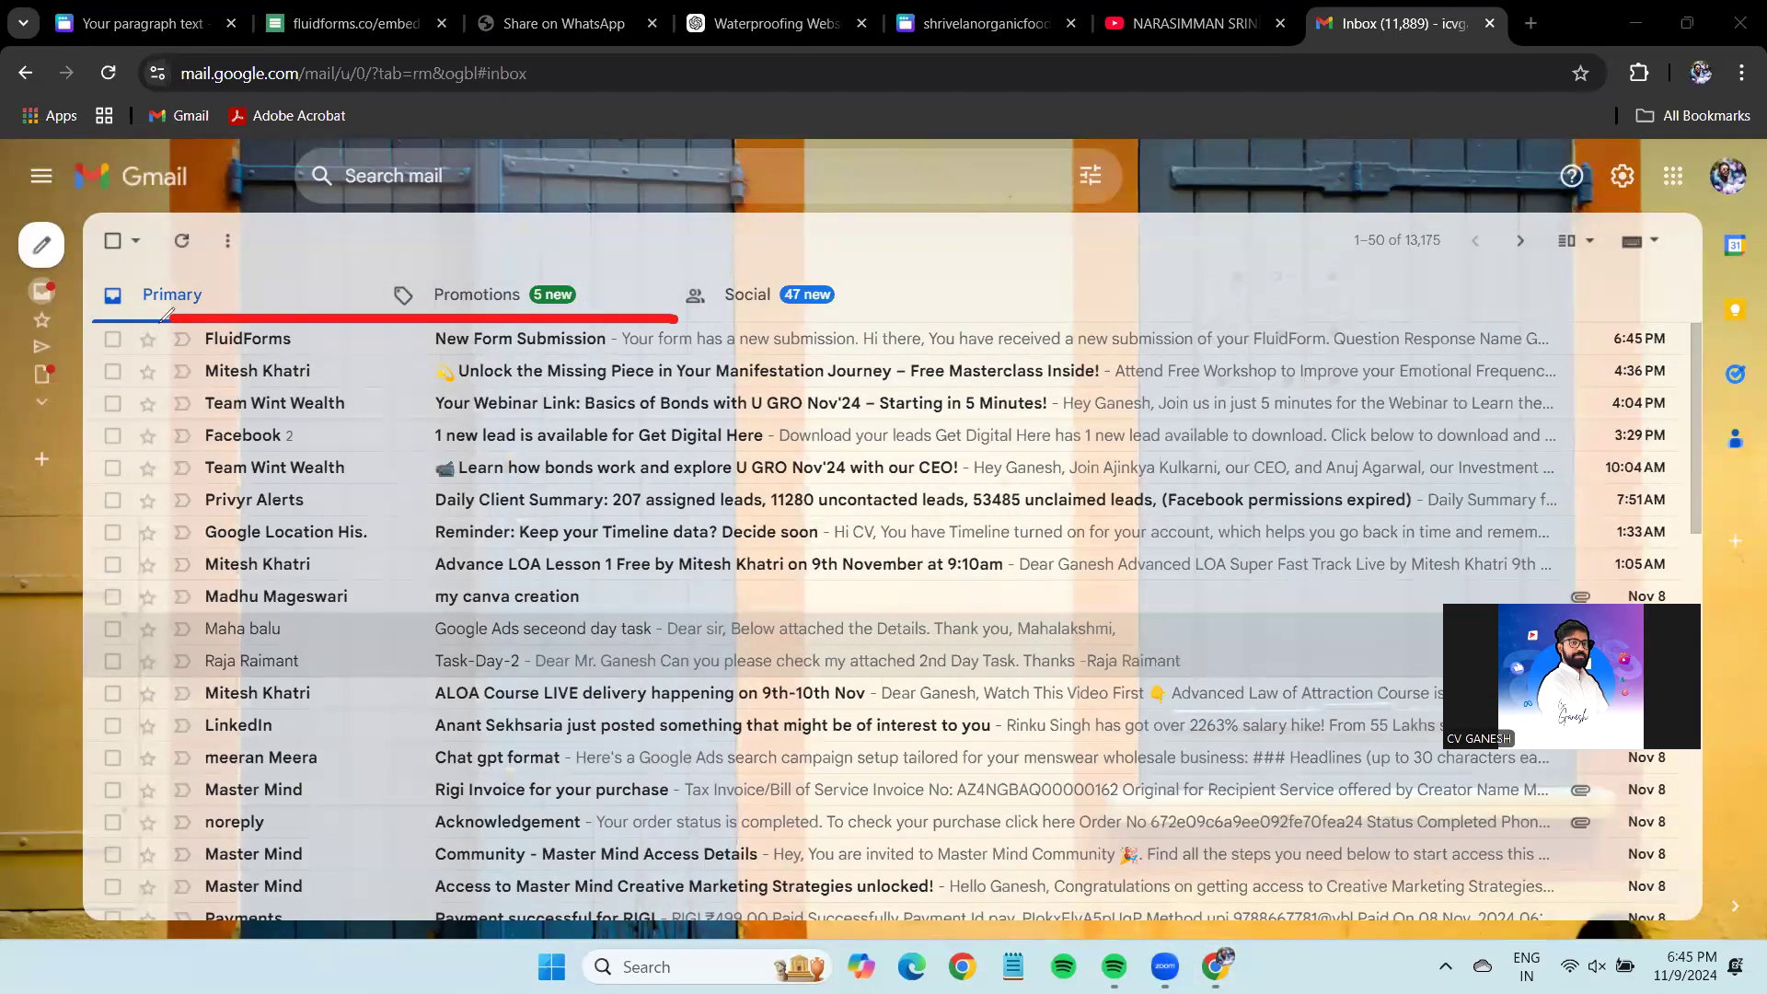
{"action": "left_click_drag", "start_coordinate": [335, 365], "coordinate": [738, 348]}
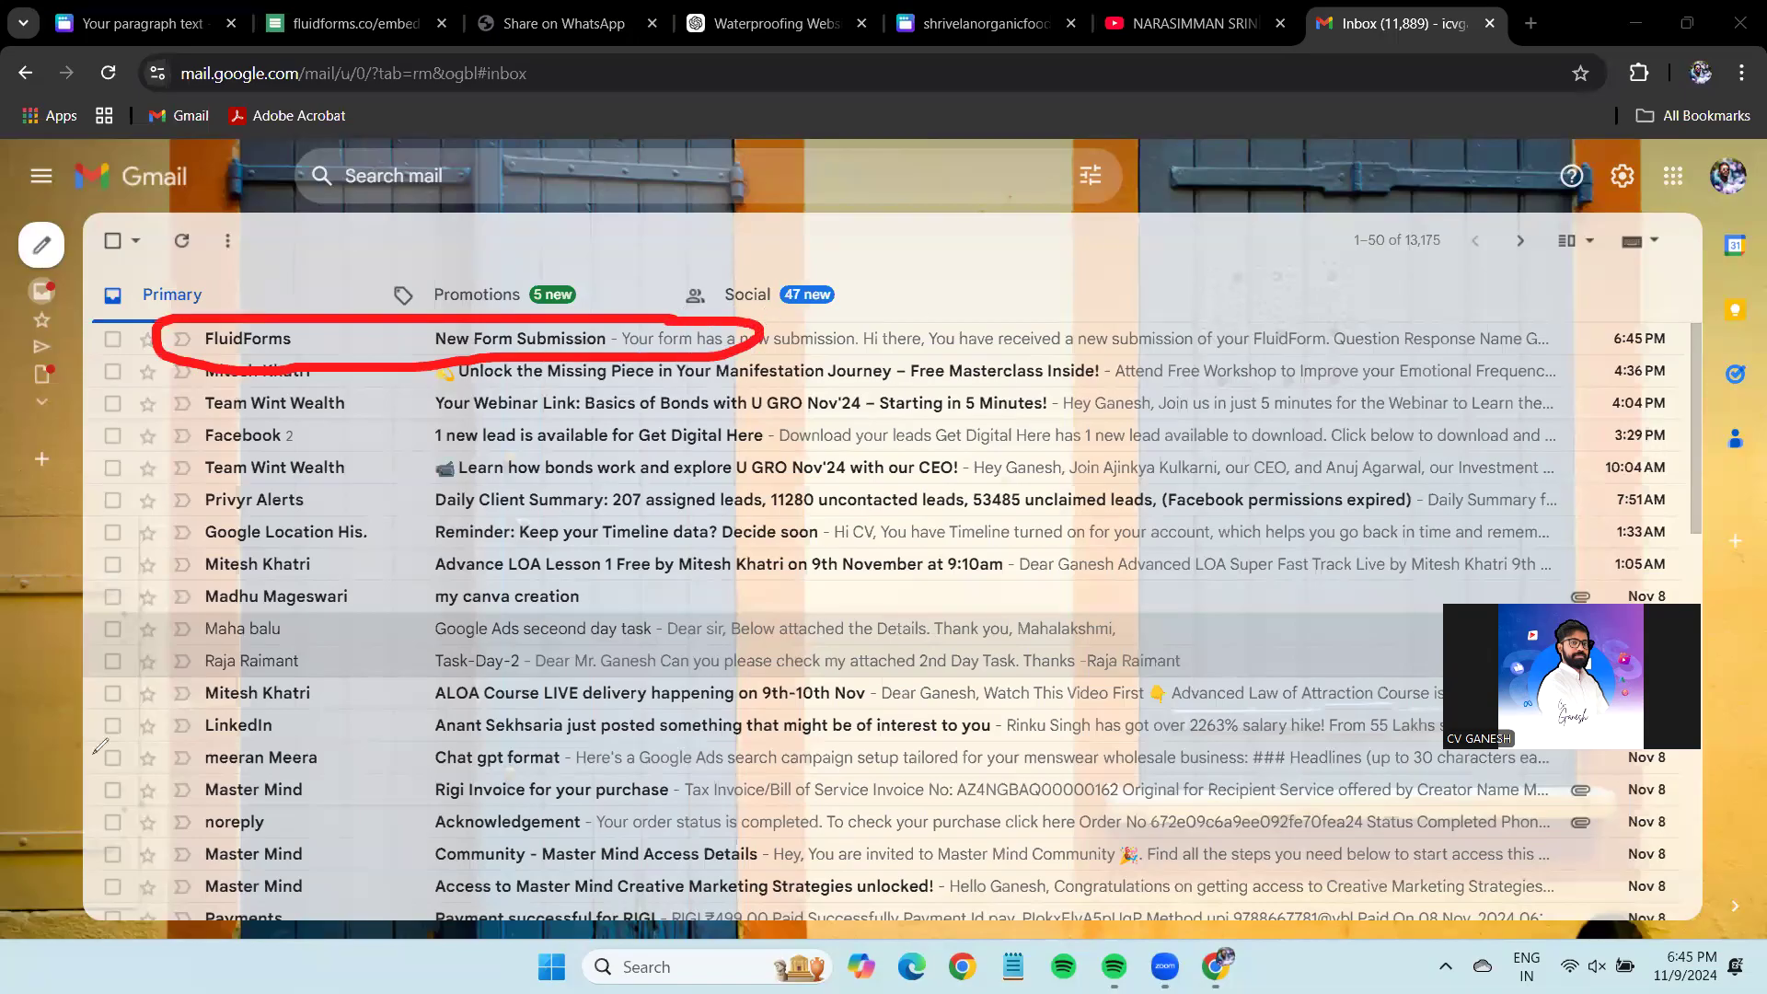
{"action": "left_click", "coordinate": [530, 340]}
{"action": "scroll", "coordinate": [860, 460], "scroll_direction": "down", "scroll_amount": 3}
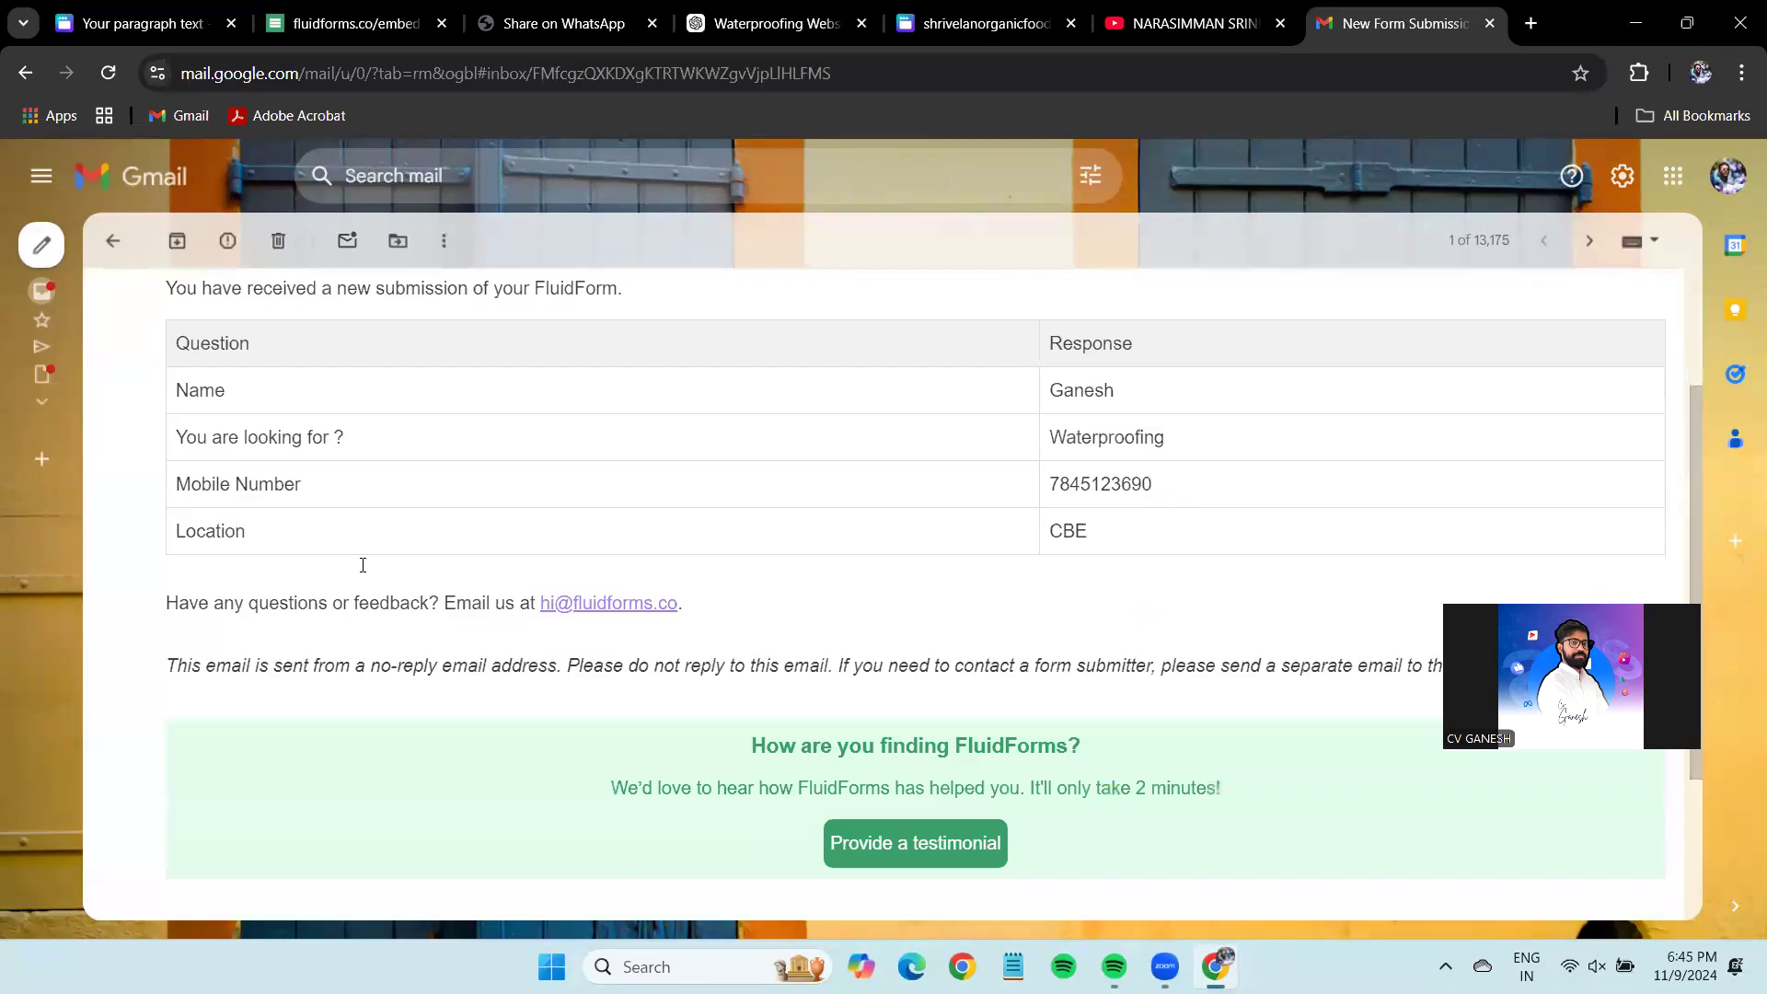
{"action": "left_click_drag", "start_coordinate": [212, 409], "coordinate": [1317, 402]}
{"action": "left_click", "coordinate": [1325, 402]}
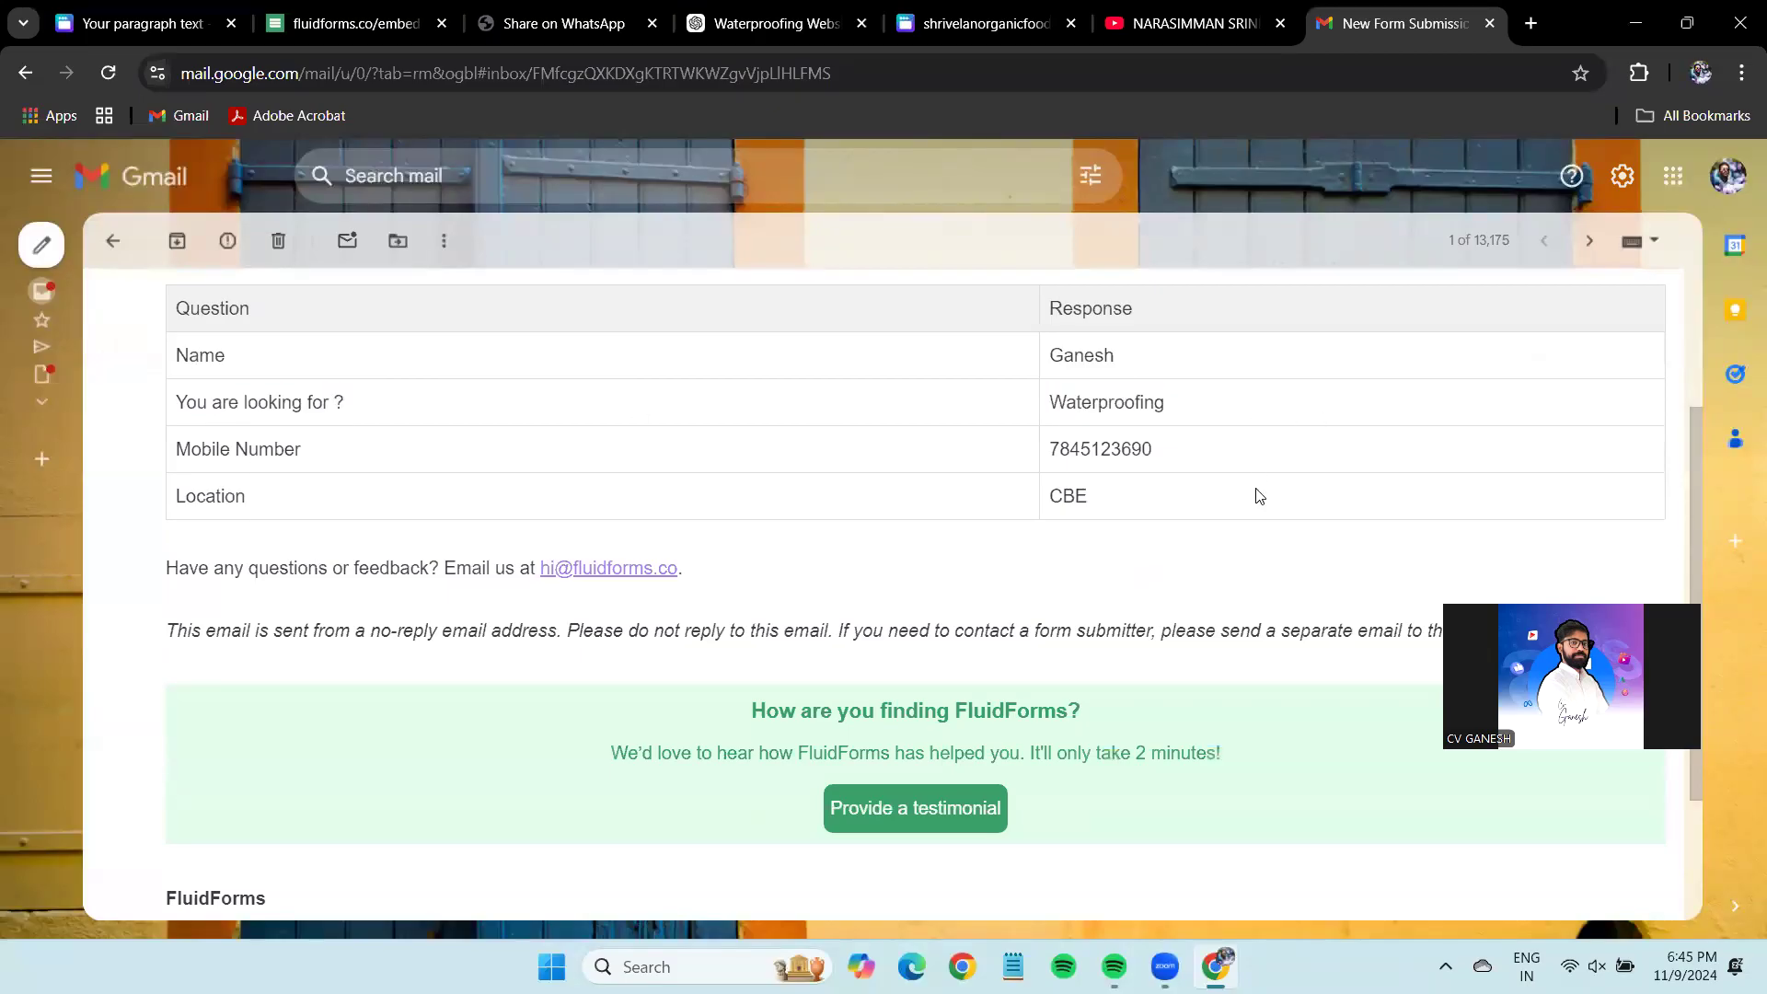
{"action": "scroll", "coordinate": [1251, 430], "scroll_direction": "up", "scroll_amount": 1}
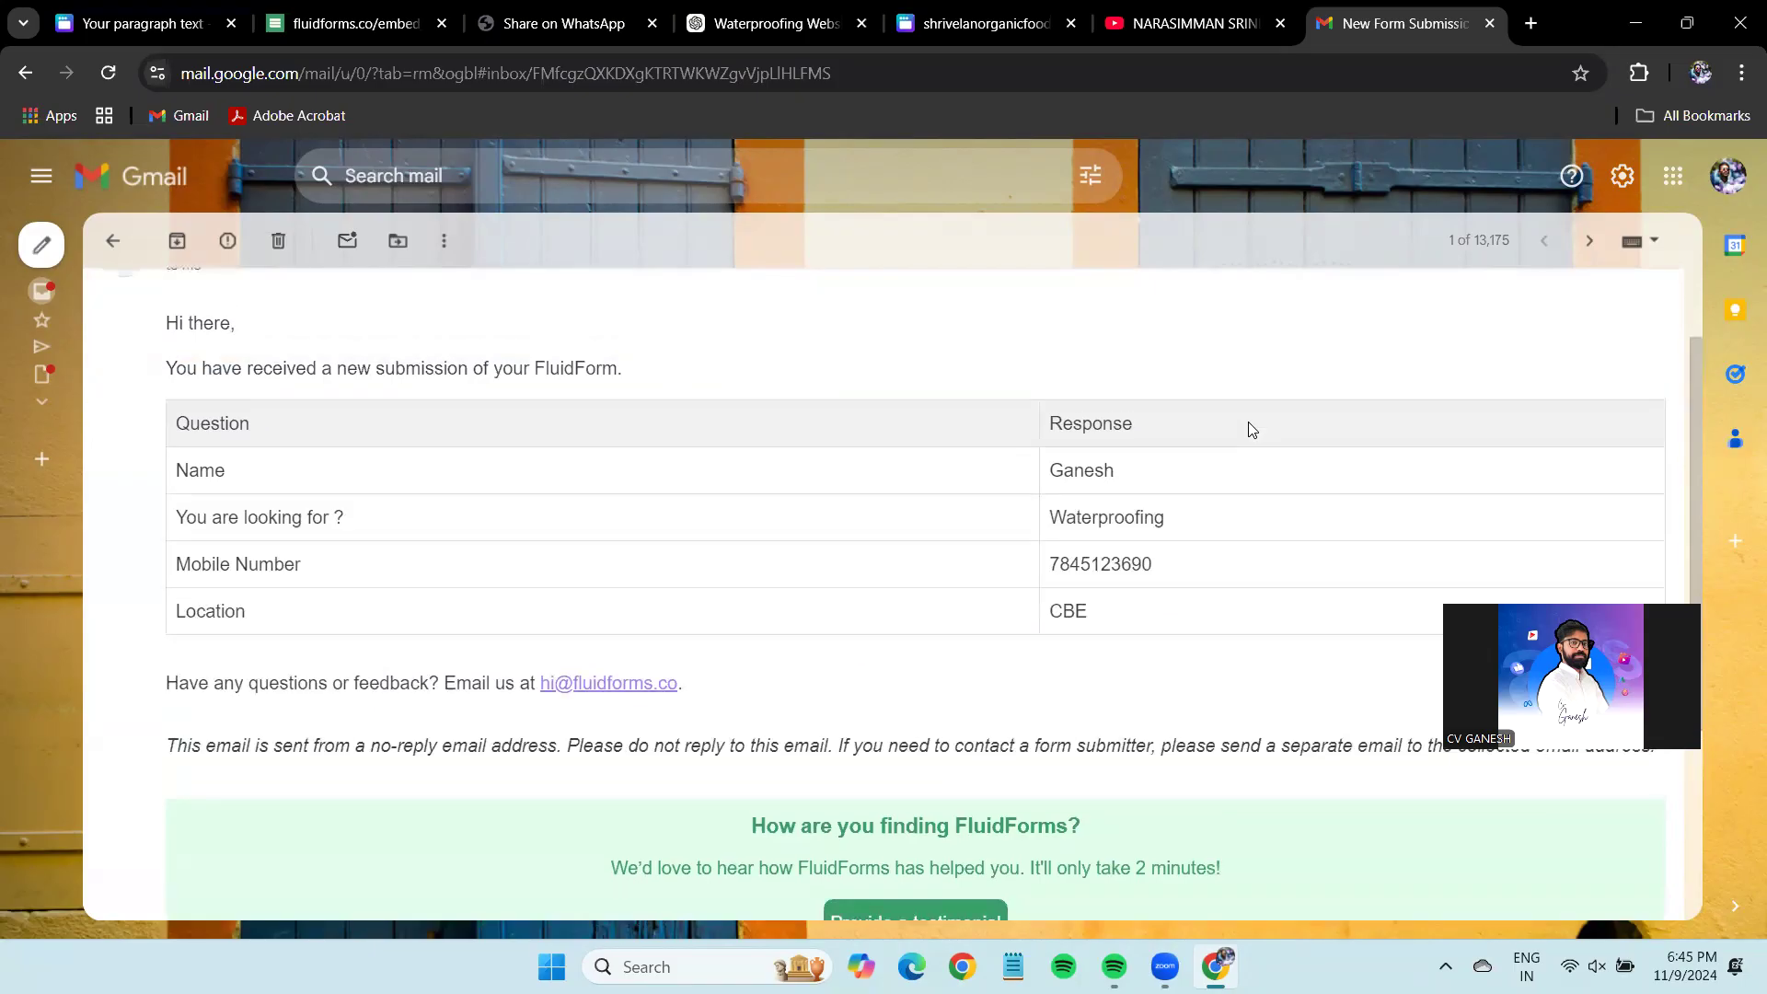
{"action": "left_click", "coordinate": [184, 23]}
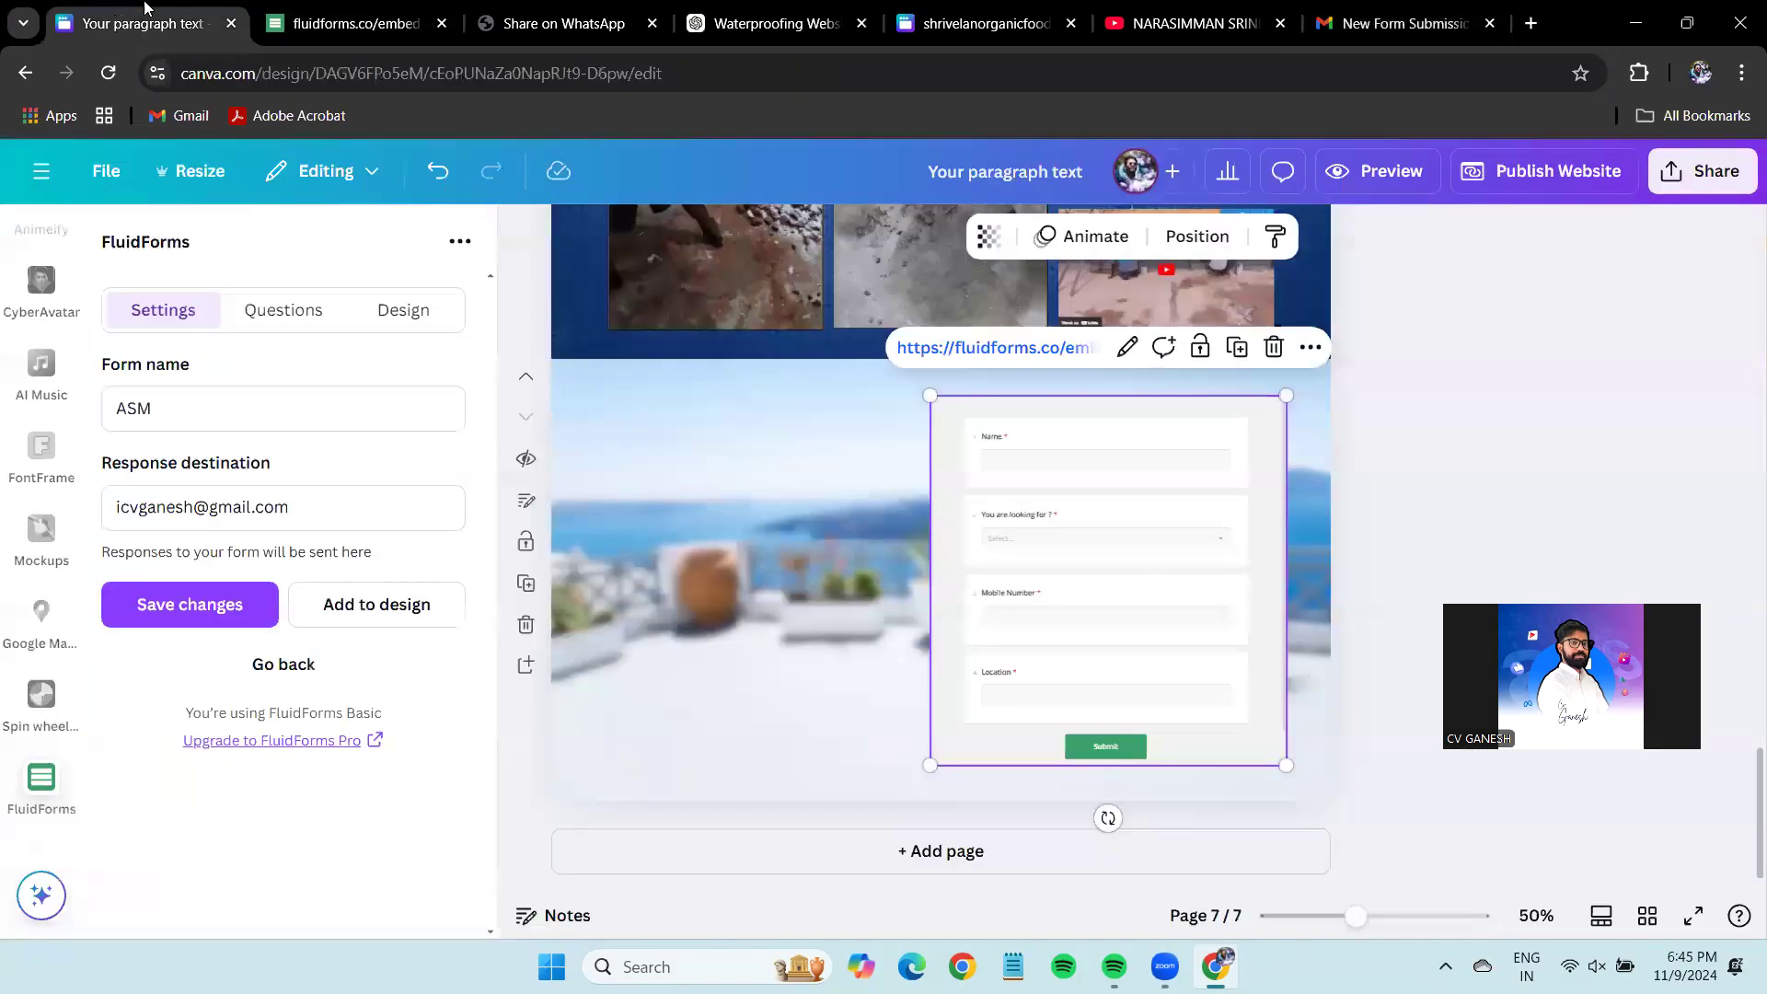
Zoom in and out to inspect page 7's embedded form, then switch to the FluidForms thank-you tab.
{"action": "scroll", "coordinate": [1016, 450], "scroll_direction": "up", "scroll_amount": 4}
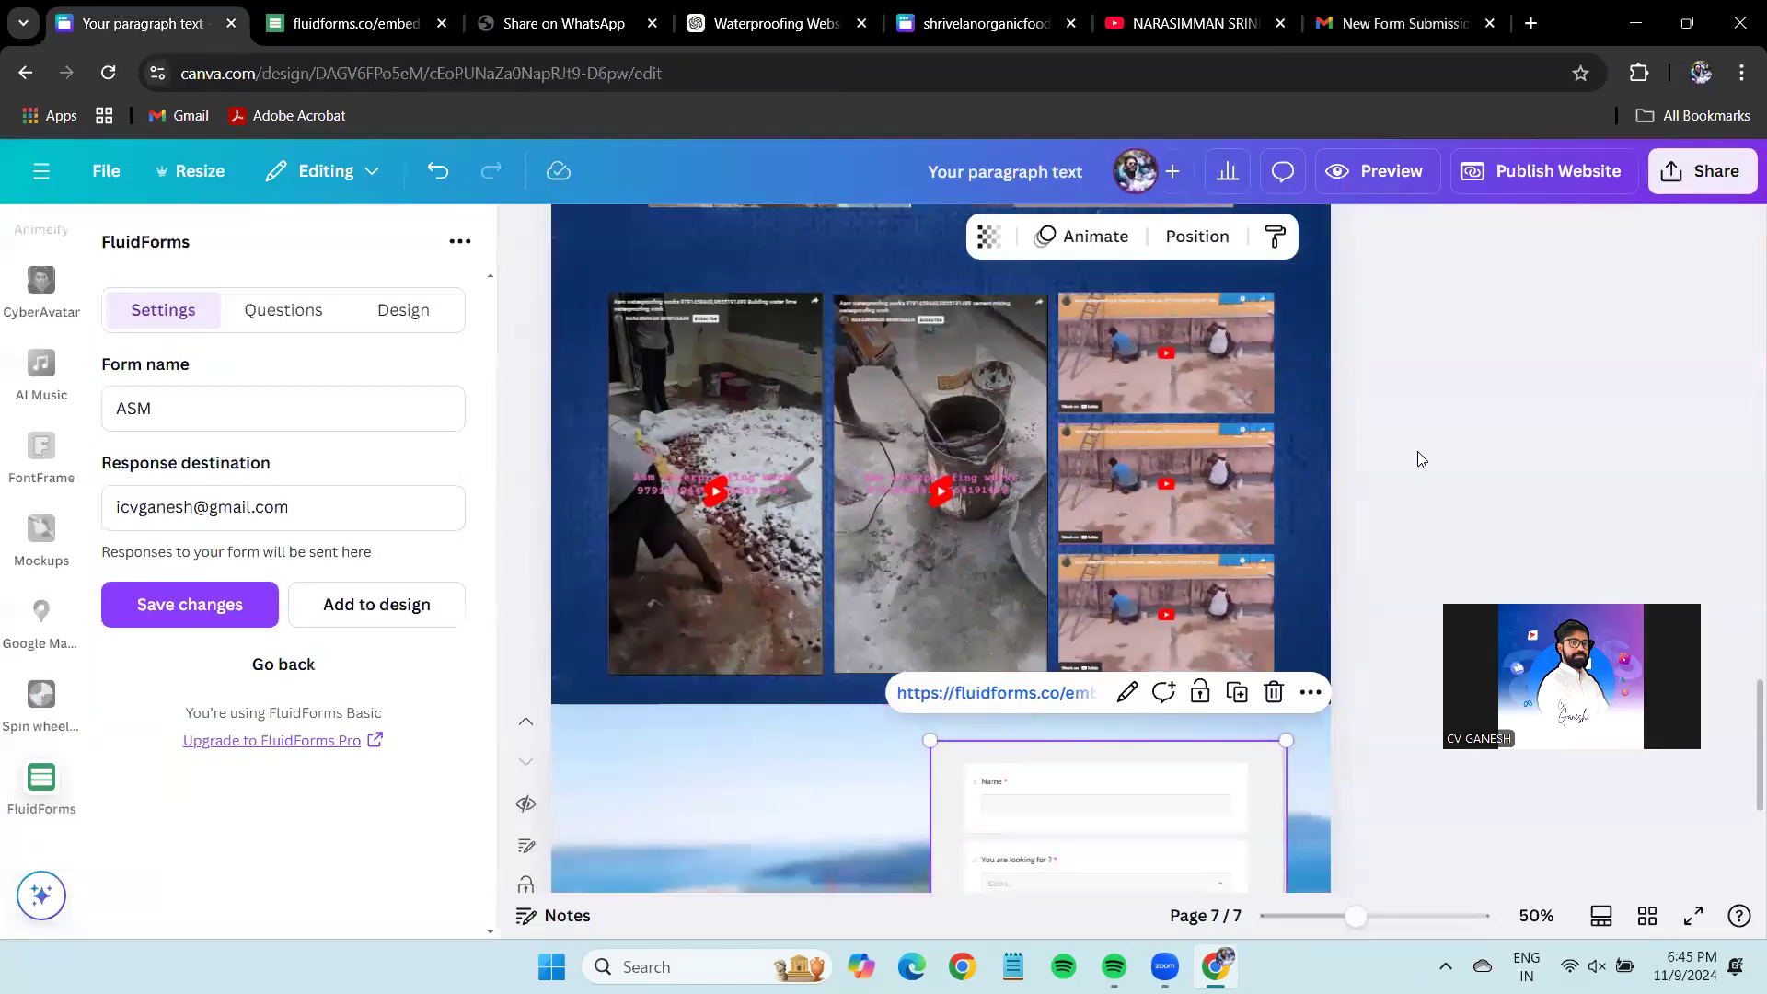
{"action": "scroll", "coordinate": [1406, 436], "scroll_direction": "down", "scroll_amount": 4}
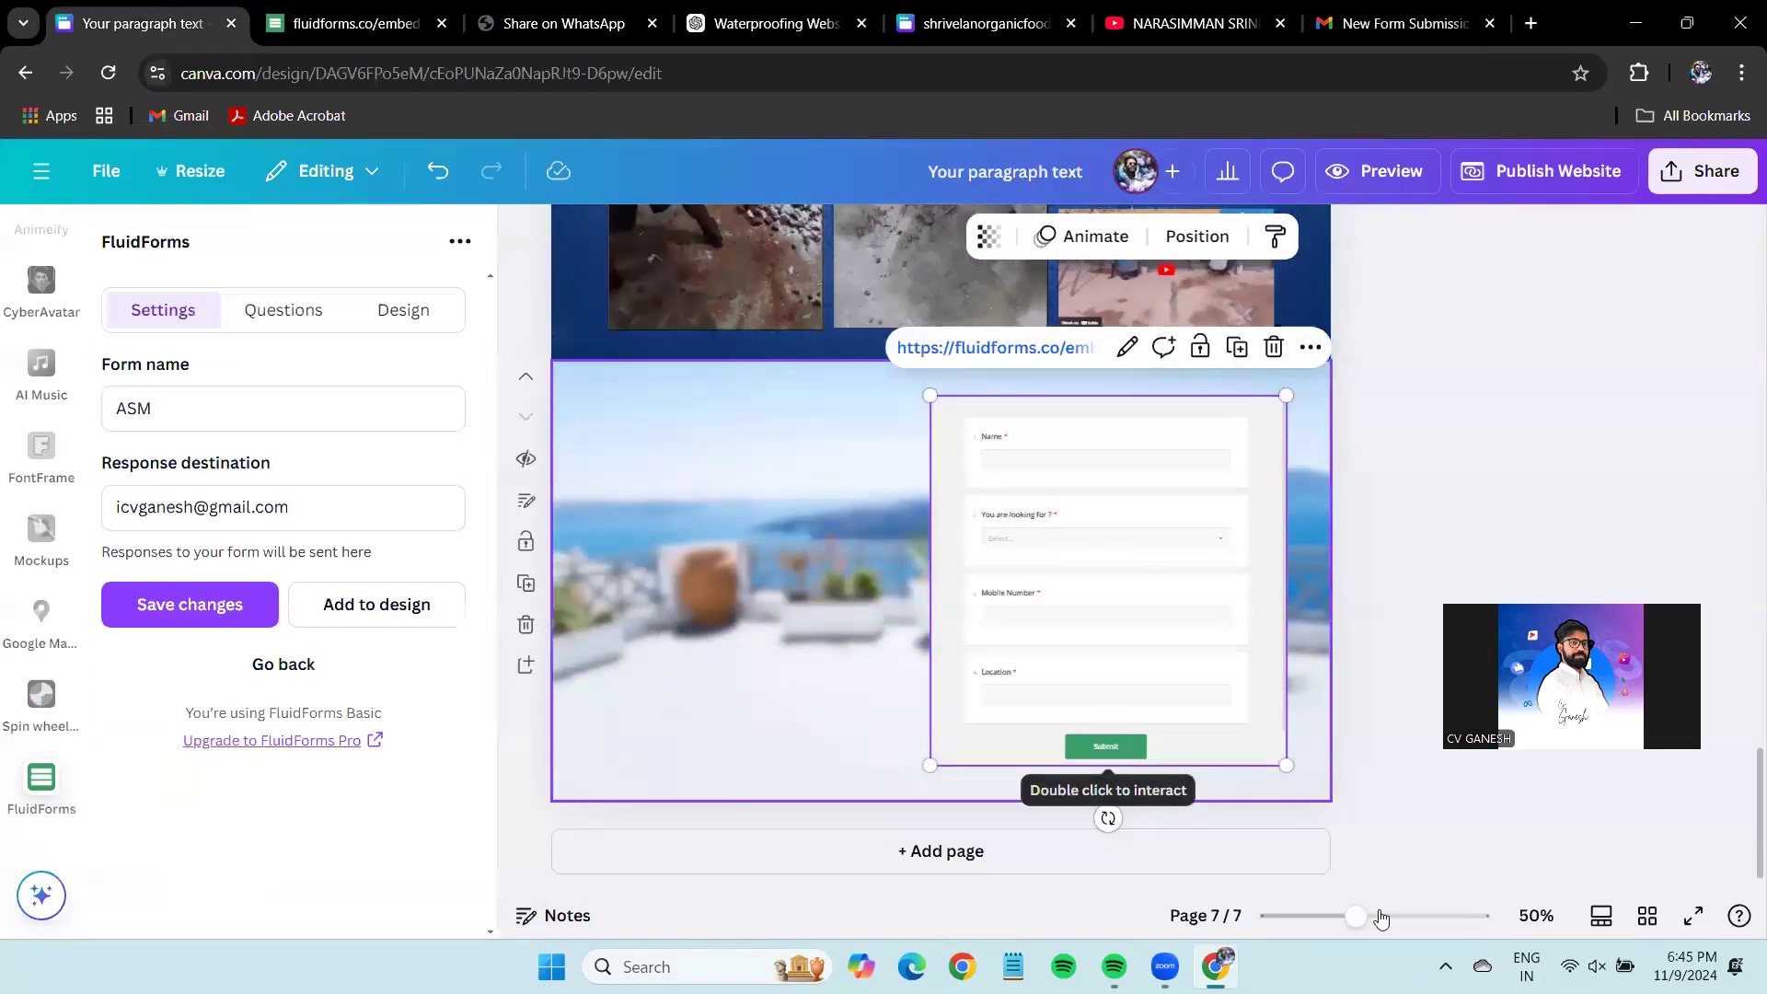
{"action": "left_click_drag", "start_coordinate": [1381, 915], "coordinate": [1391, 916]}
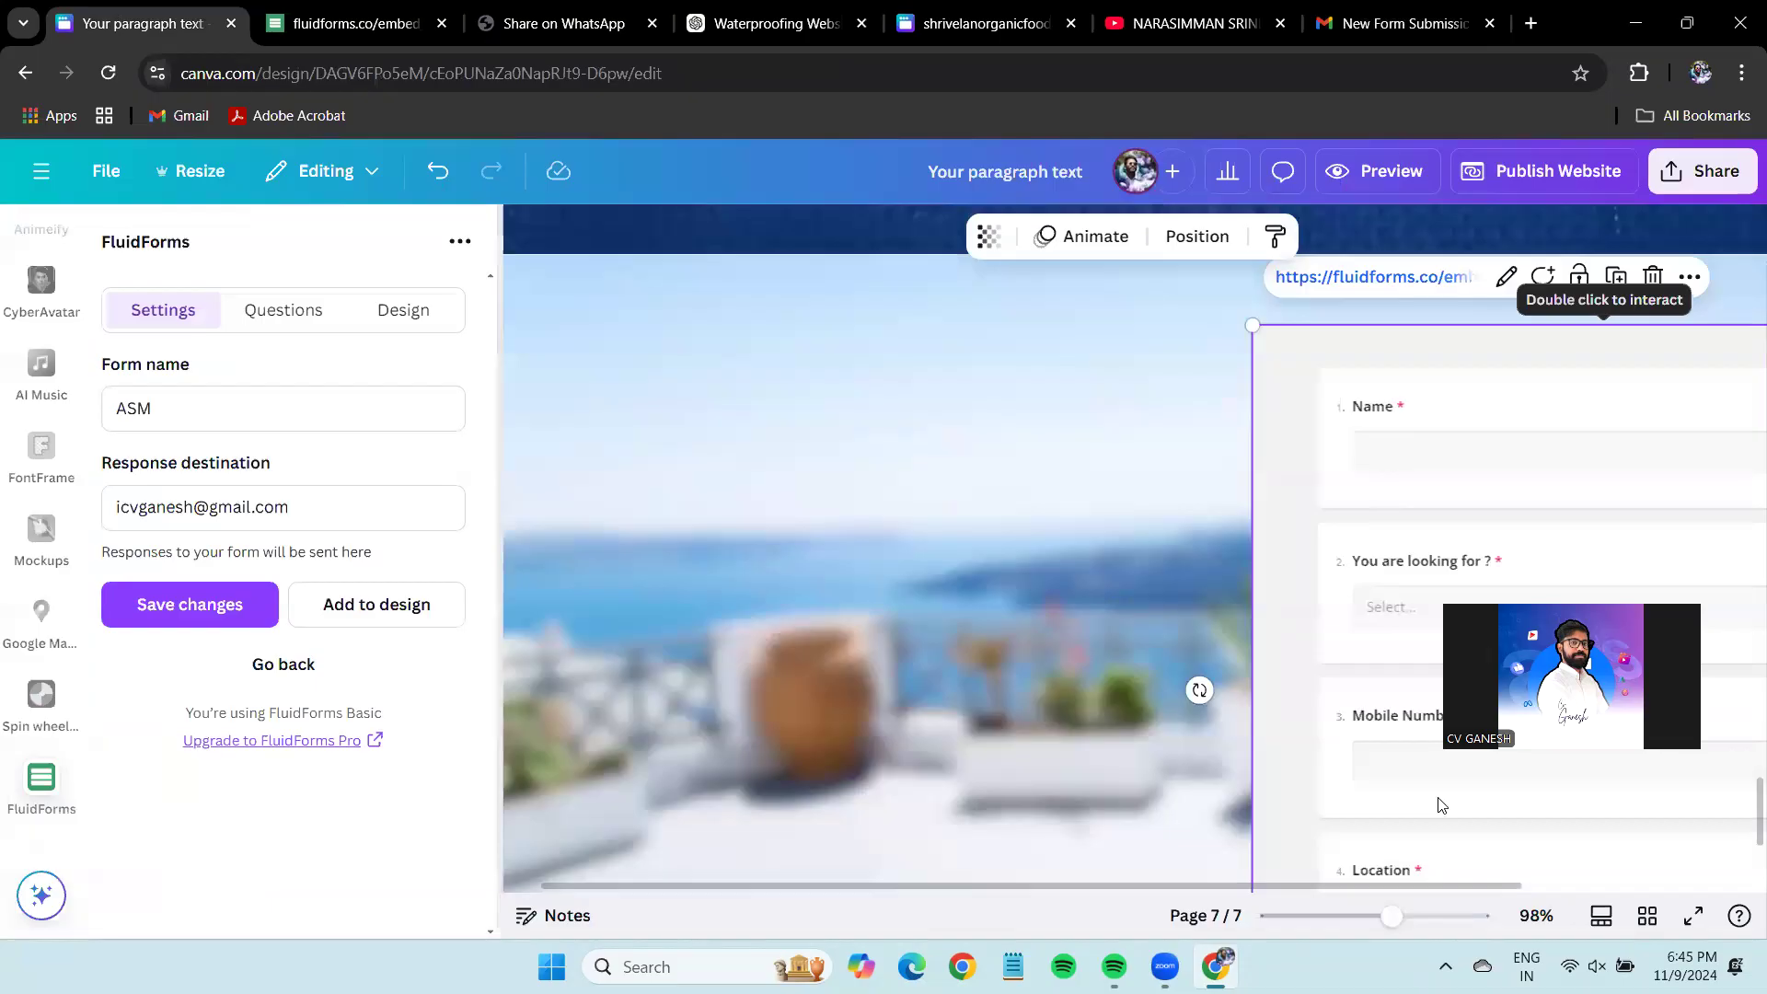
{"action": "left_click_drag", "start_coordinate": [1391, 916], "coordinate": [1358, 916]}
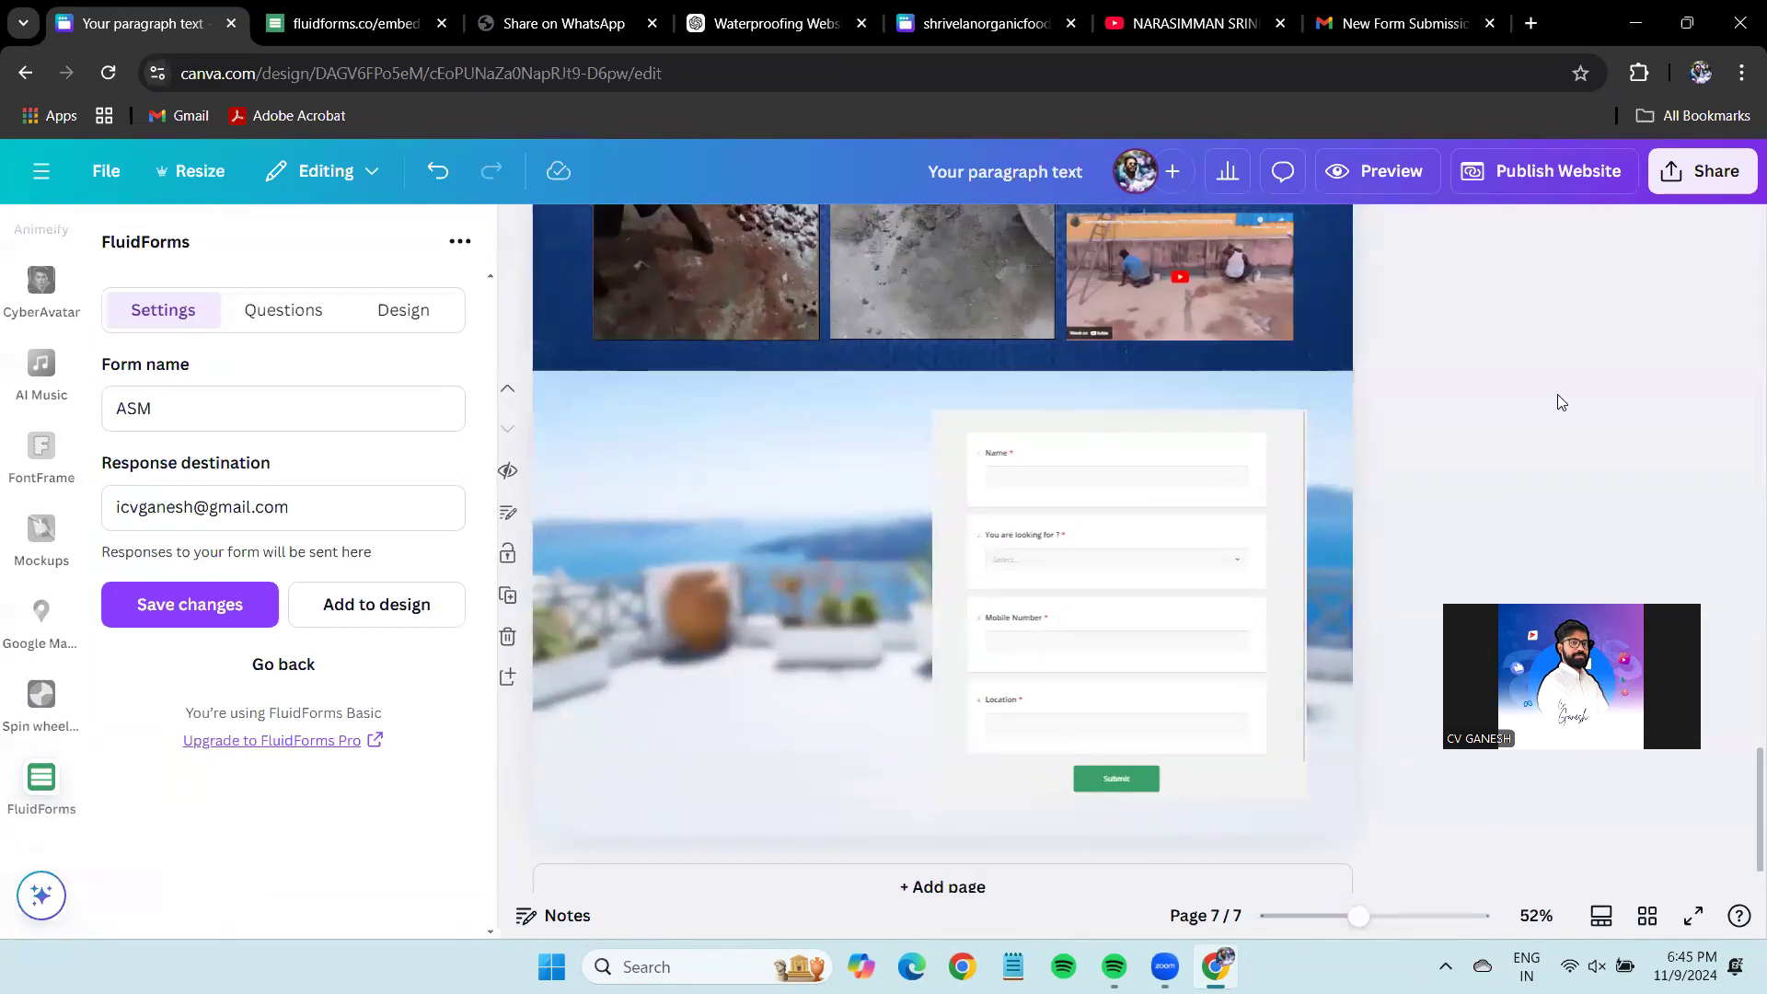
{"action": "scroll", "coordinate": [1502, 430], "scroll_direction": "up", "scroll_amount": 20}
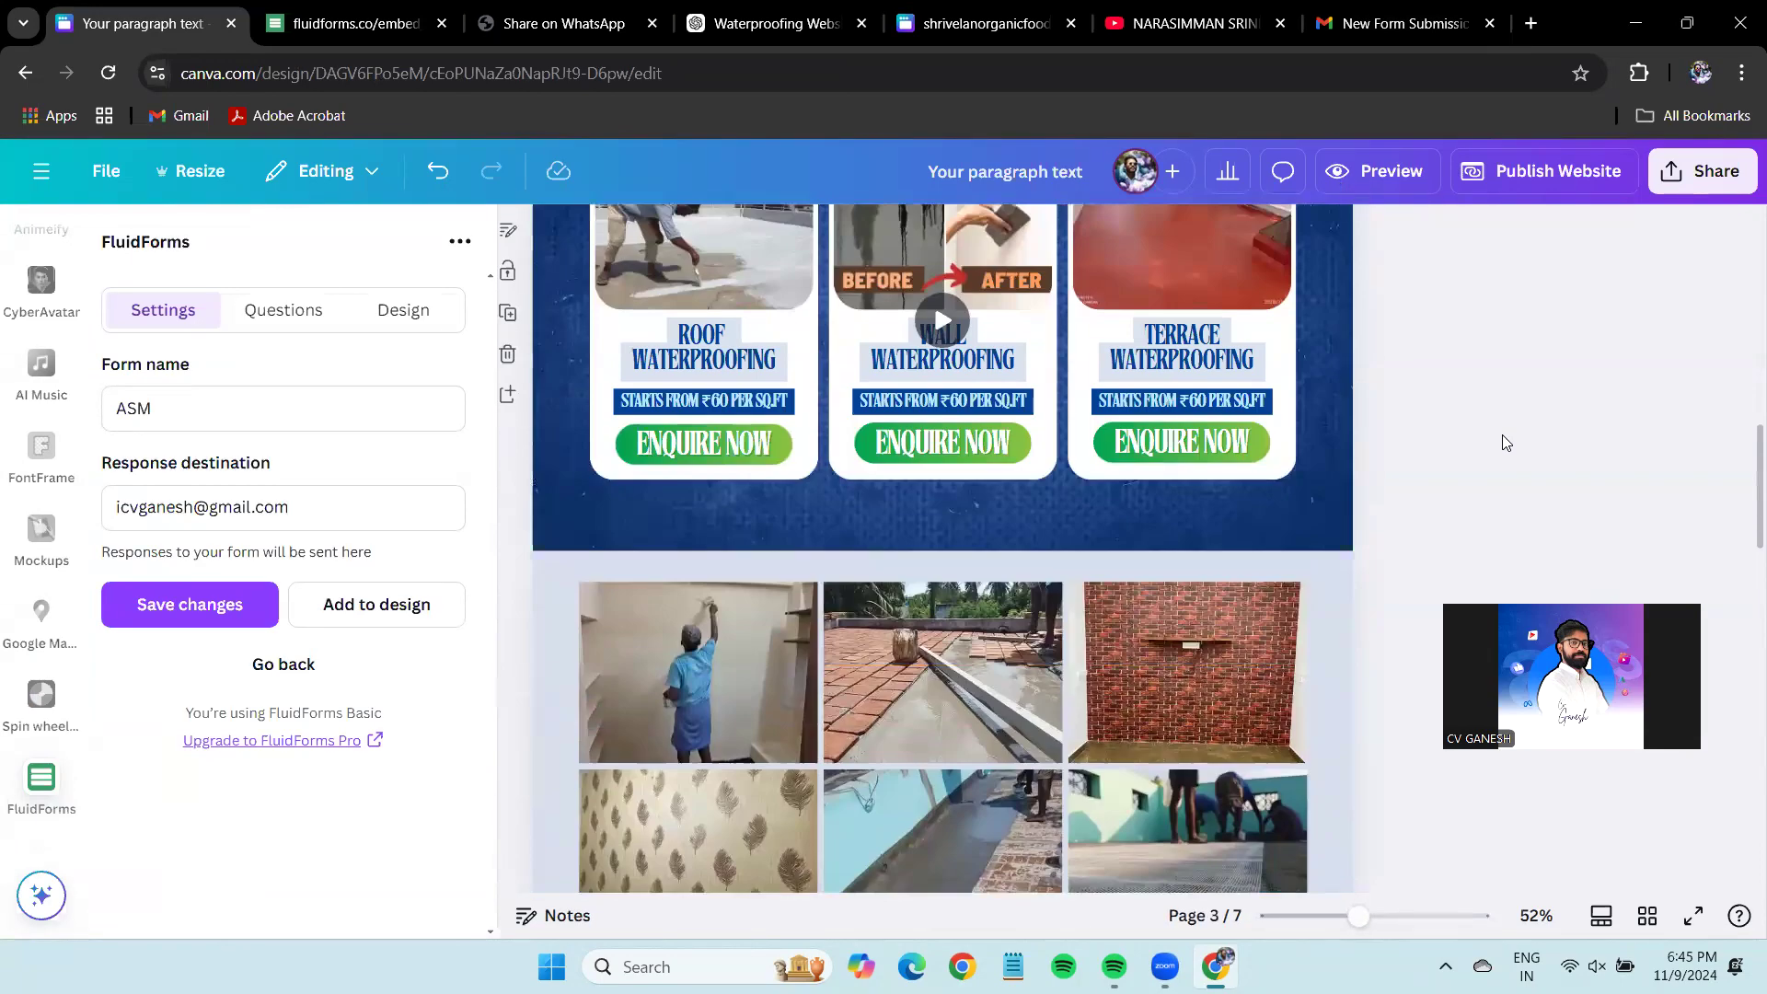
{"action": "scroll", "coordinate": [1502, 436], "scroll_direction": "down", "scroll_amount": 12}
{"action": "scroll", "coordinate": [1502, 437], "scroll_direction": "up", "scroll_amount": 11}
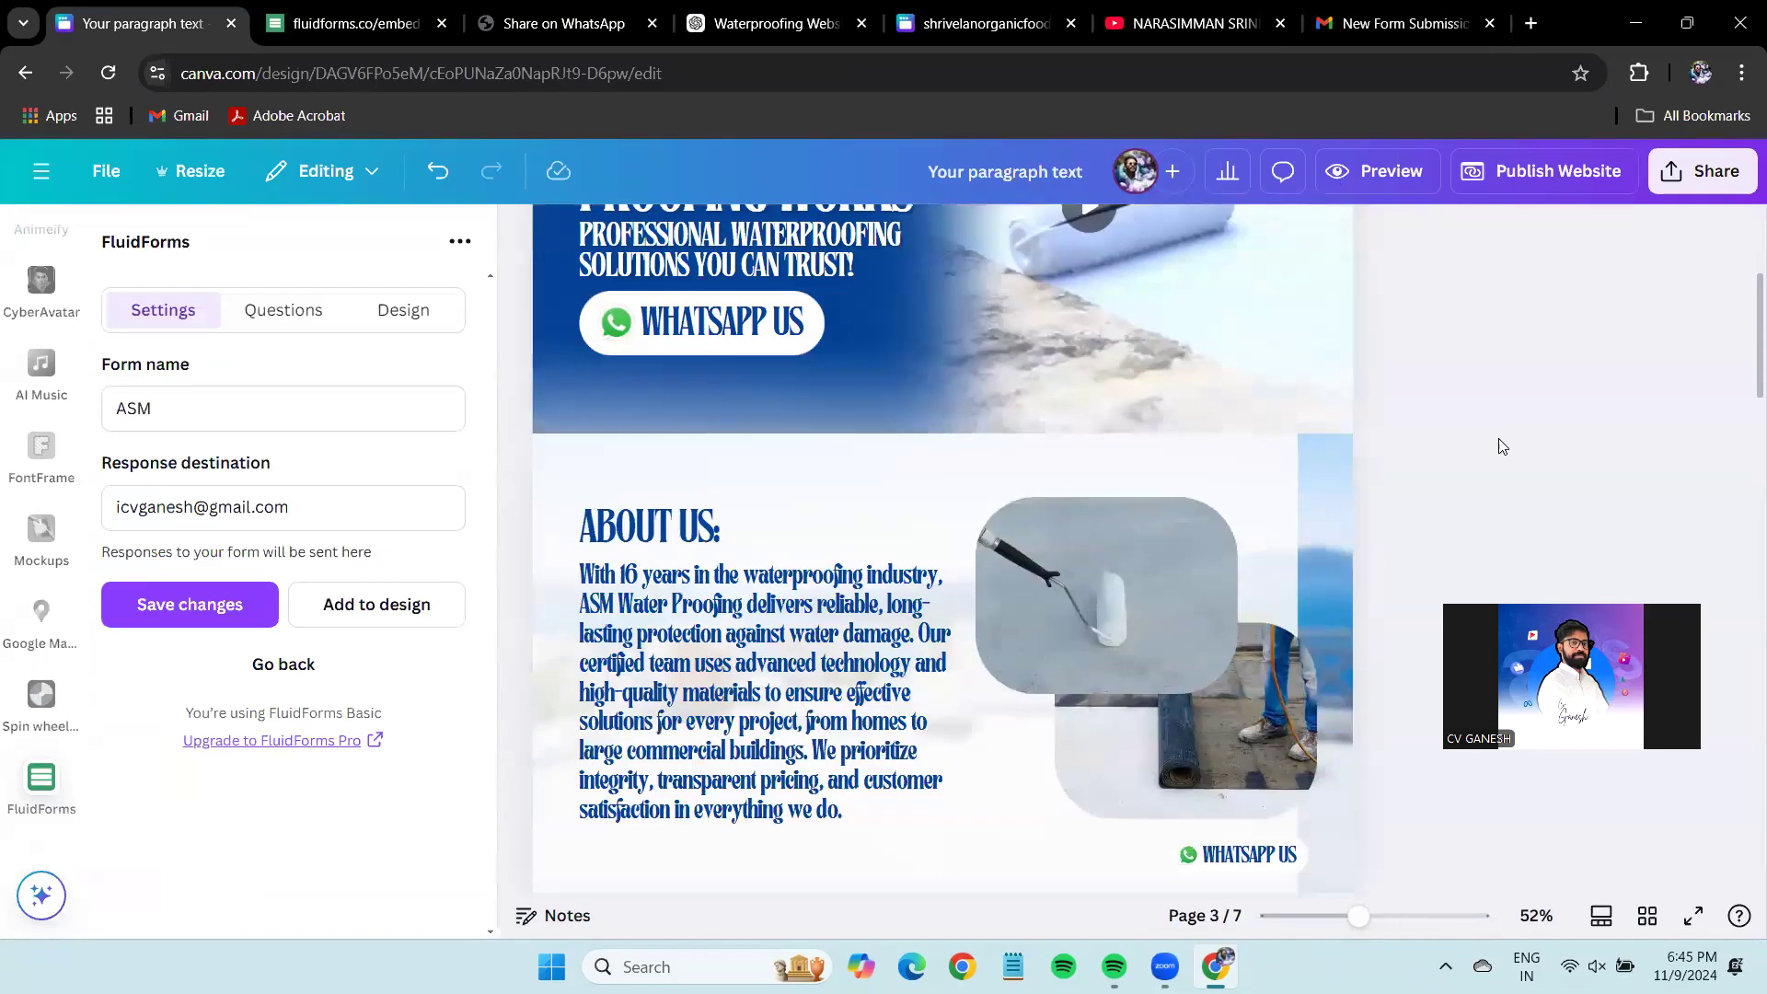
{"action": "left_click", "coordinate": [431, 11]}
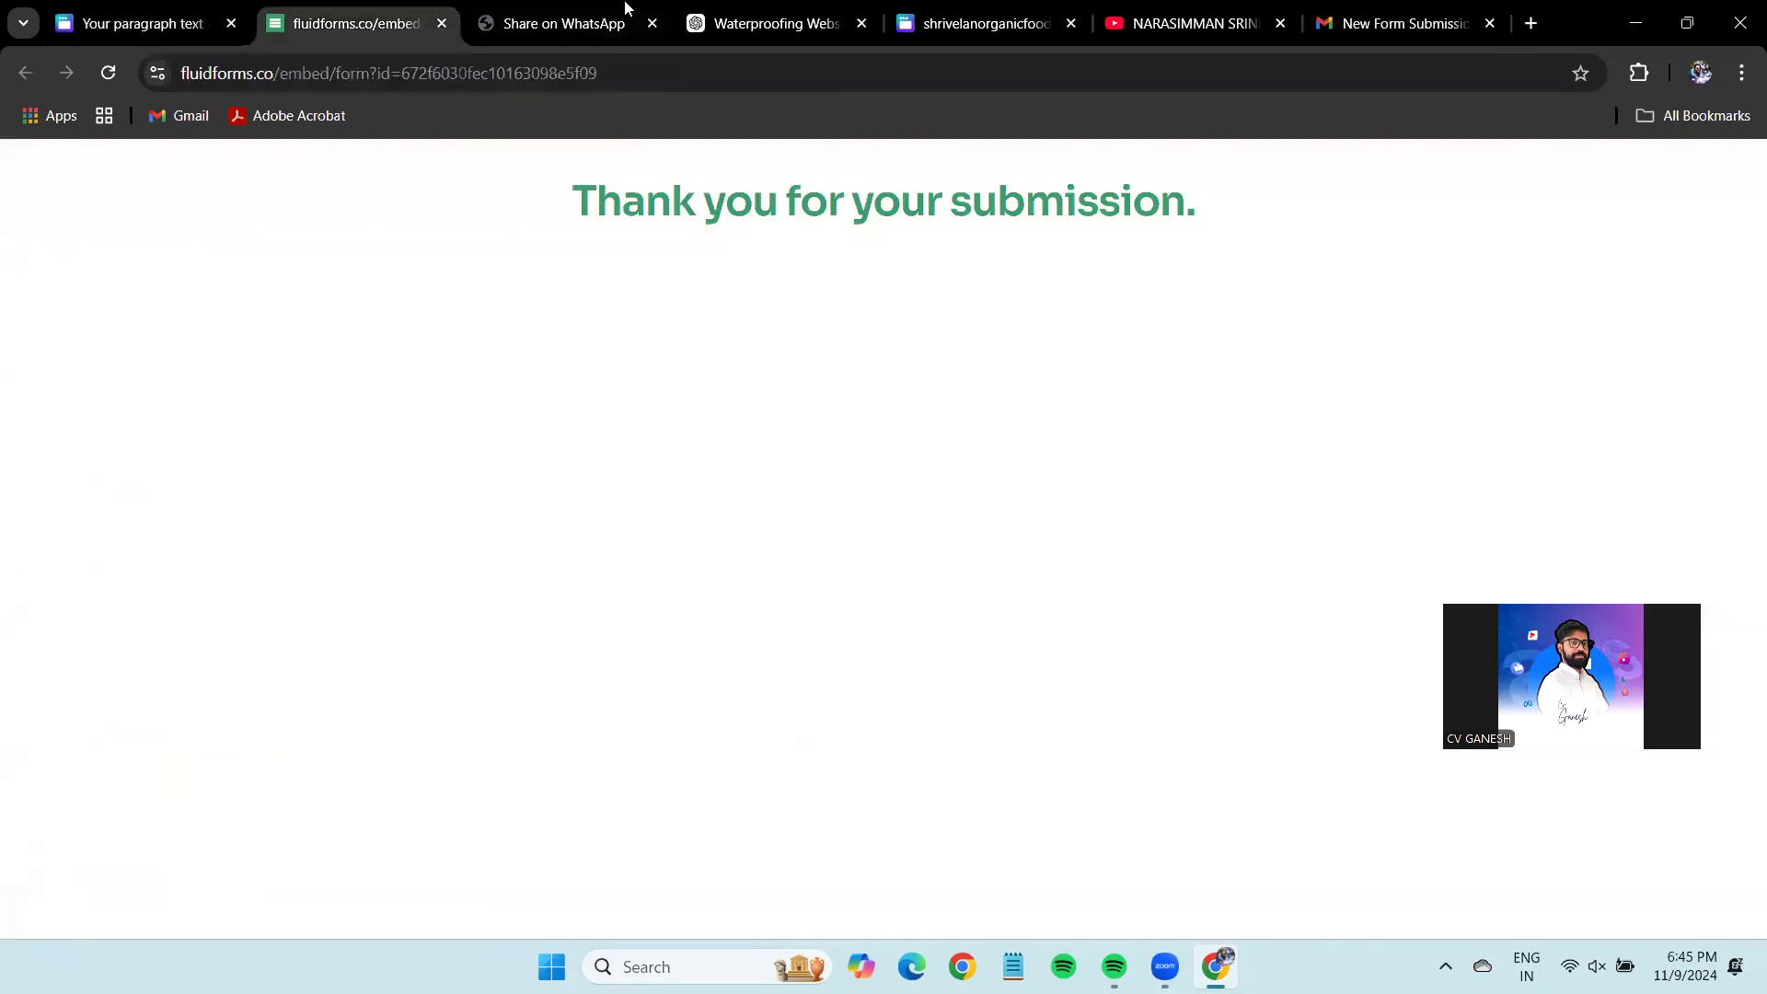
Scroll through the ChatGPT website copy toward the Enquire Now section.
{"action": "left_click", "coordinate": [750, 11]}
{"action": "scroll", "coordinate": [644, 558], "scroll_direction": "down", "scroll_amount": 12}
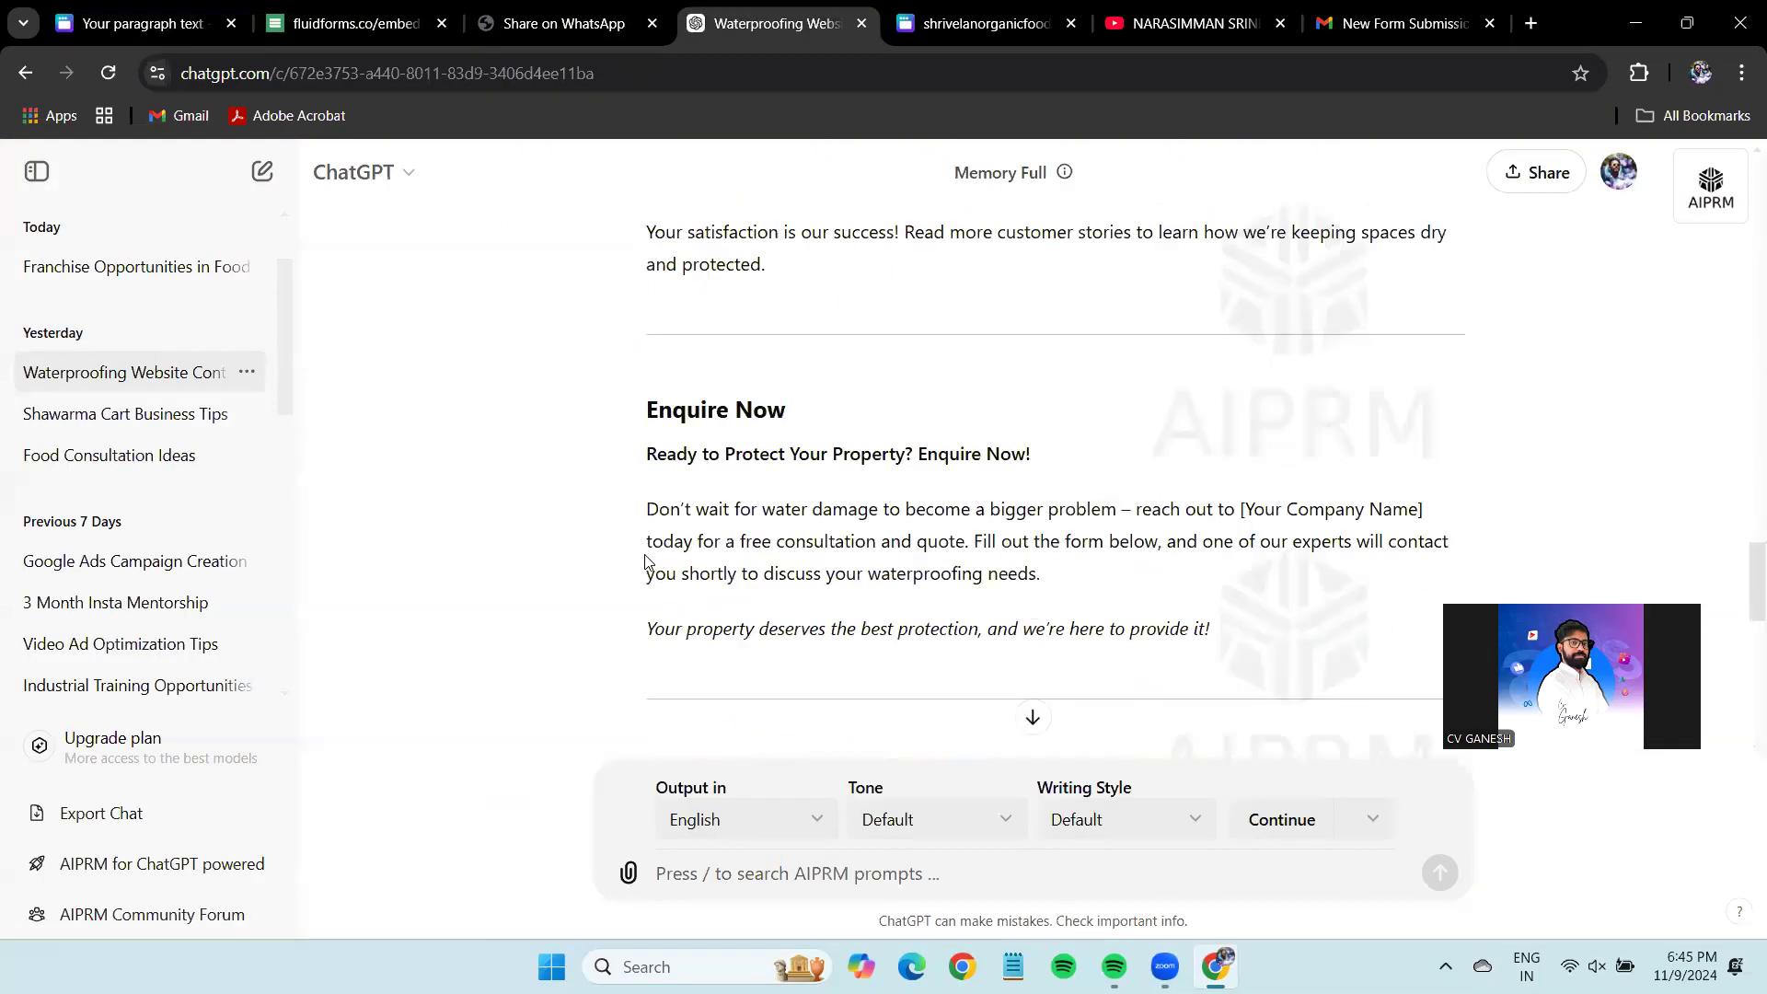
{"action": "scroll", "coordinate": [646, 560], "scroll_direction": "up", "scroll_amount": 5}
{"action": "scroll", "coordinate": [648, 562], "scroll_direction": "down", "scroll_amount": 6}
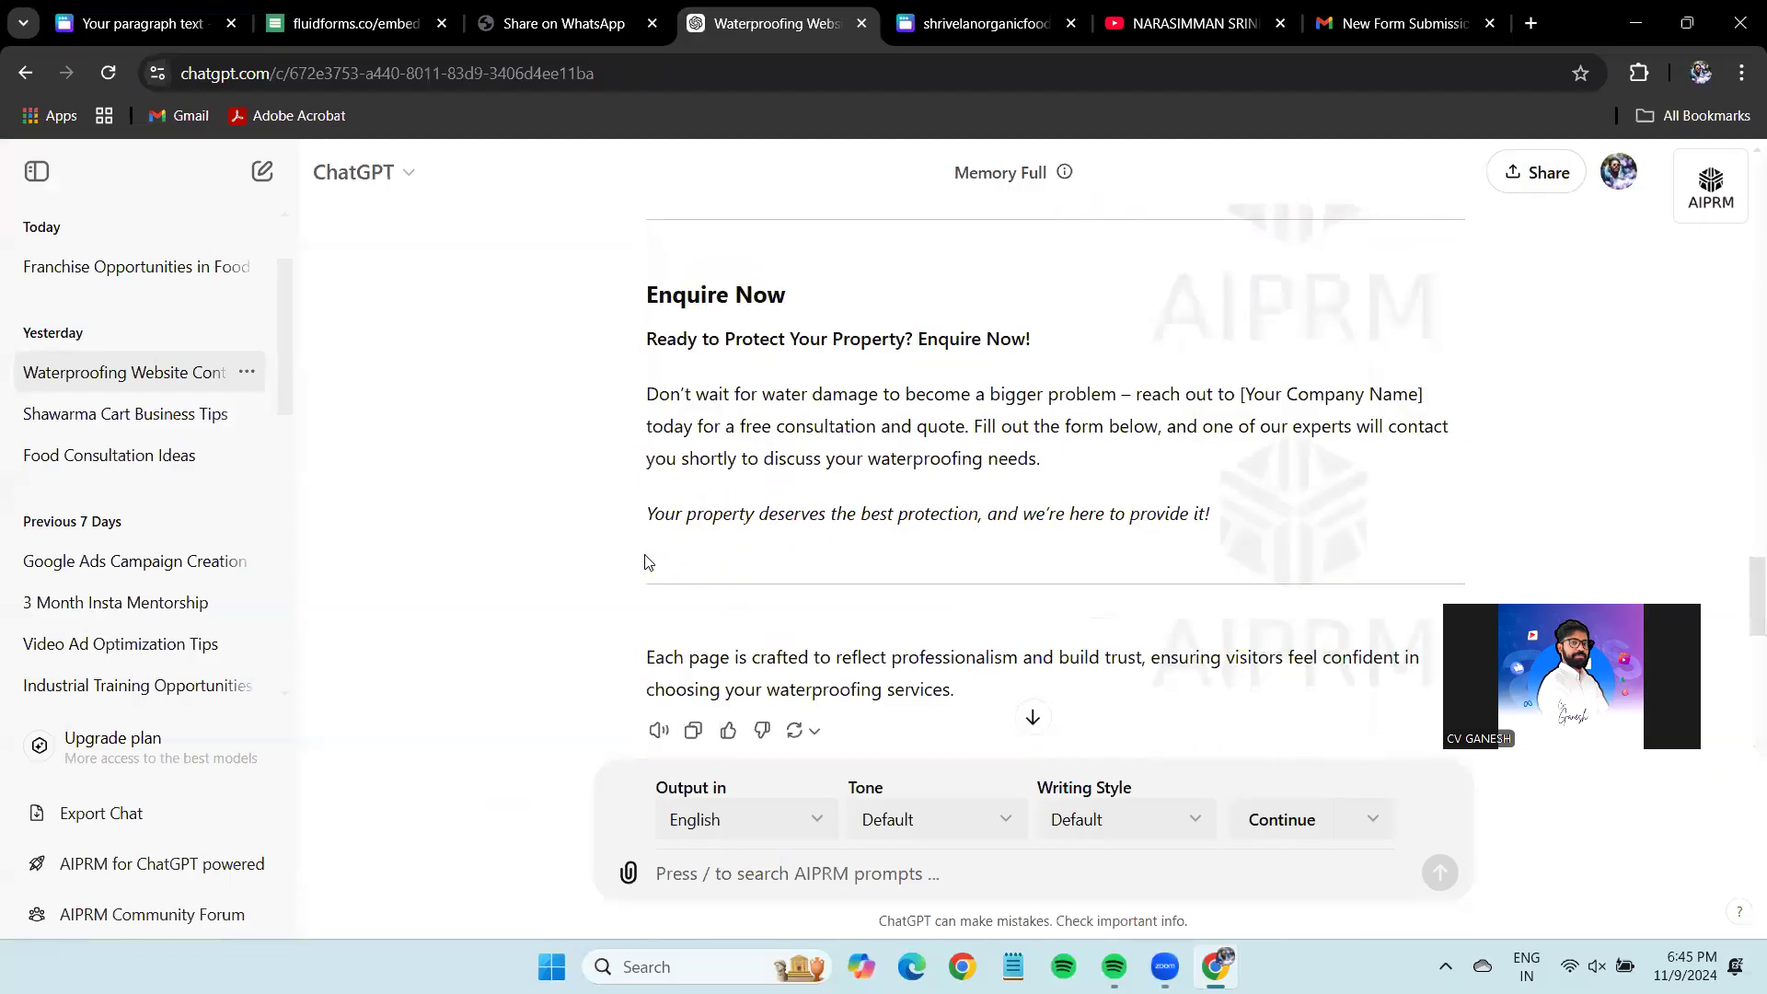
{"action": "scroll", "coordinate": [646, 563], "scroll_direction": "up", "scroll_amount": 5}
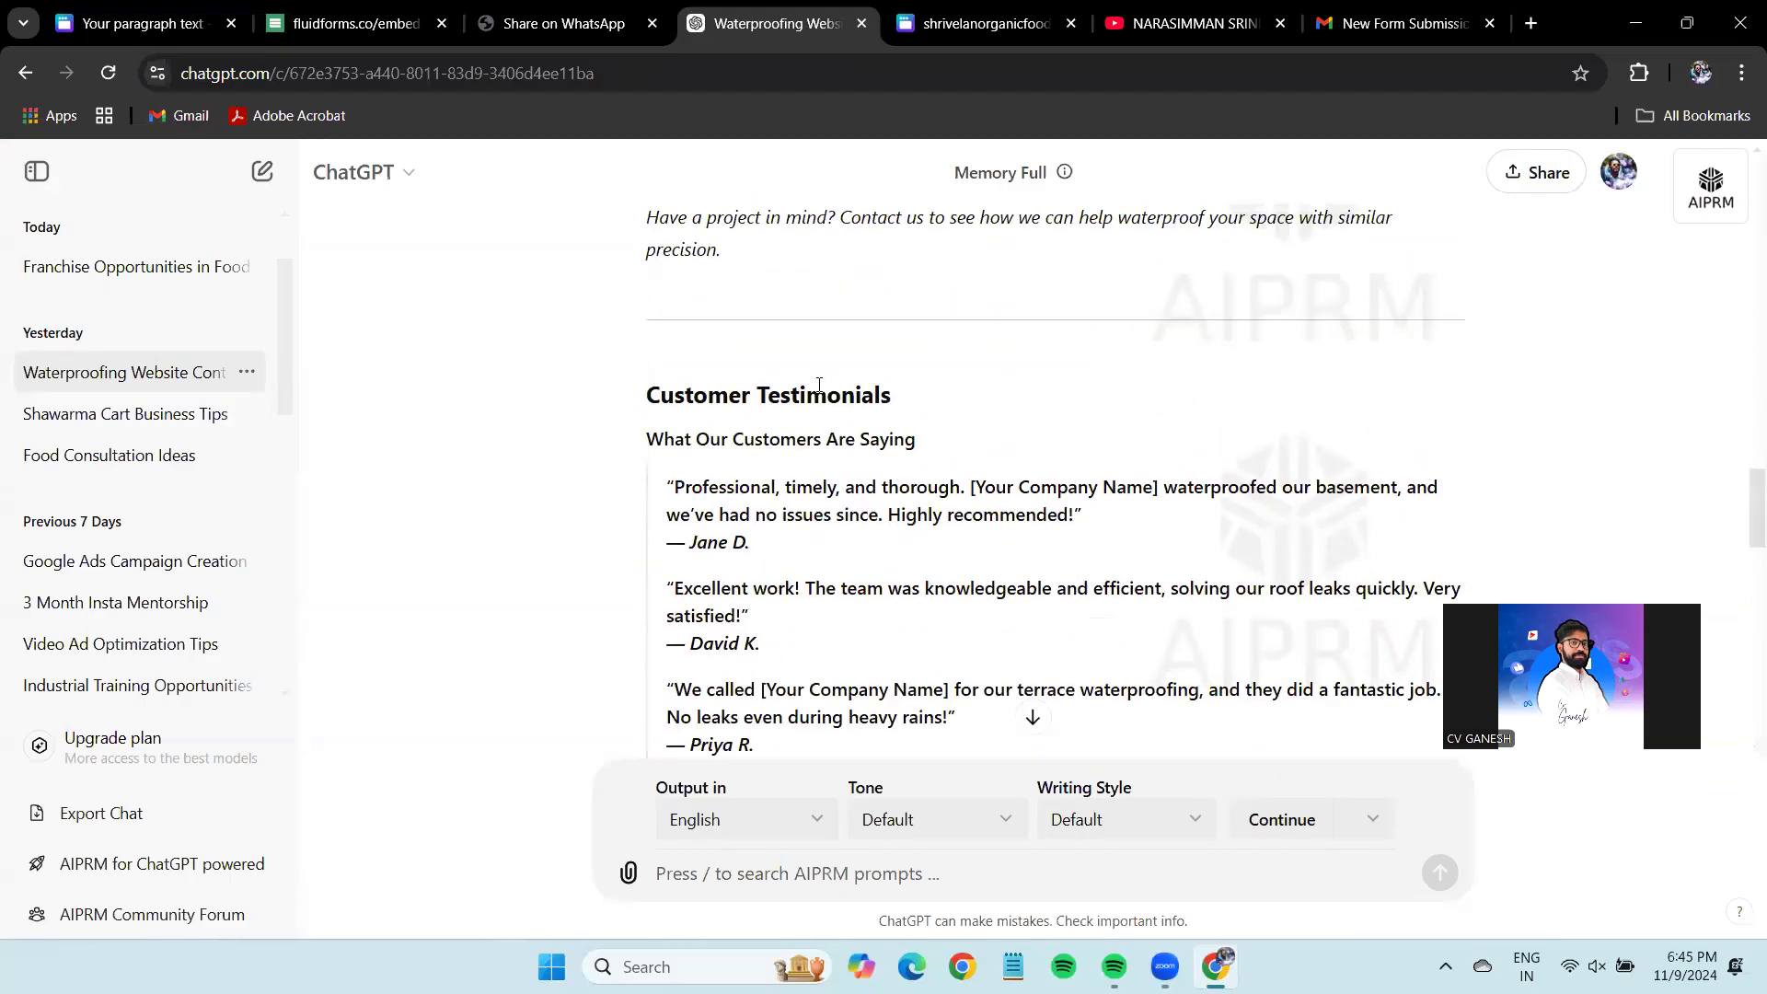
{"action": "left_click_drag", "start_coordinate": [631, 402], "coordinate": [763, 645]}
{"action": "left_click", "coordinate": [843, 543]}
{"action": "scroll", "coordinate": [843, 543], "scroll_direction": "down", "scroll_amount": 3}
{"action": "scroll", "coordinate": [843, 543], "scroll_direction": "down", "scroll_amount": 5}
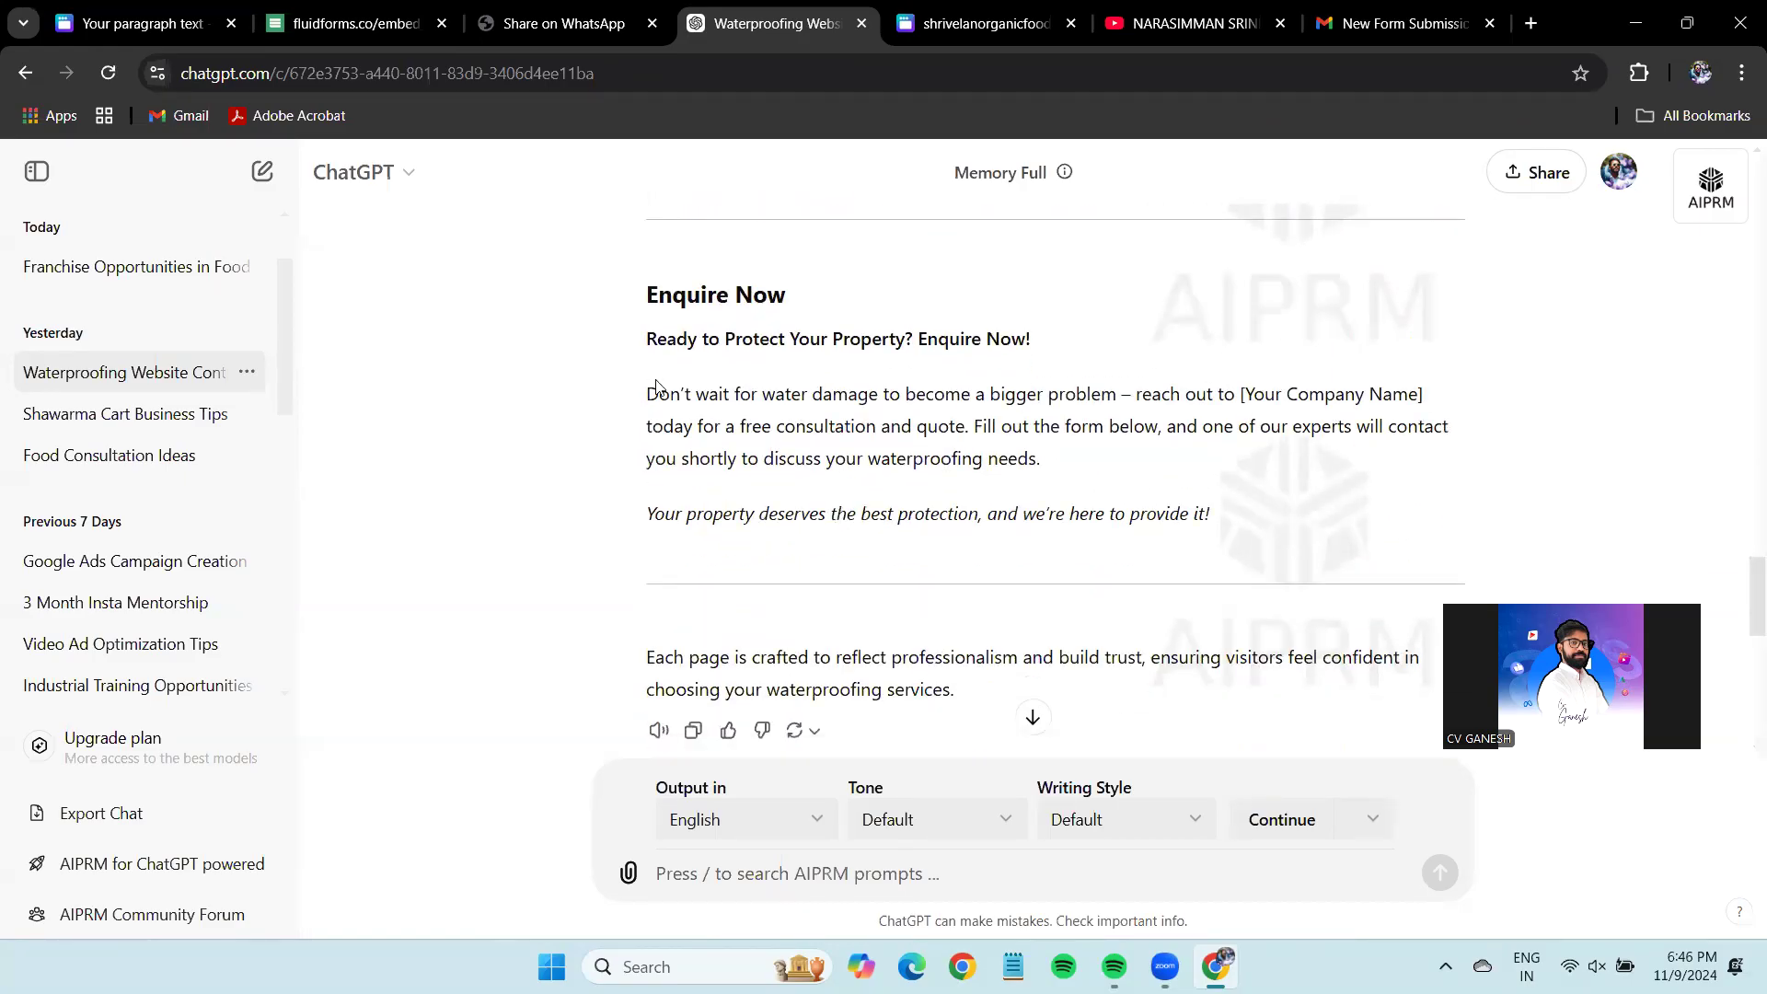
After glancing at Canva and FluidForms, select ChatGPT's line 'Ready to Protect Your Property? Enquire Now!'.
{"action": "left_click", "coordinate": [138, 23]}
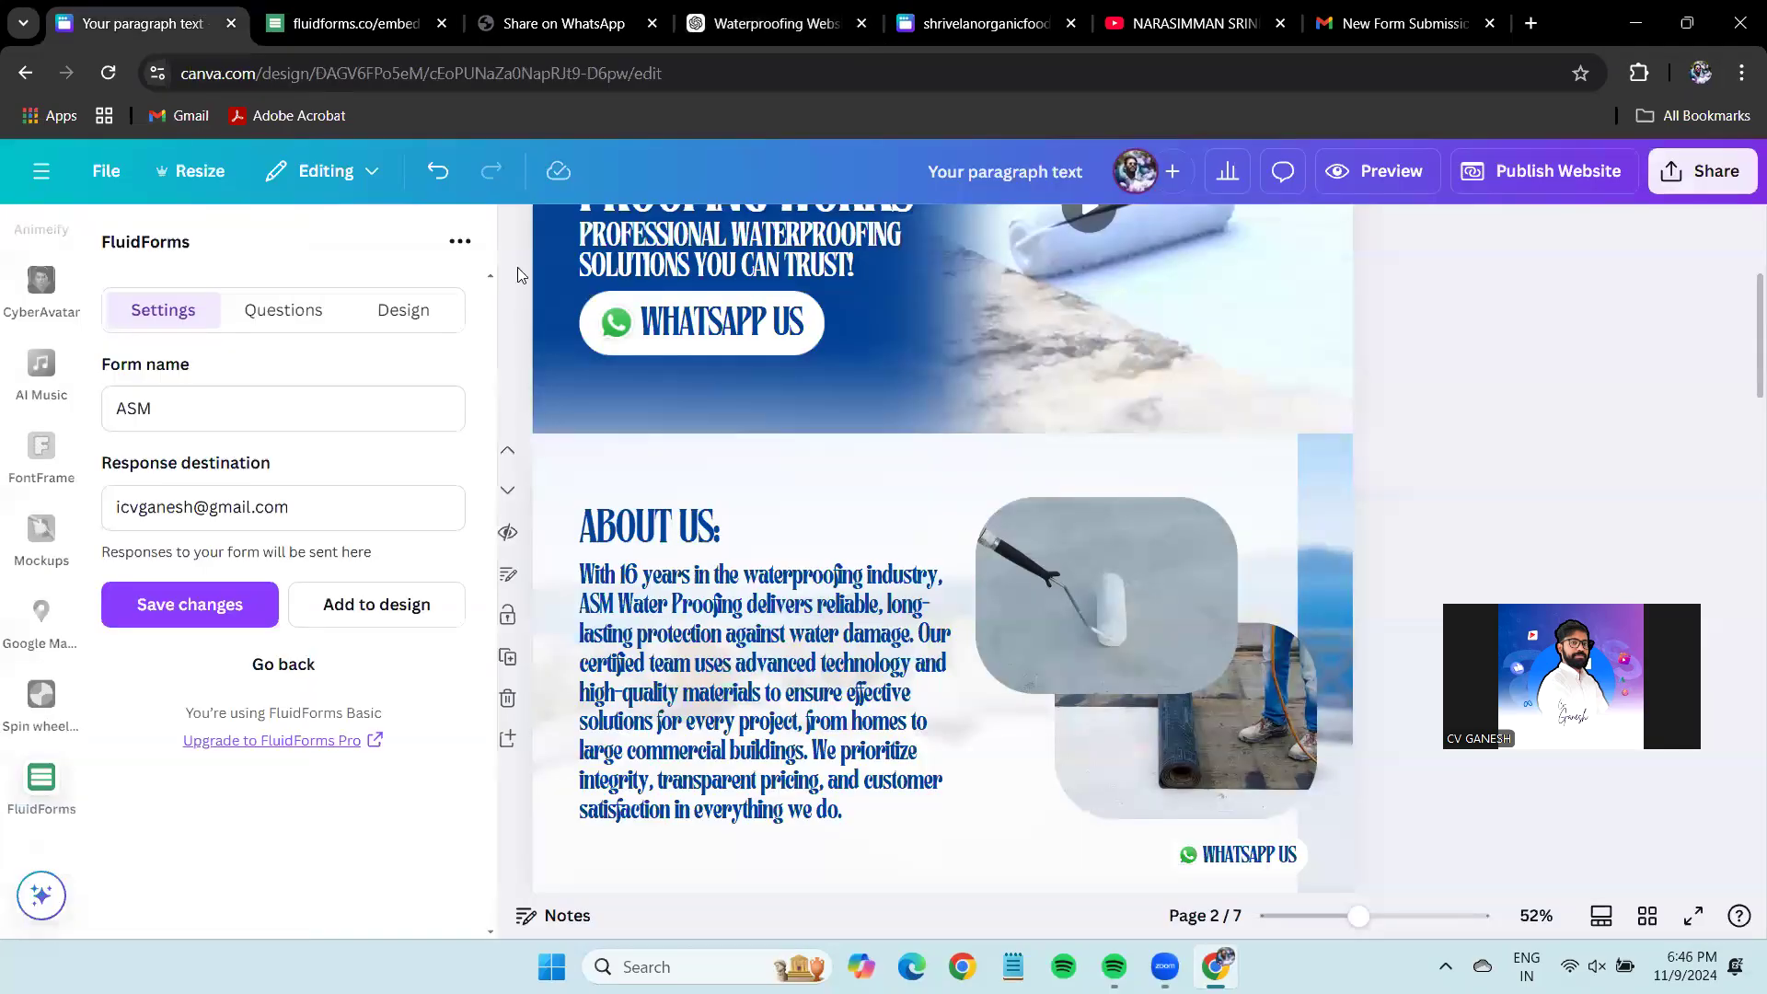
{"action": "left_click", "coordinate": [651, 525]}
{"action": "scroll", "coordinate": [839, 755], "scroll_direction": "down", "scroll_amount": 10}
{"action": "scroll", "coordinate": [839, 751], "scroll_direction": "down", "scroll_amount": 15}
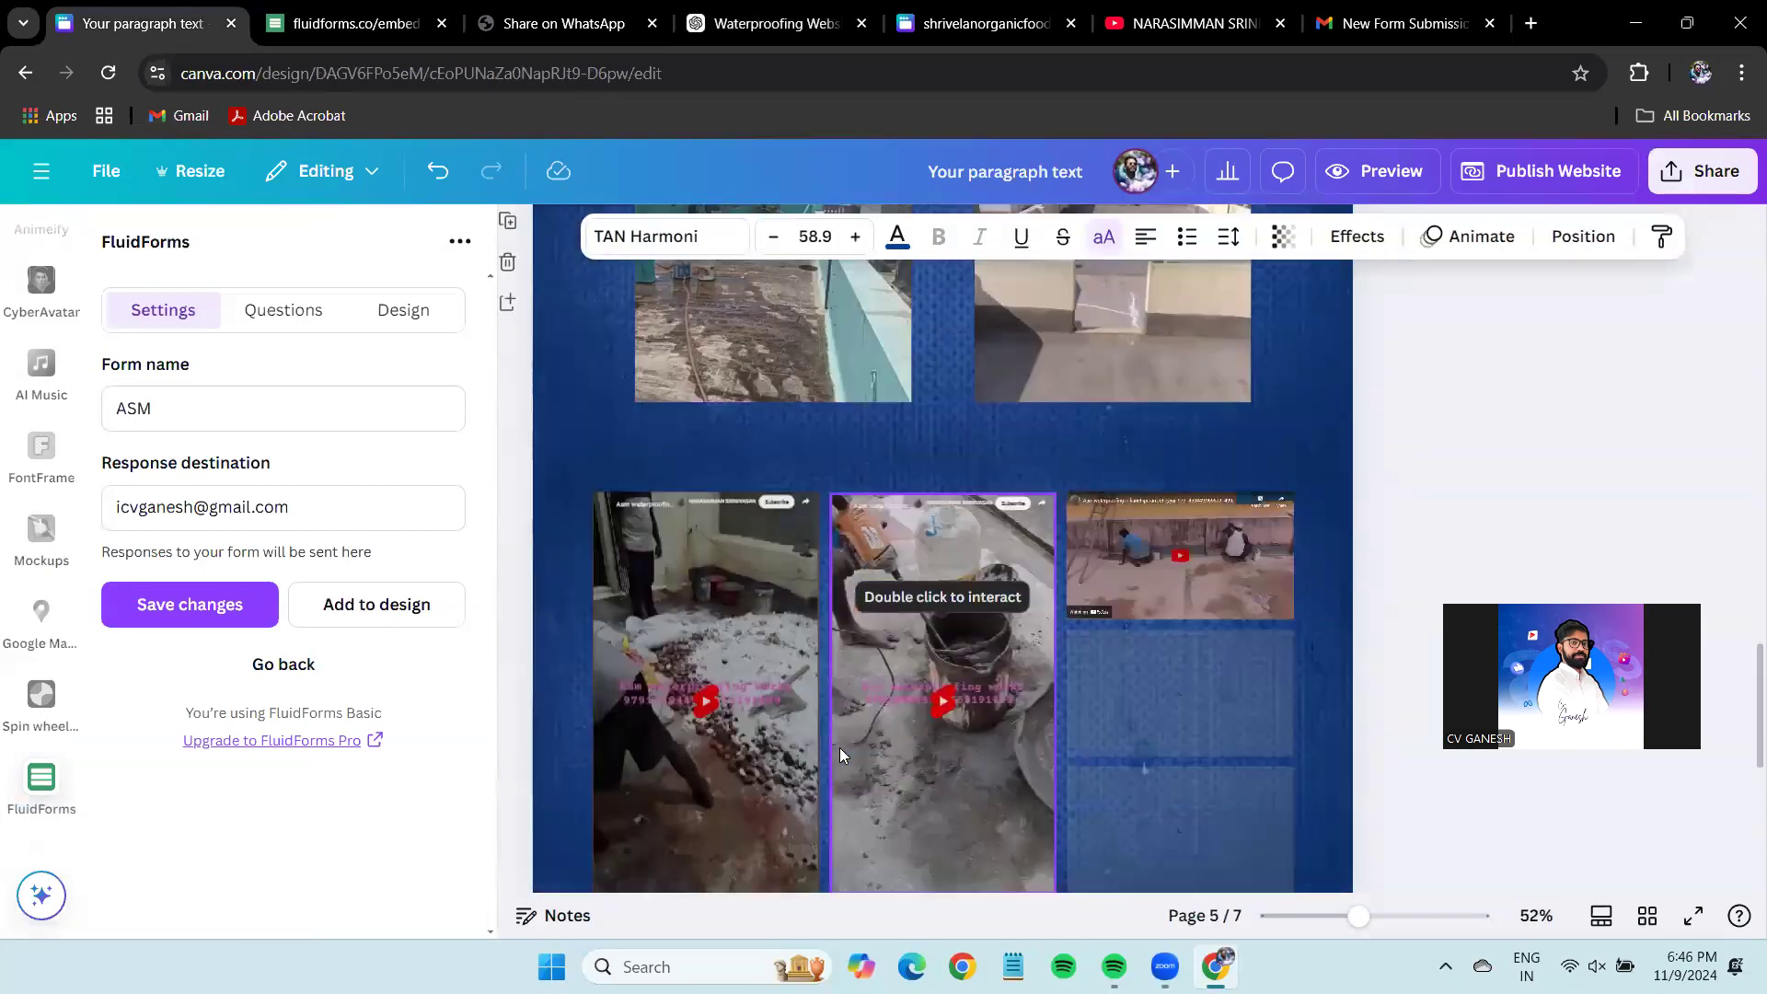
{"action": "left_click", "coordinate": [368, 22]}
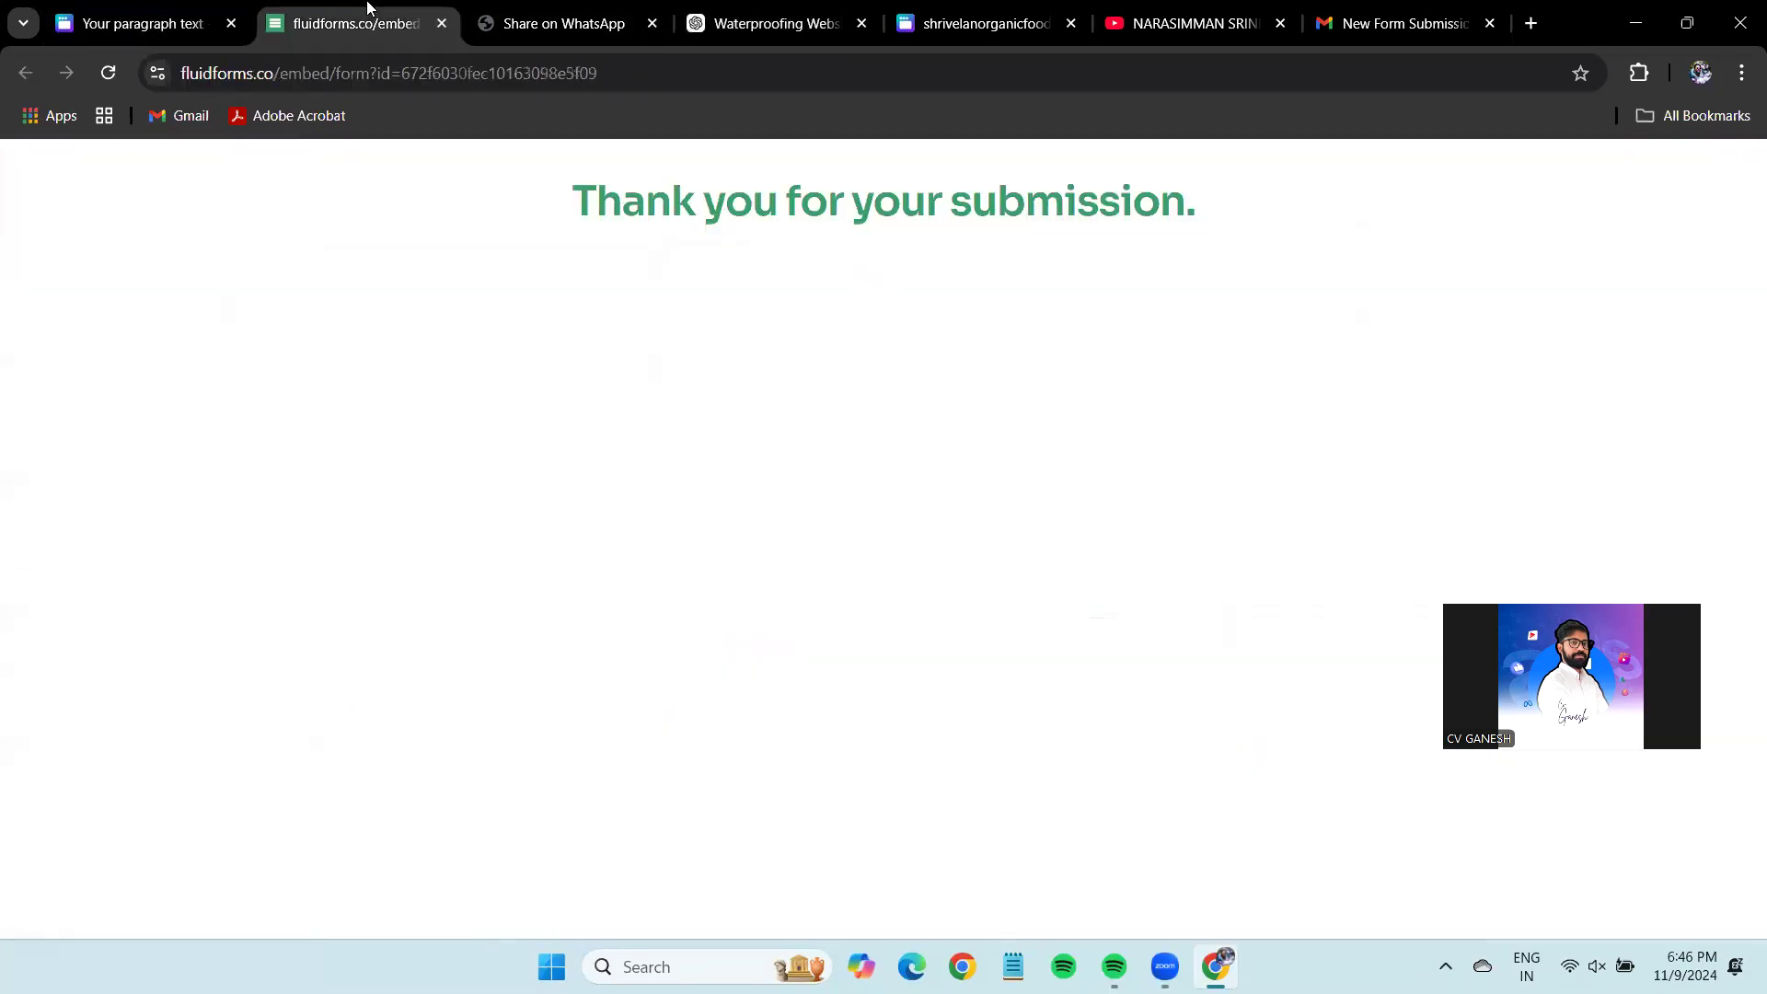
{"action": "left_click", "coordinate": [727, 23]}
{"action": "triple_click", "coordinate": [773, 333]}
{"action": "key", "text": "ctrl+c"}
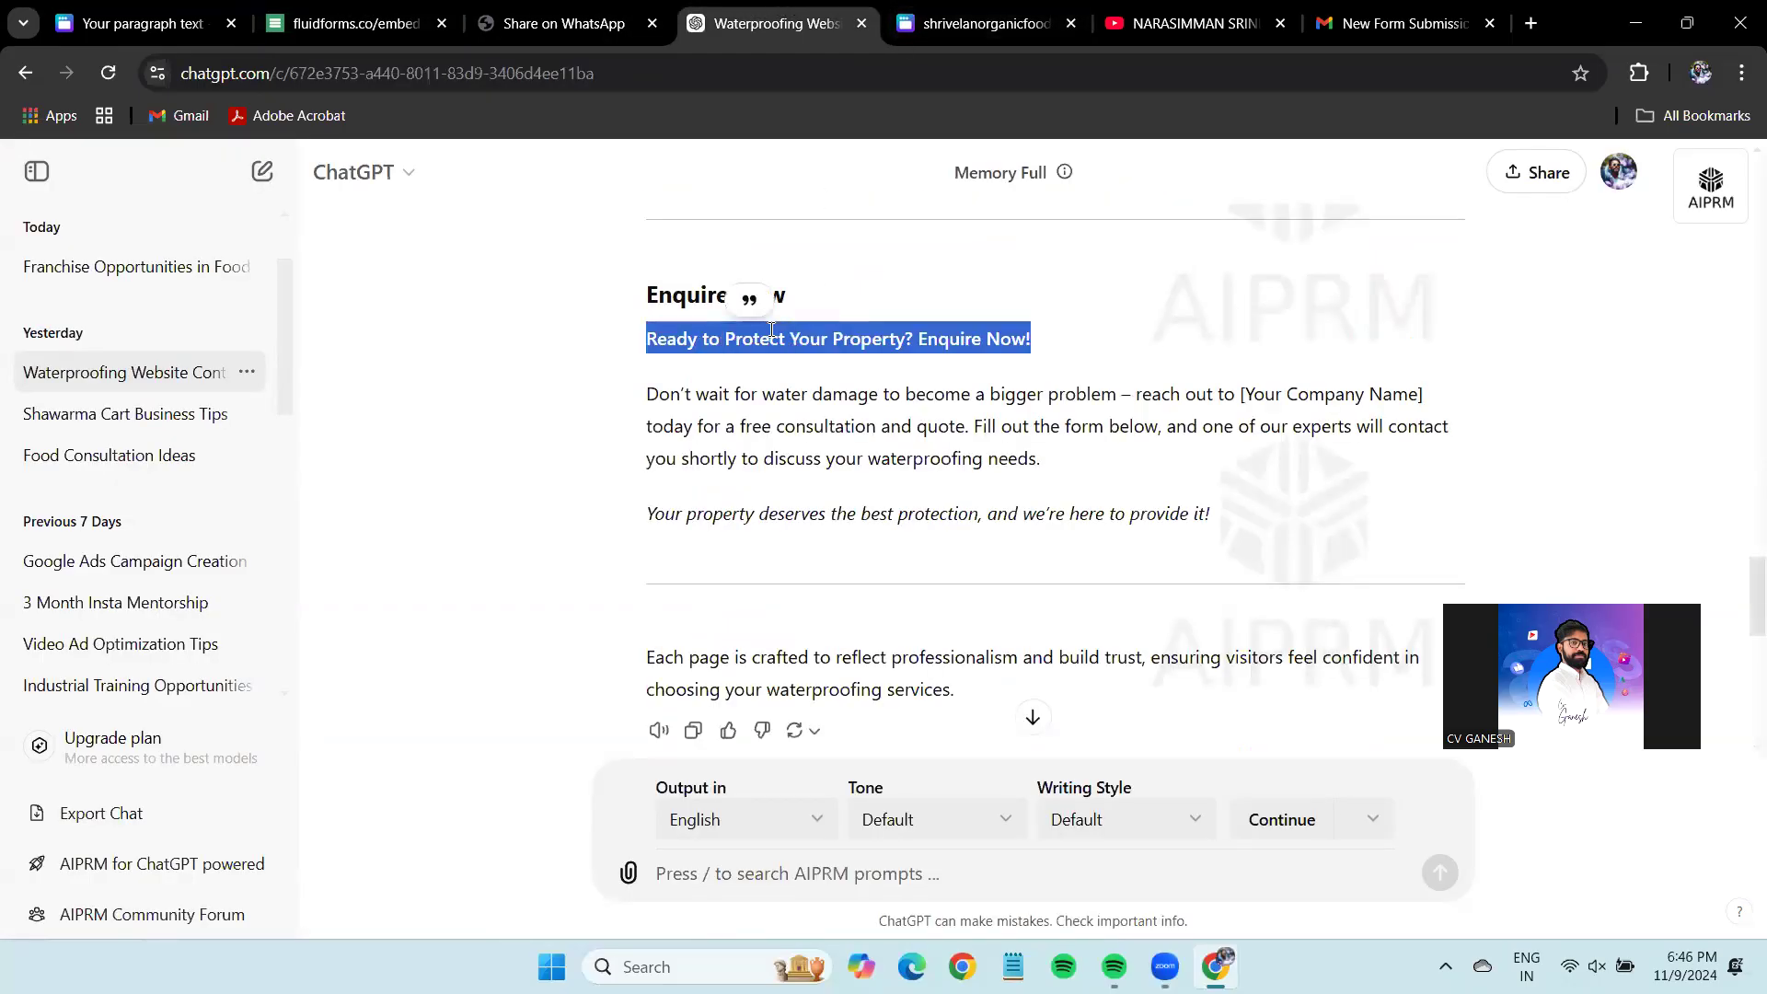
Paste 'Ready to Protect Your Property? Enquire Now!' as page 7's heading, sized 43 on two lines.
{"action": "left_click", "coordinate": [138, 23]}
{"action": "double_click", "coordinate": [648, 487]}
{"action": "key", "text": "ctrl+v"}
{"action": "left_click_drag", "start_coordinate": [736, 606], "coordinate": [909, 589]}
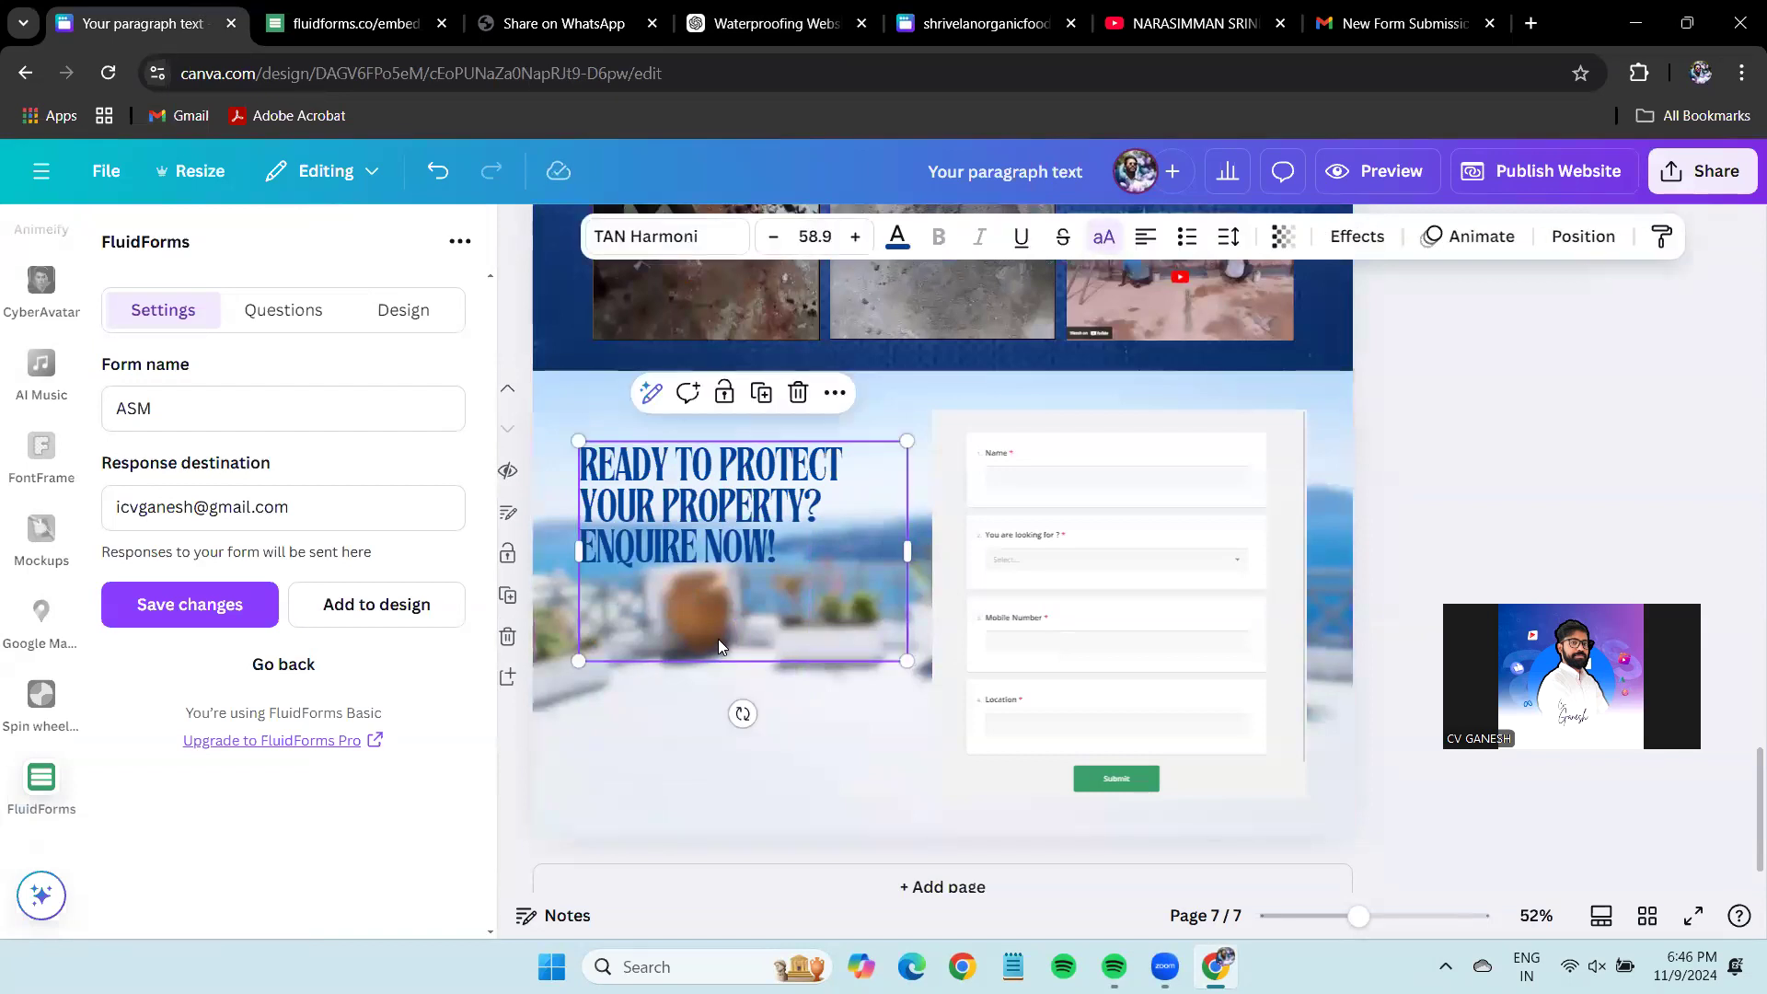
{"action": "left_click_drag", "start_coordinate": [907, 580], "coordinate": [880, 516]}
{"action": "left_click", "coordinate": [1519, 422]}
Duplicate the heading below it and paste ChatGPT's enquiry paragraph into the copy, shrinking it.
{"action": "left_click", "coordinate": [704, 494]}
{"action": "left_click_drag", "start_coordinate": [704, 494], "coordinate": [704, 586]}
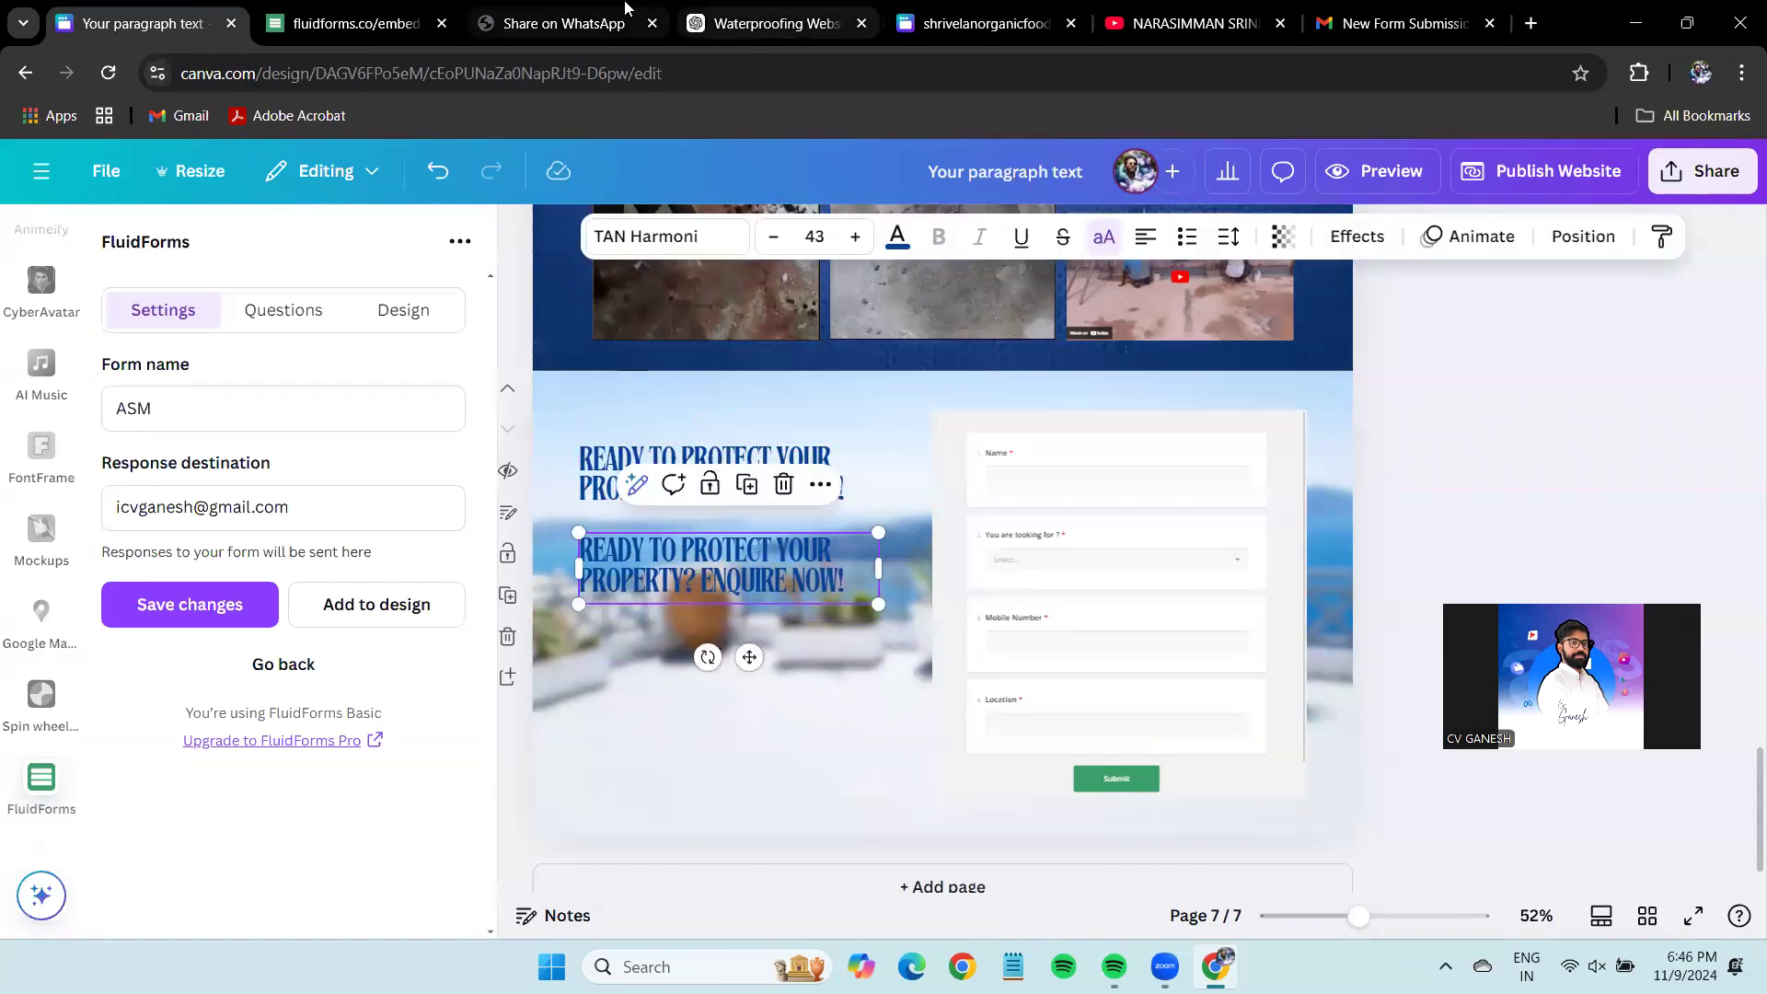
{"action": "left_click", "coordinate": [763, 7]}
{"action": "double_click", "coordinate": [794, 512]}
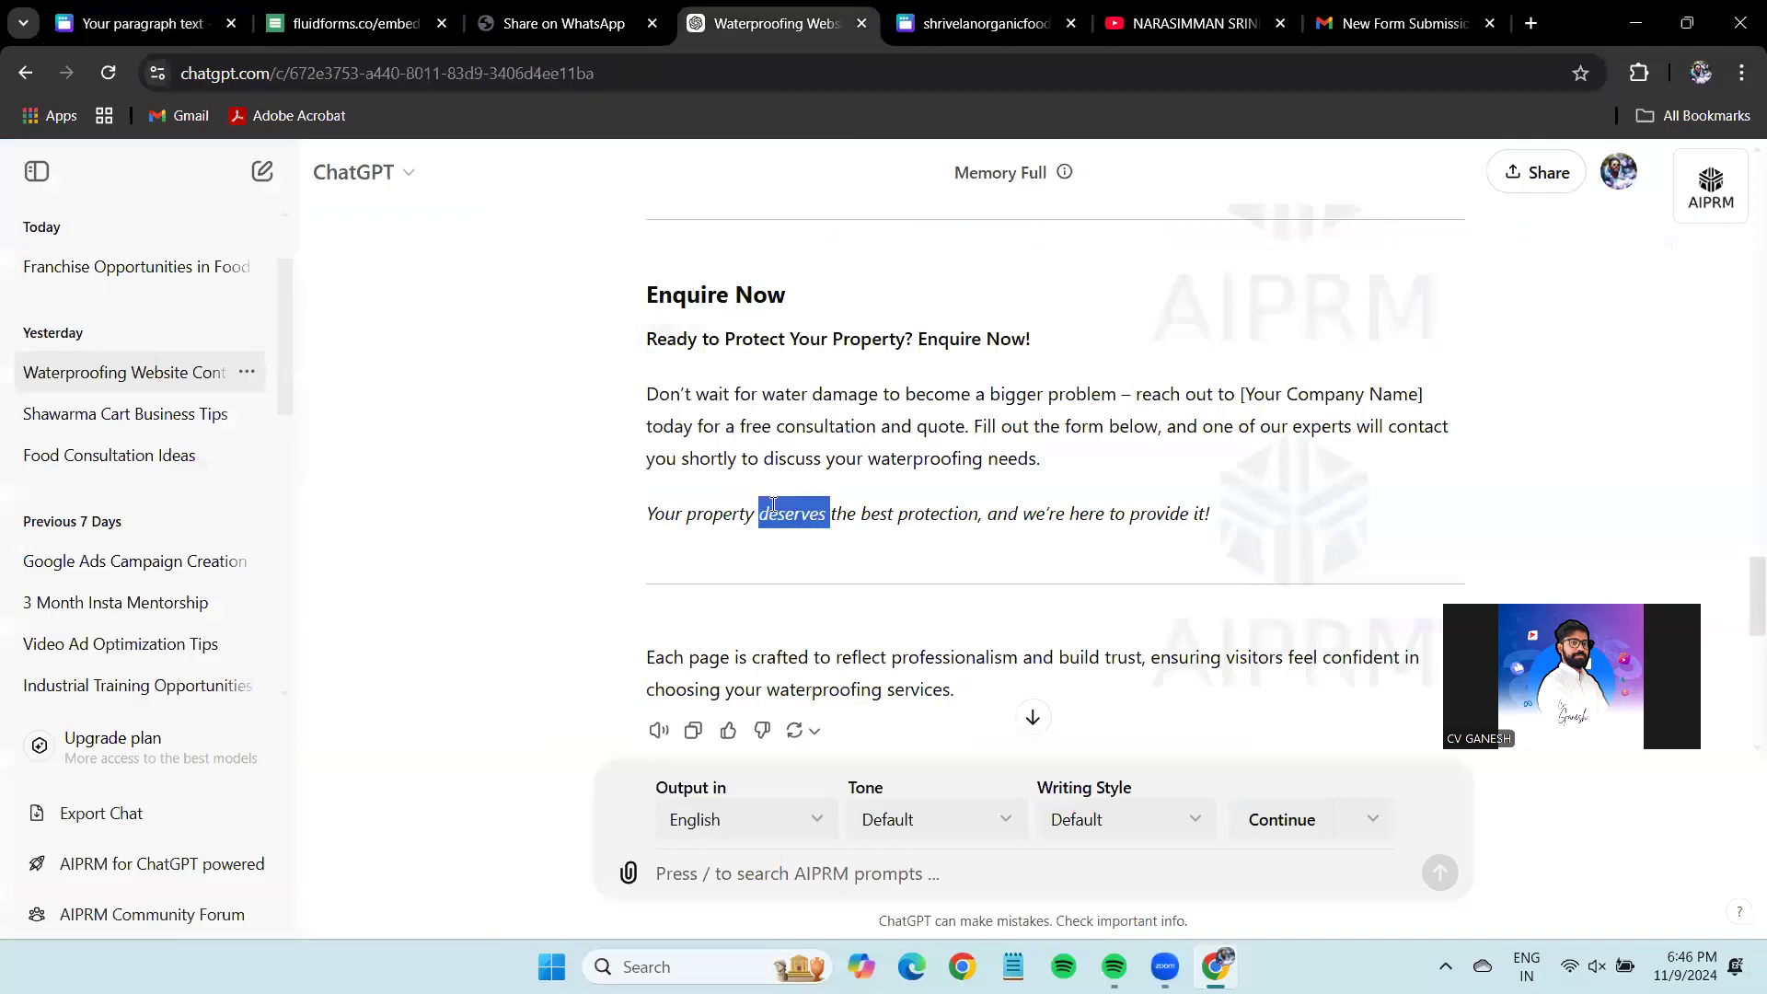
{"action": "triple_click", "coordinate": [783, 394]}
{"action": "key", "text": "ctrl+1"}
{"action": "double_click", "coordinate": [792, 566]}
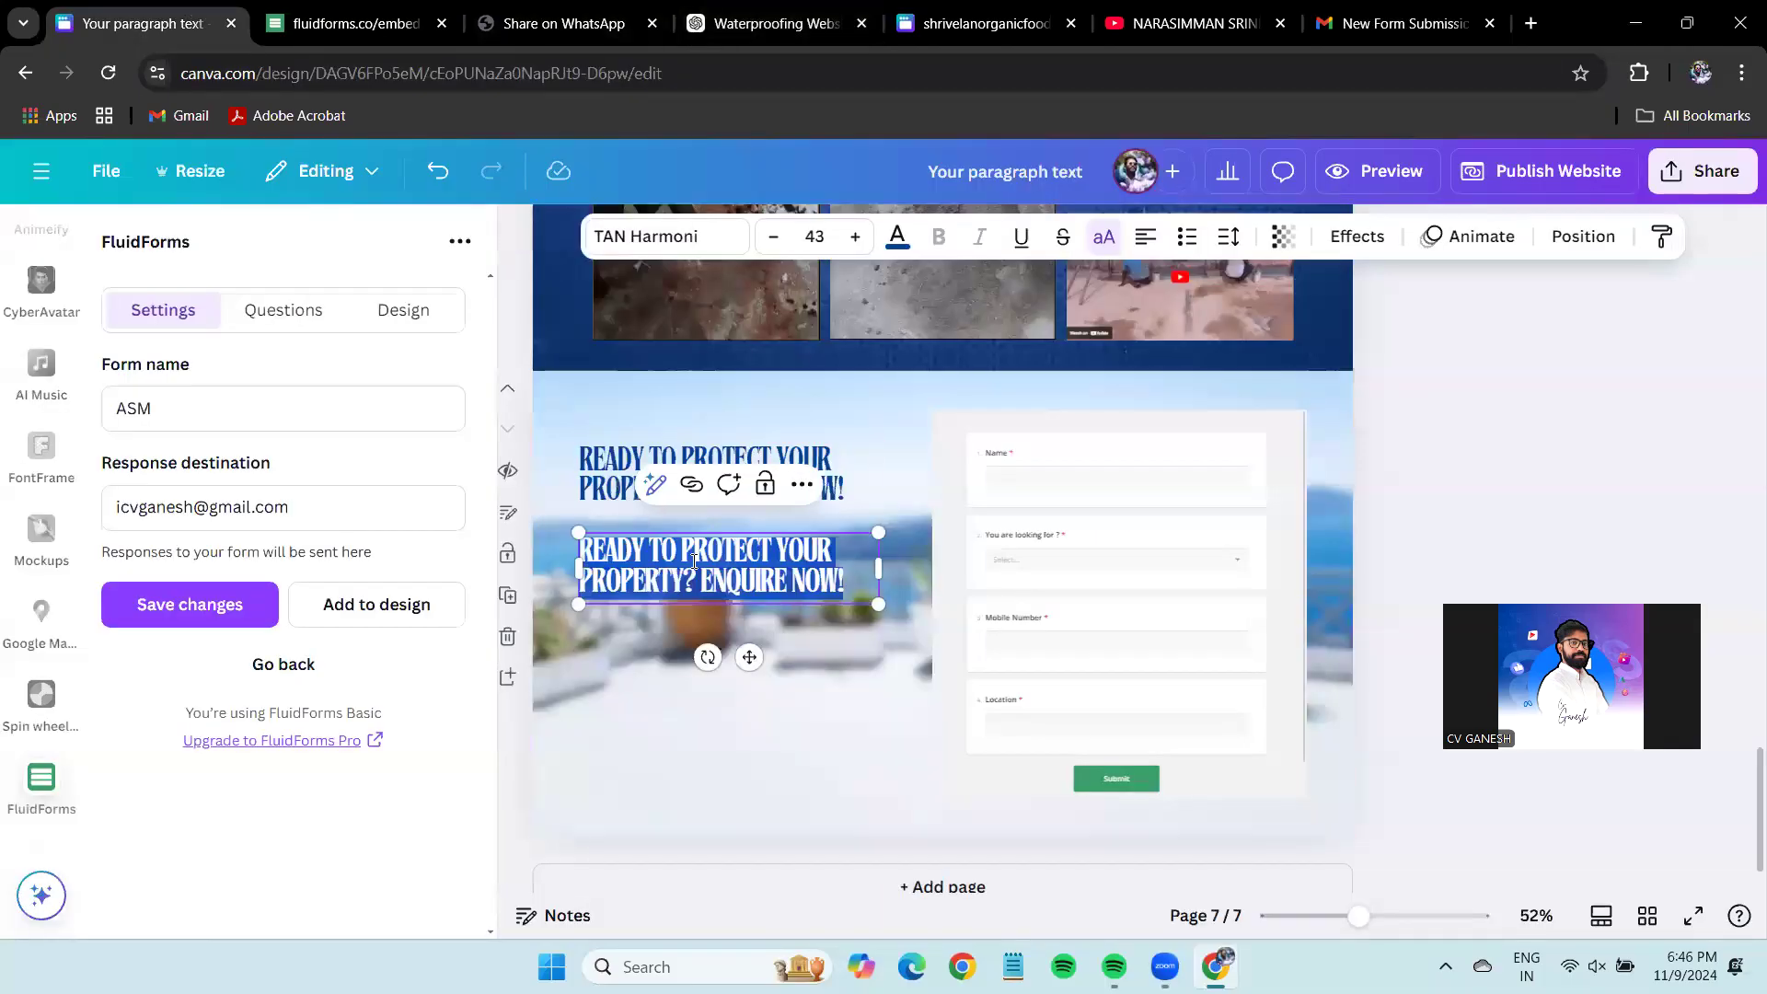
{"action": "key", "text": "ctrl+a"}
{"action": "type", "text": "DON'T WAIT FOR WATER DAMAGE TO BECOME A BIGGER PROBLEM – REACH OUT TO [YOUR COMPANY NAME] TODAY FOR A FREE CONSULTATION AND QUOTE. FILL OUT THE FORM BELOW, AND ONE OF OUR EXPERTS WILL CONTACT YOU SHORTLY TO DISCUSS YOUR WATERPROOFING NEEDS."}
{"action": "left_click_drag", "start_coordinate": [868, 549], "coordinate": [773, 681]}
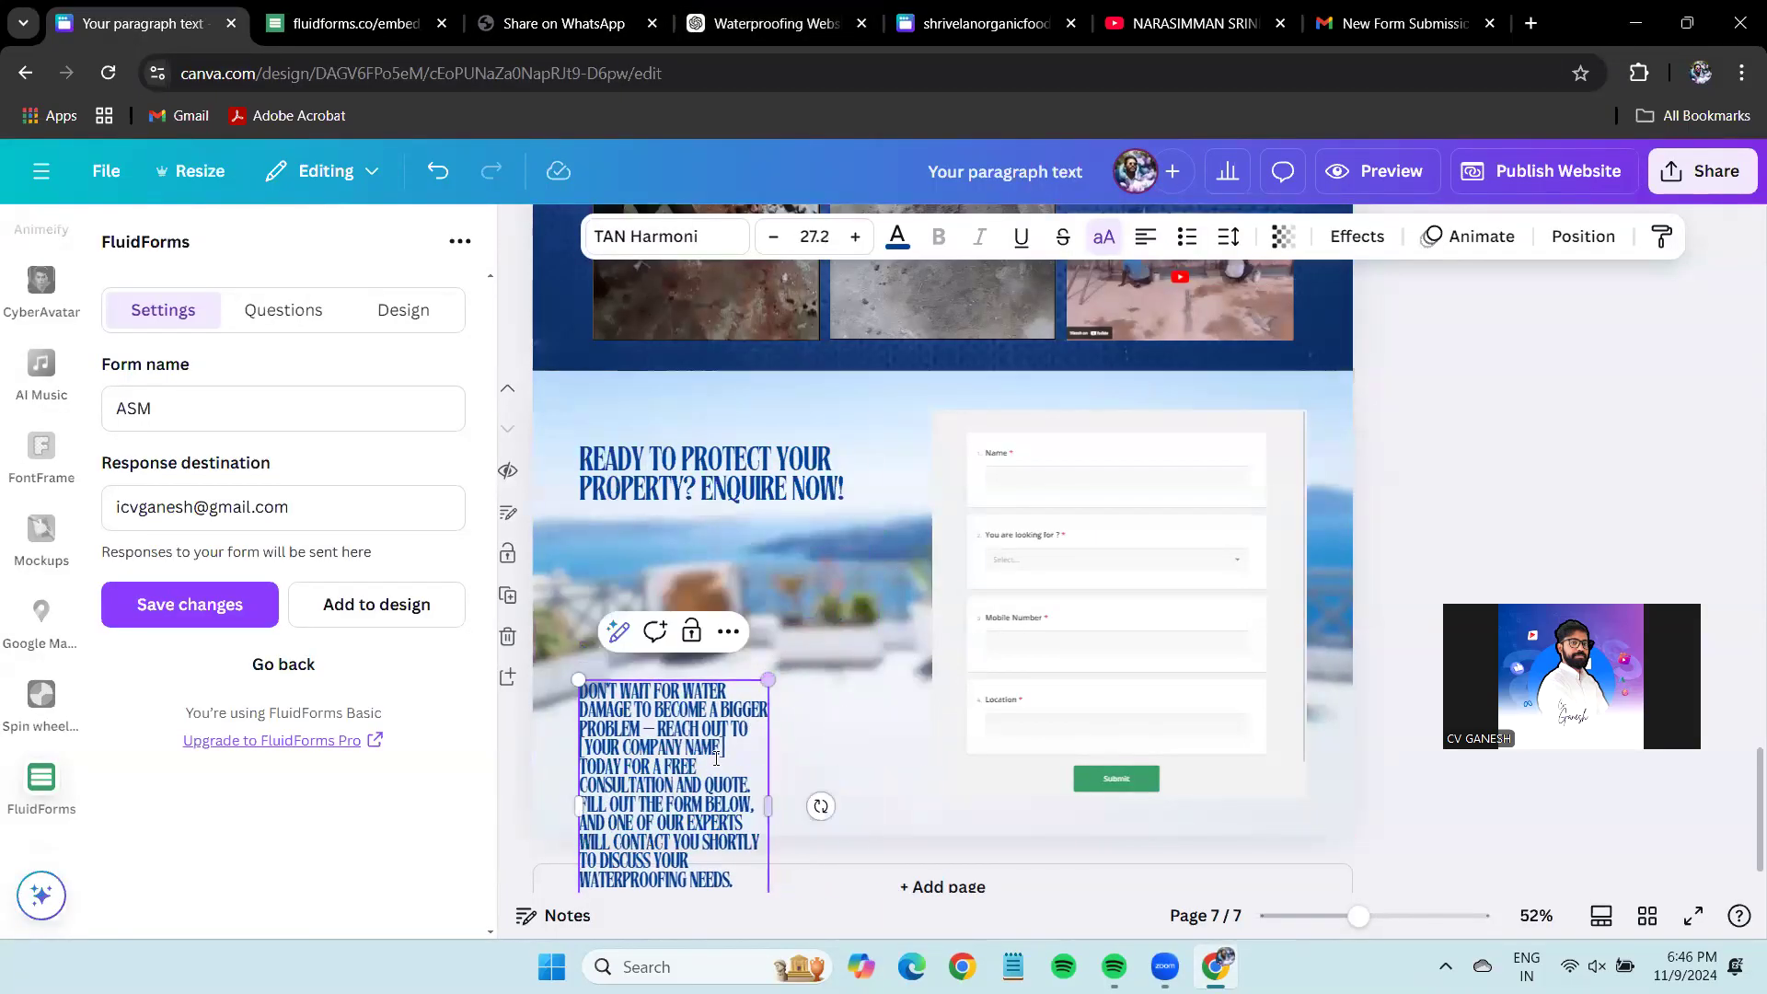
Replace the duplicate's text with the line 'Your property deserves the best protection'.
{"action": "left_click", "coordinate": [951, 35]}
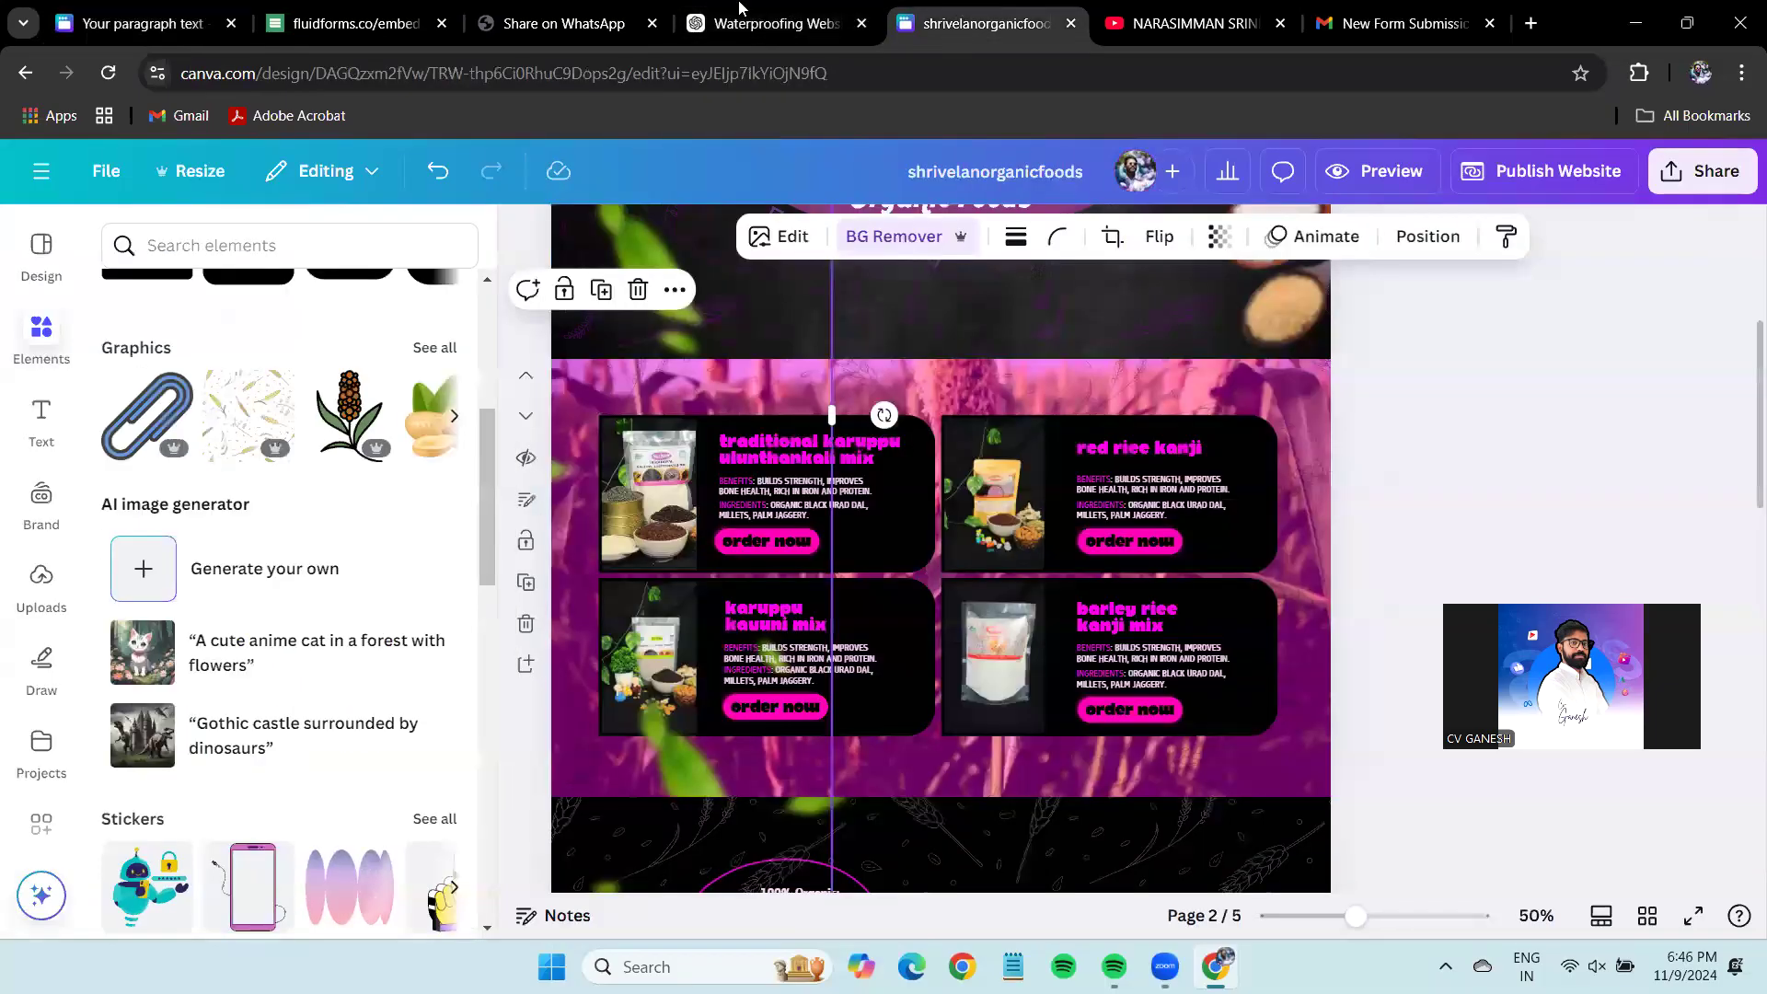
{"action": "left_click", "coordinate": [739, 21]}
{"action": "triple_click", "coordinate": [782, 512]}
{"action": "left_click", "coordinate": [145, 28]}
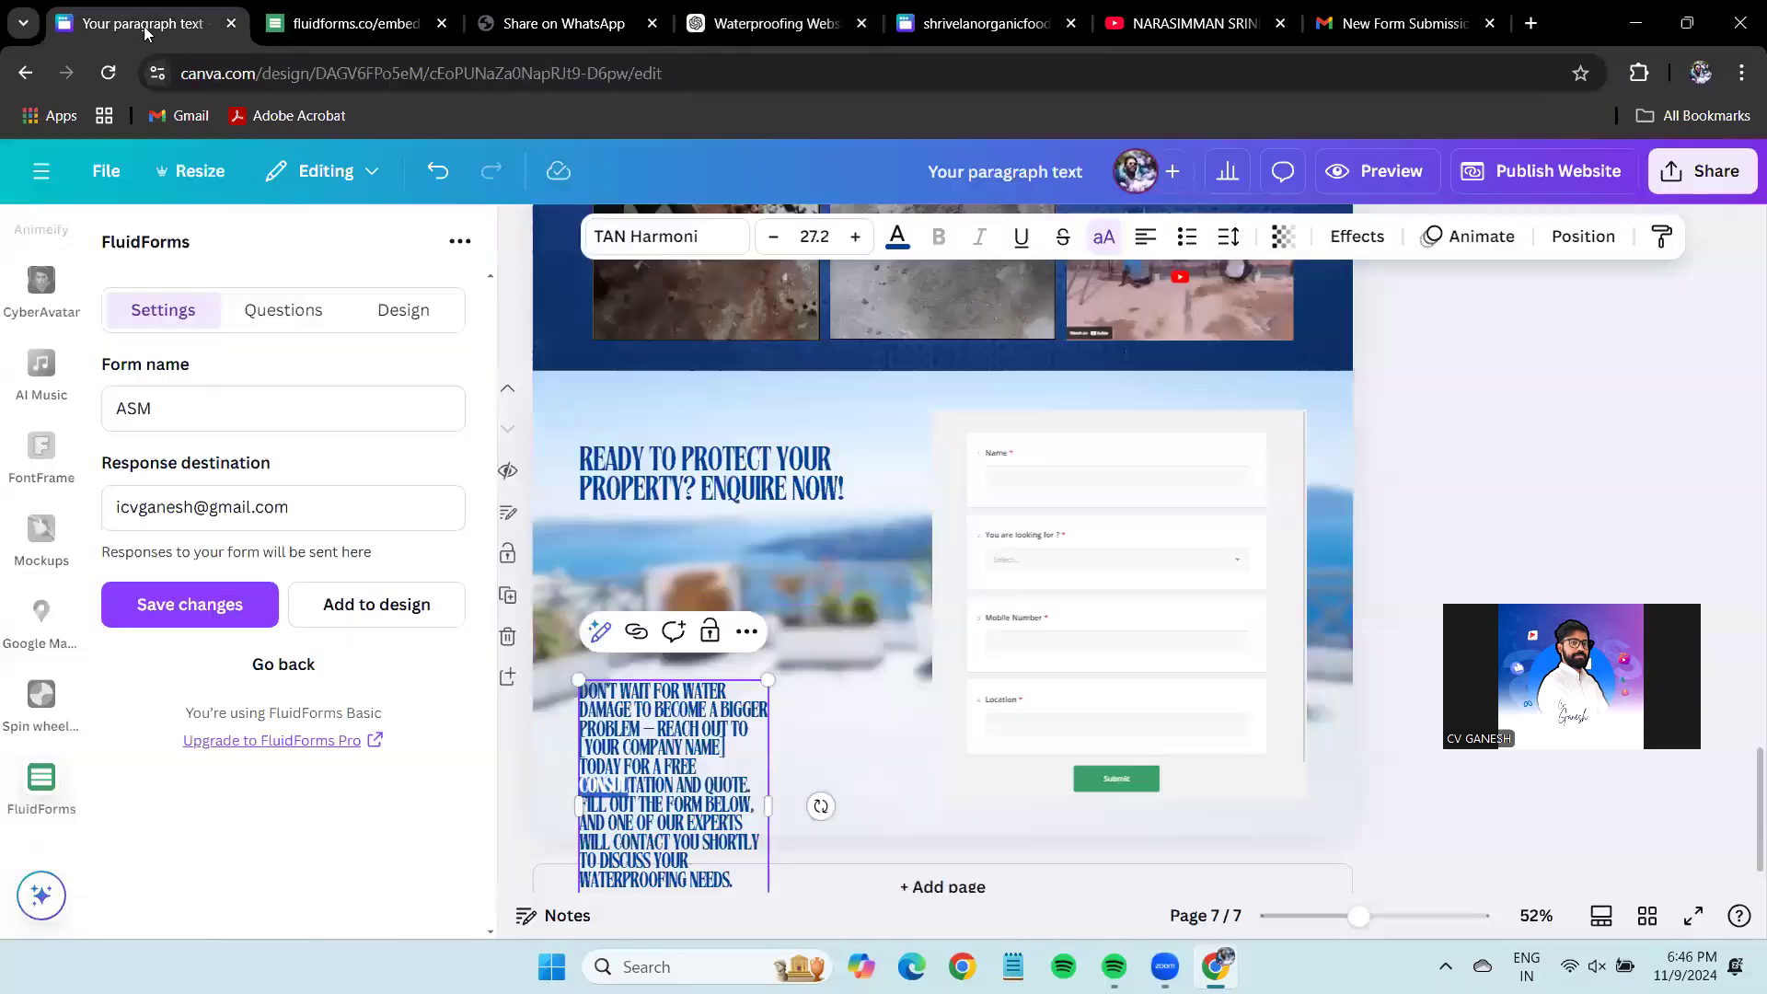
{"action": "key", "text": "ctrl+a"}
{"action": "type", "text": "YOUR PROPERTY DESERVES THE BEST PROTECTION, AND WE'RE HERE TO PROVIDE IT!"}
Try the tagline under the headline at size 43, then move it off the page and nudge the headline.
{"action": "left_click", "coordinate": [807, 705]}
{"action": "left_click_drag", "start_coordinate": [667, 766], "coordinate": [667, 618]}
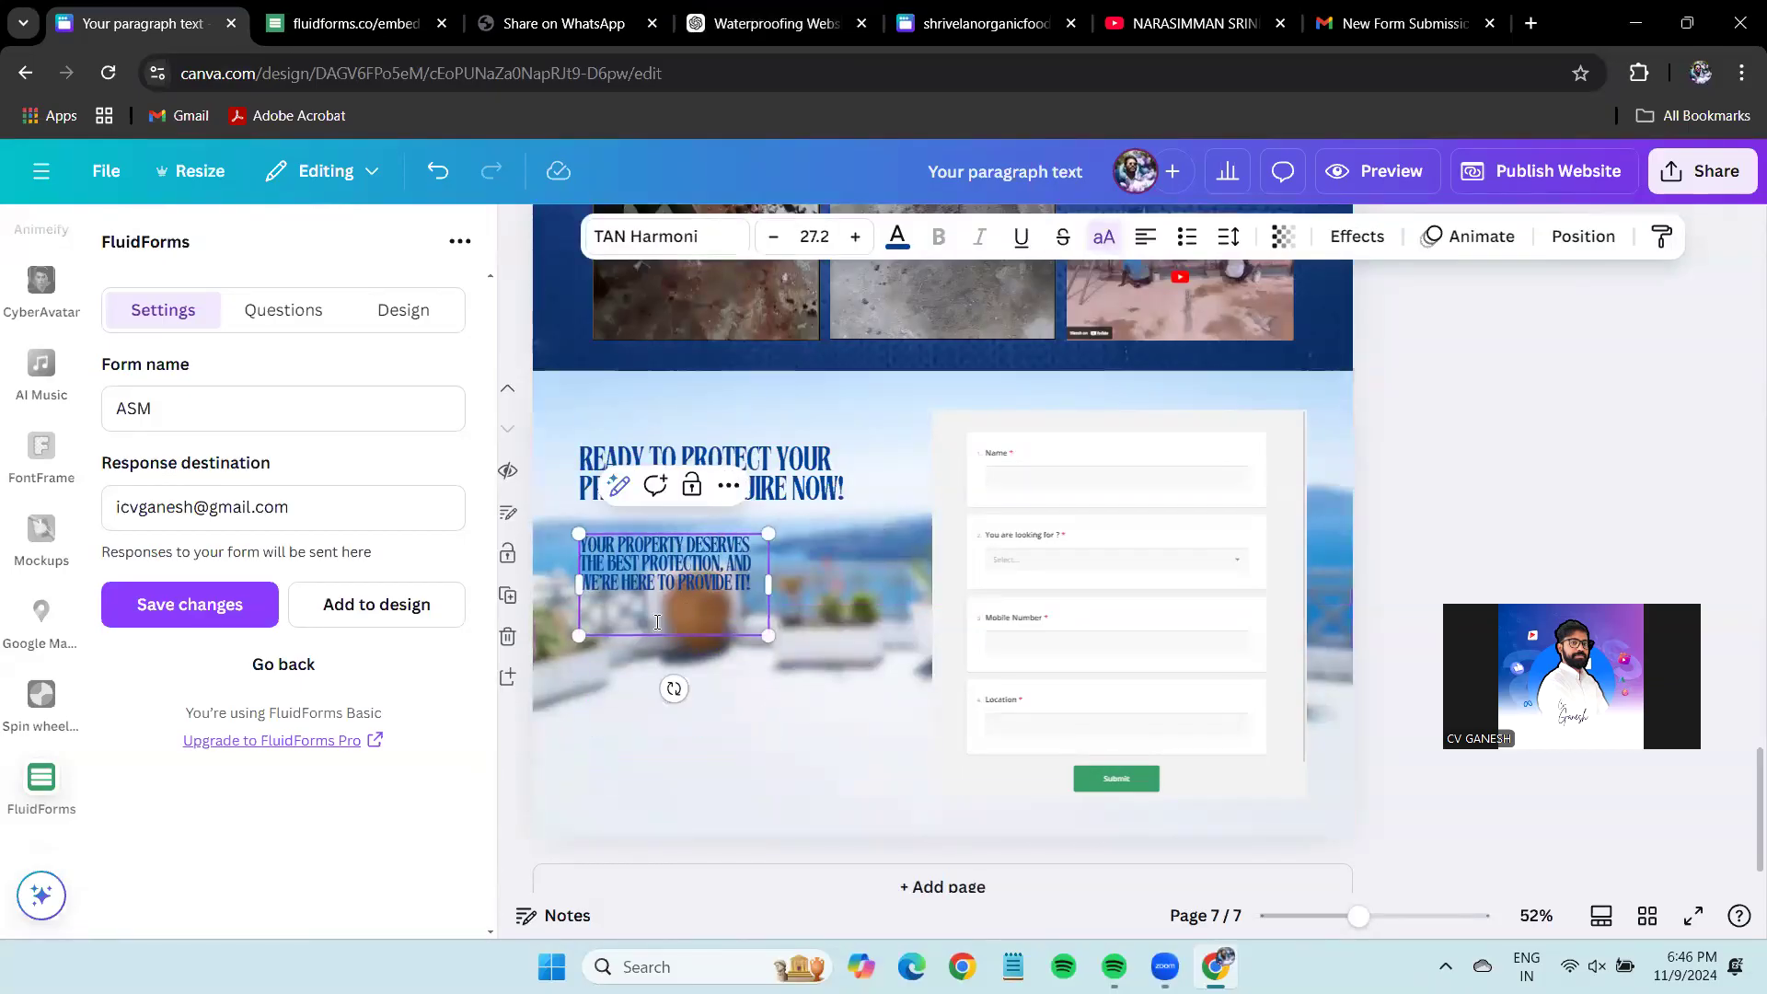
{"action": "left_click_drag", "start_coordinate": [769, 598], "coordinate": [879, 635]}
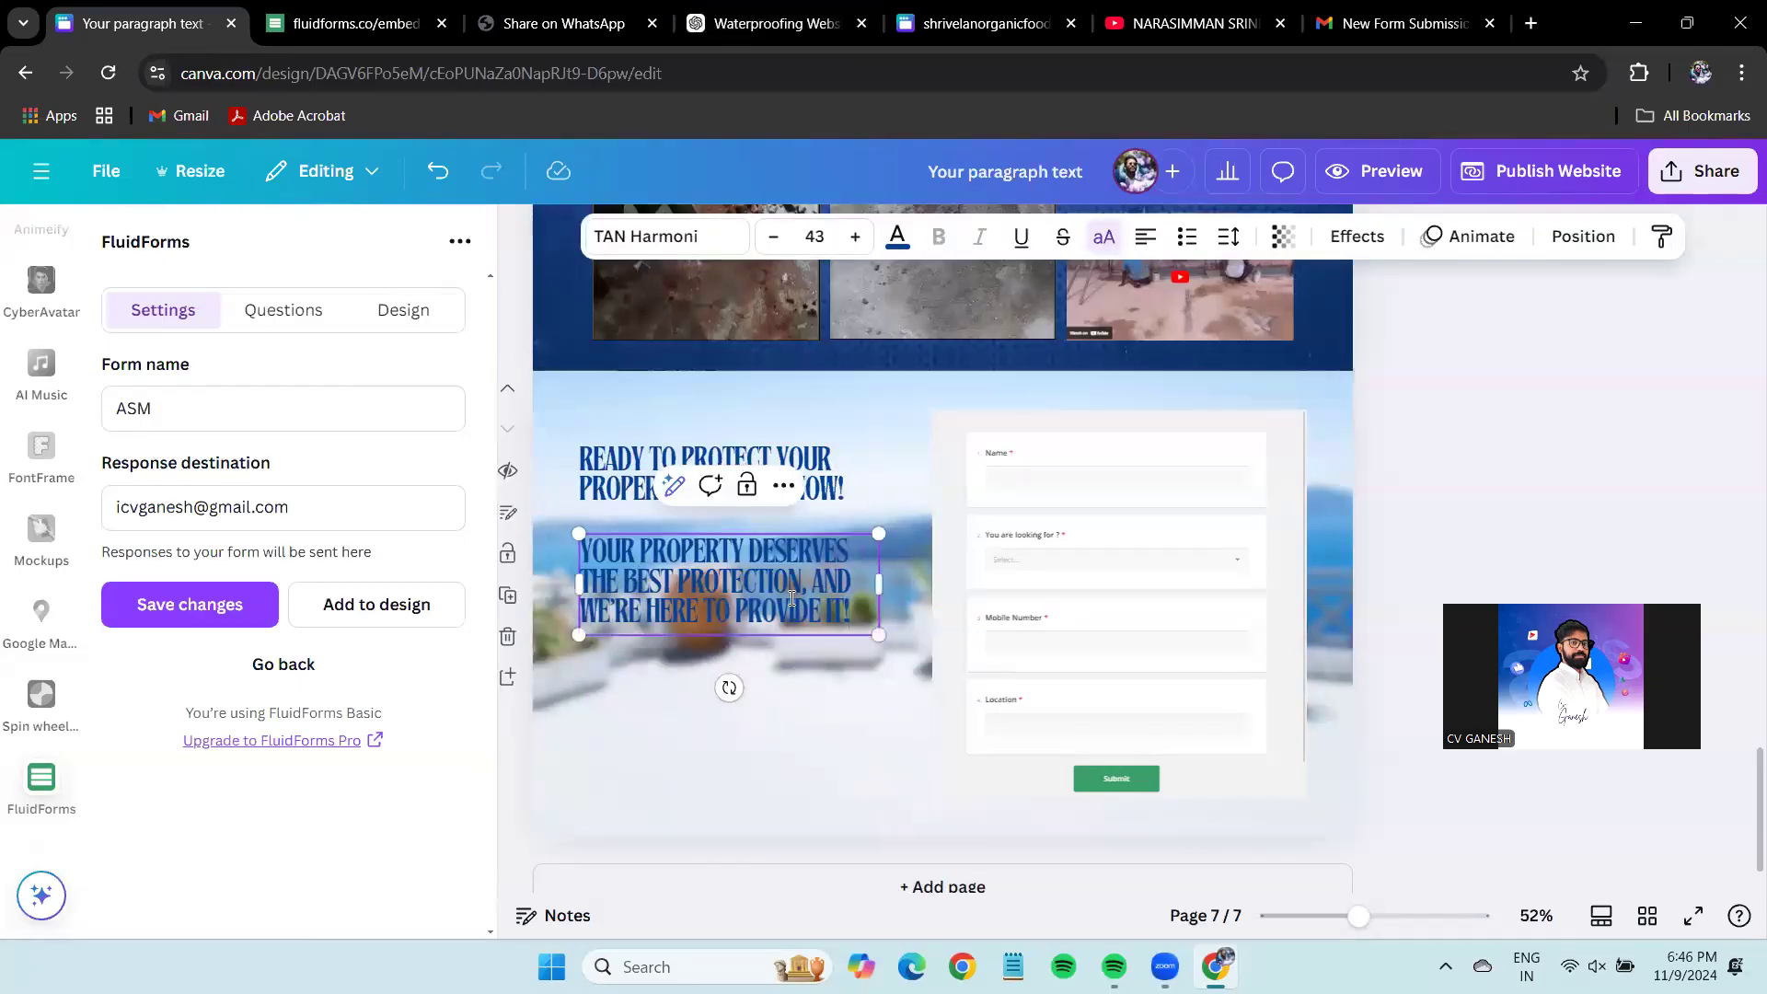
{"action": "left_click_drag", "start_coordinate": [797, 696], "coordinate": [1607, 473]}
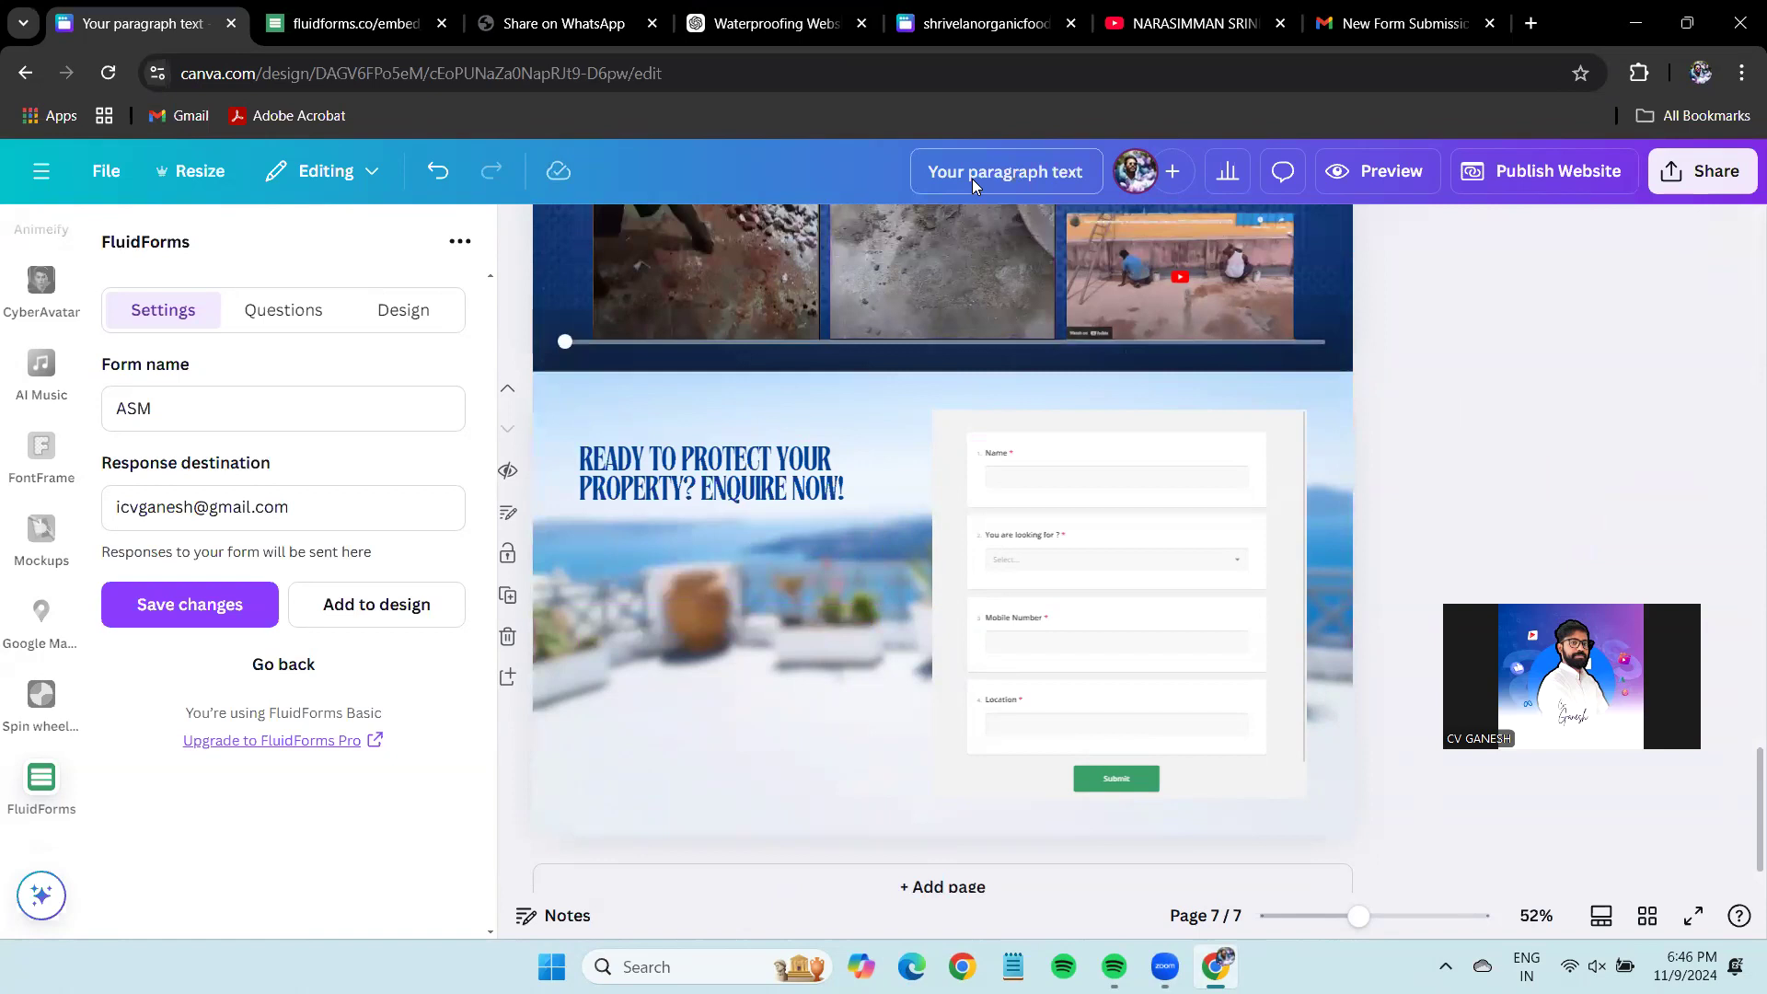
{"action": "left_click_drag", "start_coordinate": [828, 461], "coordinate": [831, 460]}
{"action": "left_click", "coordinate": [1570, 345]}
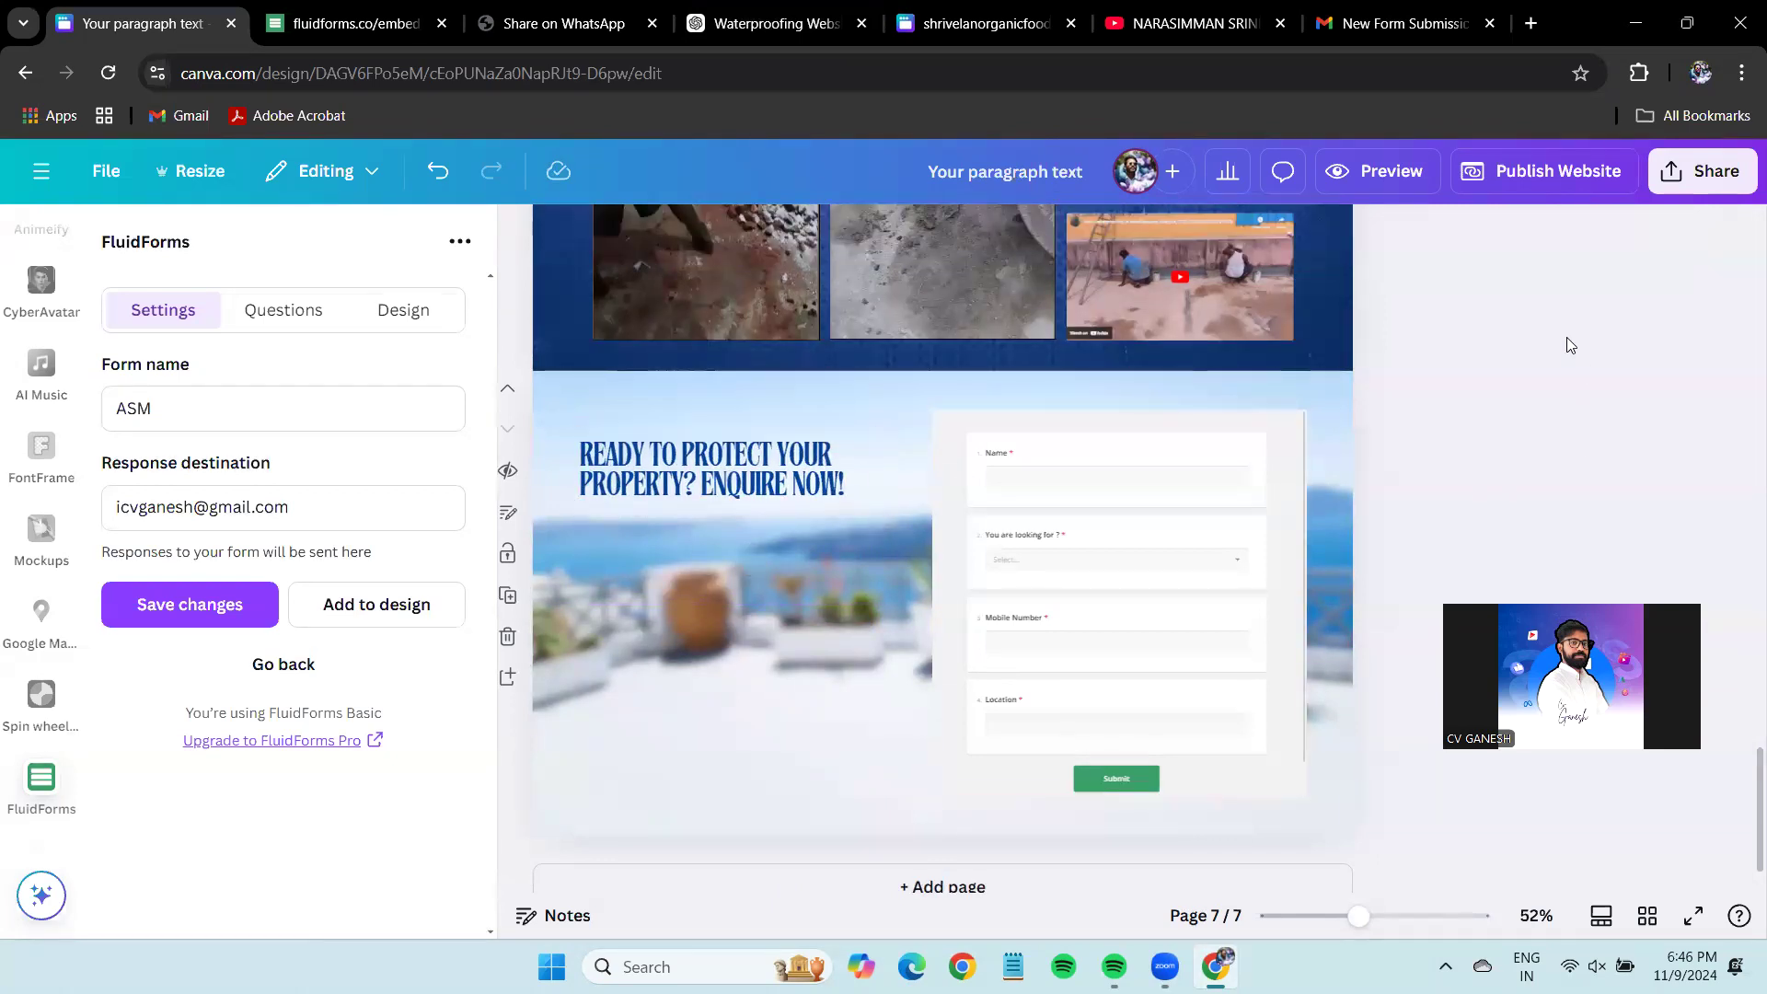
Google 'ASM Water Proofing' in a new tab and scroll to its Businesses map listings.
{"action": "left_click", "coordinate": [1530, 23]}
{"action": "type", "text": "as"}
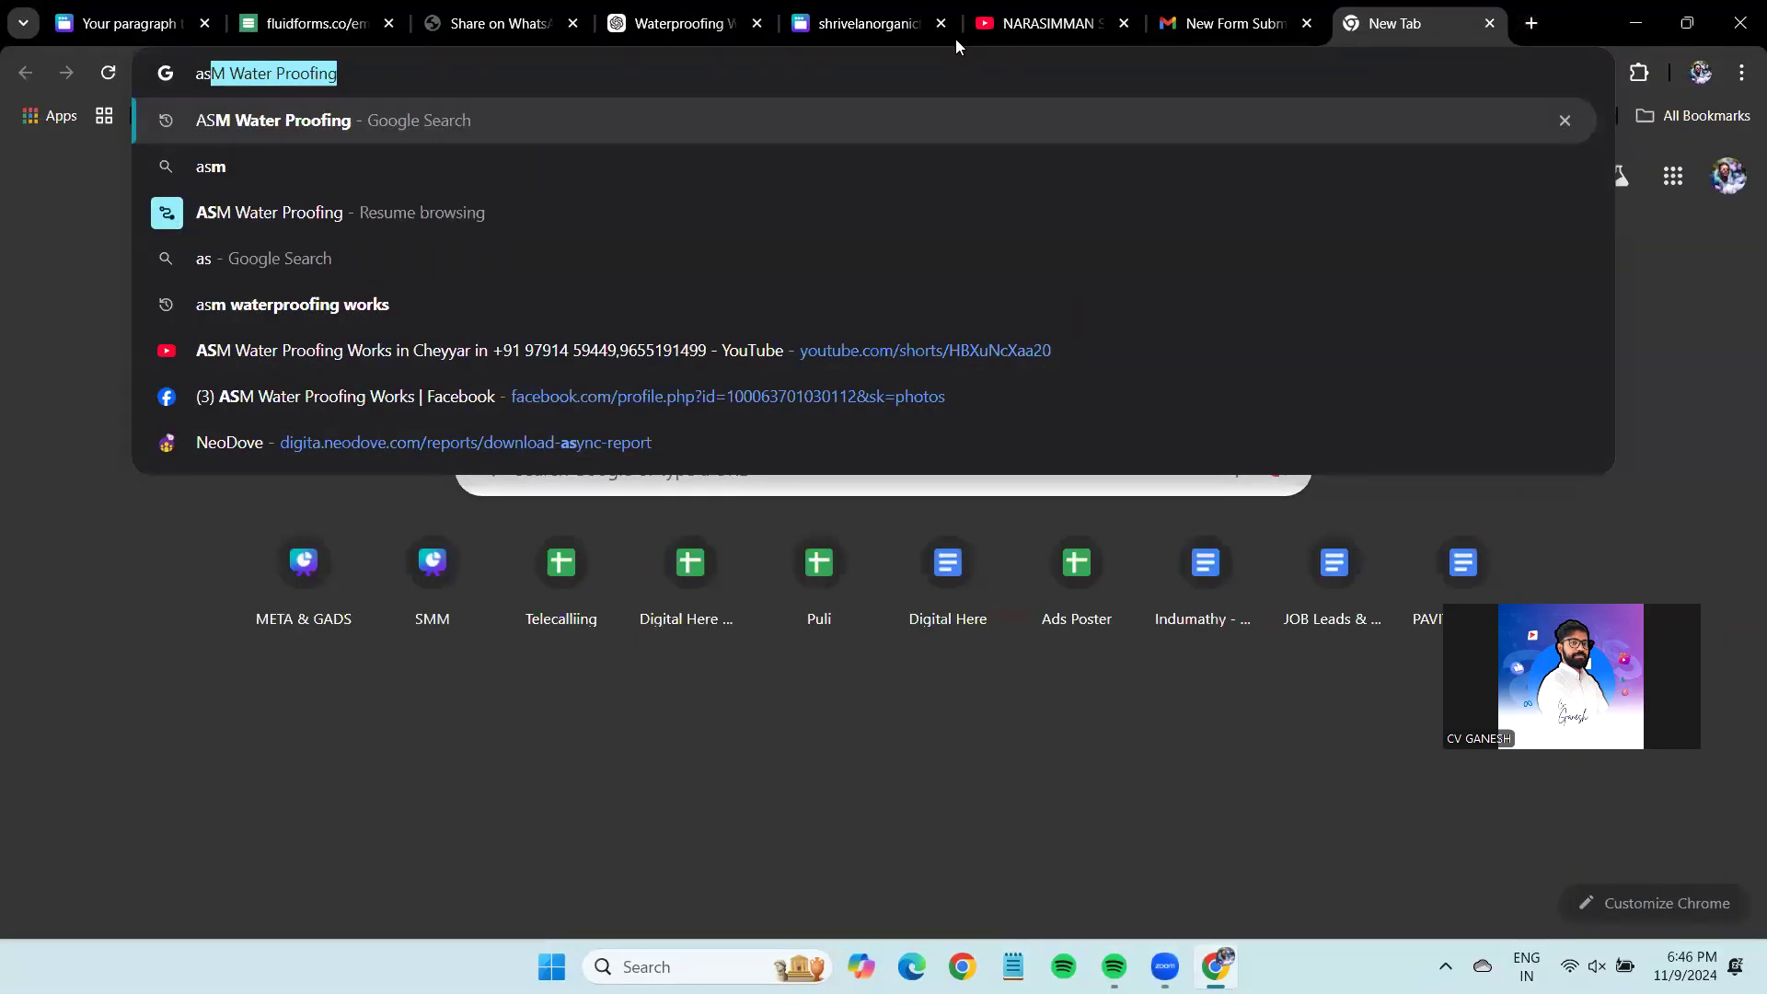
{"action": "key", "text": "Return"}
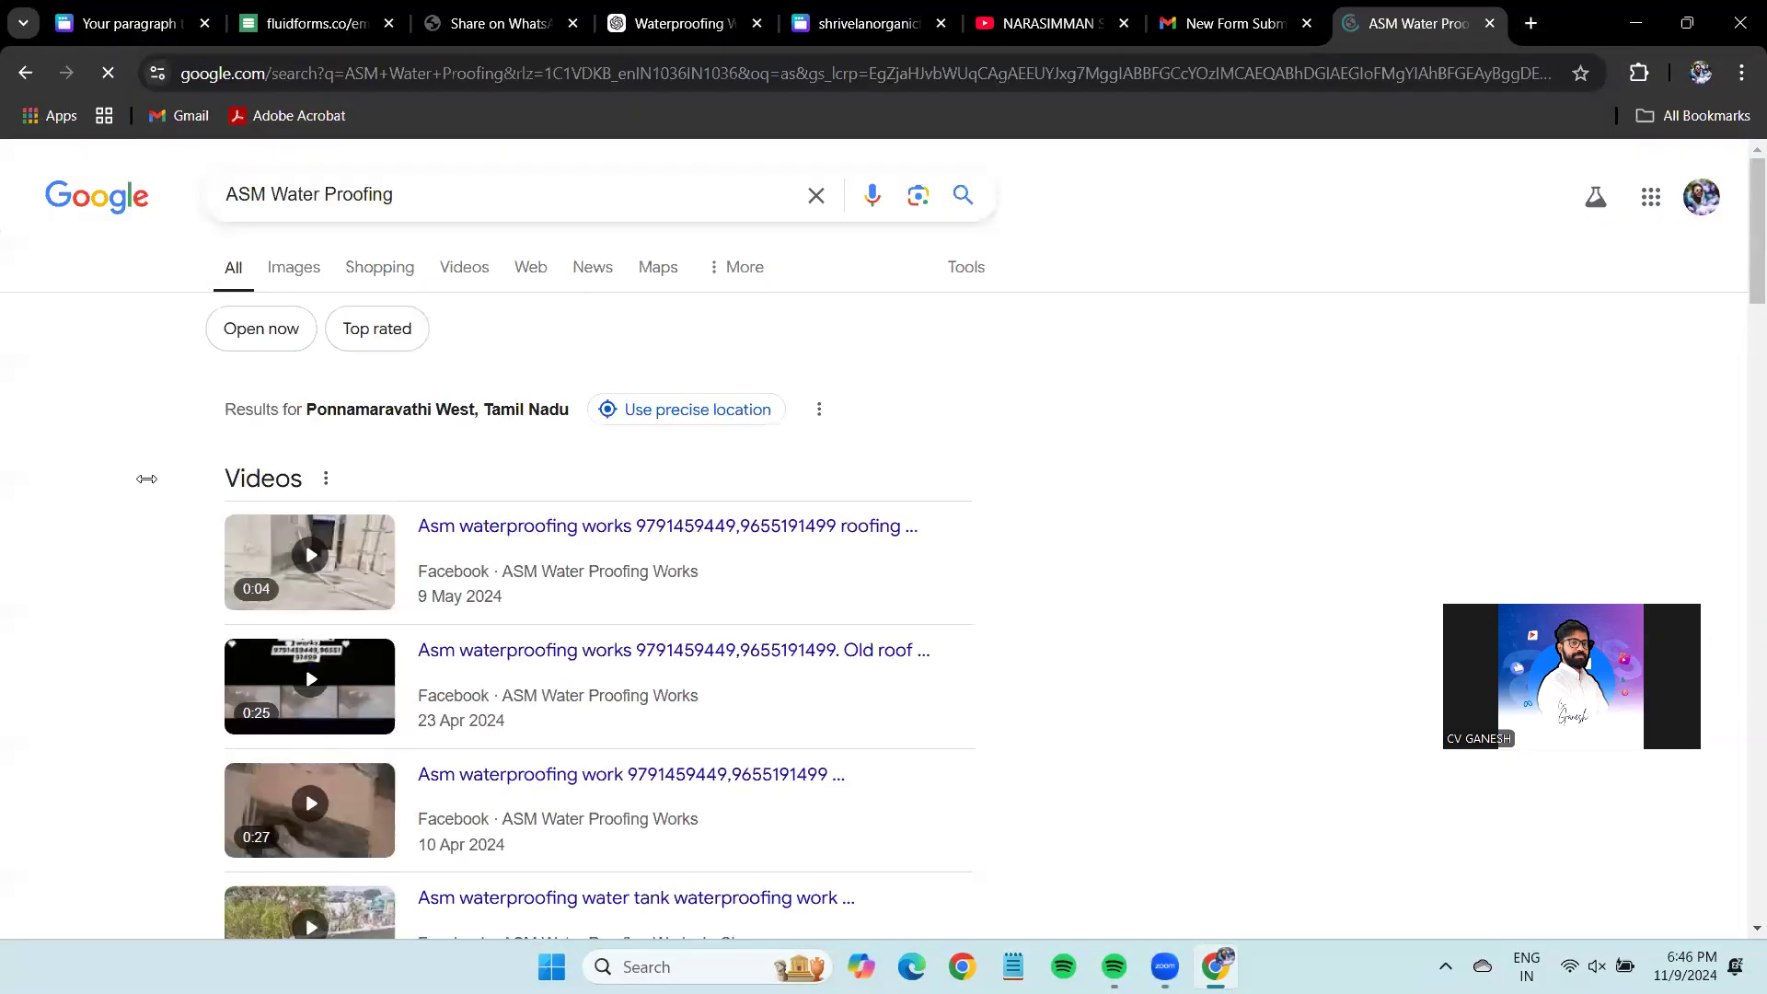
{"action": "scroll", "coordinate": [147, 479], "scroll_direction": "down", "scroll_amount": 10}
{"action": "scroll", "coordinate": [142, 497], "scroll_direction": "down", "scroll_amount": 5}
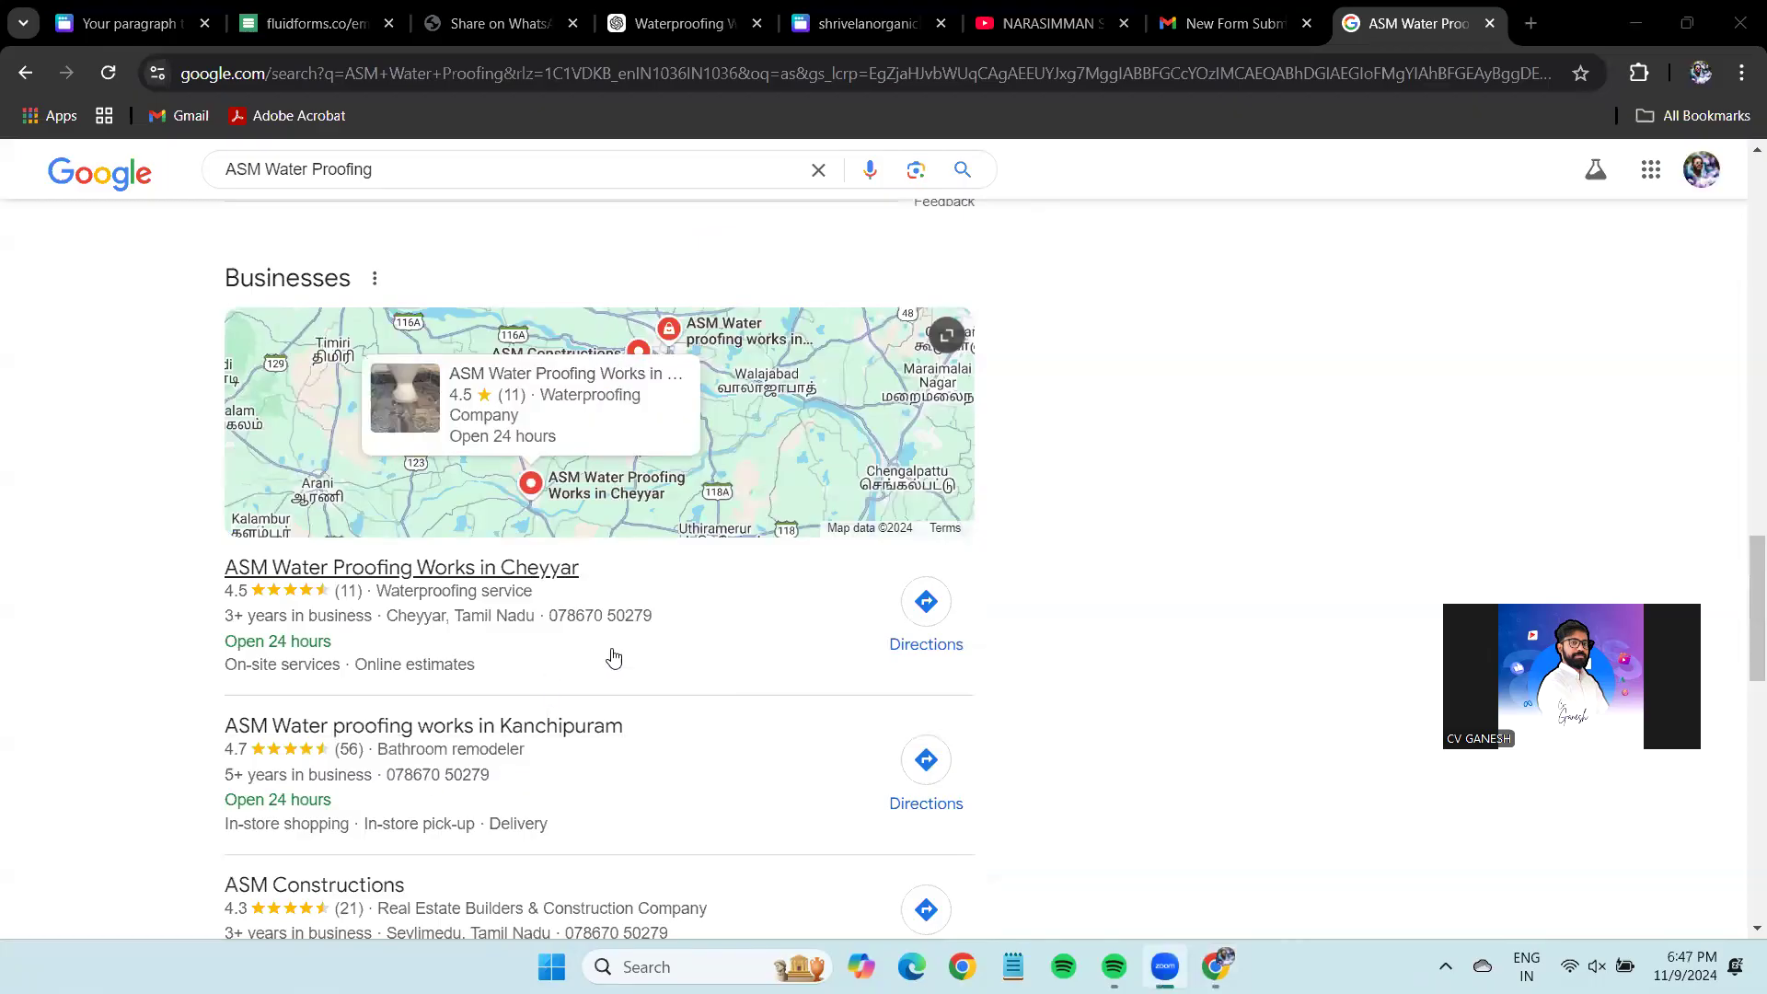
{"action": "left_click", "coordinate": [182, 9]}
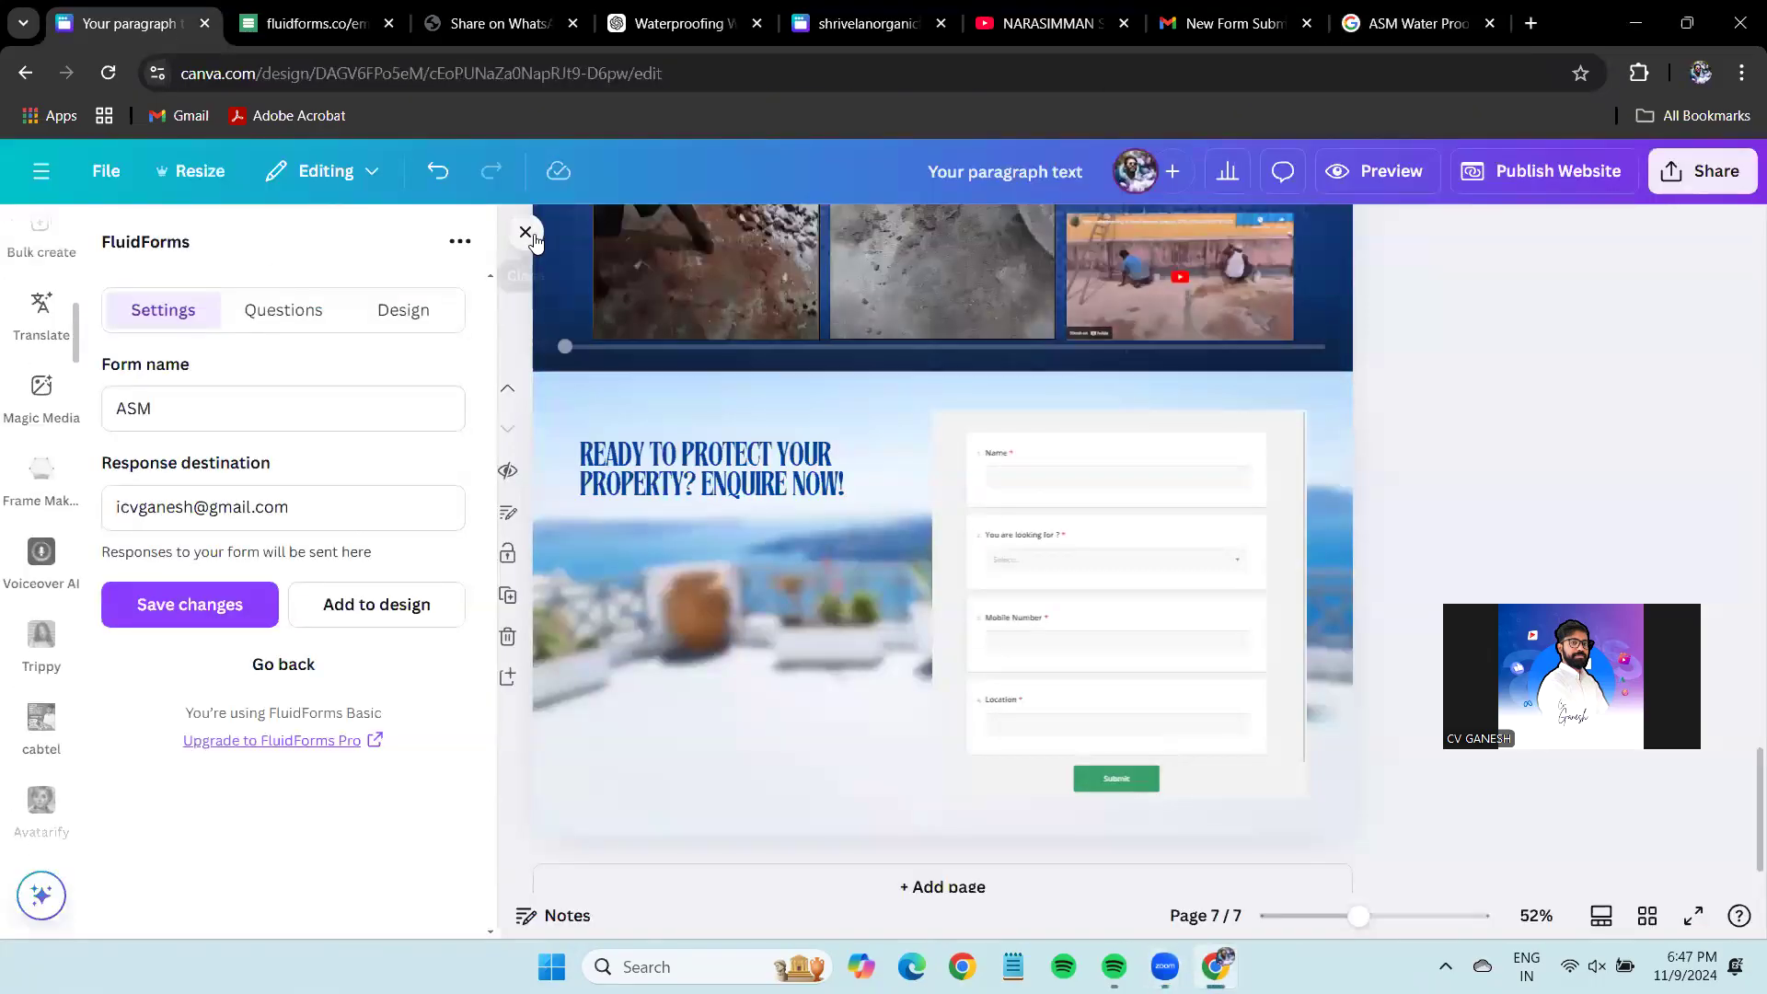
Find and open the Google Maps app in Canva's Apps by searching 'google maps'.
{"action": "left_click", "coordinate": [525, 231]}
{"action": "scroll", "coordinate": [39, 580], "scroll_direction": "up", "scroll_amount": 5}
{"action": "left_click", "coordinate": [41, 561]}
{"action": "left_click", "coordinate": [58, 460]}
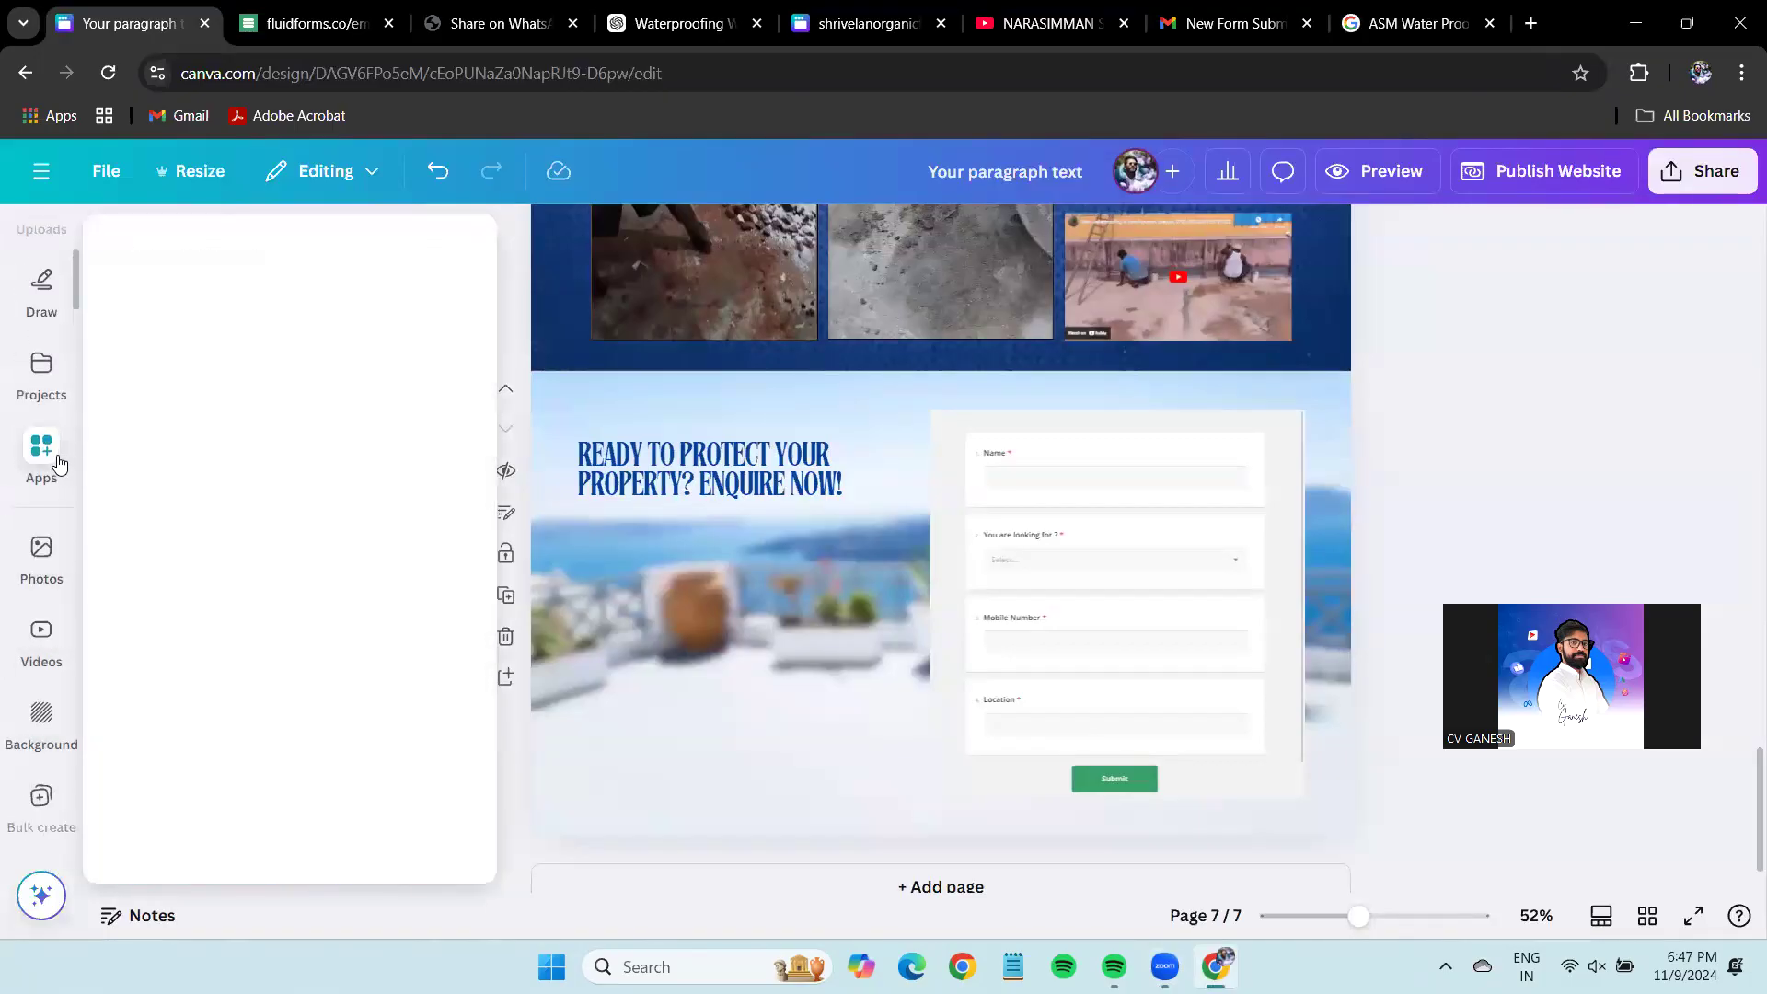
{"action": "left_click", "coordinate": [223, 245]}
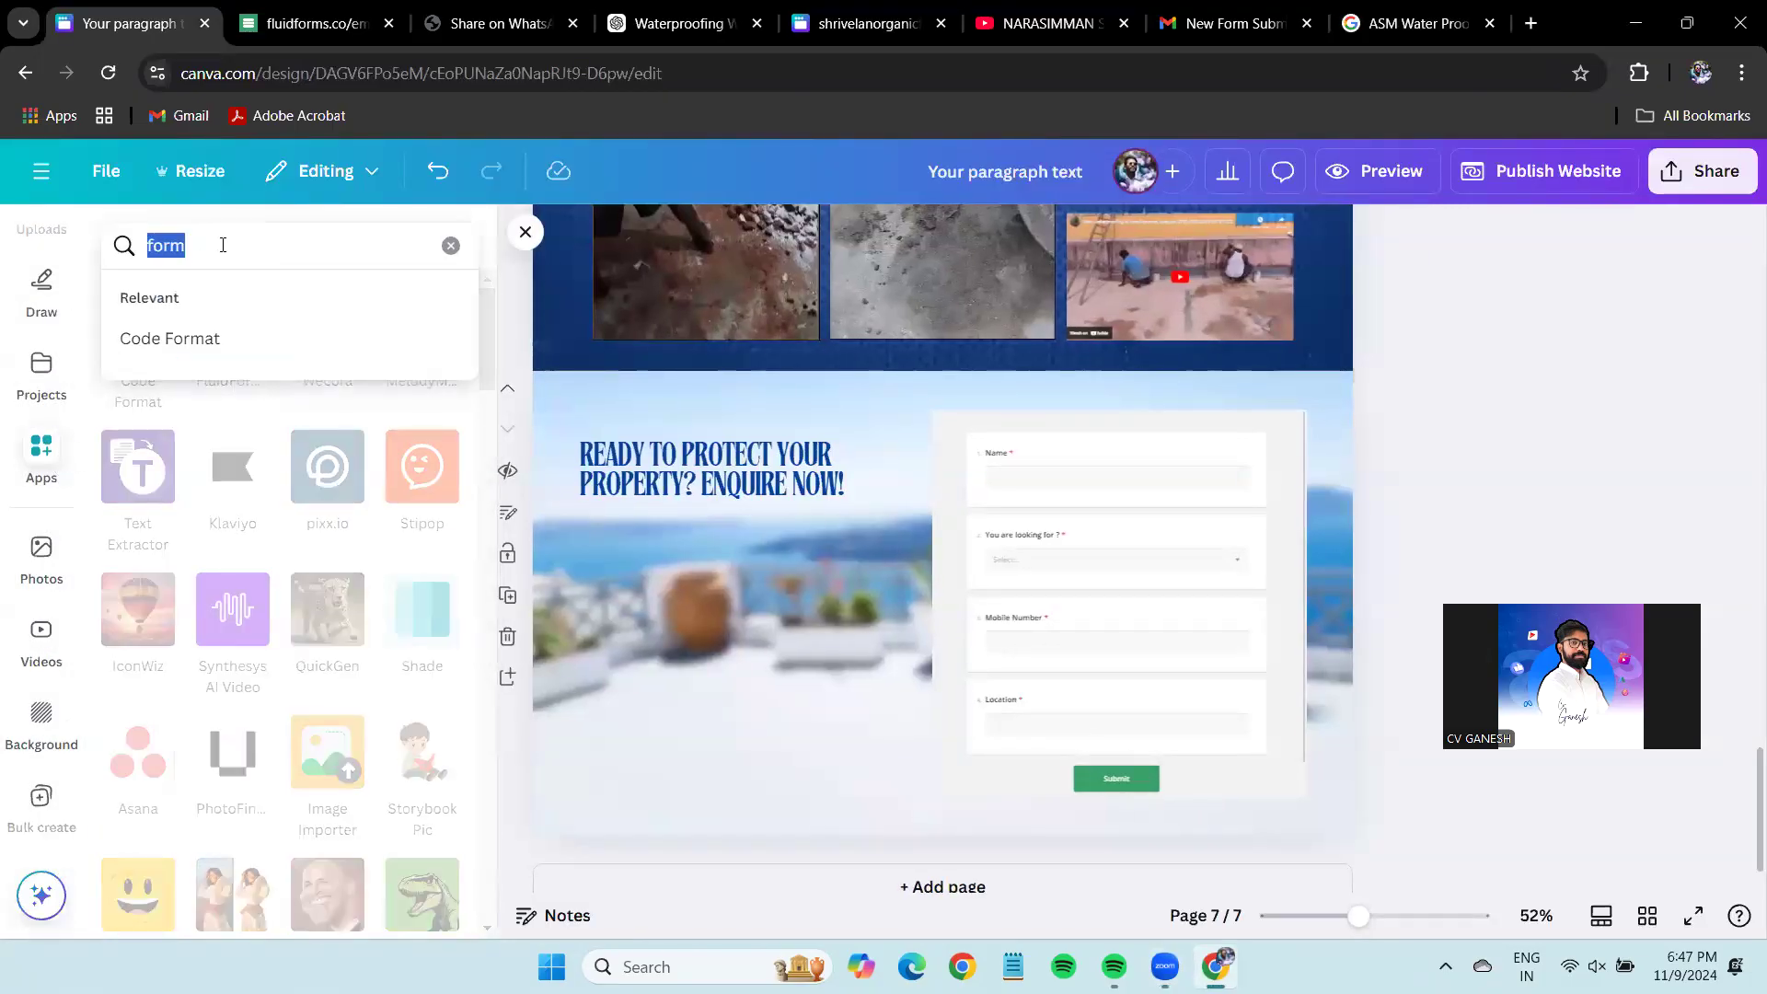
{"action": "type", "text": "gg"}
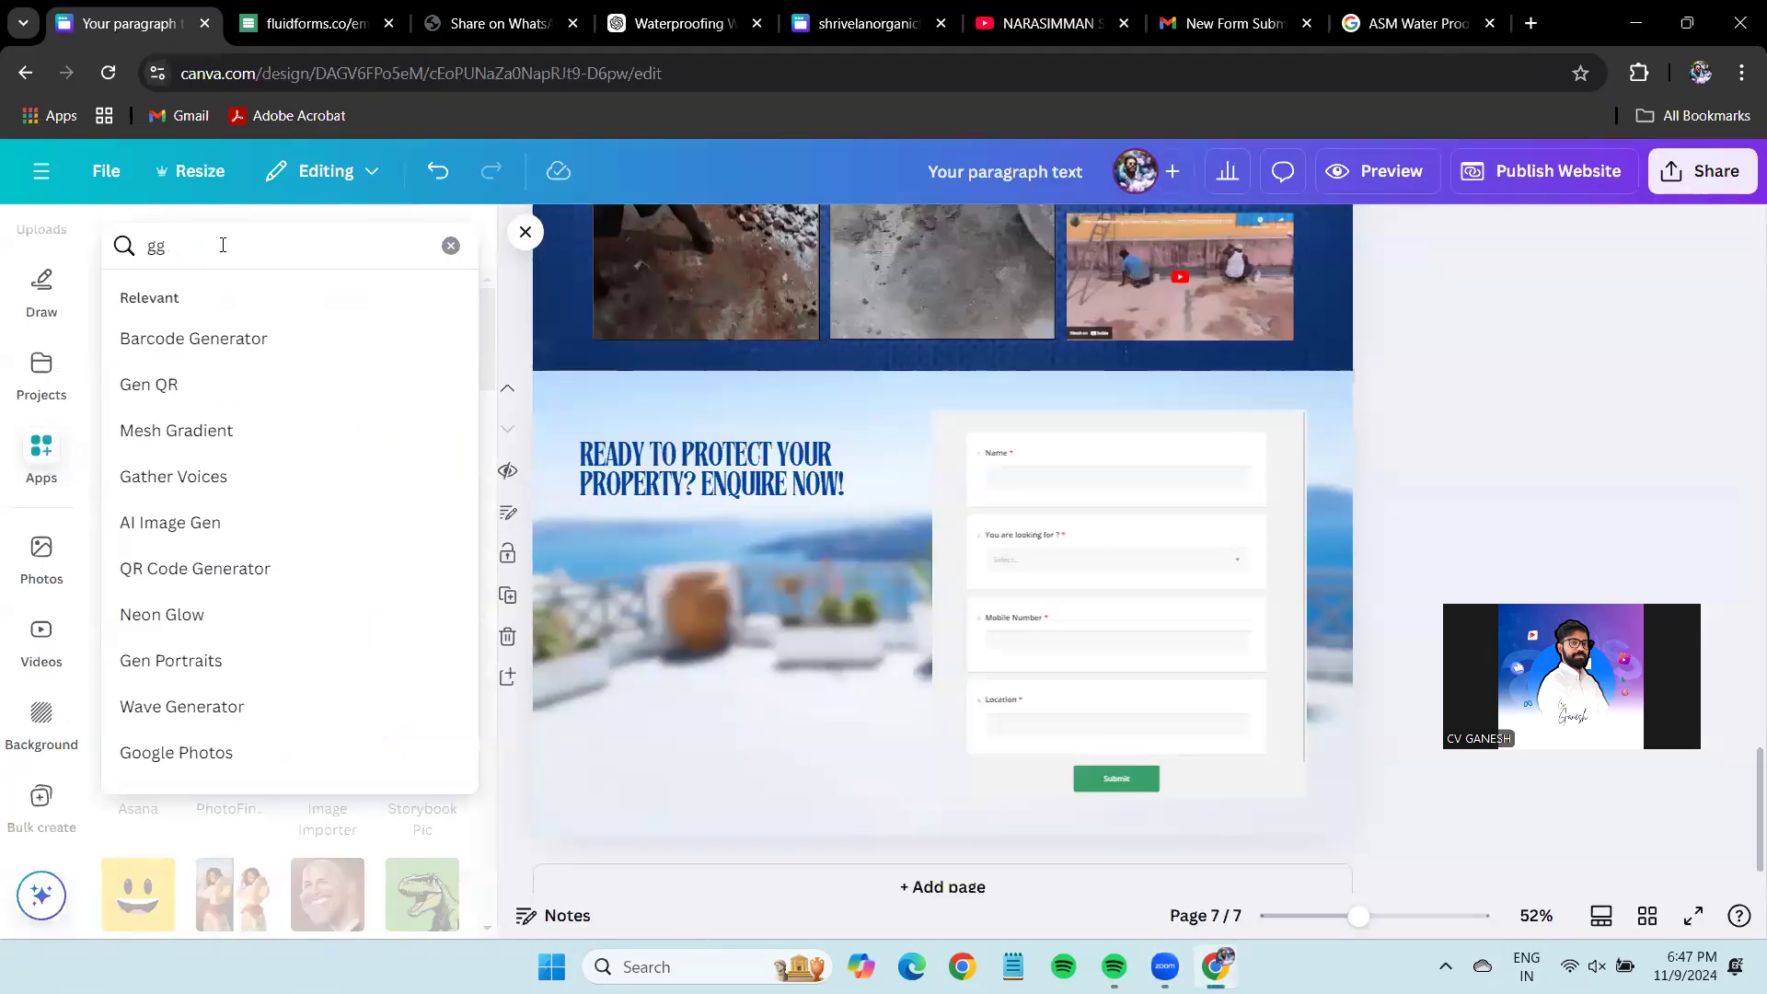
{"action": "key", "text": "BackSpace"}
{"action": "type", "text": "oogle maps"}
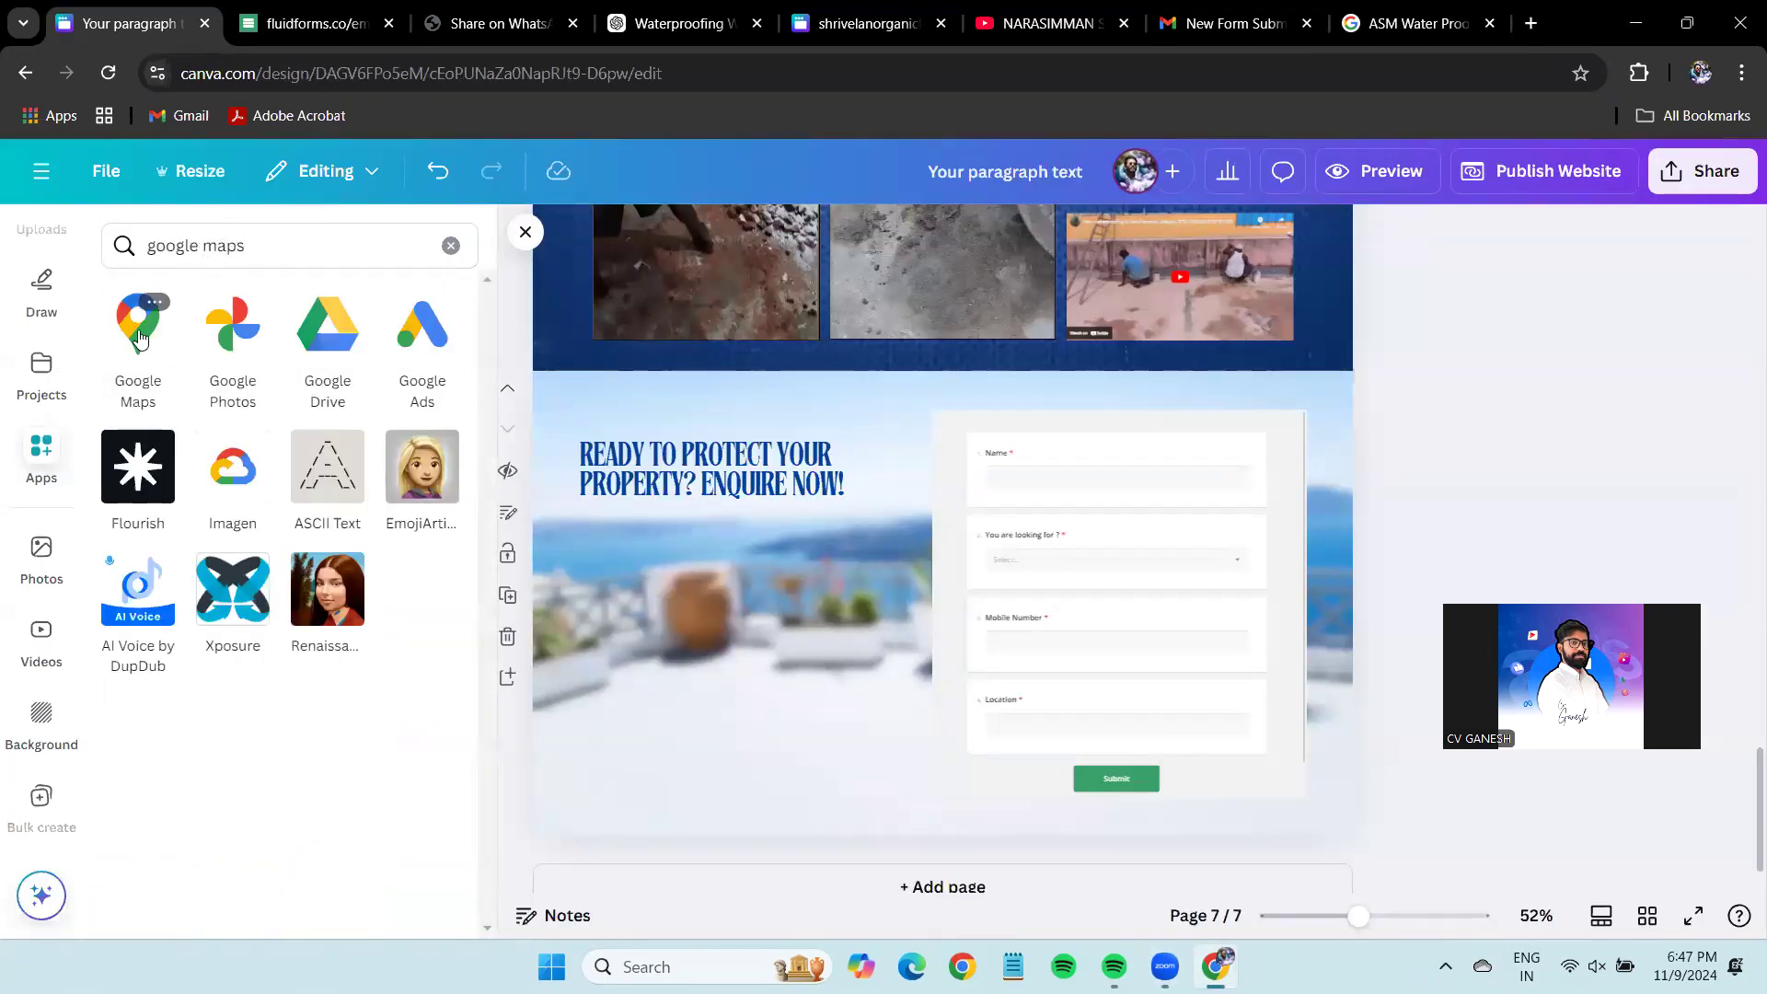
{"action": "left_click", "coordinate": [136, 341]}
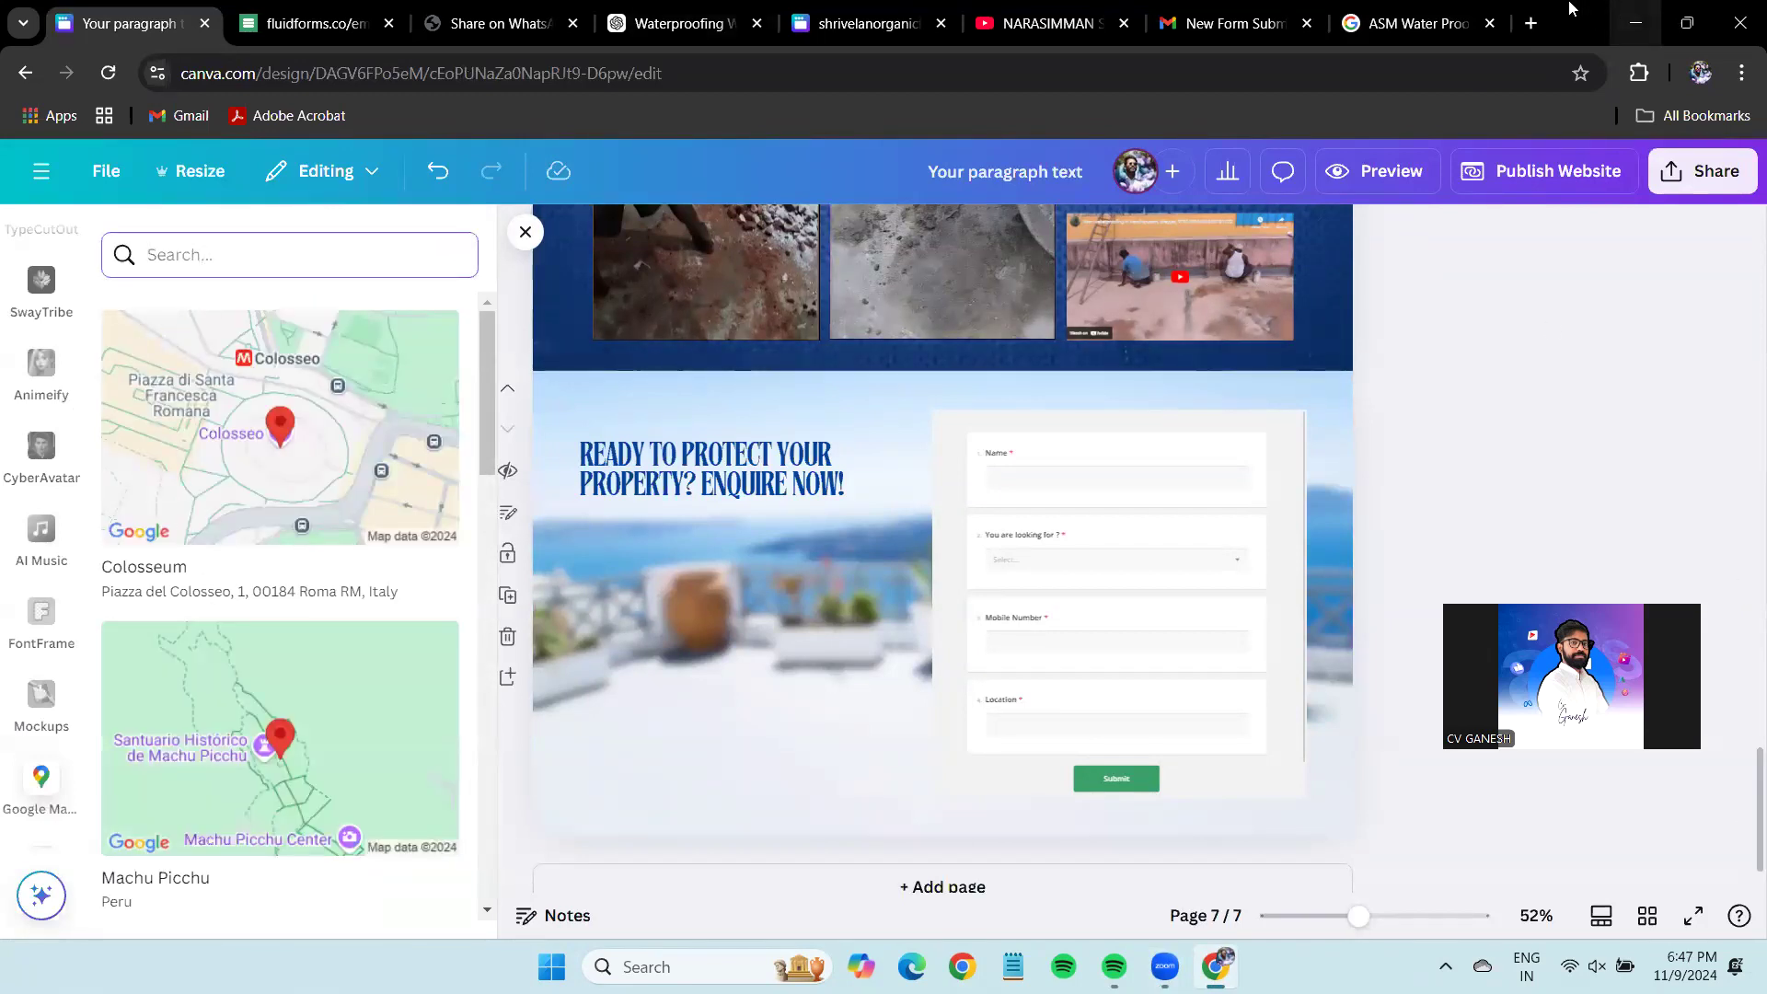
Copy the business name from Google and search 'ASM Water Proofing' in the Maps app.
{"action": "left_click", "coordinate": [1408, 24]}
{"action": "left_click", "coordinate": [446, 165]}
{"action": "key", "text": "ctrl+c"}
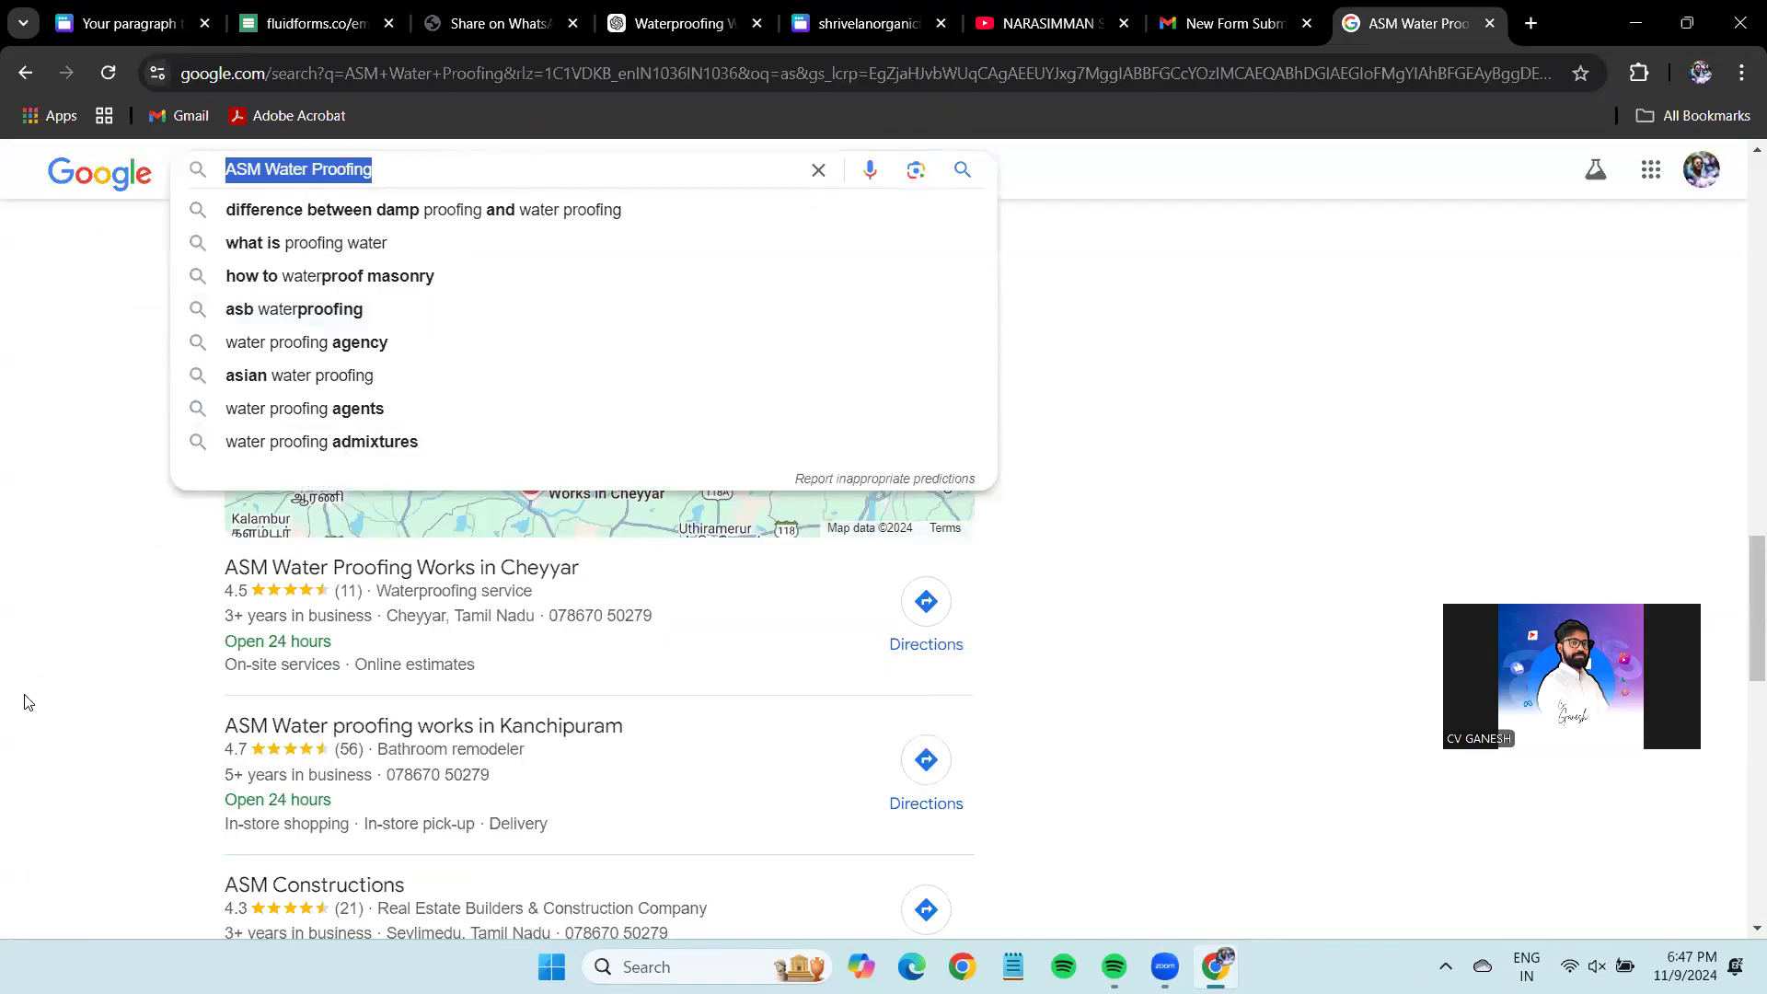
{"action": "left_click", "coordinate": [24, 699]}
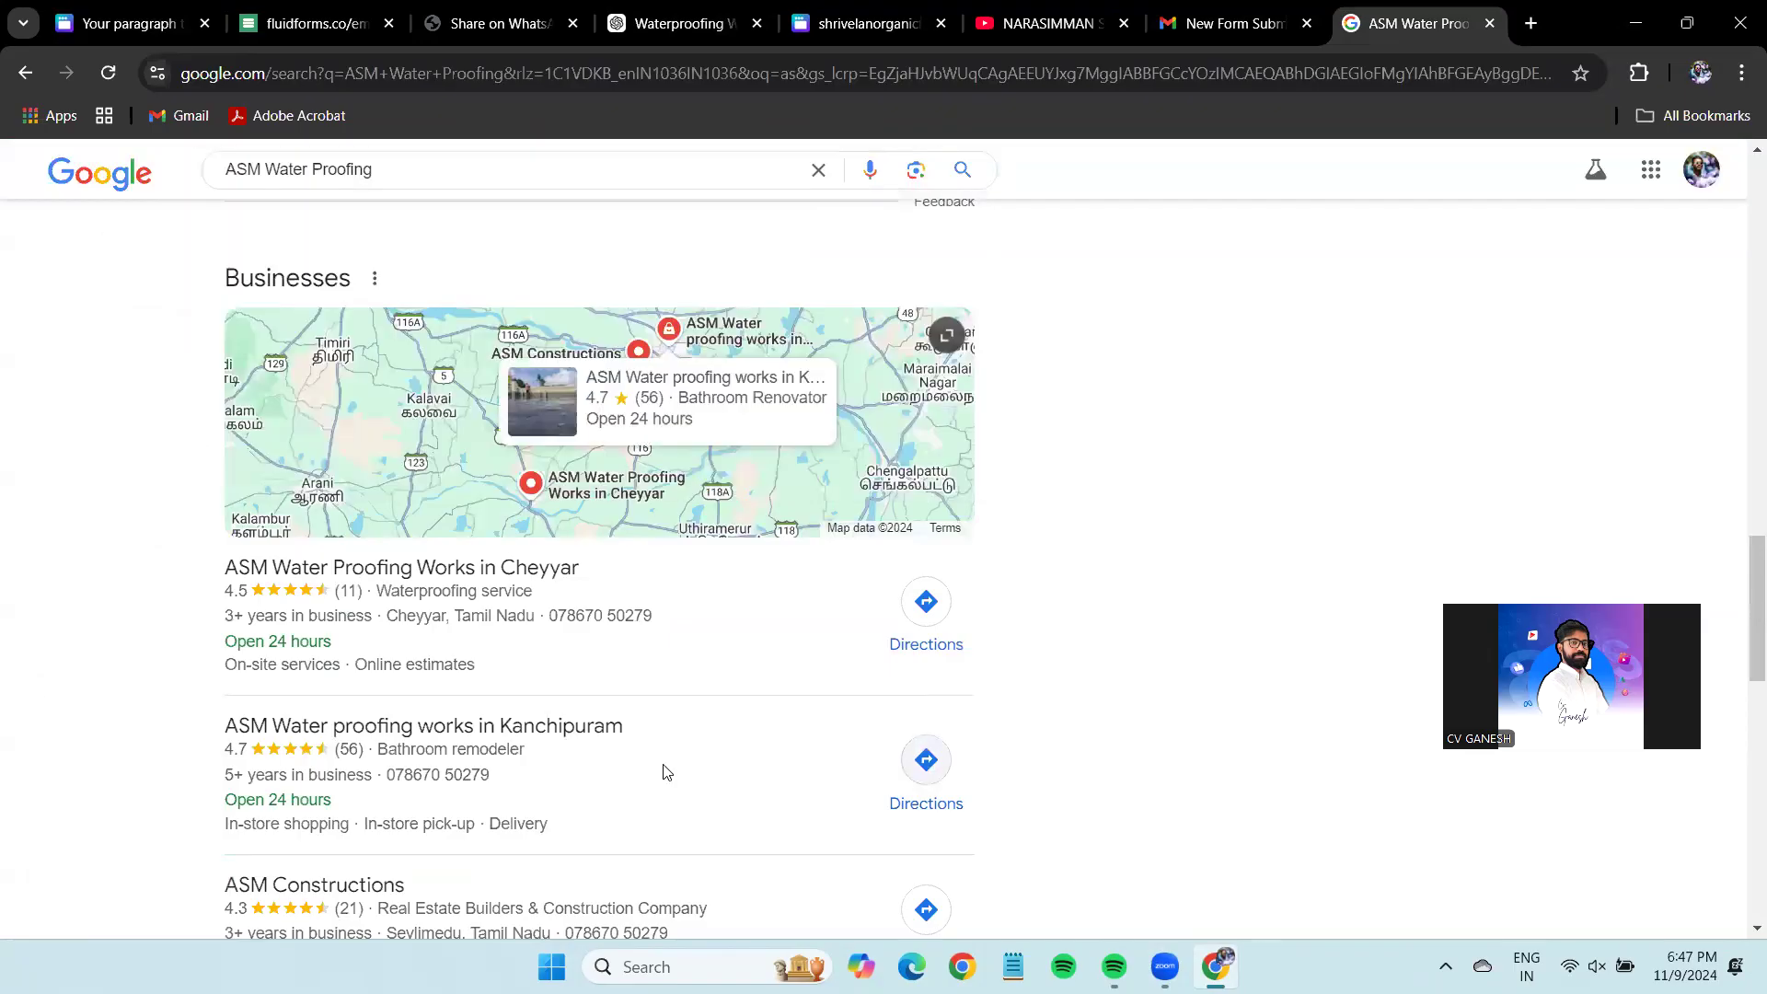
{"action": "left_click", "coordinate": [129, 23]}
{"action": "left_click", "coordinate": [274, 254]}
{"action": "key", "text": "ctrl+v"}
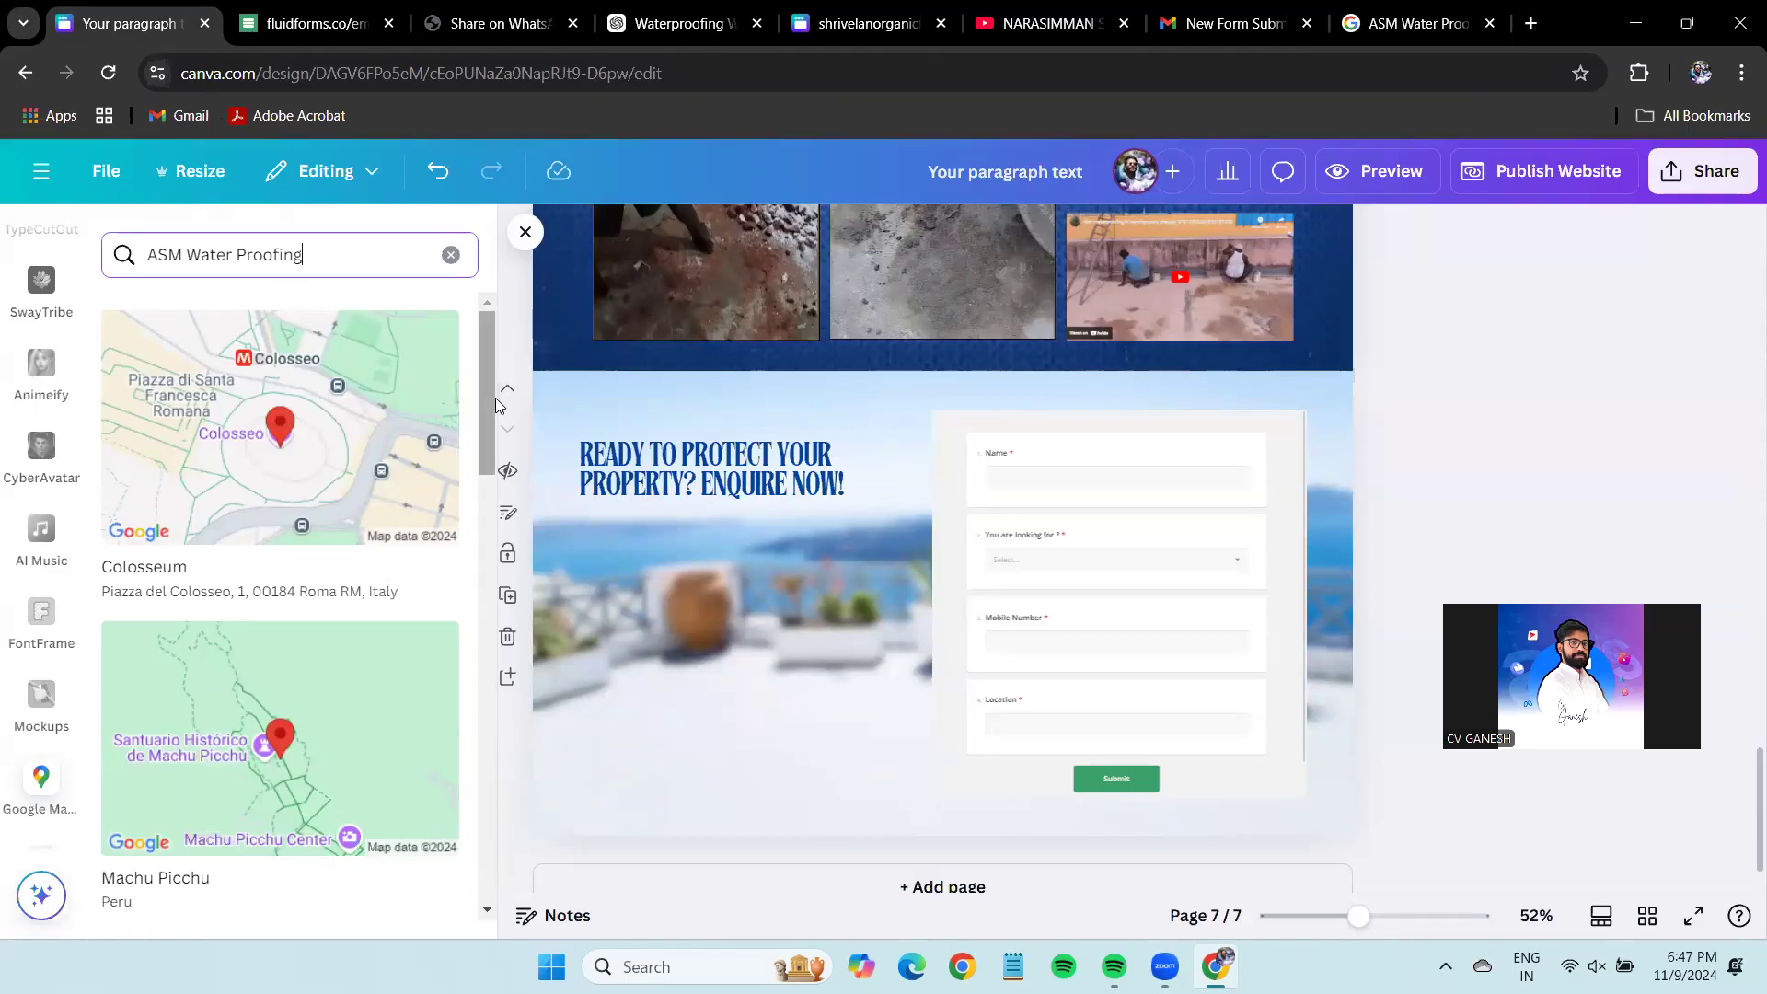
{"action": "key", "text": "Return"}
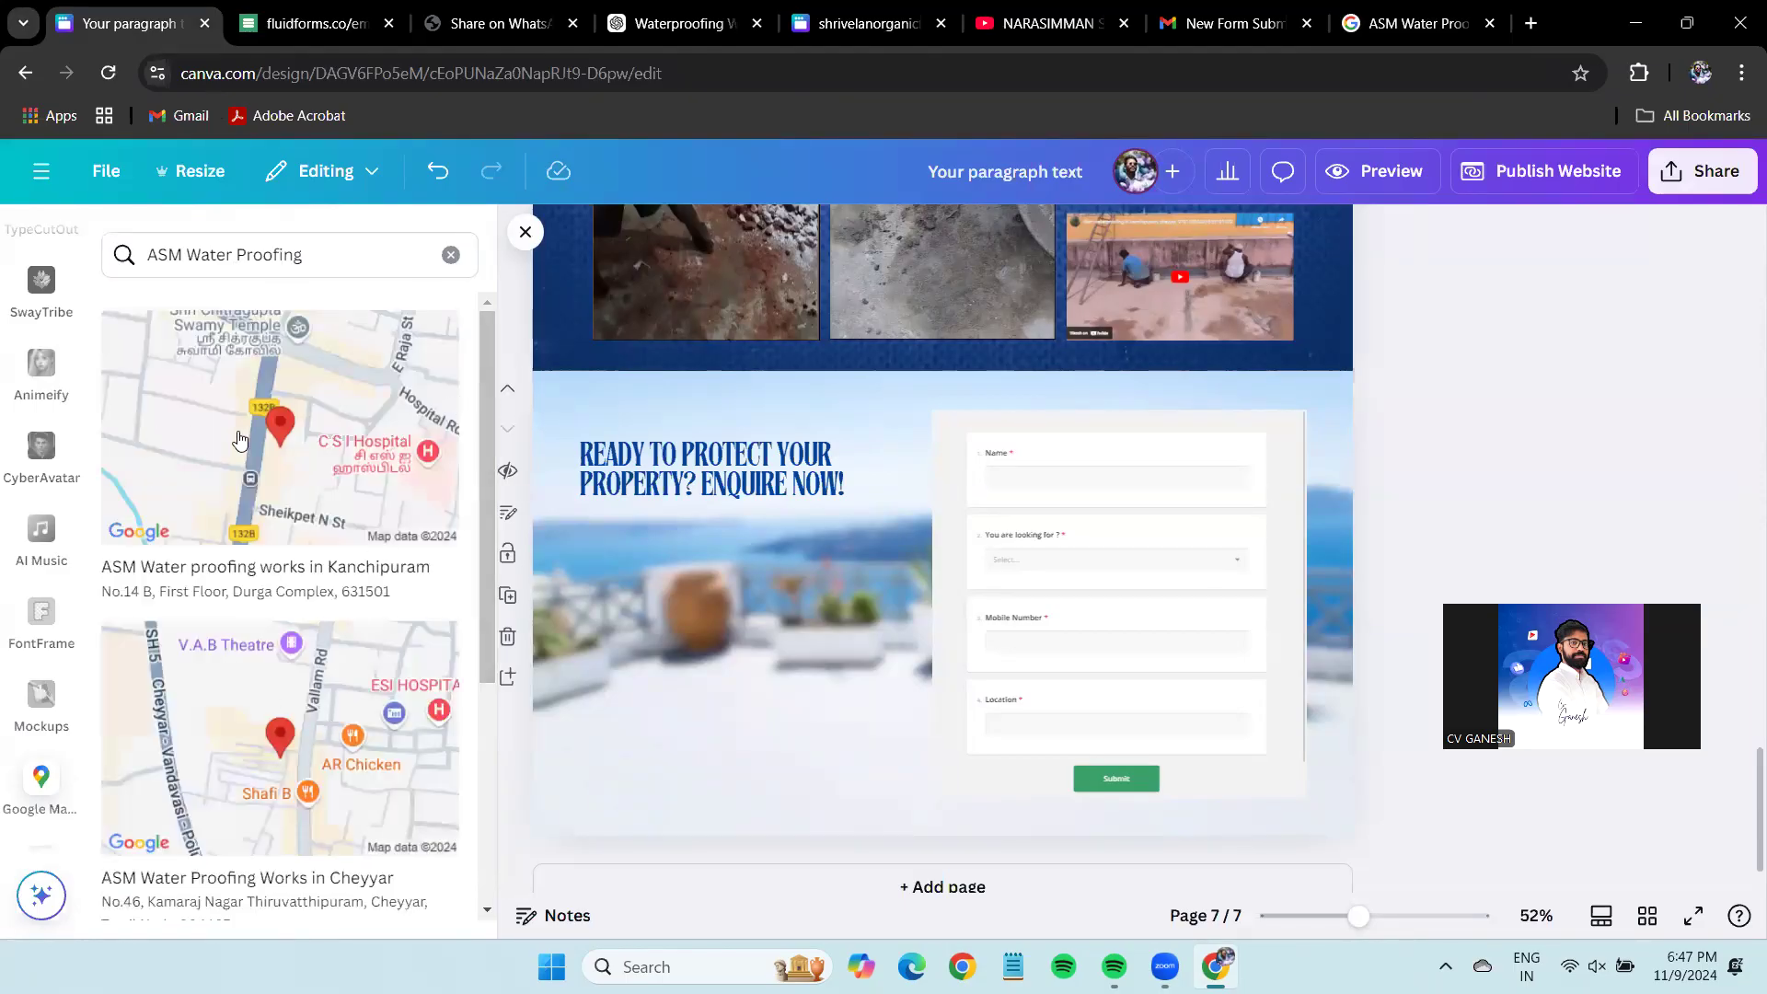
Place the Kanchipuram ASM Water proofing works map just below the enquiry heading.
{"action": "scroll", "coordinate": [305, 454], "scroll_direction": "down", "scroll_amount": 5}
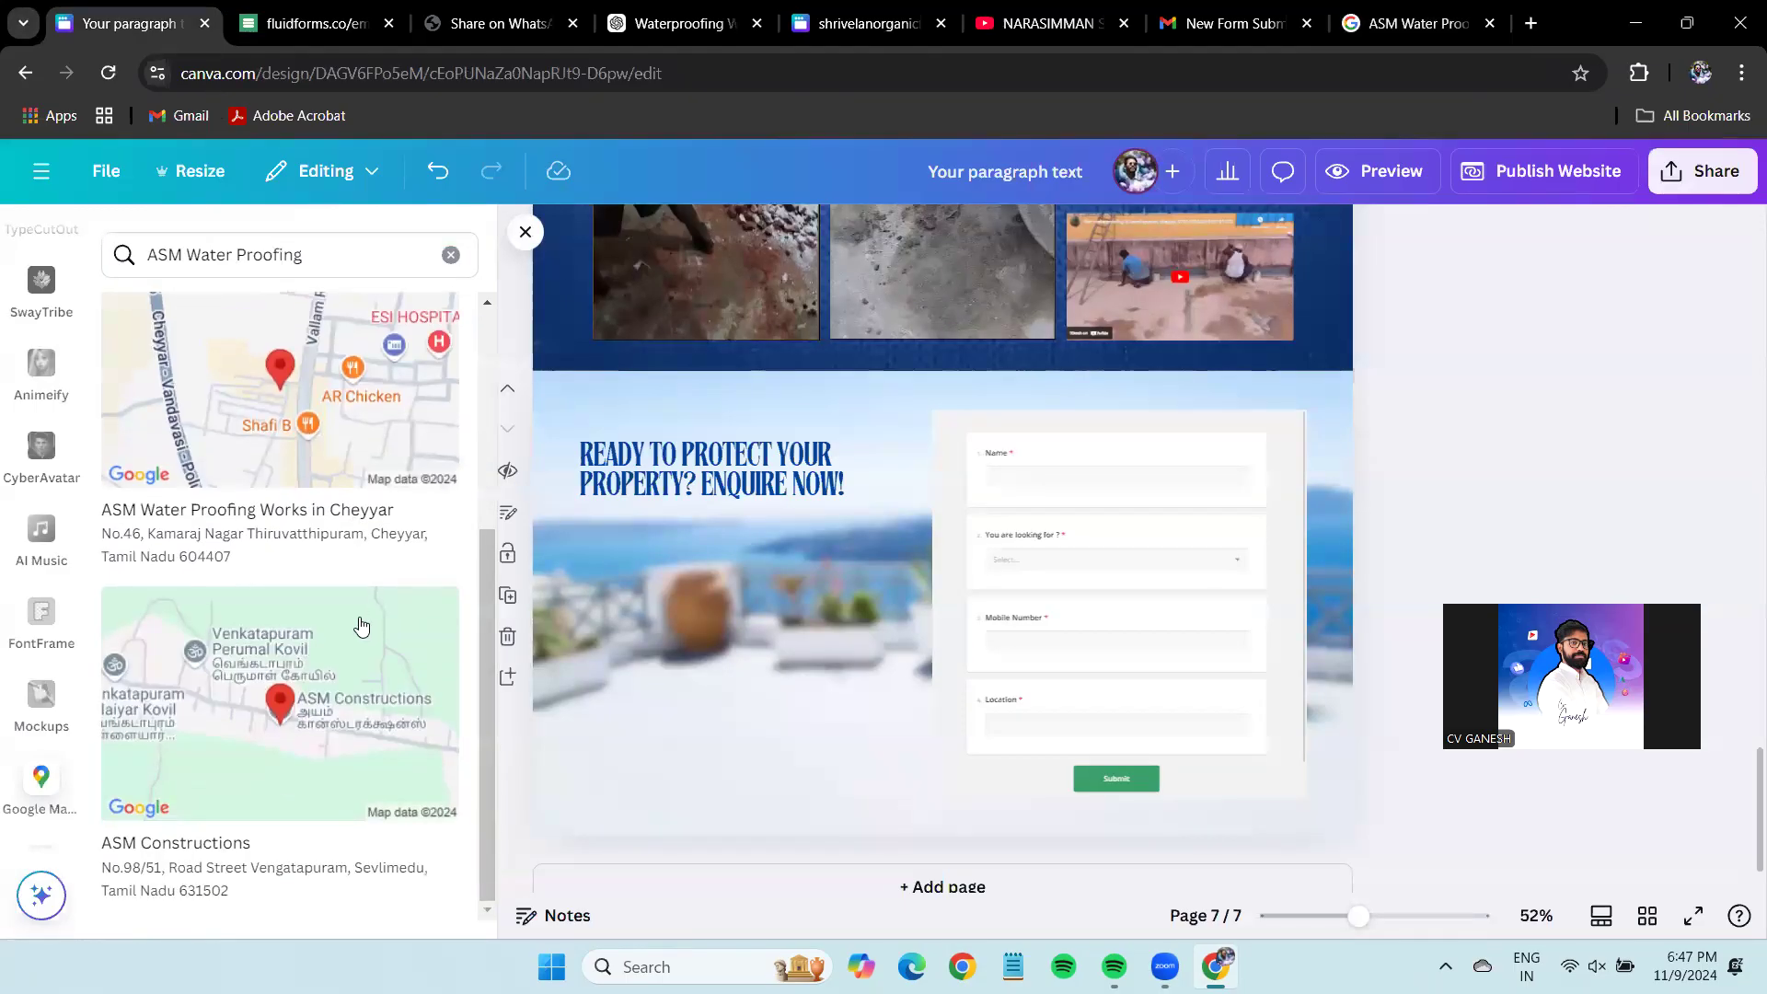
{"action": "scroll", "coordinate": [364, 624], "scroll_direction": "up", "scroll_amount": 3}
{"action": "scroll", "coordinate": [364, 624], "scroll_direction": "up", "scroll_amount": 2}
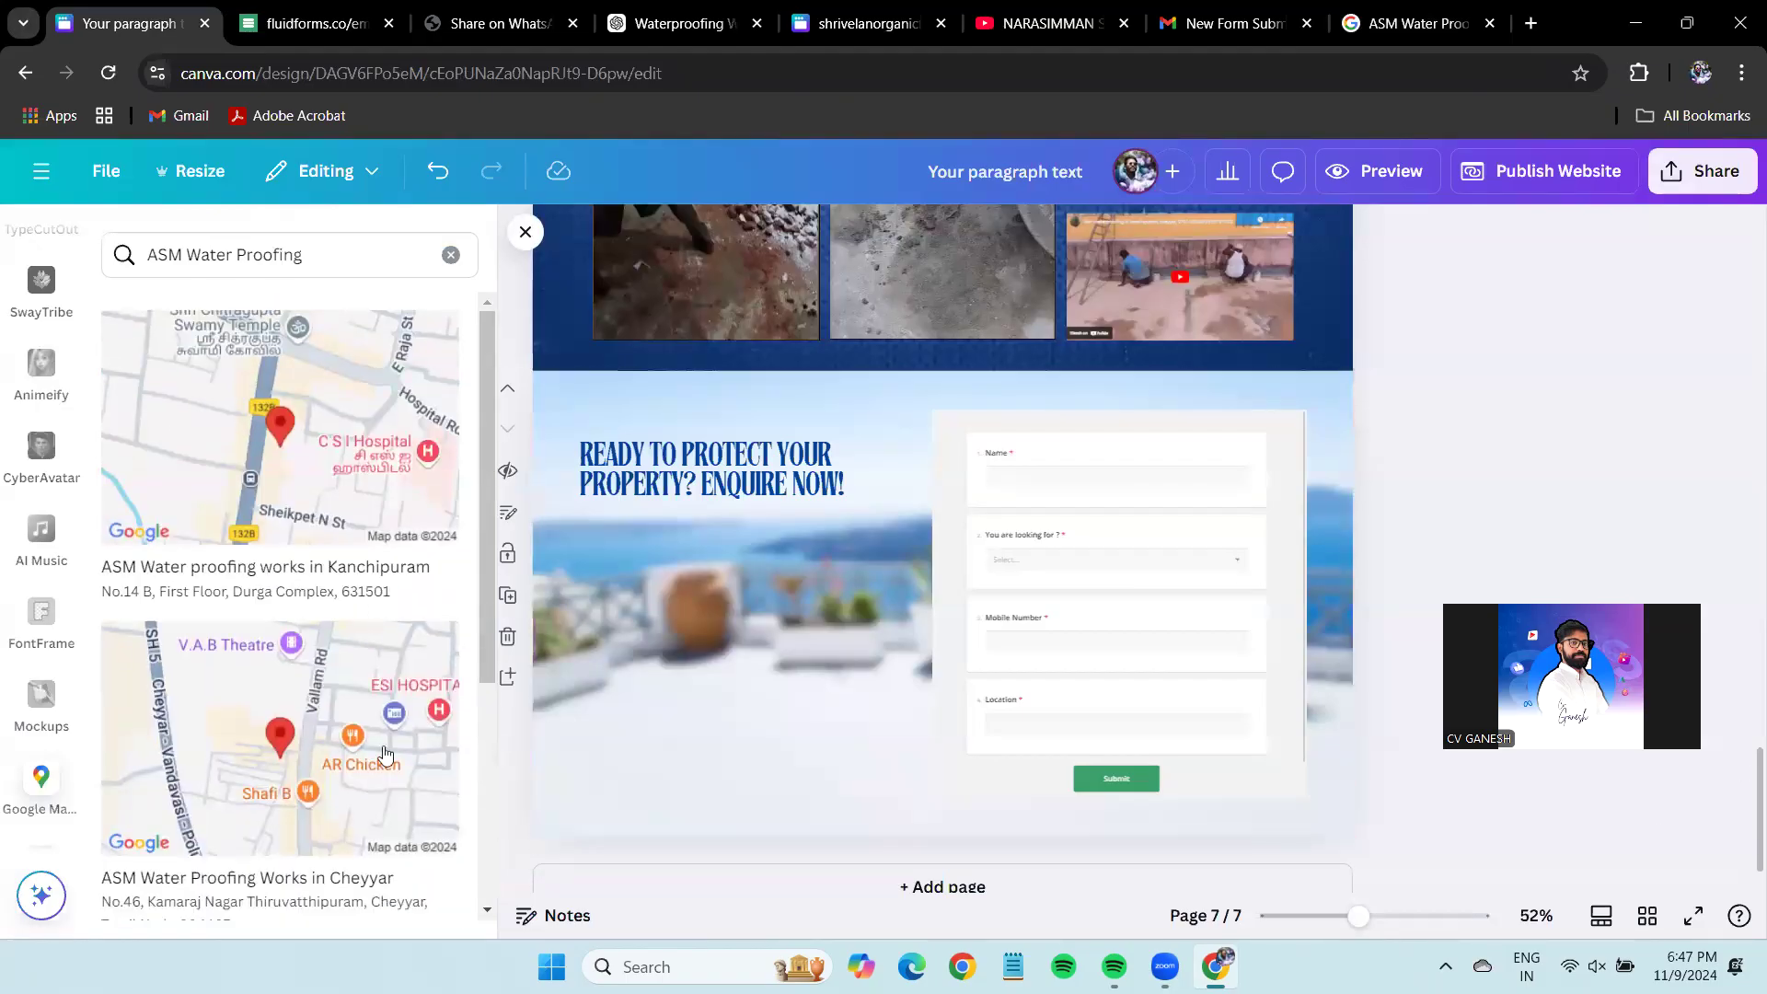
{"action": "scroll", "coordinate": [385, 754], "scroll_direction": "down", "scroll_amount": 1}
{"action": "scroll", "coordinate": [385, 755], "scroll_direction": "up", "scroll_amount": 1}
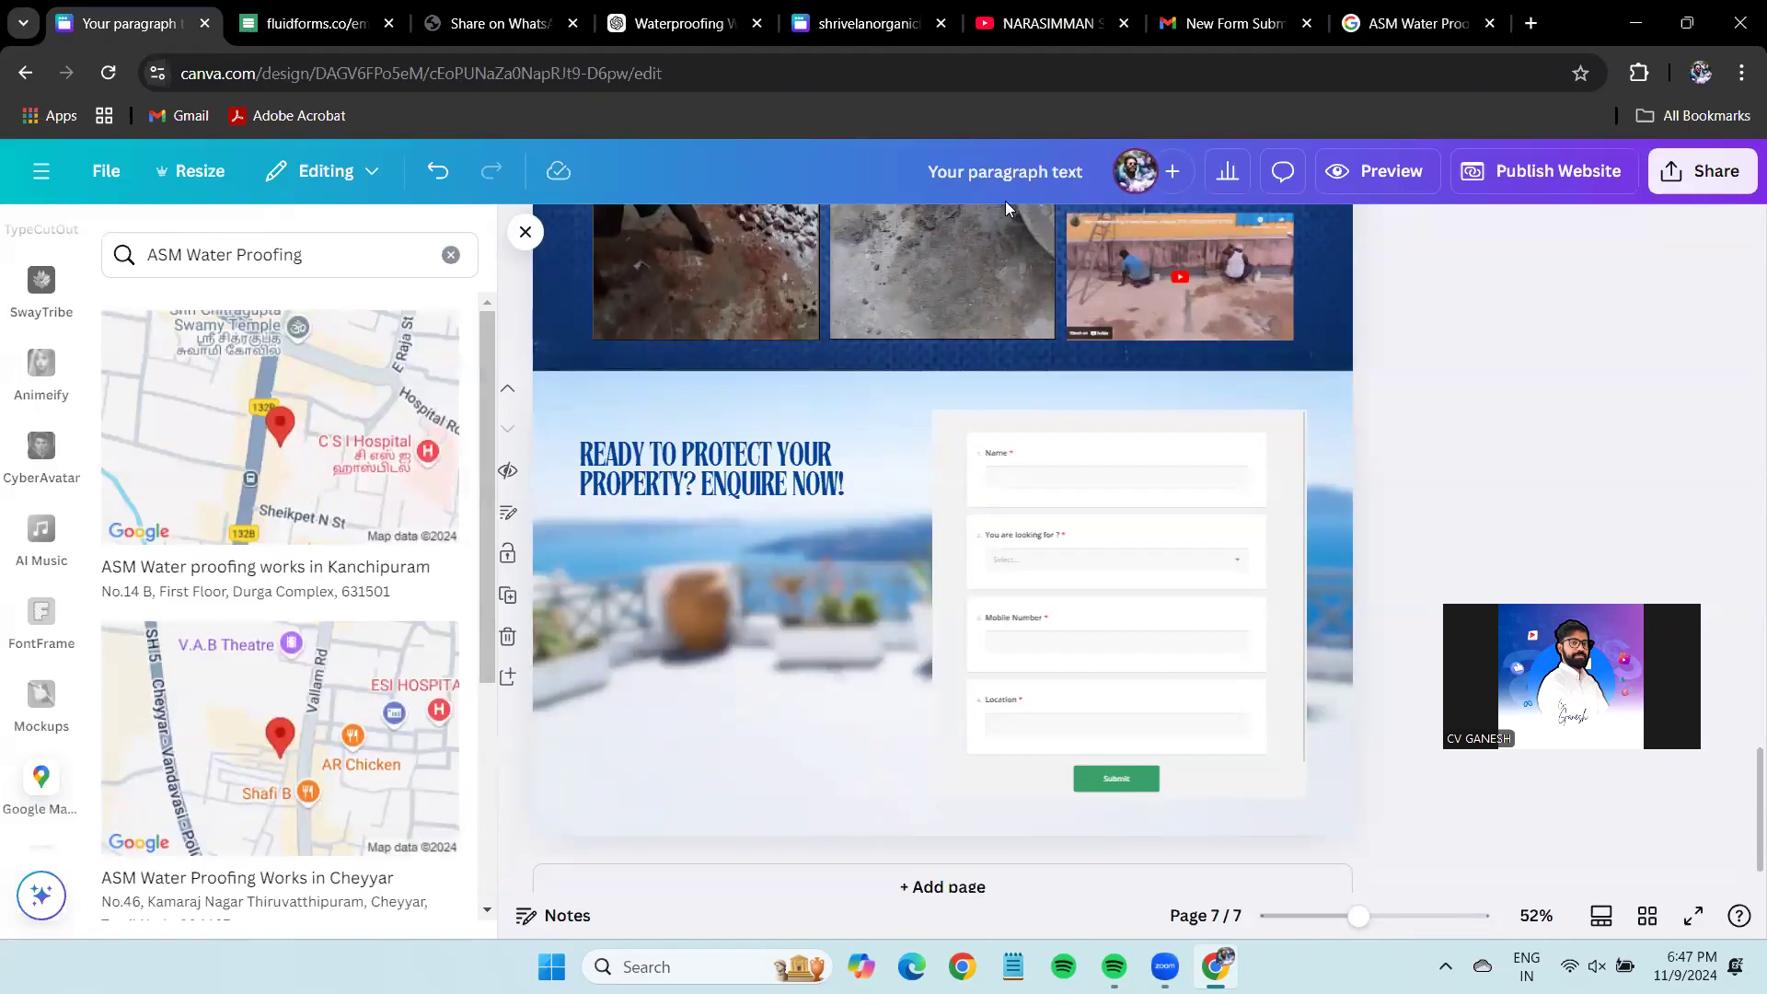
{"action": "left_click_drag", "start_coordinate": [1006, 208], "coordinate": [626, 660]}
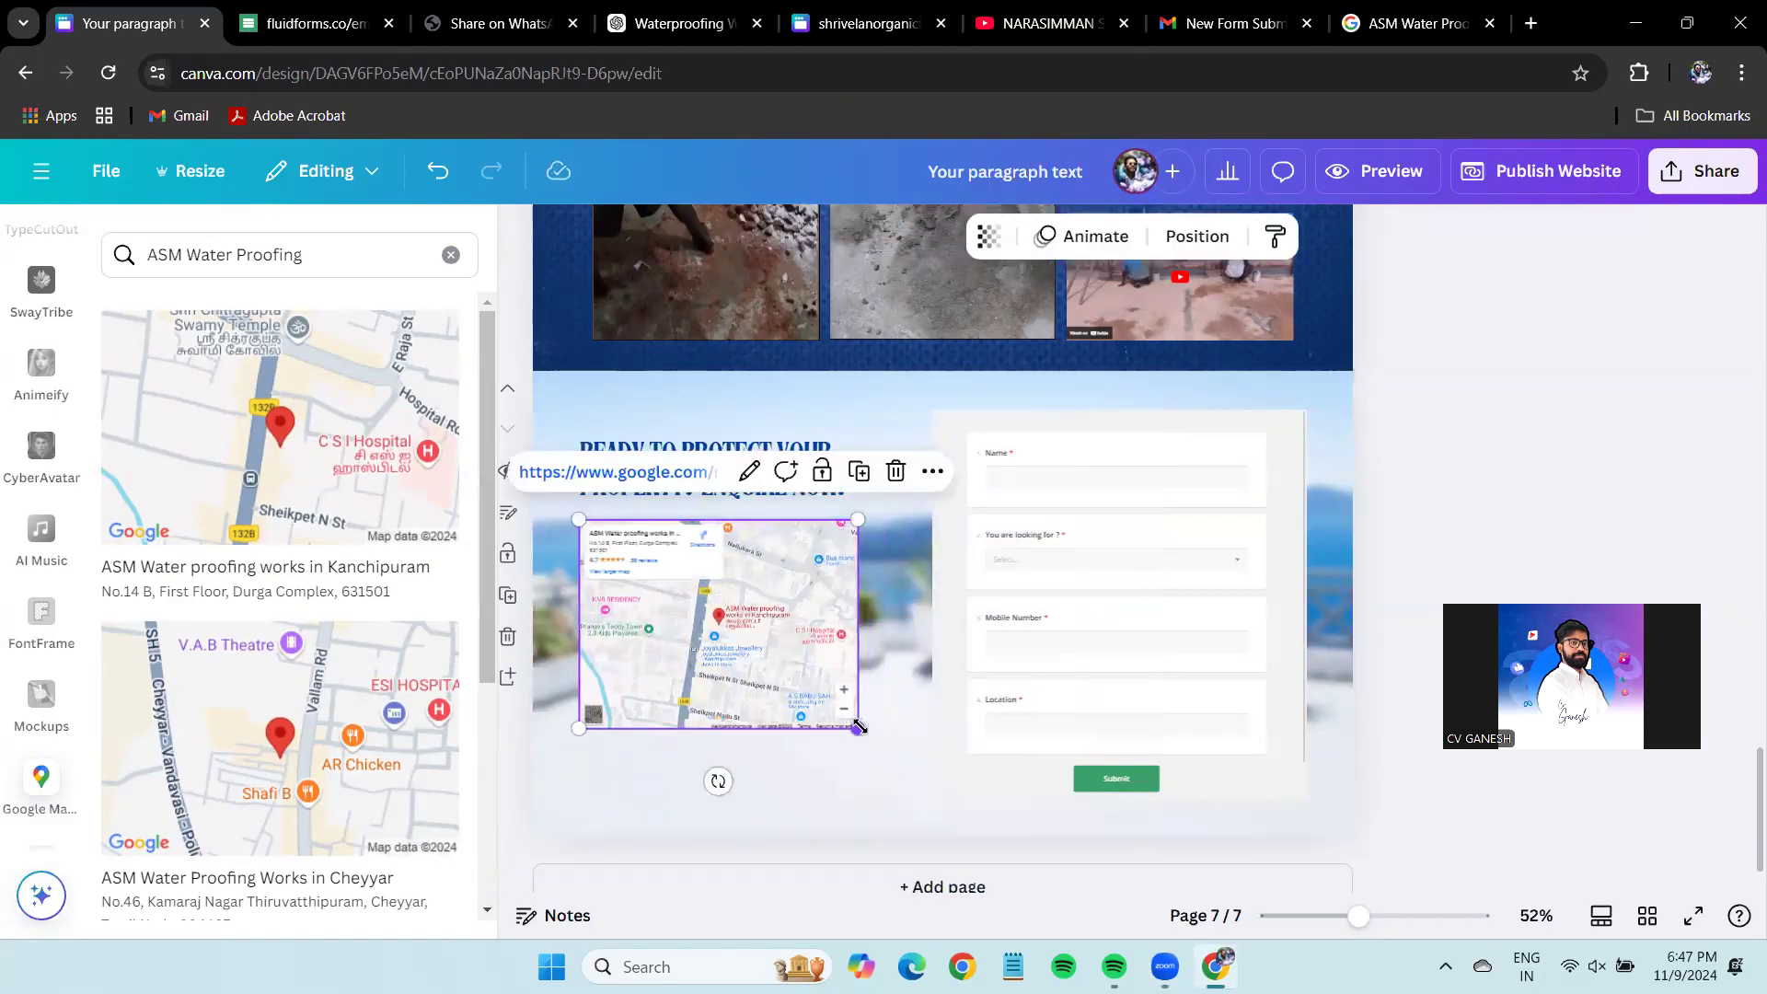
{"action": "left_click_drag", "start_coordinate": [823, 694], "coordinate": [815, 686]}
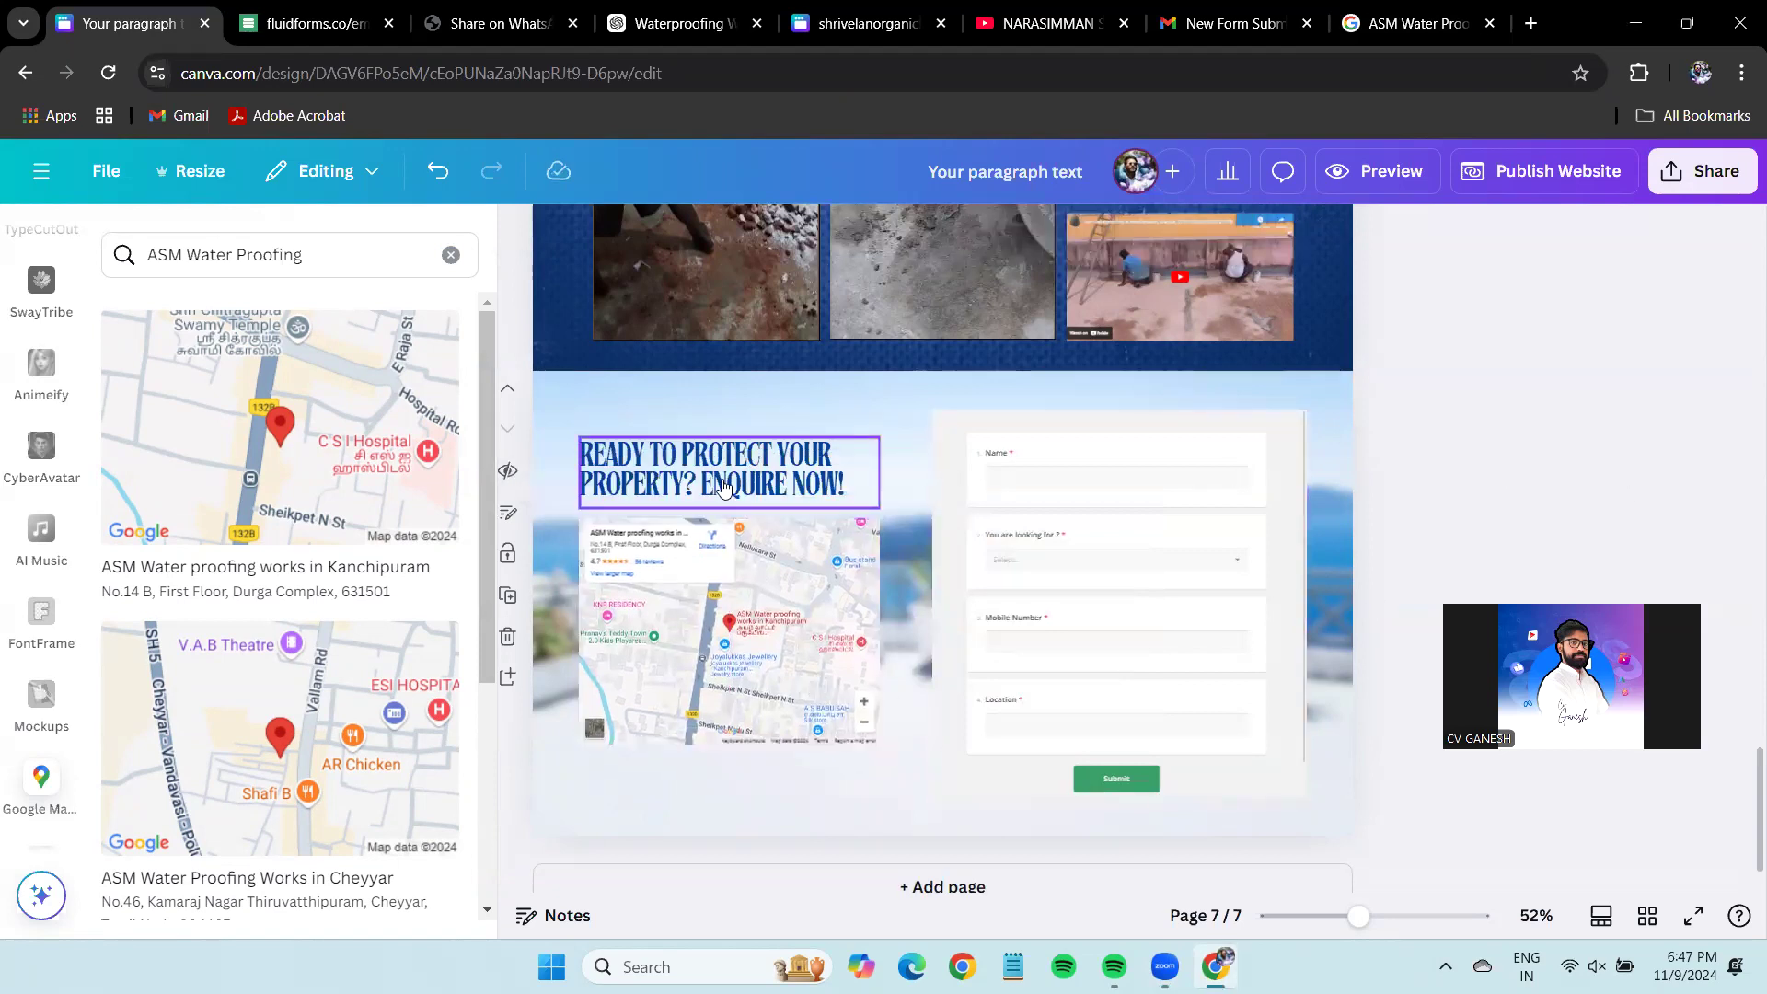
{"action": "left_click", "coordinate": [722, 471]}
{"action": "left_click_drag", "start_coordinate": [749, 607], "coordinate": [748, 595]}
Shrink the enquiry form embed slightly beside the map.
{"action": "left_click", "coordinate": [1116, 801]}
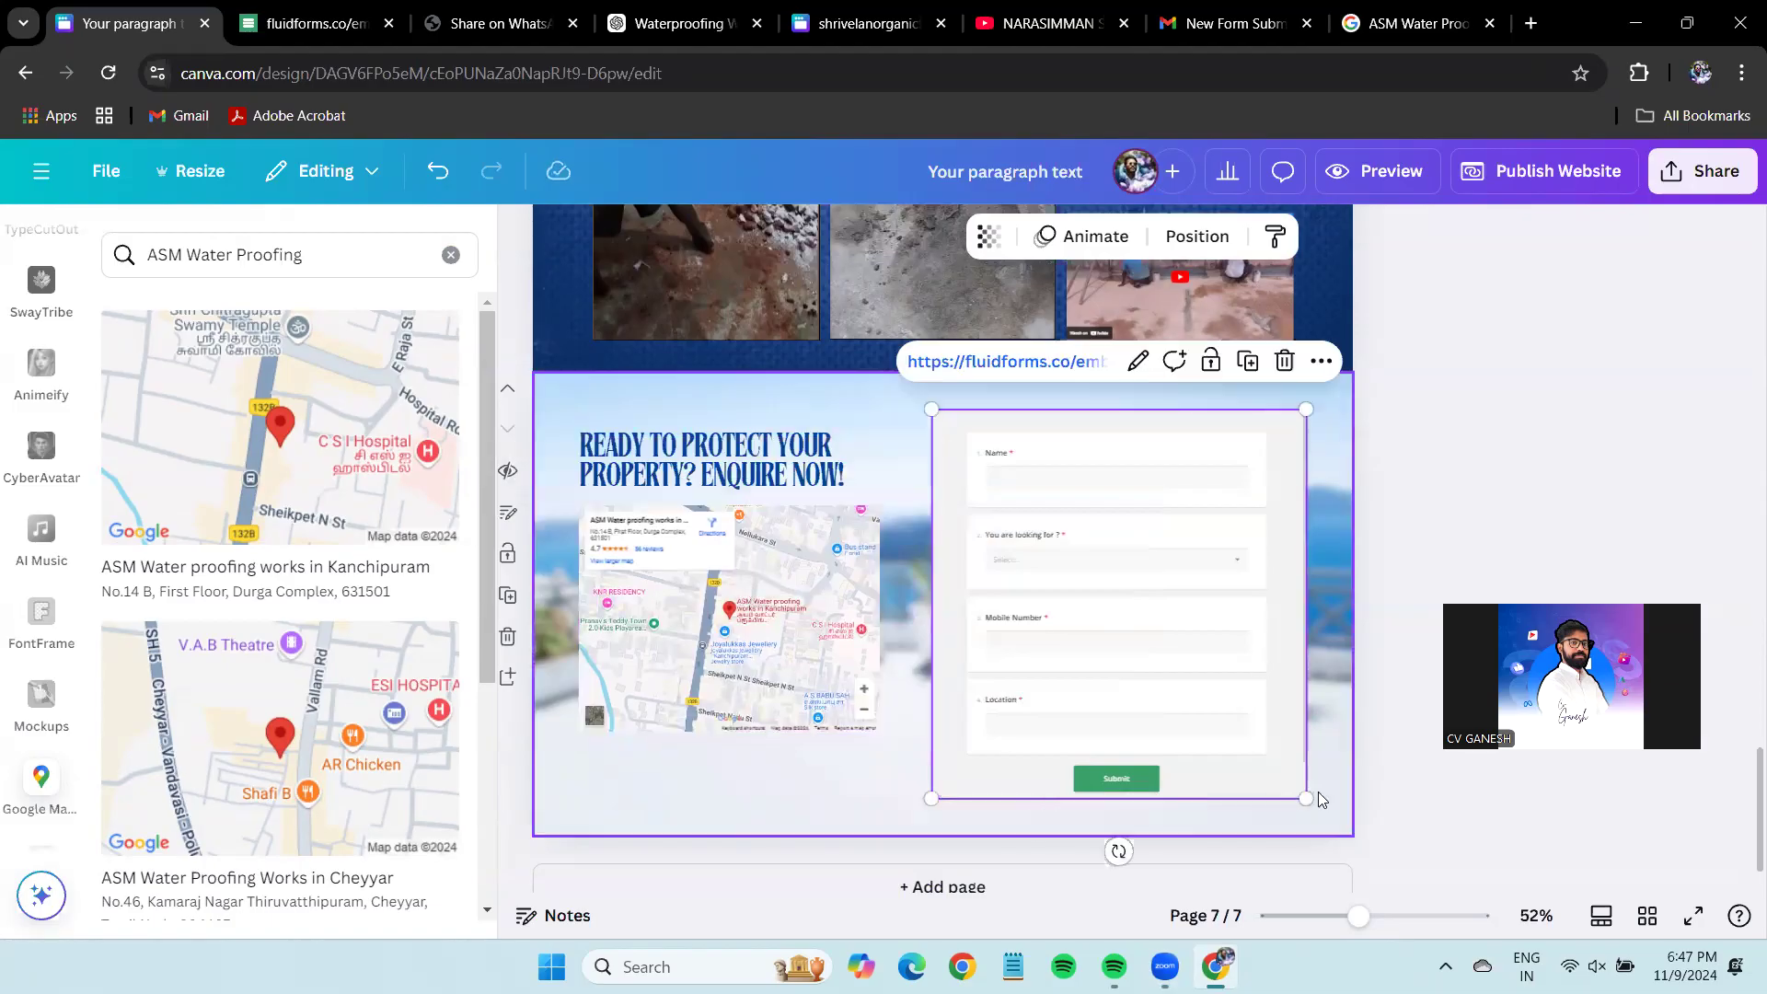
{"action": "left_click_drag", "start_coordinate": [1307, 797], "coordinate": [1296, 744]}
{"action": "left_click", "coordinate": [1506, 525]}
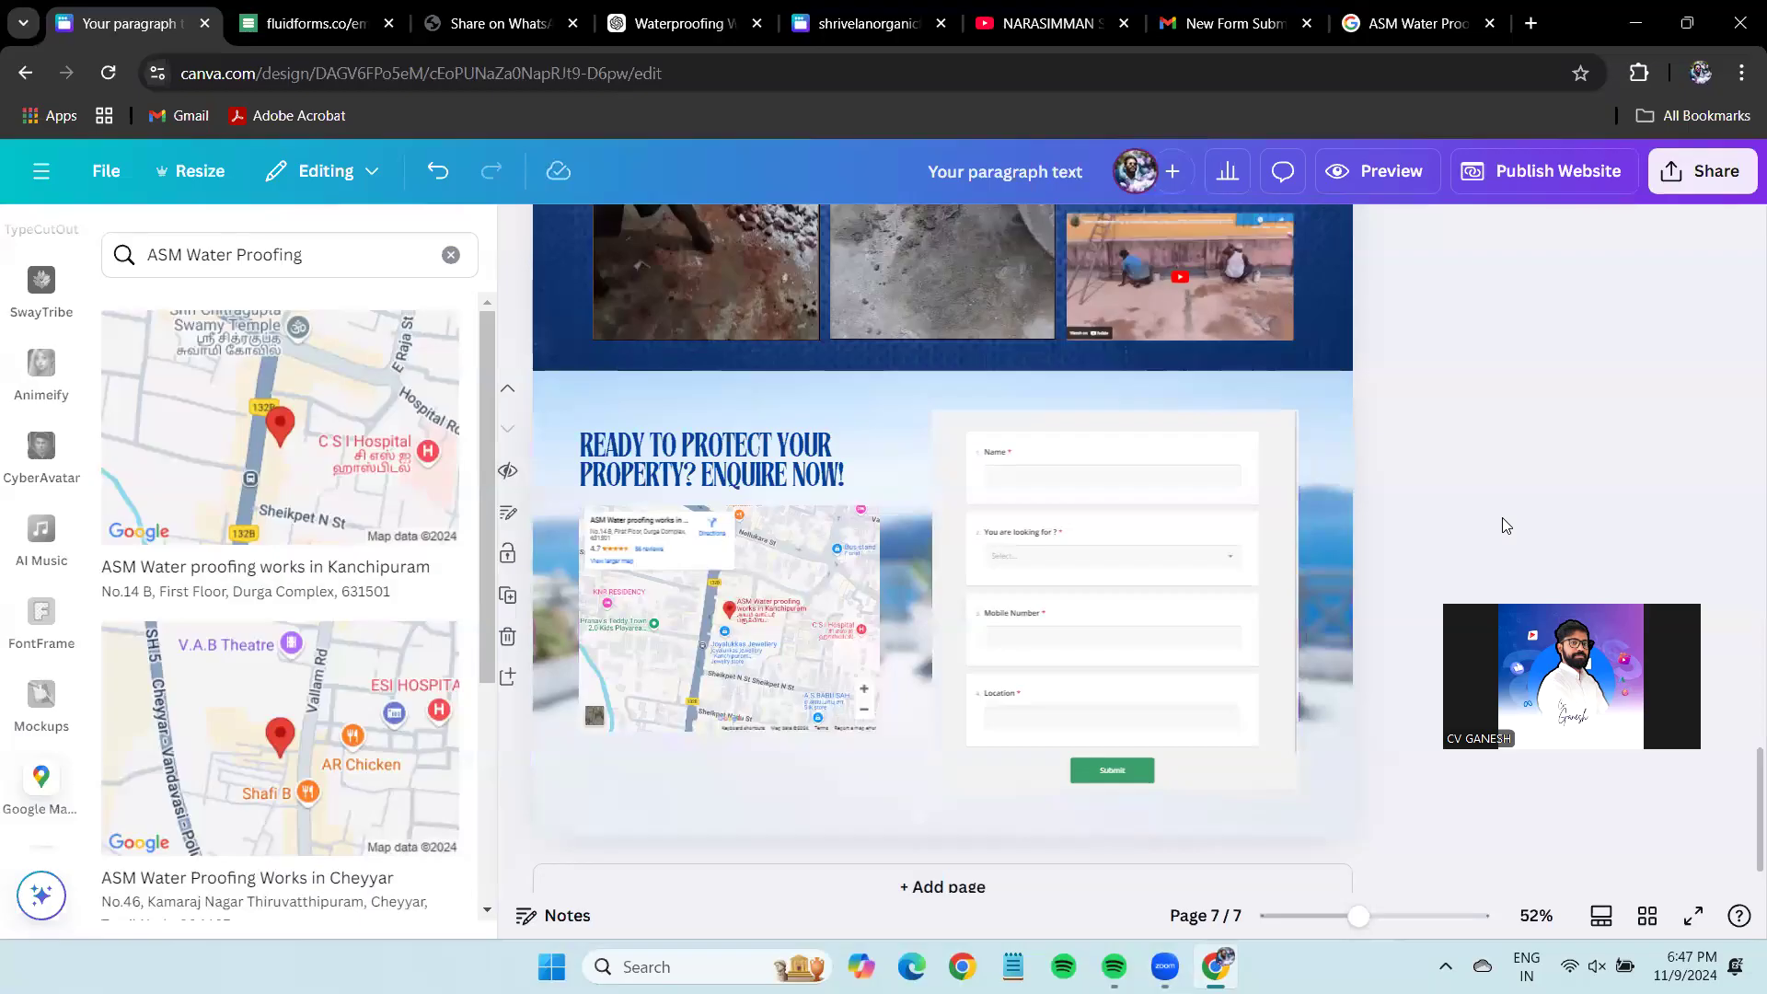
Preview the website and test where the WHATSAPP US button leads.
{"action": "left_click", "coordinate": [1373, 184]}
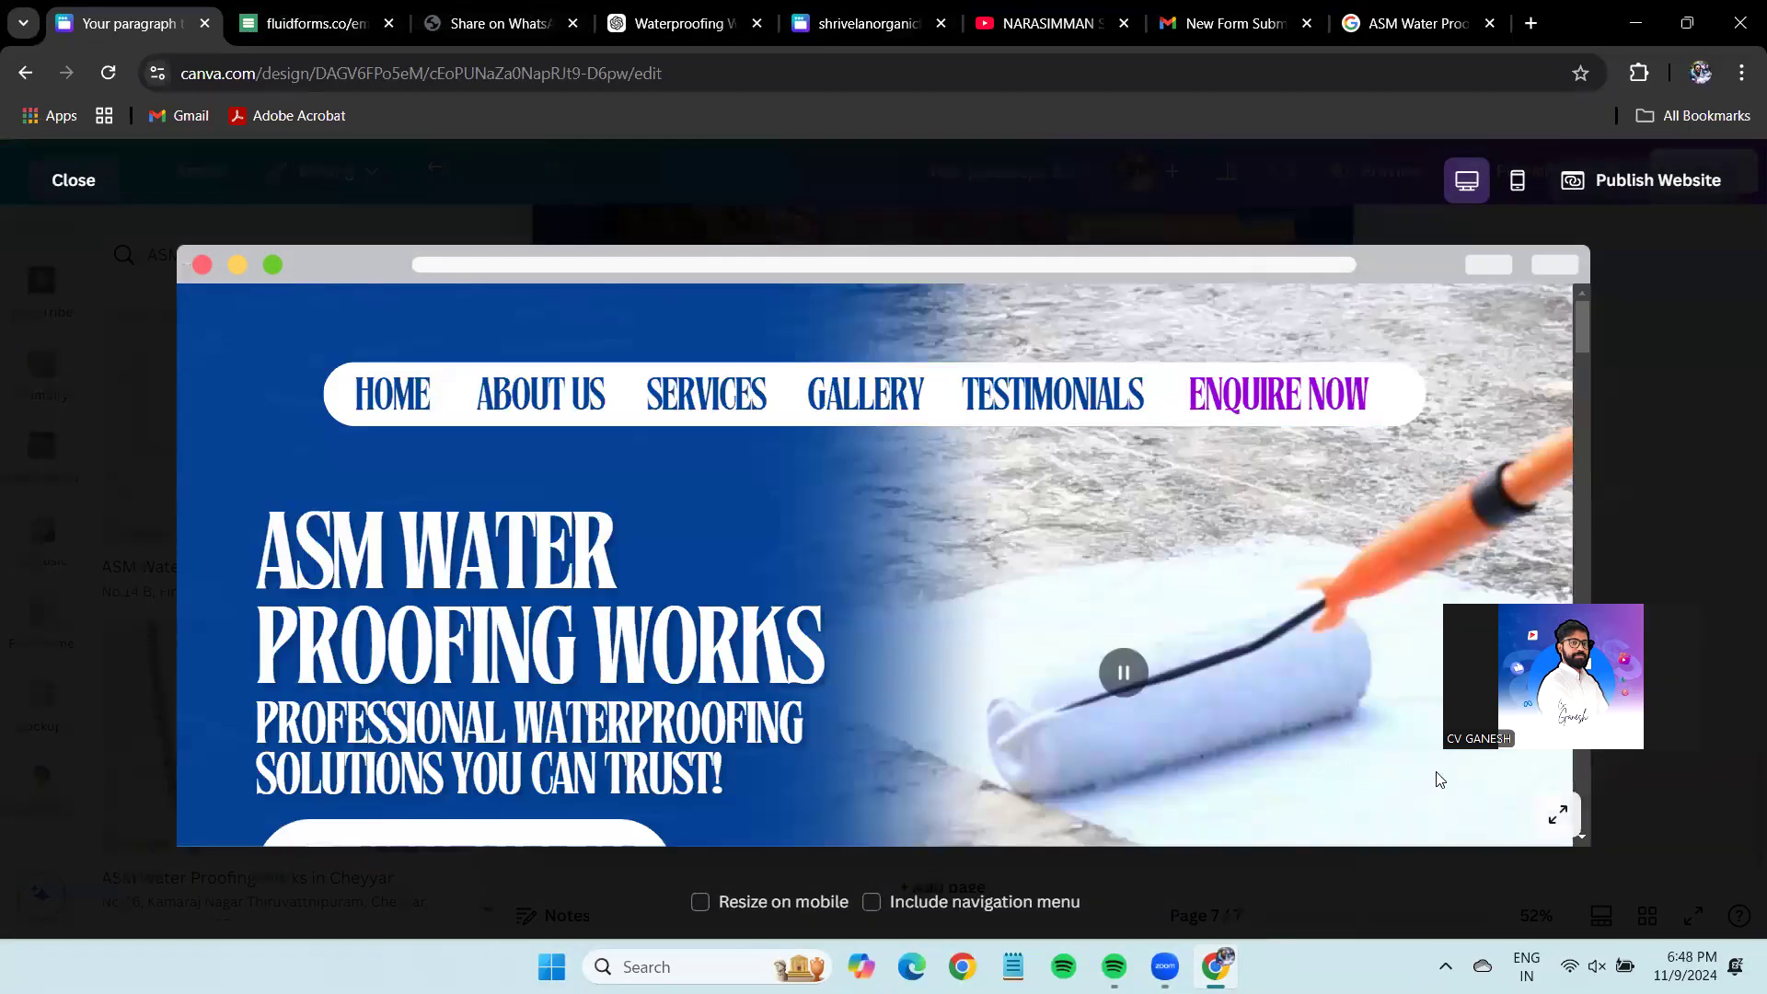
{"action": "scroll", "coordinate": [1036, 433], "scroll_direction": "down", "scroll_amount": 3}
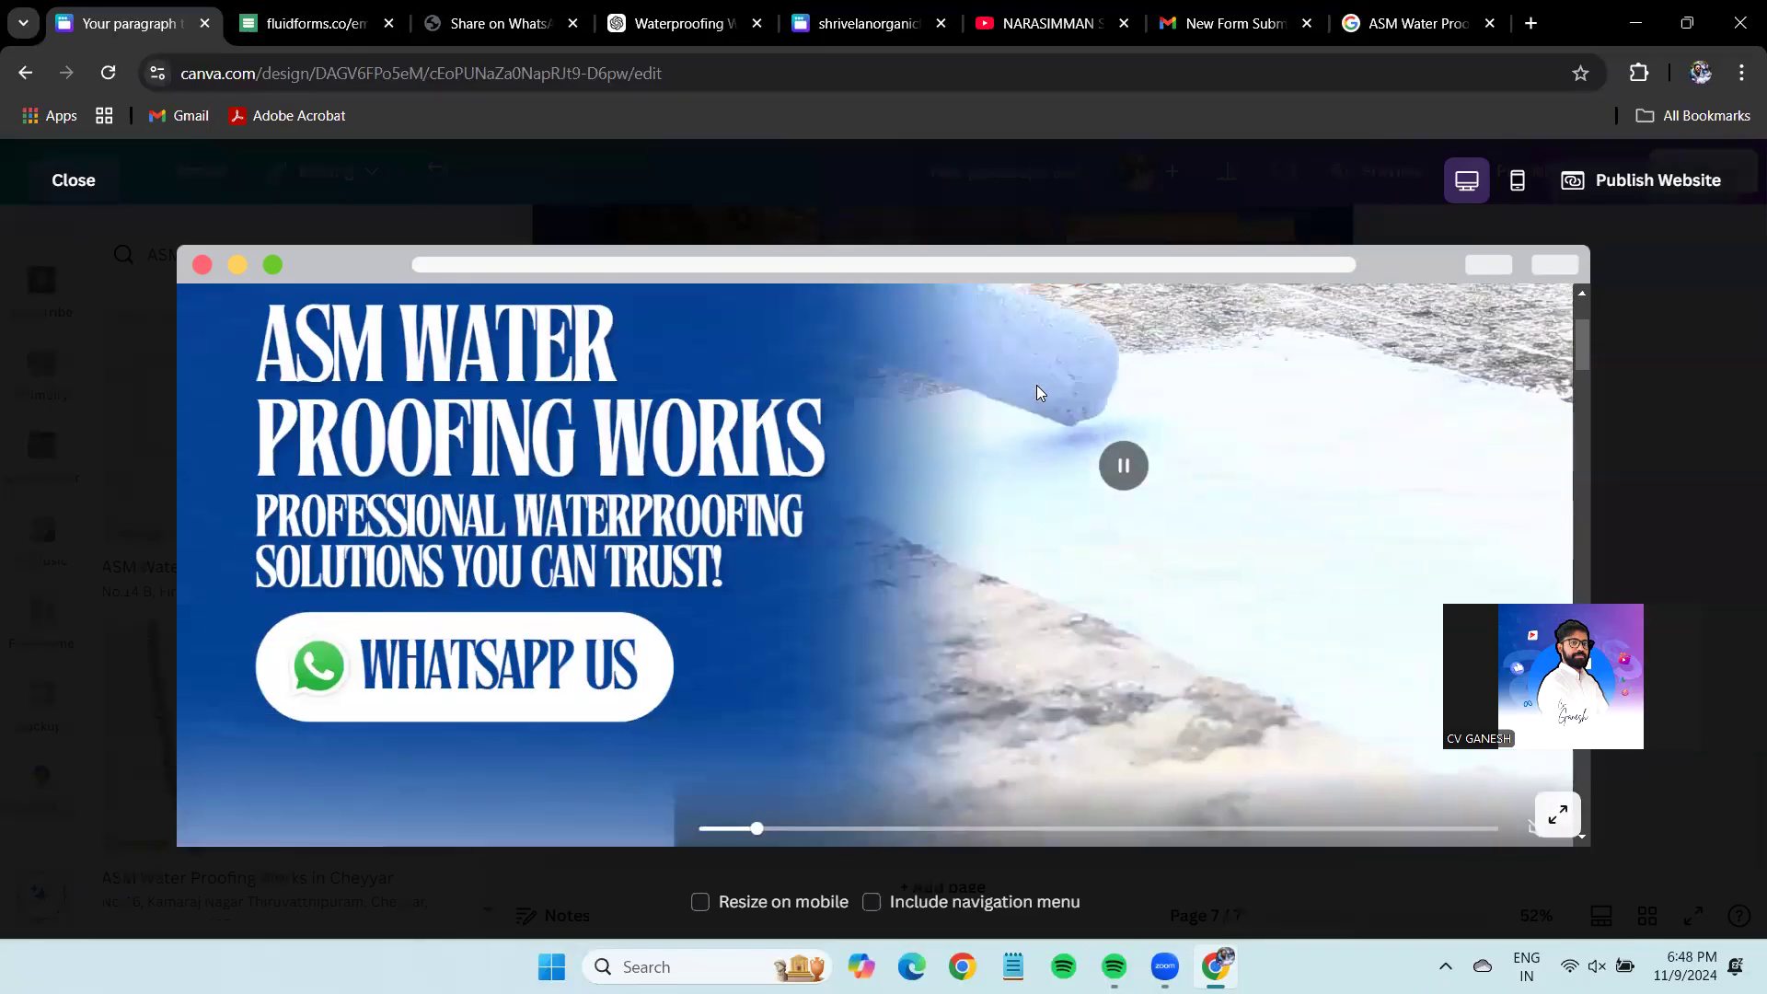
{"action": "left_click", "coordinate": [431, 688]}
{"action": "left_click", "coordinate": [347, 23]}
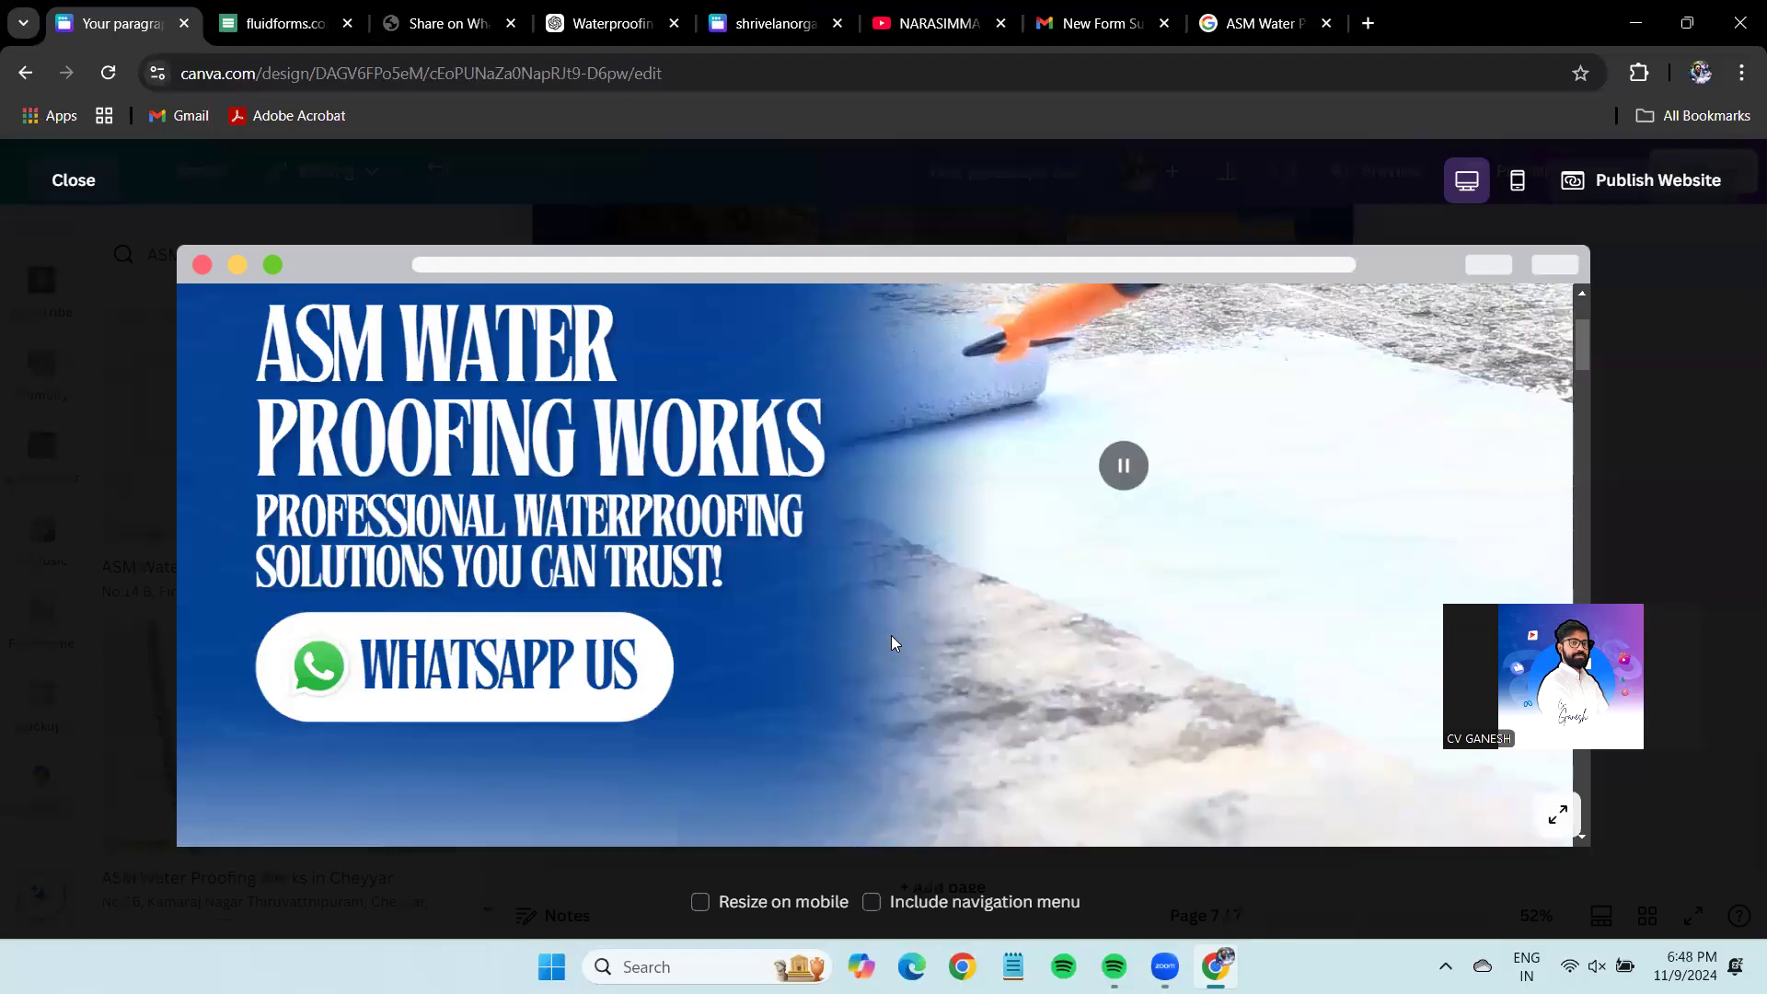
Scroll down the preview and test where the ENQUIRE NOW button leads.
{"action": "scroll", "coordinate": [921, 594], "scroll_direction": "down", "scroll_amount": 10}
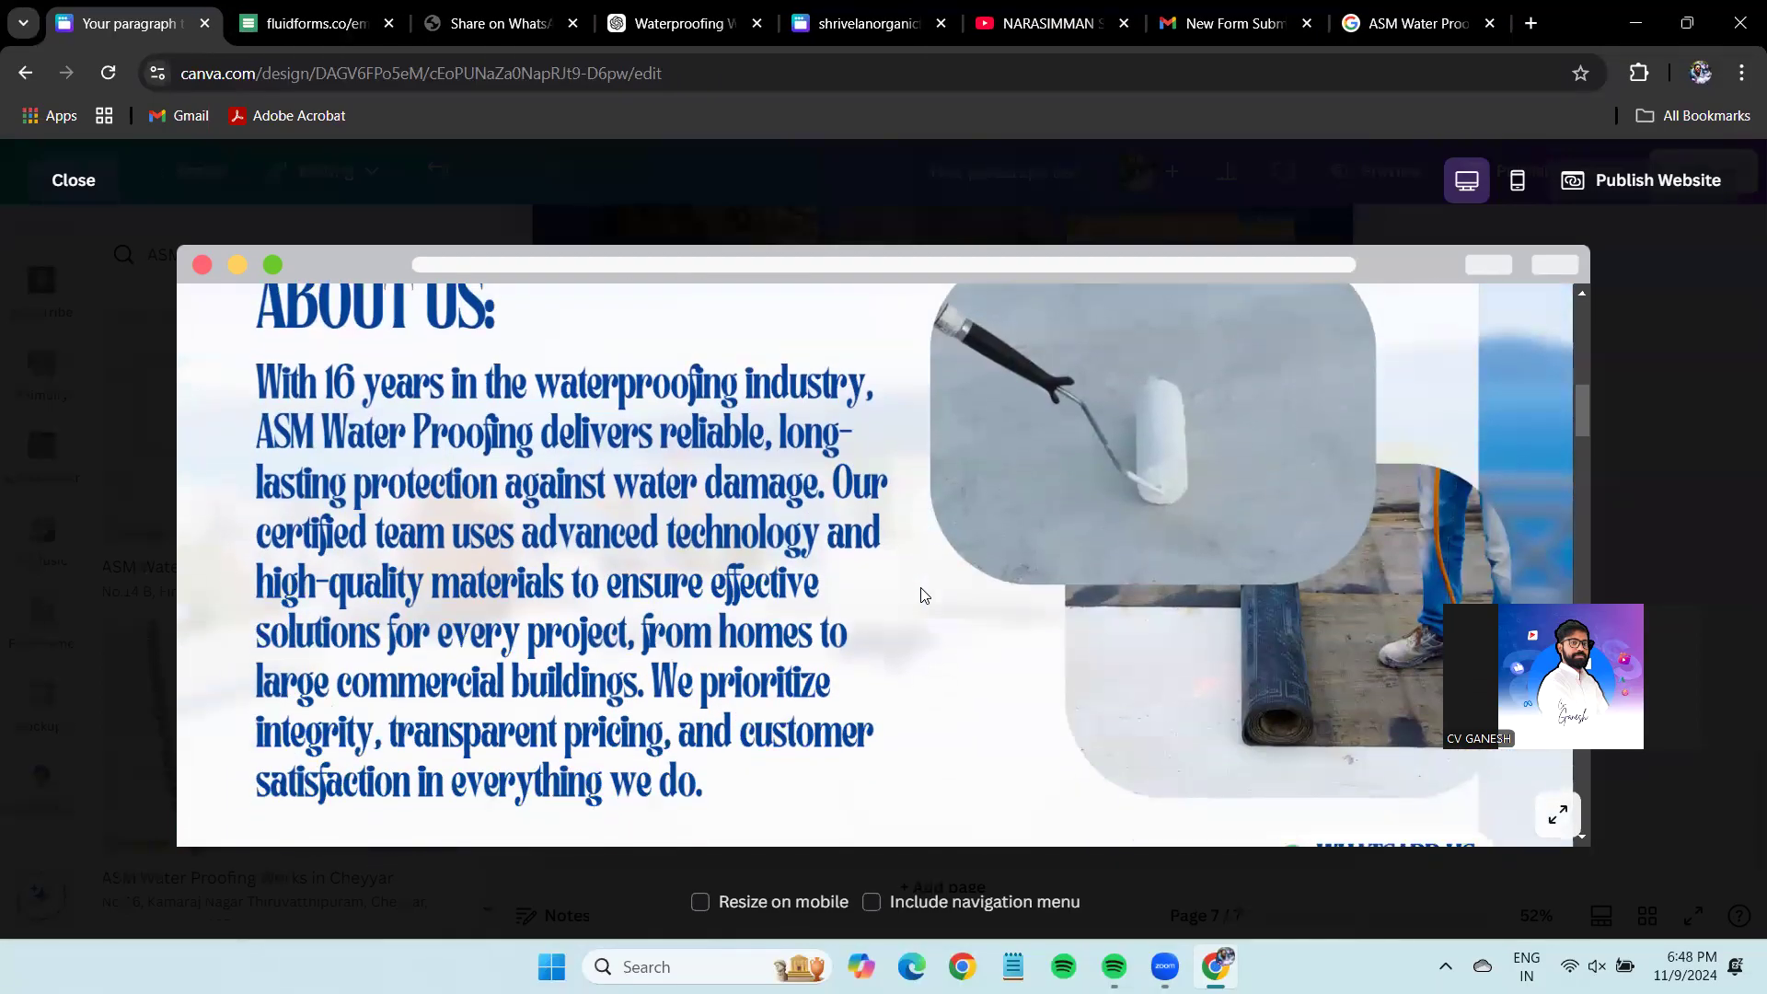
{"action": "scroll", "coordinate": [921, 597], "scroll_direction": "down", "scroll_amount": 4}
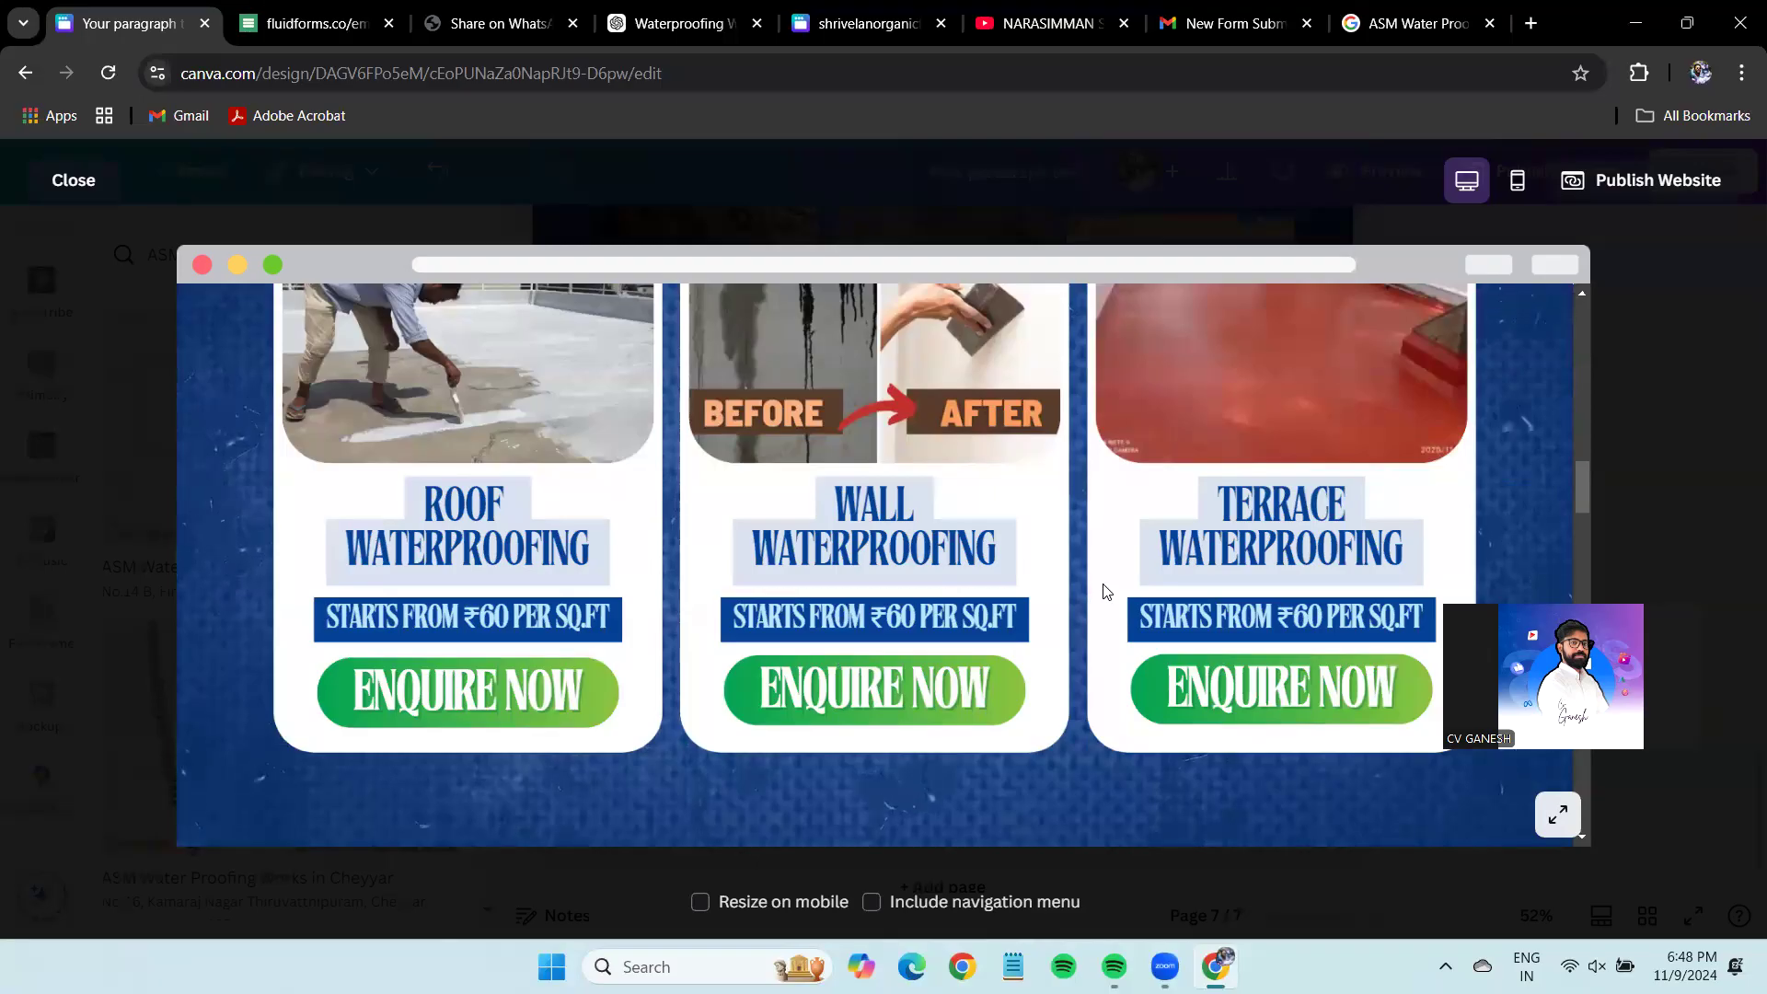
{"action": "scroll", "coordinate": [1105, 590], "scroll_direction": "down", "scroll_amount": 3}
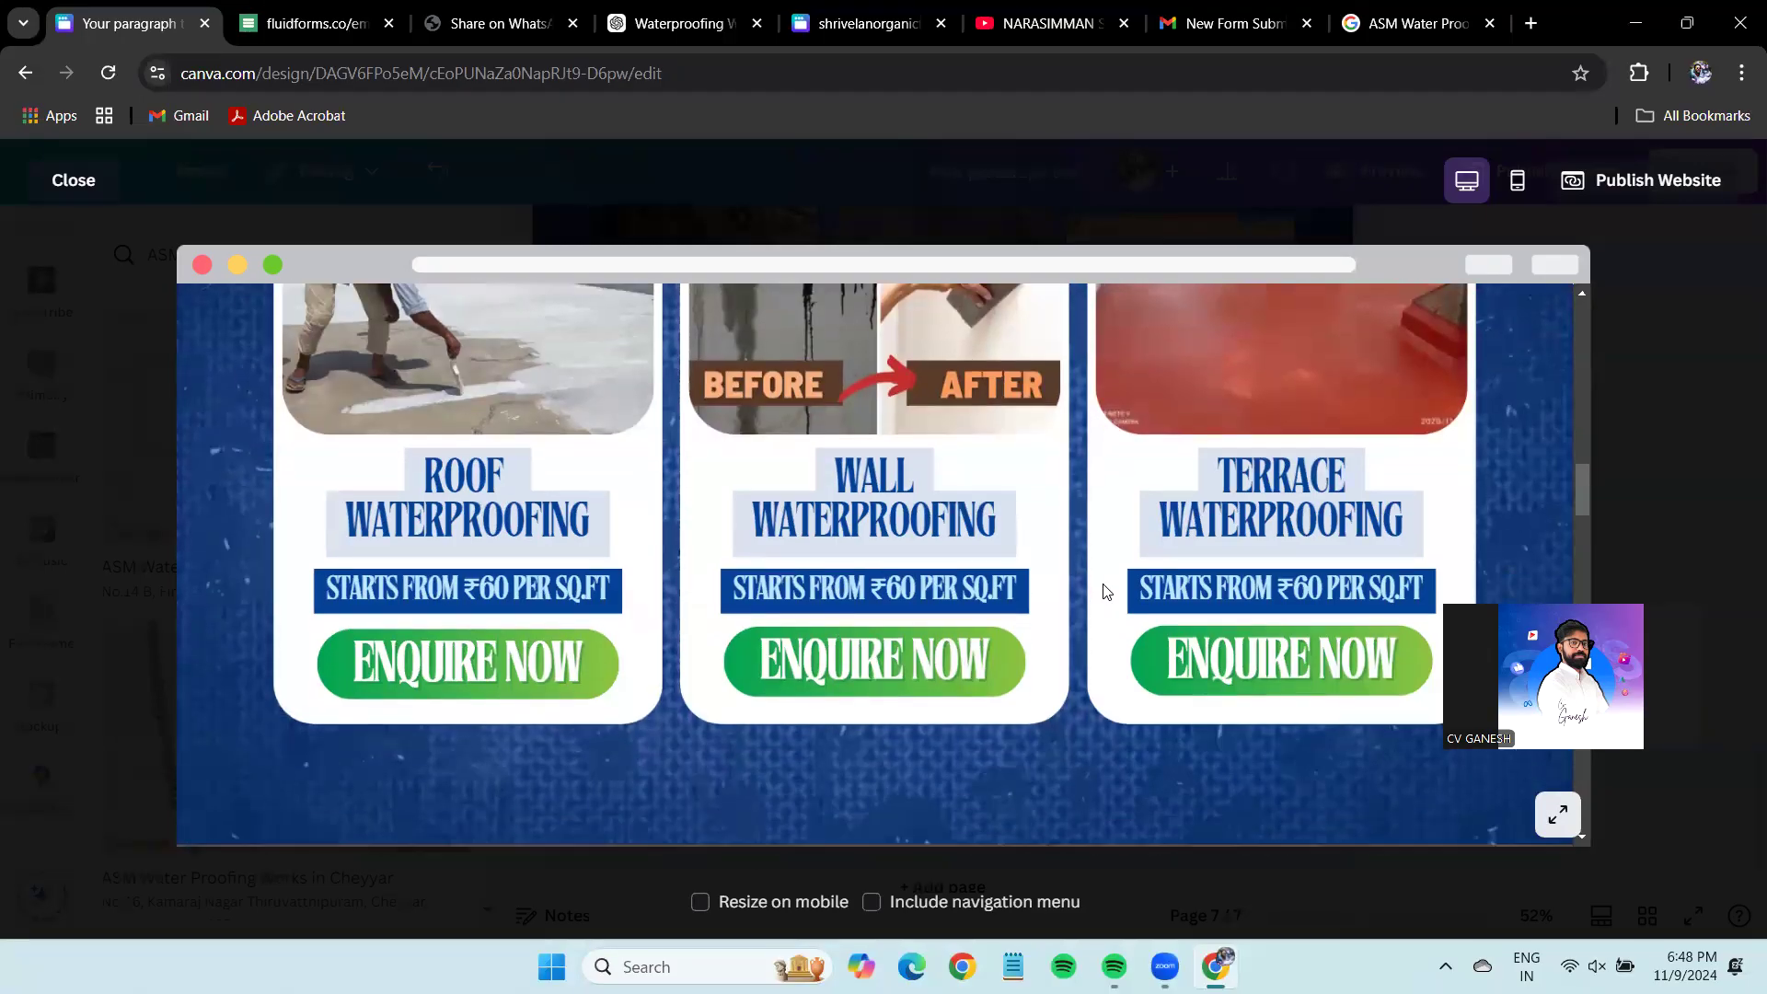
{"action": "left_click", "coordinate": [911, 385]}
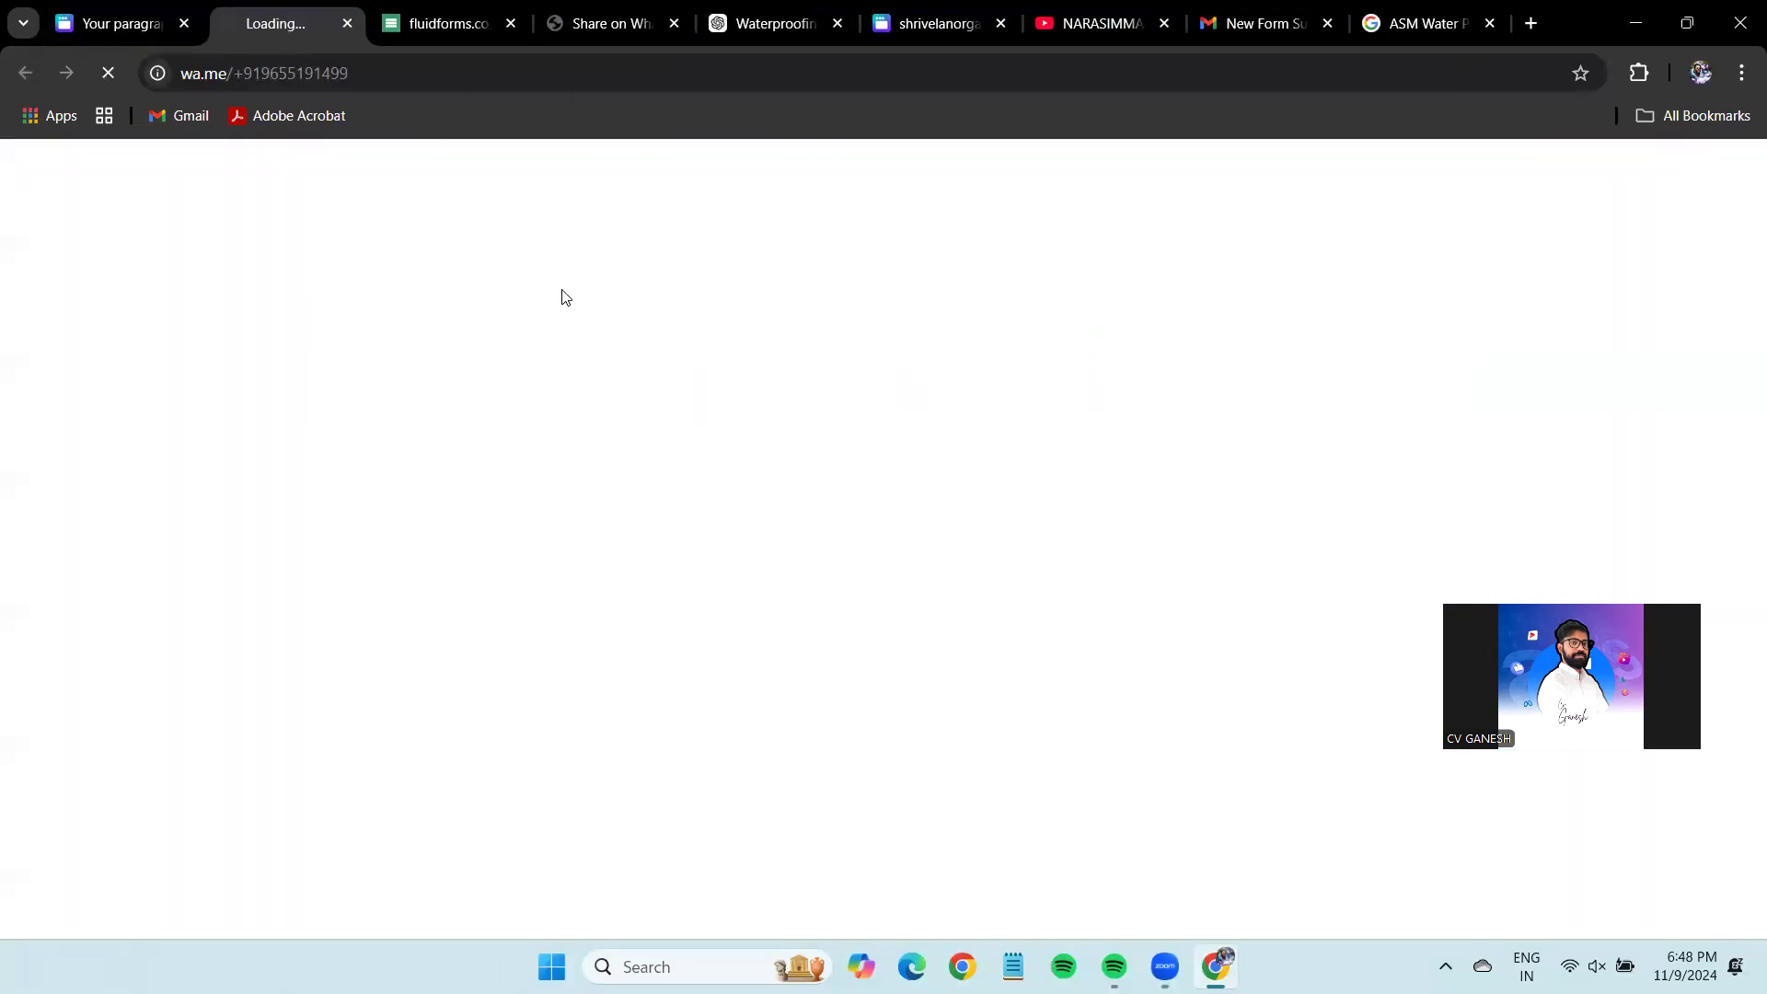
{"action": "left_click", "coordinate": [170, 13]}
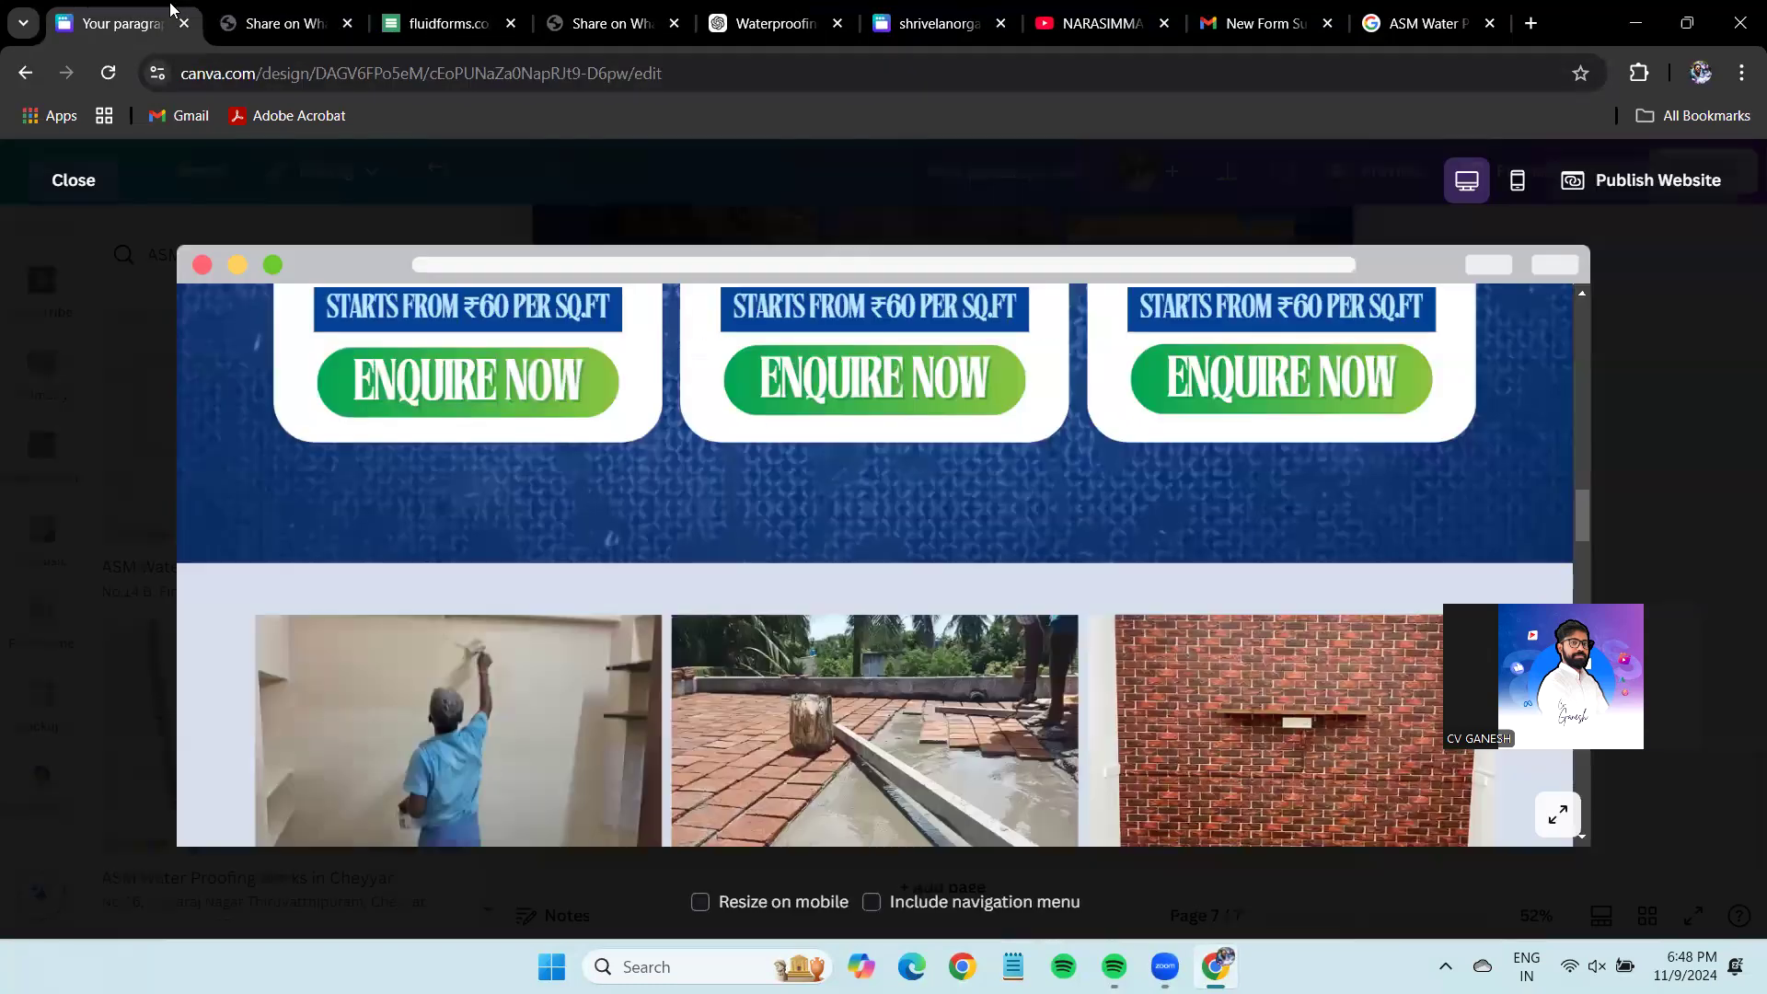
Zoom the embedded Kanchipuram map in and out, then start on the form's Name field.
{"action": "scroll", "coordinate": [867, 530], "scroll_direction": "down", "scroll_amount": 4}
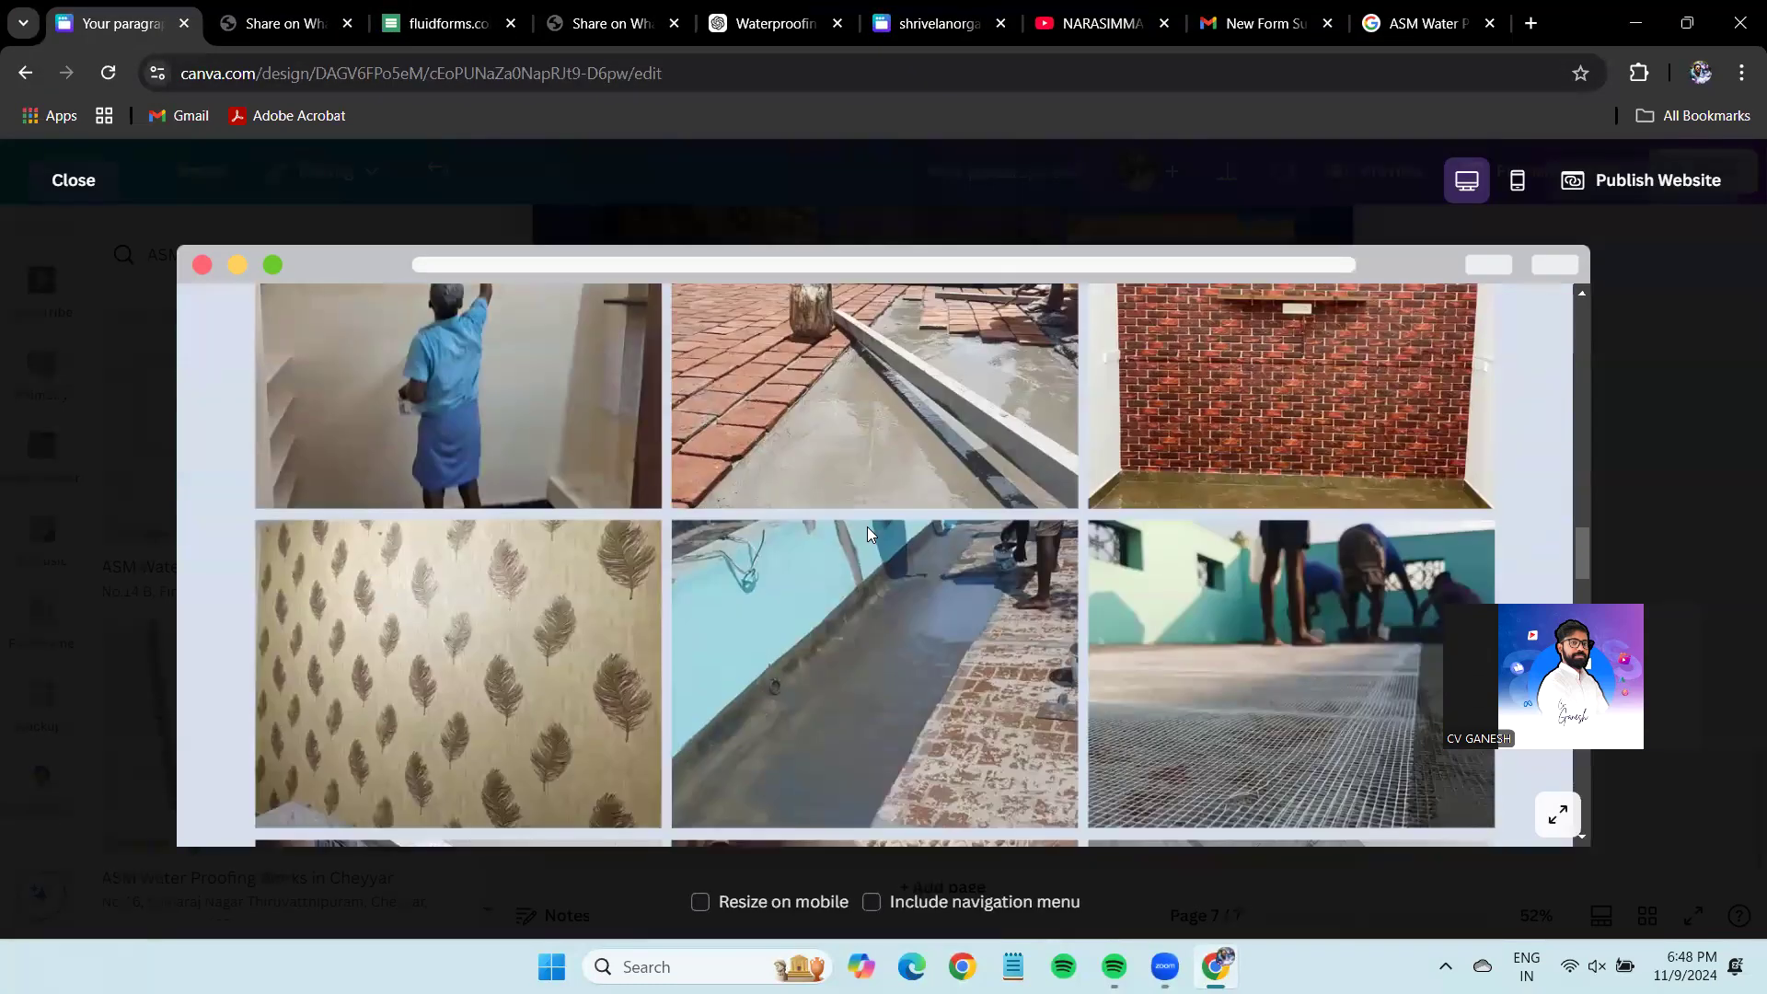
{"action": "scroll", "coordinate": [868, 531], "scroll_direction": "down", "scroll_amount": 6}
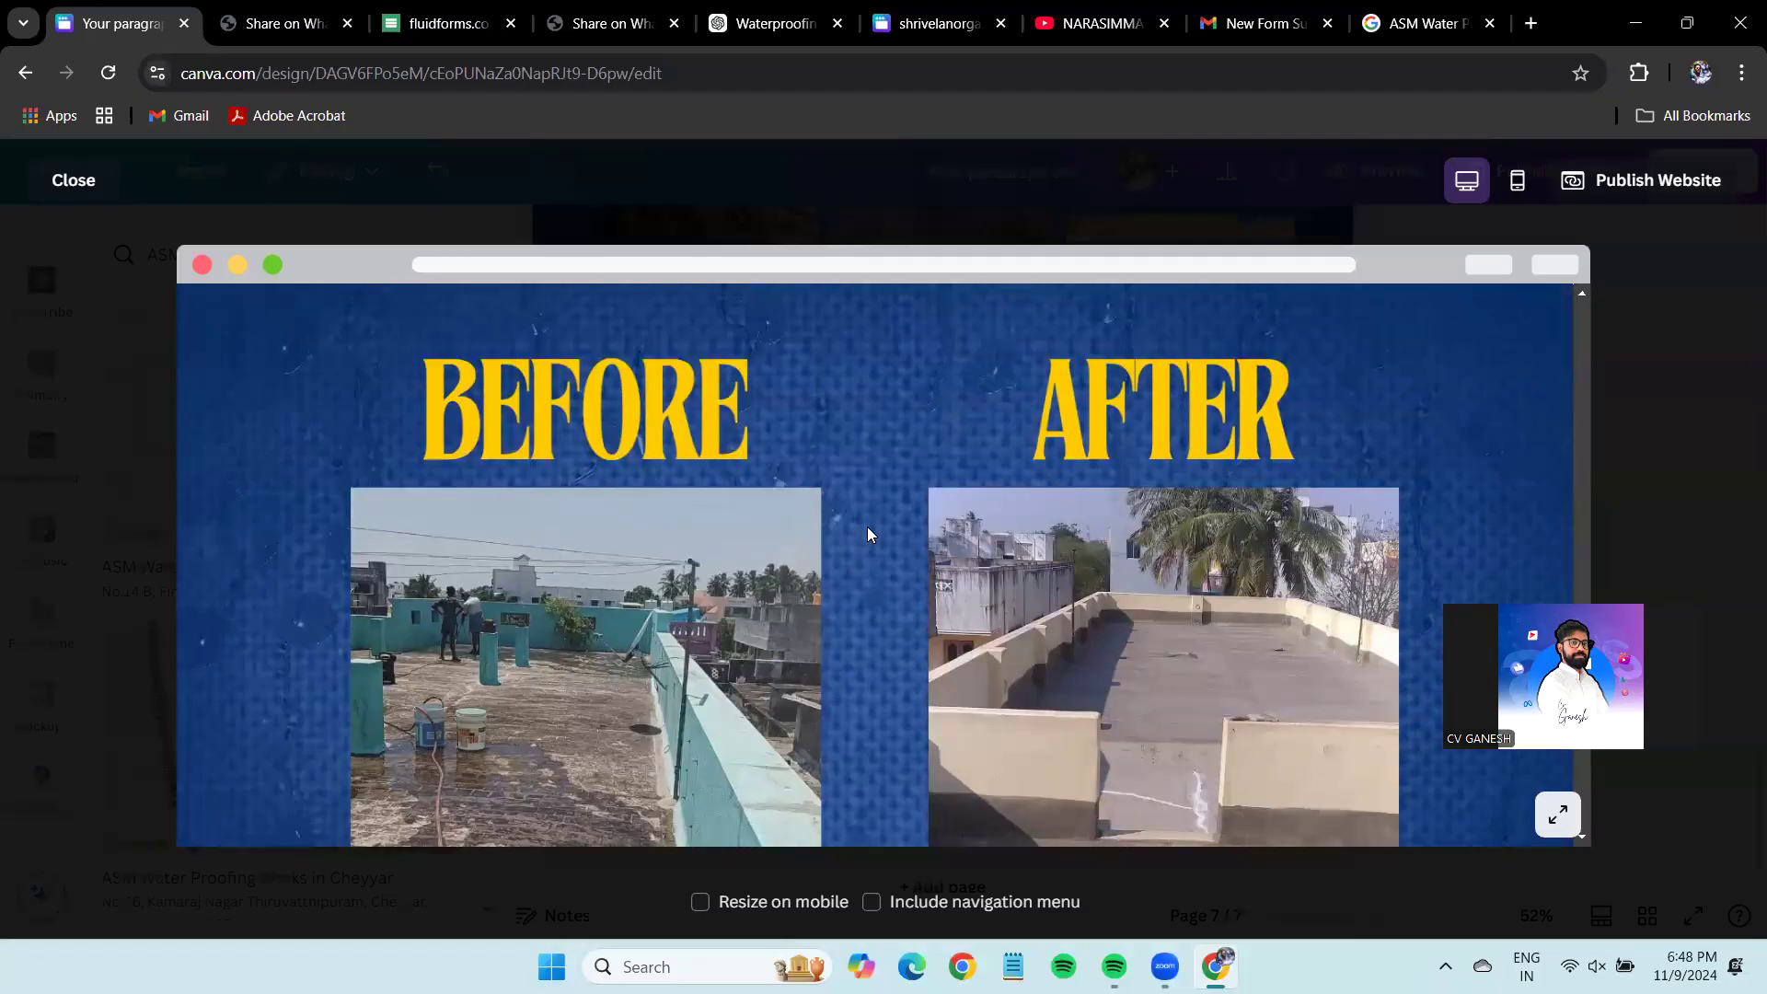
{"action": "scroll", "coordinate": [868, 533], "scroll_direction": "down", "scroll_amount": 6}
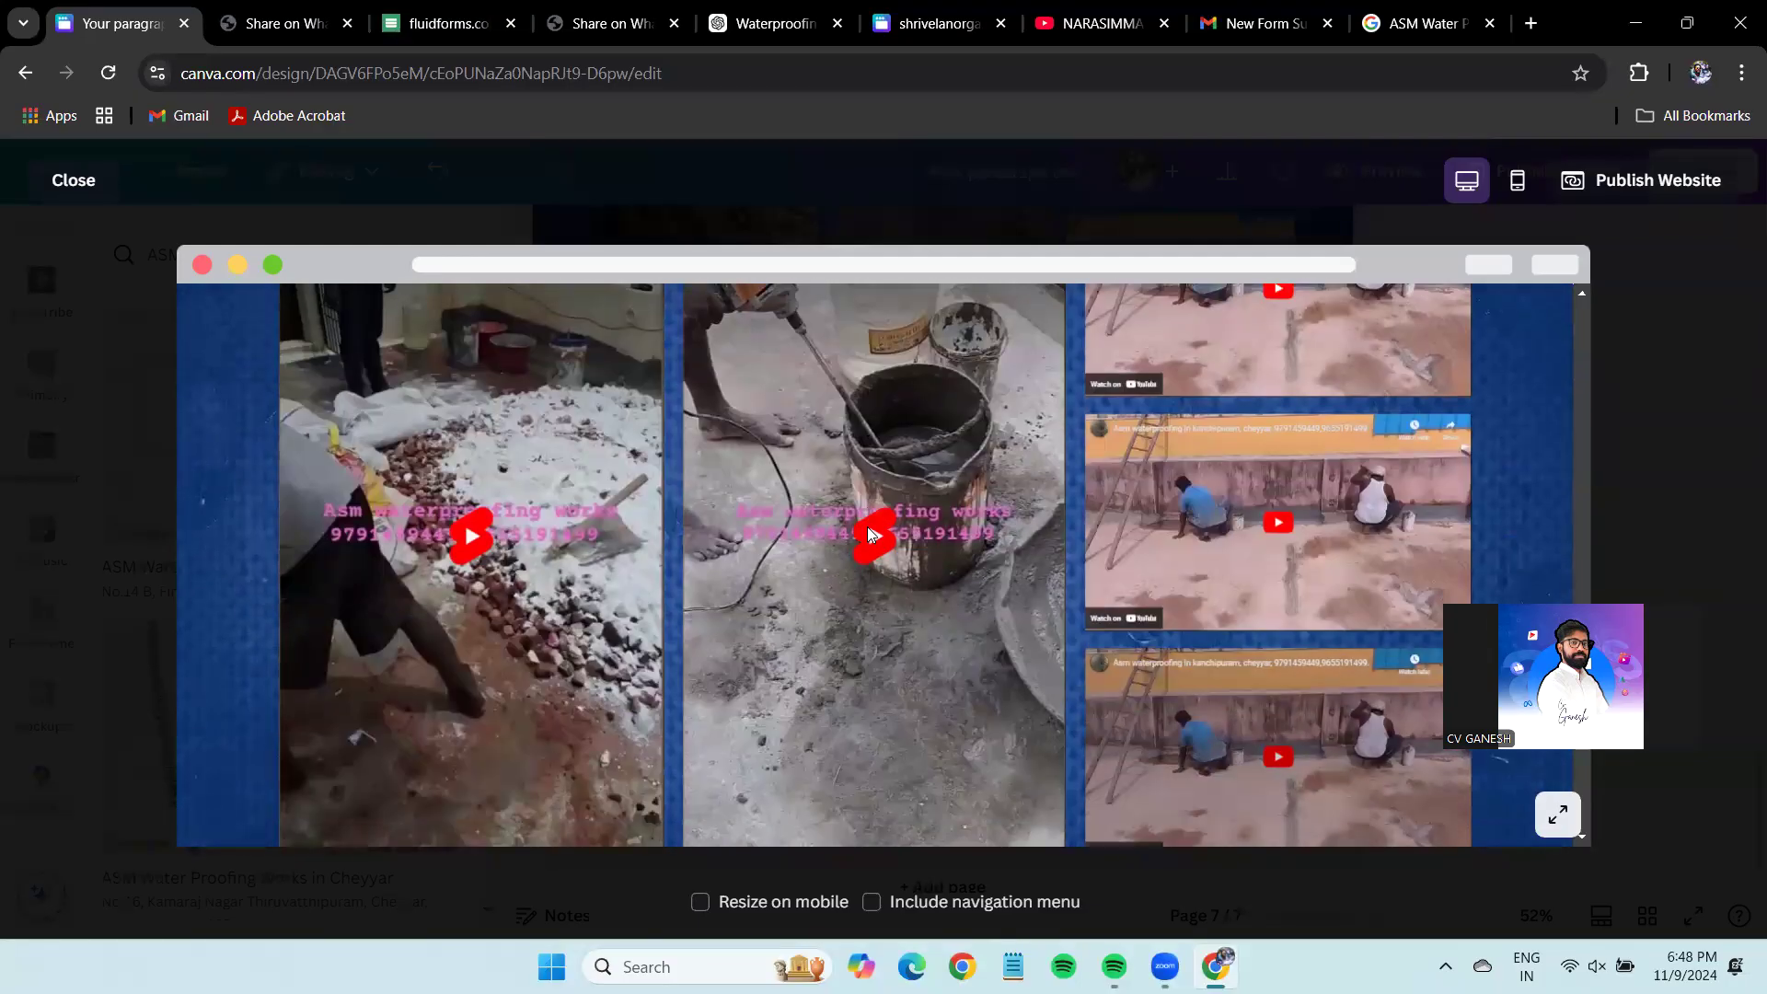
{"action": "scroll", "coordinate": [868, 534], "scroll_direction": "down", "scroll_amount": 8}
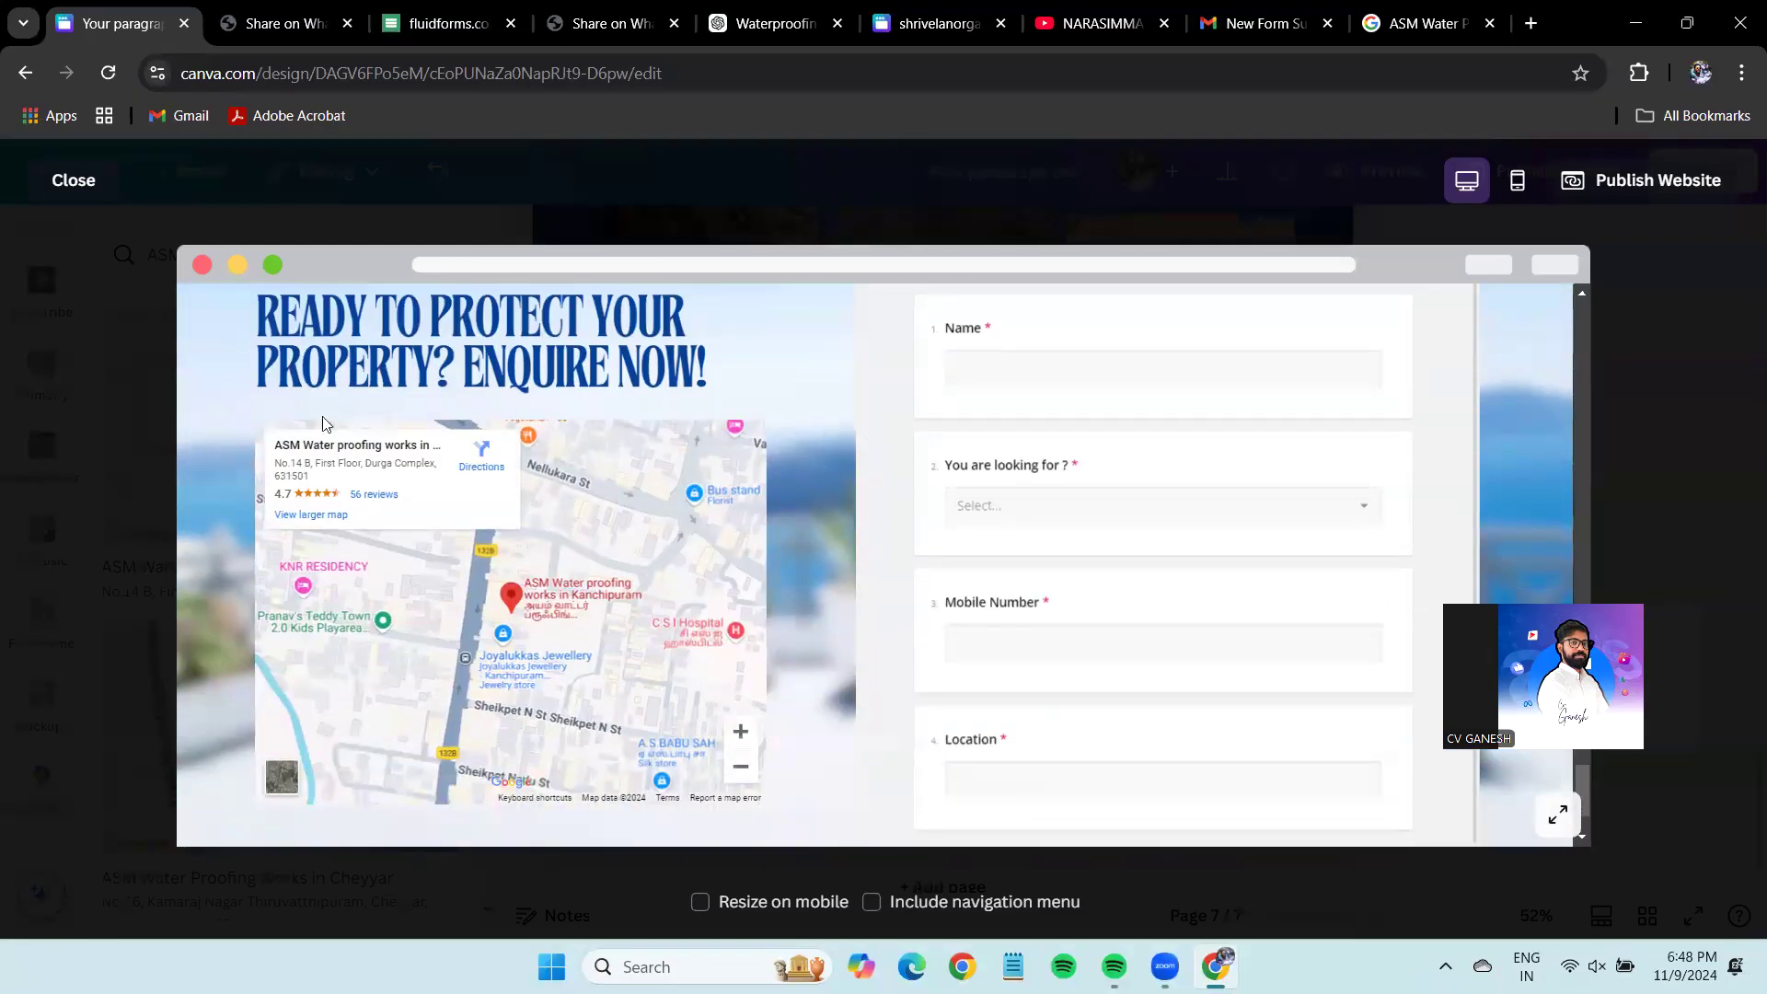
{"action": "left_click", "coordinate": [741, 732]}
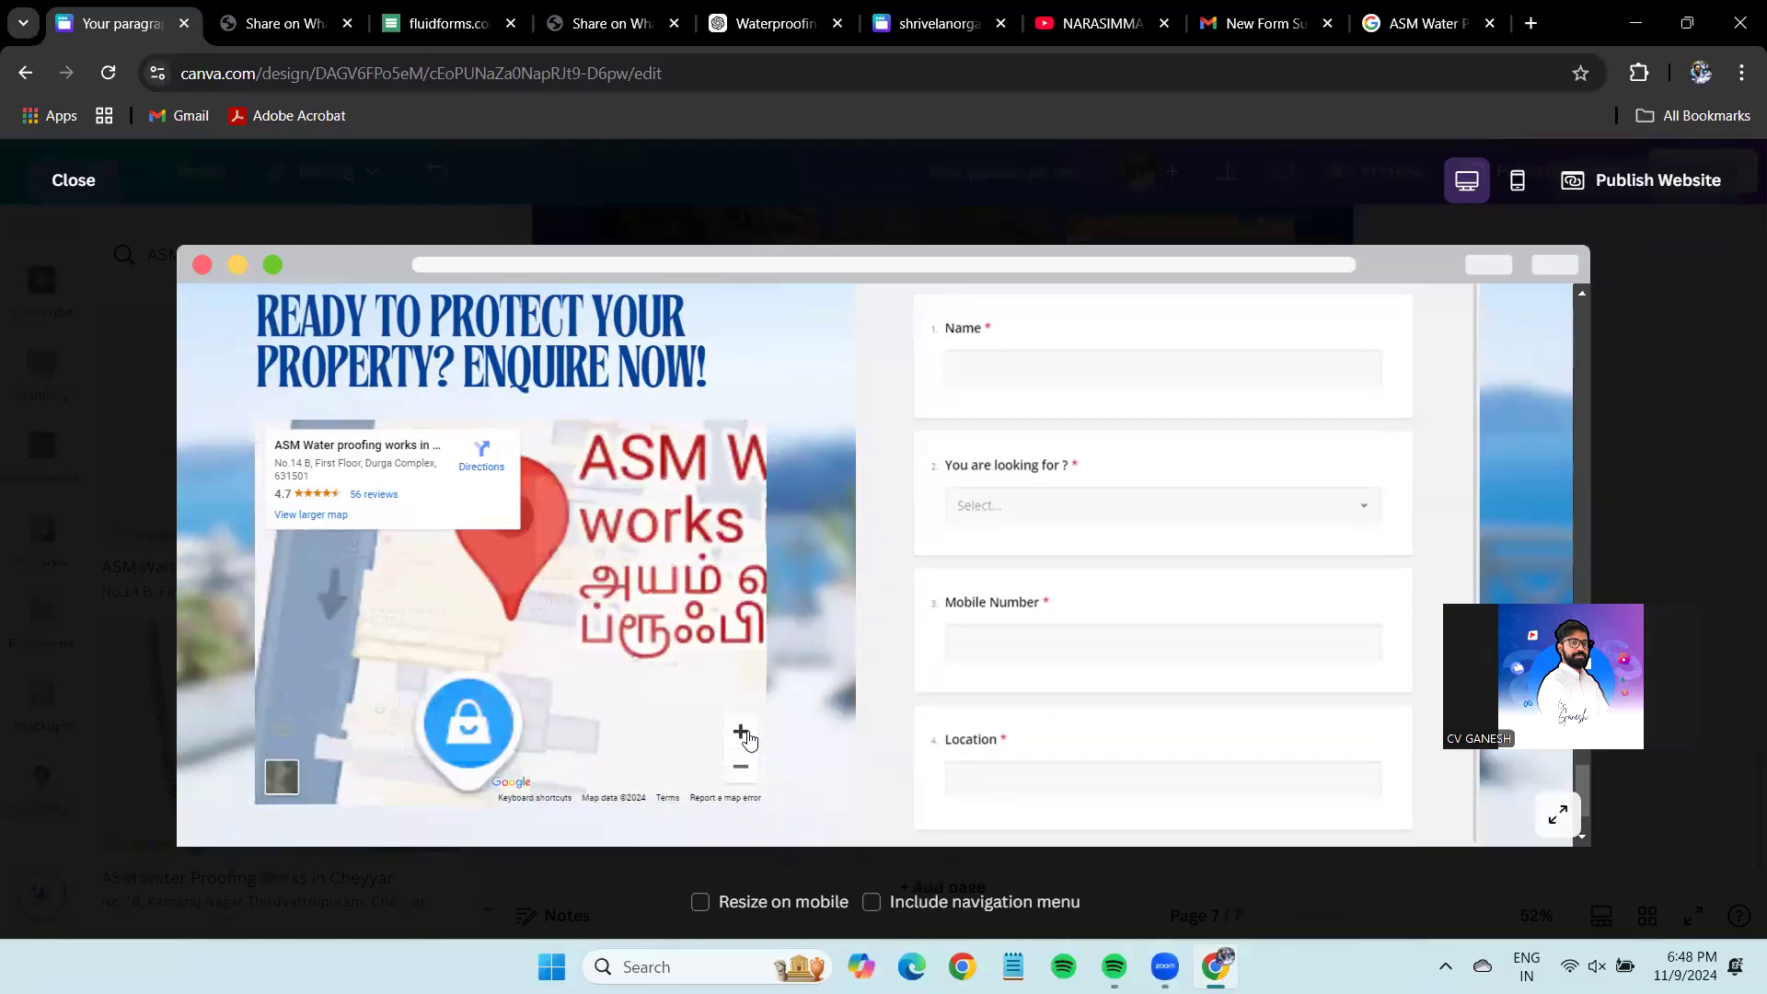
{"action": "left_click", "coordinate": [741, 767]}
{"action": "scroll", "coordinate": [1211, 549], "scroll_direction": "down", "scroll_amount": 1}
{"action": "scroll", "coordinate": [1215, 564], "scroll_direction": "up", "scroll_amount": 1}
{"action": "scroll", "coordinate": [1365, 766], "scroll_direction": "down", "scroll_amount": 1}
{"action": "scroll", "coordinate": [1133, 525], "scroll_direction": "up", "scroll_amount": 1}
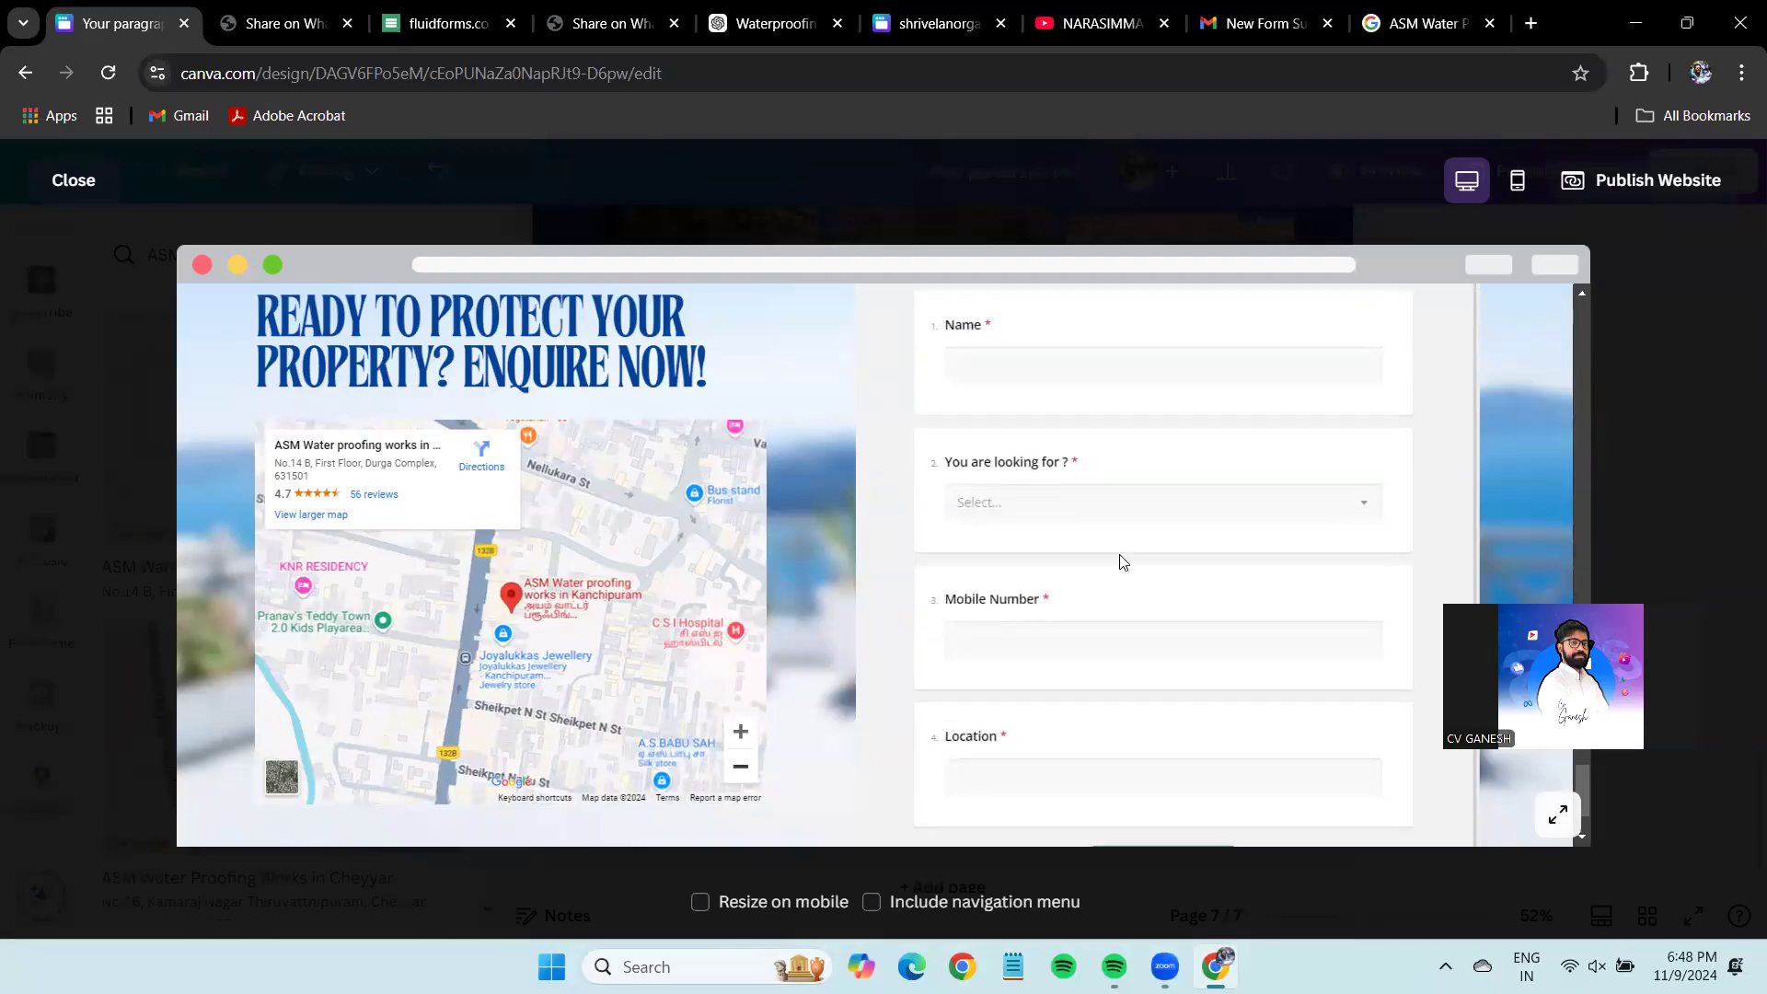
{"action": "left_click", "coordinate": [1005, 366]}
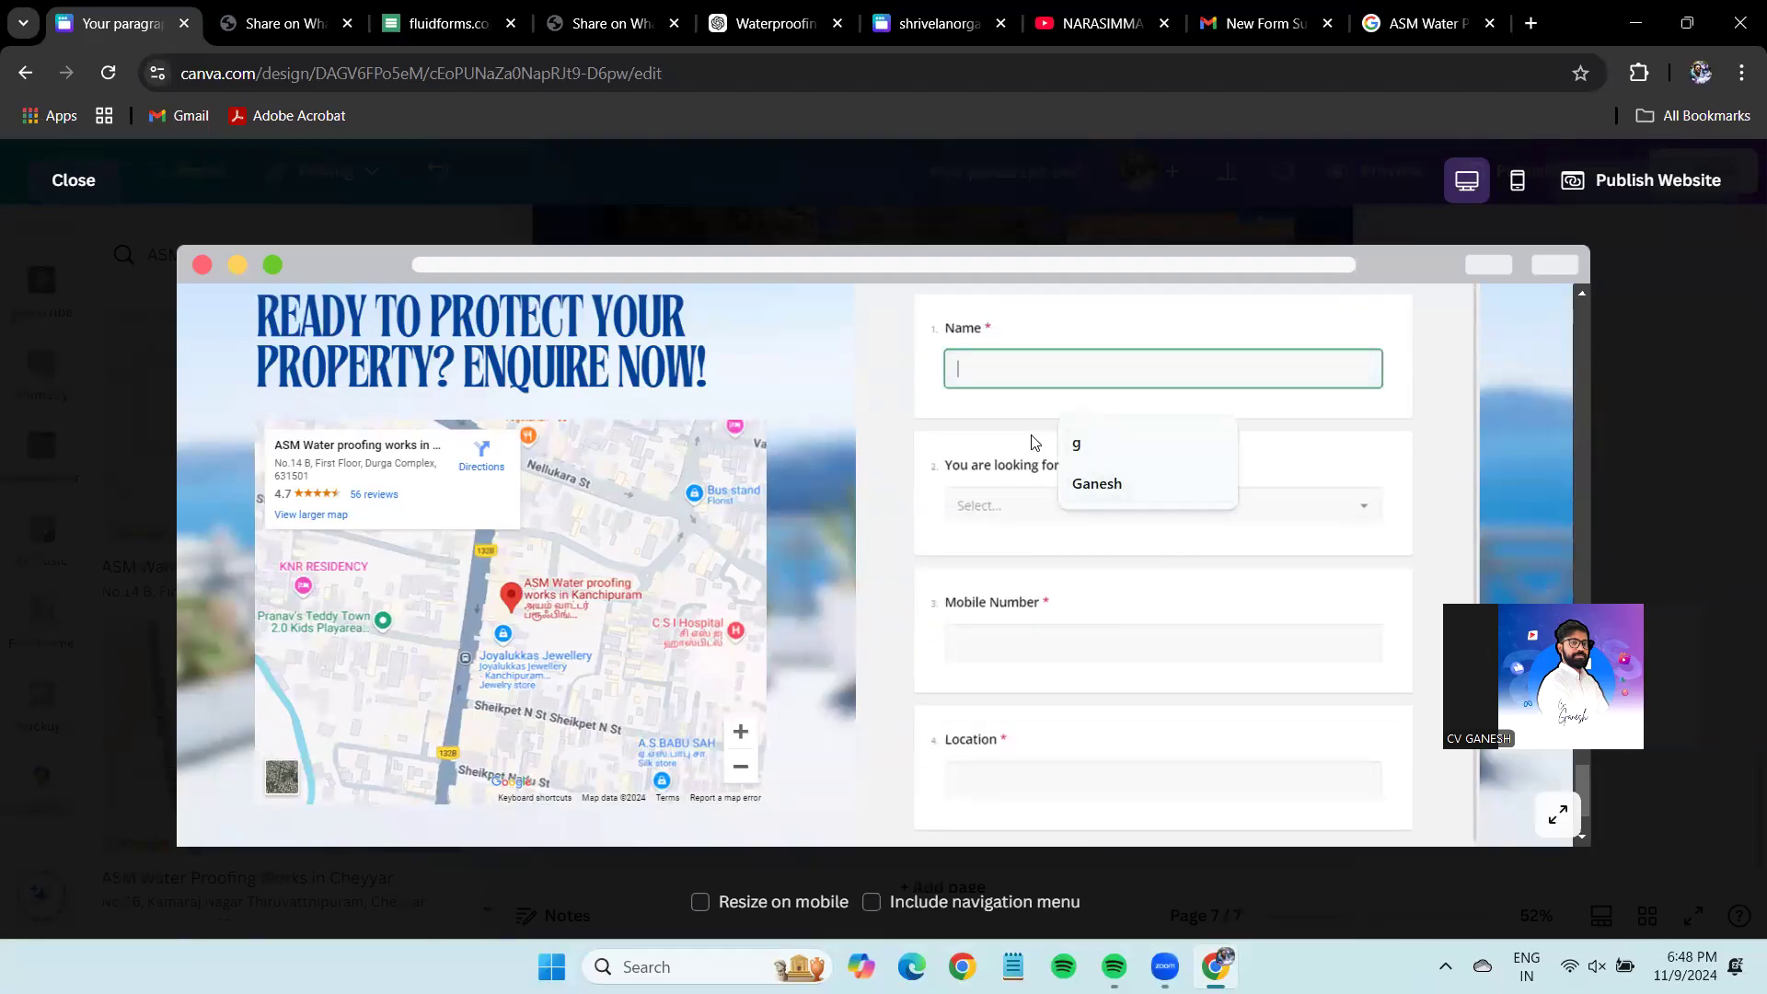
Fill the test enquiry with a name, Waterproofing as the service, and a mobile number.
{"action": "left_click", "coordinate": [1096, 483]}
{"action": "left_click", "coordinate": [1069, 509]}
{"action": "left_click", "coordinate": [1048, 548]}
{"action": "left_click", "coordinate": [1005, 633]}
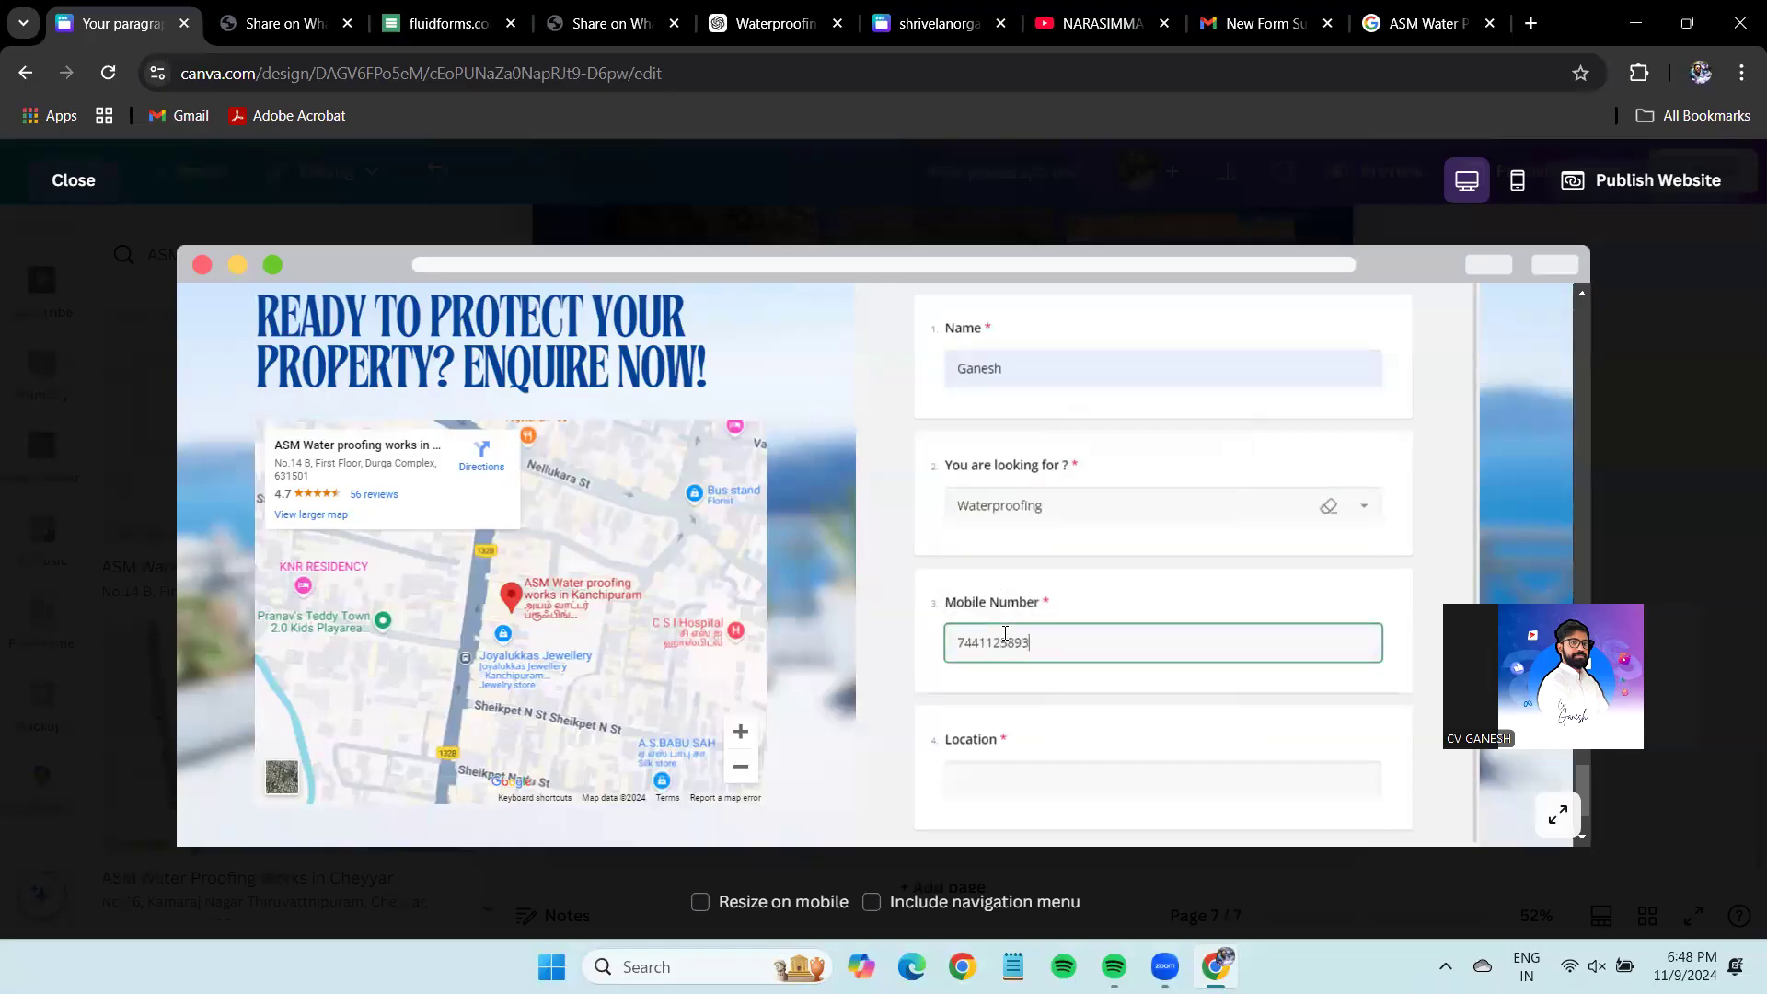
{"action": "double_click", "coordinate": [1025, 365]}
{"action": "type", "text": "das"}
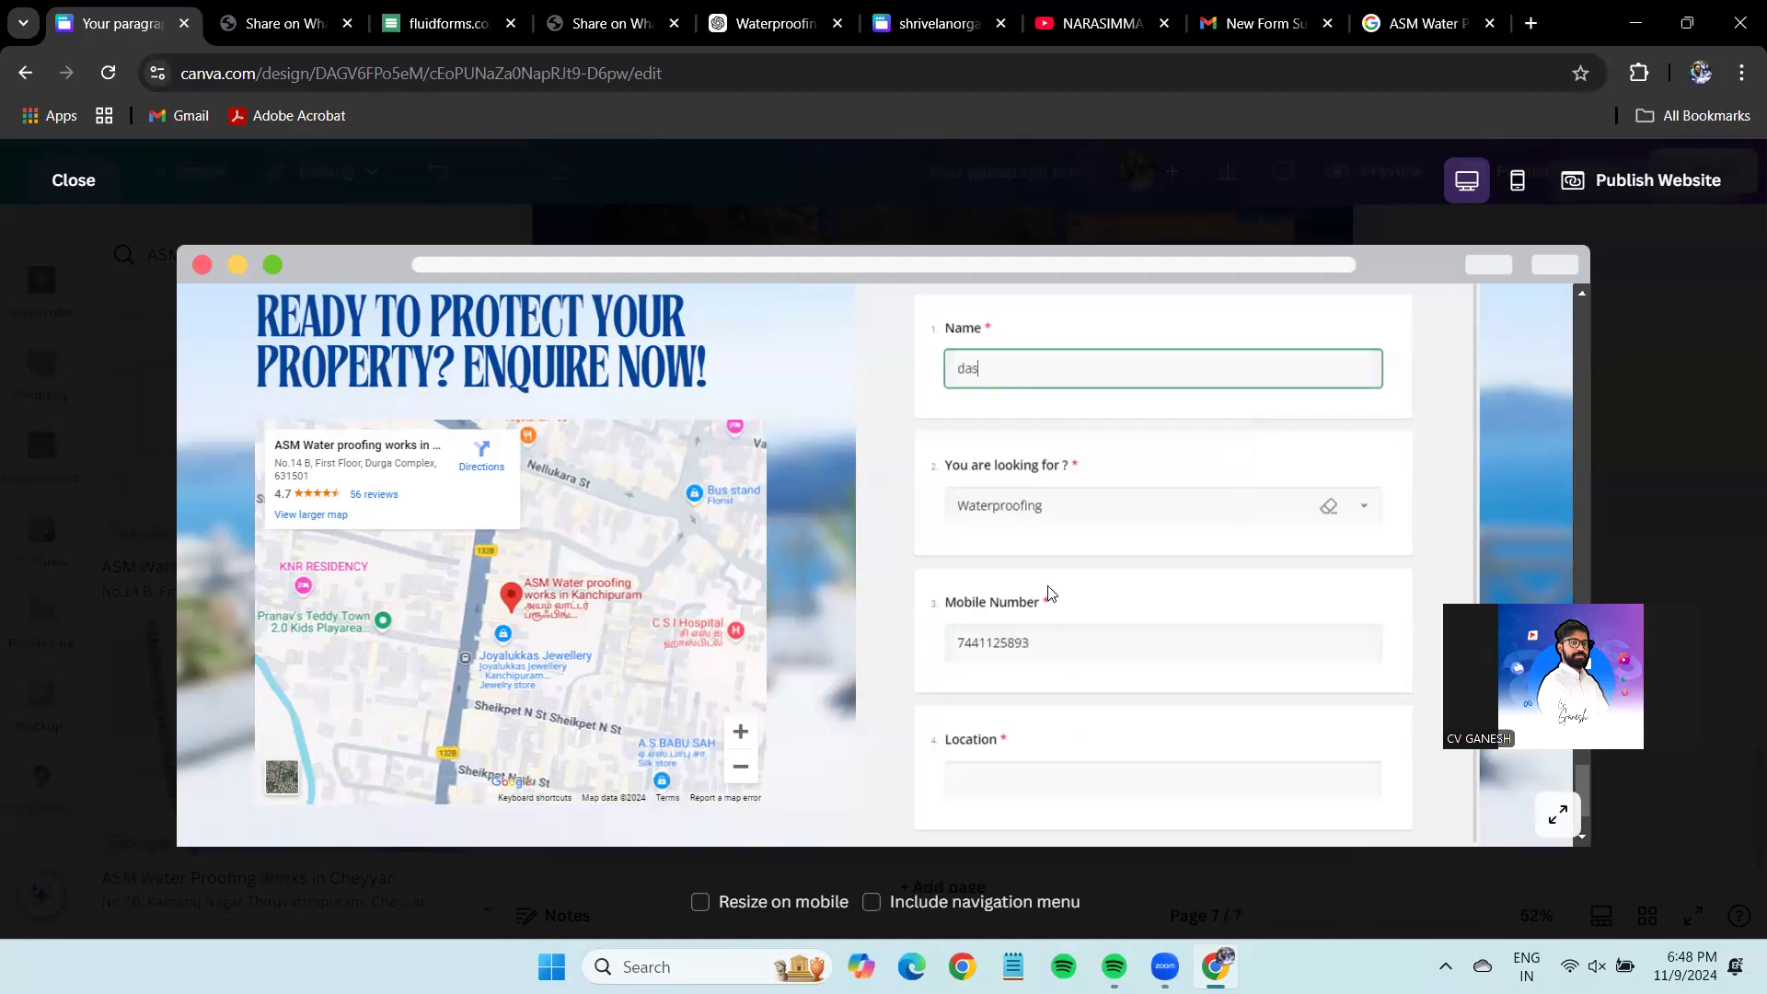
Enter the Location answer and submit the test enquiry.
{"action": "left_click", "coordinate": [1046, 791]}
{"action": "type", "text": "das"}
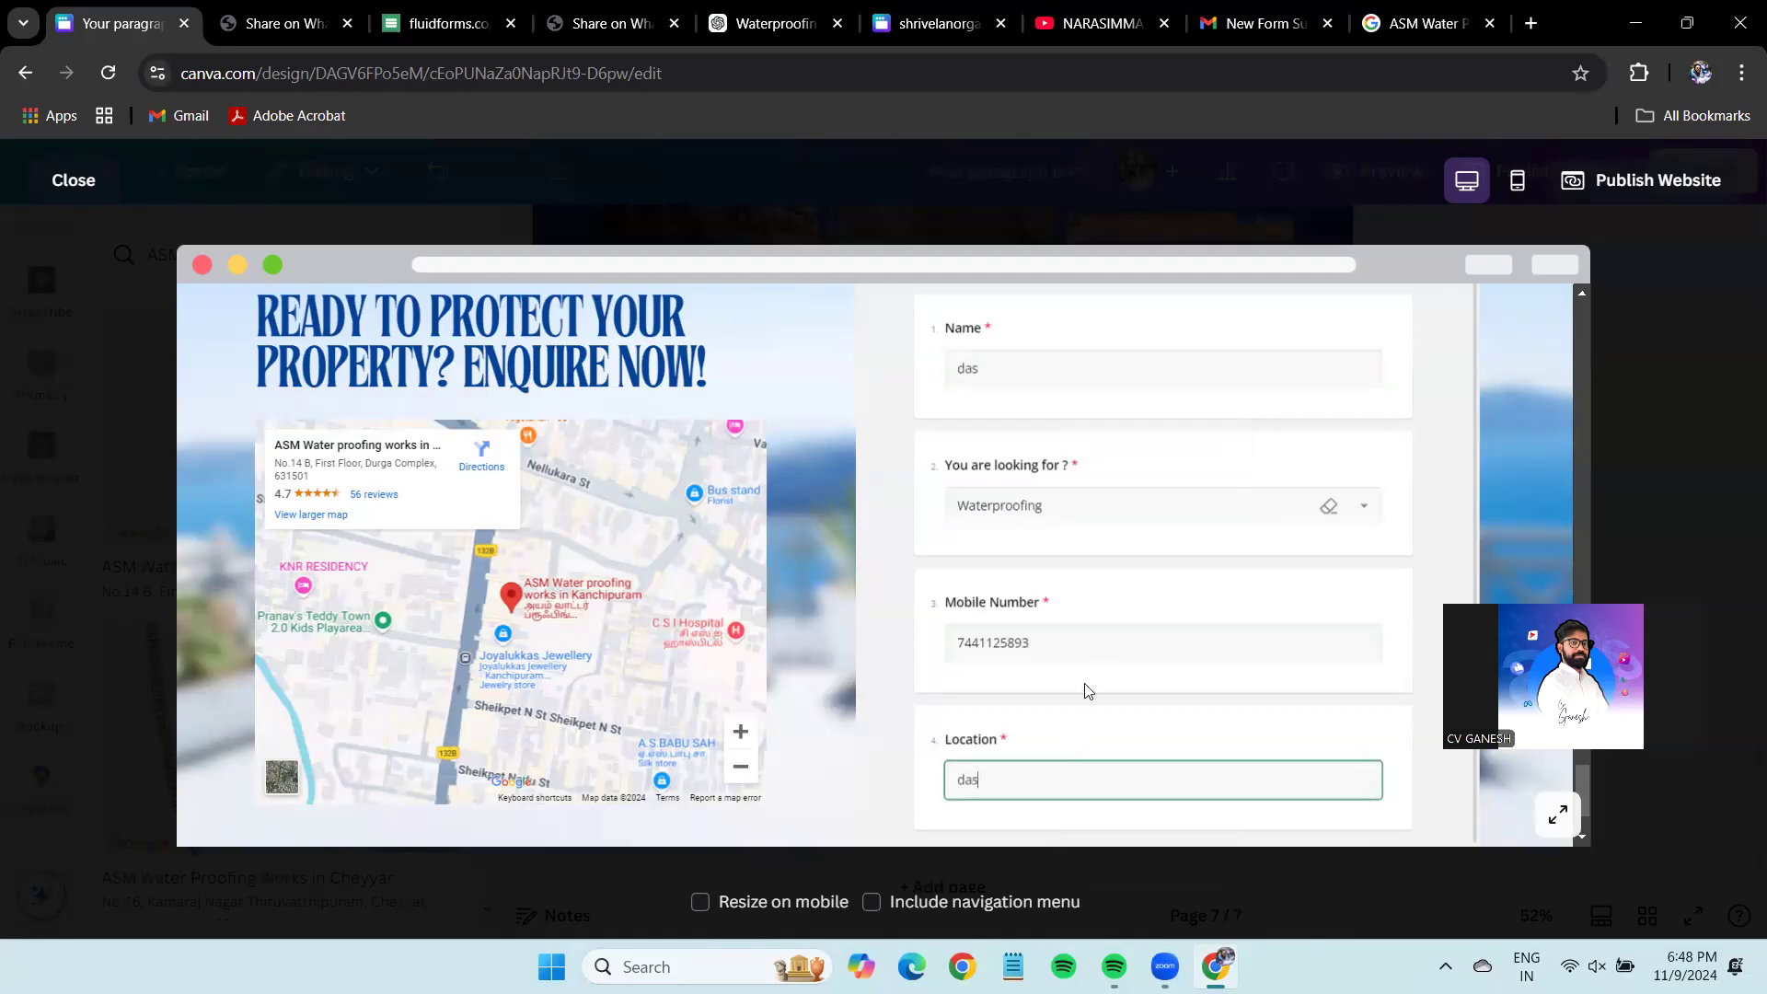
{"action": "scroll", "coordinate": [1088, 690], "scroll_direction": "down", "scroll_amount": 1}
{"action": "left_click", "coordinate": [1173, 812]}
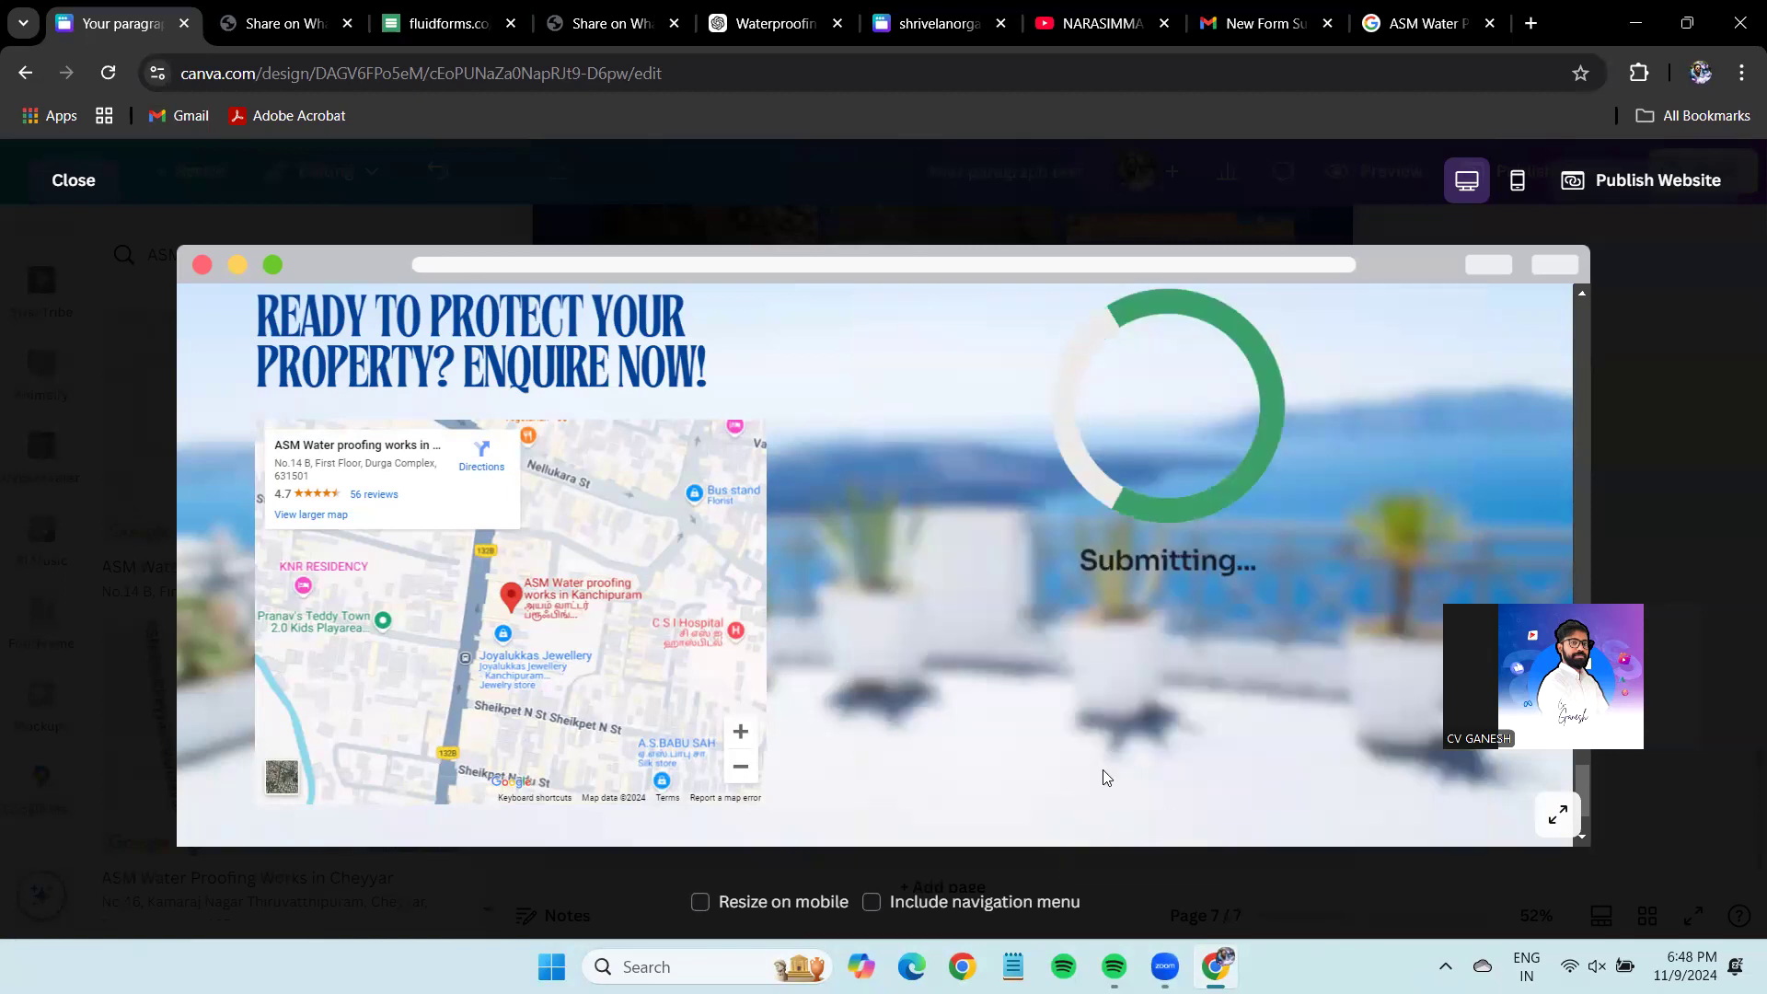
{"action": "scroll", "coordinate": [1082, 420], "scroll_direction": "up", "scroll_amount": 1}
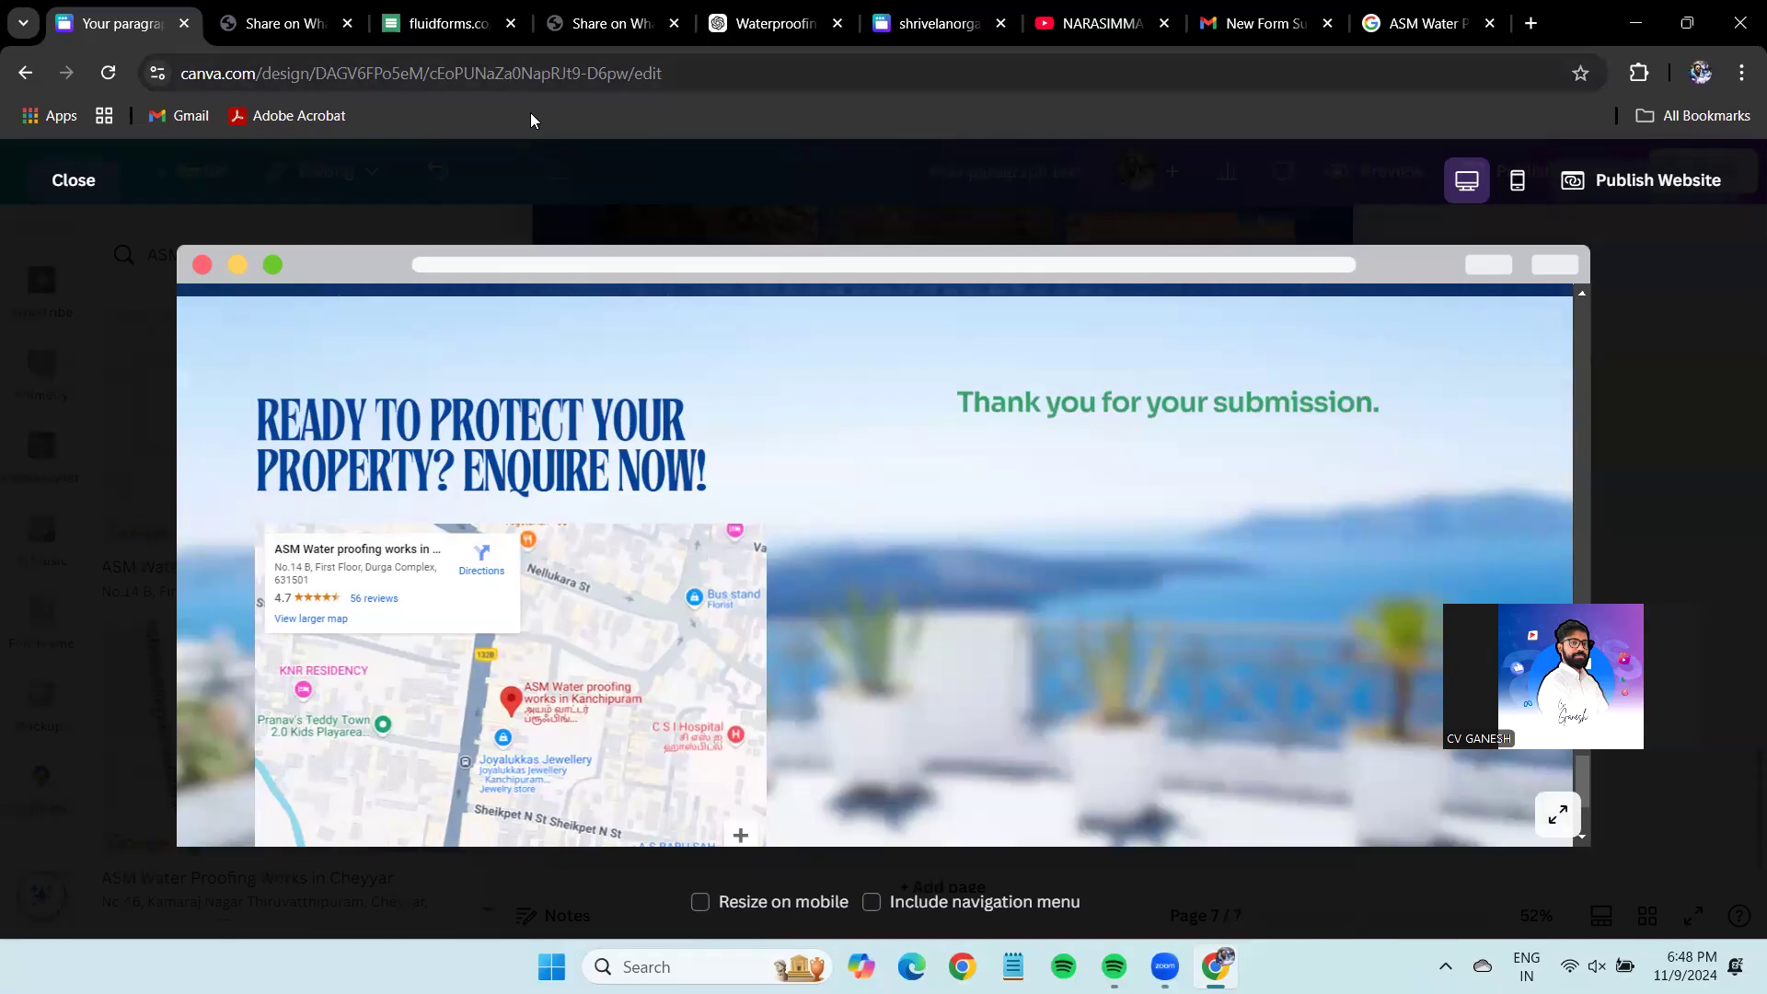
Check the new FluidForms submission email in Gmail, then return to the preview.
{"action": "left_click", "coordinate": [1265, 23]}
{"action": "left_click", "coordinate": [116, 237]}
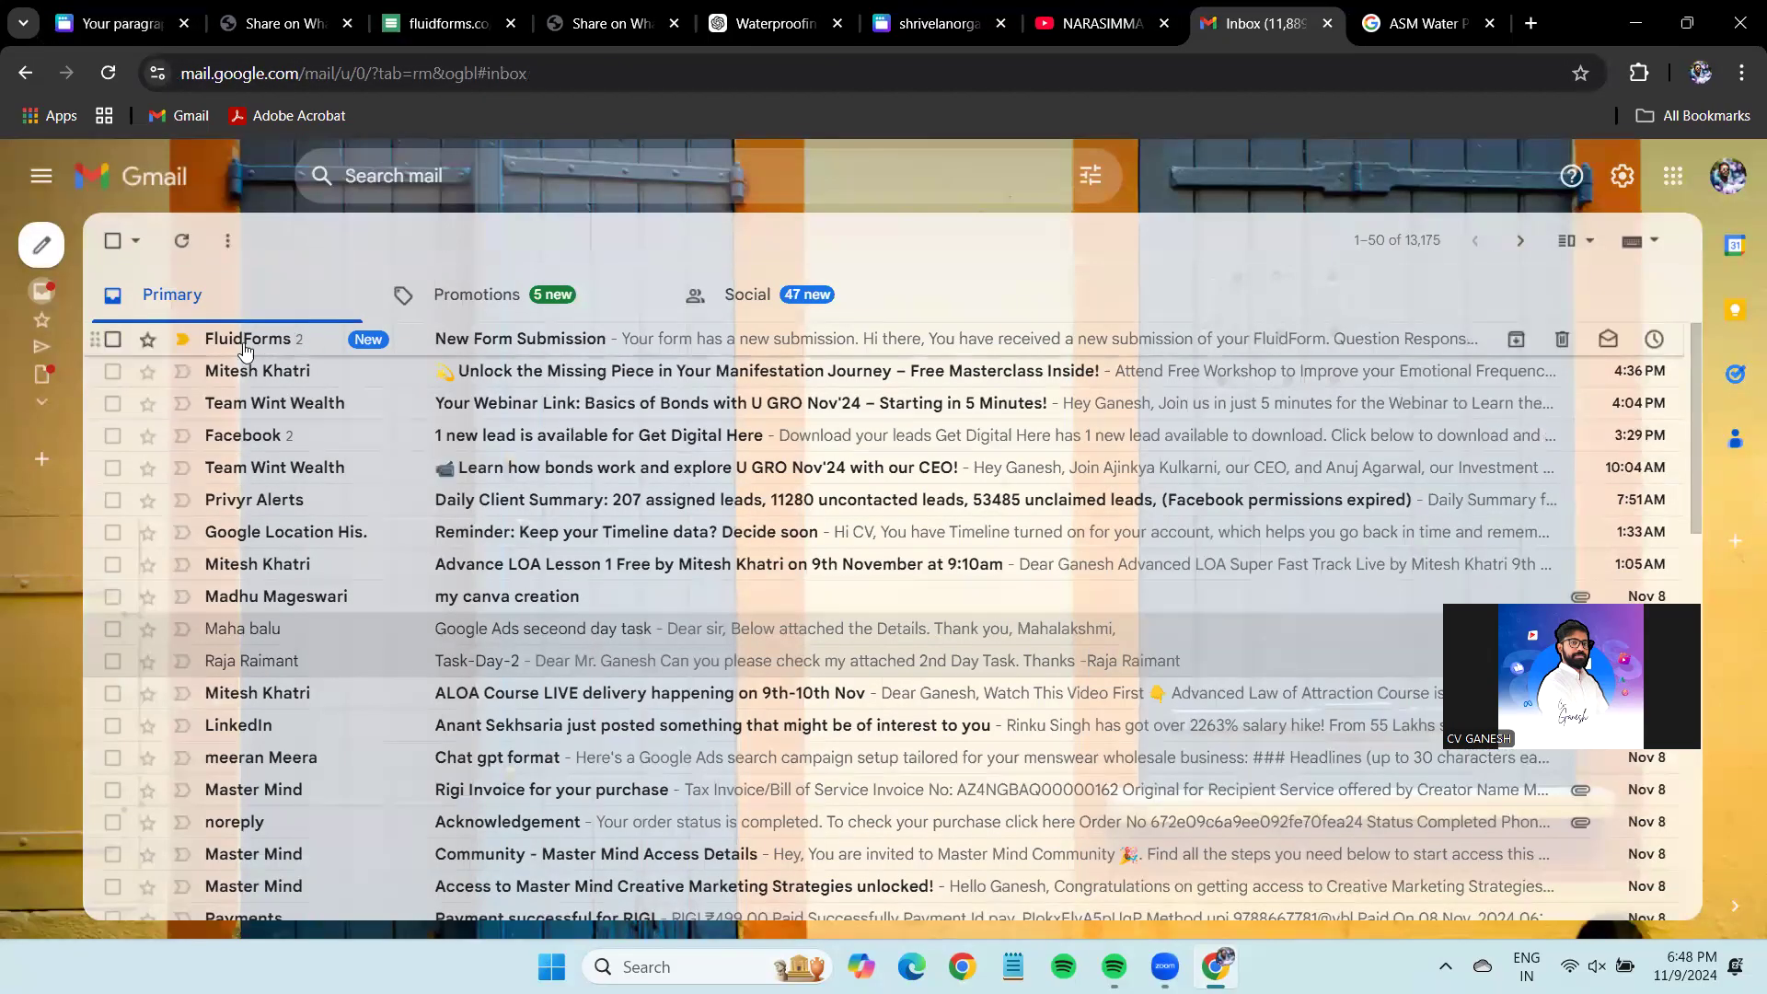
{"action": "left_click", "coordinate": [443, 342]}
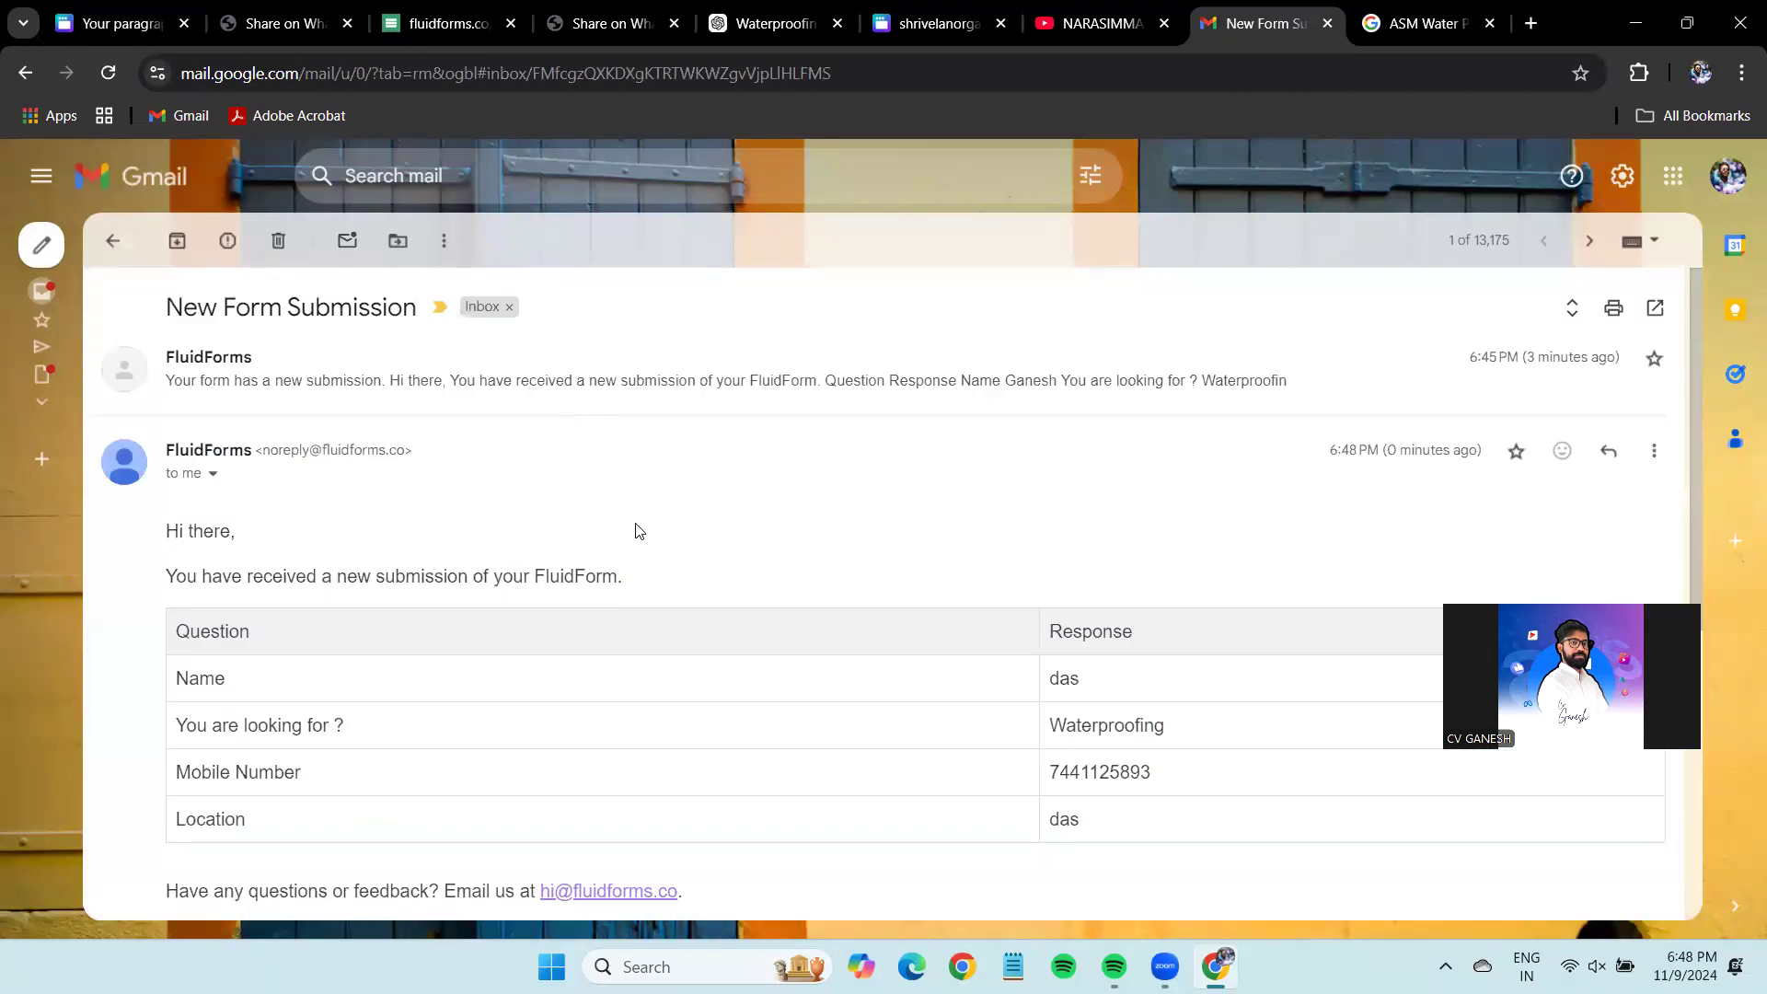
{"action": "scroll", "coordinate": [478, 632], "scroll_direction": "down", "scroll_amount": 7}
{"action": "scroll", "coordinate": [377, 600], "scroll_direction": "up", "scroll_amount": 1}
{"action": "scroll", "coordinate": [1066, 561], "scroll_direction": "up", "scroll_amount": 1}
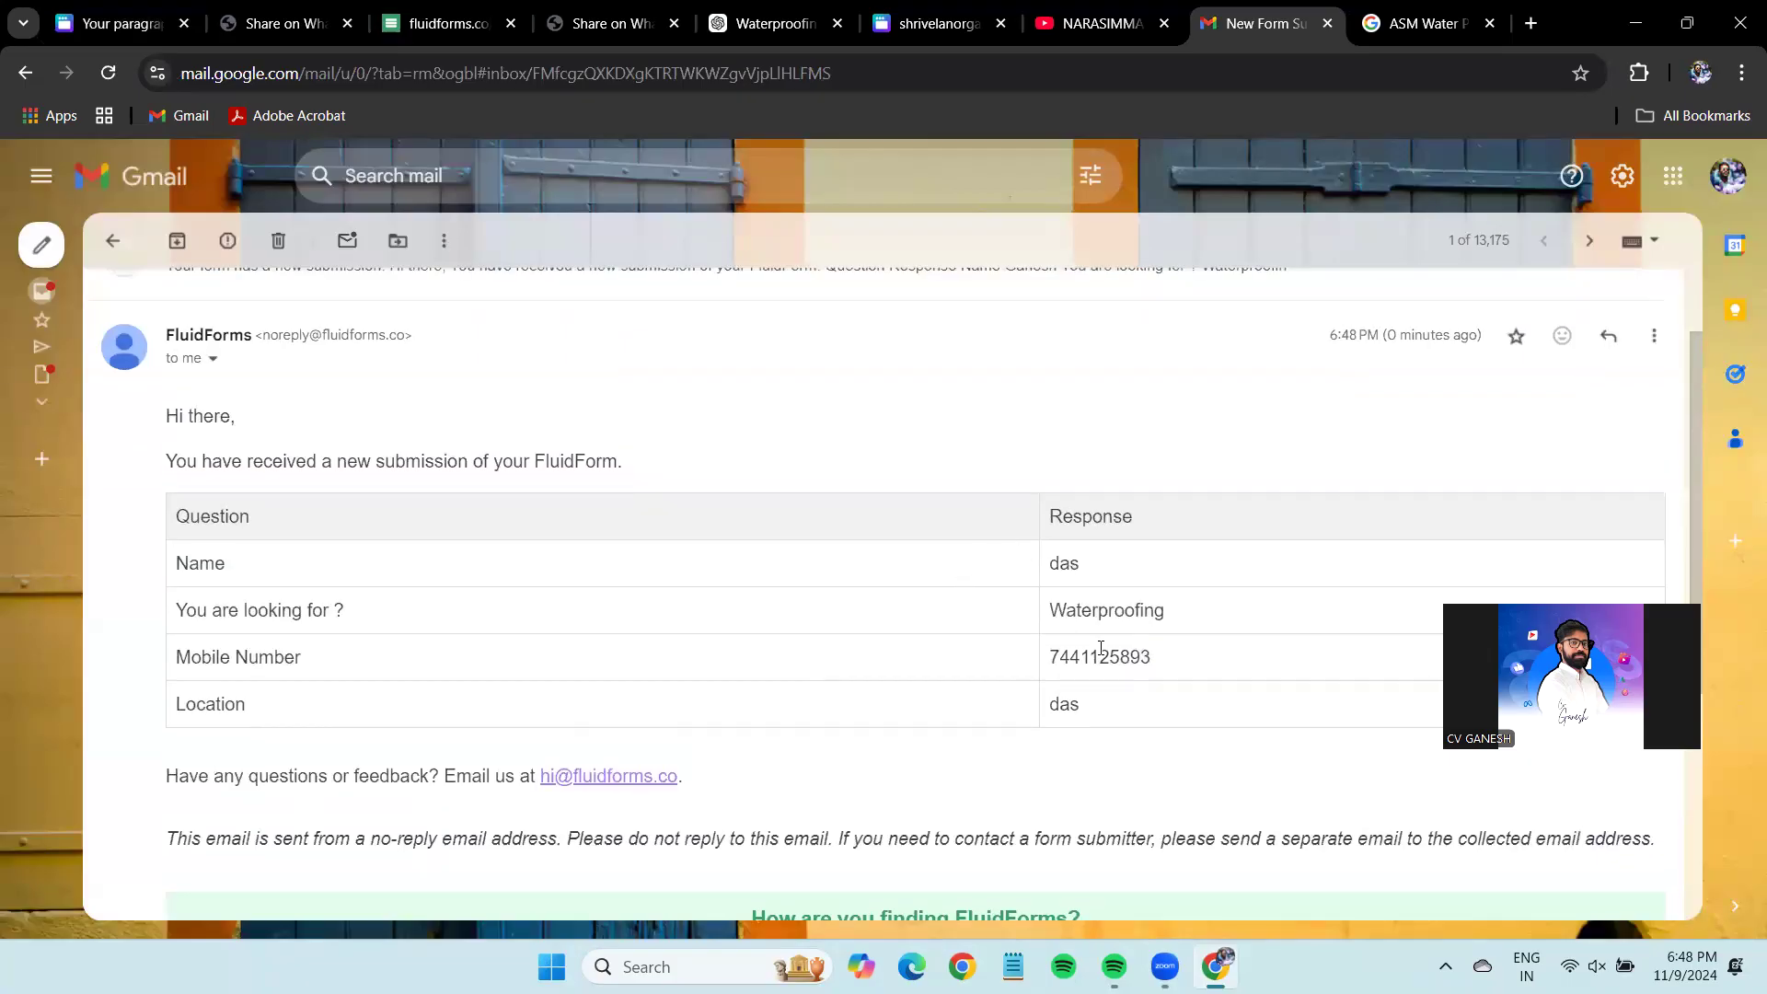
{"action": "key", "text": "ctrl+1"}
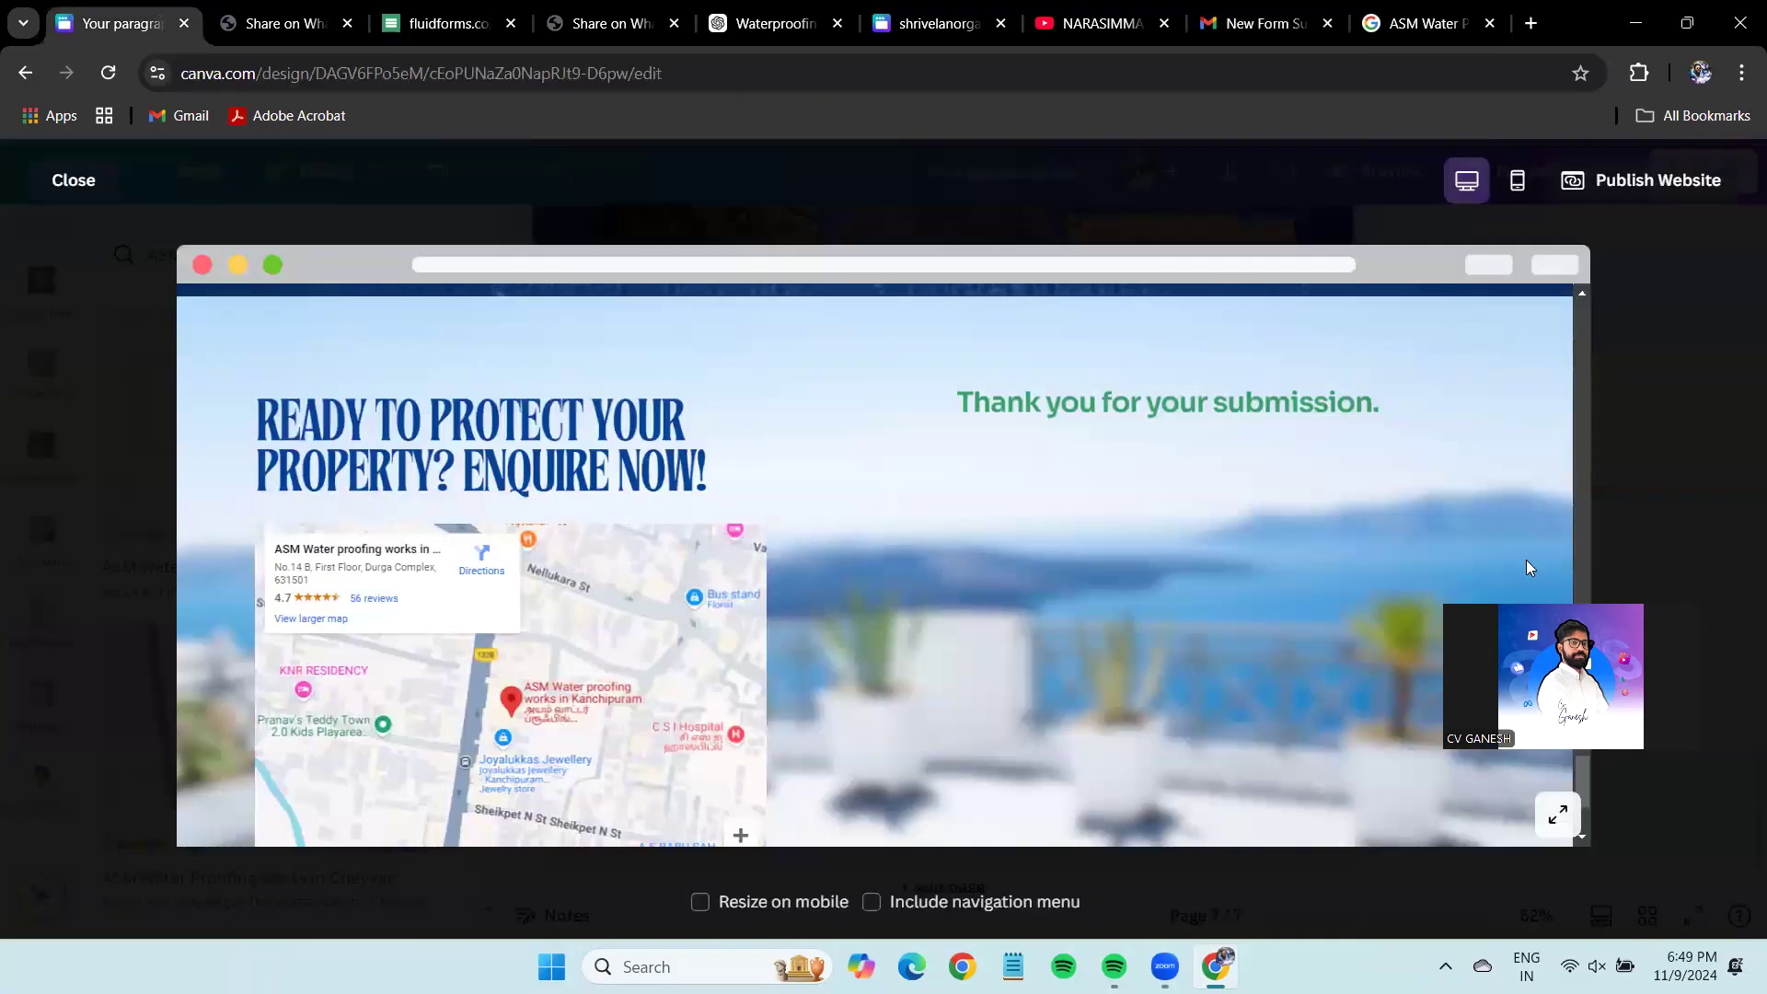
Close the website preview and draw a red attention circle near Publish Website.
{"action": "scroll", "coordinate": [1392, 525], "scroll_direction": "down", "scroll_amount": 3}
{"action": "scroll", "coordinate": [1392, 525], "scroll_direction": "up", "scroll_amount": 8}
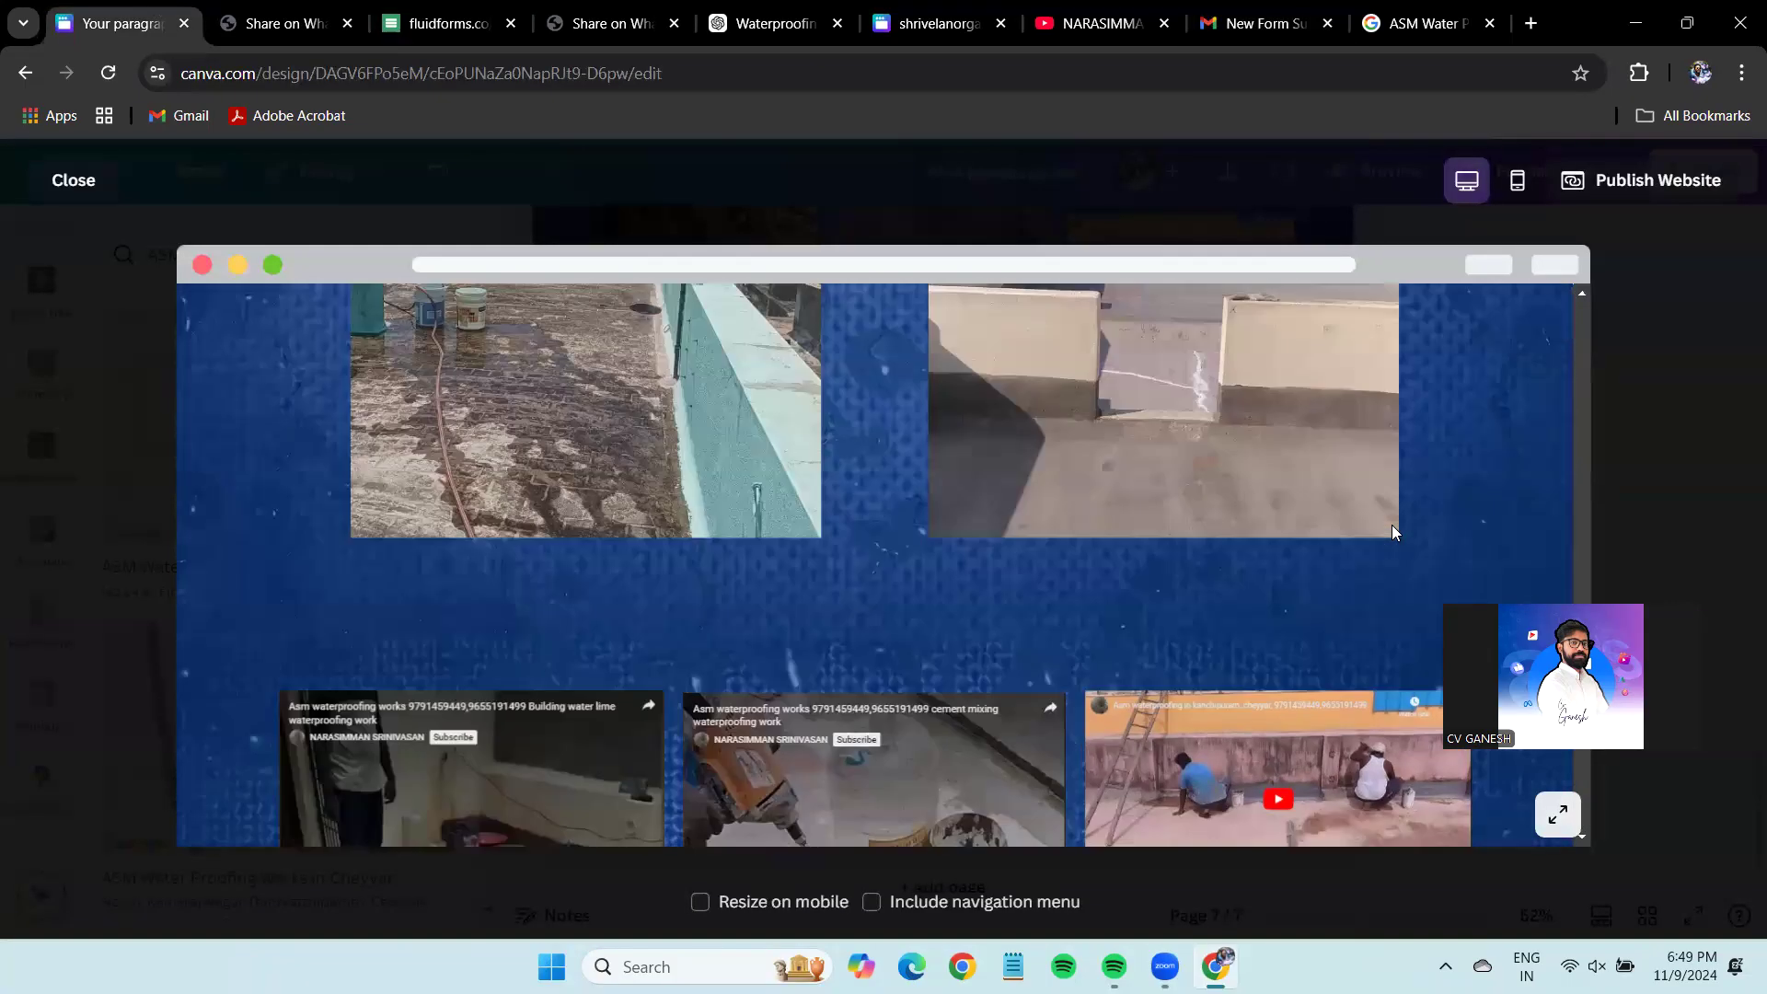
{"action": "scroll", "coordinate": [1392, 525], "scroll_direction": "up", "scroll_amount": 5}
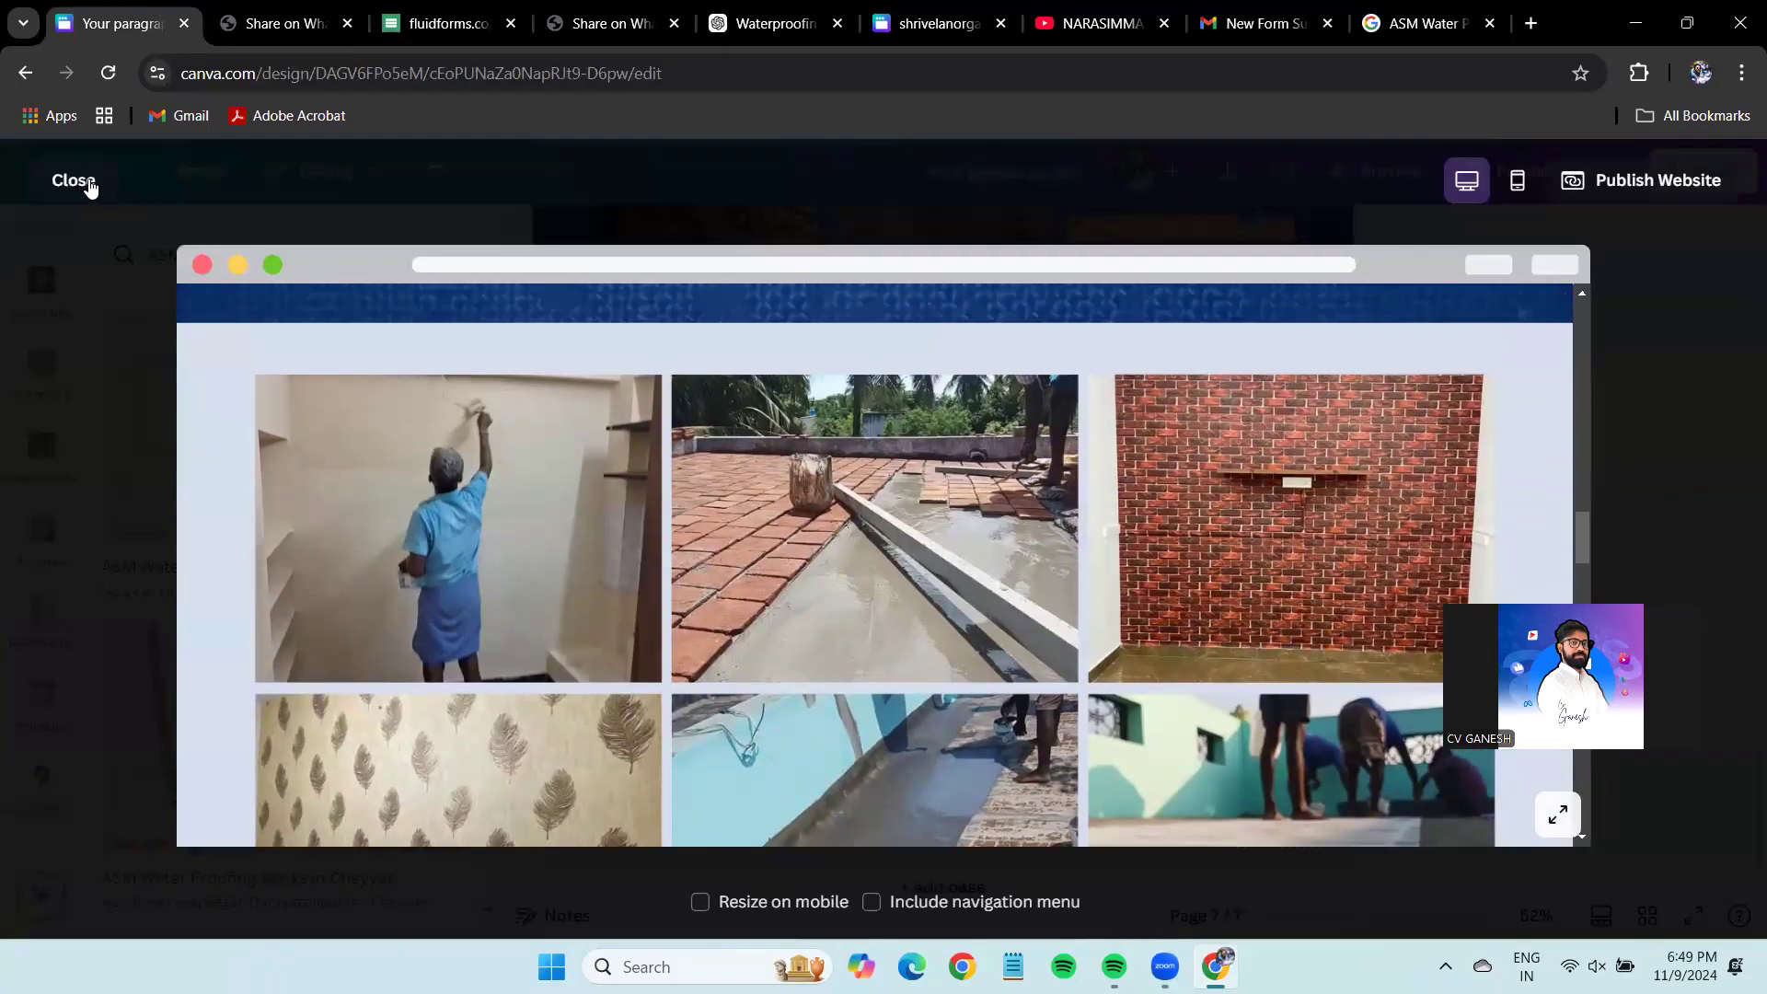
{"action": "left_click", "coordinate": [74, 181]}
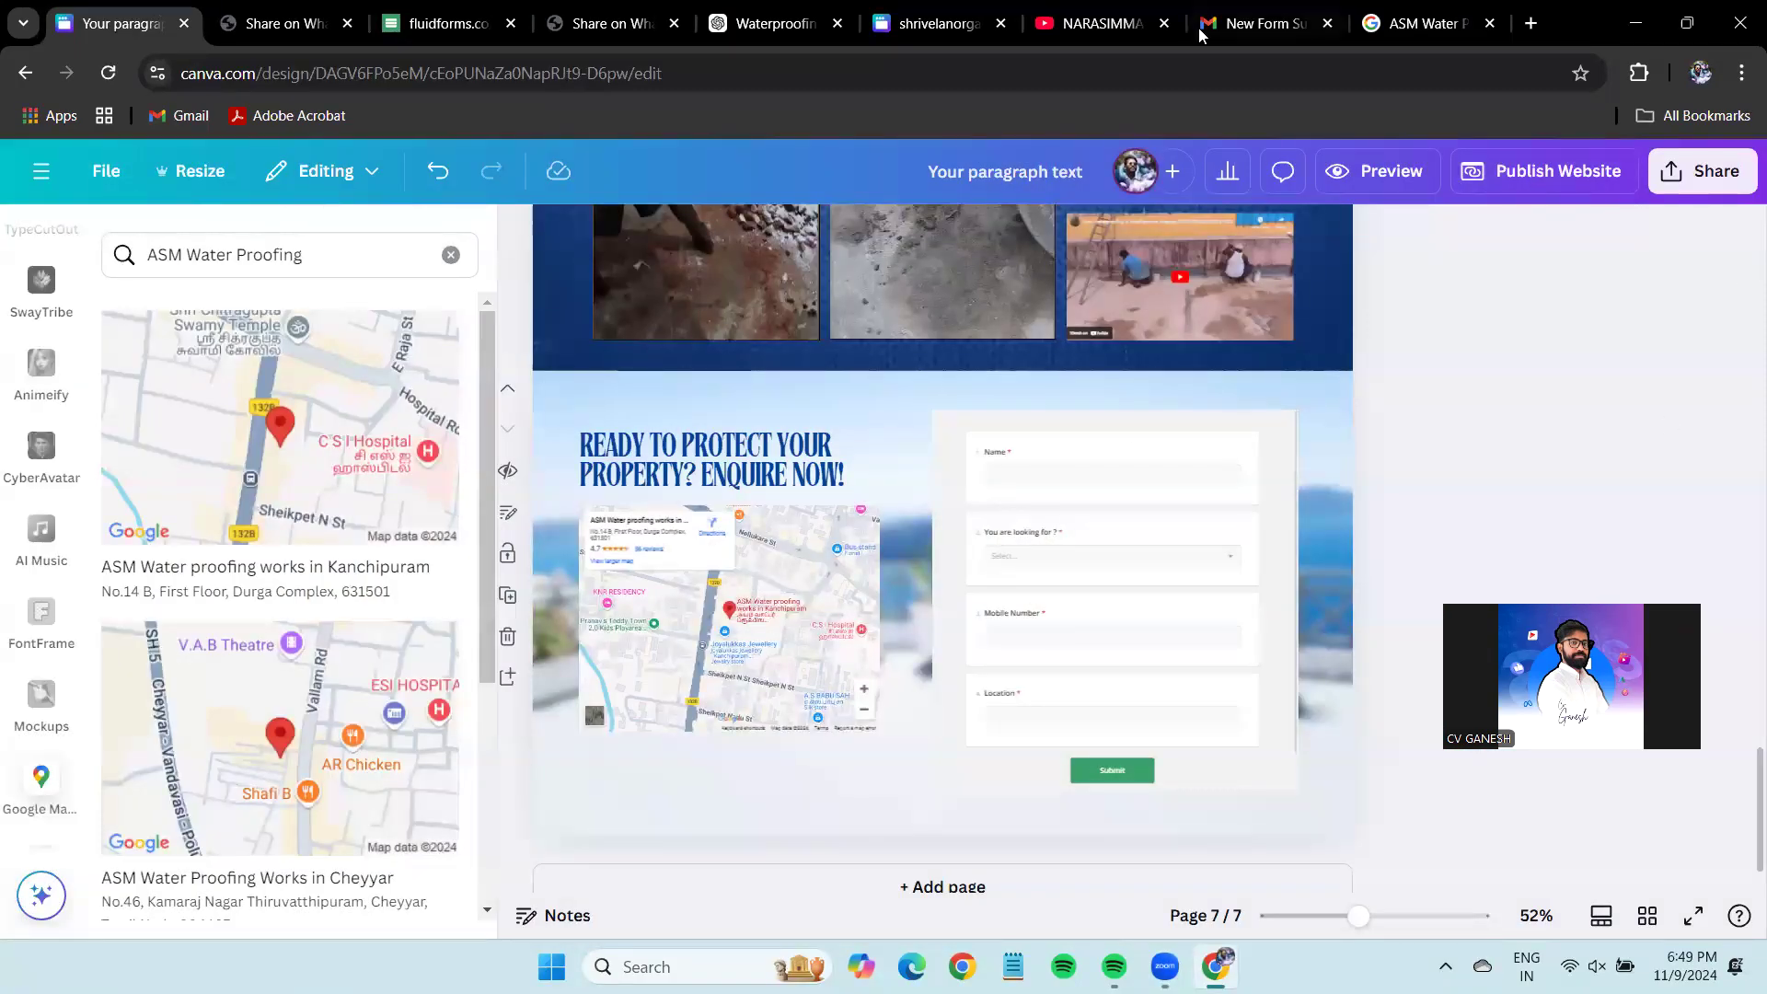
{"action": "left_click_drag", "start_coordinate": [1583, 126], "coordinate": [1460, 181]}
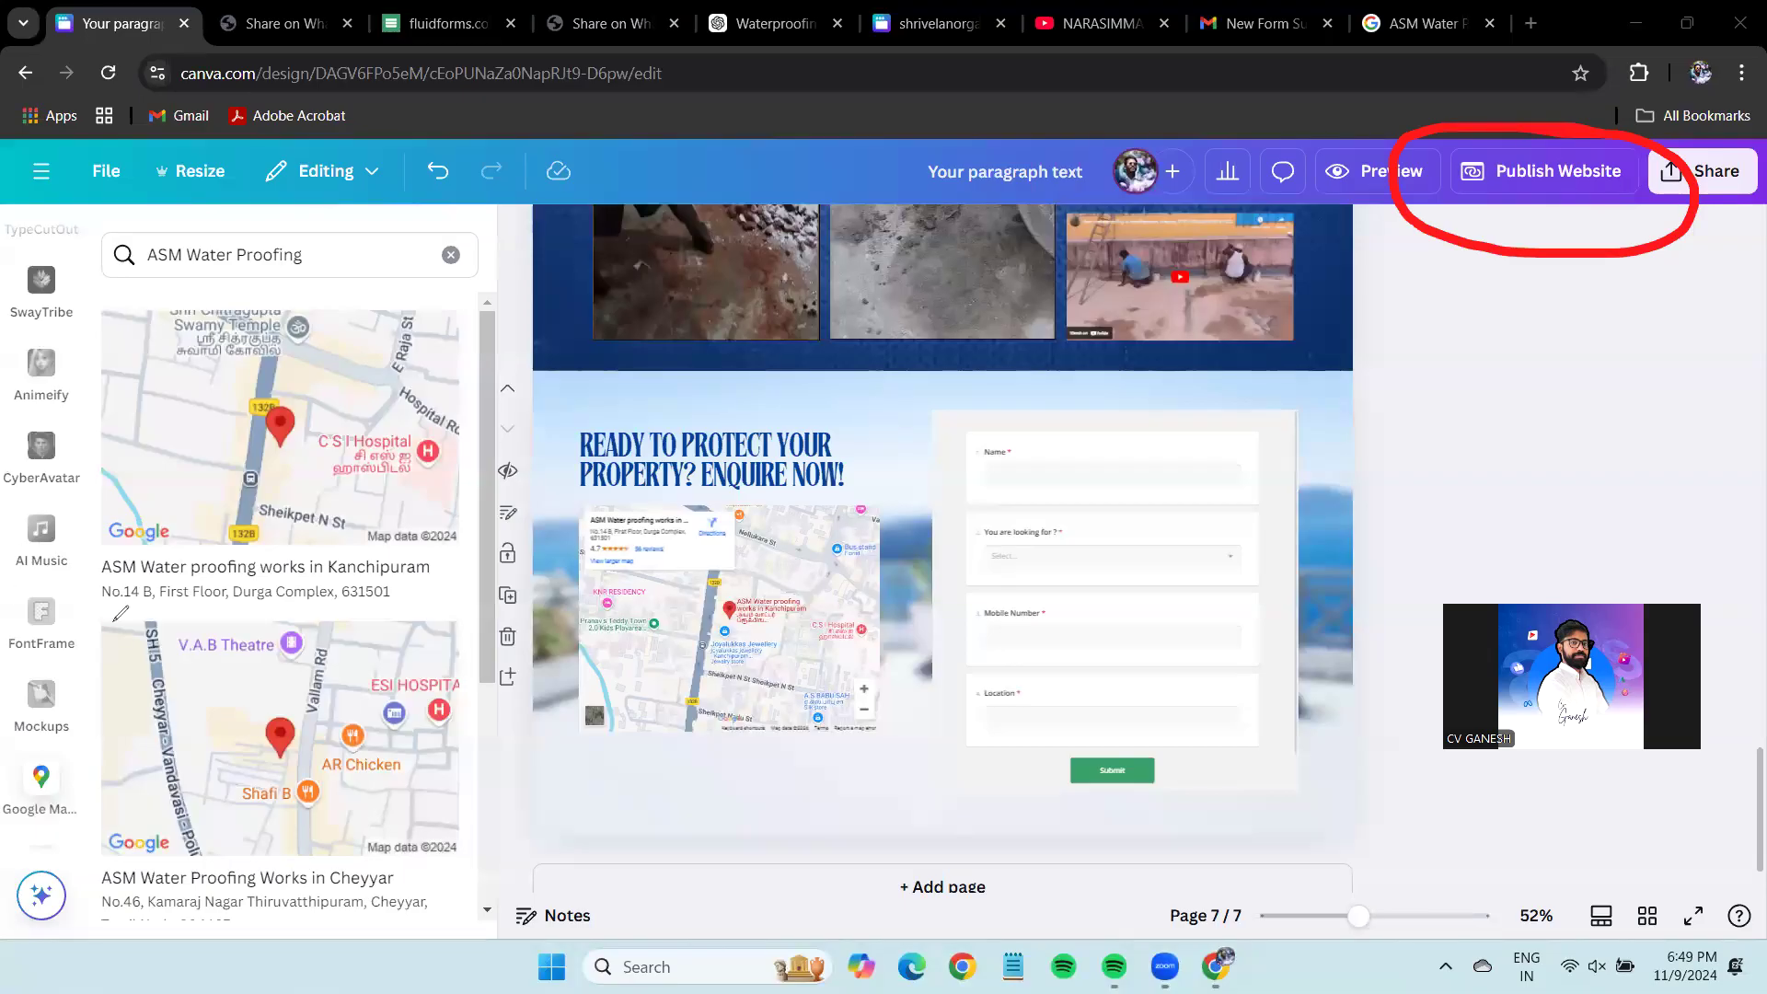
Try digitalhere.in as the website URL, then continue to Get a new domain's own-domain setup.
{"action": "left_click", "coordinate": [1579, 181]}
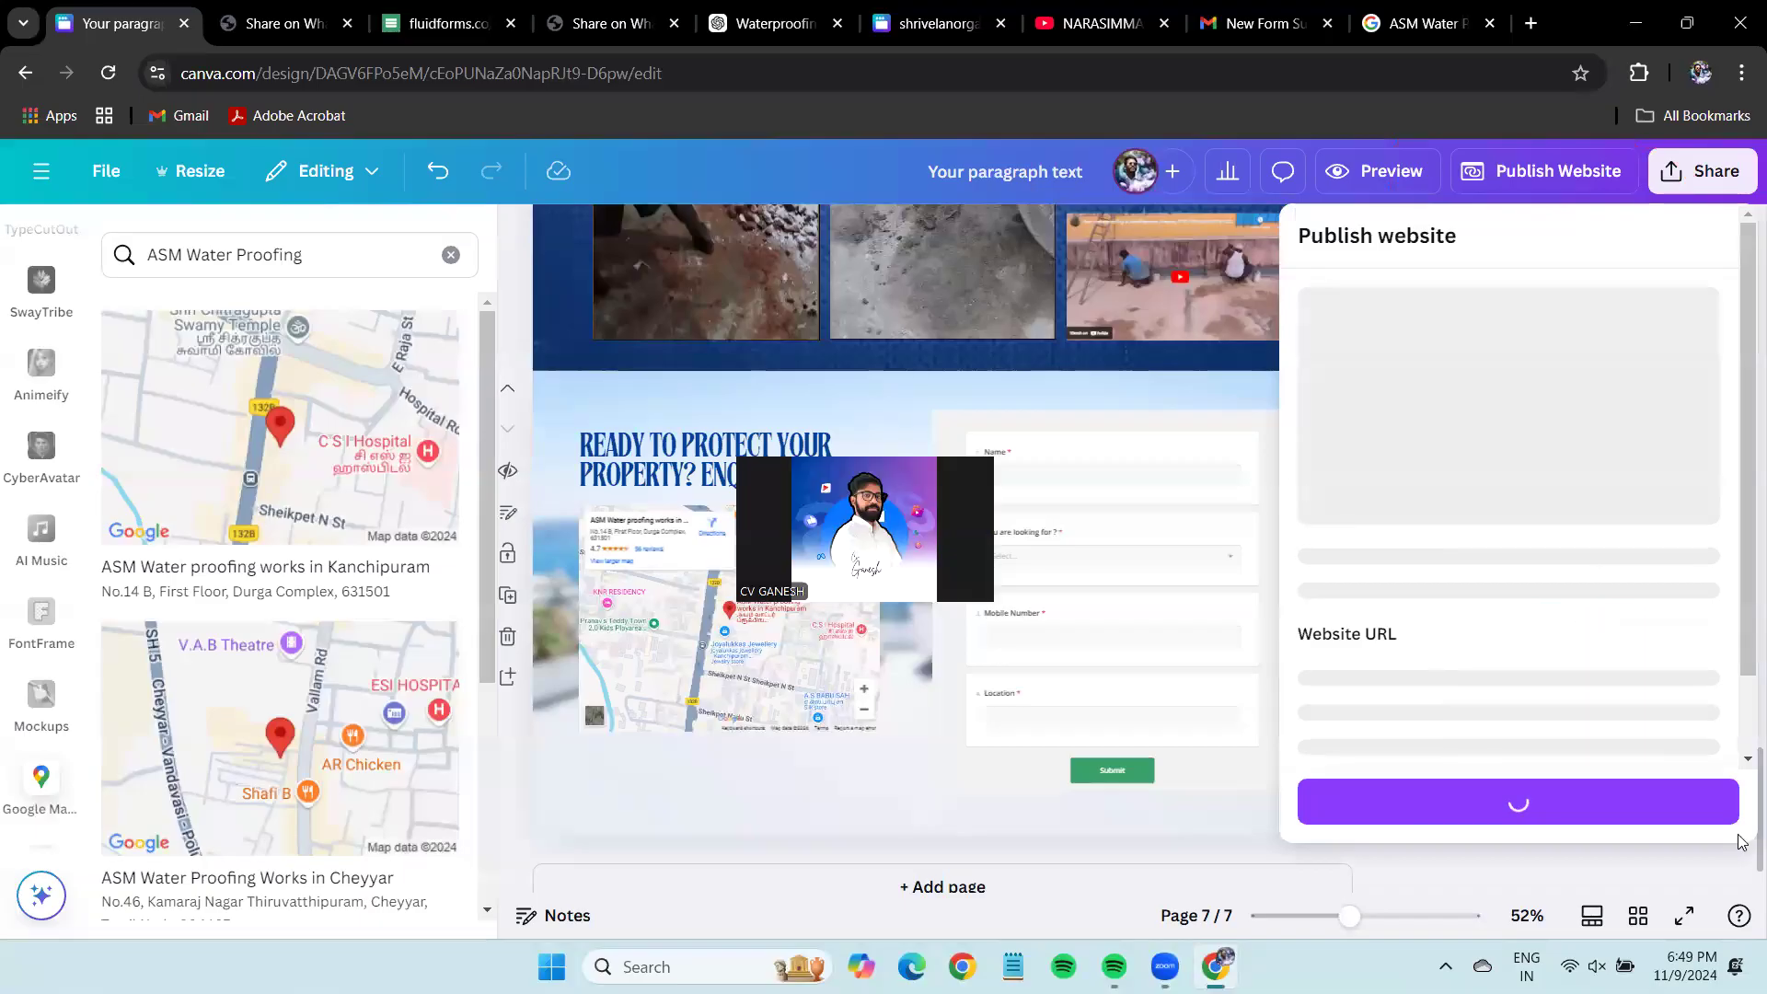
{"action": "left_click", "coordinate": [1678, 753]}
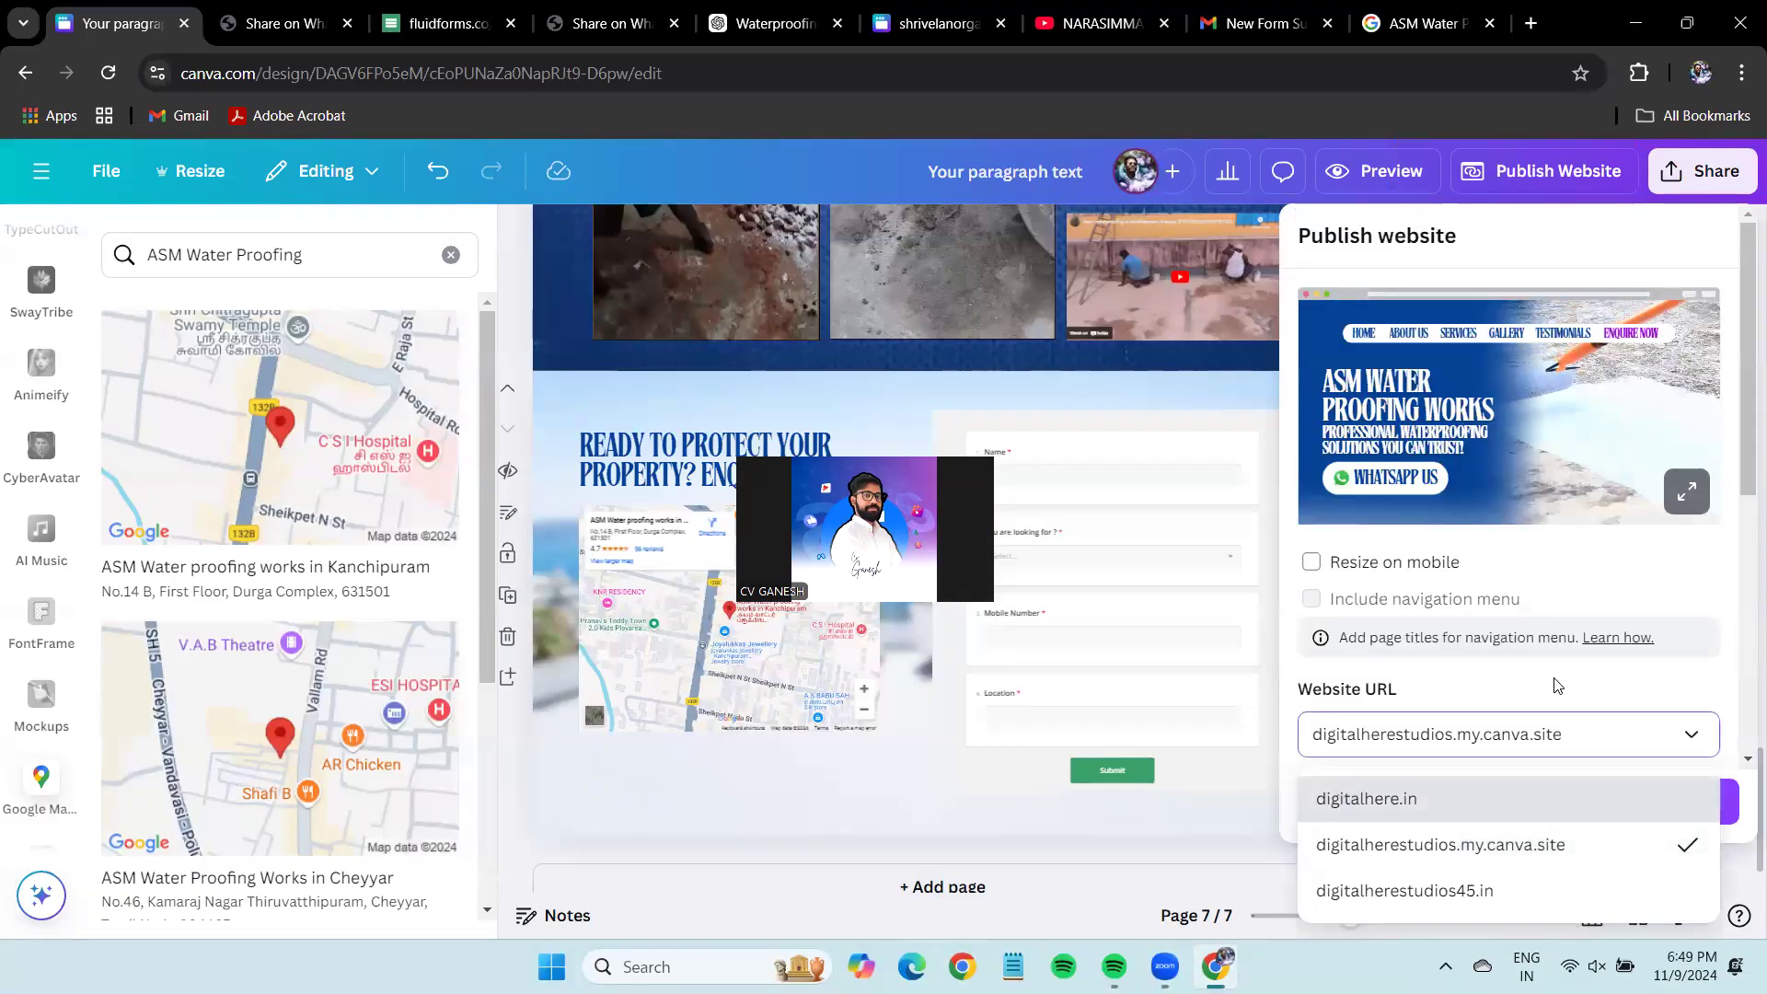
{"action": "scroll", "coordinate": [1565, 717], "scroll_direction": "down", "scroll_amount": 3}
{"action": "scroll", "coordinate": [1598, 662], "scroll_direction": "down", "scroll_amount": 3}
{"action": "scroll", "coordinate": [1613, 650], "scroll_direction": "up", "scroll_amount": 6}
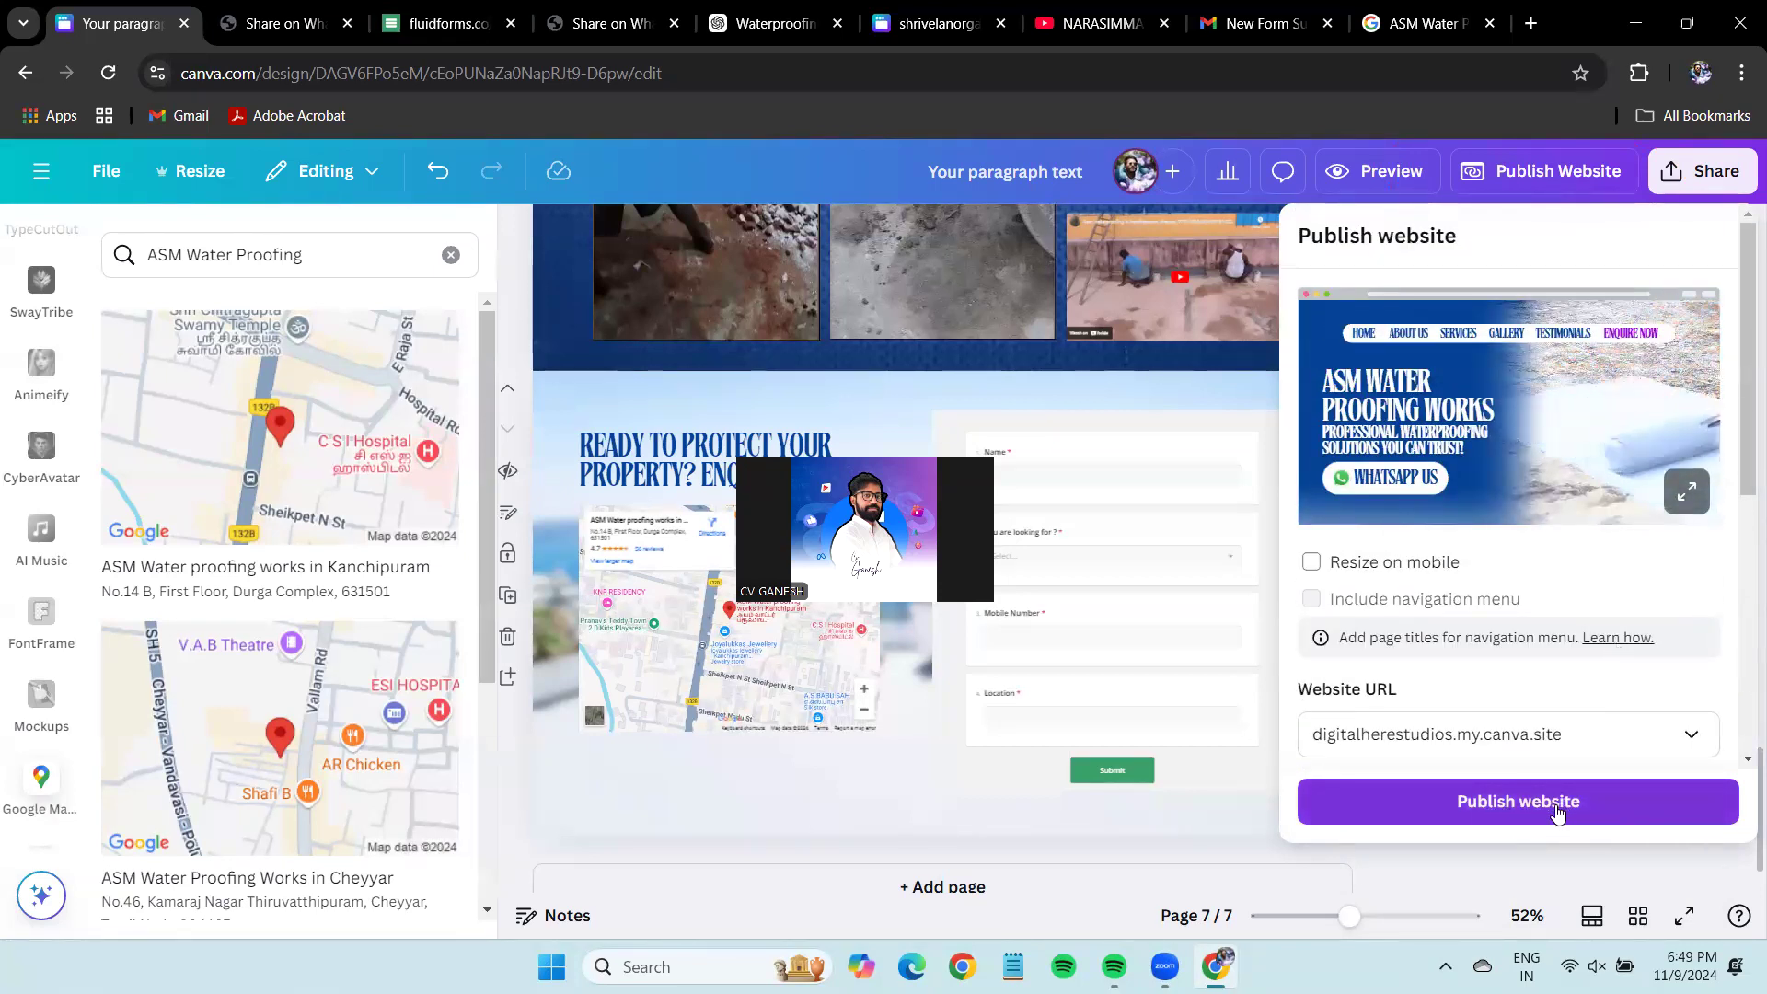
{"action": "left_click", "coordinate": [1688, 735]}
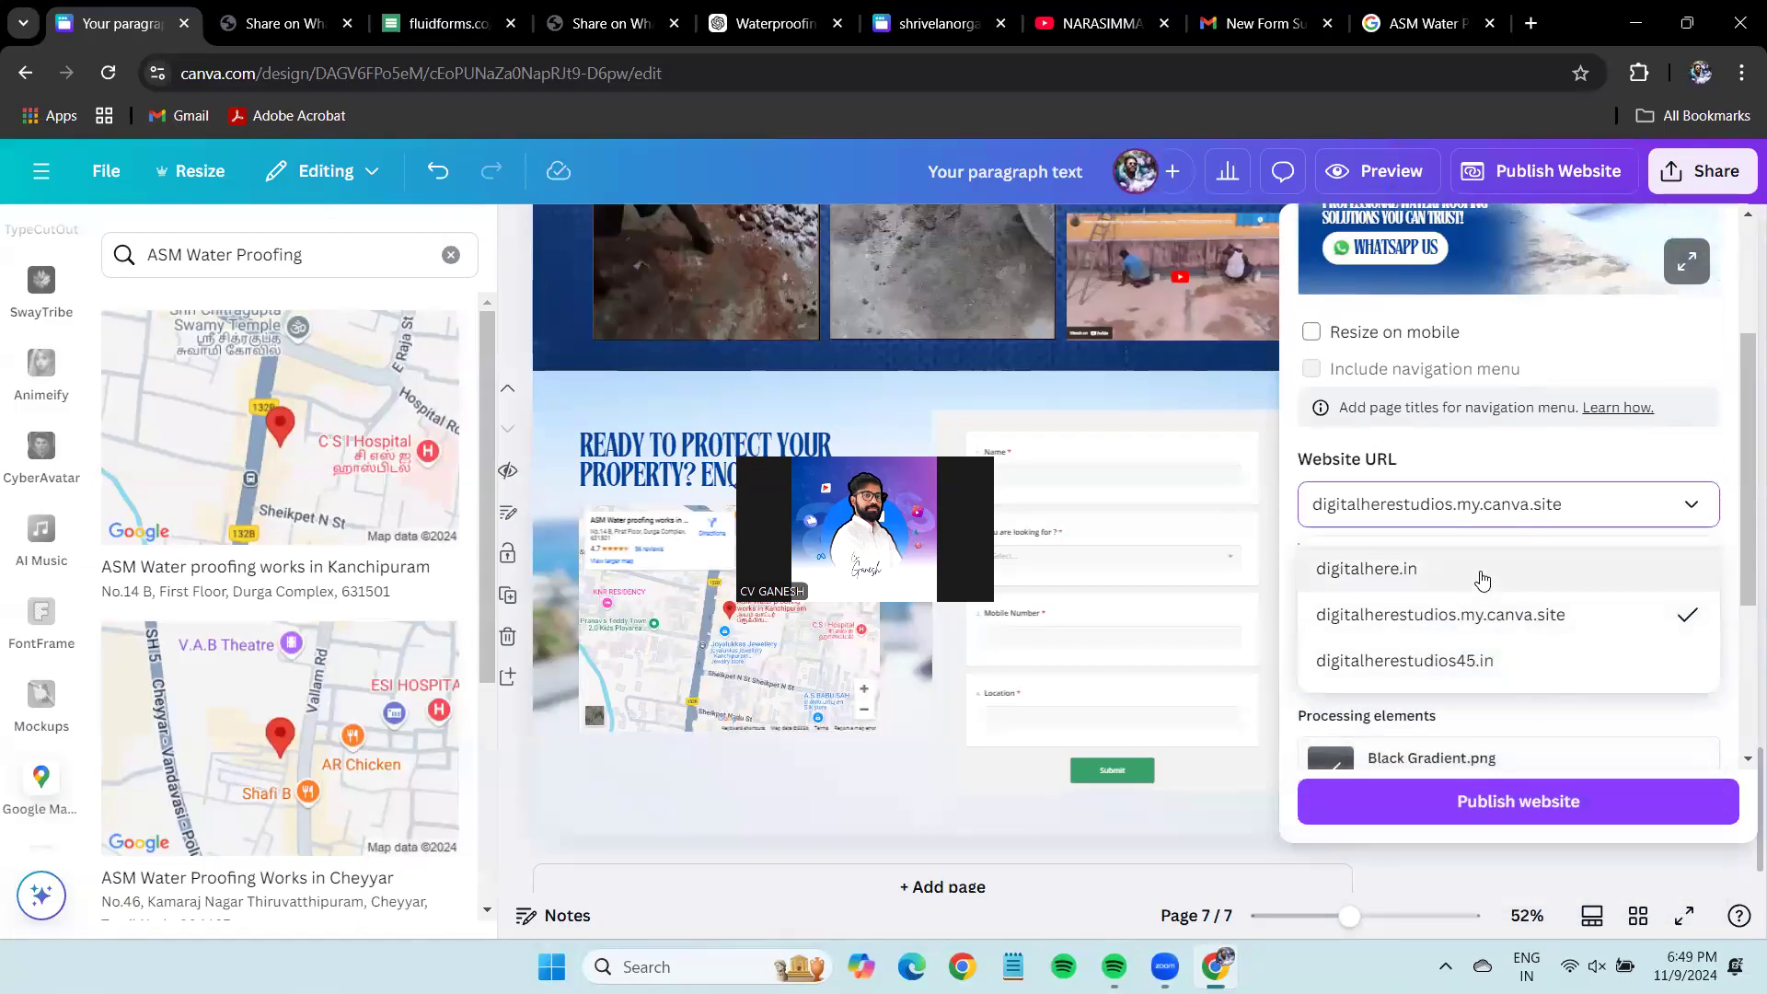
{"action": "left_click", "coordinate": [1479, 577]}
{"action": "left_click", "coordinate": [1517, 508]}
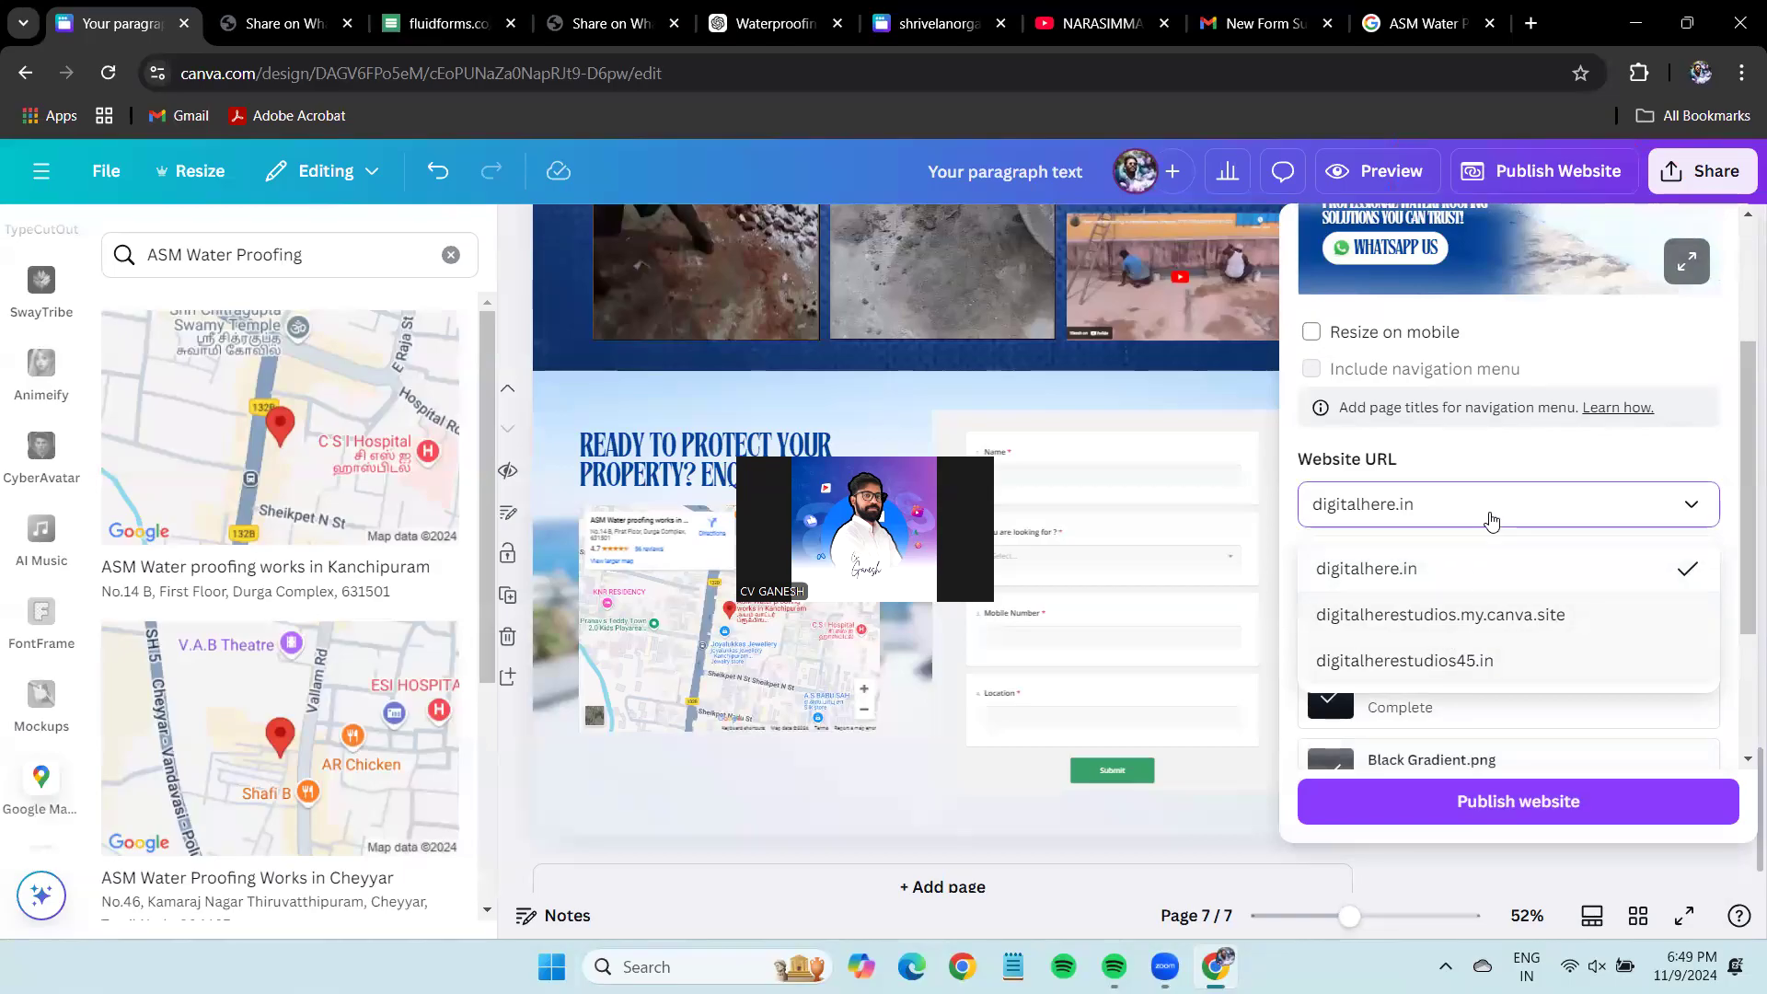
{"action": "left_click", "coordinate": [1490, 512]}
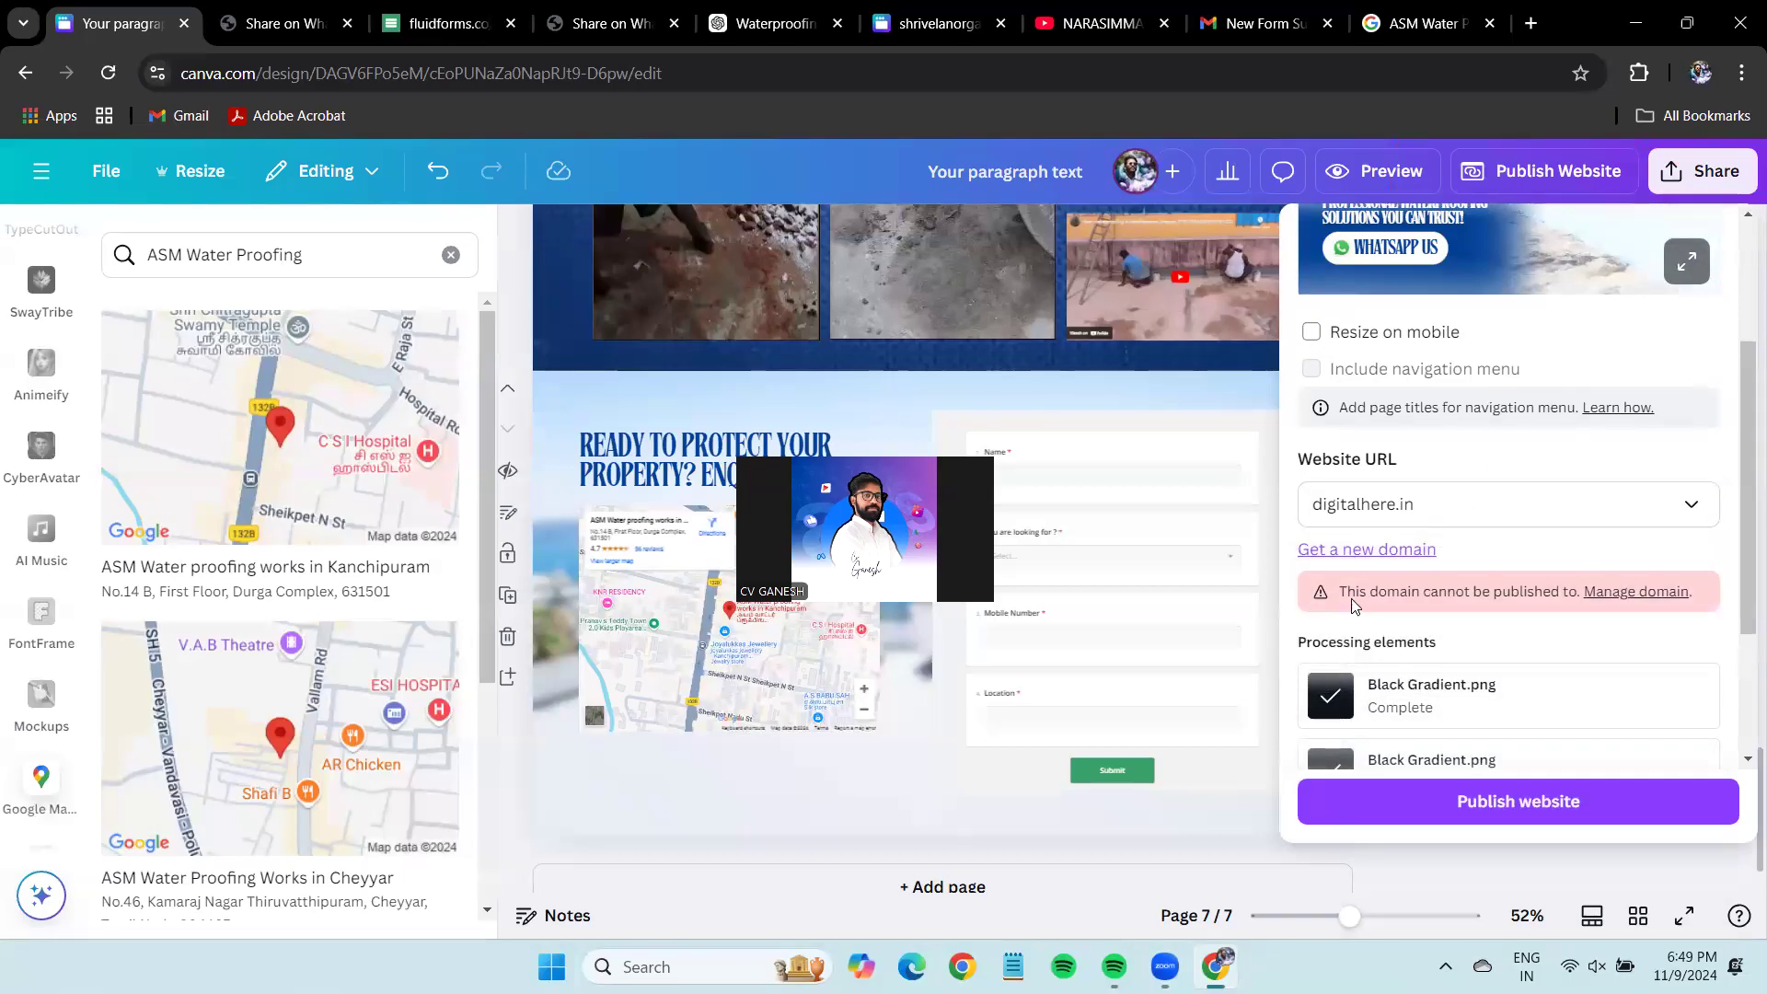
{"action": "left_click", "coordinate": [1428, 564]}
{"action": "left_click", "coordinate": [652, 465]}
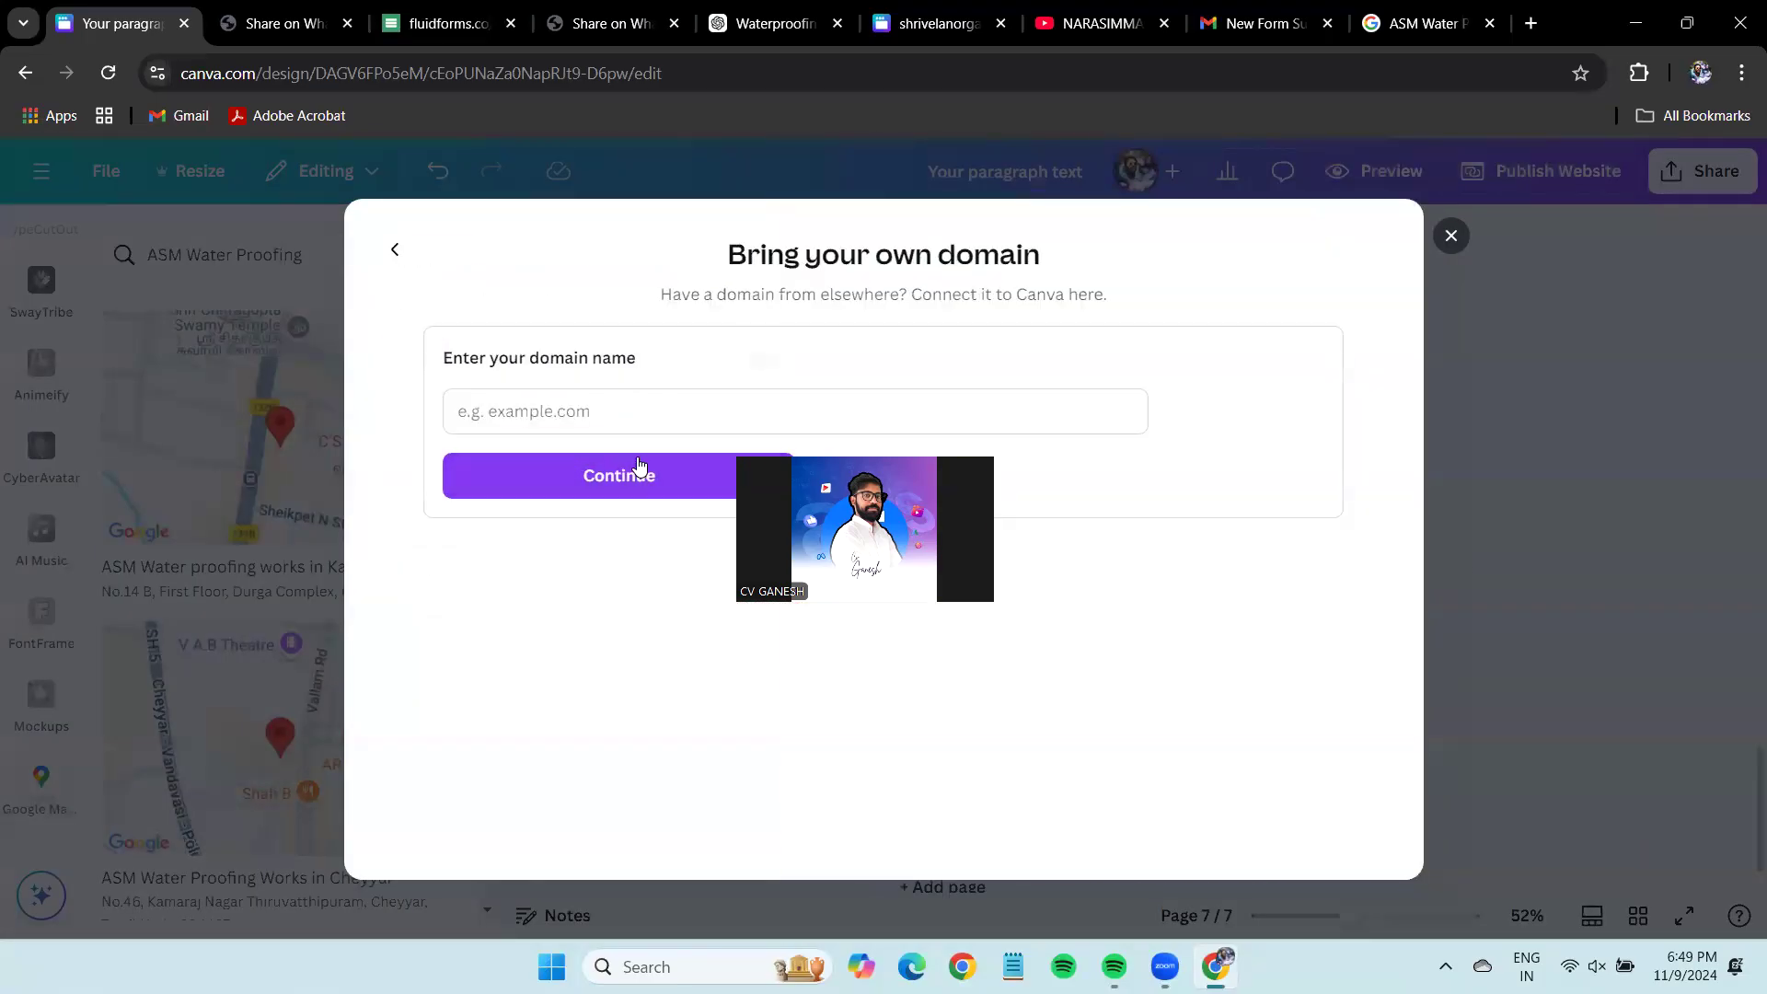
Dismiss the own-domain dialog and publish the site on its digitalherestudios.my.canva.site URL.
{"action": "left_click", "coordinate": [642, 415]}
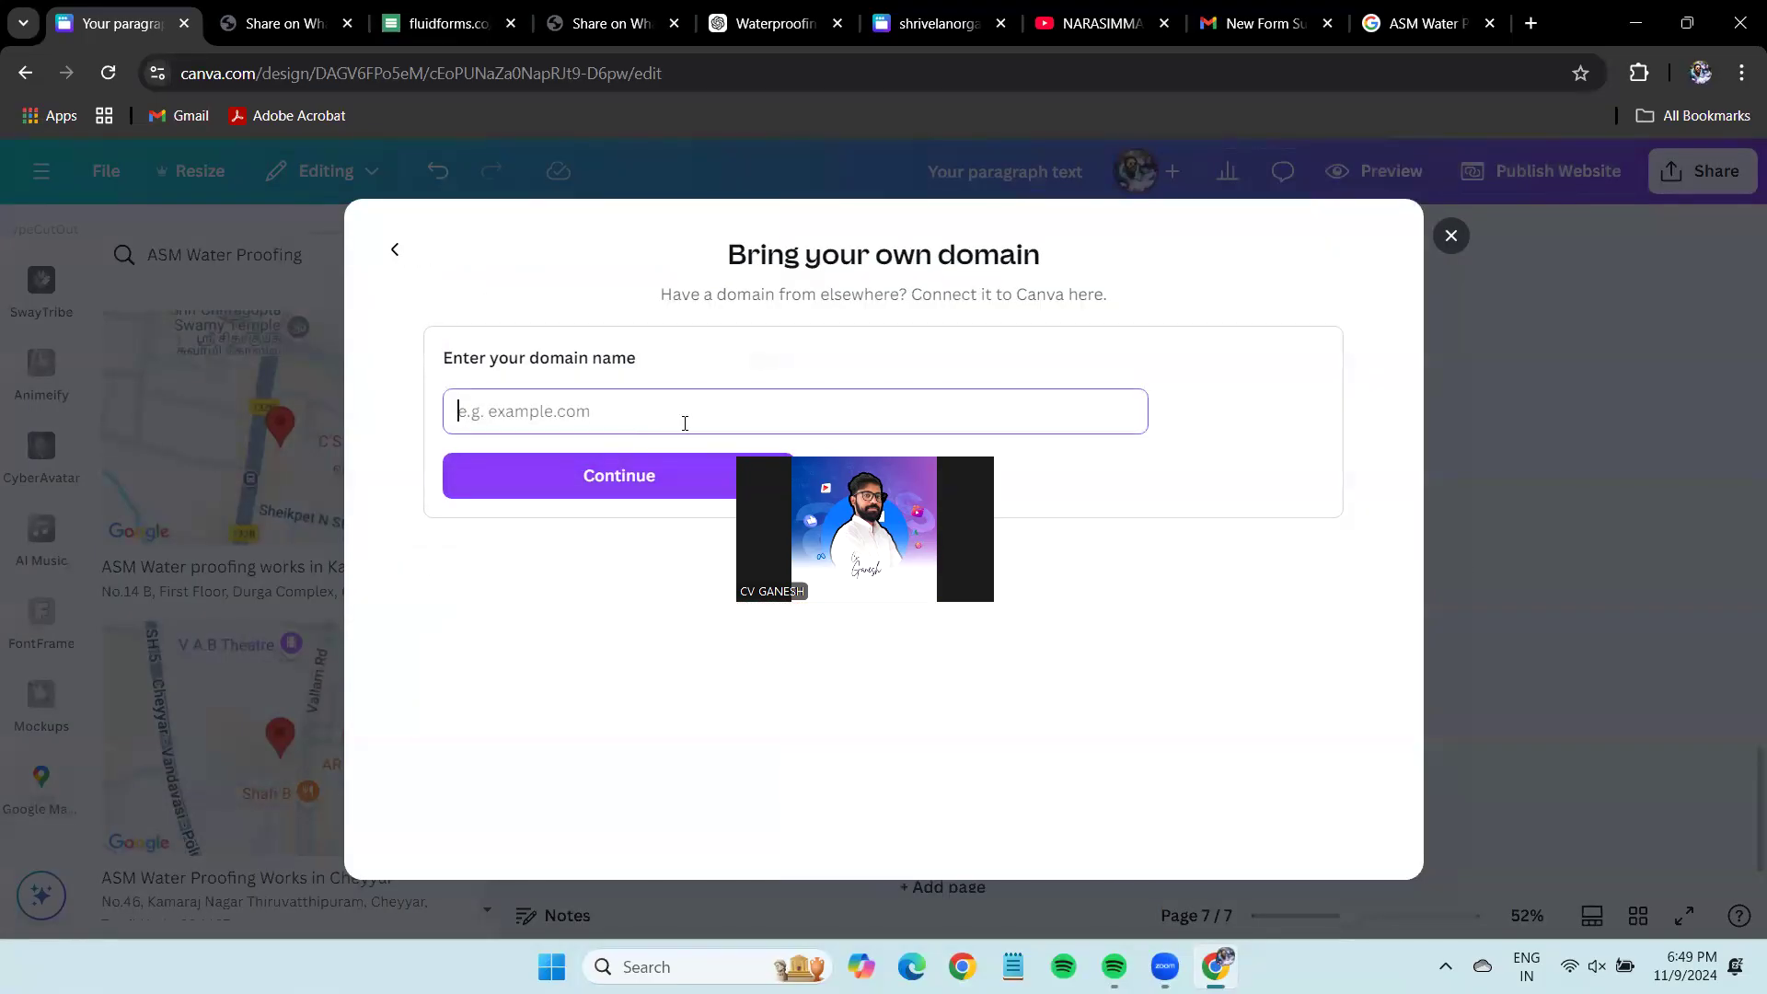
{"action": "left_click", "coordinate": [1451, 236]}
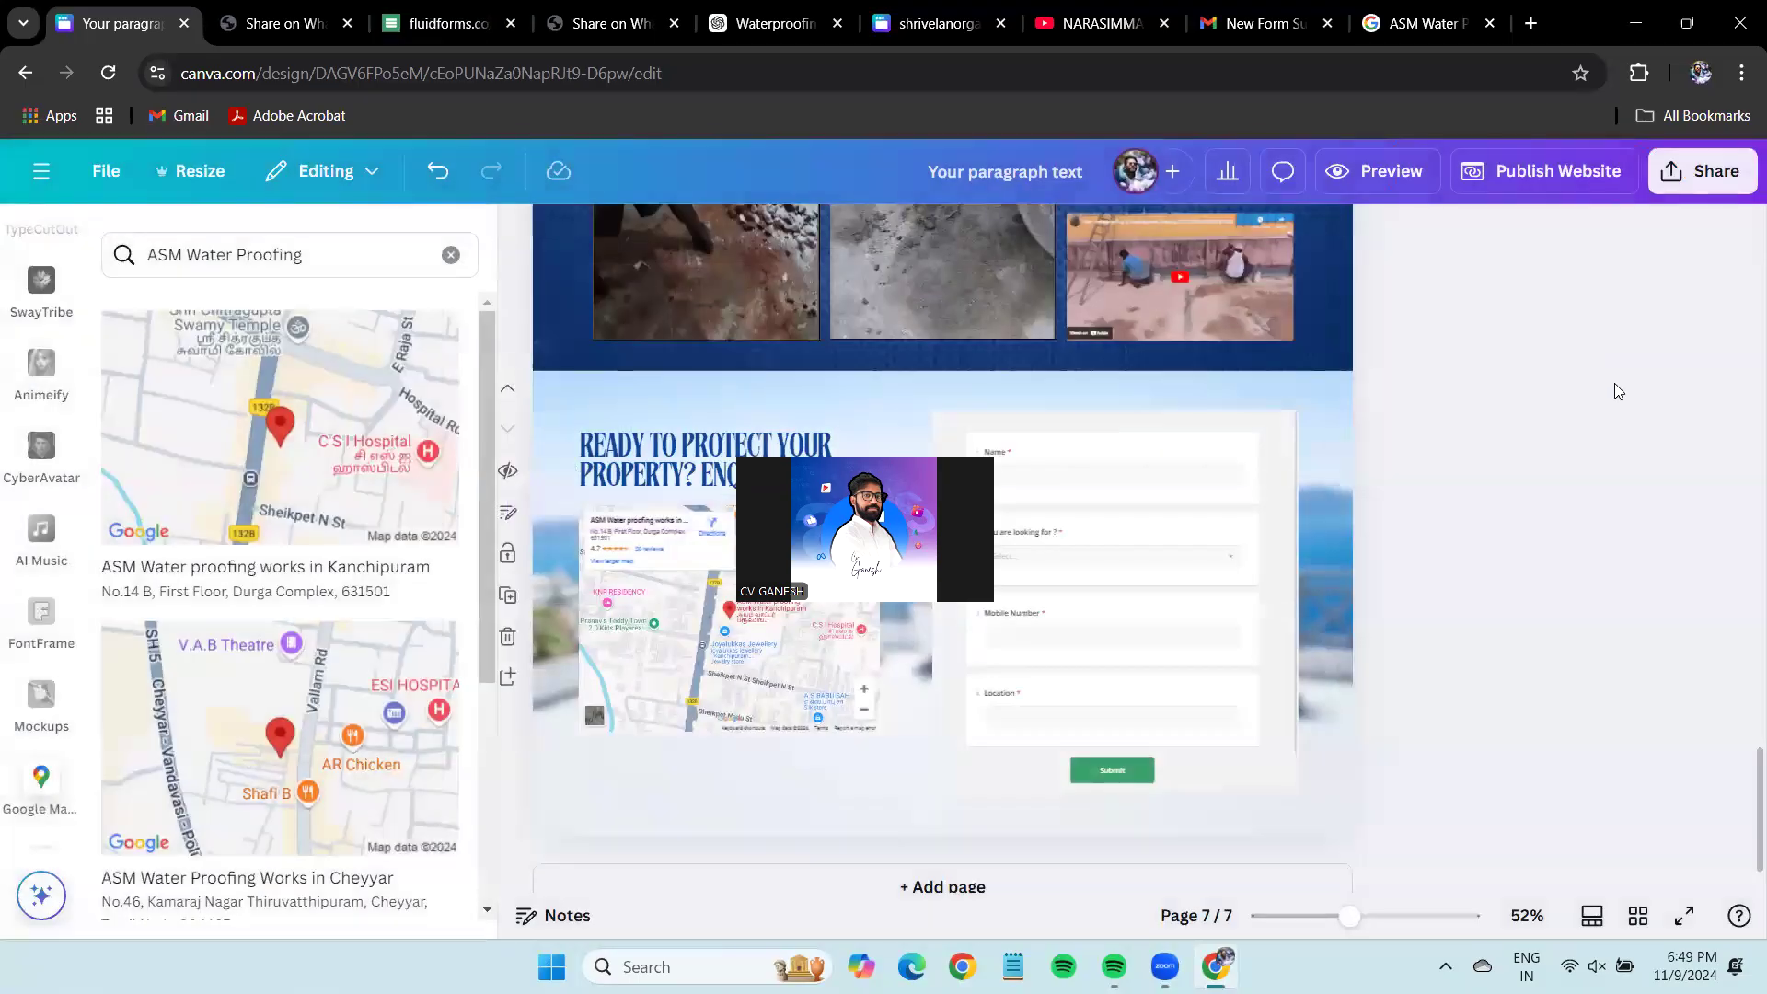
{"action": "left_click", "coordinate": [1572, 172]}
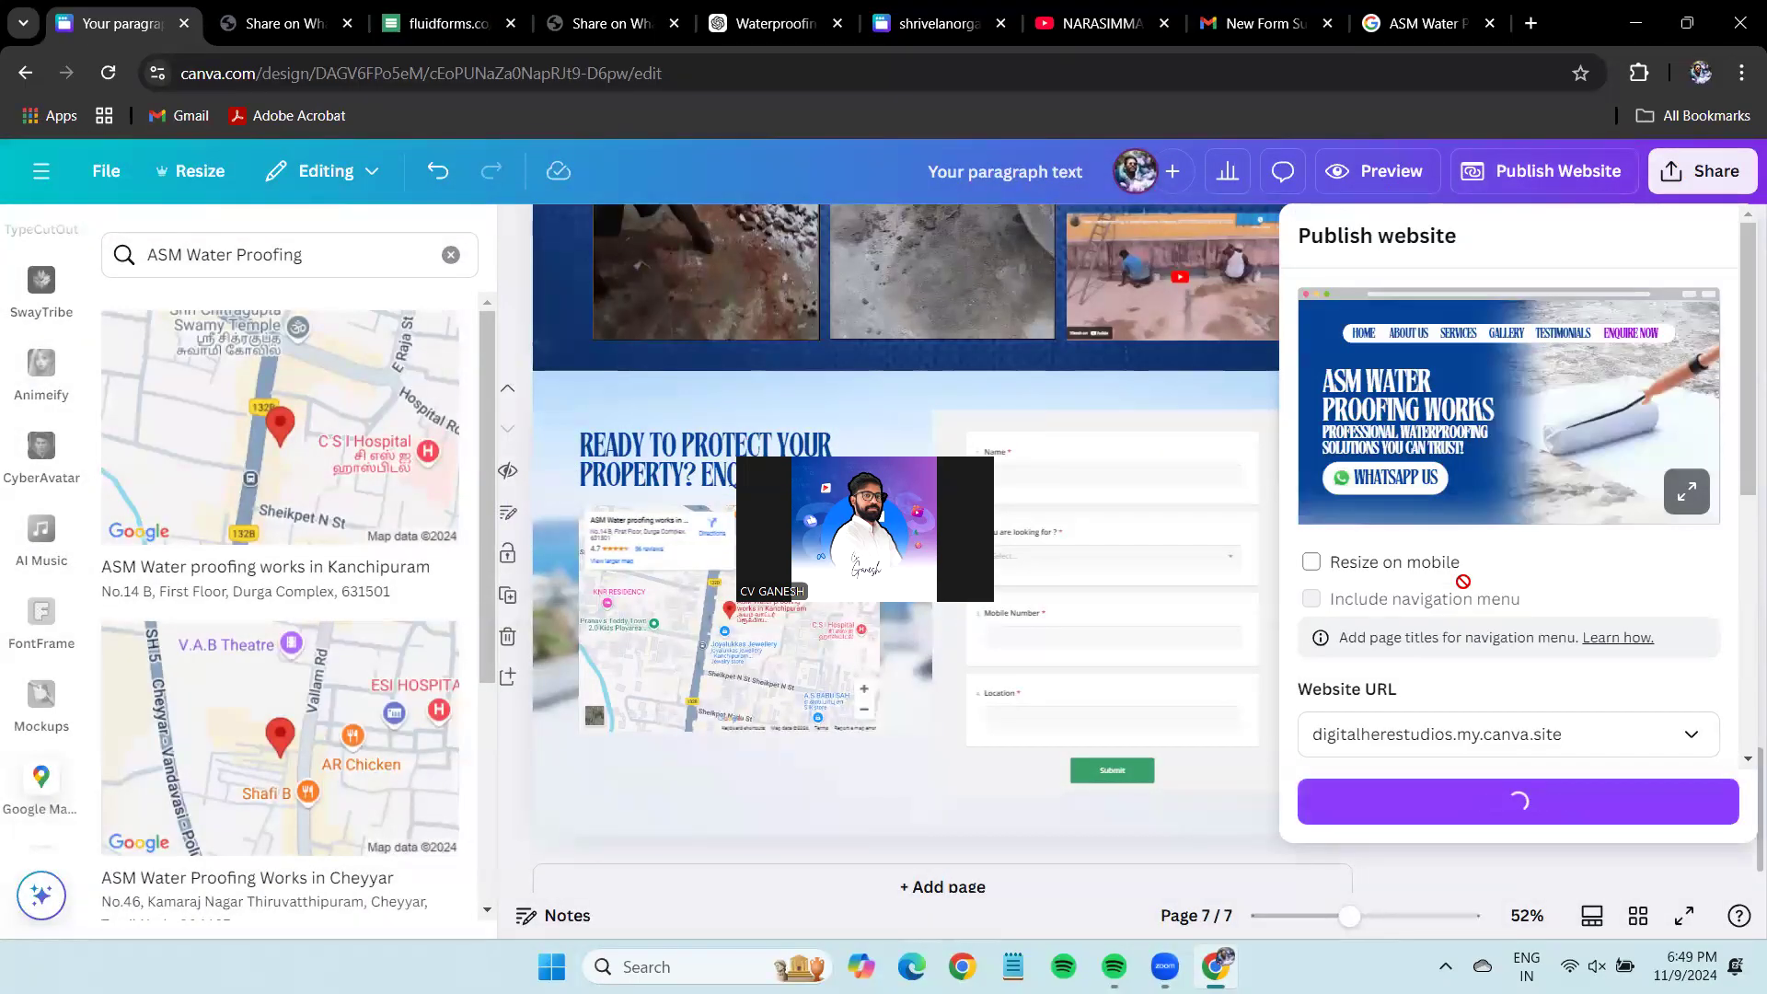
{"action": "scroll", "coordinate": [1463, 686], "scroll_direction": "down", "scroll_amount": 3}
{"action": "scroll", "coordinate": [1534, 665], "scroll_direction": "down", "scroll_amount": 3}
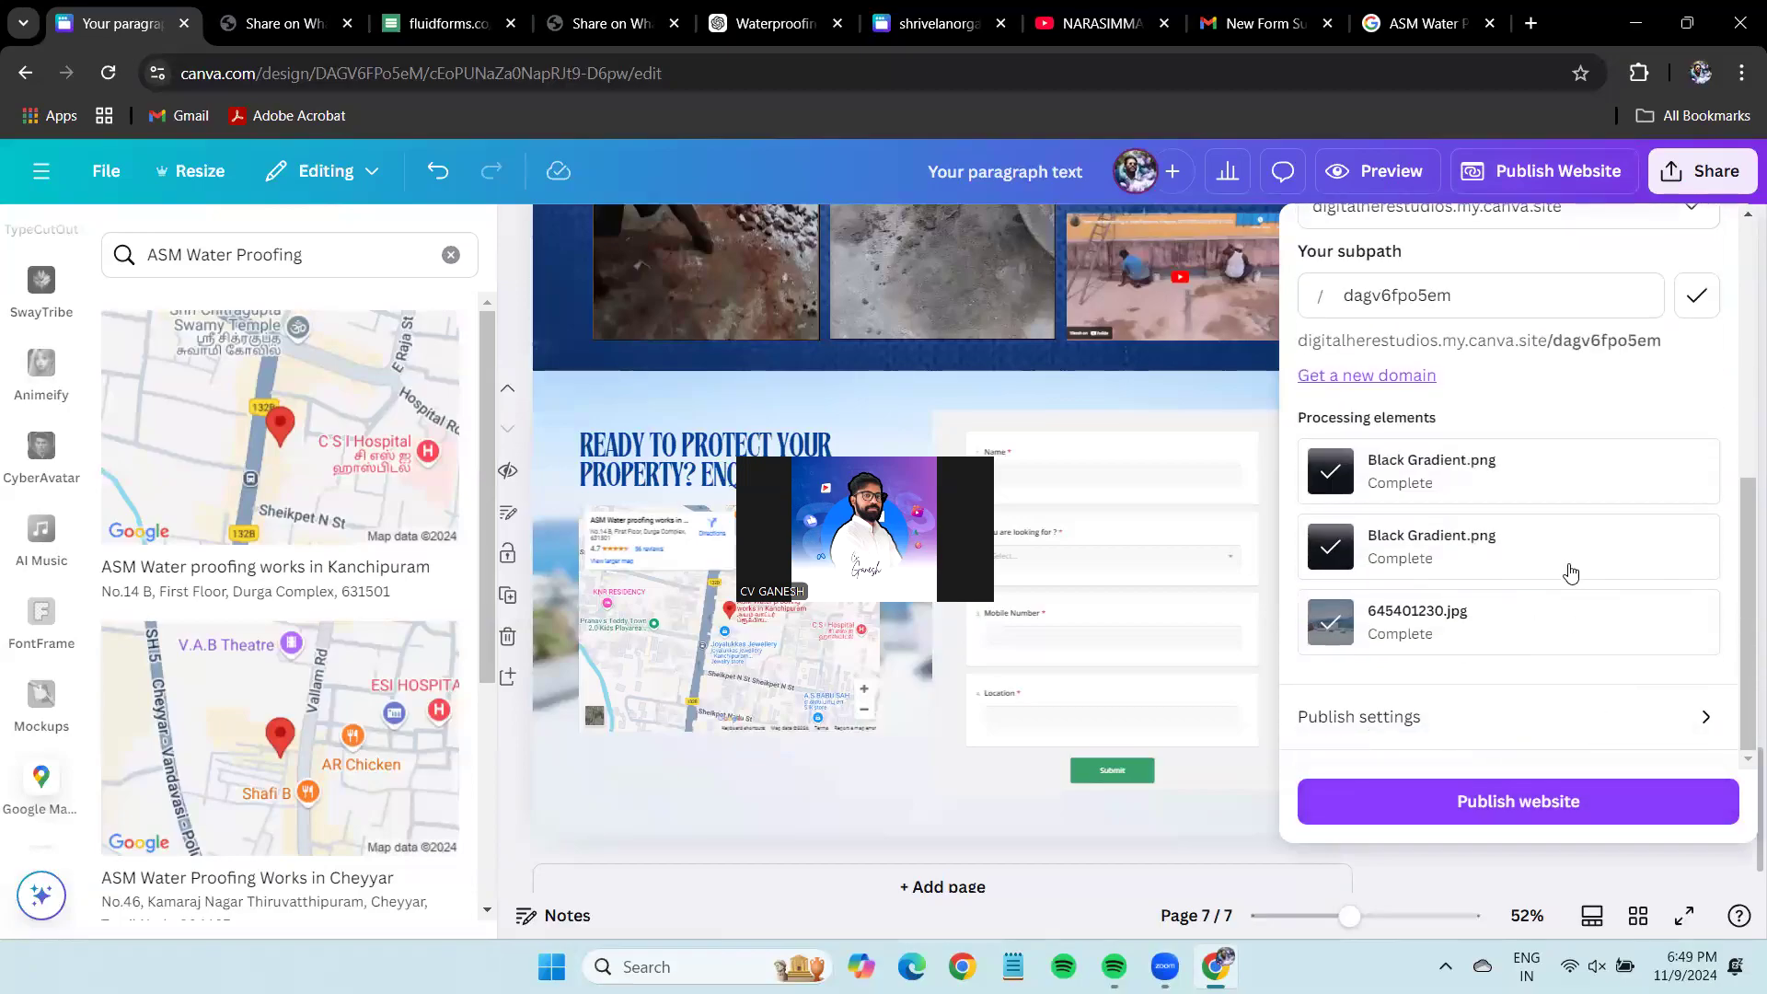
{"action": "left_click", "coordinate": [1579, 799]}
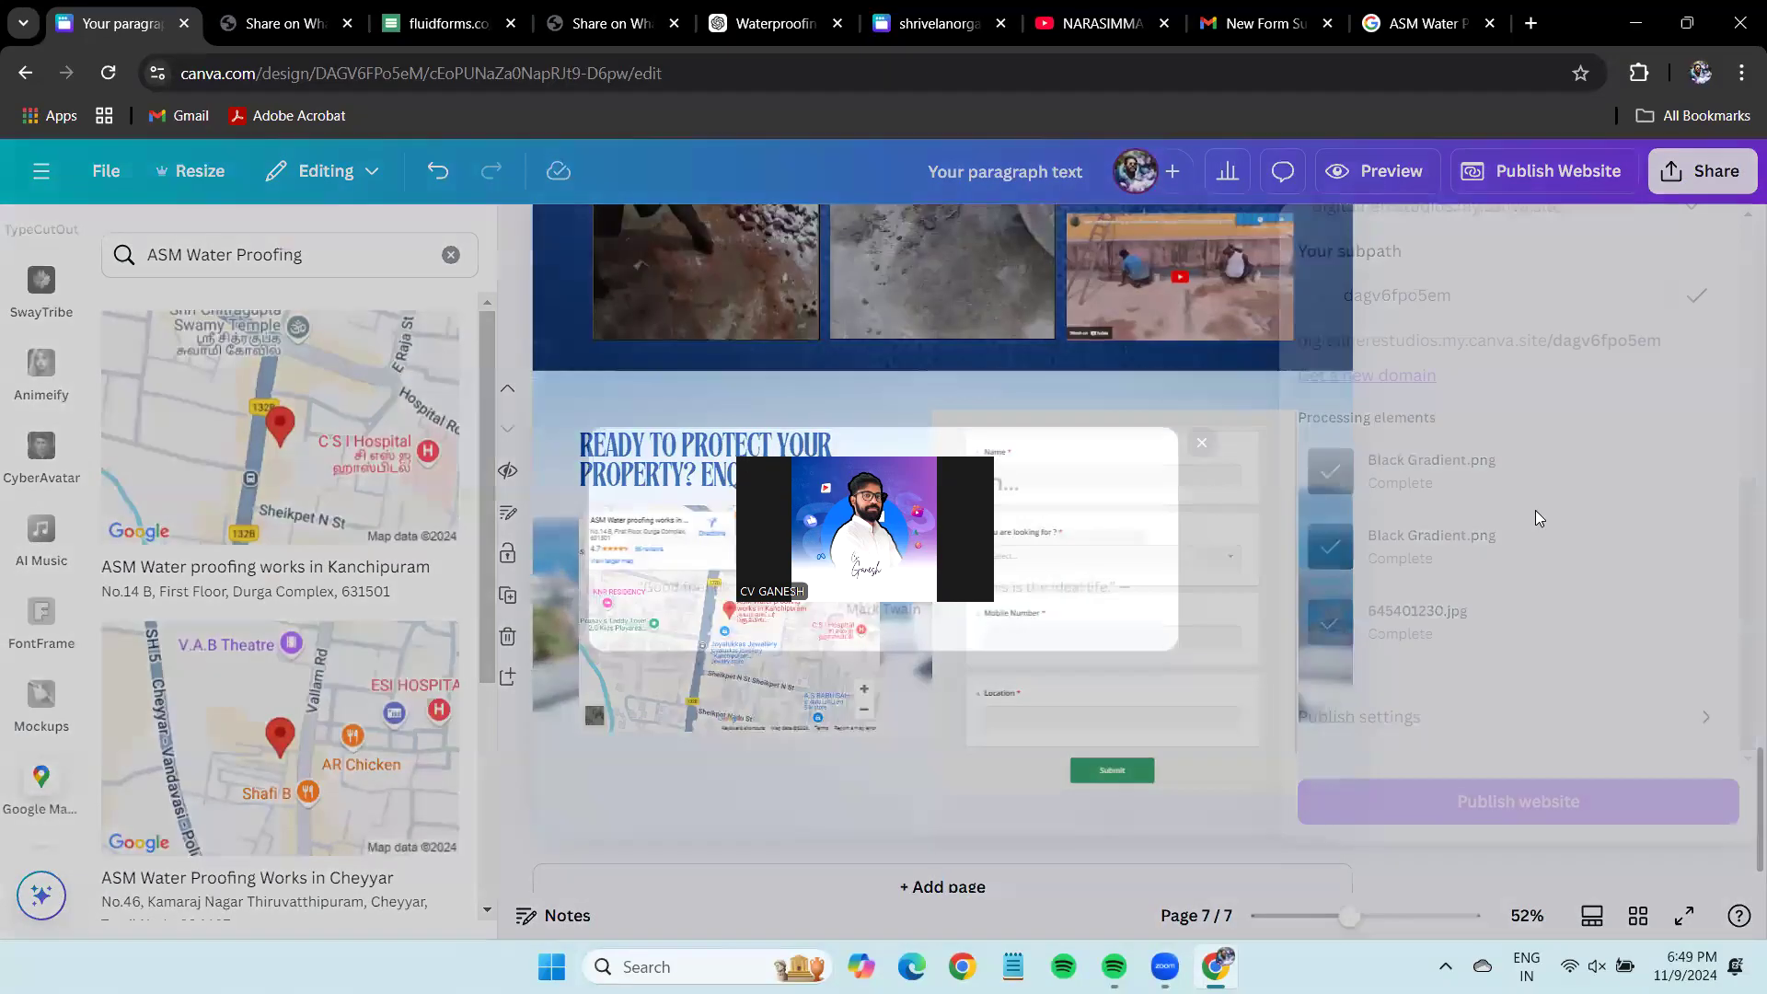
{"action": "left_click_drag", "start_coordinate": [1501, 279], "coordinate": [1503, 280]}
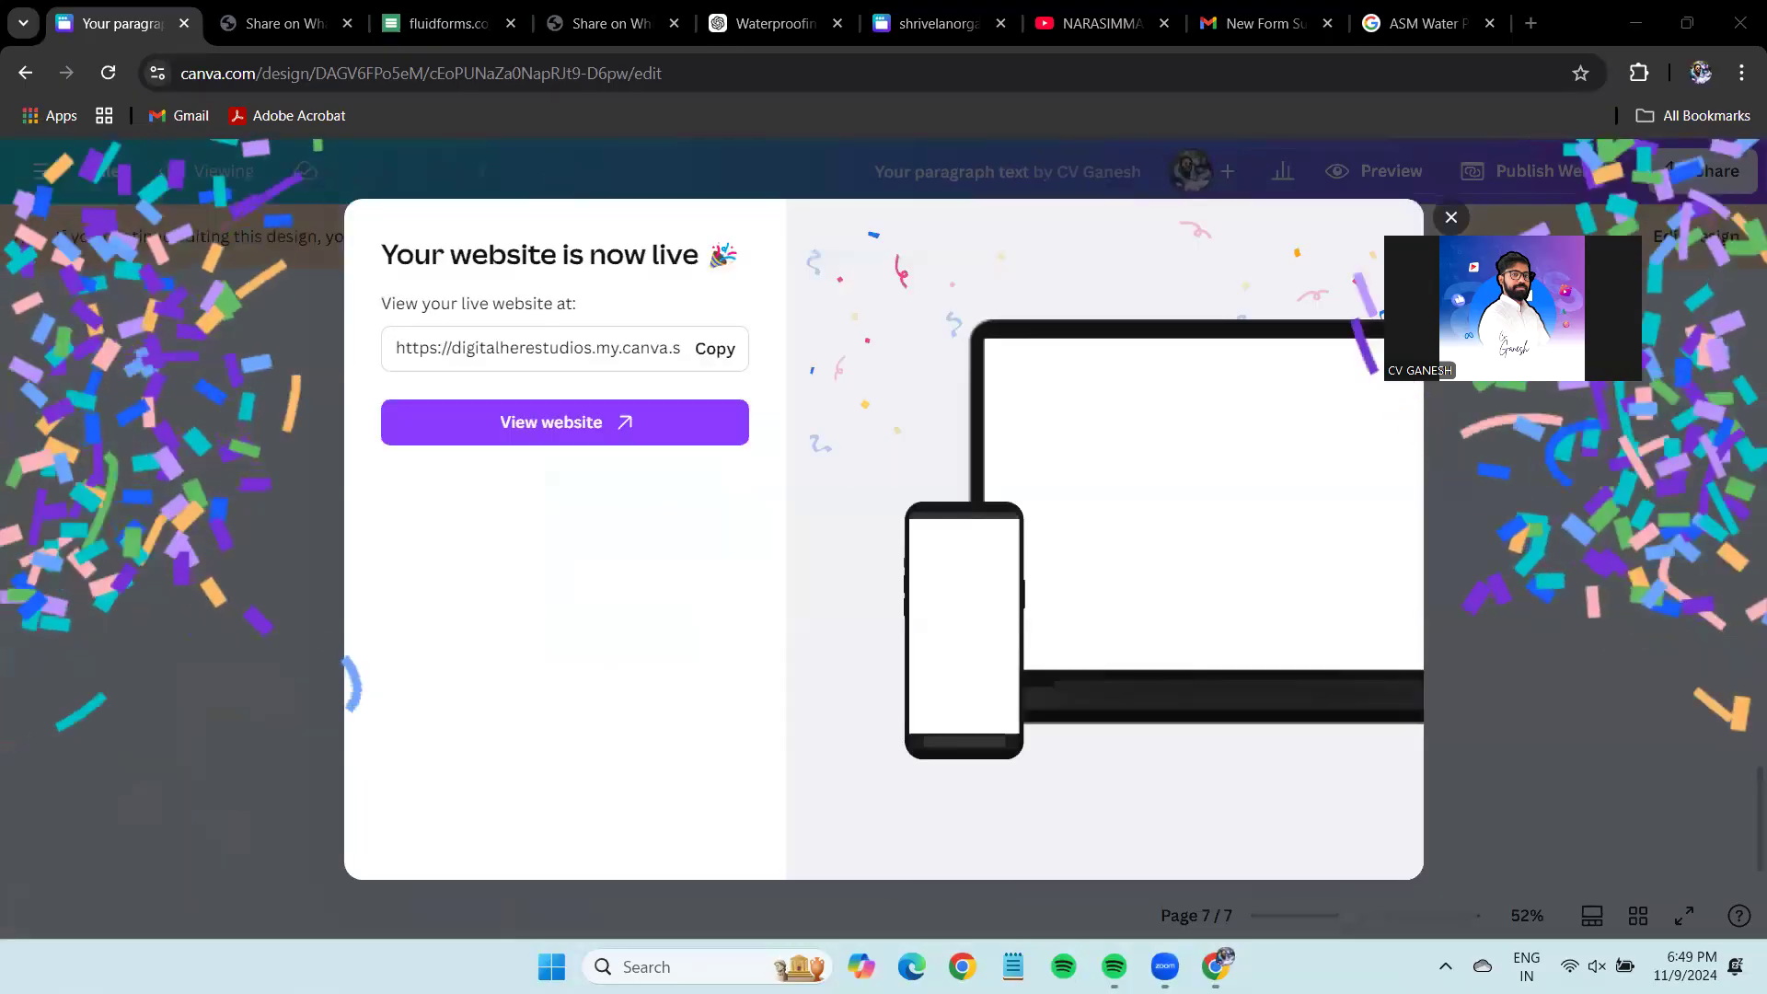
Copy the live URL and load digitalherestudios.my.canva.site/dagv6fpo5em in another browser tab.
{"action": "left_click", "coordinate": [714, 348]}
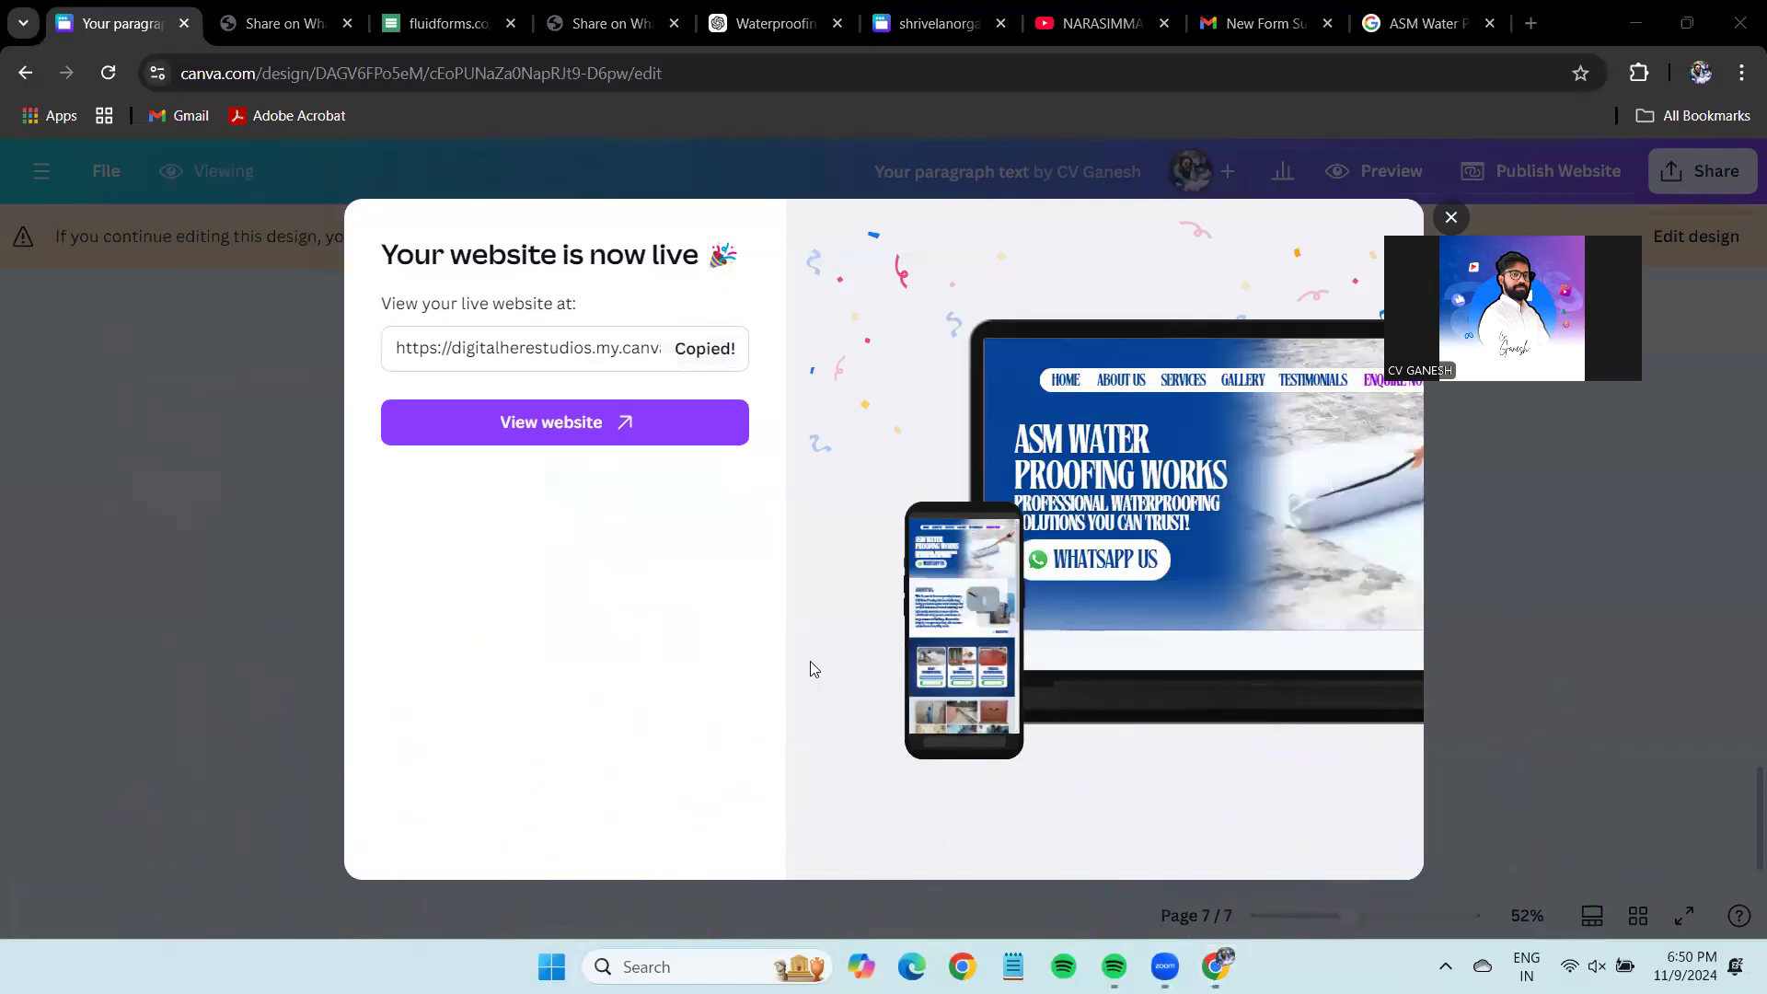
{"action": "left_click", "coordinate": [334, 7]}
{"action": "left_click", "coordinate": [307, 74]}
{"action": "key", "text": "ctrl+v"}
{"action": "key", "text": "Return"}
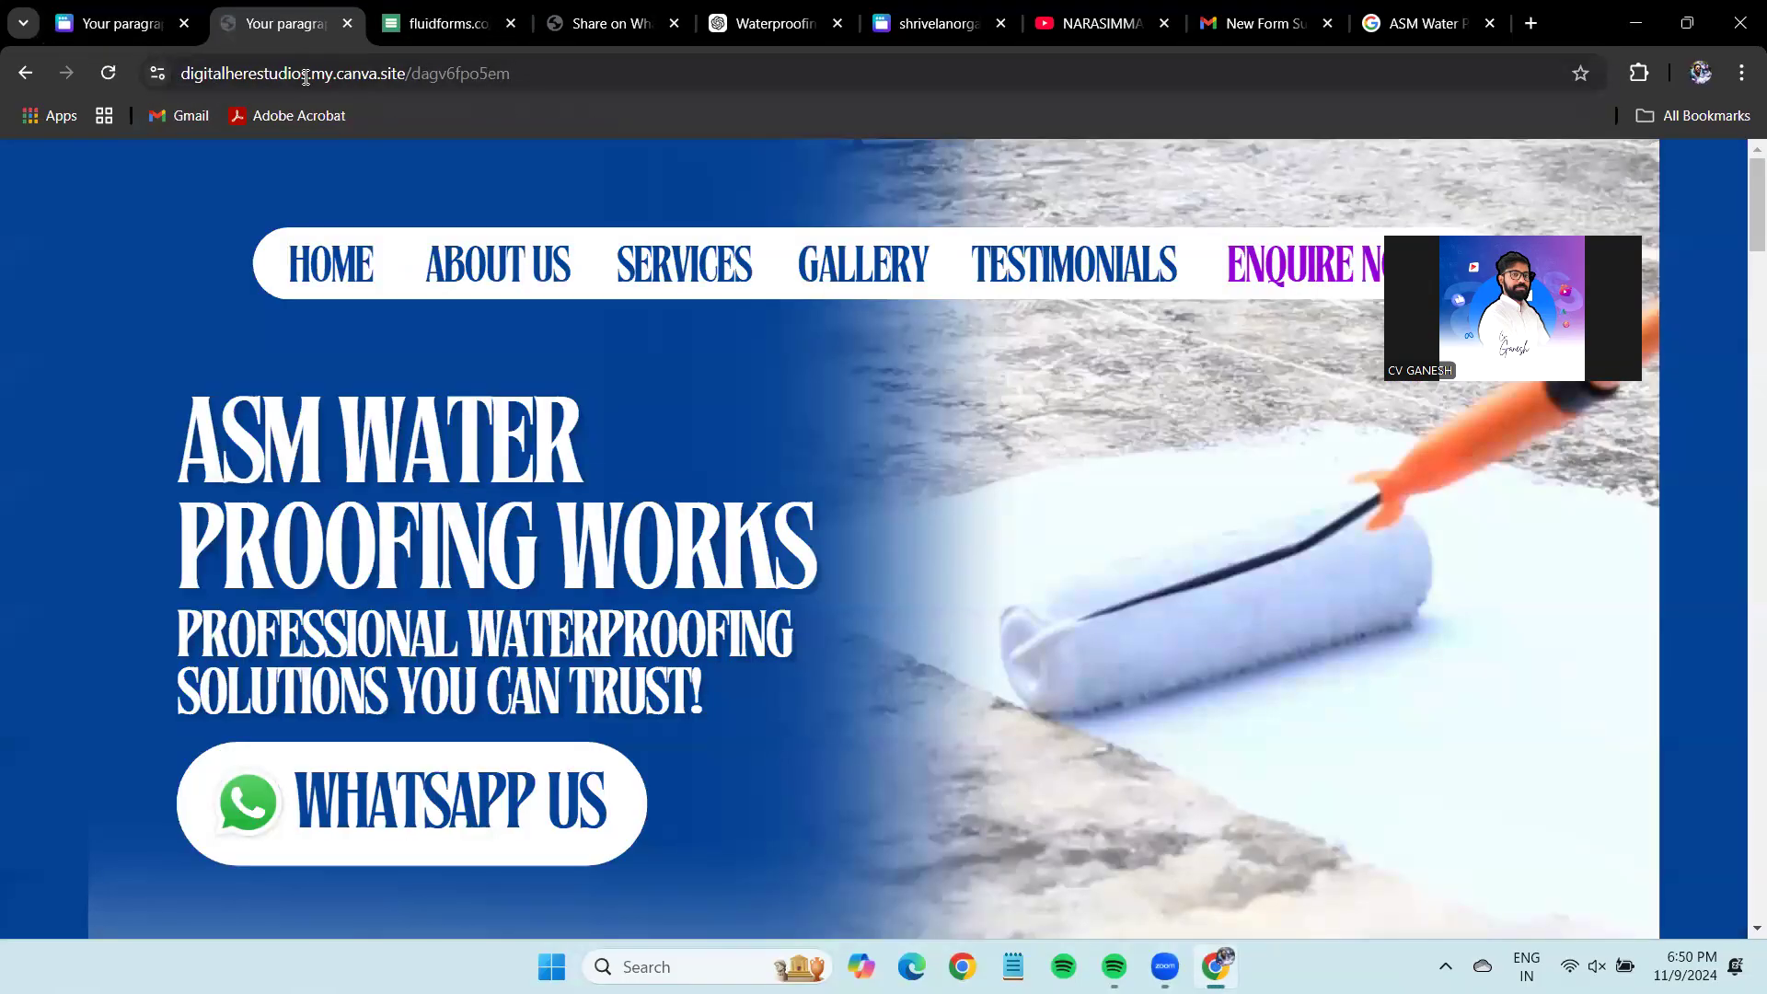
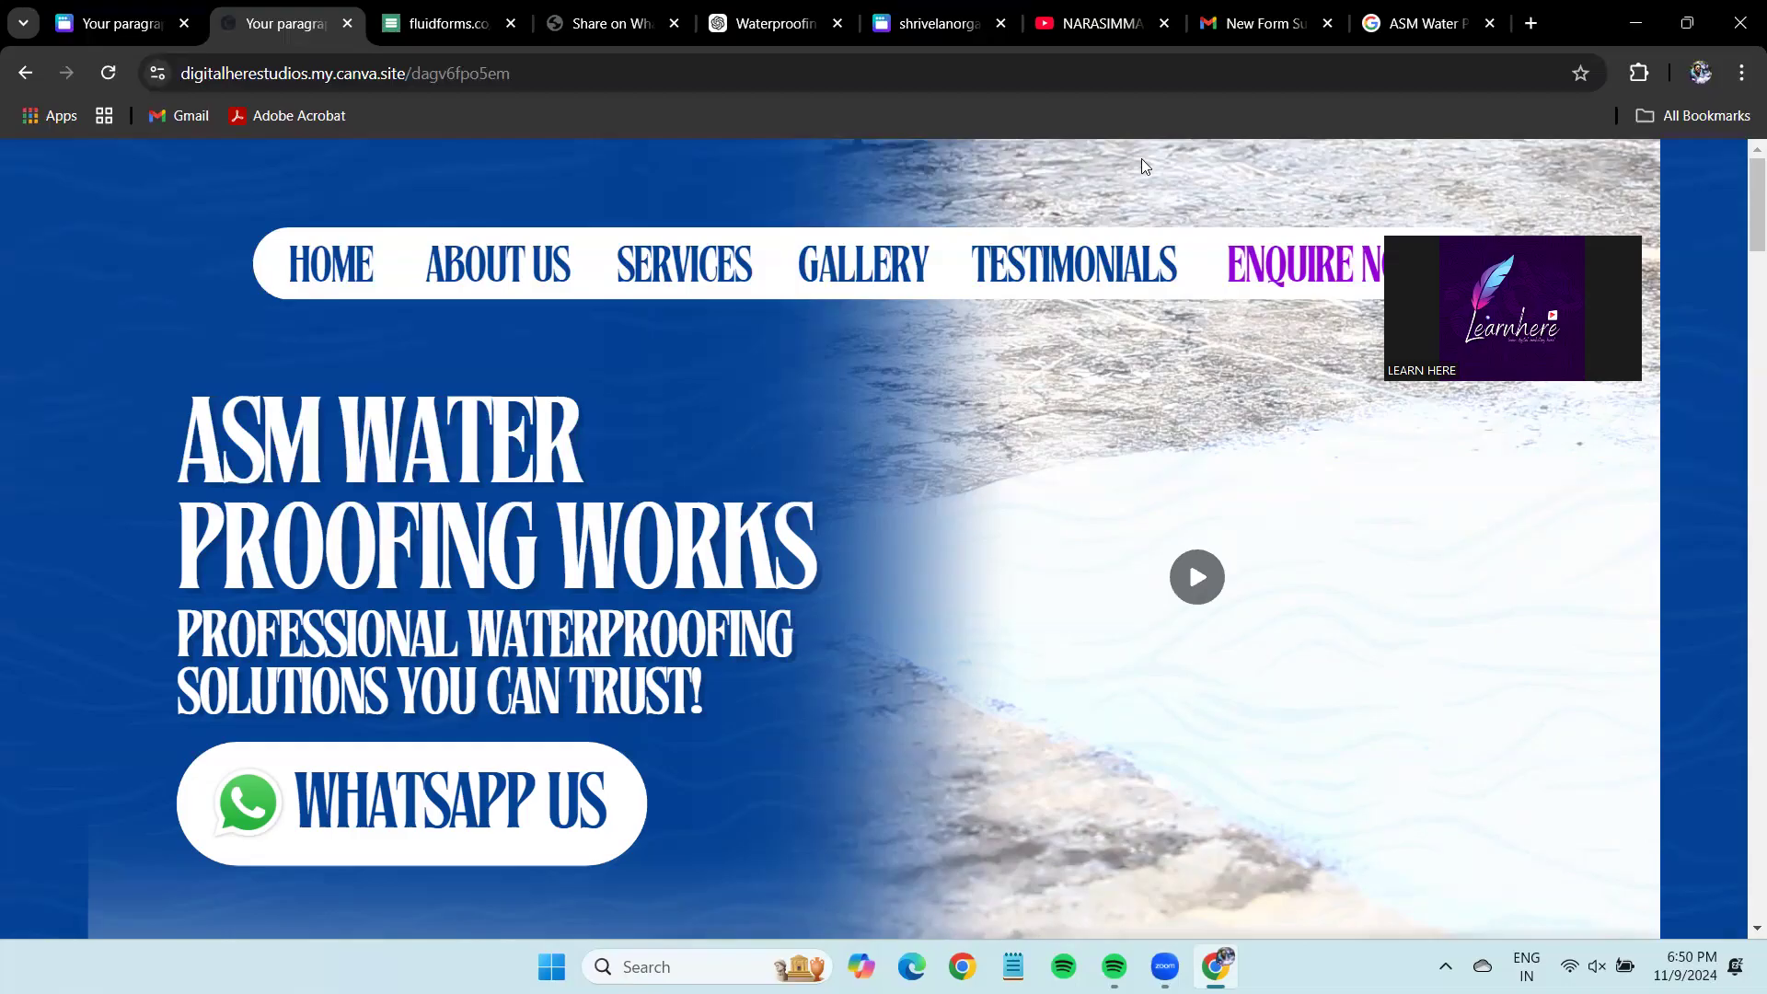
Scroll through the live ASM Water Proofing Works site down to the enquiry form and back up.
{"action": "scroll", "coordinate": [819, 537], "scroll_direction": "down", "scroll_amount": 10}
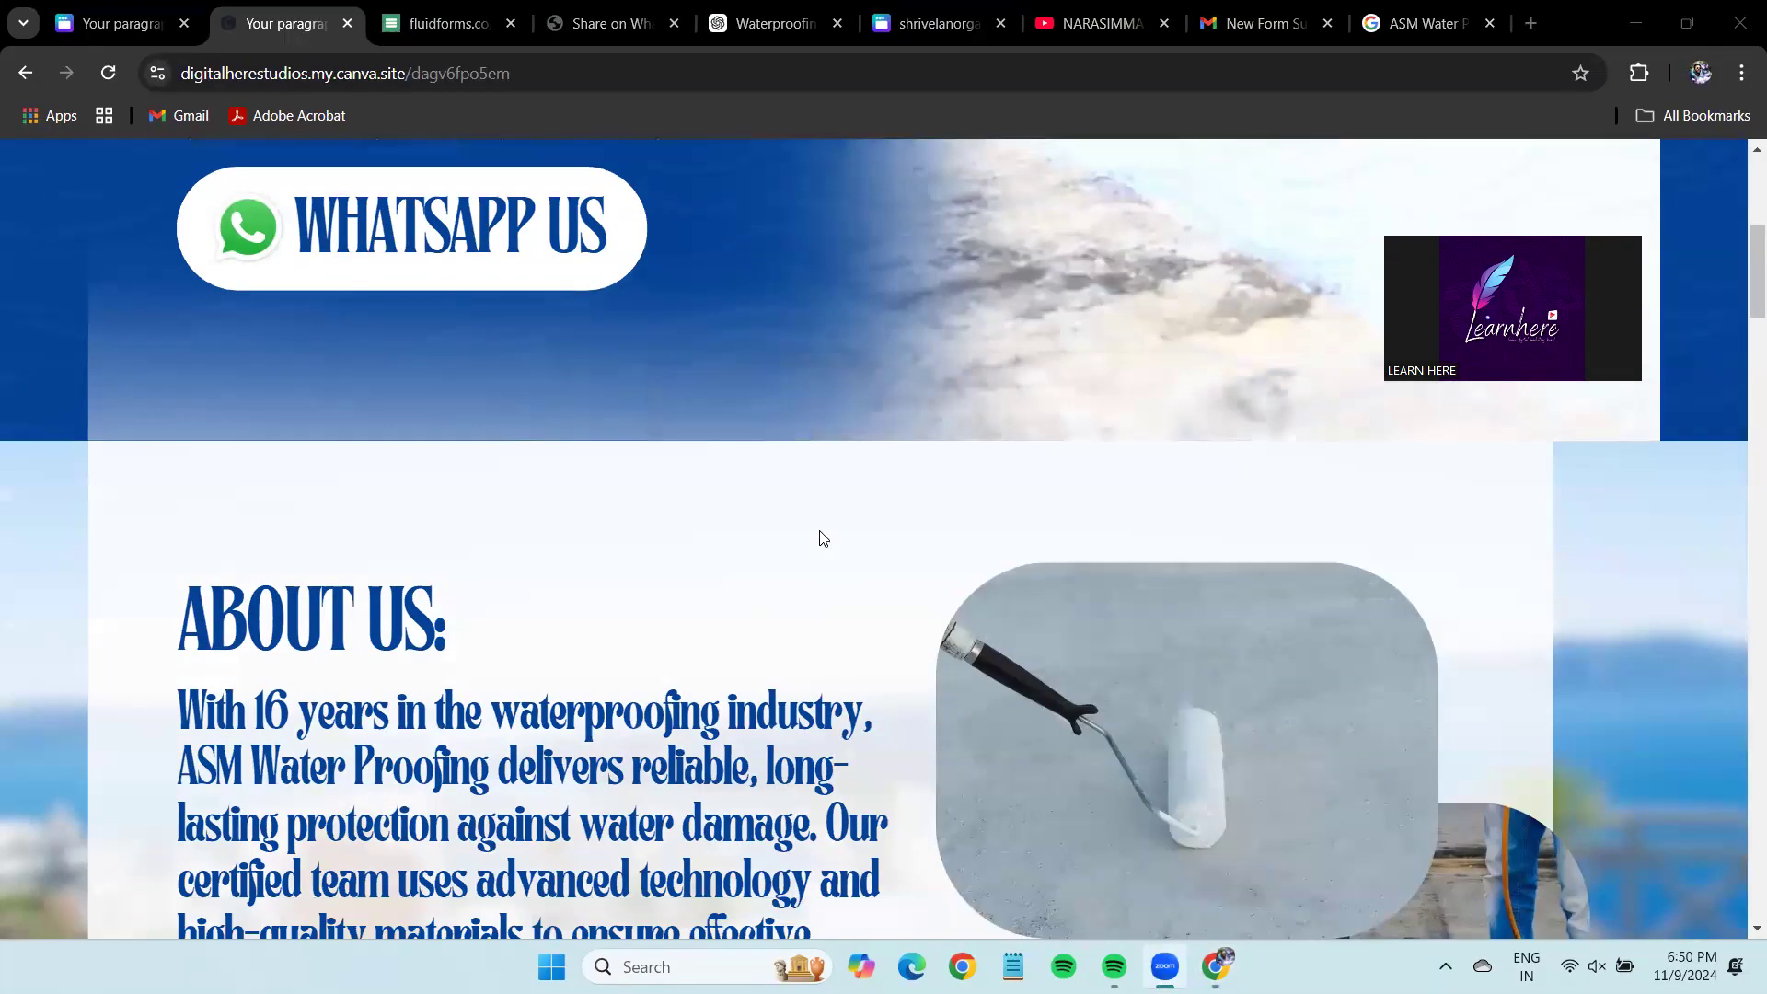
{"action": "scroll", "coordinate": [819, 531], "scroll_direction": "down", "scroll_amount": 20}
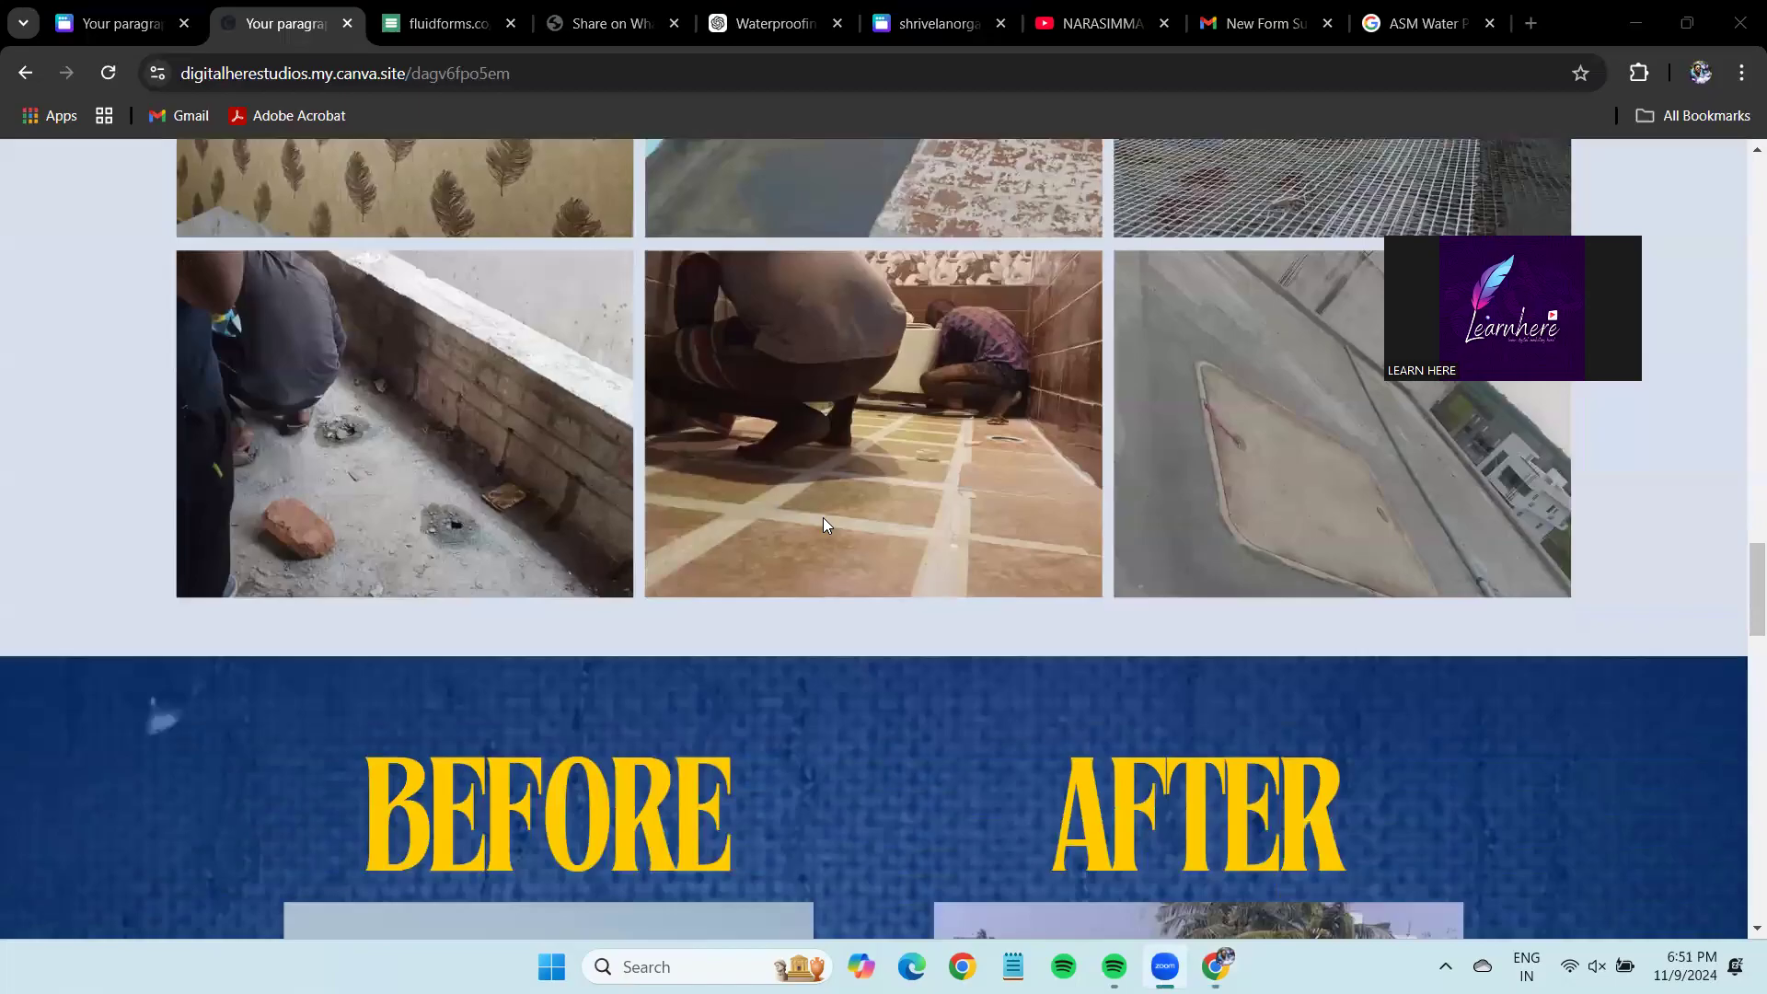
{"action": "scroll", "coordinate": [826, 517], "scroll_direction": "down", "scroll_amount": 5}
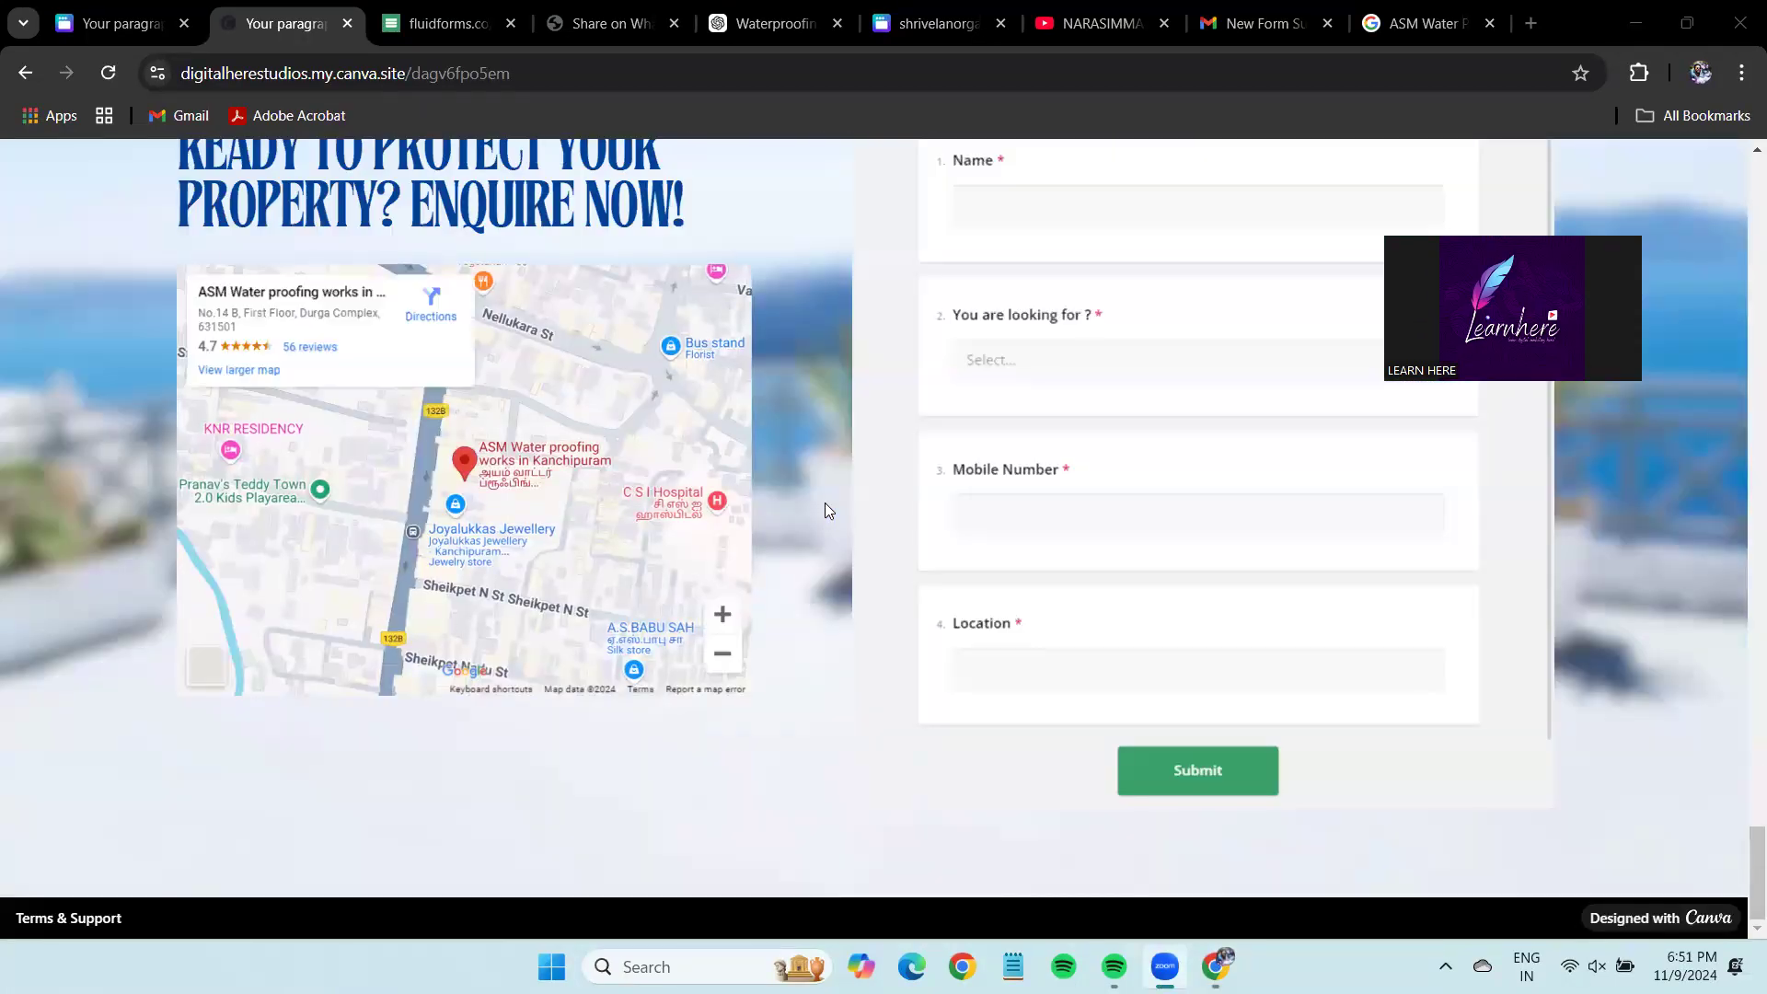
{"action": "scroll", "coordinate": [825, 502], "scroll_direction": "up", "scroll_amount": 1}
{"action": "scroll", "coordinate": [825, 502], "scroll_direction": "down", "scroll_amount": 2}
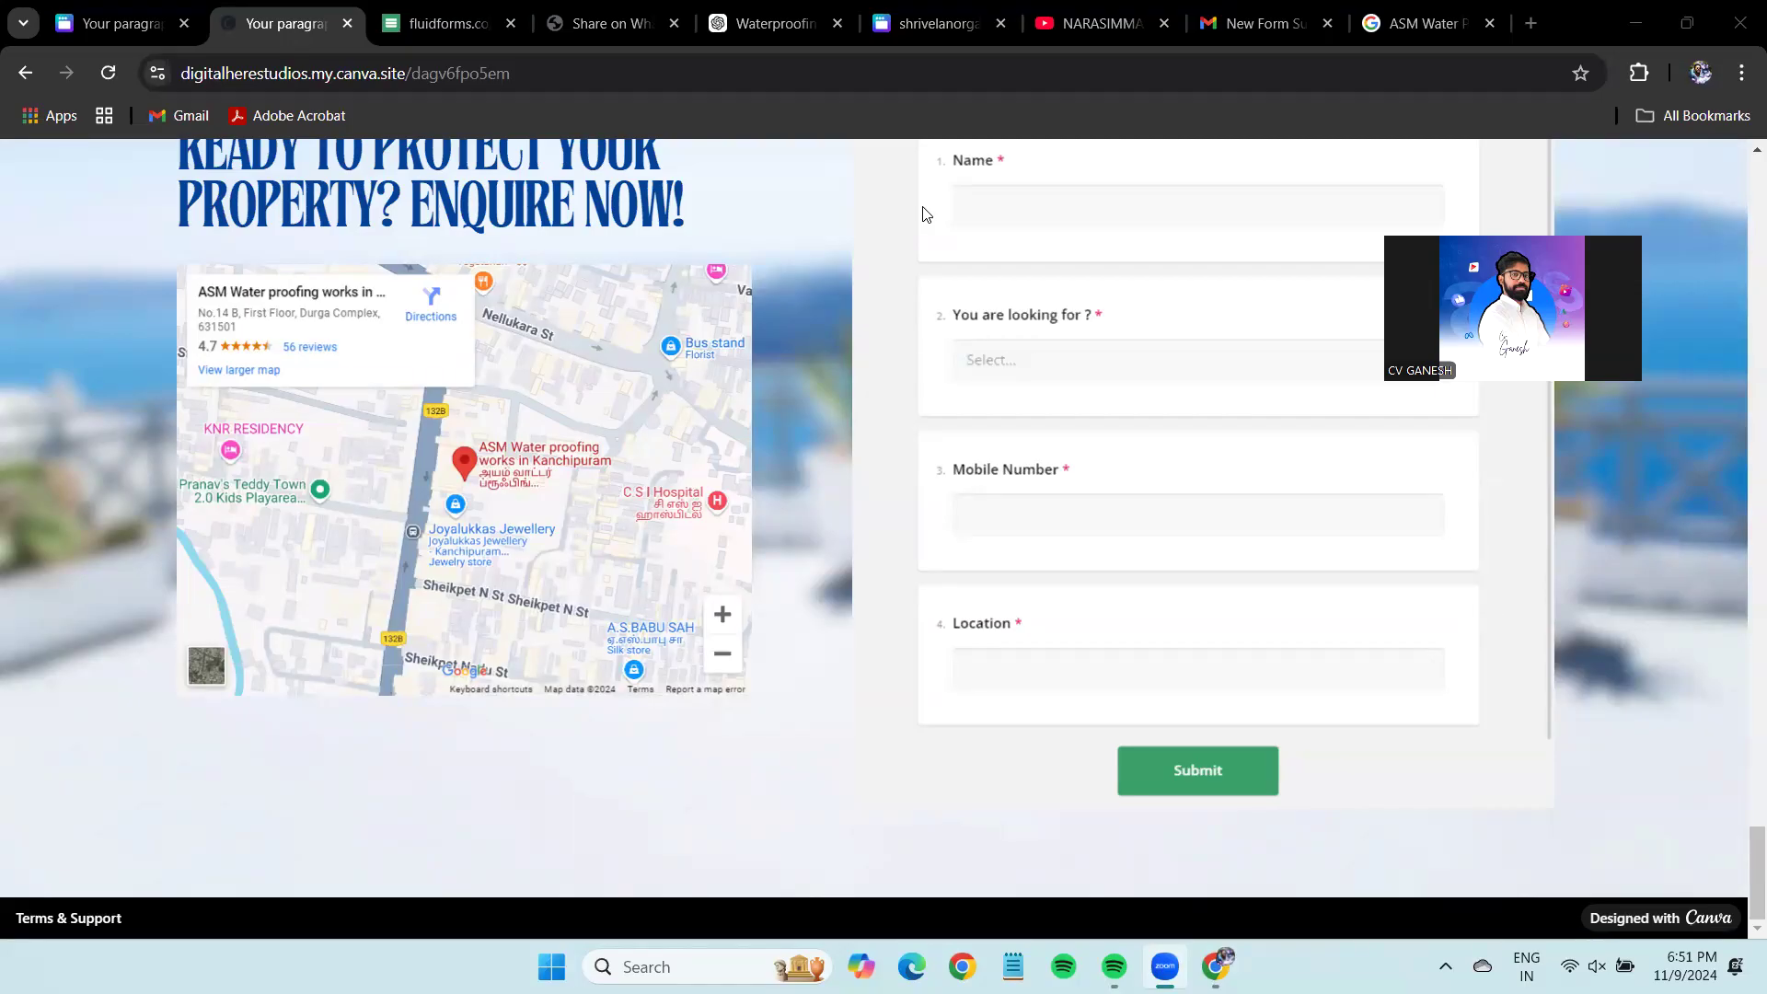
{"action": "scroll", "coordinate": [845, 571], "scroll_direction": "up", "scroll_amount": 10}
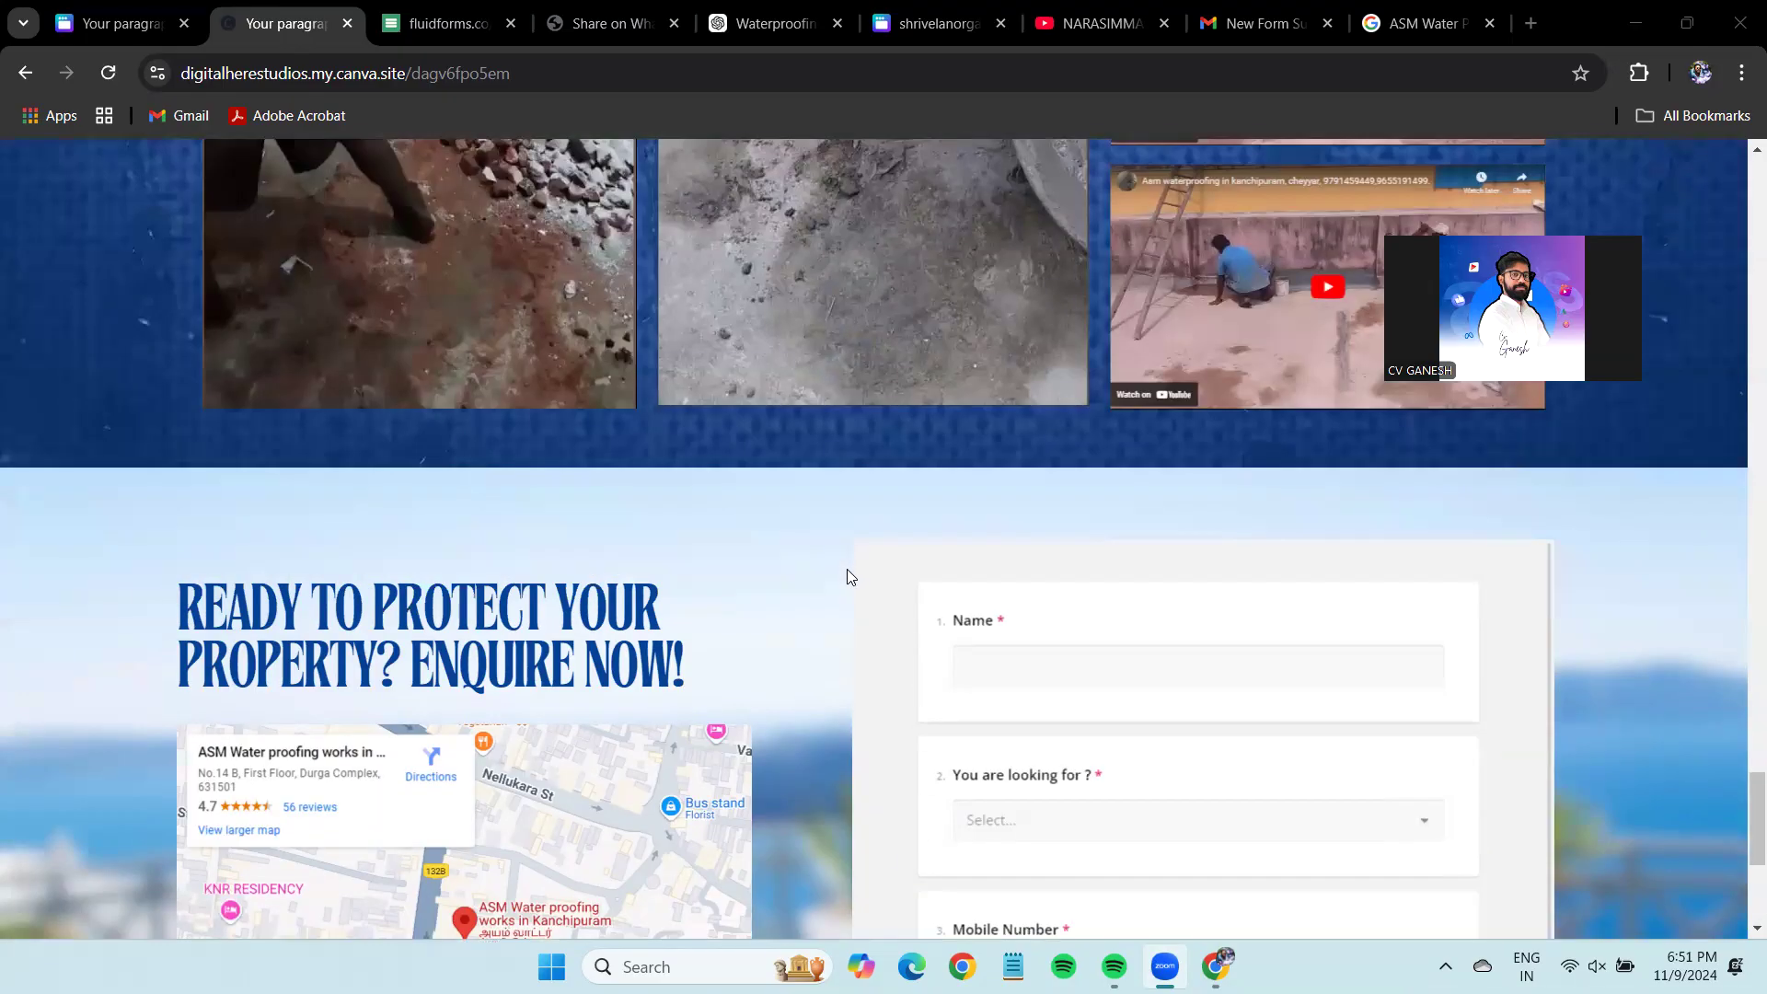
{"action": "scroll", "coordinate": [446, 172], "scroll_direction": "up", "scroll_amount": 4}
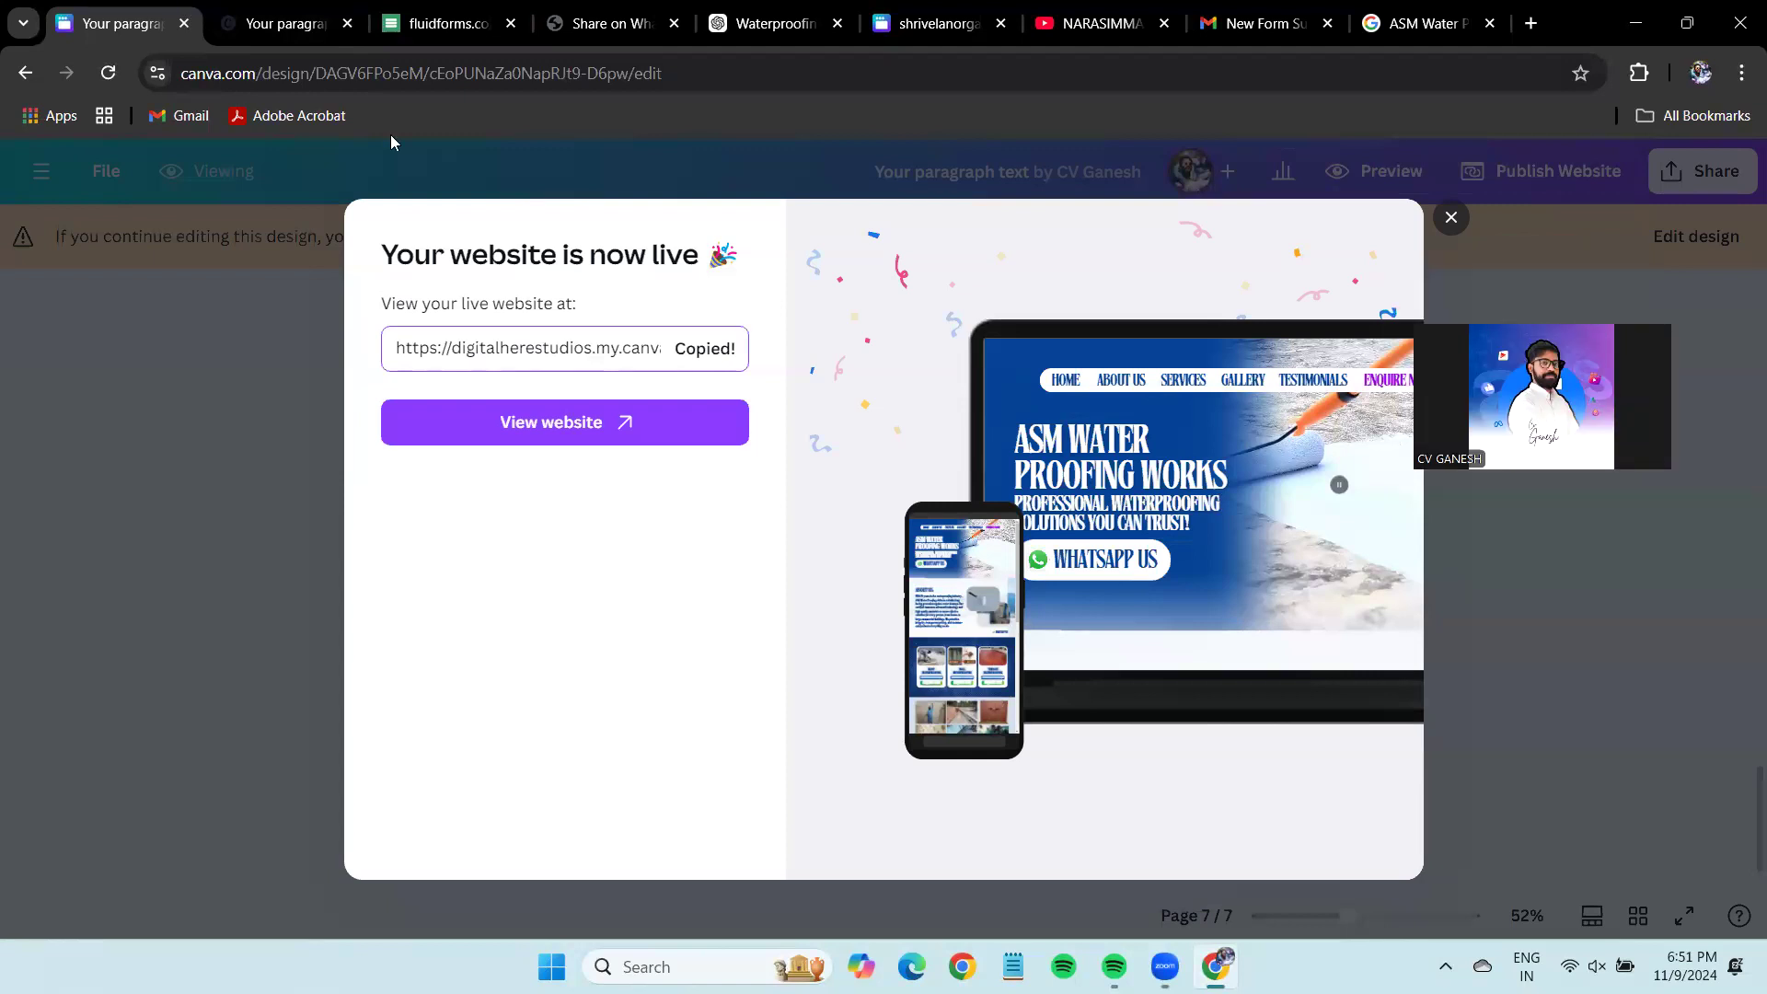
Dismiss the website-is-live confirmation and close the ASM design to return to Canva Home.
{"action": "key", "text": "Escape"}
{"action": "scroll", "coordinate": [1274, 591], "scroll_direction": "up", "scroll_amount": 5}
{"action": "scroll", "coordinate": [1275, 591], "scroll_direction": "up", "scroll_amount": 3}
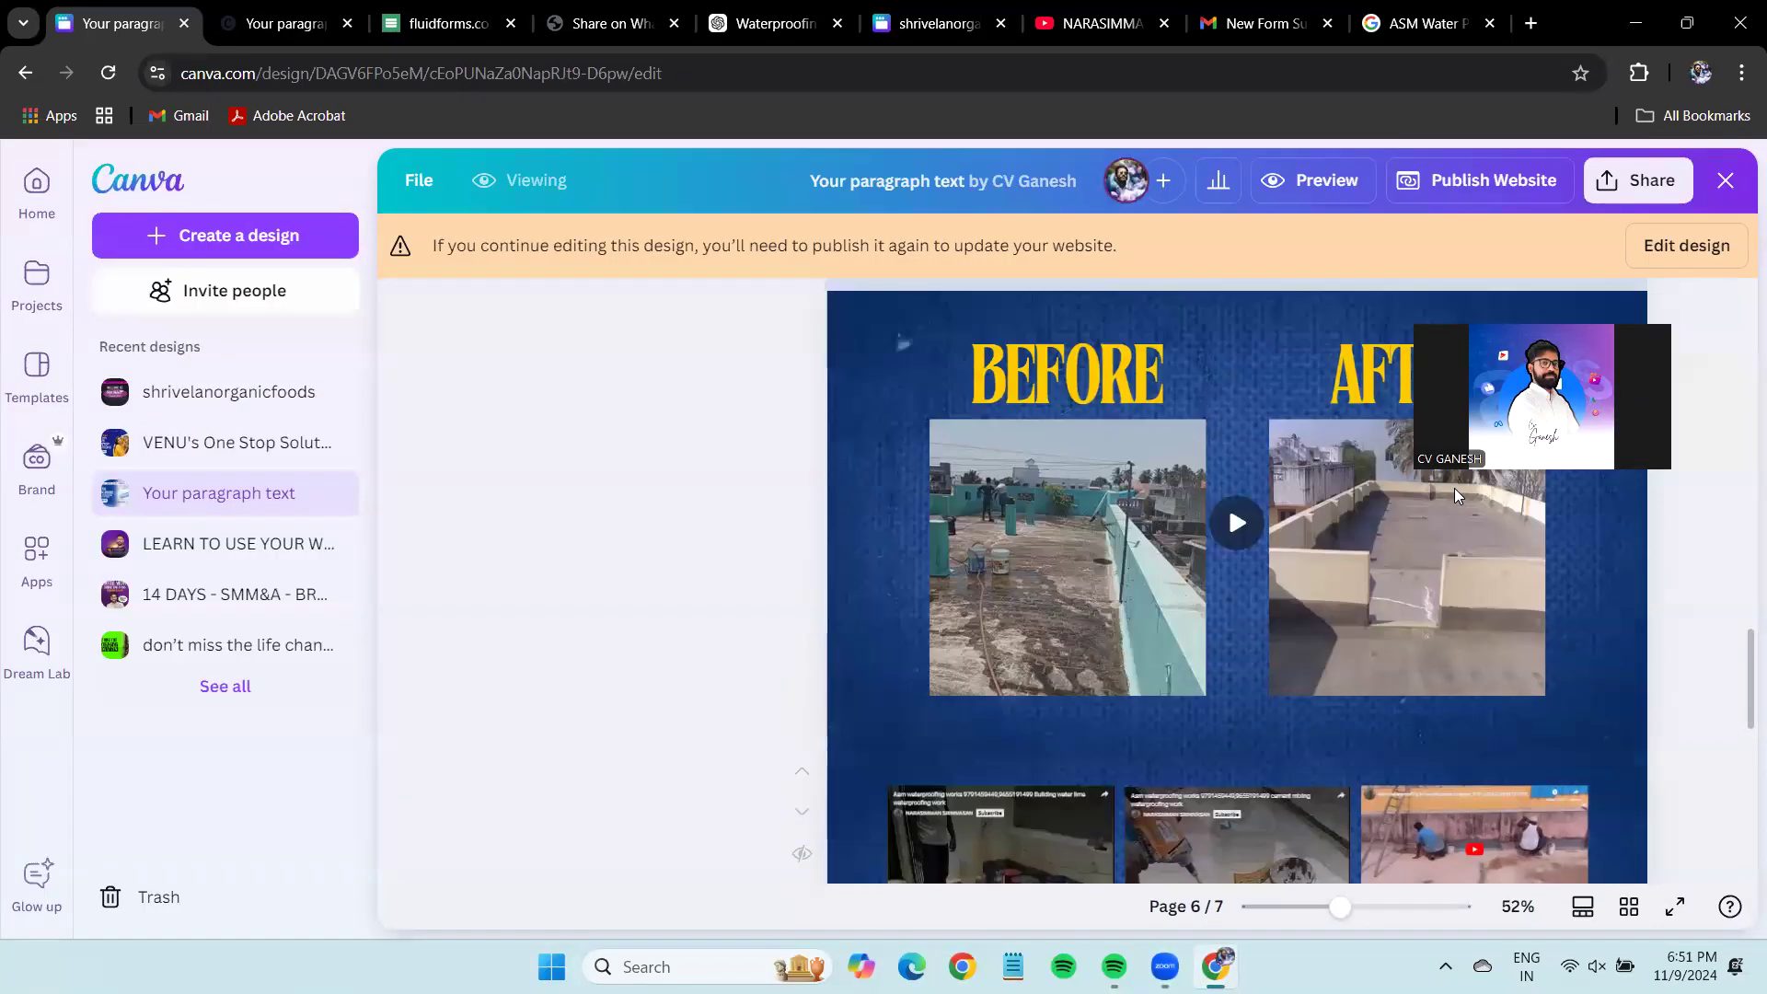
{"action": "left_click", "coordinate": [1726, 179]}
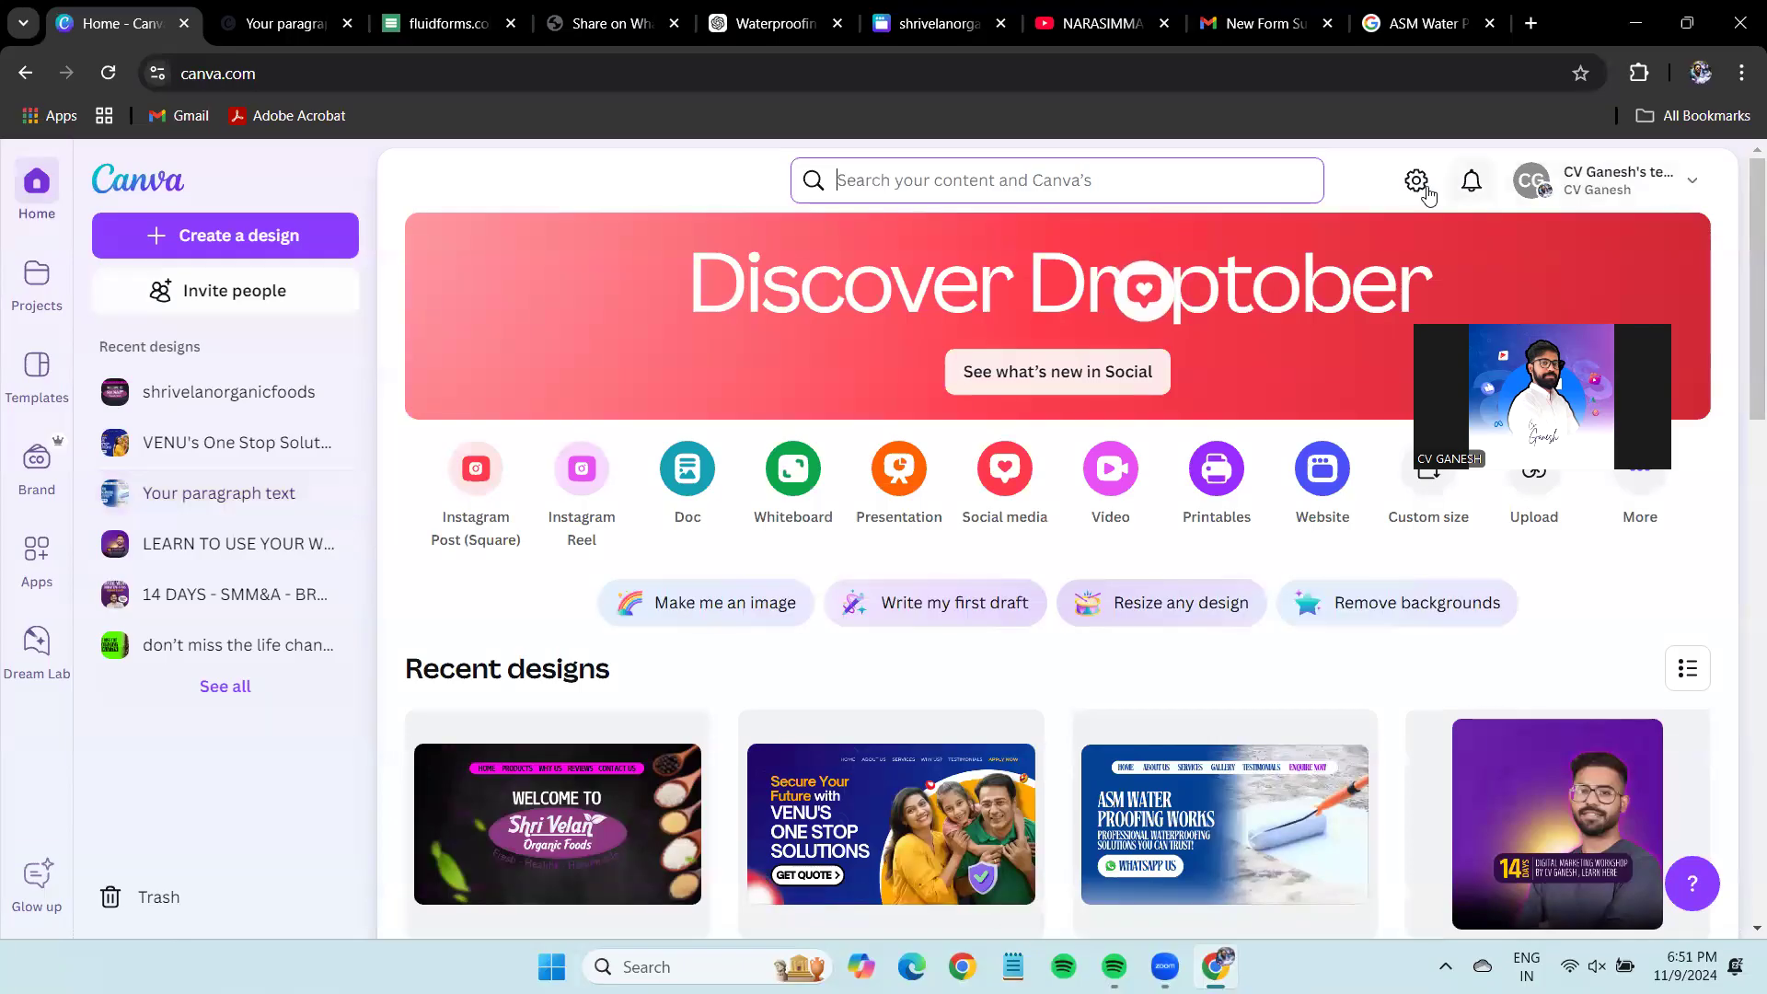
Search your designs for 'digita' and open the digitalherestudios design.
{"action": "scroll", "coordinate": [1015, 697], "scroll_direction": "down", "scroll_amount": 3}
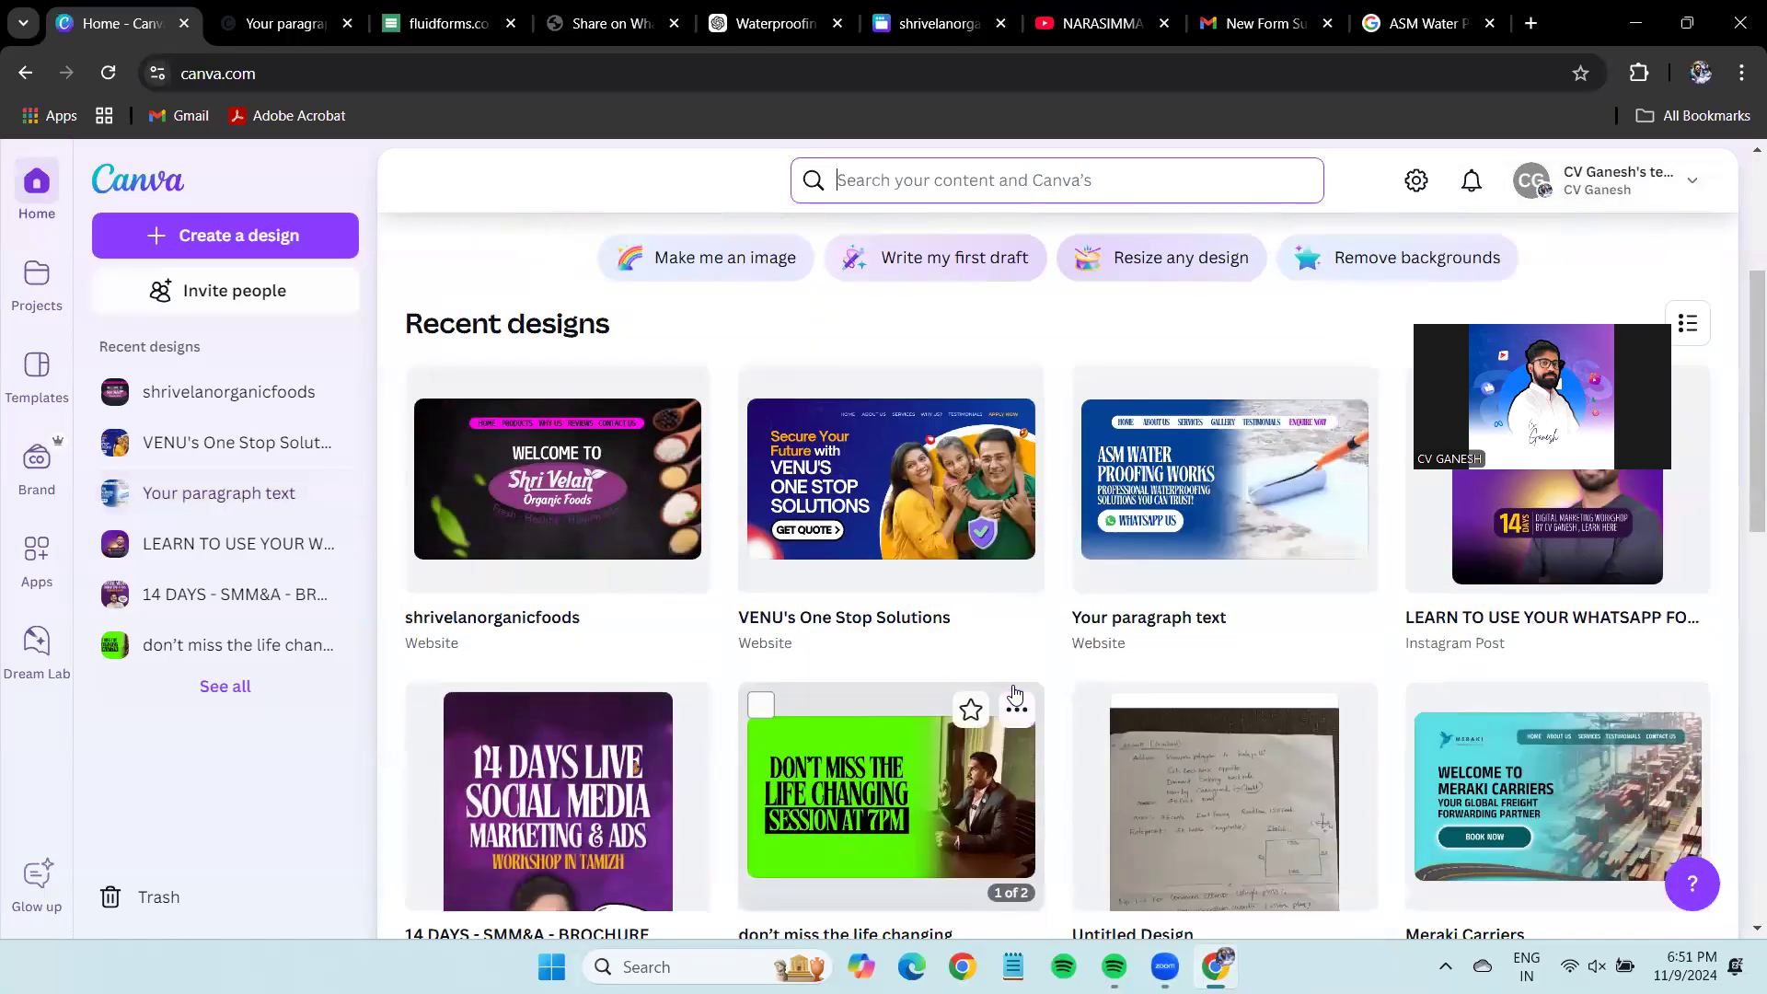
{"action": "left_click", "coordinate": [923, 193]}
{"action": "type", "text": "digital"}
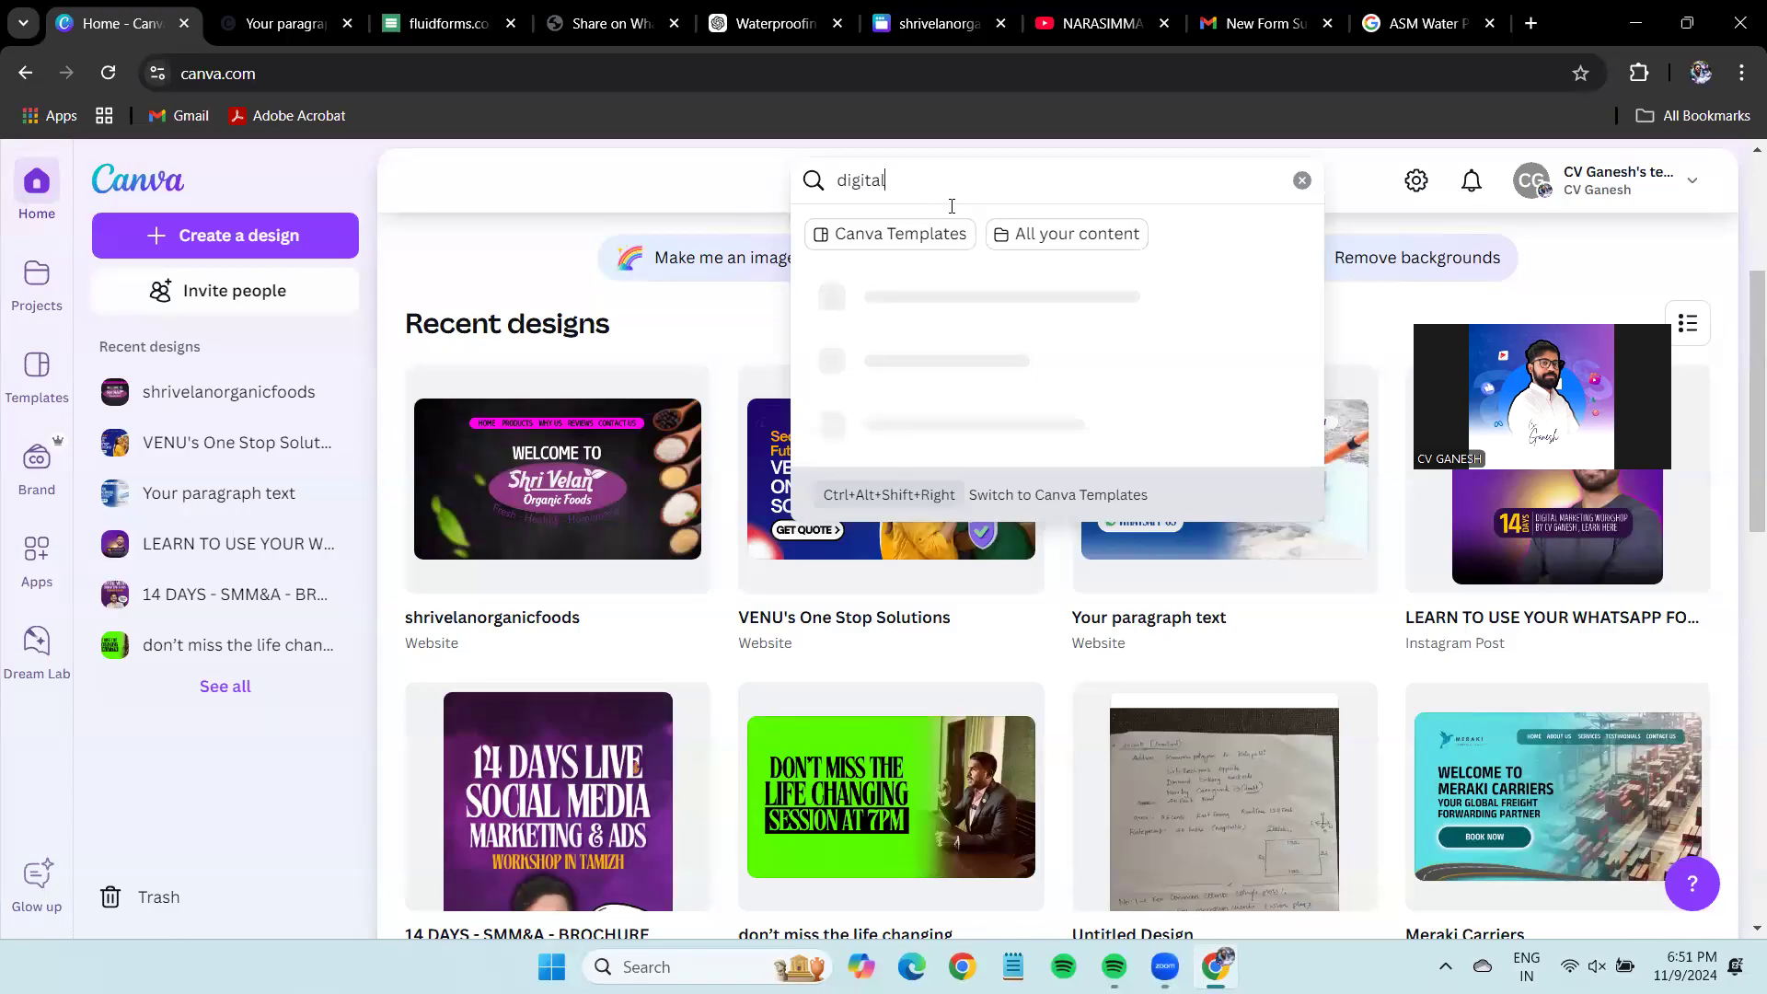
{"action": "left_click", "coordinate": [932, 697]}
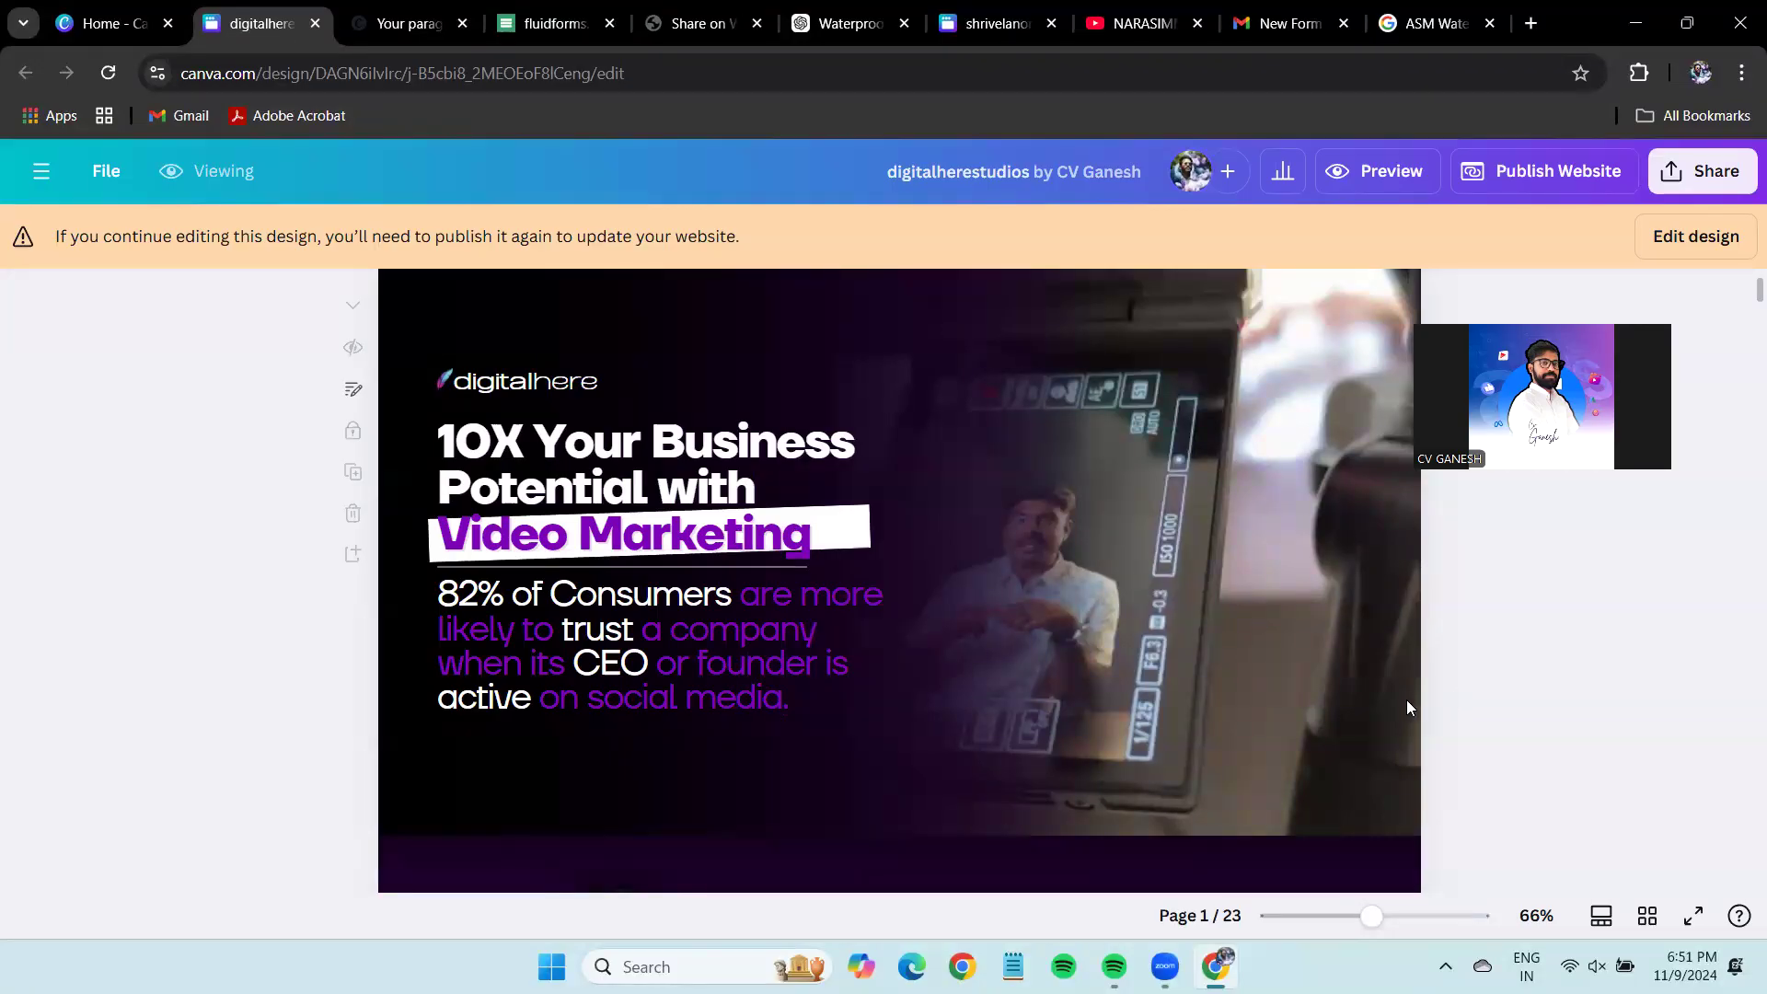
Republish the digitalherestudios website.
{"action": "scroll", "coordinate": [1404, 705], "scroll_direction": "down", "scroll_amount": 5}
{"action": "scroll", "coordinate": [1404, 703], "scroll_direction": "down", "scroll_amount": 20}
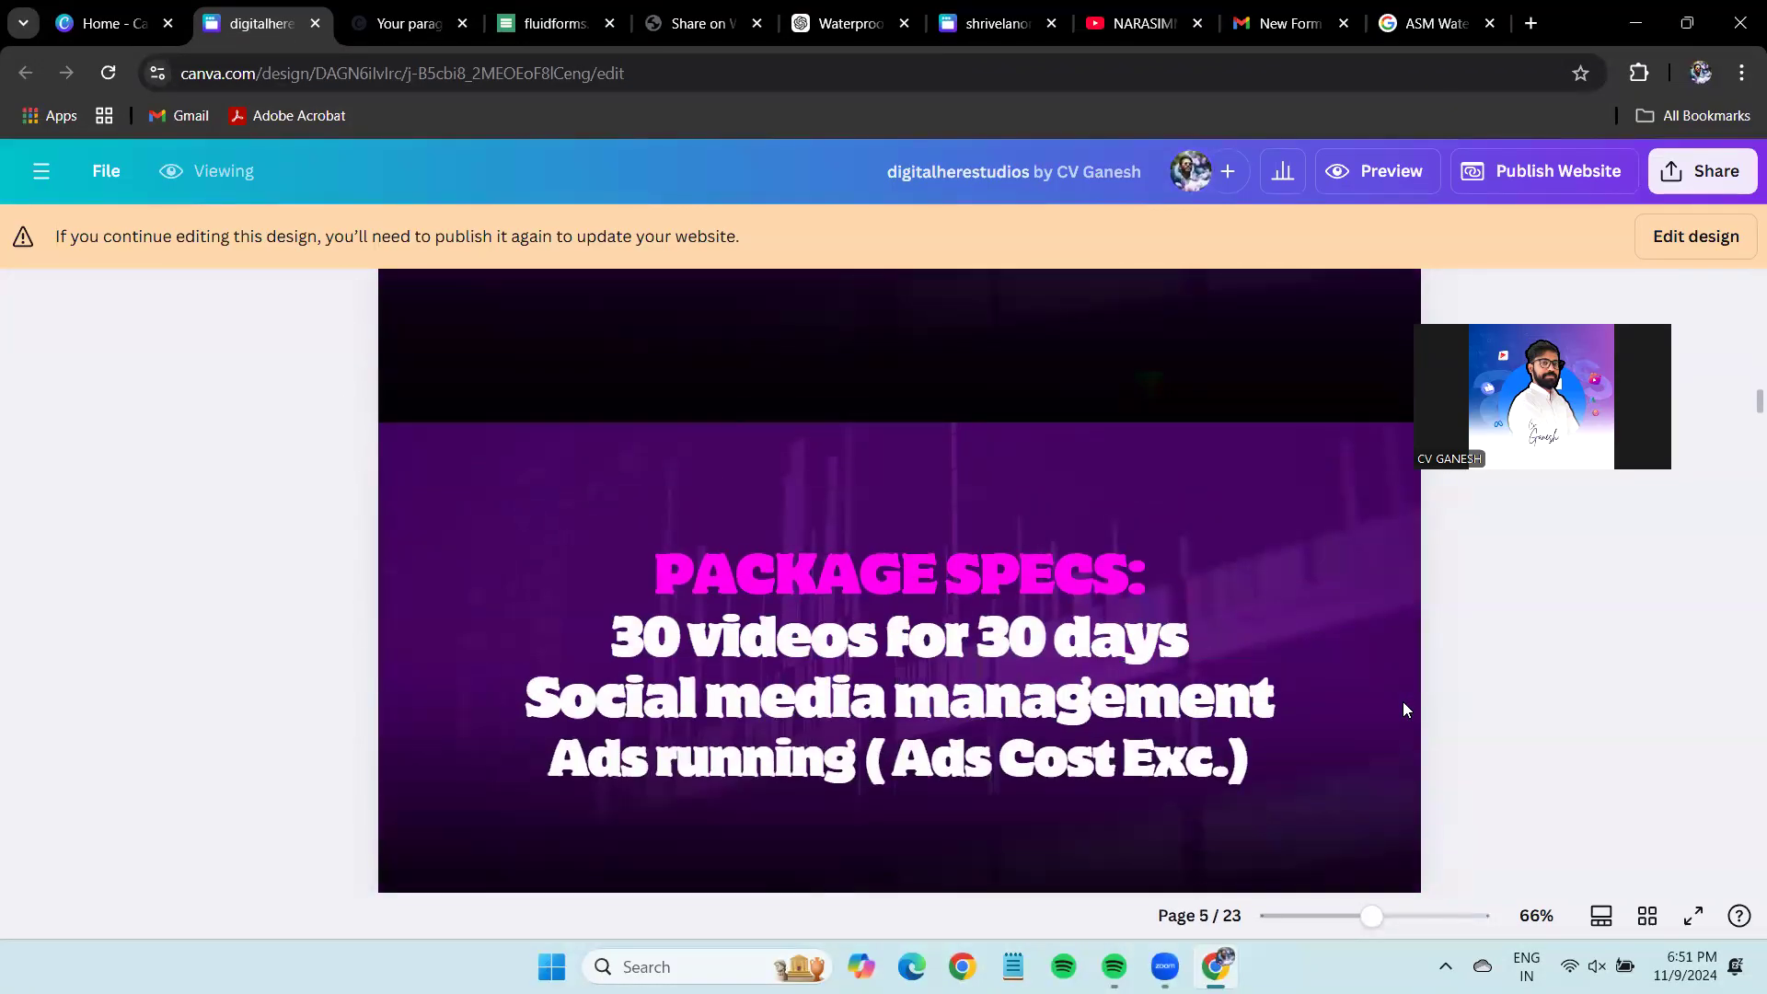
{"action": "scroll", "coordinate": [1403, 708], "scroll_direction": "down", "scroll_amount": 10}
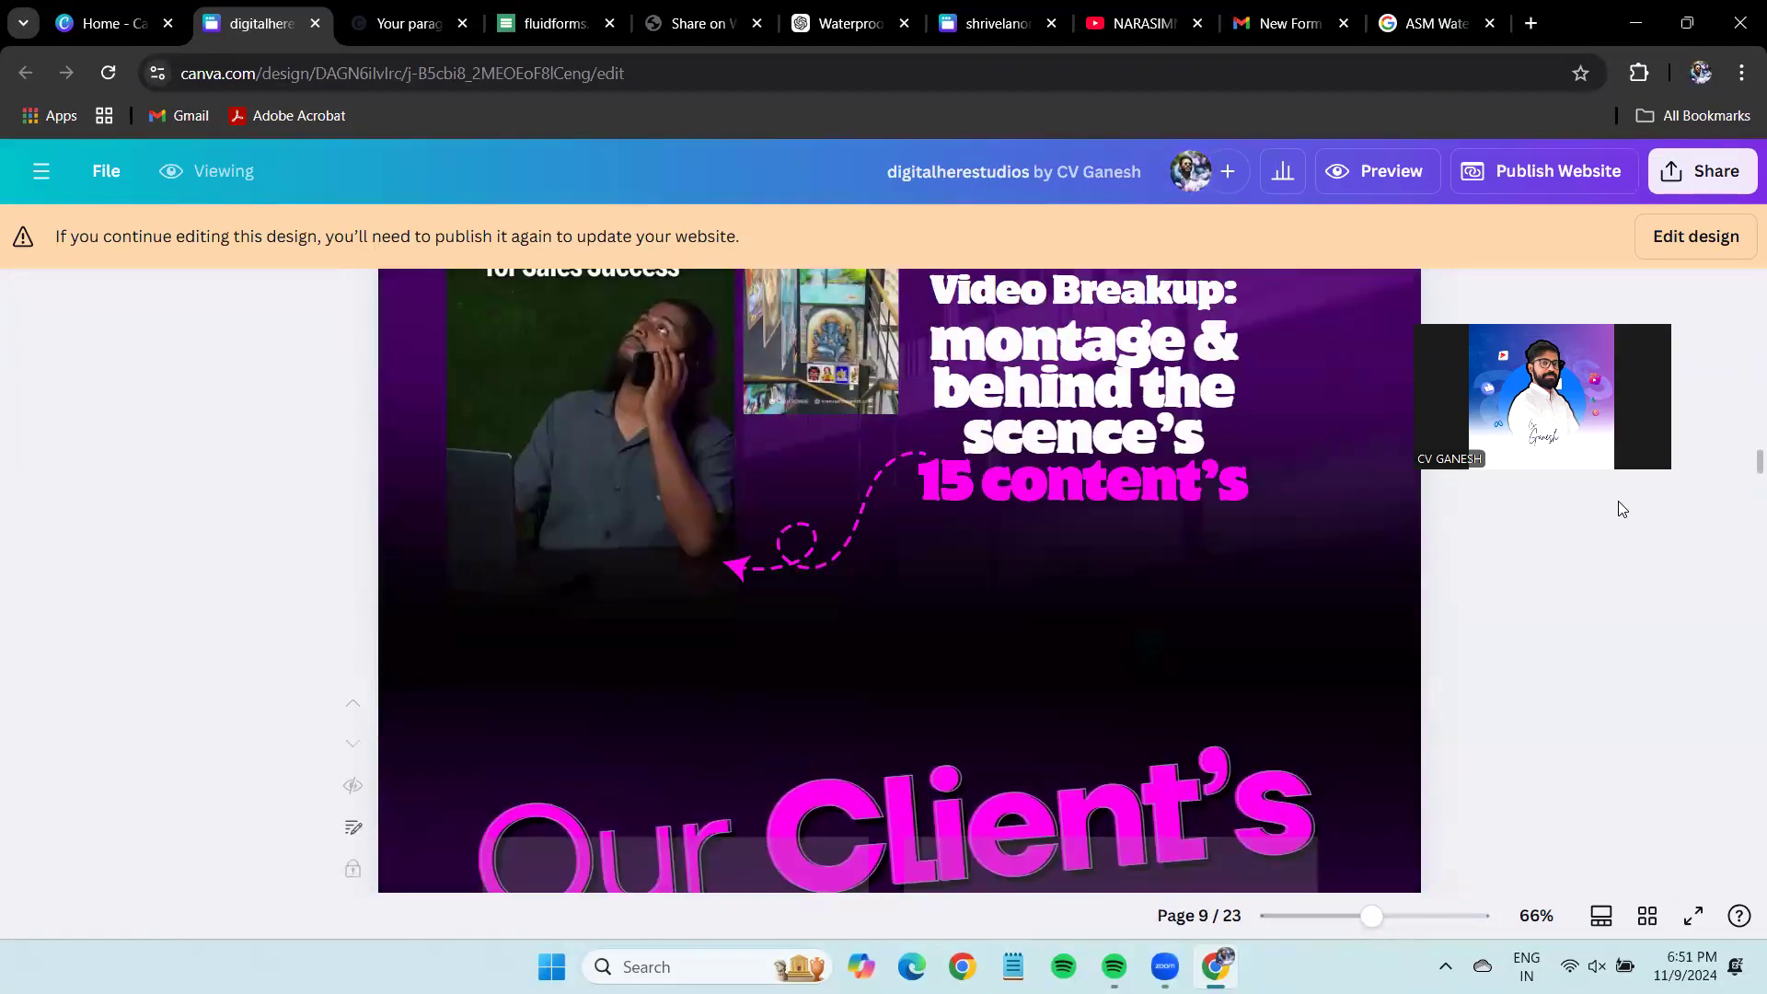
{"action": "left_click", "coordinate": [1583, 178]}
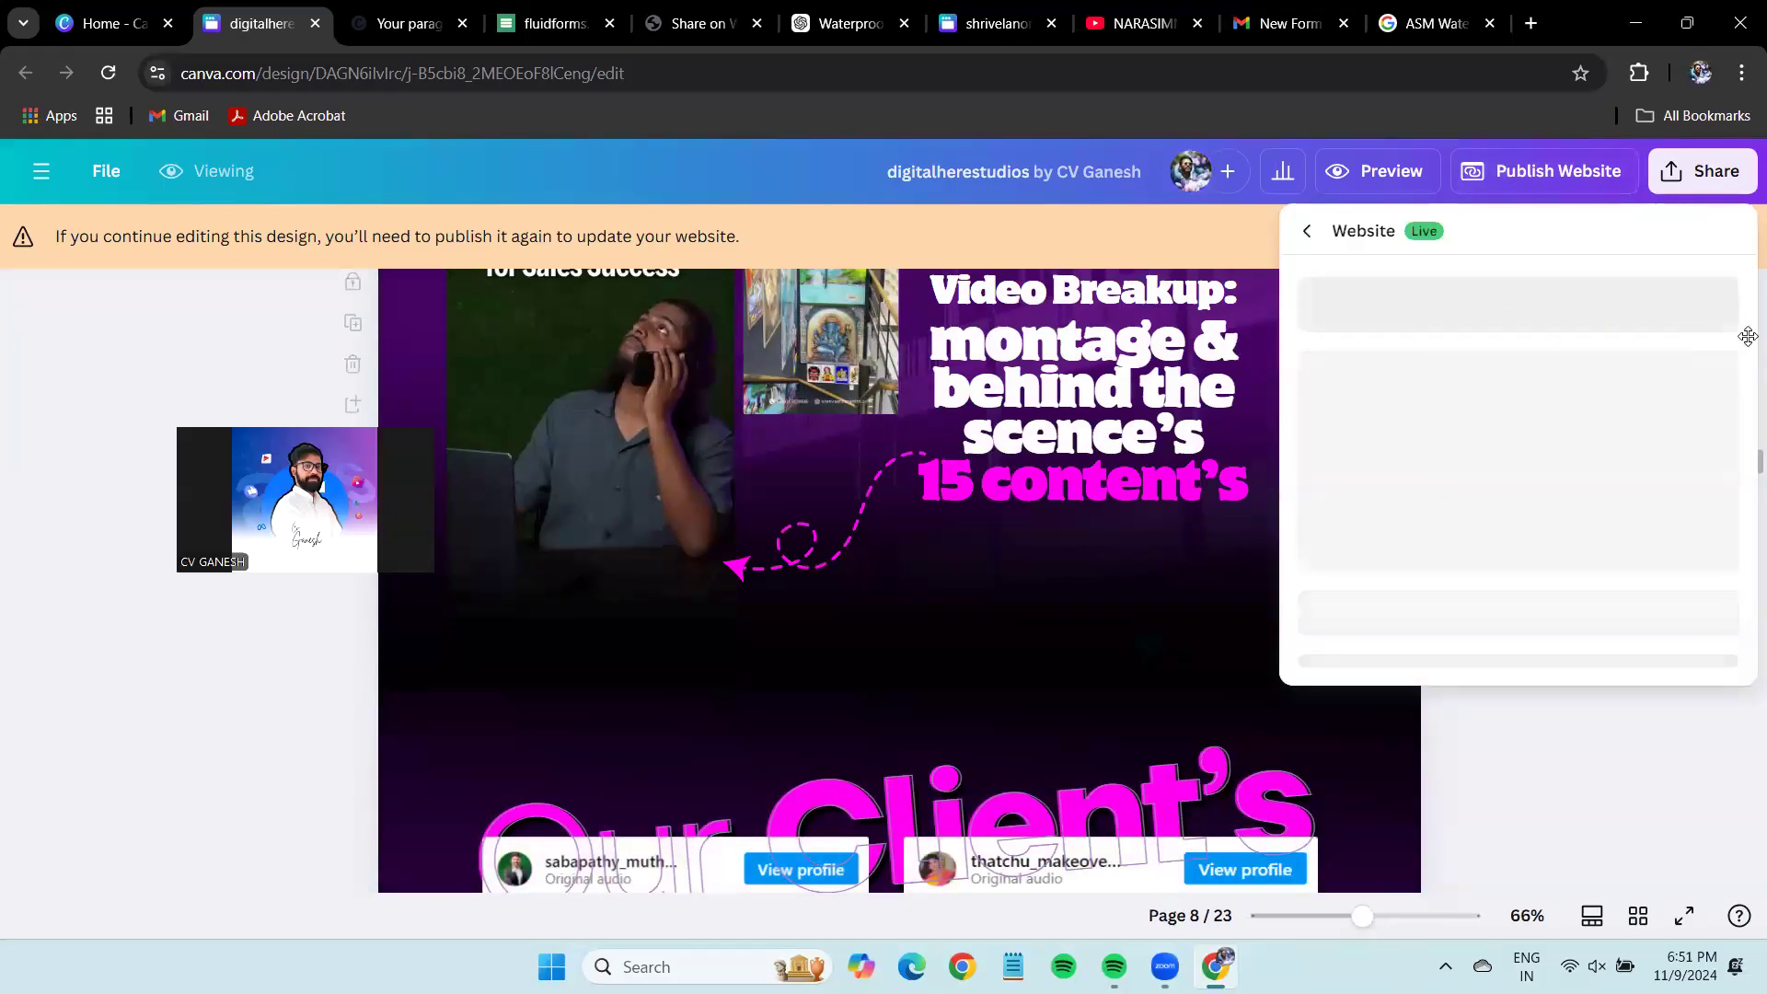
{"action": "left_click", "coordinate": [1592, 809]}
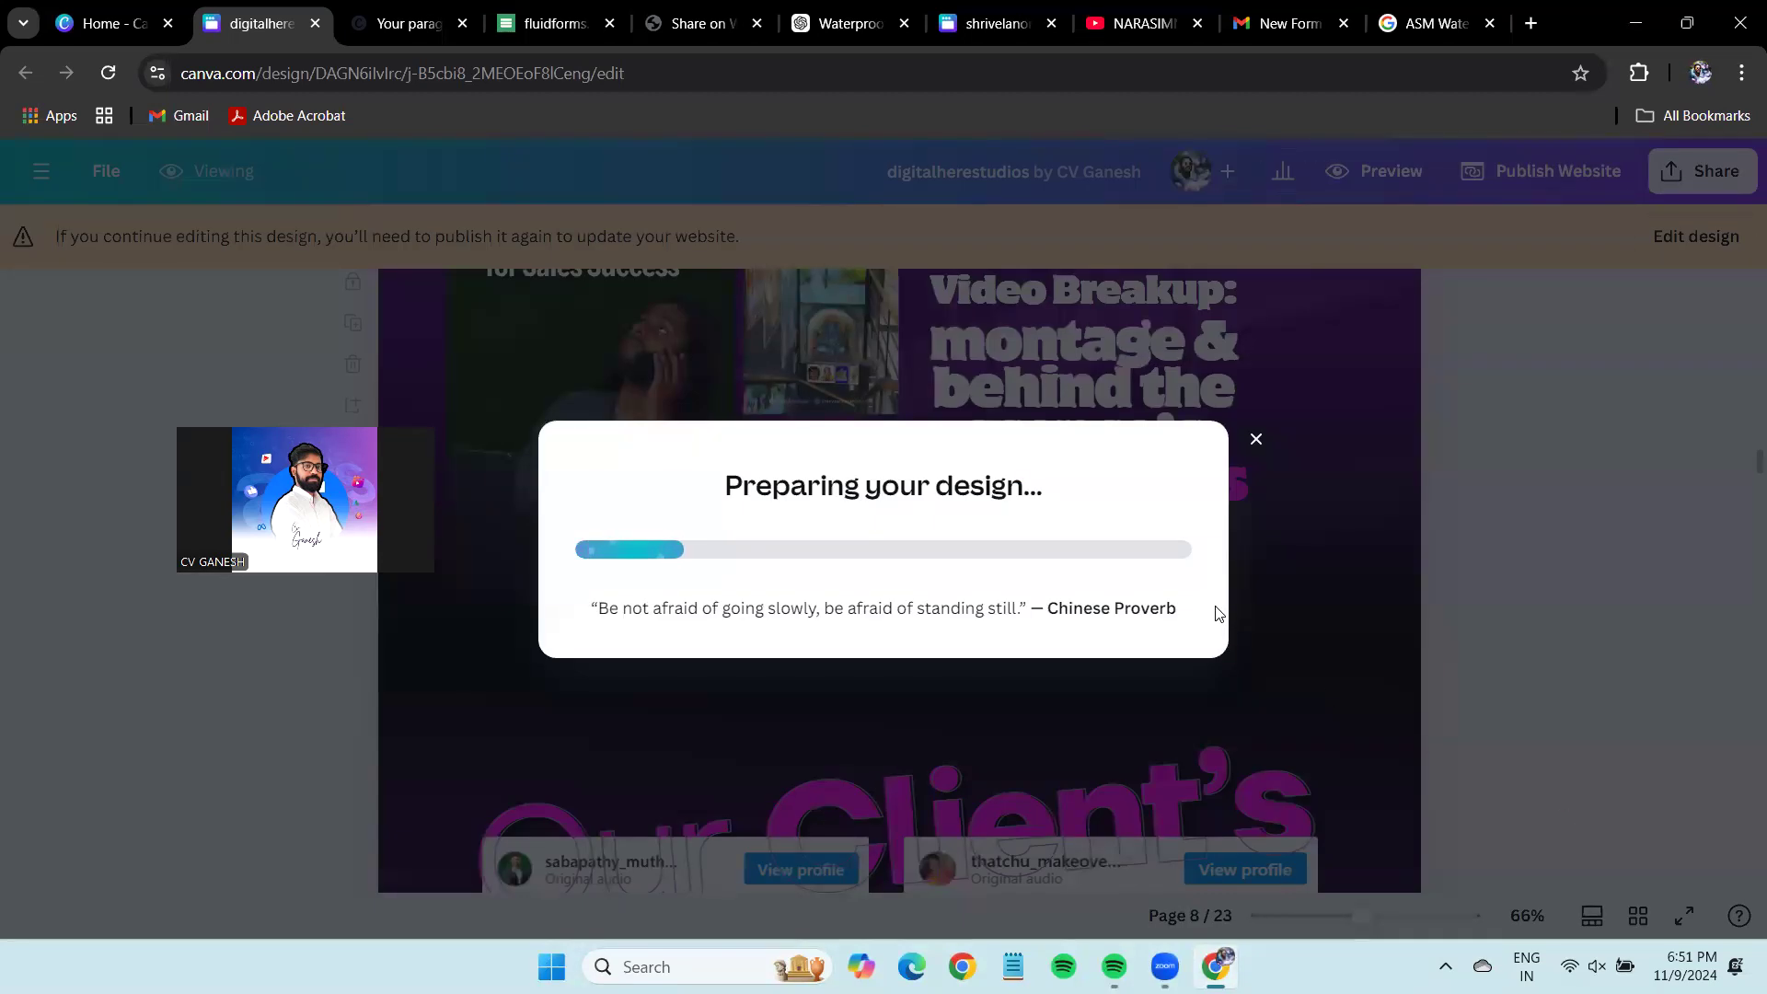
Reopen the ASM 'Your paragraph text' design from Canva Home's recent designs.
{"action": "left_click", "coordinate": [405, 23]}
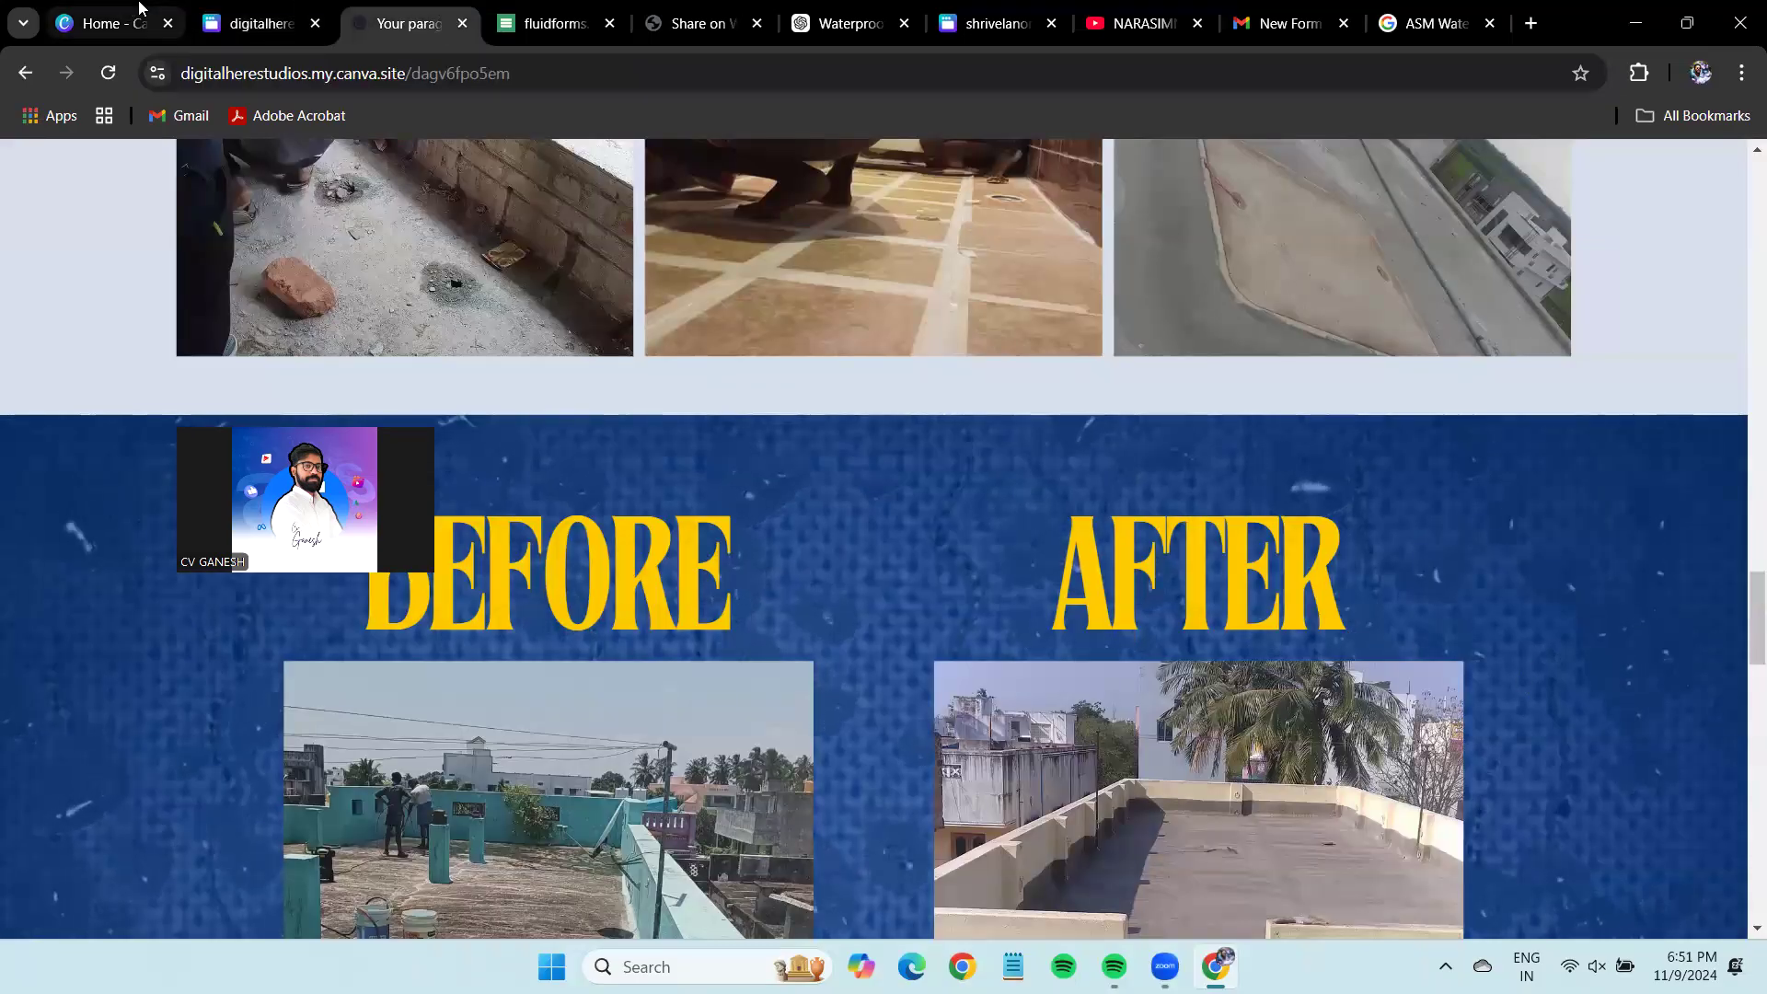
{"action": "left_click", "coordinate": [111, 23]}
{"action": "left_click", "coordinate": [1211, 508]}
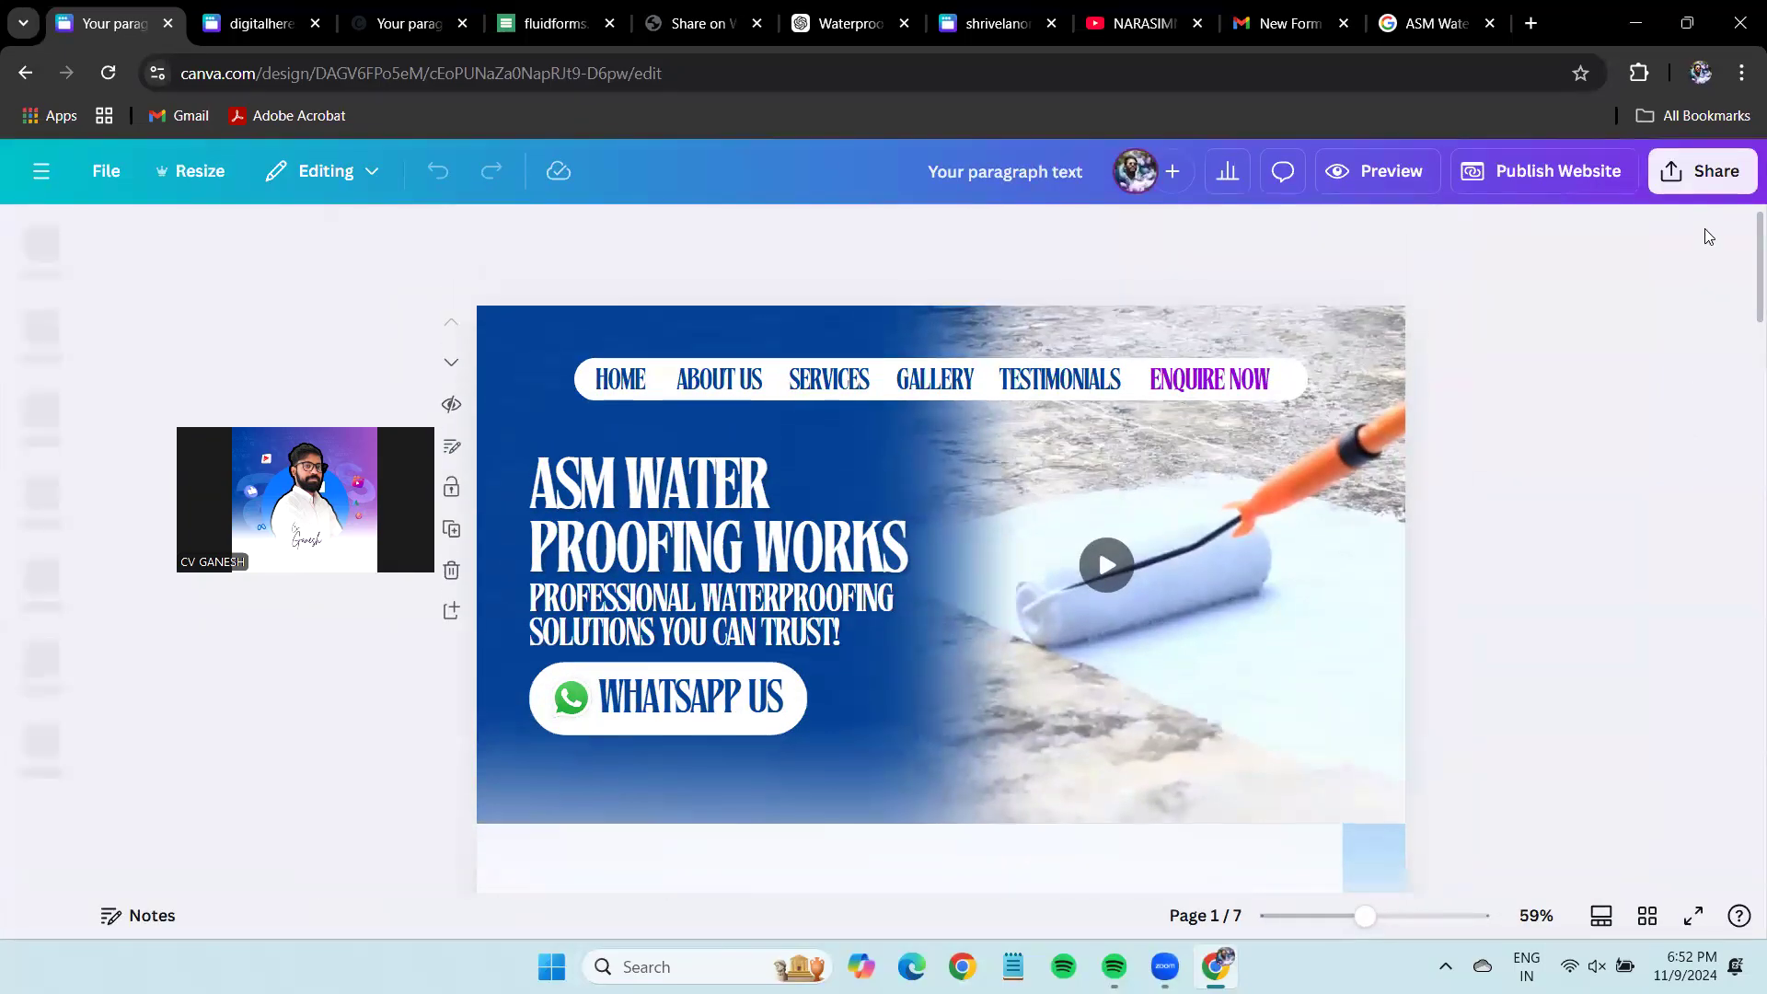
Create a template link for the ASM design from the Share options and copy it.
{"action": "left_click", "coordinate": [1702, 175]}
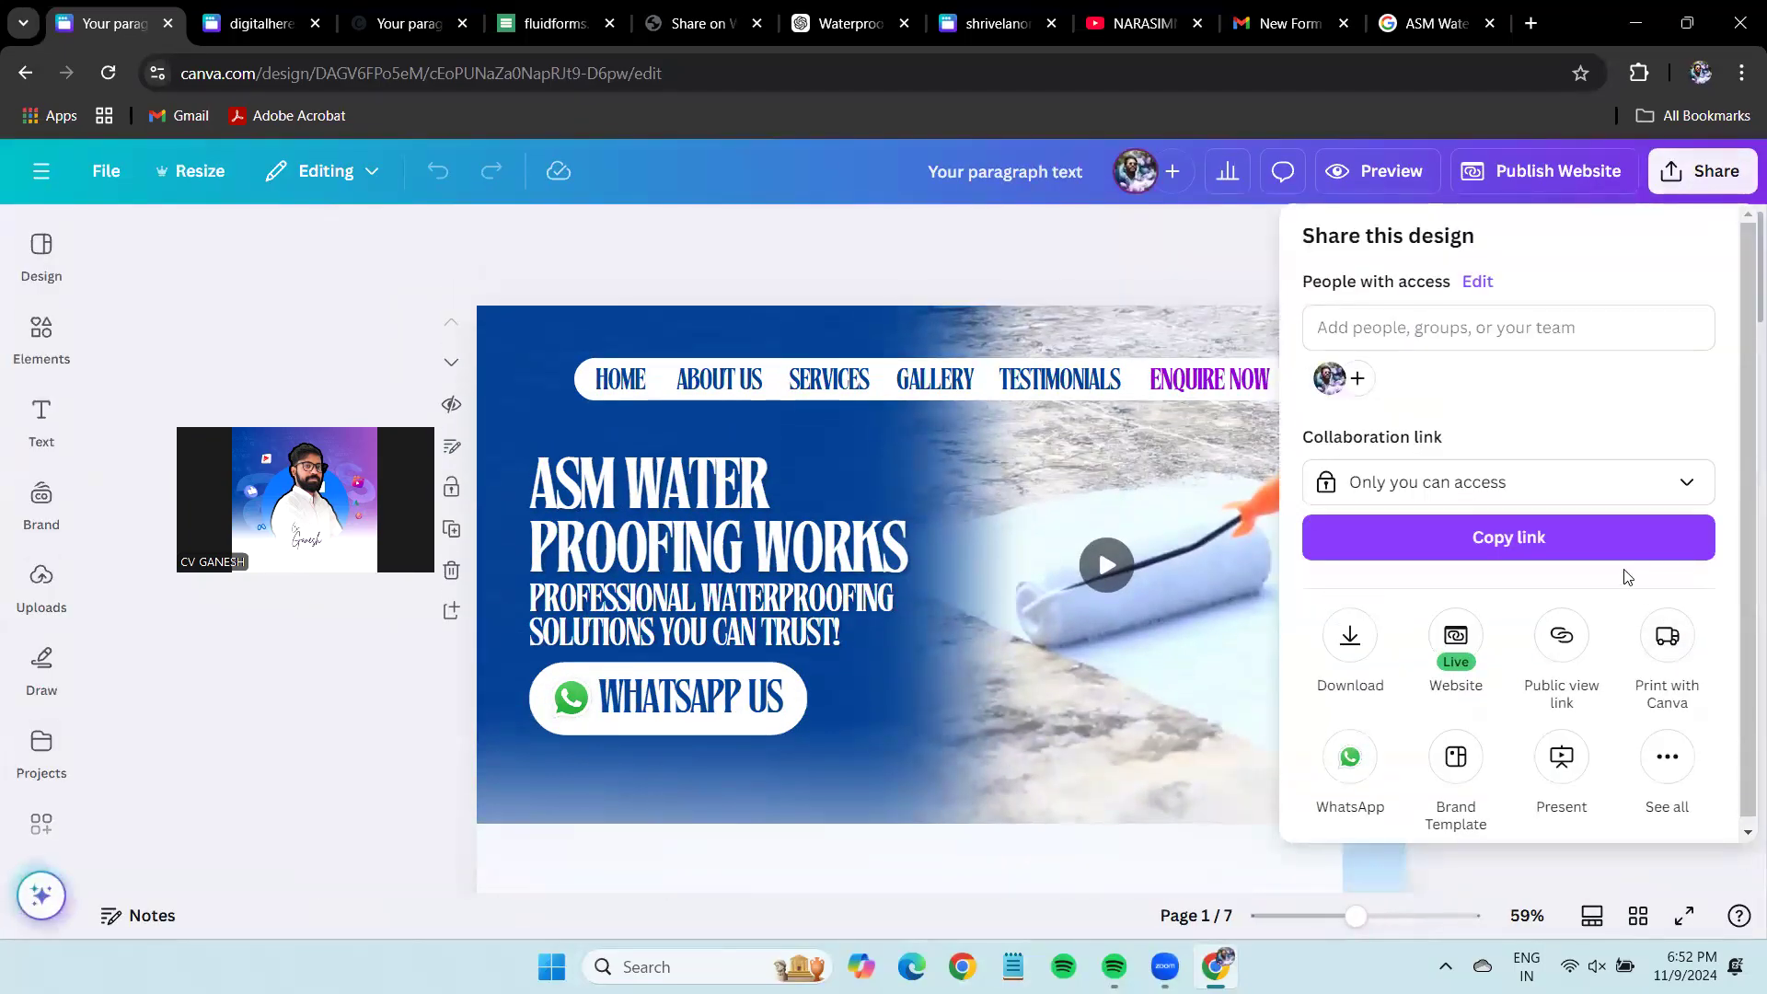
{"action": "scroll", "coordinate": [1583, 566], "scroll_direction": "down", "scroll_amount": 1}
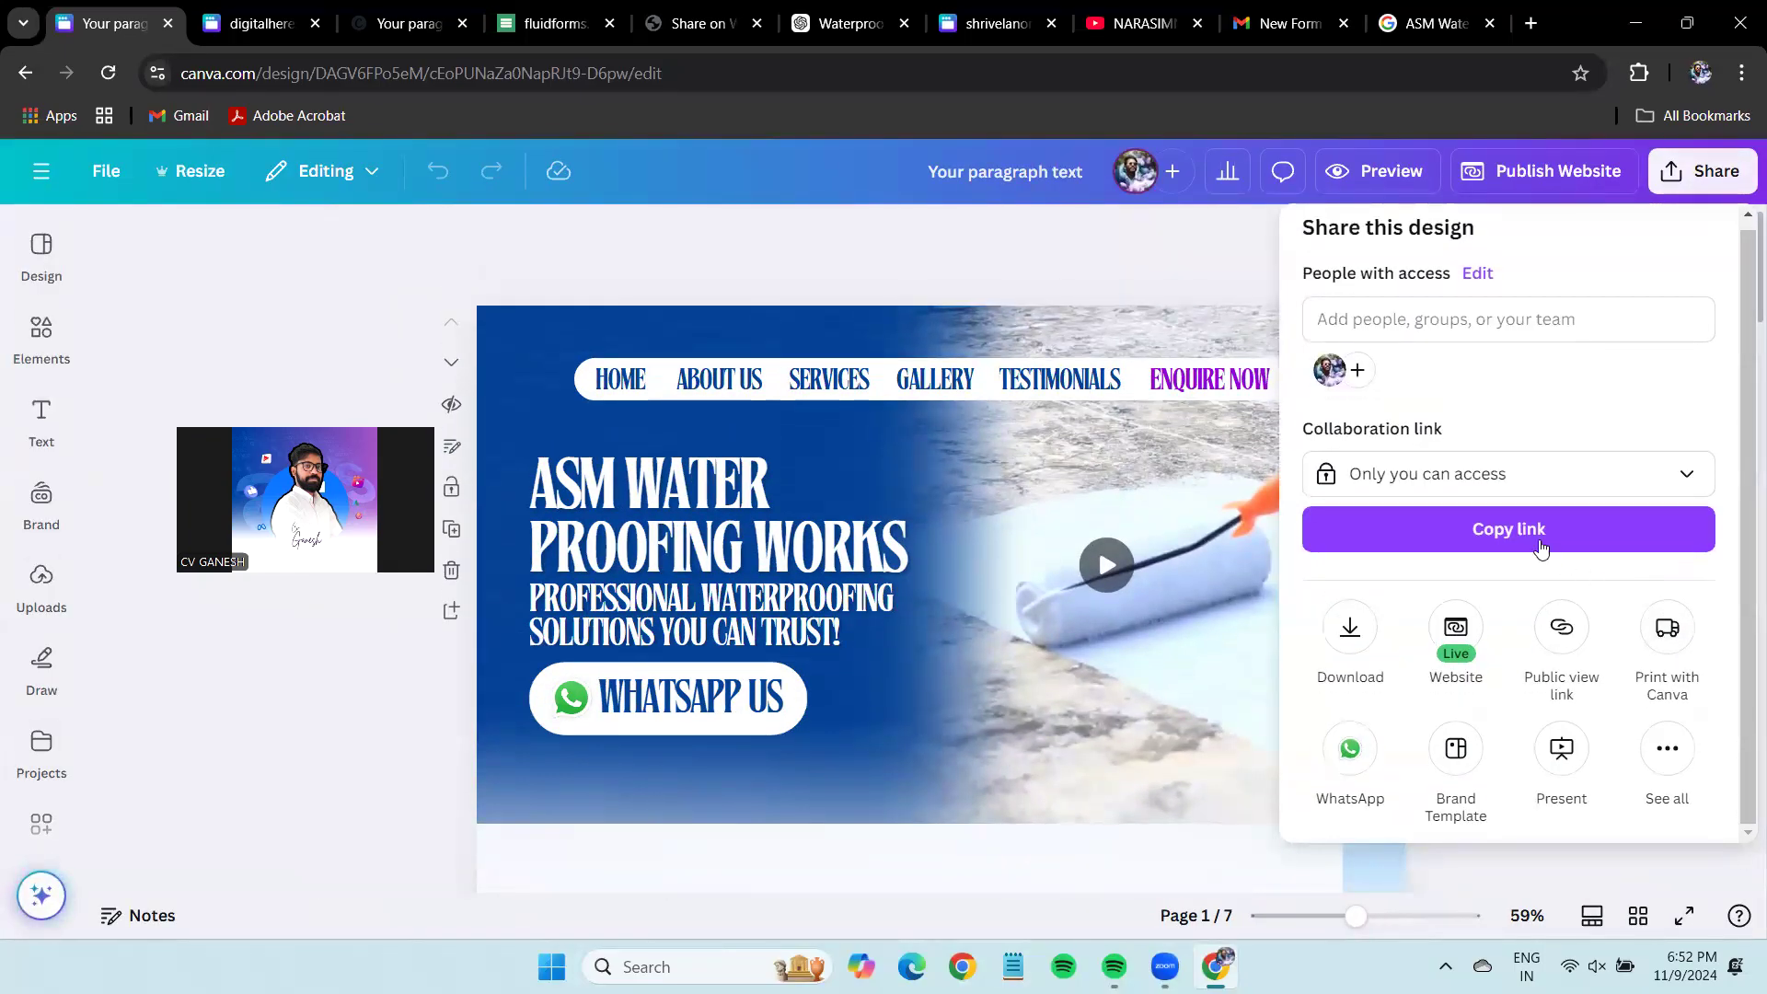
{"action": "left_click", "coordinate": [1668, 751]}
{"action": "left_click", "coordinate": [1351, 516]}
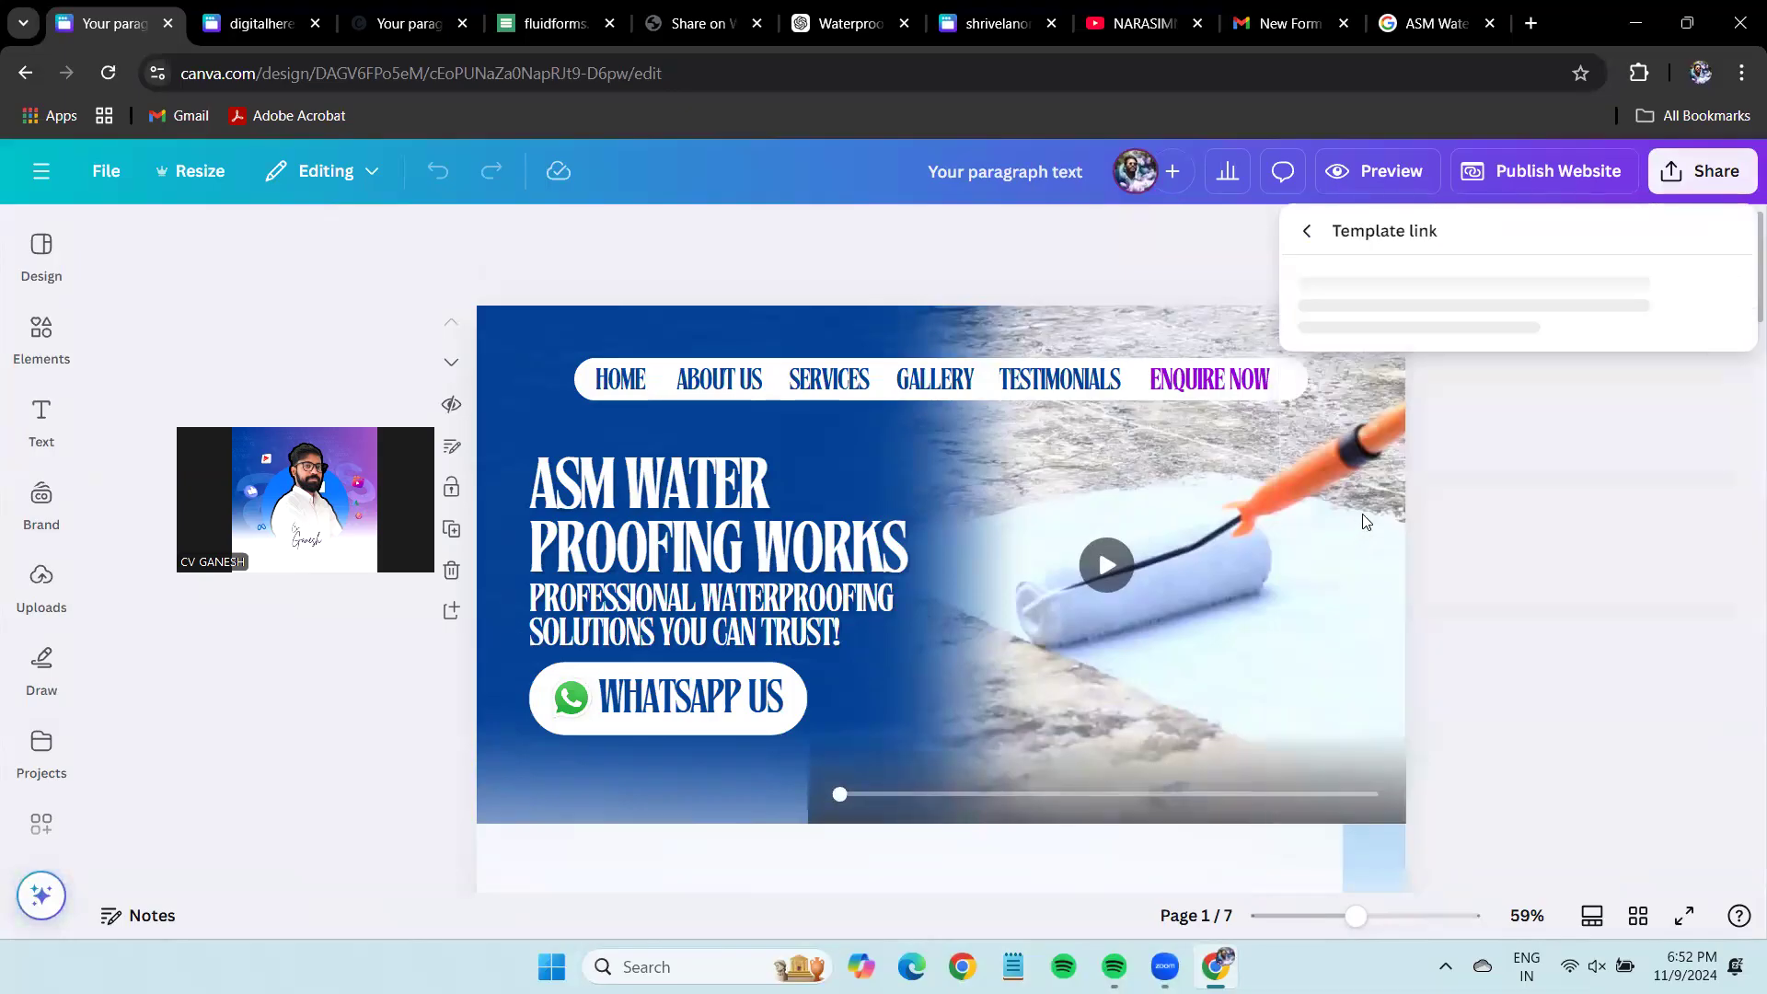
{"action": "left_click", "coordinate": [1488, 704]}
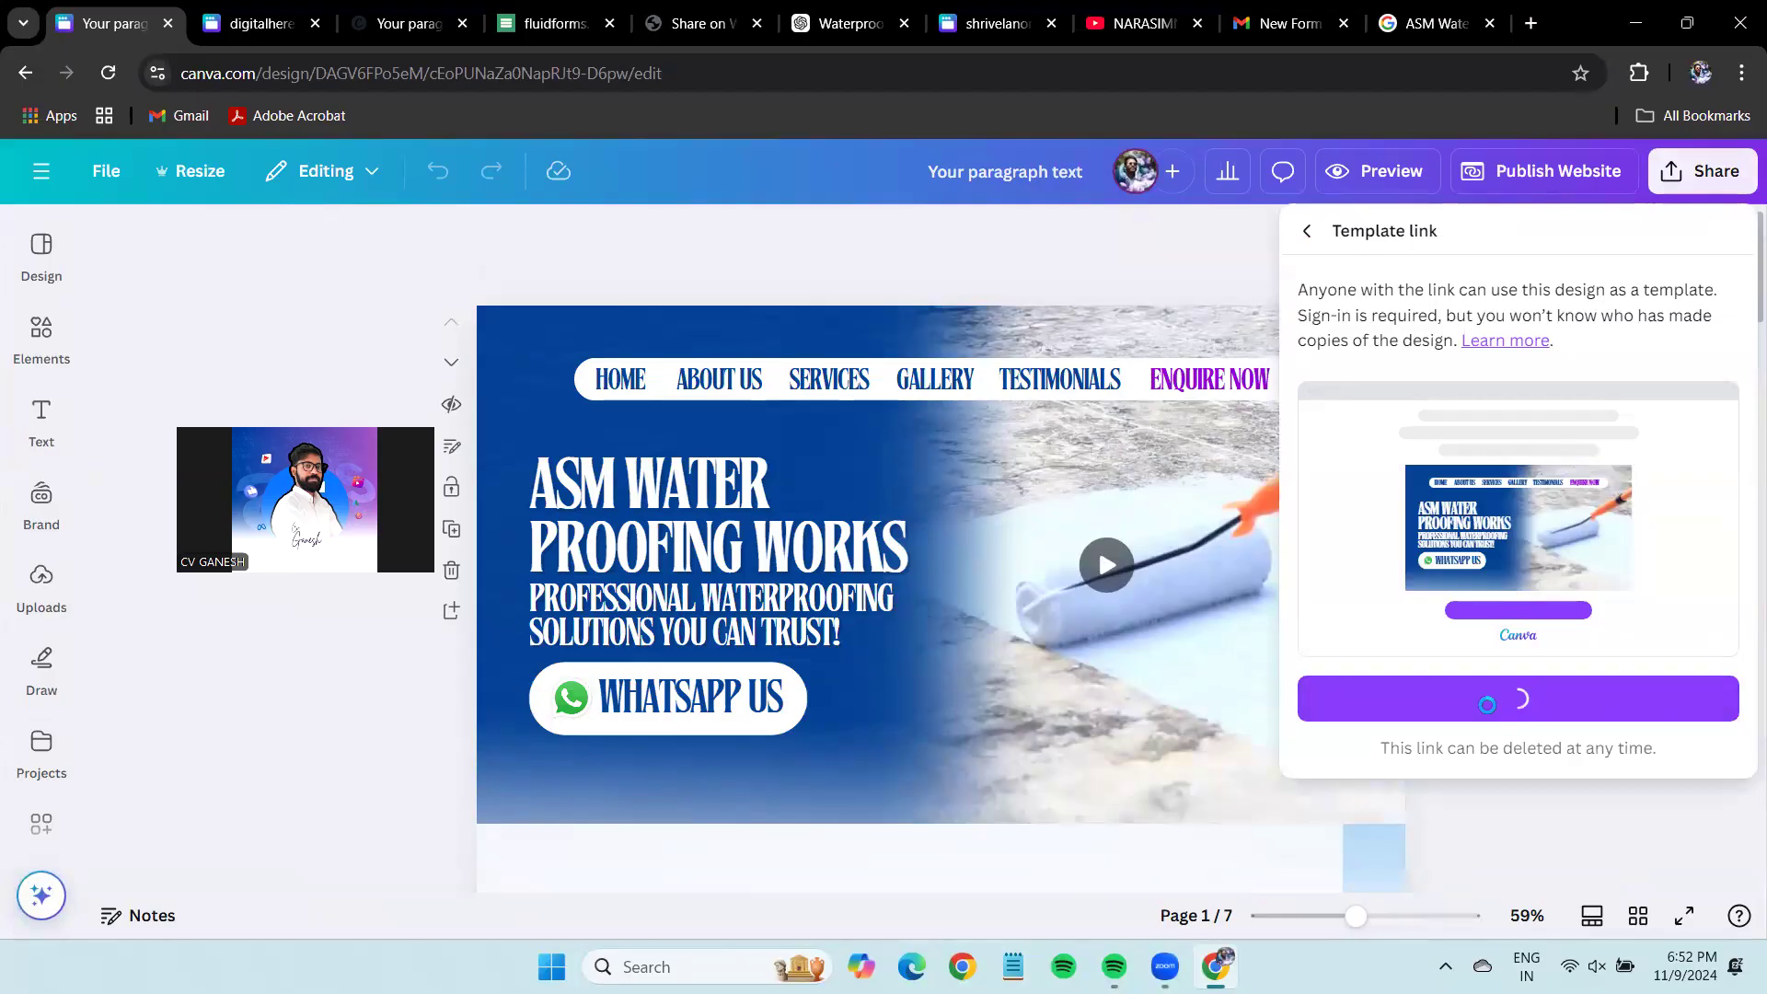
{"action": "left_click", "coordinate": [1703, 683]}
Open the copied template link in a window under another Chrome profile.
{"action": "left_click", "coordinate": [1701, 73]}
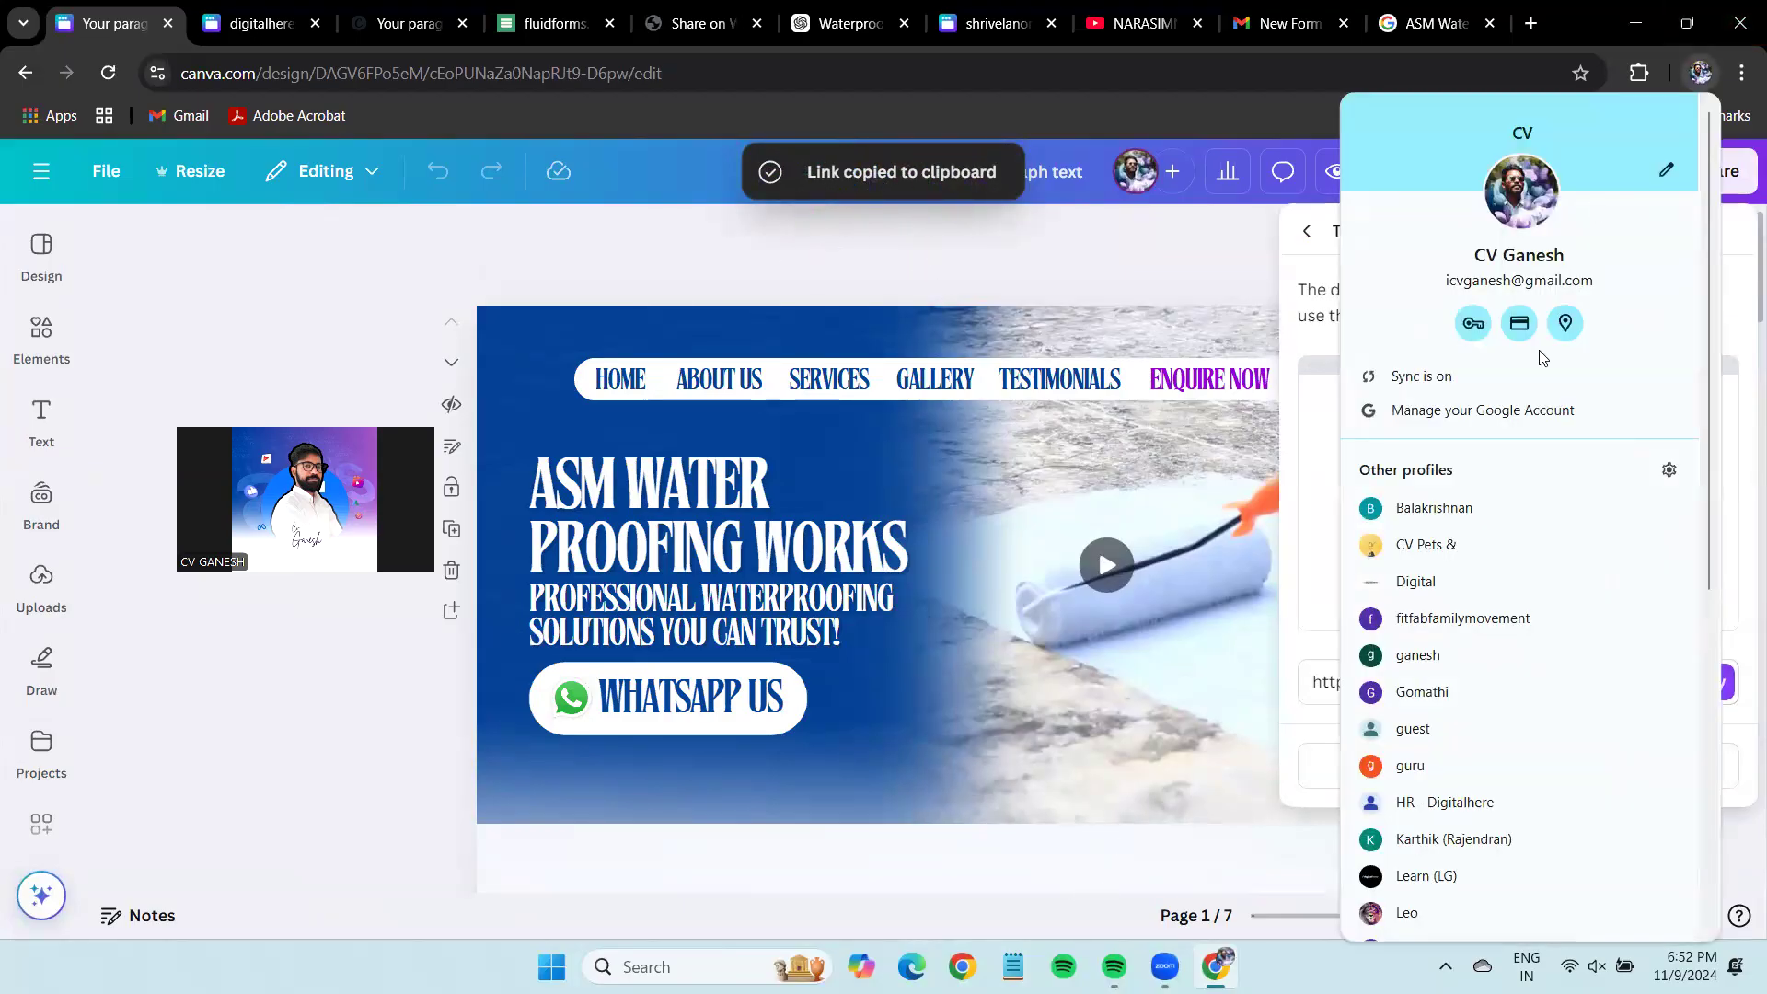
{"action": "left_click", "coordinate": [1416, 581]}
{"action": "key", "text": "ctrl+v"}
{"action": "key", "text": "Return"}
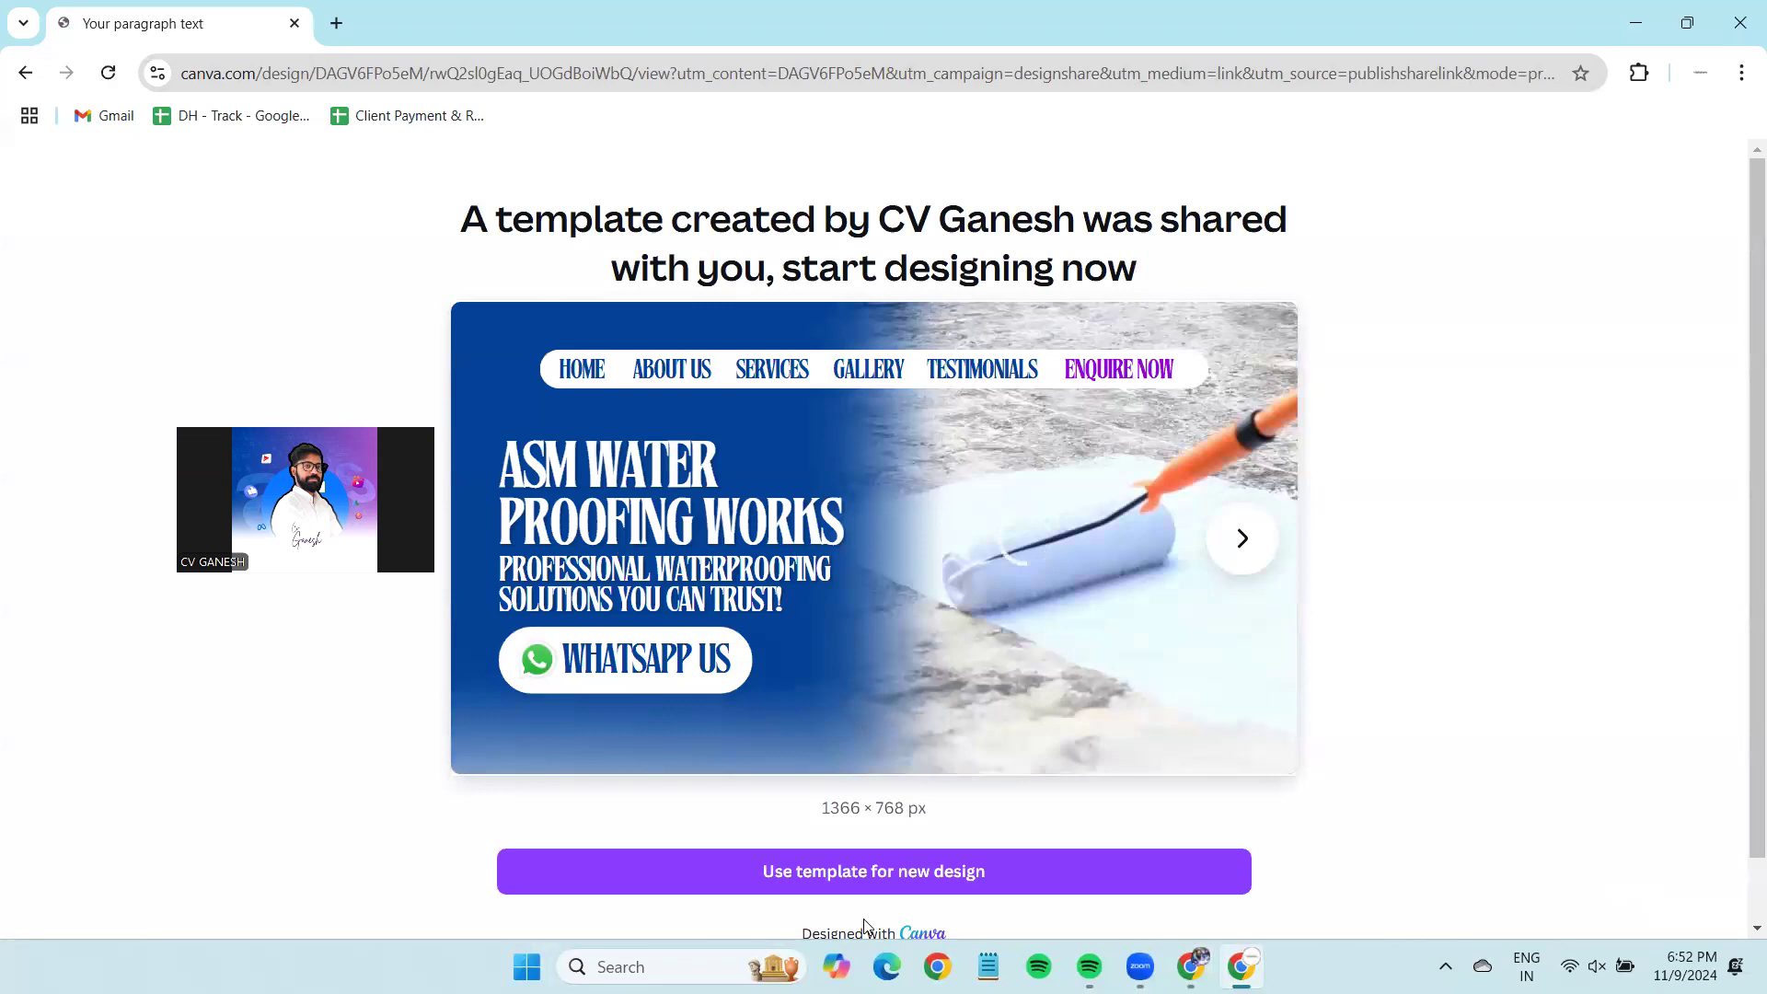
Use the template to create 'Copy of Your paragraph text', review its pages, then return to the original window.
{"action": "left_click", "coordinate": [912, 881]}
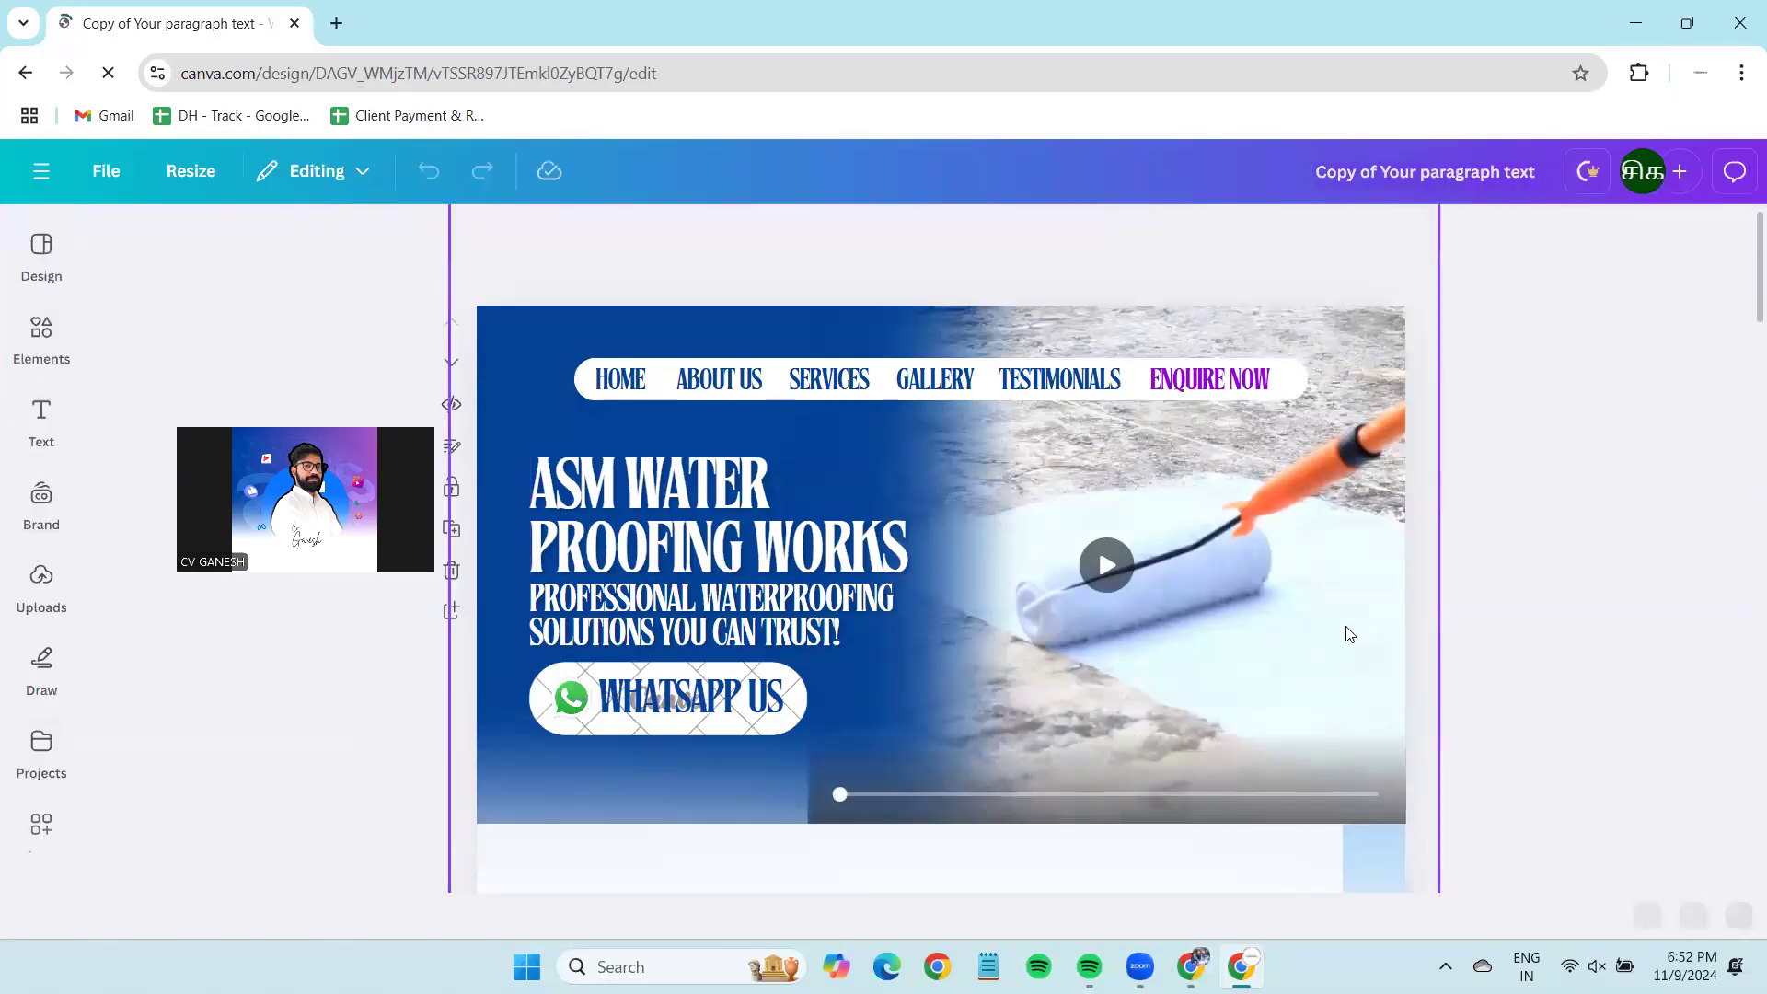
{"action": "scroll", "coordinate": [1349, 634], "scroll_direction": "down", "scroll_amount": 15}
{"action": "scroll", "coordinate": [1347, 634], "scroll_direction": "down", "scroll_amount": 15}
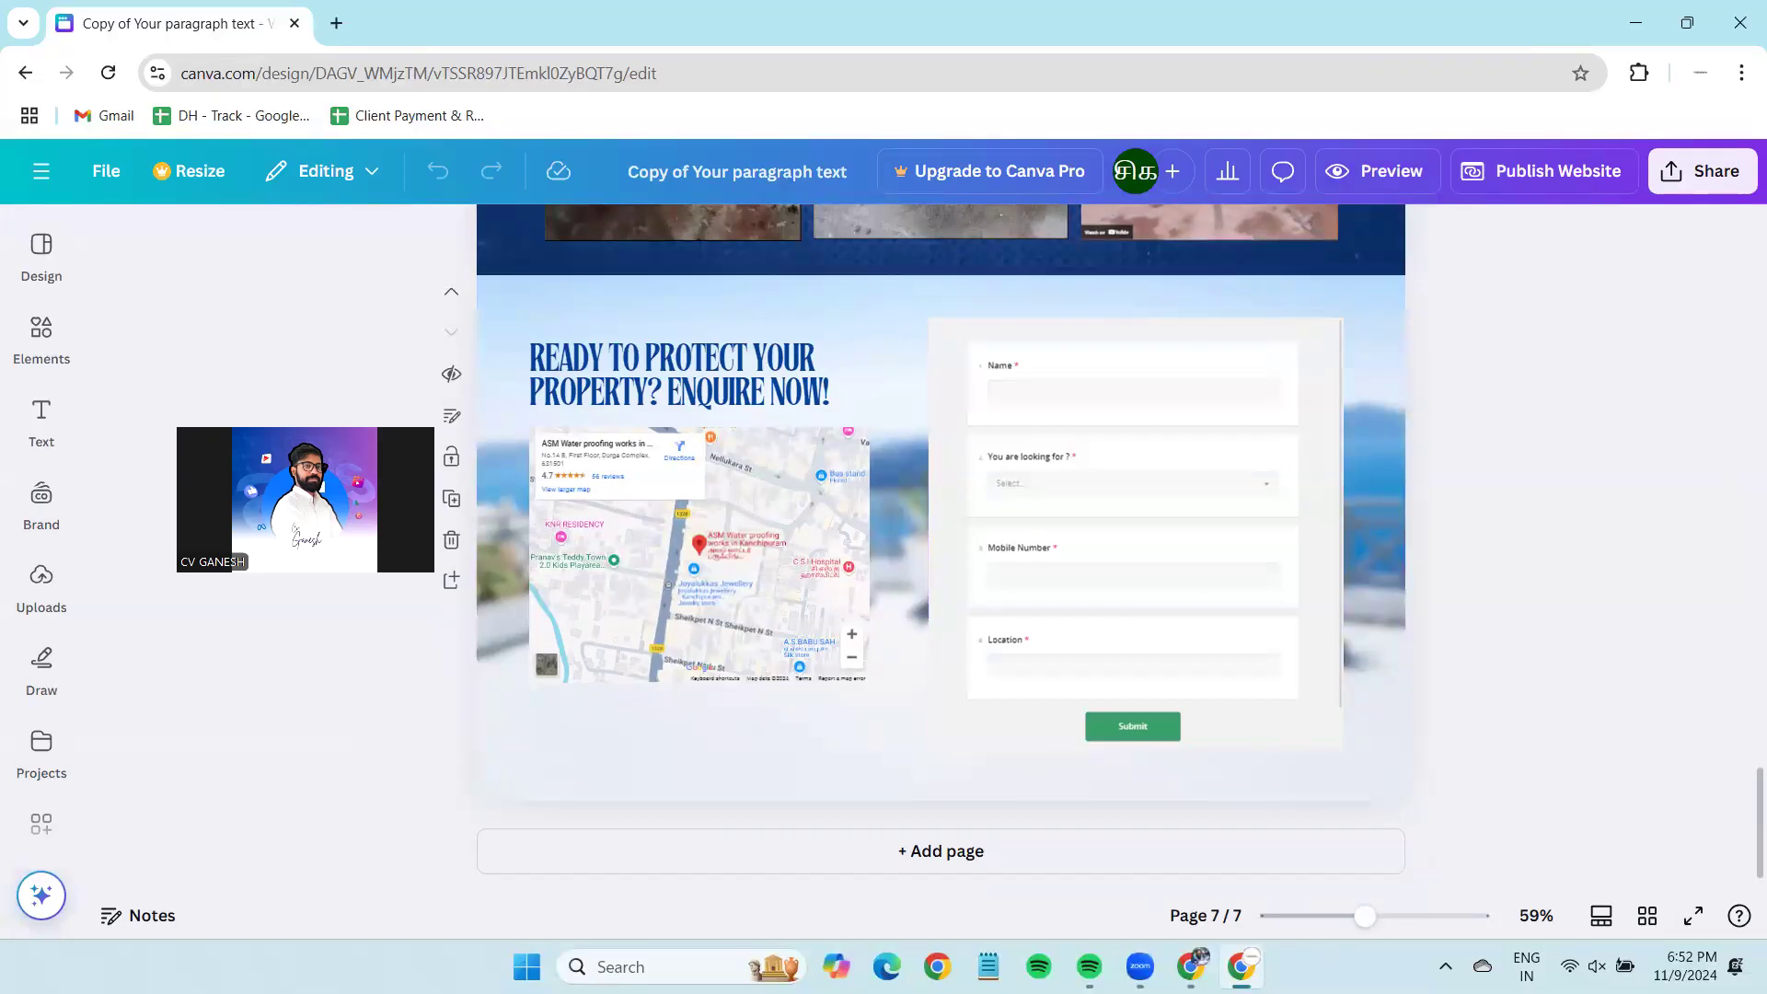
{"action": "key", "text": "alt+Tab"}
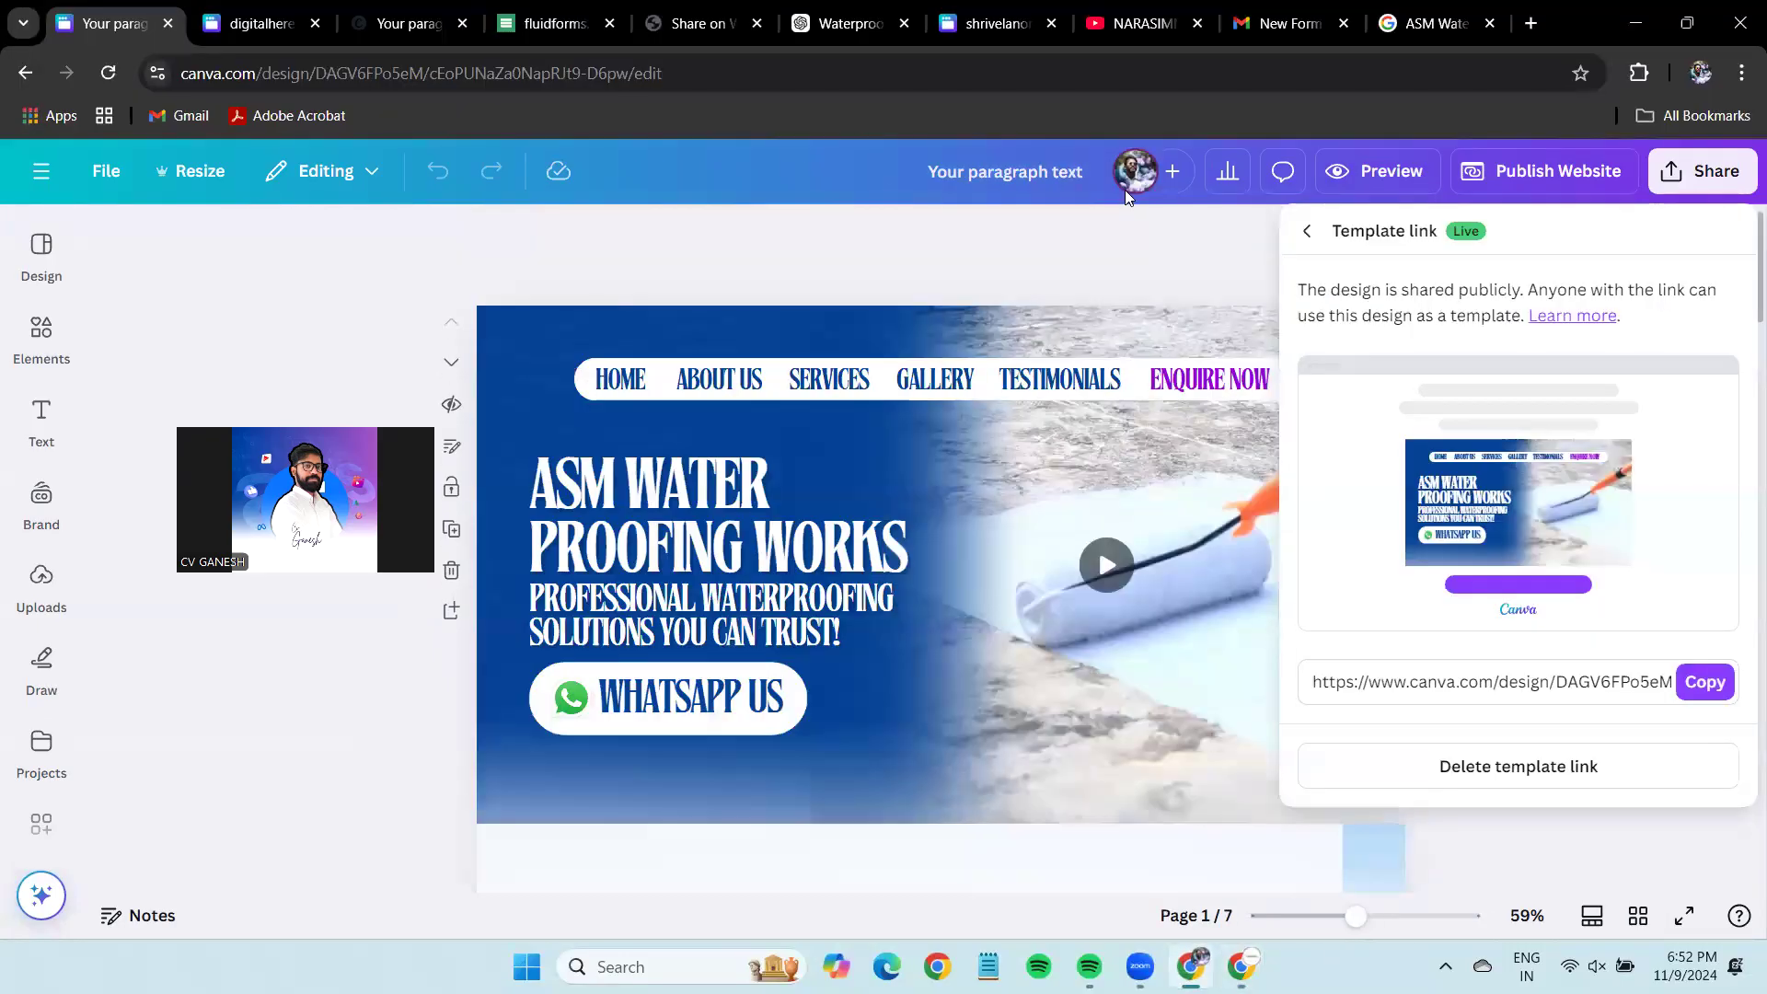
View the live digitalherestudios website and scroll through its pages.
{"action": "key", "text": "ctrl+Tab"}
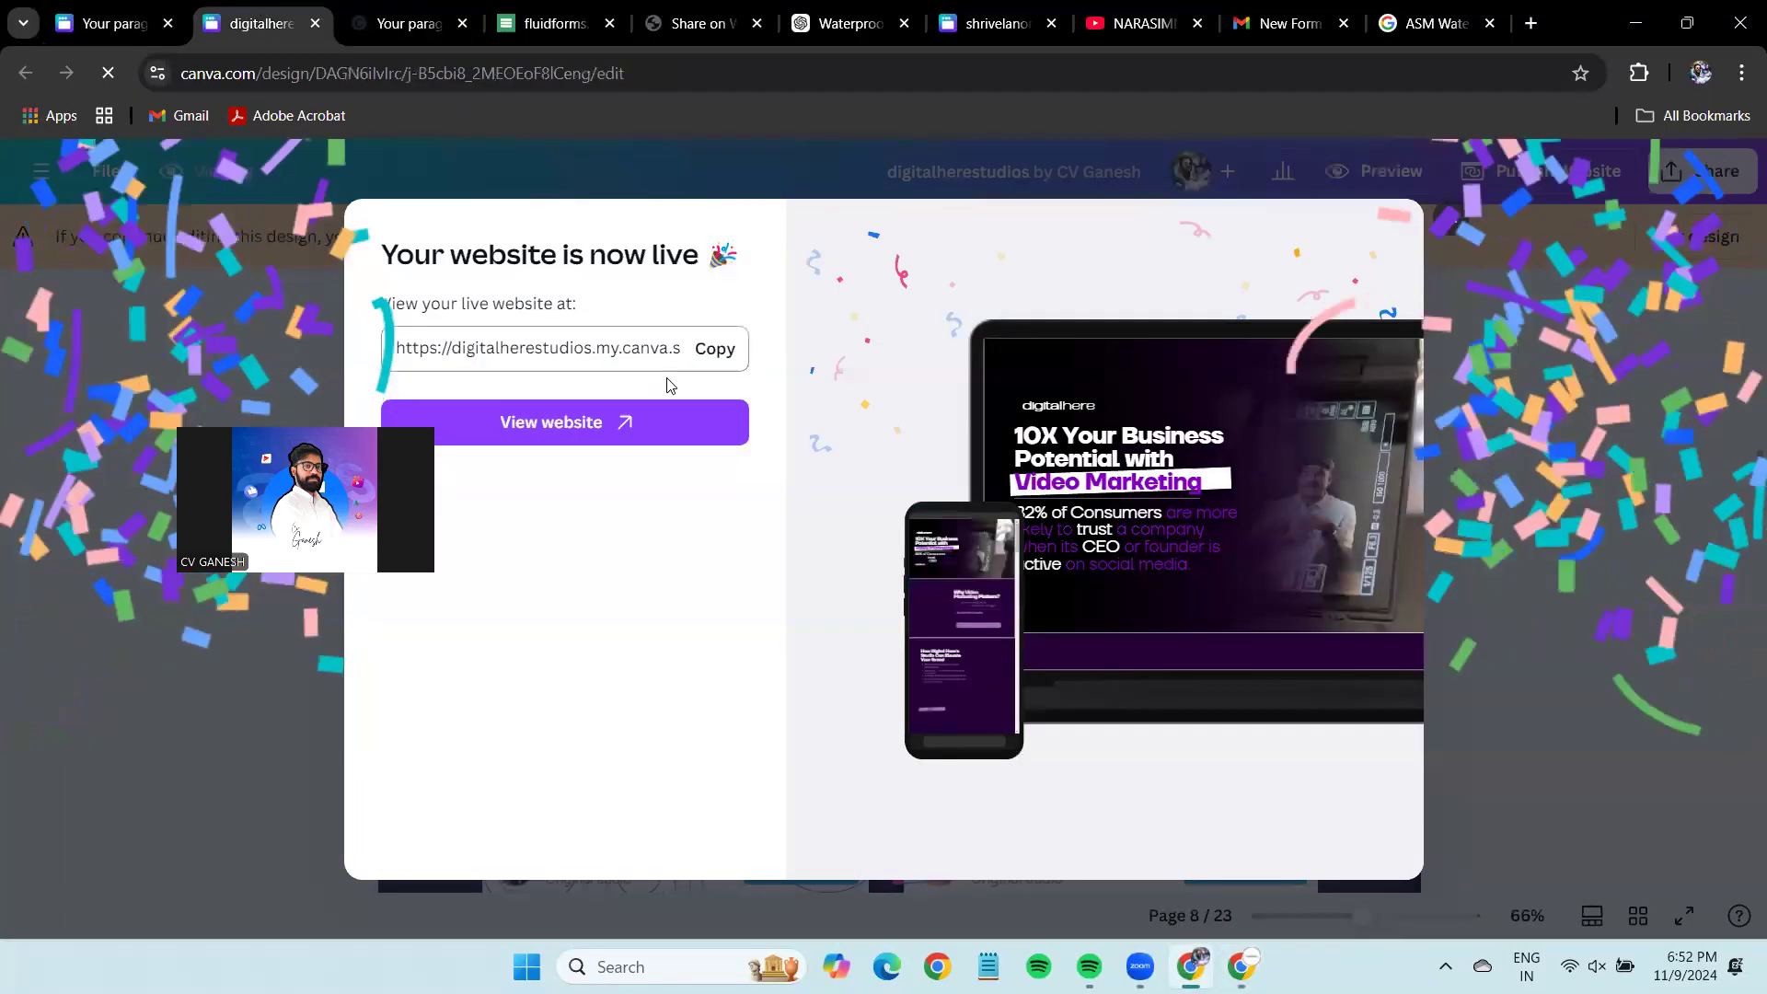
{"action": "left_click", "coordinate": [644, 416]}
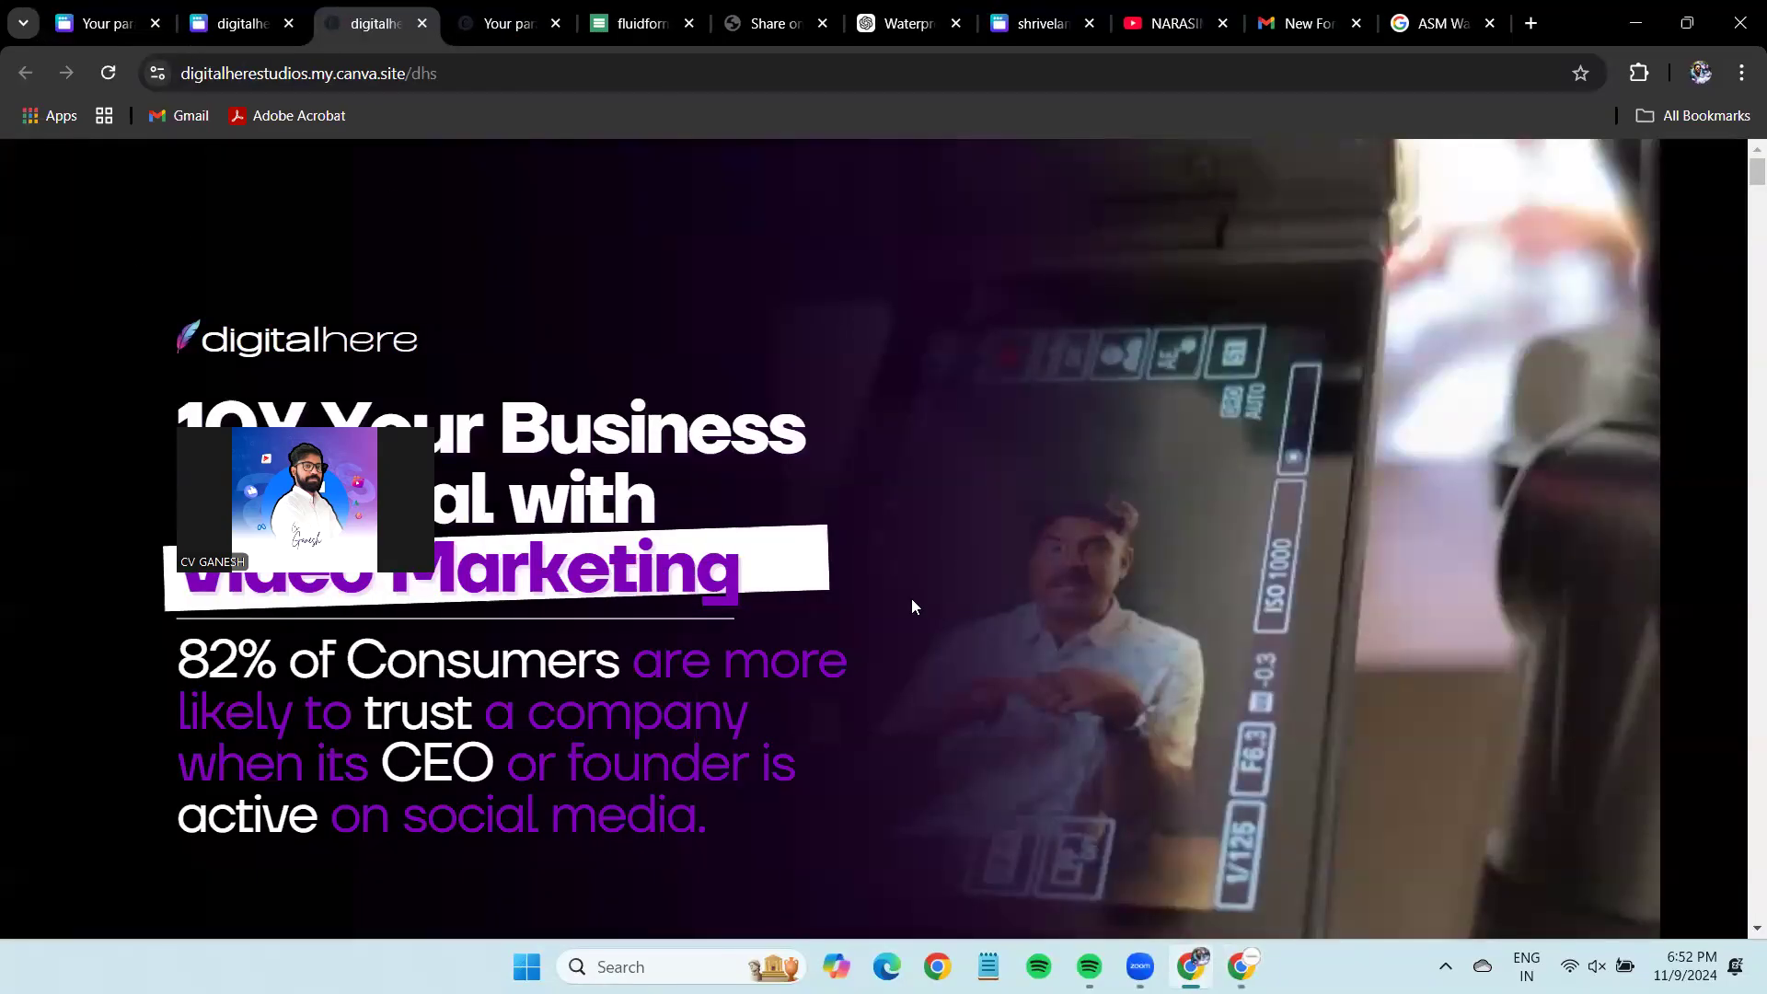
{"action": "scroll", "coordinate": [913, 606], "scroll_direction": "down", "scroll_amount": 20}
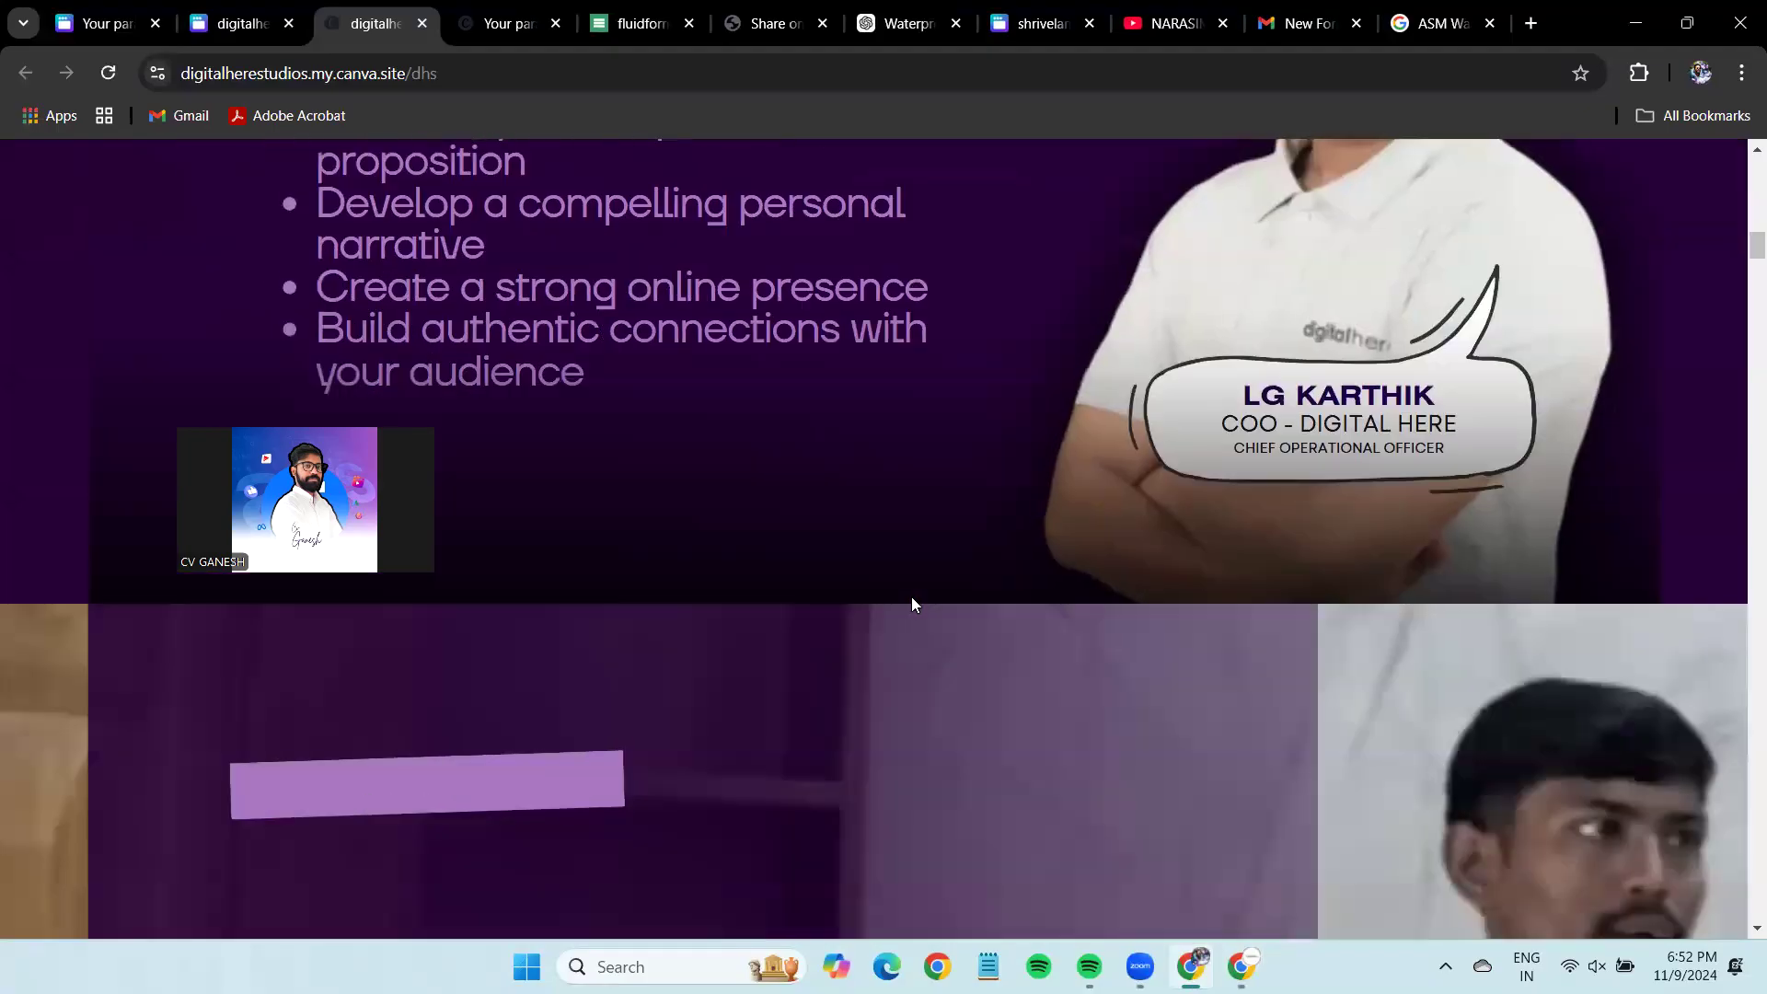
{"action": "scroll", "coordinate": [912, 600], "scroll_direction": "down", "scroll_amount": 20}
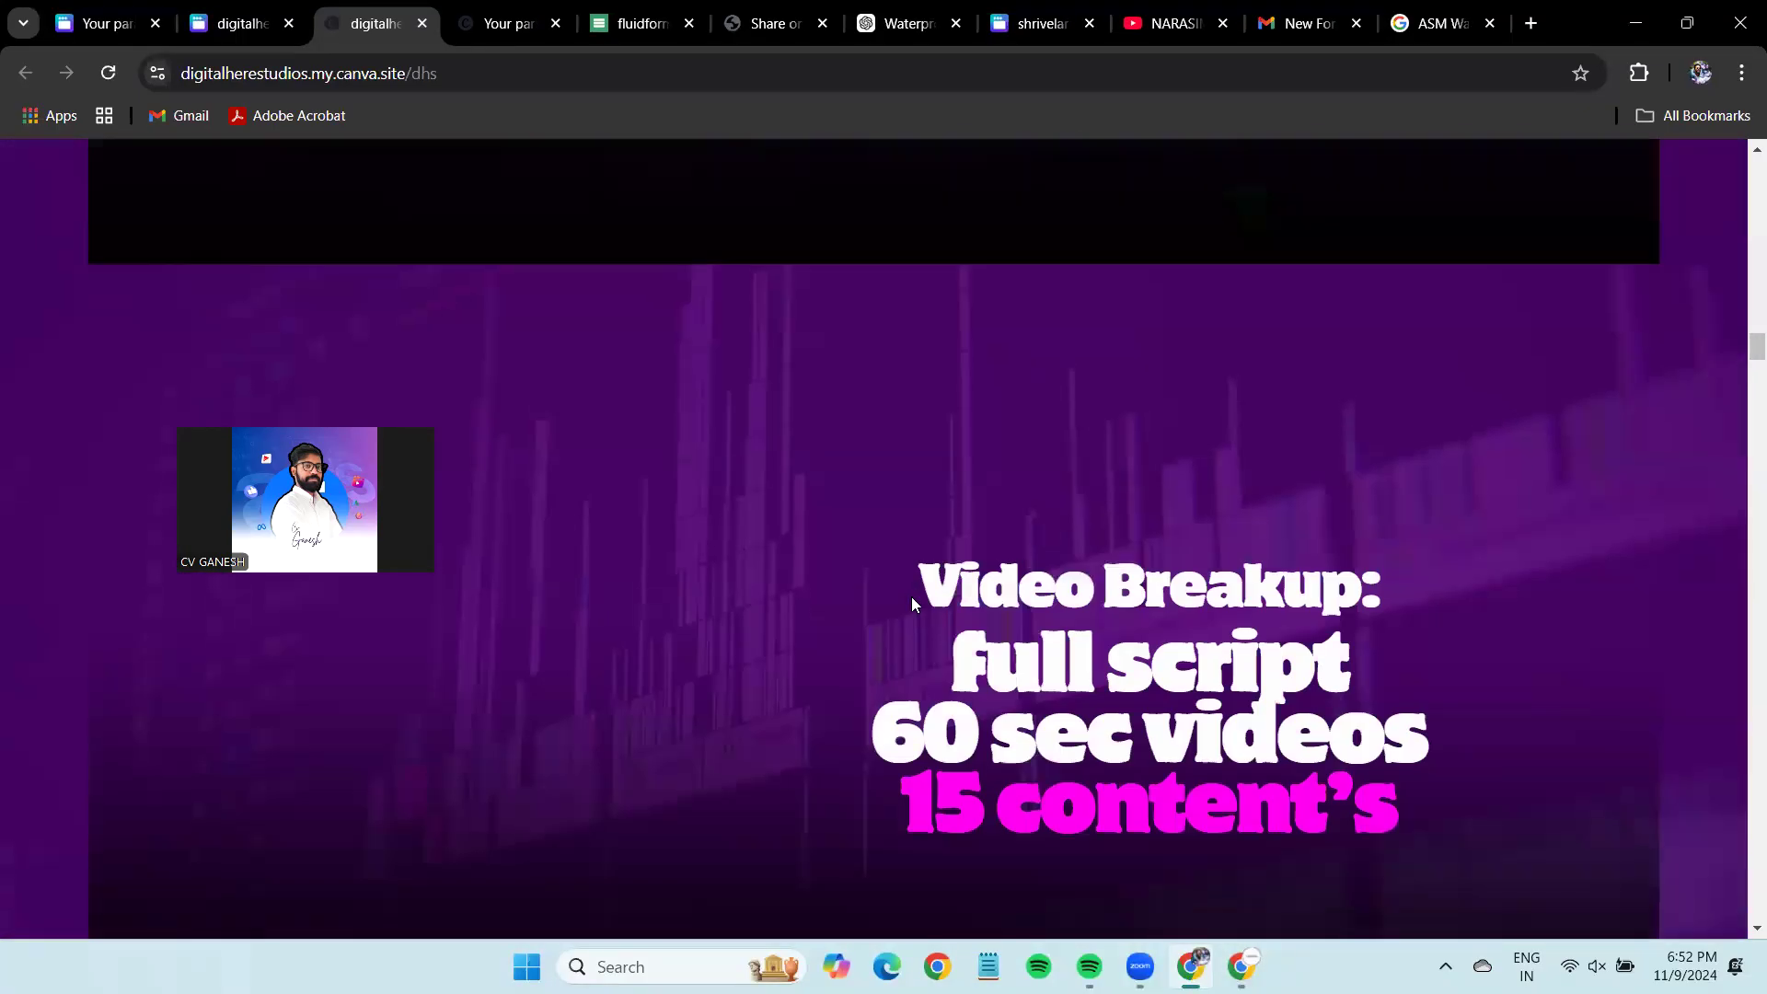
{"action": "scroll", "coordinate": [912, 605], "scroll_direction": "down", "scroll_amount": 15}
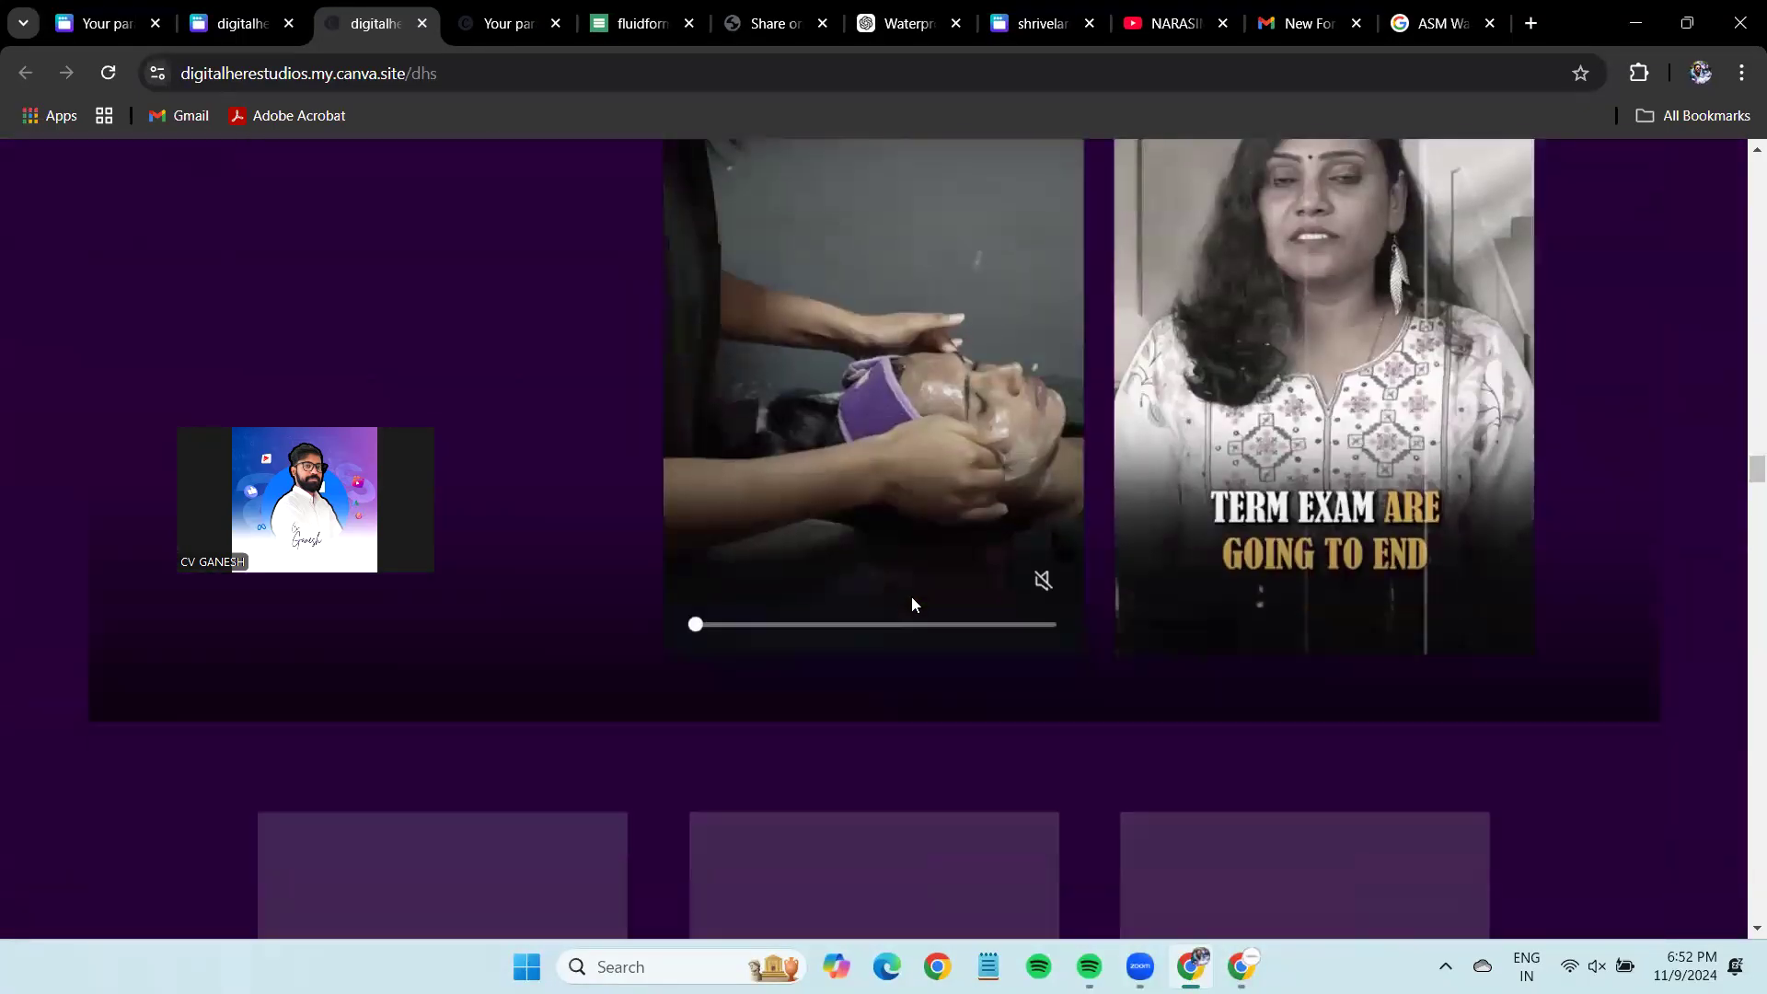
{"action": "scroll", "coordinate": [913, 605], "scroll_direction": "down", "scroll_amount": 7}
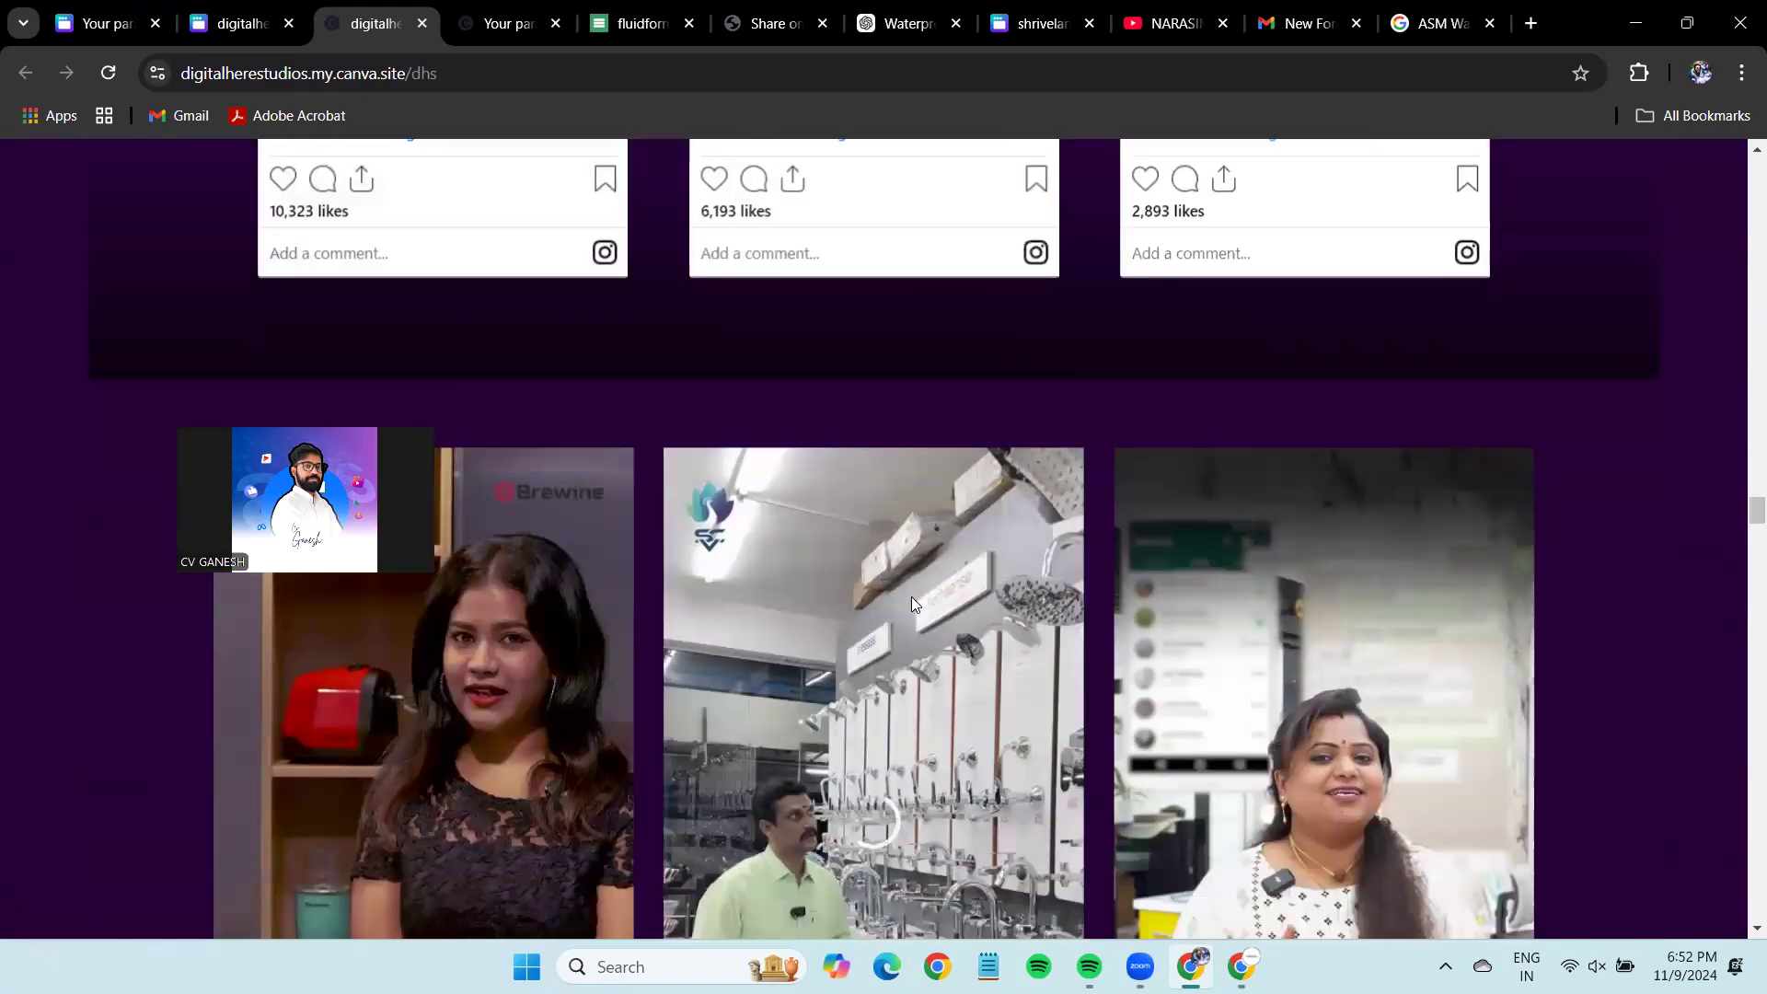
{"action": "scroll", "coordinate": [911, 603], "scroll_direction": "down", "scroll_amount": 3}
{"action": "scroll", "coordinate": [911, 603], "scroll_direction": "up", "scroll_amount": 5}
{"action": "scroll", "coordinate": [911, 603], "scroll_direction": "down", "scroll_amount": 8}
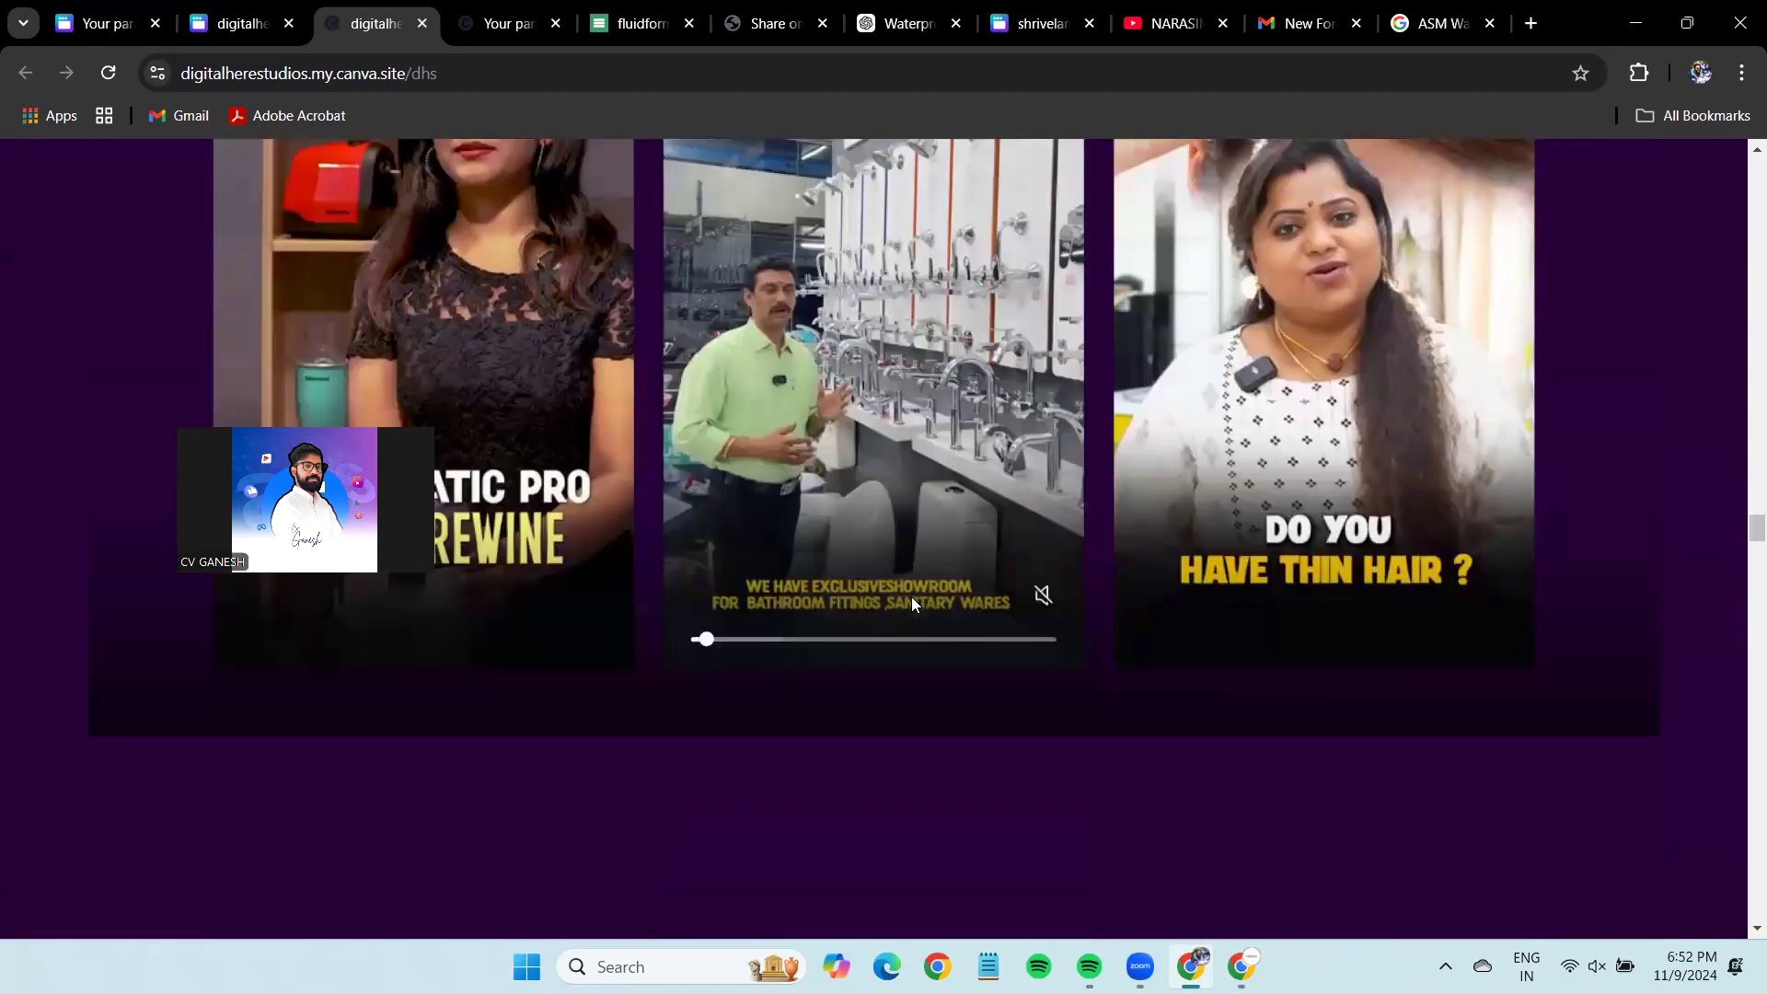
{"action": "scroll", "coordinate": [911, 596], "scroll_direction": "down", "scroll_amount": 5}
{"action": "scroll", "coordinate": [911, 596], "scroll_direction": "down", "scroll_amount": 5}
{"action": "scroll", "coordinate": [911, 596], "scroll_direction": "down", "scroll_amount": 10}
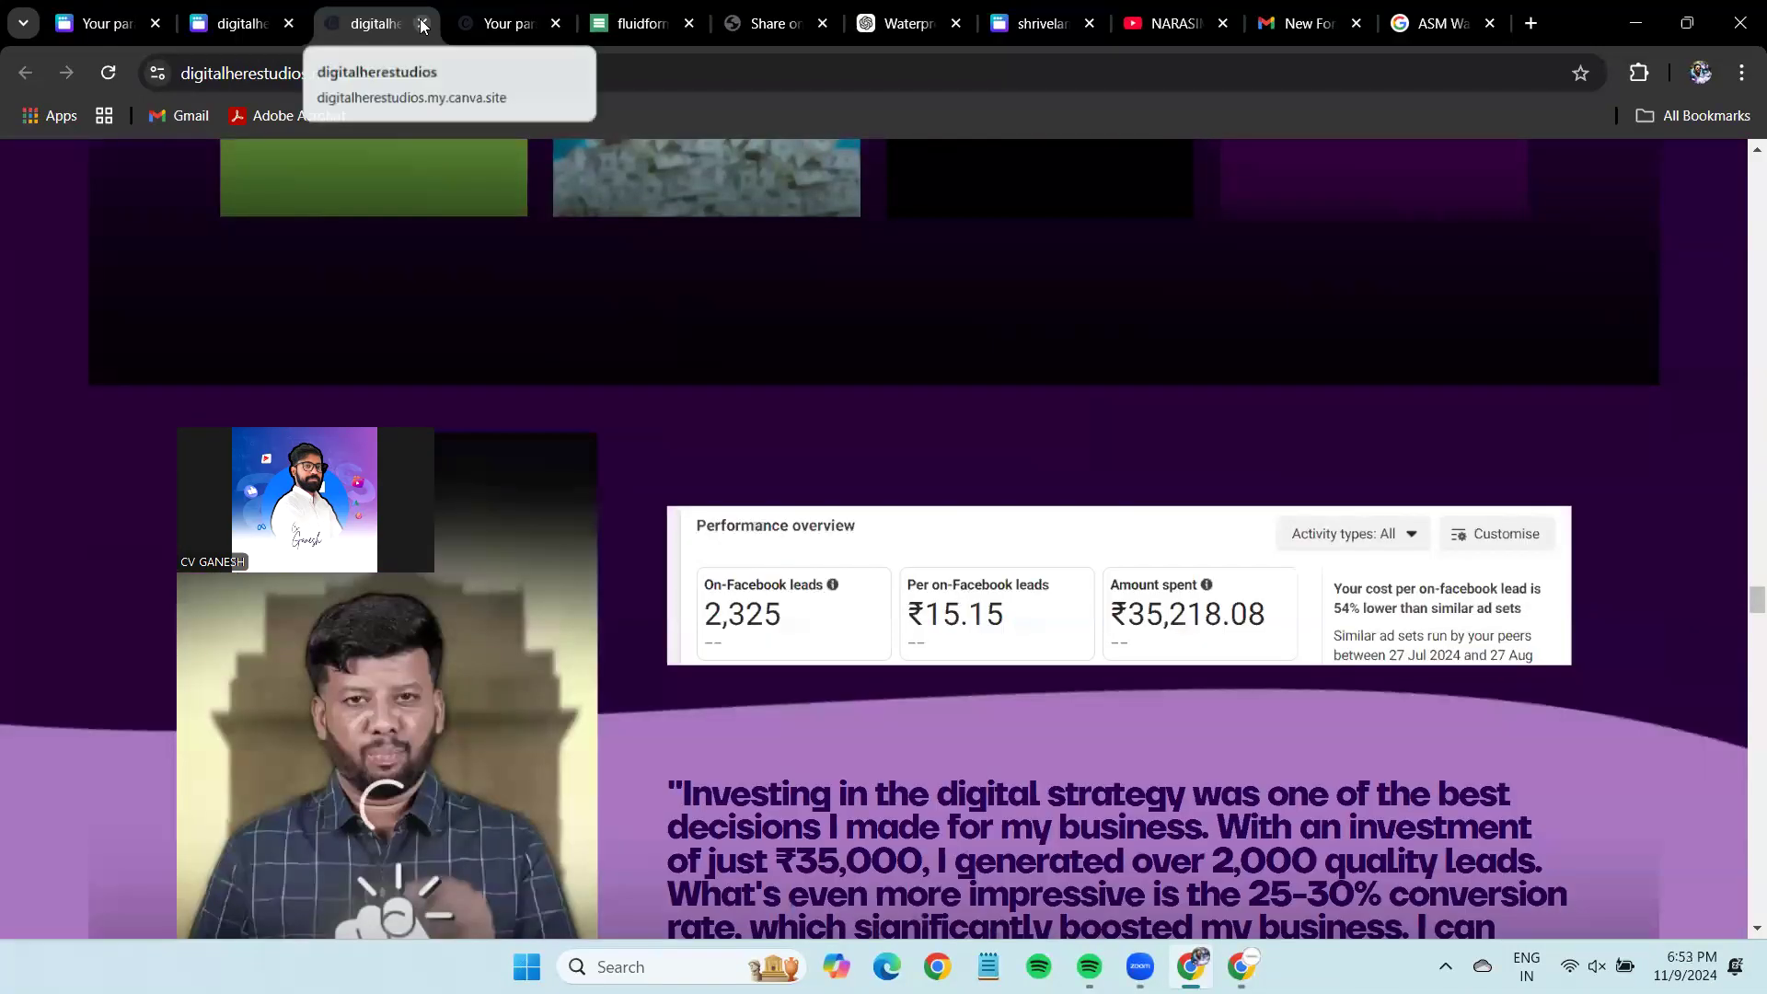
Close the live-site tab and dialog, then close the ASM design's template link panel.
{"action": "left_click", "coordinate": [422, 23]}
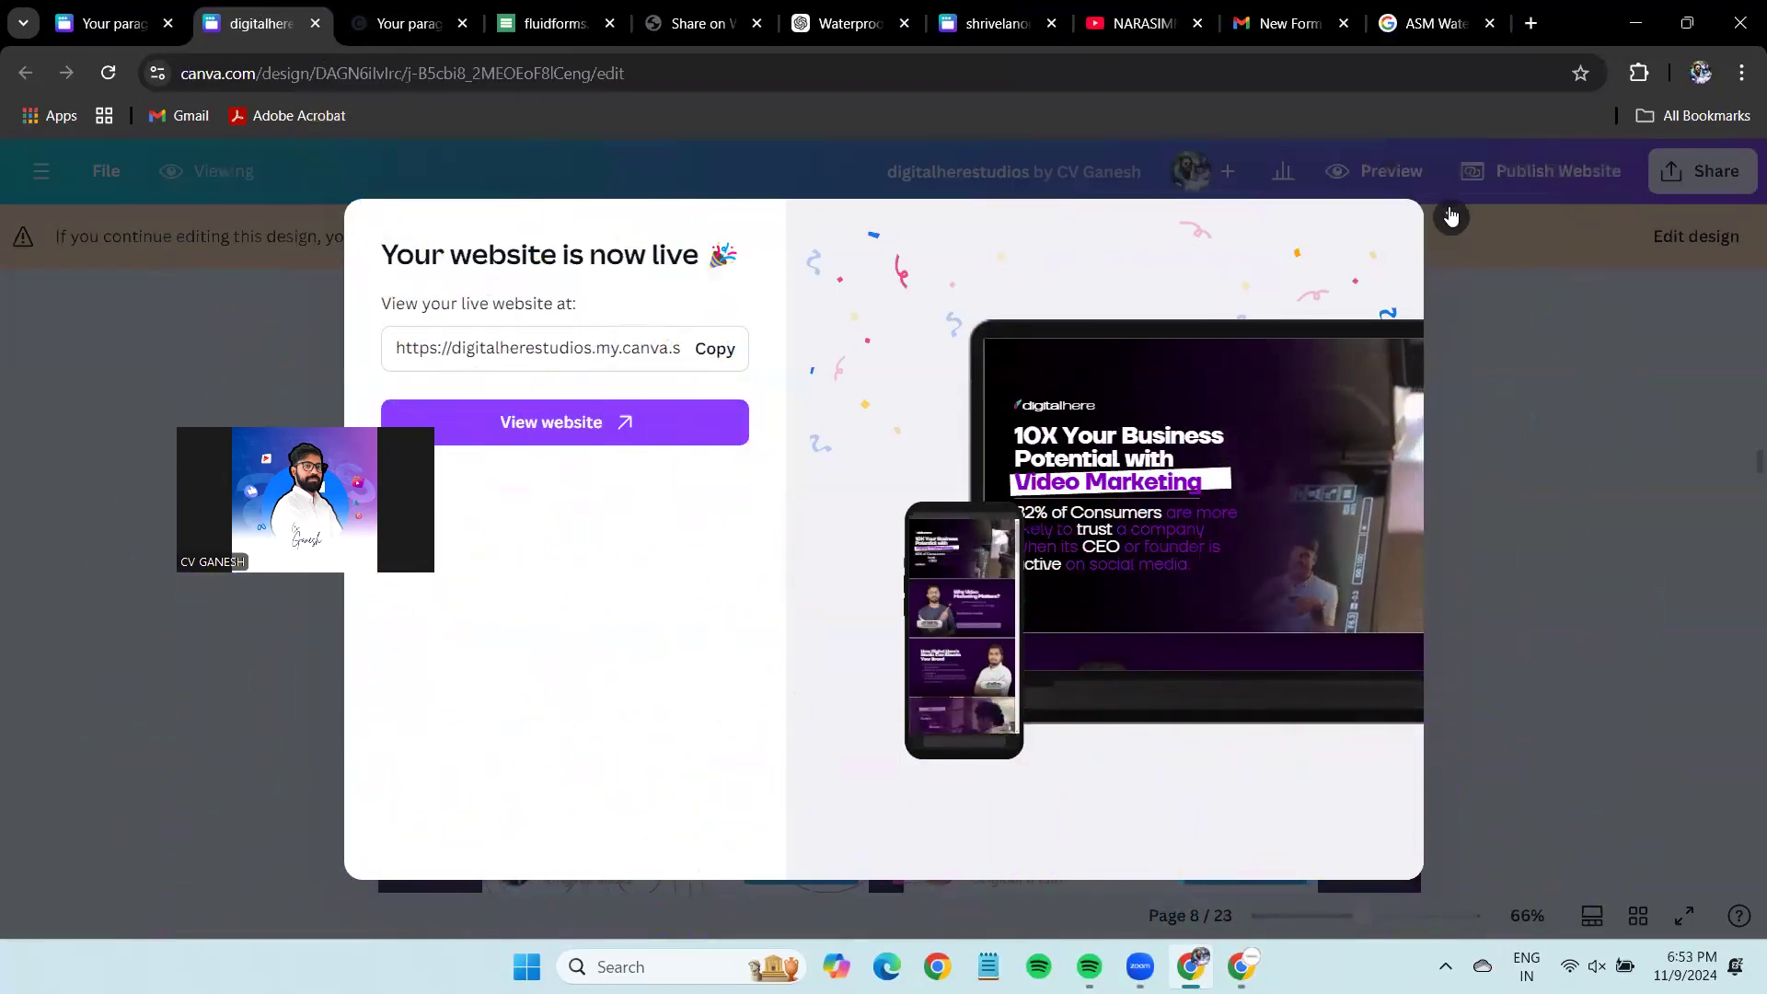
{"action": "left_click", "coordinate": [1451, 217]}
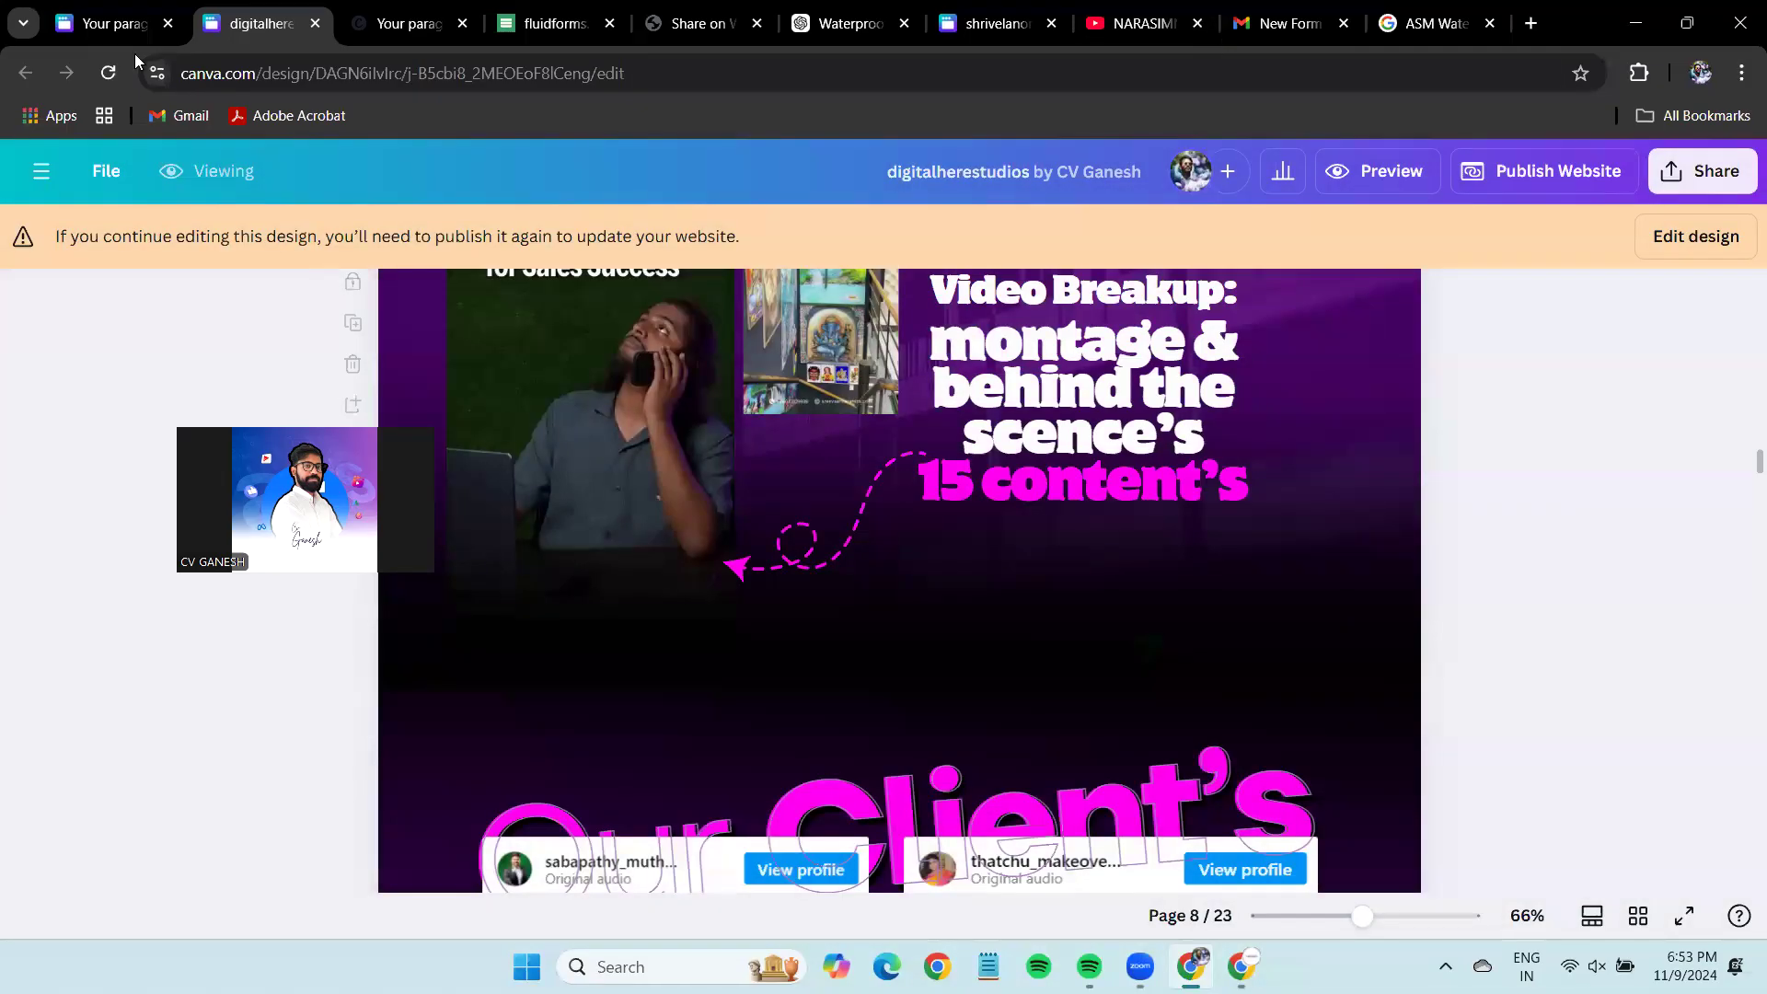
{"action": "left_click", "coordinate": [115, 23]}
{"action": "left_click", "coordinate": [715, 193]}
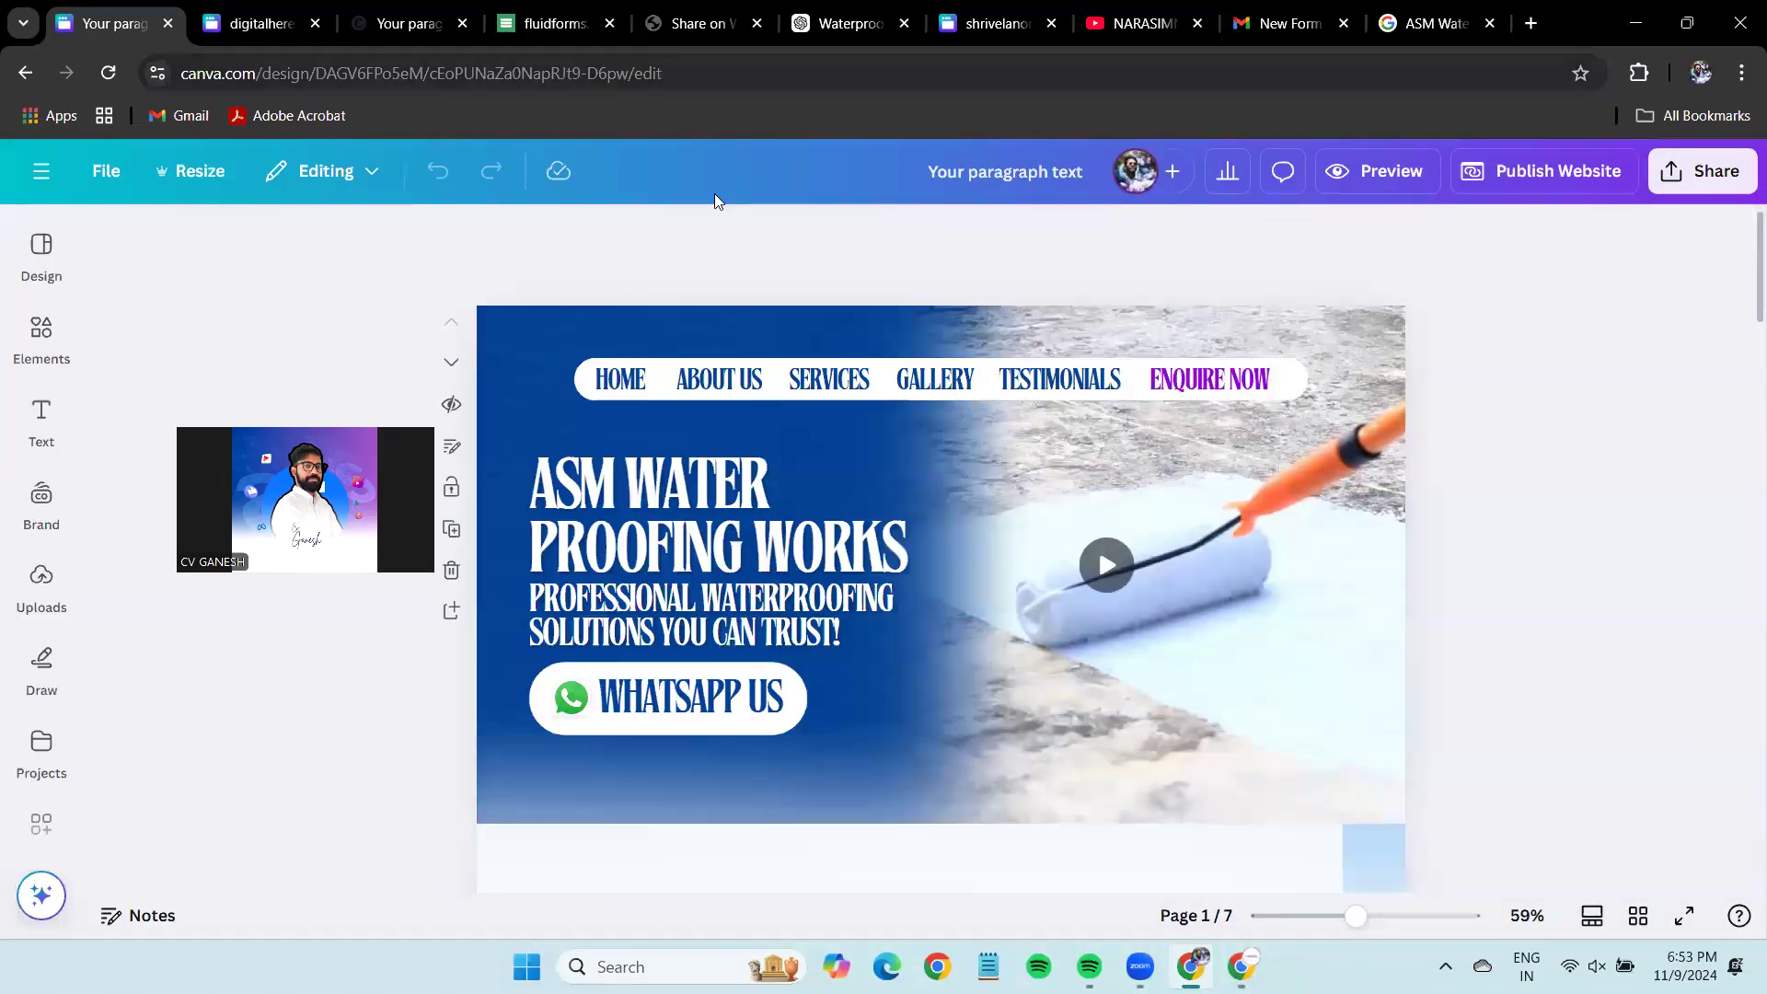